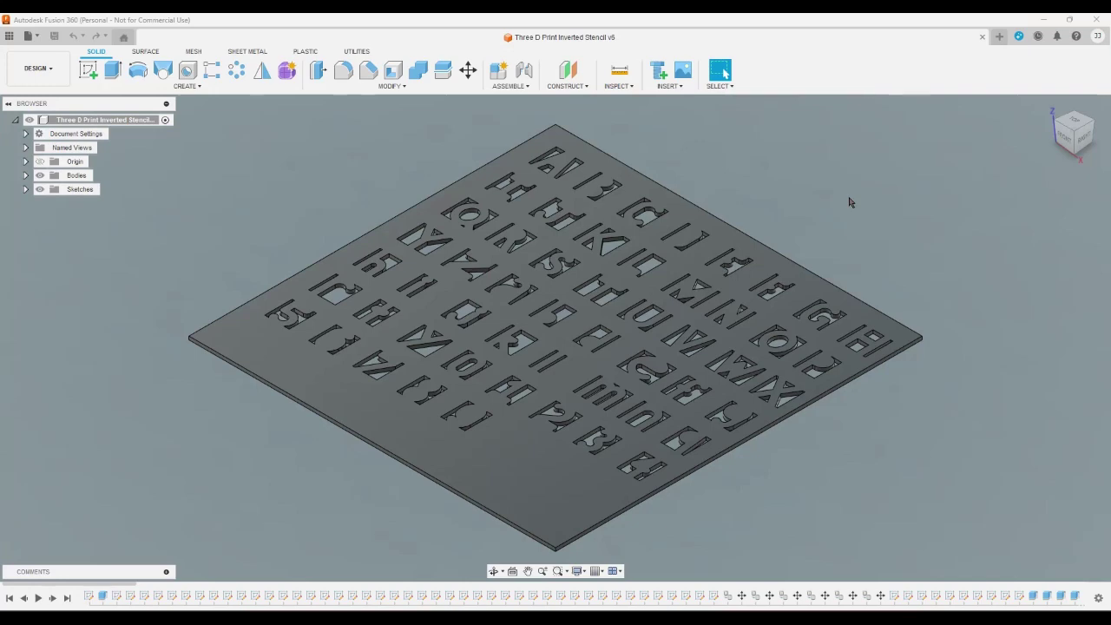
- Switch the stencil plate to the top view using the ViewCube's TOP face
click(1074, 122)
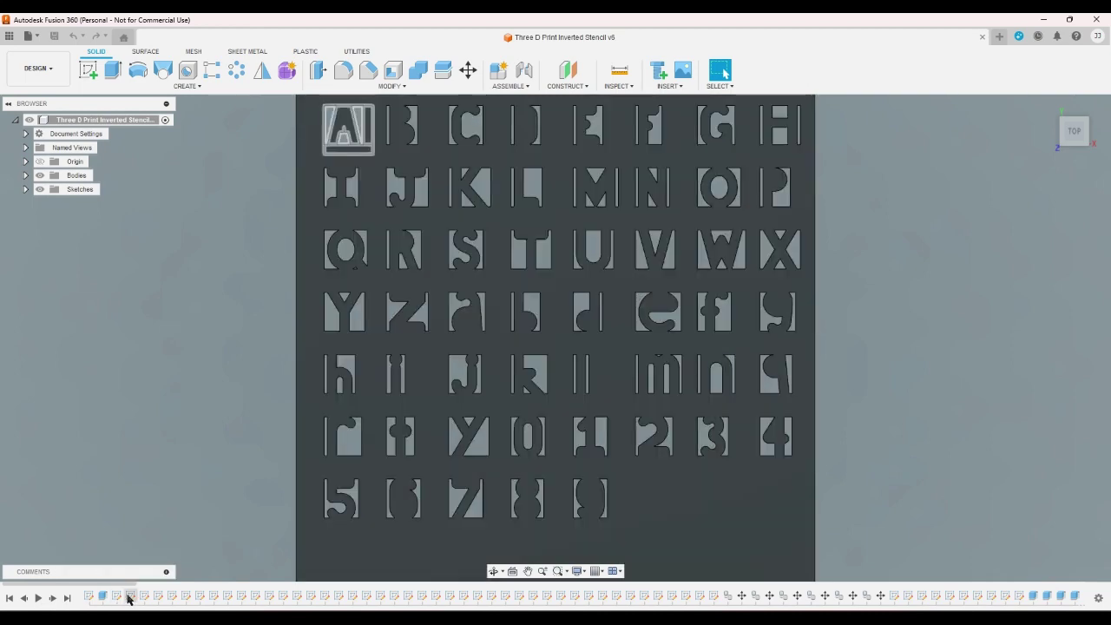
- Change the 0.40 width dimension in the letter A sketch to 0.6
double_click(131, 597)
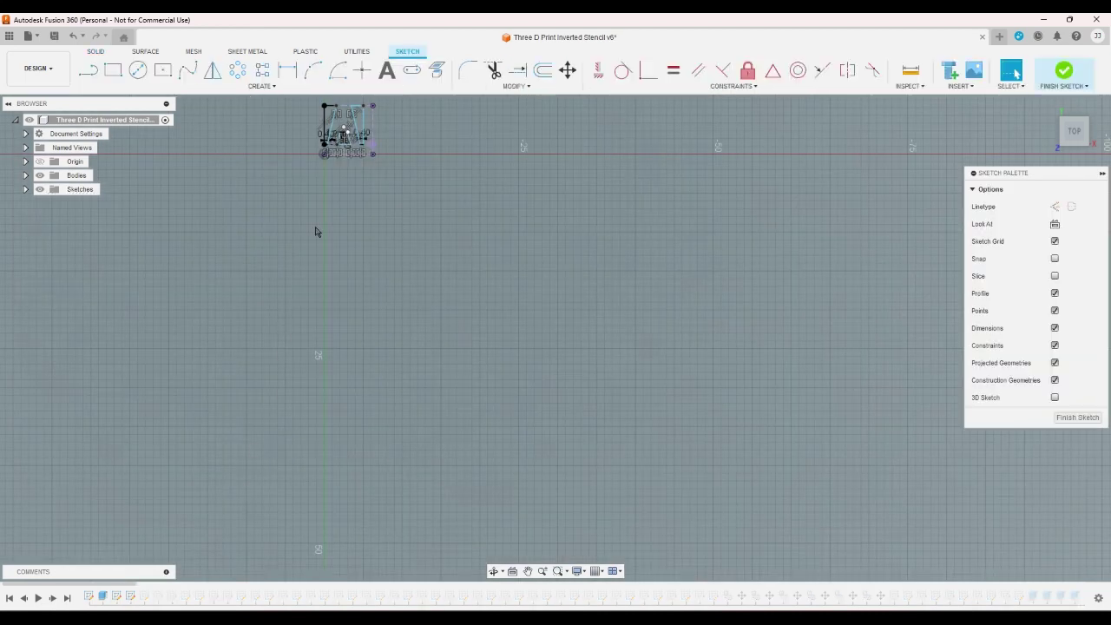
scroll(373, 176, up, 5)
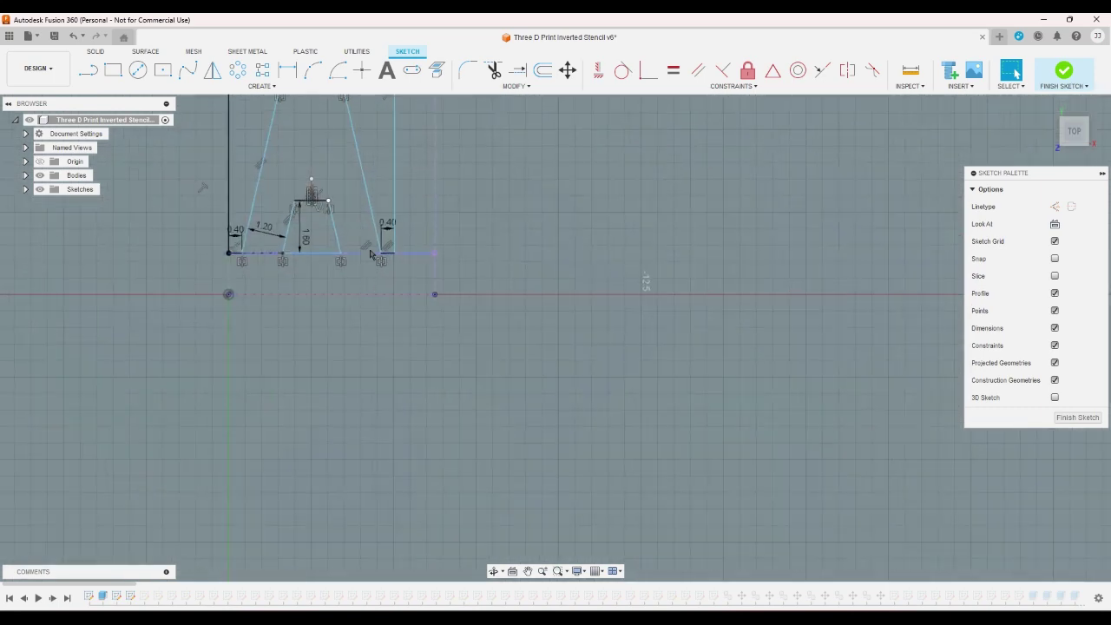
double_click(390, 227)
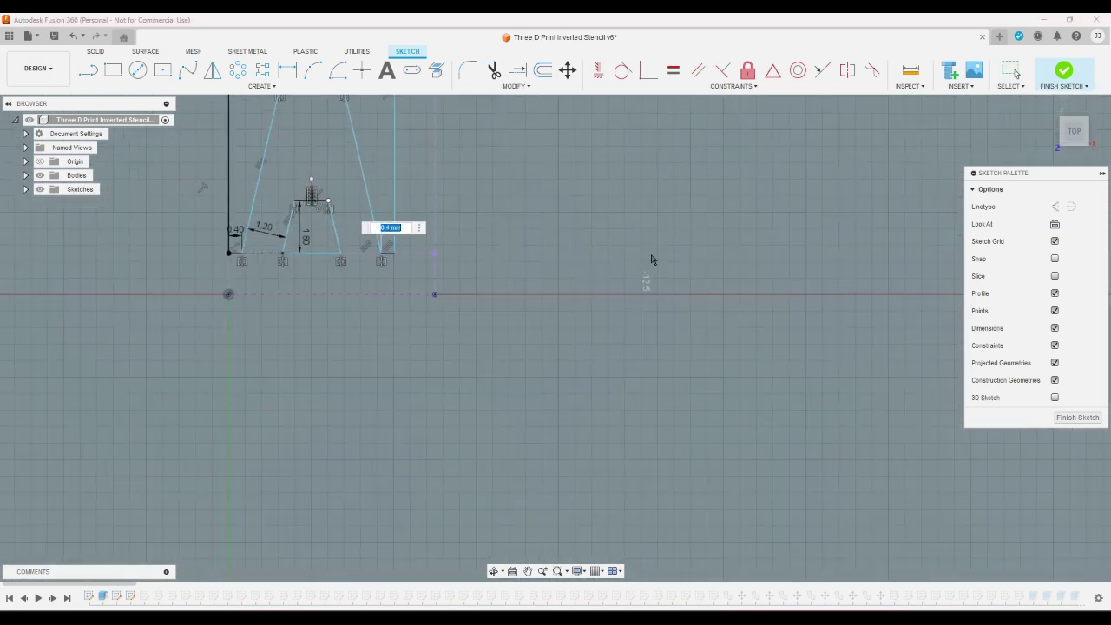
text(0.6)
key(Return)
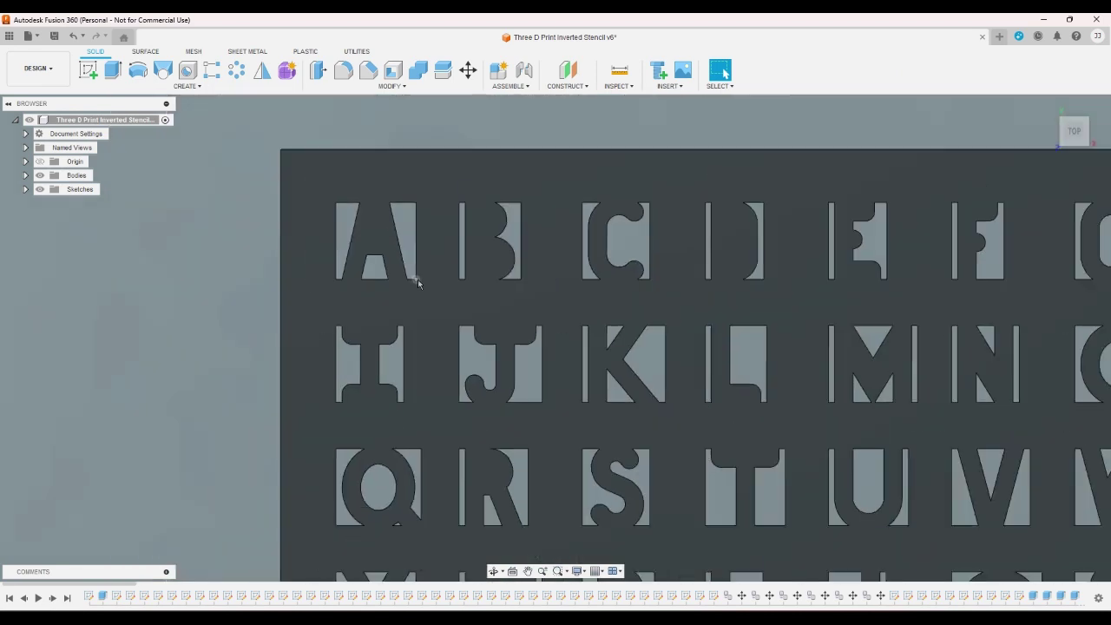
scroll(407, 285, up, 5)
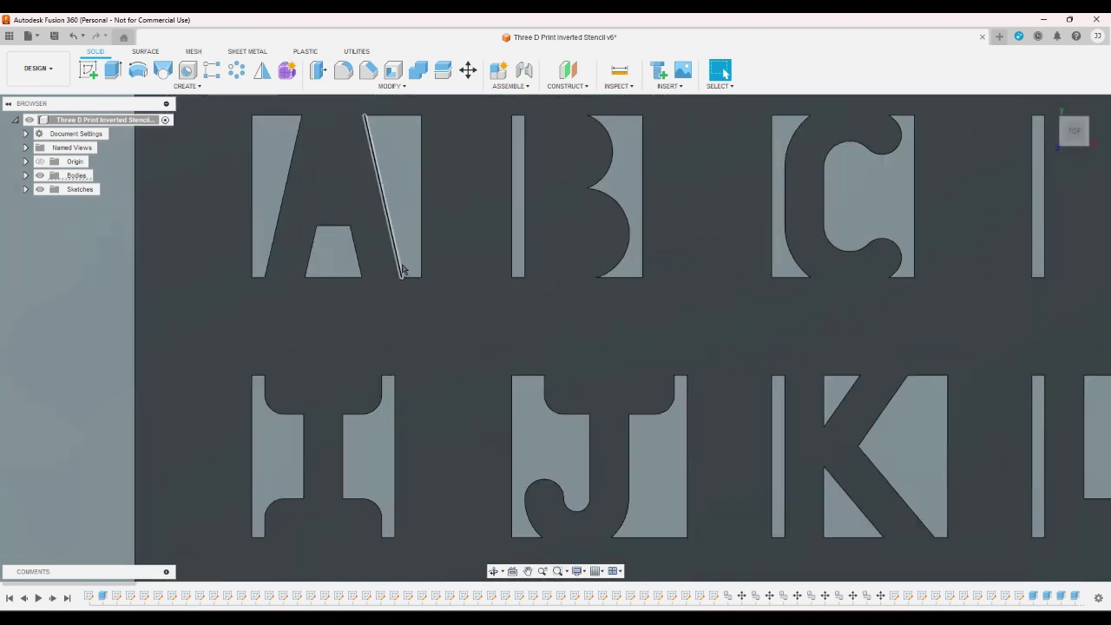
scroll(424, 244, down, 5)
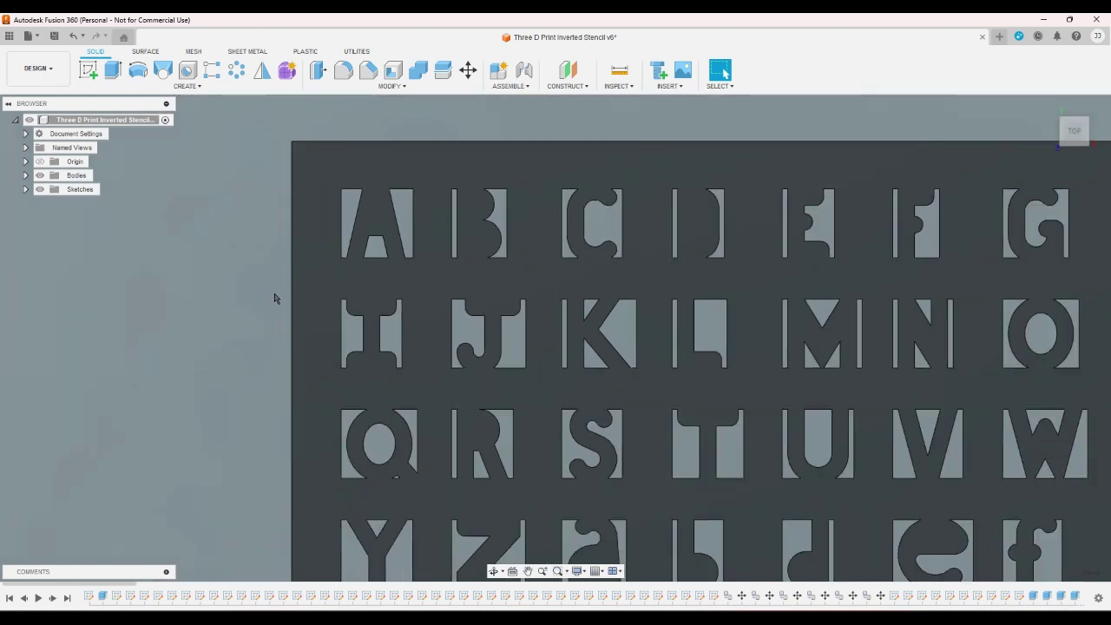
scroll(272, 434, up, 1)
scroll(272, 434, down, 3)
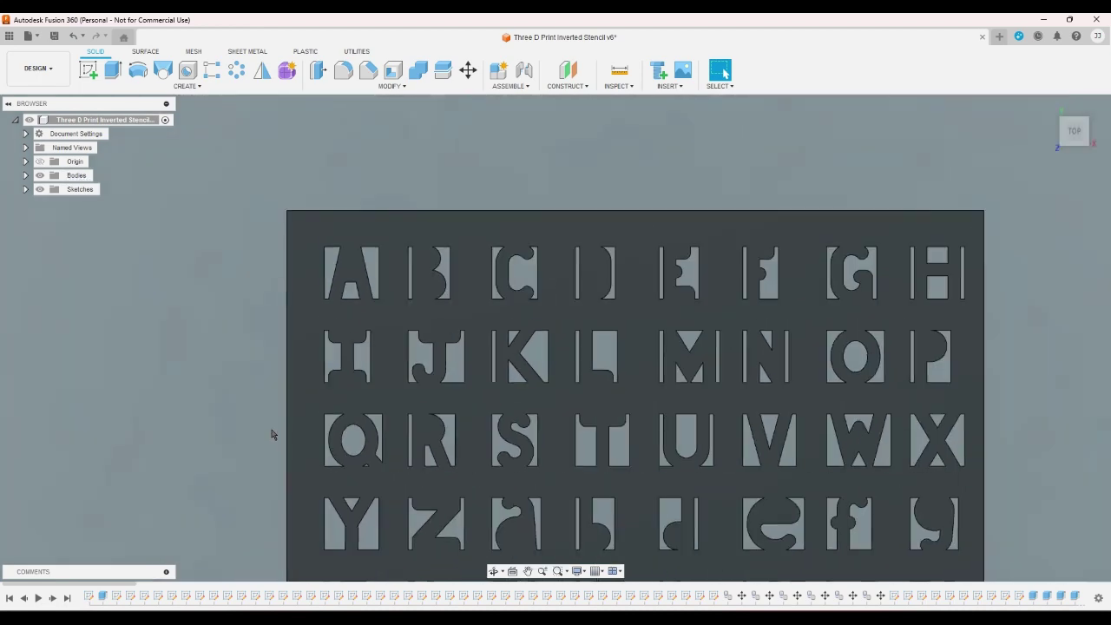
scroll(287, 417, down, 2)
scroll(379, 318, up, 1)
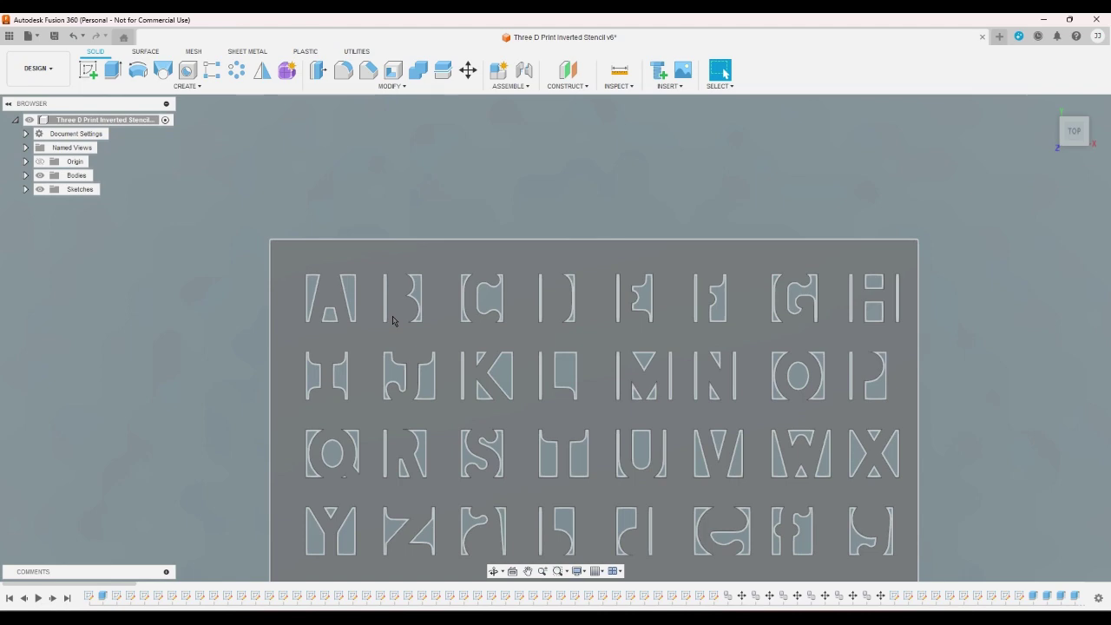
scroll(960, 240, down, 5)
scroll(848, 513, up, 4)
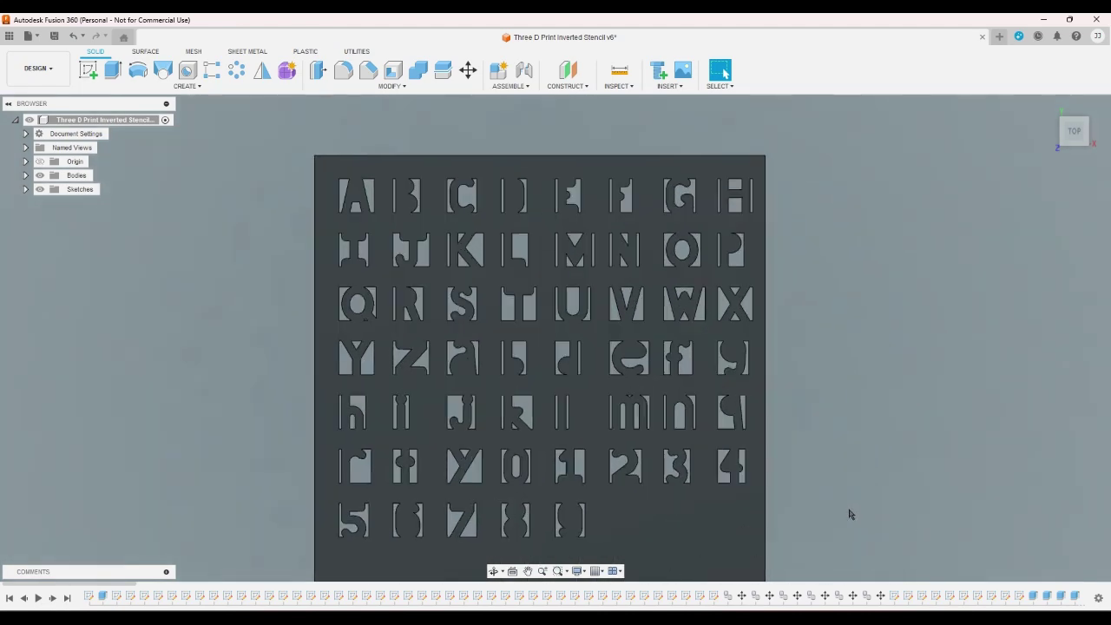
scroll(786, 514, down, 2)
scroll(464, 561, up, 2)
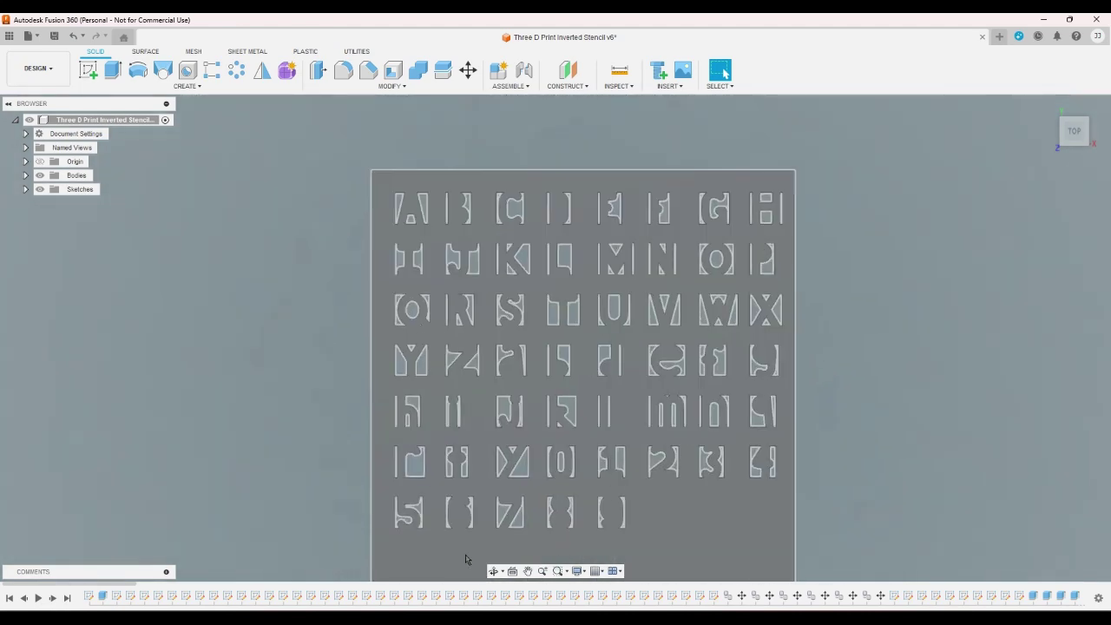
- Reopen sketch A, then start saving a new version and cancel it
double_click(135, 596)
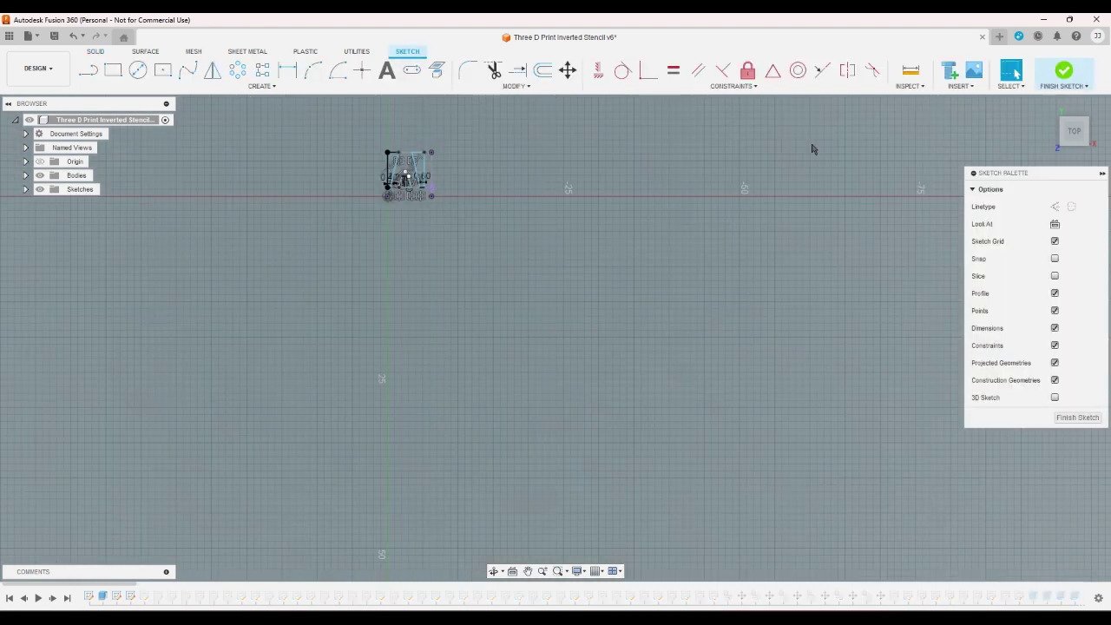
click(54, 36)
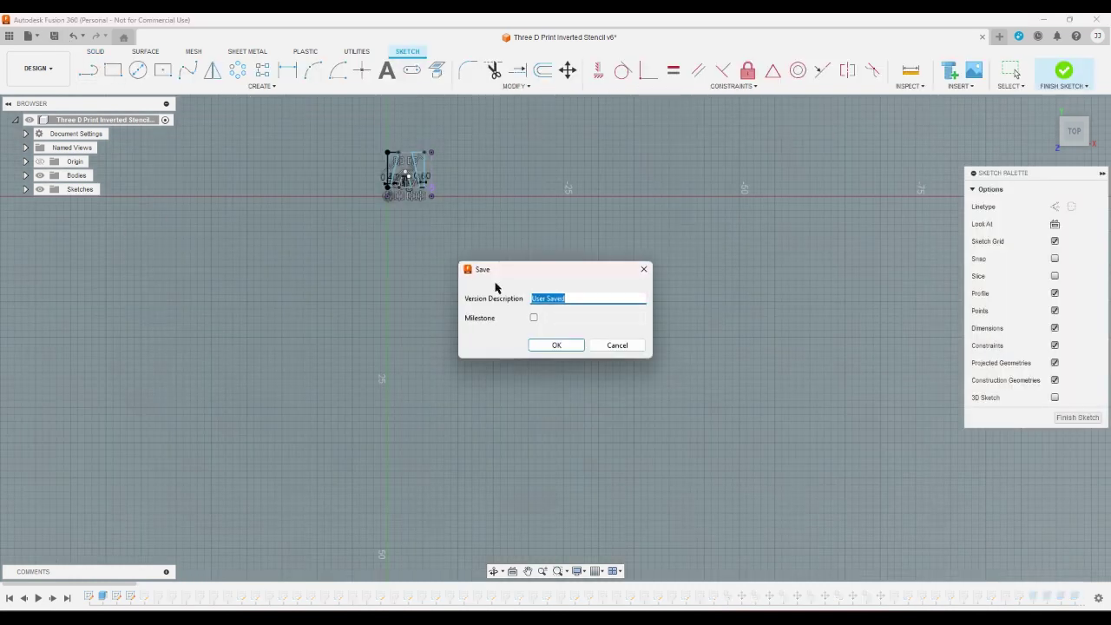
click(615, 347)
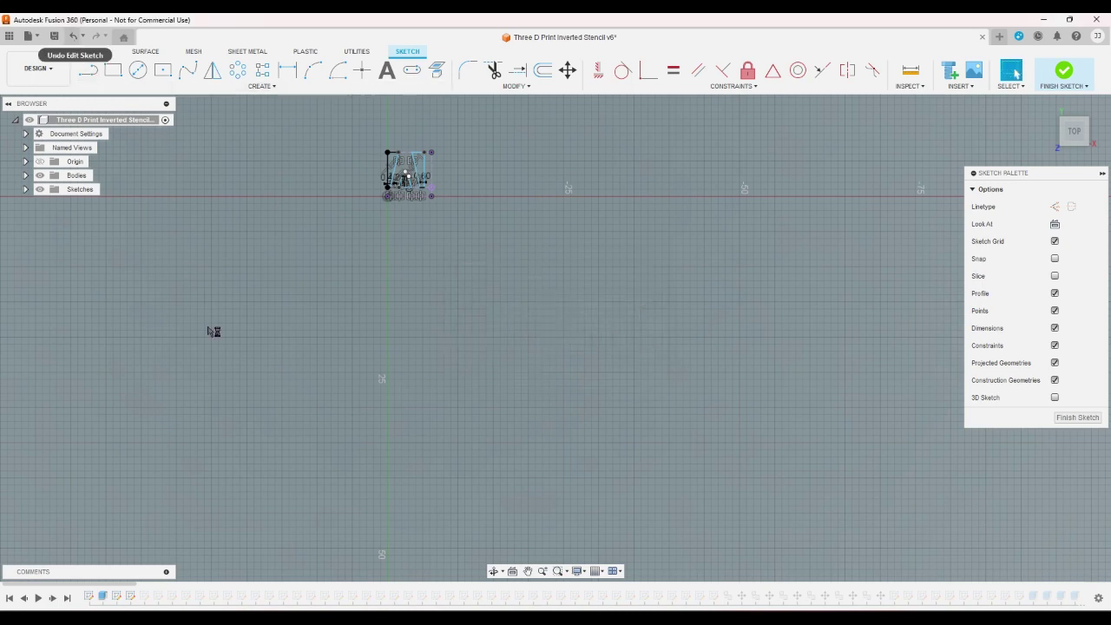
- Change the 0.40 width dimension in the letter B sketch to 0.6
double_click(144, 597)
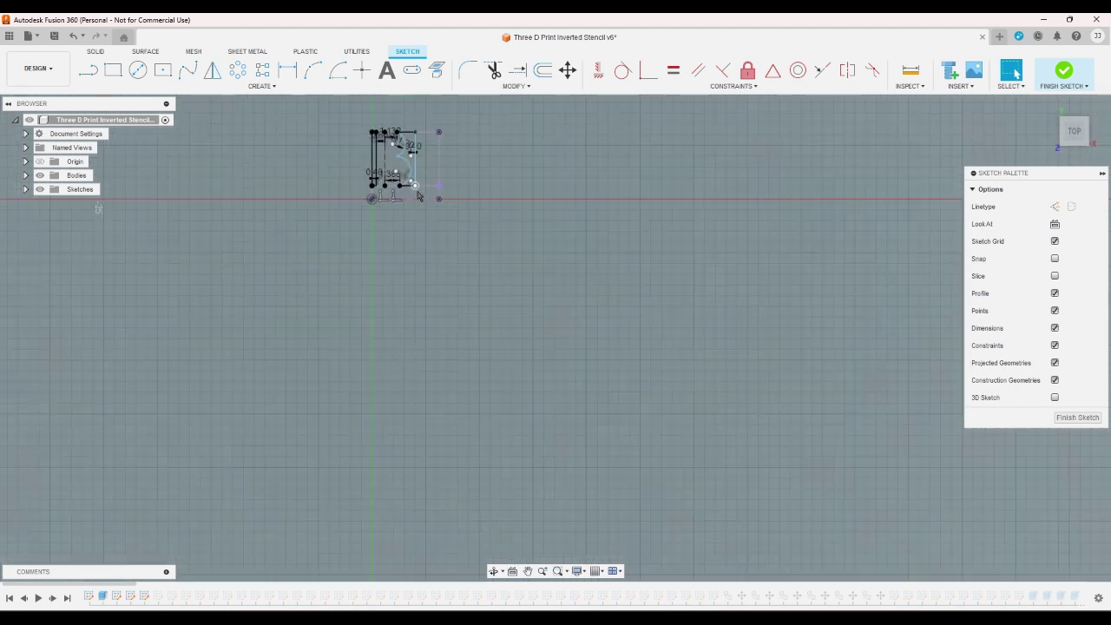
scroll(418, 196, up, 8)
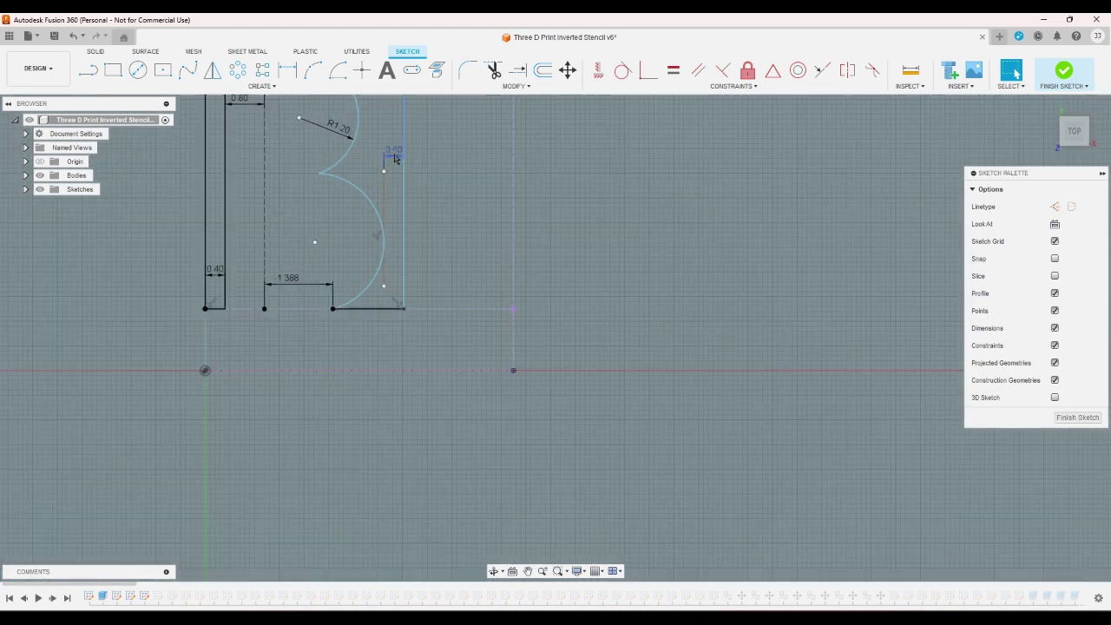
double_click(393, 154)
text(0.6)
key(Return)
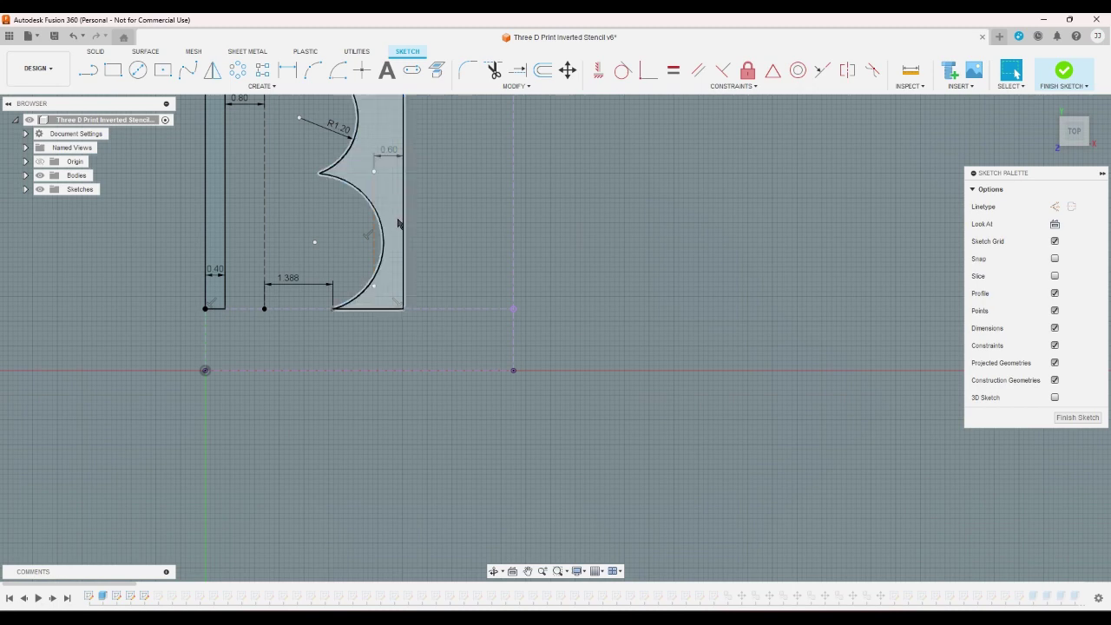
scroll(408, 260, down, 3)
scroll(416, 258, up, 2)
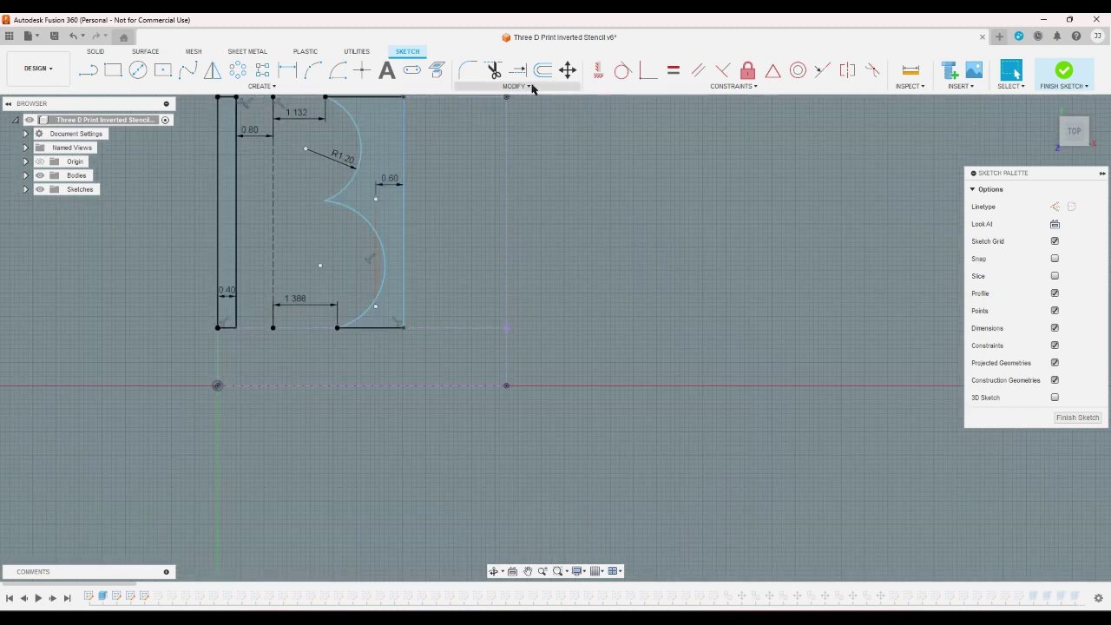
- Constrain the line beside B's lower curve to be vertical
click(623, 69)
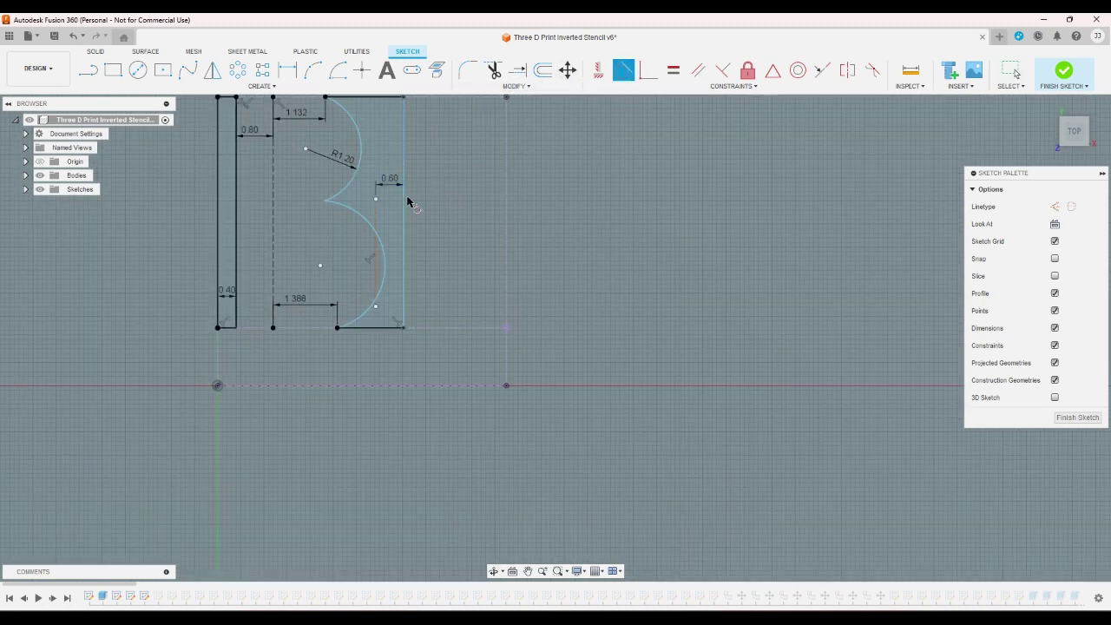
click(383, 259)
key(Escape)
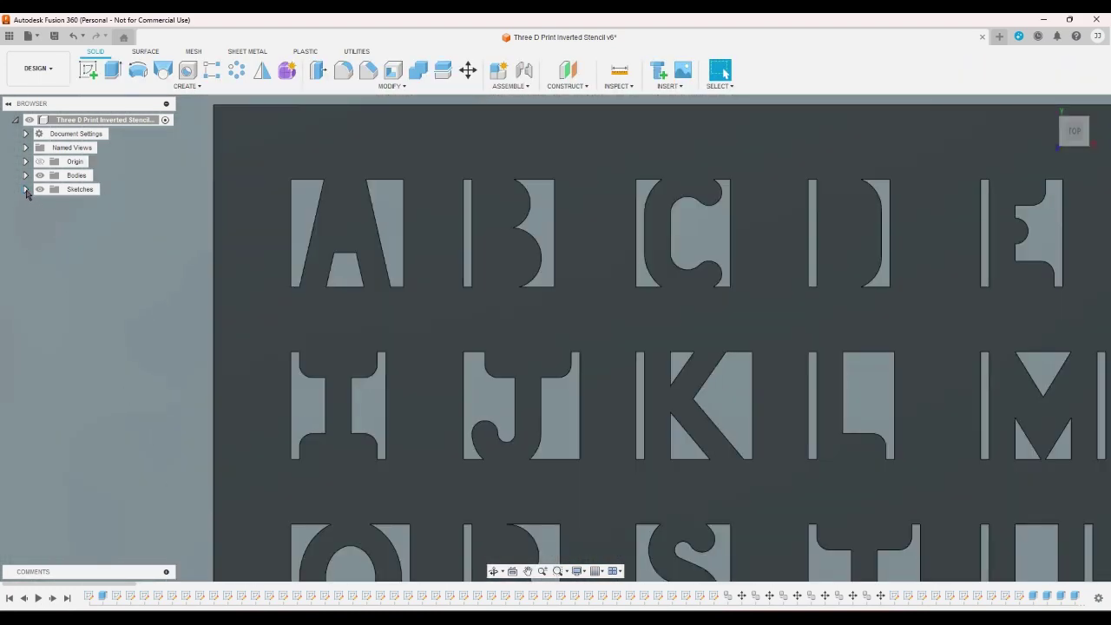
- Expand the Sketches folder and change a dimension in the letter C sketch to .6
click(26, 190)
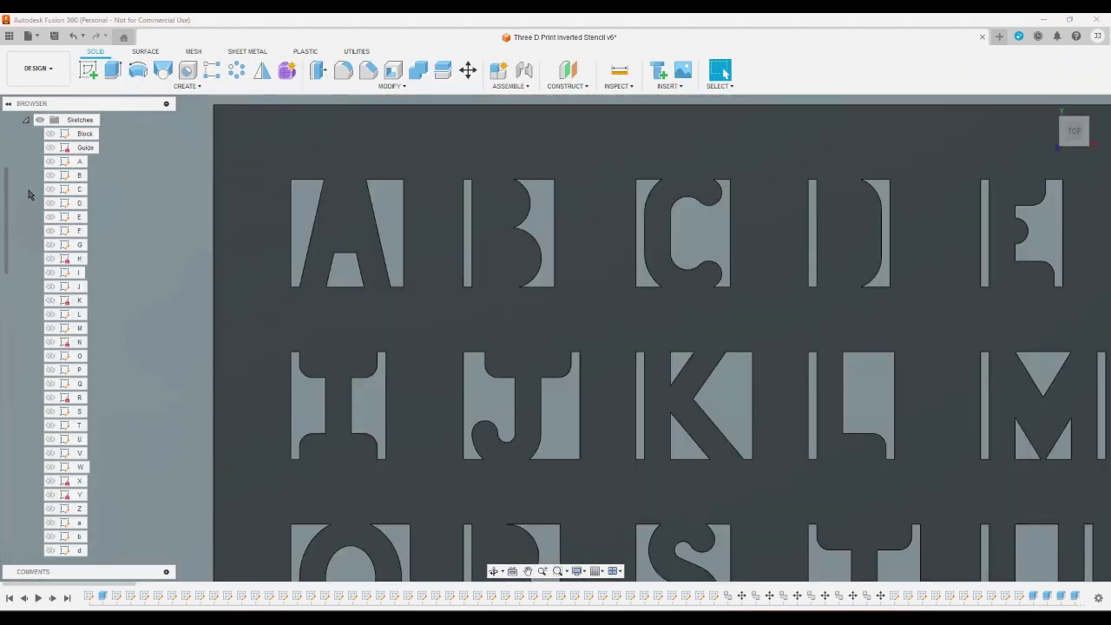
click(83, 191)
double_click(83, 191)
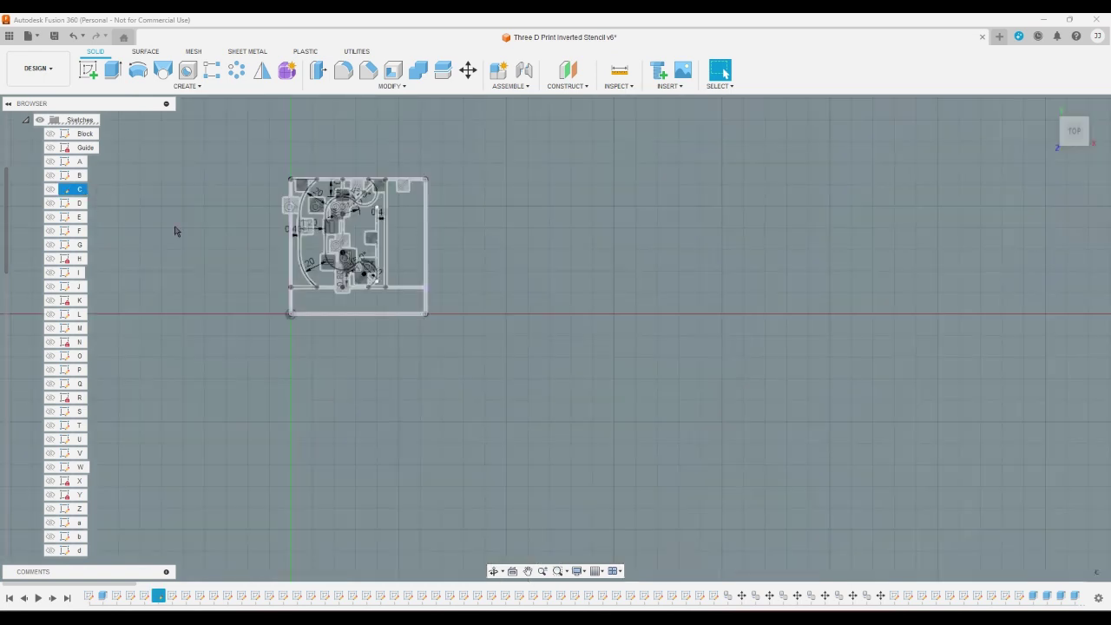
double_click(390, 214)
key(BackSpace)
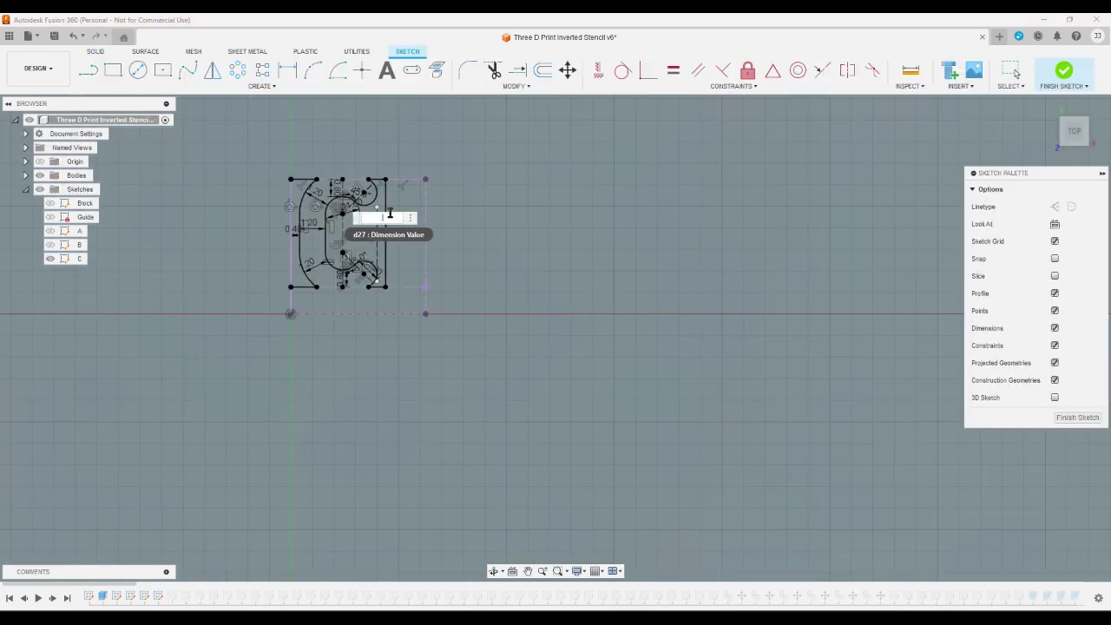
text(.6)
key(Return)
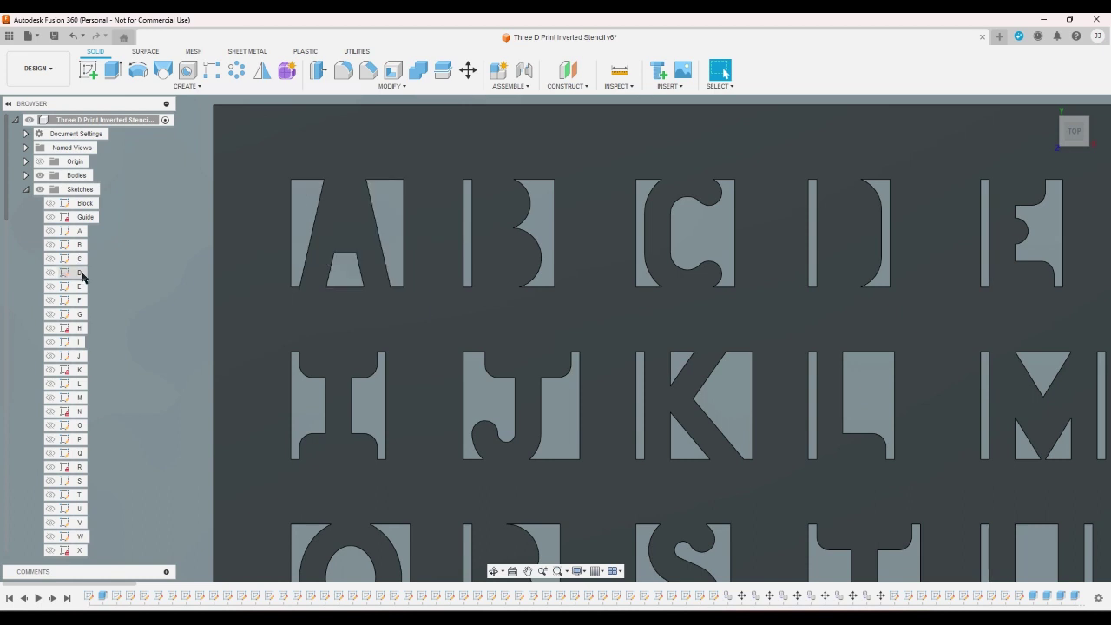
- Change the 0.40 dimension in the letter D sketch to 0.8
double_click(80, 273)
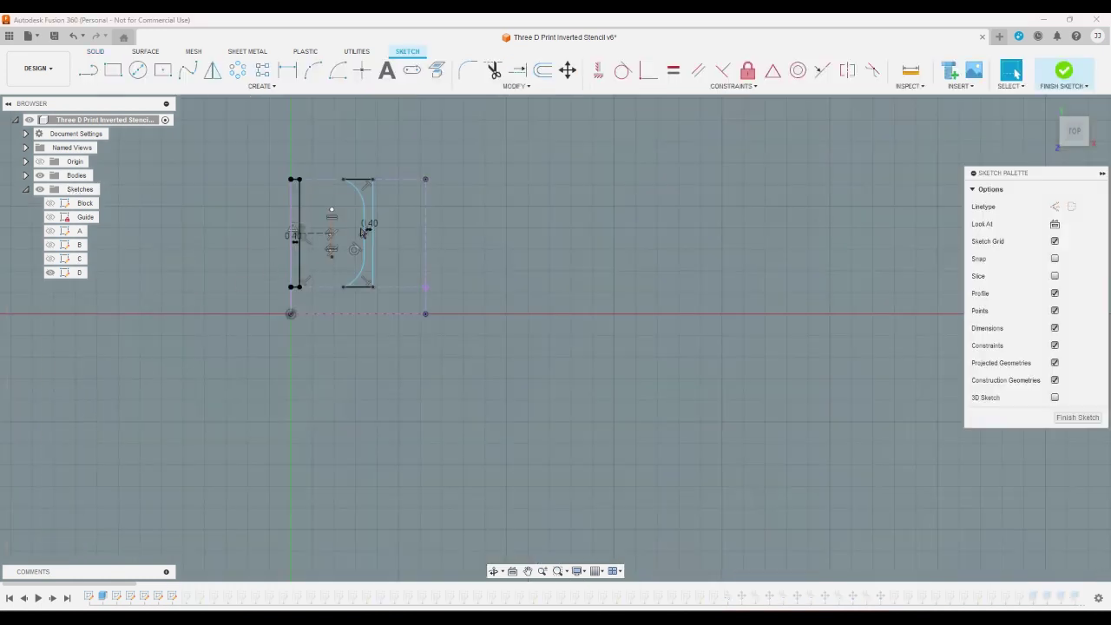
click(371, 230)
double_click(369, 225)
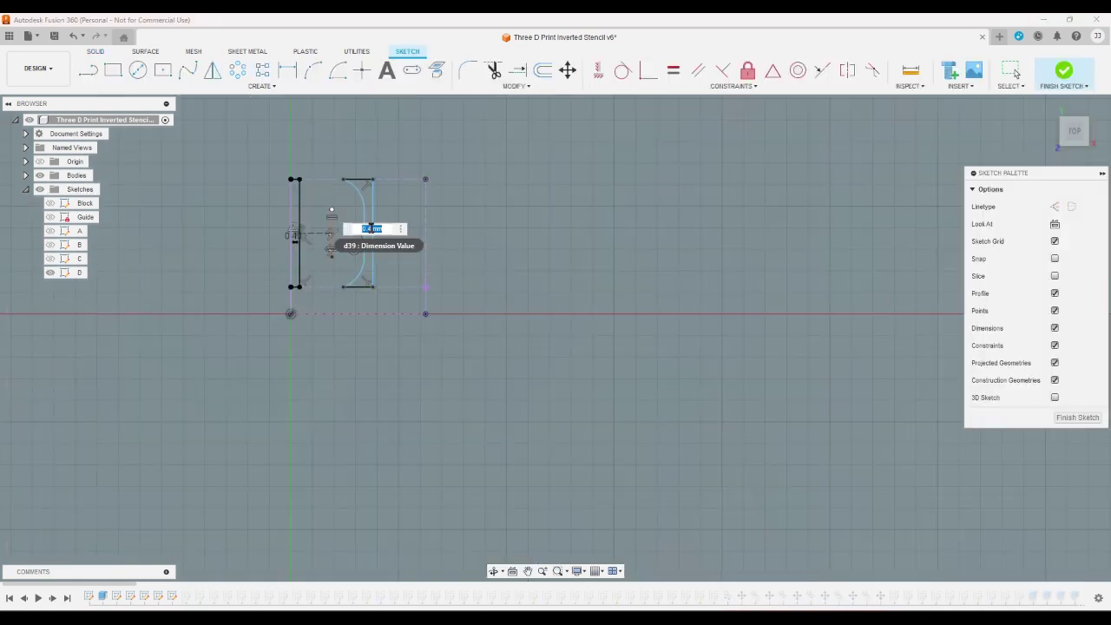
text(0.8)
key(Return)
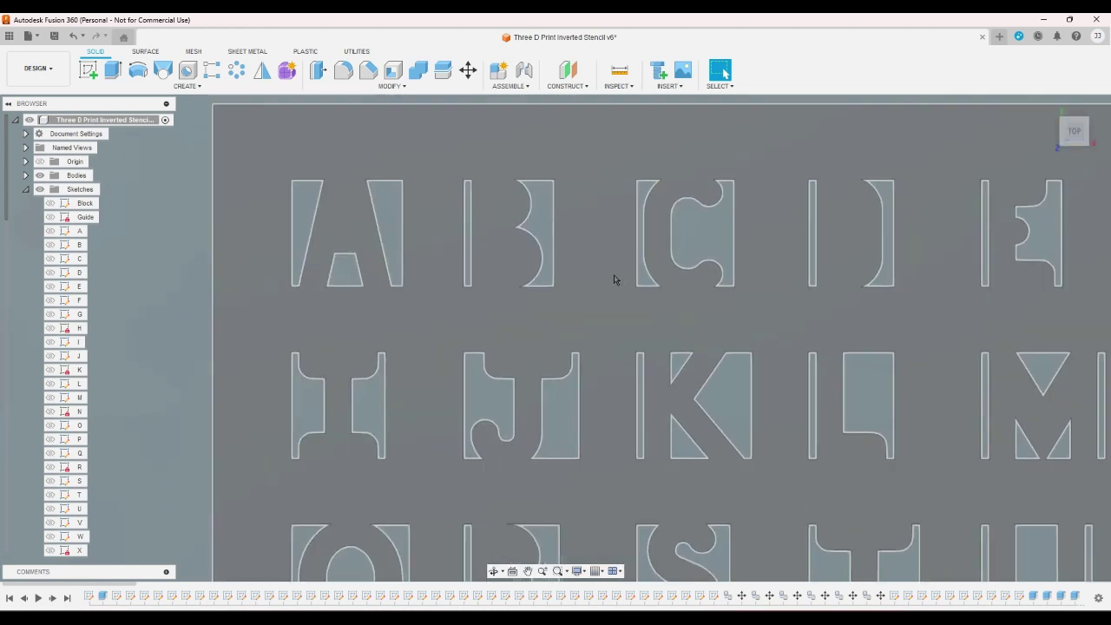
- Set the 0.40 dimension in sketch E to 0.60, then zoom out to view the plate
scroll(334, 273, down, 3)
scroll(235, 239, down, 2)
scroll(200, 260, up, 2)
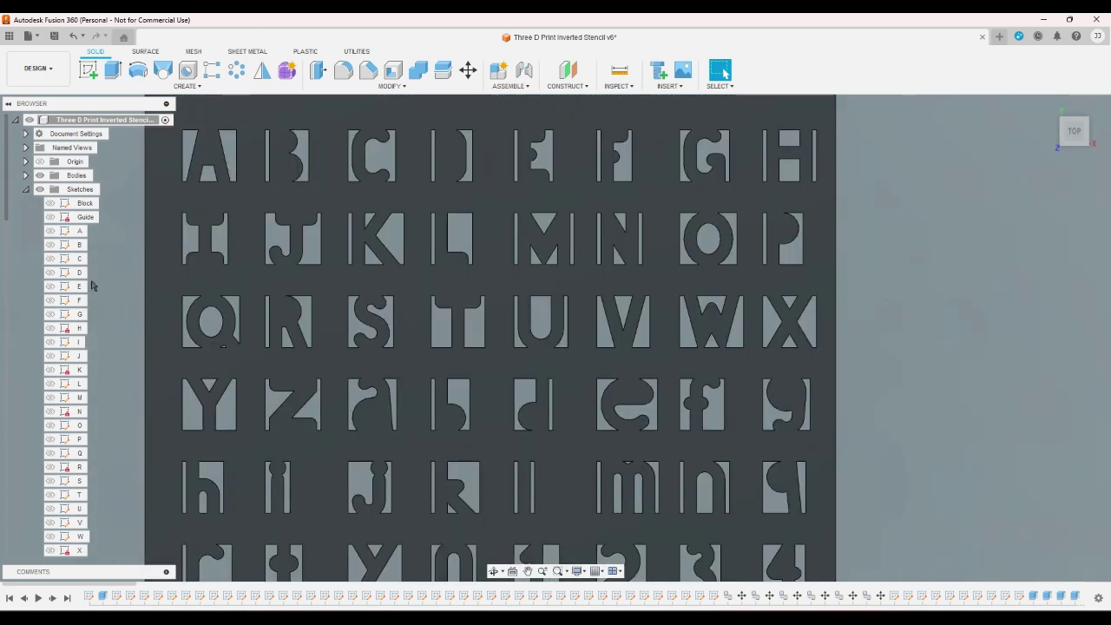
double_click(79, 287)
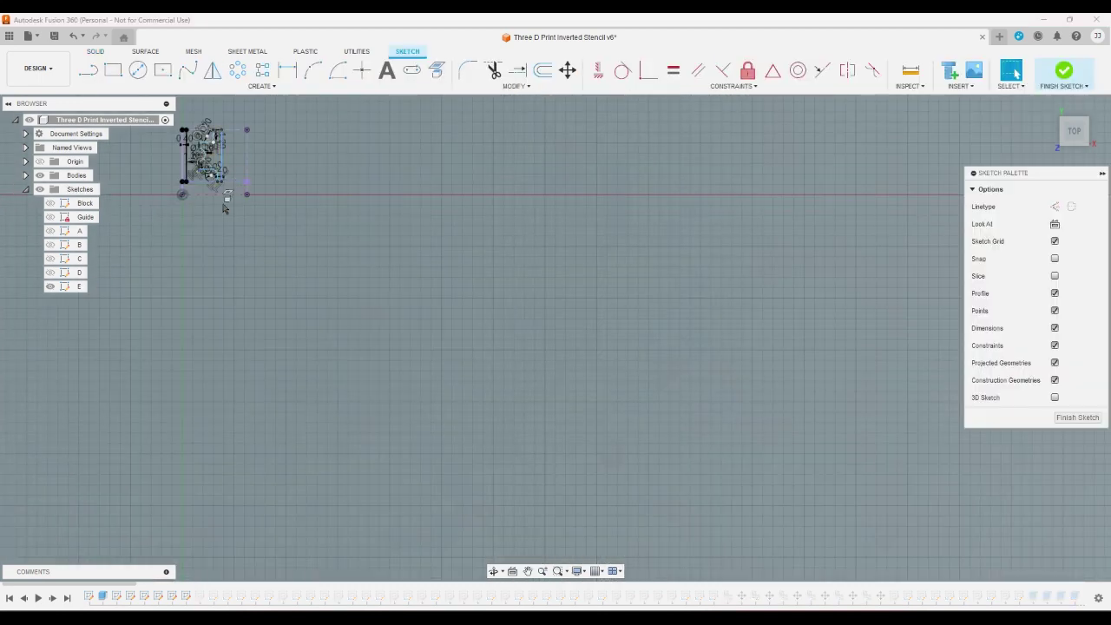
scroll(224, 201, up, 3)
scroll(262, 224, up, 3)
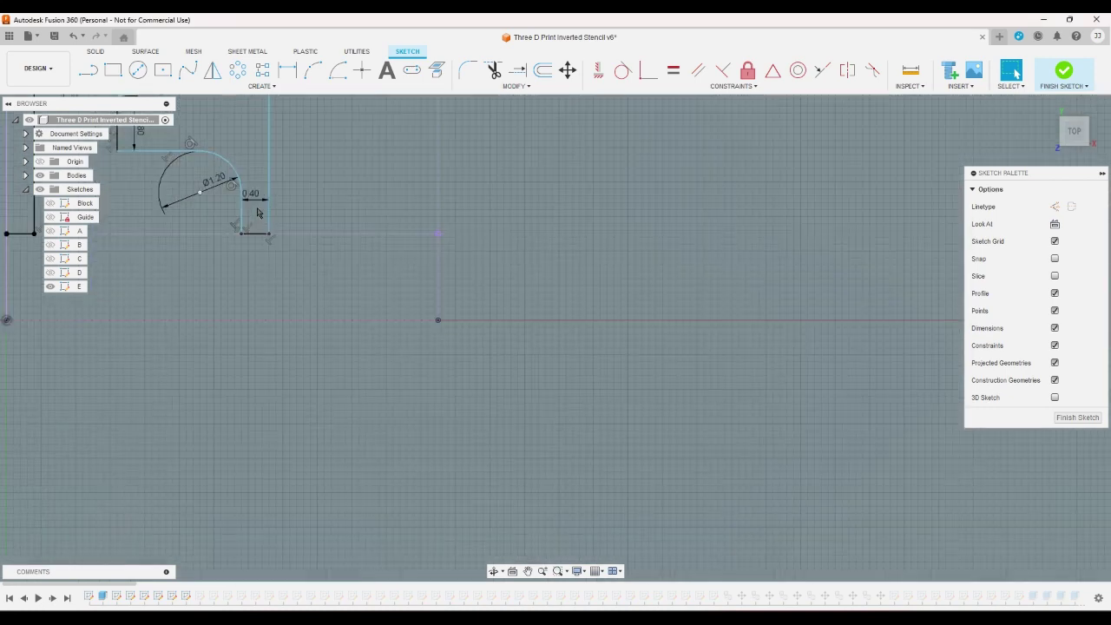
double_click(257, 201)
text(0.6)
key(Return)
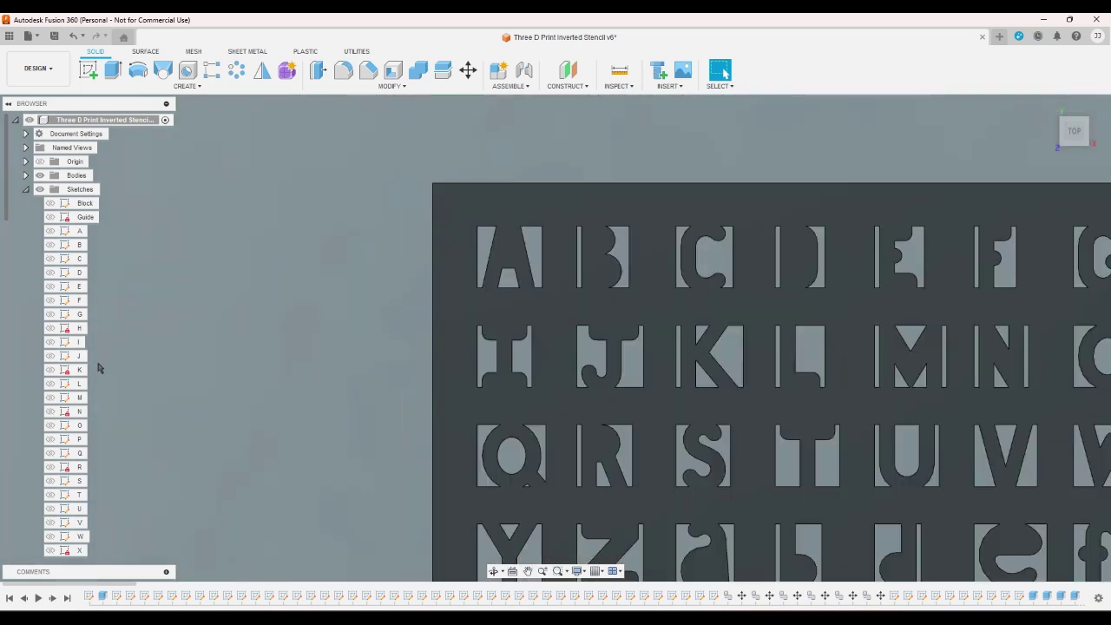
scroll(903, 295, up, 8)
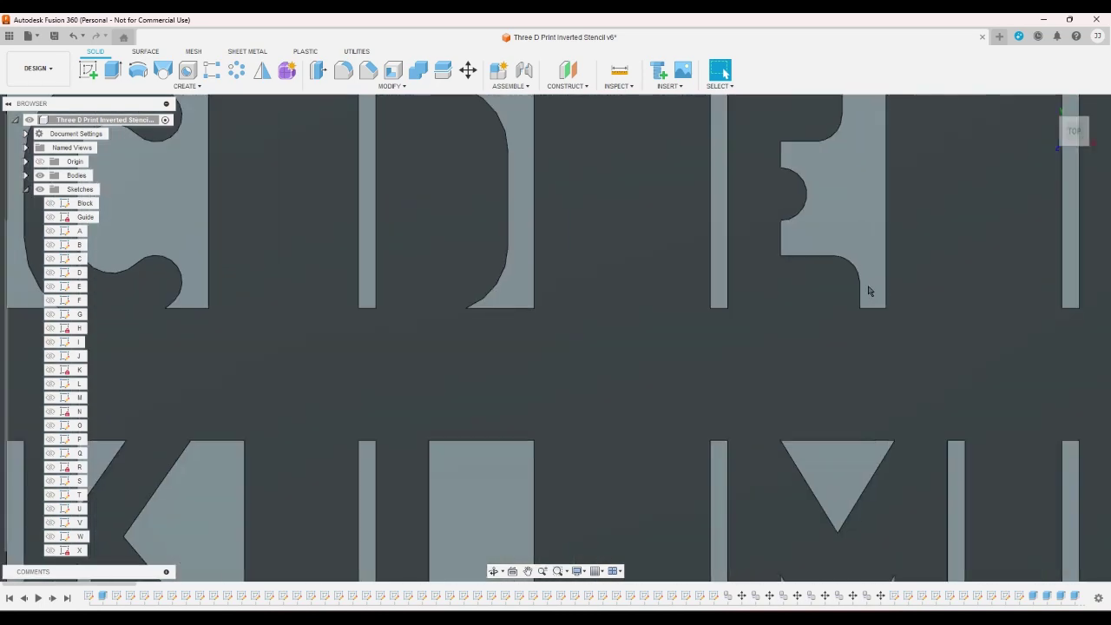
scroll(984, 269, down, 5)
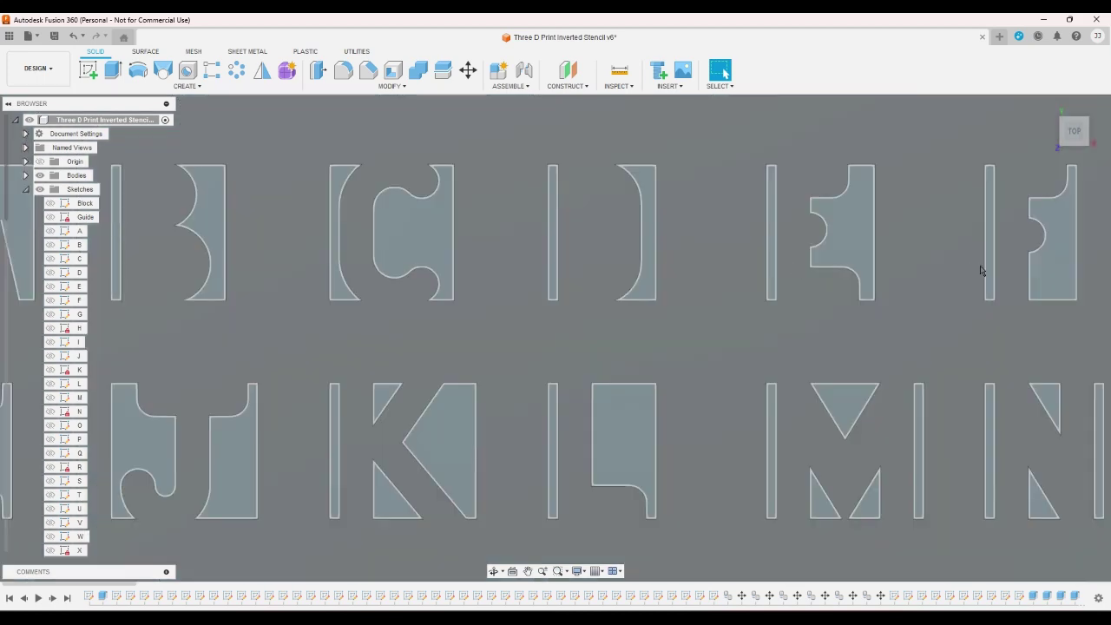
scroll(733, 255, down, 5)
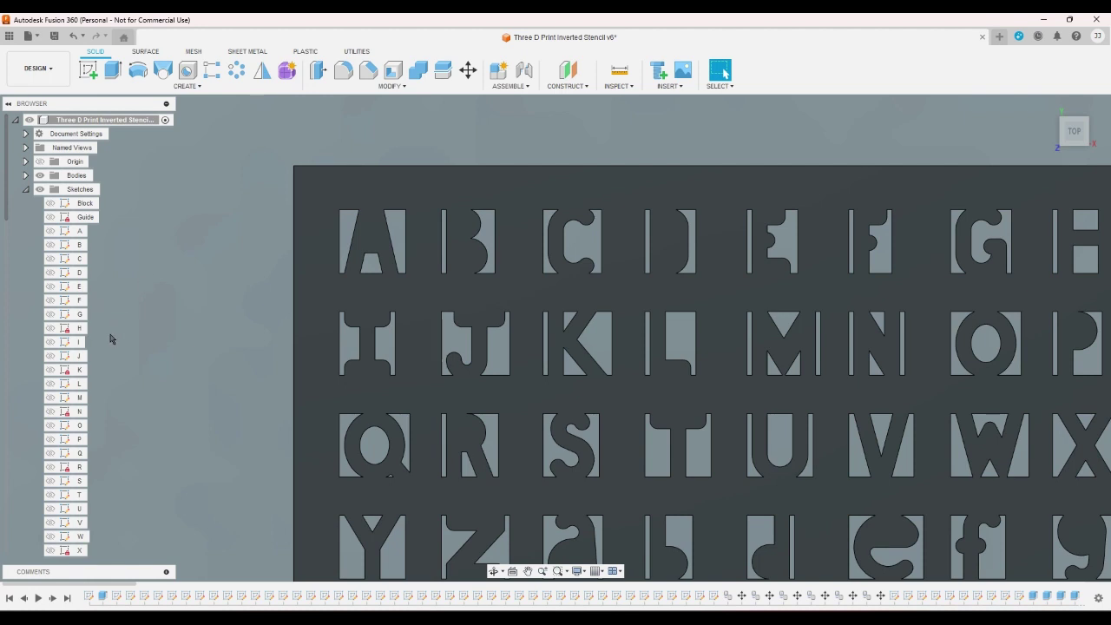
- Set the 0.40 dimensions in sketches F and G to 0.60, then finish sketch G
double_click(79, 300)
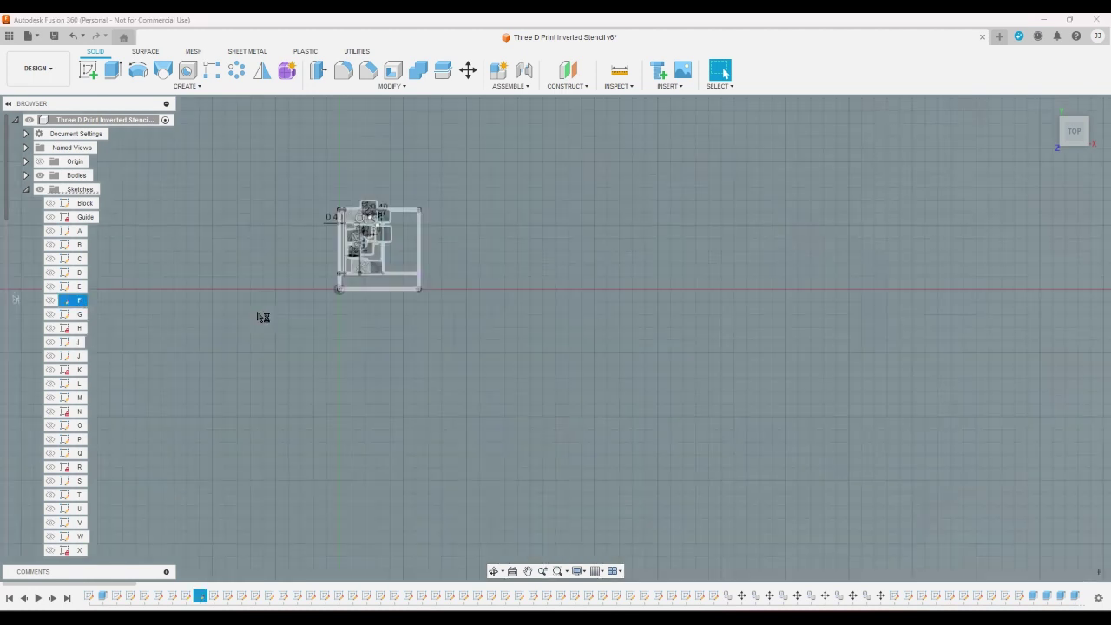
scroll(380, 236, up, 5)
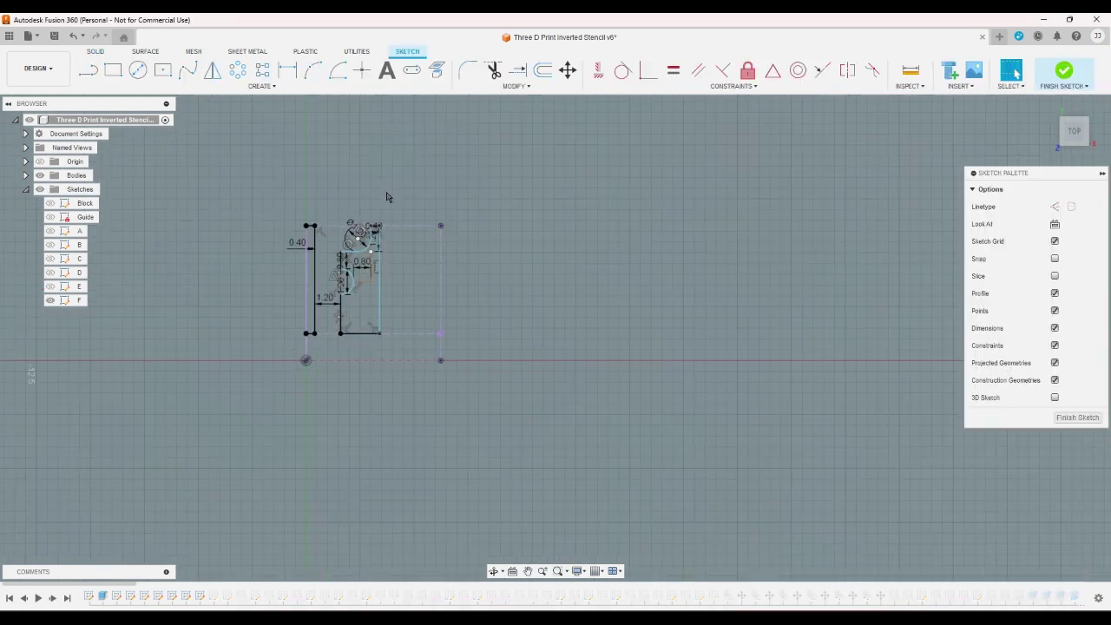
scroll(375, 263, up, 3)
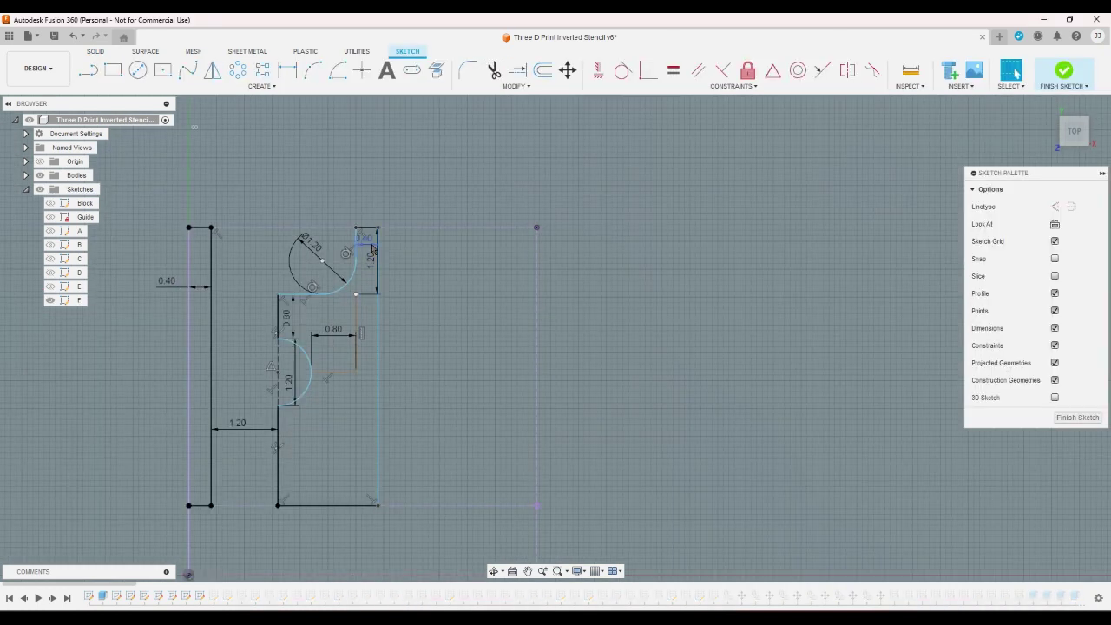
double_click(365, 239)
text(0.6)
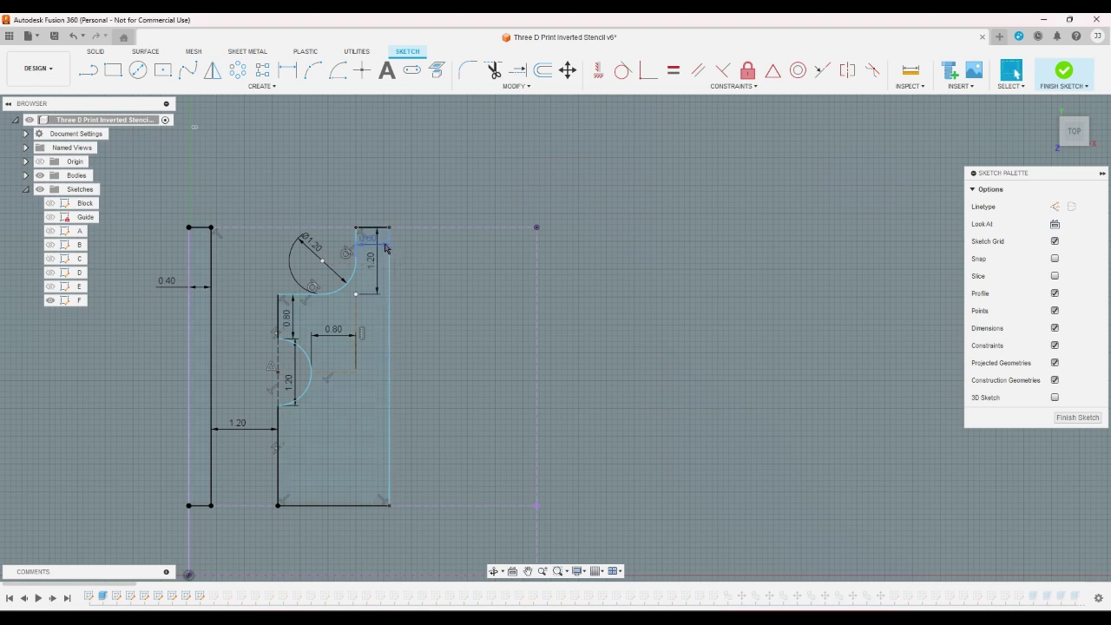
key(Return)
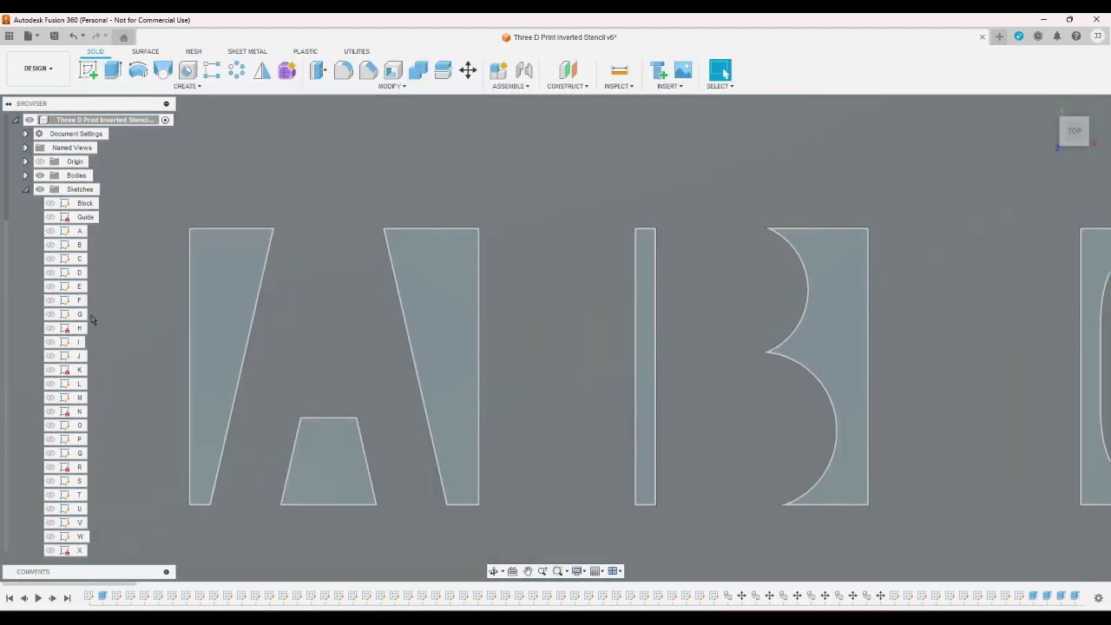
double_click(80, 315)
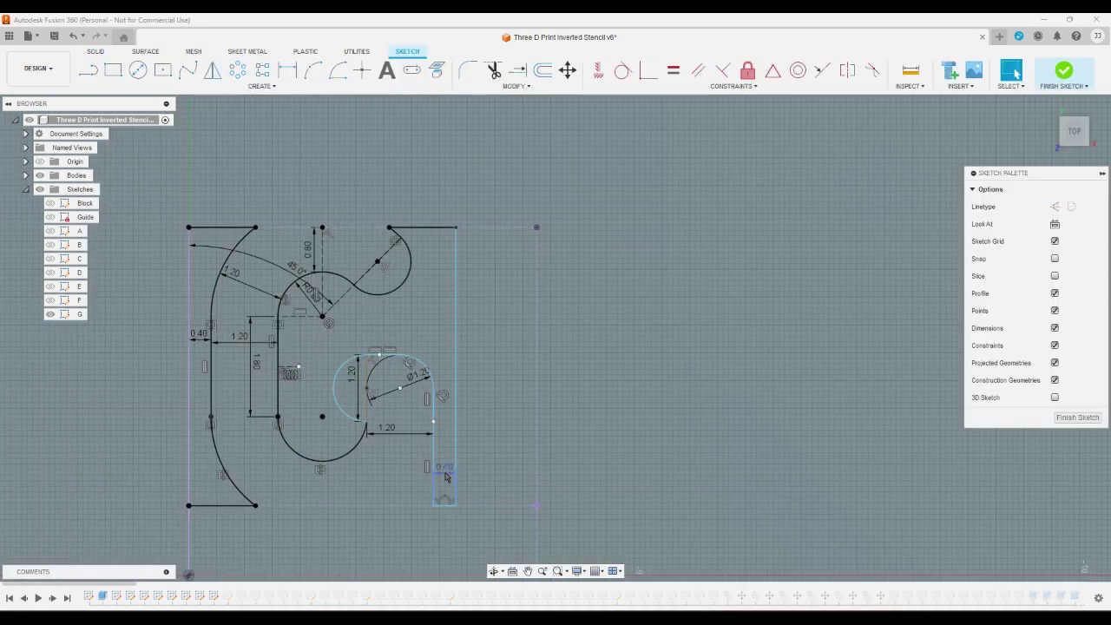
double_click(445, 473)
text(0.6)
key(Return)
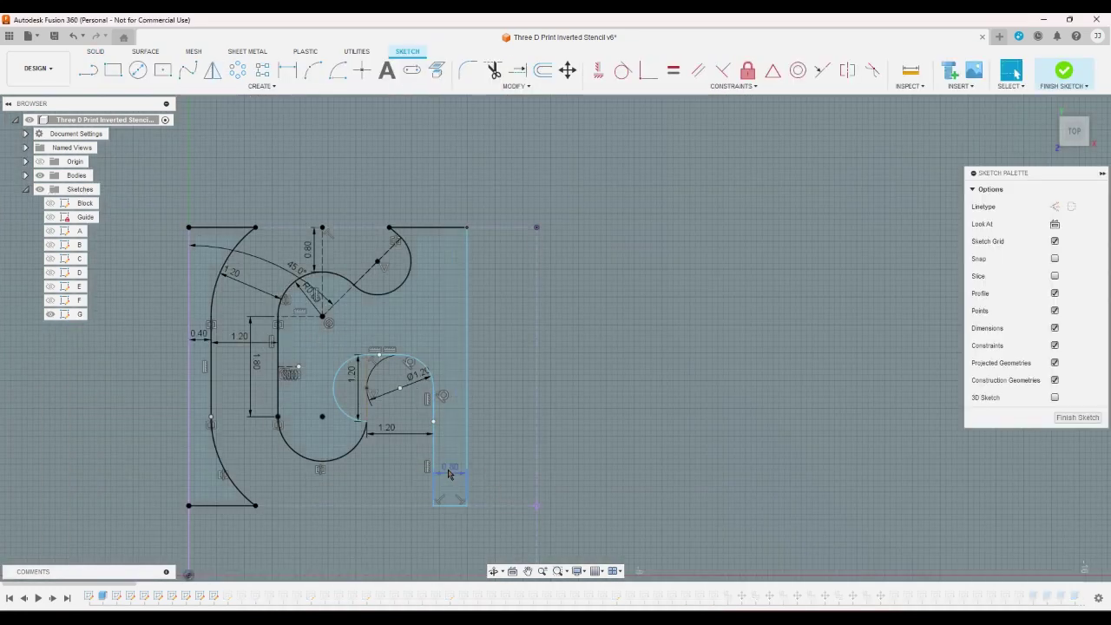
click(1079, 76)
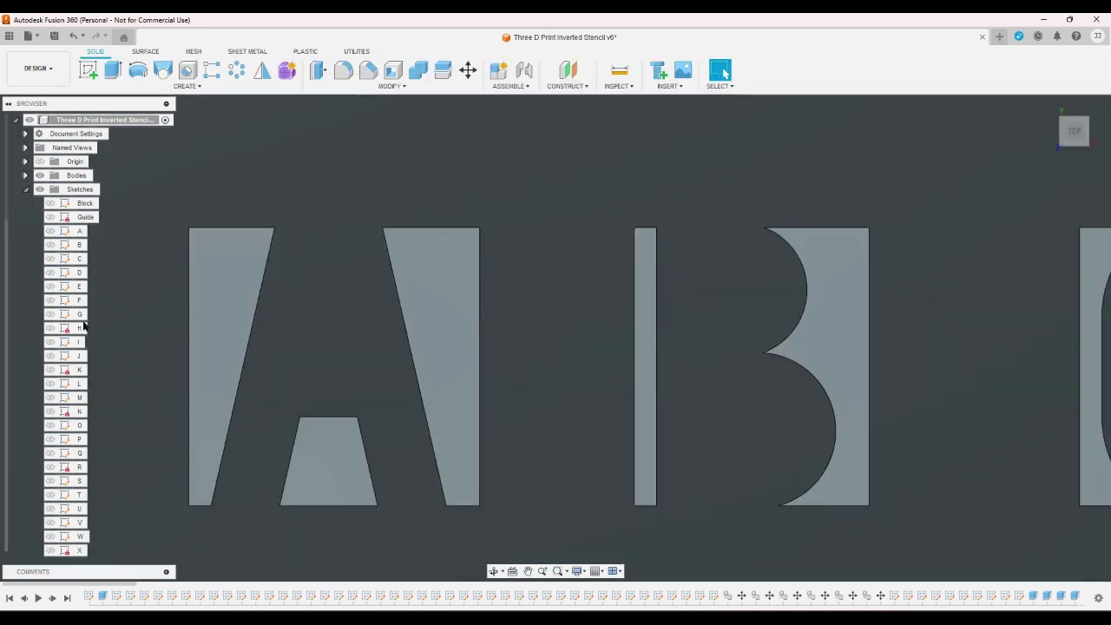
- Set the 0.40 dimensions in sketches H and I to 0.60
double_click(79, 329)
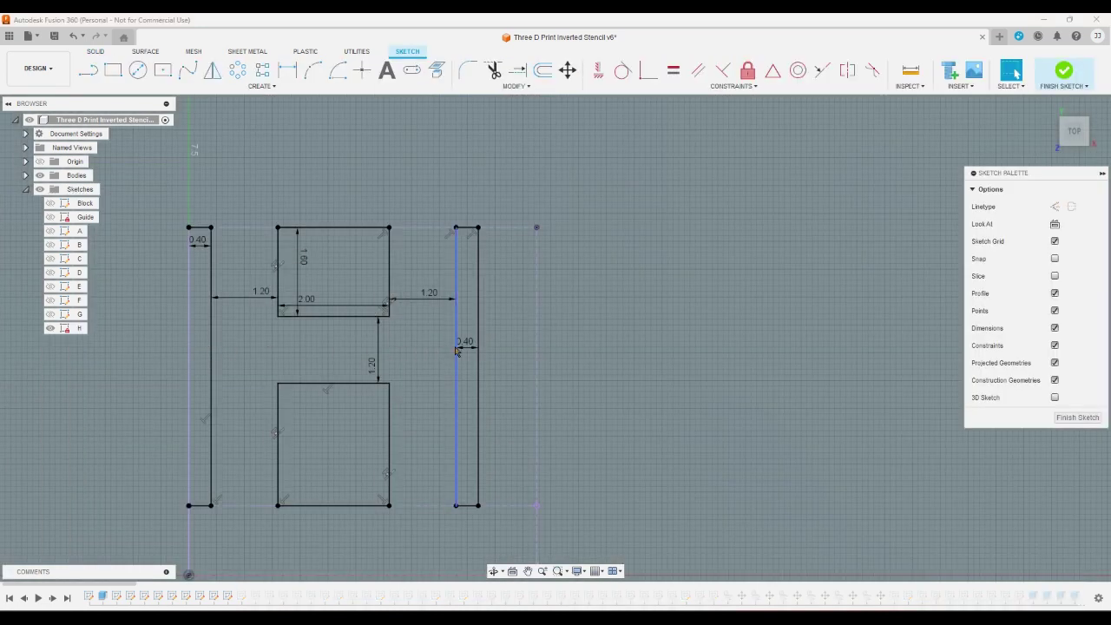
double_click(466, 343)
text(0.6)
key(Return)
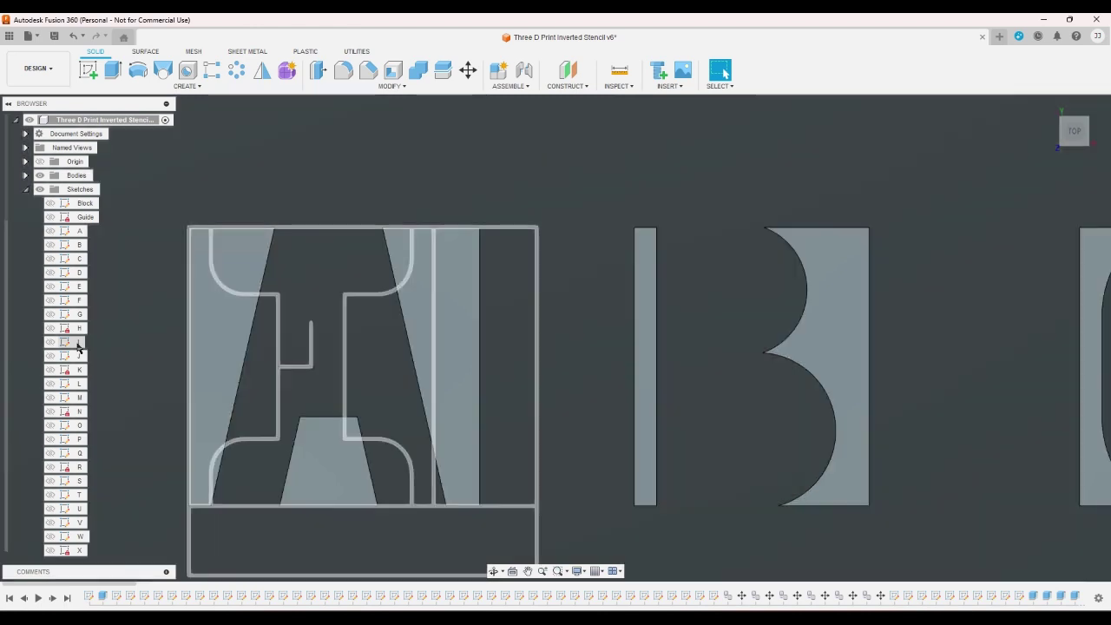
double_click(78, 342)
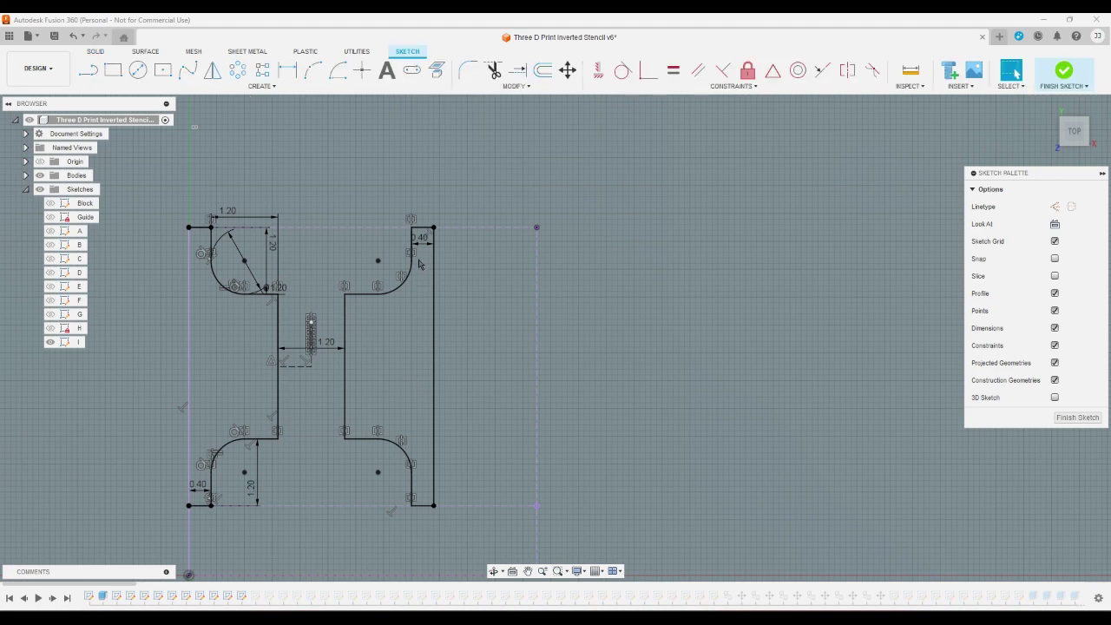
double_click(422, 238)
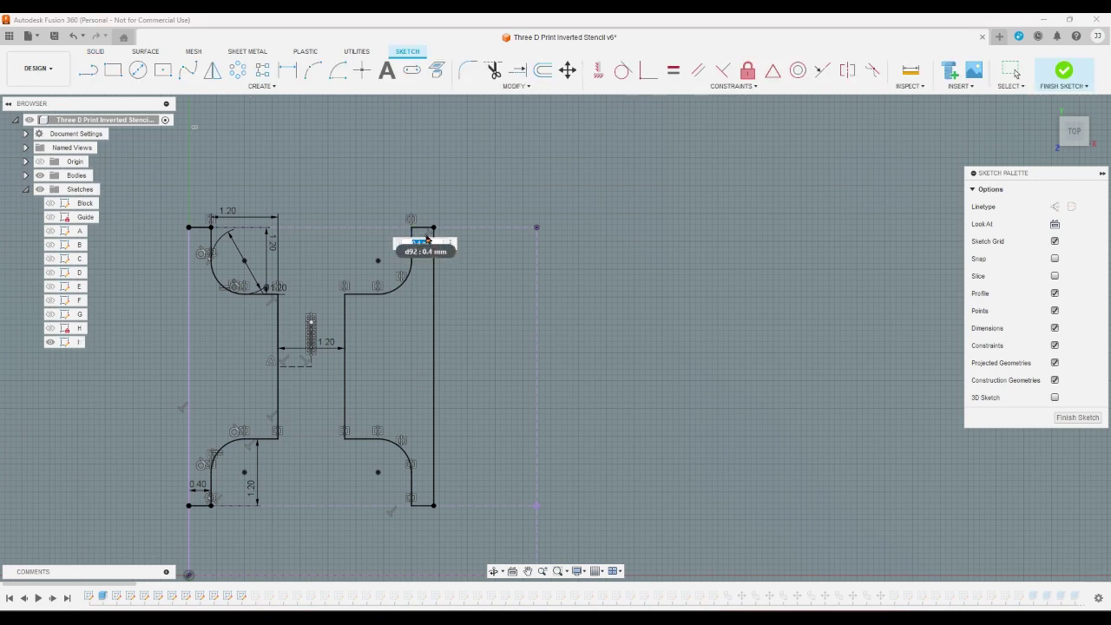
text(0.6)
key(Return)
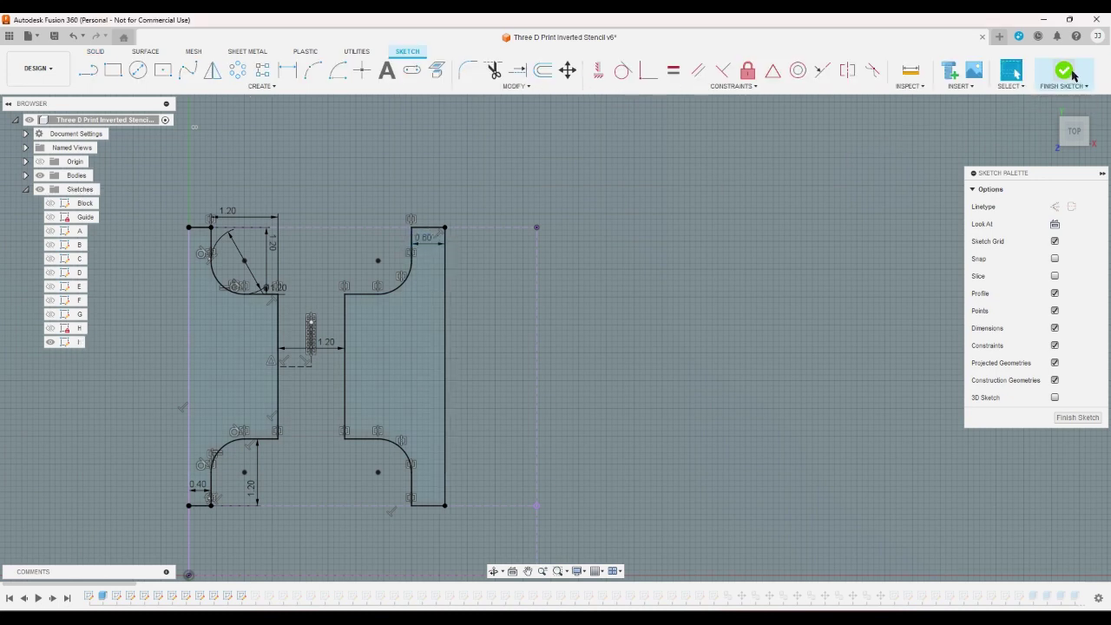
double_click(76, 326)
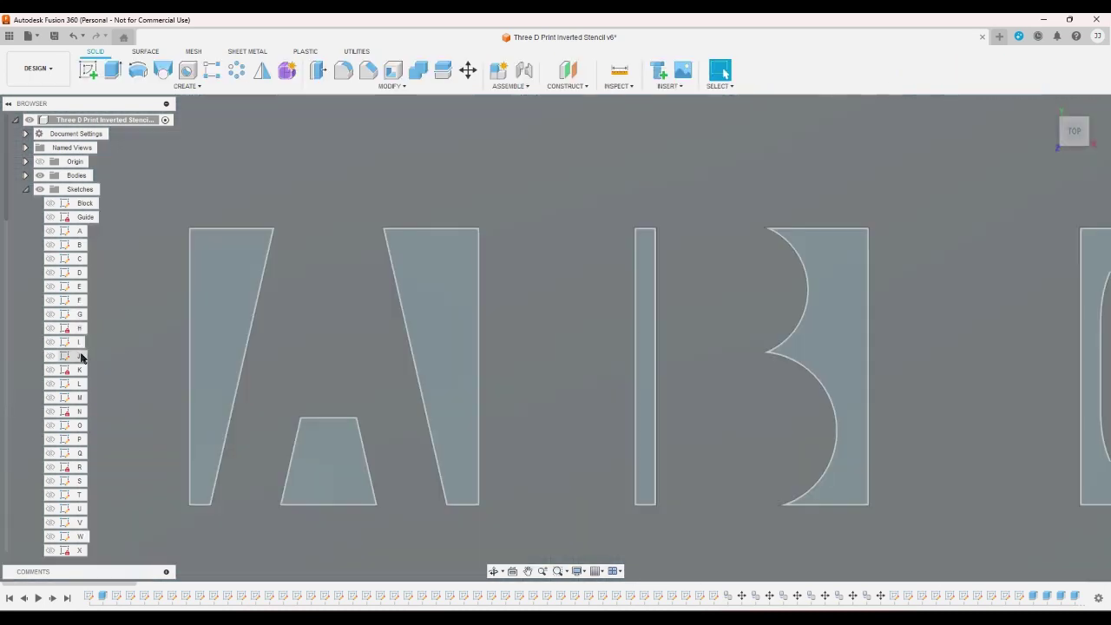
- Change the small top-right dimension of sketch J to .6 and finish the sketch
click(80, 356)
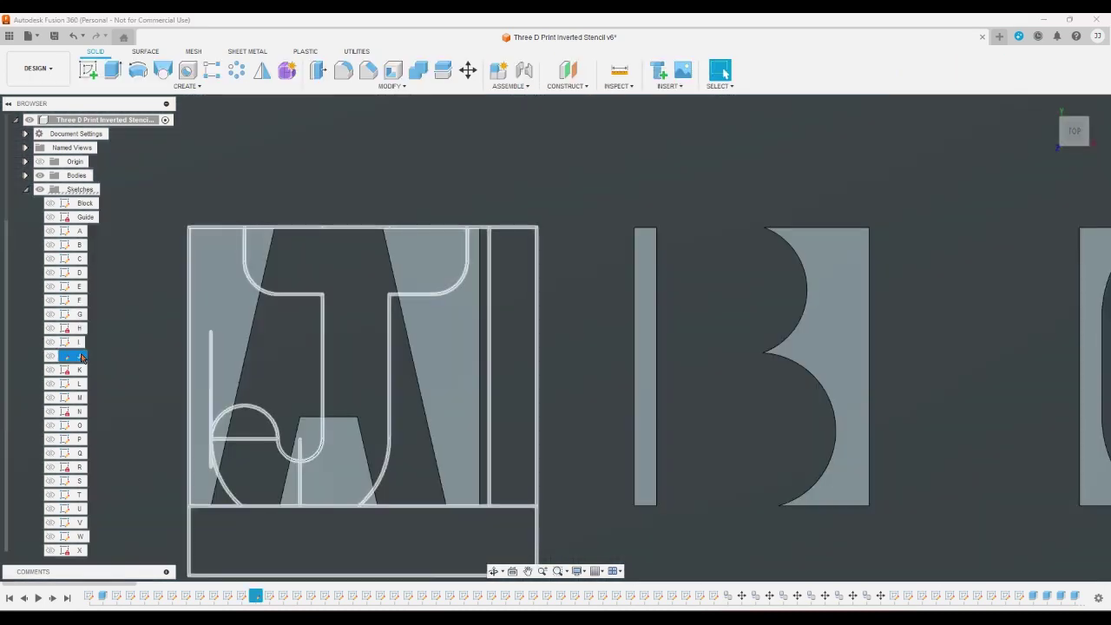
double_click(81, 355)
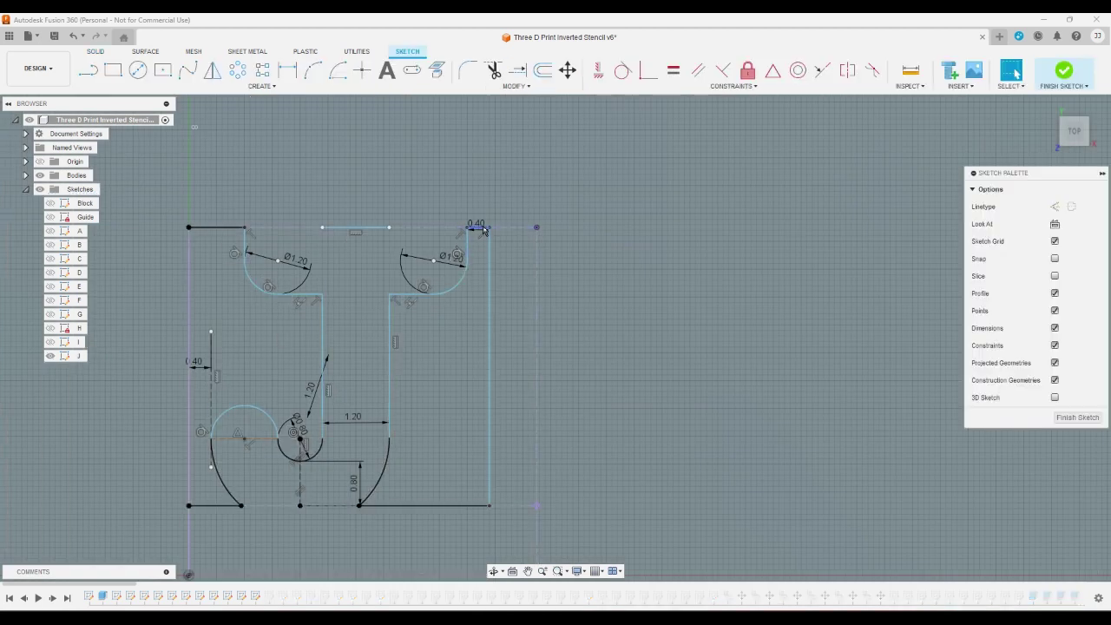
double_click(483, 228)
click(538, 215)
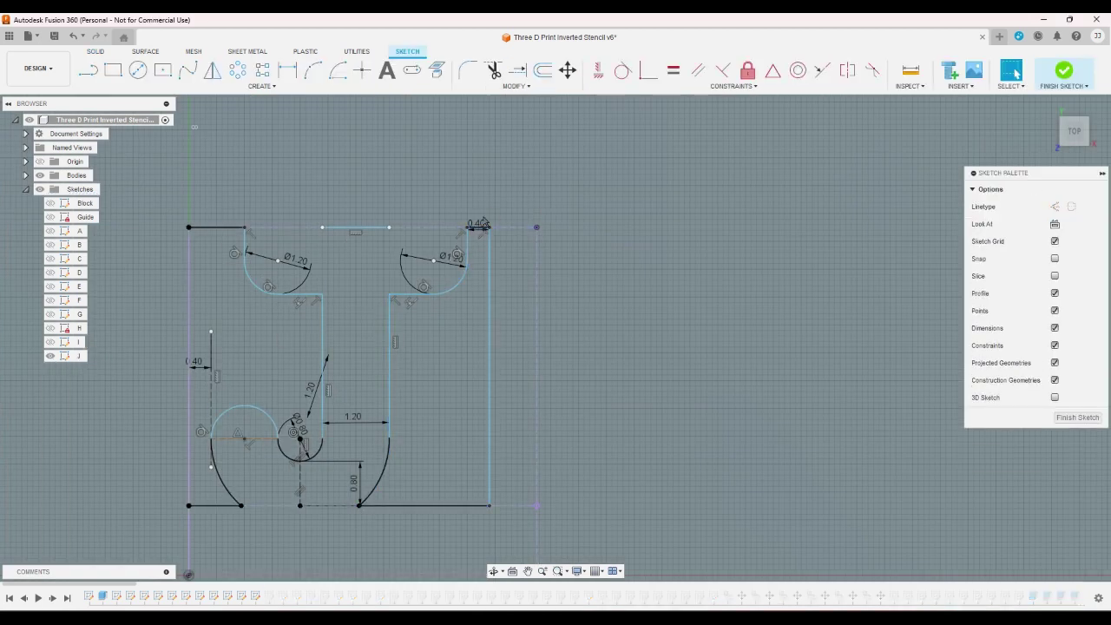
double_click(479, 225)
text(.6)
key(Return)
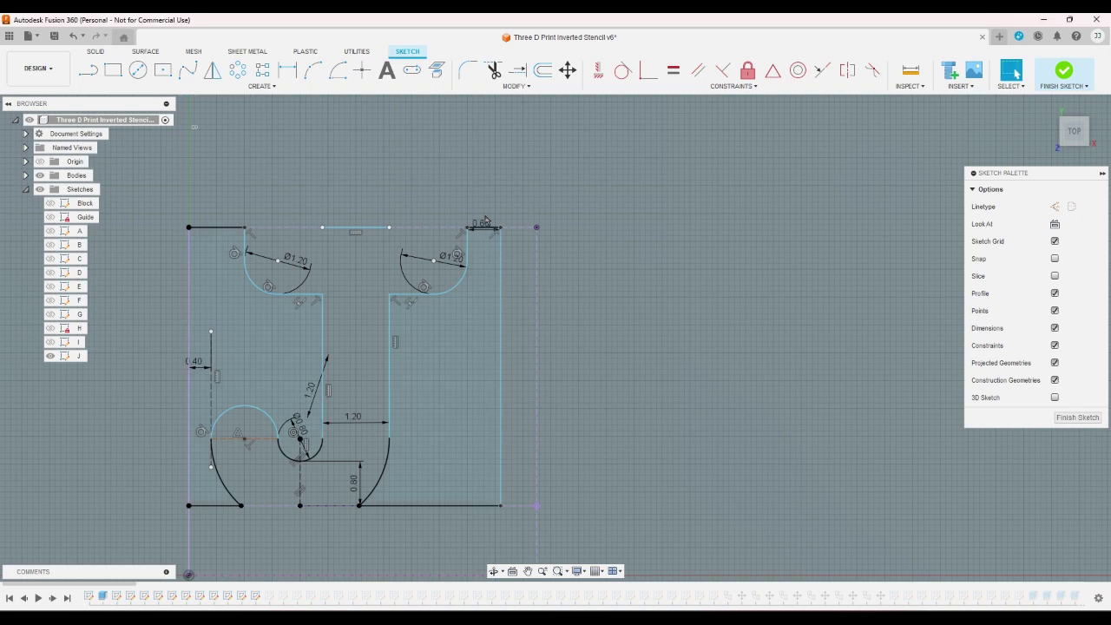
click(1059, 73)
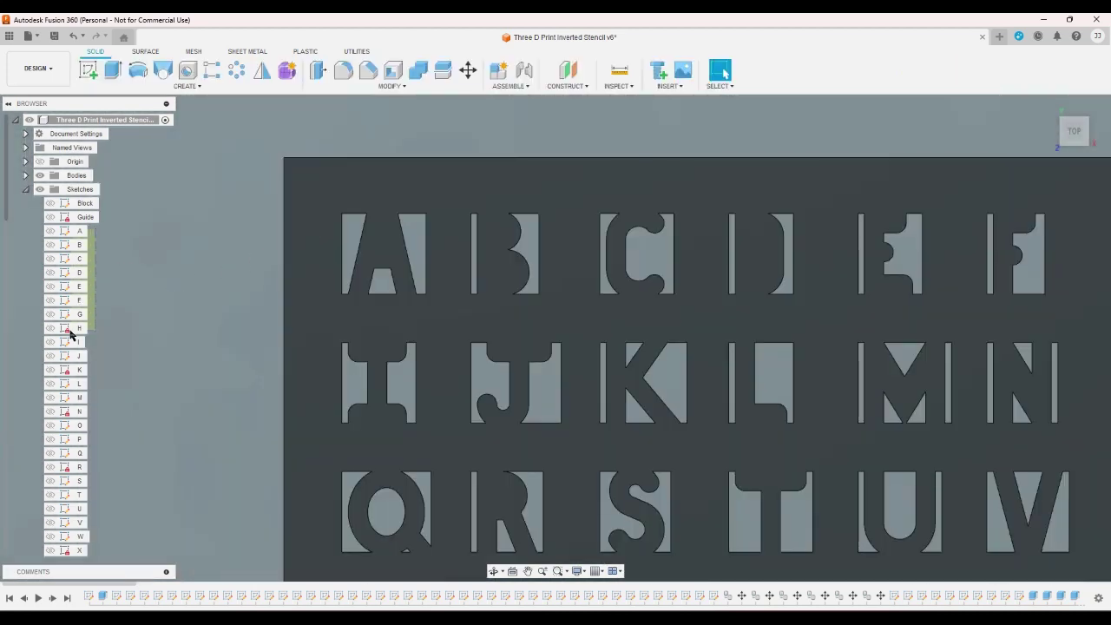
- Hide the profiles of sketches A through L
click(80, 231)
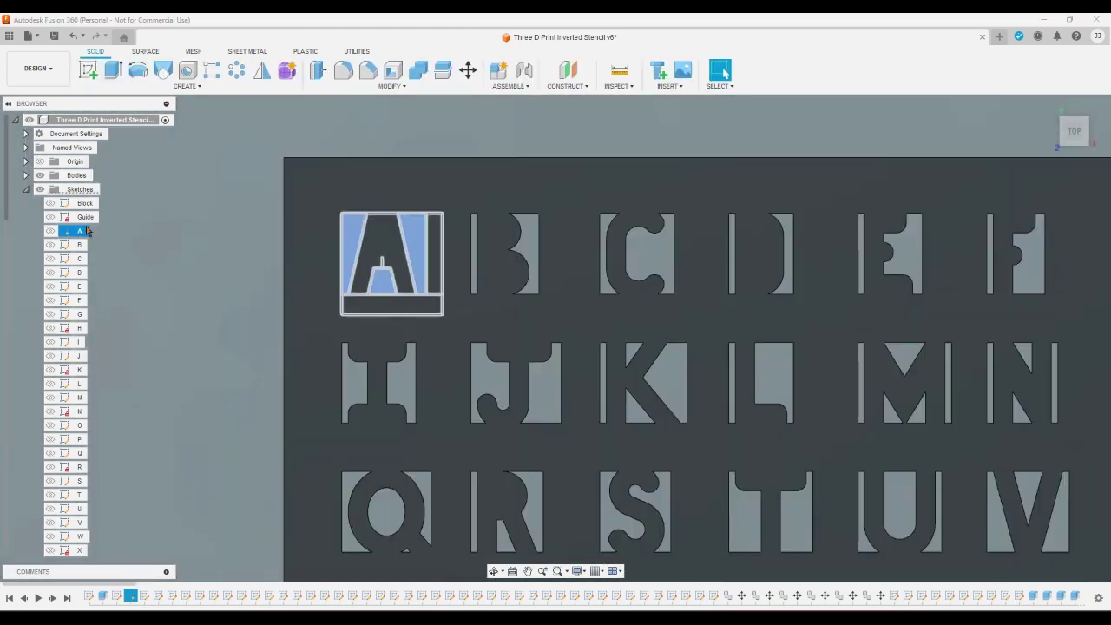
shift+click(79, 383)
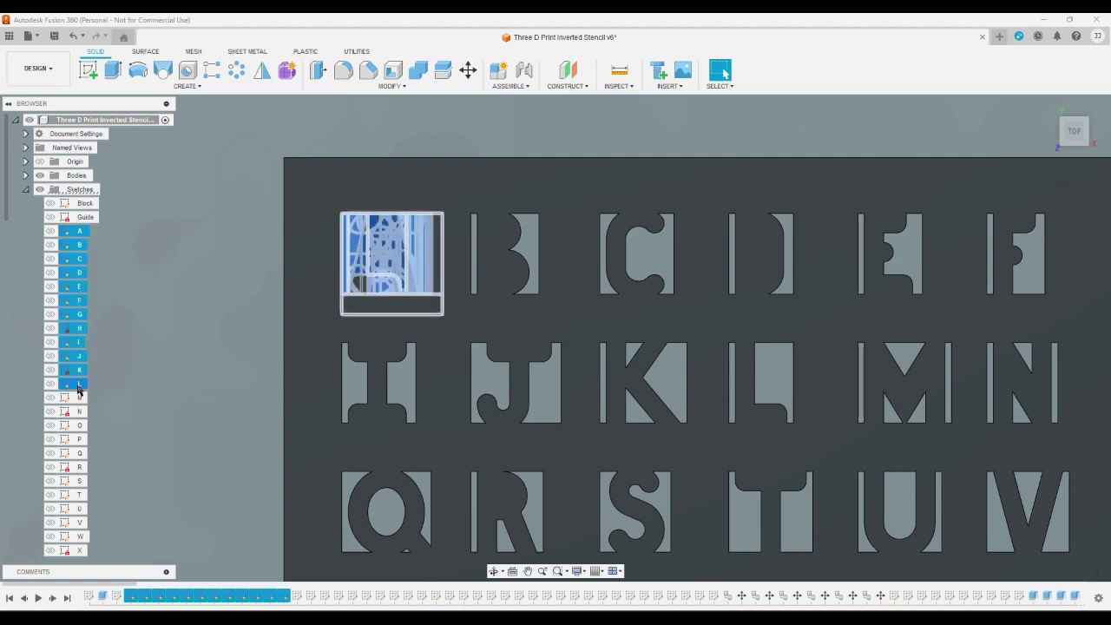
right_click(79, 385)
click(109, 439)
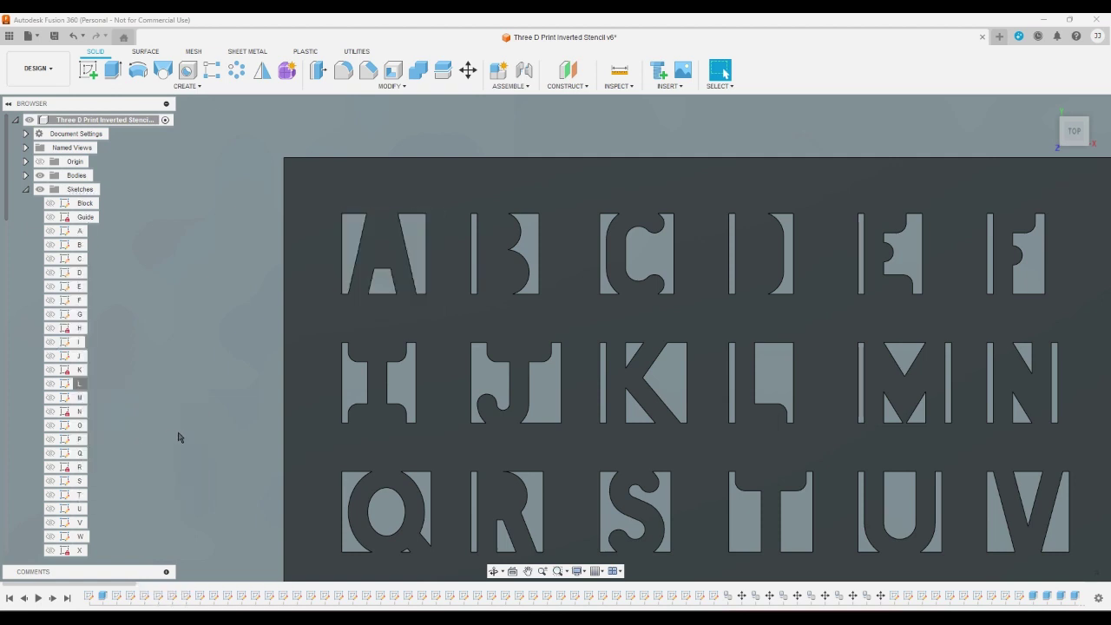
scroll(154, 362, down, 5)
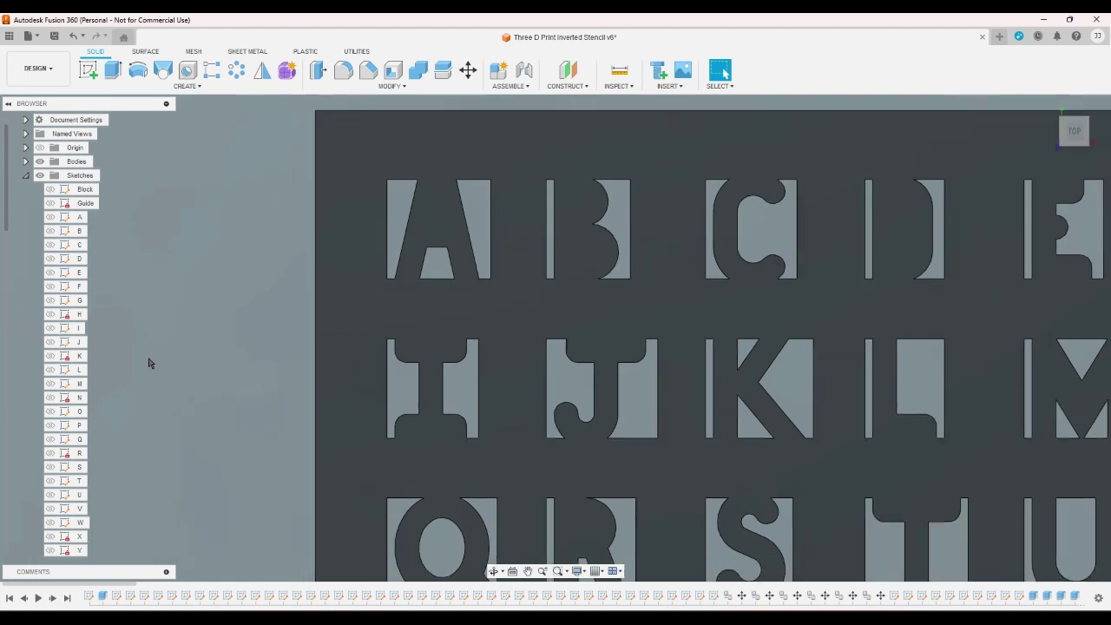
scroll(115, 294, down, 1)
- Hide the dimensions of all selected letter sketches from A through the last one
click(79, 217)
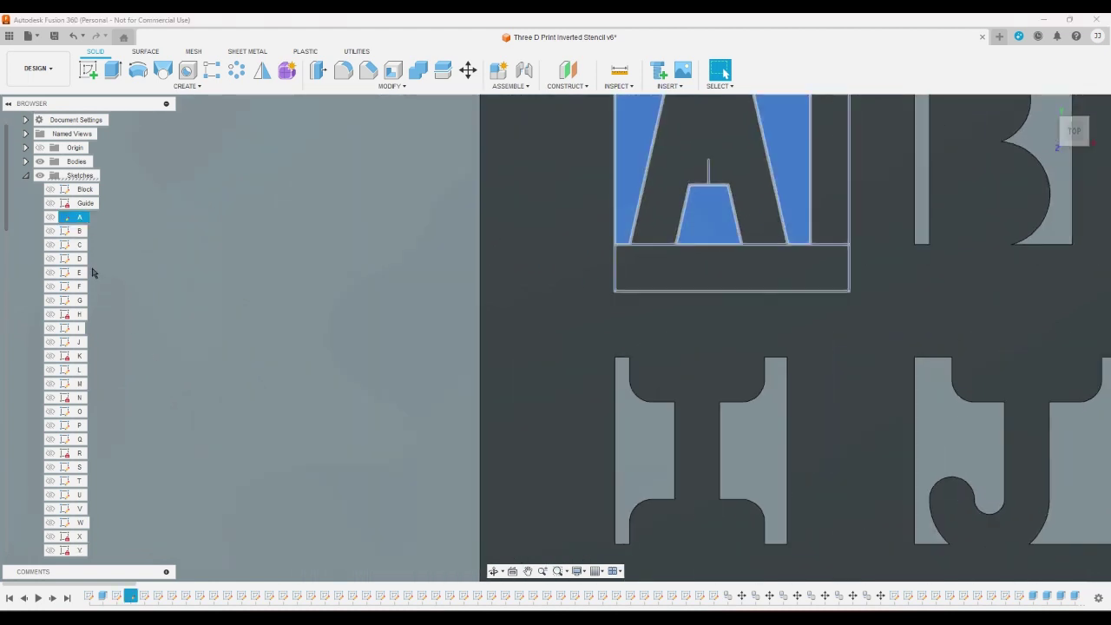
scroll(74, 421, down, 6)
scroll(76, 446, down, 3)
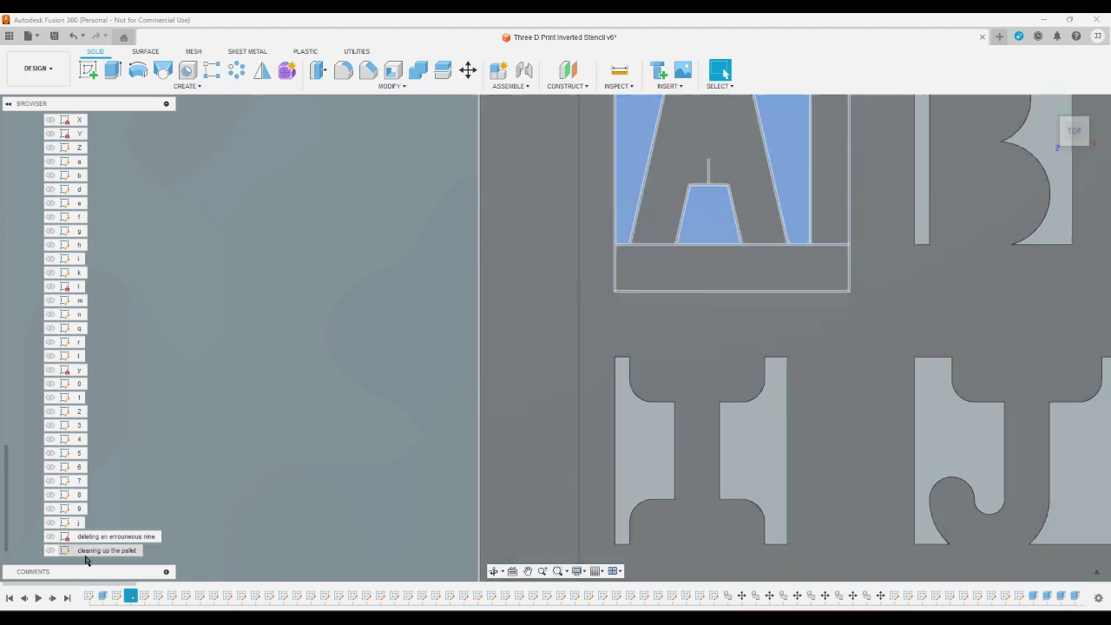
shift+click(87, 551)
right_click(87, 554)
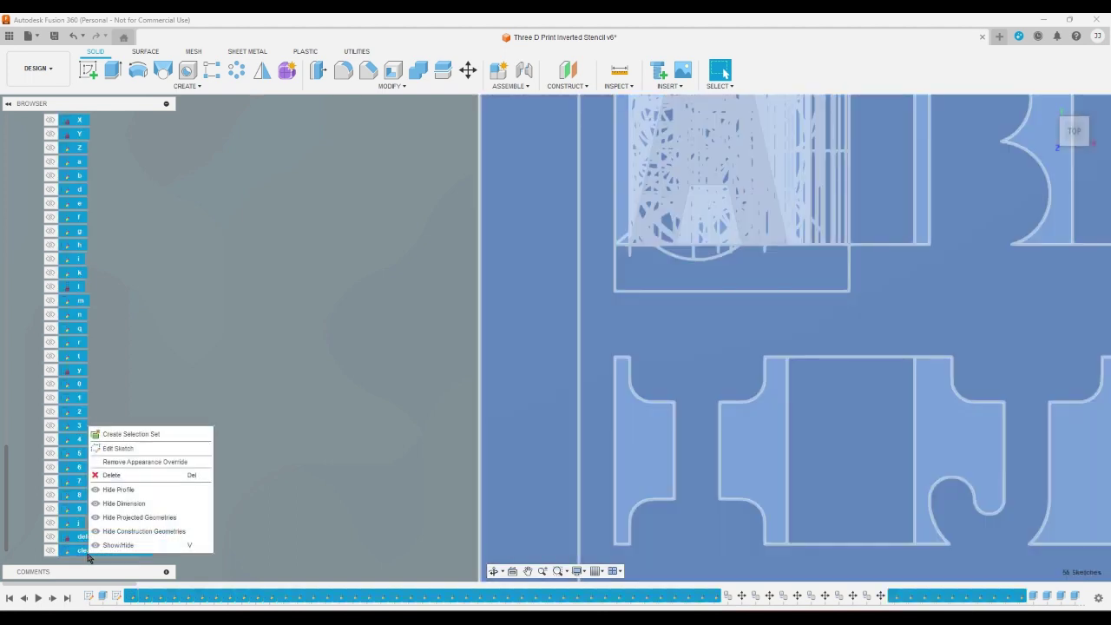
click(124, 503)
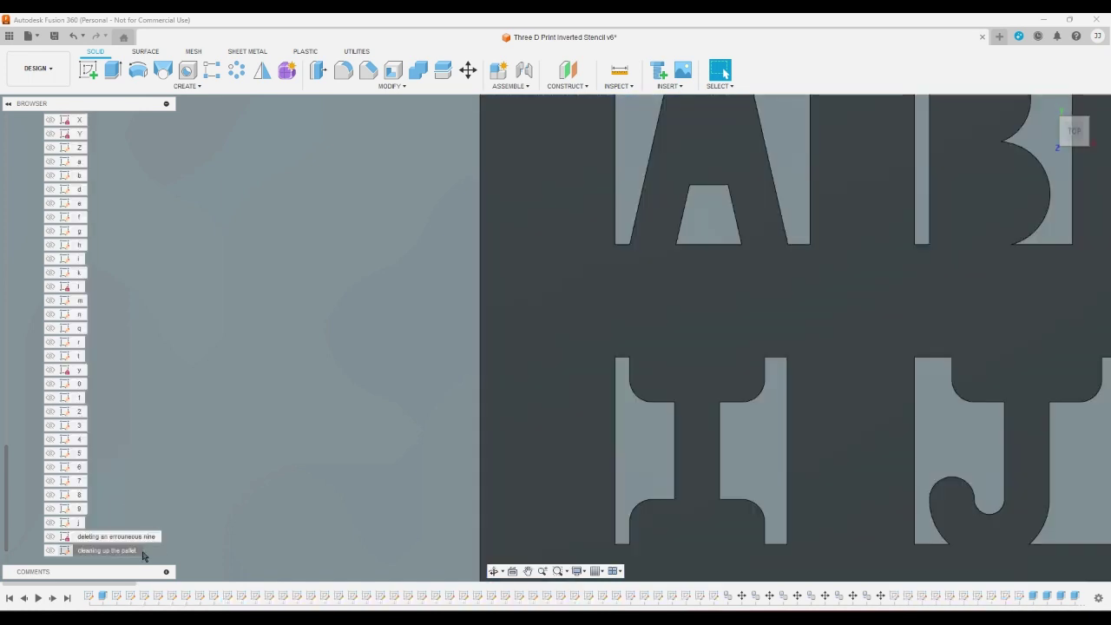
- Hide letter sketches A through X
scroll(132, 443, up, 1)
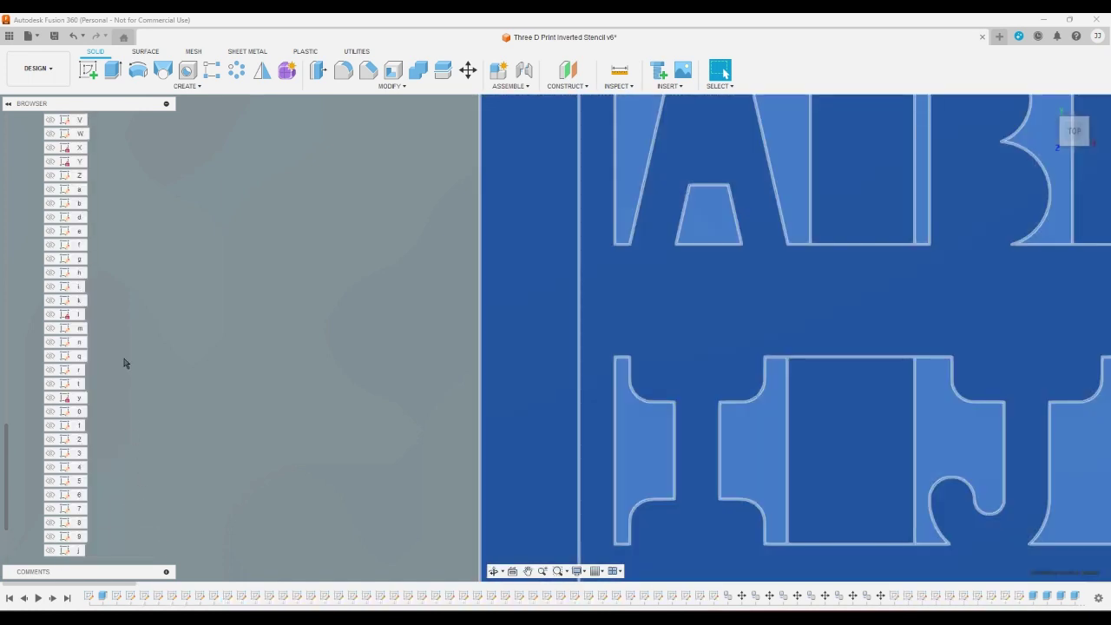
scroll(78, 295, up, 10)
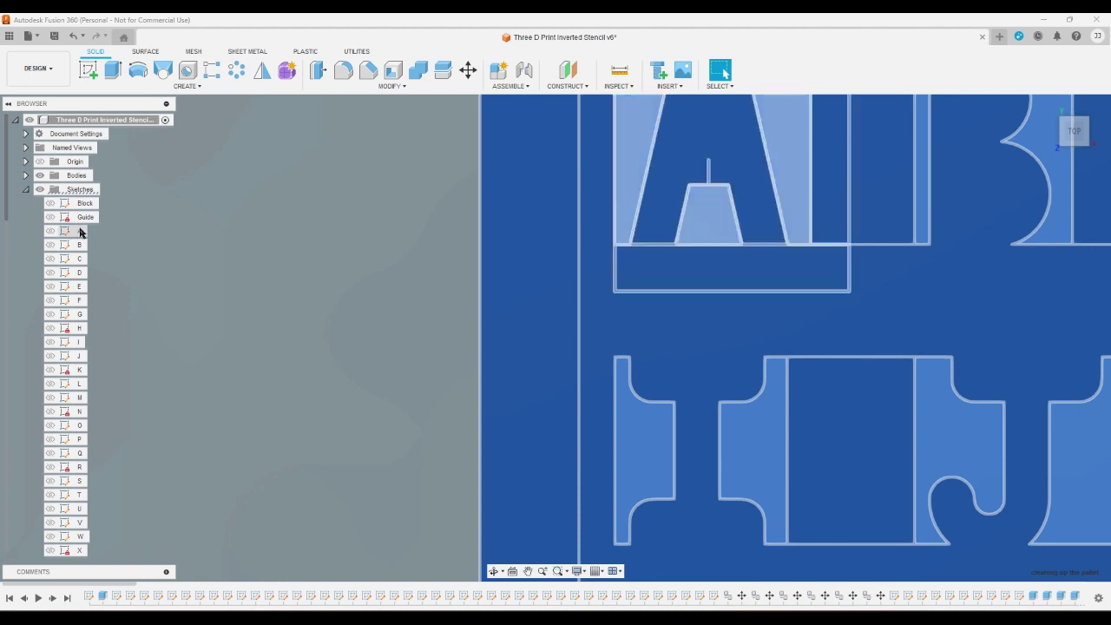
shift+click(80, 233)
right_click(80, 233)
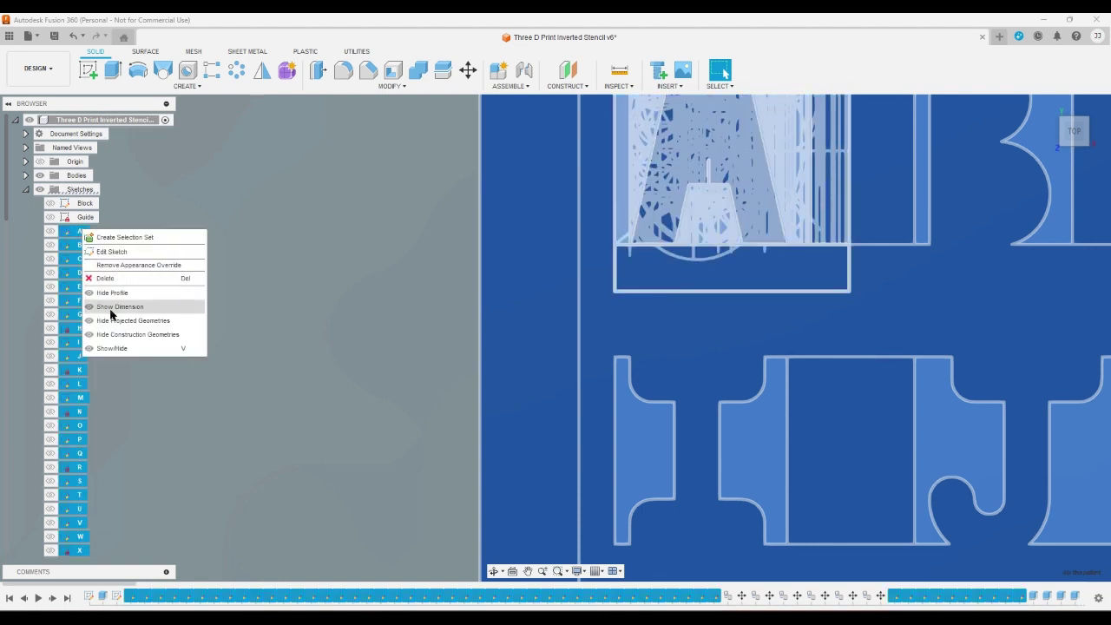
key(v)
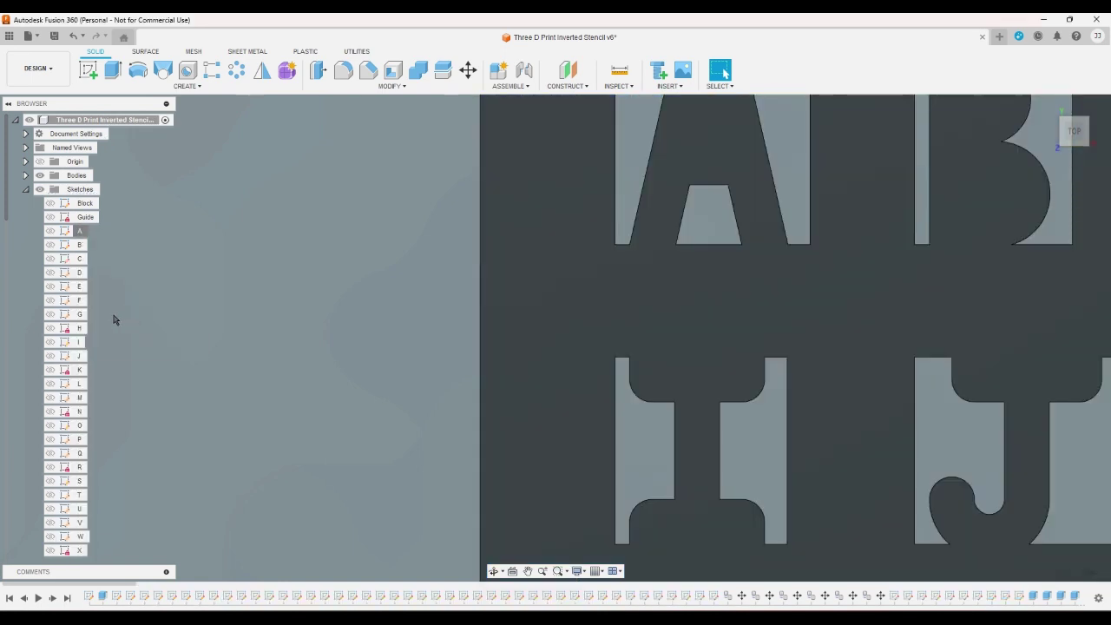
- Toggle sketches H, I, J and K on and off again, then open sketch J for editing
click(54, 331)
scroll(243, 379, down, 3)
scroll(327, 301, up, 2)
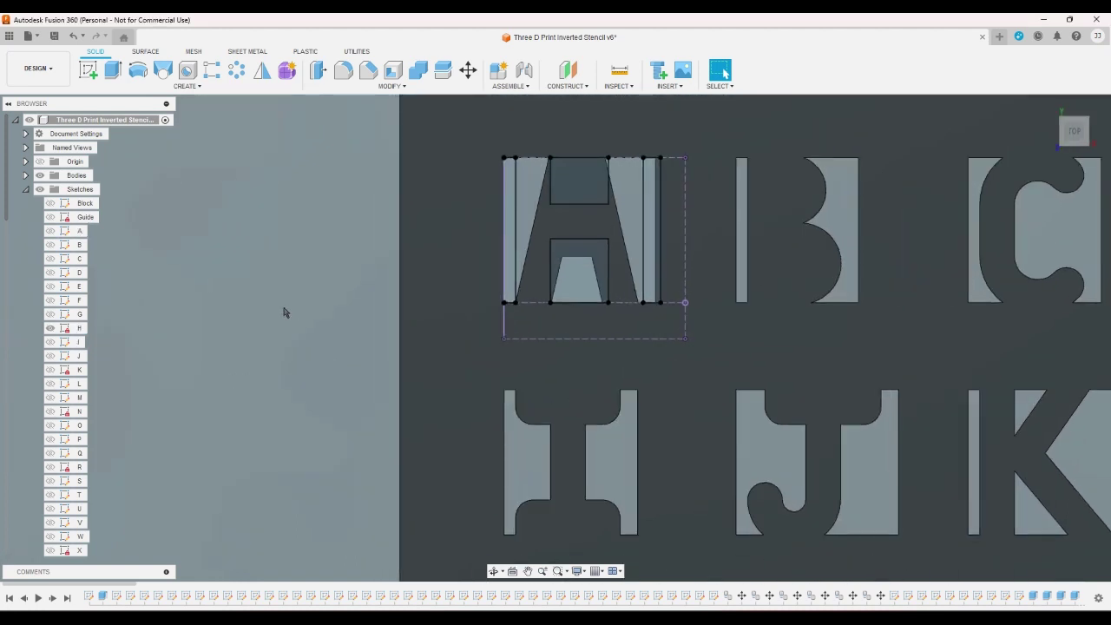
click(50, 328)
click(50, 343)
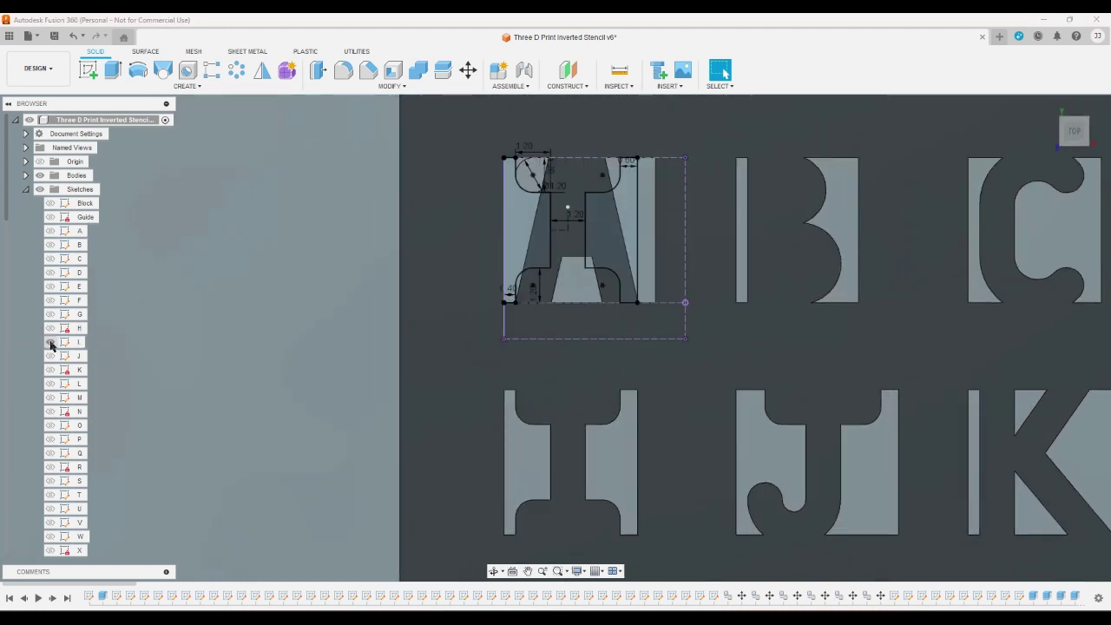
click(50, 343)
click(51, 356)
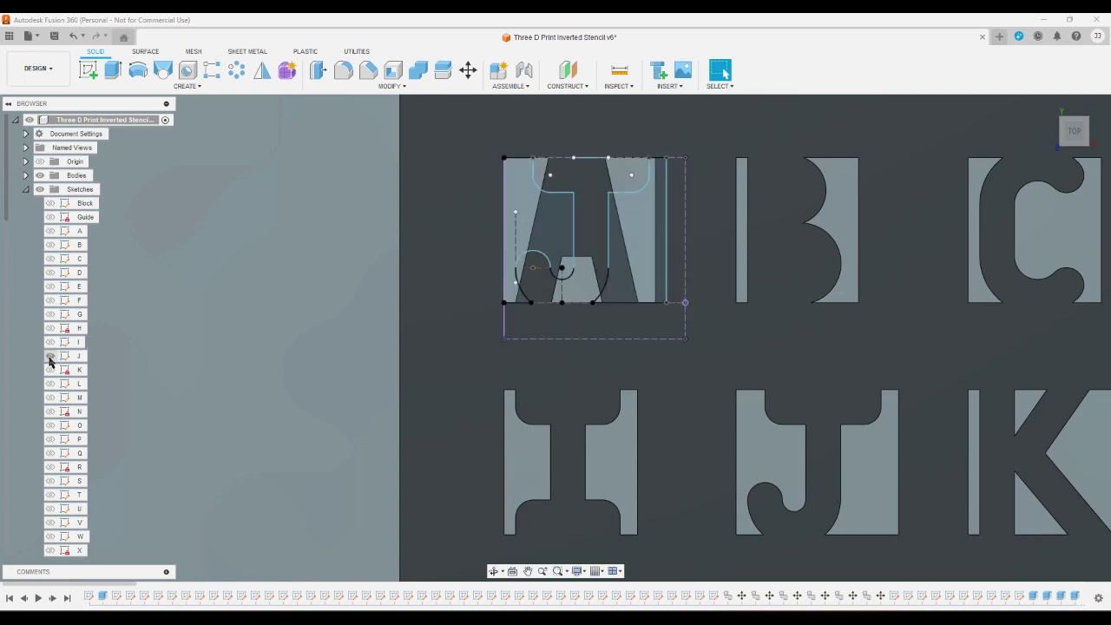
click(50, 371)
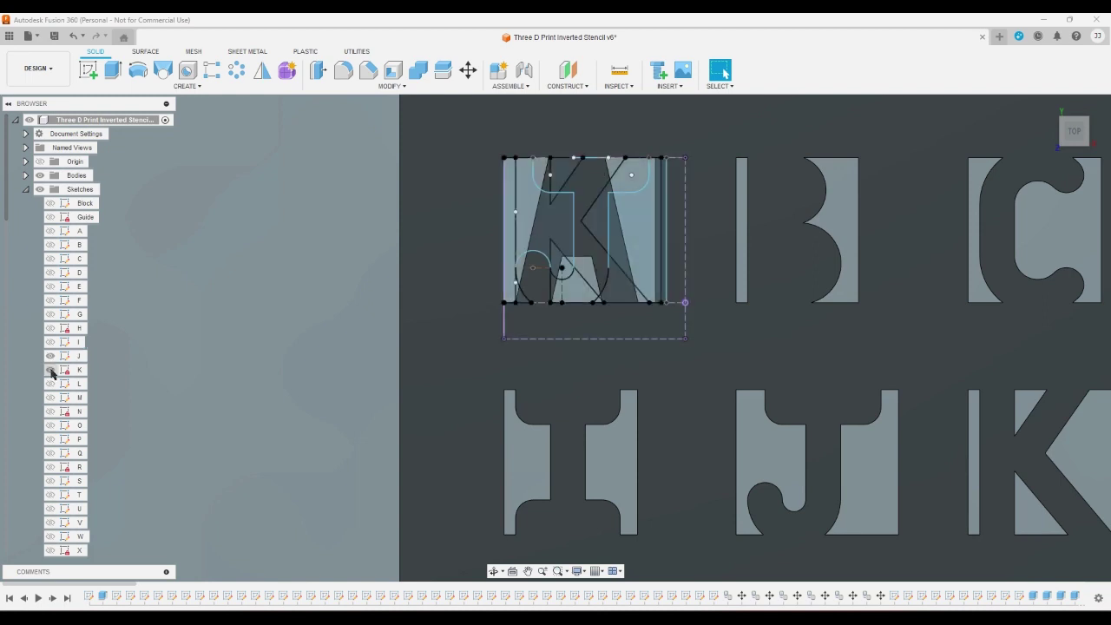
click(51, 372)
click(51, 357)
click(78, 361)
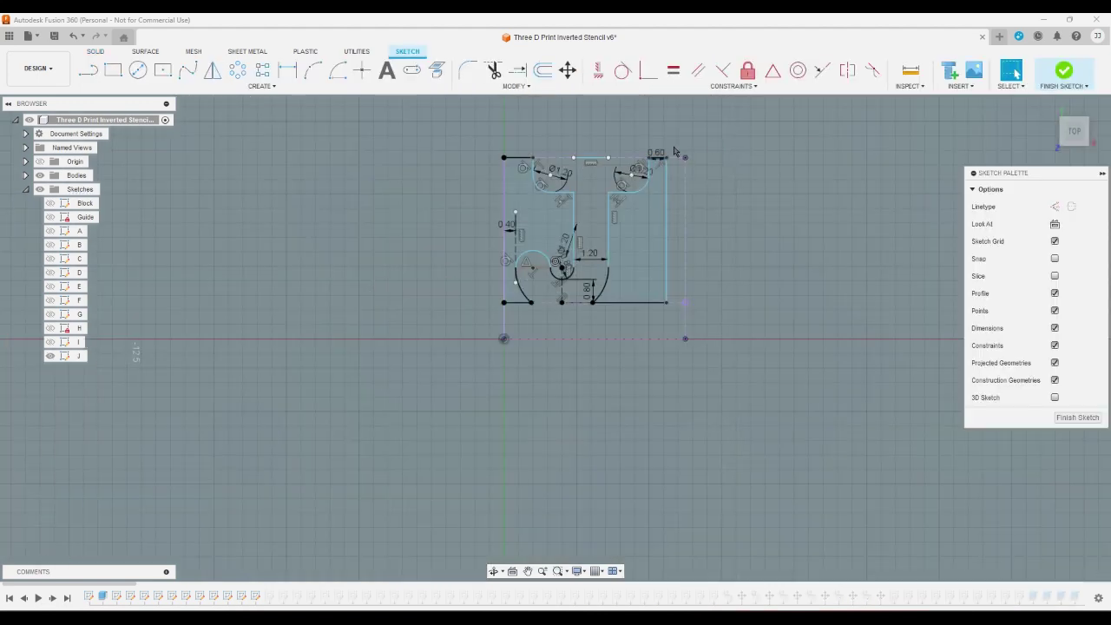
- Finish sketch J and set the 0.40 leg widths of K and L to 0.60
scroll(675, 153, up, 6)
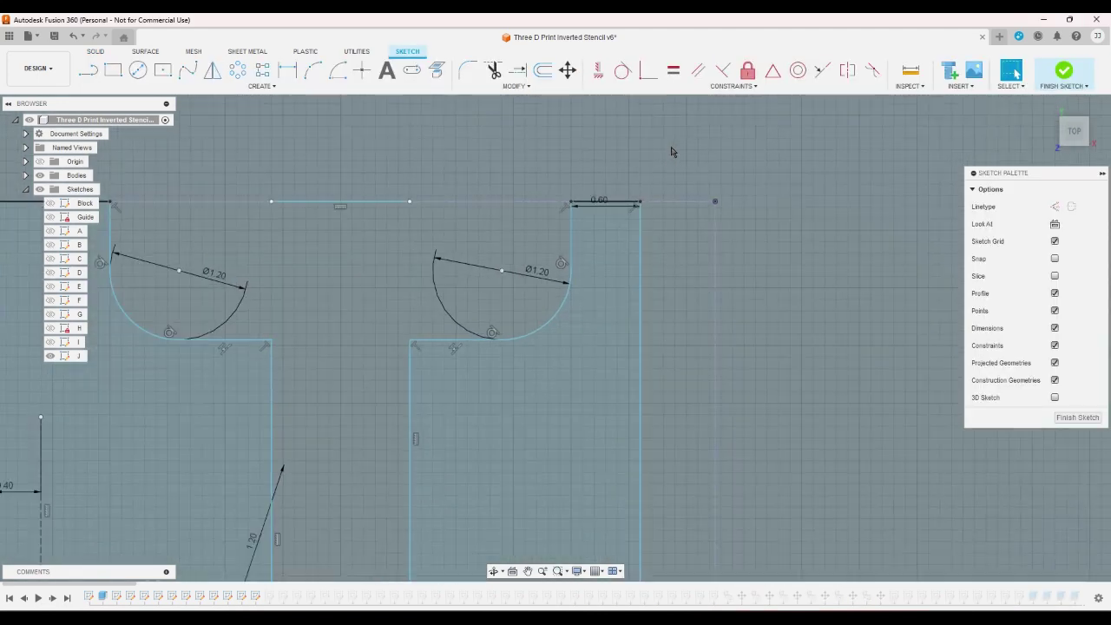
click(1064, 73)
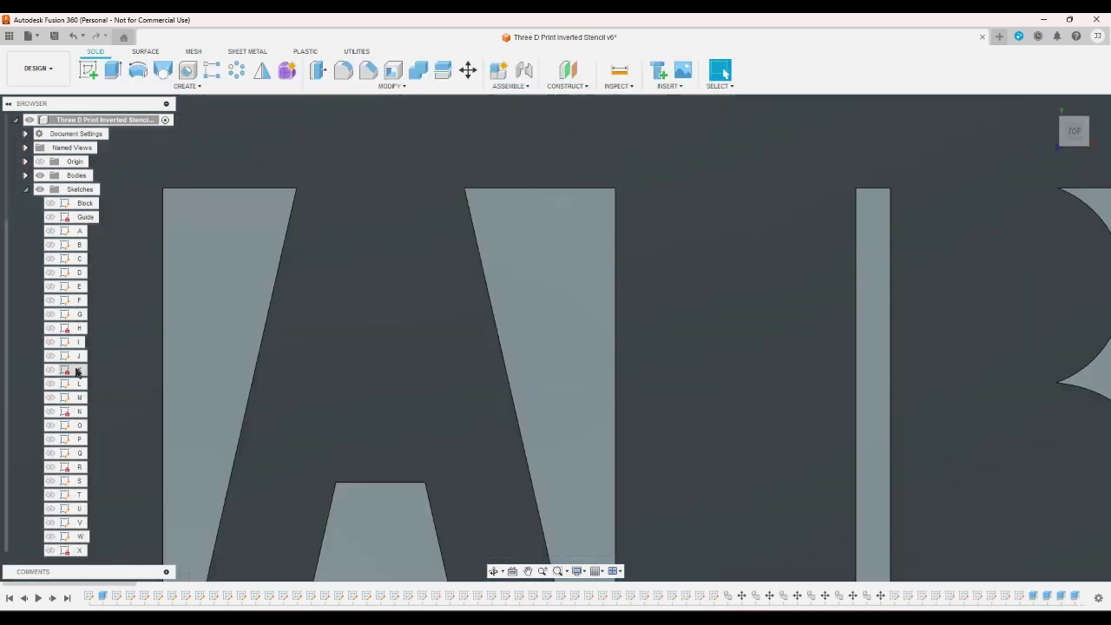
click(77, 371)
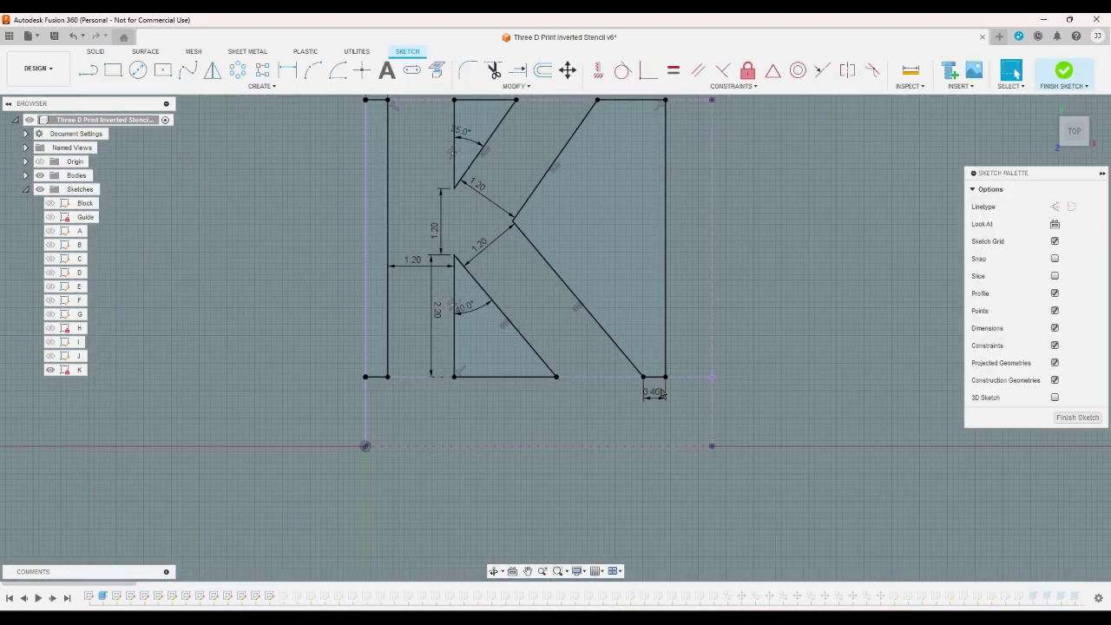
double_click(657, 397)
text(0.6)
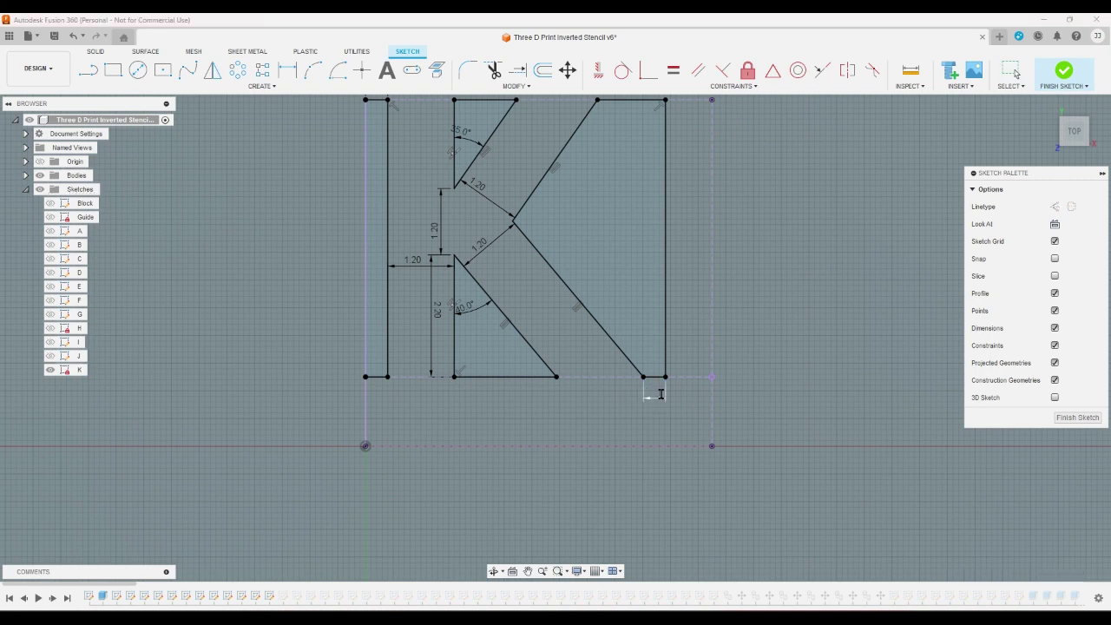
key(Return)
click(1068, 80)
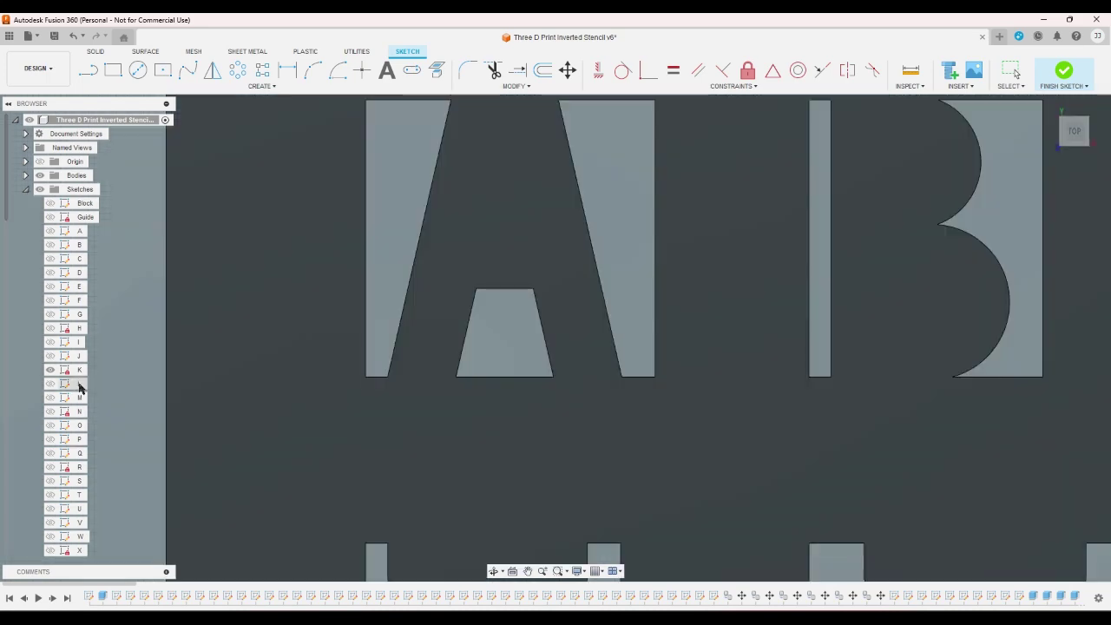
double_click(78, 383)
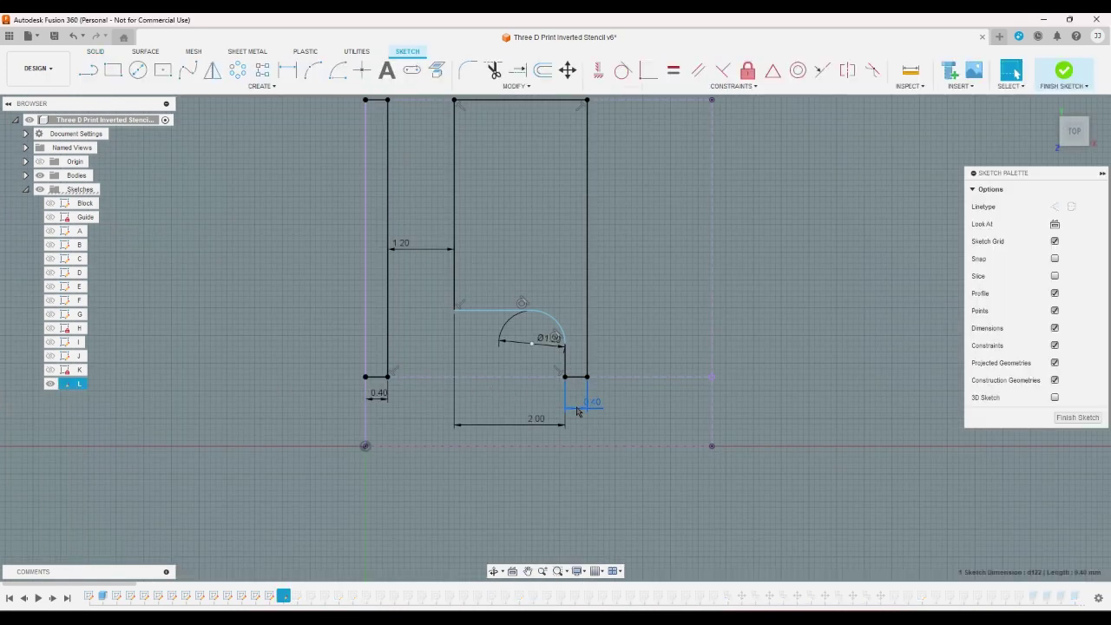
double_click(580, 405)
key(Return)
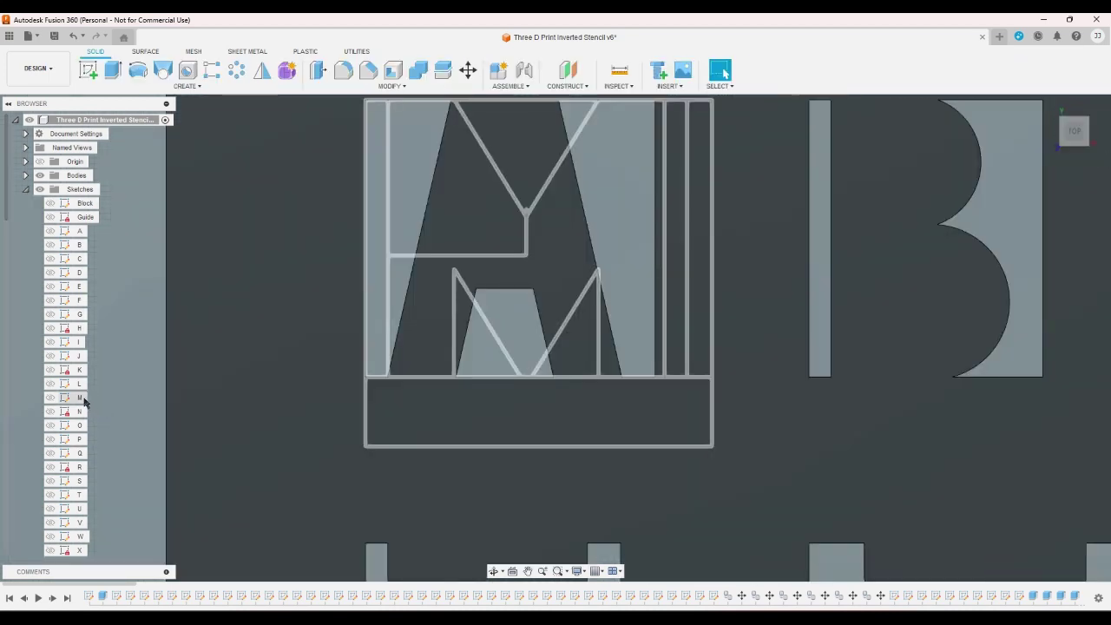
- Set the 0.40 width dimensions of sketches M and N to 0.60
click(82, 398)
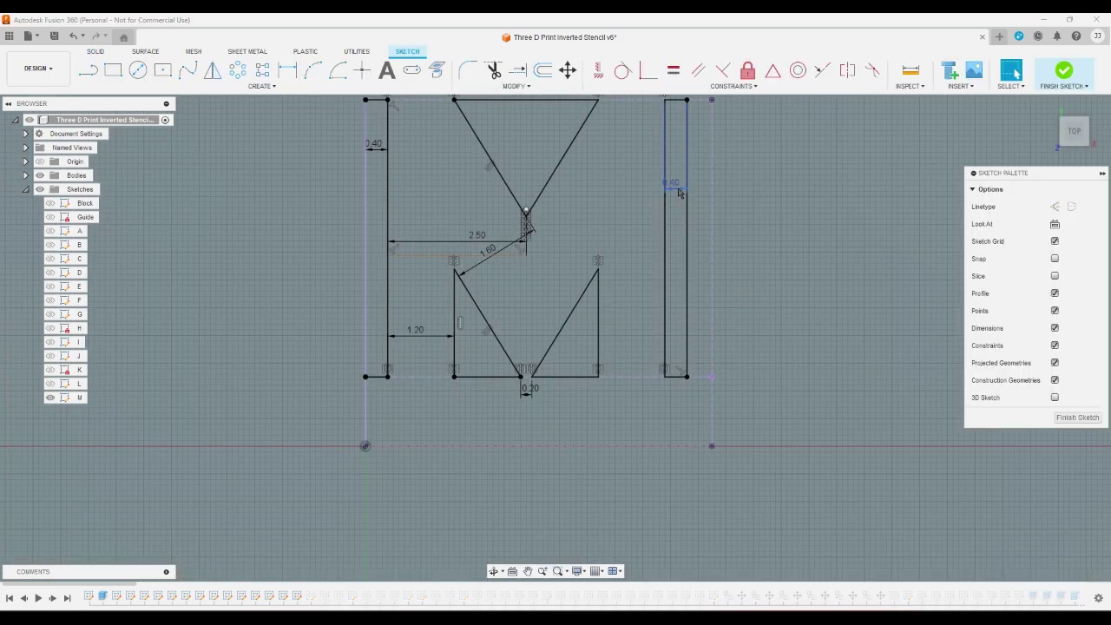
double_click(674, 183)
text(0.6)
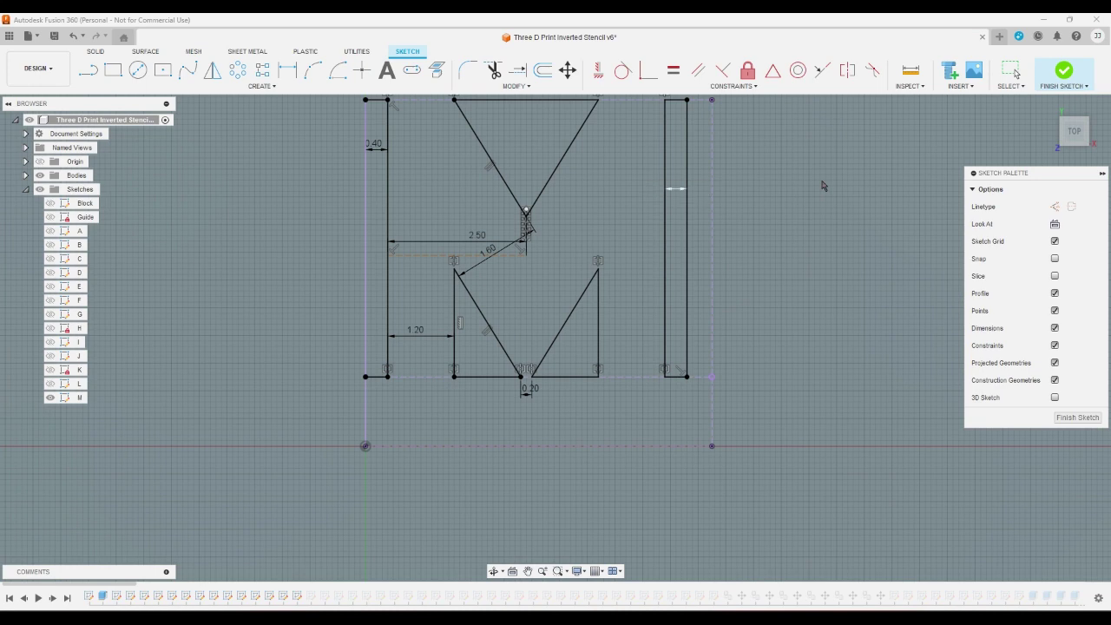
key(Return)
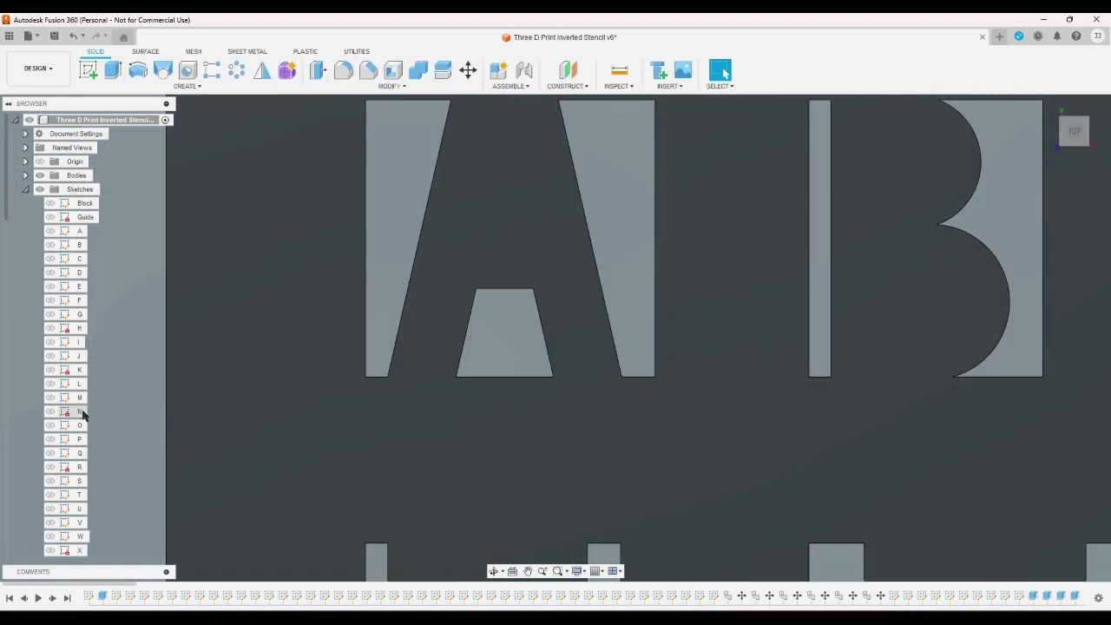
click(79, 411)
double_click(512, 376)
double_click(597, 276)
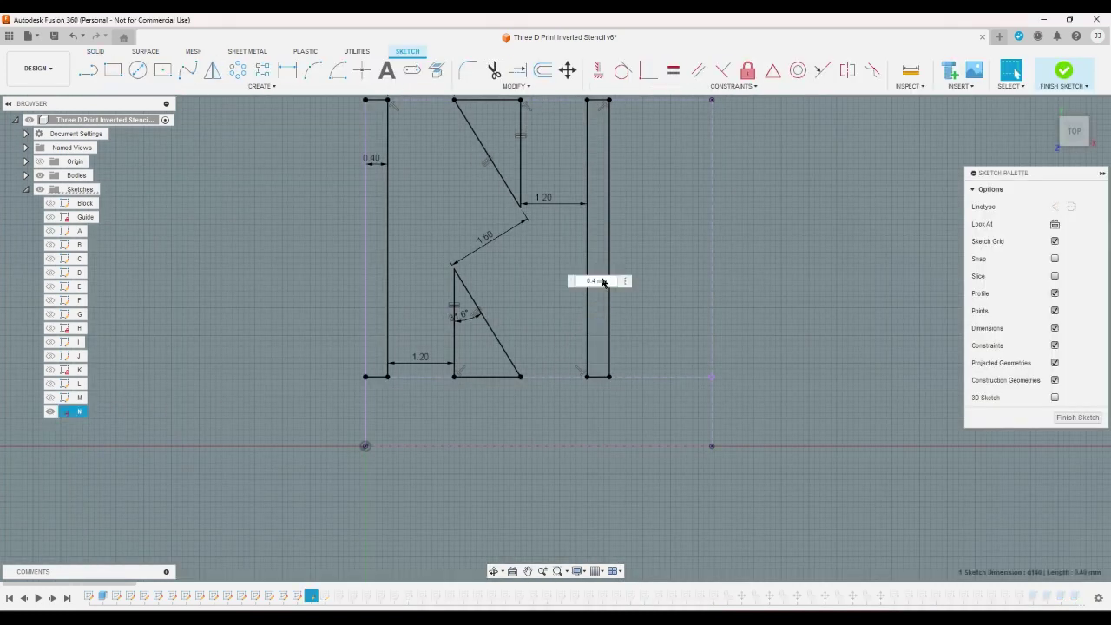
text(0.6)
key(Return)
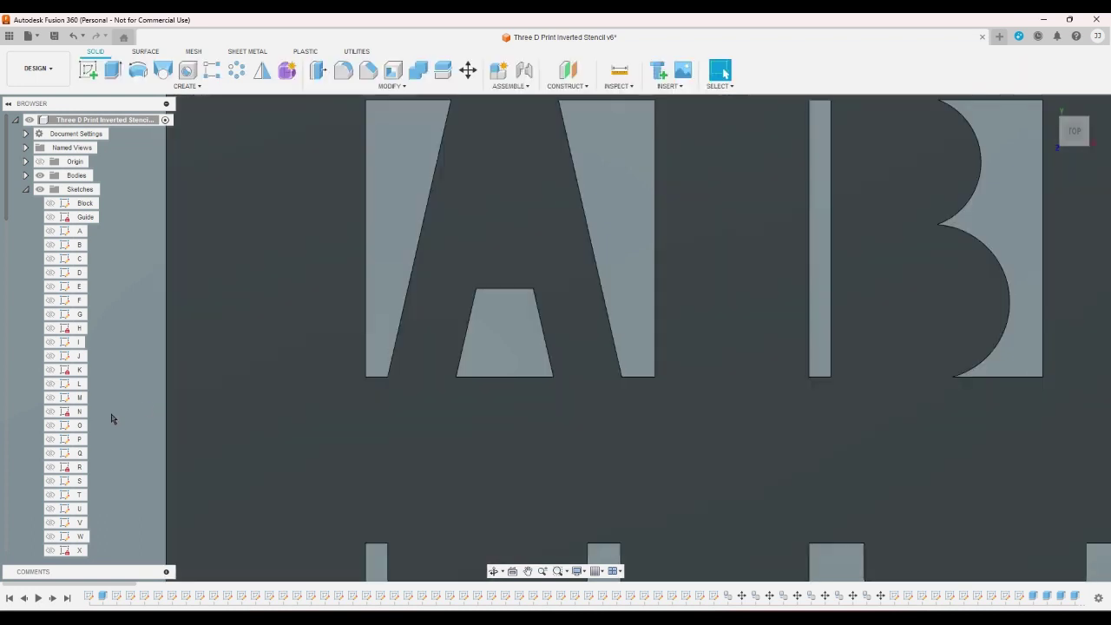
- Open the letter O sketch for editing
click(80, 425)
double_click(80, 426)
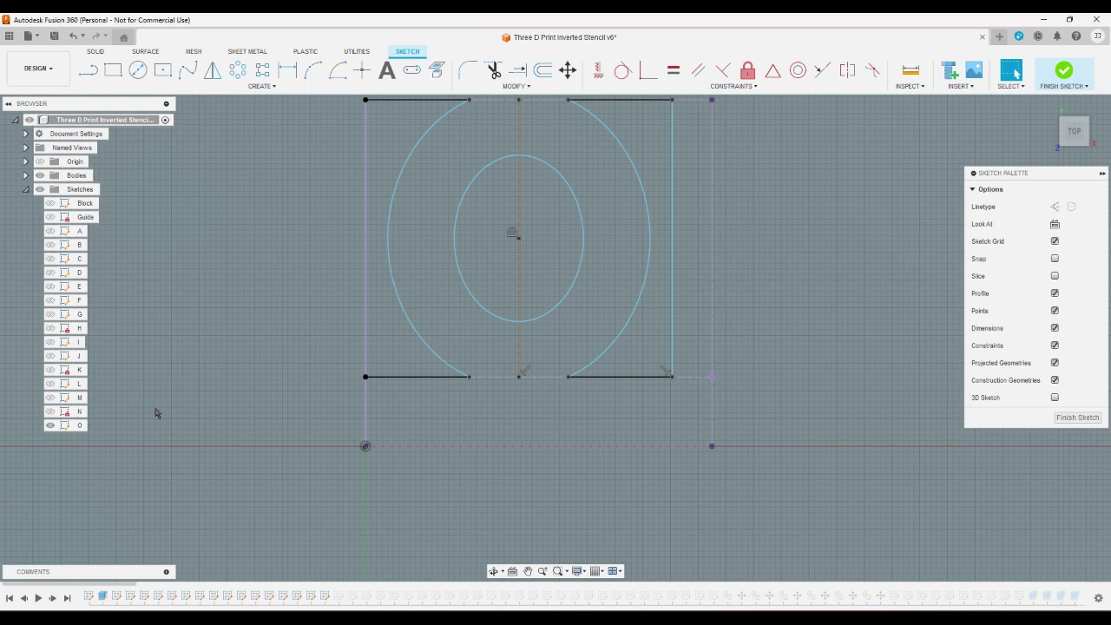
scroll(173, 418, down, 3)
scroll(252, 365, up, 2)
scroll(273, 303, up, 1)
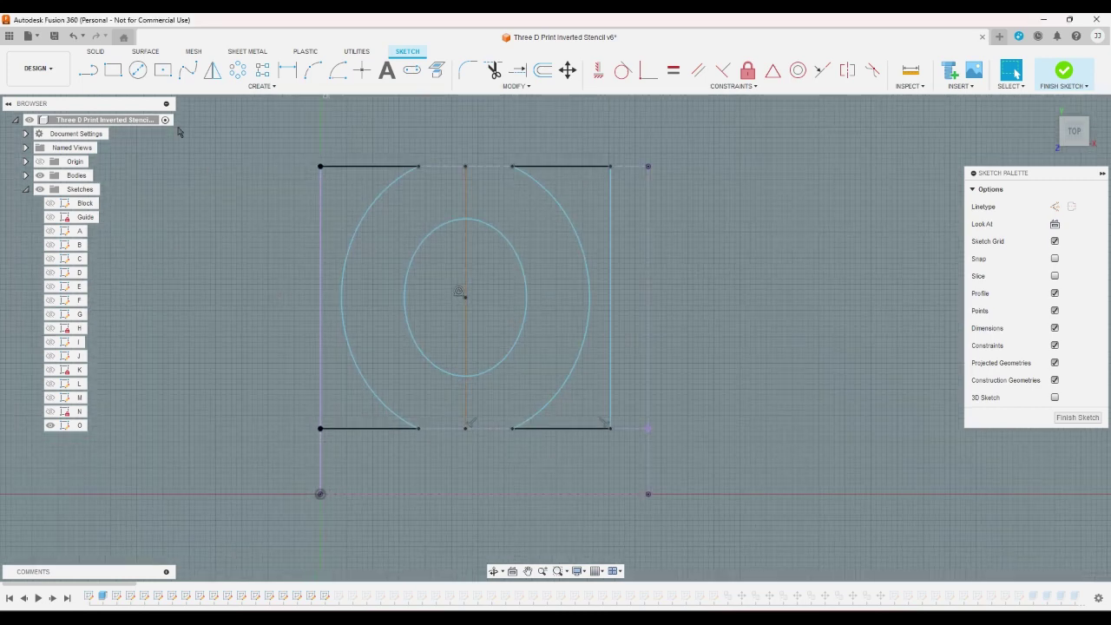
- Dimension the O's inner ellipse at 1.50 and its left outer arc at 2.70
click(91, 78)
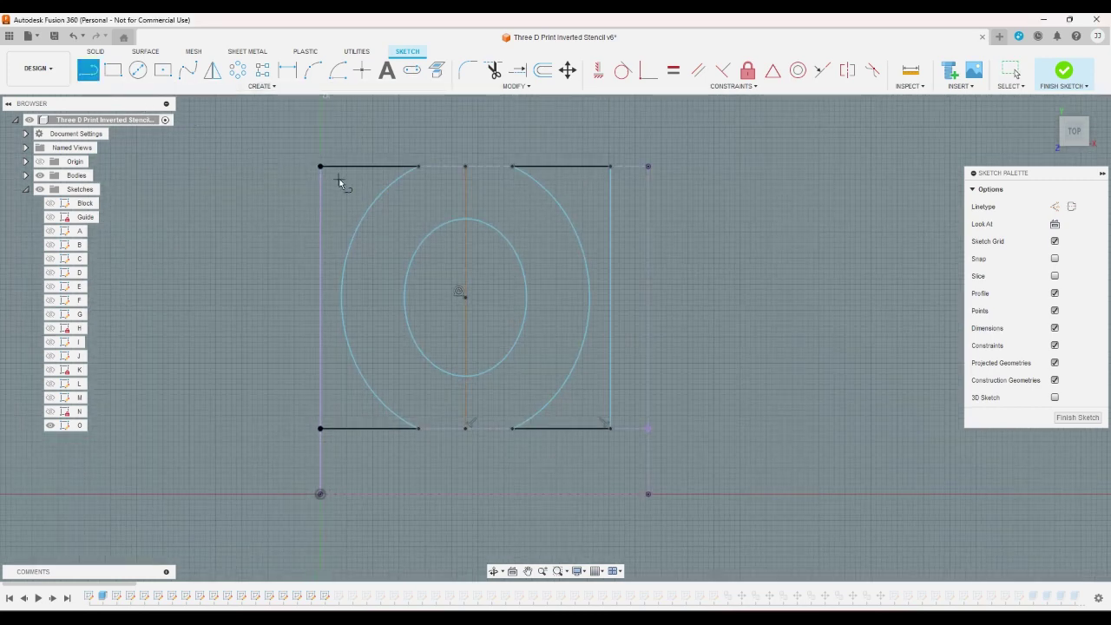
right_click(339, 144)
click(310, 145)
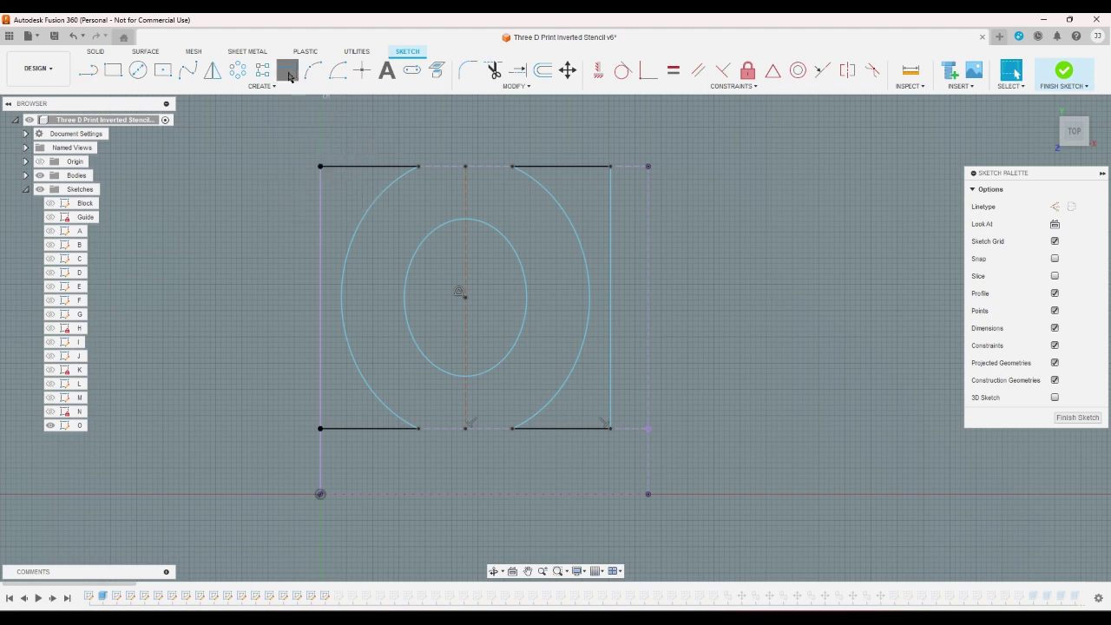
key(d)
click(406, 280)
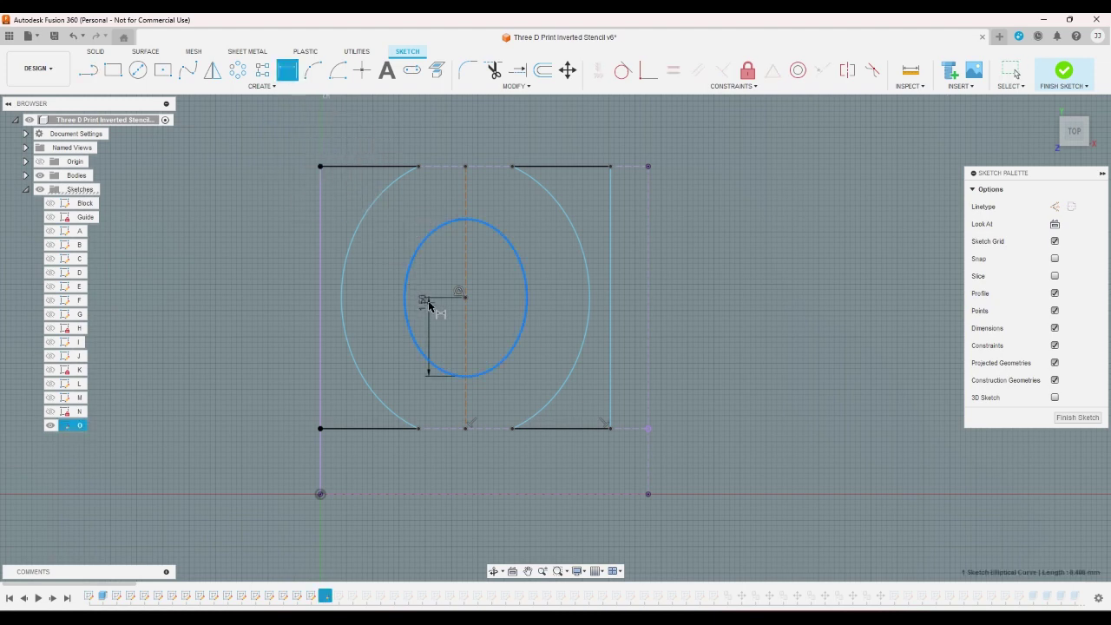
click(429, 305)
key(Return)
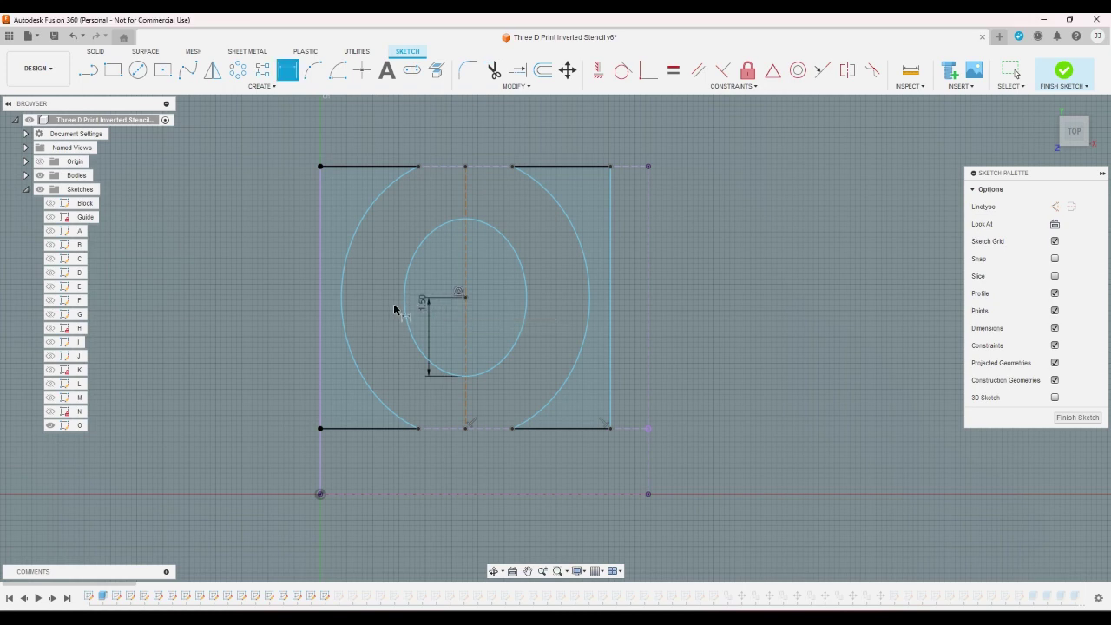
click(349, 309)
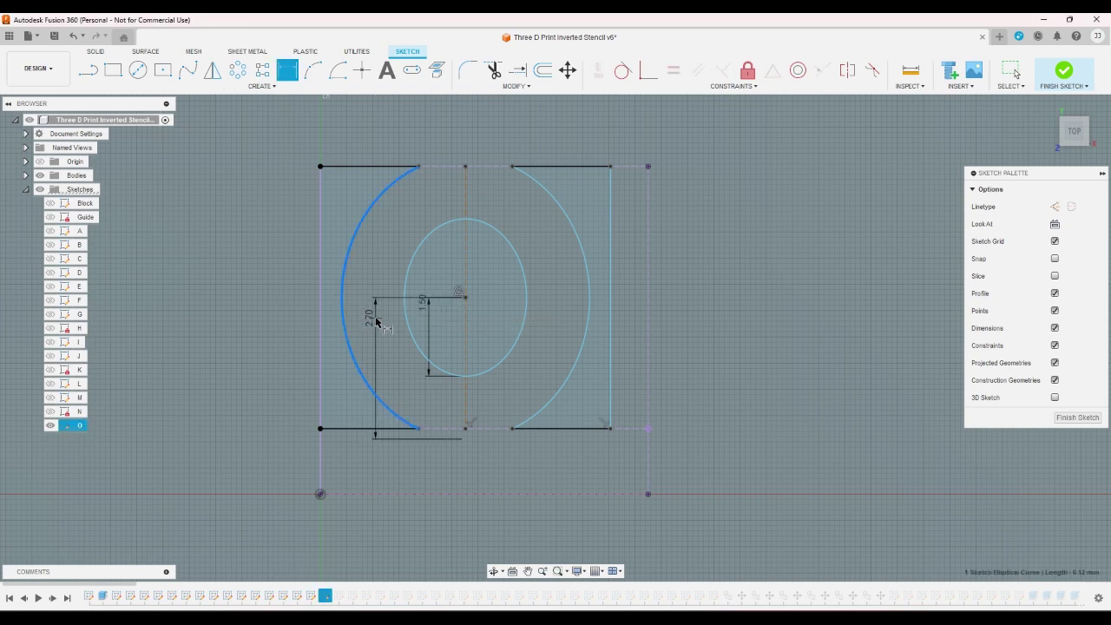
click(376, 321)
key(Return)
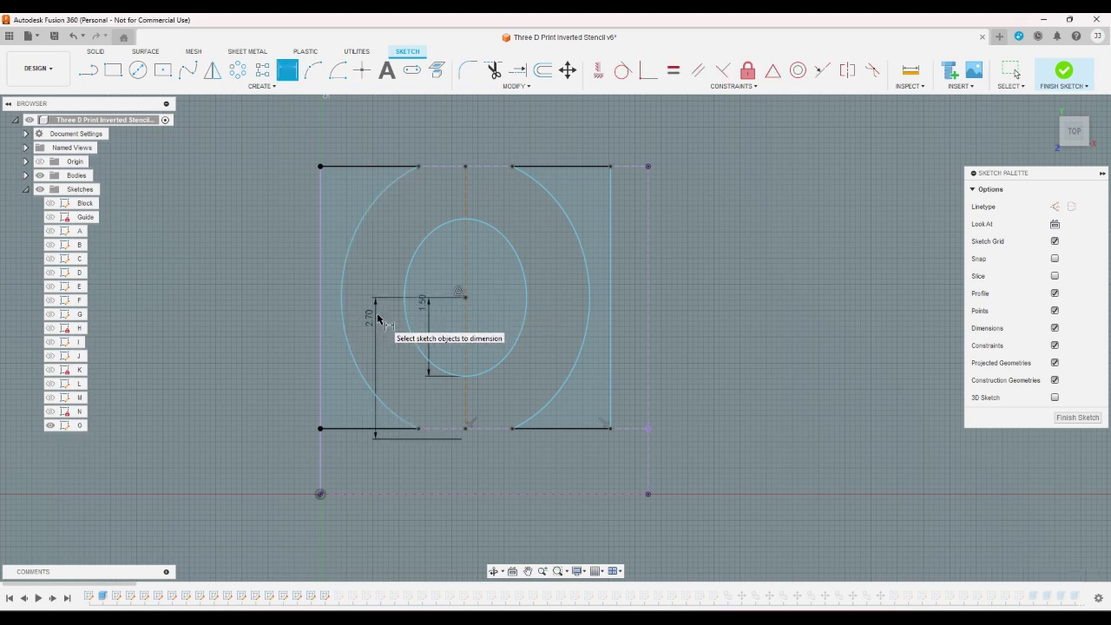
- Dimension the inner ellipse at 1.166 and the left arc's width at 2.366
click(408, 277)
click(444, 205)
key(Return)
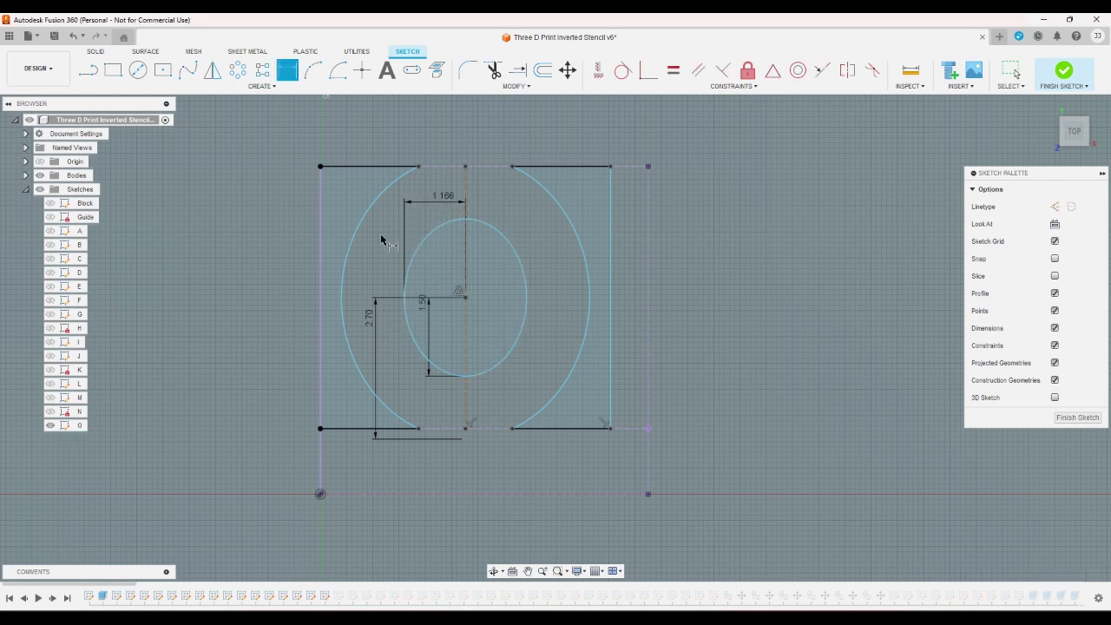
click(346, 265)
click(400, 212)
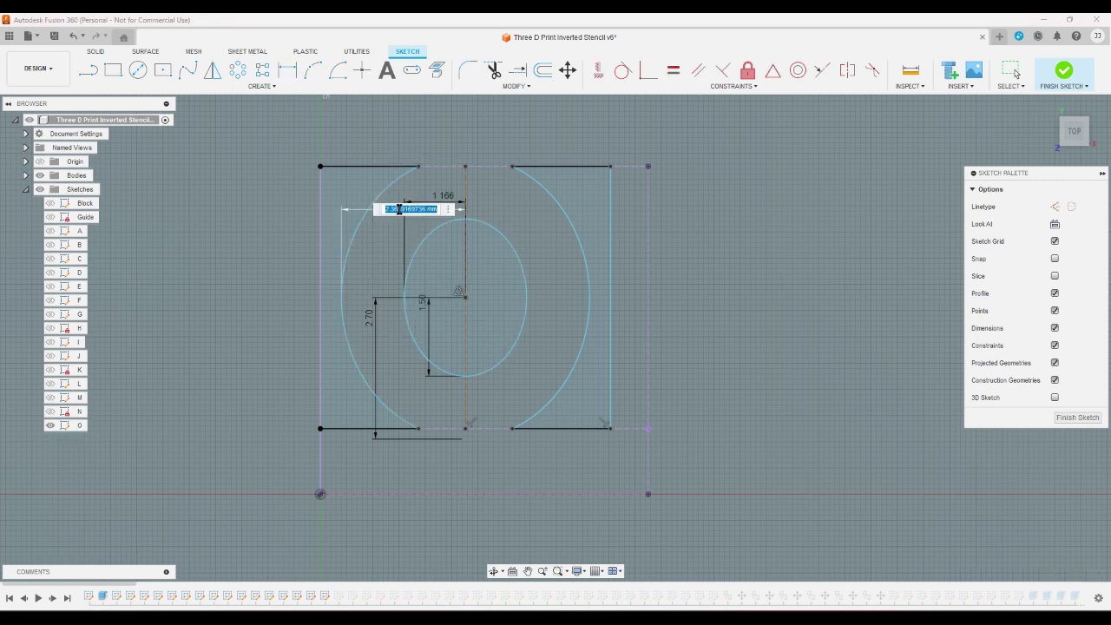
key(Return)
- Dimension the right arc's height at 2.70 and its width at 2.366
click(573, 235)
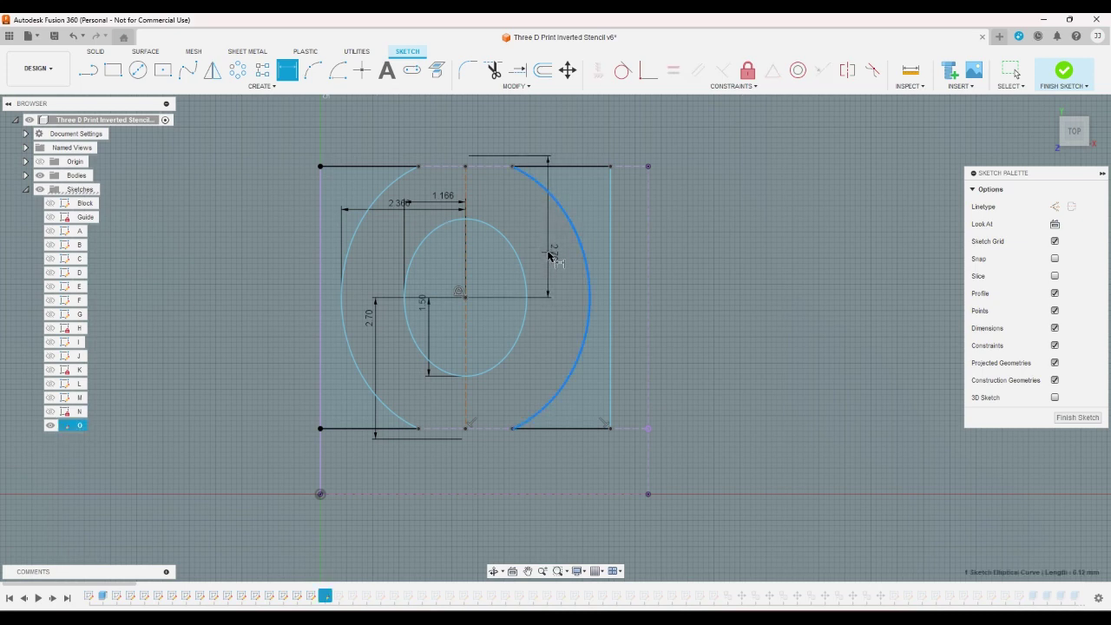
click(548, 250)
key(Return)
click(589, 297)
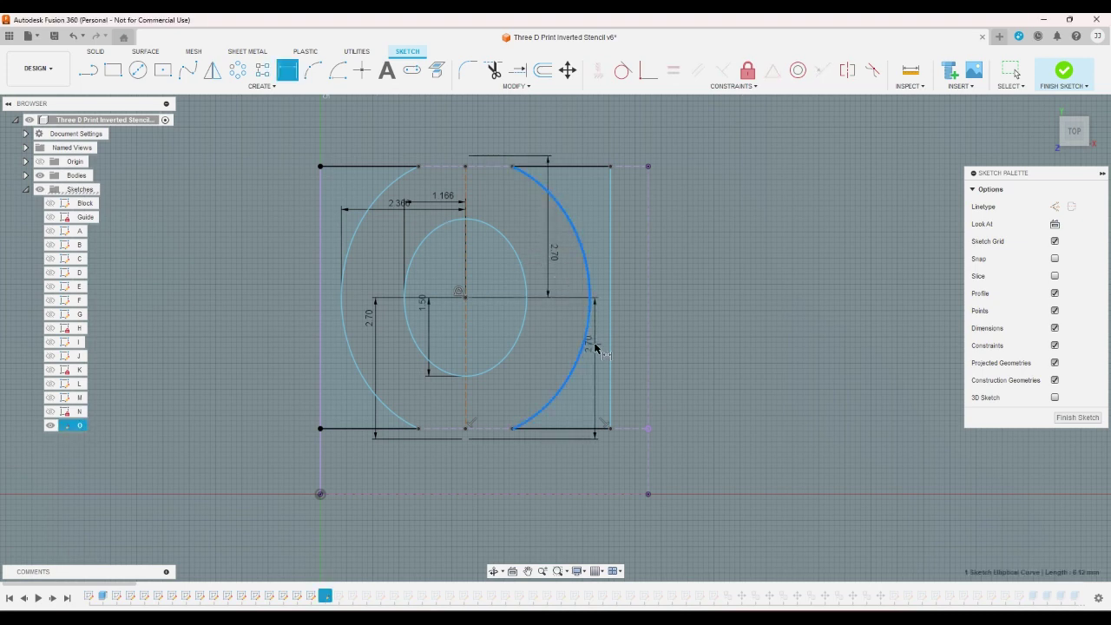
click(569, 155)
key(Return)
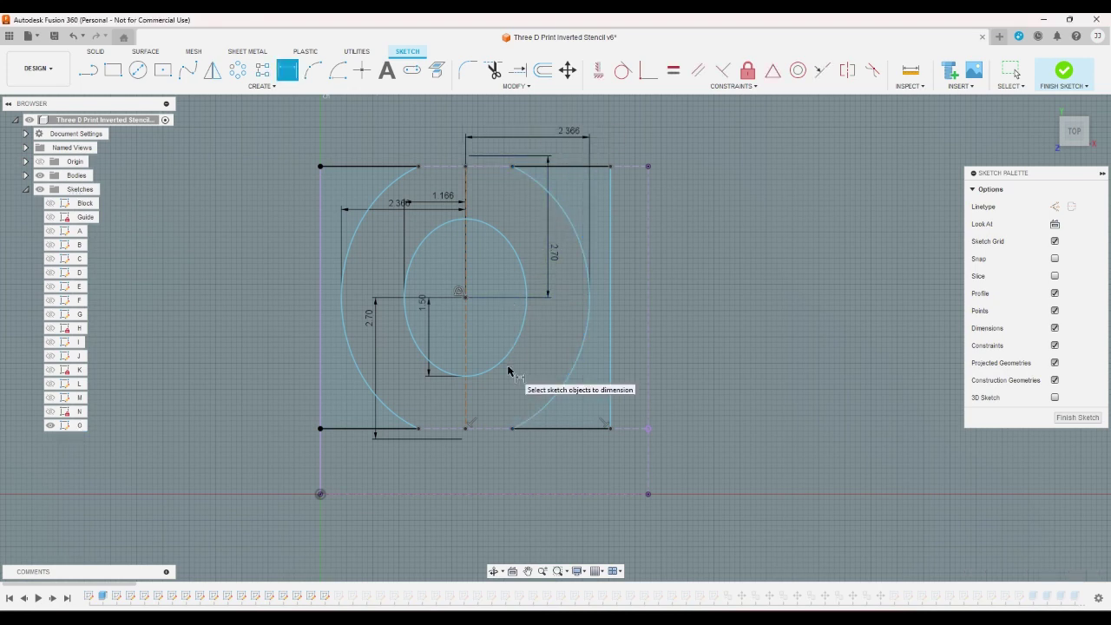
- Draw vertical lines beside the O's left and right outer arcs
click(88, 70)
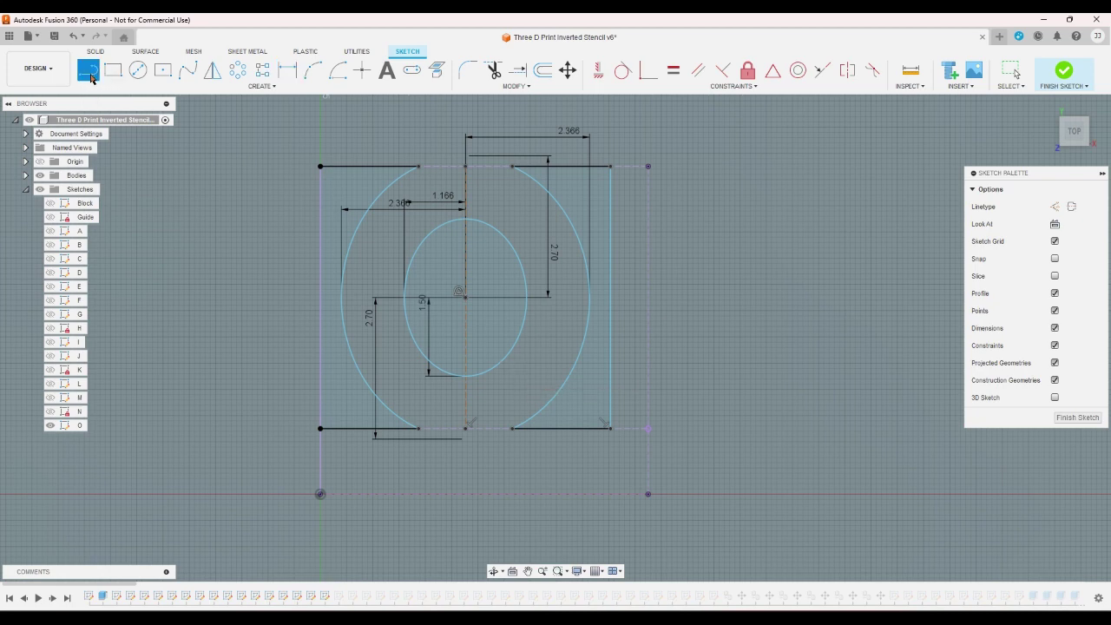
click(337, 192)
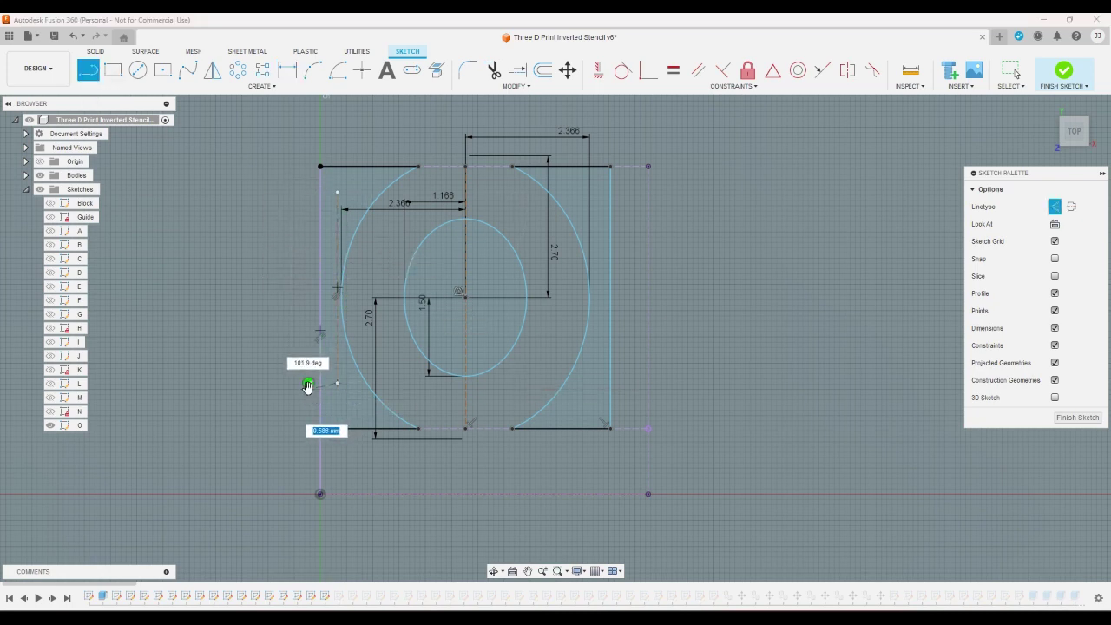
click(338, 383)
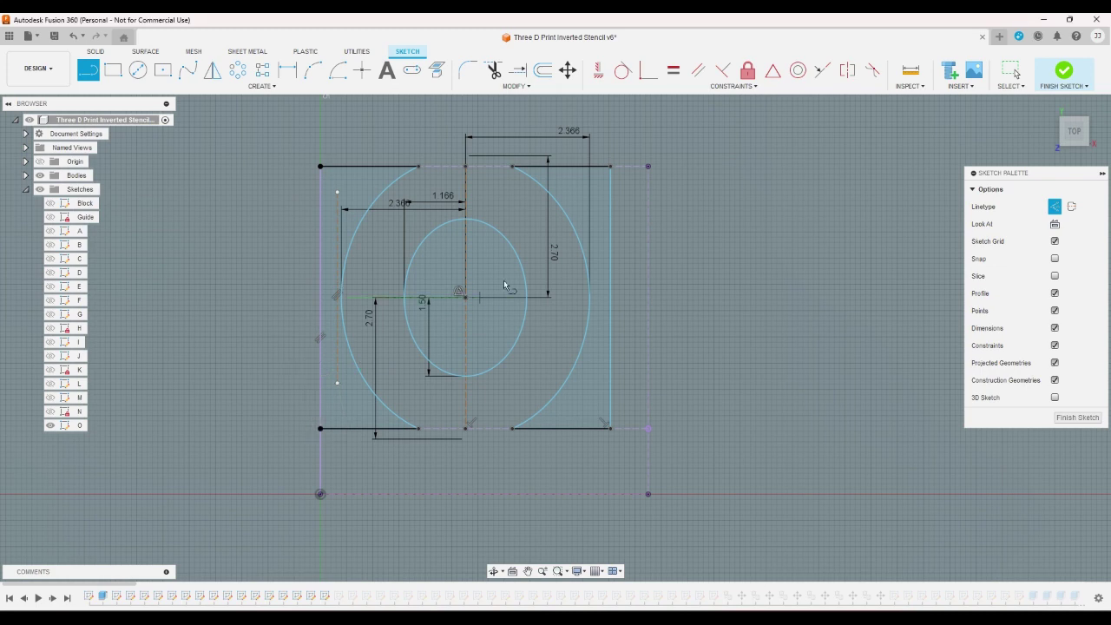
click(595, 230)
click(595, 375)
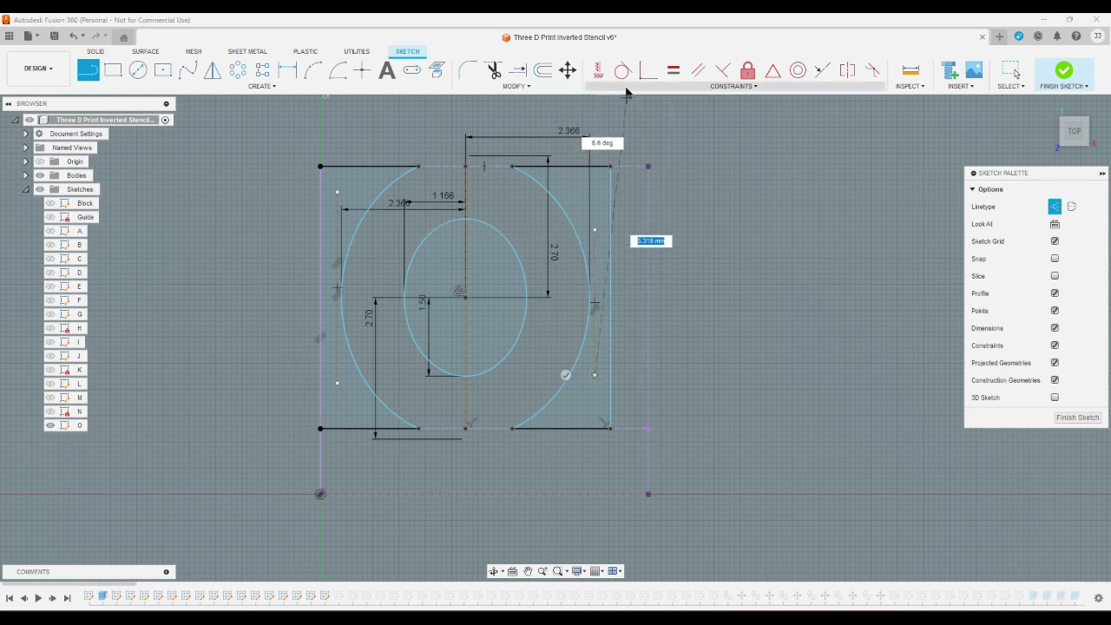
key(Escape)
- Delete both vertical lines, then restore the left one
click(595, 267)
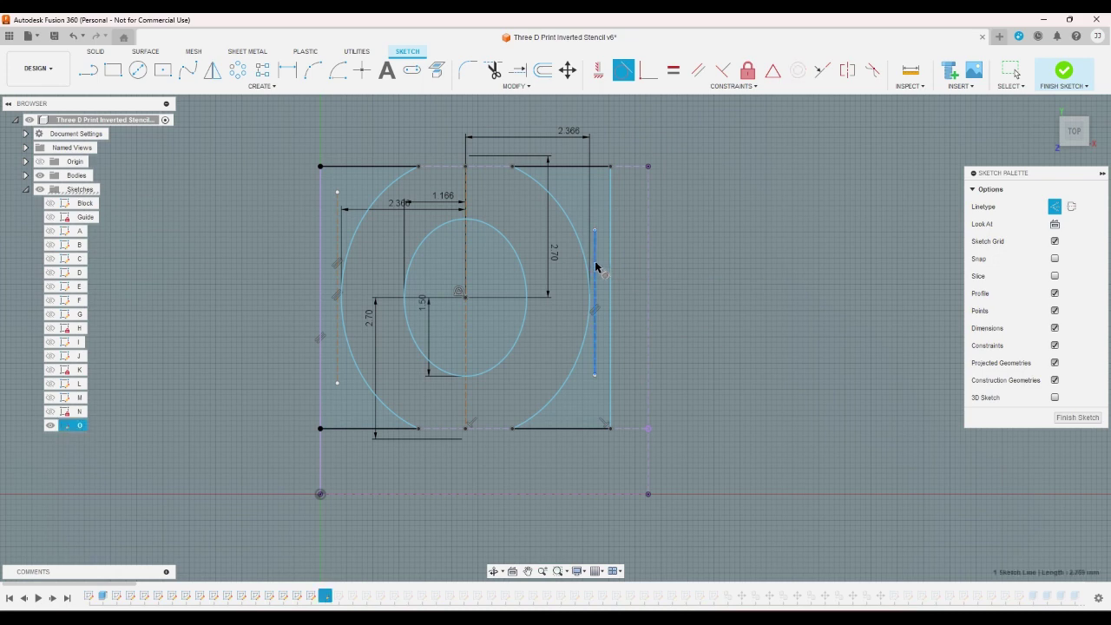
key(Delete)
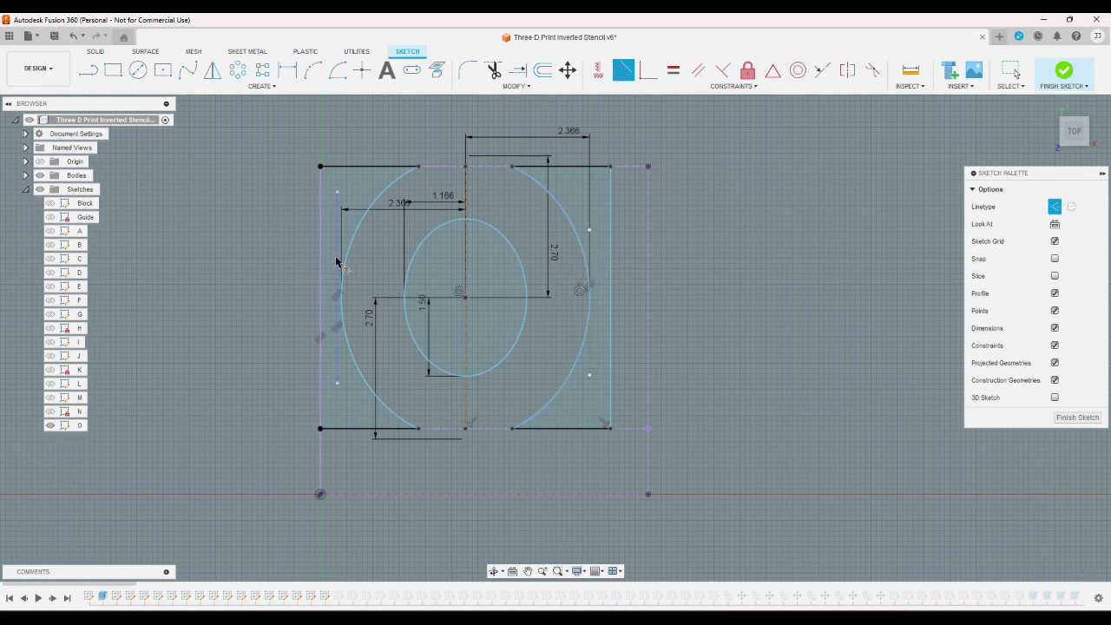
click(338, 262)
key(Delete)
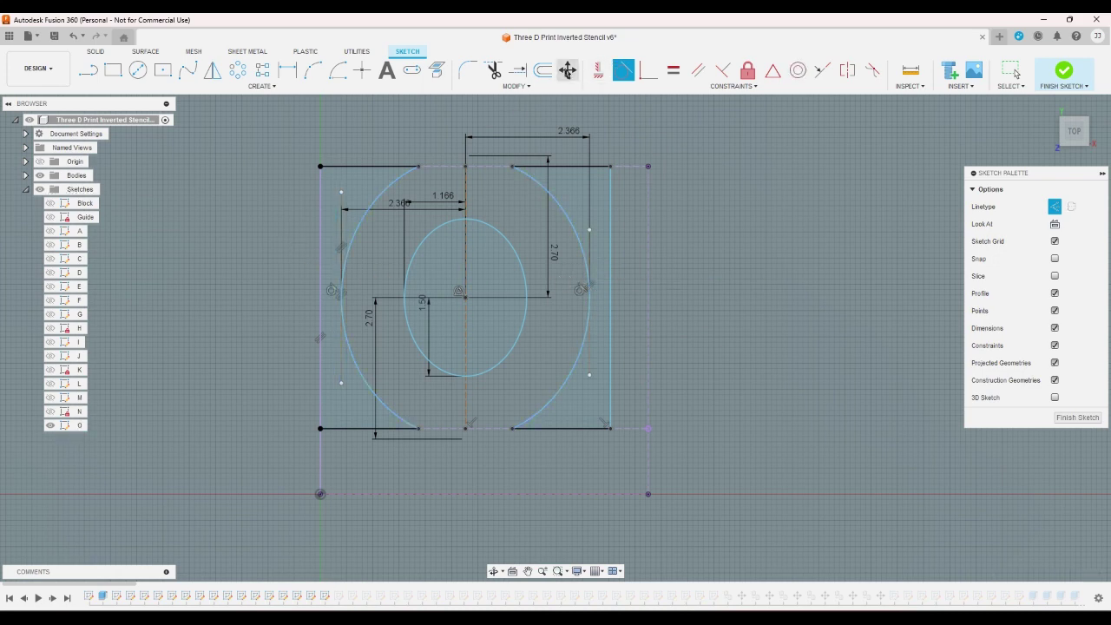
click(287, 69)
key(ctrl+z)
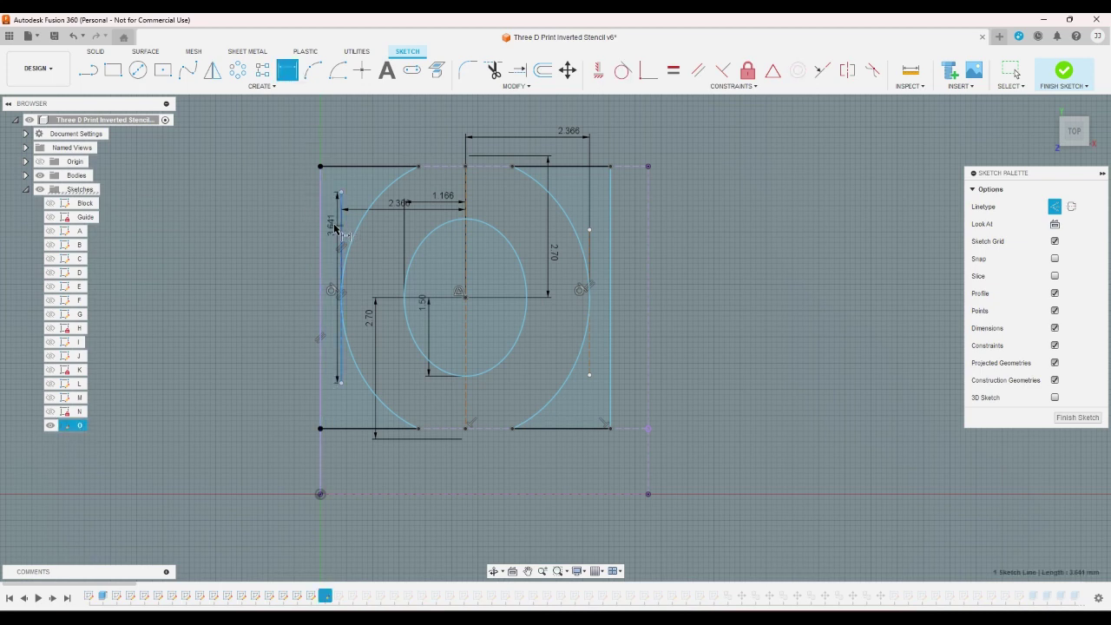
- Dimension the left gap at 0.40 and the right gap at 0.60, and finish the O sketch
shift+click(321, 228)
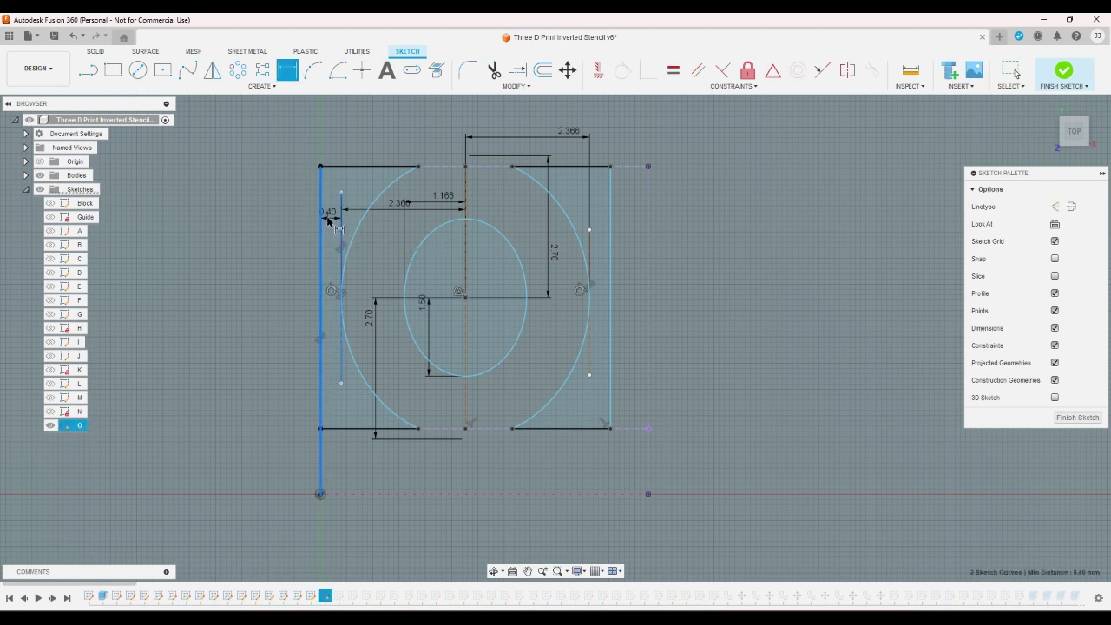
click(328, 222)
key(Return)
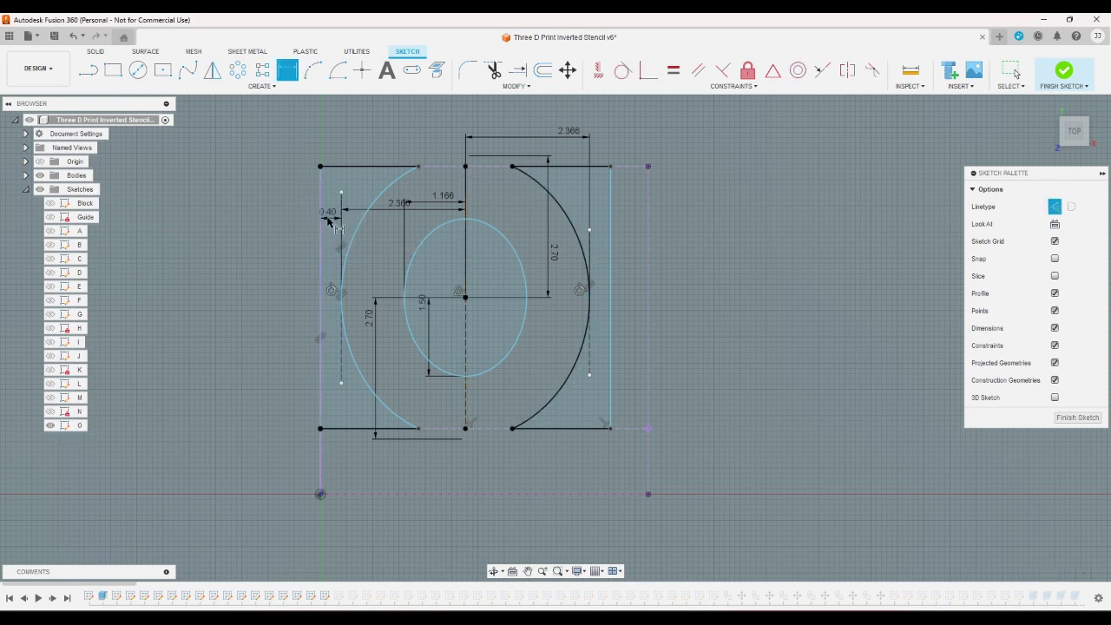
click(597, 253)
click(610, 253)
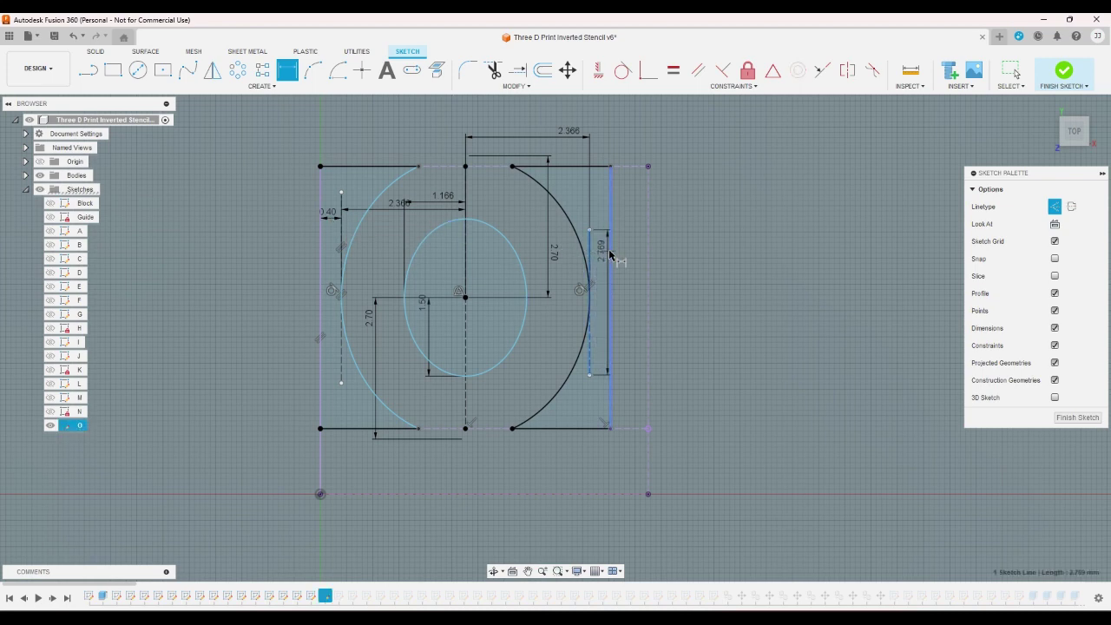
click(602, 205)
key(Escape)
key(Return)
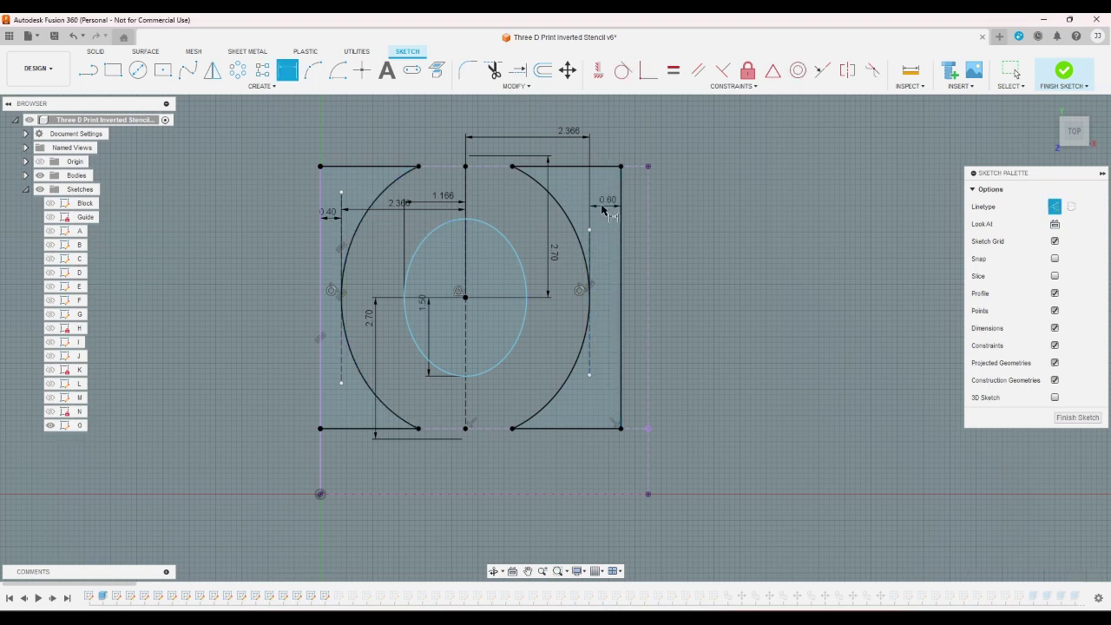
click(1052, 74)
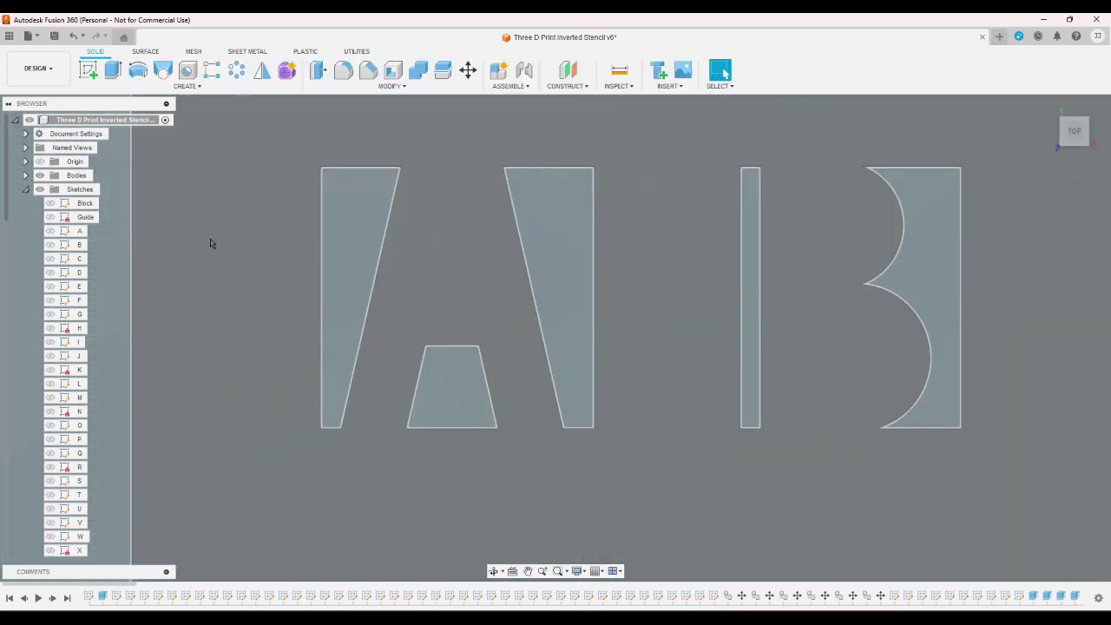
- Change sketch P's dimension to 0.60
click(80, 440)
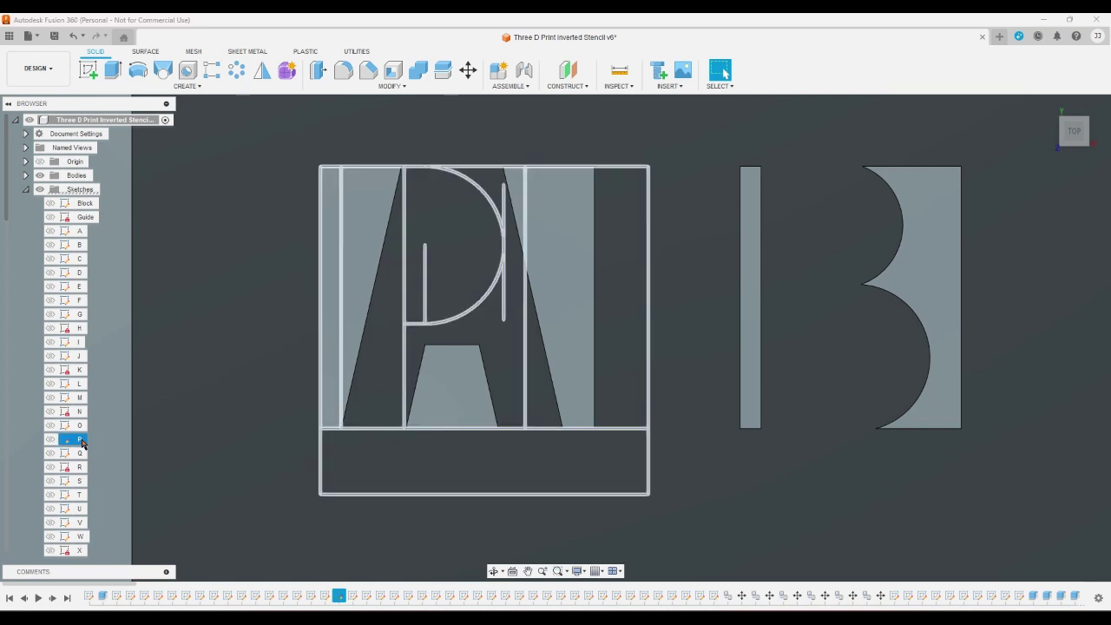
double_click(80, 441)
double_click(515, 141)
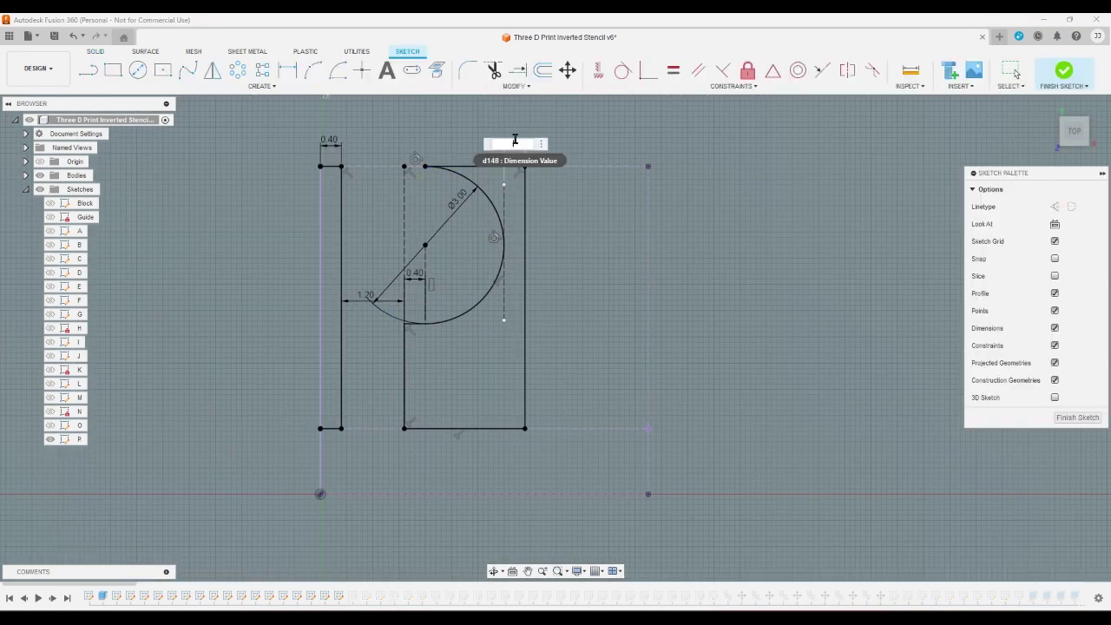
text(0.6)
key(Return)
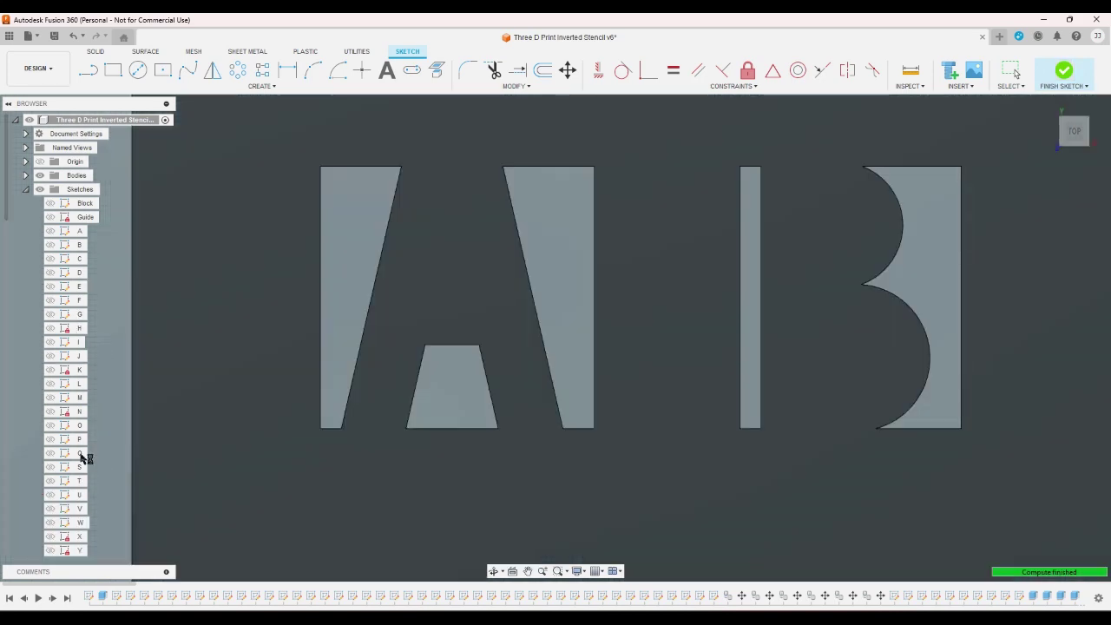
- Set sketch Q's right gap dimension to 0.60
click(80, 453)
double_click(603, 358)
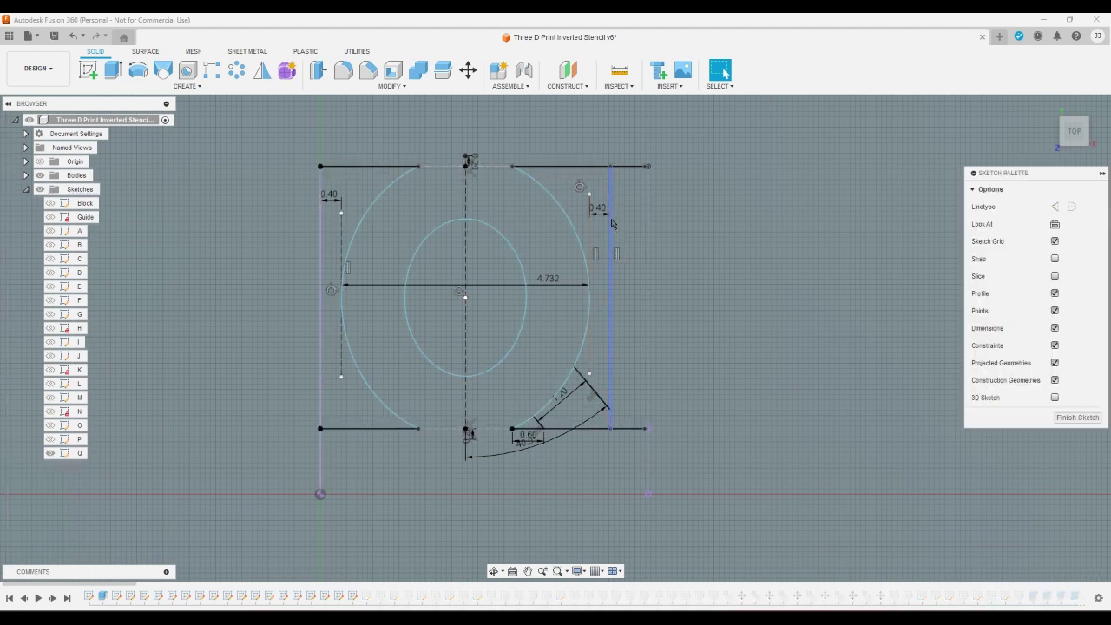
click(605, 212)
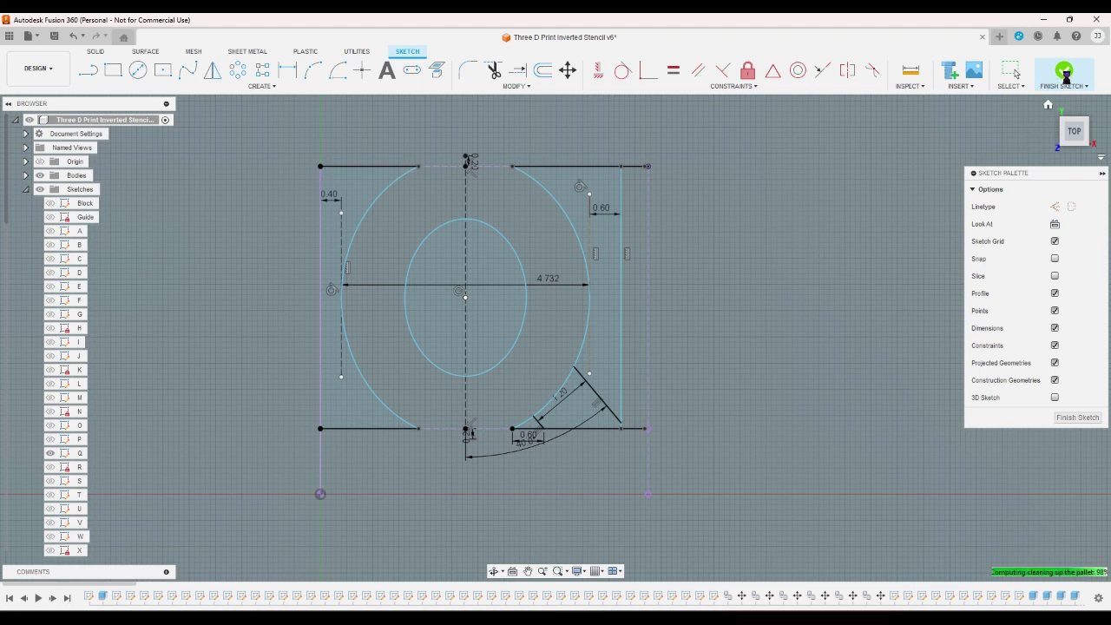
double_click(605, 209)
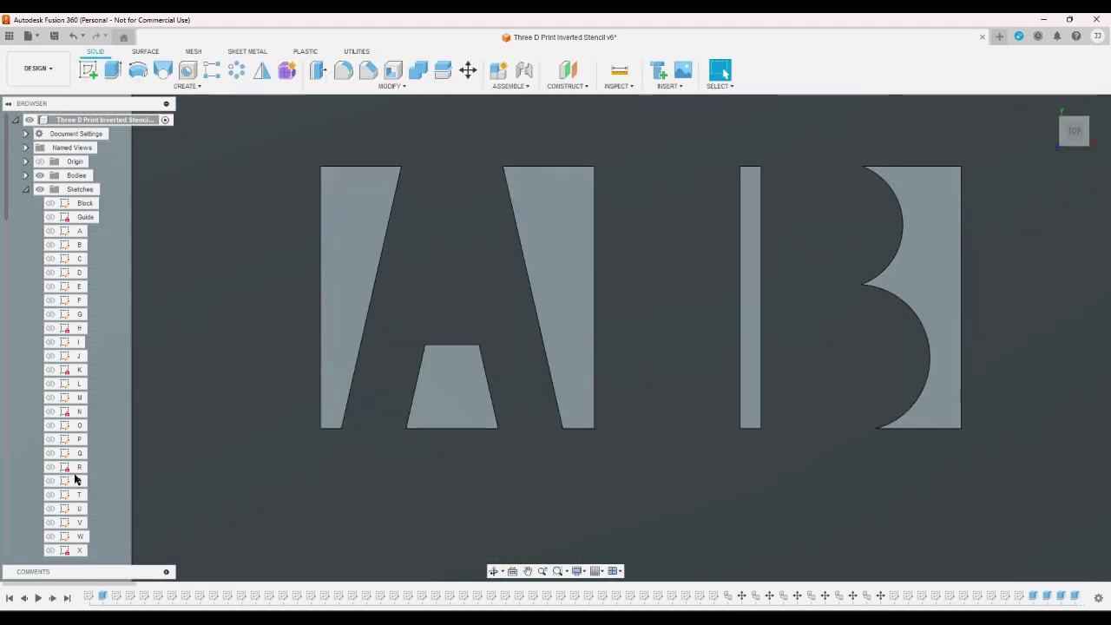
- Widen sketch R's right leg dimension to 0.60
click(76, 469)
double_click(79, 467)
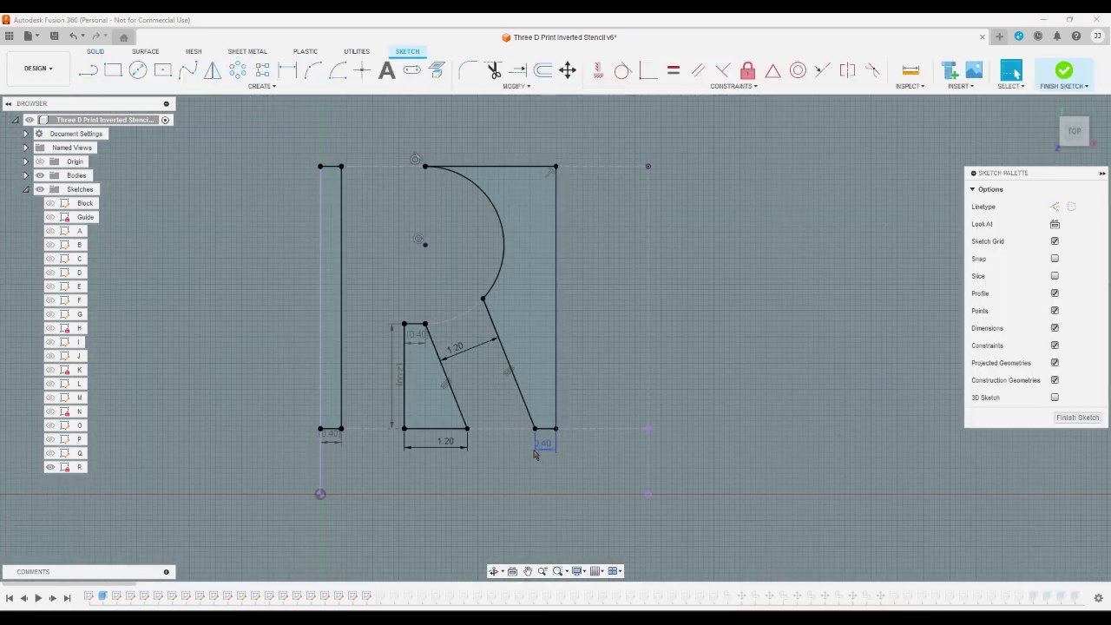
double_click(545, 448)
text(0.6)
key(Return)
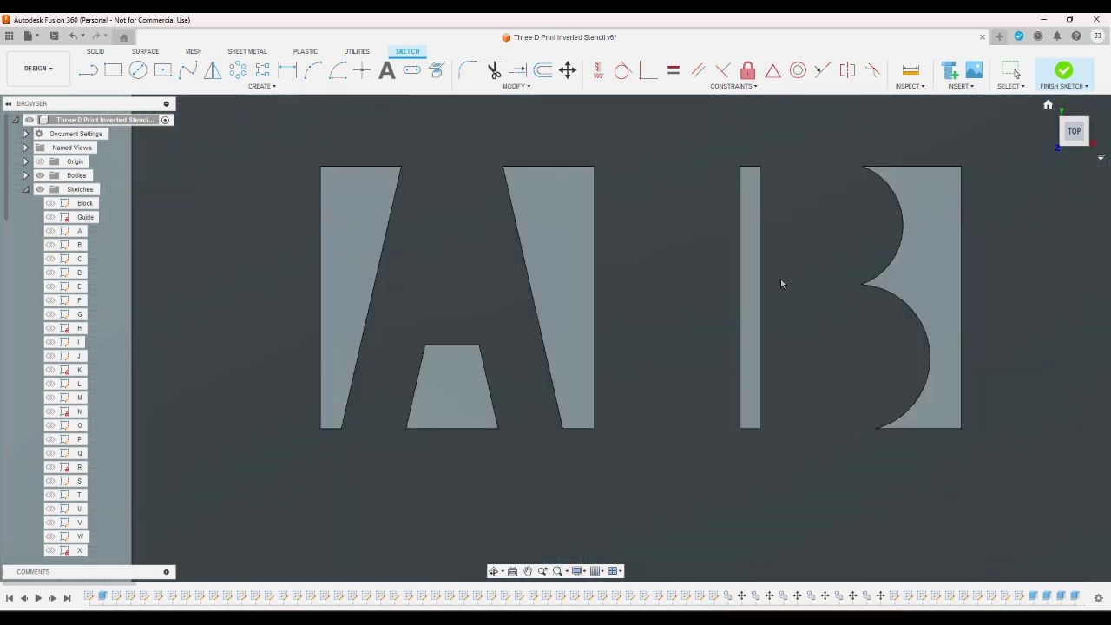
- Zoom out and back in to review the stencil plate and its letter cutouts
scroll(364, 233, down, 2)
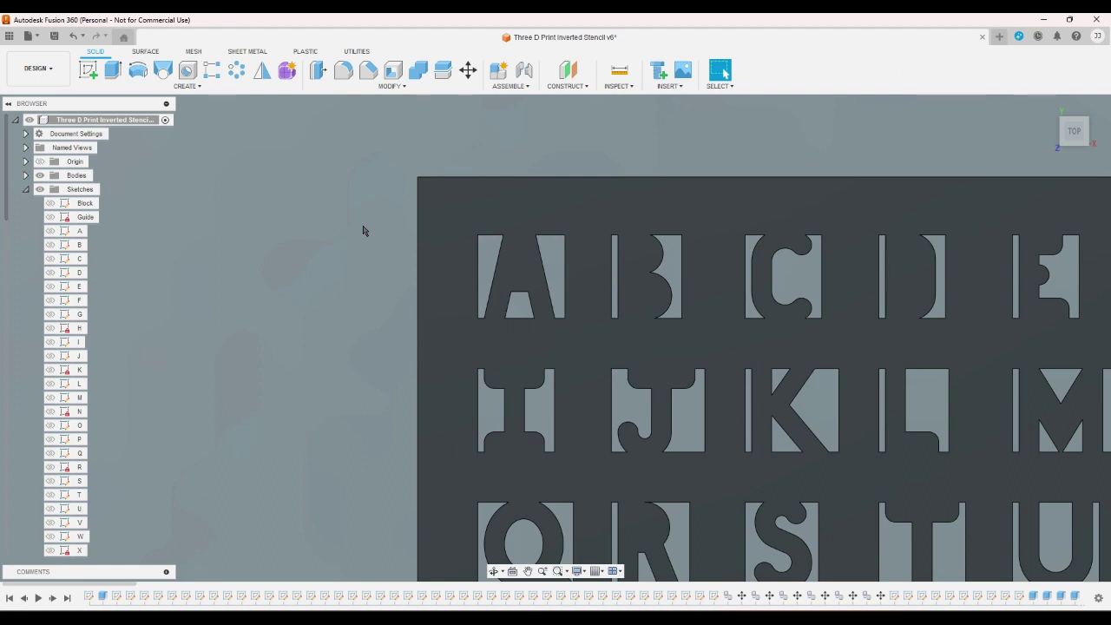
scroll(432, 314, down, 4)
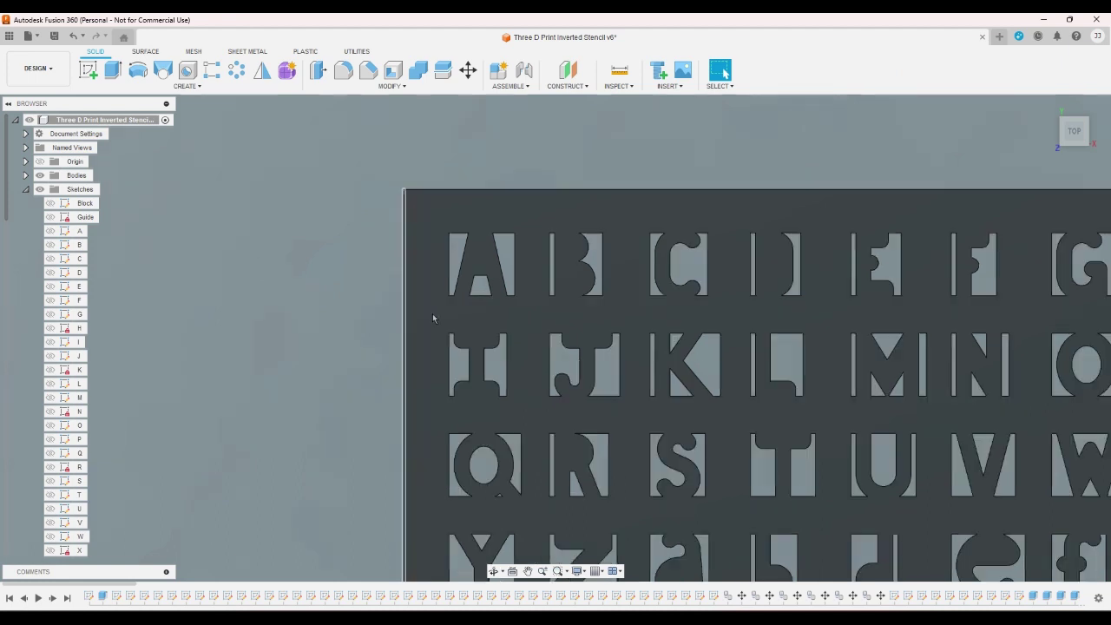
scroll(519, 421, up, 1)
scroll(519, 421, up, 2)
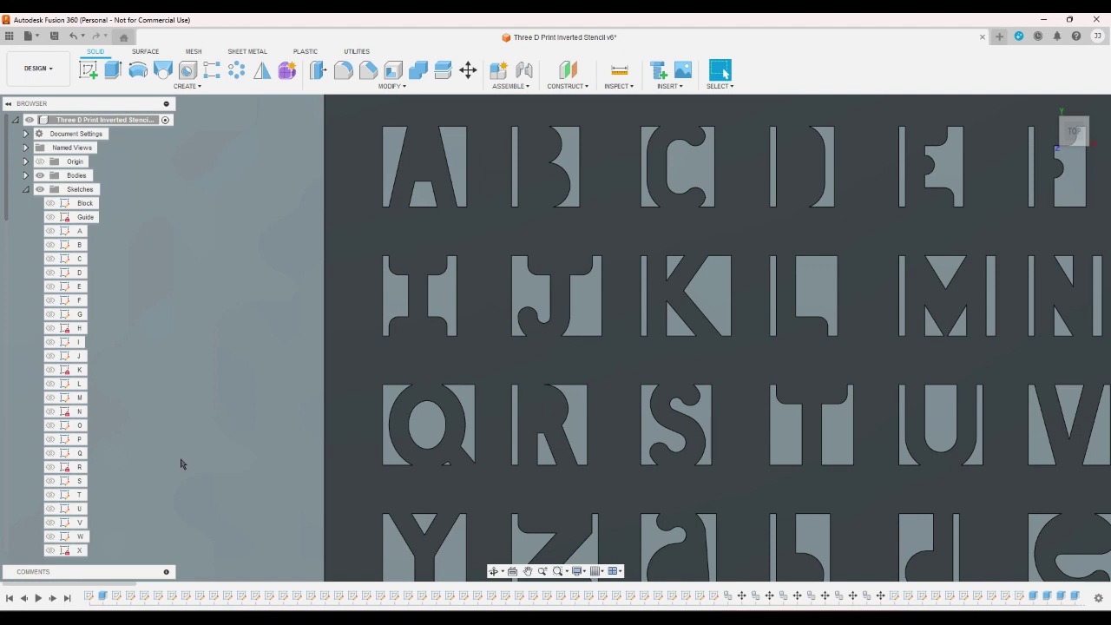
- Change sketch S's 0.40 dimension to 0.60
click(78, 481)
double_click(78, 482)
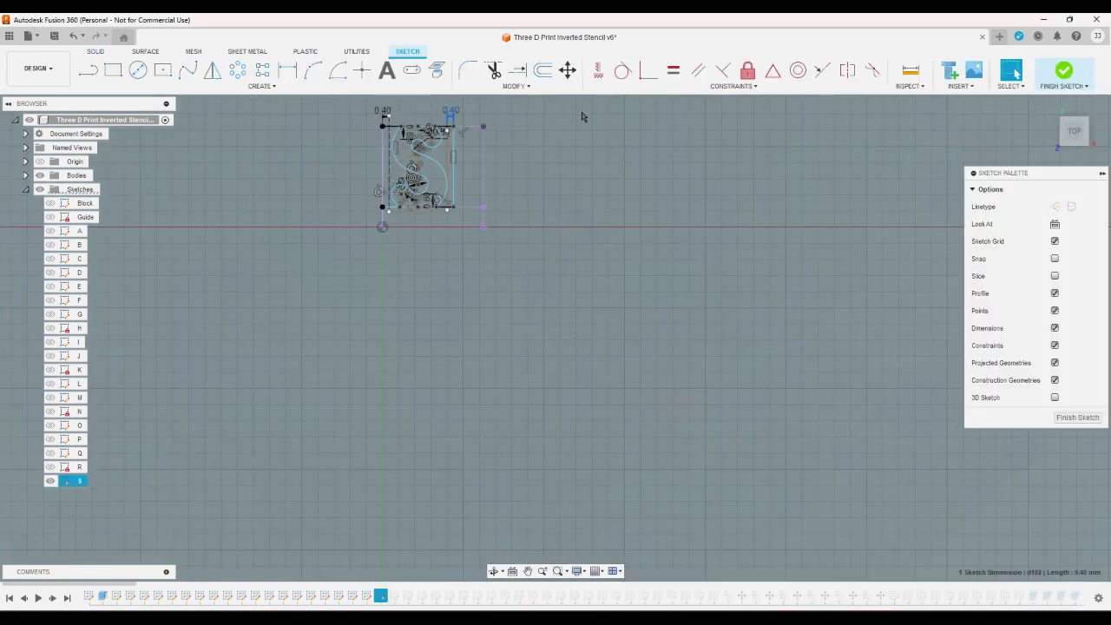
double_click(451, 113)
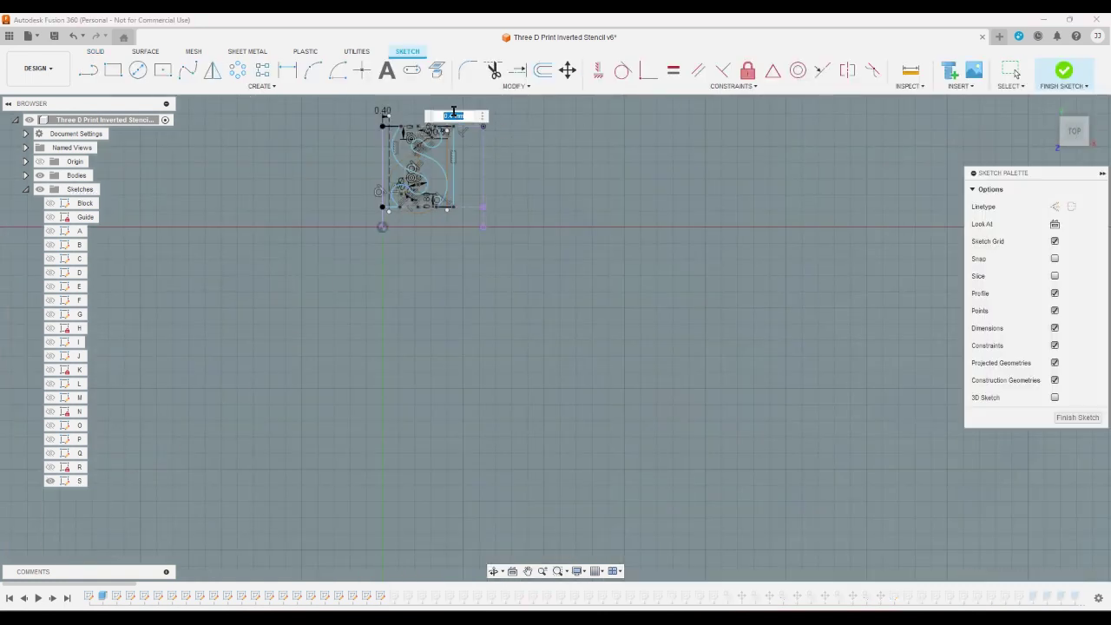
key(BackSpace)
text(0.6)
key(Return)
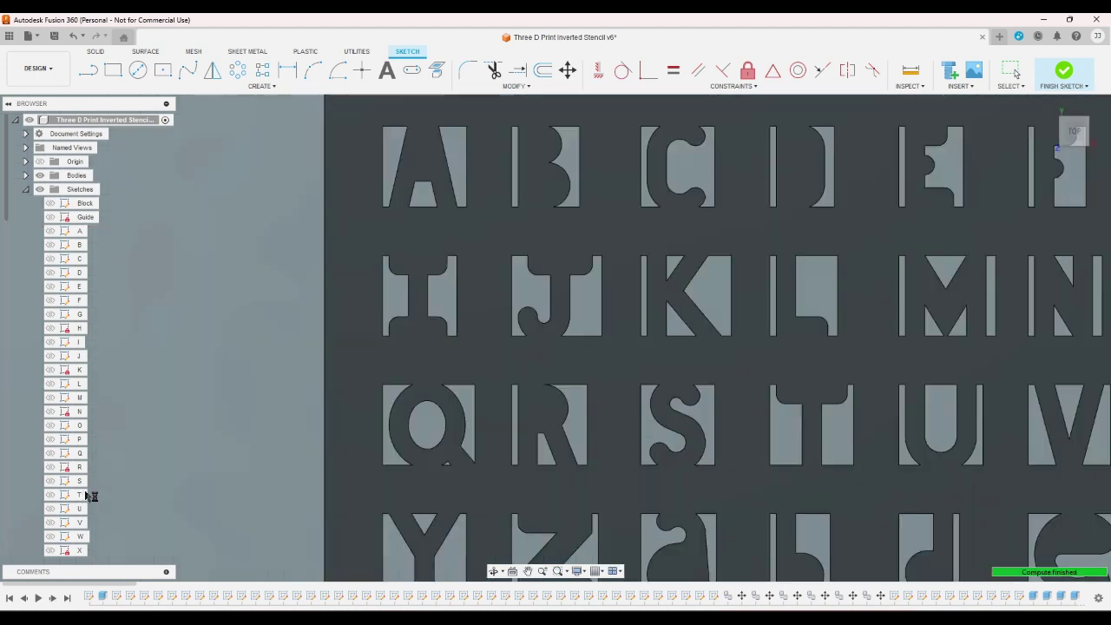
- Widen the T sketch's stem dimension from 0.40 to 0.60
double_click(80, 495)
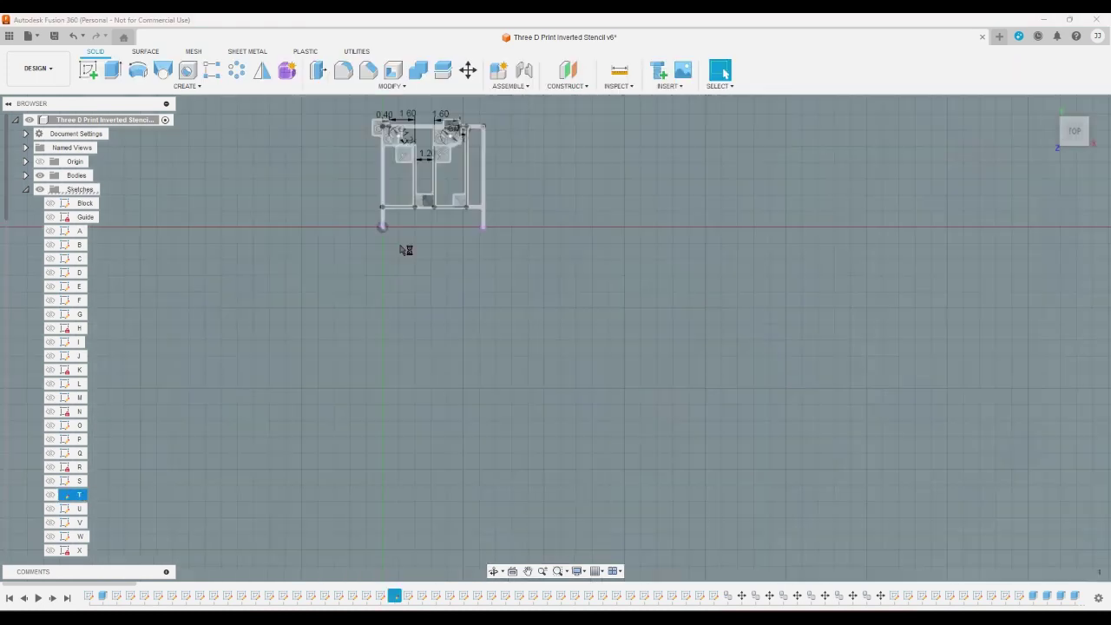
scroll(478, 114, up, 5)
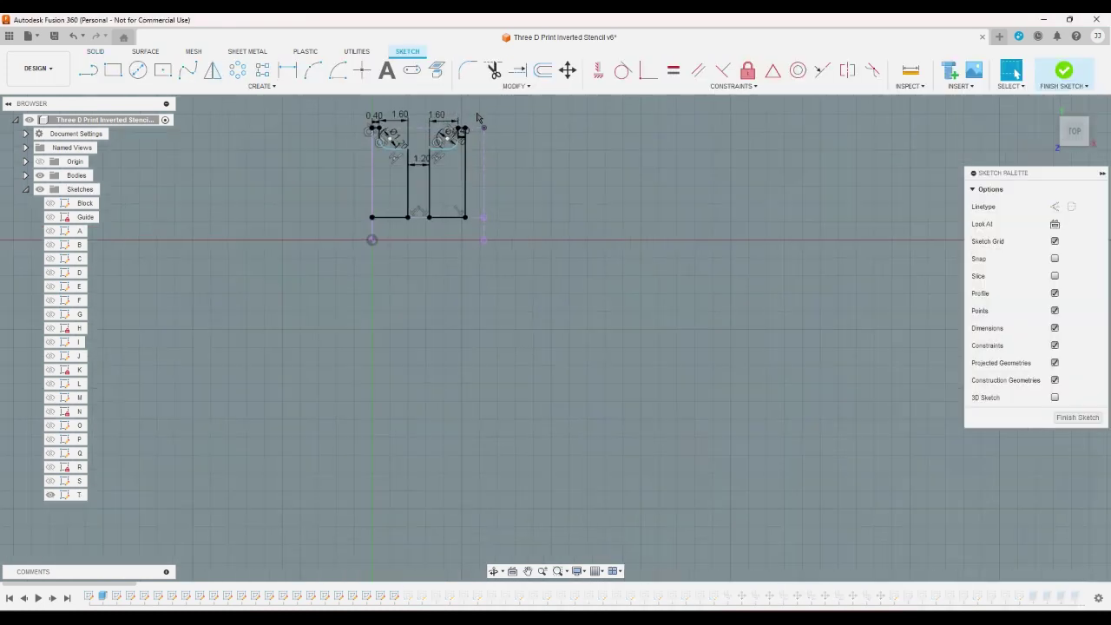
double_click(438, 185)
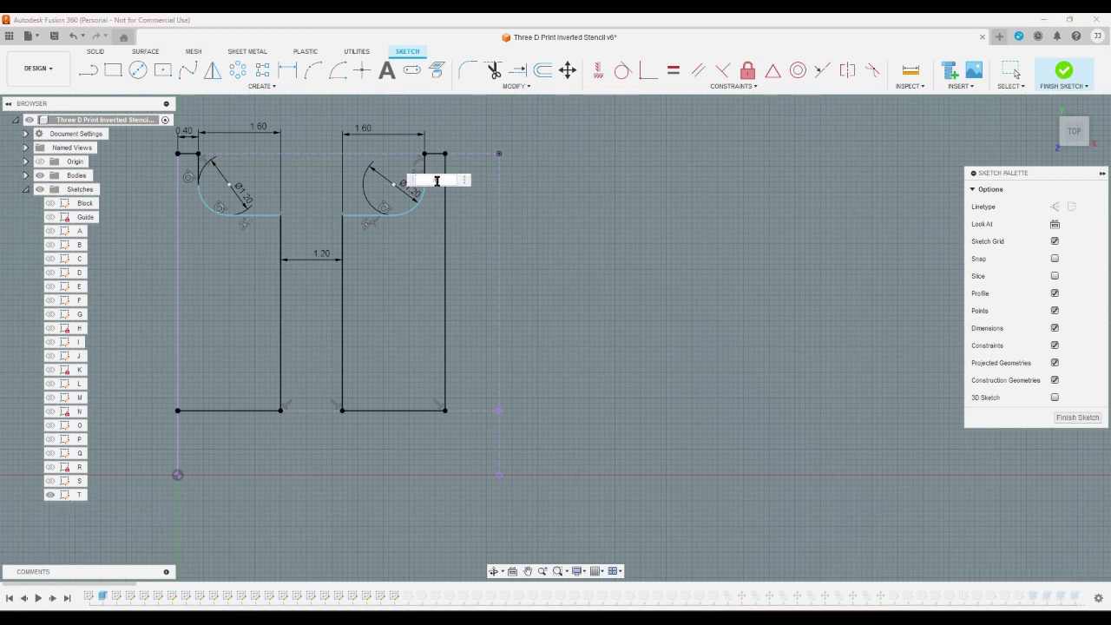
text(0.6)
key(Return)
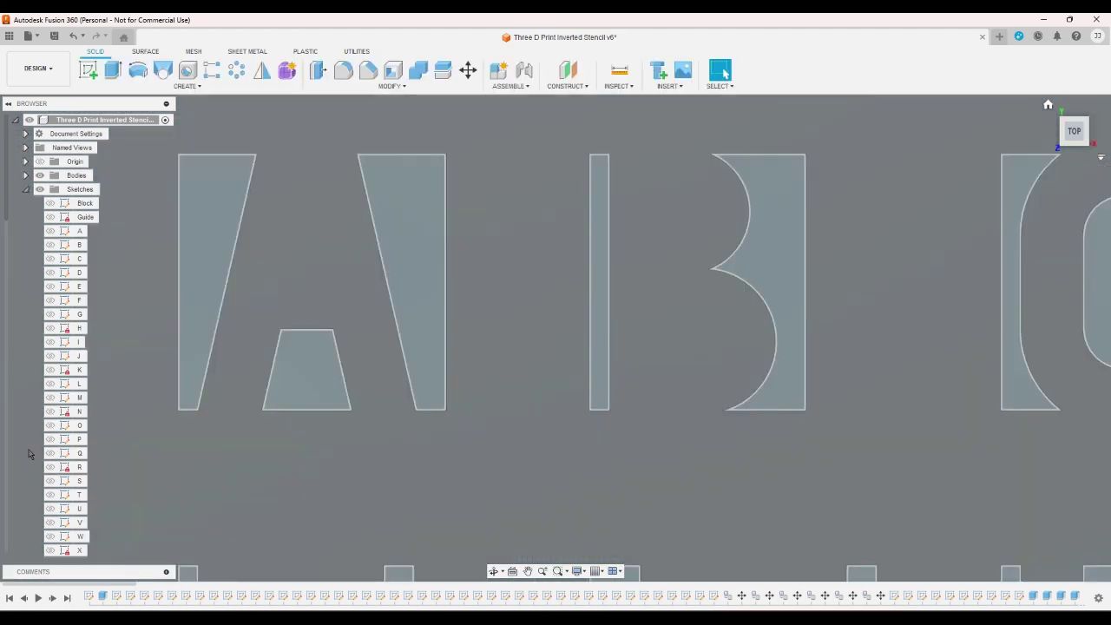
- Set the U sketch's right stem width to 0.60
scroll(28, 451, down, 4)
scroll(29, 453, down, 2)
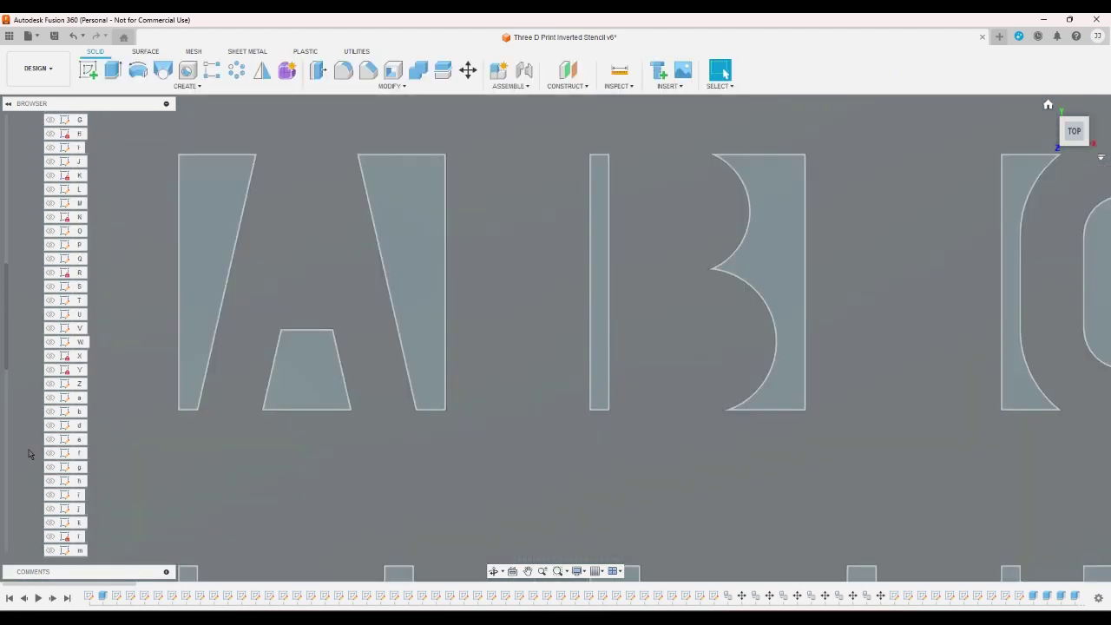
click(79, 301)
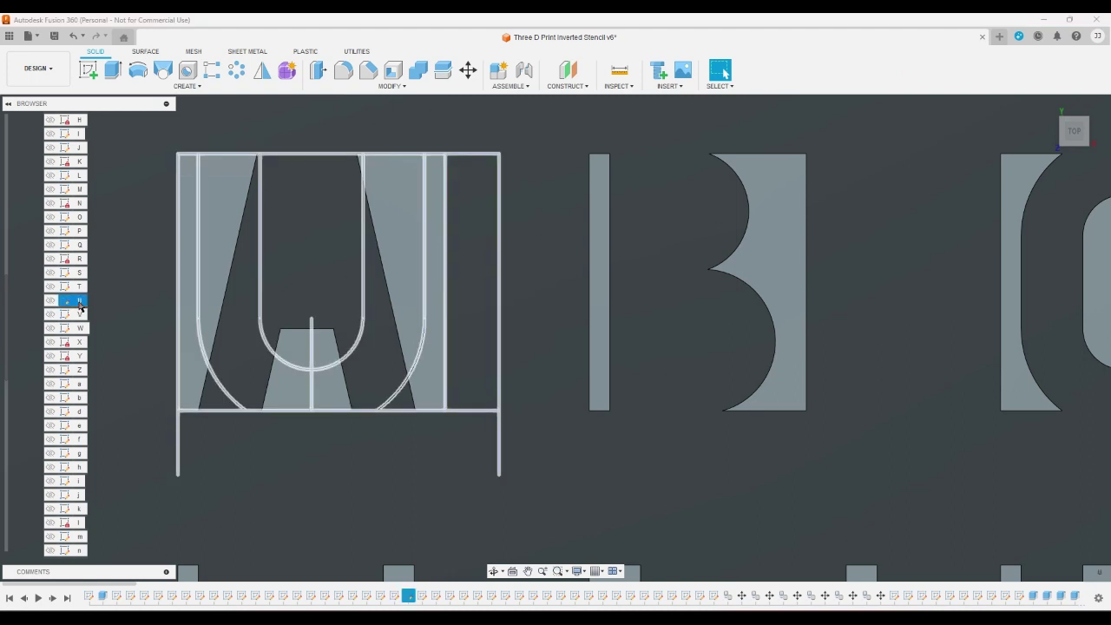
double_click(79, 301)
double_click(434, 268)
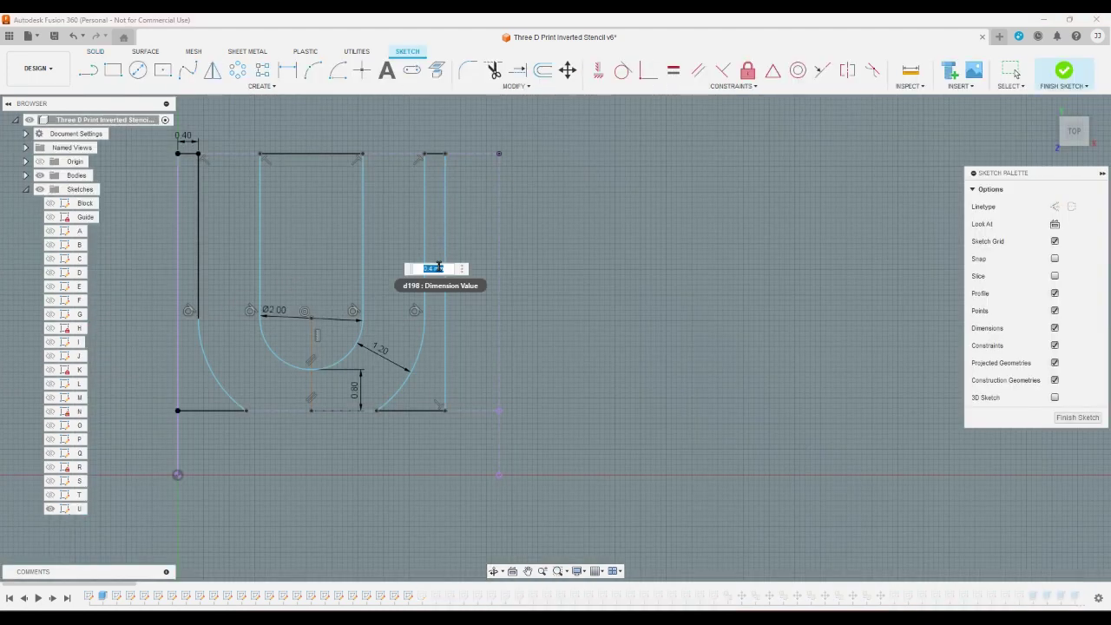
text(0.6)
key(Return)
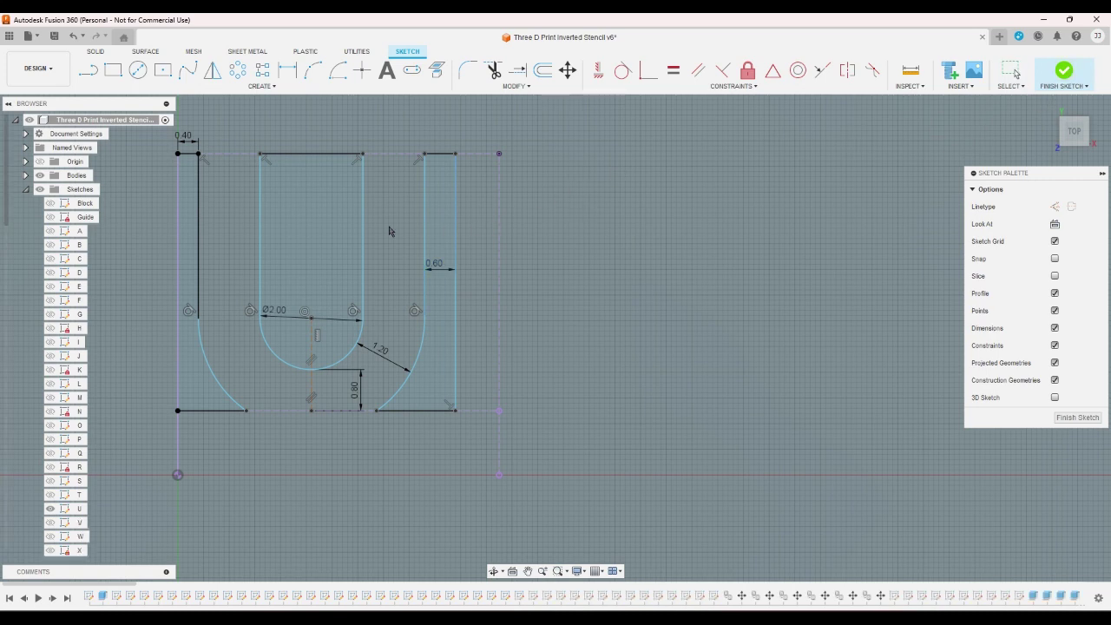
double_click(80, 478)
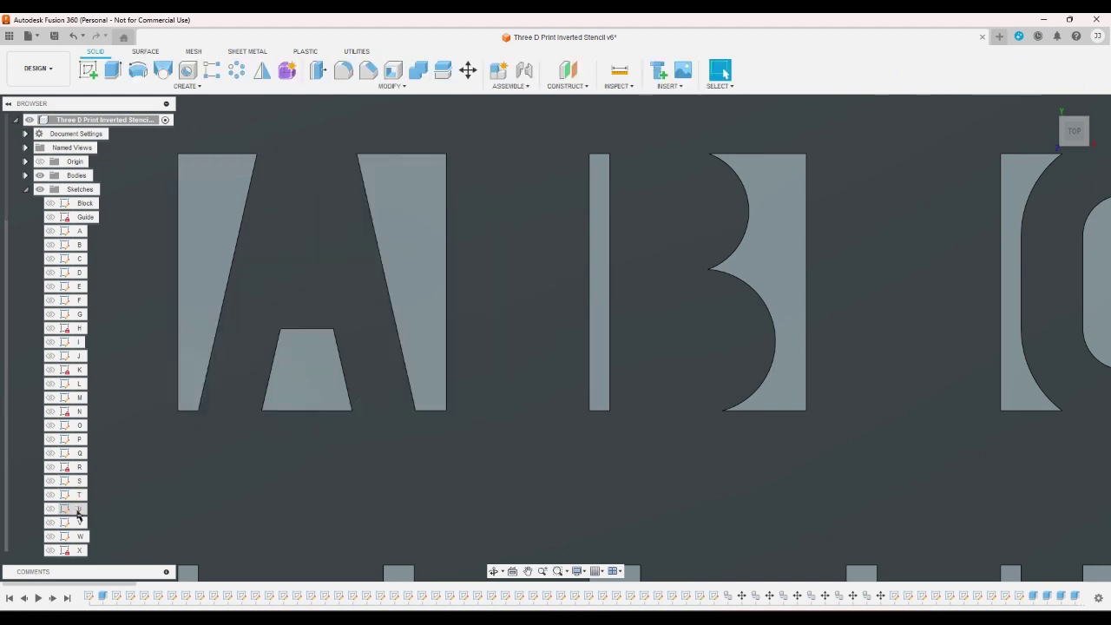
- Change the V sketch's 0.40 bar width to 0.60
click(80, 524)
double_click(80, 523)
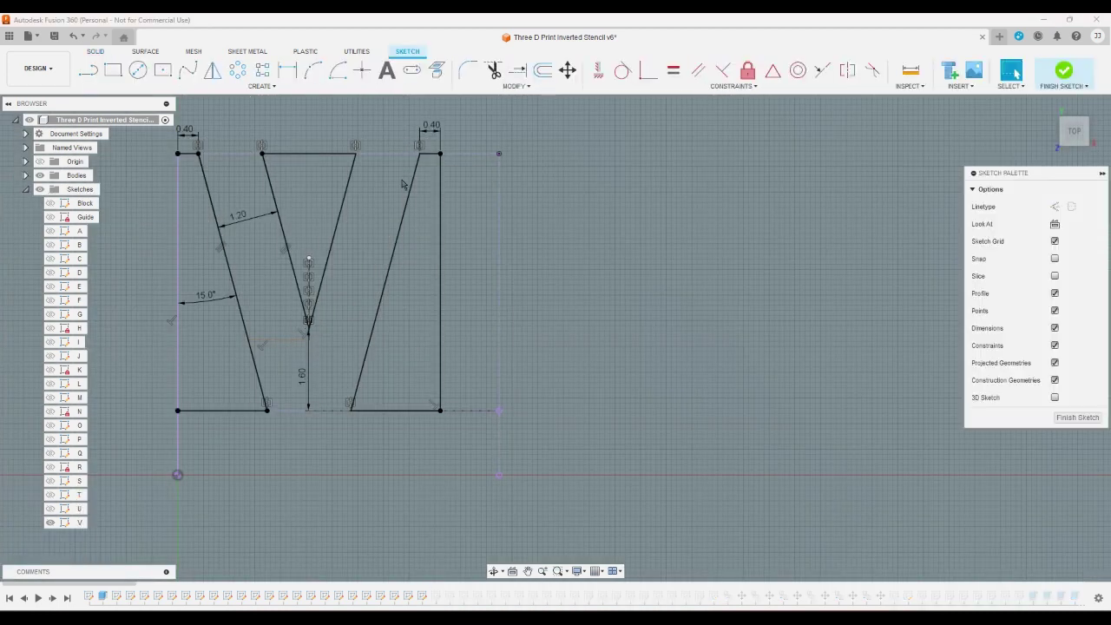
double_click(434, 135)
text(0.6)
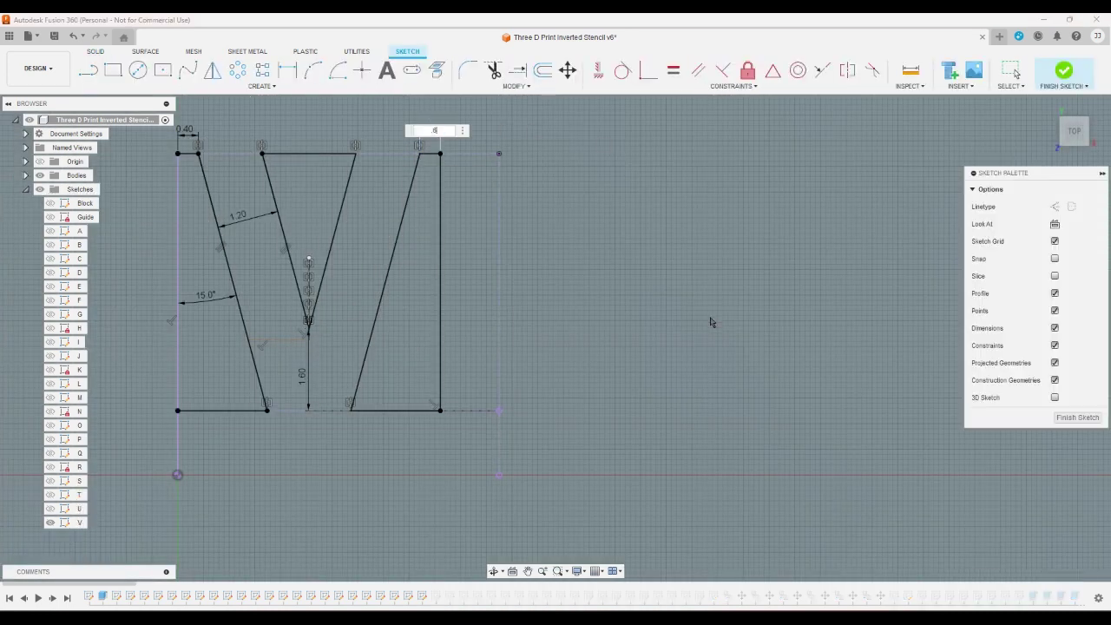
key(Return)
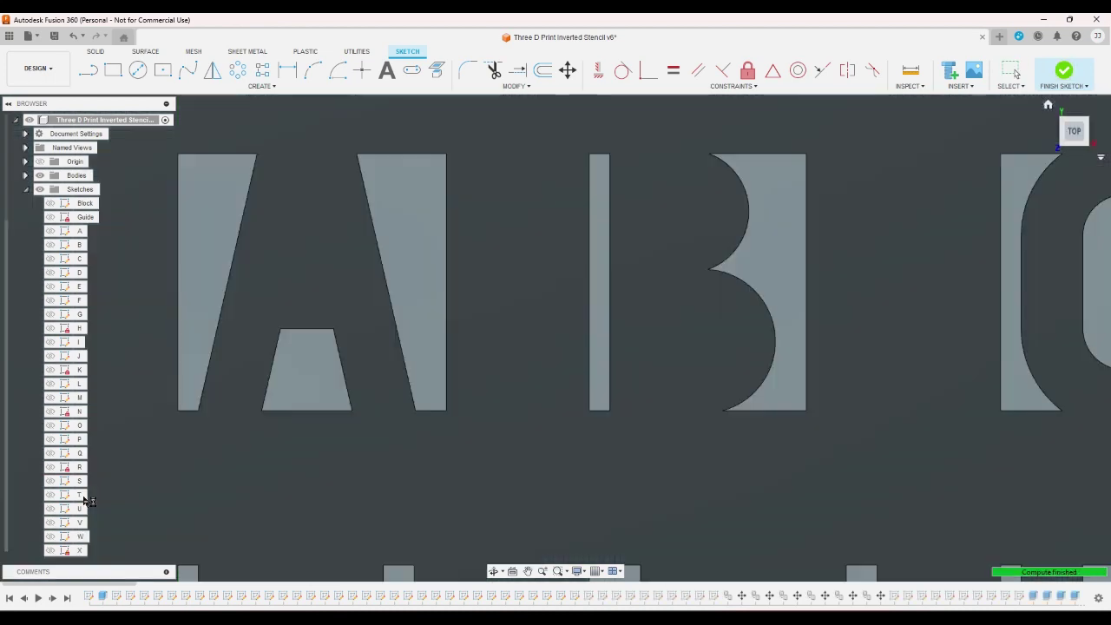
scroll(80, 510, down, 1)
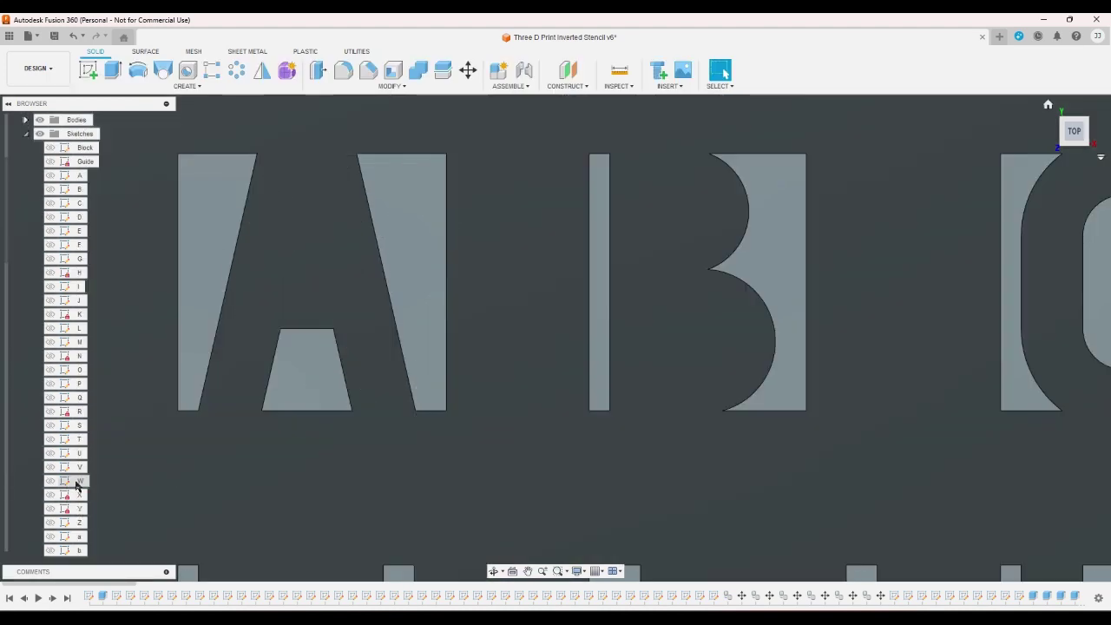
- Change the W sketch's top 0.40 dimension to 0.60 and finish the sketch
click(77, 484)
double_click(78, 483)
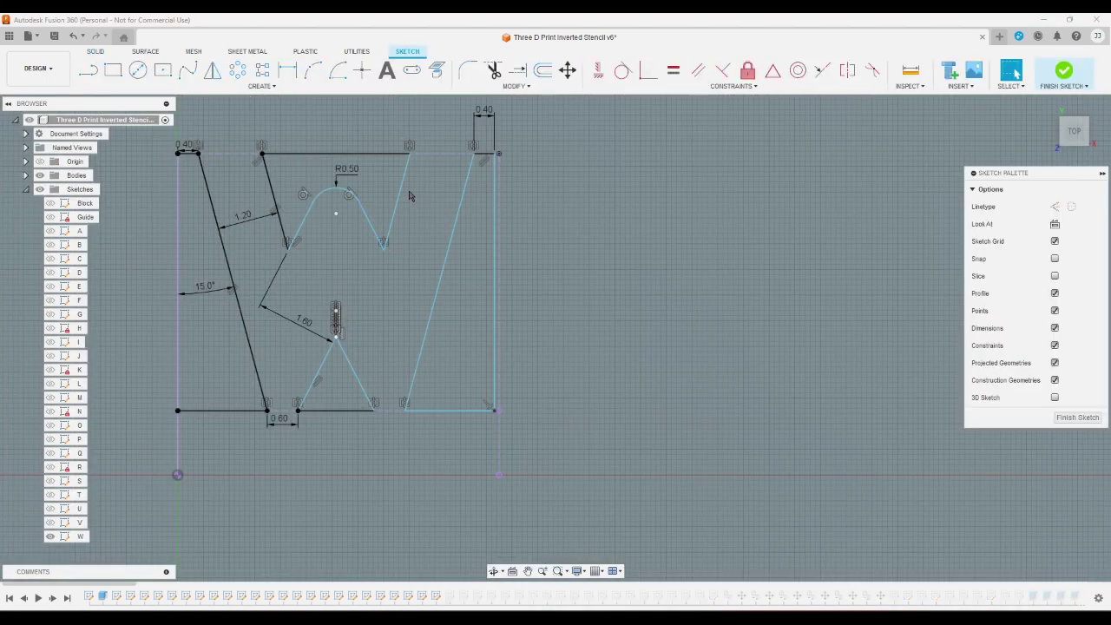
double_click(488, 116)
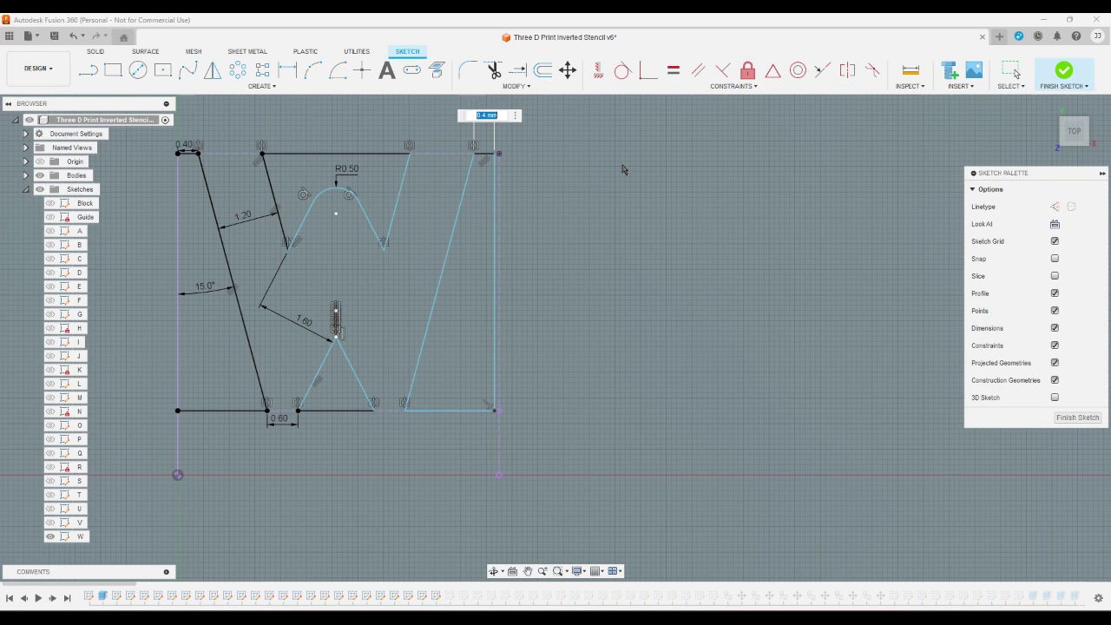
text(0.6)
key(Return)
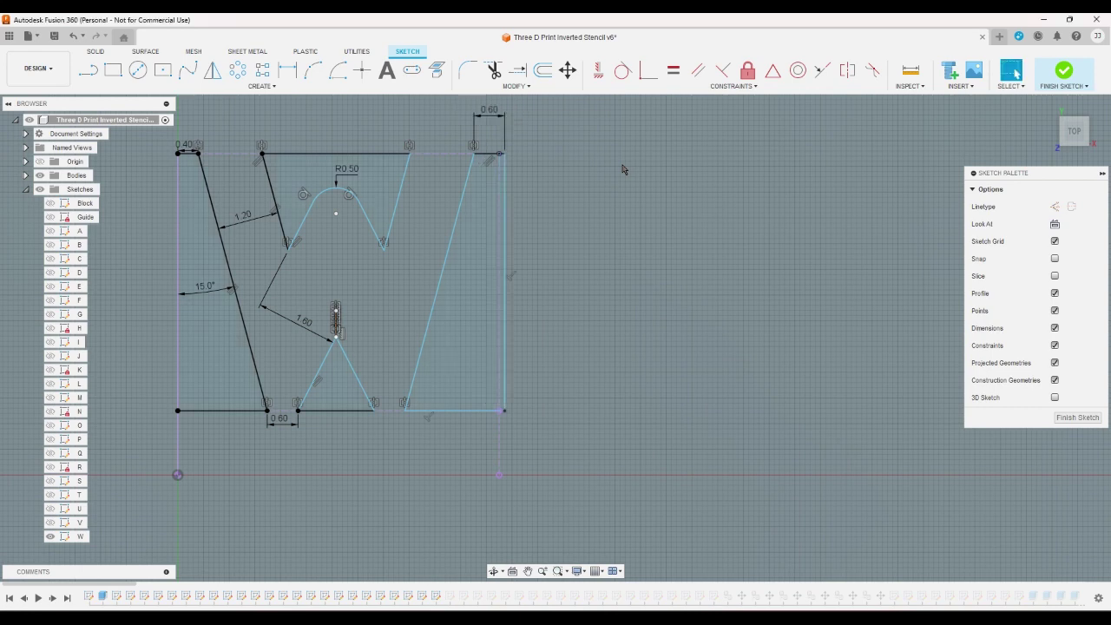
click(1066, 73)
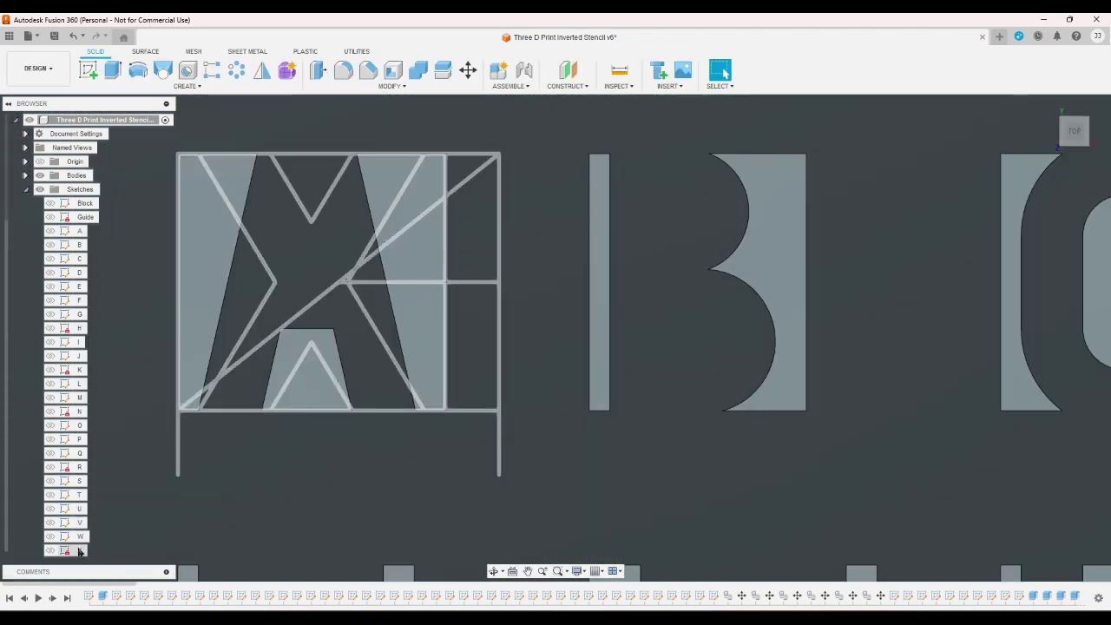
- Set the X sketch's leg width dimension to 0.60
double_click(80, 551)
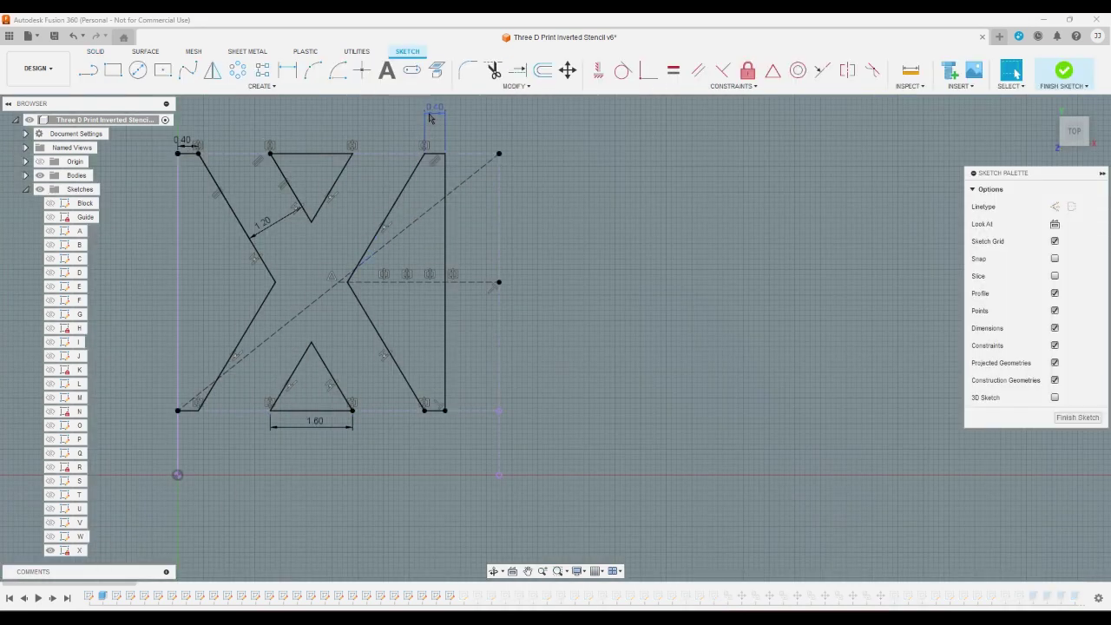
double_click(429, 115)
key(BackSpace)
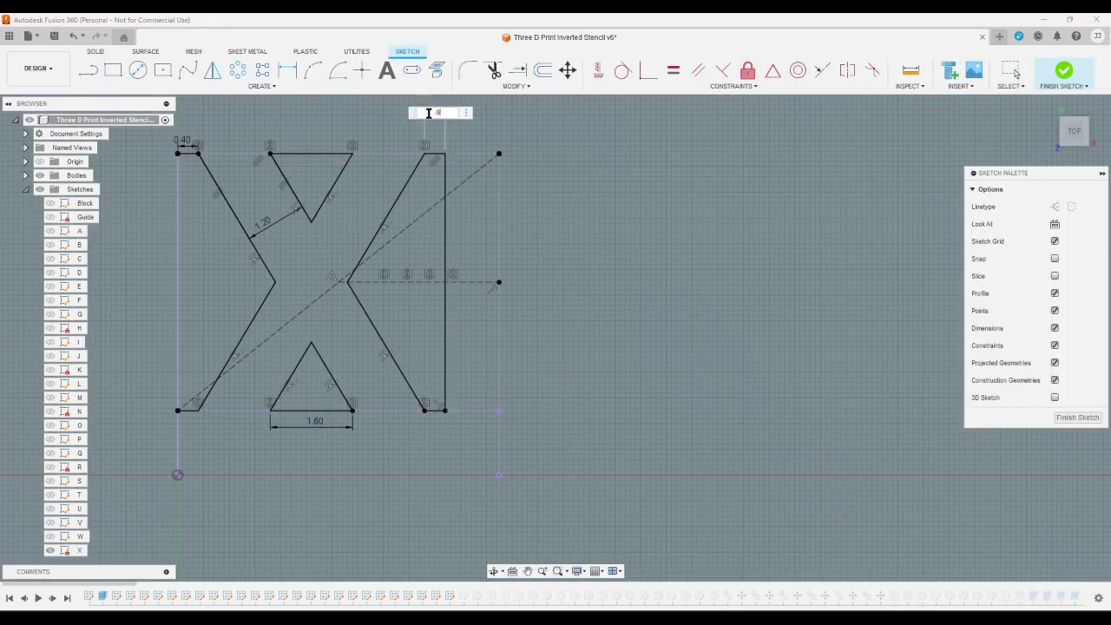
text(.6)
key(Return)
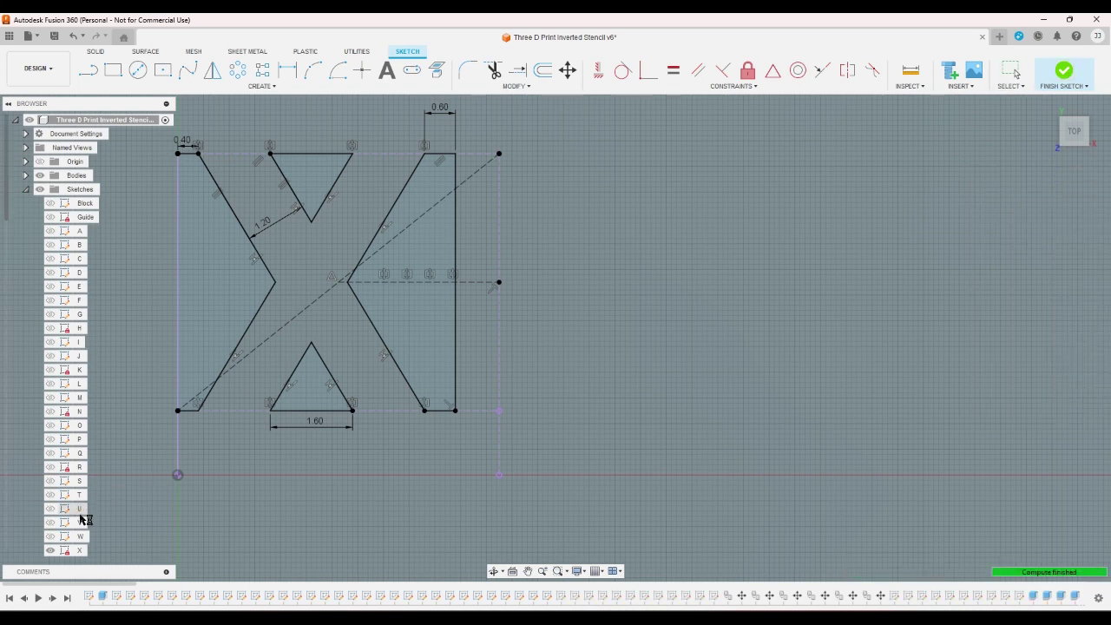
scroll(80, 516, down, 3)
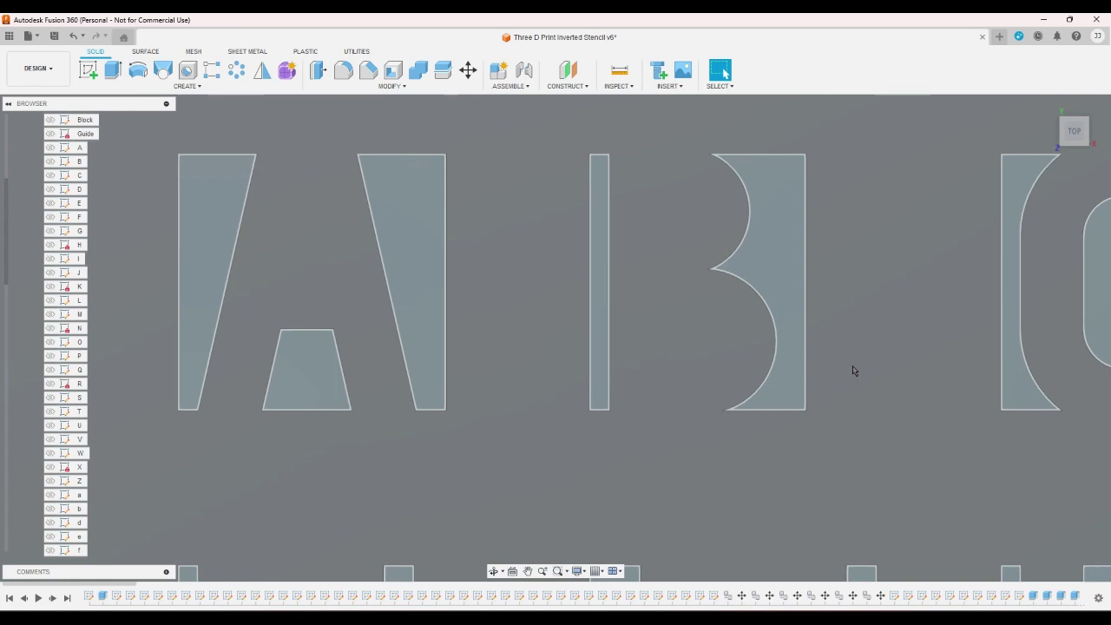
- Change the Y sketch's 0.40 dimension to 0.60
scroll(777, 366, up, 4)
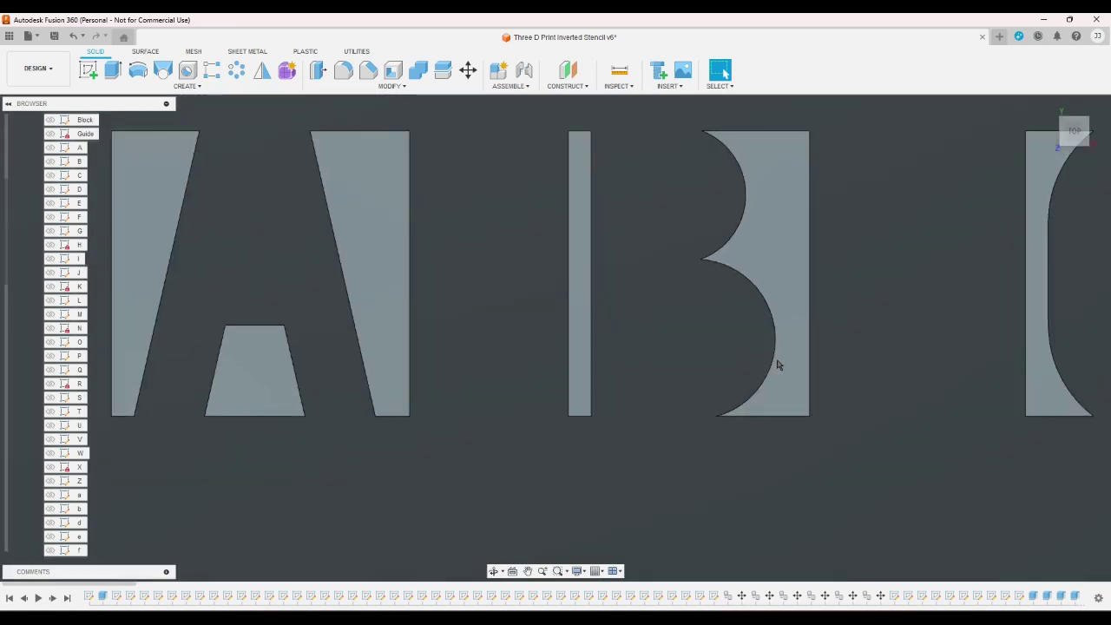
scroll(779, 366, down, 8)
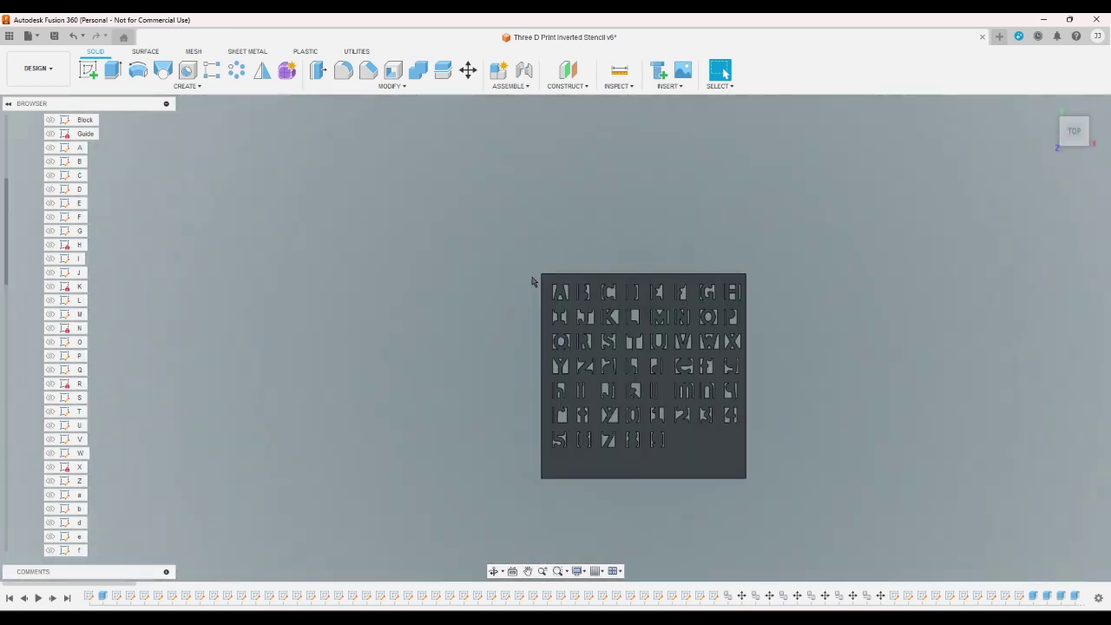
scroll(609, 443, up, 2)
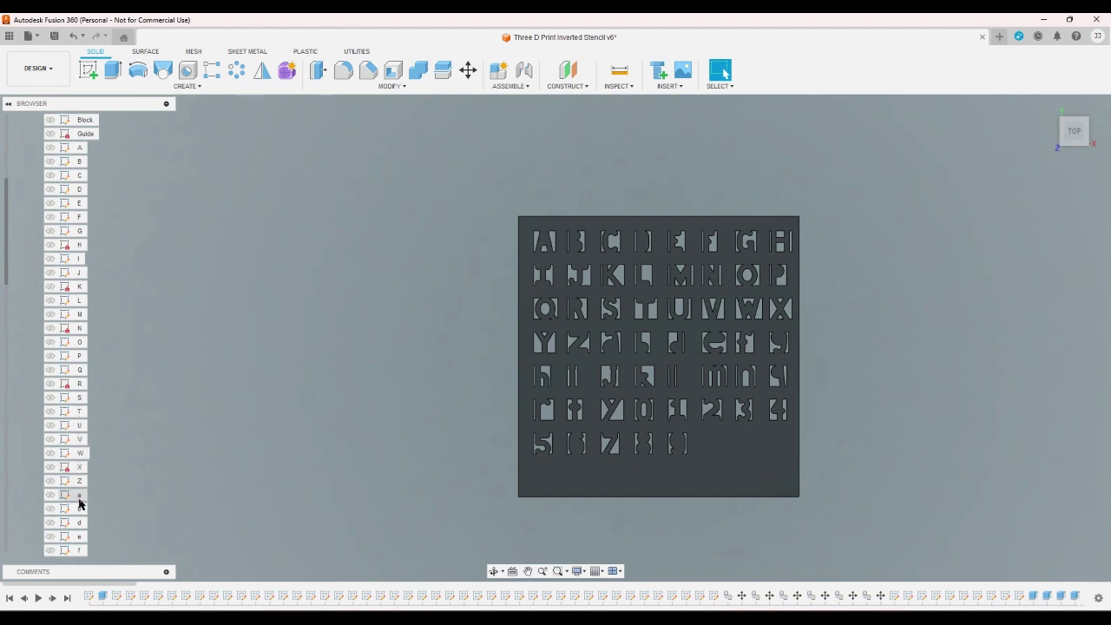
scroll(82, 502, down, 6)
scroll(82, 502, down, 3)
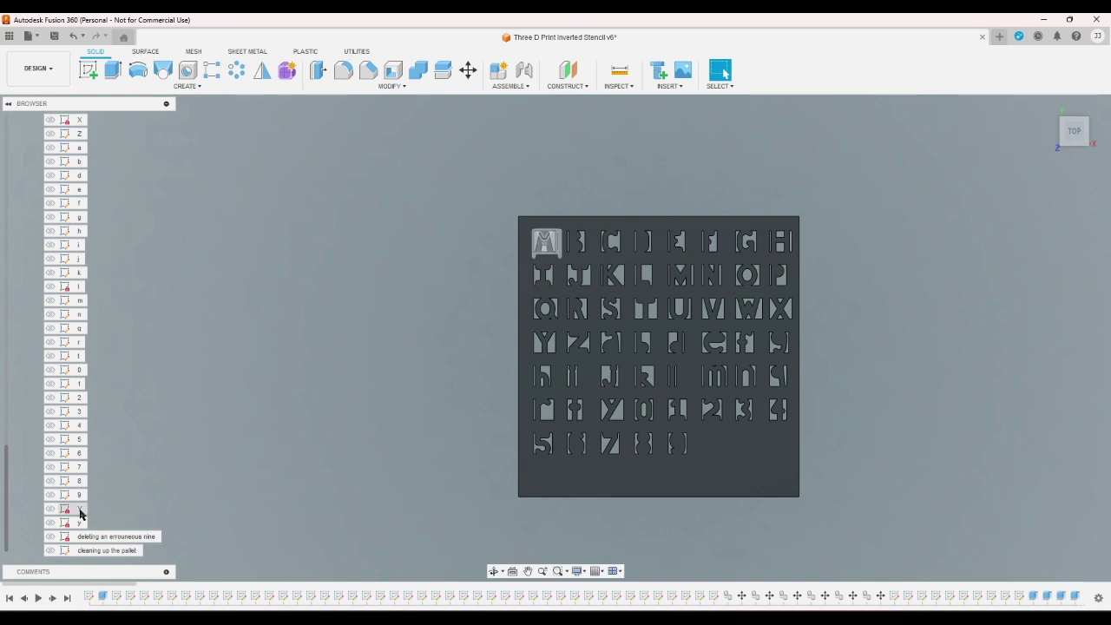
double_click(80, 513)
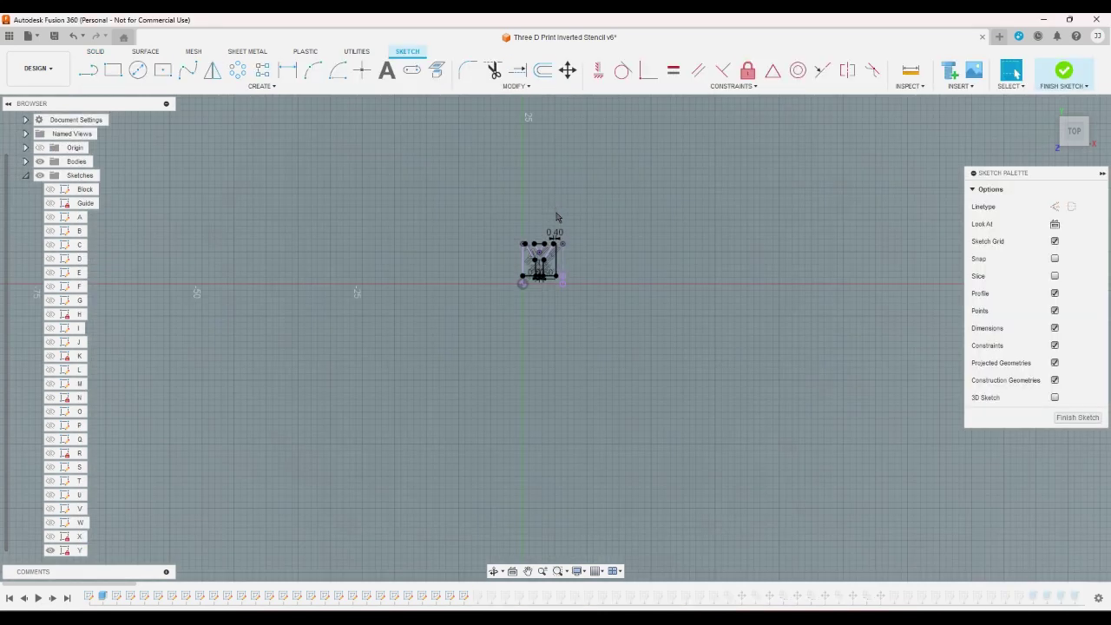
double_click(544, 287)
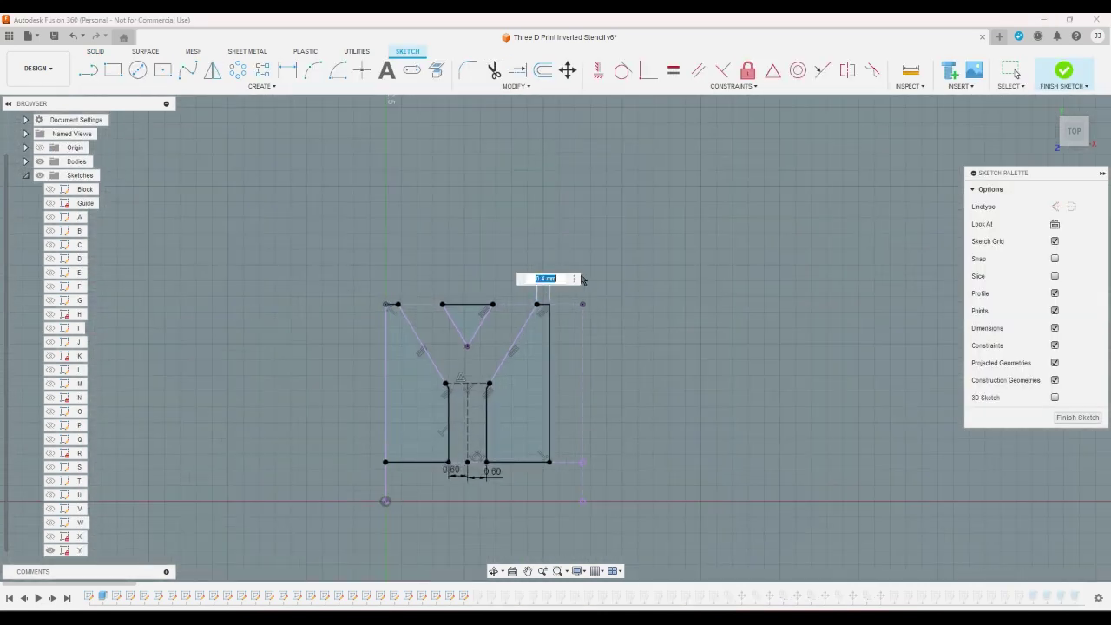
text(0.6)
key(Return)
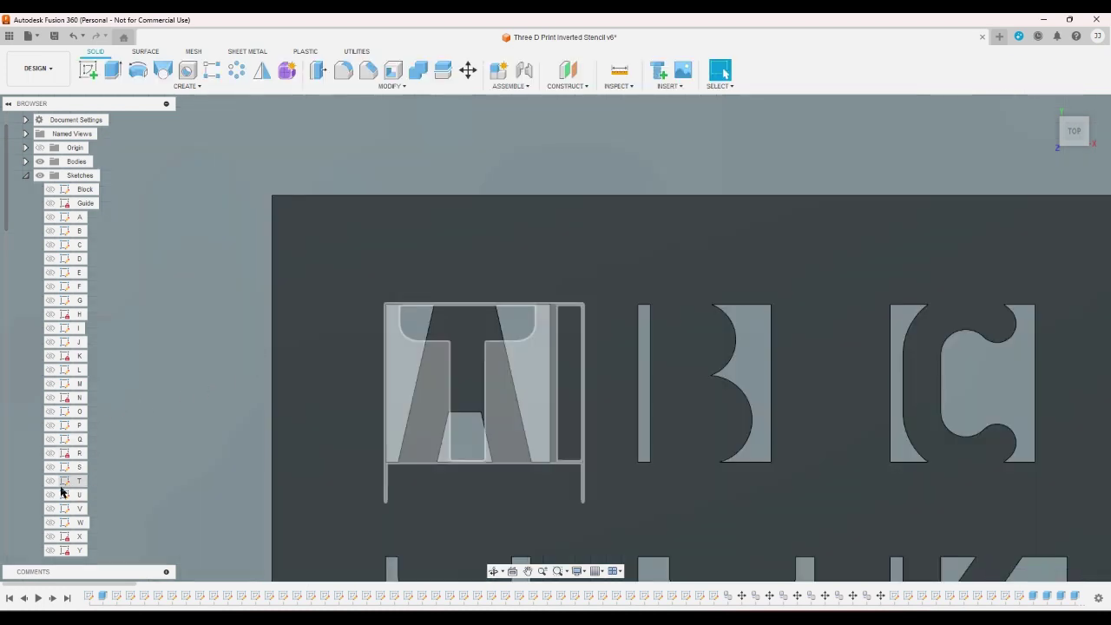
- Change sketch Z's lower-right 0.40 dimension to 0.60
scroll(83, 545, down, 3)
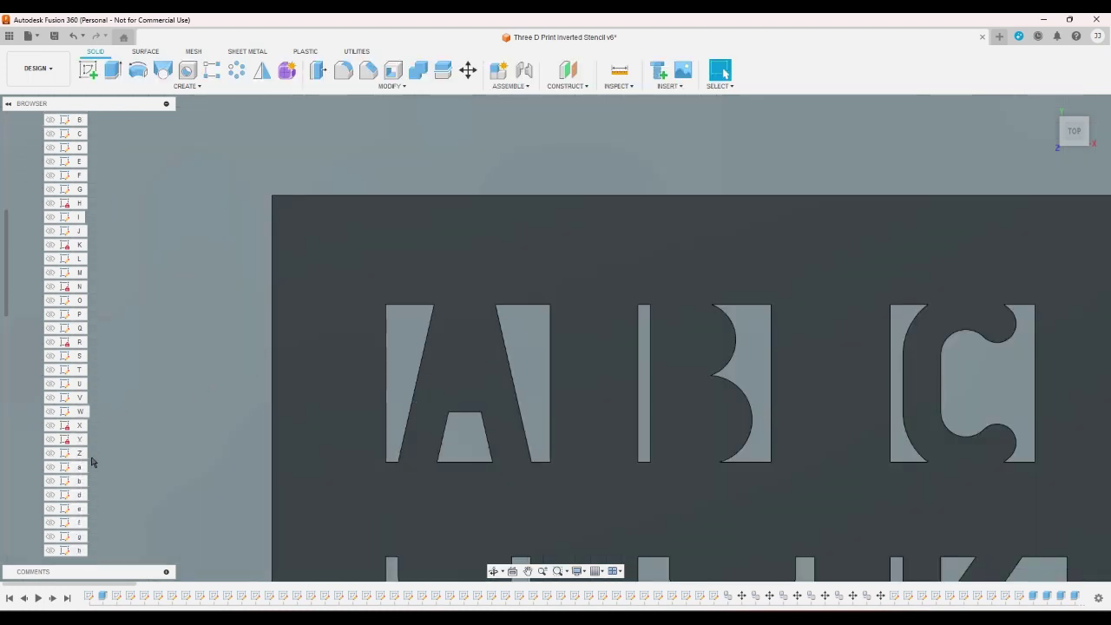
double_click(79, 453)
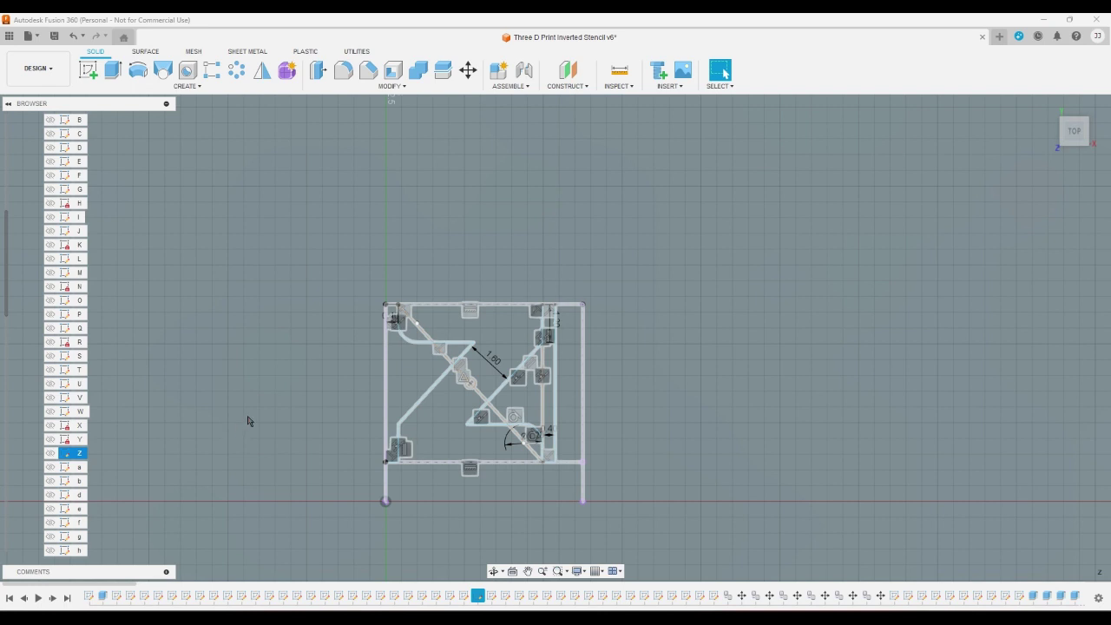
scroll(552, 287, up, 2)
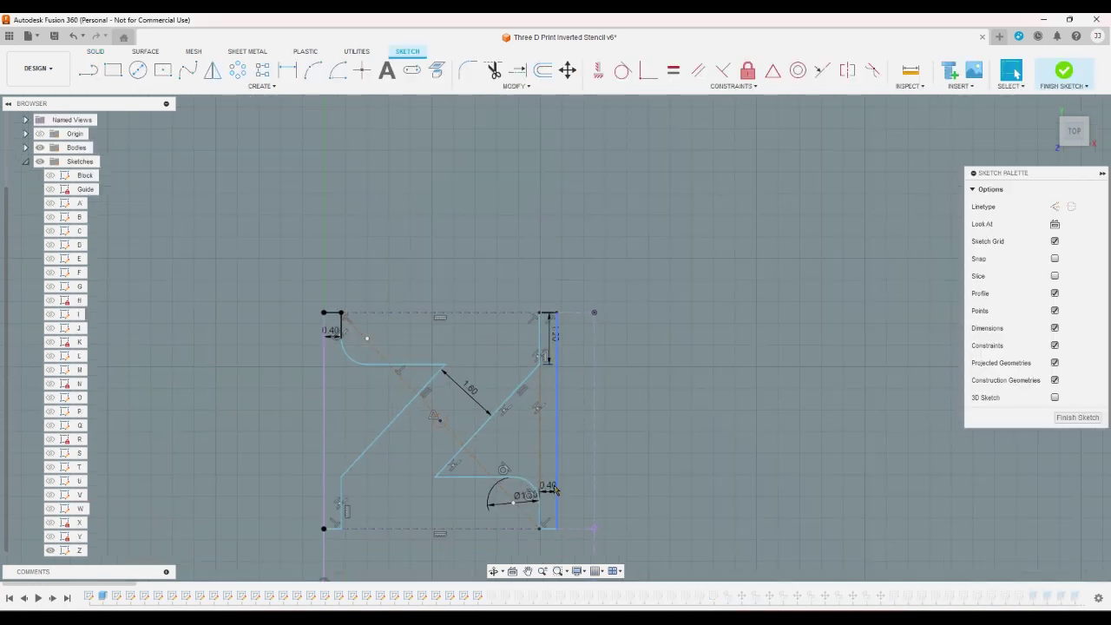
double_click(548, 486)
key(BackSpace)
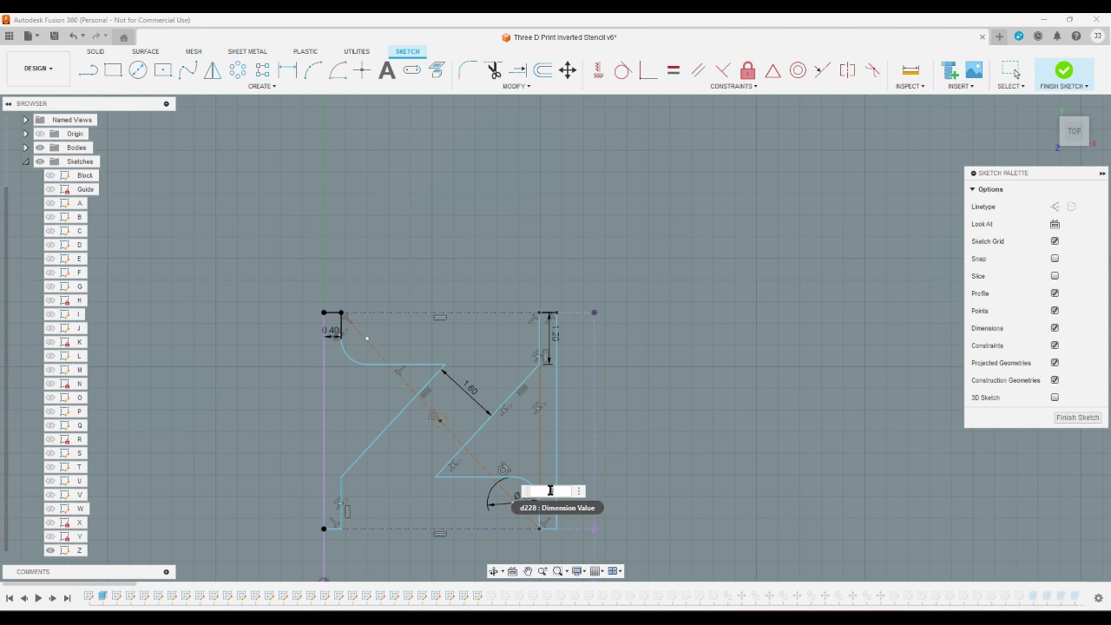
text(0.6)
key(Return)
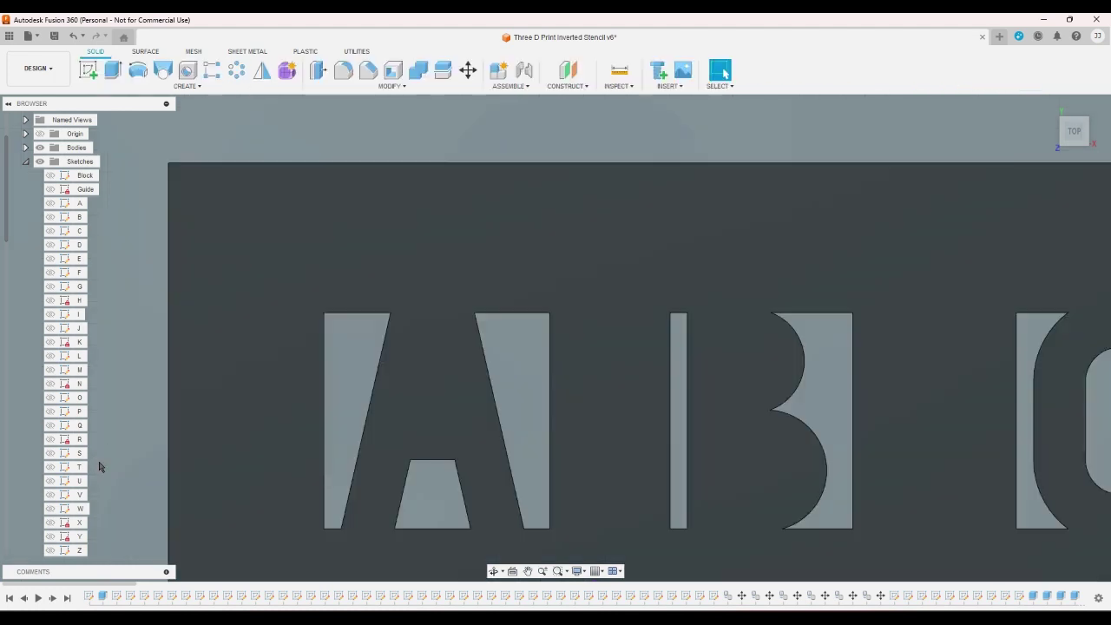
- Change sketch a's 0.40 dimension to 0.60
scroll(99, 467, down, 5)
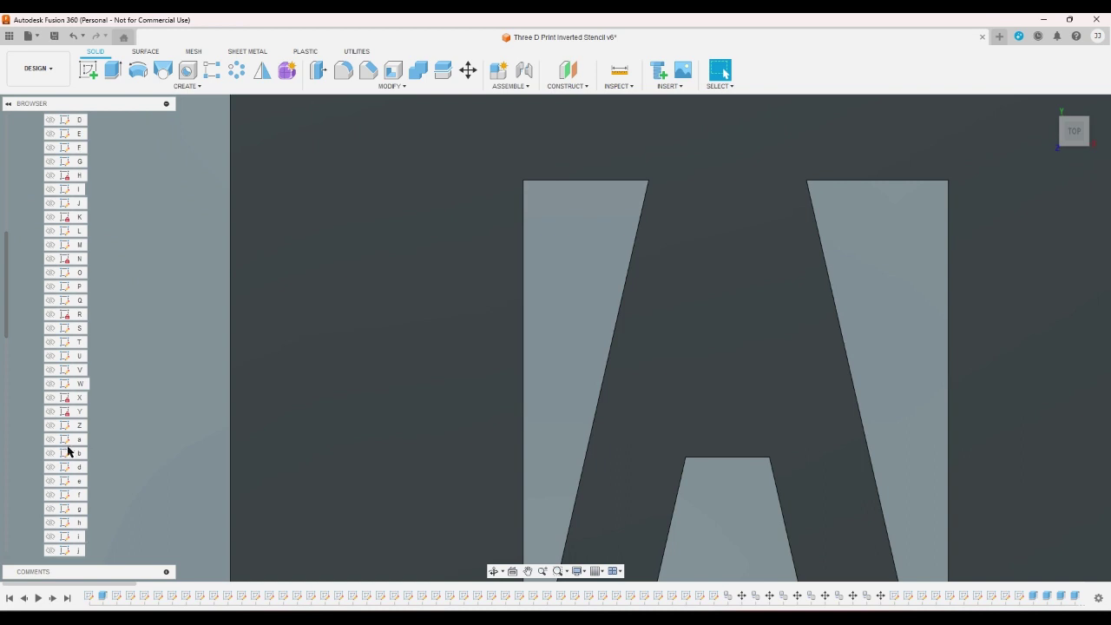
double_click(77, 441)
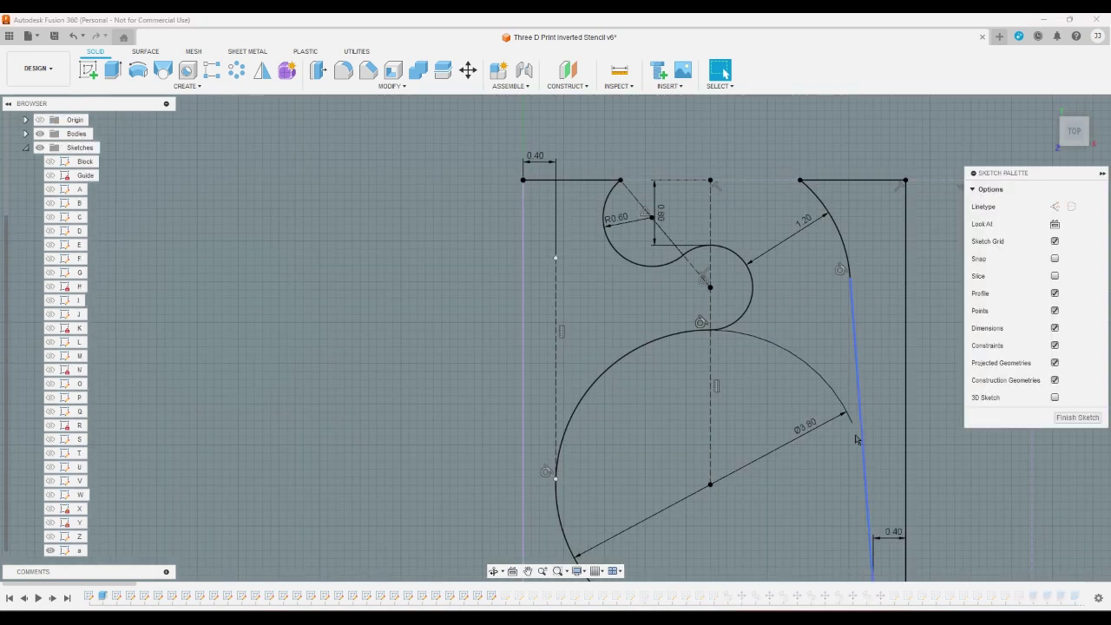
double_click(892, 532)
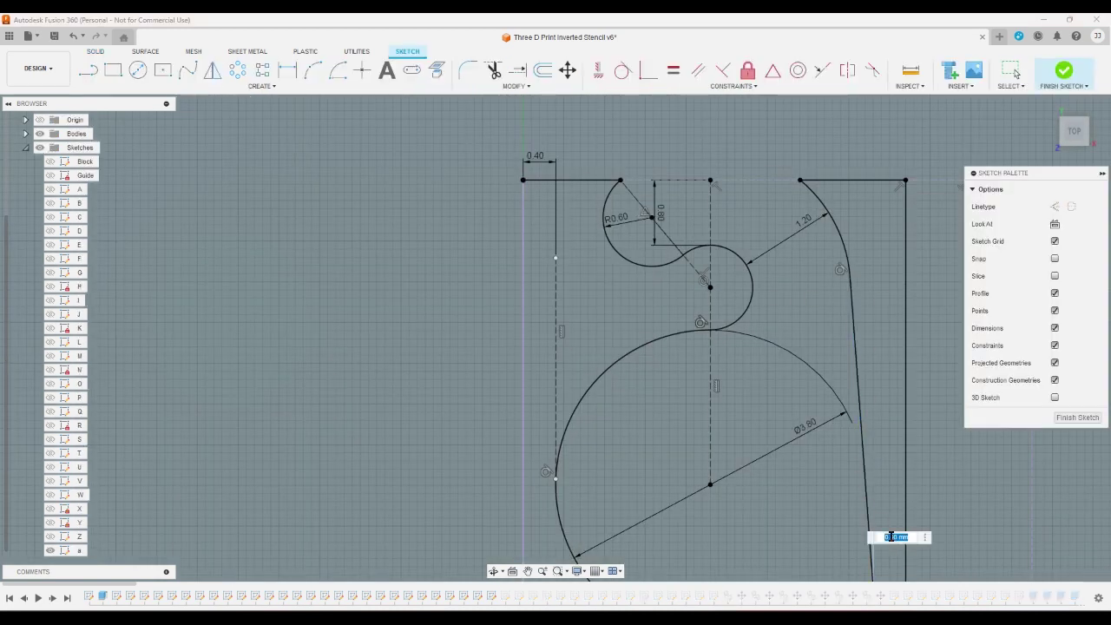
key(Return)
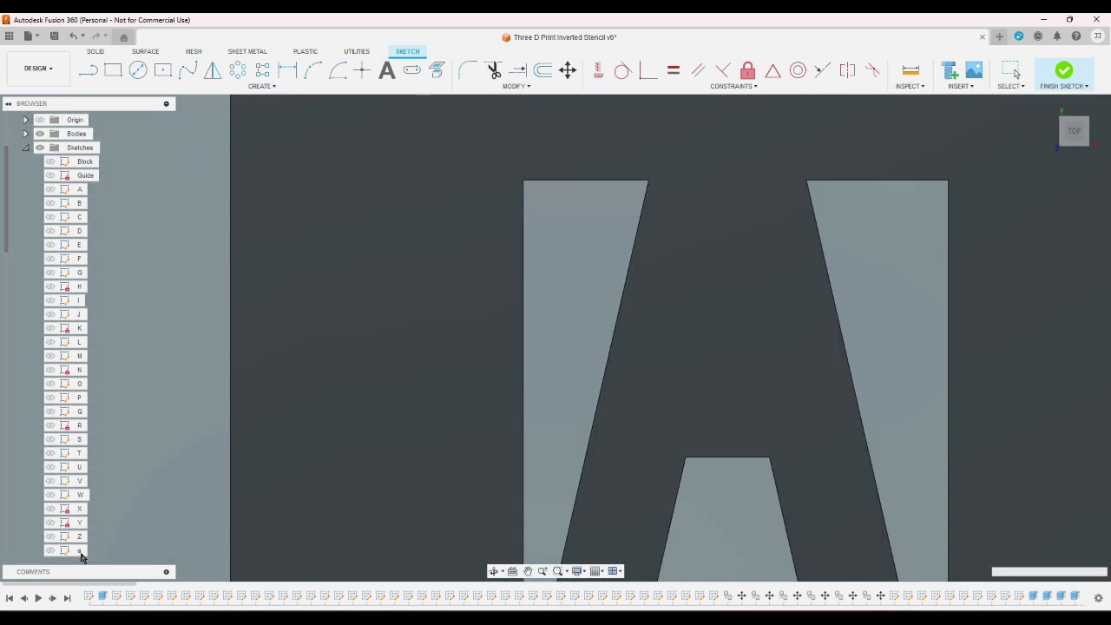
- Set sketch b's top-right 0.40 width dimension to 0.60
scroll(85, 556, down, 1)
click(79, 524)
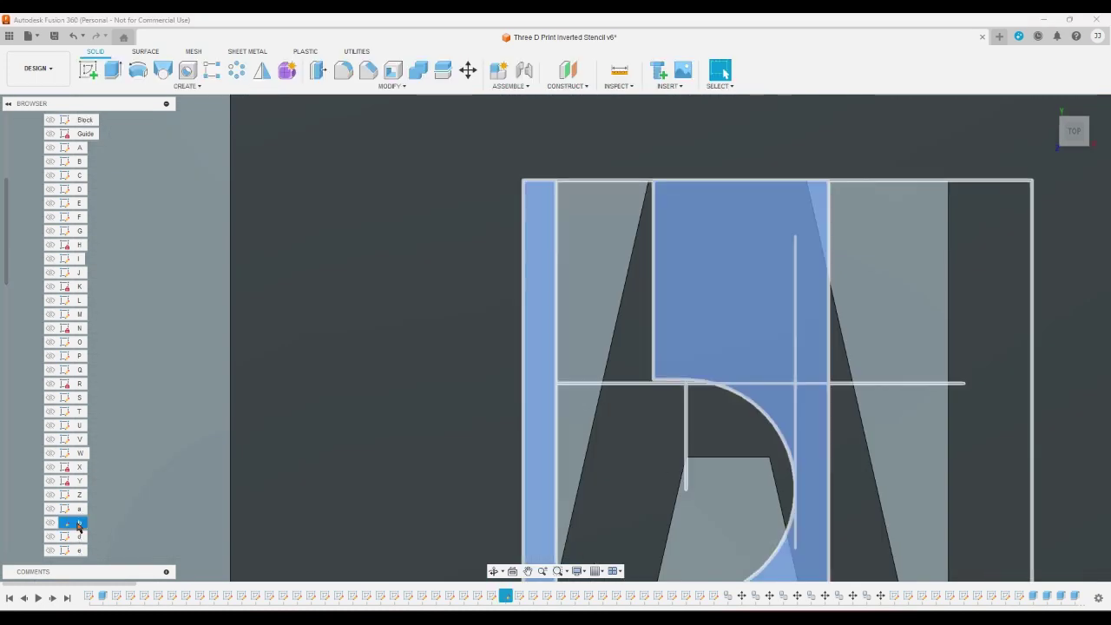
double_click(79, 525)
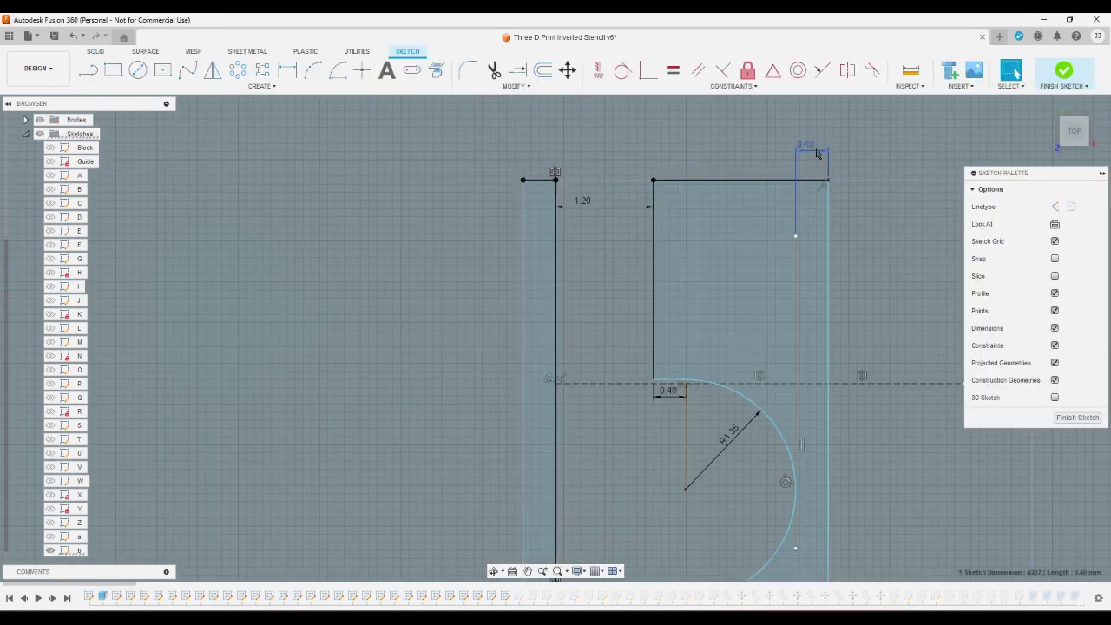
double_click(816, 153)
key(Return)
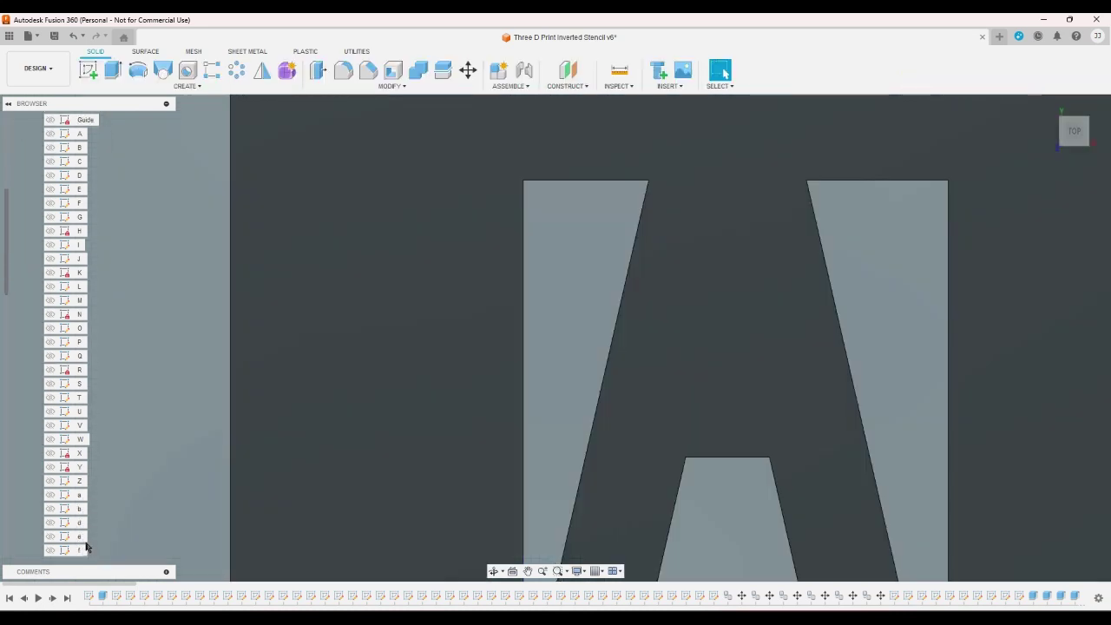
- Change sketch d's 0.4 mm dimension to 0.6
scroll(87, 547, down, 1)
click(75, 497)
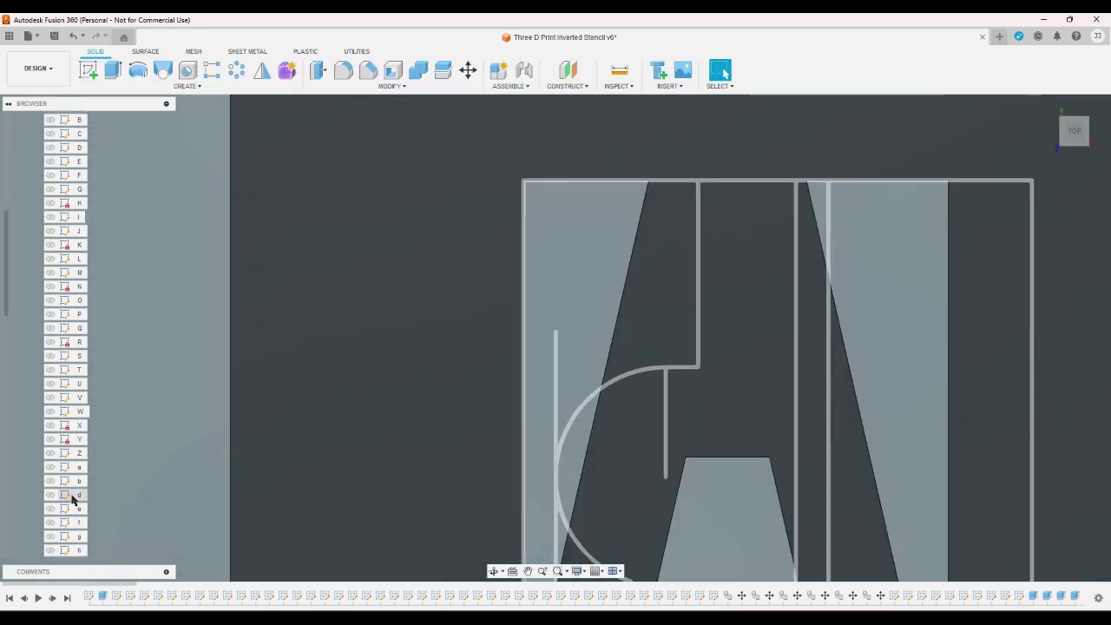
double_click(76, 497)
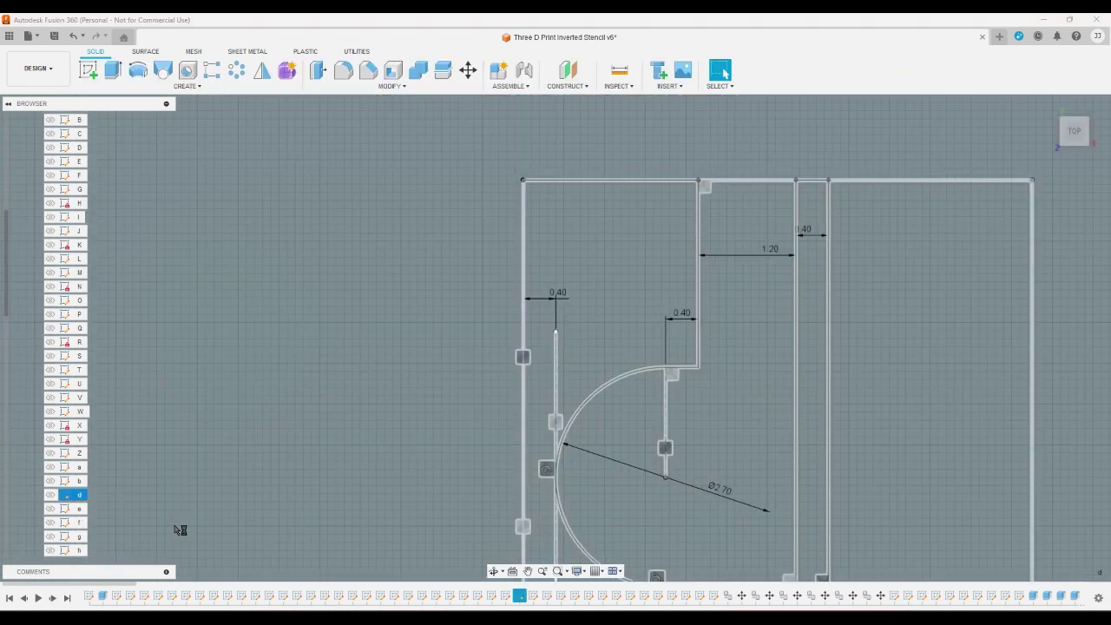
double_click(814, 232)
text(0.6)
key(Return)
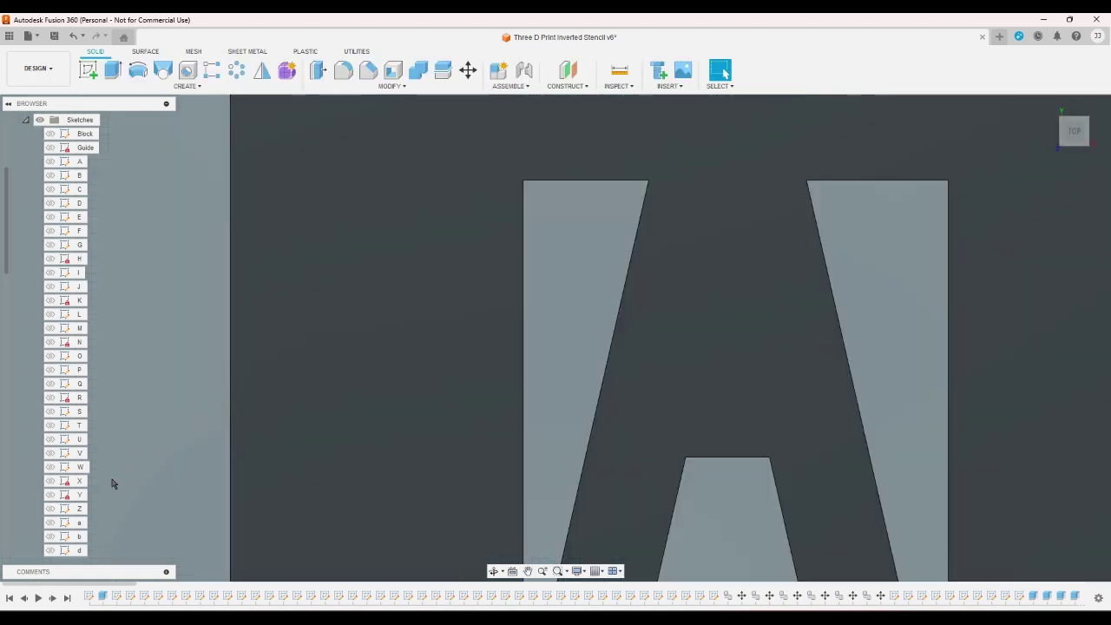
- Open sketch f and add a 0.6 mm width dimension across its top gap
scroll(95, 489, down, 3)
click(77, 470)
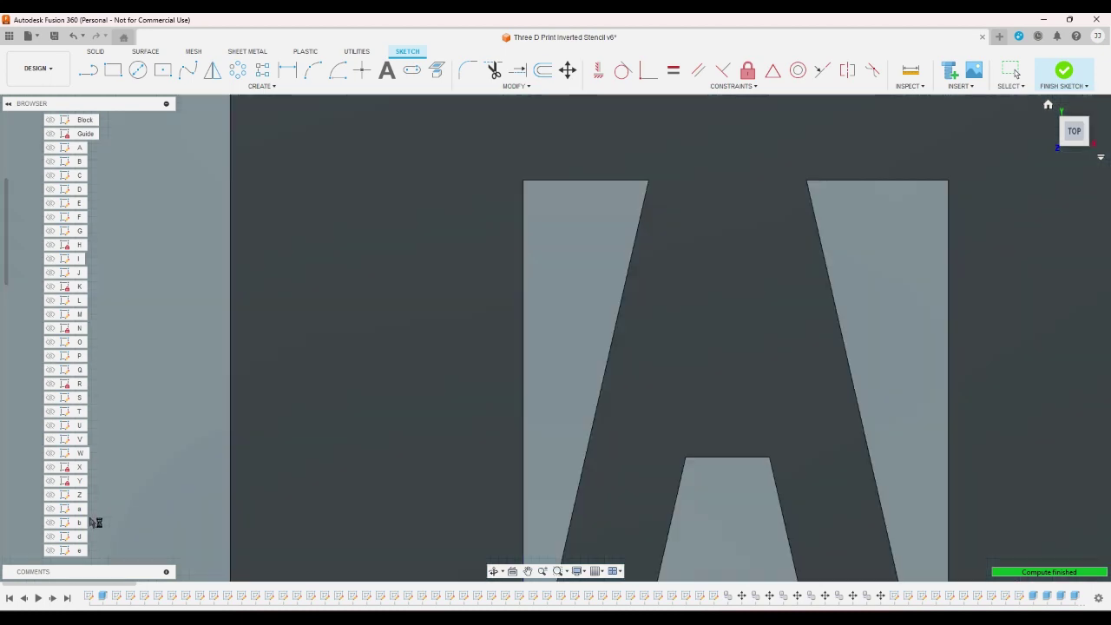
click(82, 514)
double_click(82, 512)
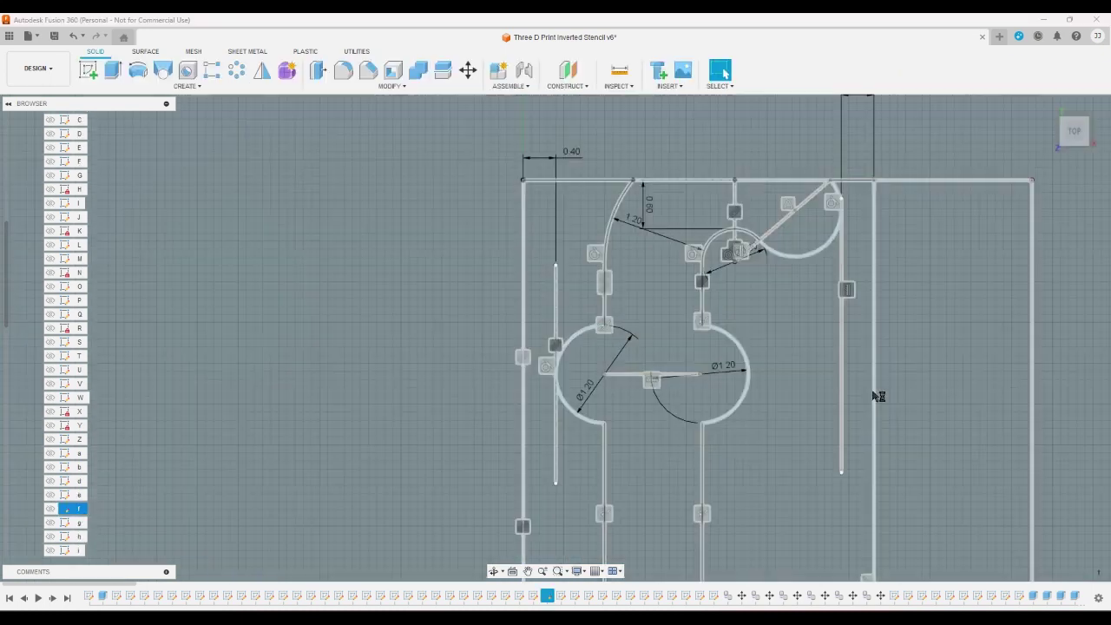
key(d)
click(877, 159)
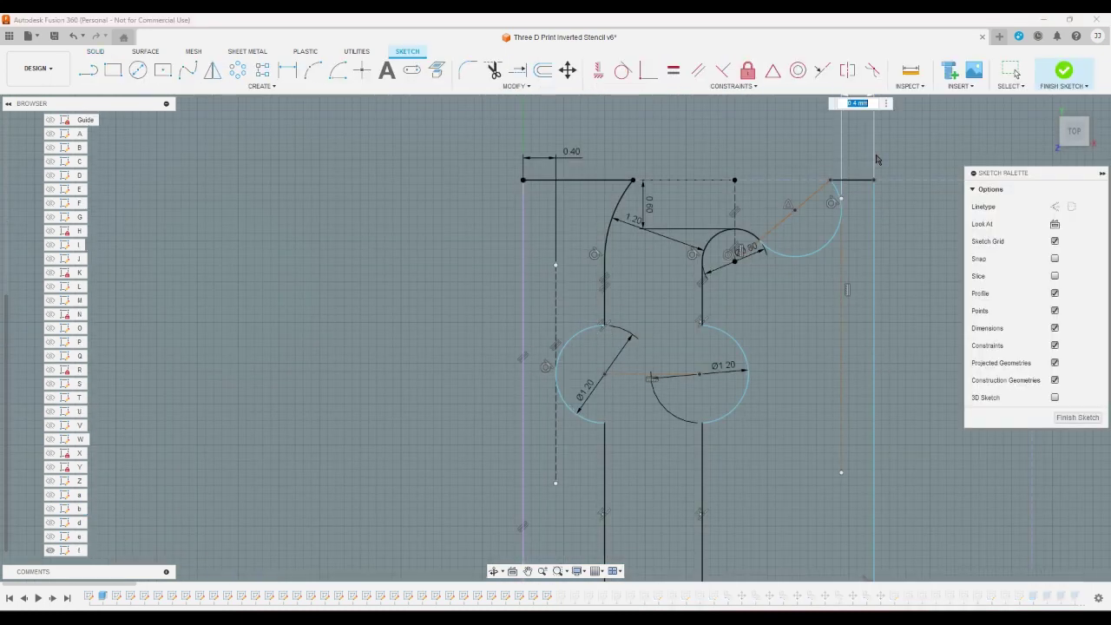
text(0.6)
key(Return)
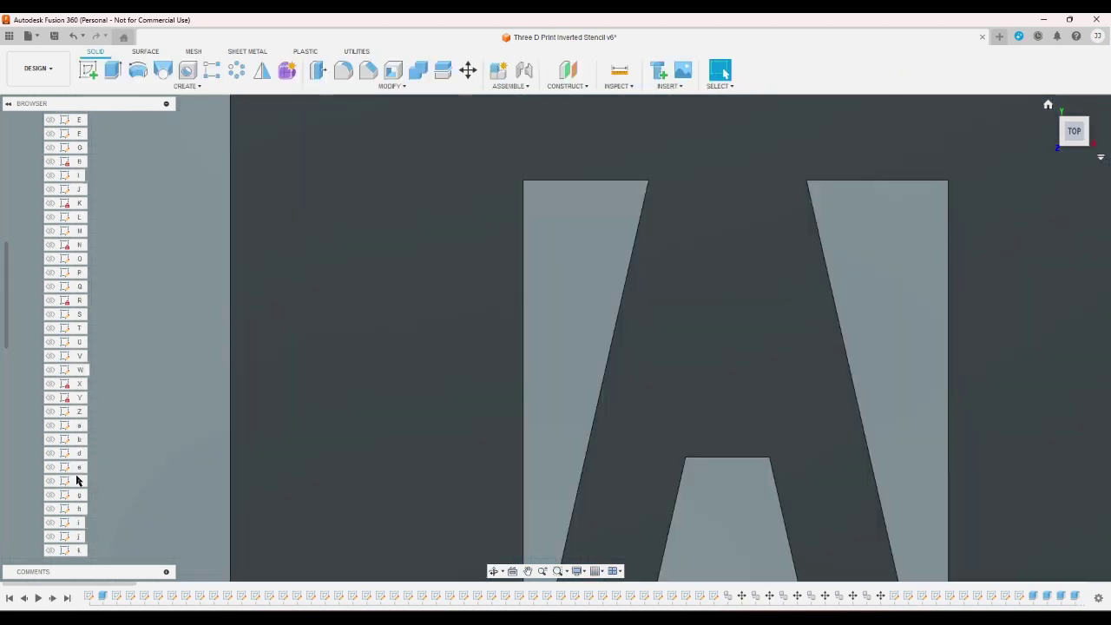
- In sketch g, add a 0.6 mm width dimension between the vertical lines
scroll(76, 476, down, 3)
double_click(78, 454)
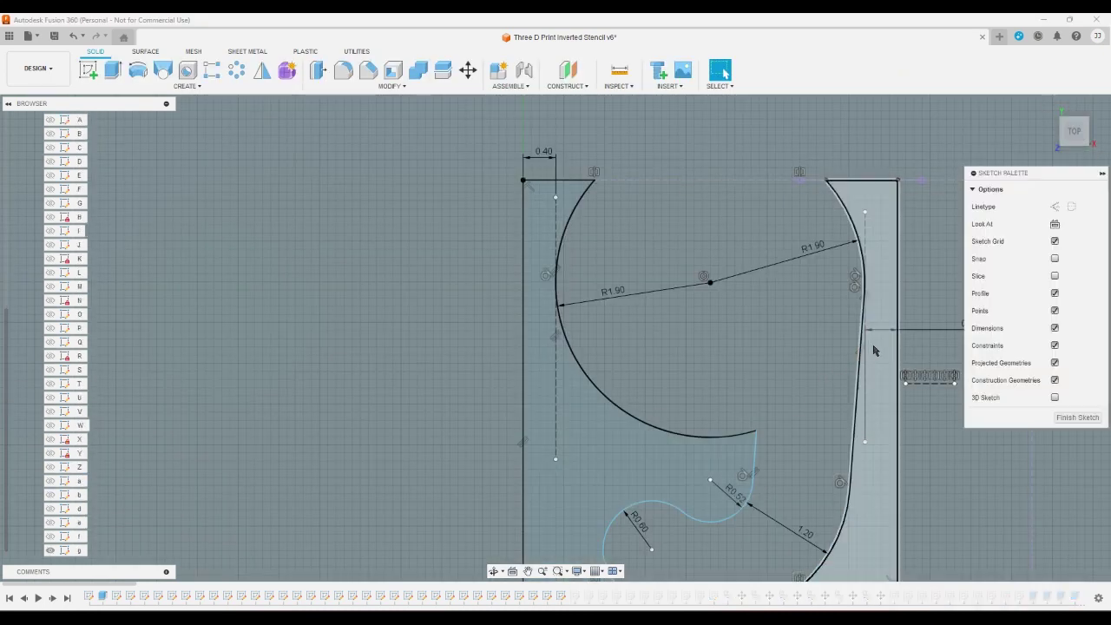
key(d)
click(888, 330)
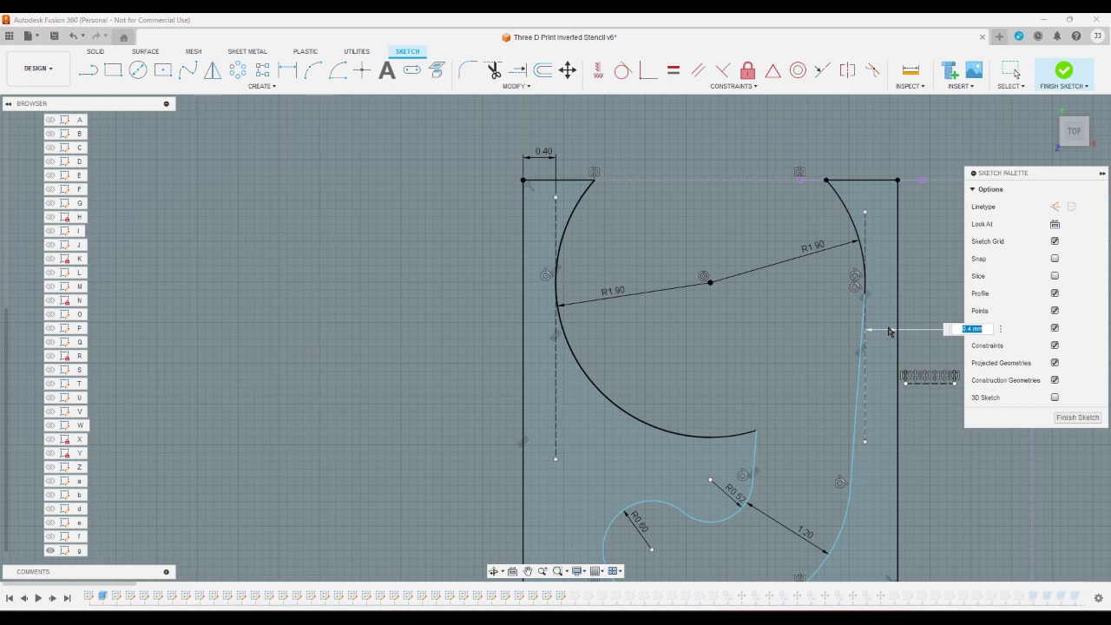
text(0.6)
key(Return)
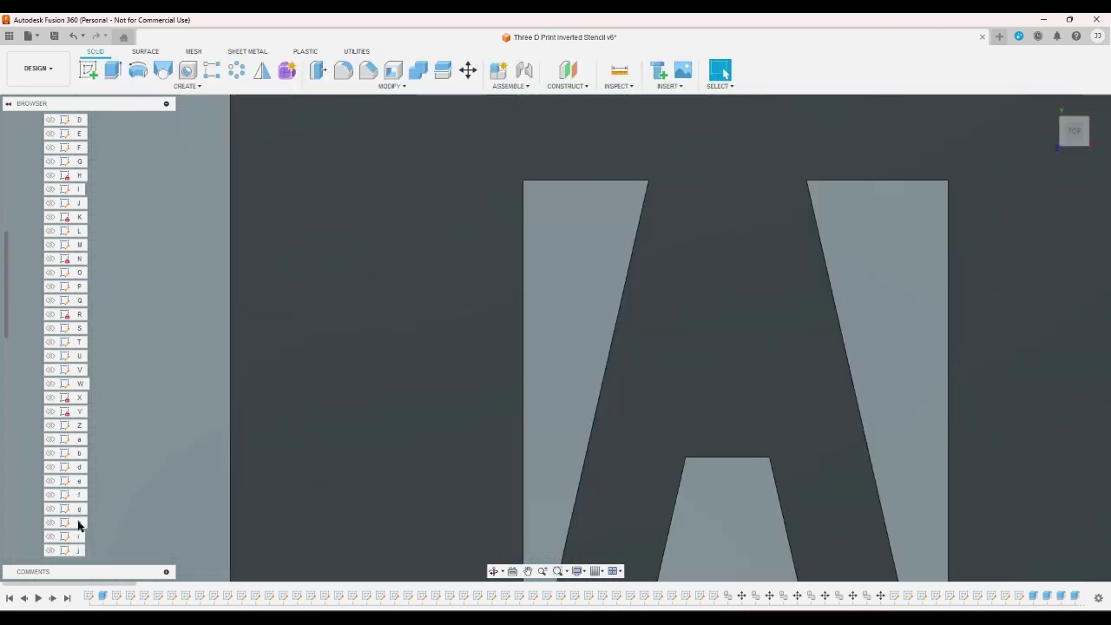
- Change sketch h's 0.40 dimension to 0.6
scroll(78, 521, down, 2)
click(78, 482)
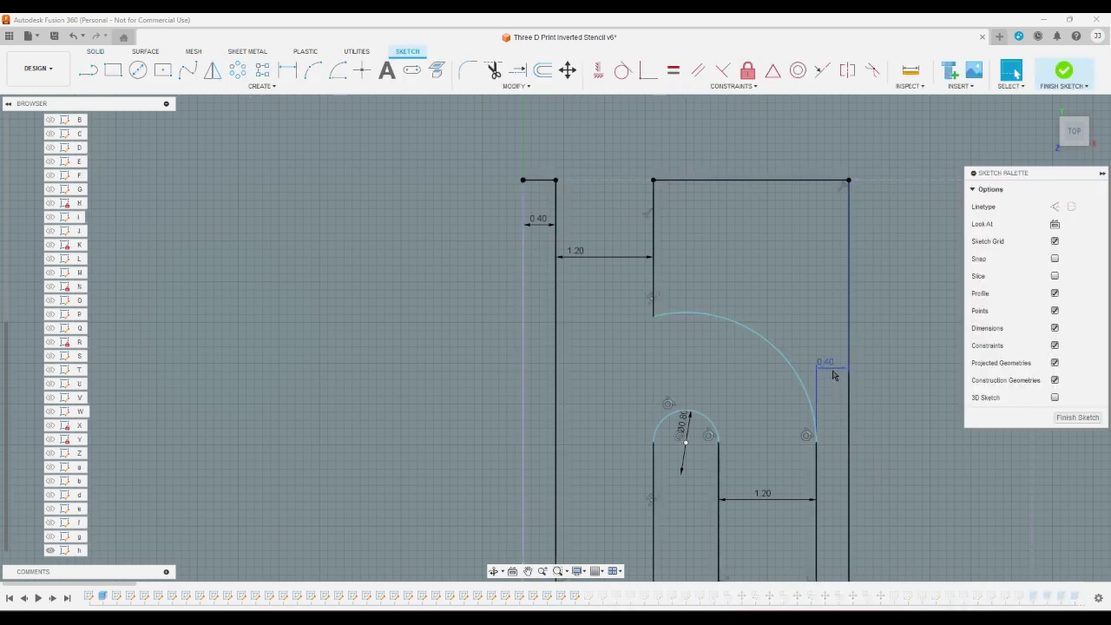
double_click(832, 368)
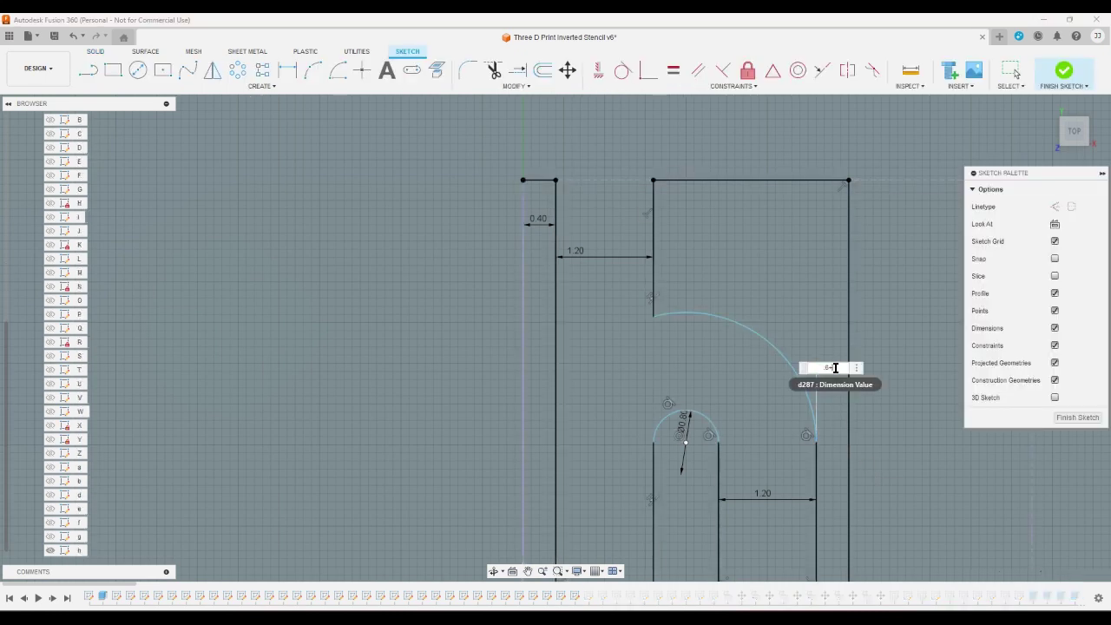
text(.6)
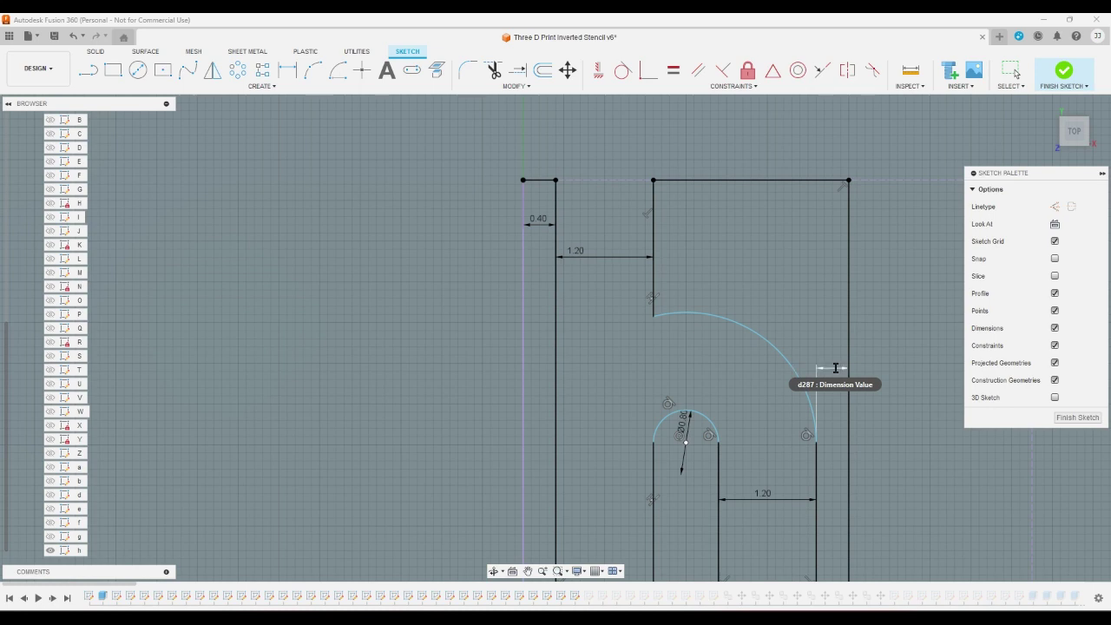
key(Return)
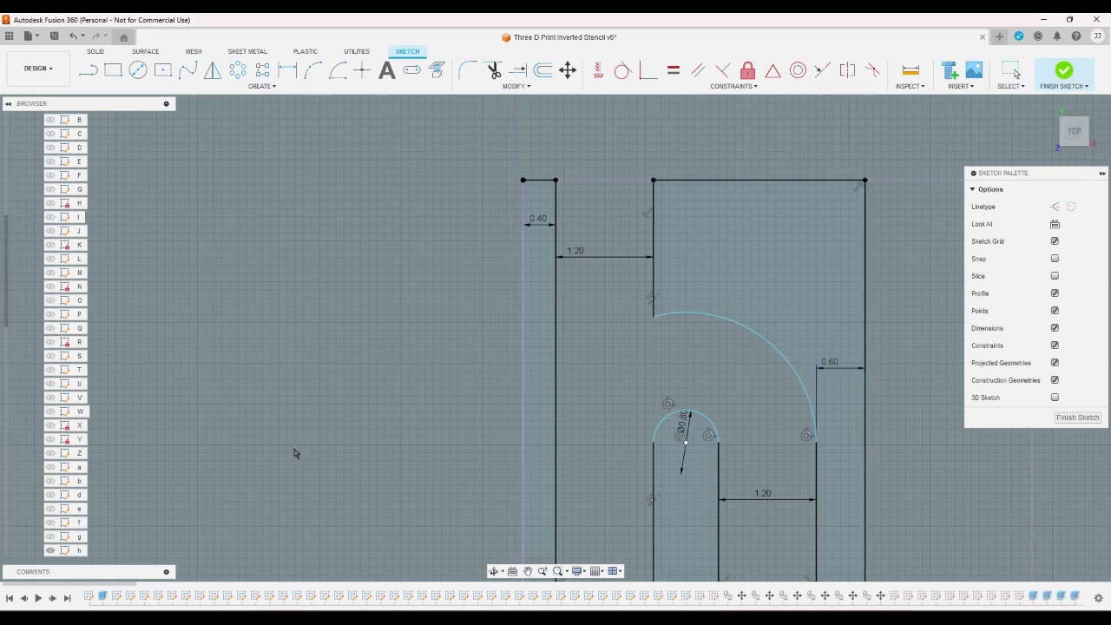
- Leave sketch h, open sketch i, and add a 0.6 mm width dimension
double_click(76, 538)
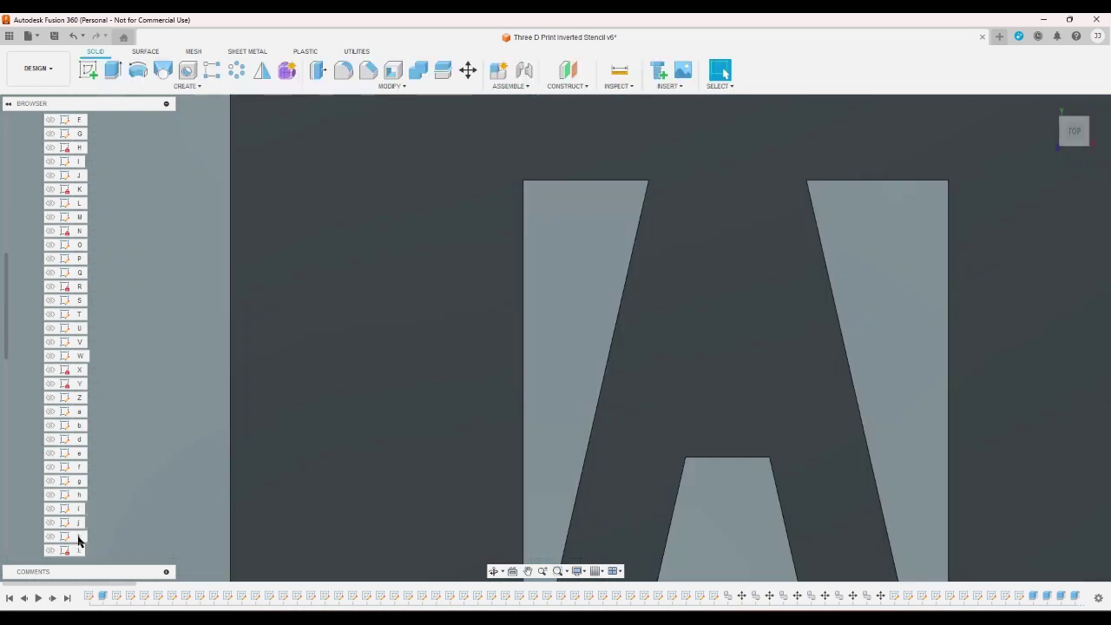
double_click(79, 483)
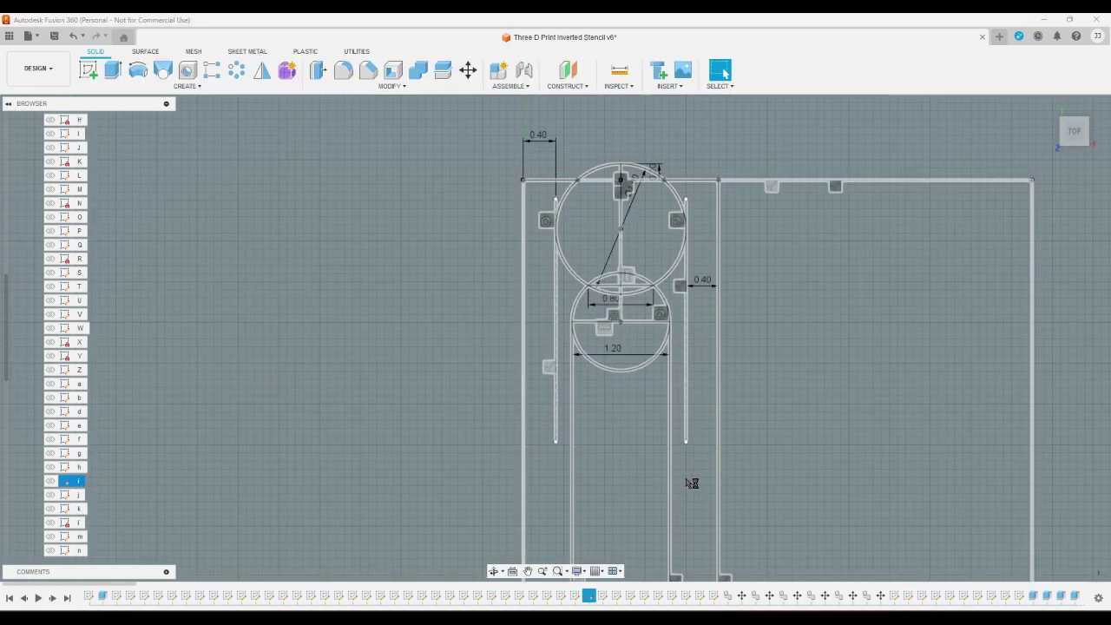
click(713, 288)
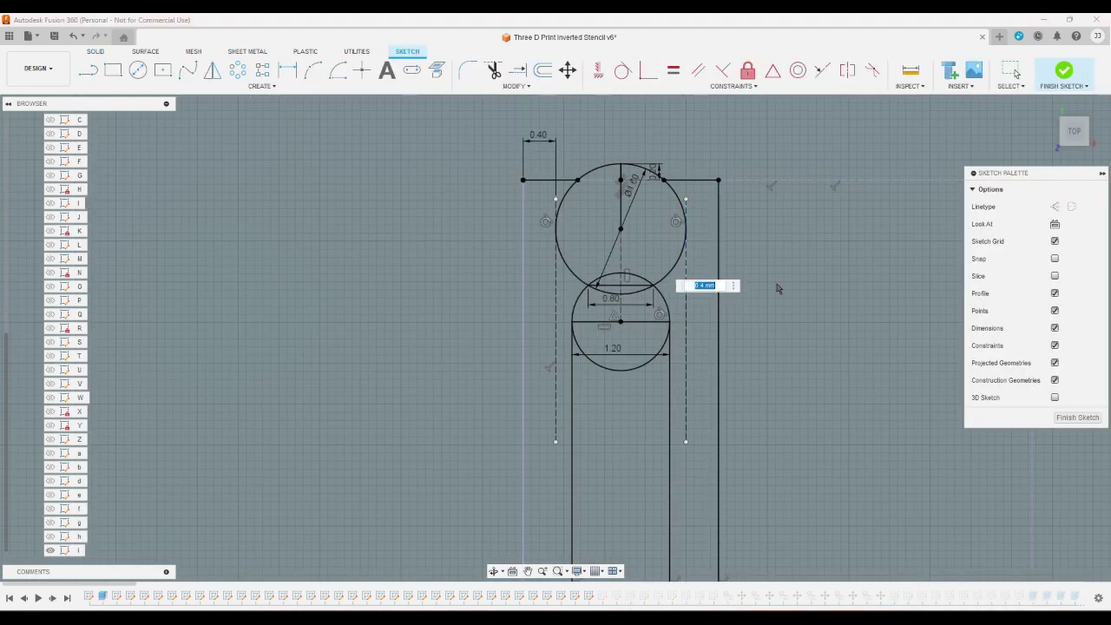
text(0.6)
key(Return)
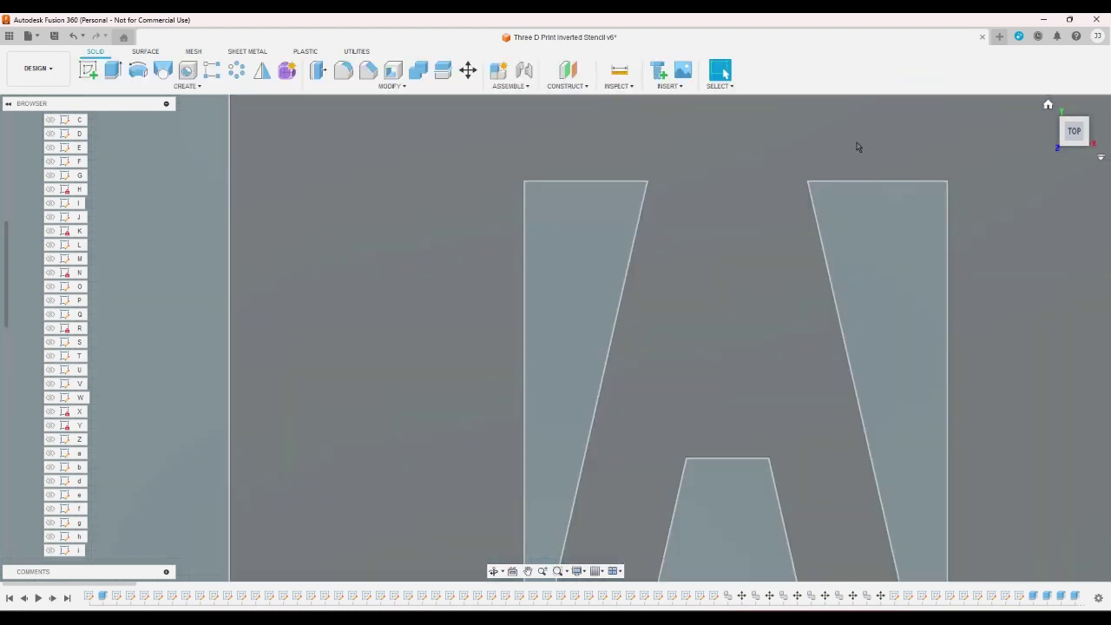
- Change sketch j's 0.40 dimension to 0.60 and finish the sketch
scroll(82, 521, down, 3)
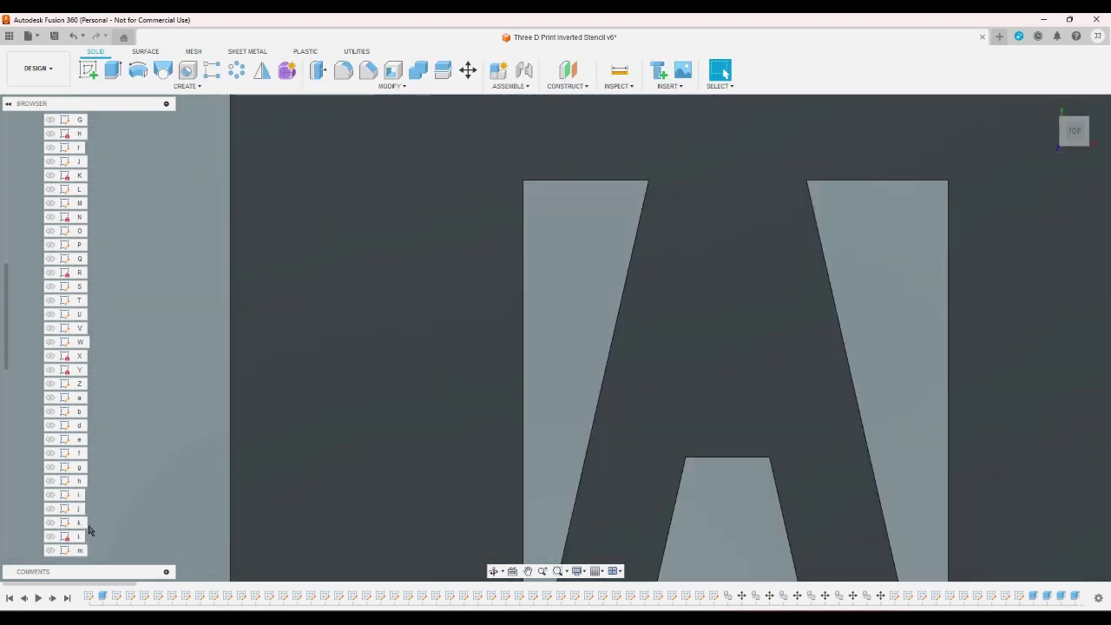
click(79, 498)
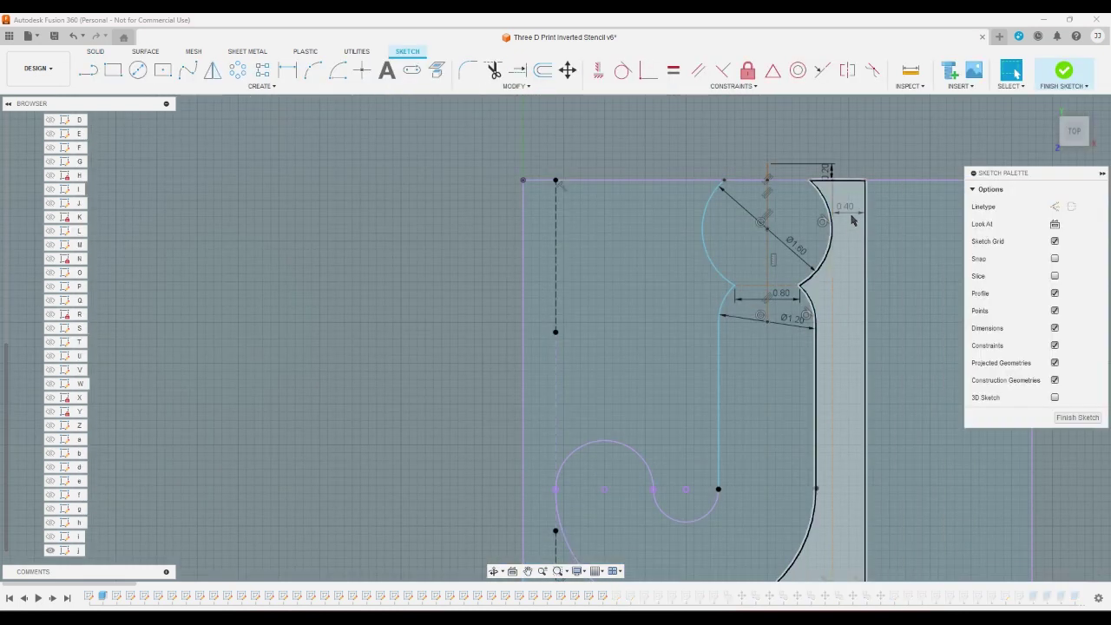
double_click(847, 208)
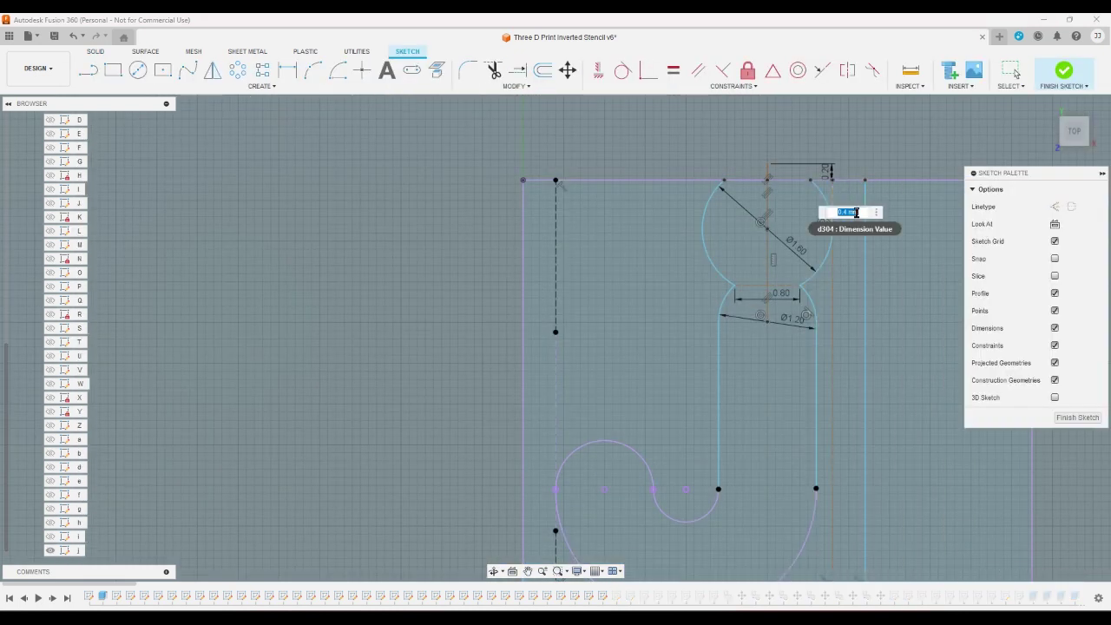
text(.6)
key(Return)
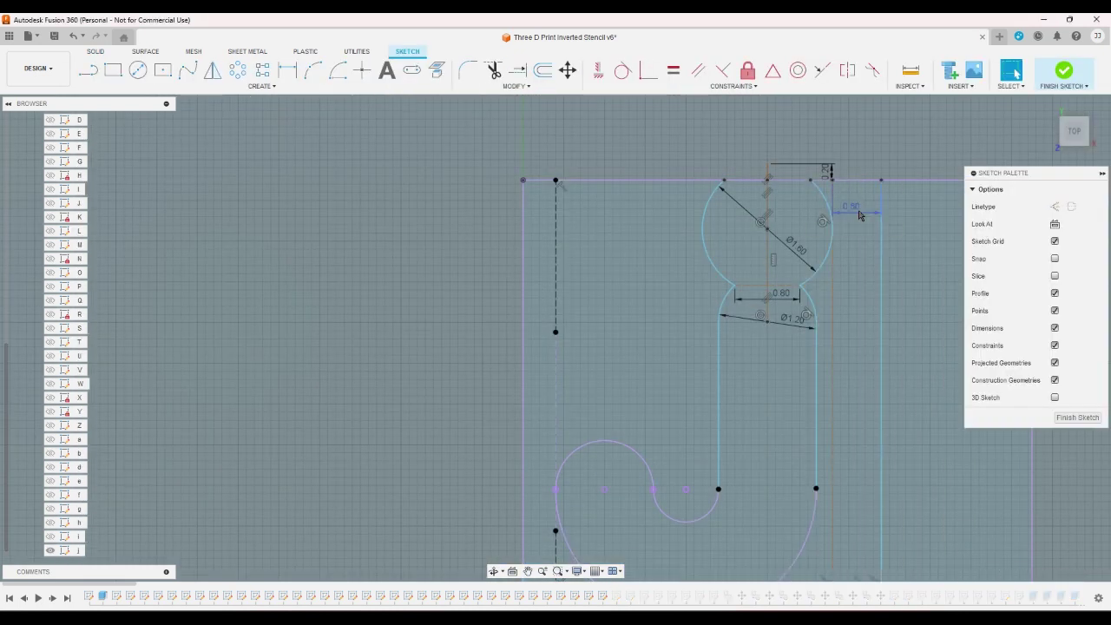
click(1056, 78)
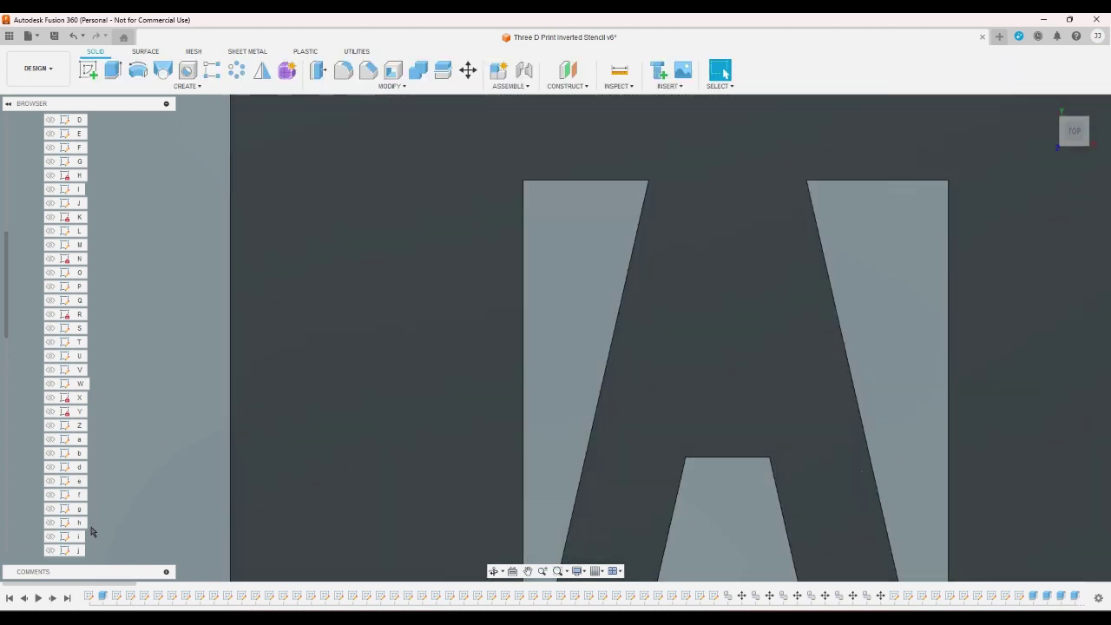
- Widen the k sketch's right leg from 0.40 to 0.60
scroll(91, 531, down, 1)
double_click(83, 535)
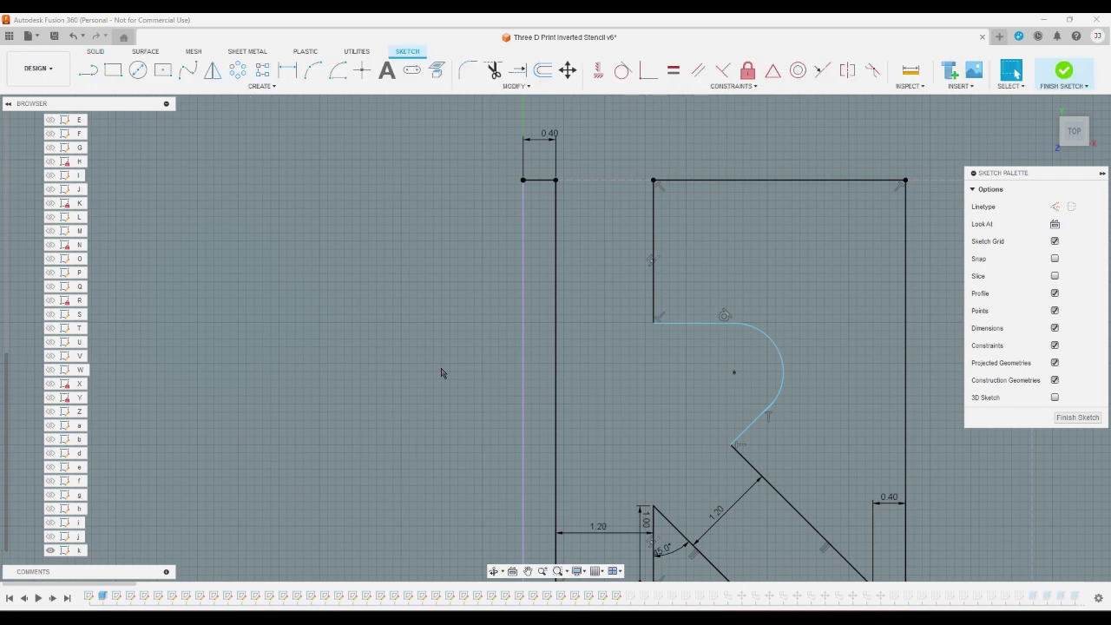
click(686, 449)
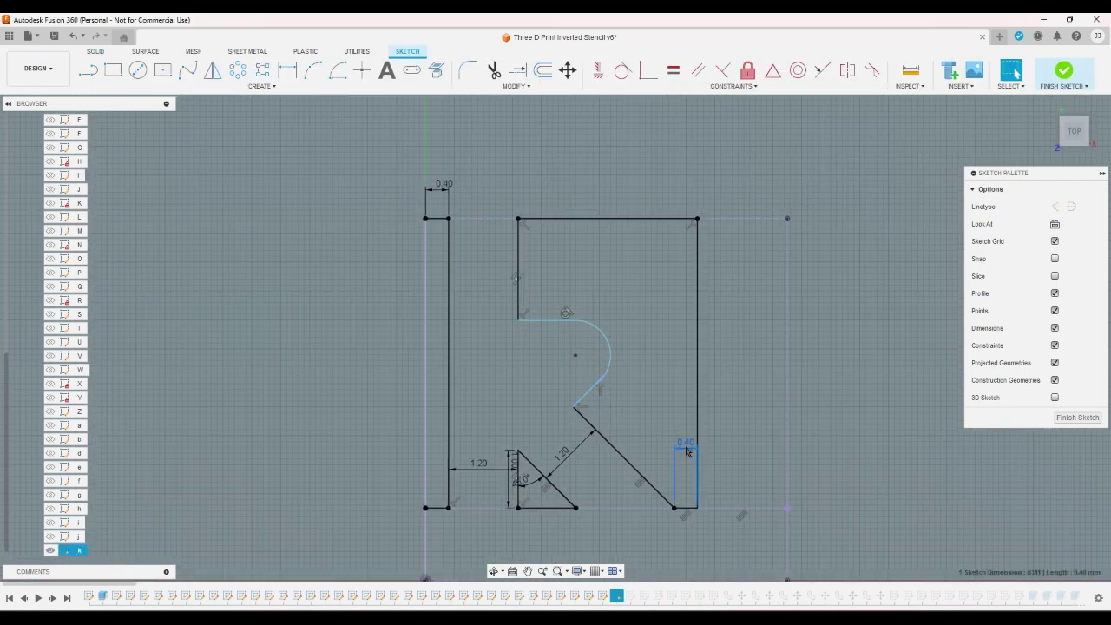
double_click(686, 449)
text(0.6)
key(Return)
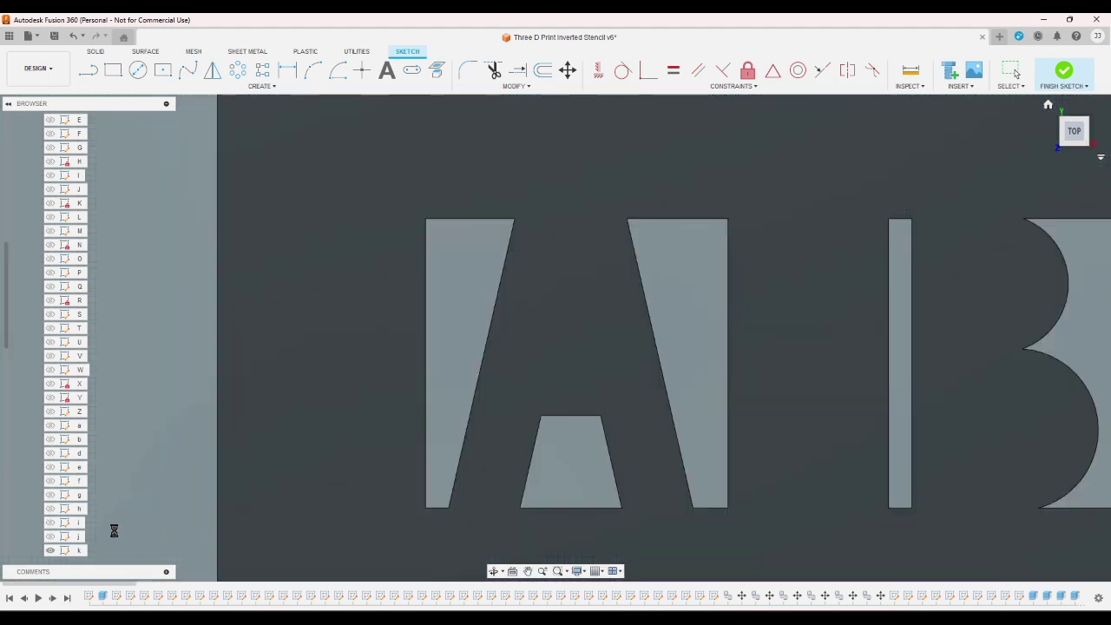
- Widen the l sketch's right rectangle from 0.40 to 0.8
scroll(87, 534, down, 3)
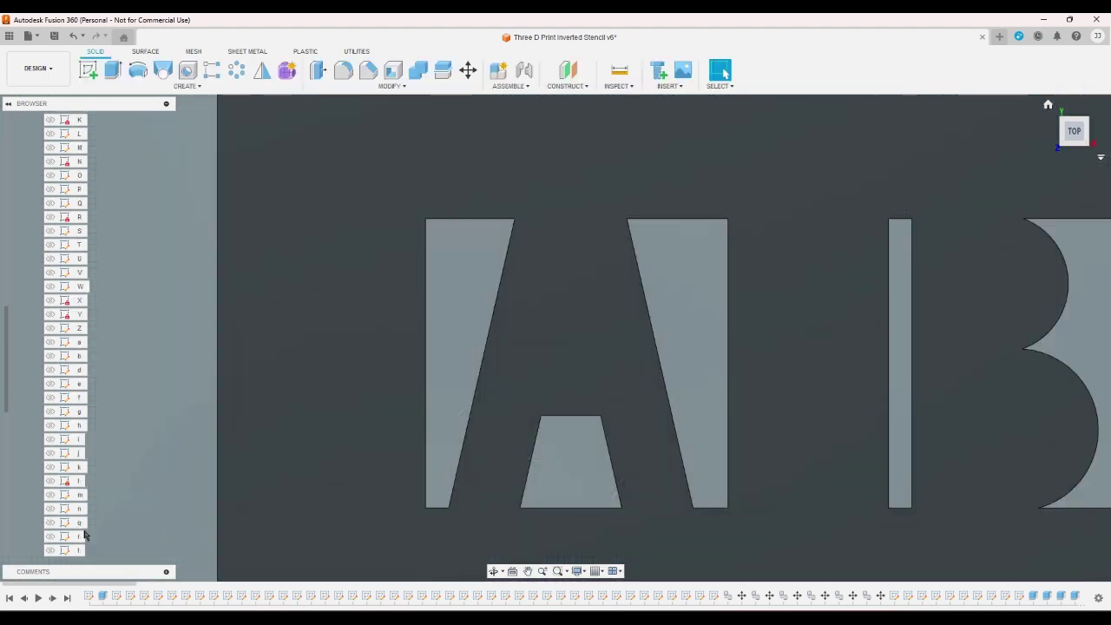
click(78, 470)
double_click(78, 470)
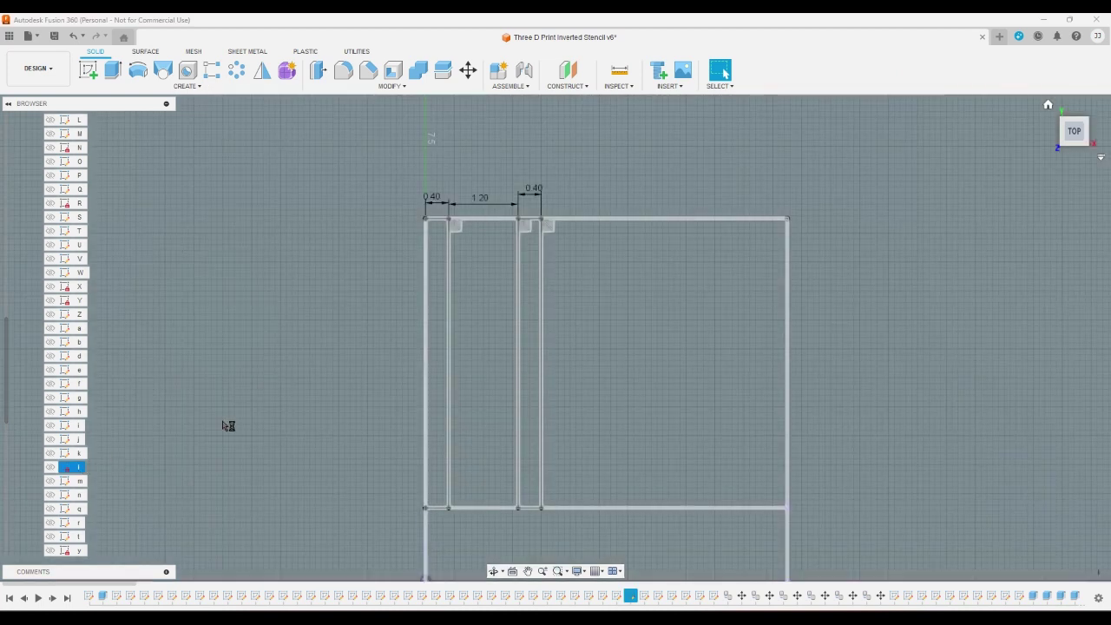
double_click(529, 196)
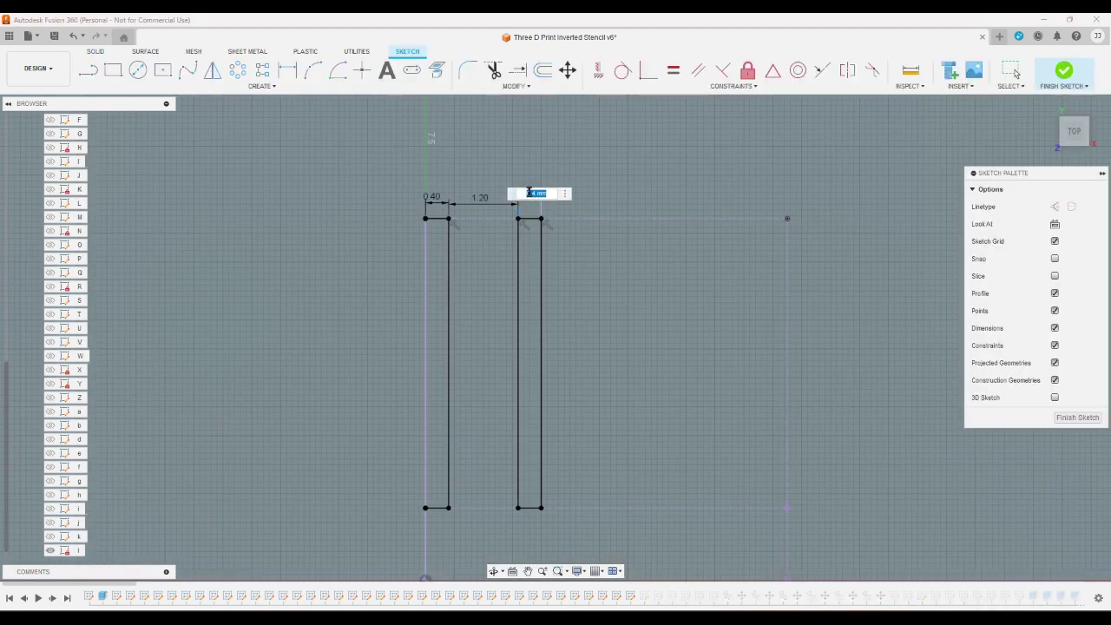
text(0.8)
key(Return)
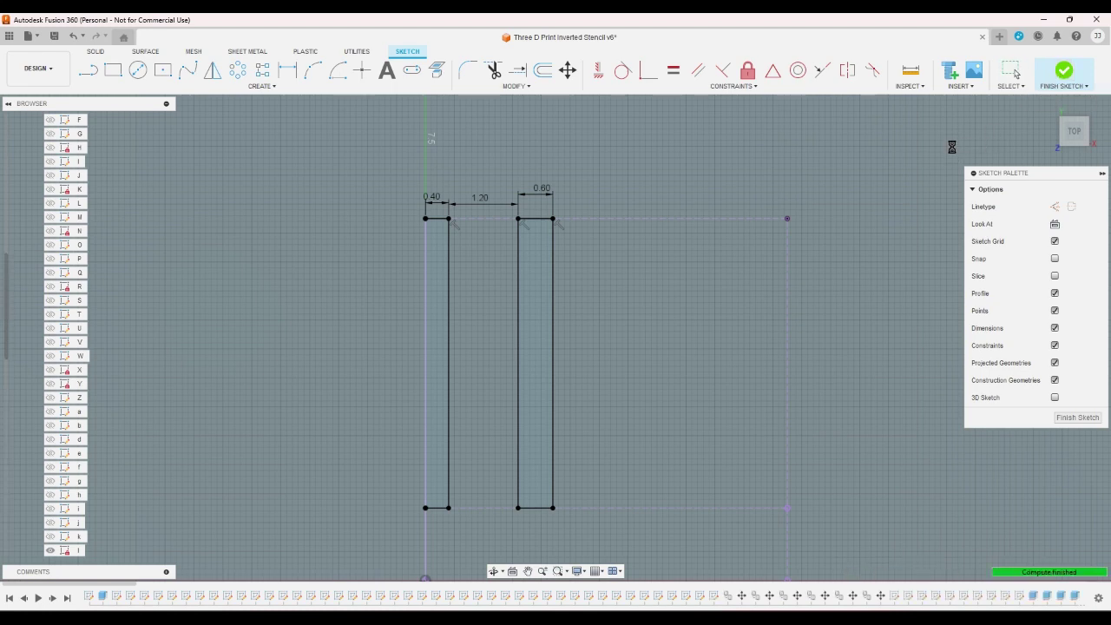
- Change the m sketch's right-side 0.40 dimension to 0.60
scroll(76, 522, down, 2)
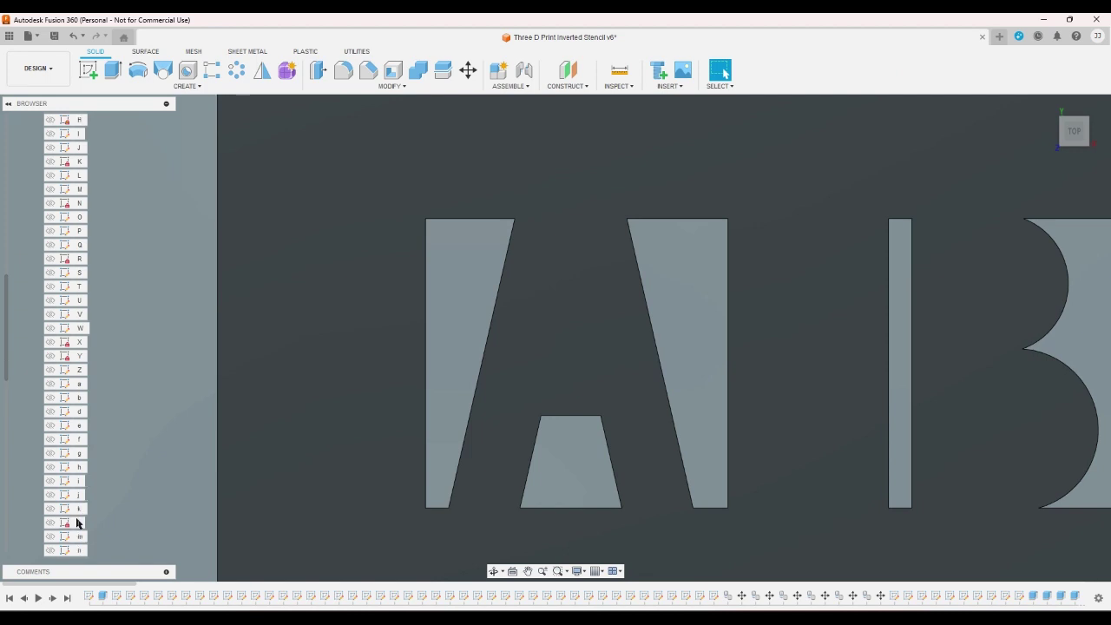
scroll(76, 522, down, 2)
double_click(80, 469)
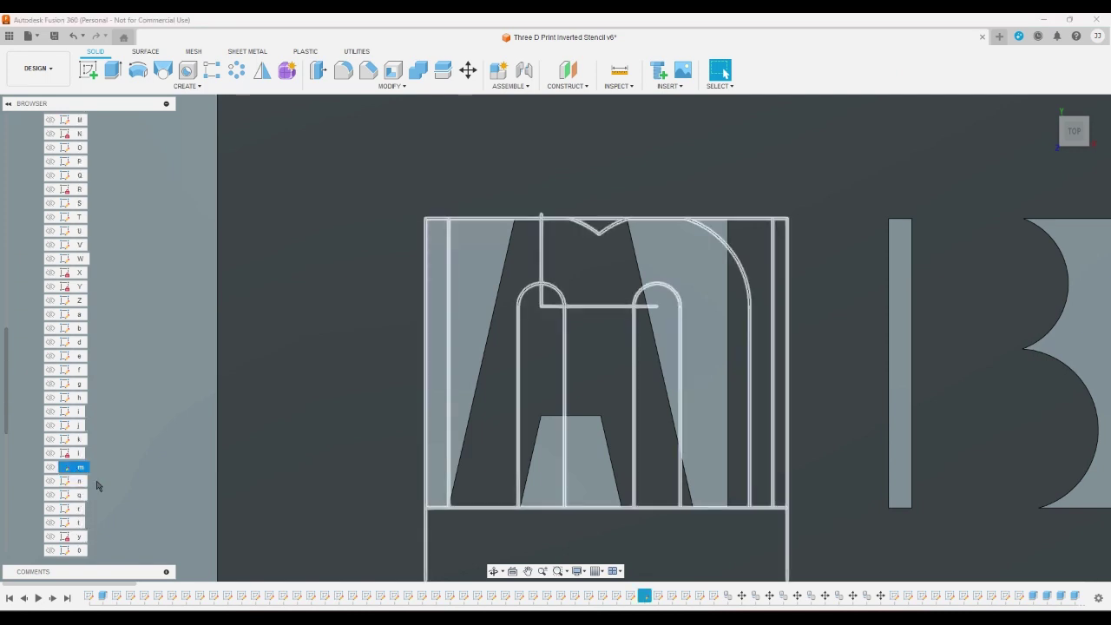
double_click(760, 415)
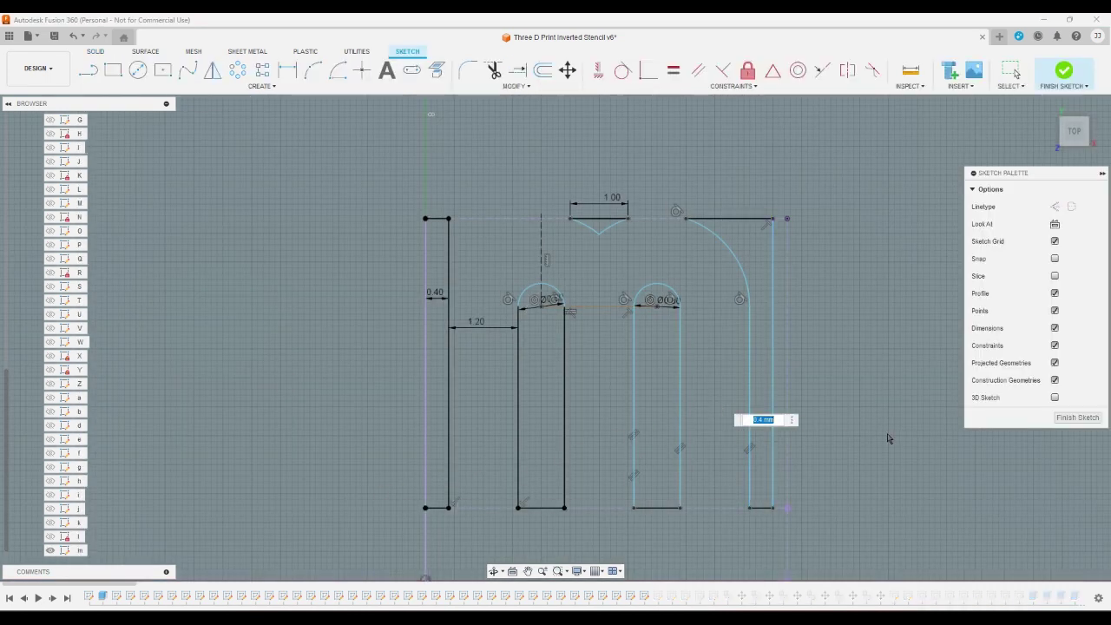
text(0.6)
key(Return)
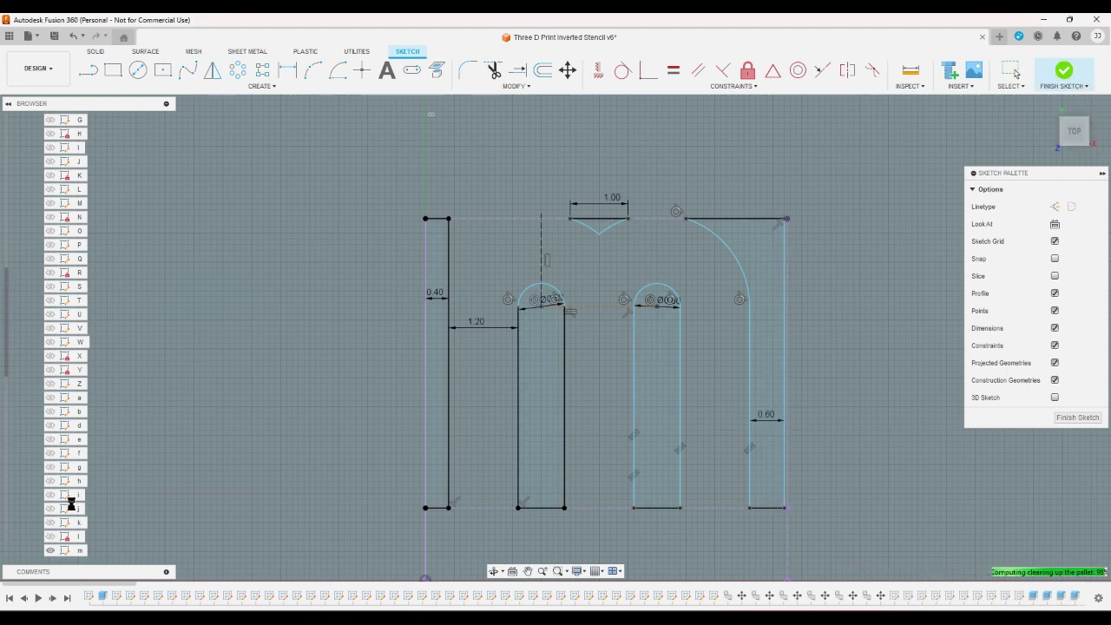
- Change the n sketch's right-side 0.40 dimension to 0.60
scroll(76, 512, down, 3)
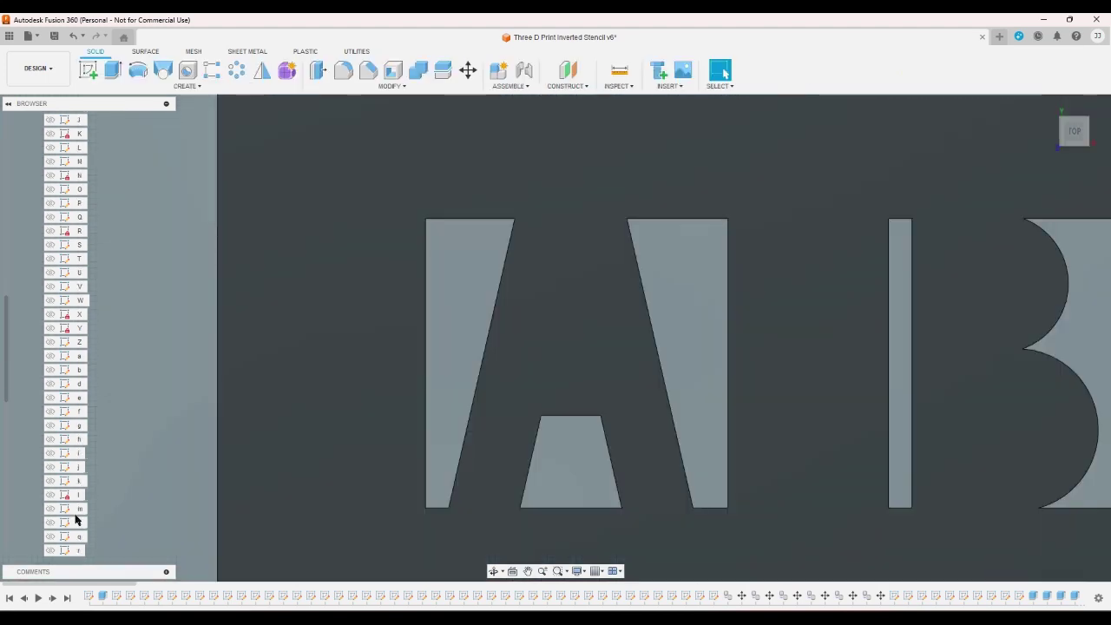
double_click(605, 450)
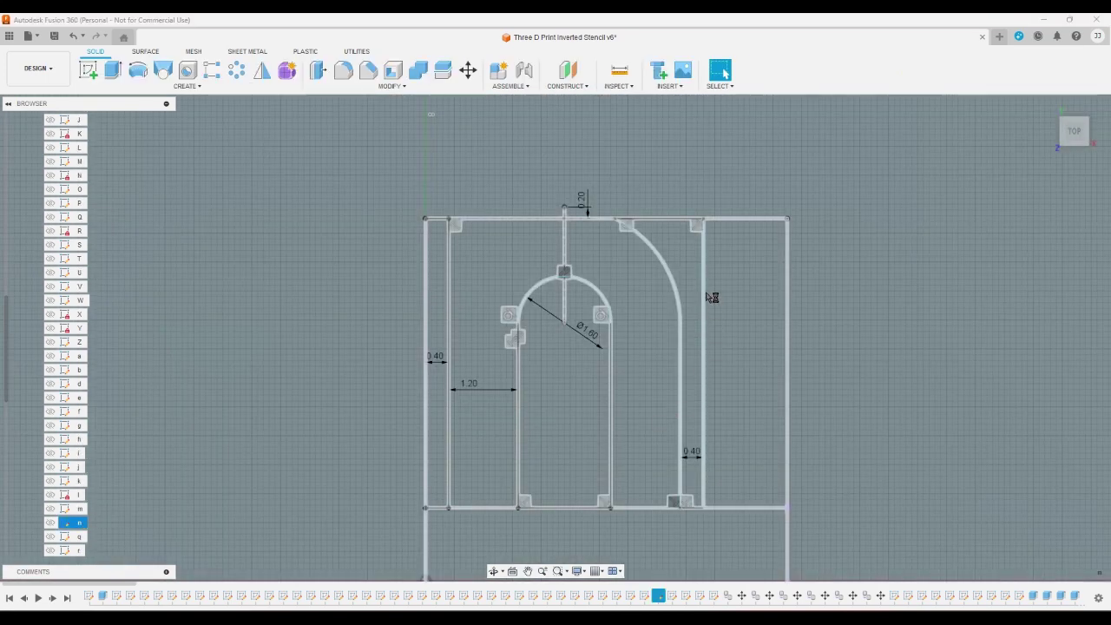
double_click(689, 455)
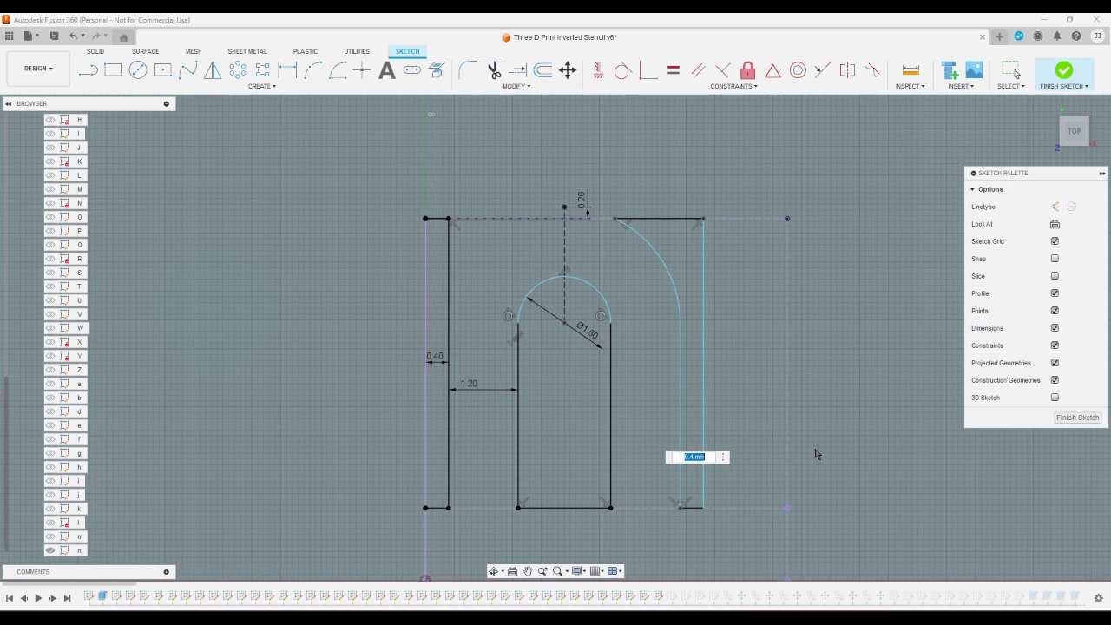
text(0.6)
key(Return)
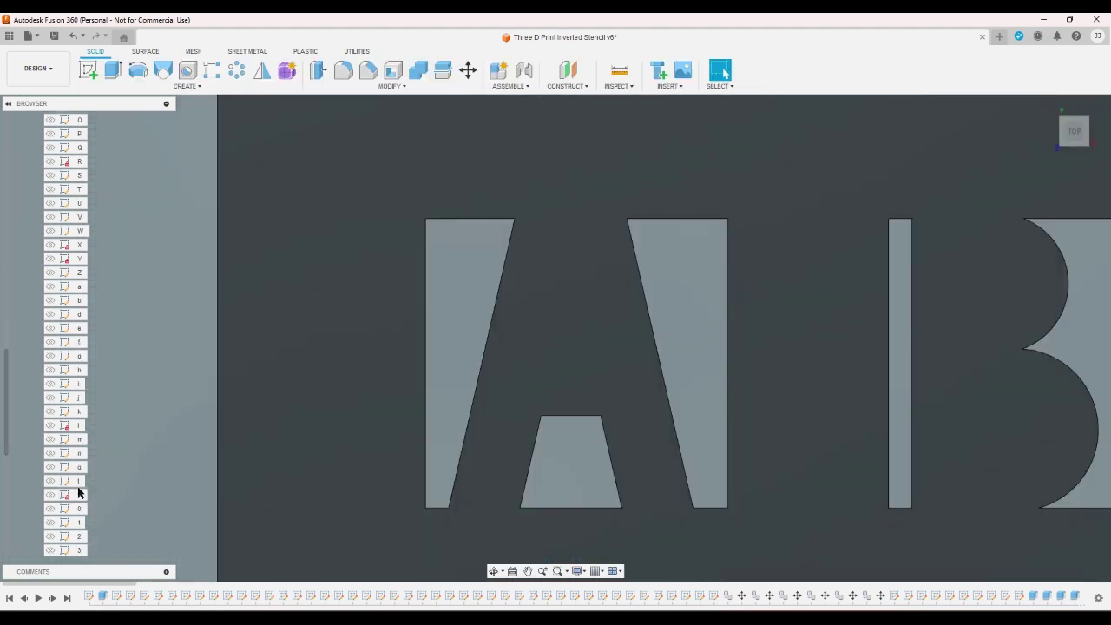
- Set the q sketch's bottom 0.40 dimension to 0.60 and finish the sketch
click(79, 469)
double_click(622, 553)
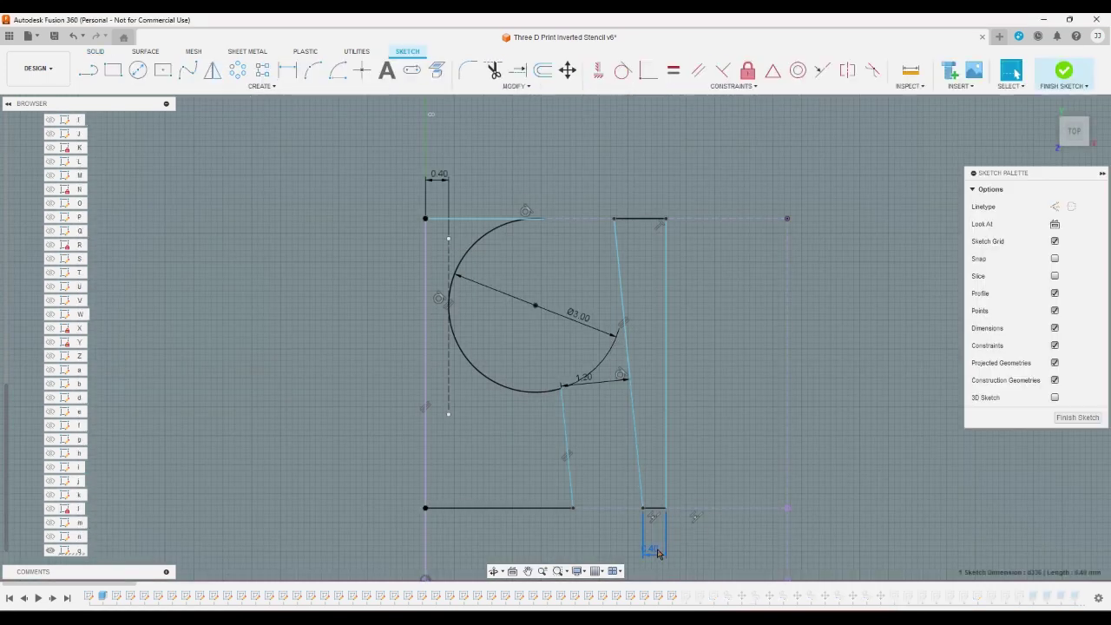
key(d)
click(653, 508)
click(686, 547)
key(Return)
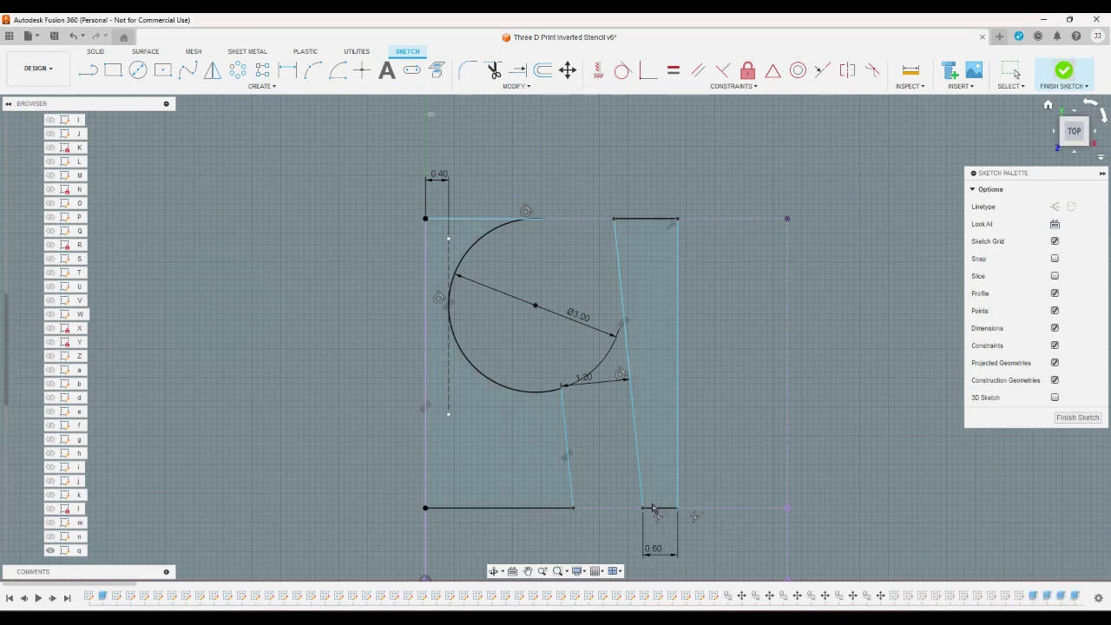
click(1067, 75)
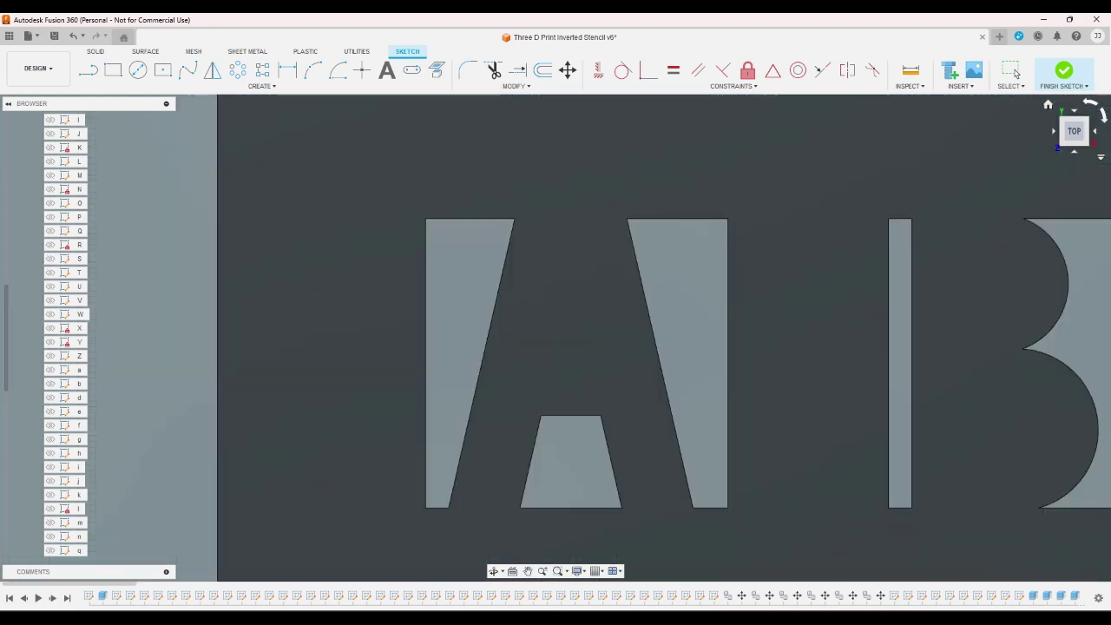
scroll(68, 555, down, 2)
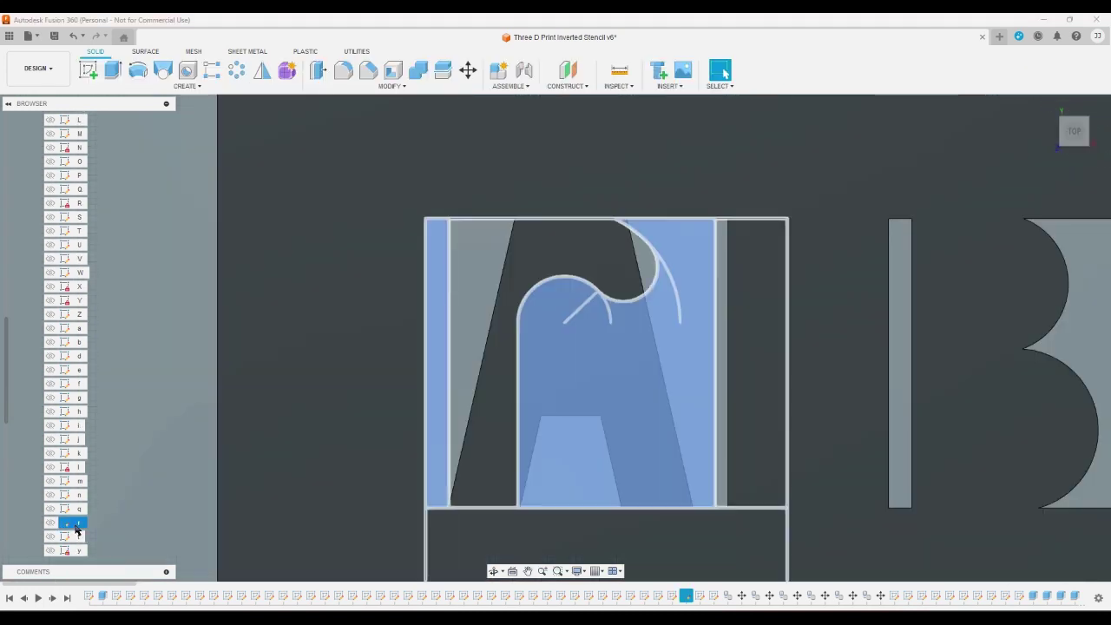
- Open sketch r, add a vertical line beside the arc, and revert an attempted tangent change
double_click(77, 523)
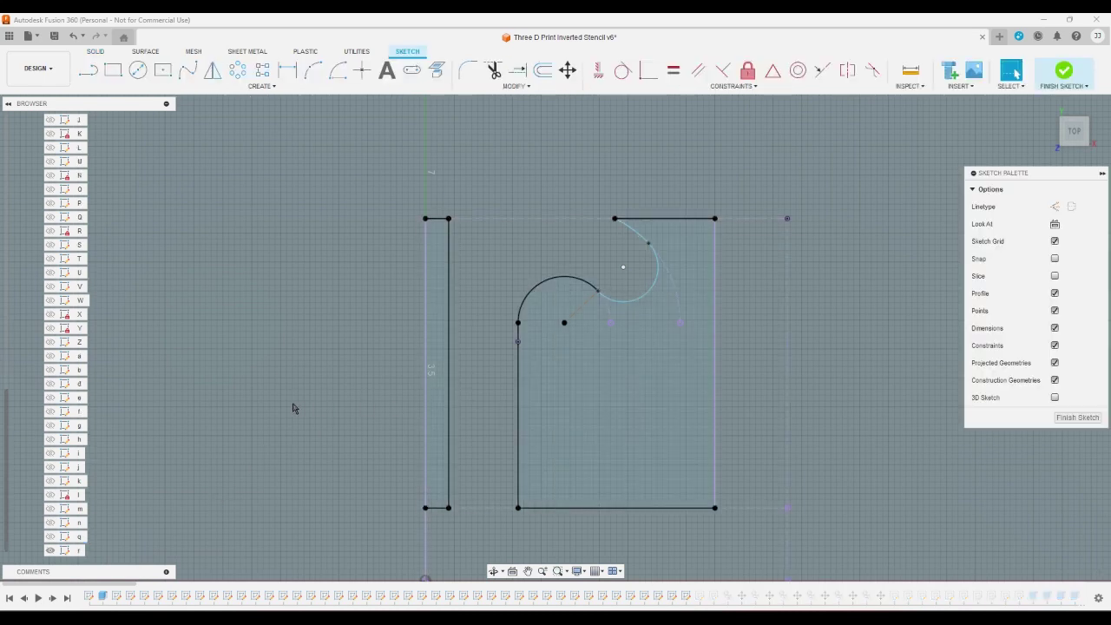
click(87, 69)
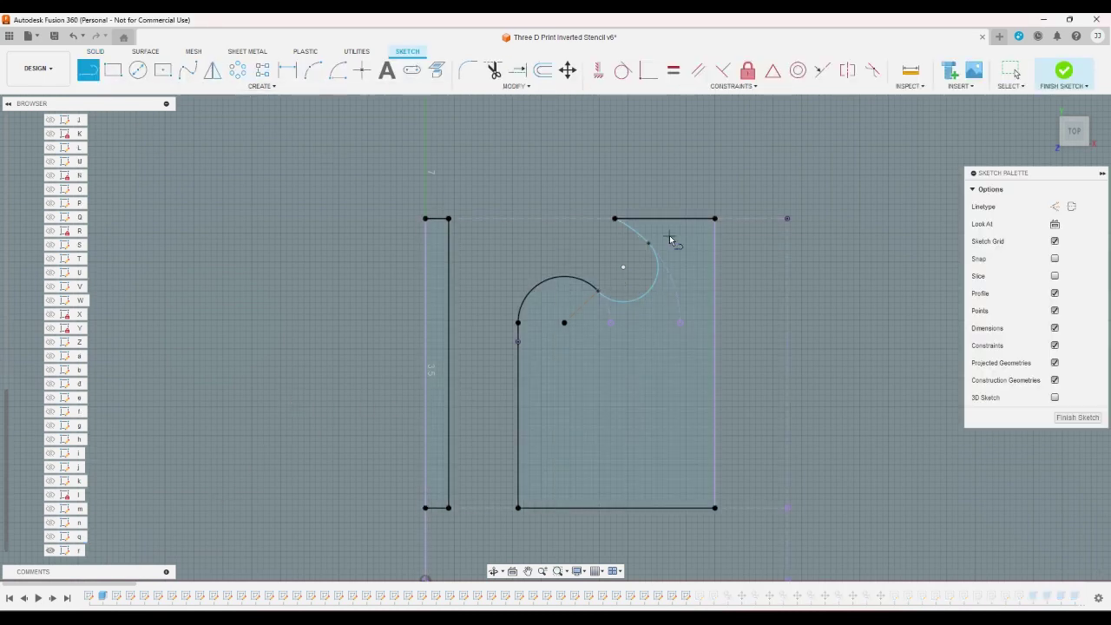
click(669, 237)
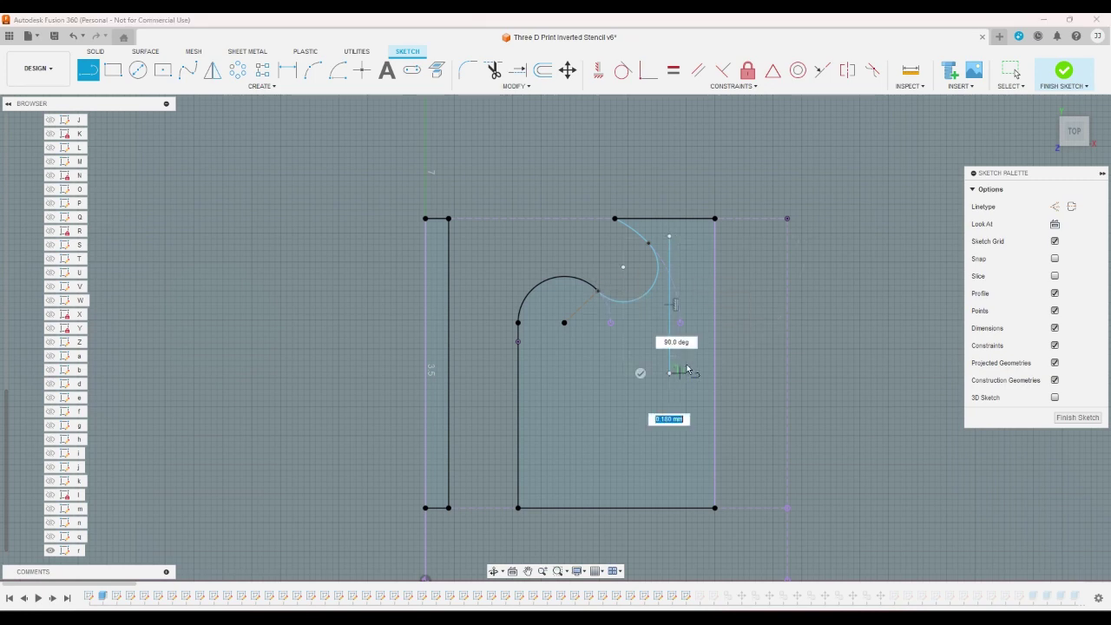
right_click(688, 363)
click(734, 365)
click(671, 310)
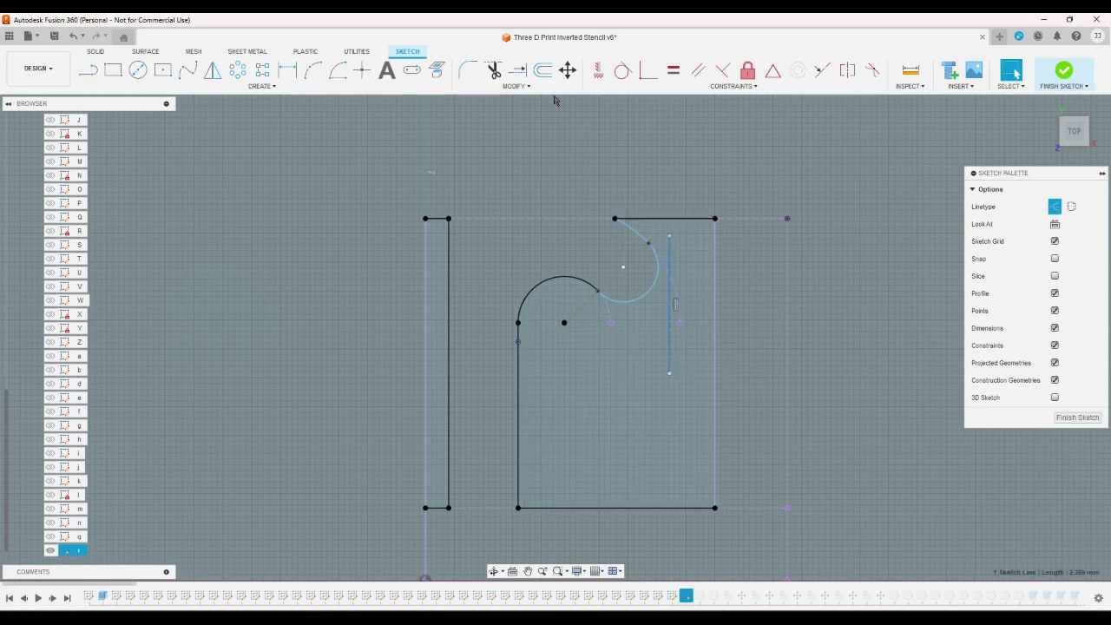
click(624, 69)
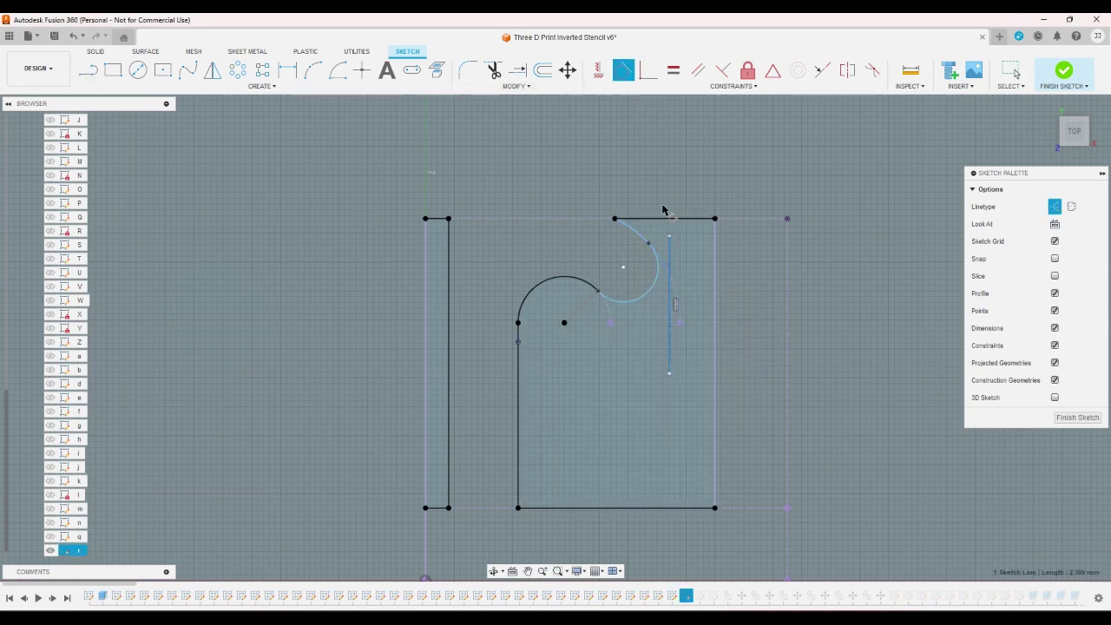
click(660, 256)
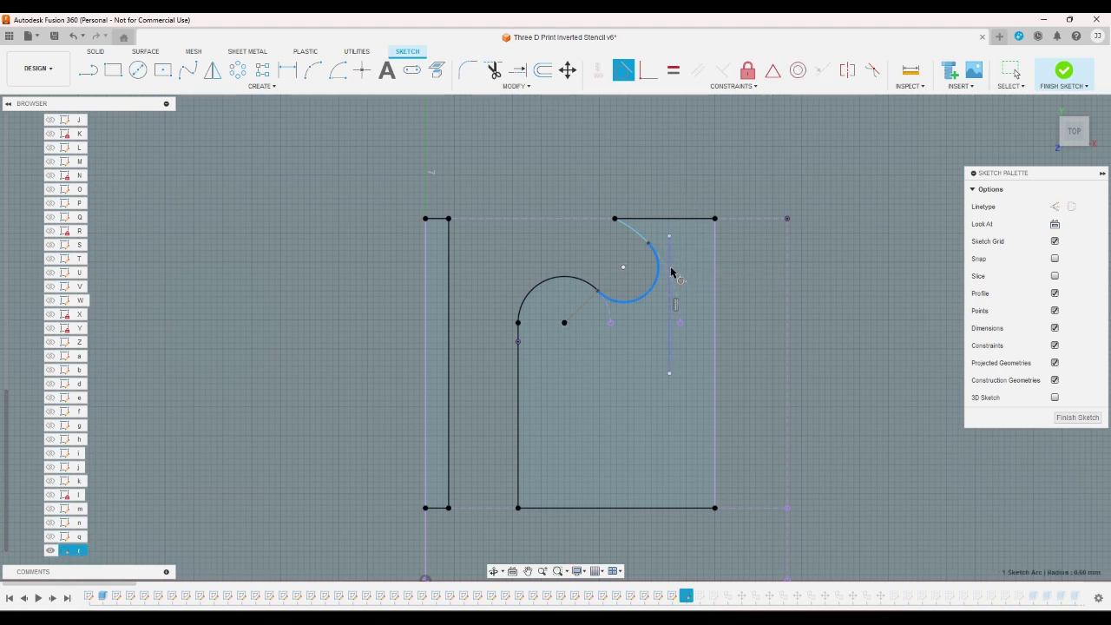
right_click(660, 247)
click(633, 243)
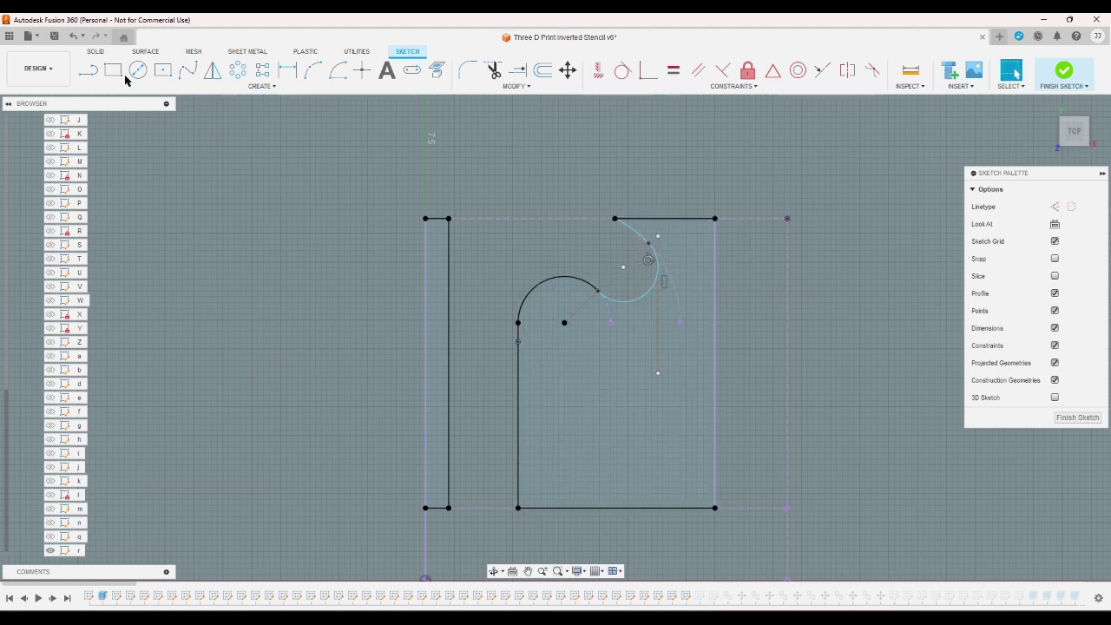
- Start a stray line on the top edge, then cancel it and leave the line tool
key(l)
click(689, 220)
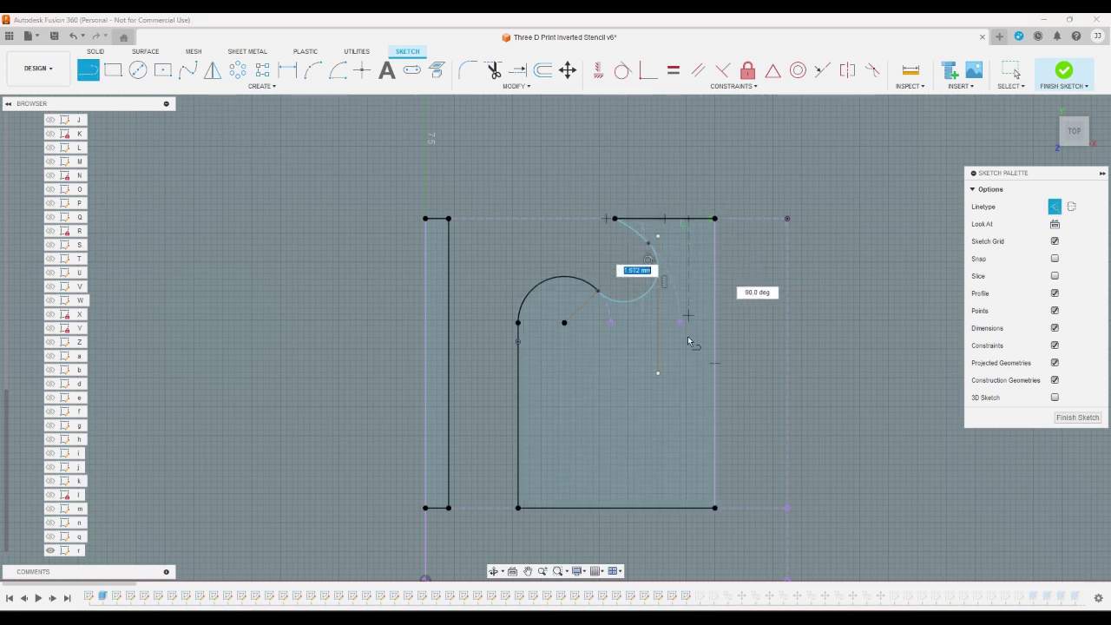
right_click(686, 415)
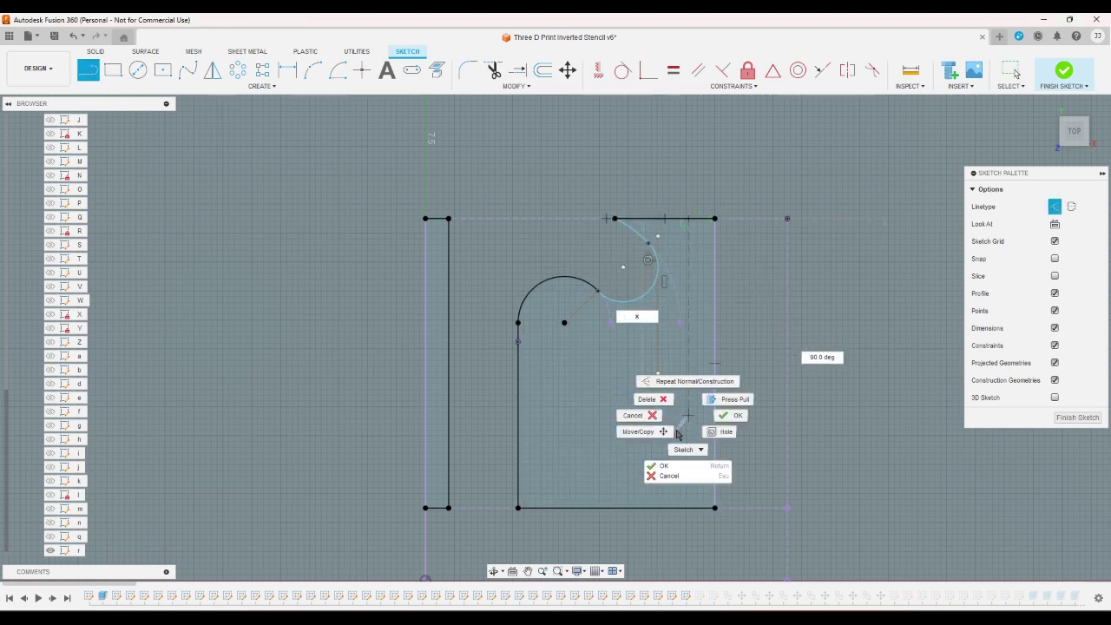
click(651, 416)
right_click(760, 442)
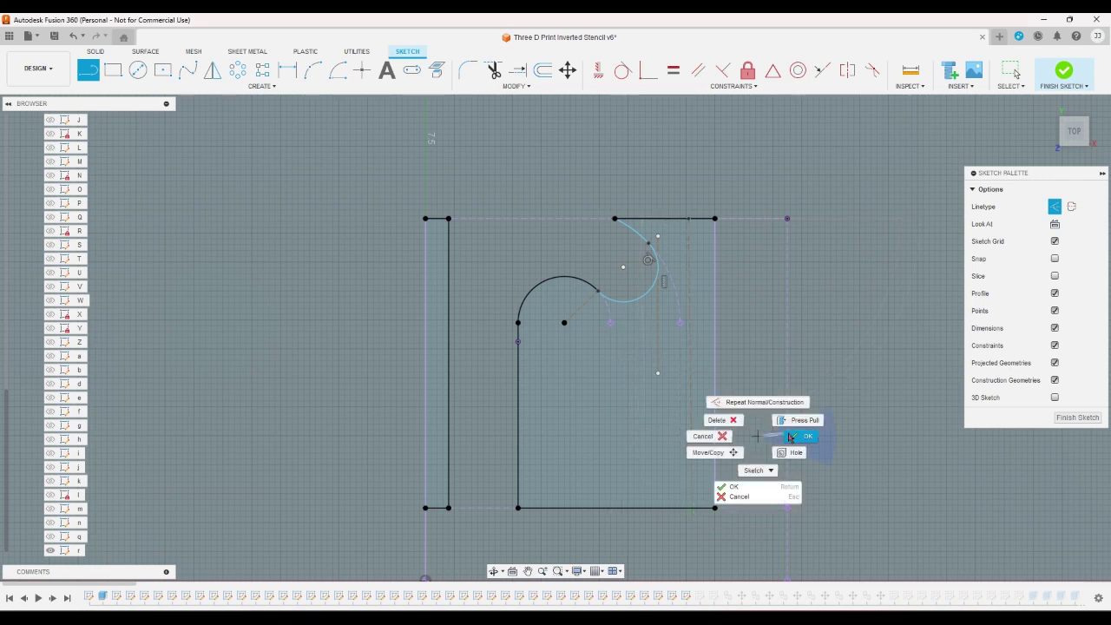
click(800, 434)
- Dimension the right vertical line 0.60 from the arc
click(692, 370)
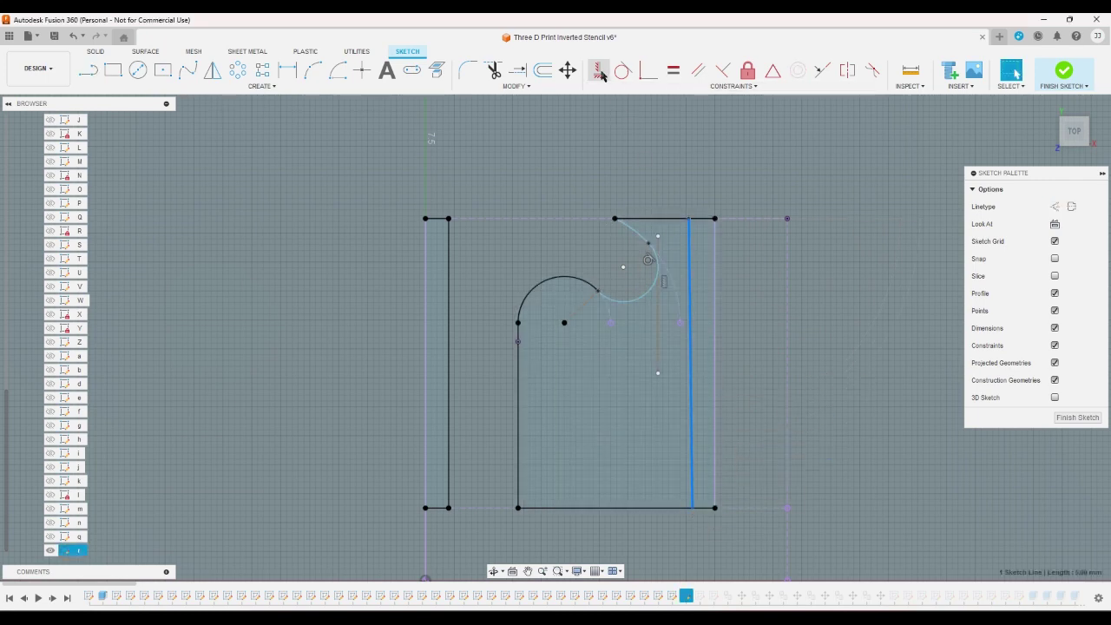
click(600, 73)
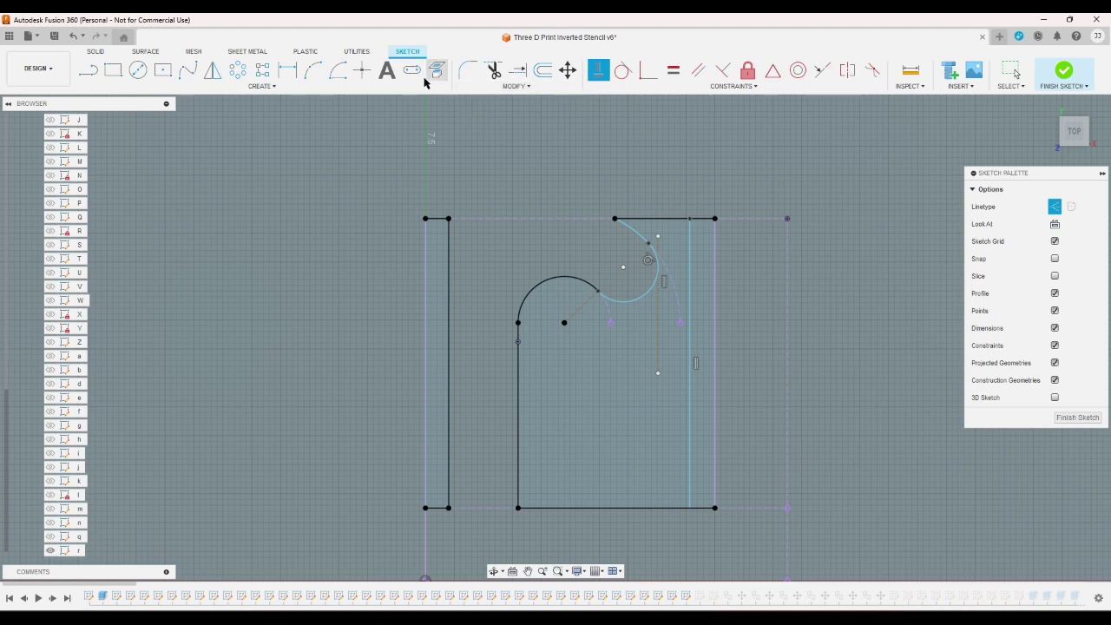
click(295, 72)
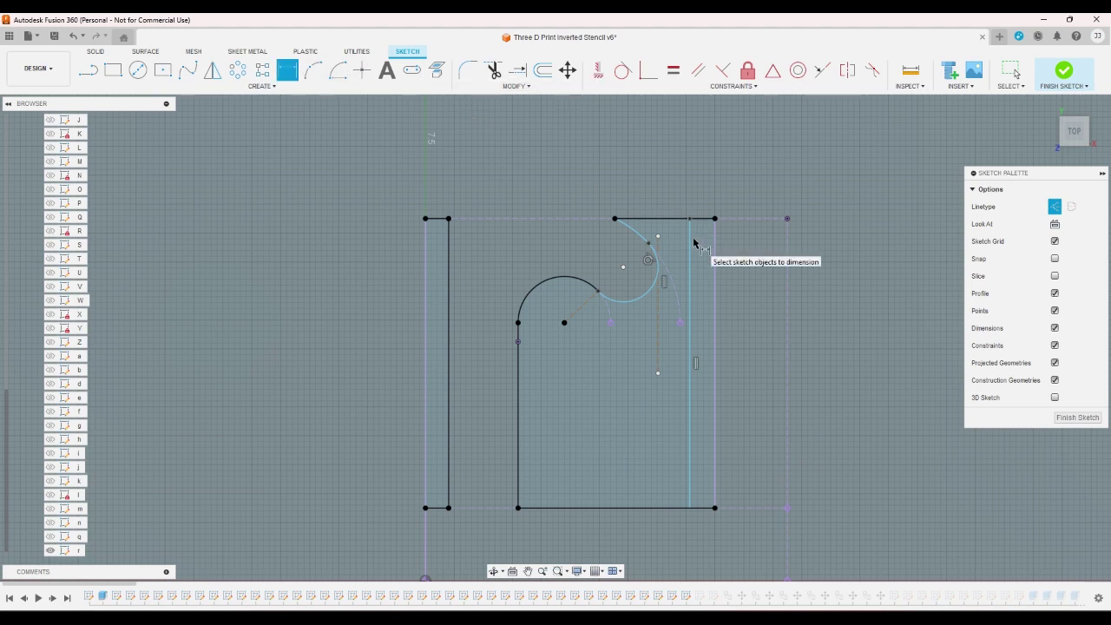
click(692, 244)
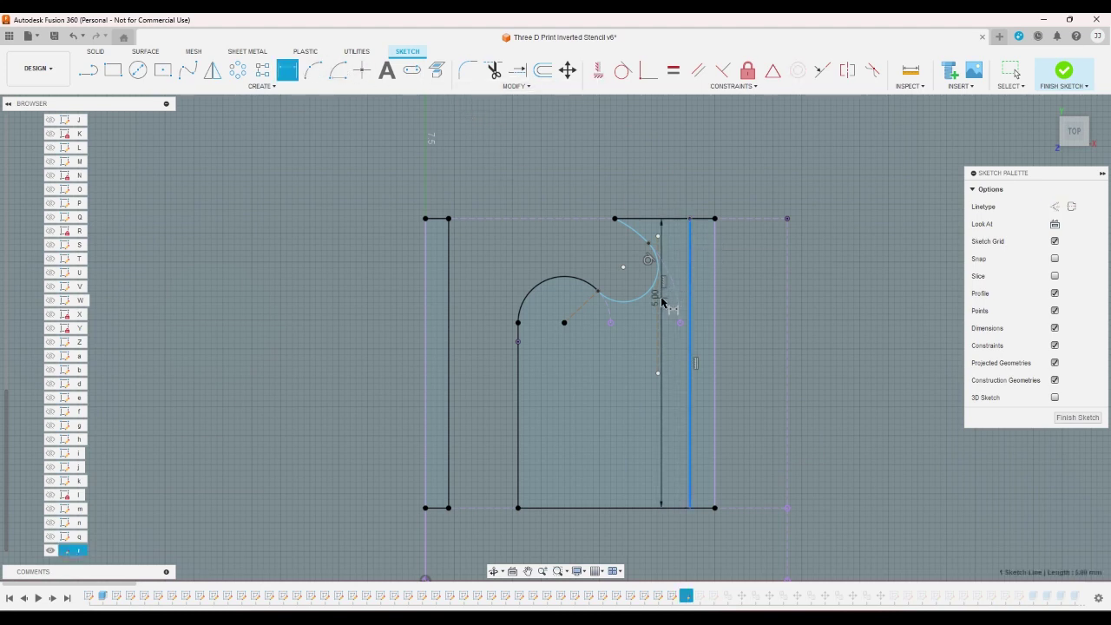
click(678, 249)
text(0.6)
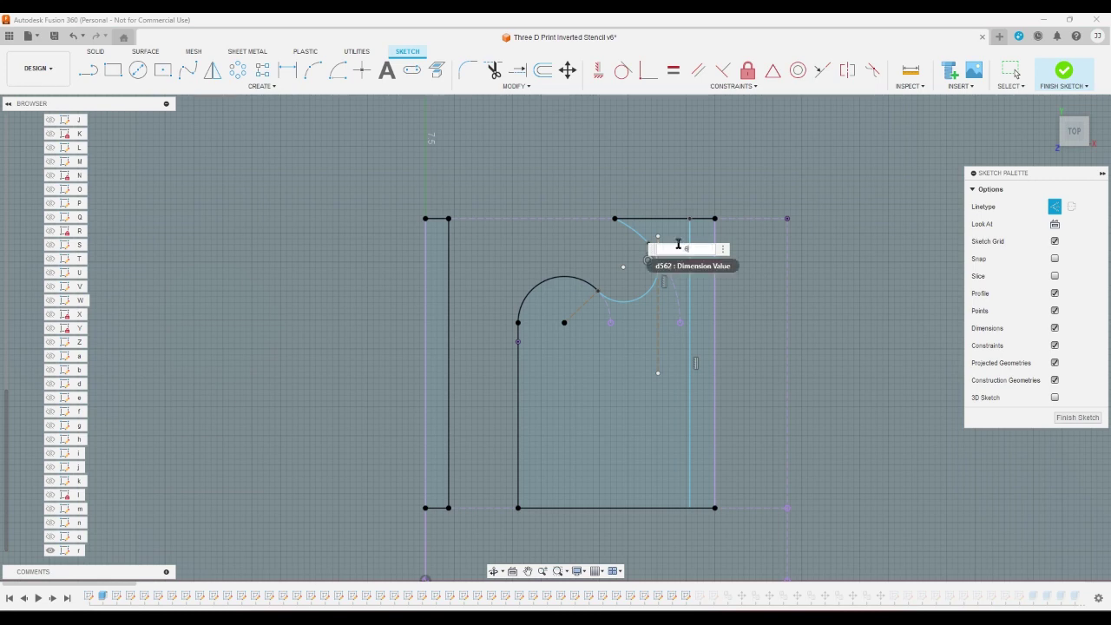
key(Return)
key(Escape)
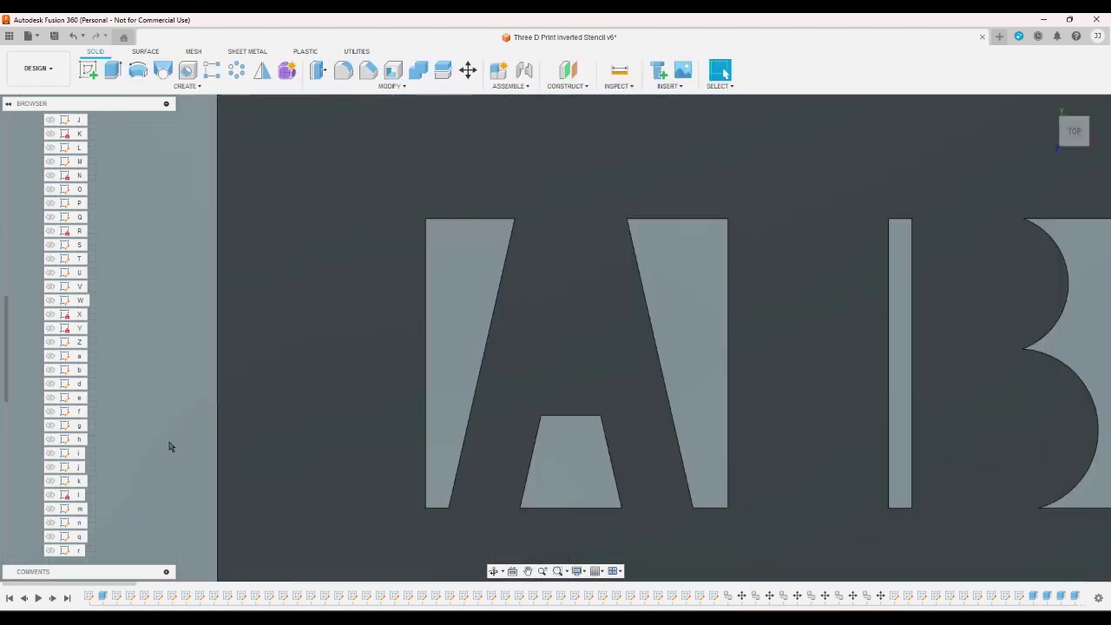
- Open sketch t and change its right-hand 0.40 width to 0.60
scroll(88, 550, down, 2)
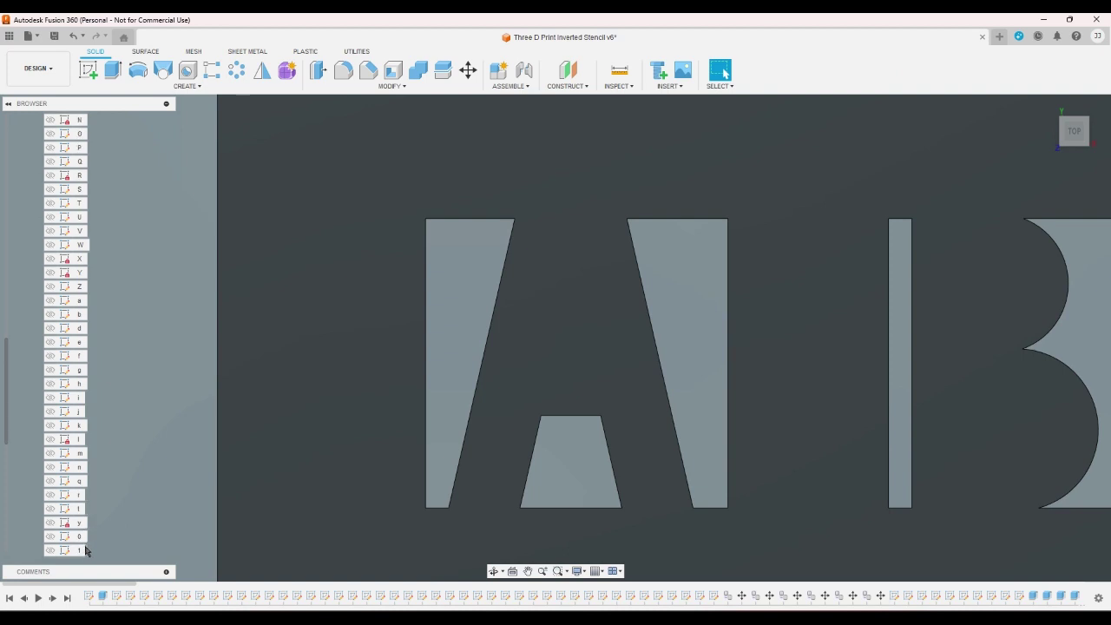
double_click(78, 509)
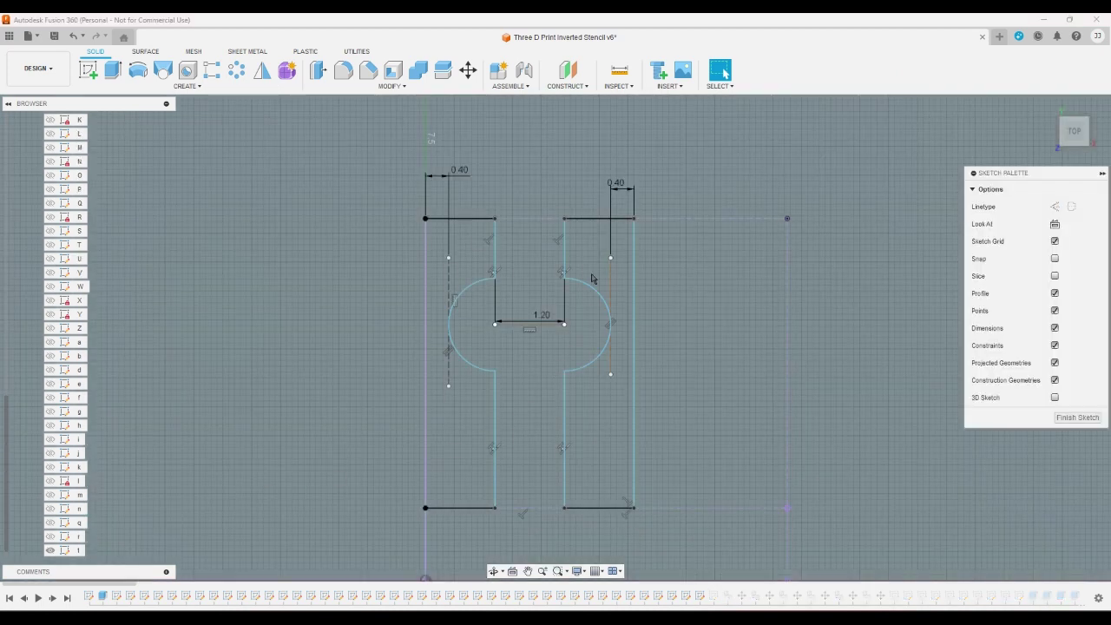
double_click(616, 183)
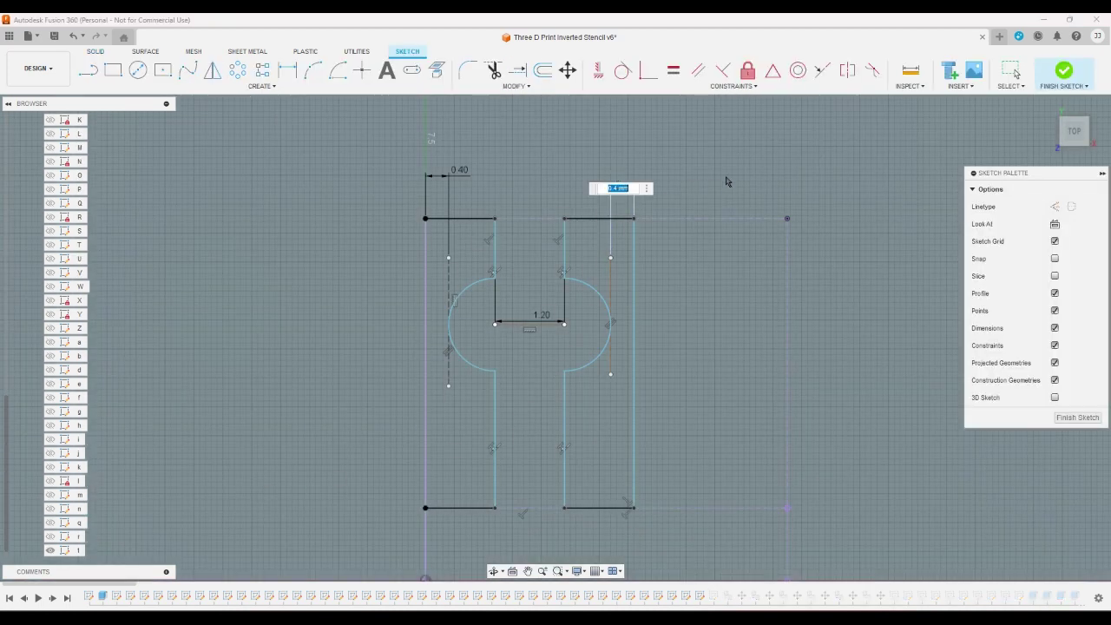
text(0.6)
key(Return)
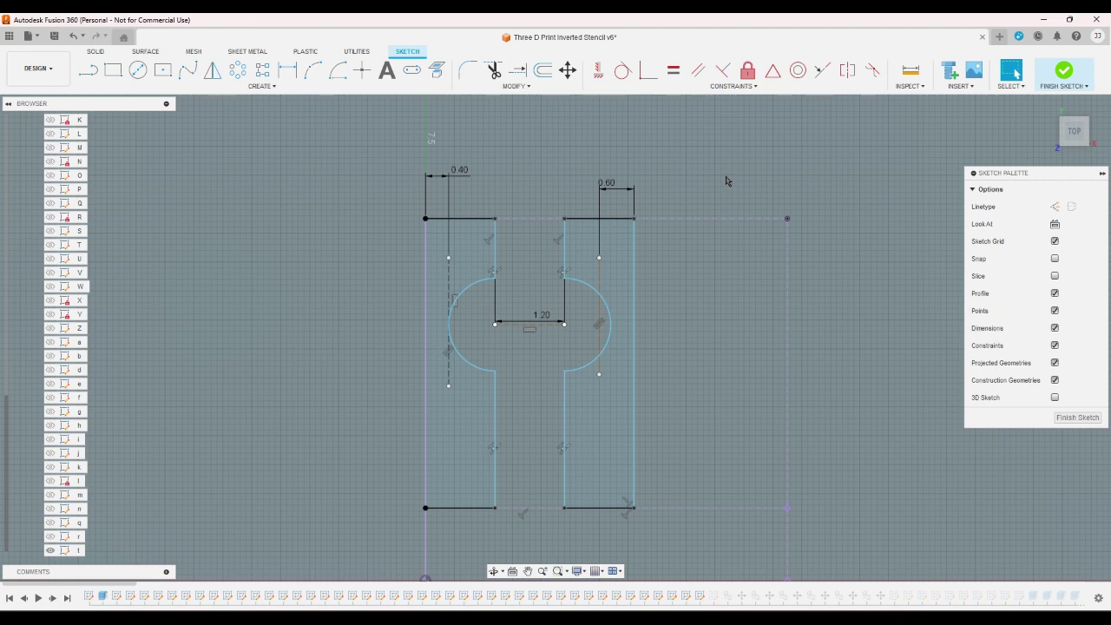
- Make the right arc tangent to the vertical line and dimension its radius R0.60
click(623, 70)
click(608, 310)
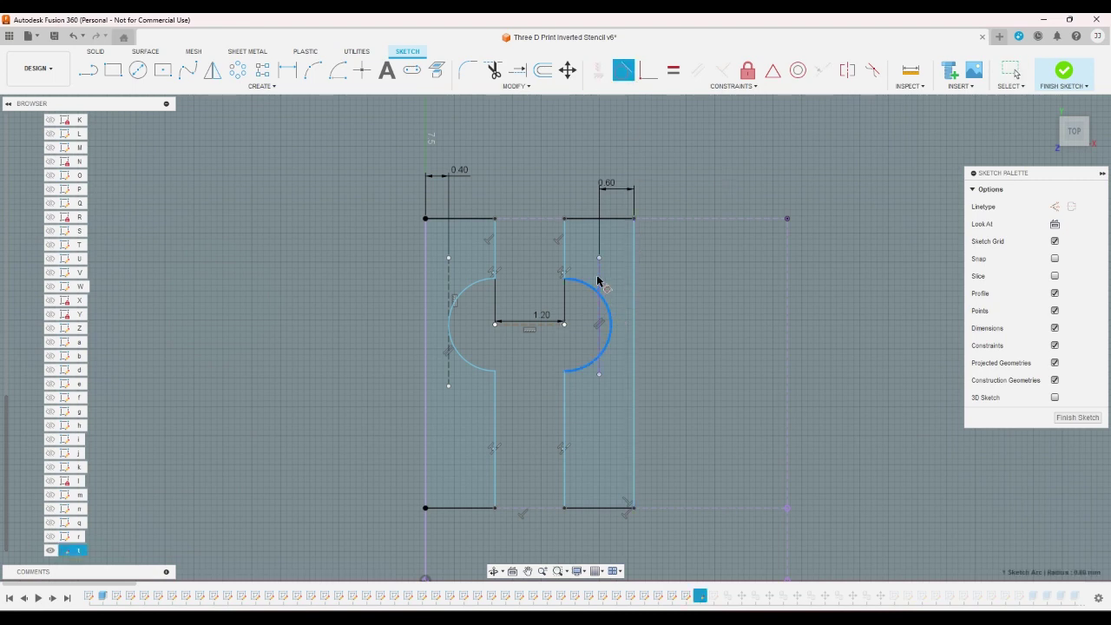
click(597, 281)
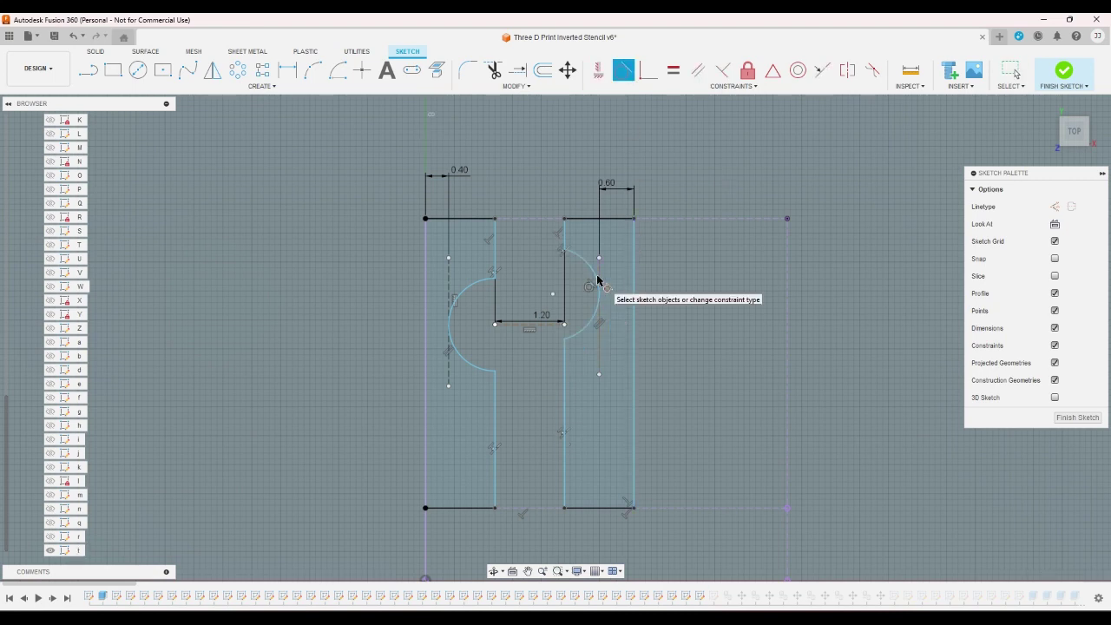
key(d)
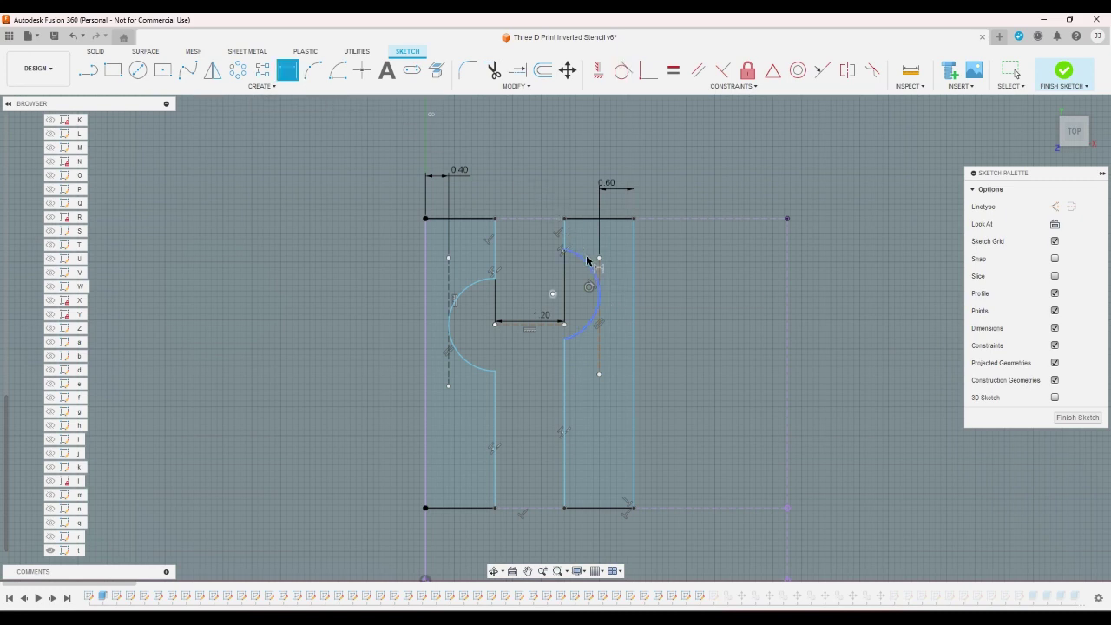
click(595, 295)
click(581, 292)
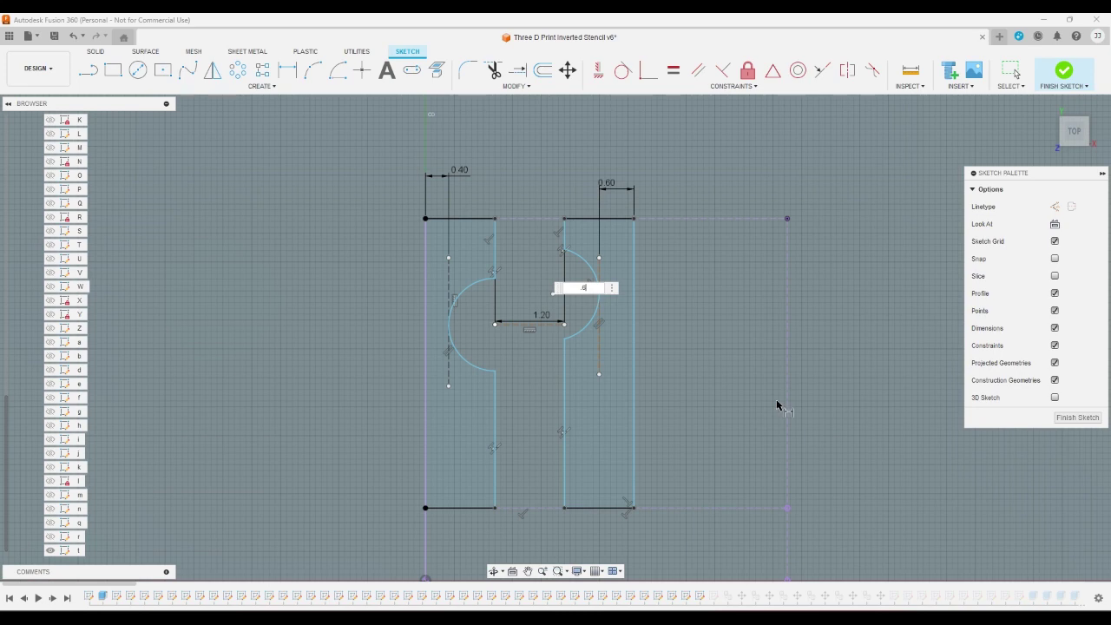
text(.6)
key(Return)
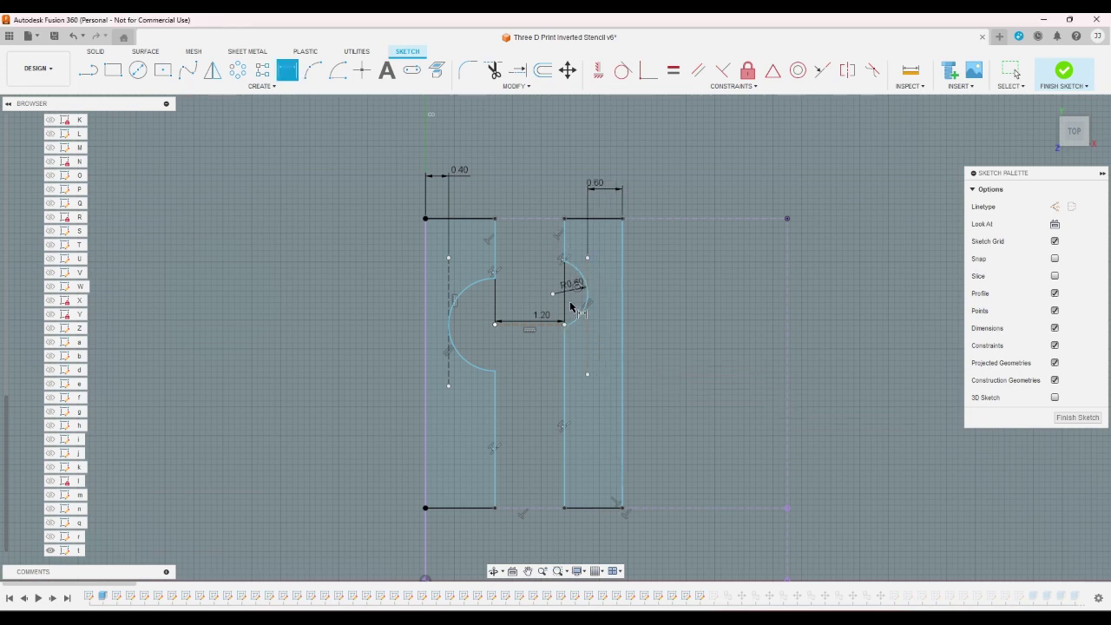
right_click(521, 292)
key(Escape)
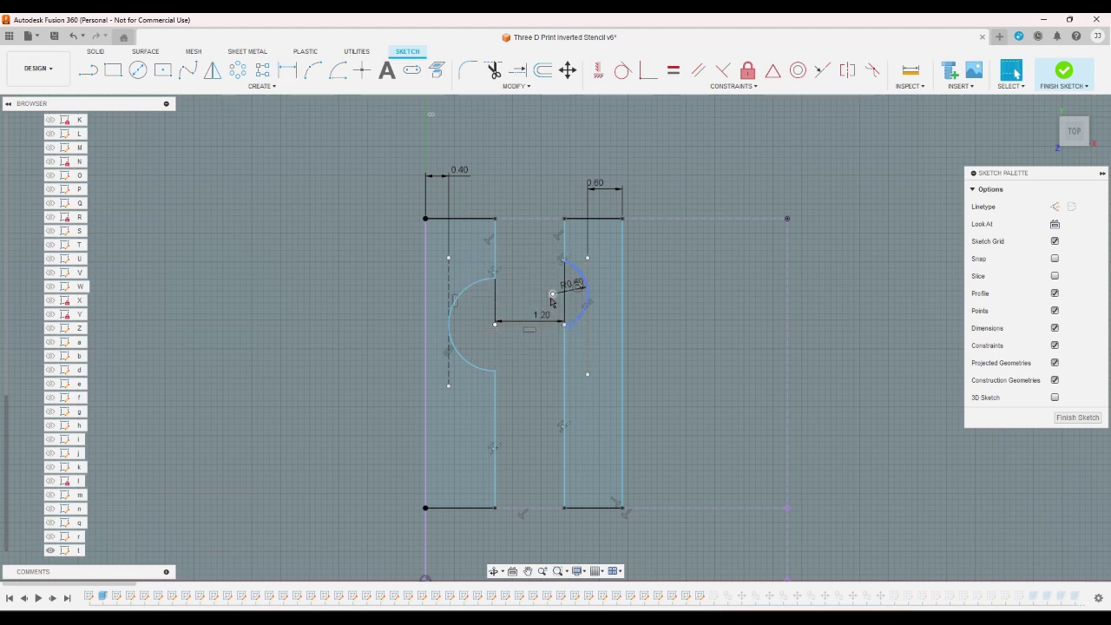
- Try a constraint on the right arc's centre, undo it, and check the vertical lines
click(644, 76)
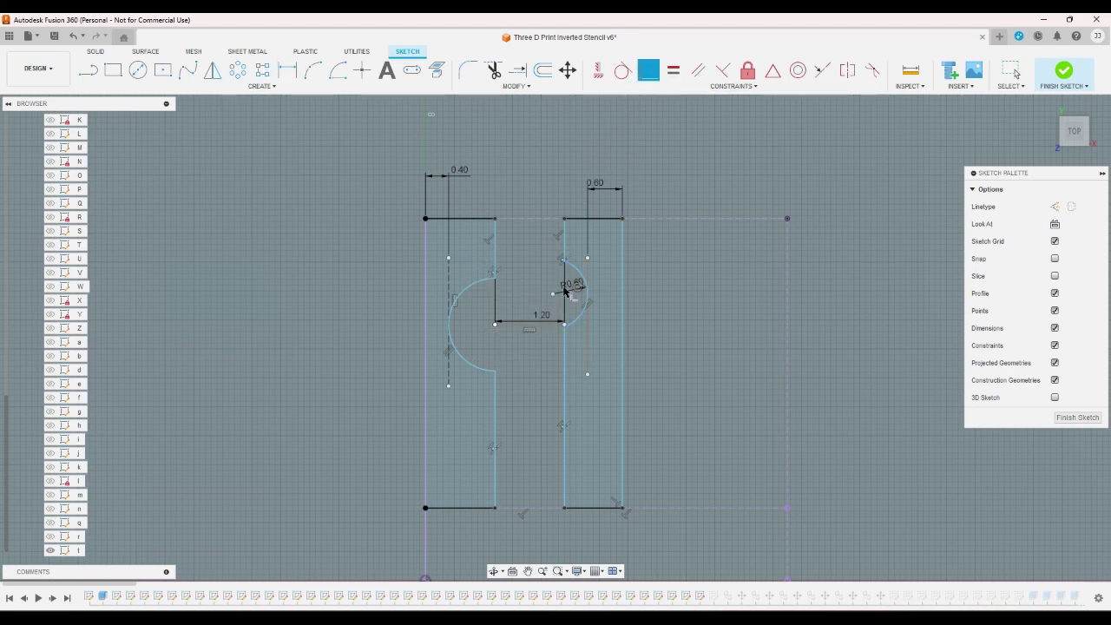
click(553, 293)
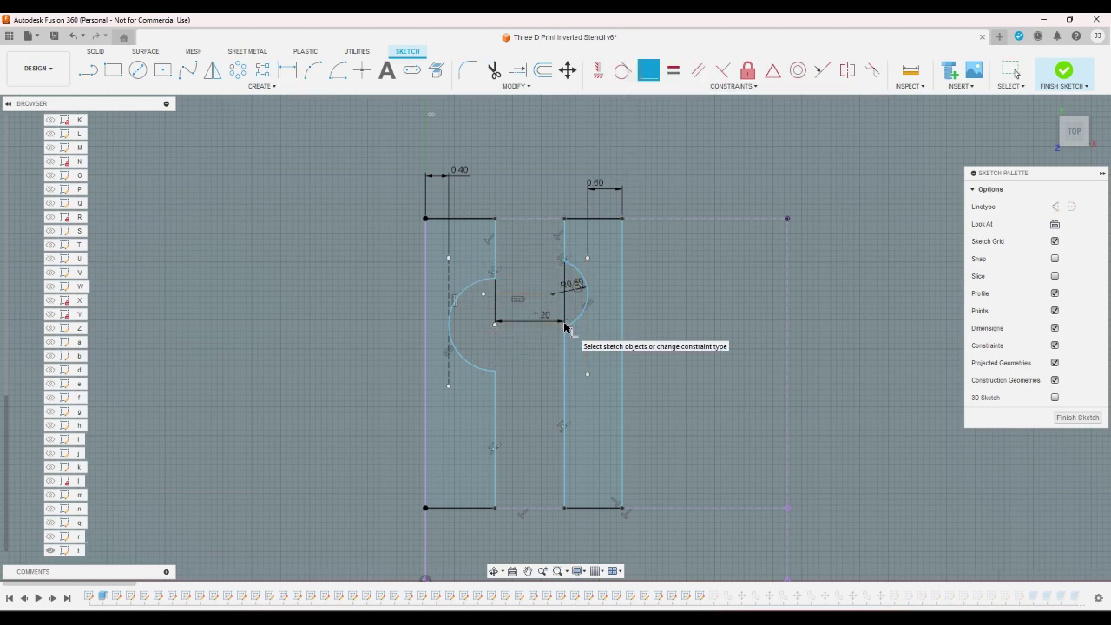
click(565, 325)
key(ctrl+z)
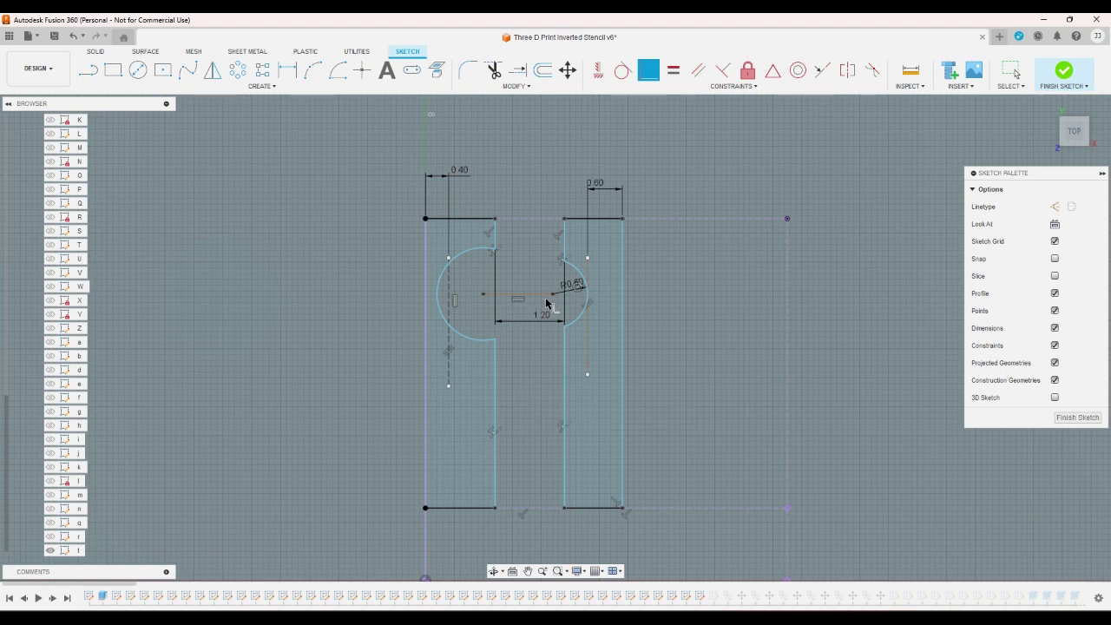
click(565, 346)
key(ctrl+z)
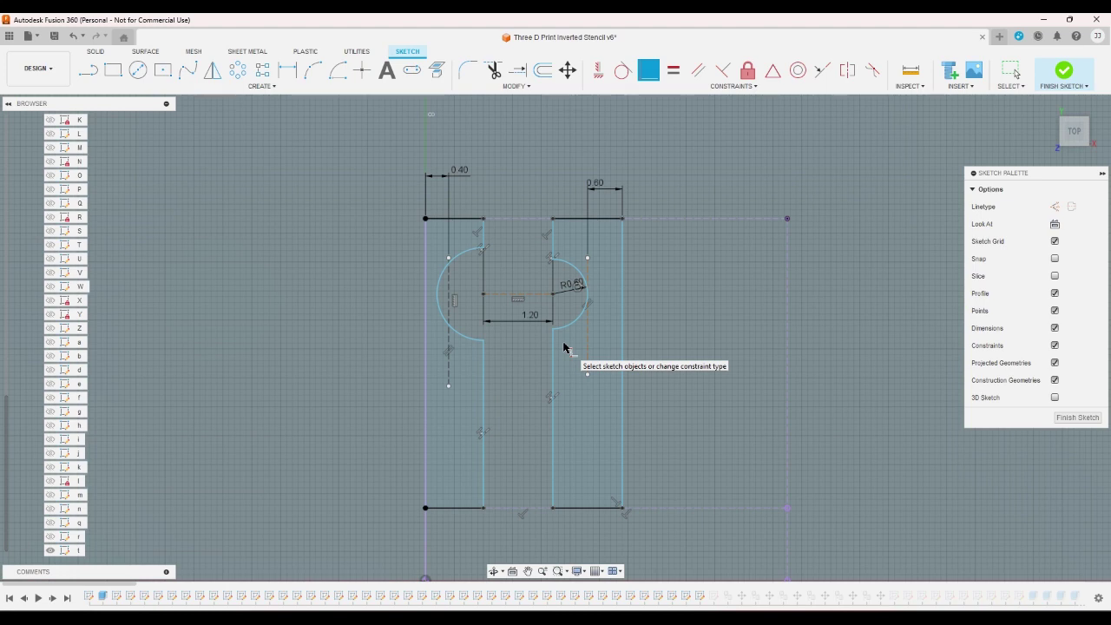
click(443, 293)
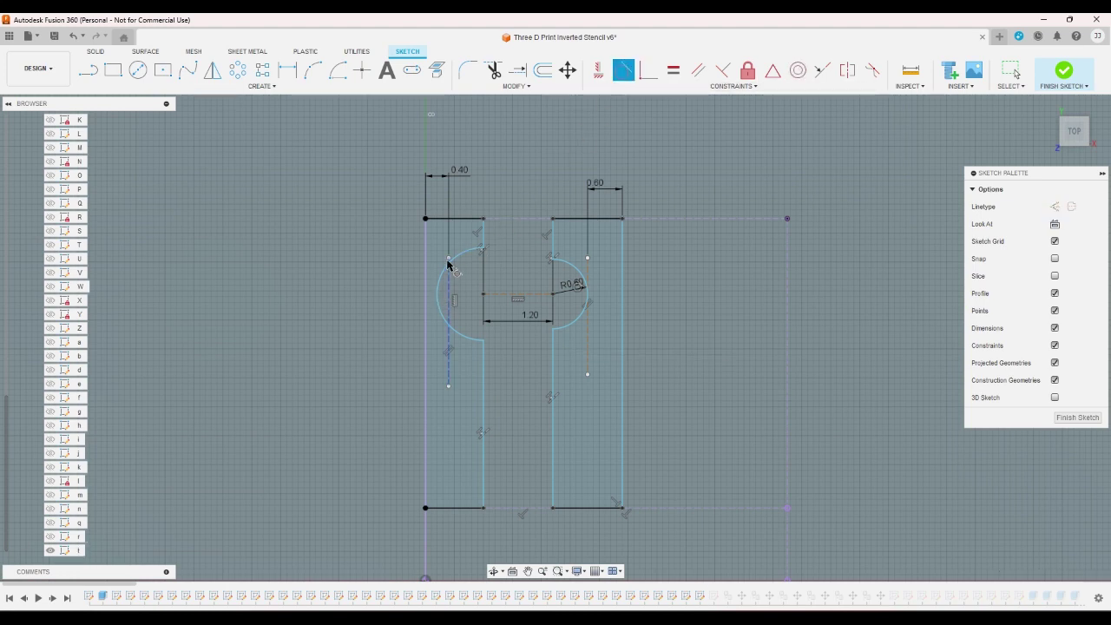
key(Escape)
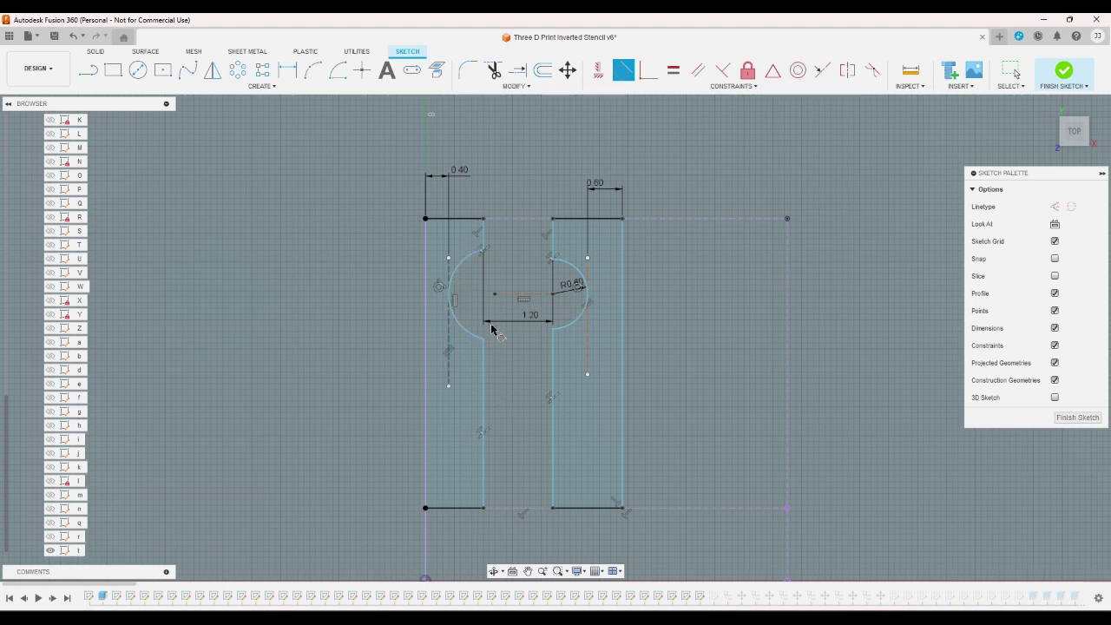
- Dimension both the left and right arcs of the t to radius R0.60
click(287, 71)
click(460, 280)
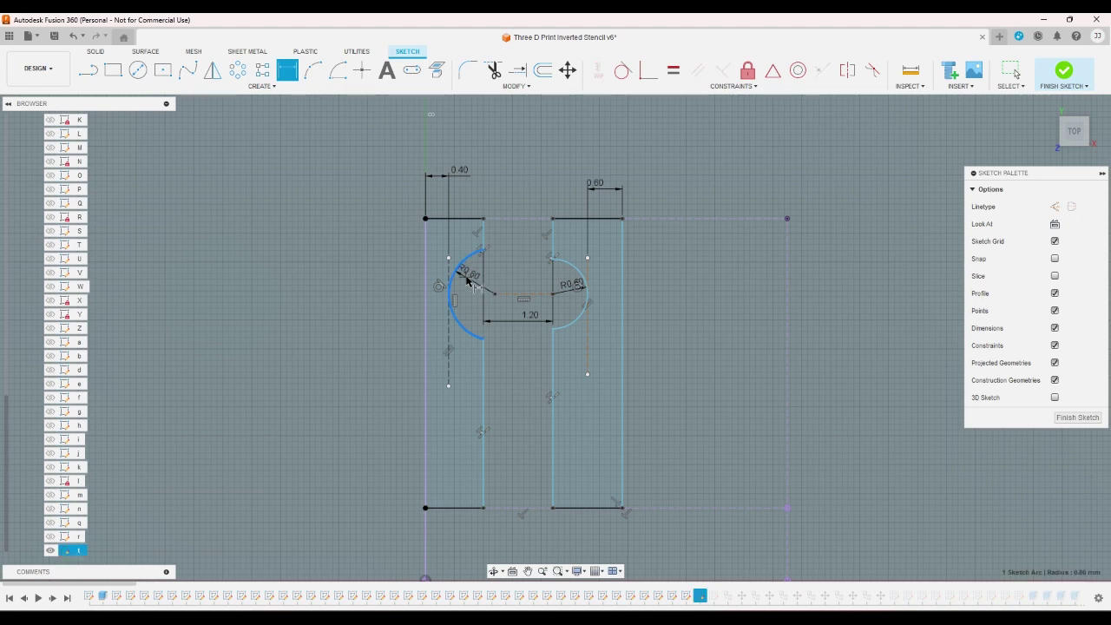
click(471, 286)
text(0.6)
key(Return)
click(573, 286)
click(570, 291)
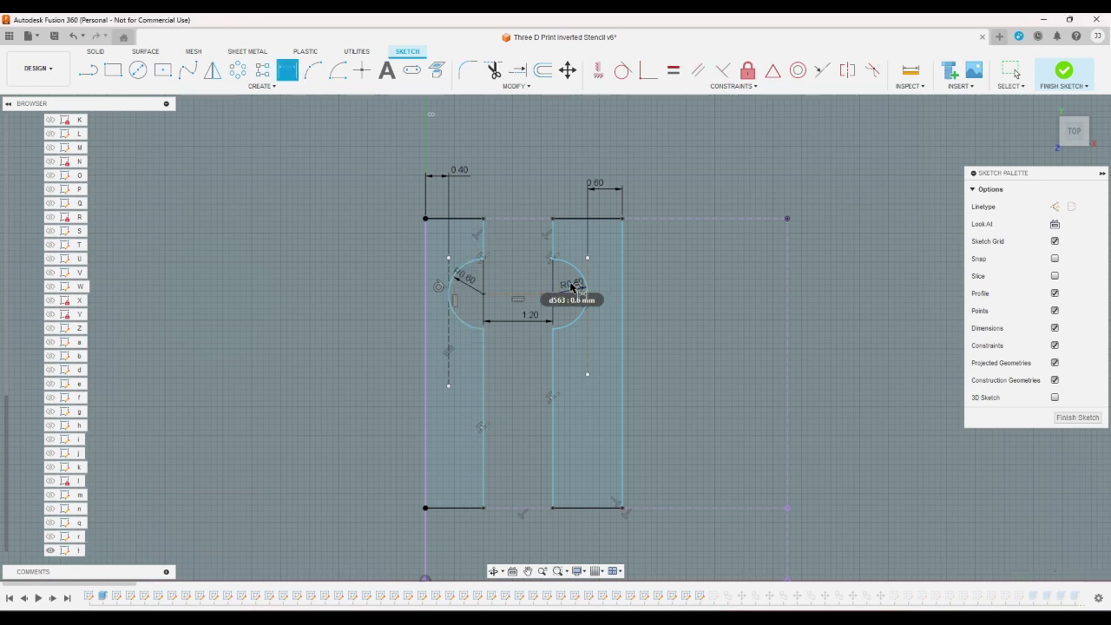
text(0.6)
key(Return)
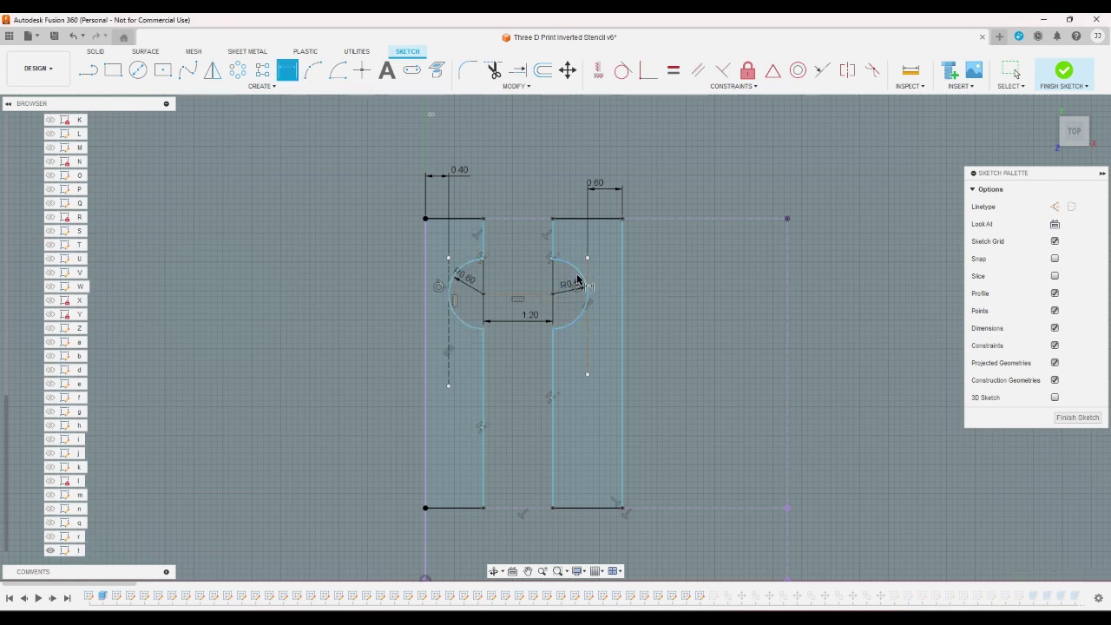
- Move the t's crossbar slightly upward and finish the sketch
right_click(525, 300)
click(471, 281)
drag(513, 295, 512, 313)
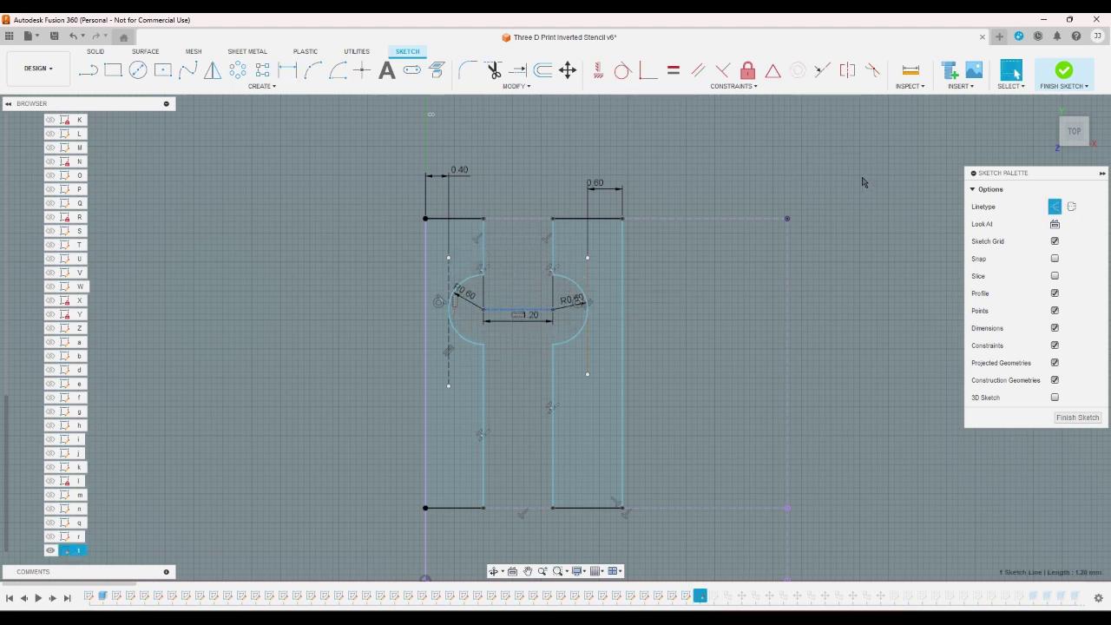
drag(524, 315, 524, 309)
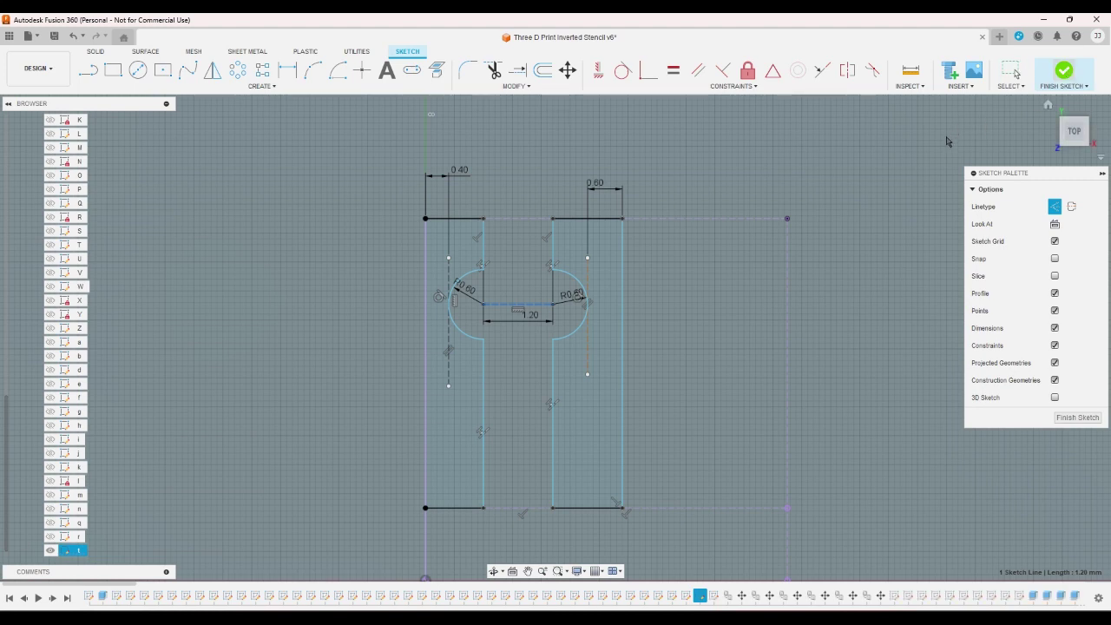
click(1064, 73)
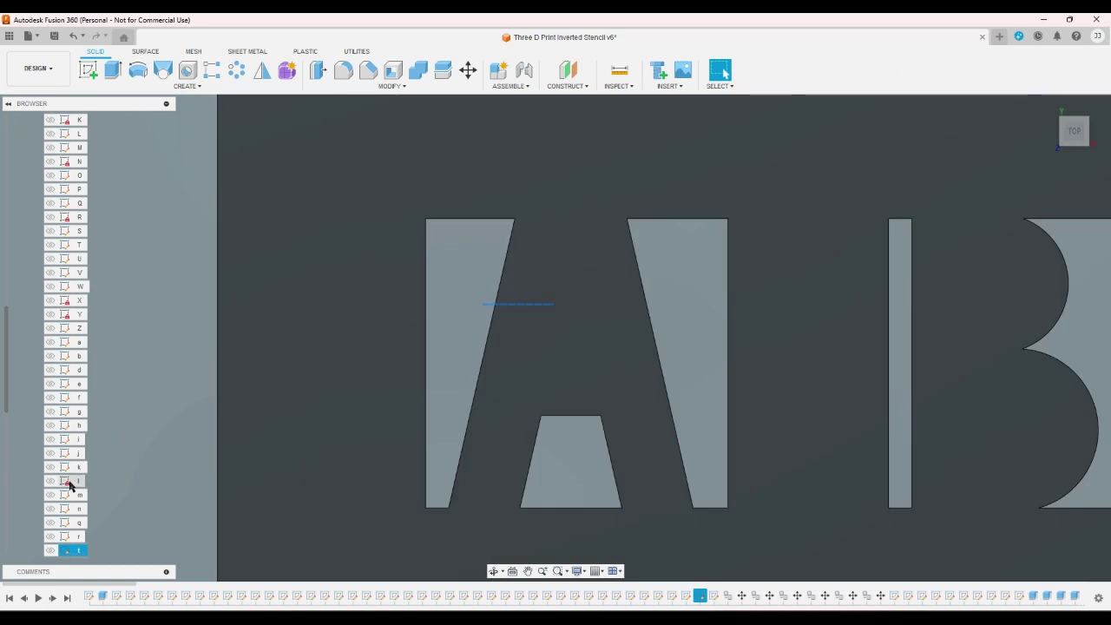
scroll(69, 486, down, 2)
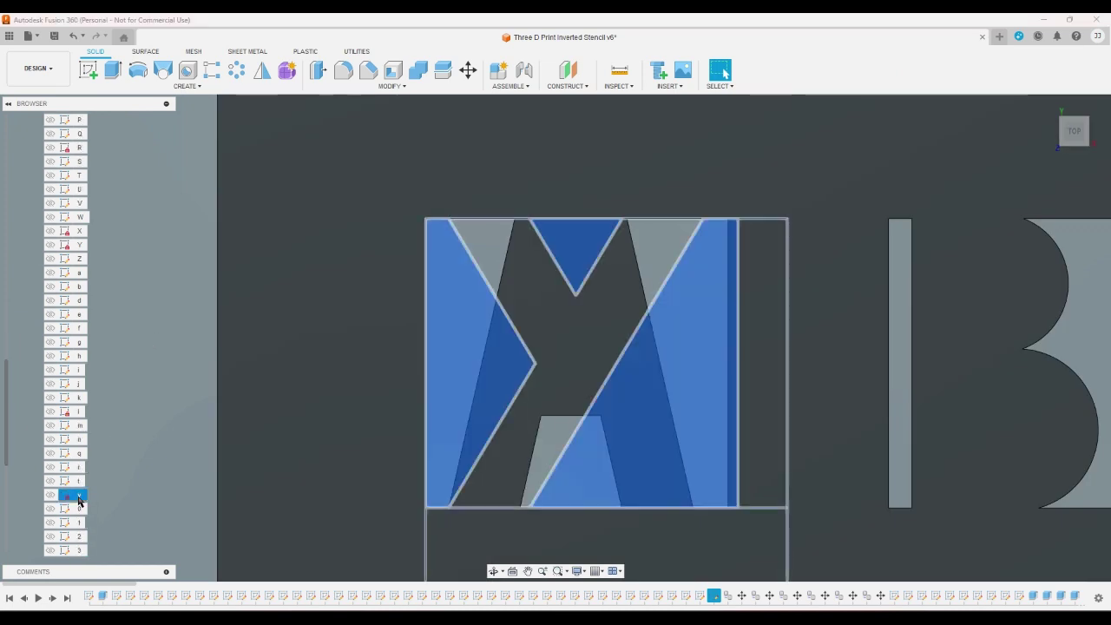
double_click(78, 497)
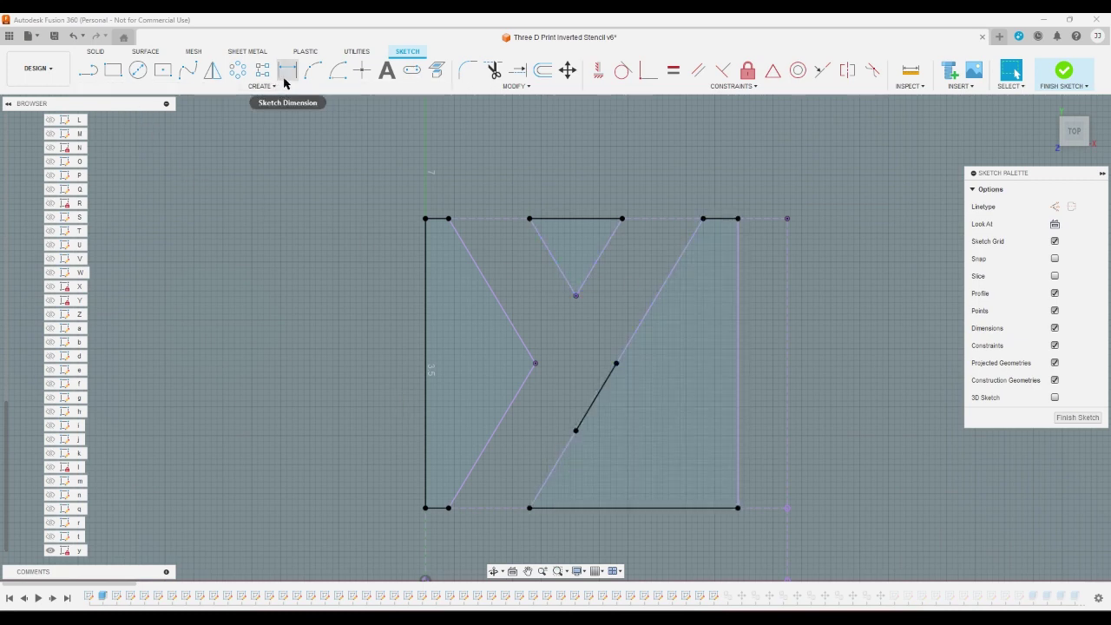
click(285, 84)
click(719, 217)
click(712, 200)
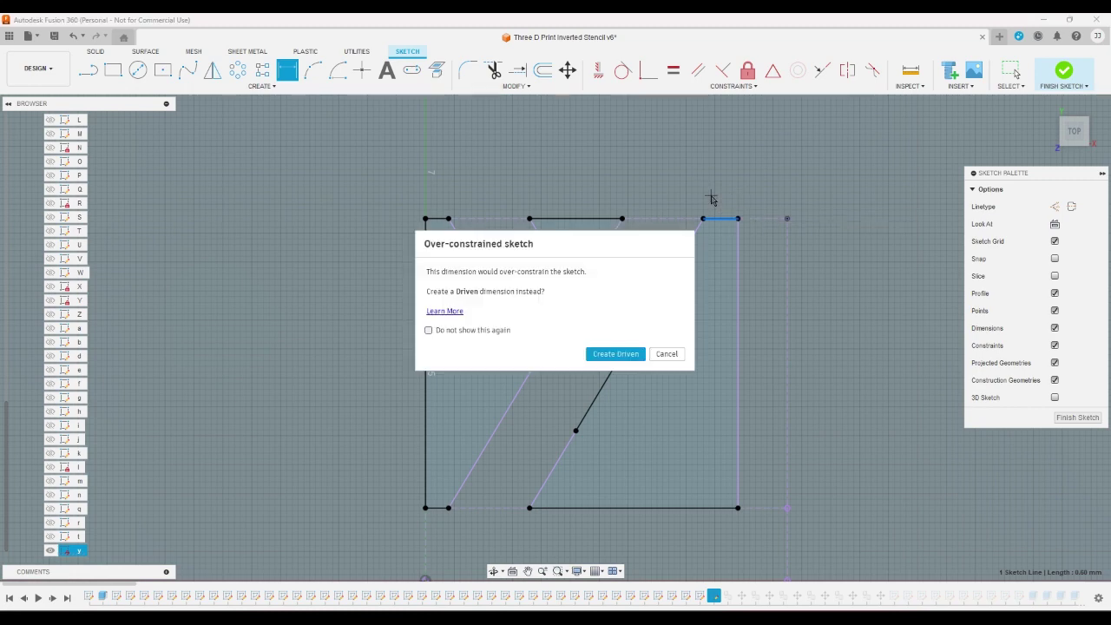
click(667, 353)
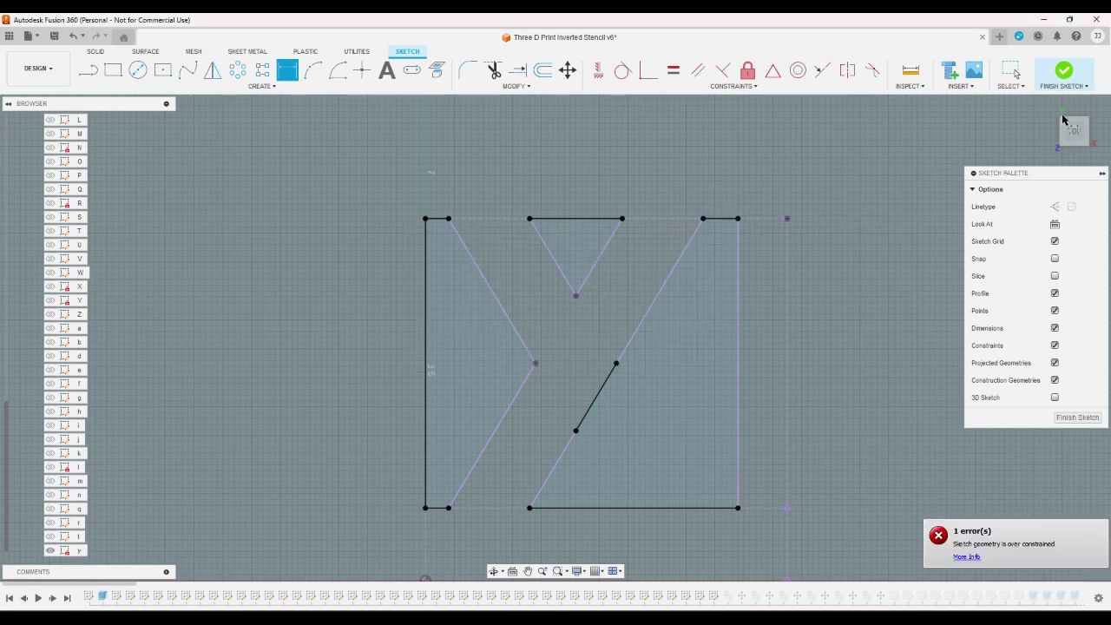
click(1064, 71)
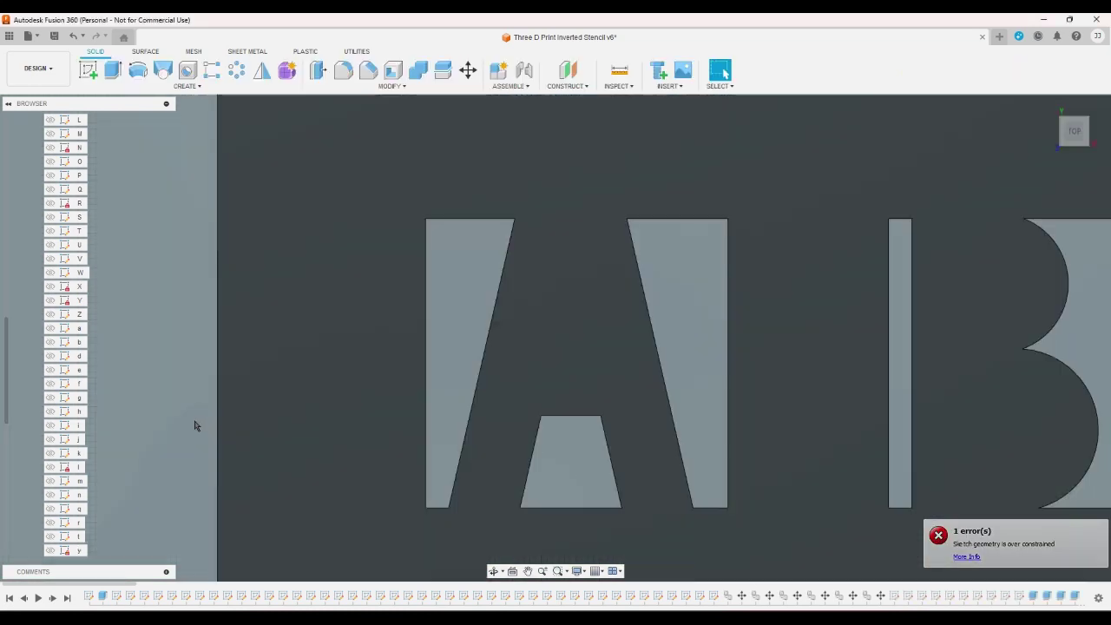
scroll(83, 529, down, 2)
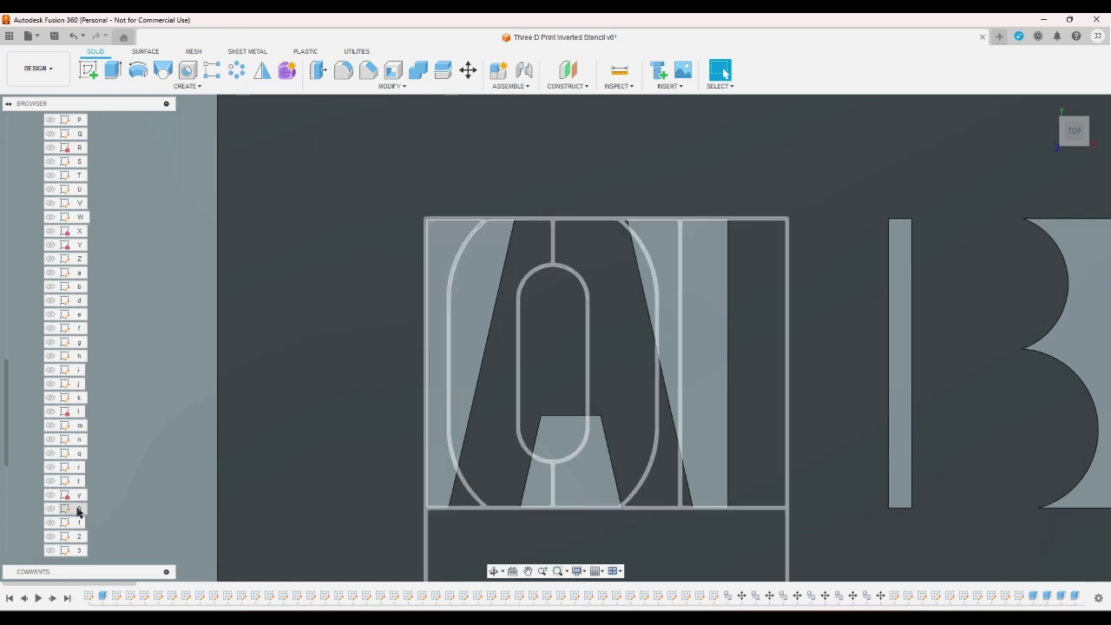
- Widen the right strokes of the 0 and 1 digit sketches from 0.40 to 0.6
click(78, 508)
double_click(78, 509)
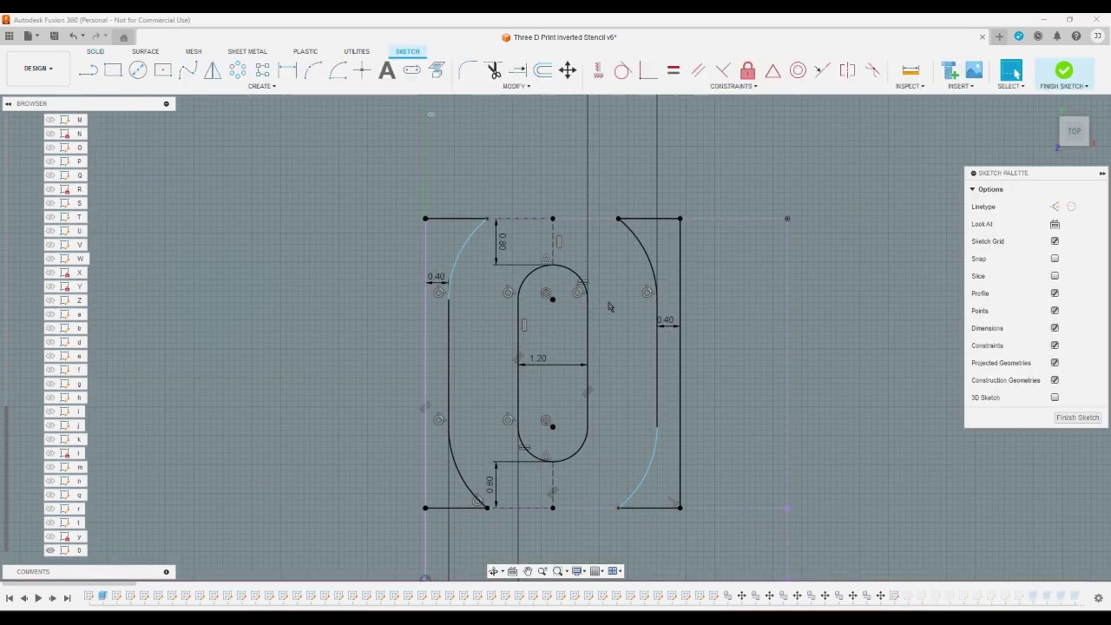
double_click(673, 327)
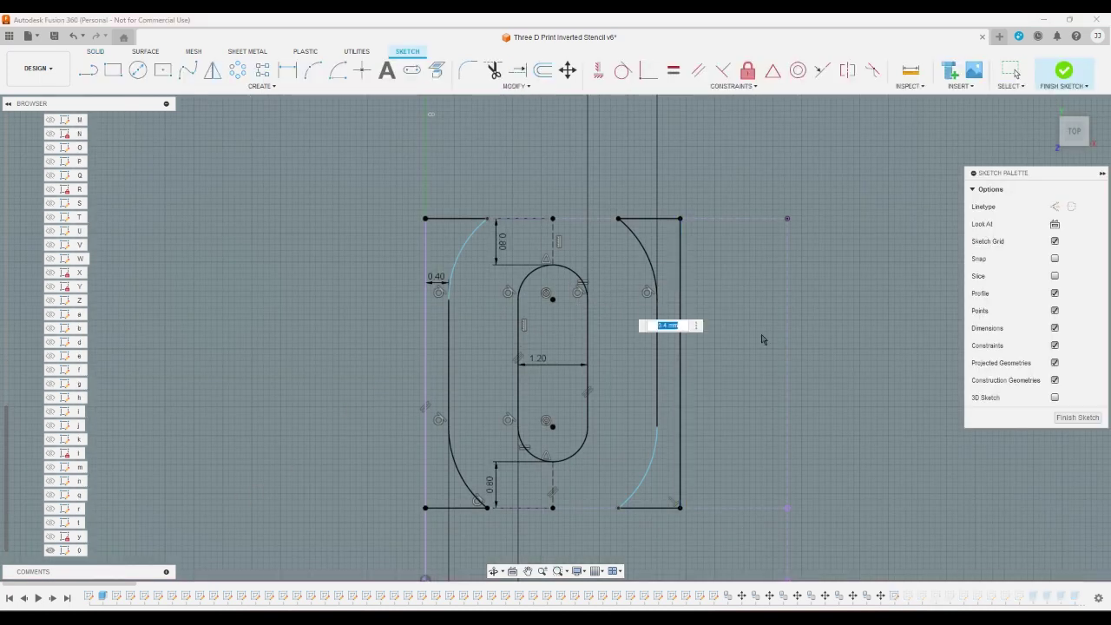
text(0.6)
key(Return)
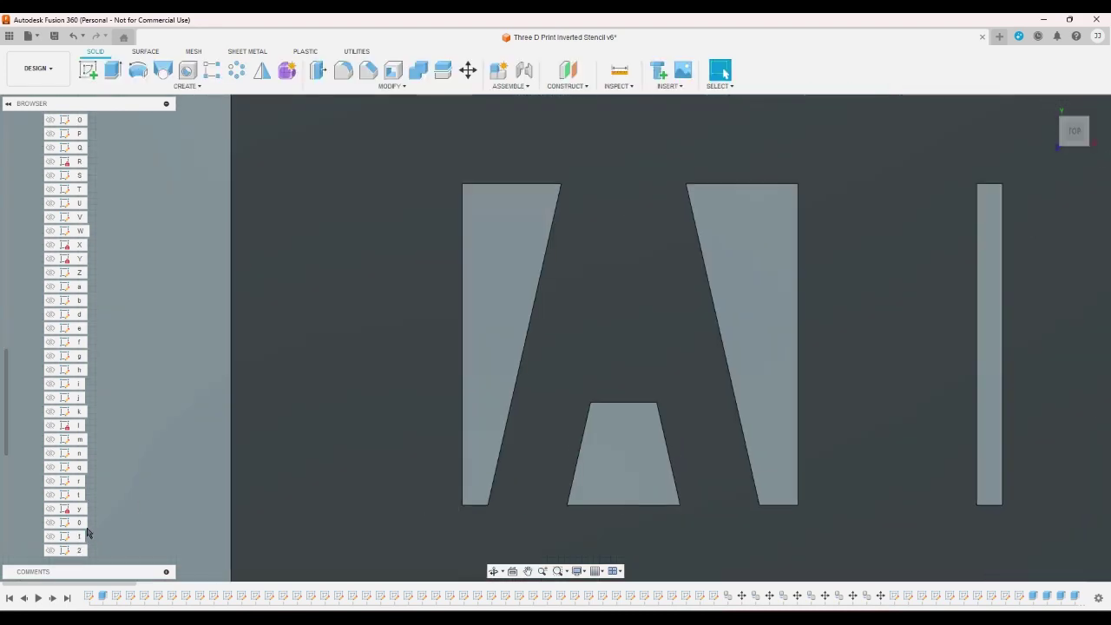
scroll(86, 533, down, 3)
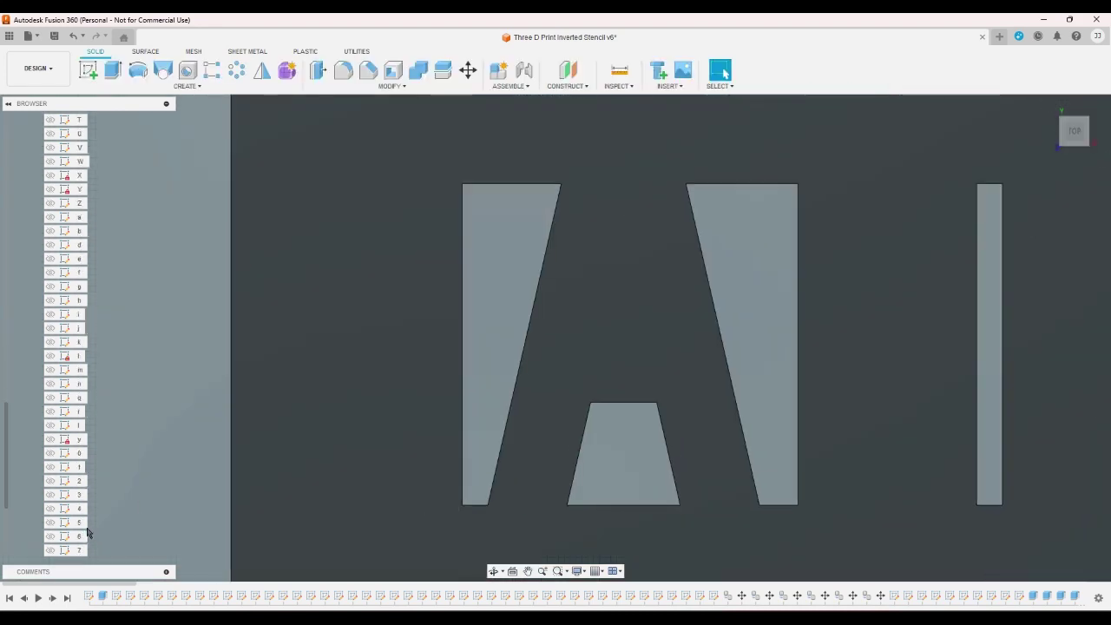
click(80, 443)
double_click(79, 442)
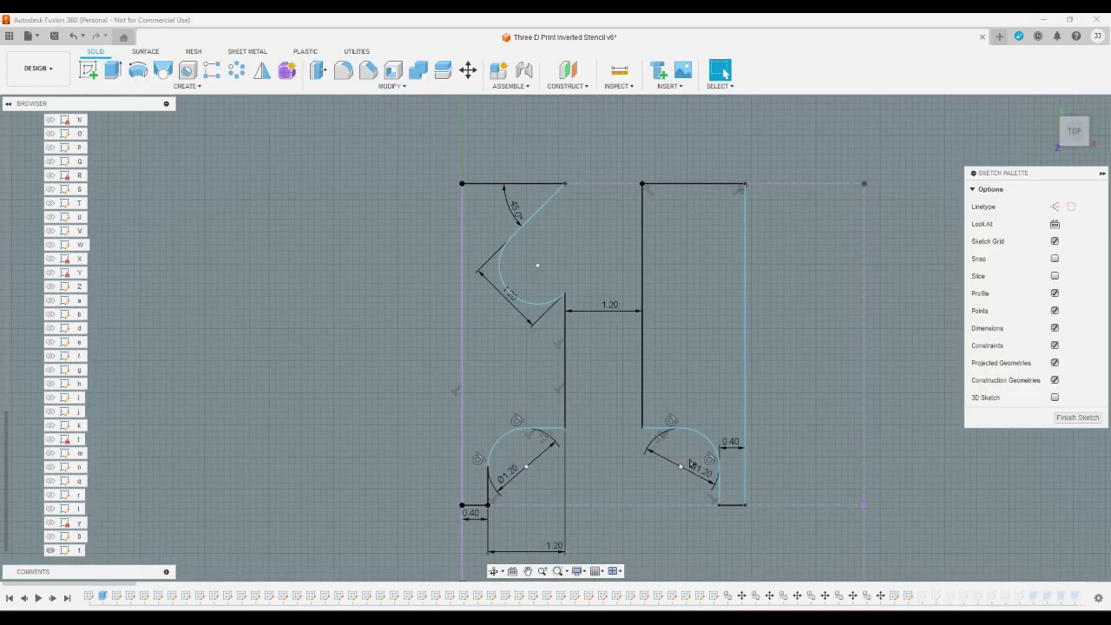
double_click(733, 447)
text(0.6)
key(Return)
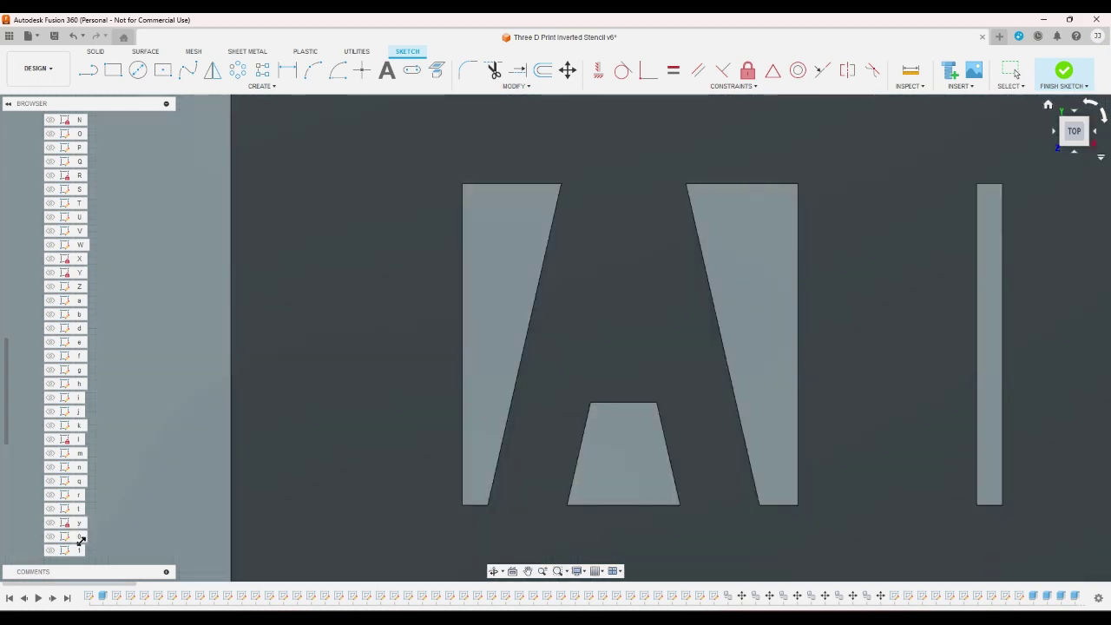
- Change the bottom-right 0.40 widths of the 2 and 3 digit sketches to 0.6
click(81, 469)
double_click(81, 469)
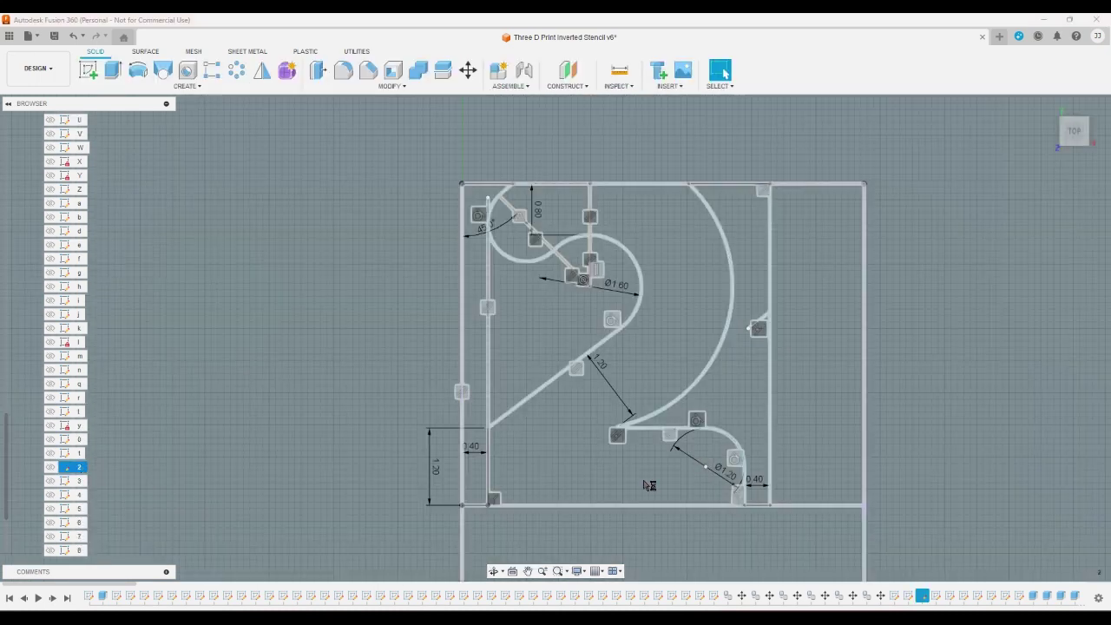
double_click(758, 483)
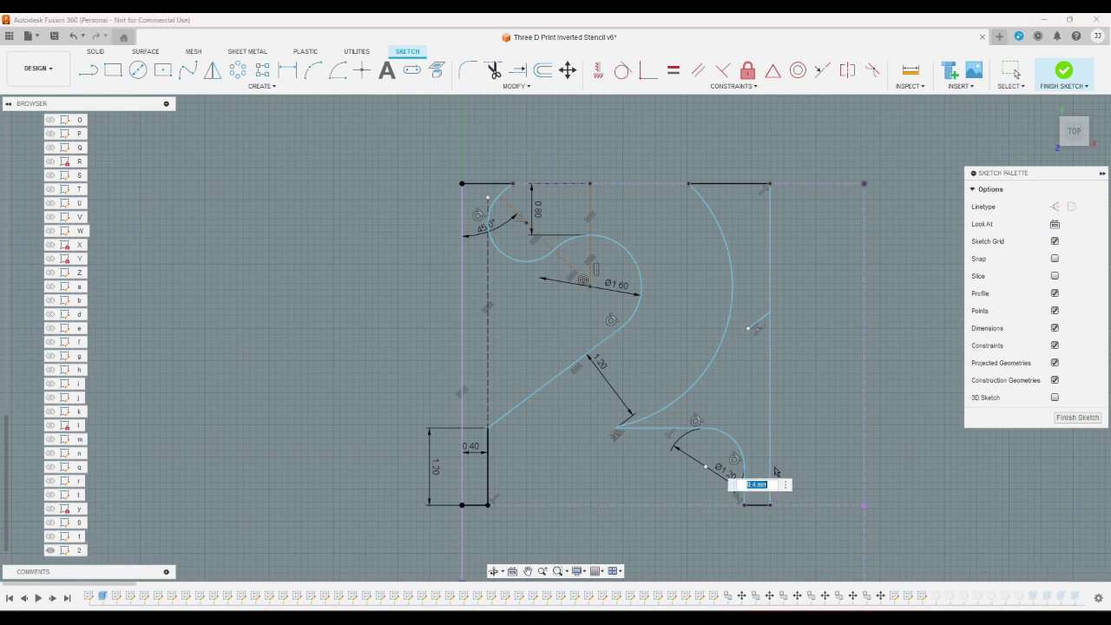
text(0.6)
key(Return)
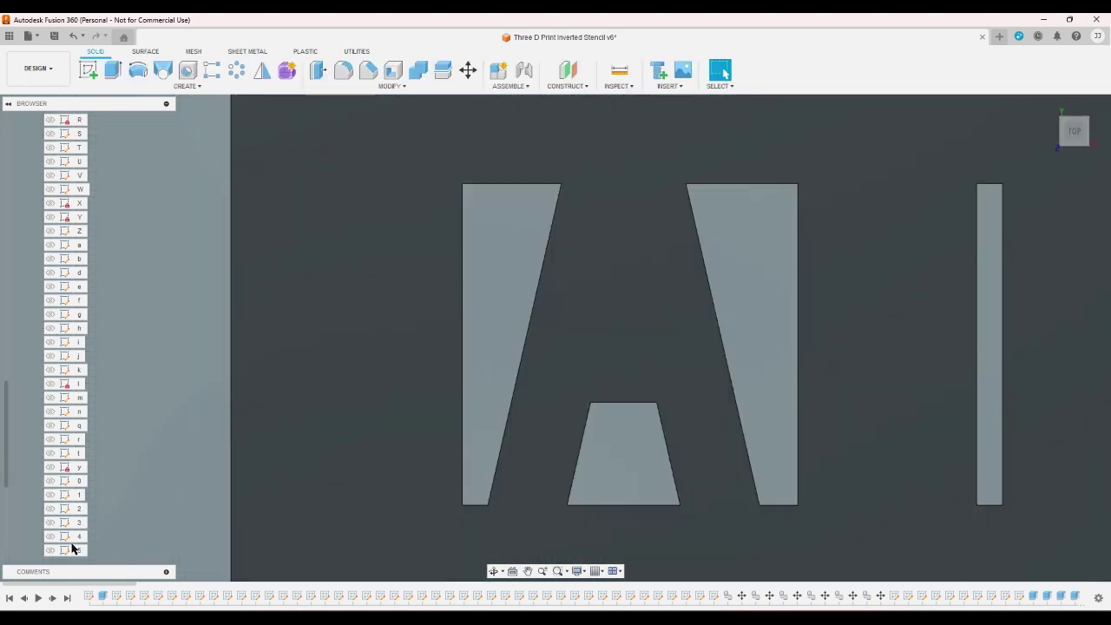
scroll(73, 549, down, 3)
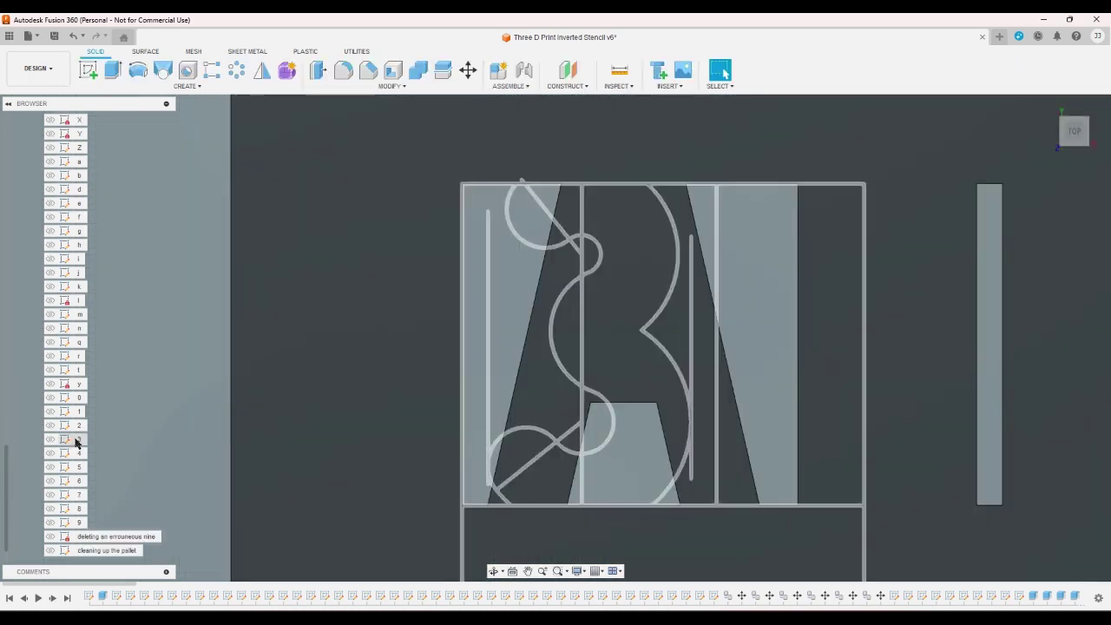
click(75, 441)
double_click(76, 442)
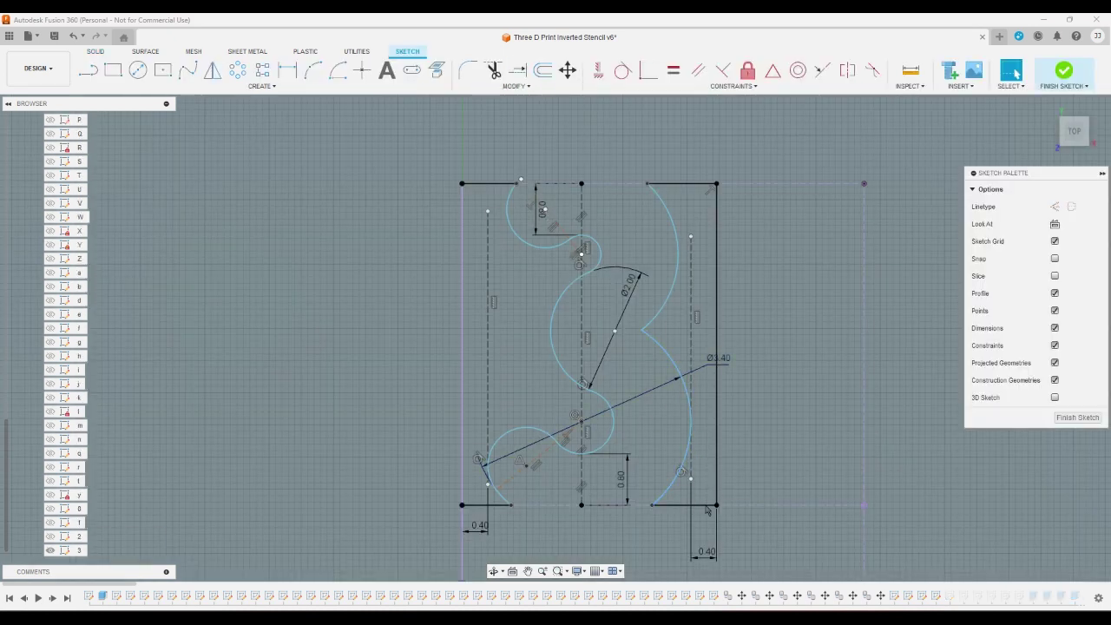
double_click(712, 560)
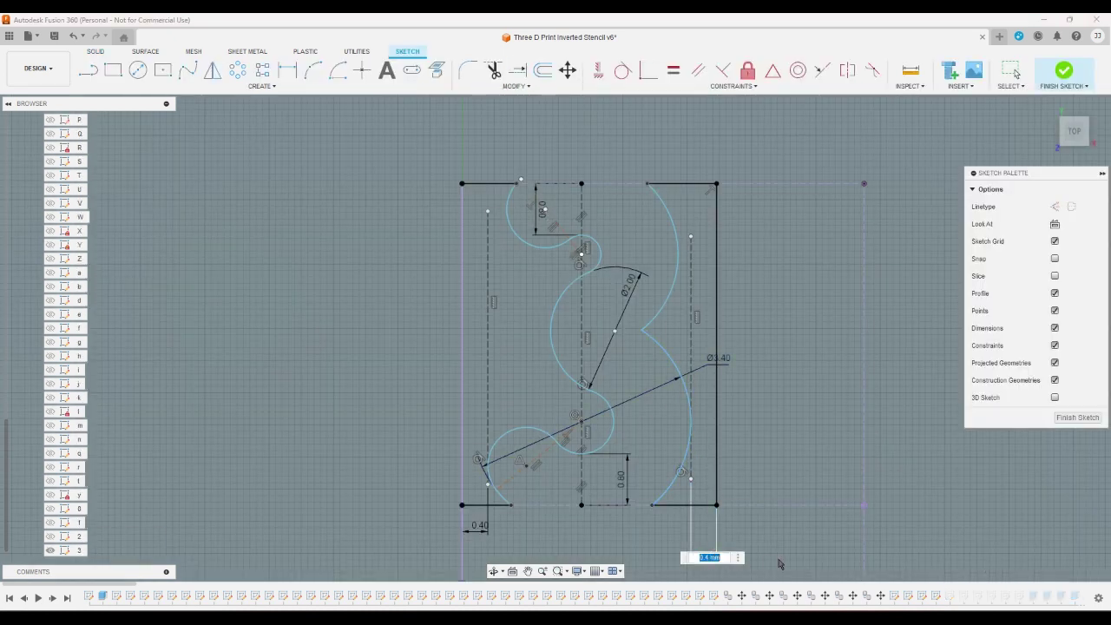
text(0.6)
key(Return)
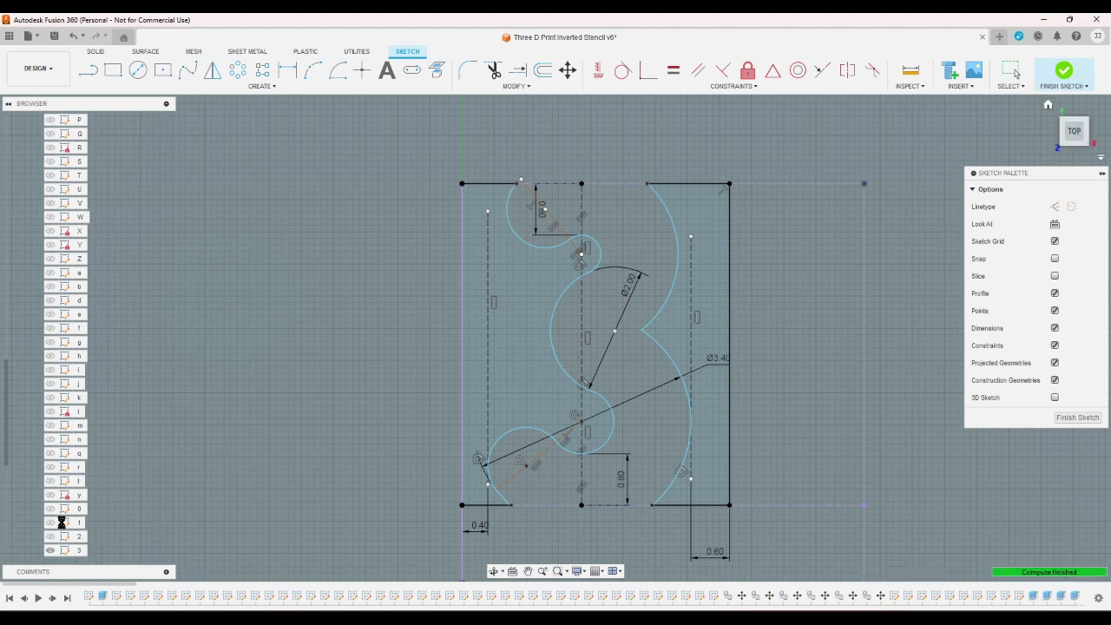
- Widen the right strokes of the 4 and 5 digit sketches from 0.40 to 0.6
scroll(74, 499, down, 2)
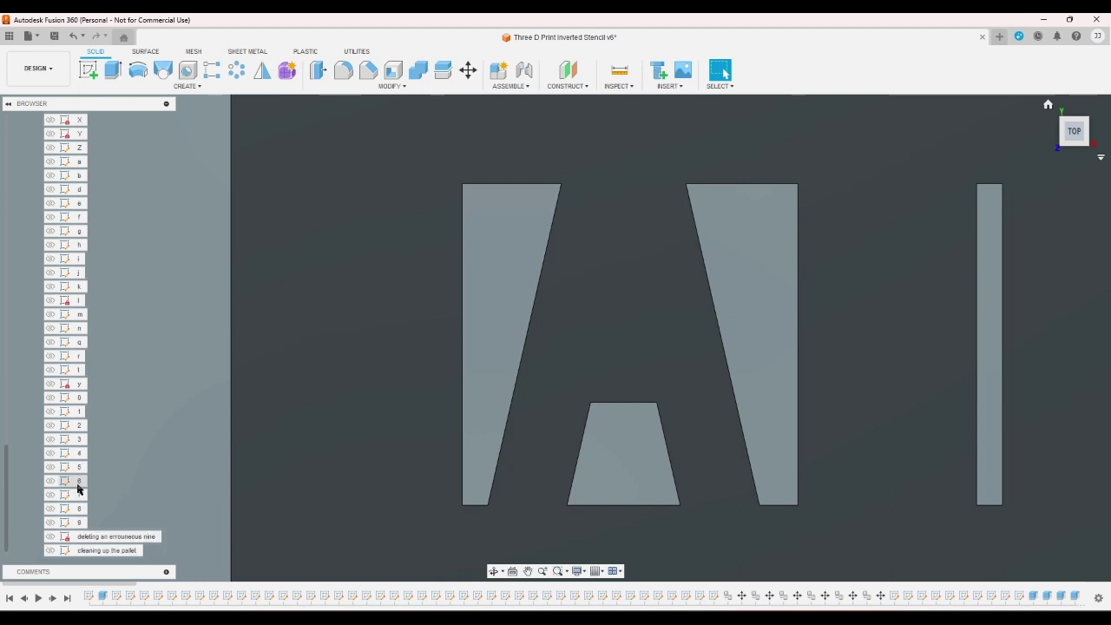
click(80, 455)
double_click(726, 426)
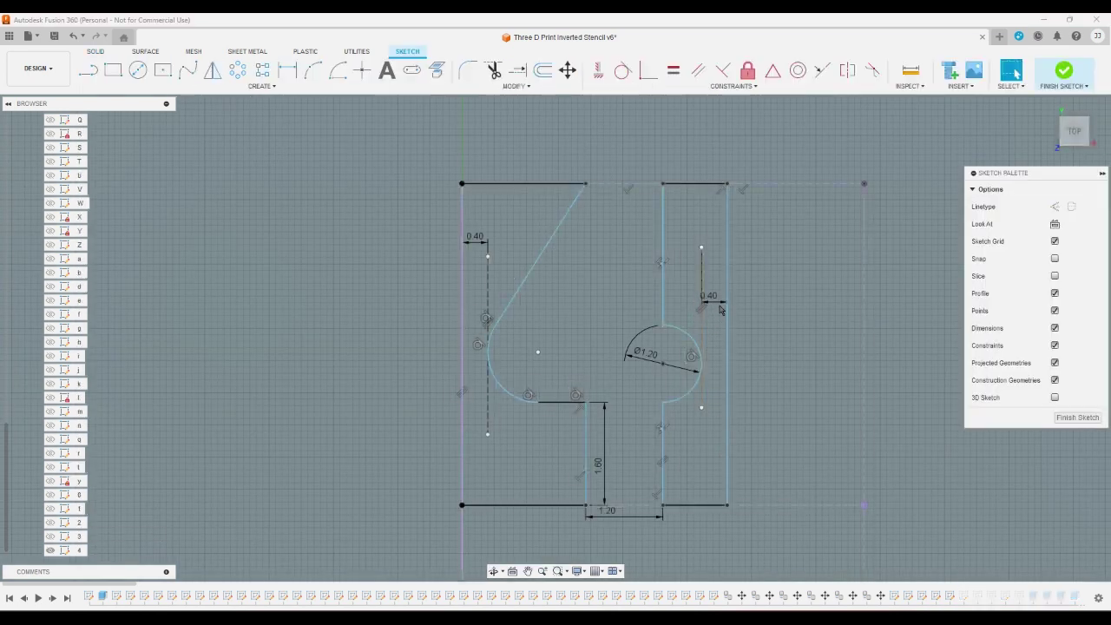
key(d)
click(701, 277)
click(727, 300)
click(766, 299)
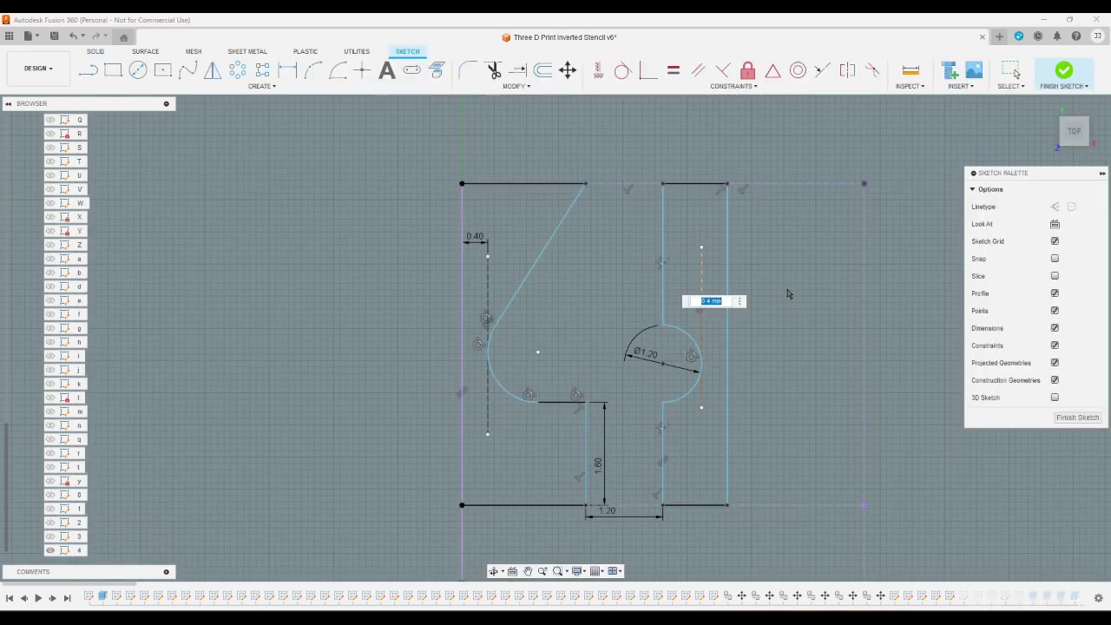
text(0.6)
key(Return)
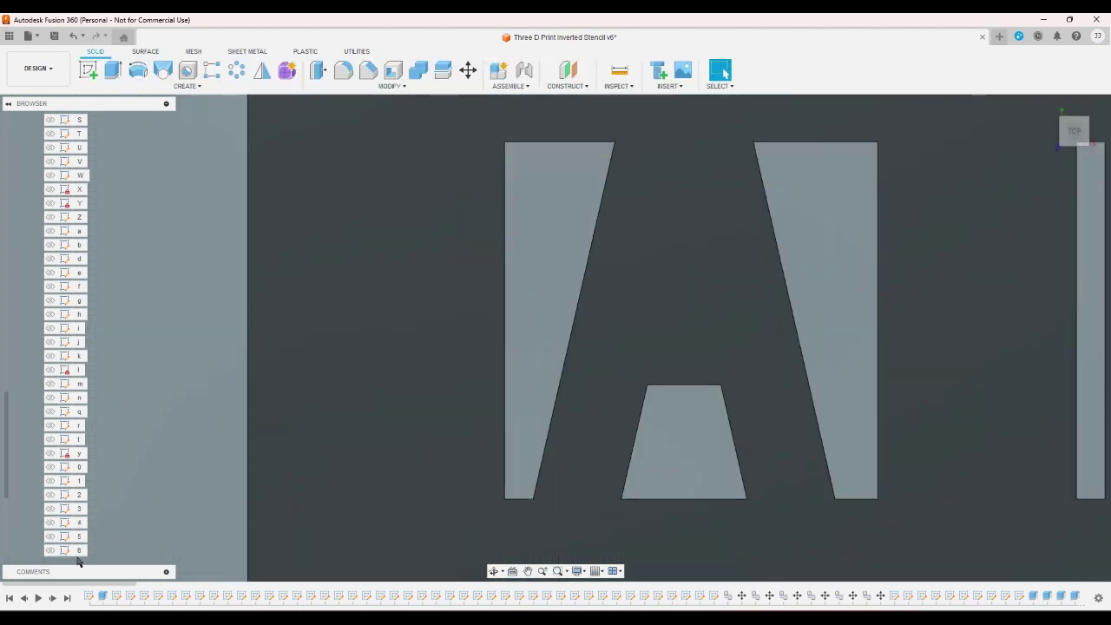
double_click(82, 540)
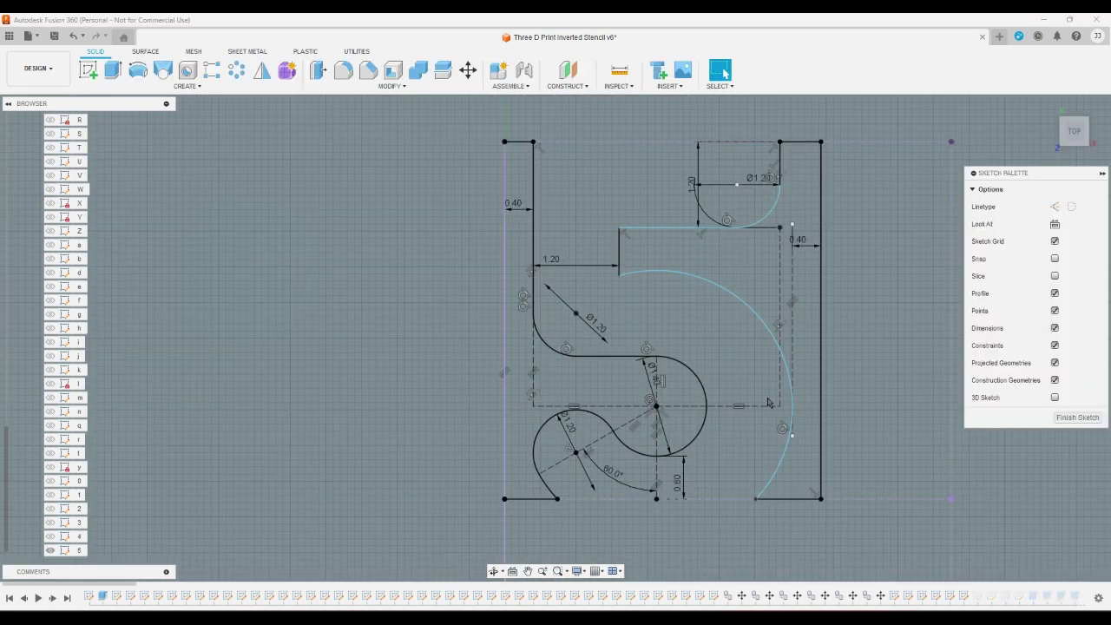
double_click(798, 240)
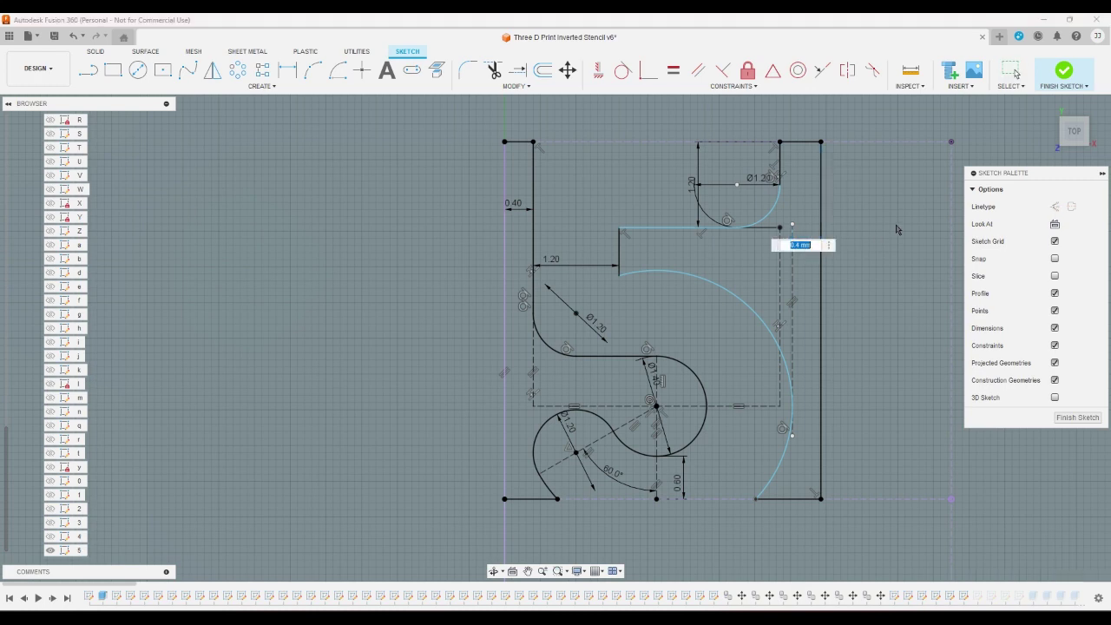
text(0.6)
key(Return)
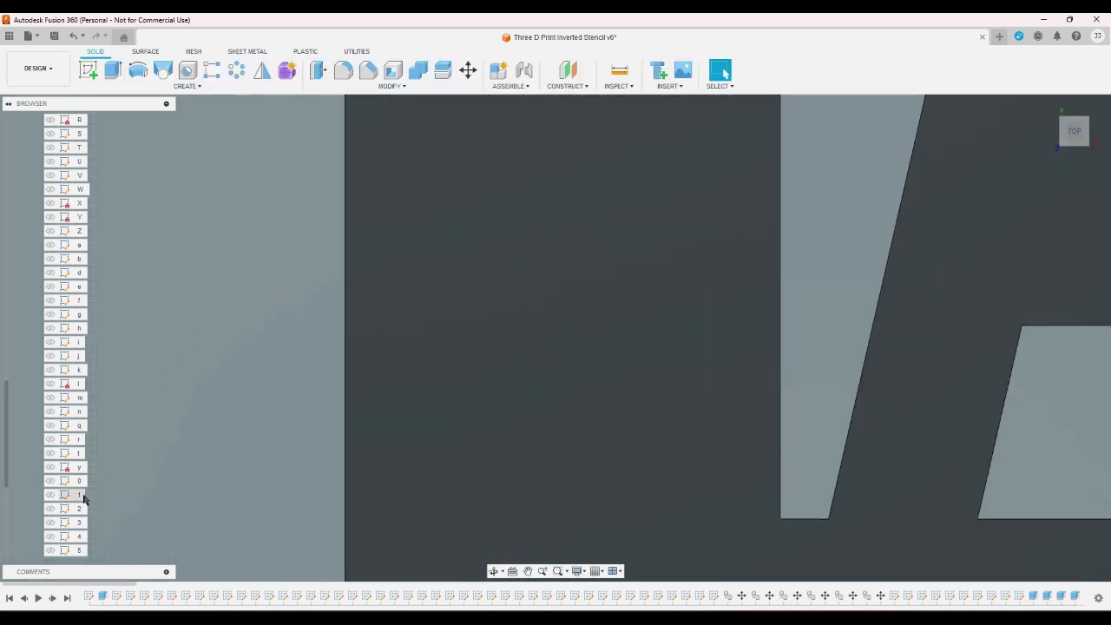
- Change the 6 digit sketch's right-side 0.40 dimension to .6
scroll(84, 496, down, 3)
click(82, 482)
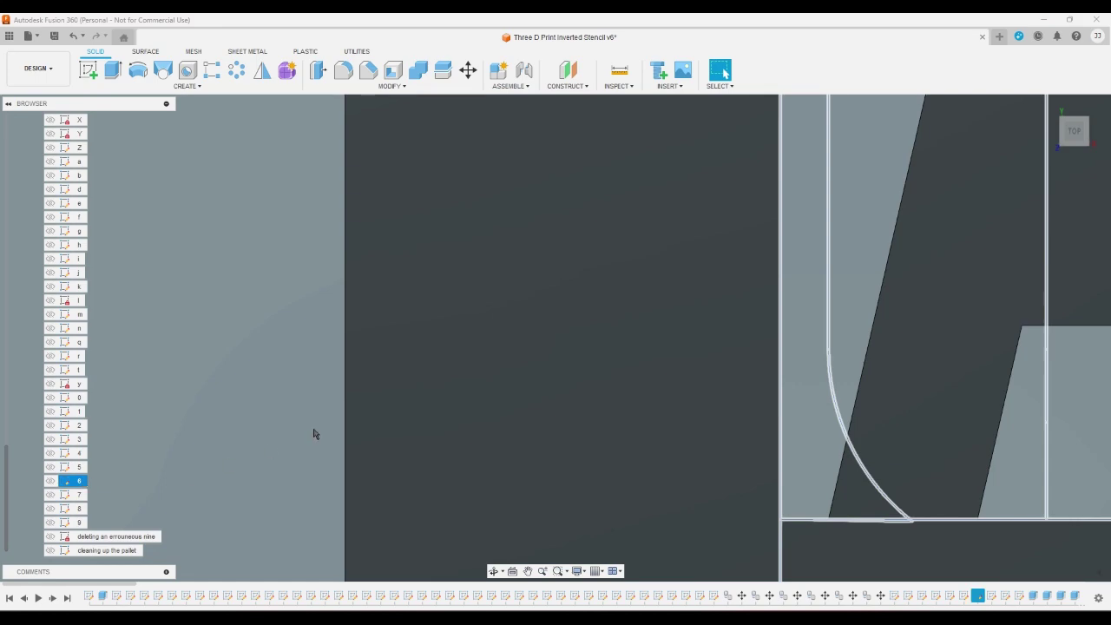
scroll(407, 340, down, 3)
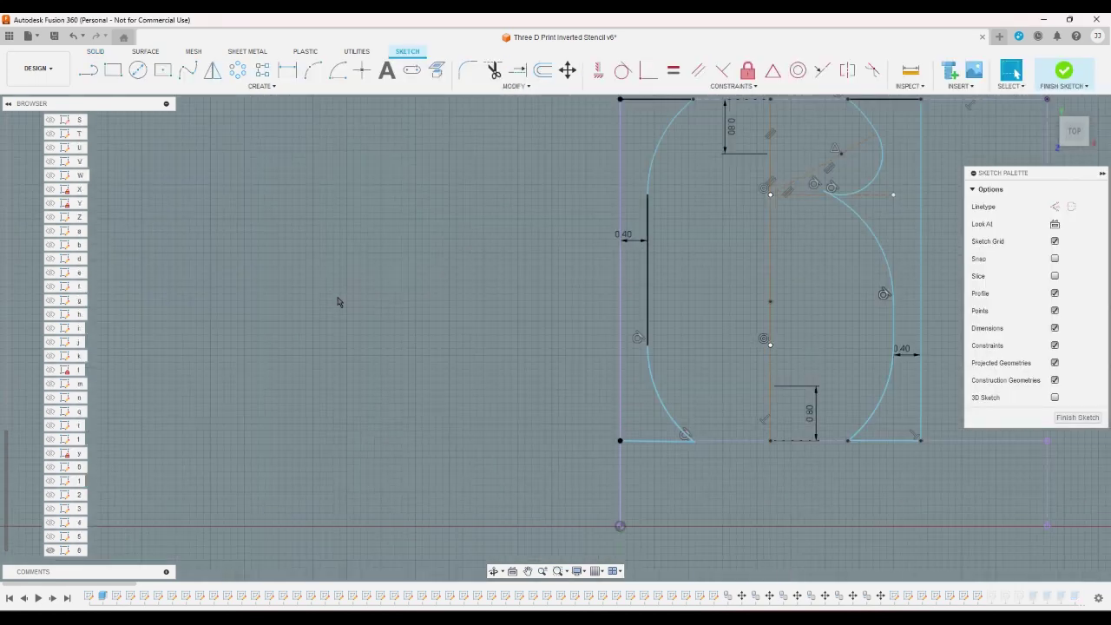
scroll(938, 390, up, 2)
double_click(893, 351)
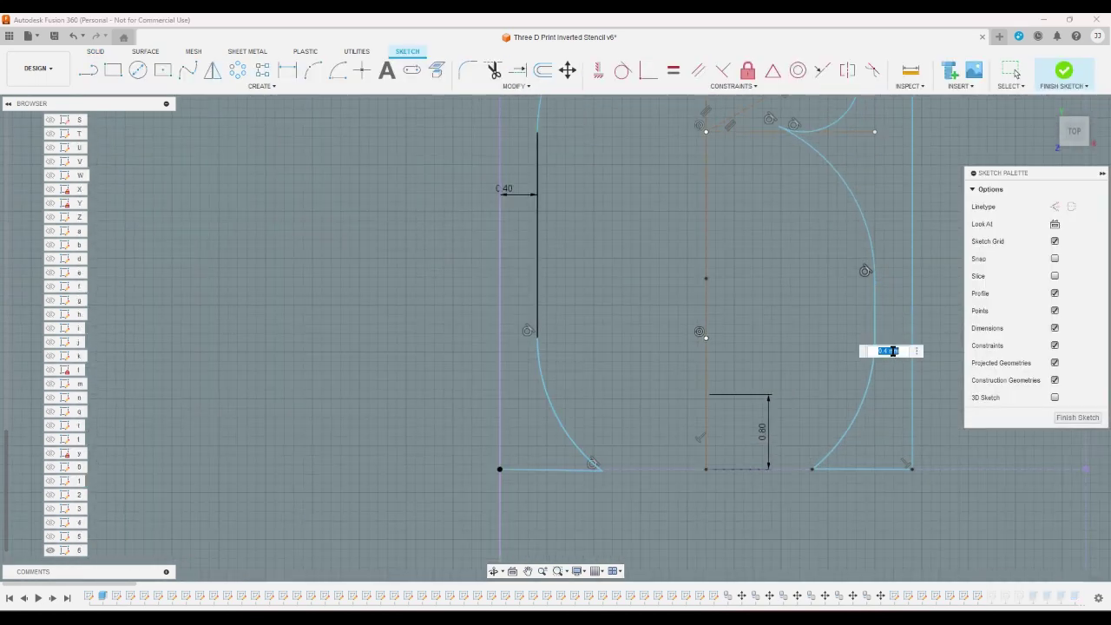
text(.6)
key(Return)
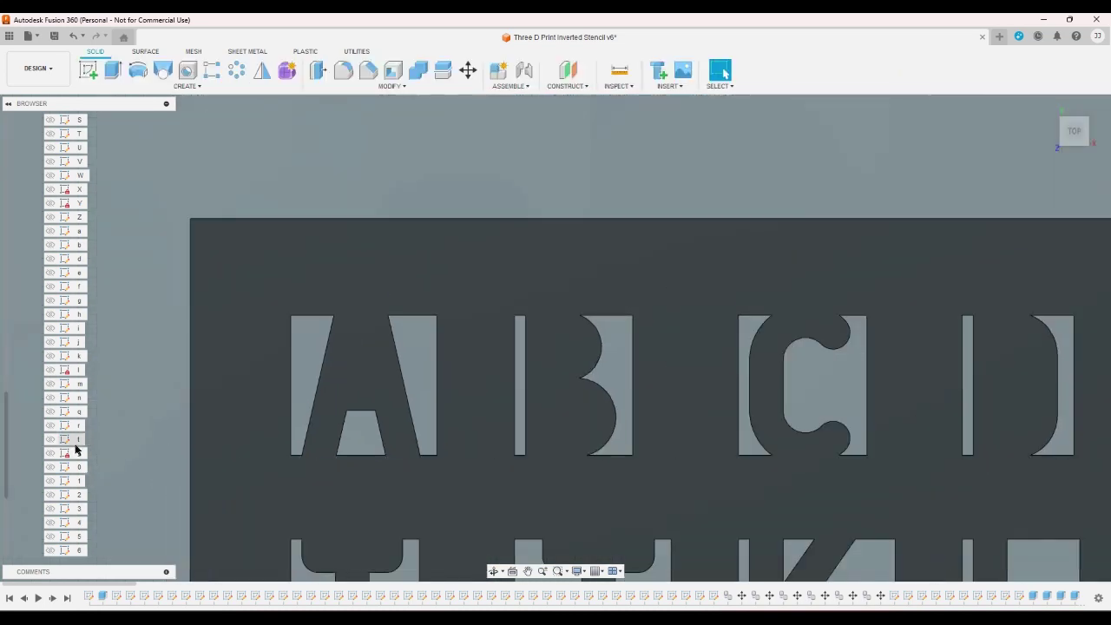
- Set the 7 digit sketch's 0.40 dimension to 0.6
scroll(31, 485, down, 2)
click(80, 496)
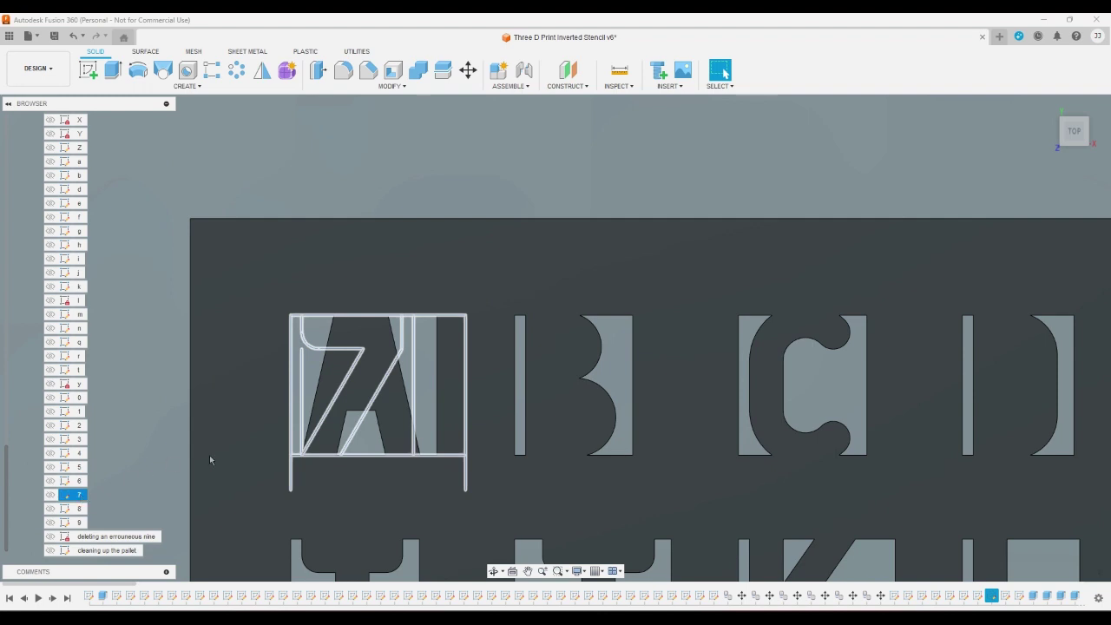
double_click(294, 412)
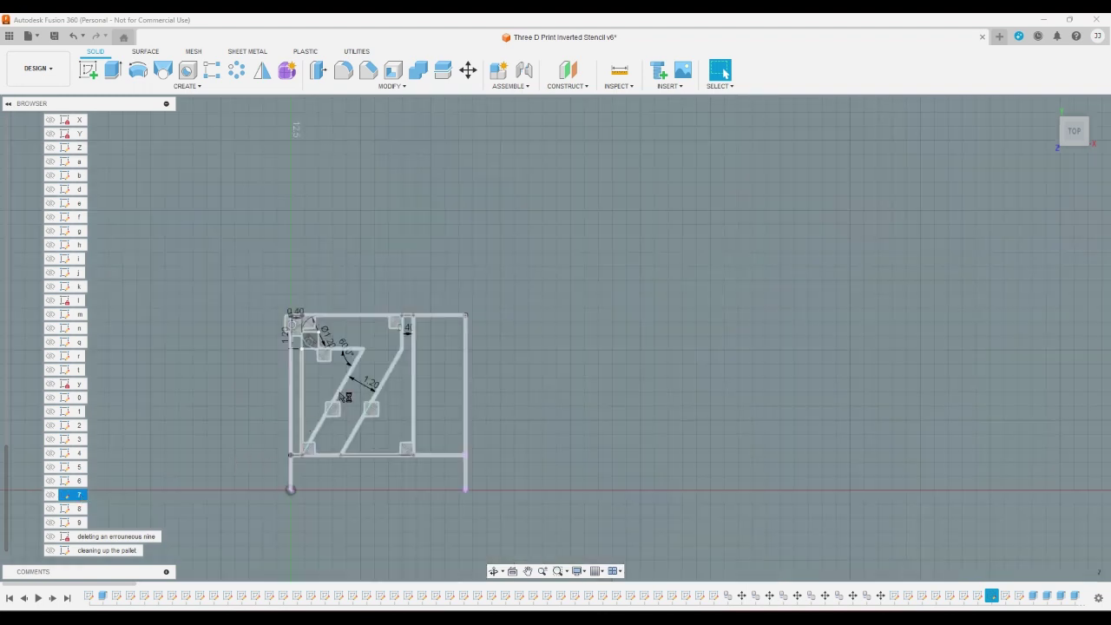
double_click(405, 328)
text(0.6)
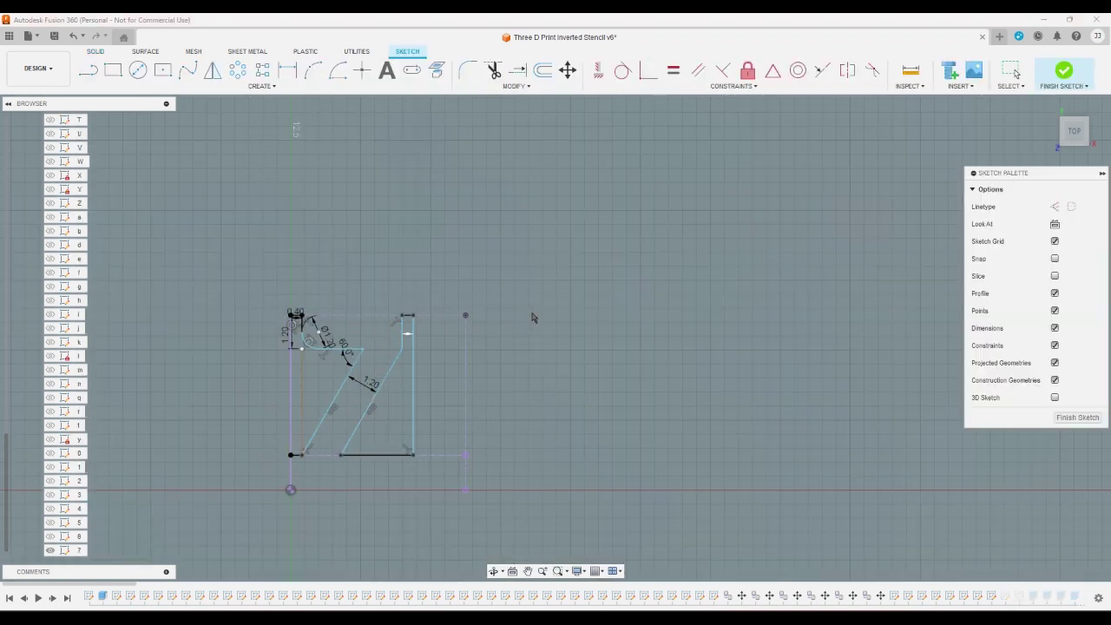
key(Return)
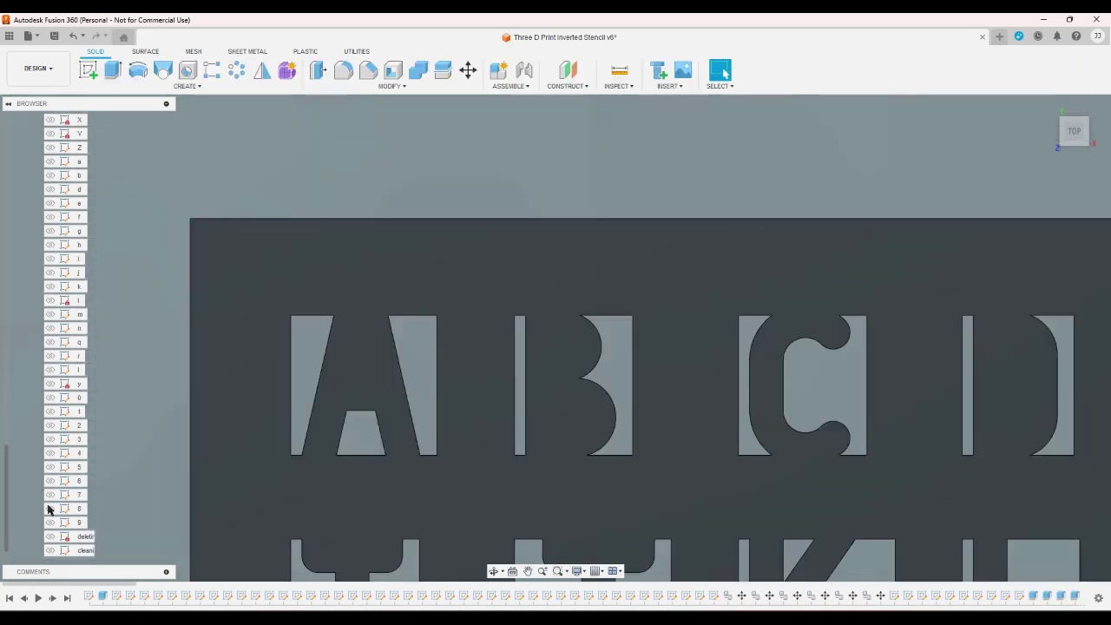
- Set the 8 sketch's top-right 0.40 dimension to 0.6, undoing and redoing to compare
click(82, 514)
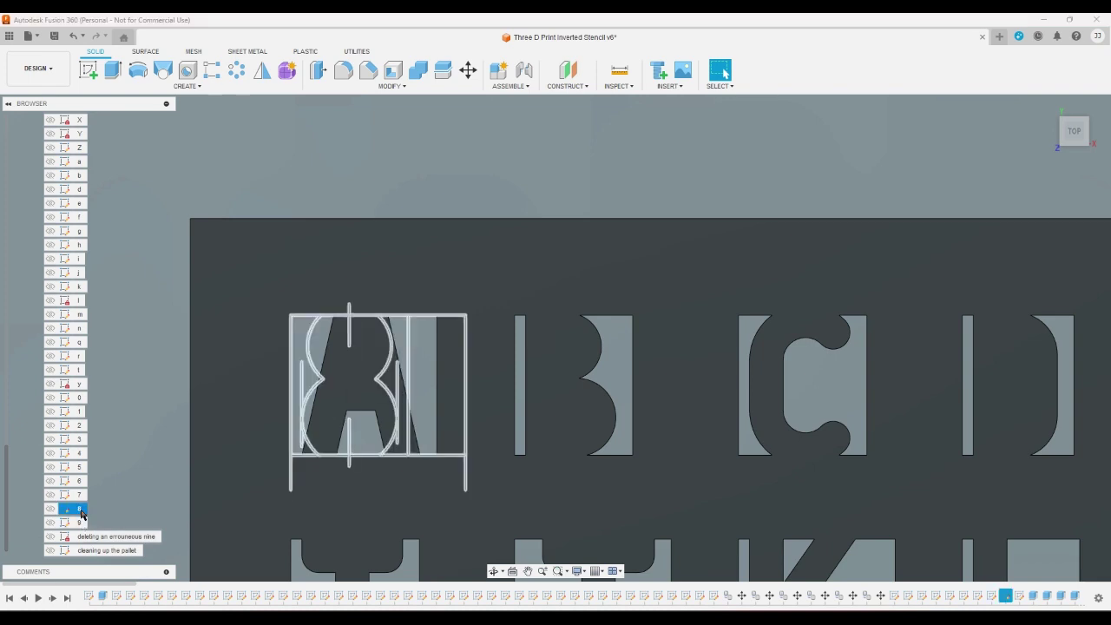
double_click(82, 514)
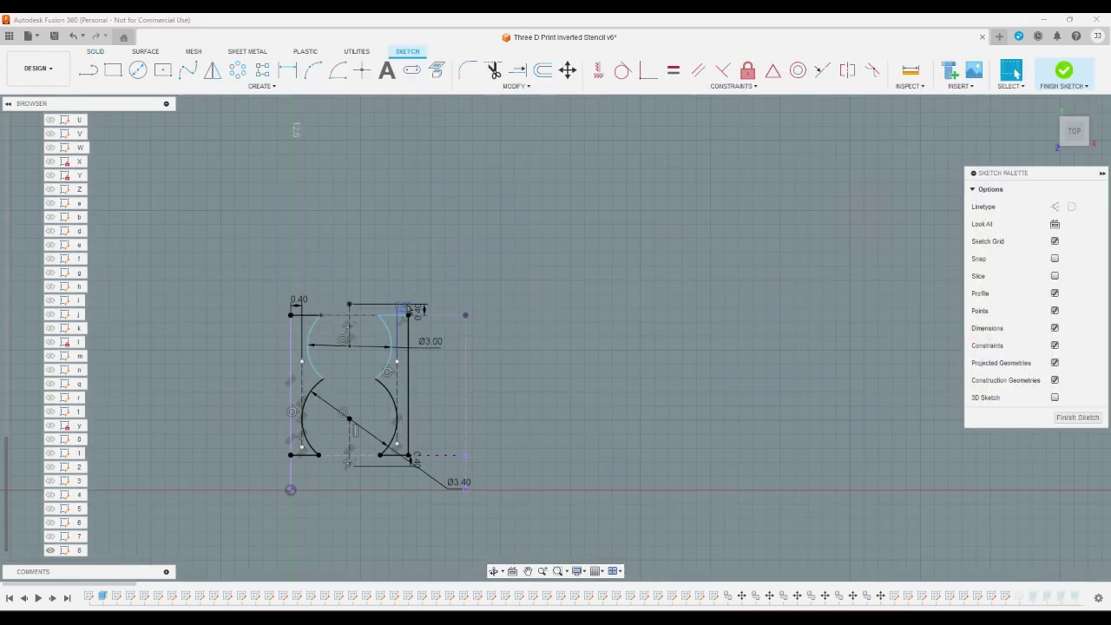
double_click(406, 308)
text(0.6)
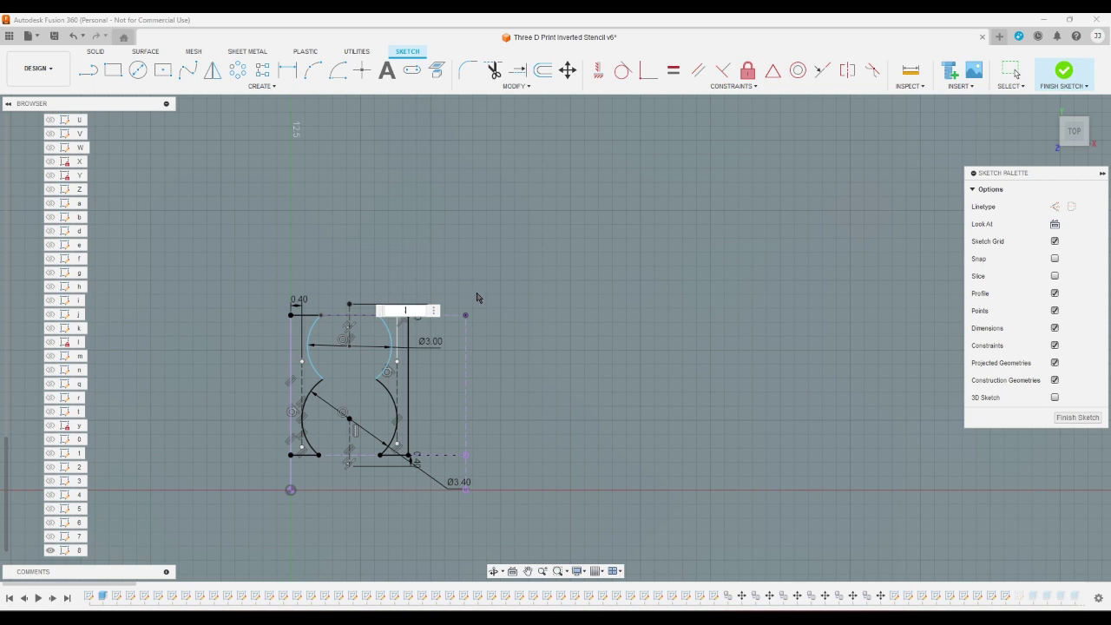
key(Return)
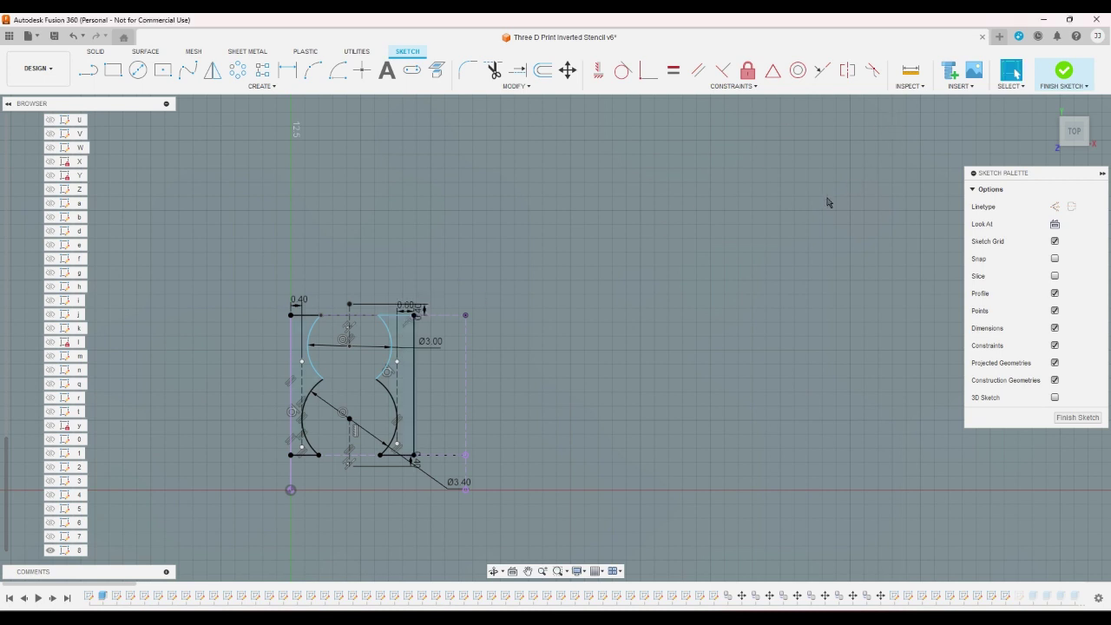
key(ctrl+z)
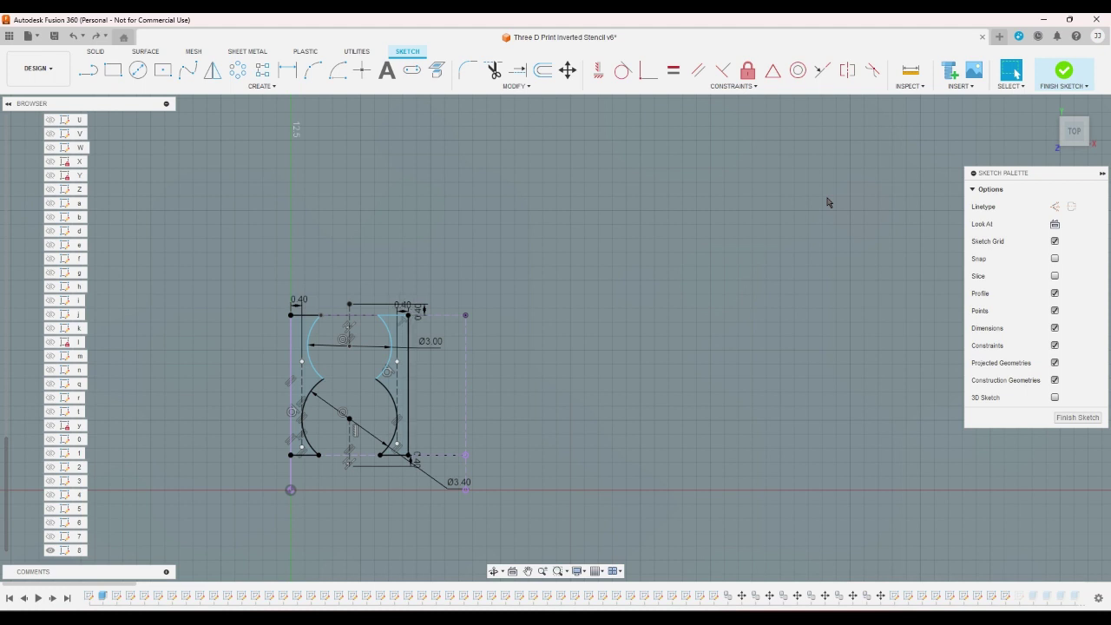
key(ctrl+y)
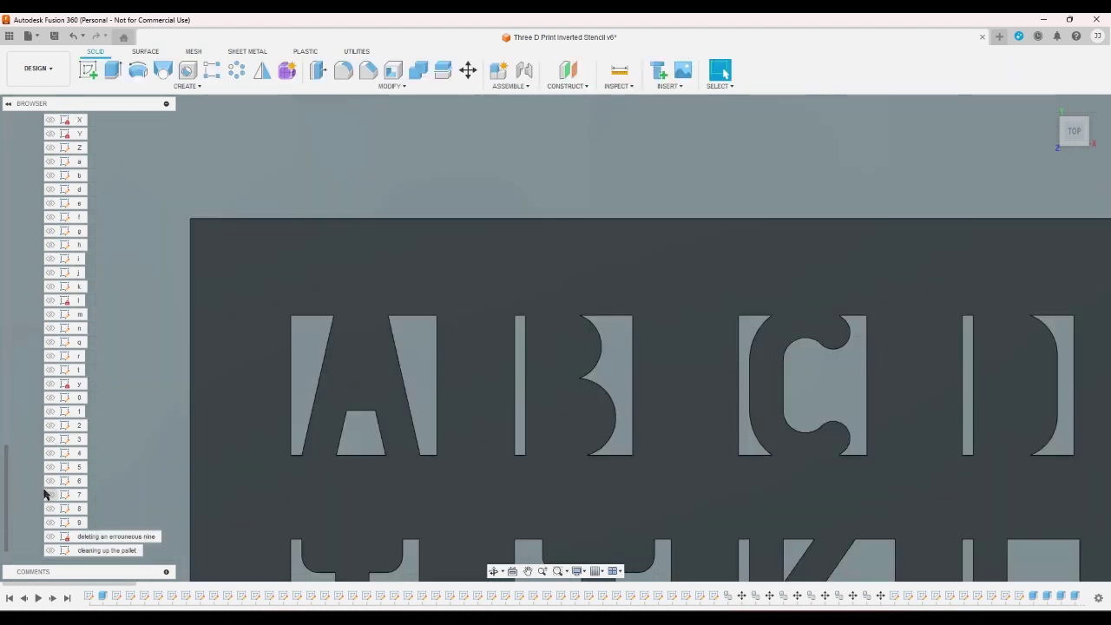
- Open the 9 digit sketch and check its top-right width dimension
click(80, 523)
double_click(80, 523)
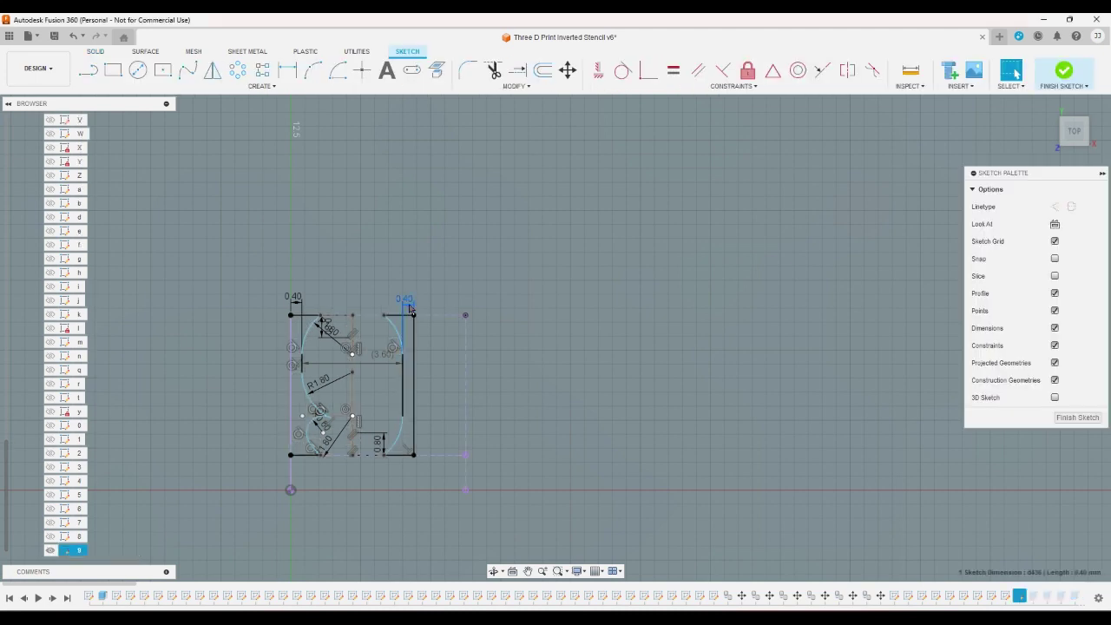
double_click(408, 302)
key(Return)
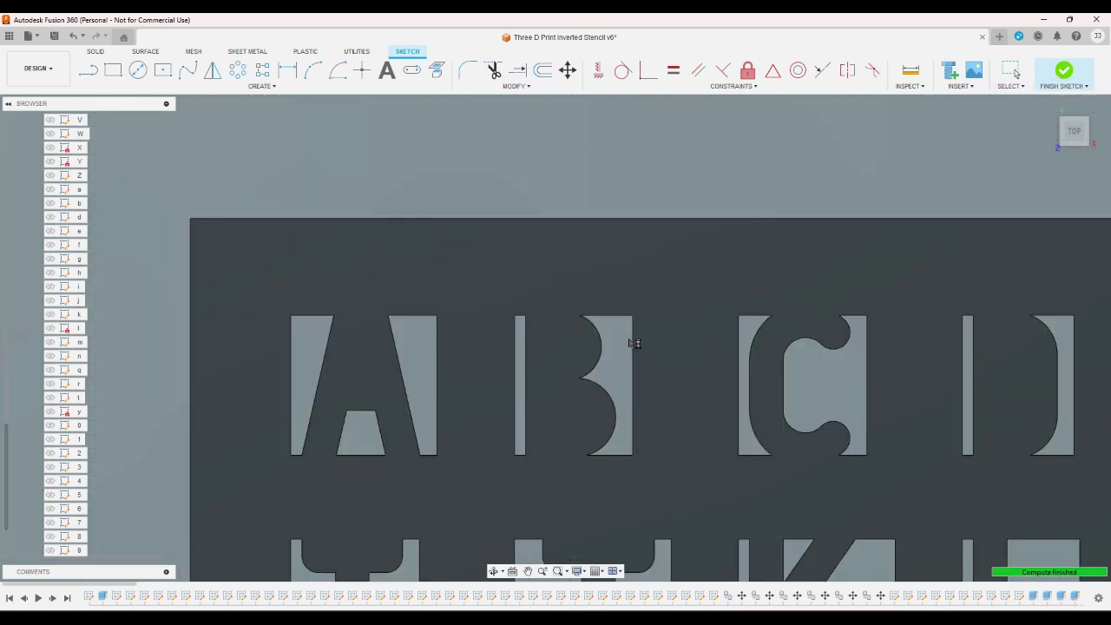
scroll(82, 484, down, 2)
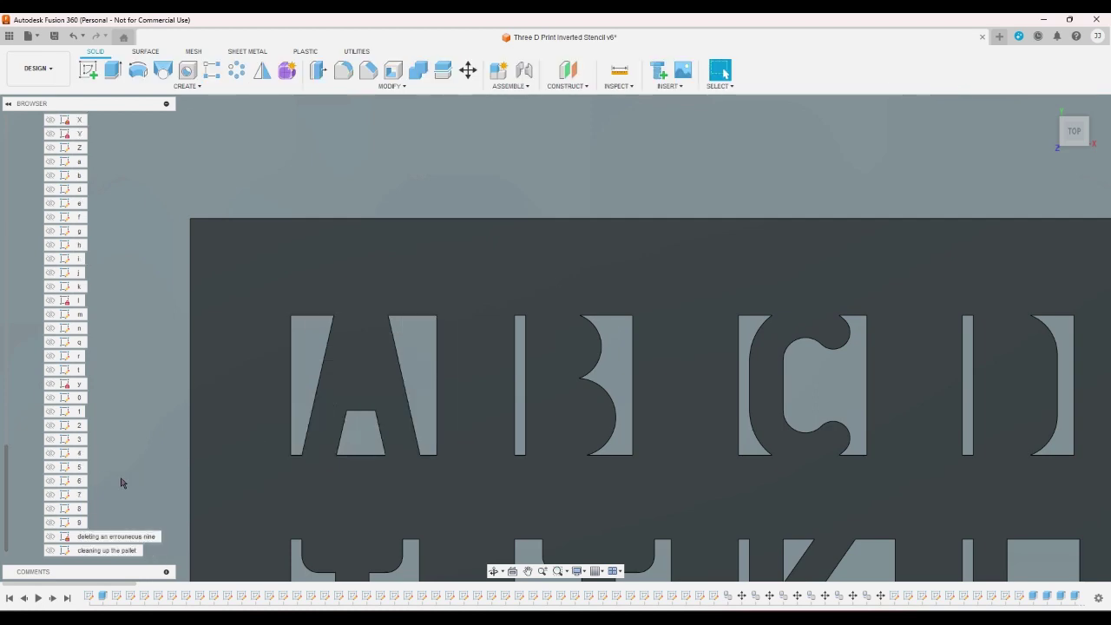
- Zoom out to see all seven rows of cutouts, A through 9, on the plate
scroll(261, 190, up, 1)
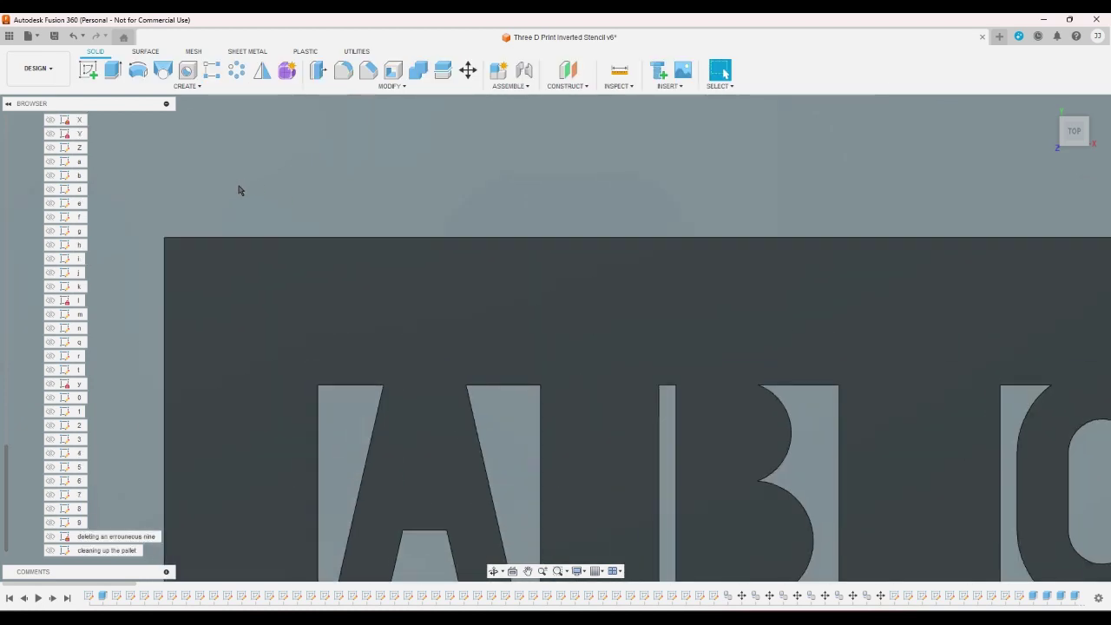
scroll(240, 246, down, 3)
scroll(240, 247, down, 3)
scroll(721, 312, down, 2)
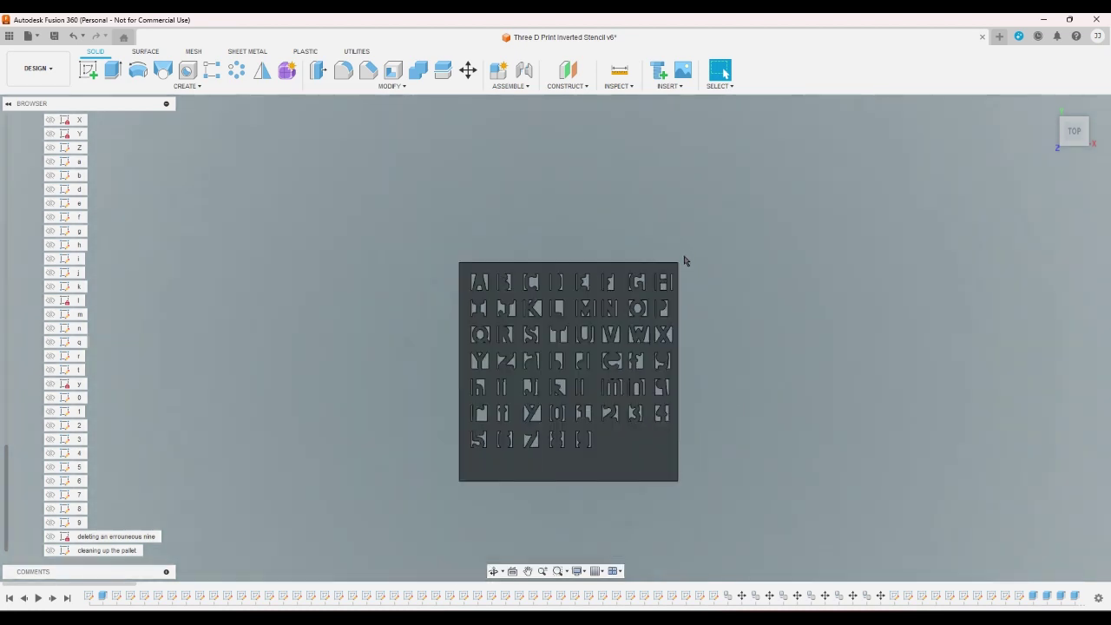
scroll(702, 512, up, 1)
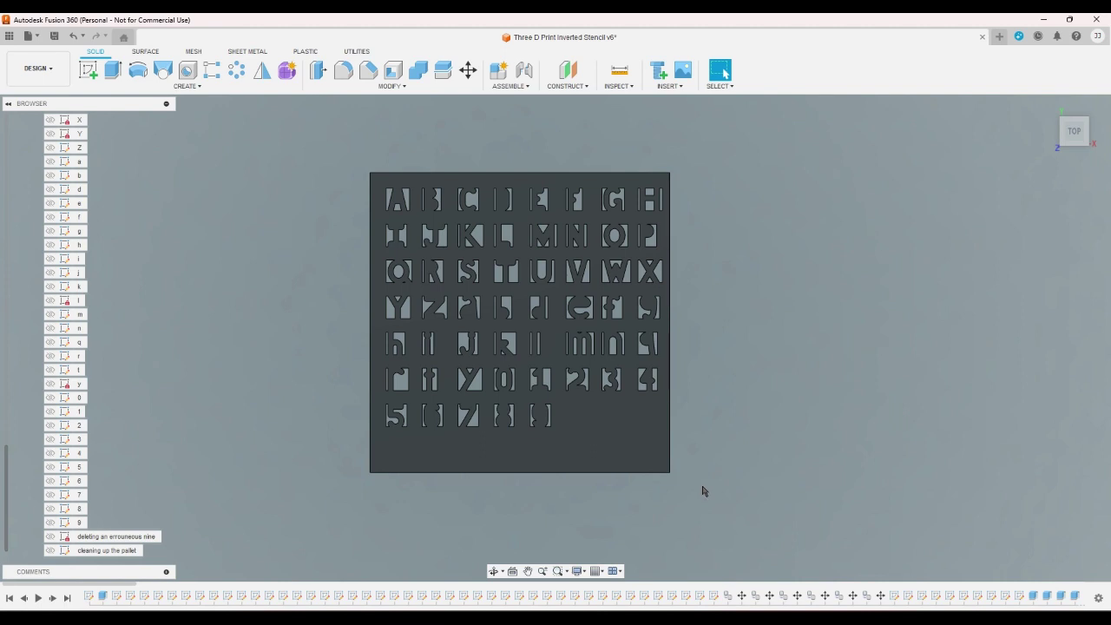
scroll(69, 219, up, 5)
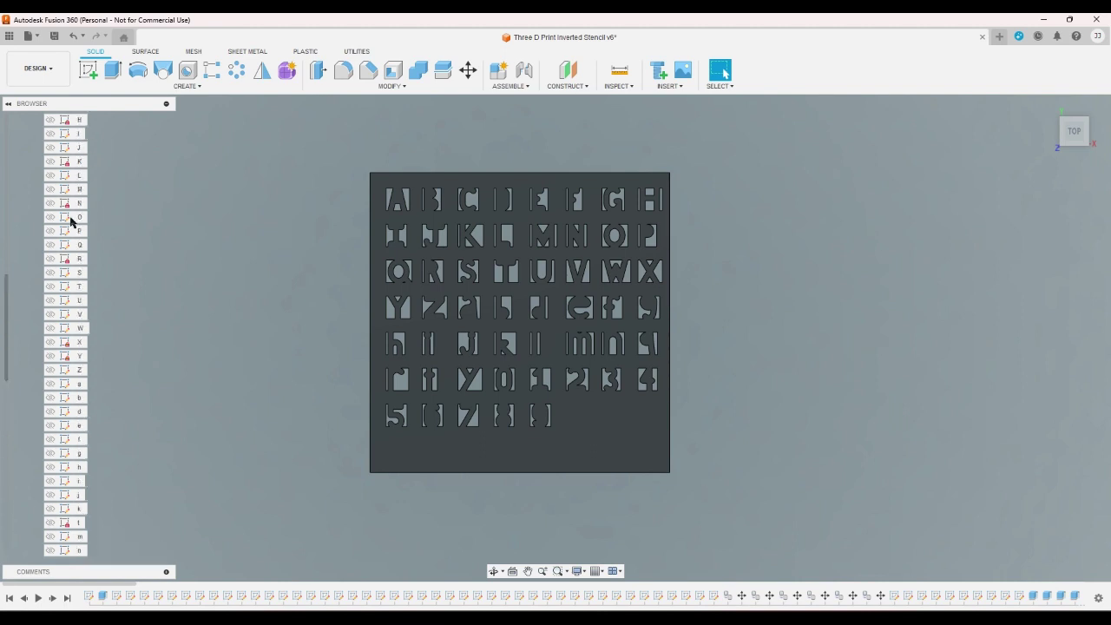
- Select the G letter sketch and zoom in on its 1.20, 0.60 and 0.40 dimensions
click(76, 163)
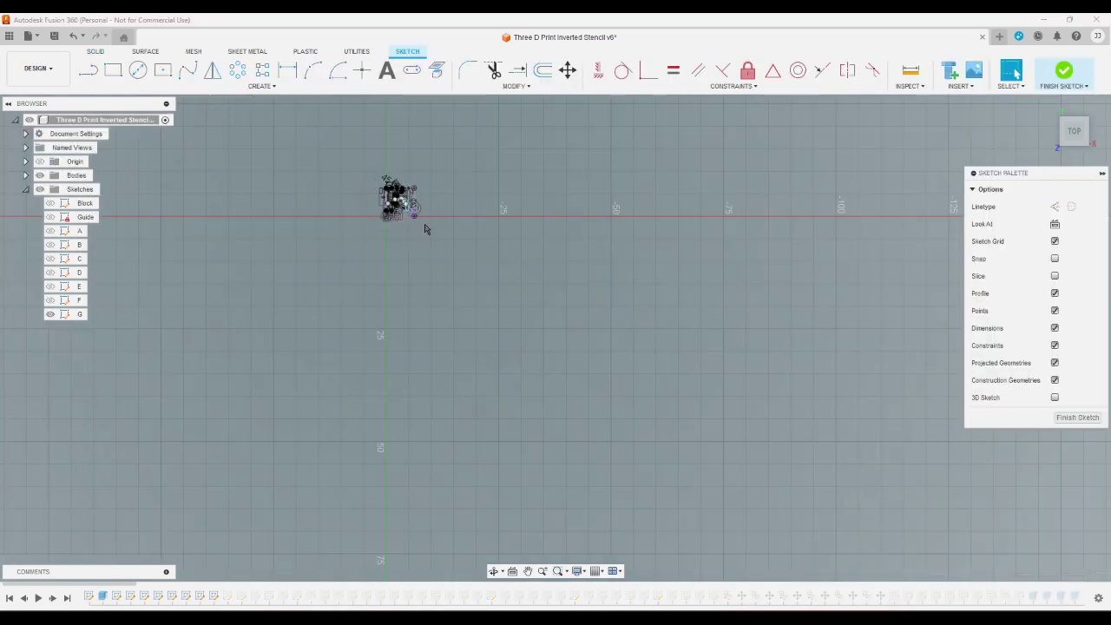
scroll(421, 217, up, 5)
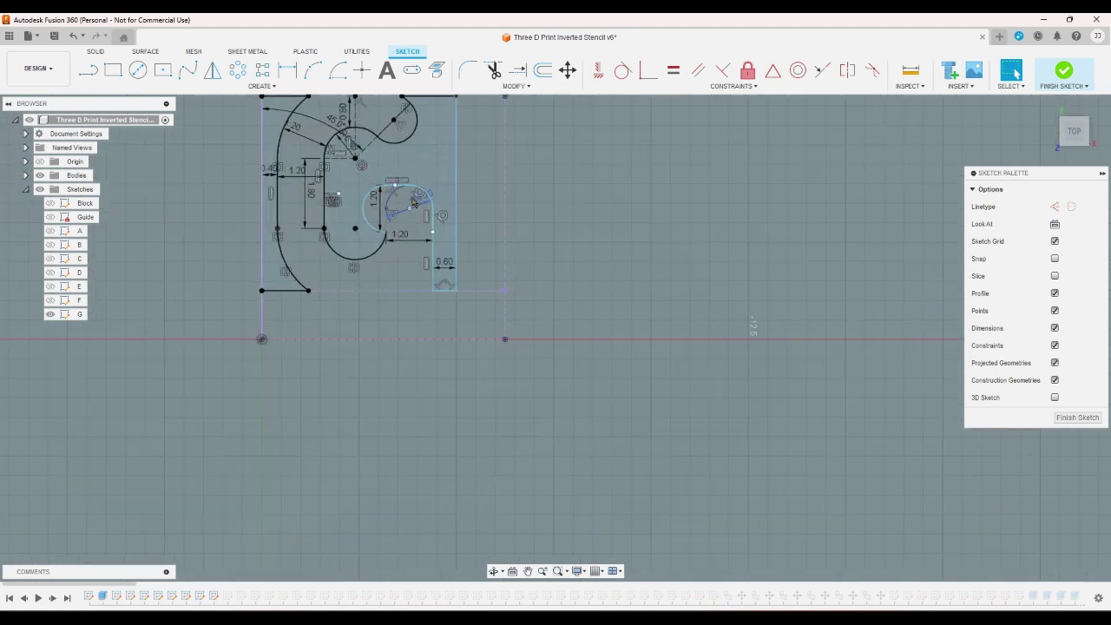
scroll(413, 200, up, 3)
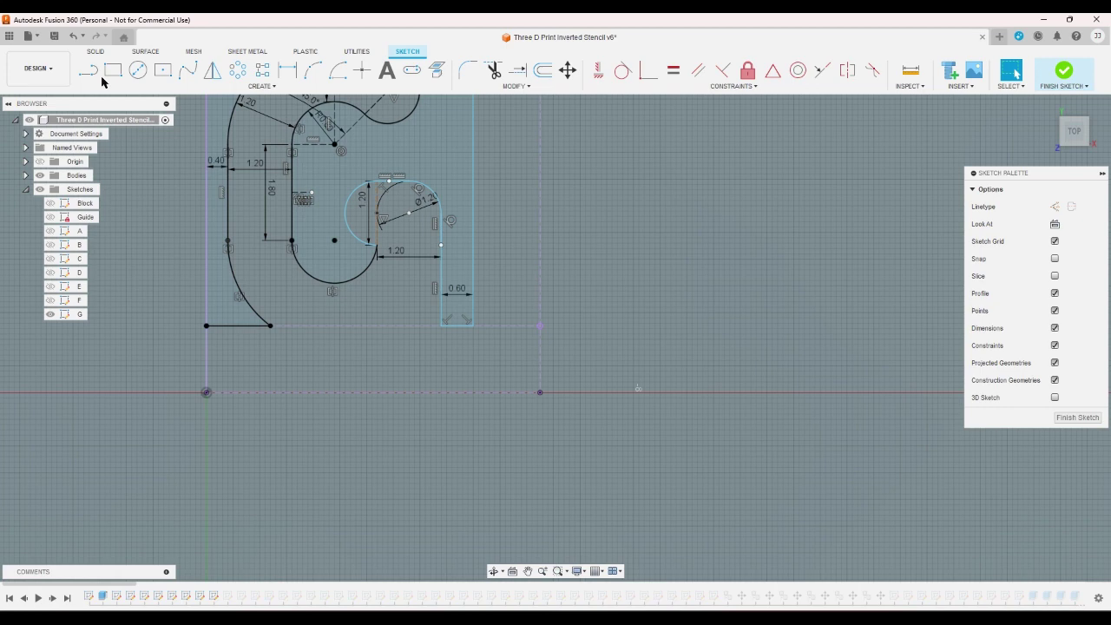
- Reshape the G's lower arc so its outline closes
click(363, 244)
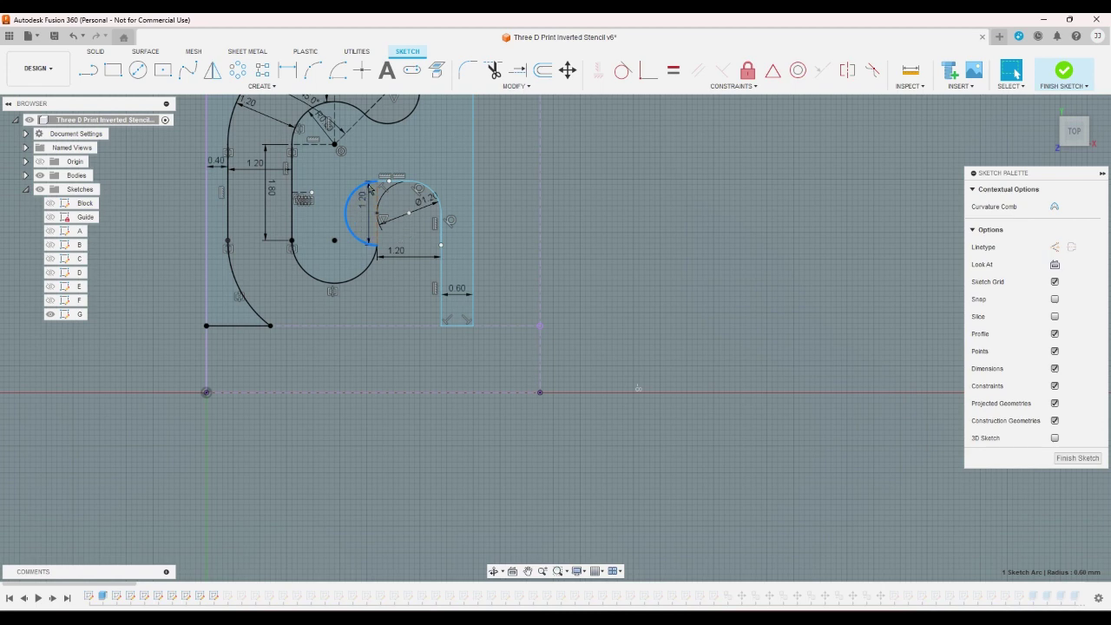
drag(363, 278, 352, 269)
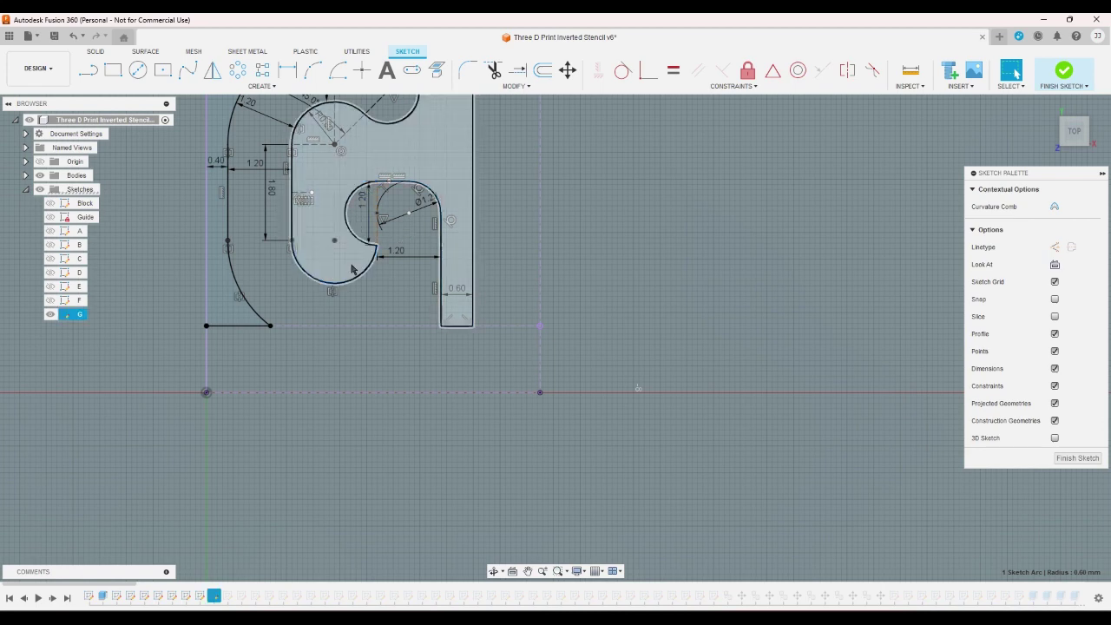
click(351, 269)
- Draw a vertical line from the inner arc's left end down to the lower arc
click(96, 75)
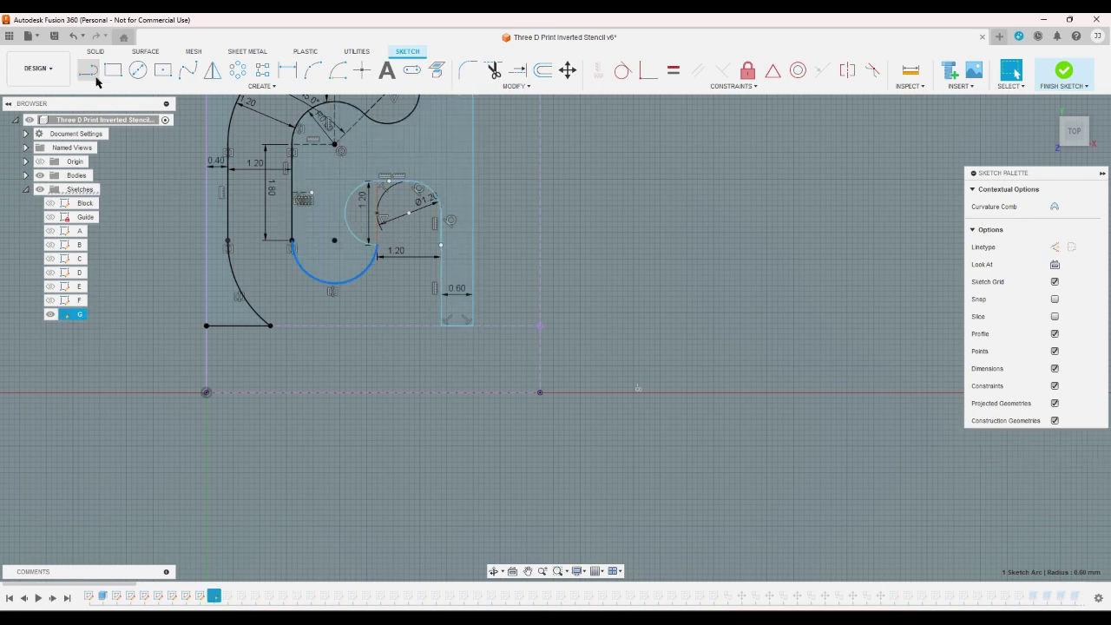
click(345, 212)
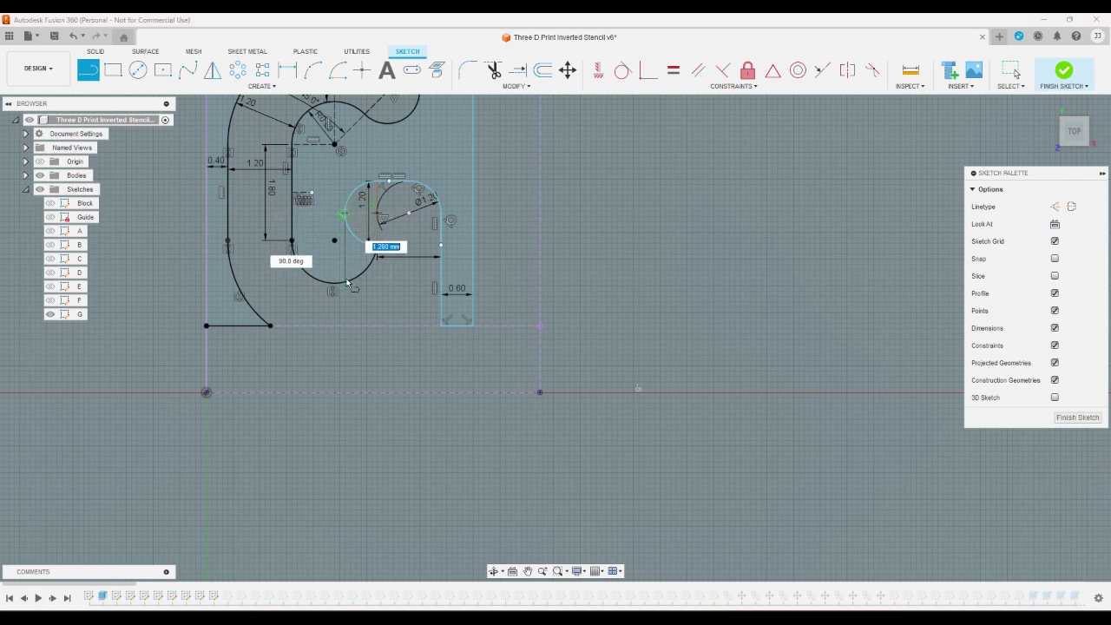
double_click(345, 282)
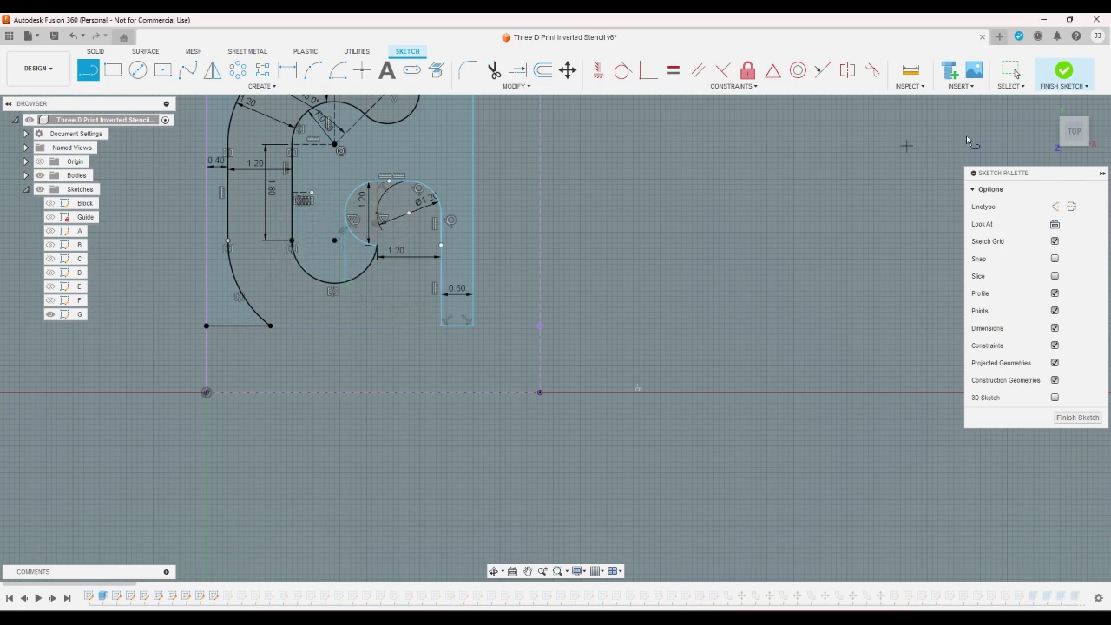
key(Escape)
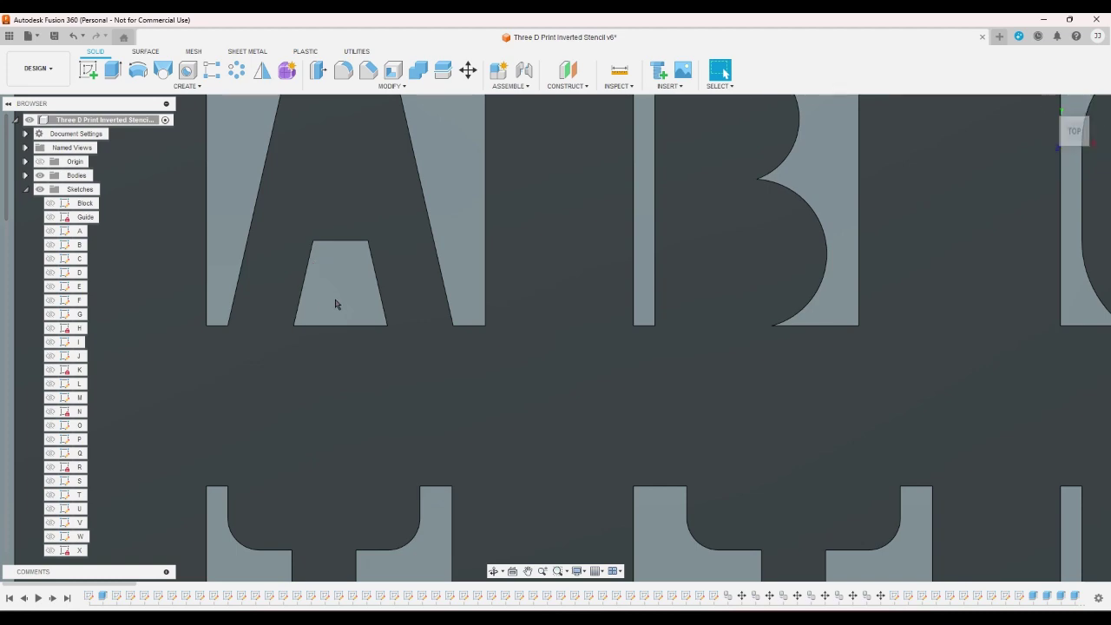
- Switch to an angled isometric view and zoom in on the G cut-out
scroll(369, 296, down, 10)
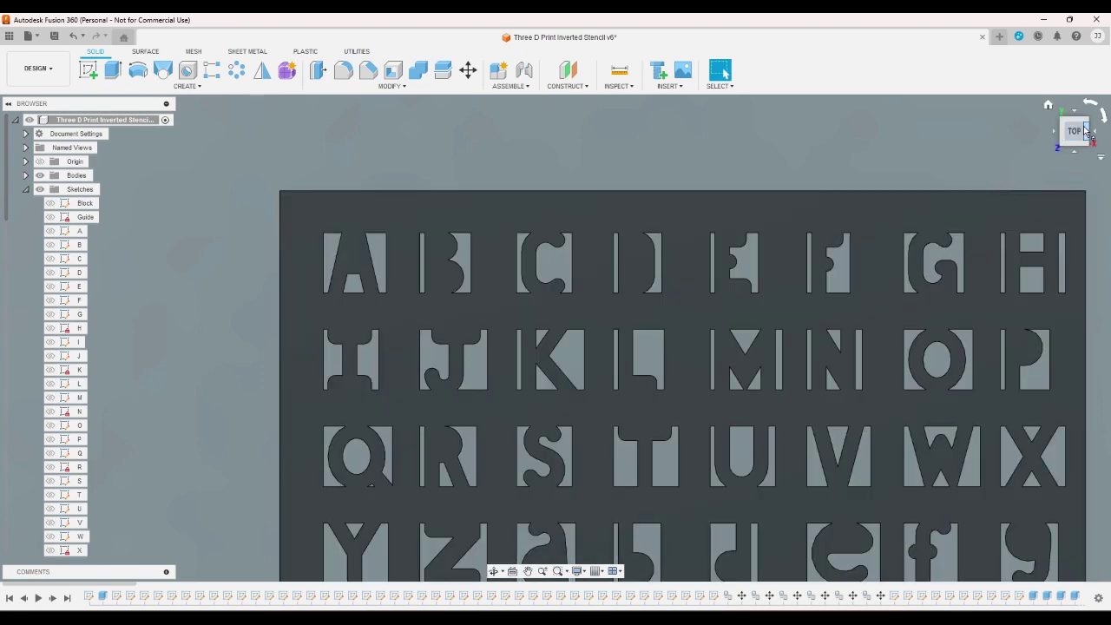
click(1086, 127)
scroll(813, 447, up, 5)
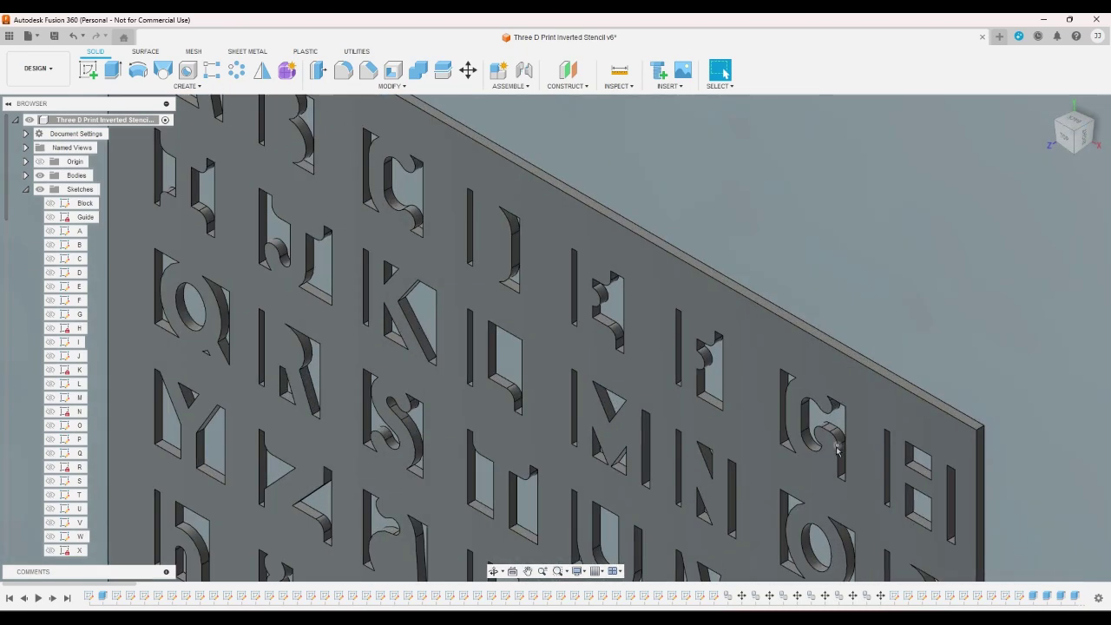
click(812, 444)
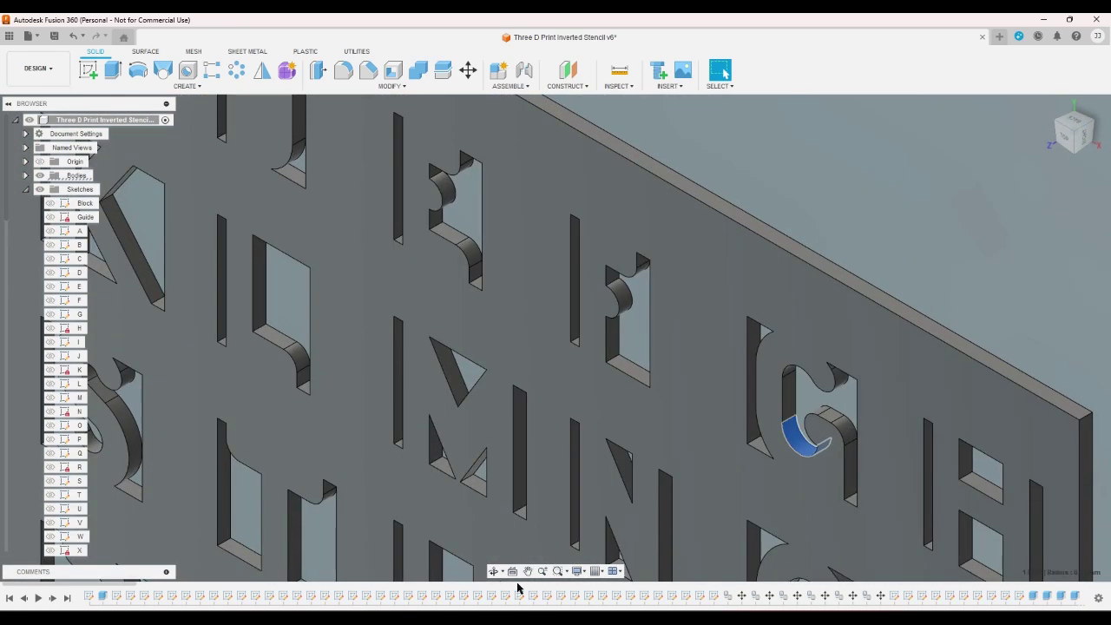
drag(98, 589, 792, 588)
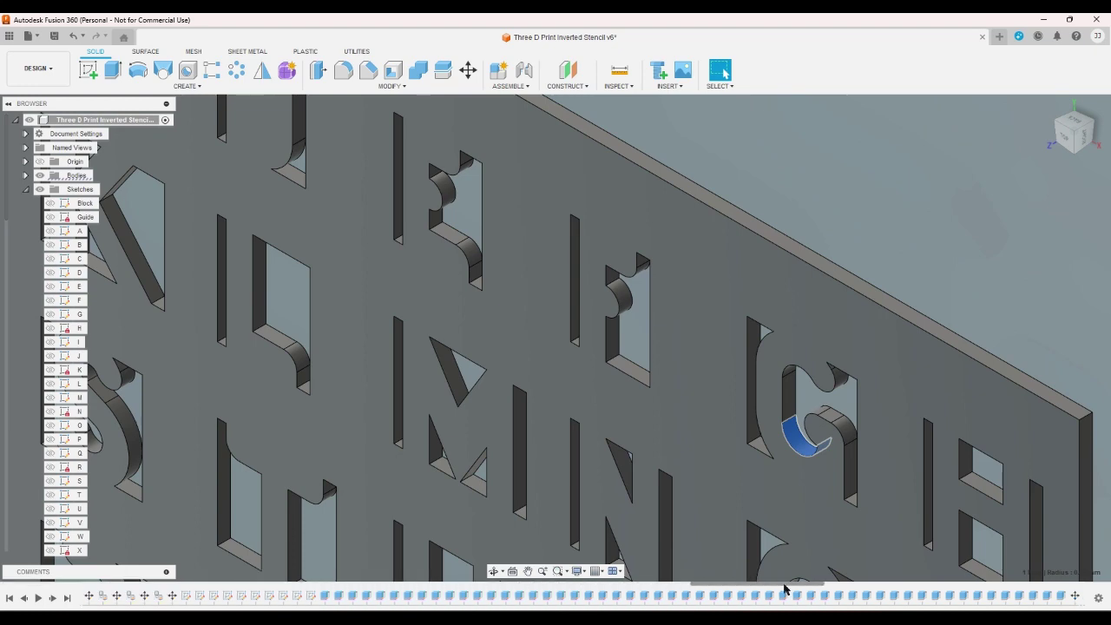
click(888, 223)
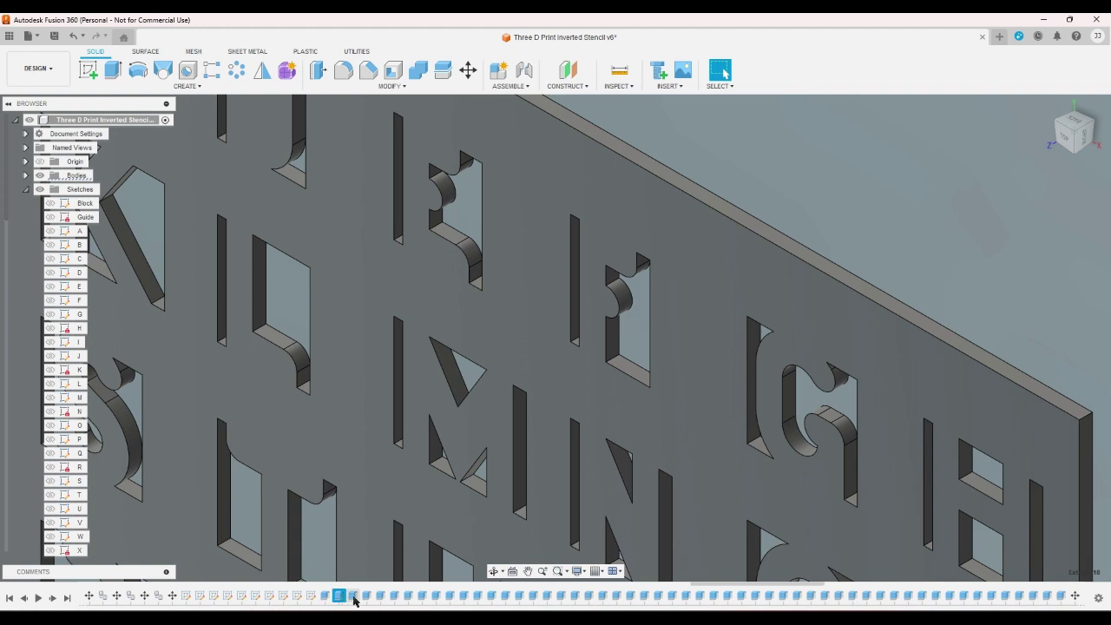
- Exclude the G's inner curved profile from the extrude cut, then view the plate from Top
double_click(423, 597)
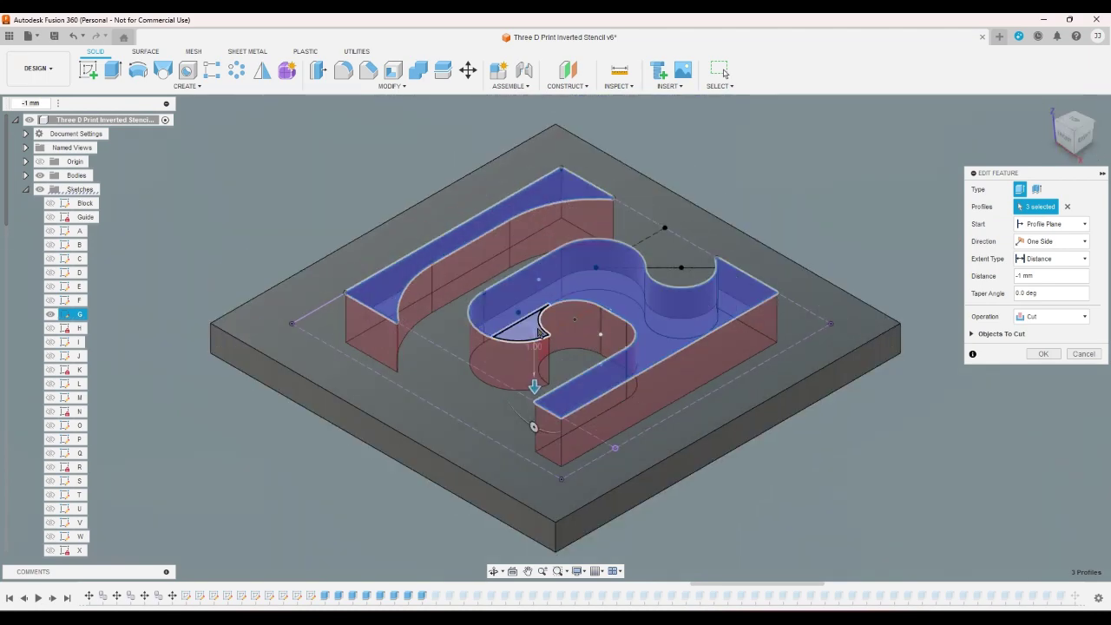
click(526, 329)
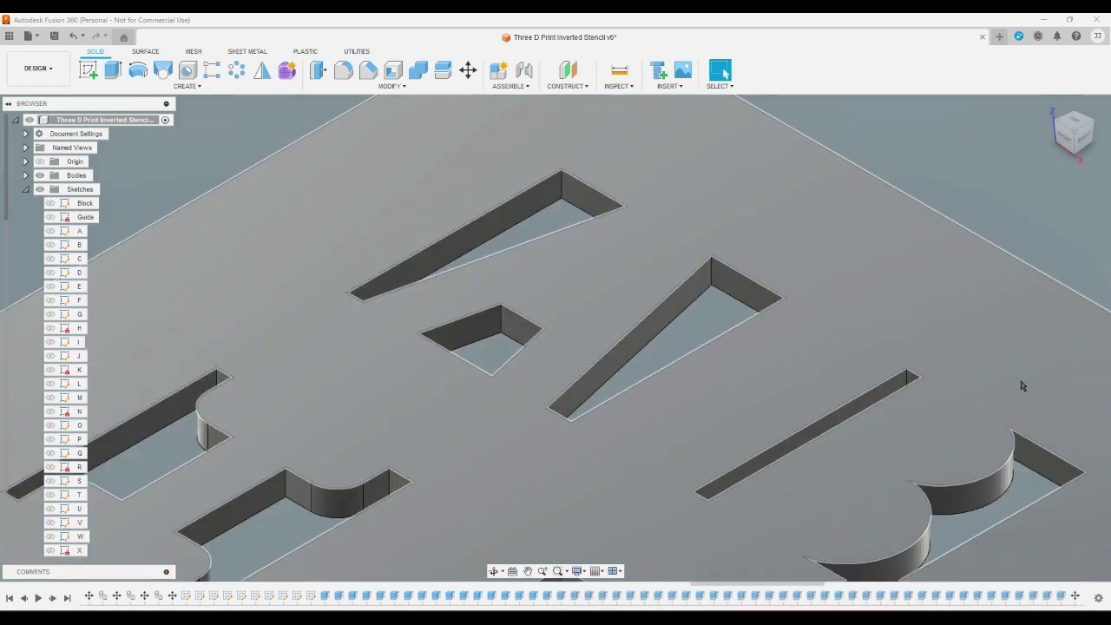
click(1075, 121)
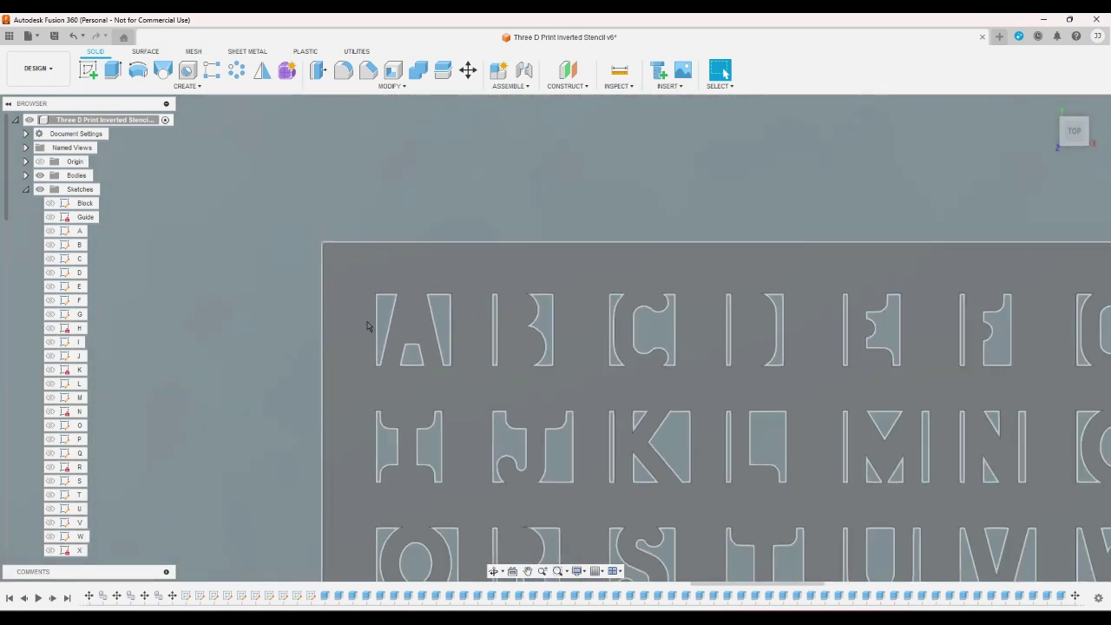
scroll(352, 172, down, 2)
scroll(958, 185, up, 2)
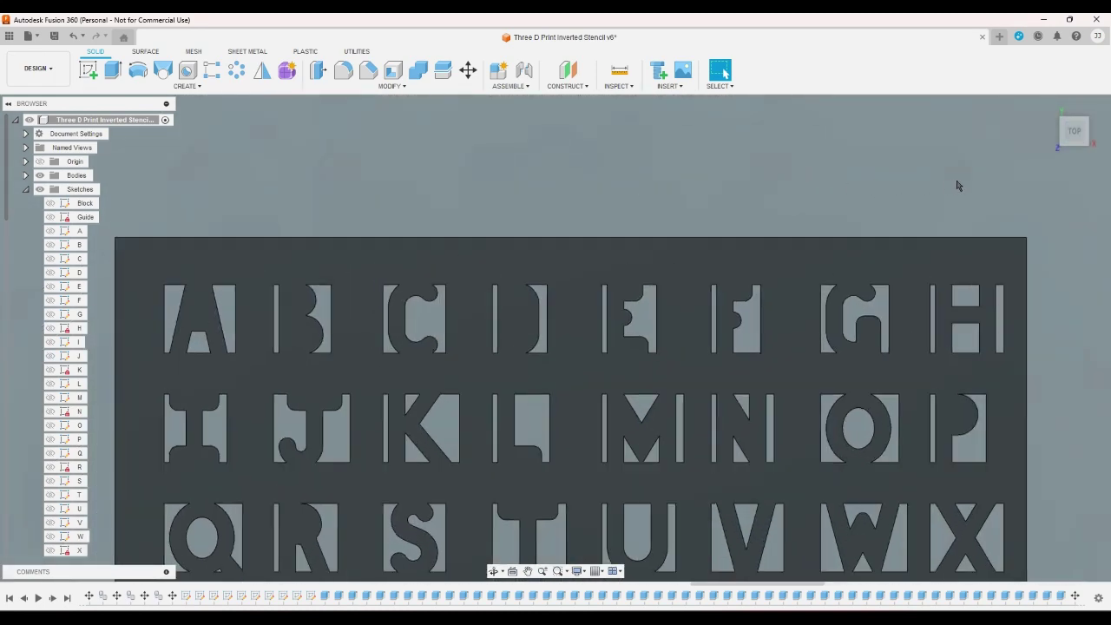
scroll(873, 297, up, 5)
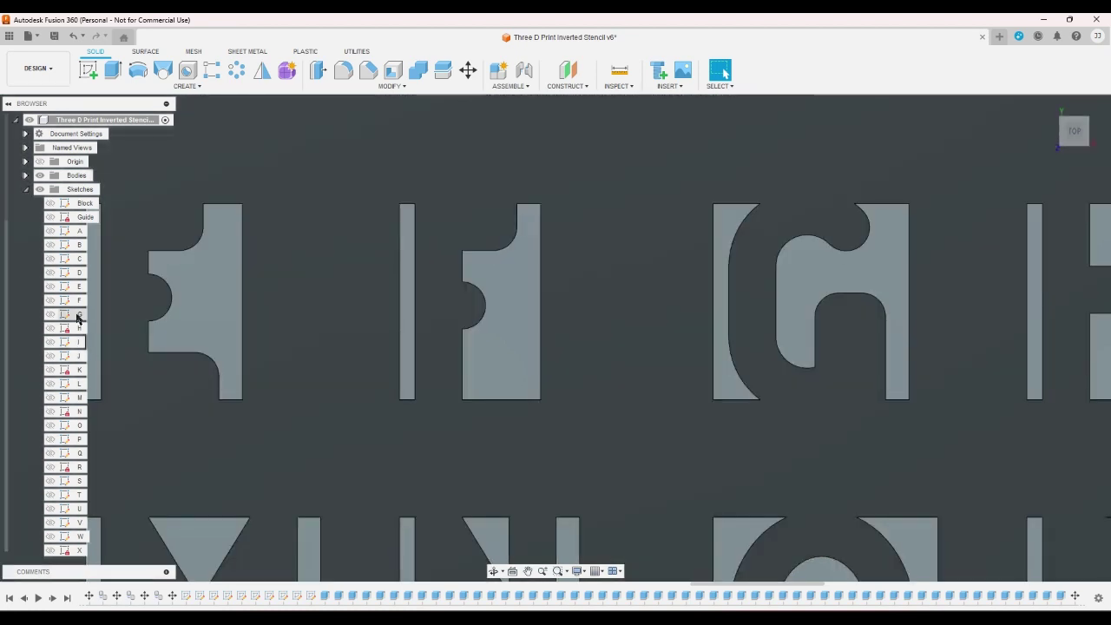
click(82, 319)
- Open sketch G for editing and delete its vertical closing line
double_click(82, 320)
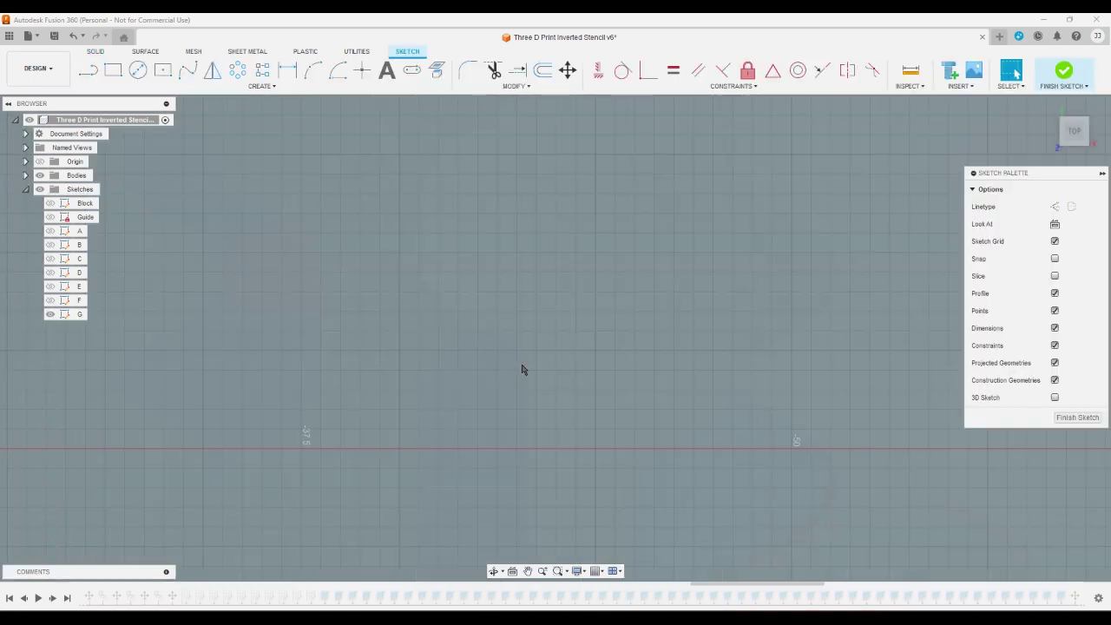
scroll(856, 315, down, 3)
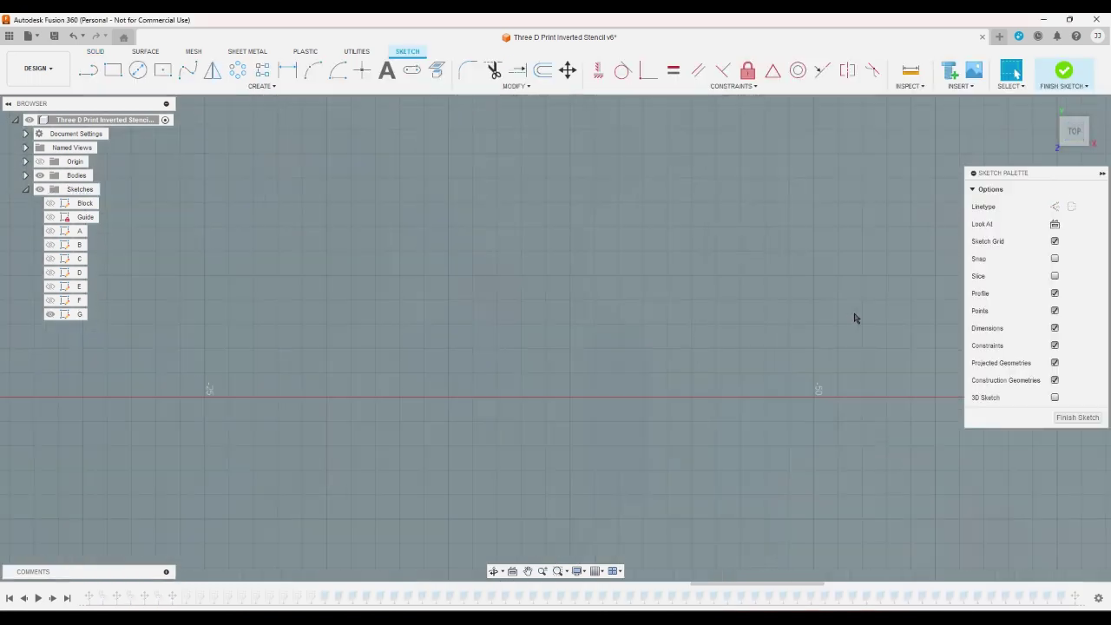
scroll(260, 329, up, 5)
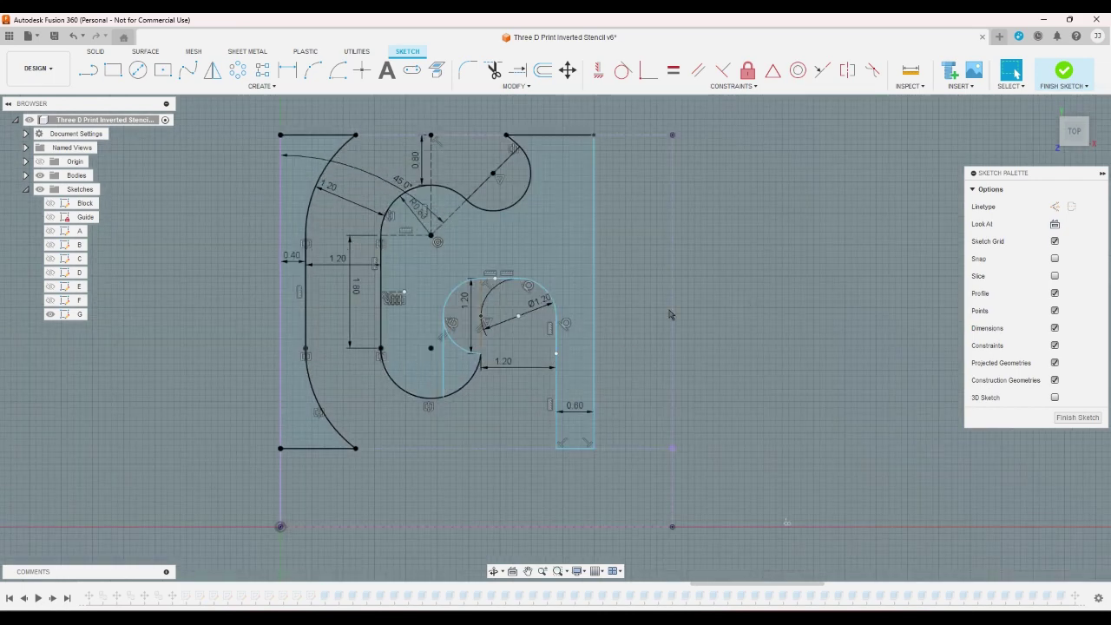
click(287, 69)
right_click(566, 262)
click(514, 253)
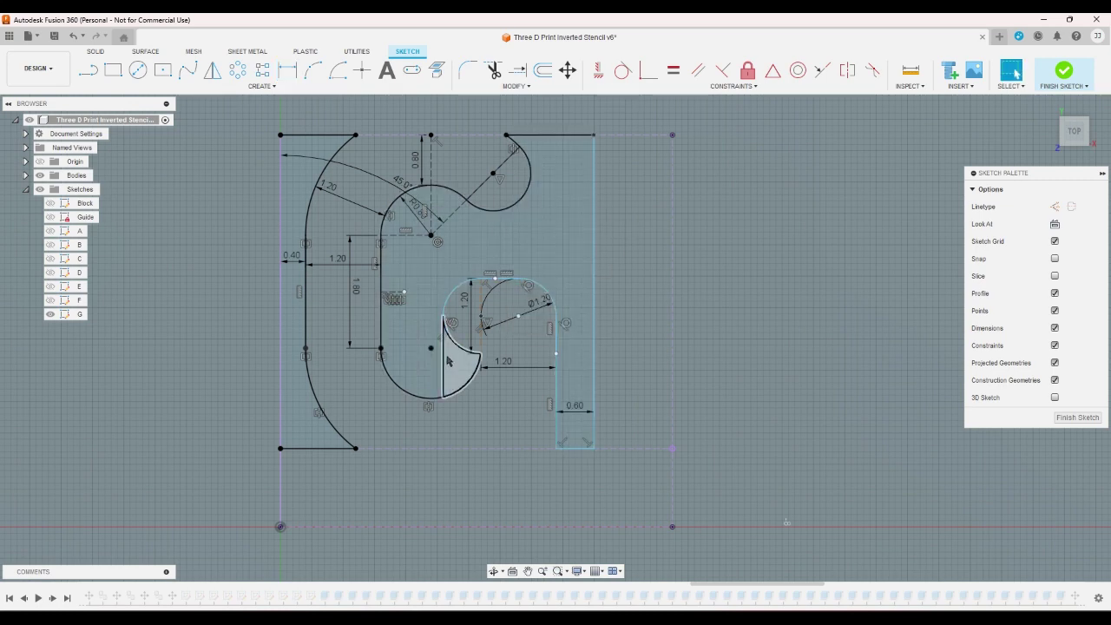
click(444, 365)
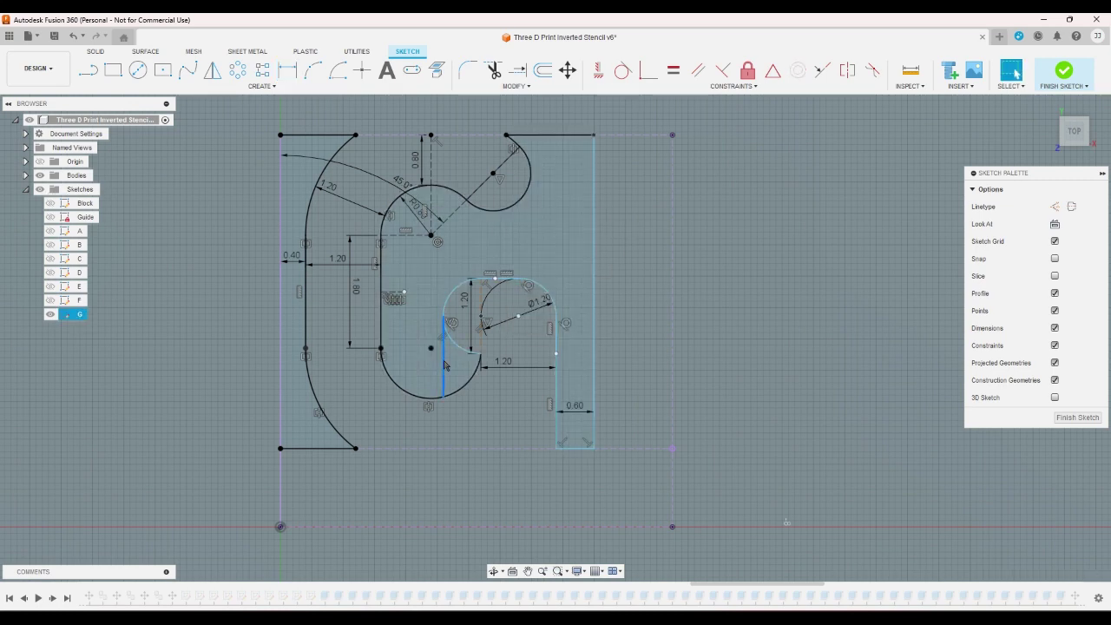
key(Delete)
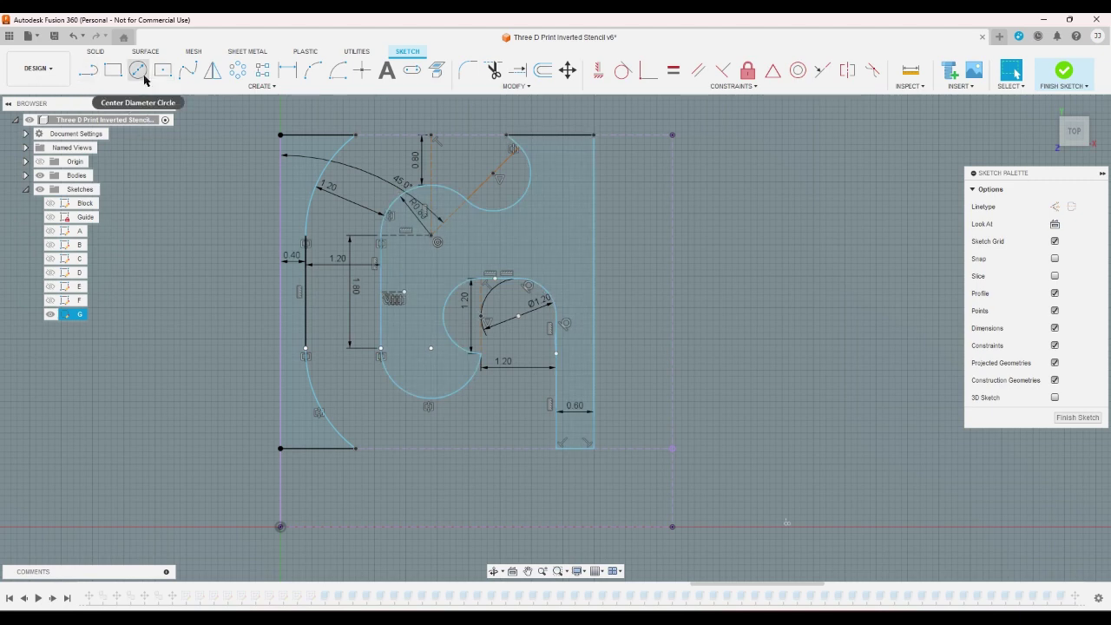
- Draw a horizontal helper line from the arc's centre across the bowl
click(88, 70)
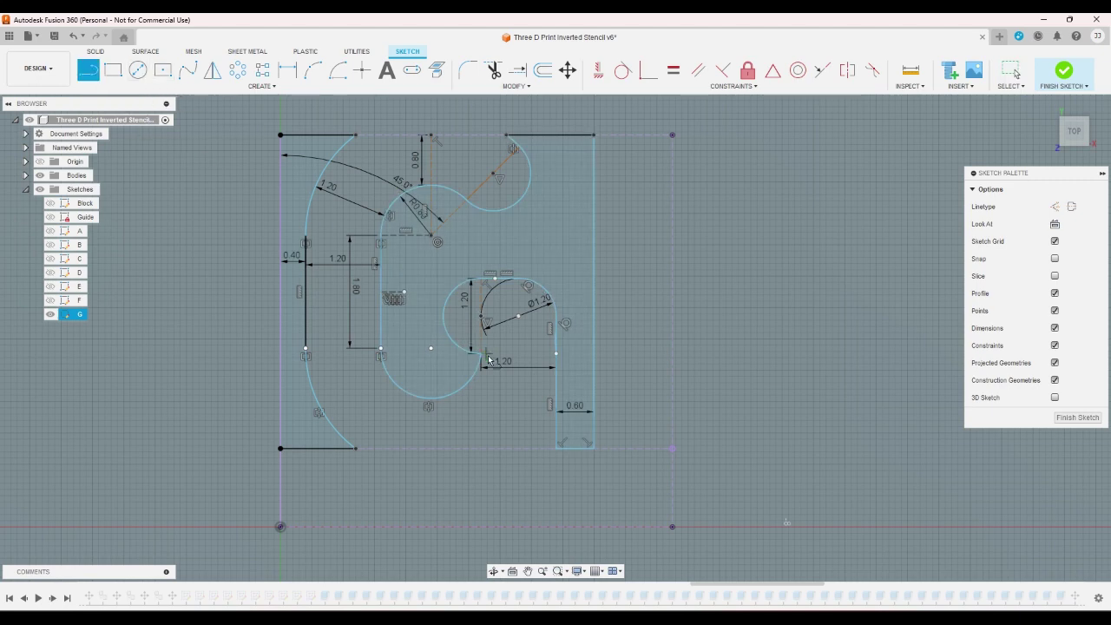
click(518, 315)
click(555, 316)
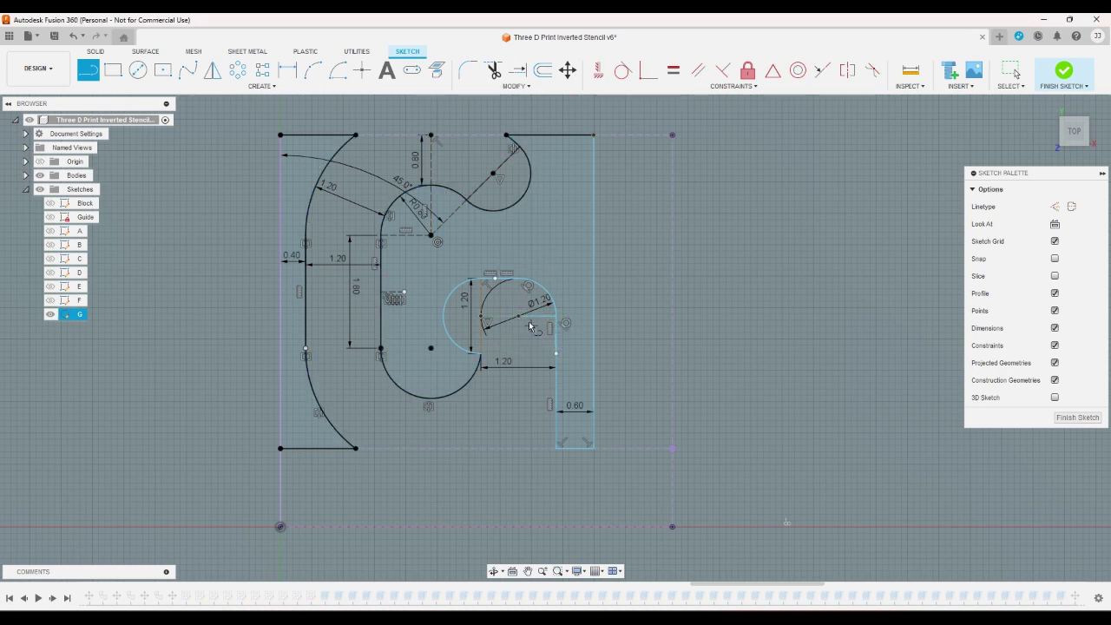
key(Escape)
- Redraw the vertical line from the inner arc's left end to the lower arc, then delete the helper
click(443, 317)
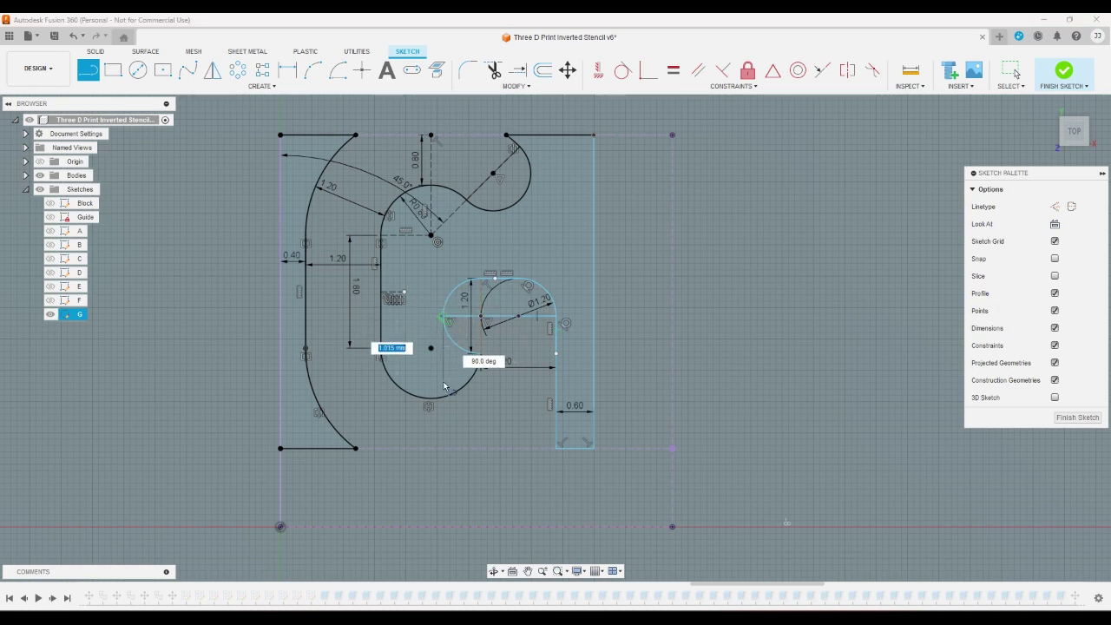
click(444, 396)
right_click(499, 393)
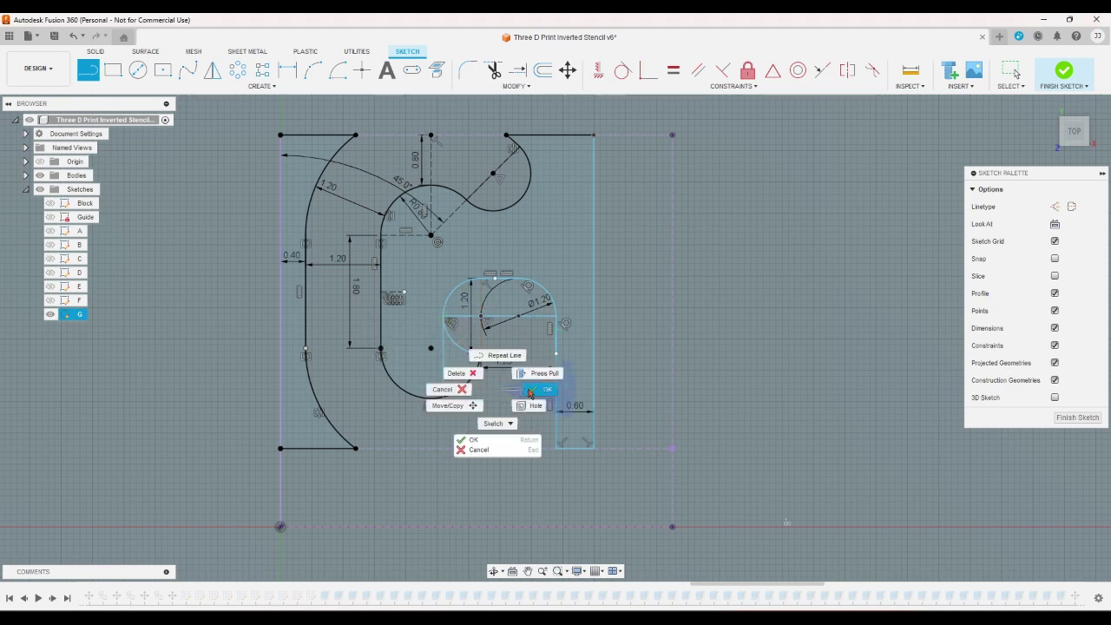
click(501, 354)
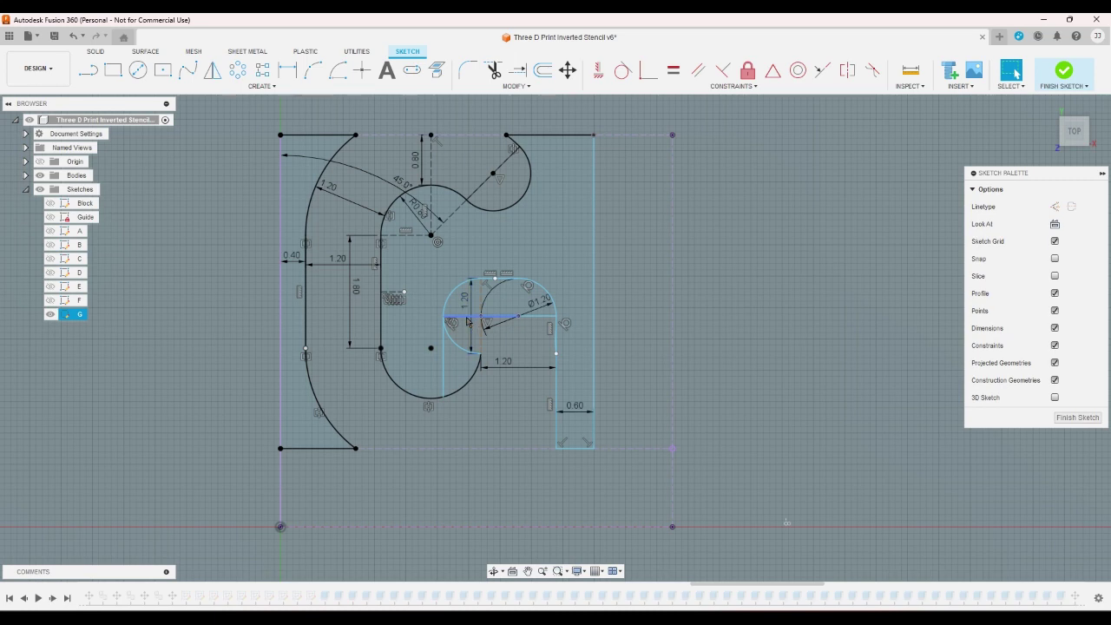
click(467, 319)
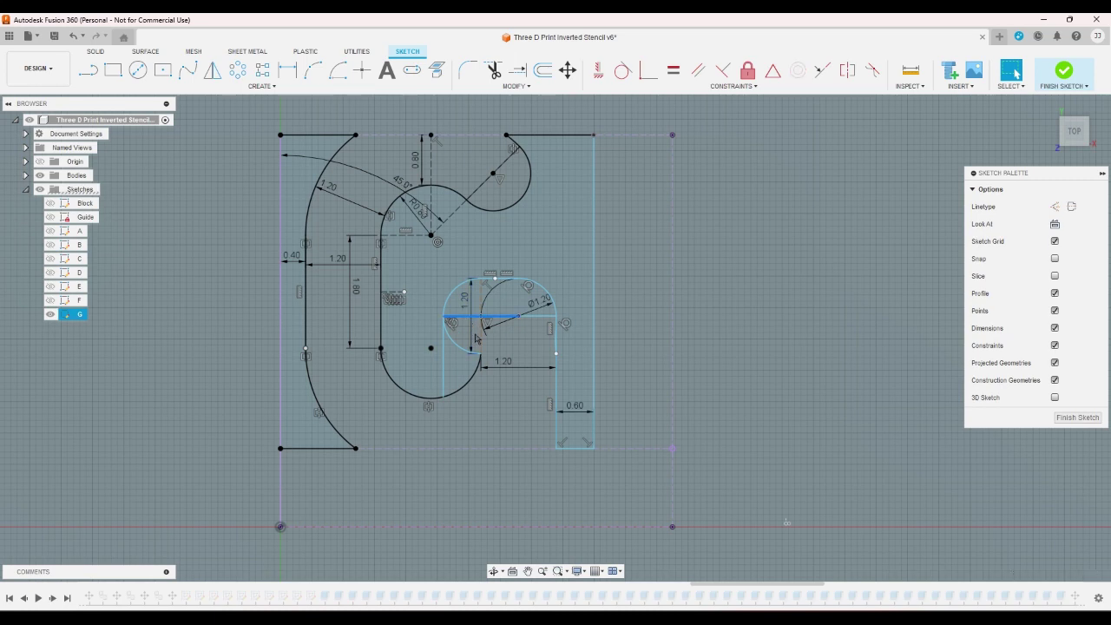
key(Delete)
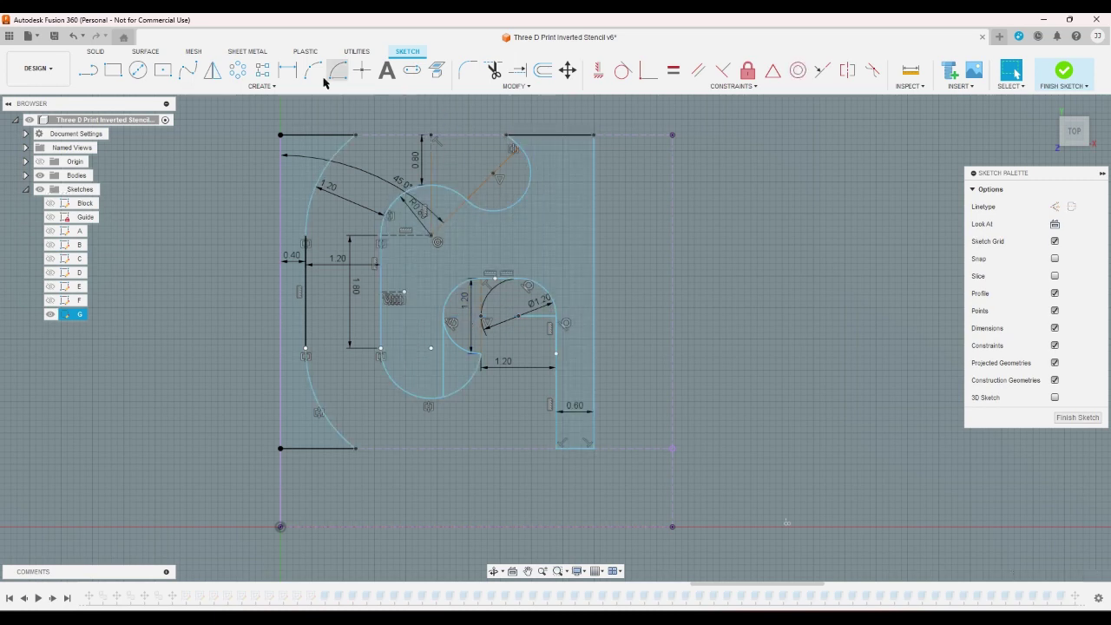
- Abandon an over-constrained dimension between the verticals and delete the bowl's left inner arc
click(288, 70)
click(445, 371)
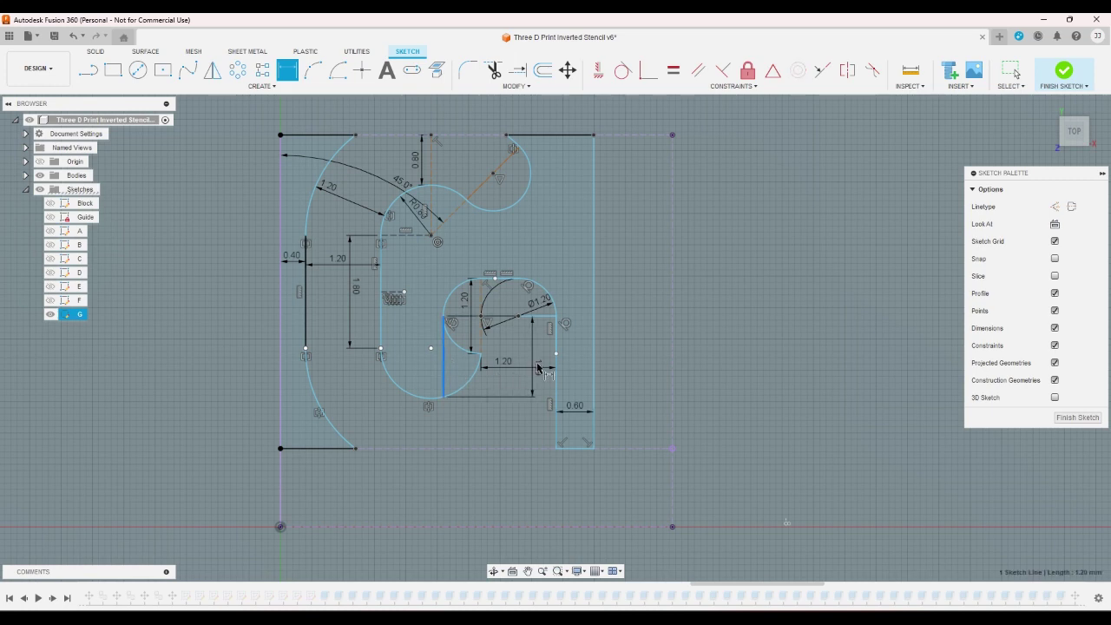
ctrl+click(557, 386)
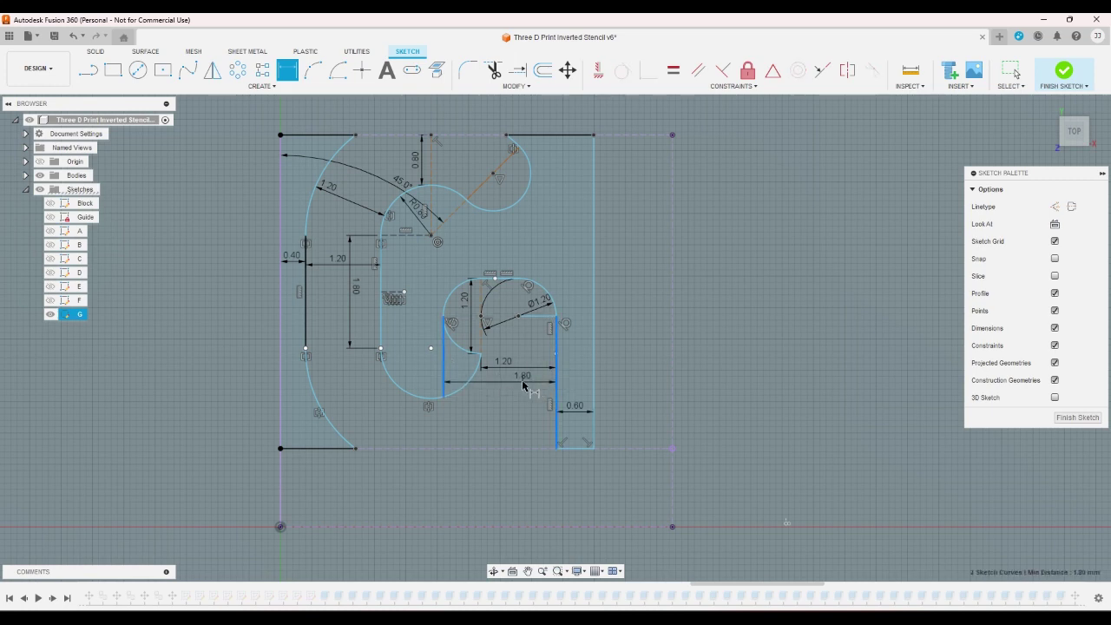
click(524, 385)
click(669, 358)
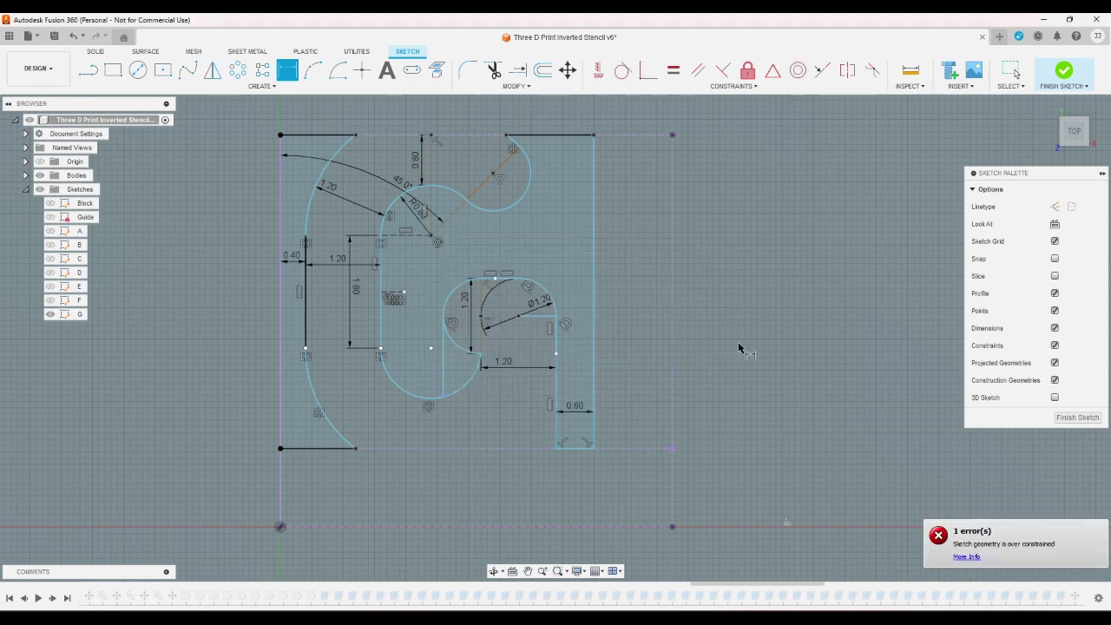
right_click(738, 345)
click(689, 349)
click(446, 315)
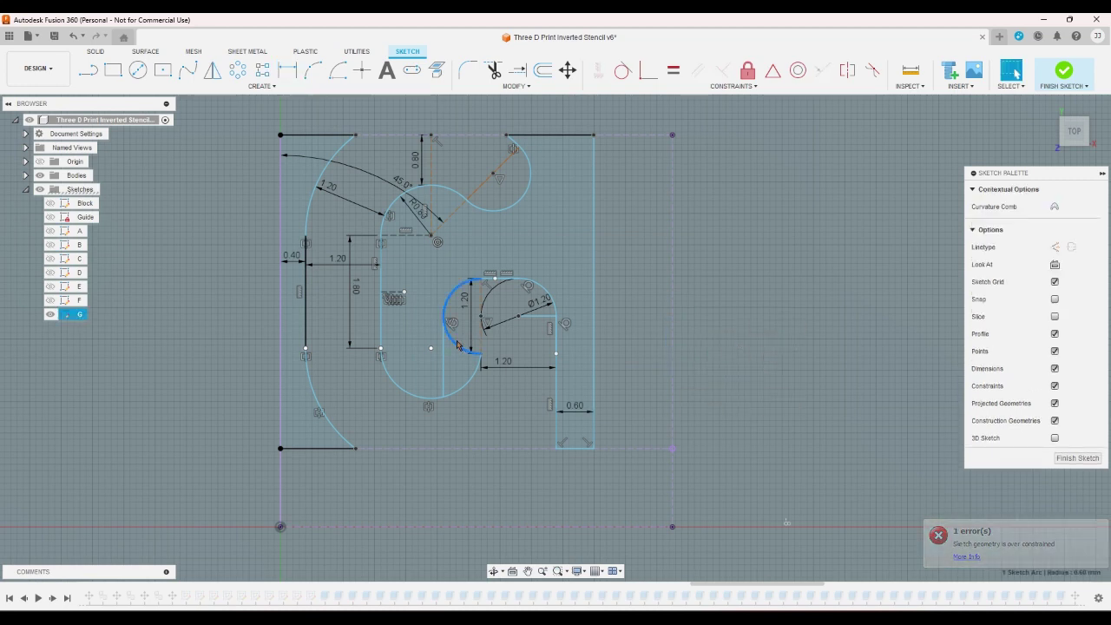
key(Delete)
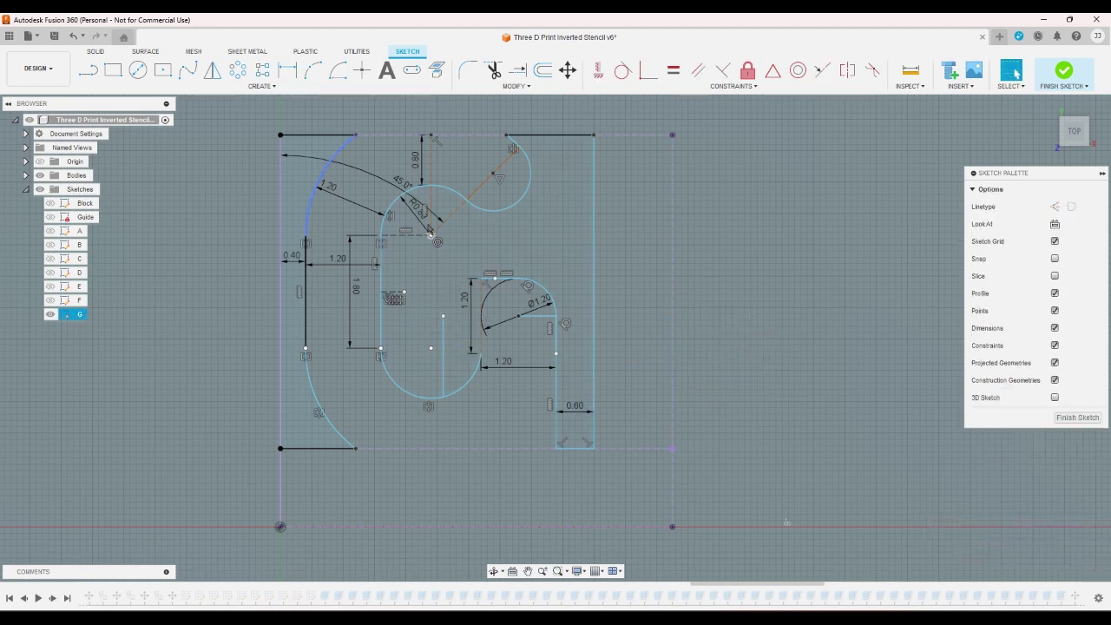
- Dimension the two vertical lines 1.6 apart
key(d)
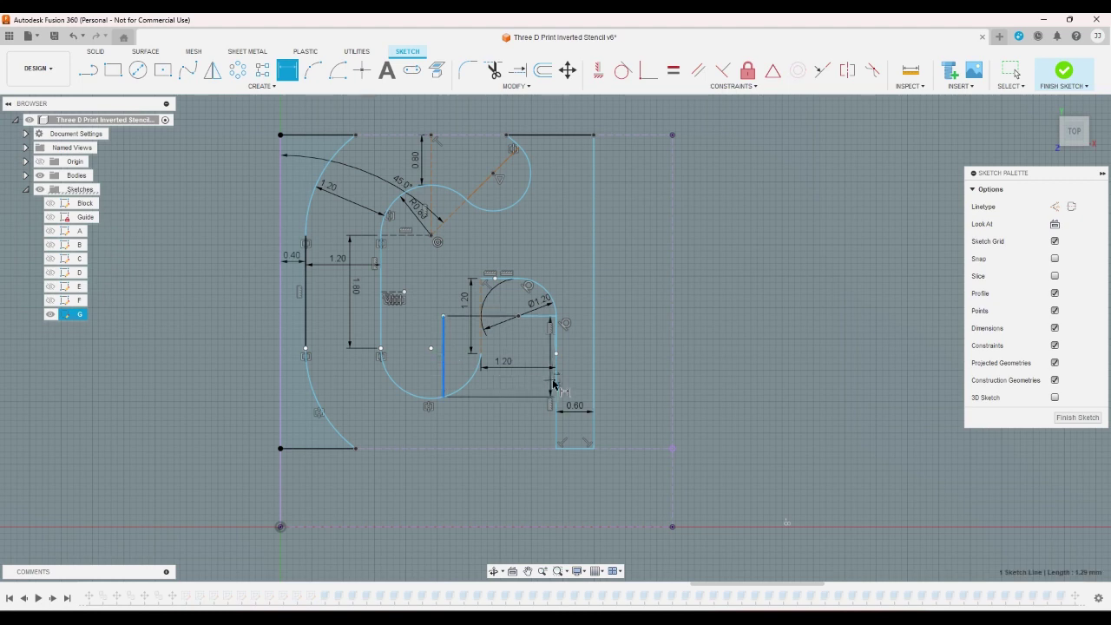
click(555, 385)
click(536, 382)
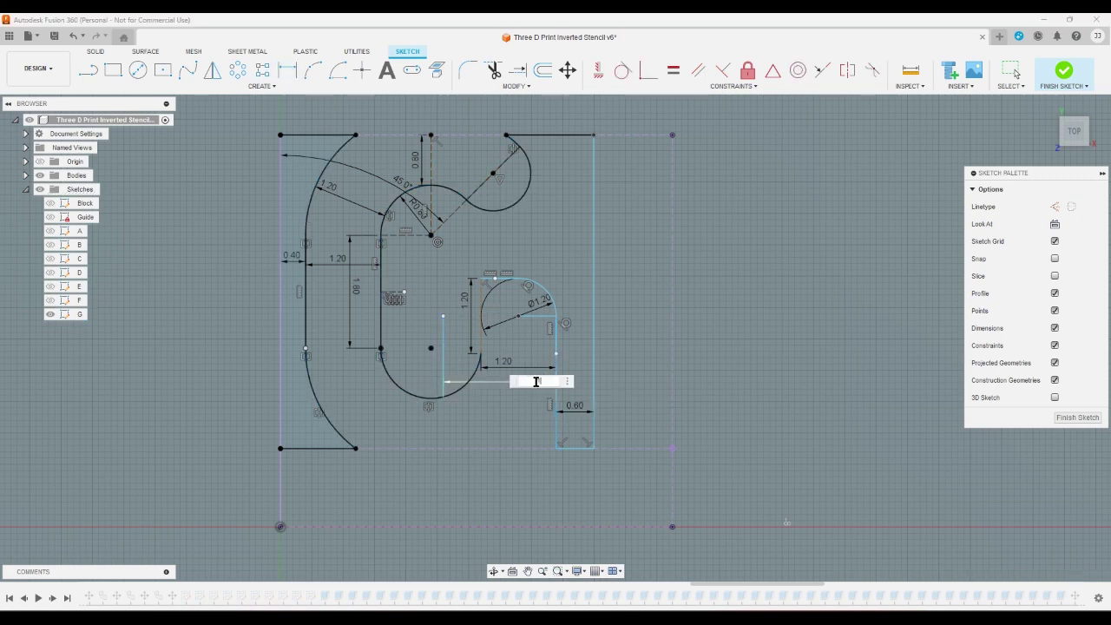
text(1.6)
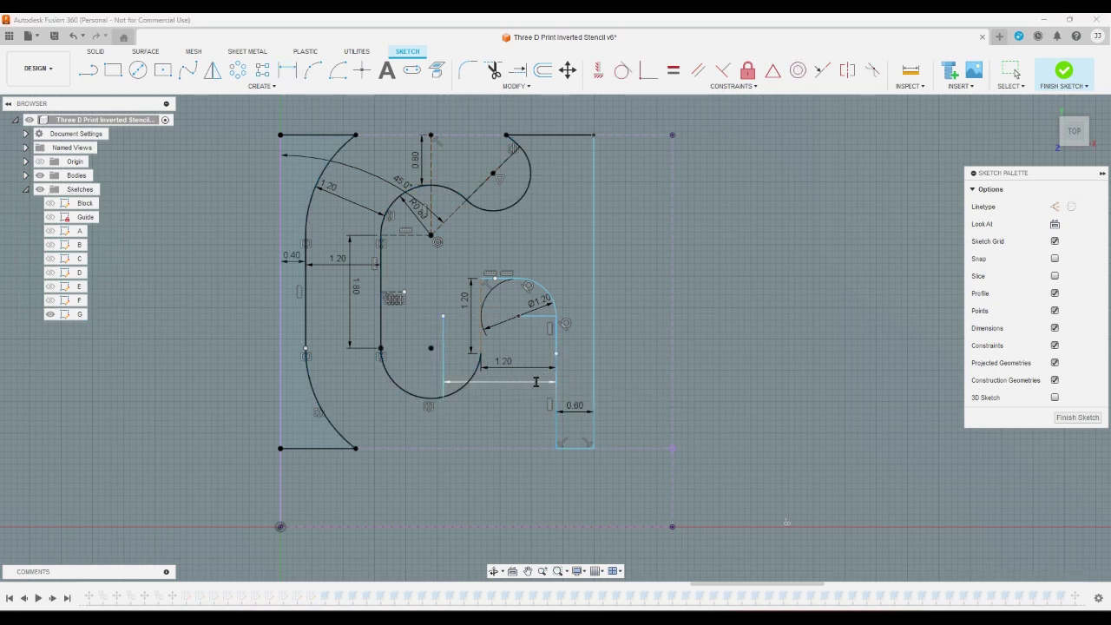
key(Return)
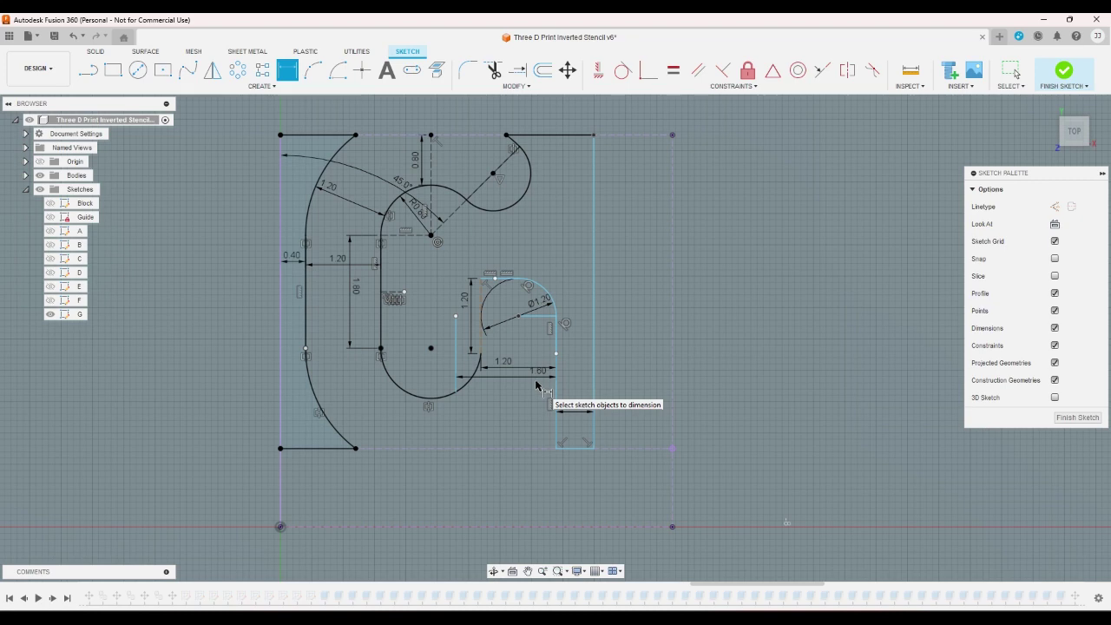
scroll(536, 382, up, 2)
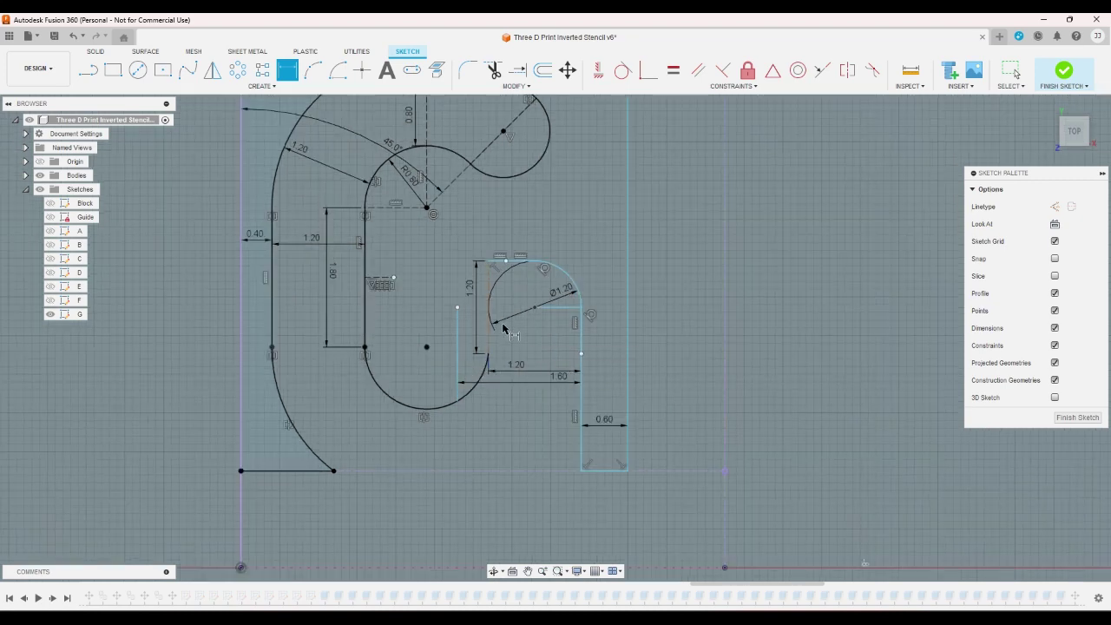
- Delete the inner arc, its diameter line and the short horizontal line in the bowl
right_click(528, 304)
click(568, 288)
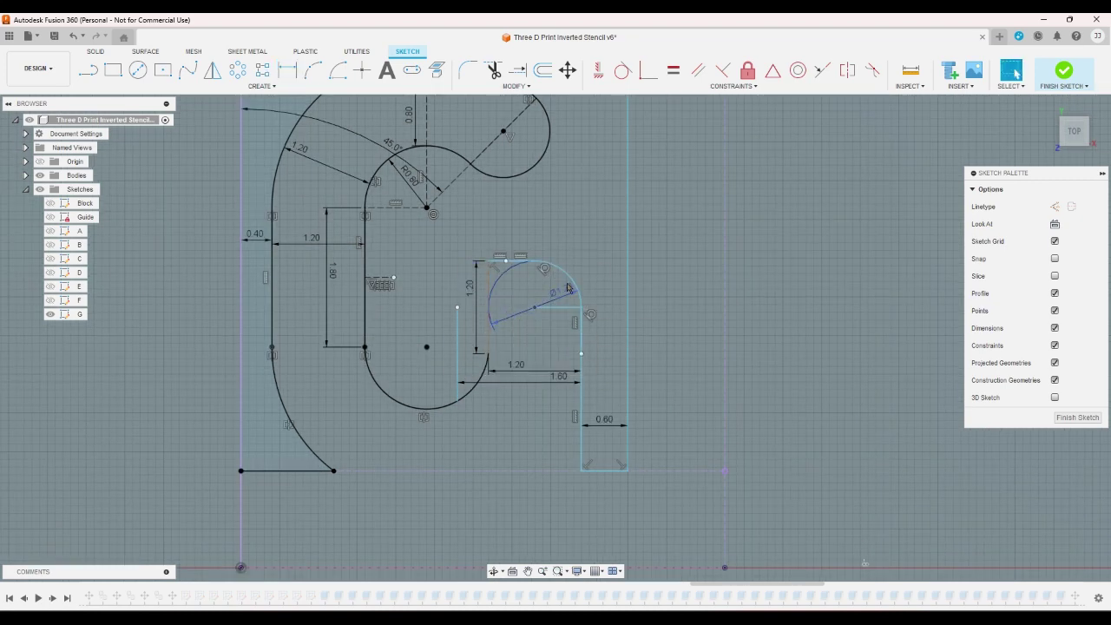
click(562, 285)
key(Delete)
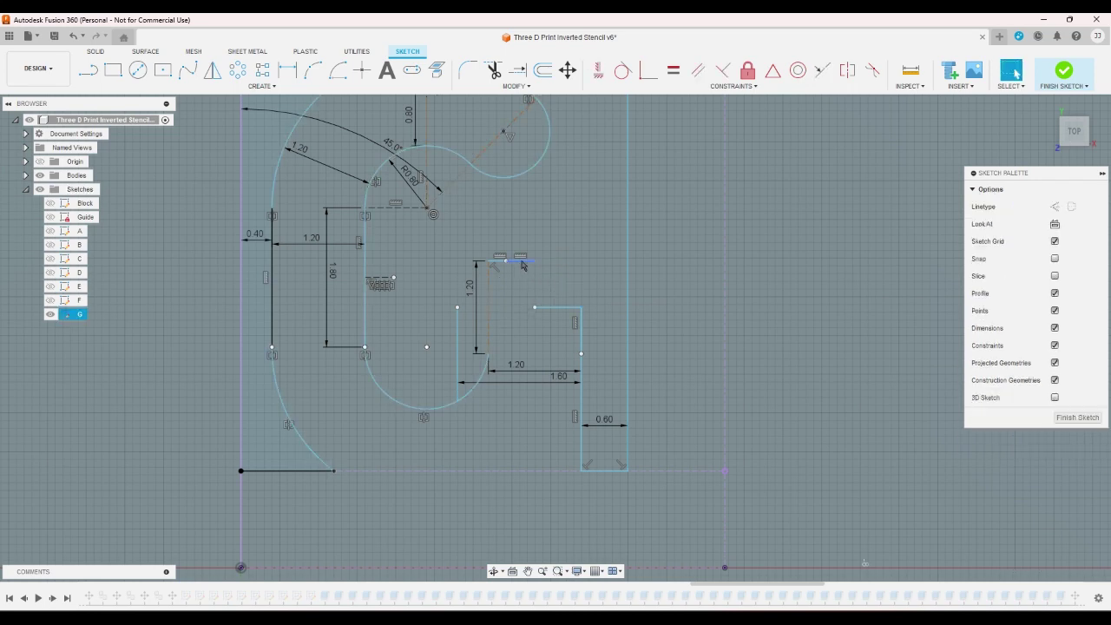
click(521, 261)
key(Delete)
- Trim the leftover lower arc and extend the top line to the vertical side
click(493, 69)
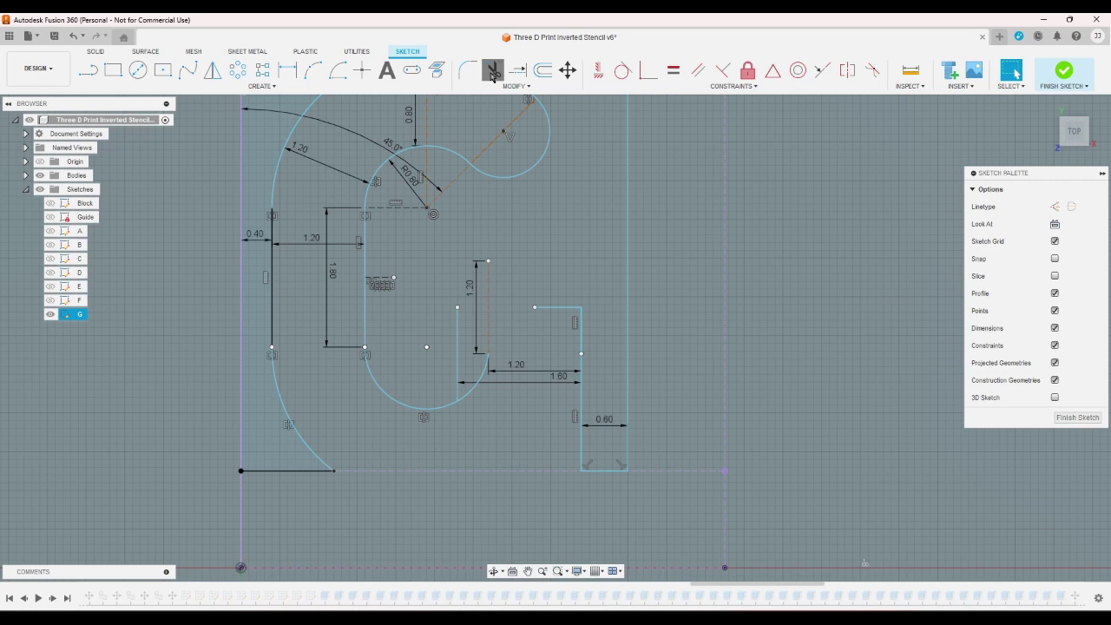
click(477, 382)
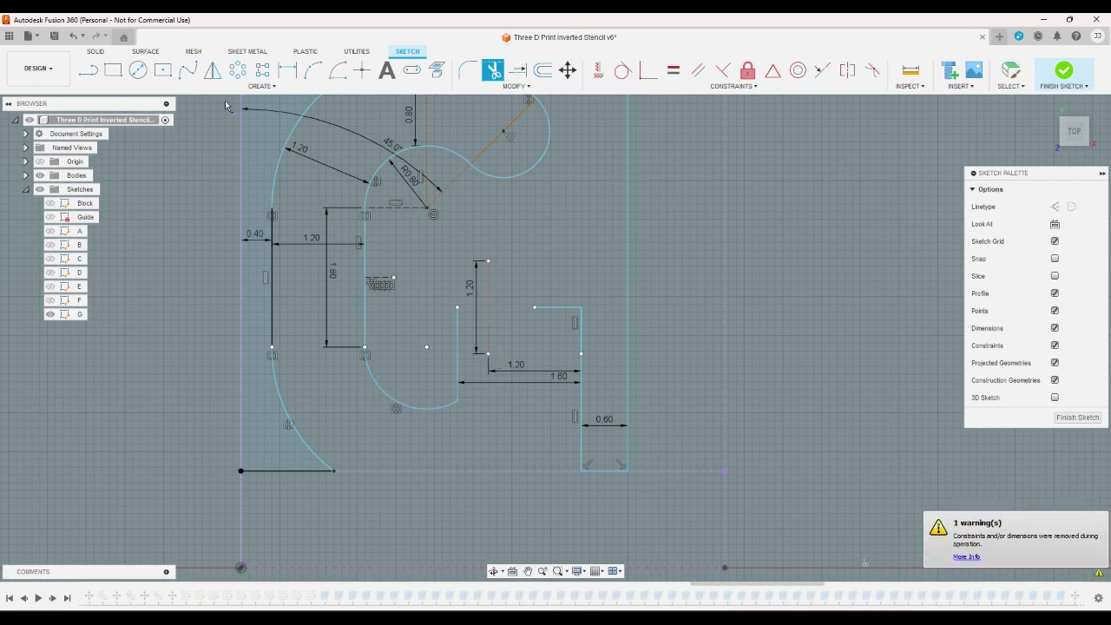
click(517, 70)
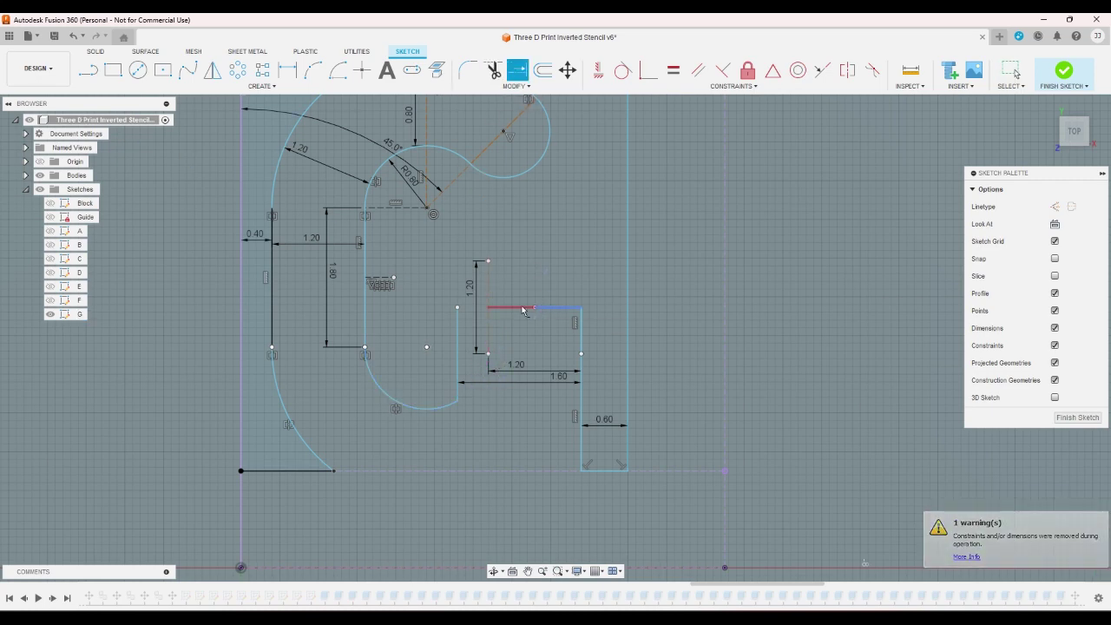
click(523, 310)
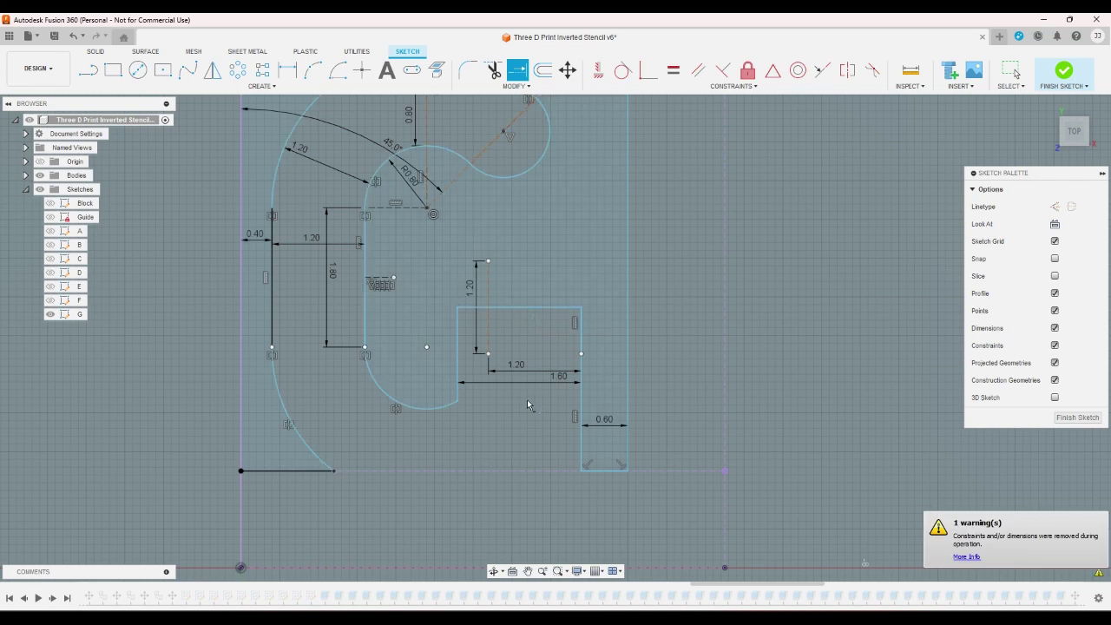
click(138, 71)
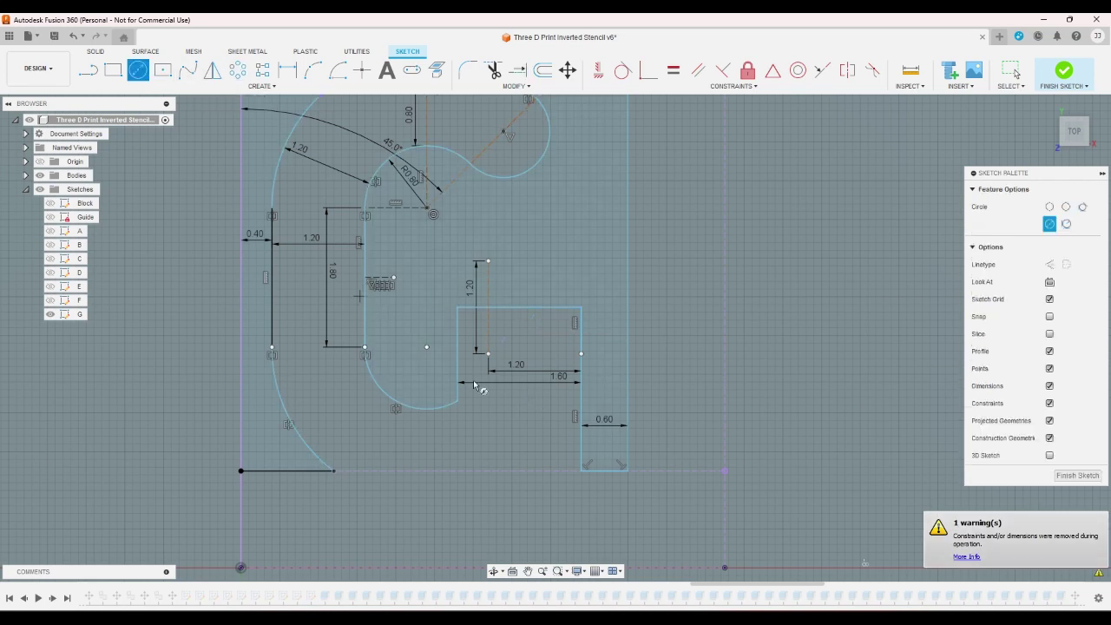
- Draw a Ø1.3 circle inside the notch and a Ø1.2 circle below it
click(500, 332)
text(1.3)
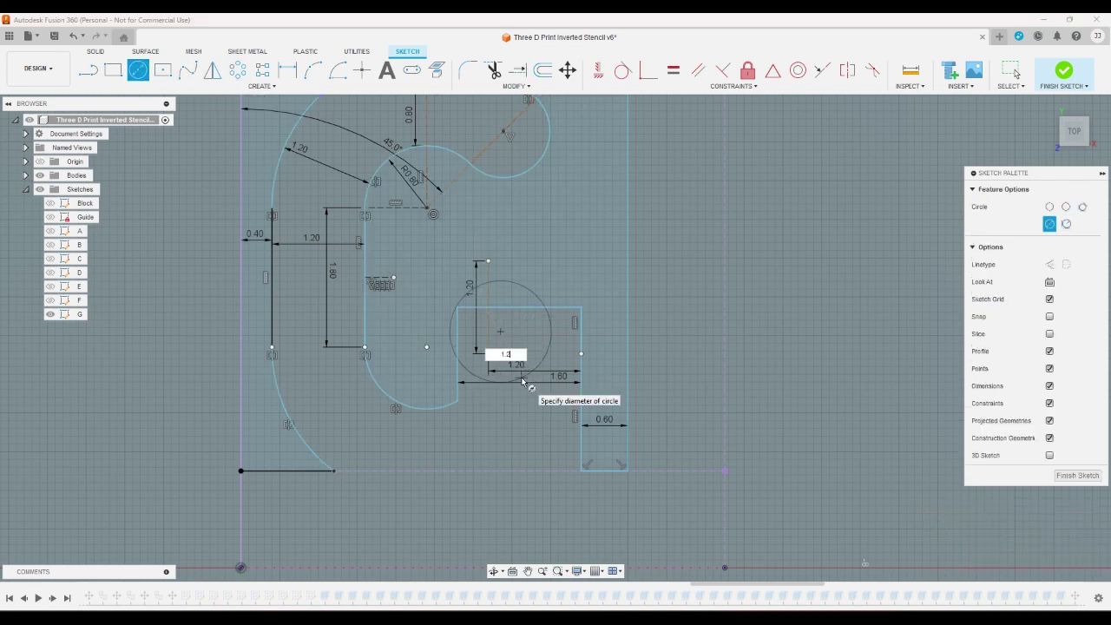
key(Return)
key(Escape)
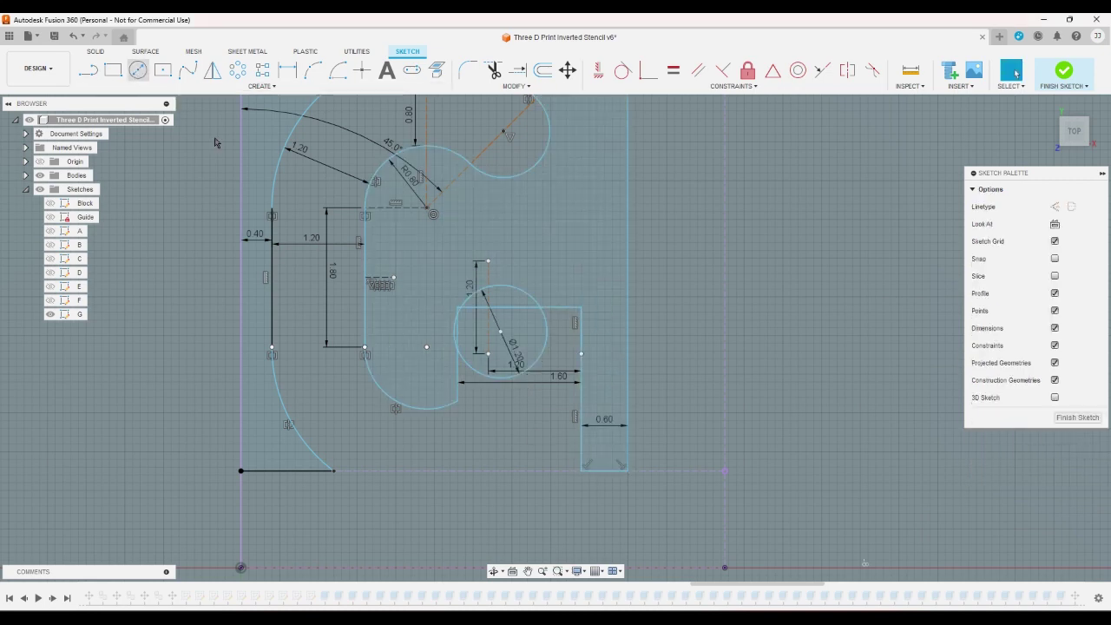
key(c)
click(499, 433)
text(1)
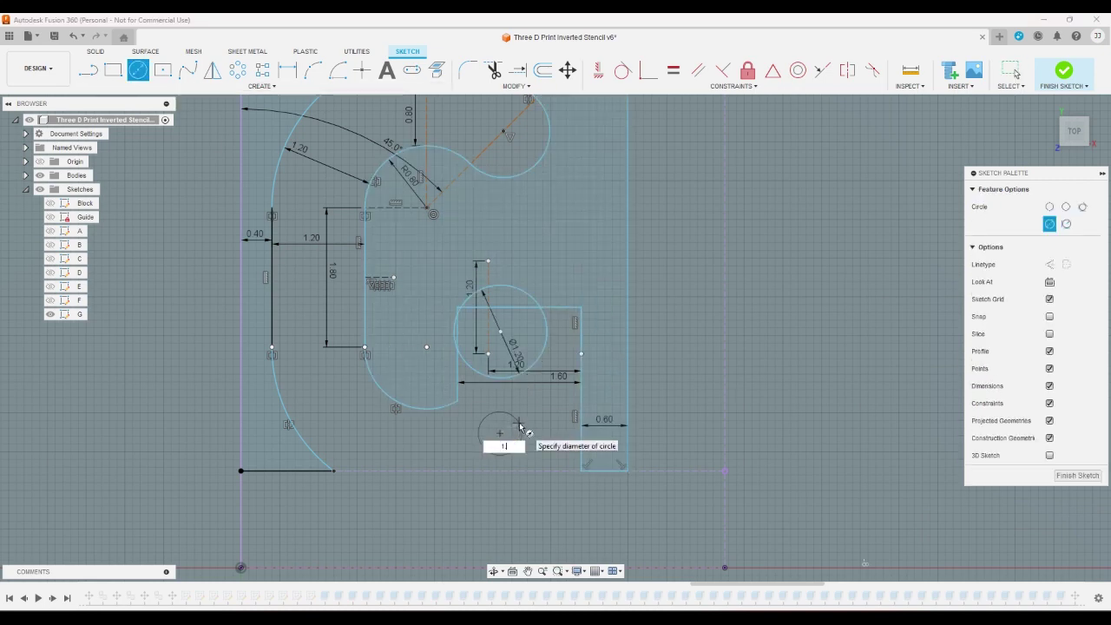
text(.2)
key(Return)
key(Escape)
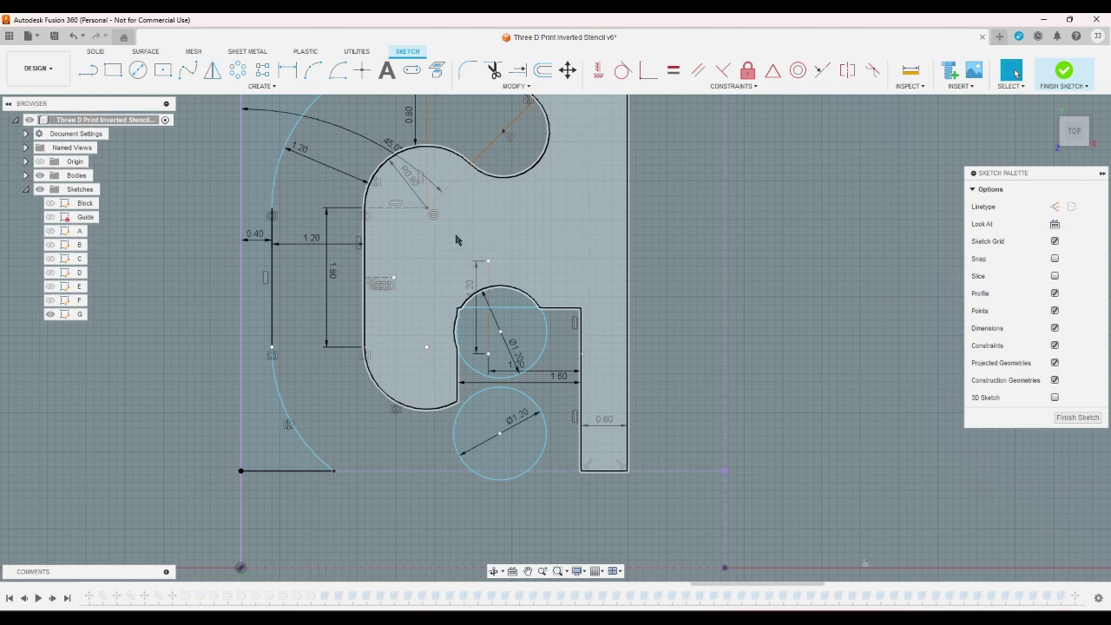
- Dimension the G's right stem height to 2.2
click(623, 69)
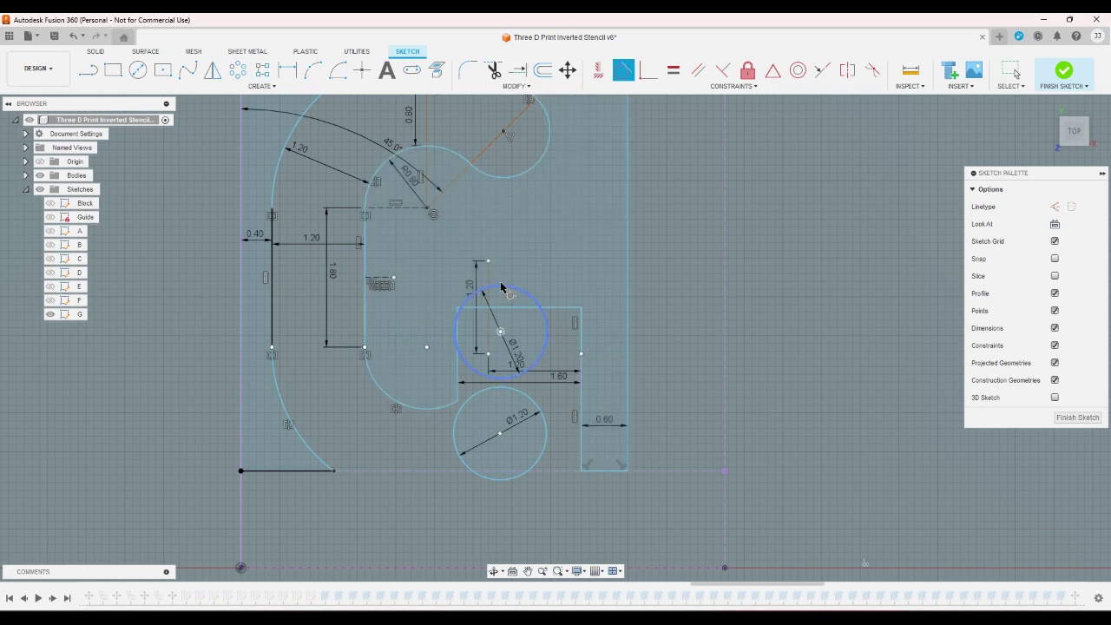
right_click(502, 285)
key(Escape)
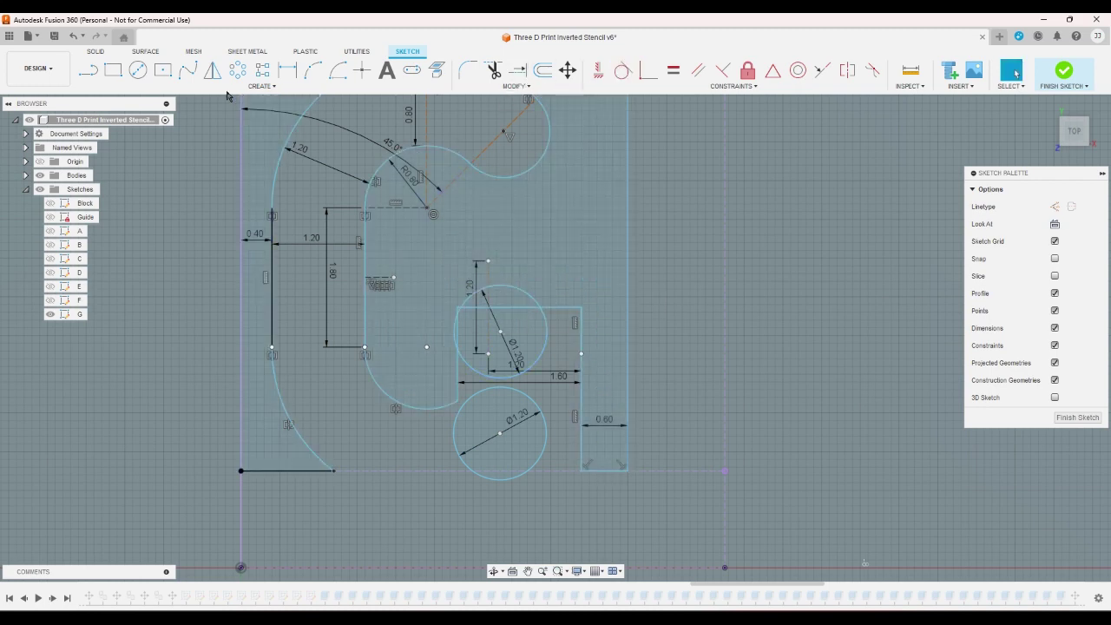
key(d)
click(581, 307)
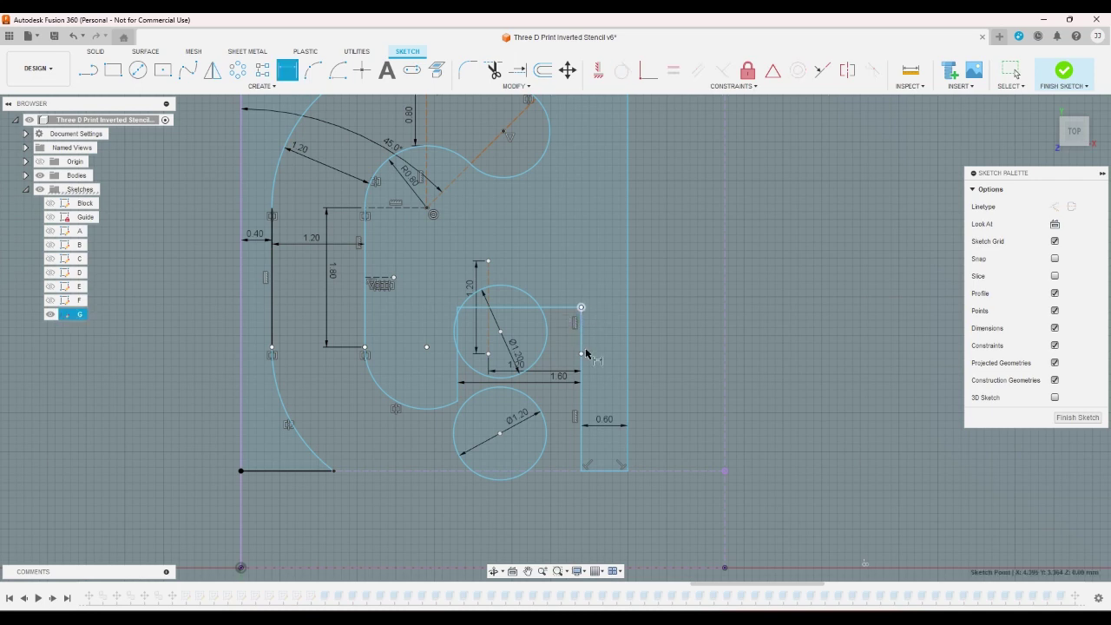
click(581, 471)
click(613, 393)
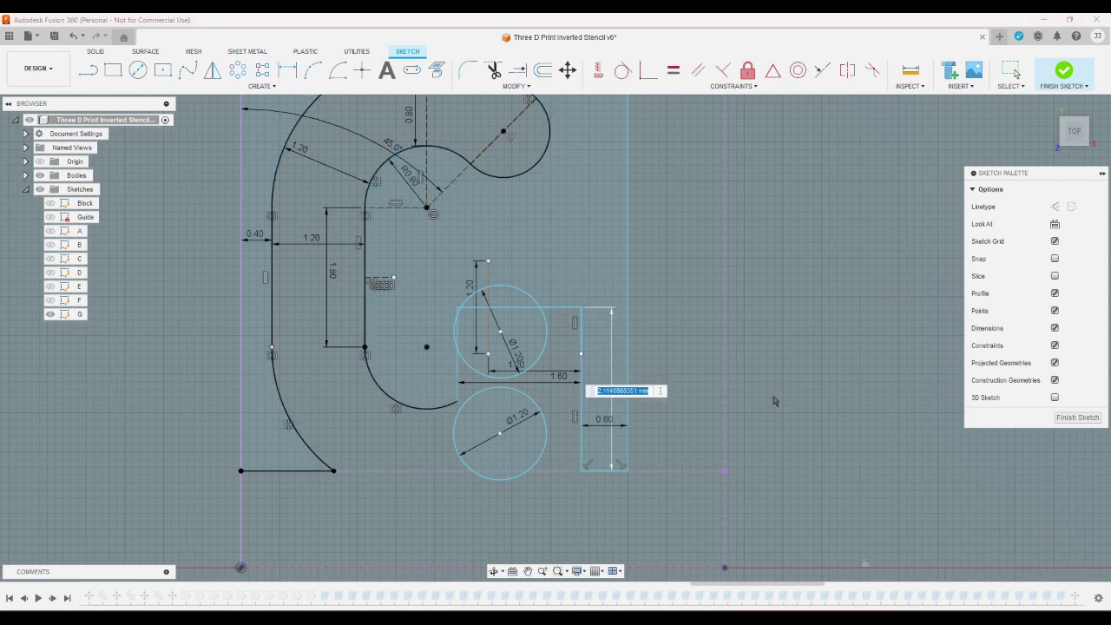
text(2.2)
key(Return)
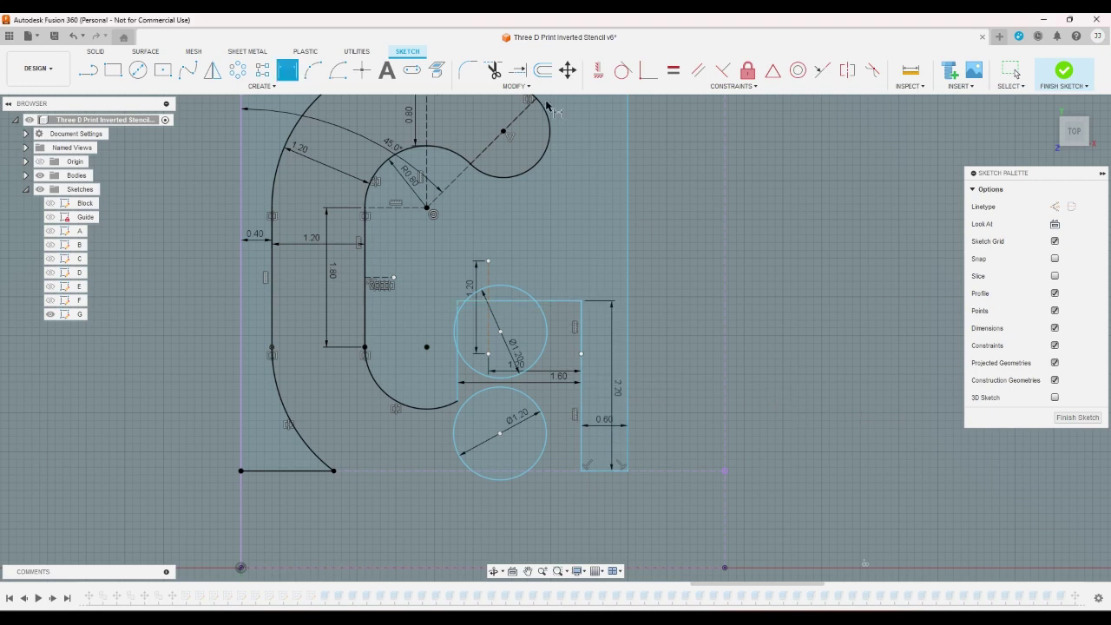
- Make the upper circle's centre coincident with the arc centre and tangent to the notch and left edges
click(622, 69)
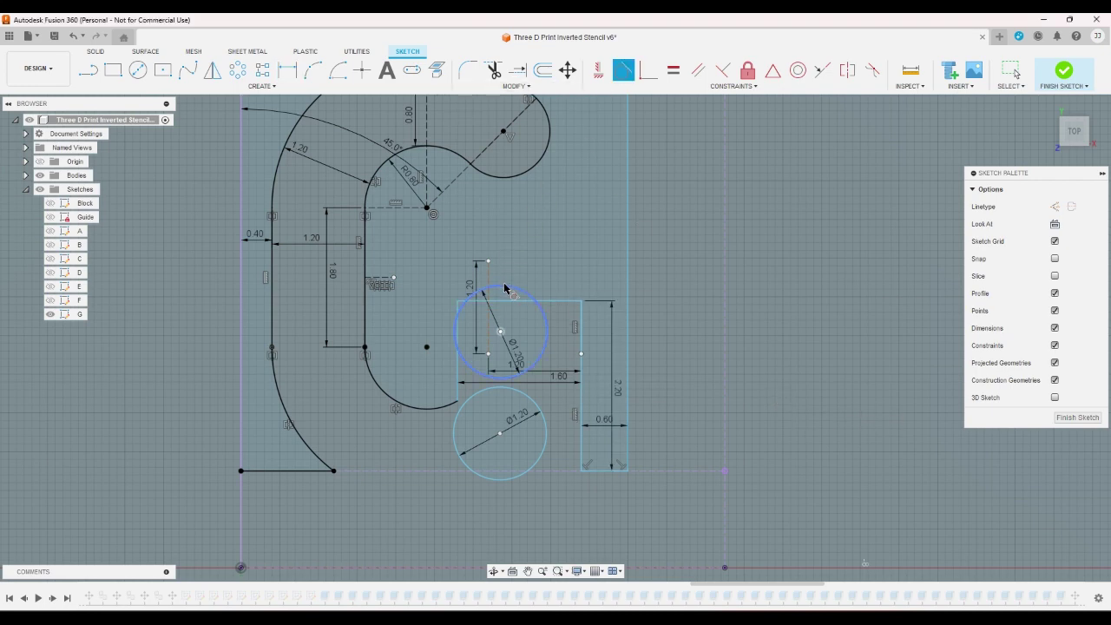
click(511, 313)
click(500, 330)
click(425, 337)
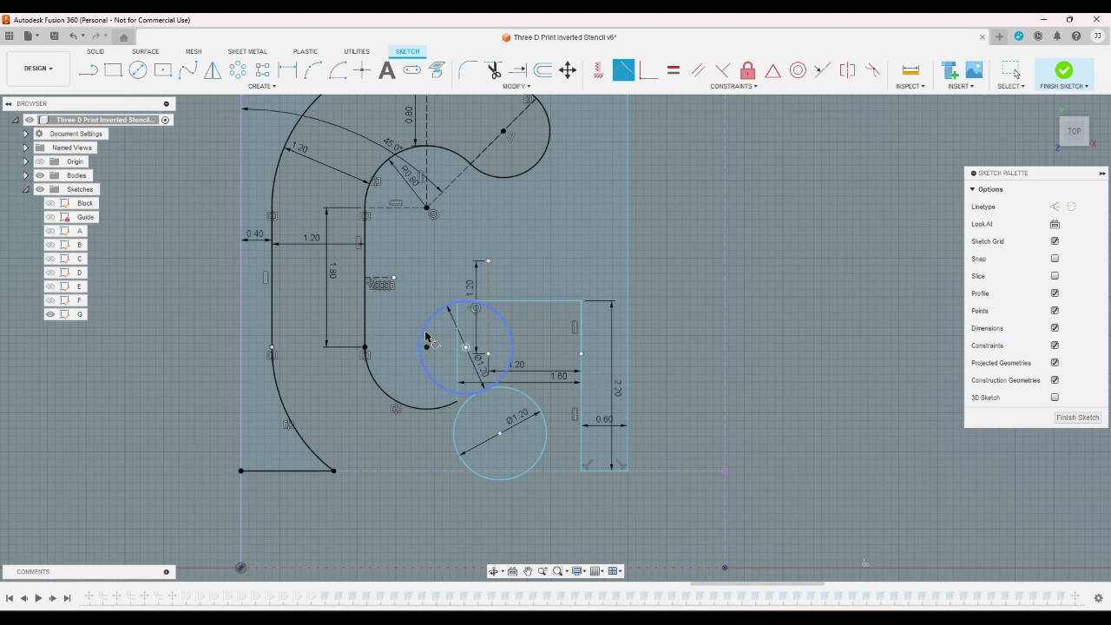
click(458, 311)
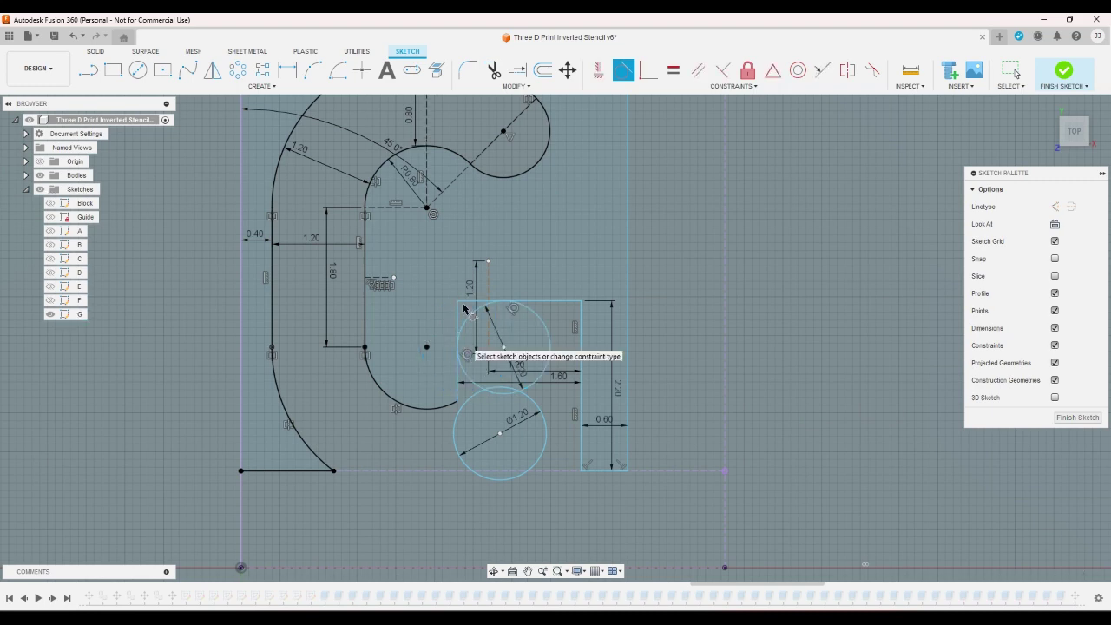
- Trim the rectangle's top and left edge segments and the upper circle's arcs
click(492, 69)
click(470, 303)
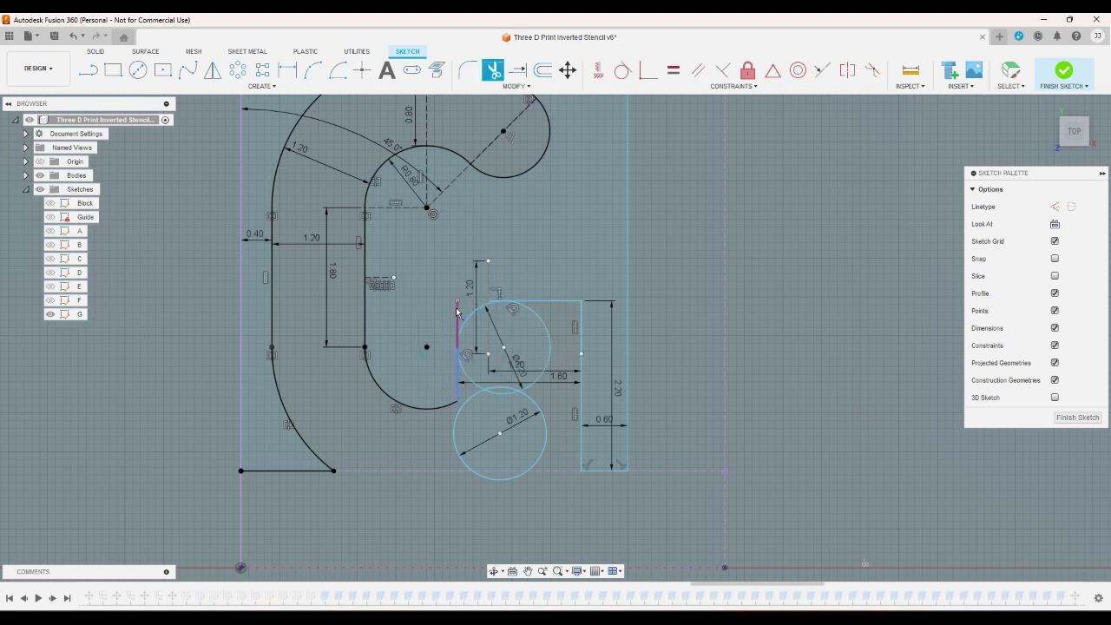
click(458, 312)
scroll(490, 302, up, 5)
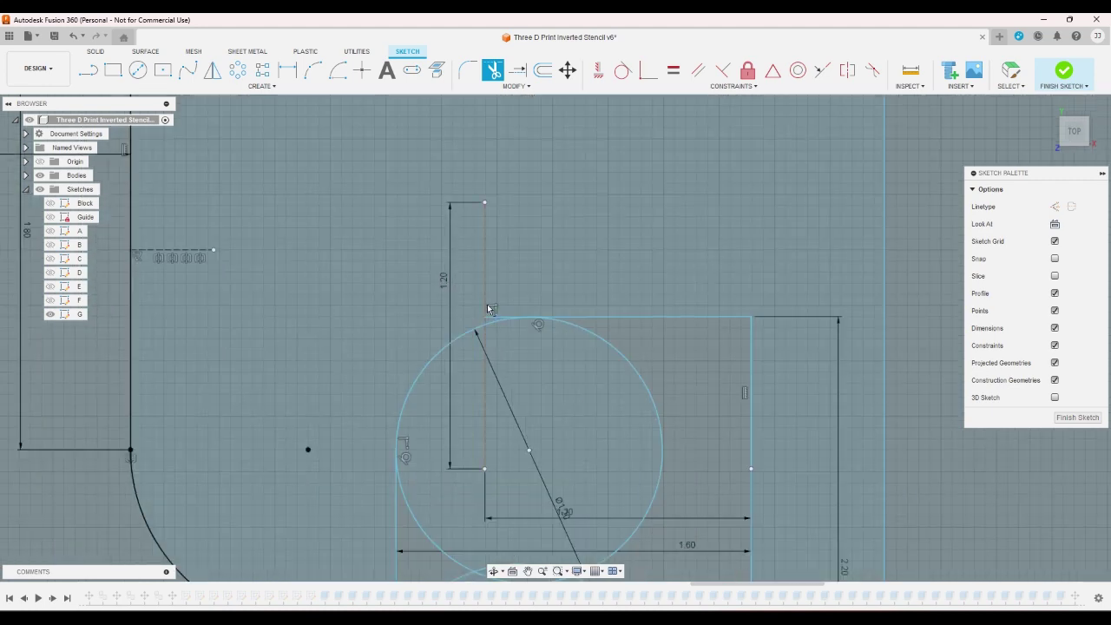
click(491, 318)
scroll(495, 308, down, 5)
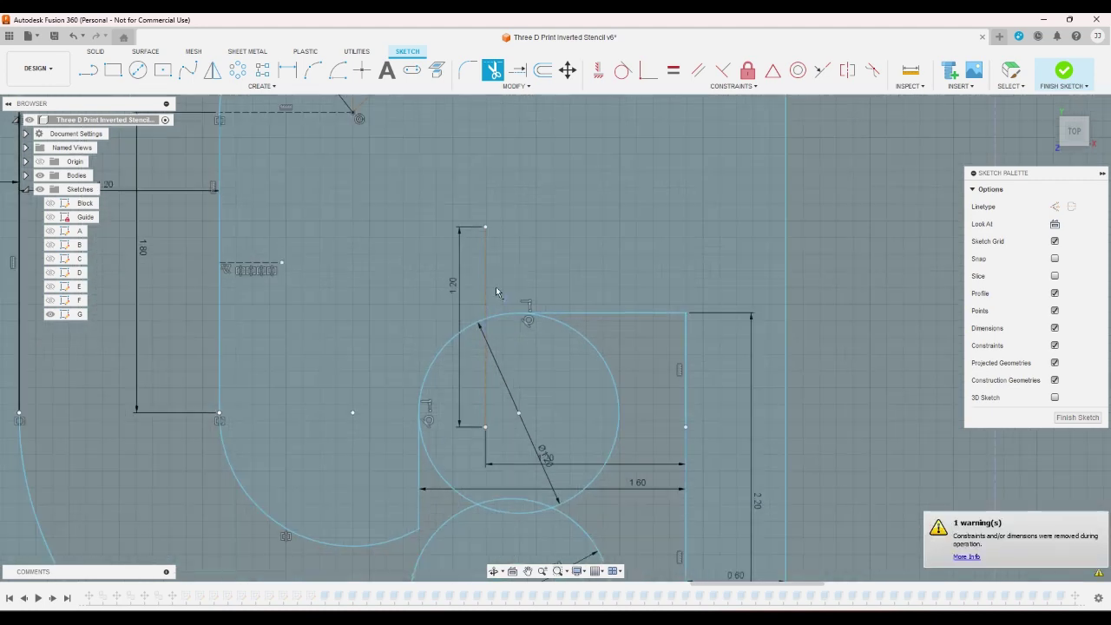
click(539, 314)
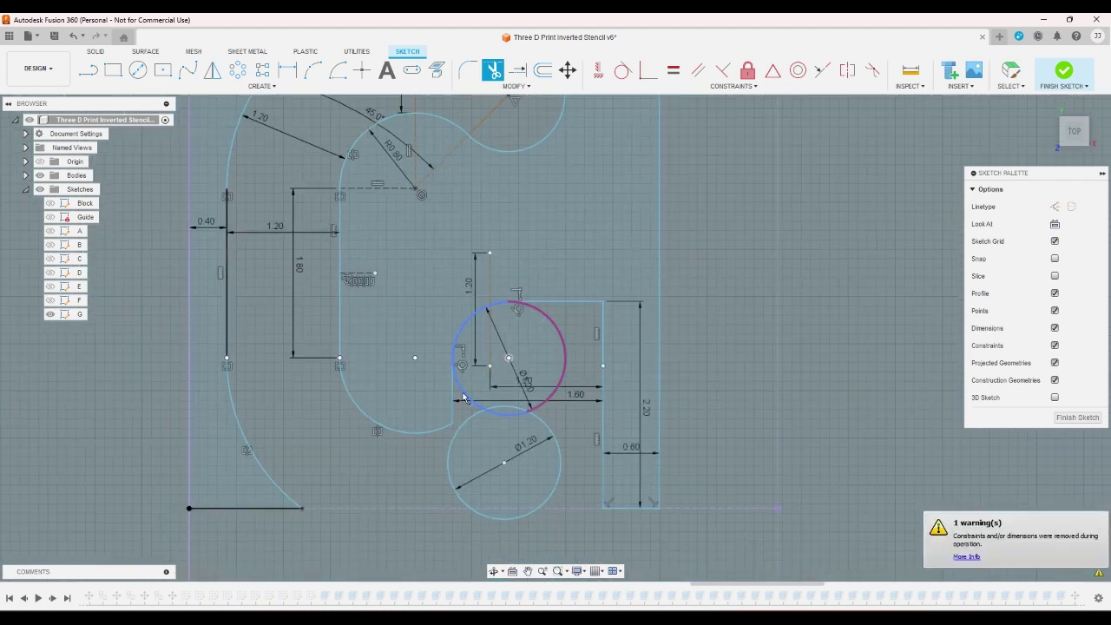
click(464, 396)
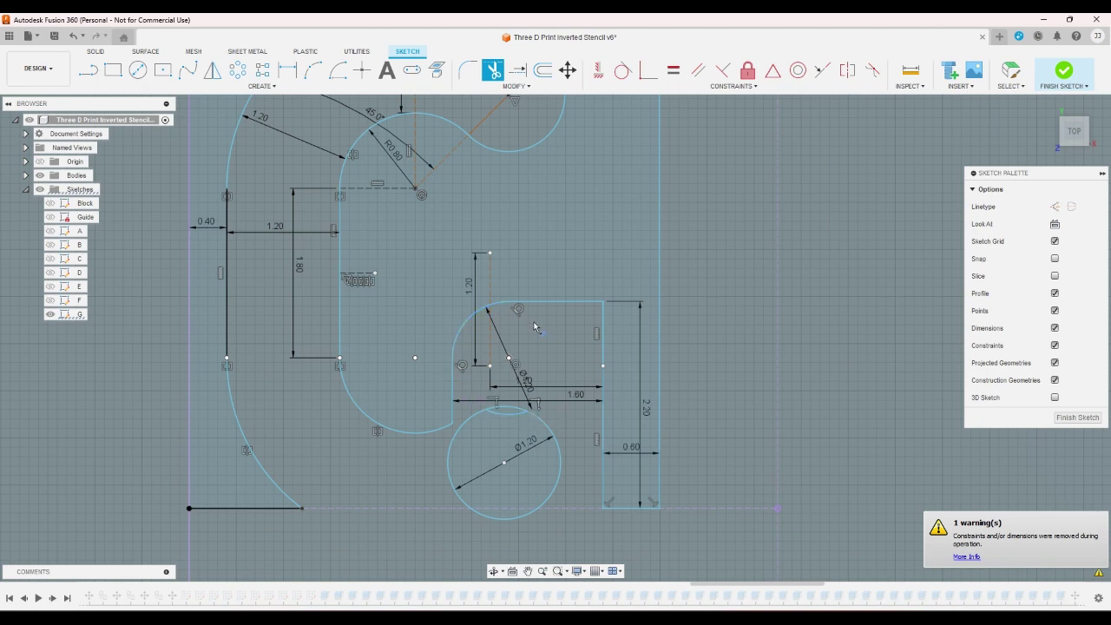
- Undo a failed constraint and drag the Ø1.20 circle up into the rectangle
click(622, 70)
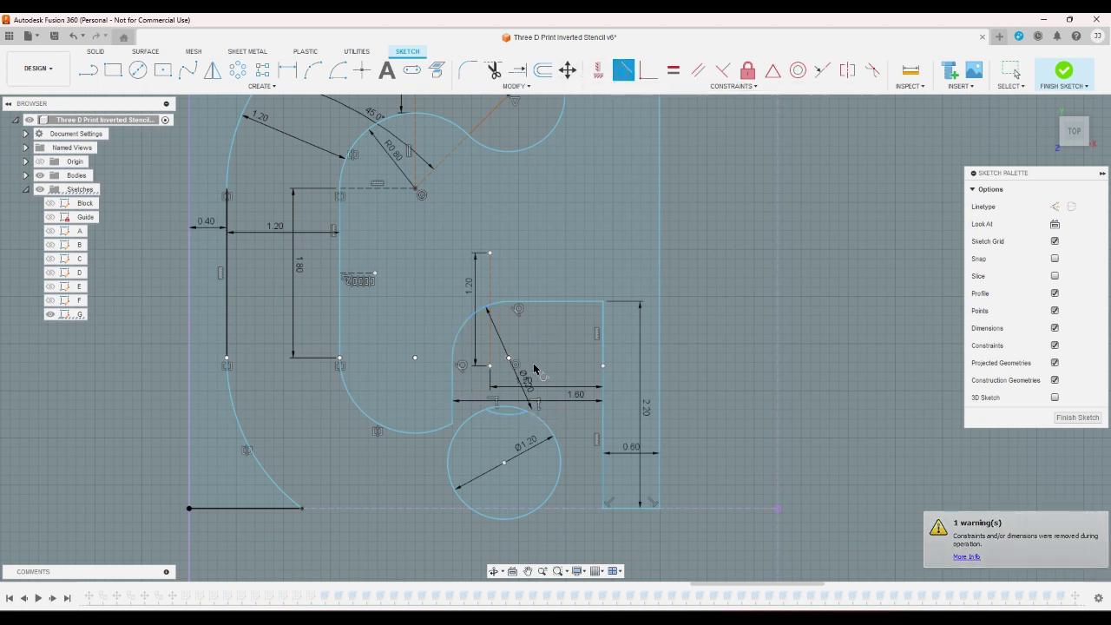
click(511, 407)
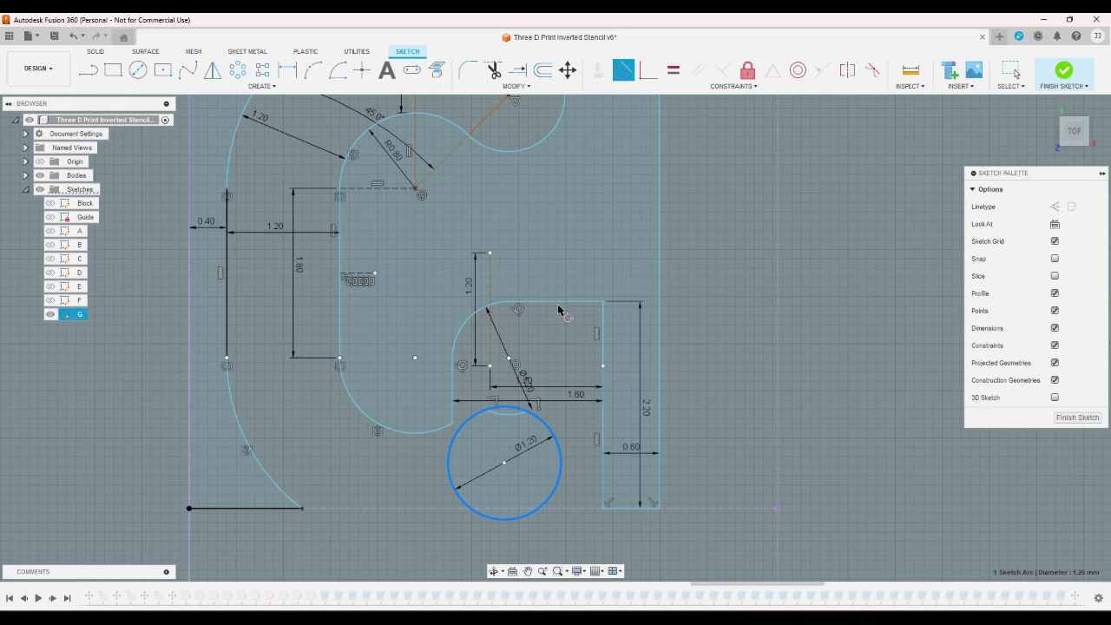
click(561, 304)
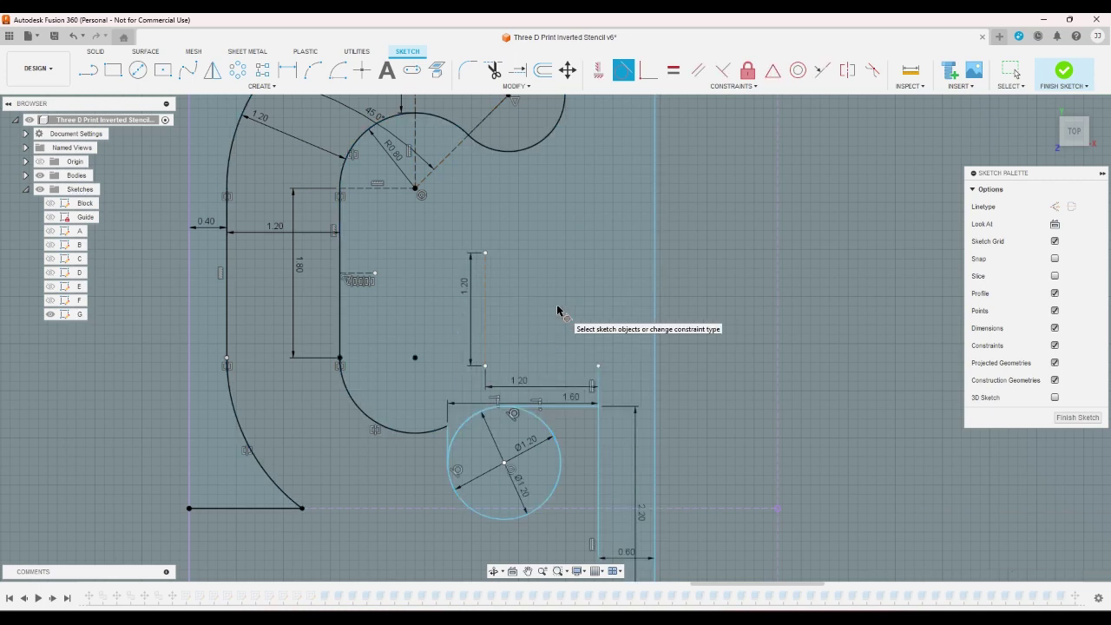
key(ctrl+z)
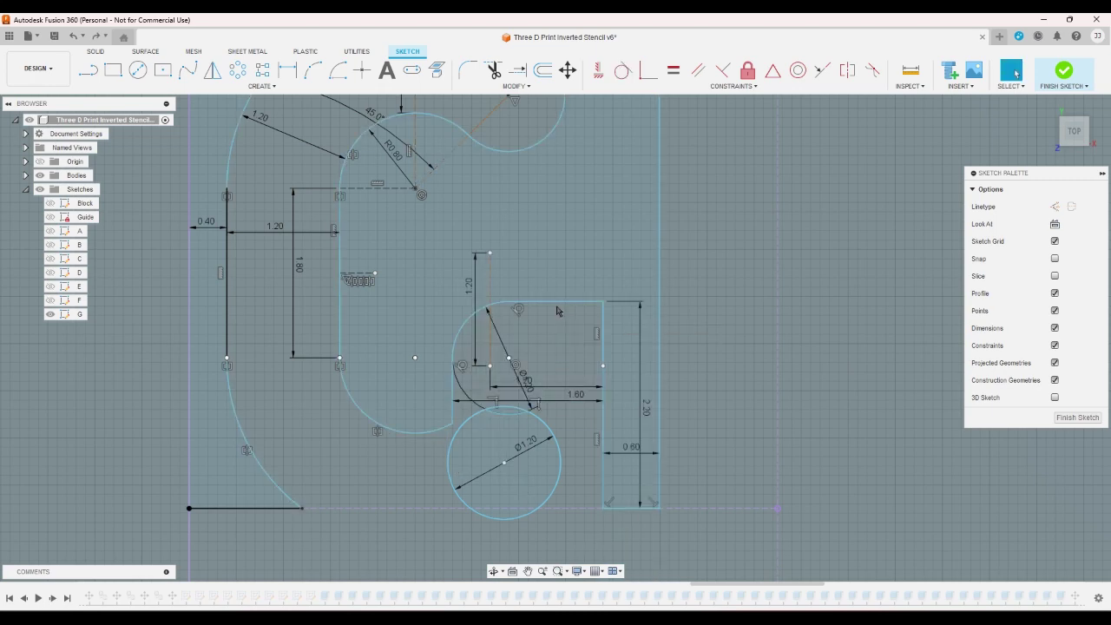
mouse_move(505, 463)
mouse_down()
mouse_move(542, 429)
mouse_move(548, 400)
mouse_up()
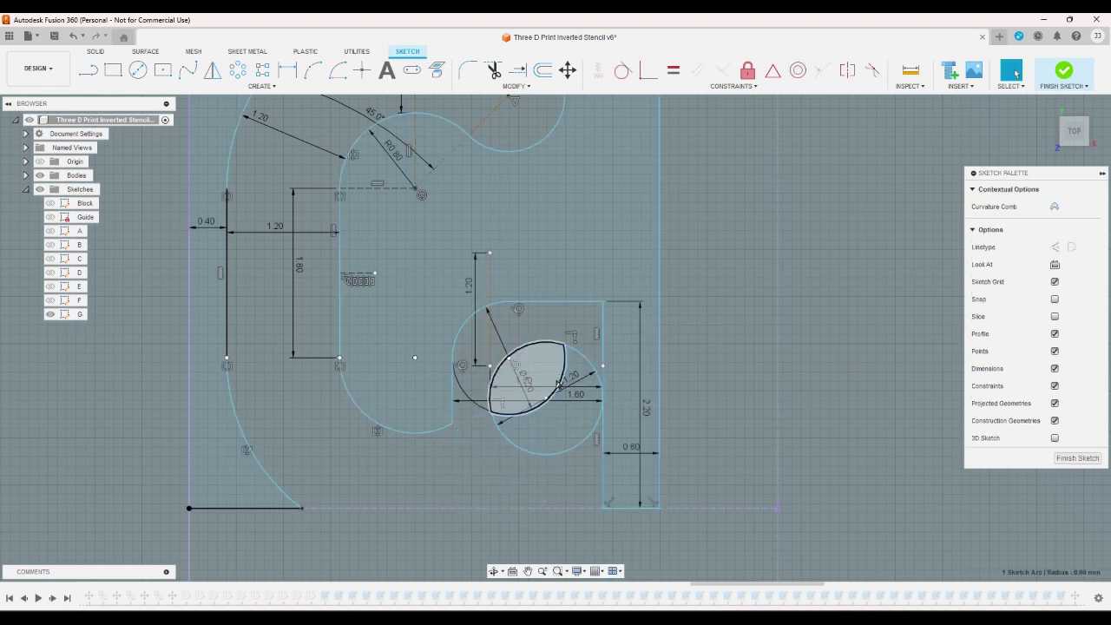
click(547, 398)
key(Escape)
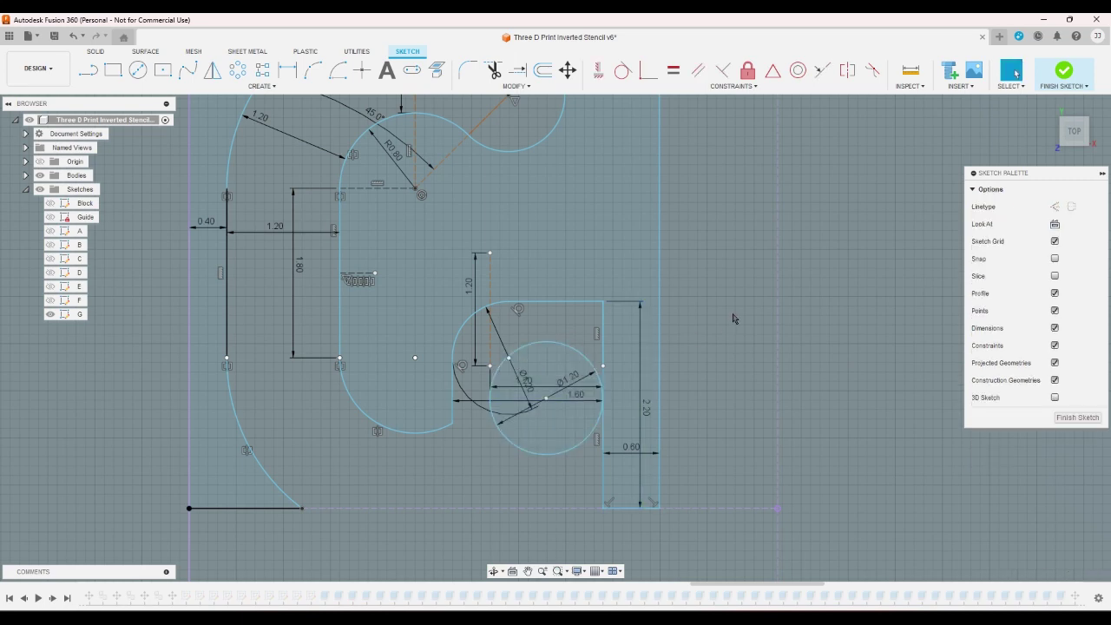
- Make the Ø1.20 circle tangent to the top and right lines
click(622, 71)
click(588, 355)
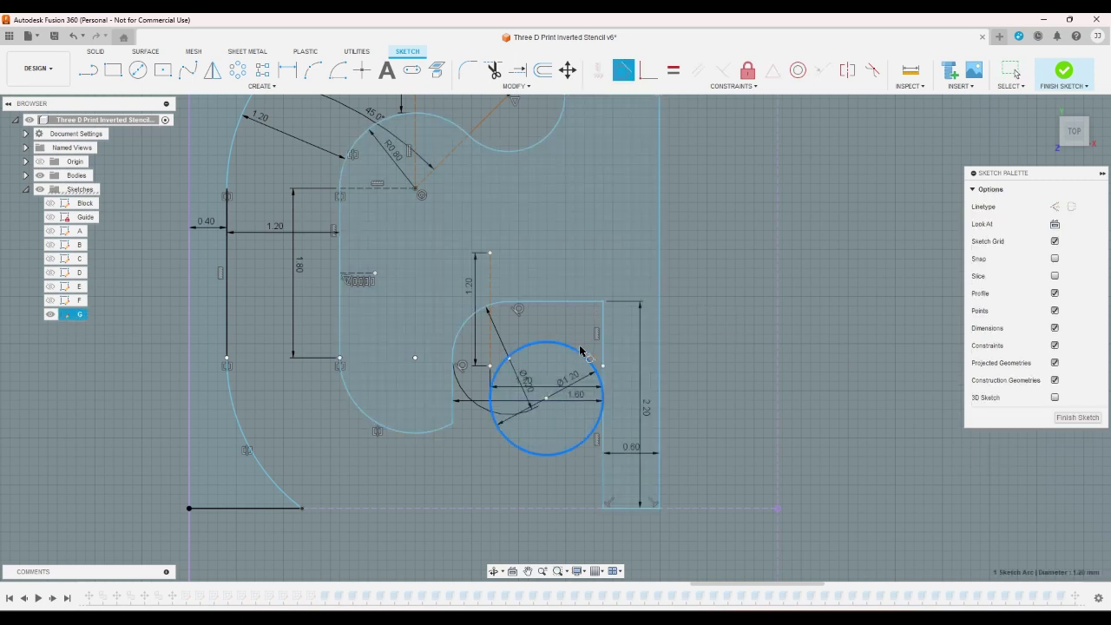
click(557, 307)
click(587, 319)
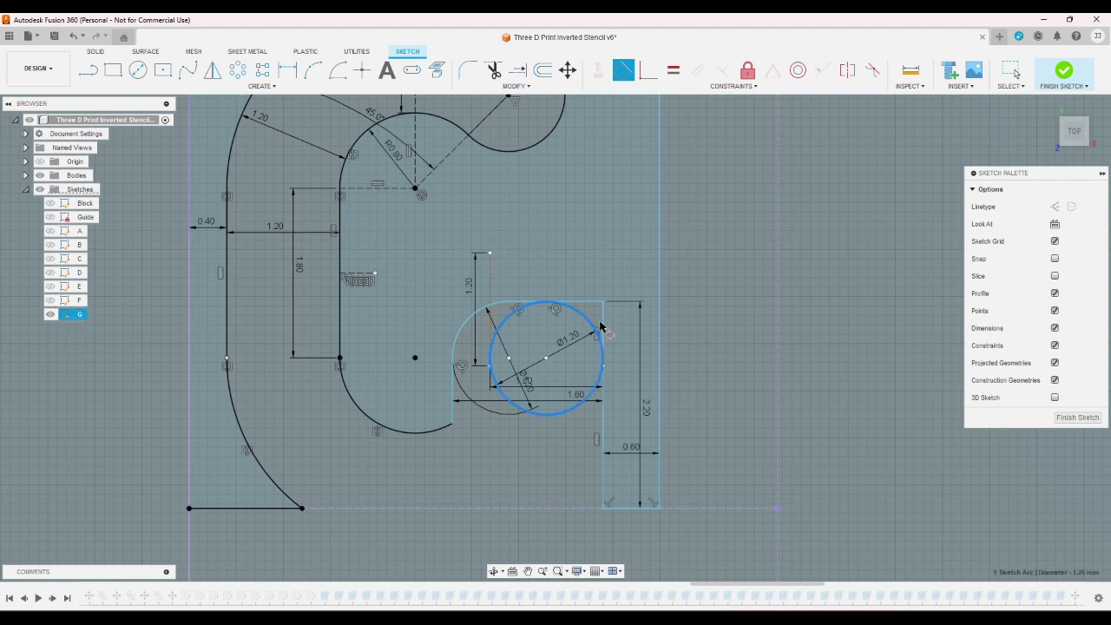
click(601, 325)
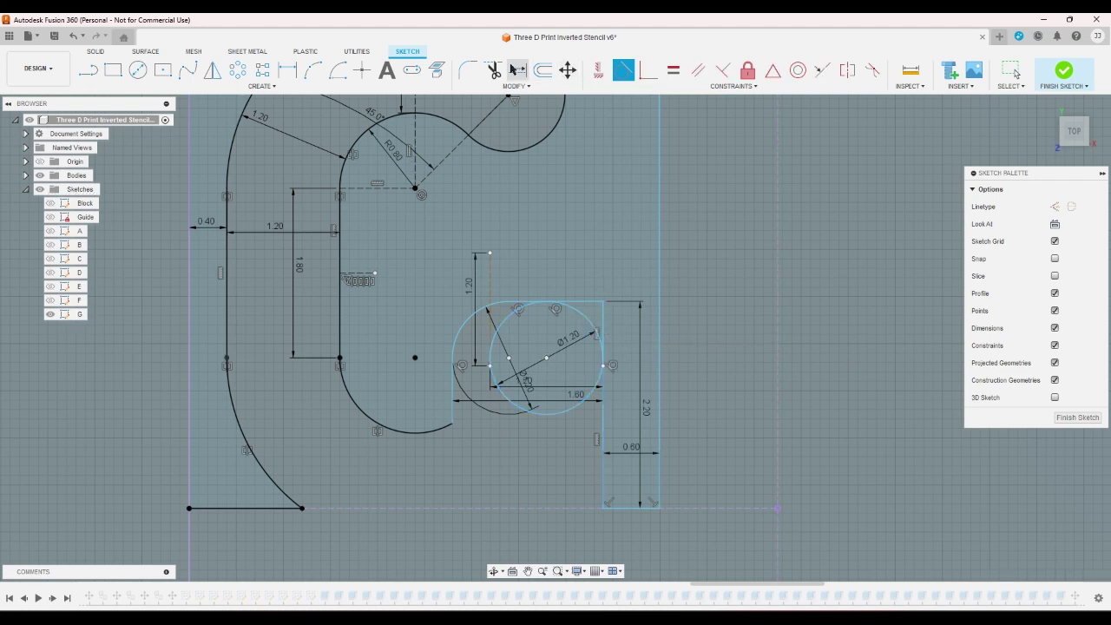
- Trim the top and right lines and the circle's lower-right part, then finish the sketch
click(493, 70)
click(590, 302)
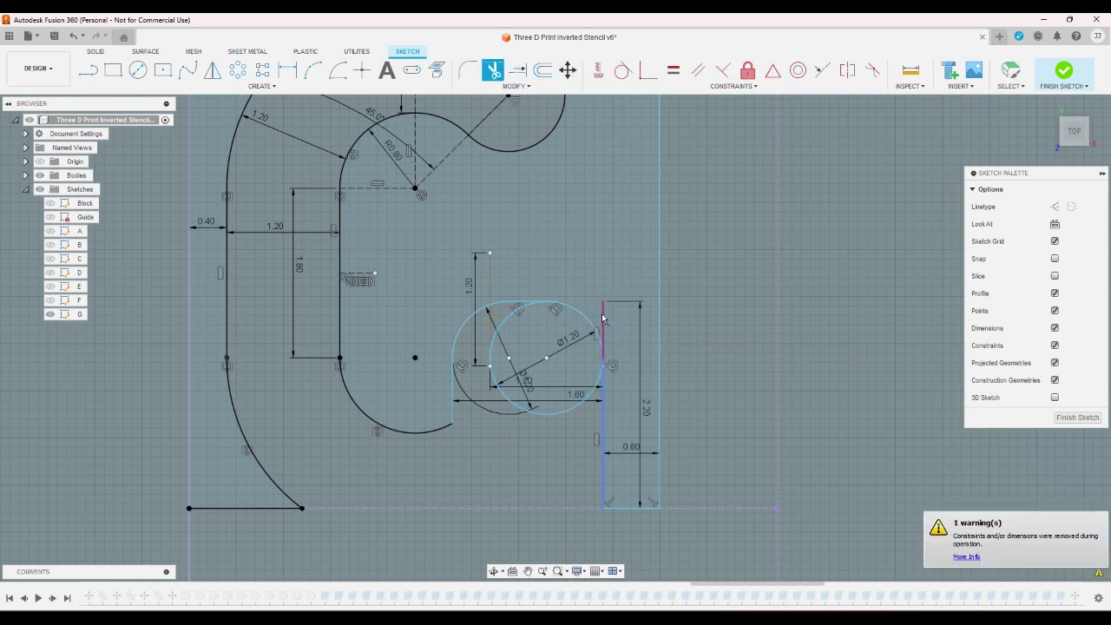
click(603, 343)
click(596, 392)
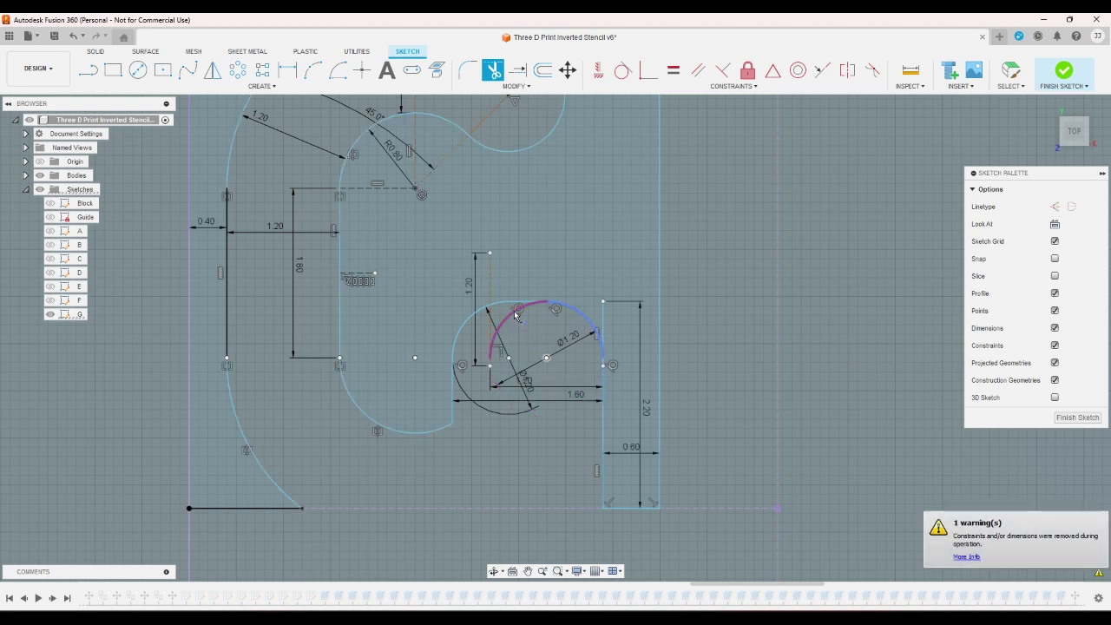
right_click(535, 339)
key(Escape)
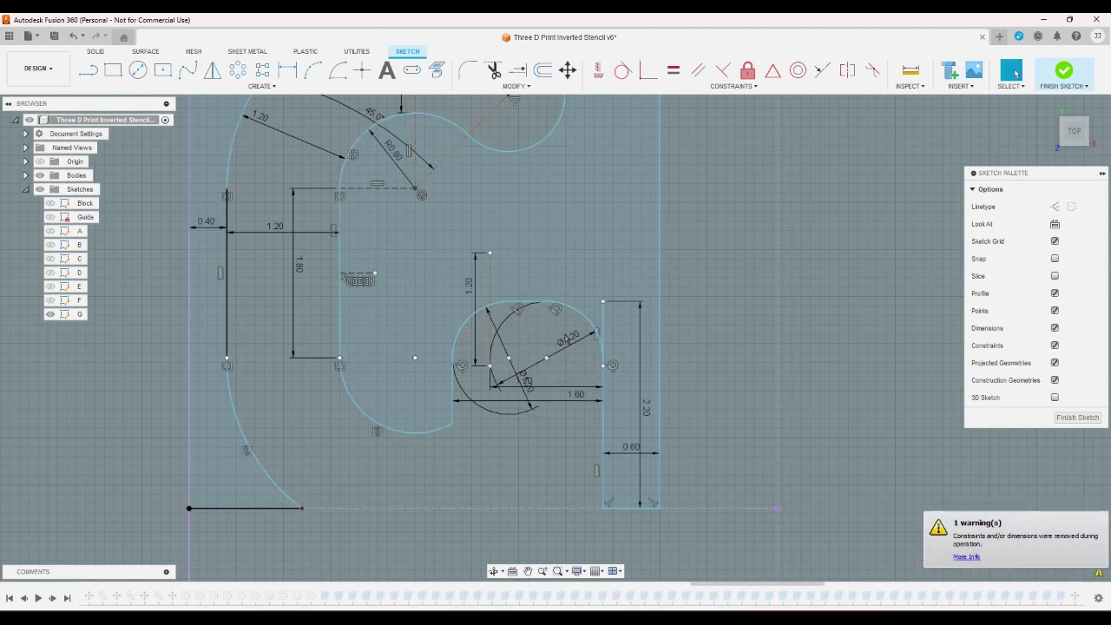
click(1062, 76)
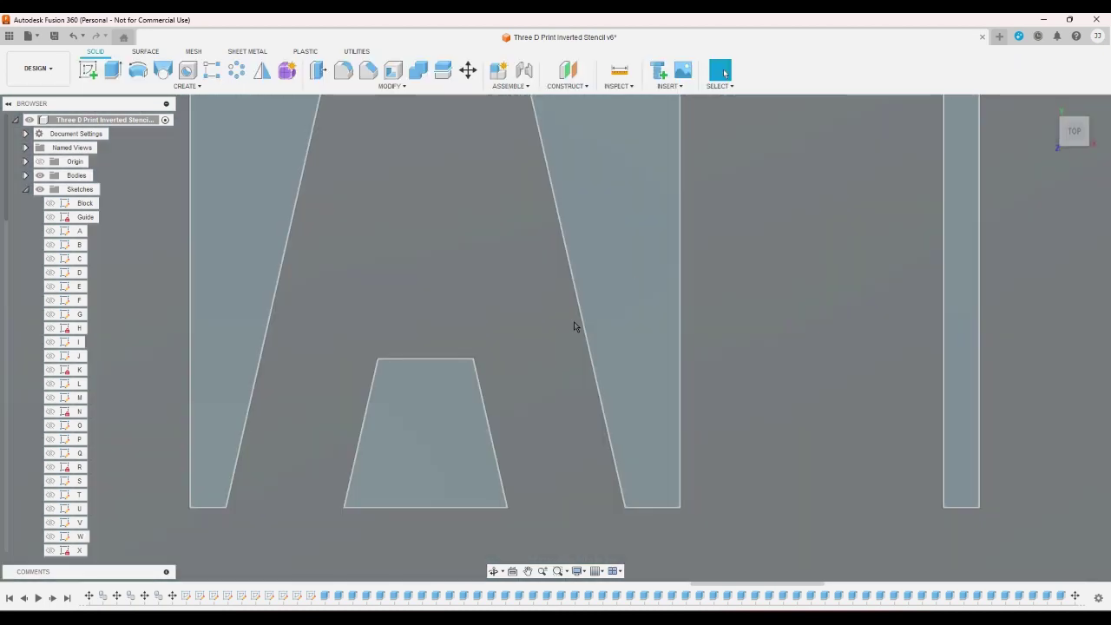
- Zoom in and out to inspect the rebuilt plate's cut-through letter rows
scroll(625, 330, down, 5)
scroll(485, 339, down, 3)
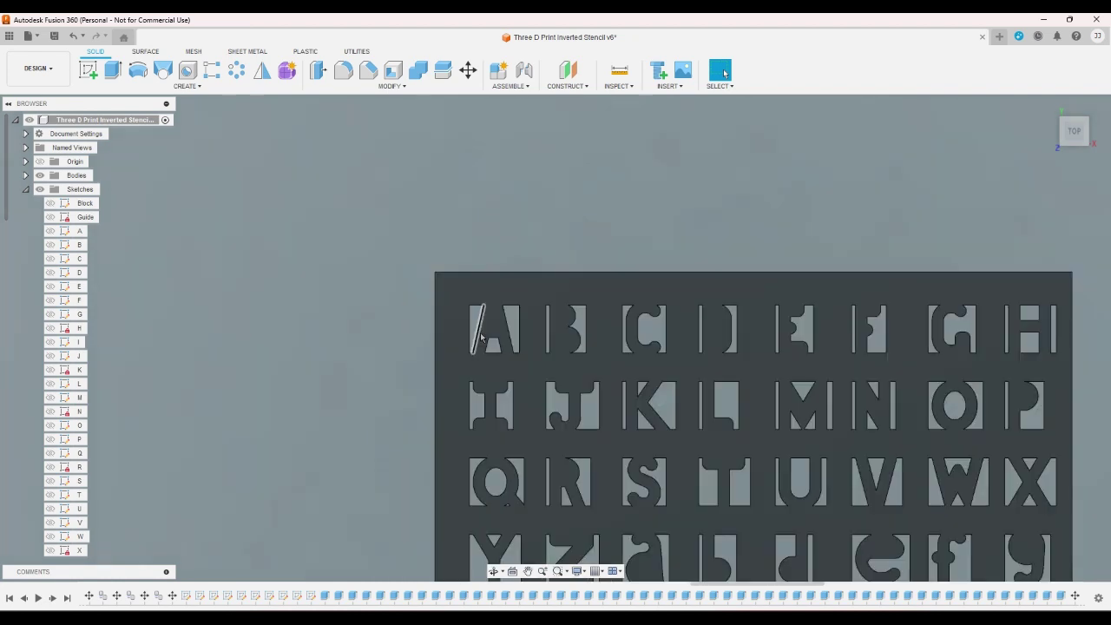
scroll(974, 236, up, 1)
scroll(974, 236, up, 1)
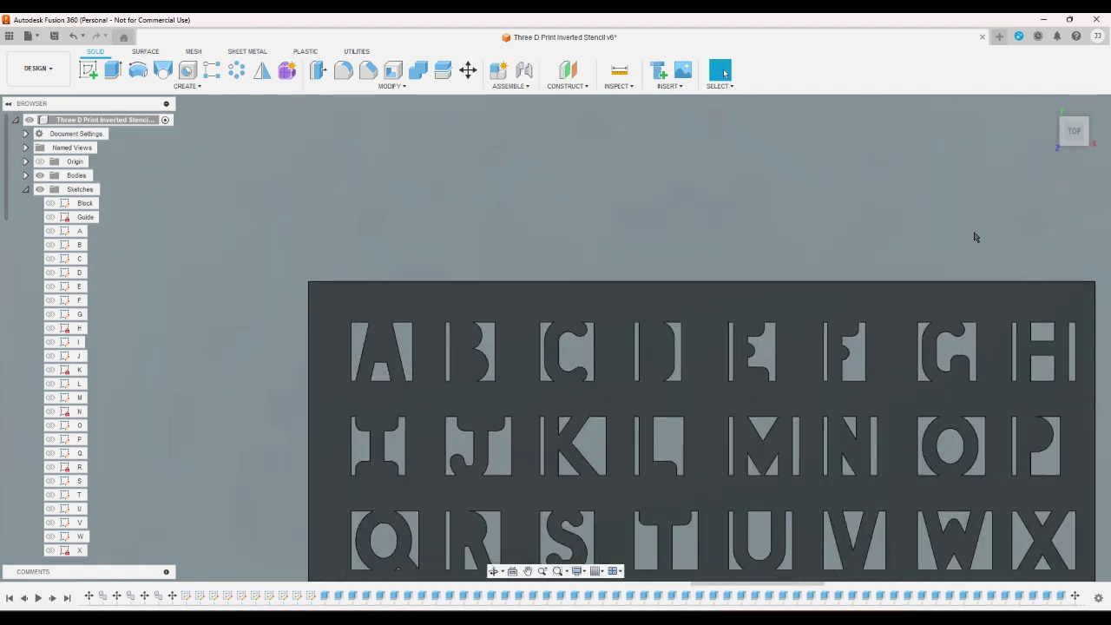
scroll(756, 199, down, 1)
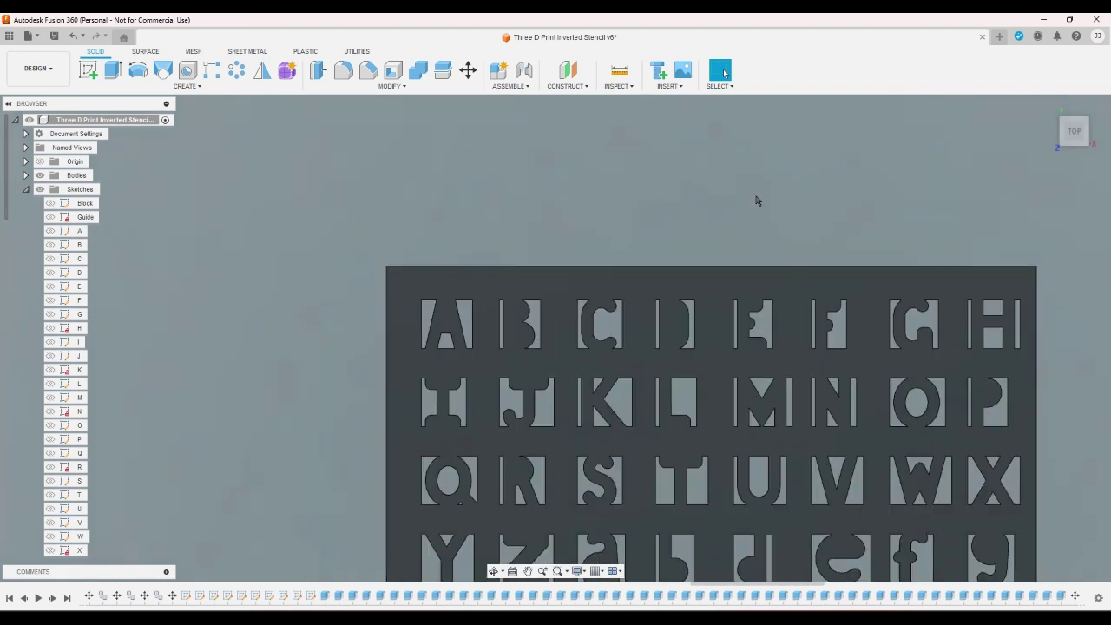
scroll(923, 331, up, 1)
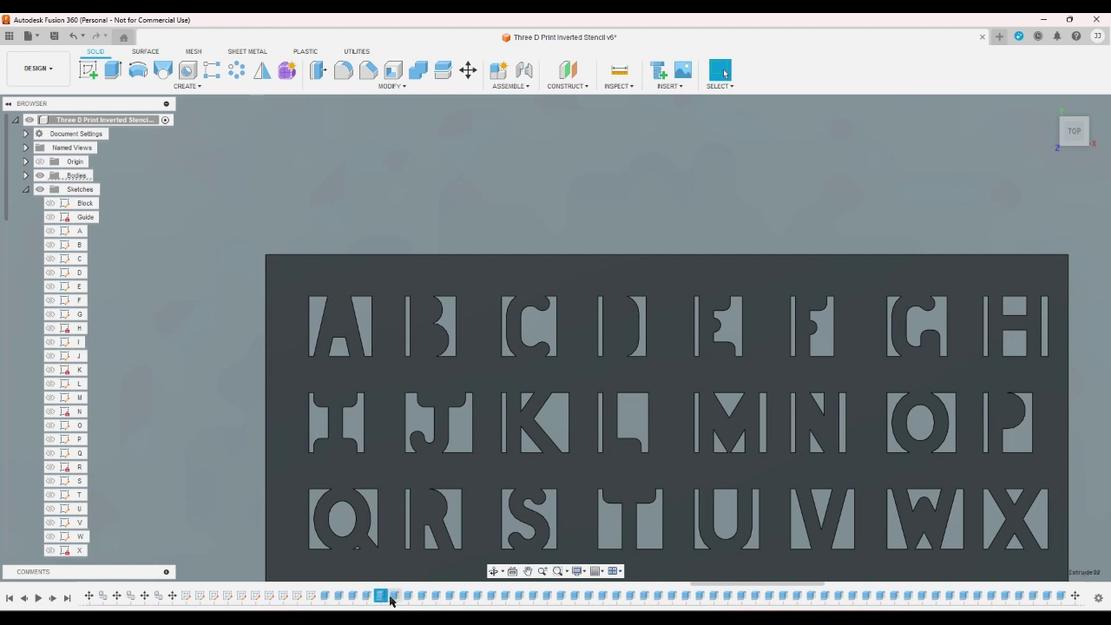
- Cancel a mistaken J extrude edit and select Extrude29 in an angled view
double_click(464, 597)
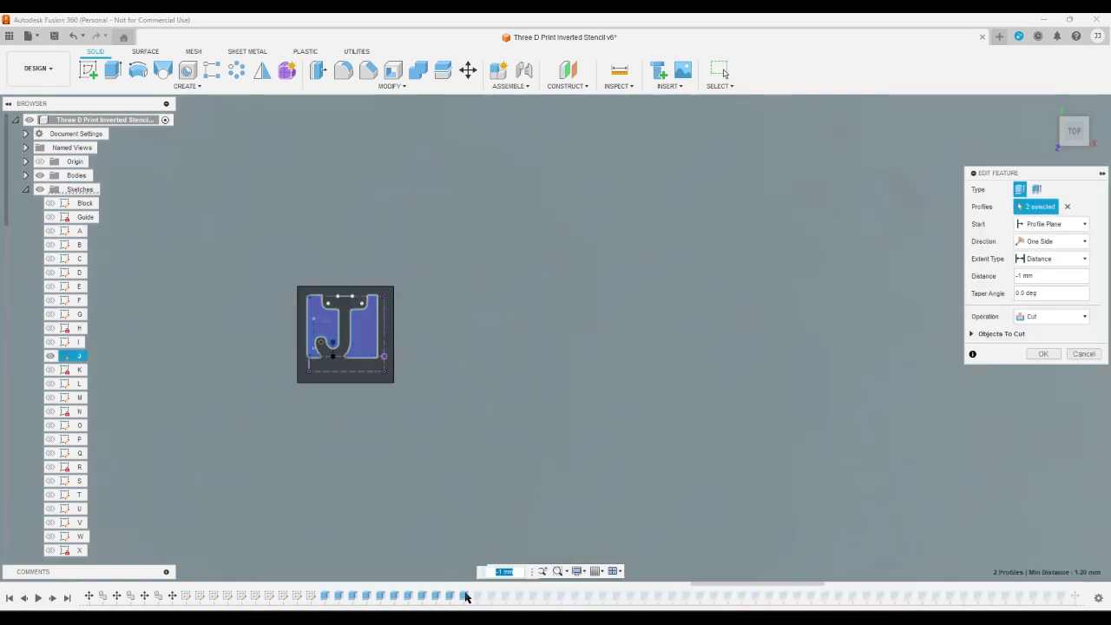
click(1083, 353)
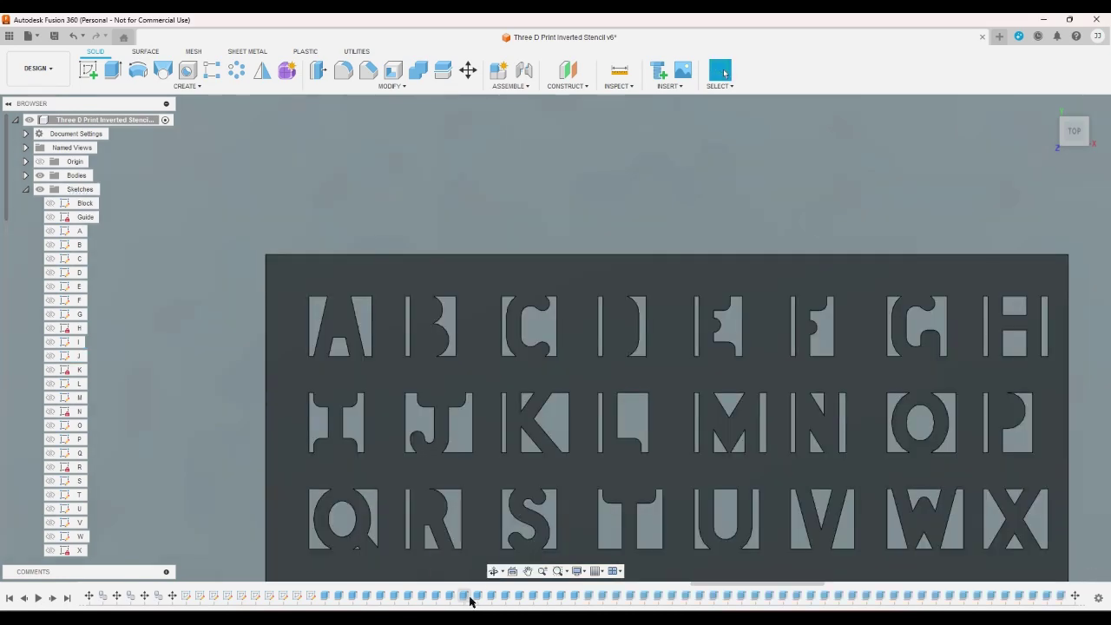
click(478, 598)
click(1087, 118)
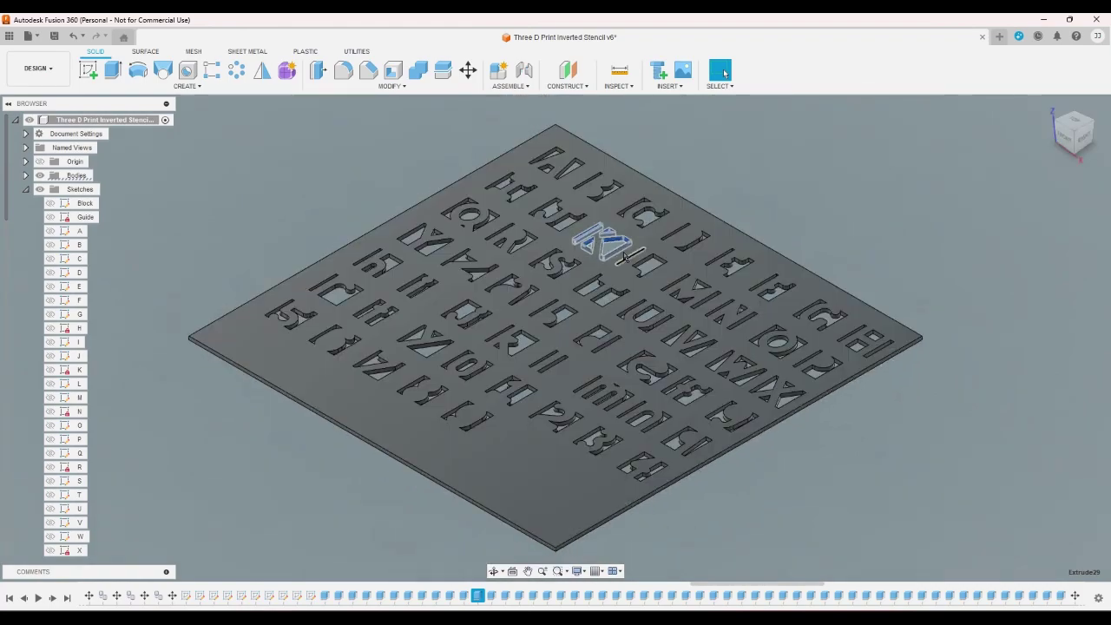
scroll(620, 216, up, 3)
scroll(619, 216, up, 5)
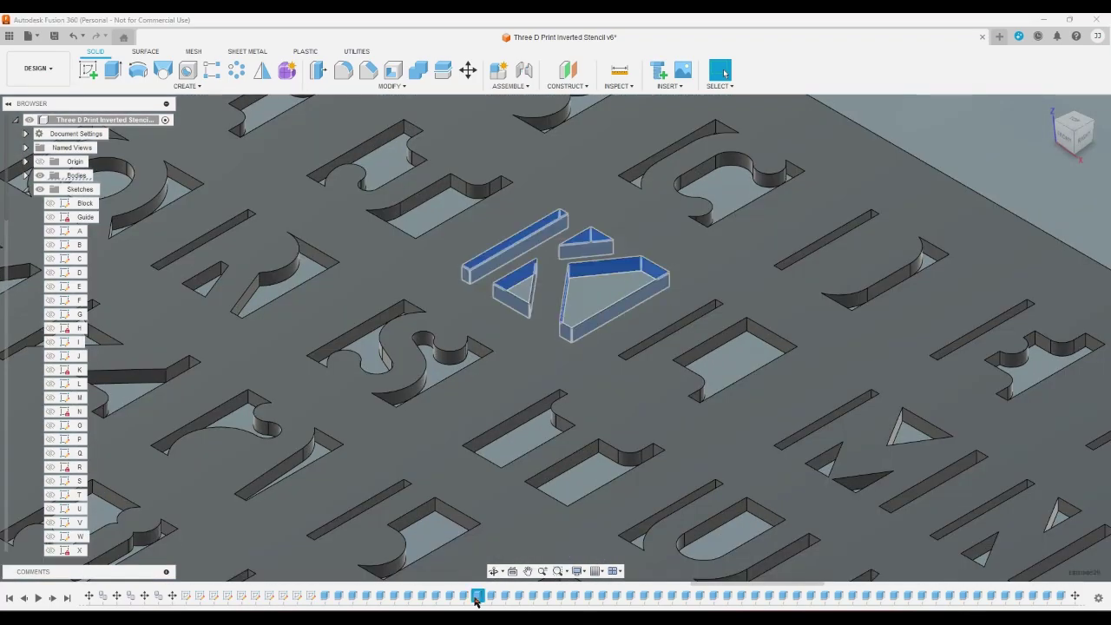
- Edit the K extrude from Top, excluding its upper and lower triangle profiles from the cut
double_click(476, 598)
click(1073, 122)
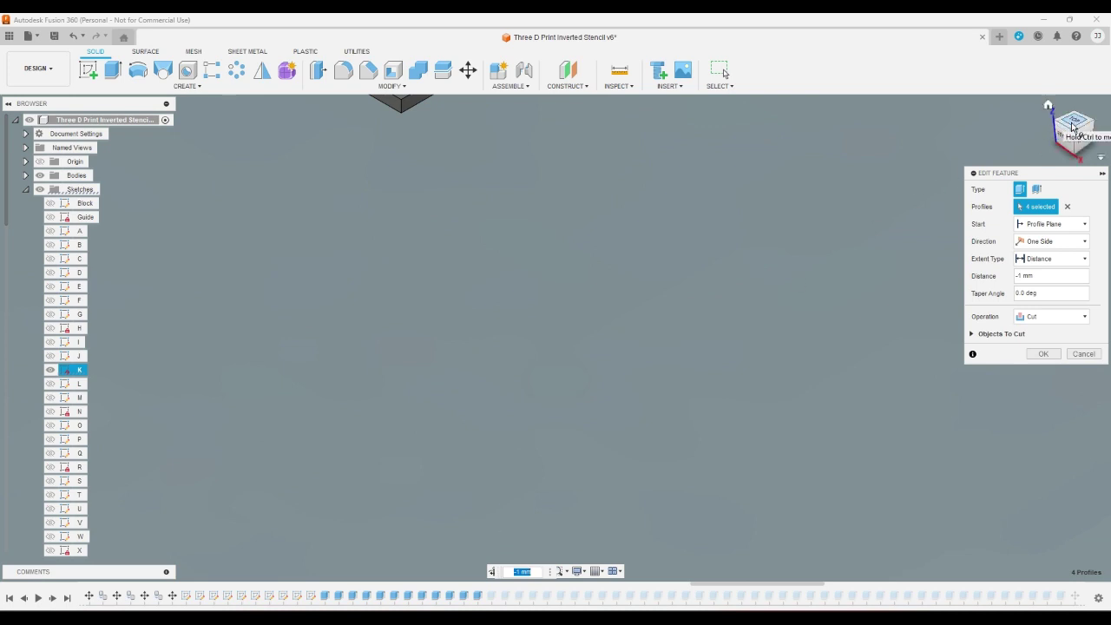
scroll(469, 239, up, 3)
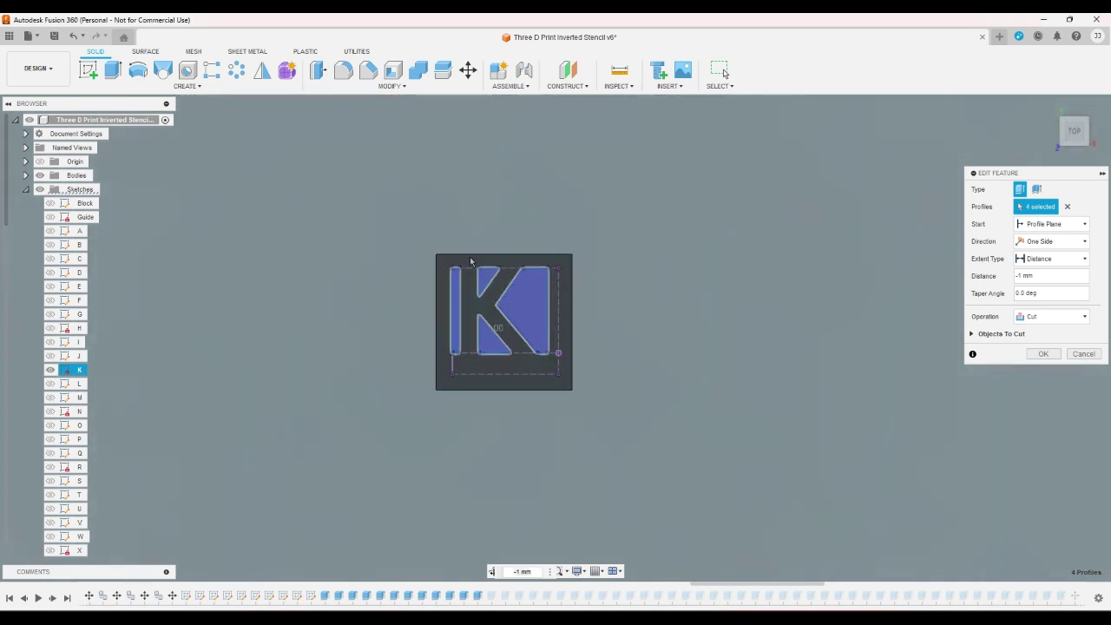
click(484, 278)
click(489, 341)
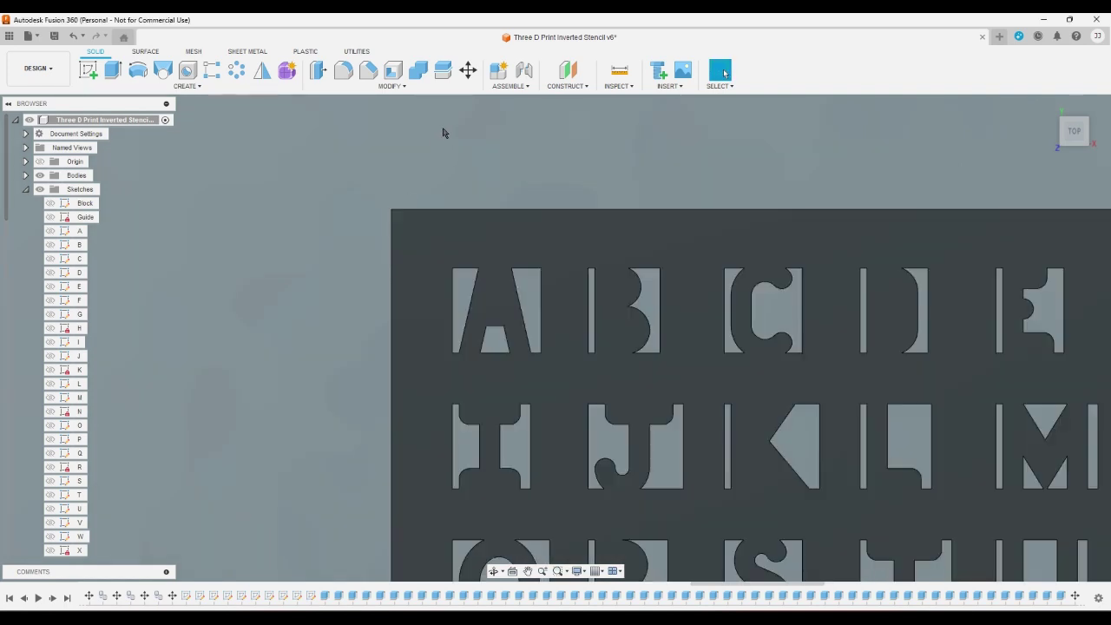
- Zoom out to view the whole stencil plate
scroll(443, 132, down, 2)
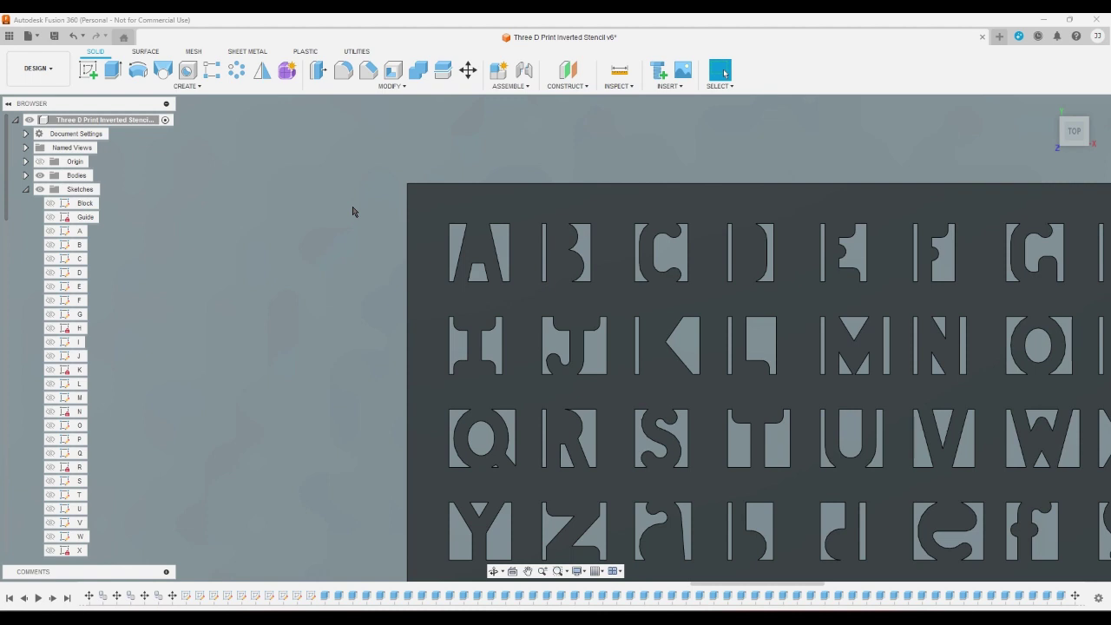
- Hide the A-Z 0-9 Pallet body from the Bodies folder
click(25, 176)
scroll(30, 179, down, 2)
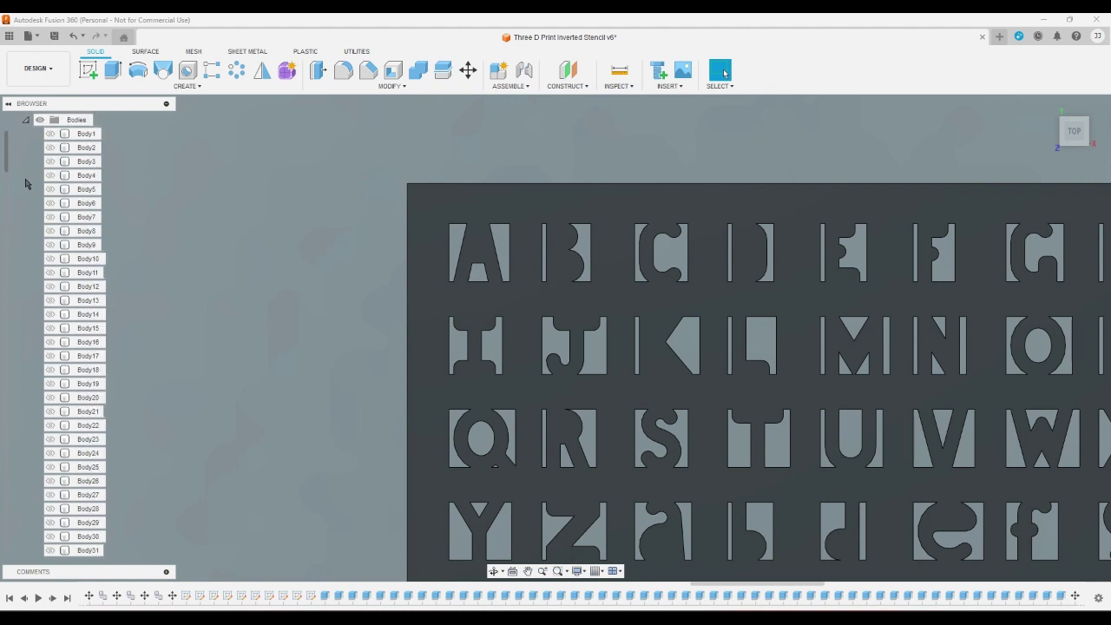
scroll(44, 258, down, 10)
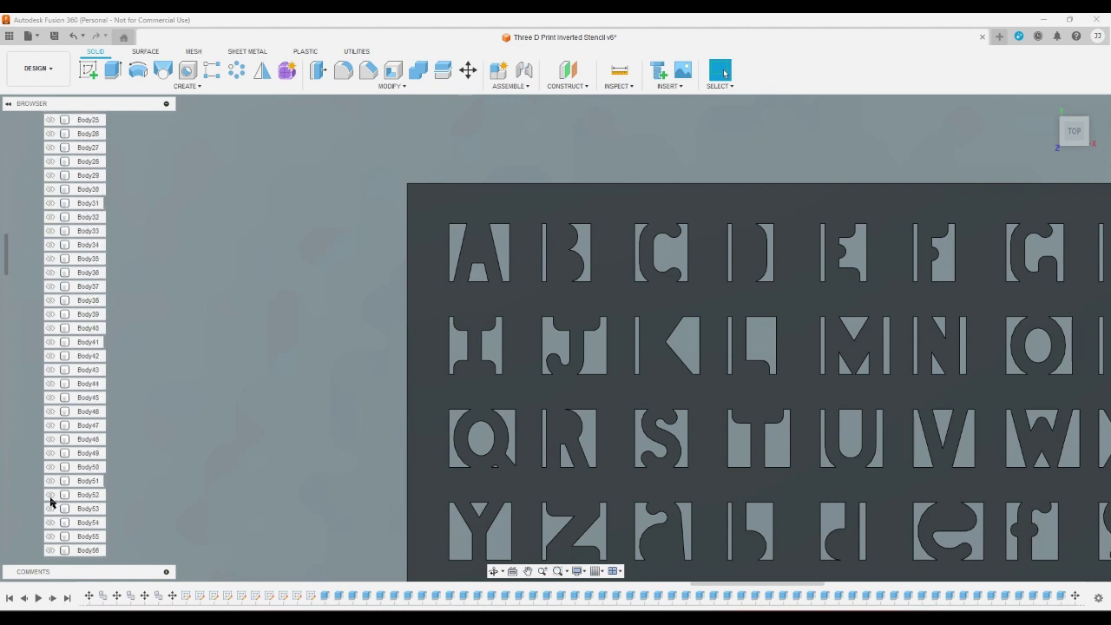
scroll(49, 509, down, 8)
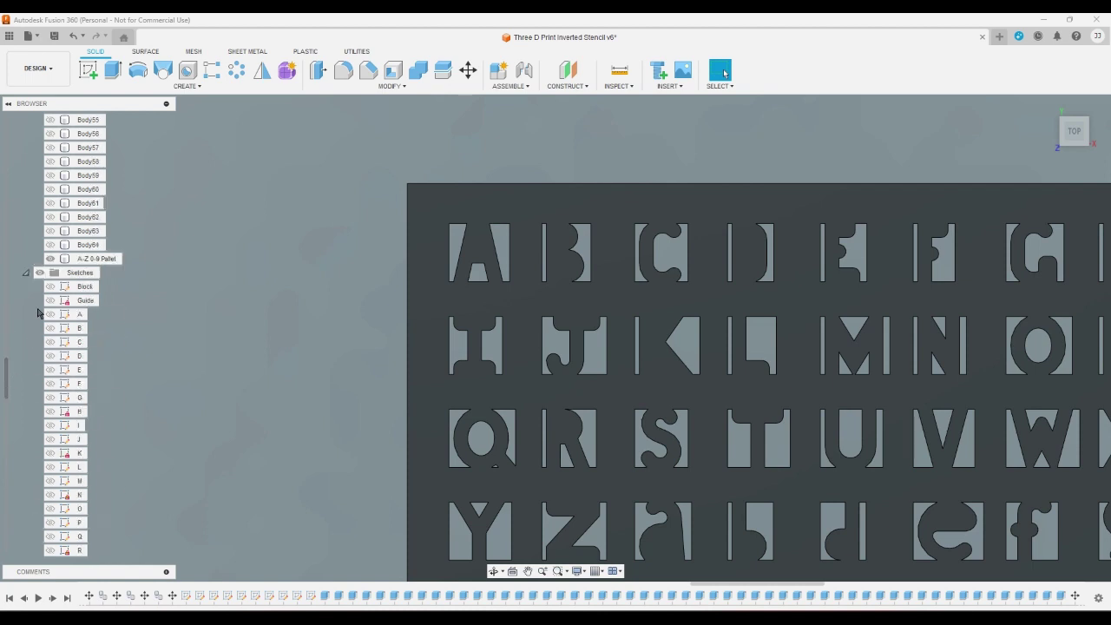
click(51, 260)
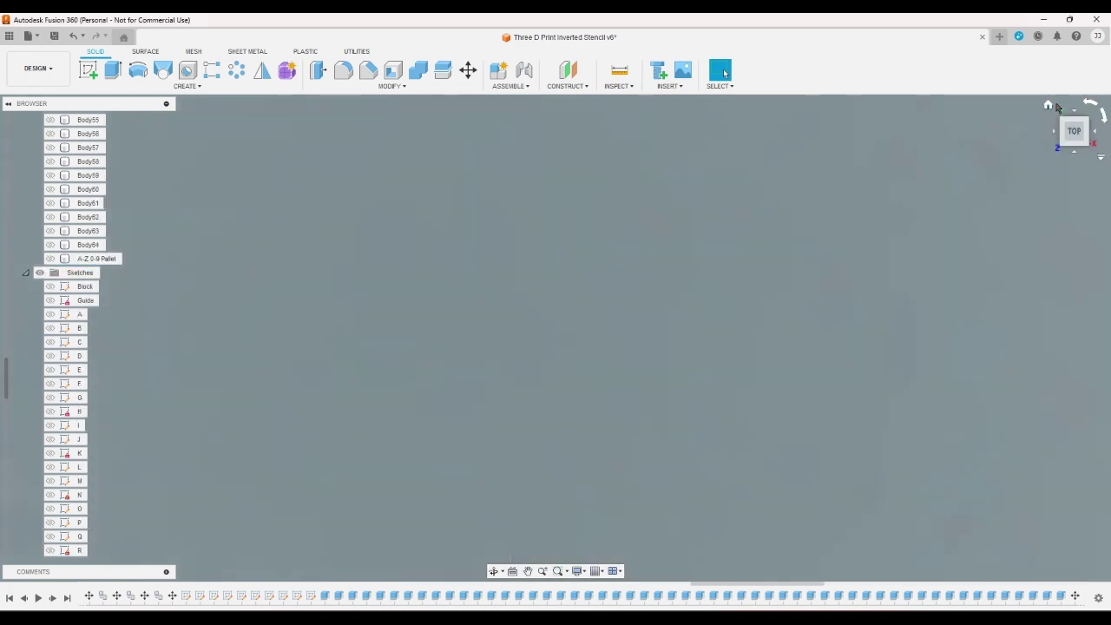
- Reset to the home view and start a new sketch on the XY origin plane
click(1046, 106)
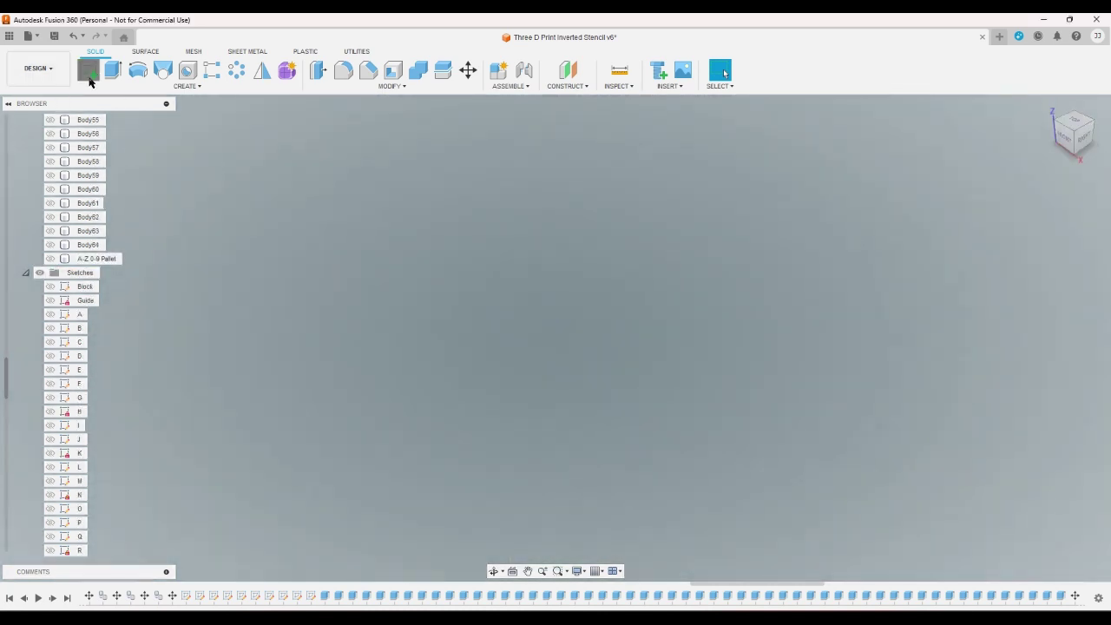
click(87, 69)
click(587, 324)
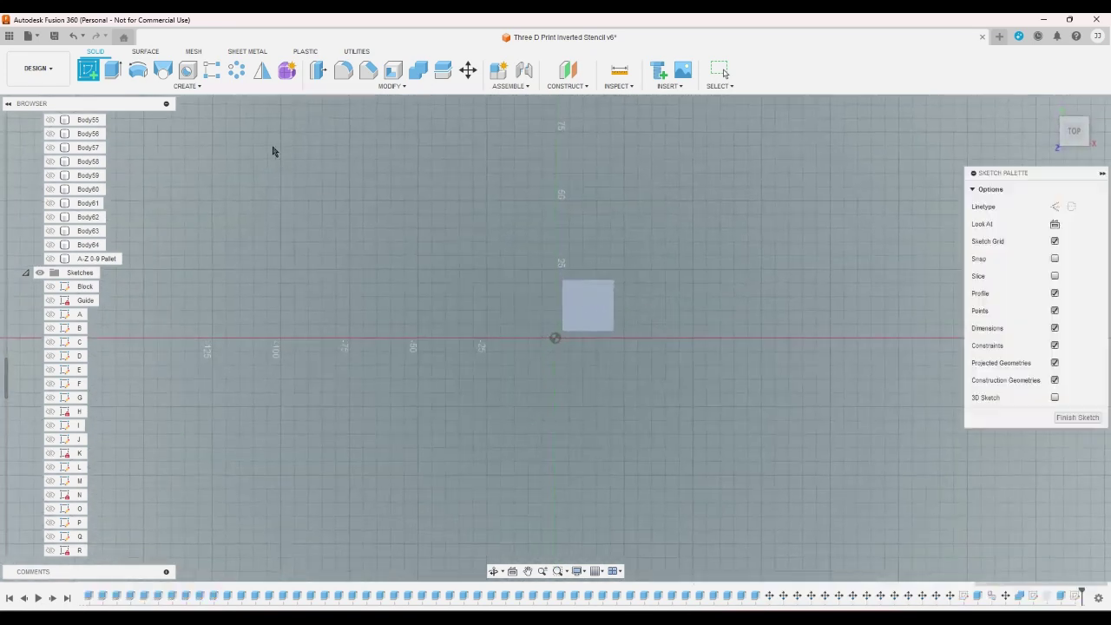
- Draw a closed, notched K-shaped outline with the Line tool
click(88, 69)
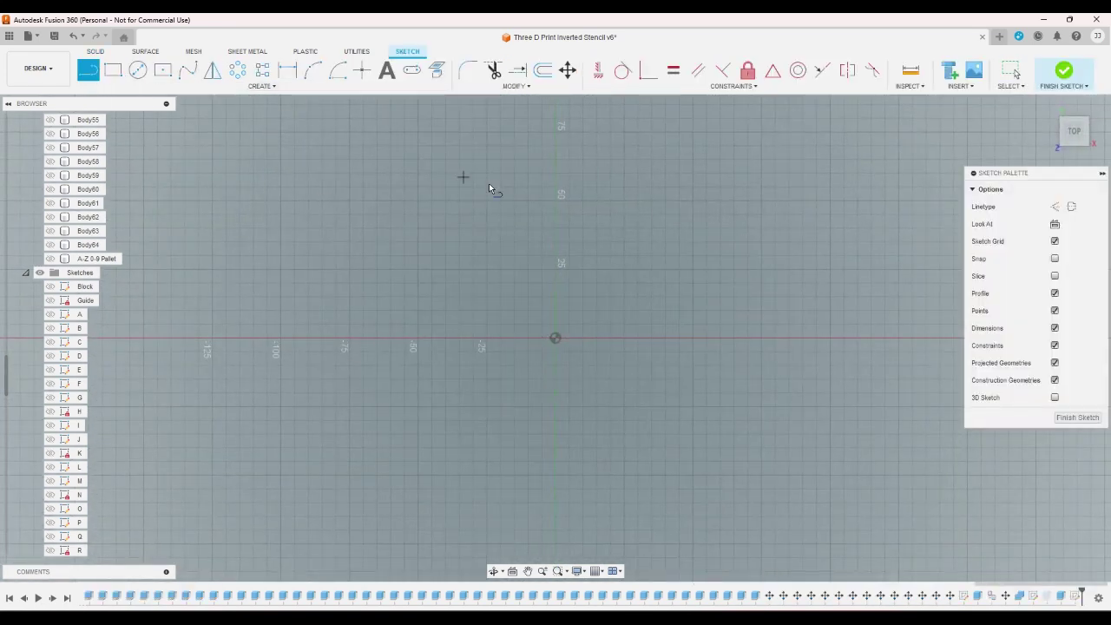
click(599, 209)
click(599, 331)
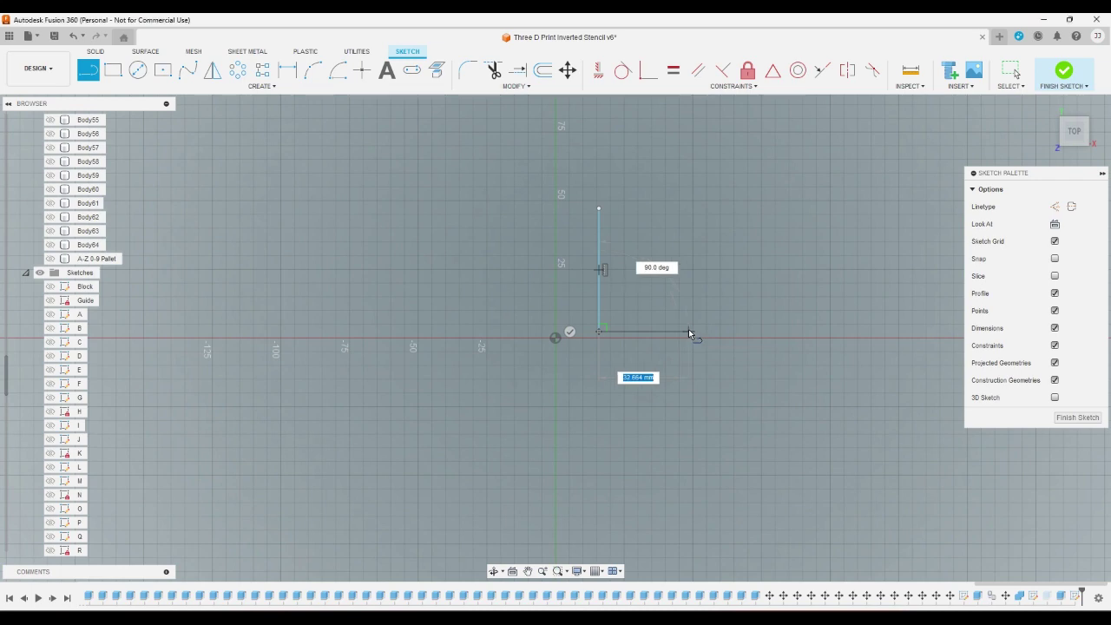
click(688, 331)
click(653, 270)
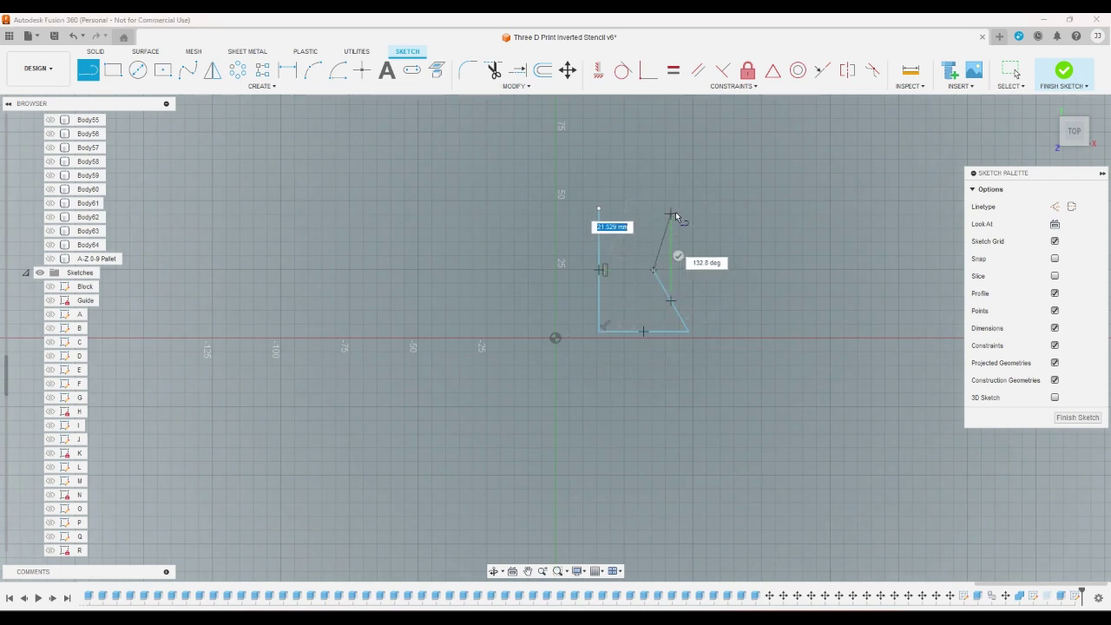
click(670, 206)
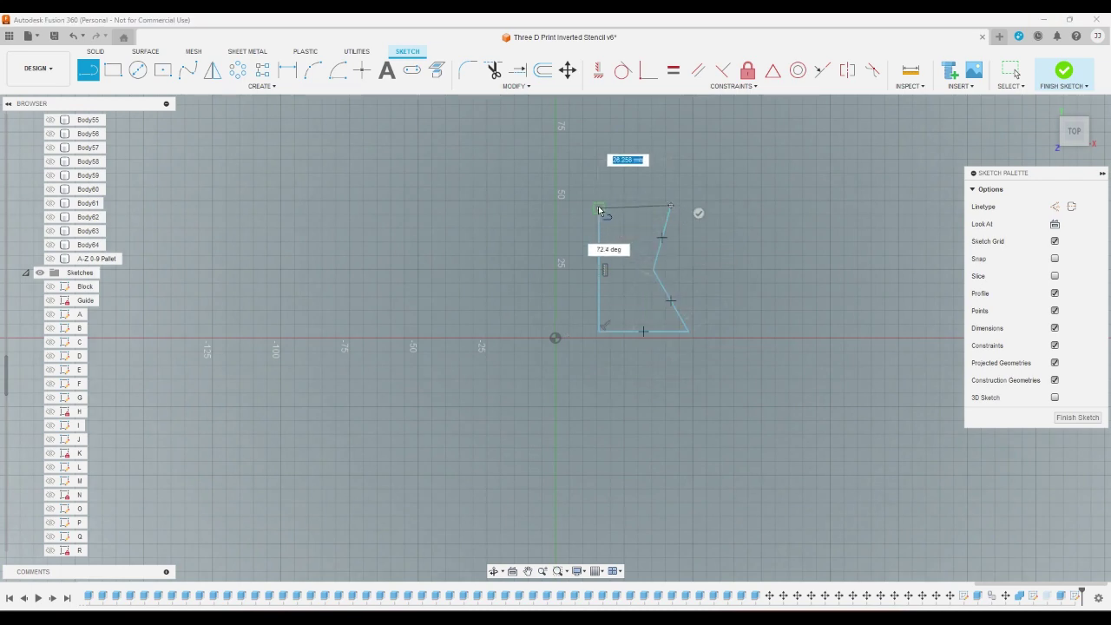
click(599, 209)
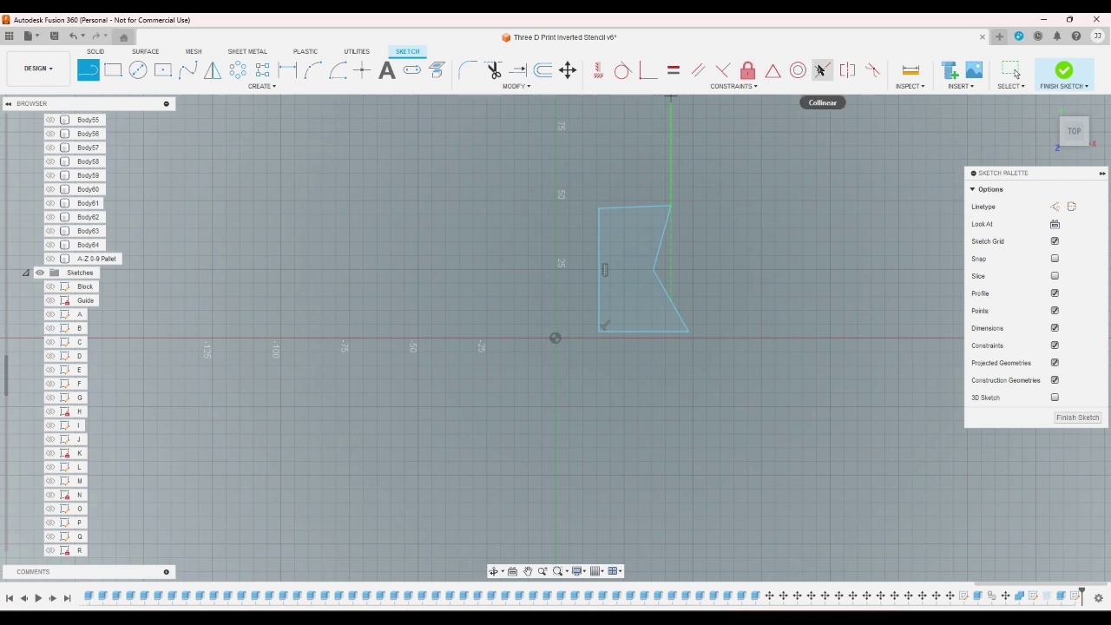
- Make the outline's top edge horizontal and drag its vertices to reshape the K
click(598, 70)
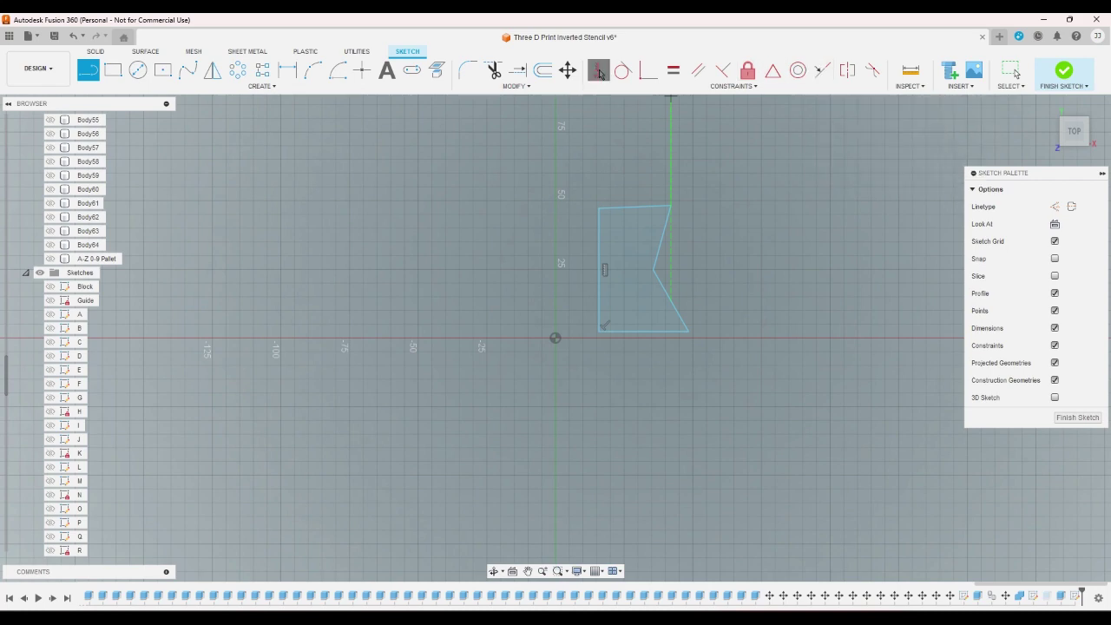
click(650, 206)
key(Escape)
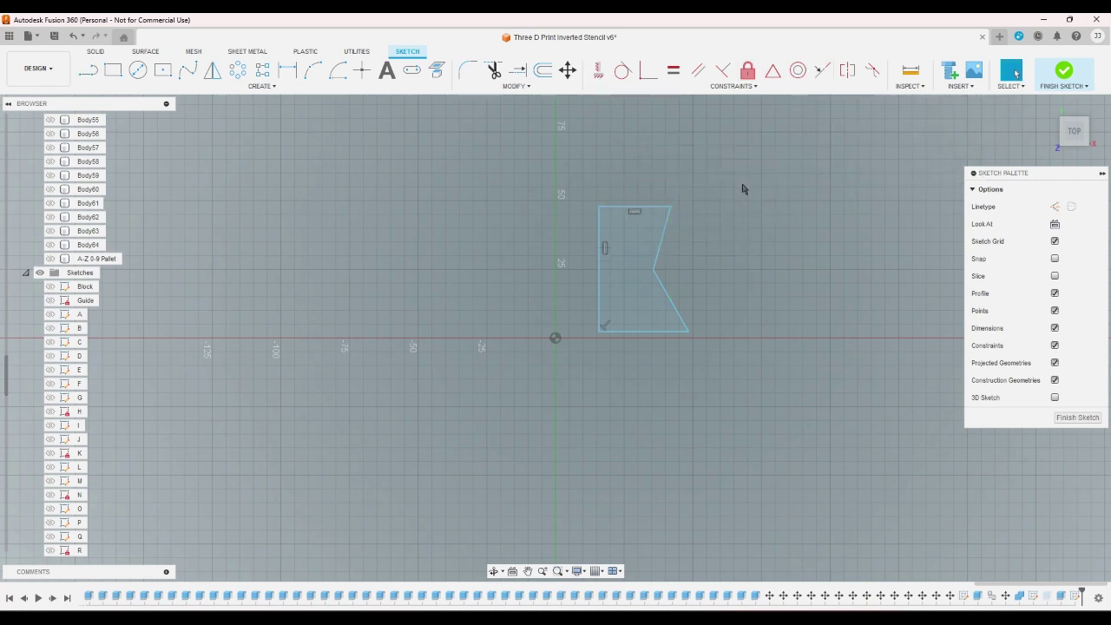
scroll(673, 195, up, 3)
drag(666, 192, 688, 191)
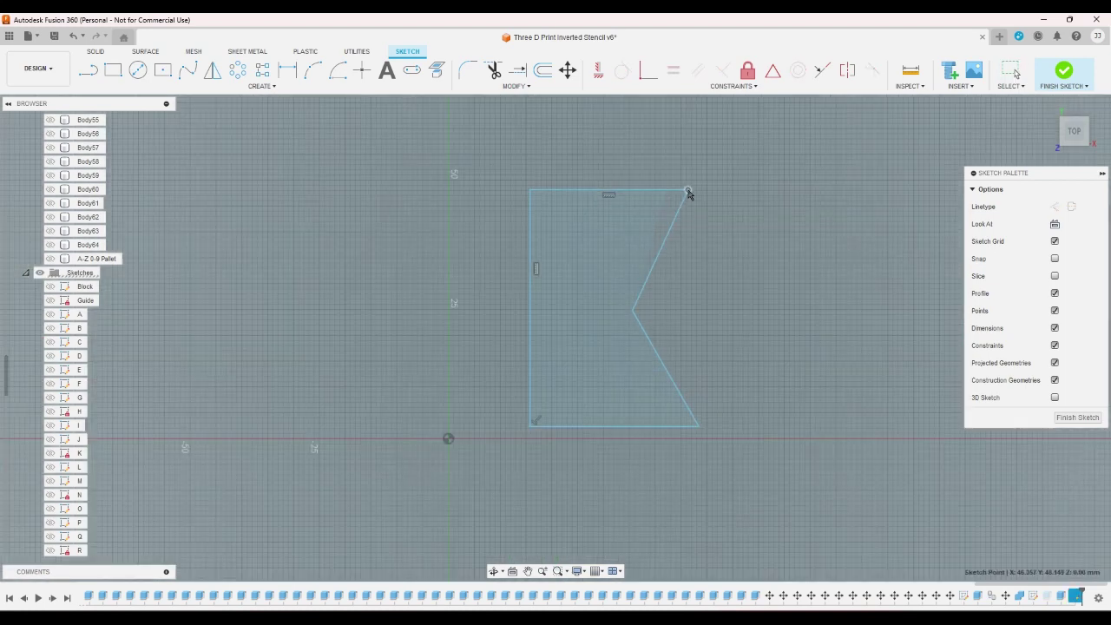
drag(633, 310, 575, 308)
drag(686, 190, 632, 202)
drag(700, 425, 663, 423)
drag(575, 308, 601, 310)
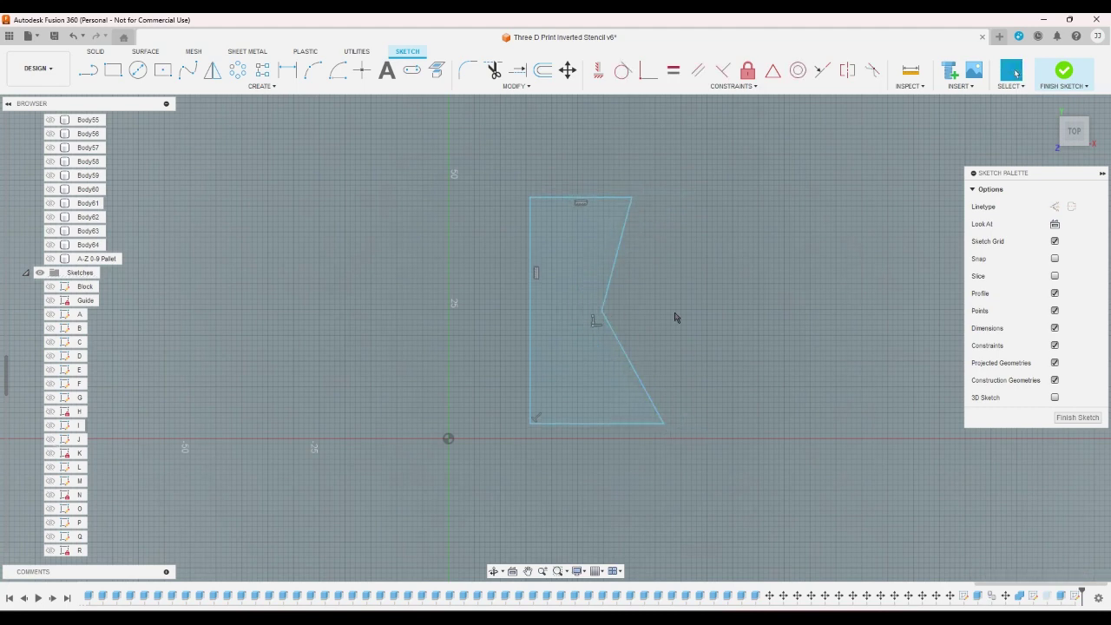
- Undo the vertex moves and all lines of the trial K outline
key(ctrl+z)
key(ctrl+z)
key(ctrl+z)
key(ctrl+z)
key(ctrl+z)
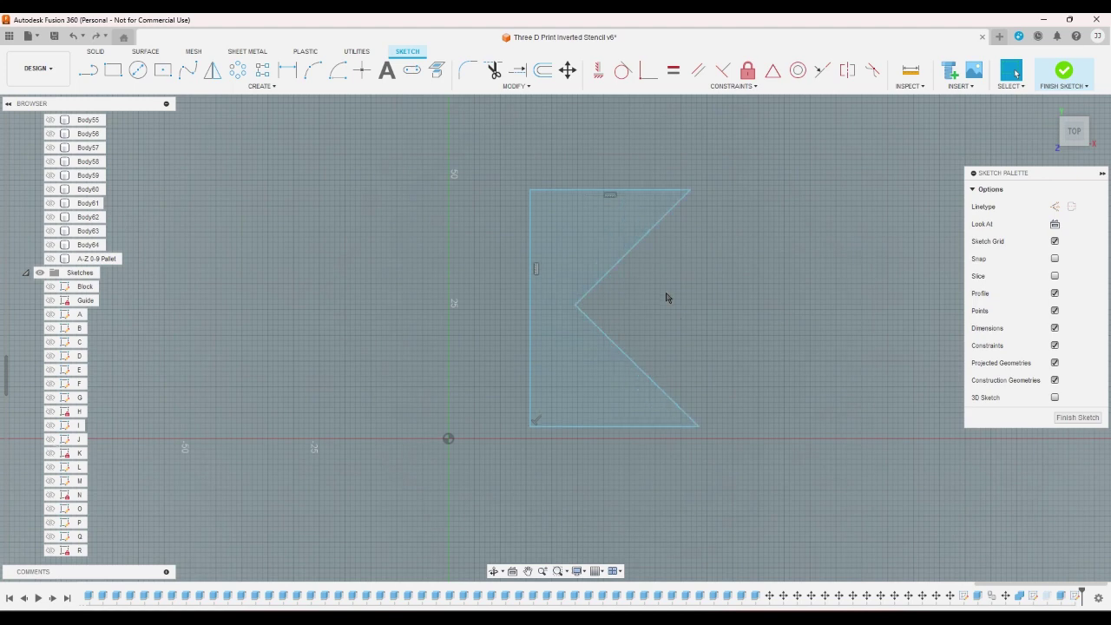
key(ctrl+z)
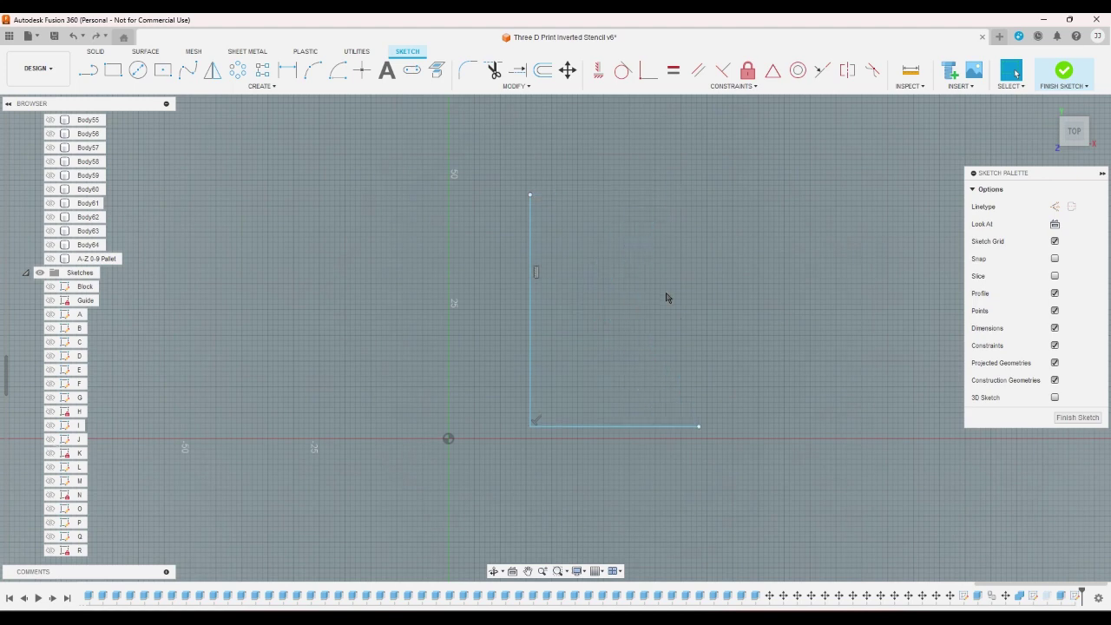
key(ctrl+z)
key(ctrl+z)
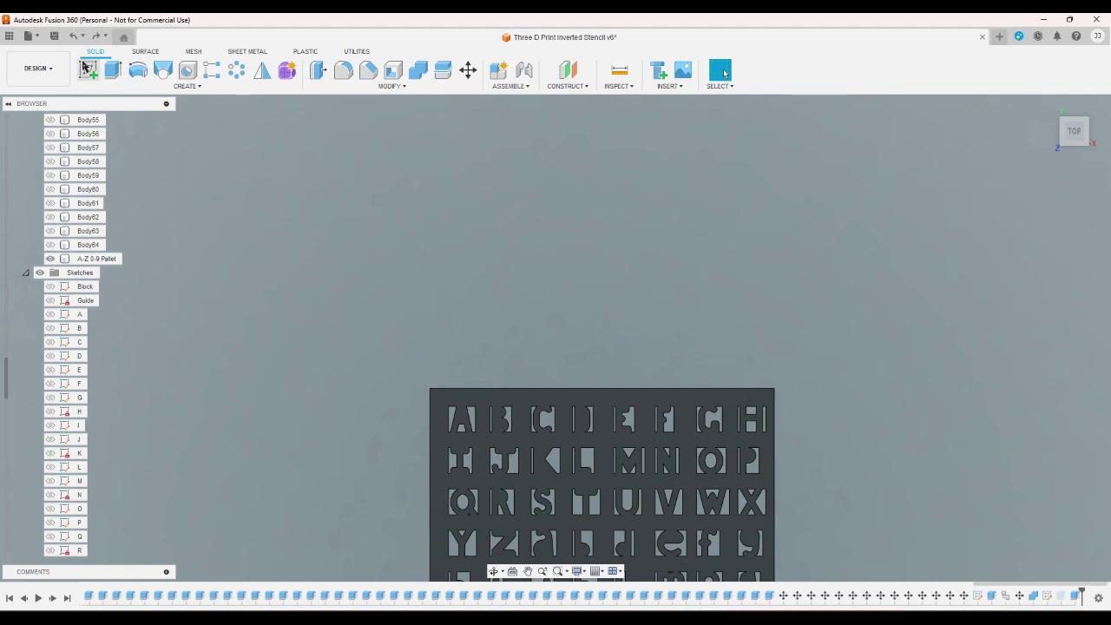
- Project the K cutout's two diagonal edges and vertical edge into the sketch
key(ctrl+y)
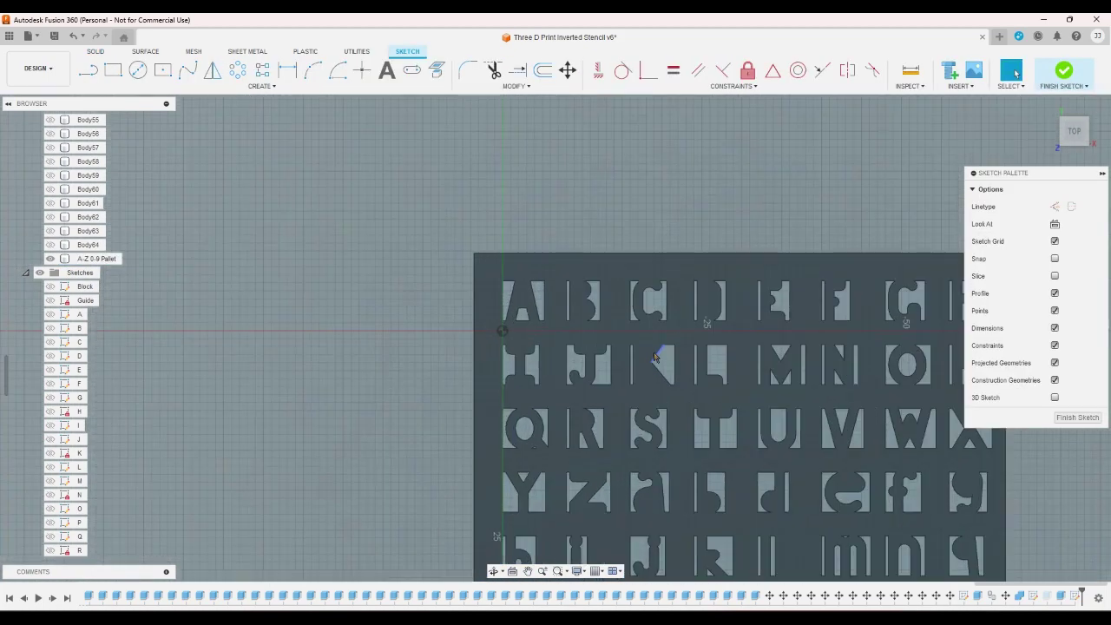
scroll(655, 356, up, 4)
click(437, 70)
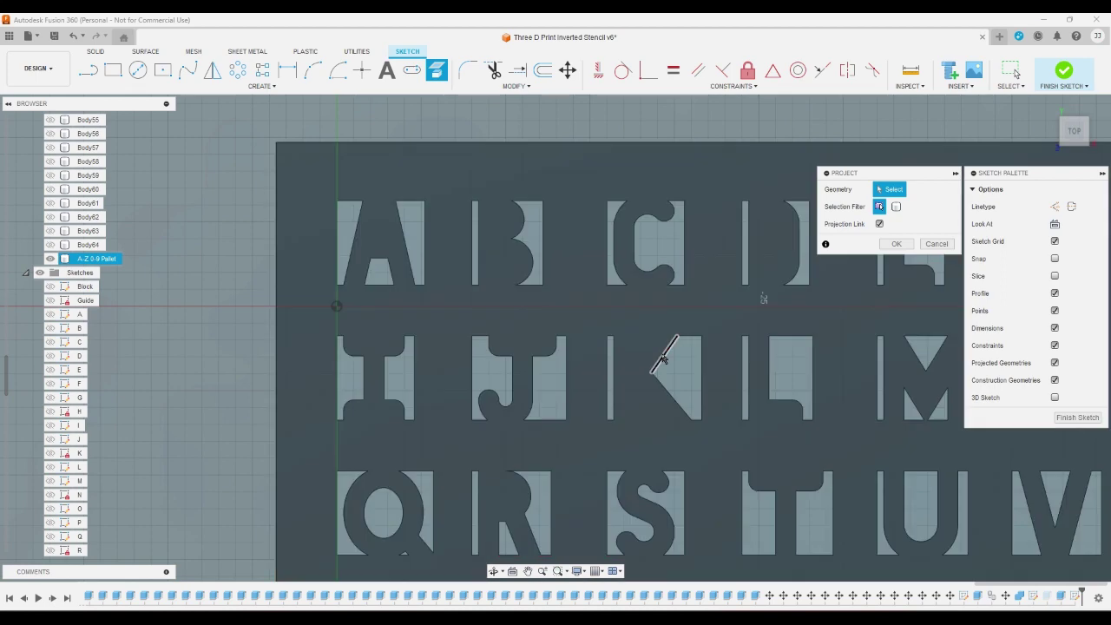
click(657, 364)
click(669, 390)
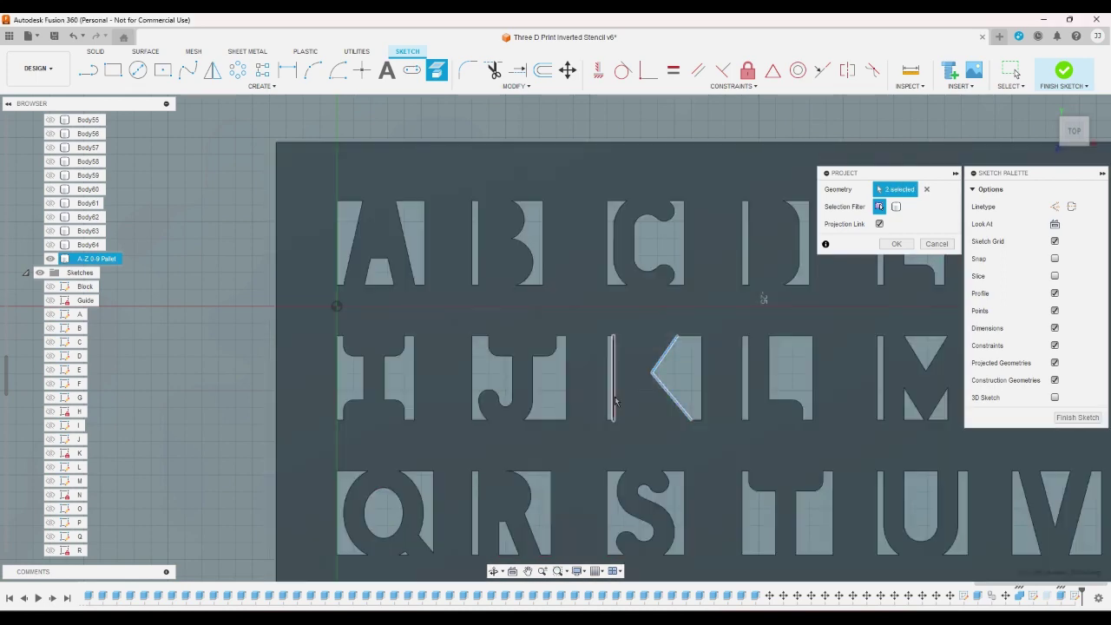
click(612, 391)
click(896, 243)
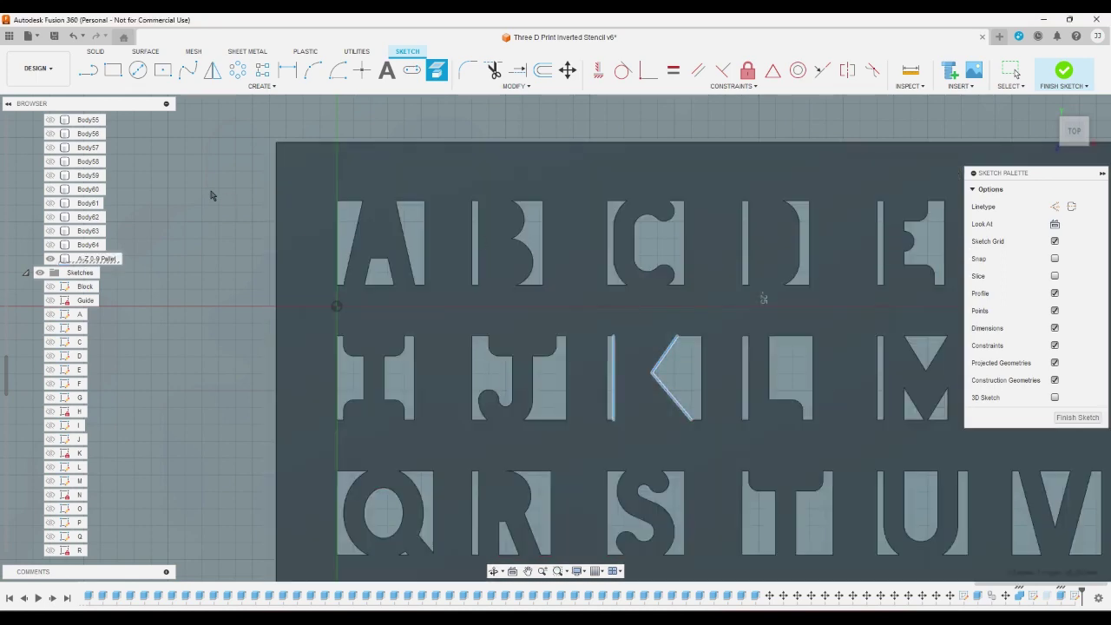
- Close the K's bottom and top with lines and finish the sketch
click(88, 69)
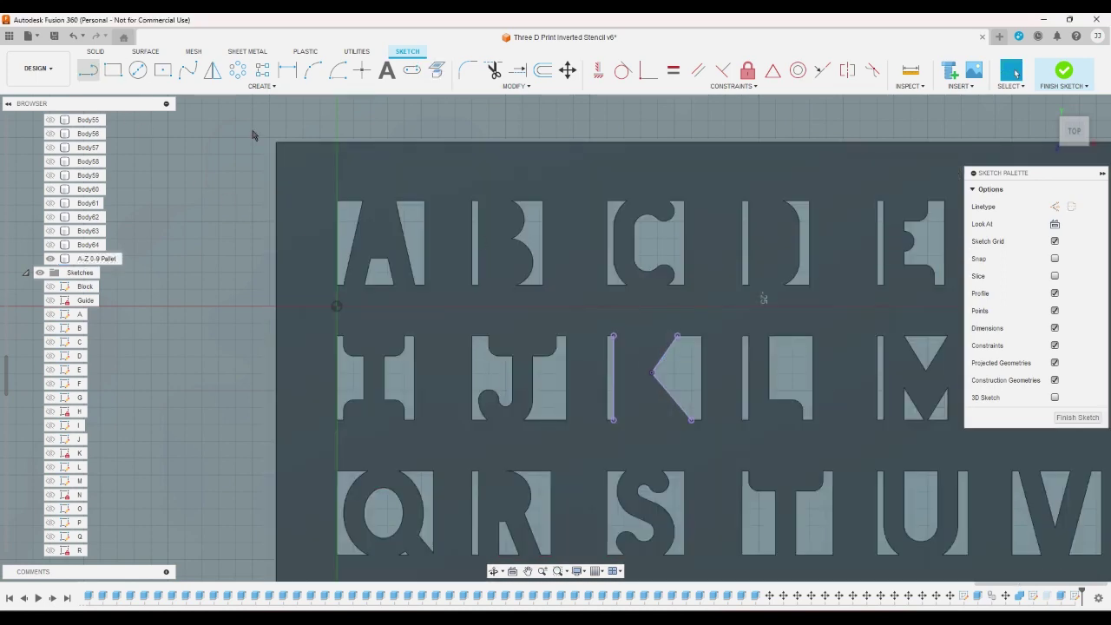
click(691, 421)
click(614, 421)
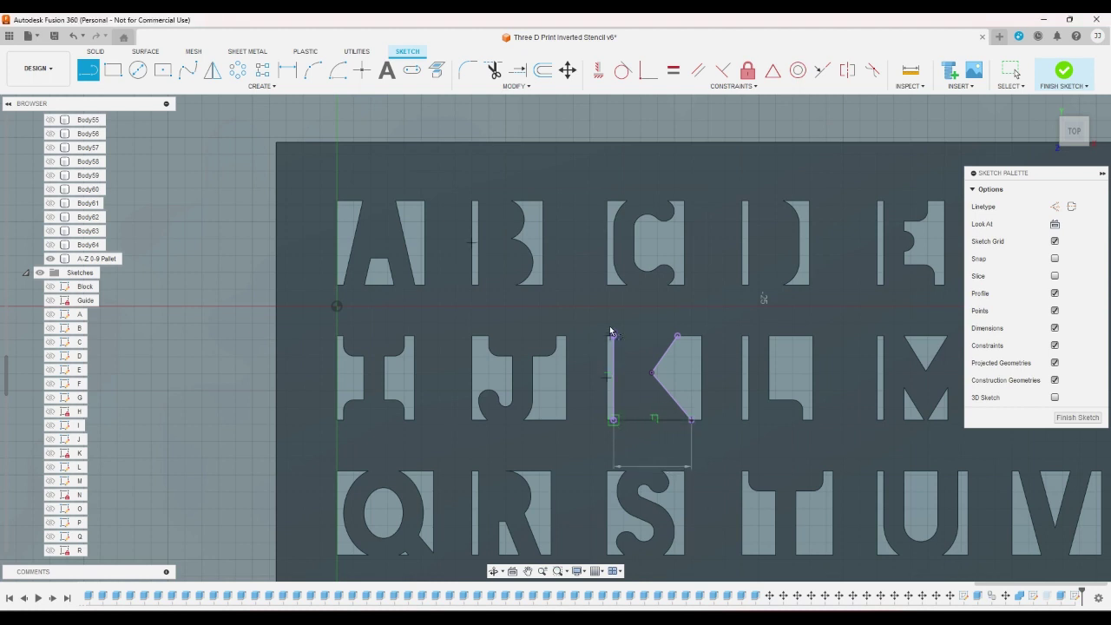
click(613, 335)
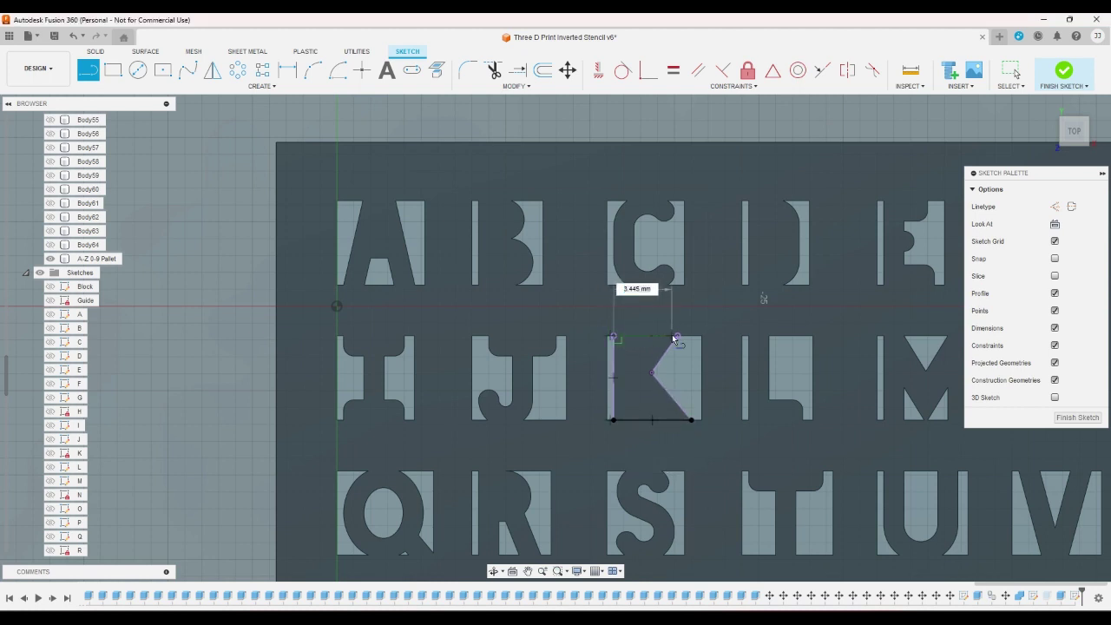
click(676, 336)
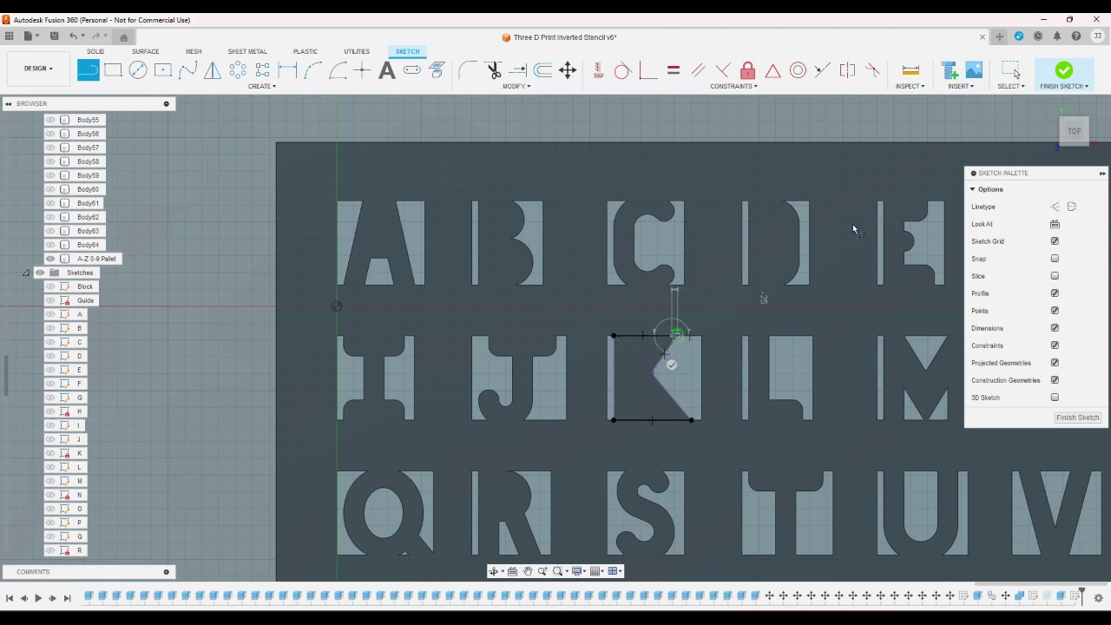
click(1064, 71)
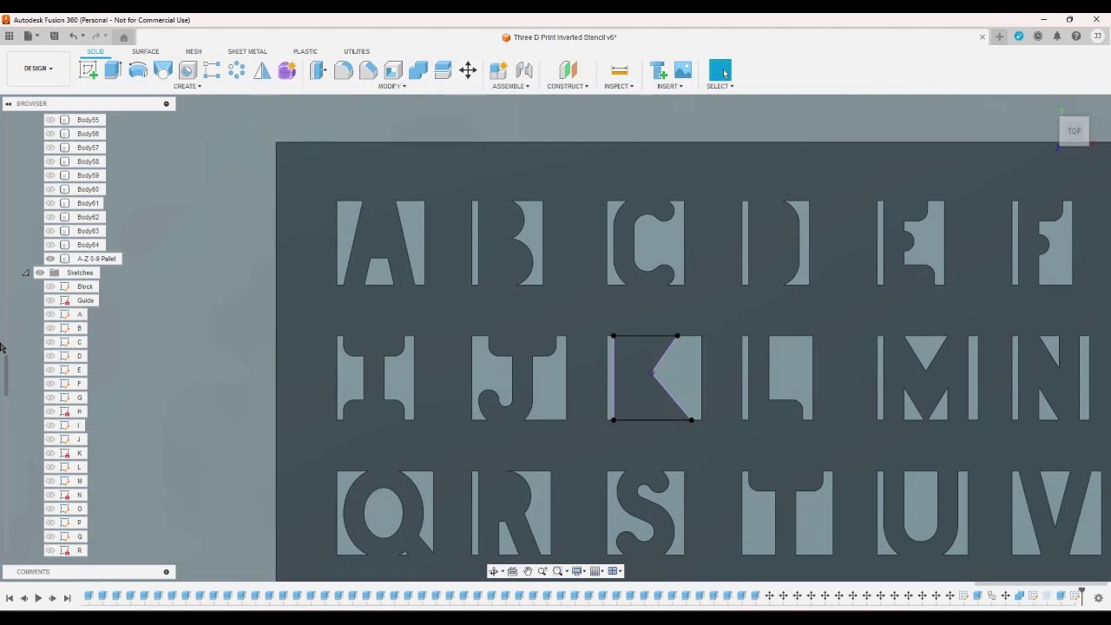
- Hide the stencil plate and pick the K profile for a new extrusion
click(50, 259)
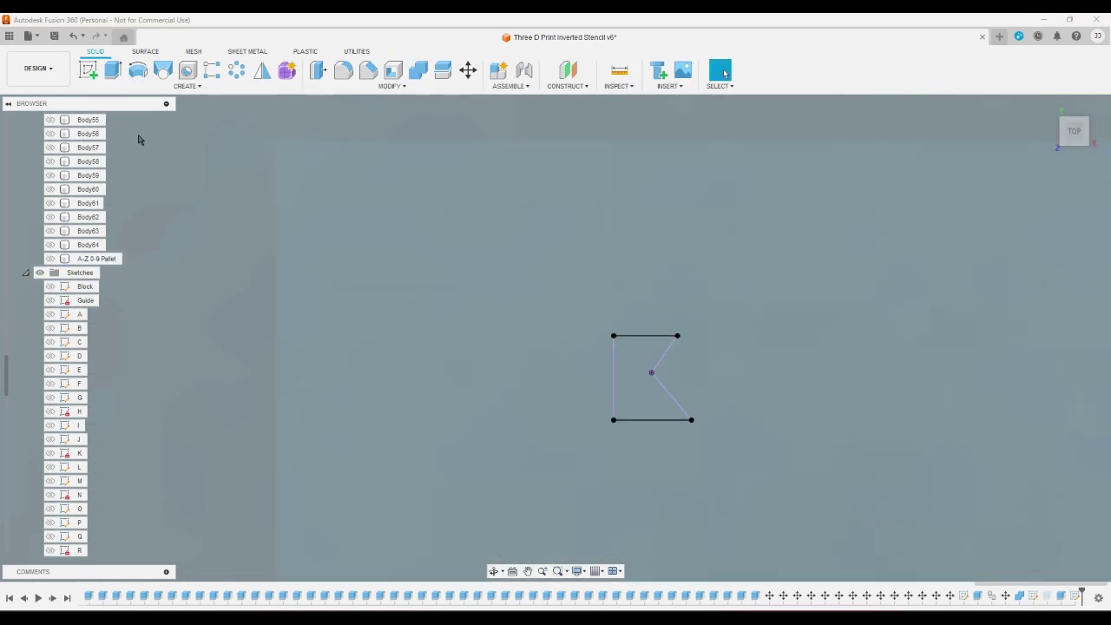
click(112, 70)
click(646, 355)
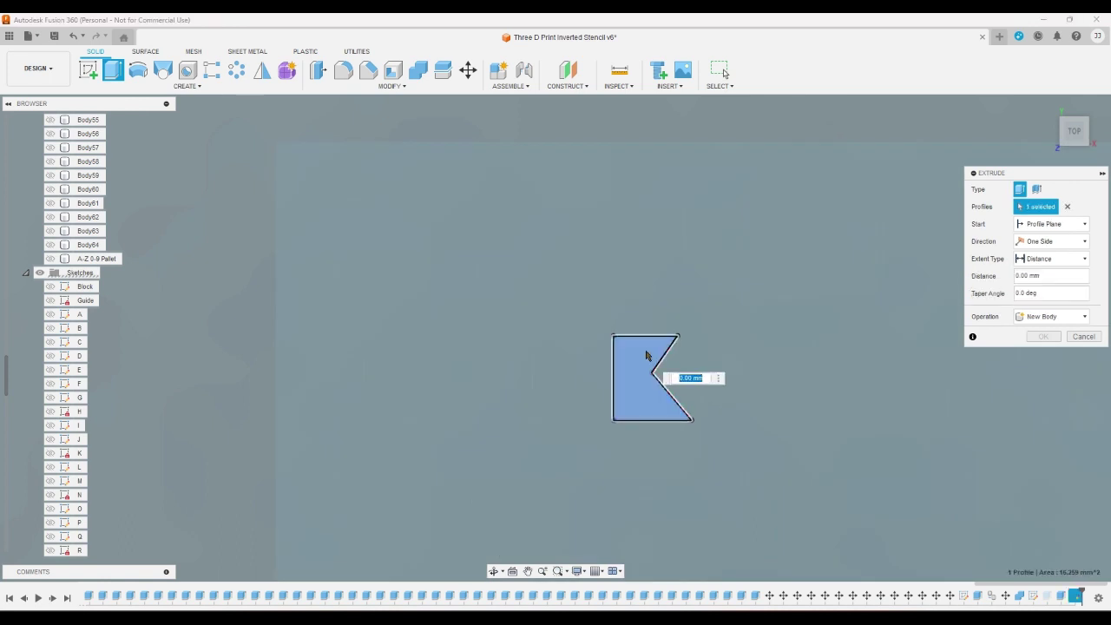
- Extrude the K profile, then undo and redo until the K stencil cut returns
key(Return)
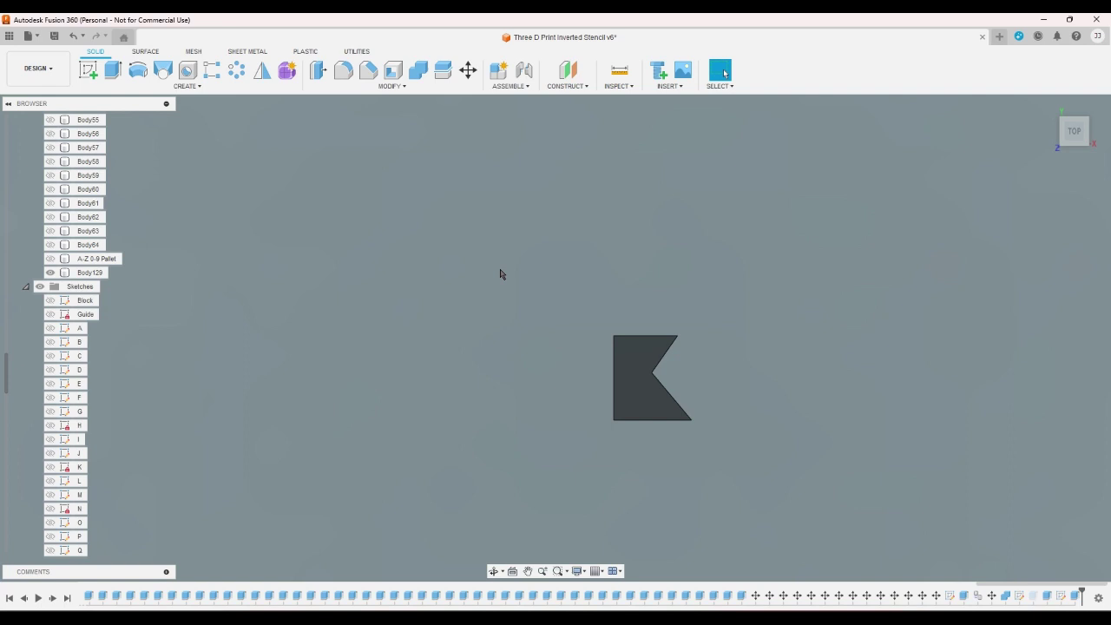
key(ctrl+z)
key(ctrl+z)
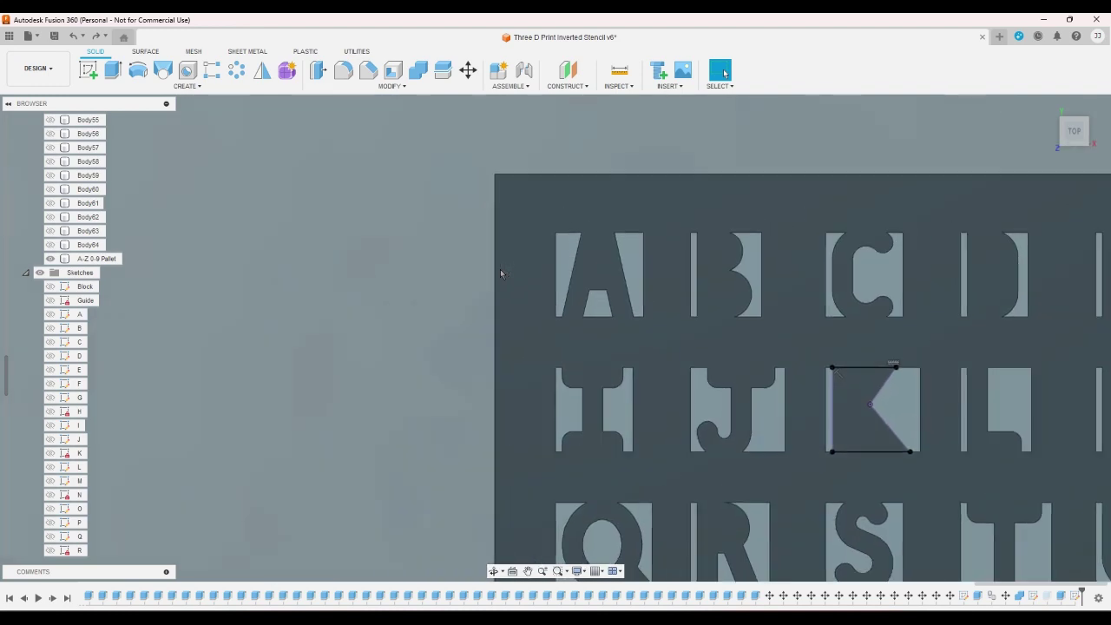
key(ctrl+z)
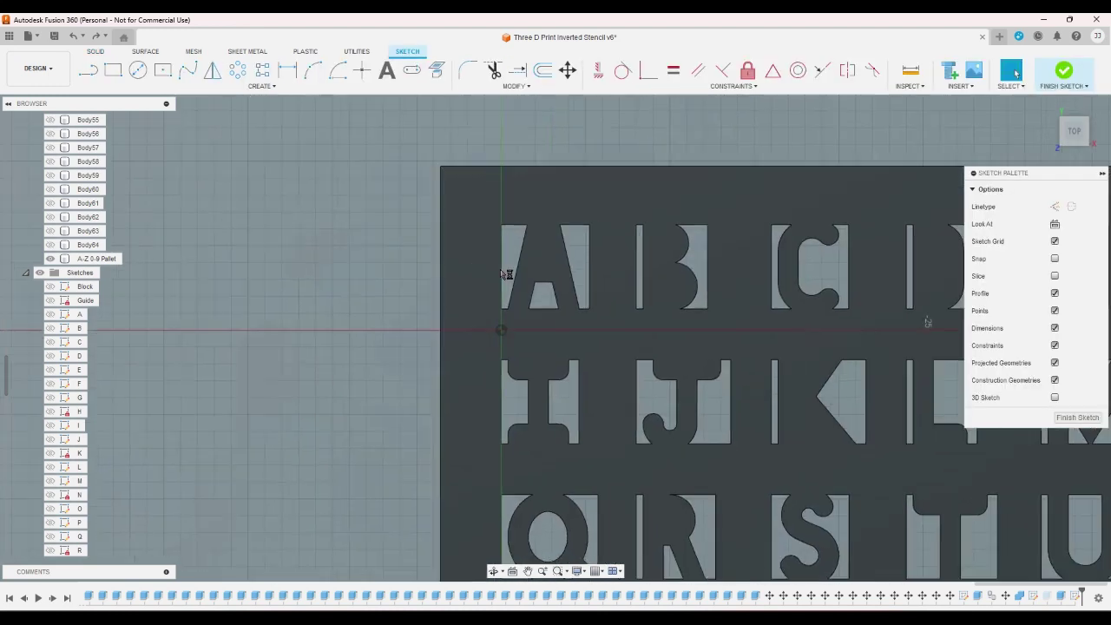
key(ctrl+z)
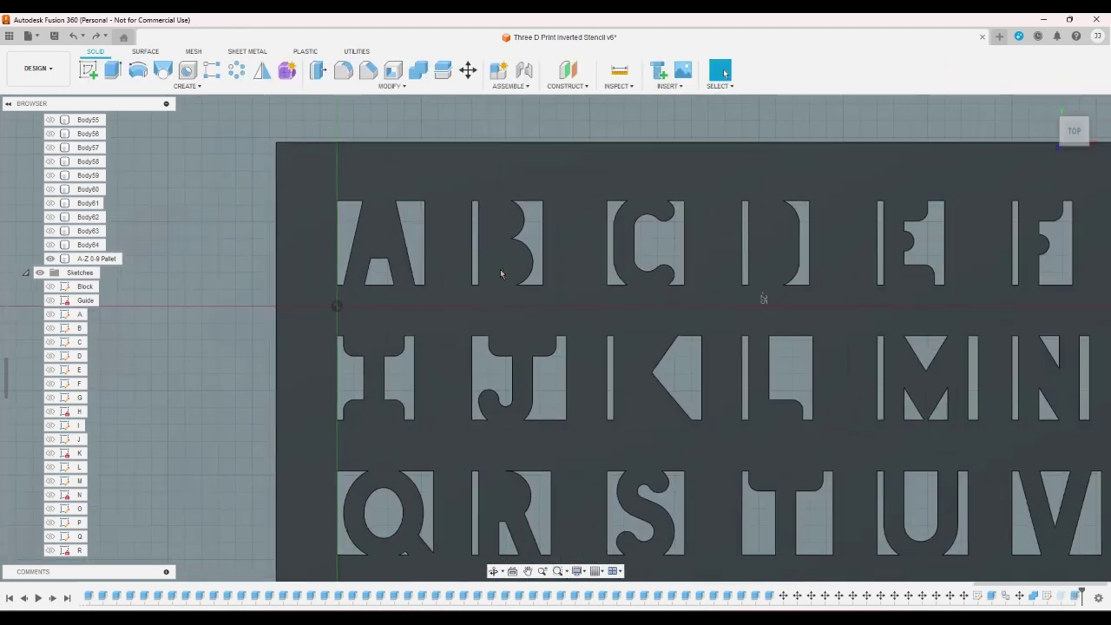
key(ctrl+z)
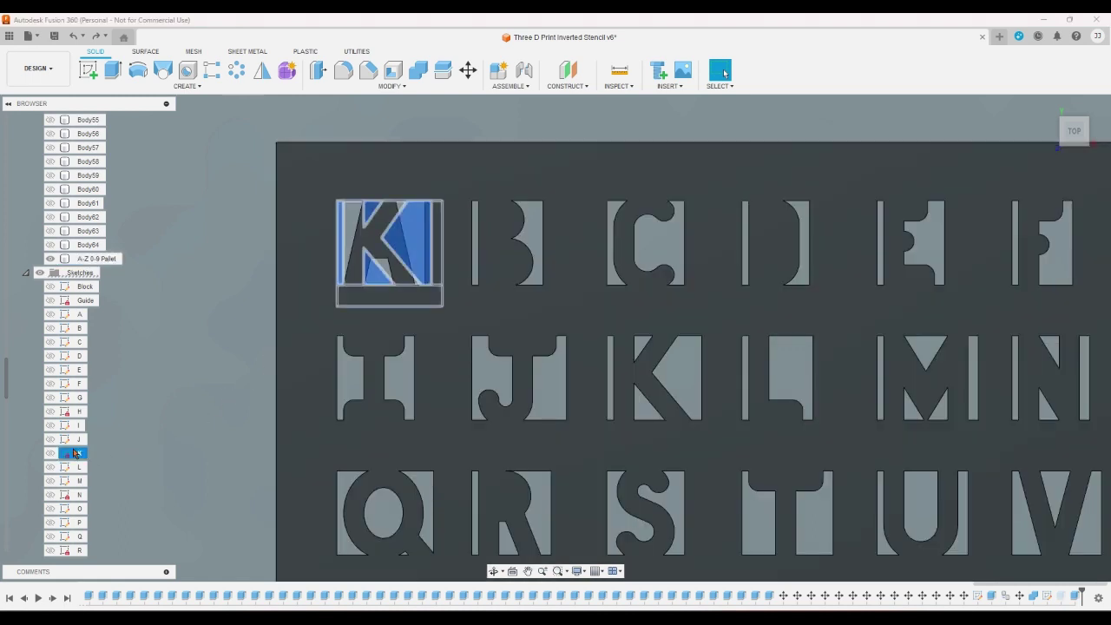
- Change the K sketch's upper diagonal angle from 35° to 40°
double_click(76, 452)
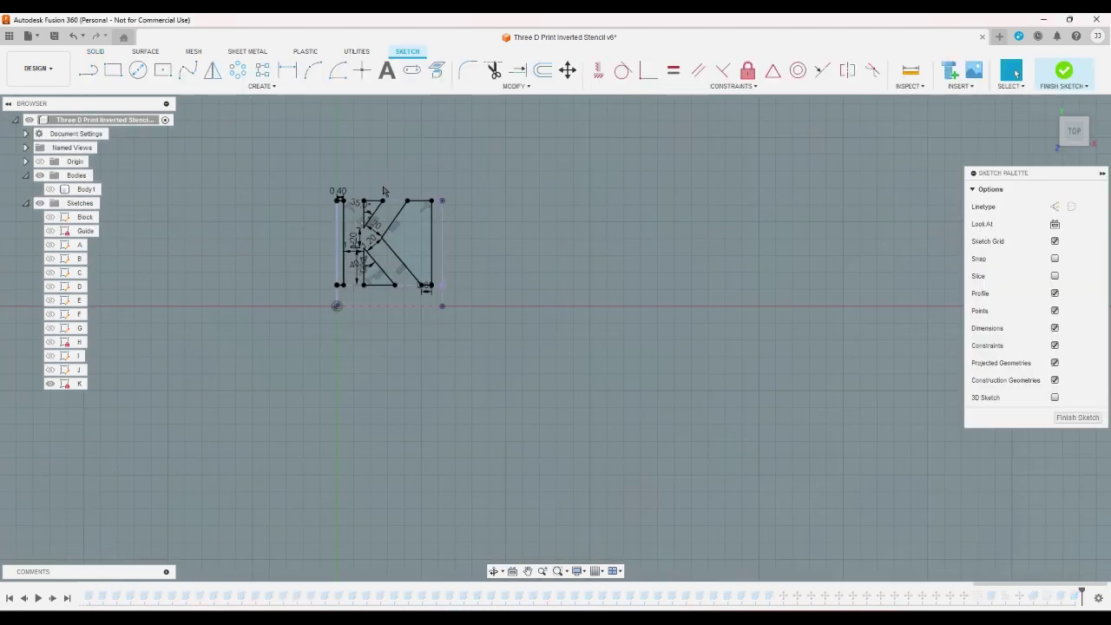
scroll(385, 190, up, 5)
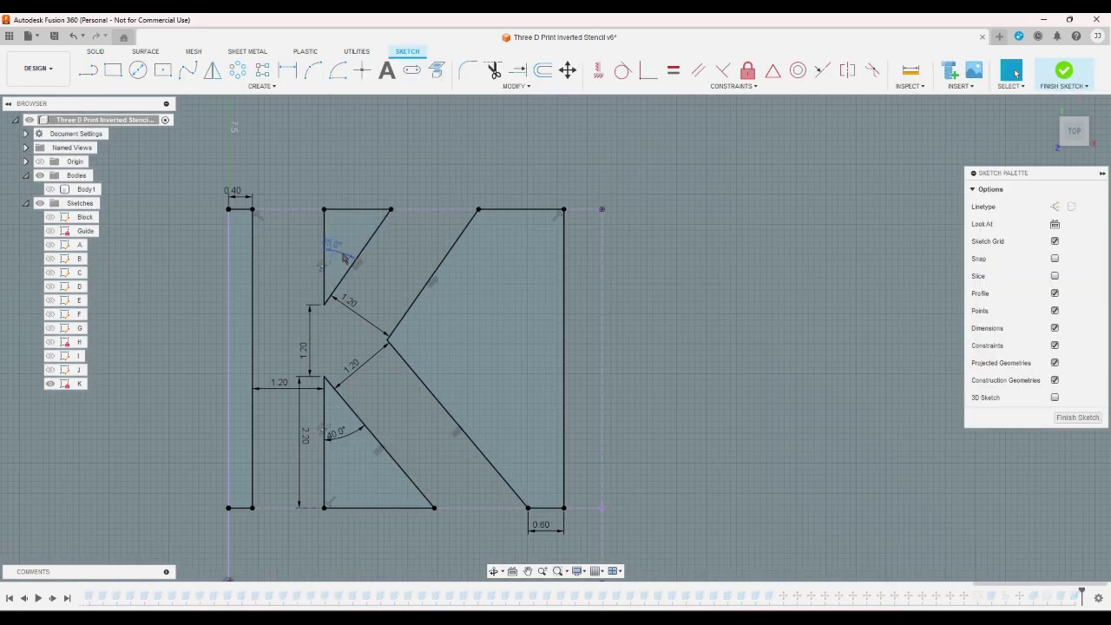
double_click(343, 256)
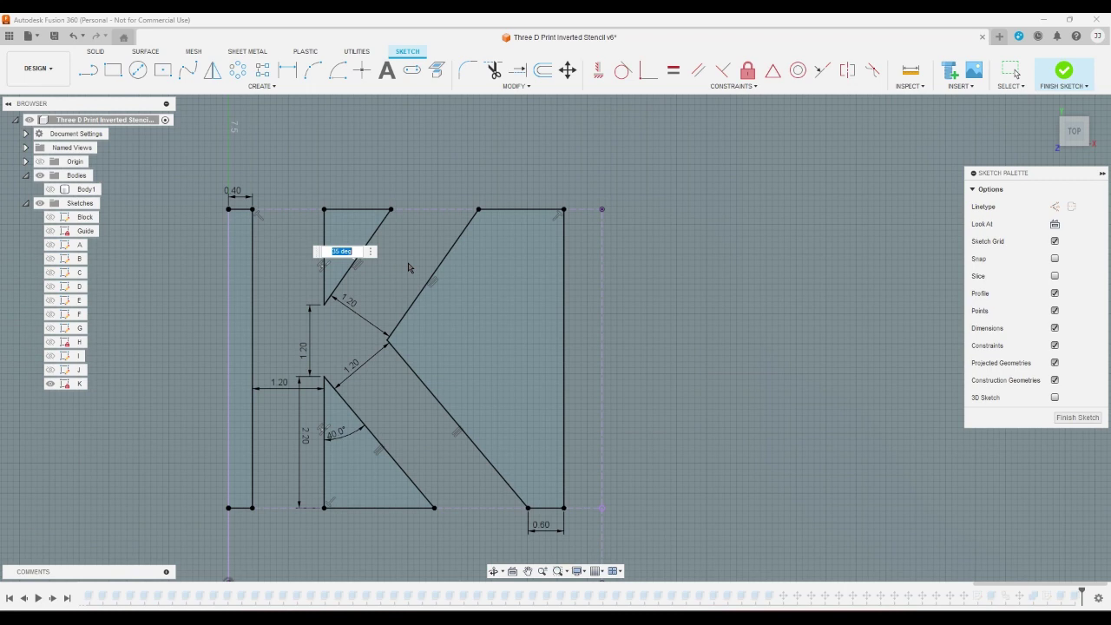
text(40)
key(Return)
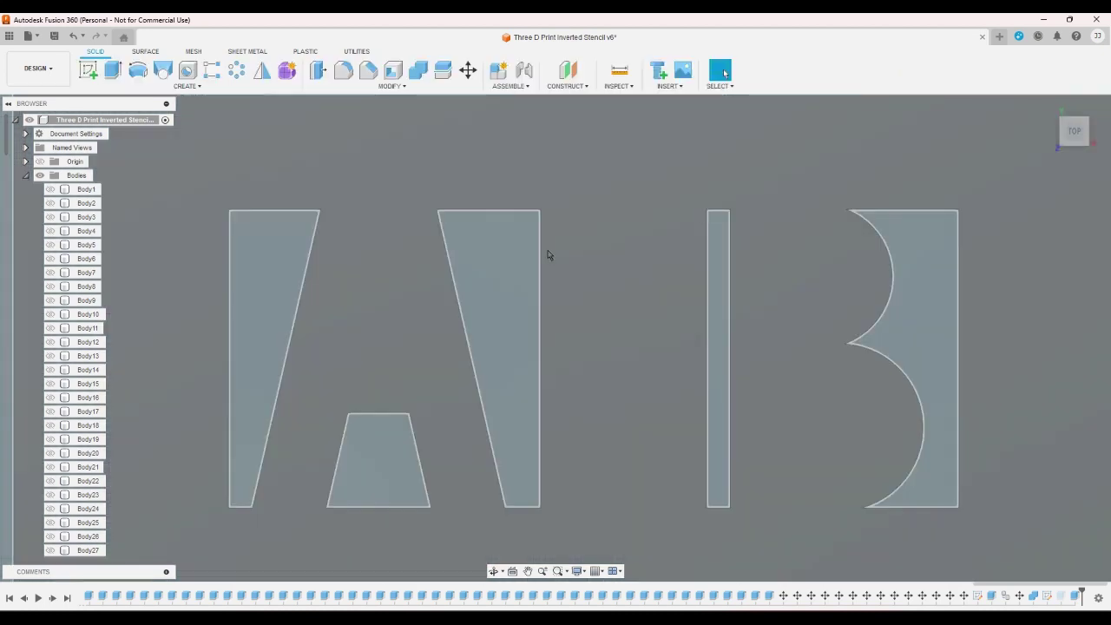
- Zoom out to the whole plate and collapse Bodies to show the letter sketches
scroll(816, 423, up, 3)
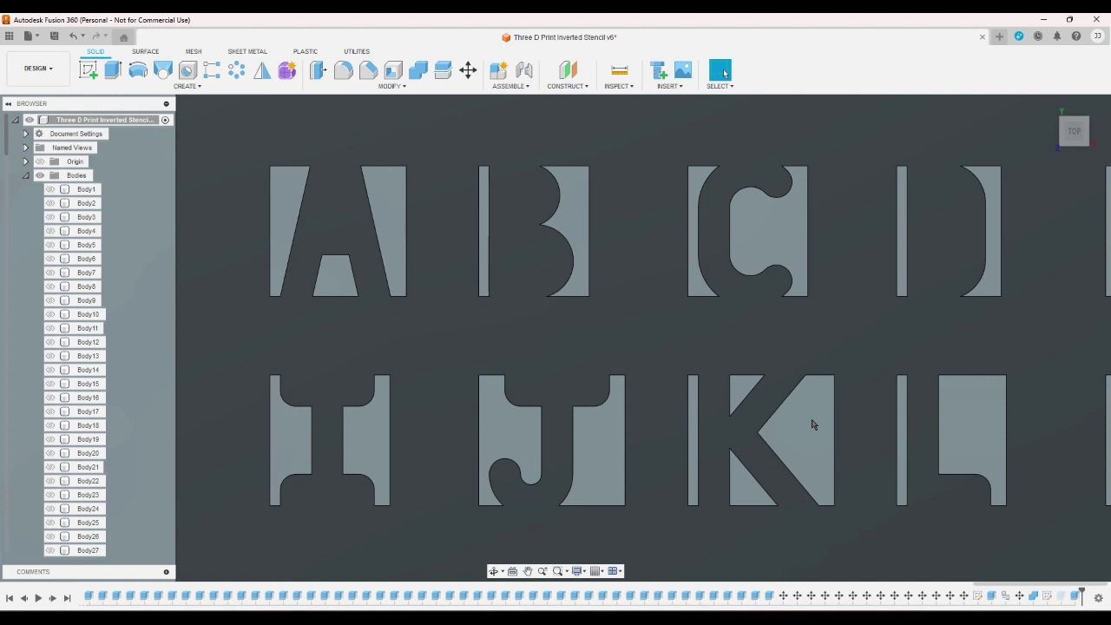
scroll(682, 395, down, 3)
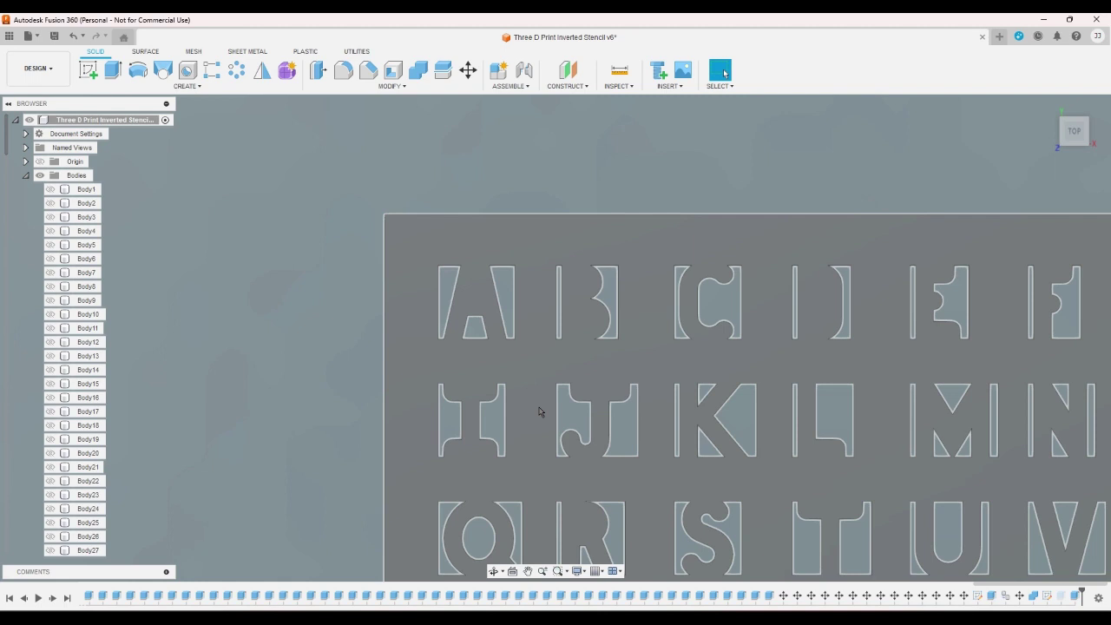
scroll(316, 256, up, 1)
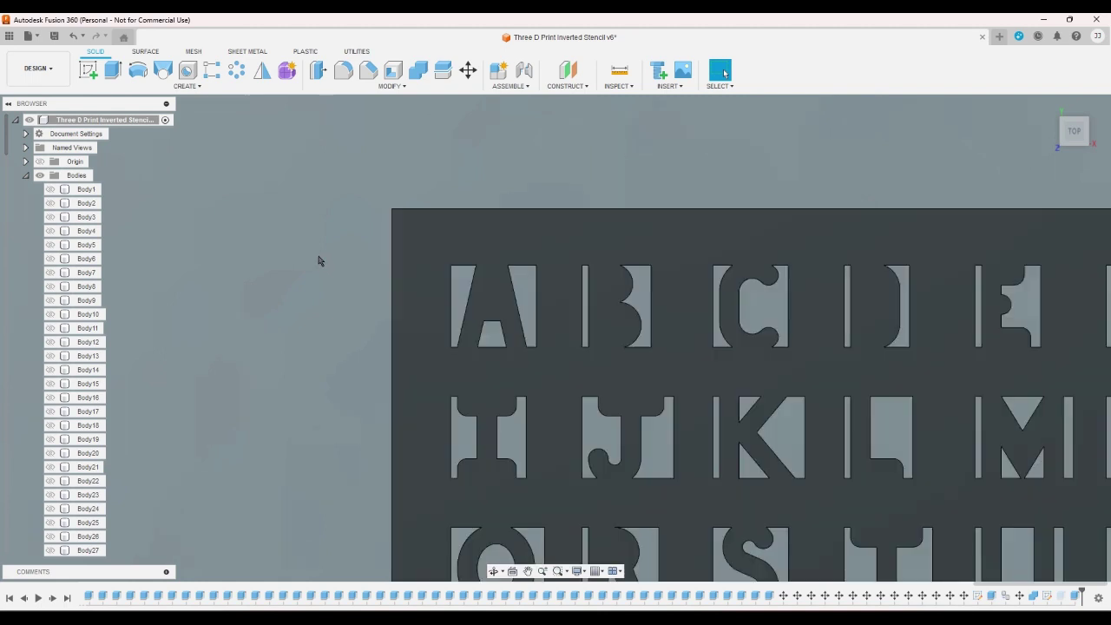
scroll(313, 251, down, 3)
scroll(564, 480, down, 2)
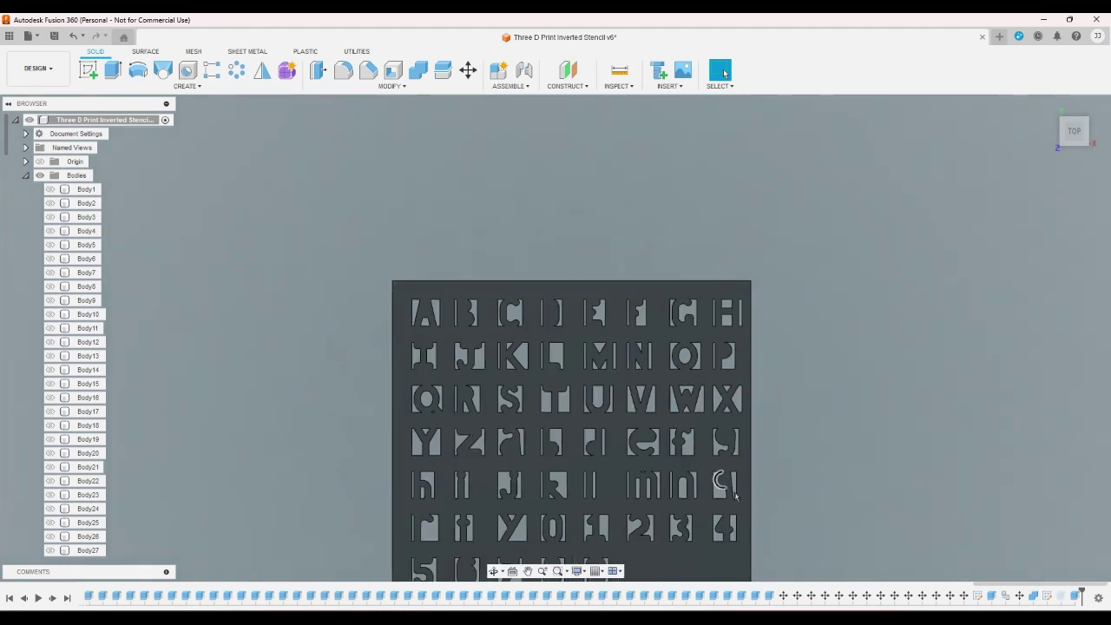
scroll(732, 495, up, 1)
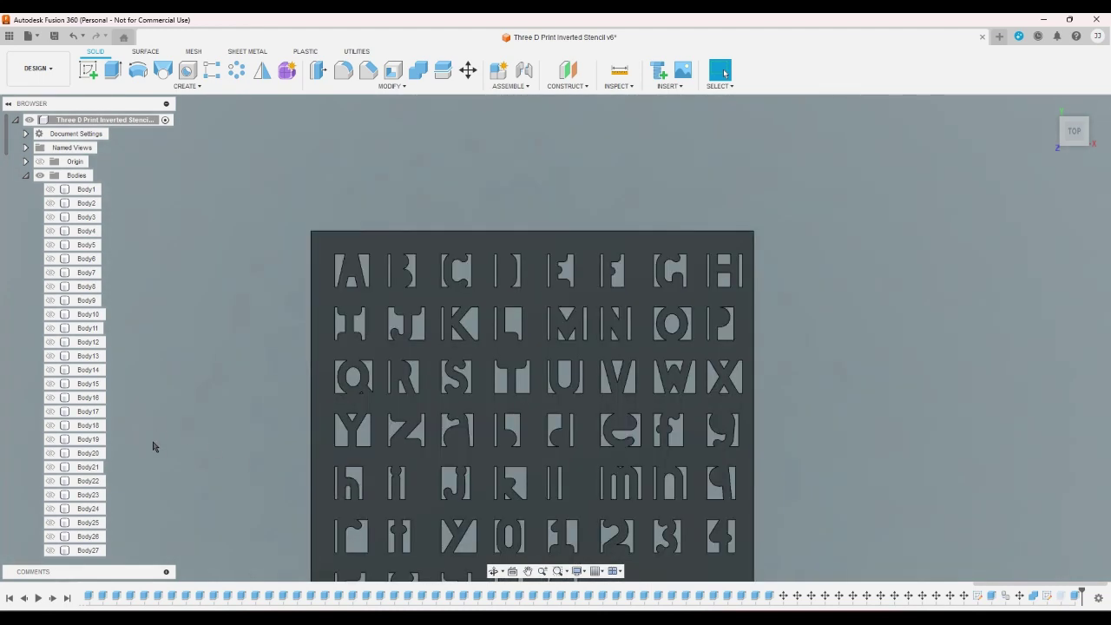
click(25, 176)
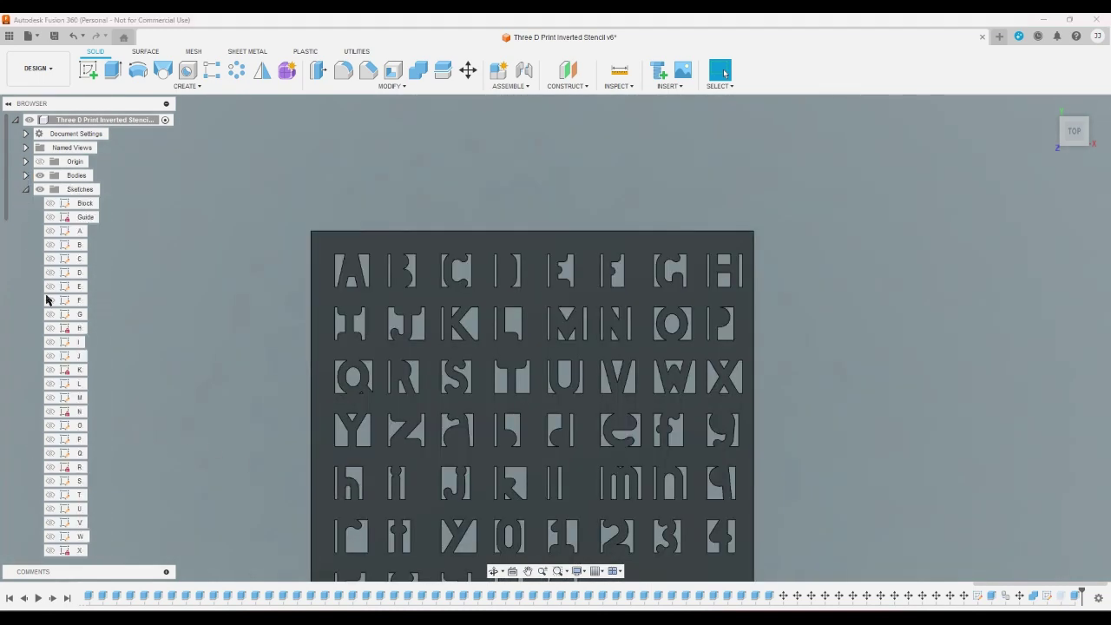
scroll(88, 486, down, 3)
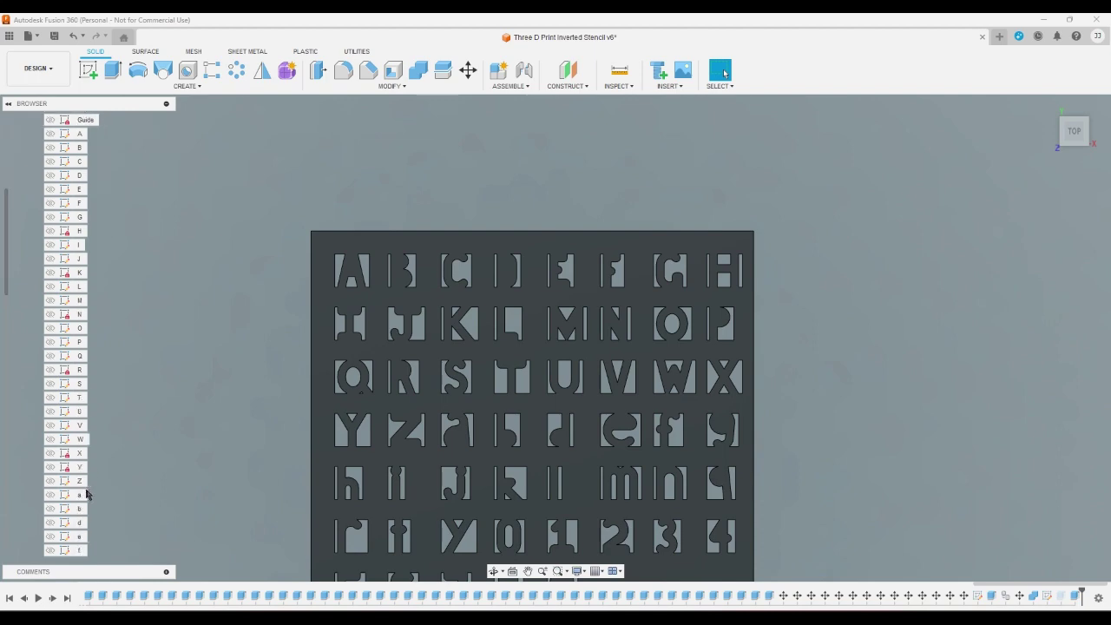
scroll(86, 493, down, 2)
- Change sketch h's inner arc diameter from 0.60 to 1.20 and exit the sketch
double_click(86, 511)
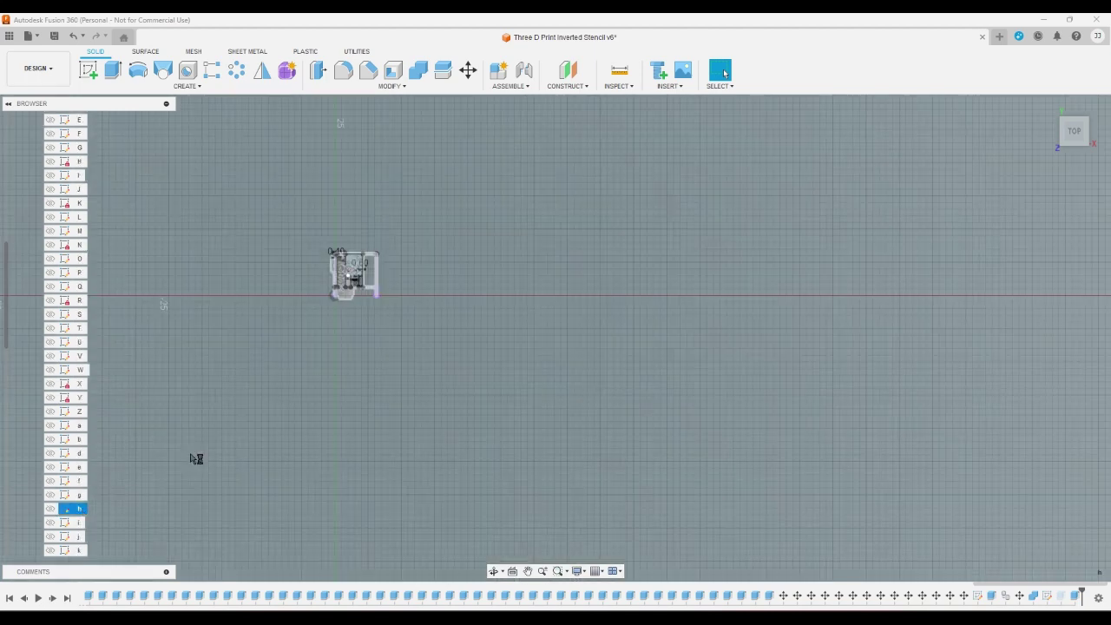
scroll(347, 295, up, 8)
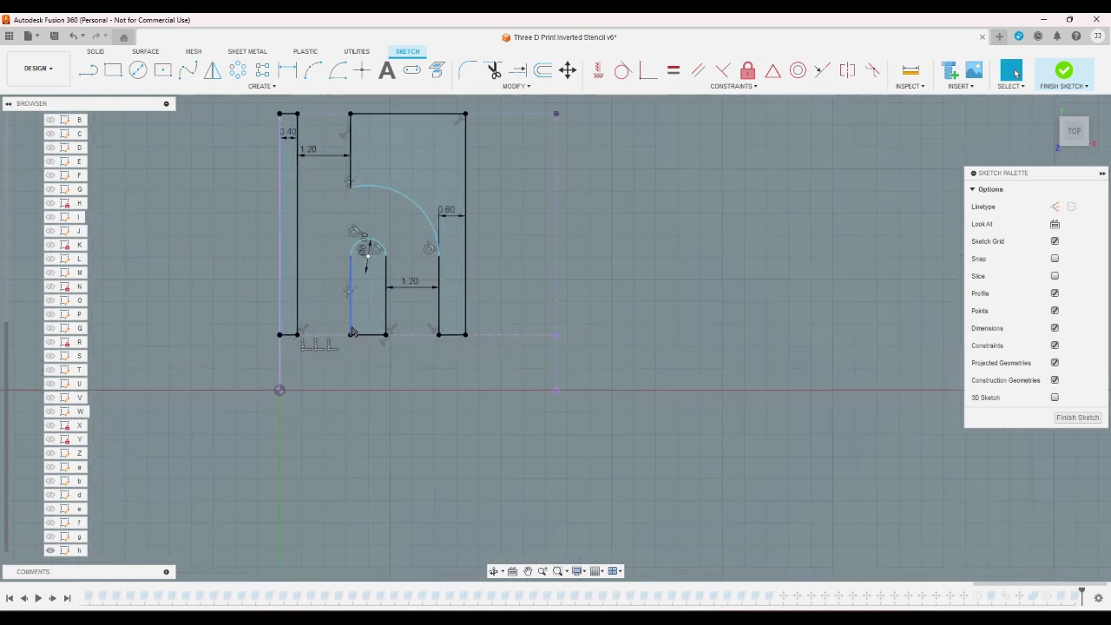
click(369, 244)
key(m)
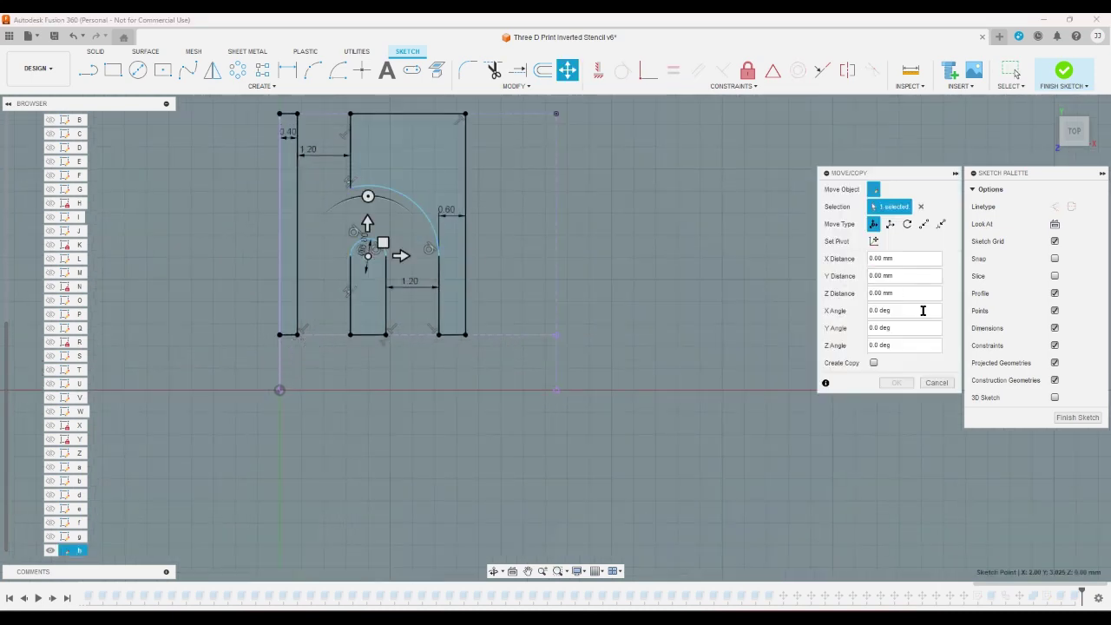
click(936, 383)
scroll(370, 247, up, 5)
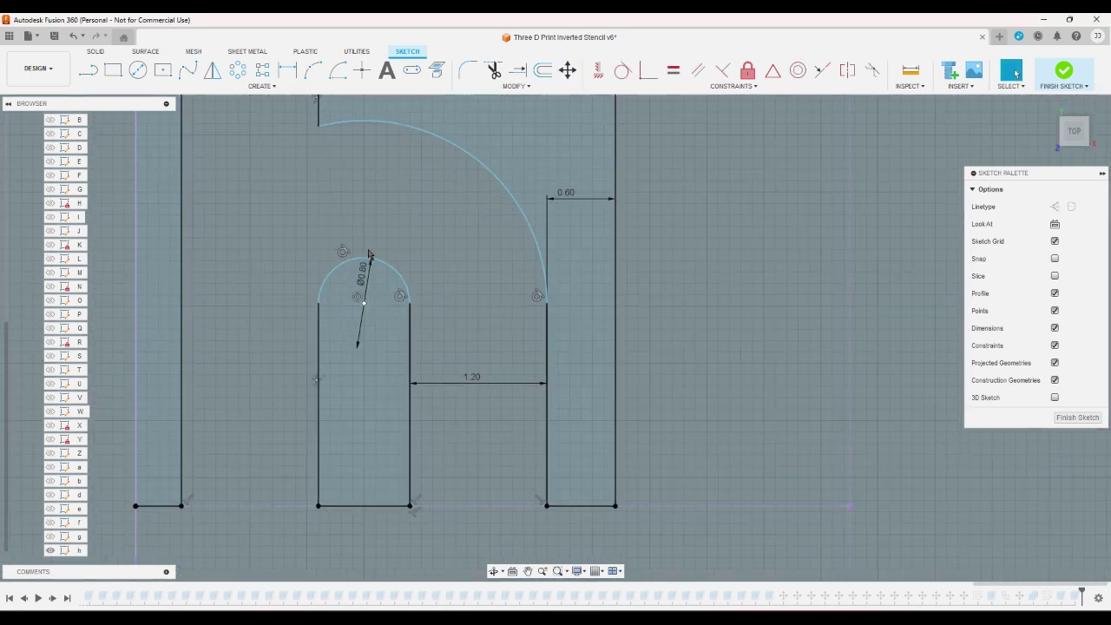
double_click(366, 271)
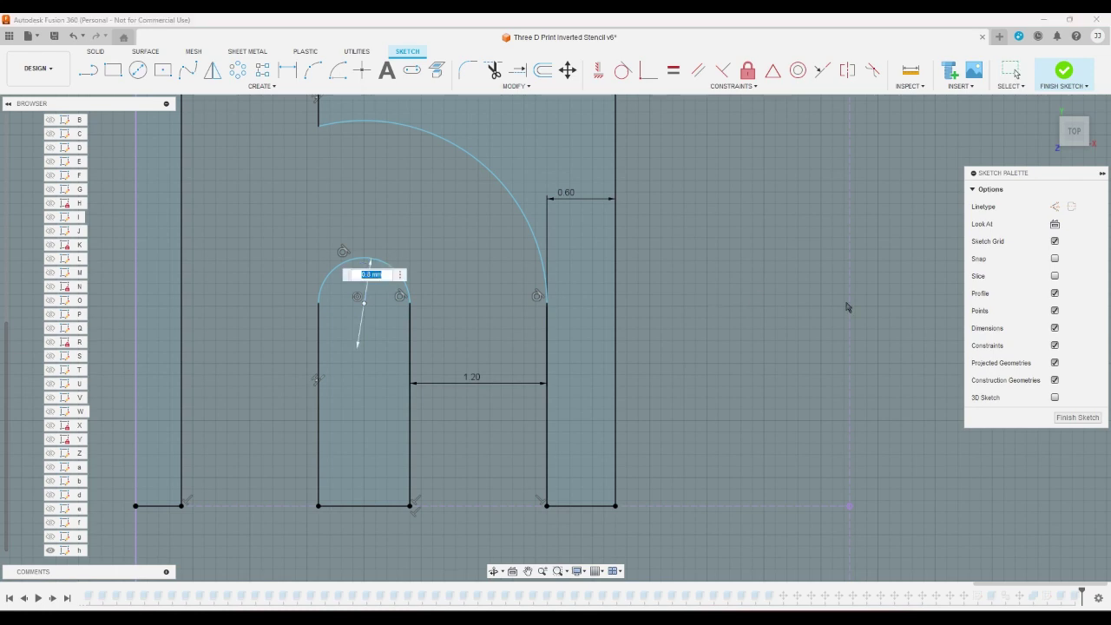
text(1.2)
key(Return)
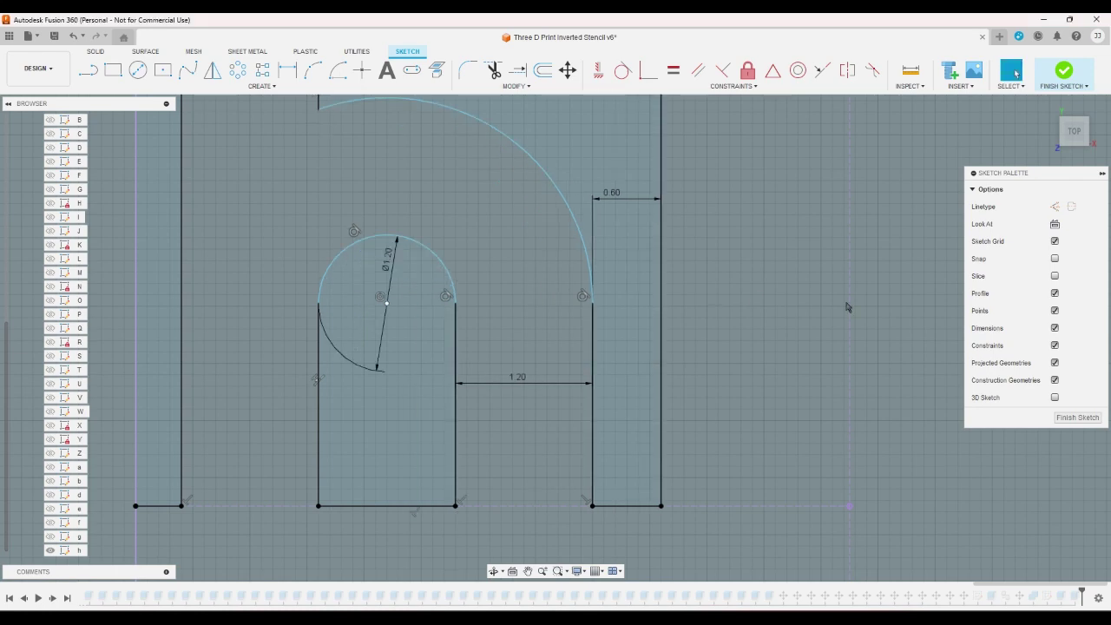
scroll(848, 307, down, 5)
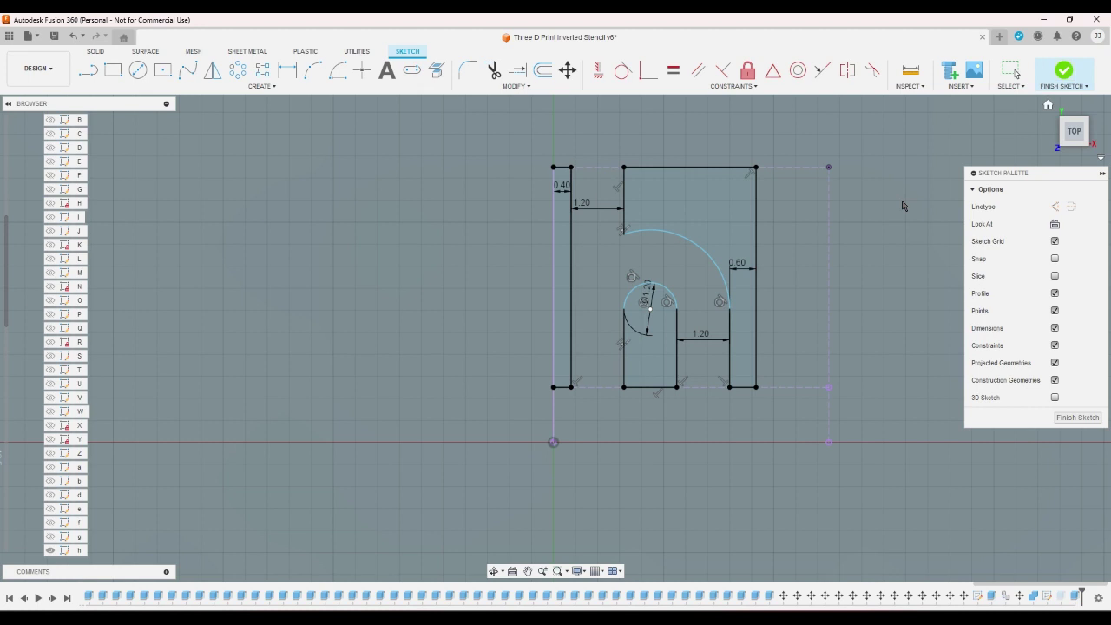
key(Escape)
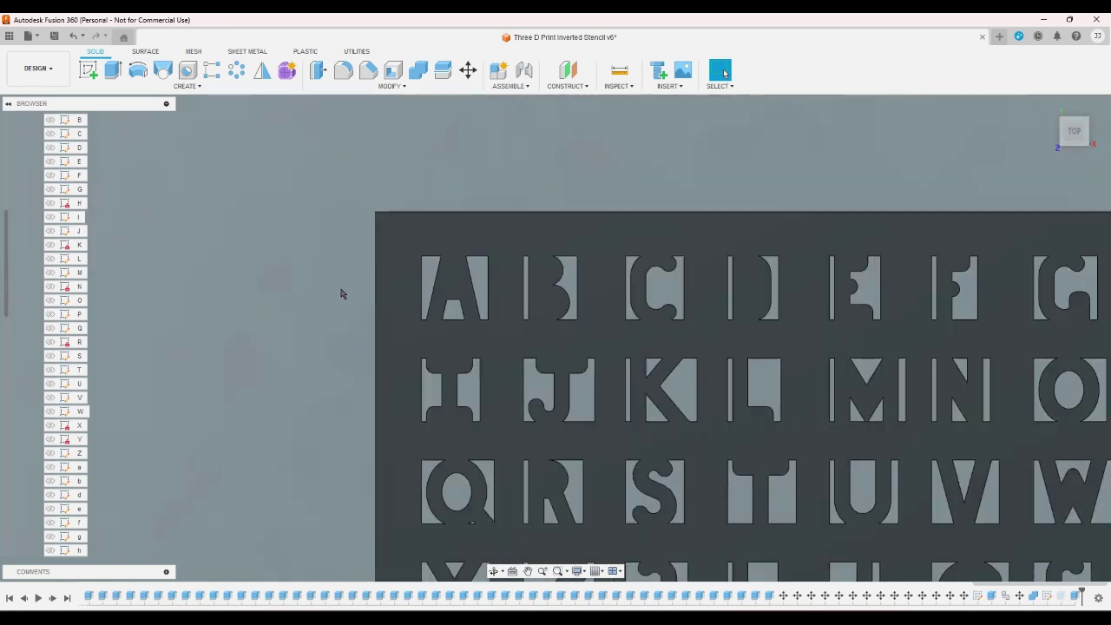
- Open sketch I, back out of it, and scroll to the lowercase sketches
scroll(339, 292, down, 5)
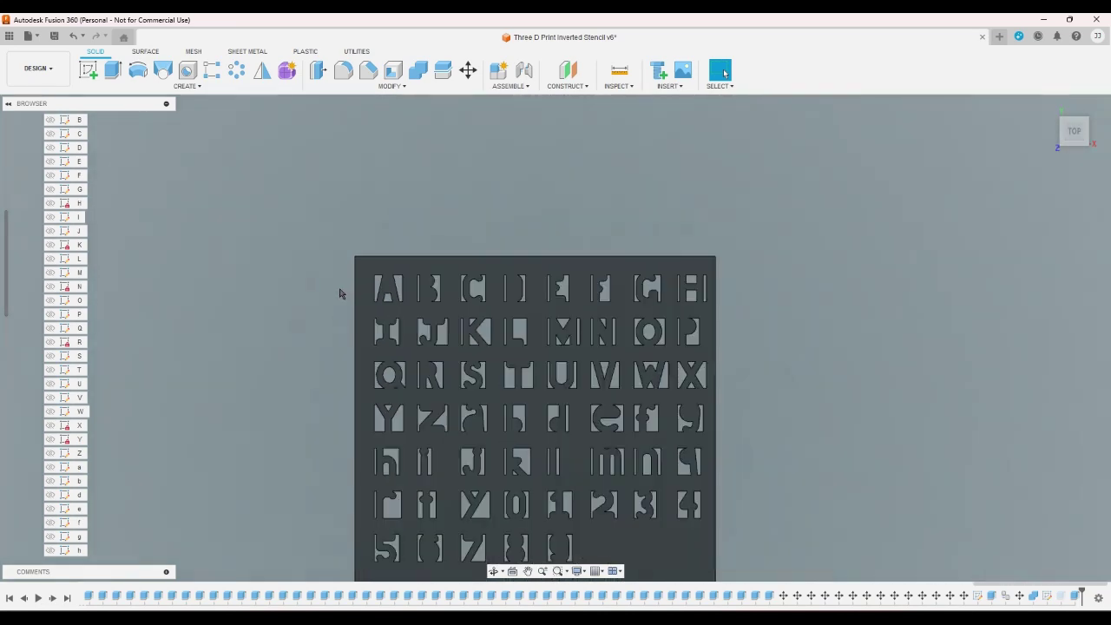
scroll(338, 481, up, 4)
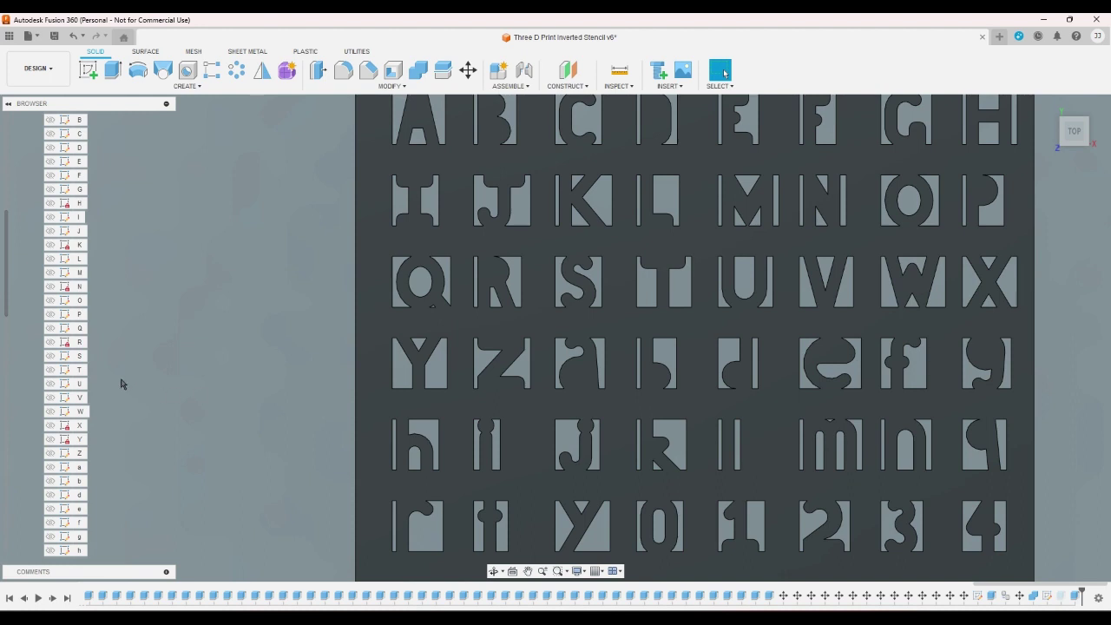
double_click(80, 217)
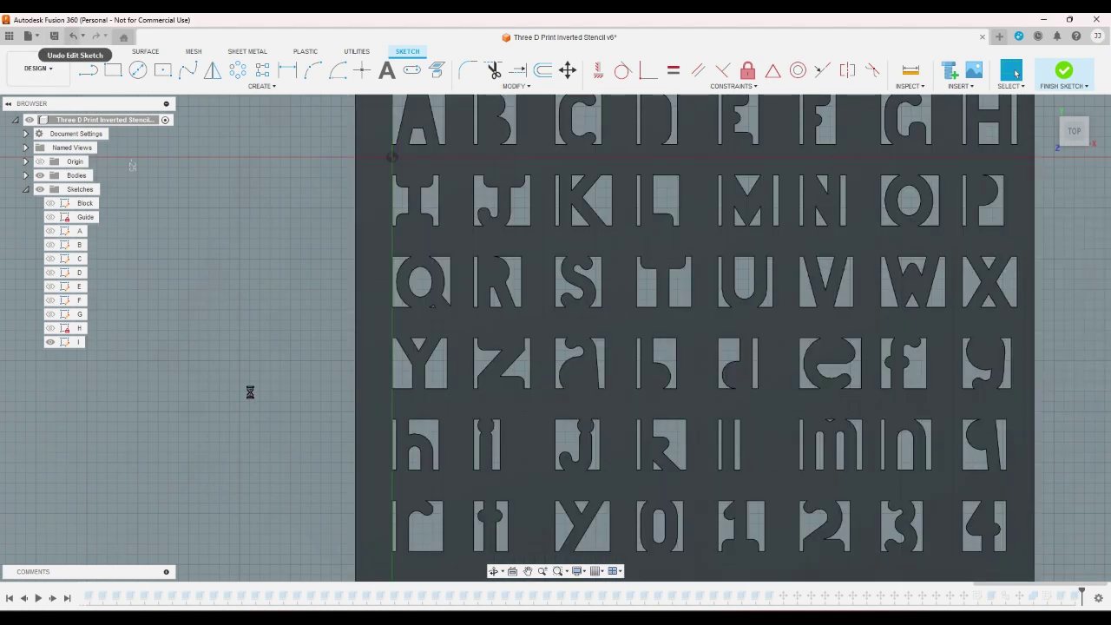
key(ctrl+z)
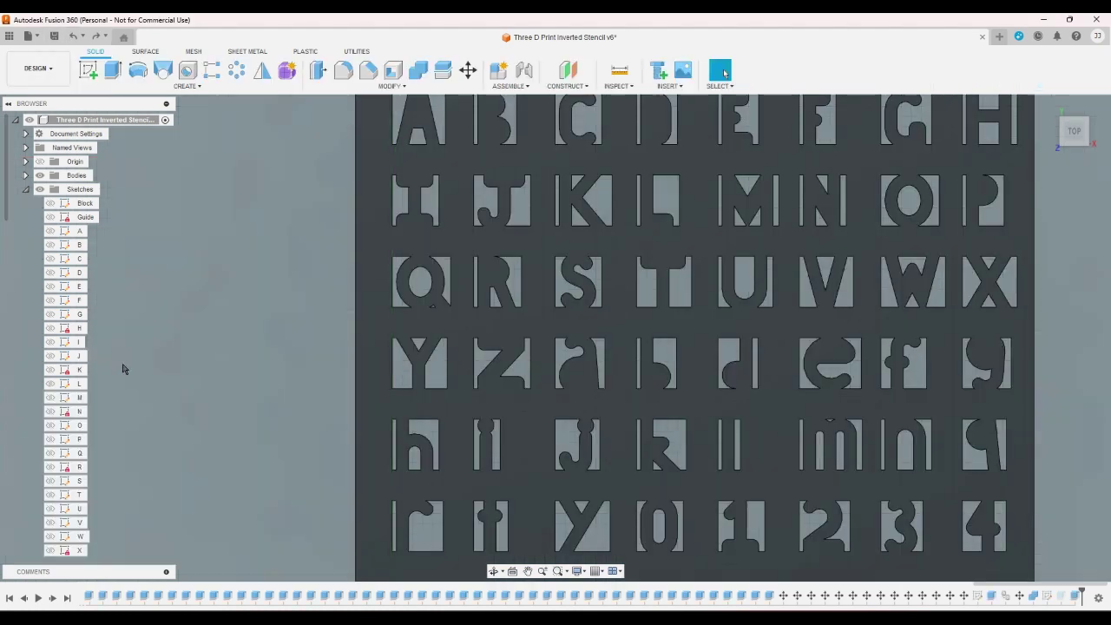
scroll(83, 525, down, 3)
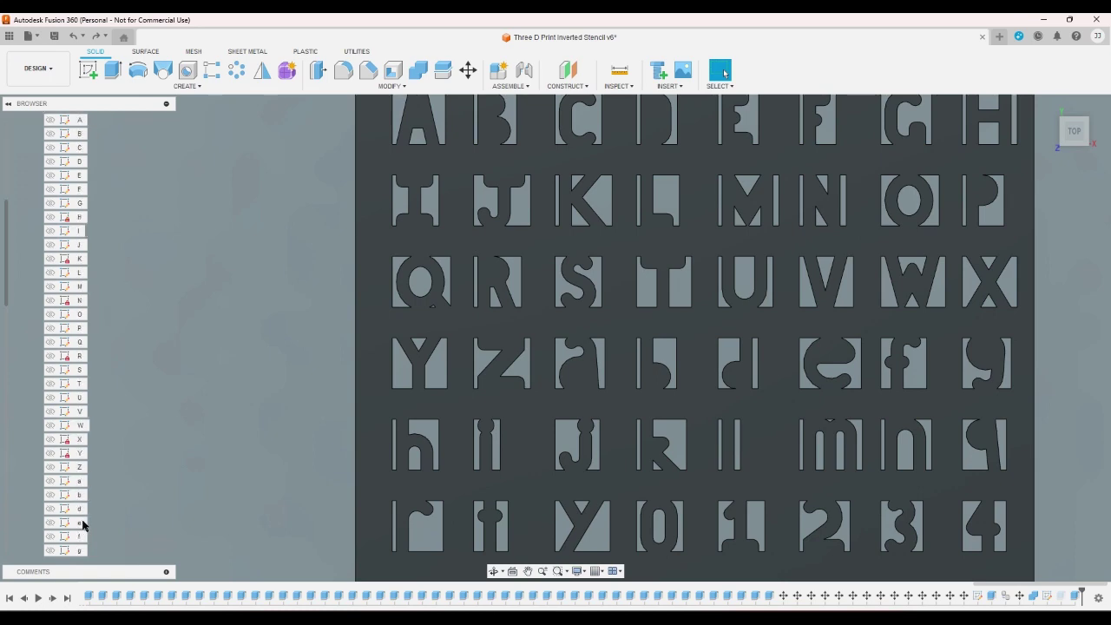
- In sketch i, delete the 0.80 line and the constraint on the lower circle
click(80, 538)
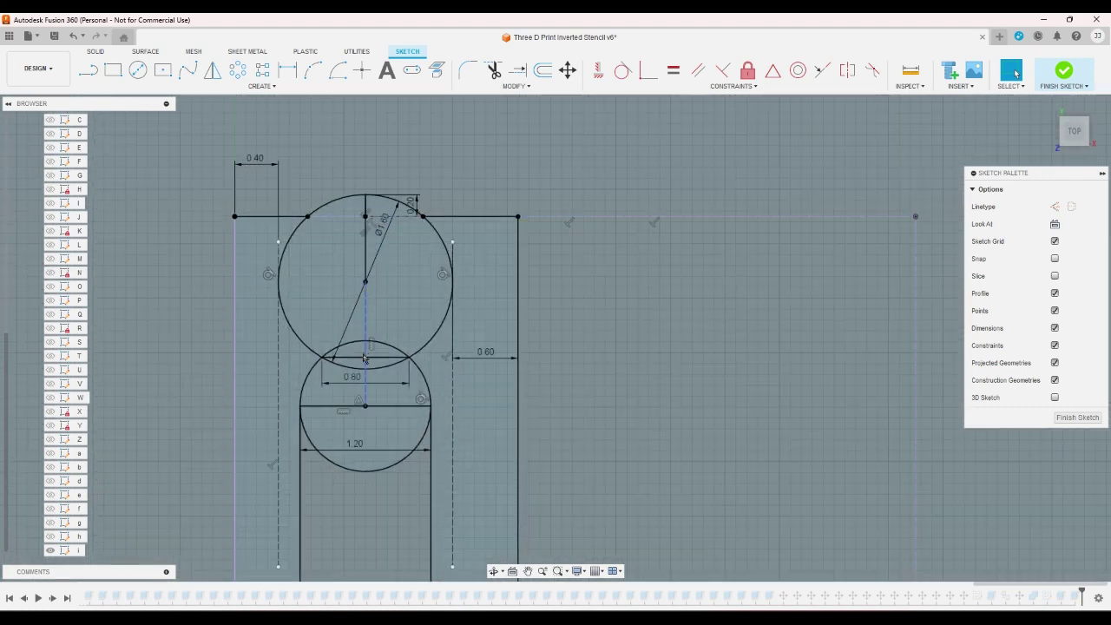
click(361, 358)
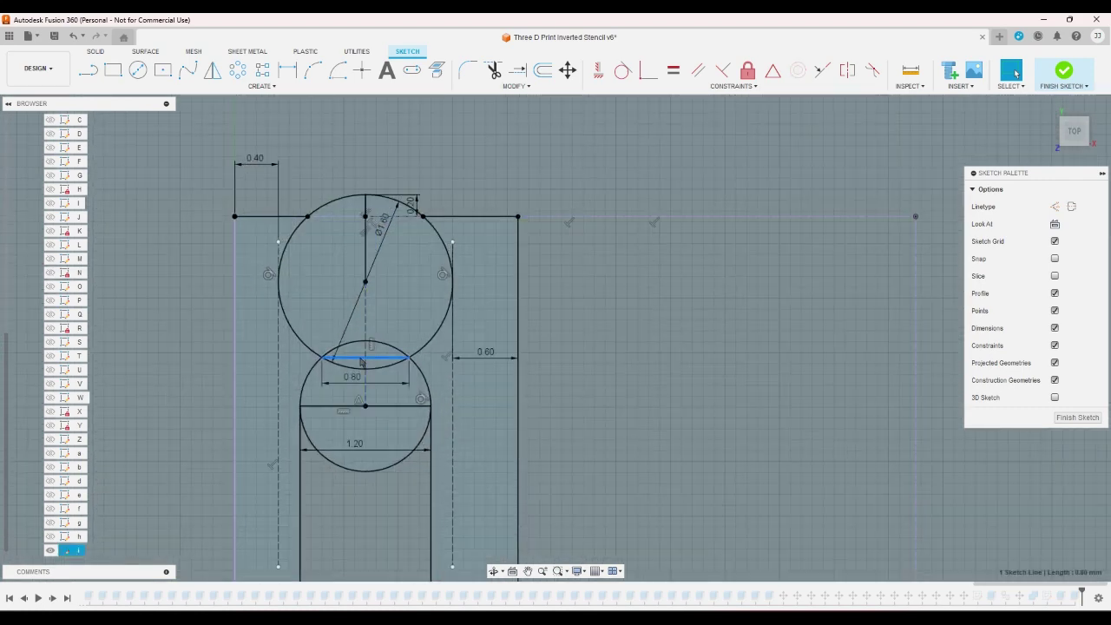
key(Delete)
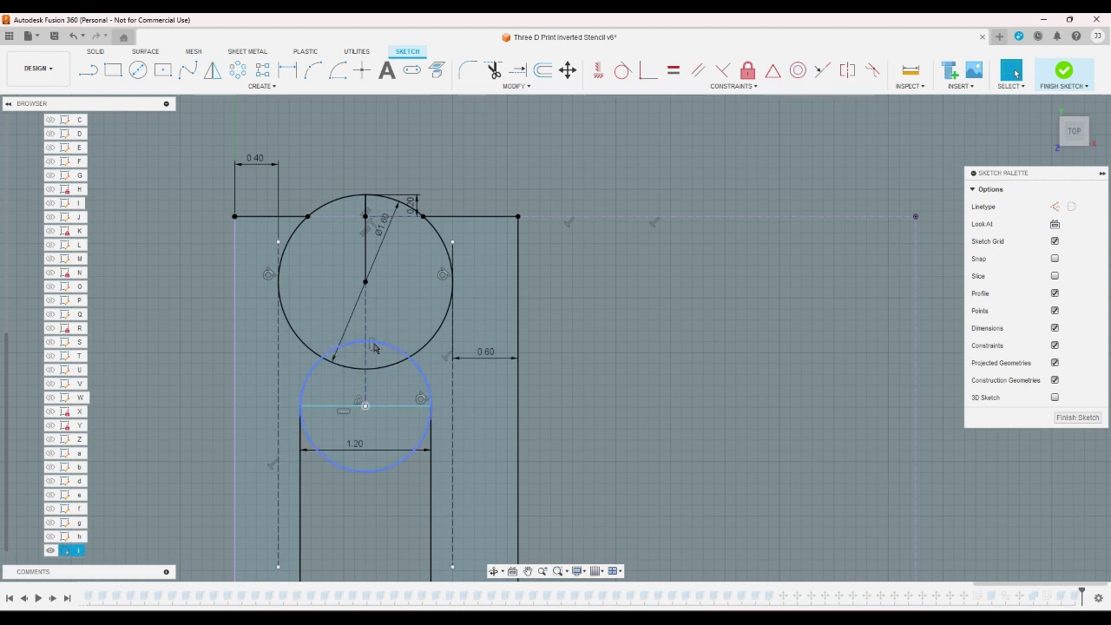
click(376, 375)
click(562, 372)
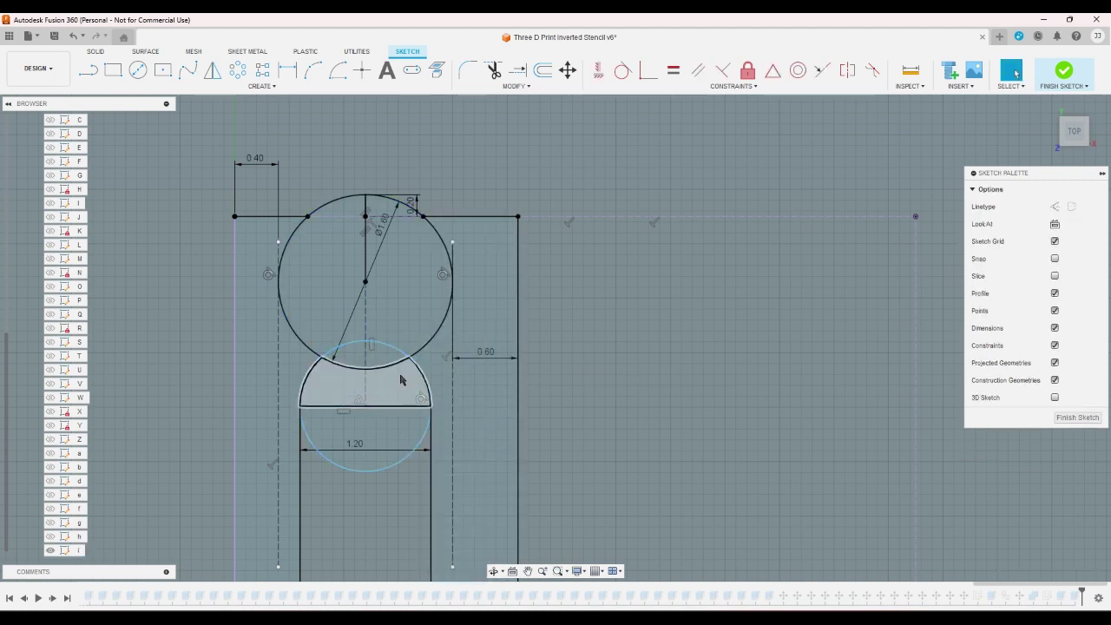
click(370, 343)
key(Delete)
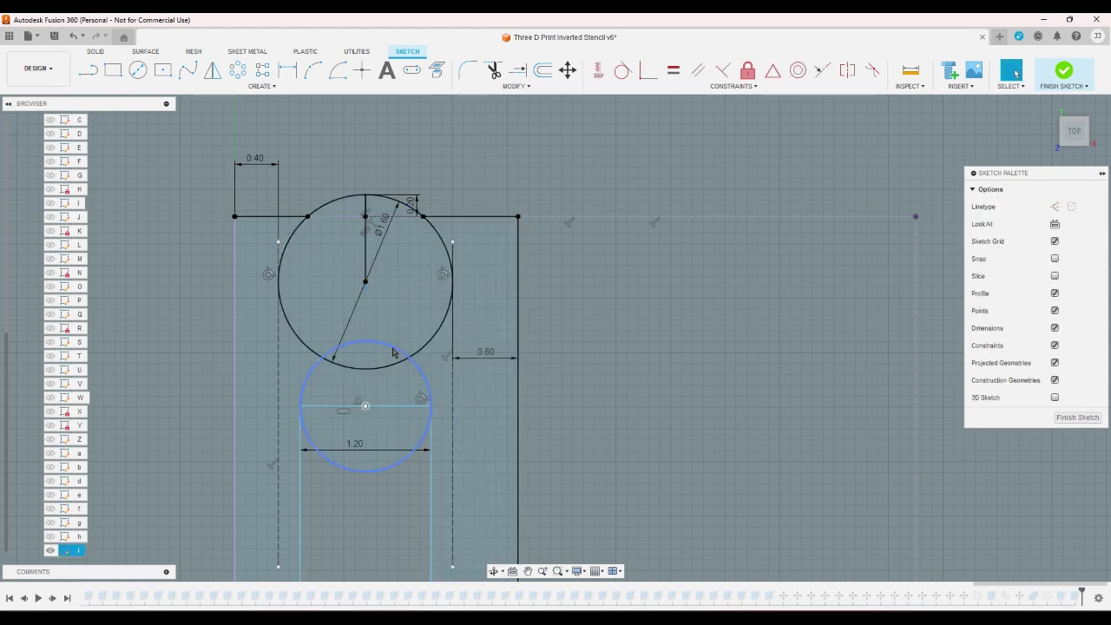
drag(364, 405, 364, 446)
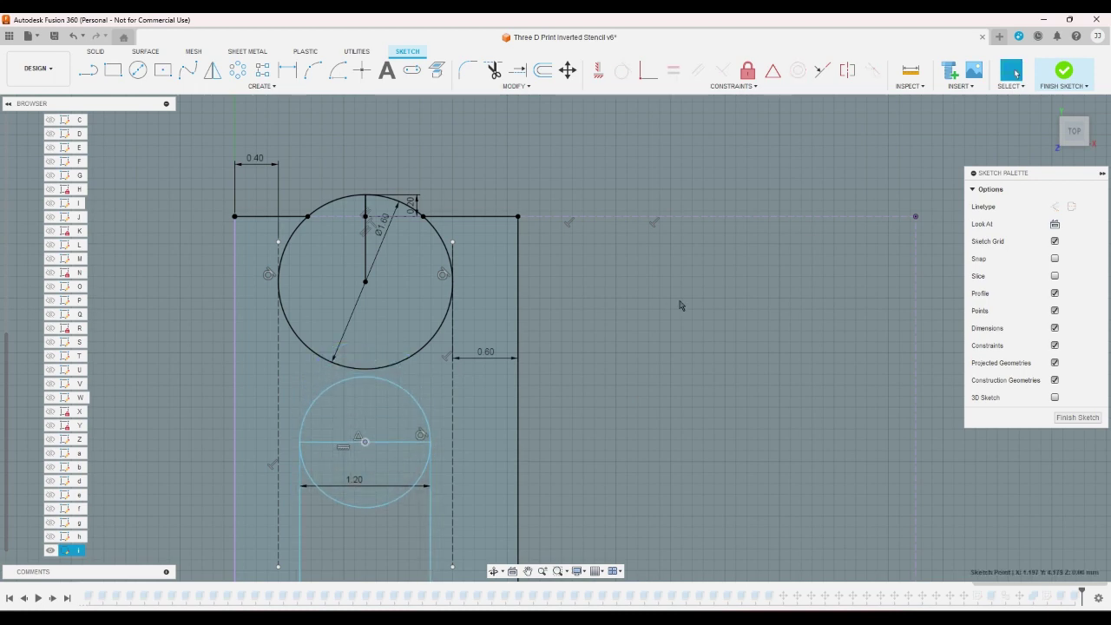
key(ctrl+z)
- Draw a vertical line joining the dot and stem circle centres, then lower the stem circle
click(87, 69)
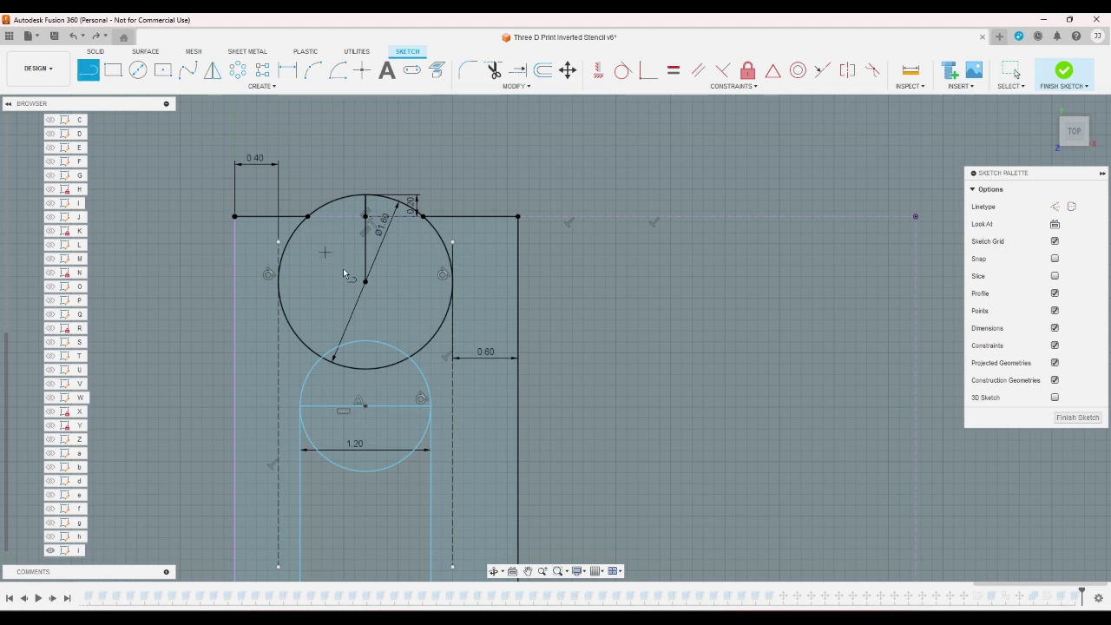
click(365, 282)
double_click(365, 405)
right_click(642, 186)
click(603, 215)
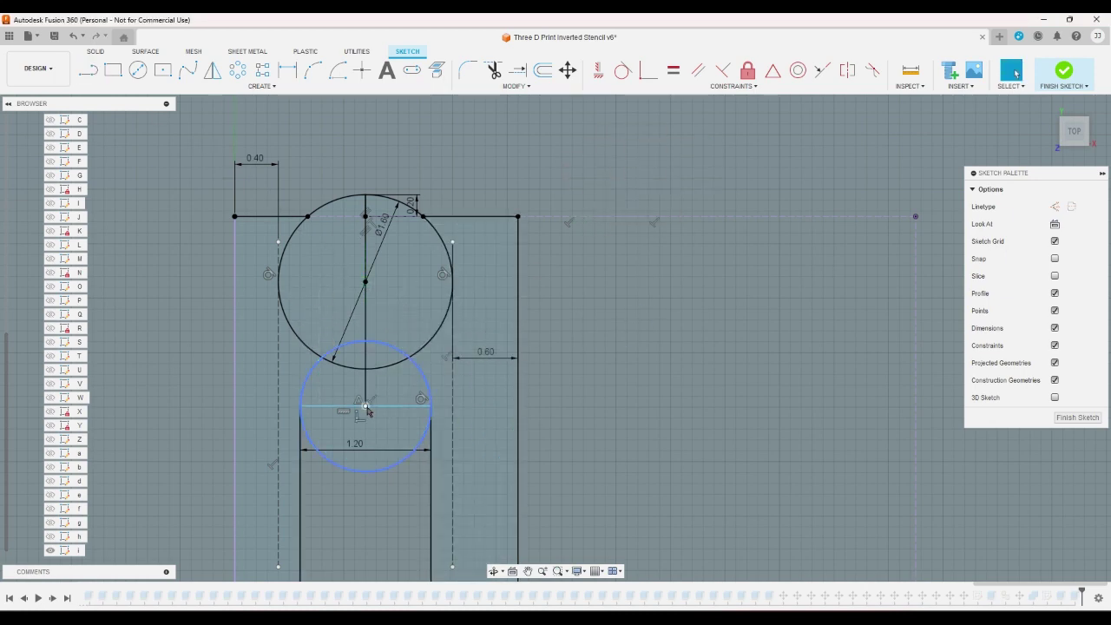
drag(365, 405, 366, 467)
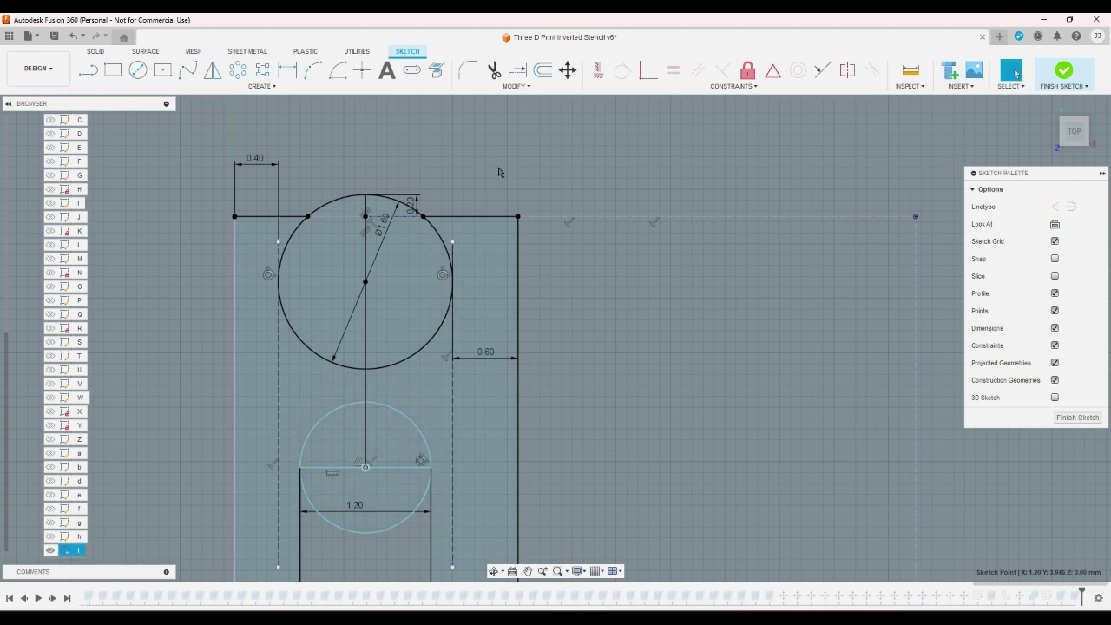
scroll(487, 166, down, 2)
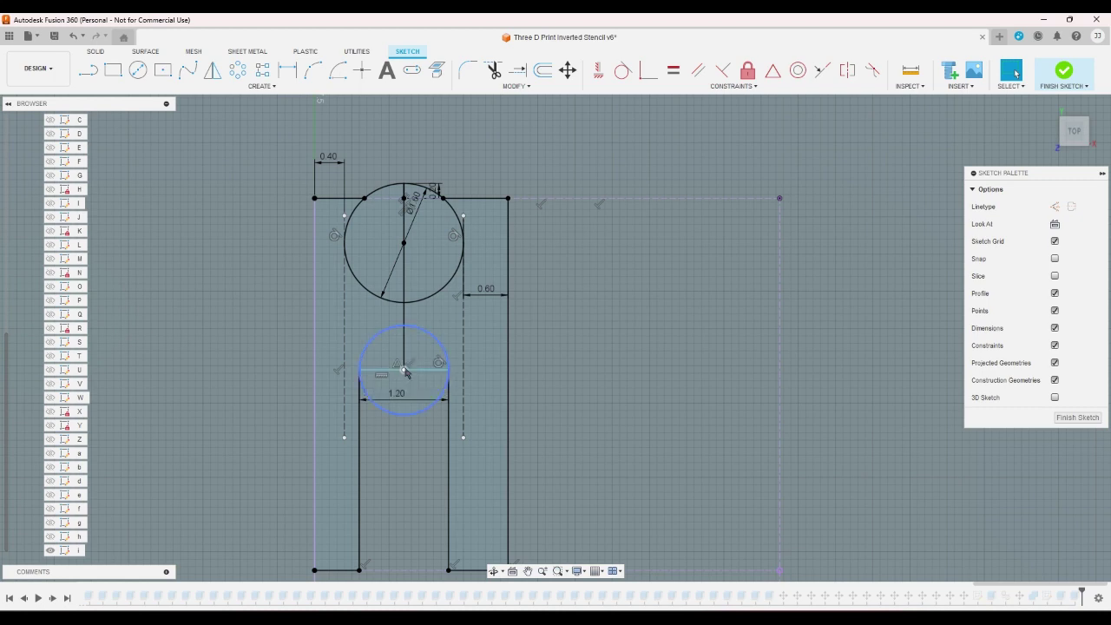
- Lower the stem circle slightly and draw a rectangle bridging the dot and stem circle
drag(412, 355, 411, 373)
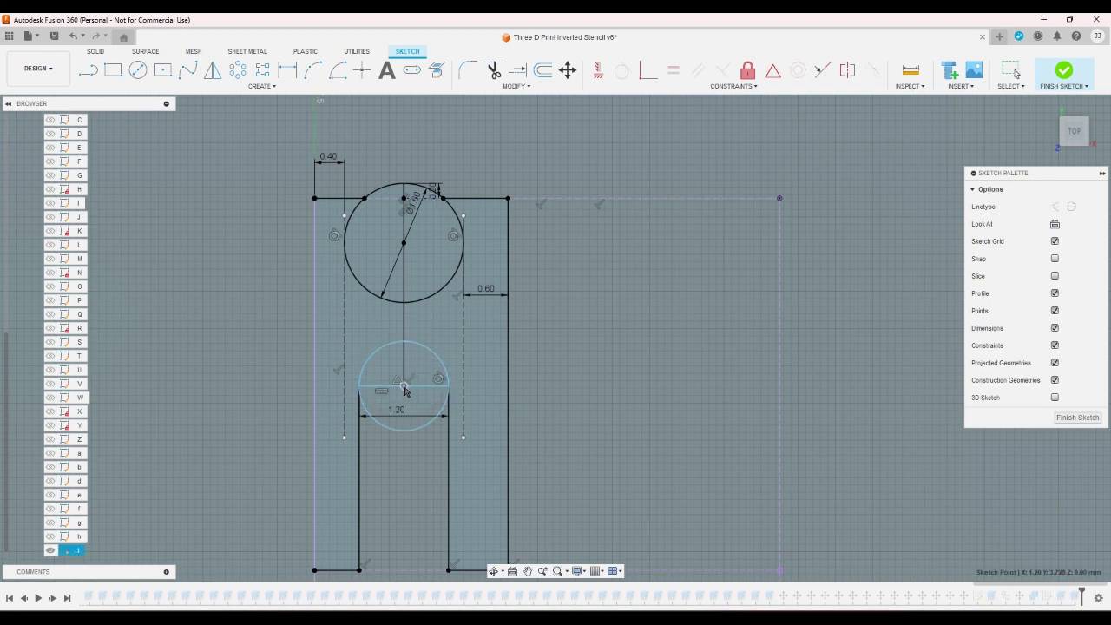
click(112, 73)
scroll(453, 285, up, 5)
click(358, 311)
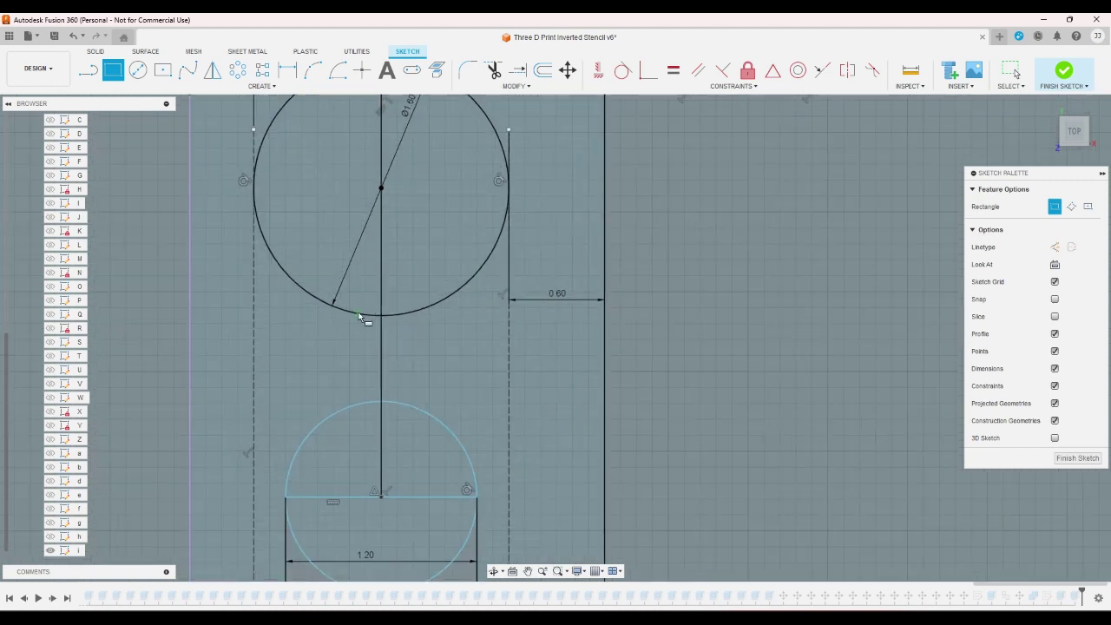
click(404, 403)
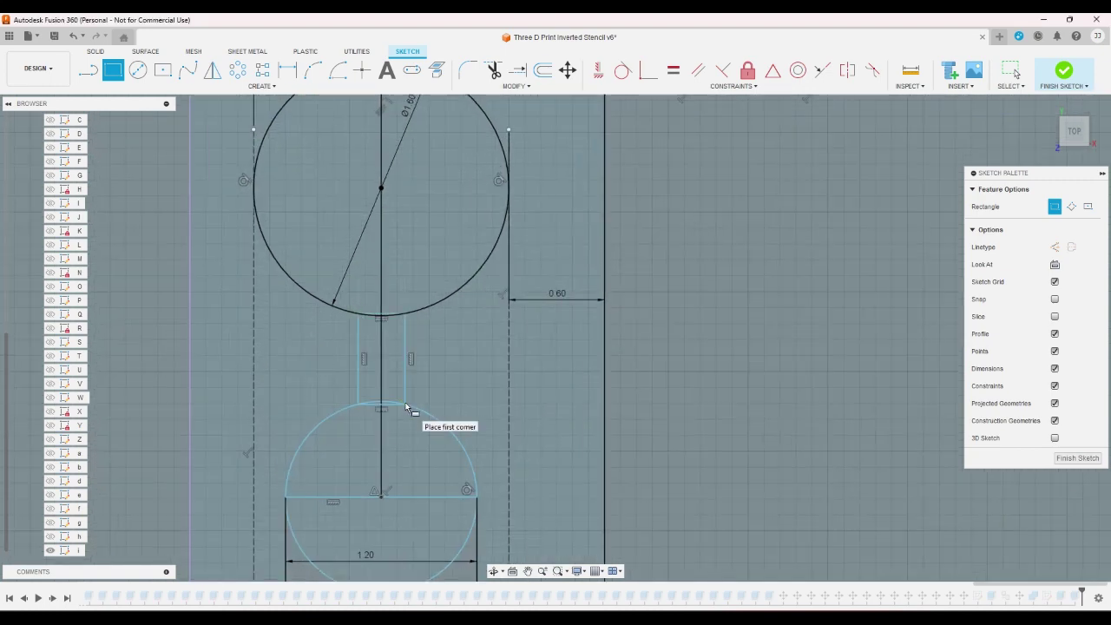
- Dimension both rectangle edges from the centre line, setting 0.2 on the right
click(288, 69)
click(405, 343)
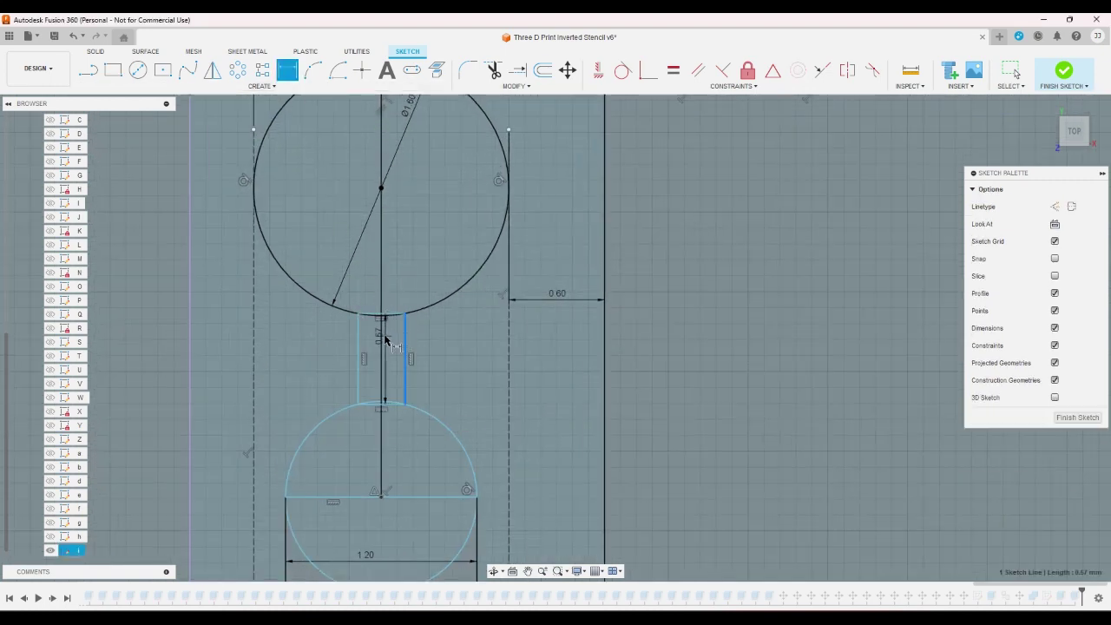
click(384, 341)
click(391, 301)
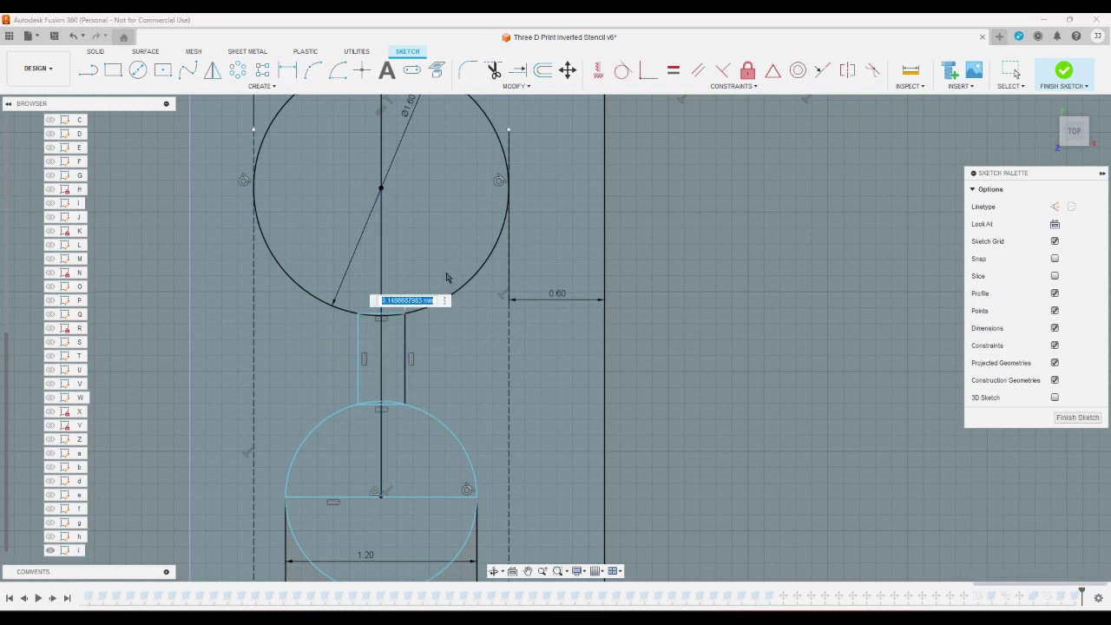
text(0.2)
key(Return)
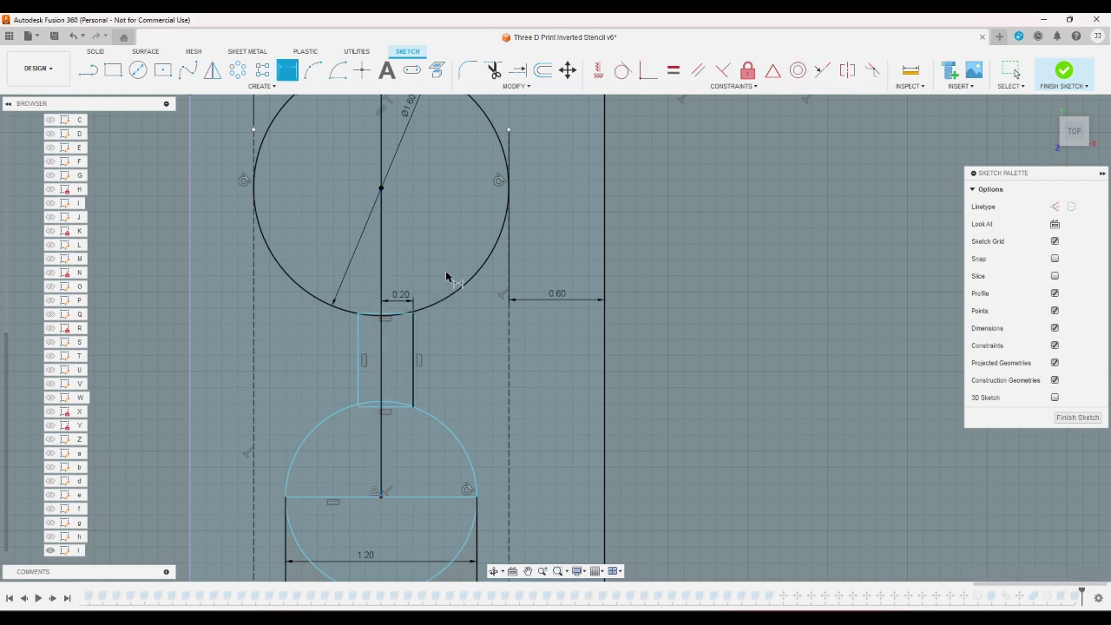
click(358, 356)
click(382, 343)
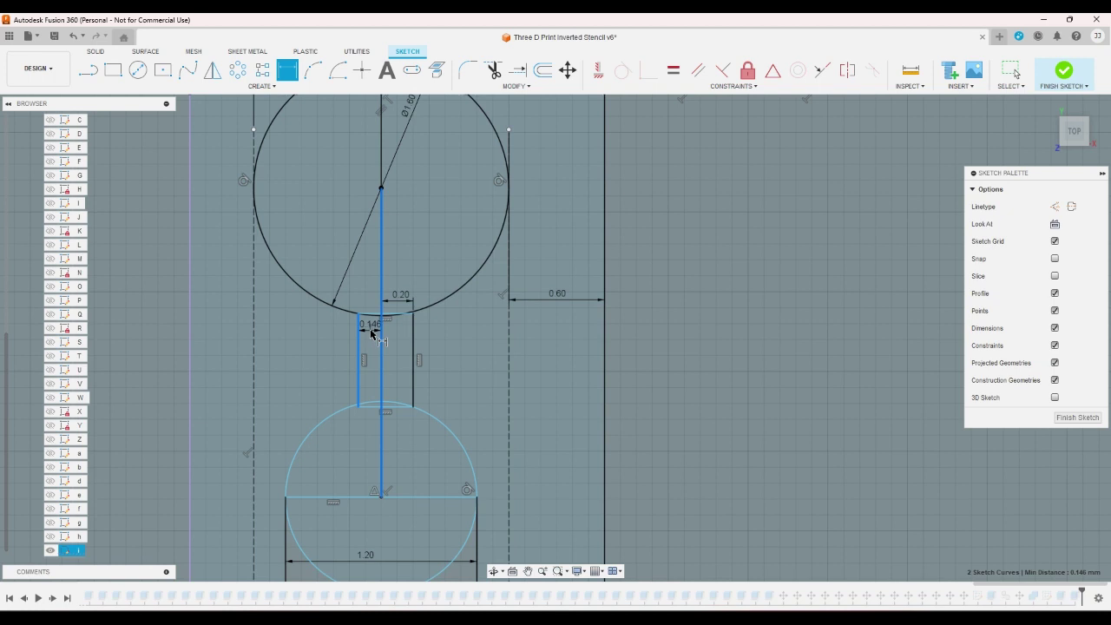
click(371, 333)
key(Return)
scroll(367, 333, down, 3)
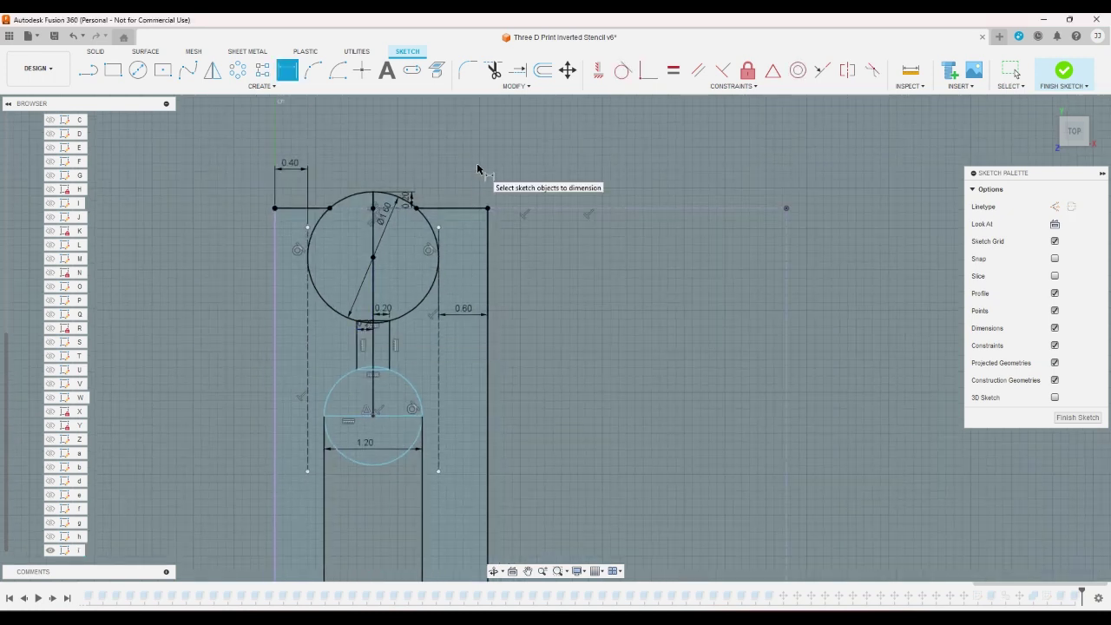
key(Escape)
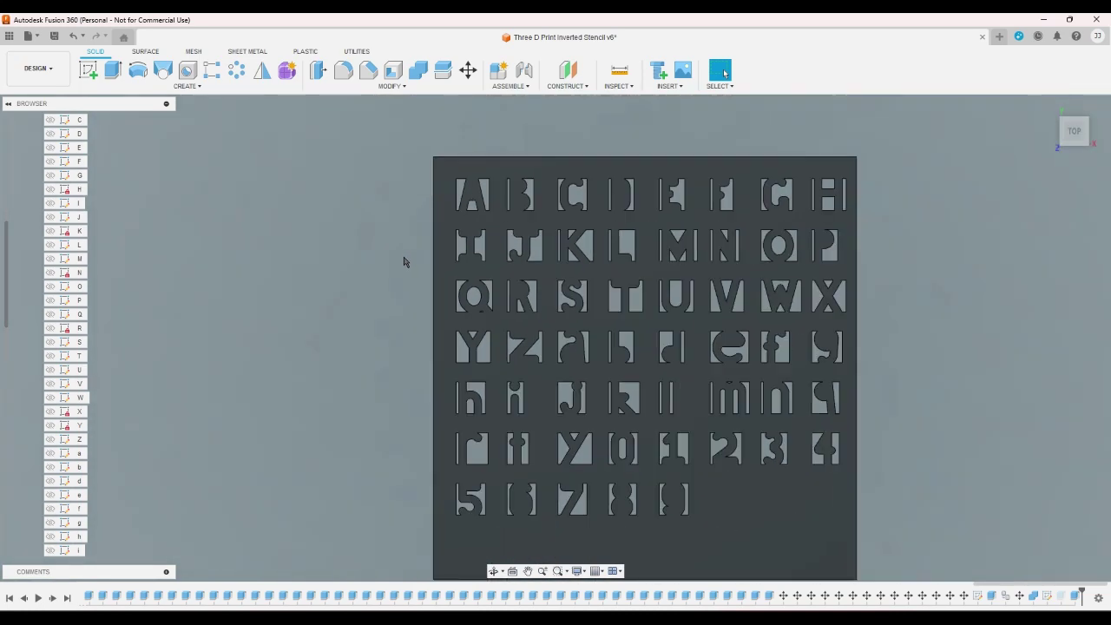
- Inspect the finished stencil plate from the home and top views, zooming in and out
scroll(519, 406, up, 6)
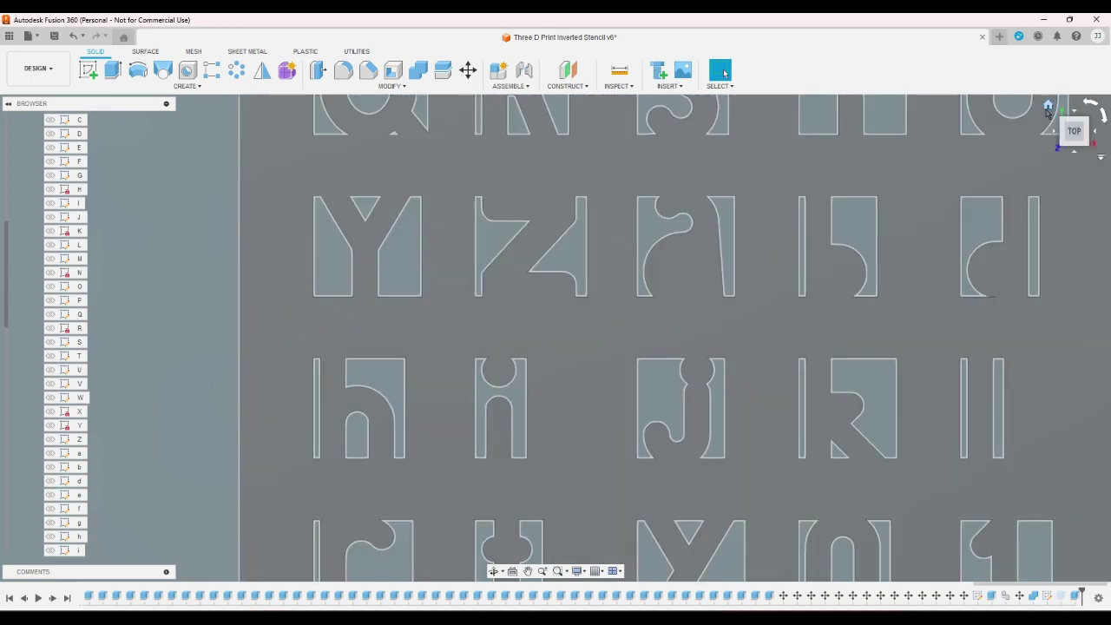
click(1047, 106)
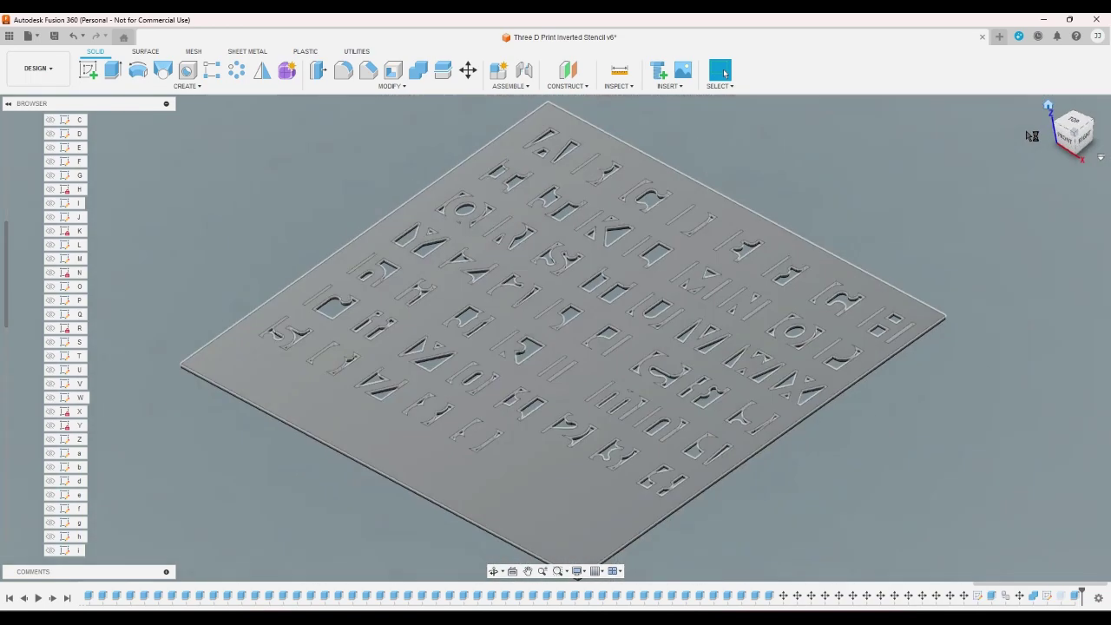
click(1071, 127)
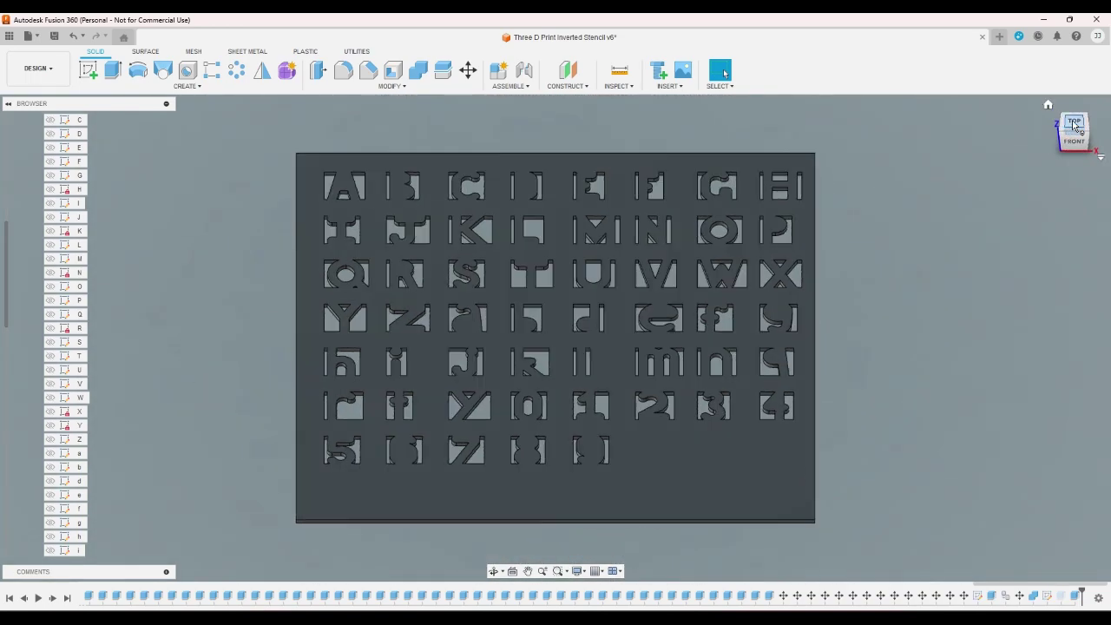
scroll(408, 371, up, 6)
scroll(419, 370, up, 2)
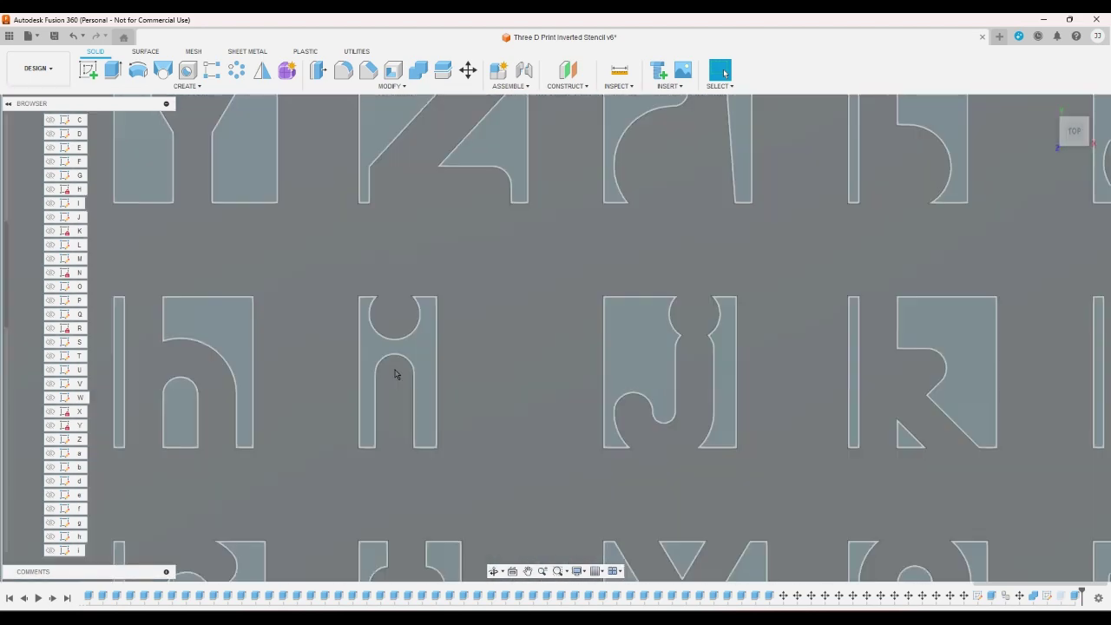
scroll(394, 369, down, 6)
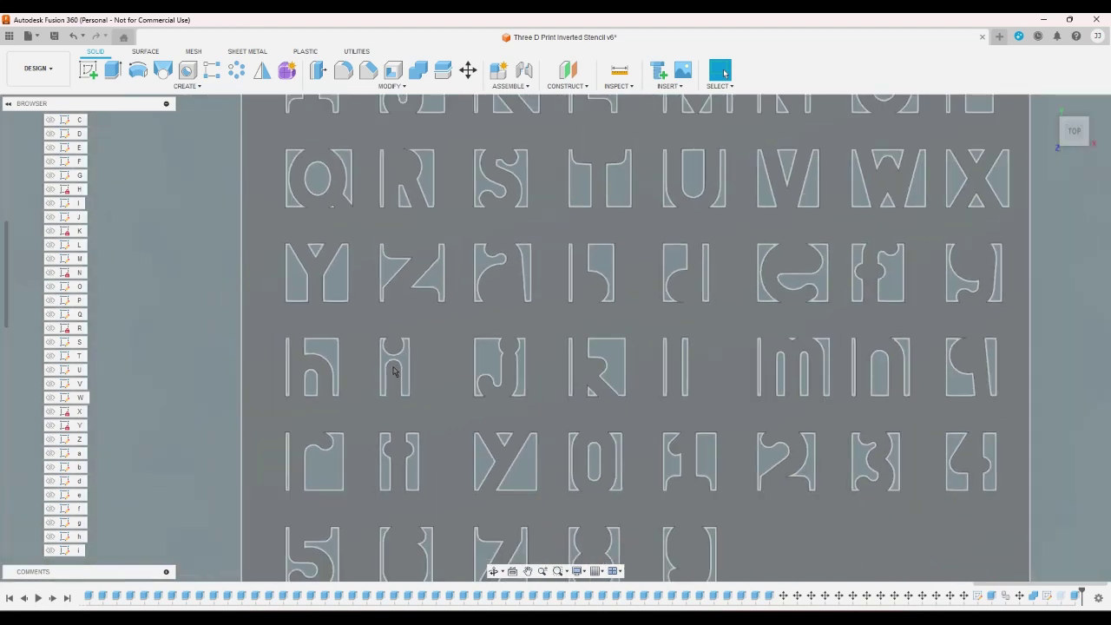
scroll(521, 347, down, 1)
scroll(575, 337, up, 3)
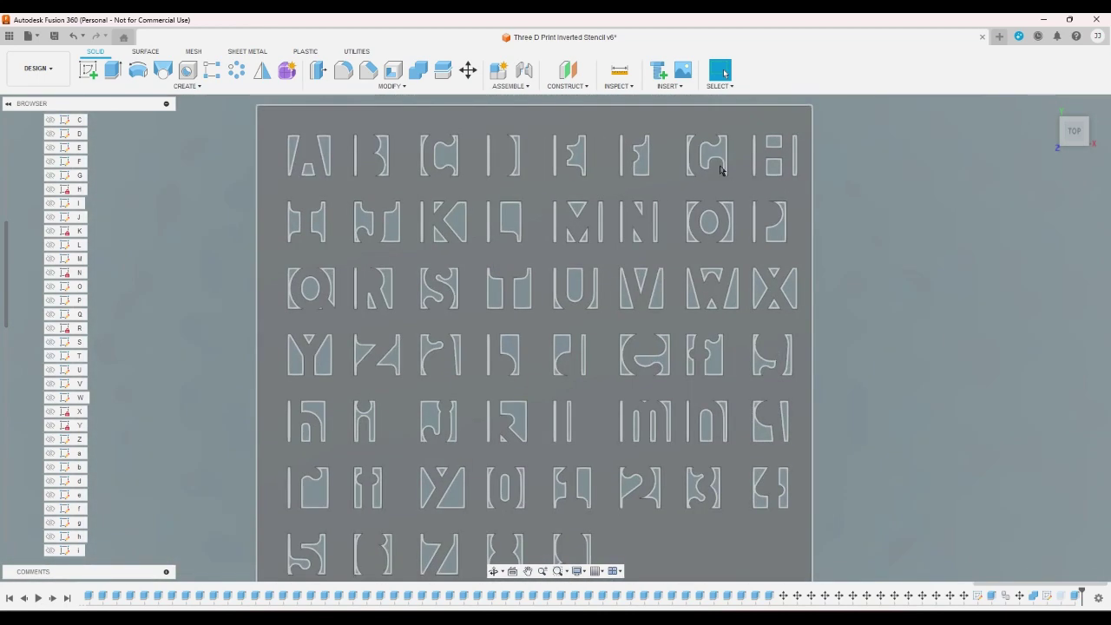
scroll(365, 432, up, 3)
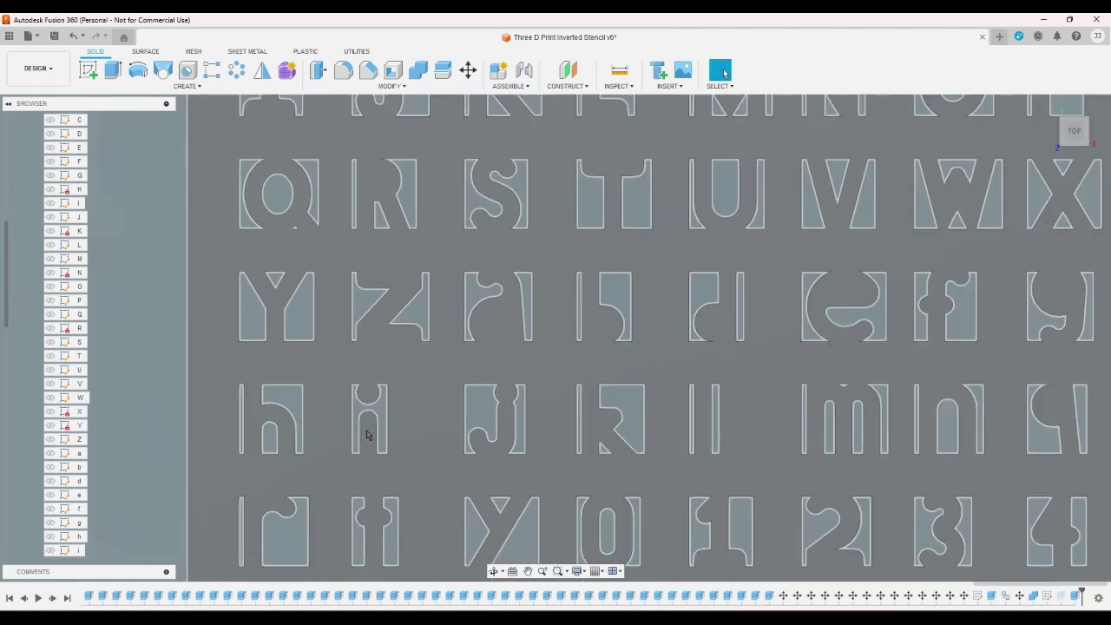
scroll(365, 432, down, 2)
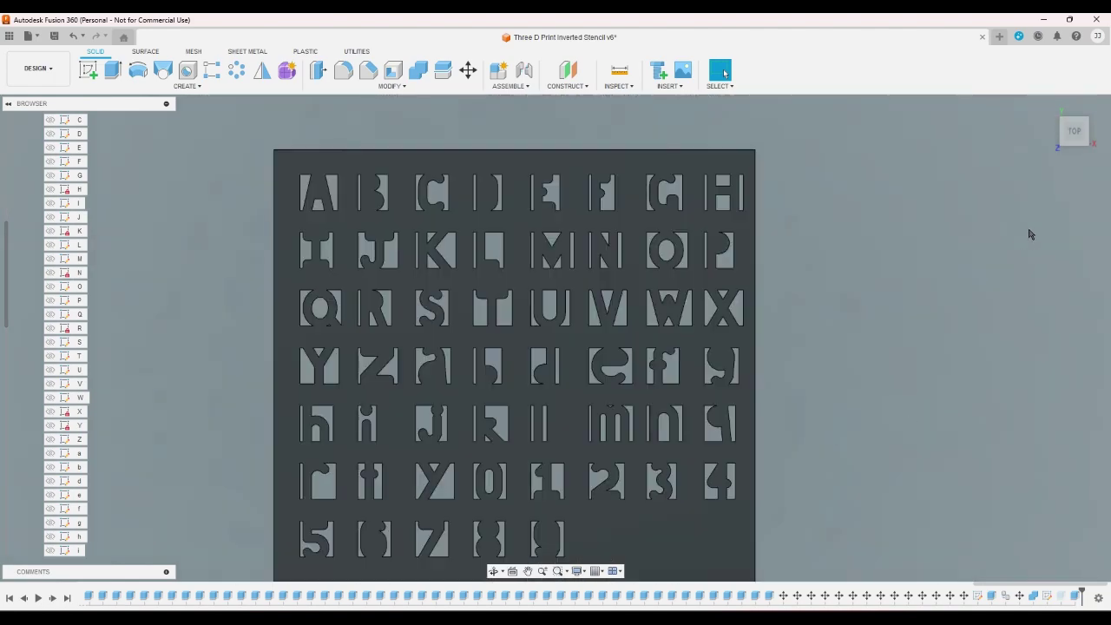
click(1048, 104)
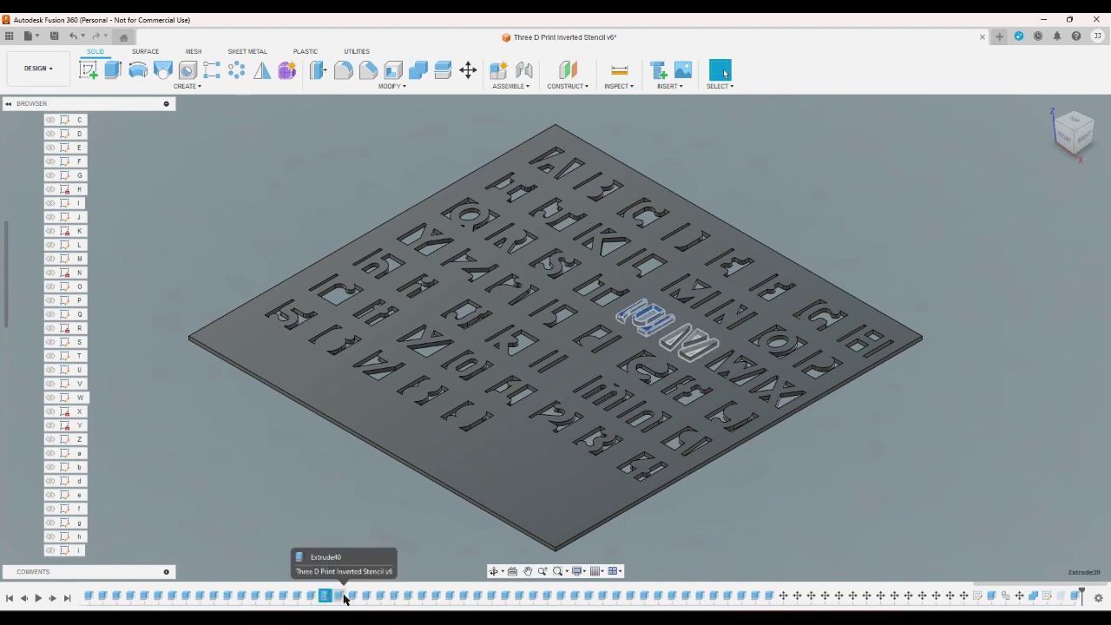
- Edit Extrude52 so the i cut excludes the small rectangle and left neck profiles
click(505, 596)
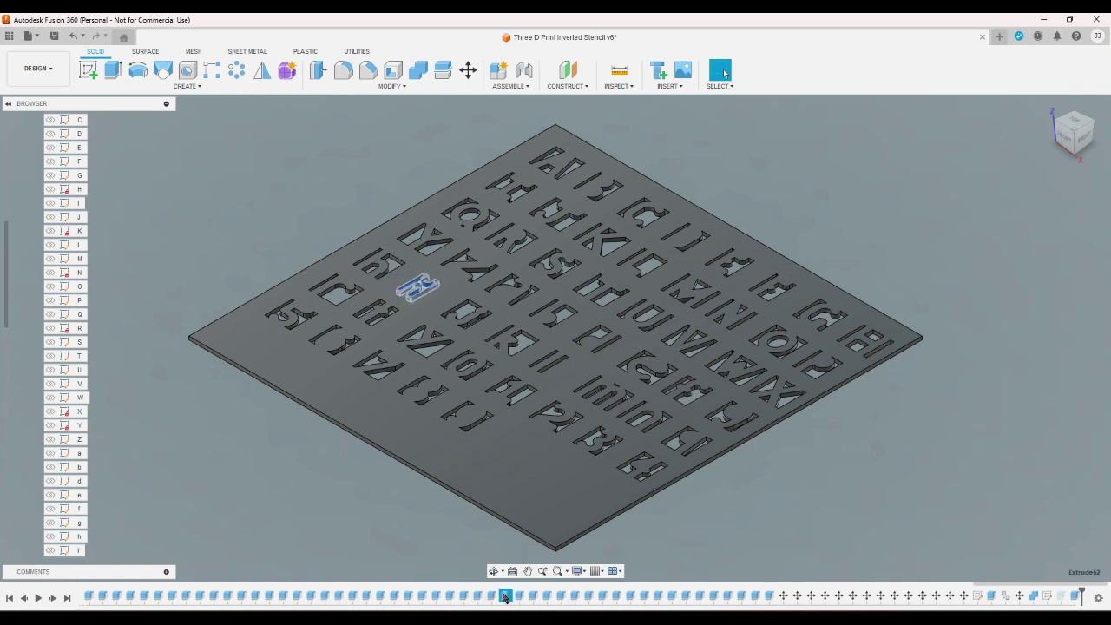
double_click(505, 596)
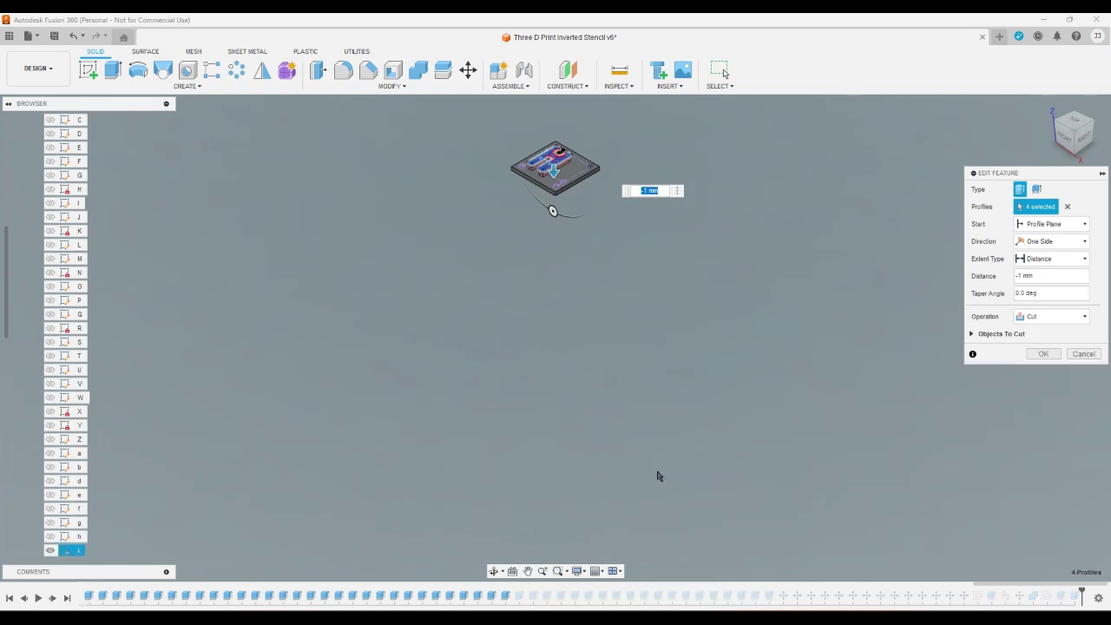
click(1074, 123)
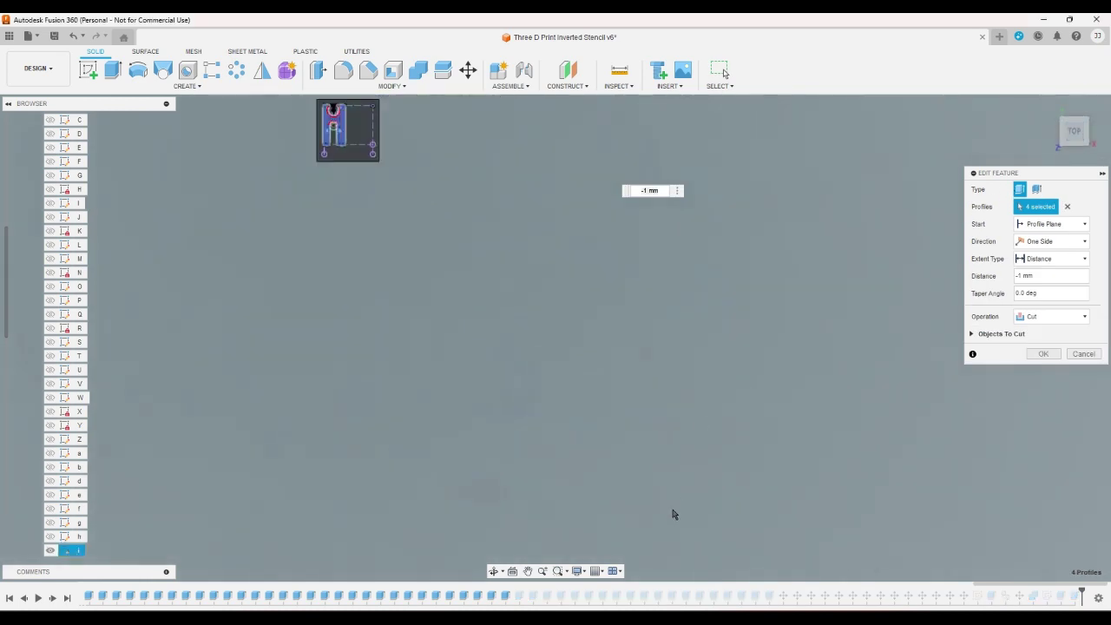
scroll(470, 263, up, 10)
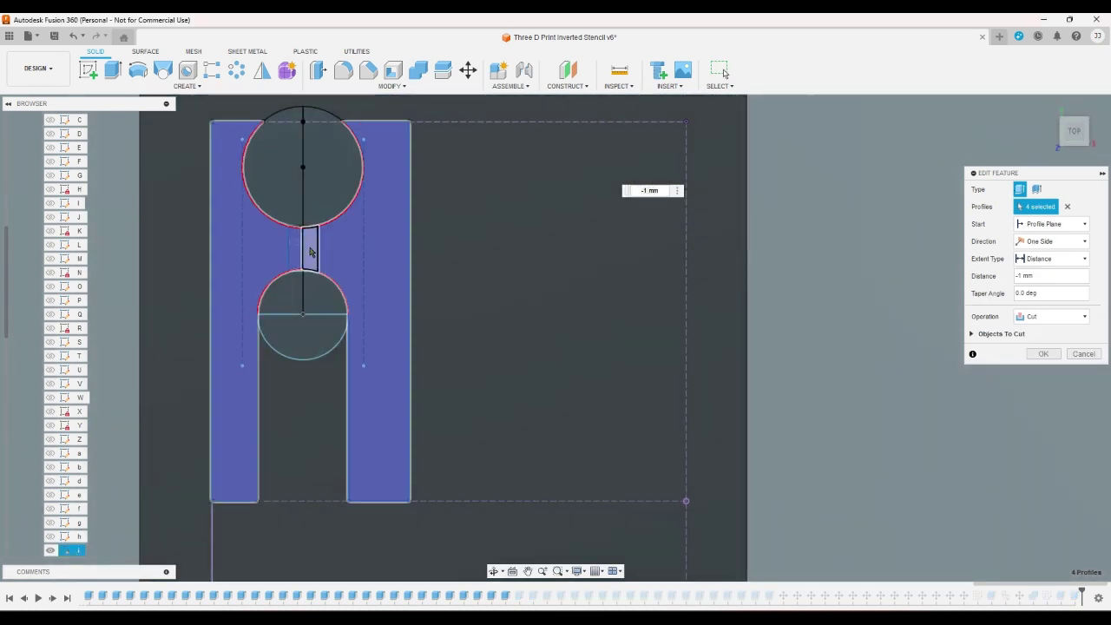
click(310, 252)
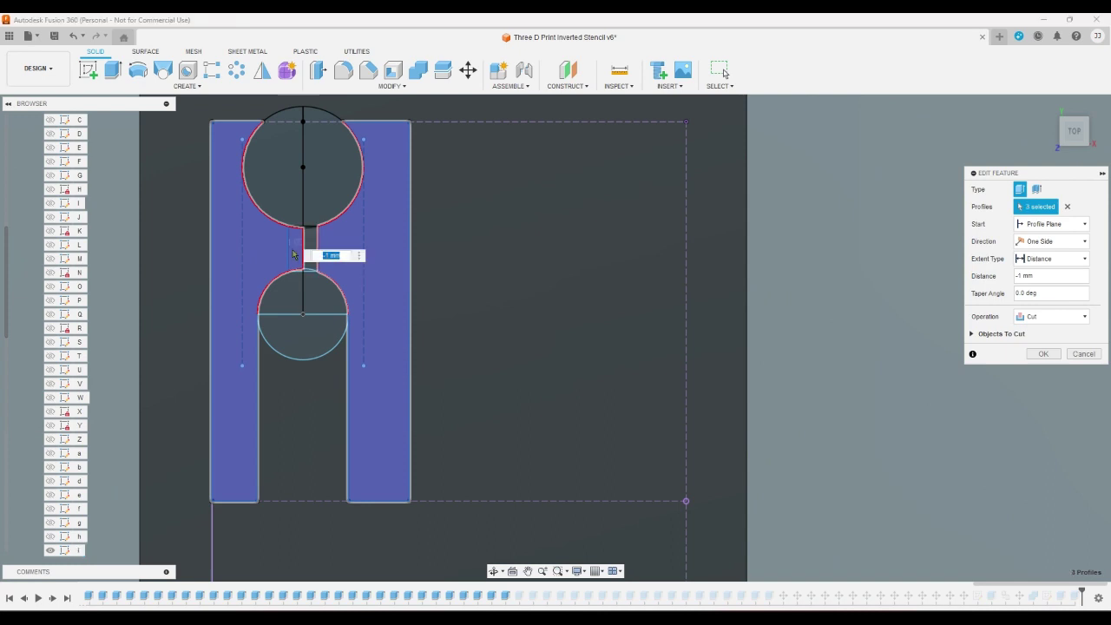
click(293, 254)
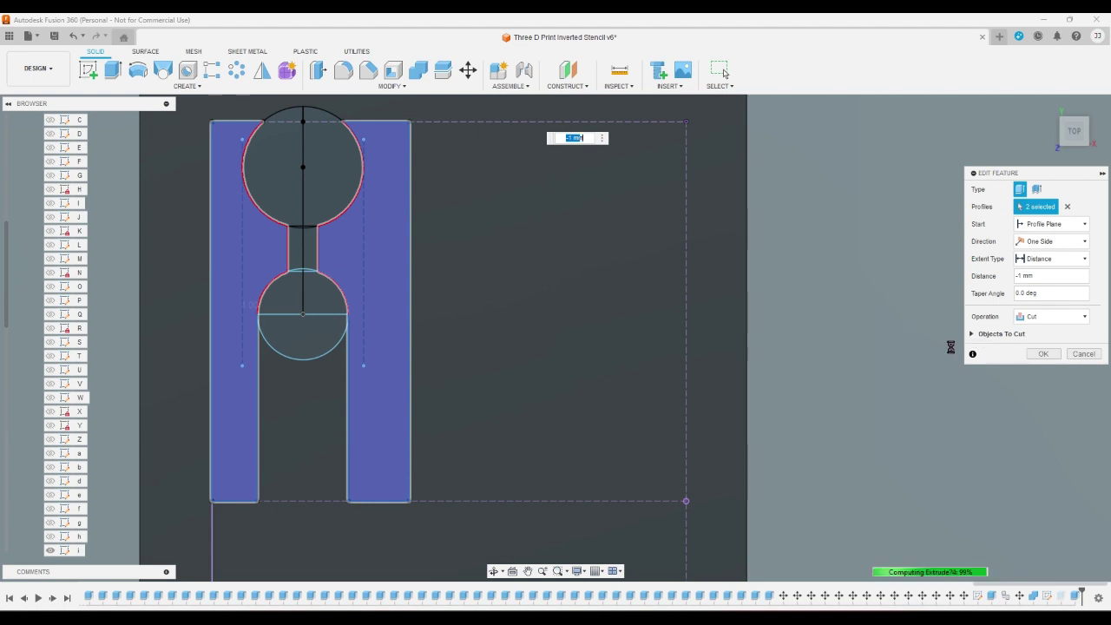
key(Return)
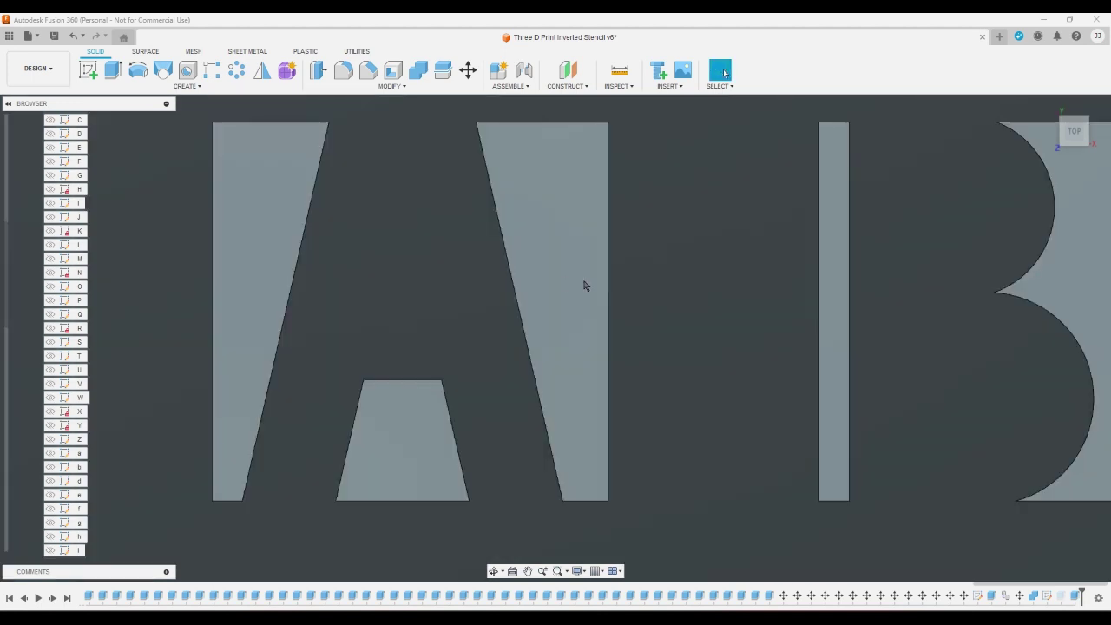
scroll(564, 281, down, 5)
scroll(520, 227, down, 6)
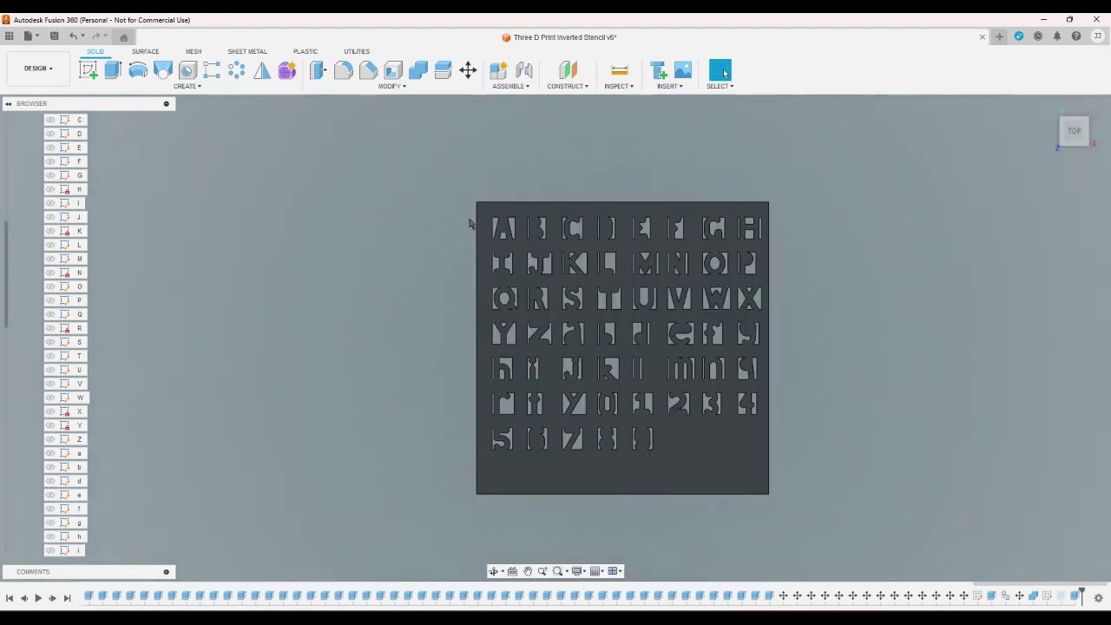
scroll(411, 356, up, 3)
scroll(473, 364, up, 8)
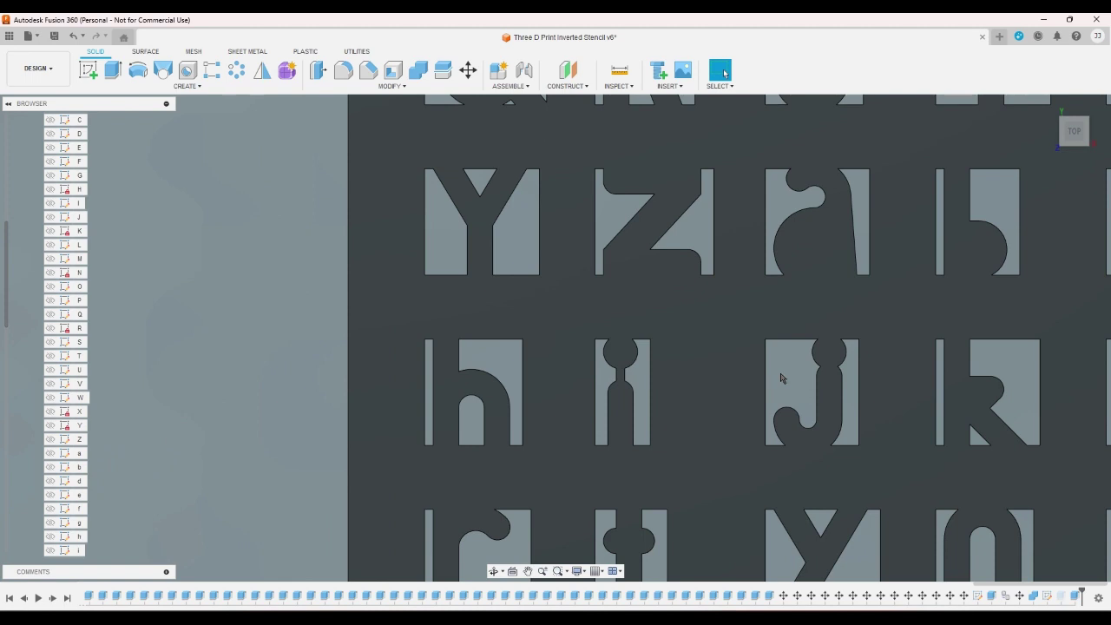
click(77, 552)
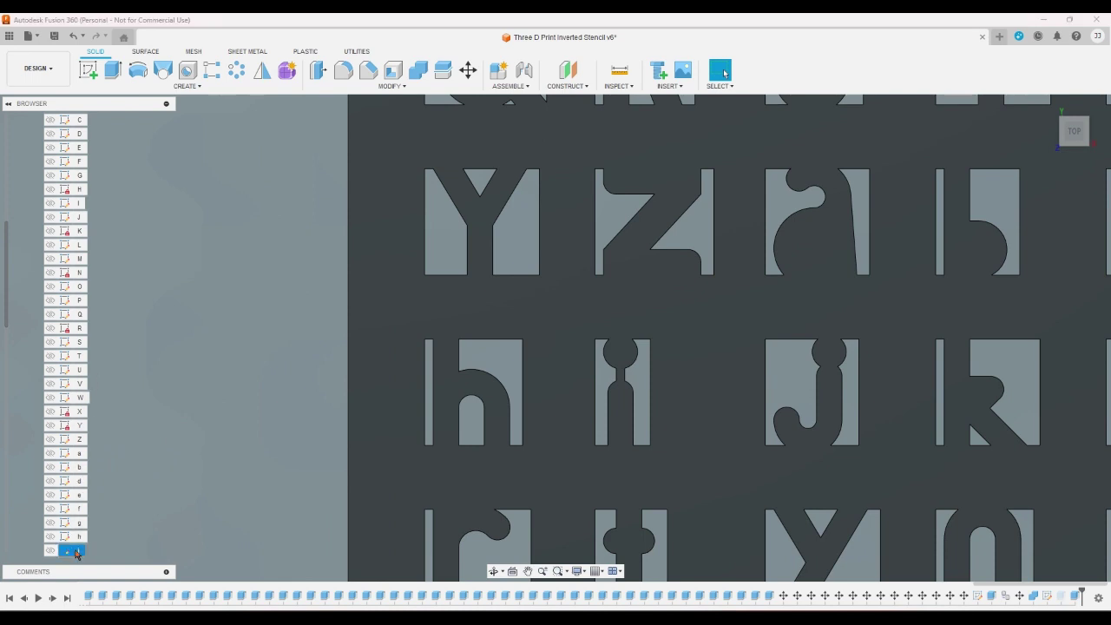
- In sketch i, dimension the neck line between dot and stem to 0.4 mm
double_click(596, 486)
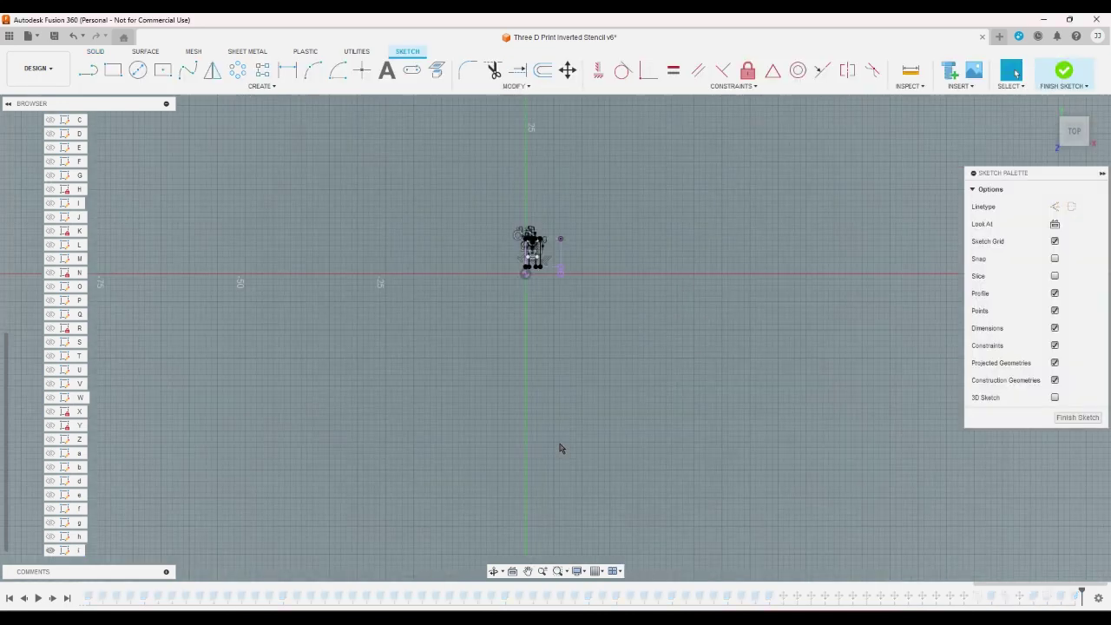
scroll(551, 250, up, 8)
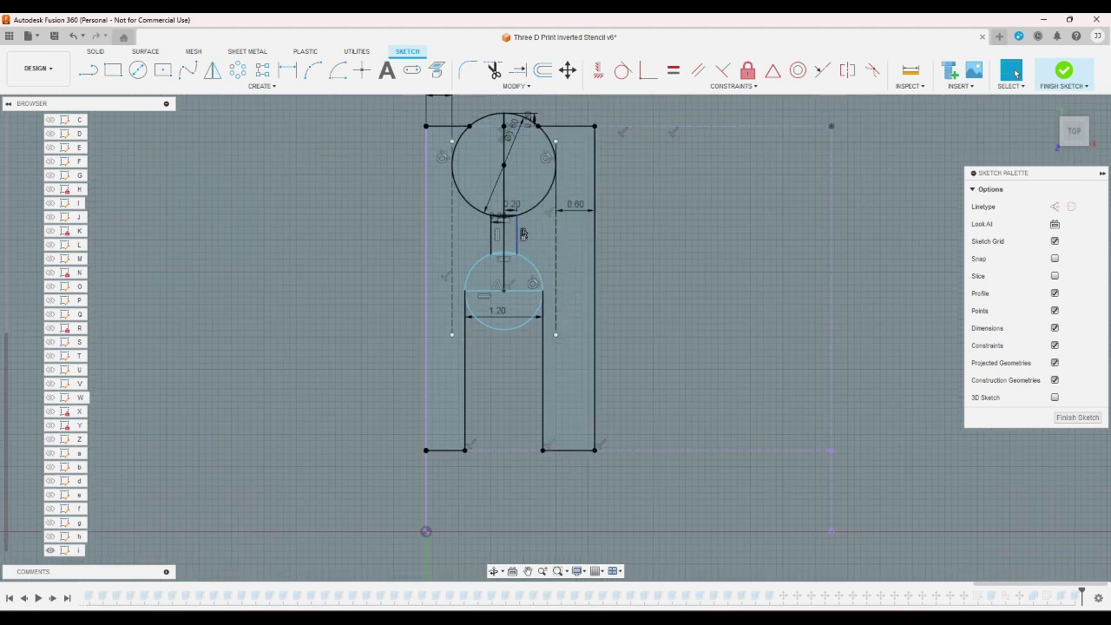
click(289, 71)
click(519, 241)
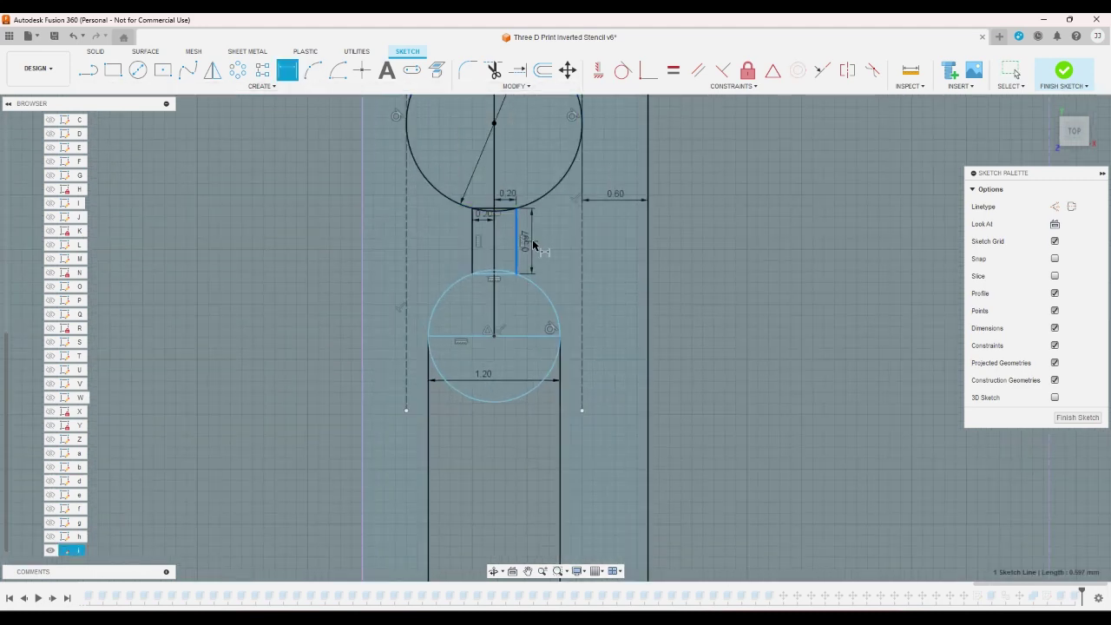
click(537, 245)
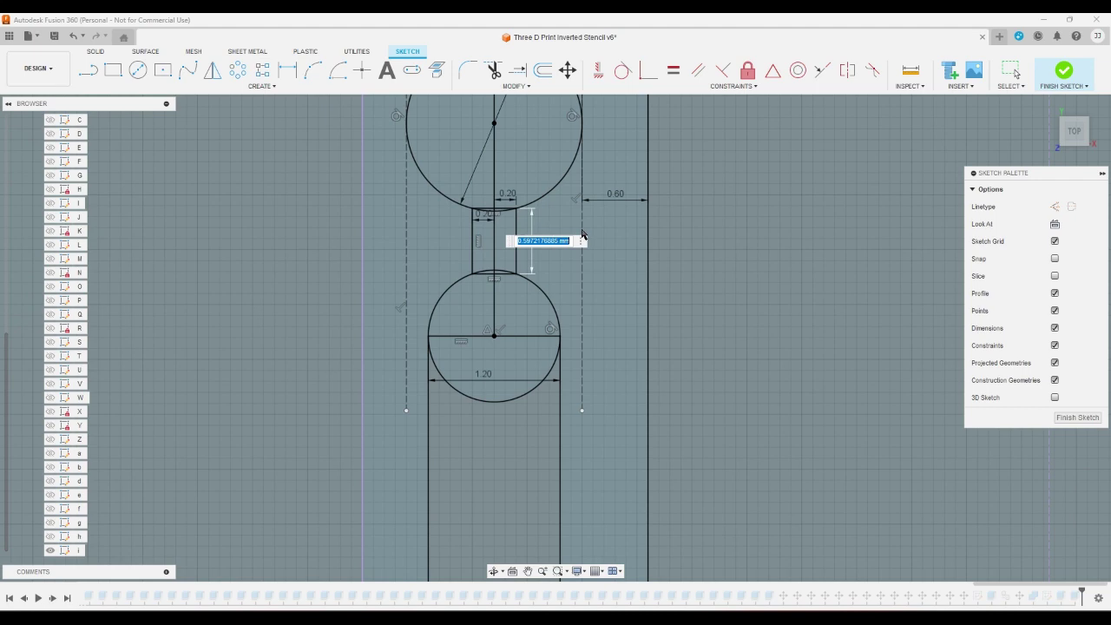
text(0.4)
key(Return)
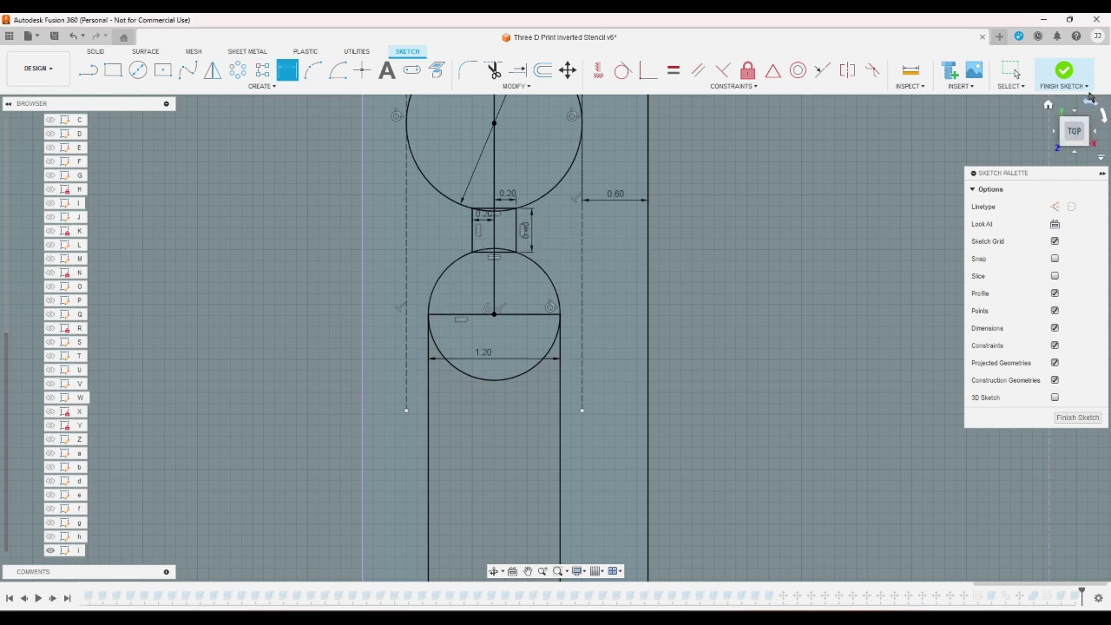
key(Escape)
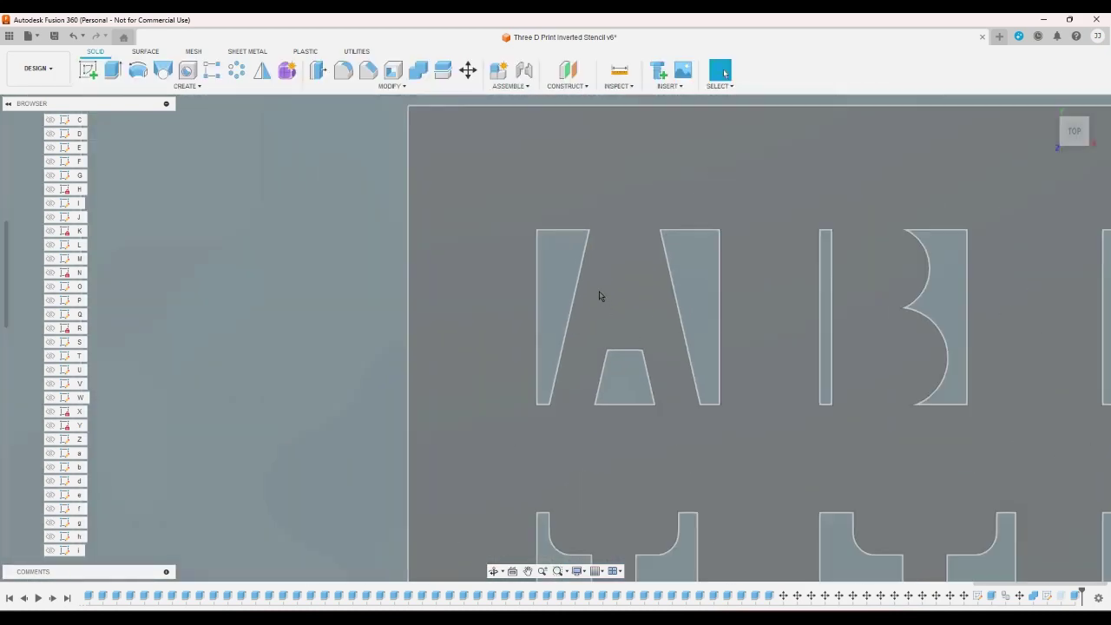
- Open the lowercase j sketch from the browser and zoom in on the letter
scroll(590, 256, down, 4)
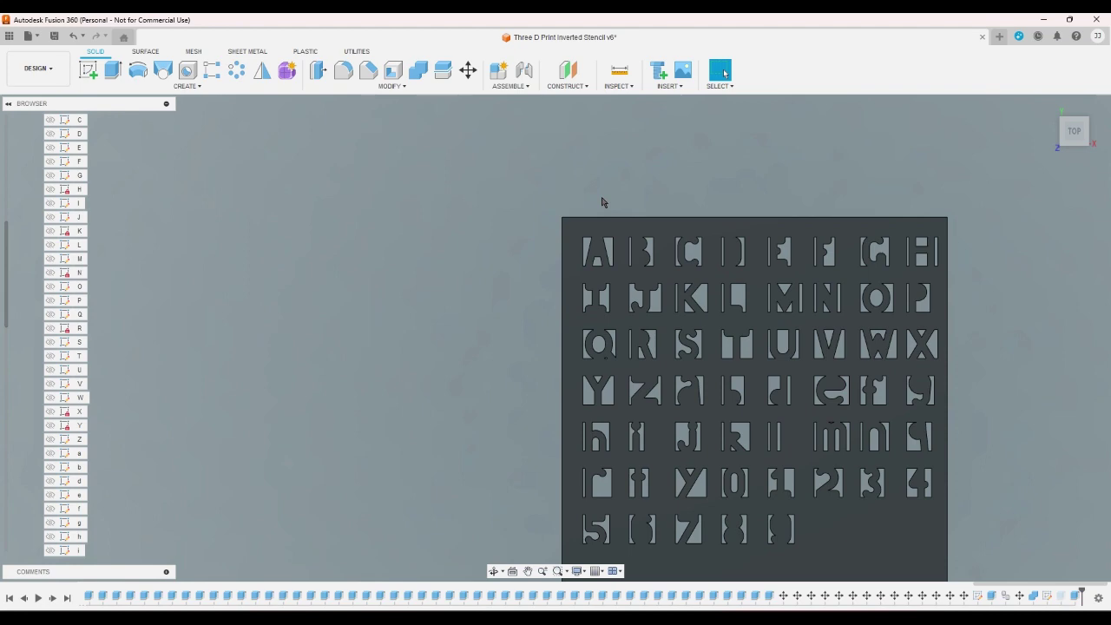
scroll(677, 452, up, 5)
scroll(56, 516, down, 1)
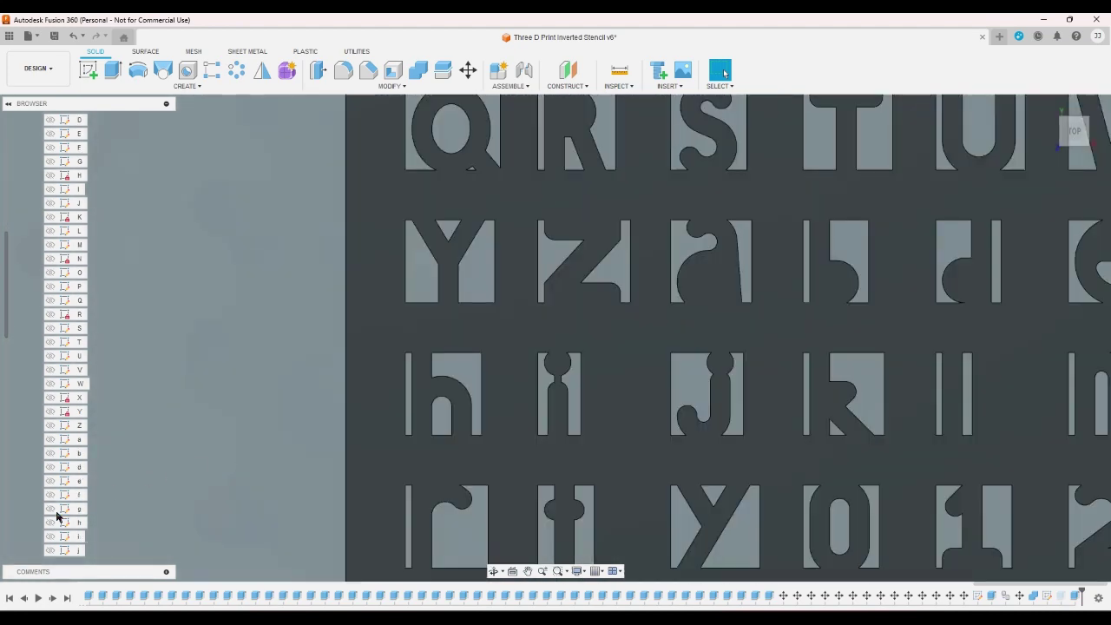
scroll(56, 516, down, 3)
click(77, 510)
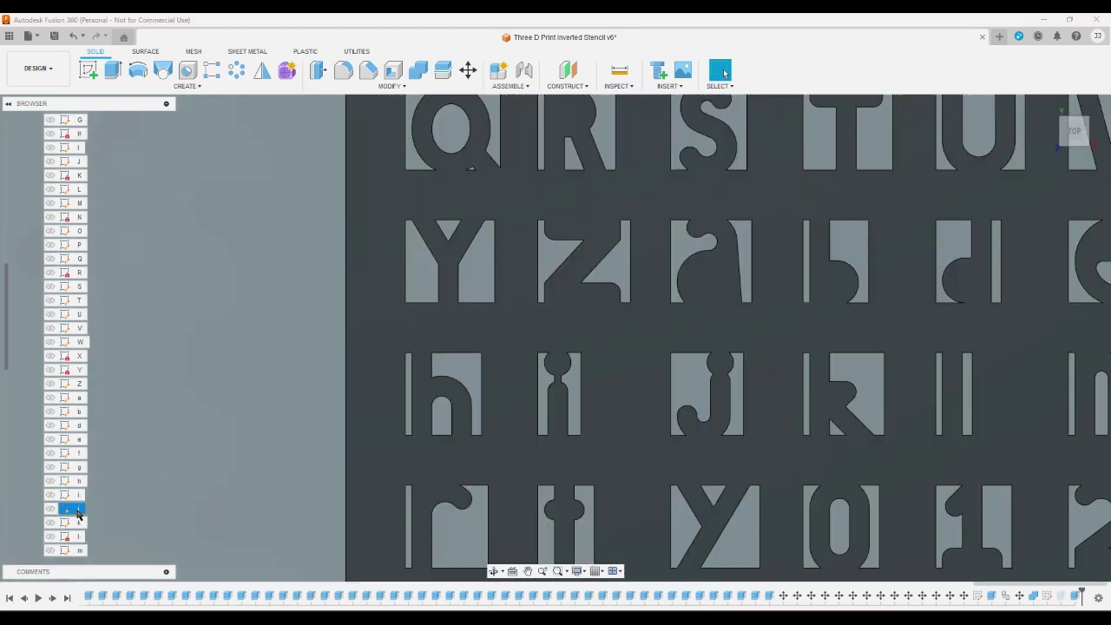
double_click(77, 511)
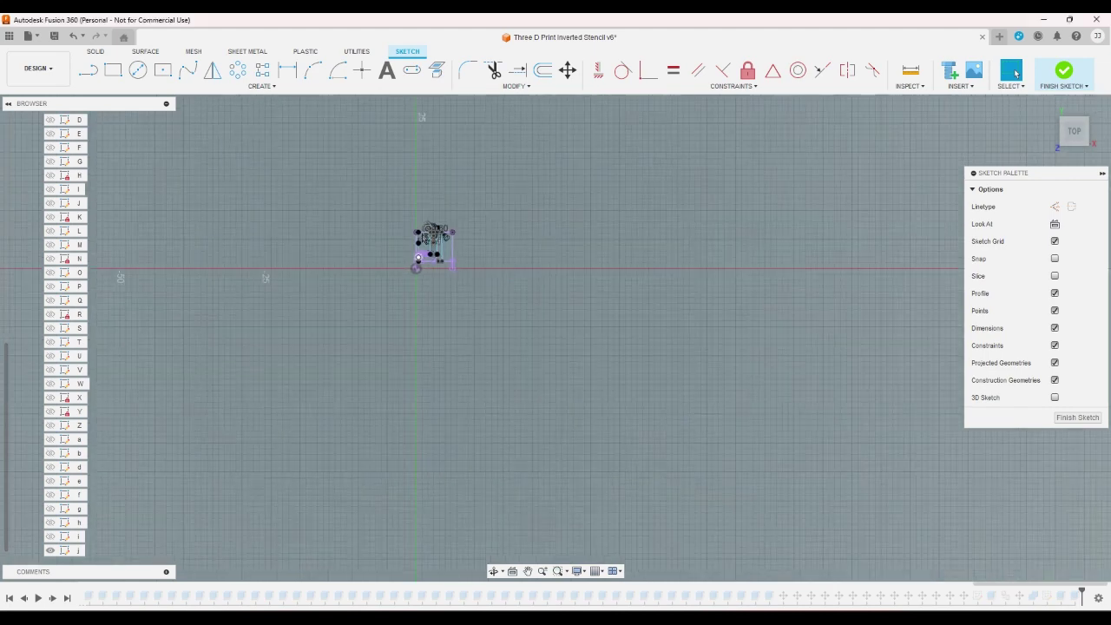
scroll(445, 252, up, 5)
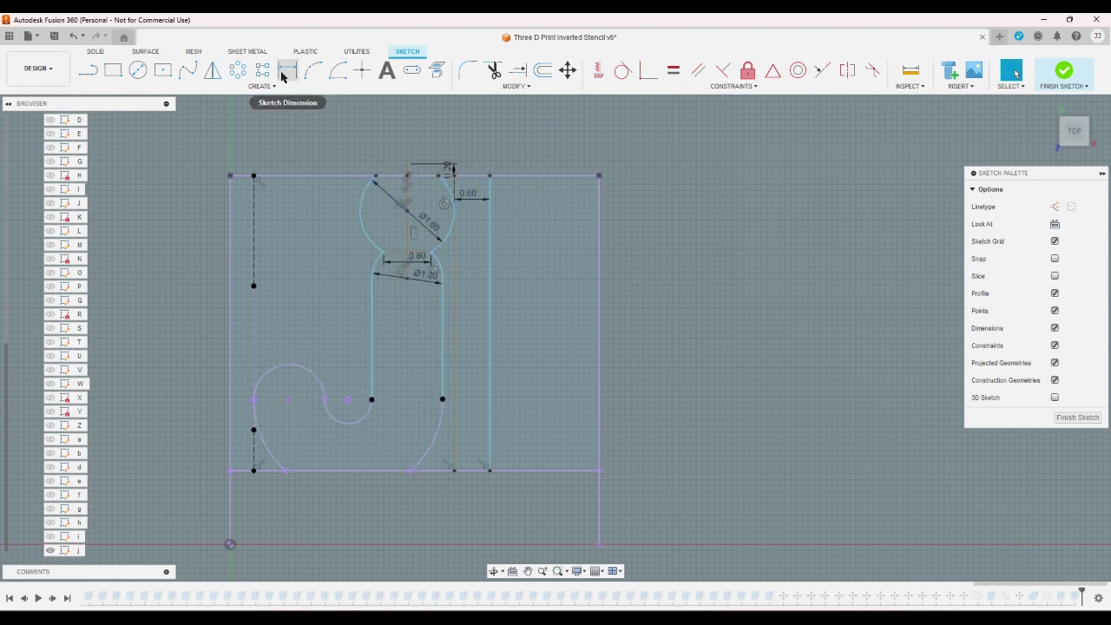
- Extend the j's dot circle arc across the top and move the stem's rounded top down
click(517, 70)
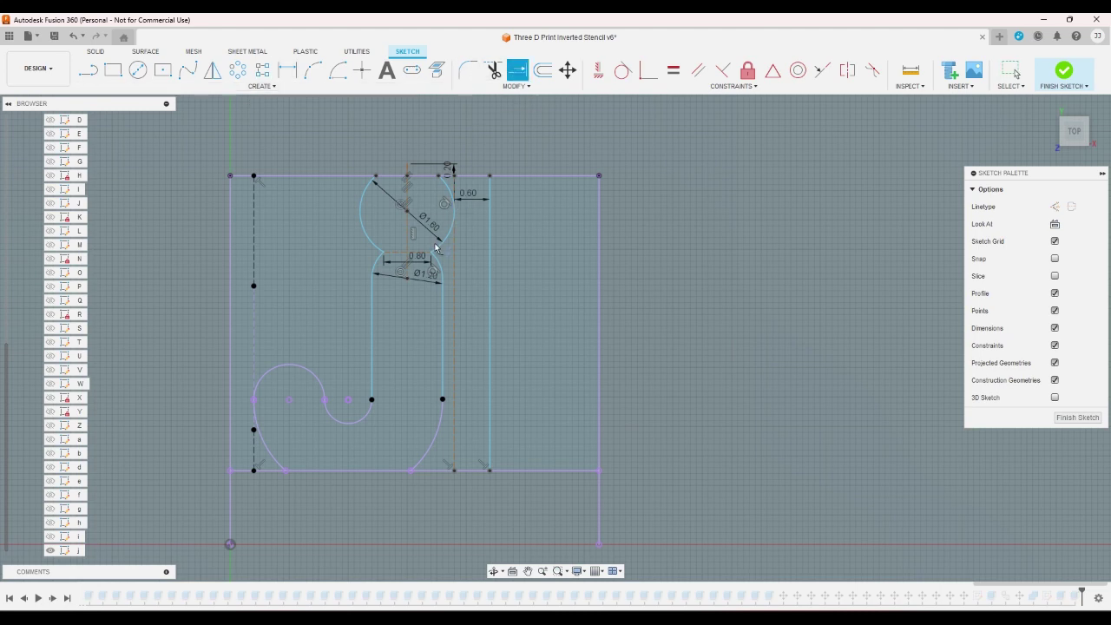
click(437, 252)
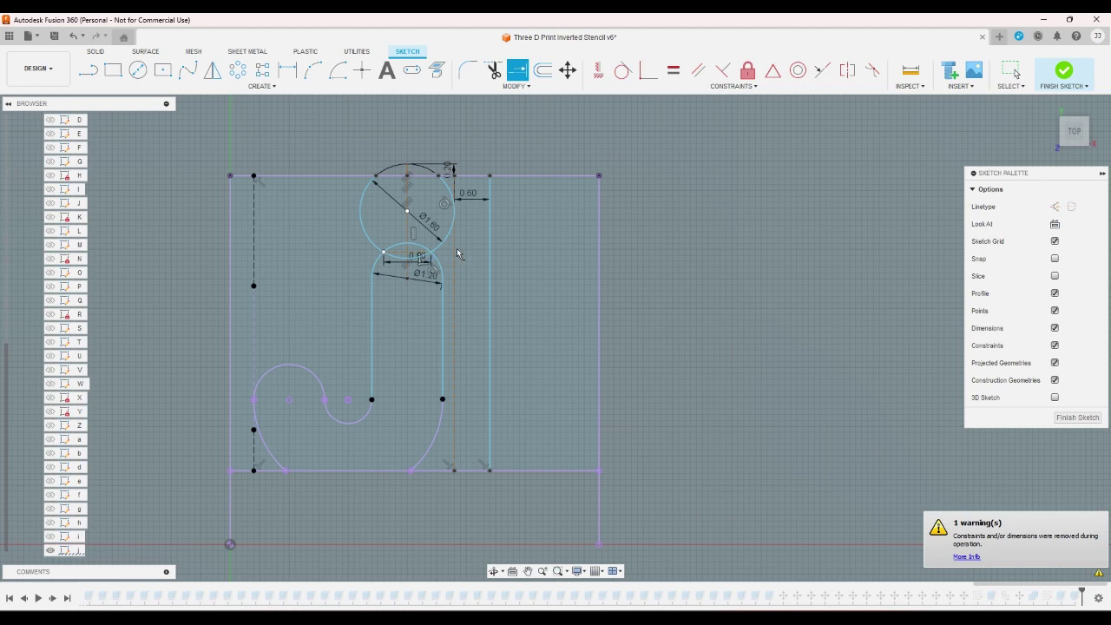
right_click(453, 250)
click(495, 248)
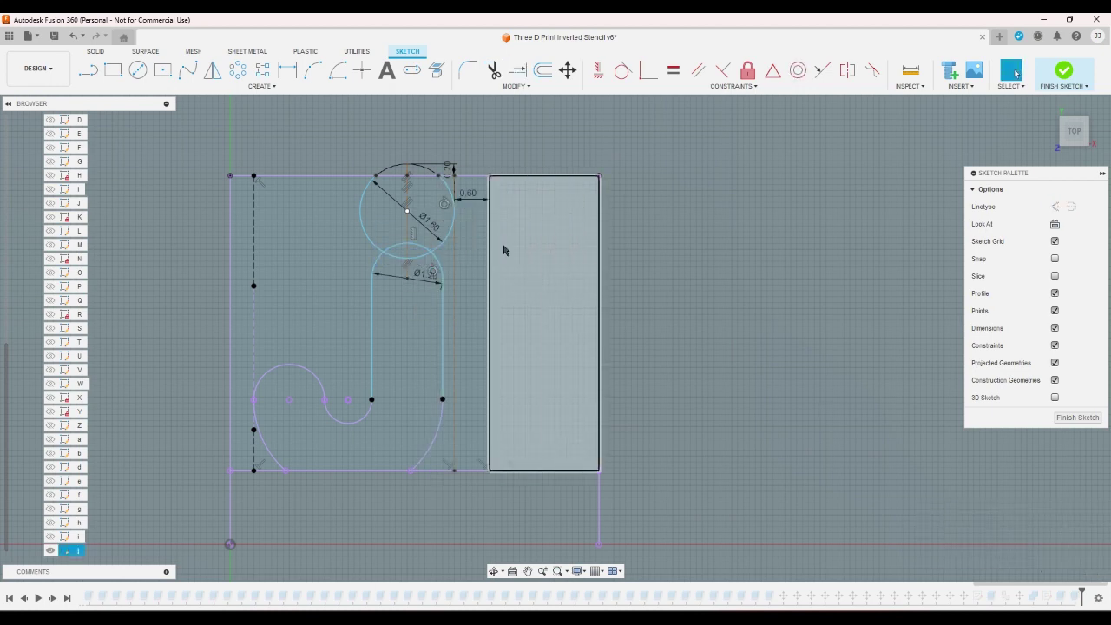
scroll(469, 243, up, 2)
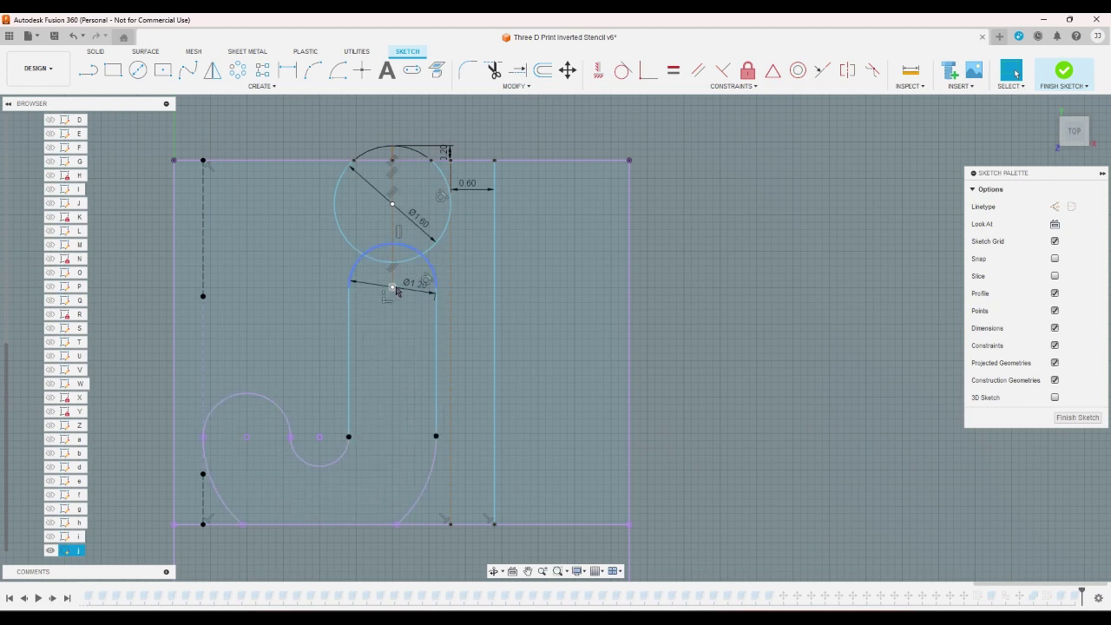
drag(393, 284, 387, 321)
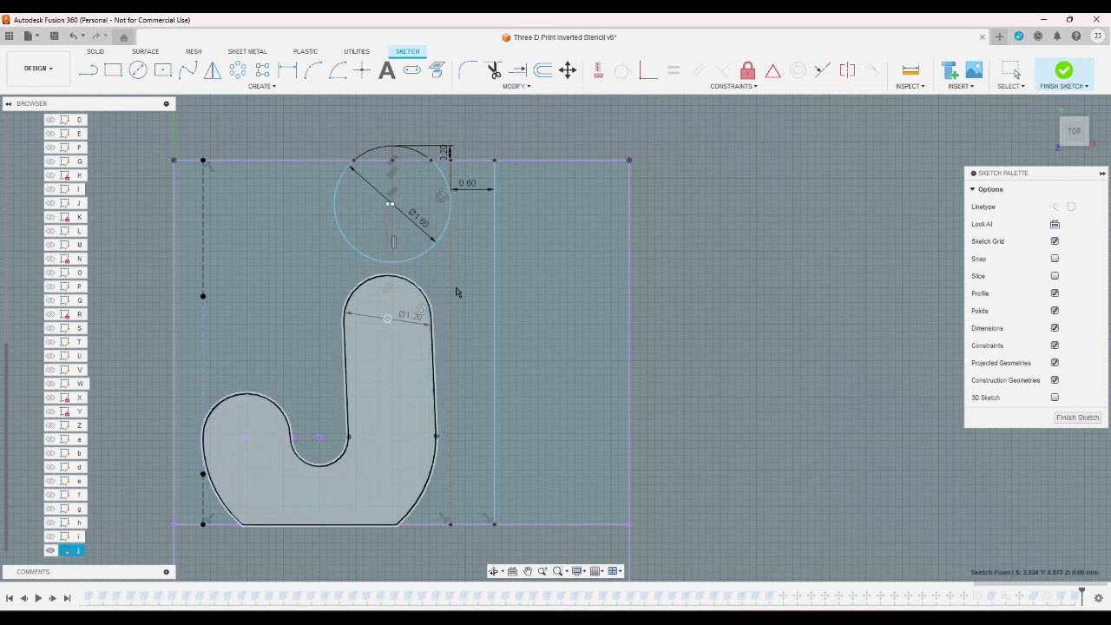
- Snap the dot circle's centre onto the vertical line and make the right stem edge vertical
click(648, 70)
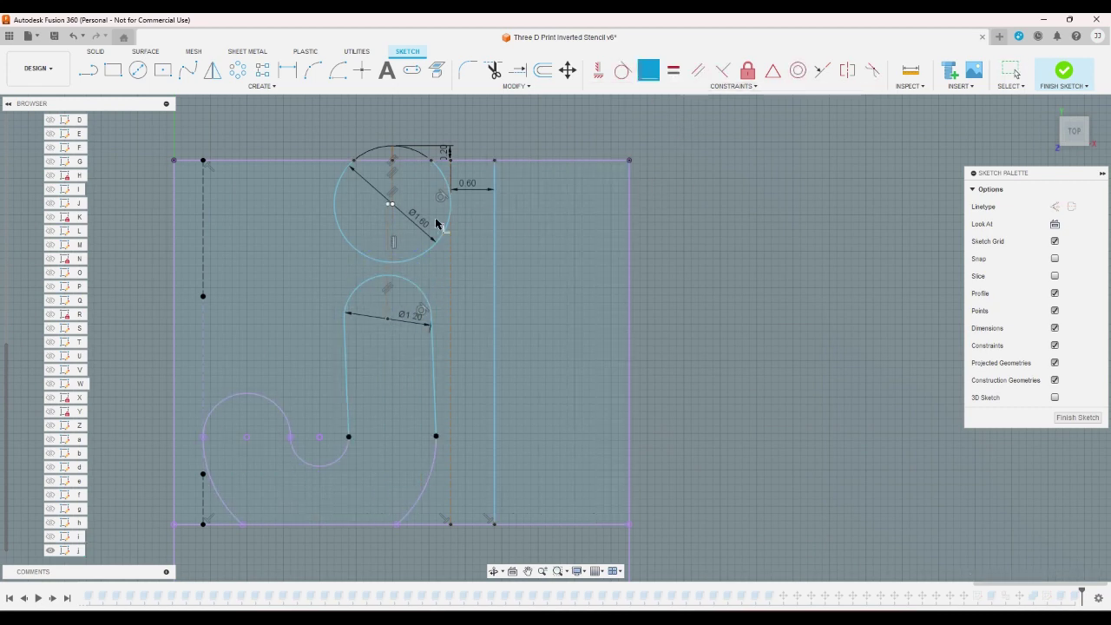
click(388, 209)
click(391, 228)
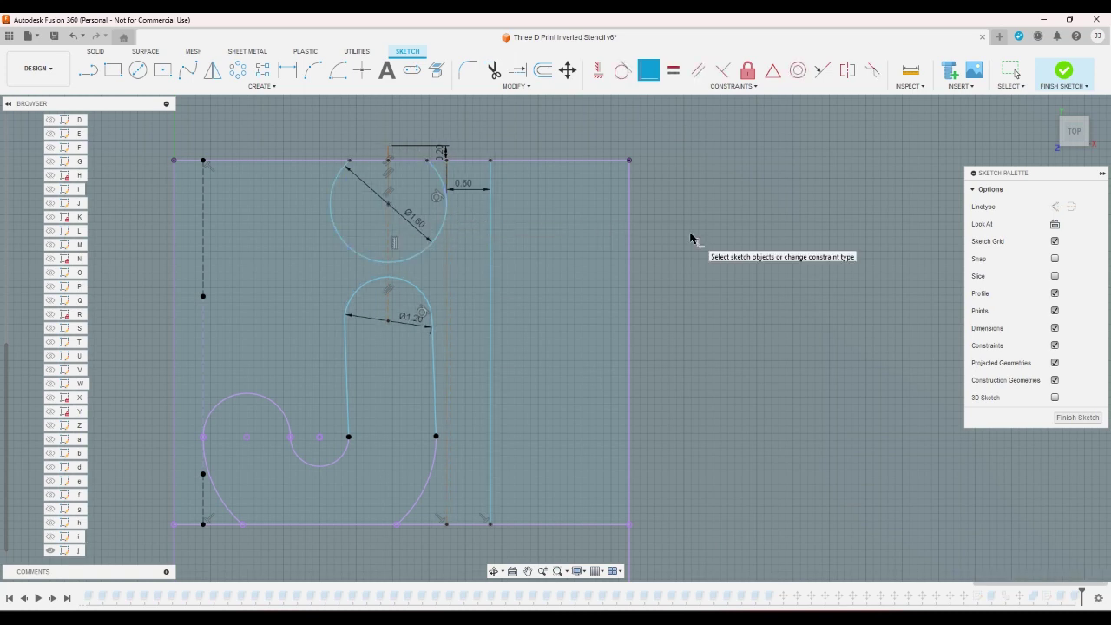
click(597, 71)
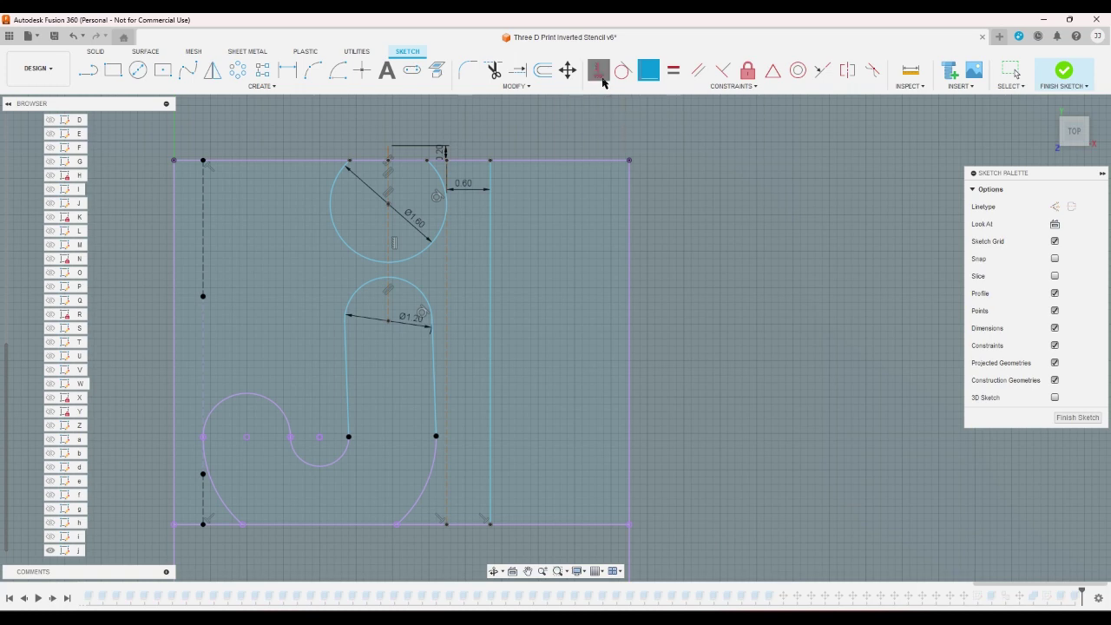
click(434, 354)
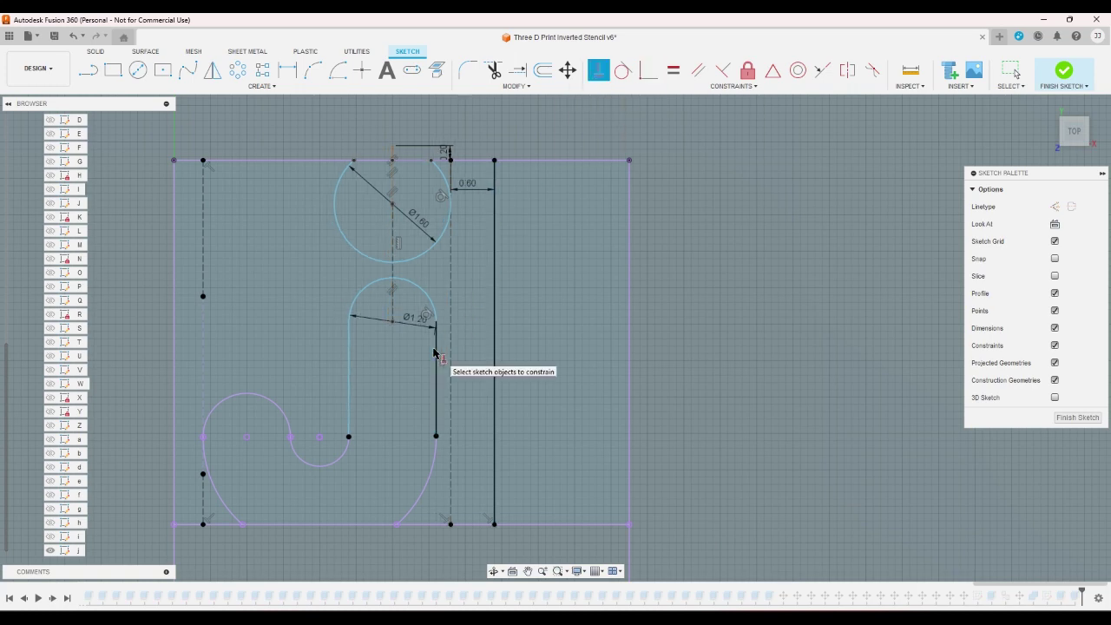
right_click(705, 296)
click(720, 285)
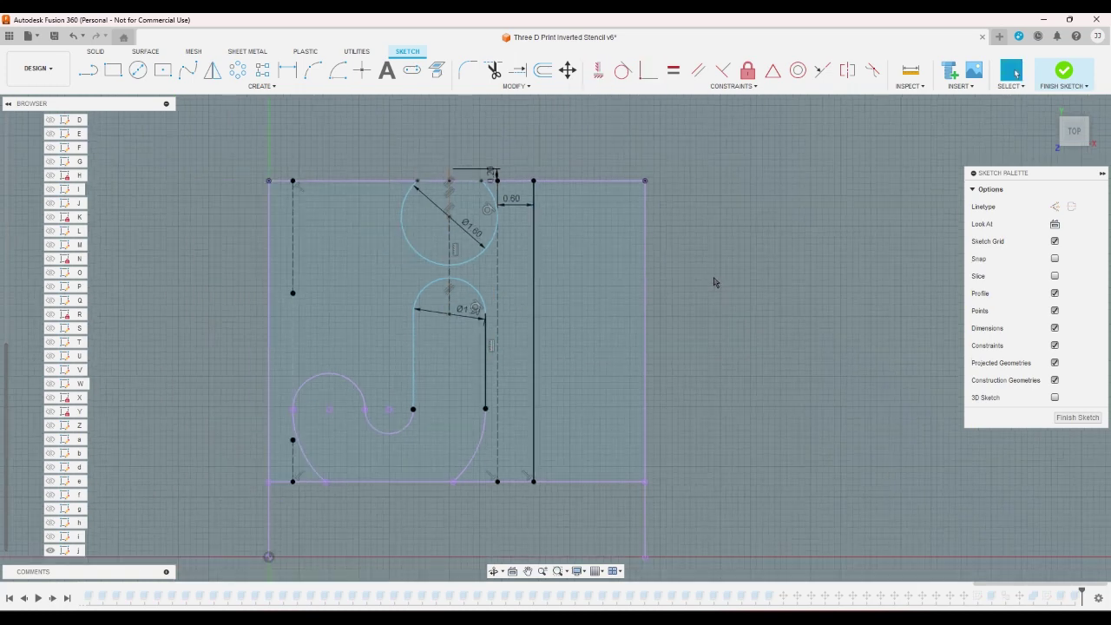
scroll(302, 270, up, 1)
- Draw a small rectangle beside the j with vertical sides and a 0.40 height
key(r)
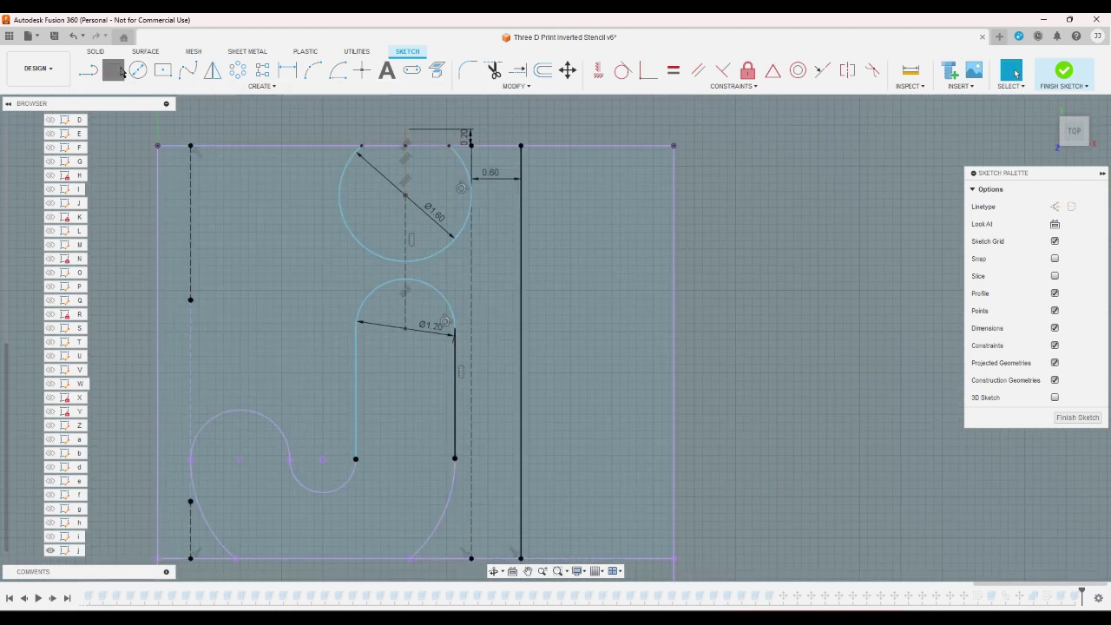
click(736, 181)
click(775, 208)
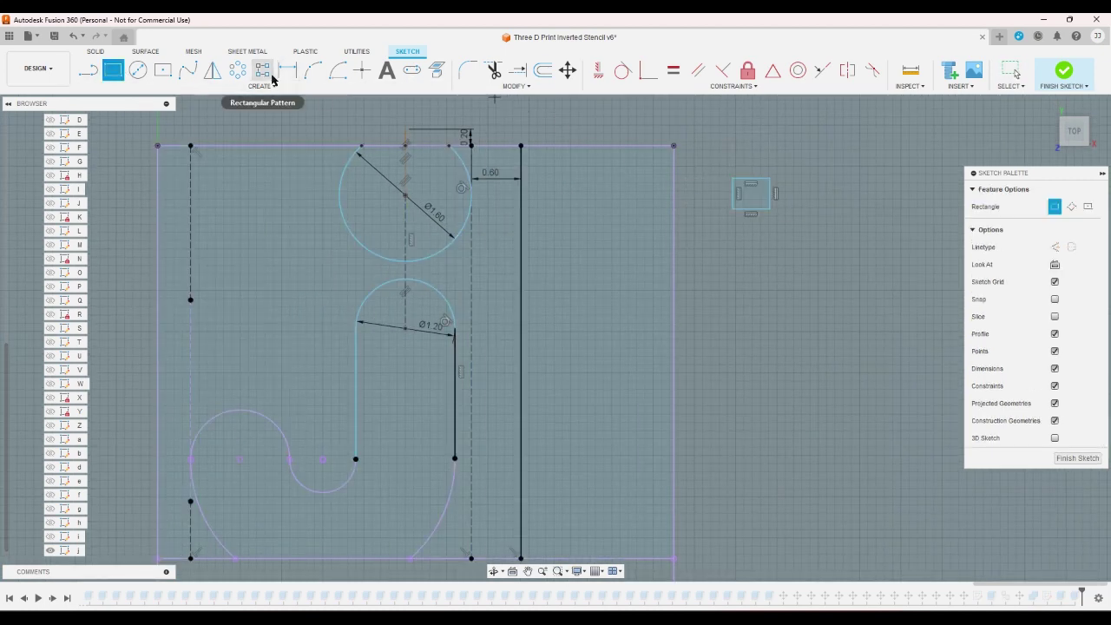
click(675, 73)
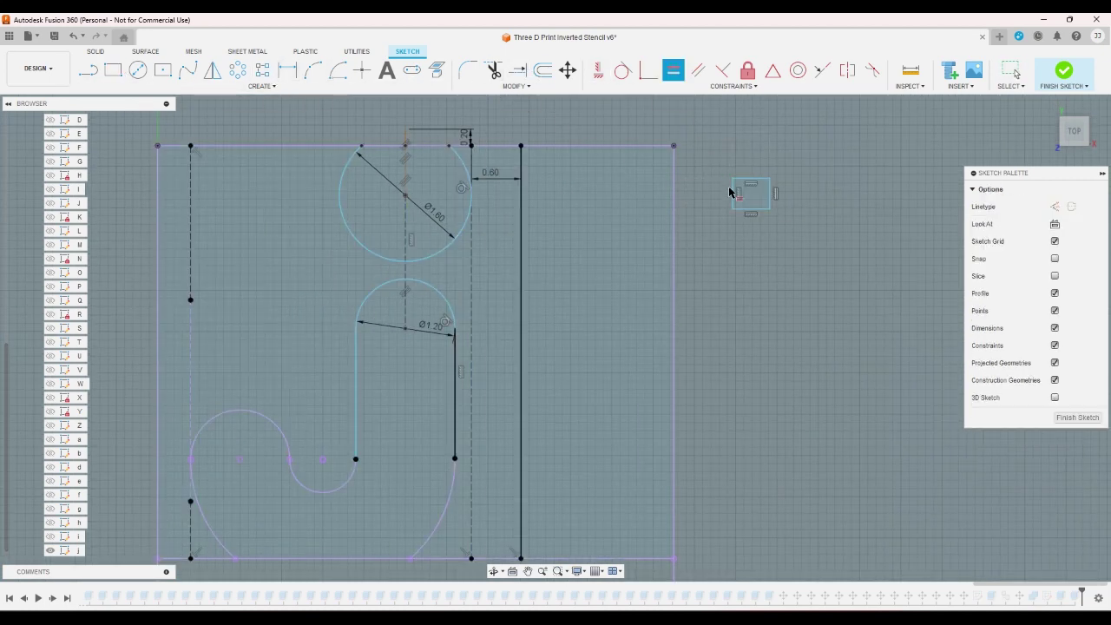
click(744, 184)
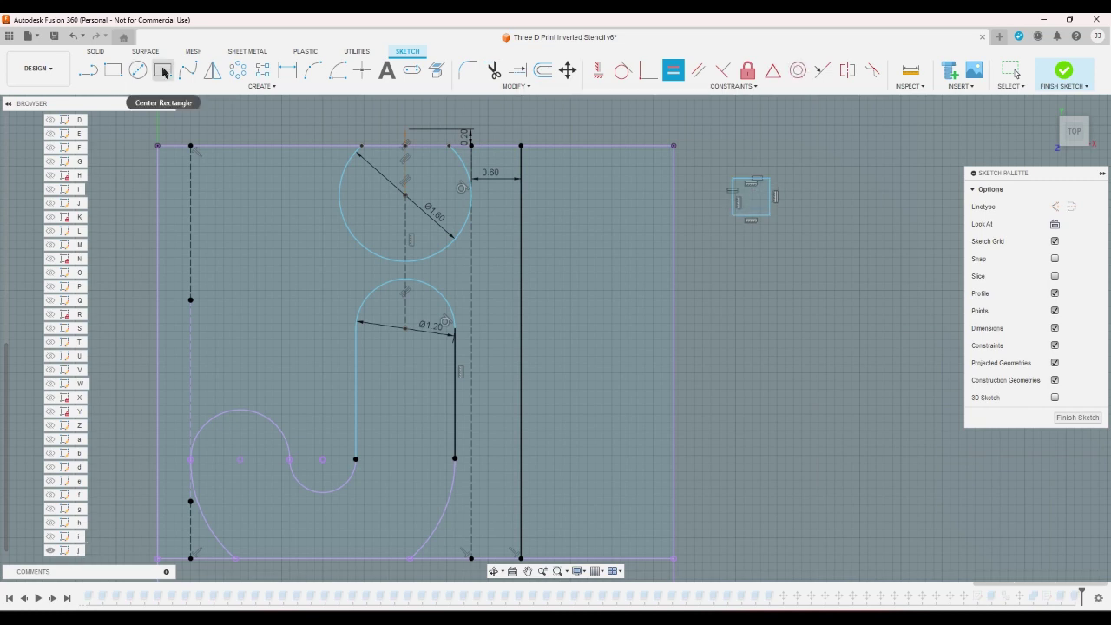
key(l)
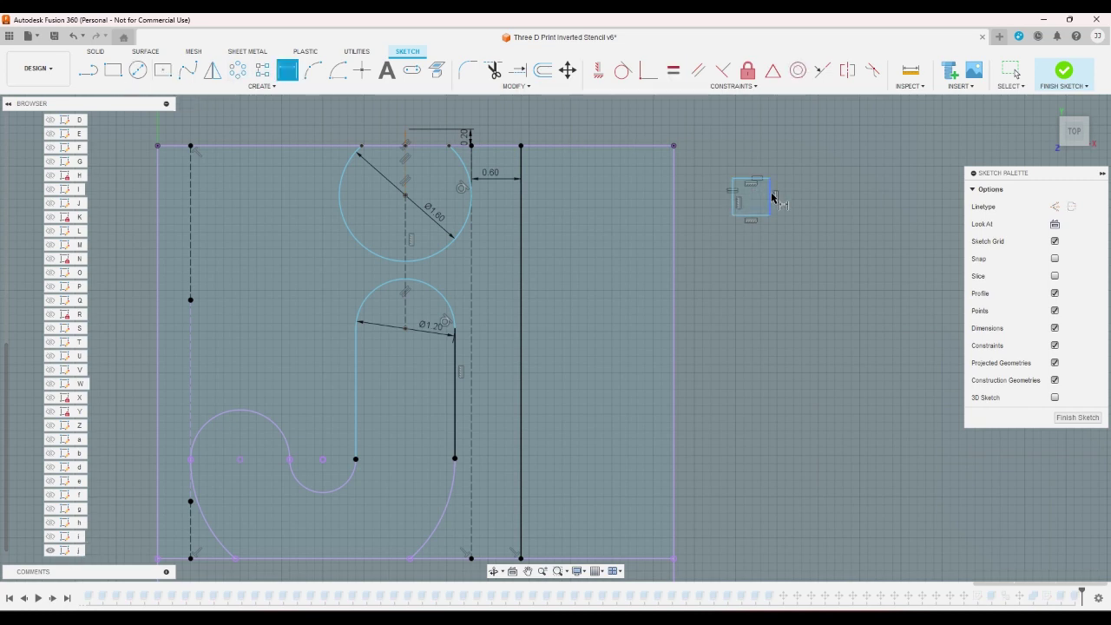
click(773, 198)
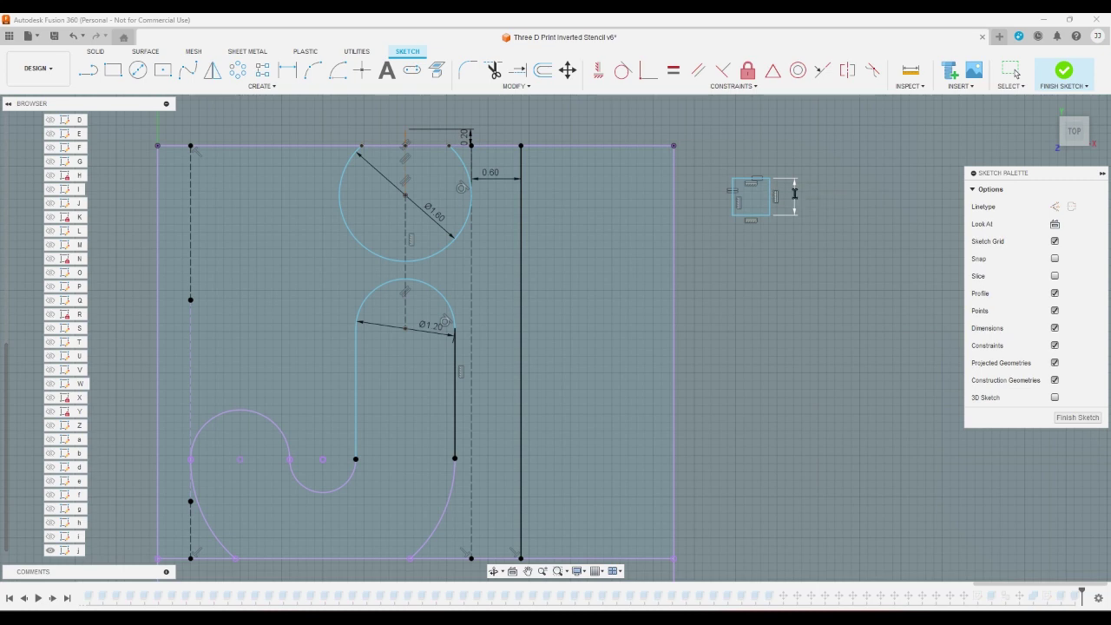
click(795, 193)
right_click(752, 148)
click(736, 146)
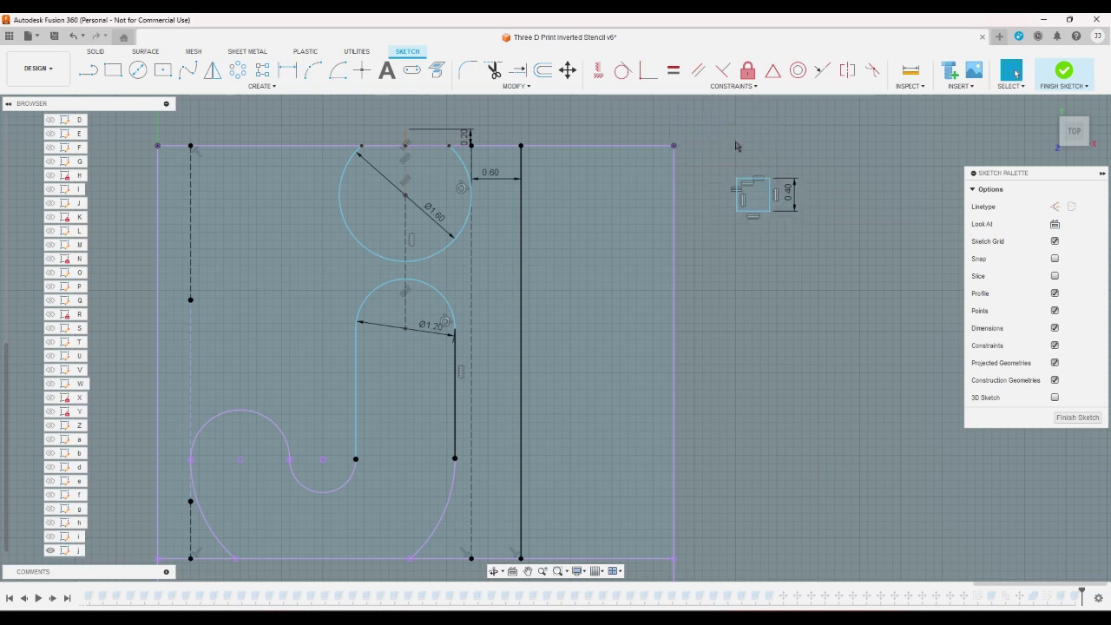
scroll(736, 146, up, 2)
- Move the rectangle between the dot and stem, snapping and making it tangent to both arcs
drag(732, 193, 221, 353)
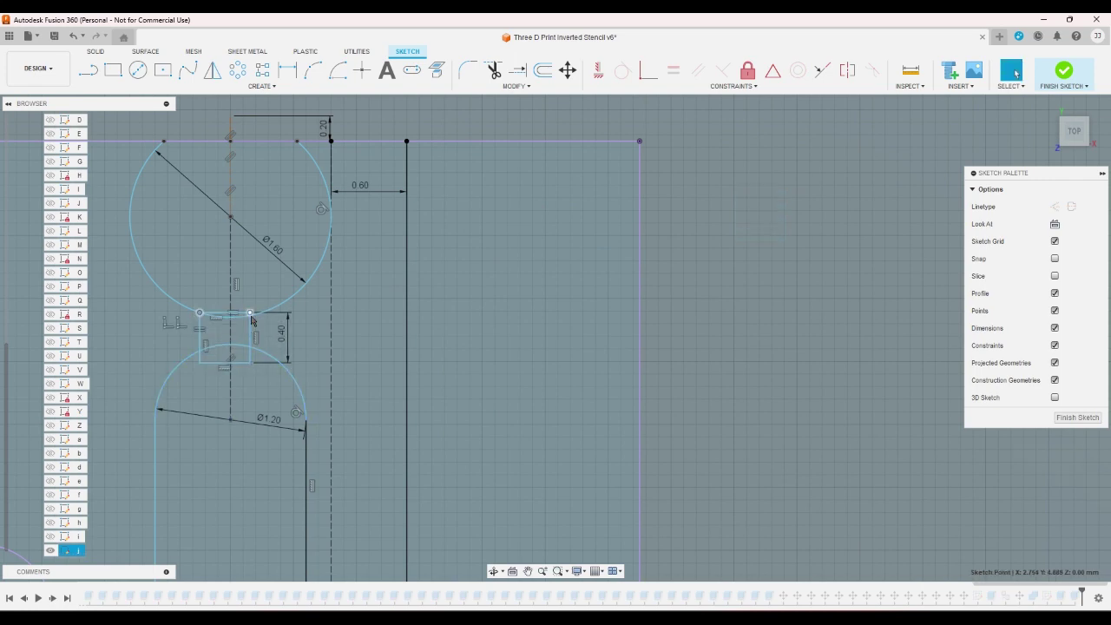
mouse_move(251, 320)
mouse_down()
mouse_move(262, 314)
mouse_move(249, 309)
mouse_move(264, 320)
mouse_up()
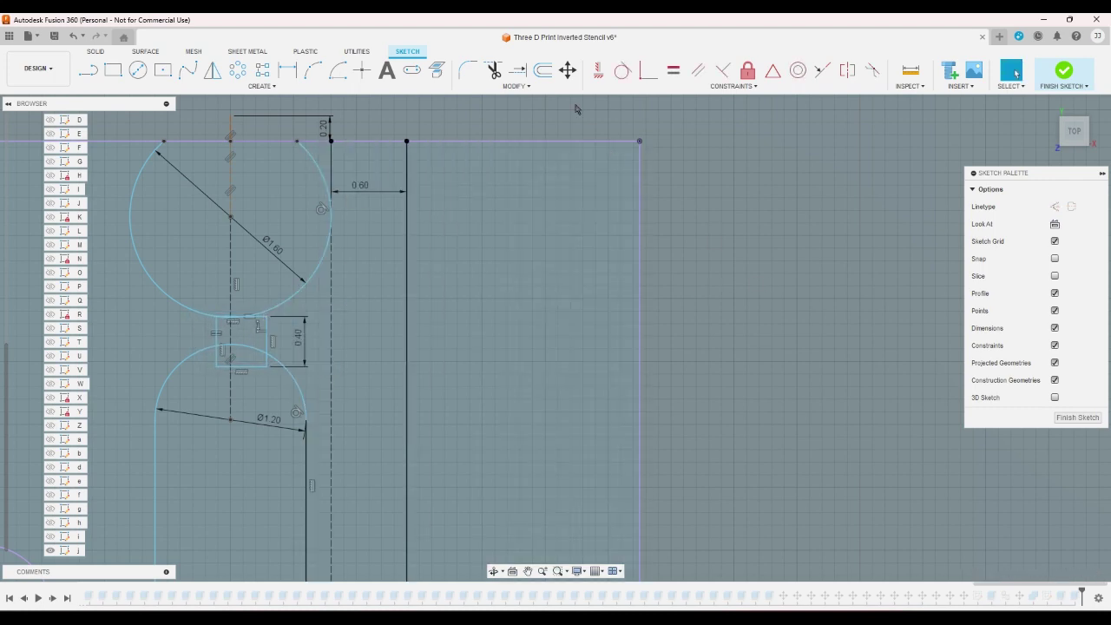
click(650, 69)
scroll(325, 278, up, 2)
scroll(278, 320, up, 2)
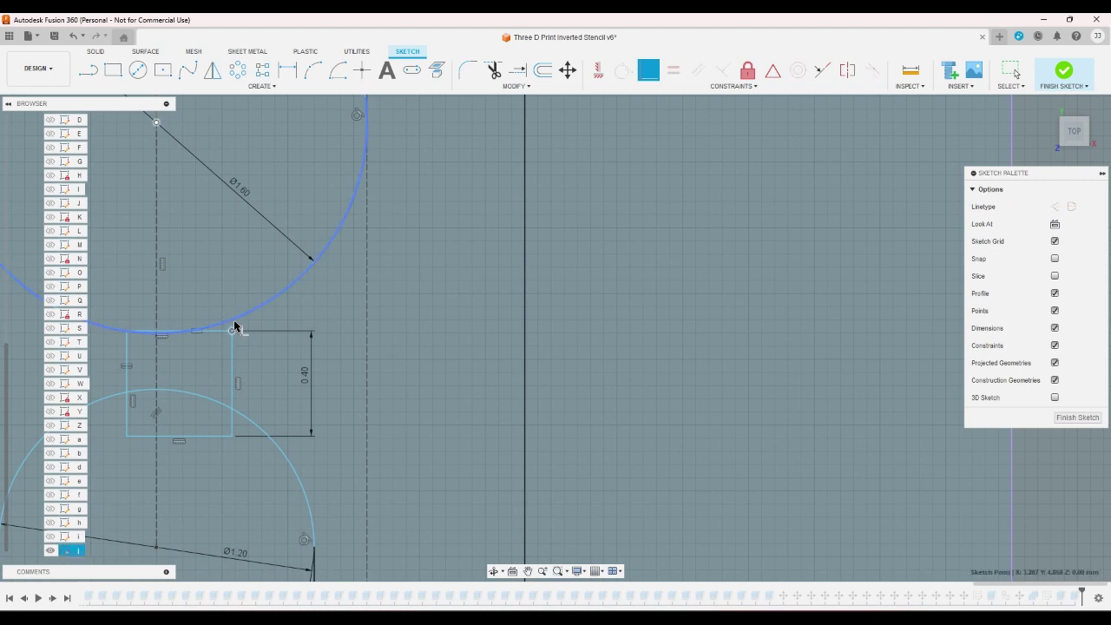
scroll(236, 320, down, 2)
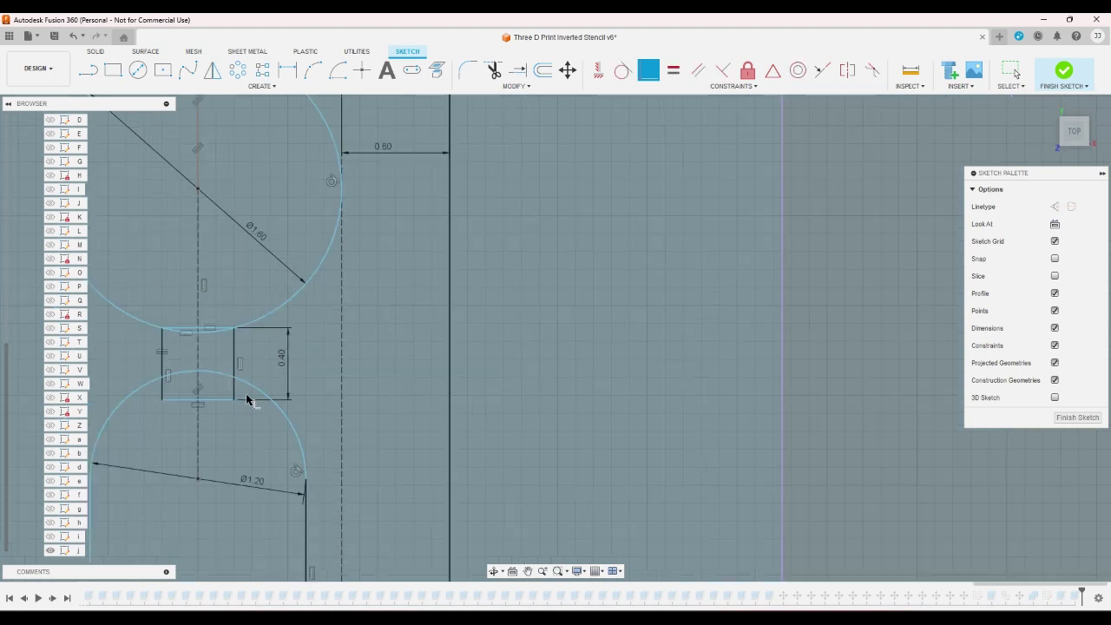
click(250, 384)
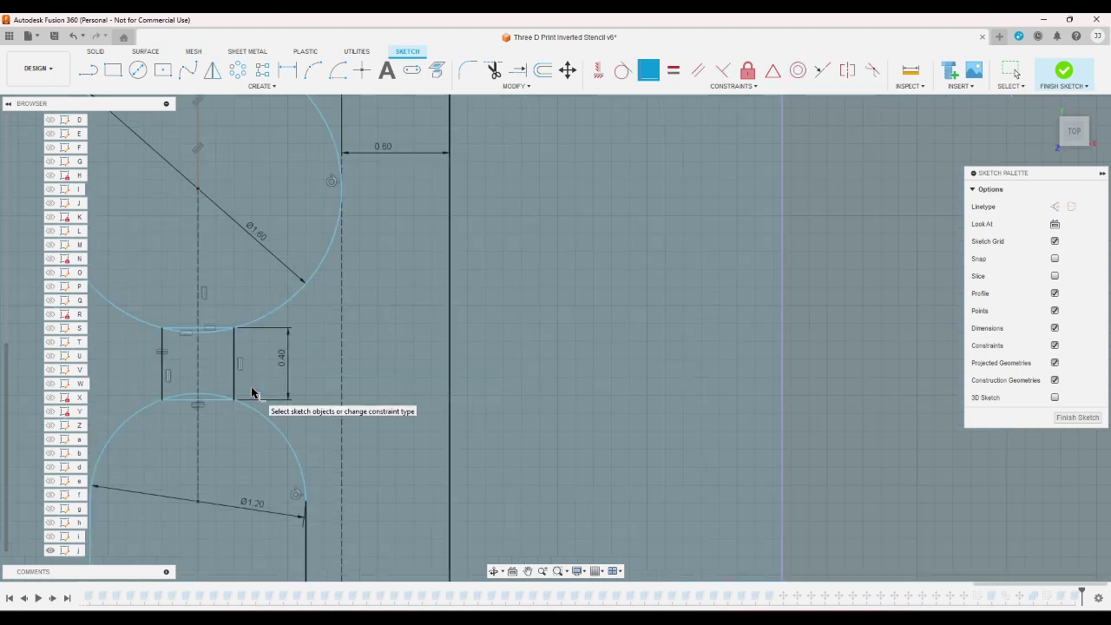
click(248, 399)
scroll(755, 300, down, 4)
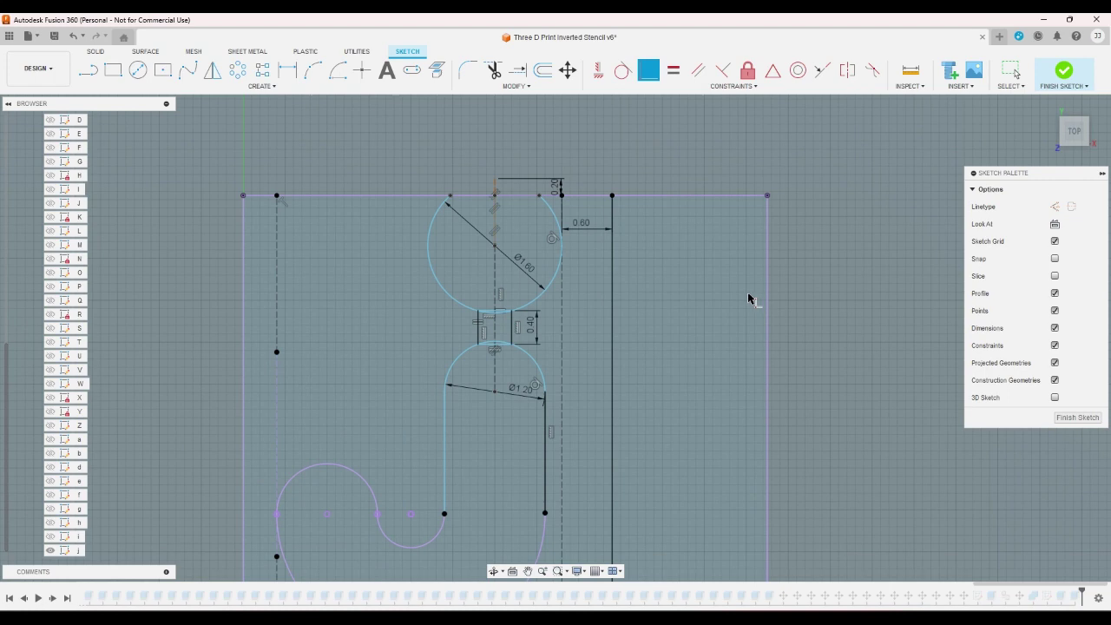
- Finish sketch j, review the recomputed plate, and select sketch k in the browser
click(1062, 81)
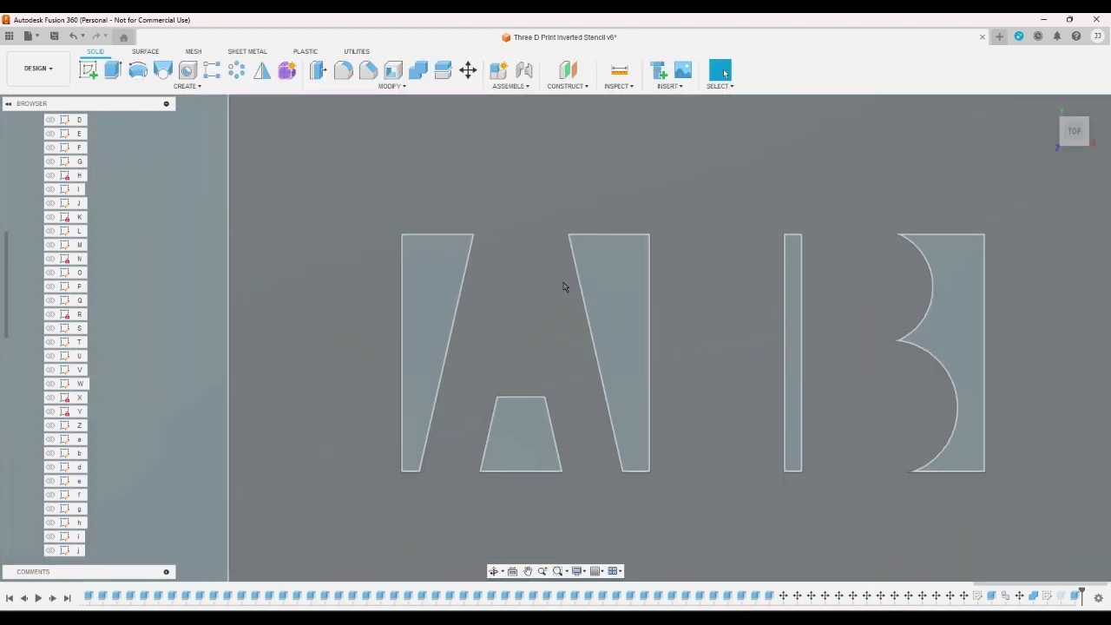
scroll(464, 242, down, 5)
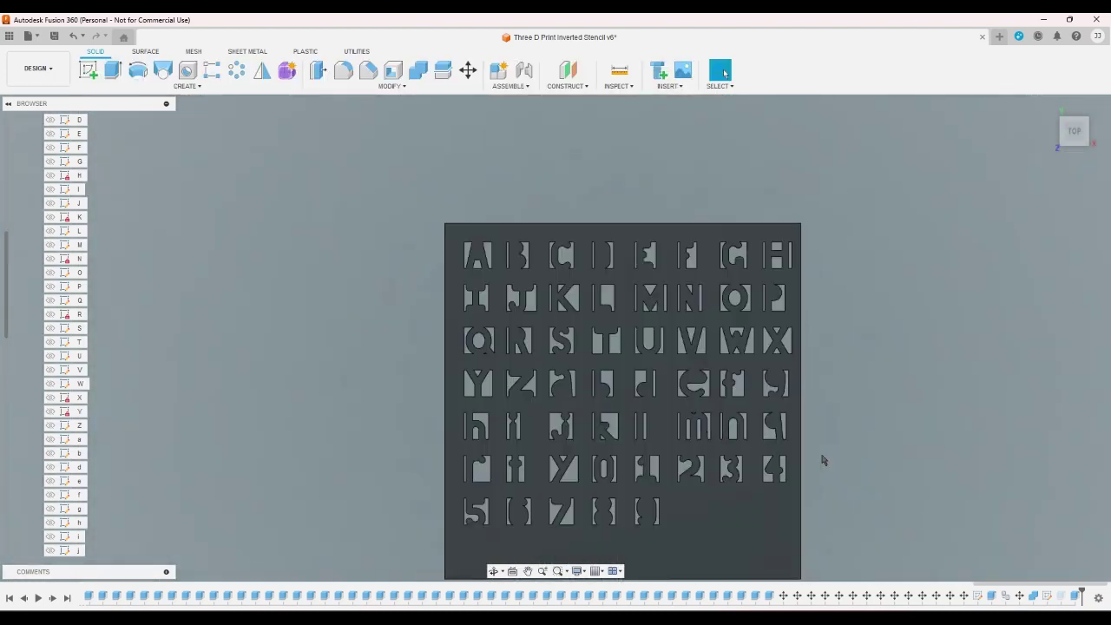
scroll(825, 458, up, 5)
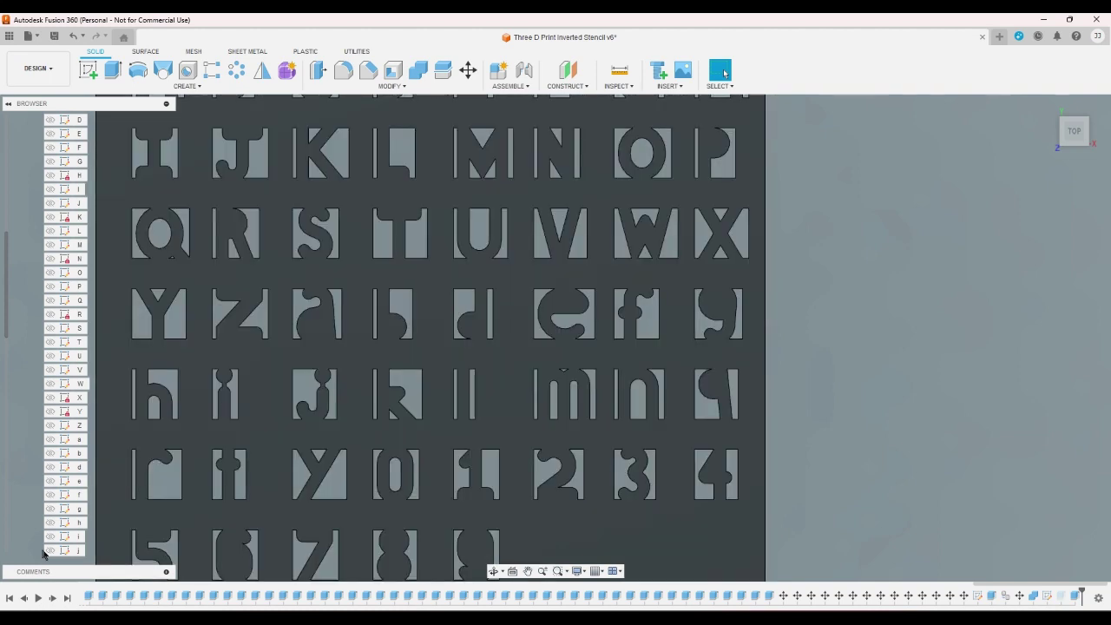
scroll(33, 531, down, 2)
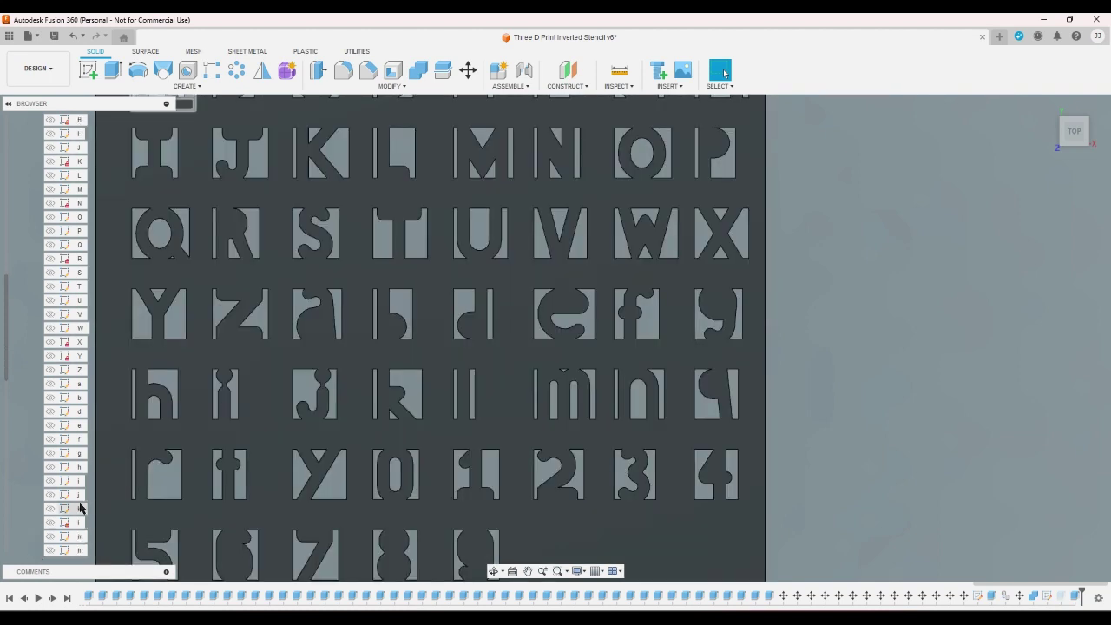
click(79, 509)
- Open sketch k, leave it unchanged, and return to the home view
double_click(77, 511)
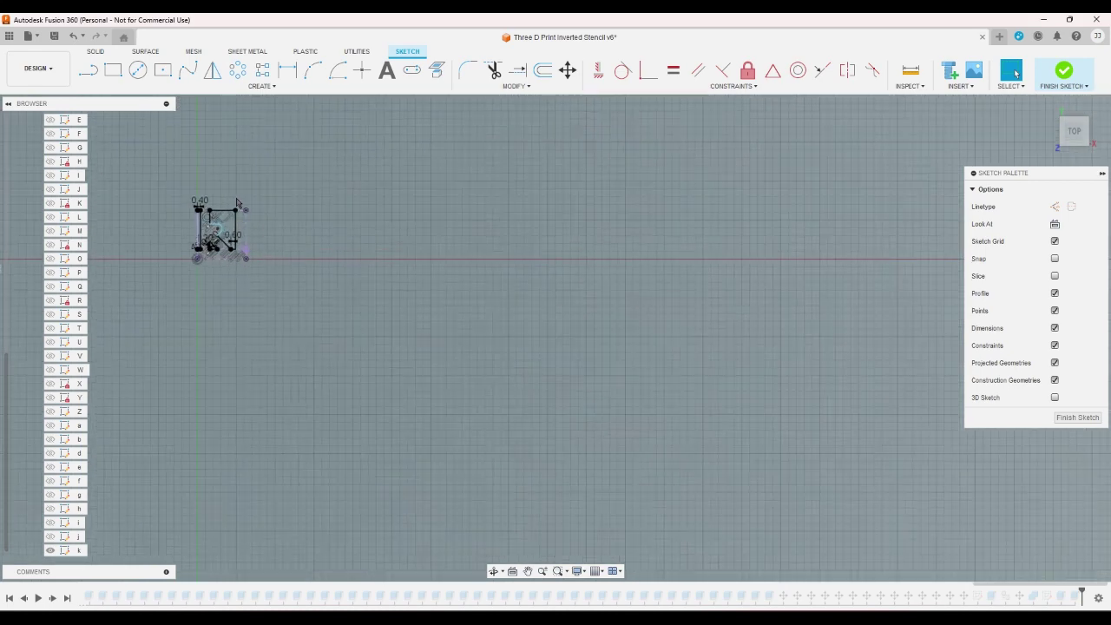
scroll(235, 265, up, 3)
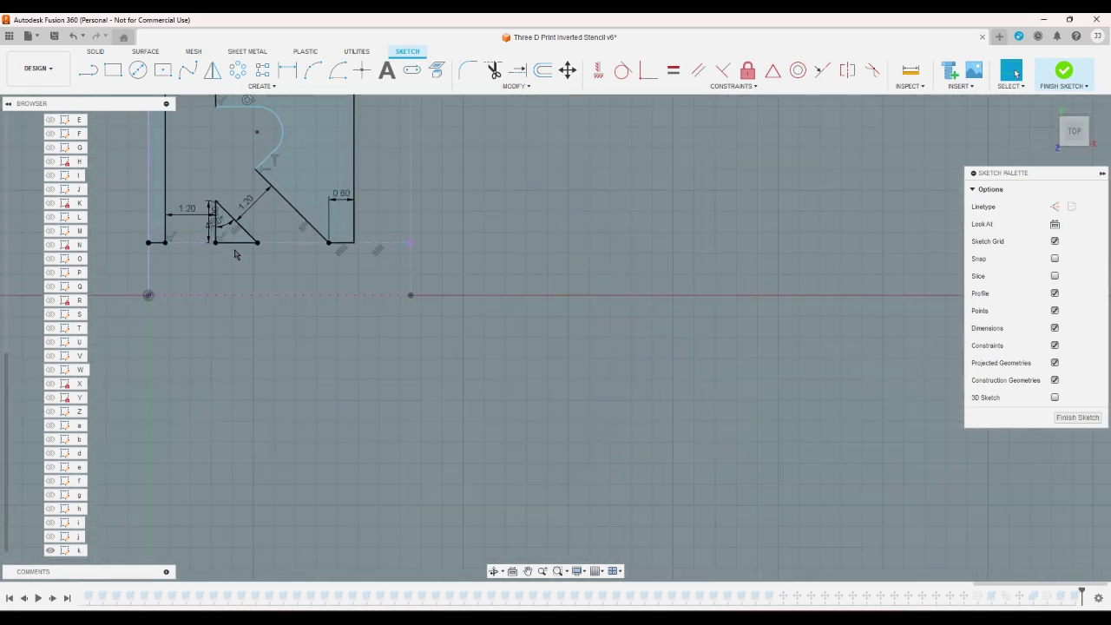
click(1064, 71)
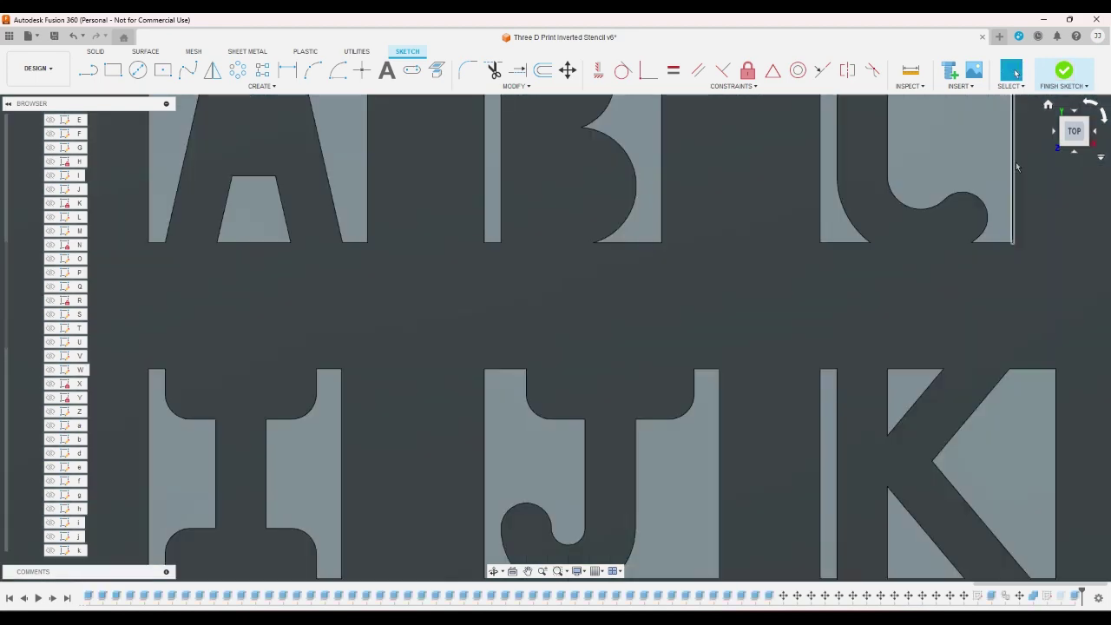
click(1047, 106)
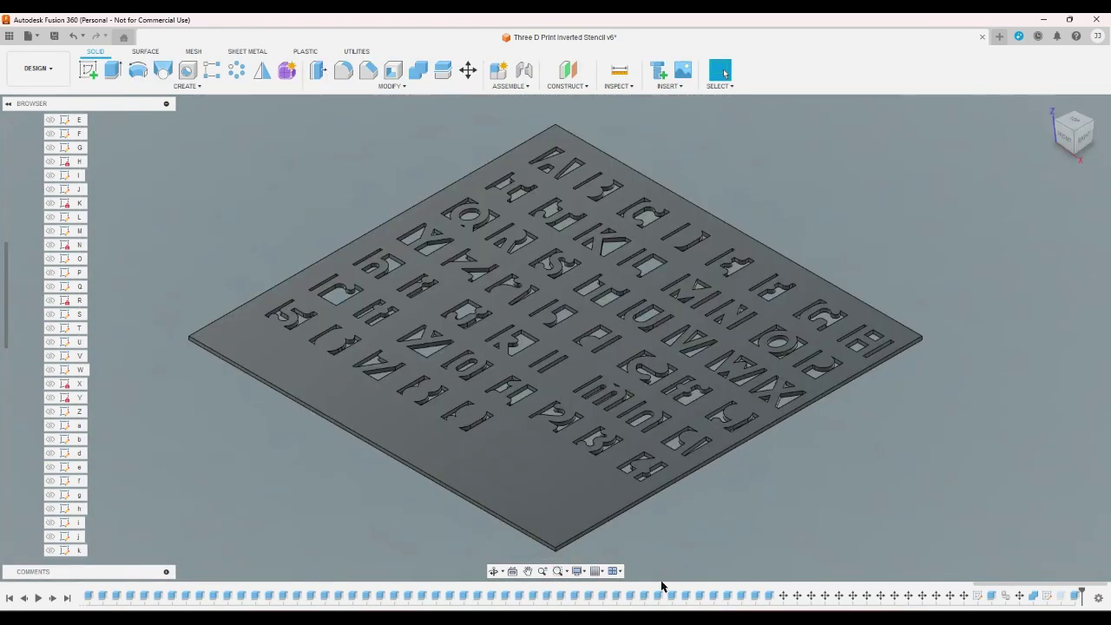
- Edit the k's cut extrude from the top view so it uses two profiles instead of three
double_click(535, 596)
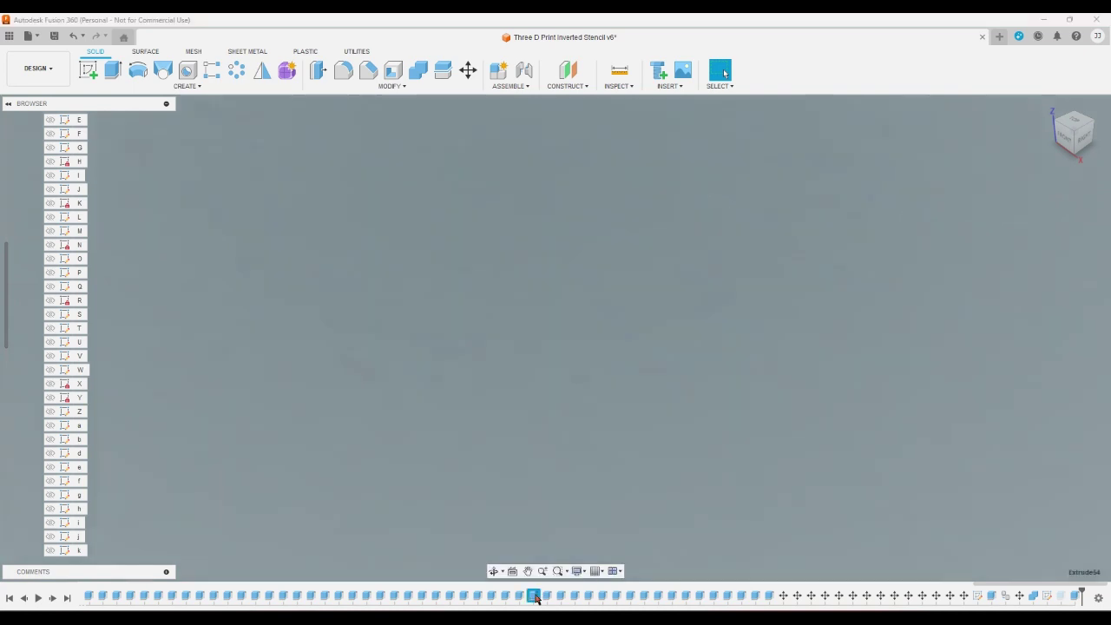
click(1075, 121)
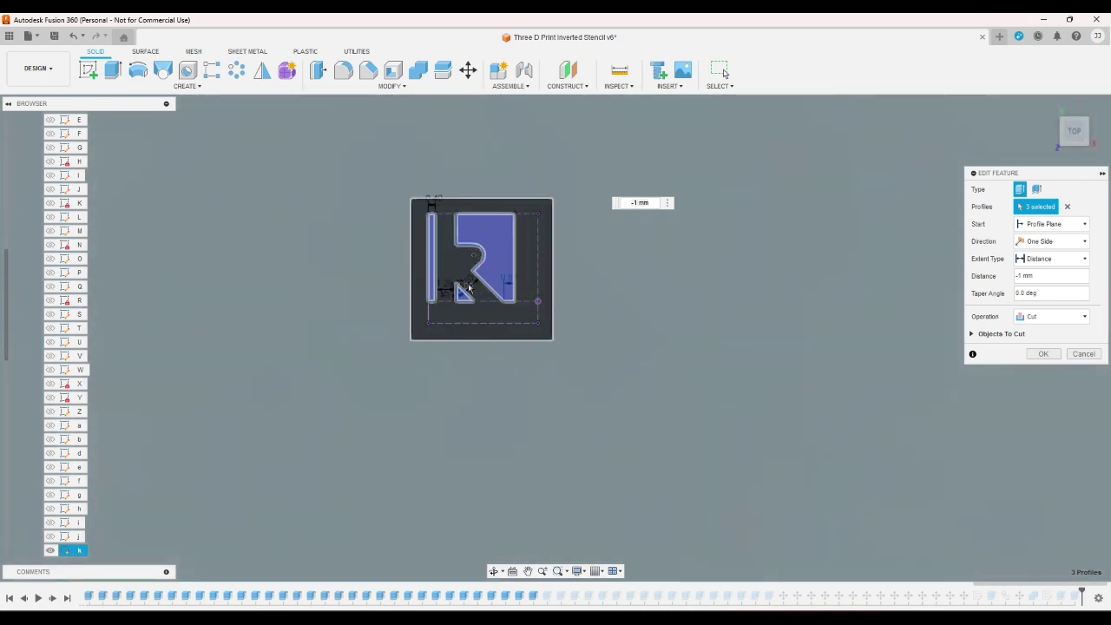
click(464, 297)
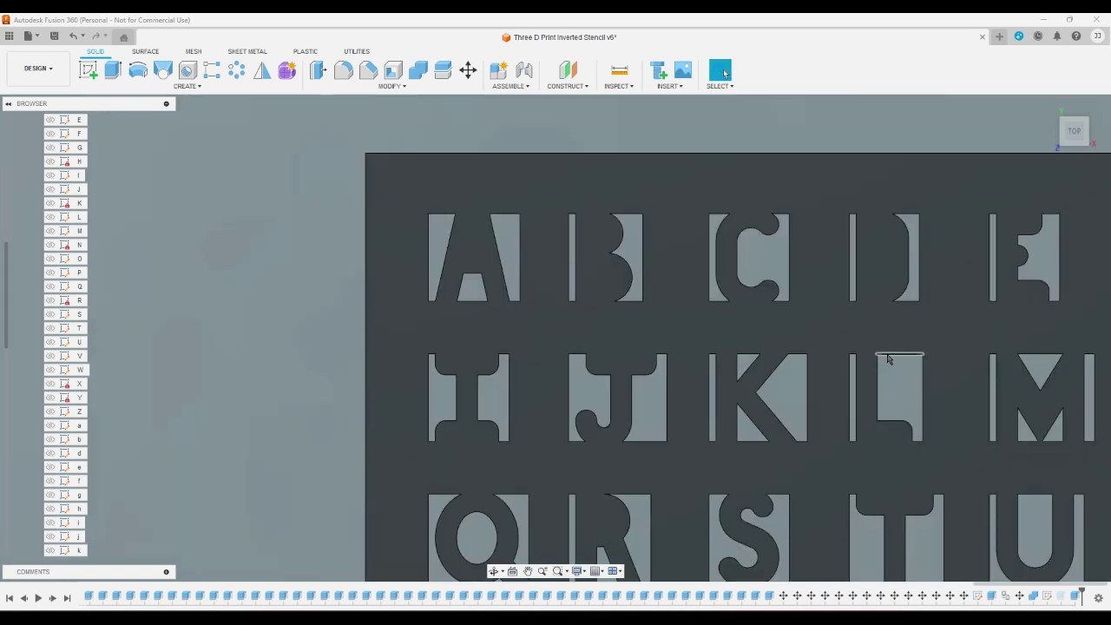
scroll(888, 359, down, 8)
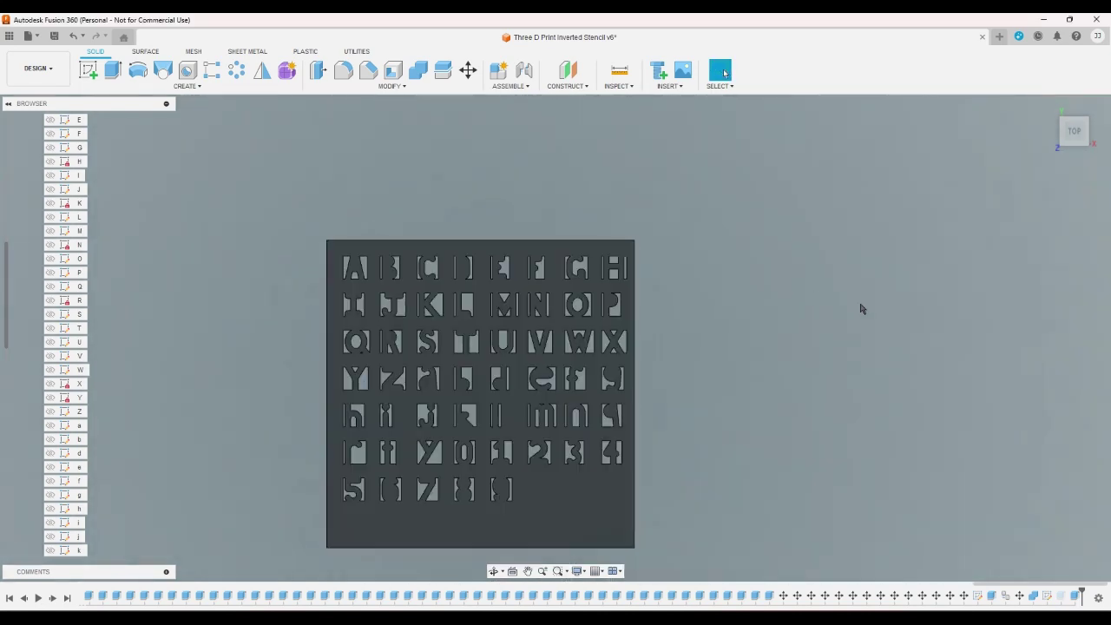
scroll(861, 314, up, 2)
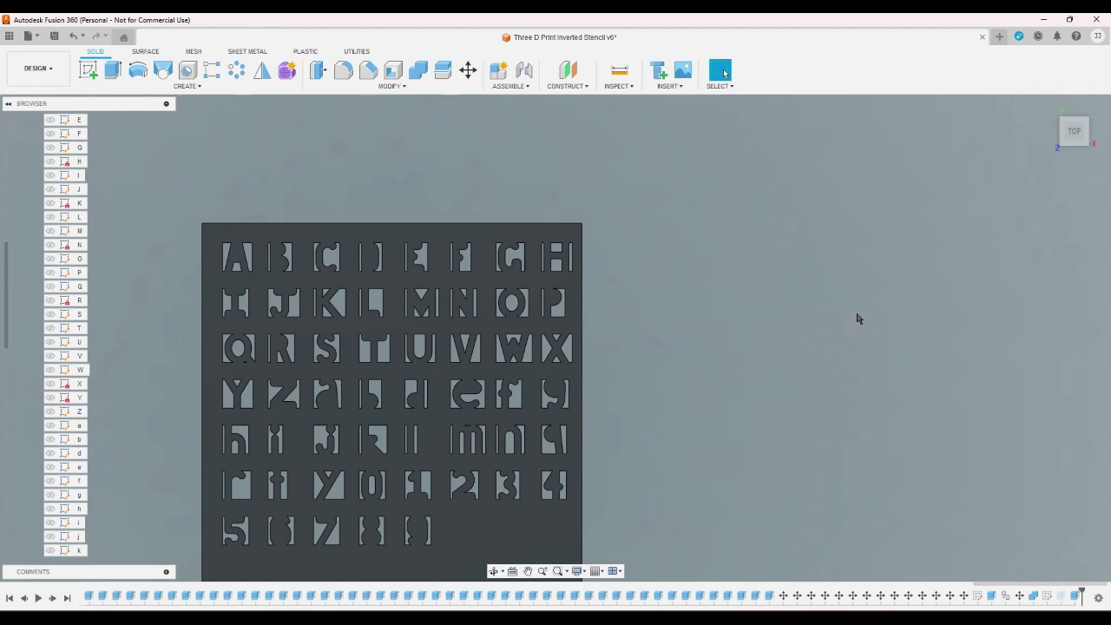
- Delete the k's helper triangle lines and drag its corner points to reshape the diagonal
double_click(79, 551)
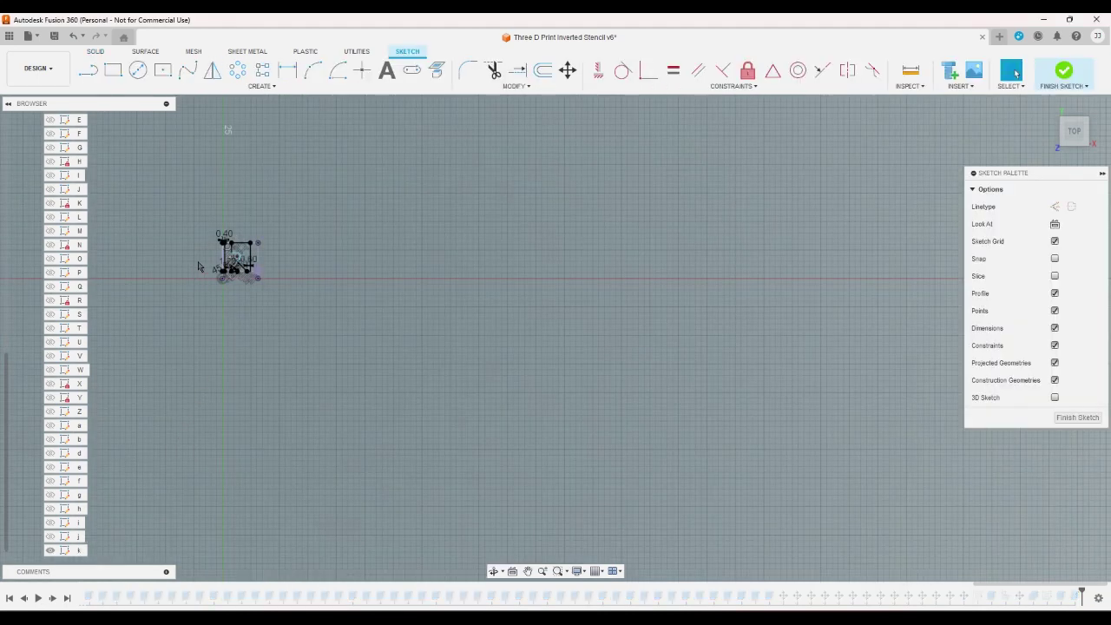
scroll(243, 288, up, 5)
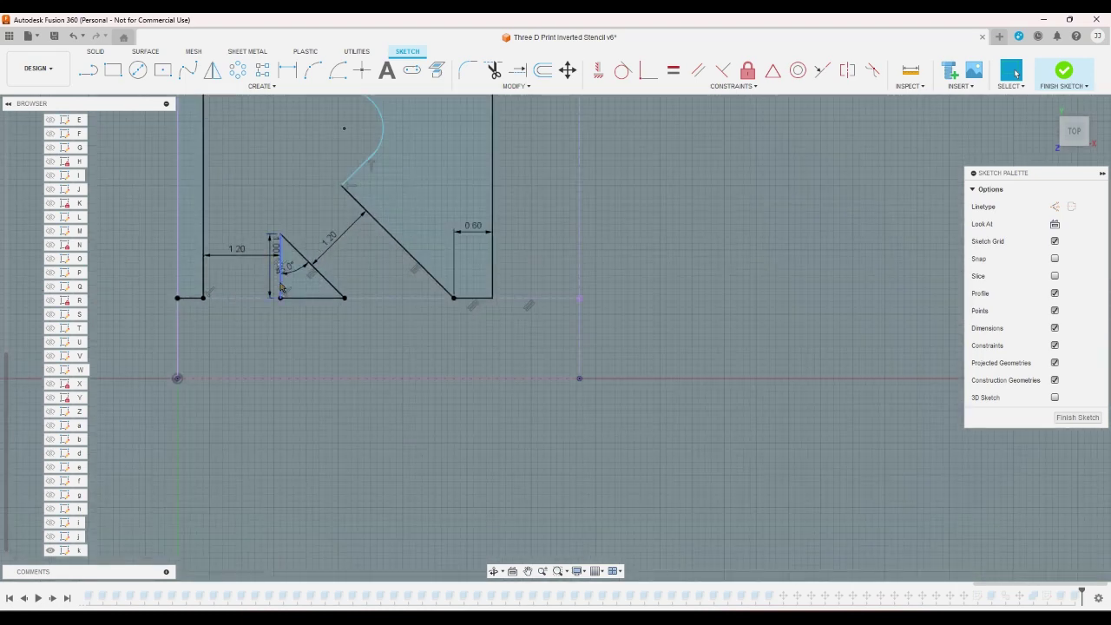
click(280, 288)
key(Delete)
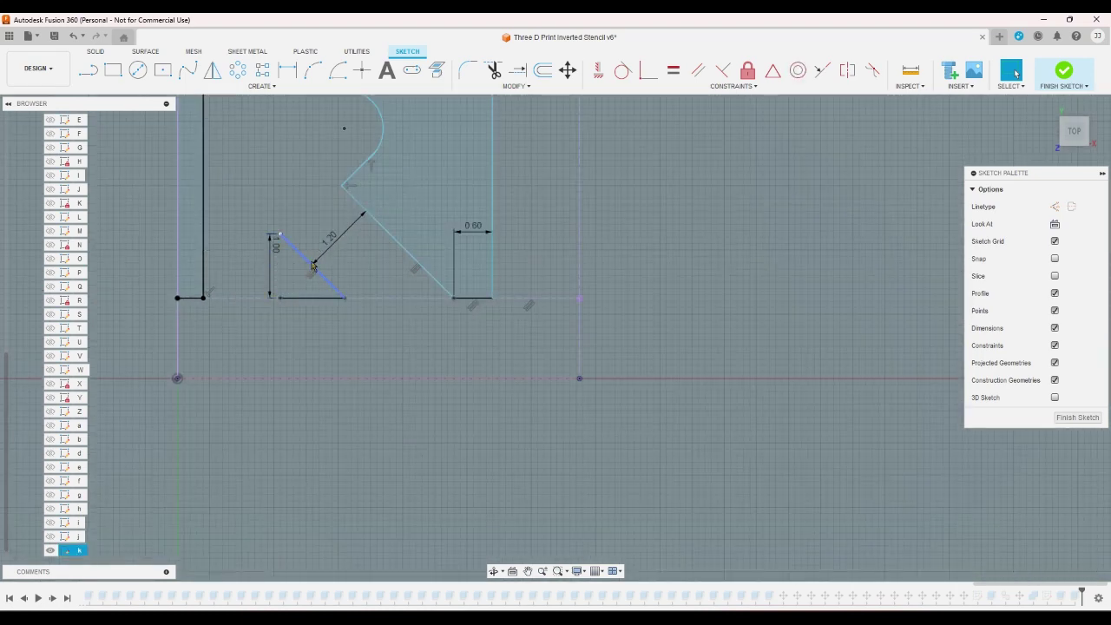
key(Delete)
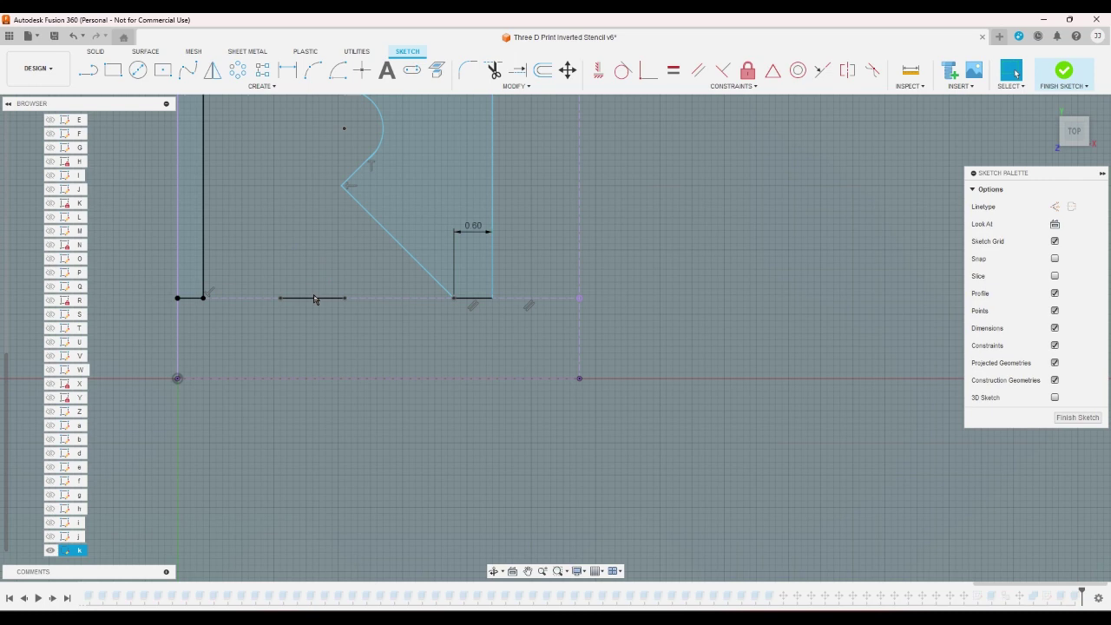
click(314, 298)
key(Delete)
scroll(325, 335, down, 1)
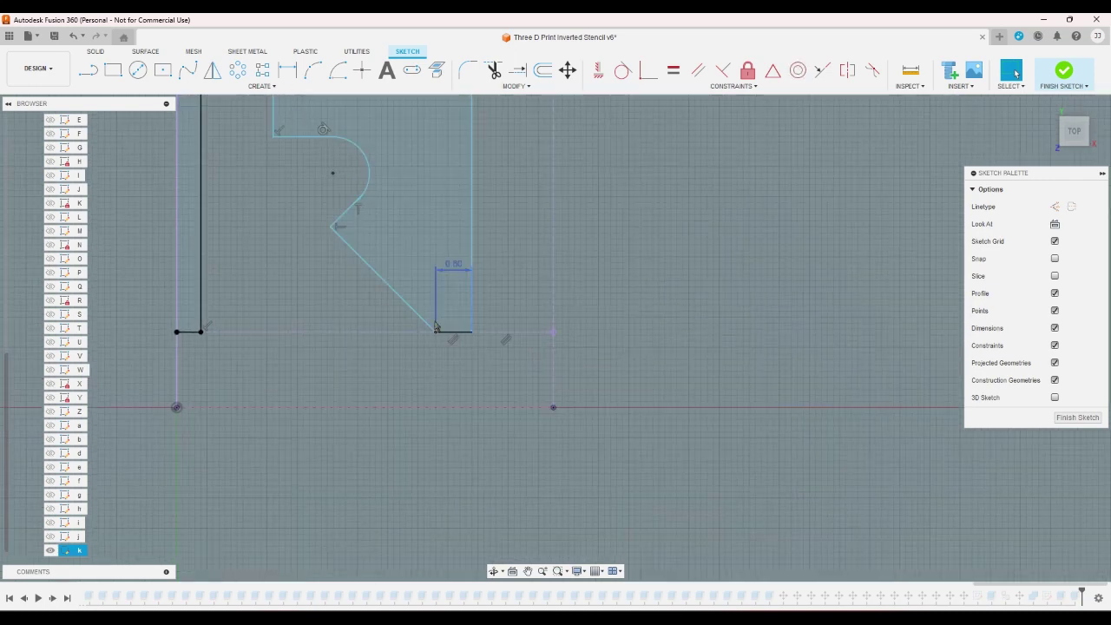
mouse_move(436, 328)
mouse_down()
mouse_move(388, 335)
mouse_move(394, 343)
mouse_up()
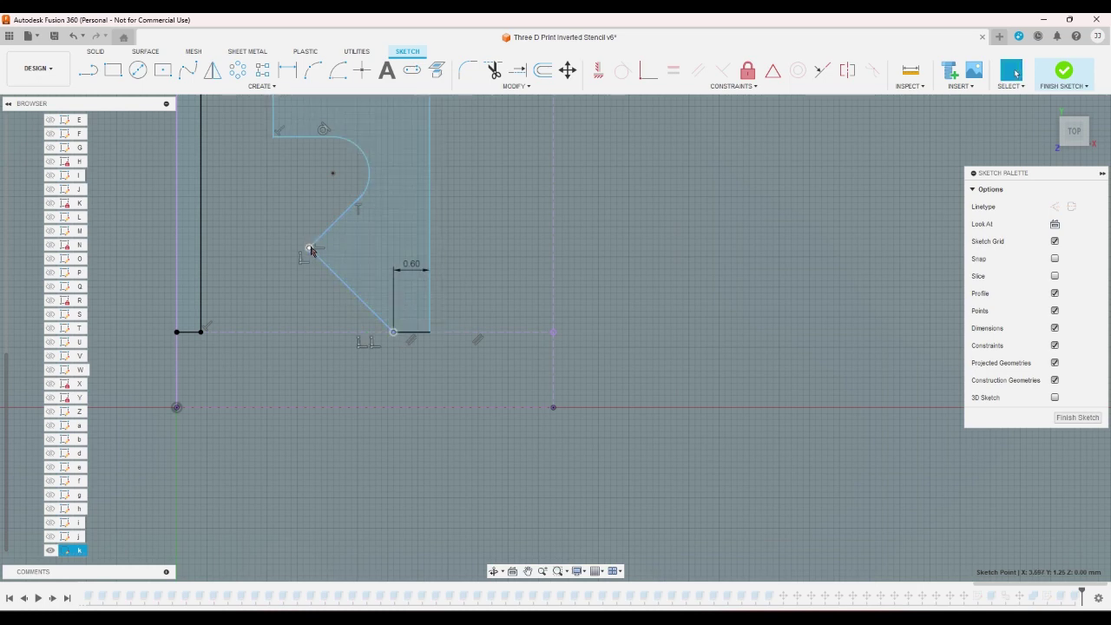
drag(310, 248, 312, 236)
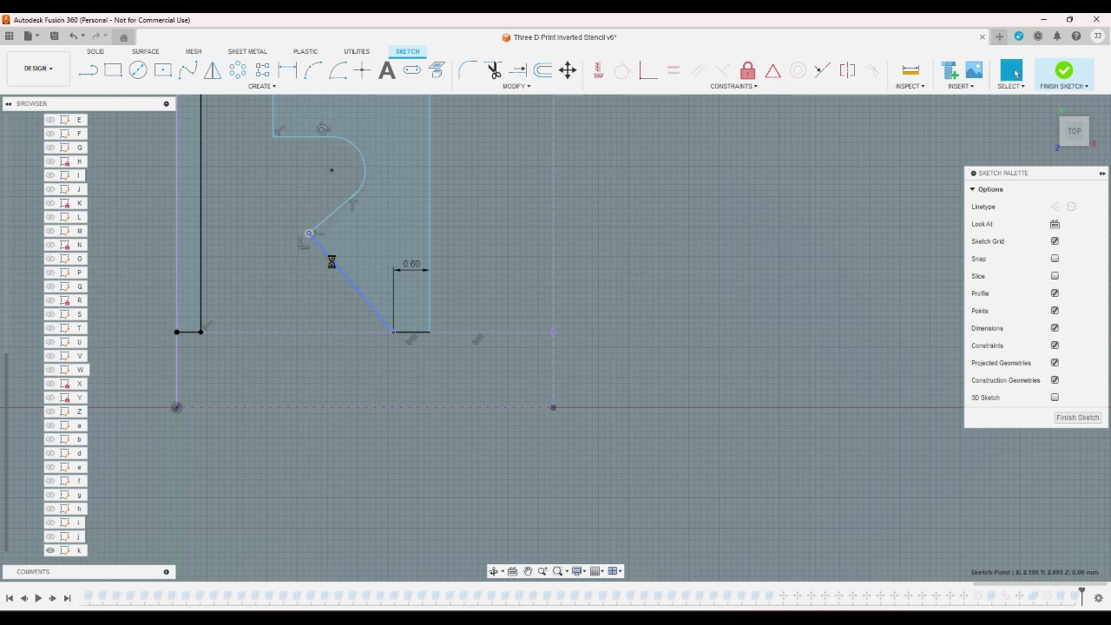
drag(331, 265, 369, 262)
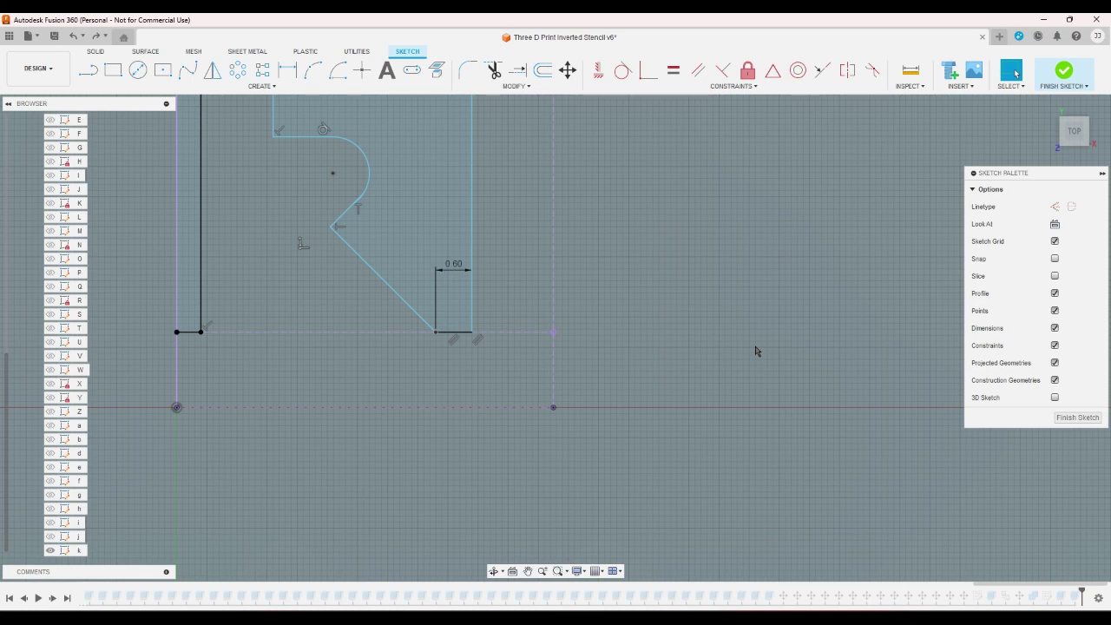
- Add a 45° angle dimension and a 1.75 height dimension to the k
click(288, 69)
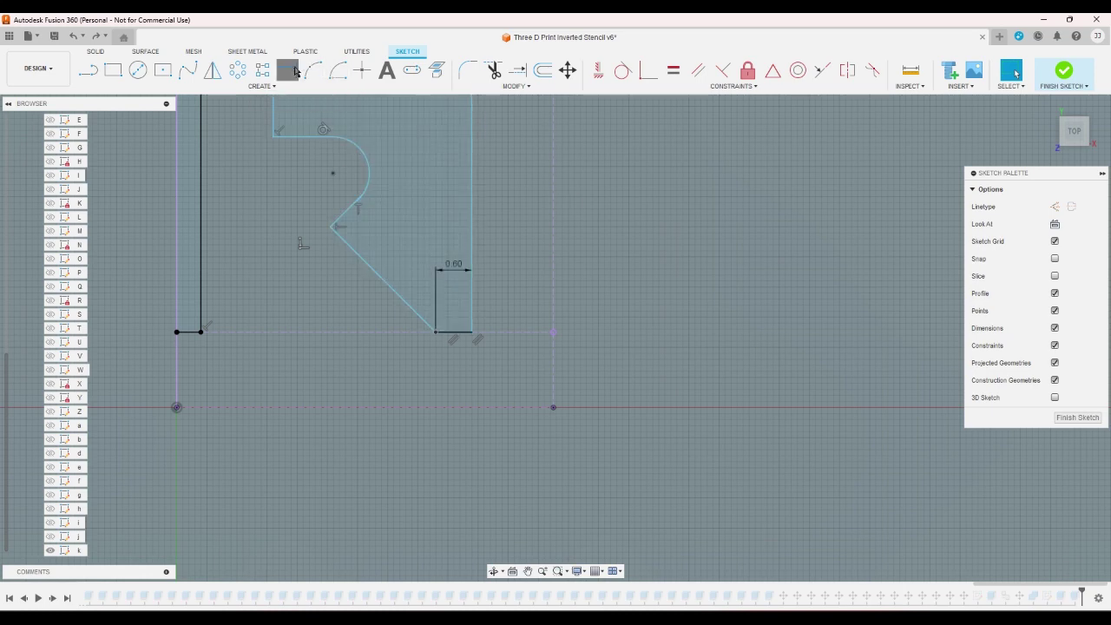
click(319, 135)
click(341, 219)
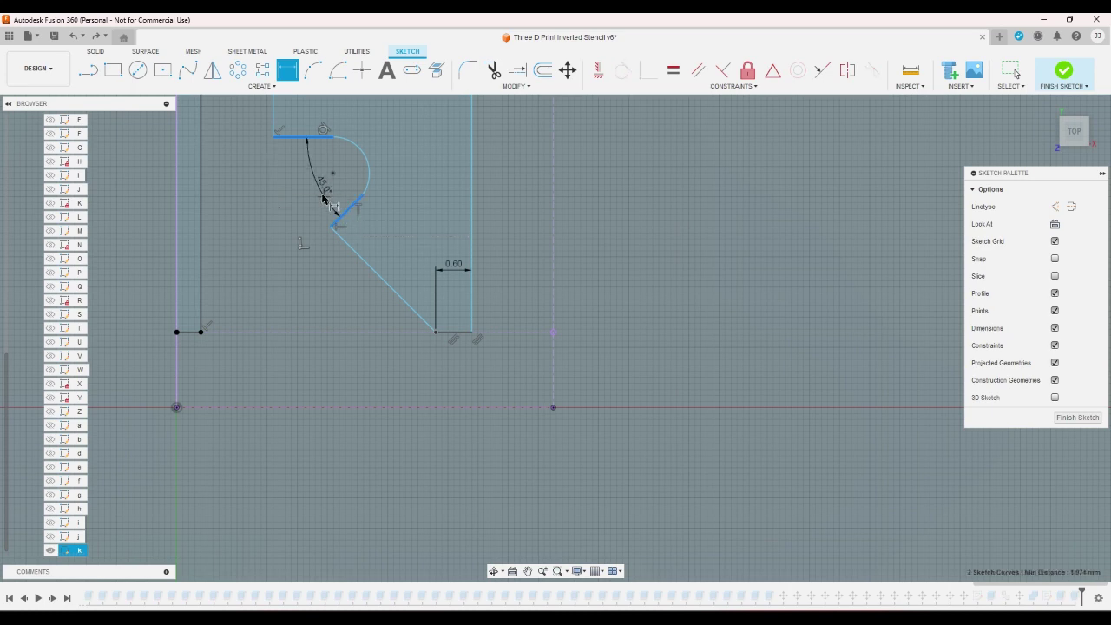
click(320, 191)
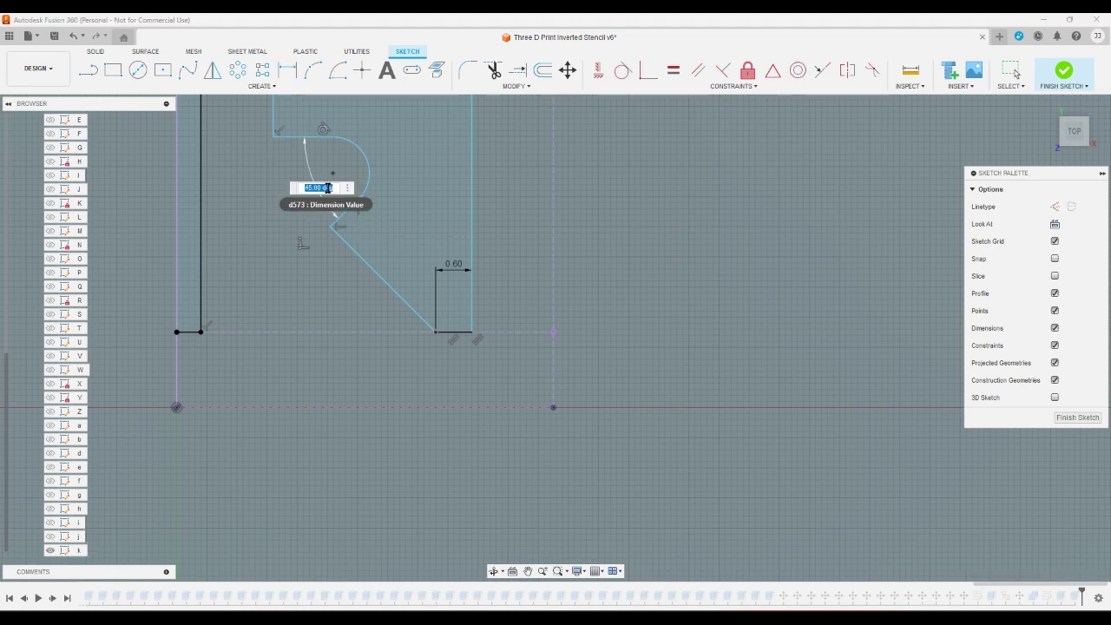
key(Return)
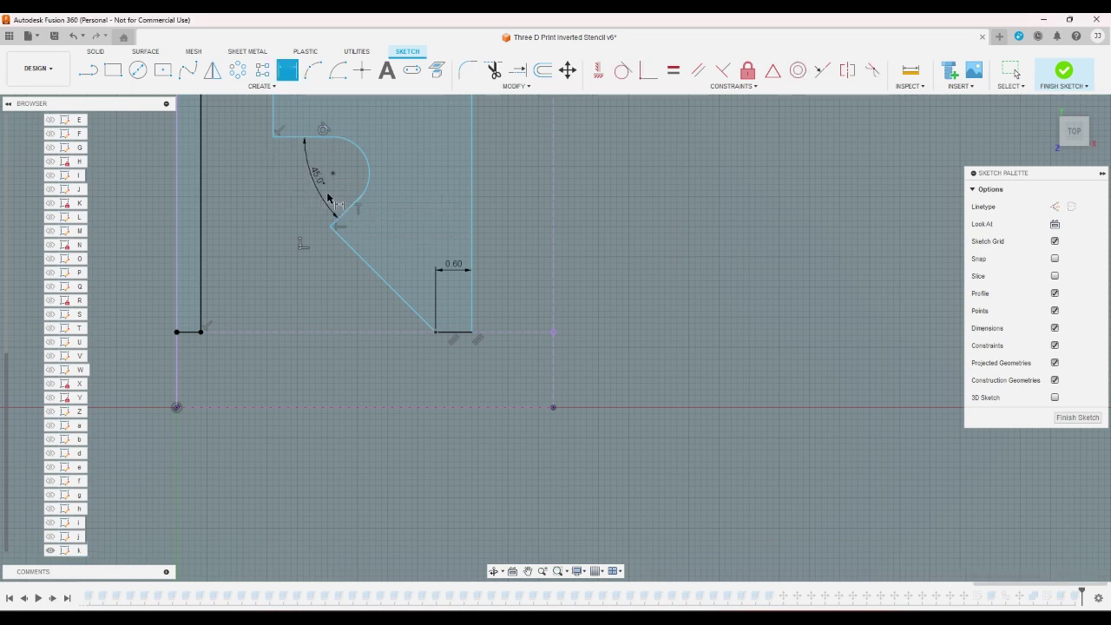
scroll(280, 251, down, 3)
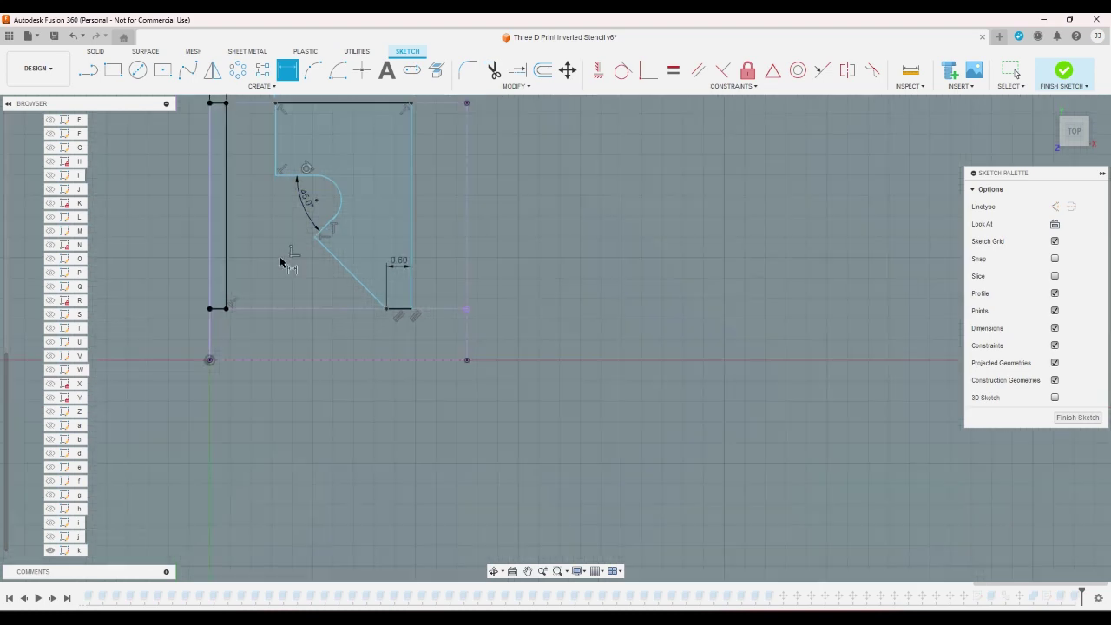
click(274, 145)
click(265, 149)
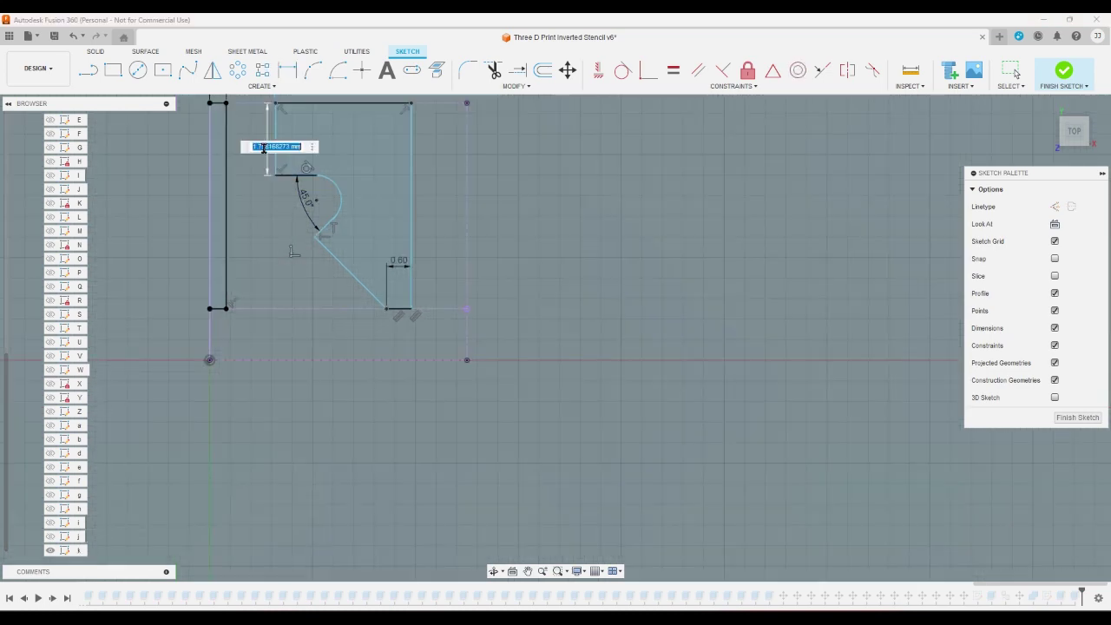
text(1.75)
key(Return)
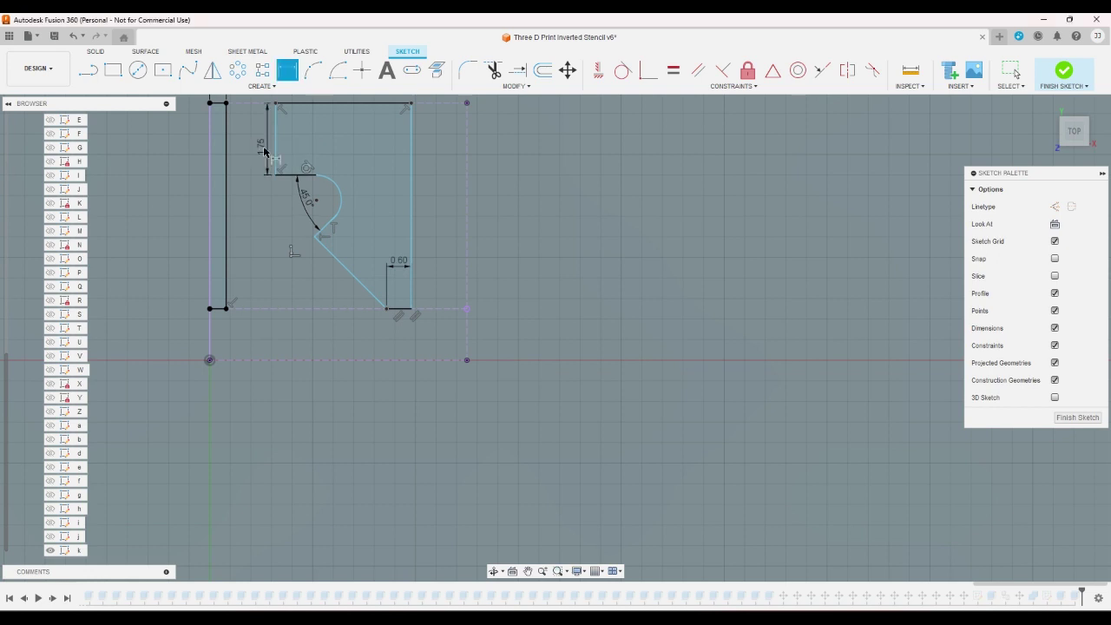
right_click(628, 203)
click(588, 202)
- Slide the slanted line's lower end left and dimension the short end line to 0.80
scroll(395, 300, up, 3)
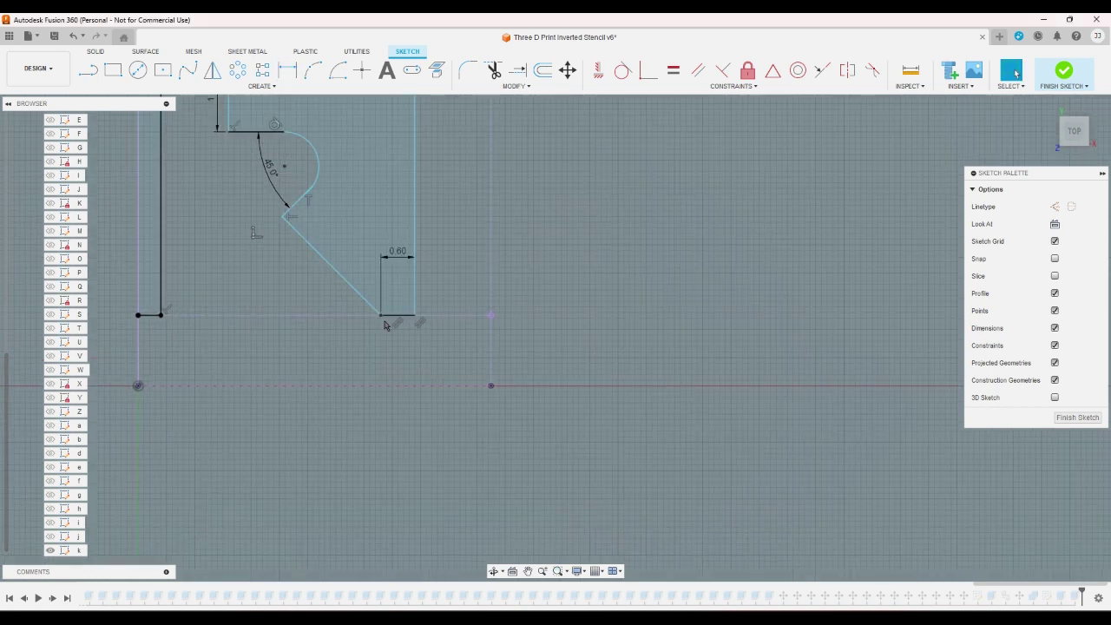
mouse_move(383, 323)
mouse_down()
mouse_move(351, 320)
mouse_move(379, 316)
mouse_up()
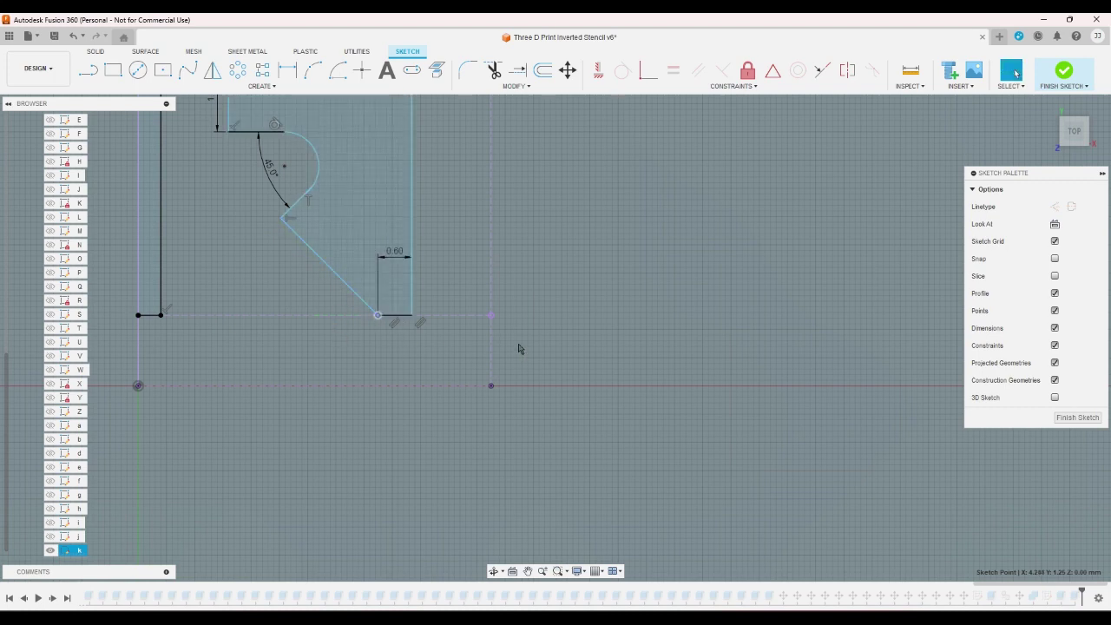
click(553, 315)
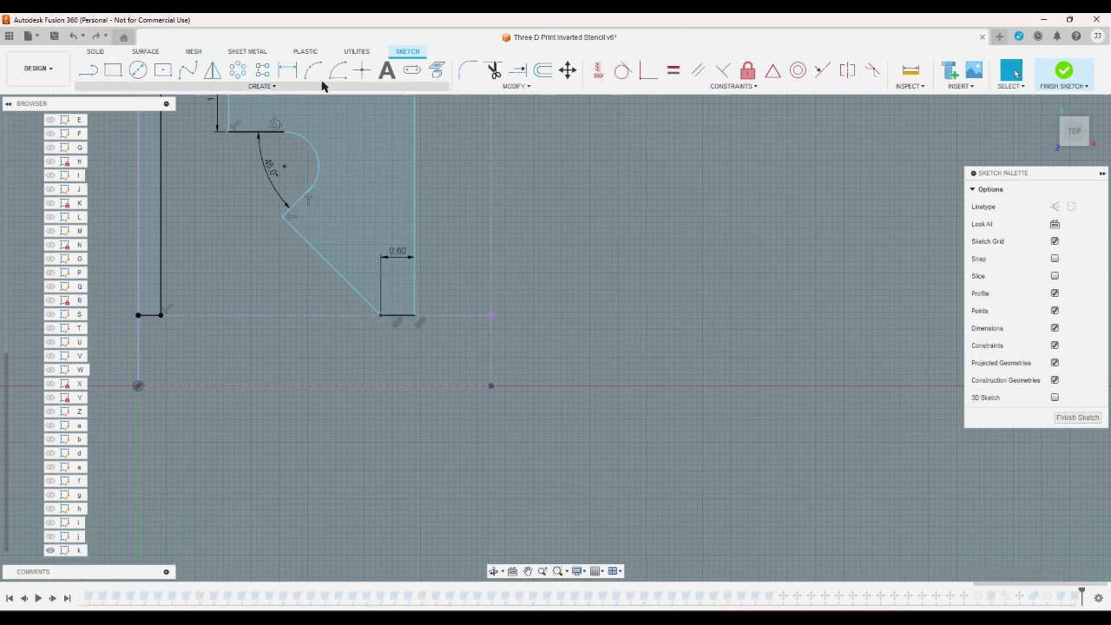
click(287, 71)
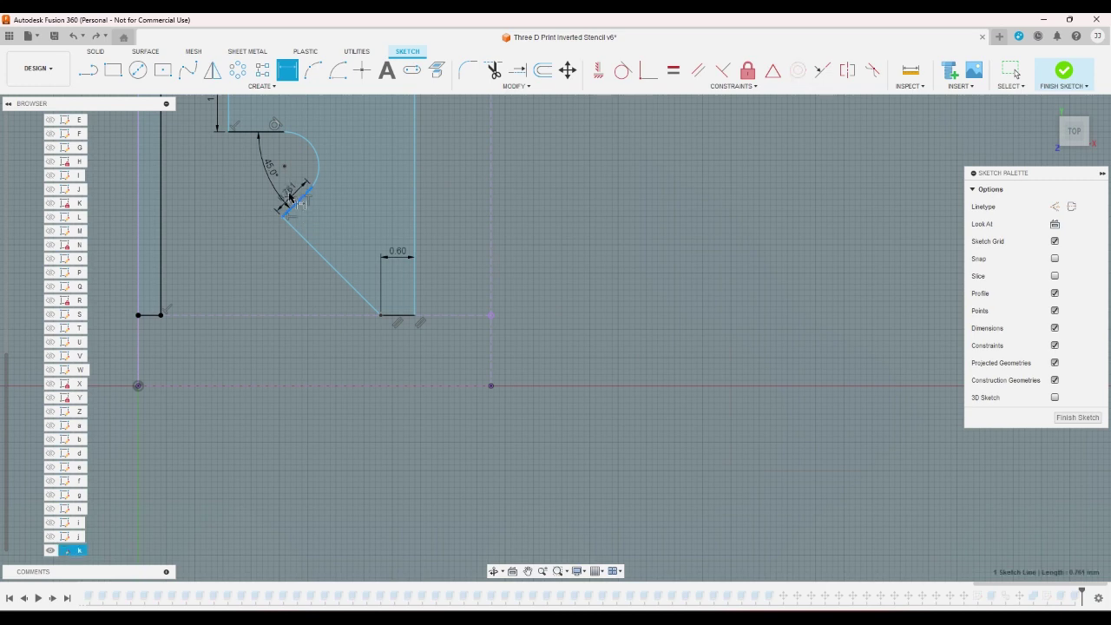
click(294, 203)
click(287, 194)
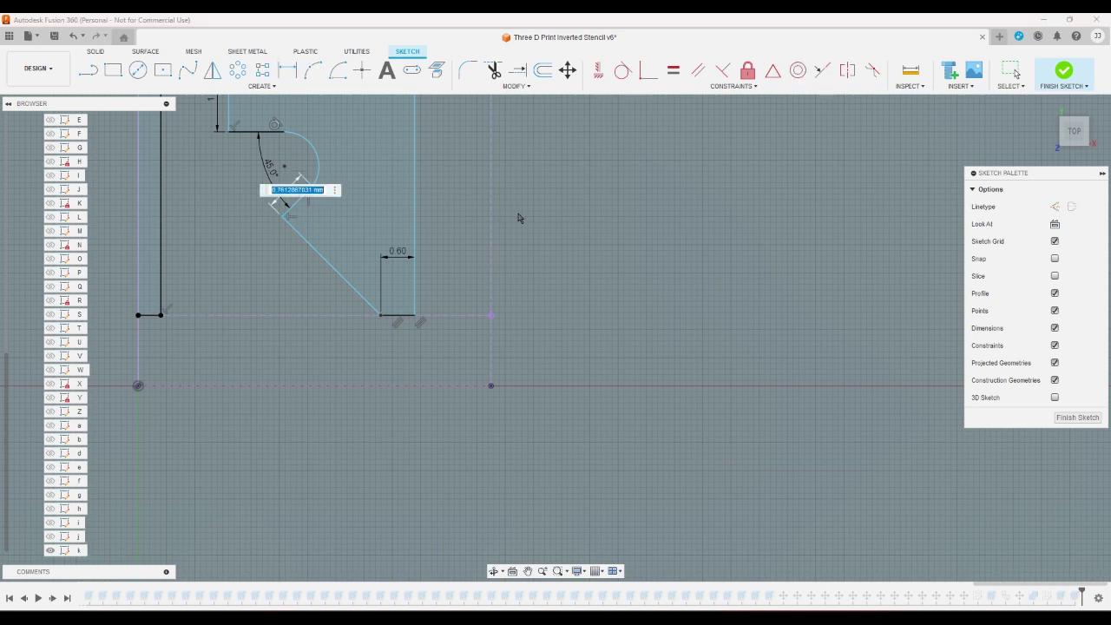
key(BackSpace)
text(.8)
key(Return)
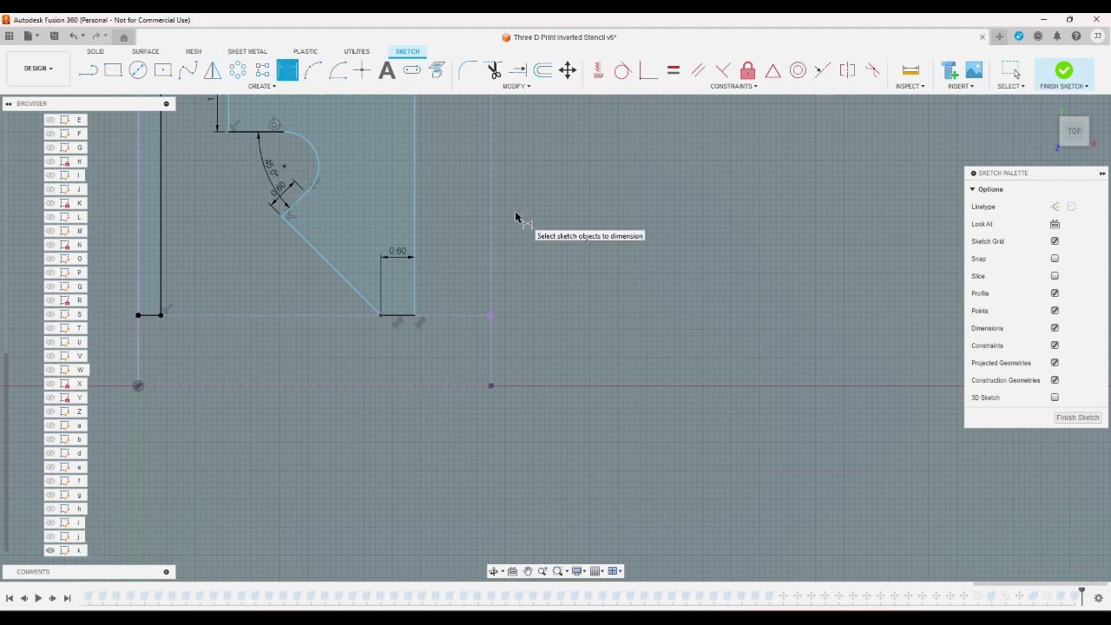
right_click(278, 250)
click(236, 246)
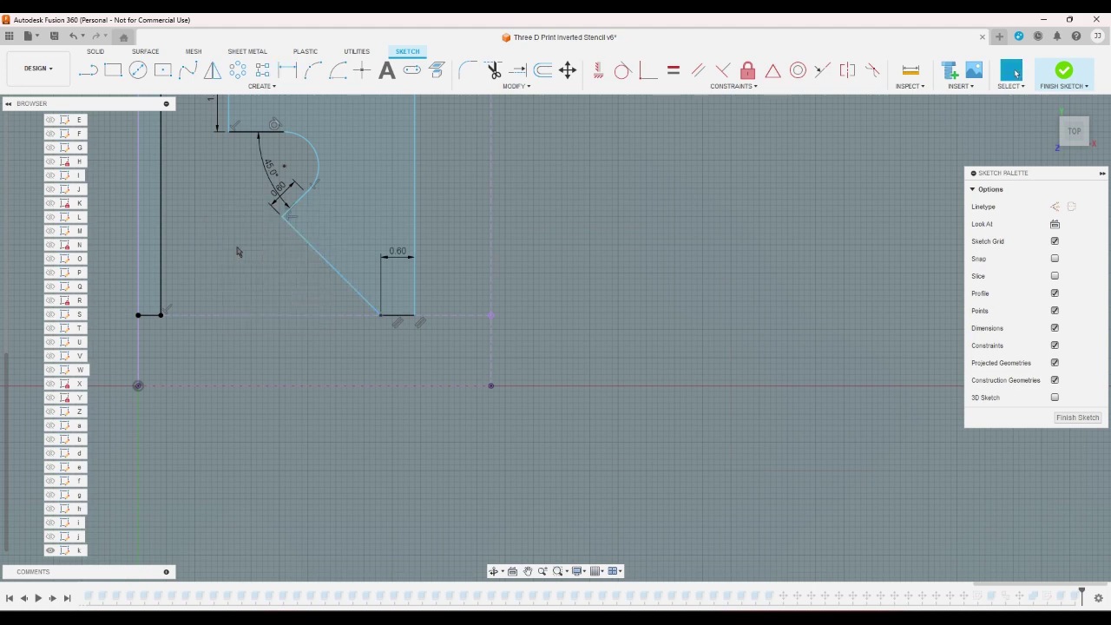
- Move the k's slanted line lower end further left
click(296, 221)
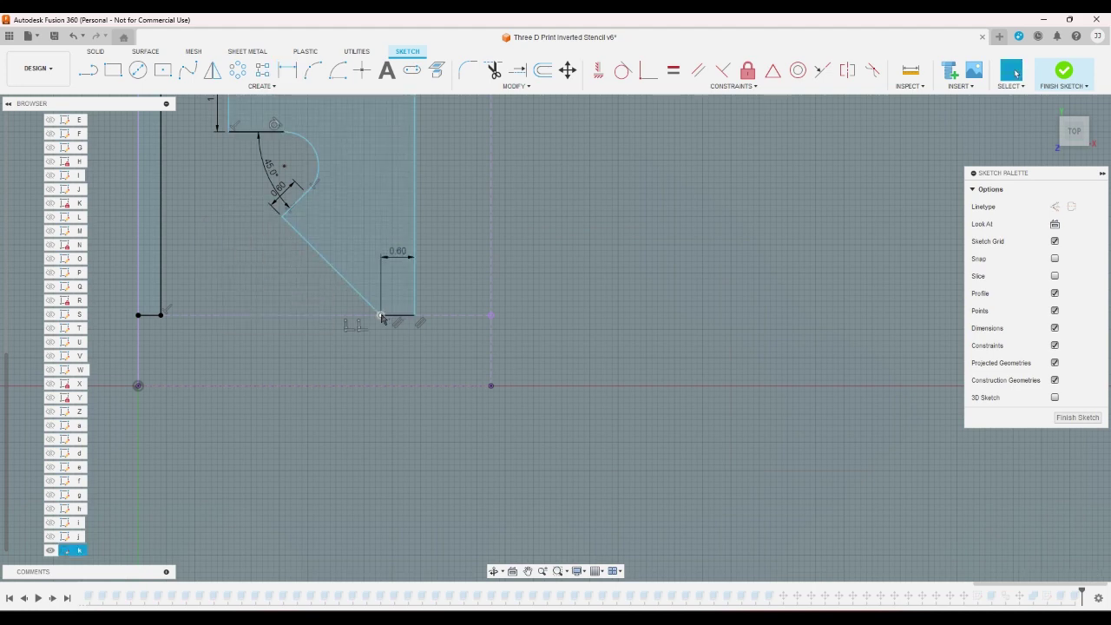
drag(382, 315, 353, 320)
scroll(654, 352, down, 2)
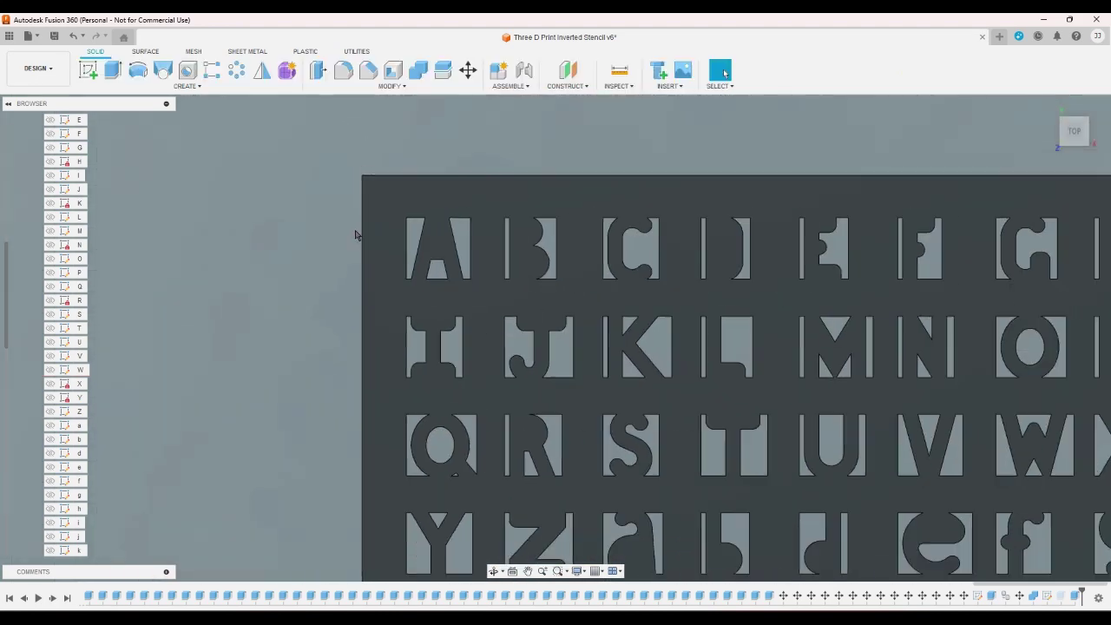
scroll(352, 232, down, 1)
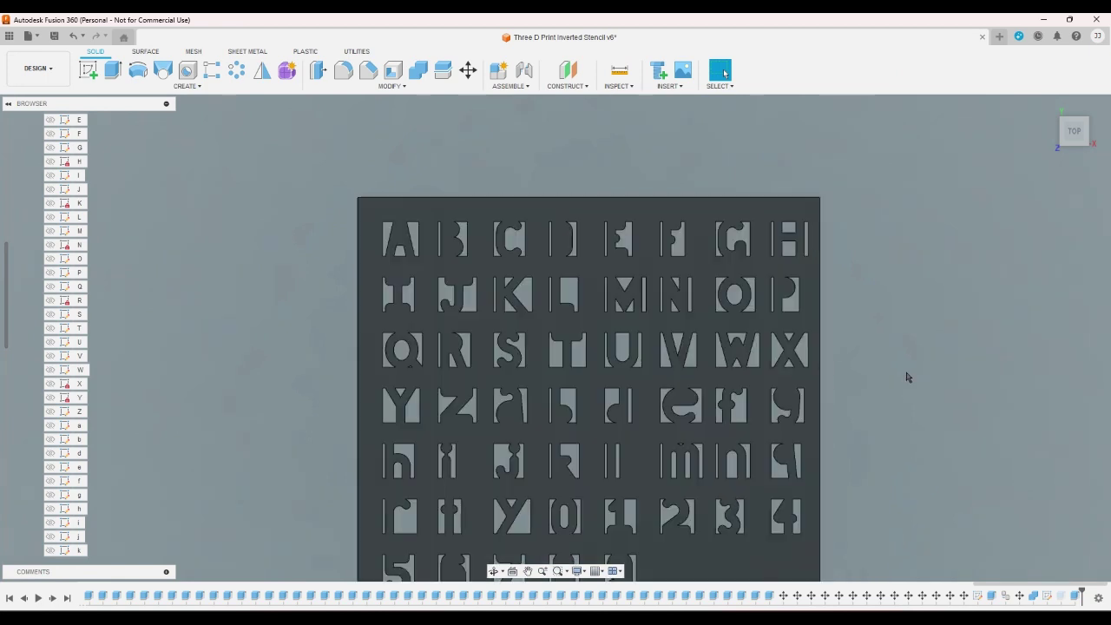
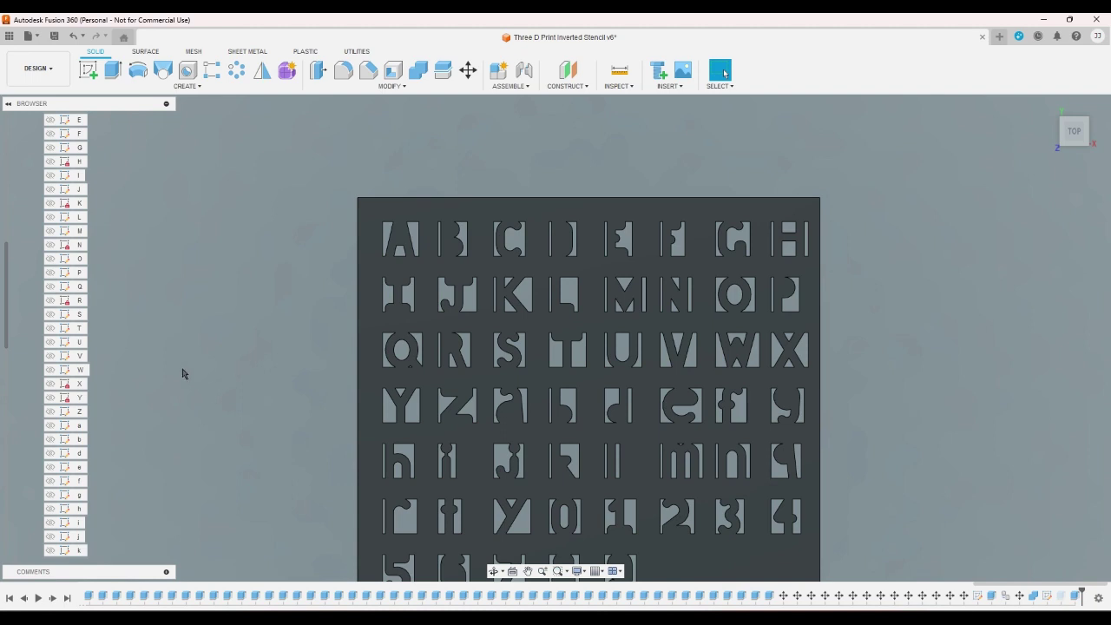
- Open the digit 6 sketch from the Browser for editing
scroll(93, 516, down, 5)
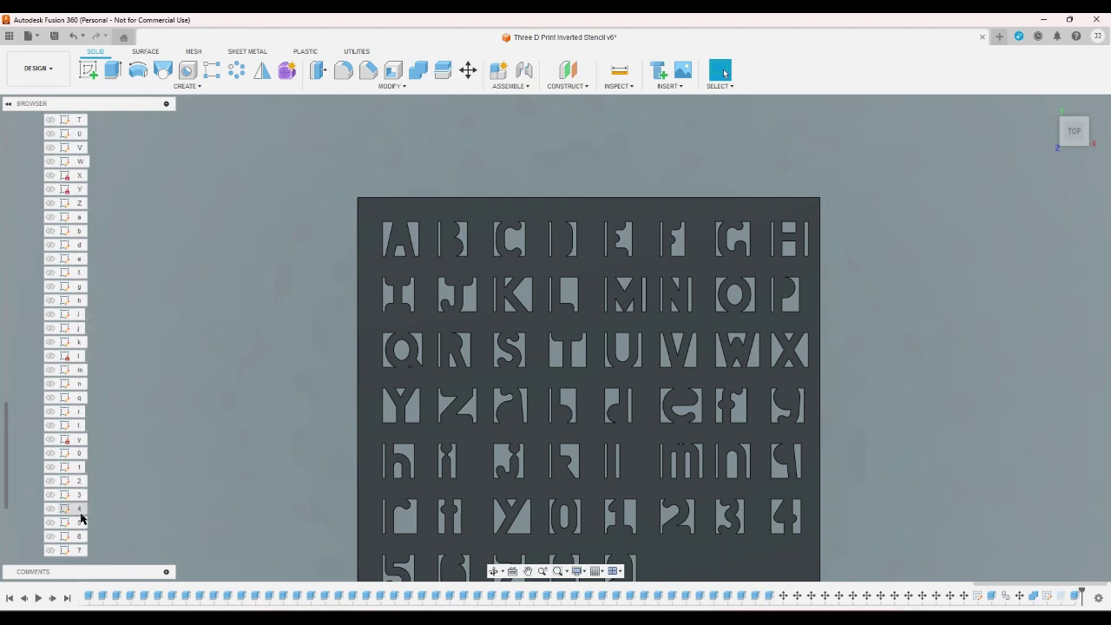
click(80, 481)
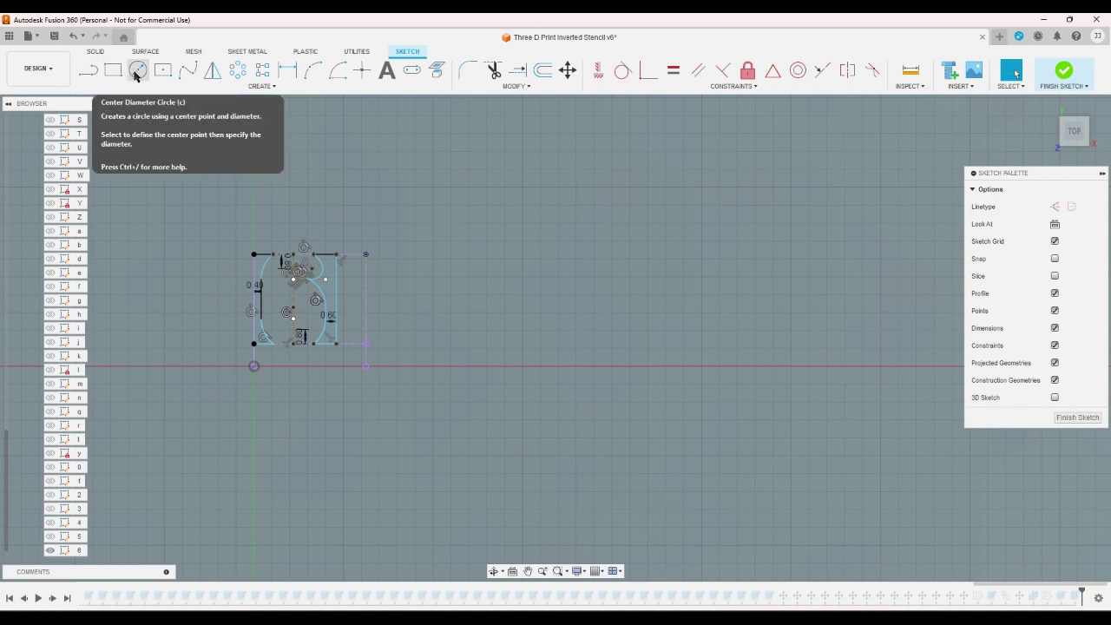
- Draw a centre-diameter circle to the right of the 6 and shrink it
click(136, 71)
click(508, 292)
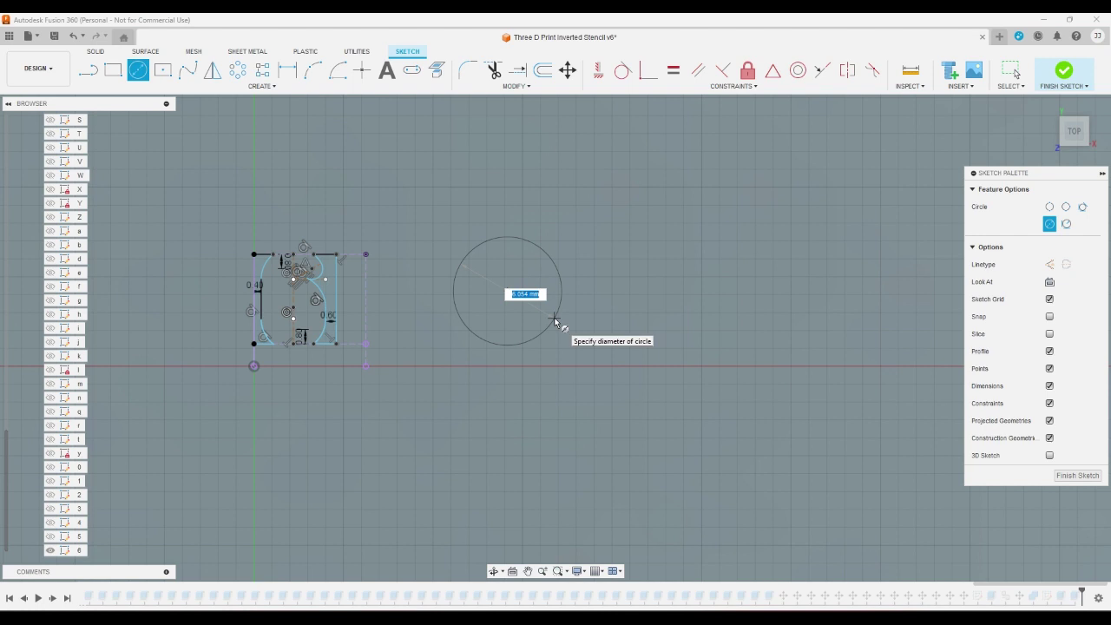
click(557, 322)
right_click(580, 249)
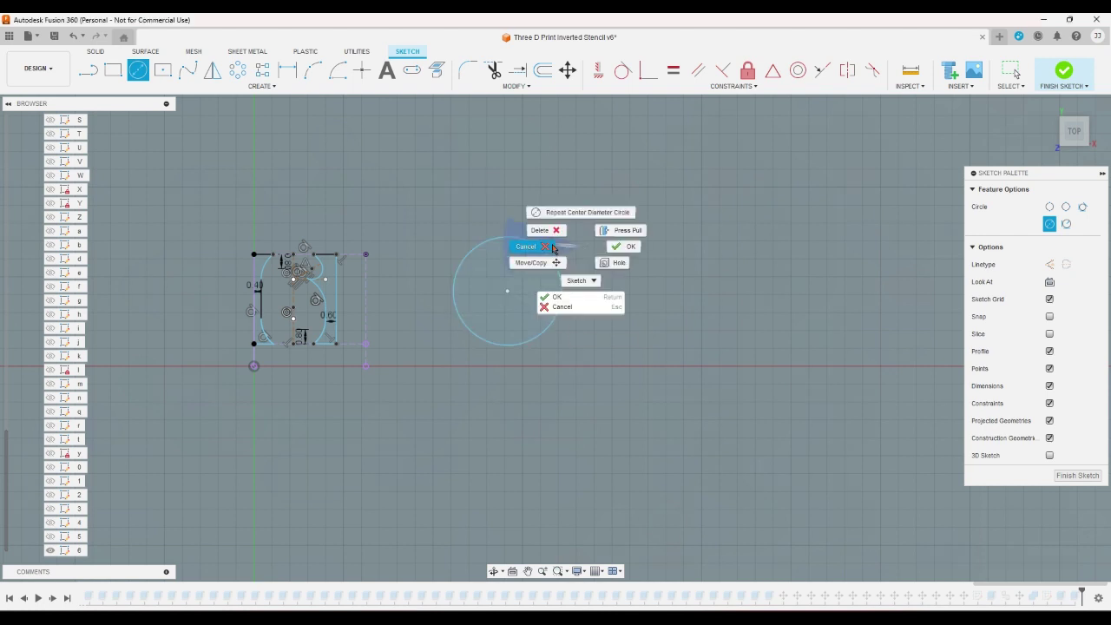
click(526, 247)
scroll(526, 246, up, 2)
drag(528, 245, 516, 265)
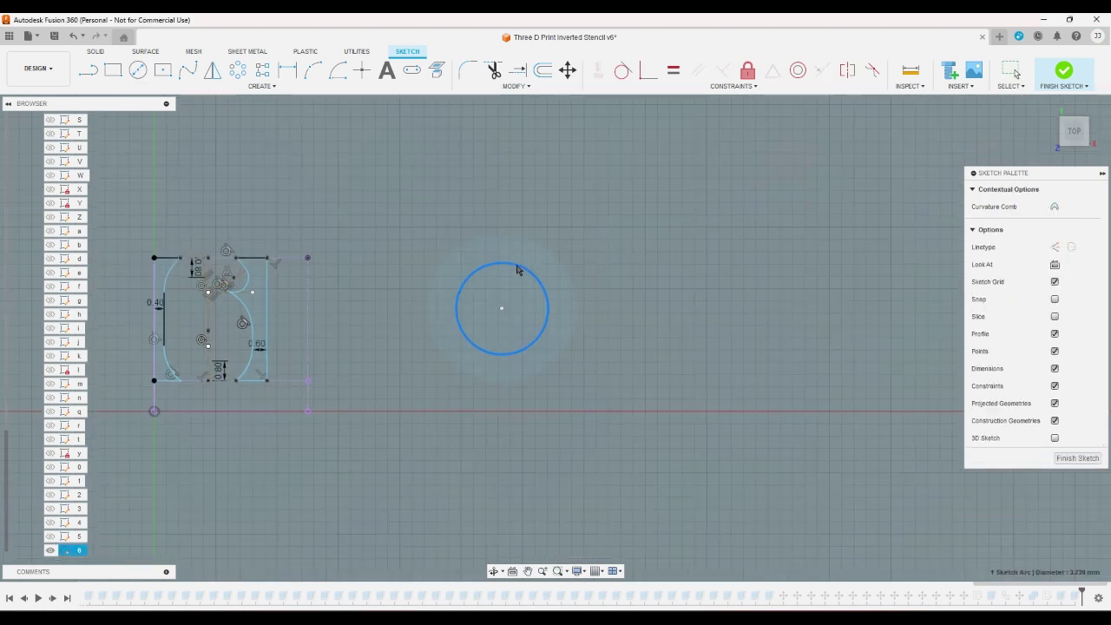
click(515, 241)
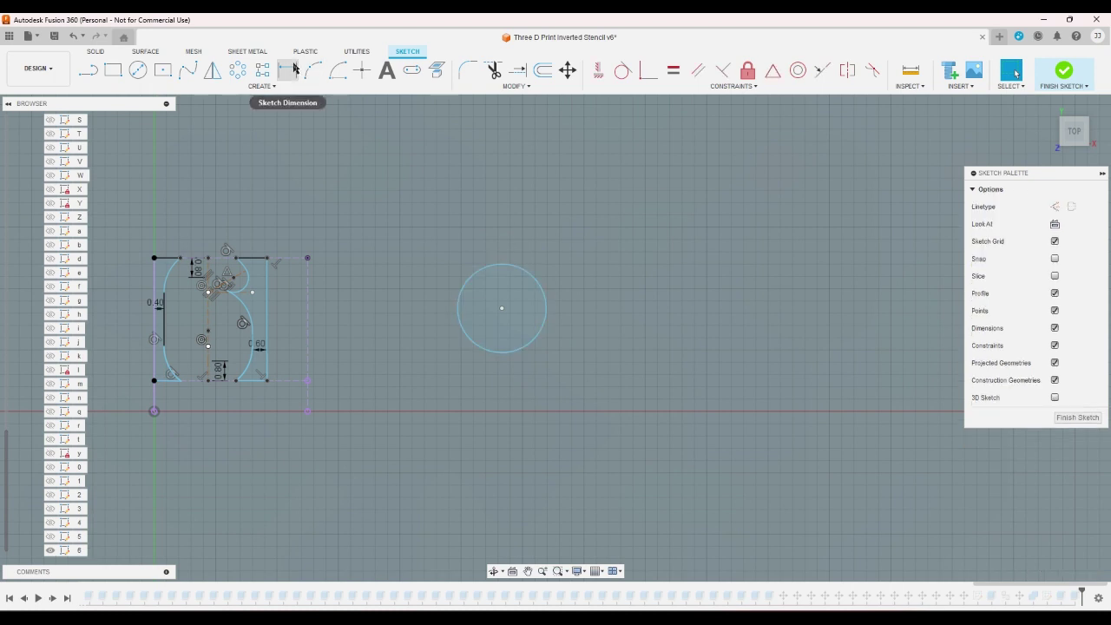
- Dimension the new circle's diameter to 3 mm
click(294, 69)
click(252, 369)
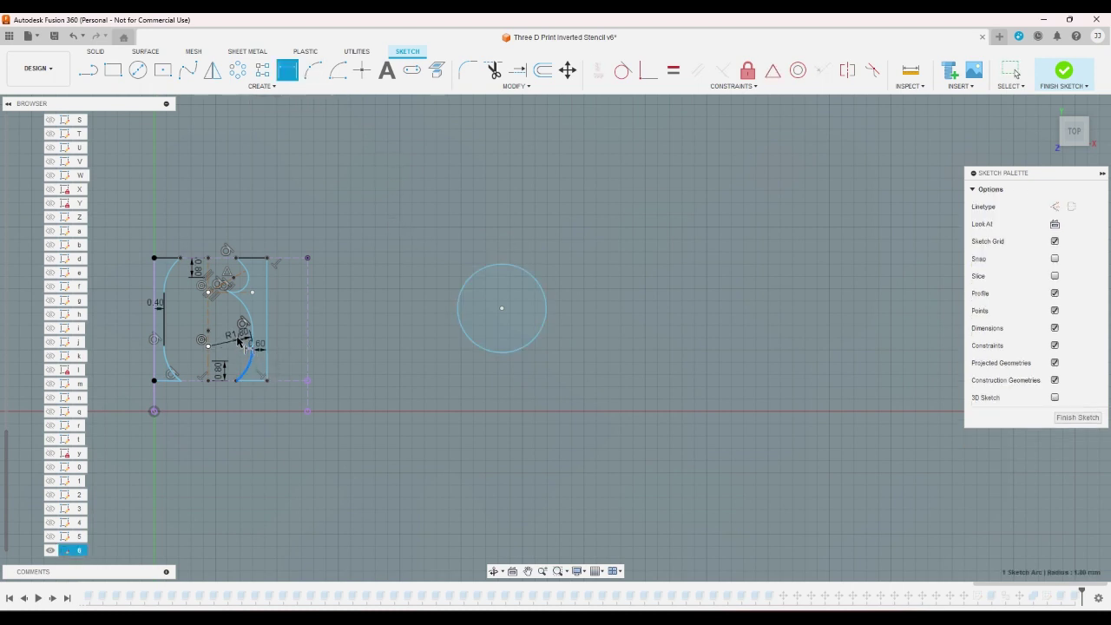
right_click(238, 342)
click(208, 390)
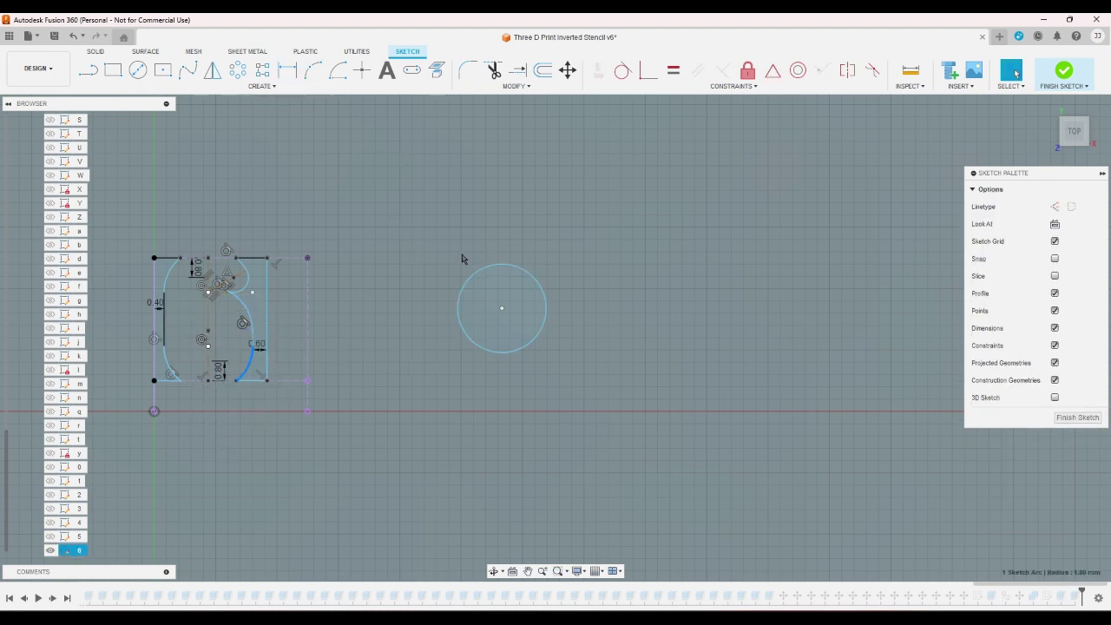
click(492, 275)
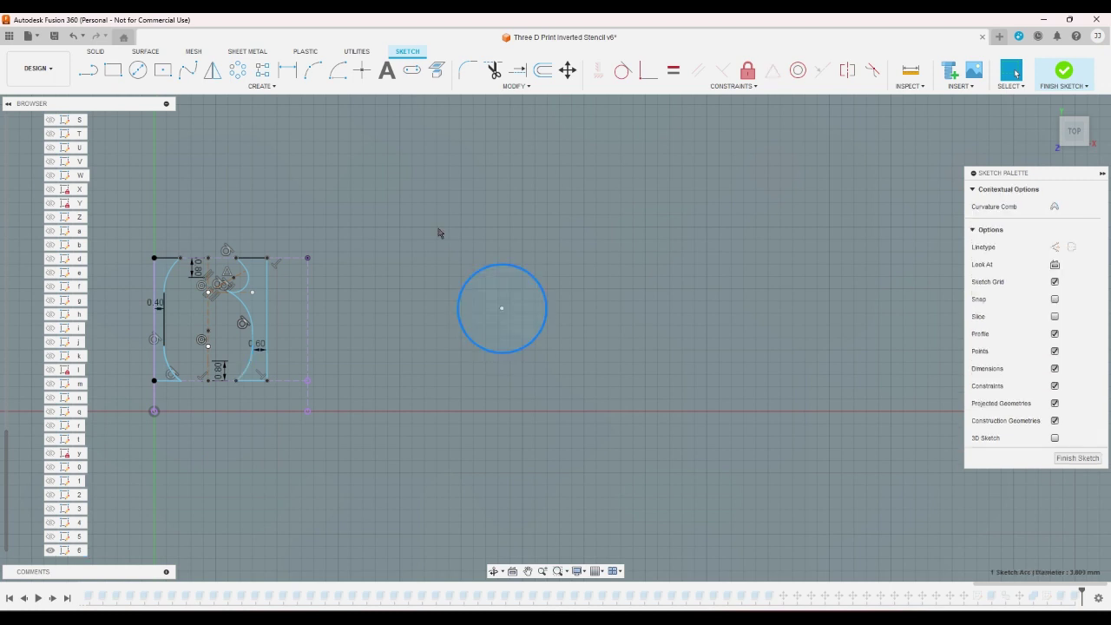
key(d)
click(583, 281)
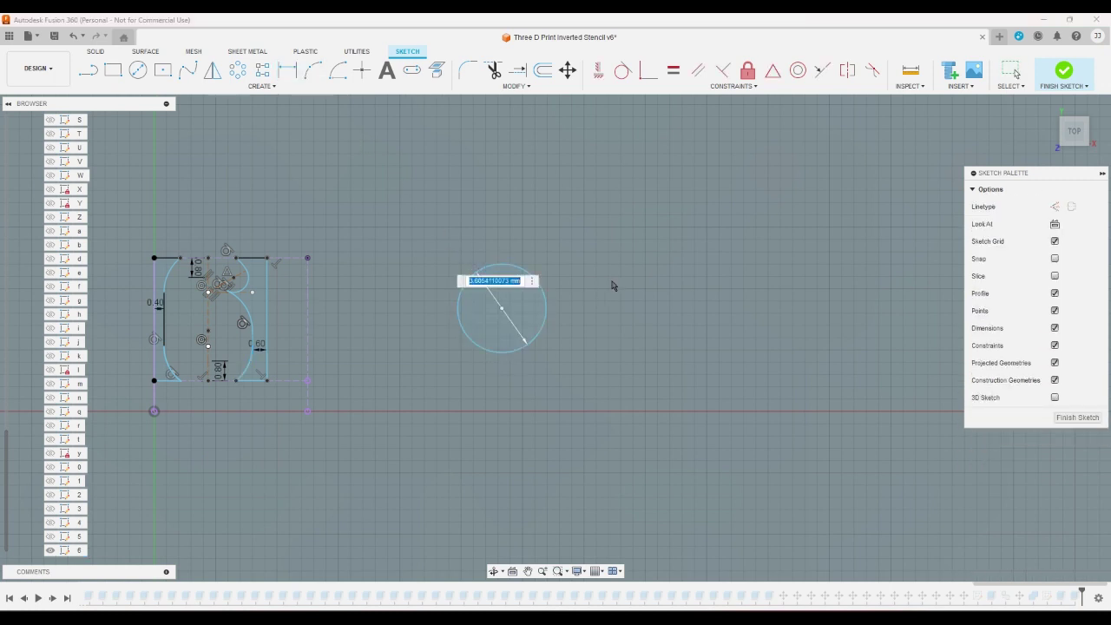
text(3)
key(Return)
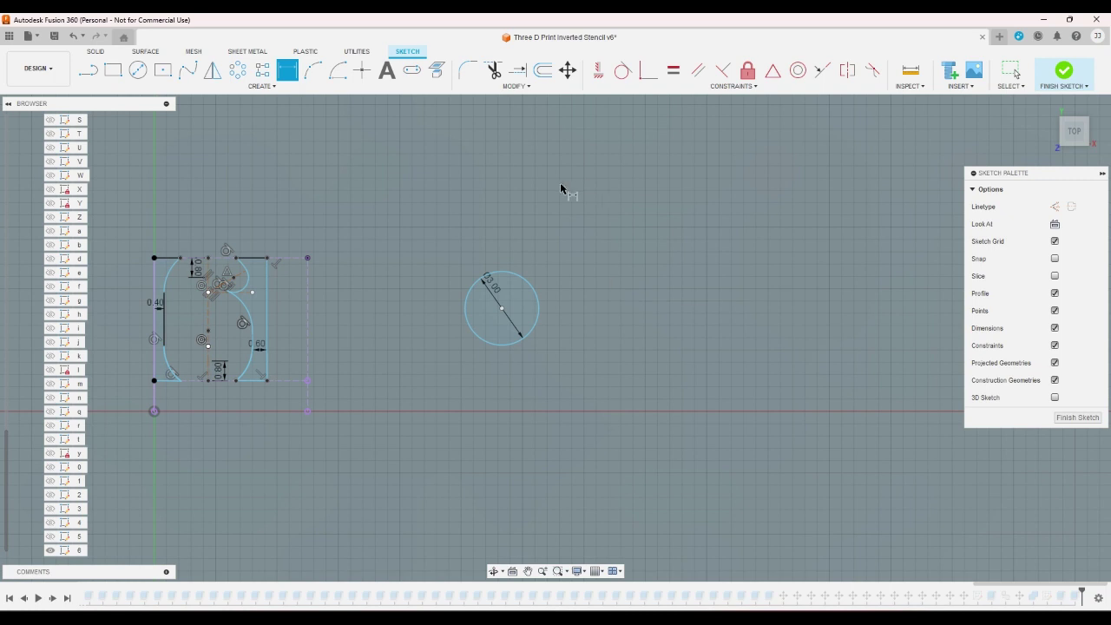
- Draw a short construction line down from the circle's centre
click(91, 73)
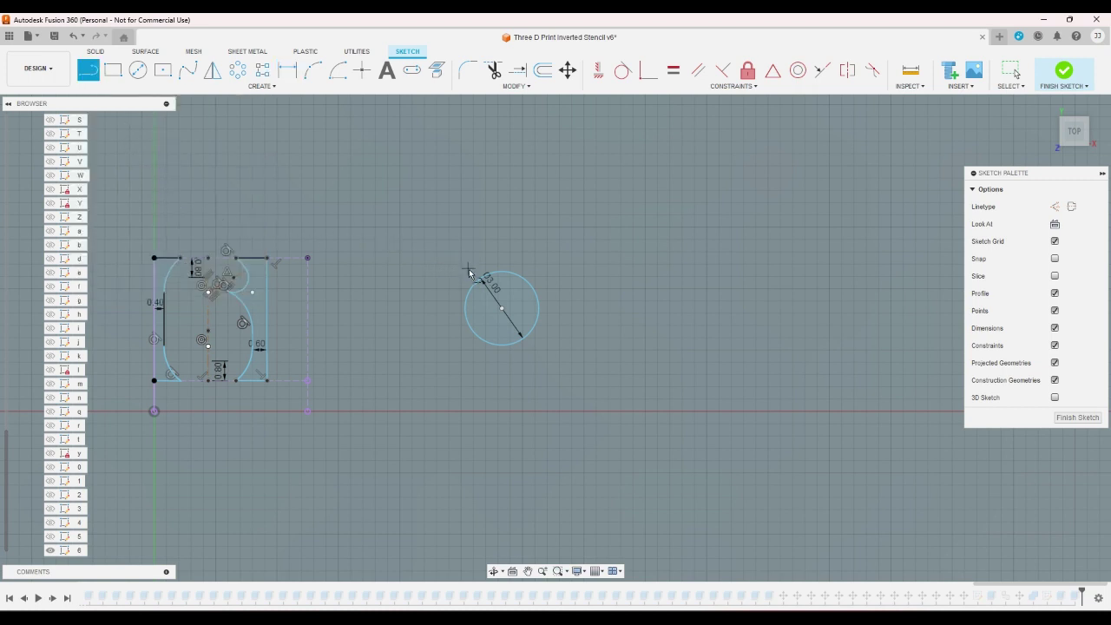
key(x)
click(502, 309)
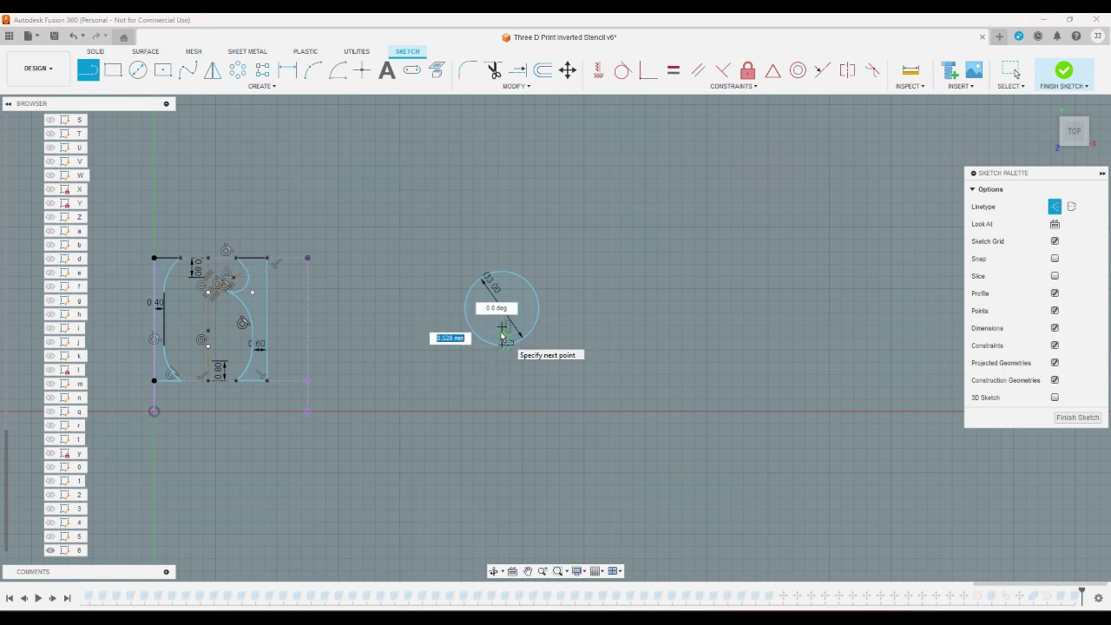
click(502, 335)
key(Escape)
right_click(502, 337)
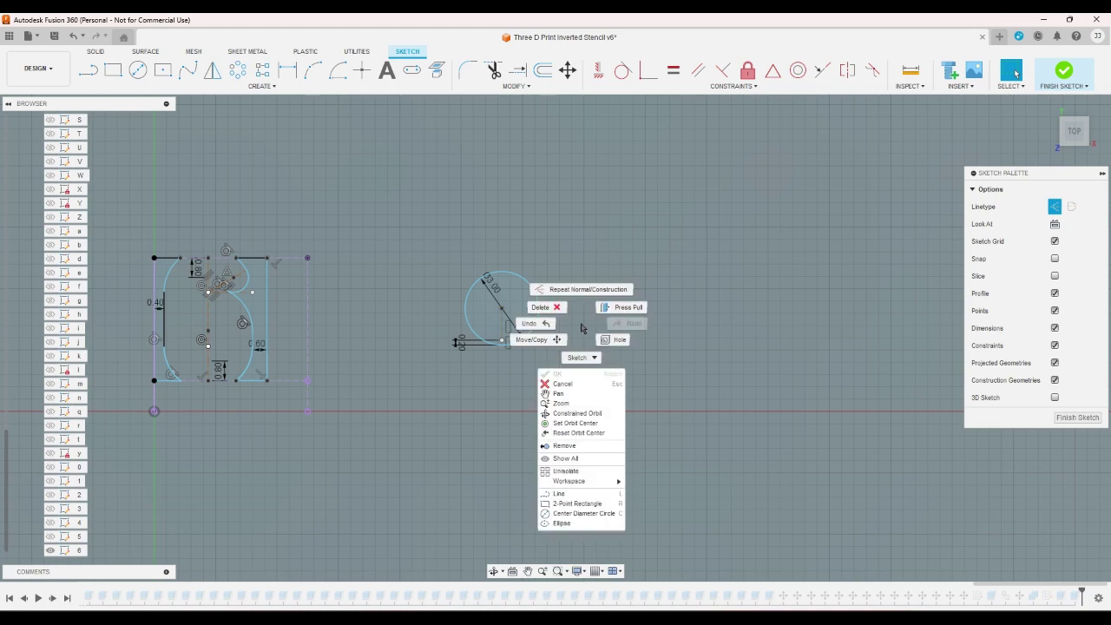
click(575, 331)
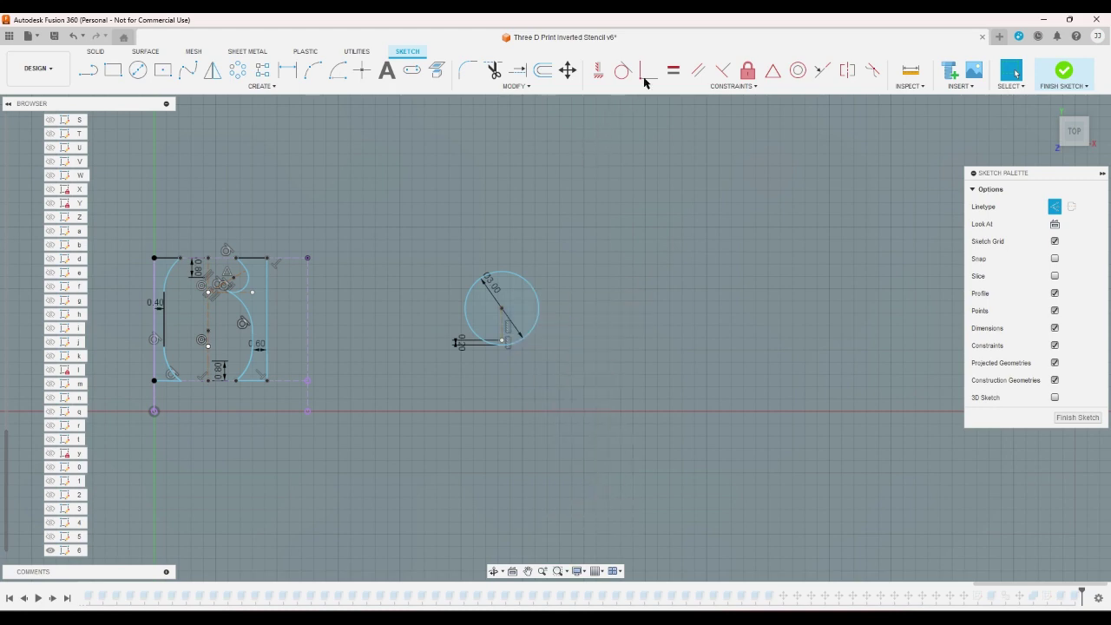
scroll(538, 286, up, 2)
key(Escape)
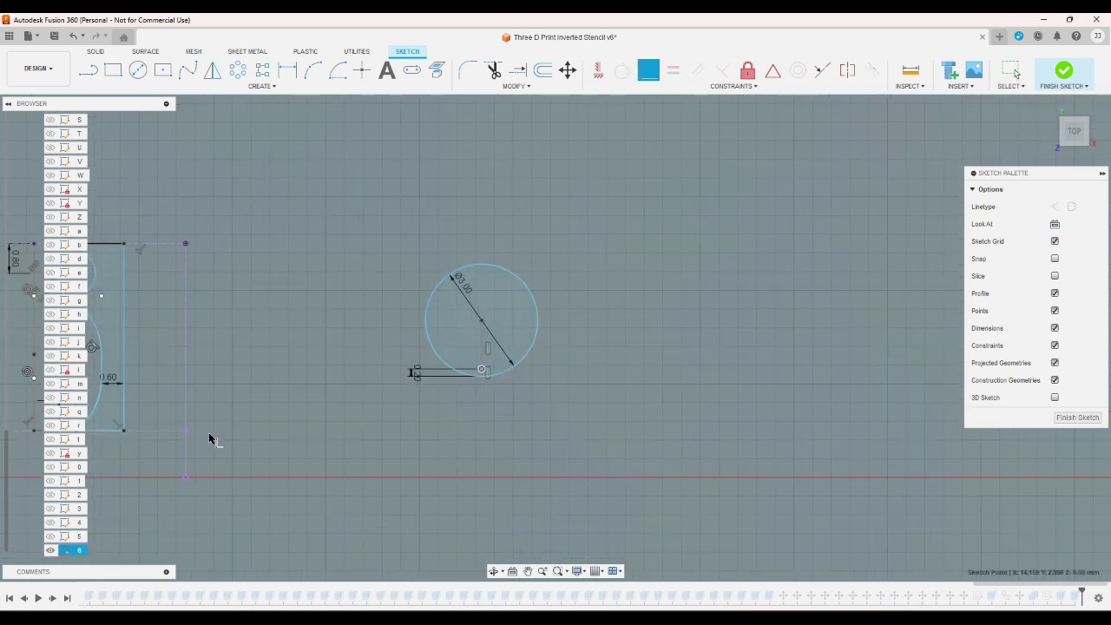
click(165, 431)
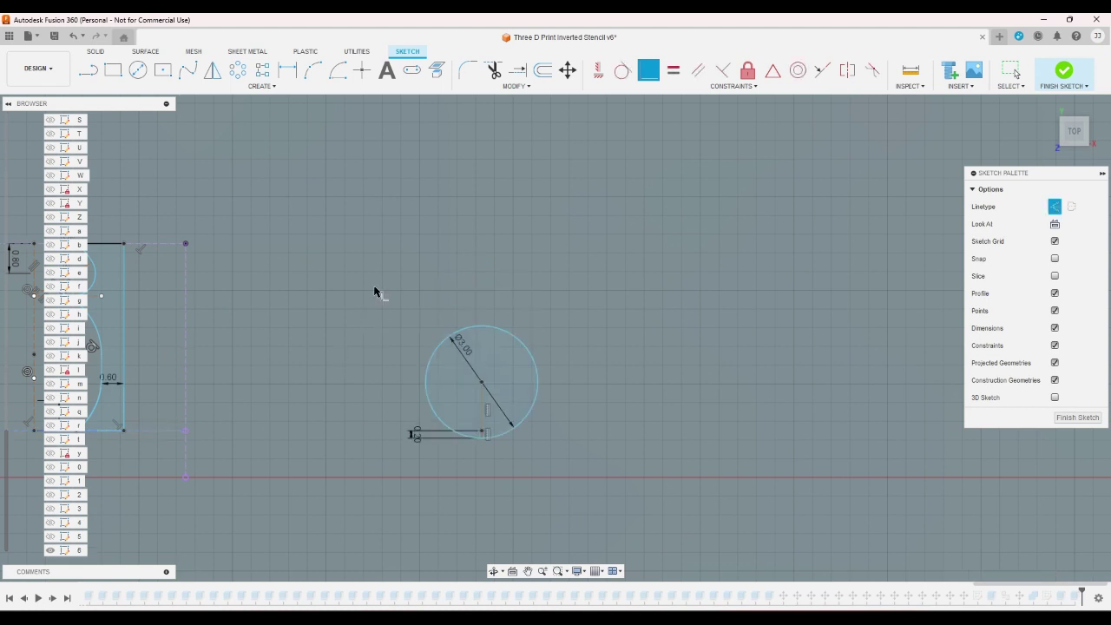
scroll(366, 210, down, 2)
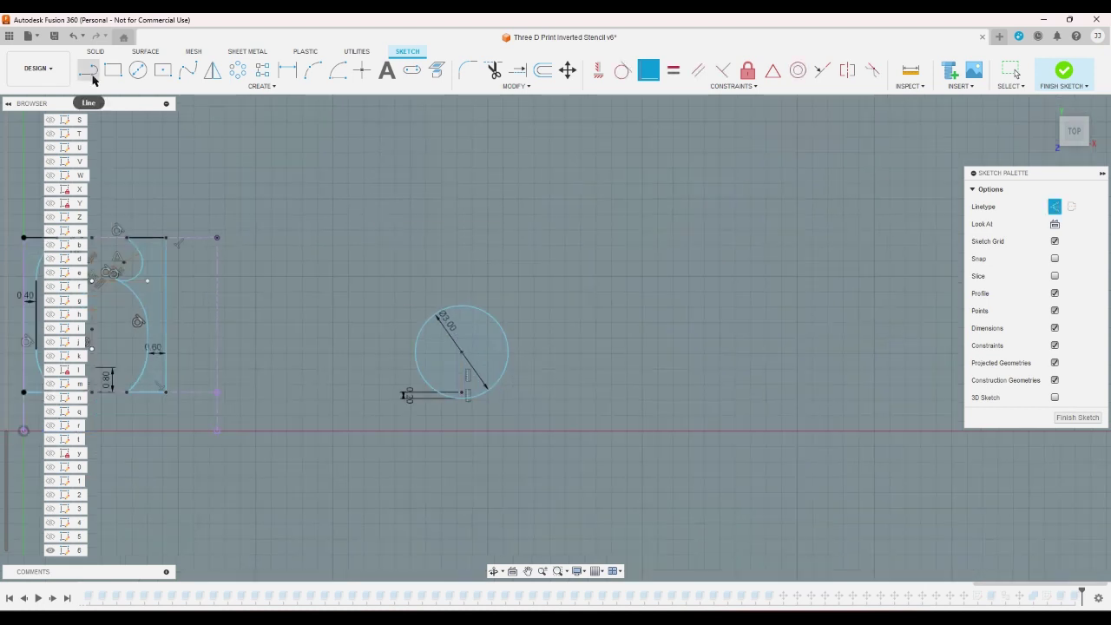
- Draw two vertical lines above the circle
click(87, 70)
scroll(406, 242, up, 2)
click(402, 209)
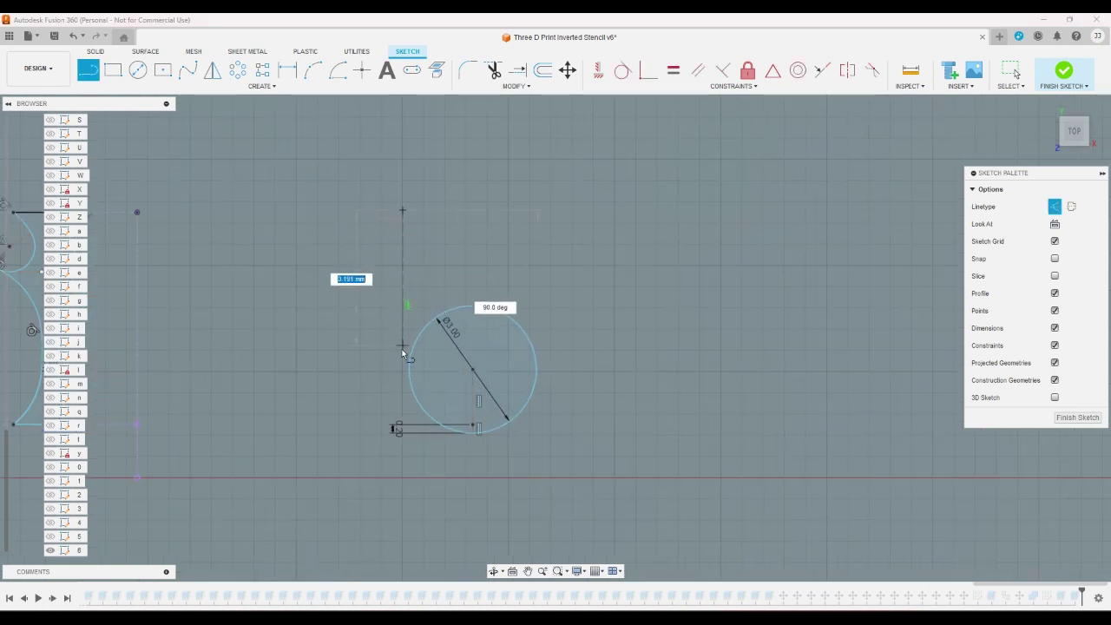
right_click(341, 317)
click(321, 323)
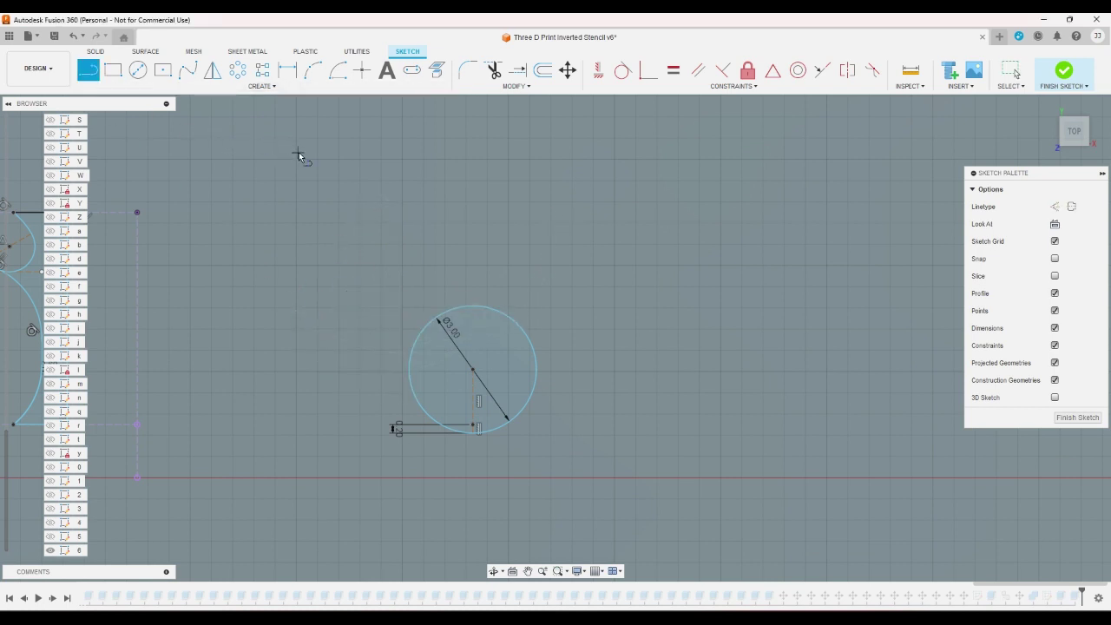
click(350, 184)
click(350, 354)
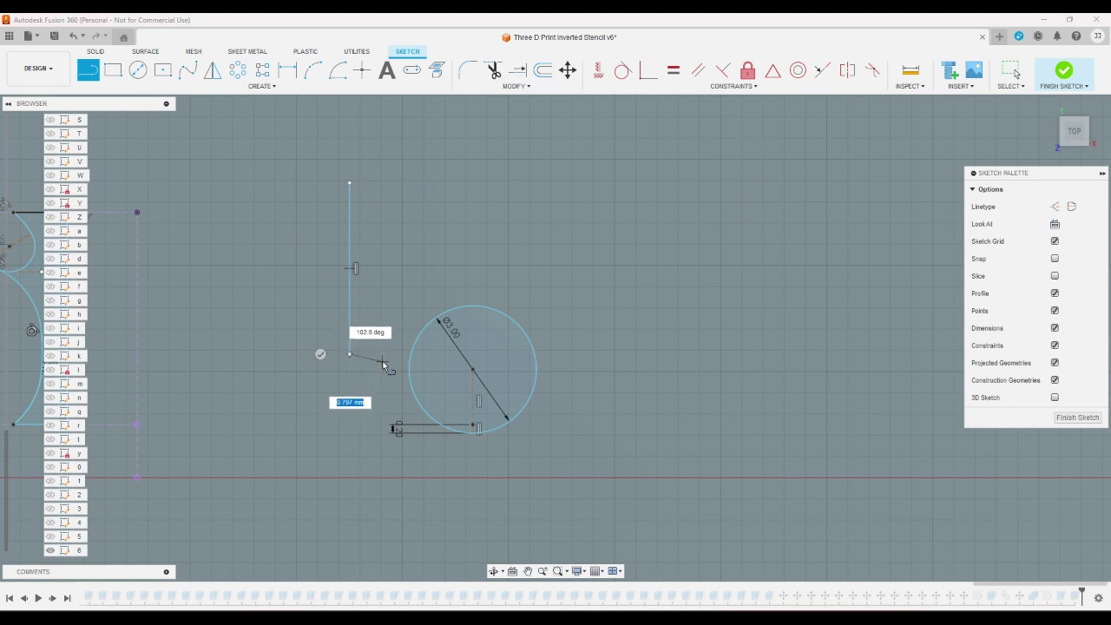
key(Escape)
click(391, 354)
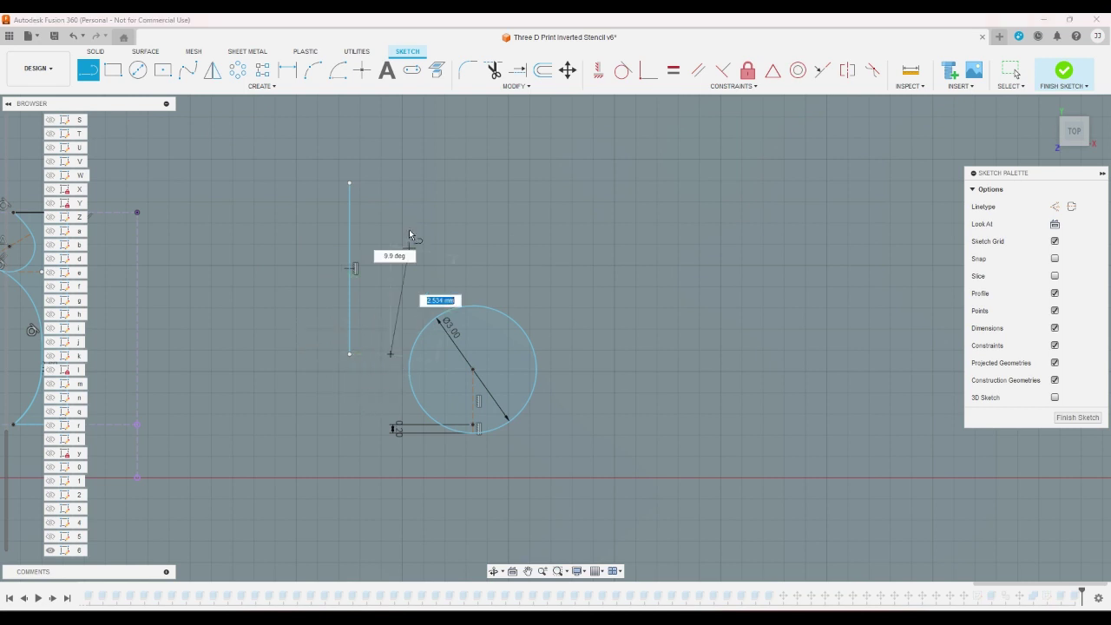
click(393, 187)
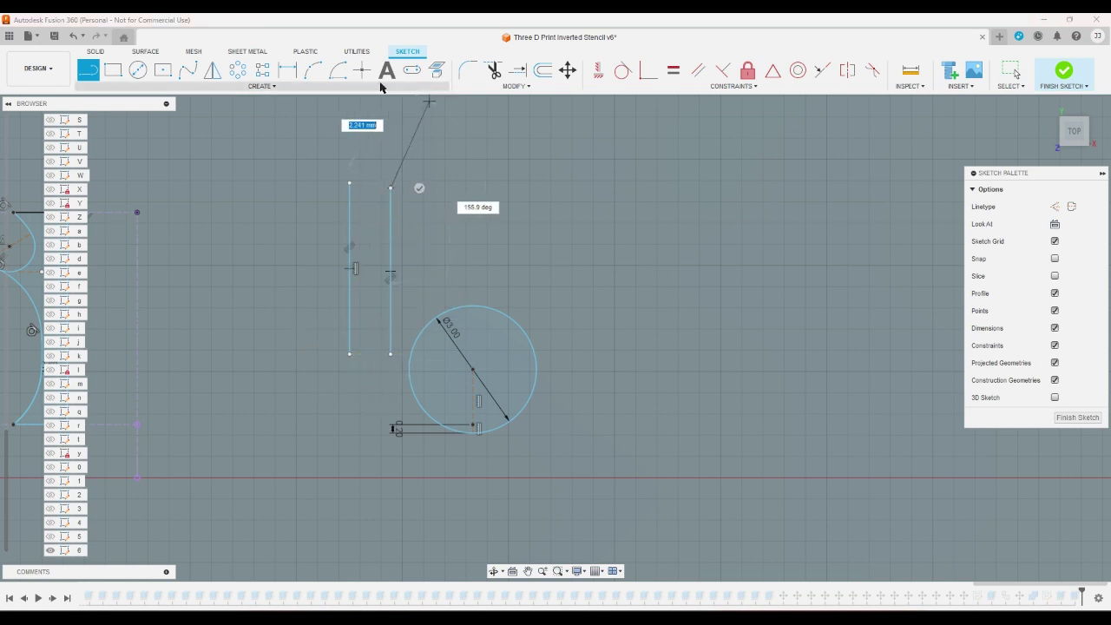
- Dimension the vertical lines 1.2 apart and make the left one tangent to the circle
click(287, 70)
click(390, 233)
click(350, 221)
click(366, 219)
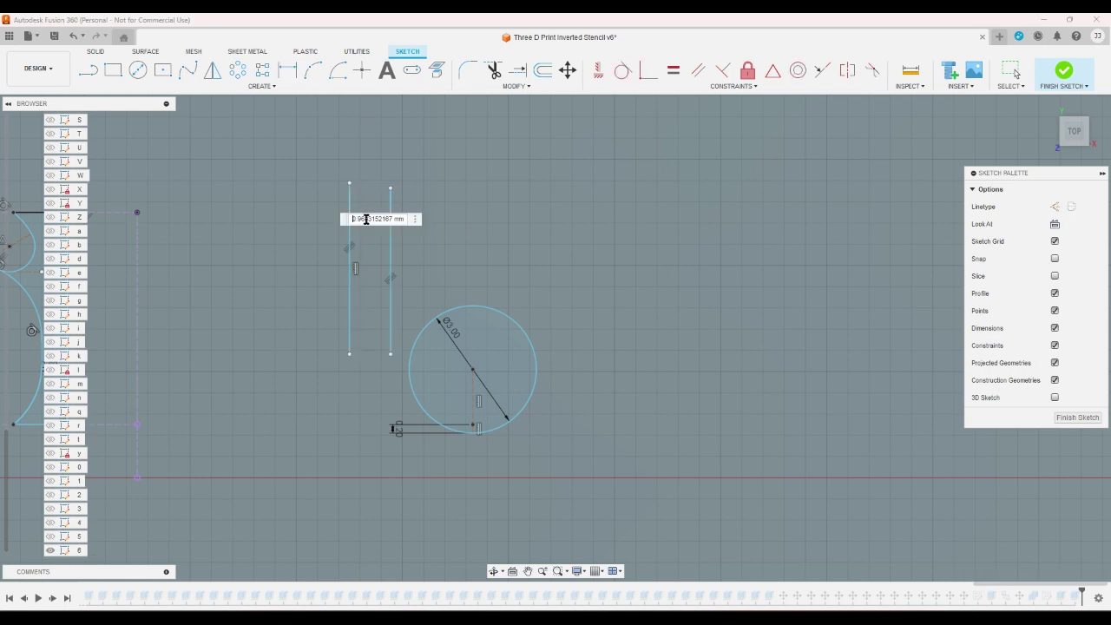
text(1.2)
key(Return)
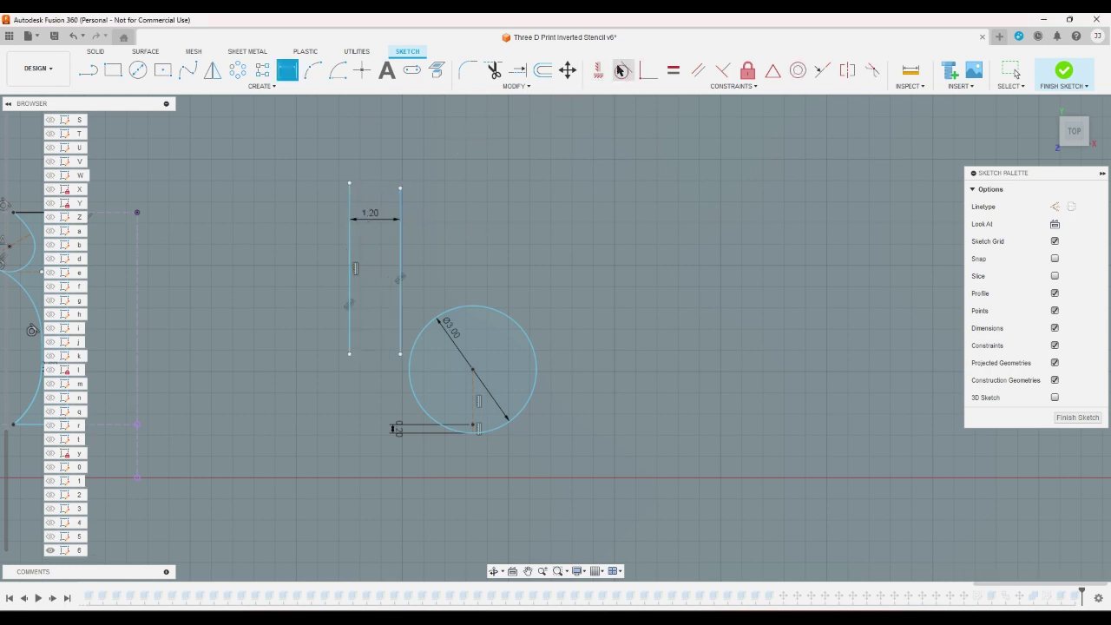
click(623, 70)
click(349, 287)
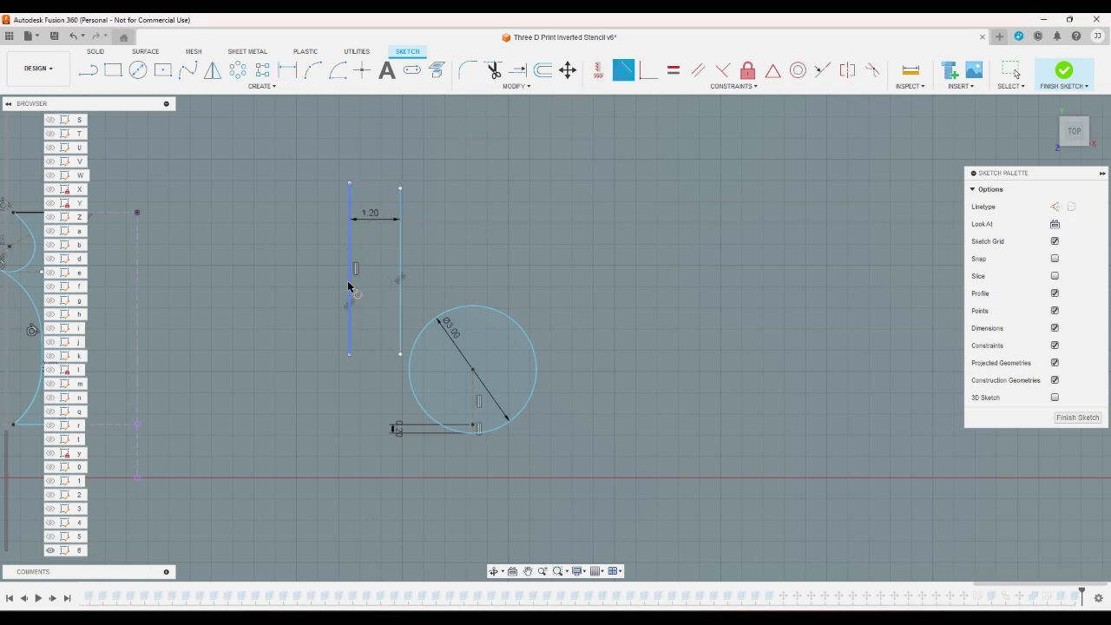
click(411, 383)
- Draw a horizontal guide line from the 6 frame's top corner past the vertical lines
scroll(547, 306, down, 2)
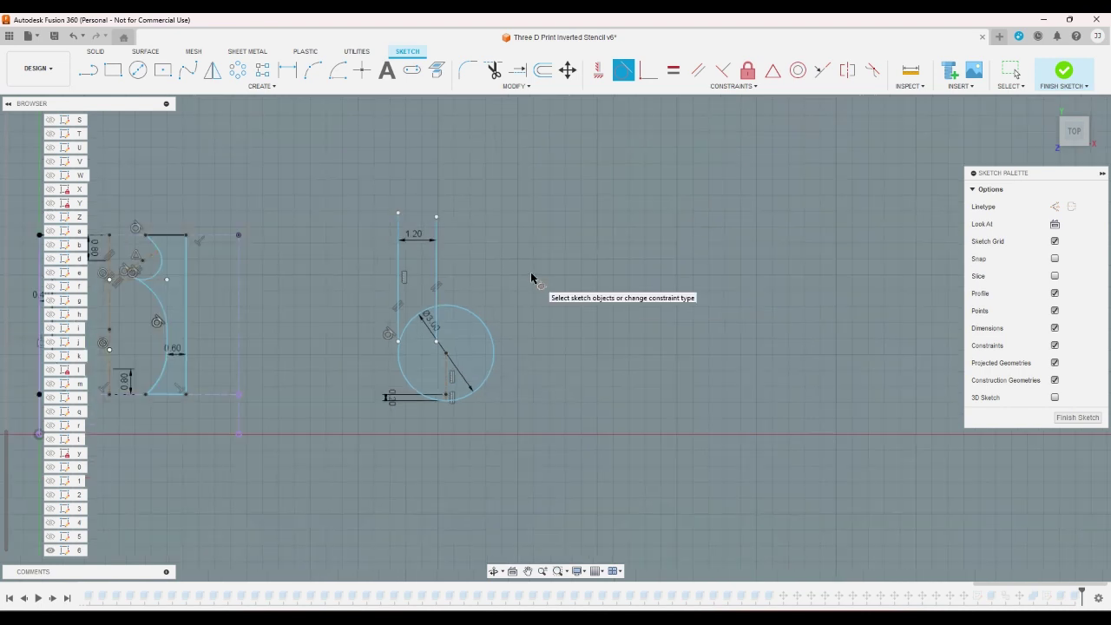
right_click(476, 201)
click(441, 179)
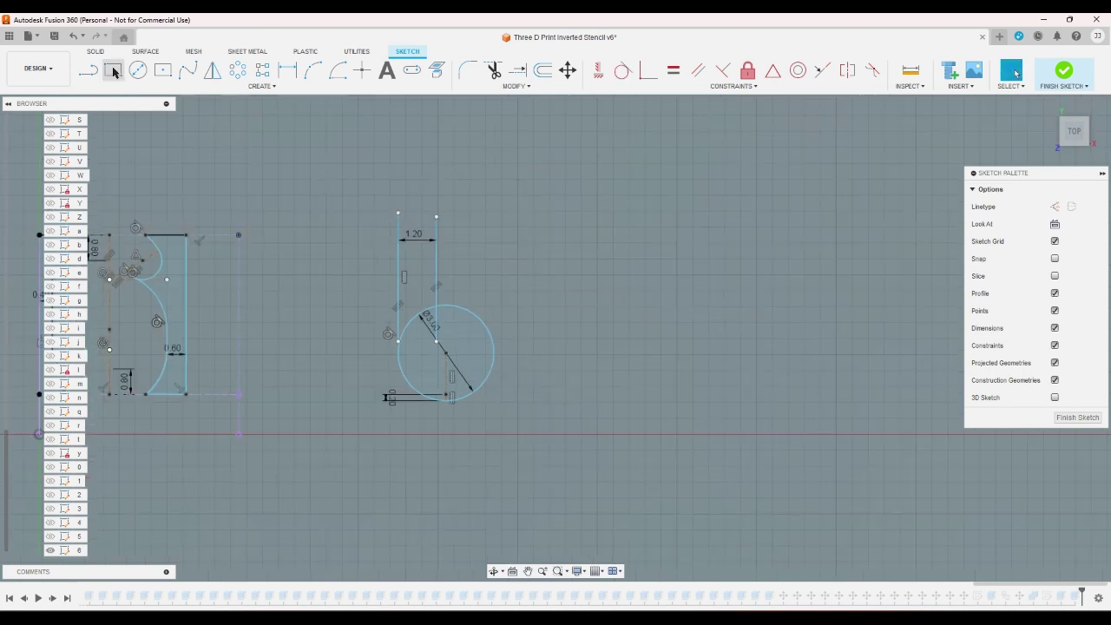
click(239, 234)
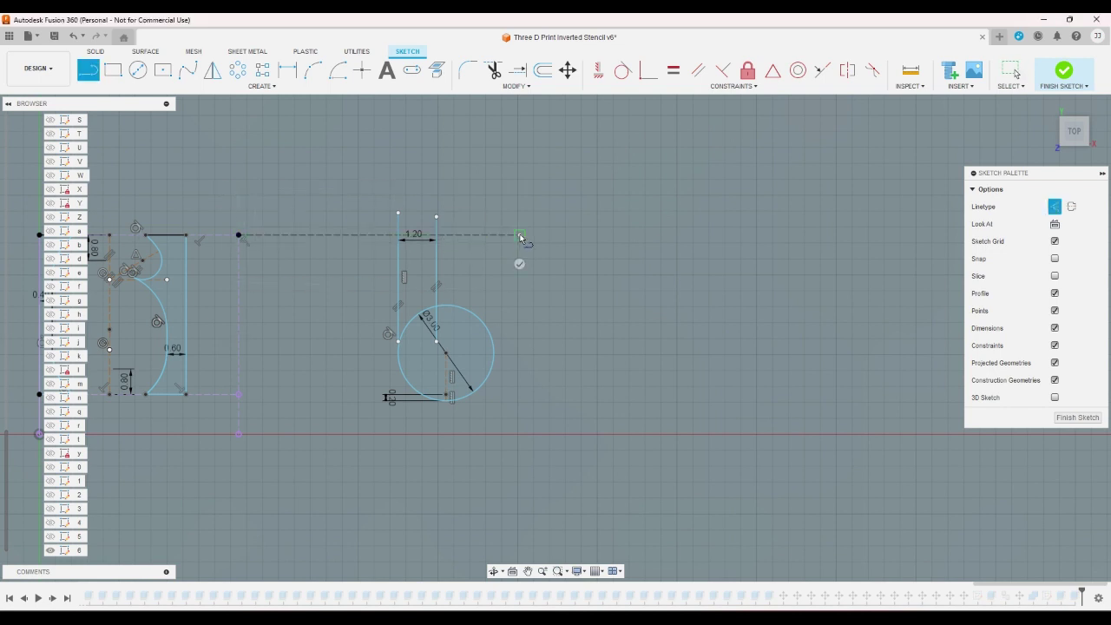
click(520, 234)
key(Escape)
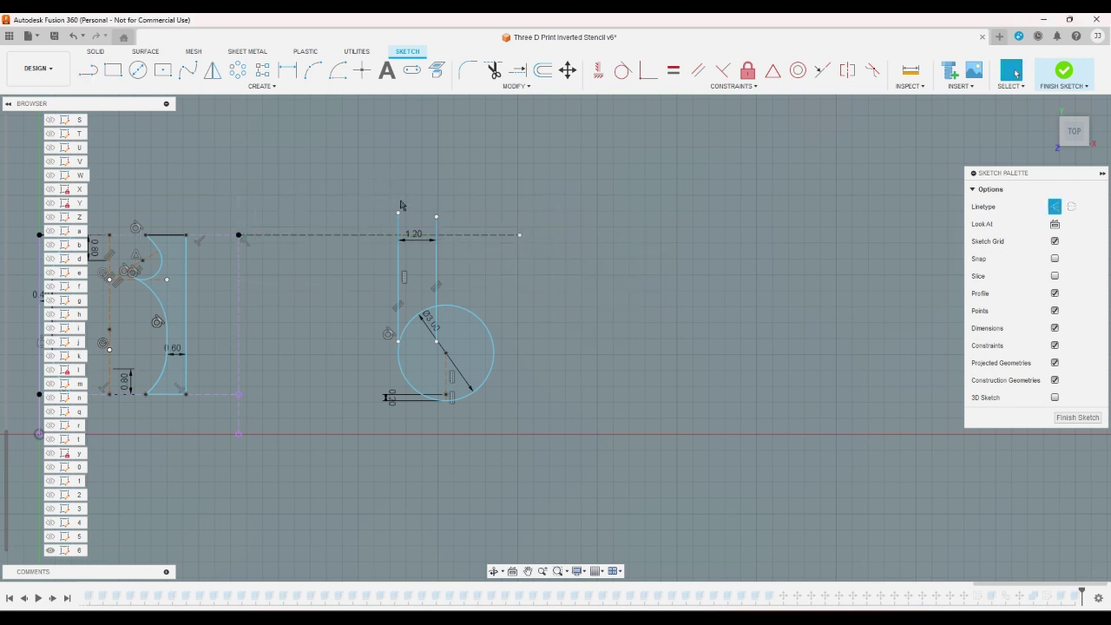
- Draw a second 3 mm diameter circle above the first
click(138, 70)
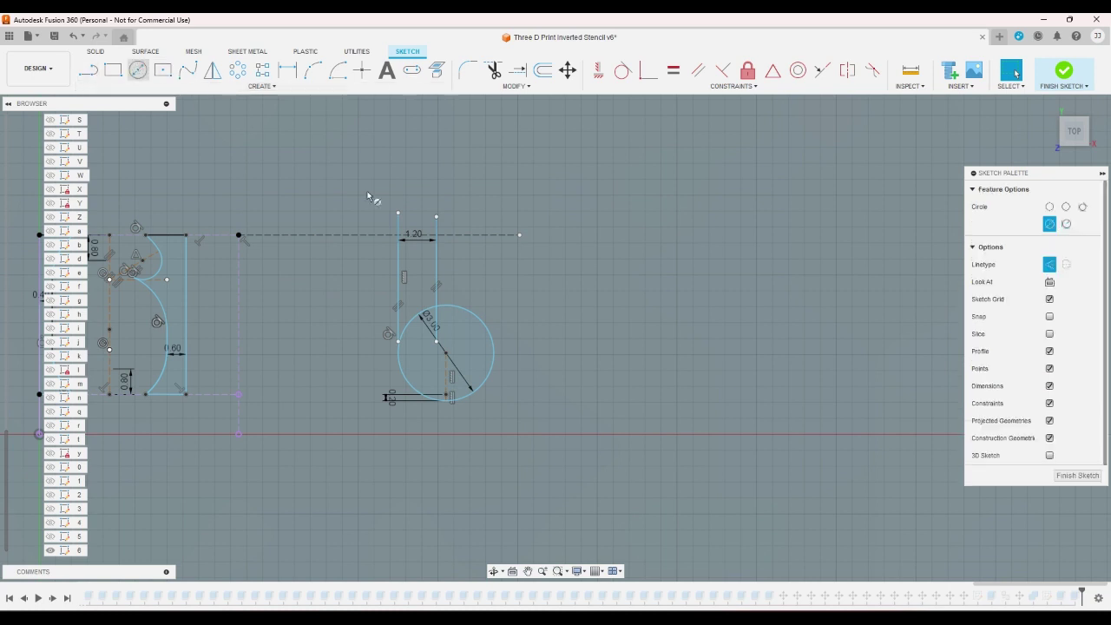
scroll(428, 234, up, 2)
click(469, 267)
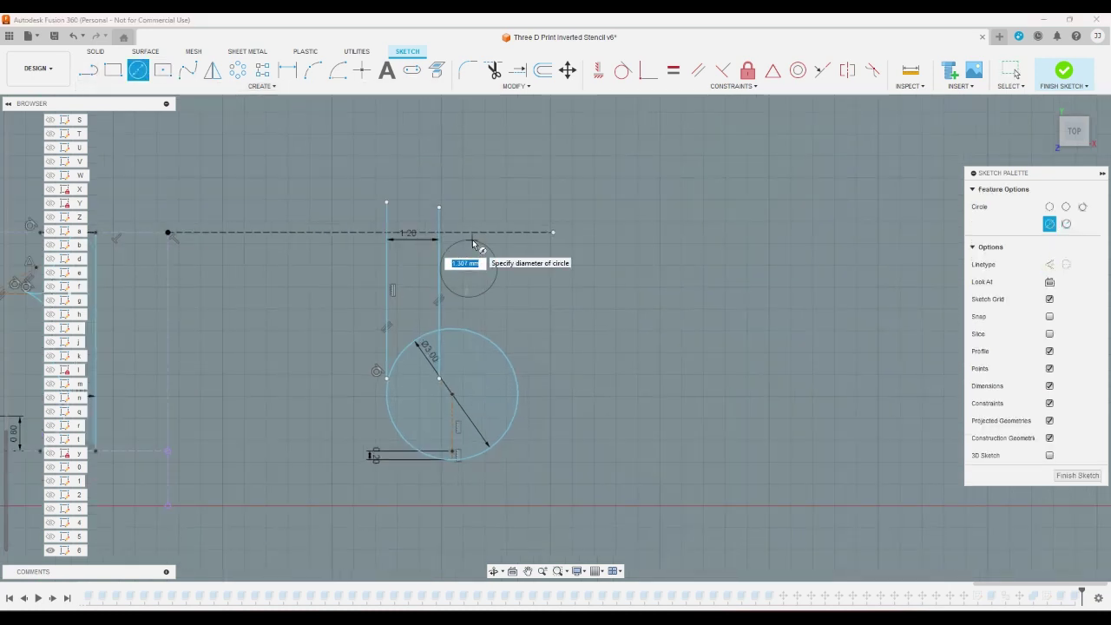
text(3)
key(Return)
key(Escape)
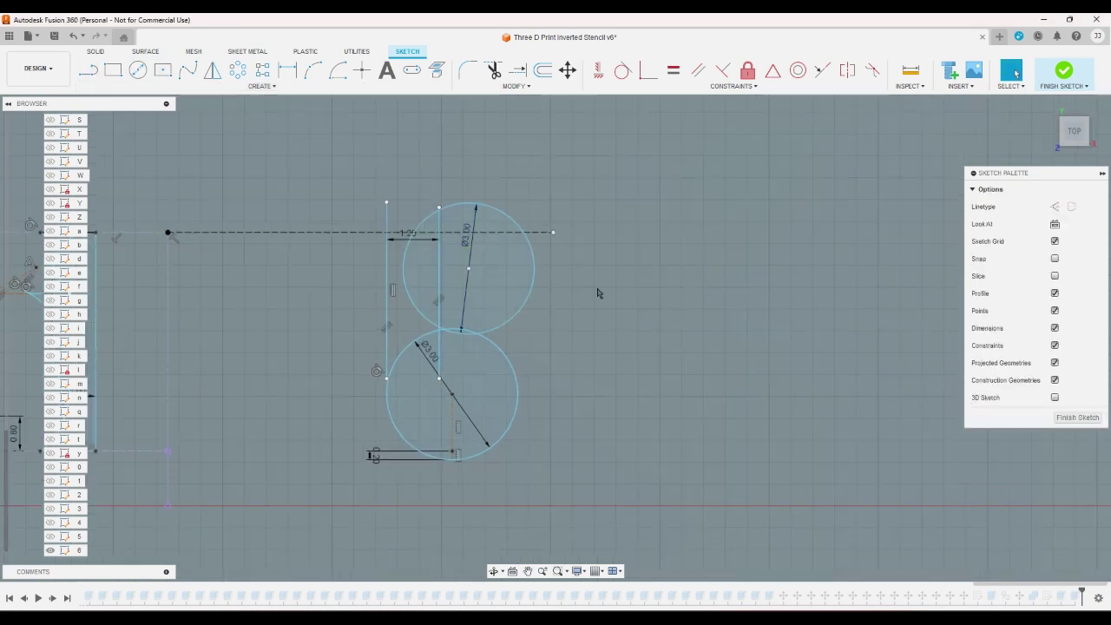
- Draw a horizontal radius line from the upper circle's centre to its right edge
key(l)
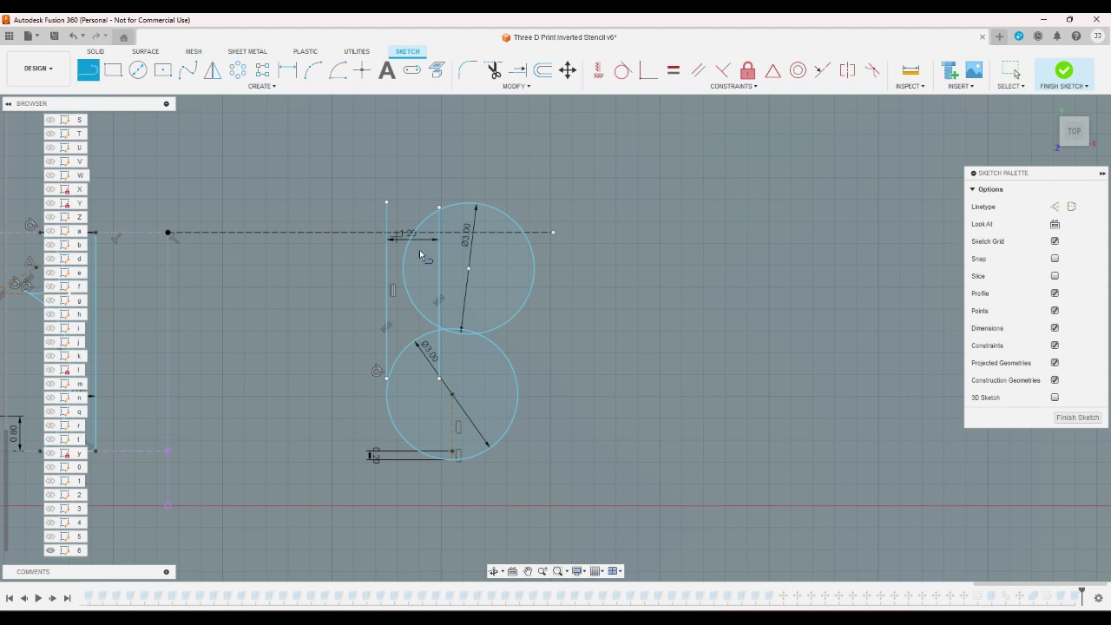
click(469, 267)
click(536, 274)
right_click(467, 266)
click(449, 260)
- Connect the two circle centres with a line and constrain it vertical
click(88, 69)
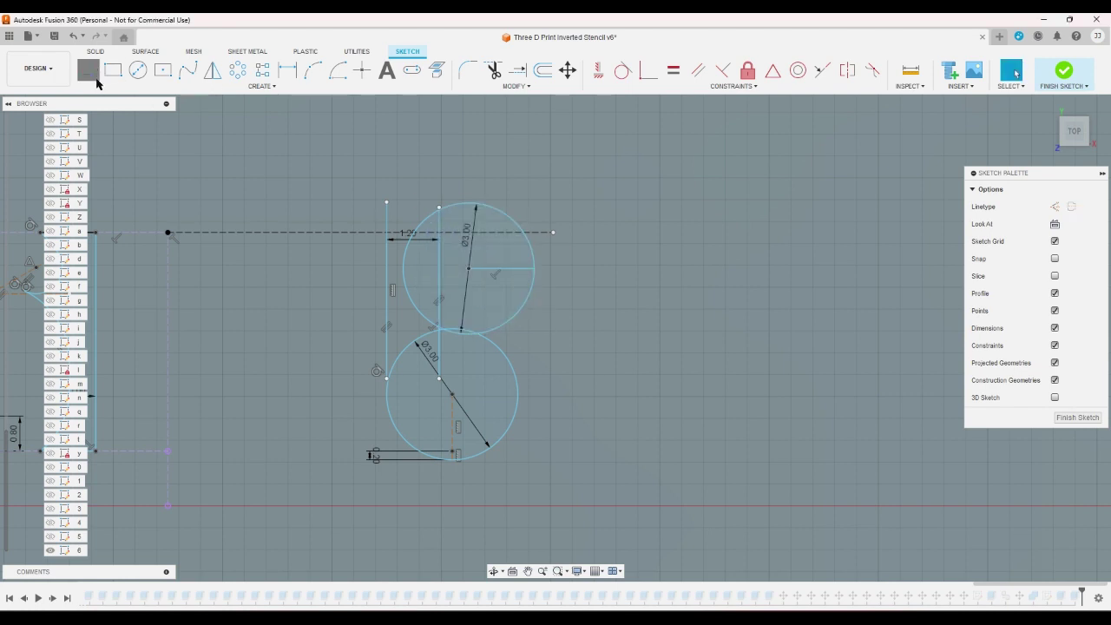
click(469, 272)
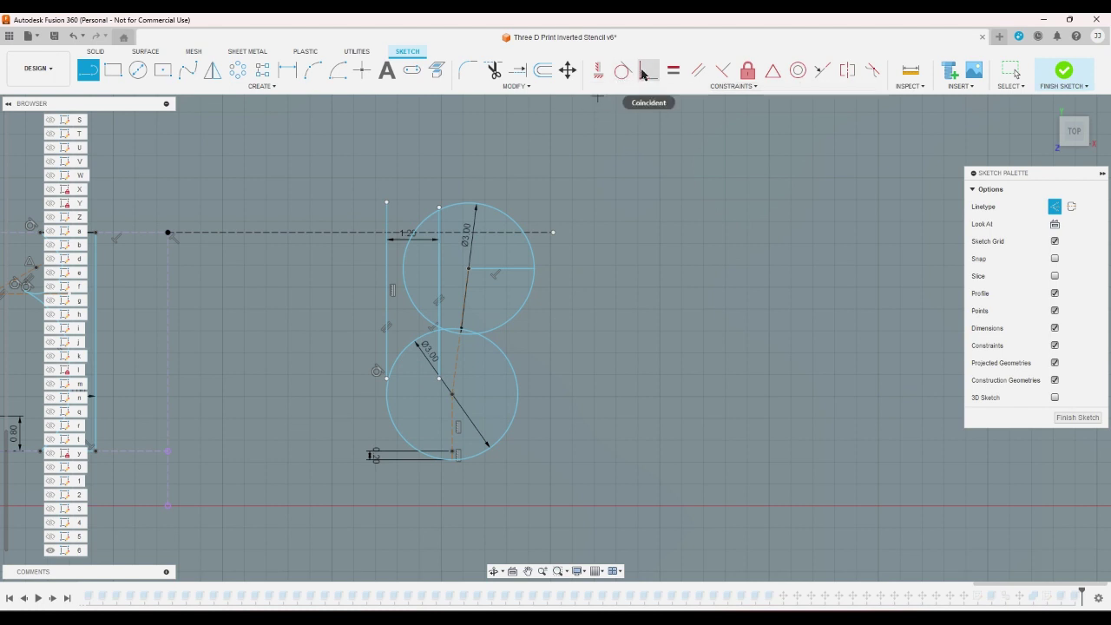
click(598, 70)
click(466, 299)
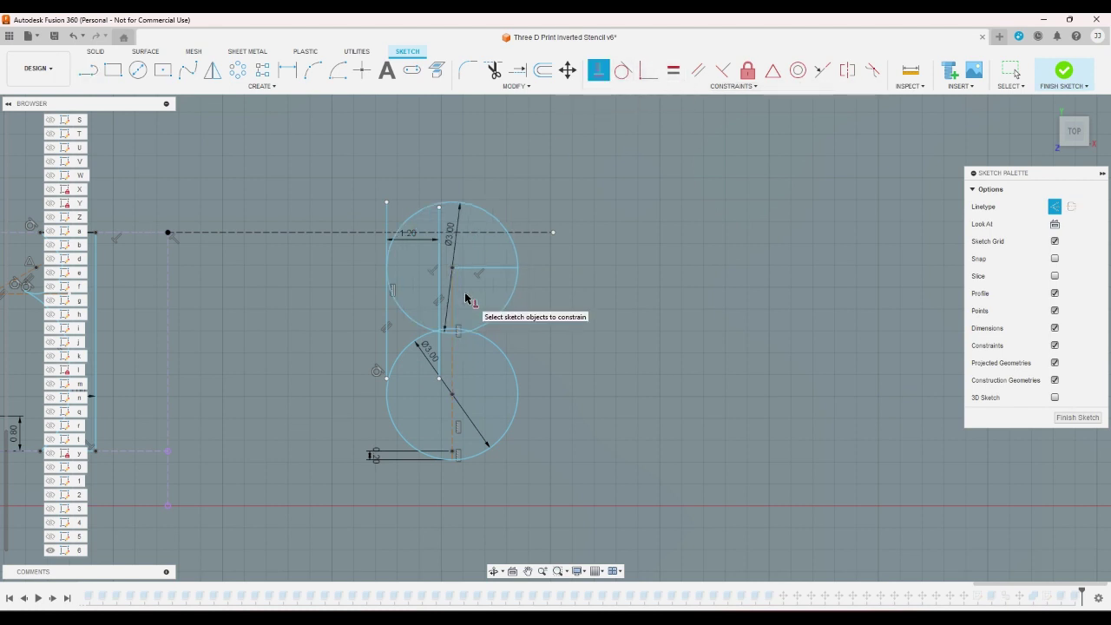
right_click(612, 310)
click(568, 356)
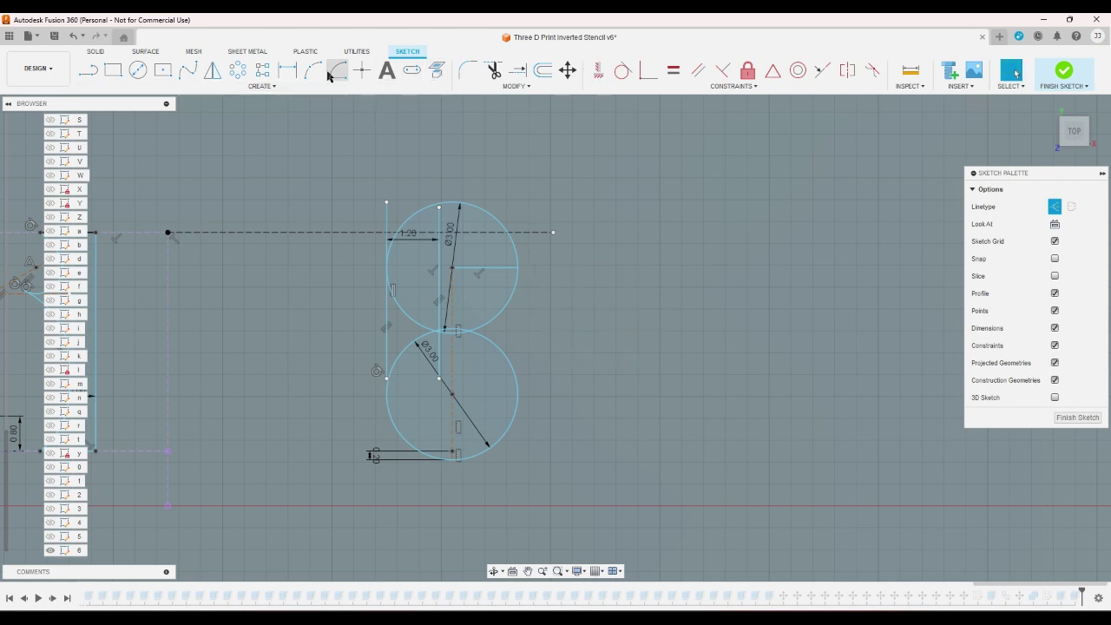
click(88, 70)
click(453, 267)
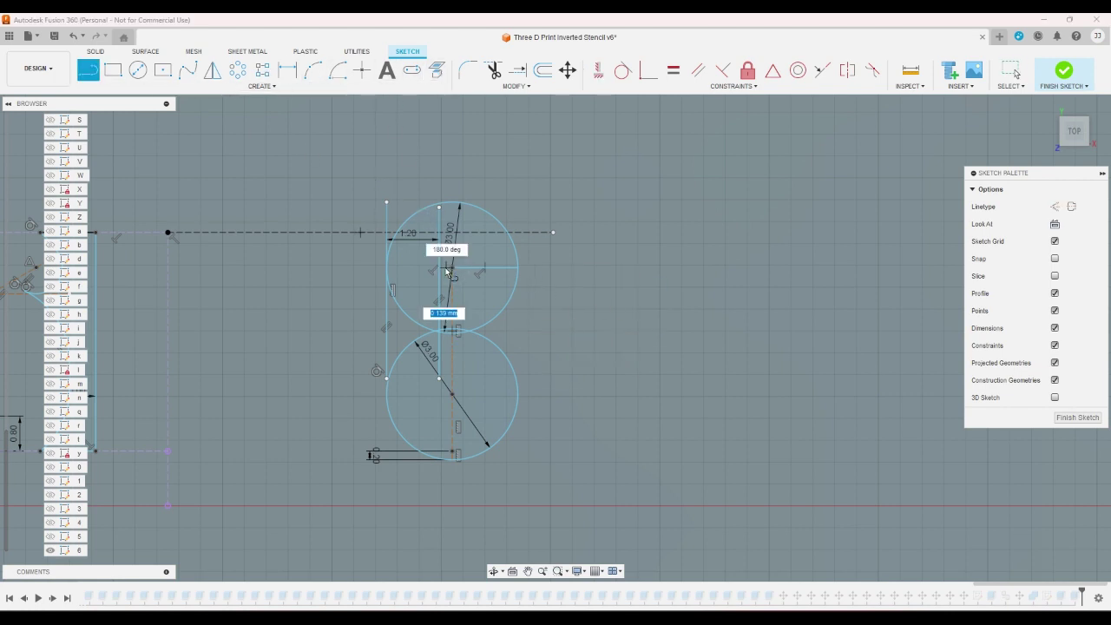
- Trim away the upper circle's lower-right and lower-left arcs, leaving a top half-arc
click(500, 78)
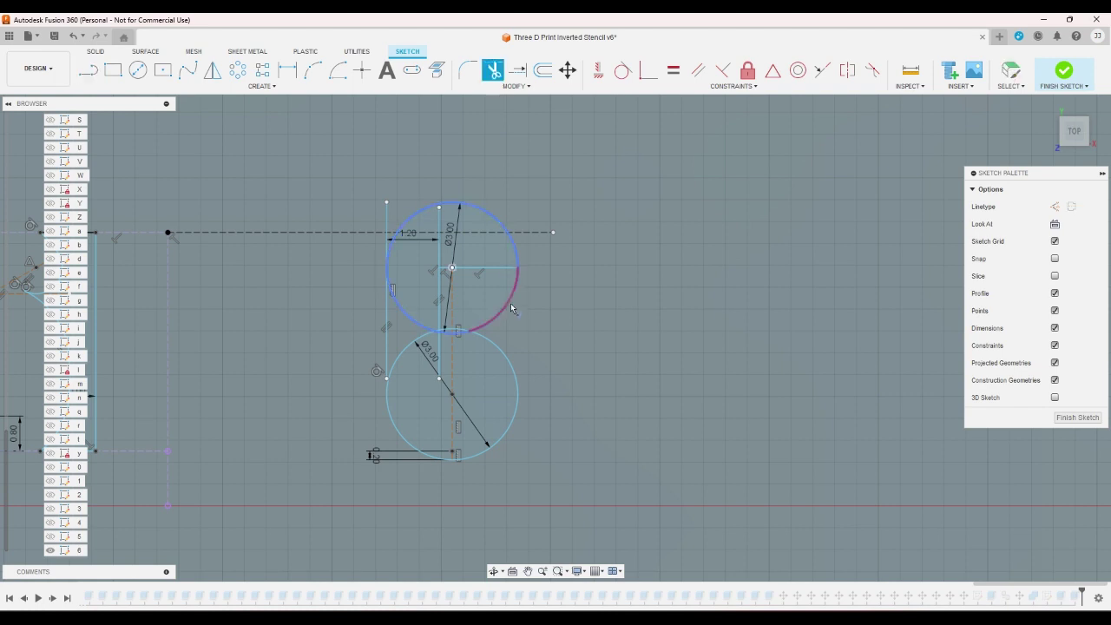
click(509, 311)
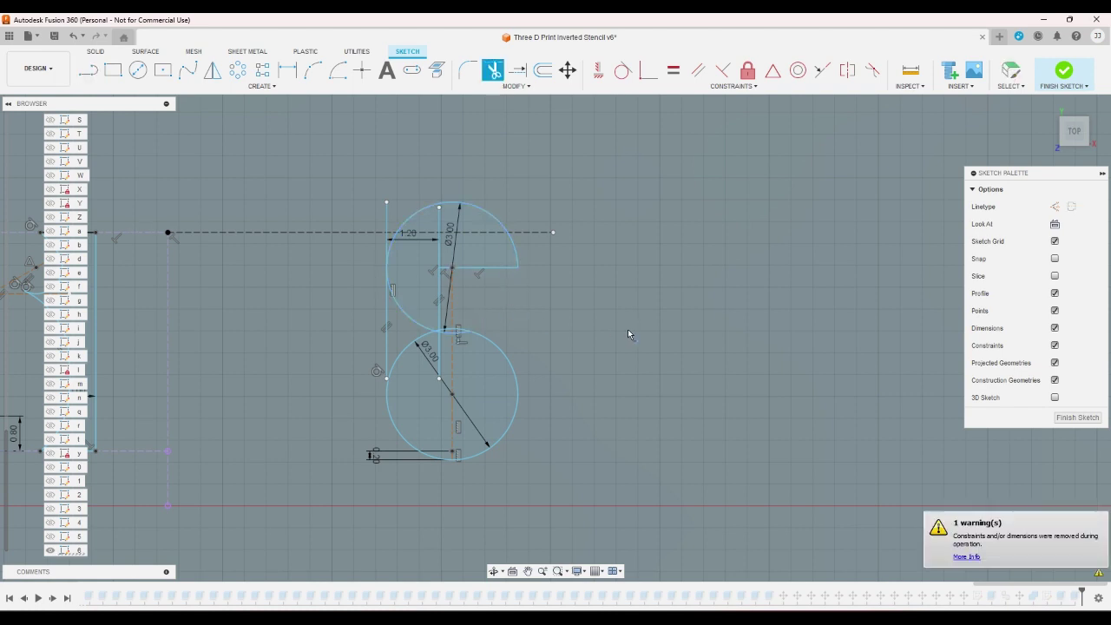
click(408, 313)
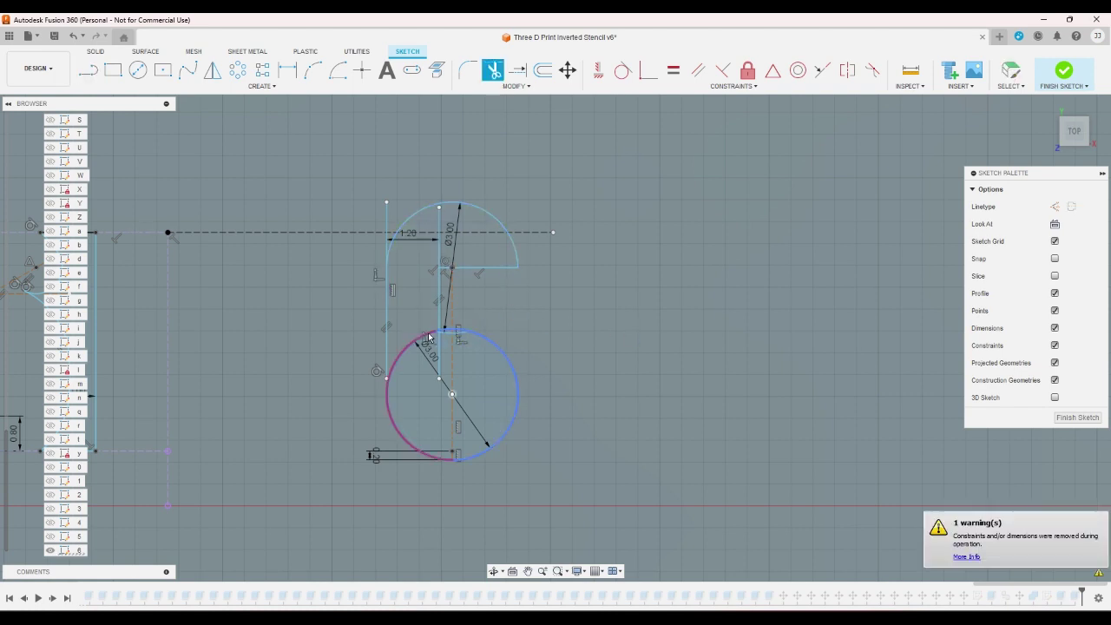
click(426, 337)
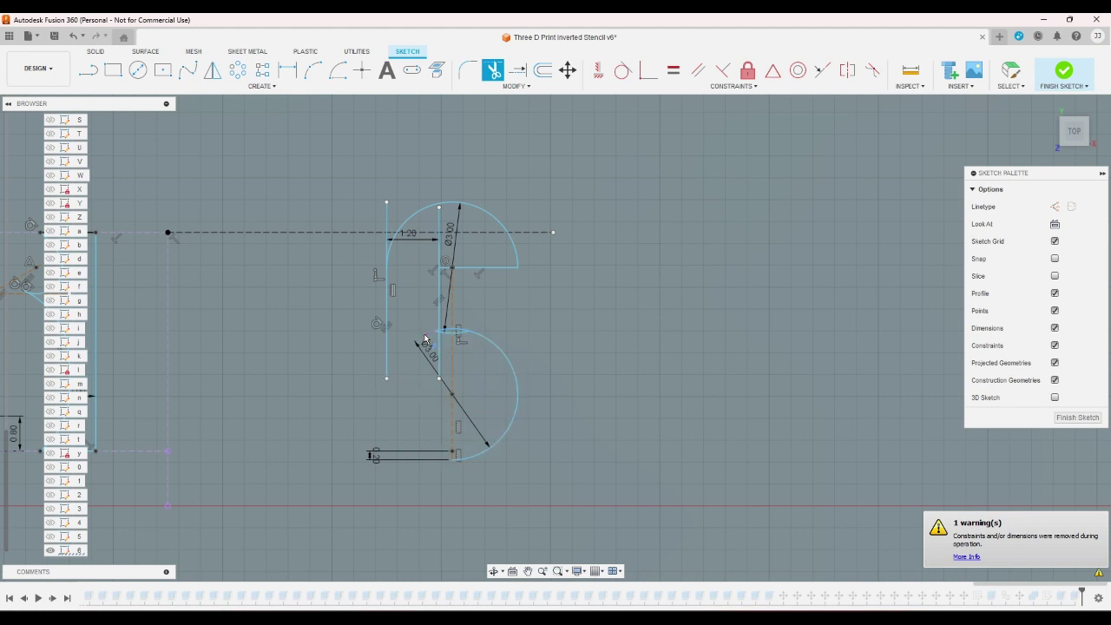
key(ctrl+z)
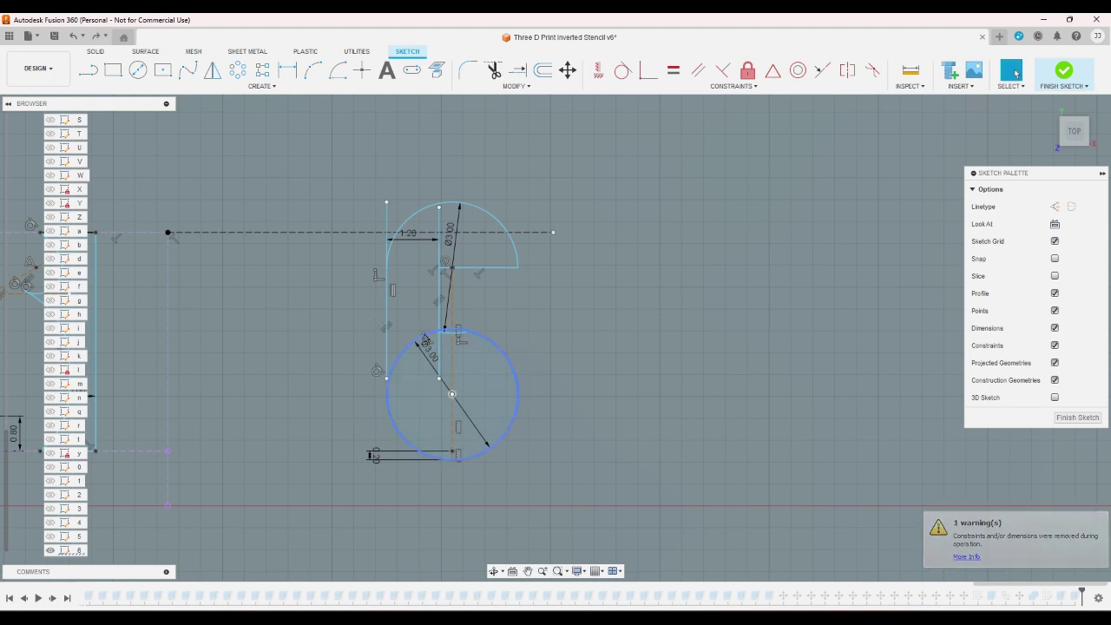
- Extend the left vertical line down to the lower circle and trim its upper-left arc
click(517, 72)
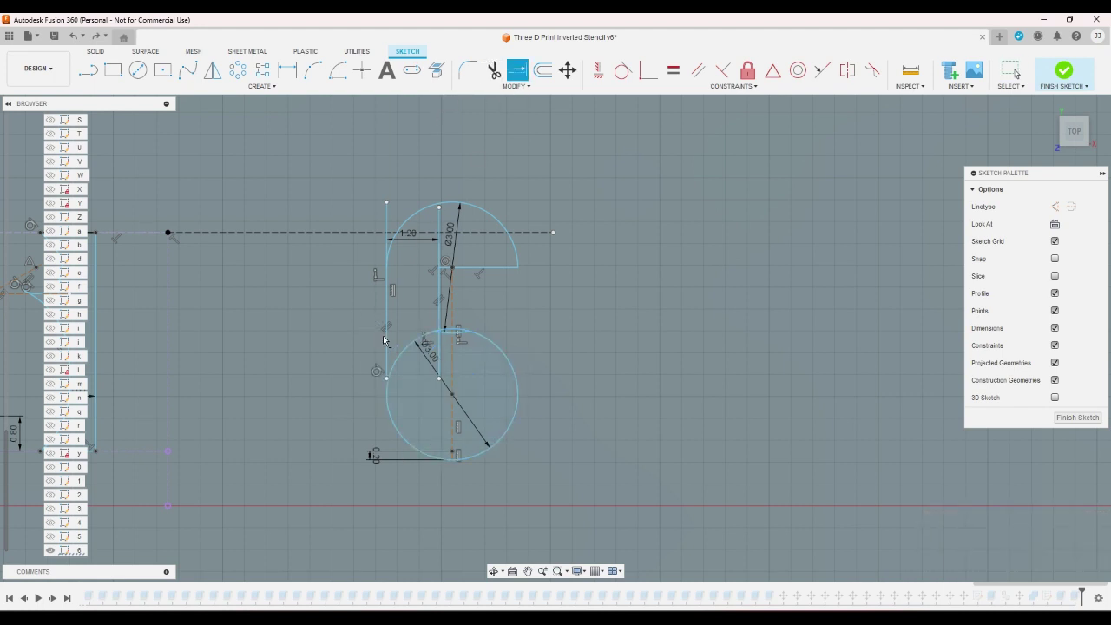
click(386, 348)
key(t)
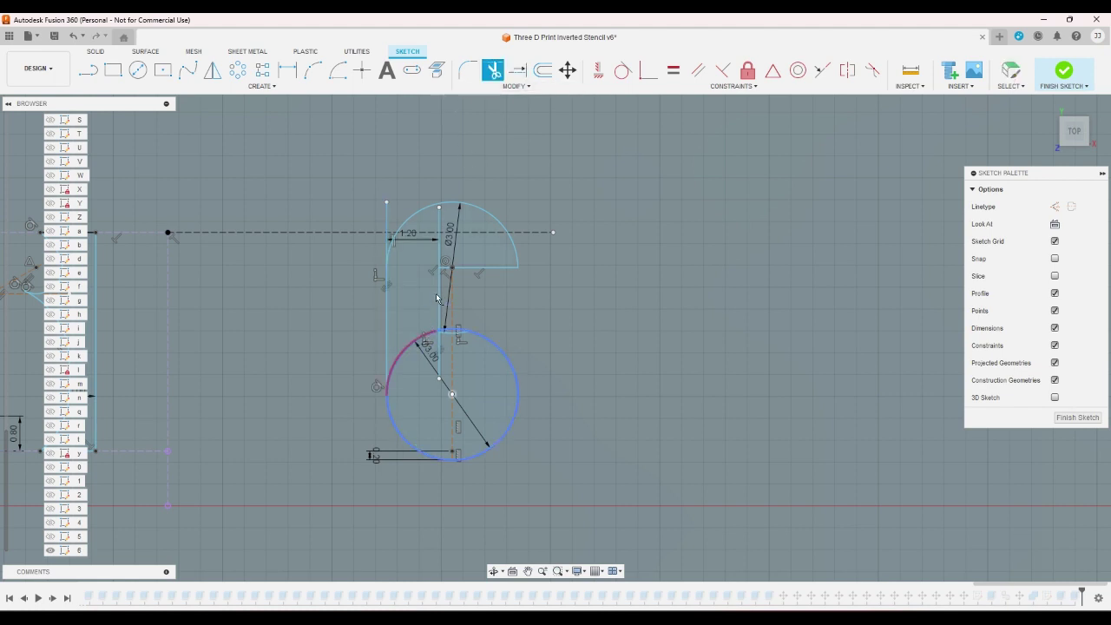
click(437, 300)
right_click(480, 194)
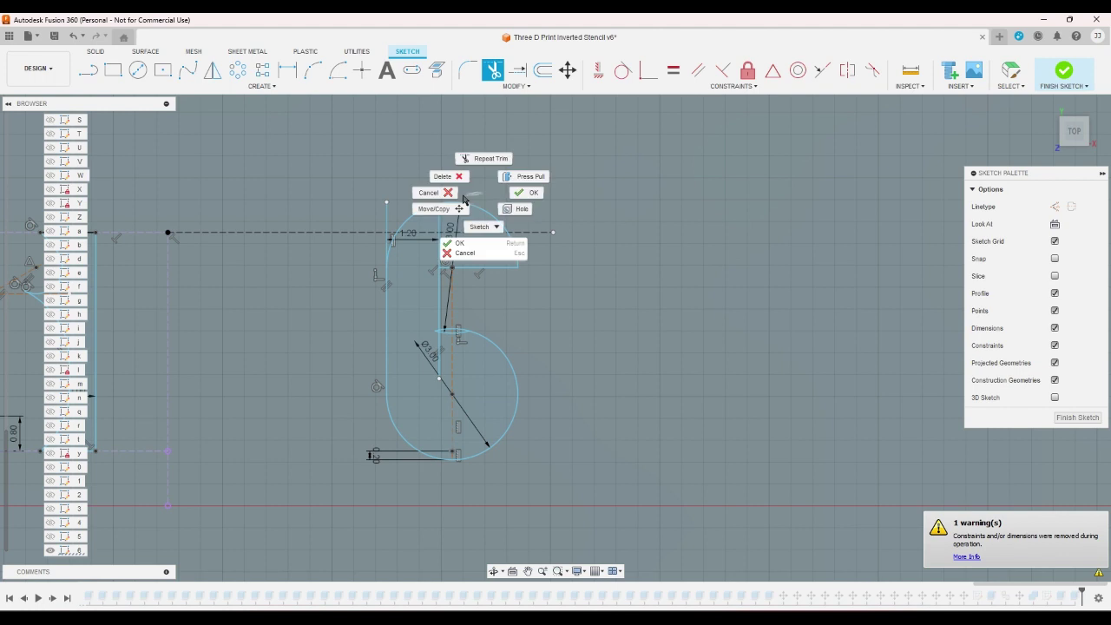
click(462, 199)
key(Escape)
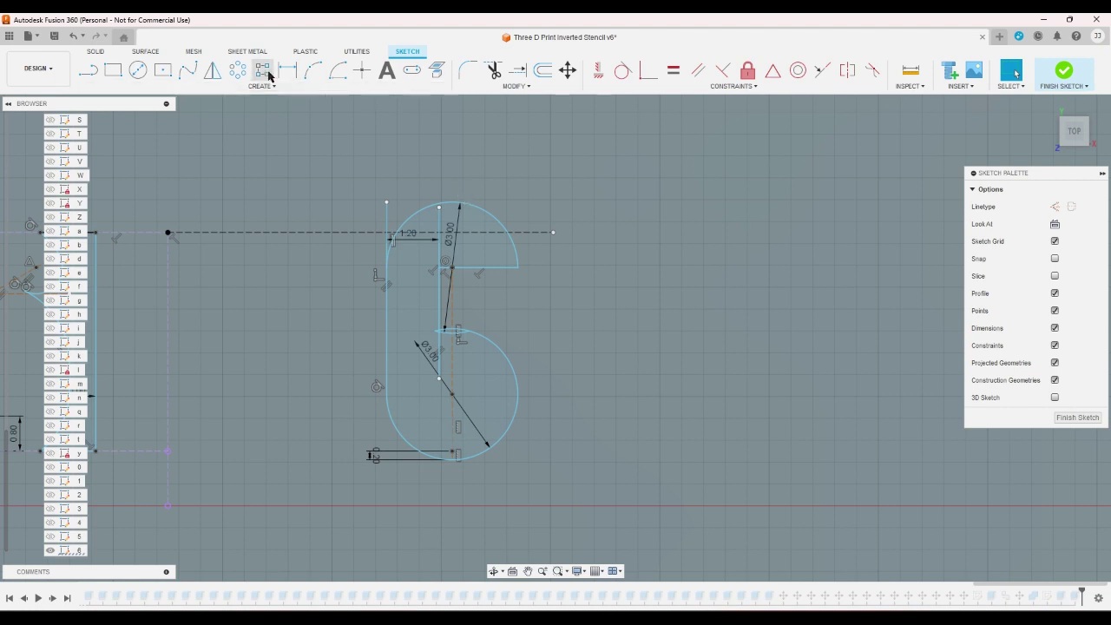
- Draw a vertical line upward from the top arc's centre
click(89, 73)
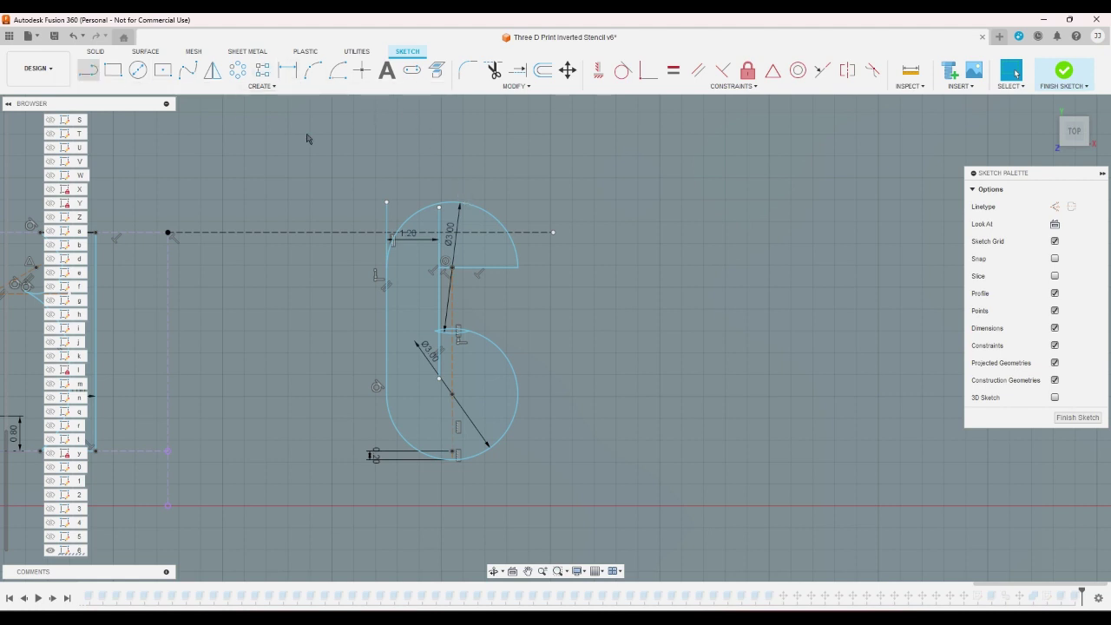
click(452, 267)
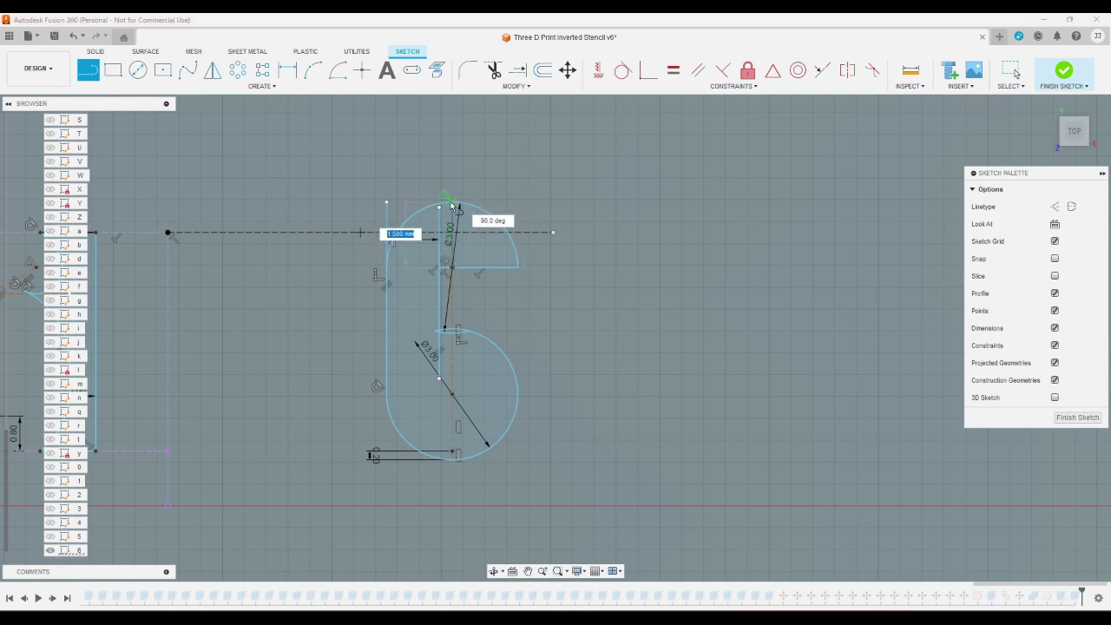
click(451, 197)
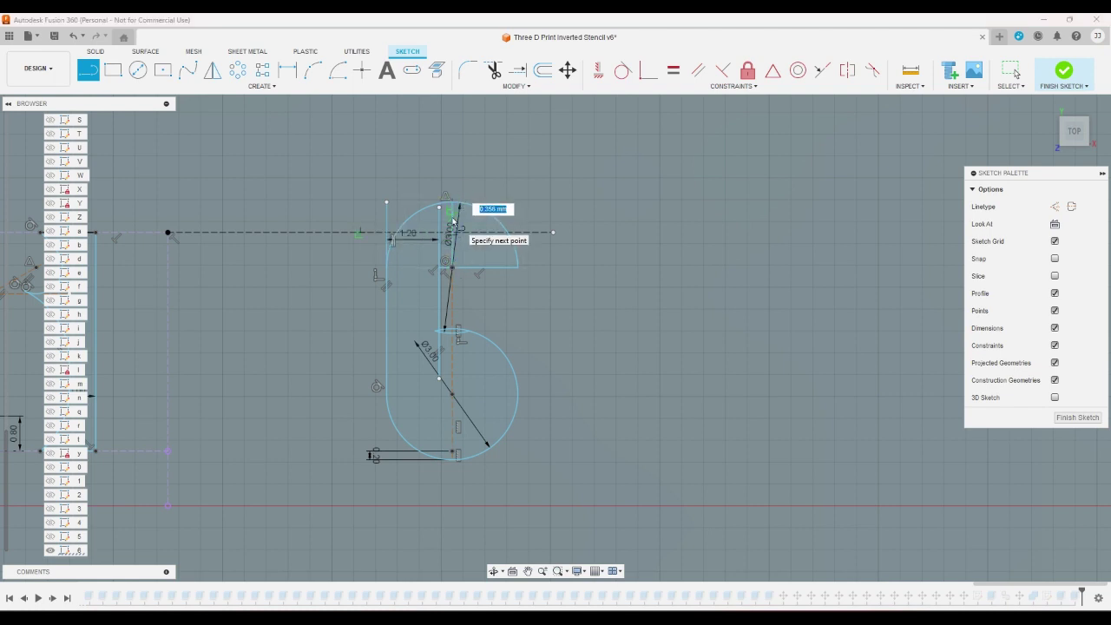
key(Escape)
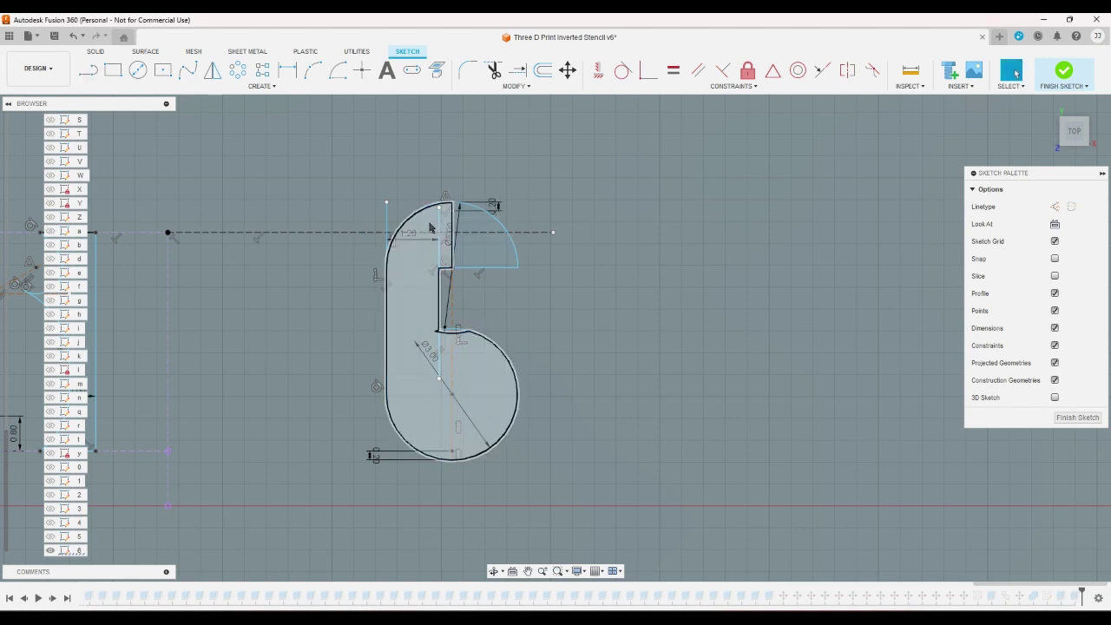
- Drag the top arc down to sit 0.20 below the dashed guide line
click(460, 222)
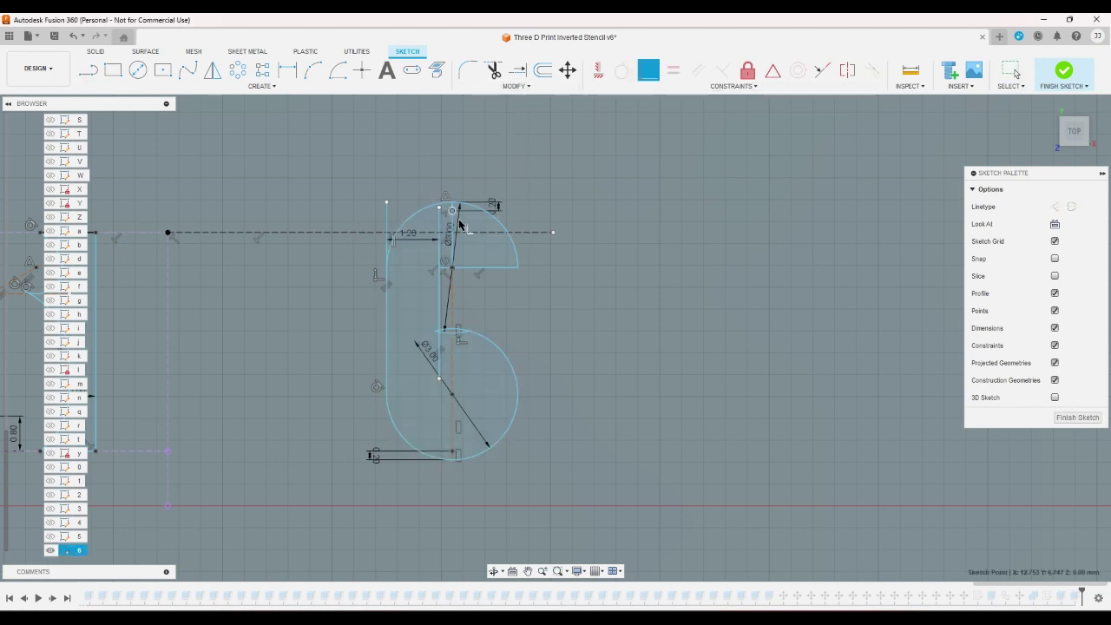
drag(467, 234, 466, 233)
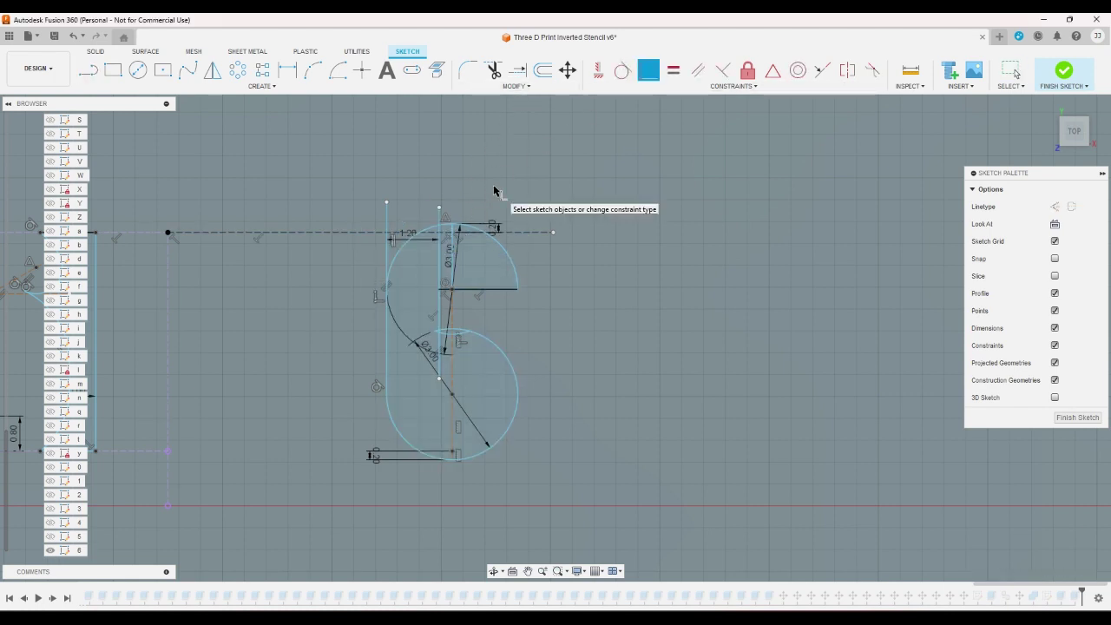
click(499, 207)
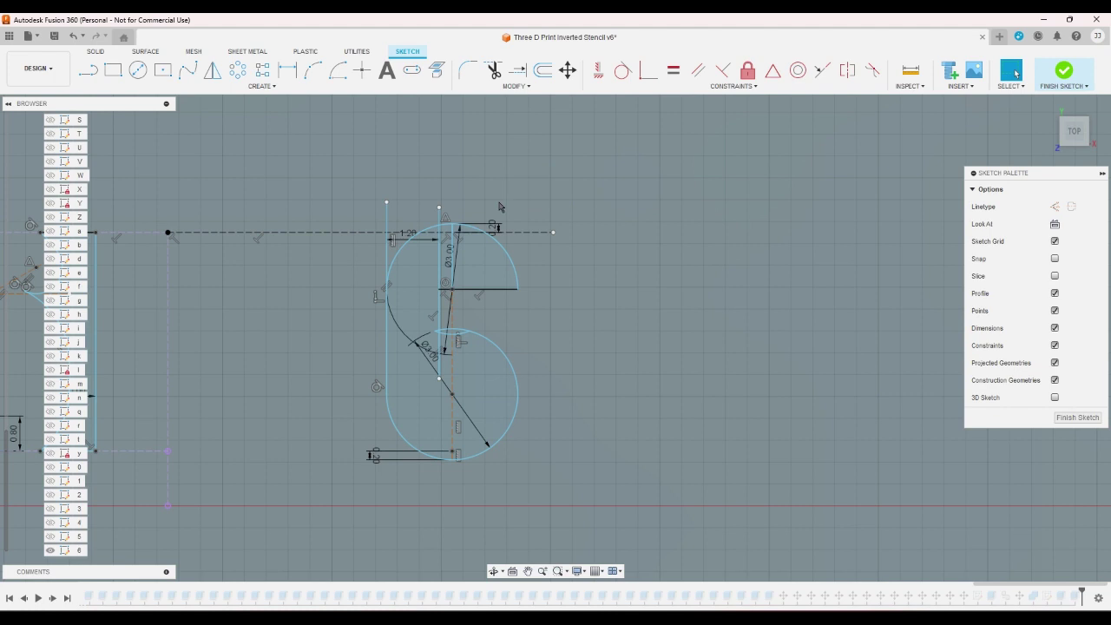
click(452, 246)
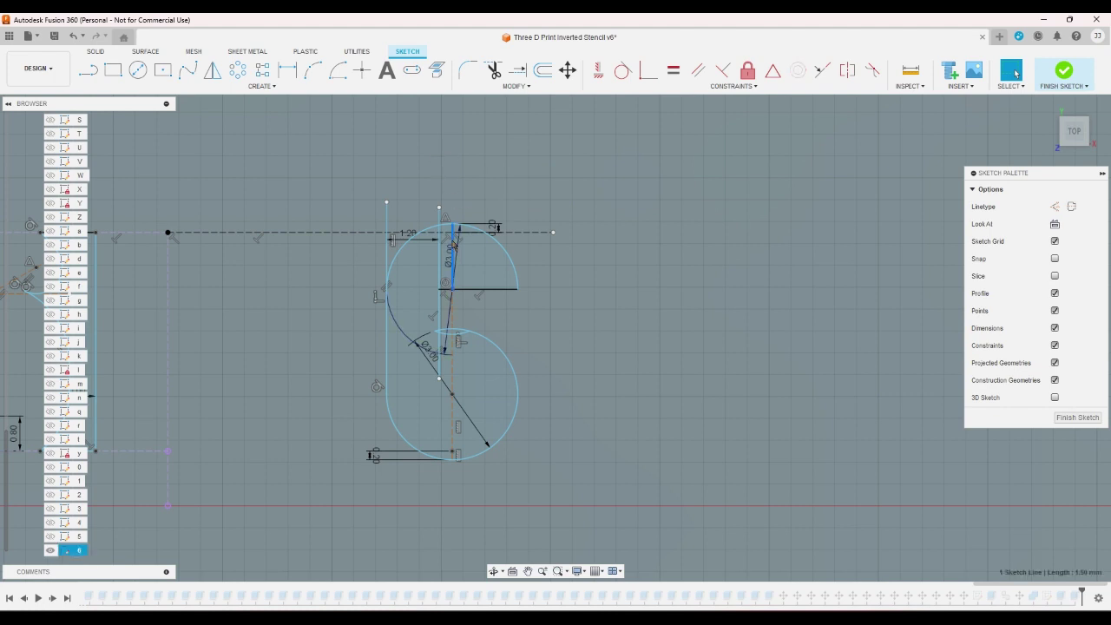
scroll(451, 242, up, 4)
click(445, 241)
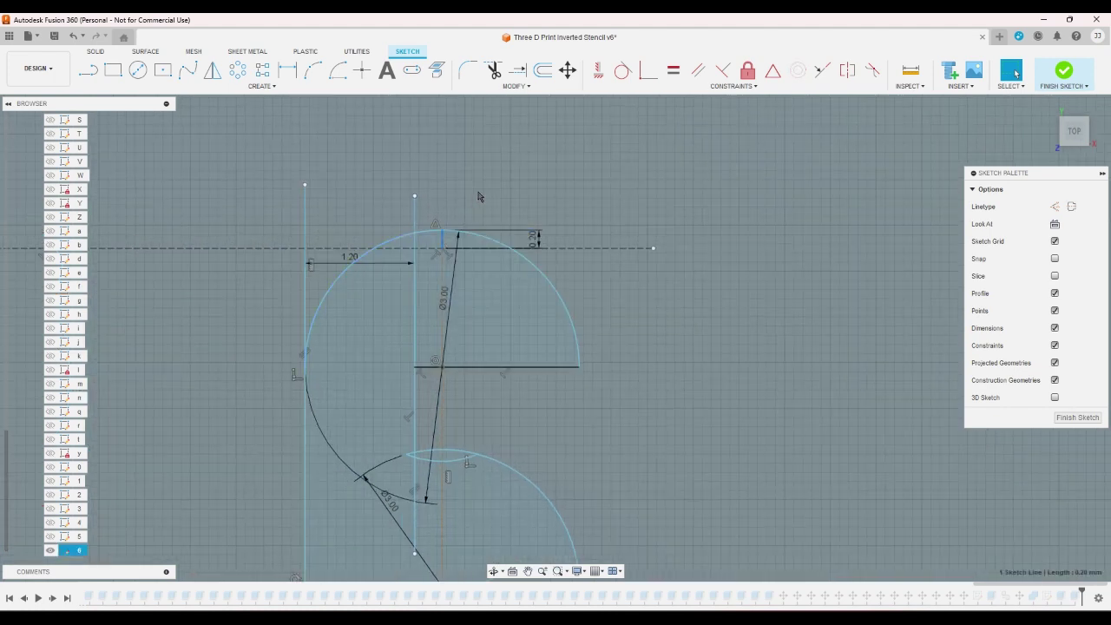
- Trim the vertical line above the arc and the excess left line segments
click(493, 70)
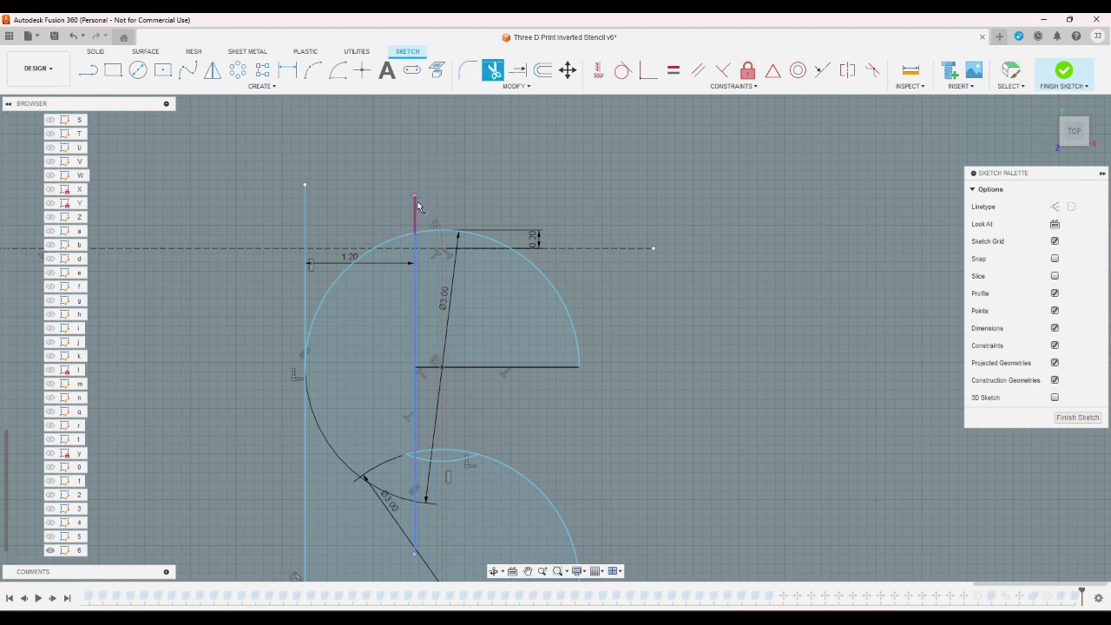
click(373, 217)
click(305, 228)
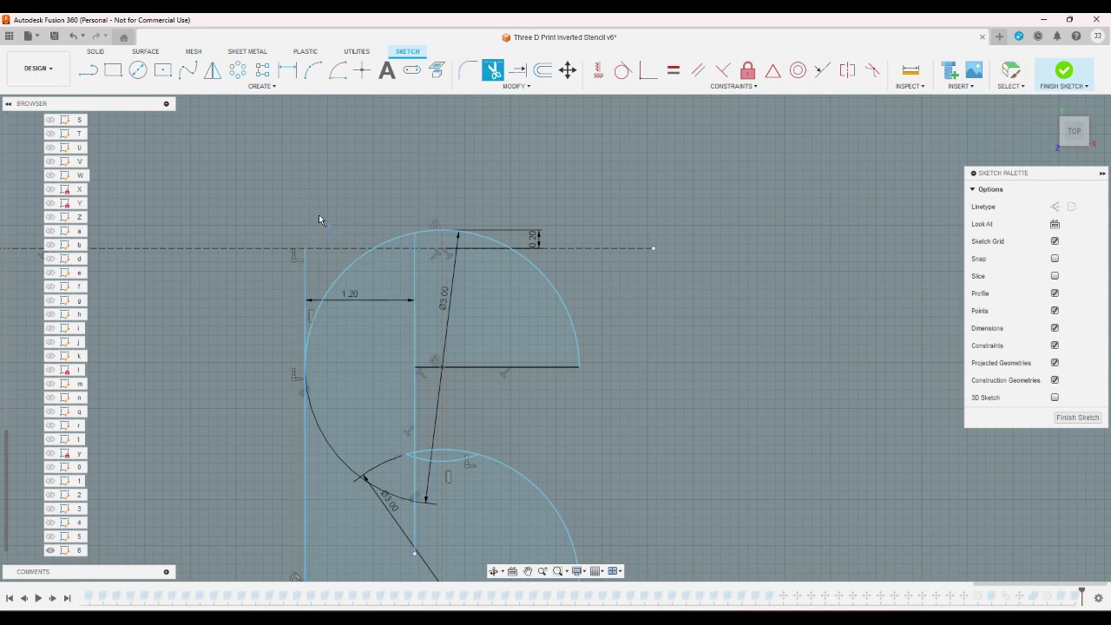
click(307, 269)
scroll(379, 145, down, 1)
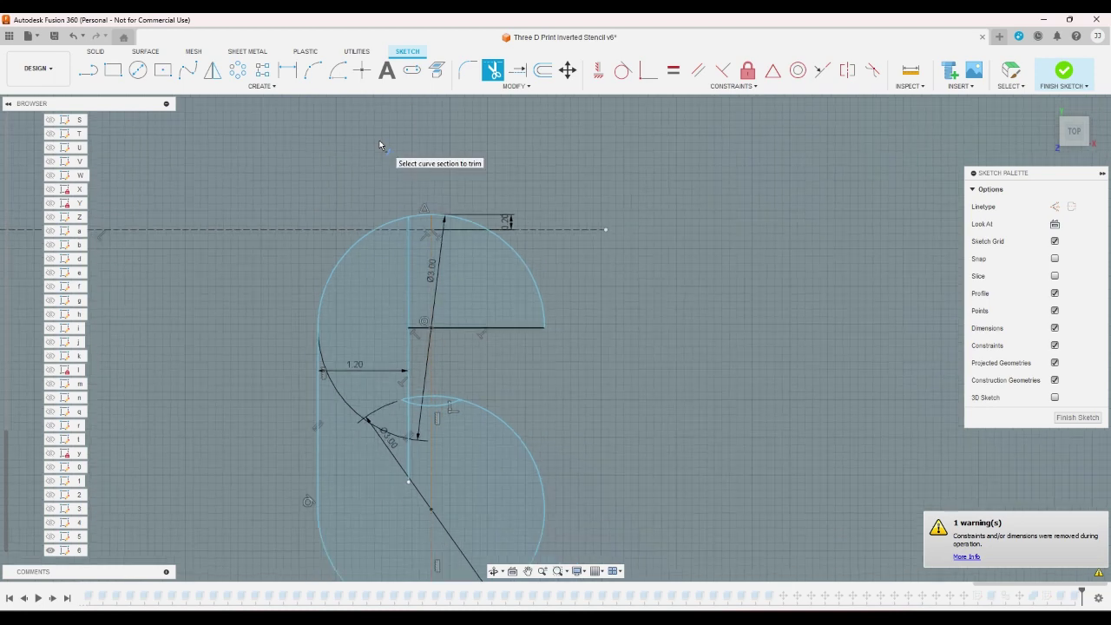
scroll(401, 408, up, 4)
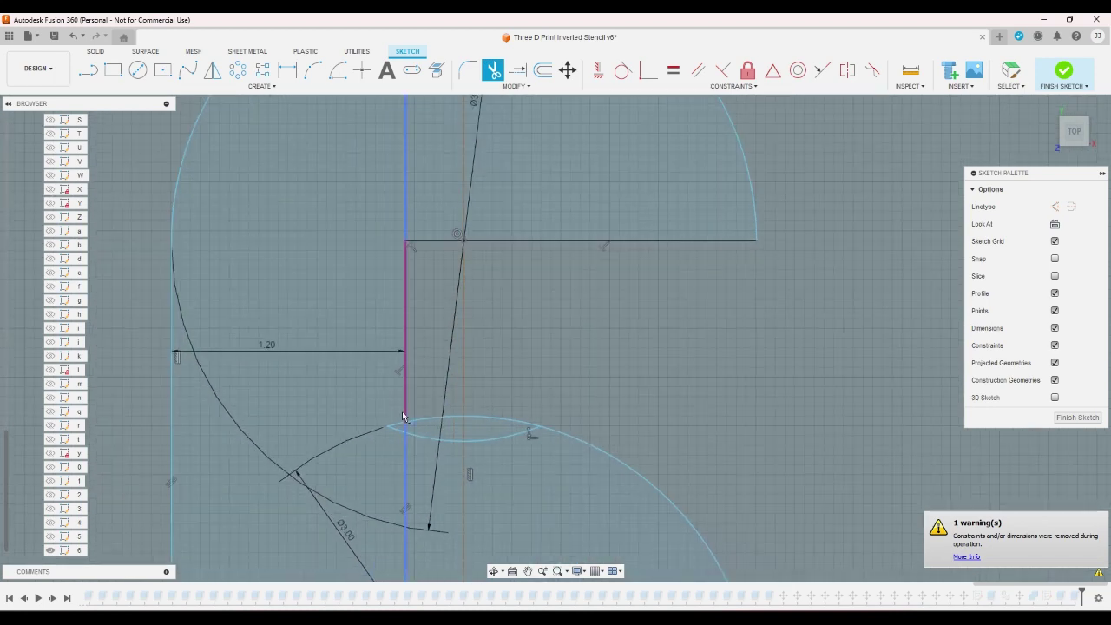
- Trim the extra lower arc sections inside the 6
click(397, 428)
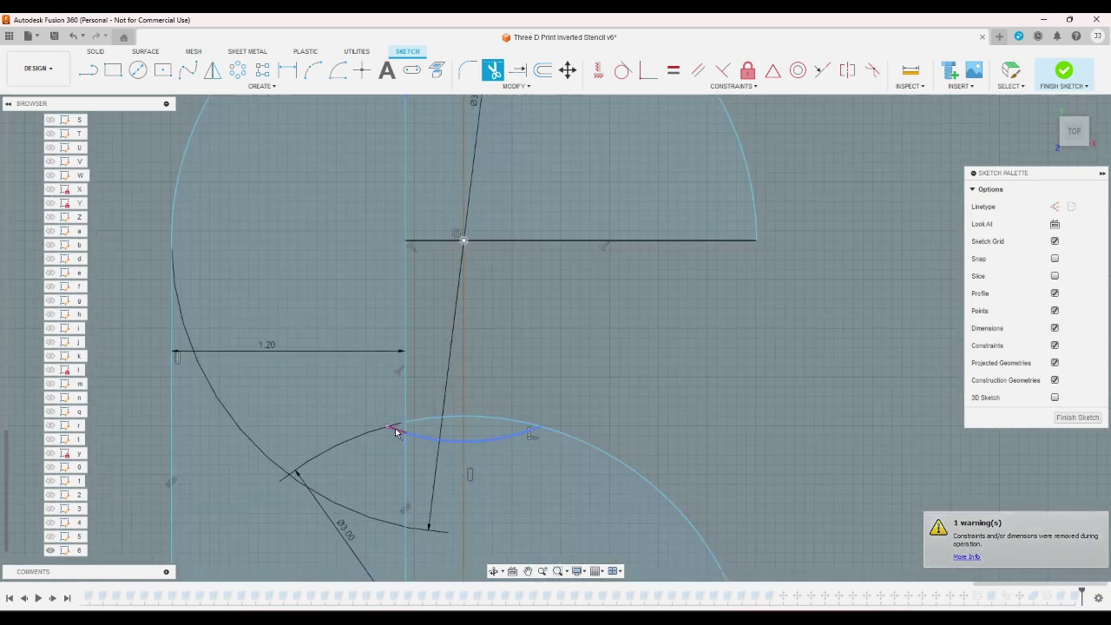
click(405, 434)
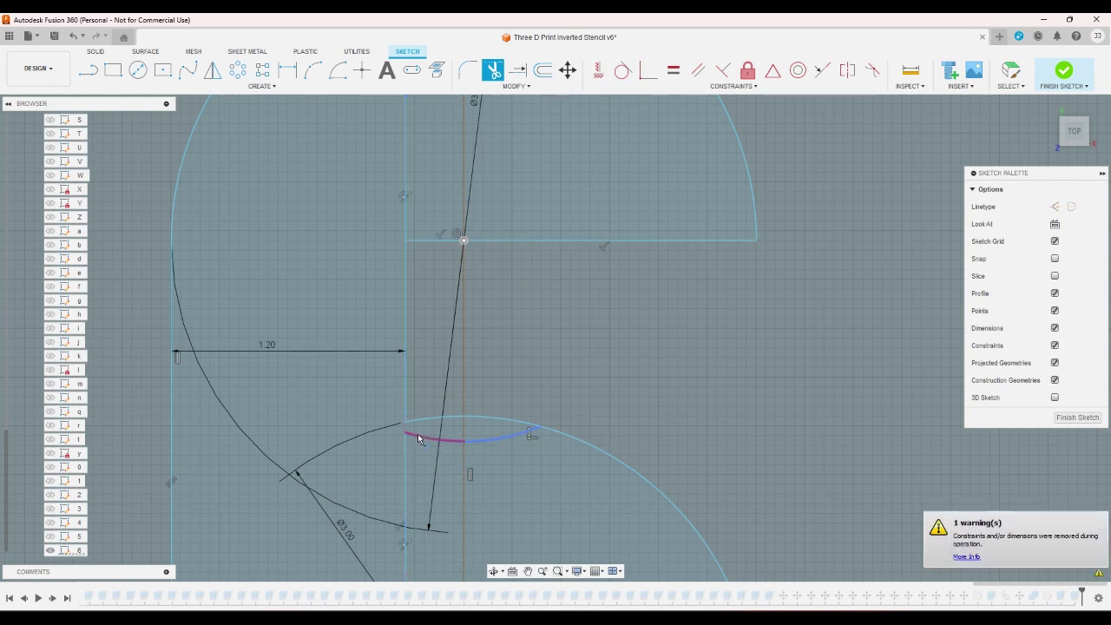
click(418, 422)
scroll(452, 416, down, 2)
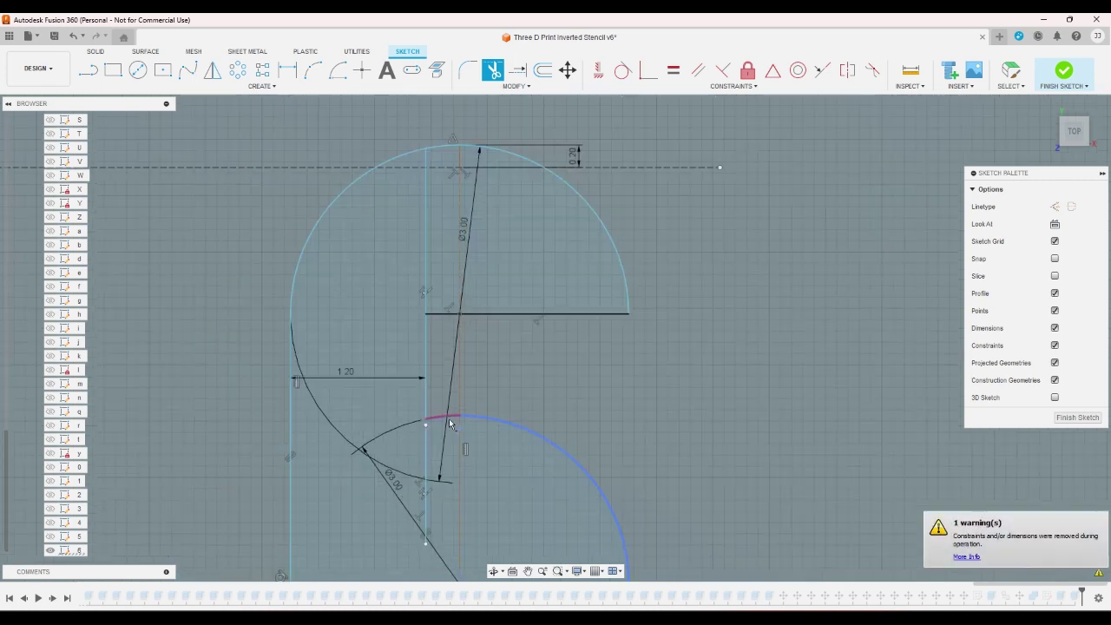
scroll(416, 416, down, 3)
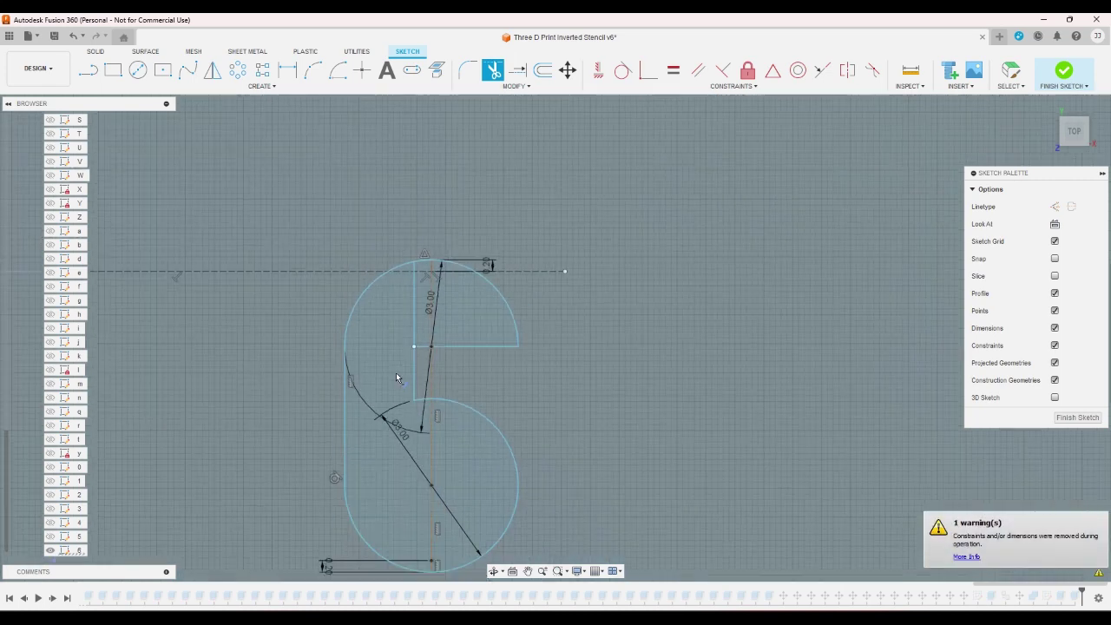
right_click(506, 388)
click(538, 397)
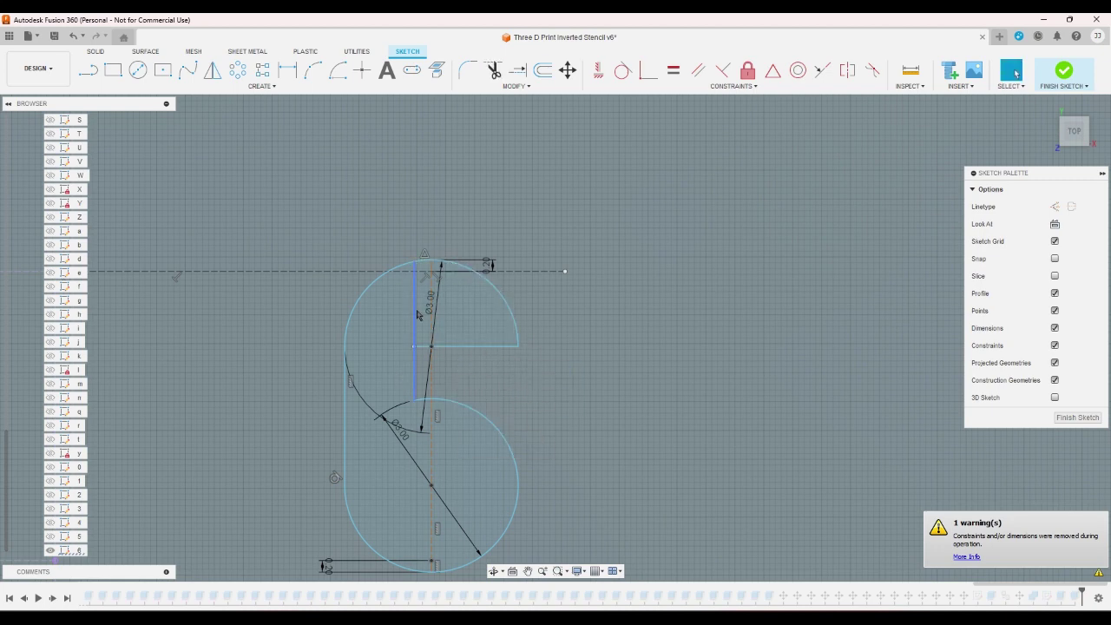
- Trim the top arc's left segment and the upper inner vertical line
key(t)
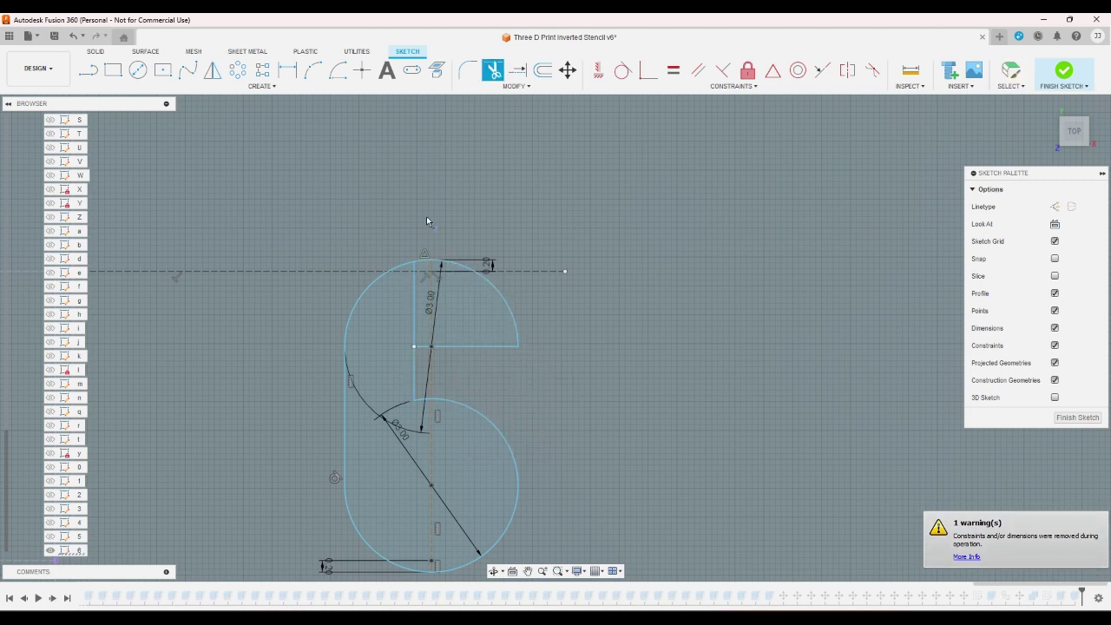
click(418, 270)
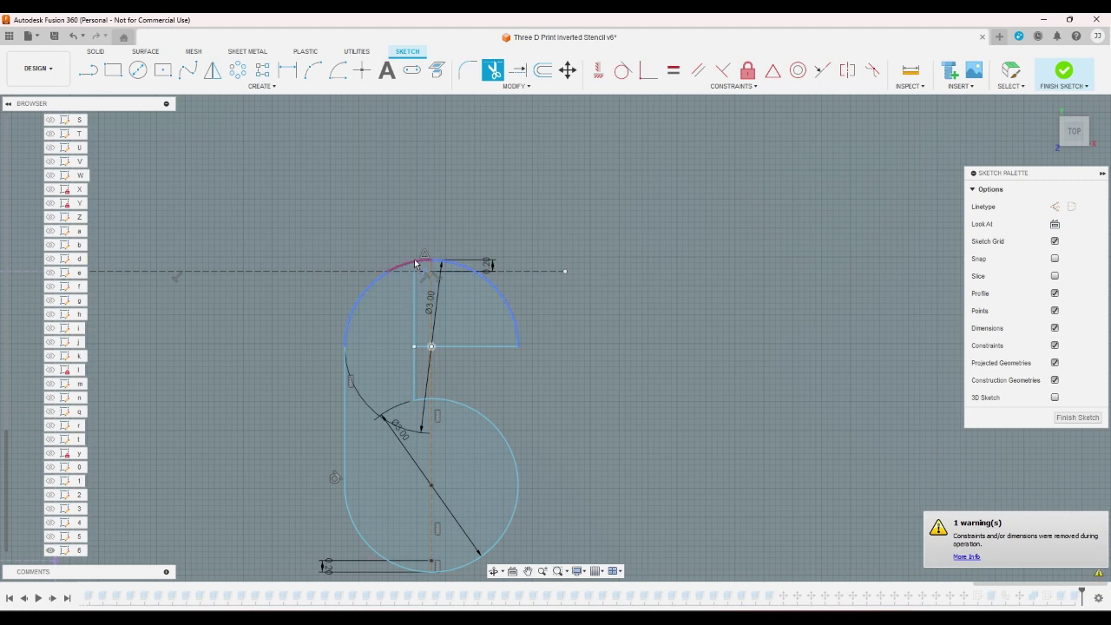
click(443, 262)
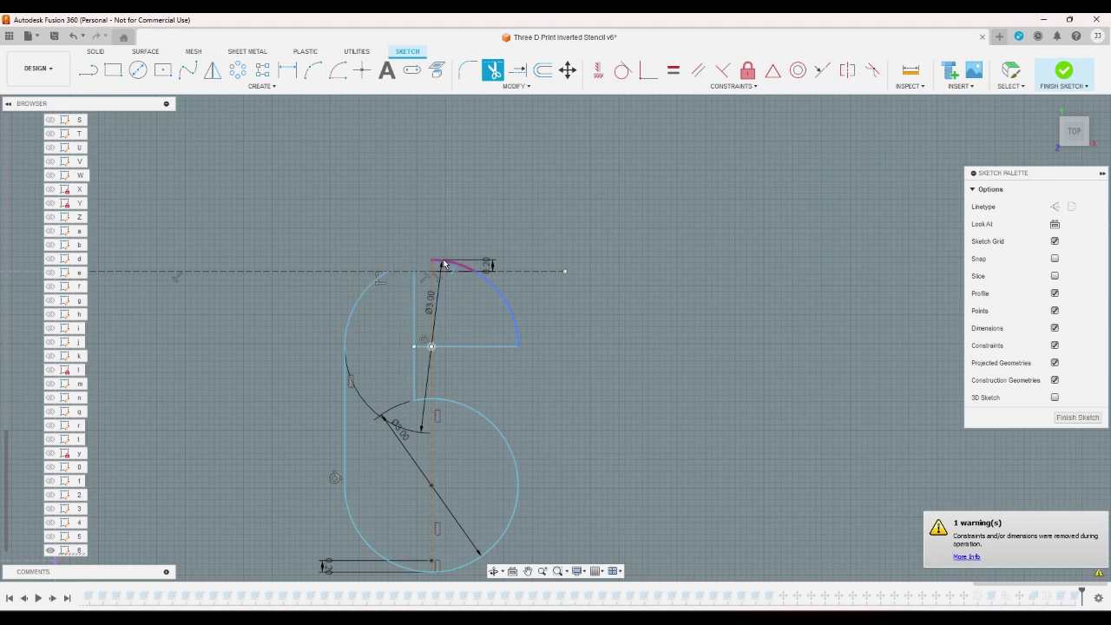
click(416, 302)
- Fillet the corner where the top arc meets the horizontal line with radius 0.60 mm
key(f)
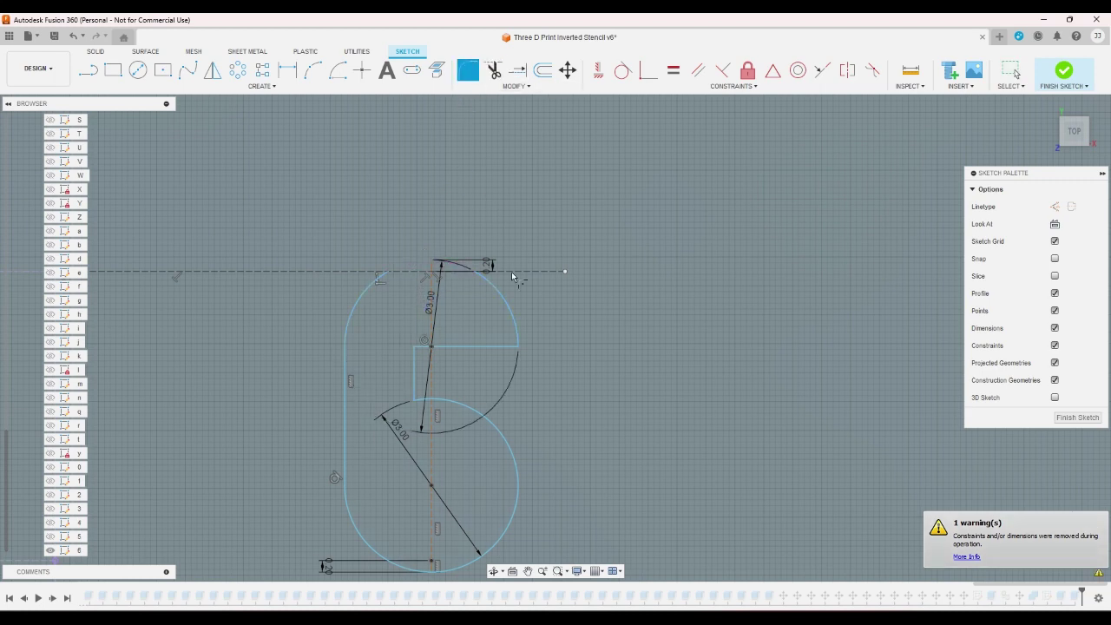
click(513, 343)
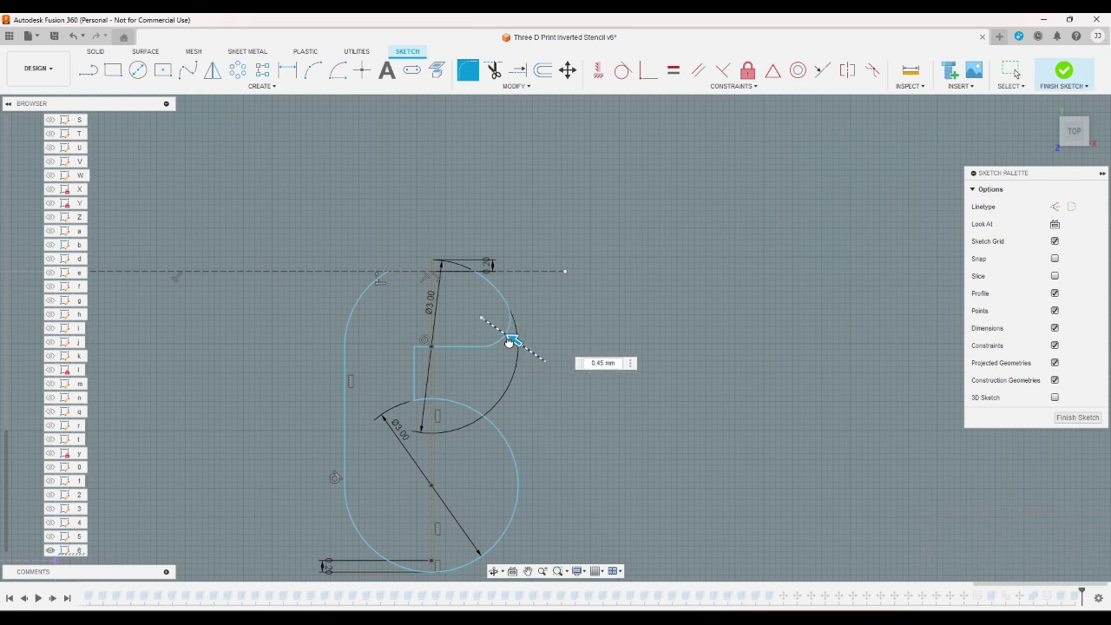
drag(511, 341, 507, 340)
key(Return)
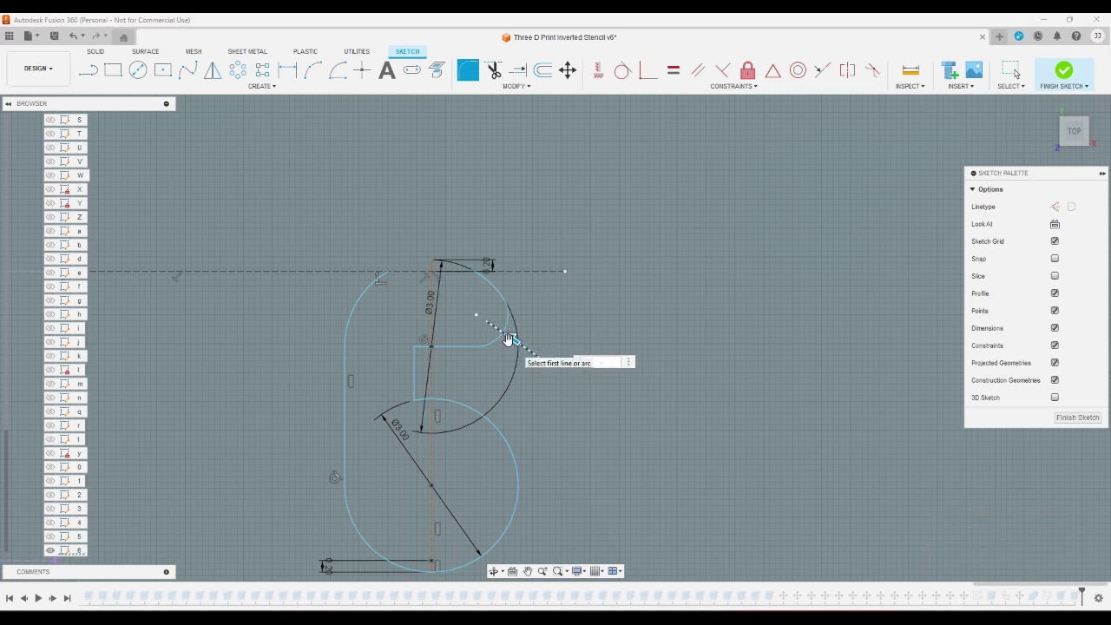
click(508, 338)
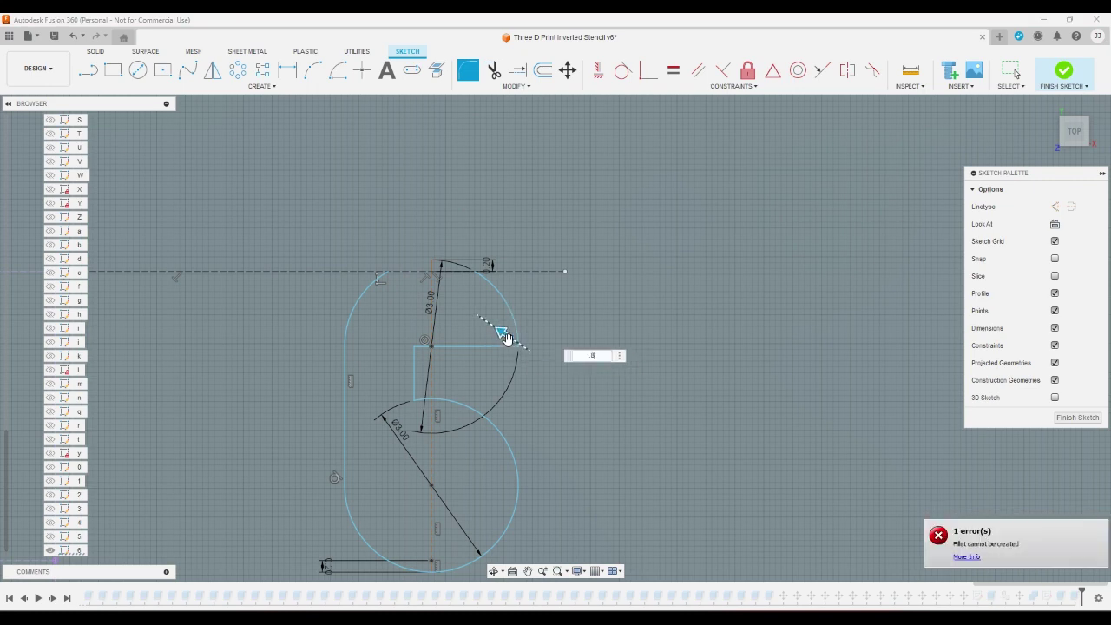
text(6)
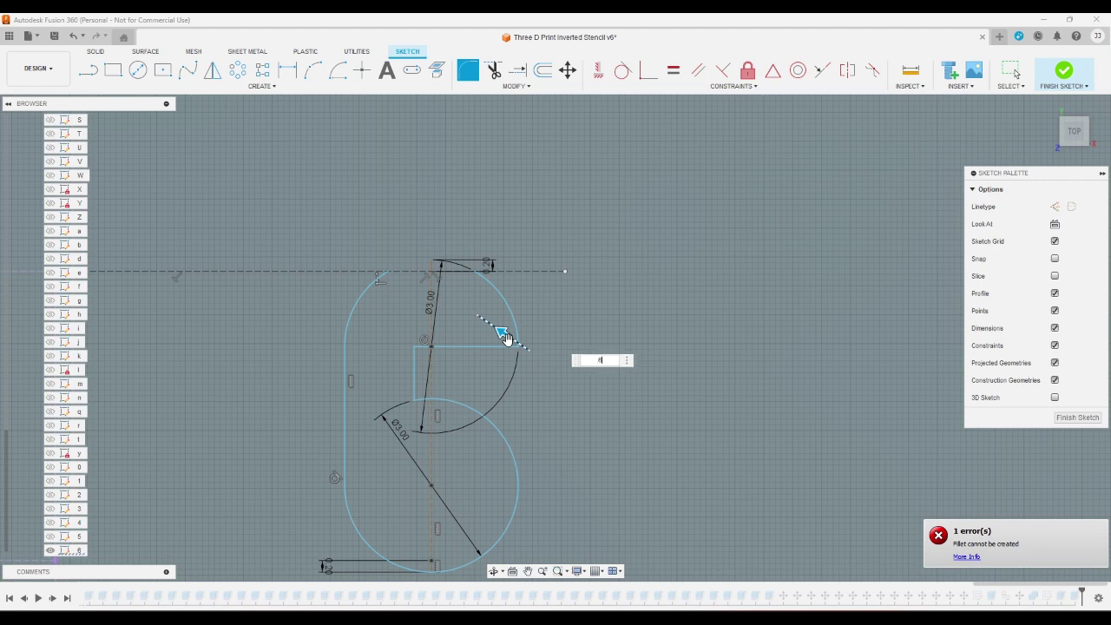
key(Return)
key(Escape)
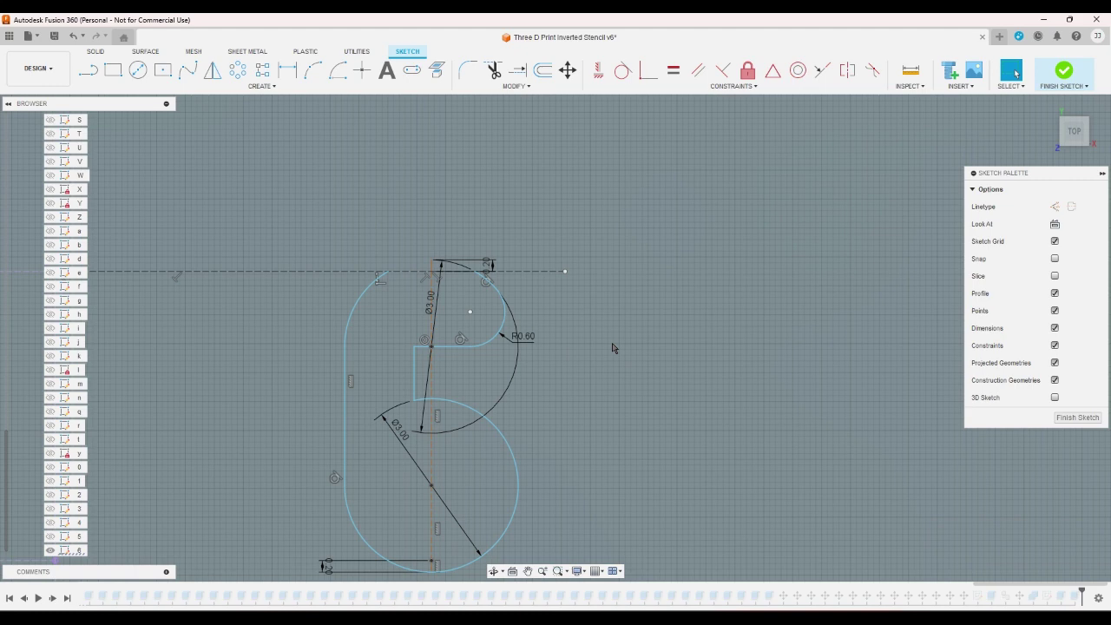
scroll(651, 312, down, 3)
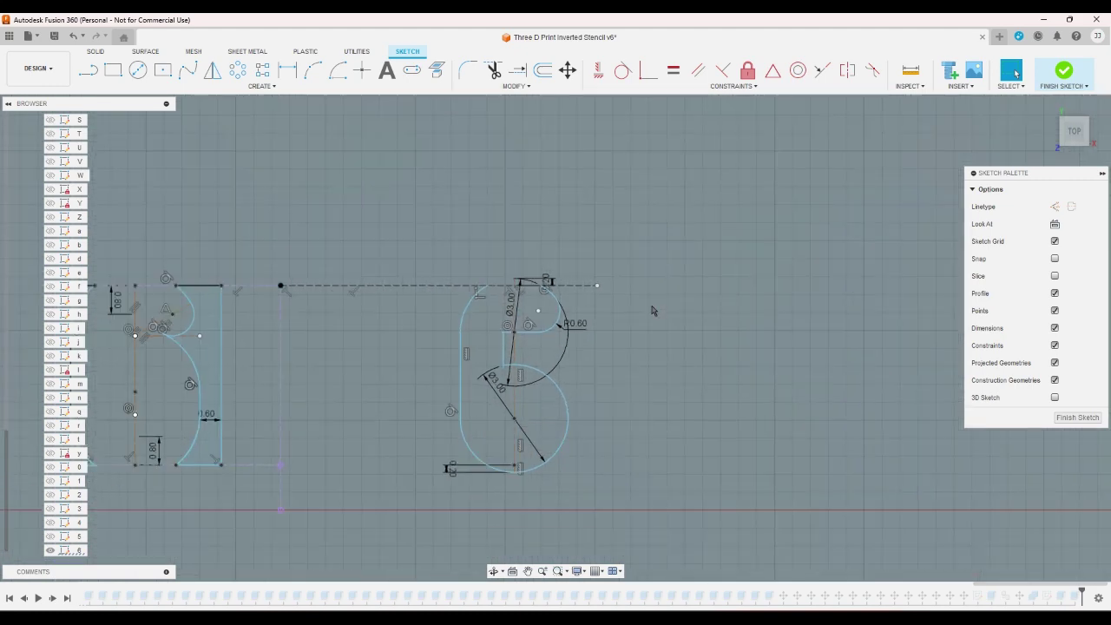
scroll(653, 311, down, 2)
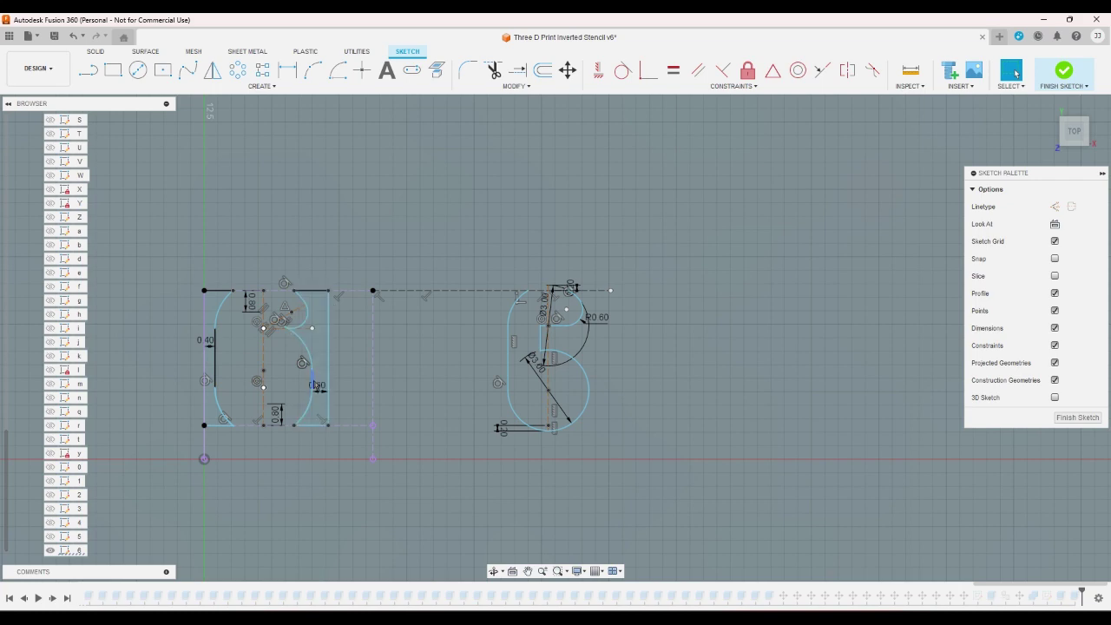
scroll(289, 312, up, 2)
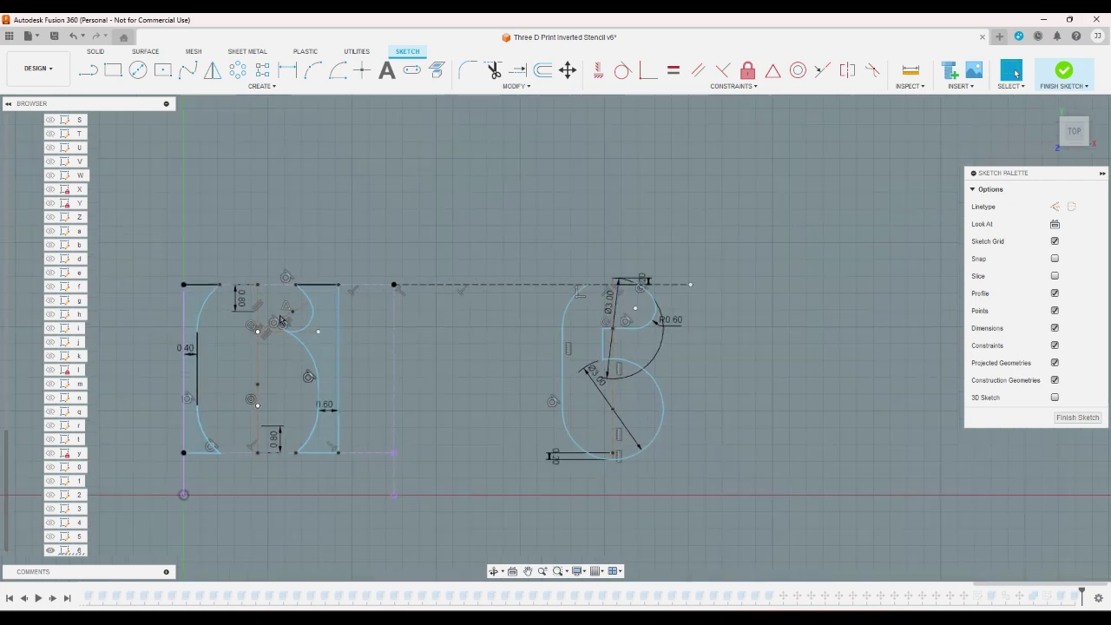
scroll(595, 356, up, 2)
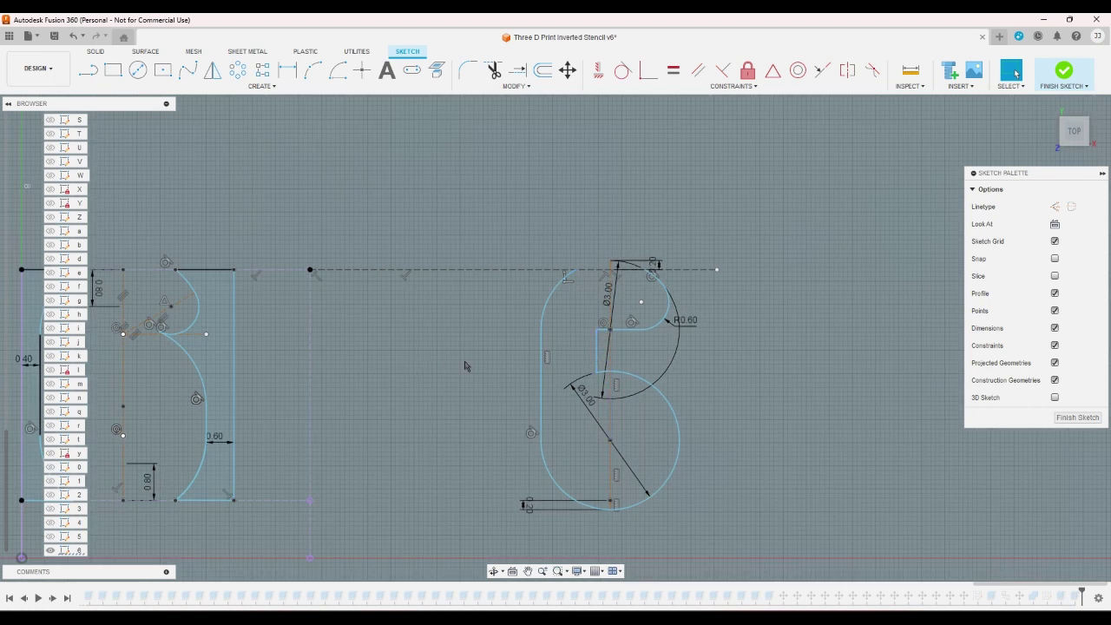
scroll(465, 365, down, 5)
scroll(356, 369, up, 3)
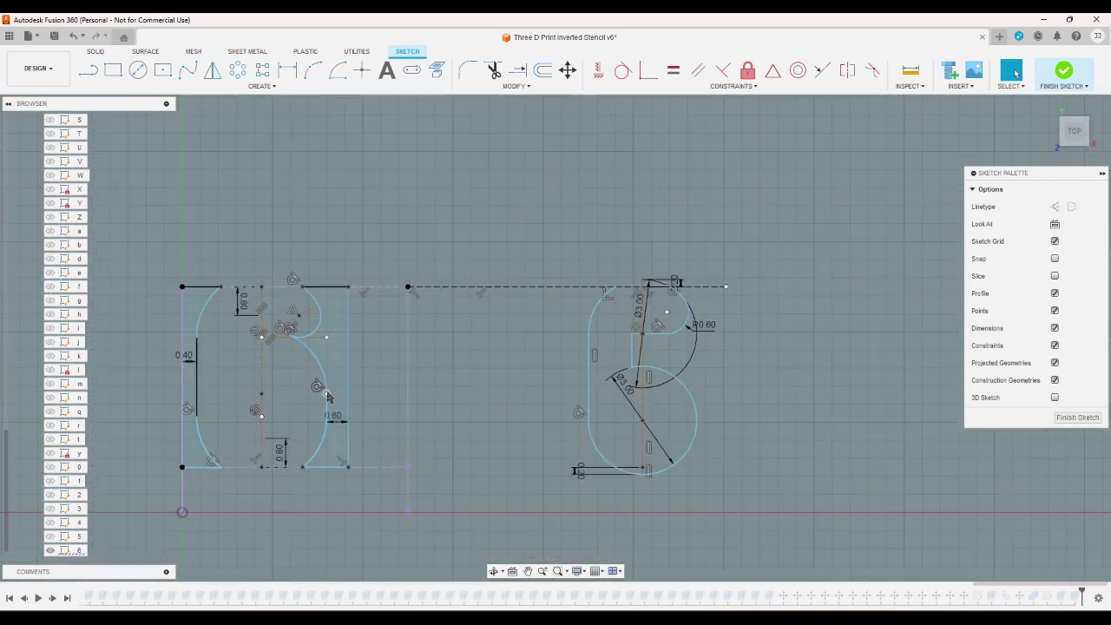
- Window-select and delete the left letter's curved strokes and dimensions, then its leftover vertical line
click(327, 406)
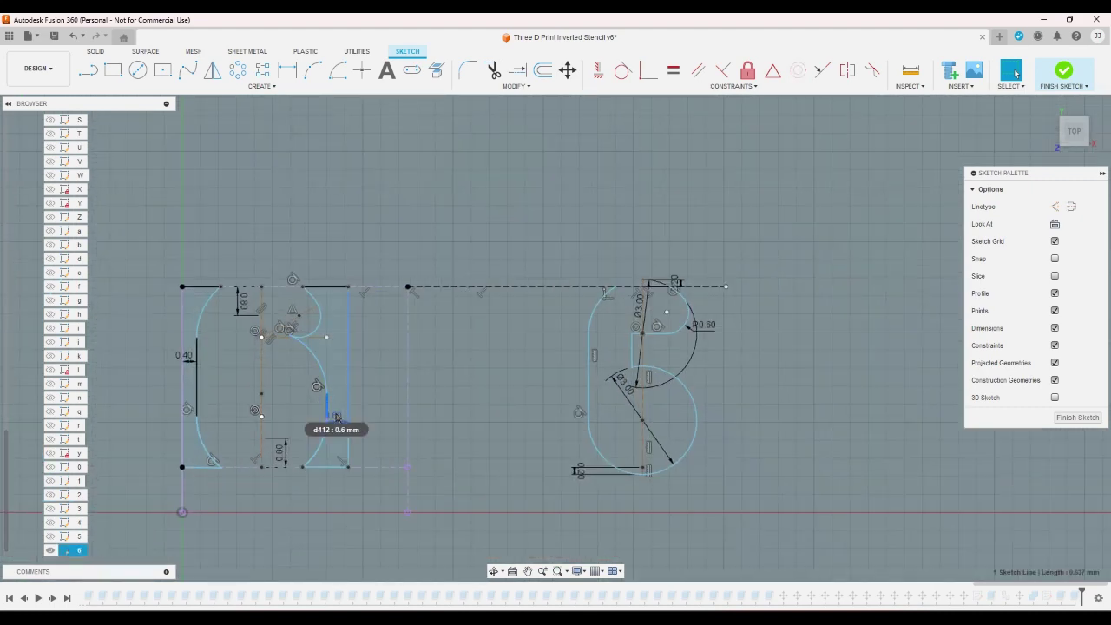
mouse_move(323, 507)
mouse_down()
mouse_move(269, 345)
mouse_move(191, 241)
mouse_up()
key(Delete)
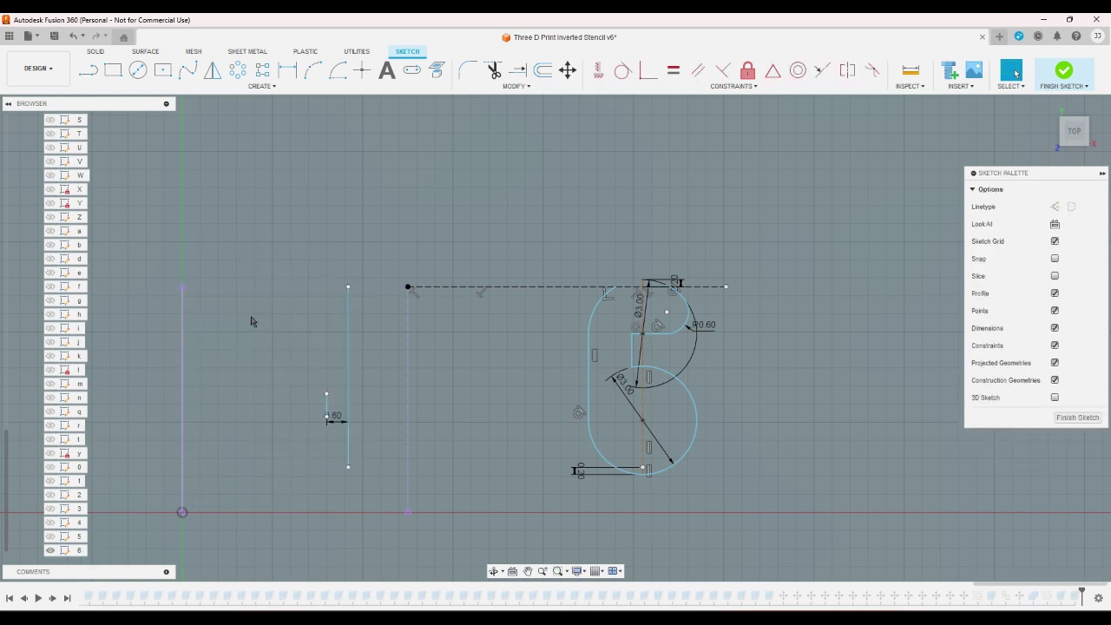
key(ctrl+z)
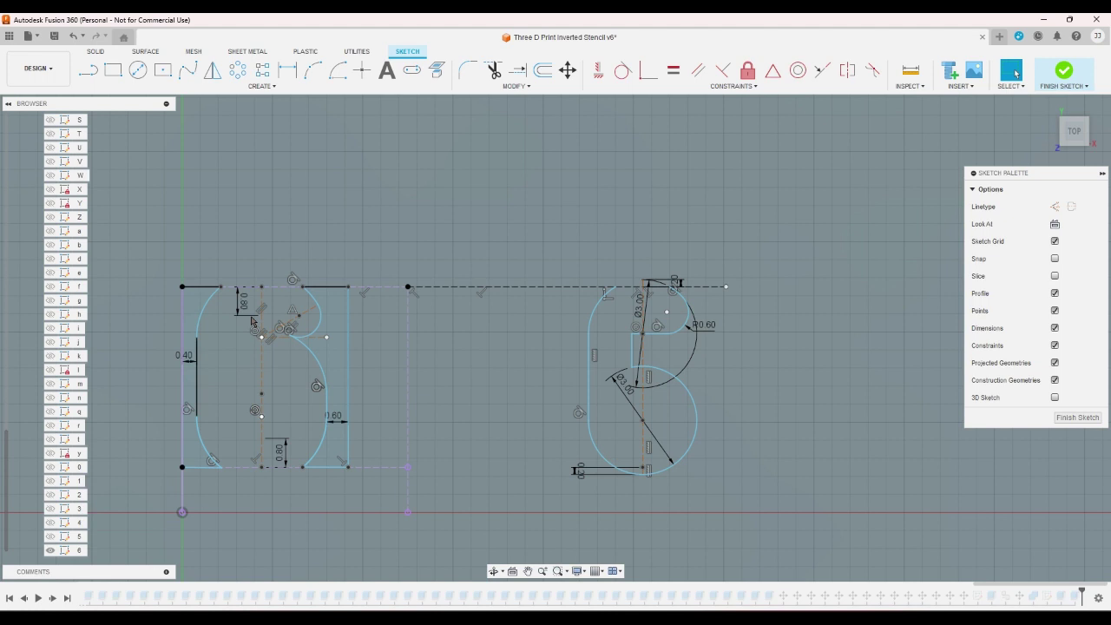
key(r)
click(198, 449)
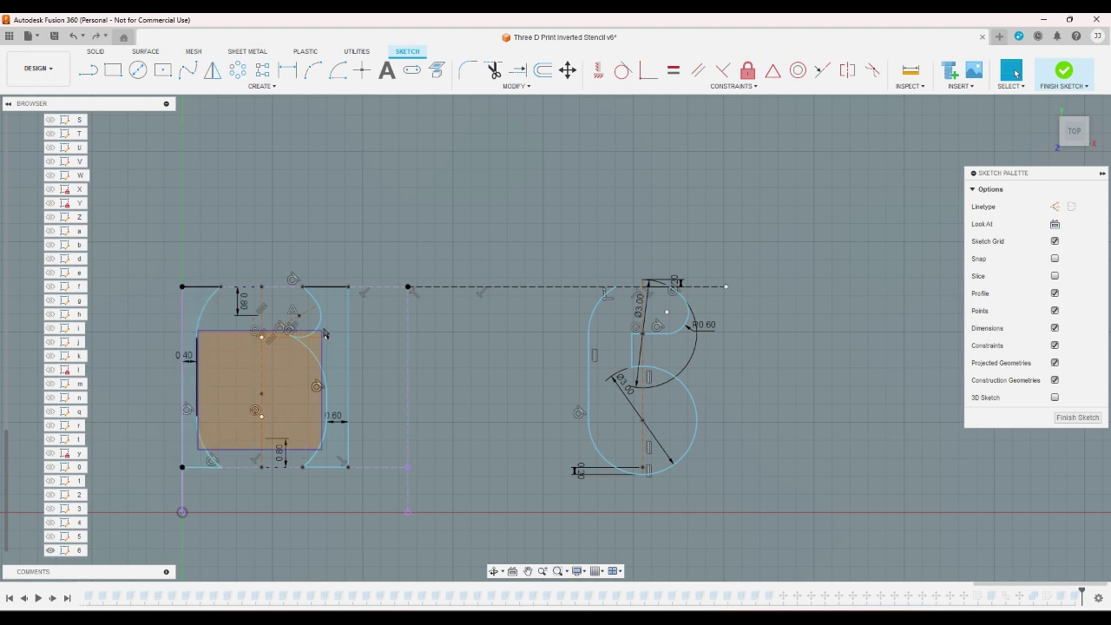
drag(333, 313, 333, 313)
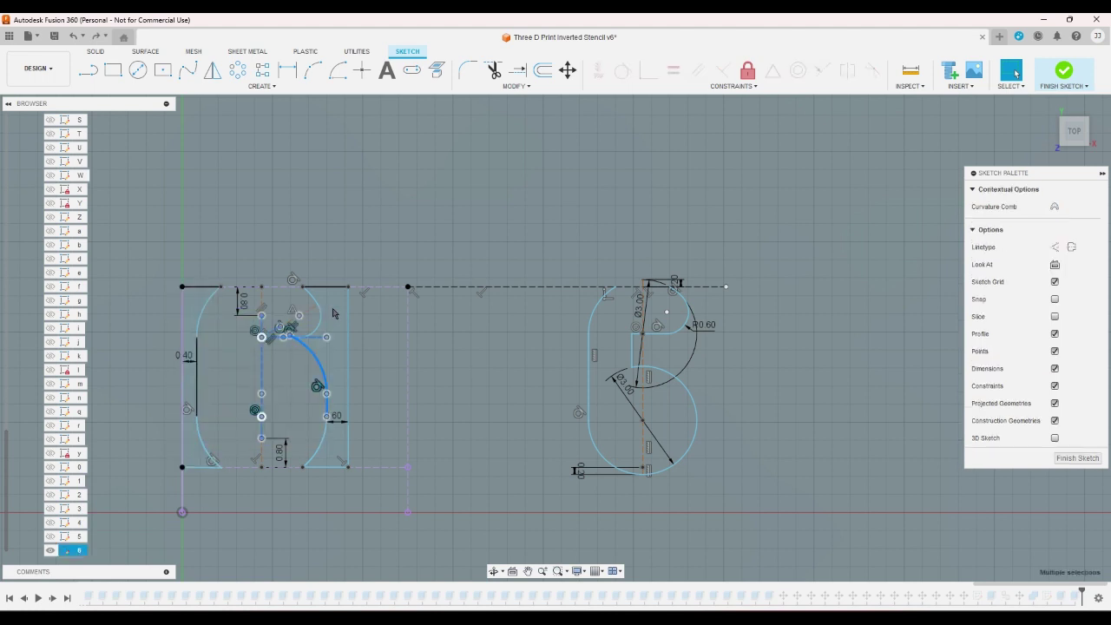
click(325, 496)
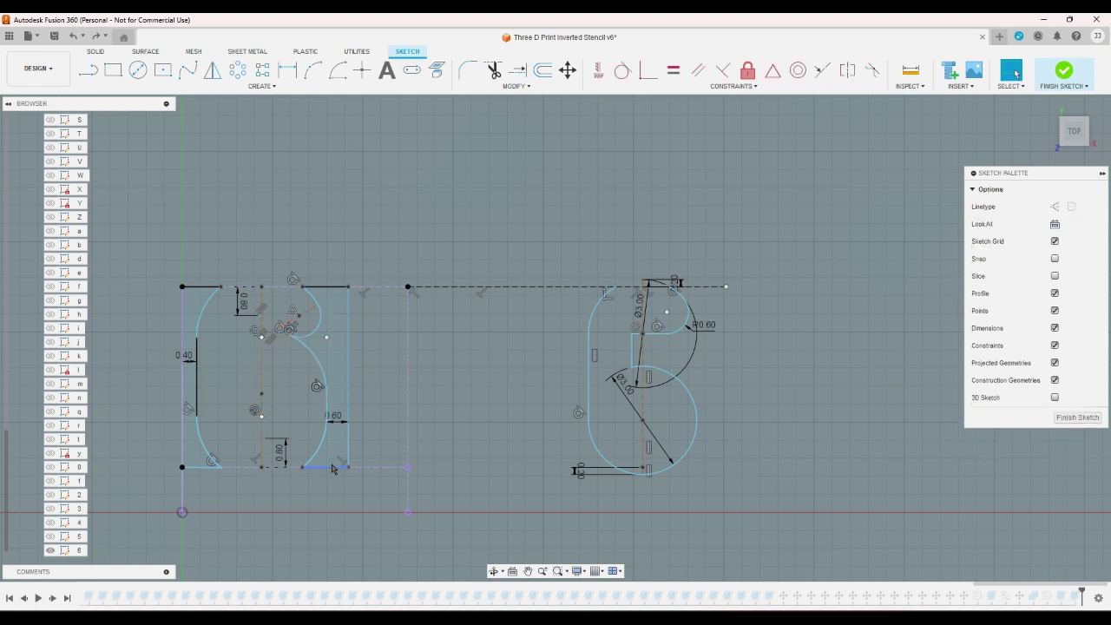
mouse_move(339, 457)
mouse_down()
mouse_move(246, 386)
mouse_move(193, 329)
mouse_move(189, 302)
mouse_up()
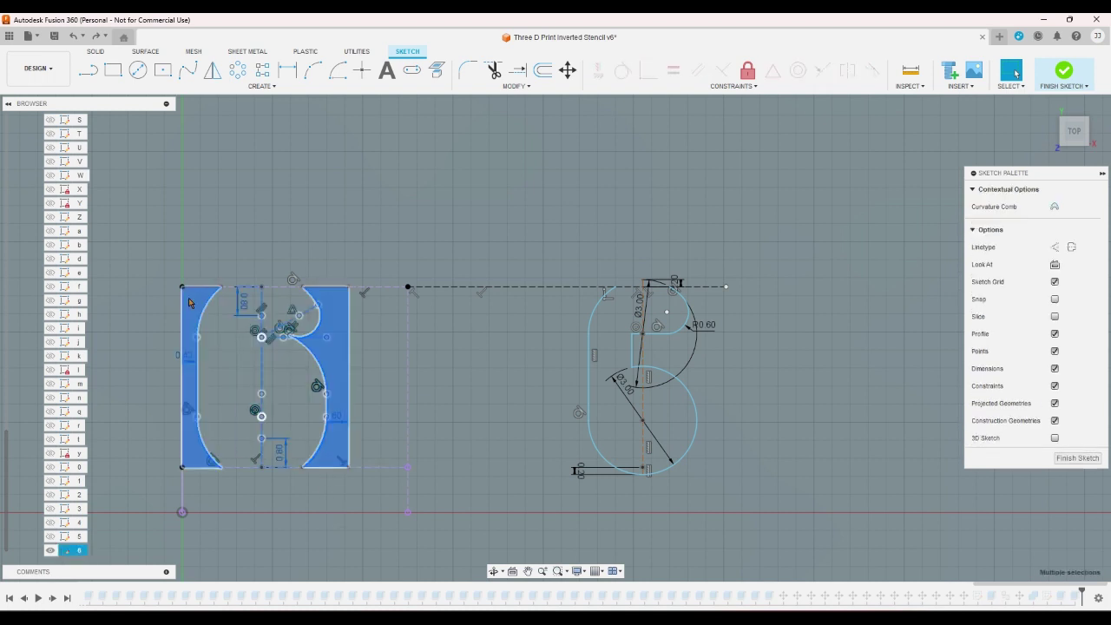
key(Delete)
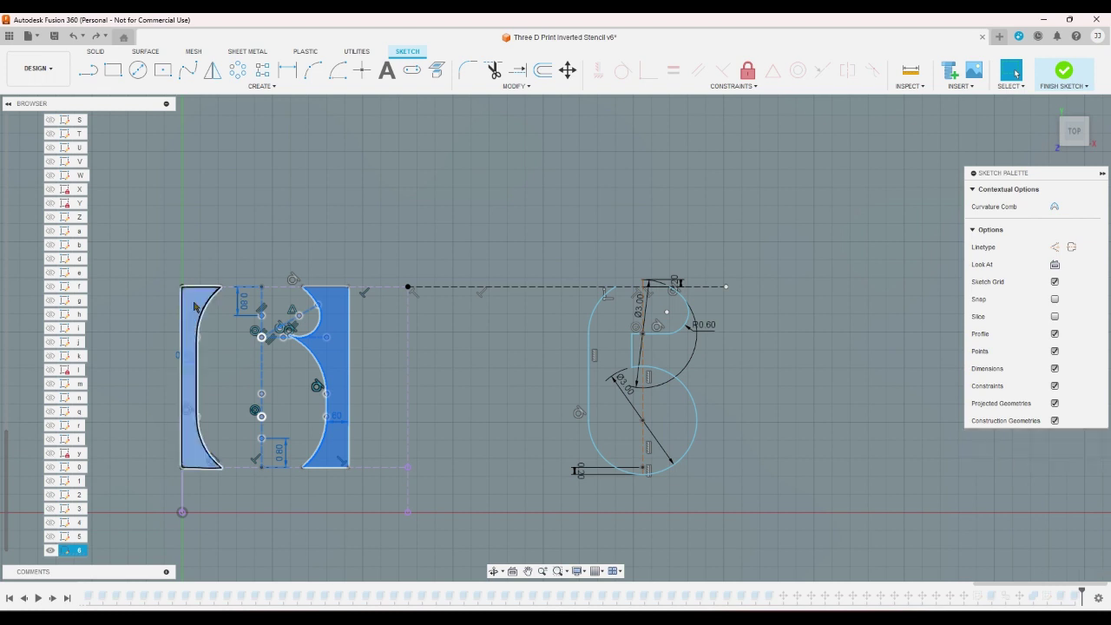
click(350, 346)
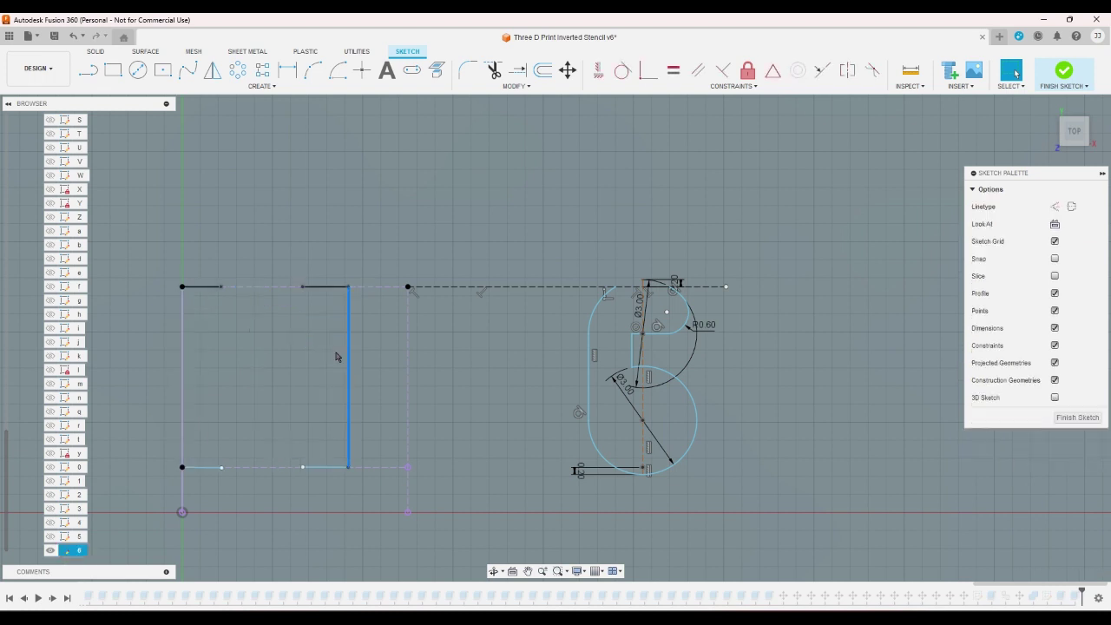
key(Delete)
- Delete the four leftover solid top line segments
click(327, 468)
key(Delete)
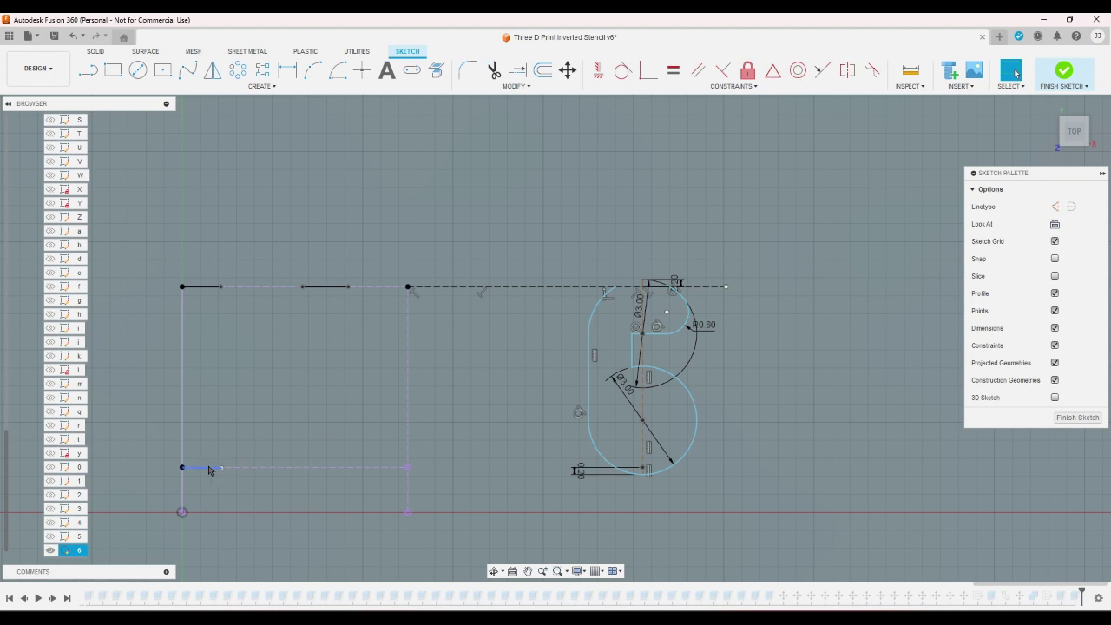
click(211, 467)
key(Delete)
click(200, 289)
key(Delete)
click(325, 287)
key(Delete)
- Window-select the curved digit sketch and drag it left into the dashed frame
drag(747, 534, 558, 228)
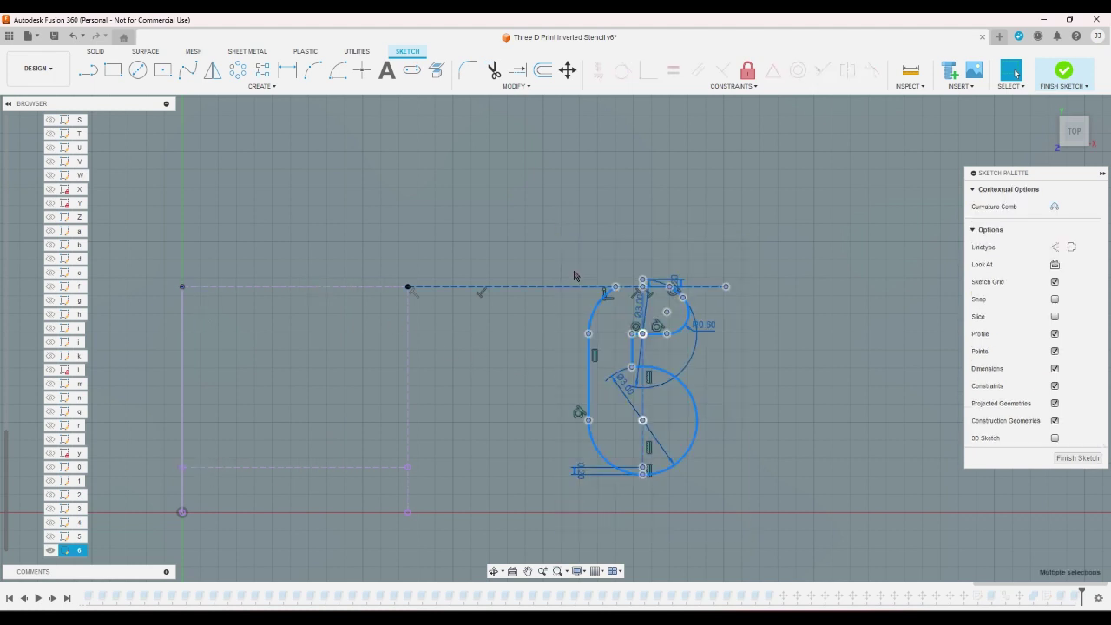
drag(642, 423, 224, 409)
click(354, 231)
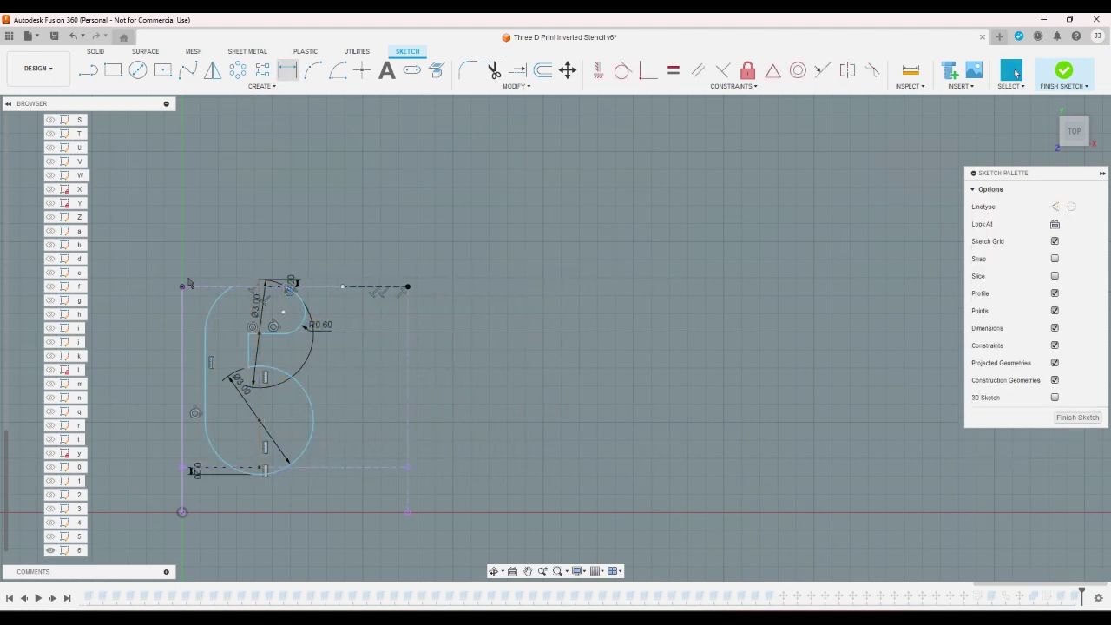
- Dimension the digit's left vertical line at 0.40
click(288, 69)
click(205, 375)
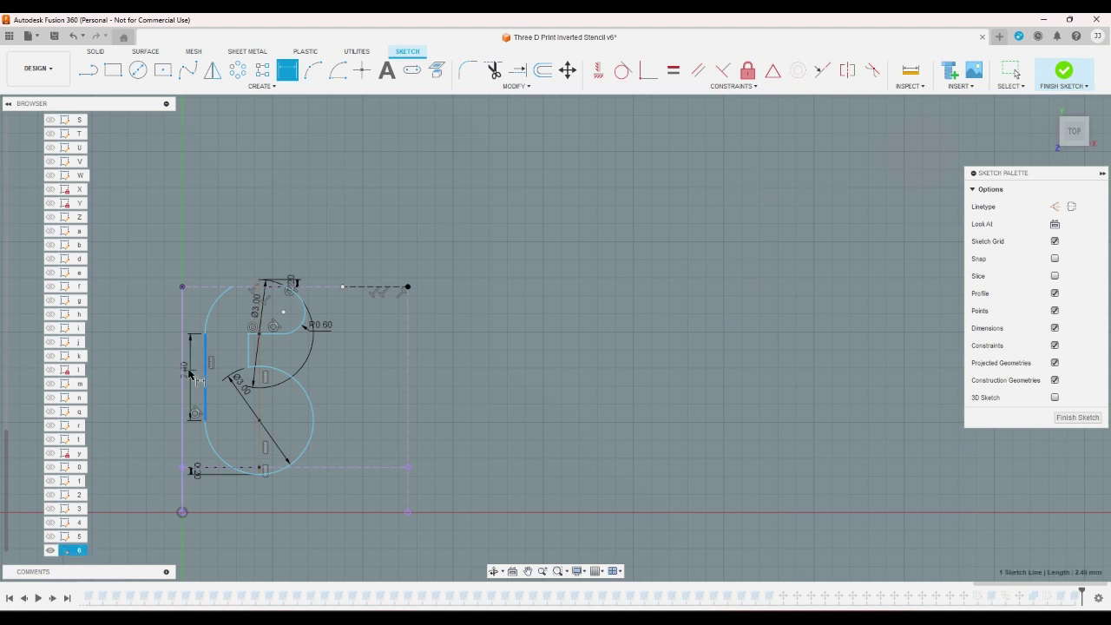
click(208, 304)
text(0.4)
key(Return)
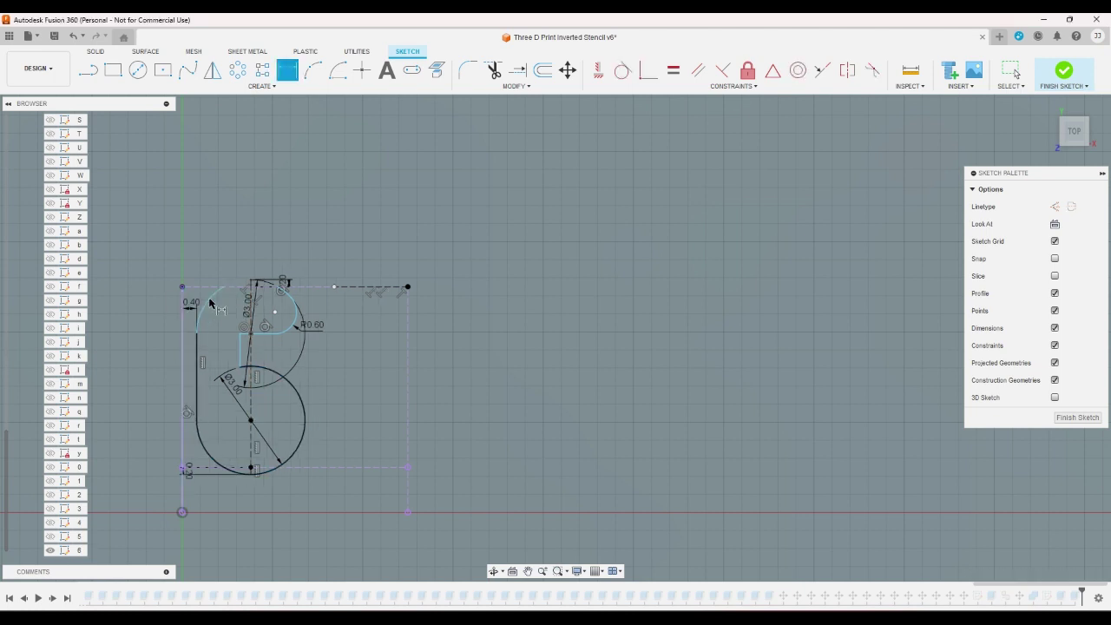
- Draw a vertical line across the frame and make it tangent to the lower circle
key(l)
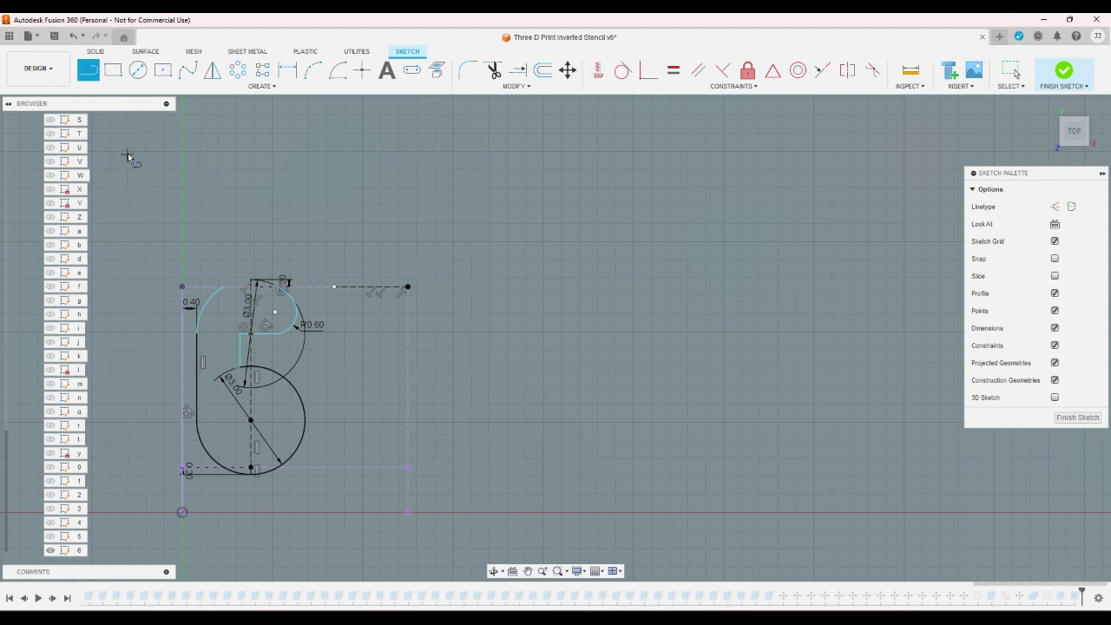
click(314, 358)
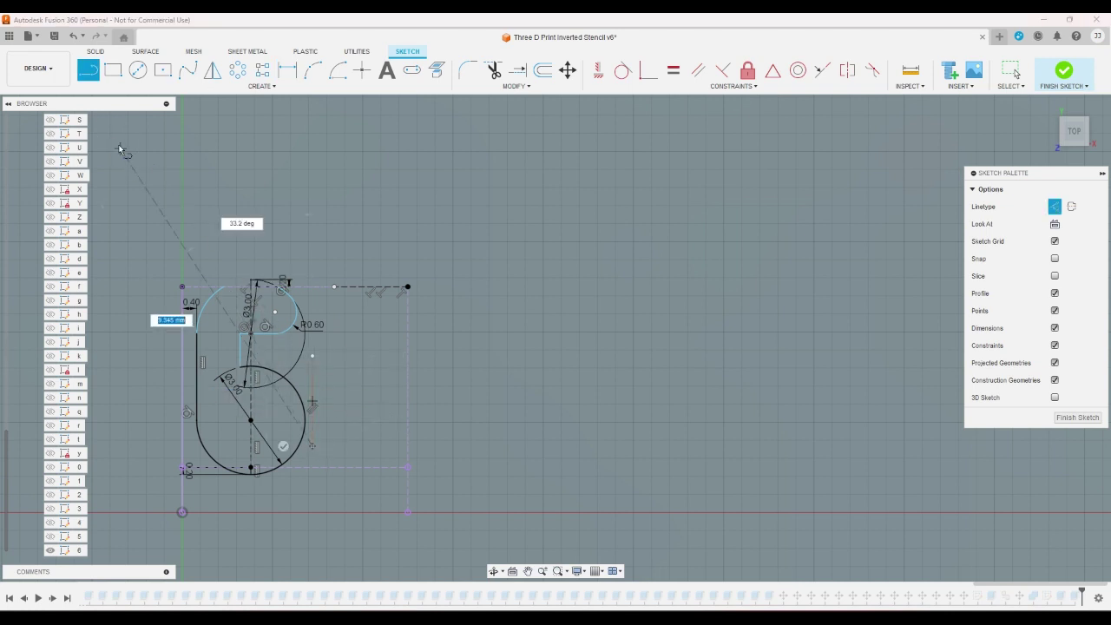
right_click(356, 365)
click(401, 372)
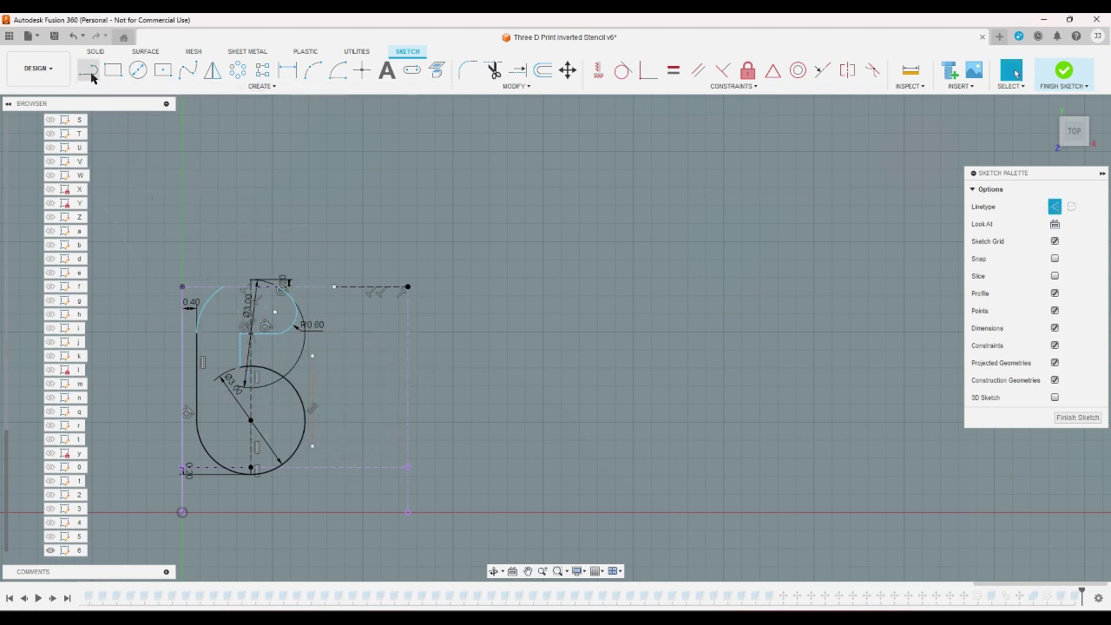
click(326, 287)
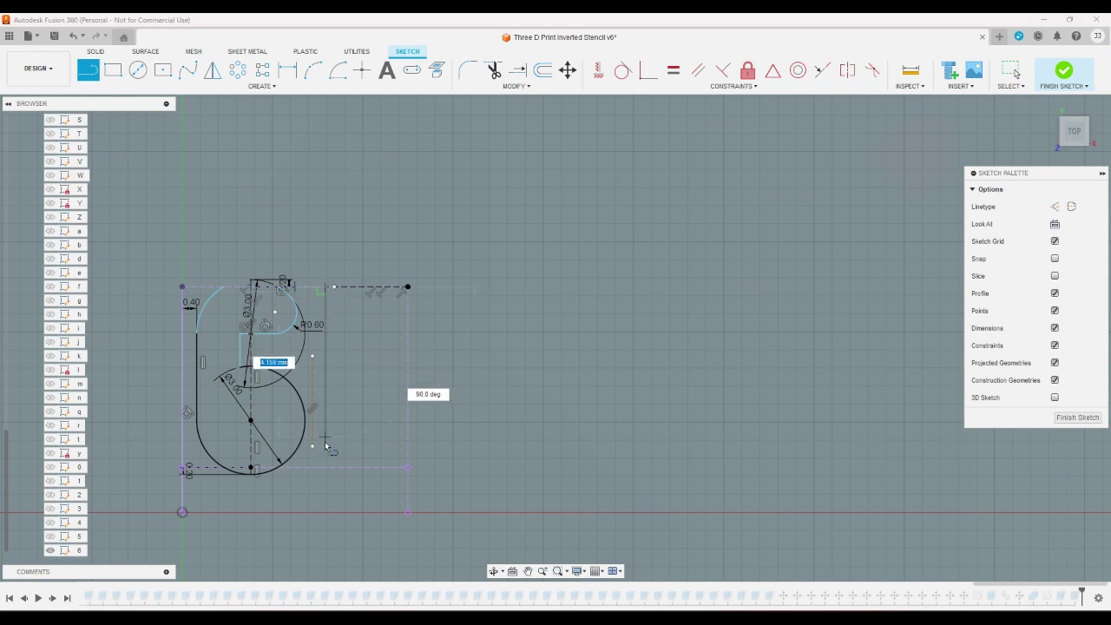
click(325, 467)
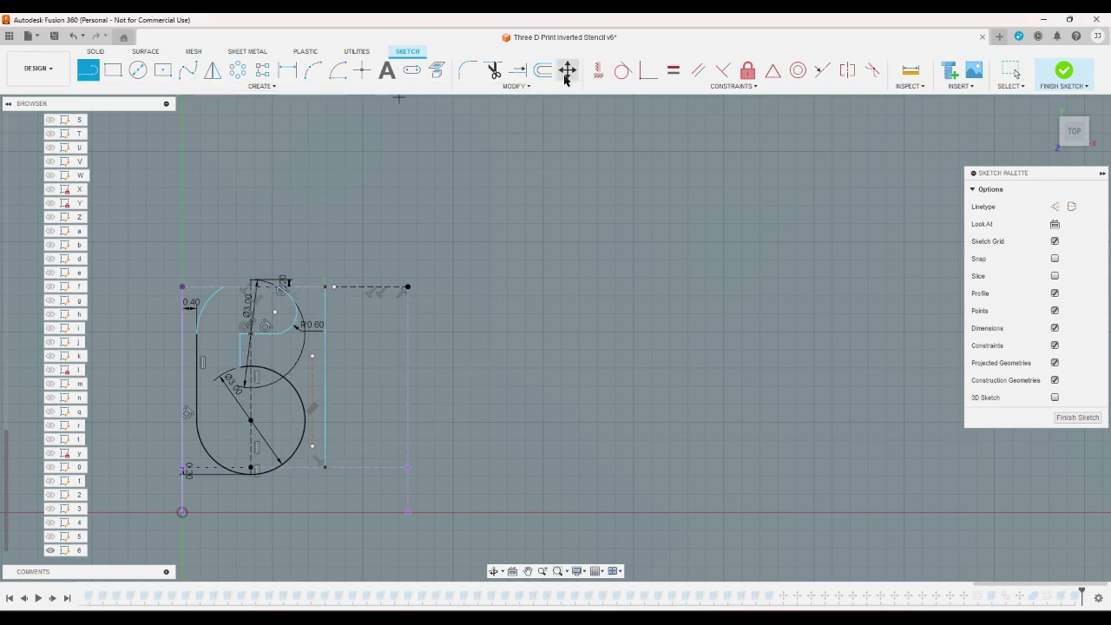
click(623, 70)
scroll(335, 398, up, 2)
click(282, 391)
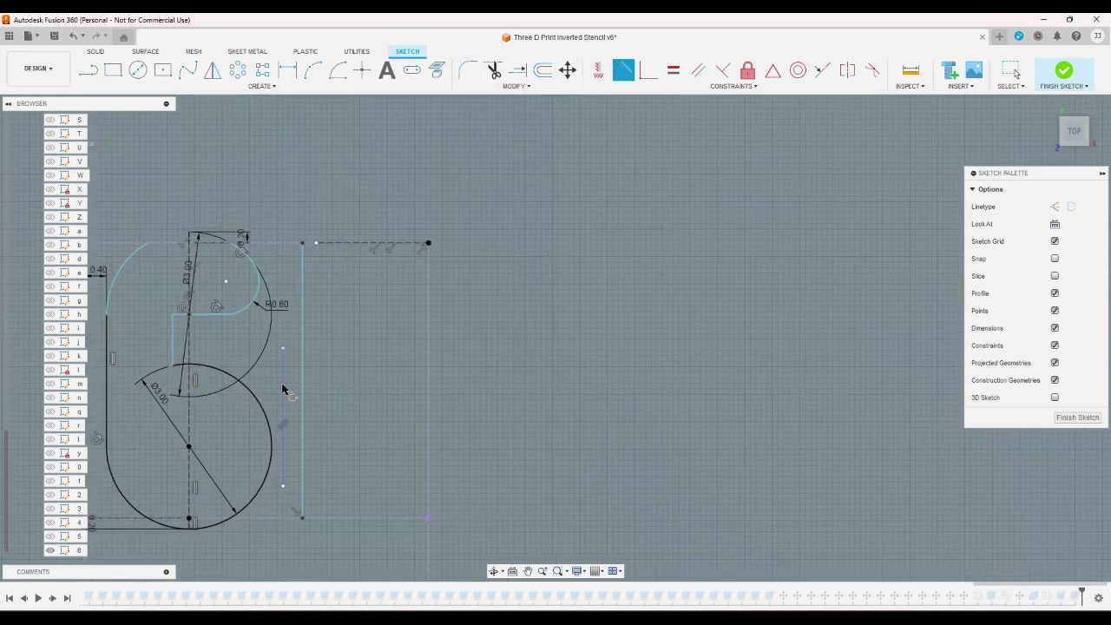
click(272, 444)
- Dimension the tangent line 0.60 from the right edge line
click(287, 70)
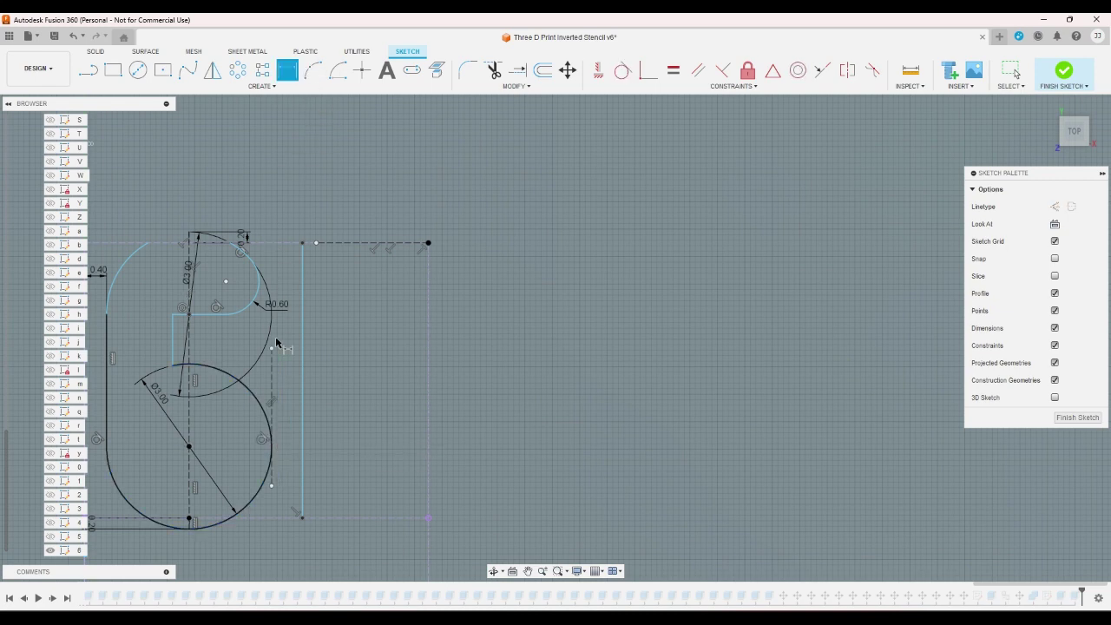
click(272, 373)
click(302, 371)
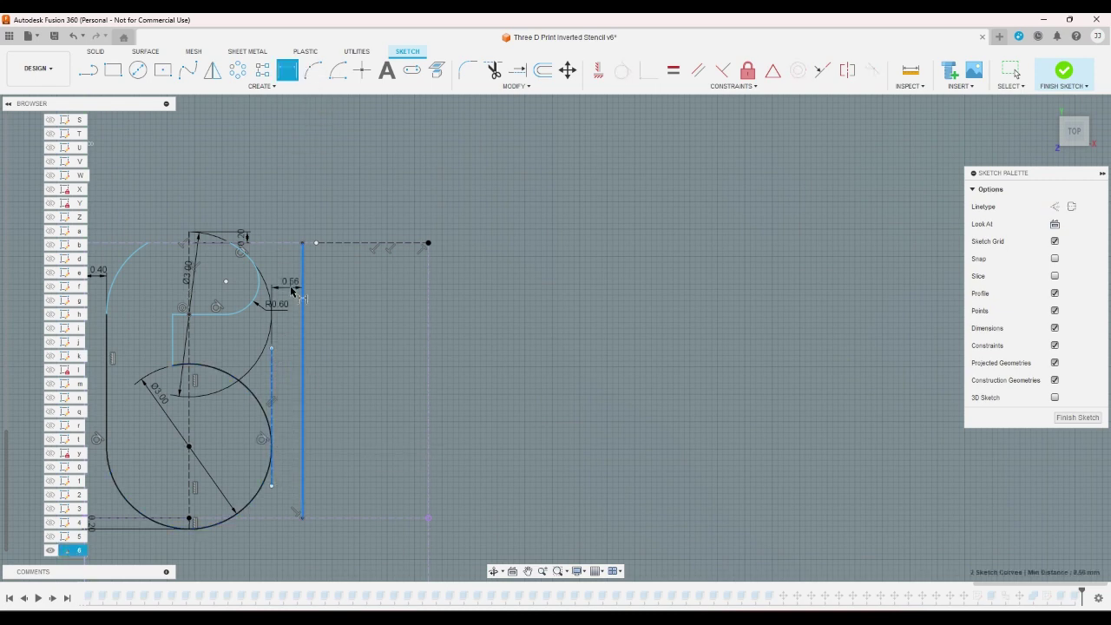
click(292, 292)
text(8)
key(Return)
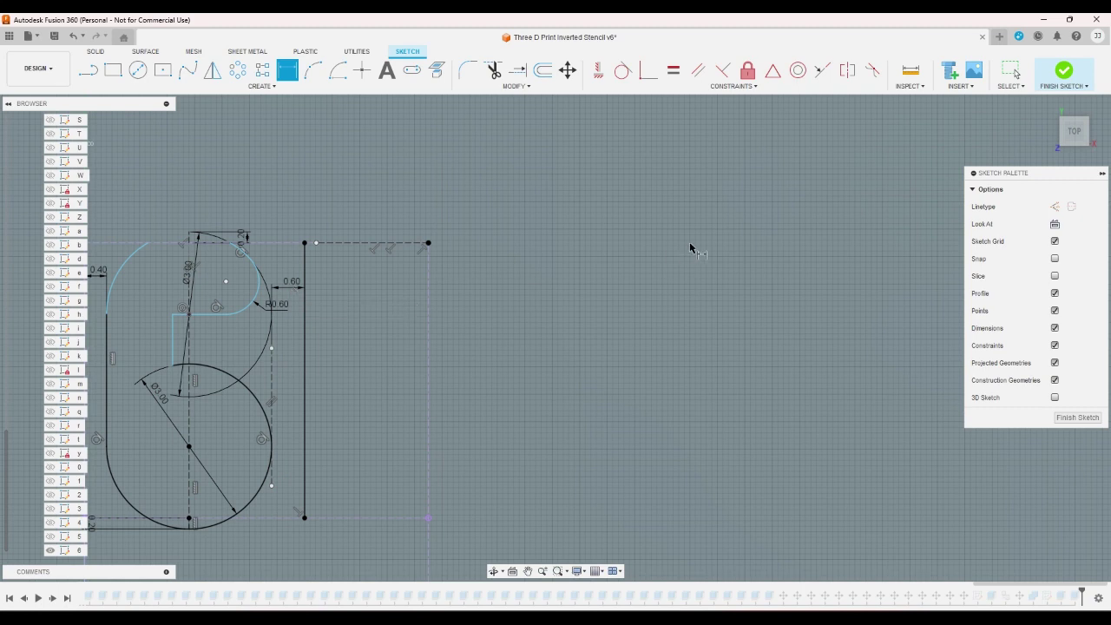
scroll(695, 252, down, 1)
- Trim the lower circle's bottom-right arc and the small arc at its bottom
click(493, 69)
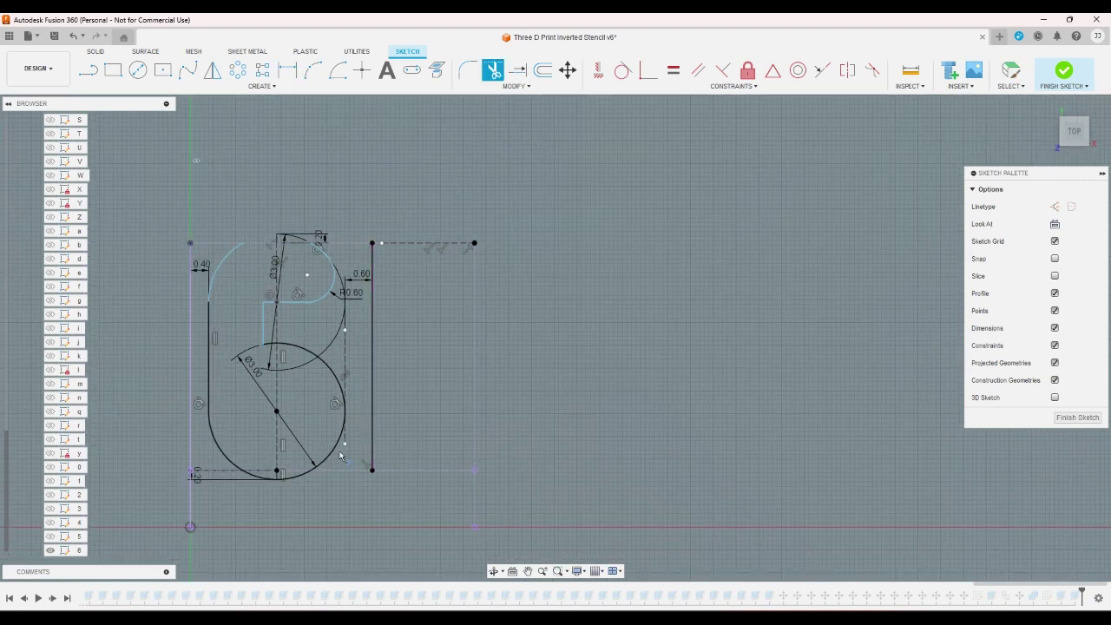
click(293, 483)
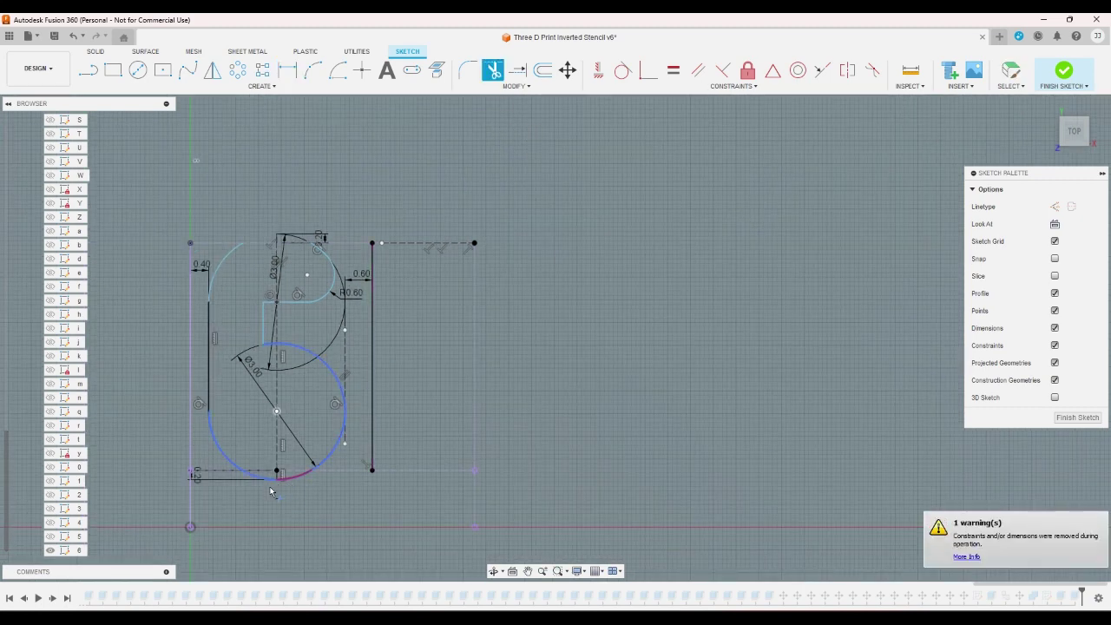
click(266, 492)
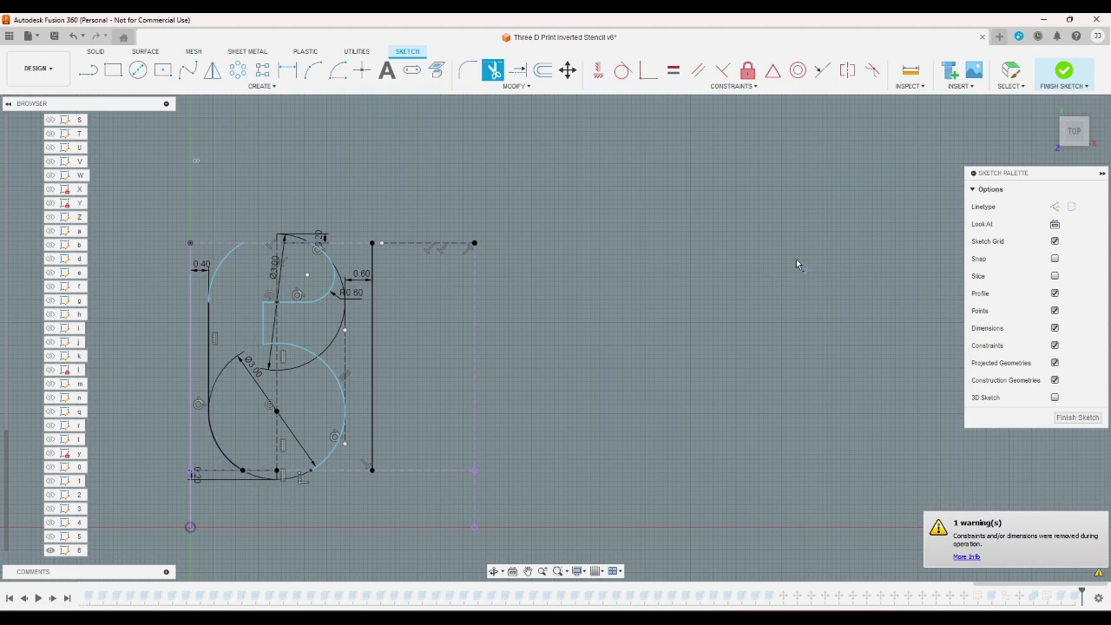
key(Escape)
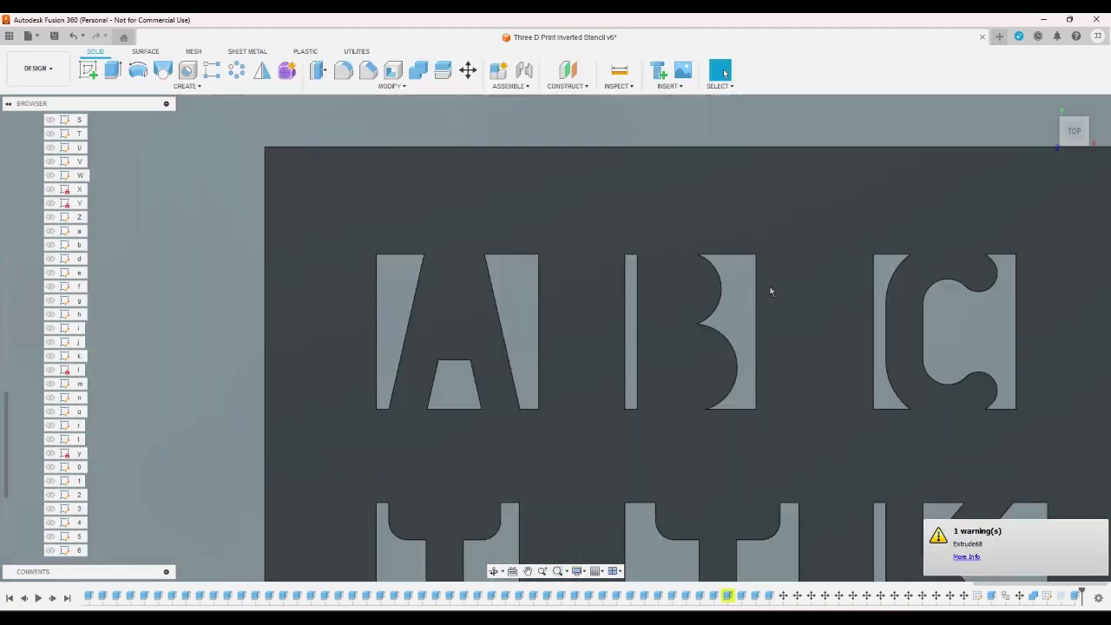
- Check the cut extrude's profiles, cancel the edit, and undo Finish Sketch
scroll(494, 248, down, 6)
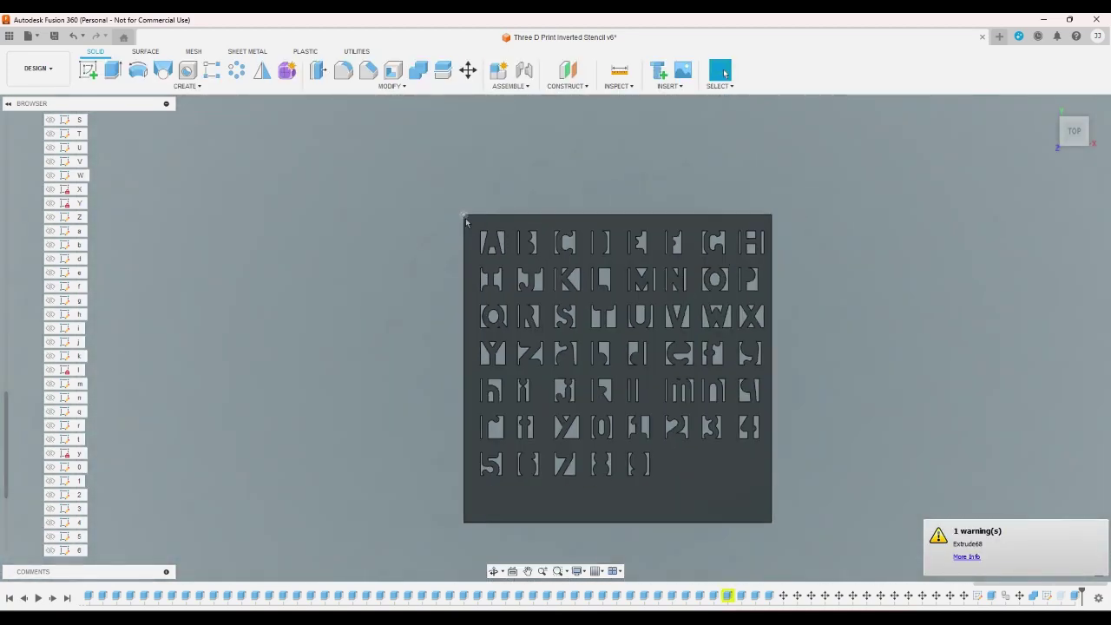
double_click(725, 595)
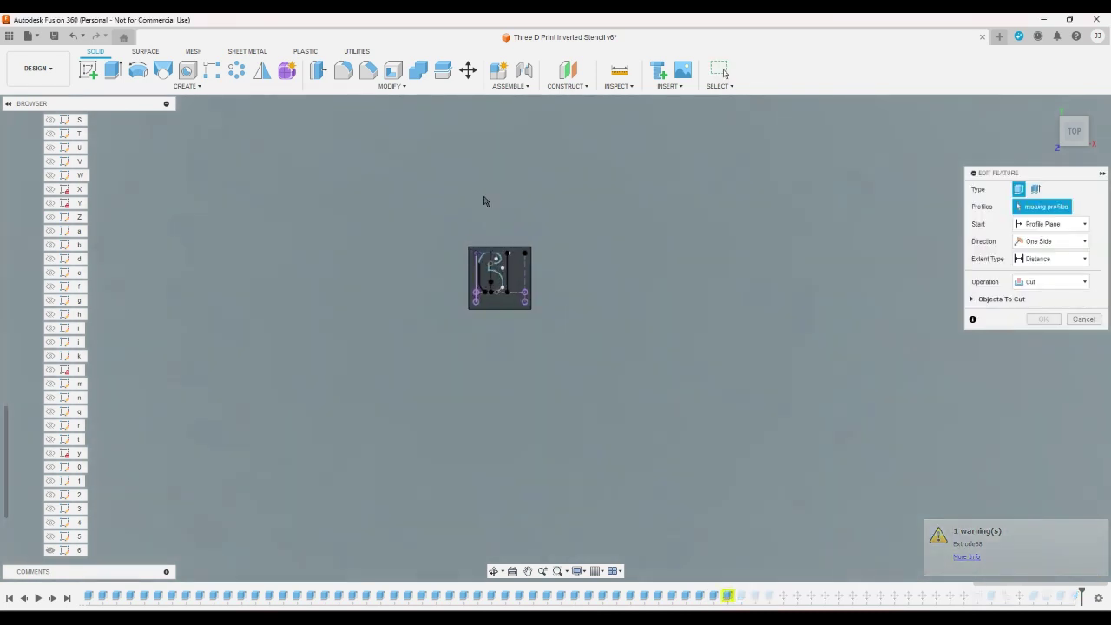
click(73, 36)
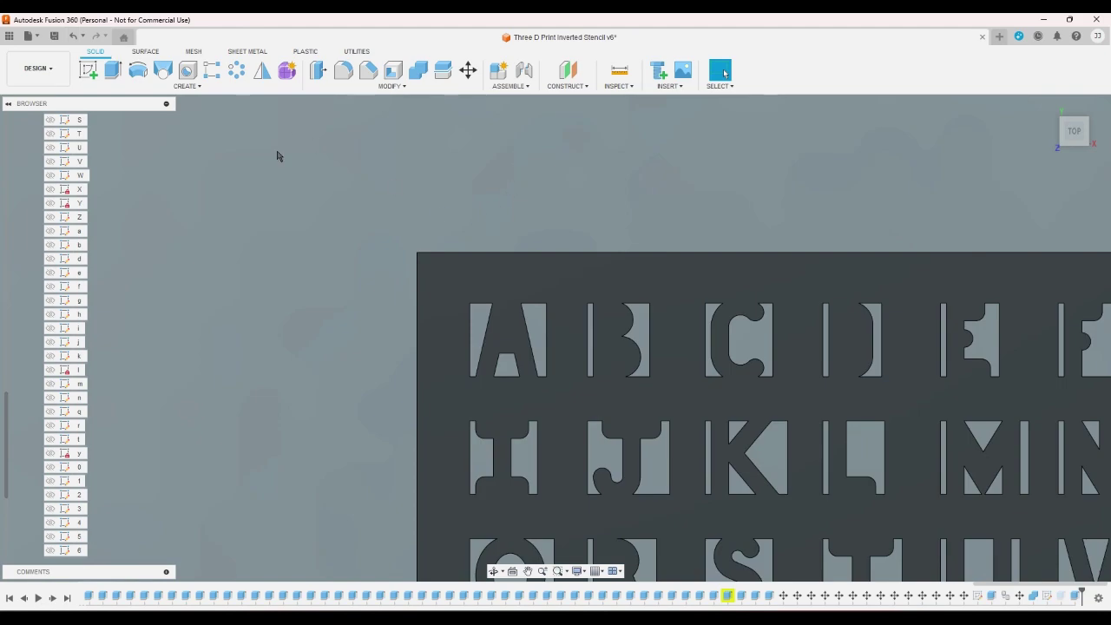
key(ctrl+z)
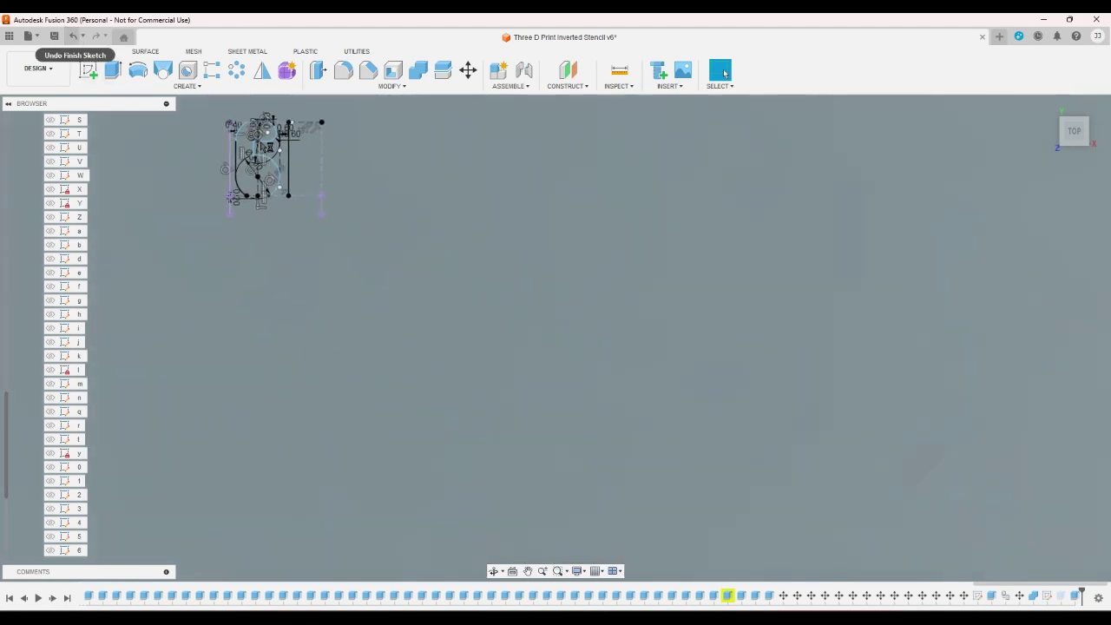
- Draw two top and two bottom horizontal lines closing the digit's edges, then finish the sketch
scroll(303, 159, up, 2)
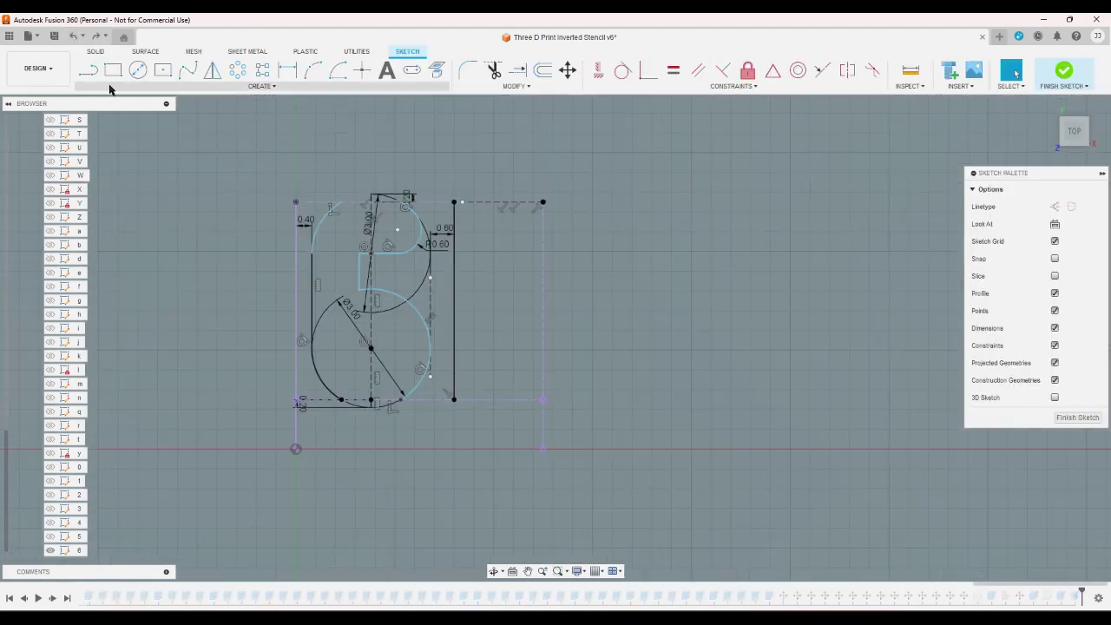
key(l)
scroll(402, 406, up, 2)
click(402, 404)
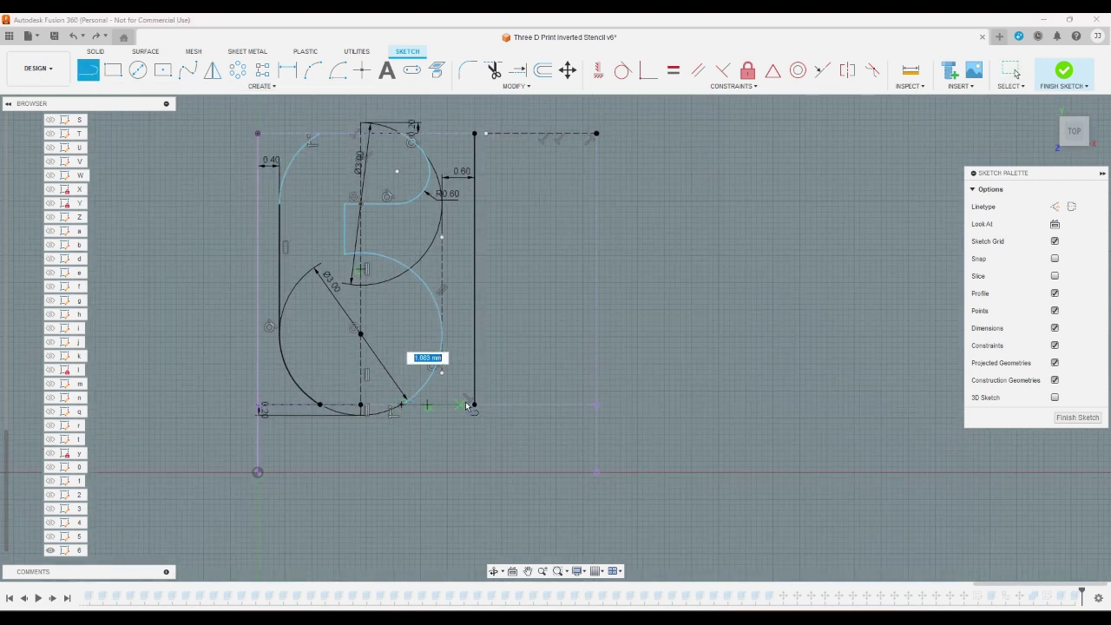
double_click(474, 403)
click(321, 404)
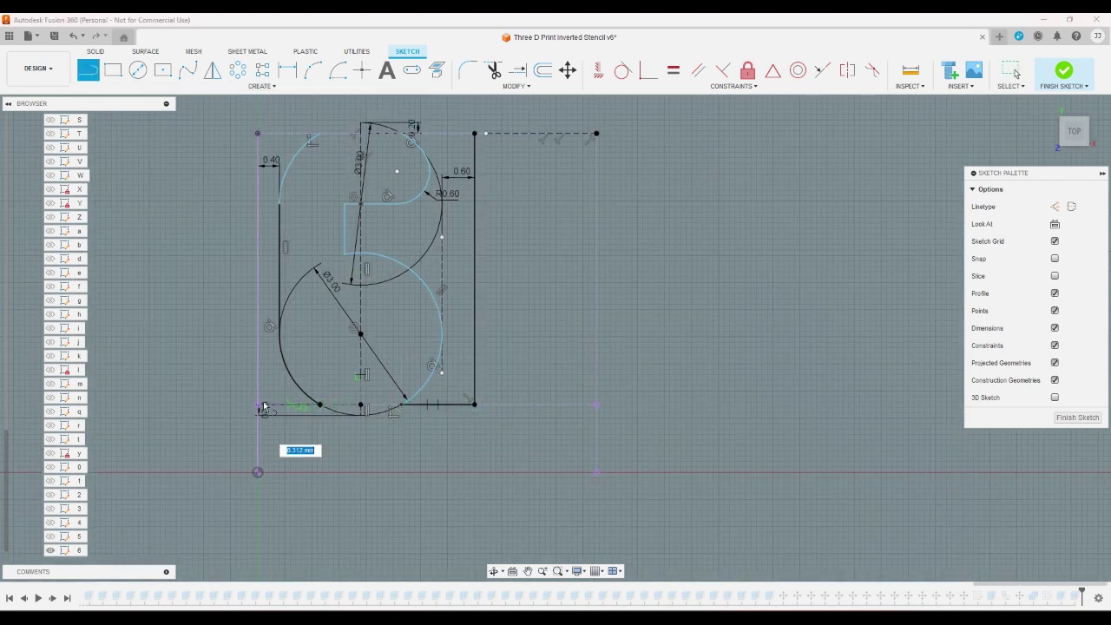
double_click(257, 405)
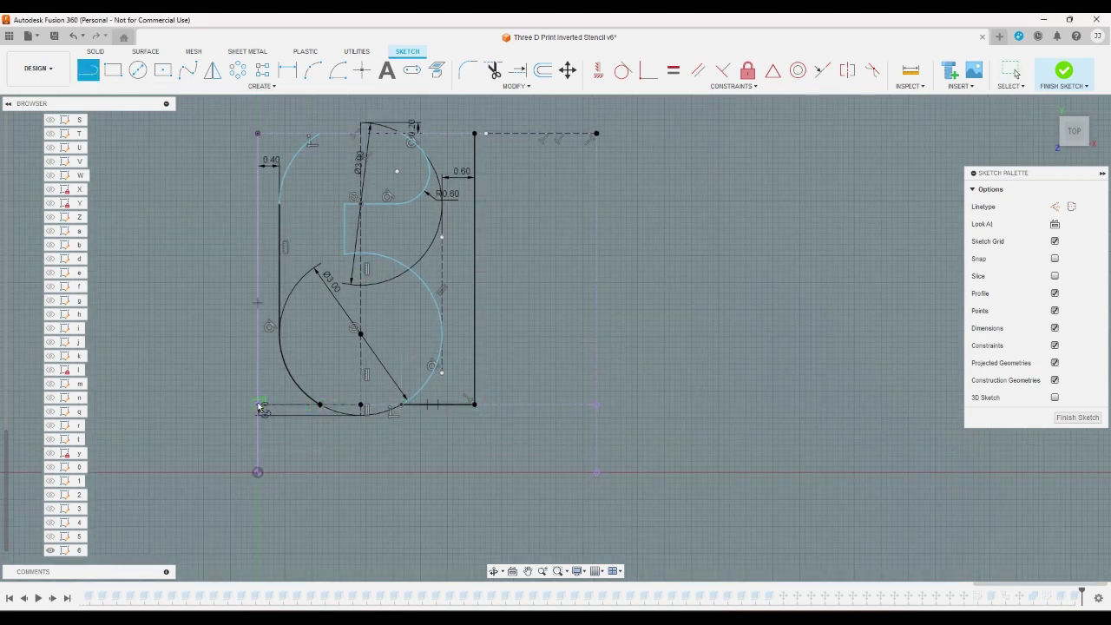
click(257, 135)
double_click(320, 134)
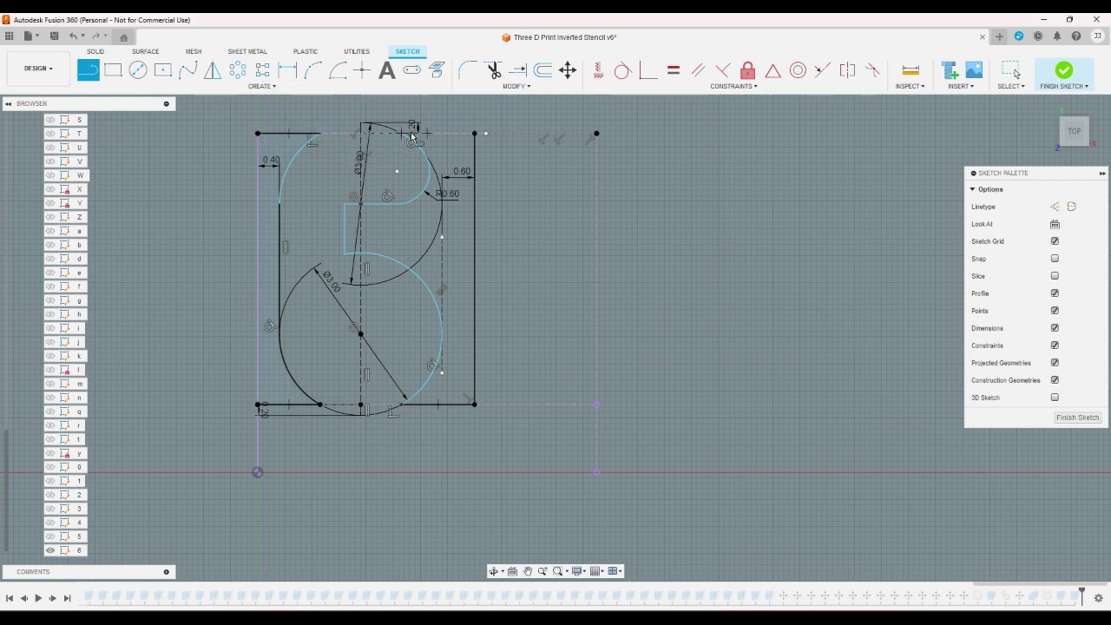
click(412, 134)
double_click(474, 133)
key(Escape)
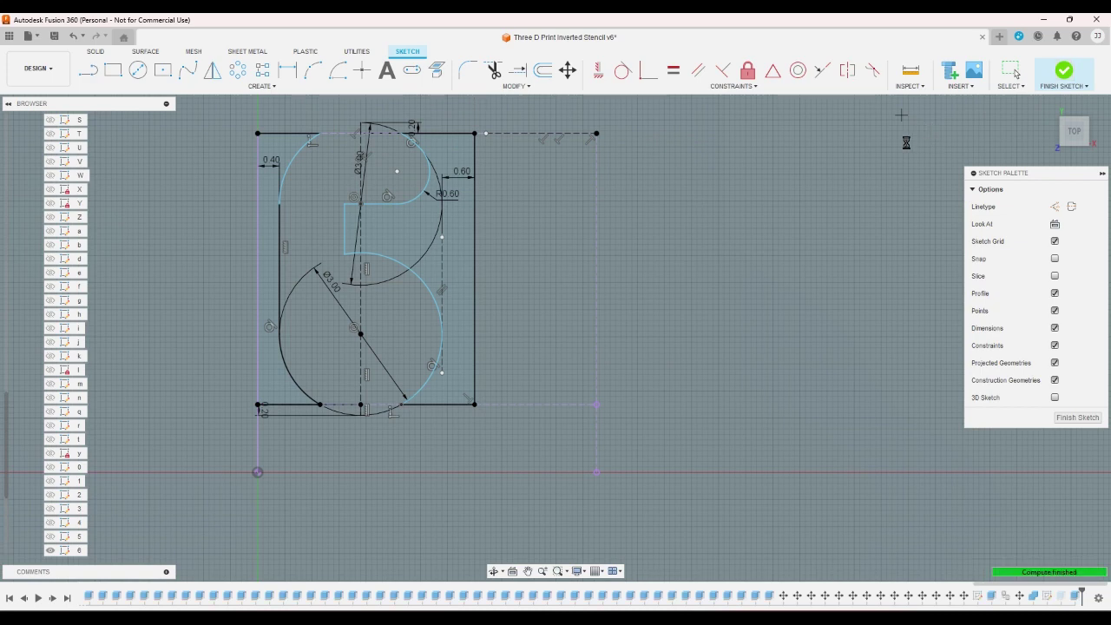
key(F6)
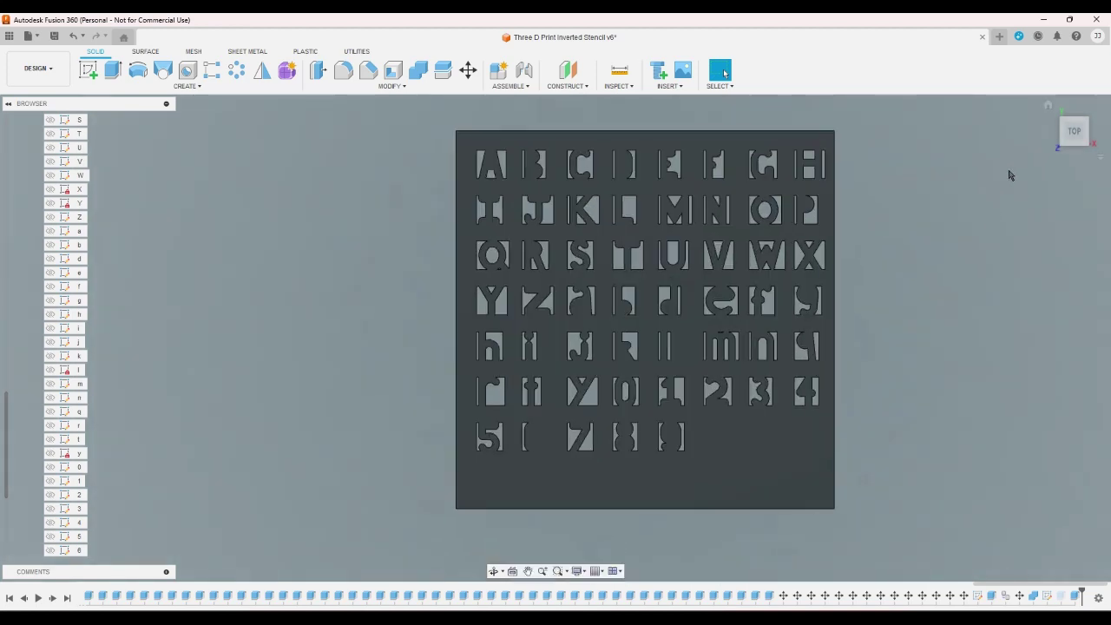
- Add the 6's second profile to the cut extrude so both profiles are cut
scroll(948, 221, up, 1)
click(1048, 104)
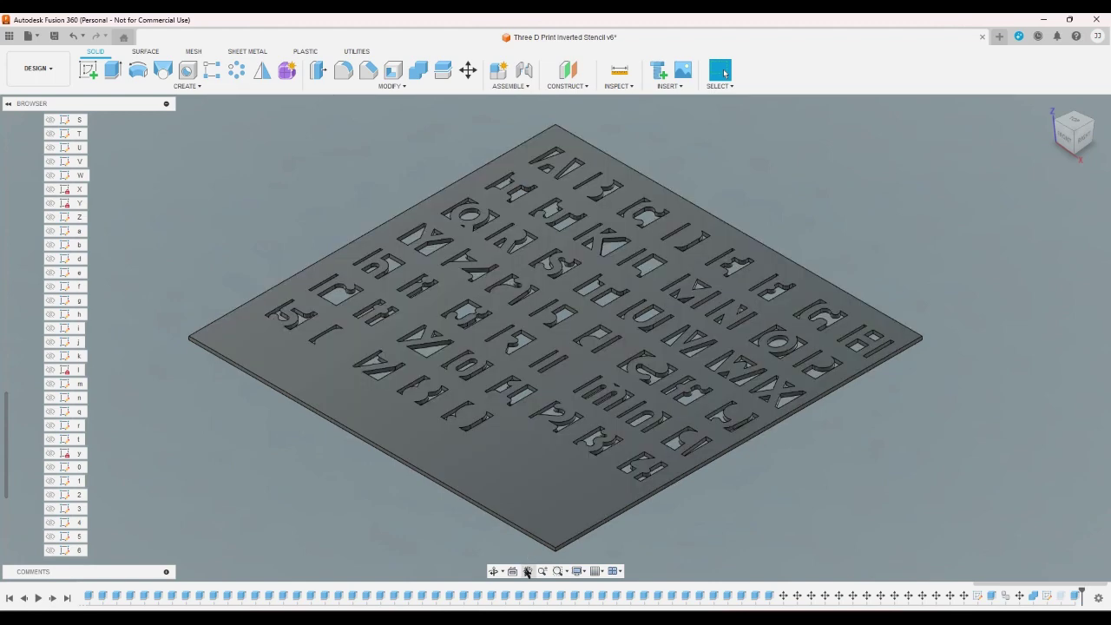
double_click(728, 595)
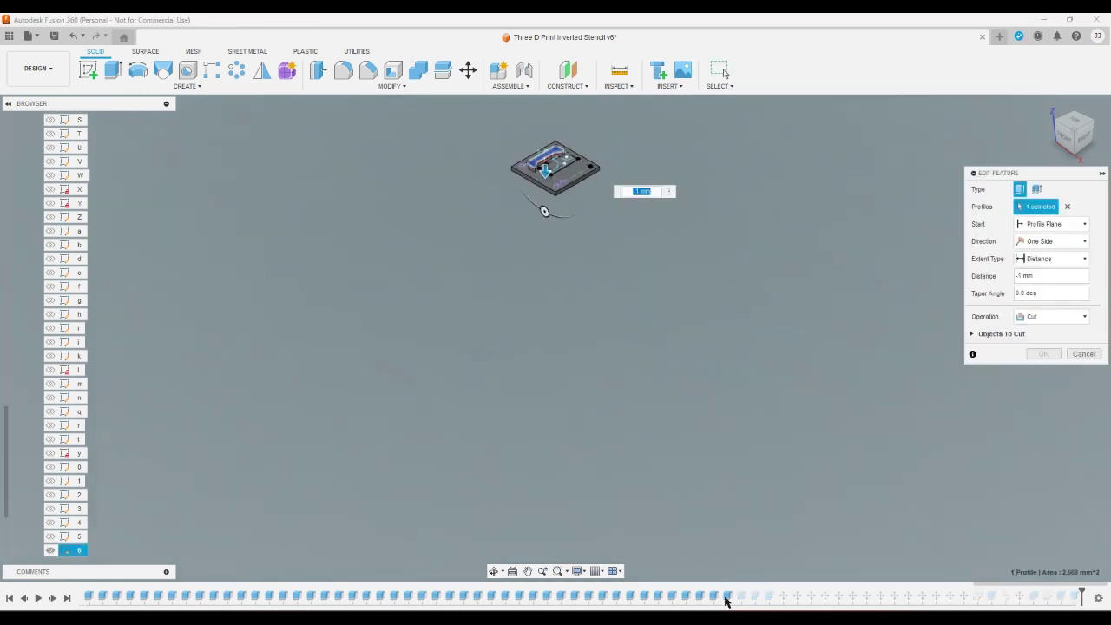
click(1077, 119)
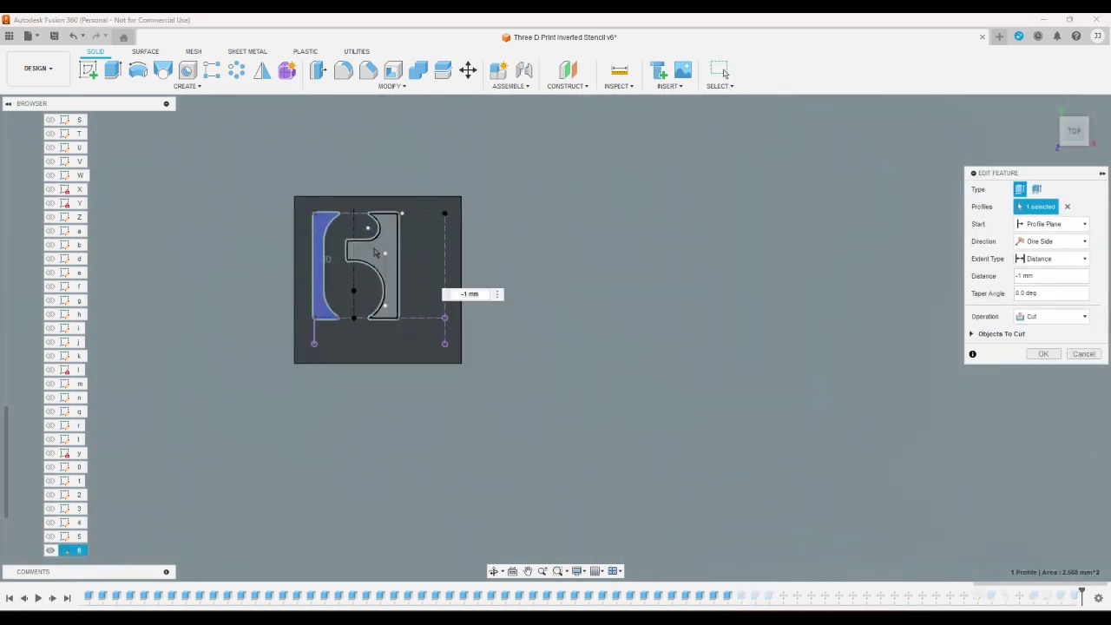
click(375, 253)
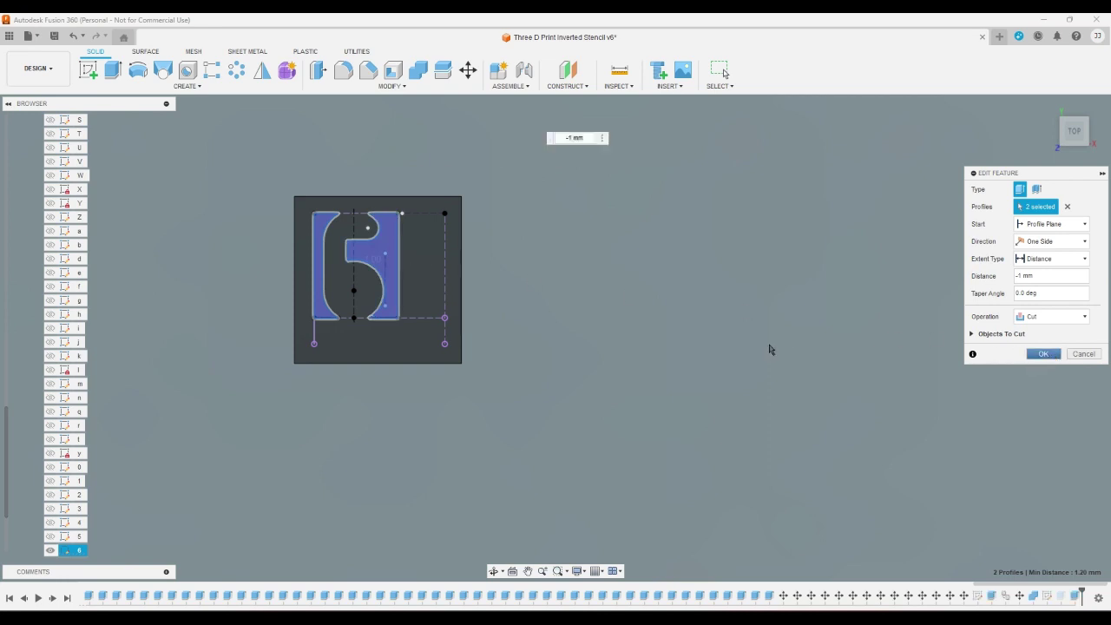
key(Return)
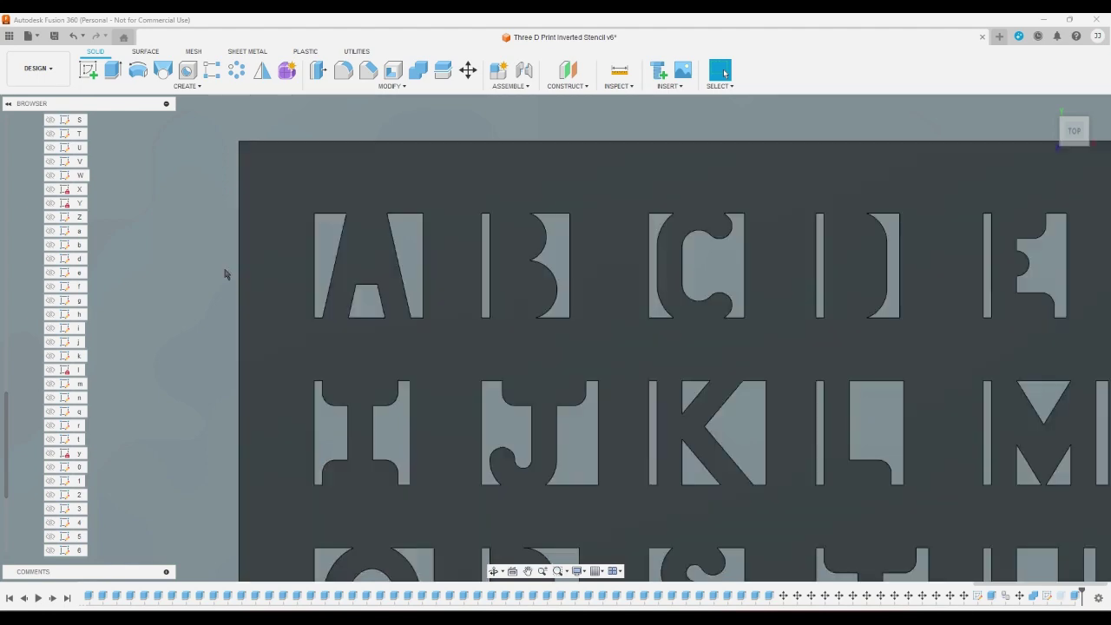
scroll(651, 243, down, 6)
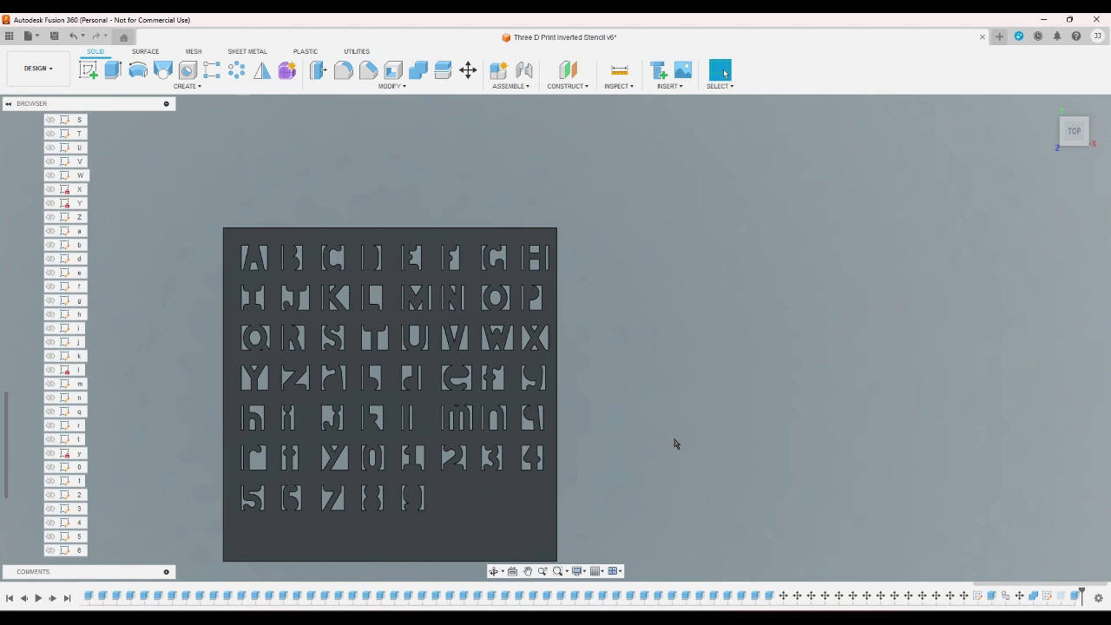
scroll(308, 481, up, 10)
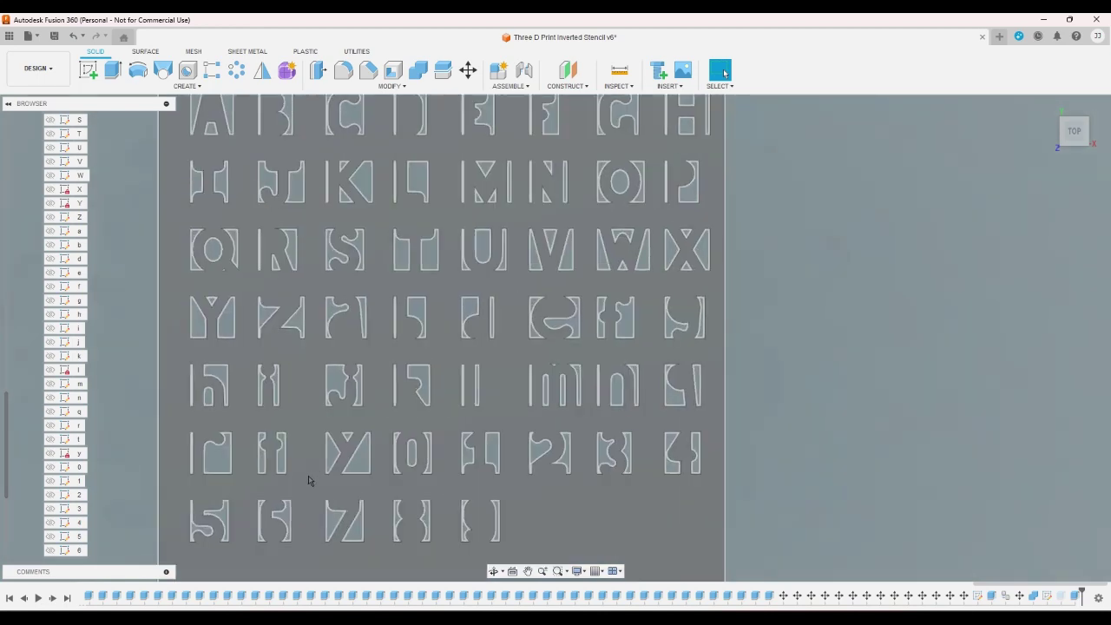
scroll(672, 553, down, 8)
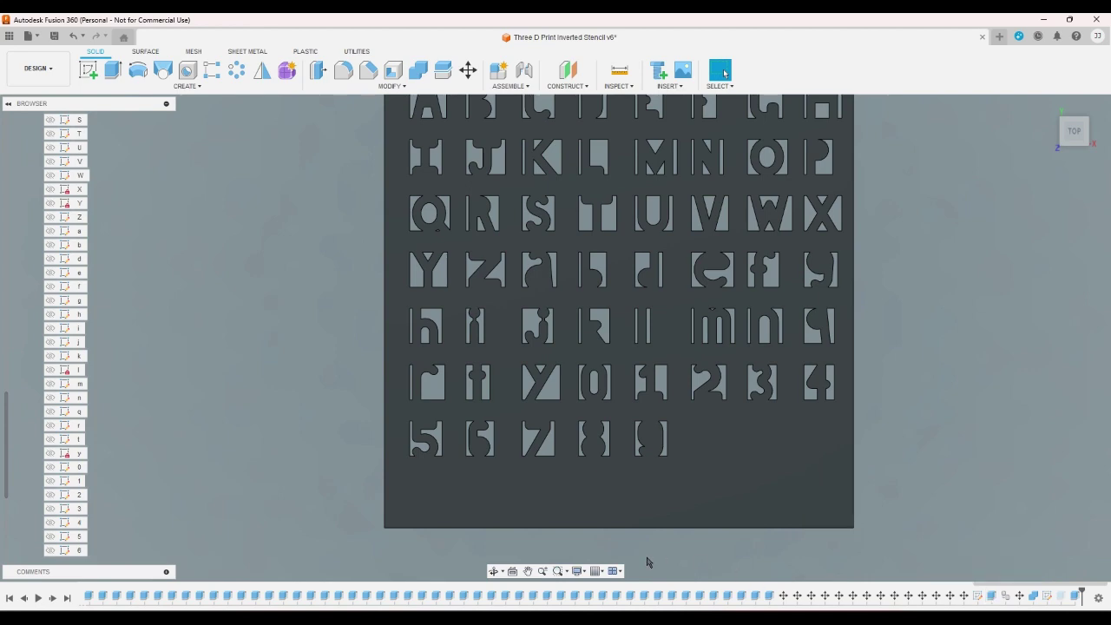
- Fillet an inner corner of the 6 sketch, then change its radius from 0.8 to 0.4
double_click(80, 550)
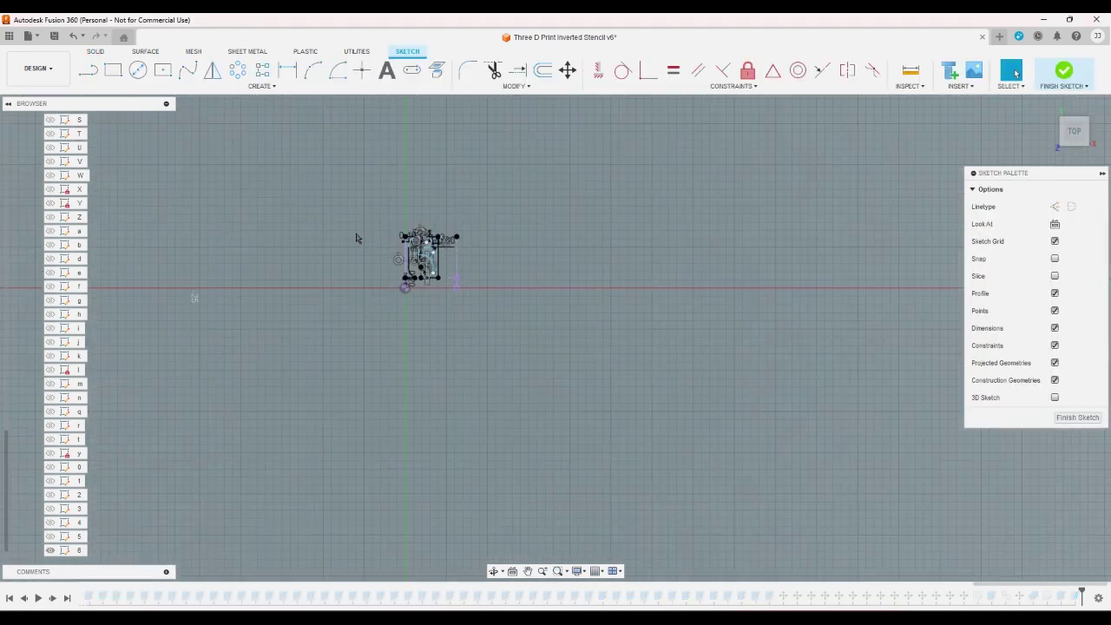
click(467, 70)
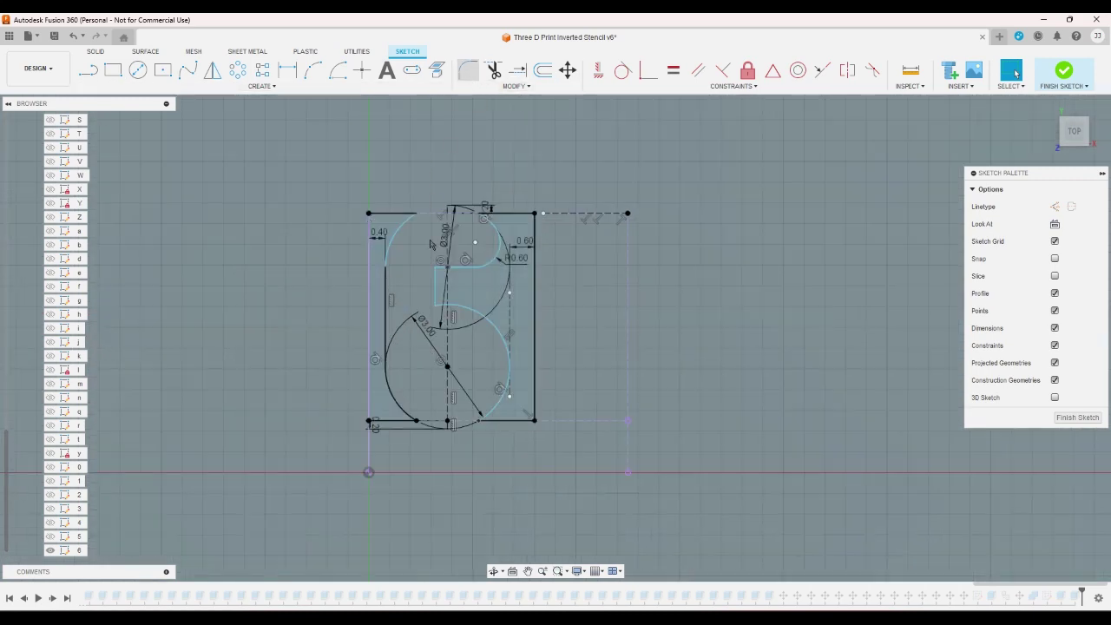
click(439, 270)
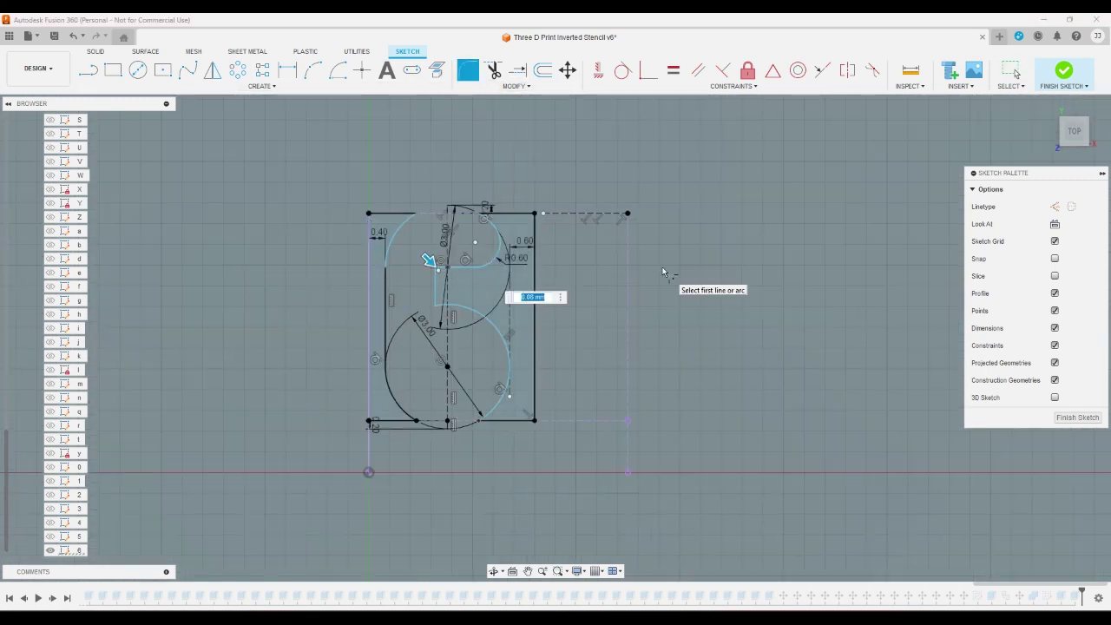
text(.8)
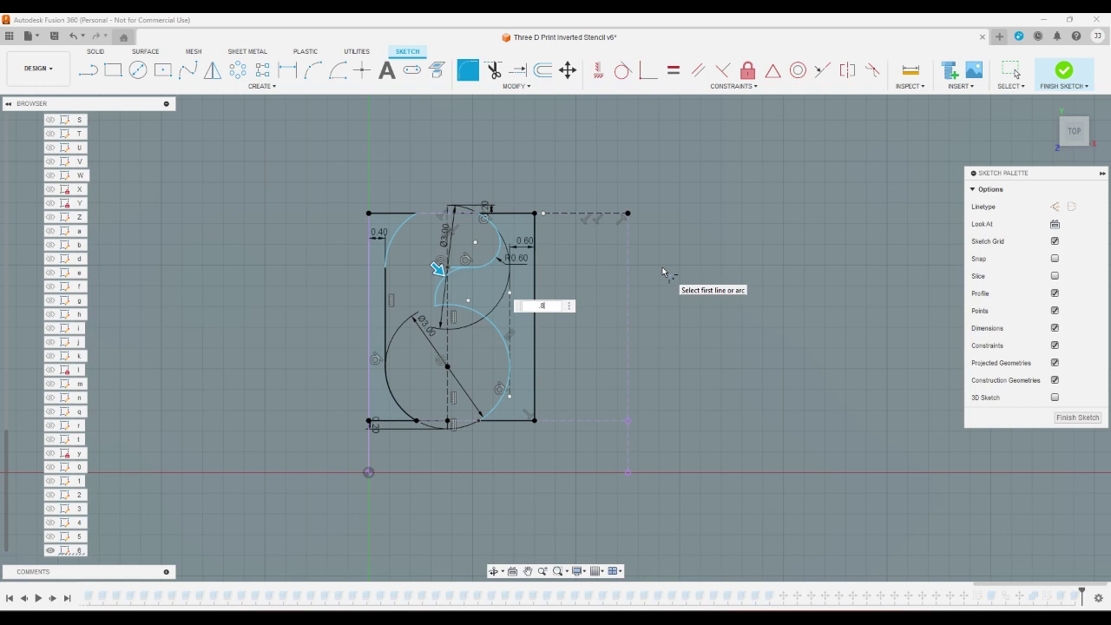
key(Return)
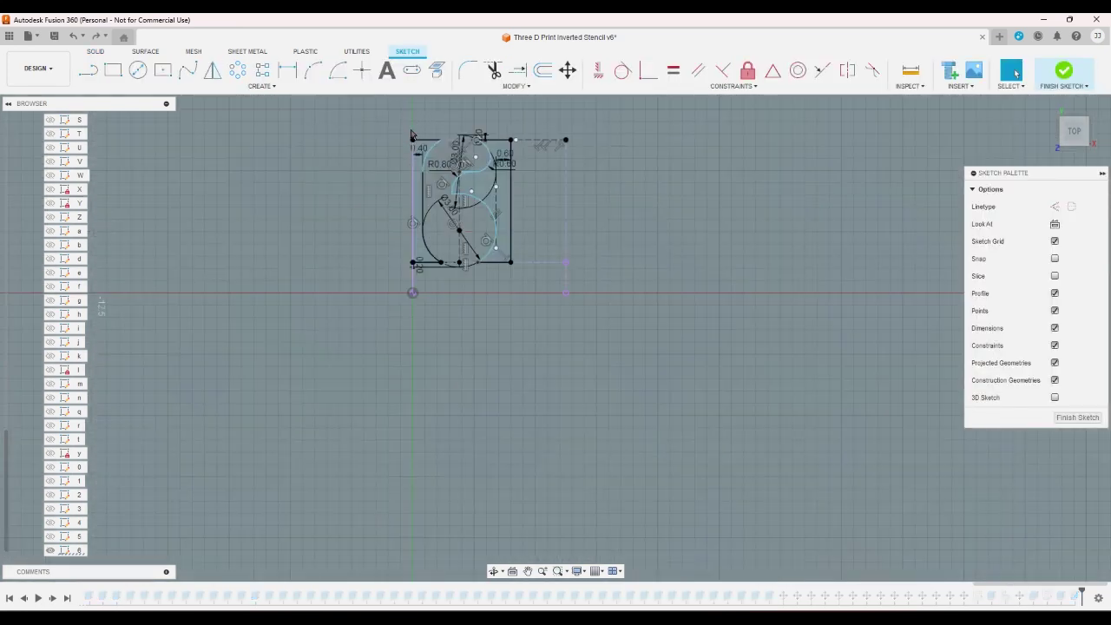
scroll(412, 134, up, 3)
double_click(447, 173)
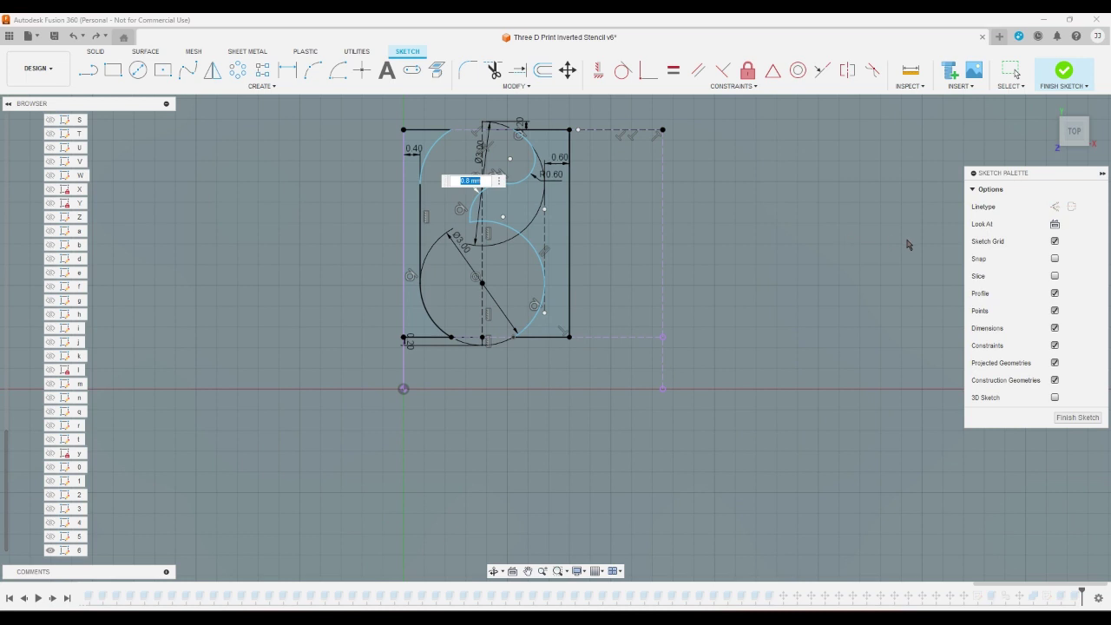
text(0.4)
key(Return)
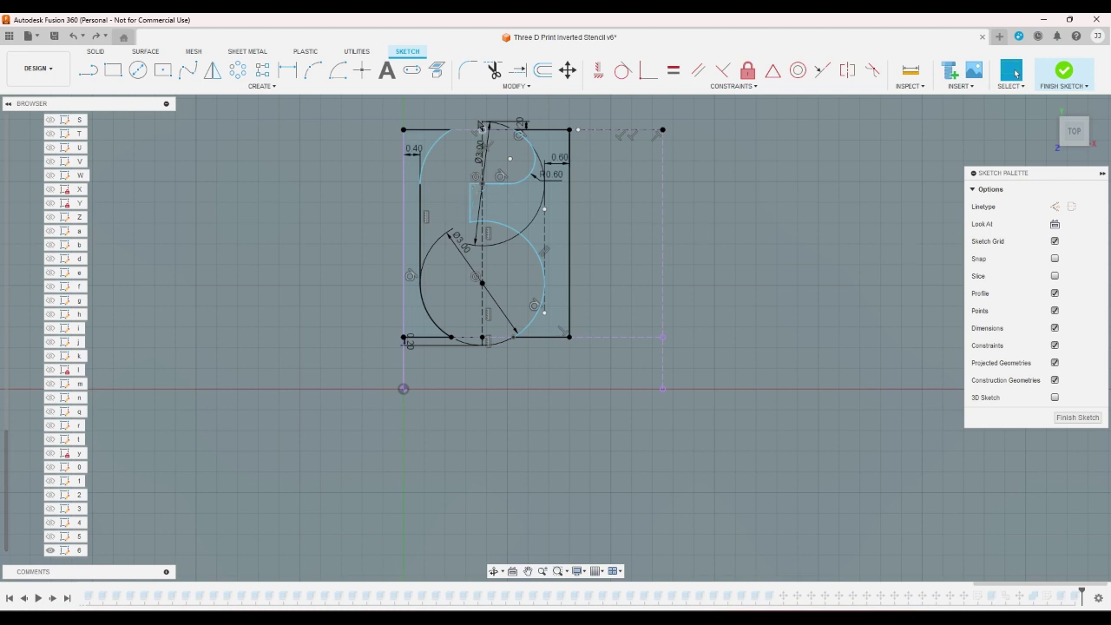
- Fillet the next inner corner with a 0.6 mm radius
click(468, 70)
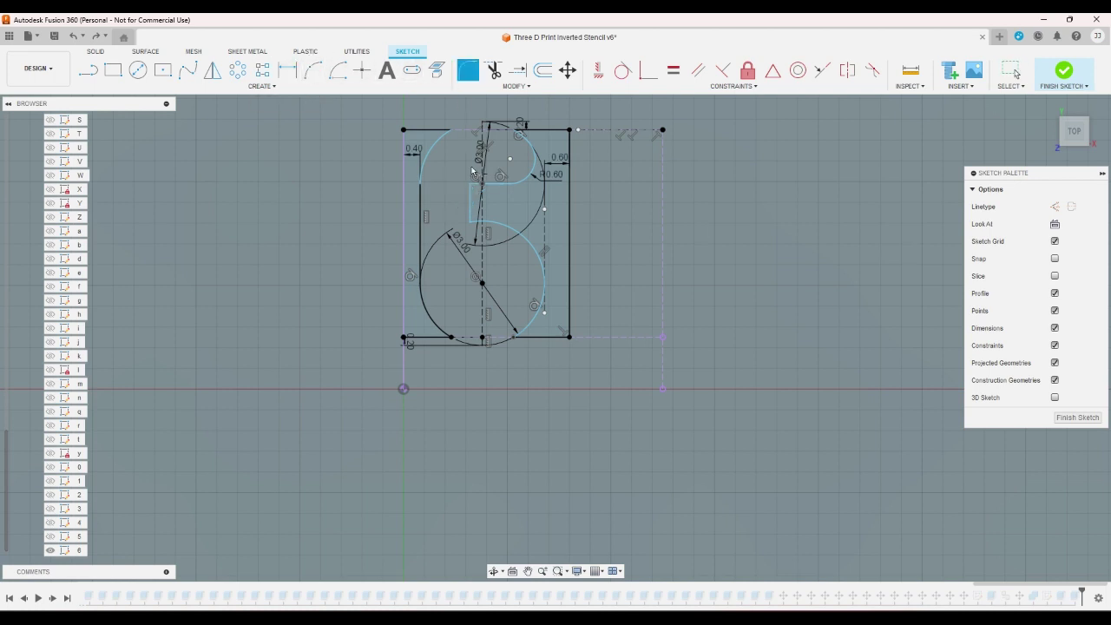
click(473, 186)
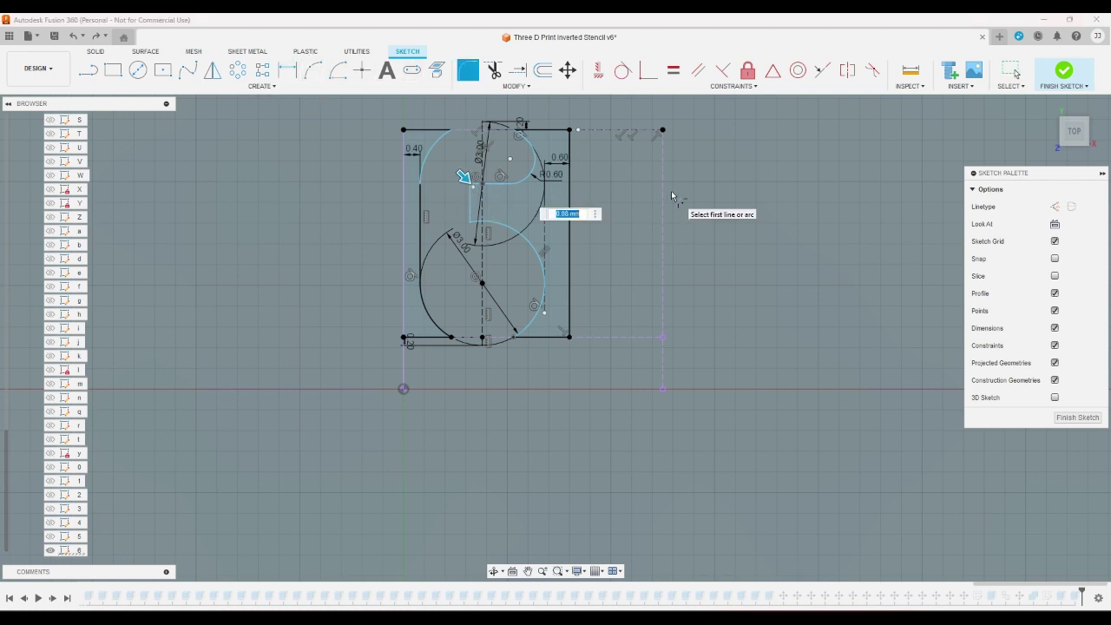
text(.4)
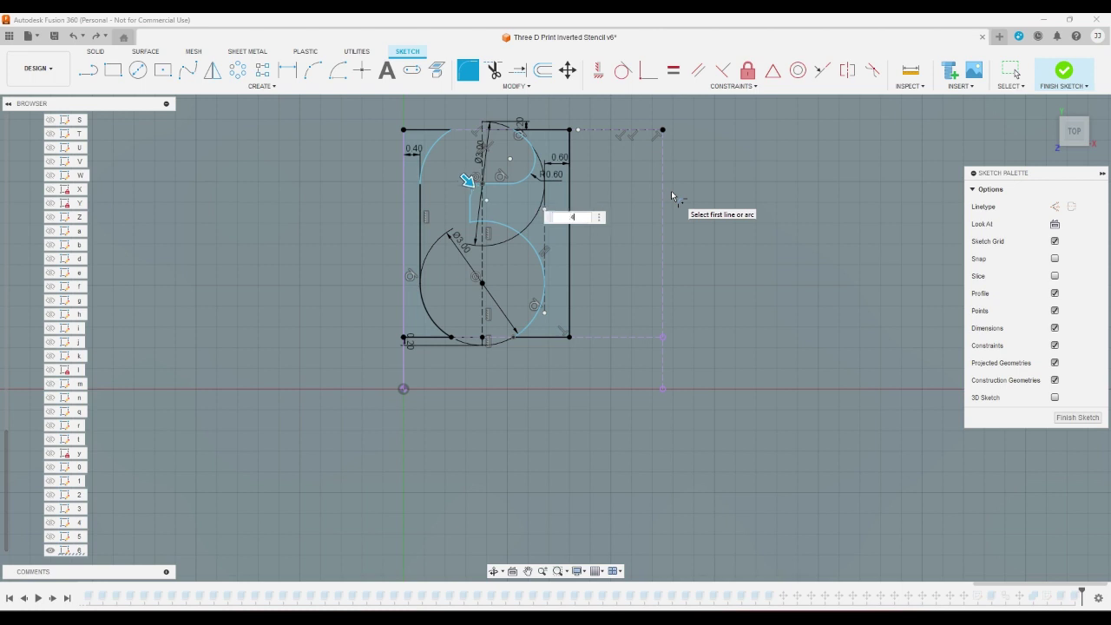
key(BackSpace)
text(6)
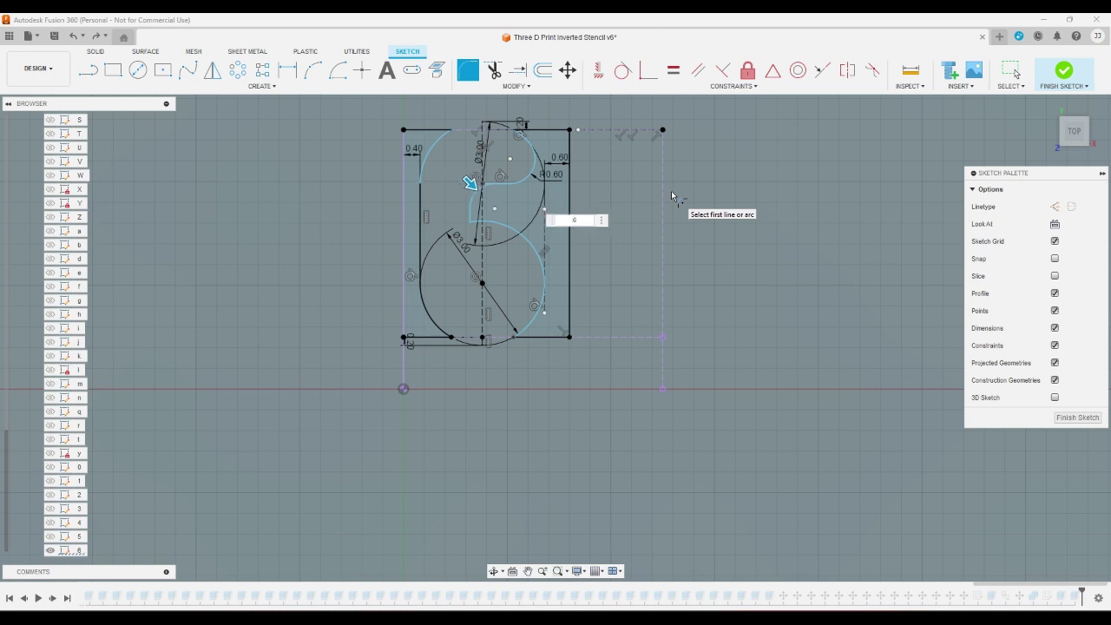
key(Return)
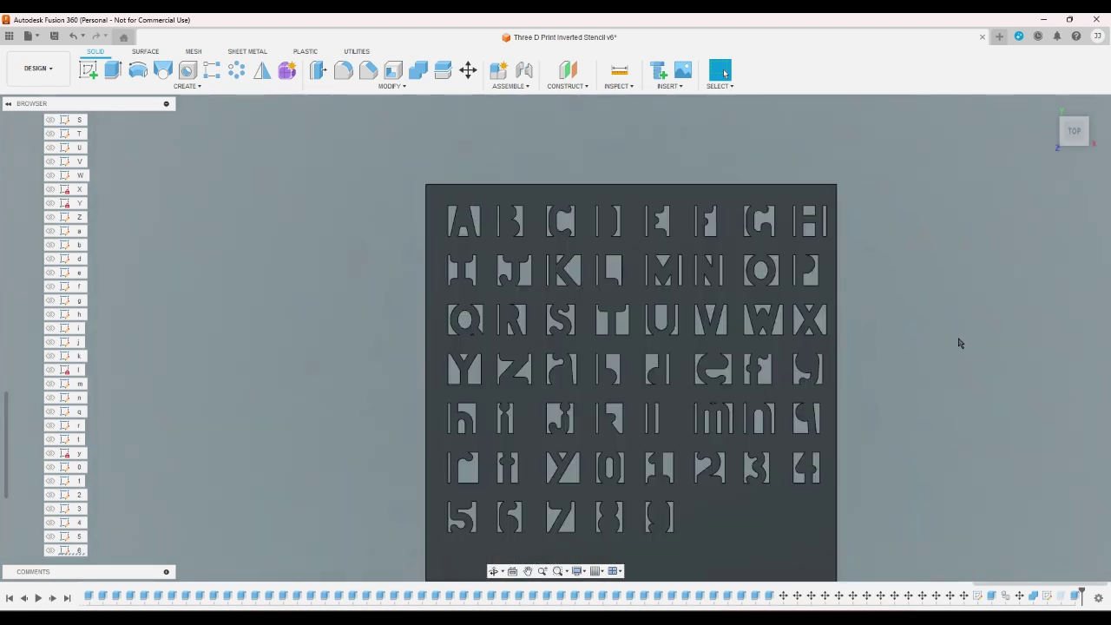
- Open the 6 sketch and change the lower circle's Ø3.00 diameter to 3.2
scroll(480, 512, up, 5)
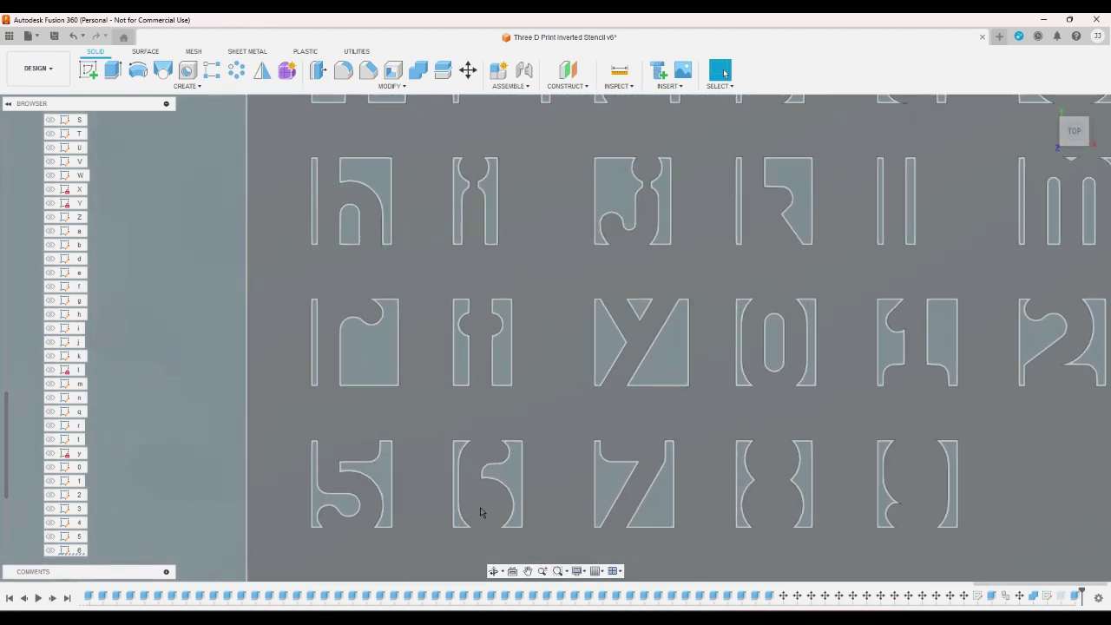
scroll(480, 512, up, 2)
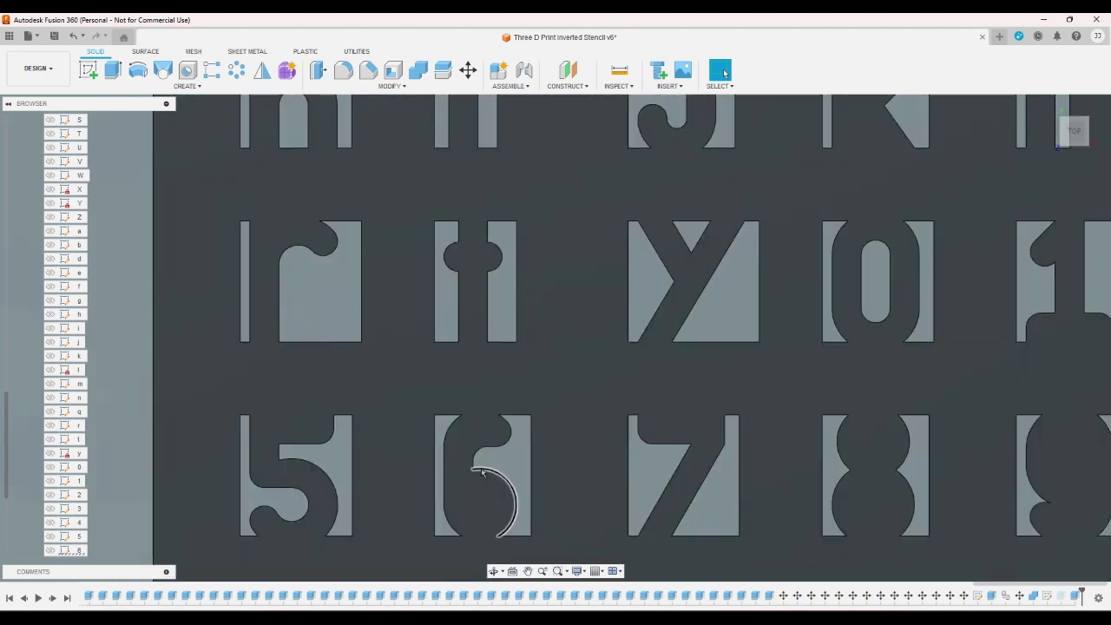
scroll(483, 471, down, 1)
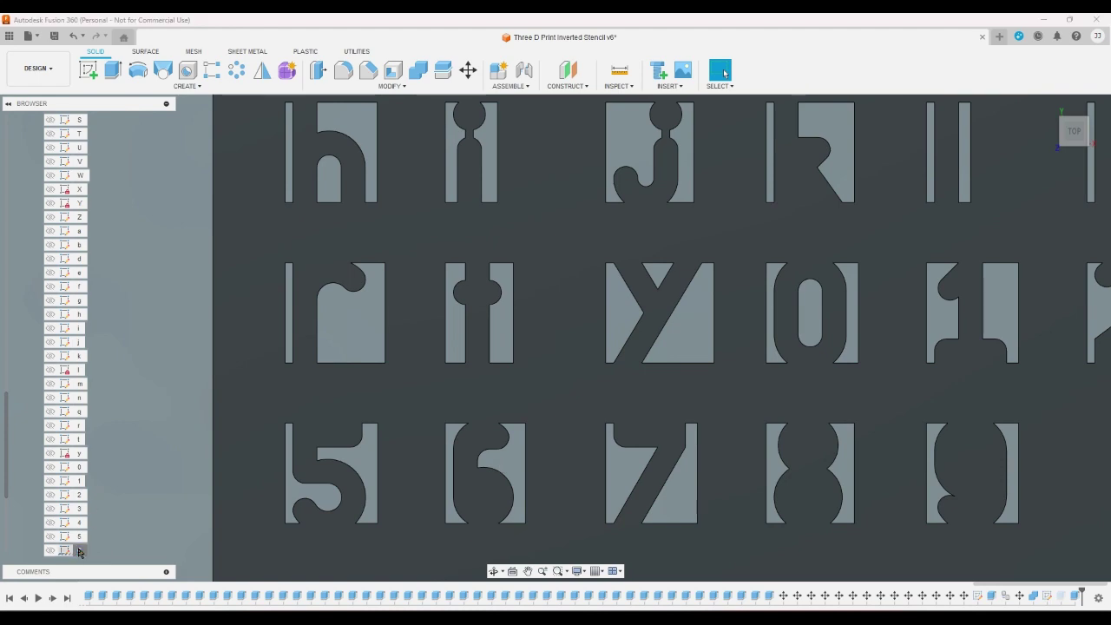
double_click(79, 550)
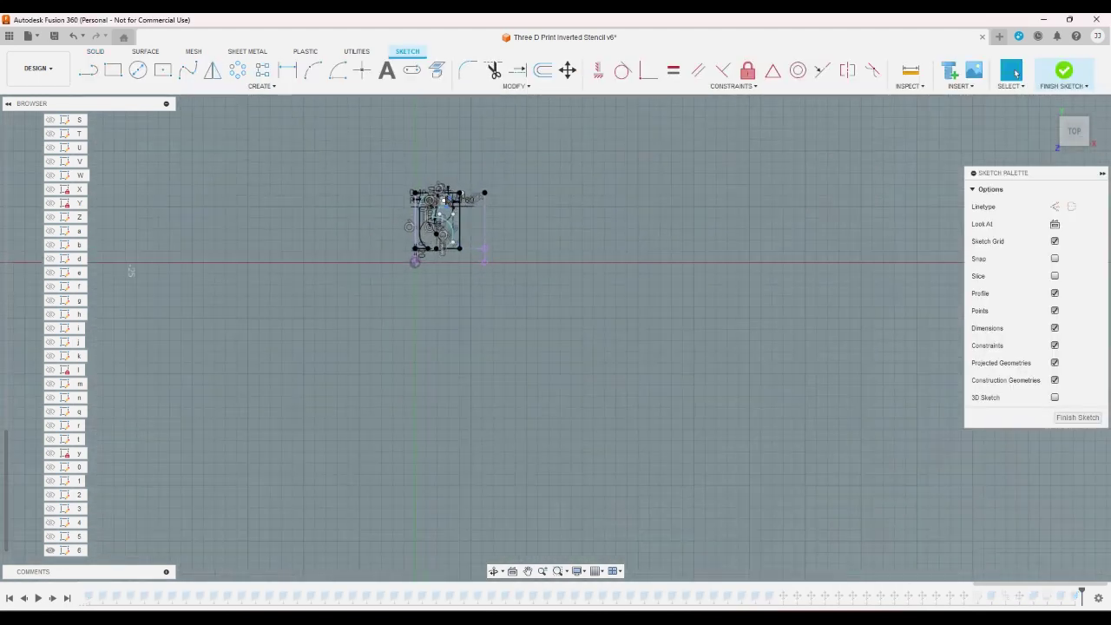
scroll(440, 210, up, 9)
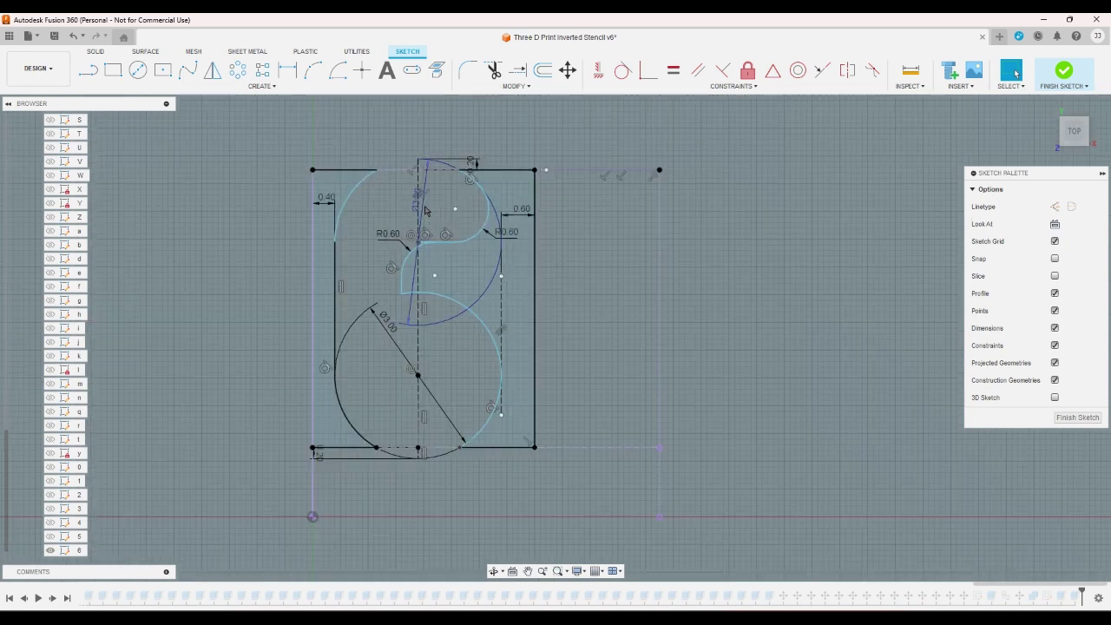
double_click(400, 347)
text(3)
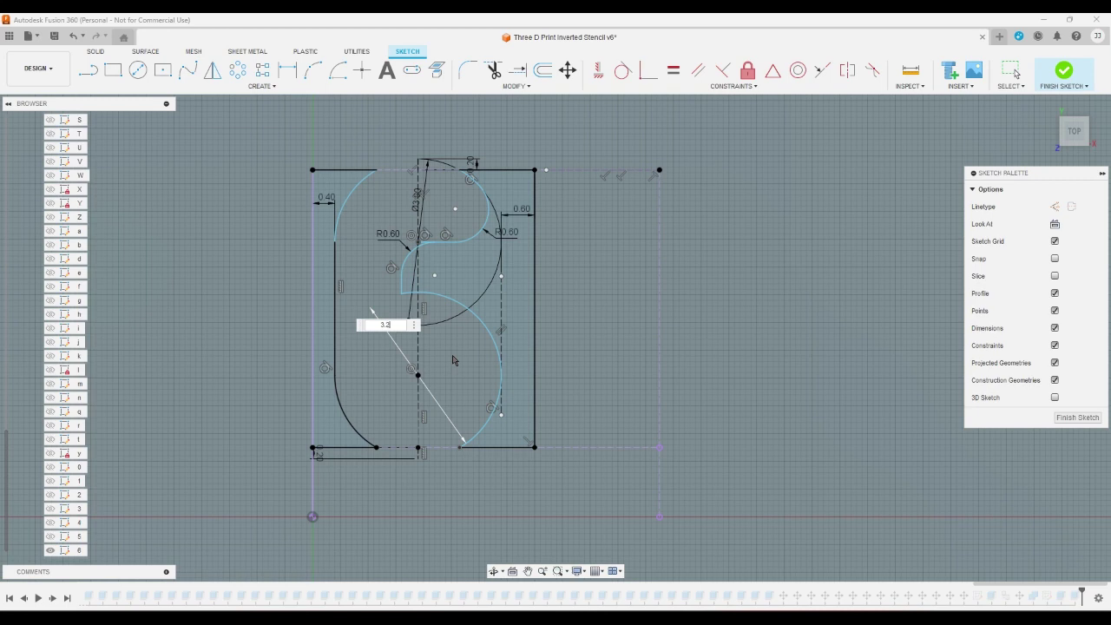
text(.2)
key(Return)
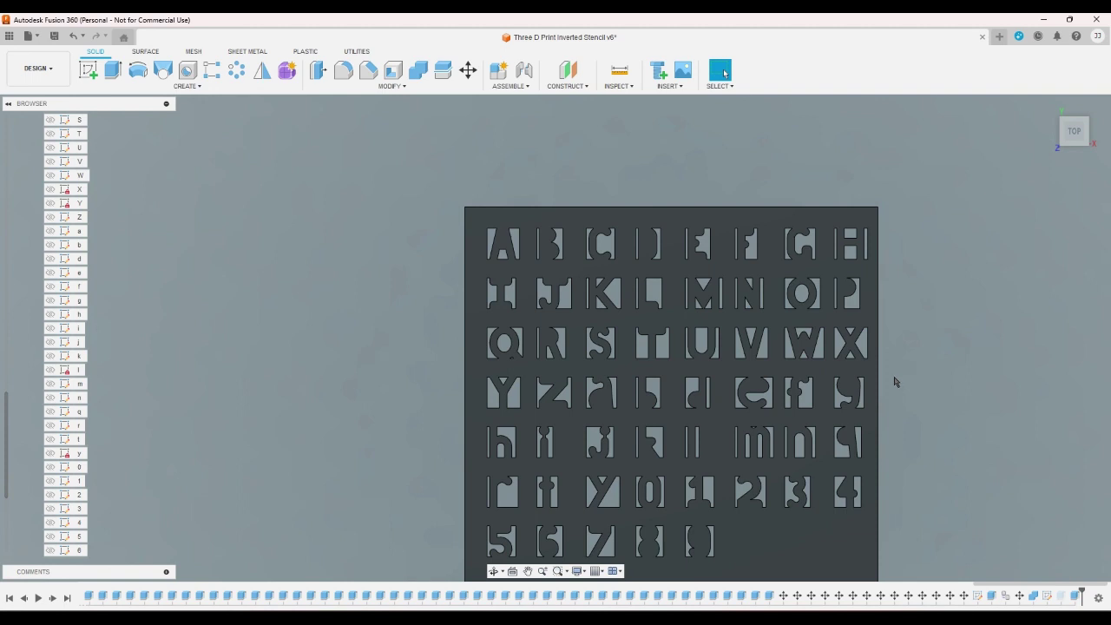
- Open the 6 sketch and change the Ø3.20 circle diameter to 3.6
click(76, 552)
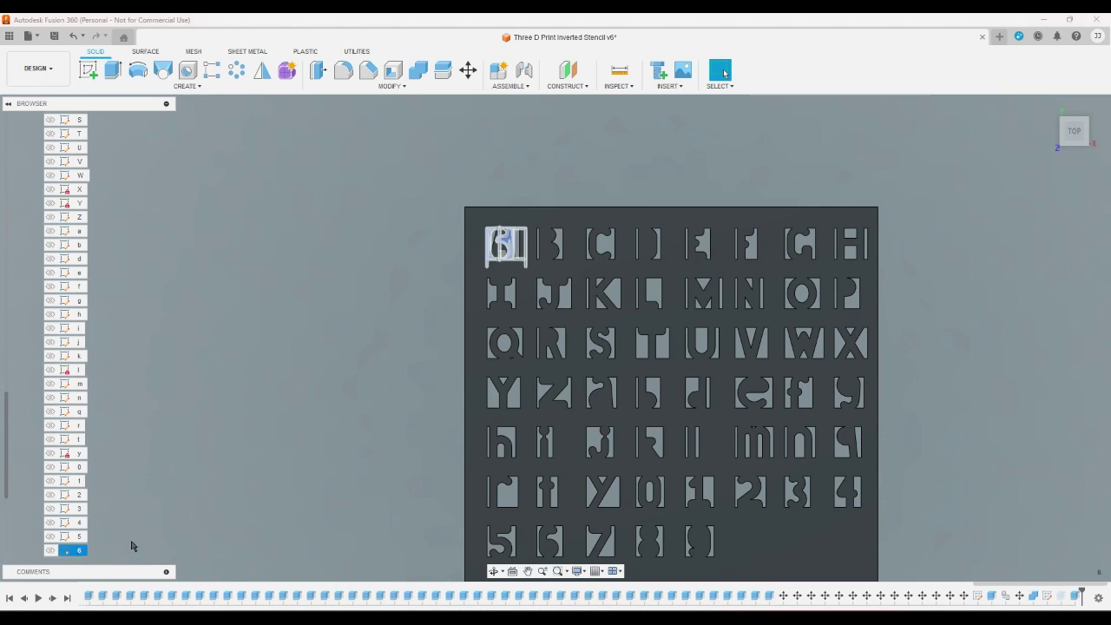
double_click(76, 550)
scroll(528, 203, up, 8)
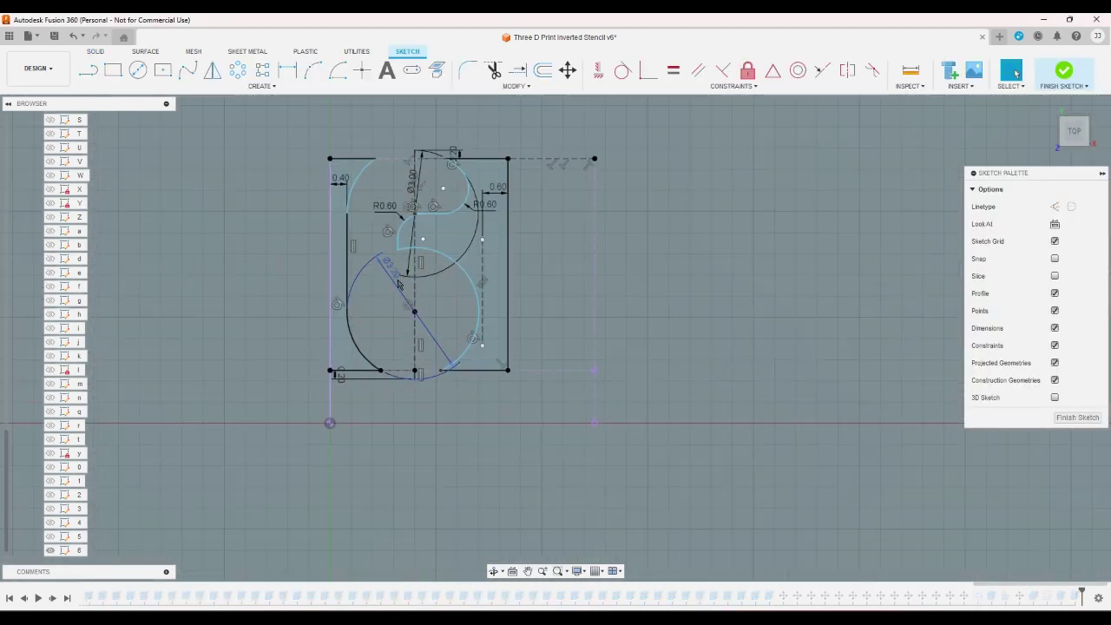
double_click(402, 278)
text(3.6)
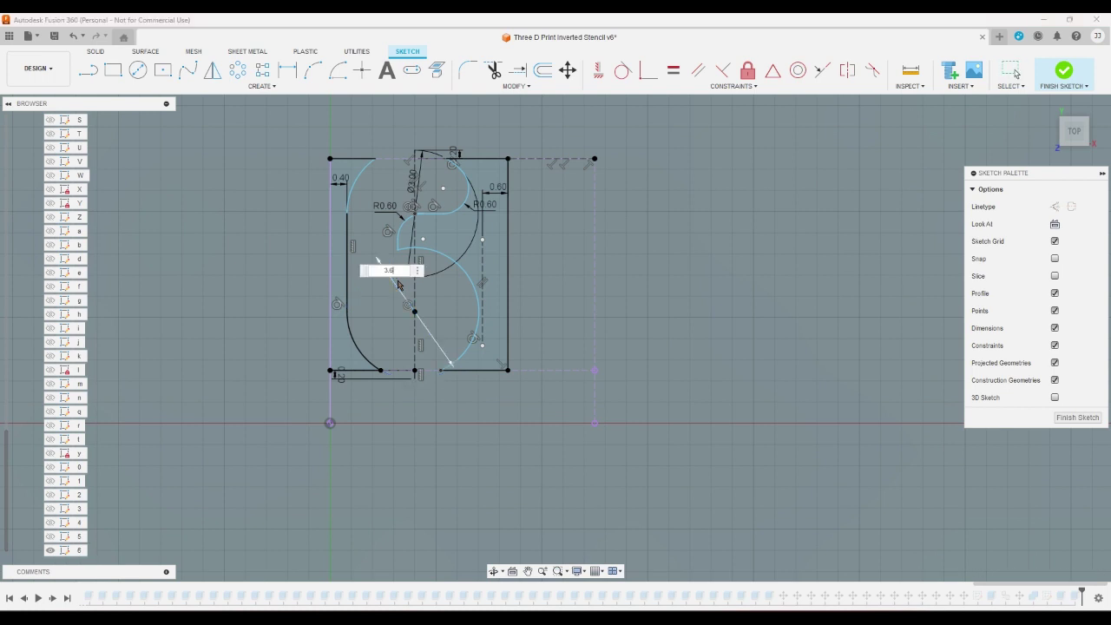
key(Return)
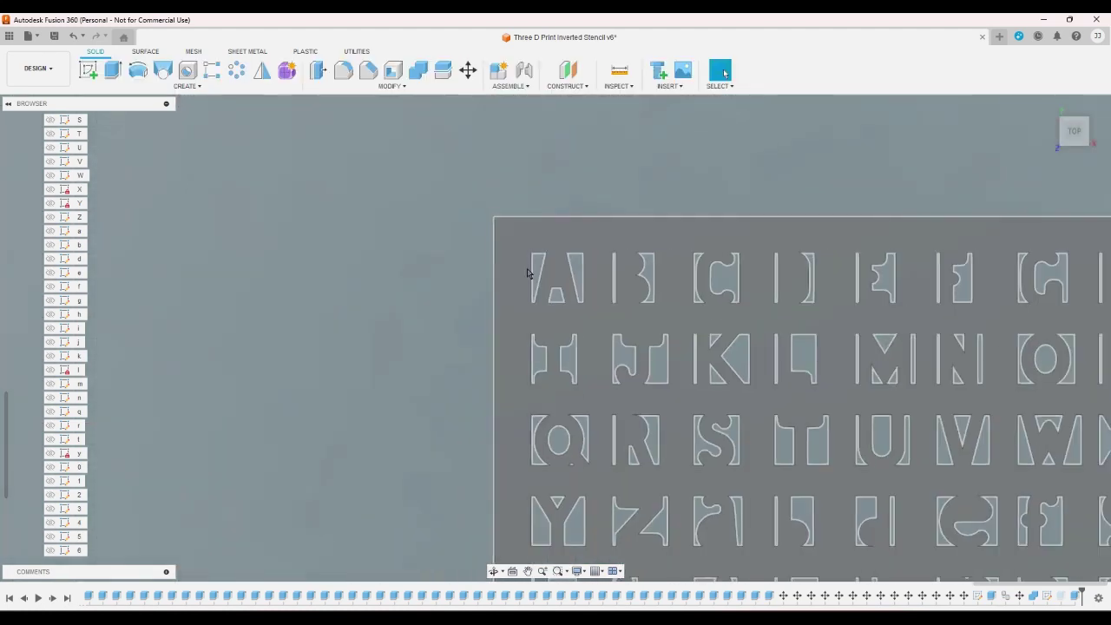
scroll(527, 272, down, 5)
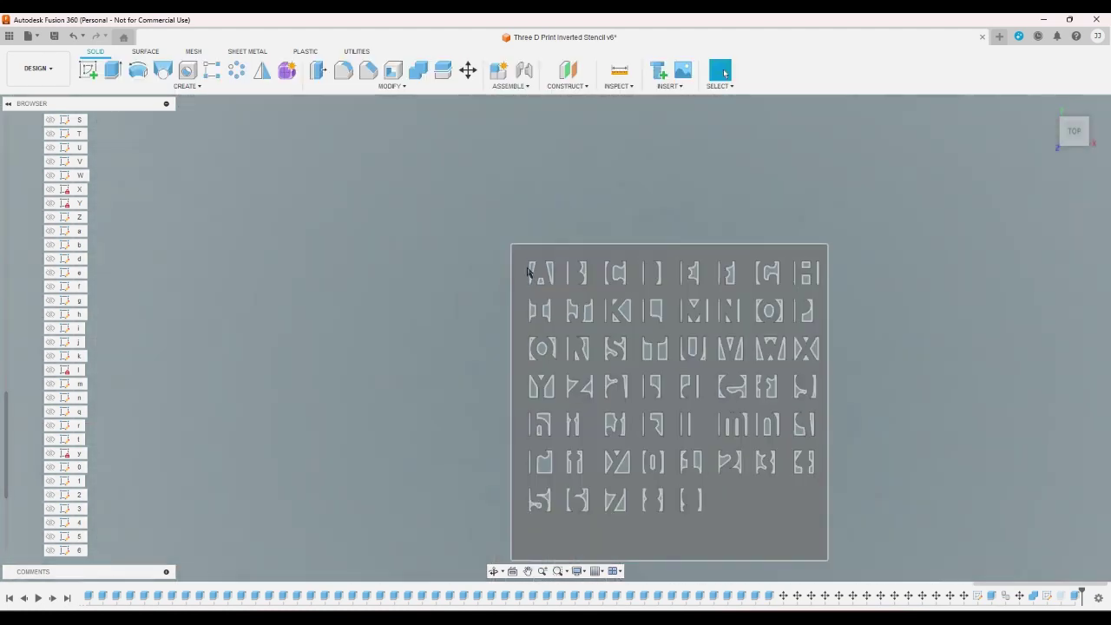
scroll(801, 347, up, 2)
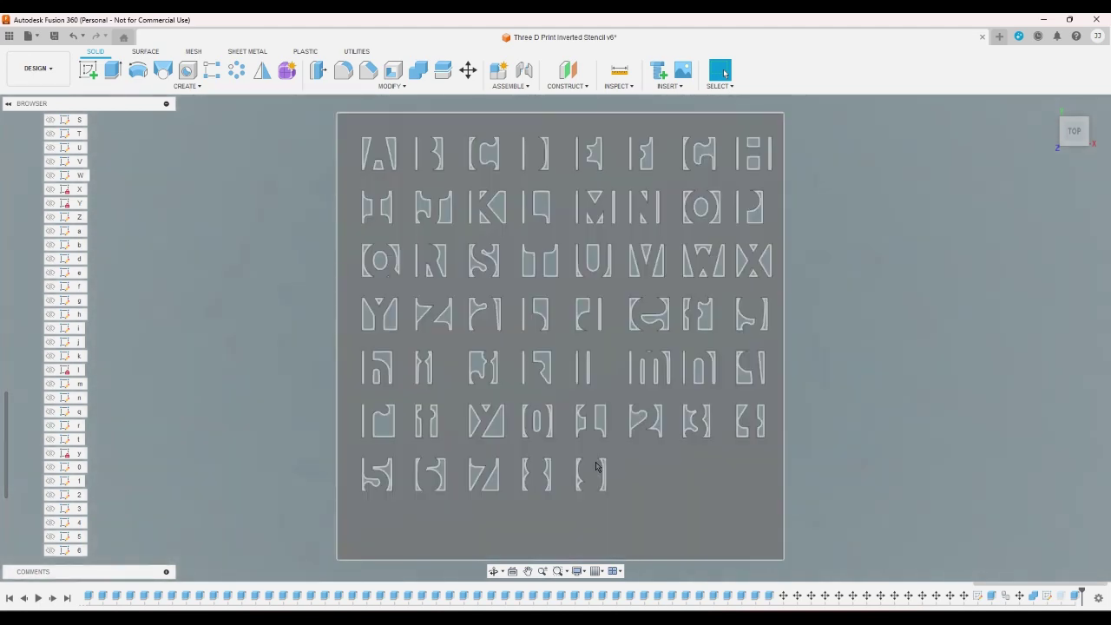
scroll(938, 500, up, 2)
scroll(365, 469, up, 2)
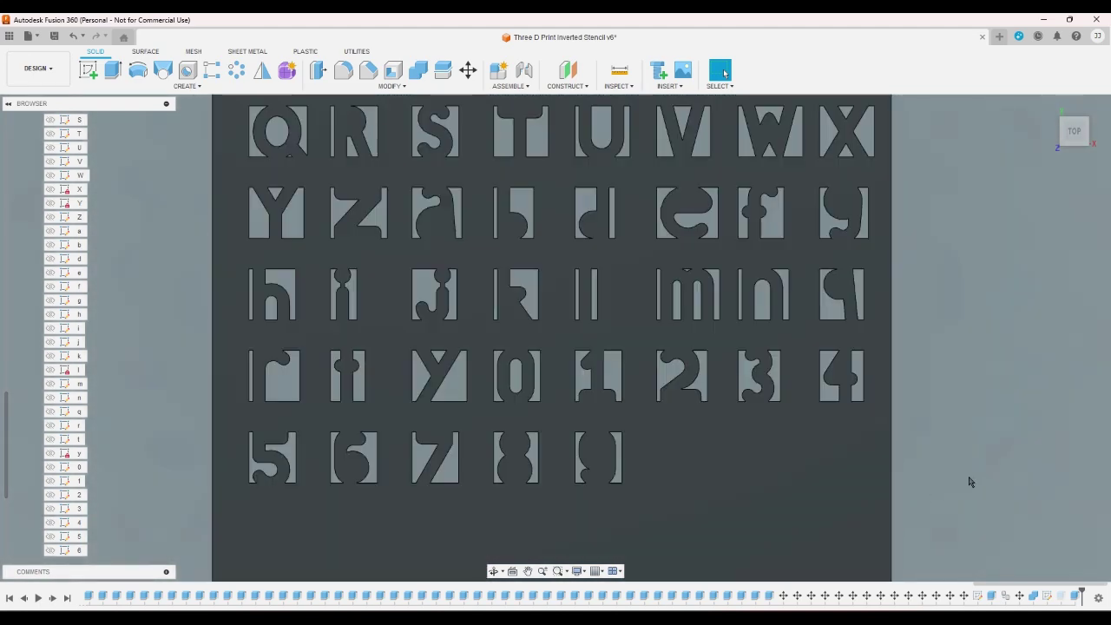
- Undo, then set the Ø3.60 circle diameter to 3.4
key(ctrl+z)
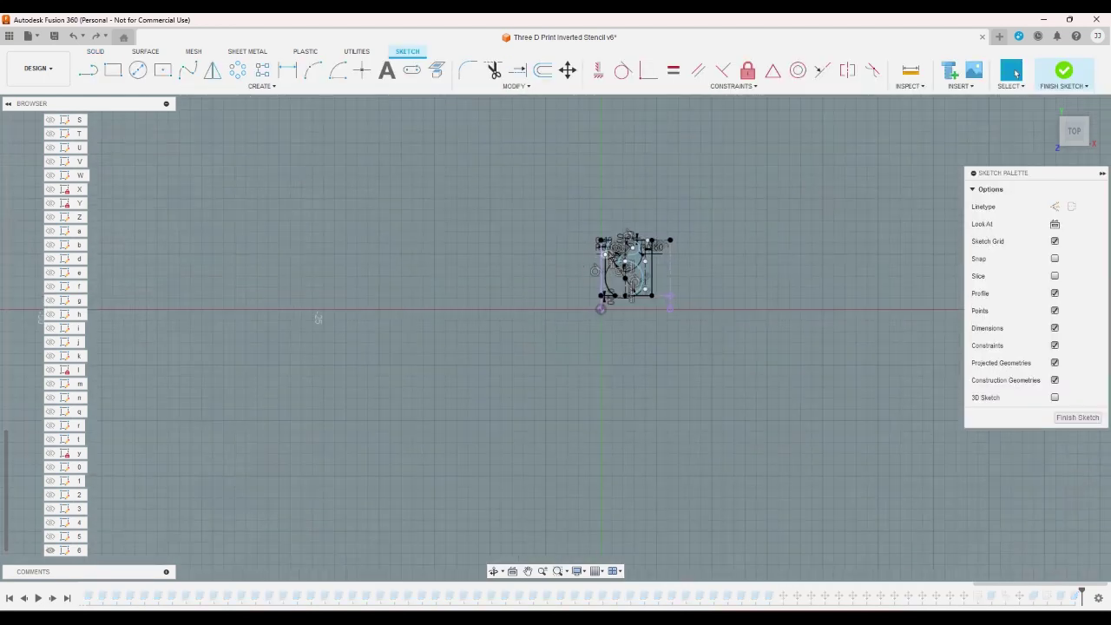
scroll(634, 258, up, 6)
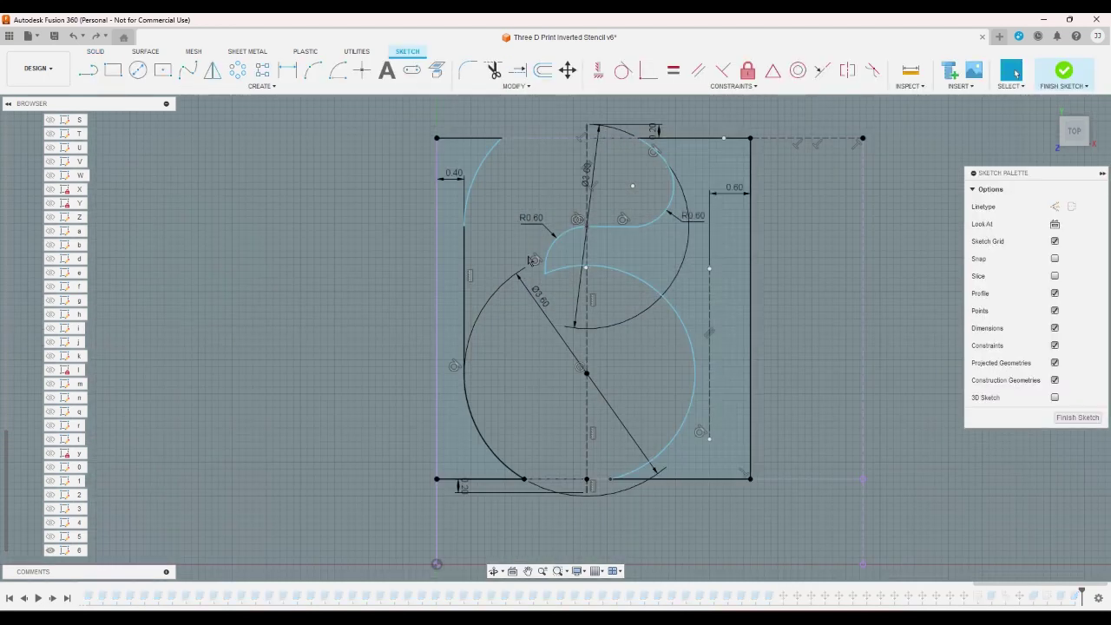
double_click(531, 292)
text(3.4)
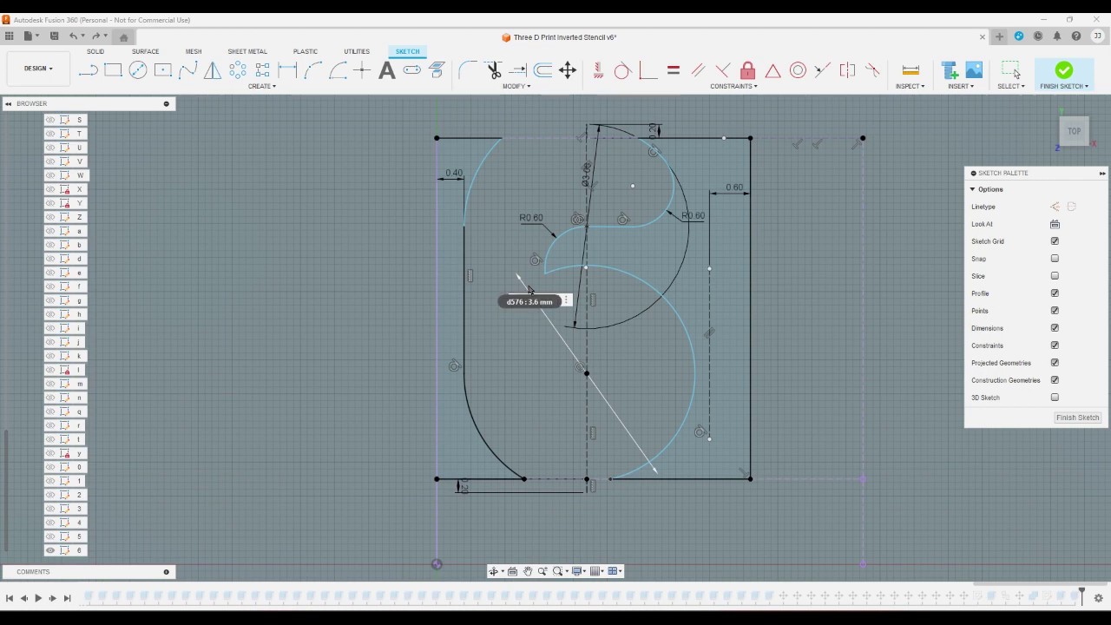
key(Return)
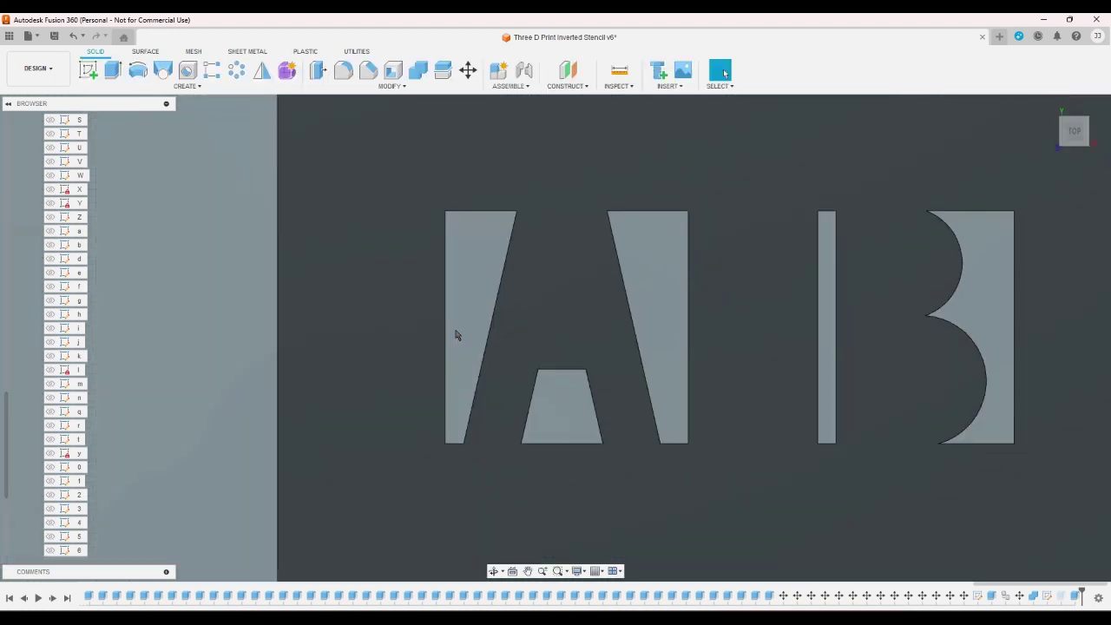
scroll(461, 241, down, 5)
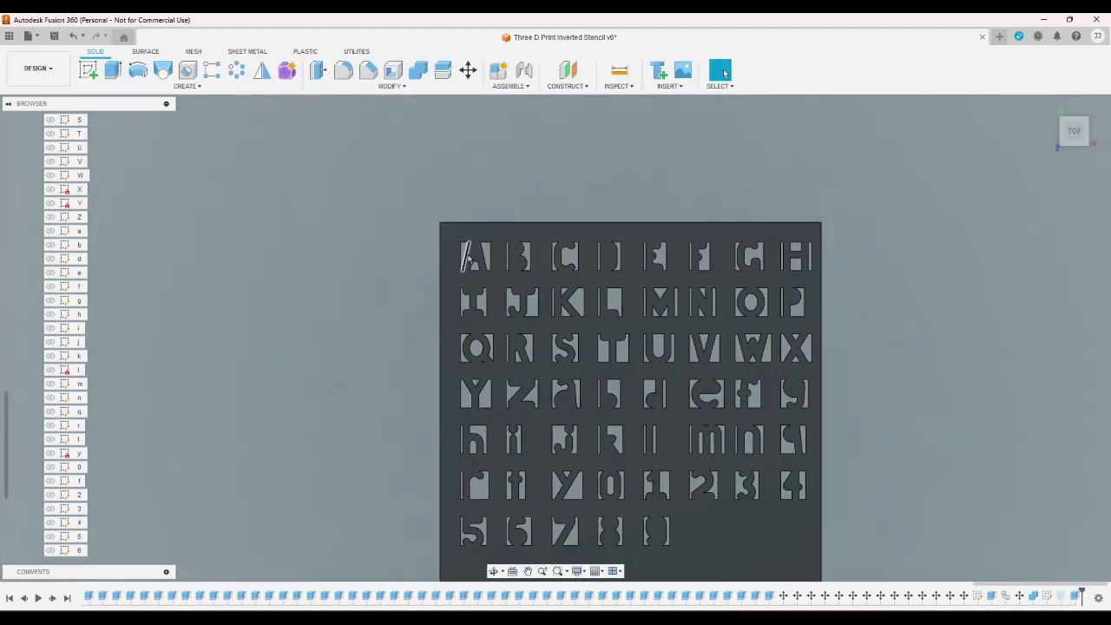
scroll(390, 454, up, 2)
scroll(405, 390, down, 3)
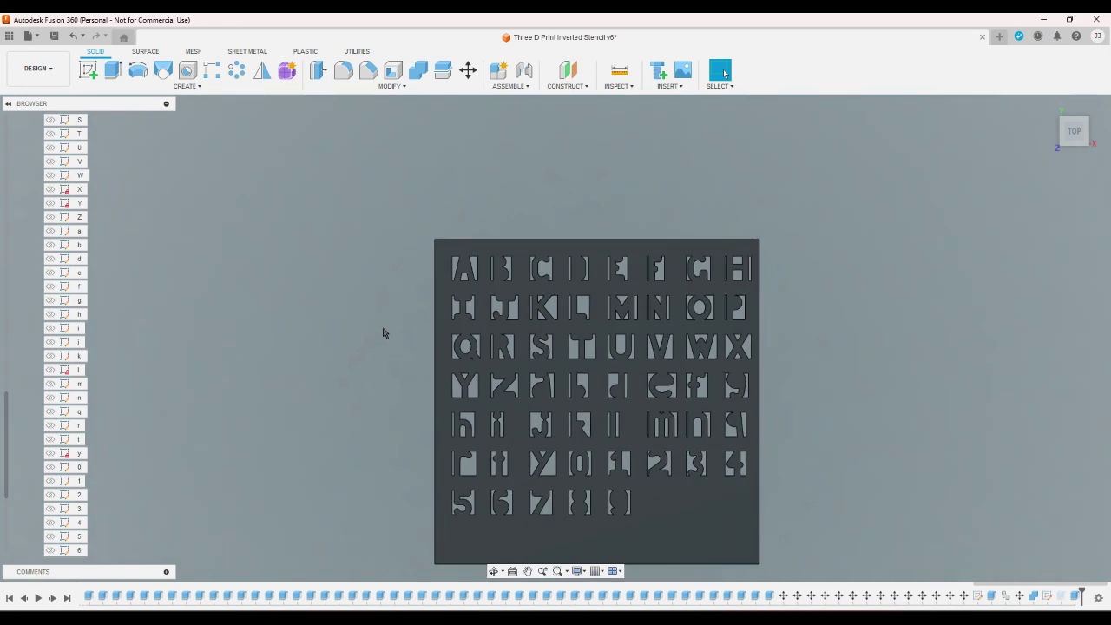
scroll(496, 511, up, 3)
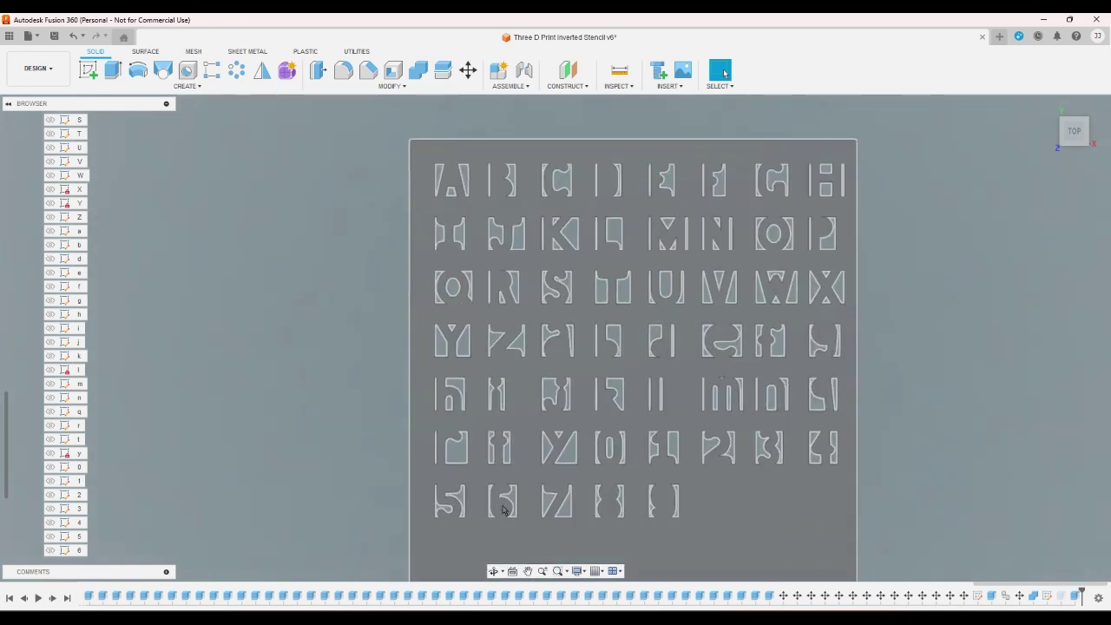
scroll(503, 510, down, 1)
- Open the 9 sketch from the Browser for editing
scroll(80, 552, down, 2)
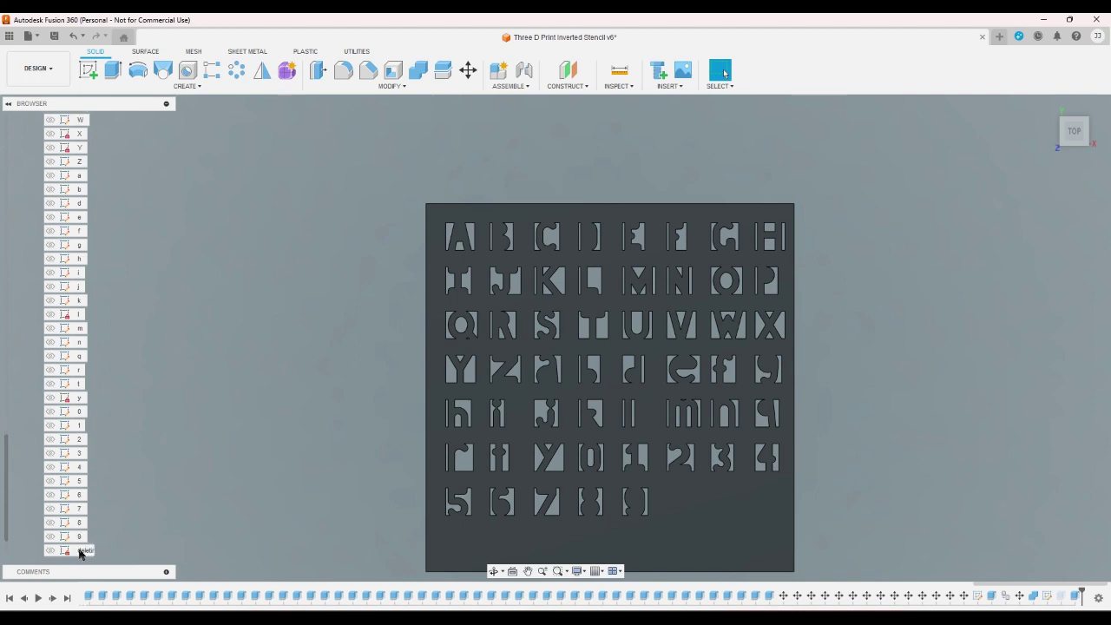
scroll(80, 552, down, 1)
click(84, 524)
double_click(84, 525)
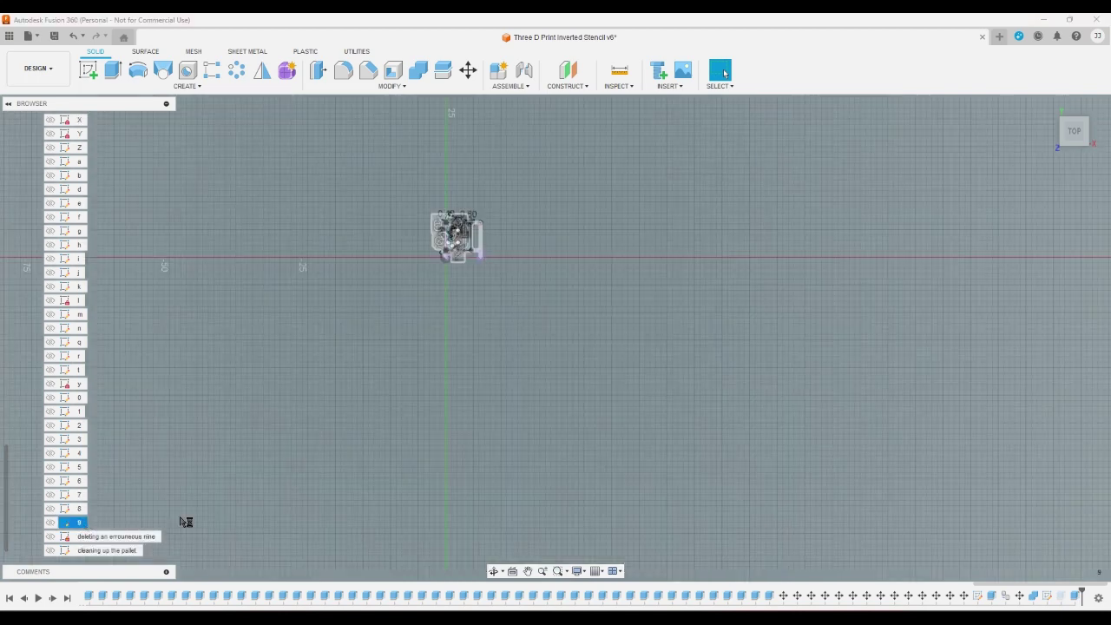
scroll(466, 211, up, 5)
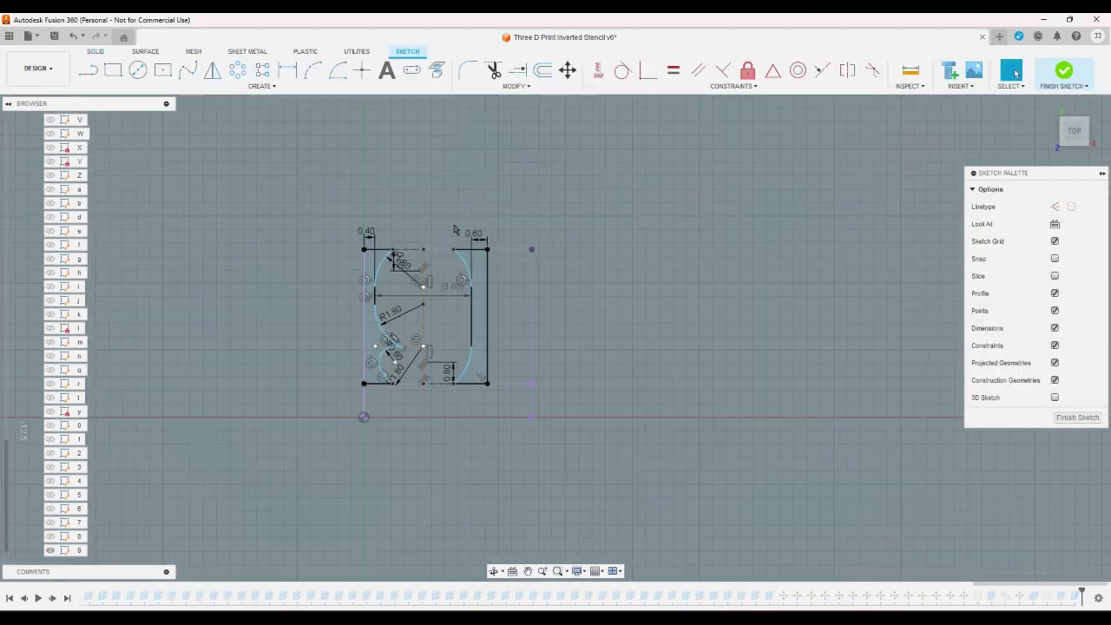
- Delete the right-side arcs and the right vertical and horizontal lines of the 9
click(470, 280)
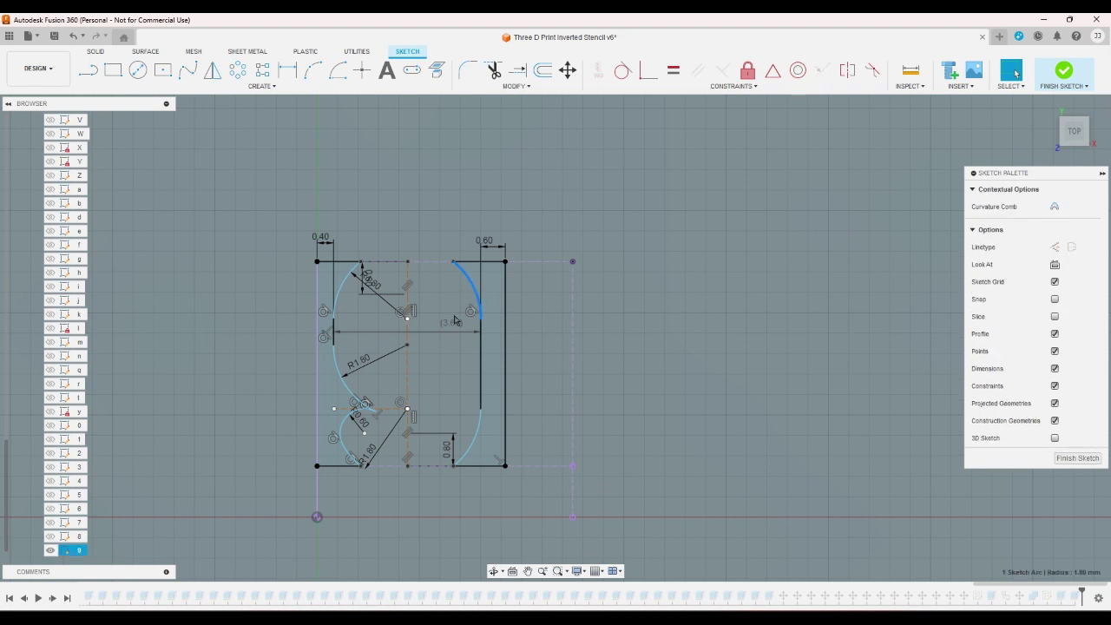
key(Delete)
click(479, 337)
key(Delete)
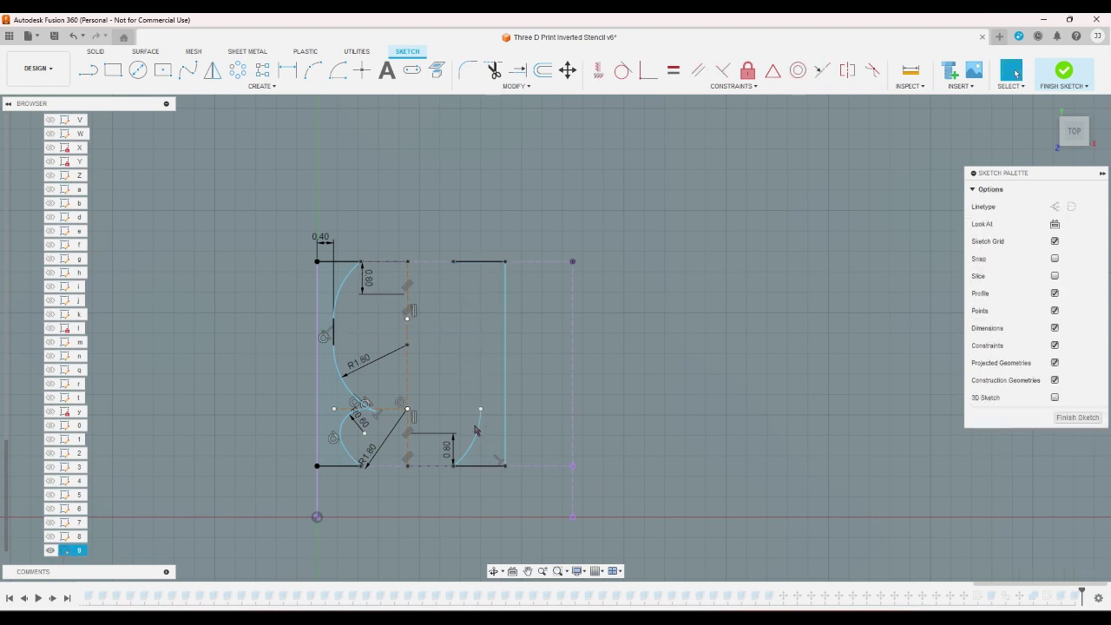
click(471, 441)
key(Delete)
click(475, 467)
key(Delete)
click(491, 262)
key(Delete)
- Delete the upper arc, the top-left line with its 0.40 dimension, and the left arcs with the R1.80 dimension
click(352, 276)
key(Delete)
click(333, 323)
key(Delete)
click(337, 363)
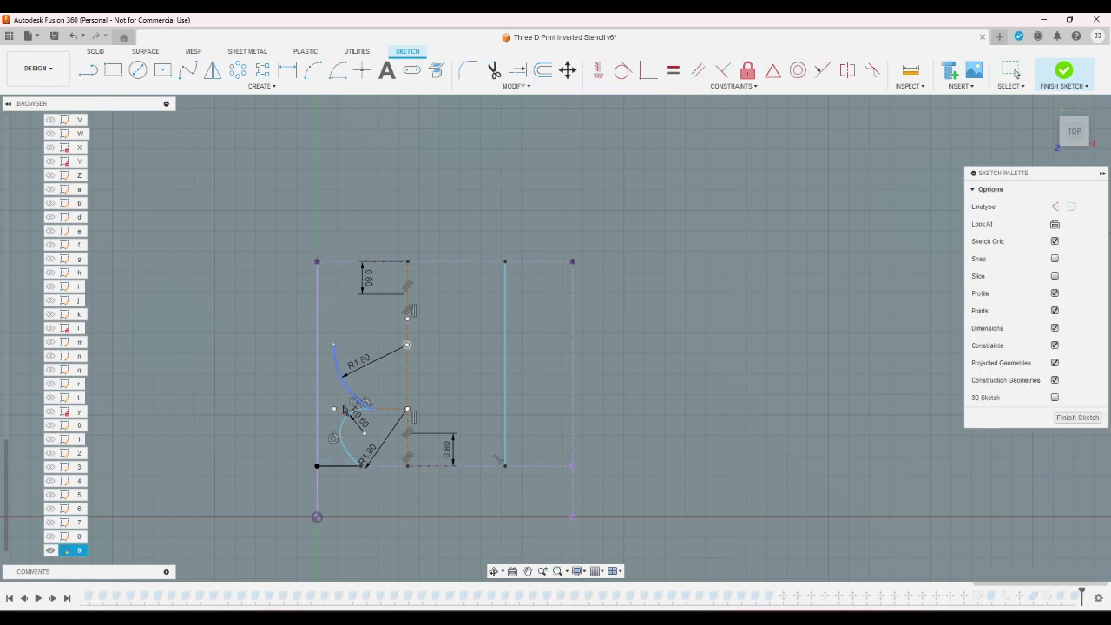
key(Delete)
click(343, 425)
key(Delete)
click(346, 465)
key(Delete)
click(323, 466)
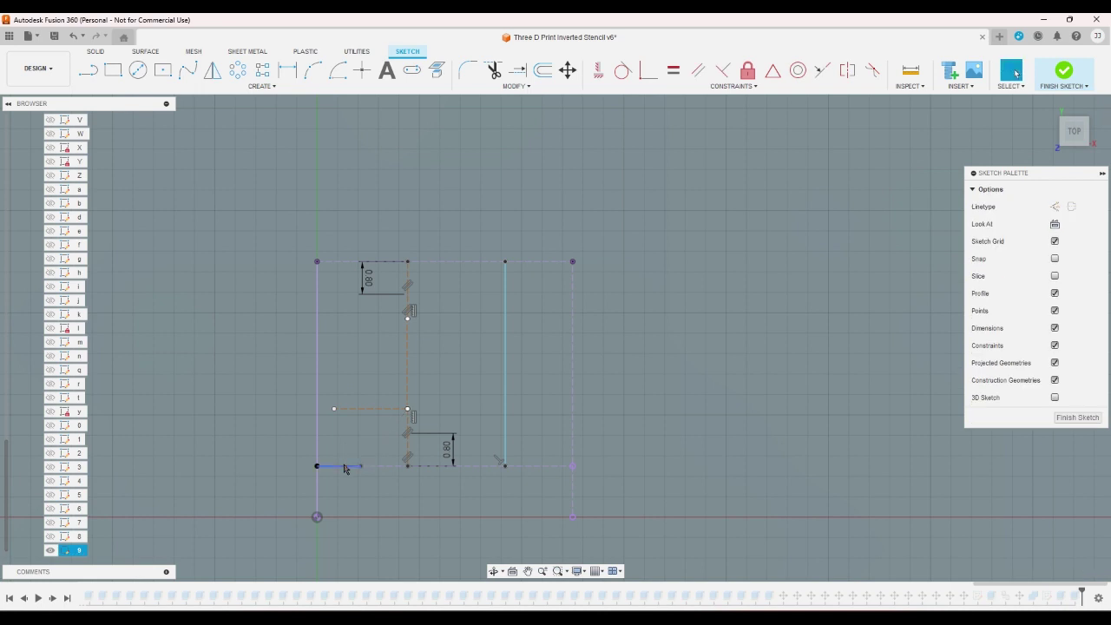
key(Delete)
- Delete the dashed horizontal line, the middle vertical segments and the 0.80 dimensions
click(377, 408)
key(Delete)
click(407, 383)
key(Delete)
click(406, 426)
key(Delete)
click(407, 295)
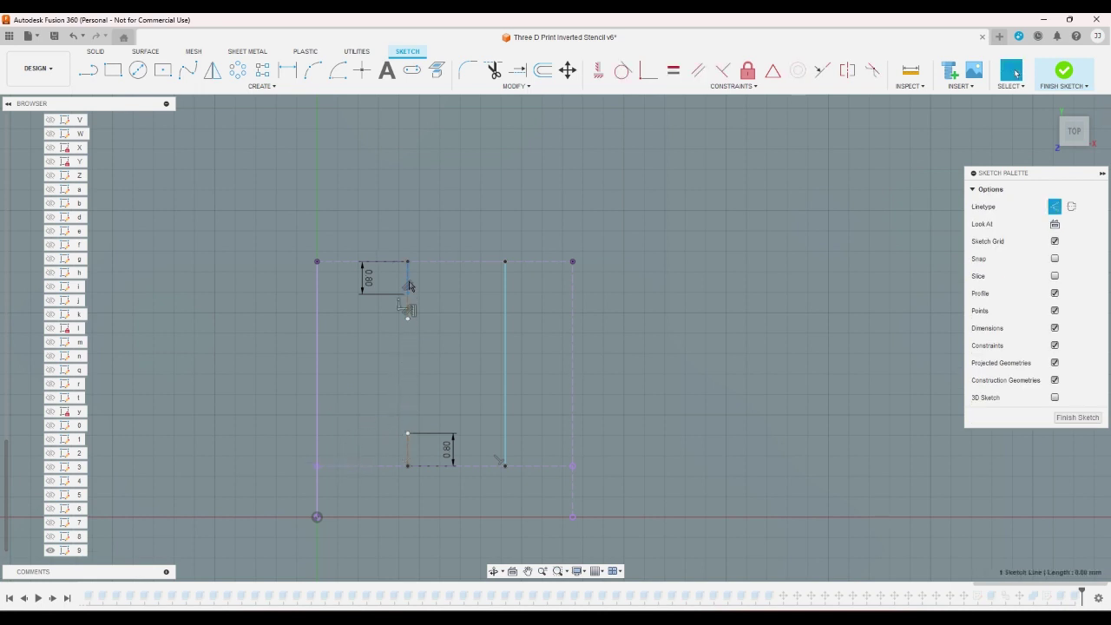
key(Delete)
click(410, 310)
key(Delete)
click(408, 449)
key(Delete)
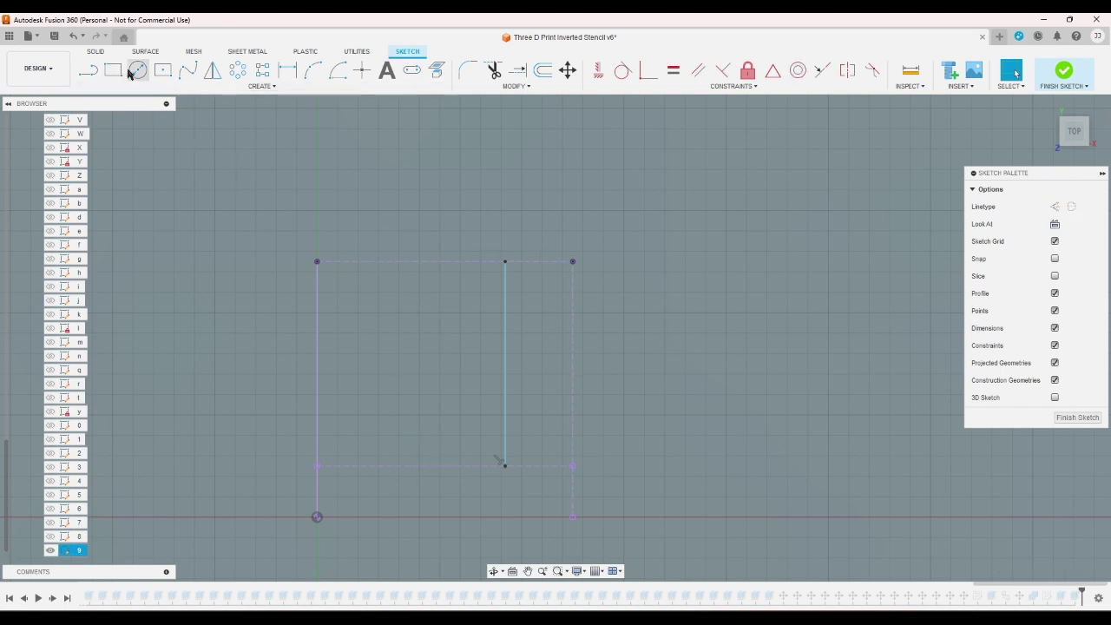
- Draw a 3.4 mm diameter circle to the left of the frame
key(c)
click(186, 294)
text(3.4)
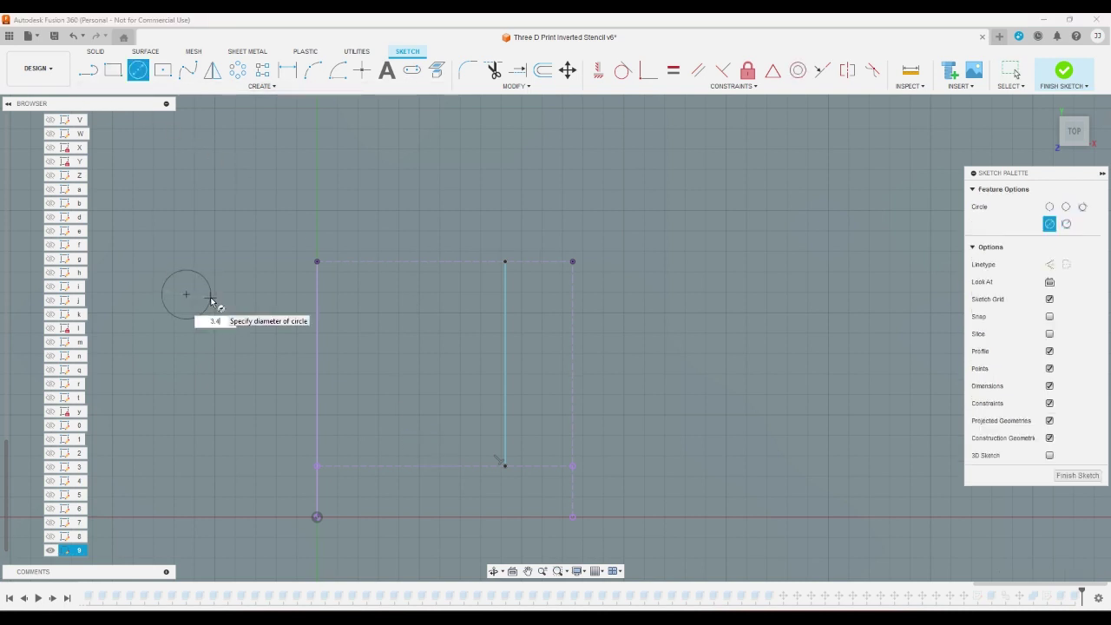
key(Return)
key(Escape)
- Start two more circles and cancel both because they were misplaced
click(141, 73)
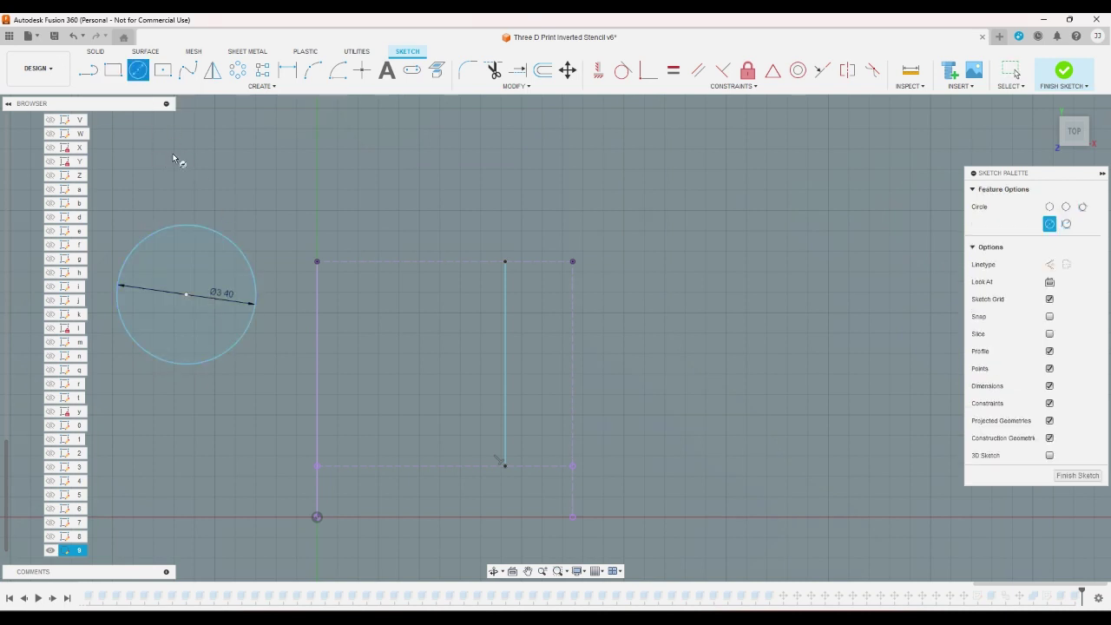
click(174, 151)
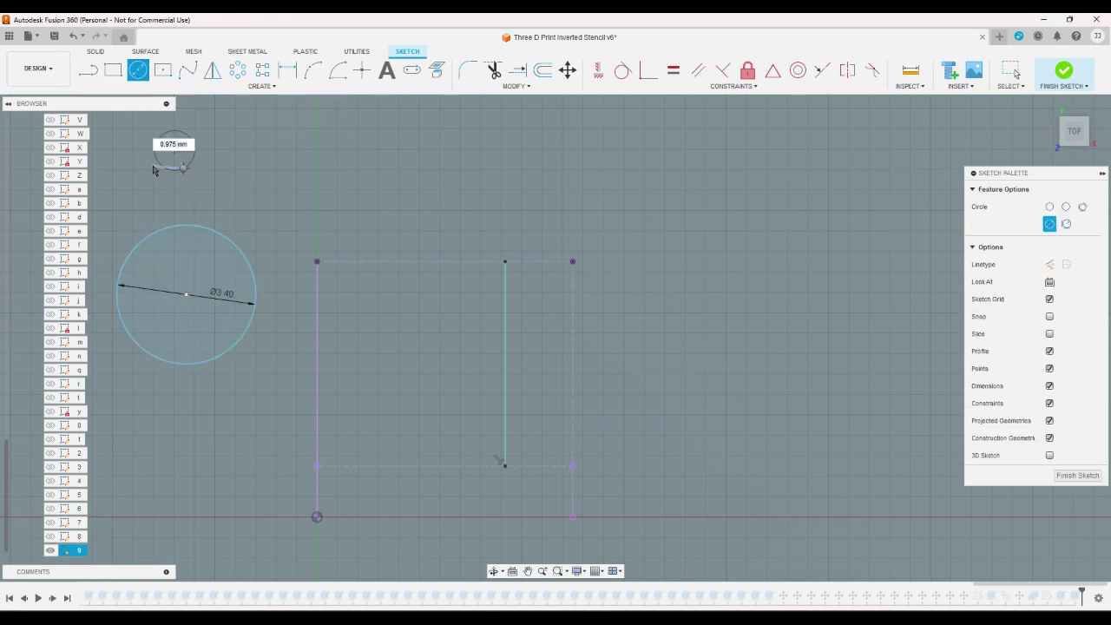
right_click(156, 171)
click(145, 156)
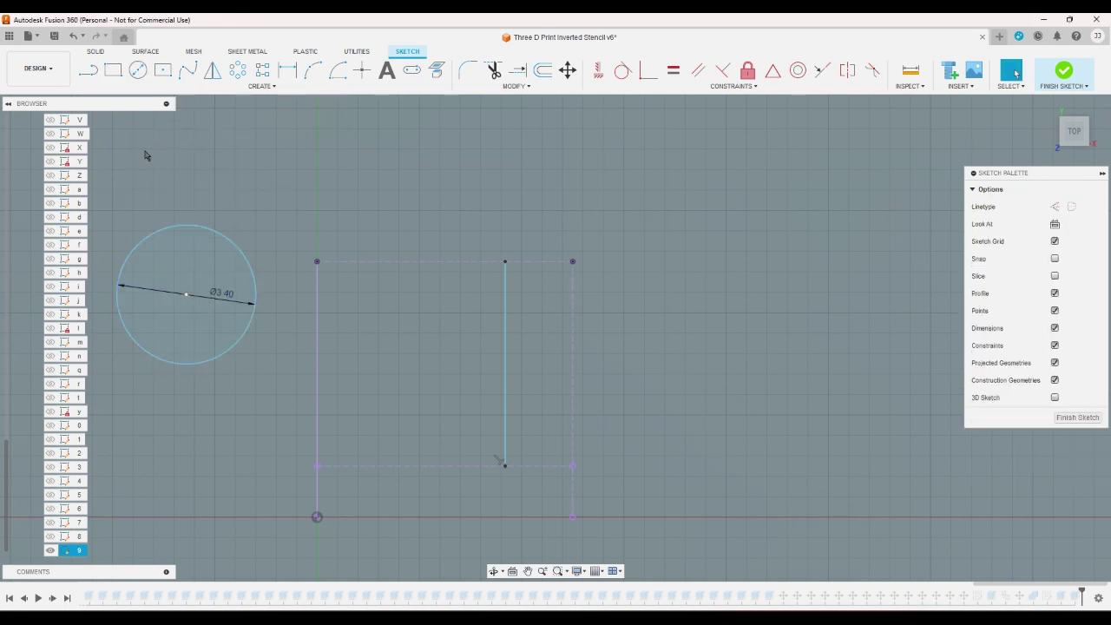
click(137, 69)
click(179, 426)
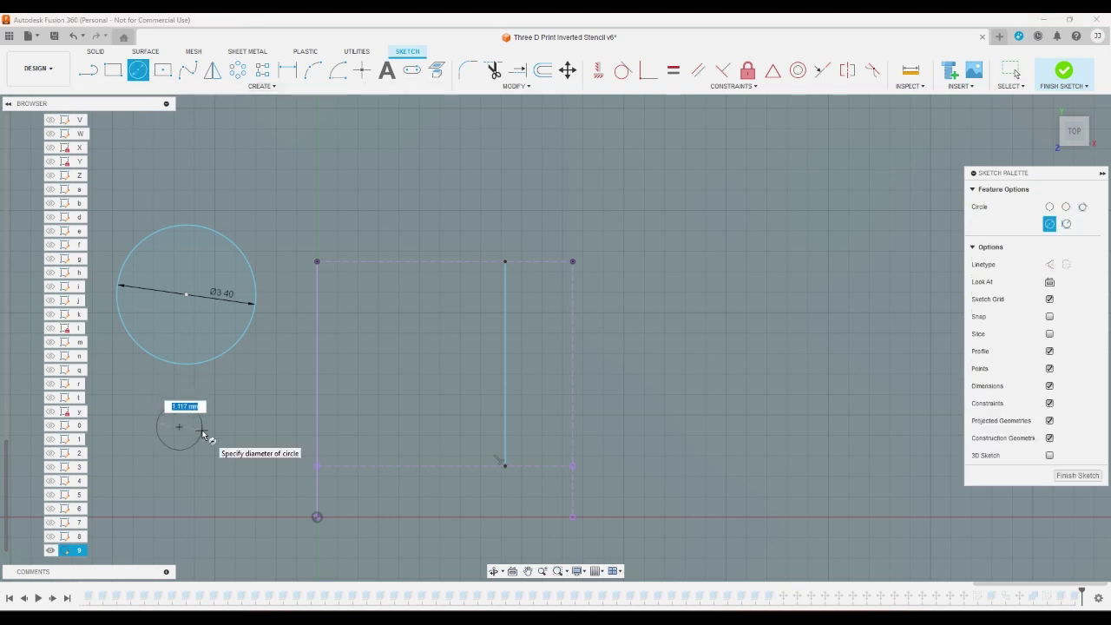
right_click(182, 430)
click(184, 397)
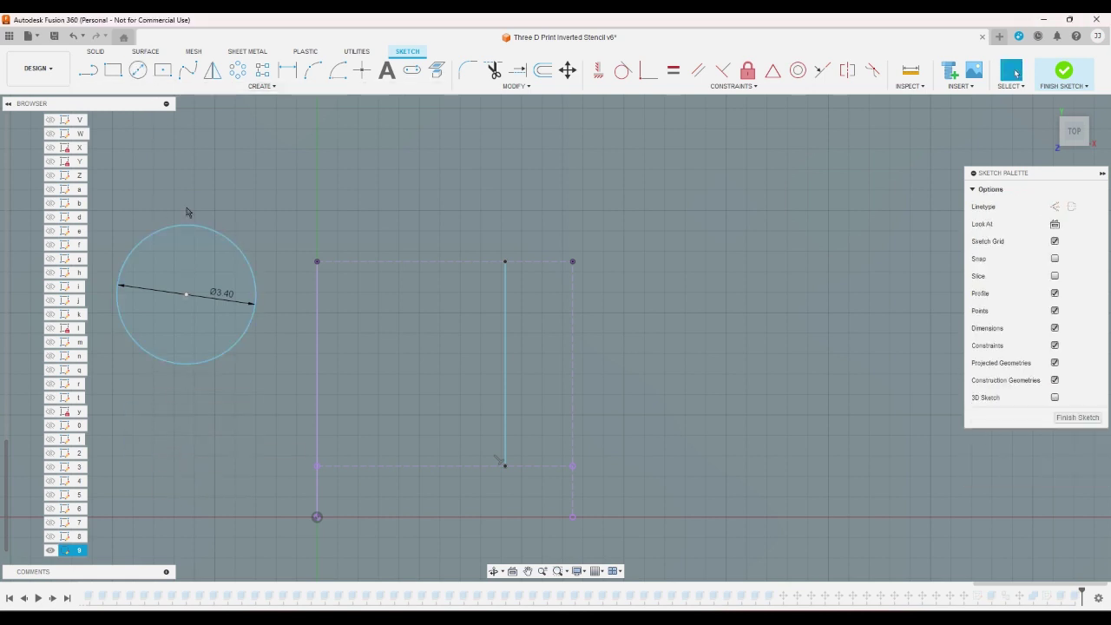
- Draw a 3 mm diameter circle above the Ø3.40 circle
click(137, 71)
click(171, 144)
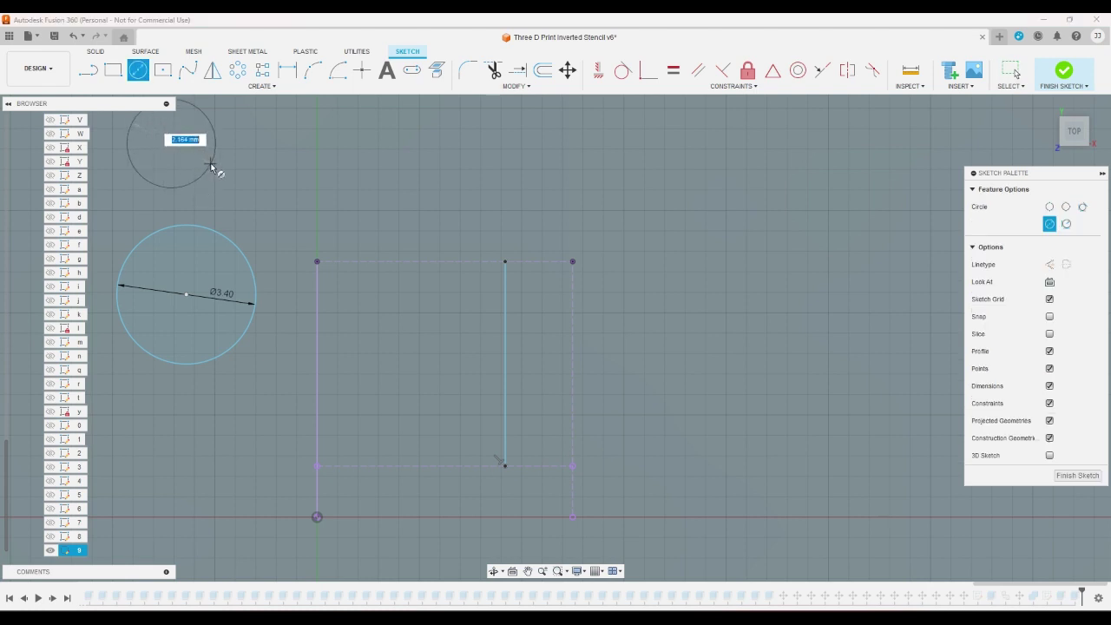
text(3)
key(Return)
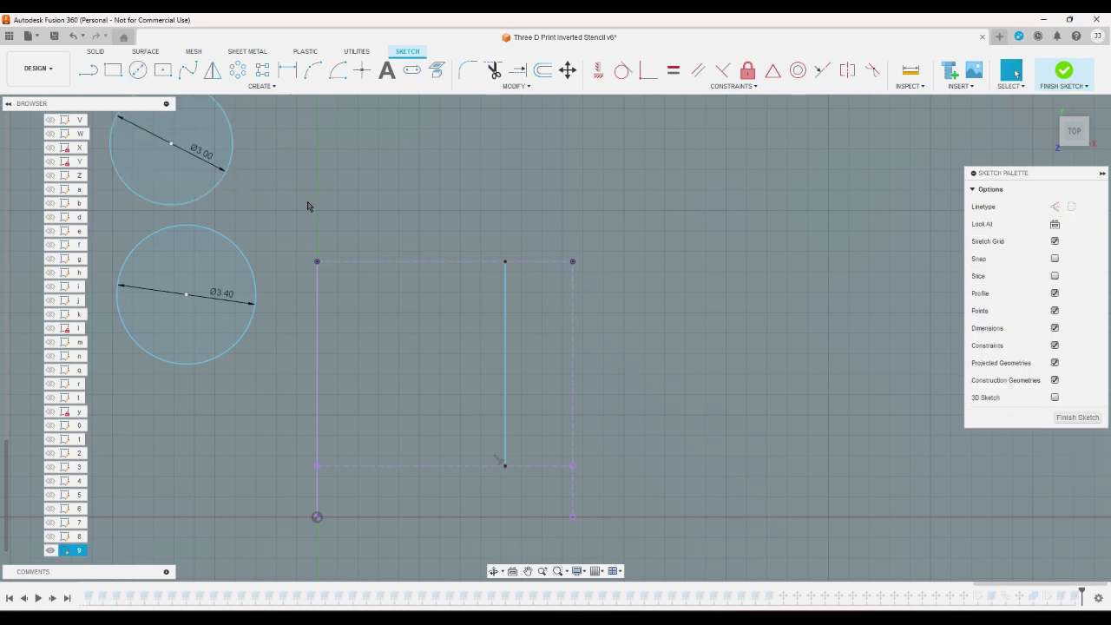
right_click(310, 204)
key(Escape)
- Drag the Ø3.00 circle into the frame
scroll(303, 203, down, 2)
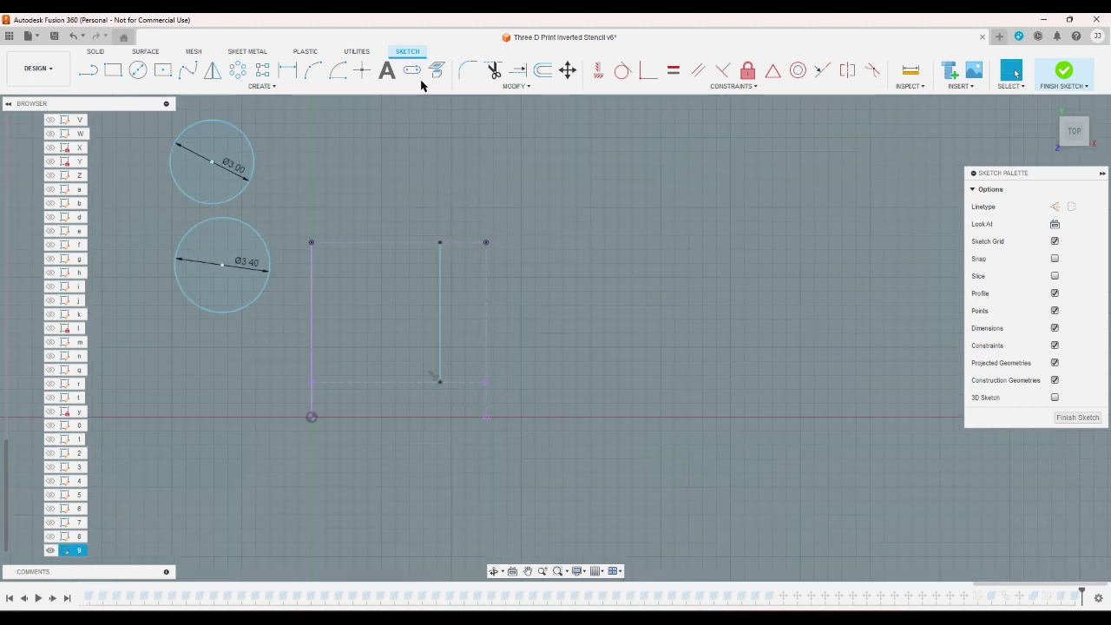
click(88, 71)
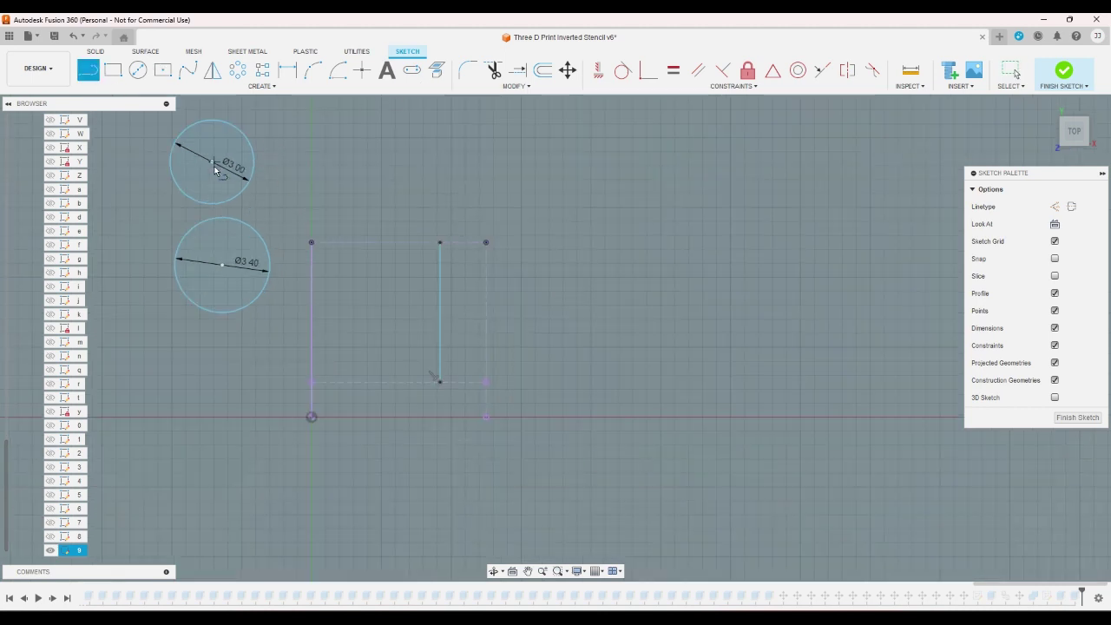
right_click(208, 176)
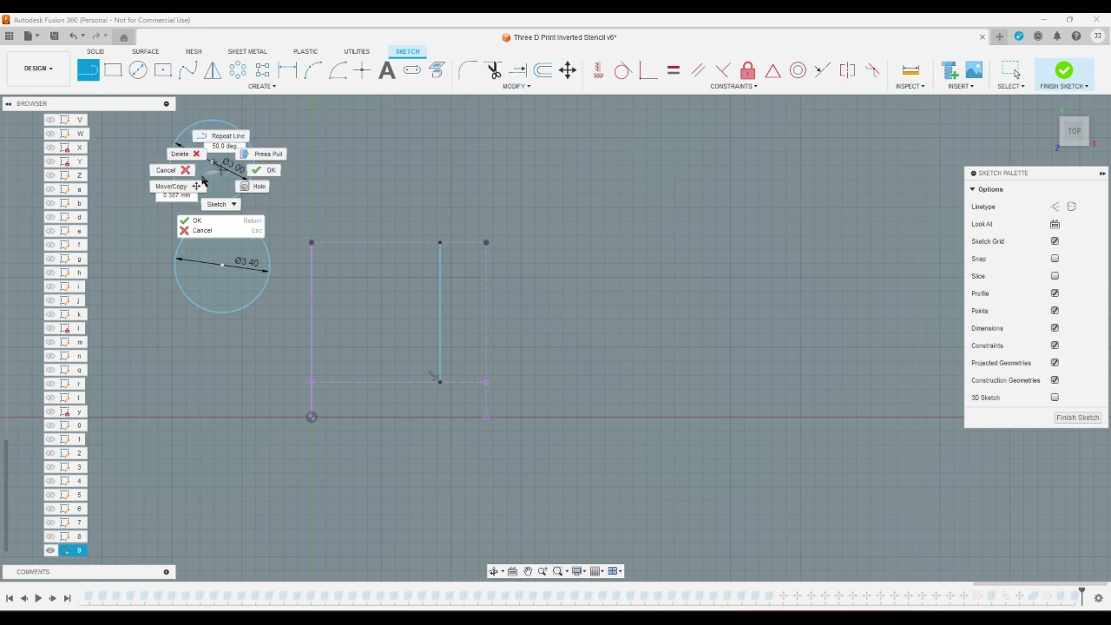
key(Escape)
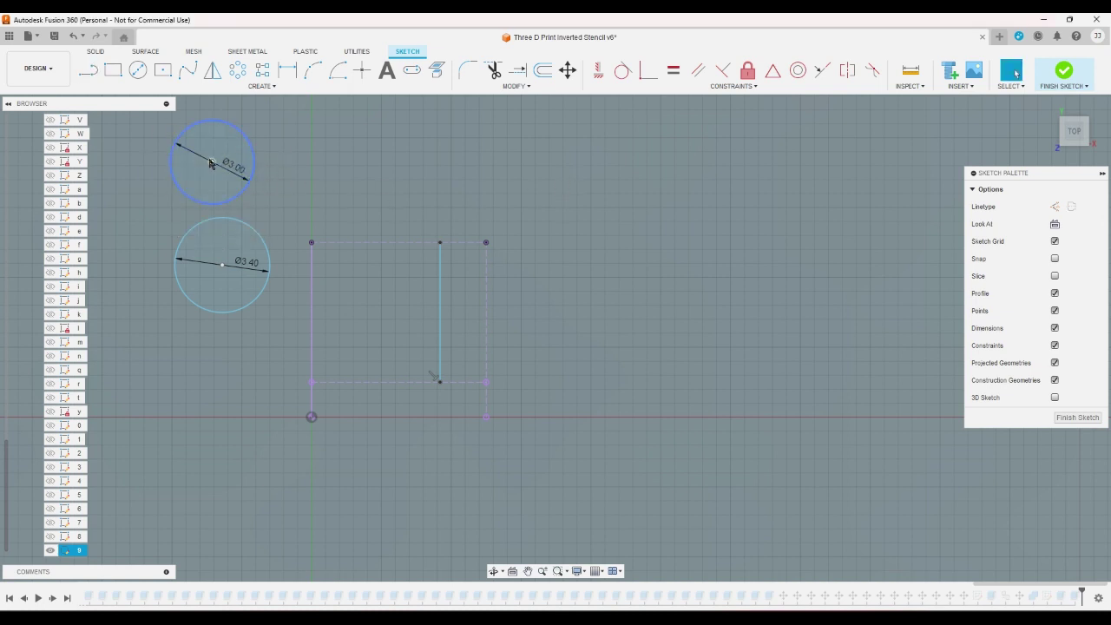
drag(230, 177, 396, 284)
mouse_move(232, 278)
mouse_down()
mouse_move(379, 342)
mouse_move(388, 361)
mouse_up()
scroll(527, 309, up, 2)
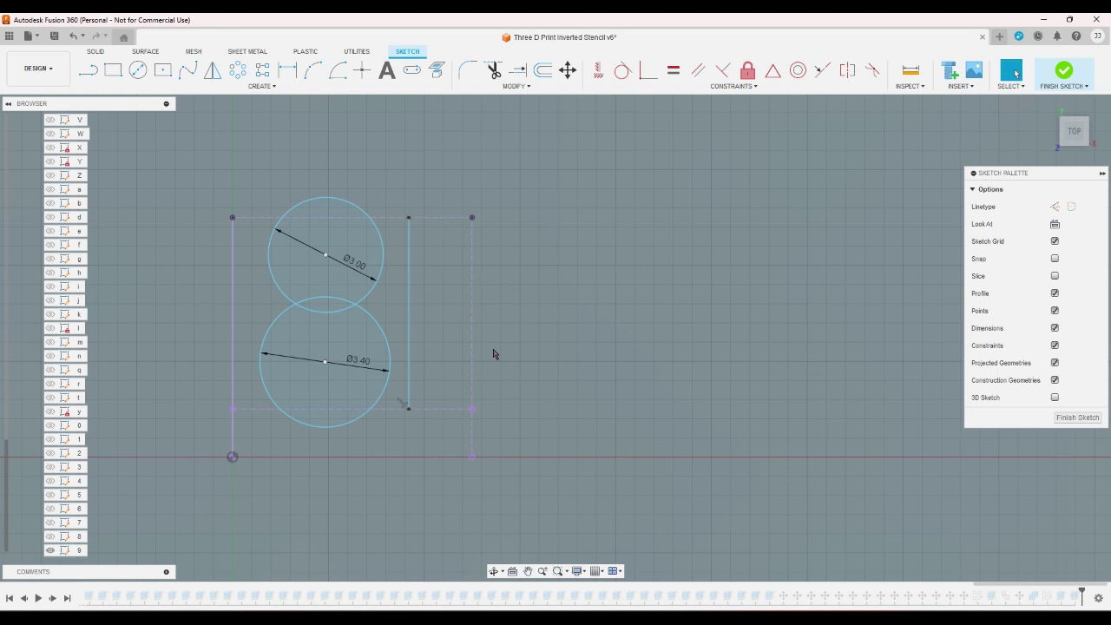
- Keep the 3.4 diameter and swap the circles: Ø3.40 on top, Ø3.00 below
double_click(352, 370)
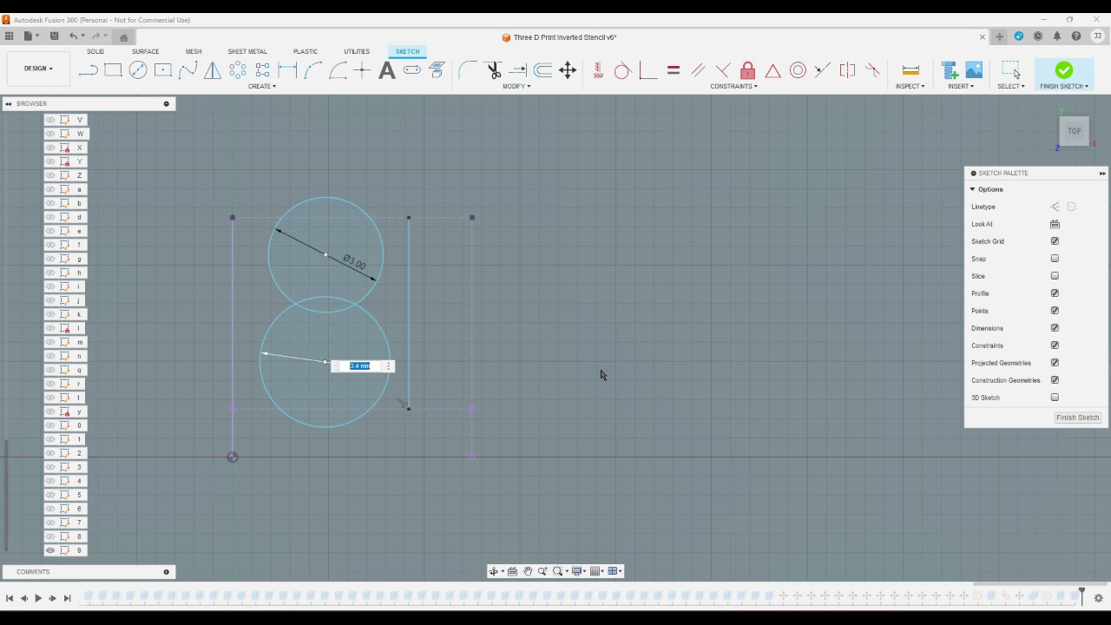
key(Return)
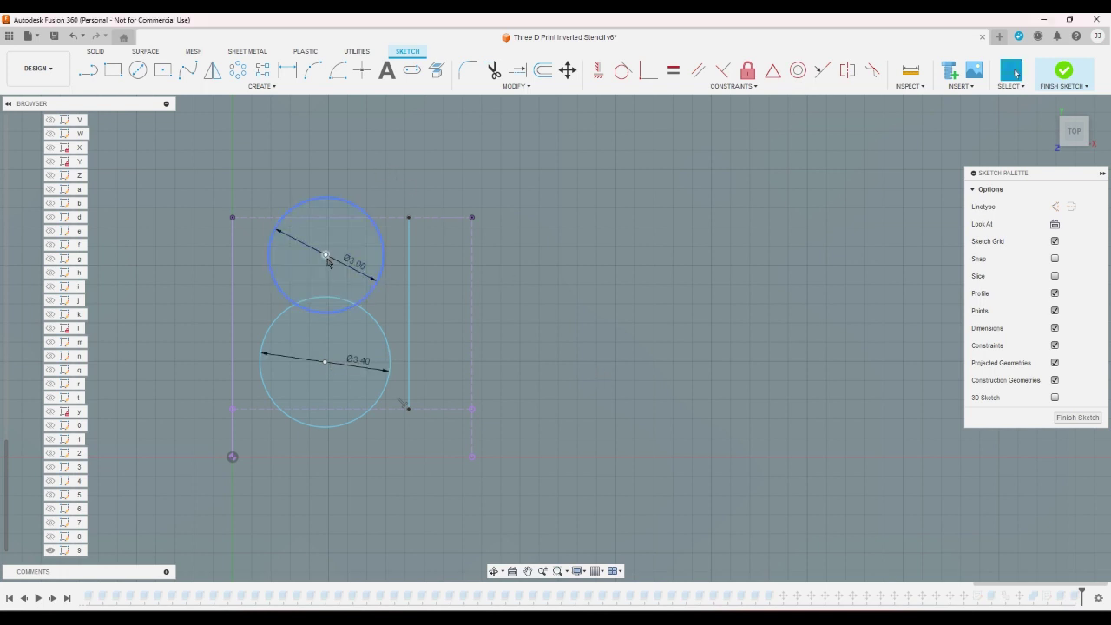
drag(326, 257, 329, 482)
drag(325, 363, 323, 243)
drag(328, 442, 322, 424)
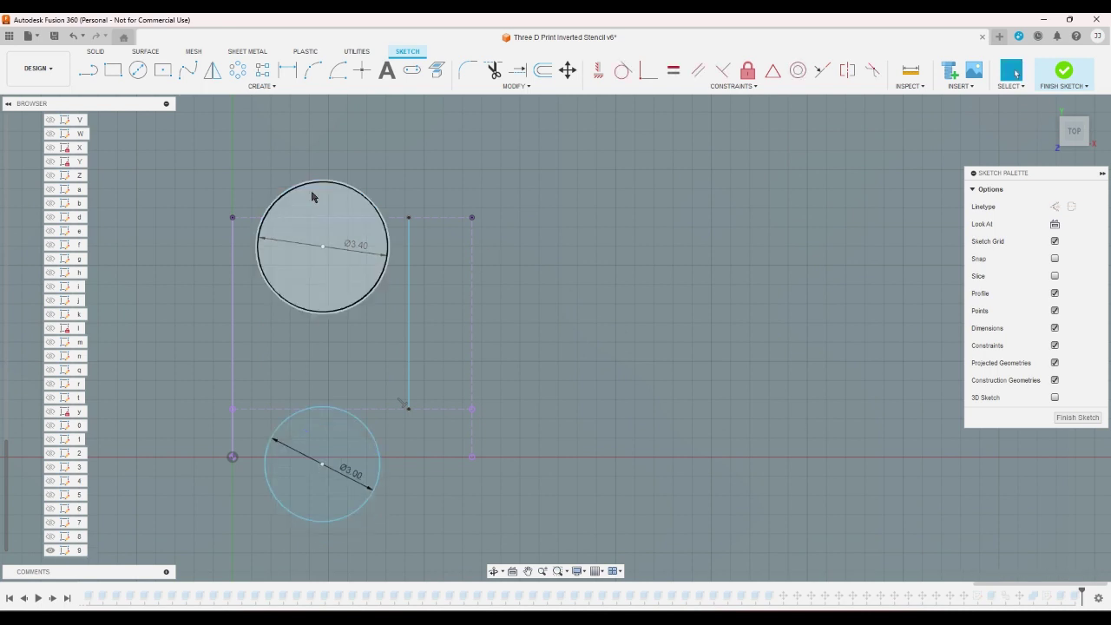
- Draw a vertical line through both circles and move the group to the right
click(87, 70)
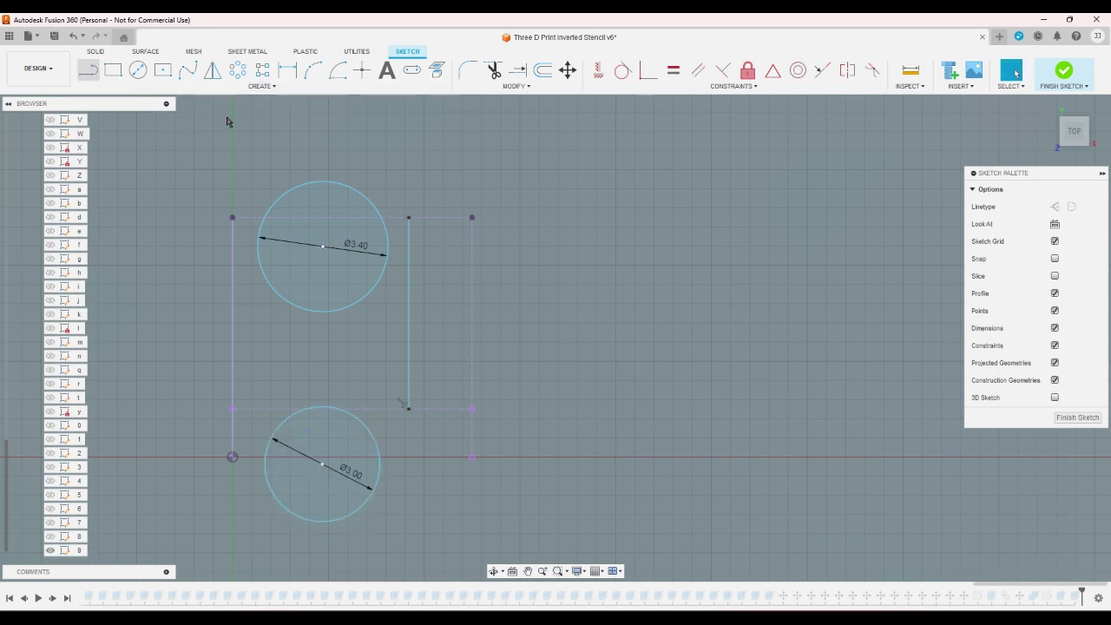
click(323, 182)
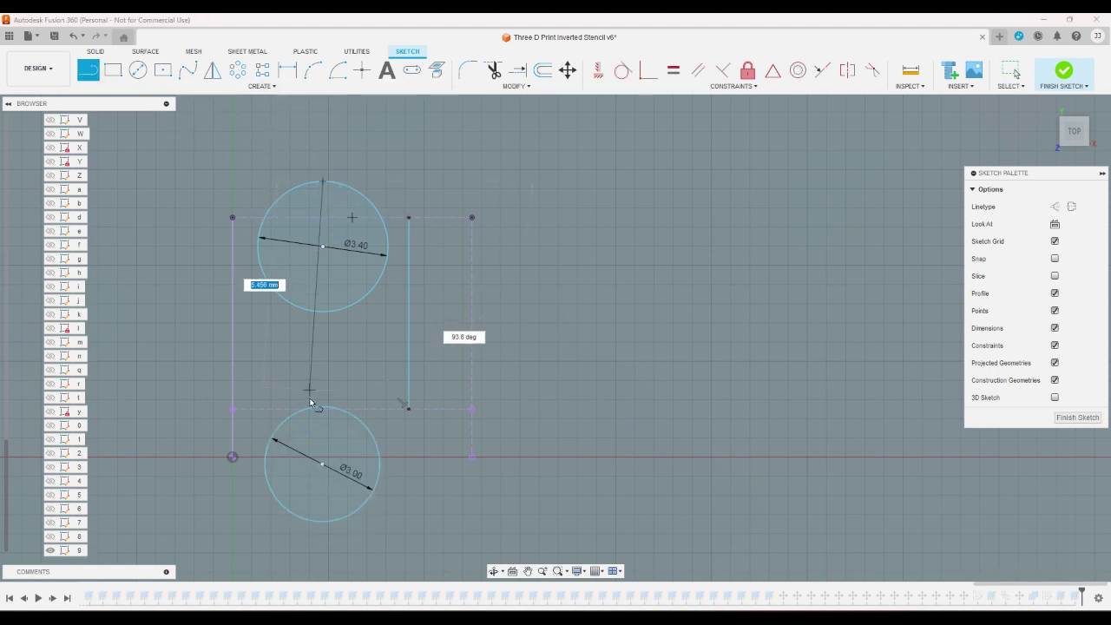
click(322, 524)
right_click(627, 441)
click(668, 434)
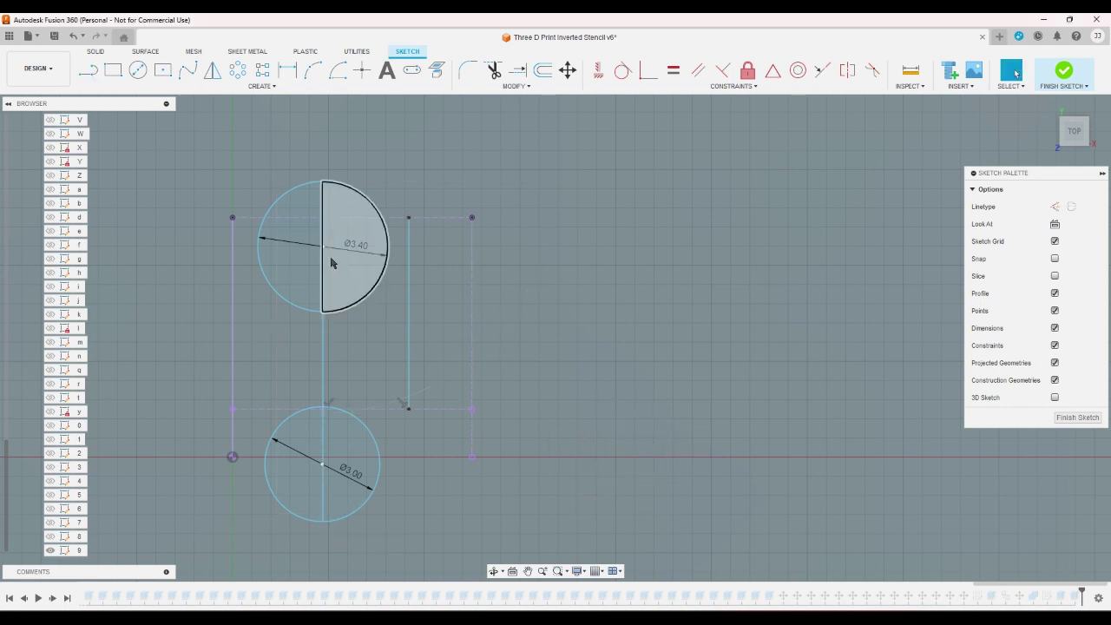
drag(322, 249, 673, 251)
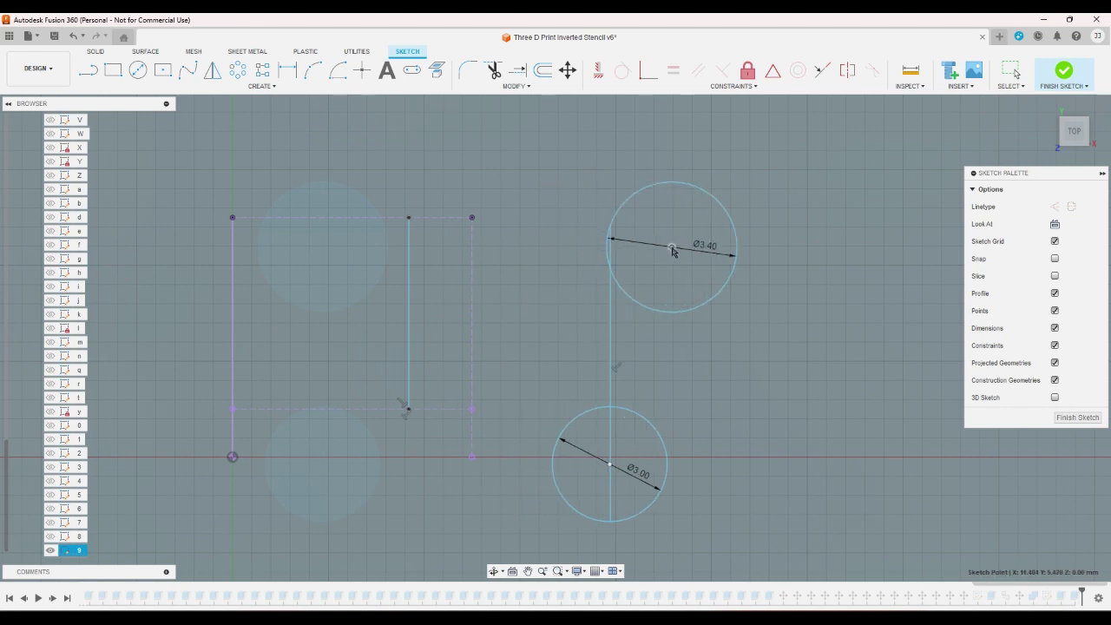
- Constrain the upper circle's centre onto the vertical line and make that line construction
click(649, 69)
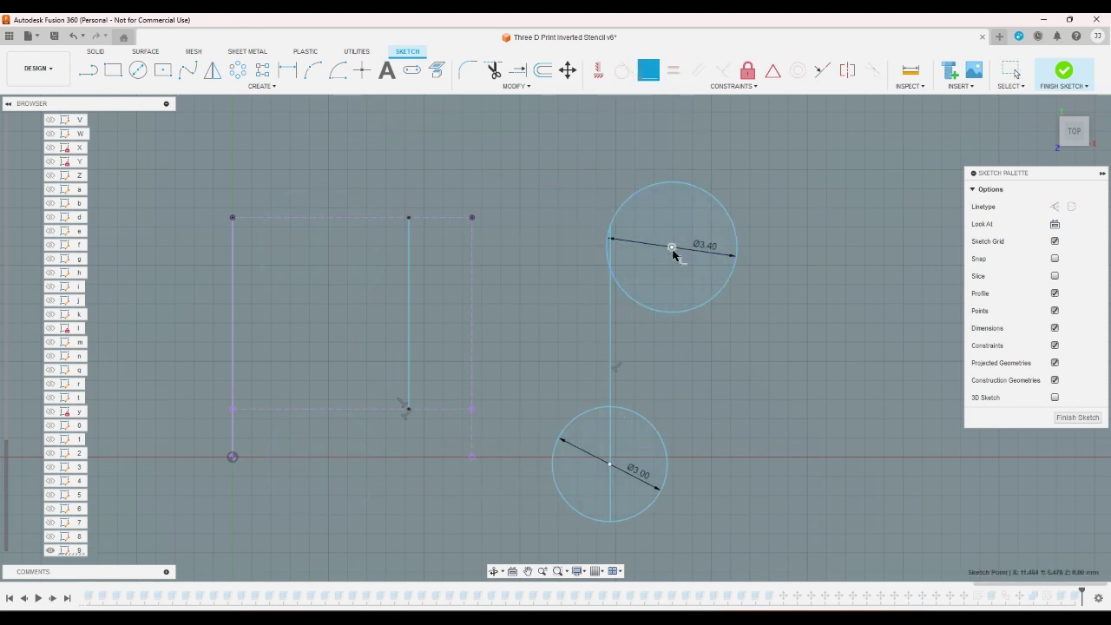
click(673, 248)
click(610, 298)
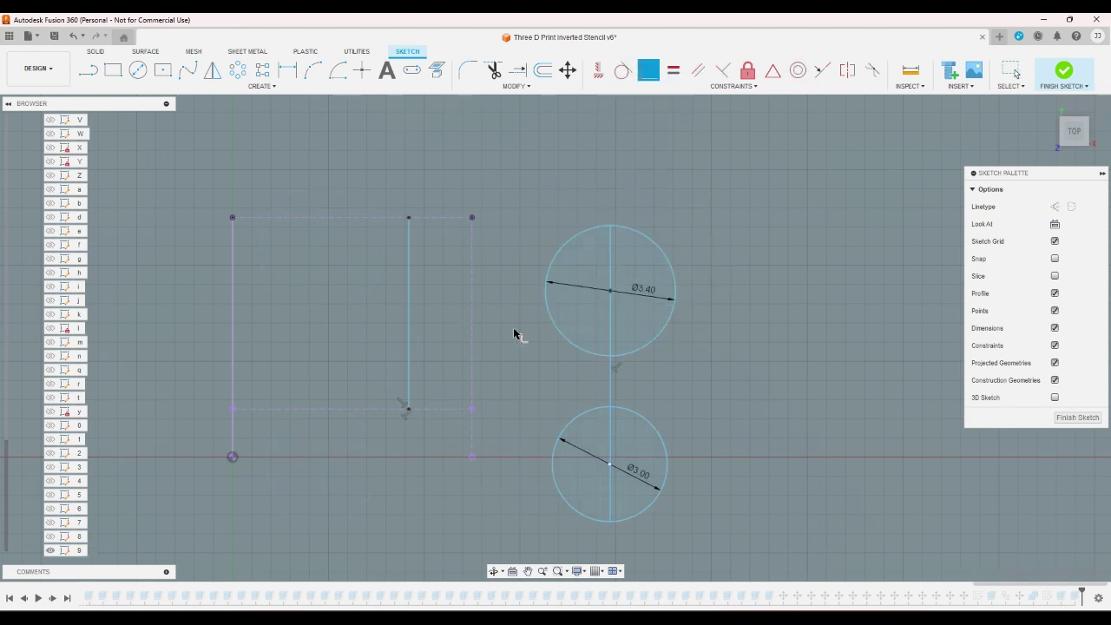
right_click(514, 334)
click(564, 311)
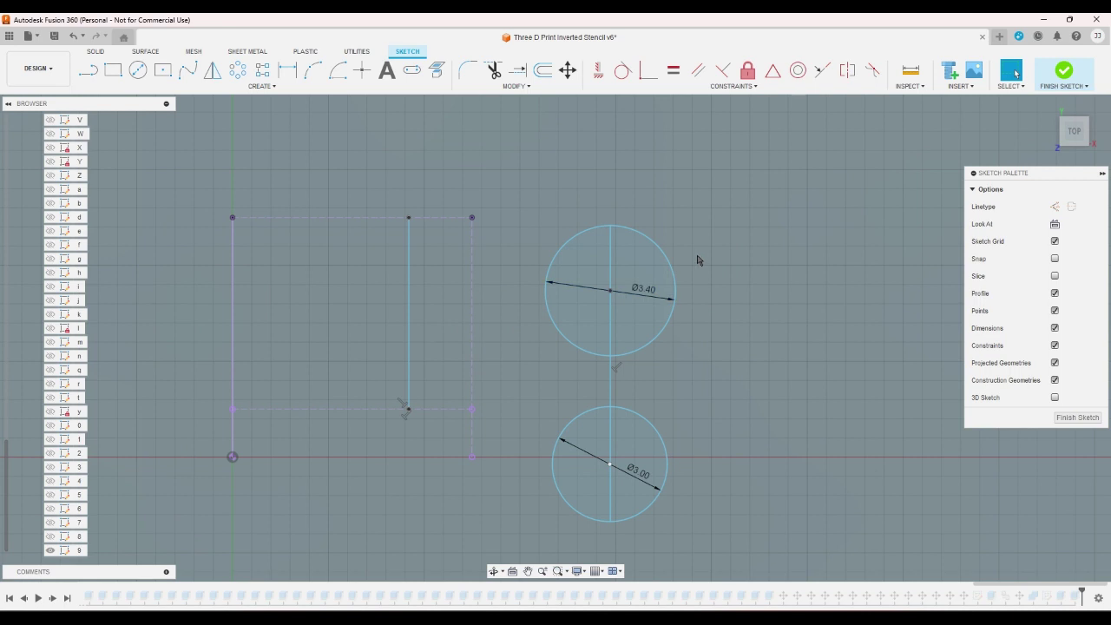
click(612, 246)
key(x)
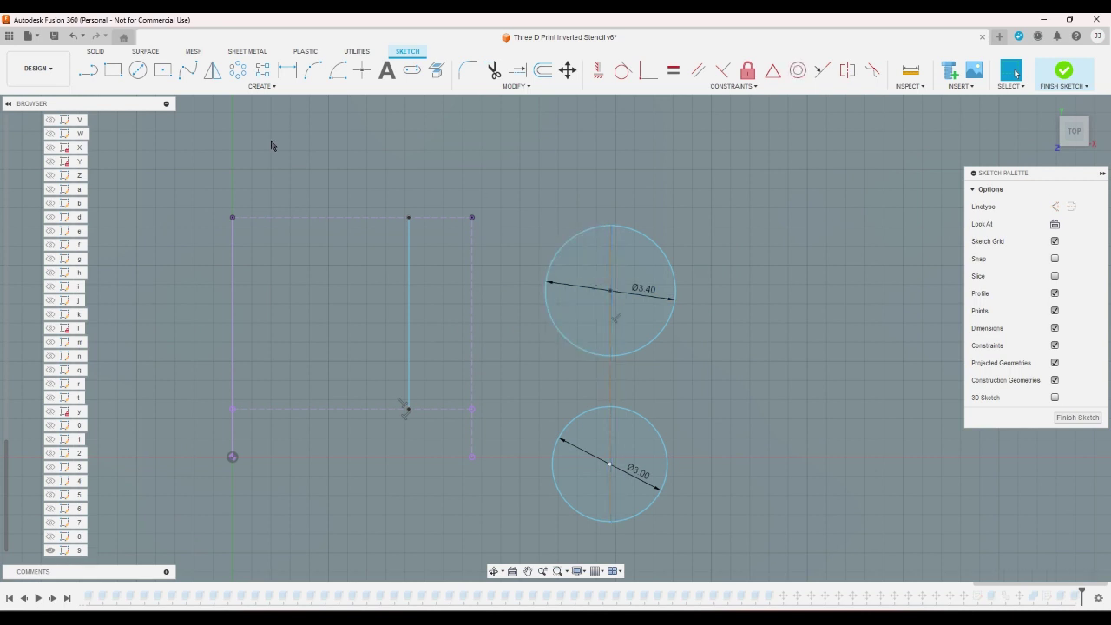
- Add a 1.2 line at the lower circle's bottom and a 2 line at the upper circle's top
click(88, 70)
click(610, 521)
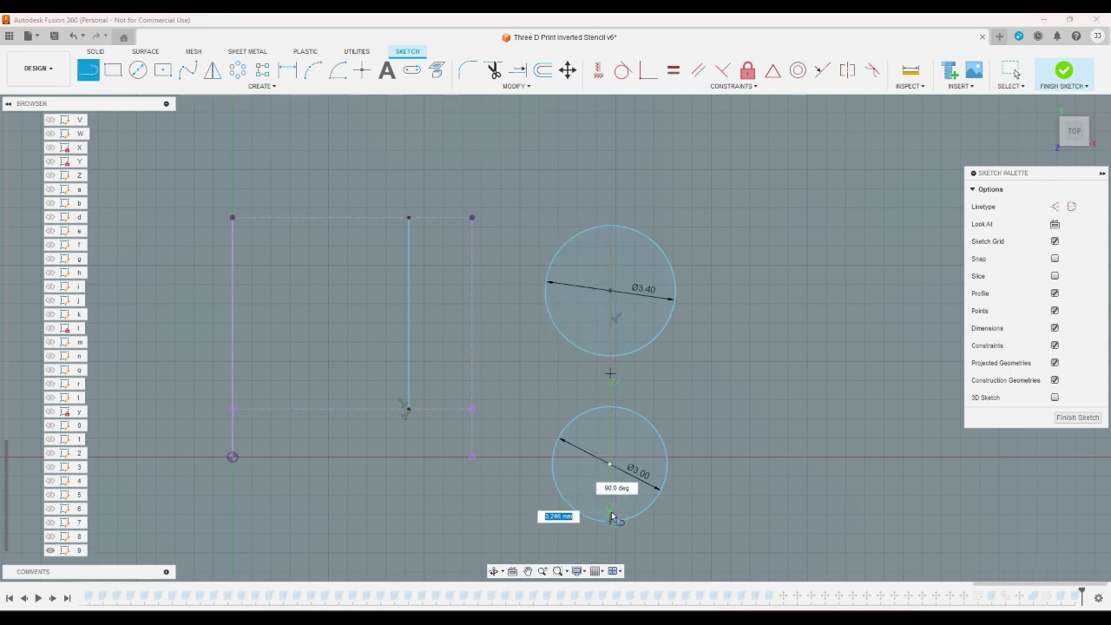
text(1.2)
key(Return)
key(Escape)
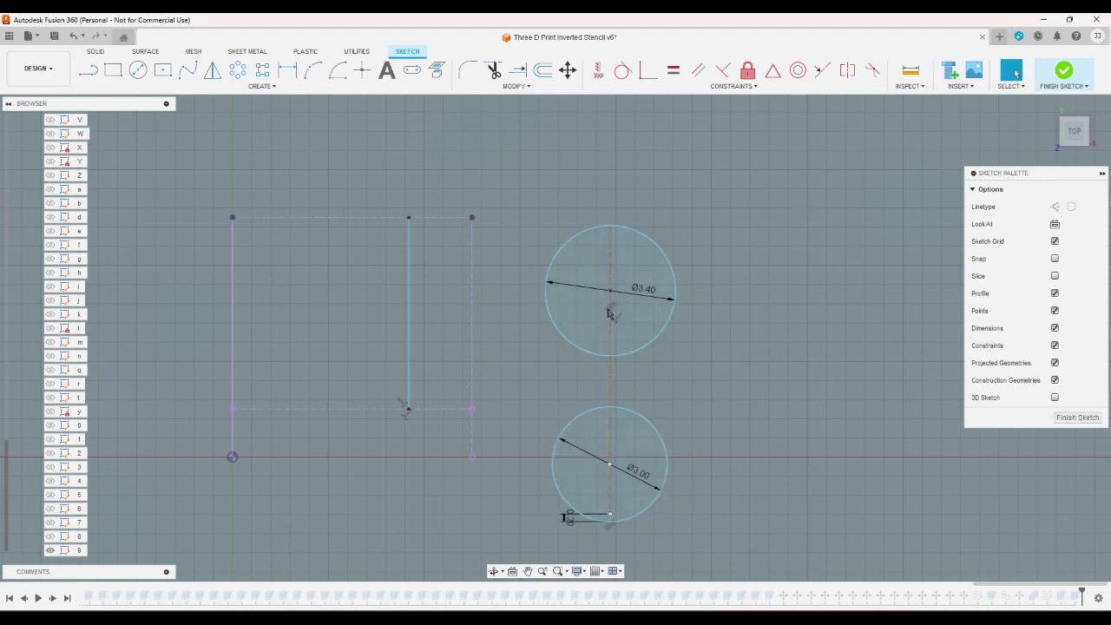
click(88, 69)
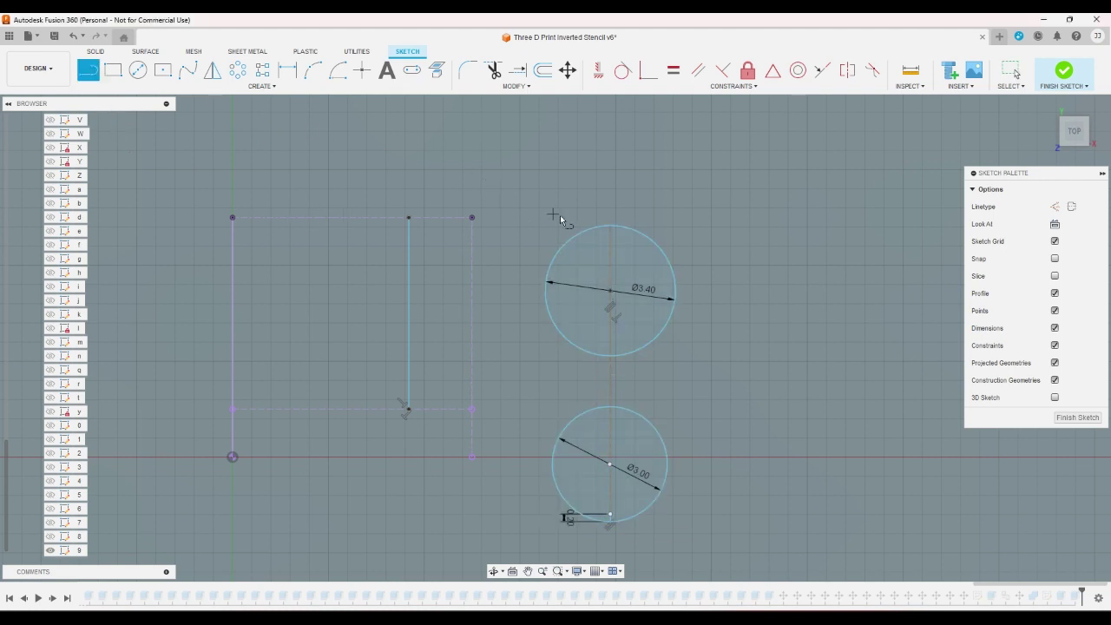
click(610, 226)
text(2)
key(Return)
key(Escape)
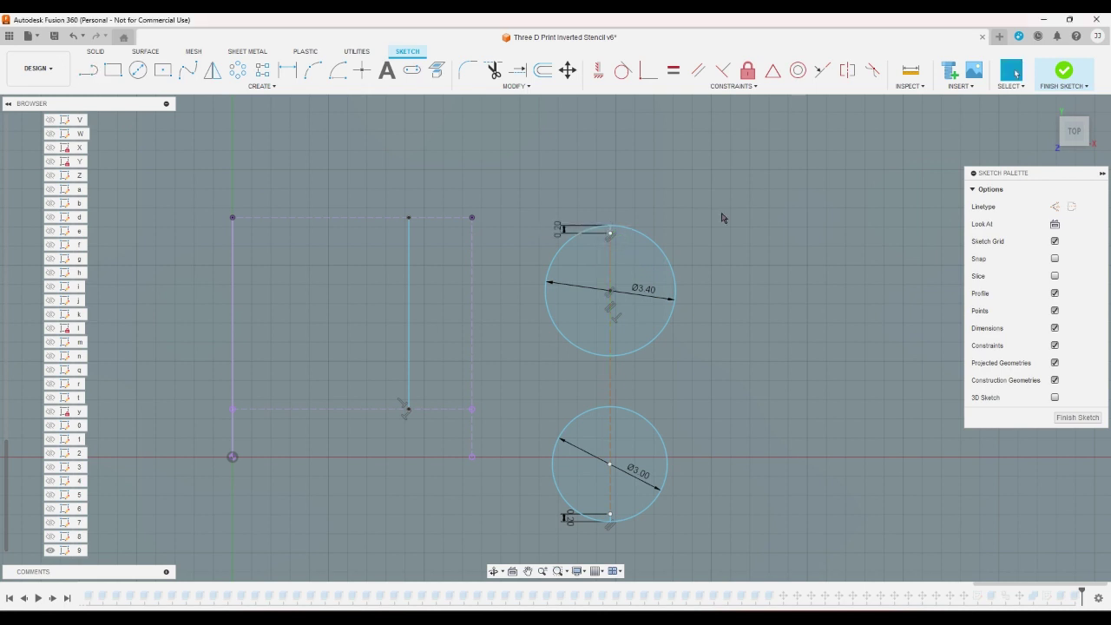
right_click(724, 217)
key(Escape)
- Level the short lines' ends with the rectangle's top and bottom corners
click(649, 70)
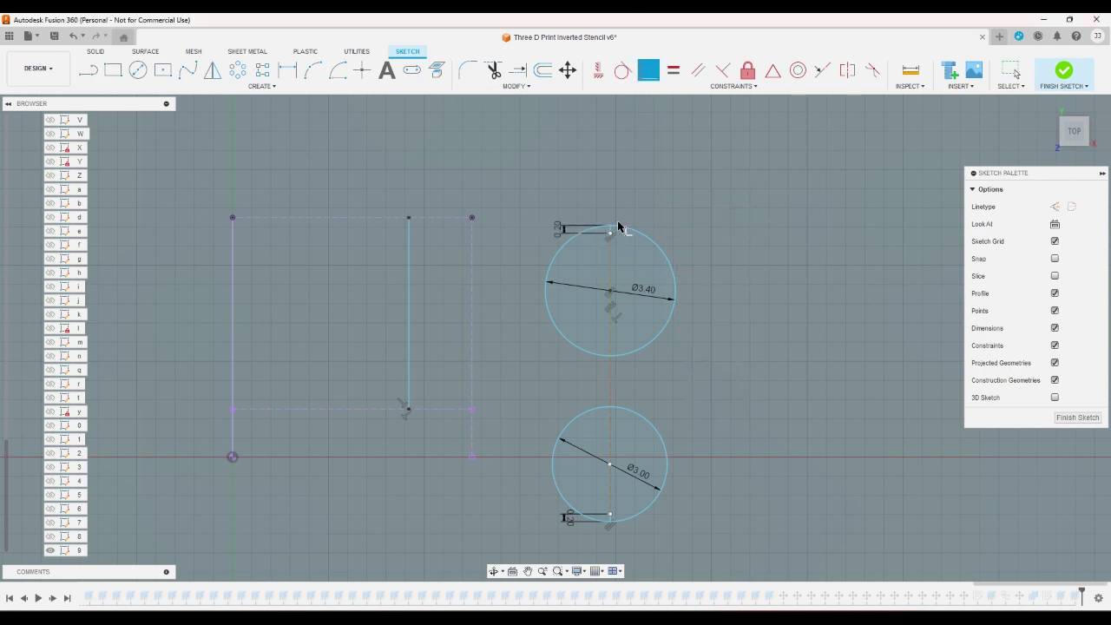
click(470, 216)
click(611, 501)
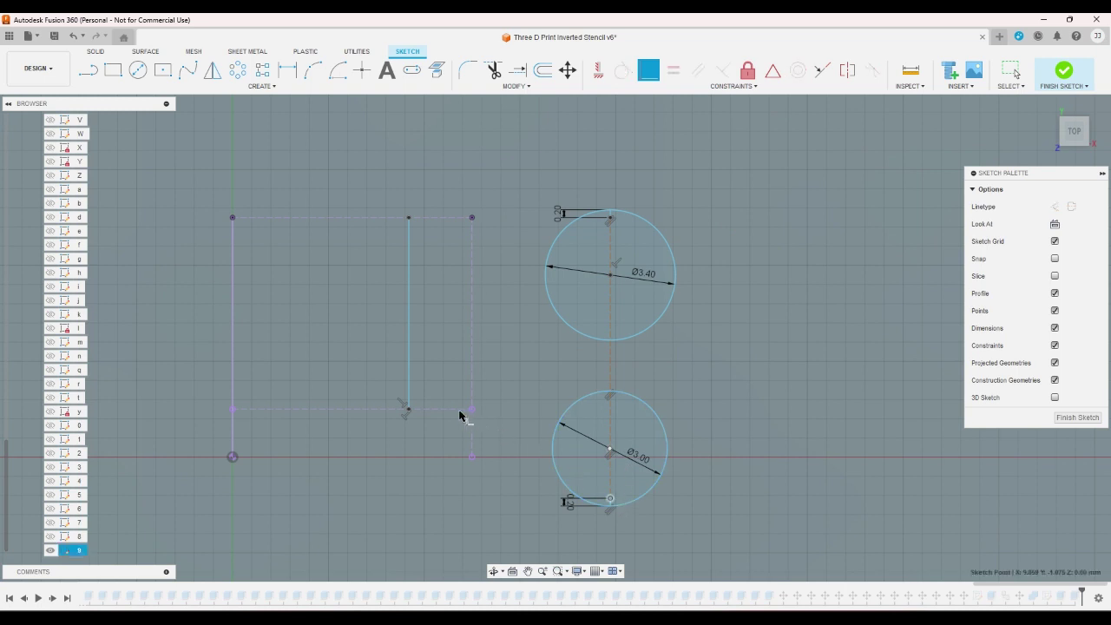
click(472, 408)
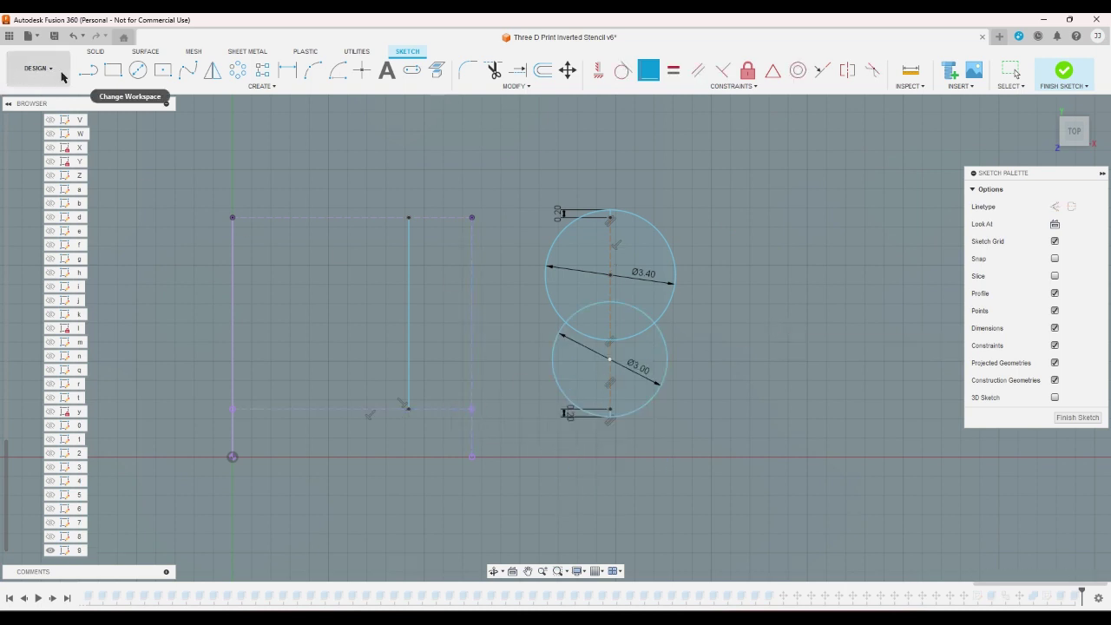
- Draw a vertical line right of the circles, tangent to the Ø3.40 circle
key(l)
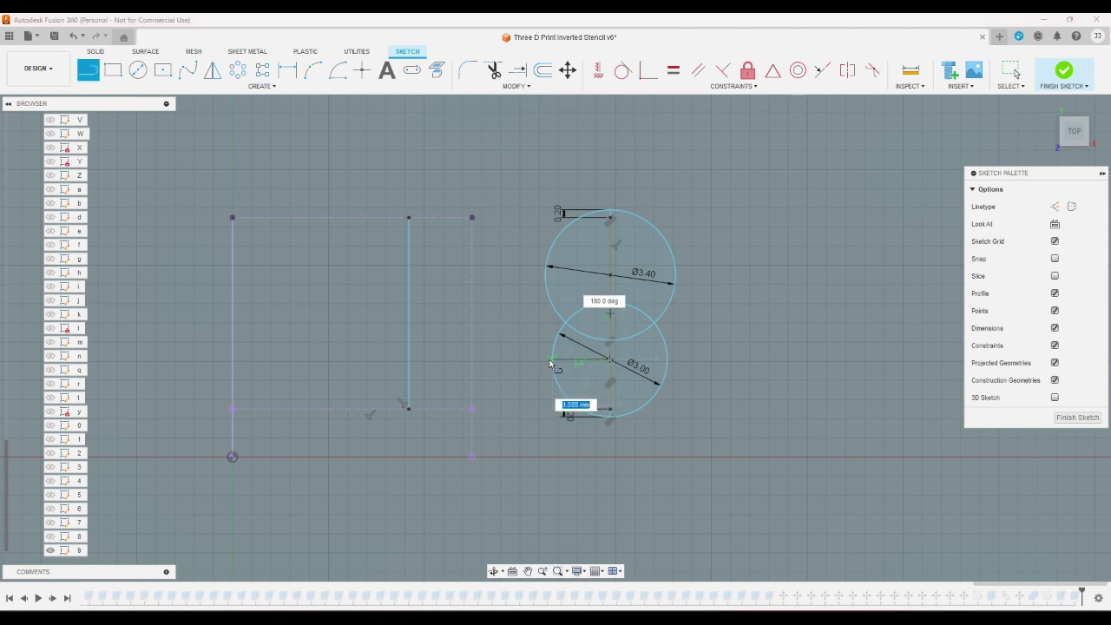
click(551, 360)
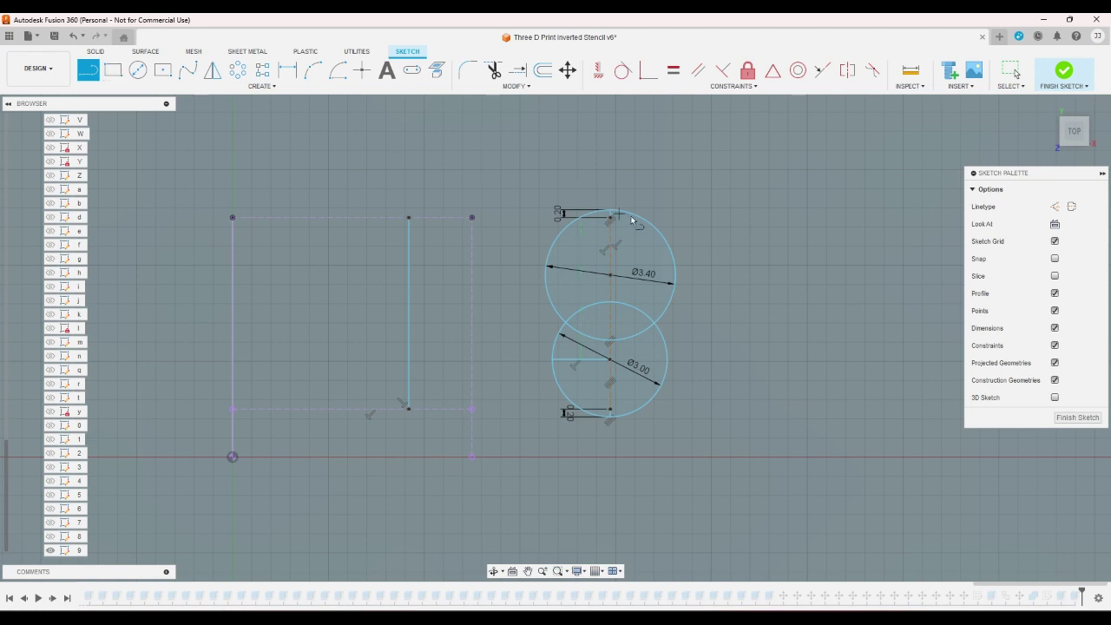
click(673, 222)
click(676, 396)
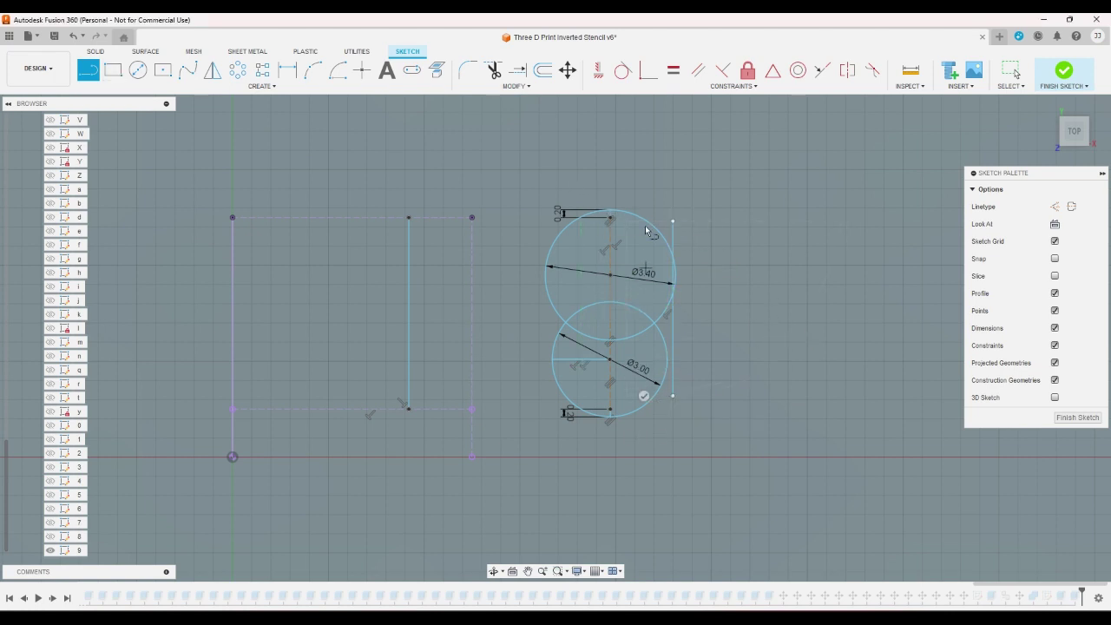
click(623, 70)
click(673, 236)
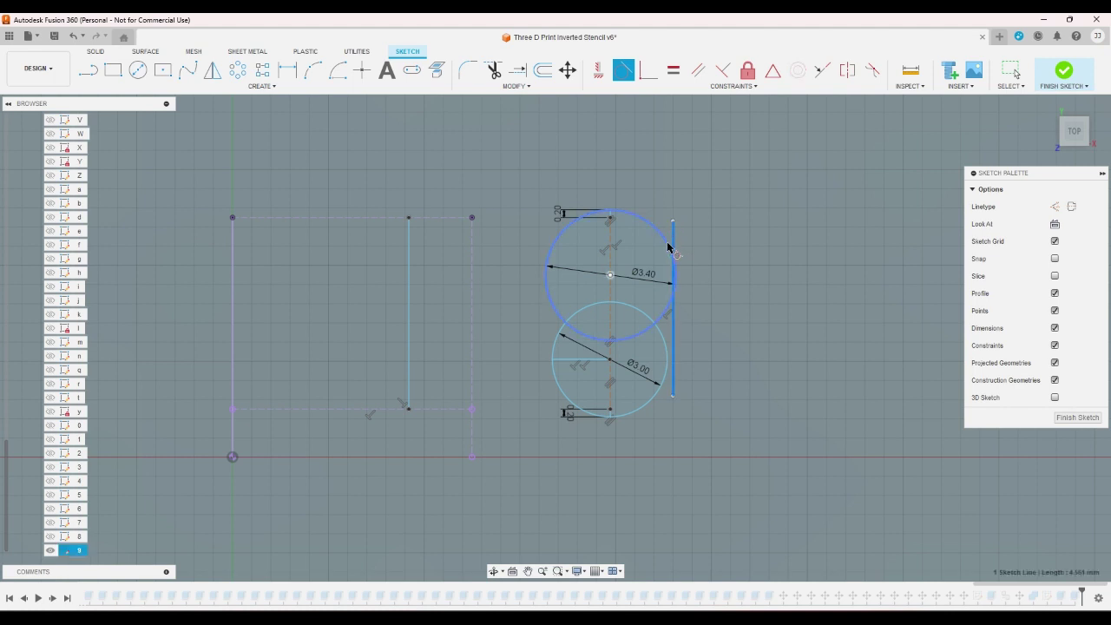
click(665, 247)
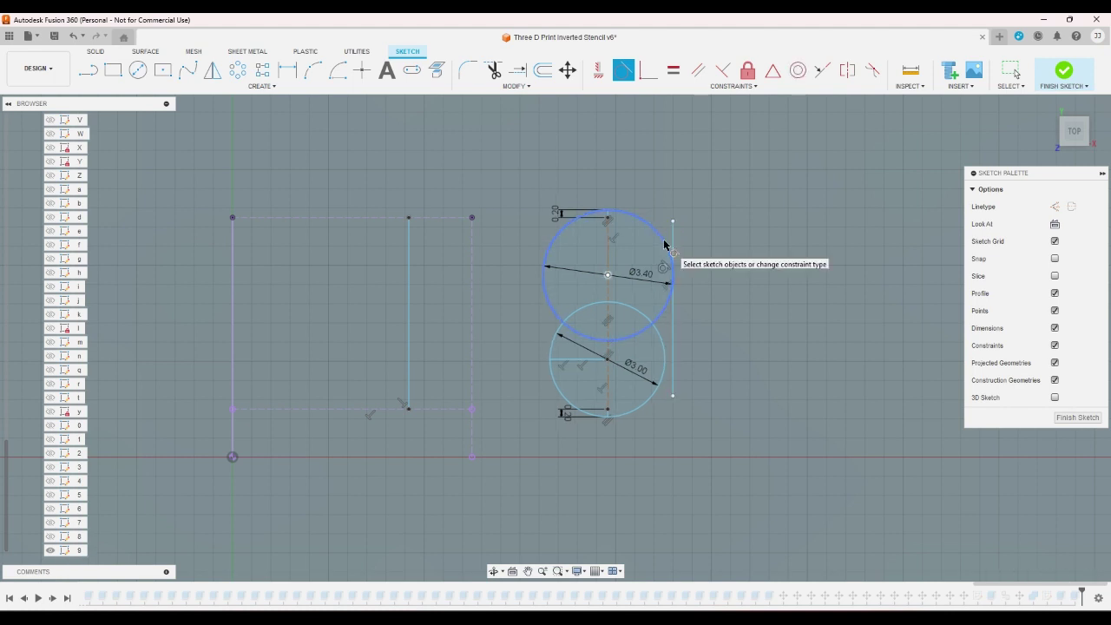
- Draw a second vertical line 1.2 to the left of the tangent line
key(l)
click(631, 163)
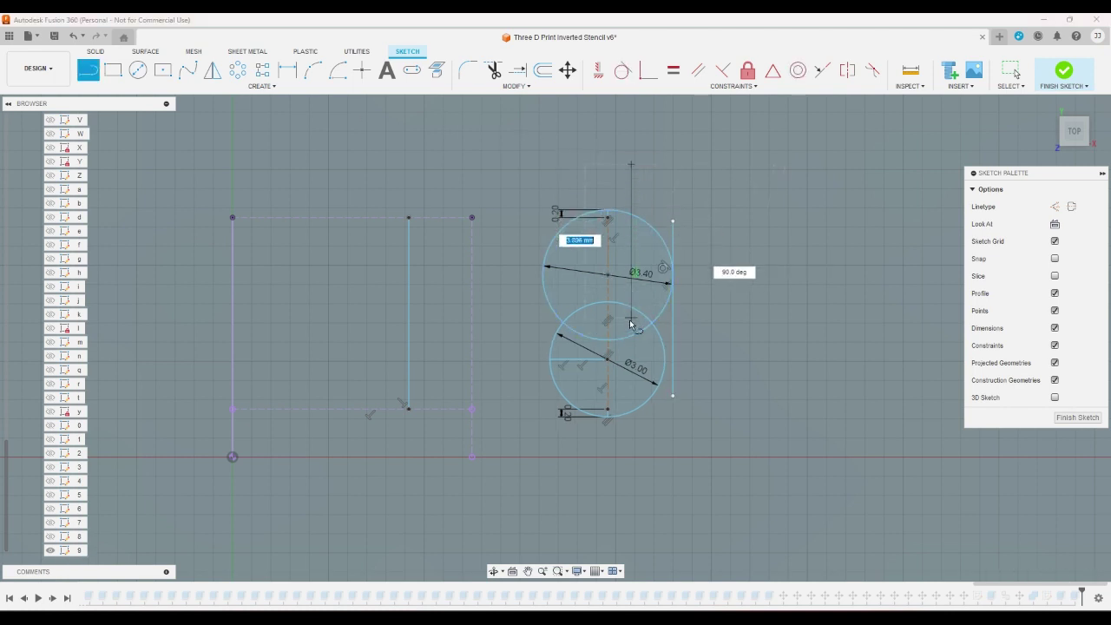
click(630, 345)
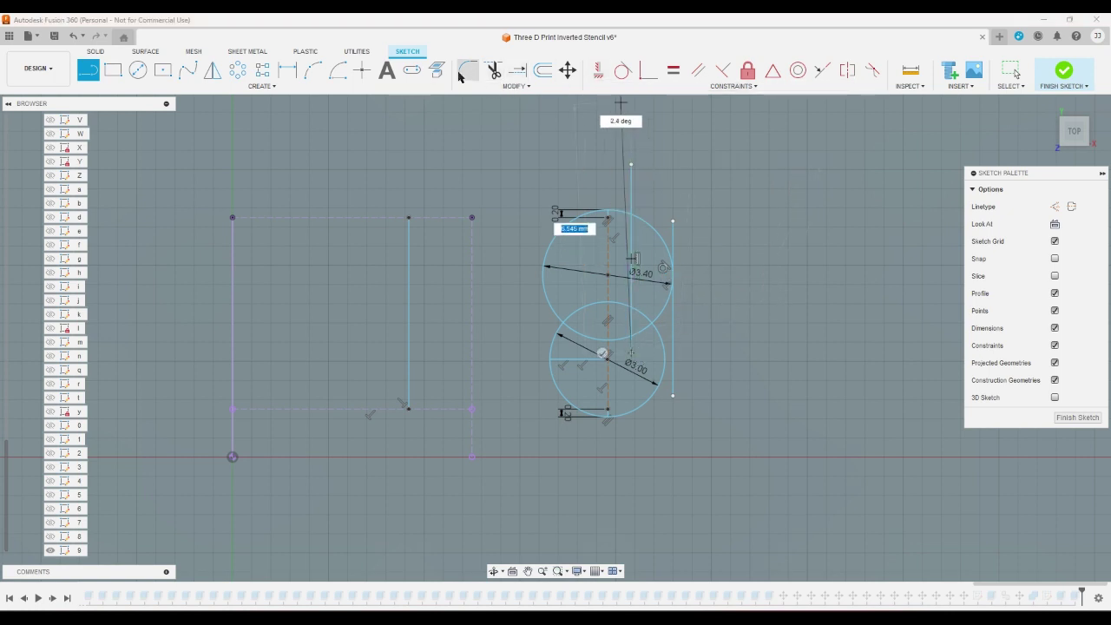
click(295, 78)
click(631, 260)
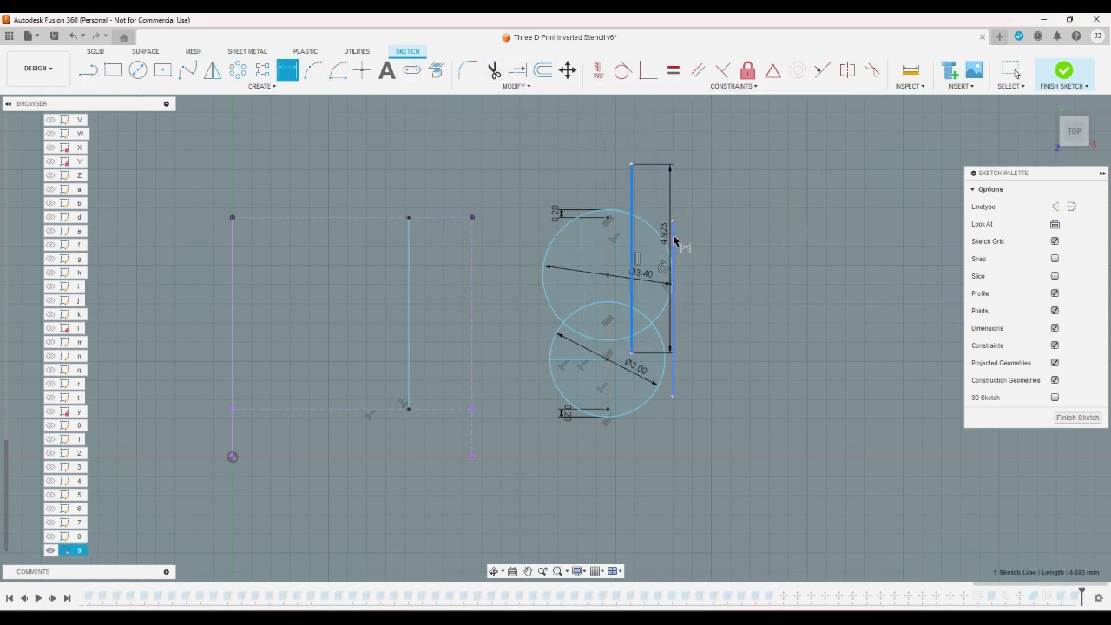
click(673, 248)
click(653, 214)
text(1.2)
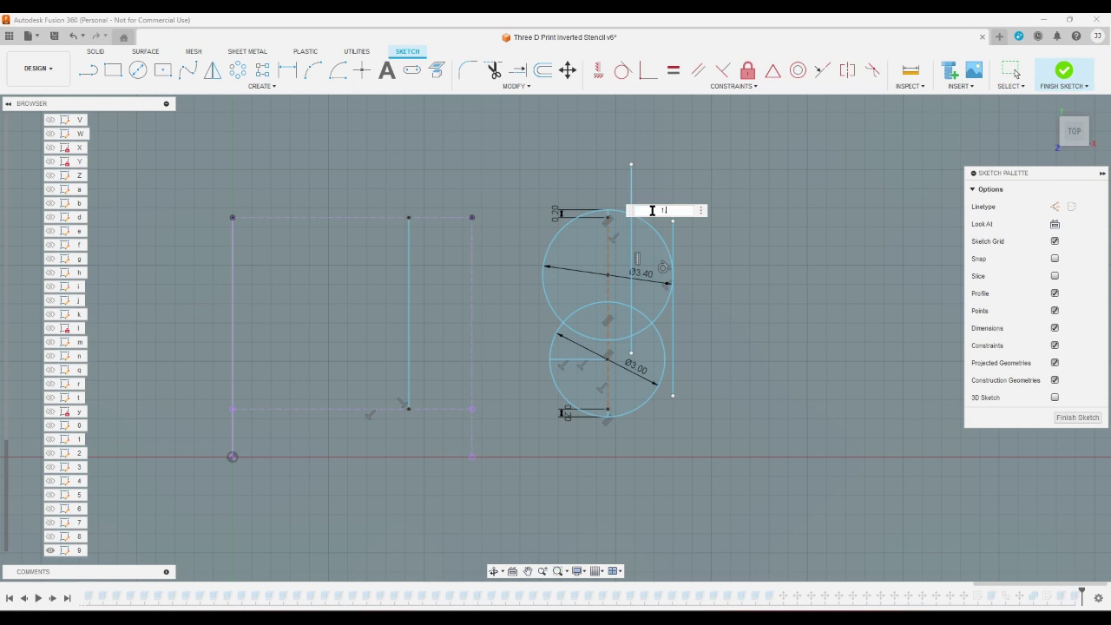
key(Return)
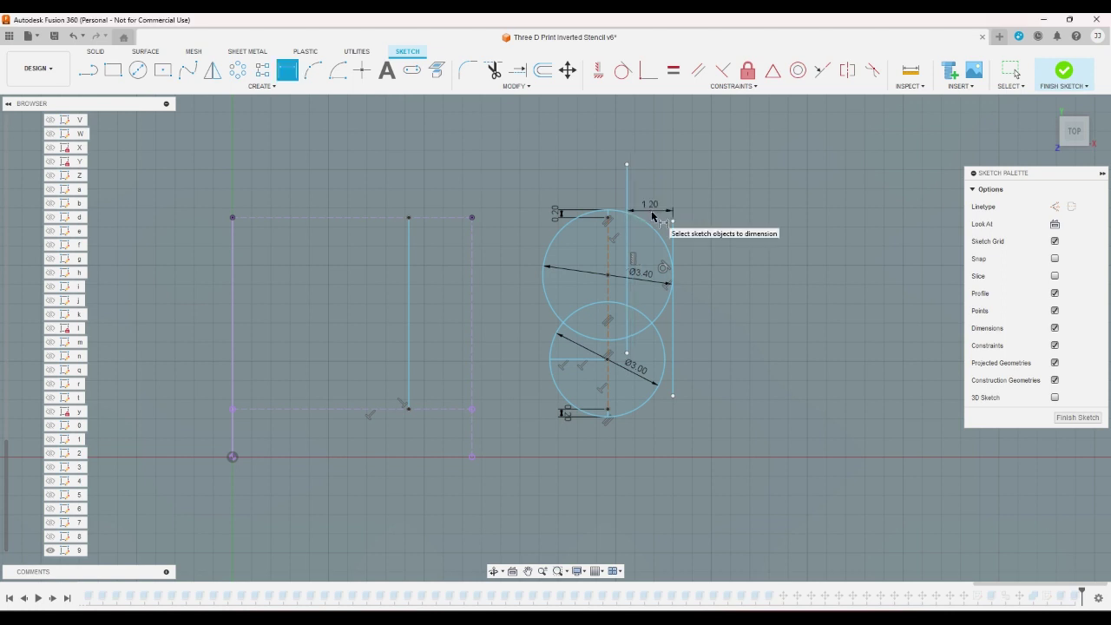
click(493, 70)
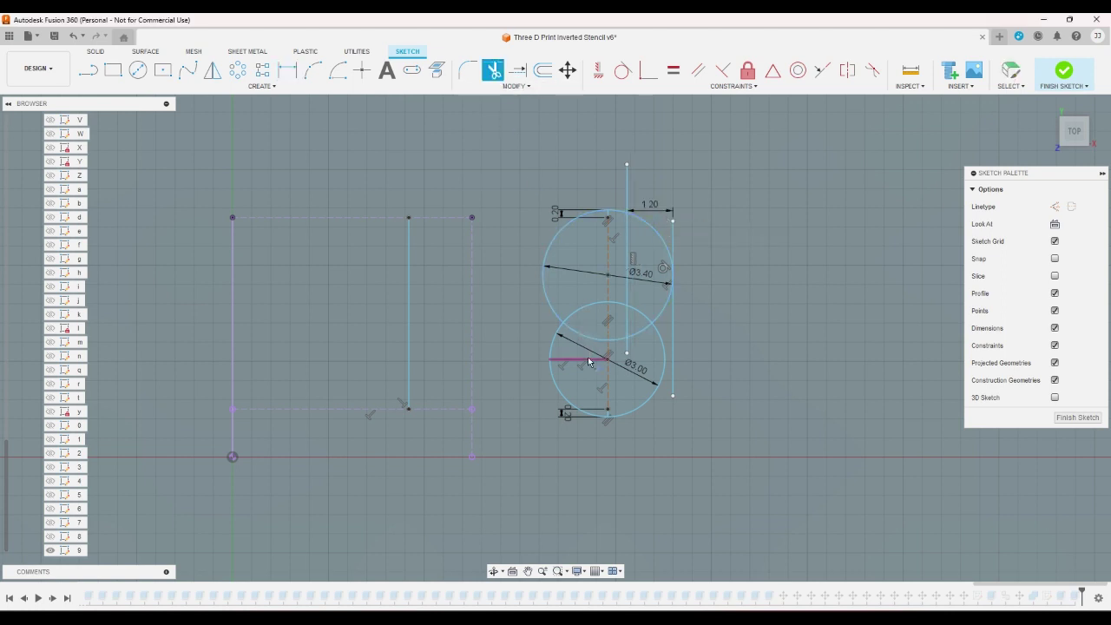
click(628, 349)
click(517, 69)
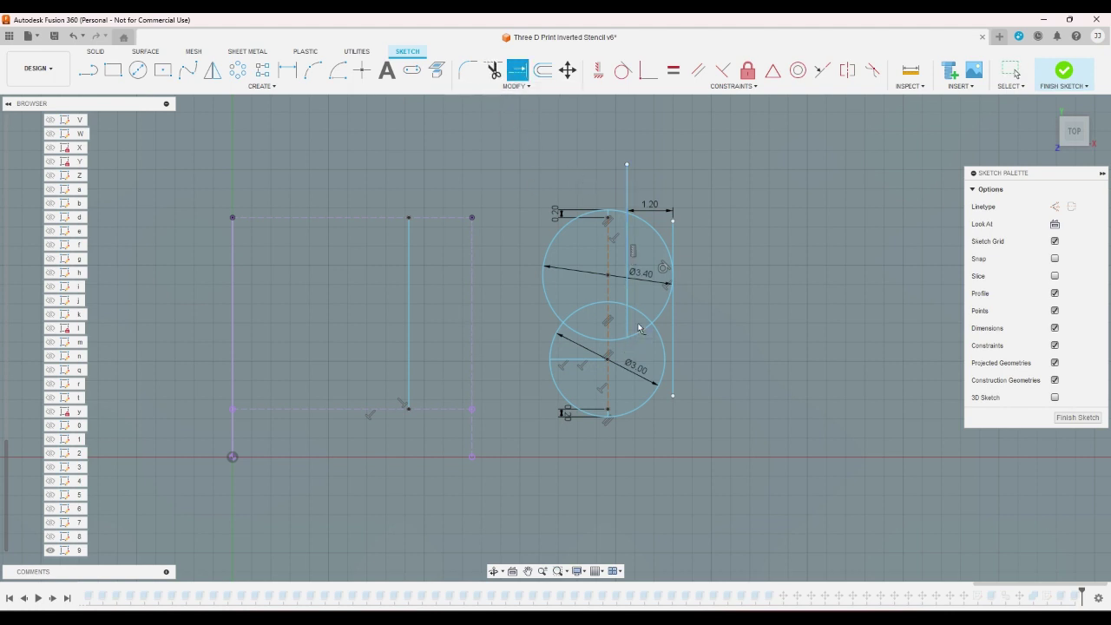
click(628, 328)
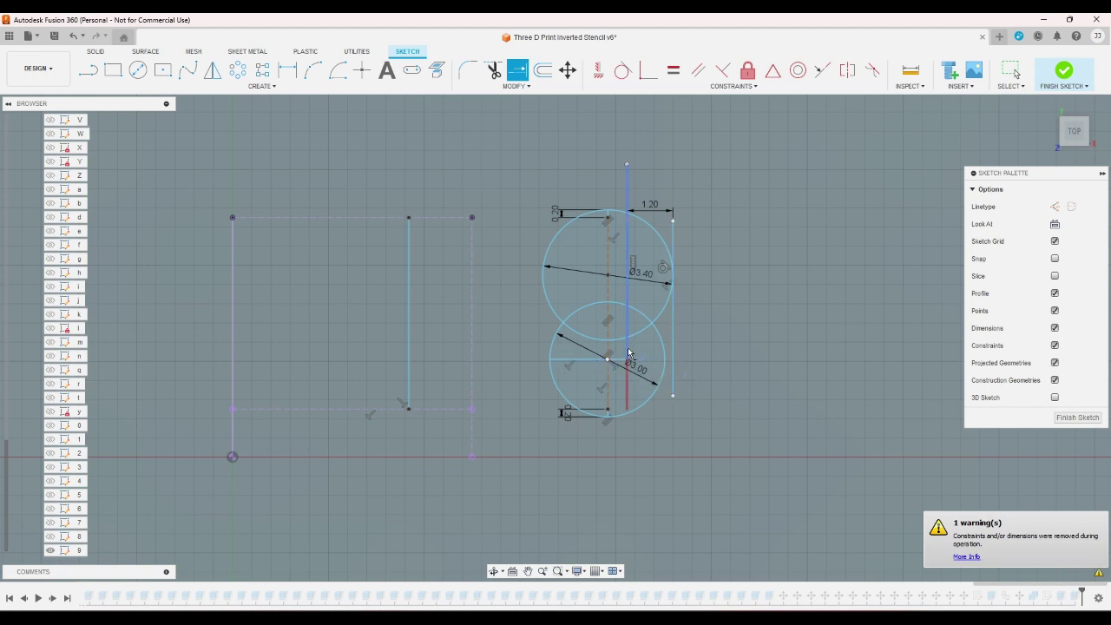
right_click(767, 349)
key(Escape)
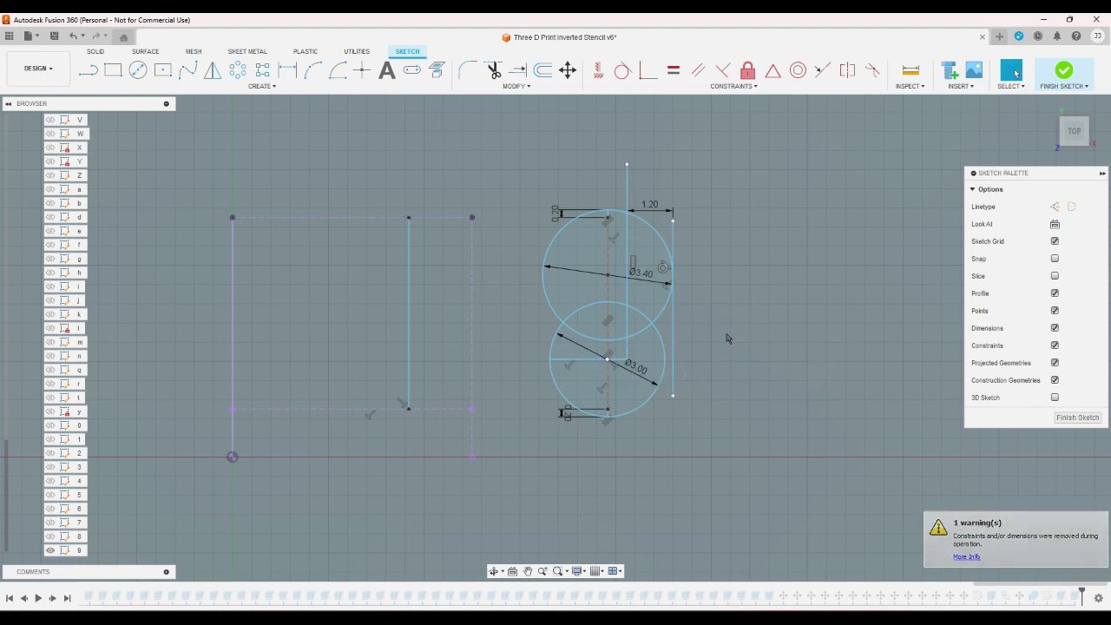
click(471, 94)
click(482, 110)
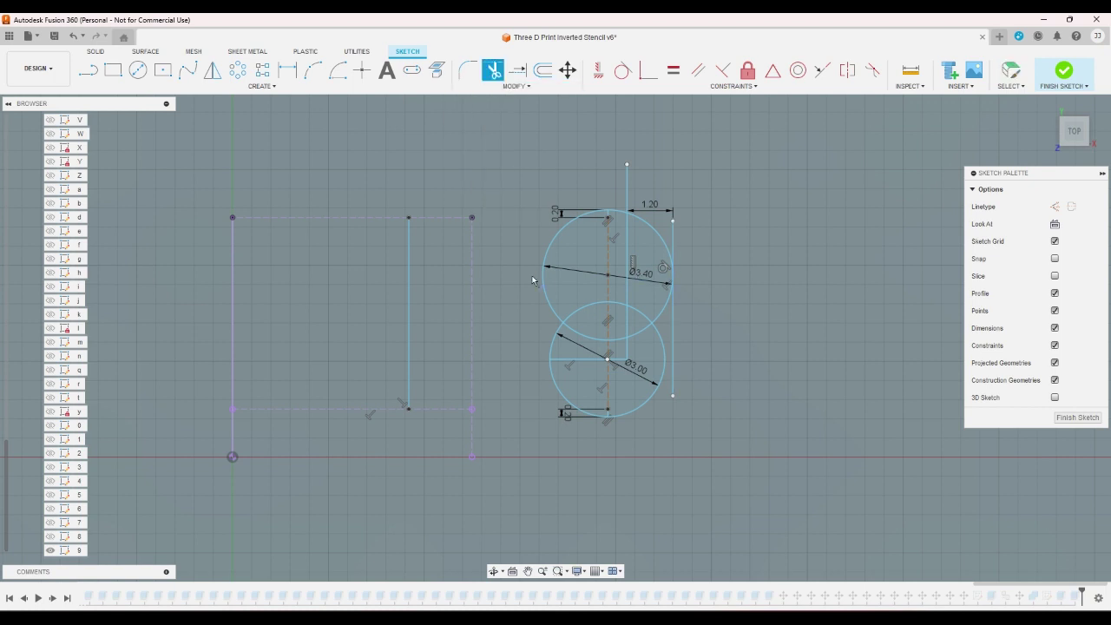
click(572, 332)
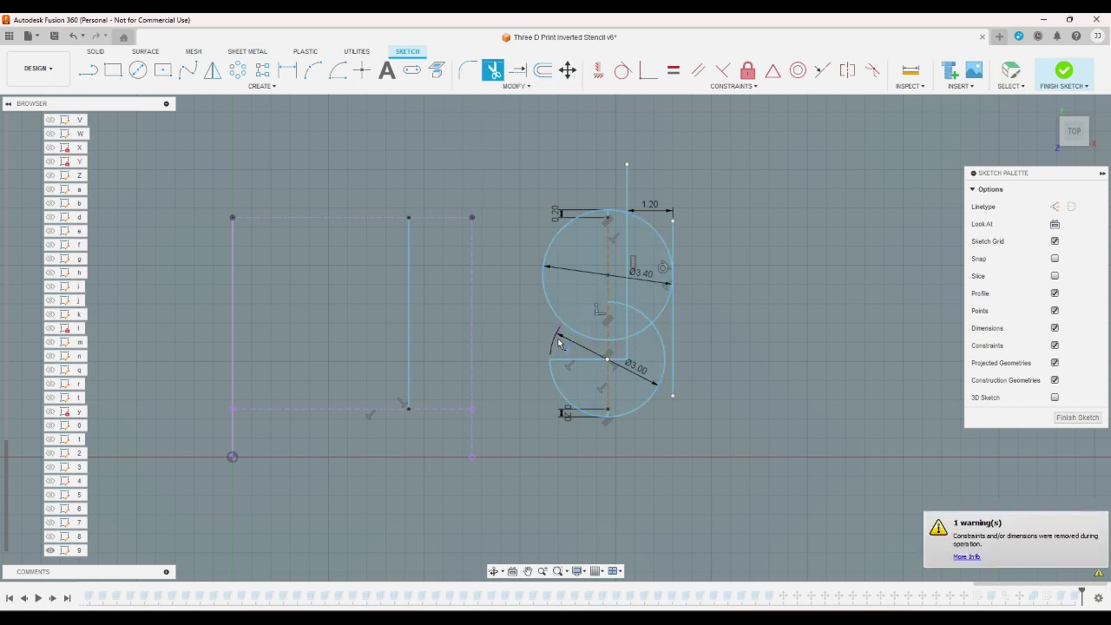
click(629, 320)
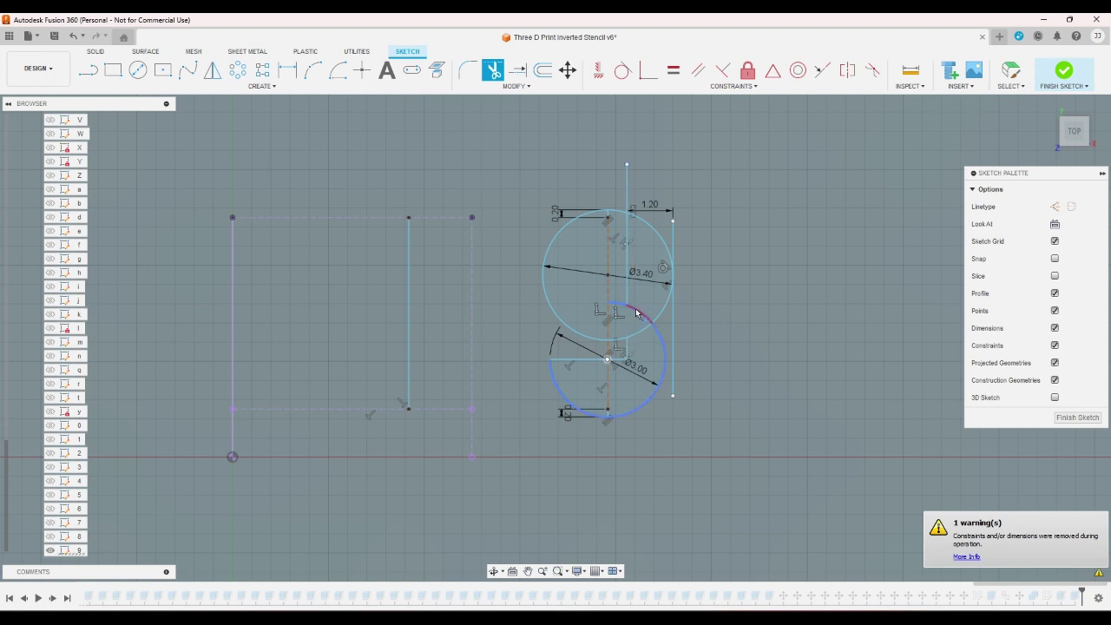
click(628, 192)
click(672, 240)
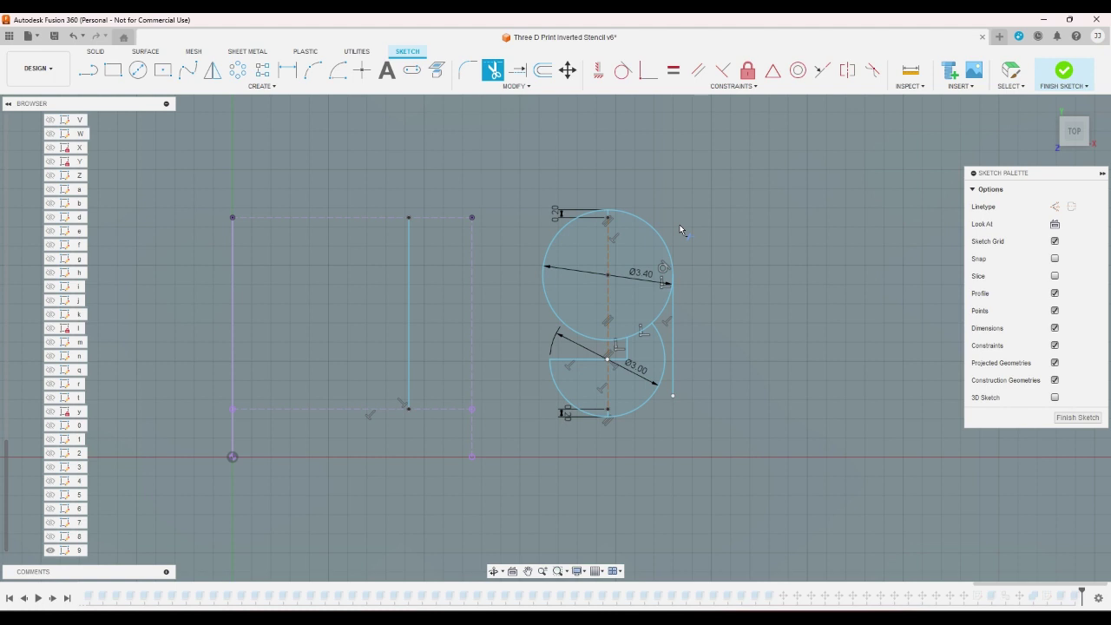
key(ctrl+z)
key(ctrl+z)
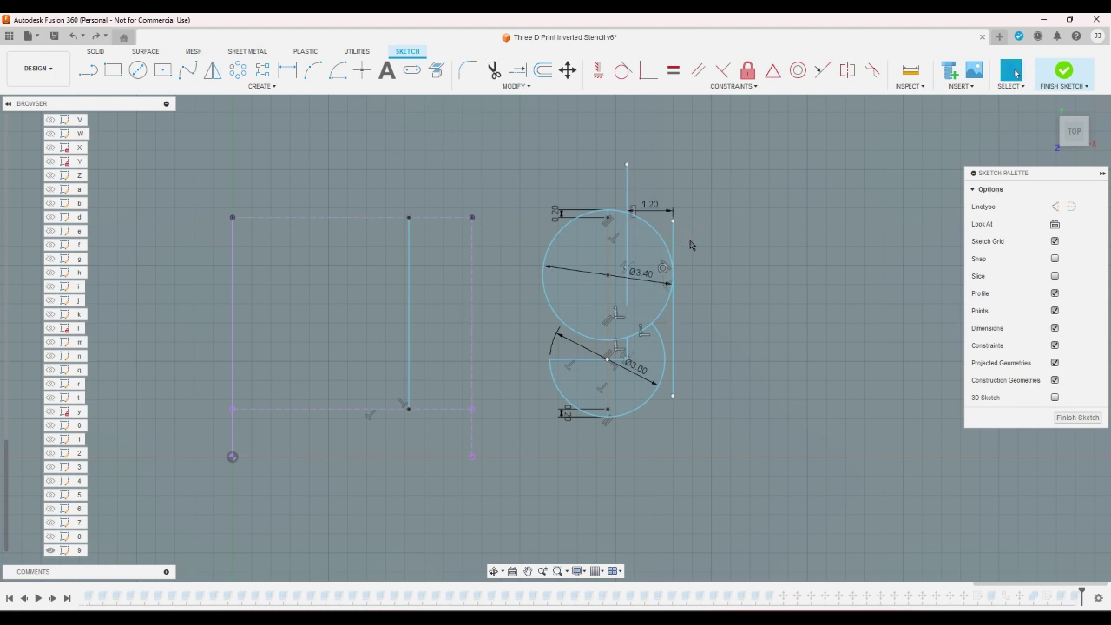
key(ctrl+z)
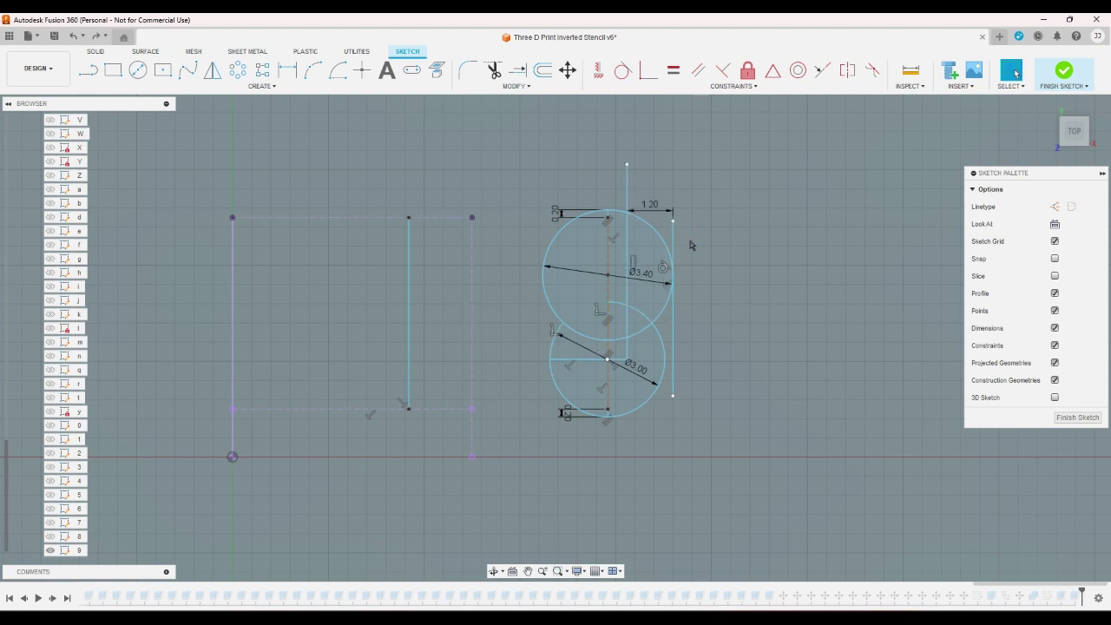
key(ctrl+z)
- Undo the circle sketch edits until the sketch closes, then select sketch 6 in the Browser
right_click(695, 218)
key(Escape)
right_click(714, 350)
key(Escape)
click(72, 36)
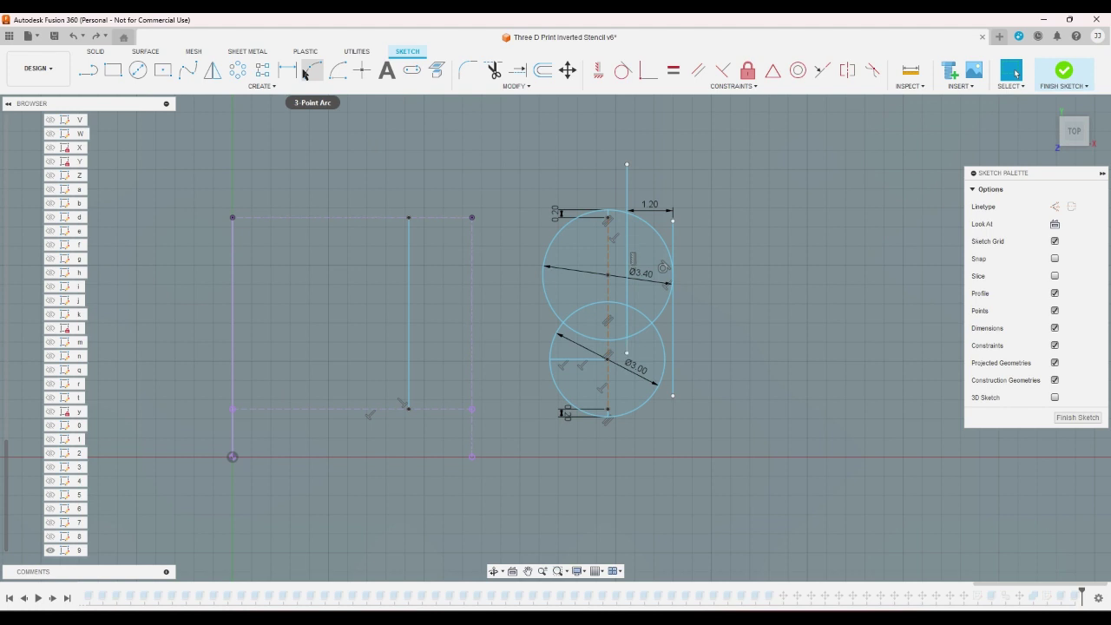
key(ctrl+z)
key(ctrl+z)
key(ctrl+z)
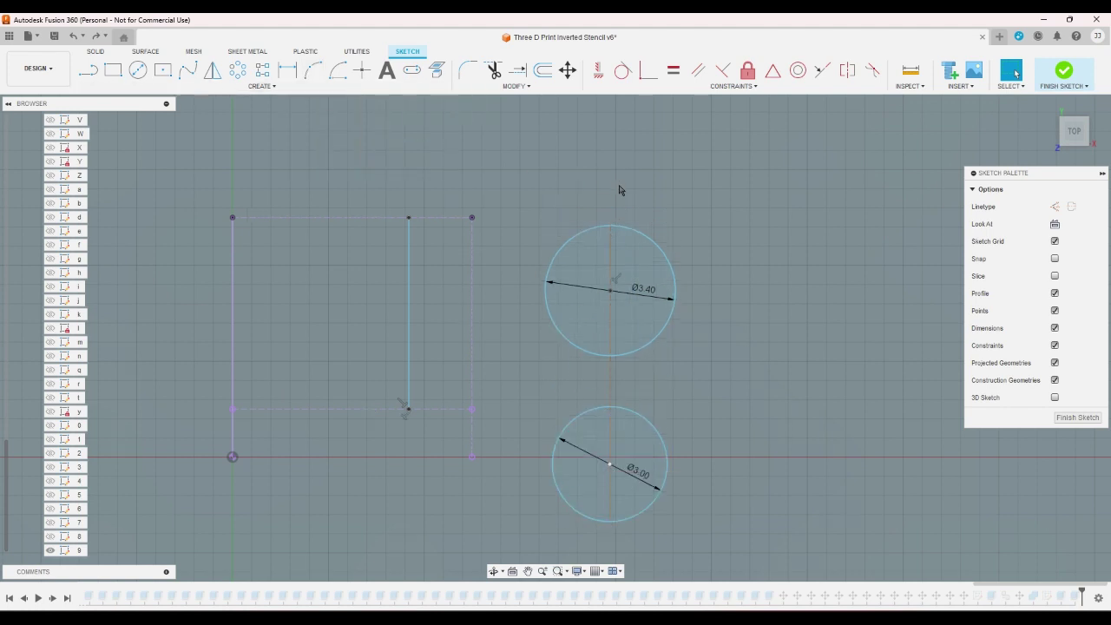
key(ctrl+z)
key(ctrl+z)
key(ctrl+z)
key(ctrl+z)
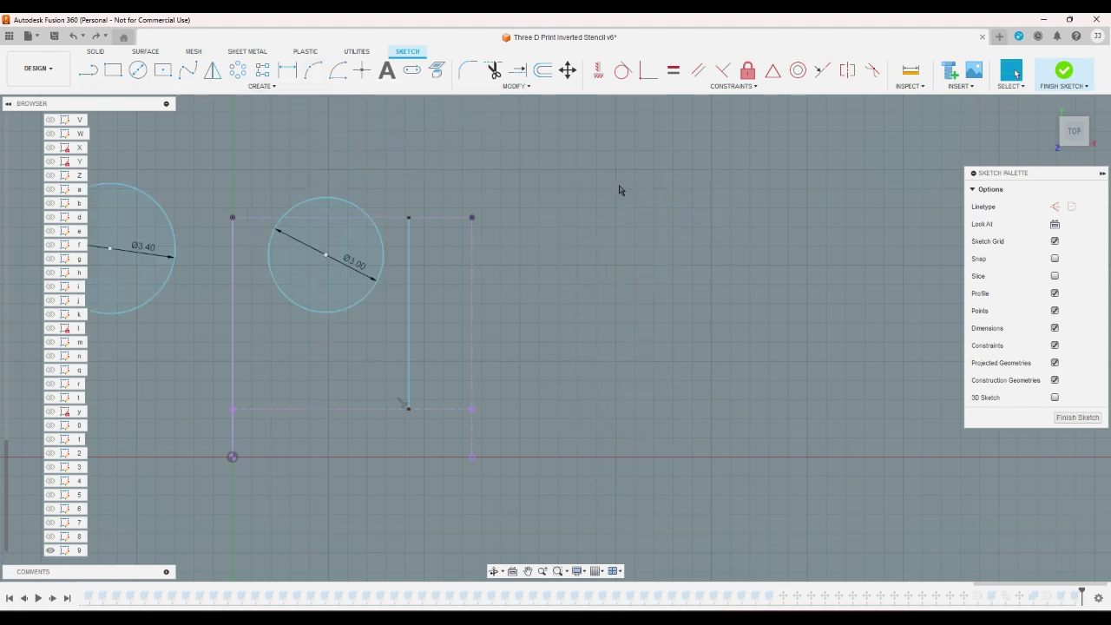
key(ctrl+z)
key(ctrl+z)
key(ctrl+z)
key(ctrl+z)
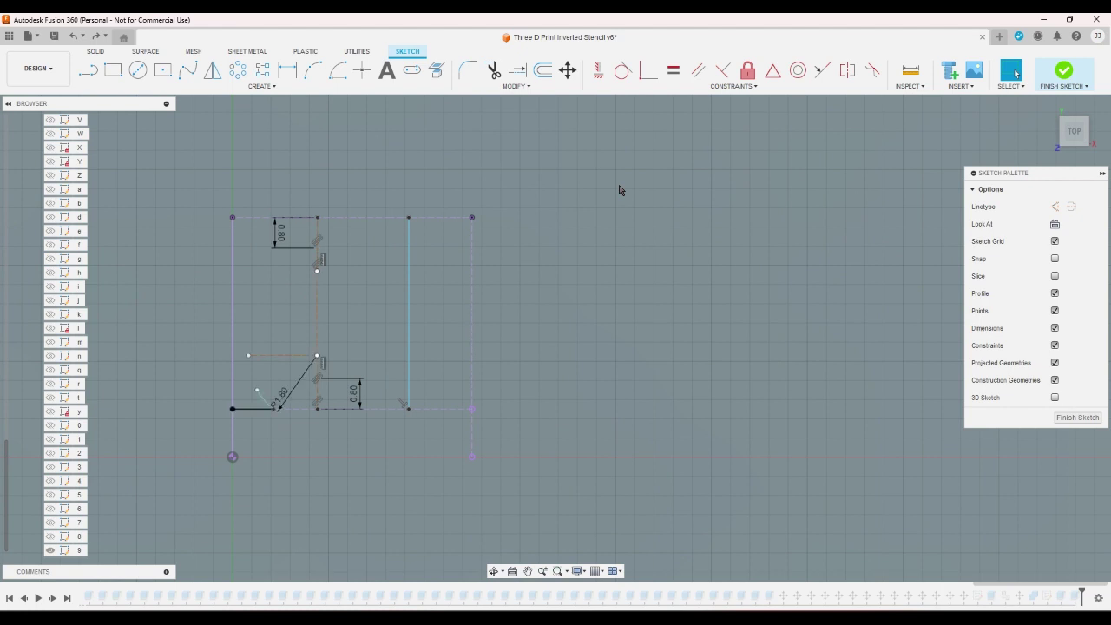
key(ctrl+z)
key(ctrl+z)
key(ctrl+z)
key(ctrl+z)
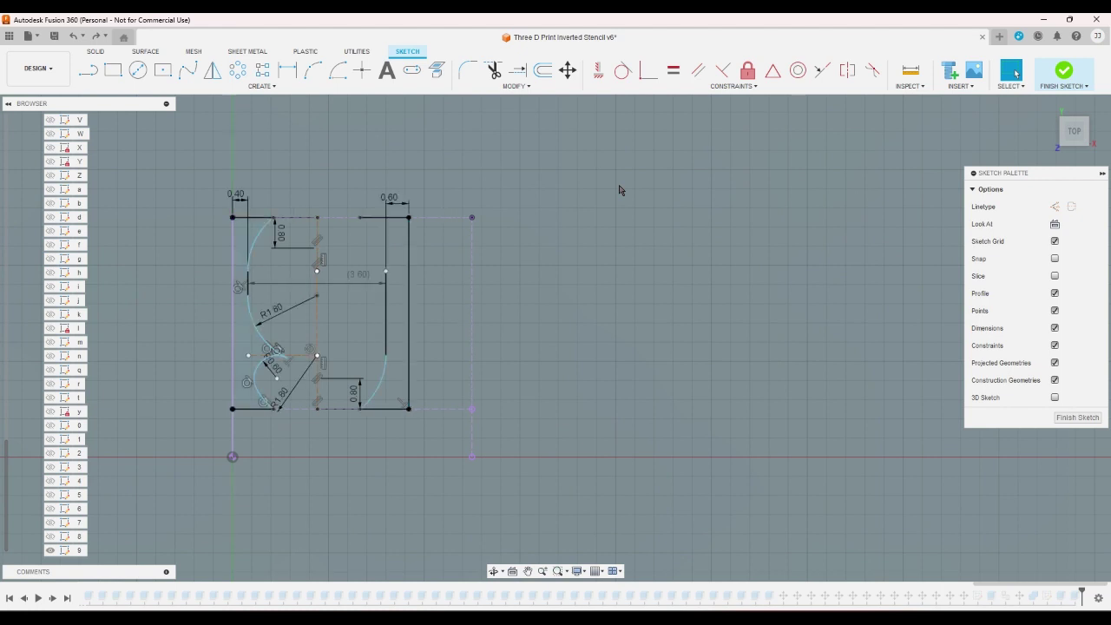
key(ctrl+z)
key(ctrl+z)
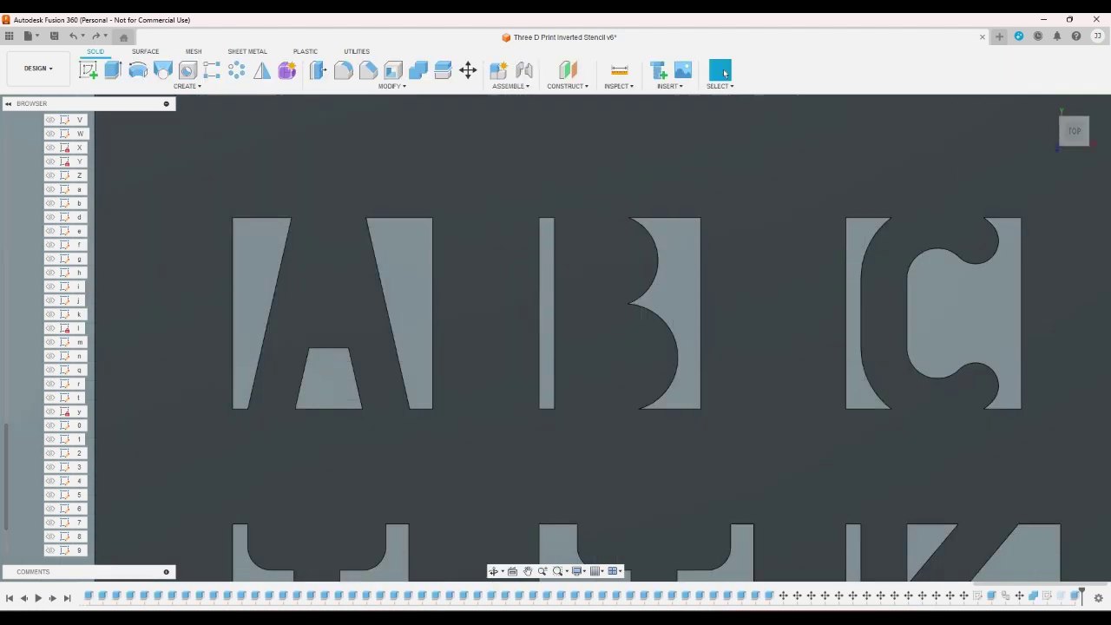
click(77, 510)
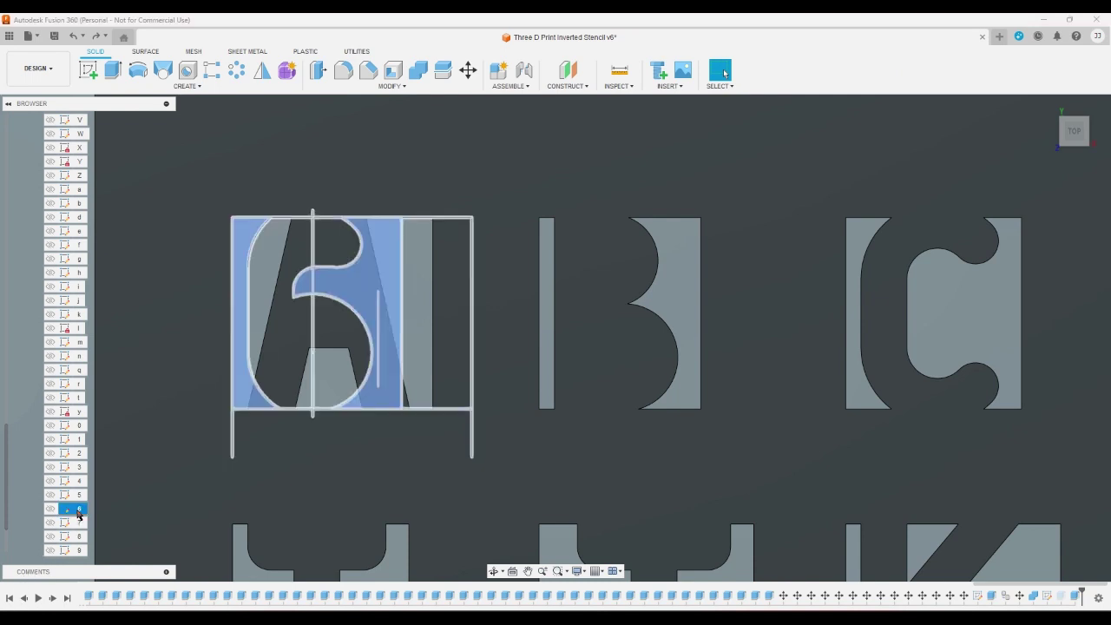
- Open sketch 6, start a dimension between its left line and a short segment, then cancel it
double_click(77, 512)
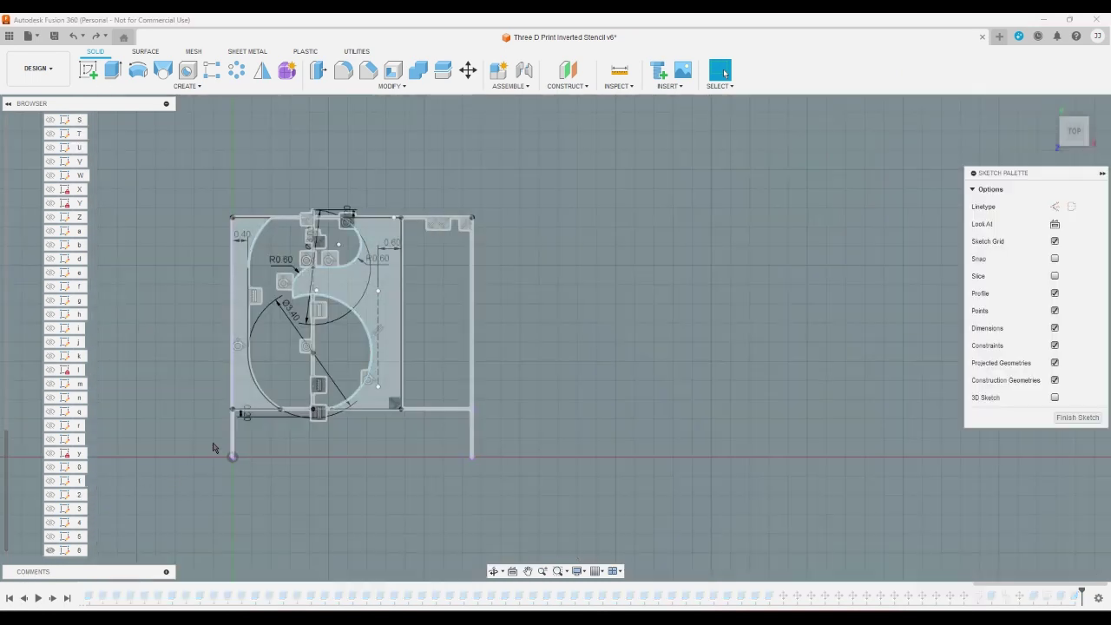
click(319, 250)
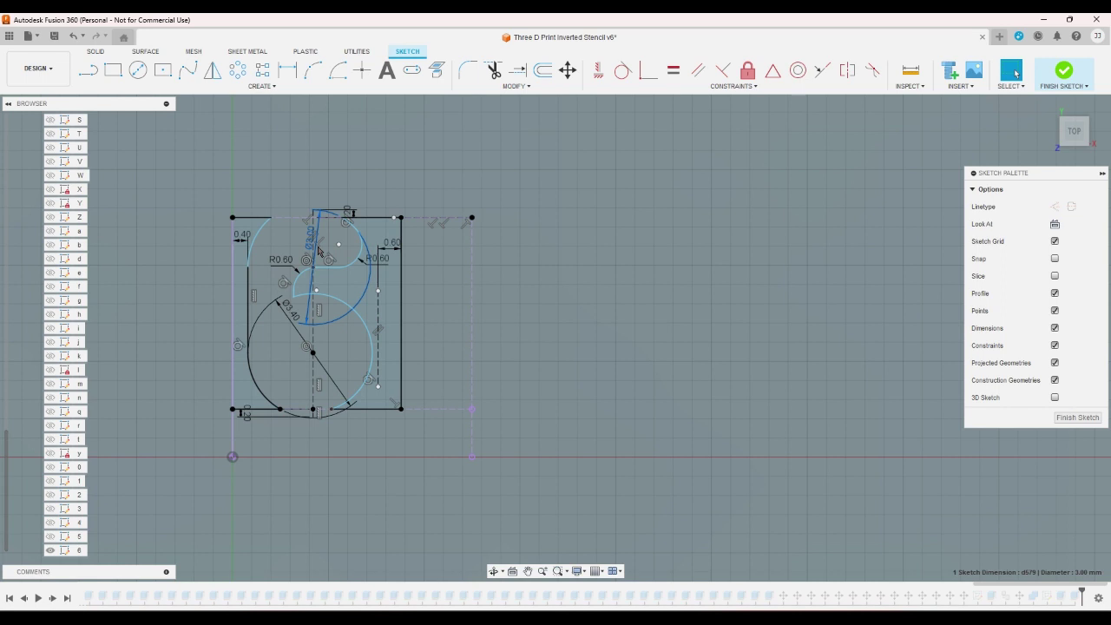
click(251, 303)
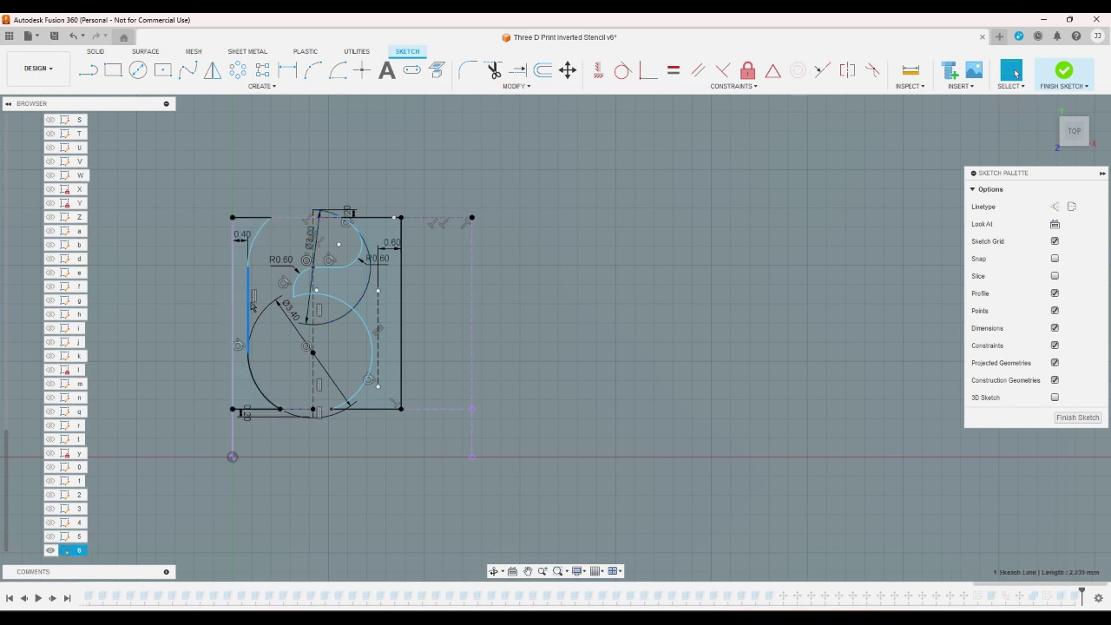
click(288, 69)
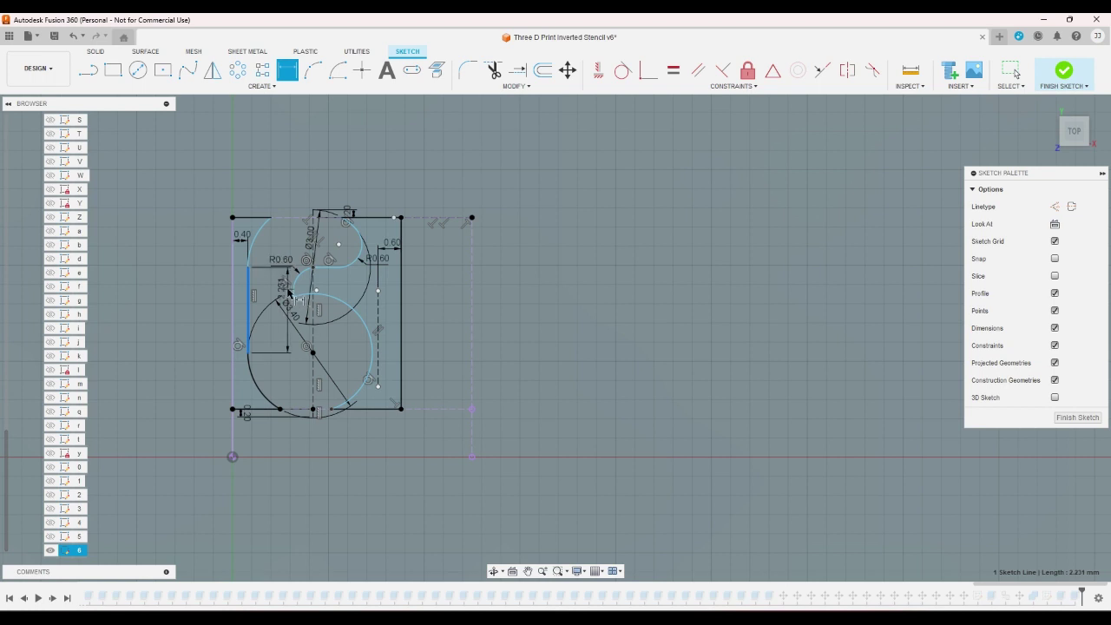
scroll(294, 294, up, 5)
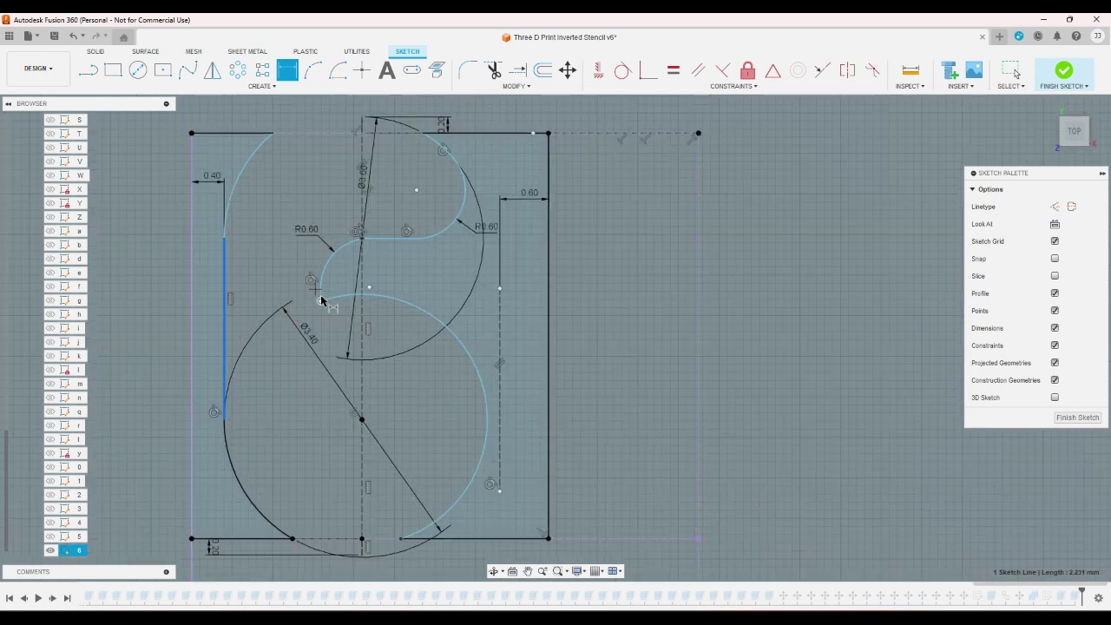
scroll(322, 301, up, 3)
click(321, 298)
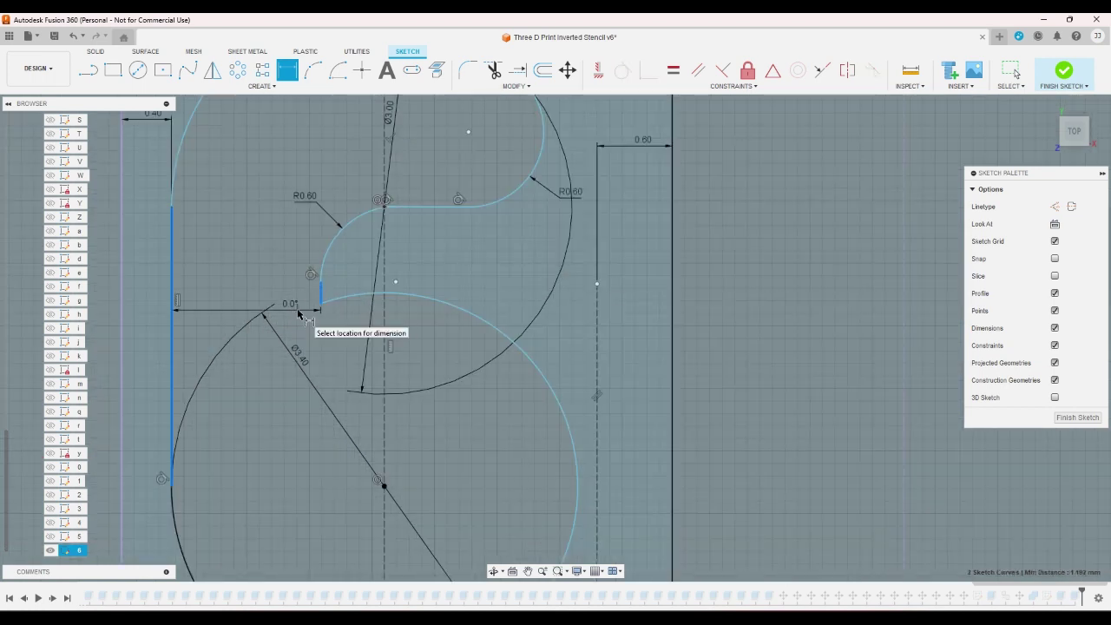
right_click(278, 322)
click(238, 320)
scroll(267, 307, down, 5)
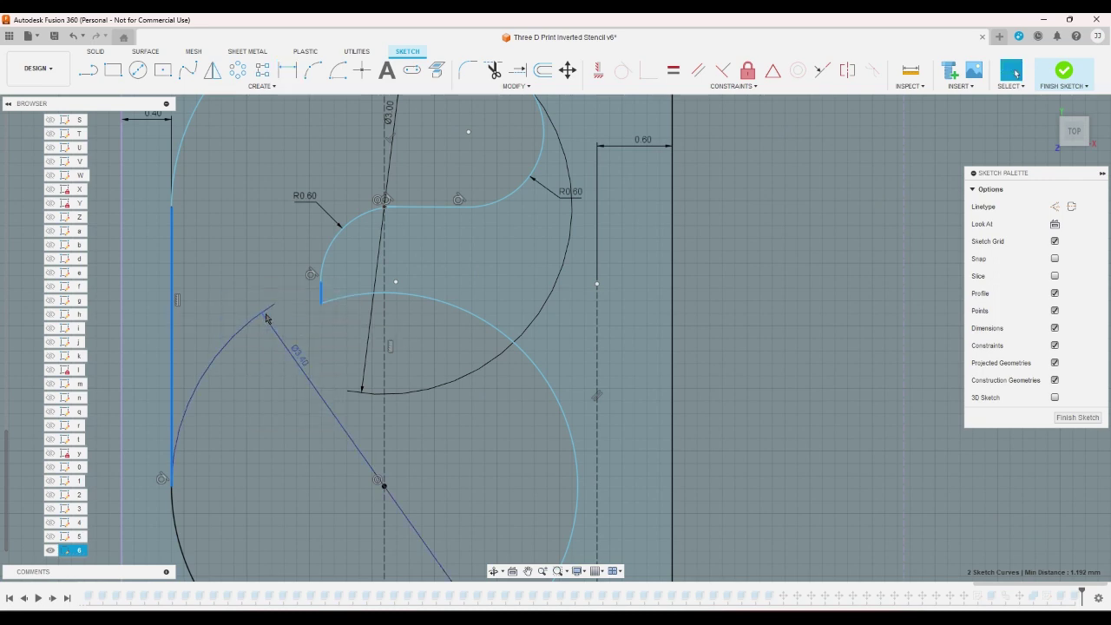
click(177, 176)
click(88, 73)
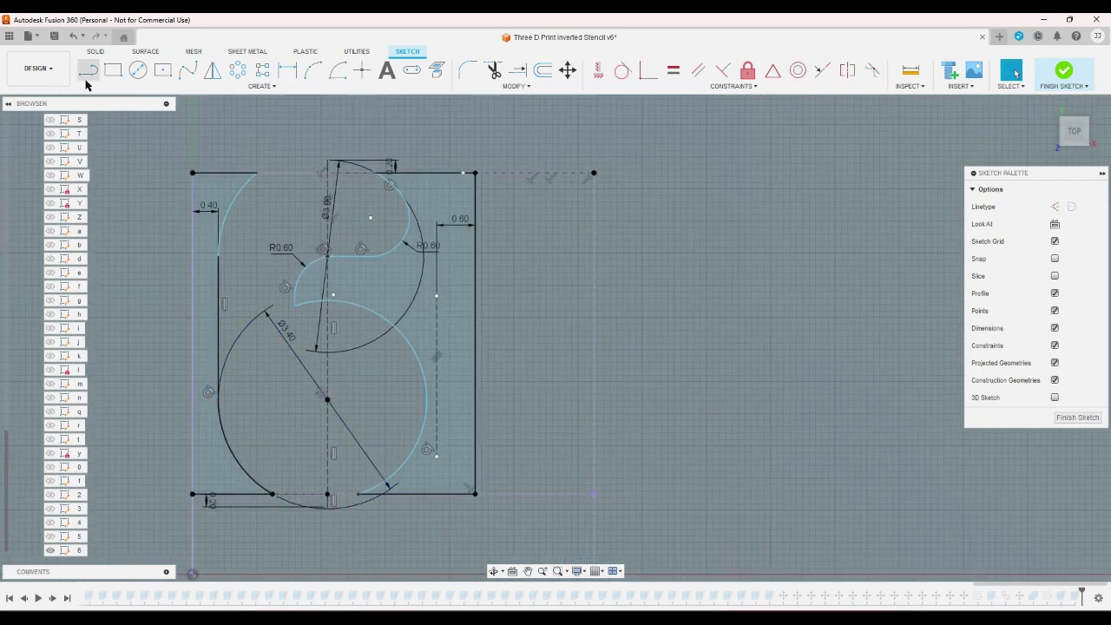
scroll(252, 291, up, 3)
click(323, 316)
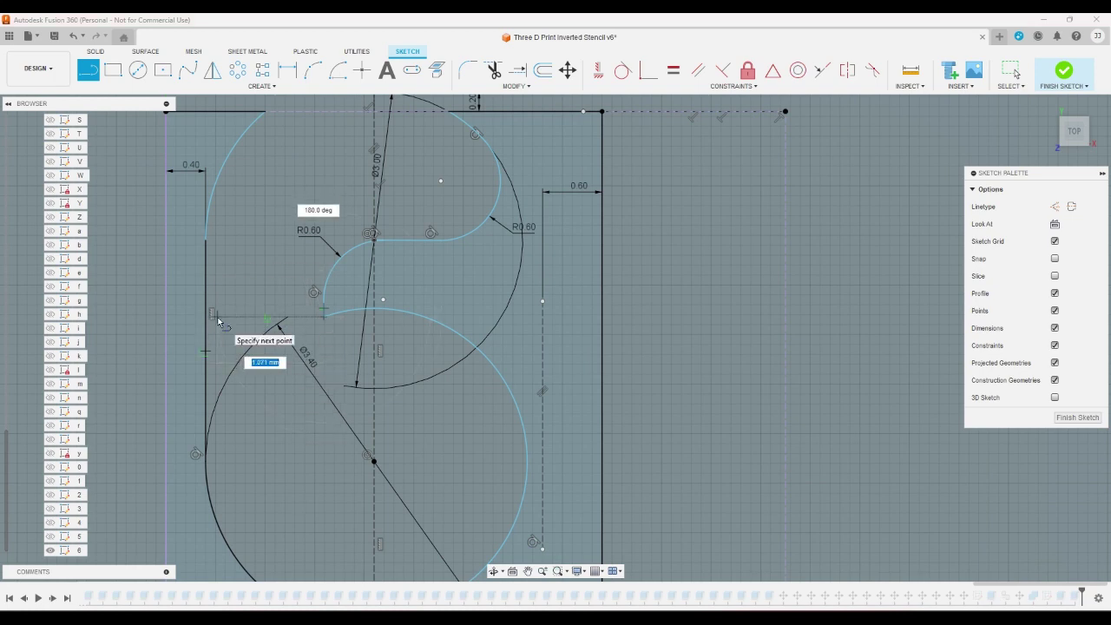
right_click(216, 318)
click(230, 316)
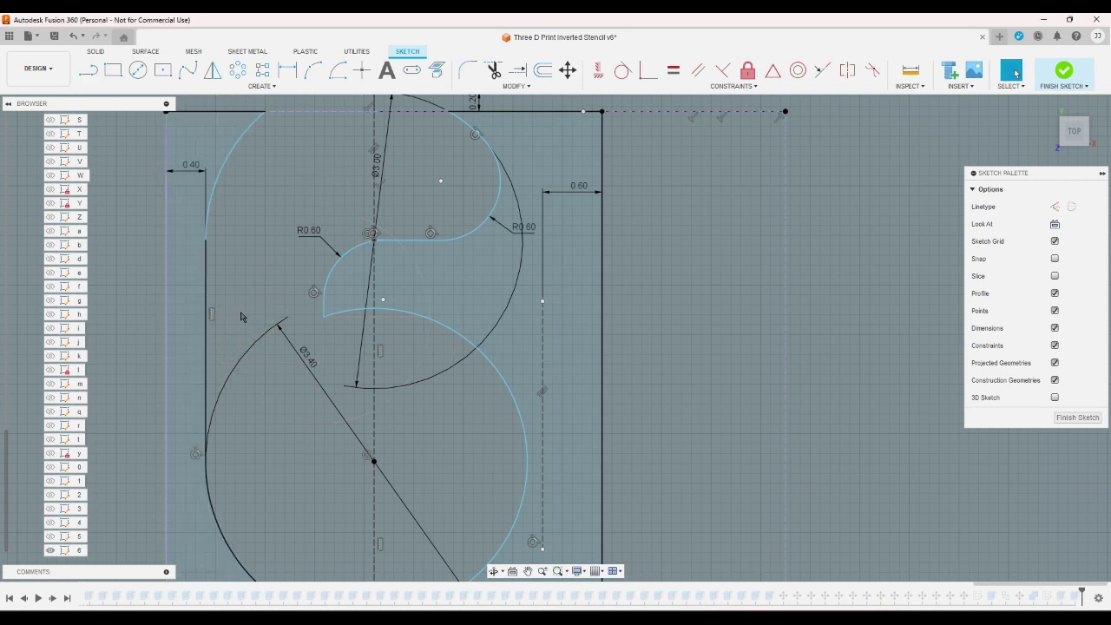
scroll(240, 316, down, 3)
scroll(291, 314, up, 3)
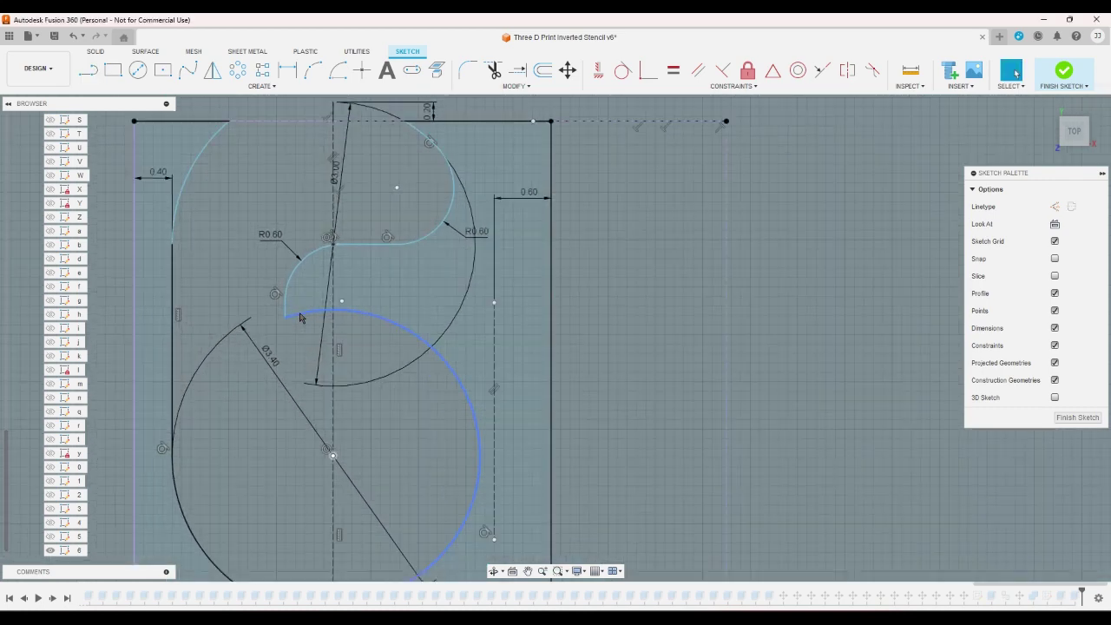
scroll(297, 317, down, 3)
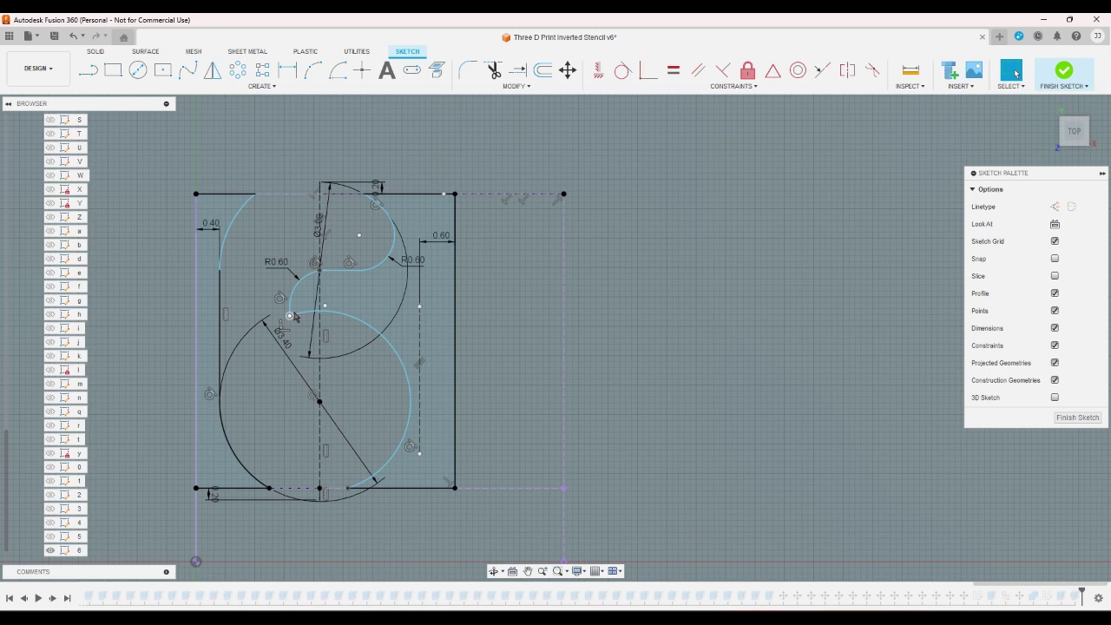
scroll(296, 318, up, 4)
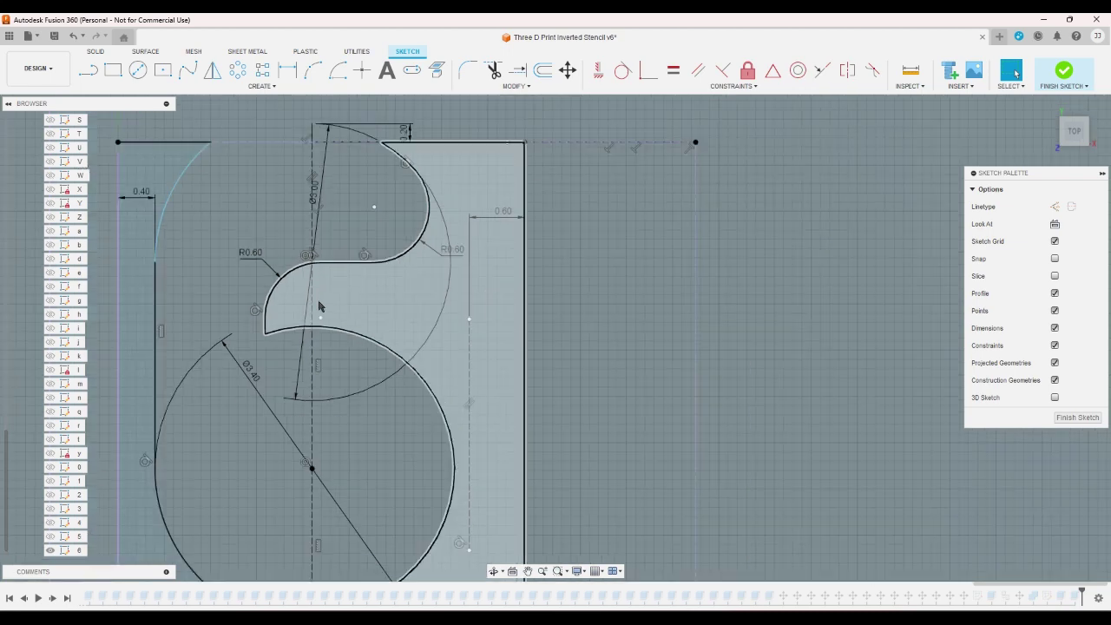
click(314, 379)
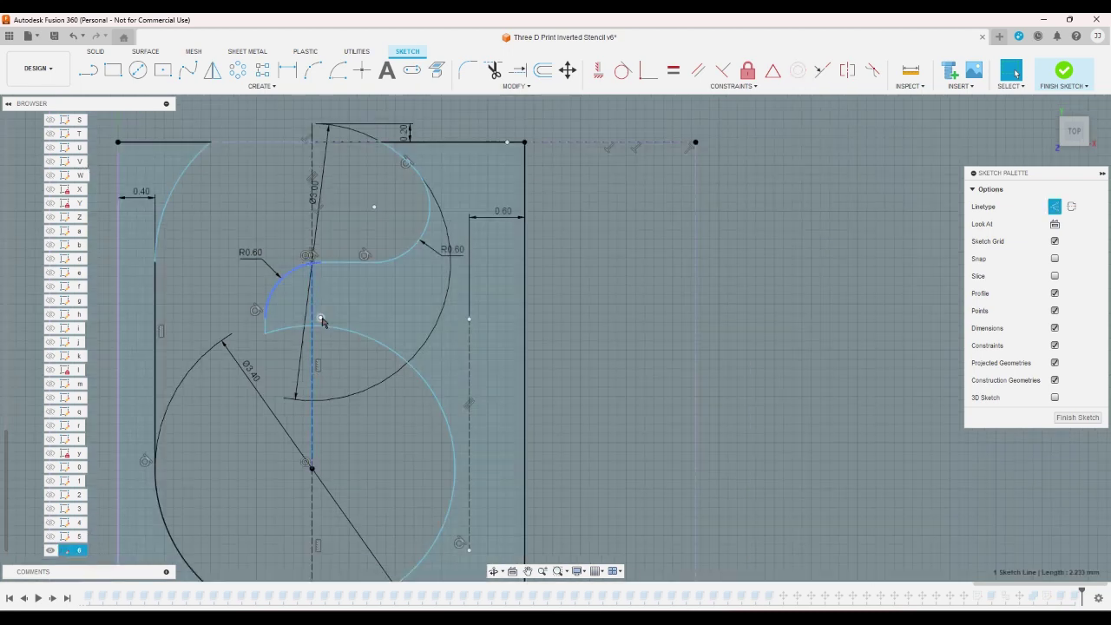
key(Escape)
scroll(326, 255, up, 2)
scroll(326, 255, down, 2)
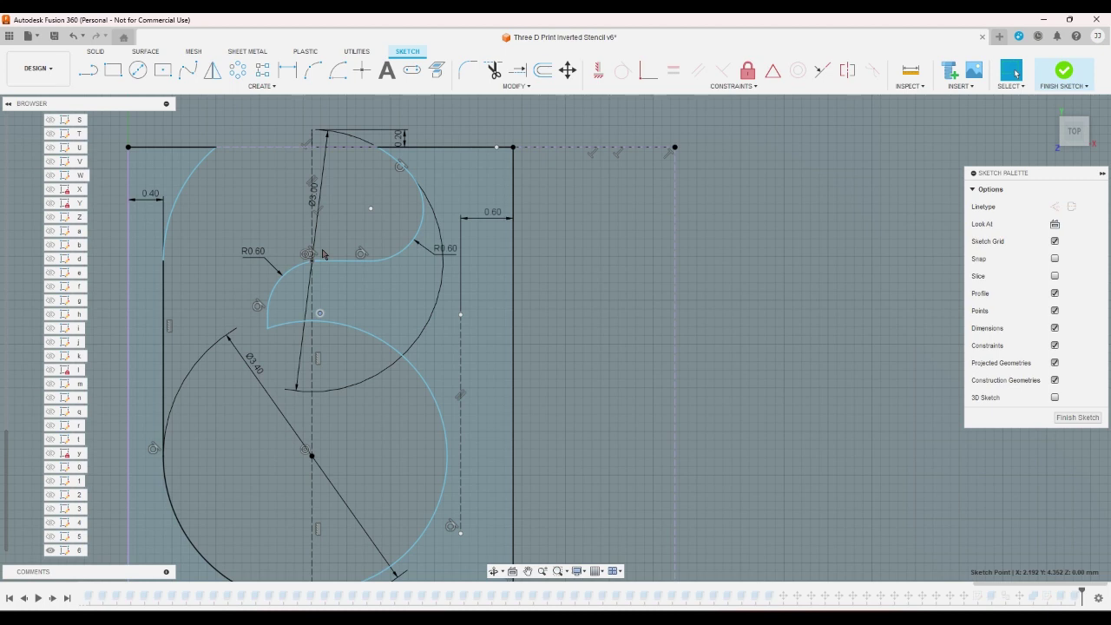
double_click(317, 255)
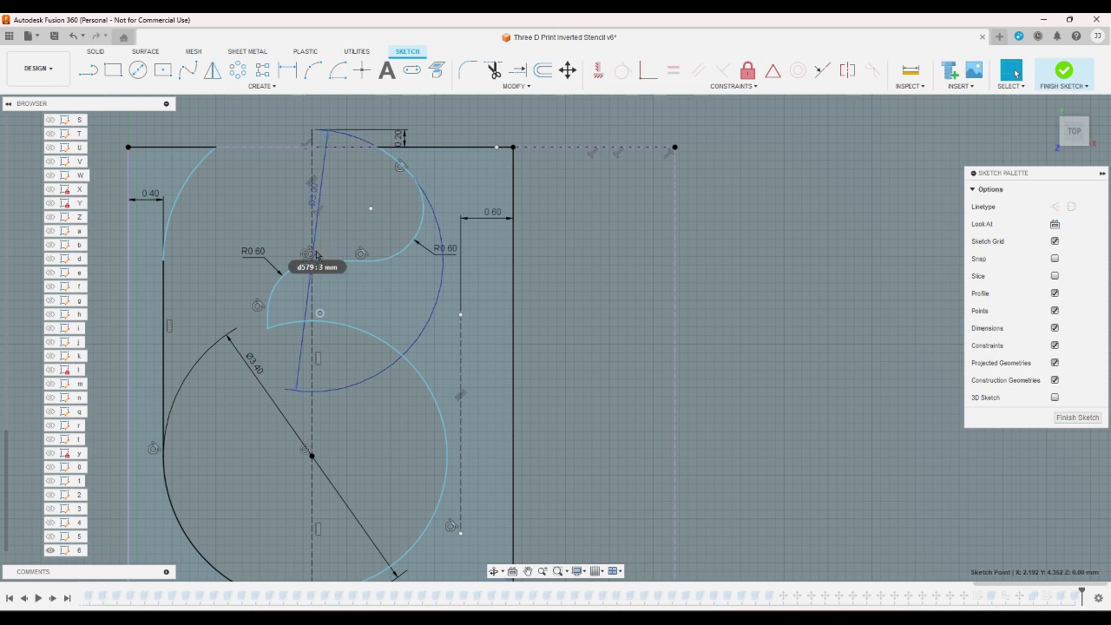
key(Escape)
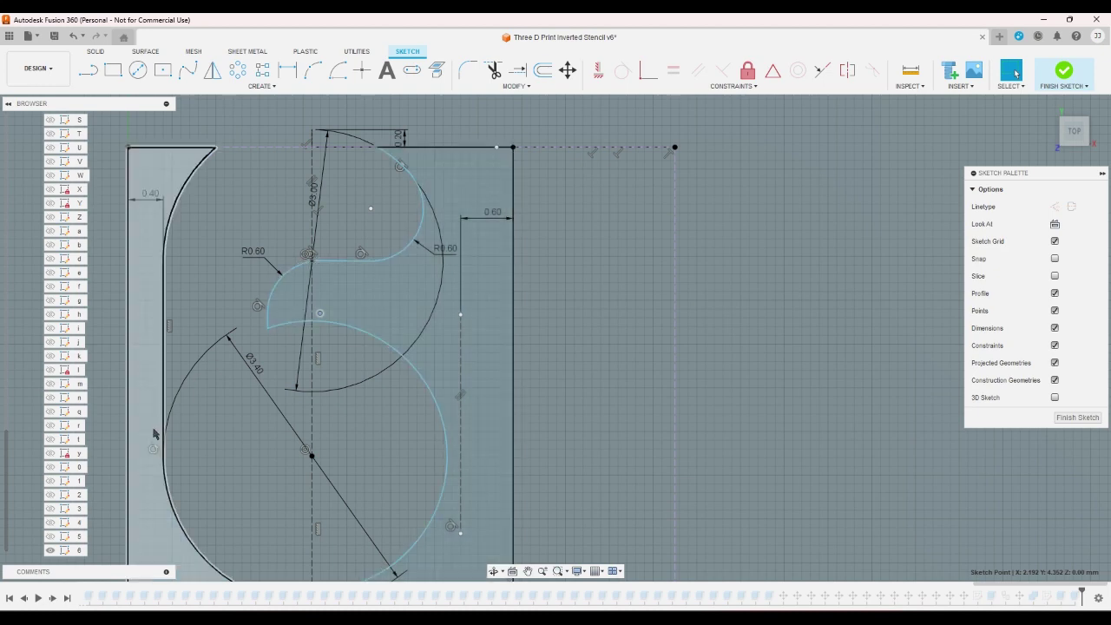
click(164, 402)
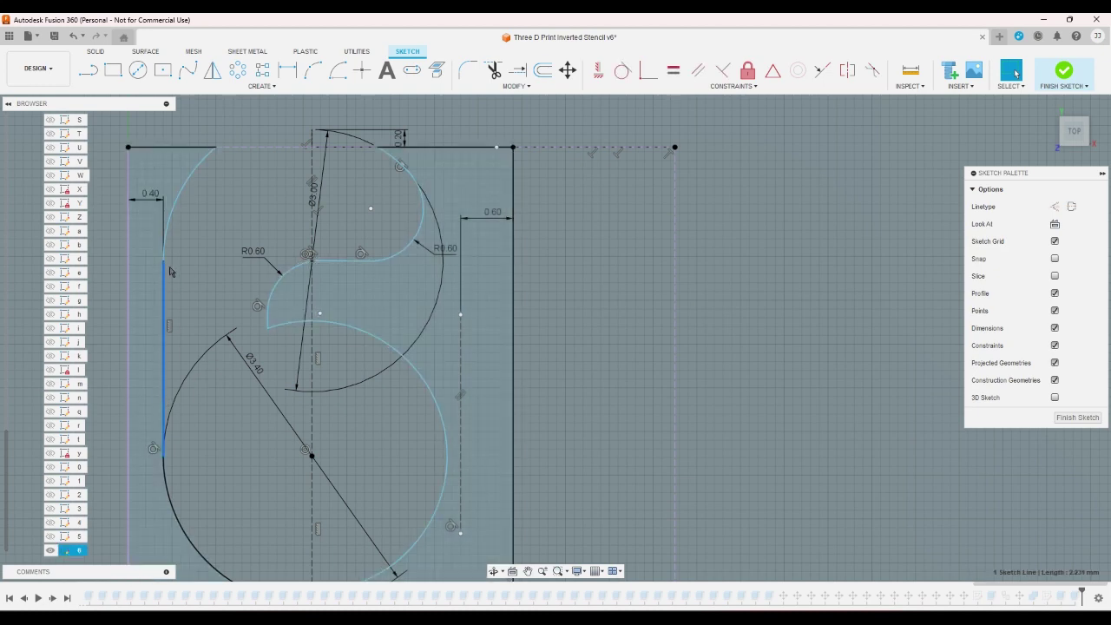
click(175, 211)
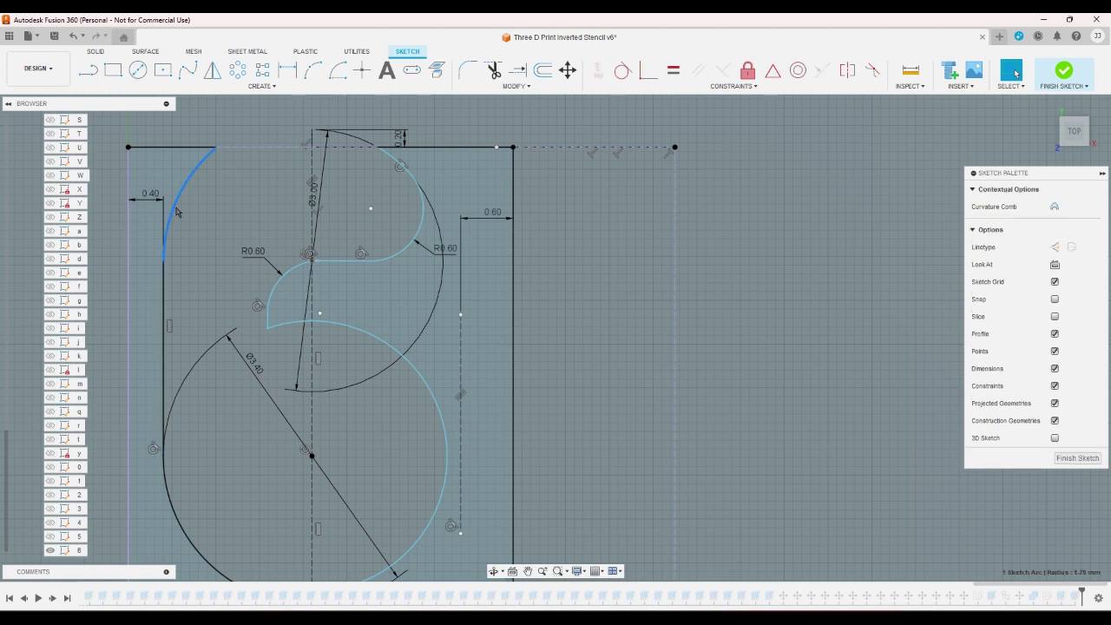
- Extend the digit's top-left arc upward over the top edge
click(424, 130)
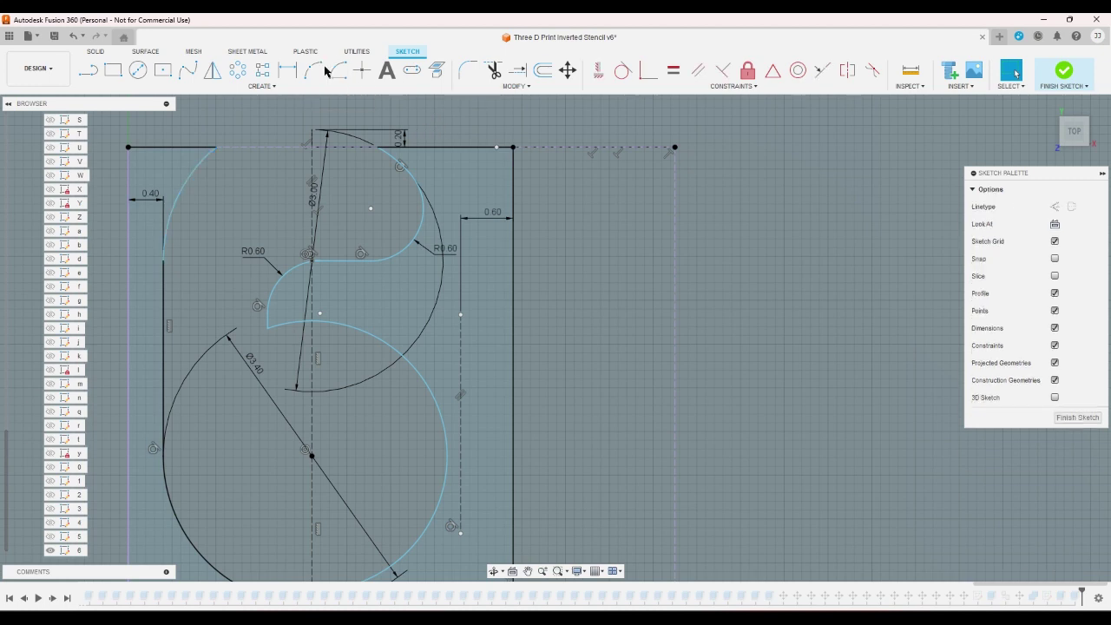
click(517, 69)
click(217, 153)
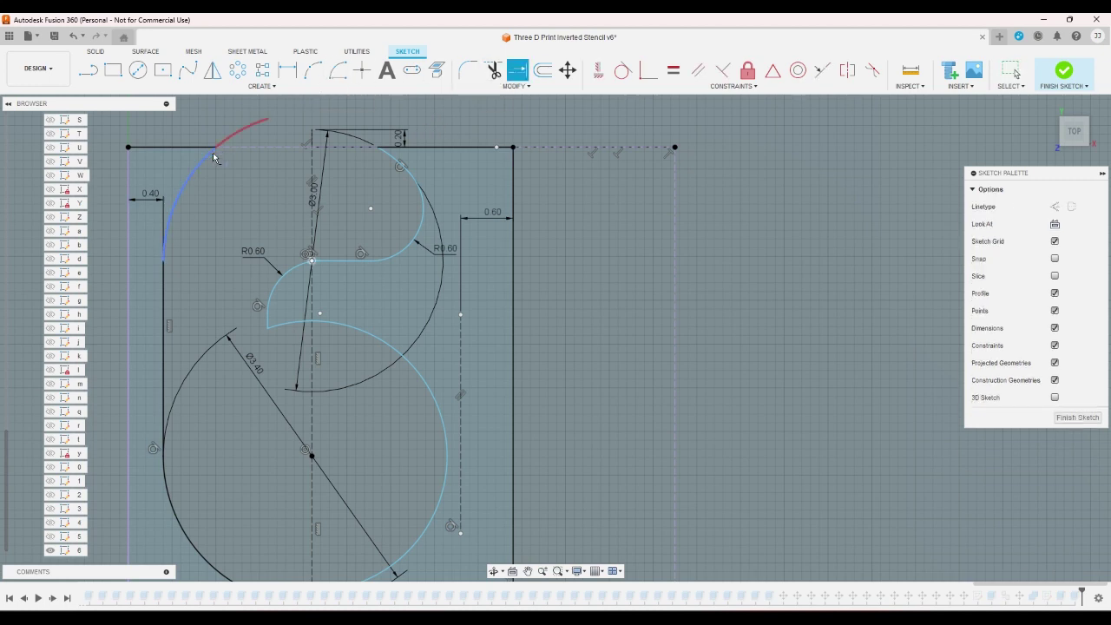
click(234, 137)
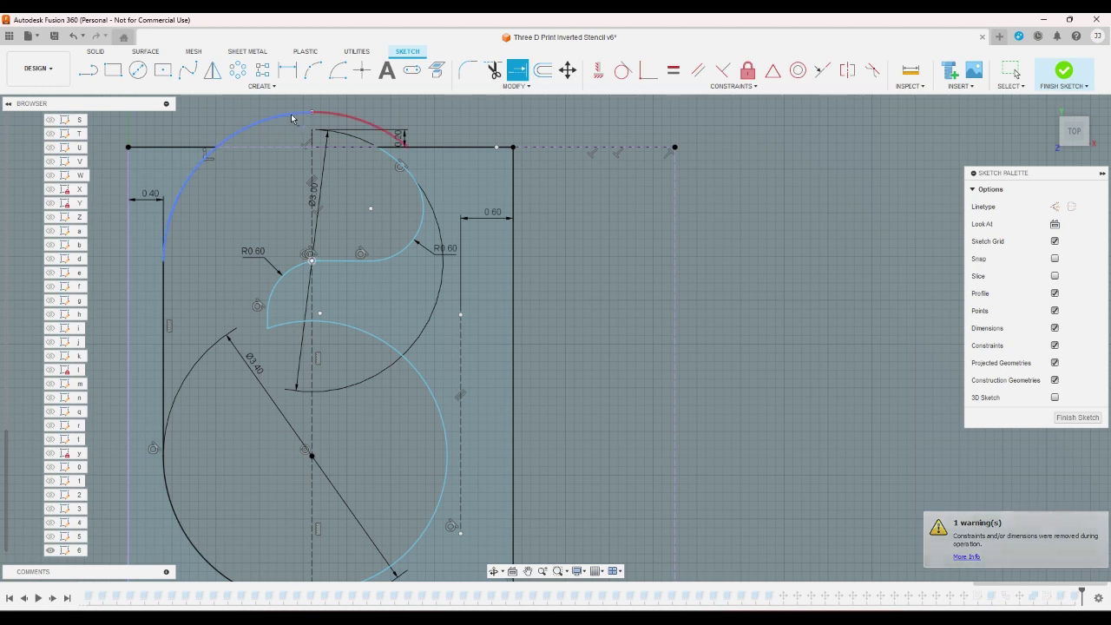
click(286, 114)
- Extend the right arc and top arc to the top edge, then finish the sketch
scroll(519, 166, down, 2)
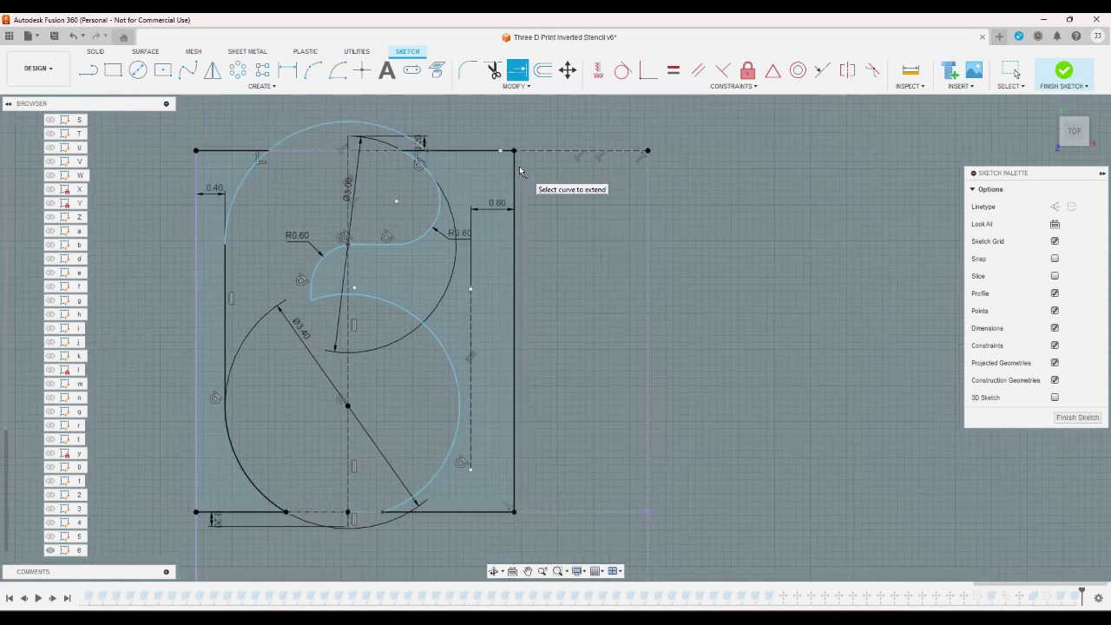
click(420, 164)
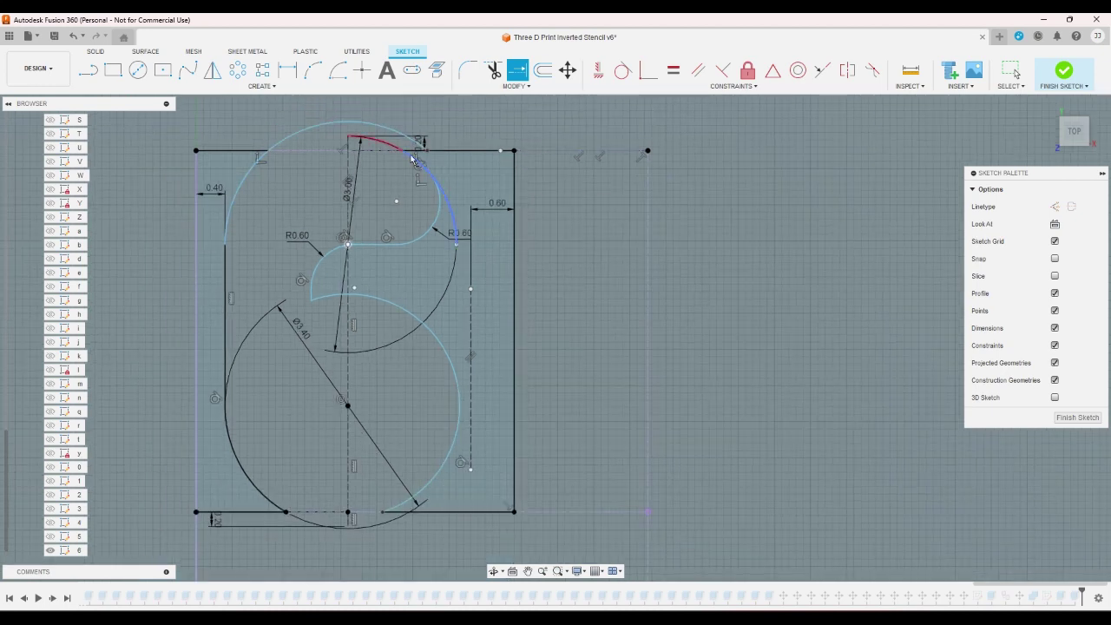
click(373, 142)
click(343, 142)
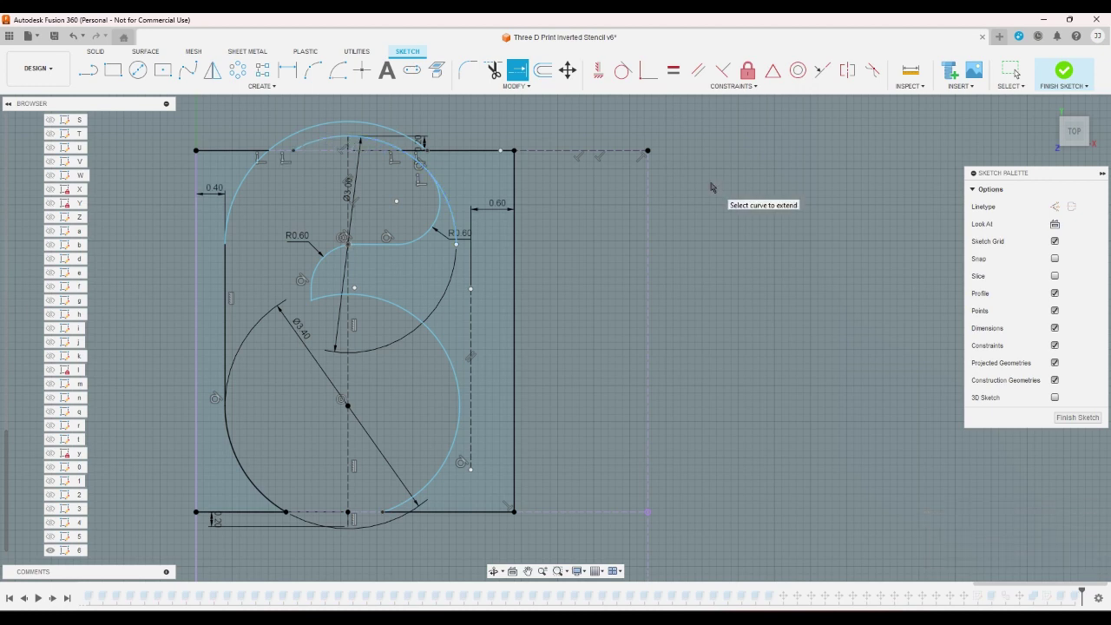
key(Escape)
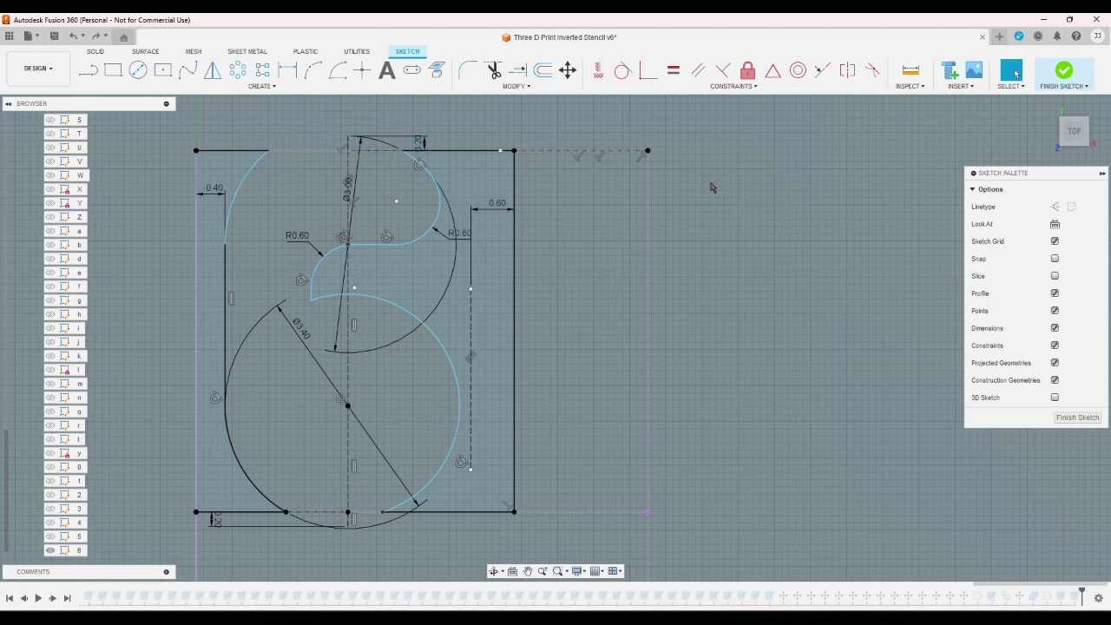
key(Return)
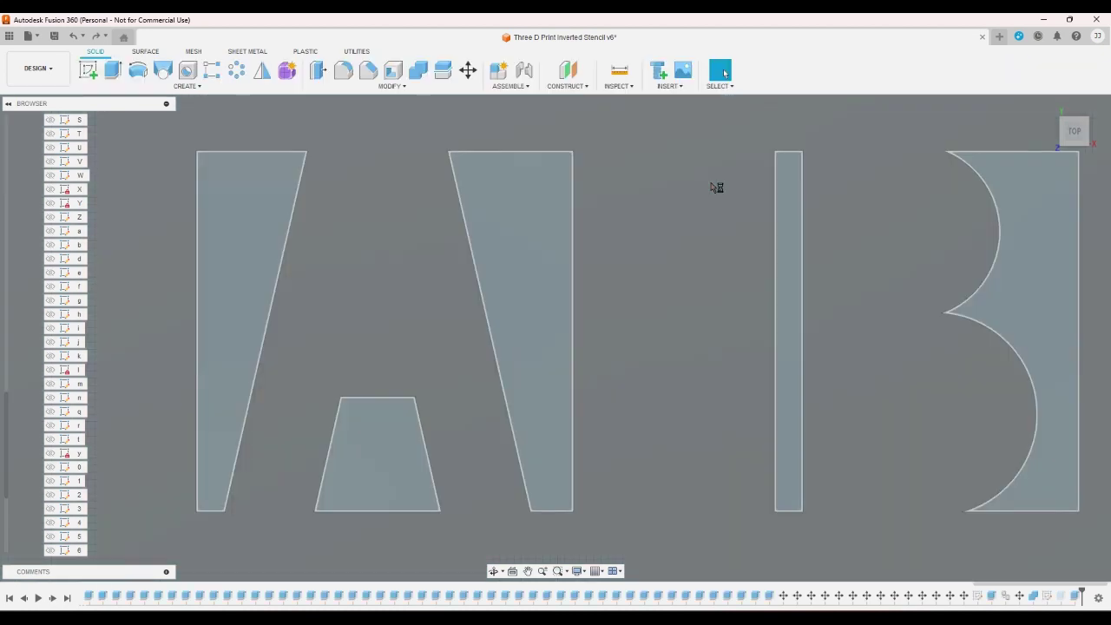
- Switch back and forth between the solid profiles view and editing sketch 6
scroll(712, 186, down, 5)
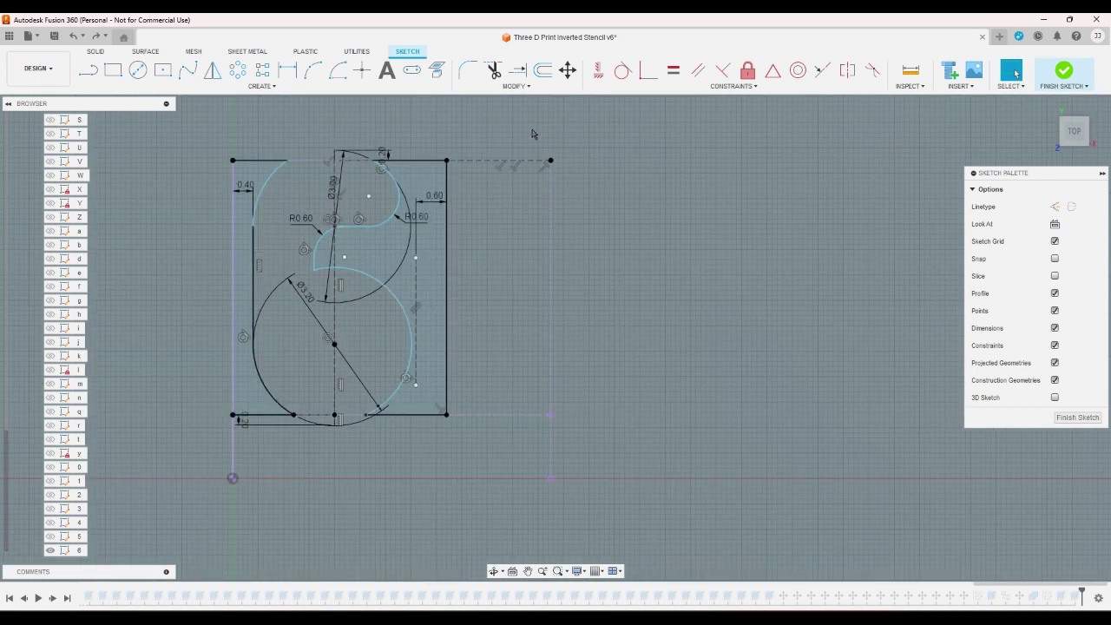
key(Return)
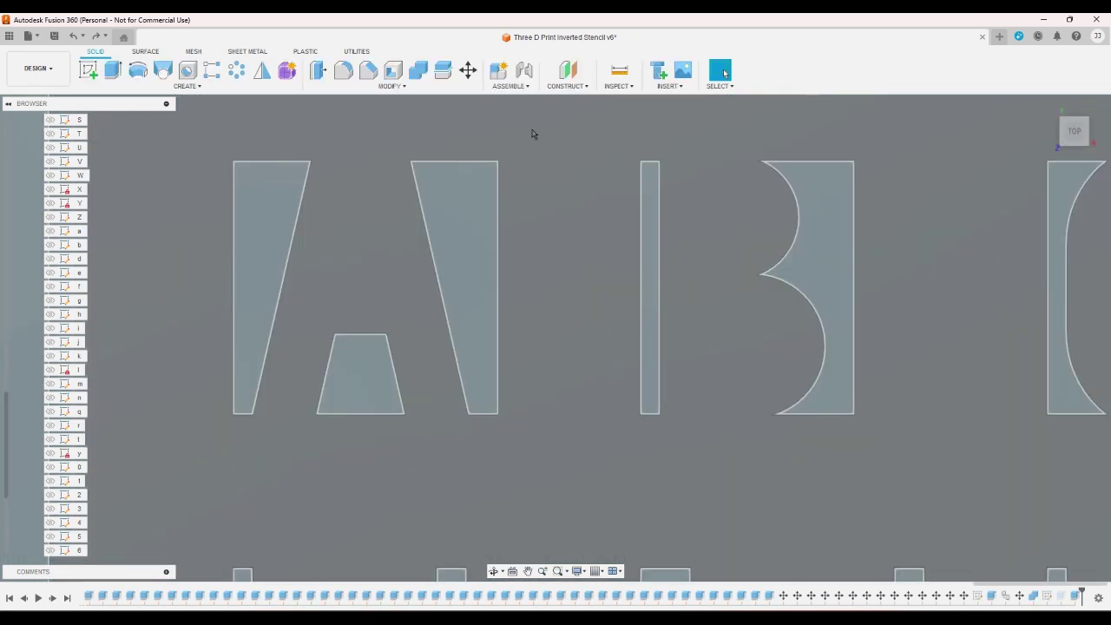
key(ctrl+z)
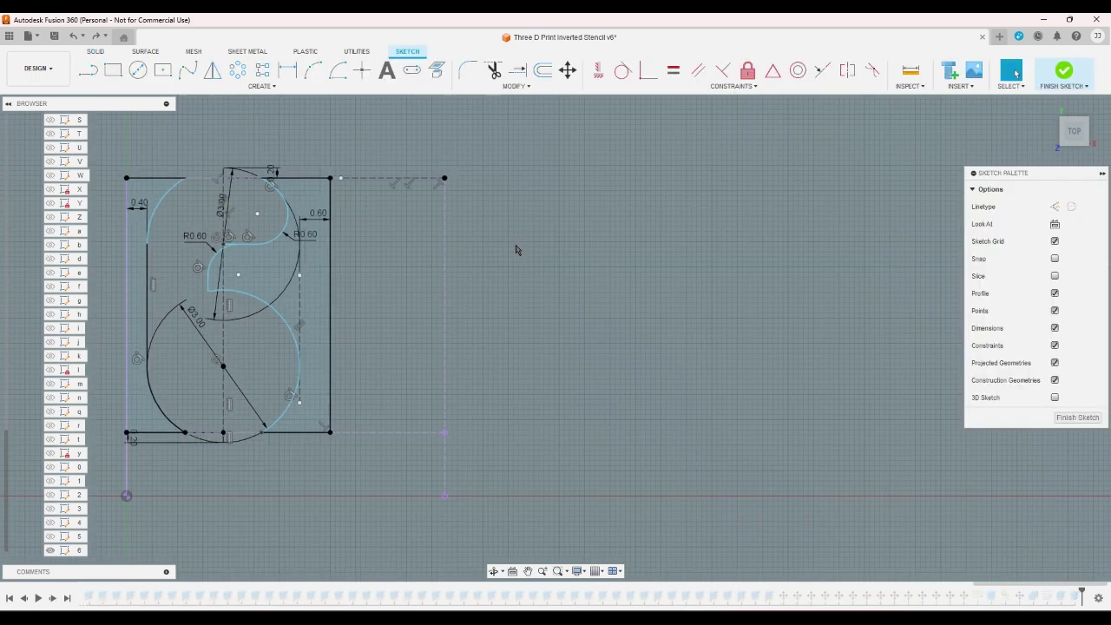
key(ctrl+y)
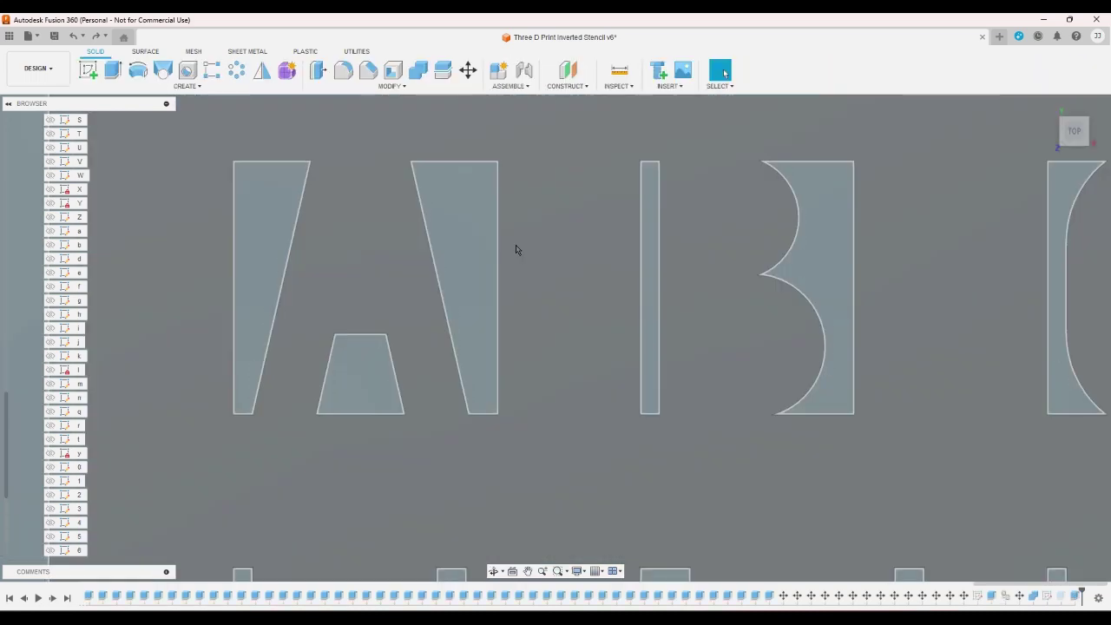
key(ctrl+z)
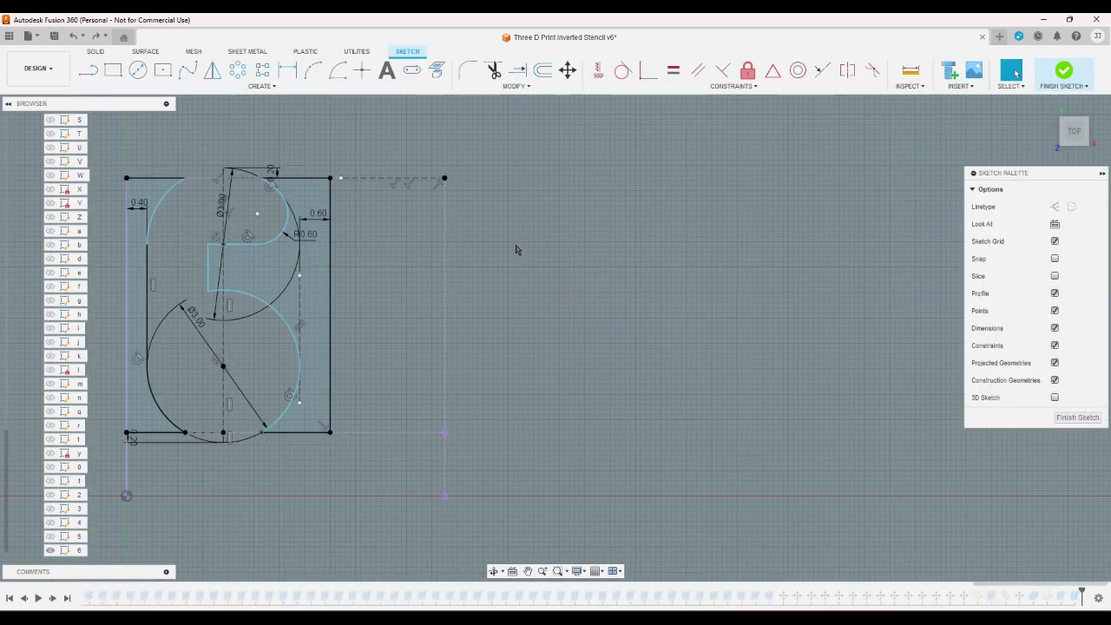
key(ctrl+y)
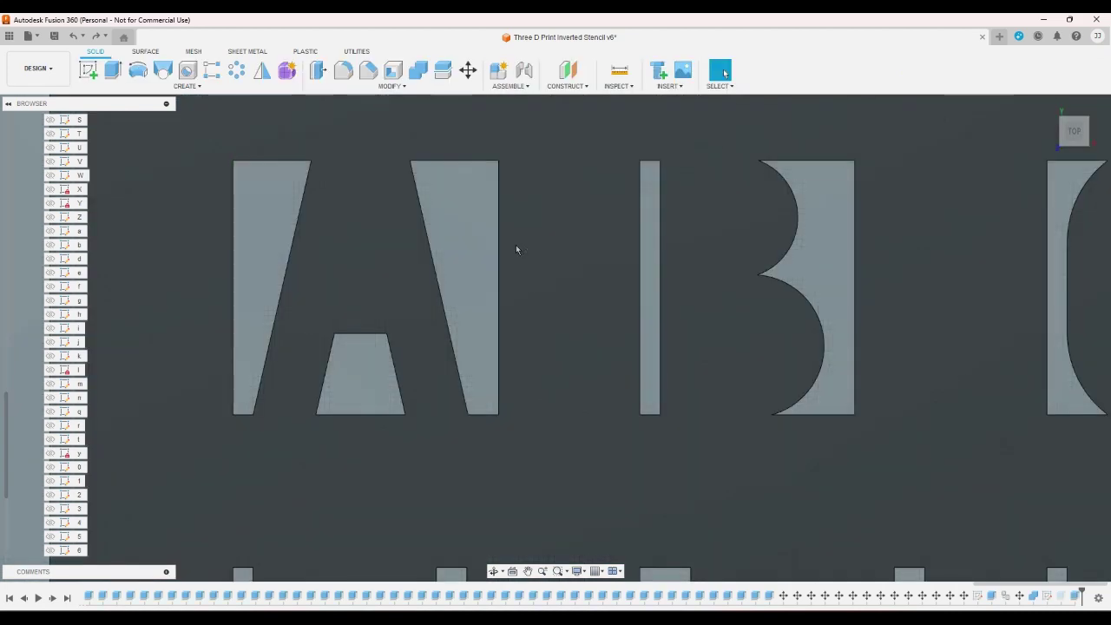
key(ctrl+z)
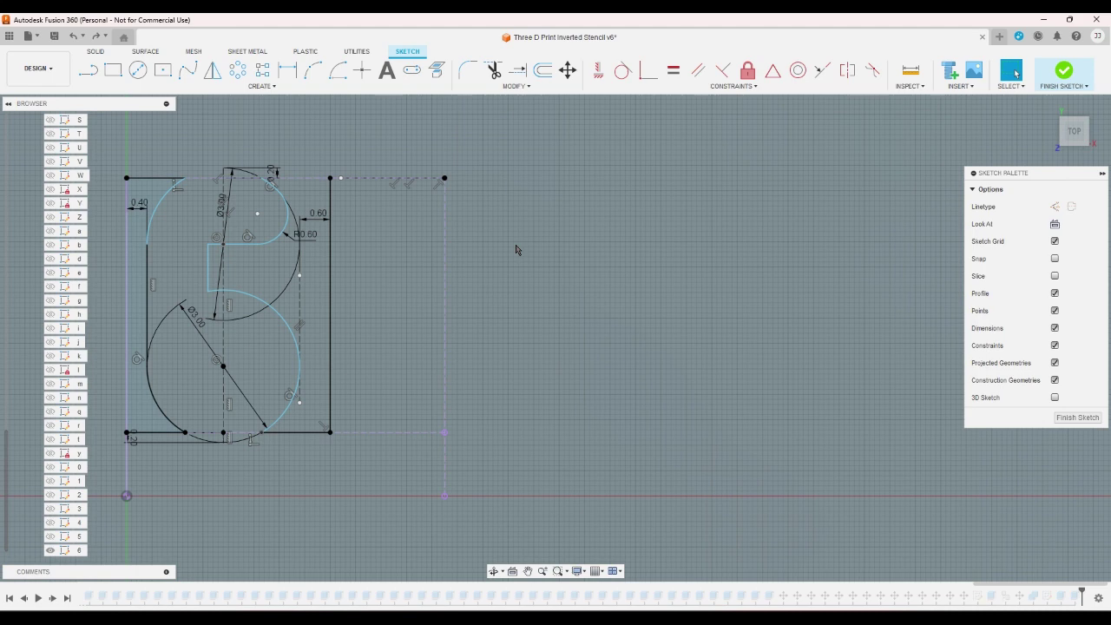
- Undo recent sketch 6 edits until the digit's upper loop is a half-circle again
key(x)
key(ctrl+z)
key(ctrl+z)
key(ctrl+z)
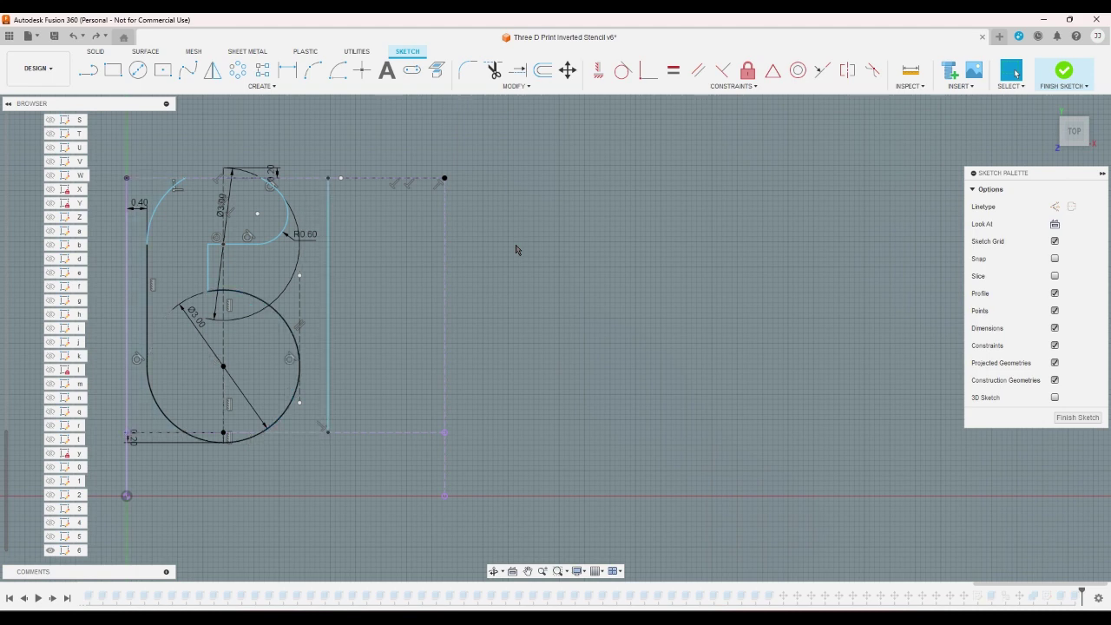
key(ctrl+z)
key(ctrl+z)
key(ctrl+z)
key(ctrl+z)
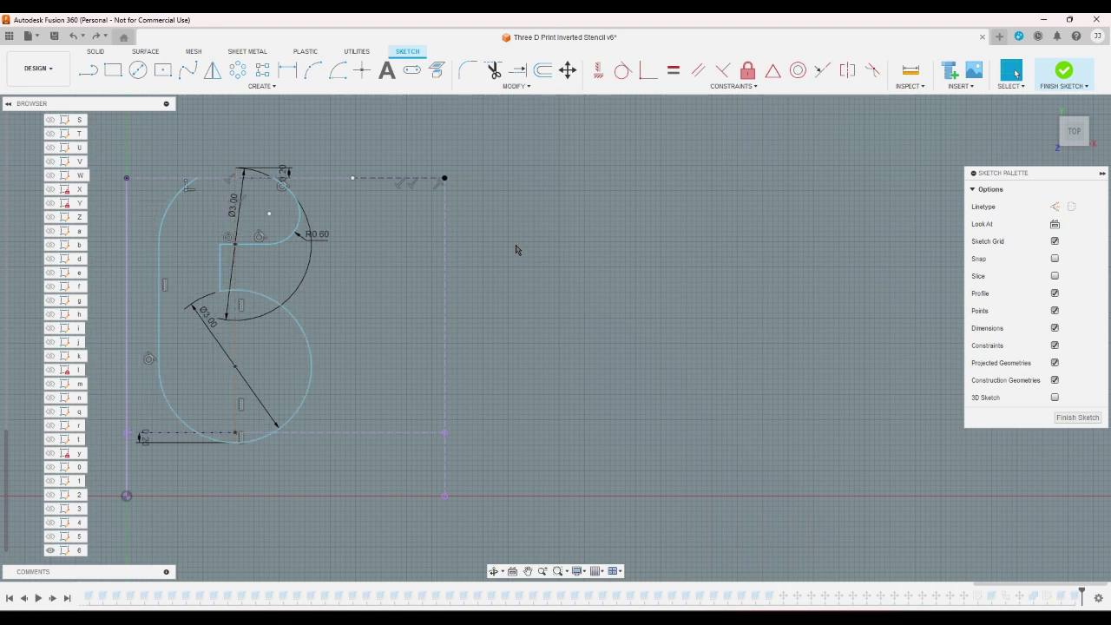
key(ctrl+z)
key(ctrl+z)
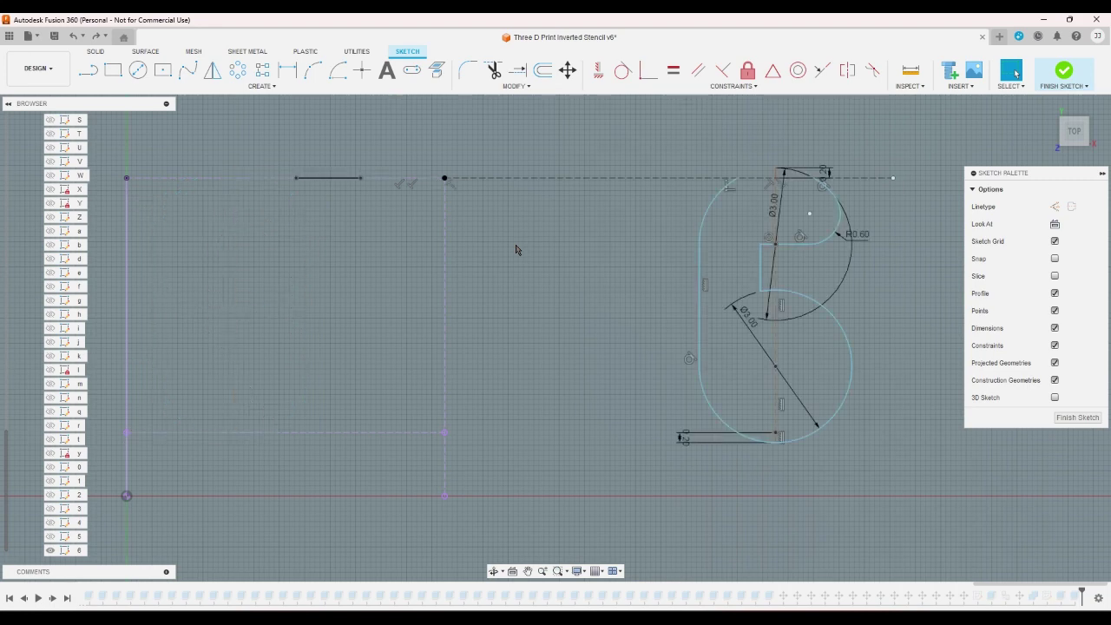
key(ctrl+z)
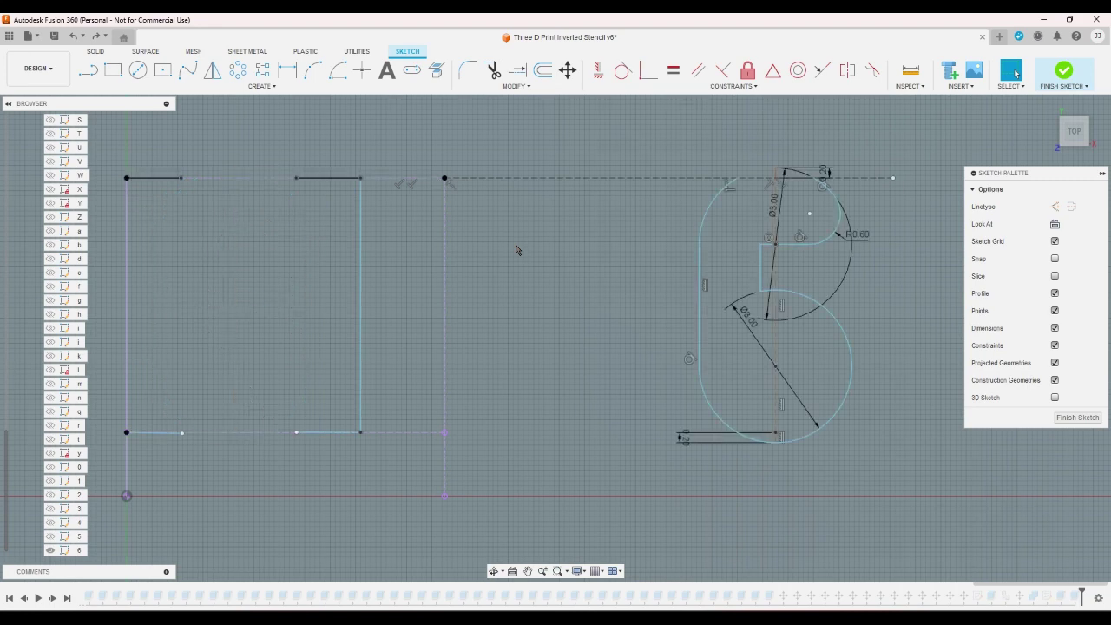
key(ctrl+z)
key(ctrl+z)
key(ctrl+z)
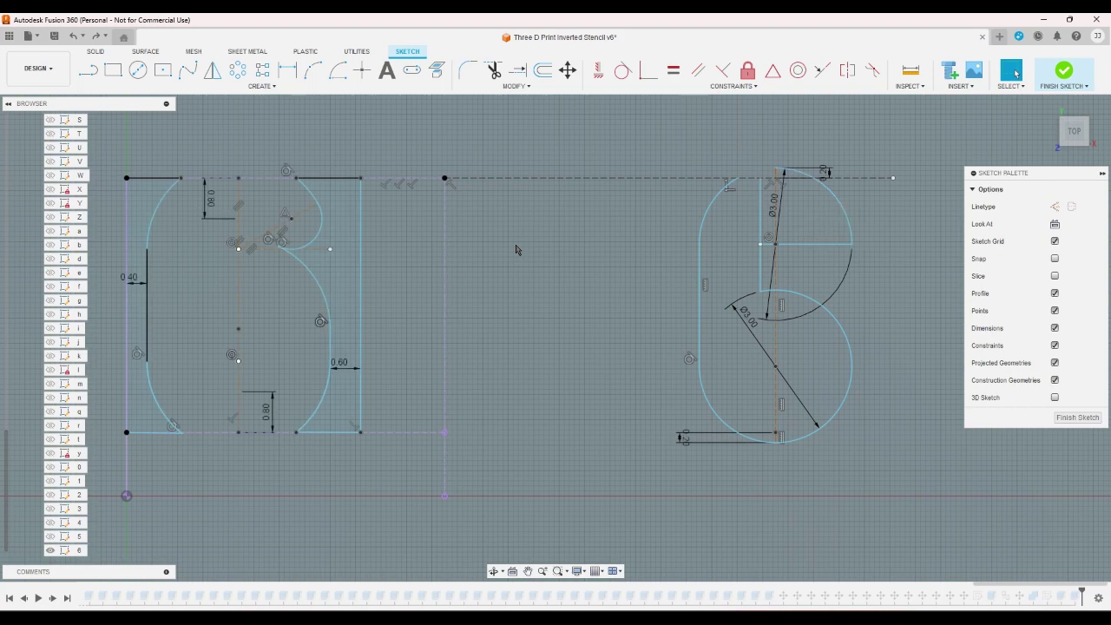
key(ctrl+z)
- Attempt to change the 6's lower-circle diameter from 3.4 to 3, which fails to solve
scroll(829, 252, up, 4)
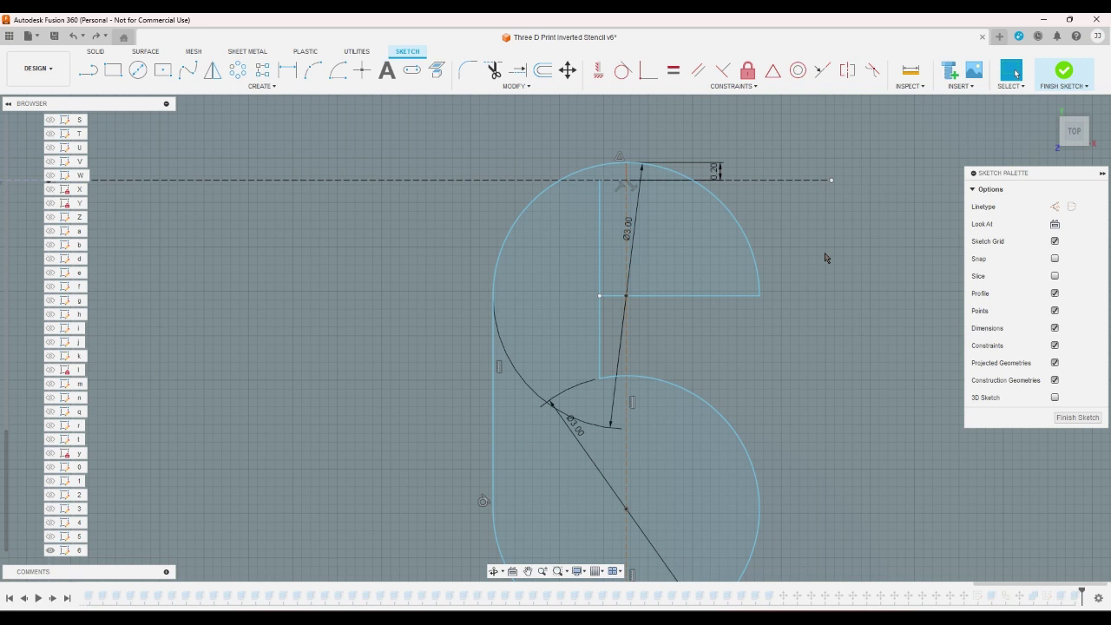
scroll(758, 310, down, 2)
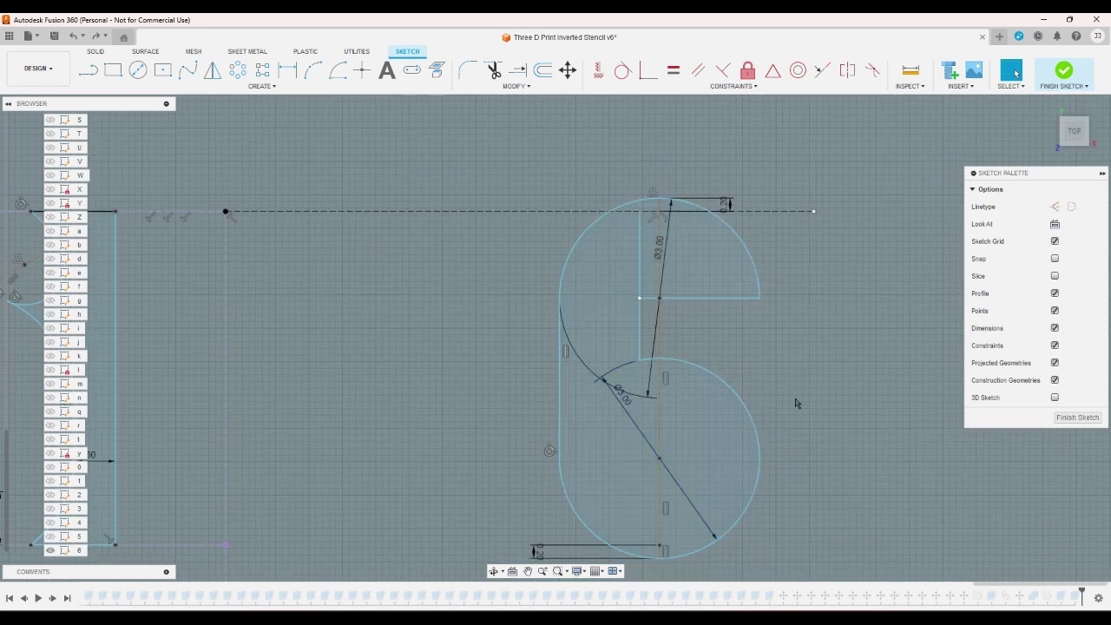
double_click(621, 392)
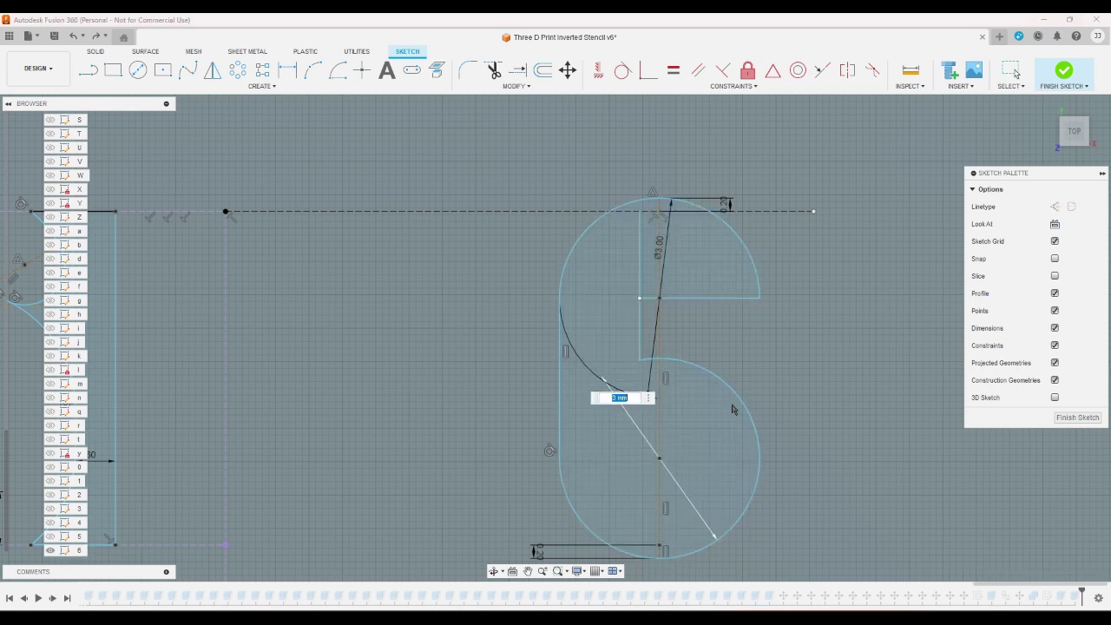
text(3.4)
key(Return)
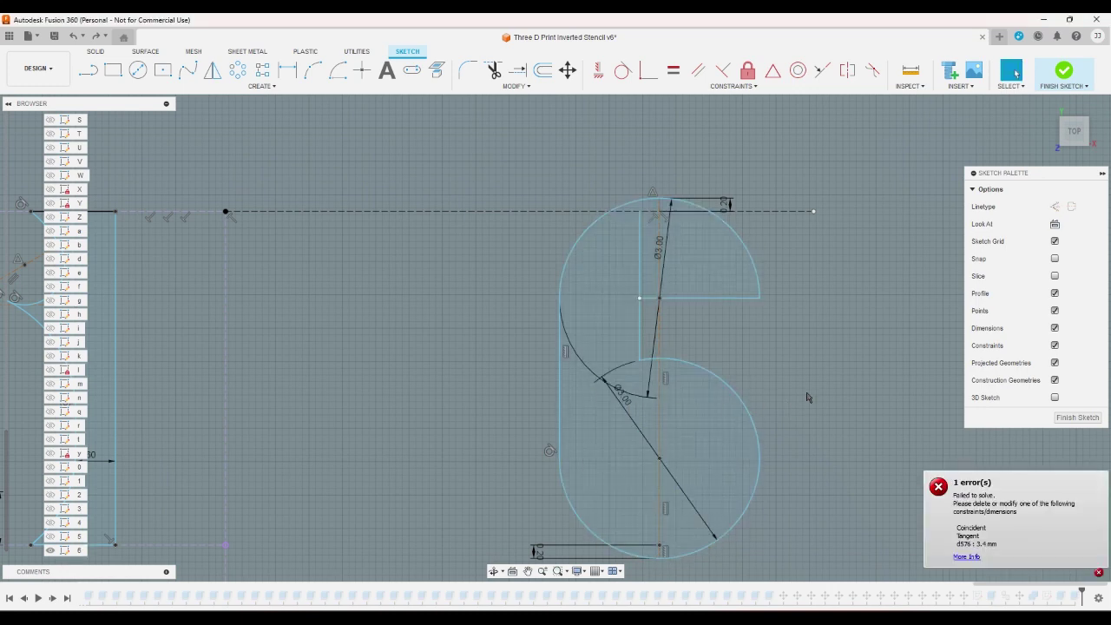
right_click(807, 375)
key(Escape)
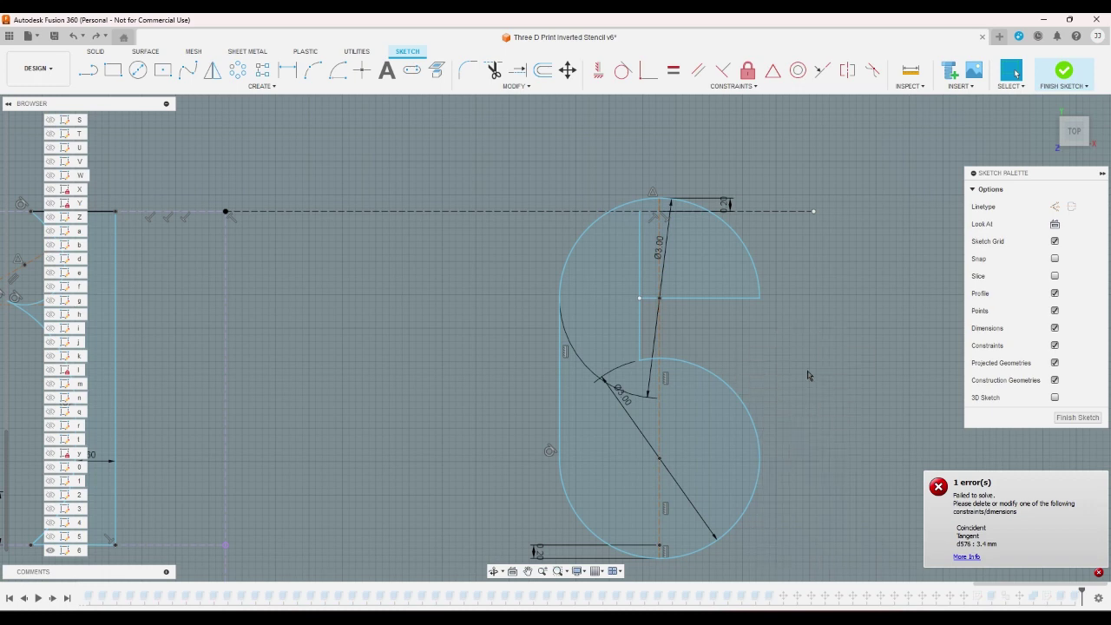
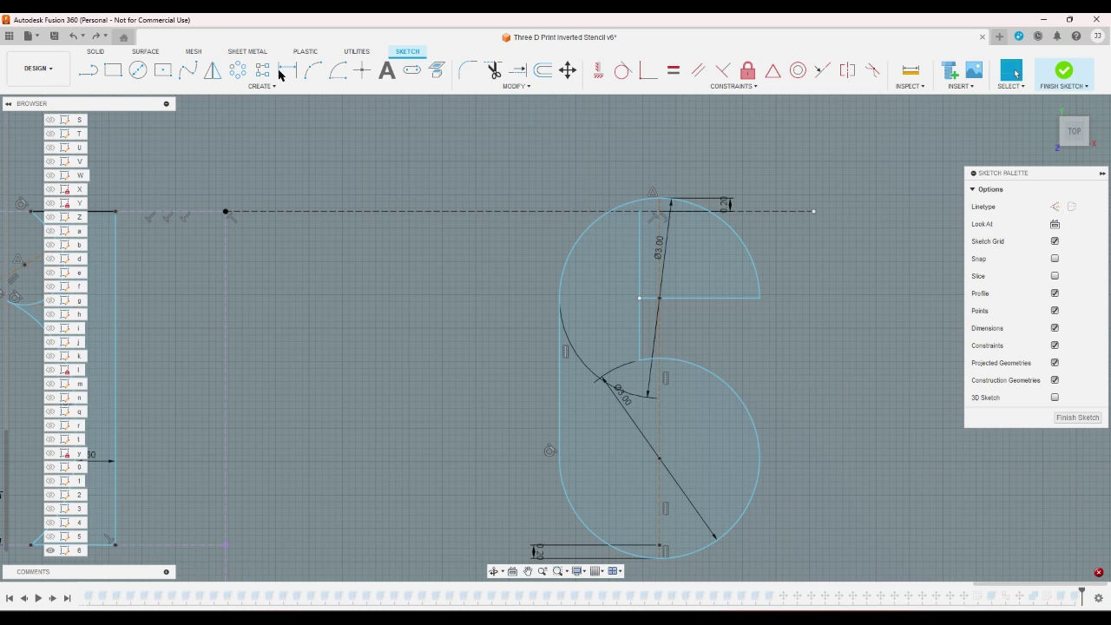
- Make a first attempt at filleting the notch's upper corner and the corner at the lower bowl
click(467, 69)
click(642, 304)
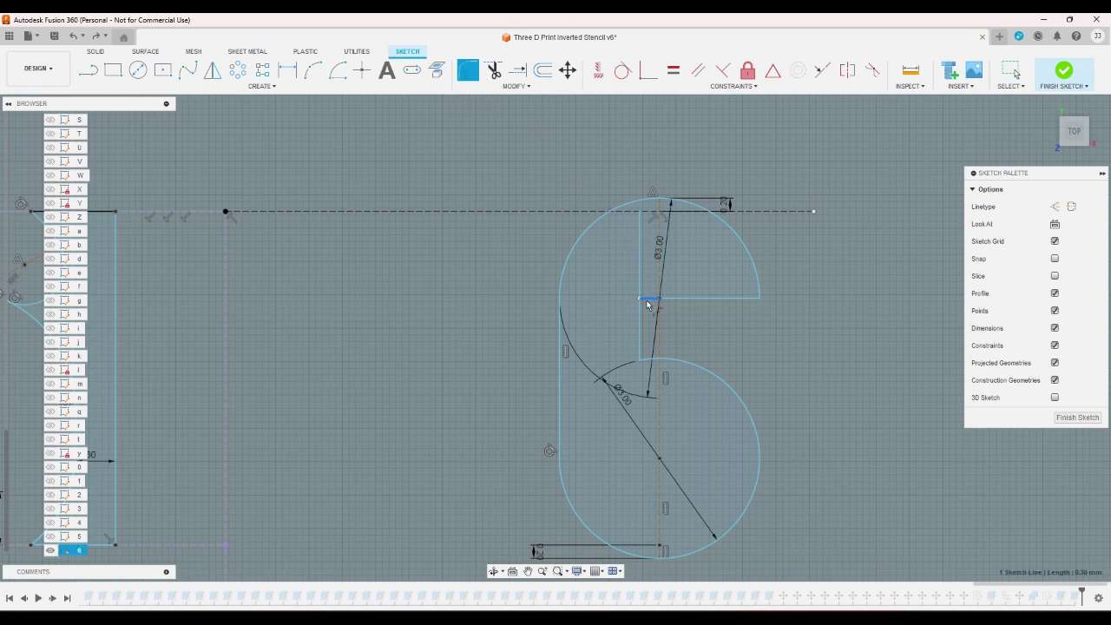
click(646, 300)
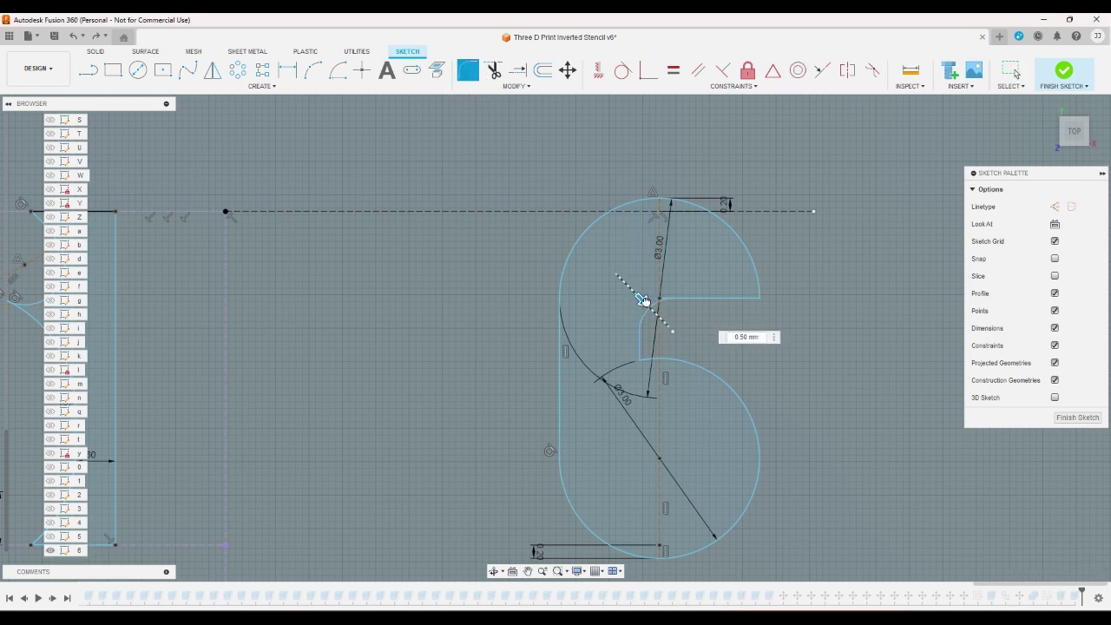
key(Return)
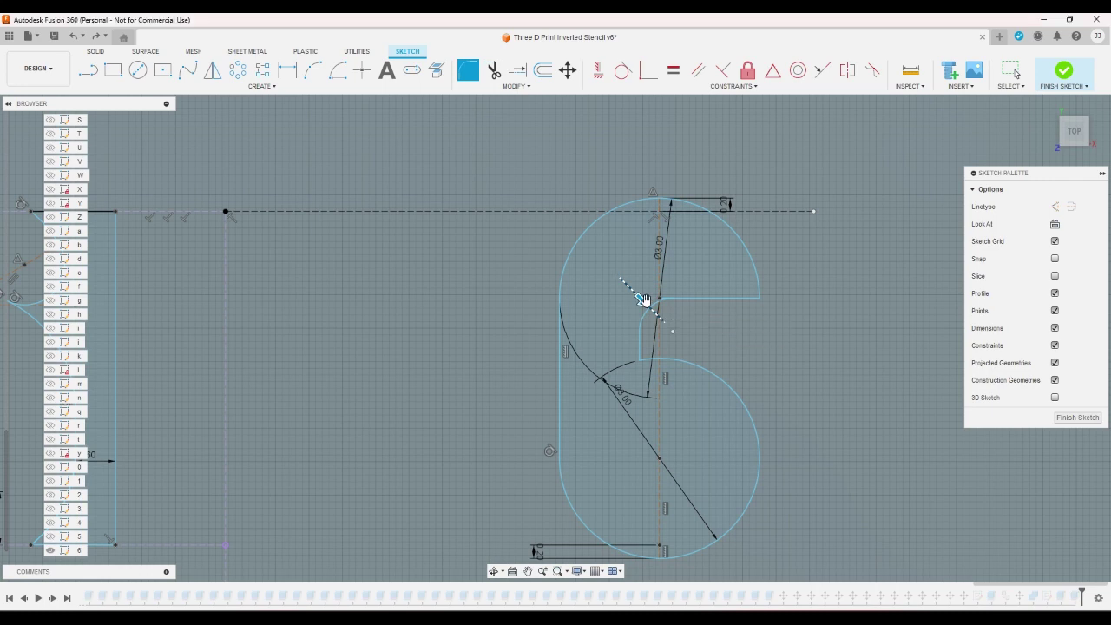
key(Return)
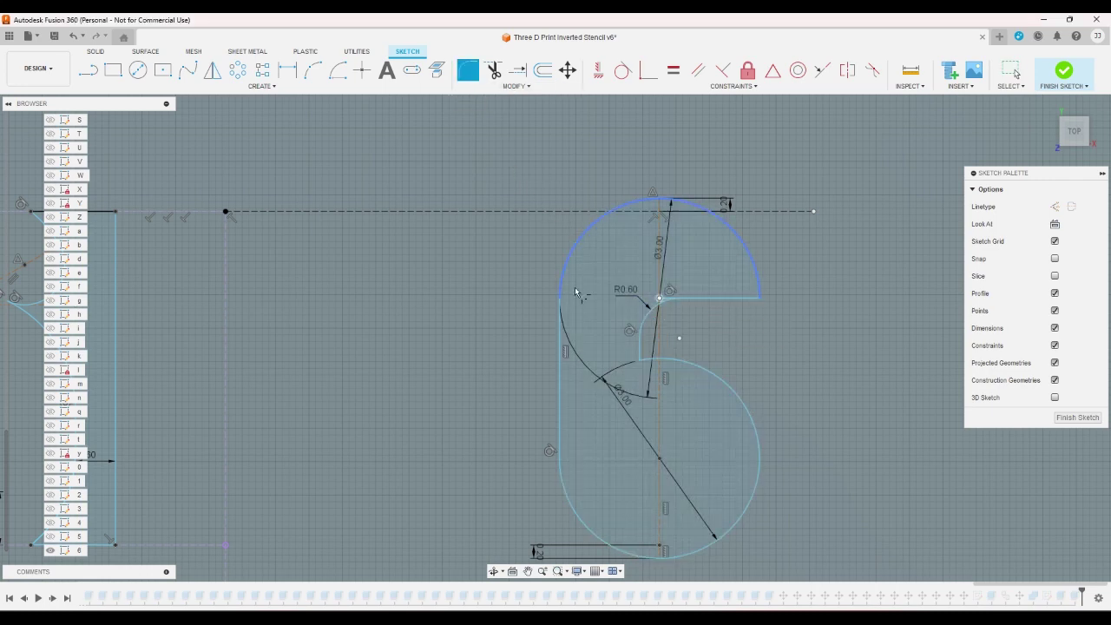
click(639, 360)
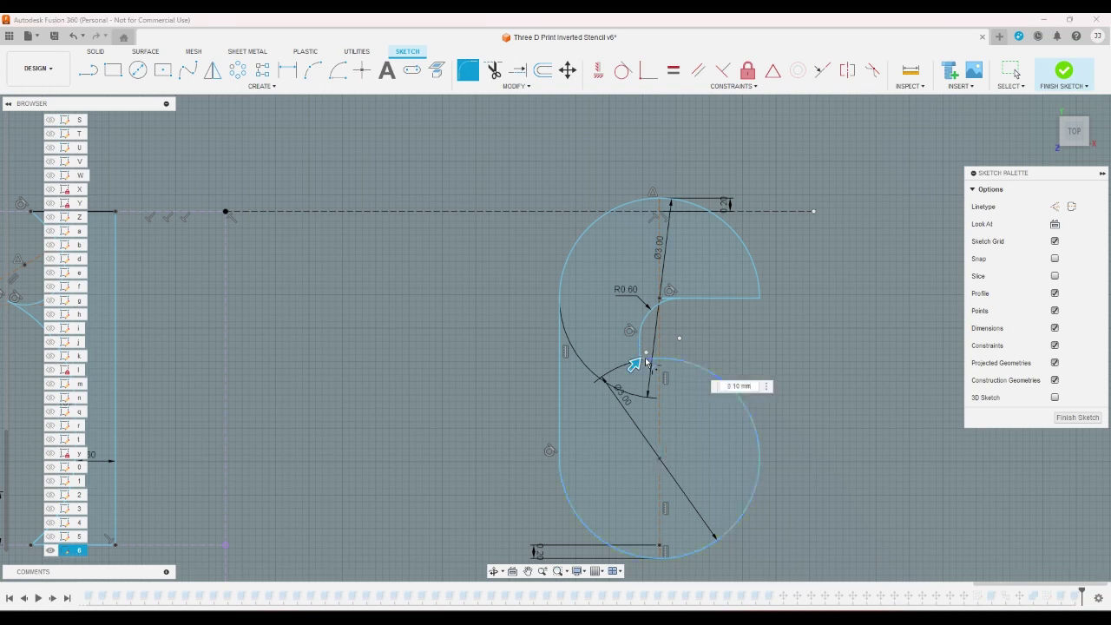
drag(639, 362, 643, 361)
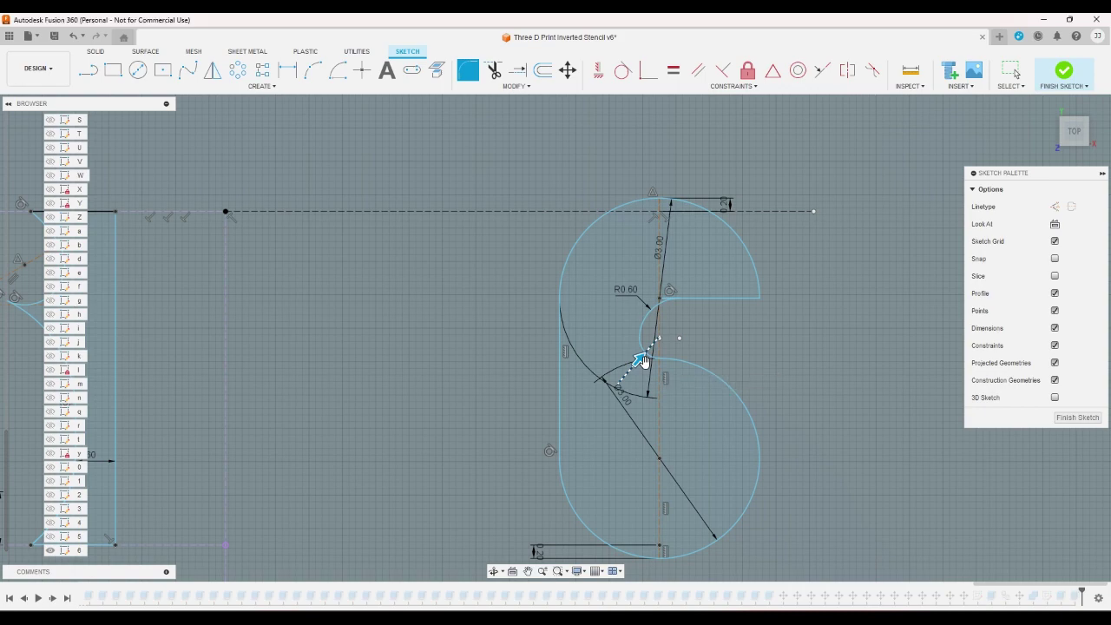
key(Escape)
- Change the R0.60 fillet to 0.4, then undo back to sharp notch corners
scroll(558, 317, up, 5)
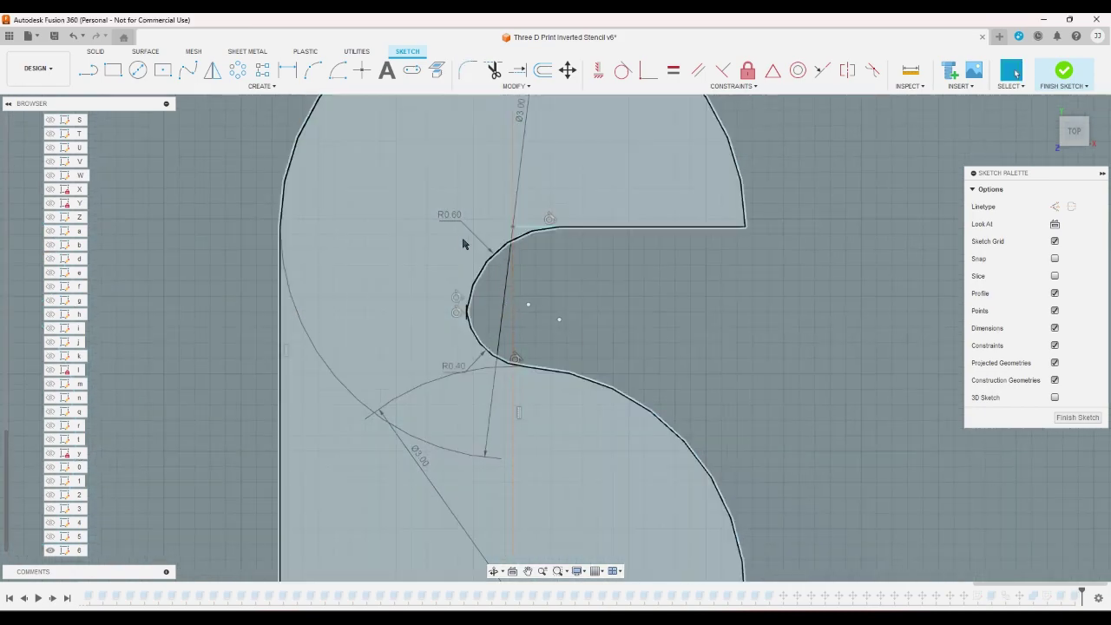
double_click(449, 215)
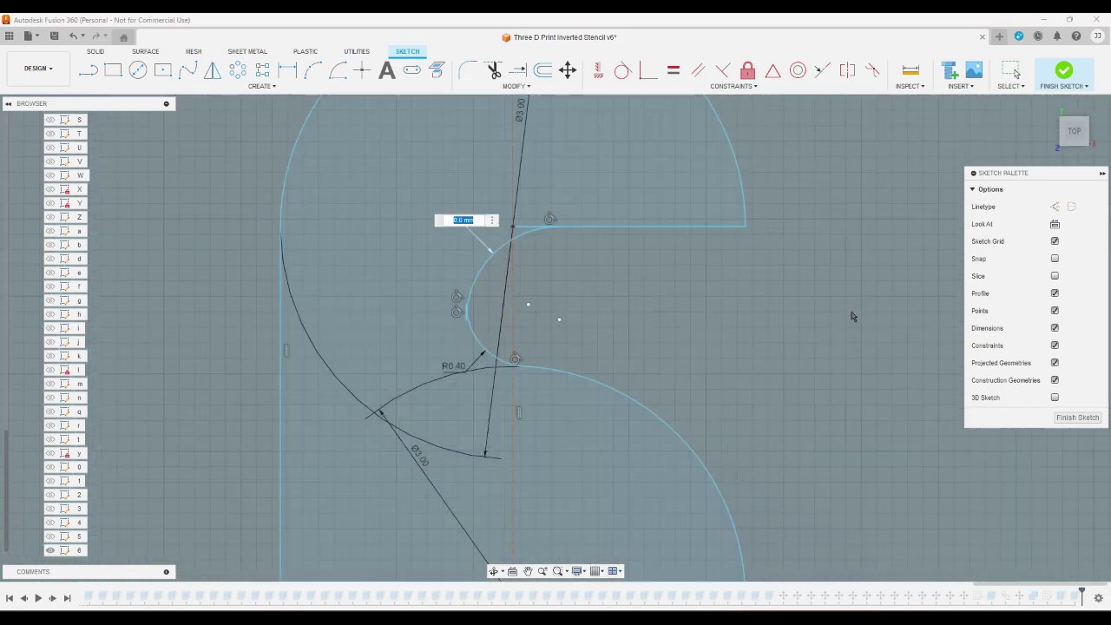
text(4)
key(Return)
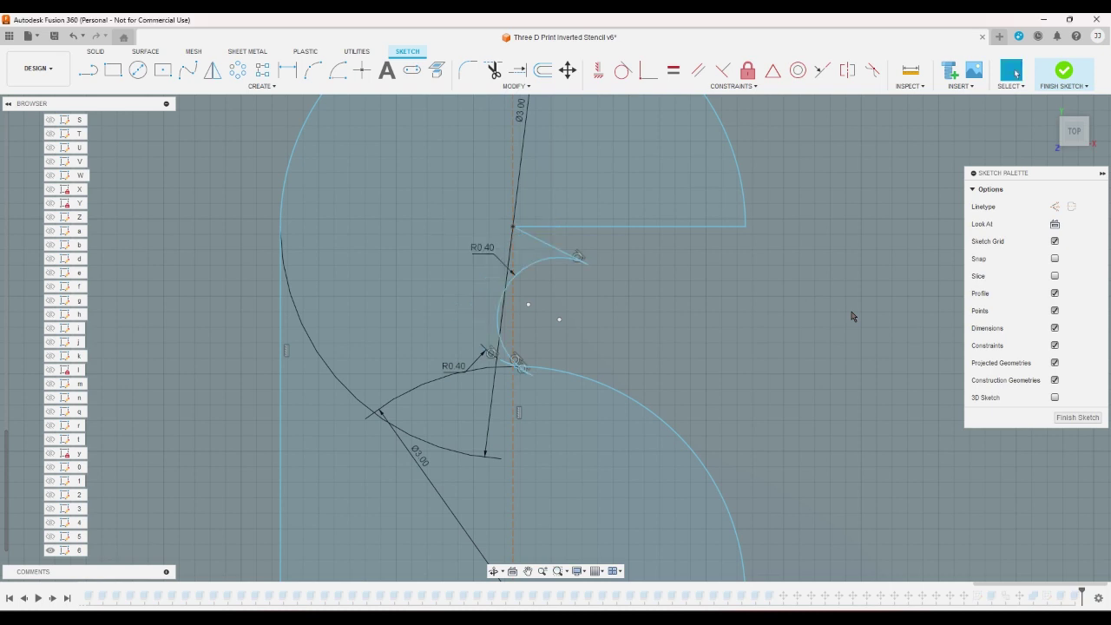
key(ctrl+z)
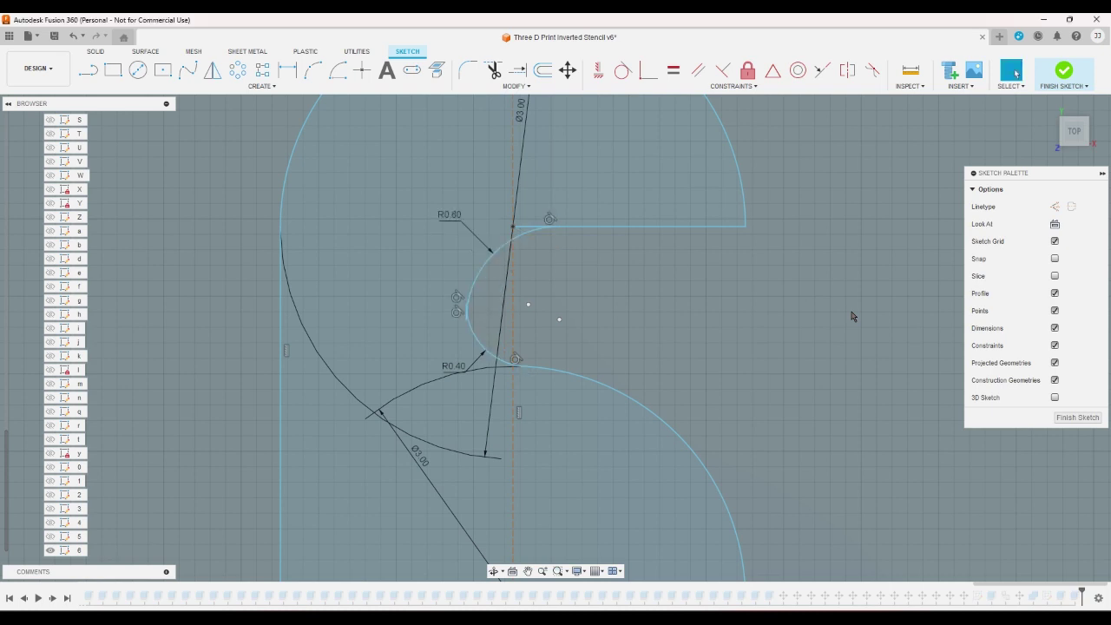
key(ctrl+z)
key(ctrl+z)
- Fillet the upper inner corner of the notch at R0.40
click(468, 69)
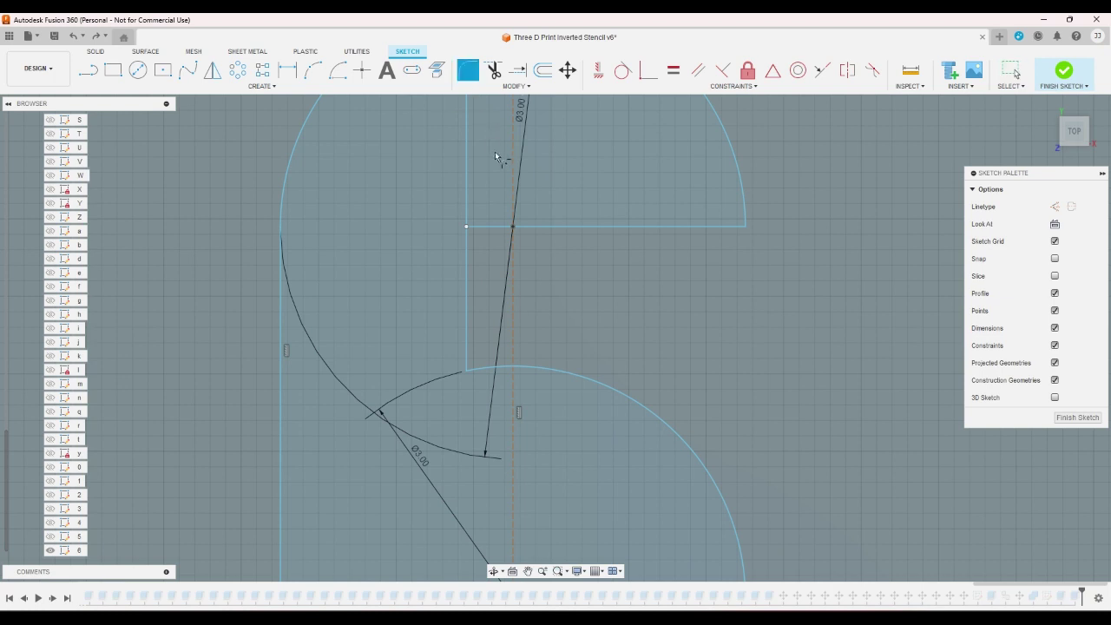
click(489, 228)
click(468, 257)
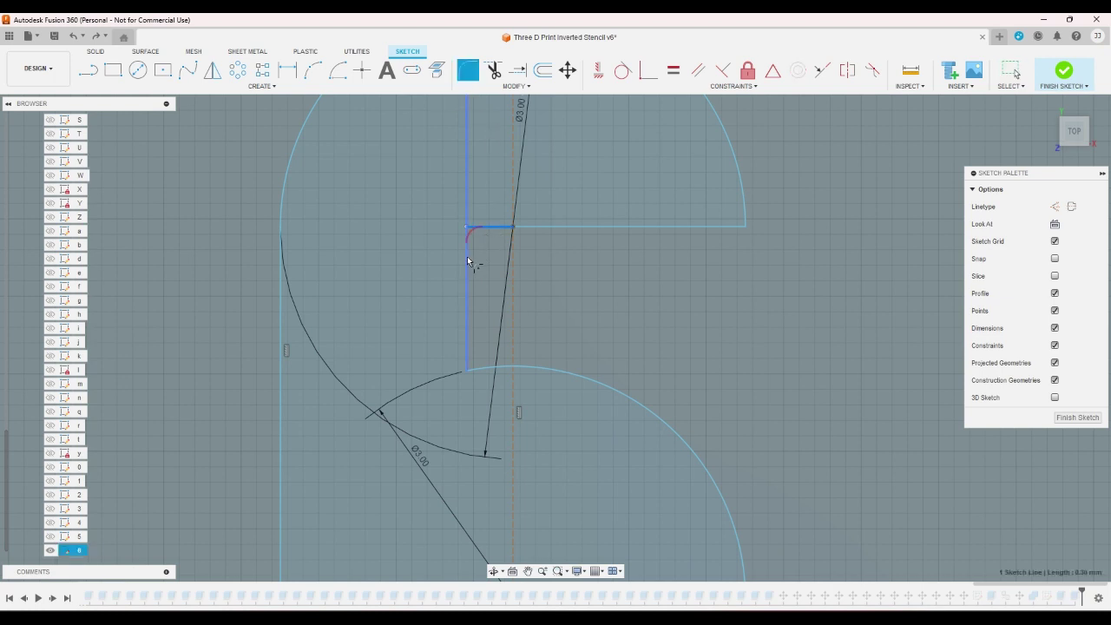
key(Return)
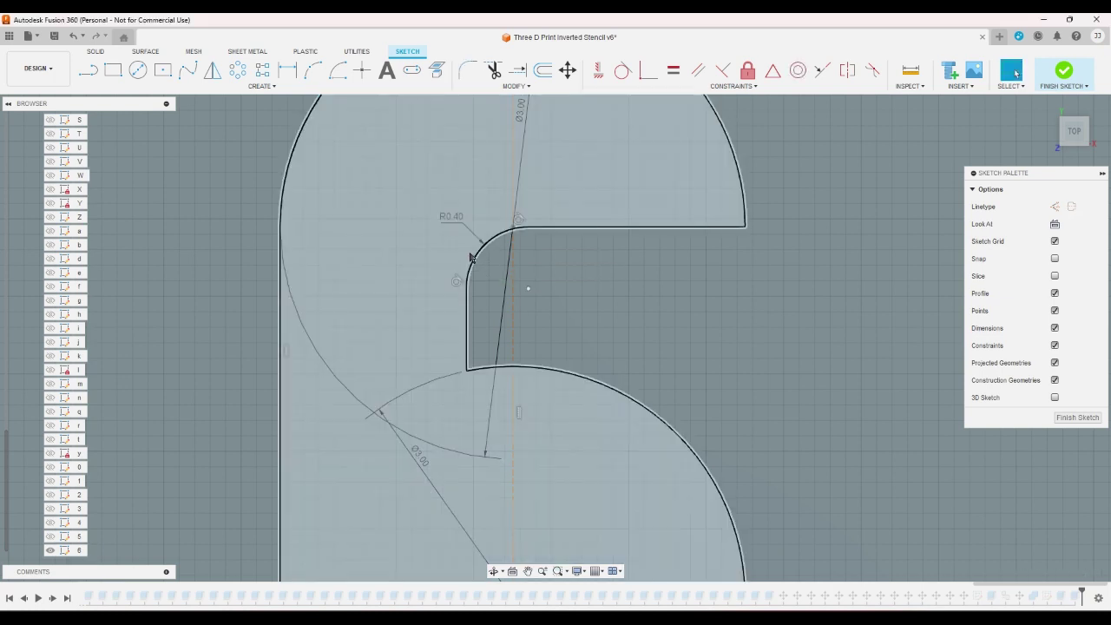
key(Escape)
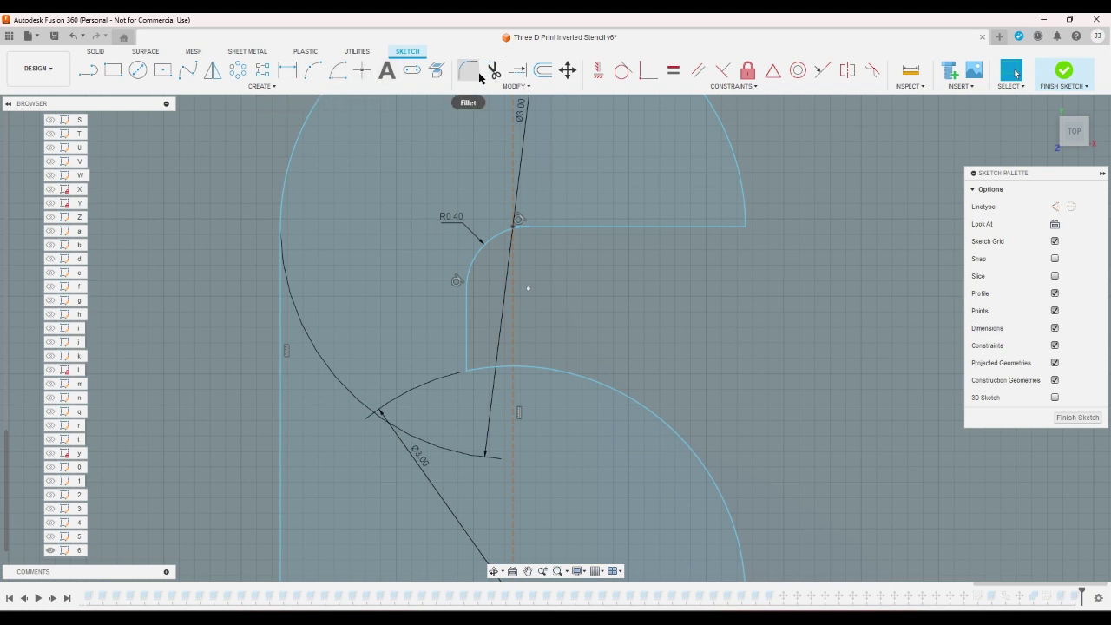
- Fillet the lower inner corner of the notch at R0.40
click(469, 70)
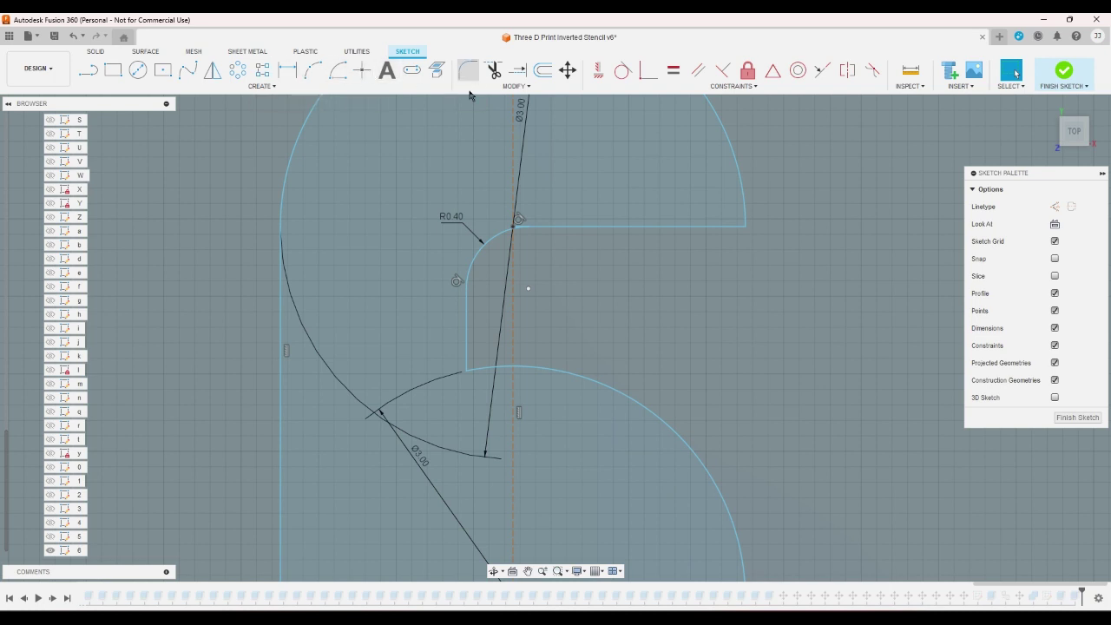
click(466, 369)
key(Return)
key(Escape)
scroll(634, 368, down, 5)
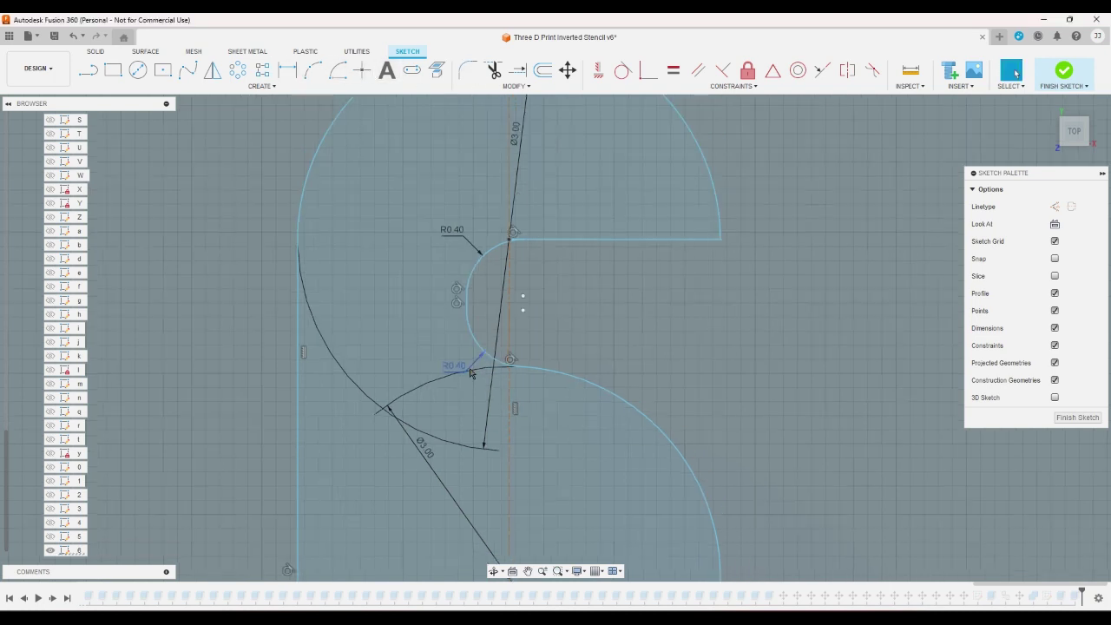
scroll(686, 361, up, 3)
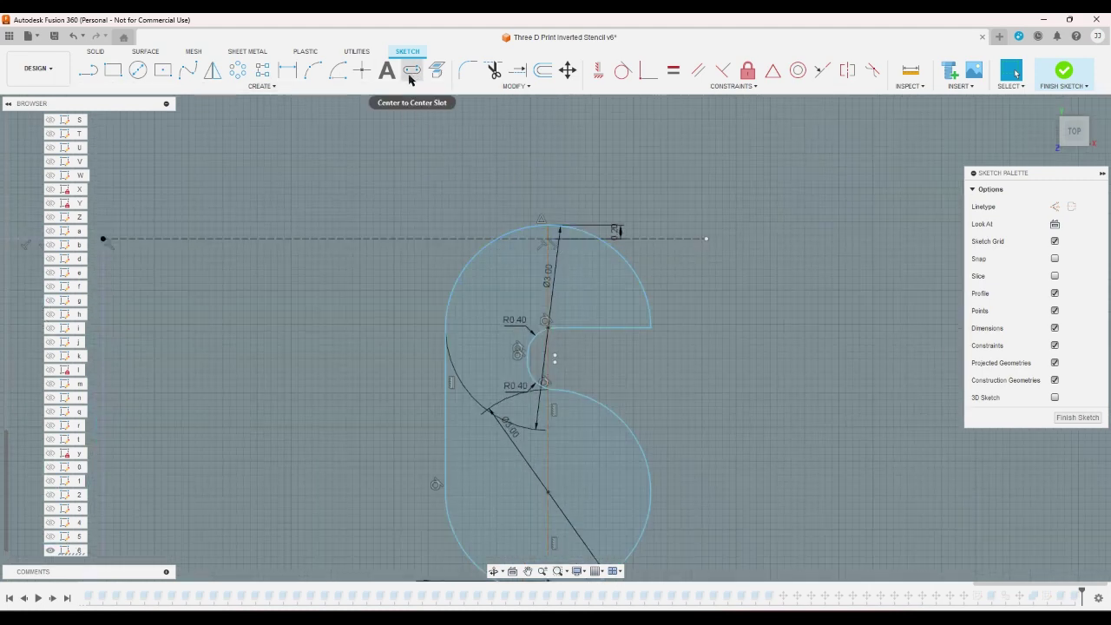
- Round the corner beneath the 6's top hook with an R0.60 fillet
click(467, 69)
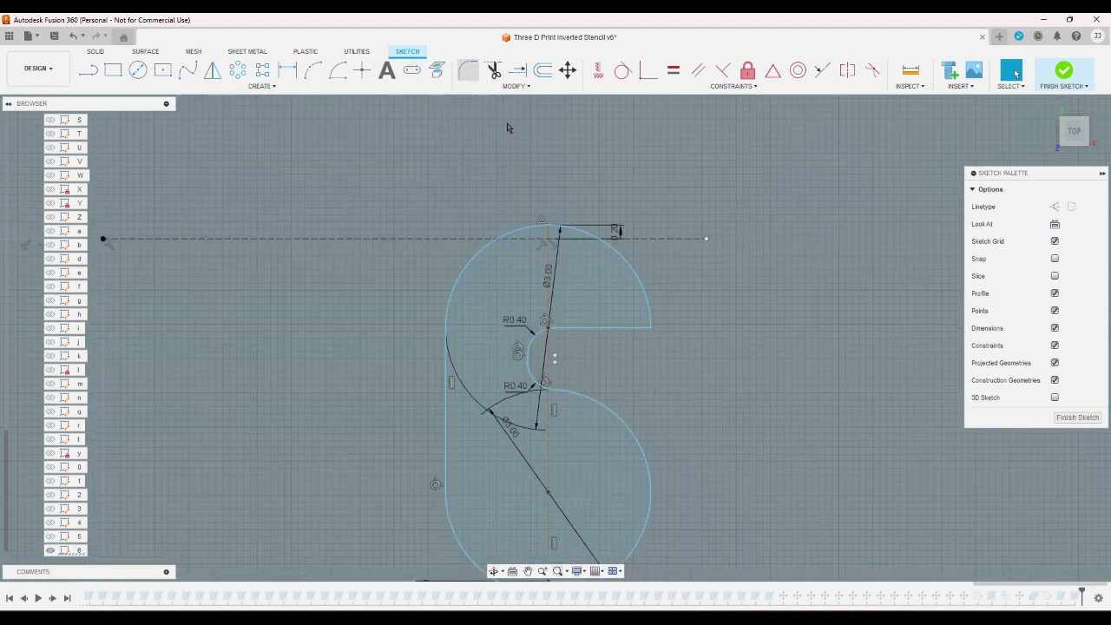
click(651, 328)
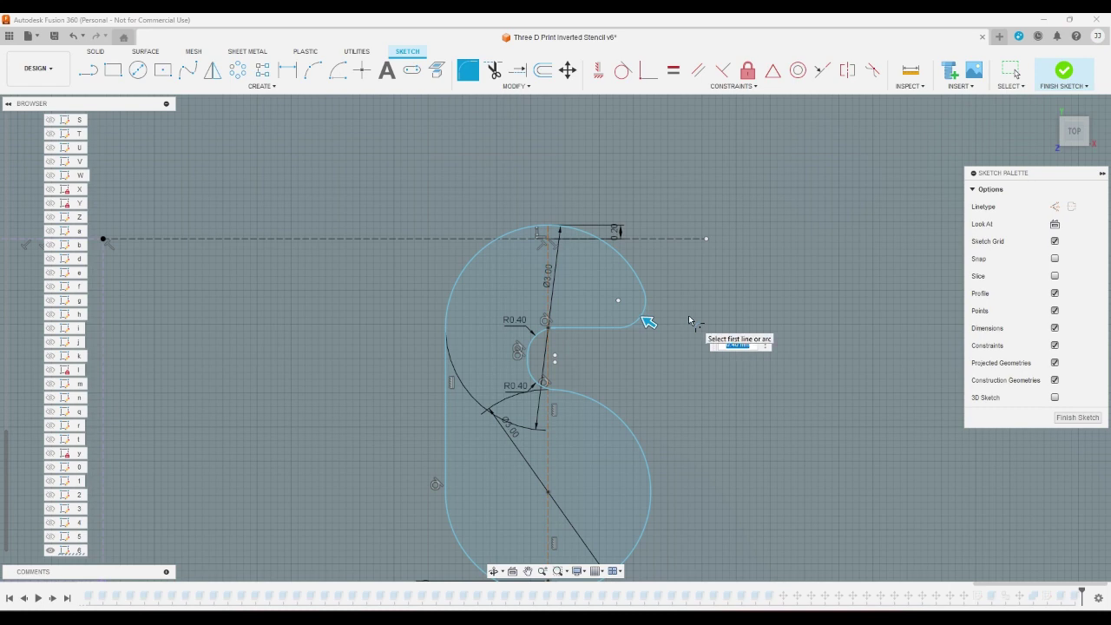
text(.8)
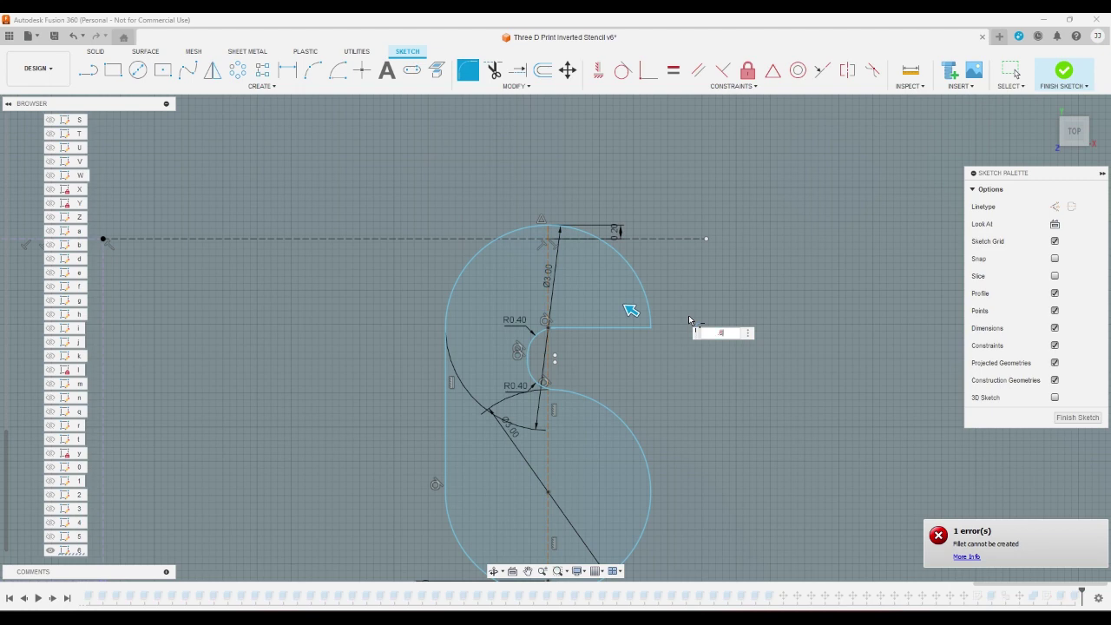
text(6)
key(Return)
key(Escape)
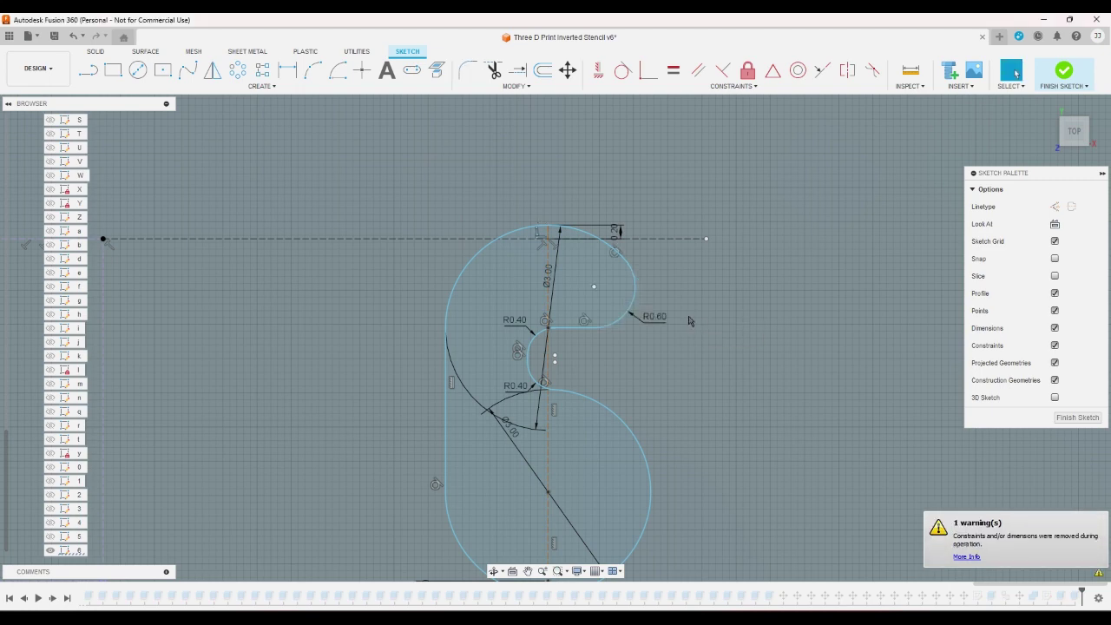
scroll(689, 321, down, 4)
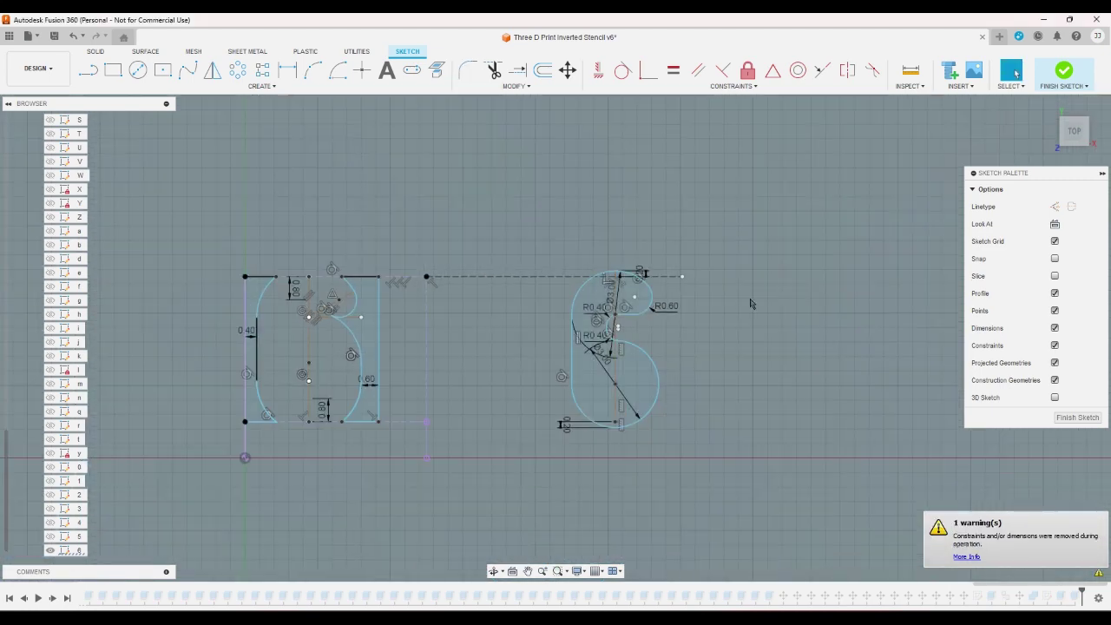
scroll(751, 302, up, 5)
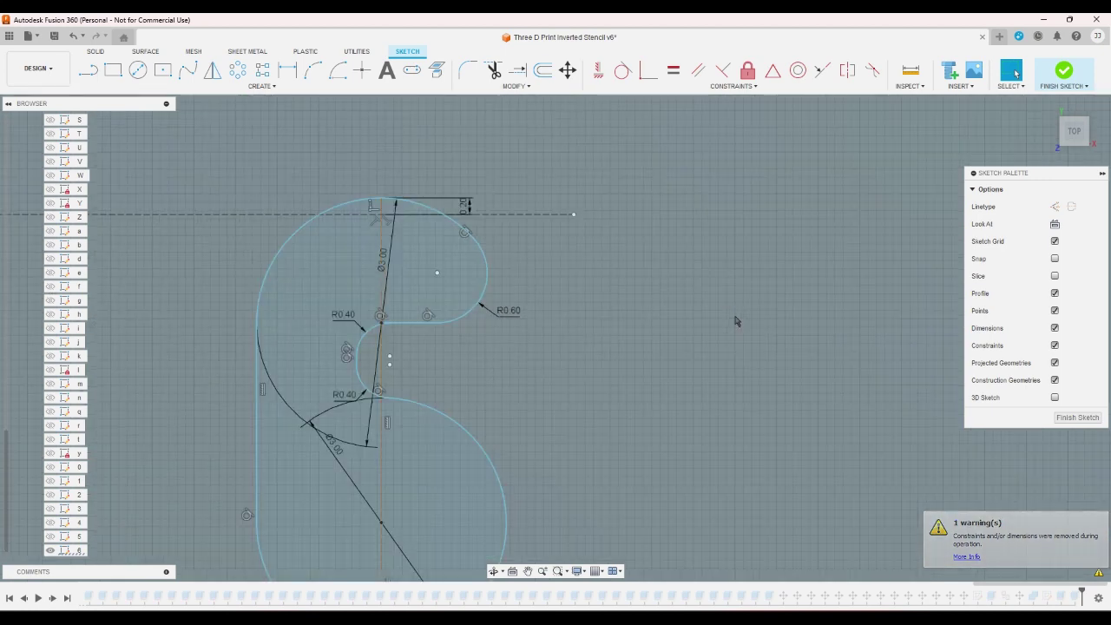
scroll(734, 321, down, 4)
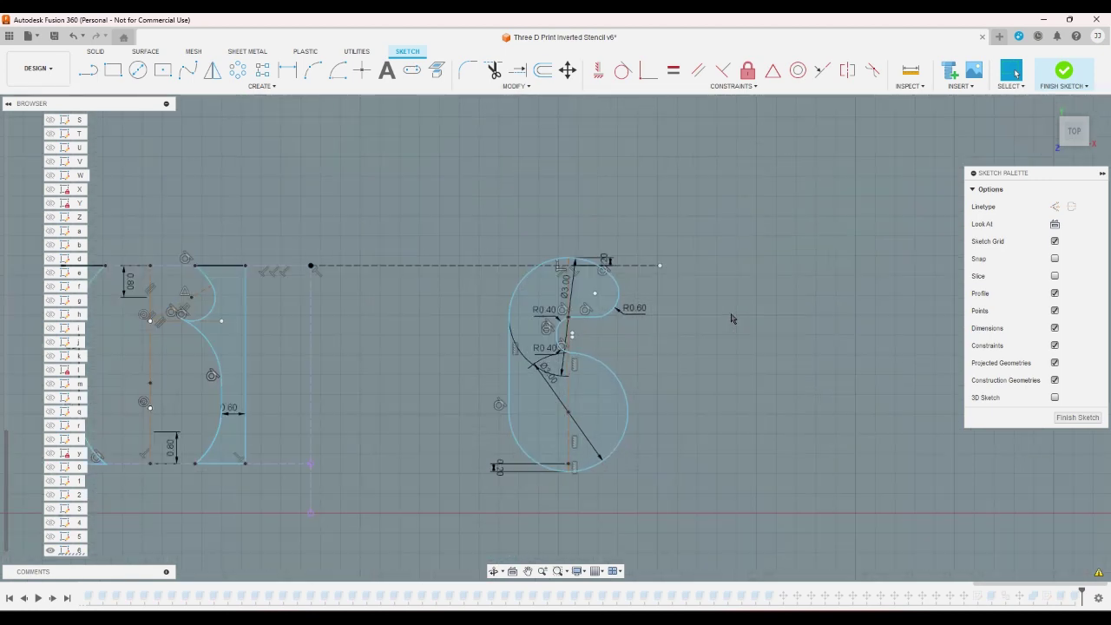
scroll(732, 319, up, 3)
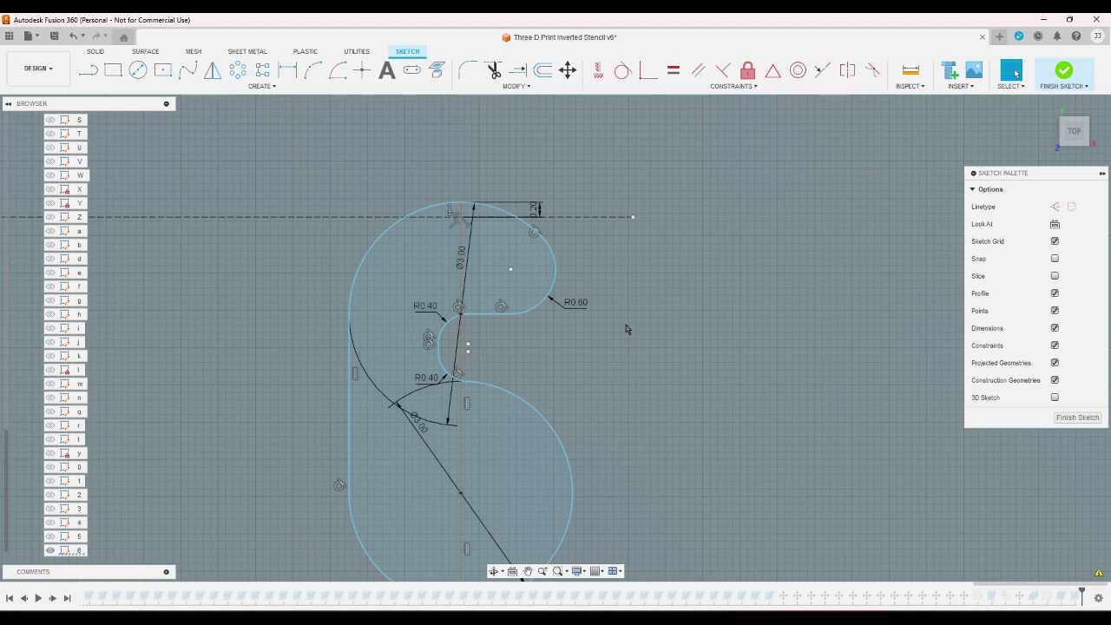
- Try a 1.30 dimension from the dashed line to the short horizontal line, then cancel it
click(287, 70)
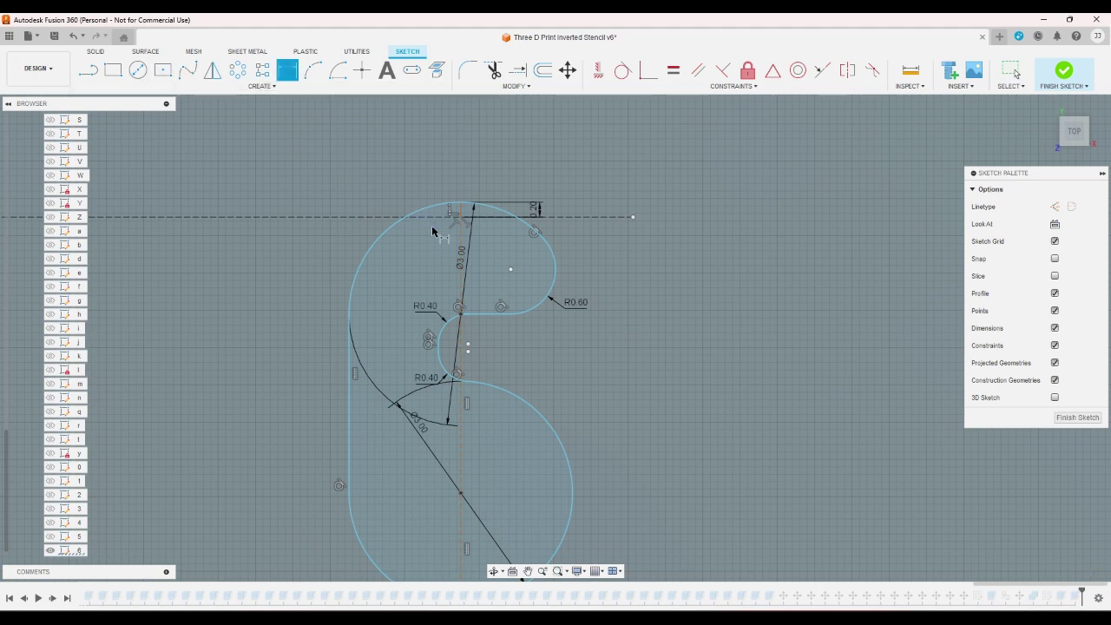
click(521, 217)
click(483, 314)
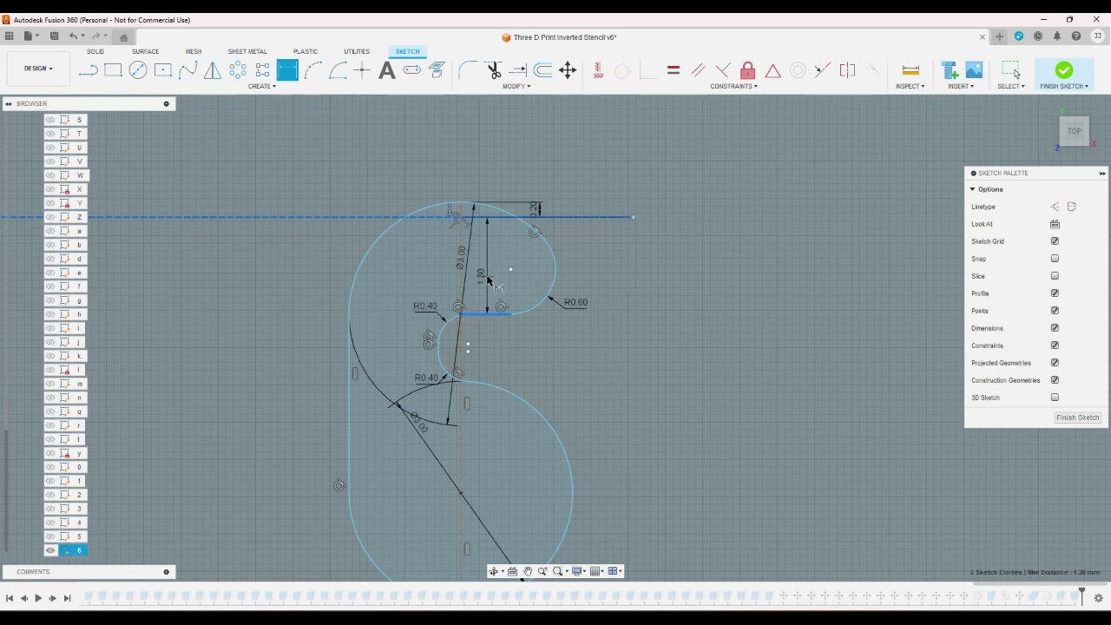
click(488, 279)
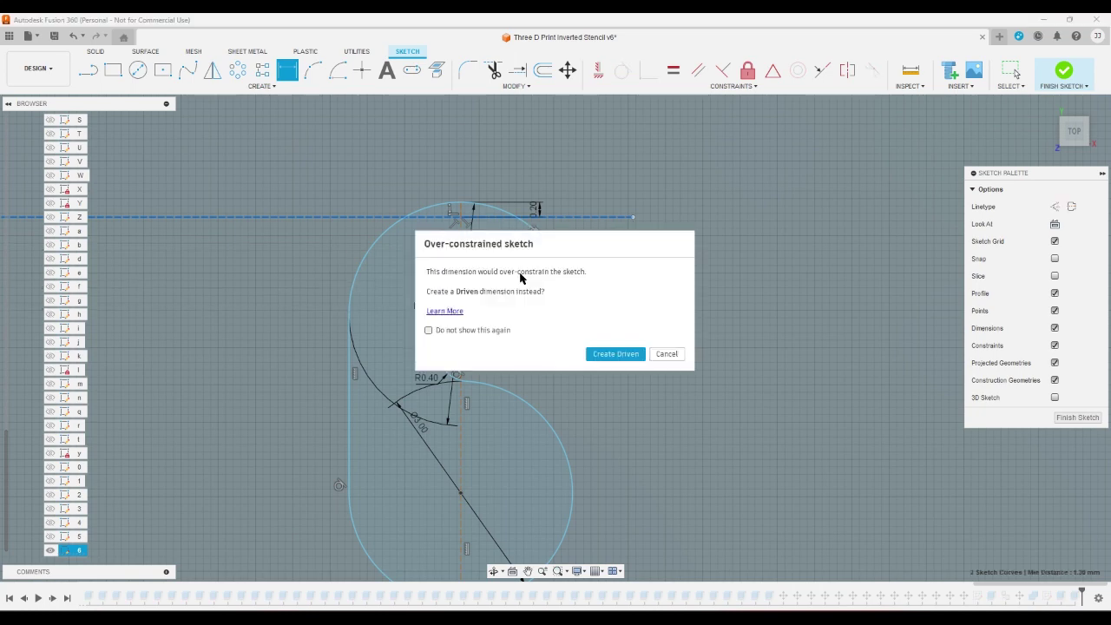
click(666, 354)
- Undo the hook's R0.60 corner and draw a horizontal line across the hook
key(l)
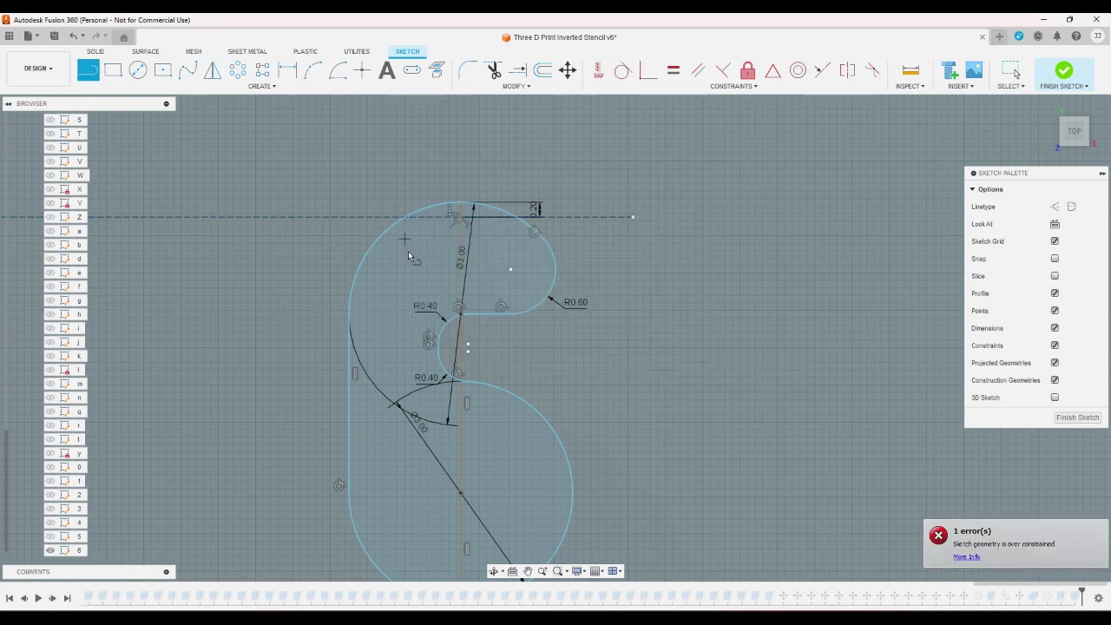
key(Escape)
key(ctrl+z)
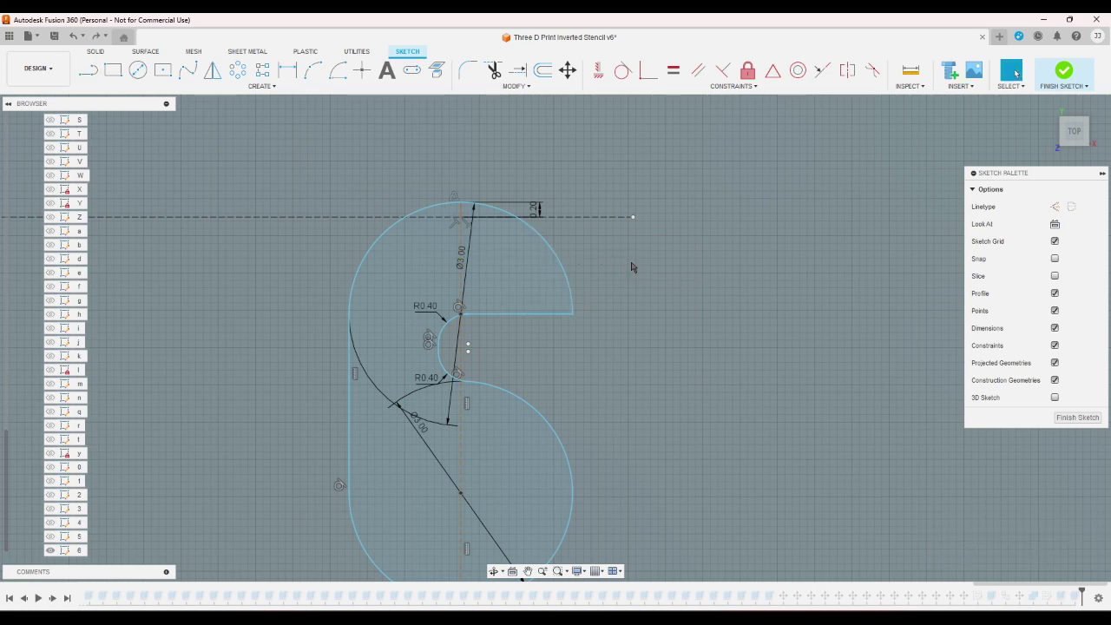
key(l)
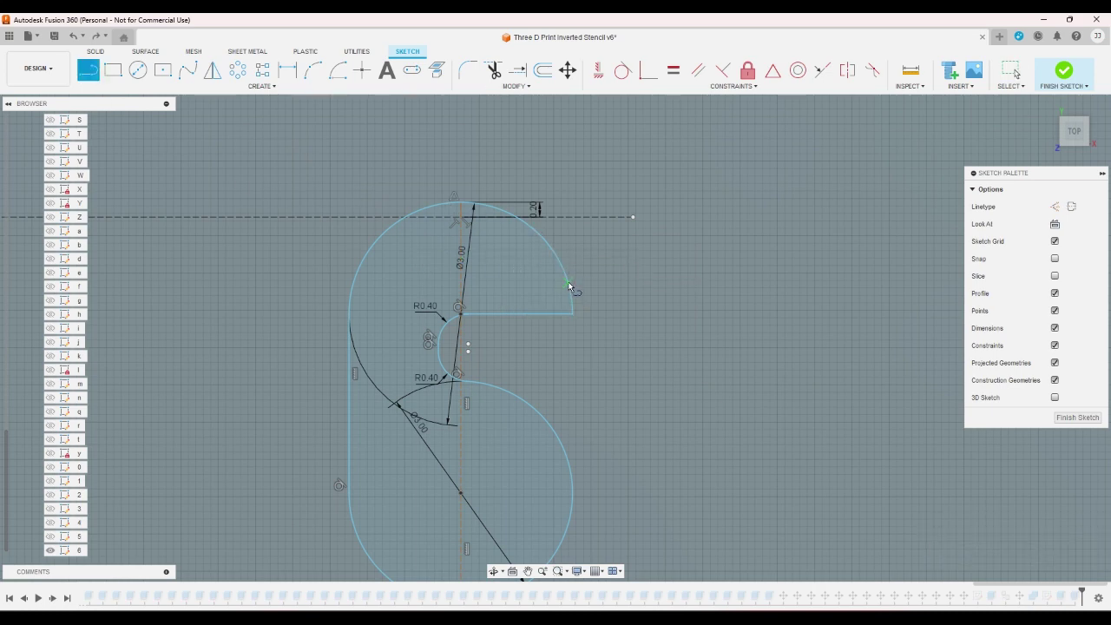
click(568, 282)
double_click(464, 282)
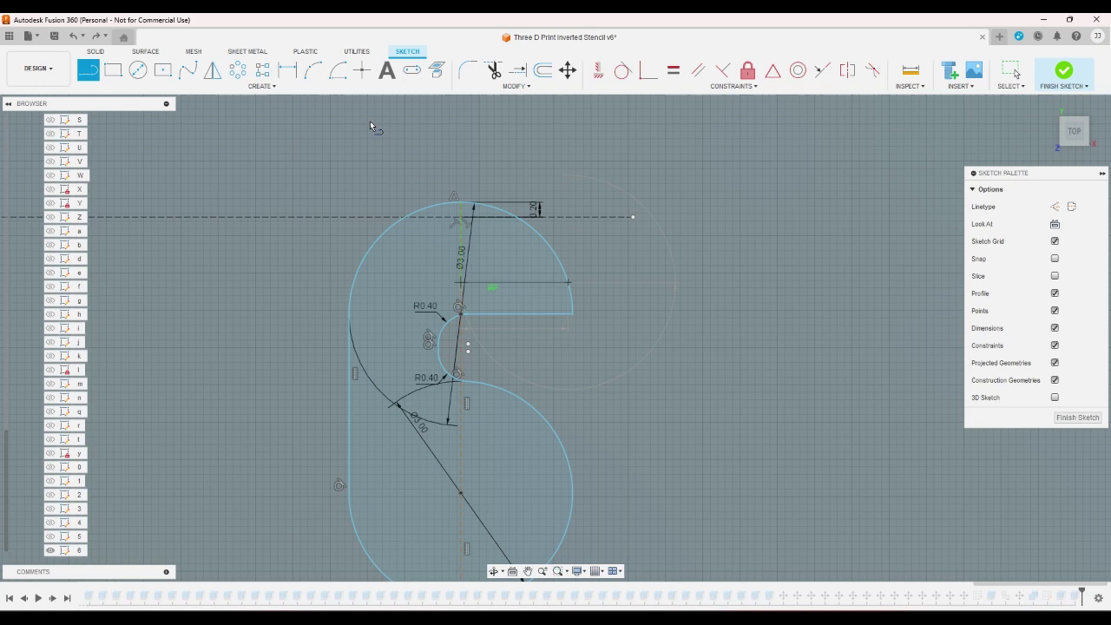
- Dimension the new horizontal line 1.20 from the dashed construction line
click(288, 71)
click(518, 282)
click(563, 217)
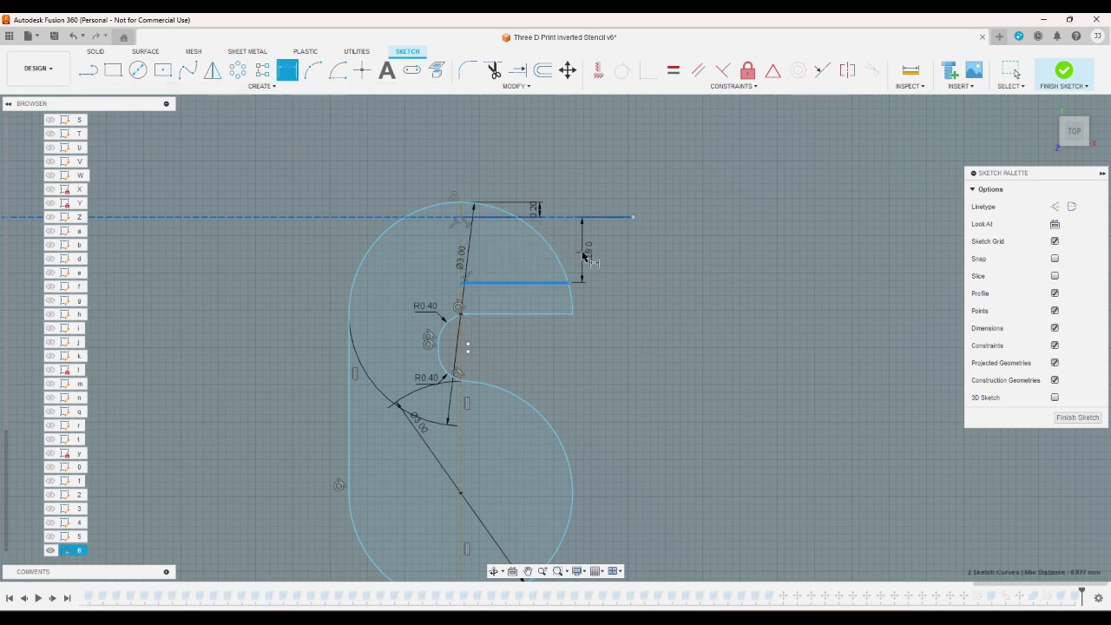
click(583, 257)
text(1.2)
key(Return)
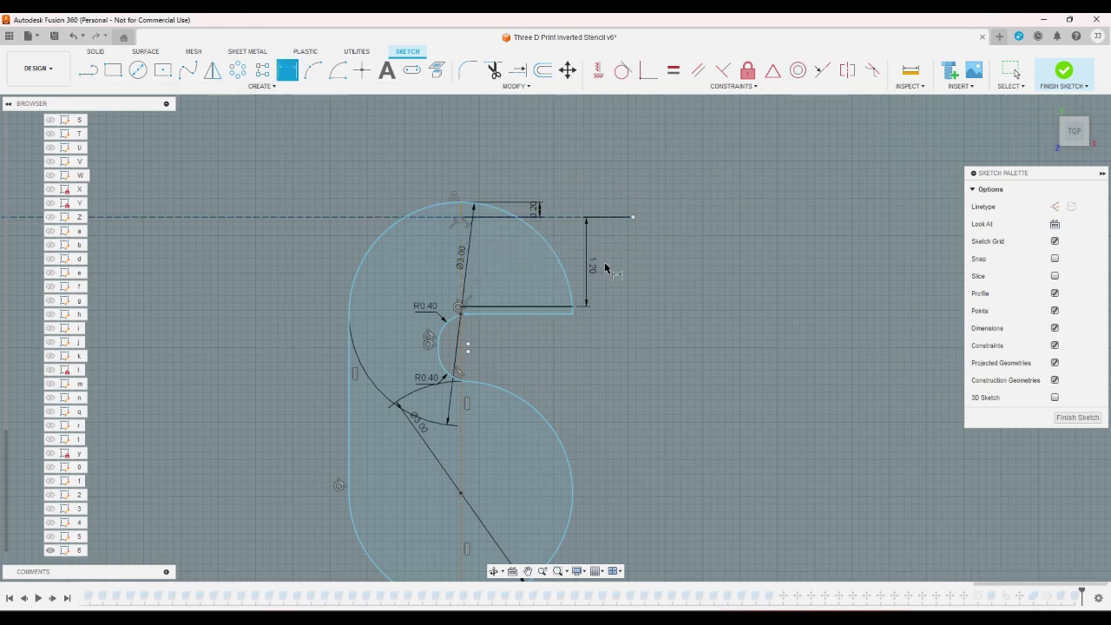
scroll(600, 271, up, 2)
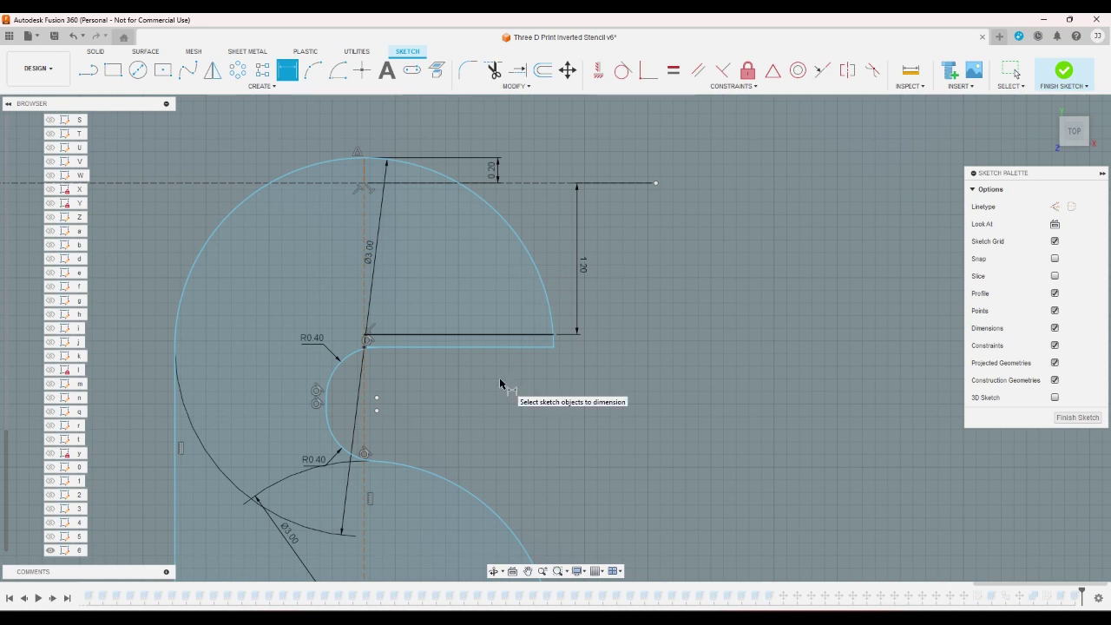
right_click(335, 369)
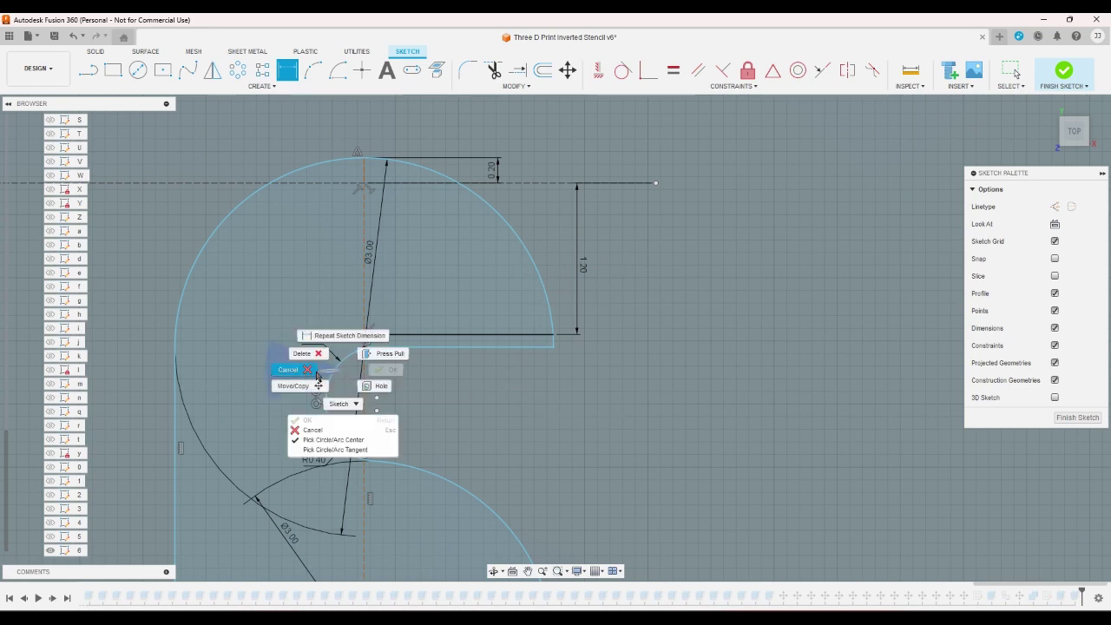
click(307, 353)
- Delete the R0.40 radius dimension and its small connecting arc
click(308, 345)
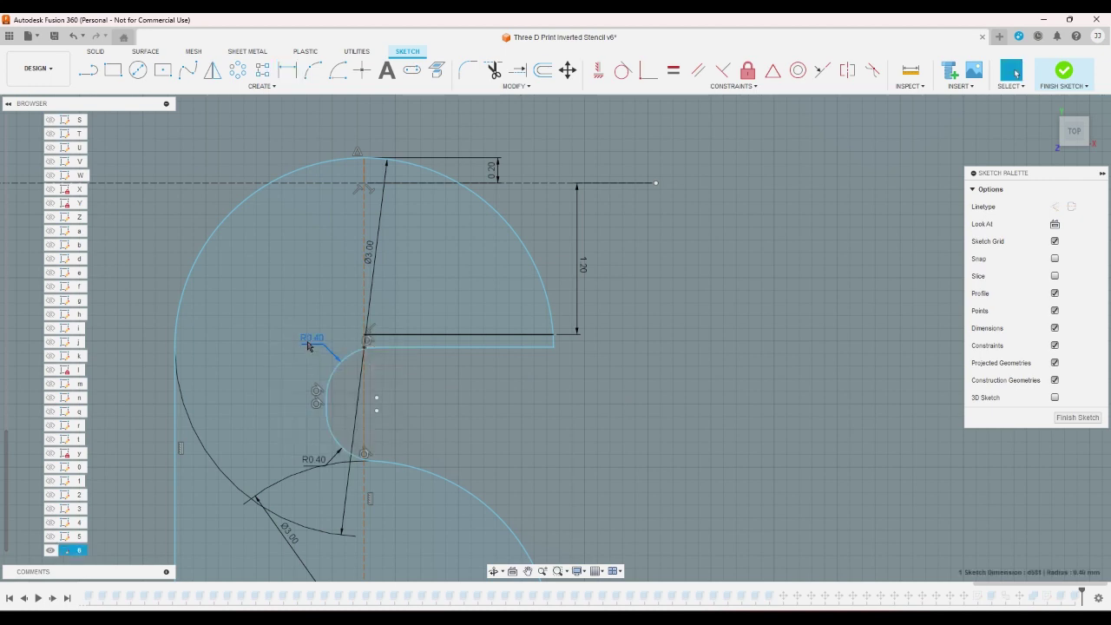
key(Delete)
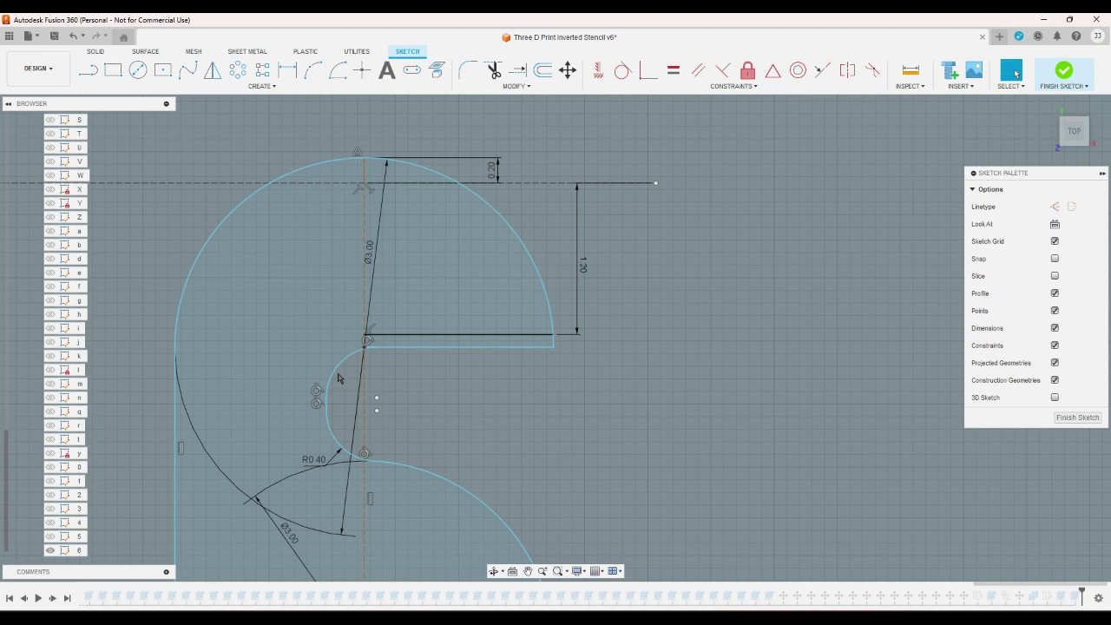
click(338, 376)
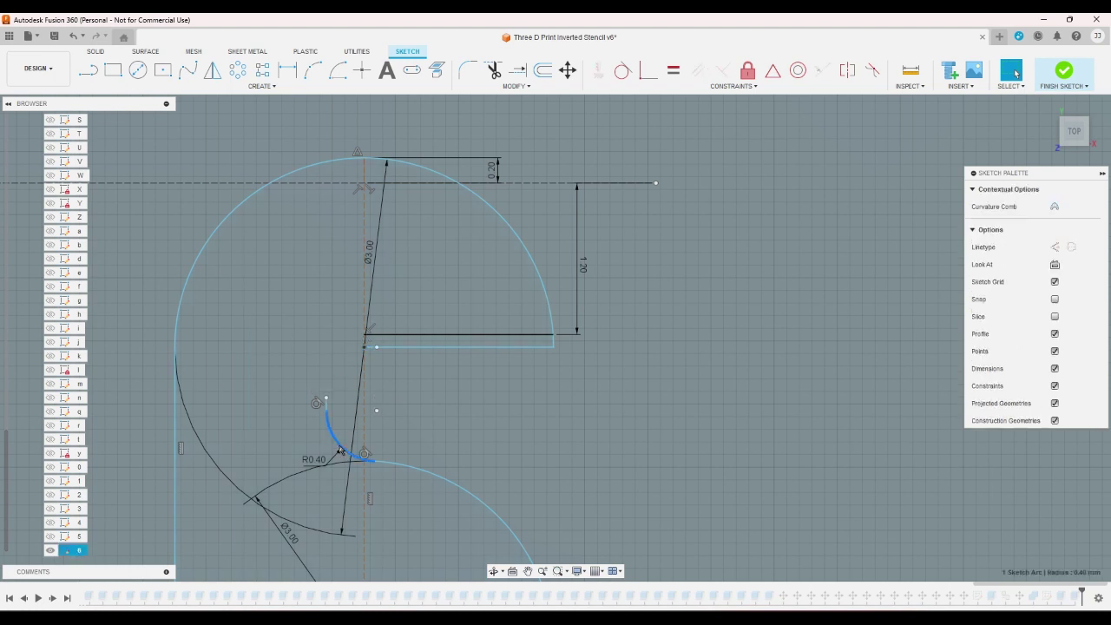
key(Delete)
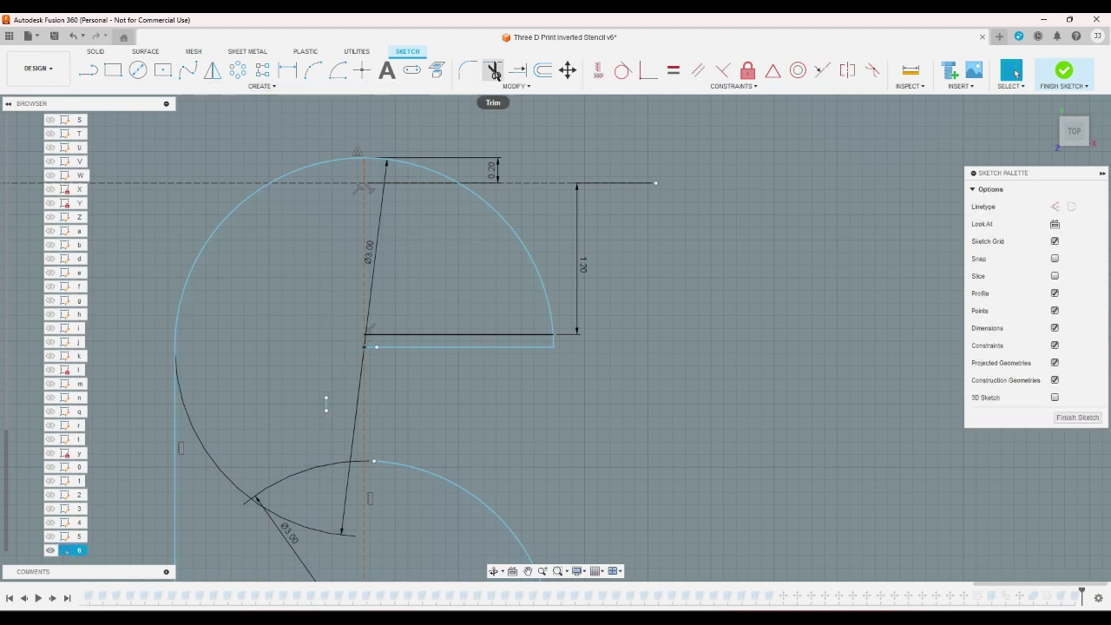
- Extend the lower arc, horizontal line and vertical segment to form the stem
click(518, 71)
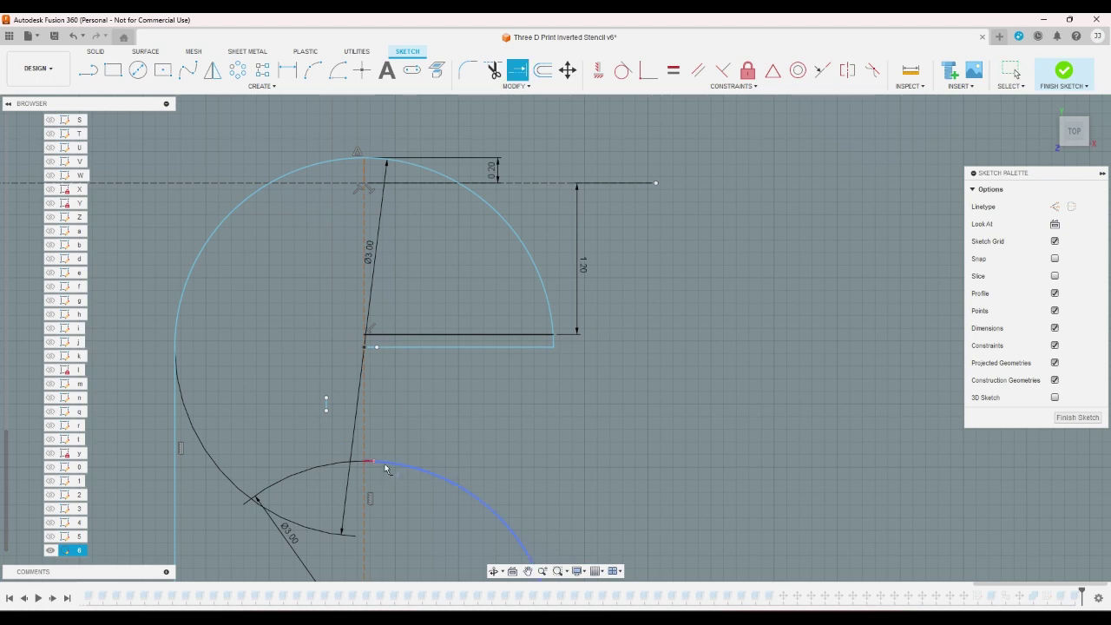
click(342, 463)
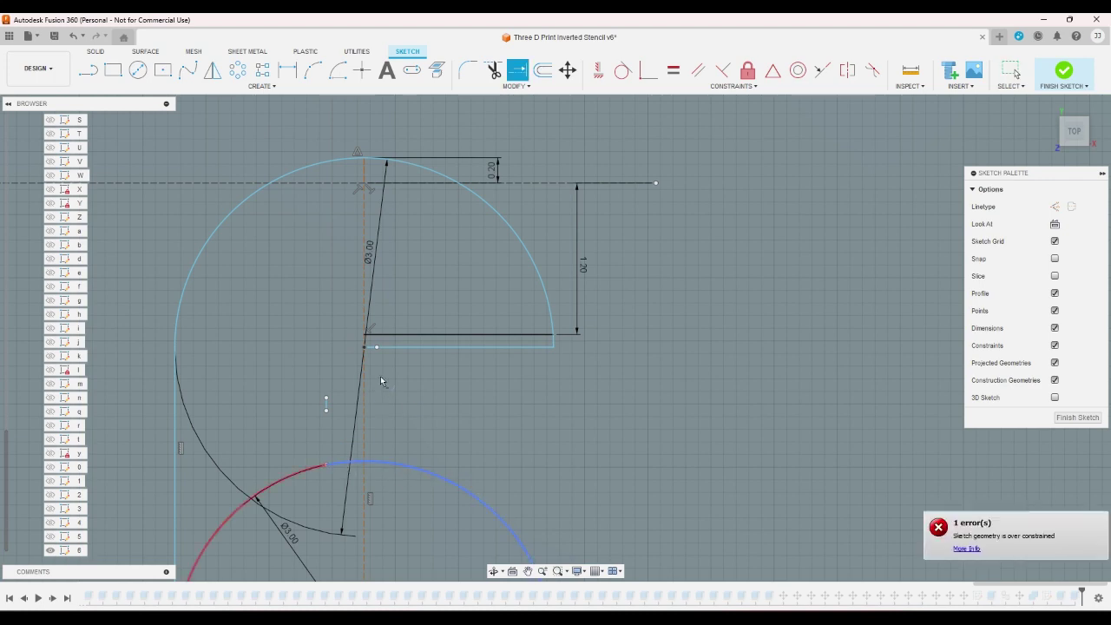
click(325, 403)
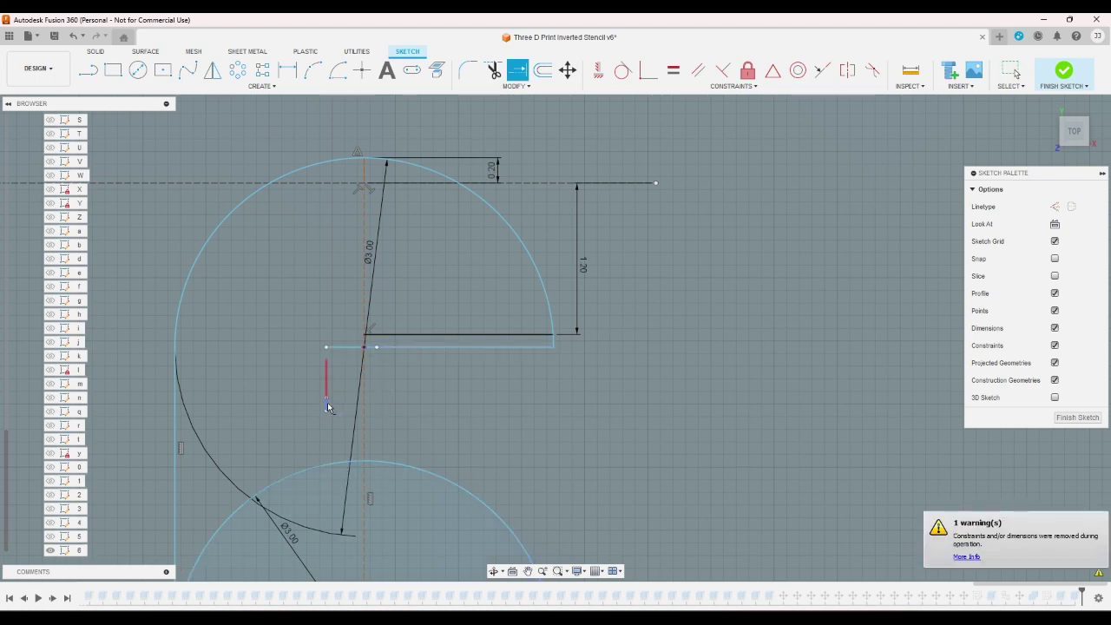
click(330, 369)
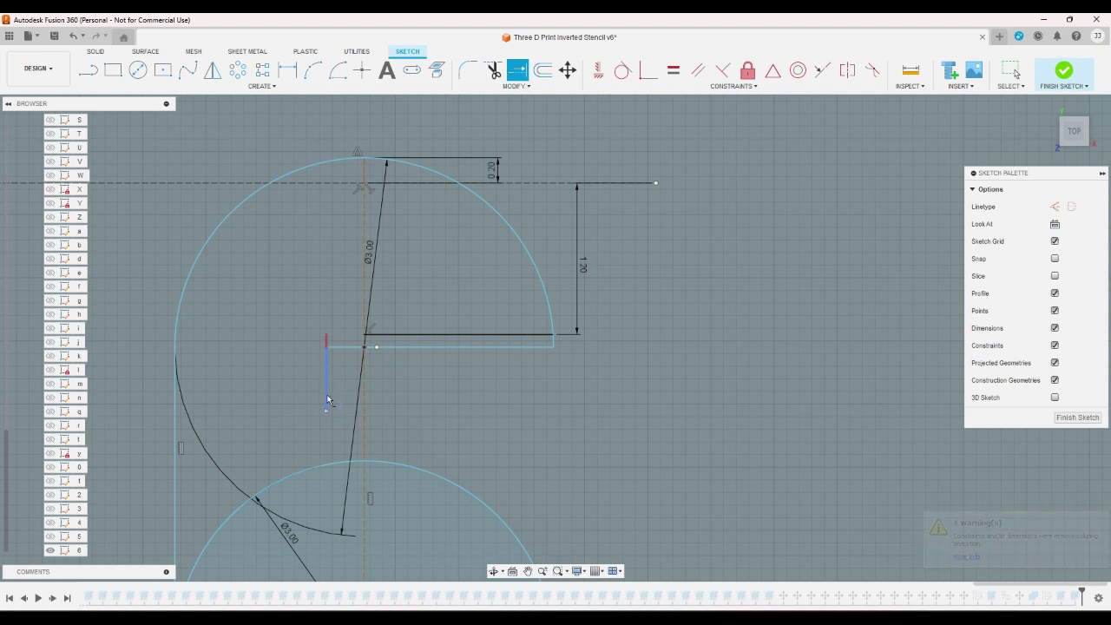
click(327, 400)
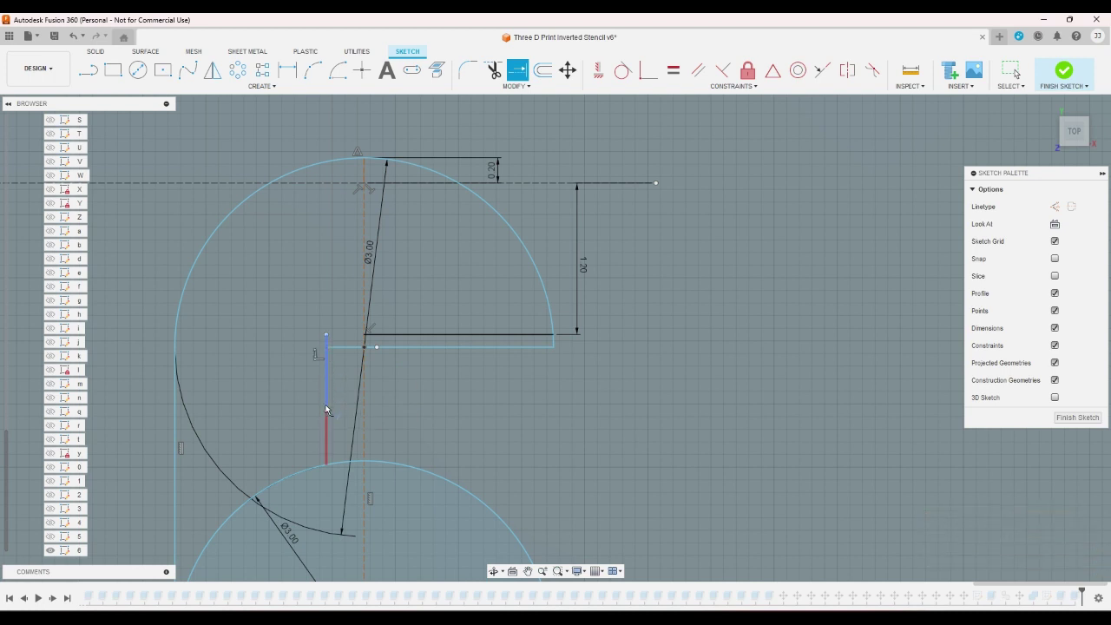
click(326, 404)
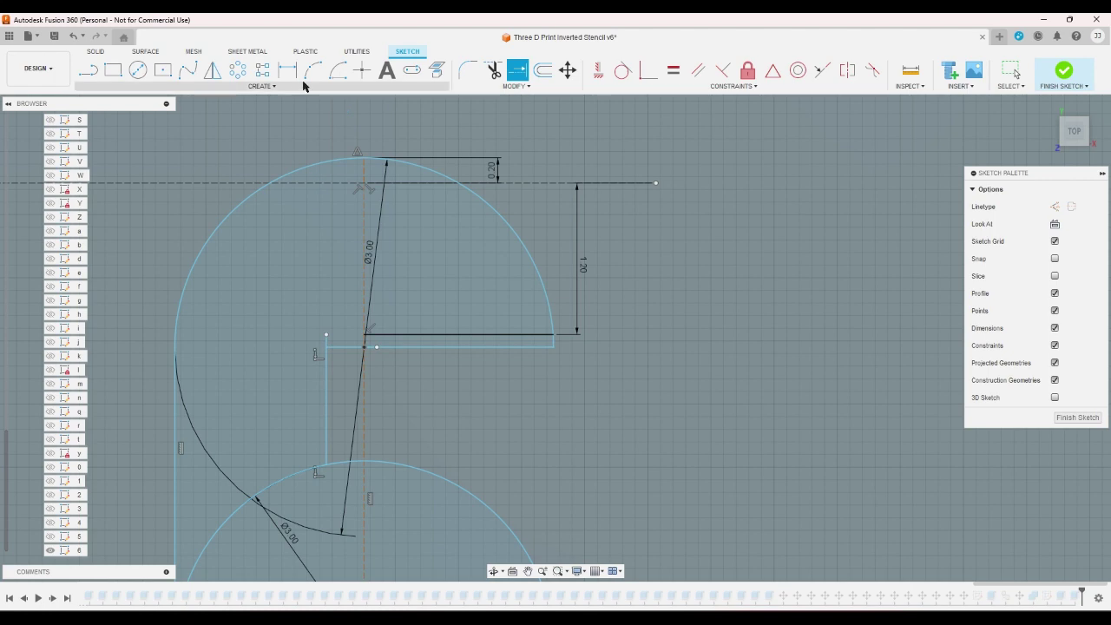
- Trim the stem stub and the hook's old lower edge, extending the horizontal line to the stem
key(t)
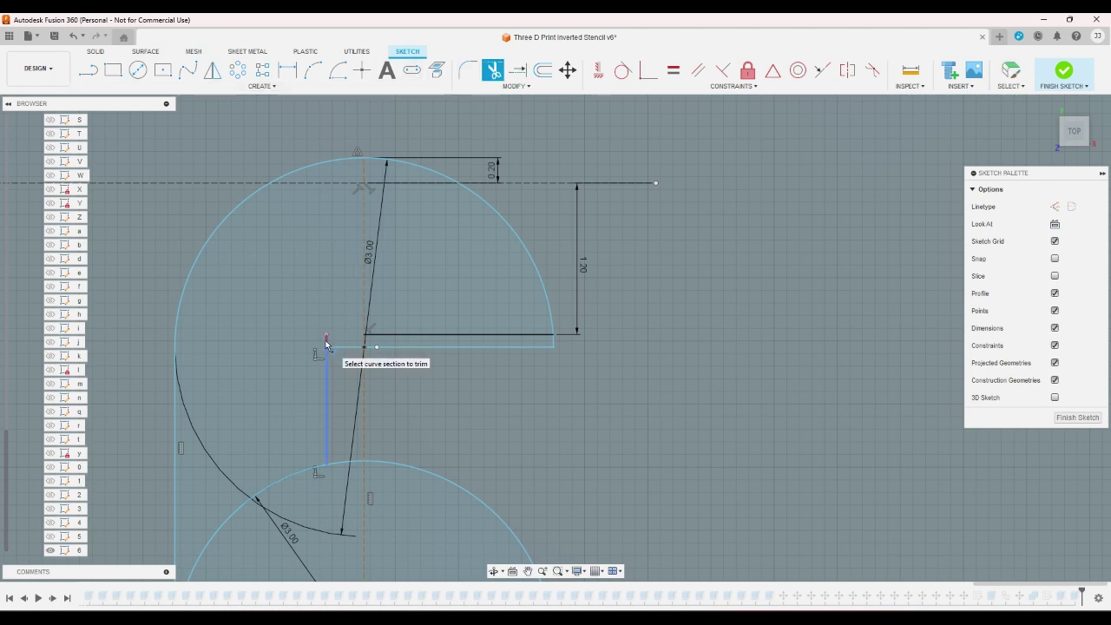
click(325, 341)
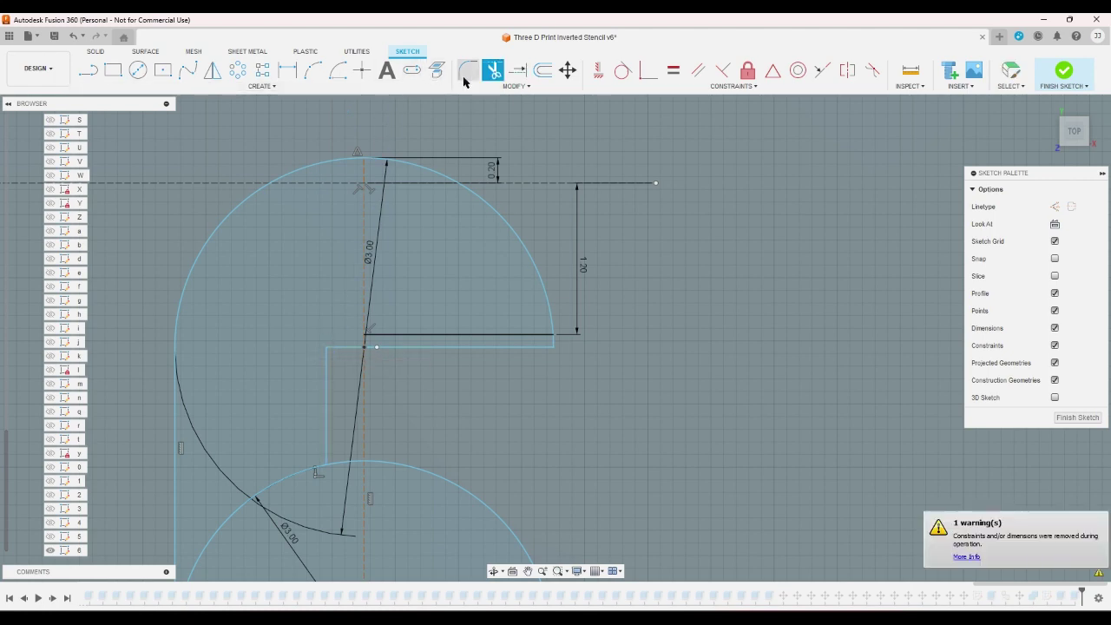
click(517, 70)
click(378, 337)
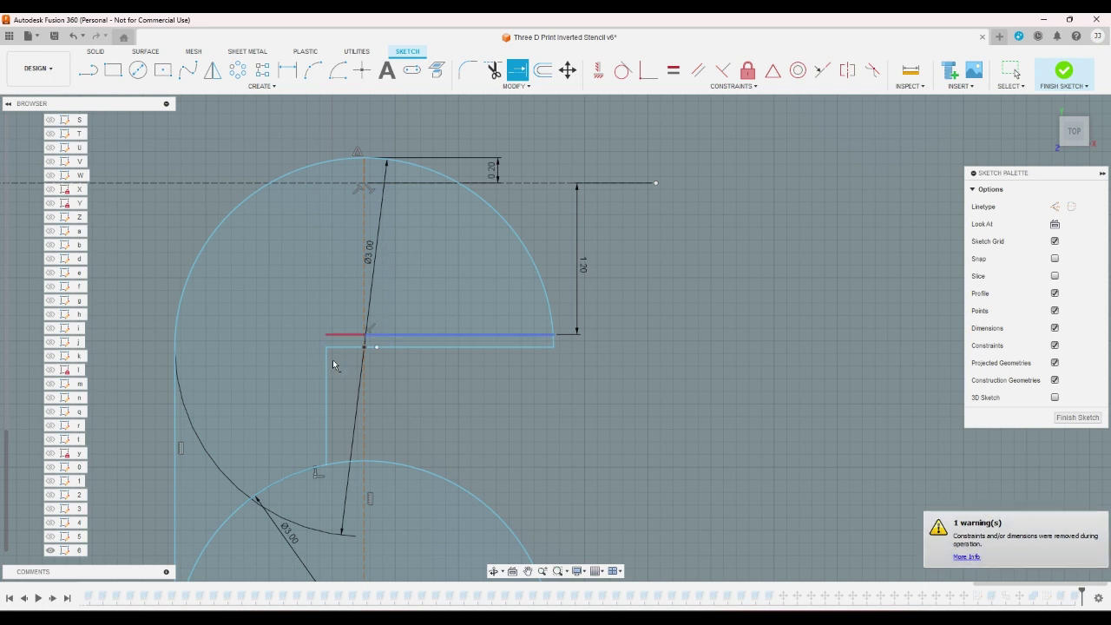
click(493, 70)
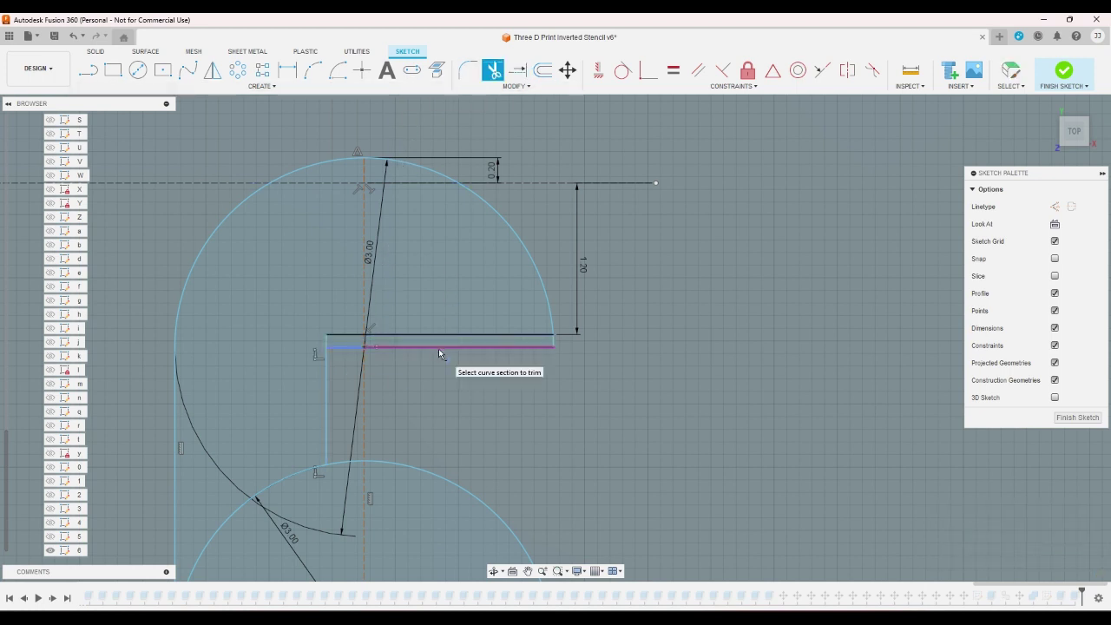
click(438, 348)
click(363, 350)
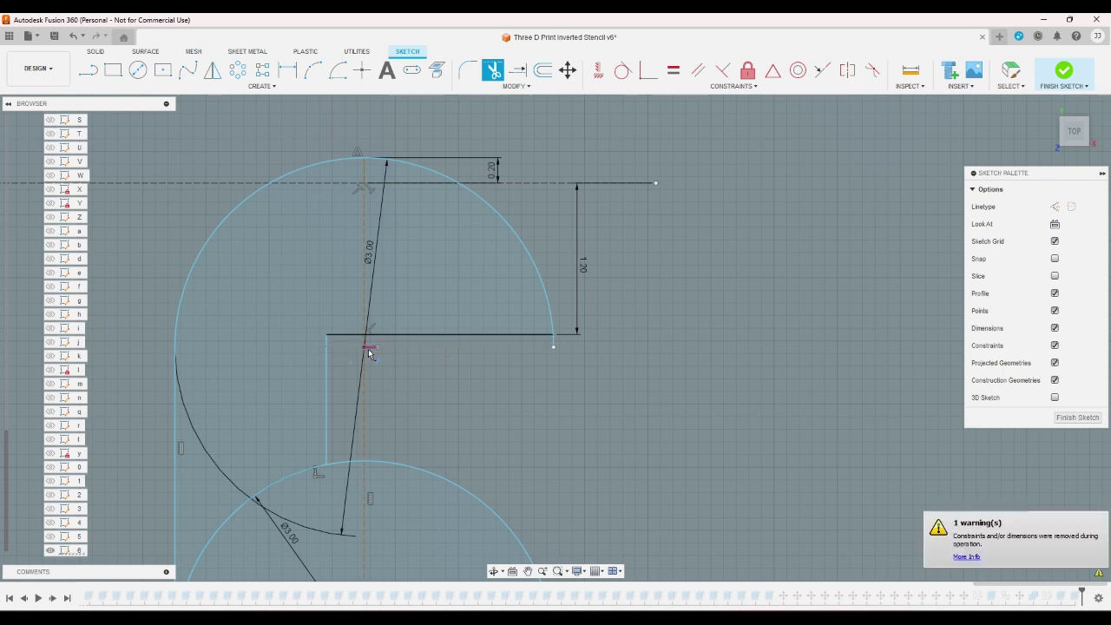
scroll(469, 377, down, 2)
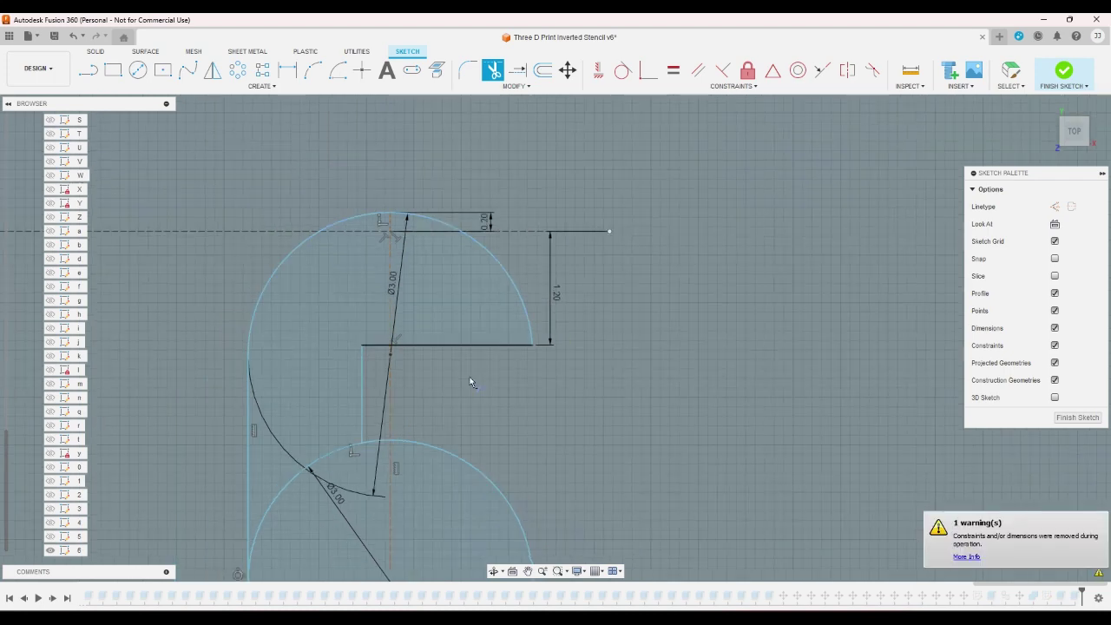
- Round the hook's outer corner and the stem corner, the latter at 0.6
click(467, 70)
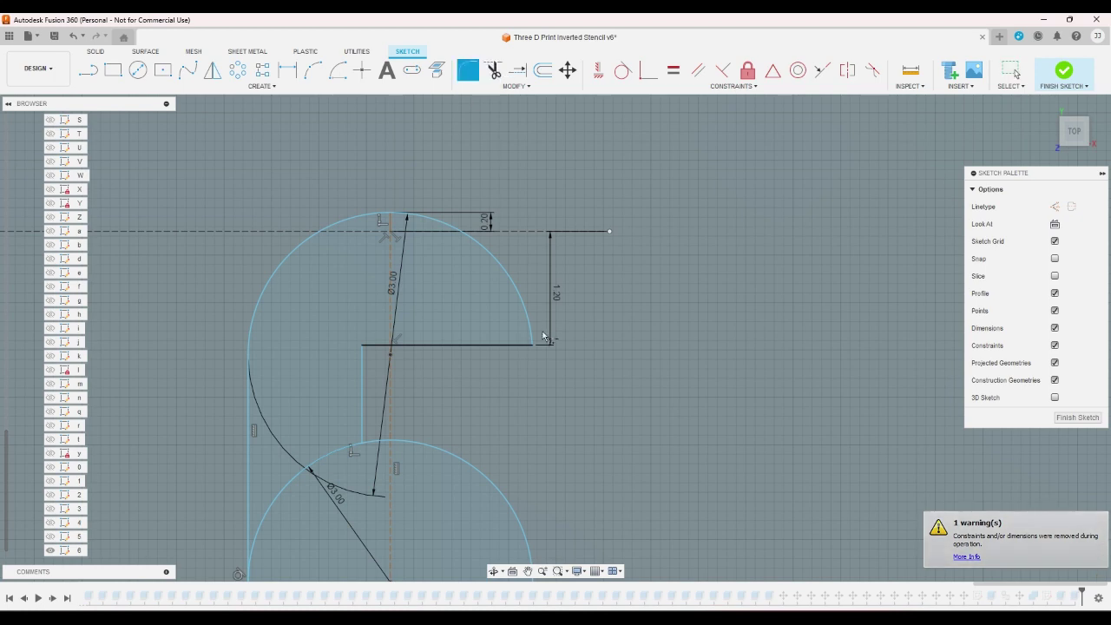
click(533, 344)
key(Return)
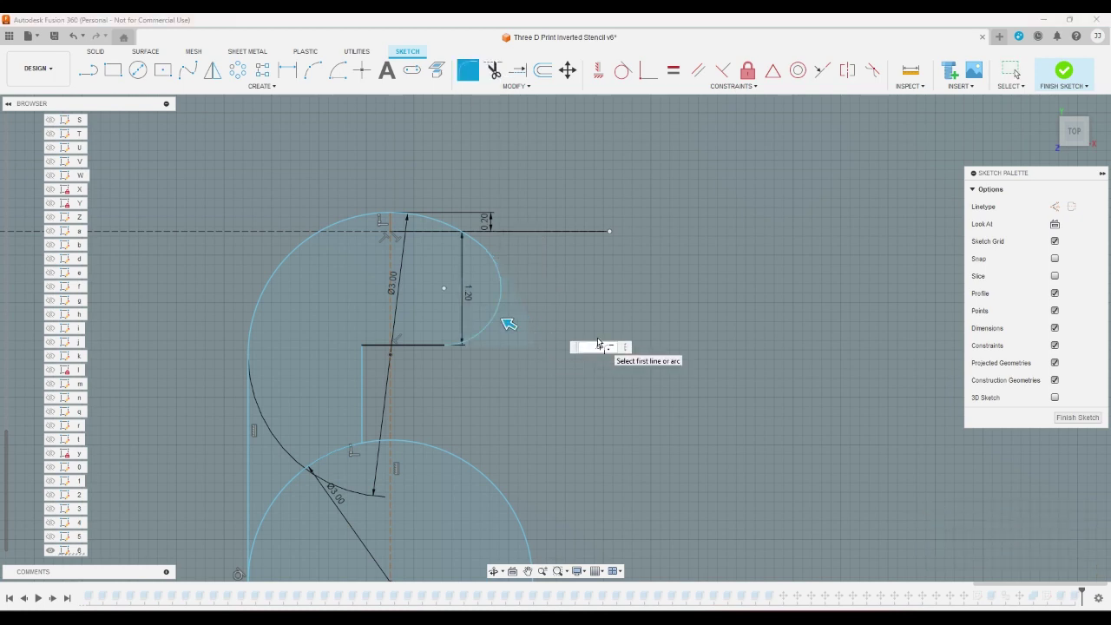
key(Escape)
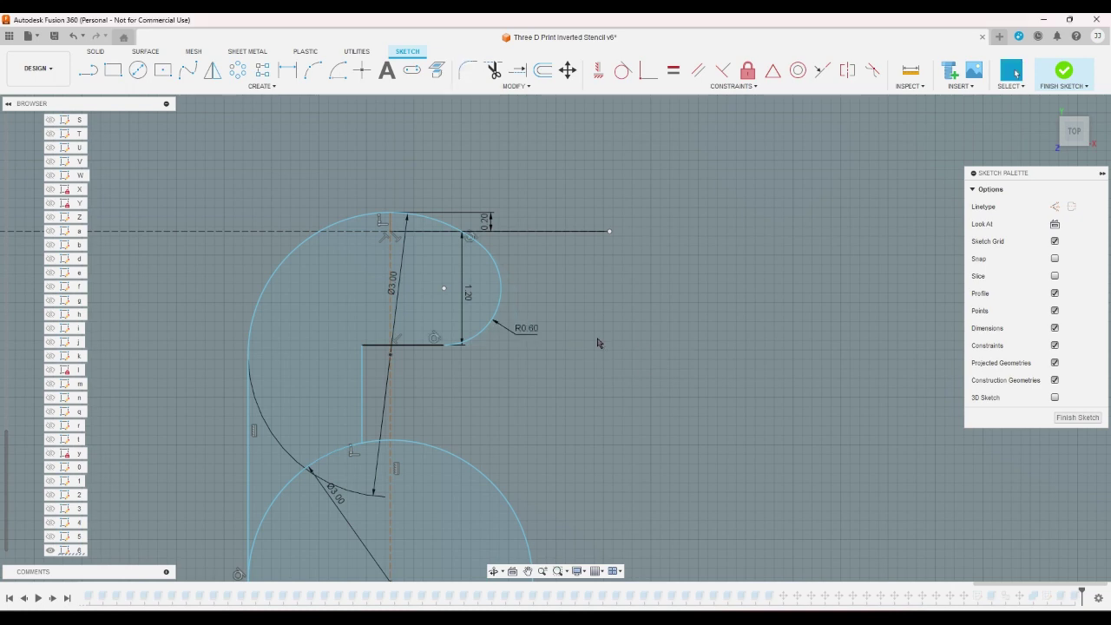
click(468, 70)
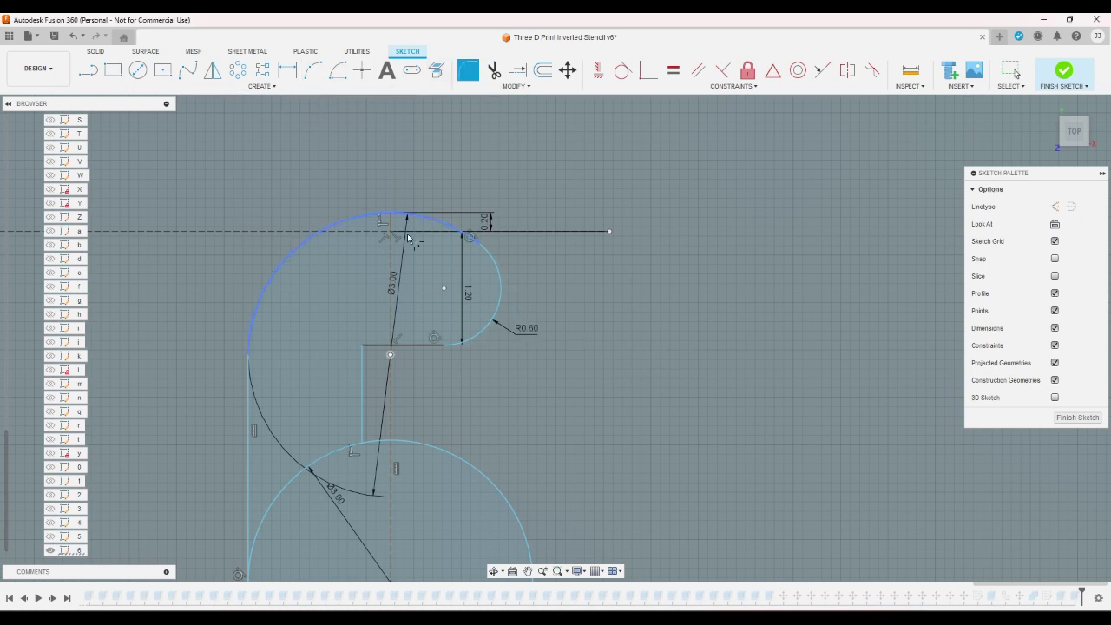
click(365, 348)
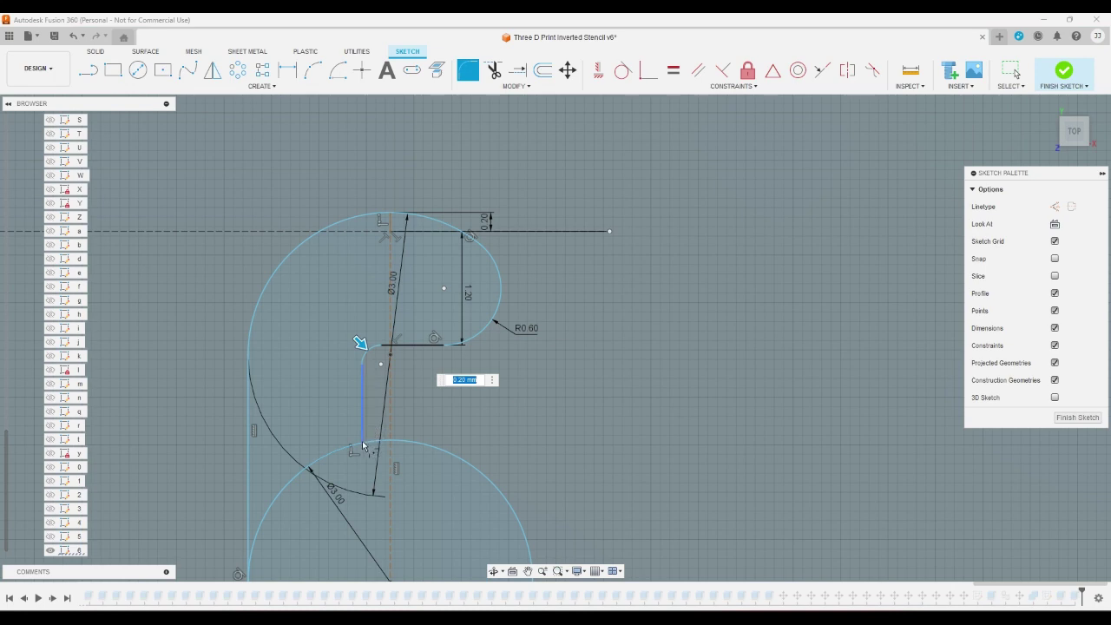
text(.6)
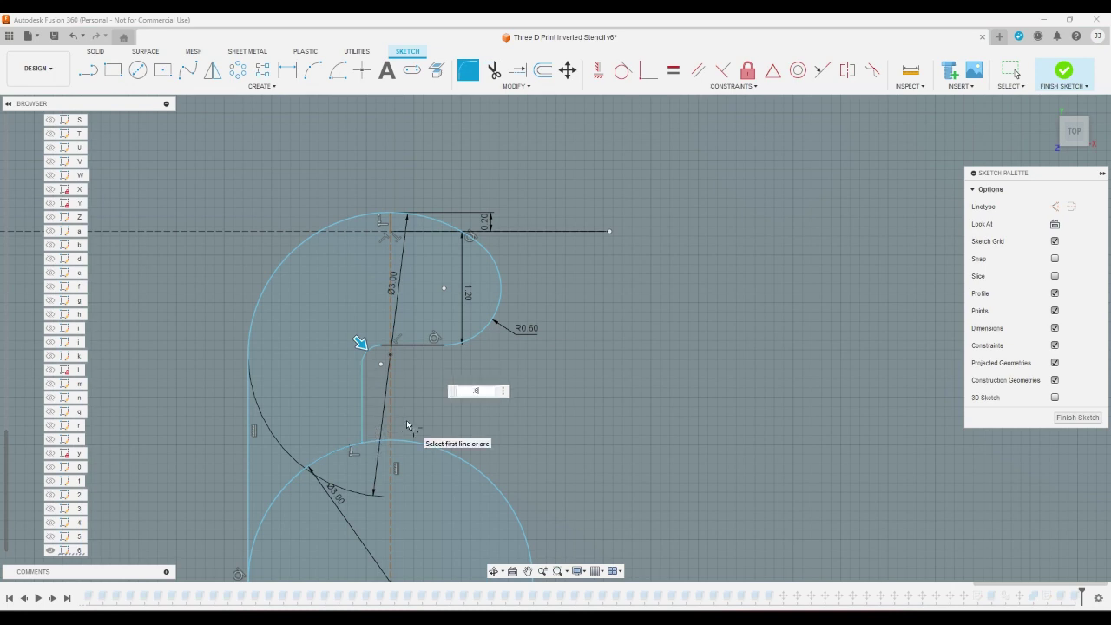
key(Return)
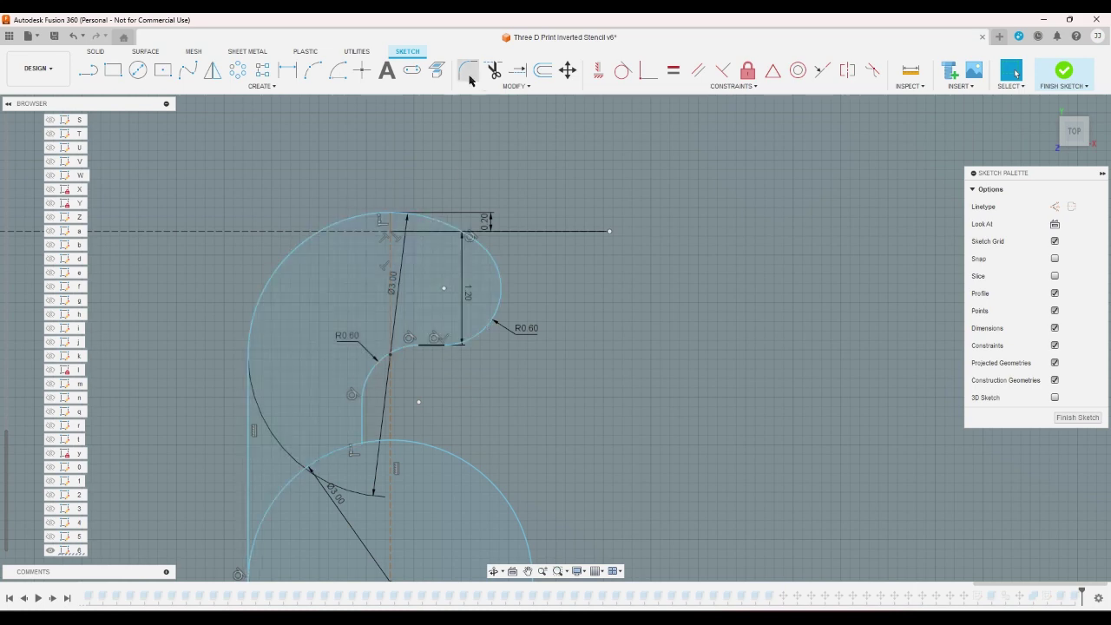
- Trim away the left part of the 6's lower arc
click(369, 444)
right_click(462, 426)
click(426, 406)
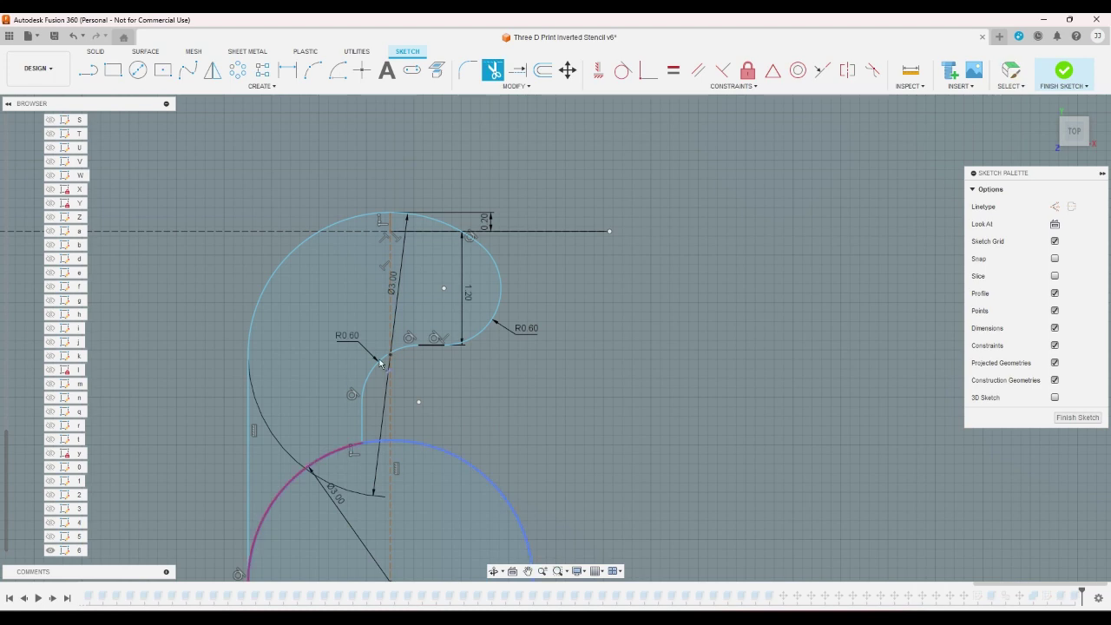
click(330, 458)
- Fillet the joint where the two arcs meet at 0.05
key(f)
click(366, 444)
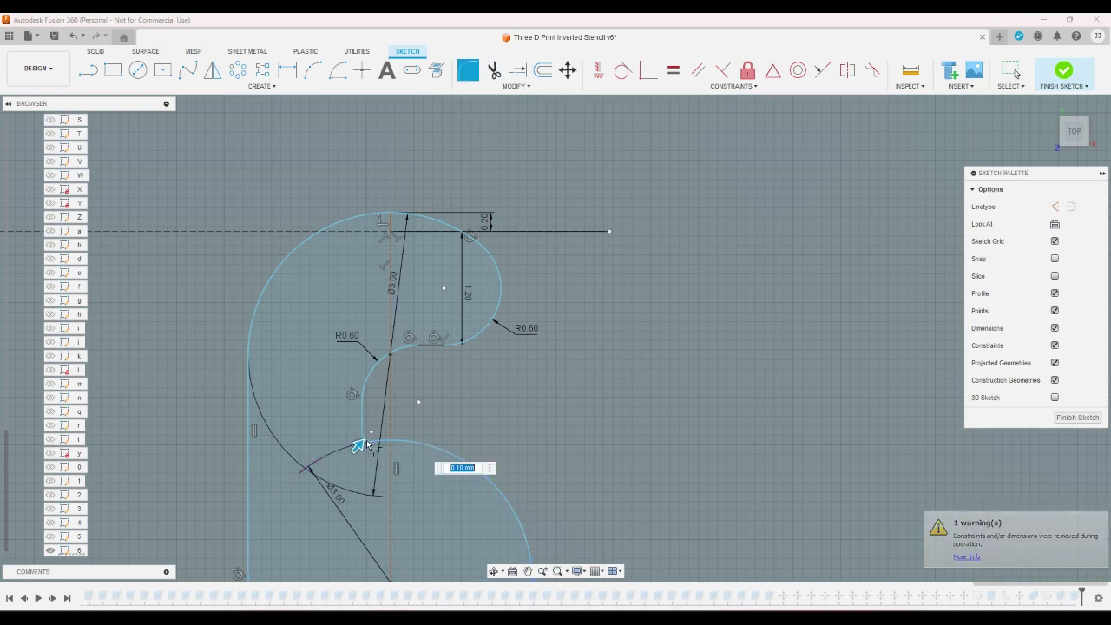
text(0.05)
key(Return)
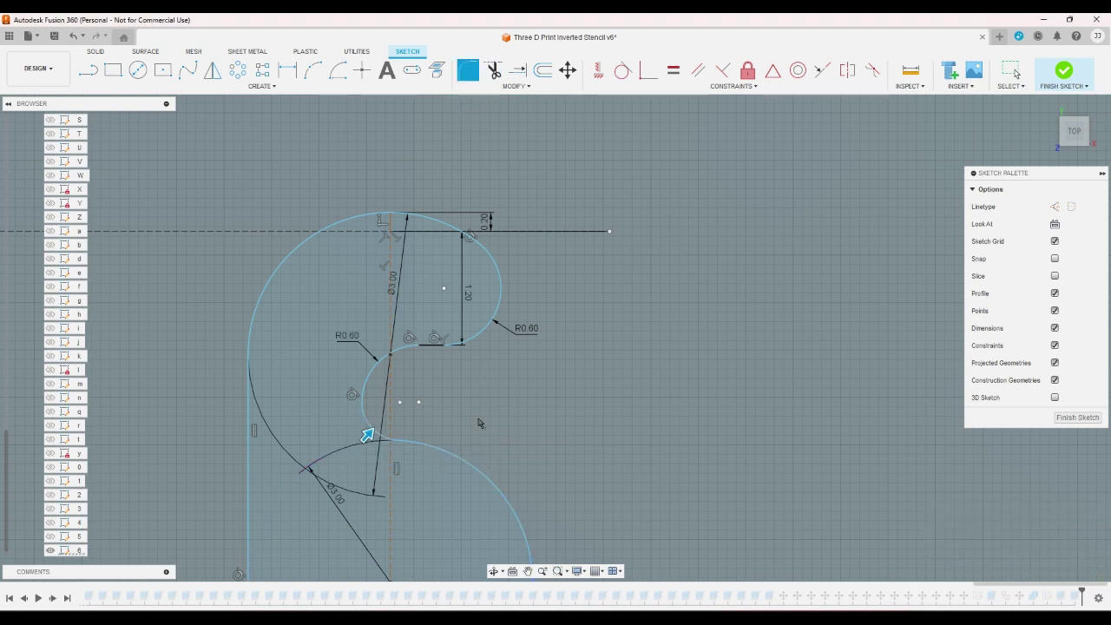
key(Escape)
scroll(478, 423, down, 5)
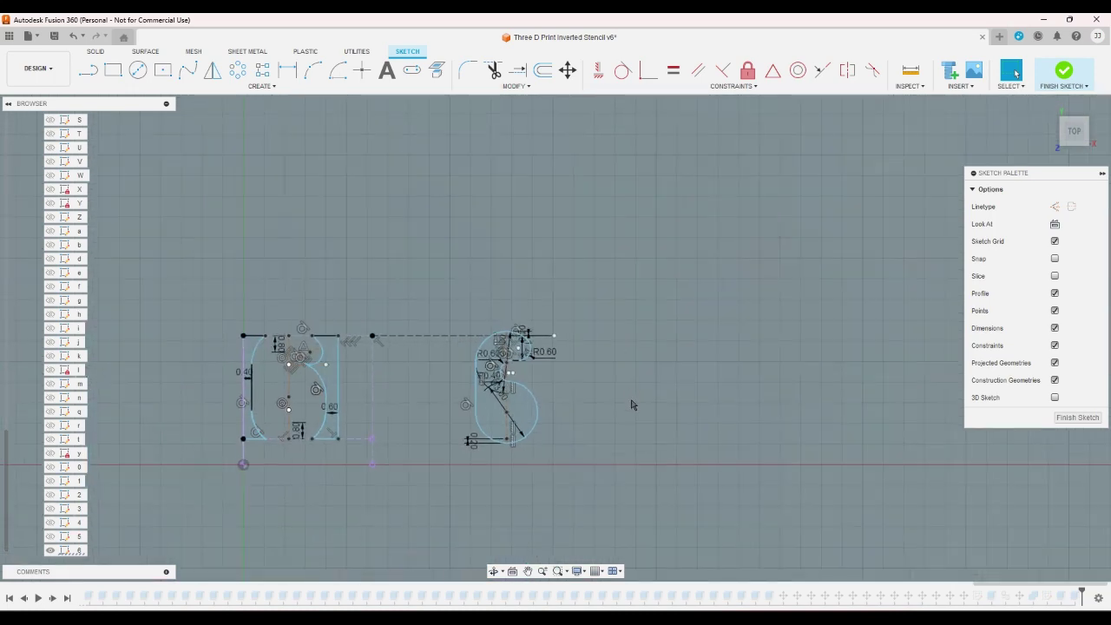
click(1103, 123)
click(1104, 122)
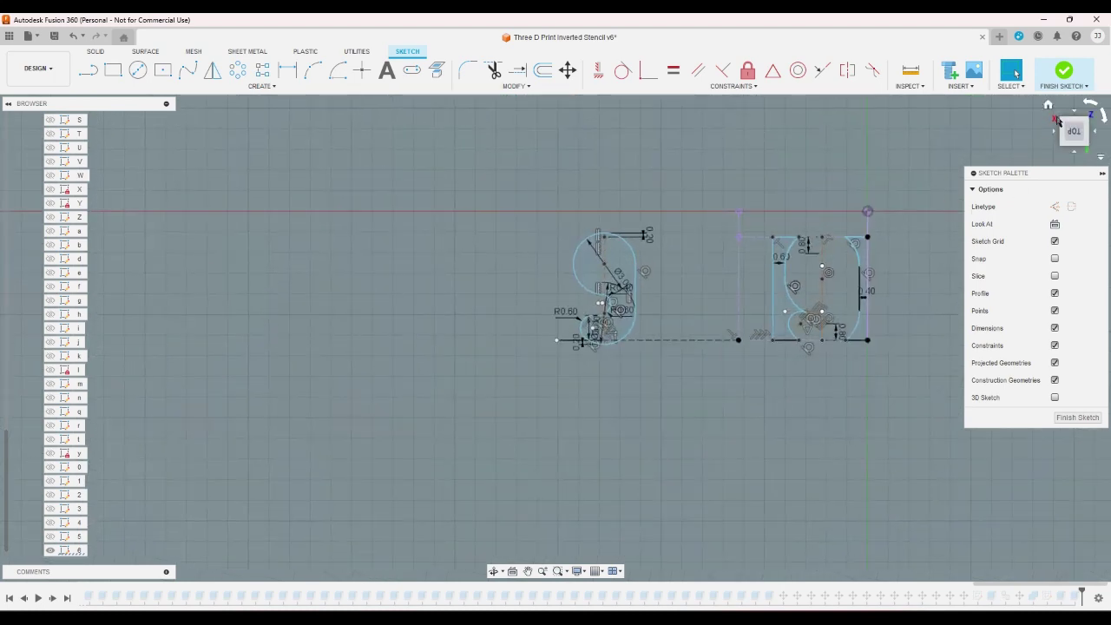
click(1048, 104)
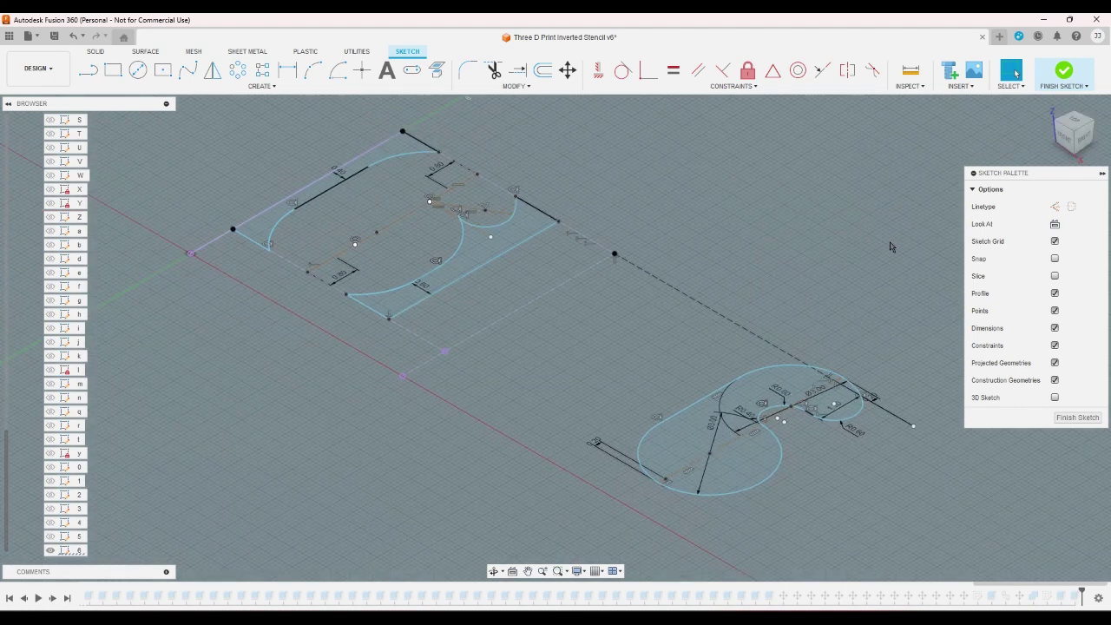
click(1082, 110)
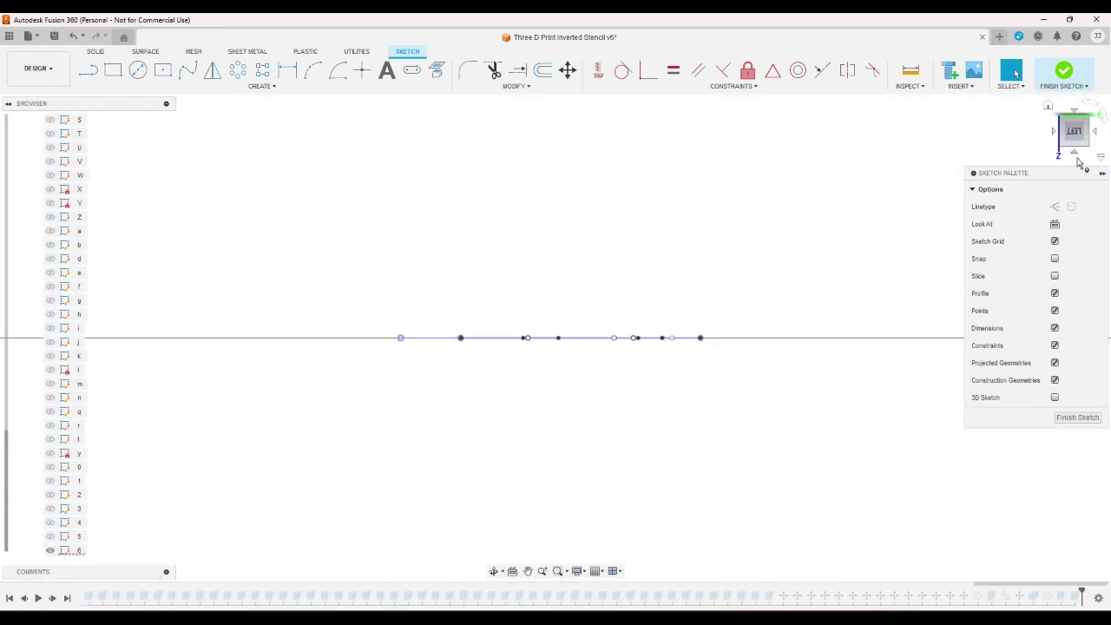
click(1079, 157)
click(1091, 108)
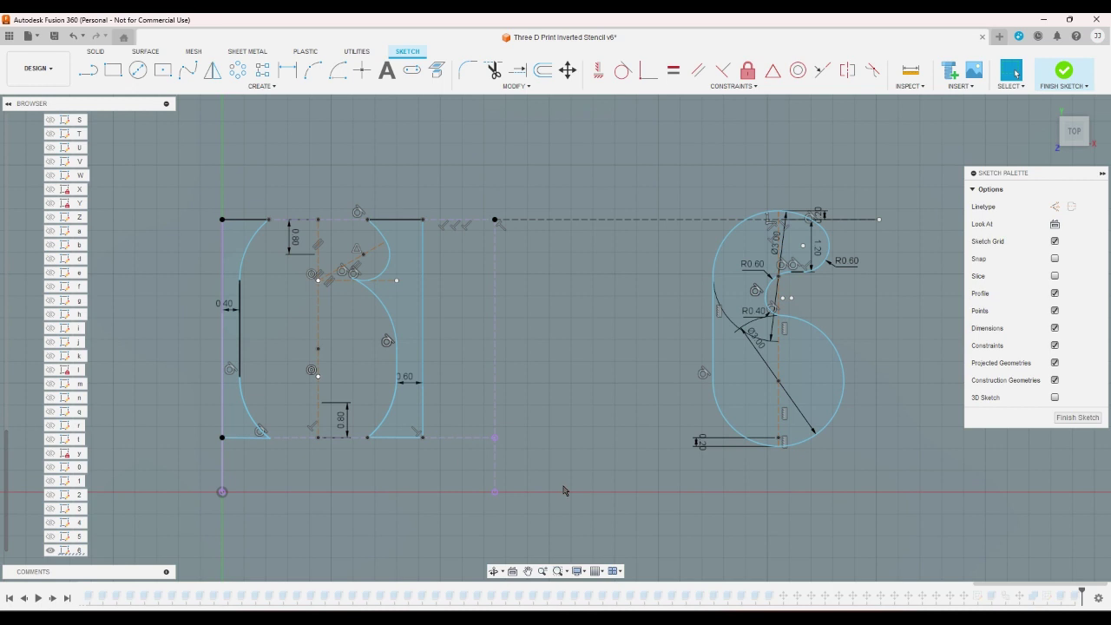
- Delete the B geometry and draw a bottom line across its empty frame
drag(410, 477, 238, 196)
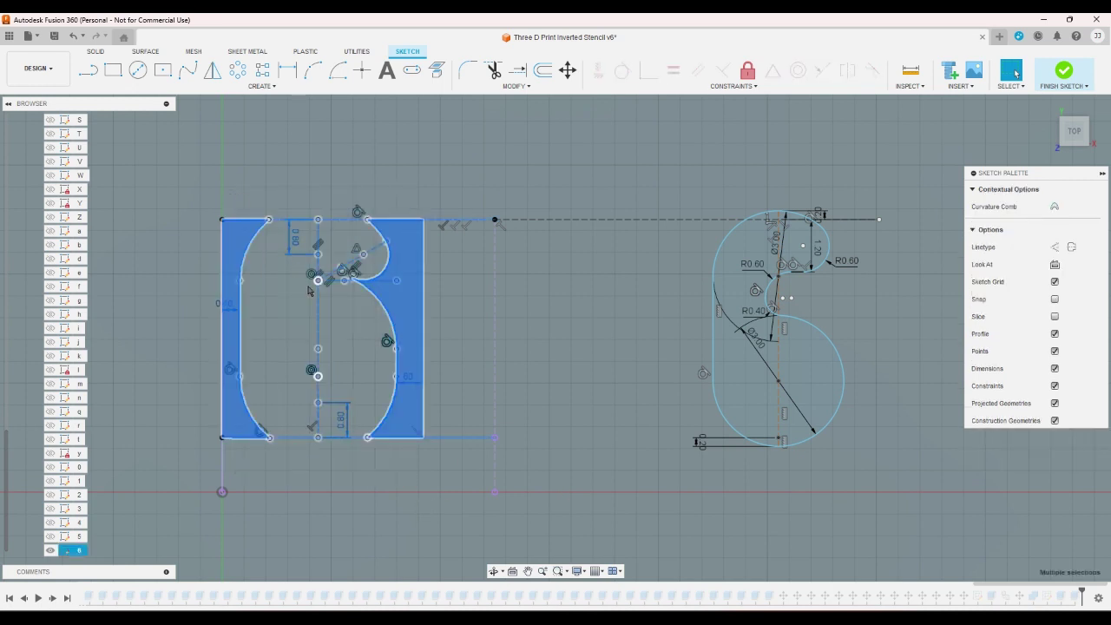
key(Delete)
click(88, 70)
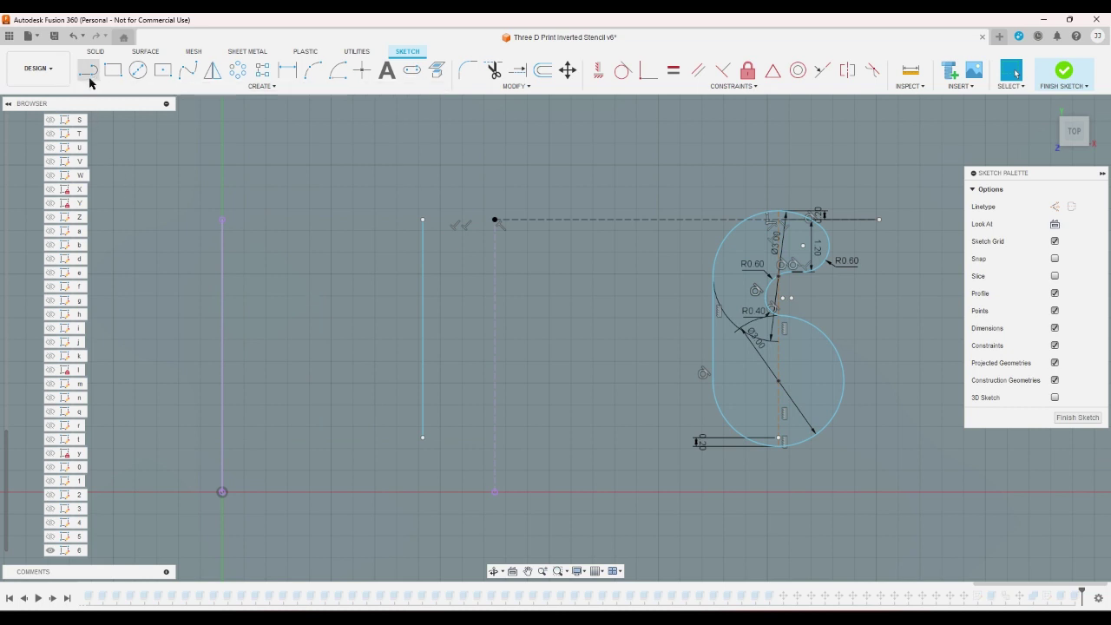
click(494, 437)
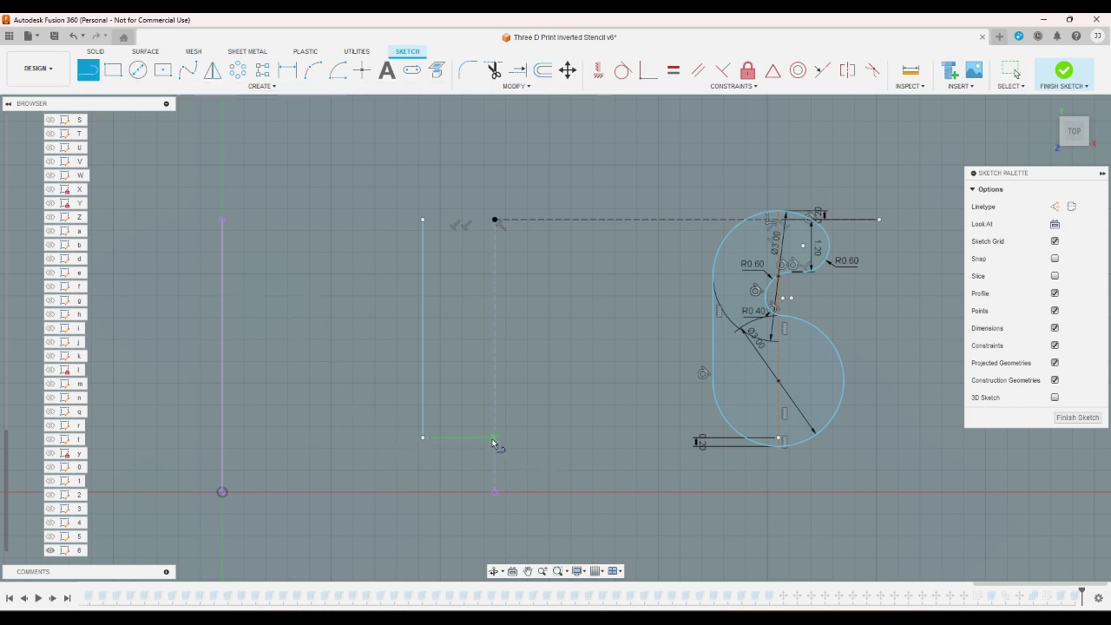
click(222, 438)
key(Escape)
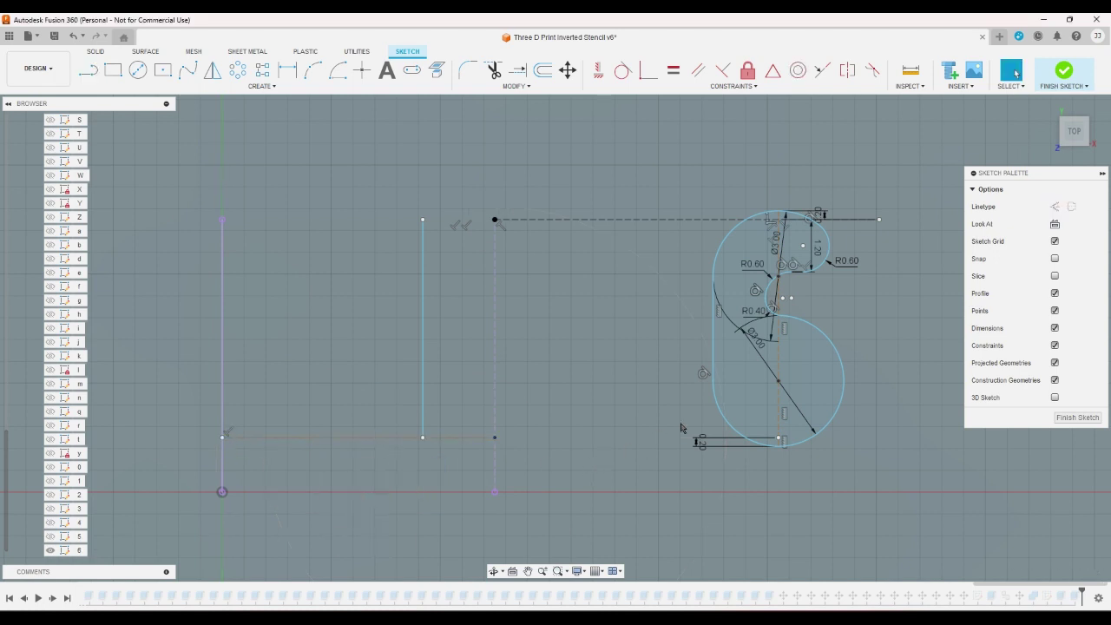
- Move the whole 6 sketch into the empty left frame
drag(777, 353, 464, 363)
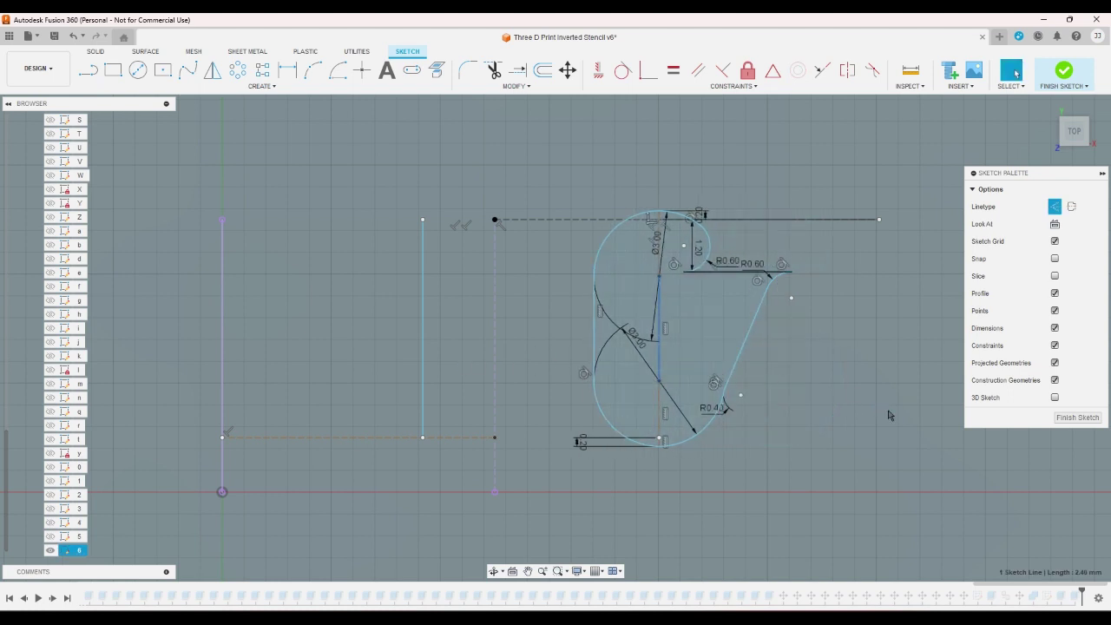
key(ctrl+z)
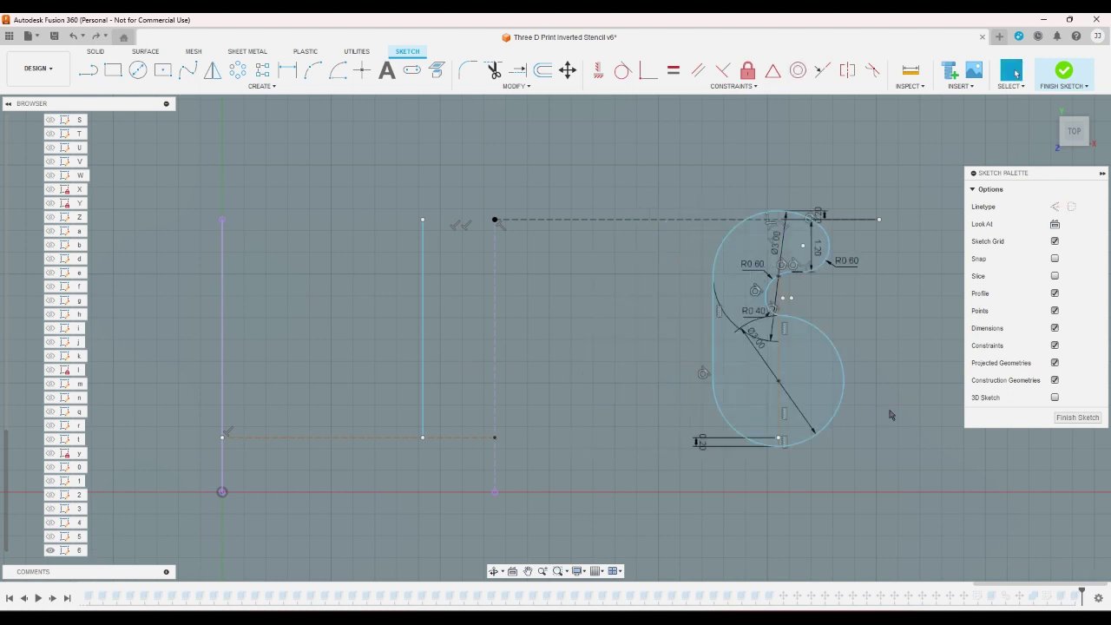
mouse_move(895, 467)
mouse_down()
mouse_move(681, 198)
mouse_move(648, 177)
mouse_up()
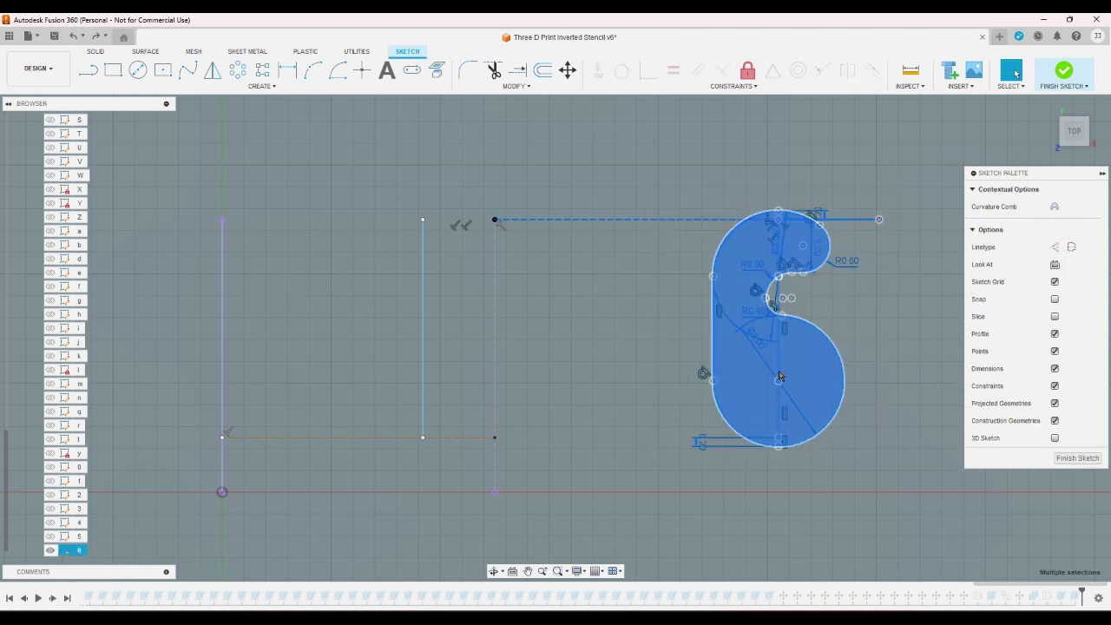
drag(779, 391, 309, 391)
click(613, 431)
scroll(351, 234, up, 2)
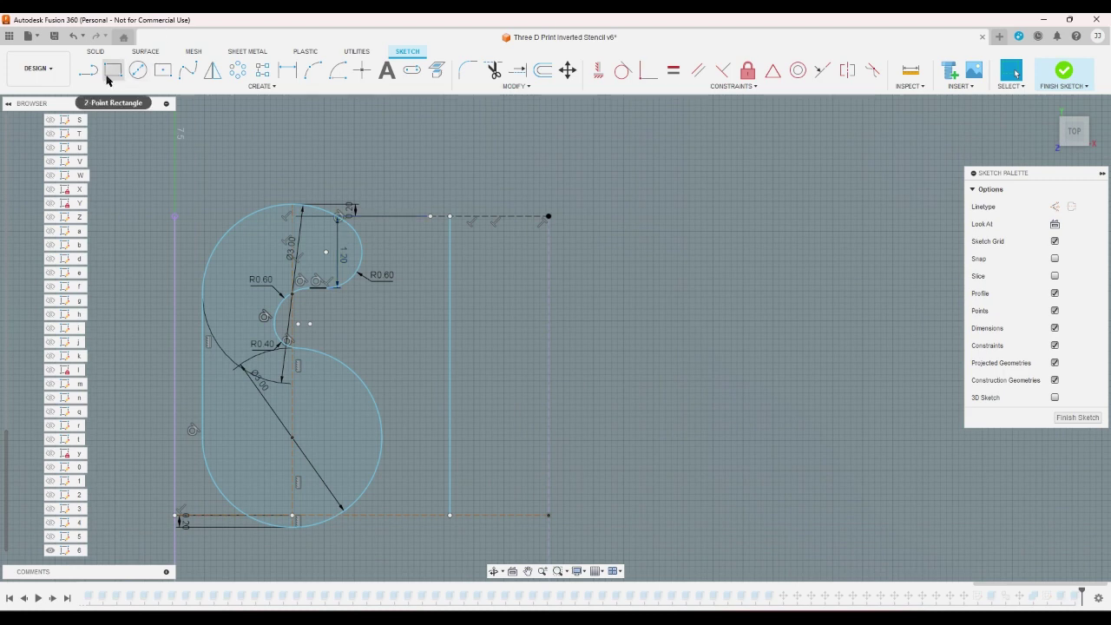
- Dimension the 6's straight left side to 2.40 long
click(287, 70)
click(204, 347)
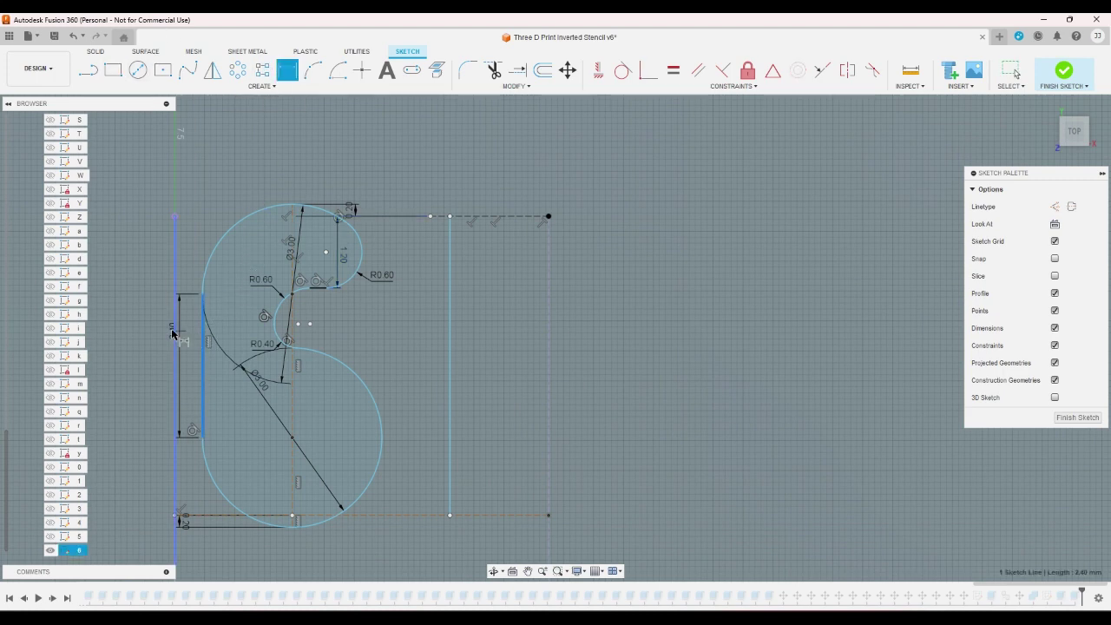
click(176, 331)
right_click(185, 323)
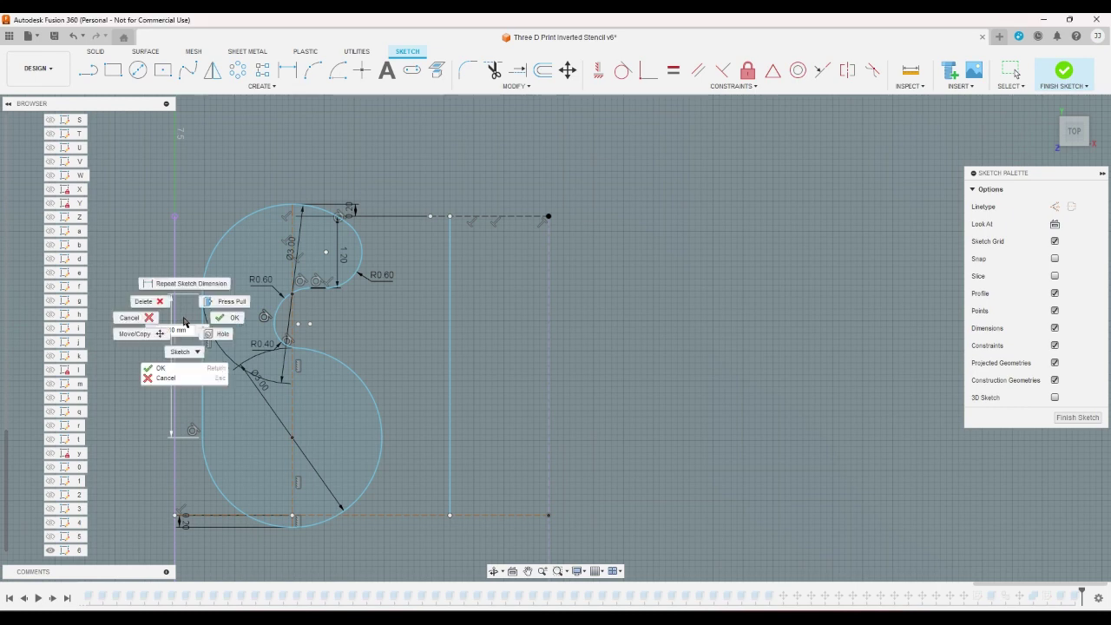
key(Escape)
key(Return)
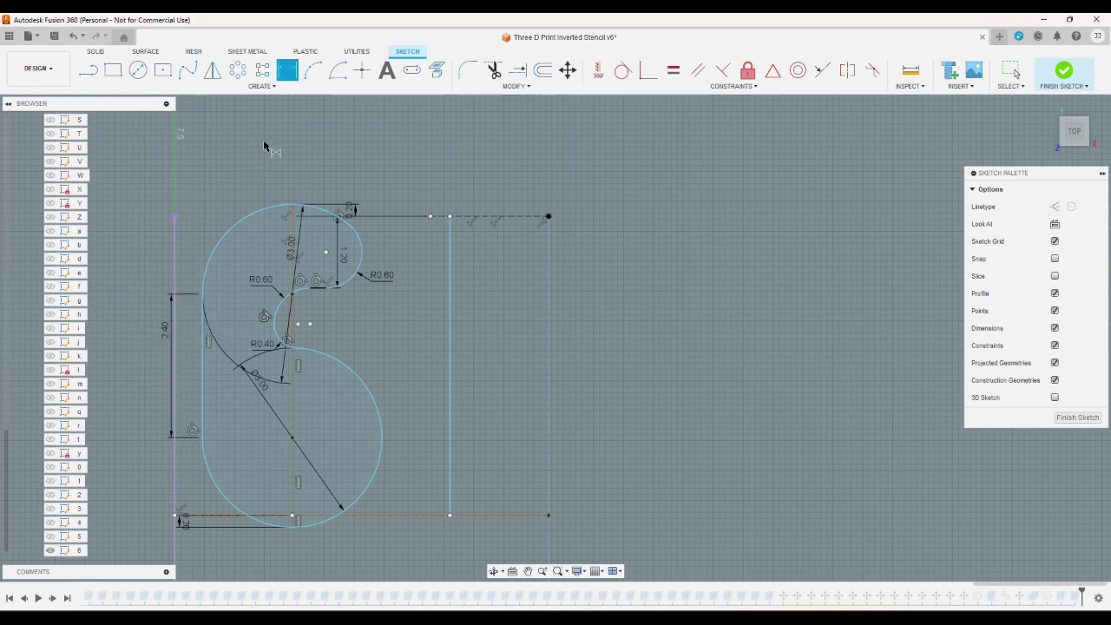
- Draw a top line closing the frame from the left edge to the right corner
click(87, 70)
click(176, 216)
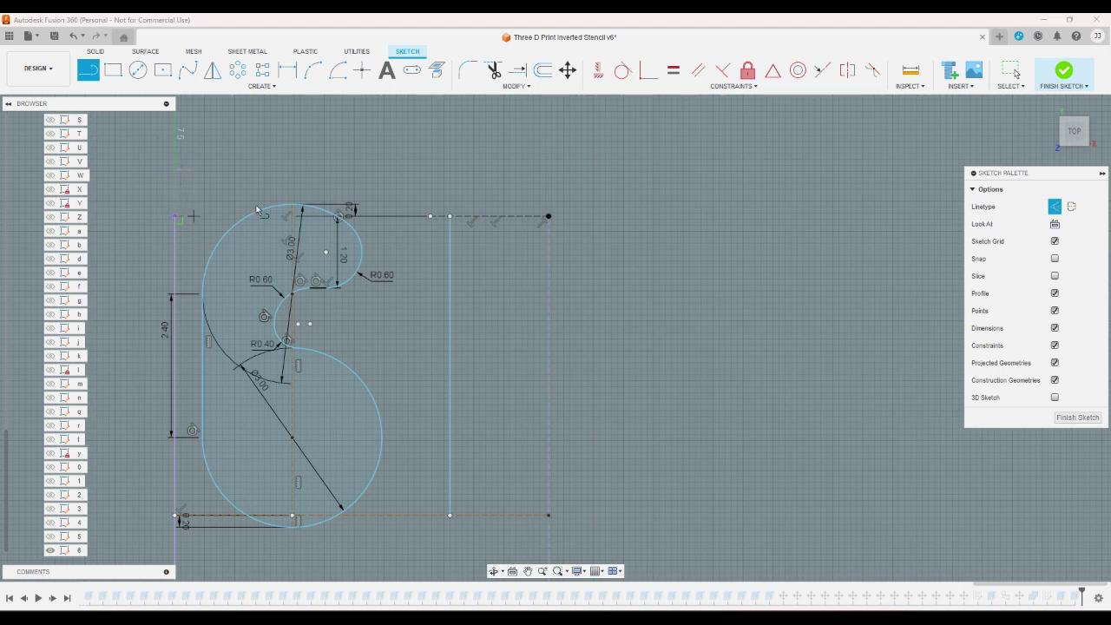
double_click(549, 215)
right_click(494, 175)
click(468, 154)
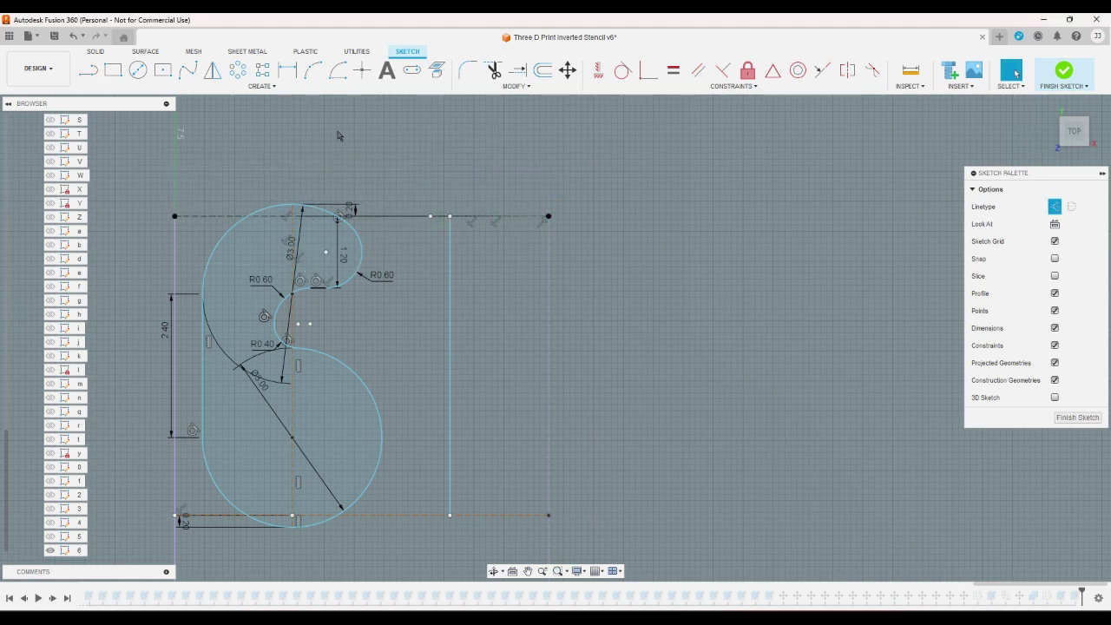
- Set the gap between the 6's left side and the frame edge to 0.40
click(287, 69)
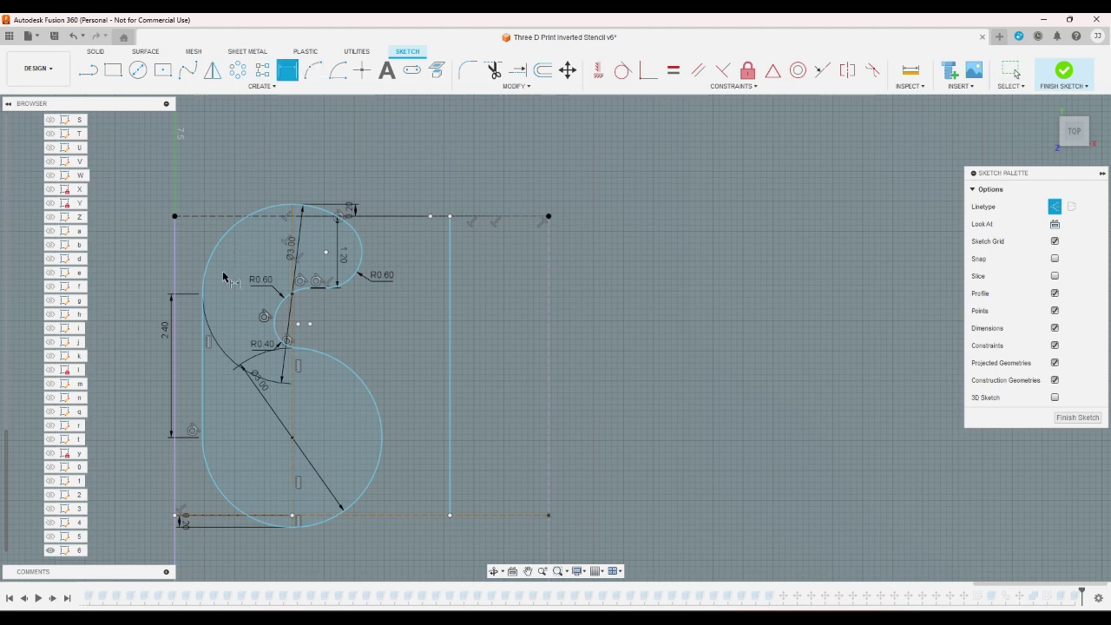
click(202, 323)
shift+click(176, 330)
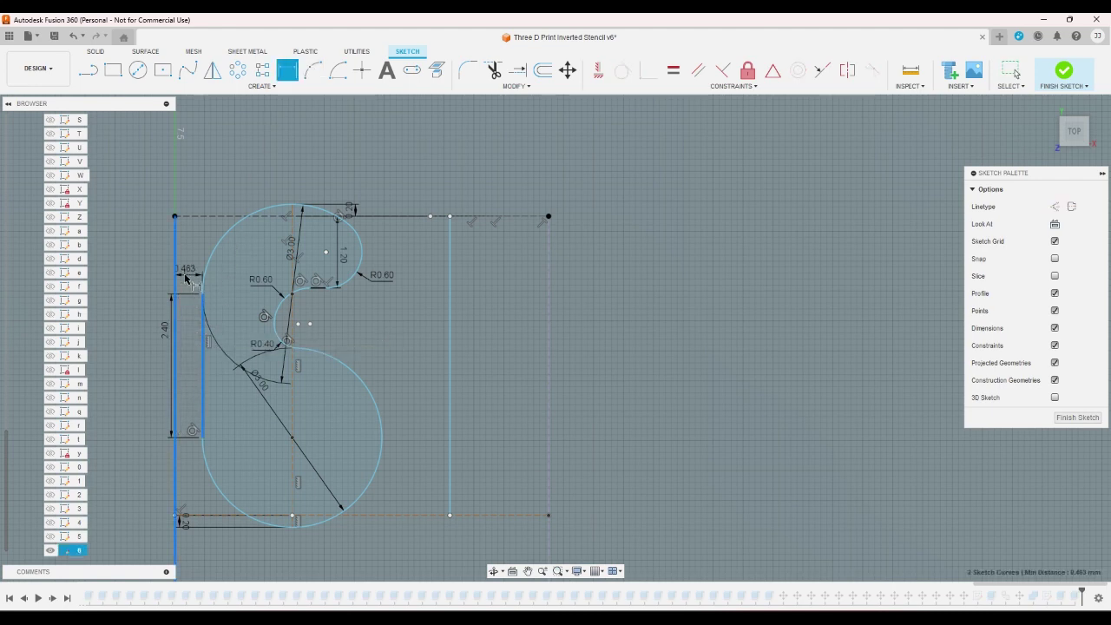
click(184, 278)
text(0.4)
key(Return)
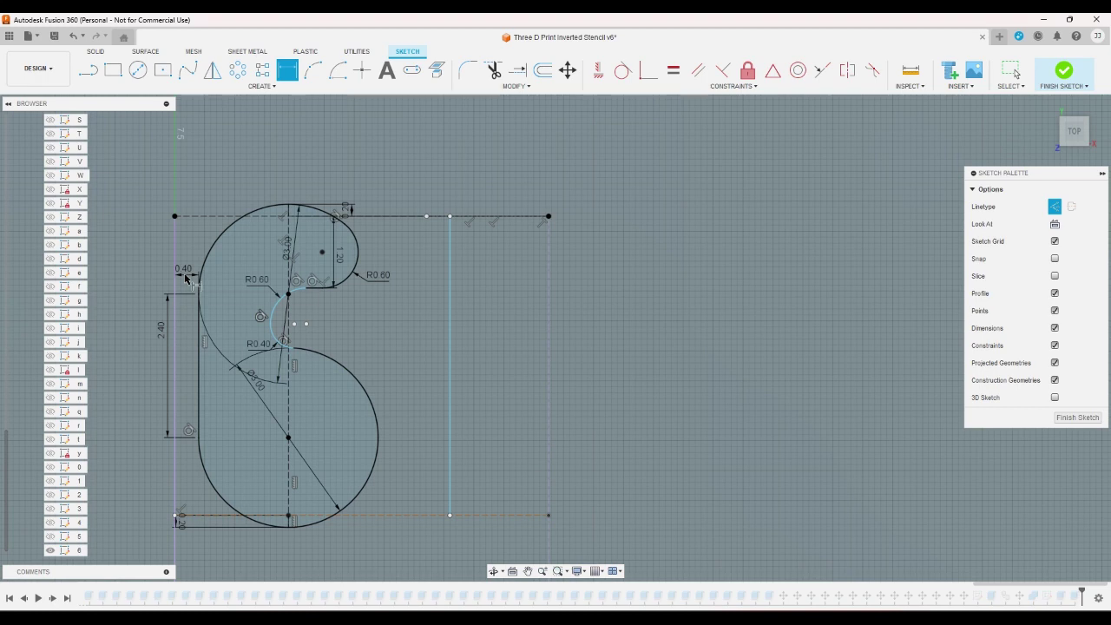
- Draw a vertical line to the right of the 6's bowl
key(l)
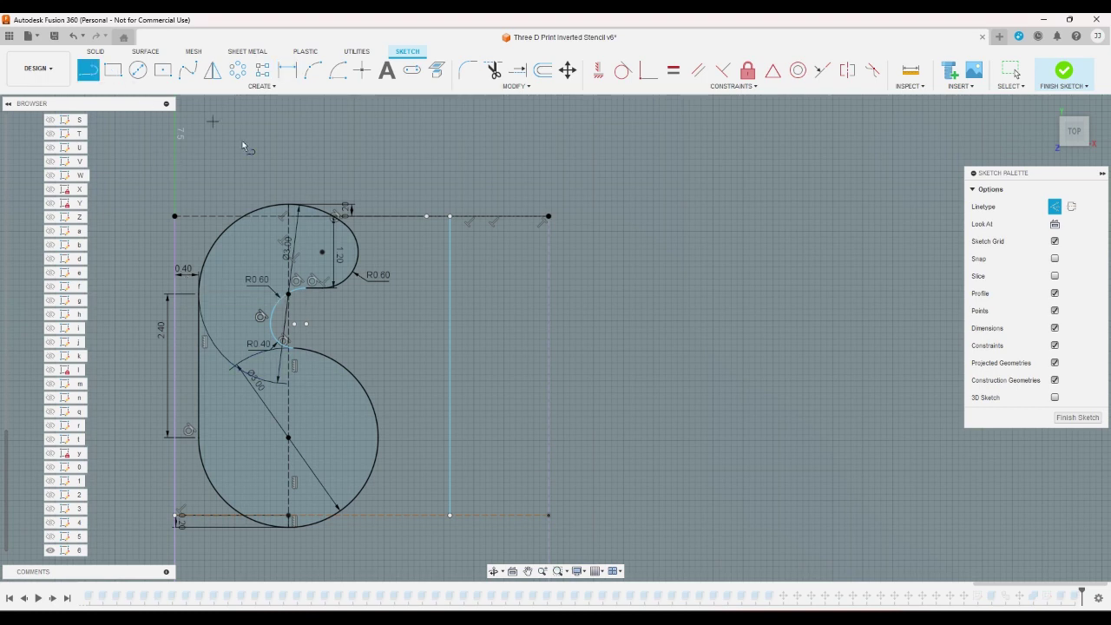
click(380, 319)
click(379, 502)
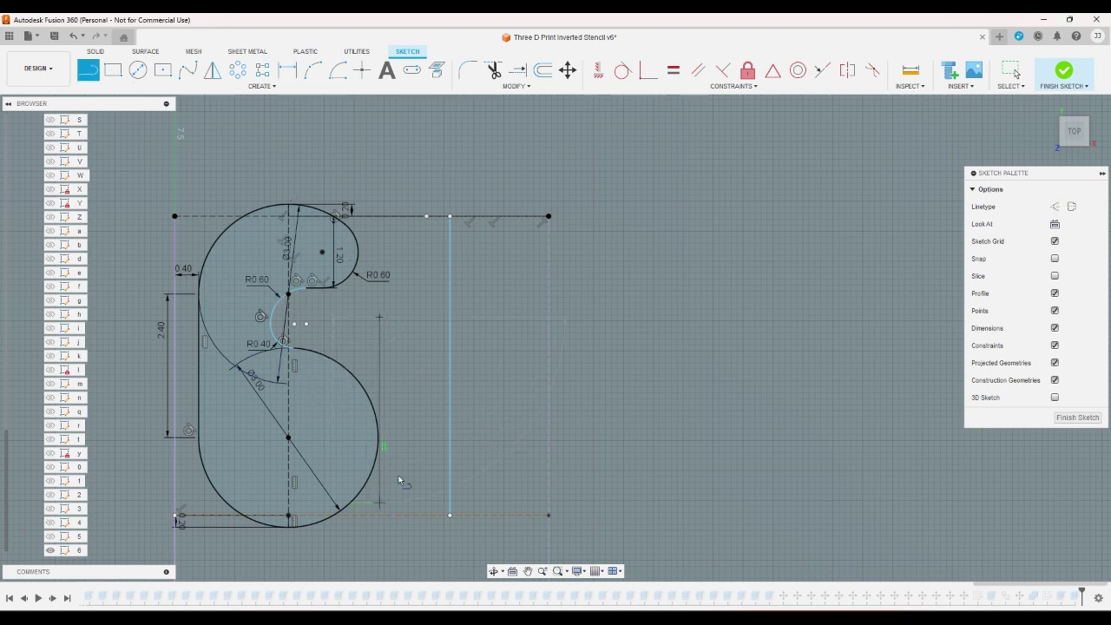
right_click(432, 410)
click(475, 413)
- Dimension the new vertical line 0.60 from the other vertical line
click(379, 399)
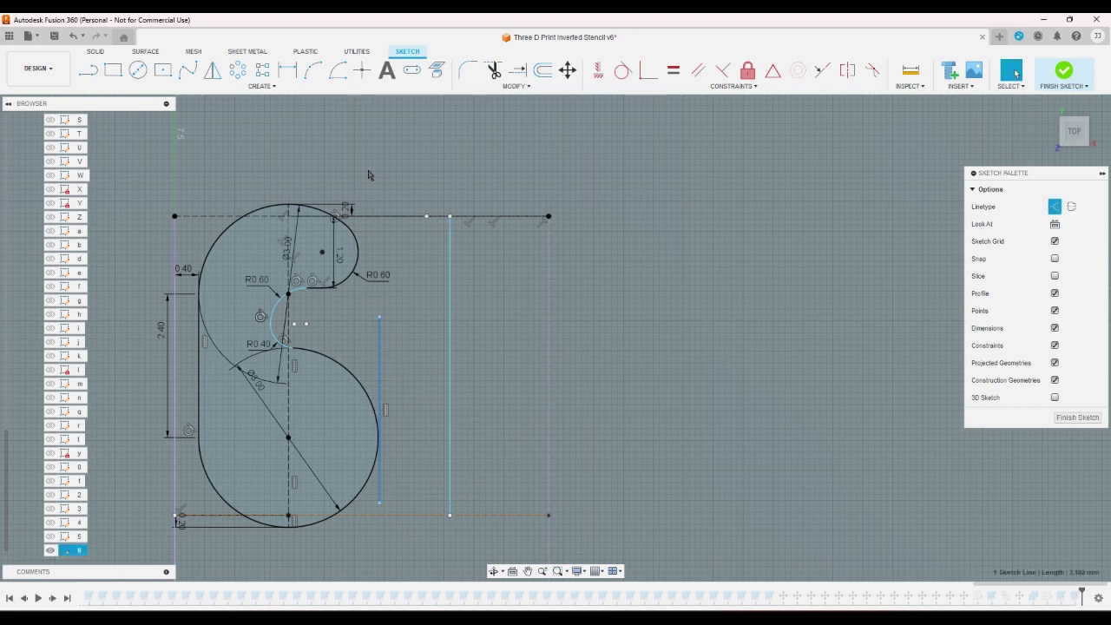
click(287, 70)
click(381, 351)
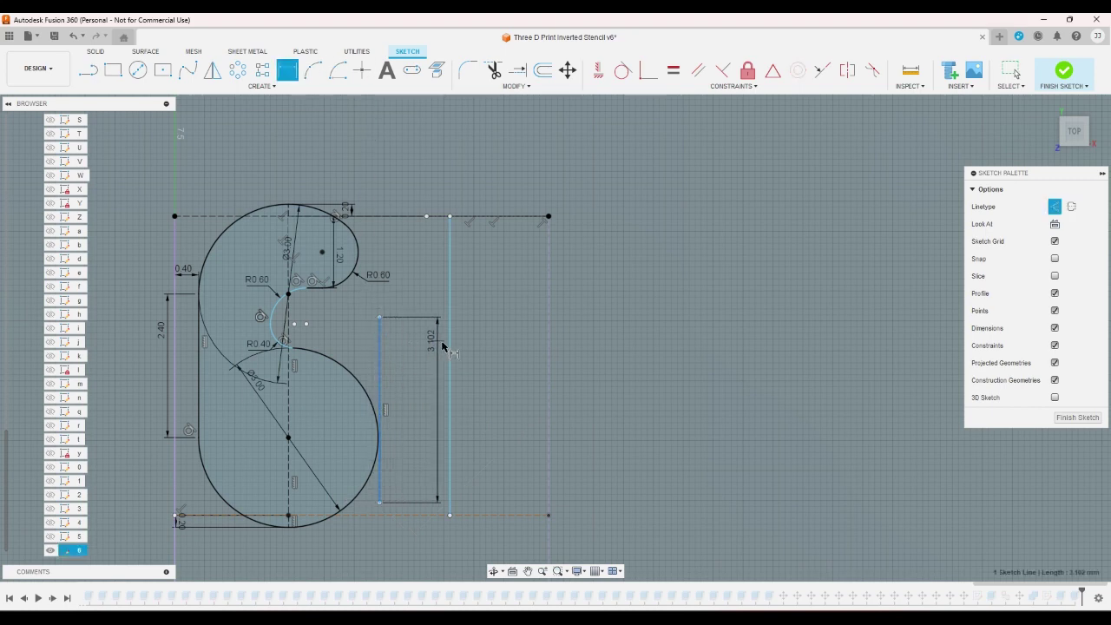
click(449, 346)
click(436, 343)
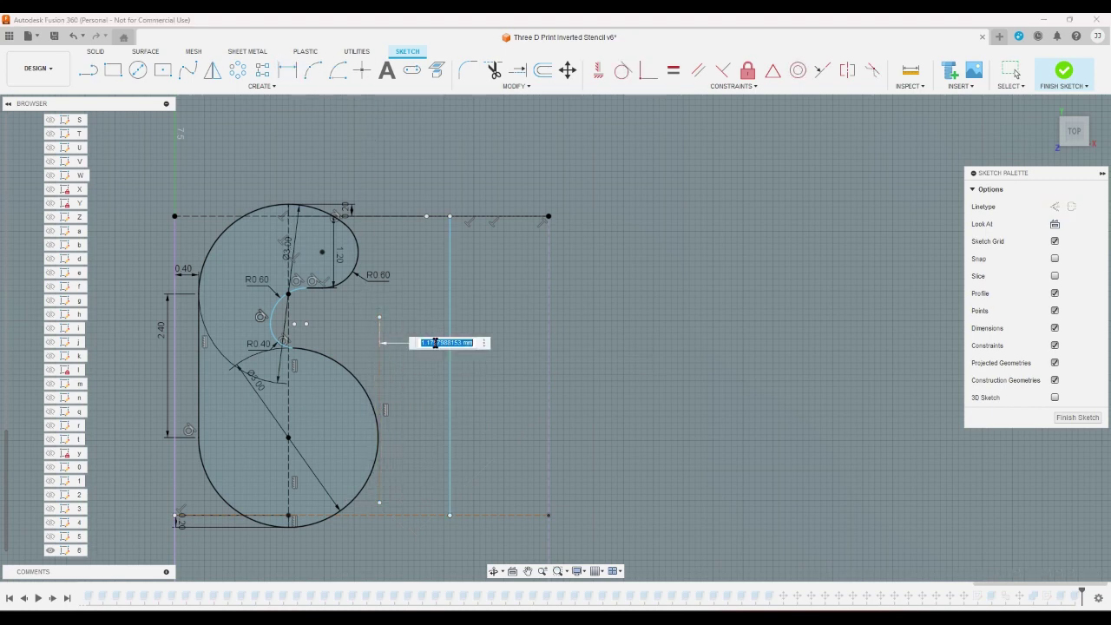
text(0.6)
key(Return)
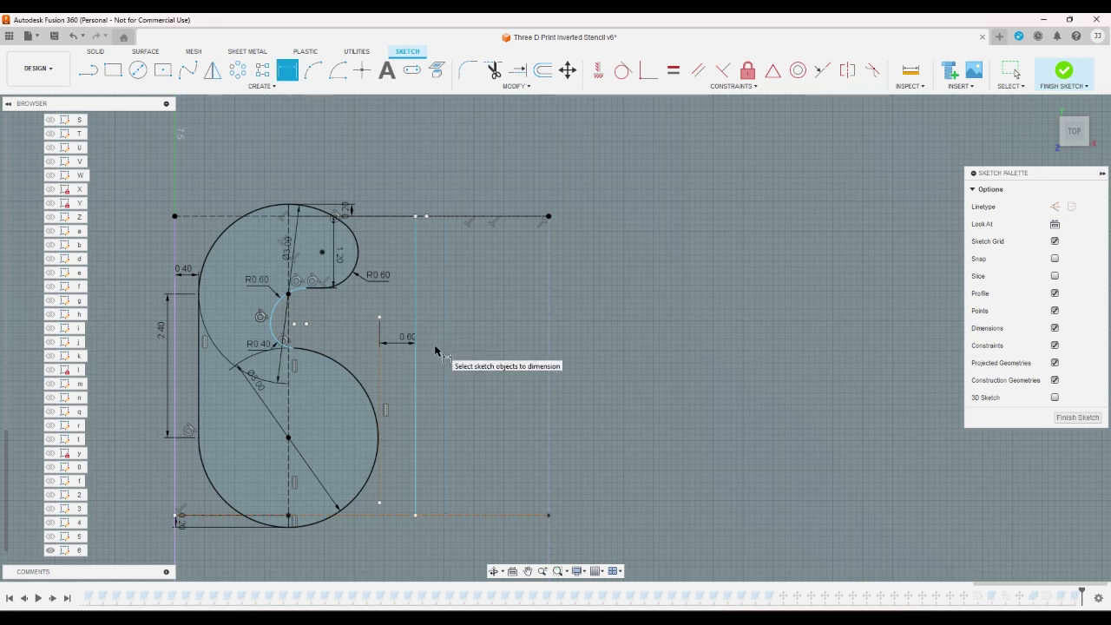
- Draw the top line from the top-left endpoint to the right endpoint
click(87, 70)
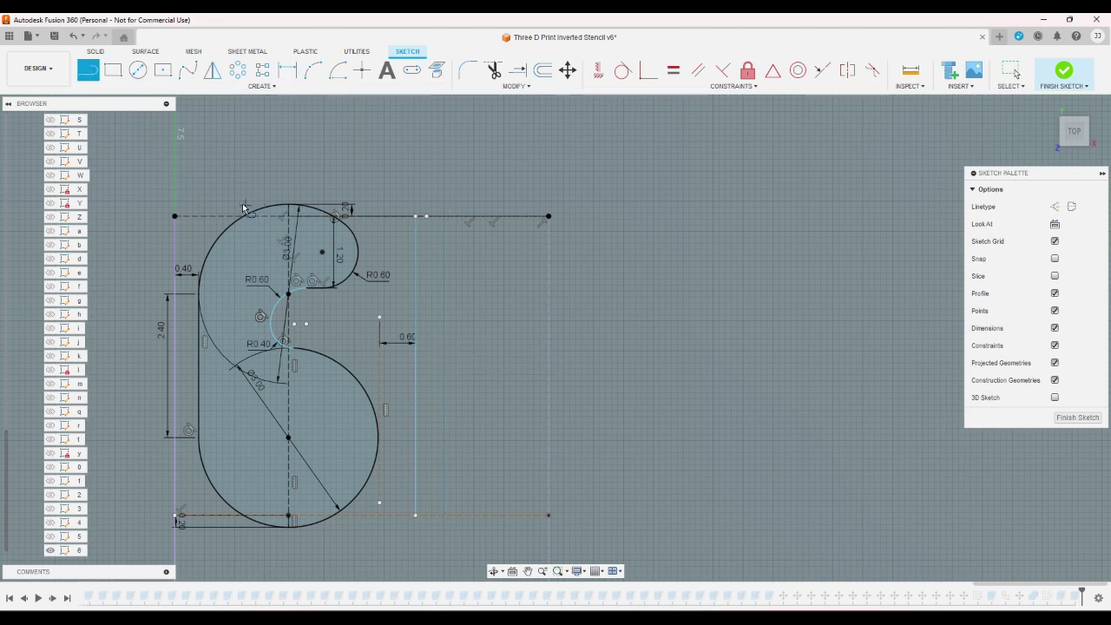
scroll(243, 208, up, 3)
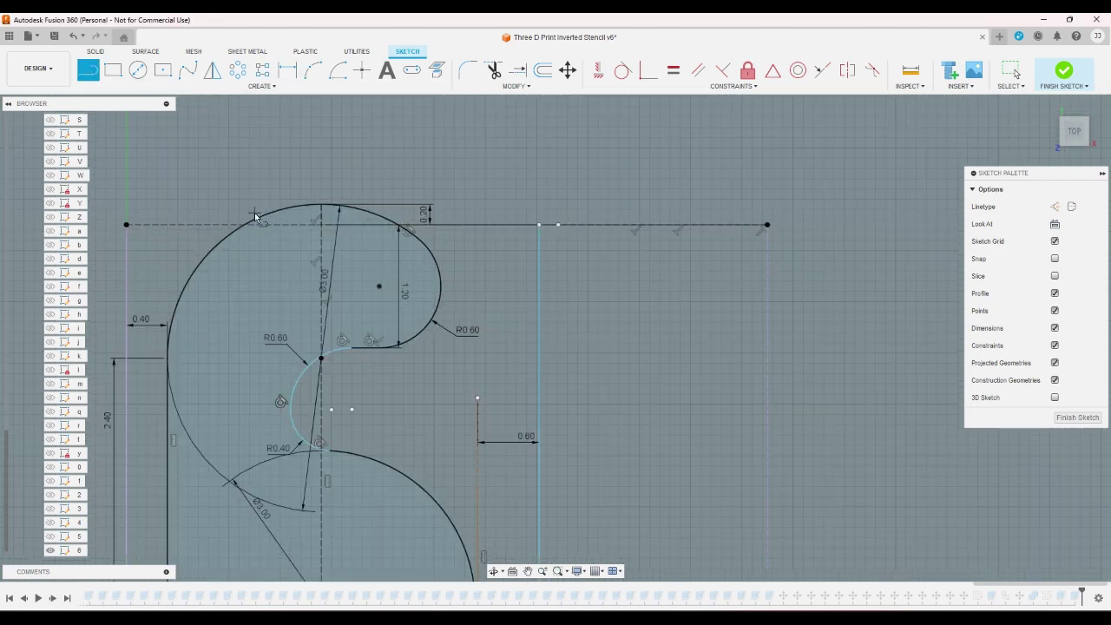
click(126, 226)
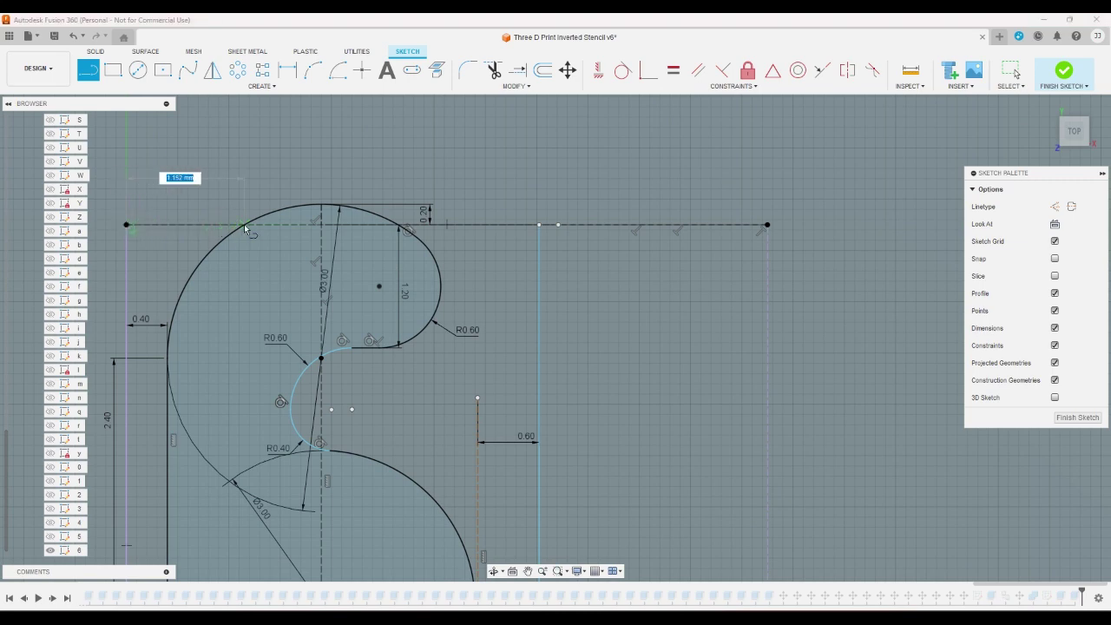
click(539, 224)
- Draw the bottom lines from the lower circle to the vertical line and the left endpoint
scroll(512, 188, down, 3)
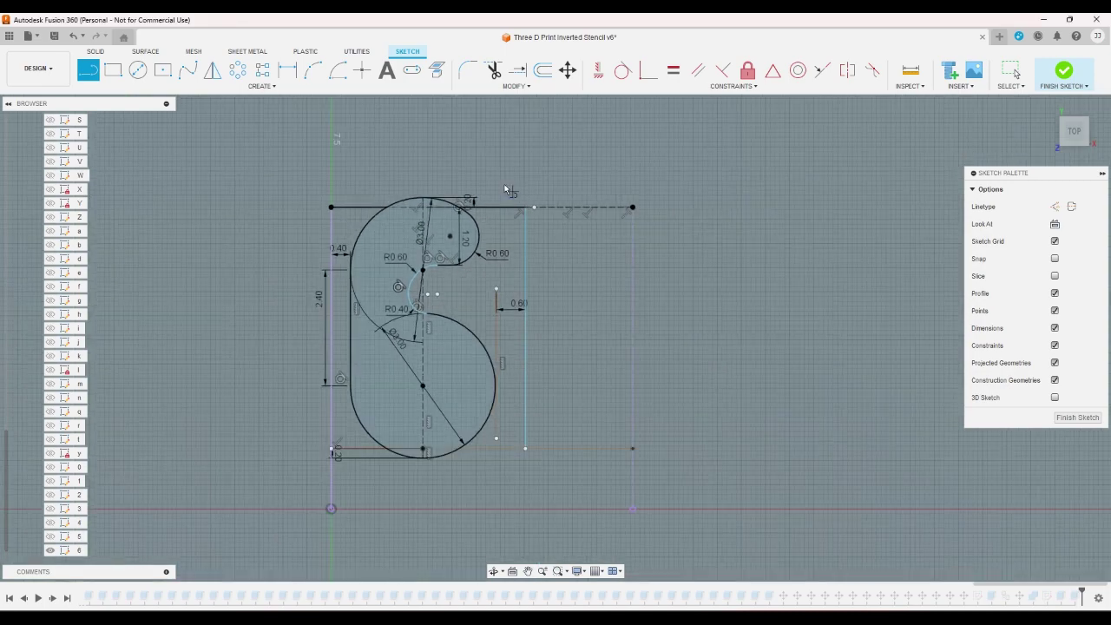
scroll(480, 420, up, 5)
click(440, 437)
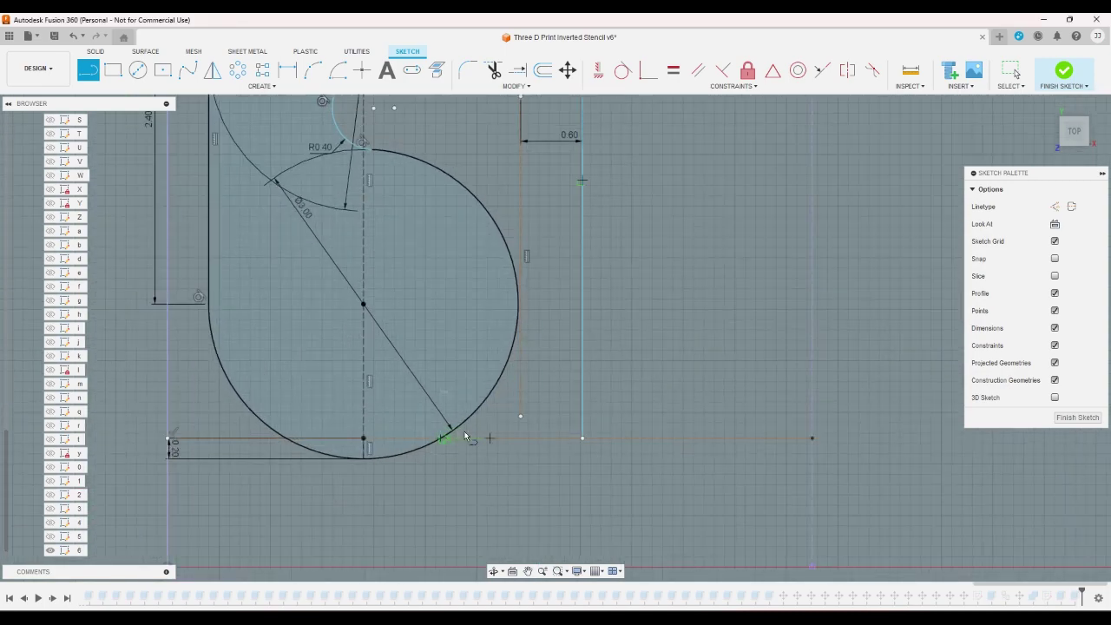
click(581, 438)
scroll(581, 443, down, 2)
scroll(575, 456, down, 2)
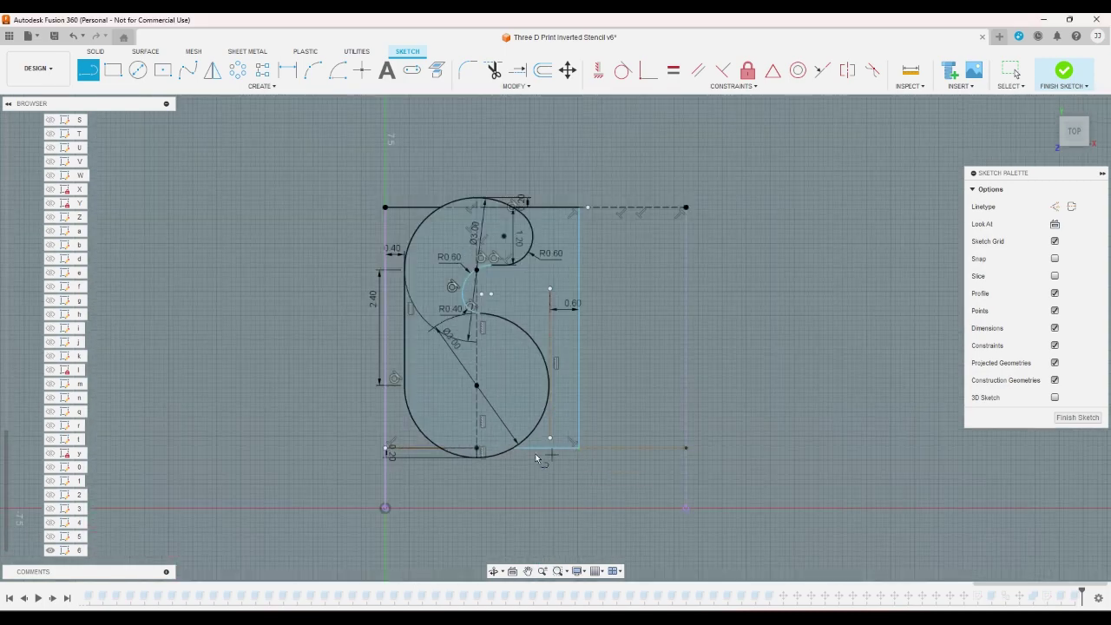
scroll(429, 451, up, 2)
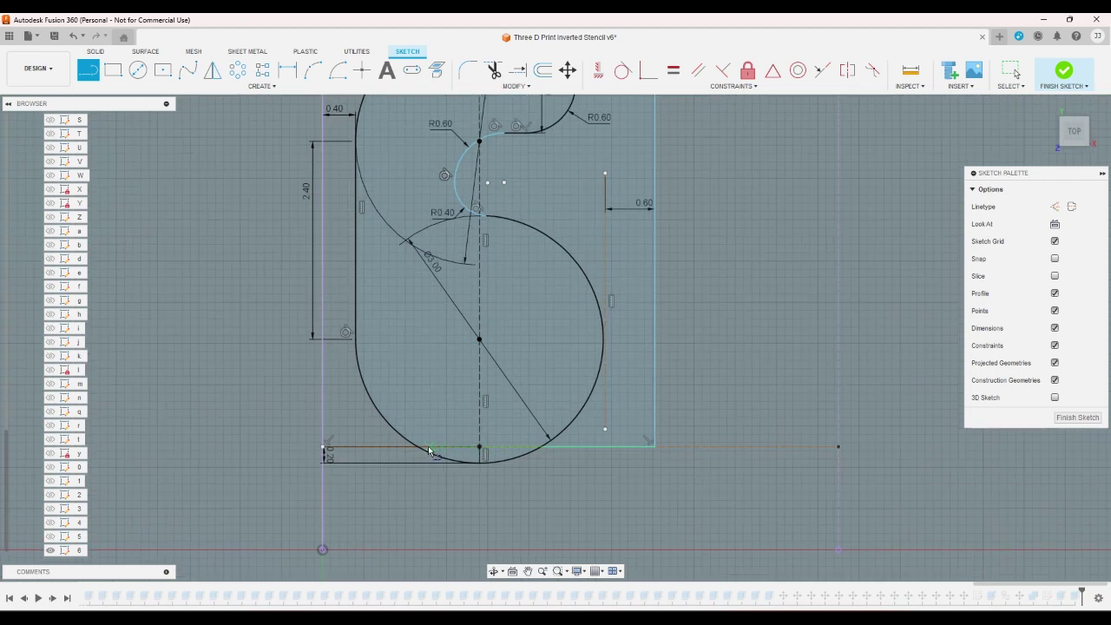
click(323, 448)
scroll(354, 484, down, 2)
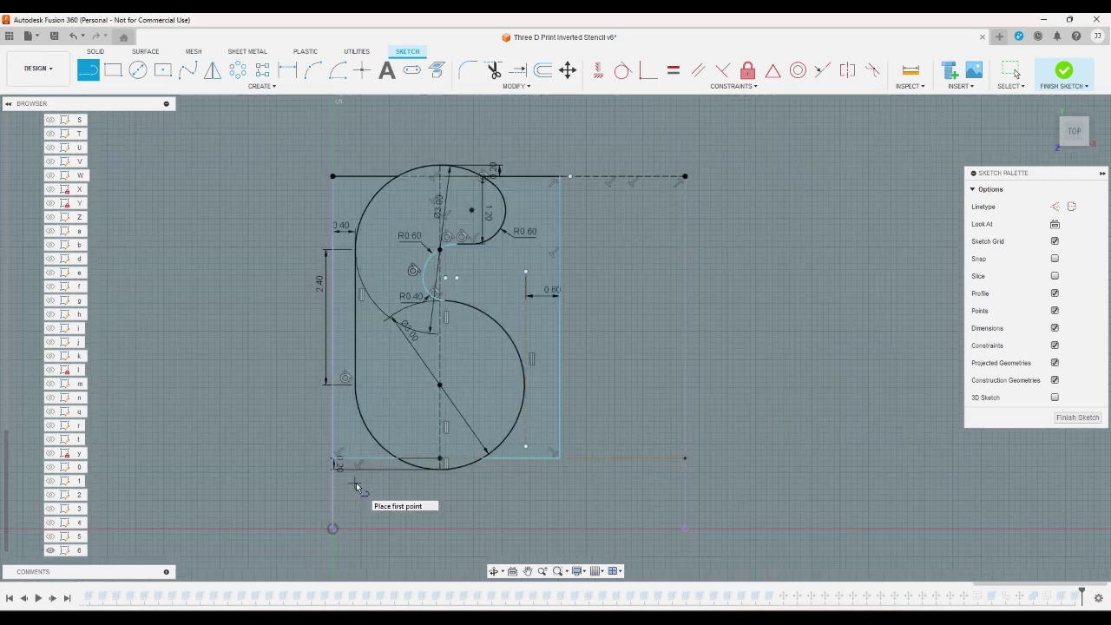
- Finish the 6 sketch, fit the stencil plate to view, and edit the 9 sketch
click(1065, 78)
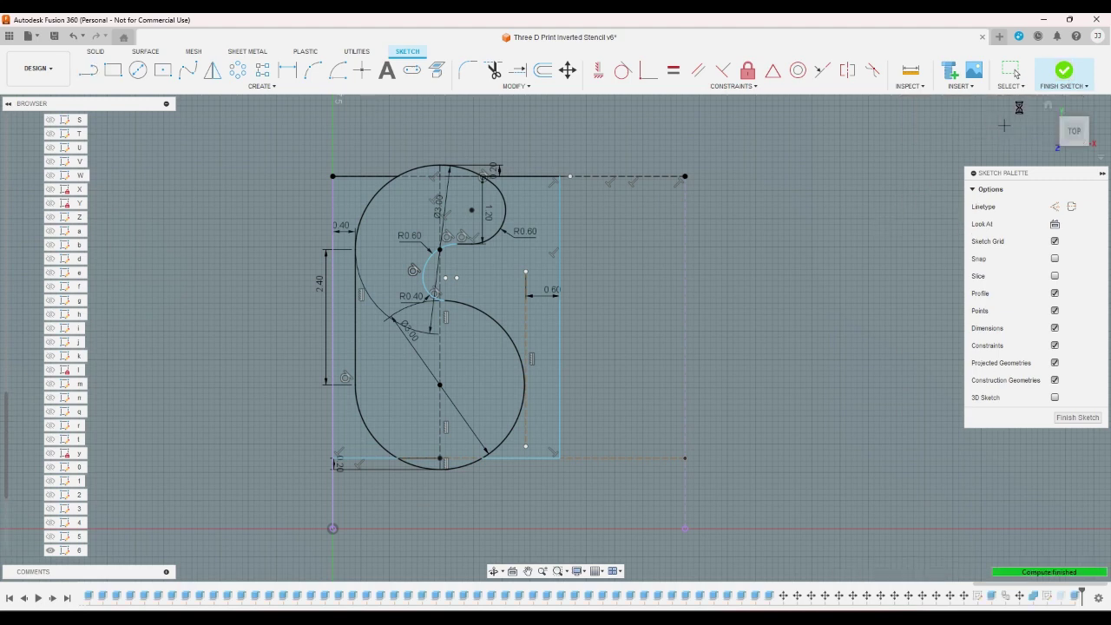
scroll(922, 194, down, 10)
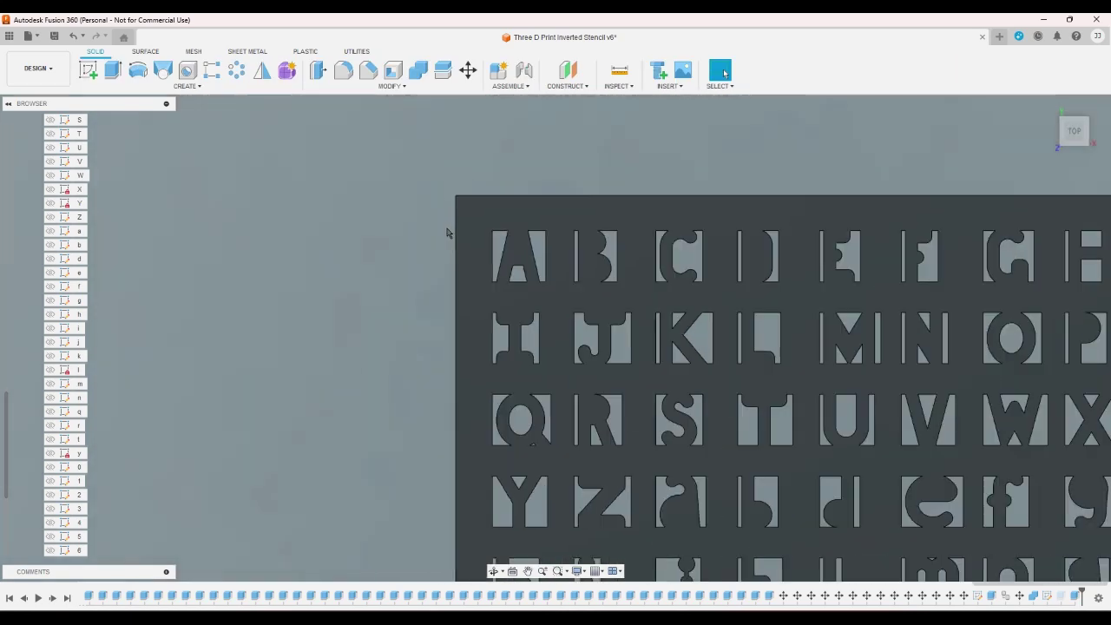
key(F6)
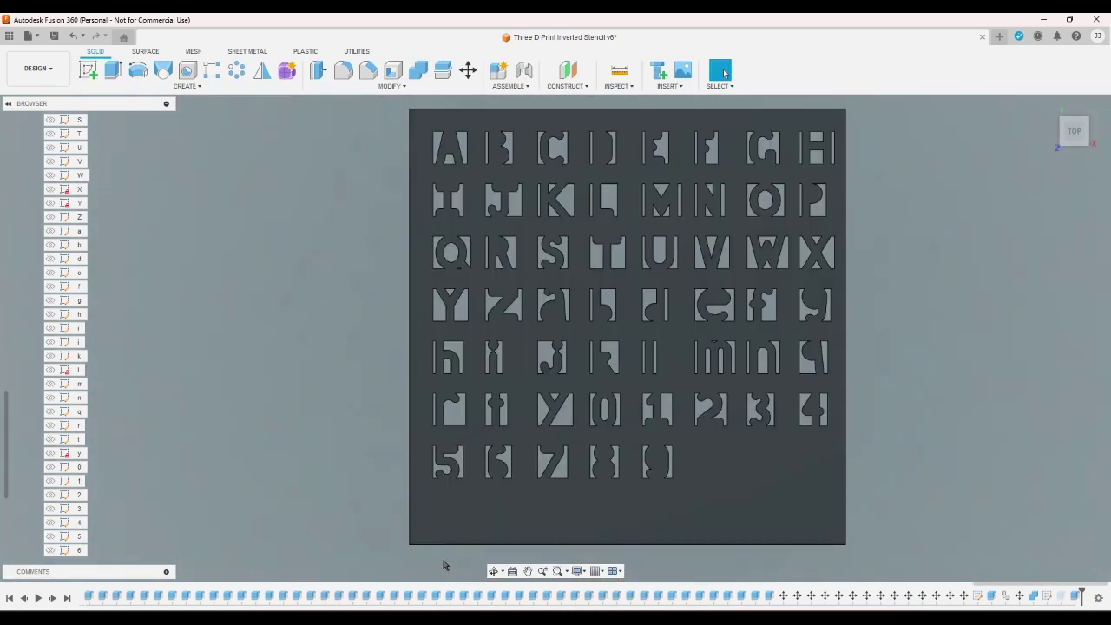
scroll(81, 529, down, 2)
click(78, 523)
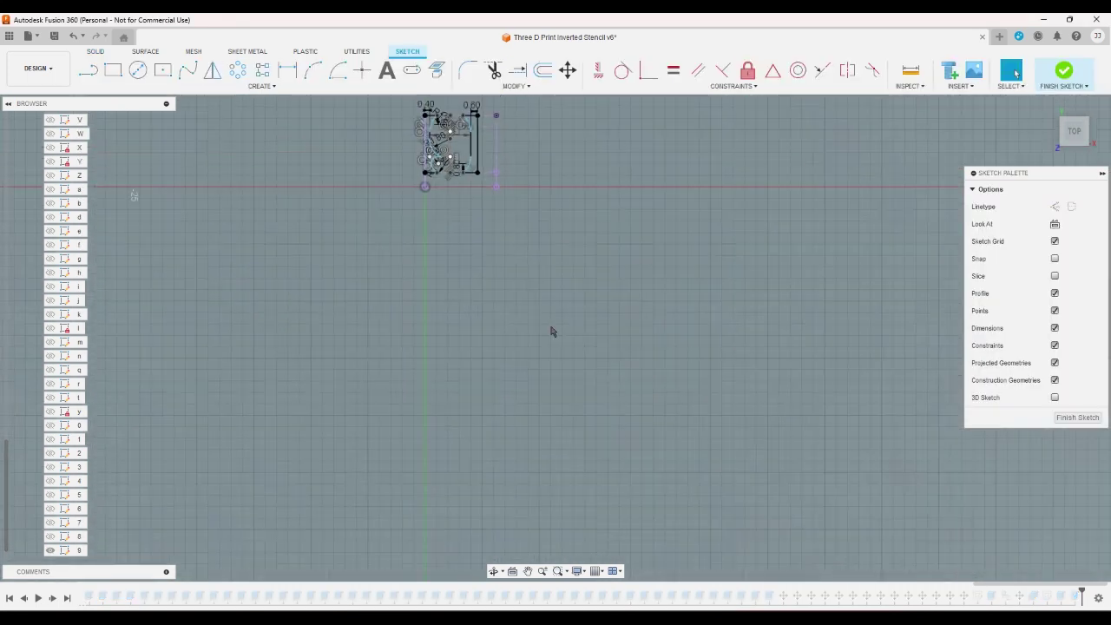
- Delete the old 9 geometry and its four leftover short lines
mouse_move(627, 430)
mouse_down()
mouse_move(396, 255)
mouse_move(404, 246)
mouse_up()
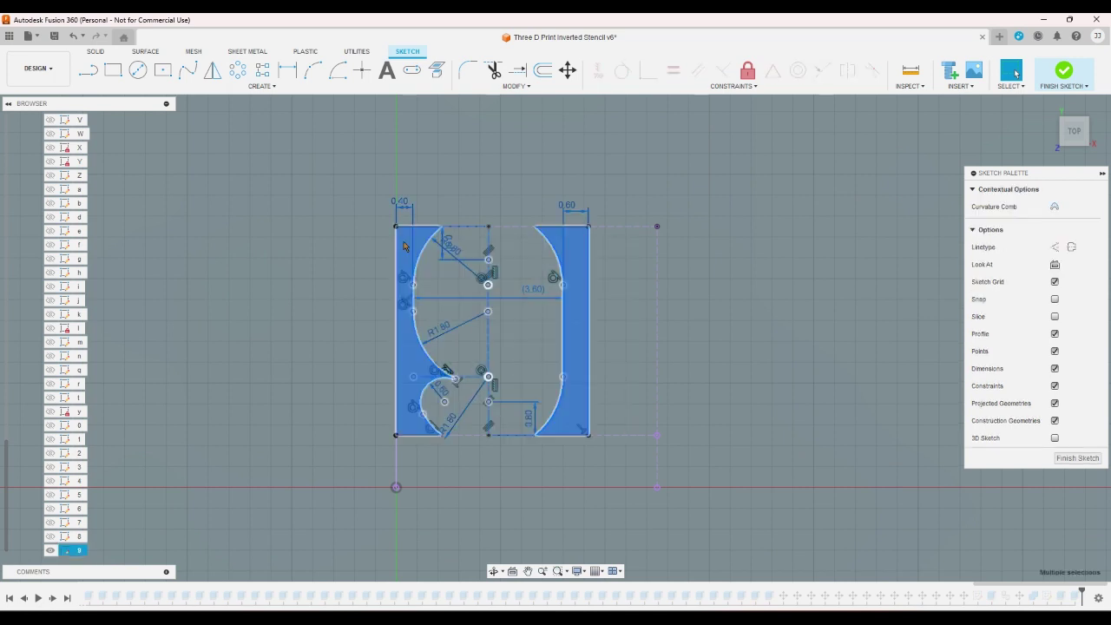
key(Delete)
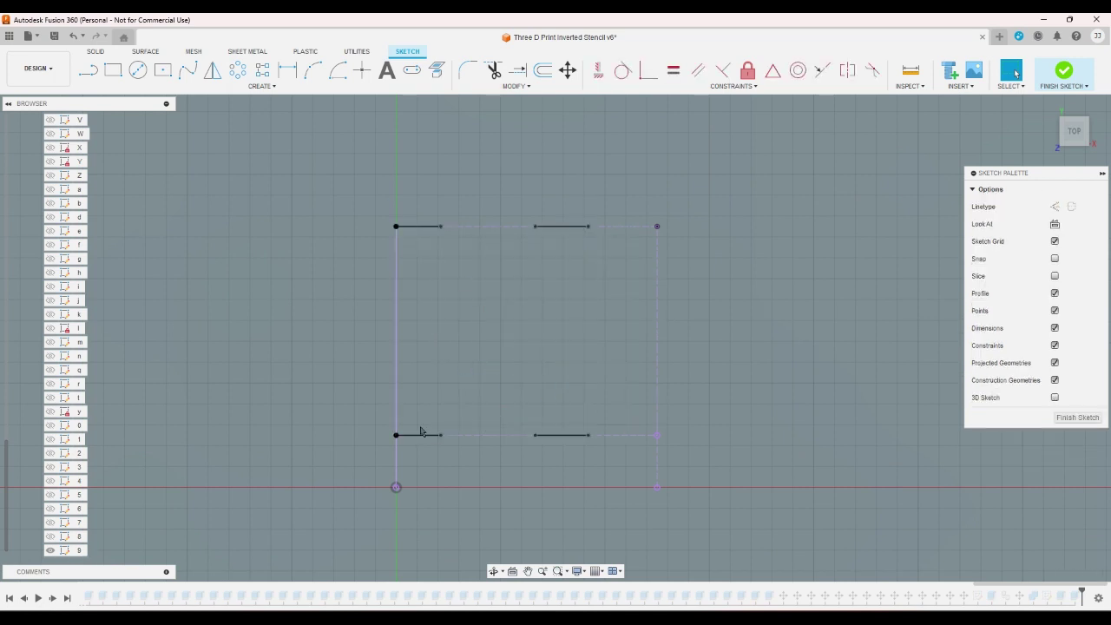
click(425, 436)
key(Delete)
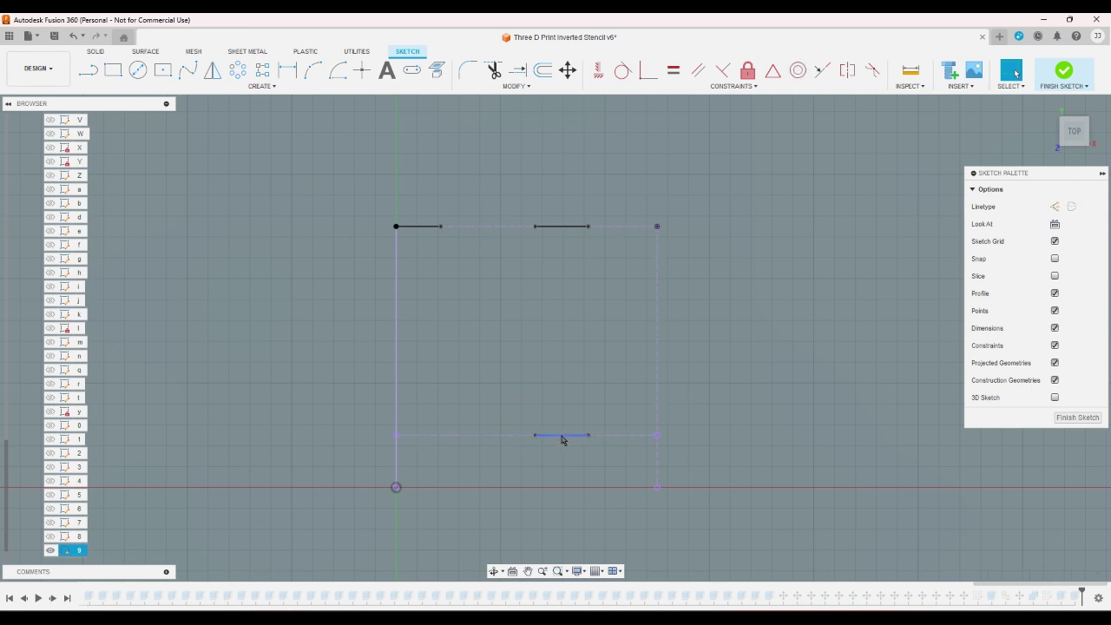
click(561, 436)
key(Delete)
click(563, 231)
key(Delete)
click(429, 227)
key(Delete)
- Draw two stacked circles, each Ø3
key(c)
click(202, 173)
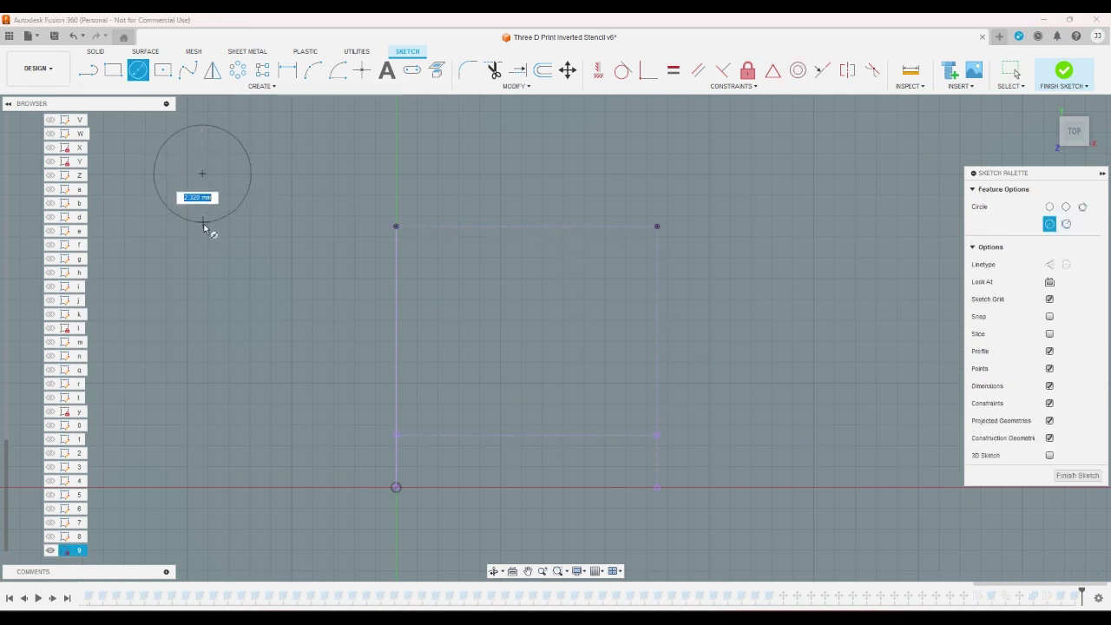
text(3)
key(Return)
key(Escape)
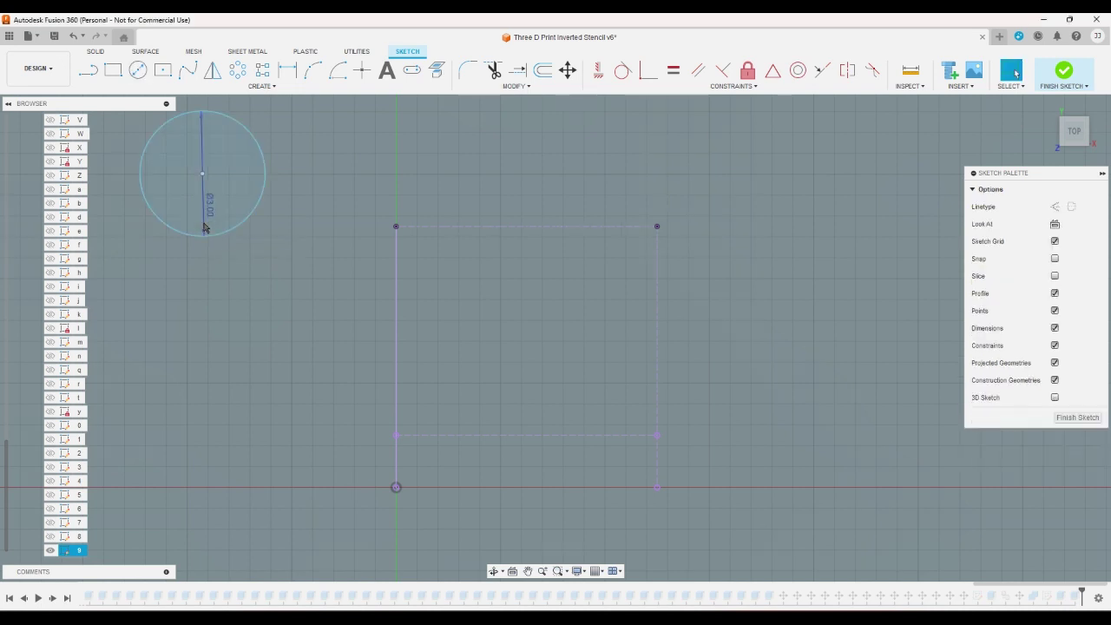
click(181, 306)
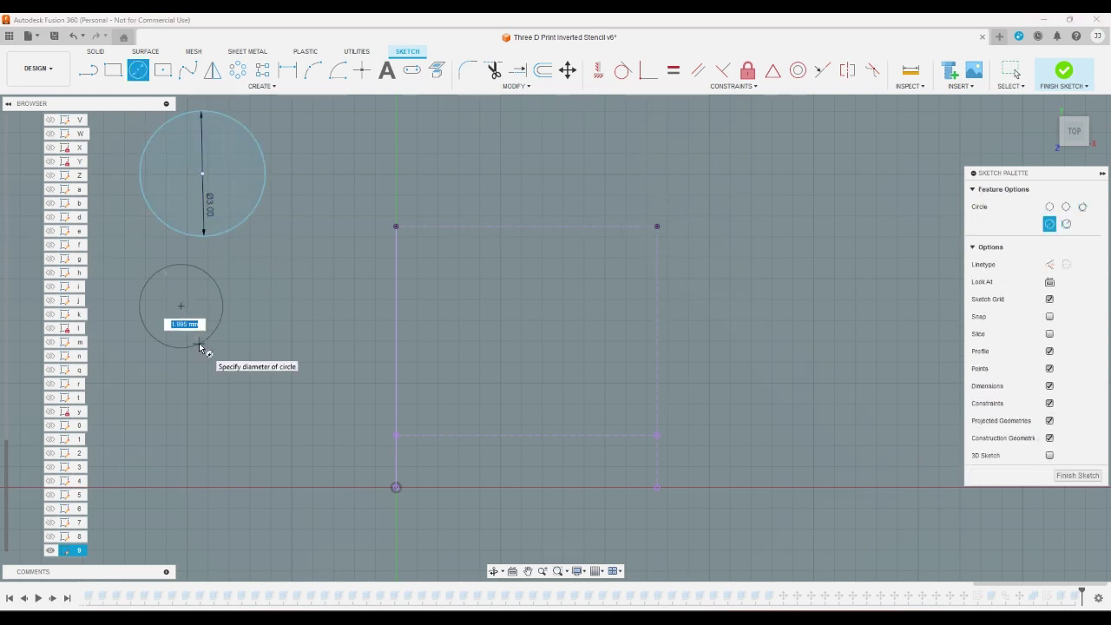
text(3)
key(Return)
key(Escape)
- Draw two vertical lines beside the circles
click(88, 70)
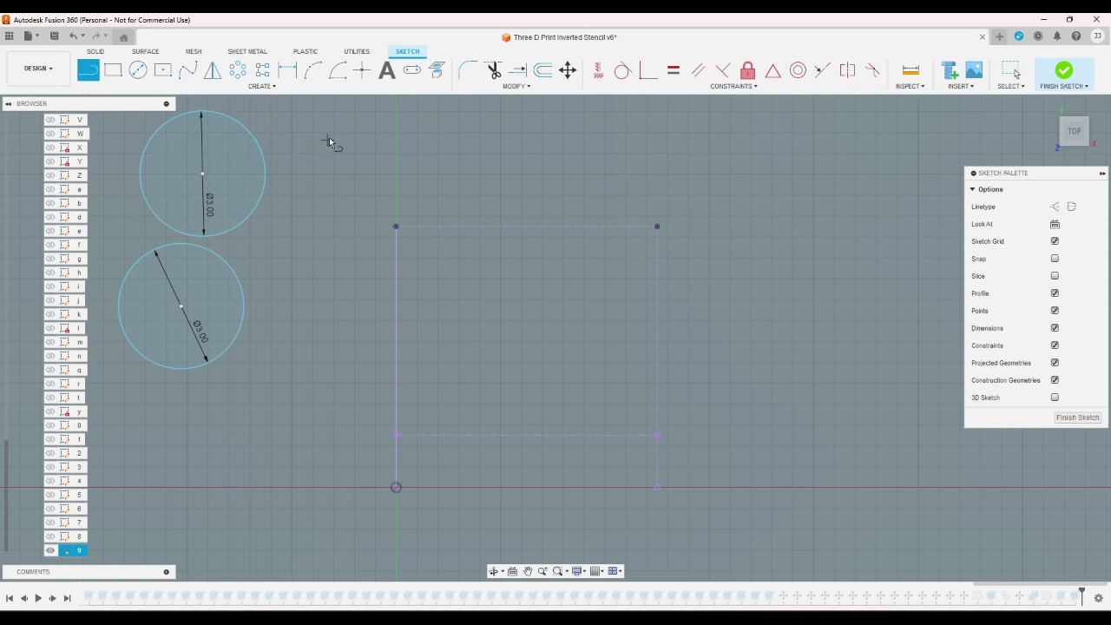
click(314, 128)
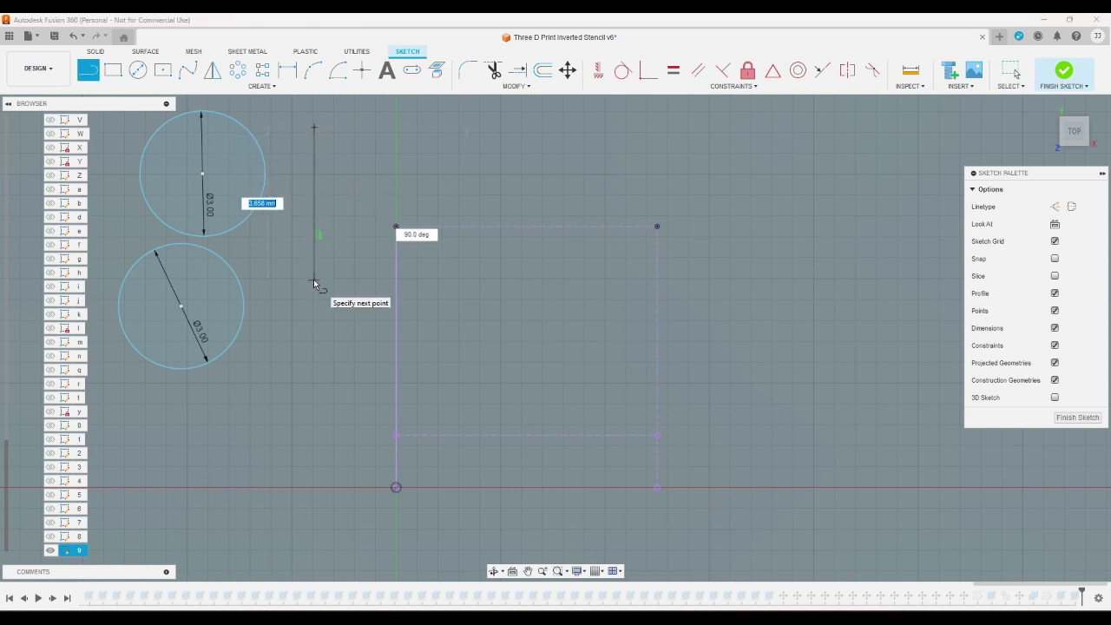
click(315, 280)
key(Escape)
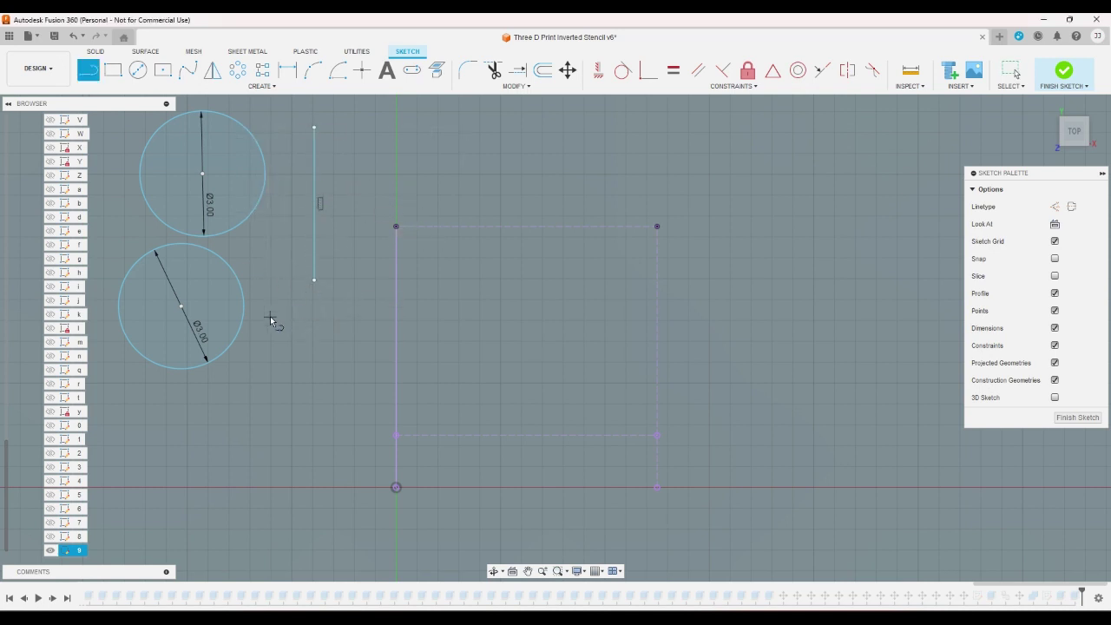
click(270, 316)
click(270, 128)
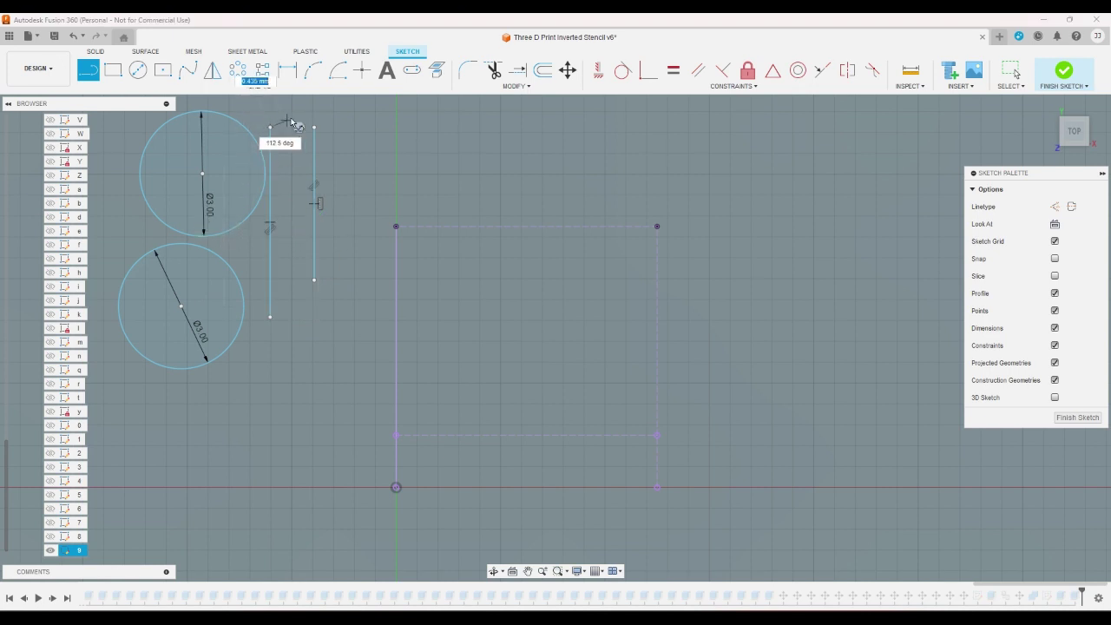
- Dimension the spacing between the two vertical lines as 1.20
click(287, 69)
click(270, 155)
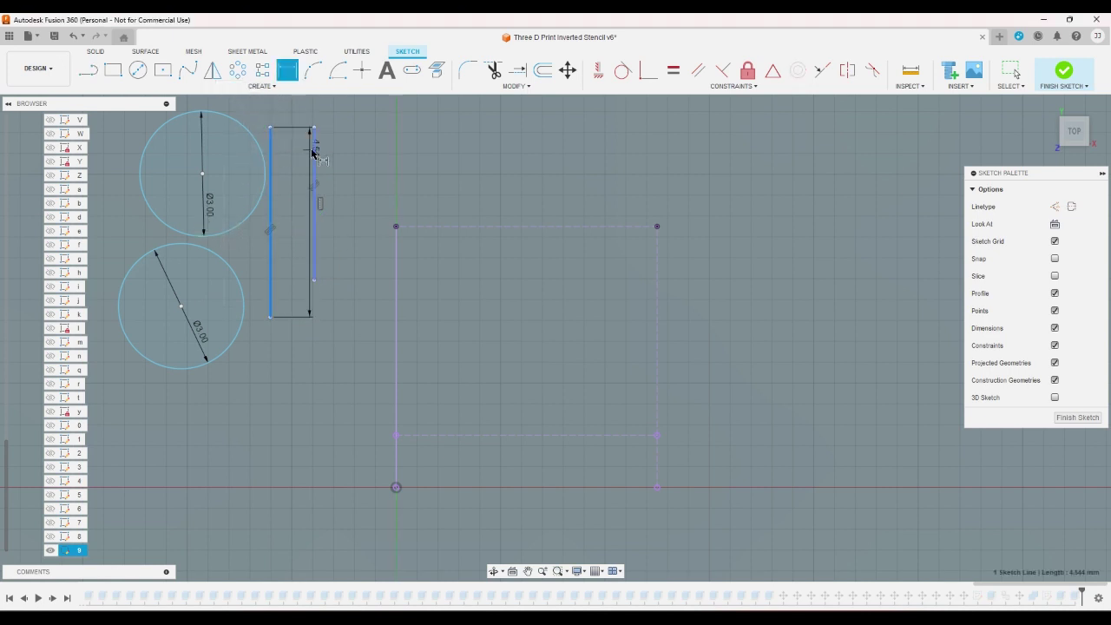
click(314, 153)
click(284, 172)
text(1.2)
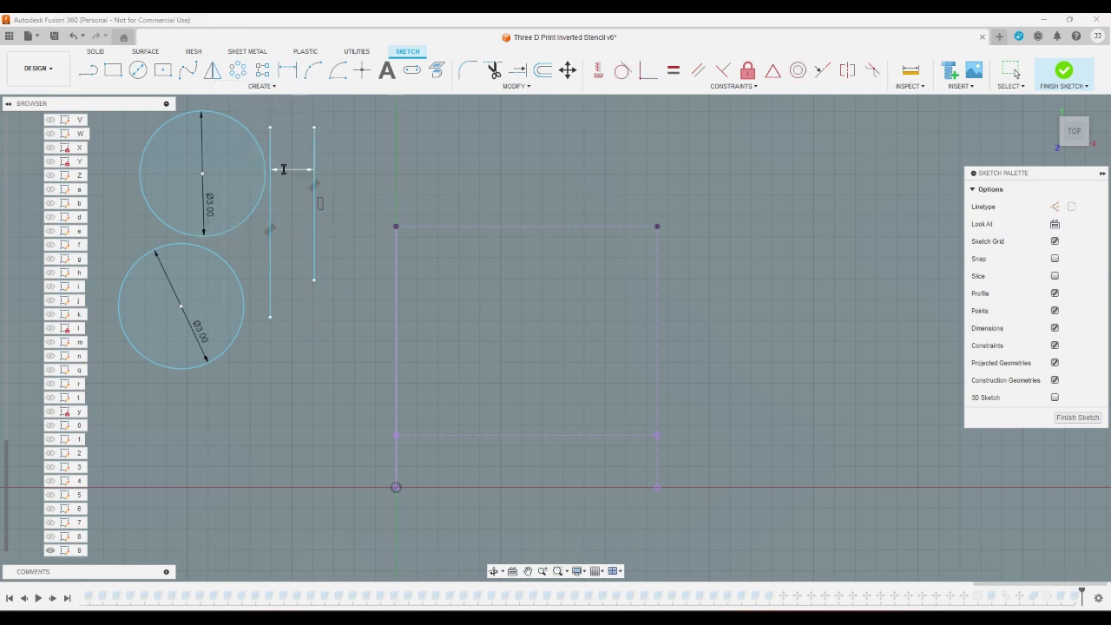
key(Return)
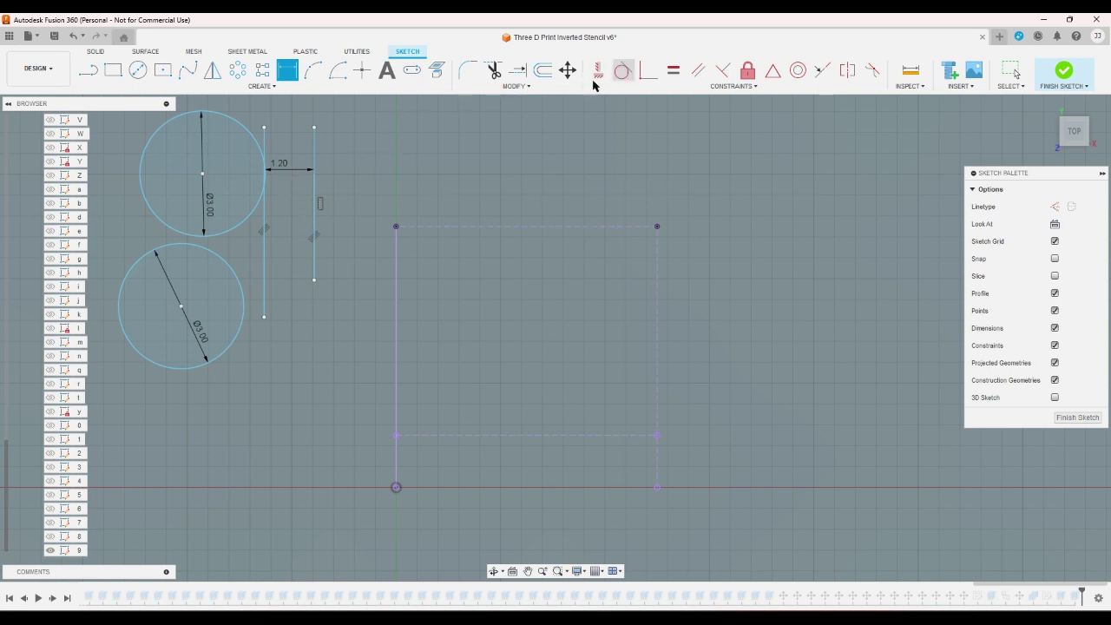
- Constrain the right line vertical and make both circles tangent to it
click(623, 69)
click(313, 193)
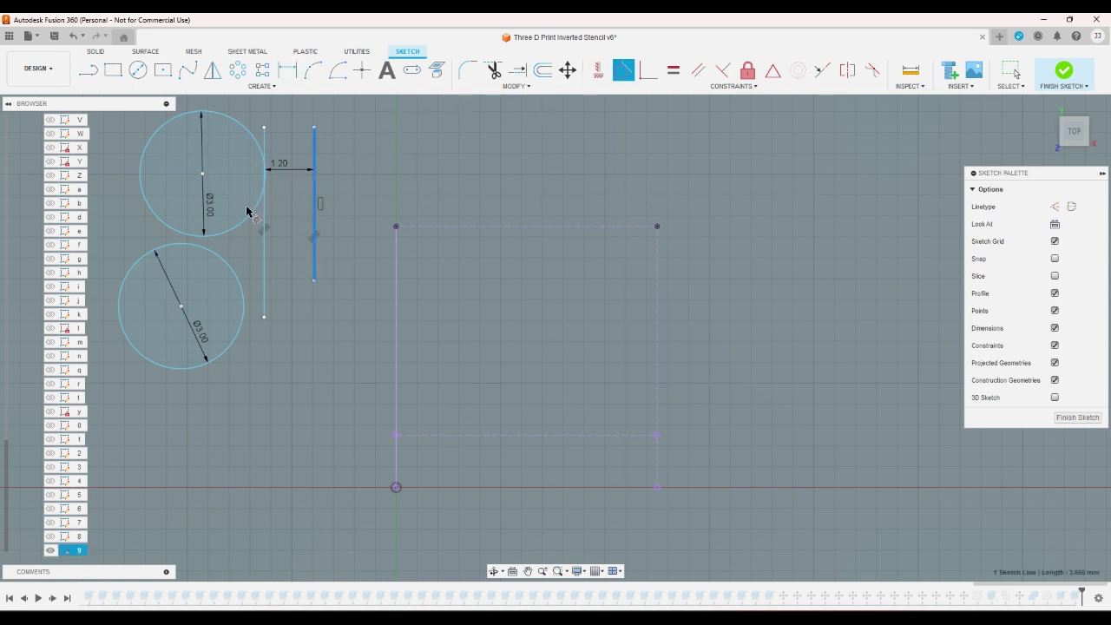
click(247, 211)
click(244, 278)
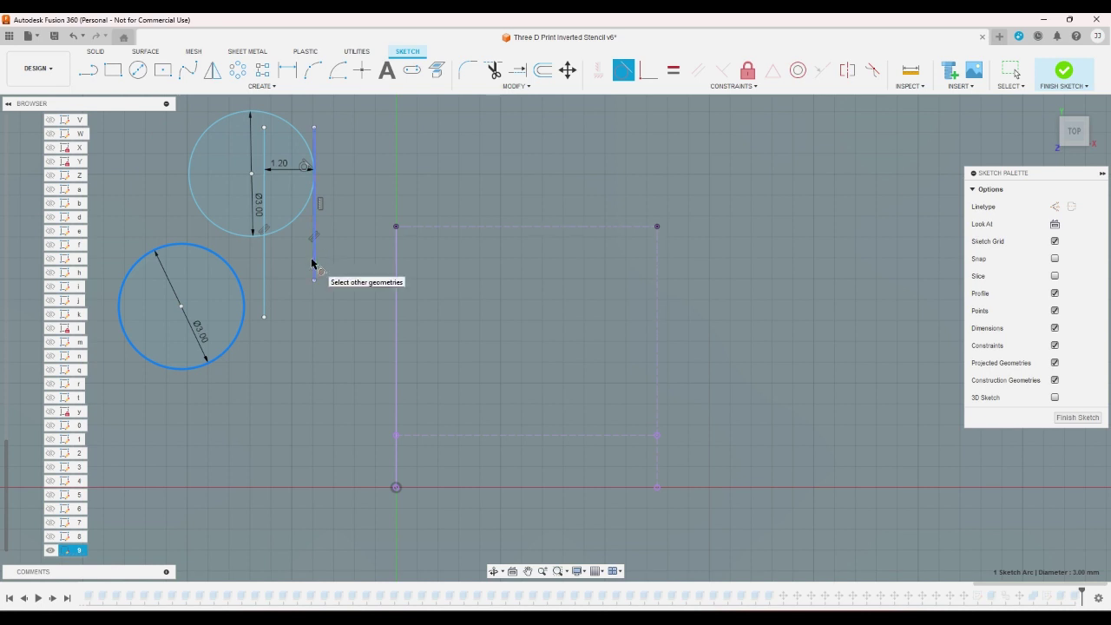
click(313, 263)
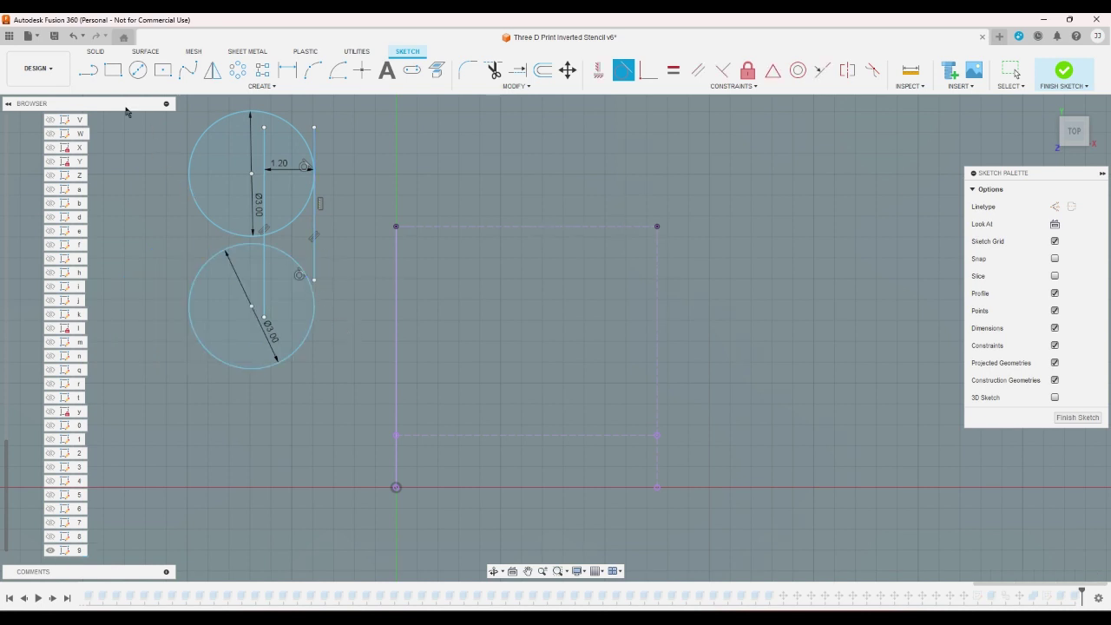
key(l)
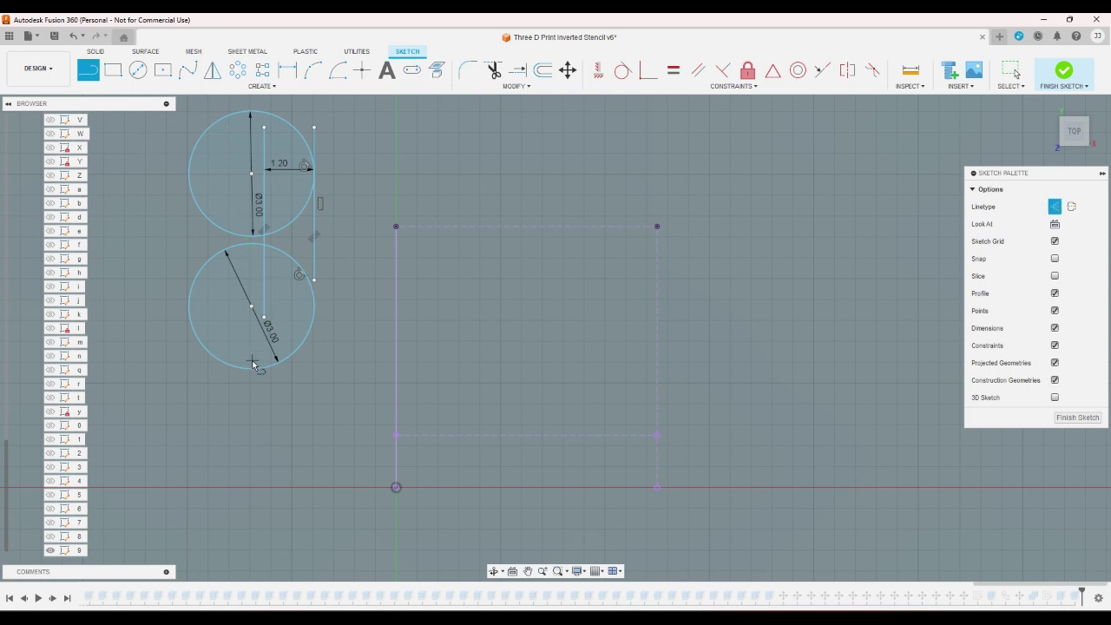
- Draw short guide lines to the lower circle's bottom and upper circle's top
click(251, 307)
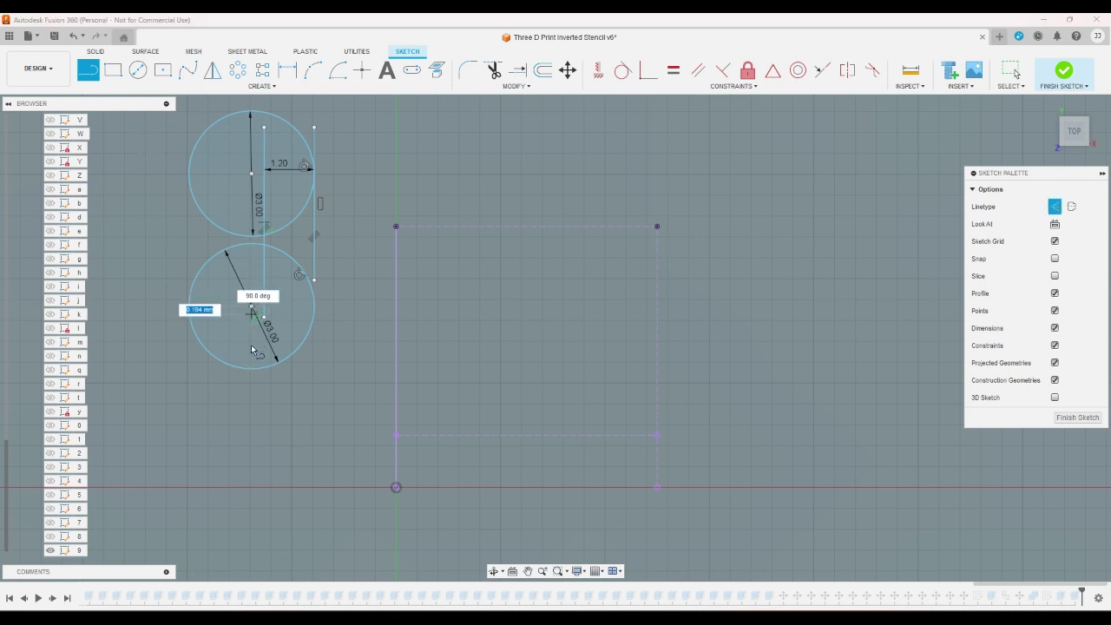
click(250, 369)
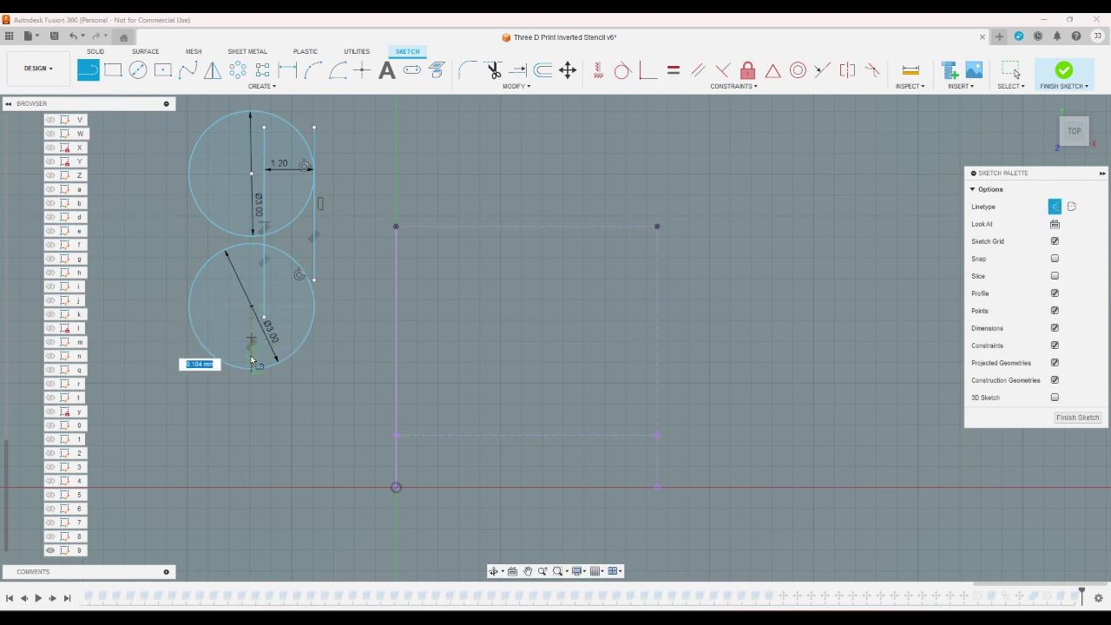
click(252, 359)
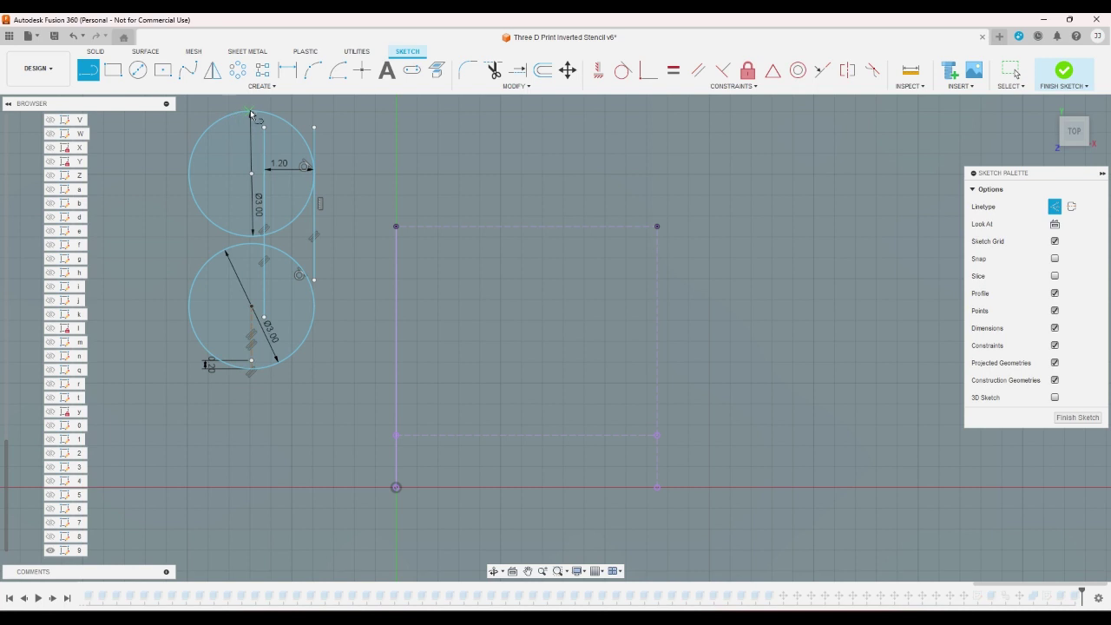
click(251, 173)
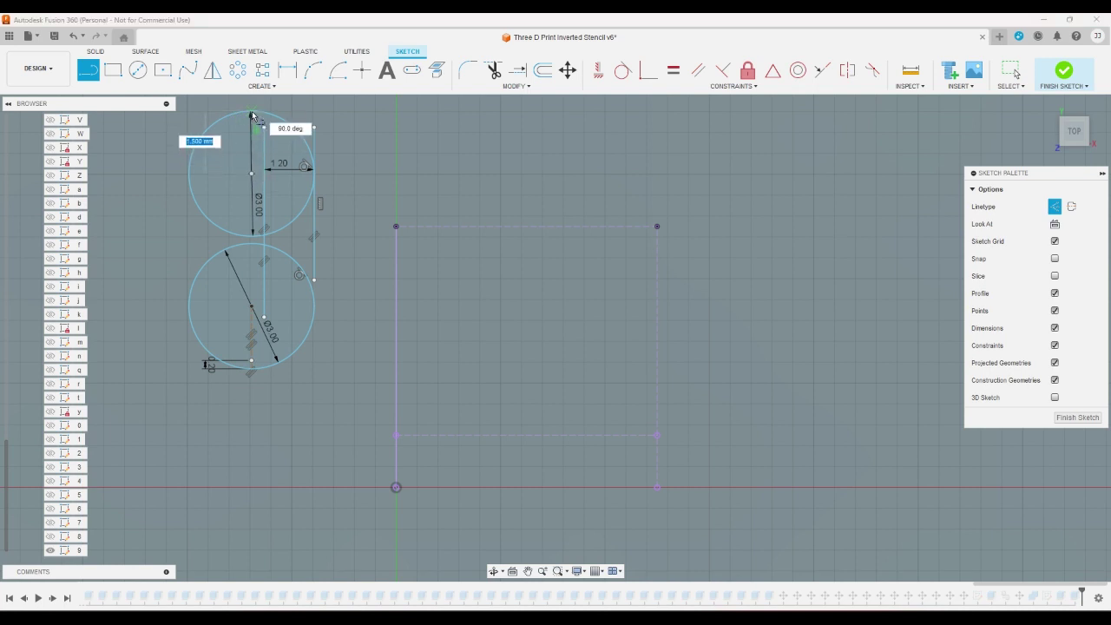
click(250, 123)
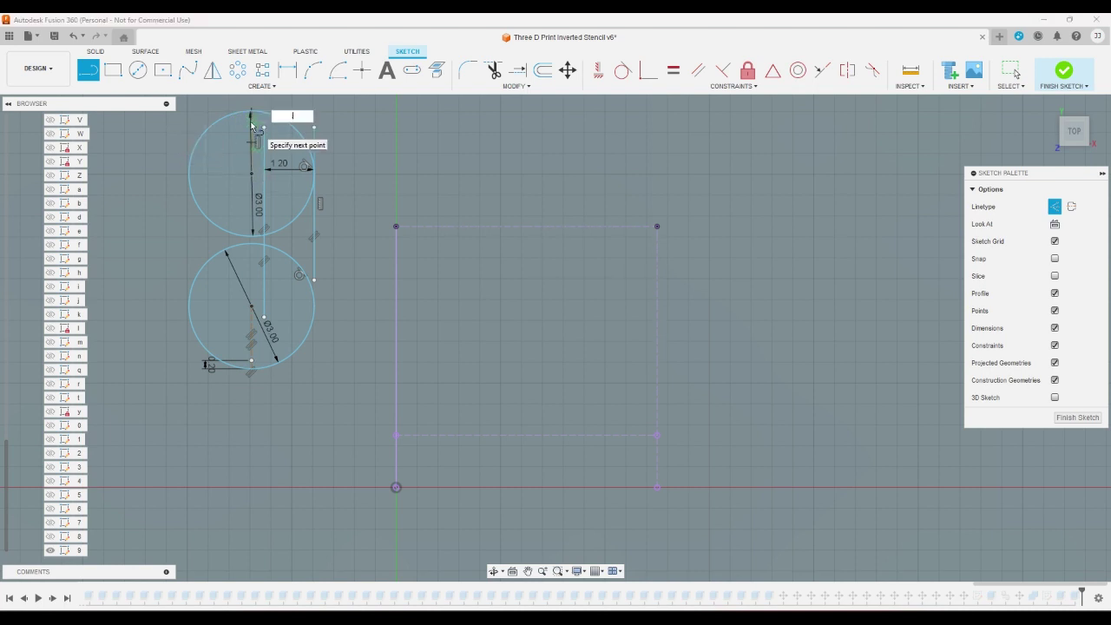
key(Escape)
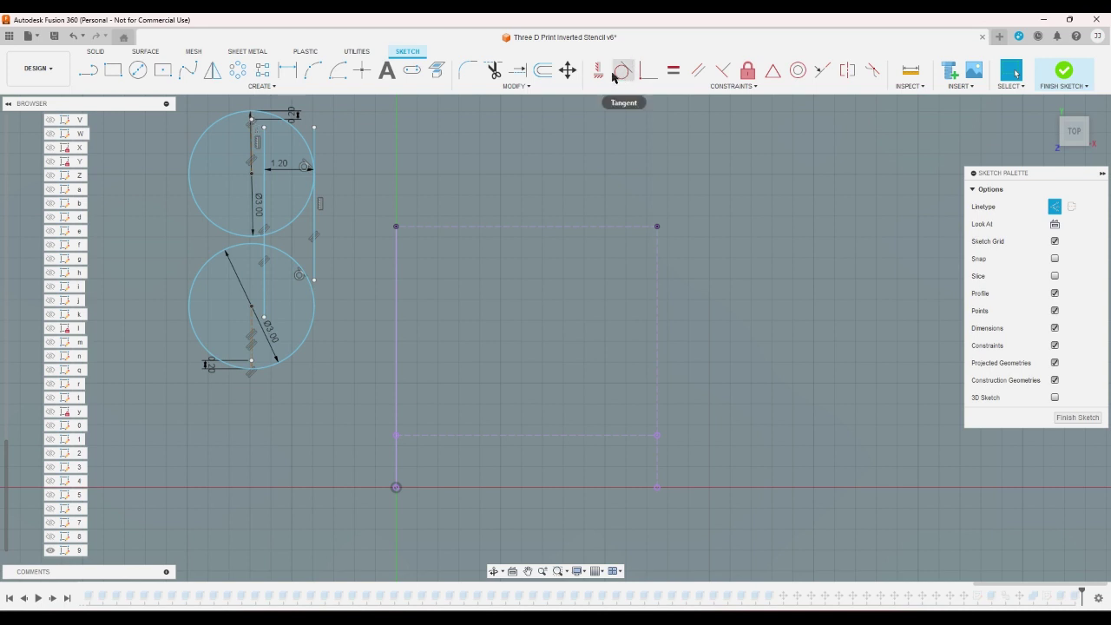
- Make the lower circle's bottom point coincident with the baseline
click(648, 71)
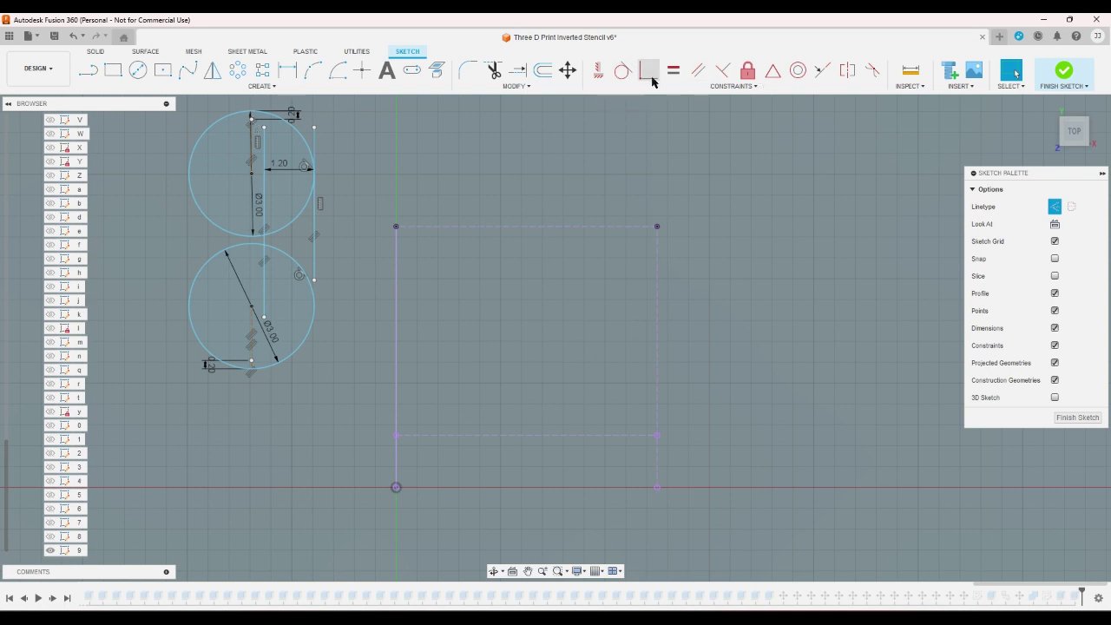
click(253, 362)
click(454, 436)
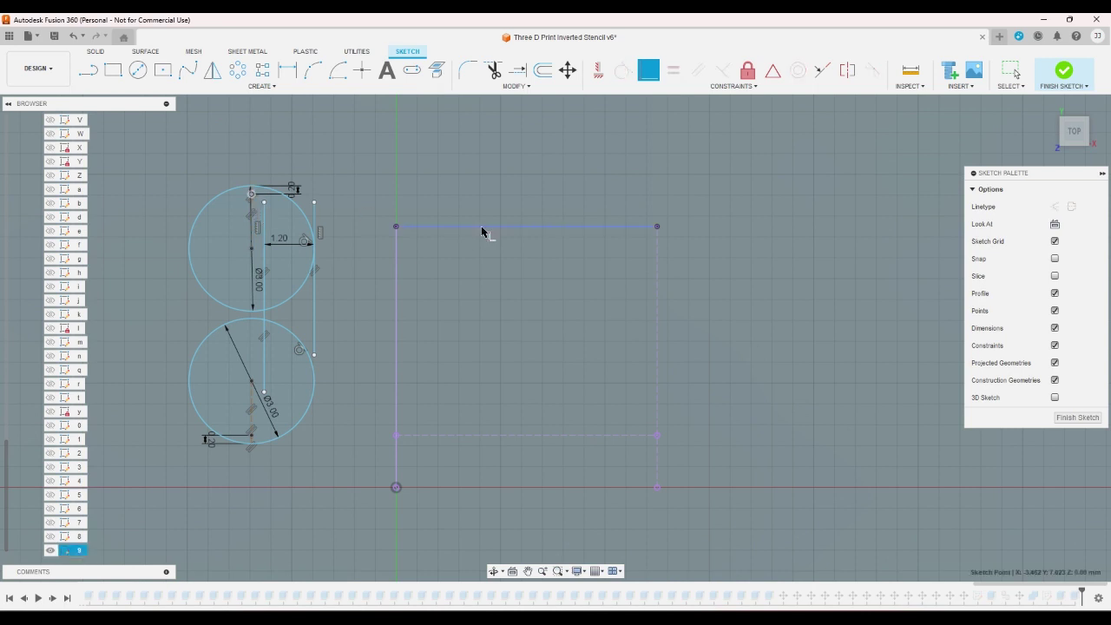
right_click(380, 217)
- Drag the construction right into the letter cell
click(398, 204)
click(265, 299)
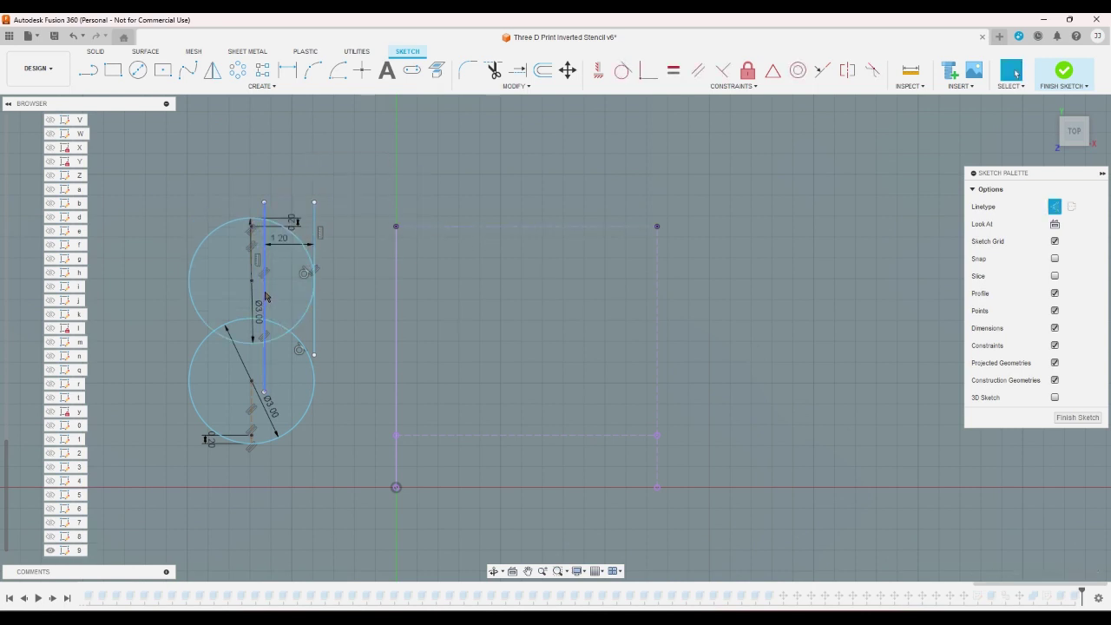
drag(265, 297, 545, 298)
- Draw a horizontal line from the lower circle's left edge to the vertical line as normal geometry
click(321, 250)
key(l)
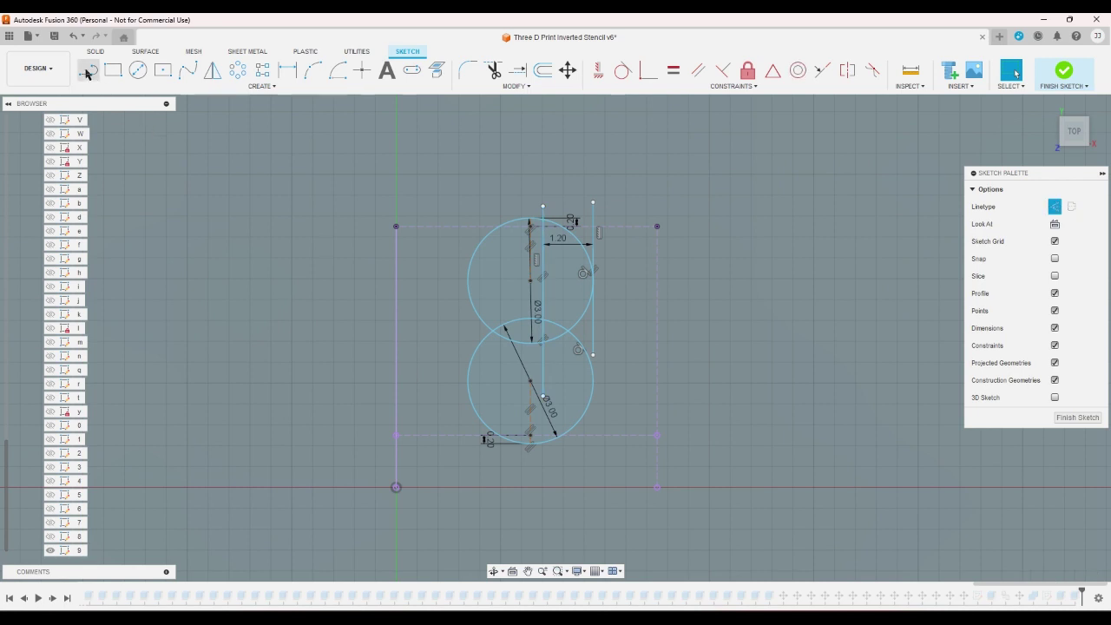
scroll(538, 385, up, 3)
click(443, 426)
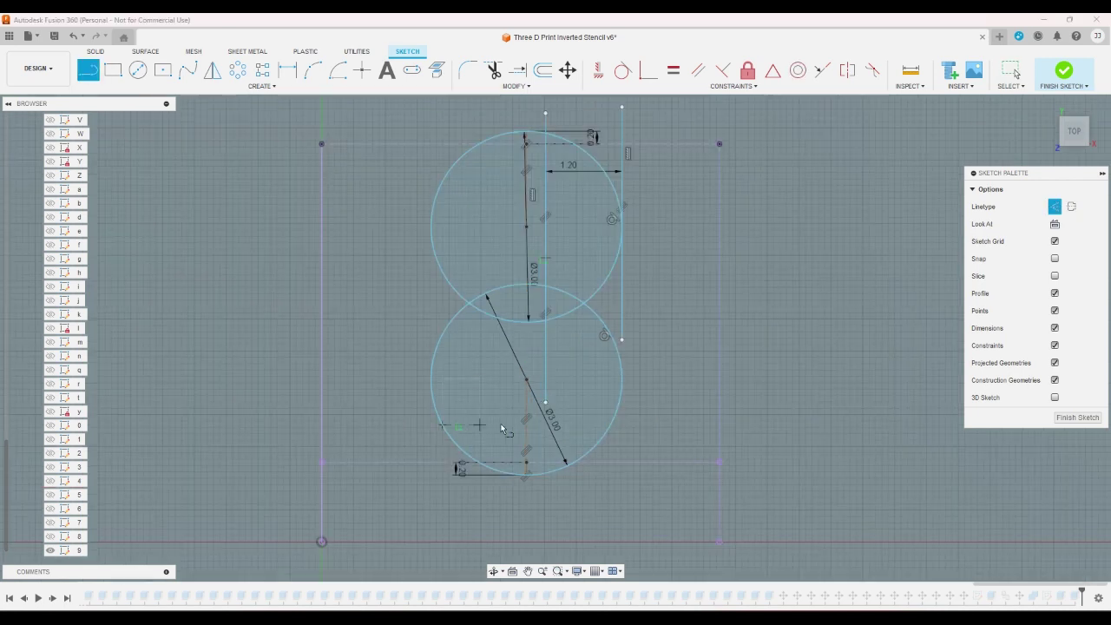
click(548, 425)
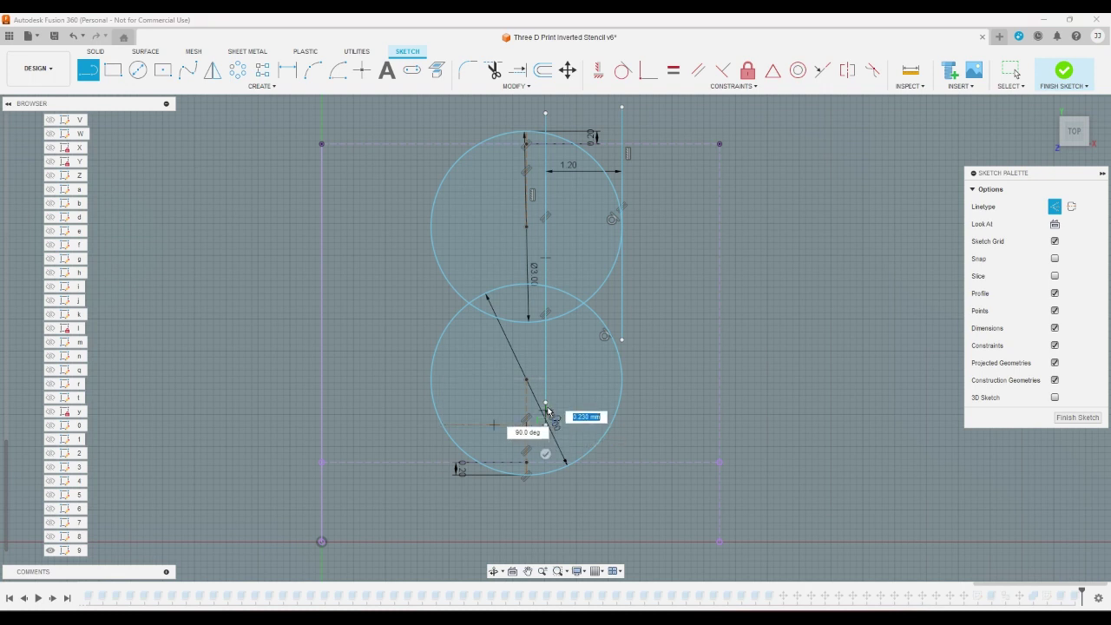
key(Escape)
key(Escape)
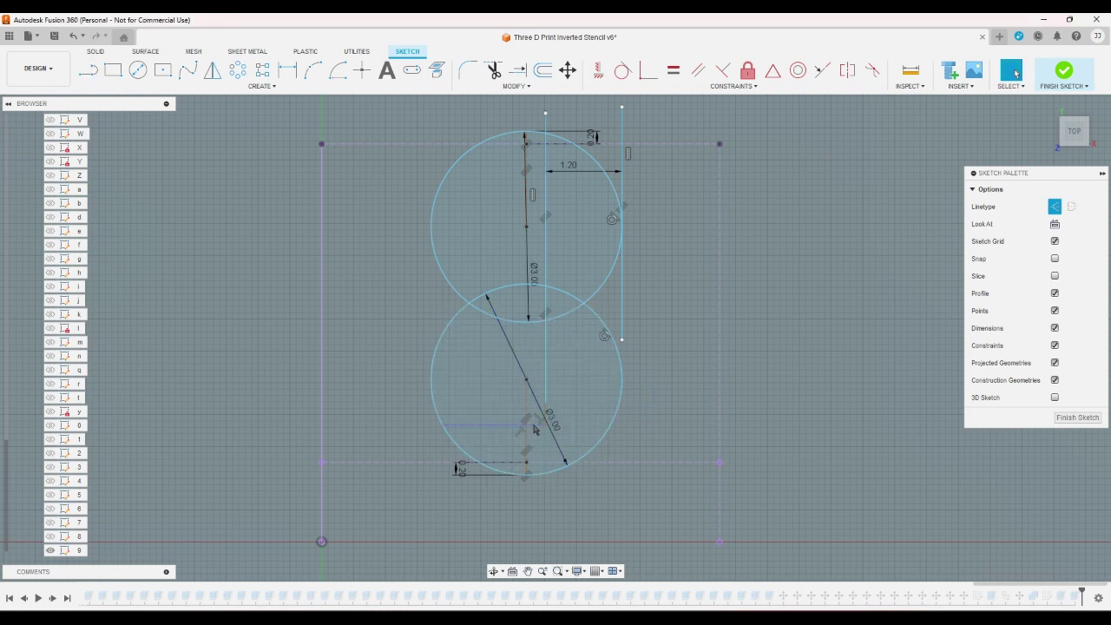
click(534, 425)
key(x)
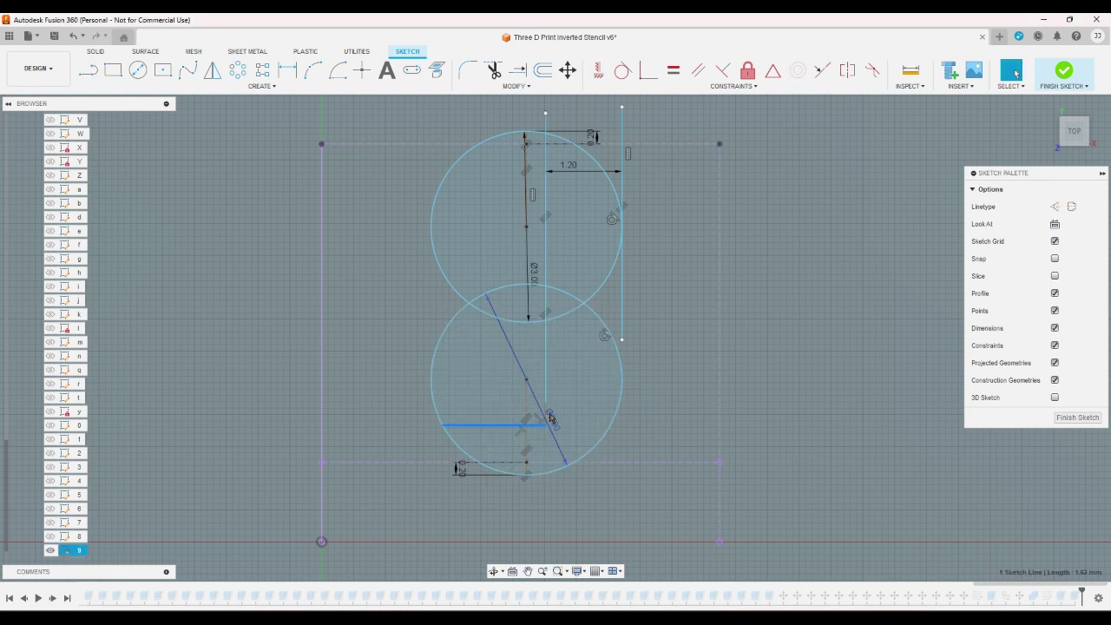
- Dimension the horizontal line 1.2 mm above the bottom line
scroll(550, 418, up, 5)
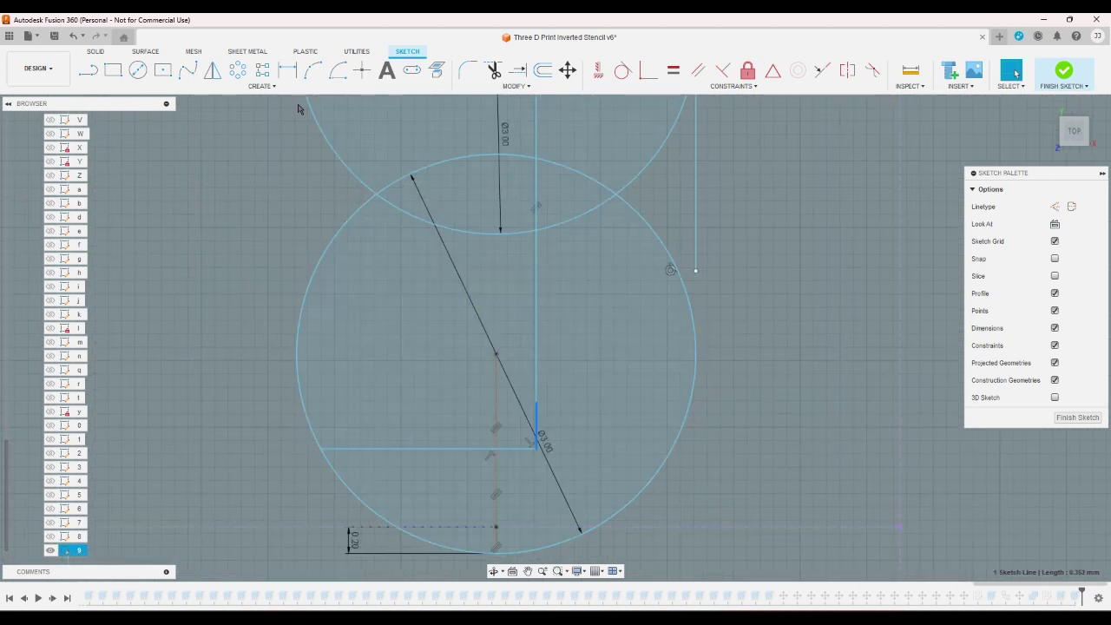
key(r)
click(368, 448)
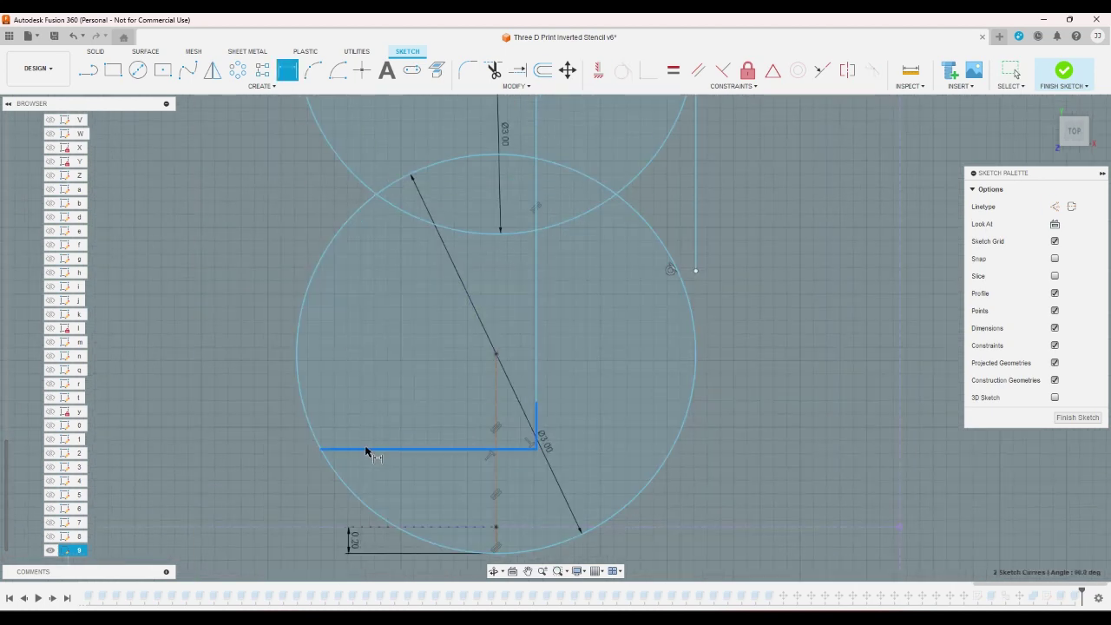
click(336, 527)
click(302, 507)
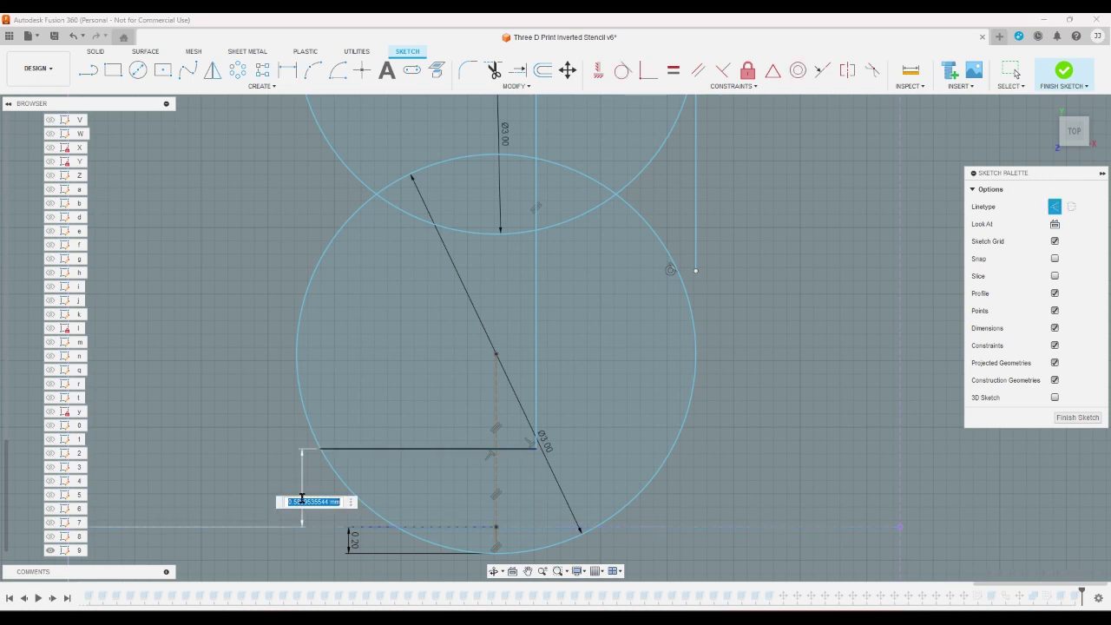
text(1.2)
key(Return)
scroll(302, 502, down, 5)
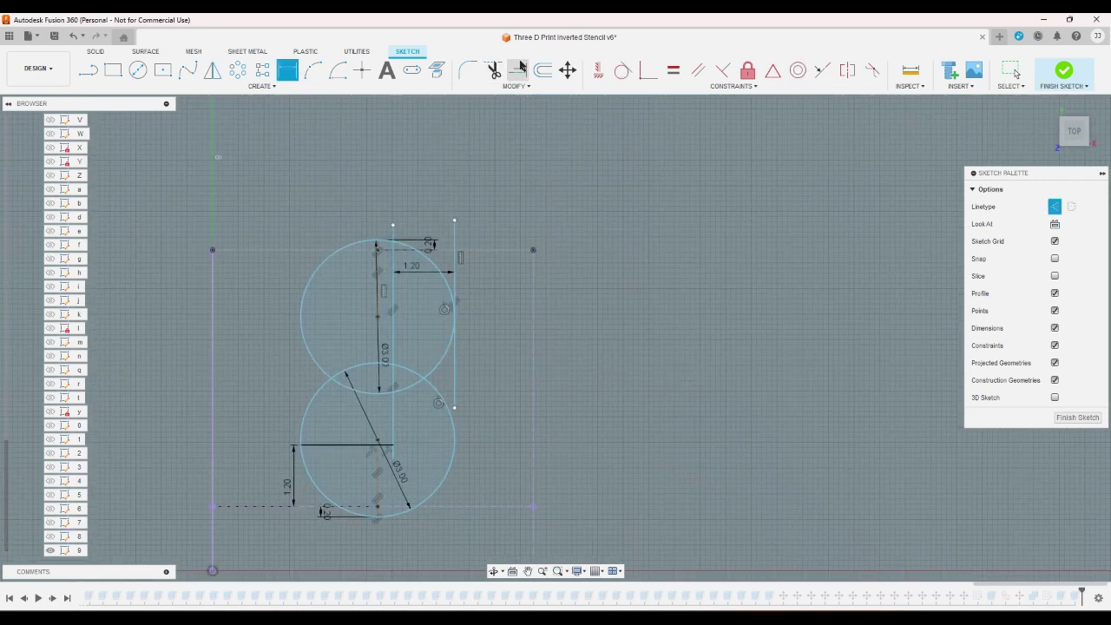
- Extend the vertical line to the lower circle and trim the overlapping arcs and segments
click(518, 70)
click(455, 392)
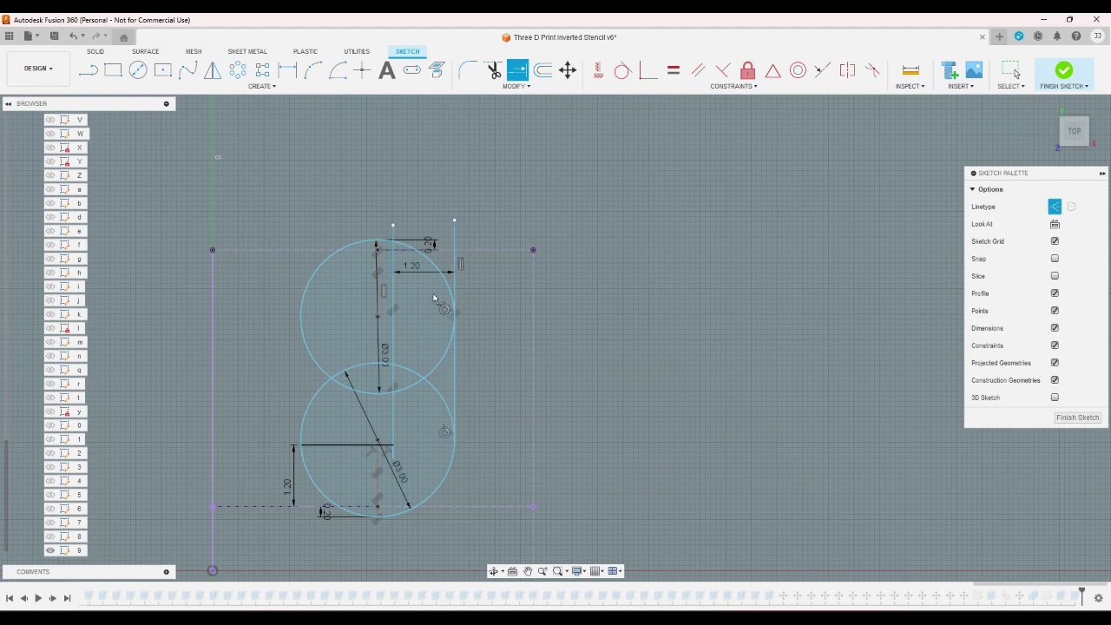
click(493, 70)
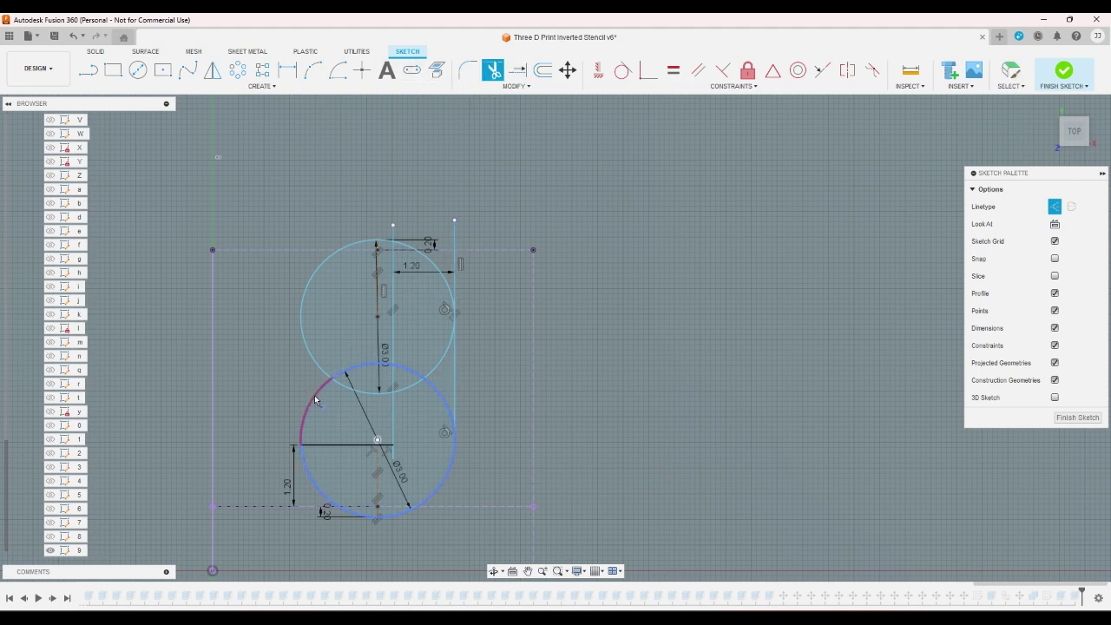
click(320, 404)
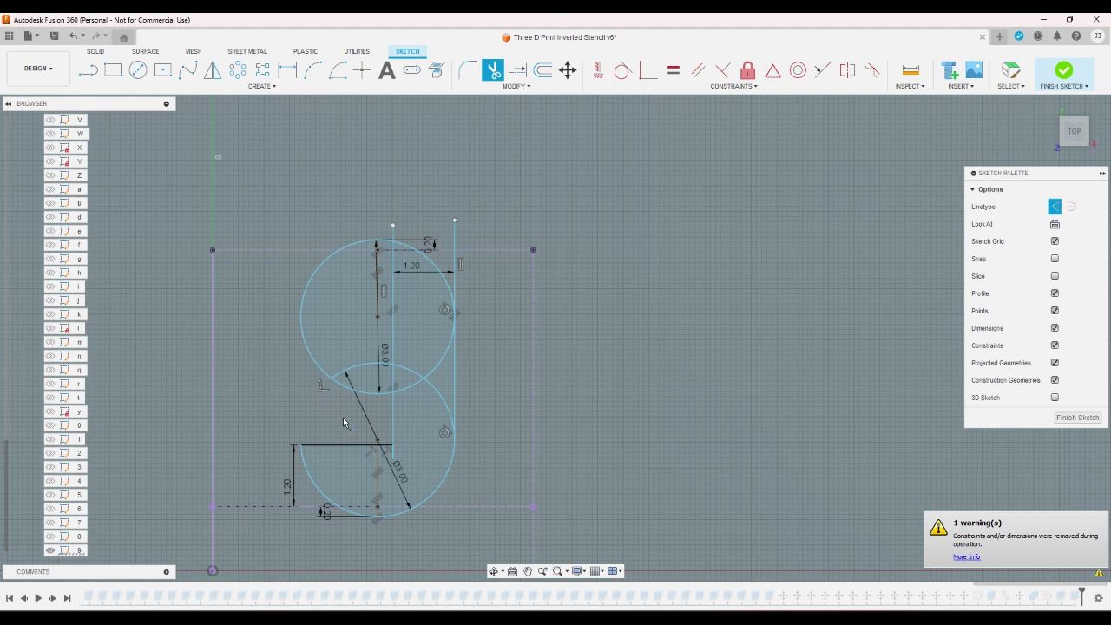
click(448, 402)
click(443, 365)
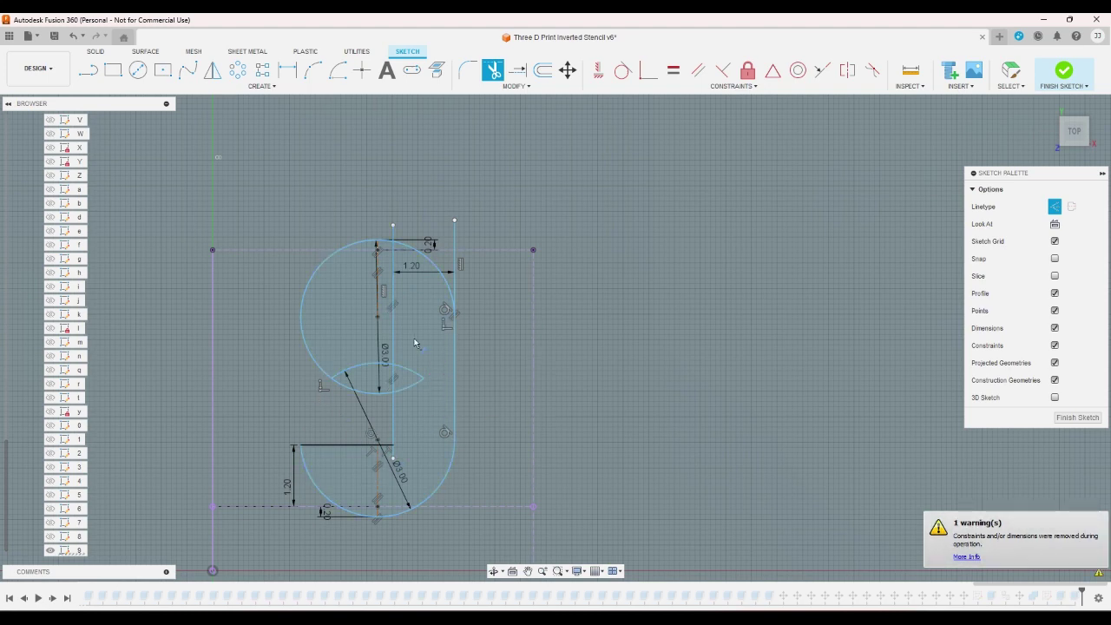
click(394, 382)
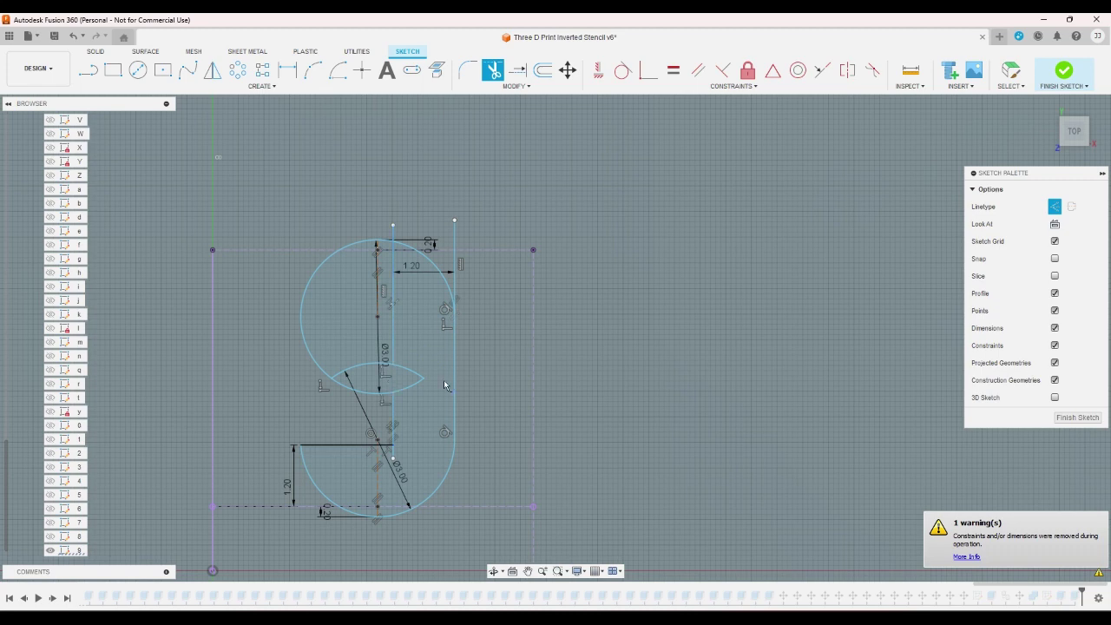
click(403, 388)
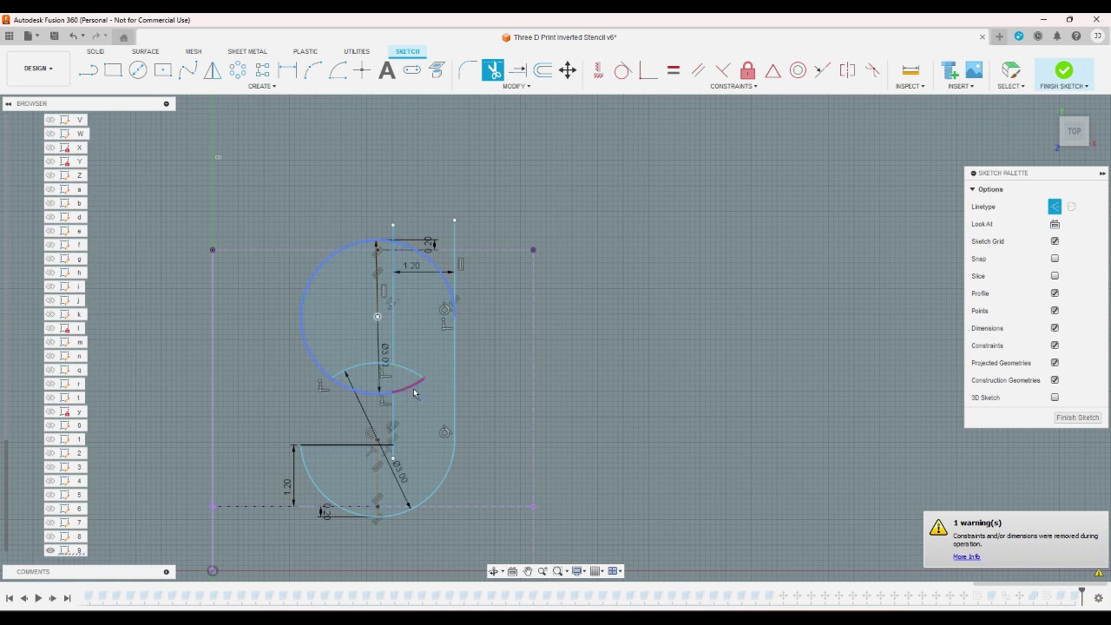
right_click(527, 363)
click(562, 375)
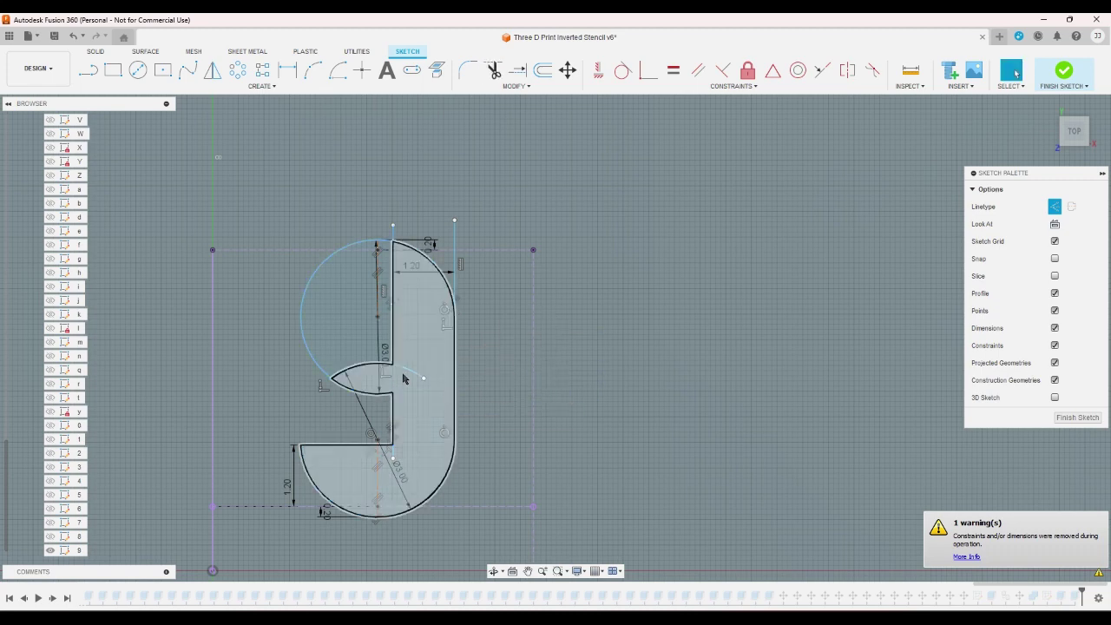
- Delete the leftover upper arc and the extra vertical line
click(404, 370)
key(Delete)
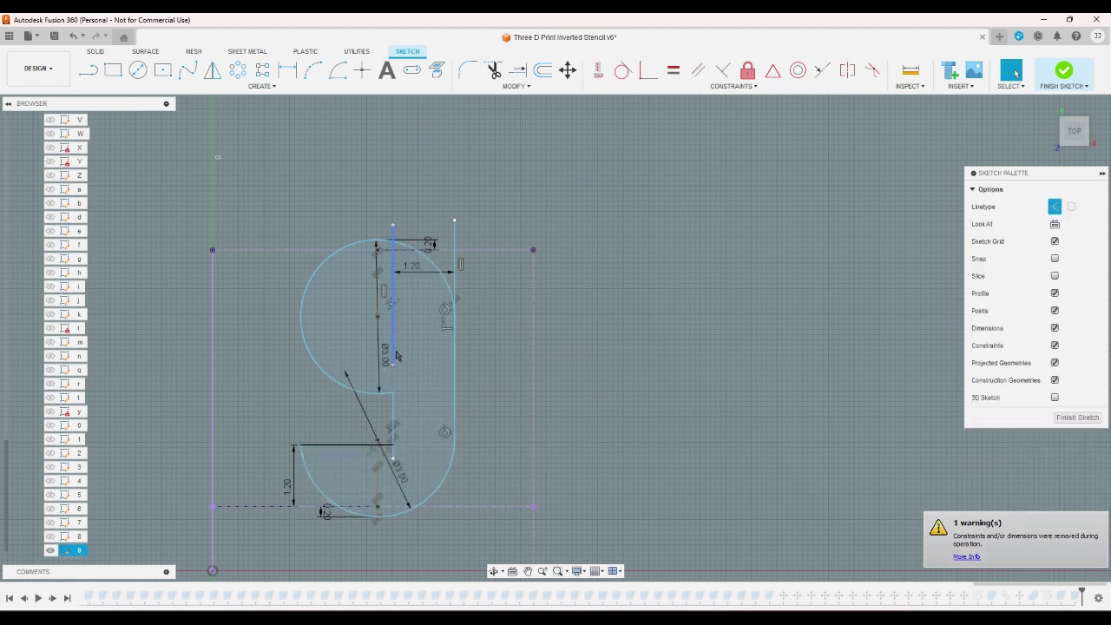
click(393, 295)
key(Delete)
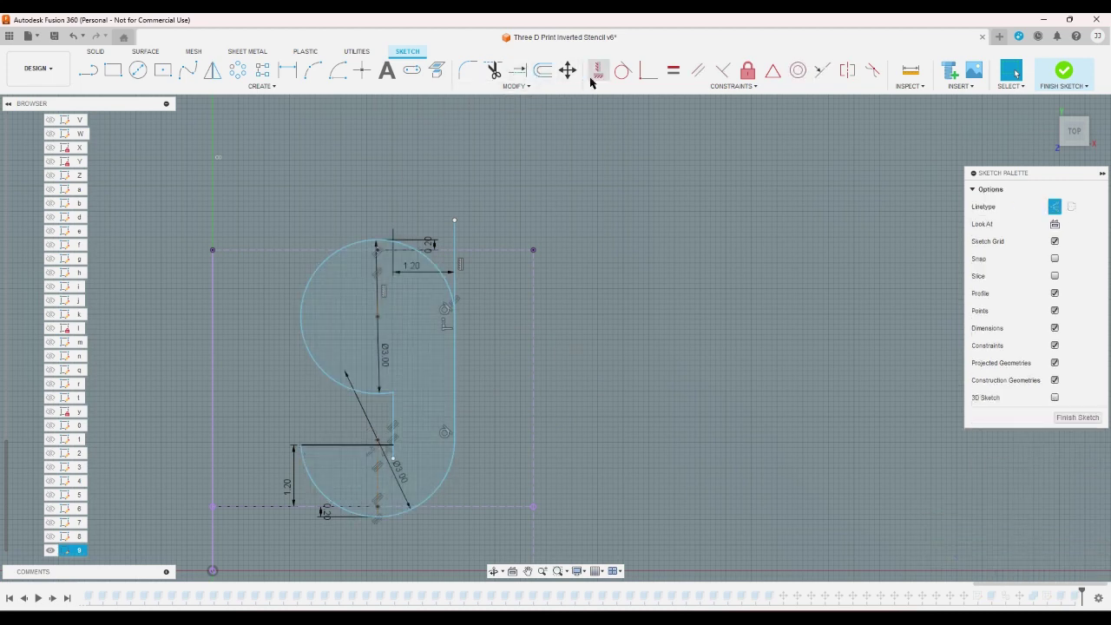
- Round the 9's inner tail corner with an R0.60 fillet
click(302, 447)
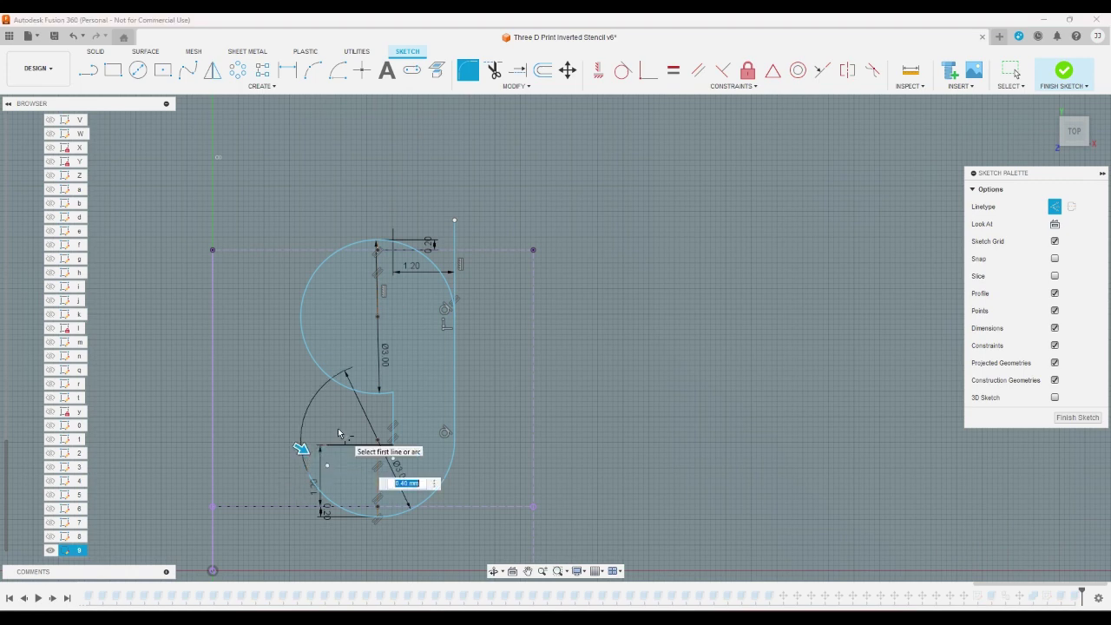
text(6)
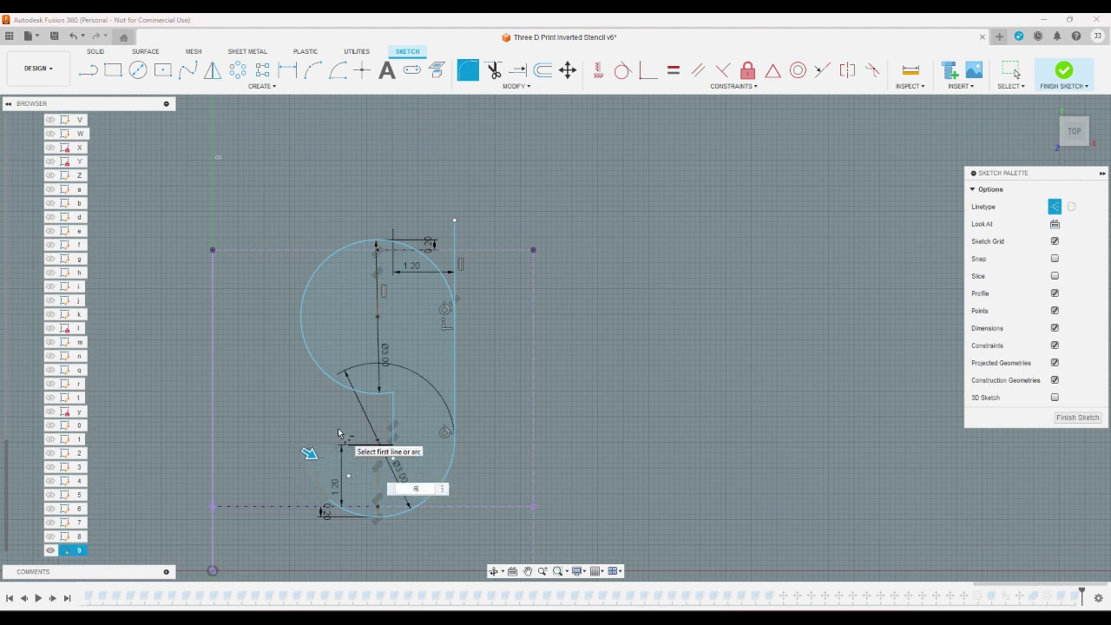
key(Return)
click(326, 455)
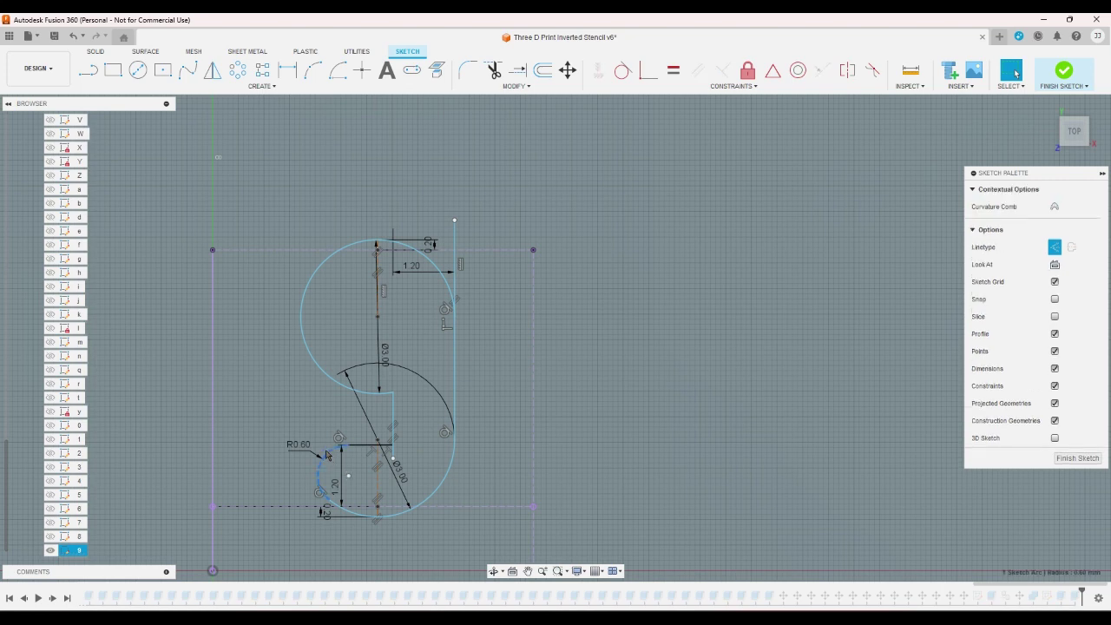
key(Escape)
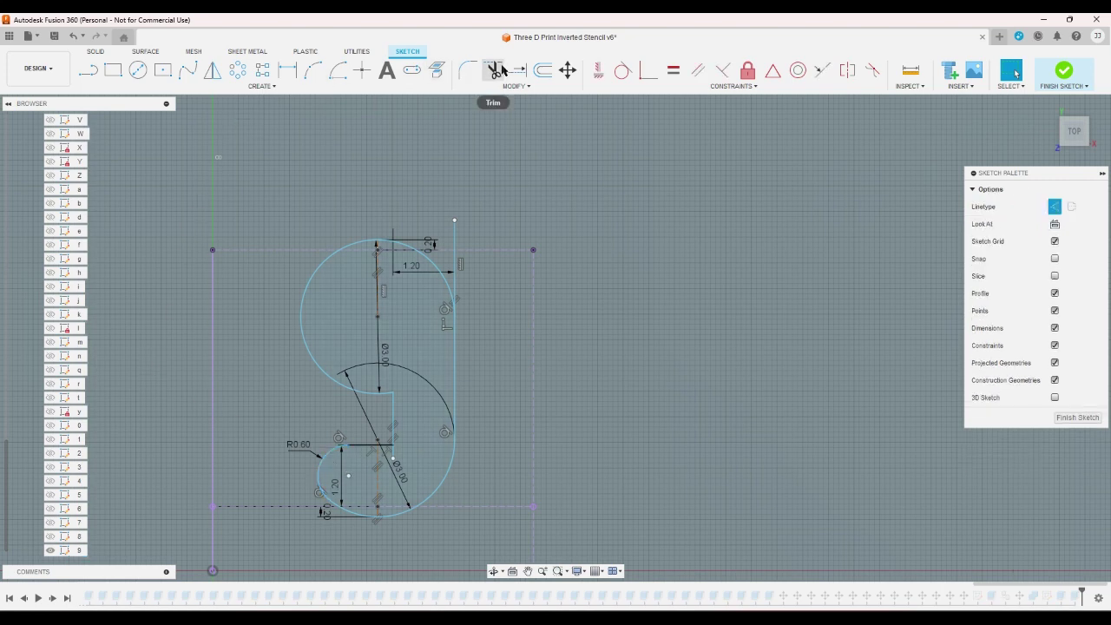
- Fillet the arc-and-line corner at 0.4 mm
key(Return)
click(390, 395)
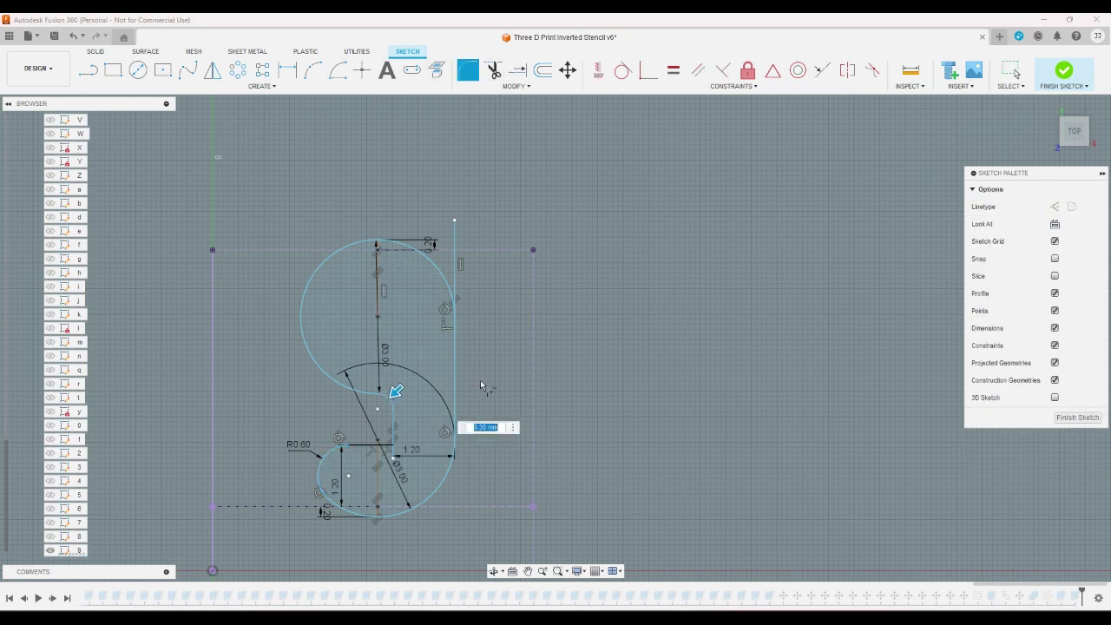
text(0.4)
key(Return)
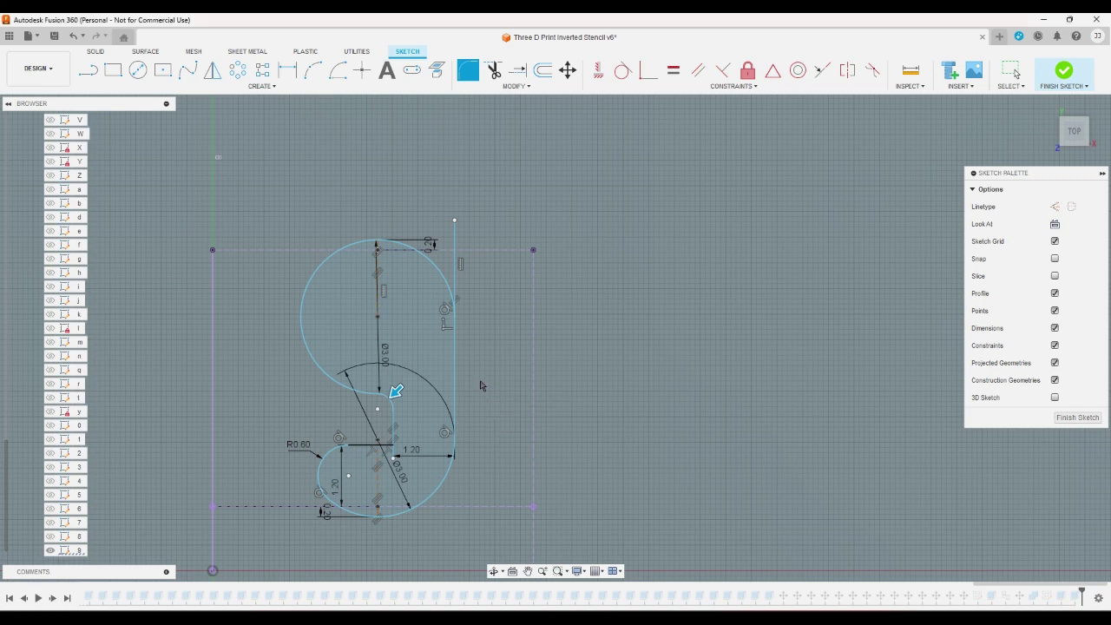
key(Escape)
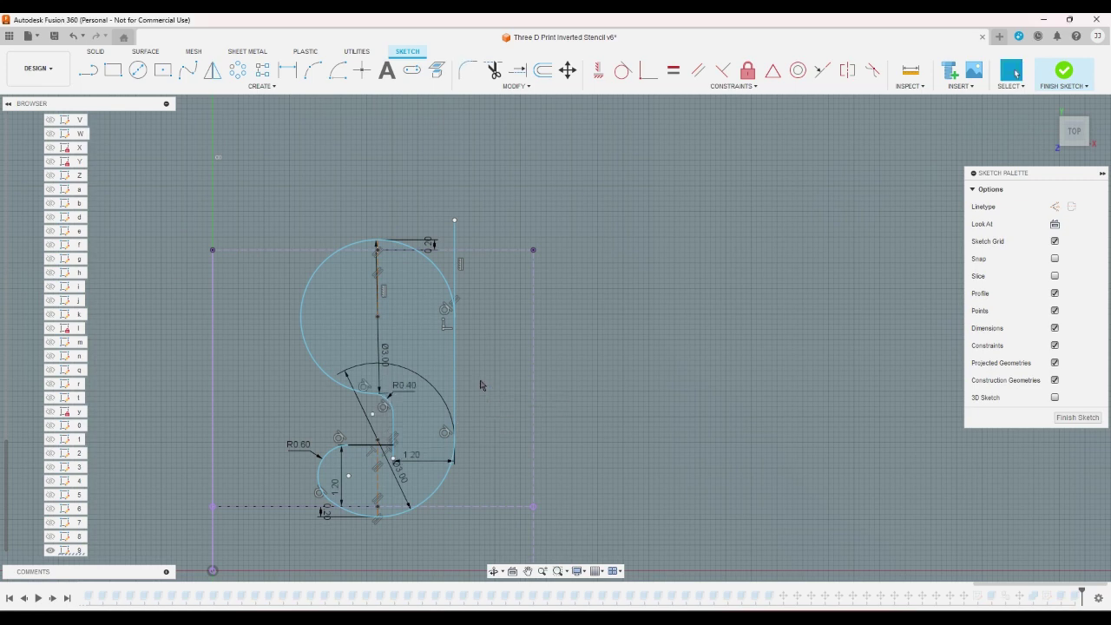
- Fillet the inner corner by the horizontal line, then undo the unwanted R0.60 middle fillet
click(468, 71)
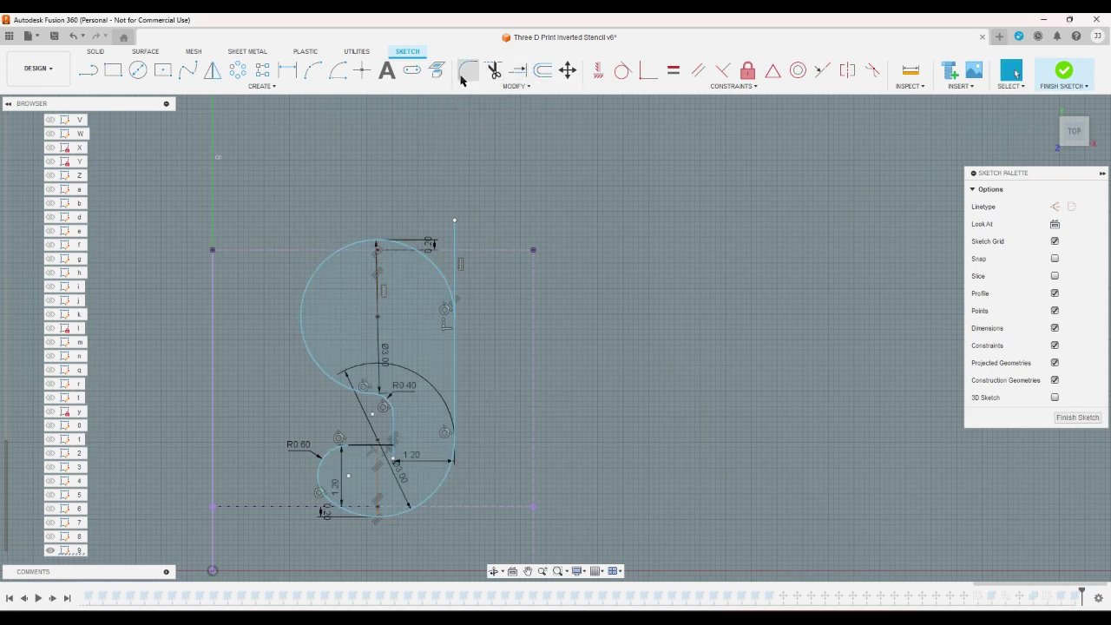
click(391, 445)
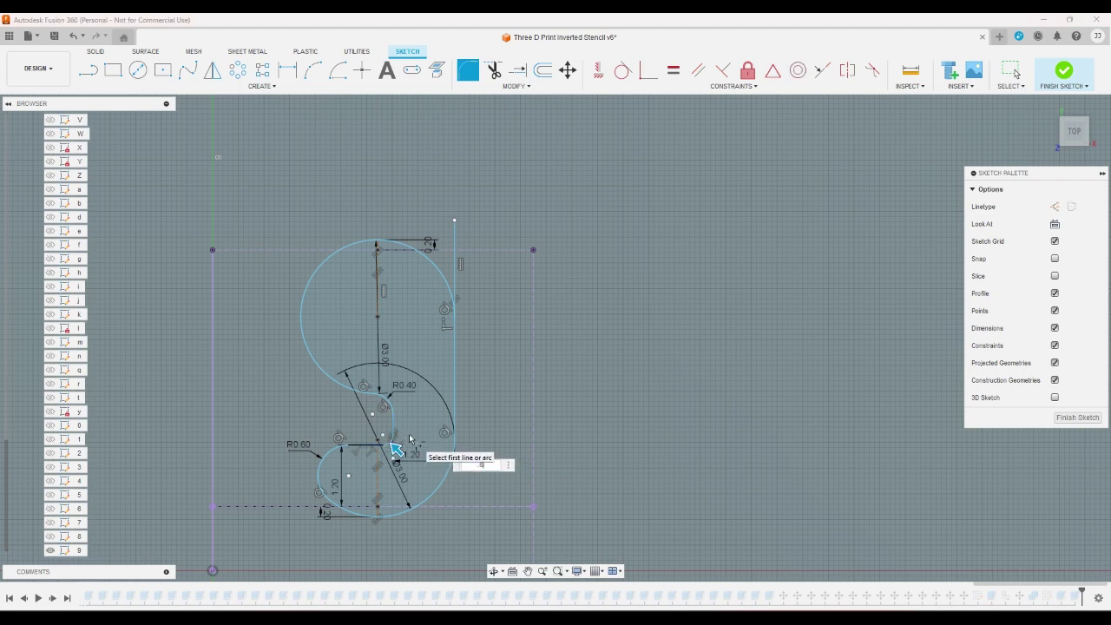
key(Return)
scroll(430, 452, up, 4)
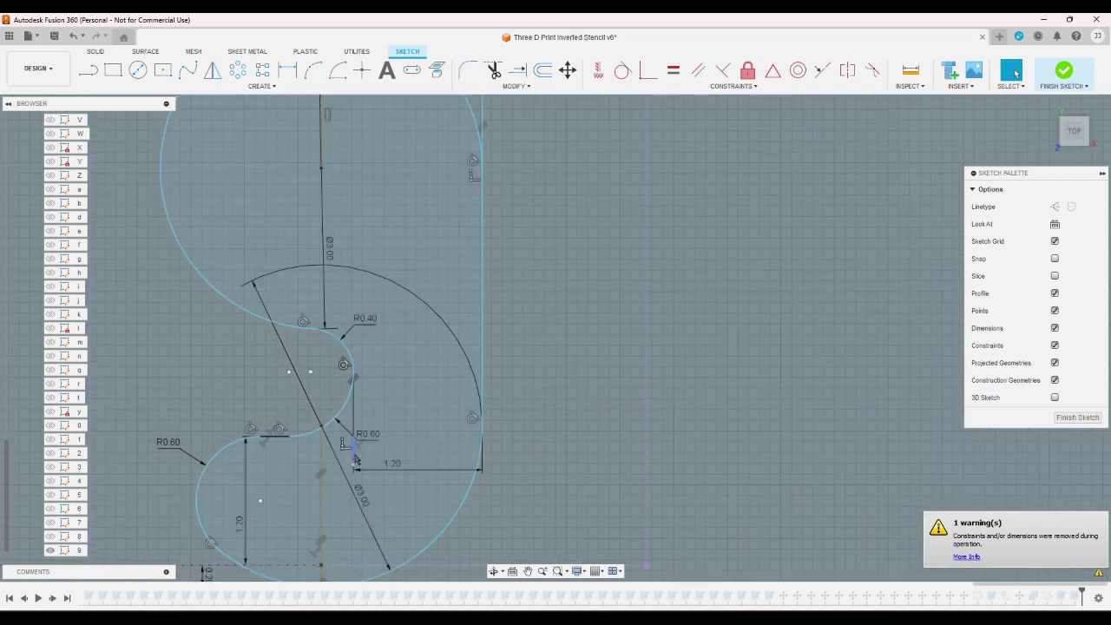
click(353, 455)
scroll(801, 406, down, 4)
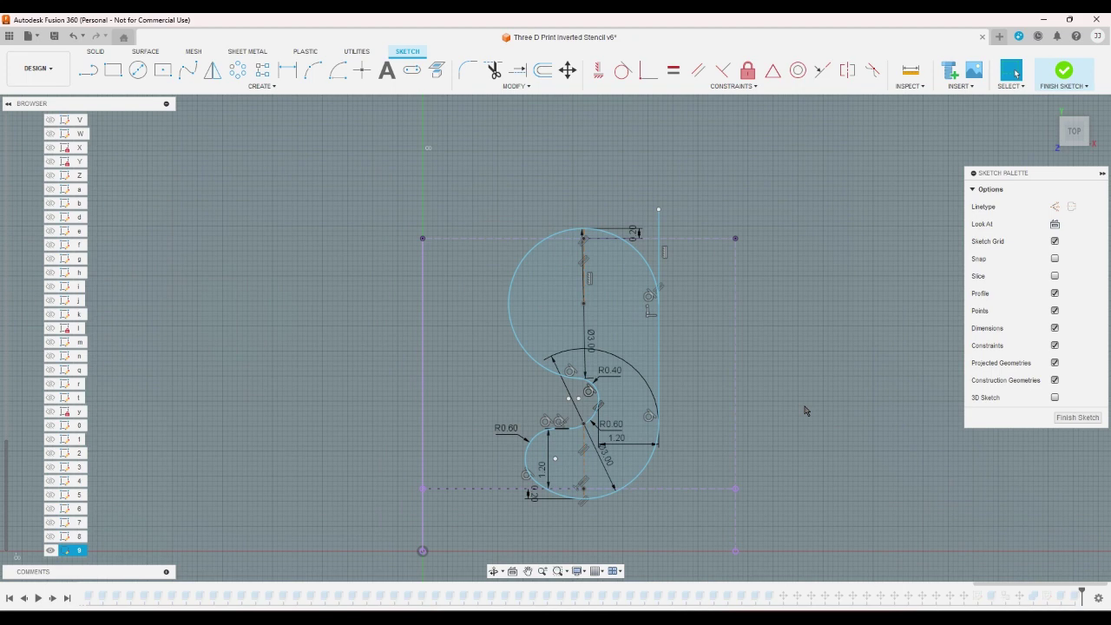
key(ctrl+z)
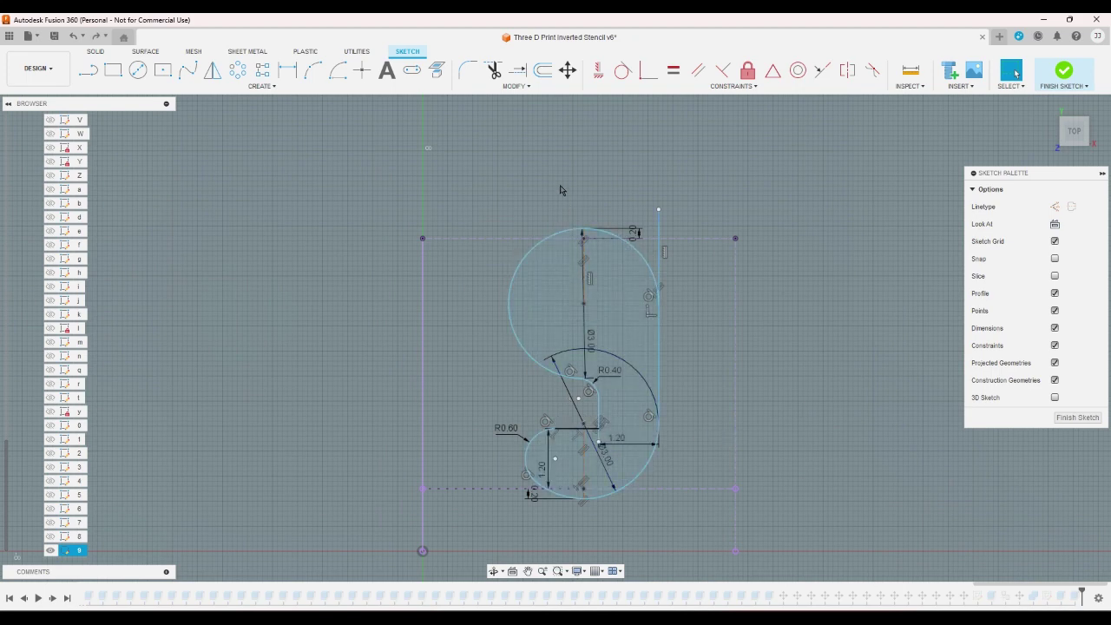
- Trim away the short vertical stub of the middle step
click(494, 68)
scroll(618, 442, up, 2)
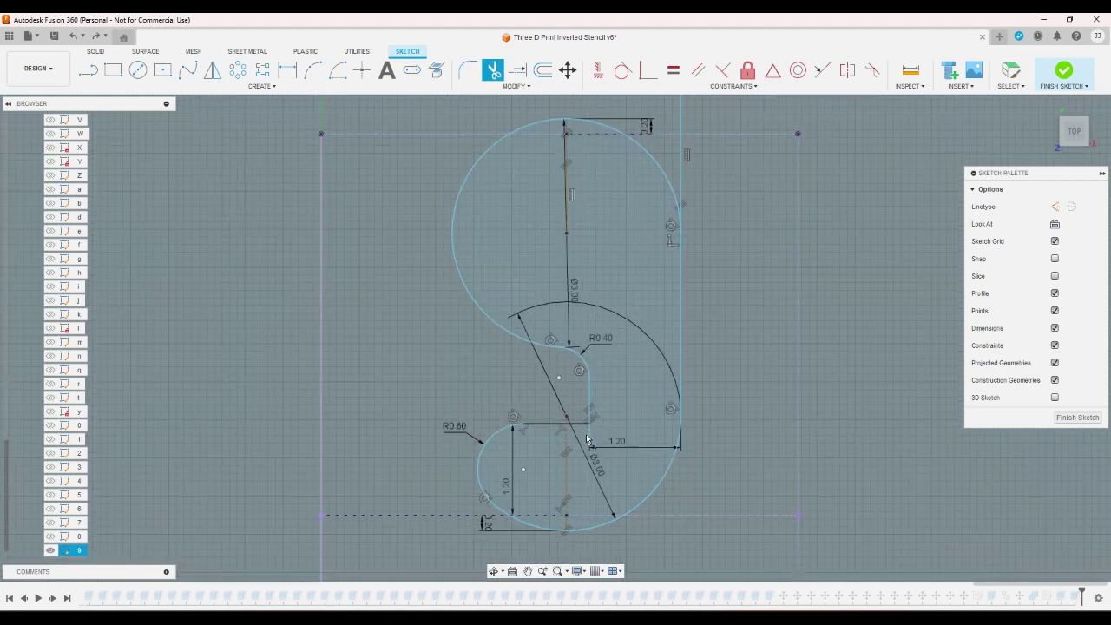
click(591, 439)
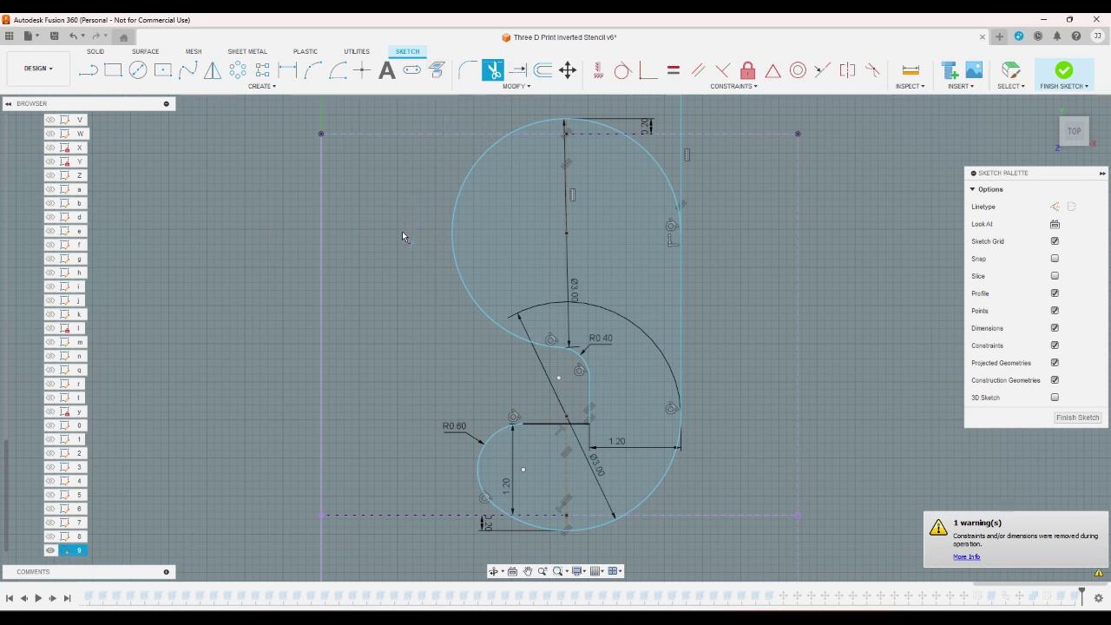
key(ctrl+z)
key(ctrl+z)
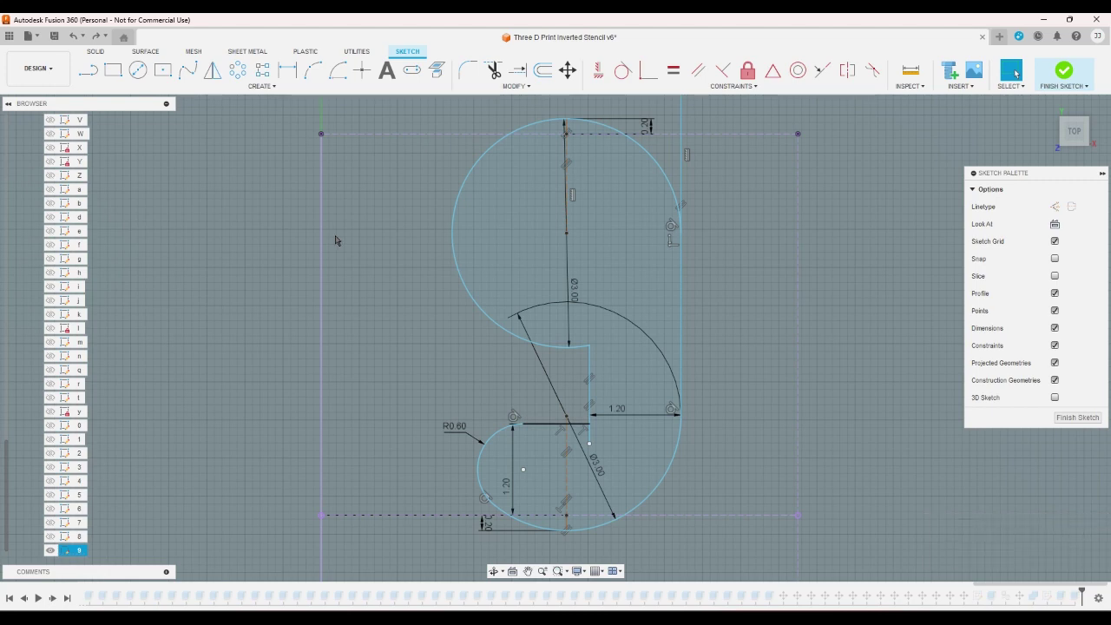
click(492, 69)
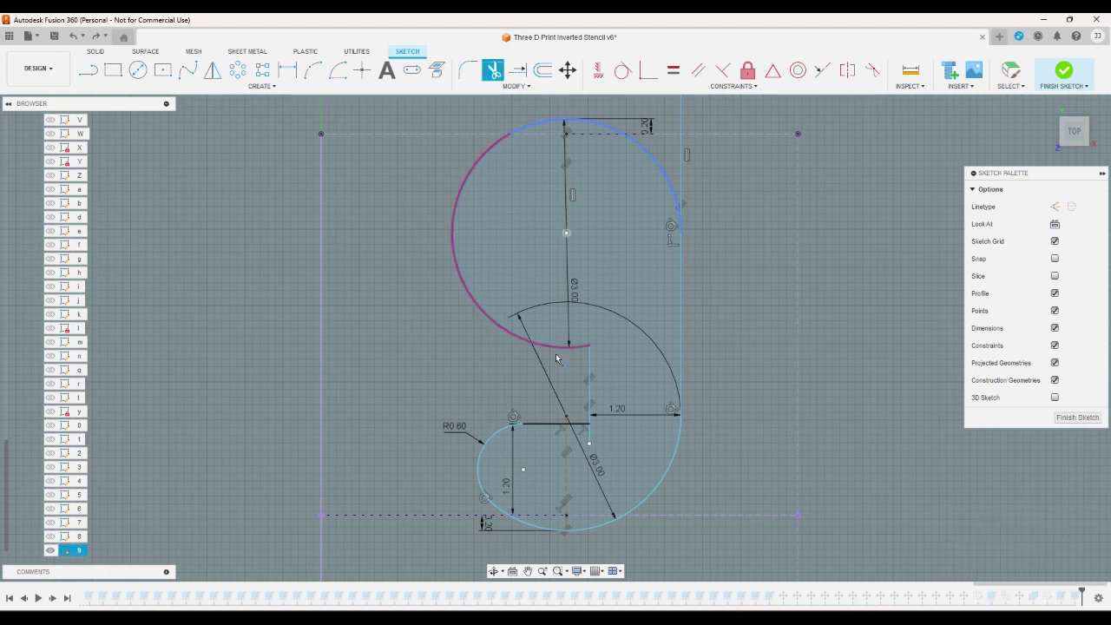
click(593, 437)
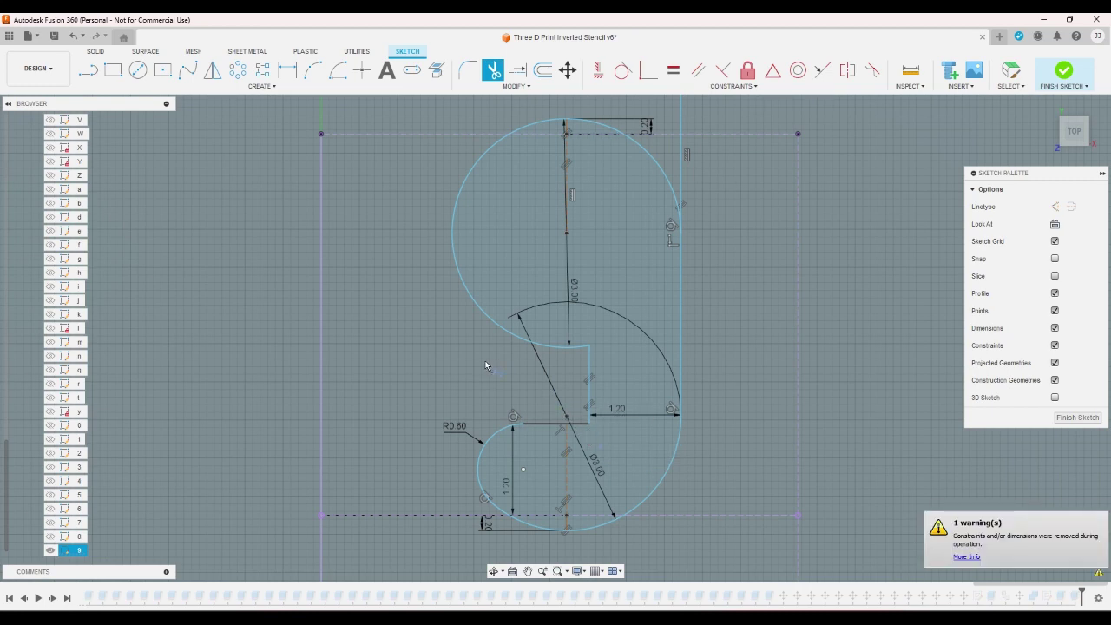
scroll(486, 365, down, 3)
scroll(471, 384, up, 1)
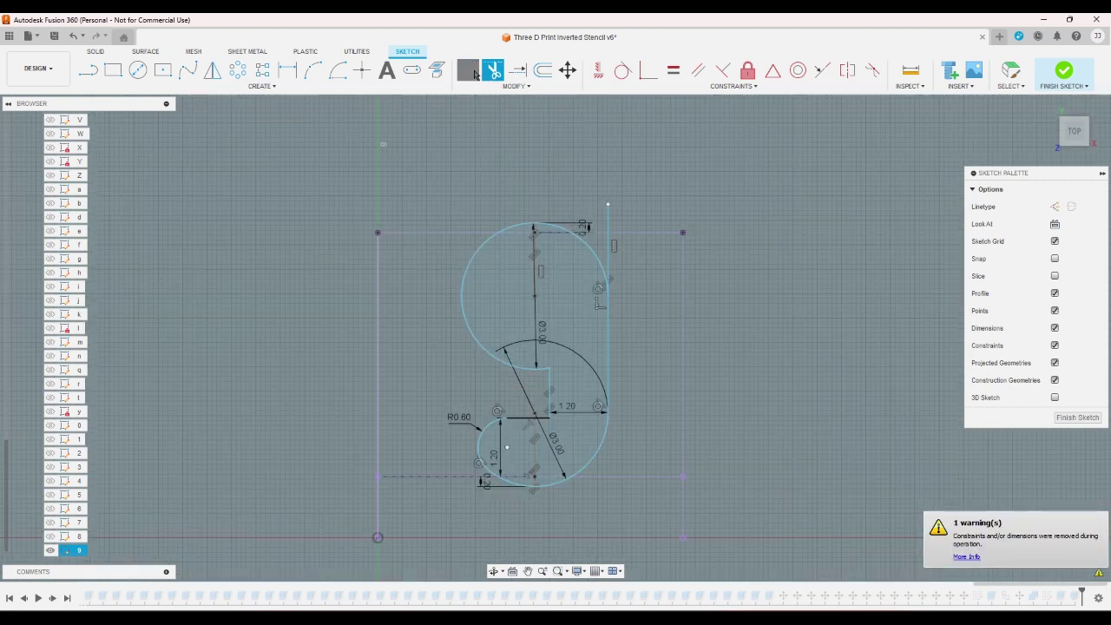
- Round the step's new inner corner with an R0.40 fillet
click(473, 73)
click(551, 420)
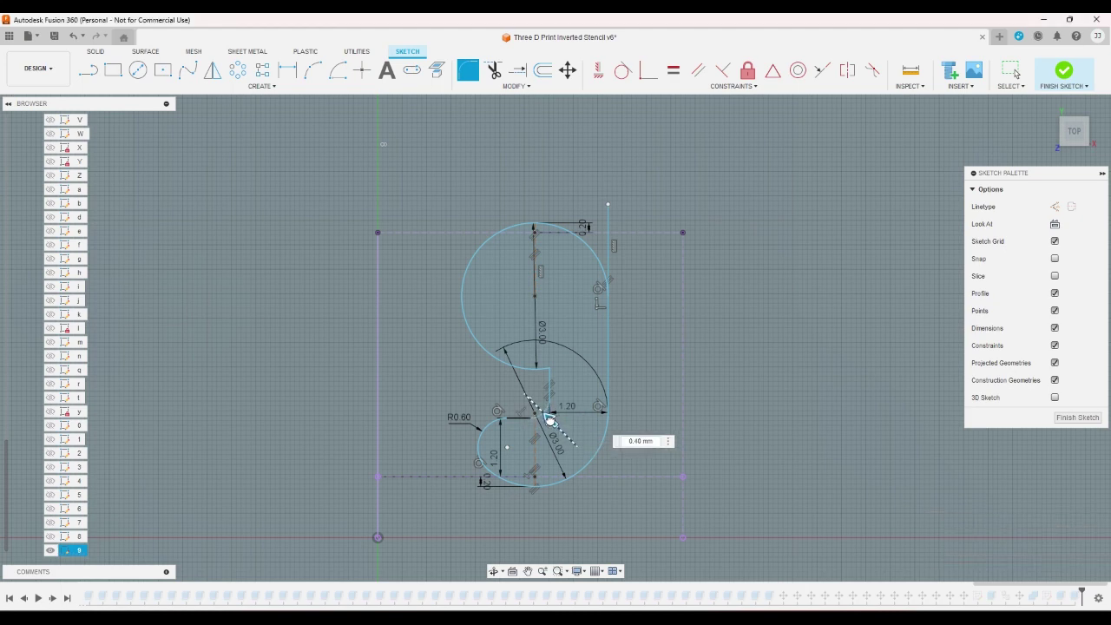
key(Return)
scroll(550, 408, up, 4)
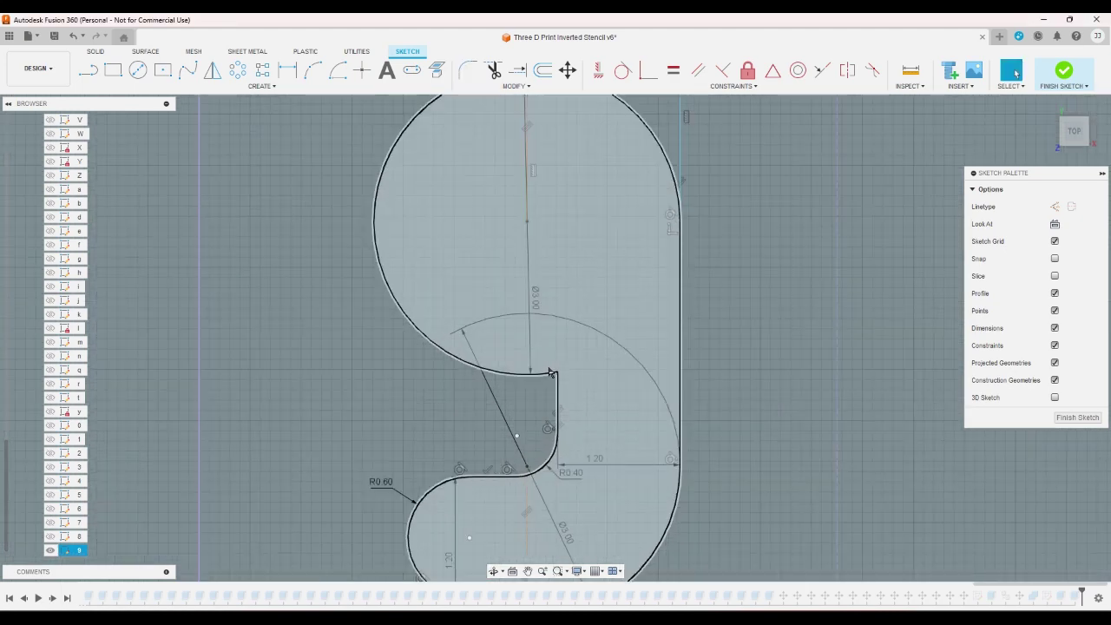
scroll(286, 395, down, 5)
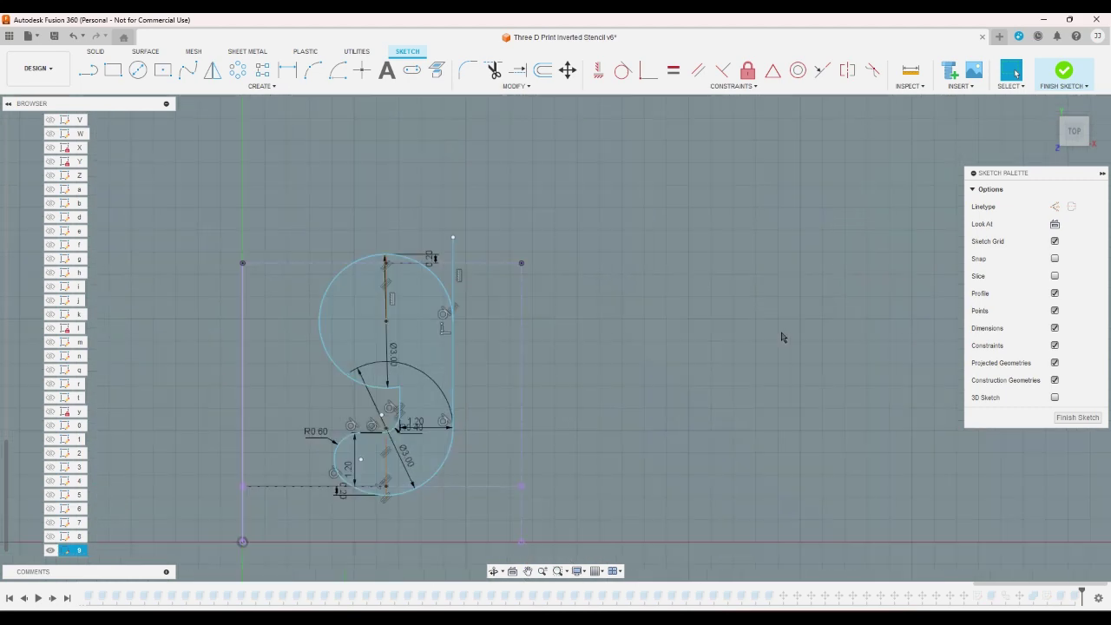
click(88, 71)
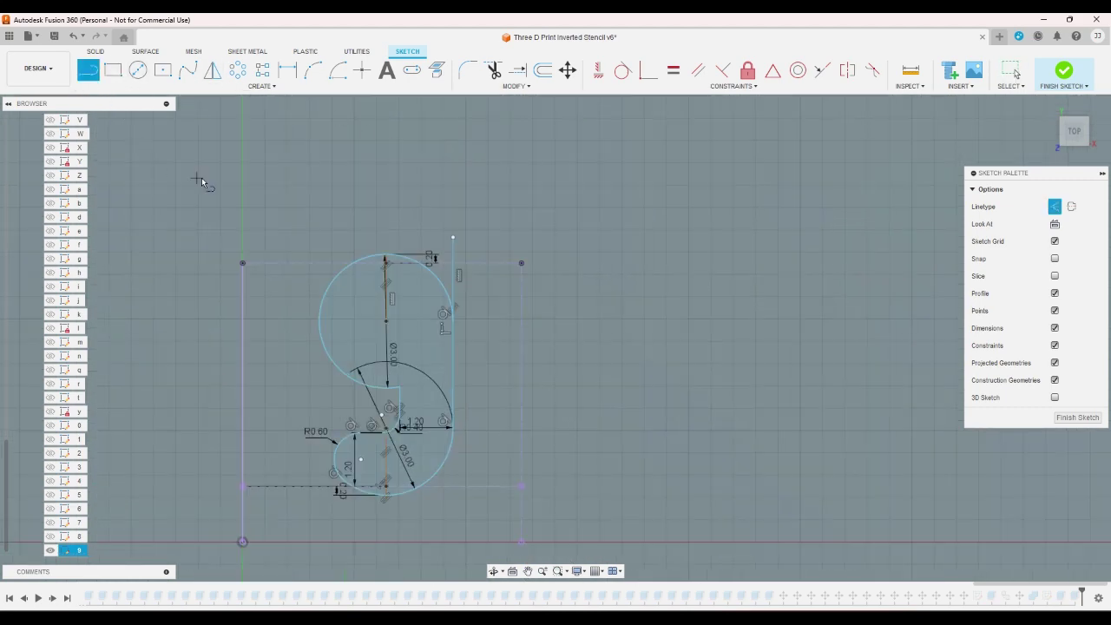
- Draw two vertical lines, one left and one right of the digit
click(303, 286)
click(303, 386)
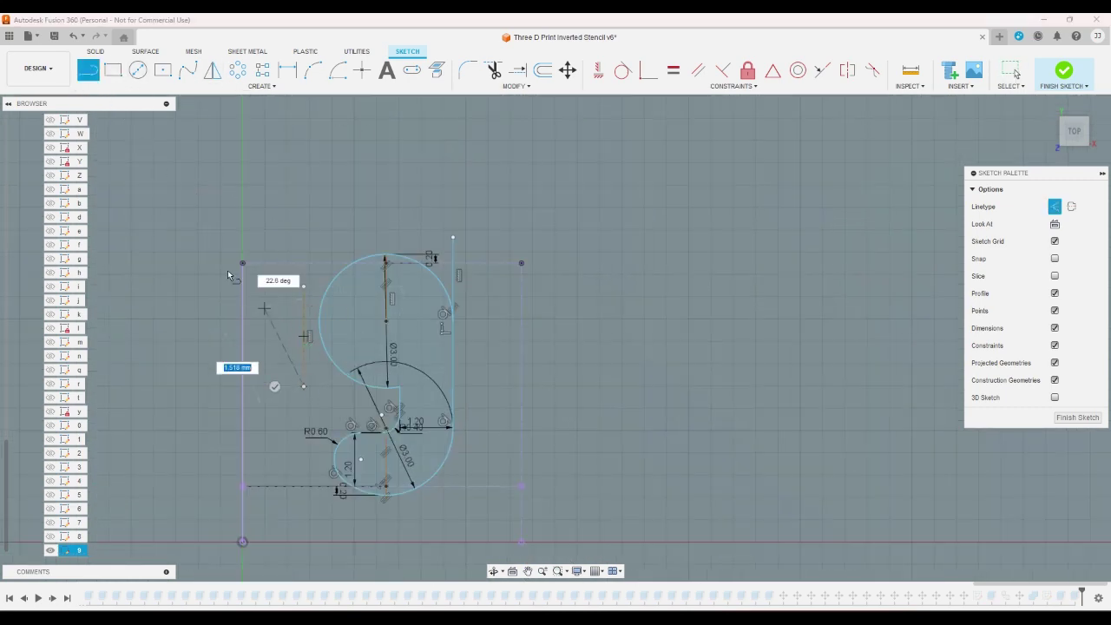
key(Escape)
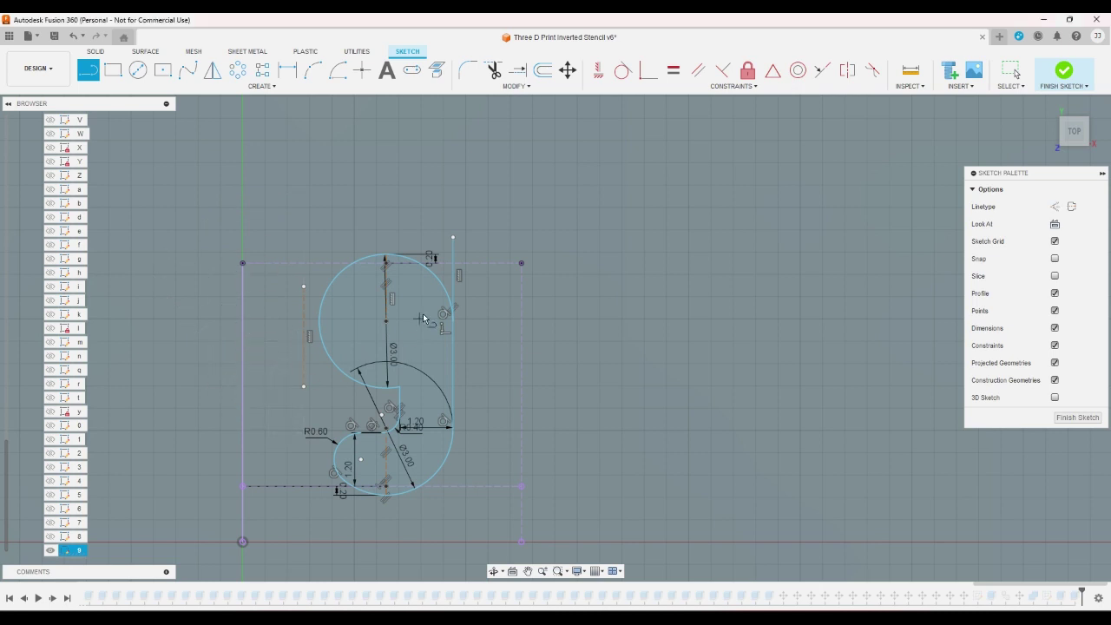
click(484, 263)
click(484, 486)
key(Escape)
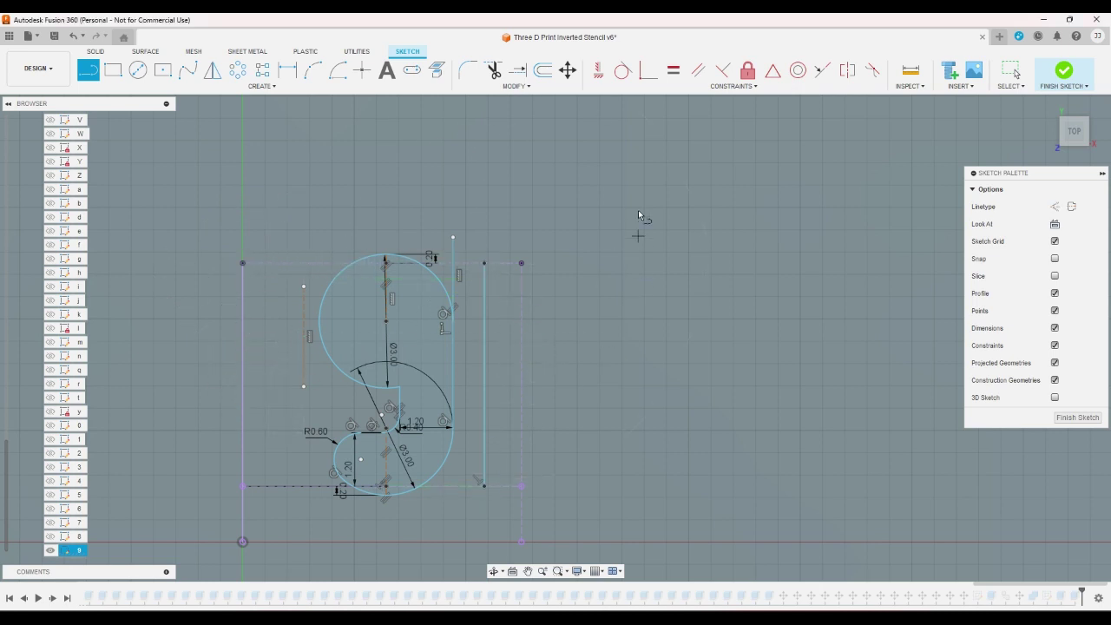
- Dimension the left line 0.40 from the frame edge and make the upper arc tangent to it
click(288, 77)
click(303, 311)
click(243, 311)
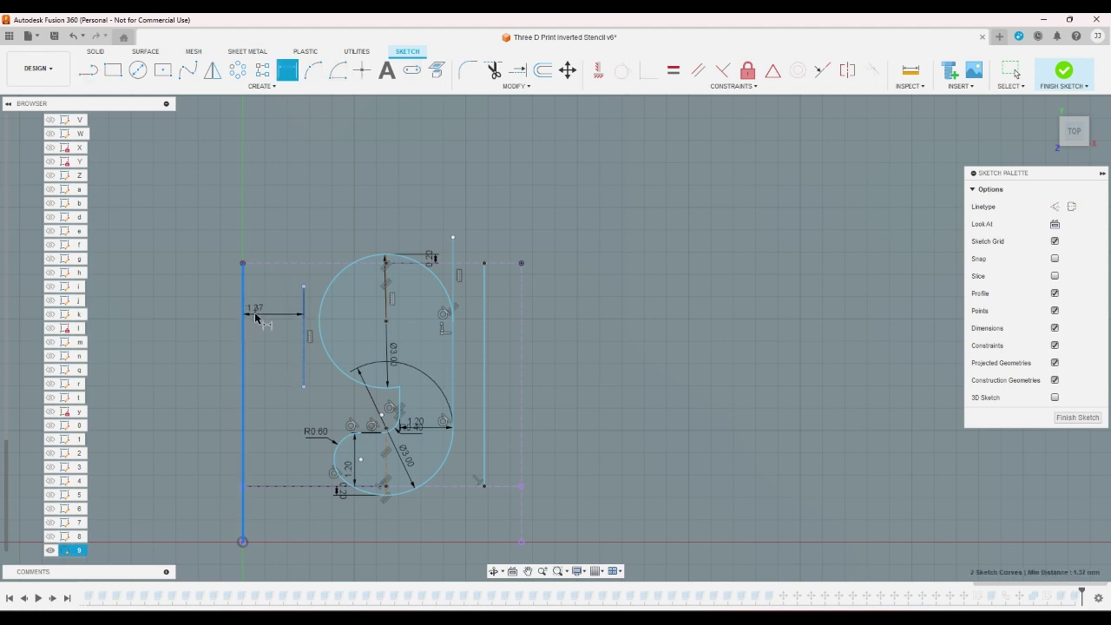
click(255, 316)
text(0.4)
key(Return)
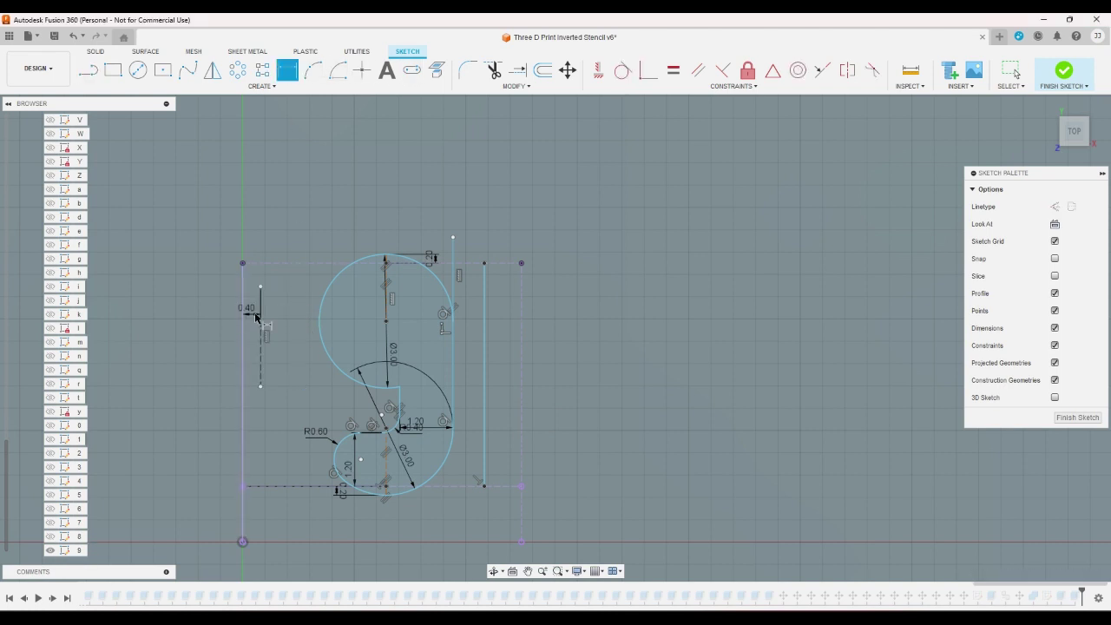
click(624, 69)
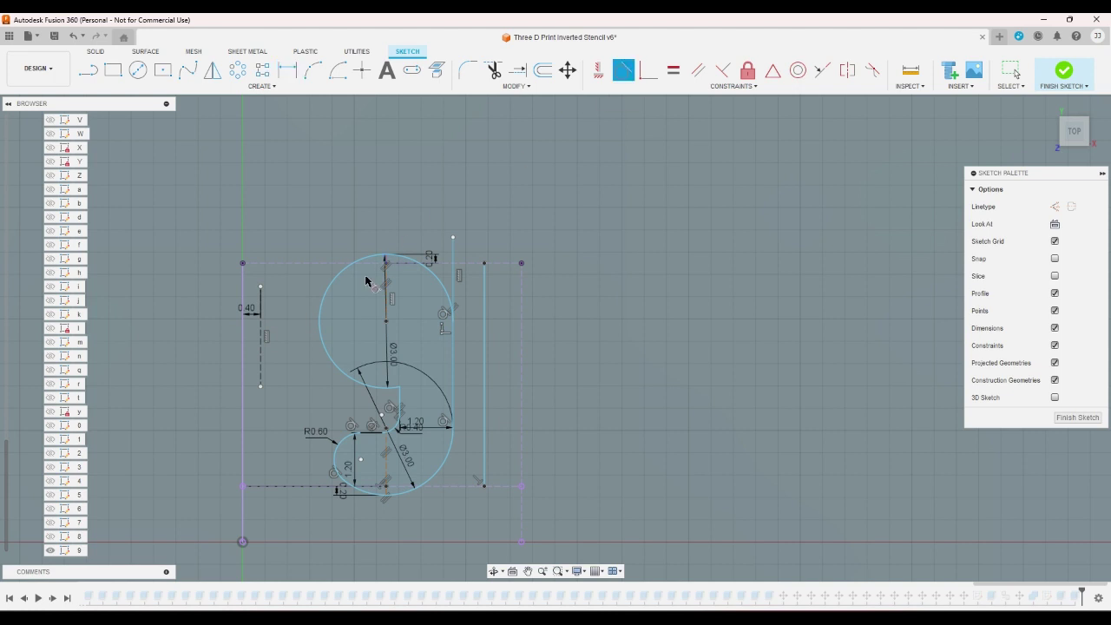
click(323, 326)
click(263, 342)
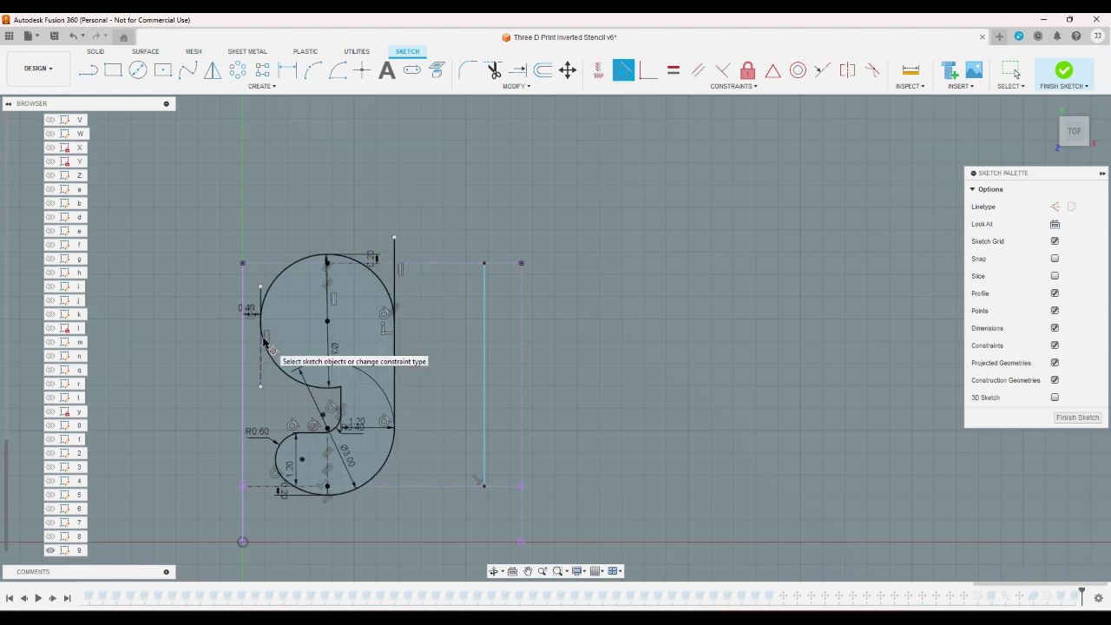
- Dimension the right line 0.60 from the digit and trim the line stubs above it
click(282, 67)
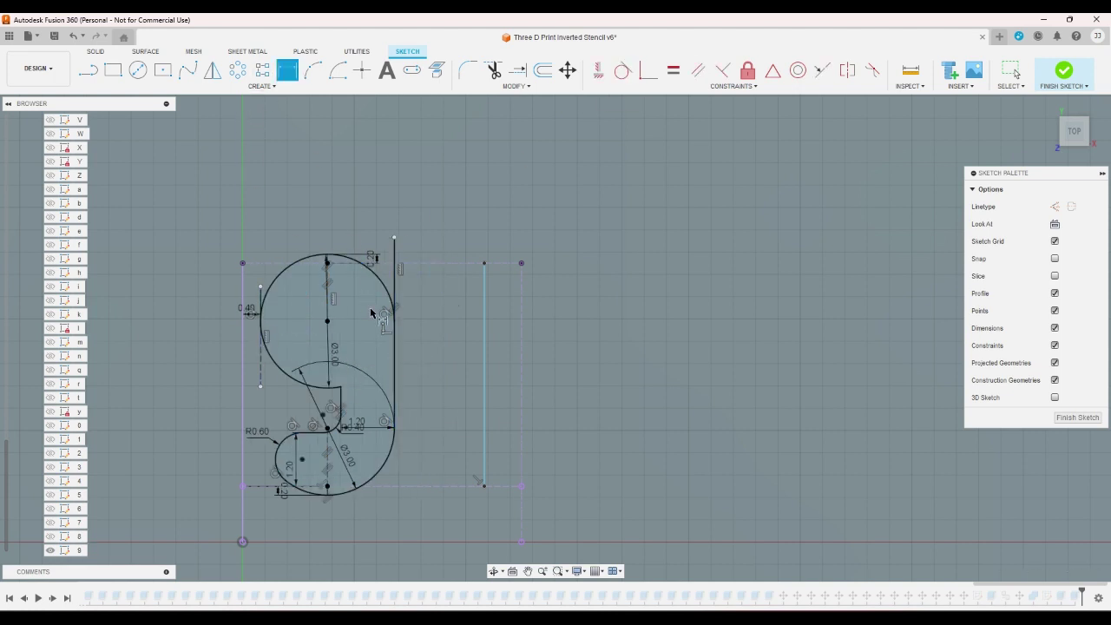
click(395, 348)
click(485, 356)
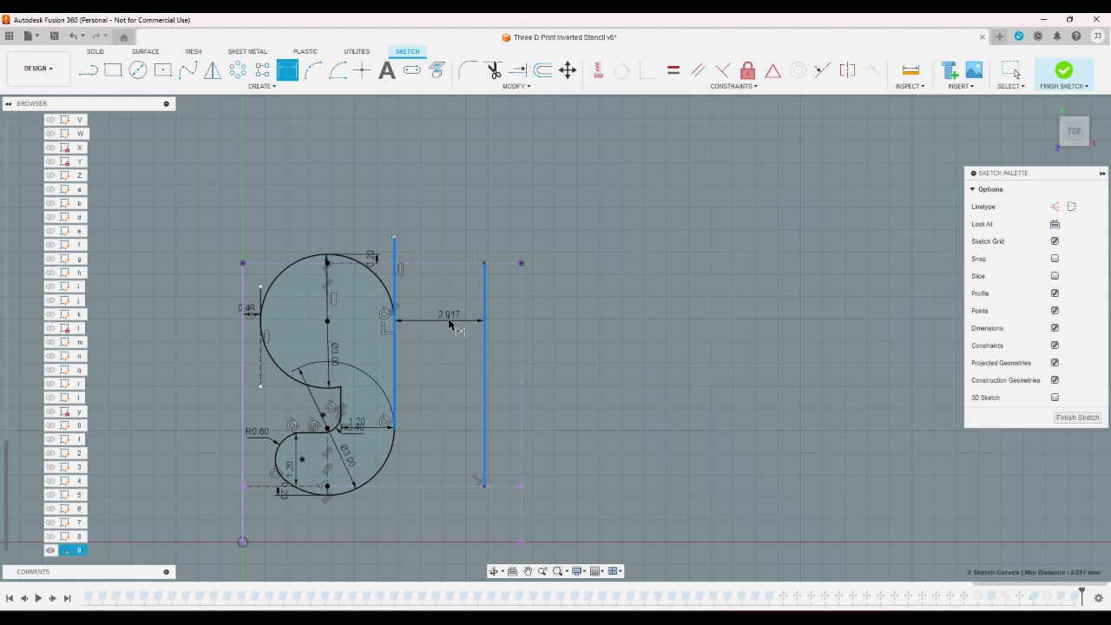
click(450, 320)
text(0.6)
key(Return)
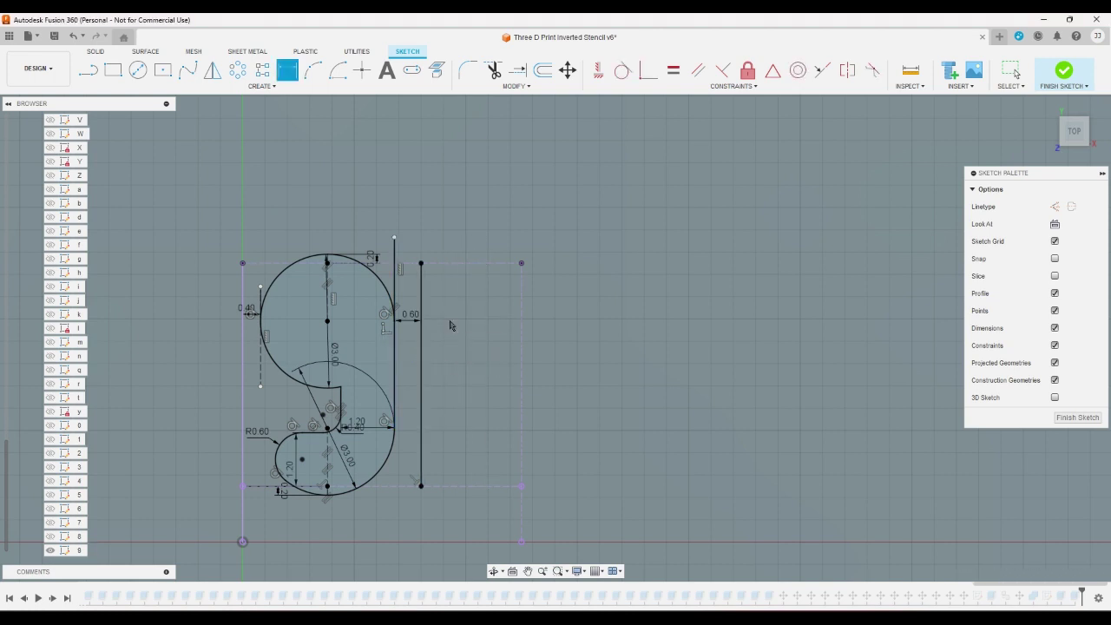
click(492, 70)
click(395, 250)
click(395, 270)
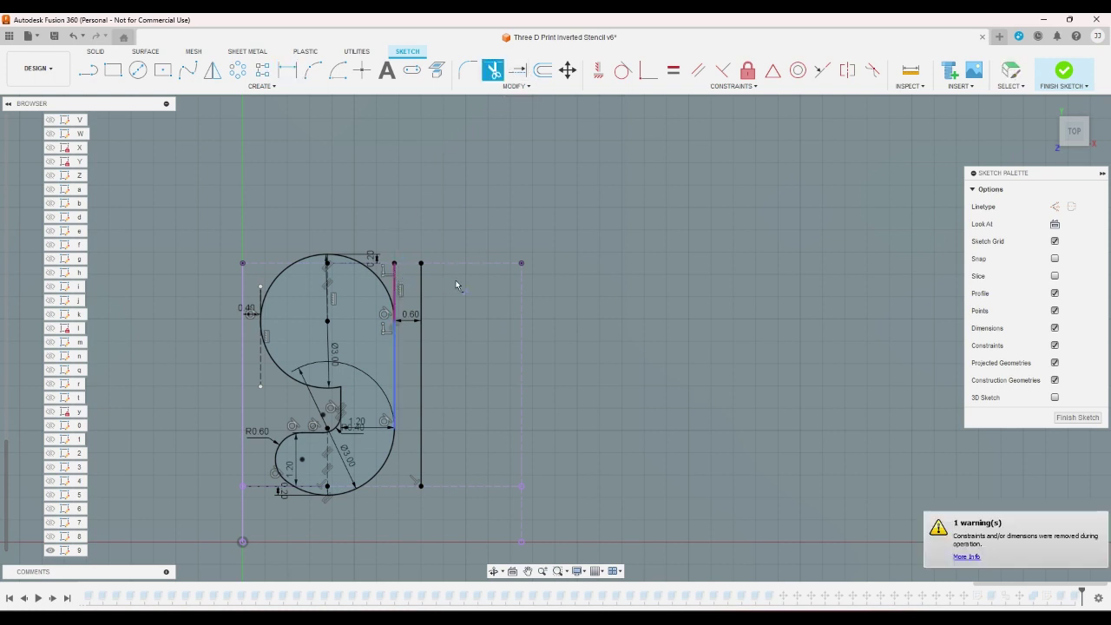
- Trim the top, top-left and bottom arc pieces off the digit
click(344, 257)
click(323, 329)
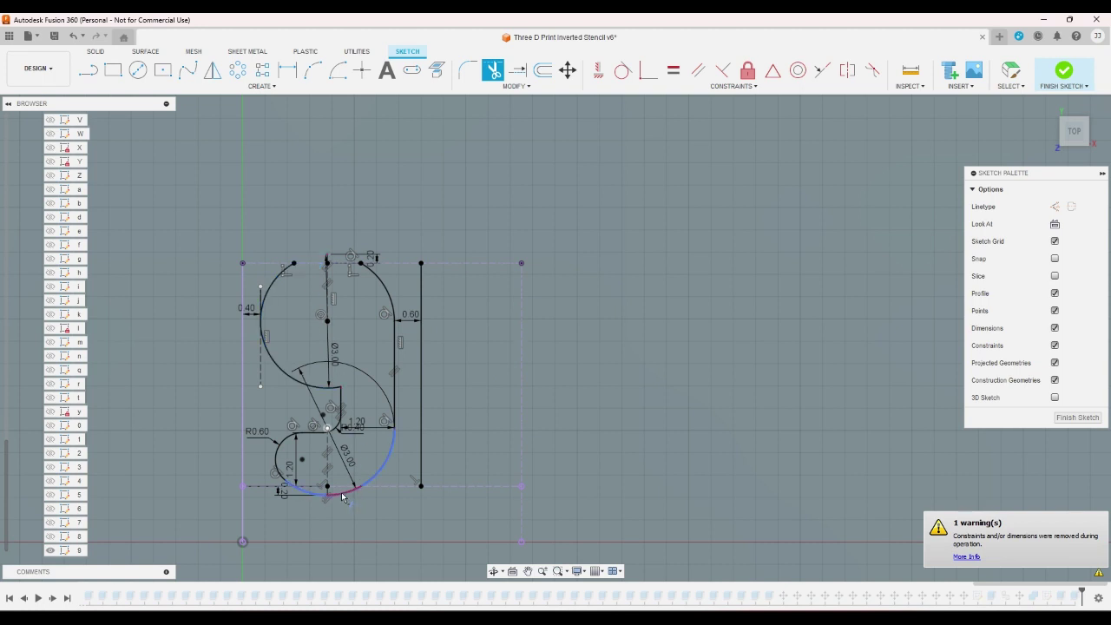
click(341, 495)
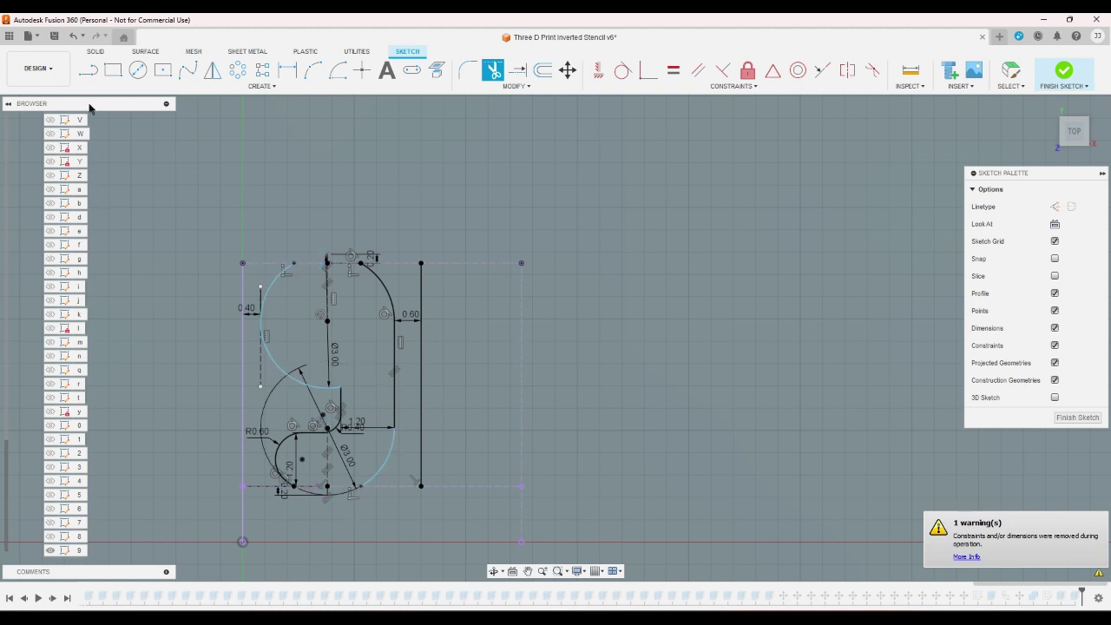
- Close the profile with short top and bottom lines to the frame corners and right line, then finish the sketch
key(l)
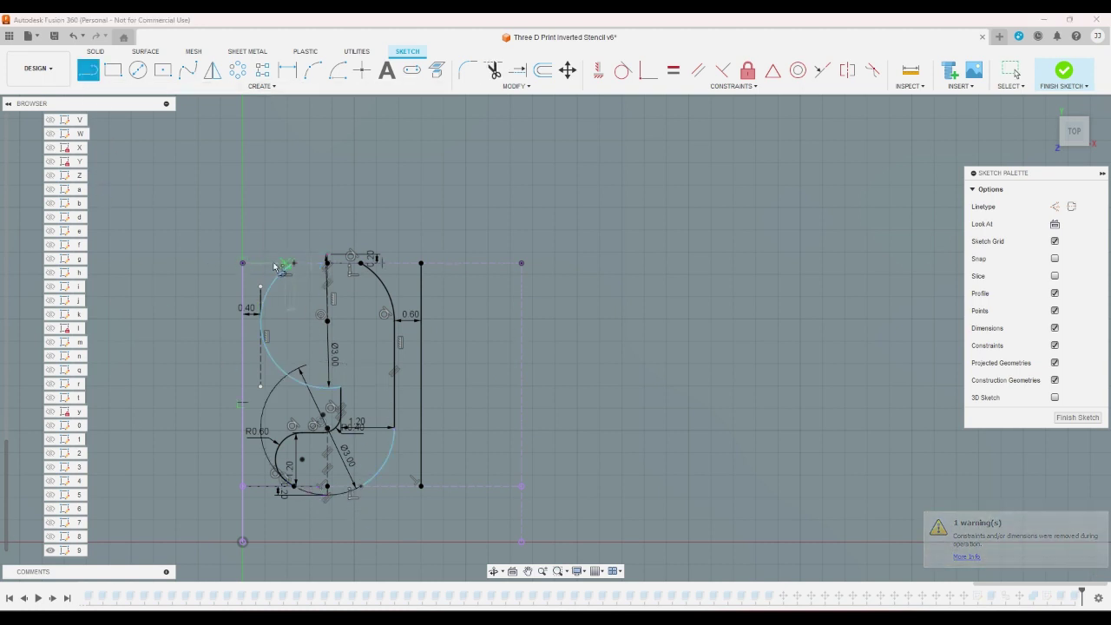
click(295, 263)
double_click(243, 263)
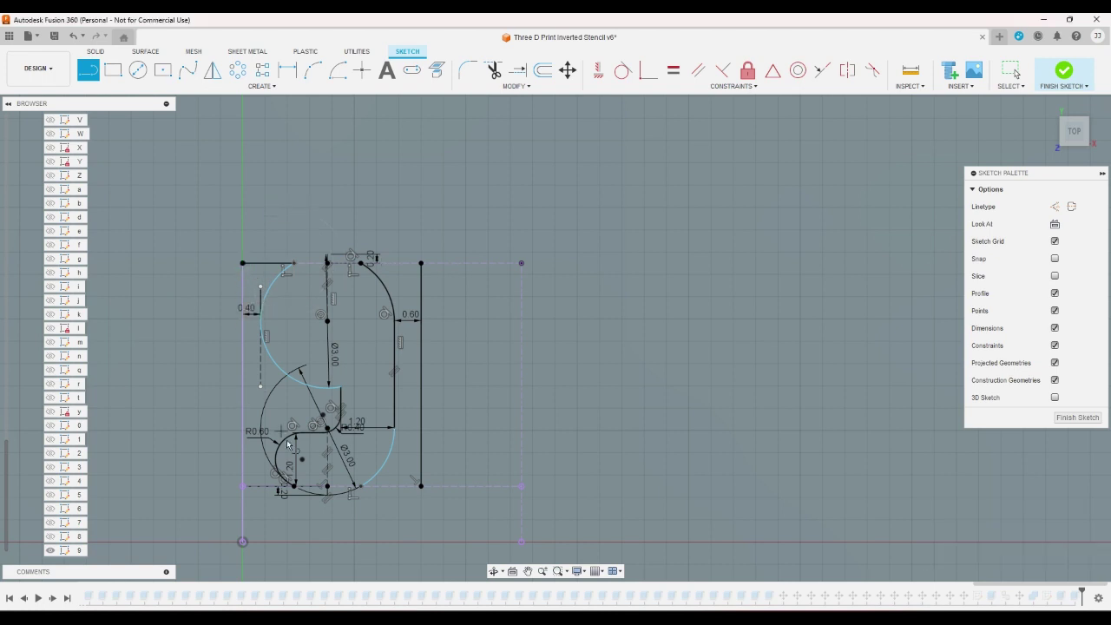
click(295, 487)
double_click(243, 486)
click(363, 486)
double_click(421, 486)
click(360, 263)
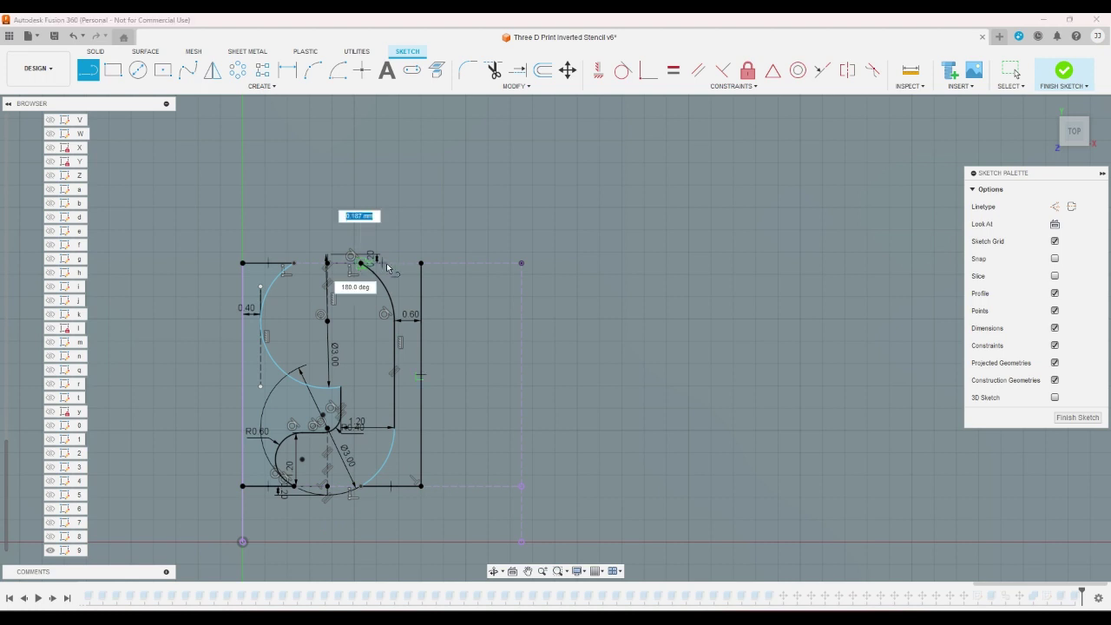
double_click(421, 263)
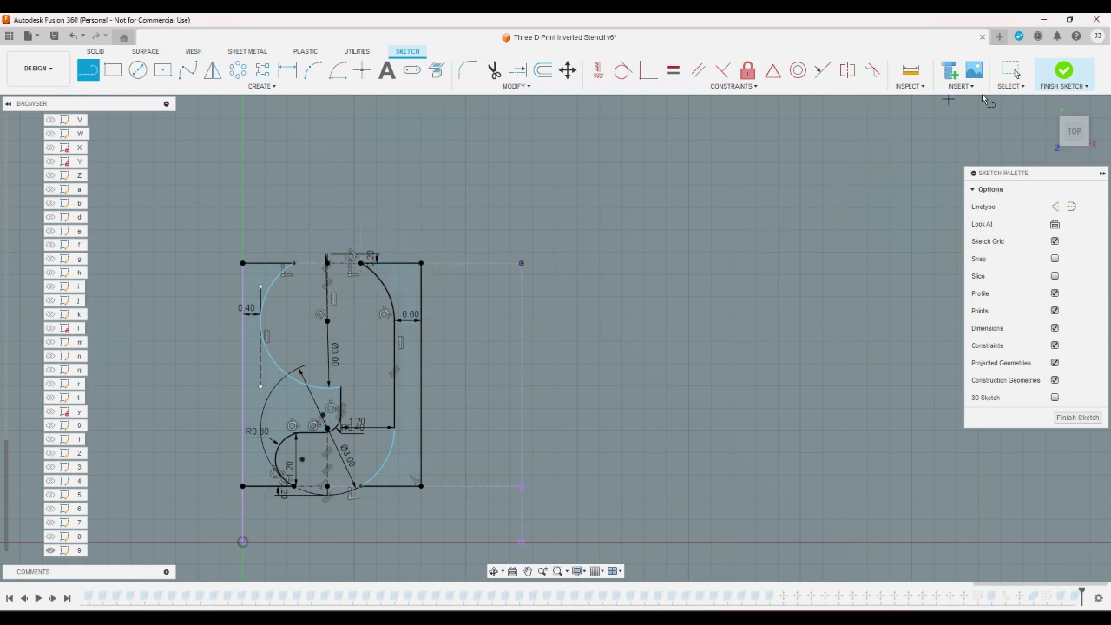
click(1059, 79)
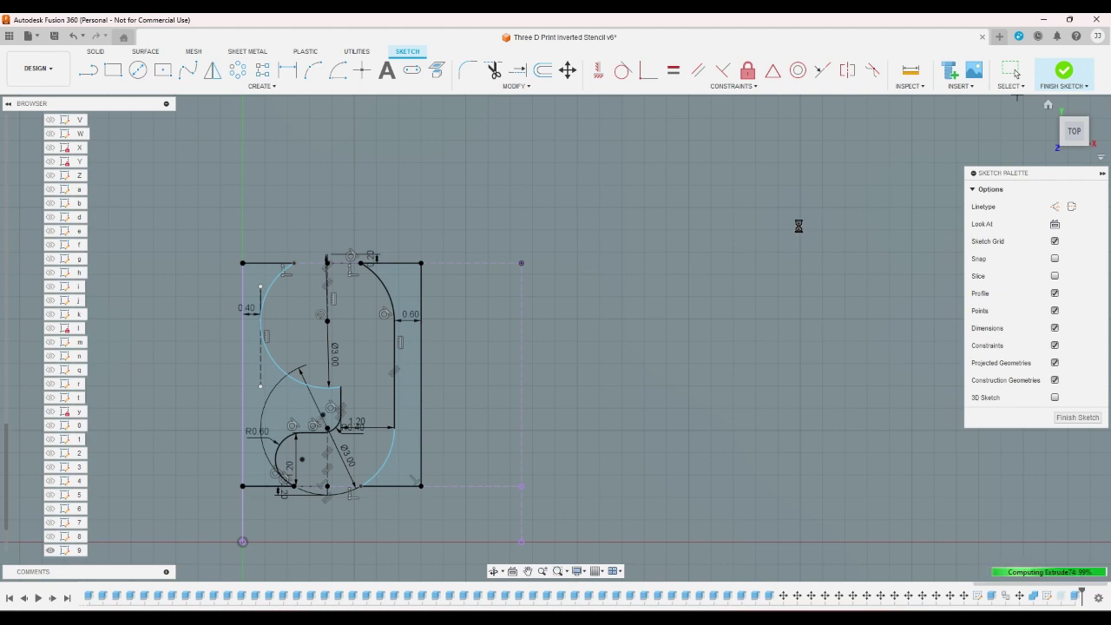
- Zoom out to the full stencil plate and return to the isometric Home view
scroll(648, 243, down, 10)
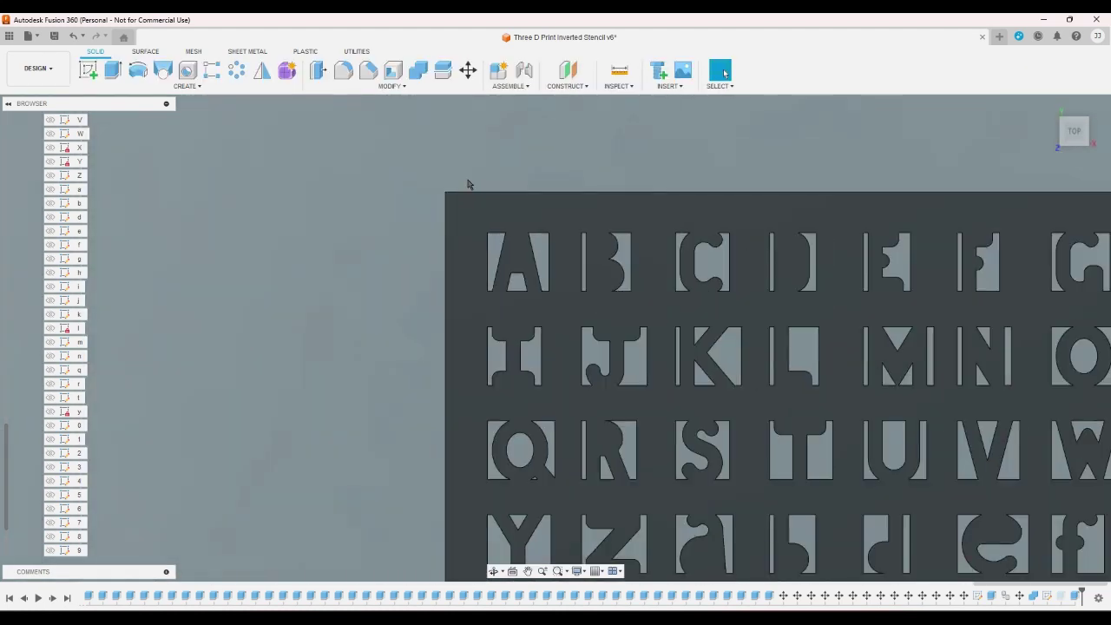
scroll(617, 407, up, 1)
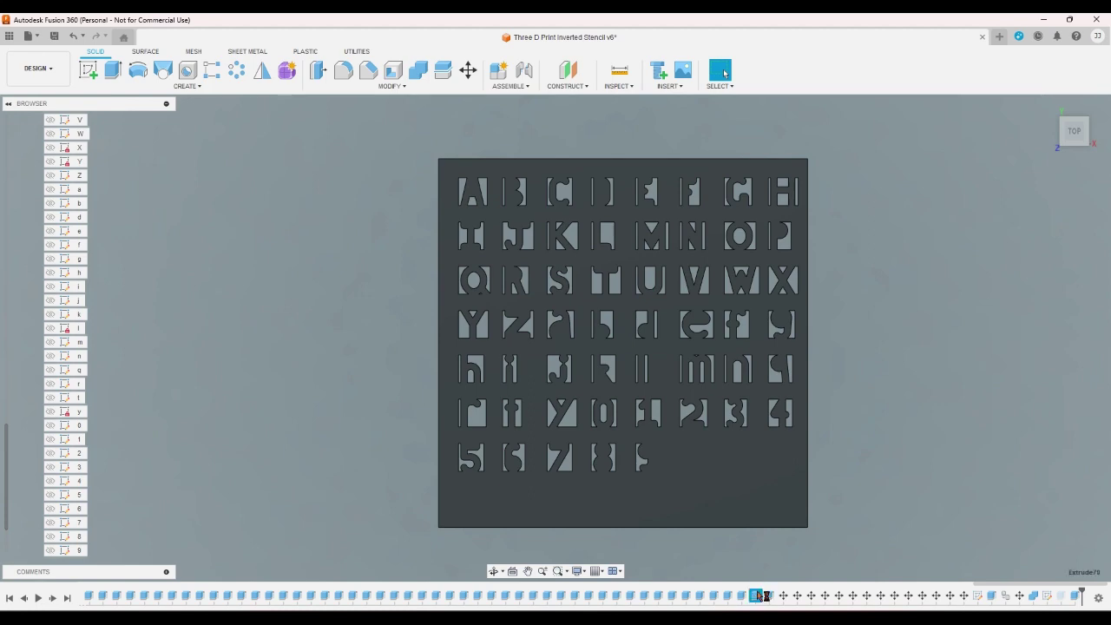
click(1050, 116)
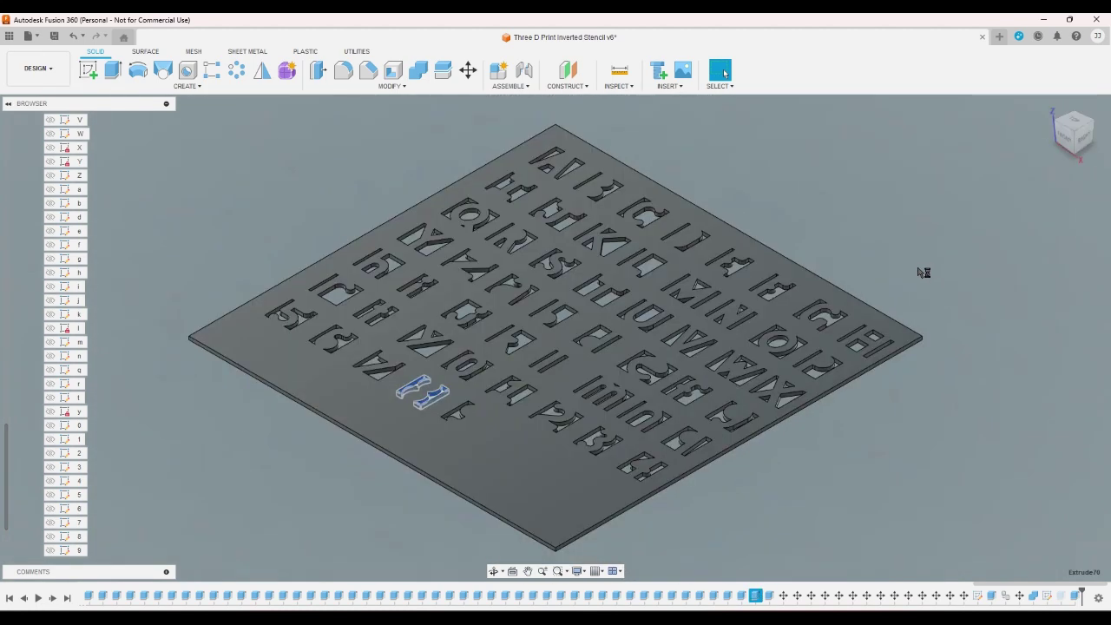
- Edit the 9's extrude cut from Top view to add its second profile, and confirm
double_click(769, 595)
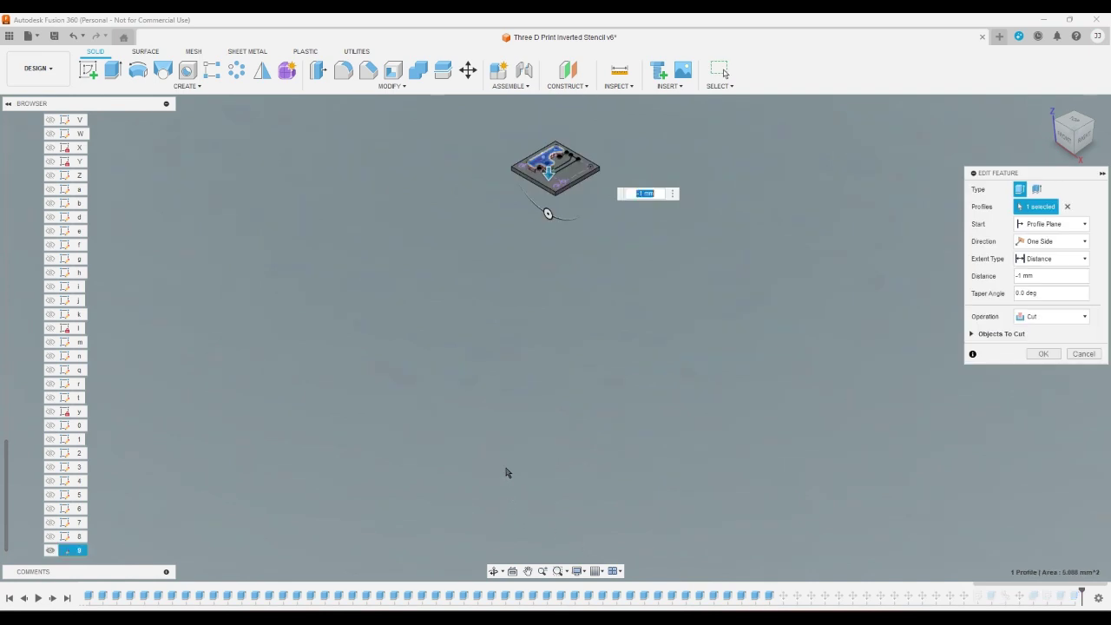
click(1074, 122)
scroll(368, 139, up, 3)
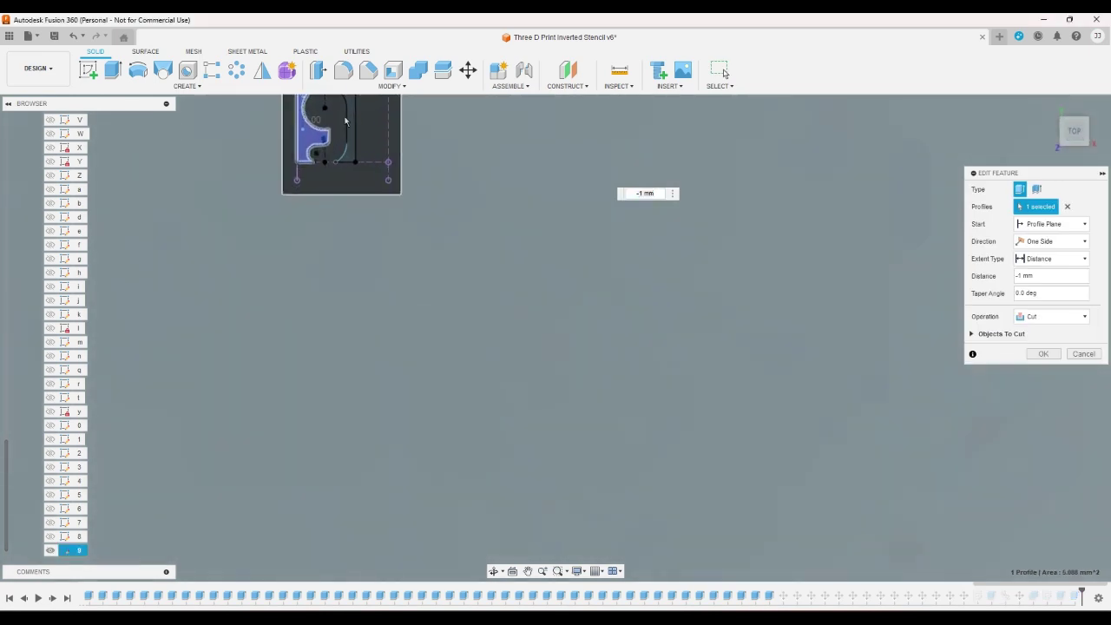
click(348, 124)
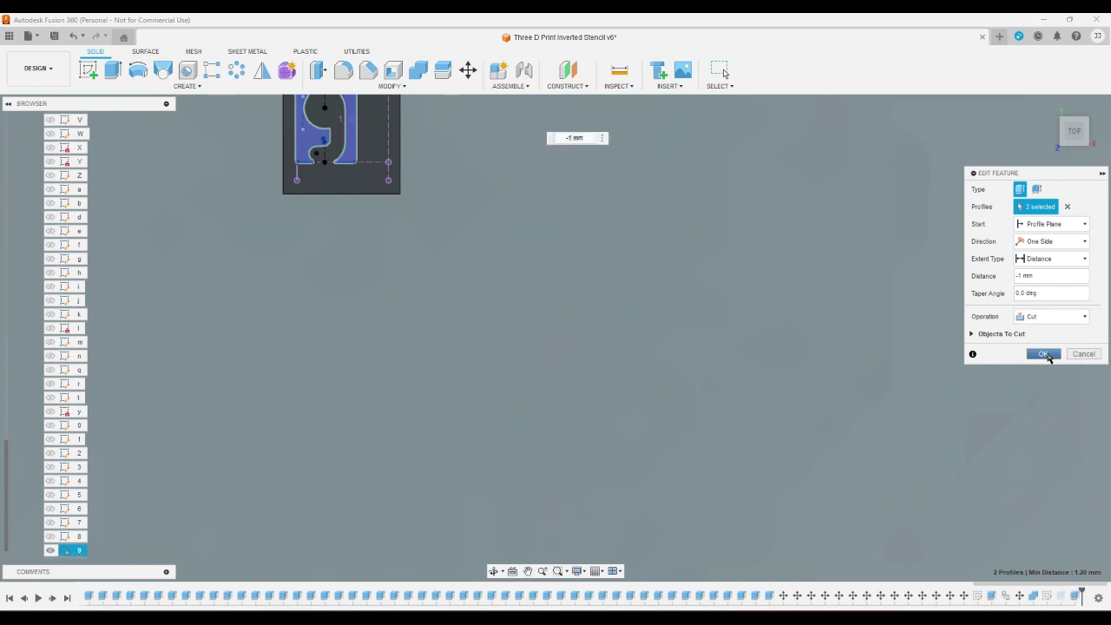
click(1021, 346)
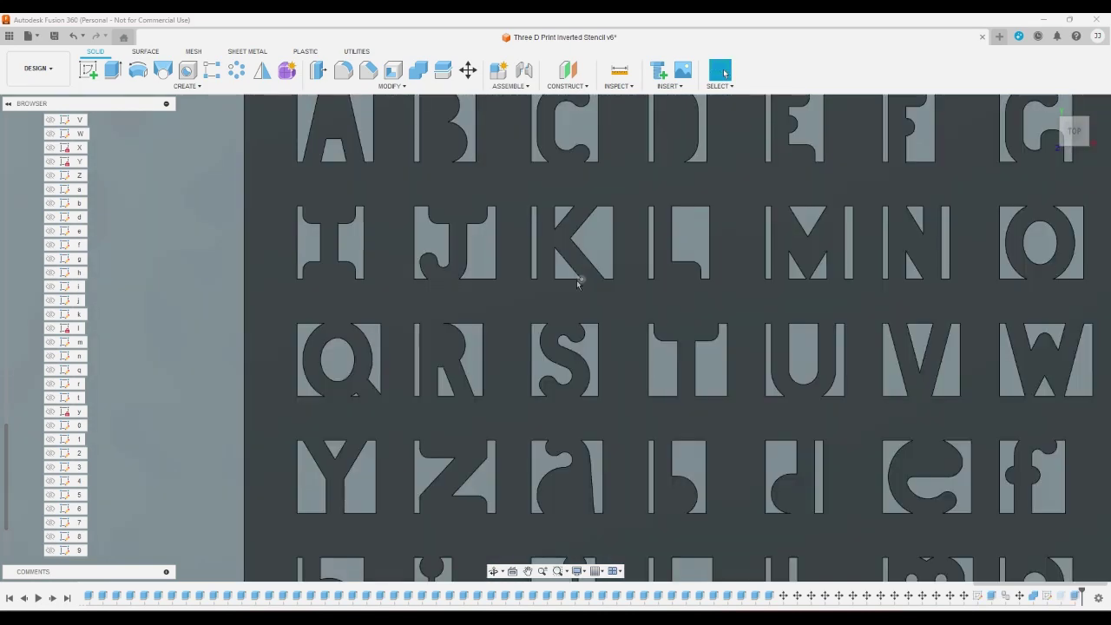
scroll(202, 260, down, 5)
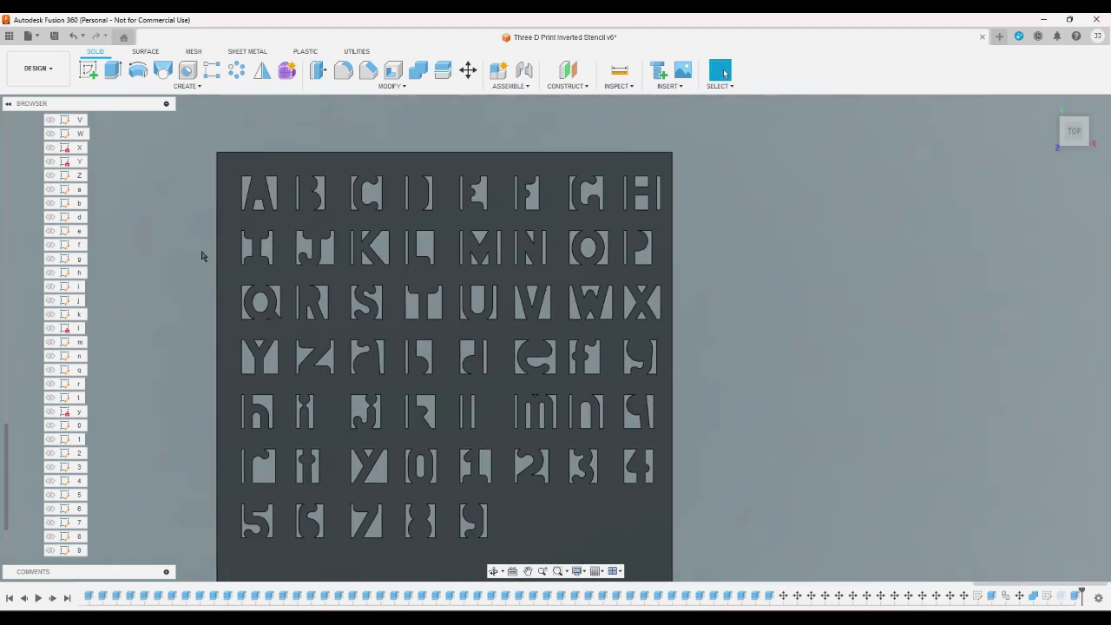
- Reopen the digit 6 sketch and delete the R0.60 arc with its dimensions
double_click(81, 510)
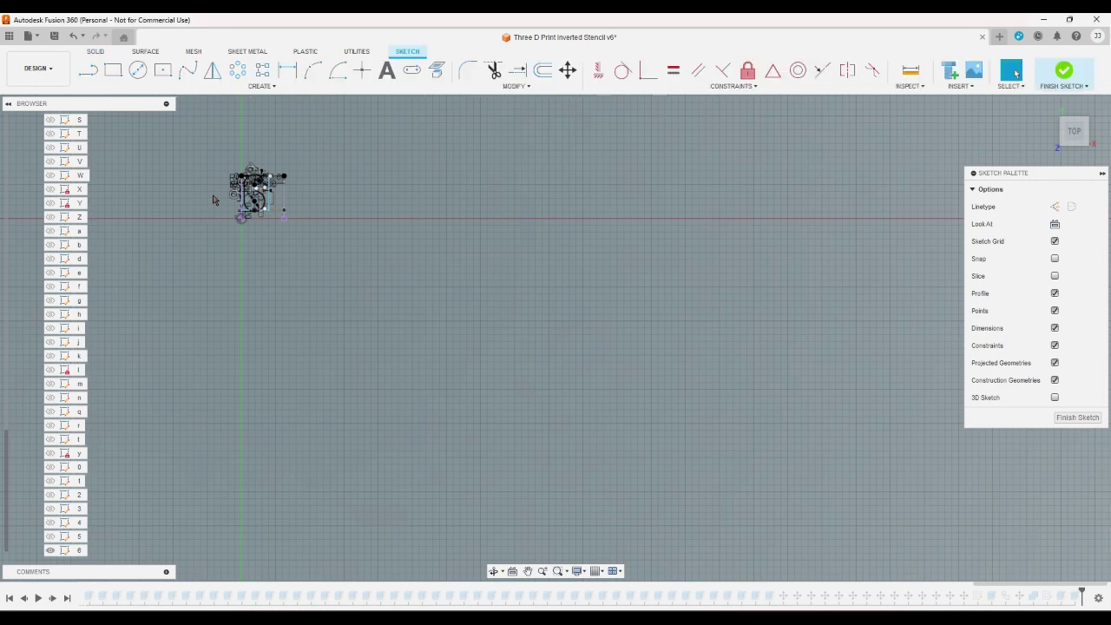
scroll(212, 199, up, 10)
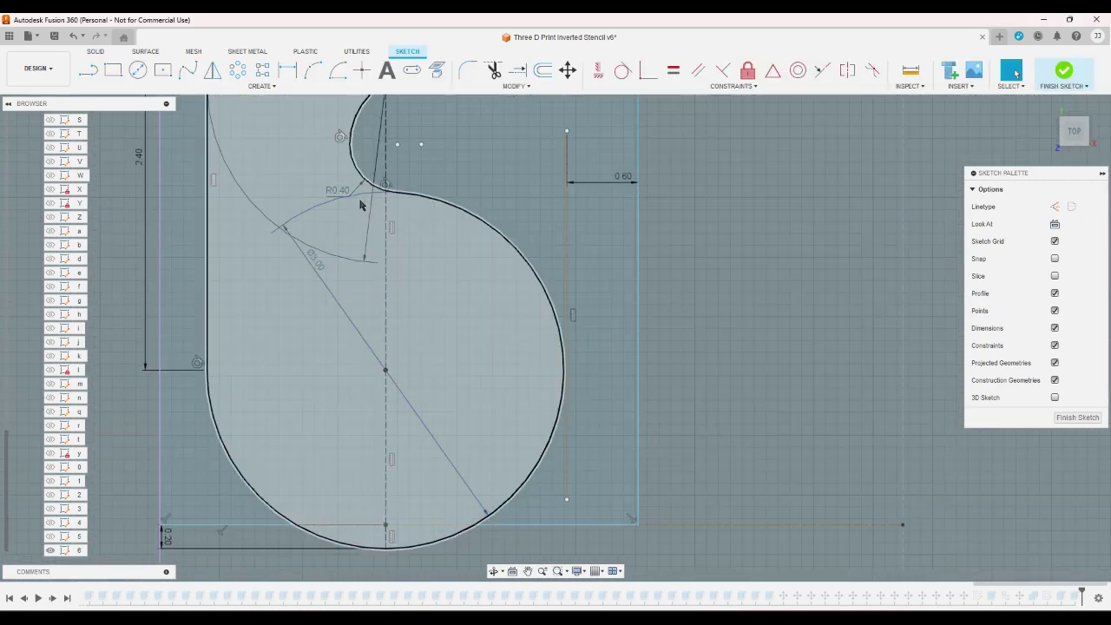
click(367, 190)
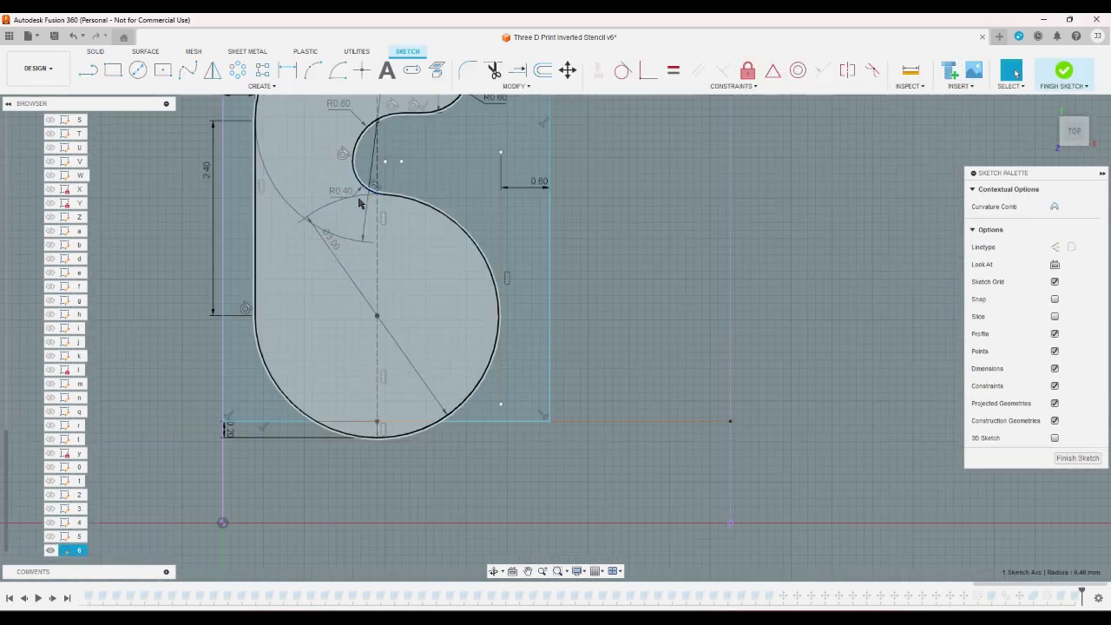
scroll(361, 197, down, 2)
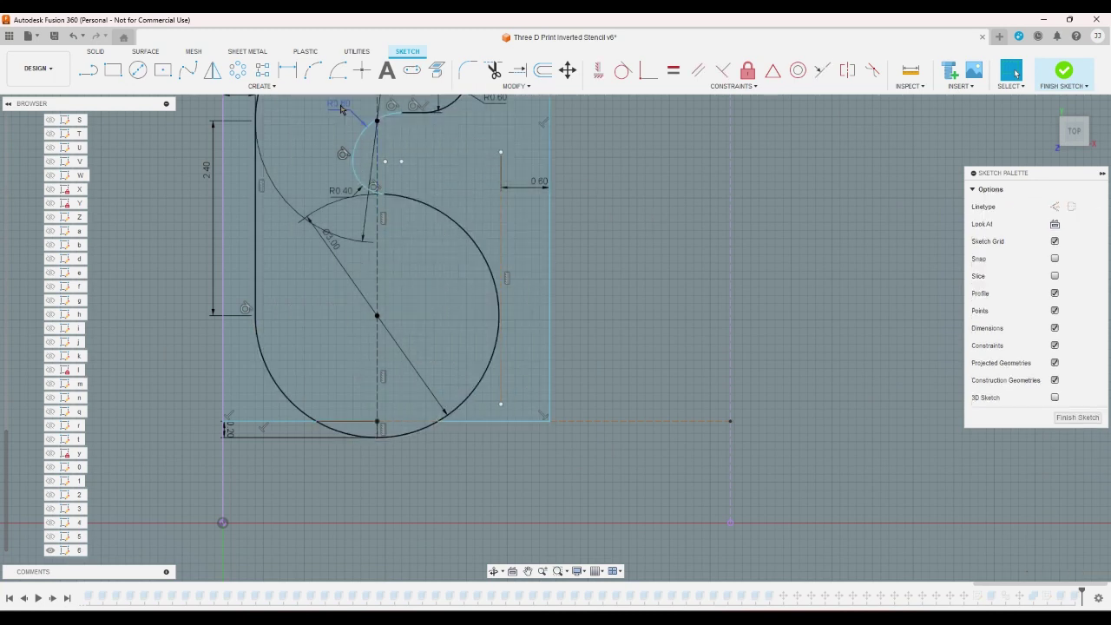
double_click(340, 104)
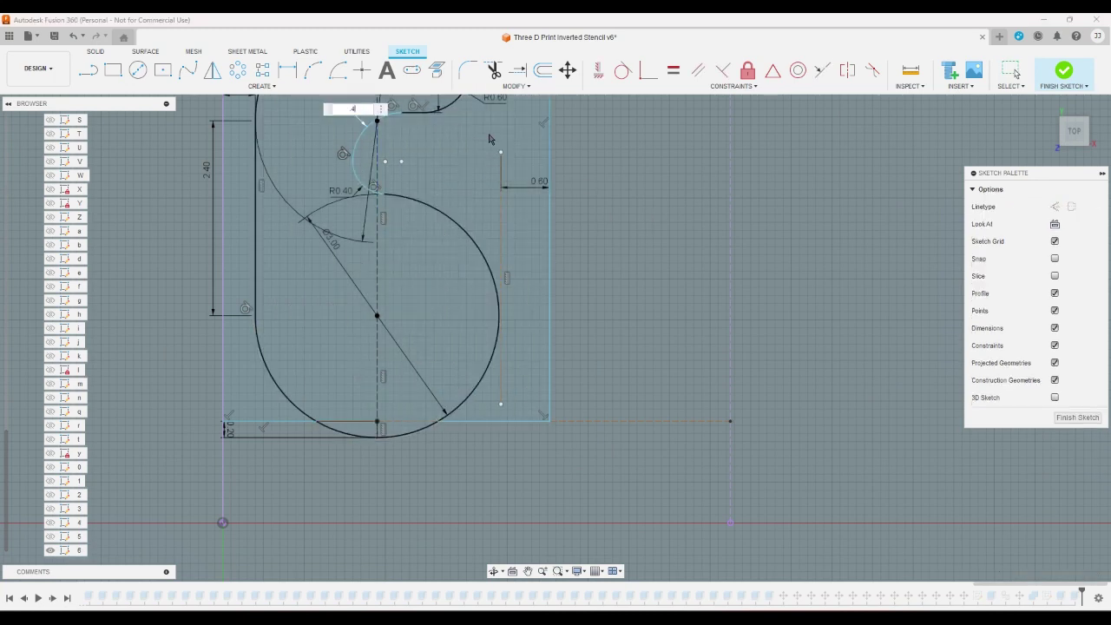
key(Escape)
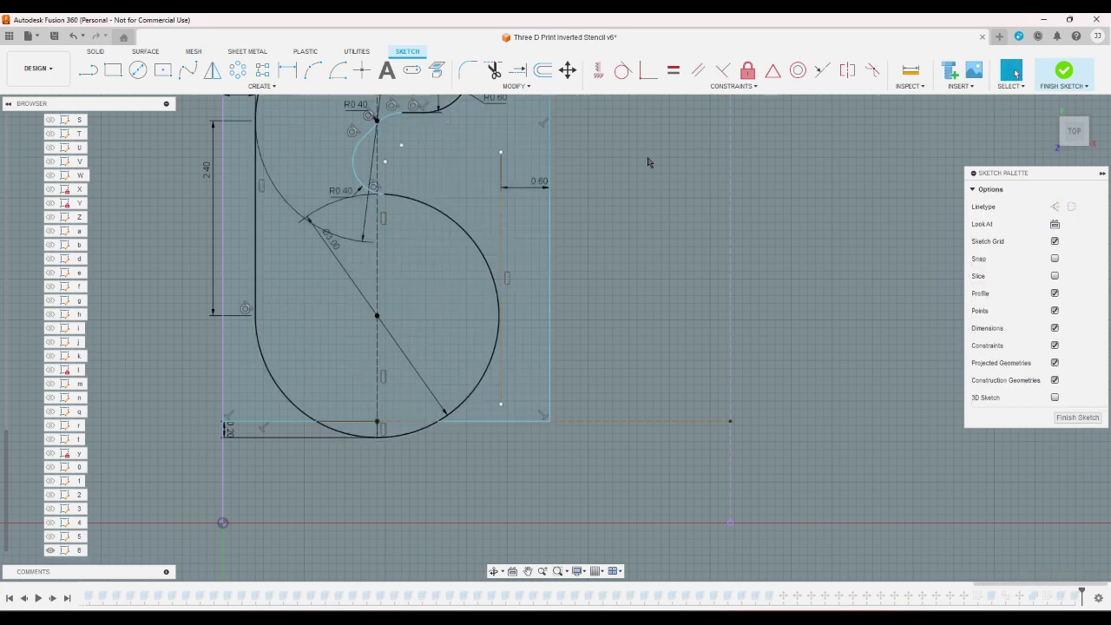
click(371, 129)
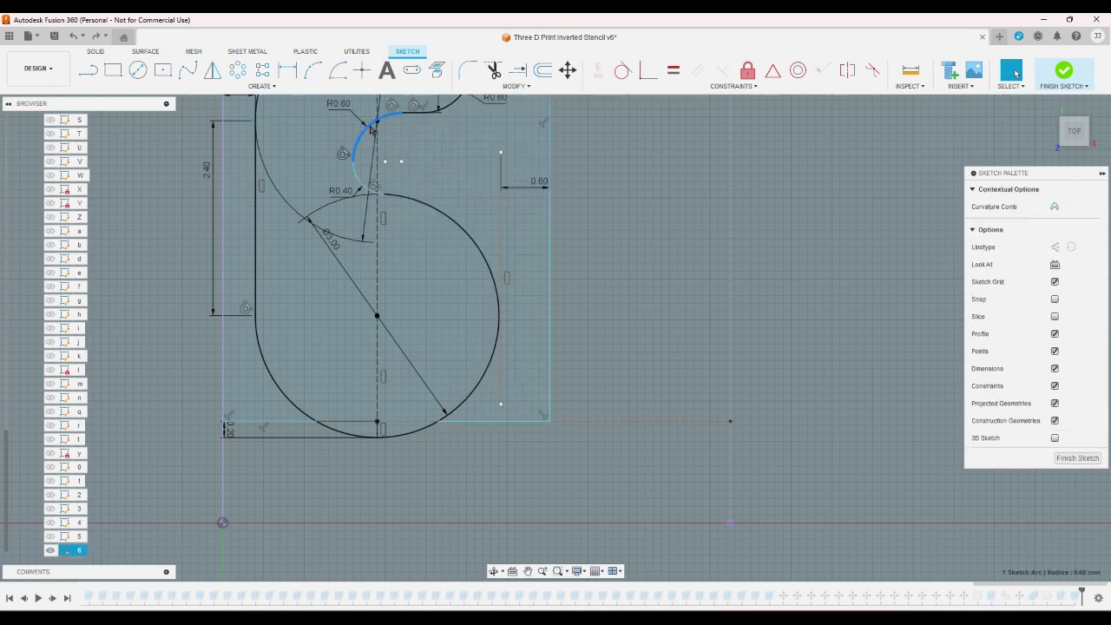
key(Delete)
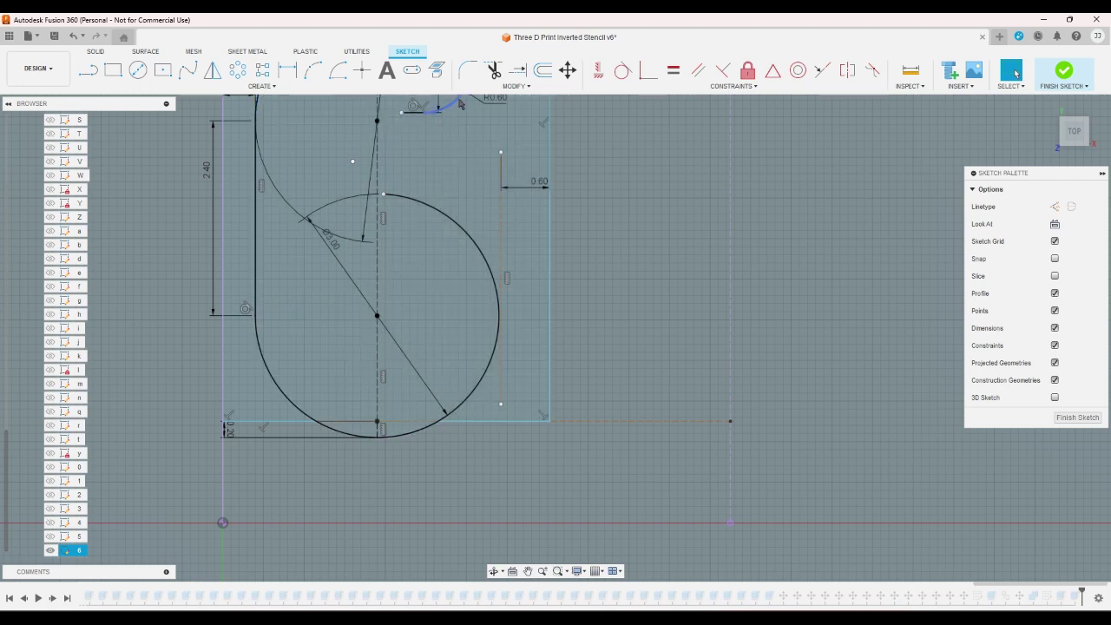
- Extend the arc to meet the circle and draw a new line near the top
click(515, 76)
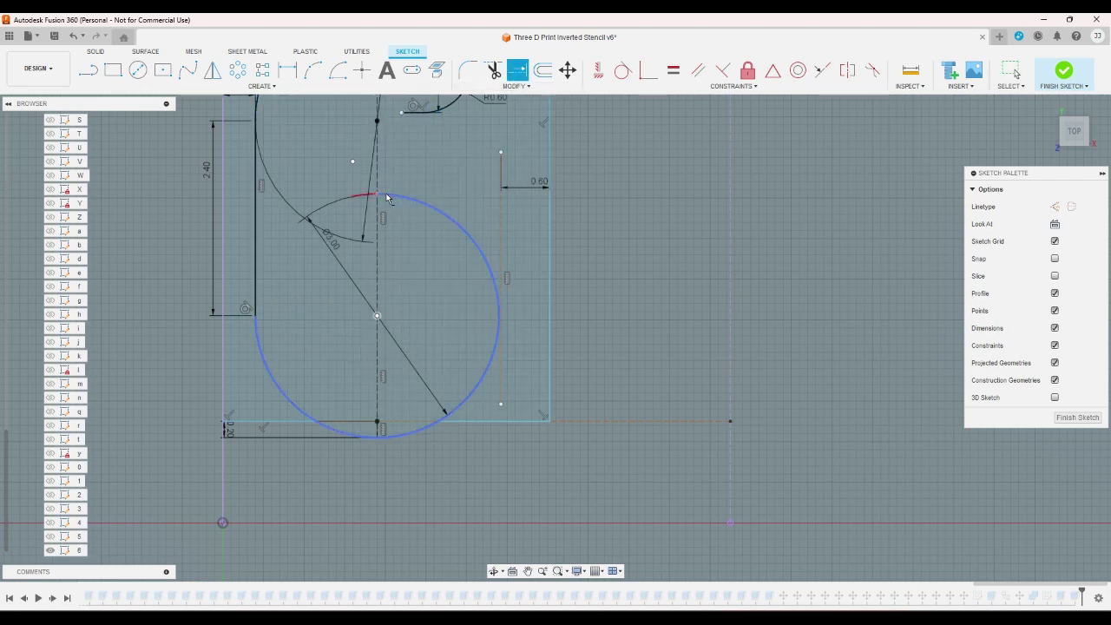
click(356, 195)
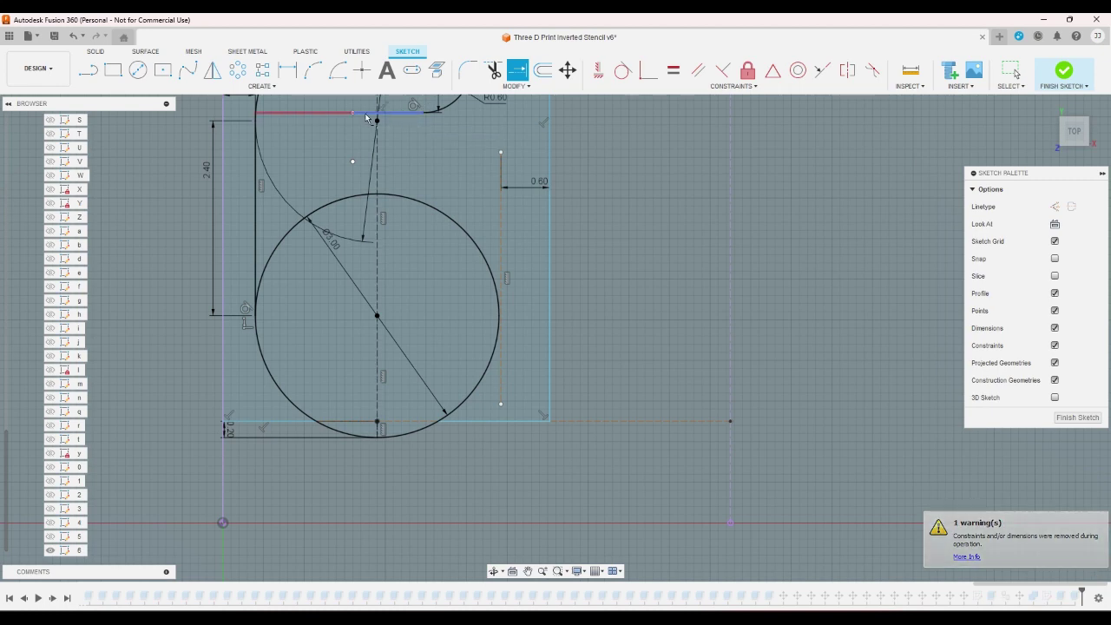
key(l)
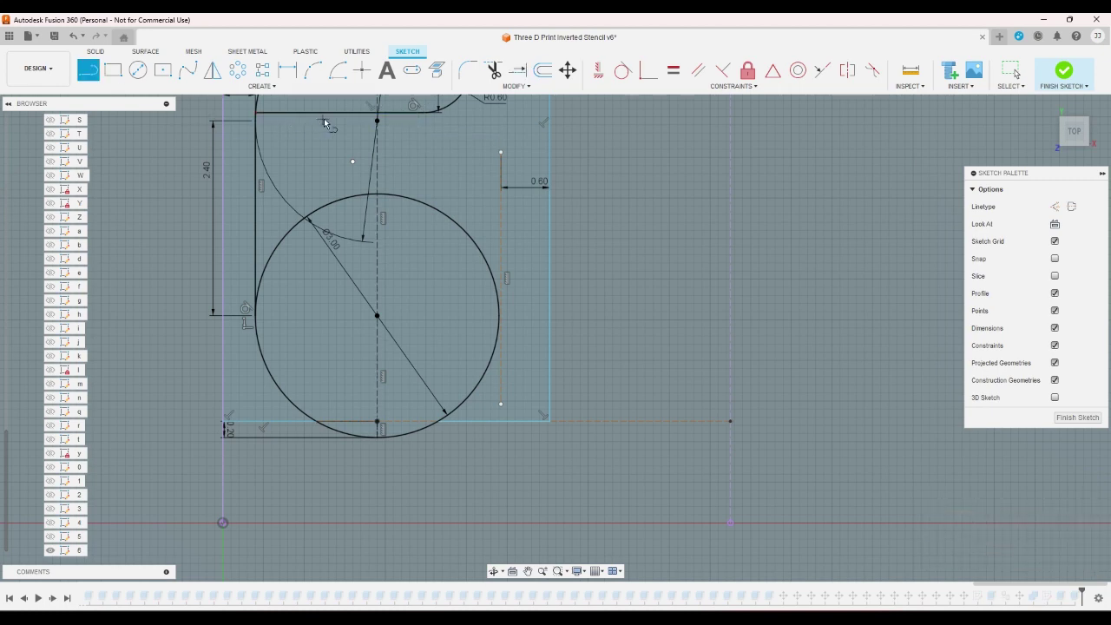
click(322, 116)
- Set the gap between the two vertical lines to 1.20
click(288, 72)
click(322, 165)
click(255, 217)
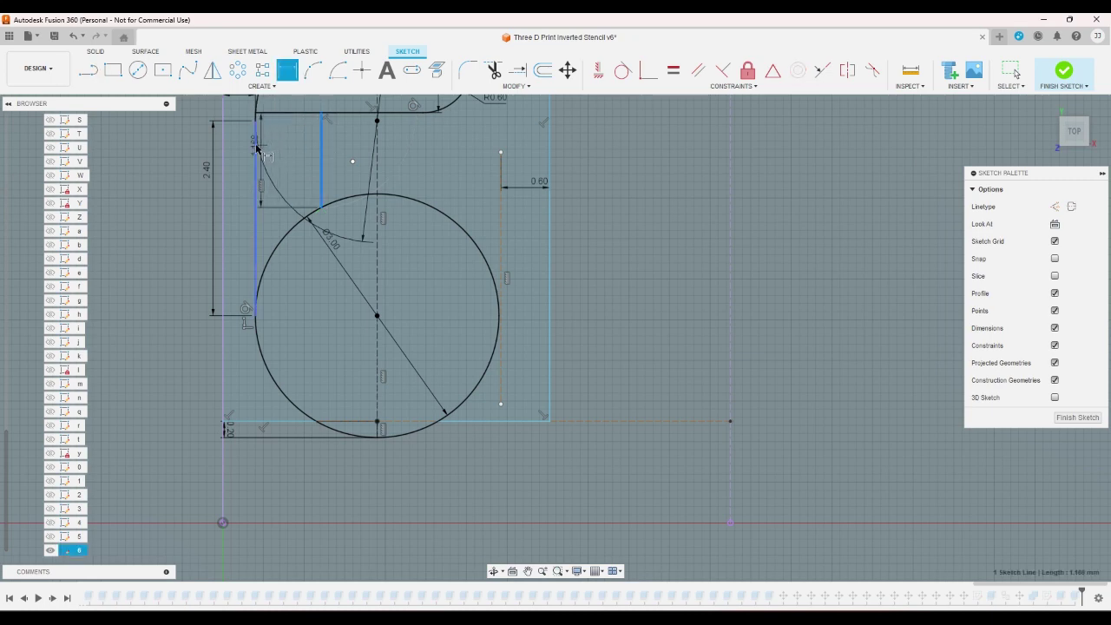
click(289, 149)
text(1.2)
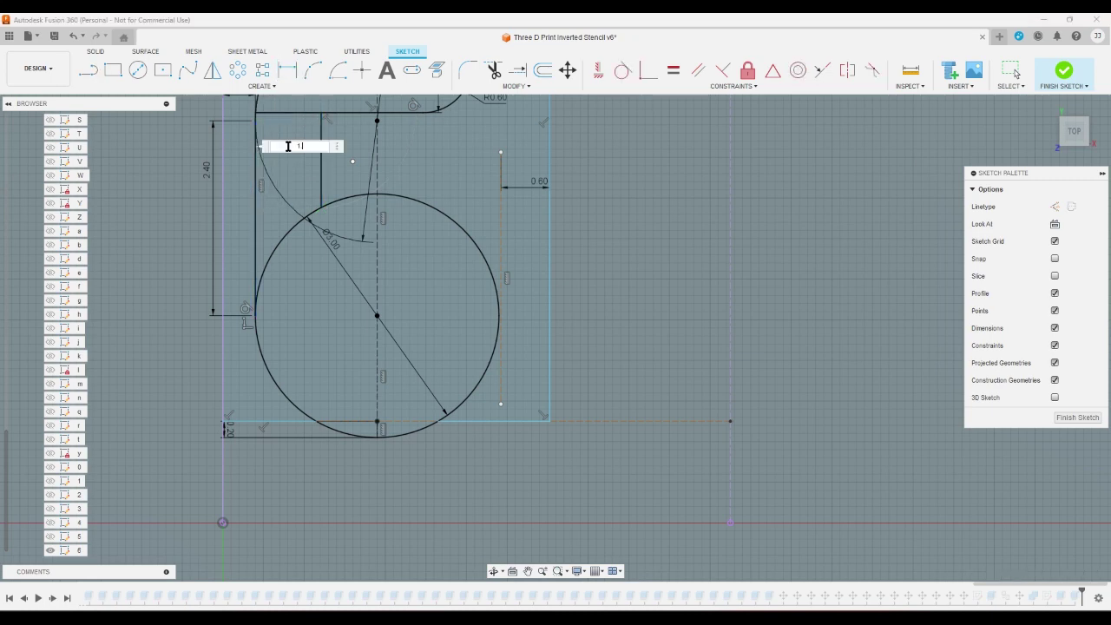
key(Return)
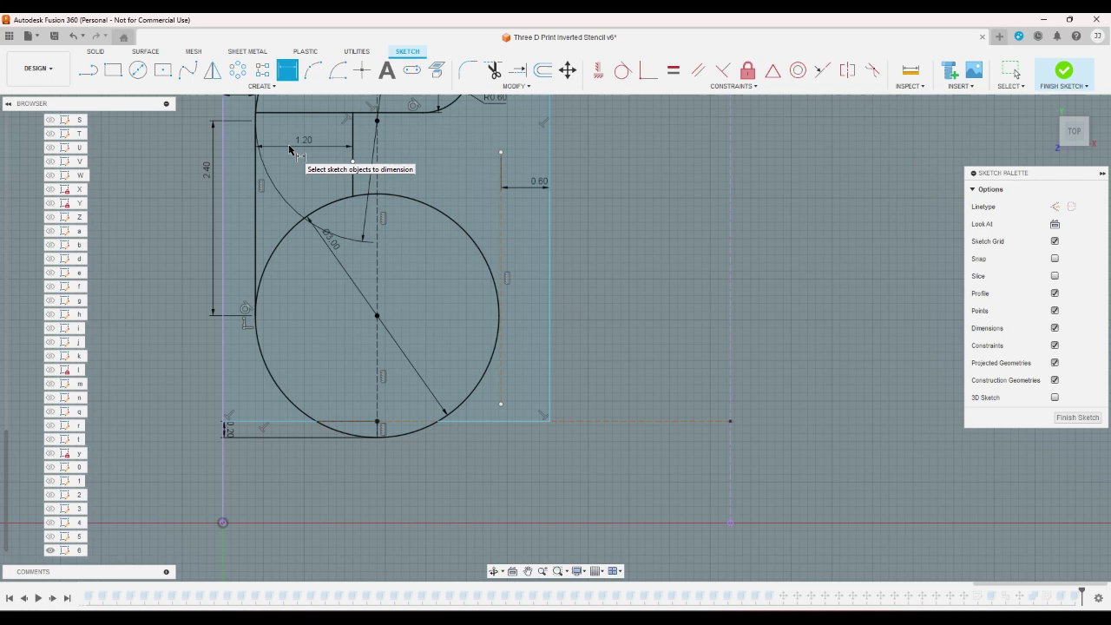
- Trim the top line segment and the circle's left arc, then fillet the corner at radius 1
click(493, 69)
click(326, 112)
click(327, 209)
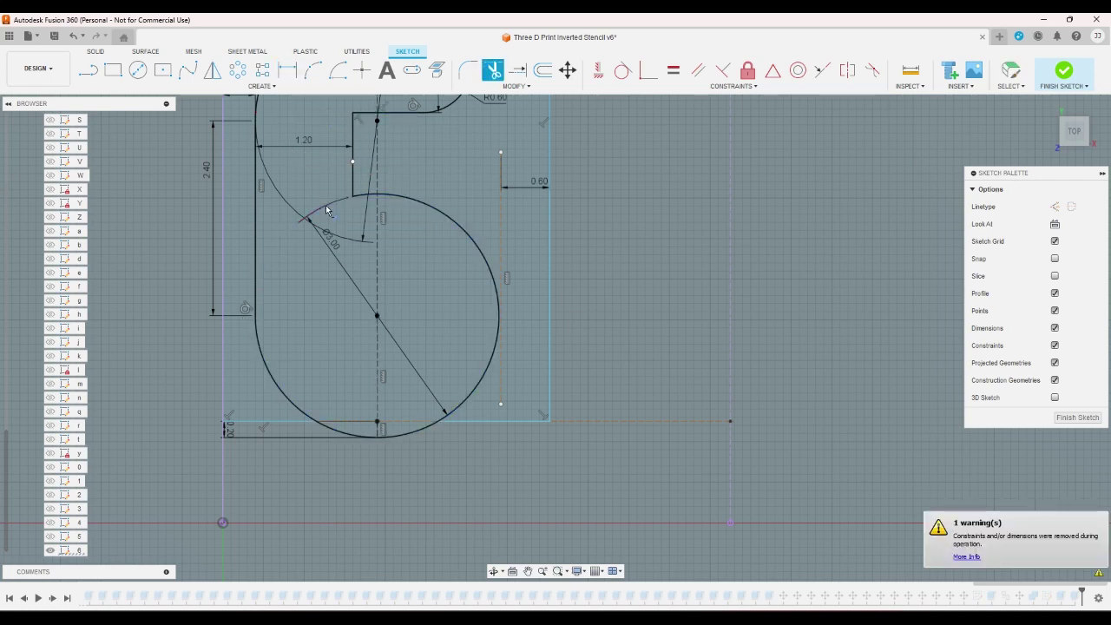
click(468, 70)
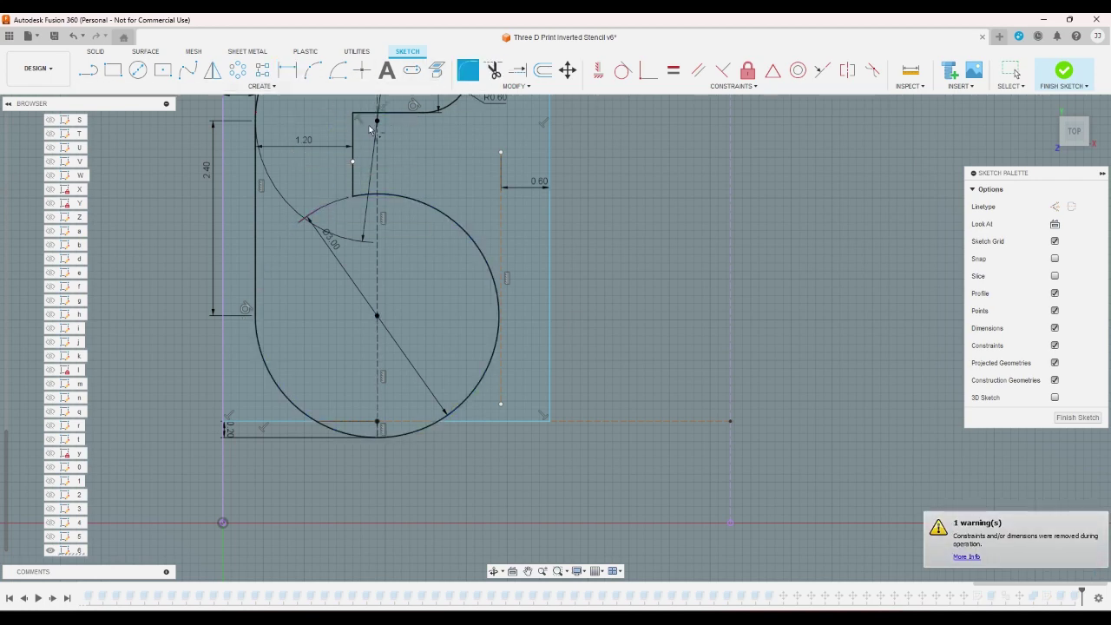
click(358, 120)
text(1)
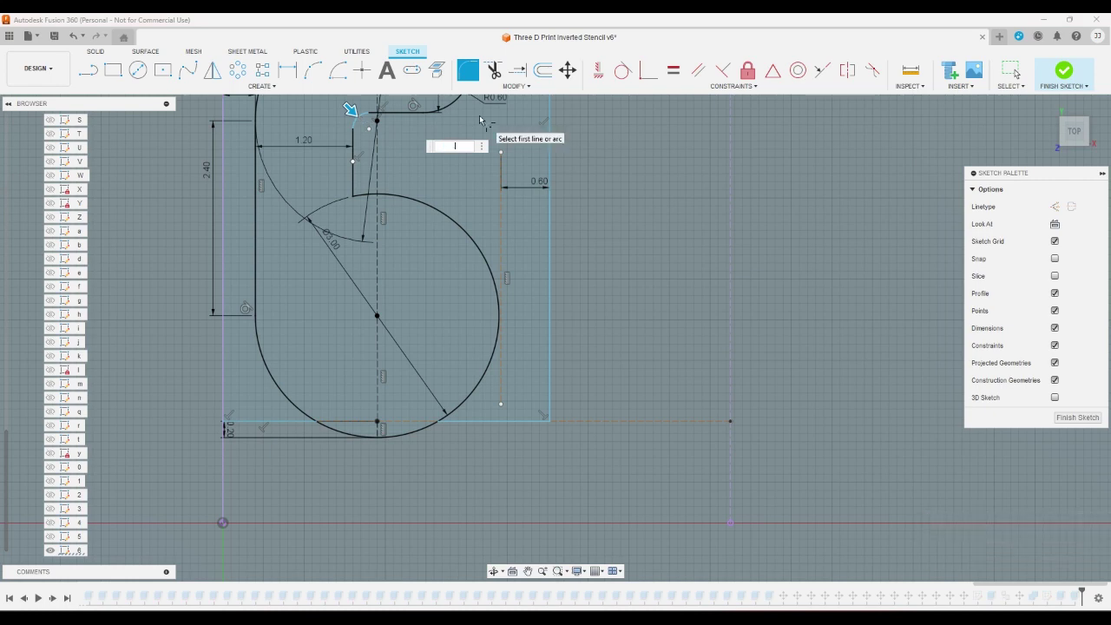
key(Return)
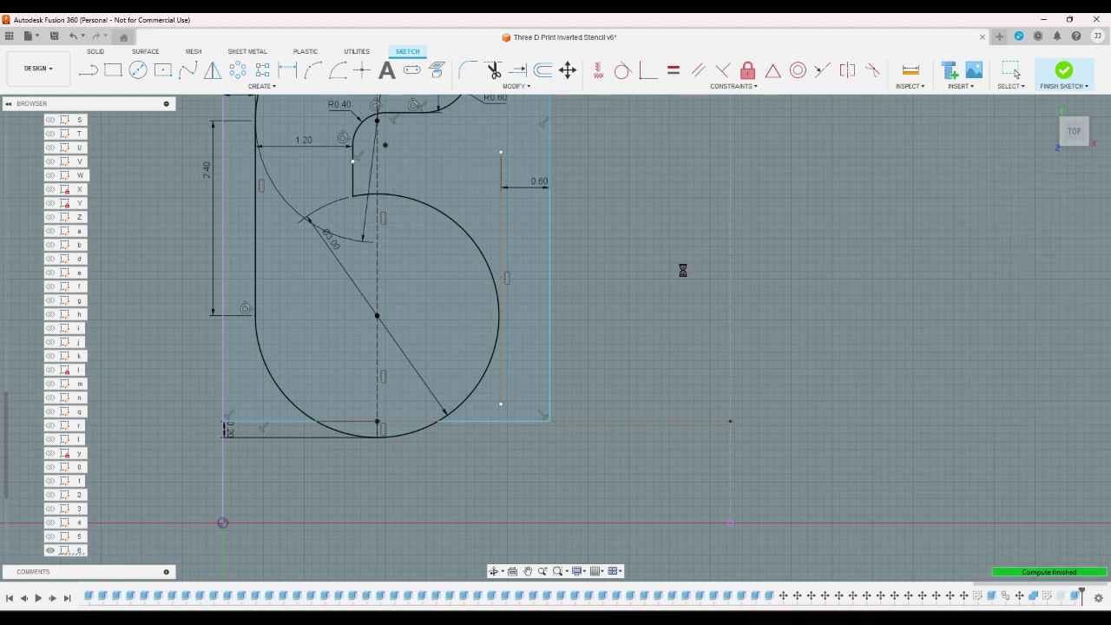
scroll(356, 254, down, 8)
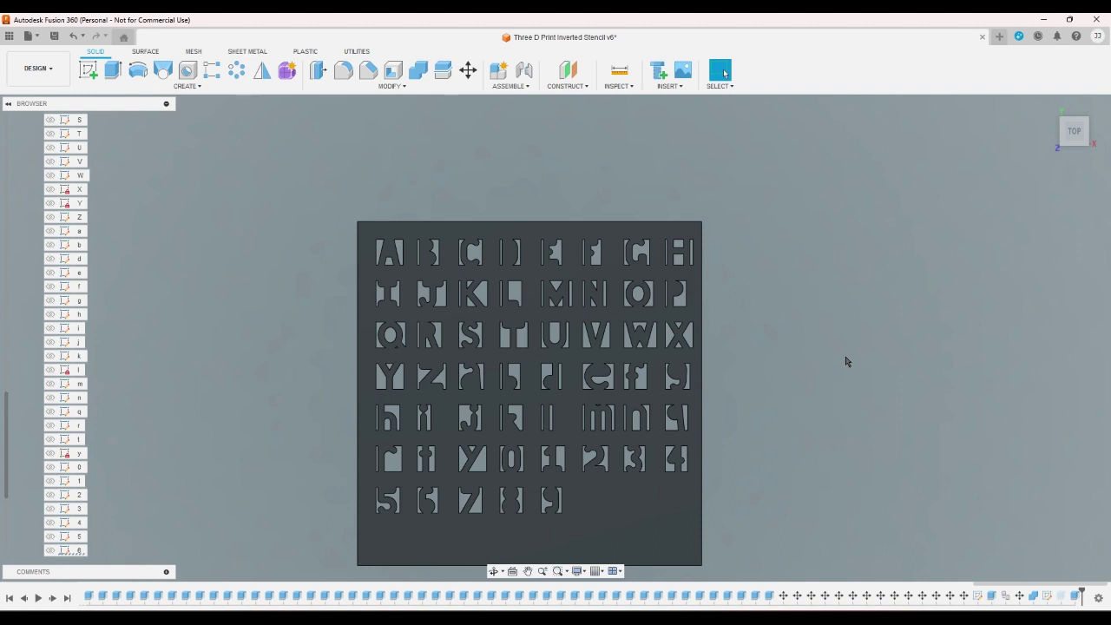
- In the Browser's Bodies list, hide A-Z 0-9 Pallet and Body63 and show Body53 and Body50
mouse_move(6, 356)
mouse_down()
mouse_move(7, 174)
mouse_move(20, 151)
mouse_up()
click(26, 158)
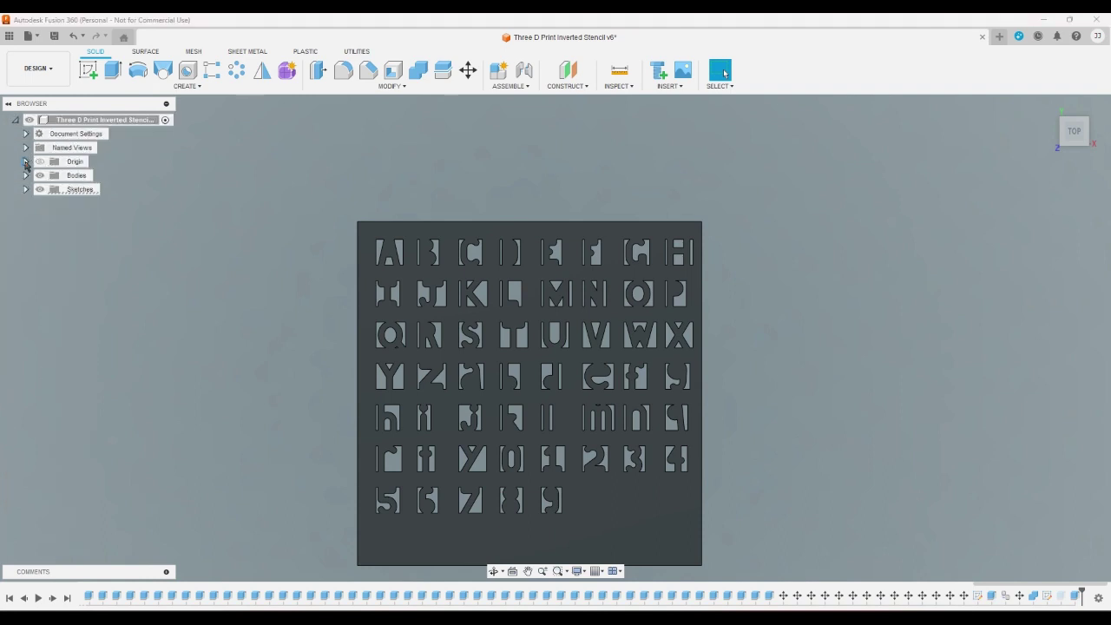
click(26, 175)
scroll(50, 330, down, 5)
scroll(50, 393, down, 8)
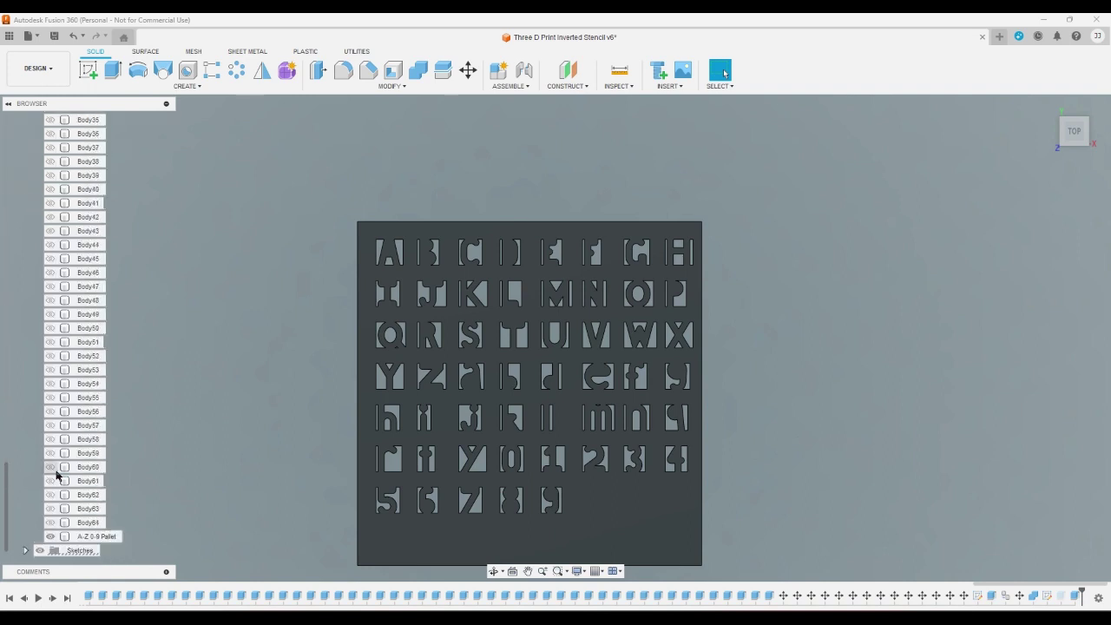
click(50, 536)
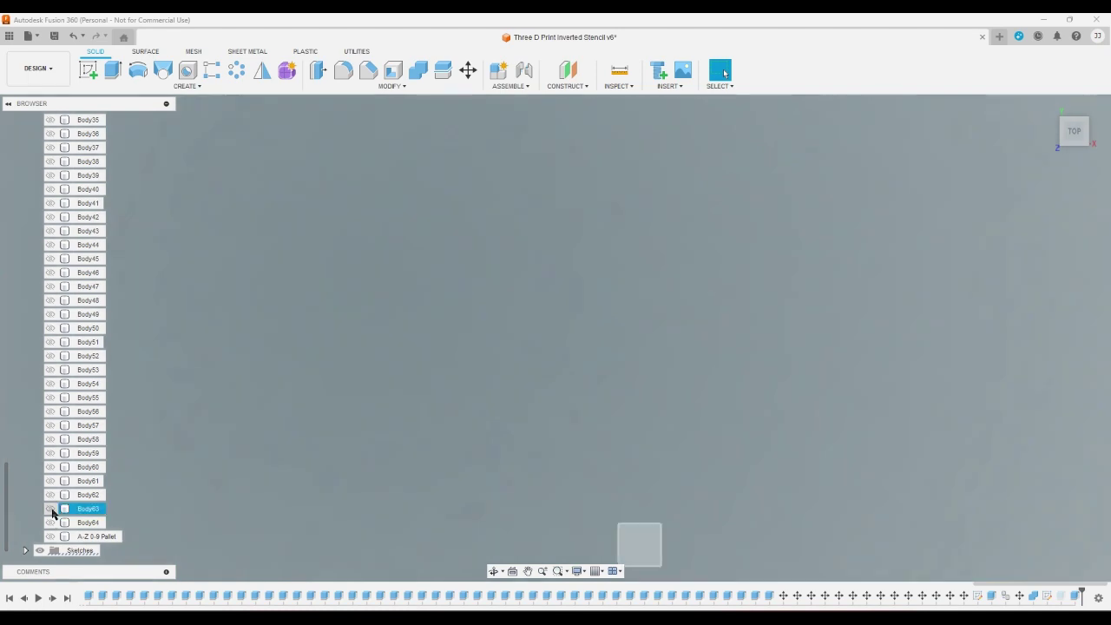
click(50, 509)
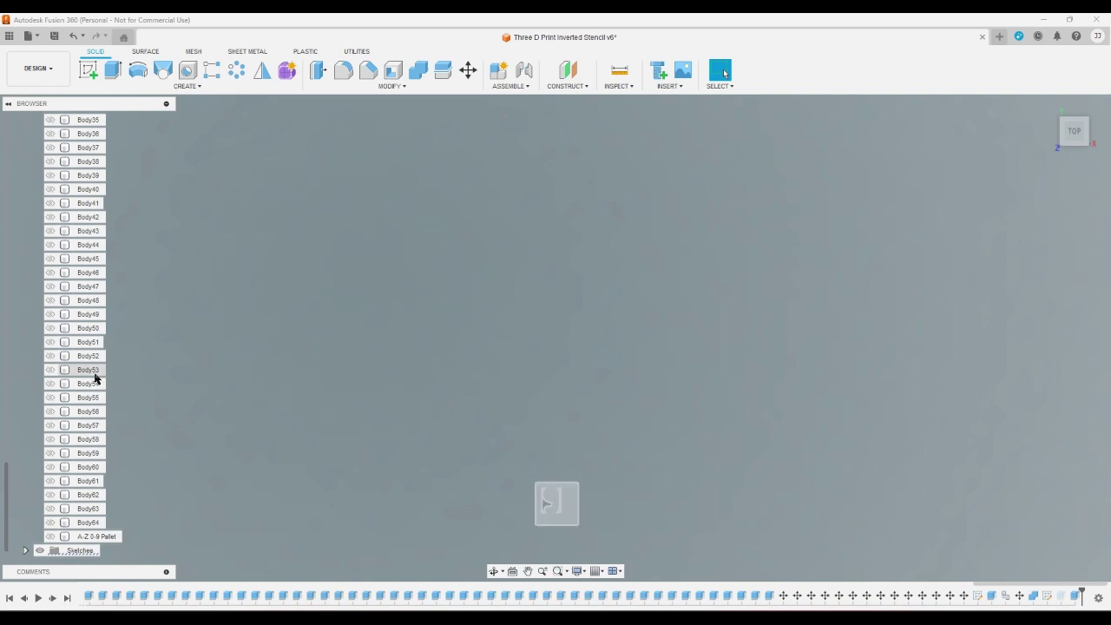
click(51, 370)
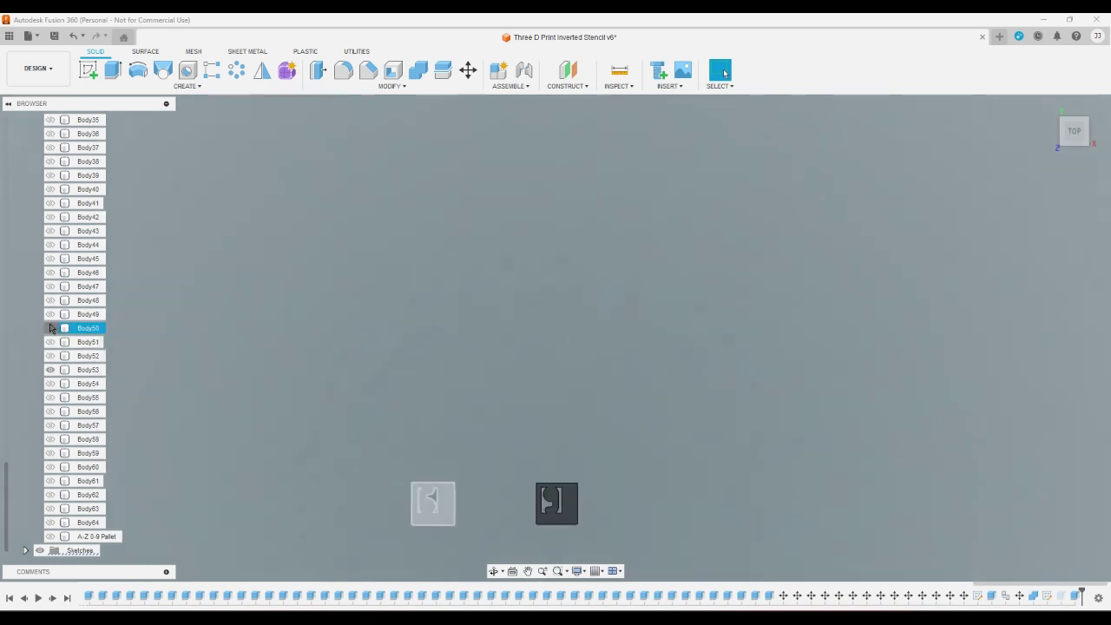
click(50, 328)
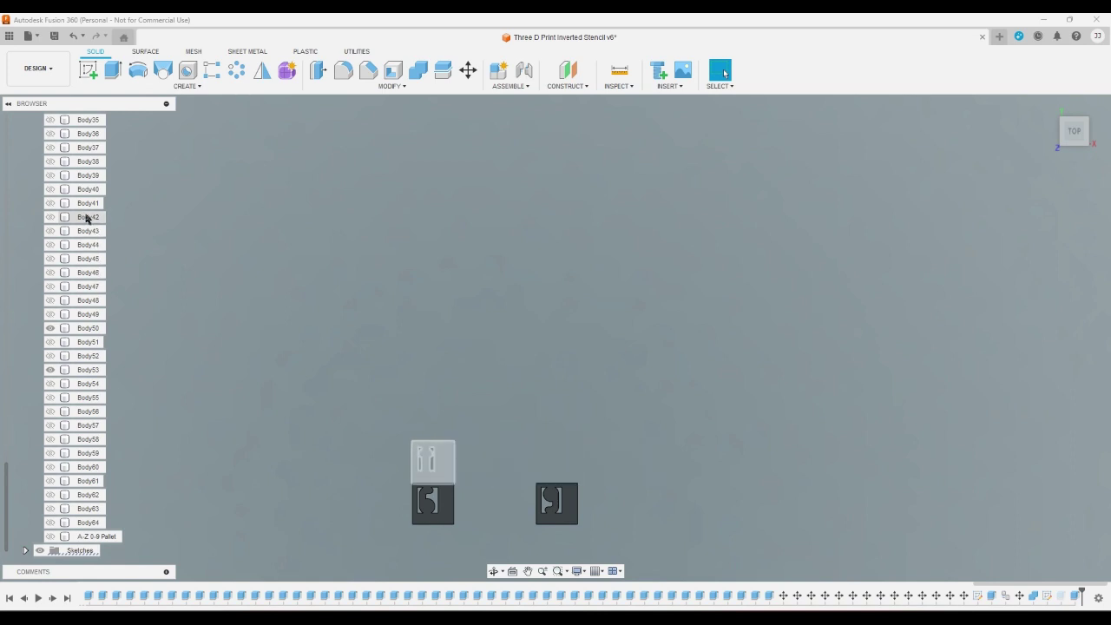
- Show the Body42, Body36, Body35, Body34 and Body33 letter inserts
click(51, 218)
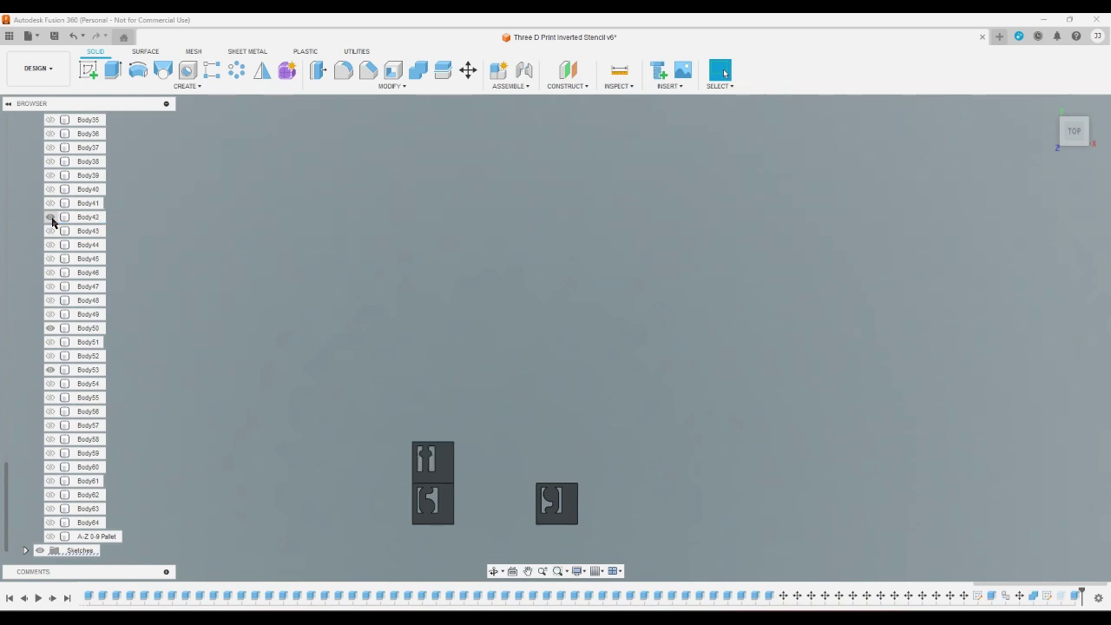
scroll(69, 267, up, 3)
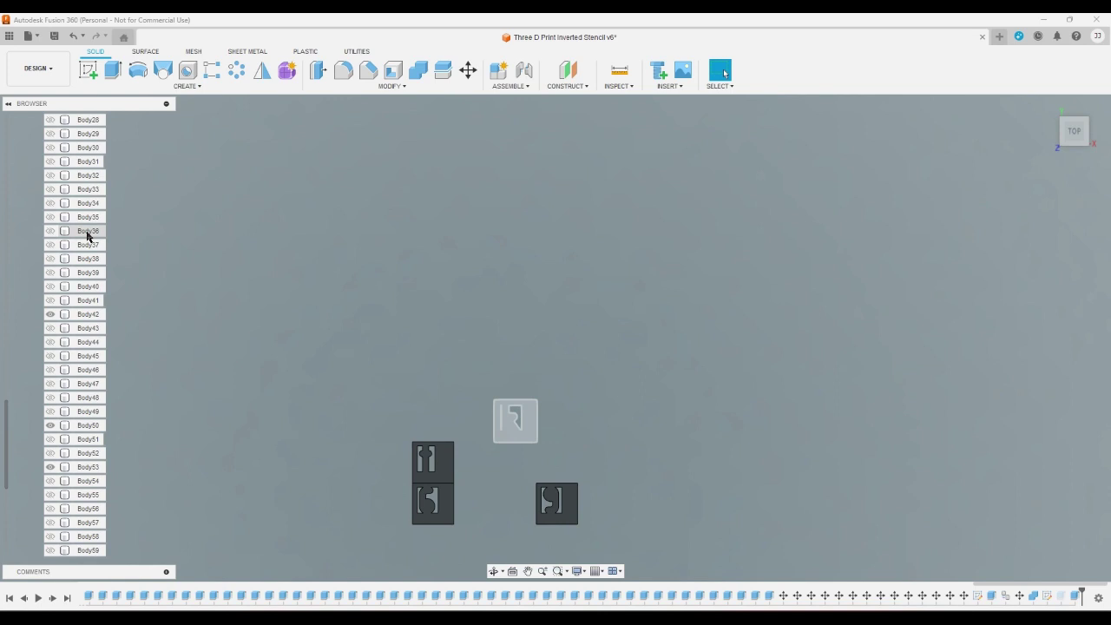
click(51, 231)
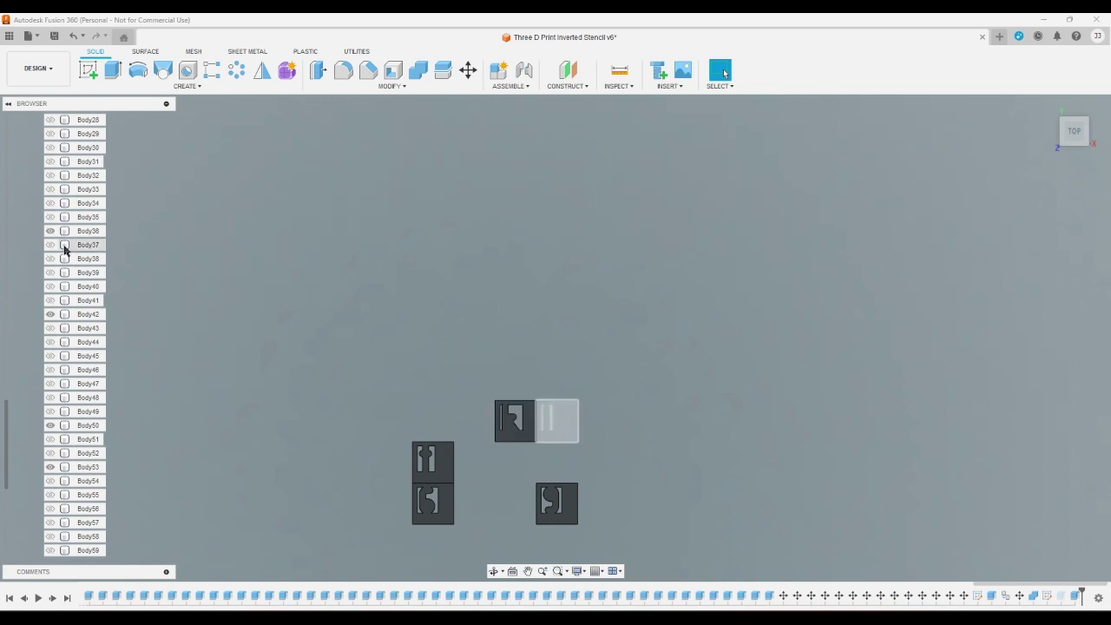
click(50, 217)
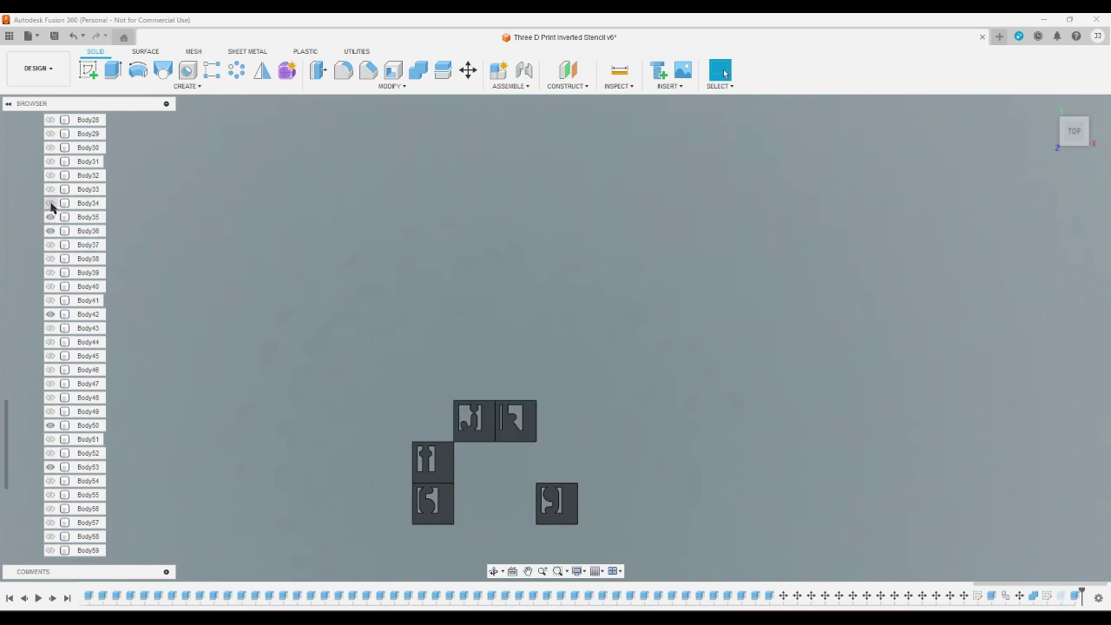
click(50, 203)
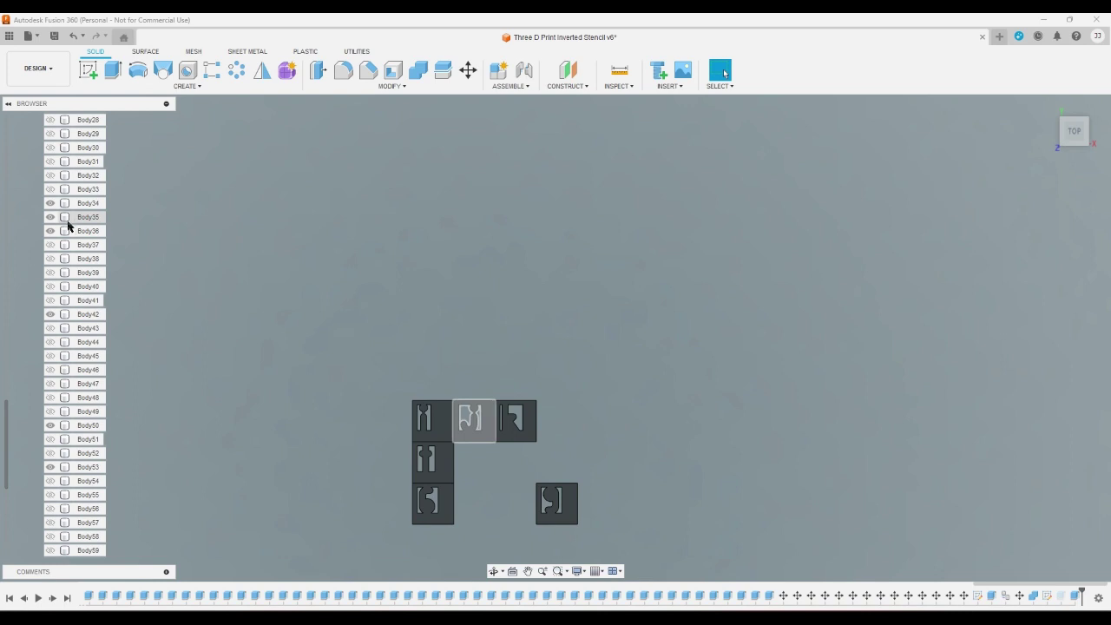
click(52, 190)
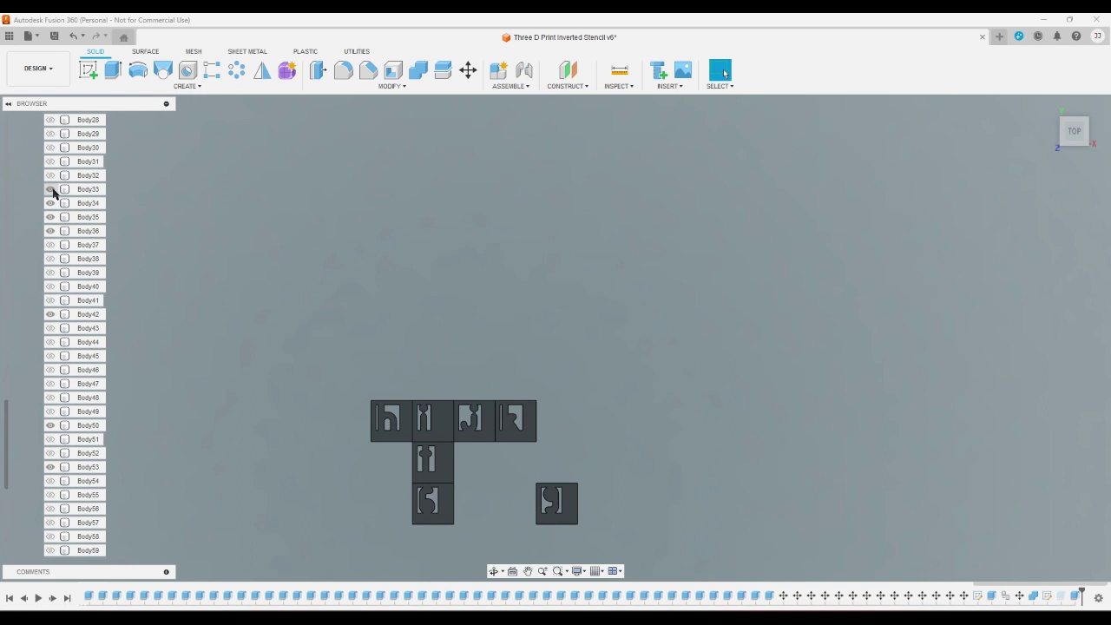
- Show Body11, the K insert, and Body7 after checking Body20's tile
scroll(88, 167, up, 1)
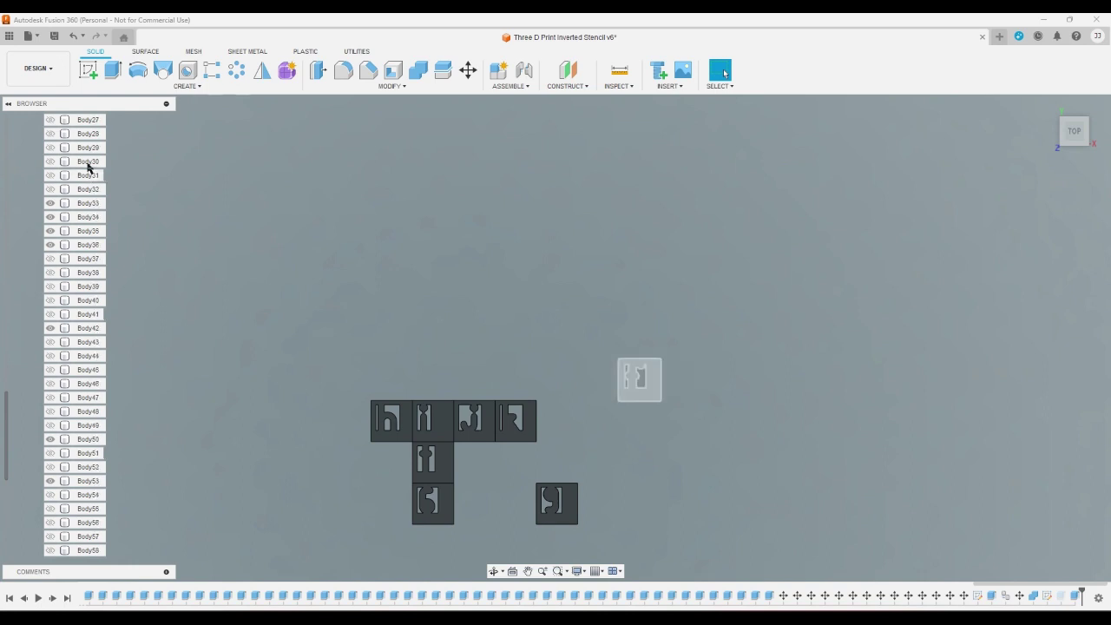
scroll(88, 167, up, 4)
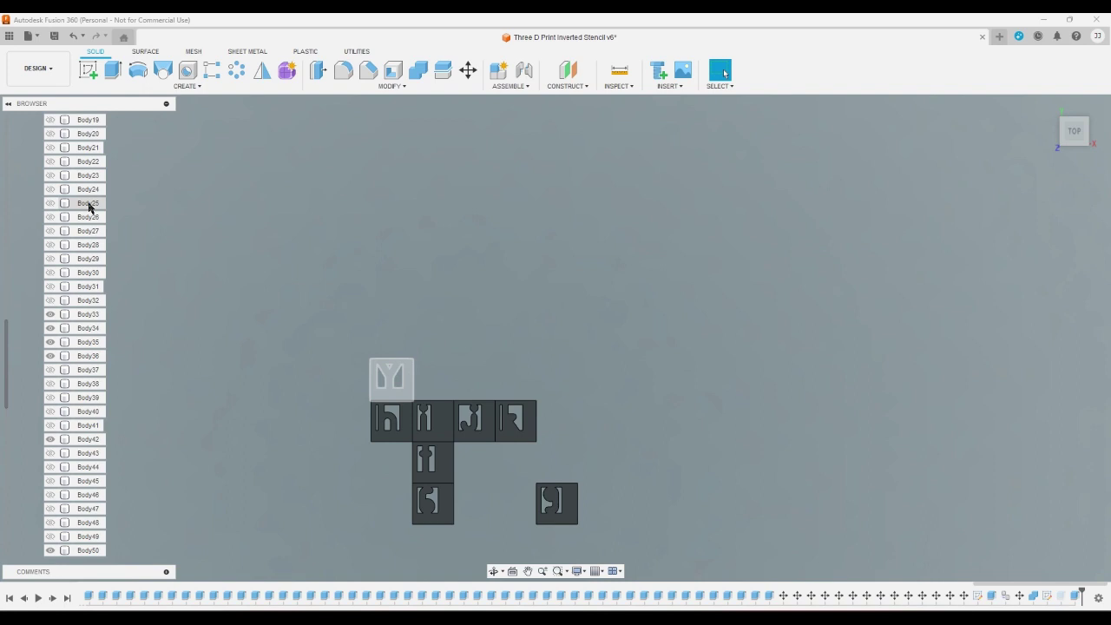
click(91, 136)
scroll(70, 243, up, 5)
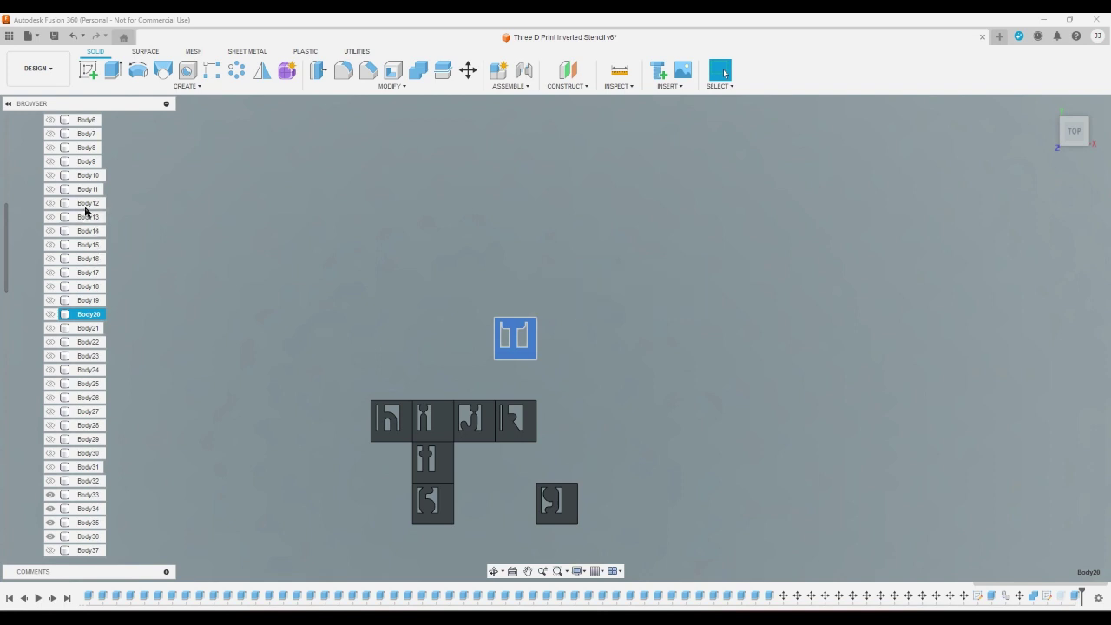
click(51, 190)
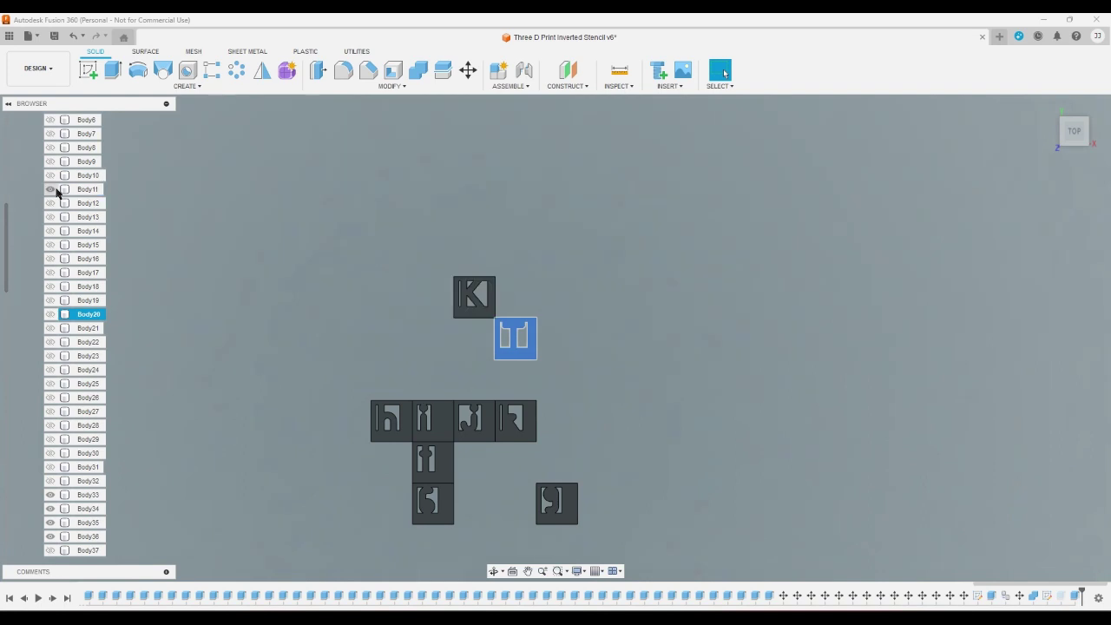
click(134, 199)
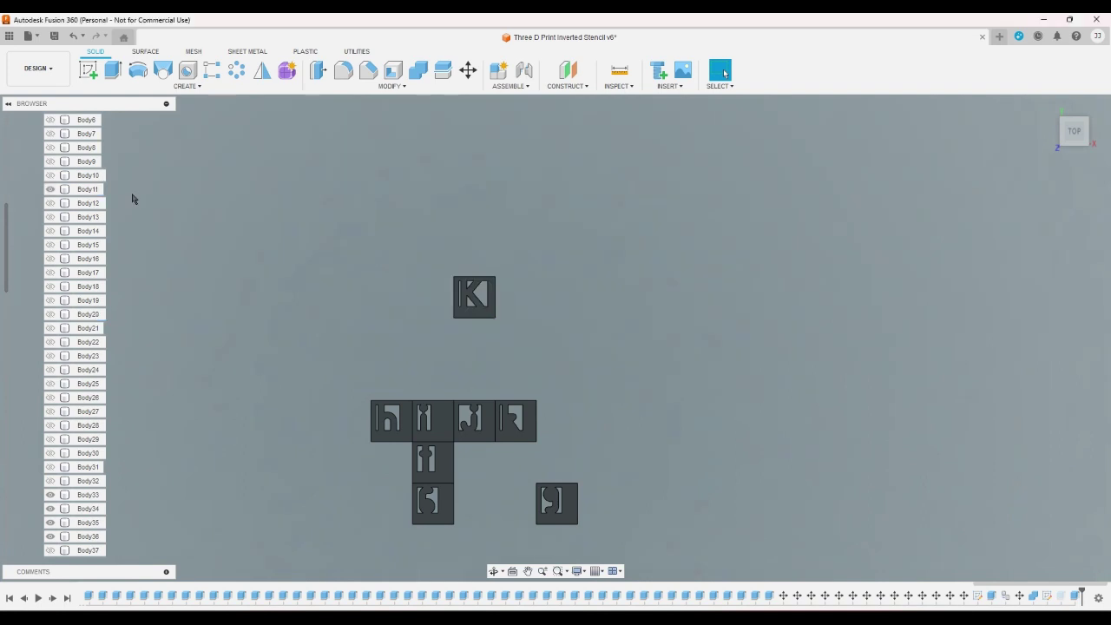
scroll(130, 200, down, 2)
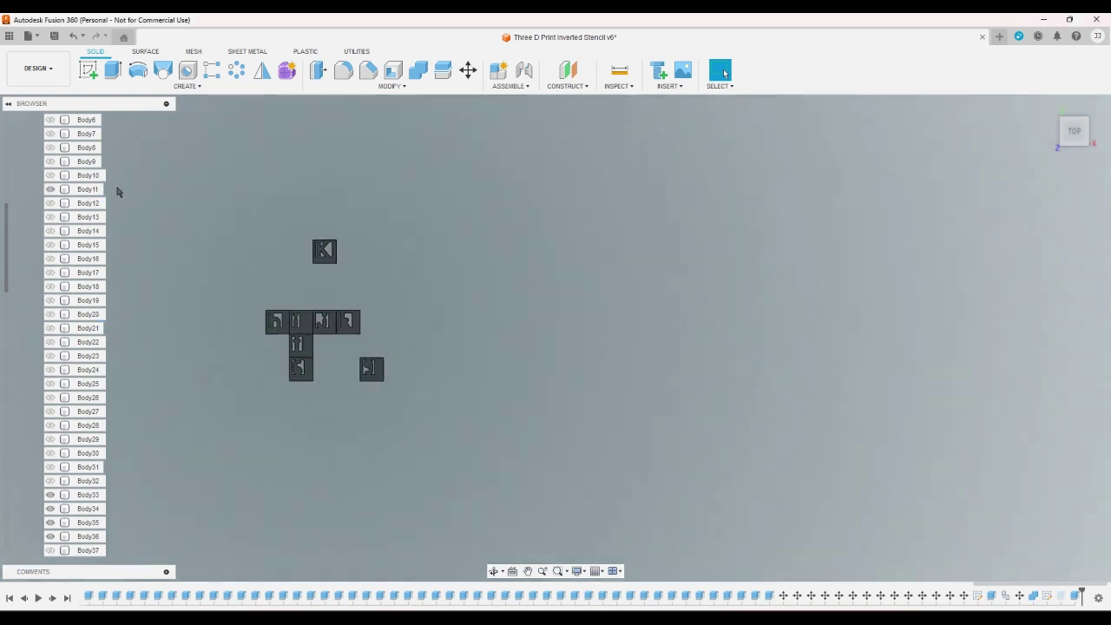
scroll(116, 189, up, 2)
scroll(84, 161, up, 3)
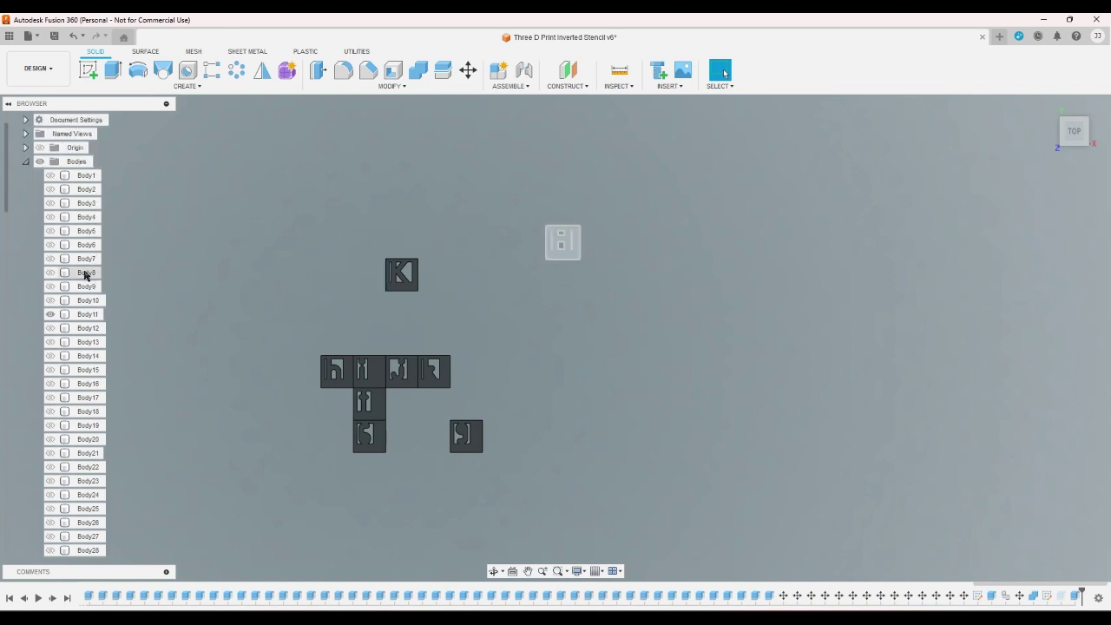
click(49, 258)
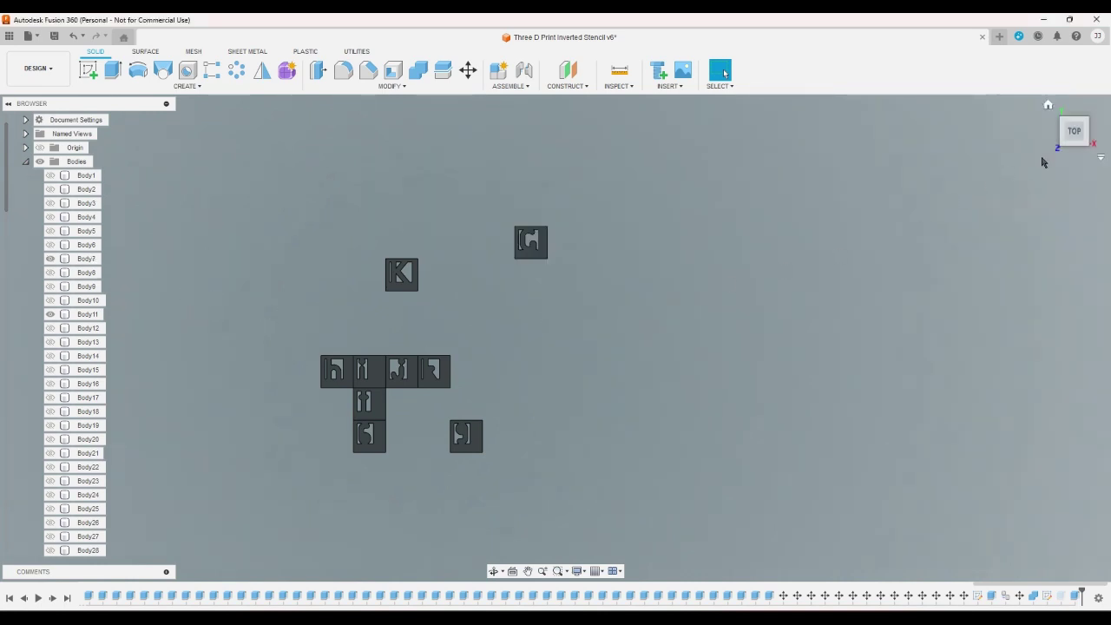
scroll(524, 283, up, 1)
scroll(470, 272, down, 2)
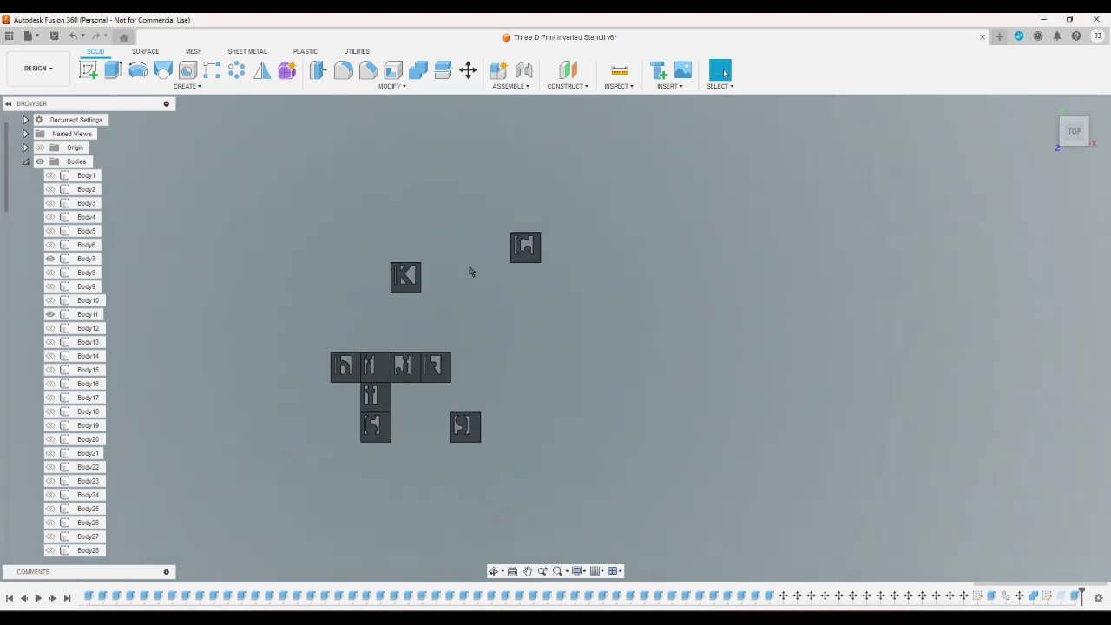
scroll(273, 307, up, 1)
scroll(342, 486, down, 1)
scroll(353, 510, up, 1)
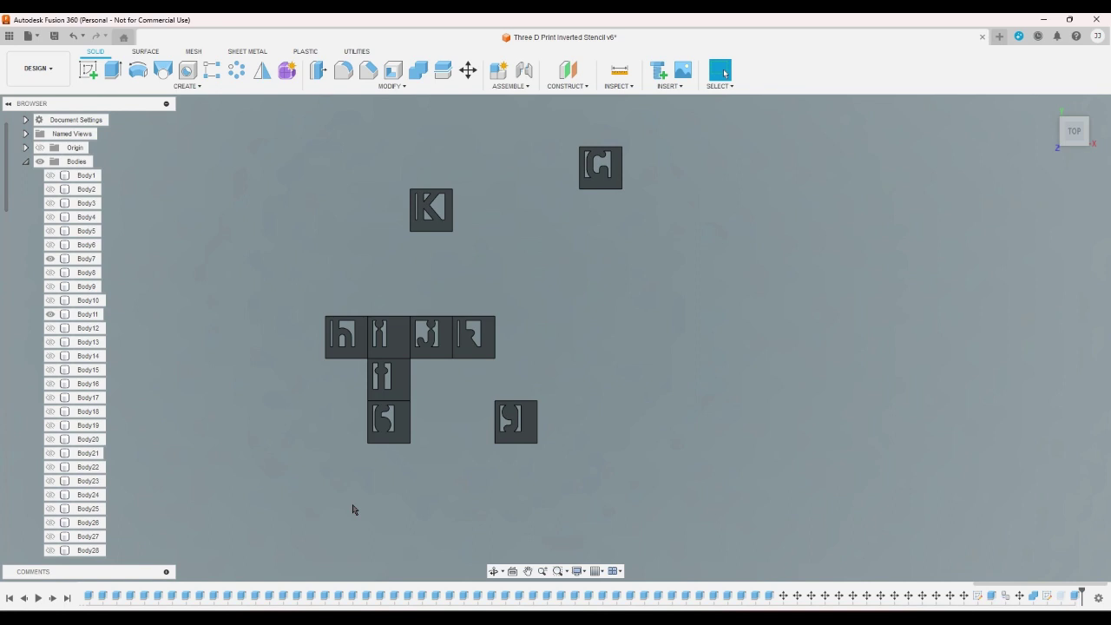
- Begin moving the K tile with a Y offset of -16, then cancel the move
click(467, 72)
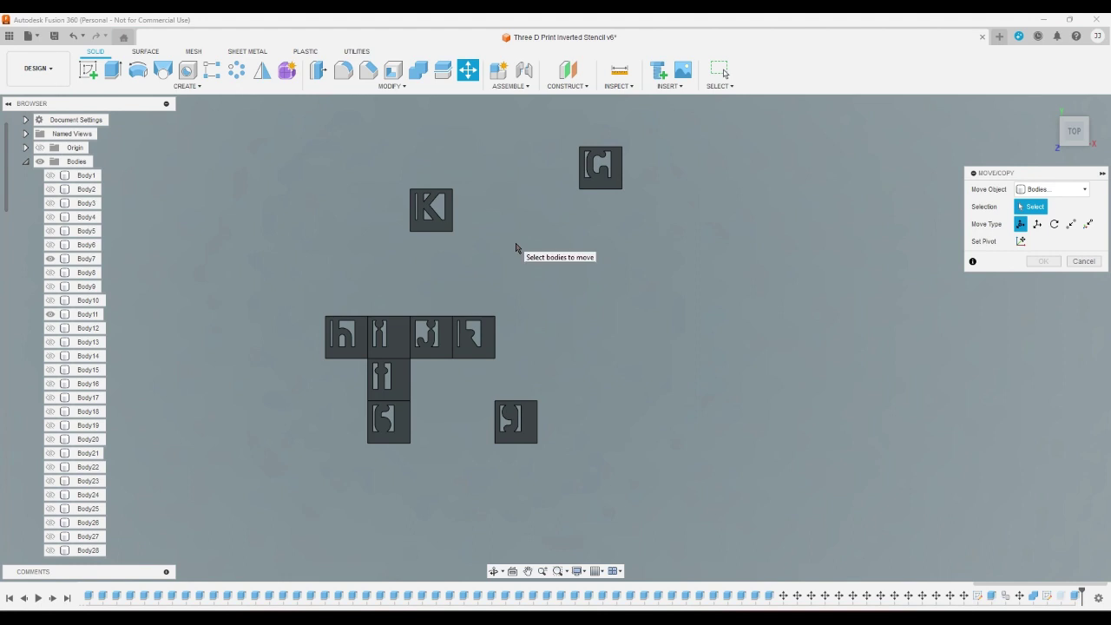
click(436, 224)
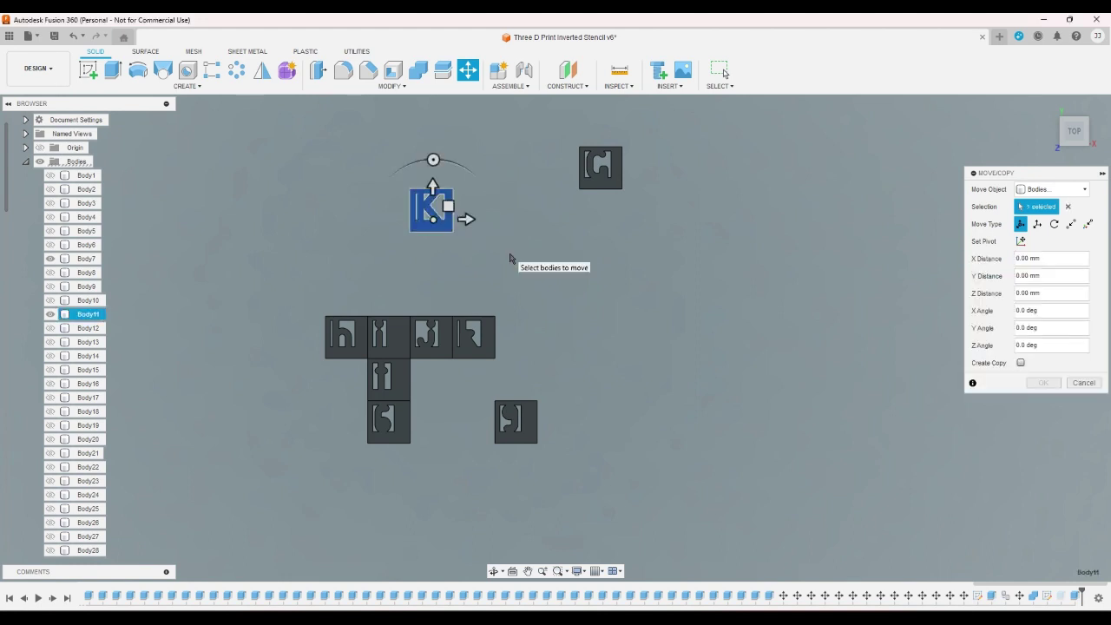
click(1046, 276)
text(-16)
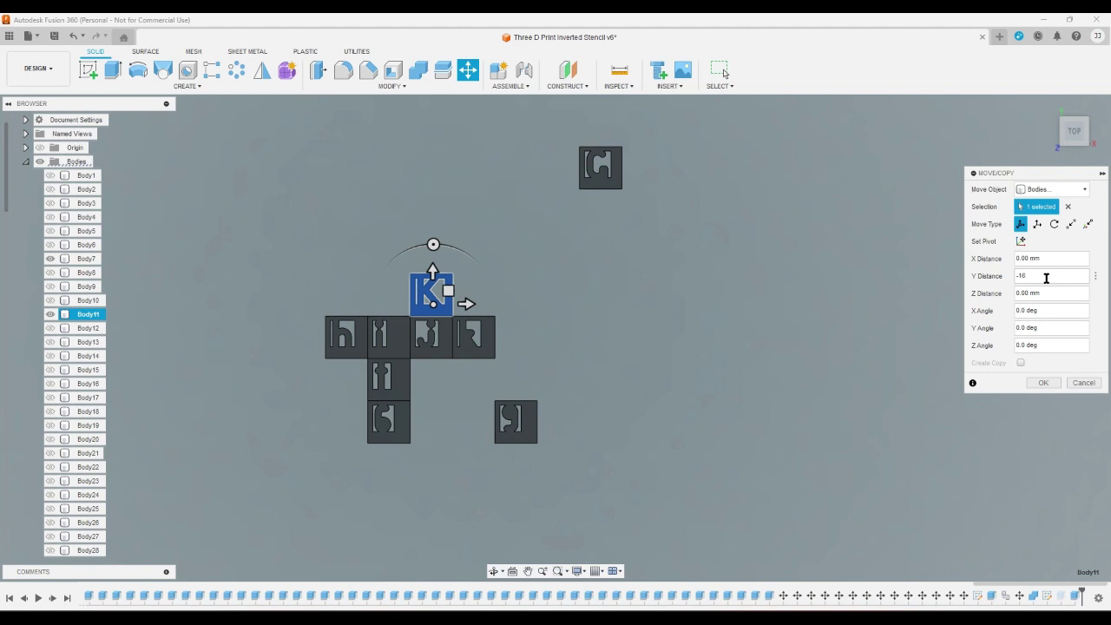
double_click(1046, 278)
click(1084, 383)
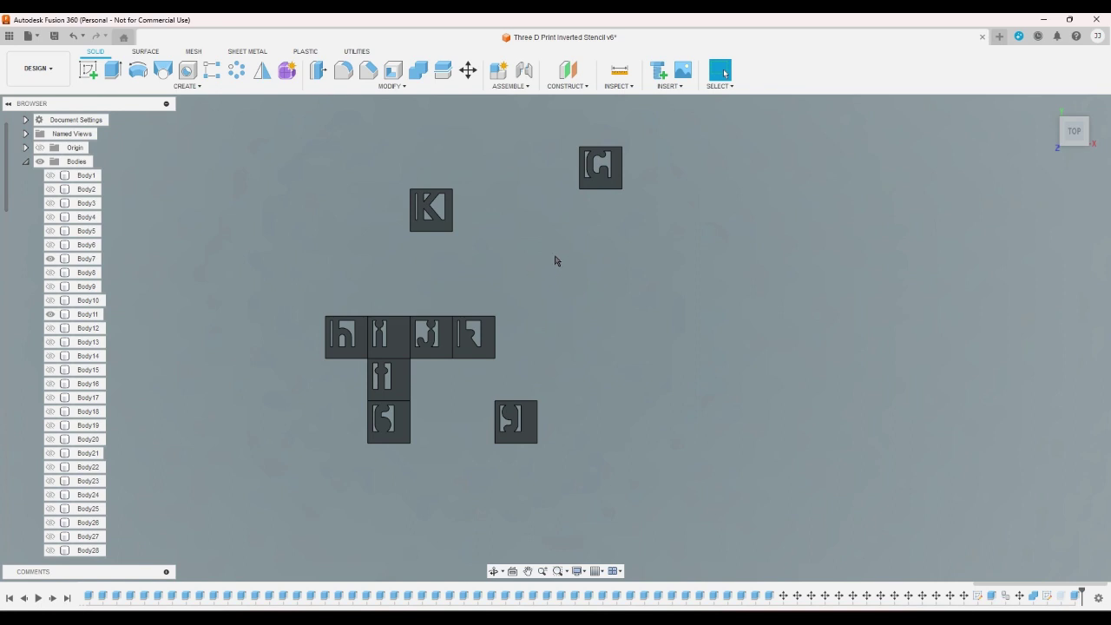
- Move the C tile body by X -40 and Y -24
click(469, 82)
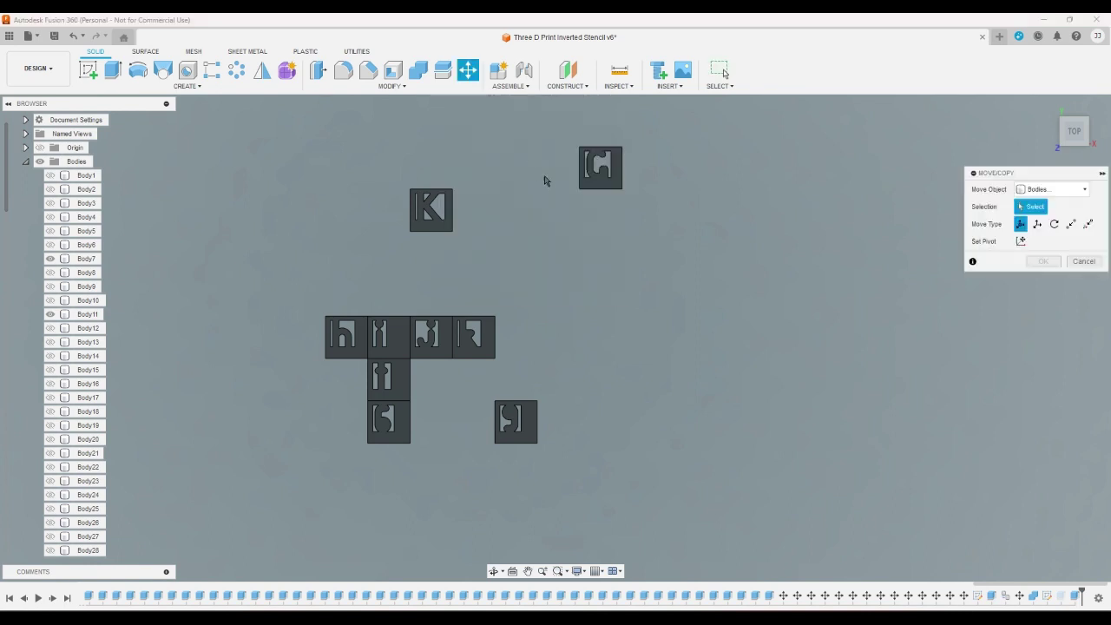
click(591, 183)
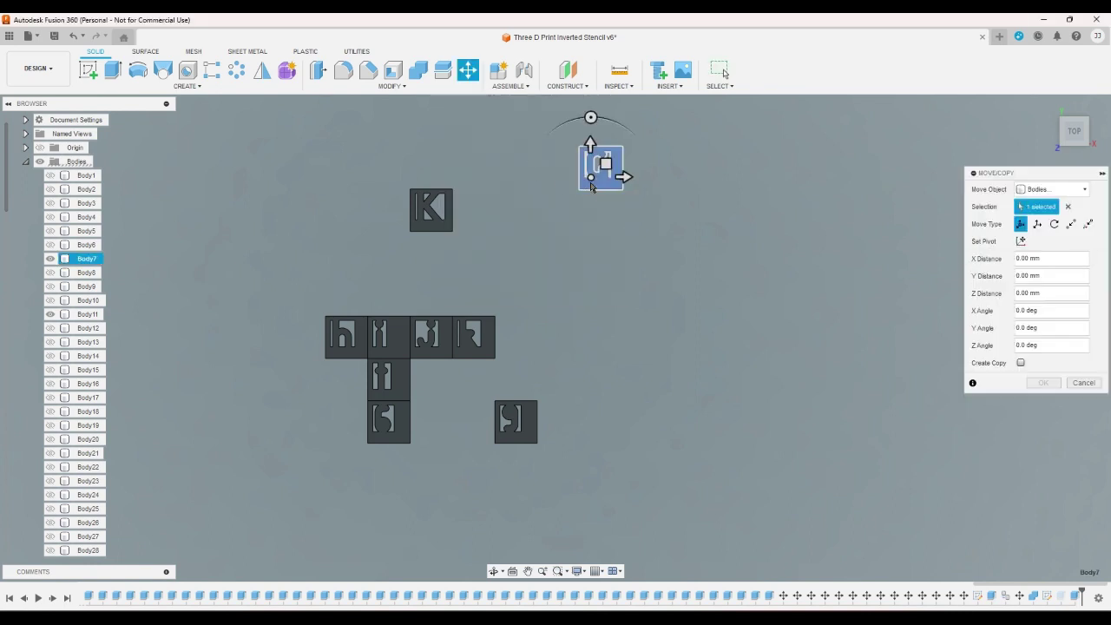
click(1045, 259)
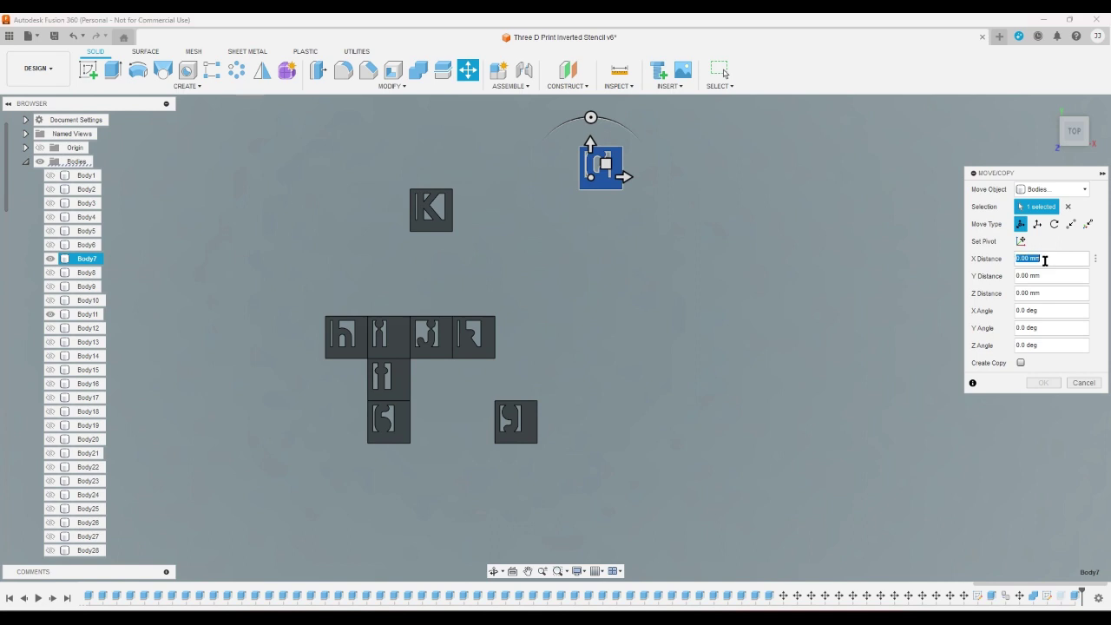
text(-40)
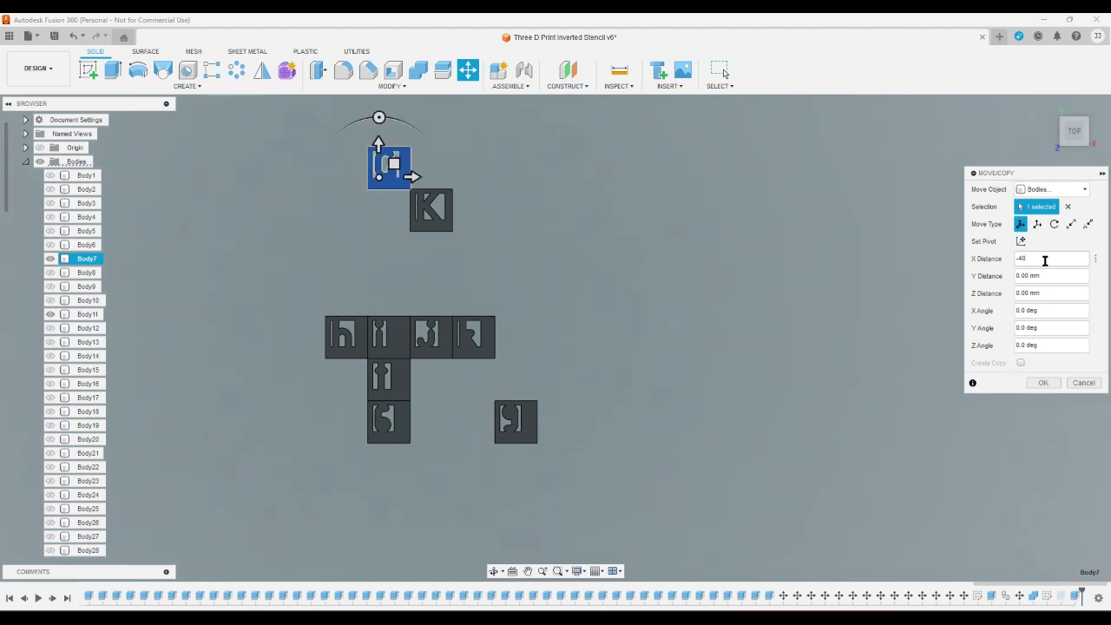
key(BackSpace)
key(BackSpace)
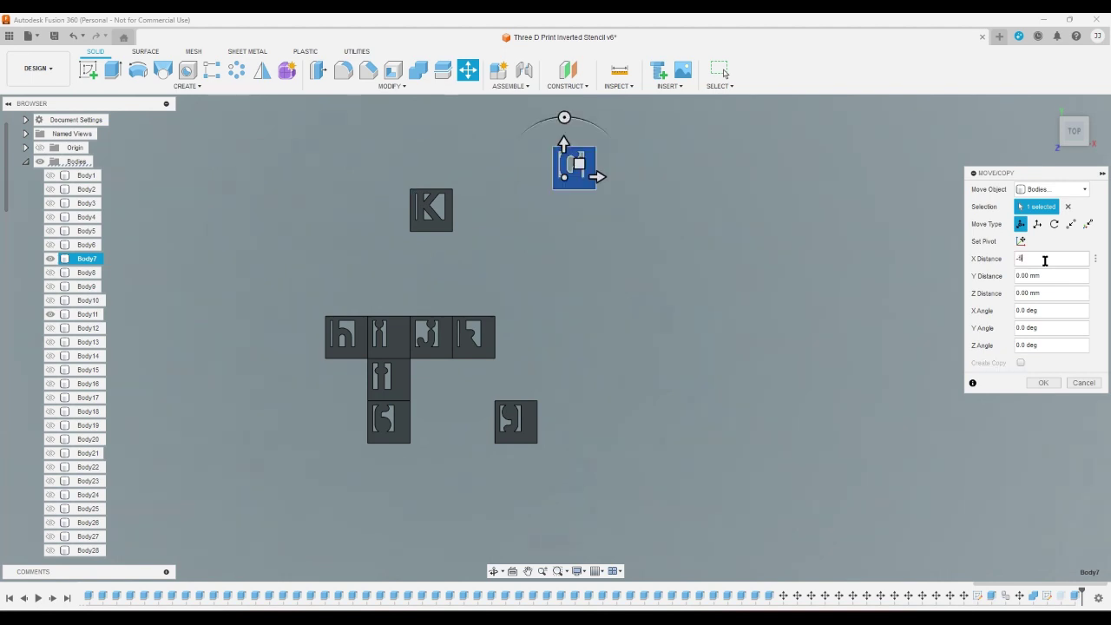
text(40)
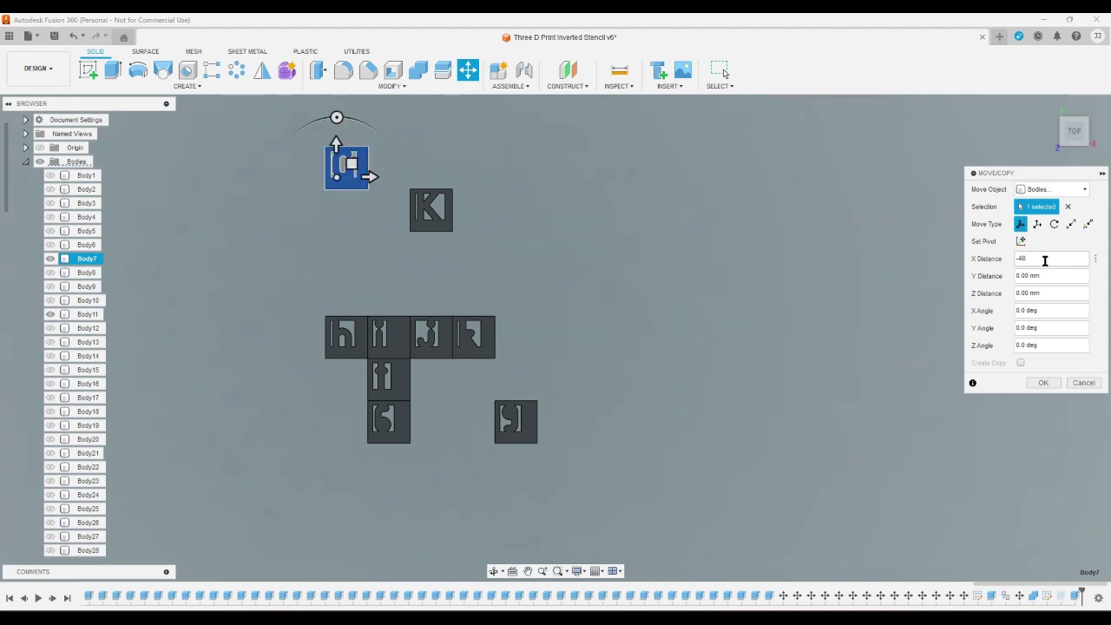
click(1051, 279)
text(-24)
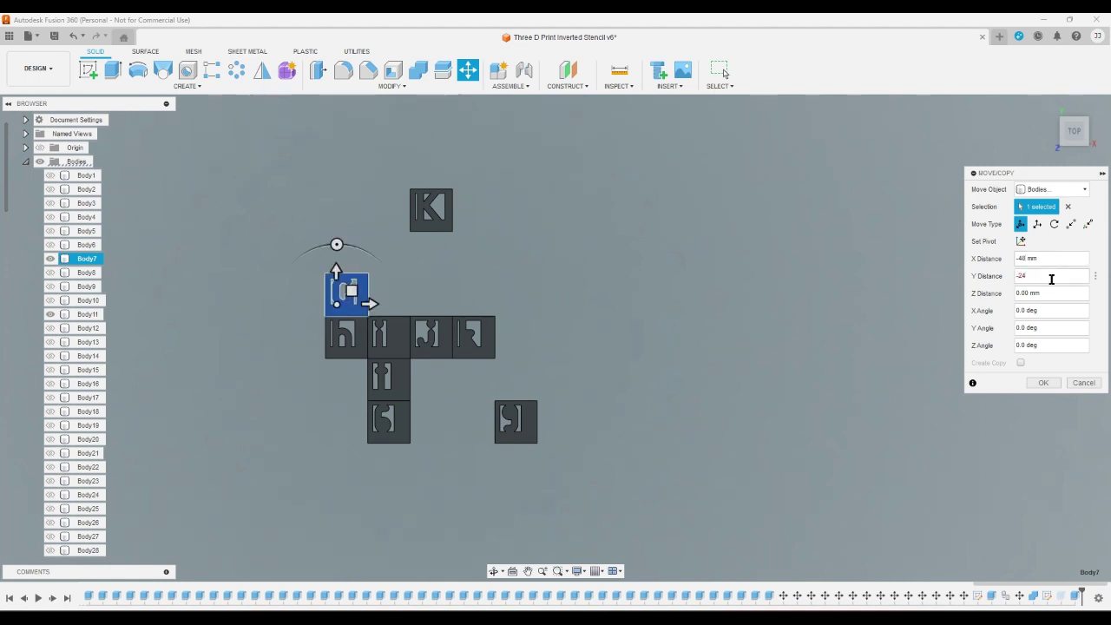
key(Return)
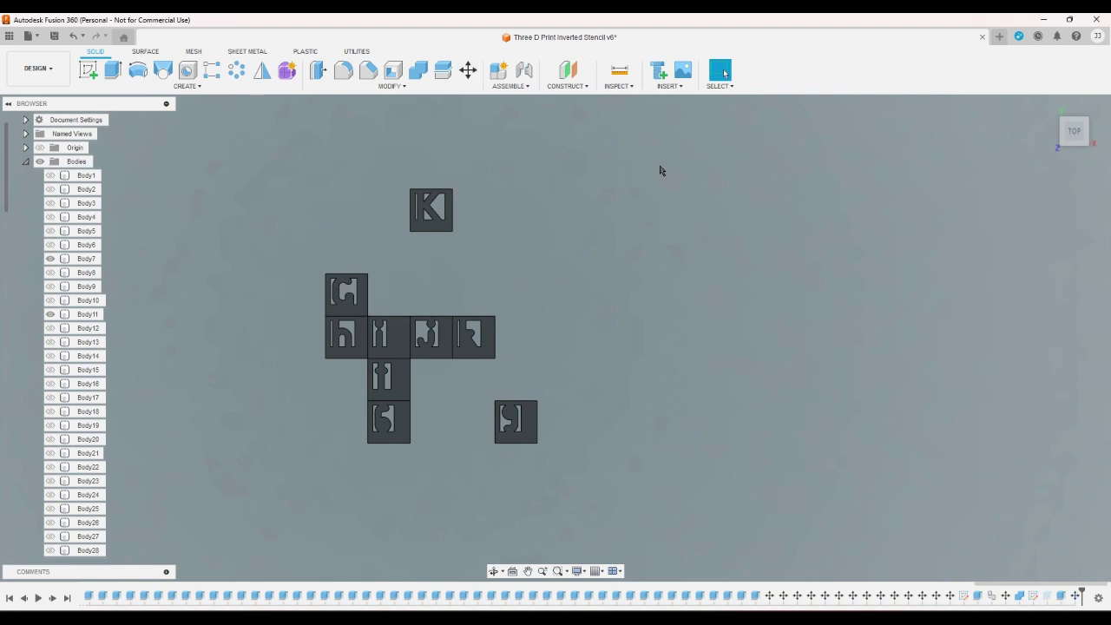
- Move the K tile body by X -8 and Y -16
key(m)
click(431, 210)
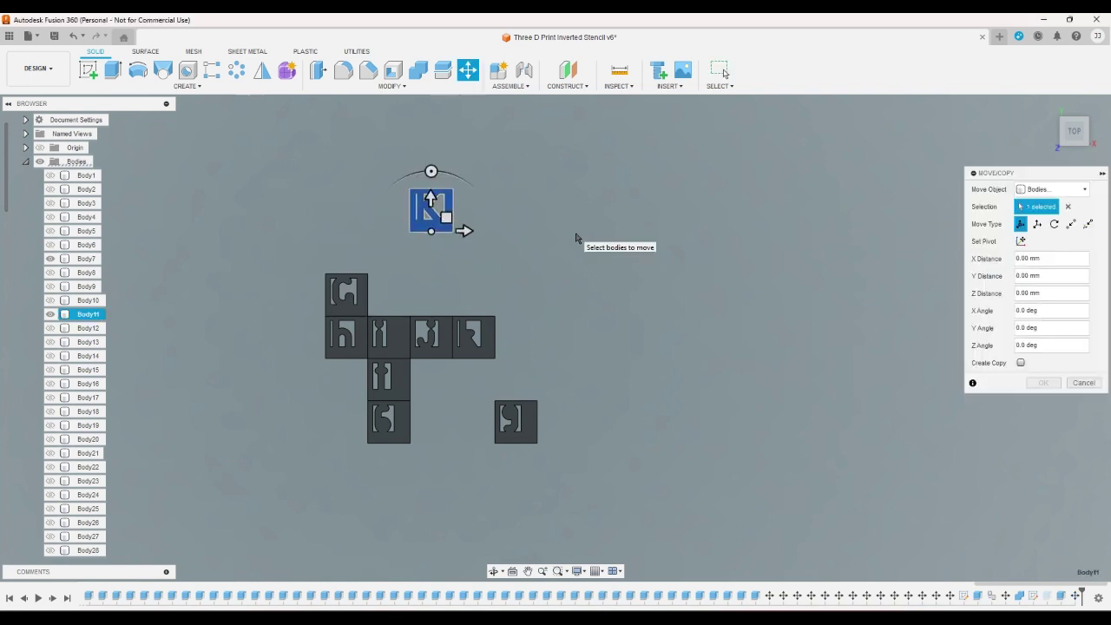
click(1055, 259)
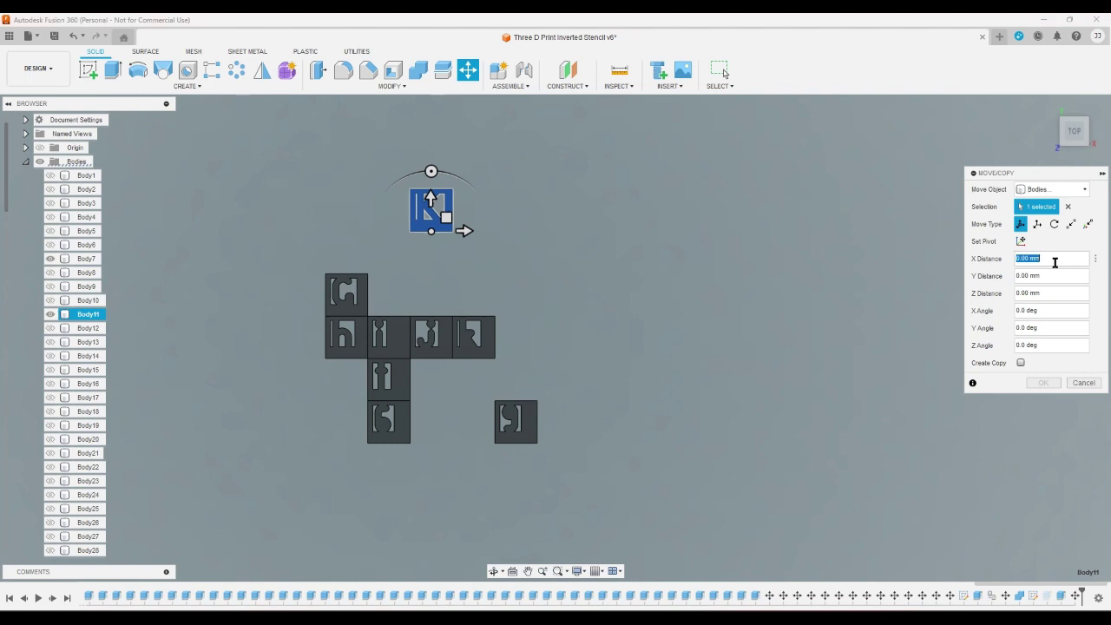
text(-8)
click(1056, 276)
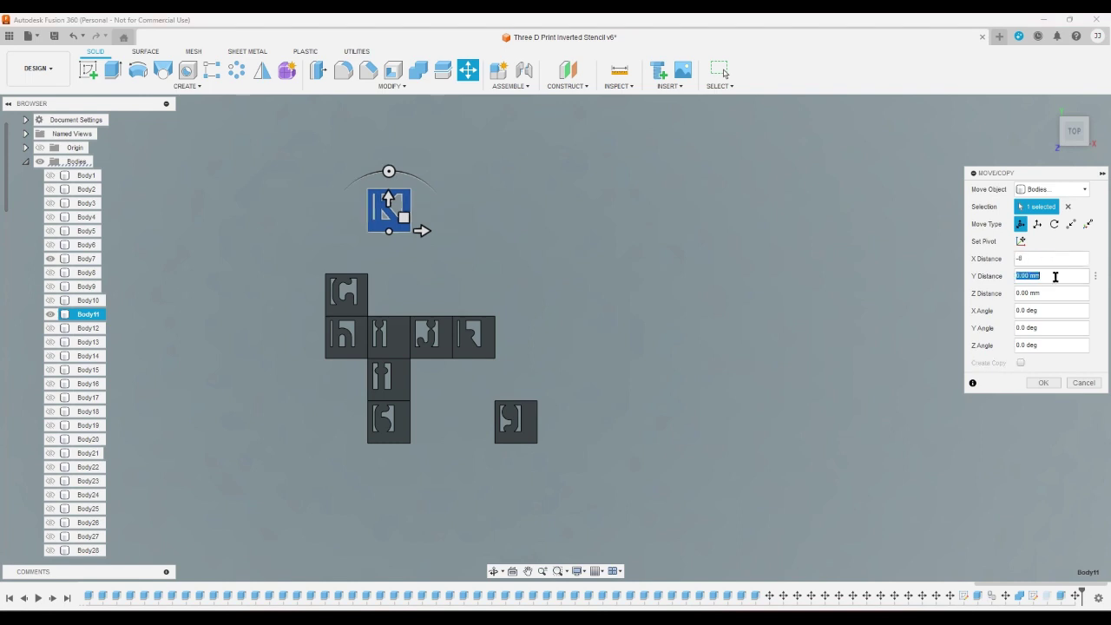
text(-16)
key(Return)
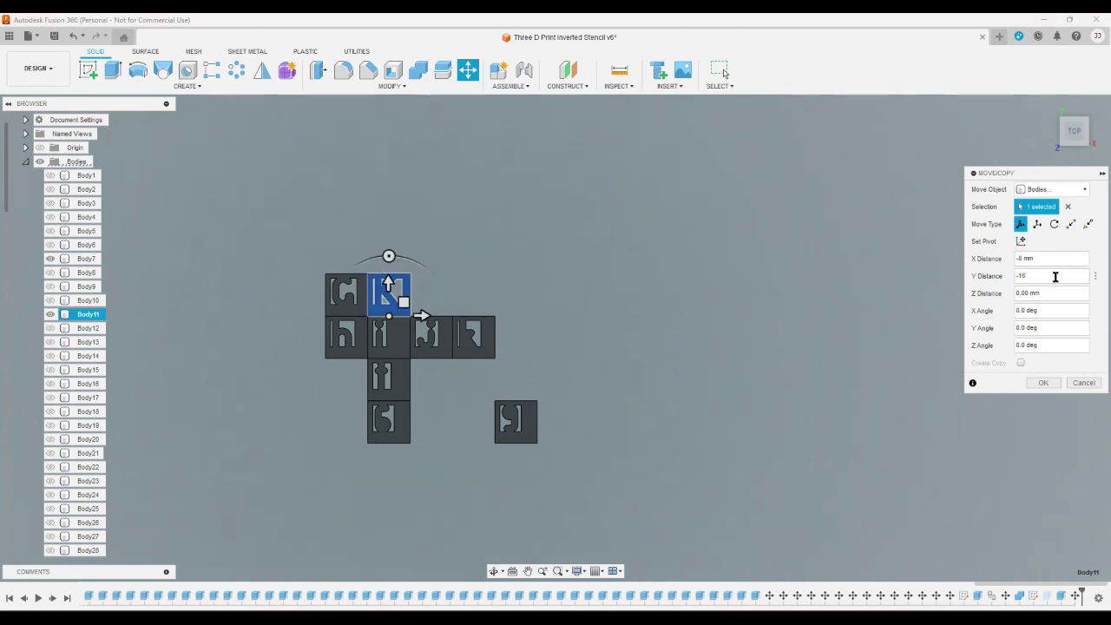
- Try moving only the R tile's top face by -8, then cancel
click(490, 357)
click(468, 70)
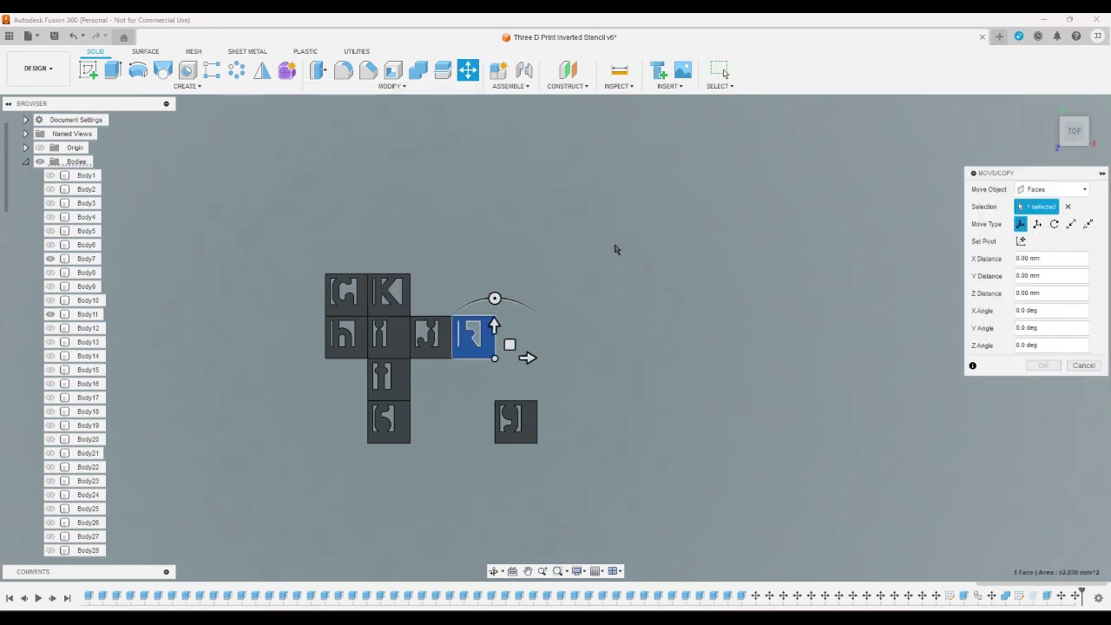
click(1055, 276)
text(-8)
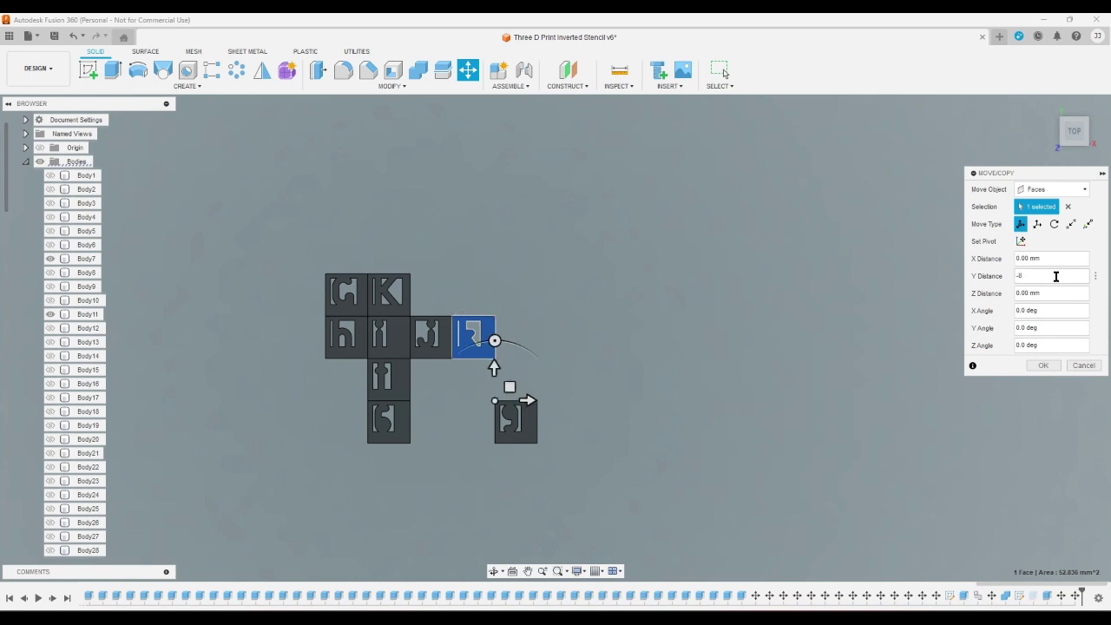
click(1083, 365)
- Move the whole R tile body into the grid, correcting its X and Y offsets
click(468, 70)
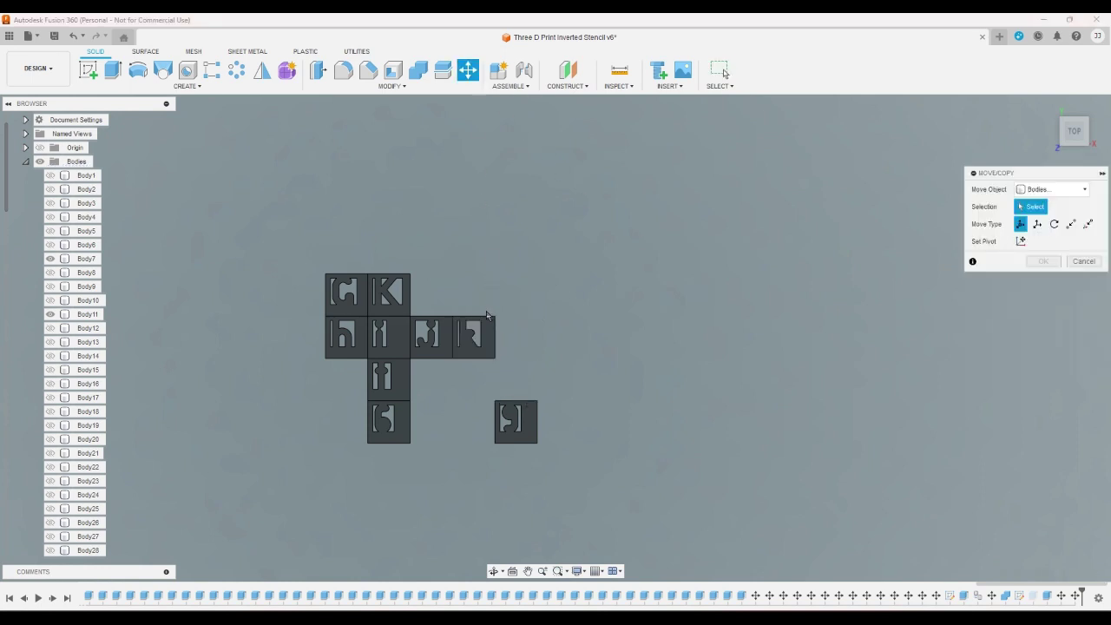
click(488, 330)
click(1057, 278)
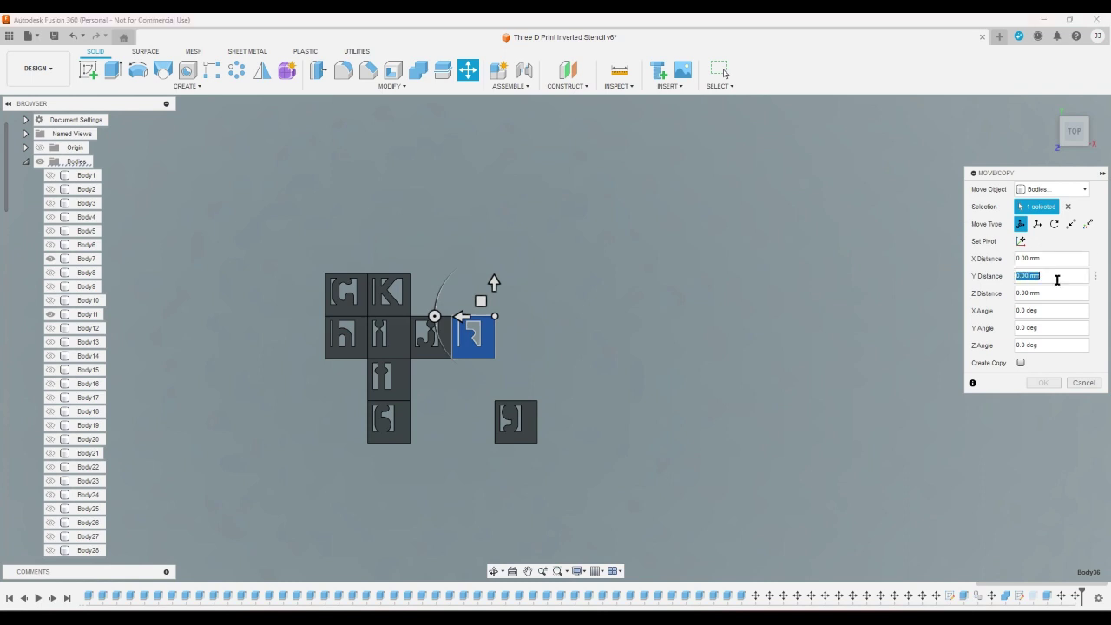
text(-8)
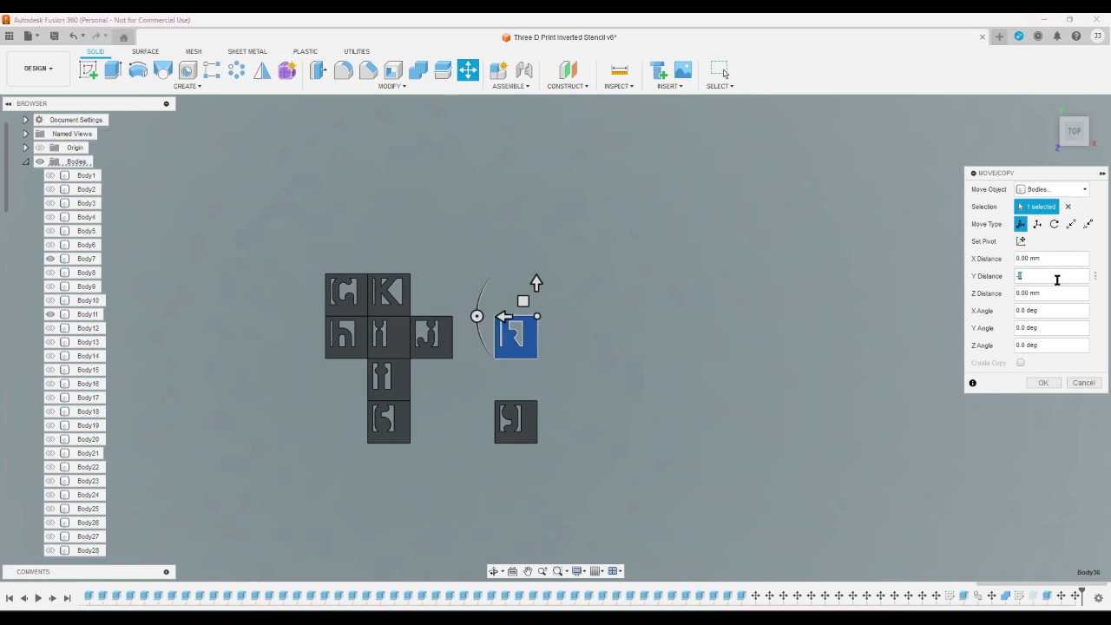
text(10)
click(1055, 258)
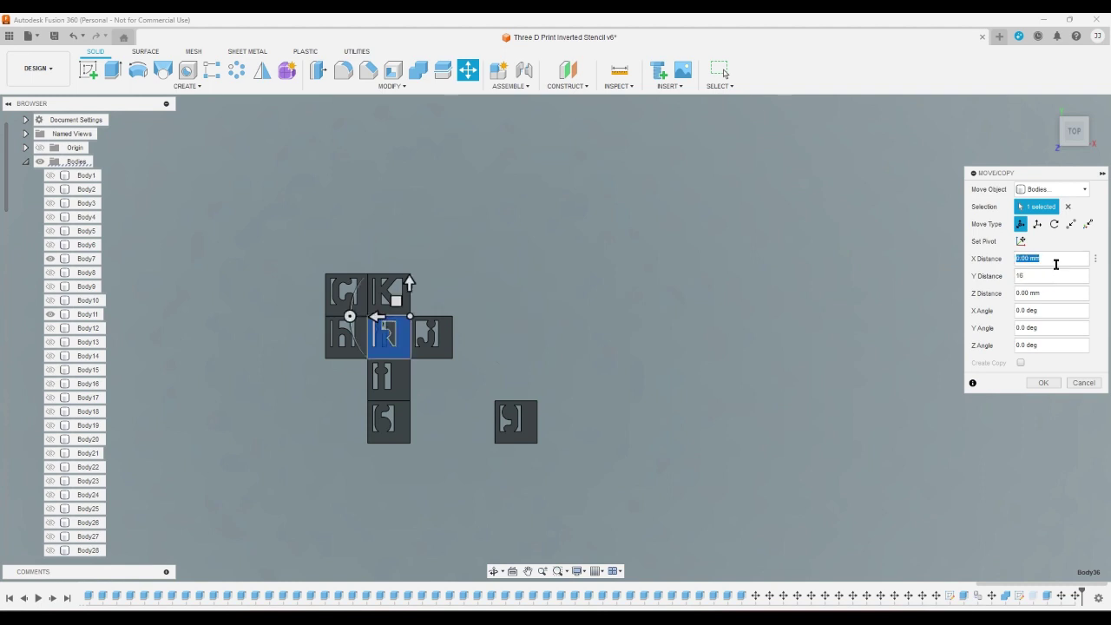
text(8)
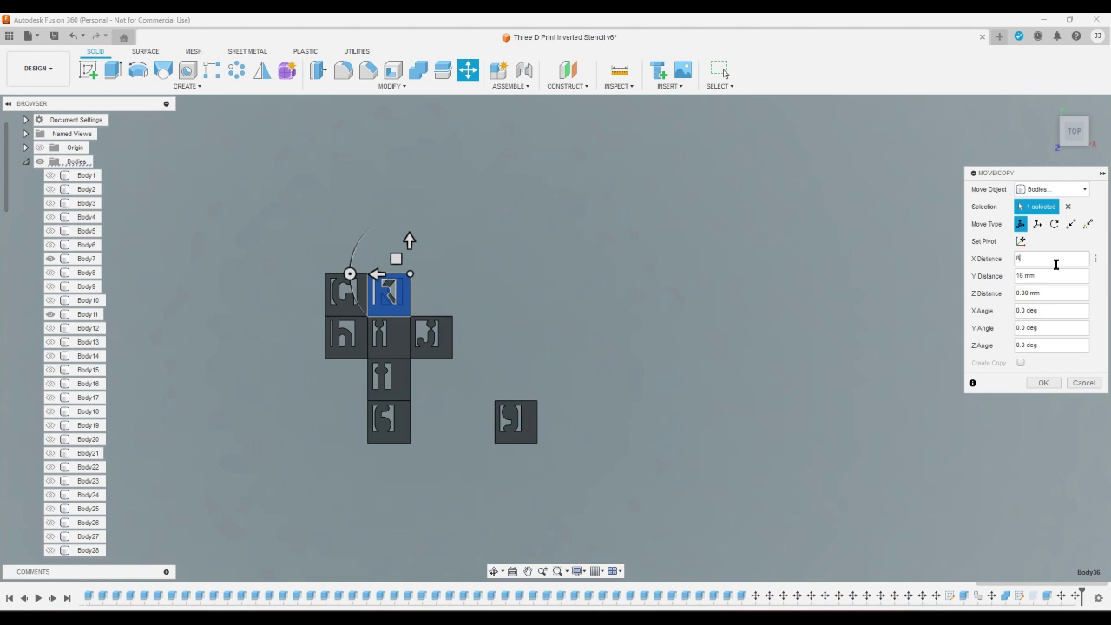
text(8)
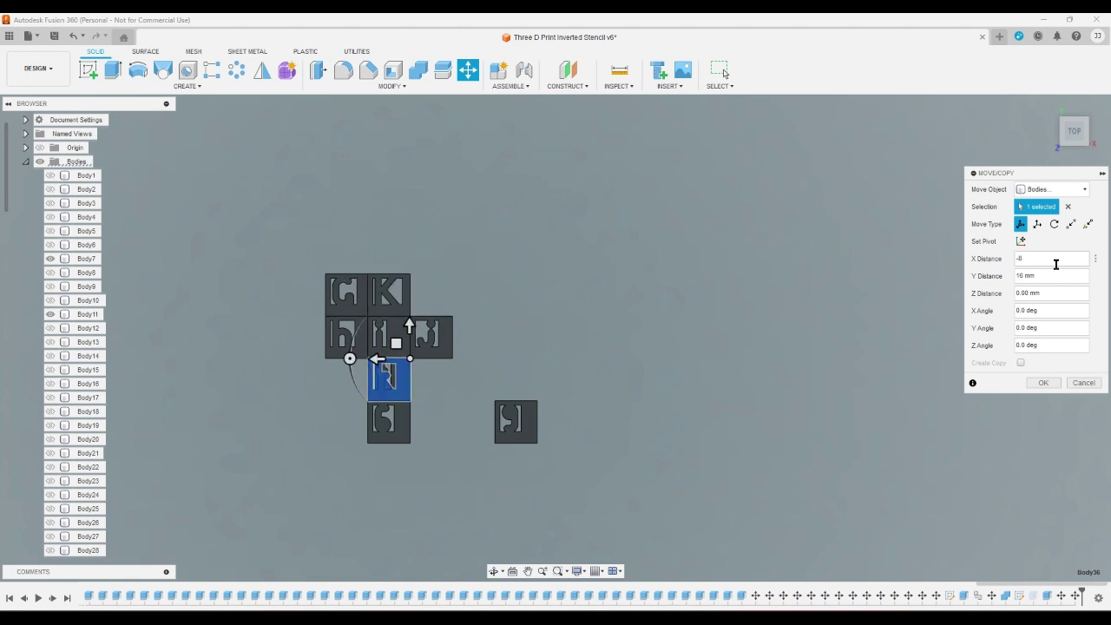
click(1051, 278)
text(2)
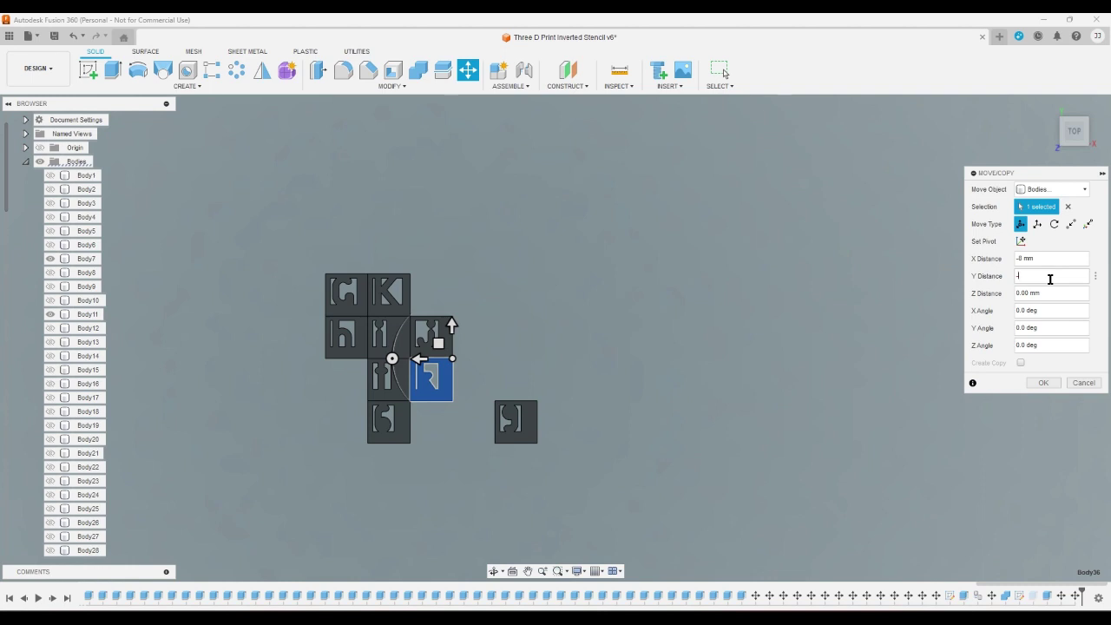
text(24)
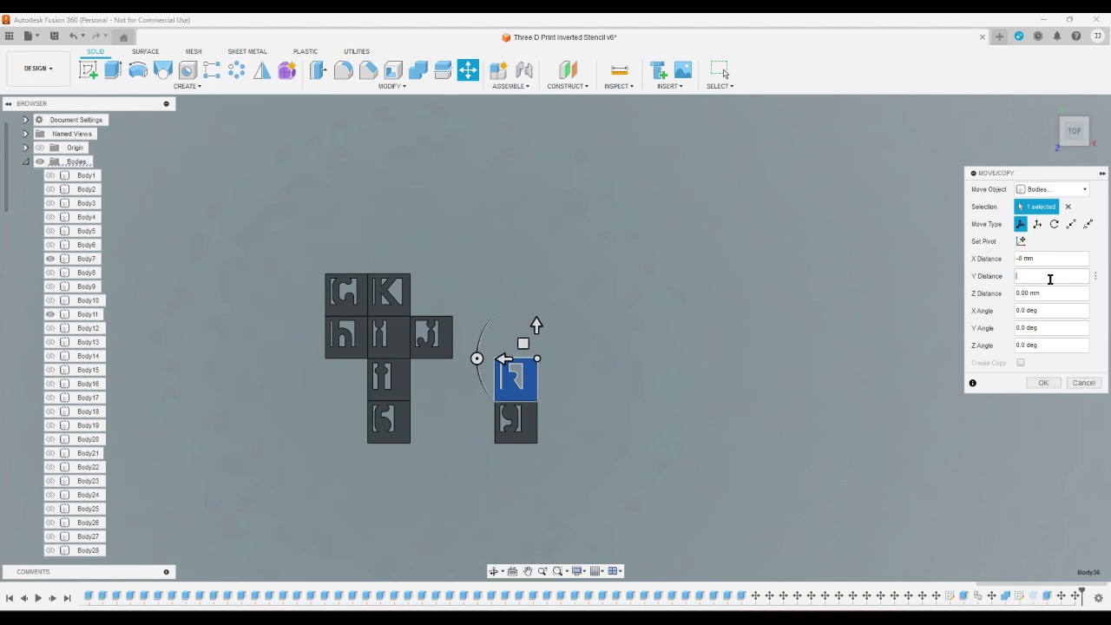
text(24)
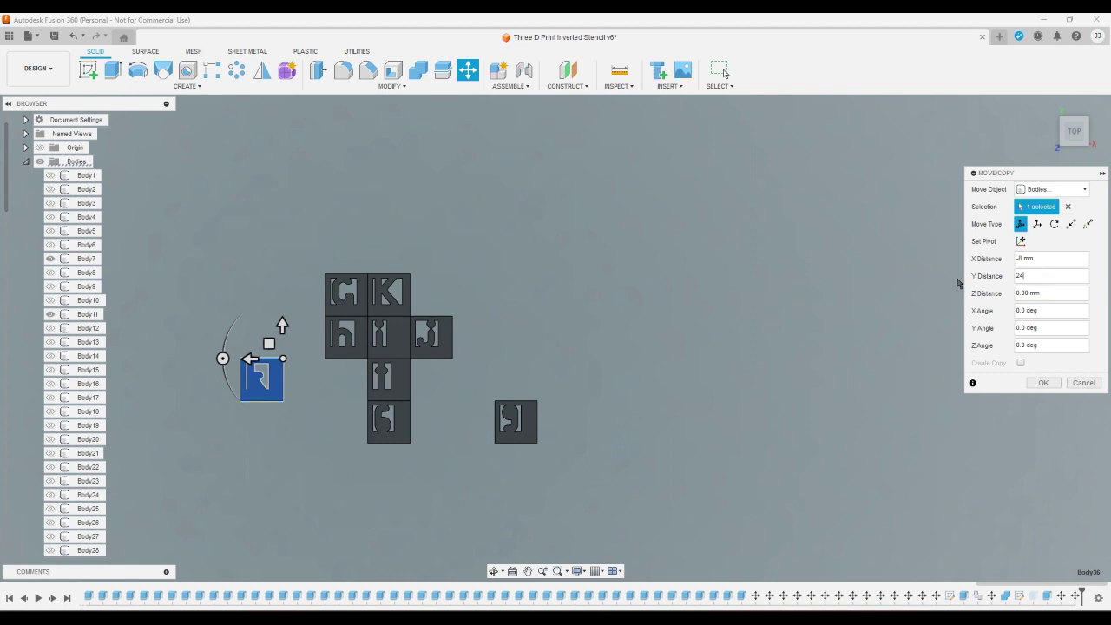
click(1050, 275)
key(BackSpace)
key(Return)
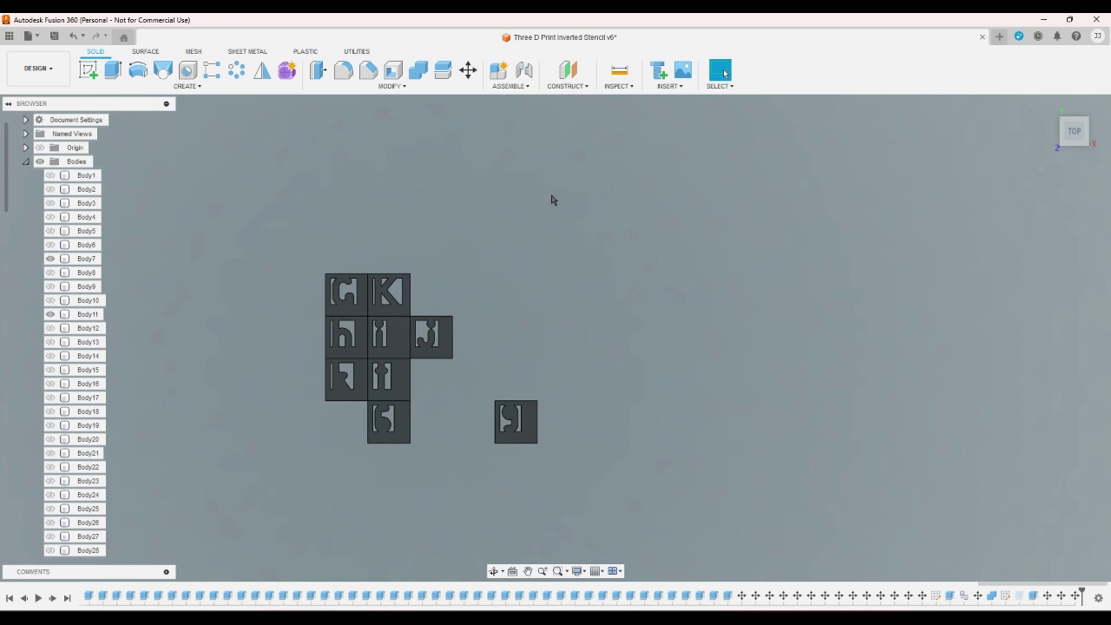
- Try moving the loose lower tile's face up 24, then cancel
click(407, 421)
click(467, 69)
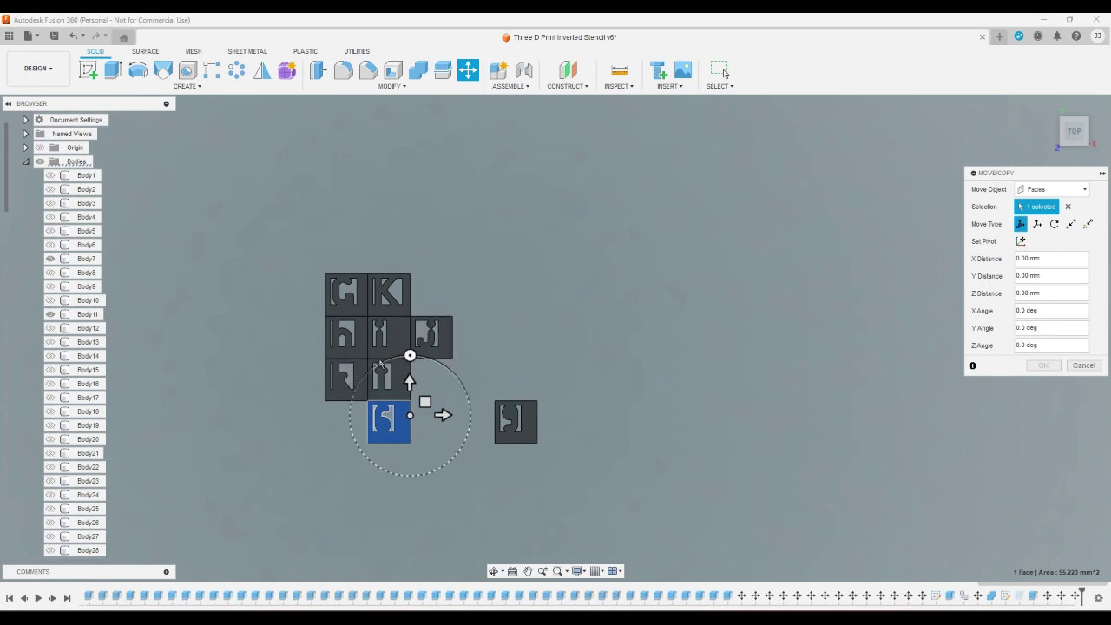
click(1055, 276)
double_click(1055, 275)
text(24)
click(1081, 366)
- Move the 6 tile body by Y 24 and X 8 into the top-right corner
click(468, 69)
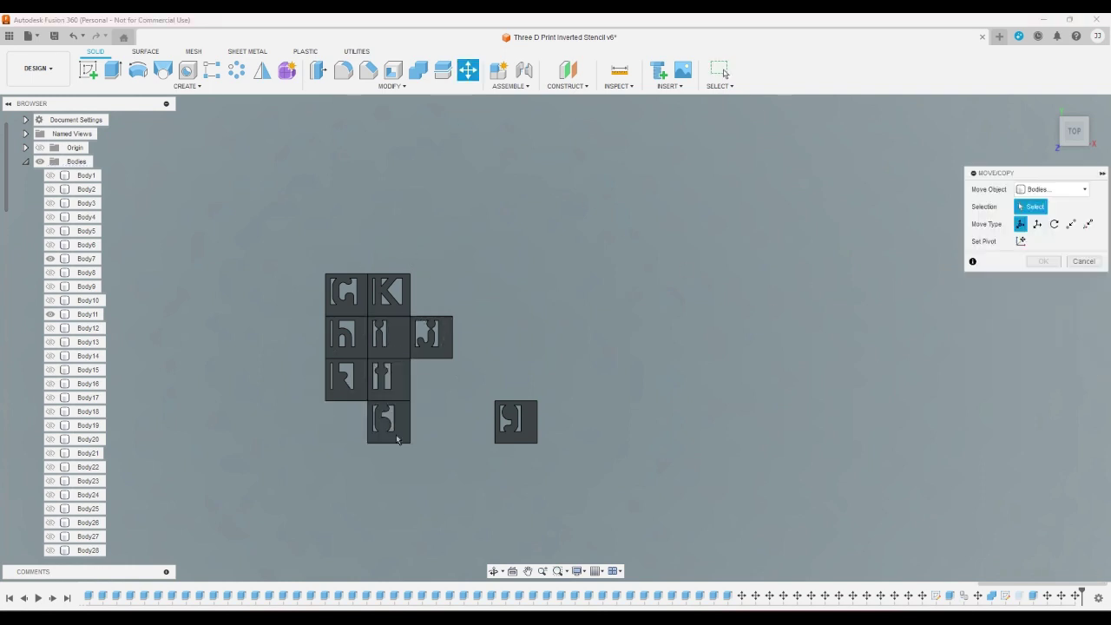
click(389, 422)
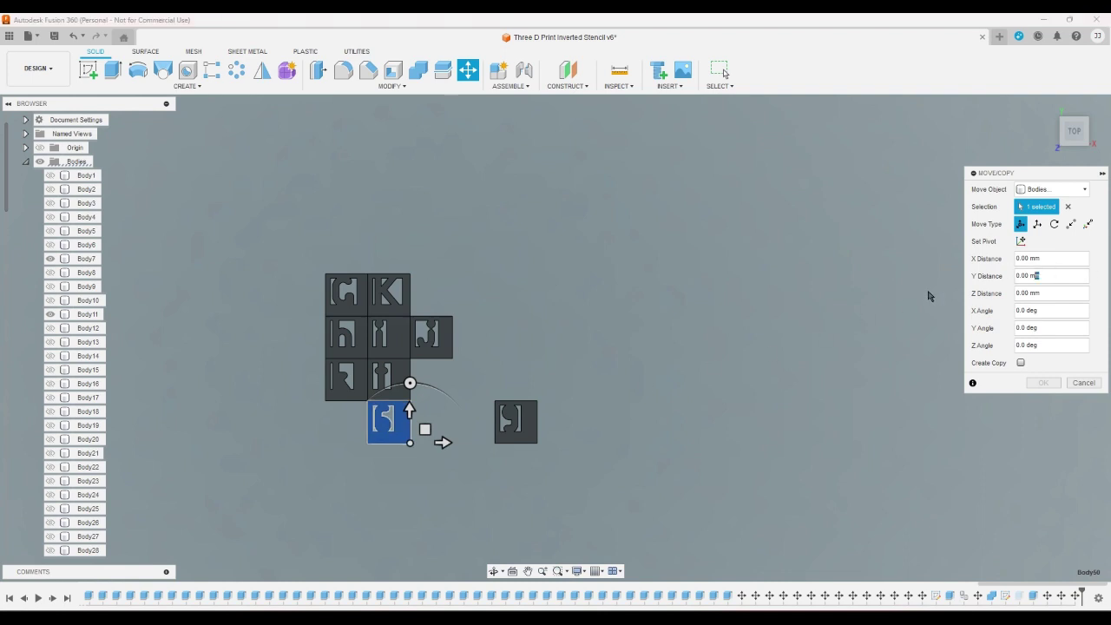
click(1047, 276)
text(24)
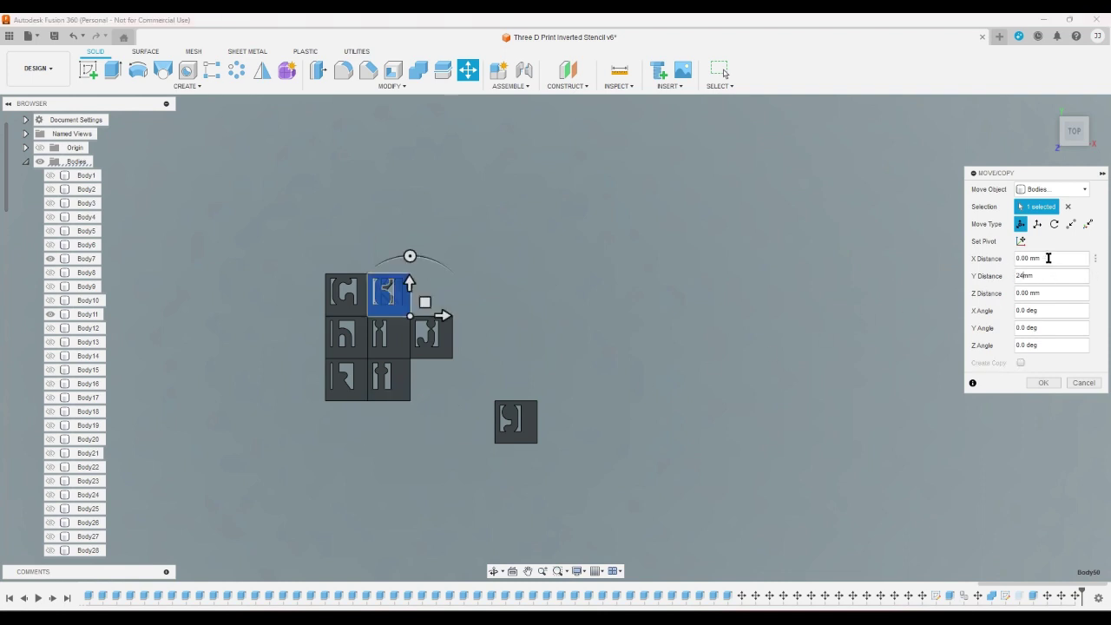
click(1048, 258)
text(8)
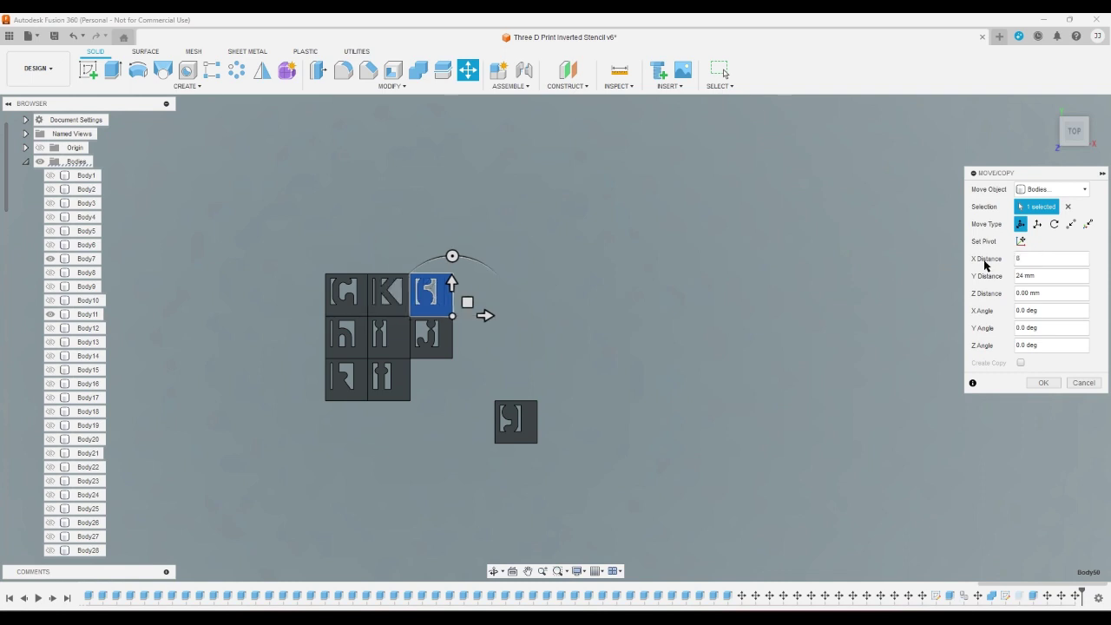
click(1044, 383)
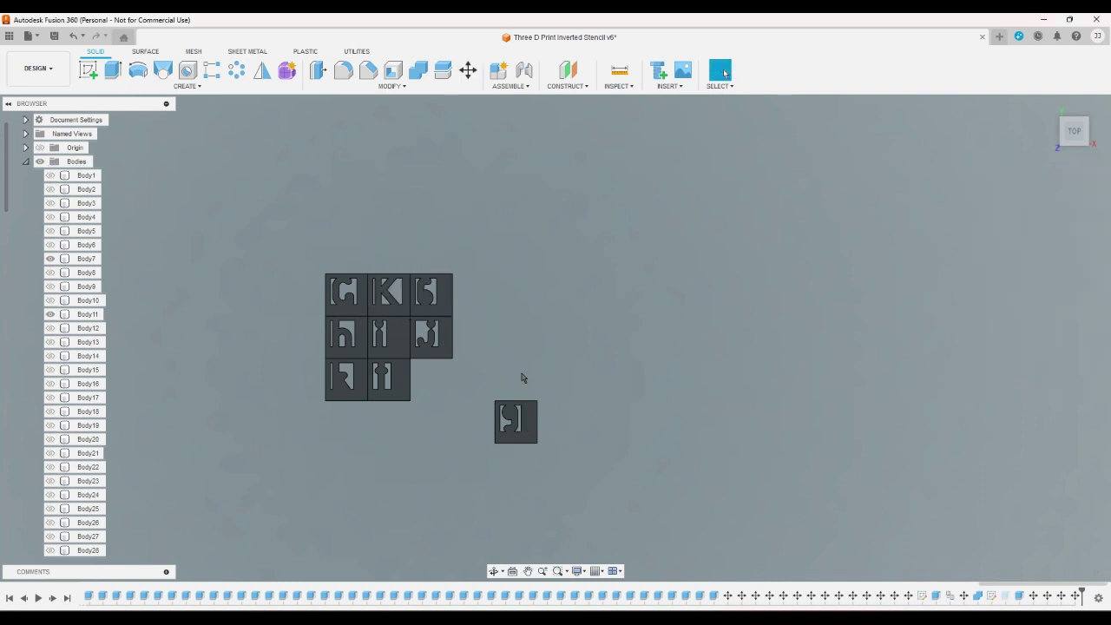
- Move the 9 tile body by Y 16 and X 8 into the bottom-right corner
click(468, 70)
click(531, 410)
click(531, 410)
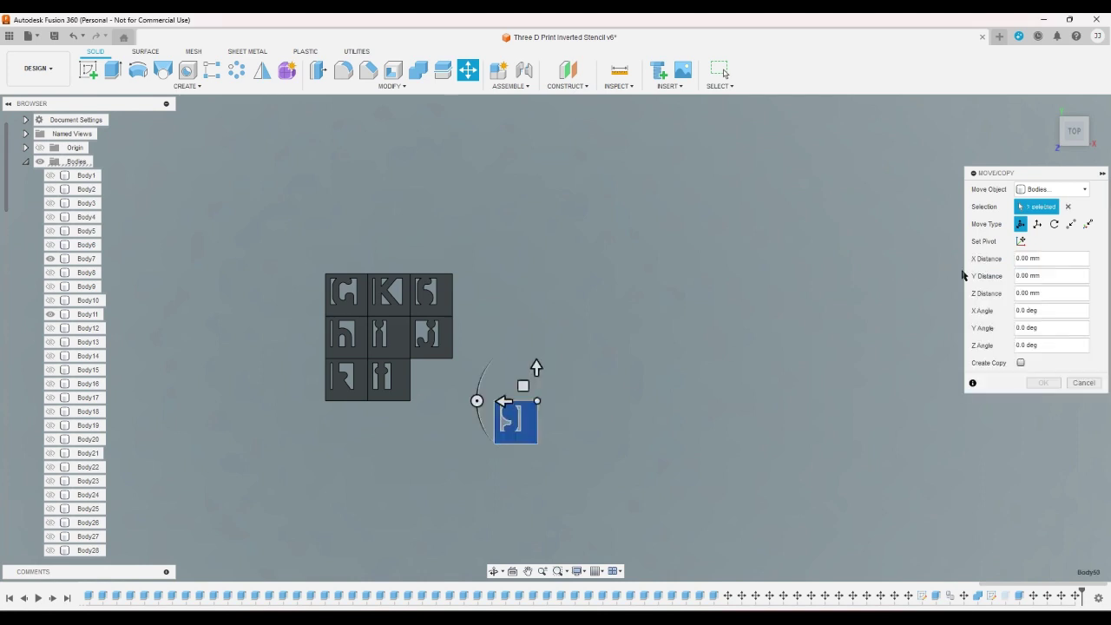
key(Tab)
text(8)
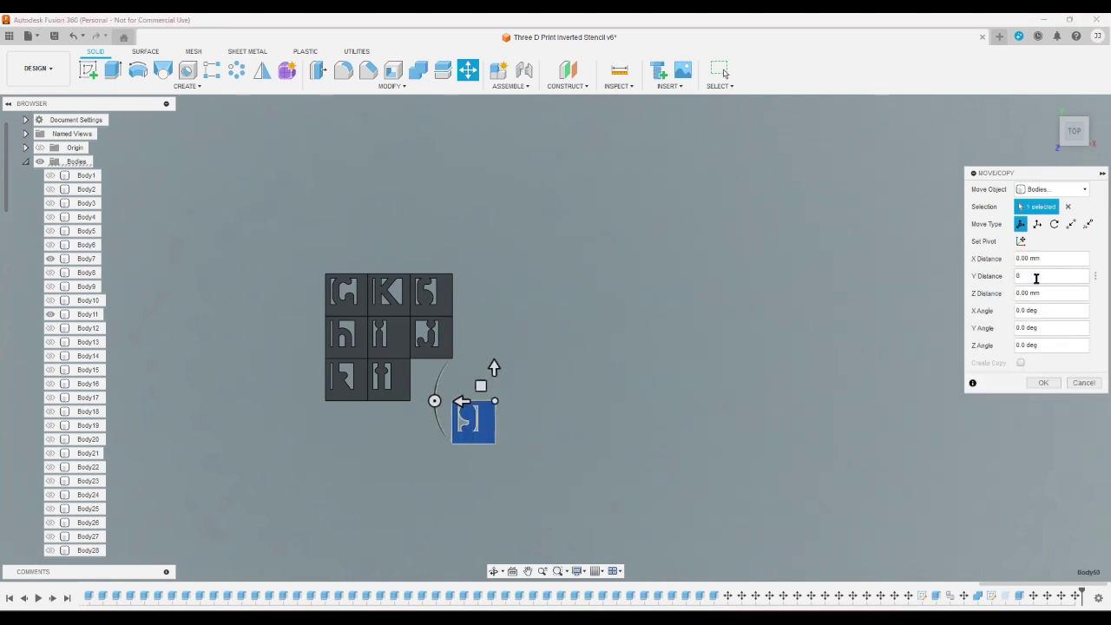
drag(1036, 278, 1013, 283)
text(16)
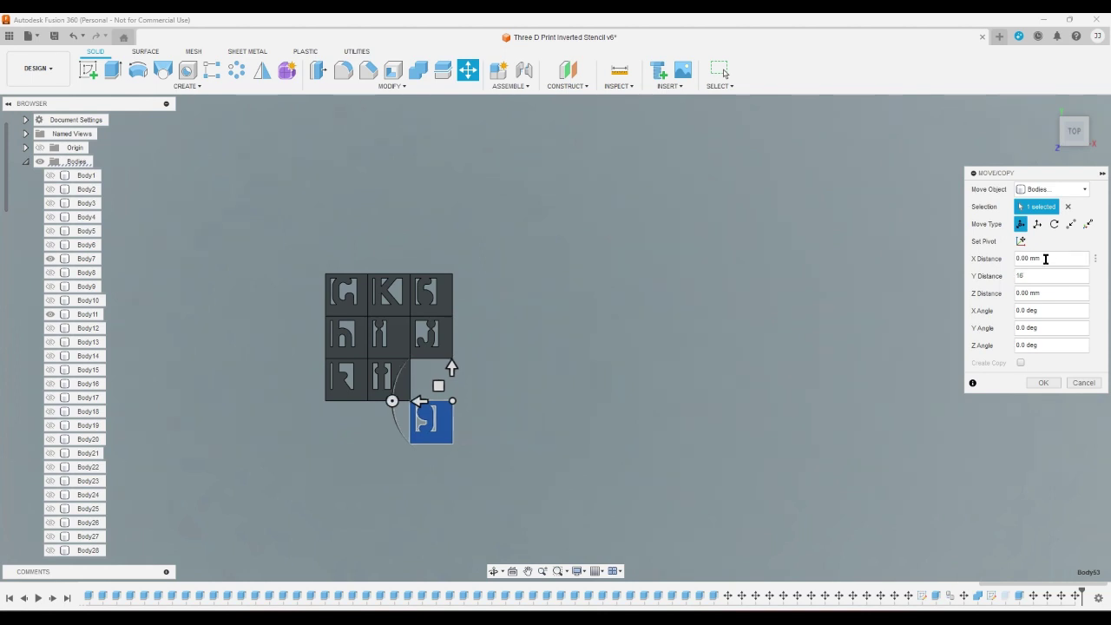
drag(1046, 258, 979, 276)
text(8)
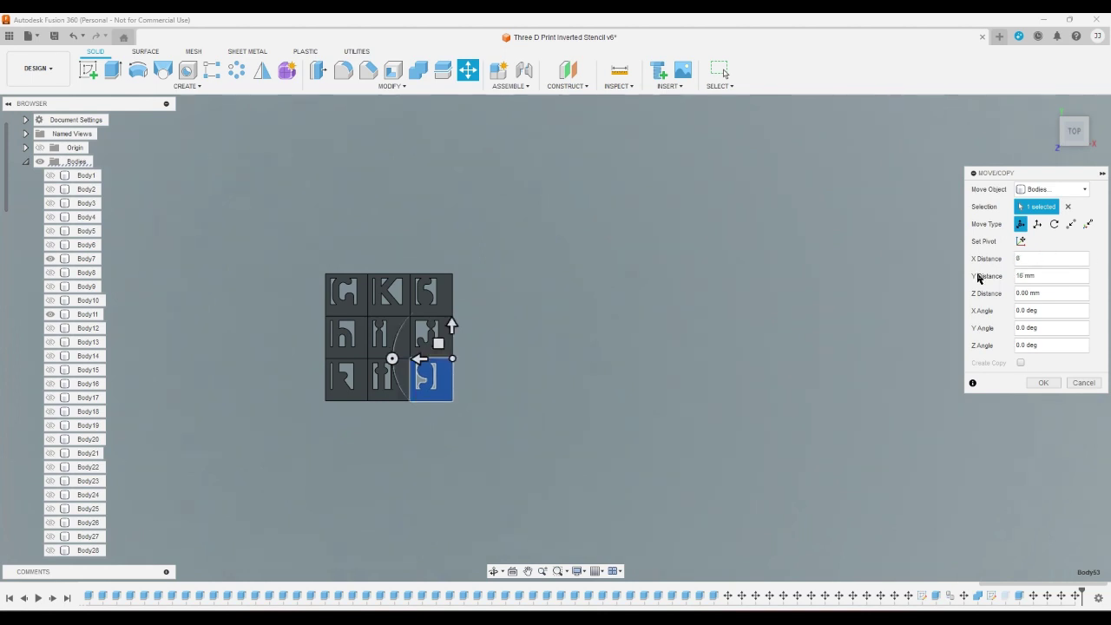
key(Return)
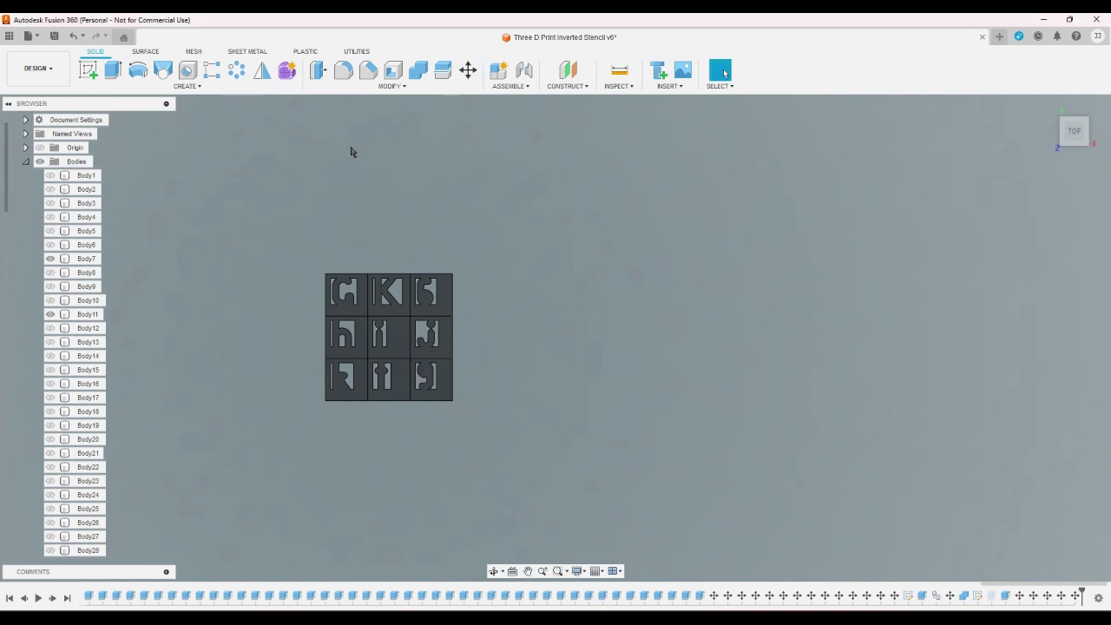
- Join all nine tiles into a single stencil body with Combine
drag(270, 227, 489, 419)
click(417, 69)
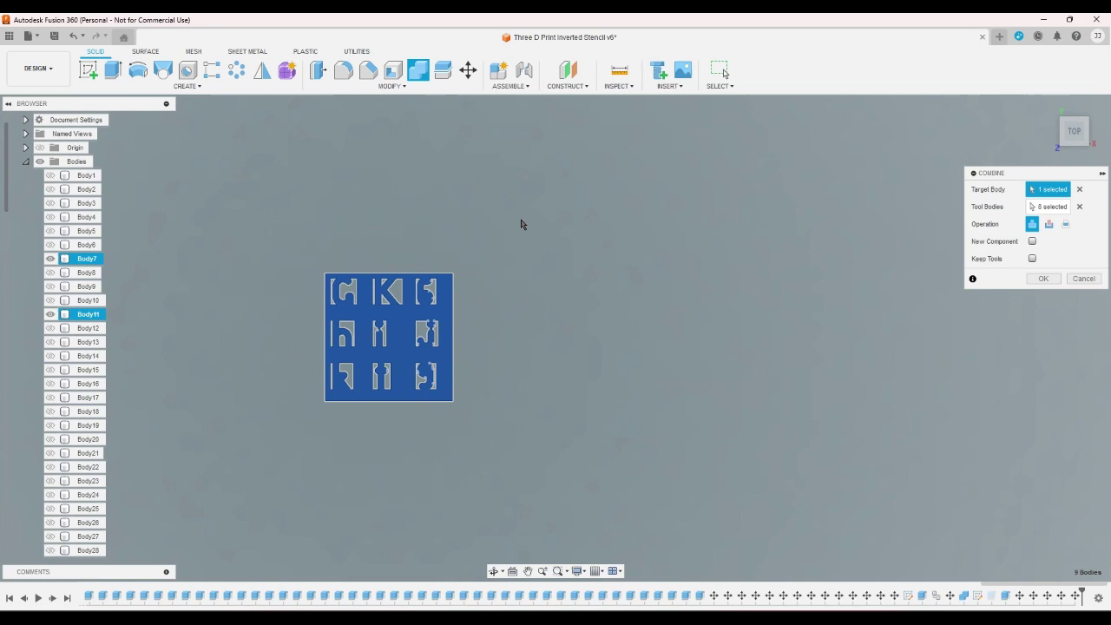
click(1042, 277)
- Sketch on the stencil's top face with rectangles in the bottom-row gaps after k and before 9
click(88, 70)
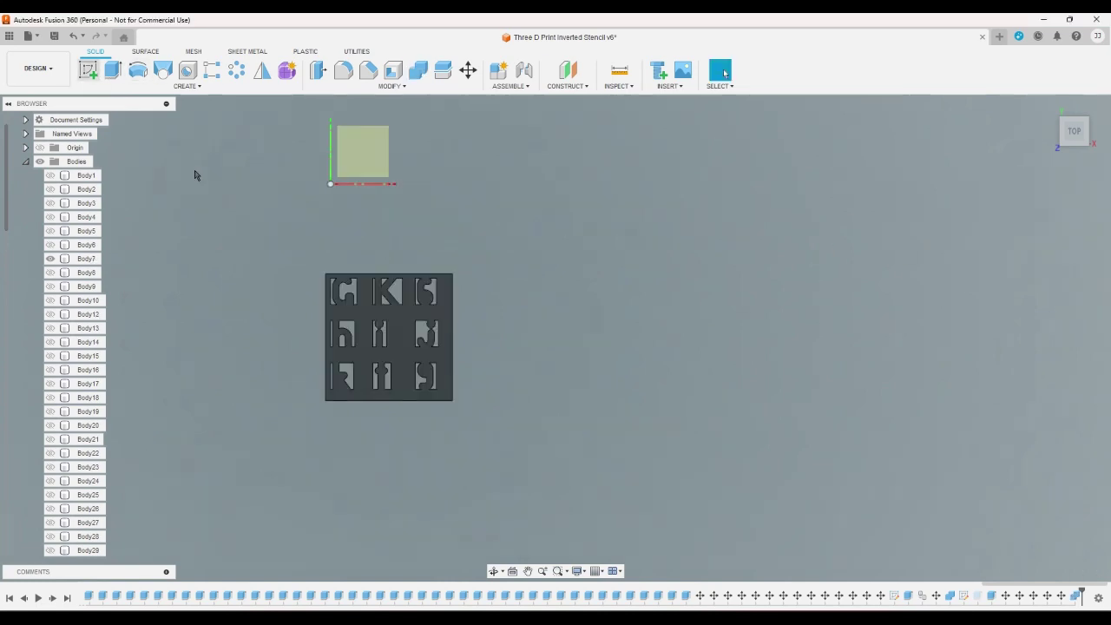
click(347, 300)
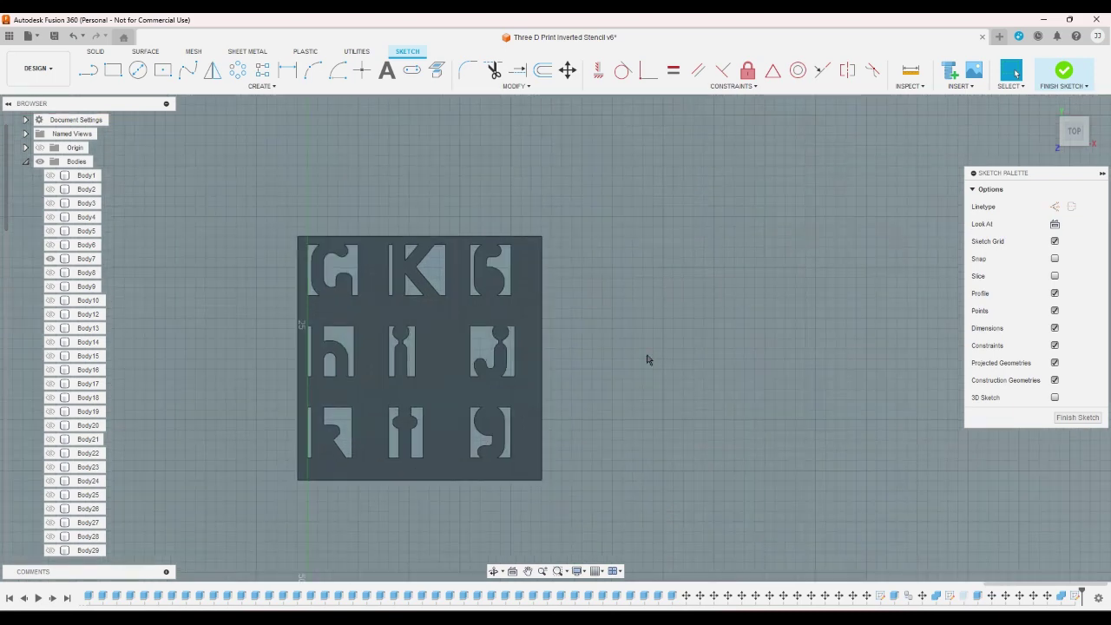
click(112, 70)
click(352, 406)
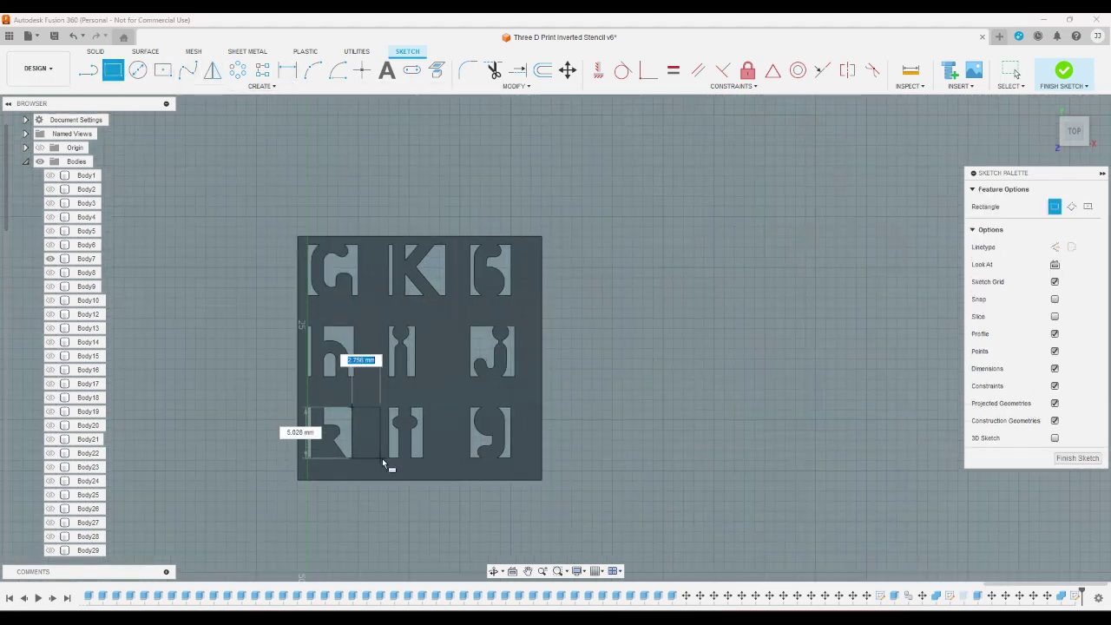
click(388, 458)
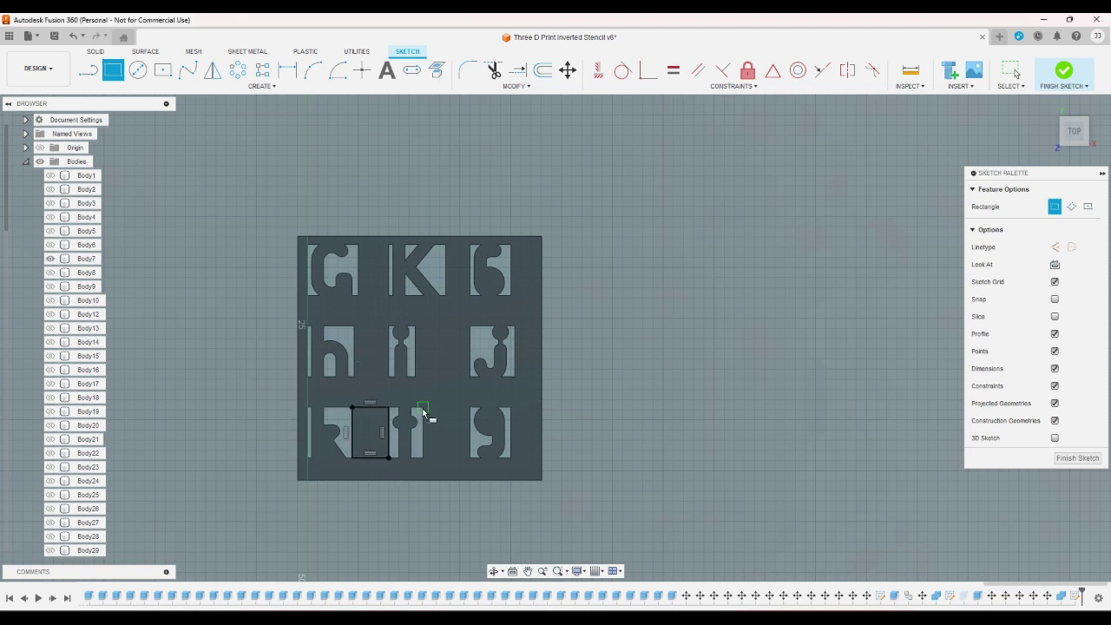
click(422, 407)
click(470, 457)
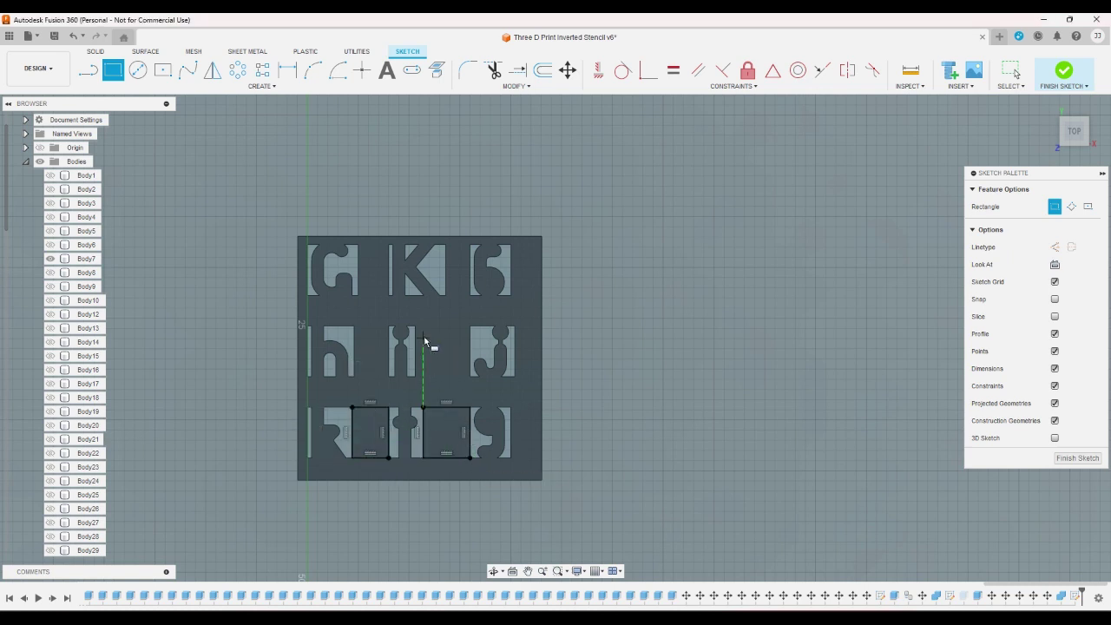
- Draw rectangles in the i–j and h–i gaps
click(415, 325)
click(469, 375)
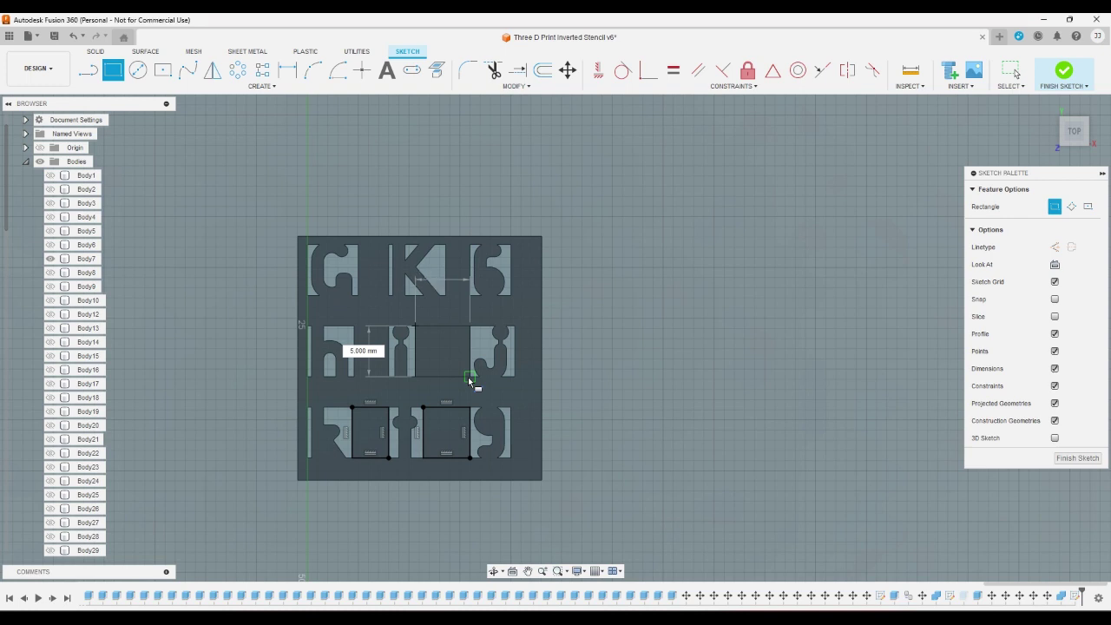
click(353, 326)
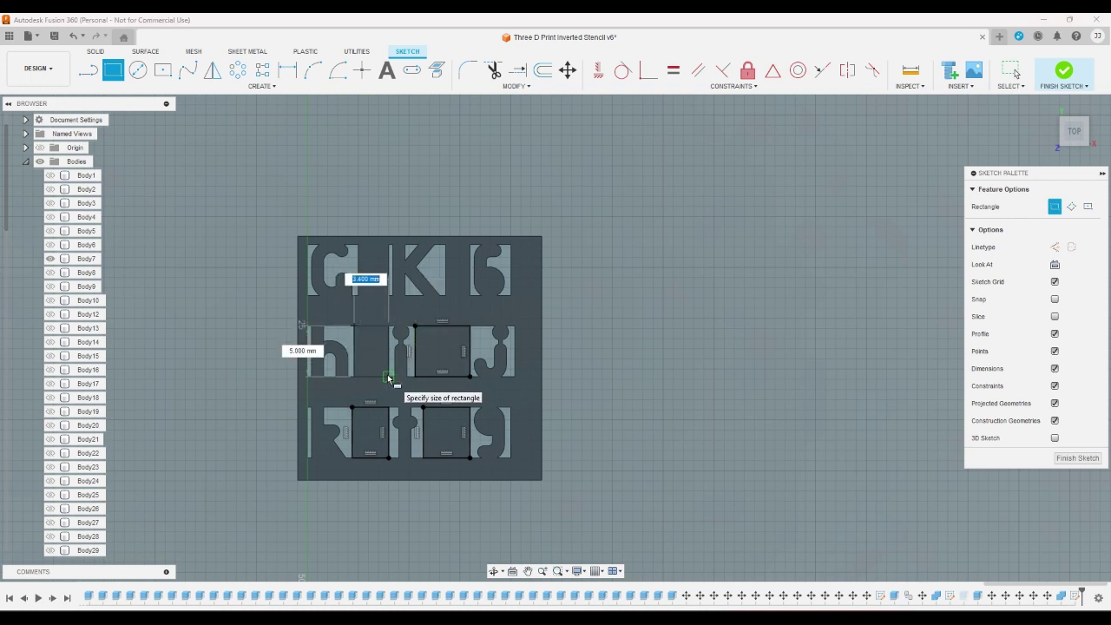
click(389, 376)
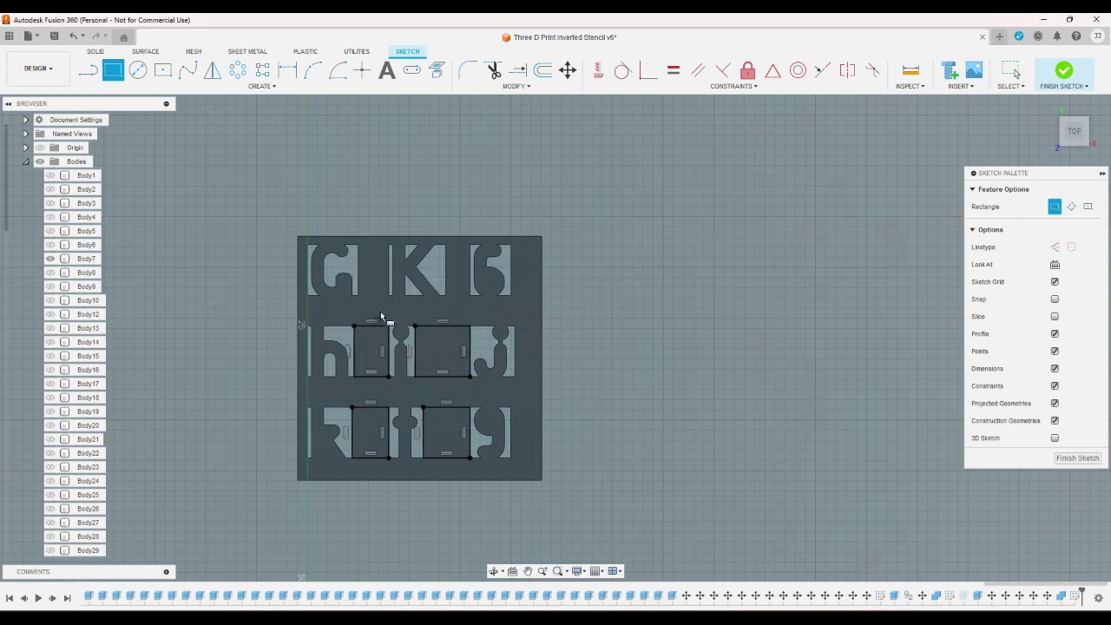
- Draw rectangles in the G–K and K–6 gaps and finish the sketch
click(357, 249)
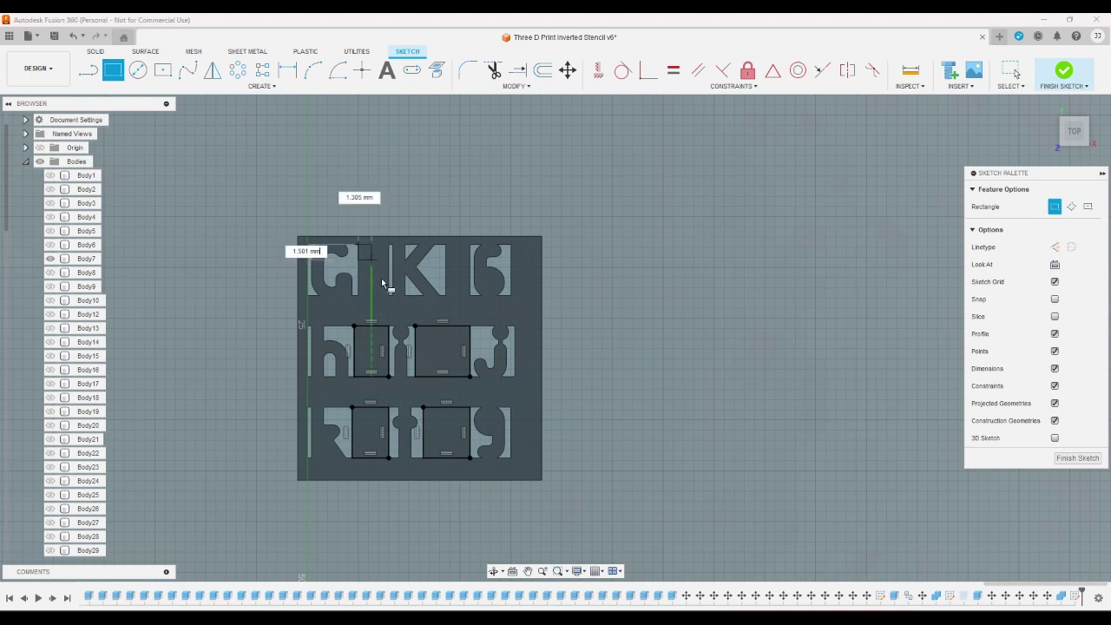
click(387, 296)
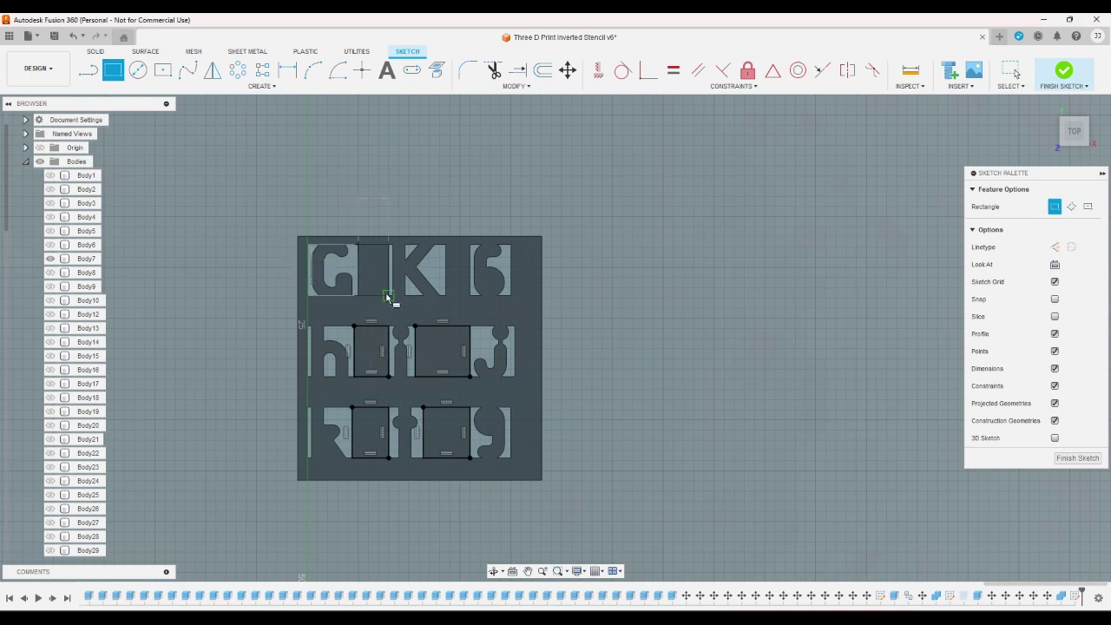
click(445, 246)
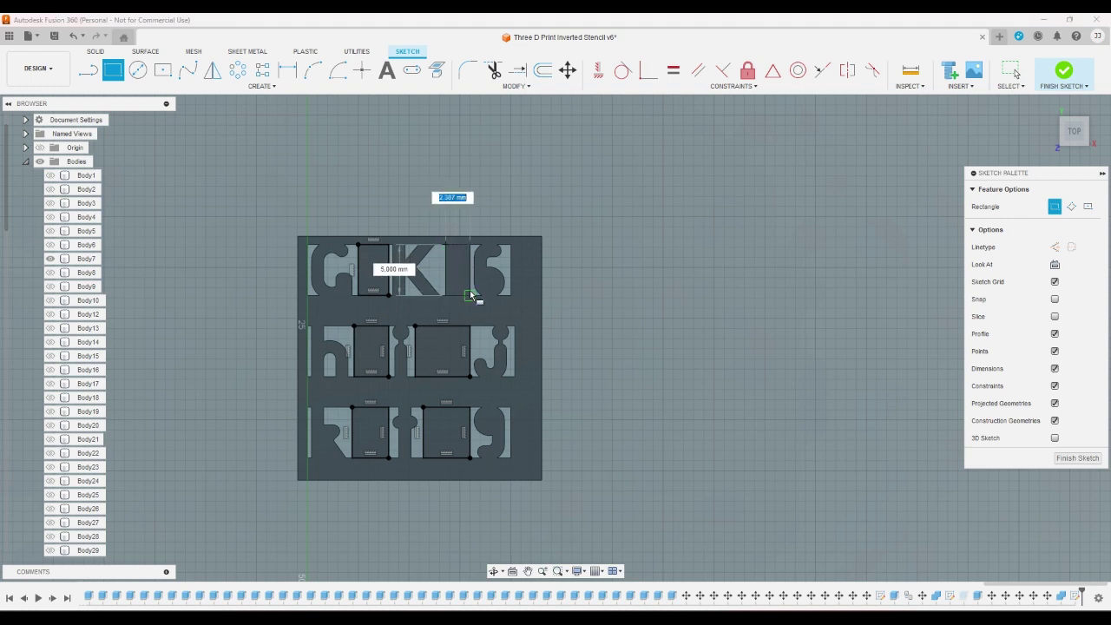
click(470, 296)
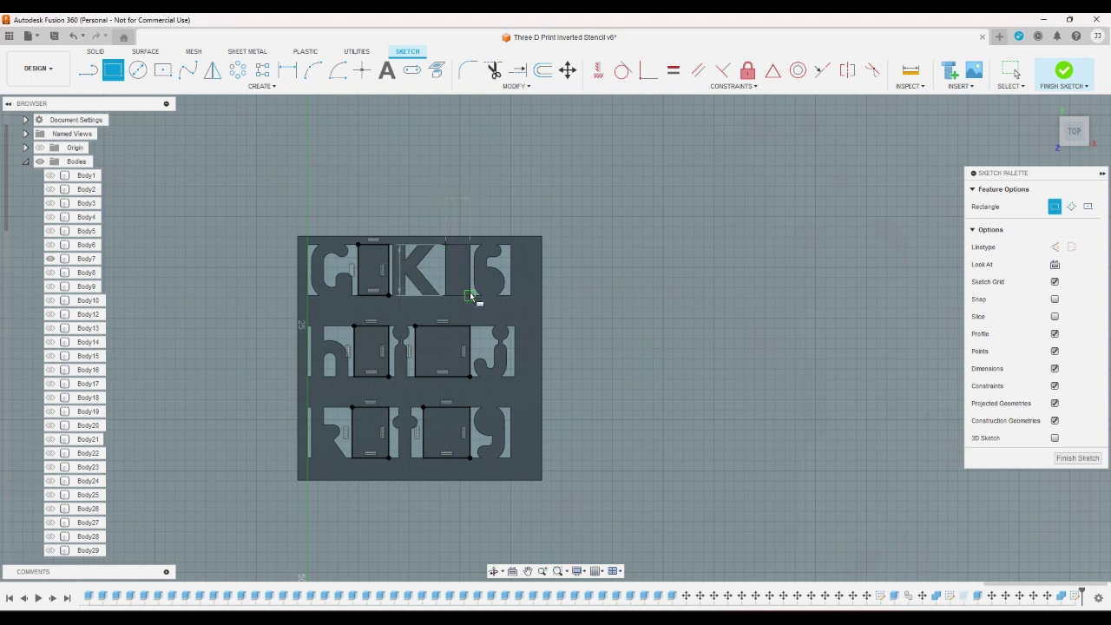
click(1065, 72)
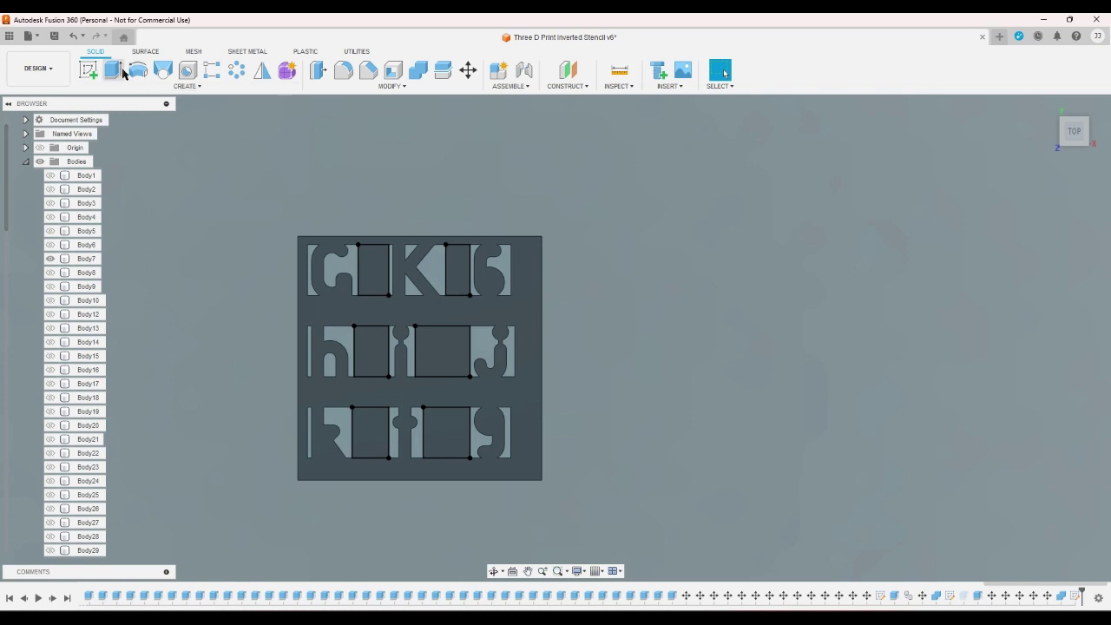
- Select the six gap-rectangle profiles for an extrude, then cancel it
click(112, 71)
click(371, 273)
click(458, 271)
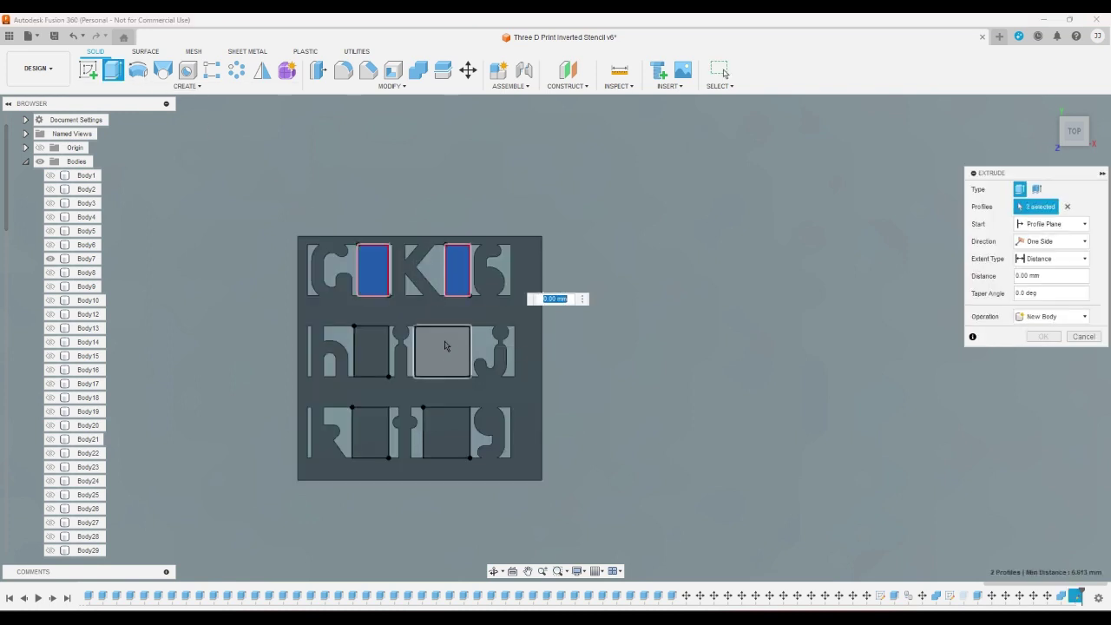
click(445, 351)
click(376, 351)
click(372, 430)
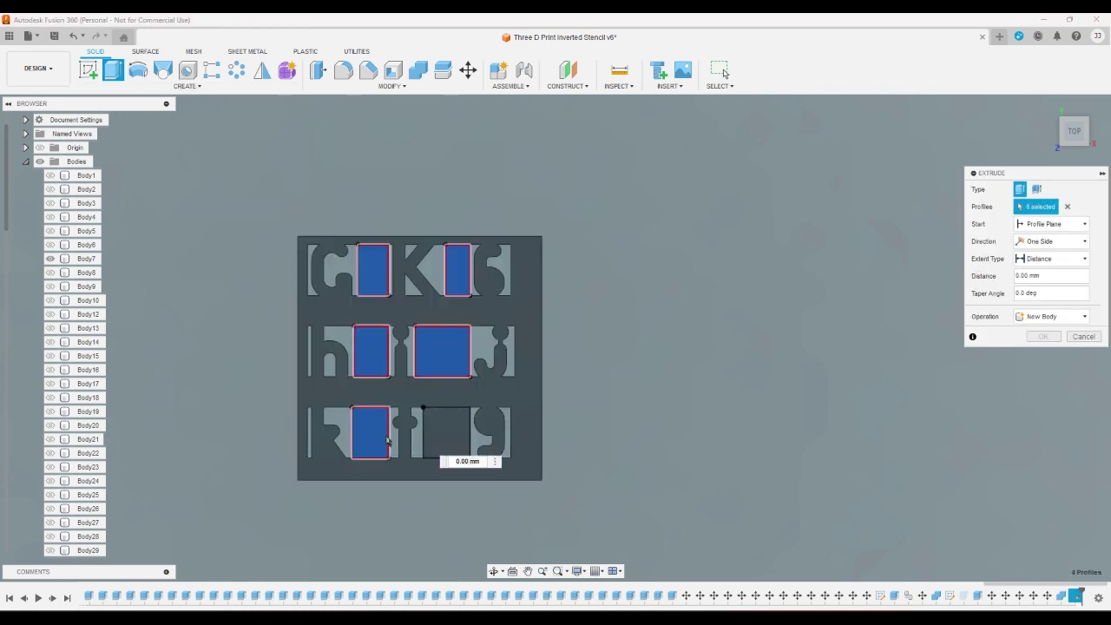
click(432, 436)
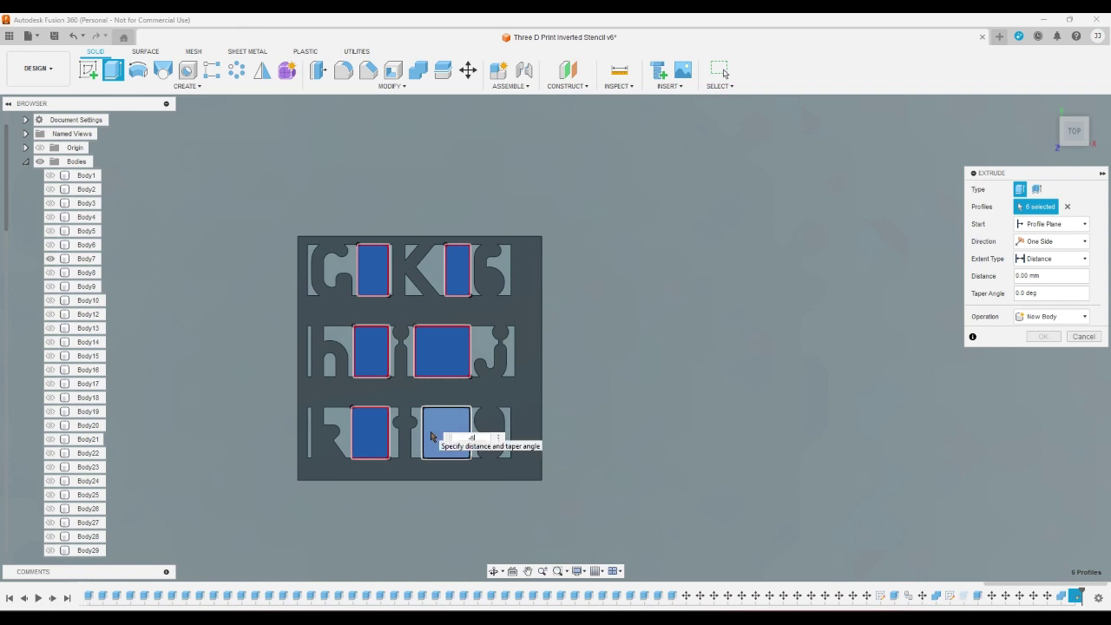
key(Escape)
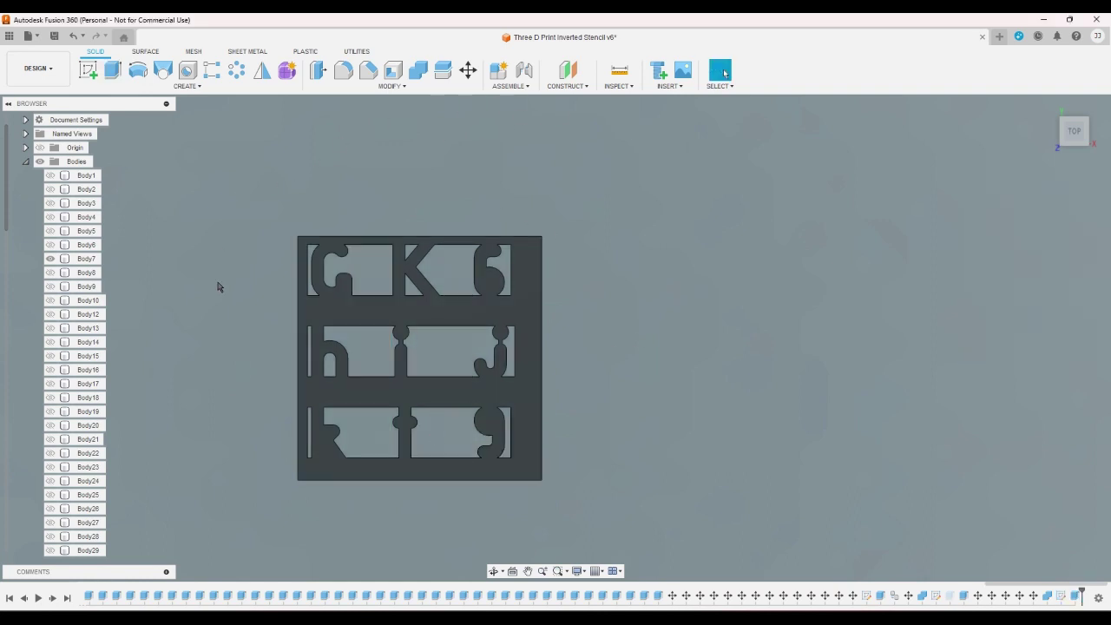
- Select the stencil plate face, bring up its context menu, and dismiss it
click(434, 319)
right_click(426, 318)
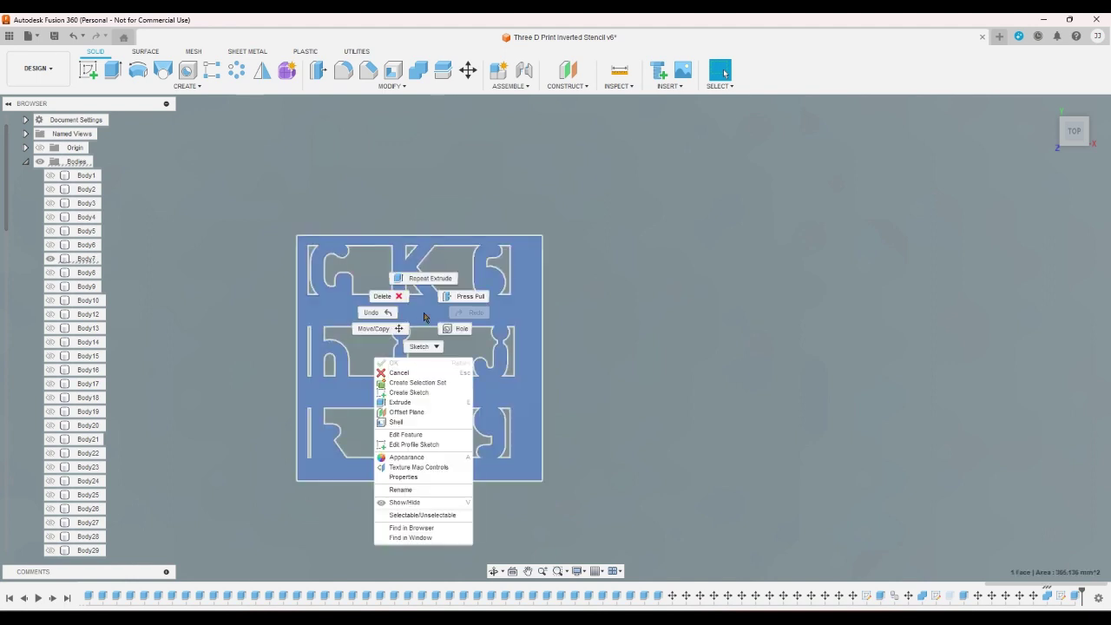
key(Escape)
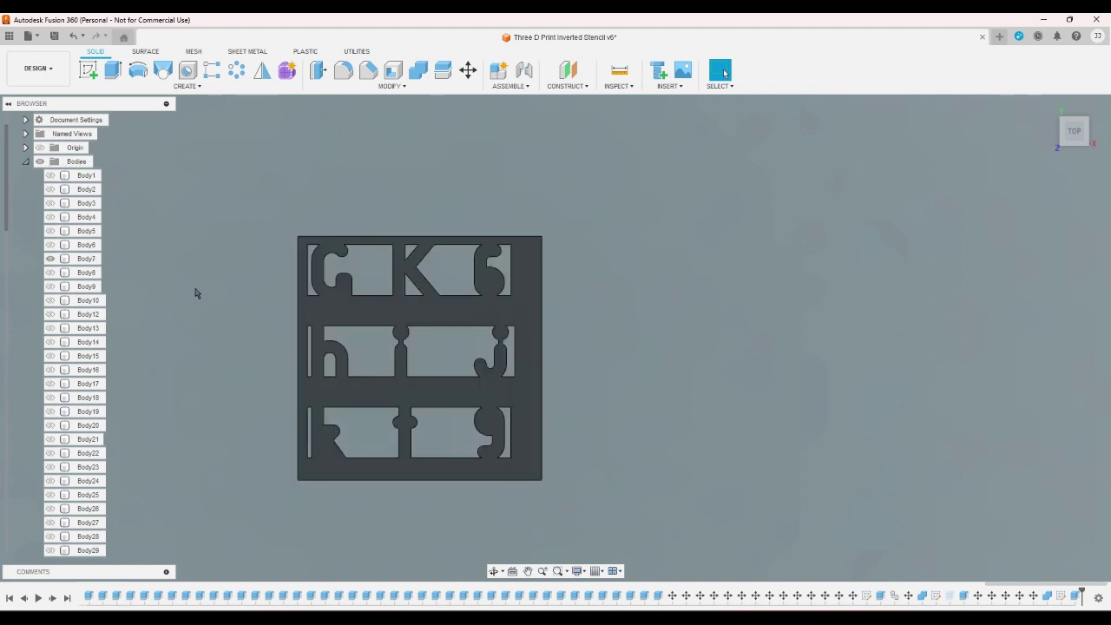
- Rename Body7 to GK6hijkt9
right_click(92, 257)
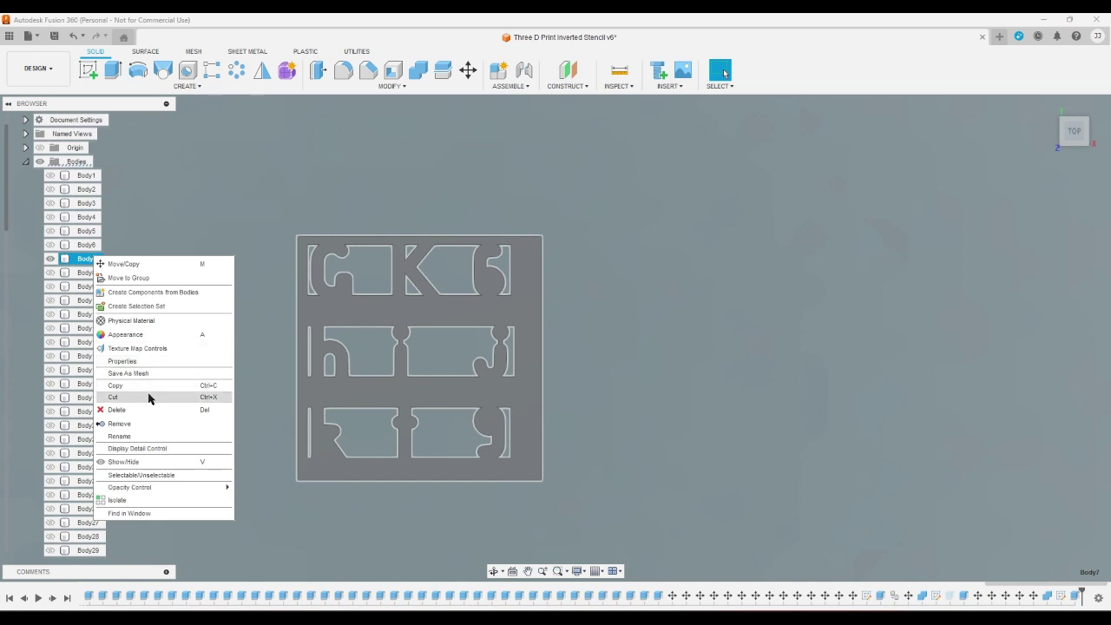
click(120, 436)
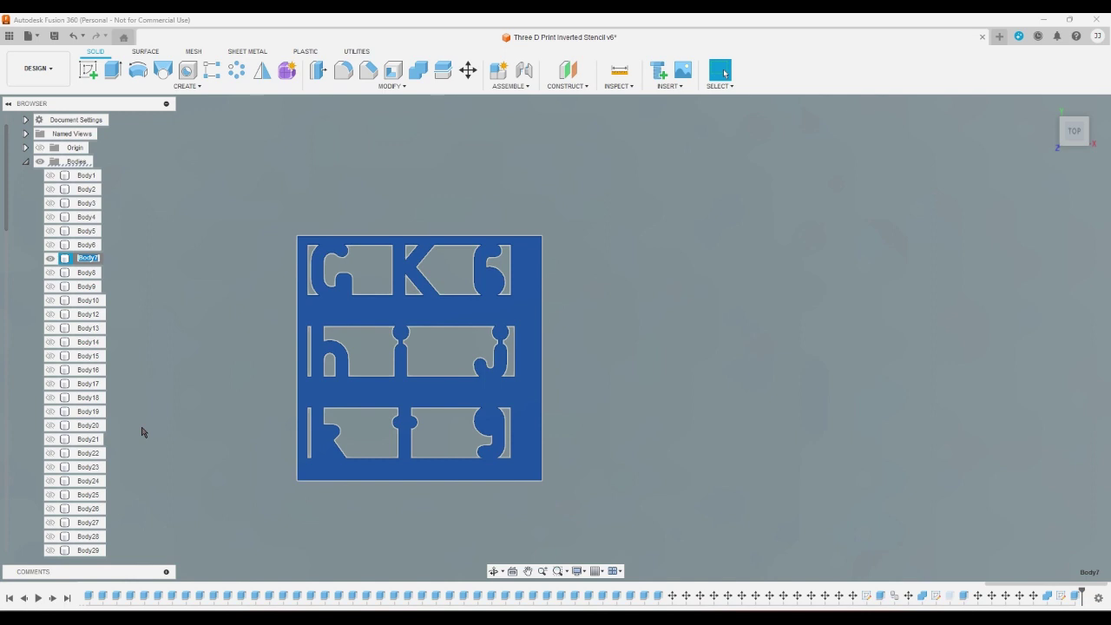
text(GK6hijkl9)
key(Return)
click(142, 431)
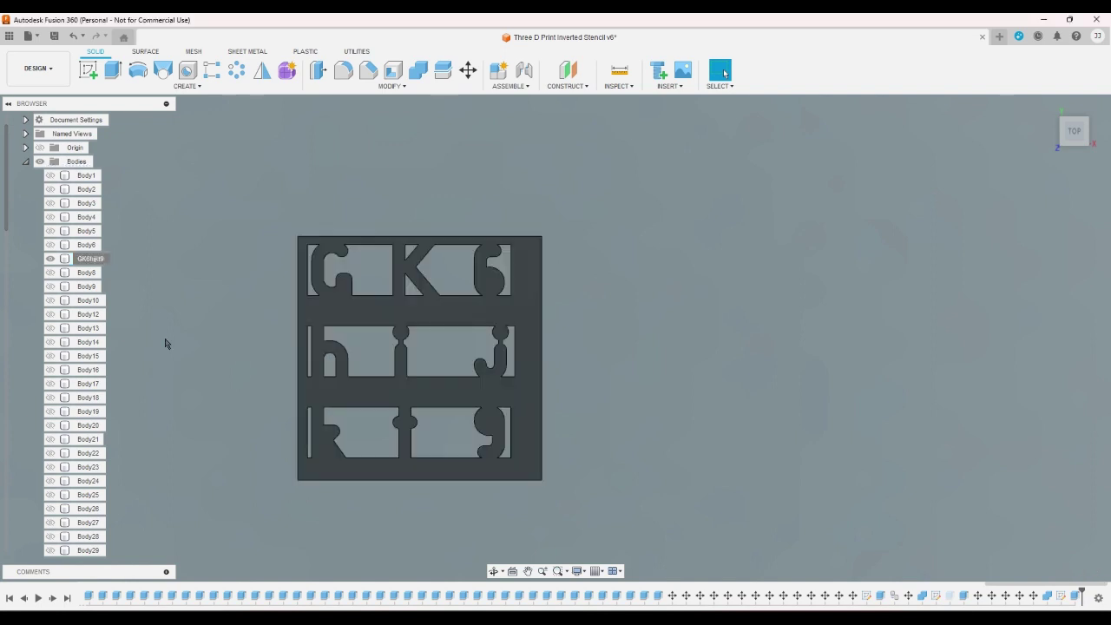
- Save the GK6hijkt9 body as a 3MF mesh file
right_click(92, 260)
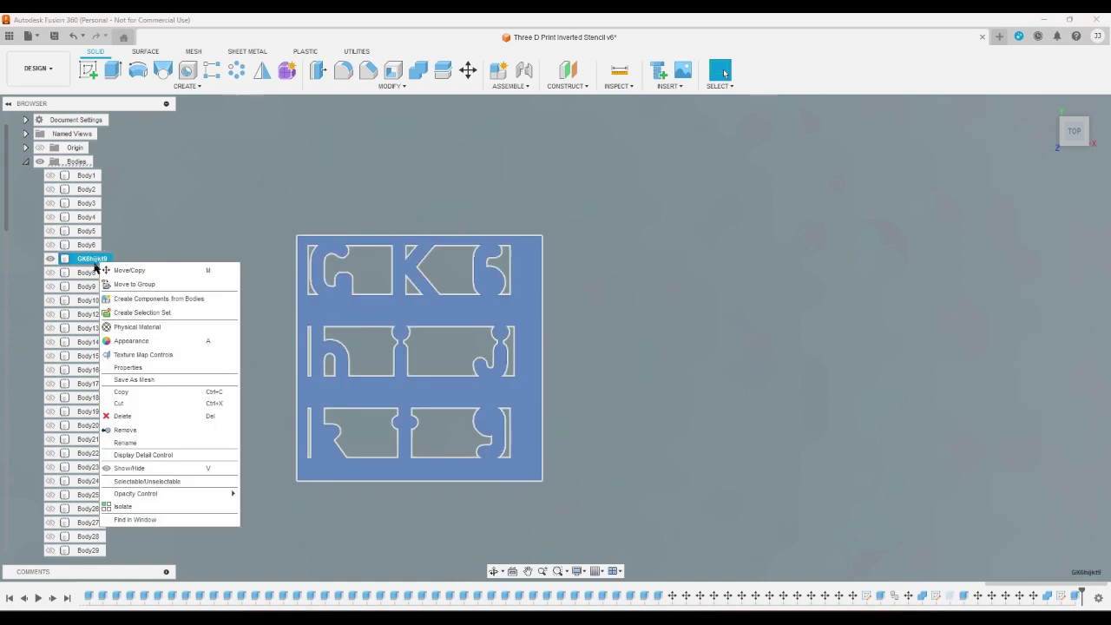
click(145, 383)
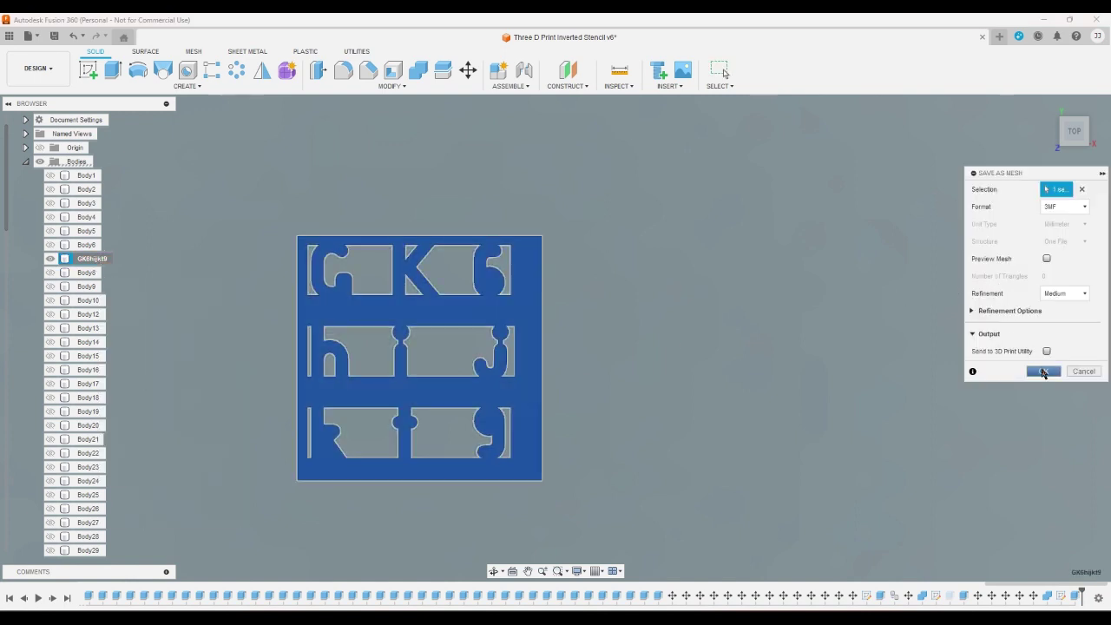
click(1045, 372)
click(752, 402)
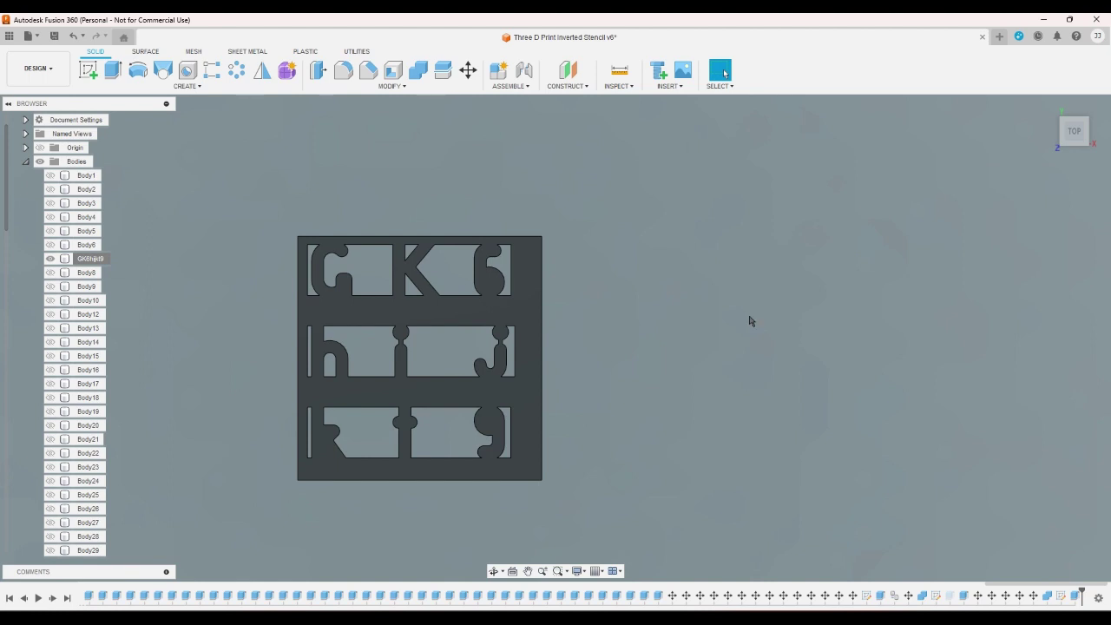
- Undo the rename and the recent tile steps with Ctrl+Z until the letter tiles disappear
key(ctrl+z)
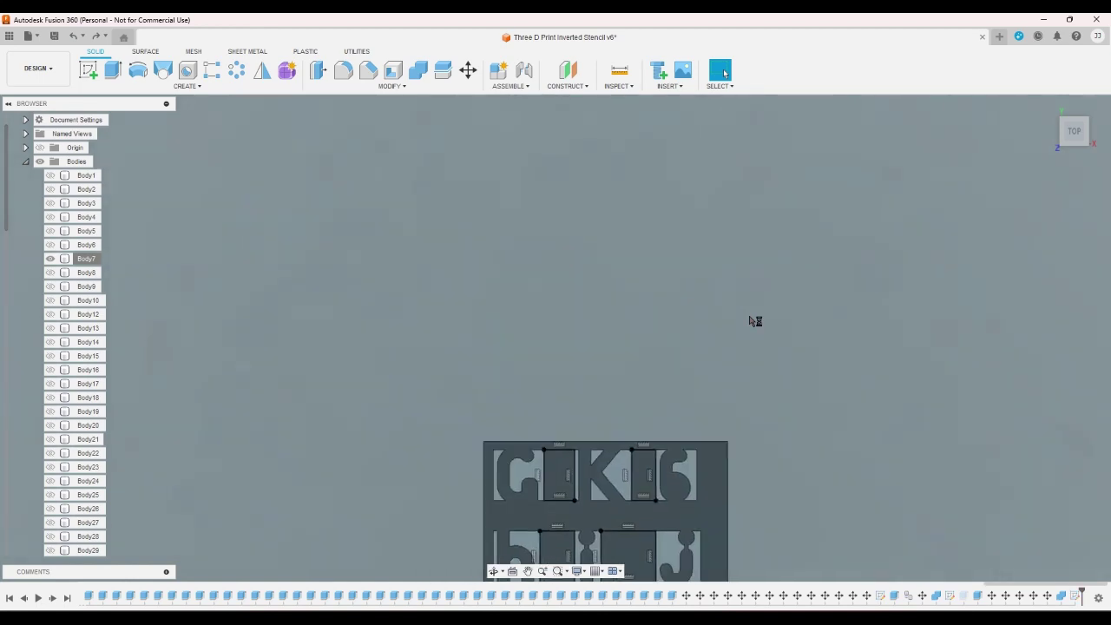
key(ctrl+z)
key(ctrl+z)
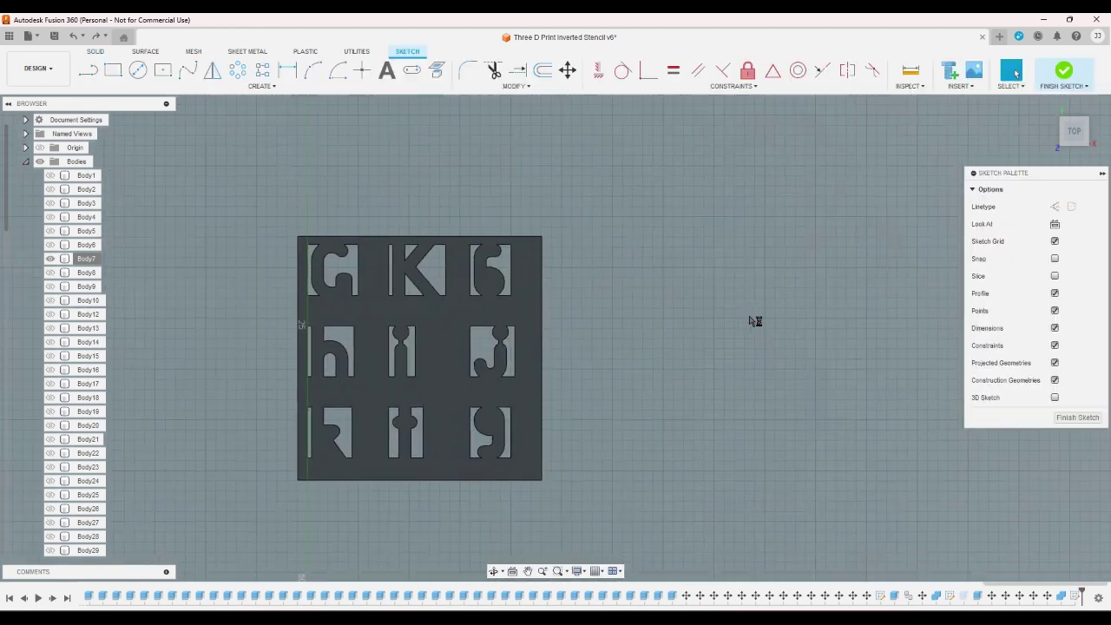
key(ctrl+z)
key(ctrl+z)
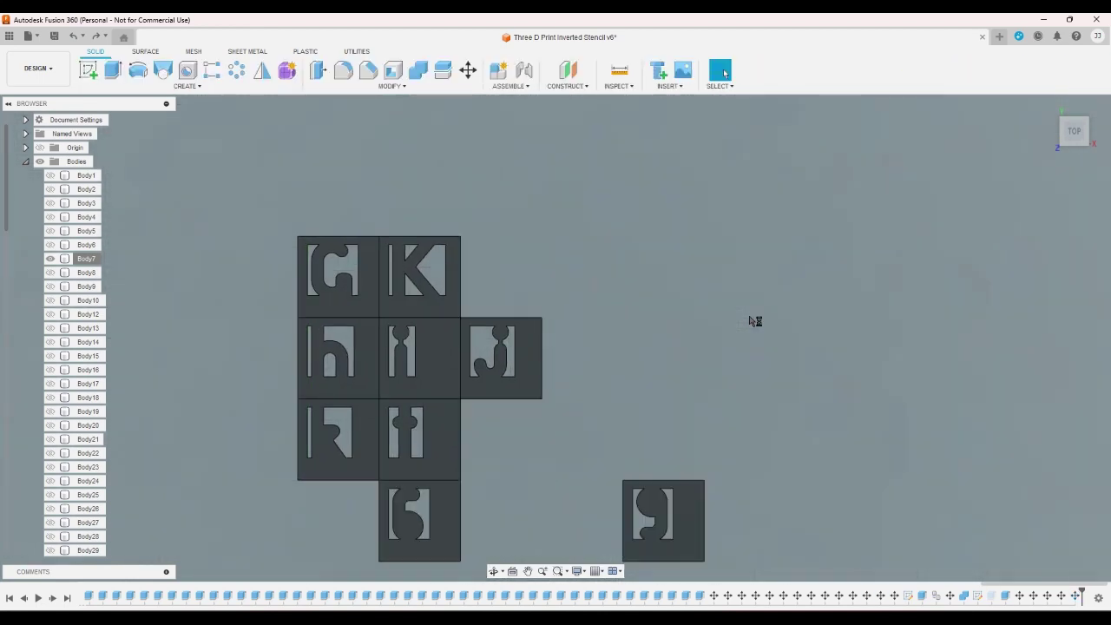
key(ctrl+z)
key(ctrl+z)
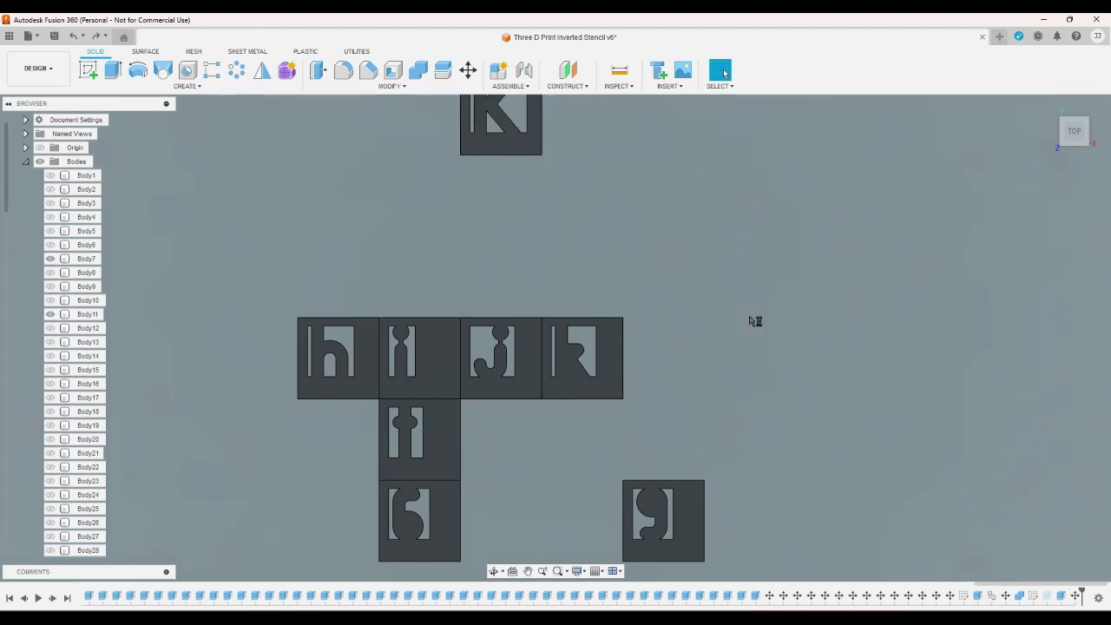
key(ctrl+z)
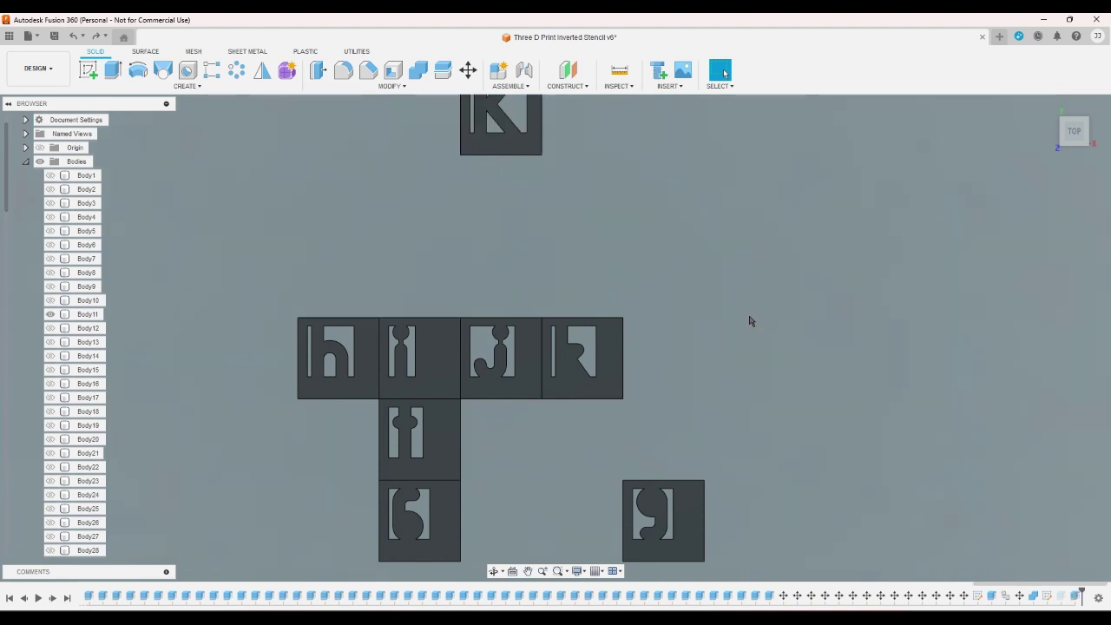
key(ctrl+z)
scroll(746, 319, down, 5)
key(ctrl+z)
key(ctrl+z)
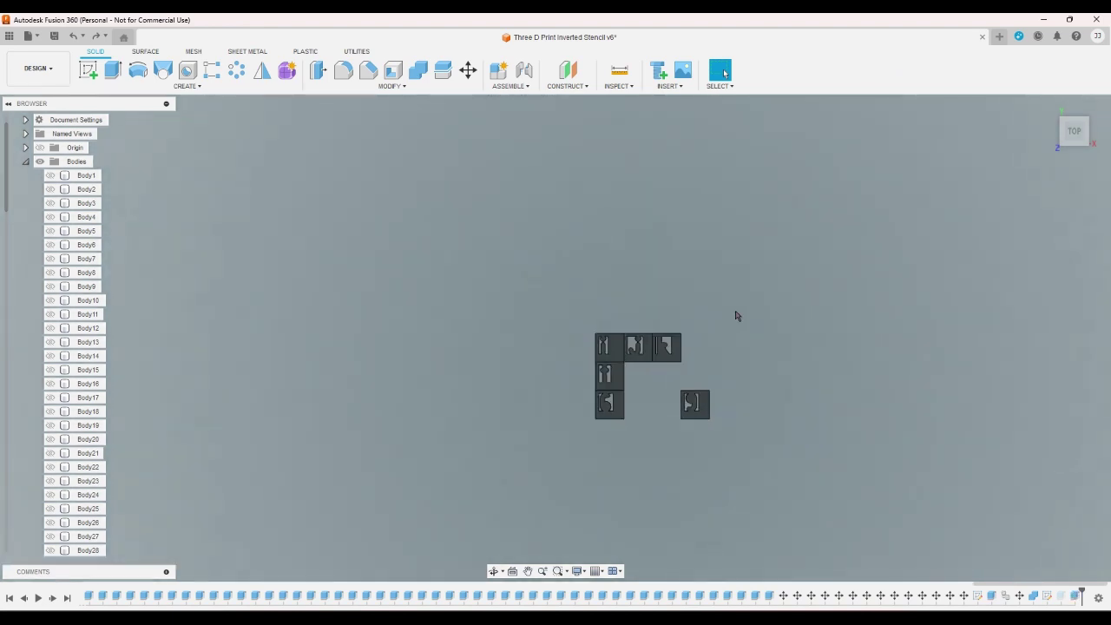
key(ctrl+z)
key(ctrl+z)
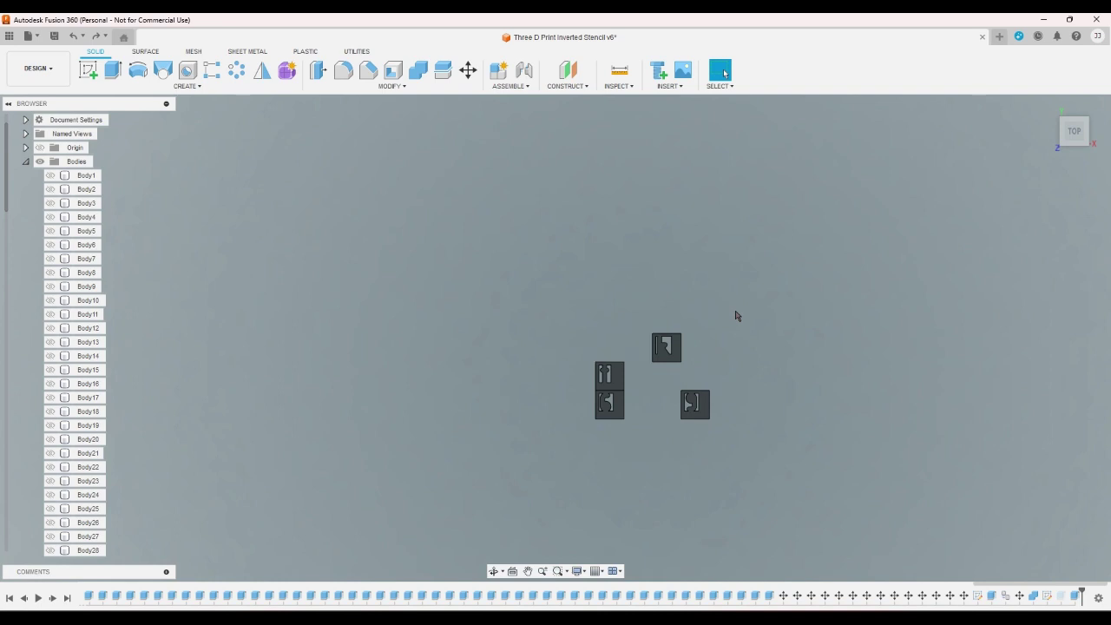
key(ctrl+z)
key(ctrl+z)
key(ctrl+z)
key(ctrl+z)
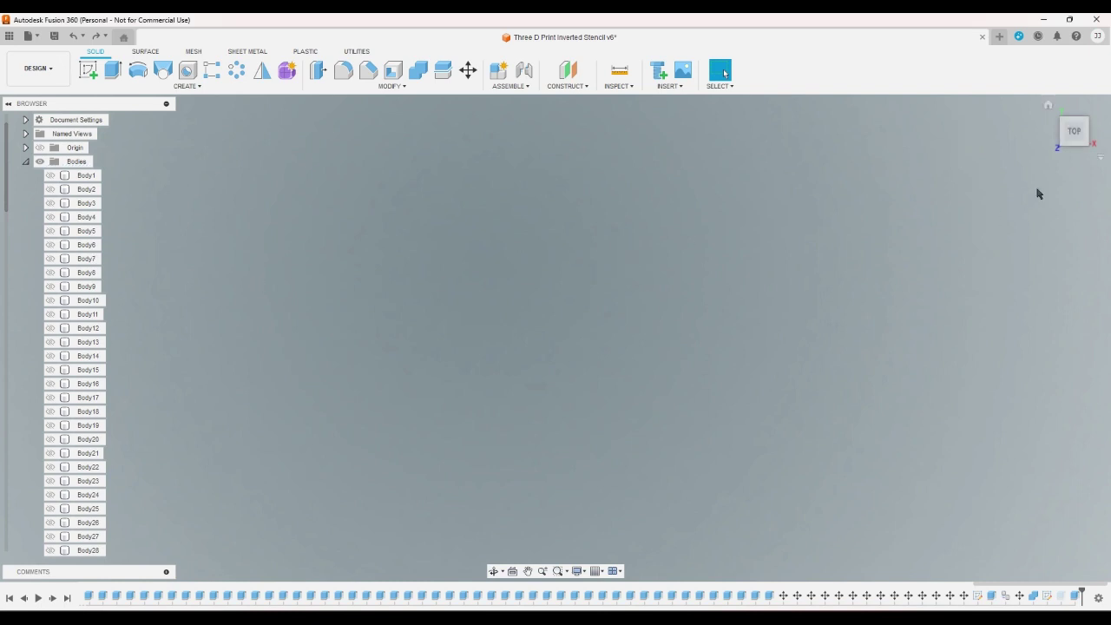
- Show the A-Z 0-9 Pallet body and fit it in the home view
click(1048, 105)
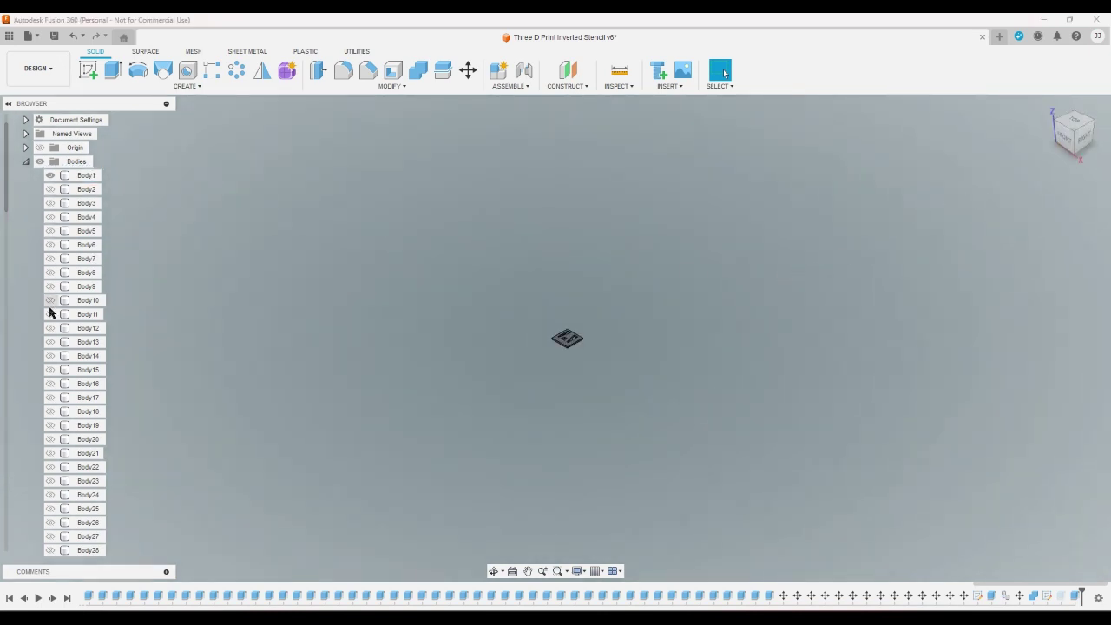
scroll(53, 347, down, 8)
scroll(57, 523, down, 5)
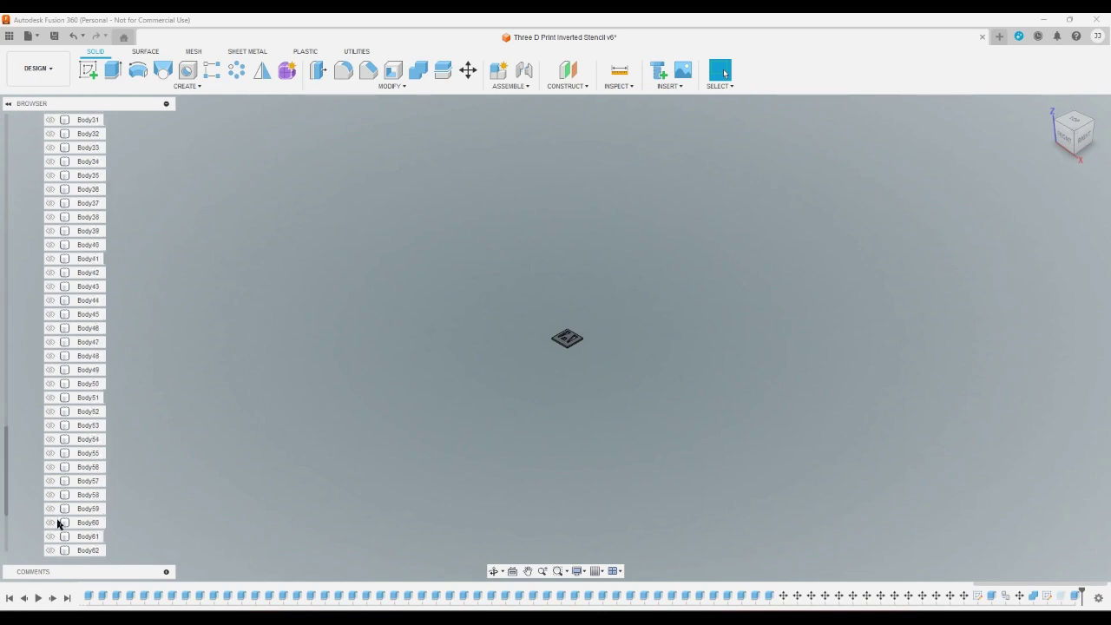
click(50, 537)
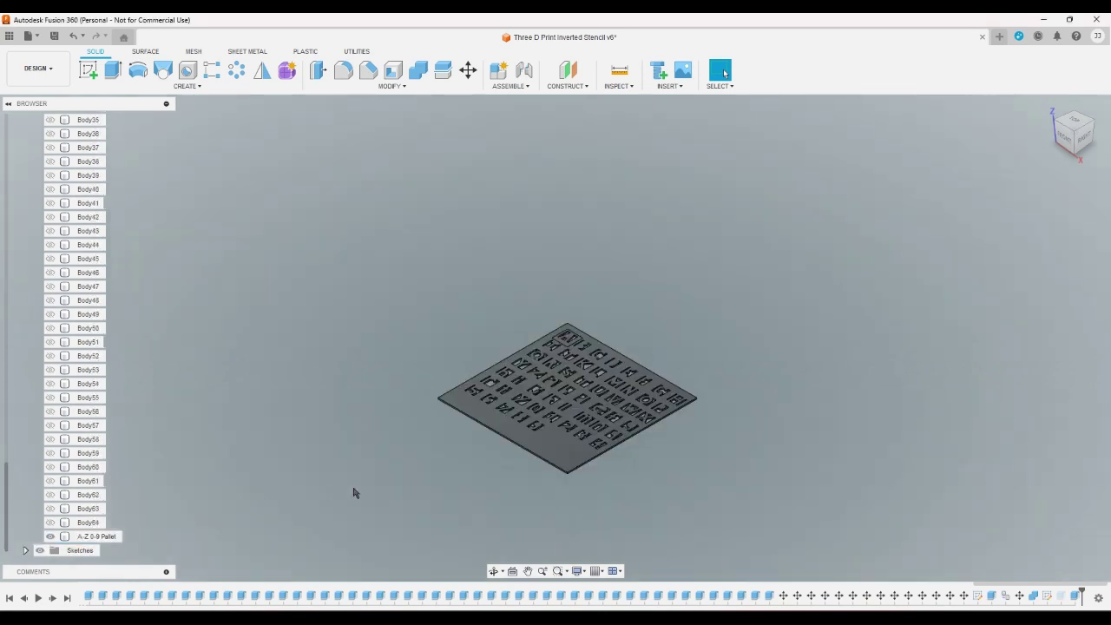
click(1048, 105)
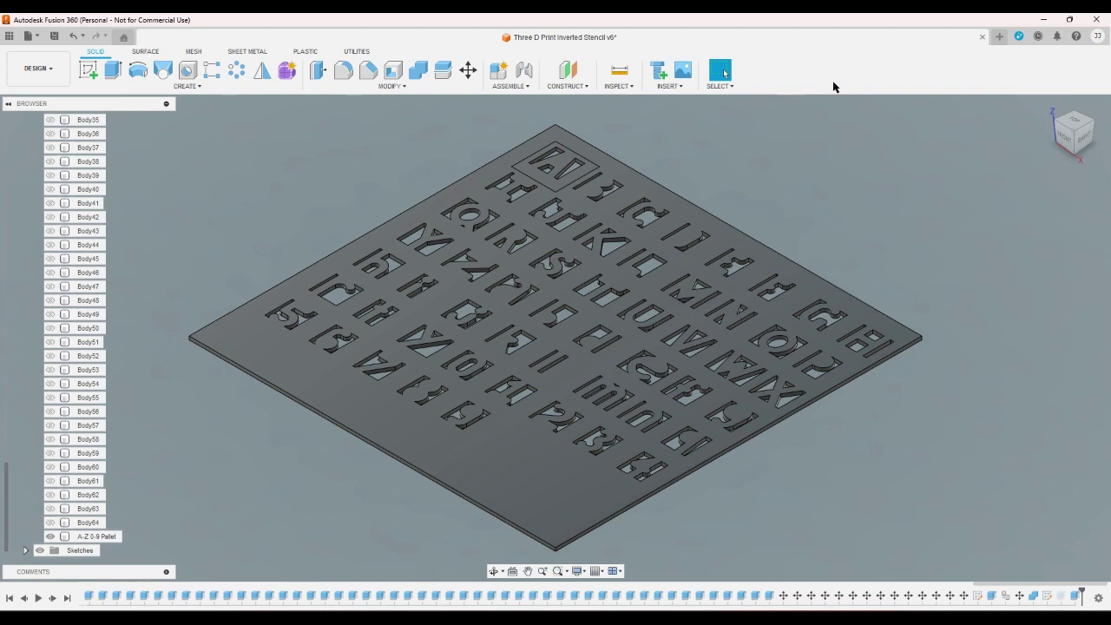
- View the pallet from the top, zooming in and out to inspect its cut-outs
click(1075, 119)
scroll(464, 258, up, 3)
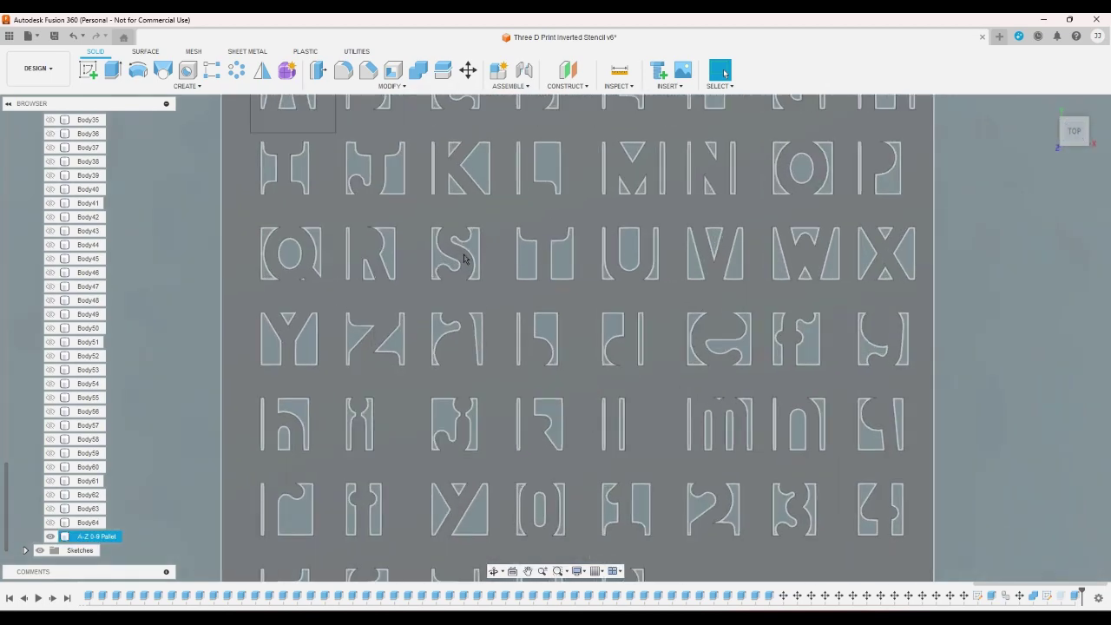
scroll(465, 258, down, 5)
scroll(355, 278, up, 5)
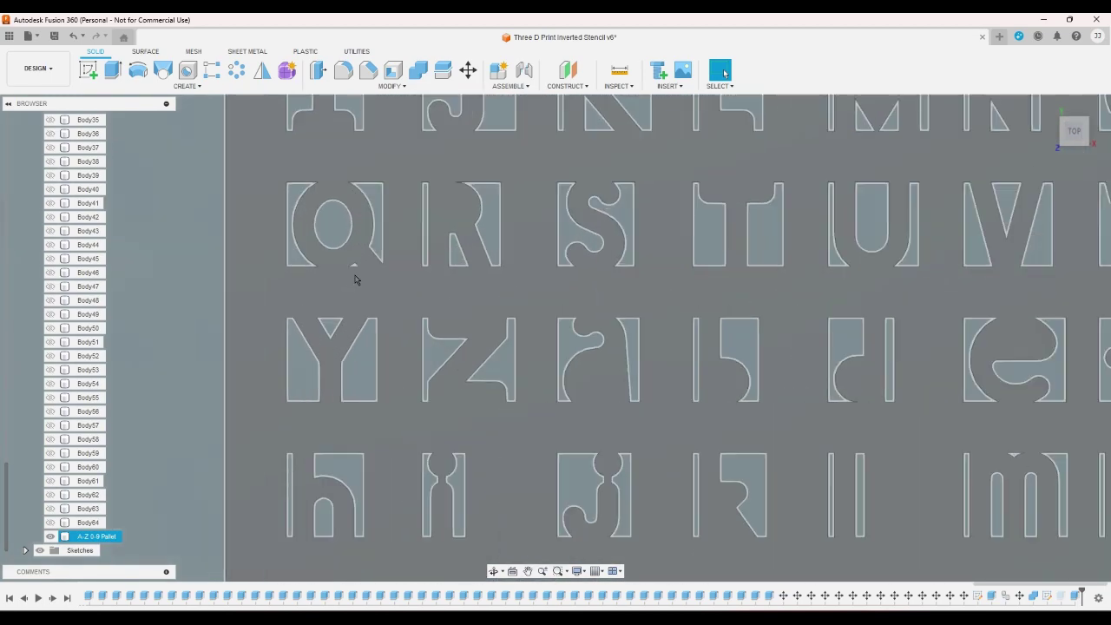
scroll(356, 276, down, 2)
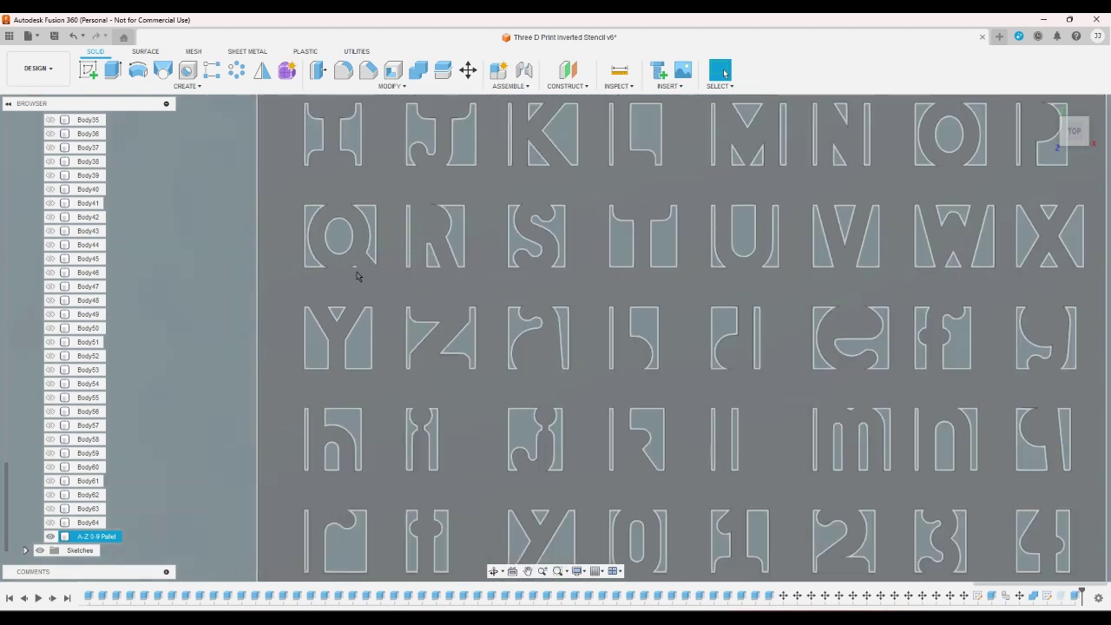
scroll(356, 276, down, 3)
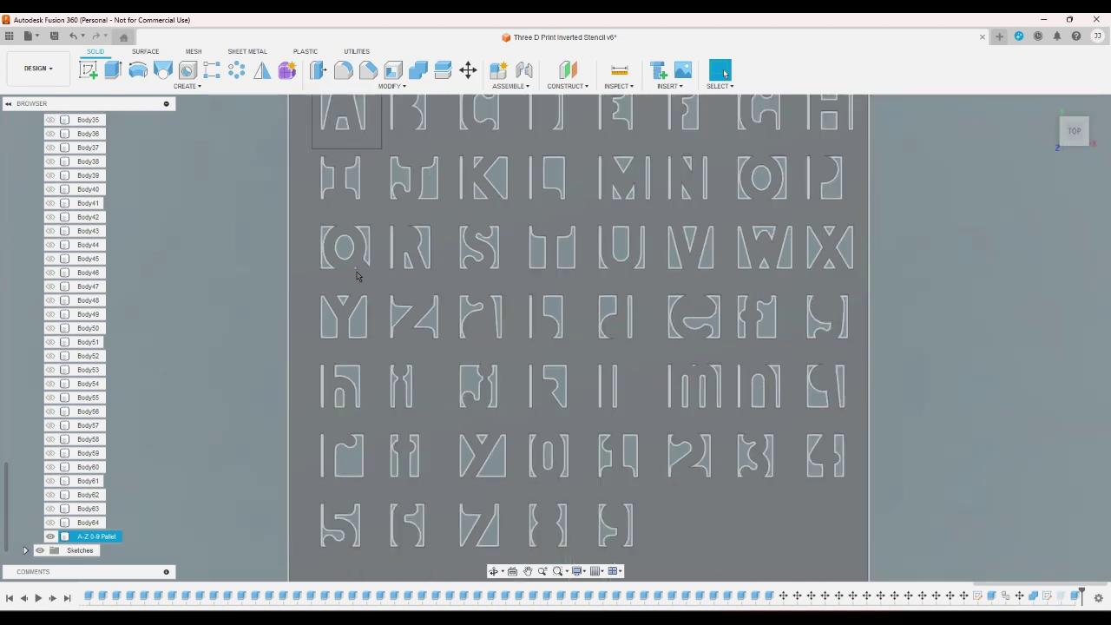
scroll(356, 276, up, 5)
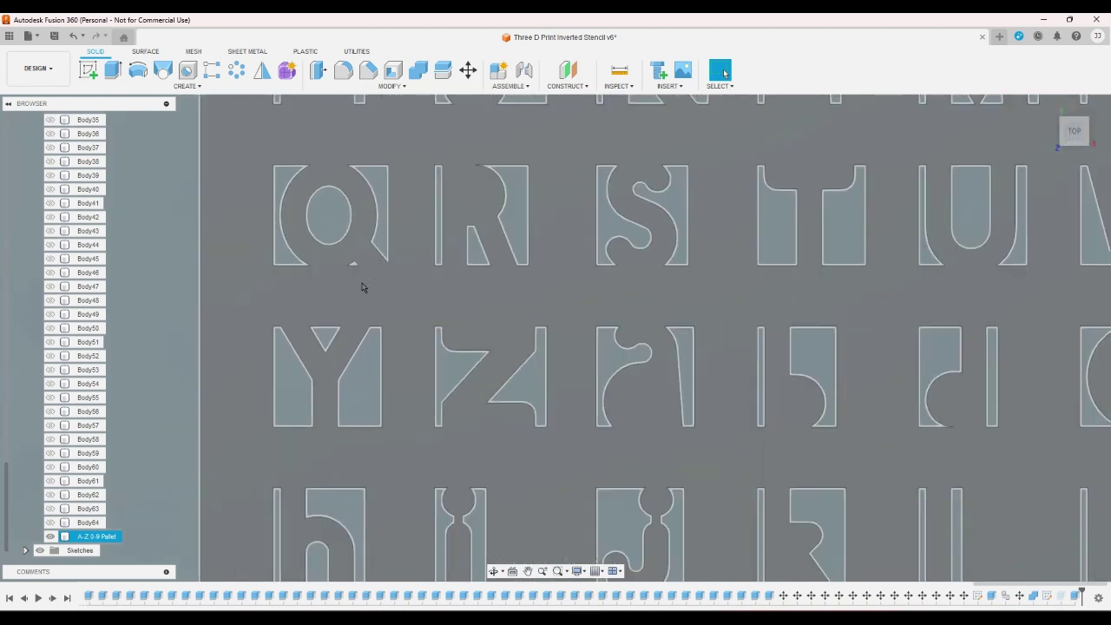
scroll(210, 287, down, 1)
- Deselect the pallet, collapse the Bodies folder and expand the Sketches folder
key(Escape)
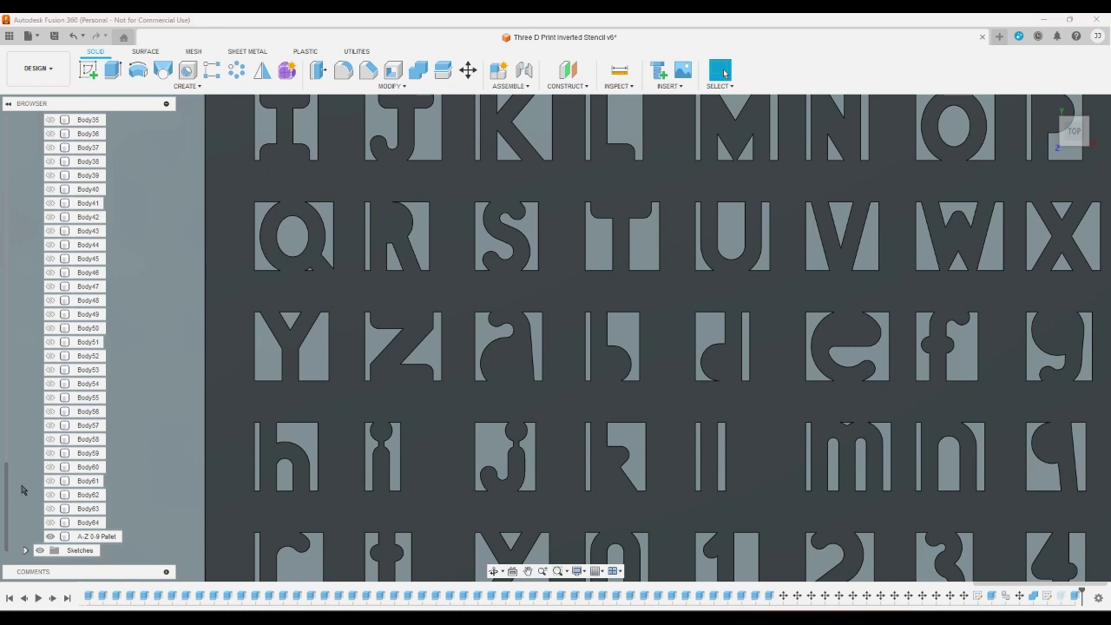
scroll(25, 483, up, 8)
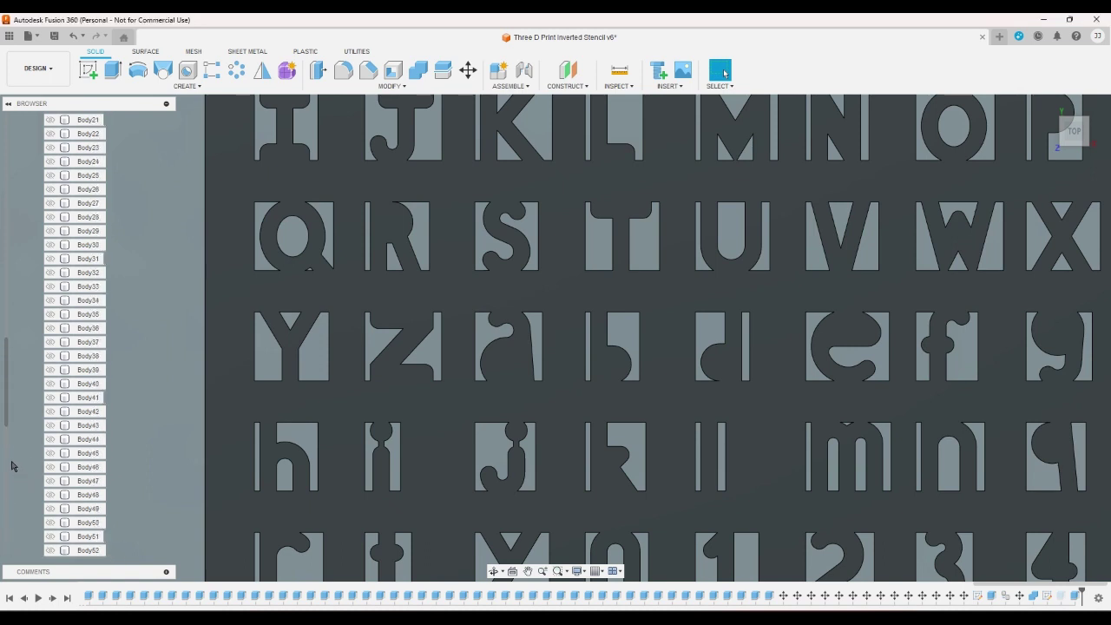
scroll(15, 452, up, 4)
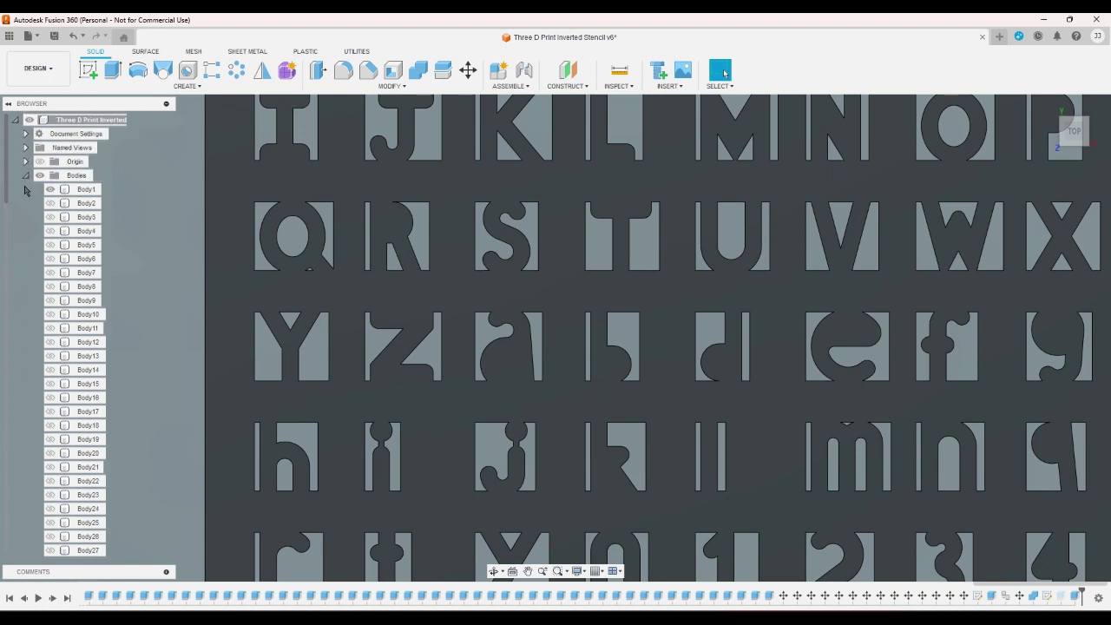
click(26, 177)
click(26, 190)
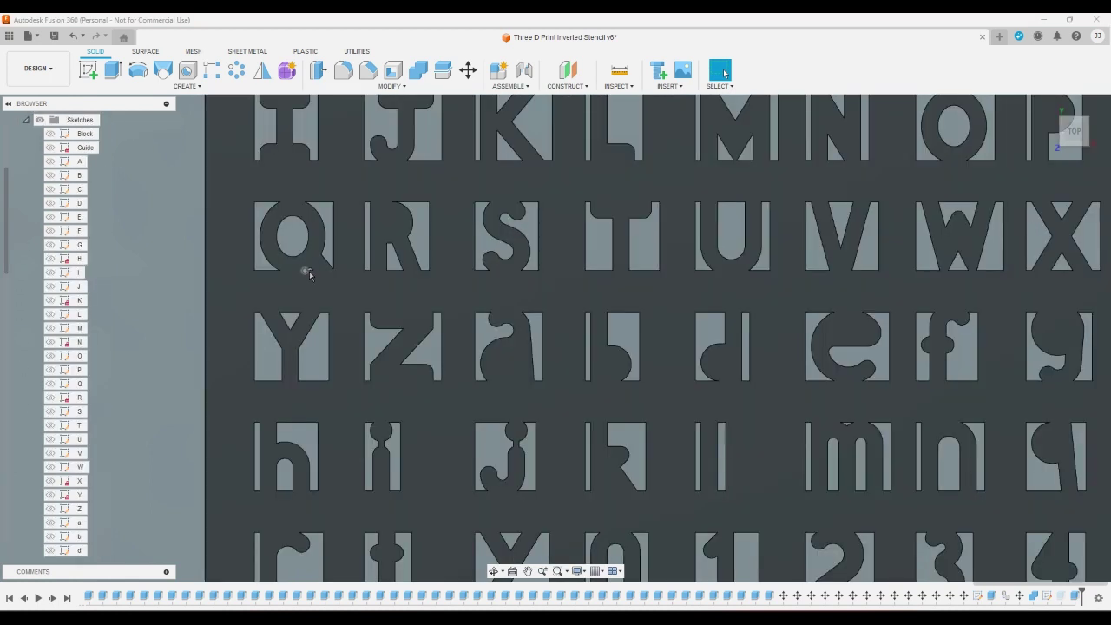
- Edit sketch Q, delete its 1.20 mm length dimension, and finish the sketch
double_click(81, 384)
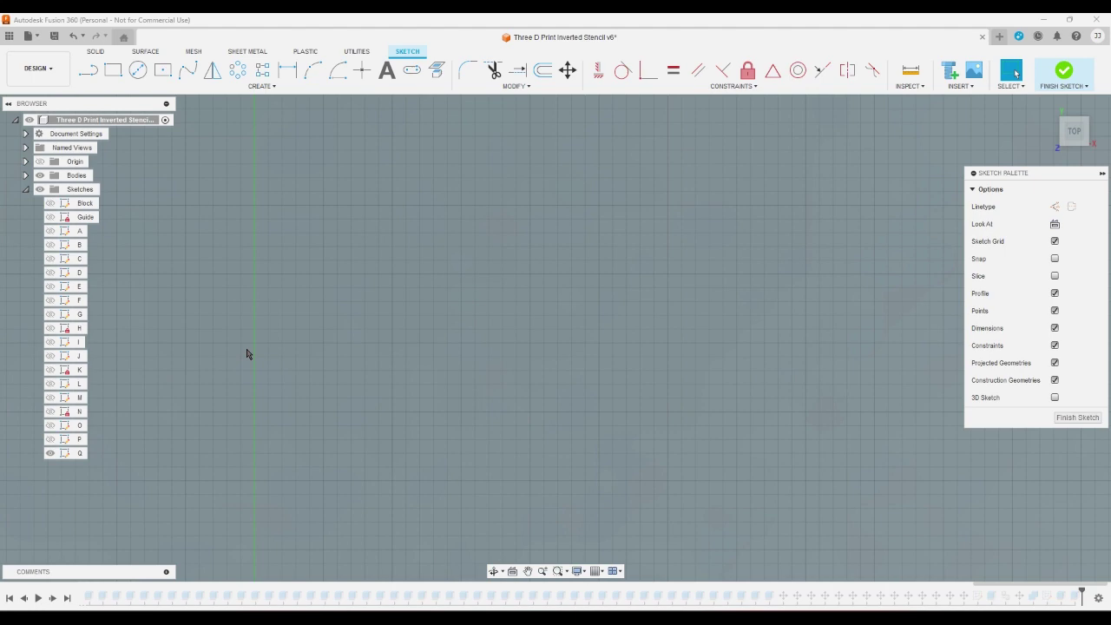
scroll(632, 274, down, 5)
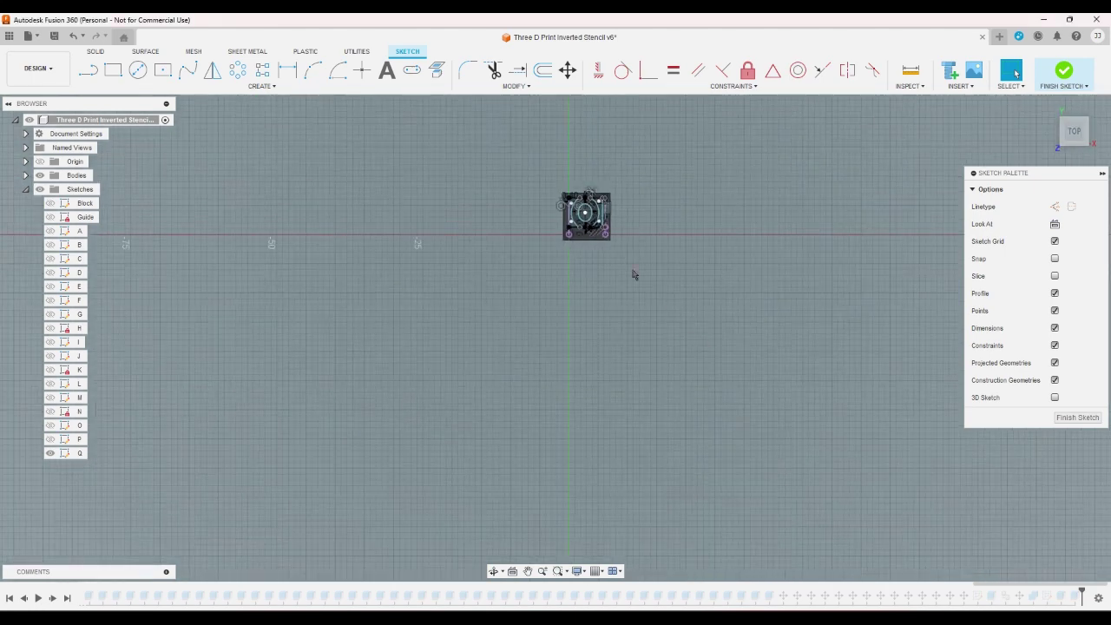
scroll(596, 218, up, 8)
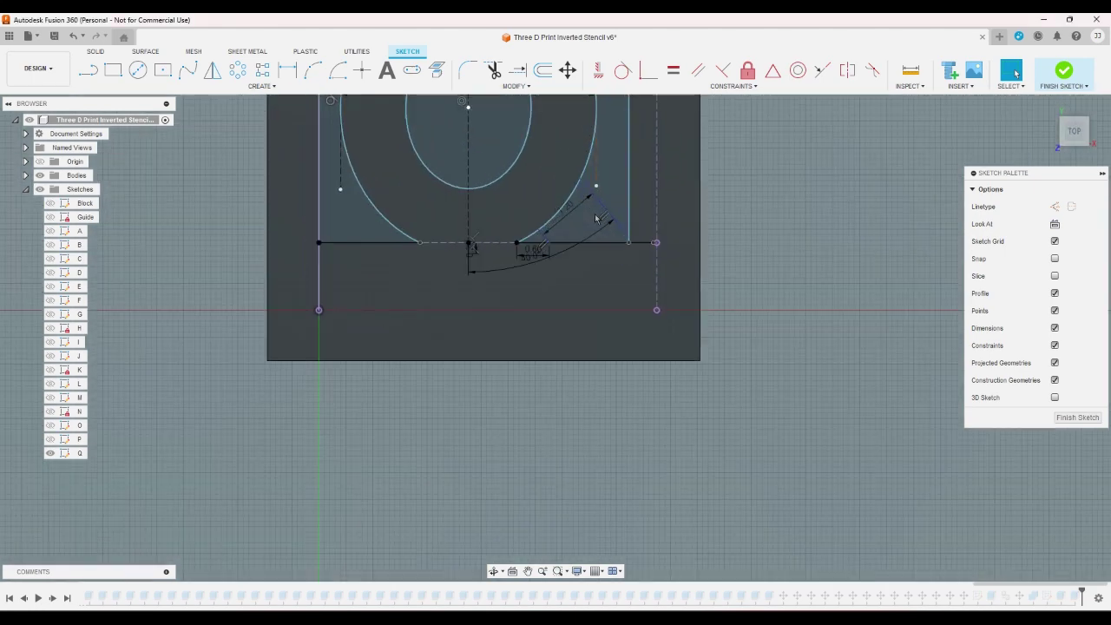
scroll(547, 242, up, 3)
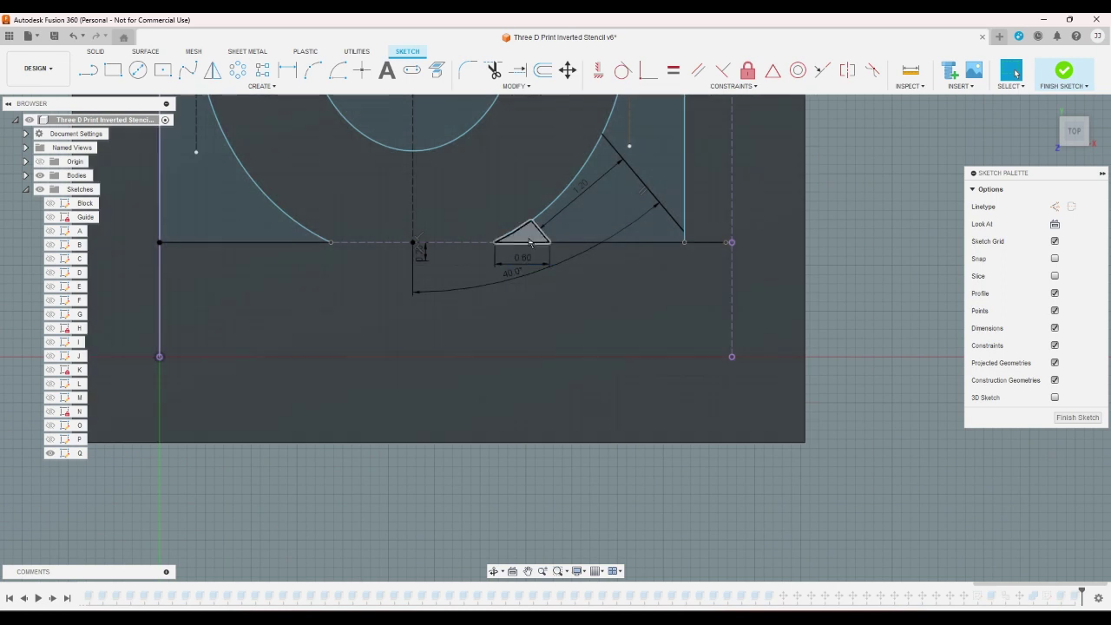
click(531, 244)
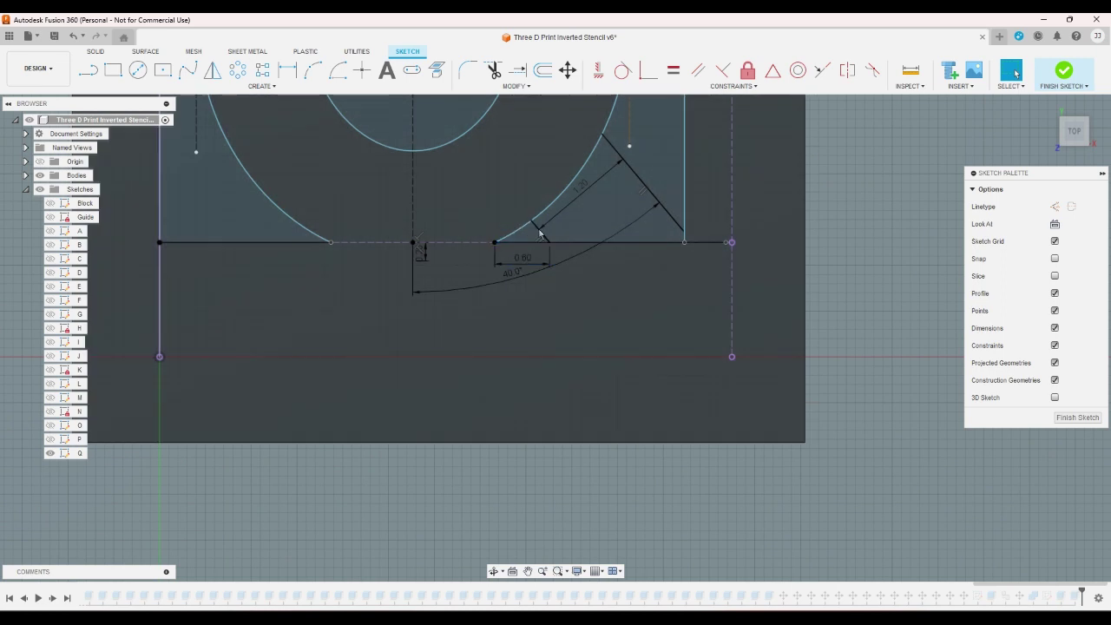
click(574, 205)
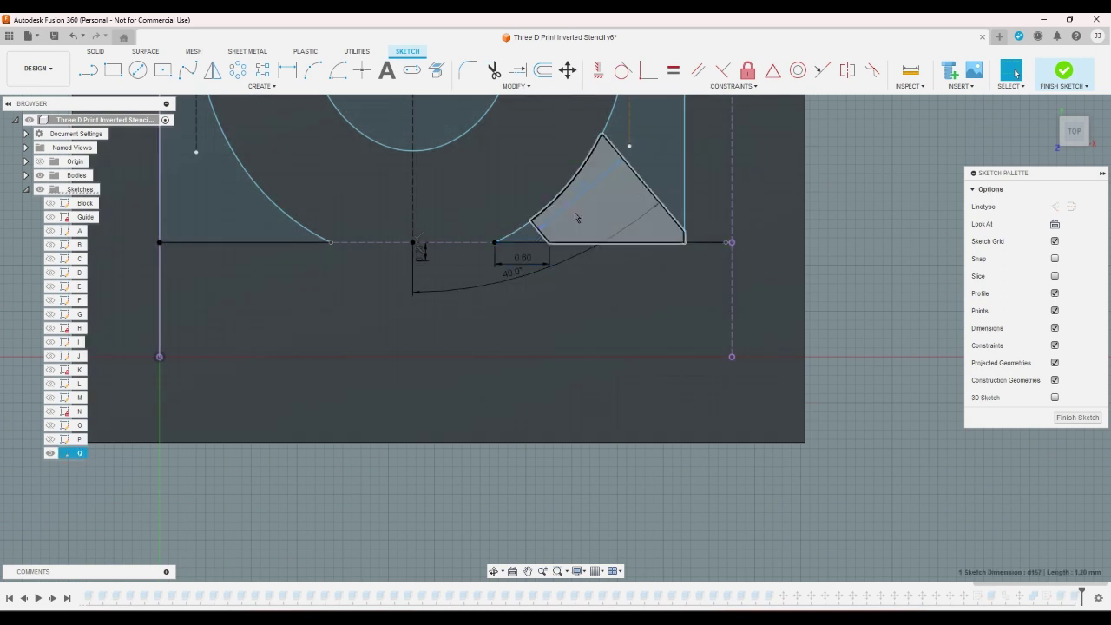
key(Delete)
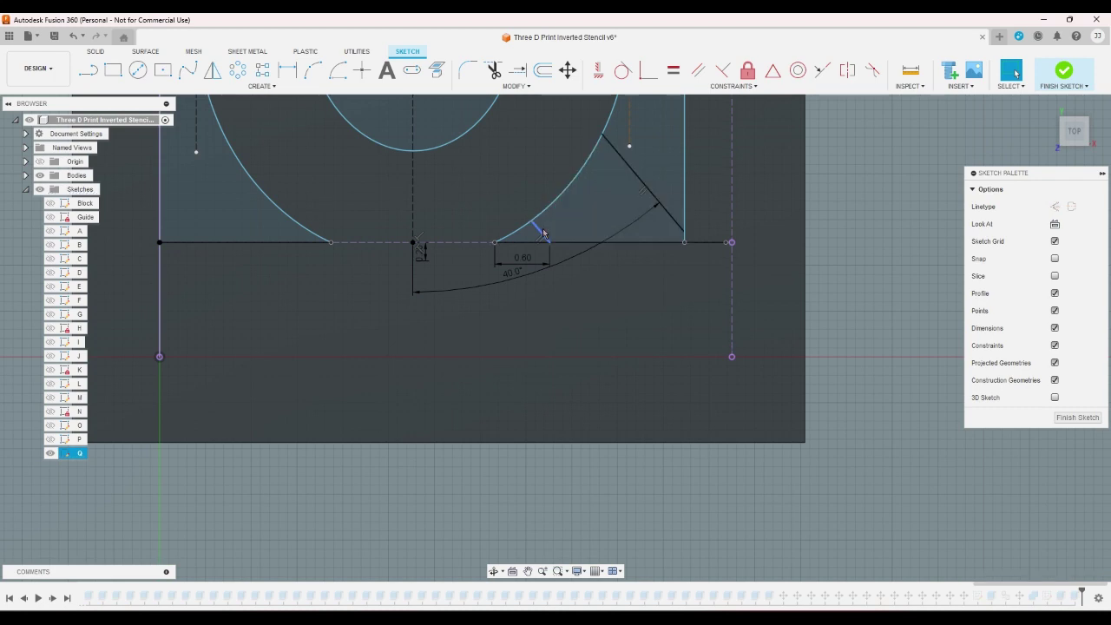
scroll(564, 260, down, 3)
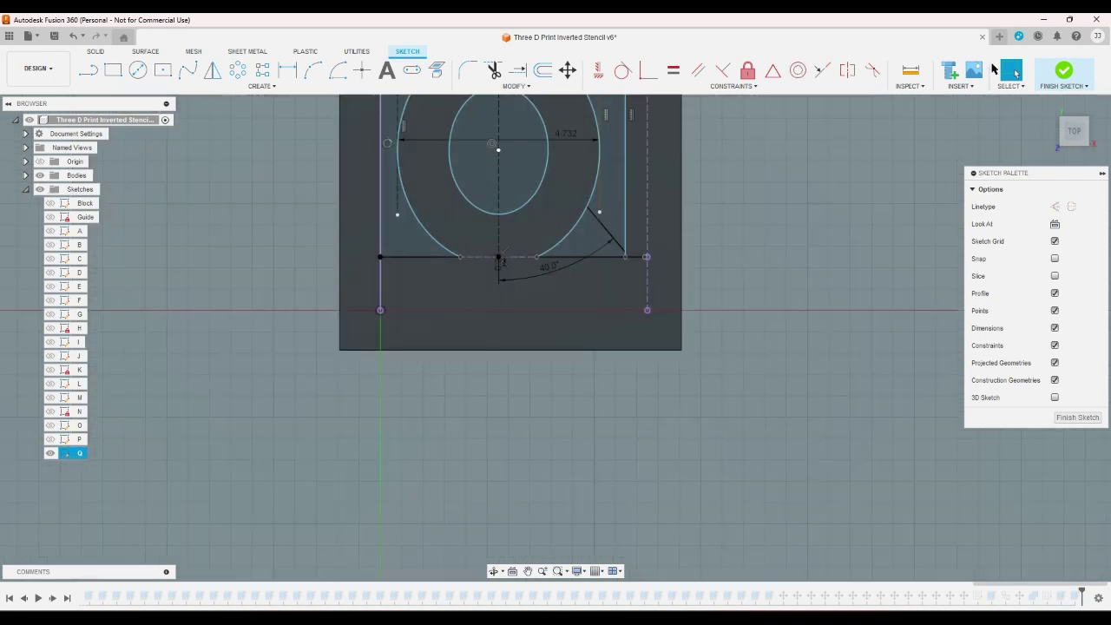
click(1064, 70)
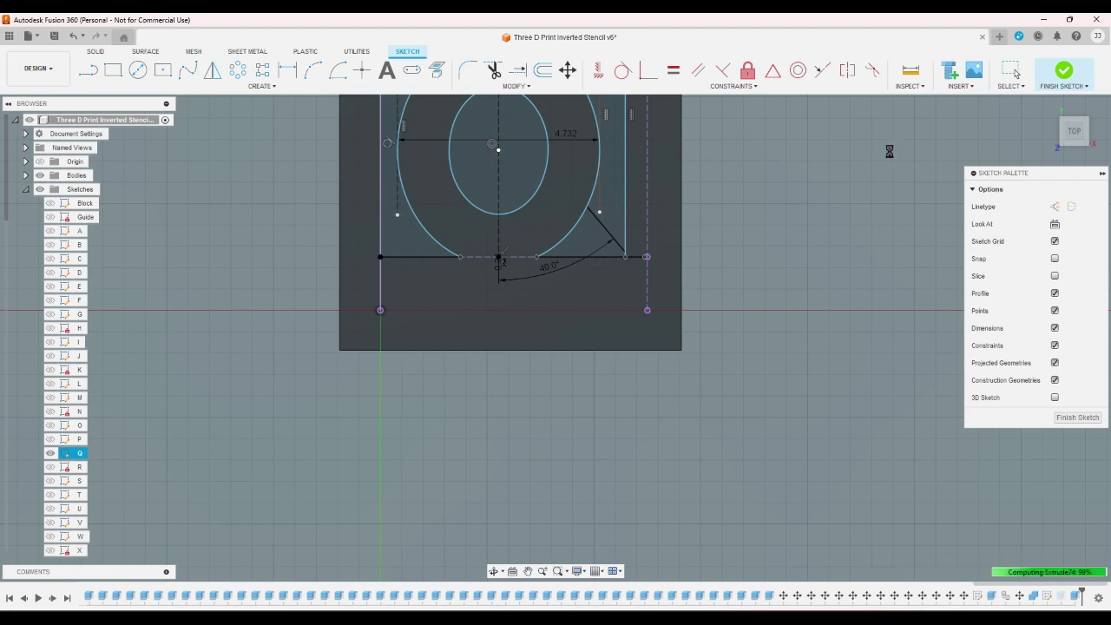
scroll(409, 278, down, 5)
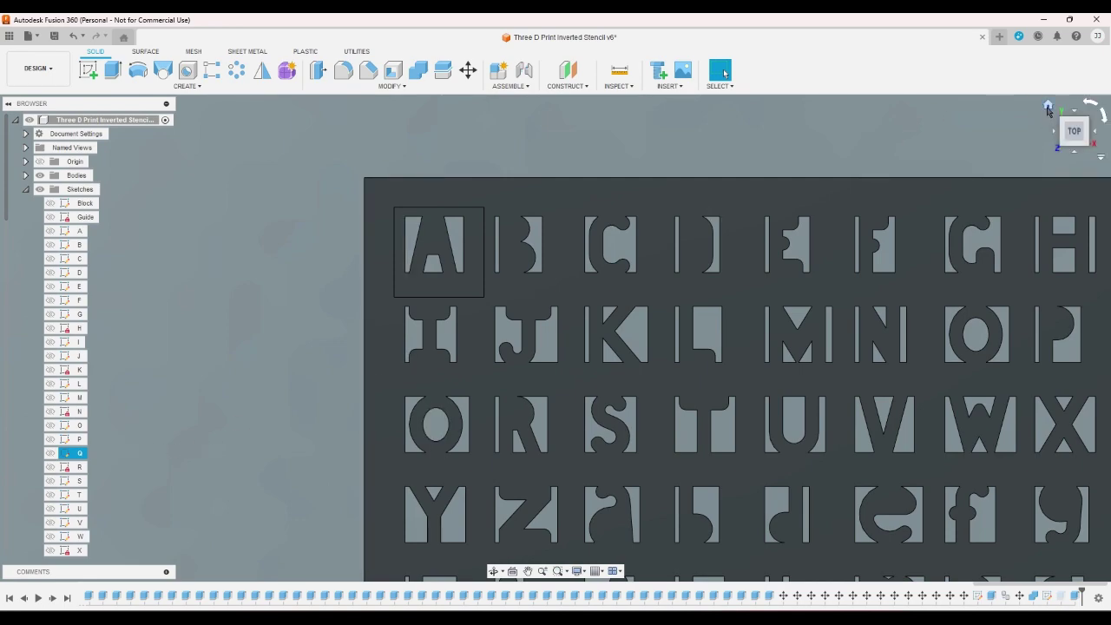
- Edit Extrude36, the Q cut-out, so it cuts three profiles instead of four
click(1048, 104)
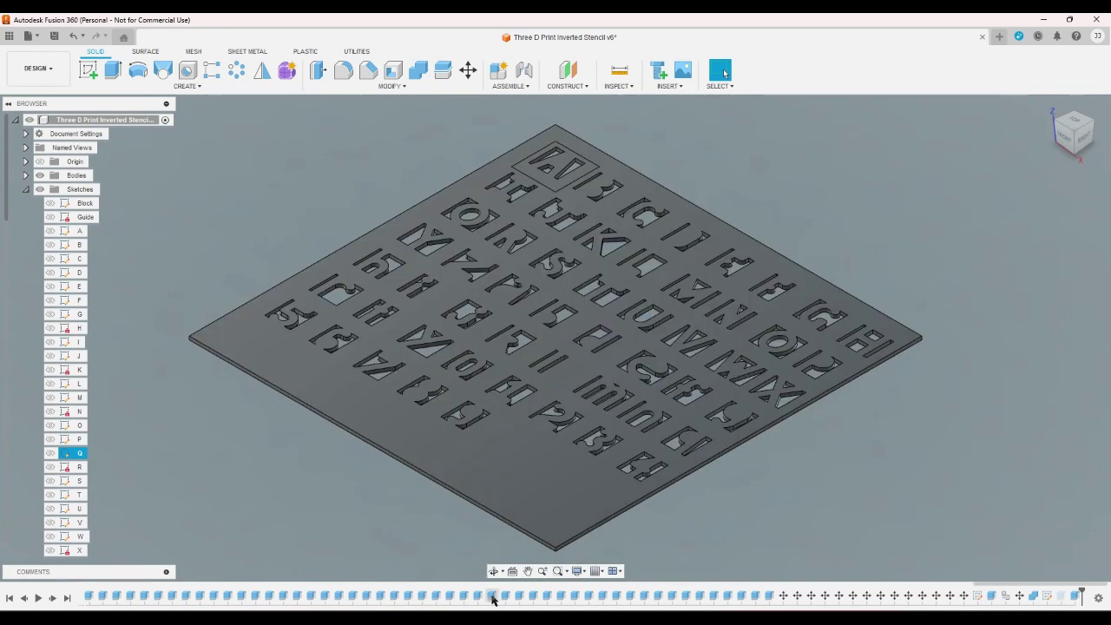
click(491, 595)
click(339, 596)
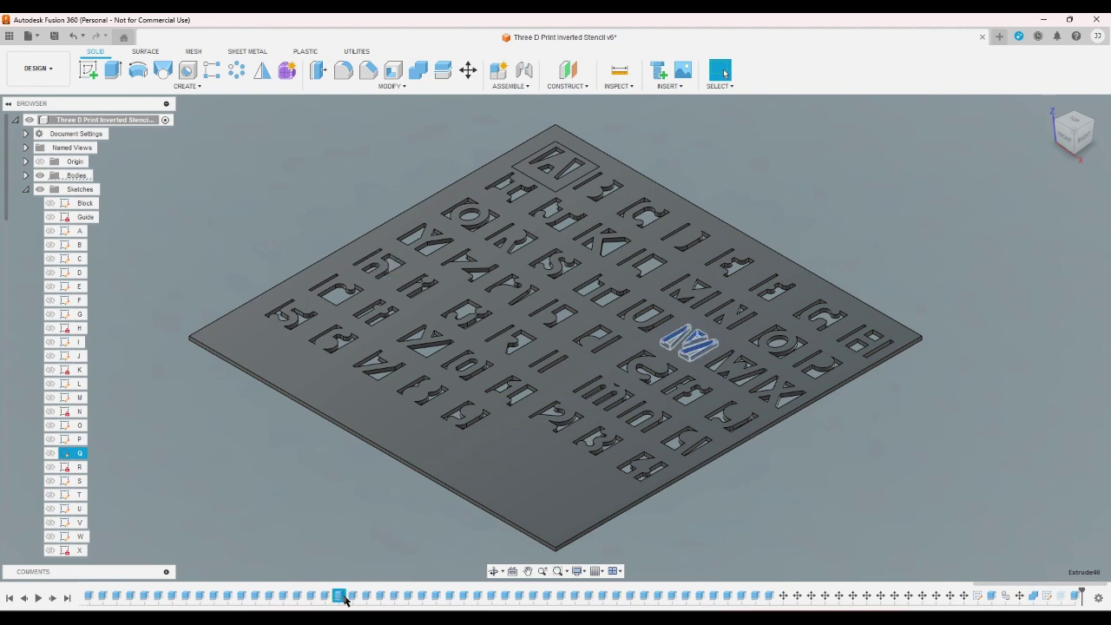
click(270, 595)
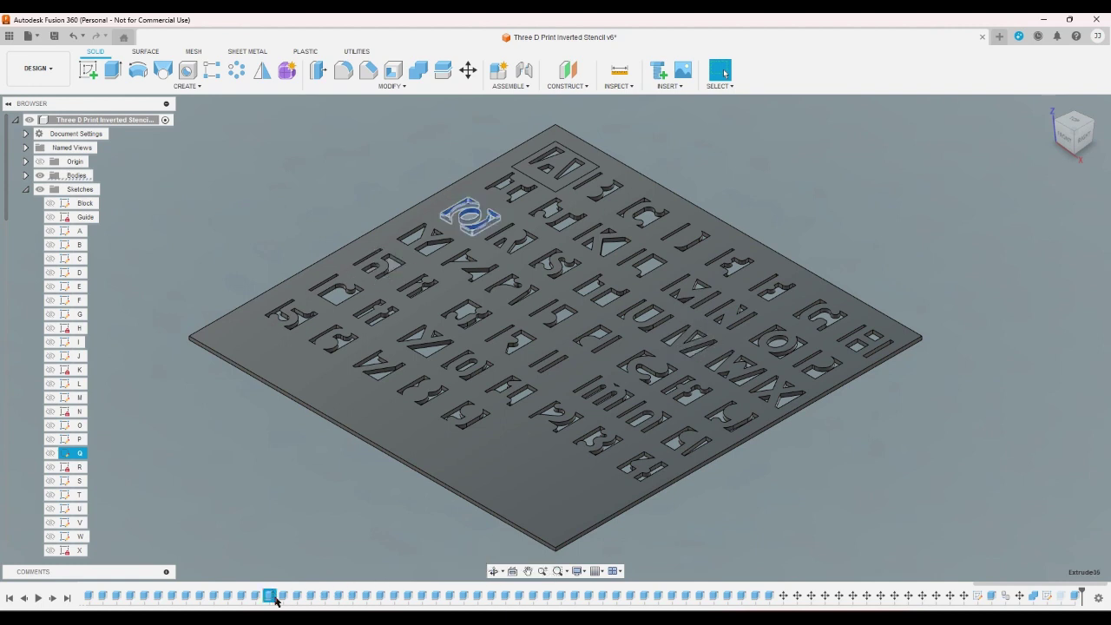
double_click(270, 596)
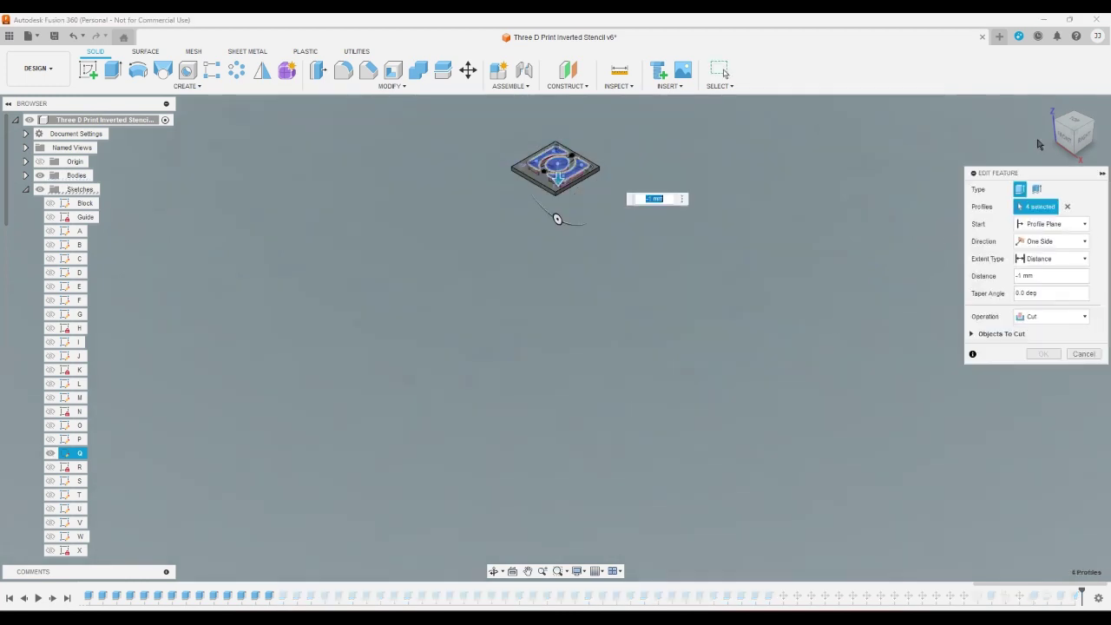
click(1074, 119)
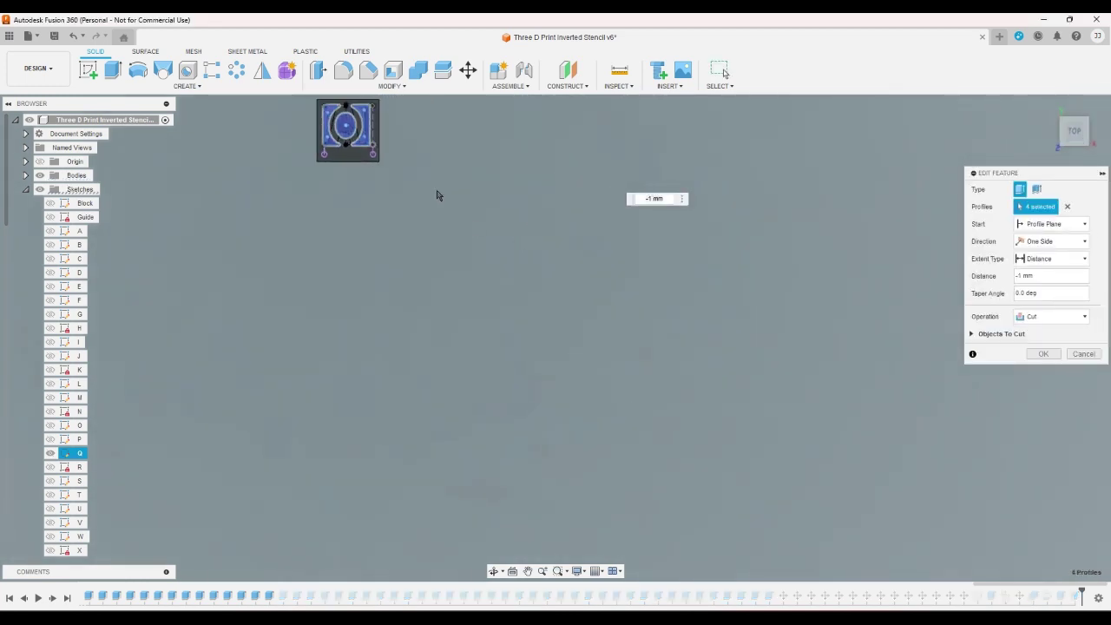
click(345, 126)
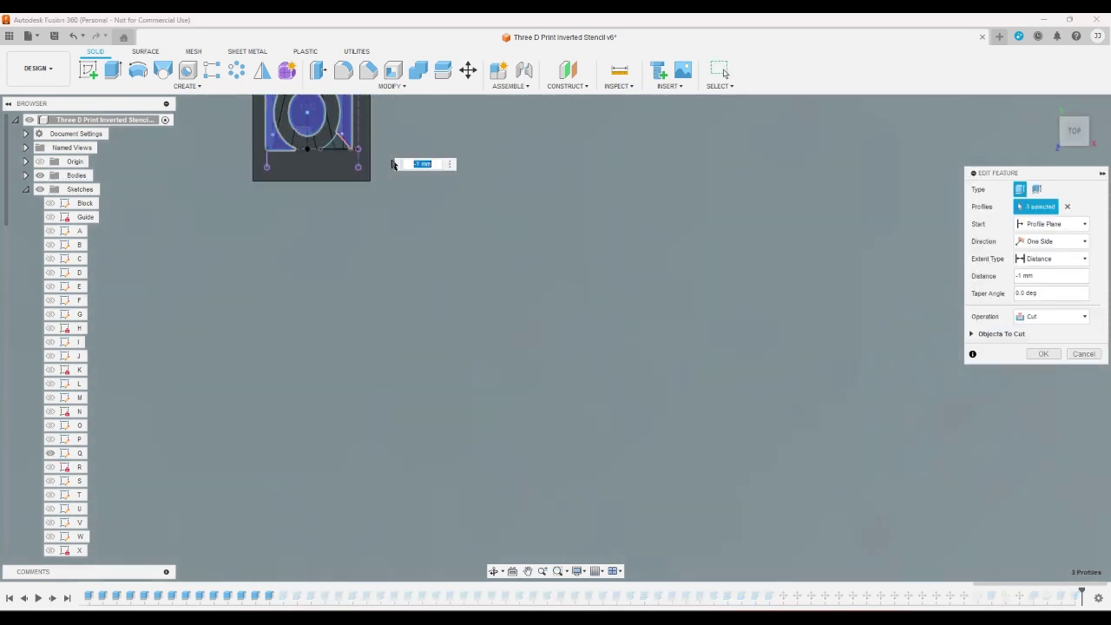
click(1051, 357)
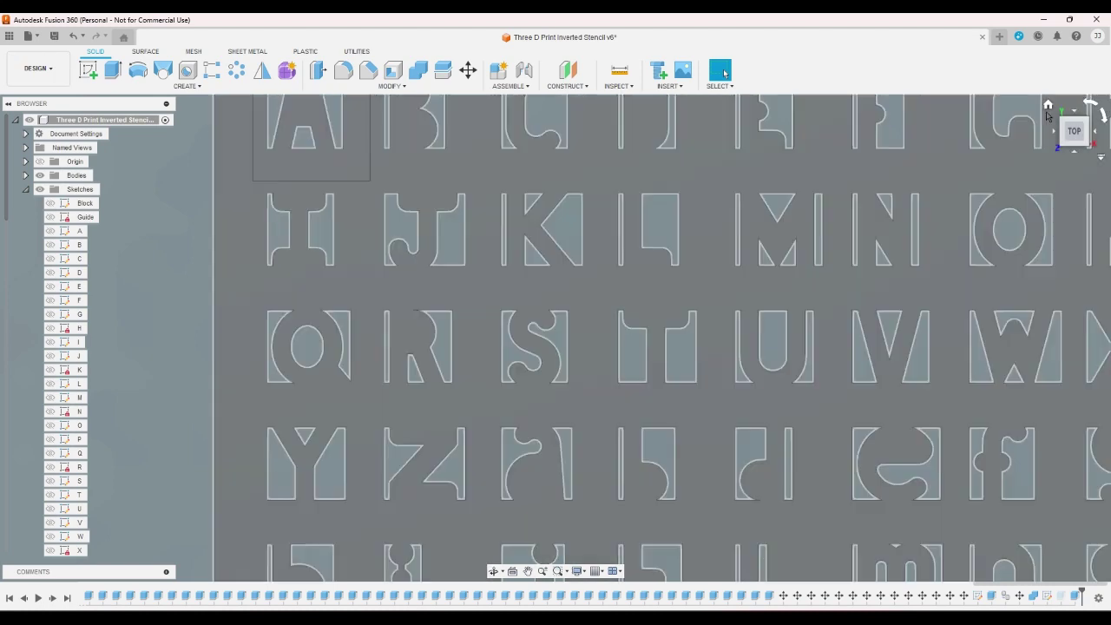
click(1048, 105)
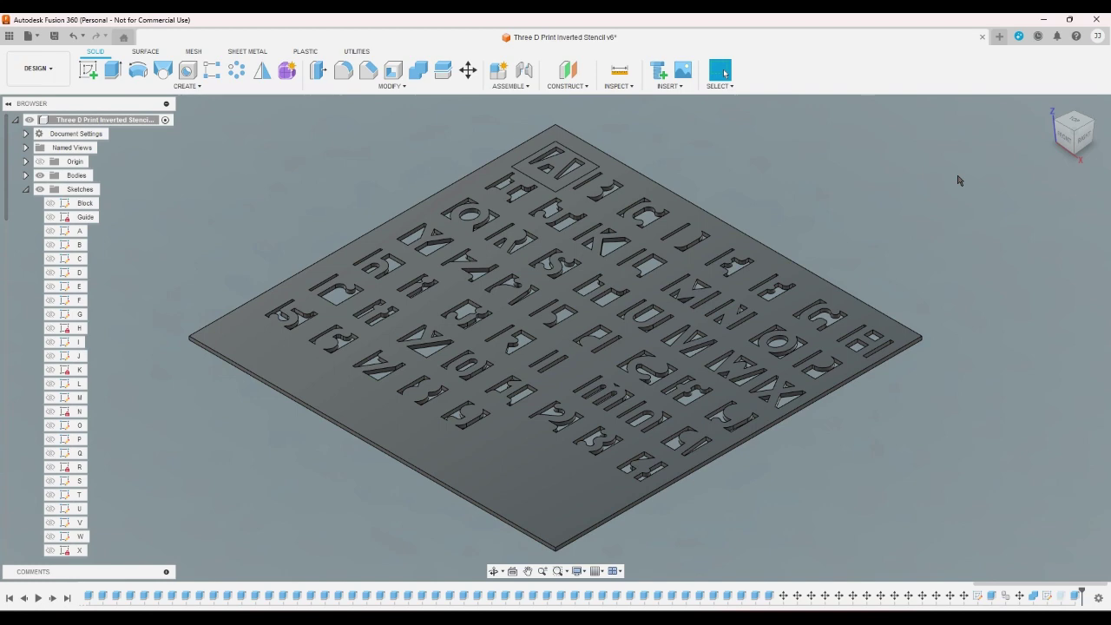
- Save the design, then check the plate from above and look in the Bodies folder
click(54, 35)
click(553, 345)
click(1074, 124)
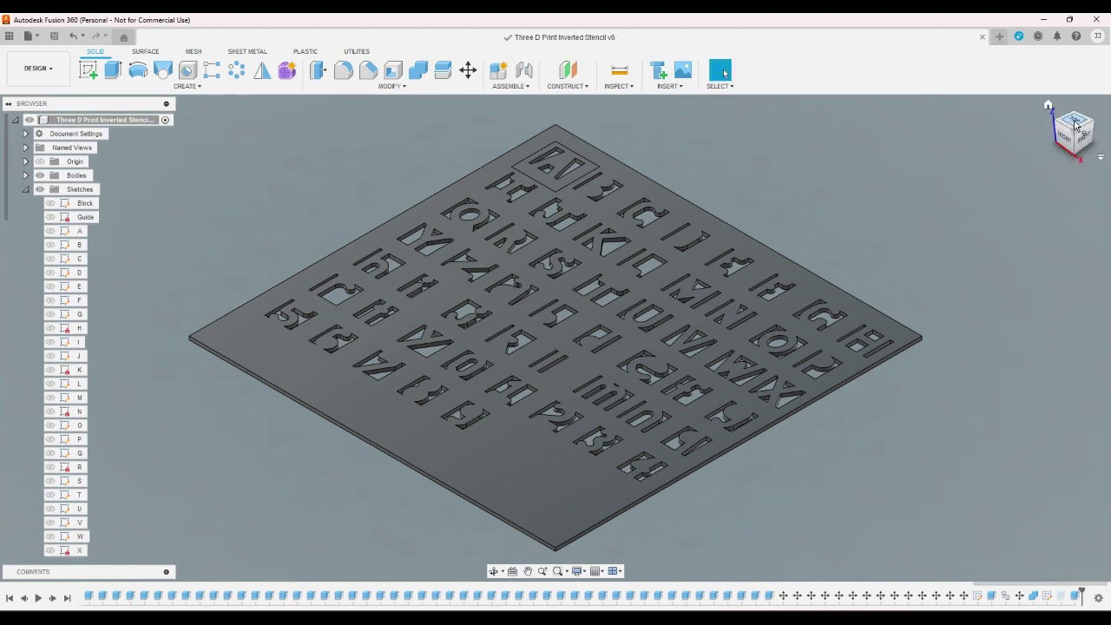
scroll(949, 233, down, 2)
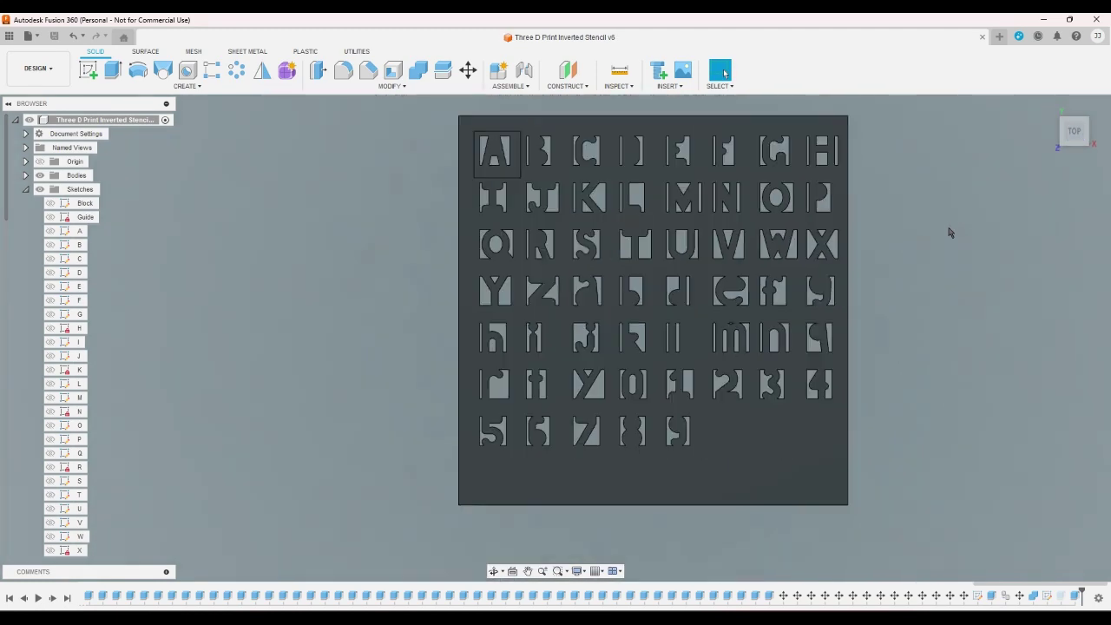
scroll(314, 358, down, 2)
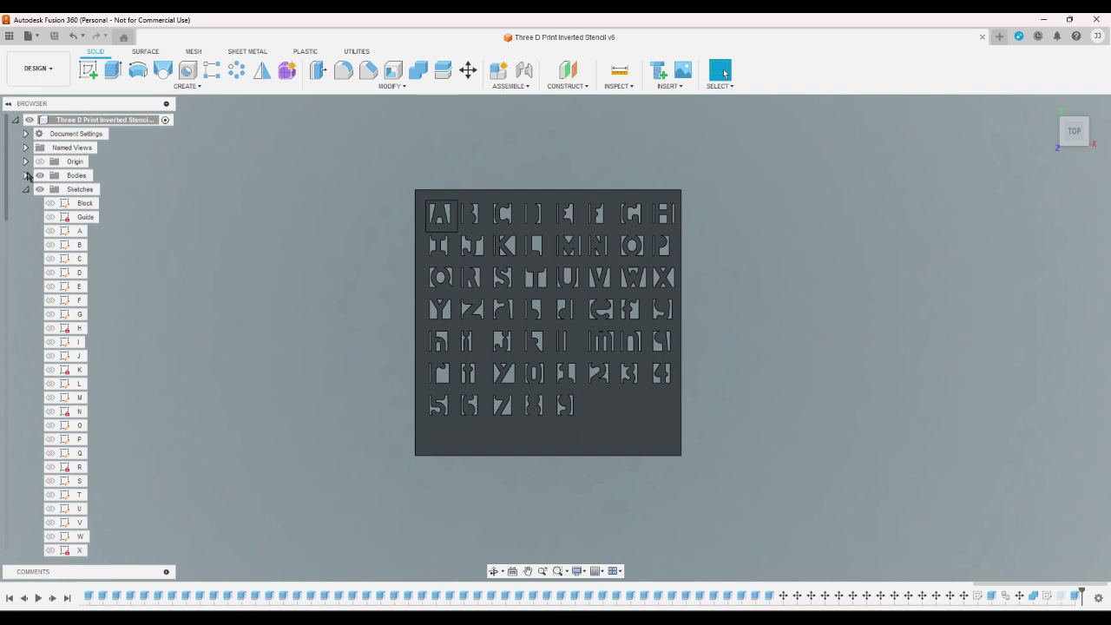
click(27, 176)
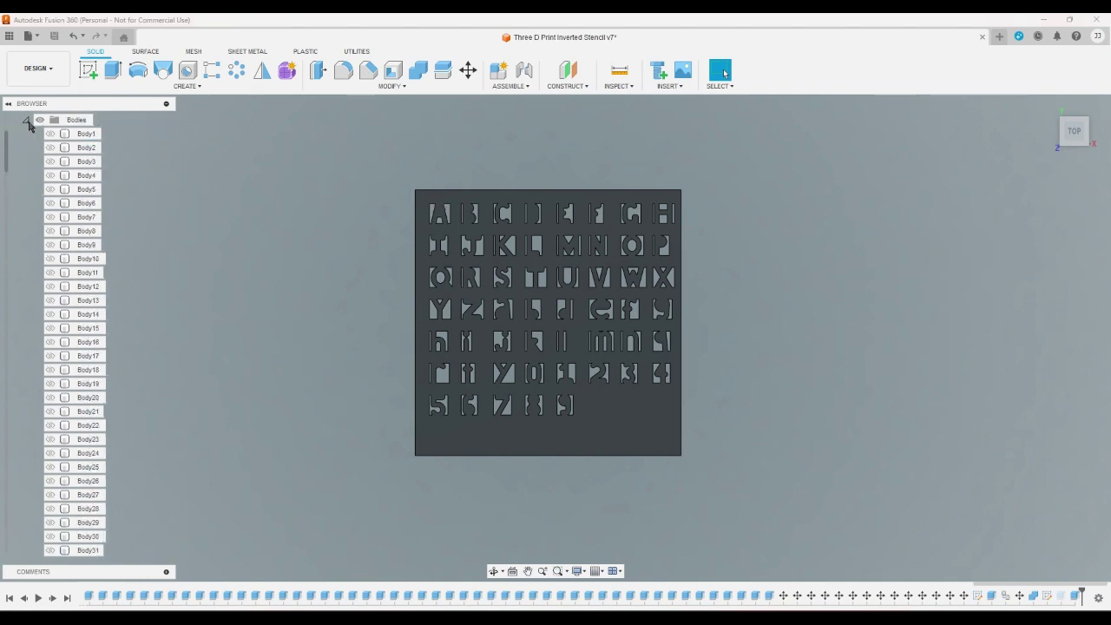
click(26, 121)
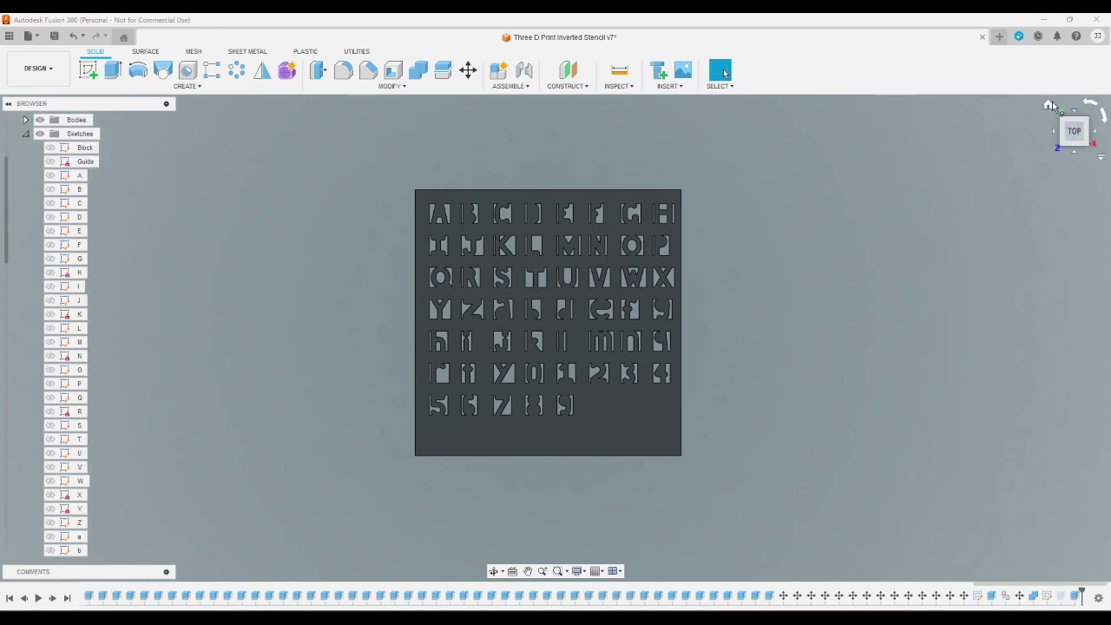
click(1050, 105)
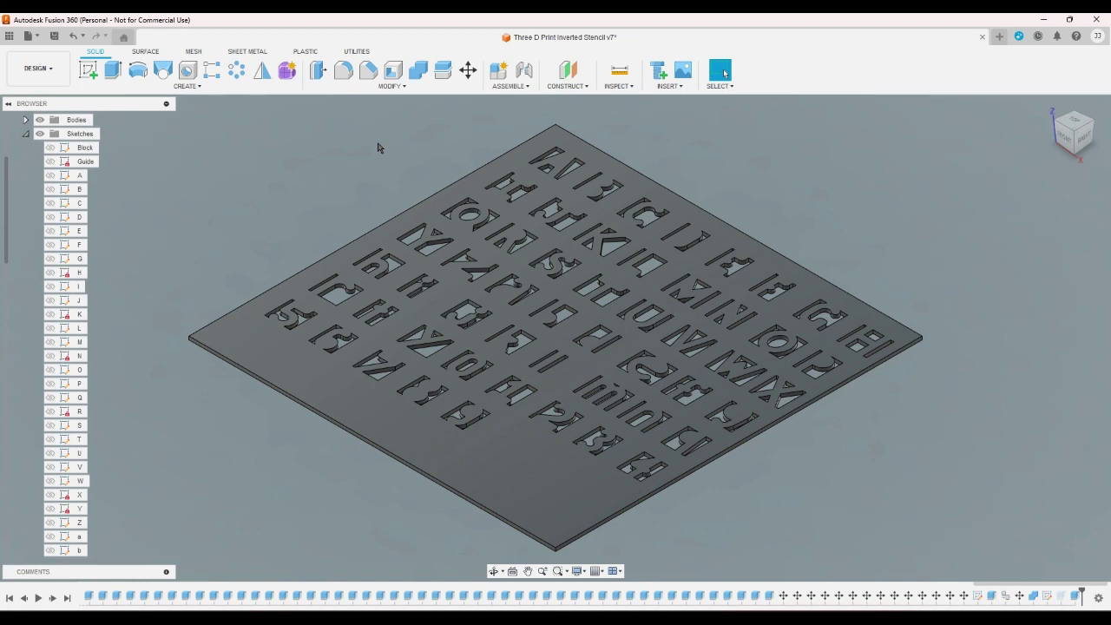
- View the stencil plate from the top and zoom in and out over the cut-outs
click(1077, 123)
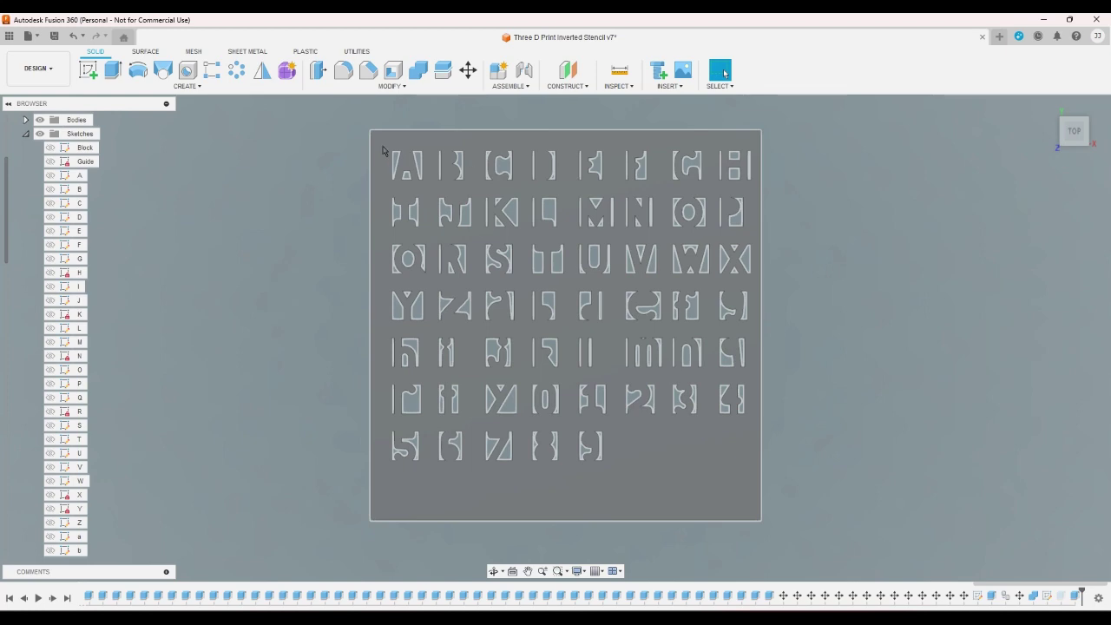
scroll(860, 241, up, 2)
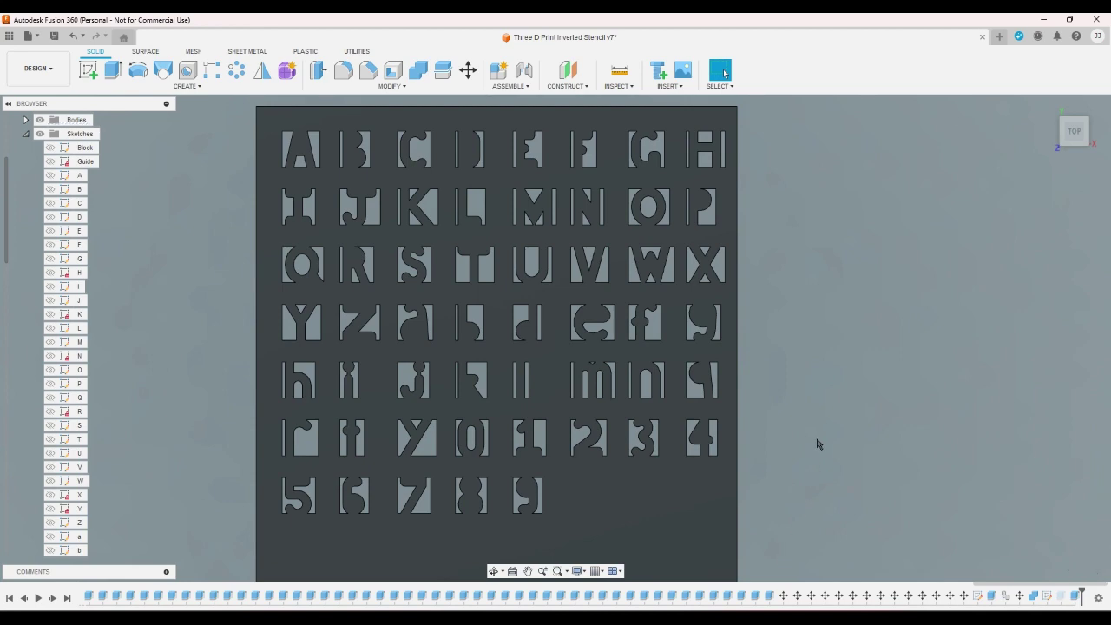
scroll(397, 422, up, 2)
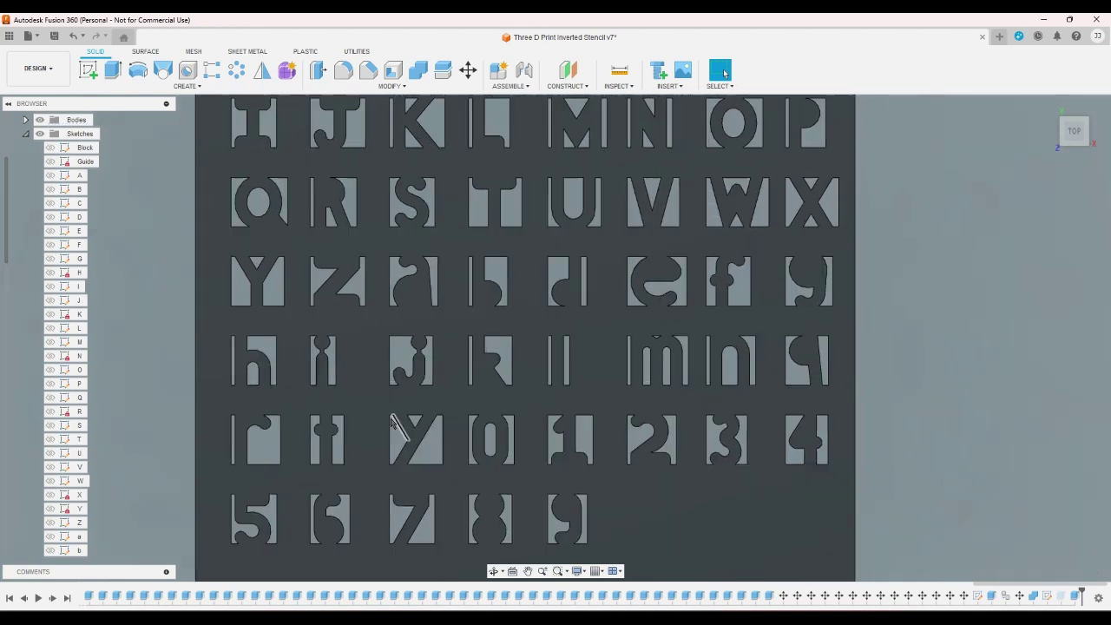
scroll(451, 383, up, 2)
scroll(450, 383, down, 1)
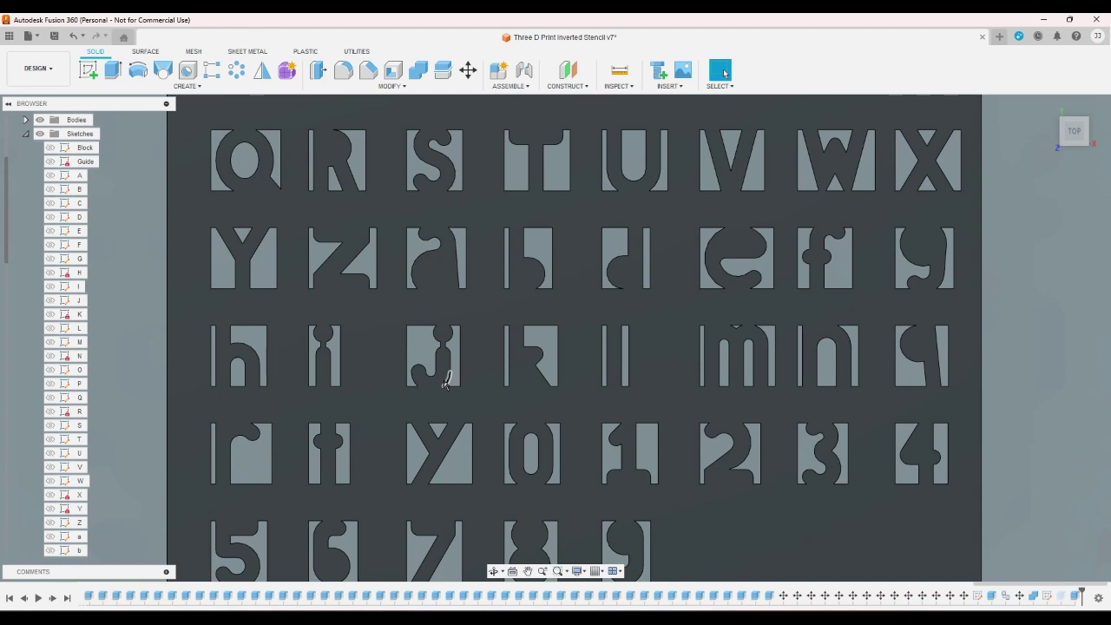
scroll(451, 383, down, 2)
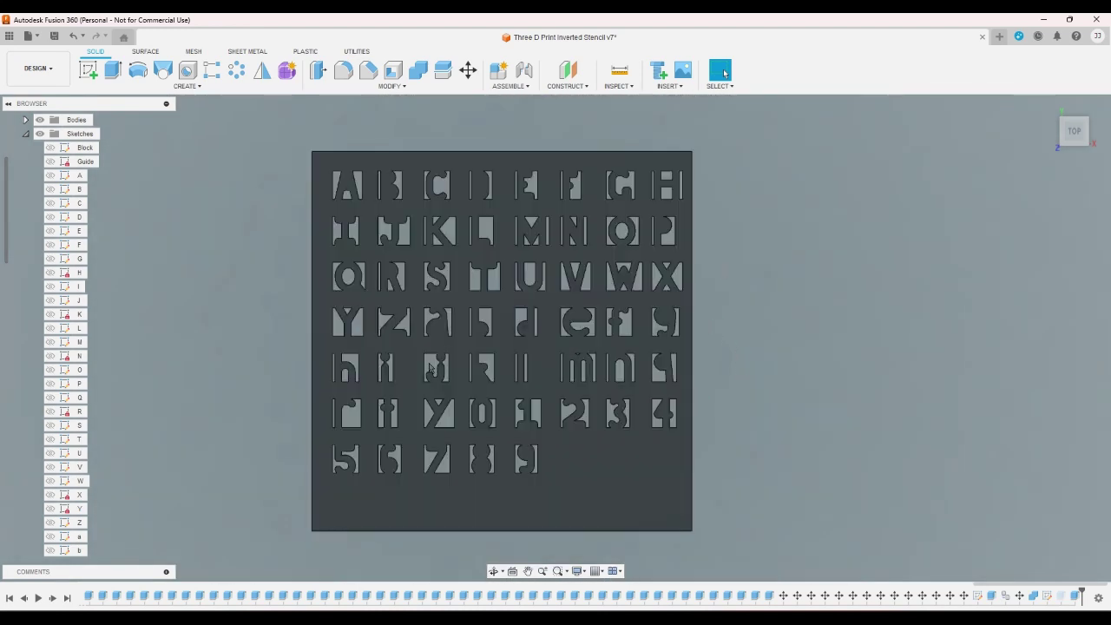
scroll(420, 373, up, 1)
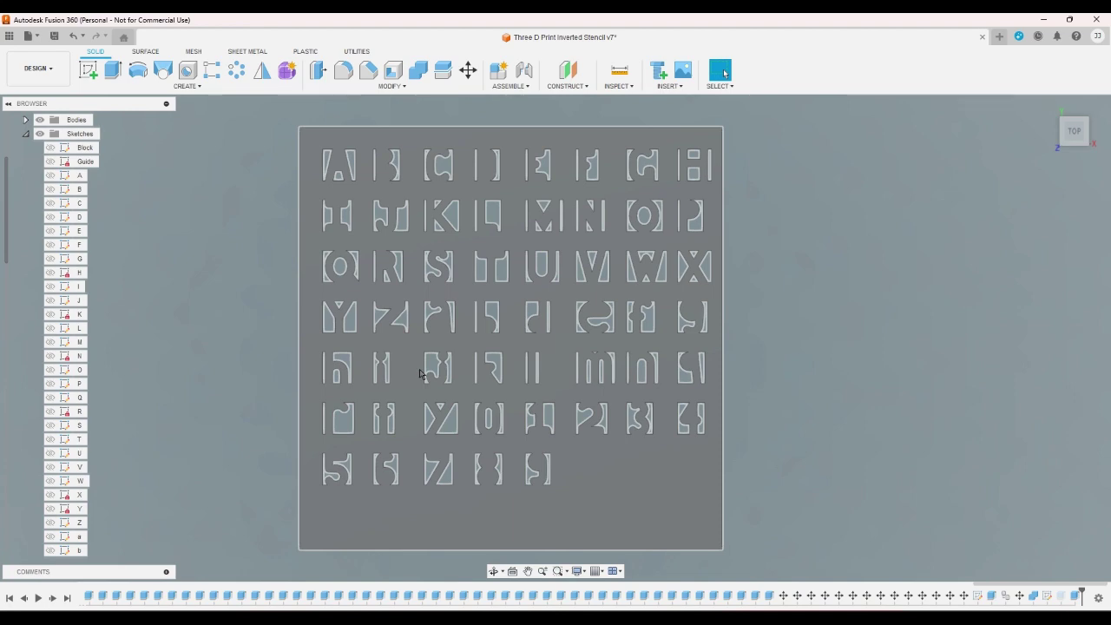
scroll(429, 397, up, 2)
- Zoom across the plate to review the uppercase, lowercase and 0–9 cut-outs
scroll(863, 386, down, 1)
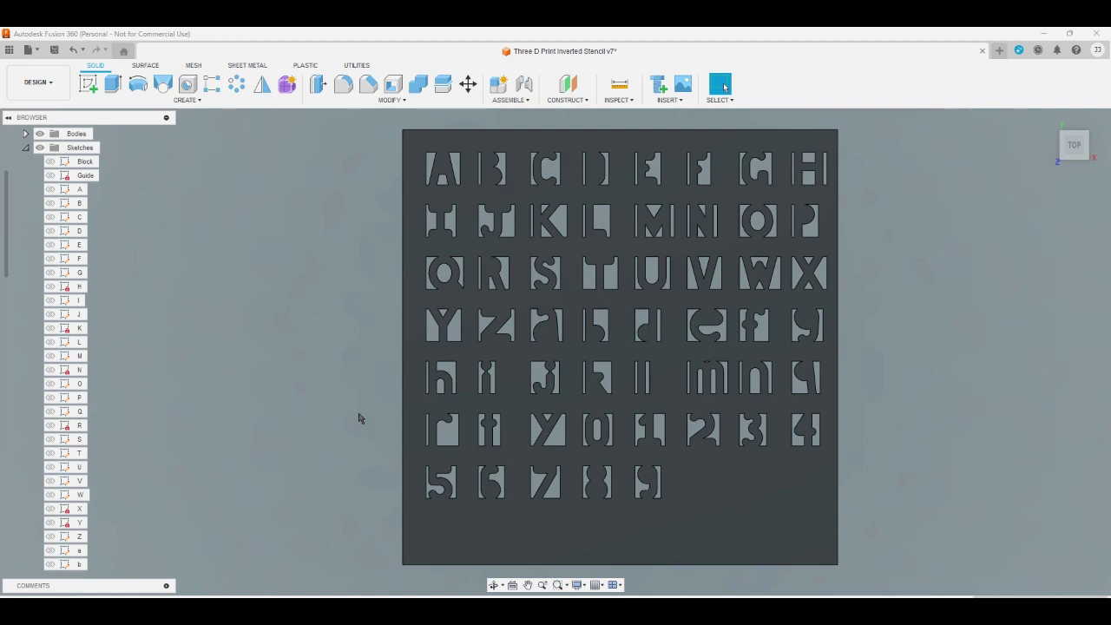
scroll(340, 366, up, 3)
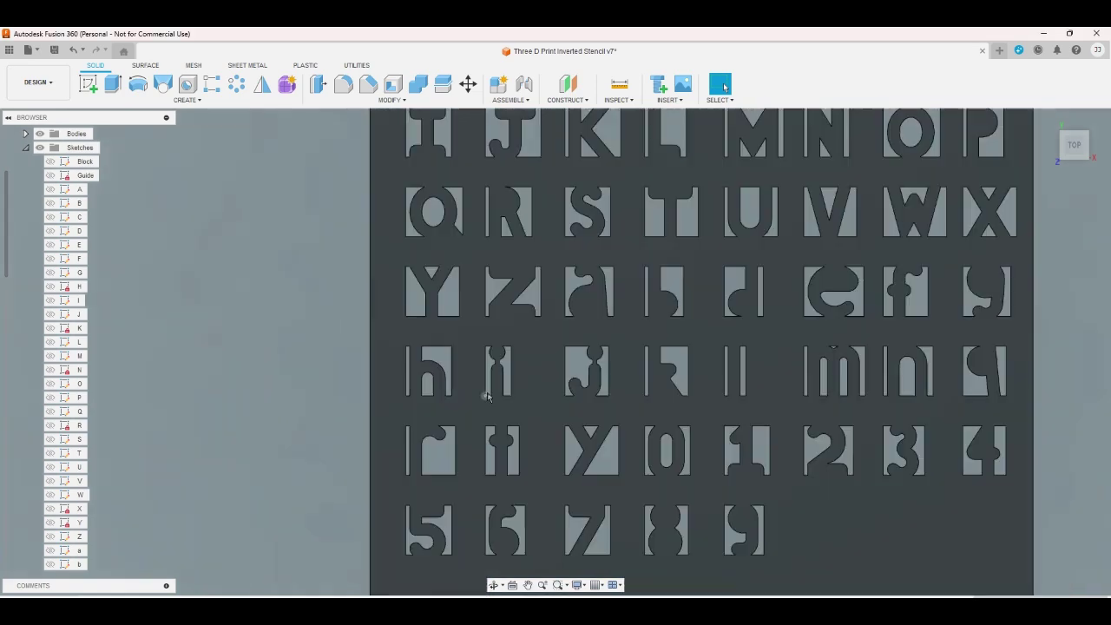
scroll(391, 371, up, 2)
scroll(425, 373, down, 5)
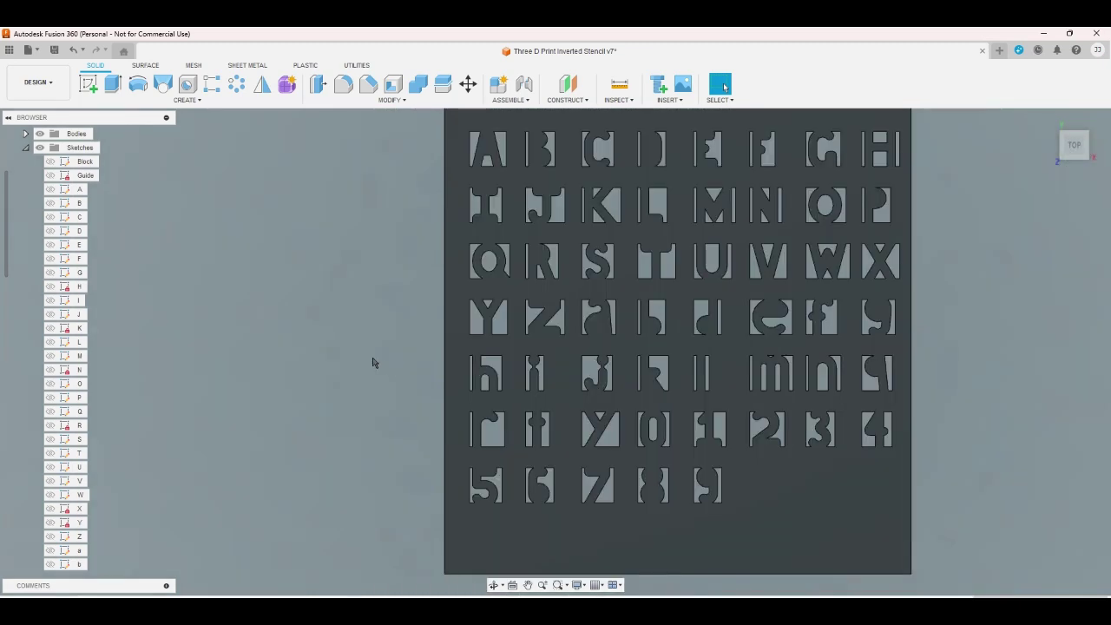
scroll(367, 372, down, 2)
scroll(375, 290, up, 1)
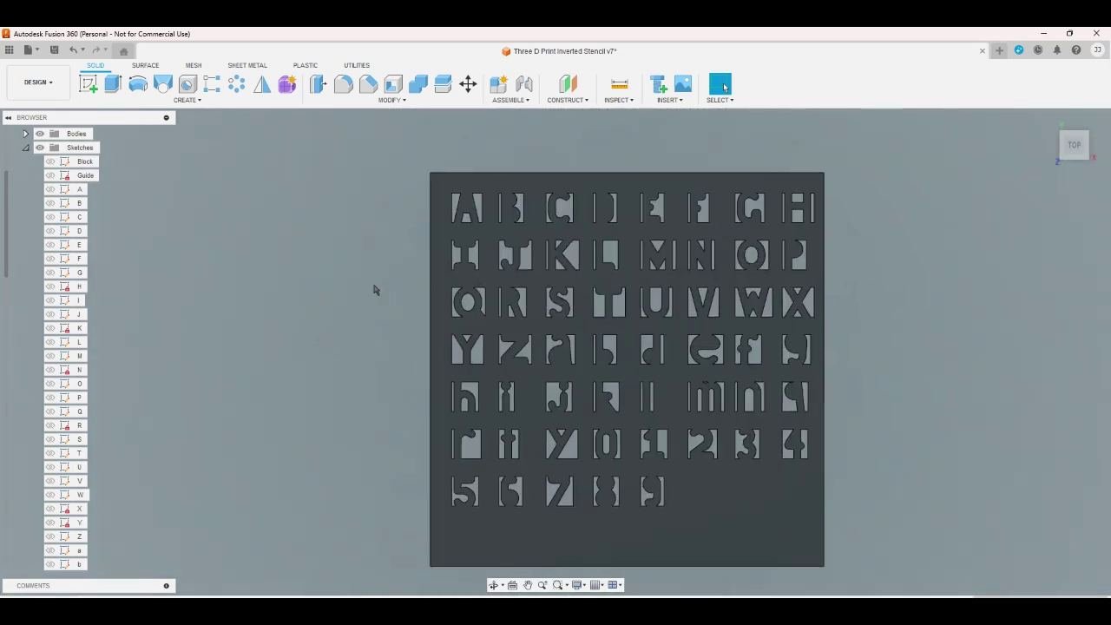
- Inspect sketch A, back out of it, and bring up the Modify menu for Change Parameters
double_click(78, 192)
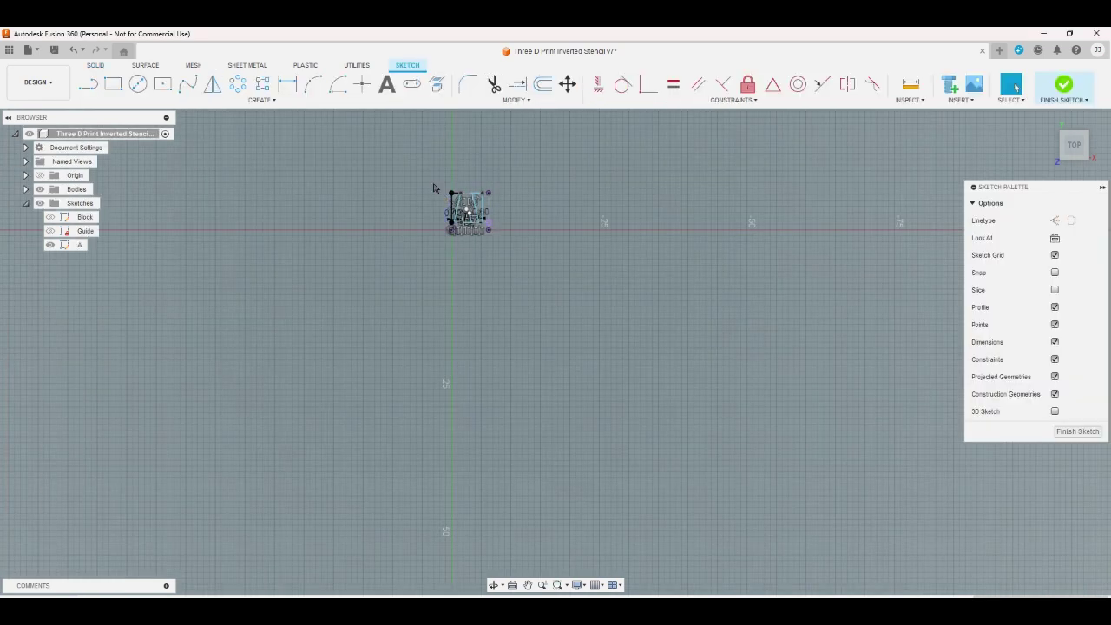
scroll(580, 195, up, 1)
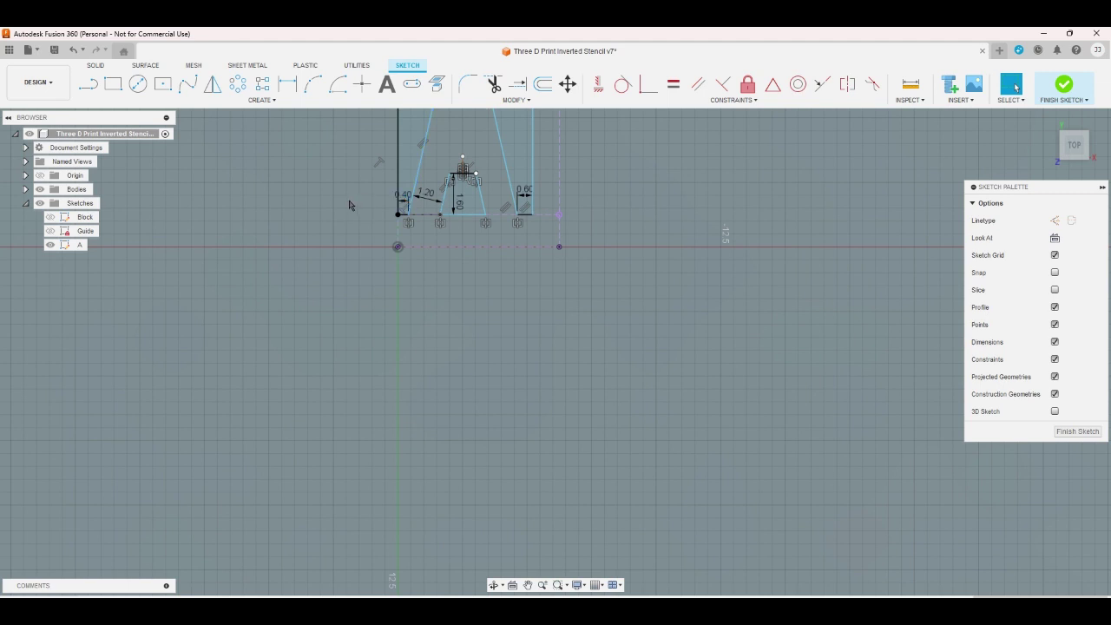
key(ctrl+z)
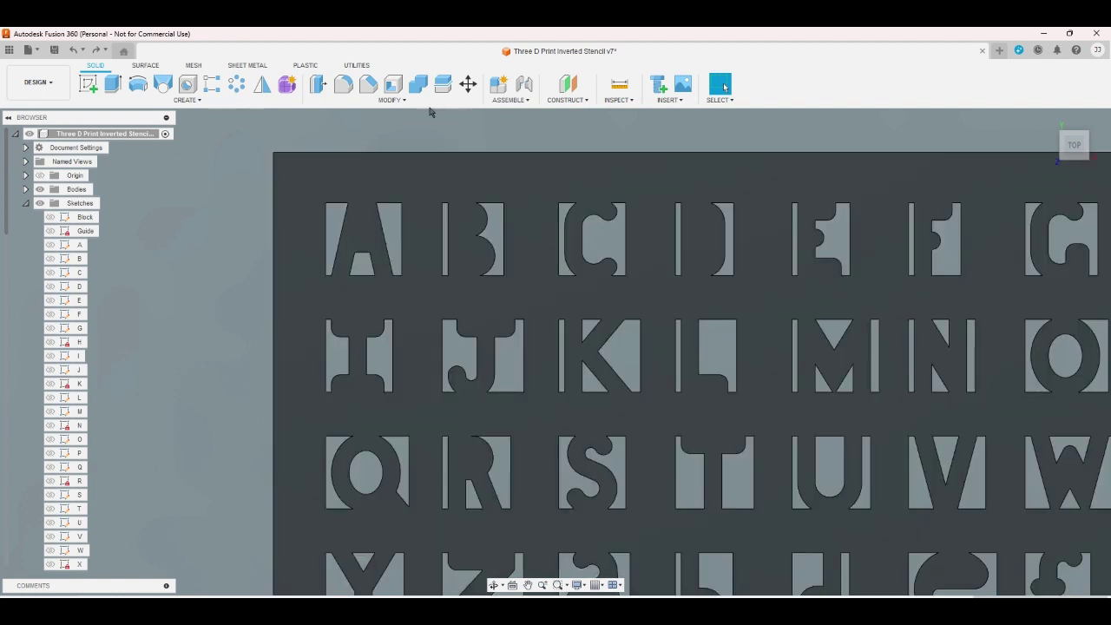
click(392, 100)
- Add a user parameter named ls with expression 0.6 mm
click(372, 360)
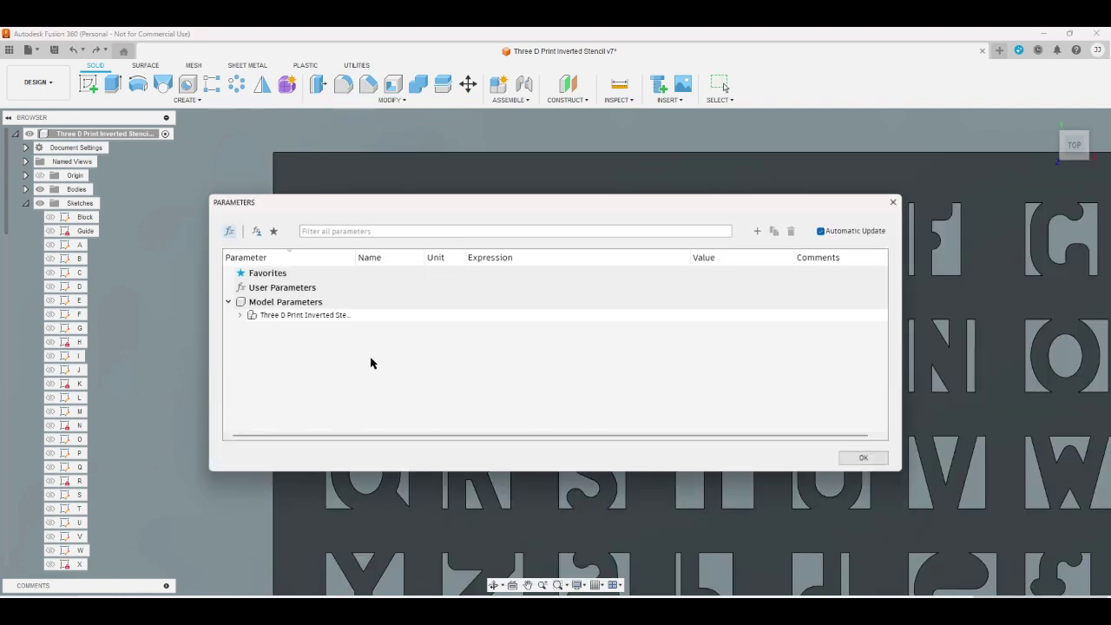
click(757, 230)
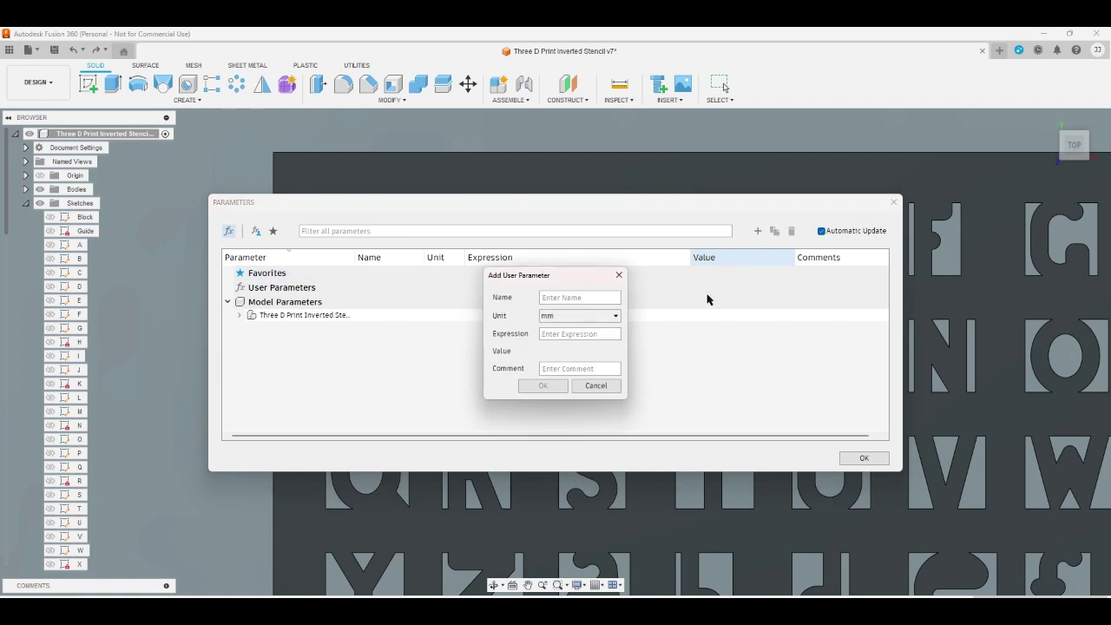
text(Ls)
click(586, 334)
text(0.6)
key(Return)
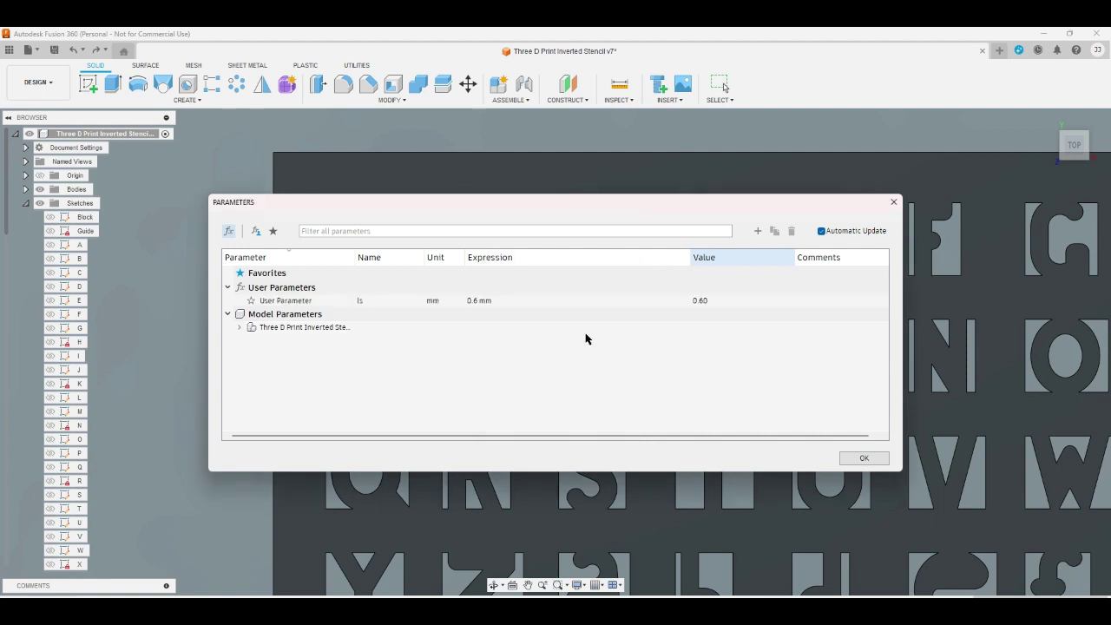
click(758, 231)
- Browse the parameter unit categories, including Currency, Current, Mass, Temperature and Force
click(617, 316)
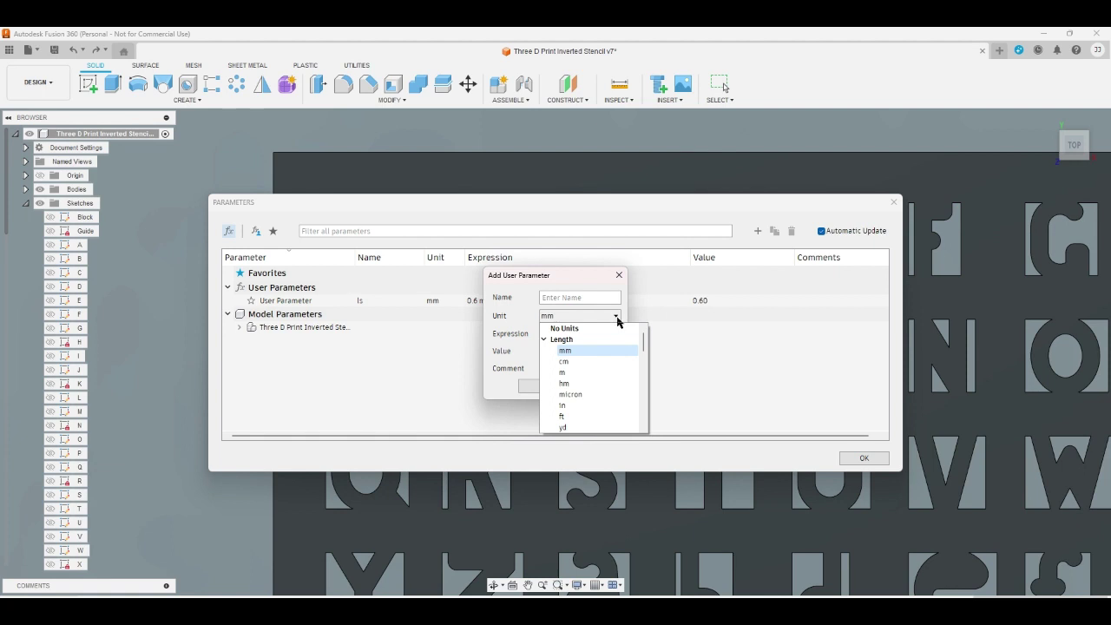
drag(643, 341, 641, 367)
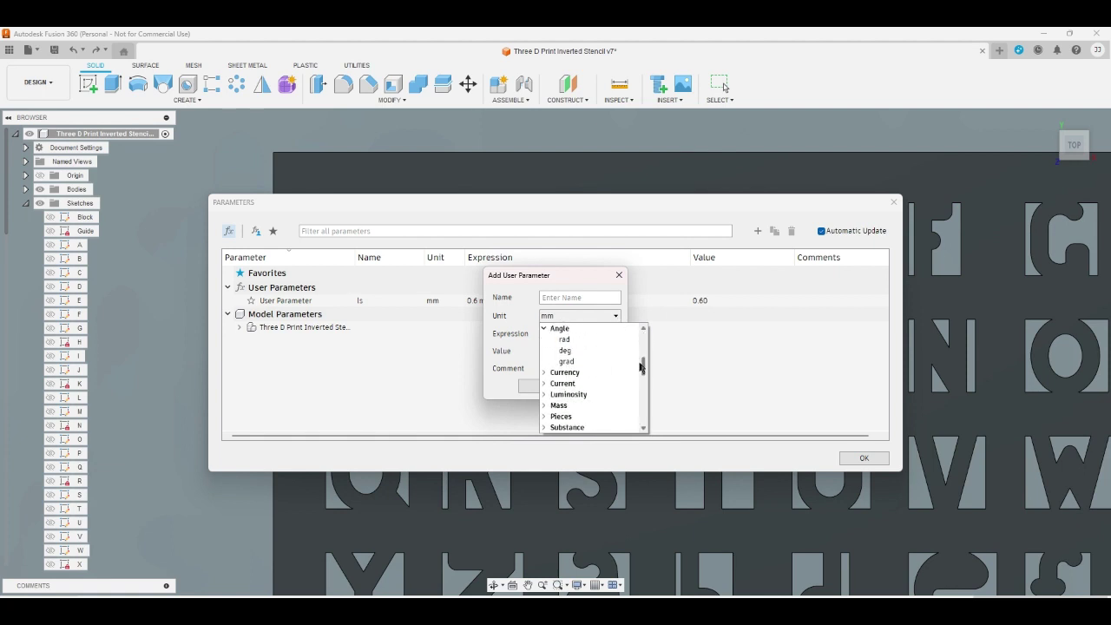
click(546, 372)
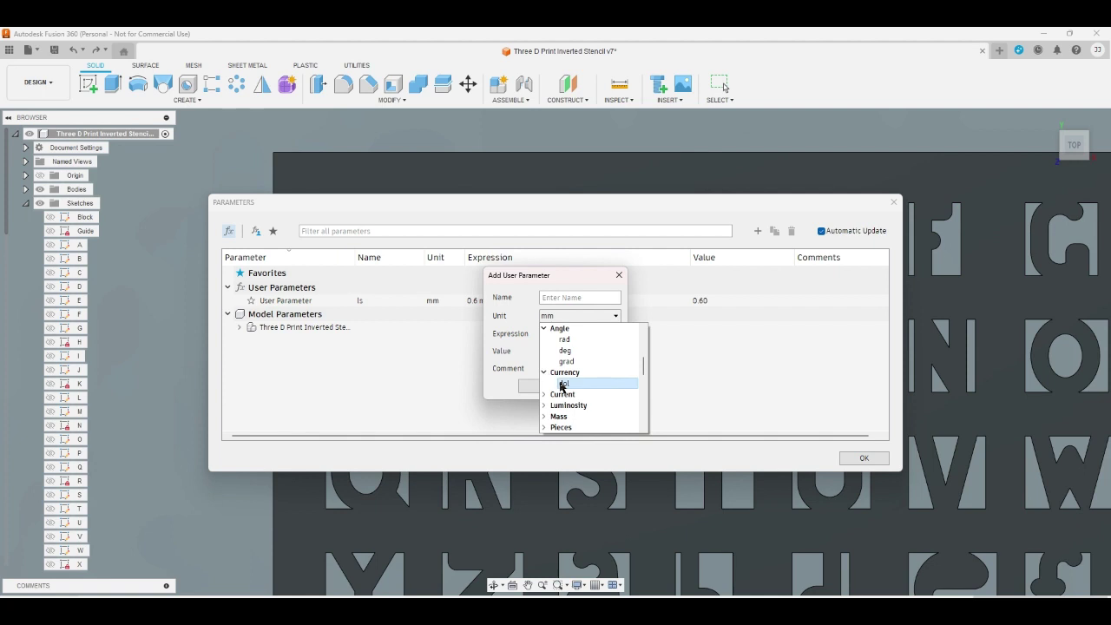
click(544, 396)
scroll(547, 406, down, 1)
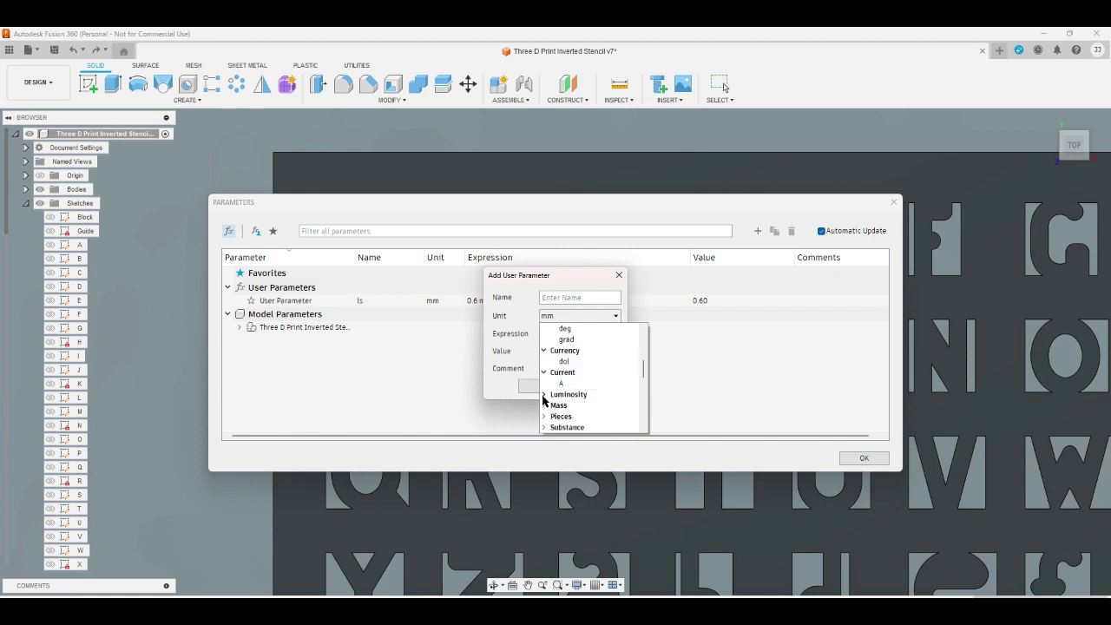
click(545, 396)
scroll(545, 397, down, 1)
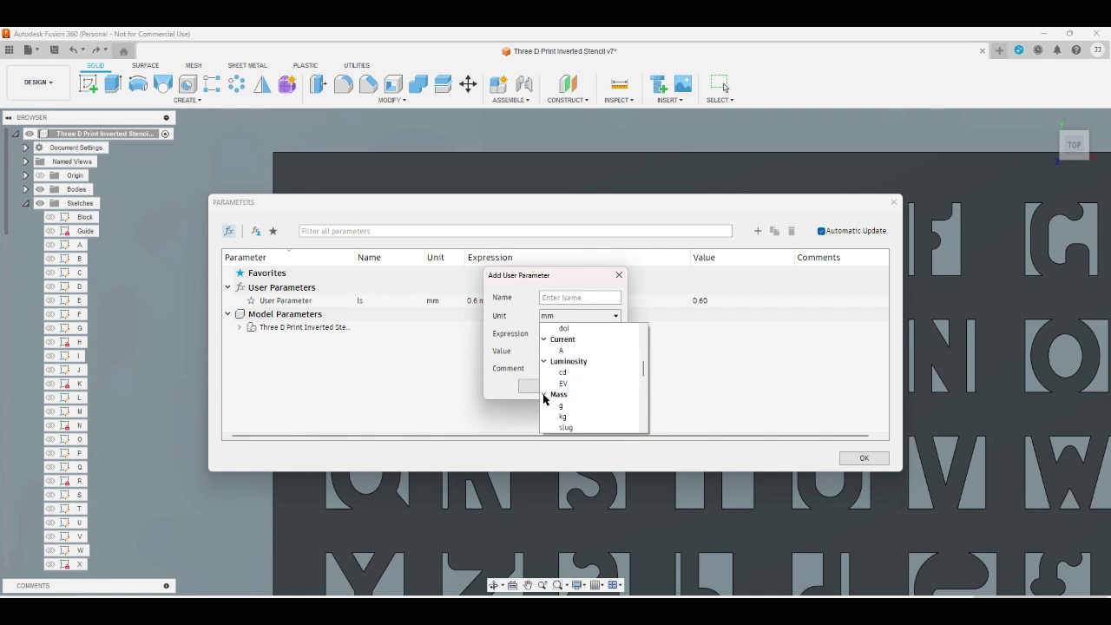
click(544, 396)
scroll(545, 398, down, 2)
click(546, 405)
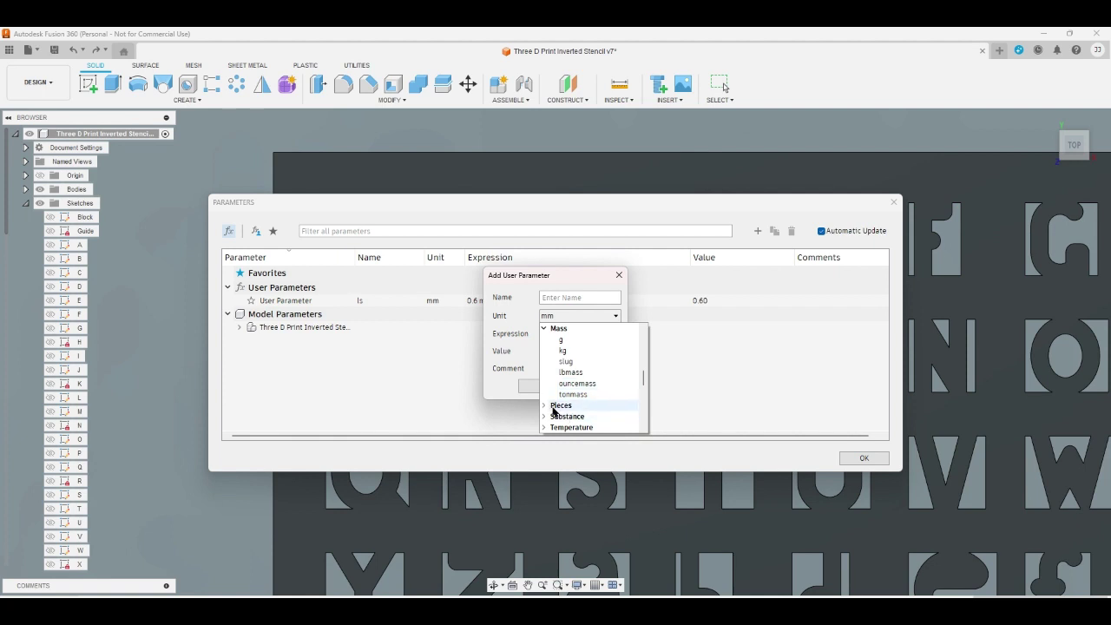
scroll(546, 409, down, 1)
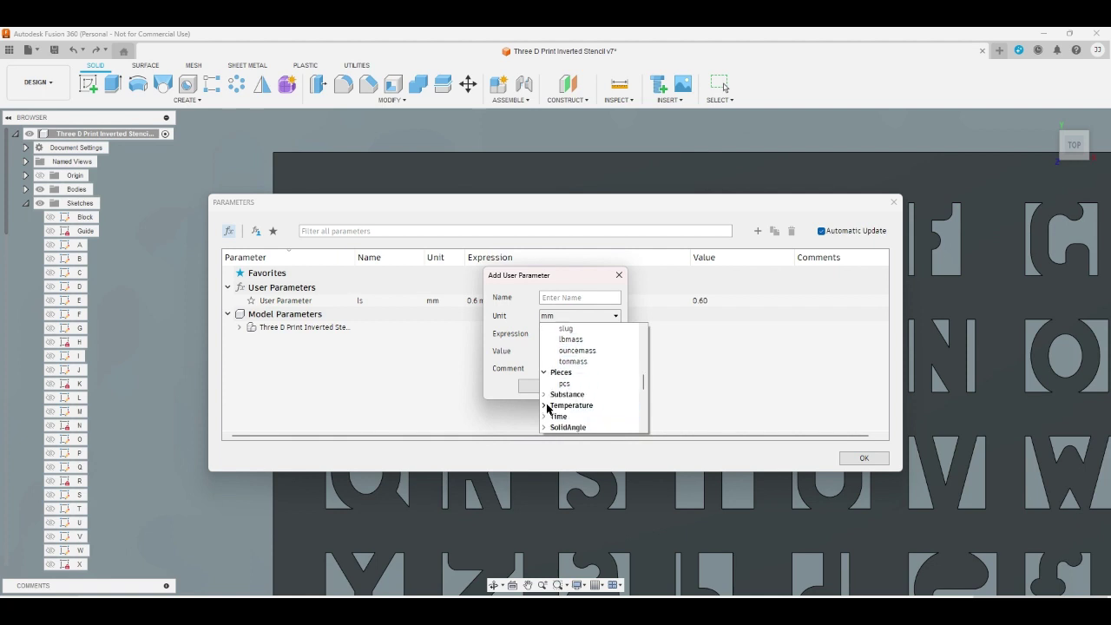
click(545, 395)
scroll(545, 401, down, 1)
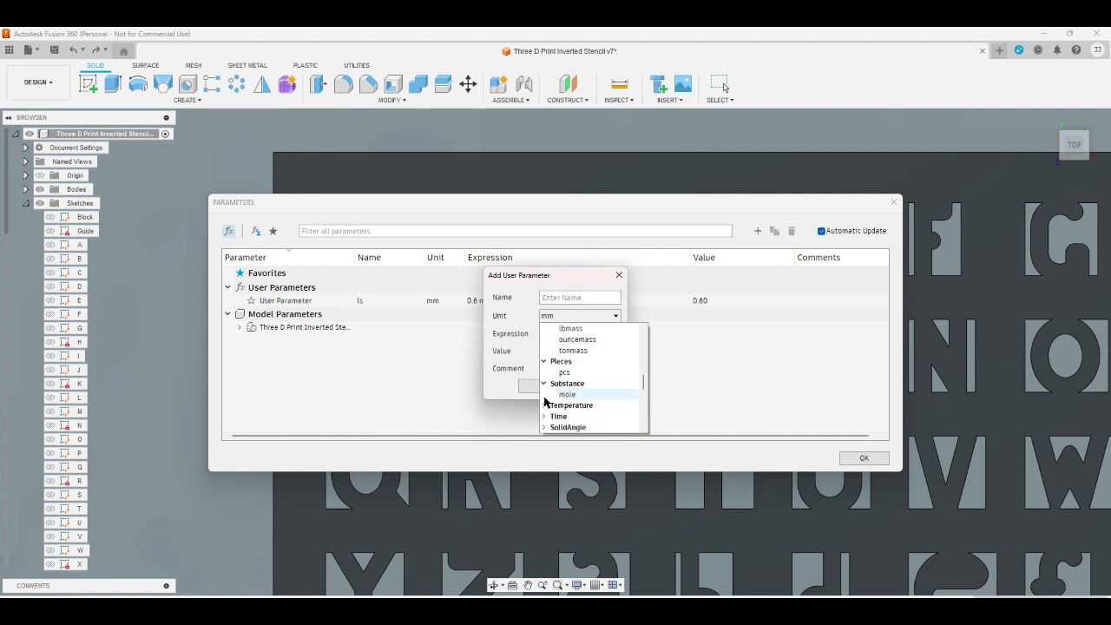
click(545, 405)
scroll(549, 405, down, 3)
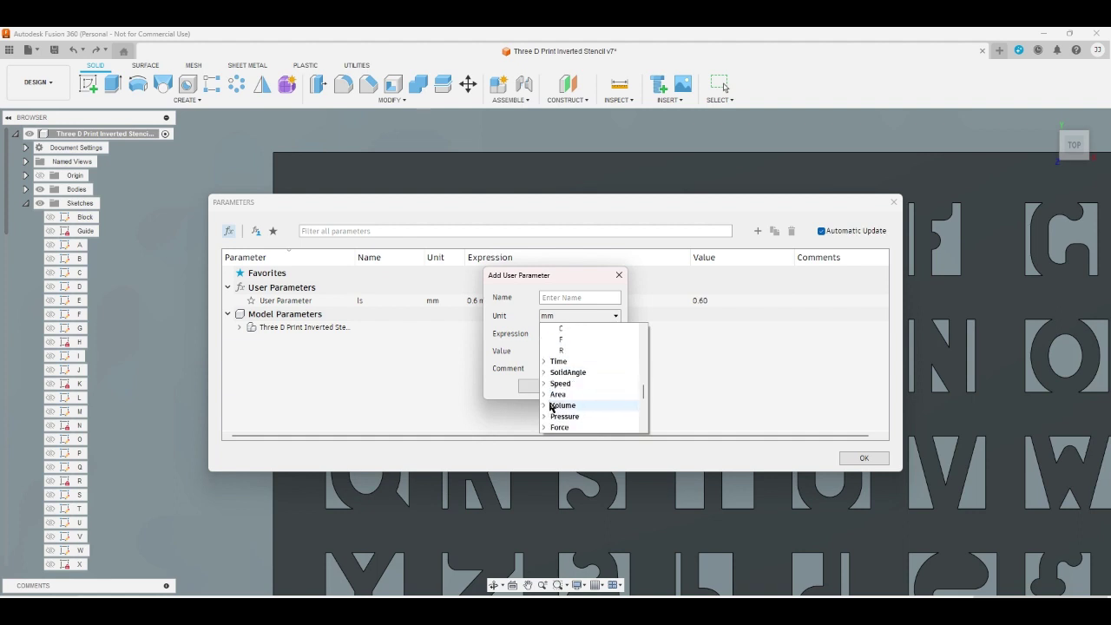
scroll(550, 401, up, 3)
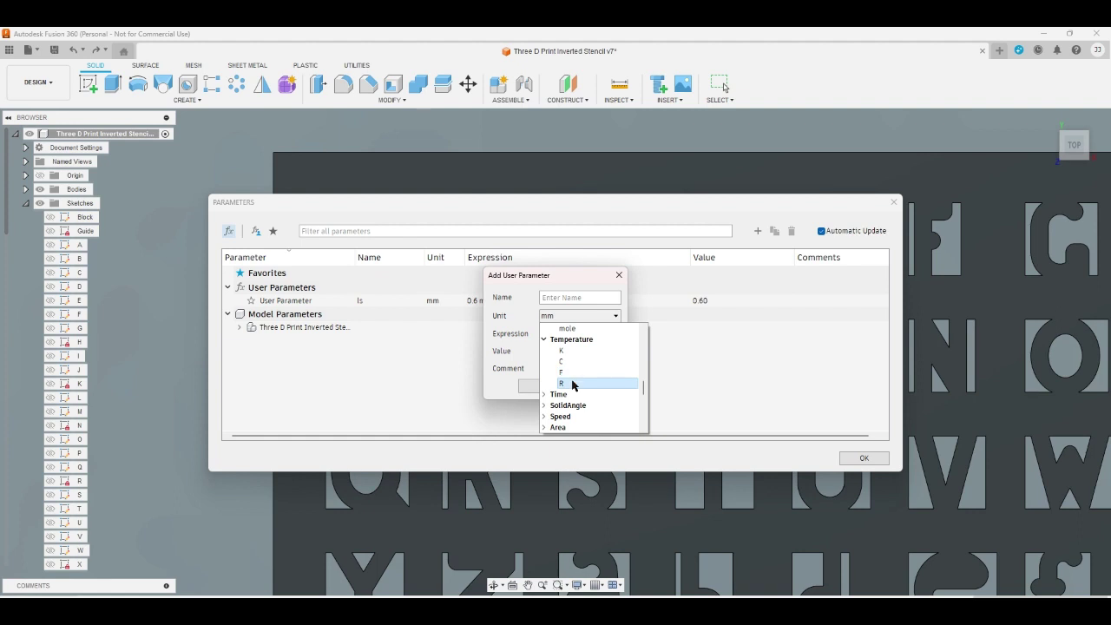
scroll(573, 385, down, 12)
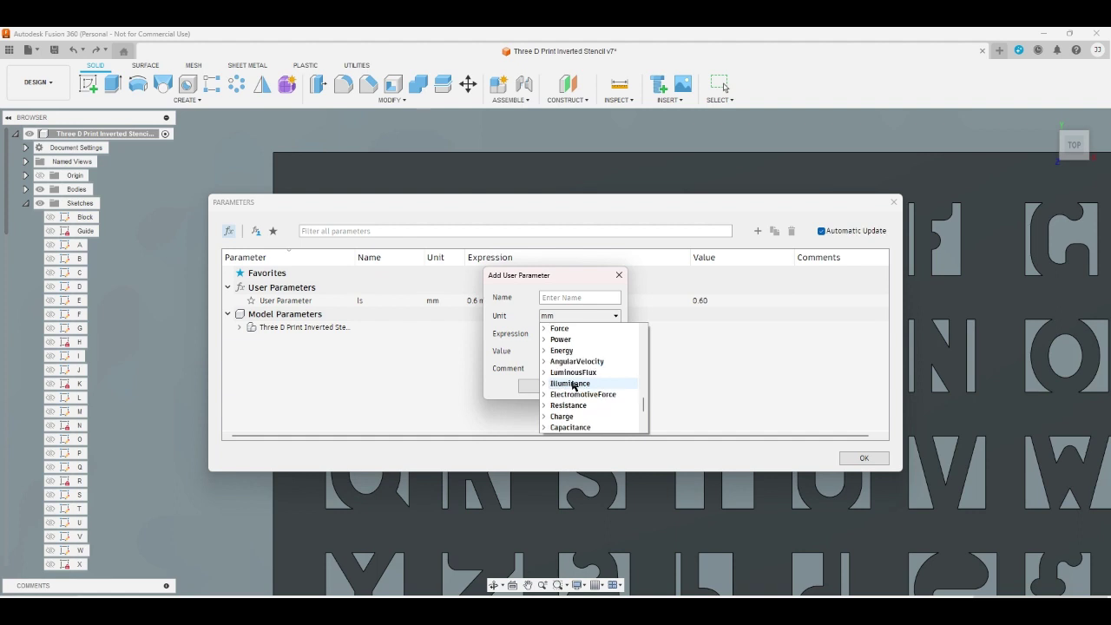
click(547, 329)
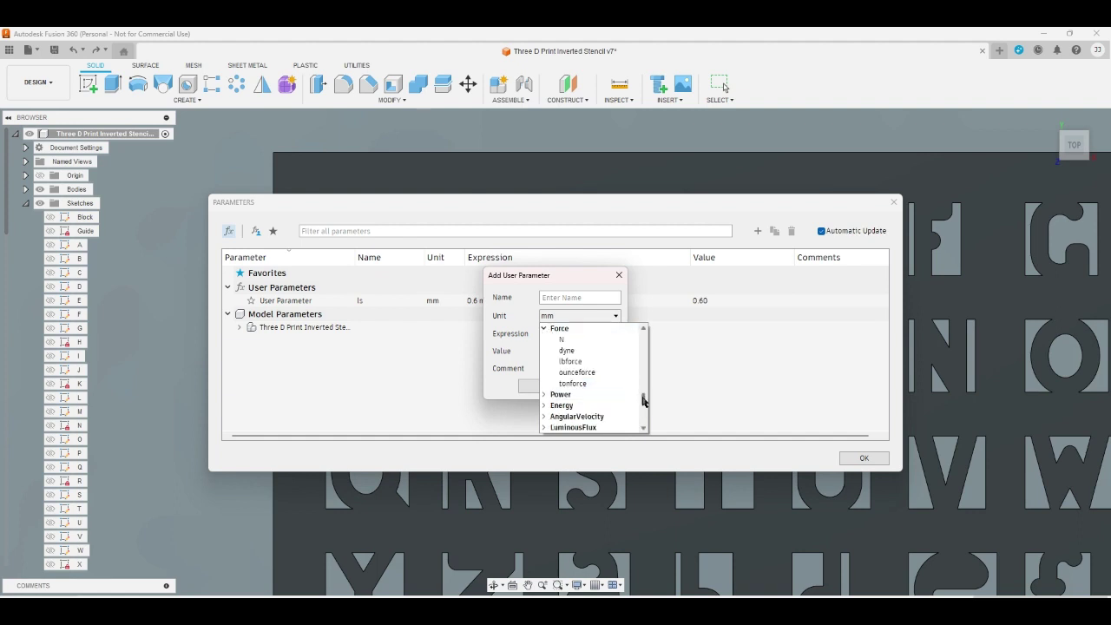
drag(640, 397, 646, 338)
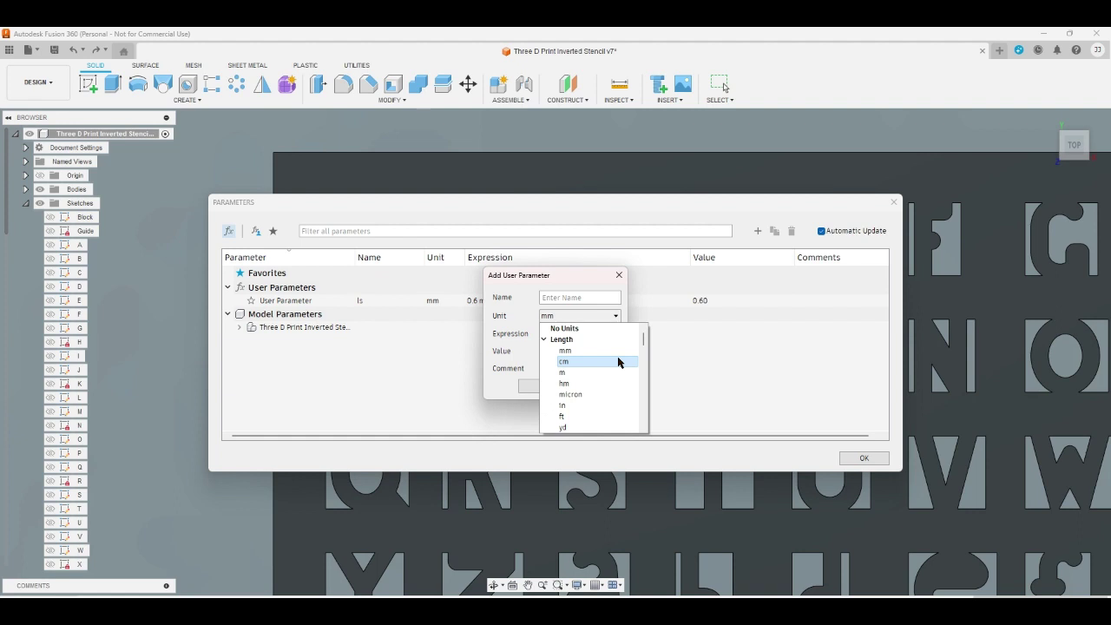
- Add the second user parameter rs with expression 0.6 mm
click(599, 300)
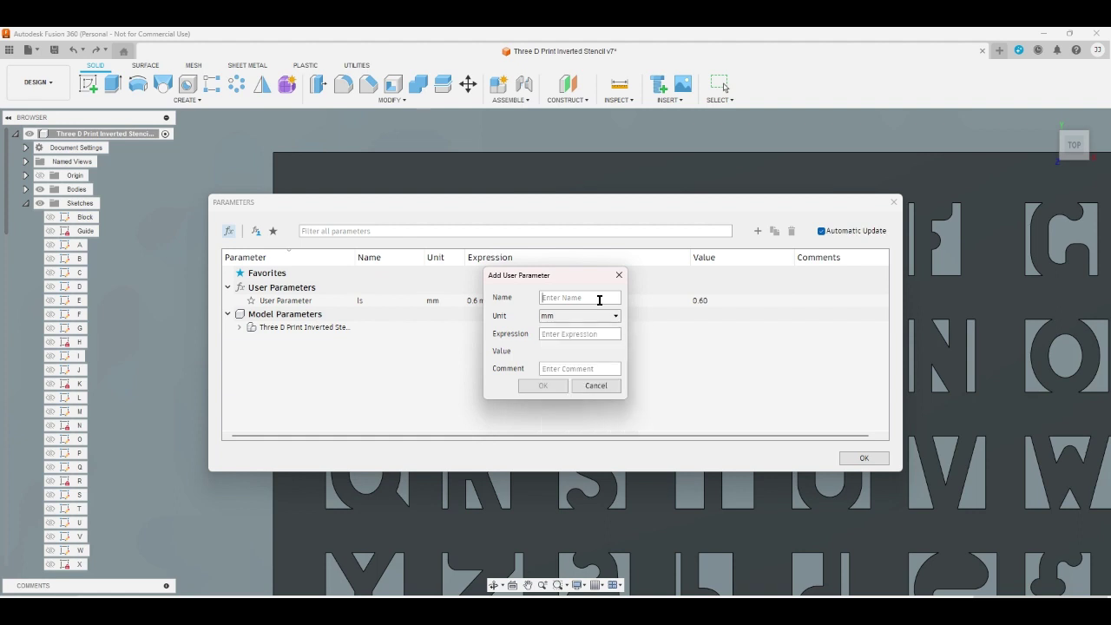
text(rs)
click(580, 334)
text(0.6)
key(Return)
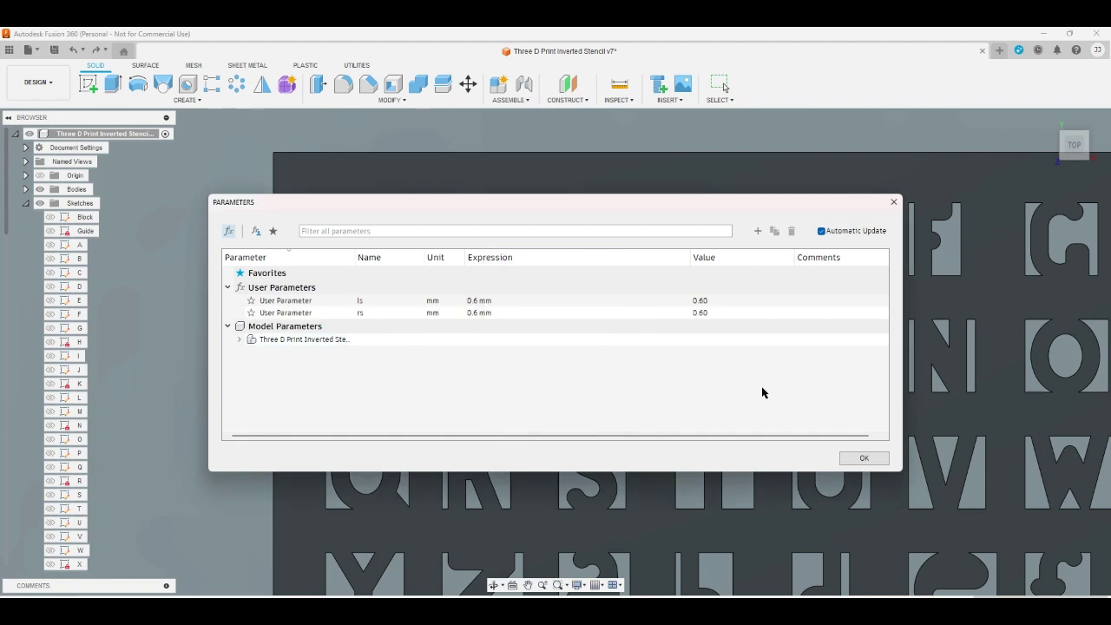
- Close the Parameters dialog and open sketch A for editing
click(864, 458)
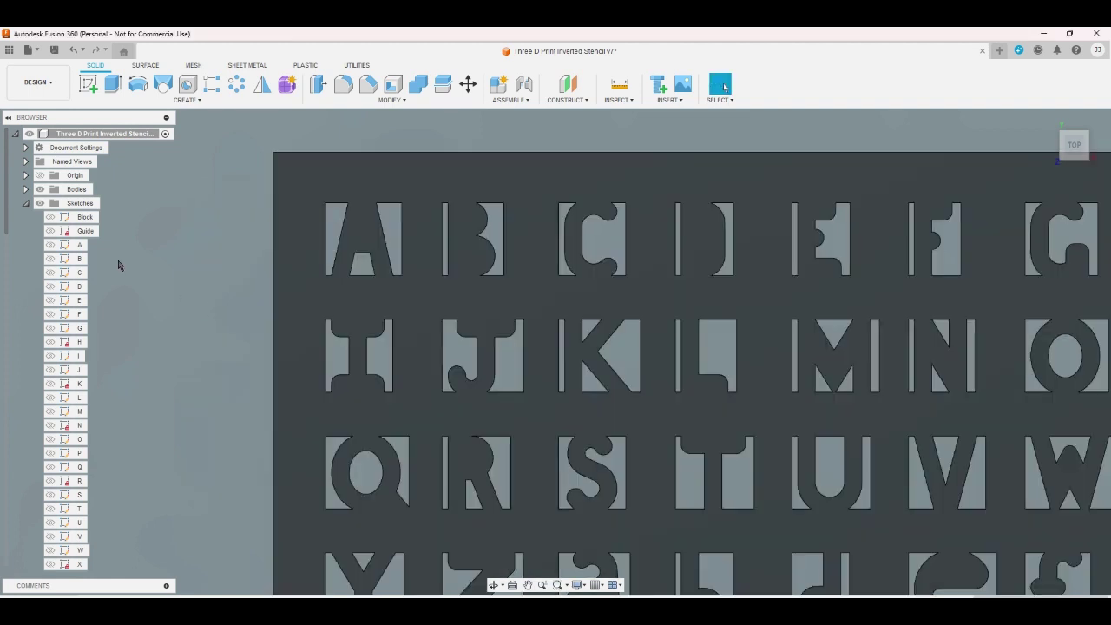
click(79, 245)
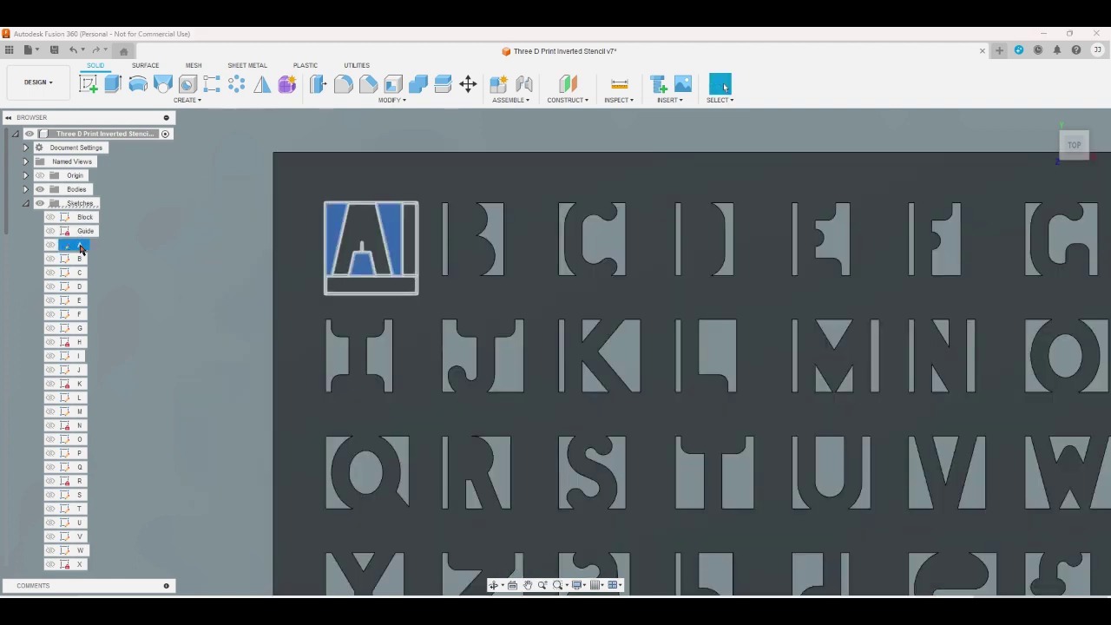
double_click(341, 293)
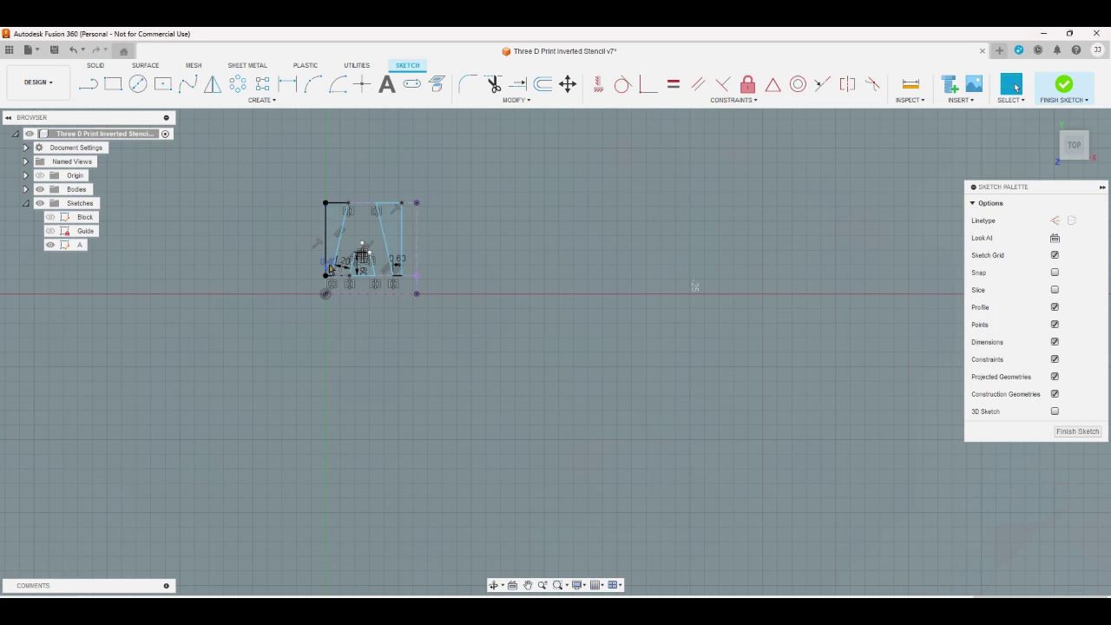
- Enter ls for sketch A's left and right side dimensions, then undo and redo the left change
double_click(332, 263)
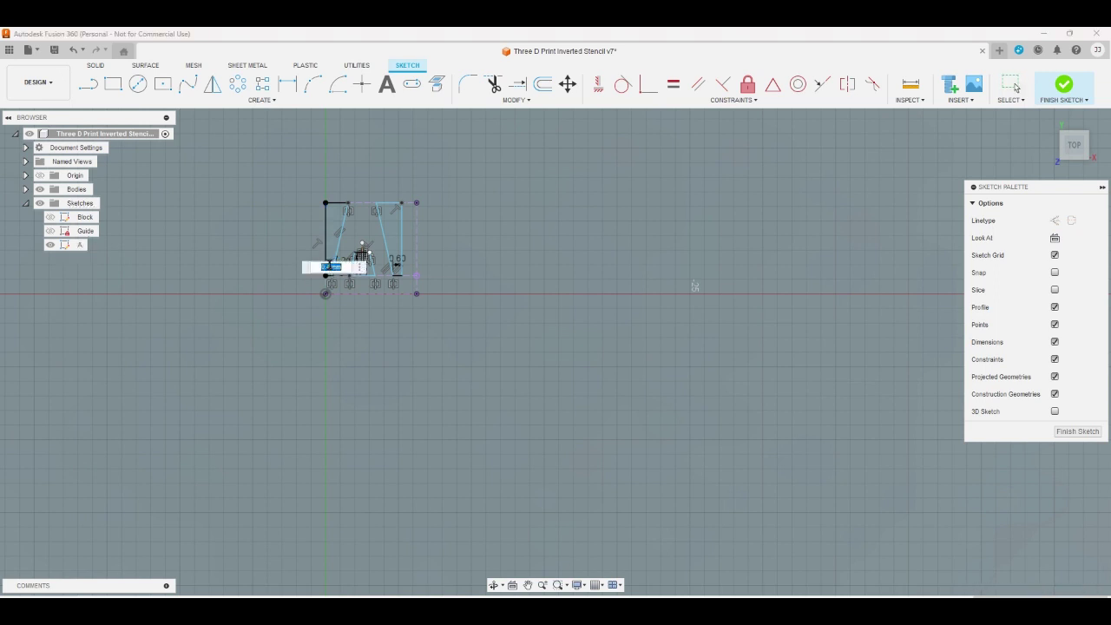
text(ls)
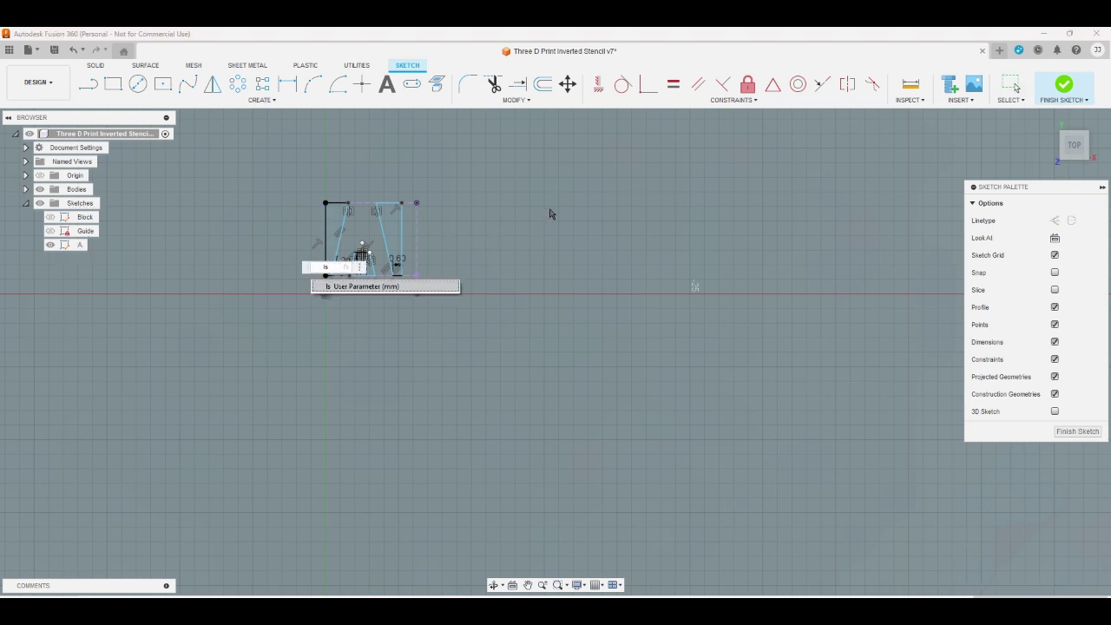
key(Return)
key(Return)
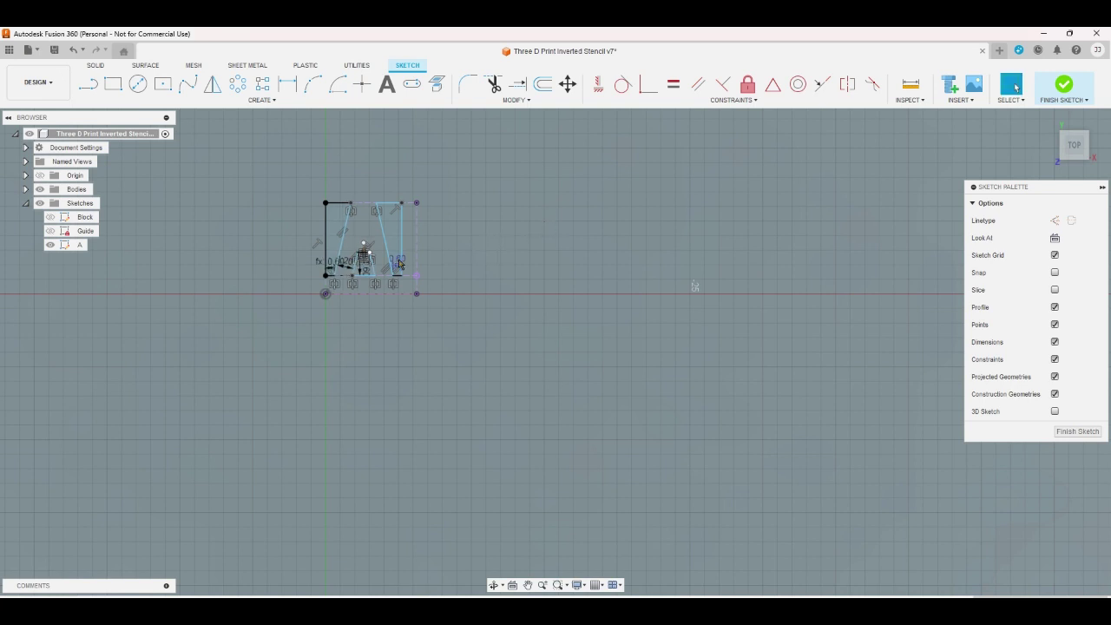
double_click(399, 263)
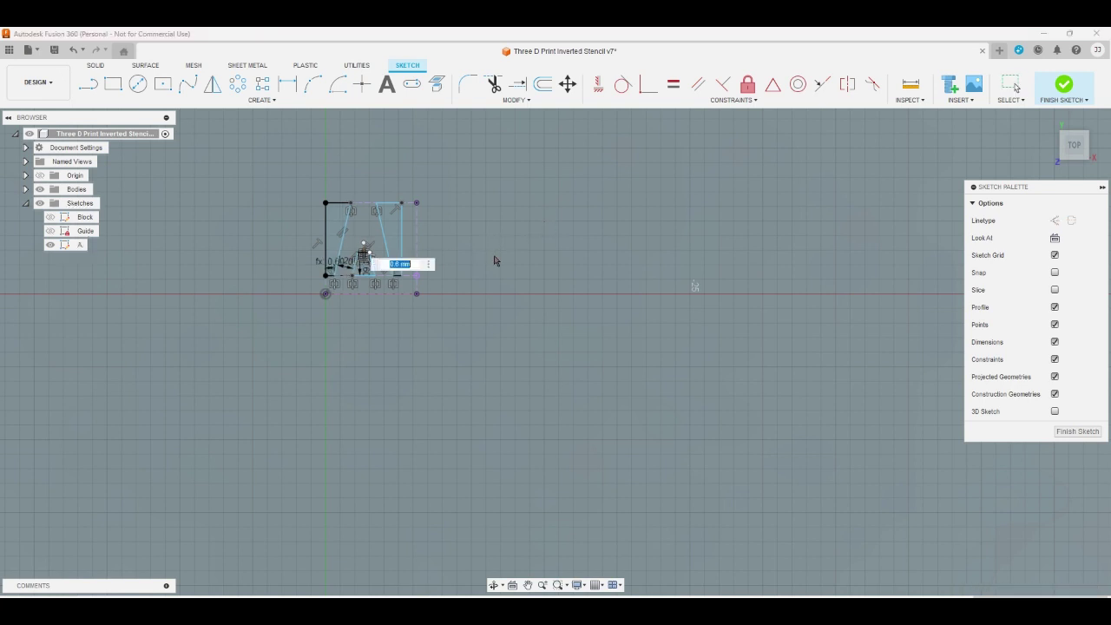
text(ls)
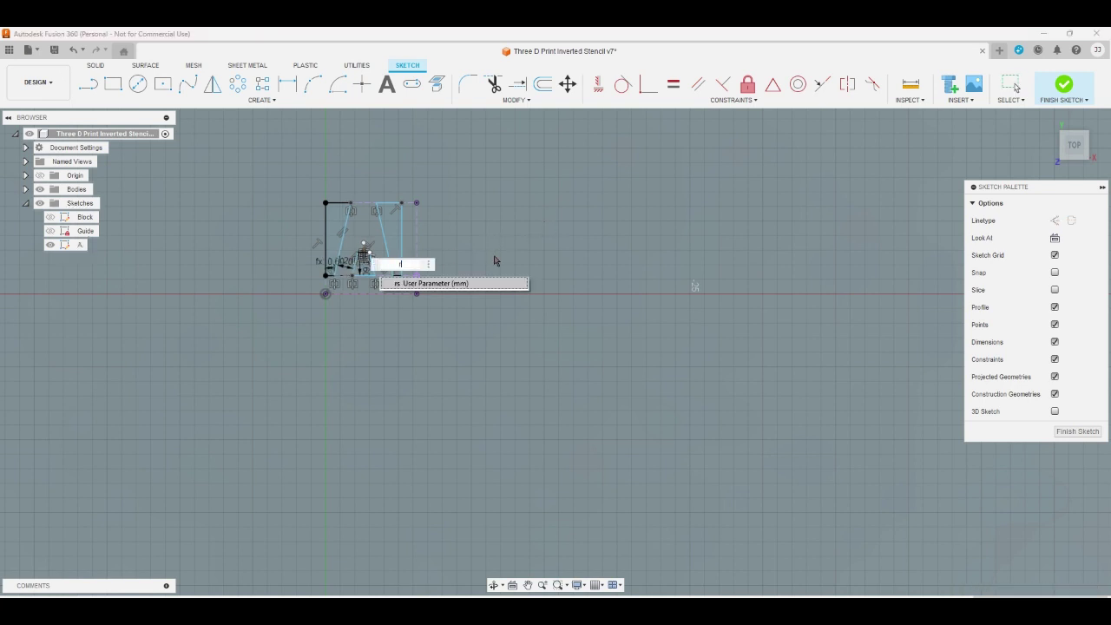
key(Return)
key(Return)
scroll(473, 258, up, 2)
scroll(453, 255, up, 3)
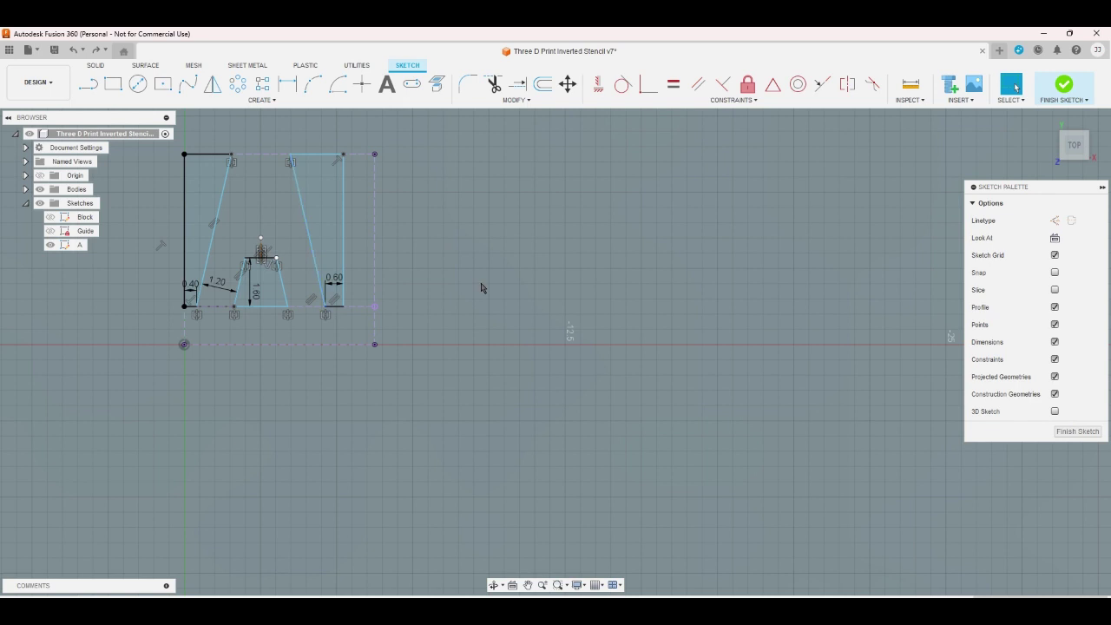
key(ctrl+z)
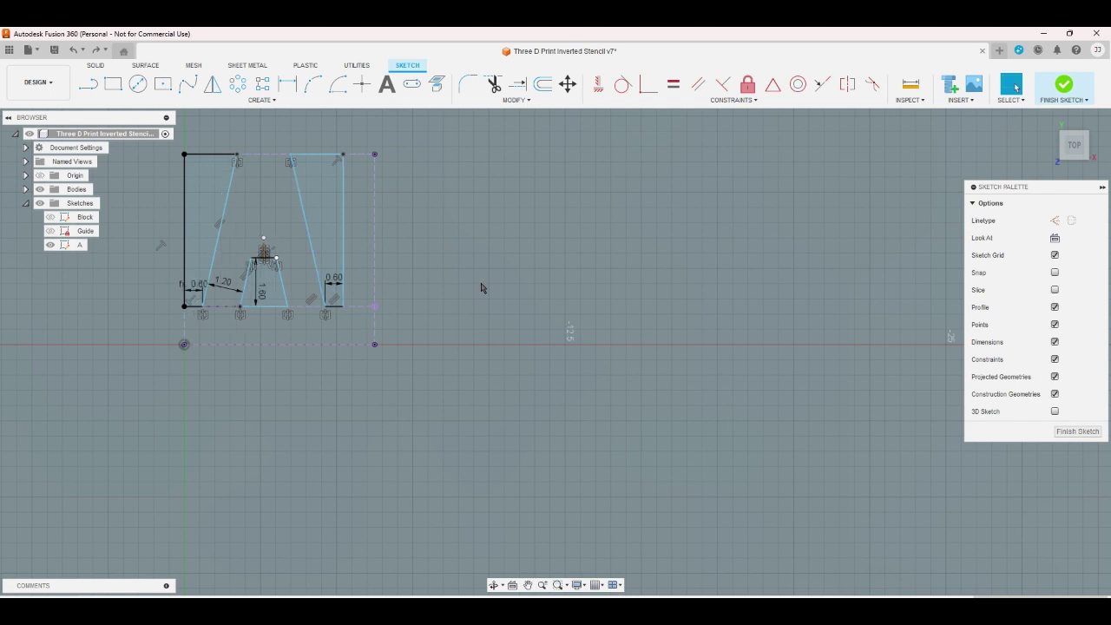
key(ctrl+y)
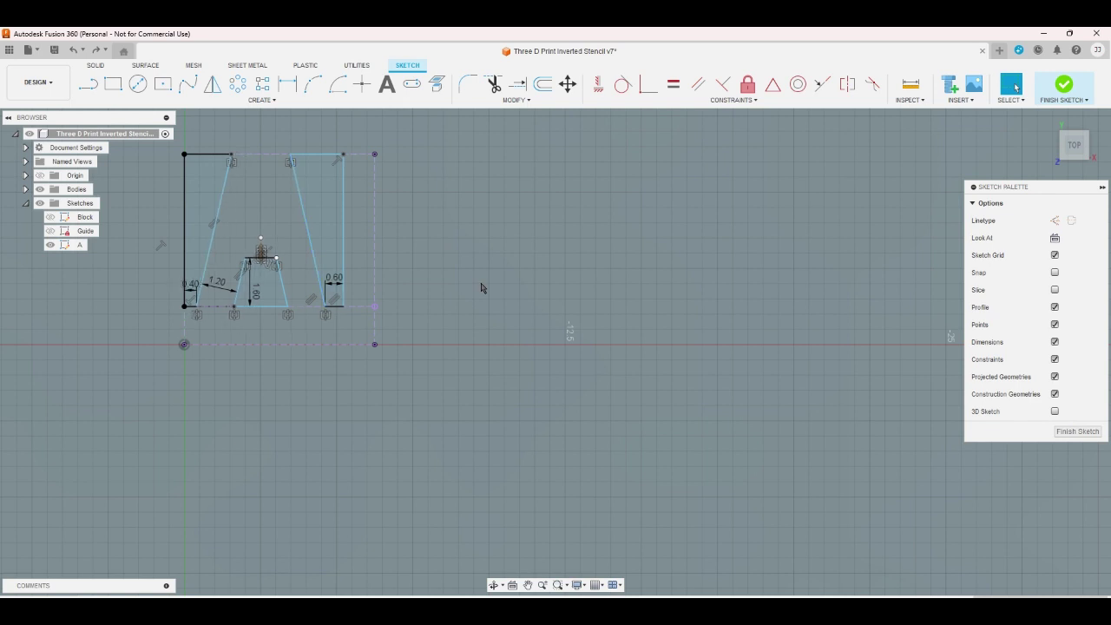
- Add a 1.029 crossbar dimension to sketch A and try, then undo, a new left dimension value
click(287, 83)
scroll(258, 233, up, 3)
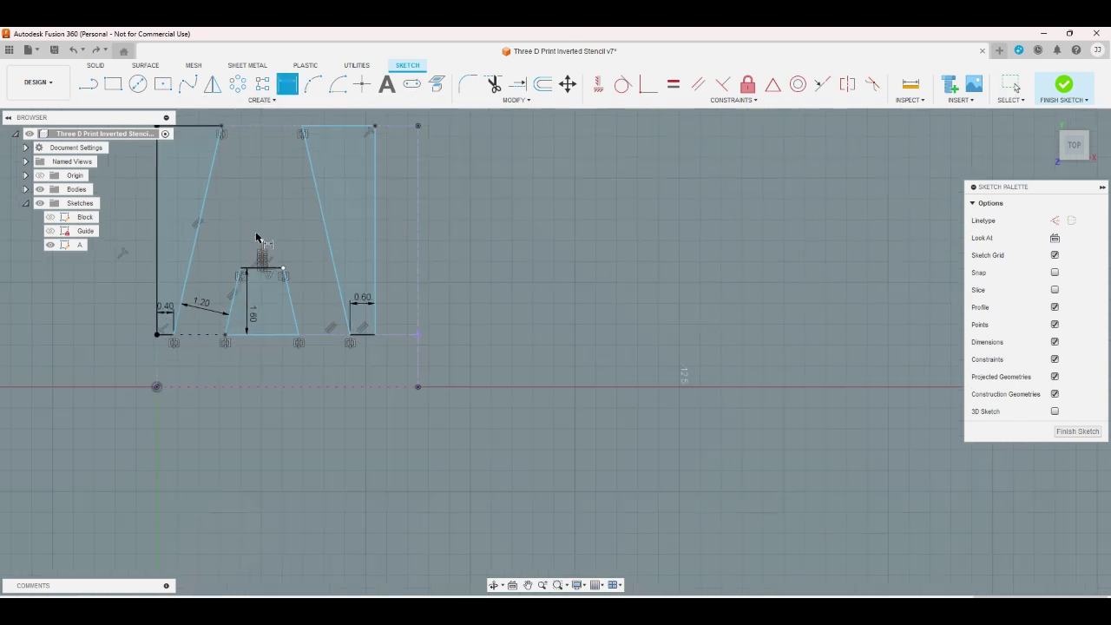
click(260, 272)
click(254, 258)
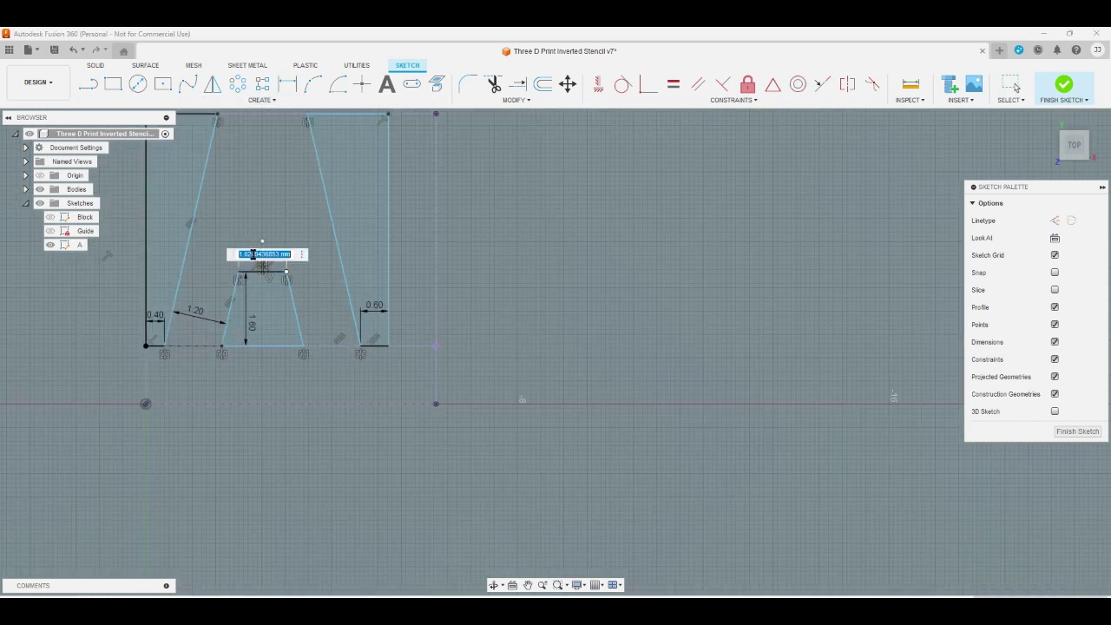
key(Return)
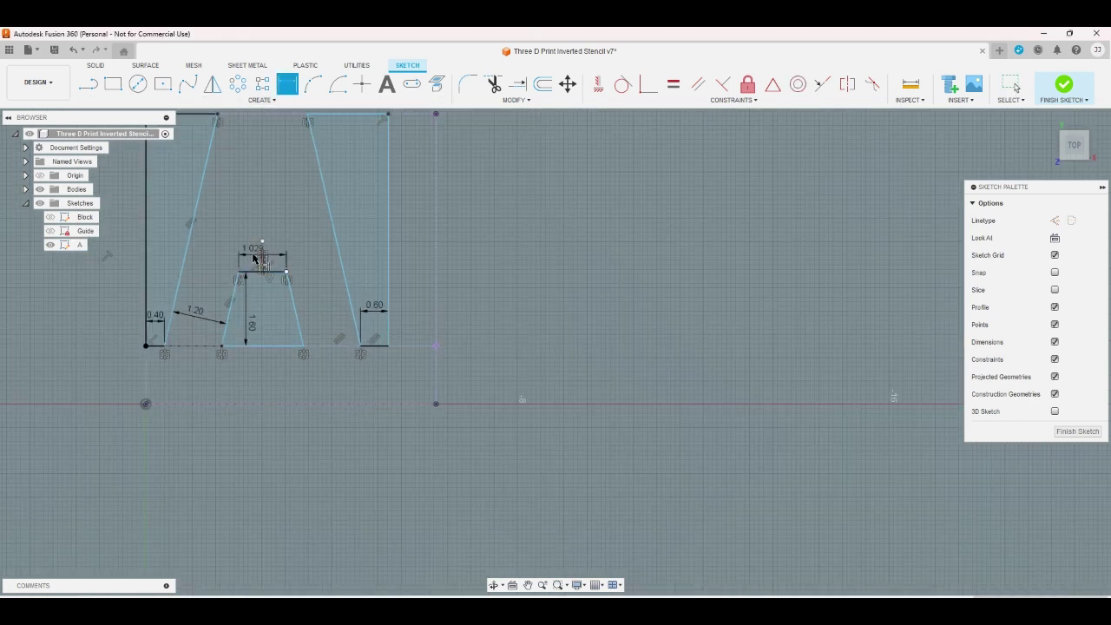
right_click(159, 292)
click(124, 293)
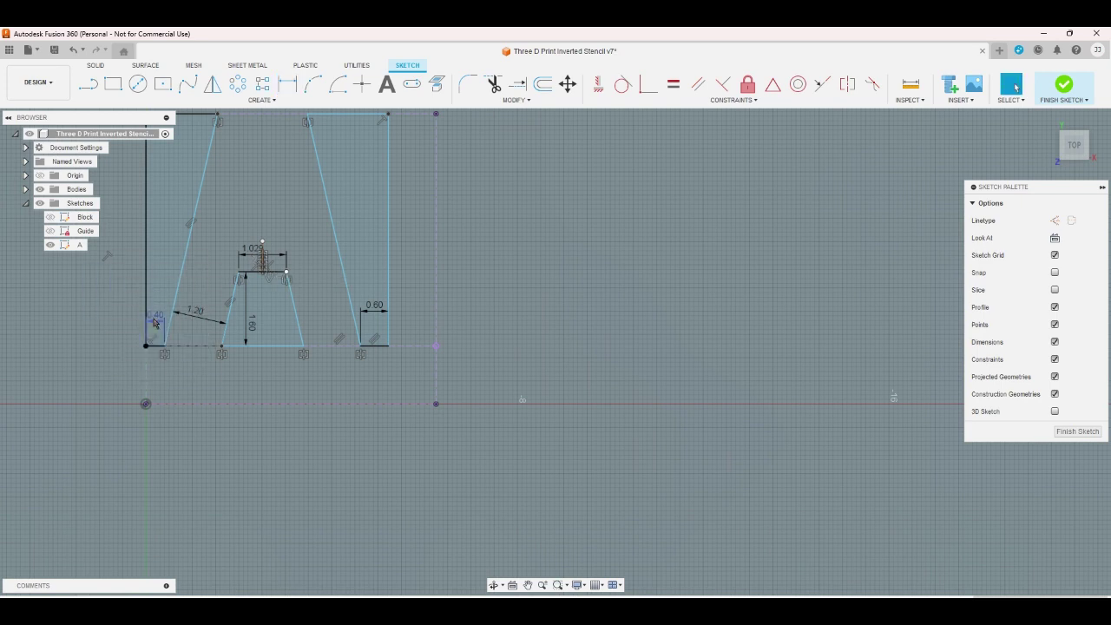
double_click(155, 323)
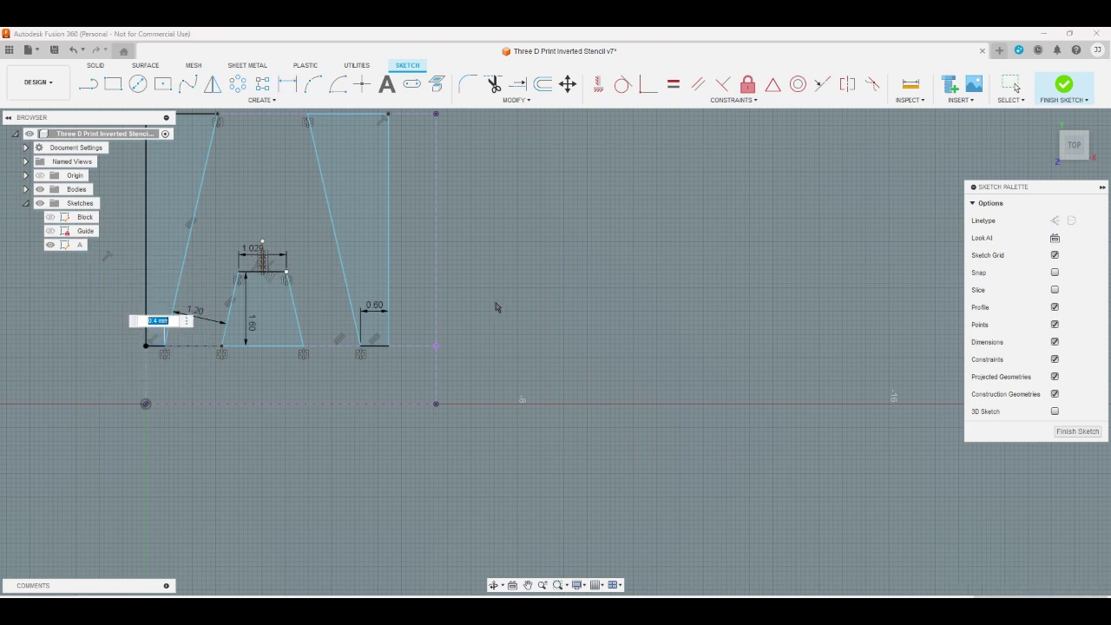
text(a)
key(Return)
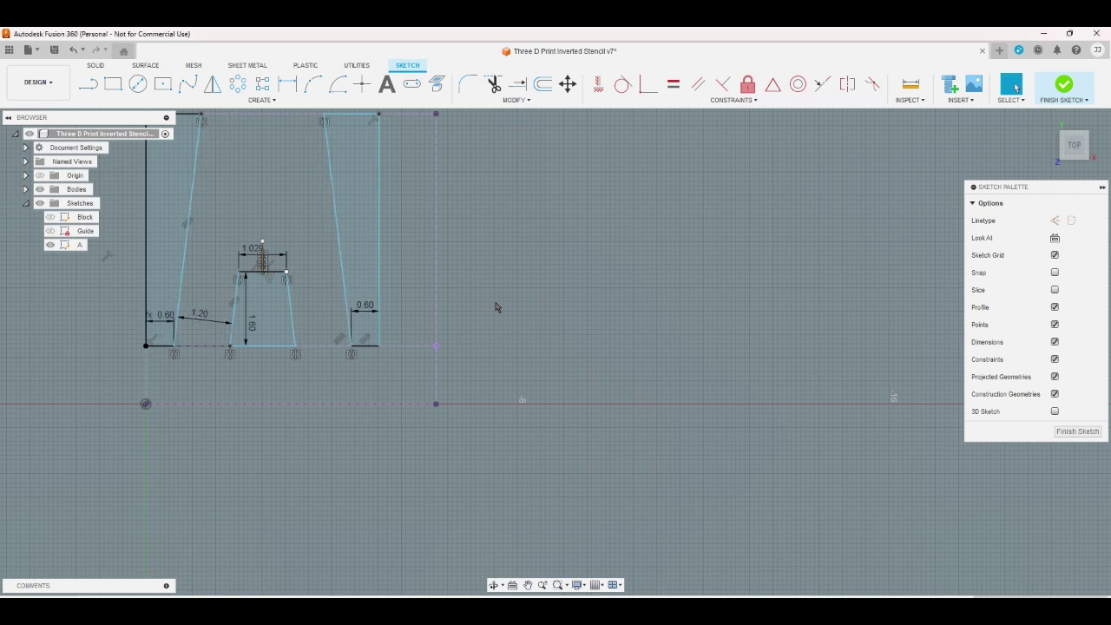
key(ctrl+z)
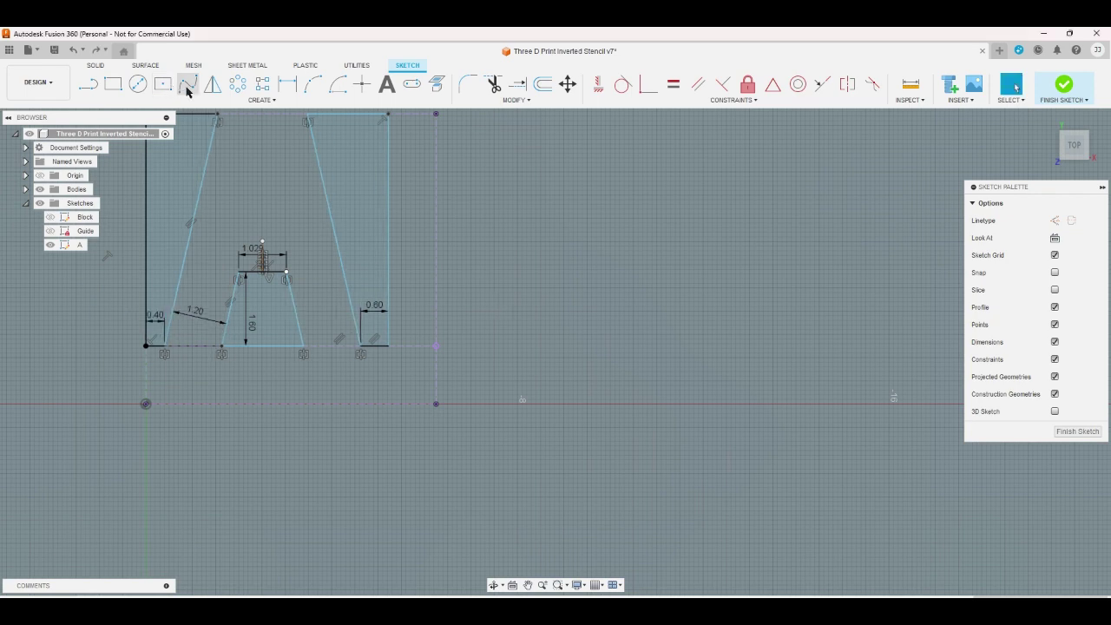
- Add a 1.144 dimension from the left leg's top to the bottom-left corner and set the left width to 0.60
click(287, 83)
click(217, 115)
click(165, 345)
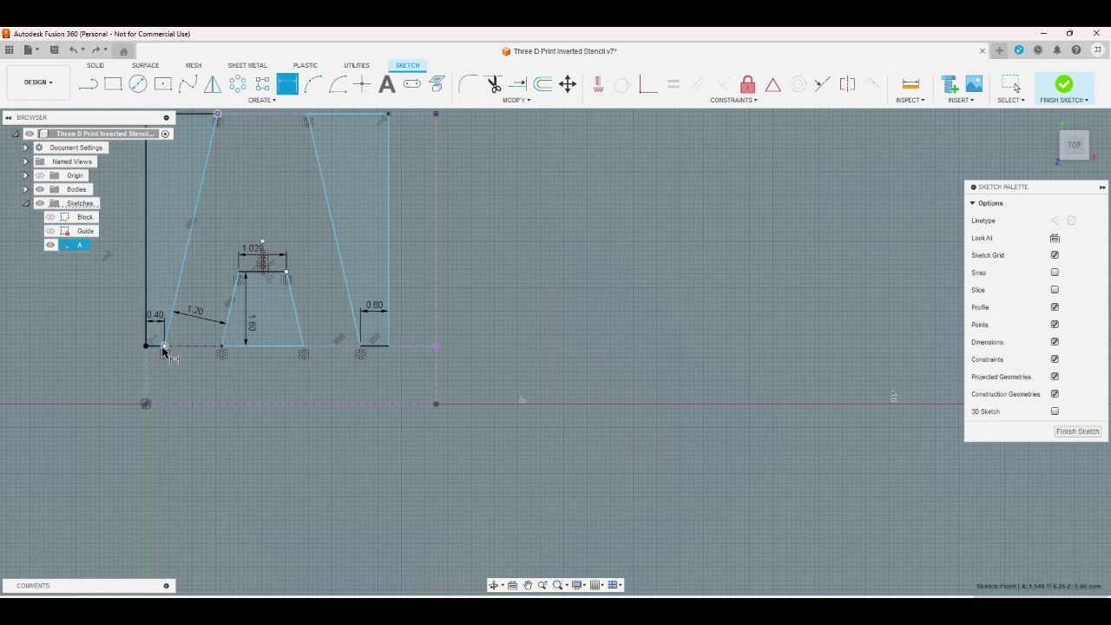
click(189, 379)
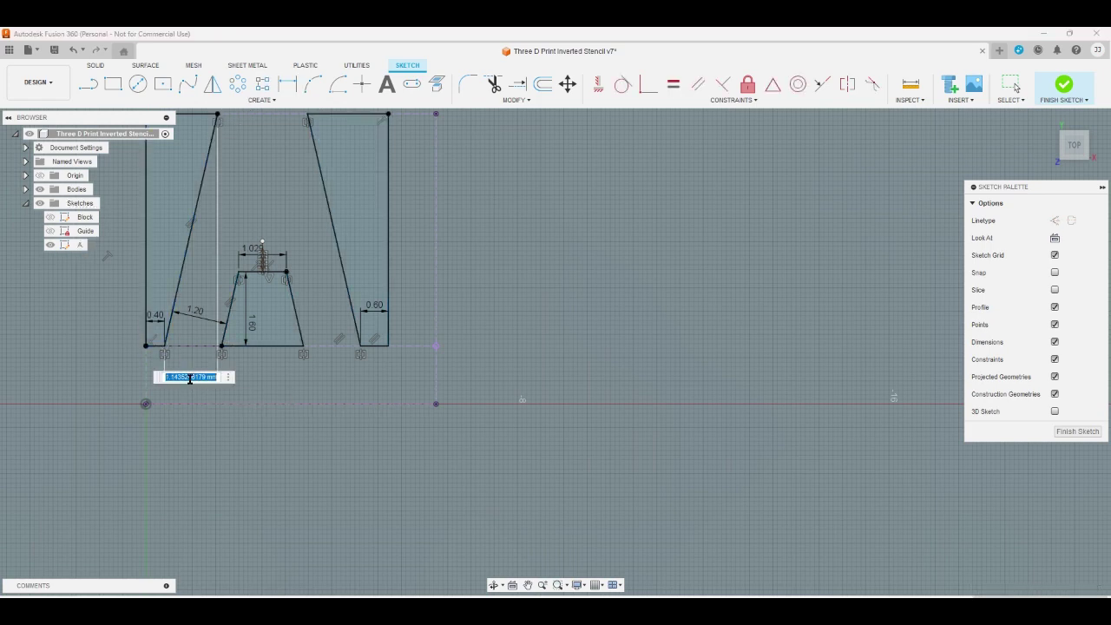
key(Return)
right_click(254, 375)
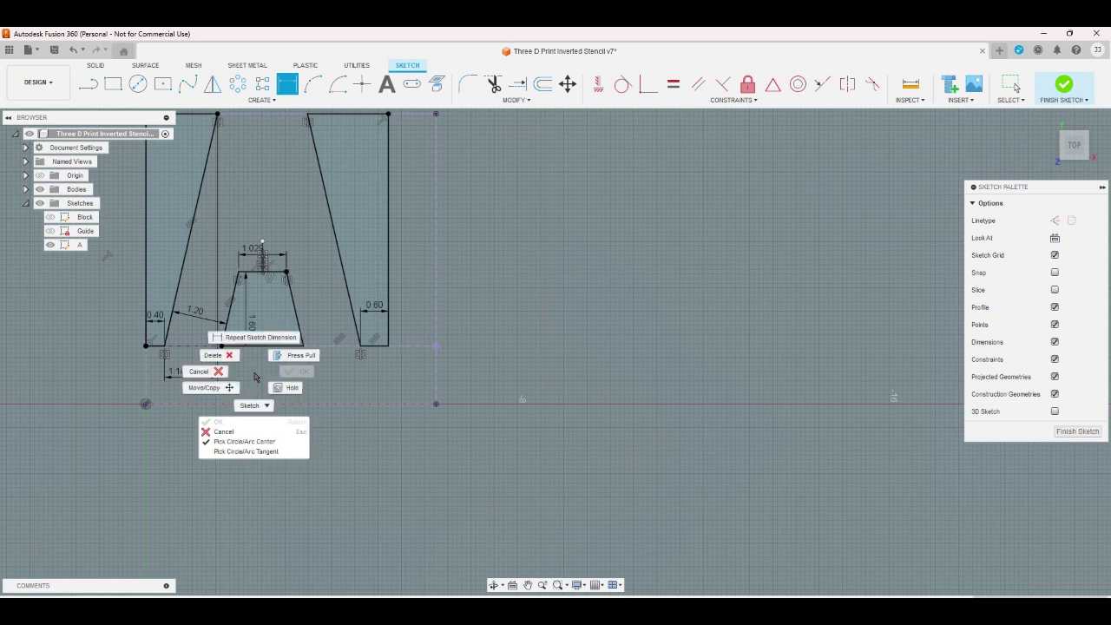
click(199, 372)
double_click(156, 318)
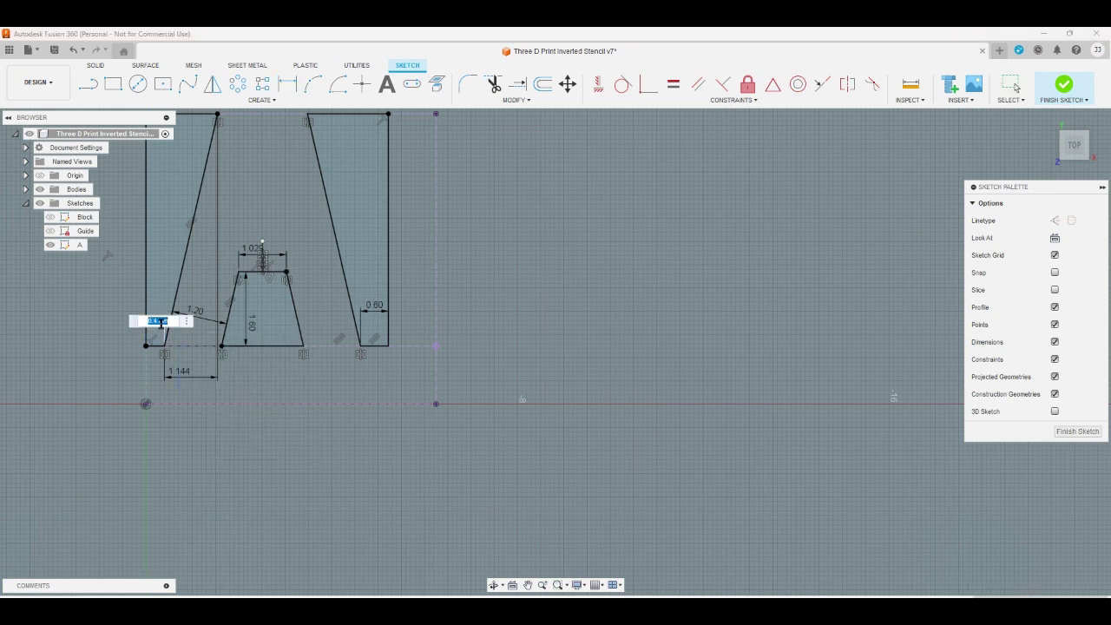
text(0.6)
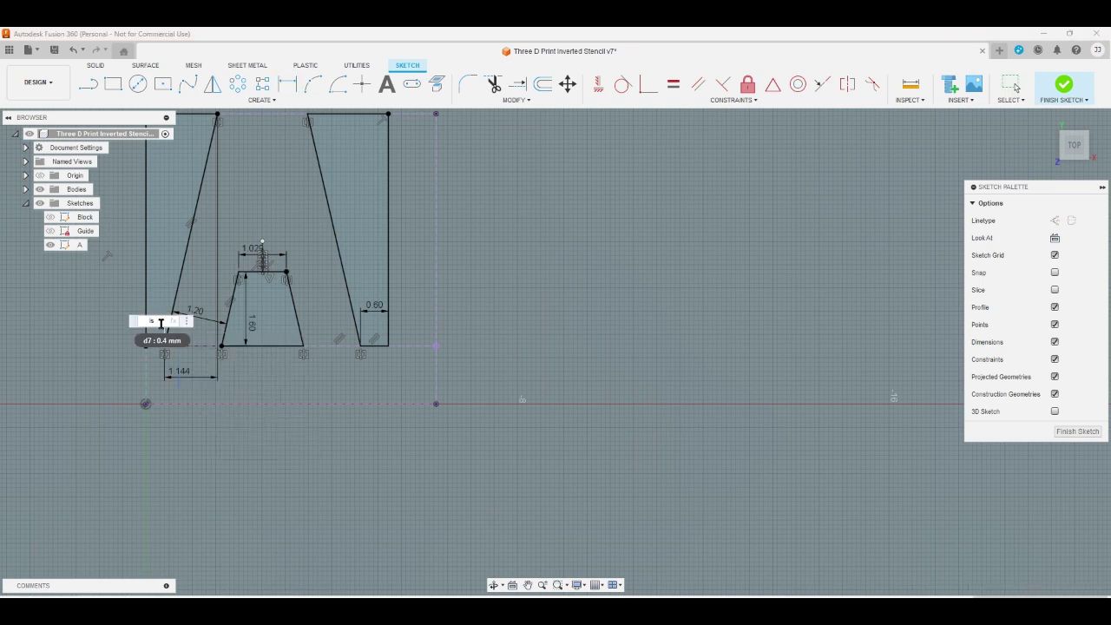
key(Return)
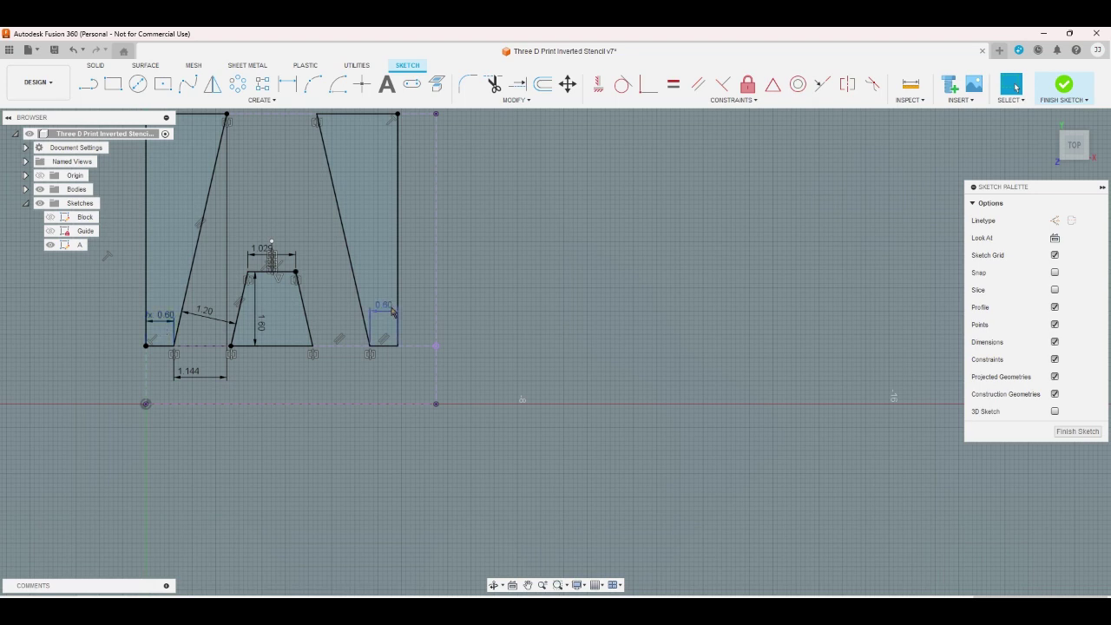
- Drive the right leg width with parameter rs and finish sketch A
double_click(383, 305)
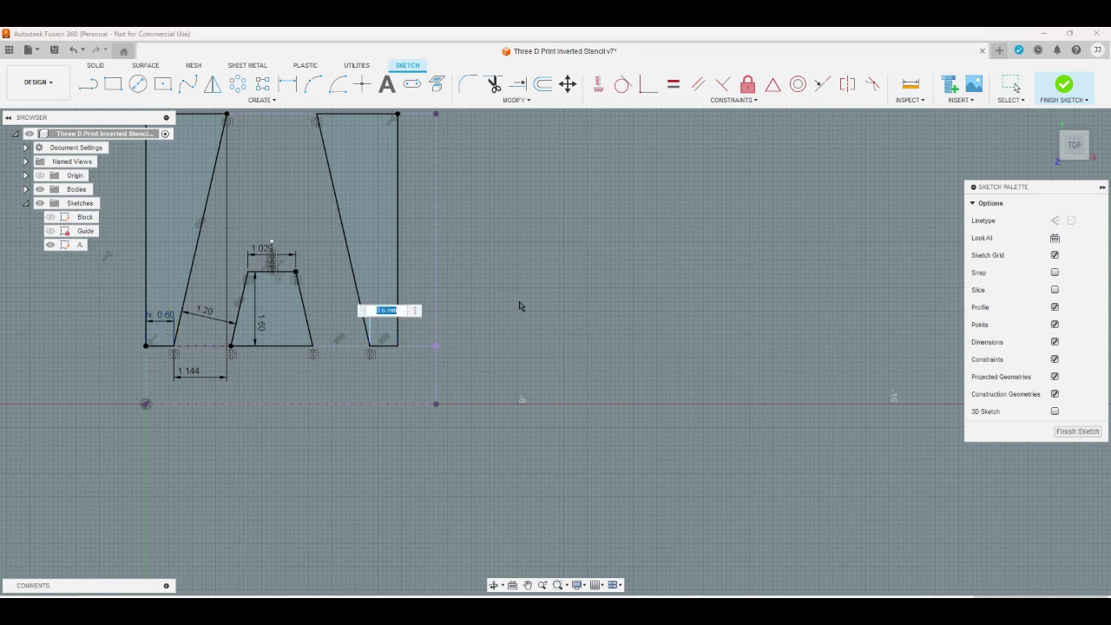
text(ls)
key(BackSpace)
key(BackSpace)
text(rs)
key(Return)
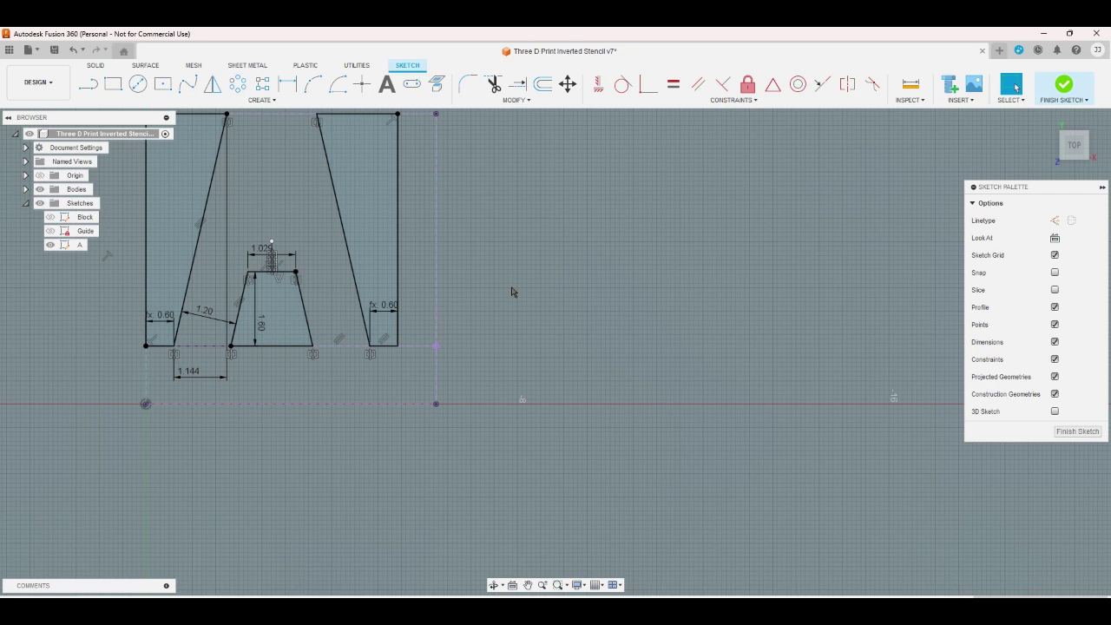
click(1064, 84)
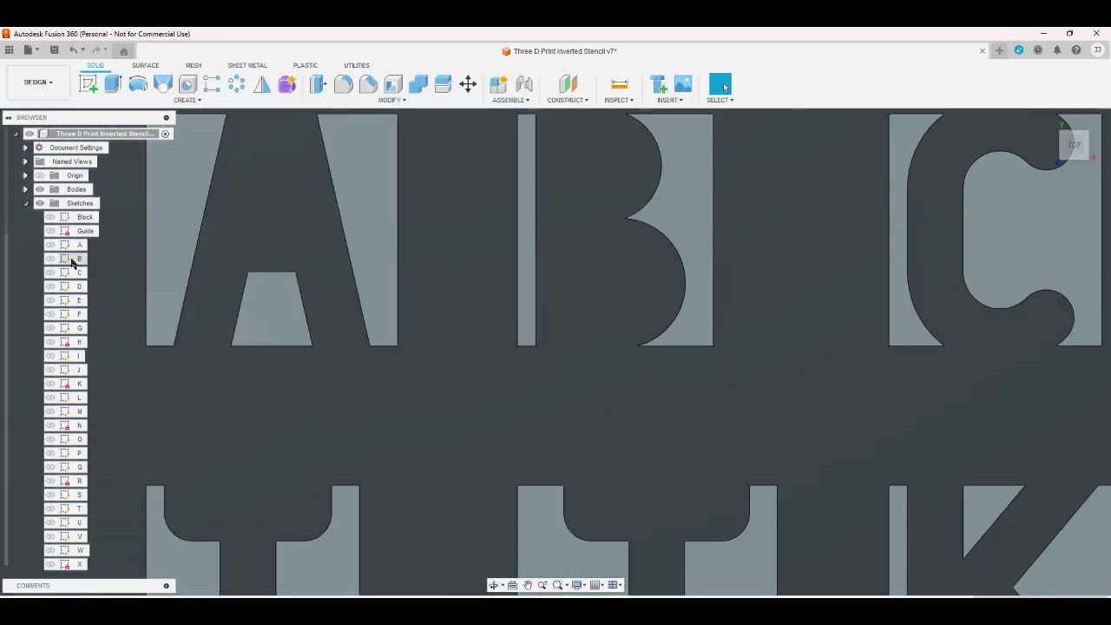
- Open sketch B and attempt a dimension between the bottom arc endpoints, then cancel it
click(76, 260)
double_click(77, 260)
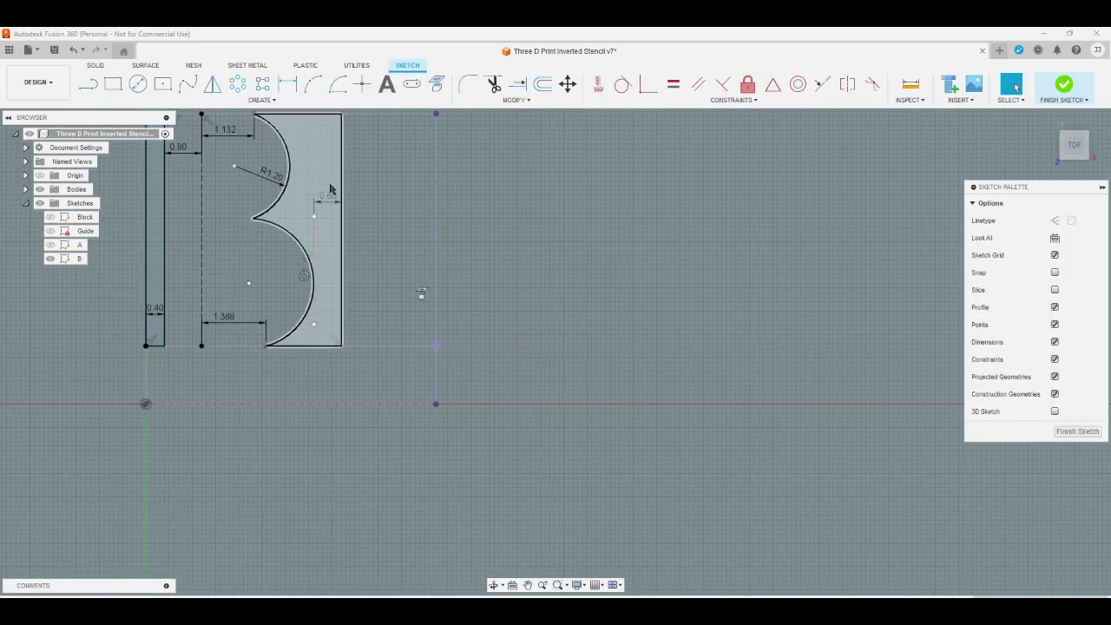
click(287, 84)
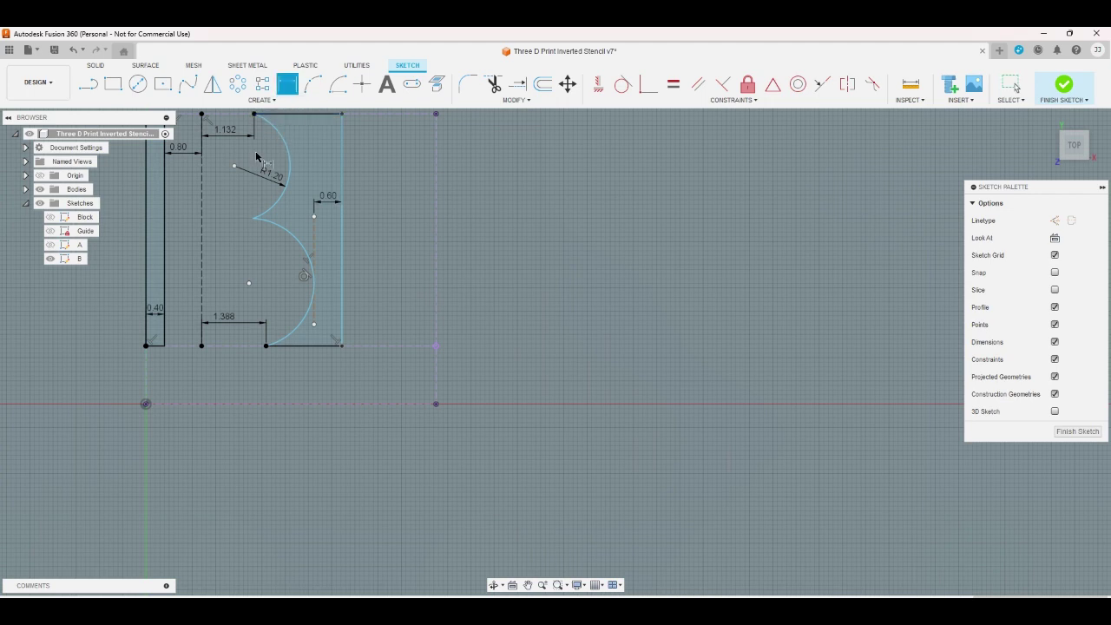
click(266, 347)
click(166, 347)
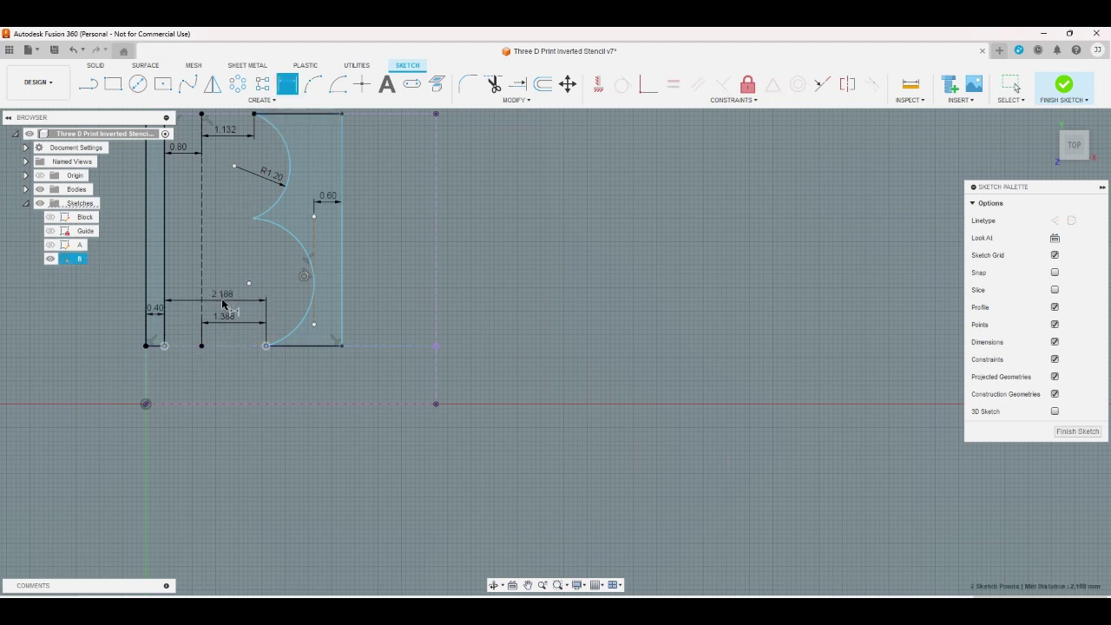
click(224, 308)
click(658, 366)
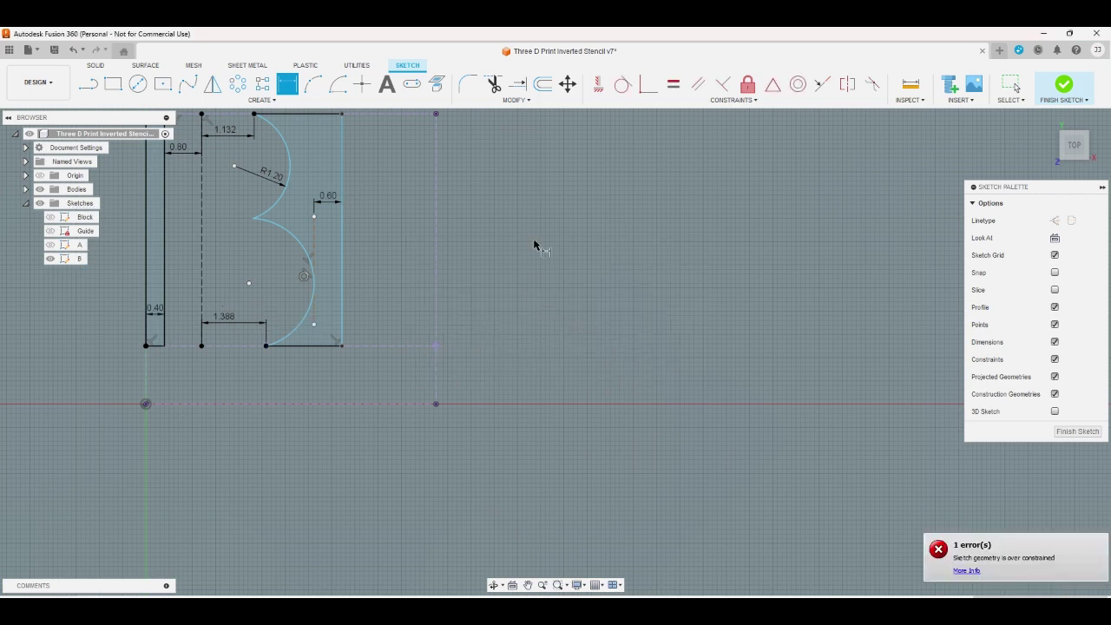
key(Escape)
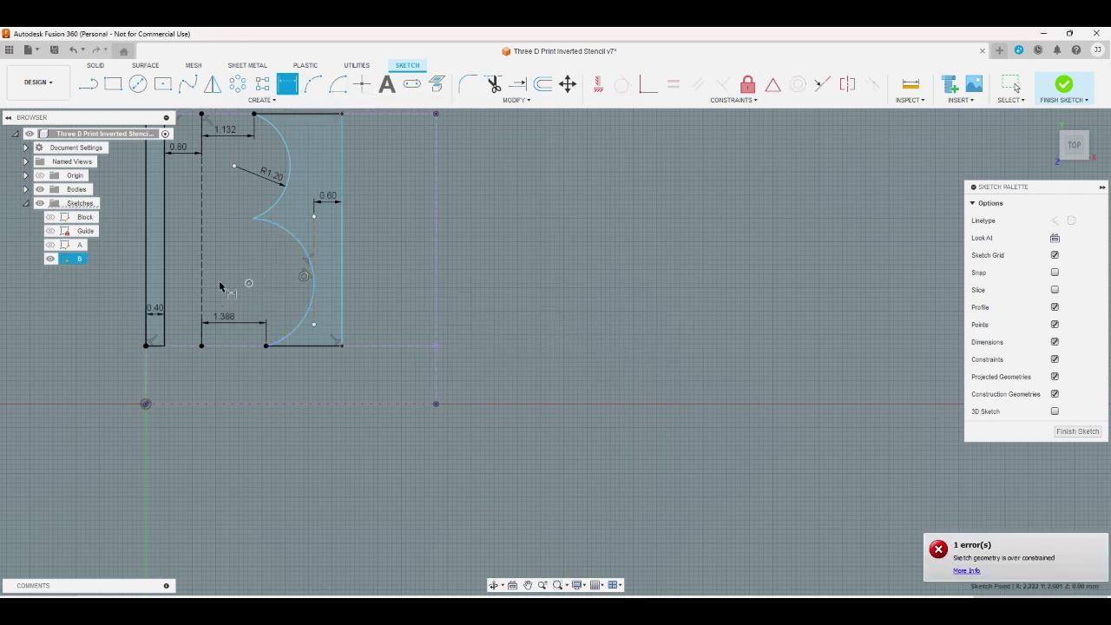
- Dimension the lower arc centre at 1.822, the upper arc centre at 1.505, and the lower arc R1.40
click(166, 272)
click(249, 283)
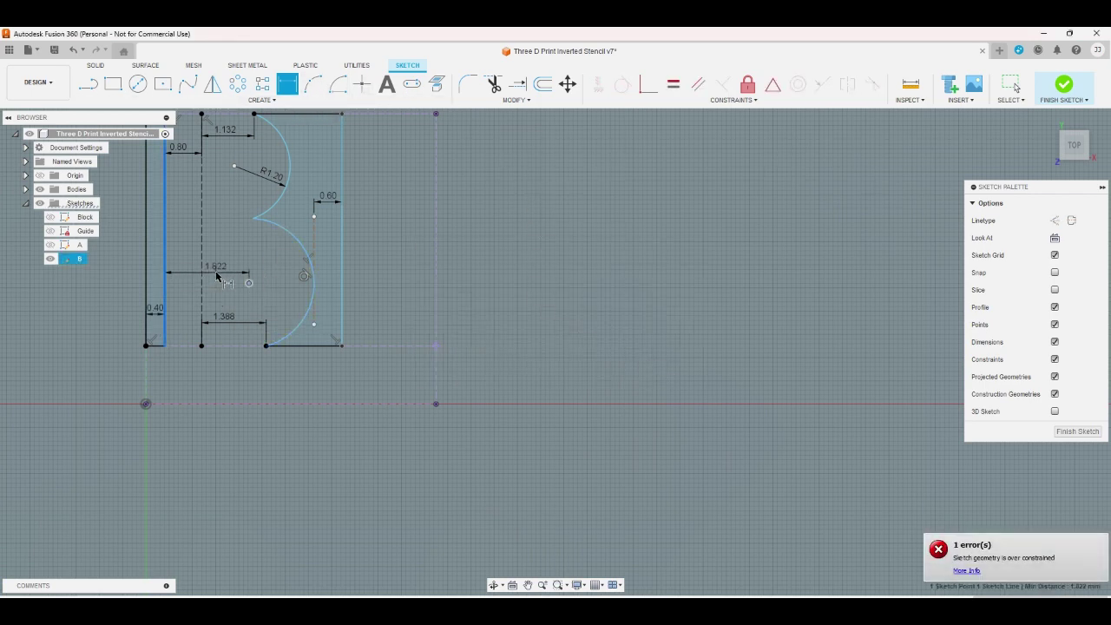
click(217, 271)
key(Return)
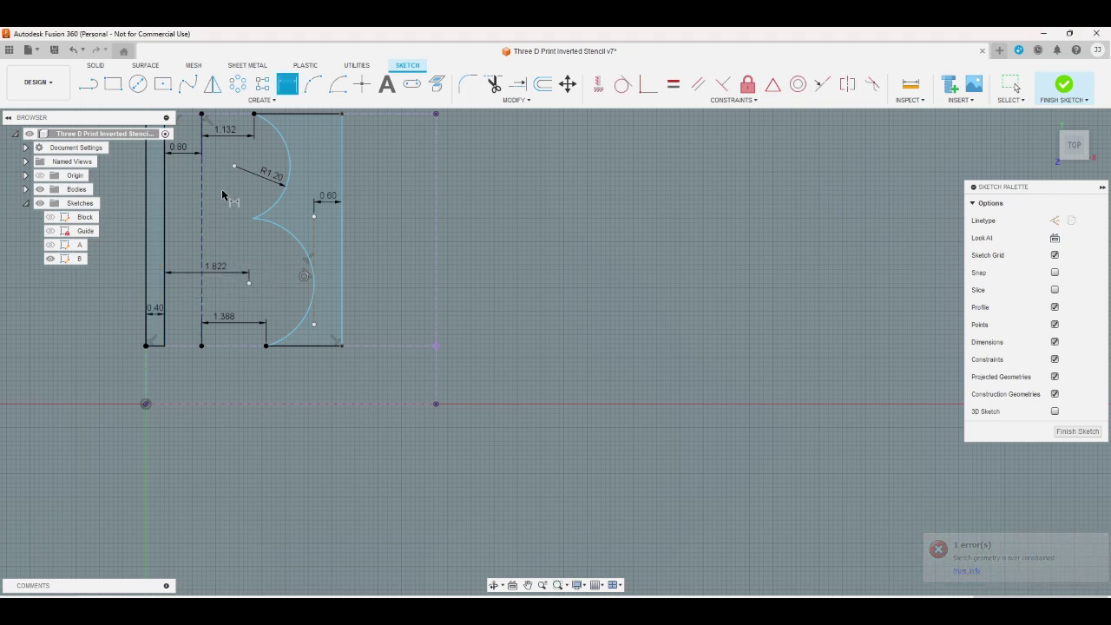
click(166, 178)
click(233, 166)
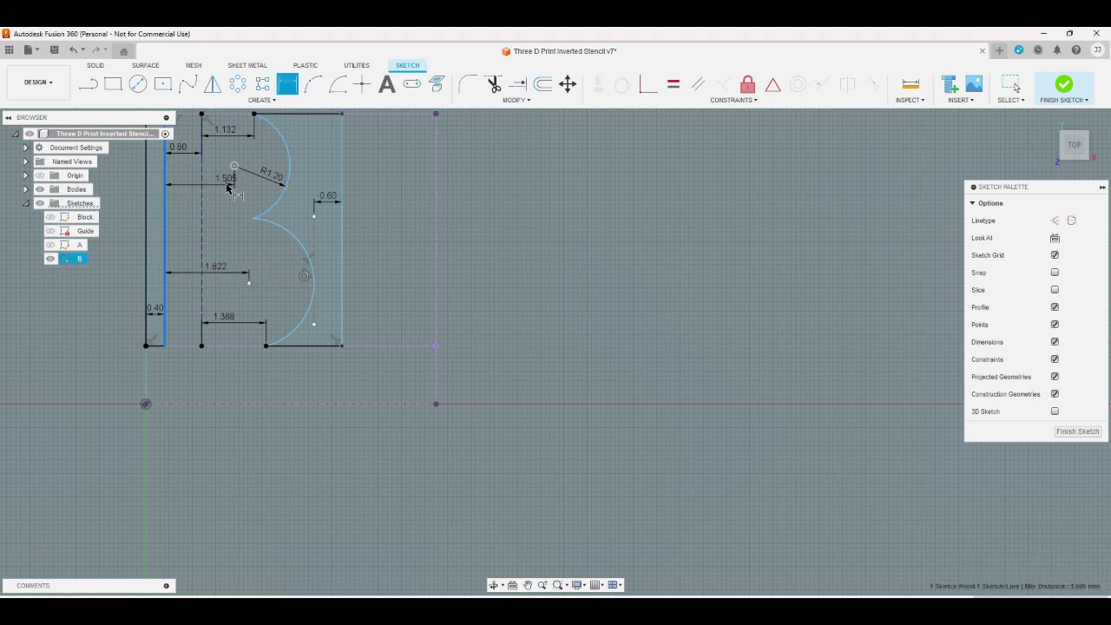
click(228, 185)
key(Return)
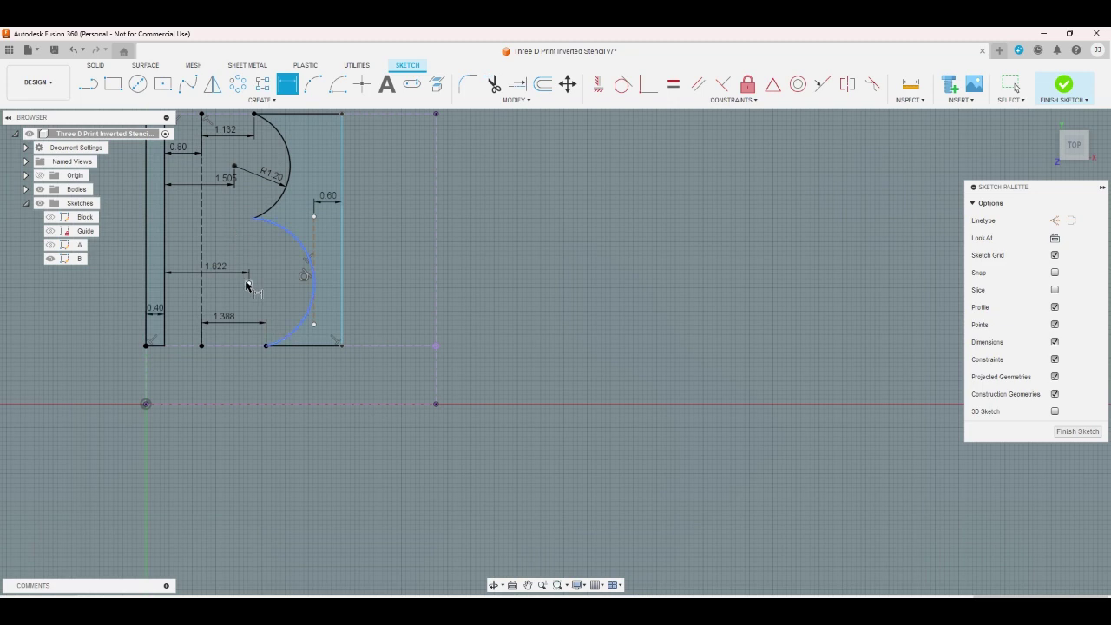
click(293, 243)
click(274, 263)
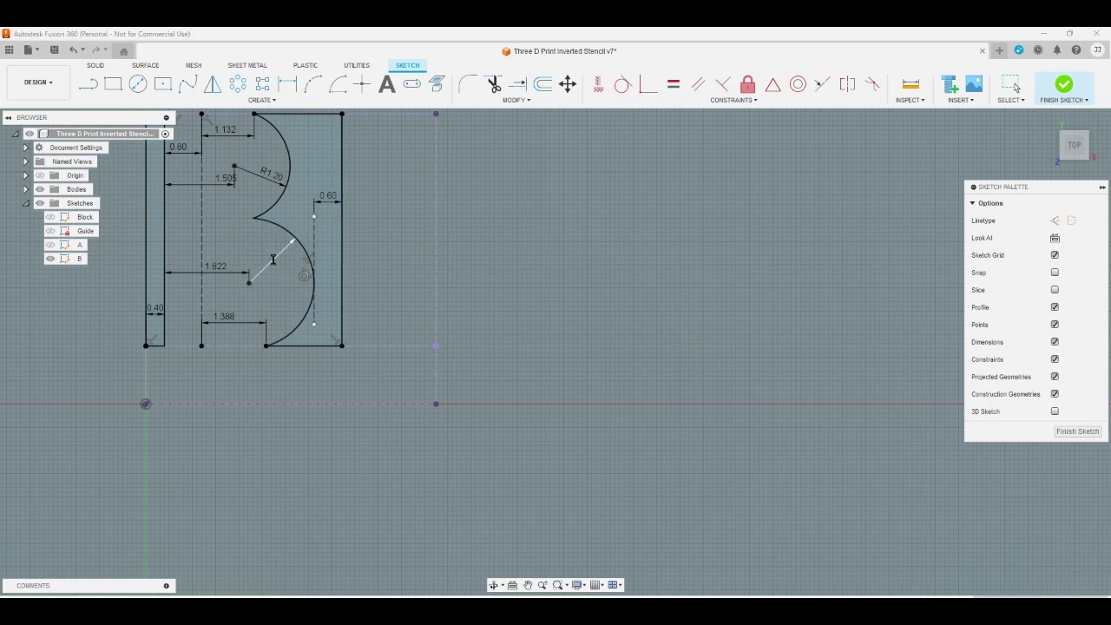
key(Return)
- Set sketch B's left side width to 0.6 and confirm the right side width at 0.60
scroll(569, 272, down, 1)
scroll(479, 205, up, 1)
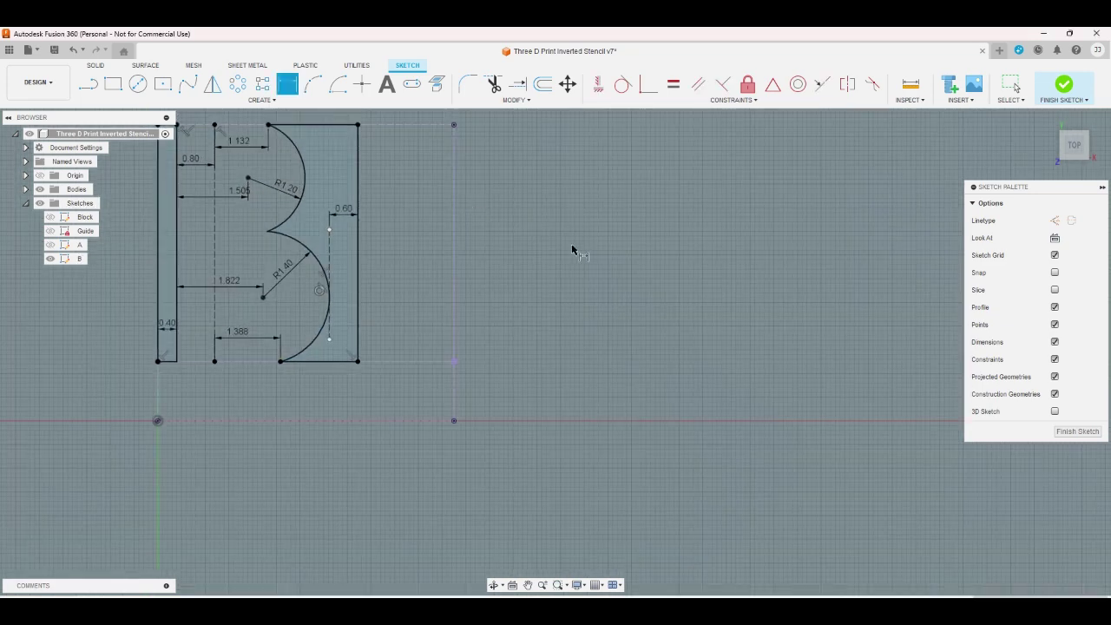
right_click(501, 215)
key(Escape)
scroll(539, 235, down, 1)
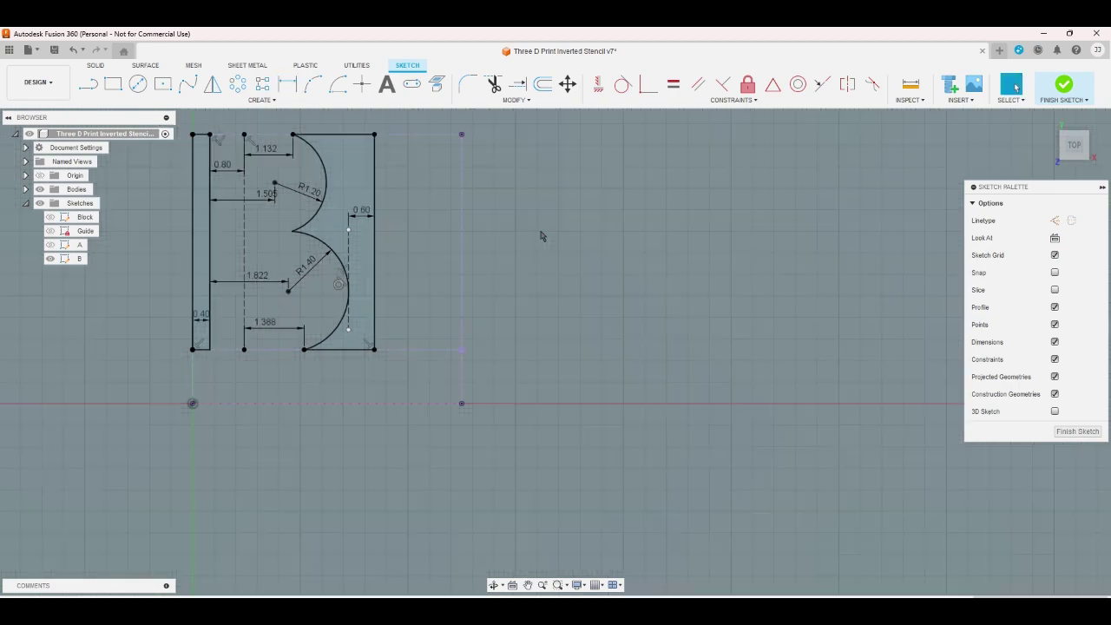
scroll(241, 315, up, 2)
scroll(241, 314, down, 2)
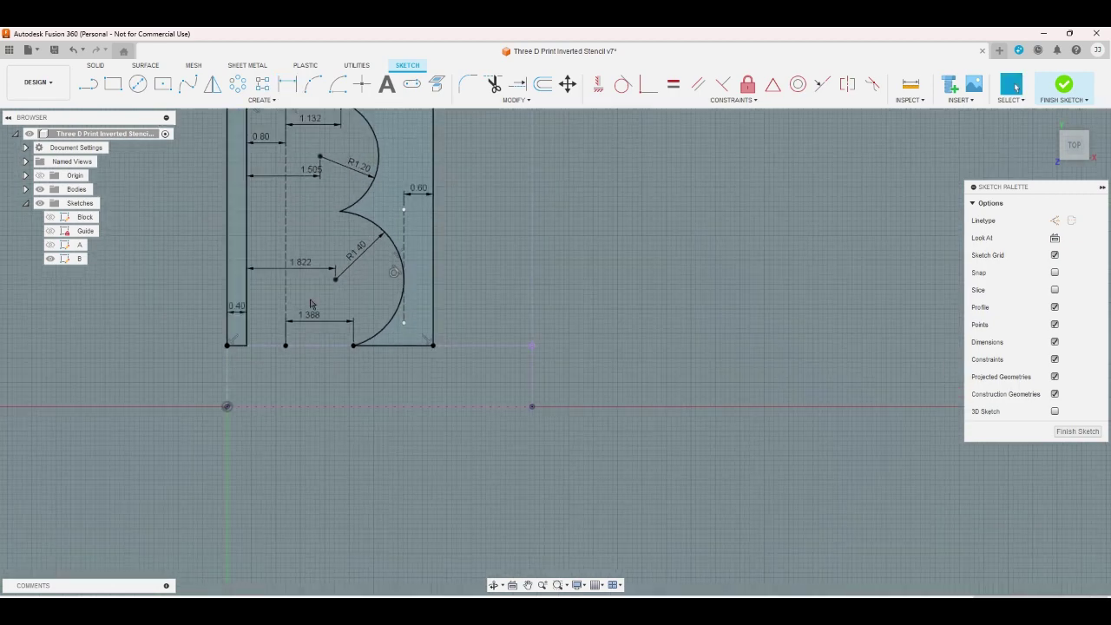
double_click(254, 306)
text(0.6)
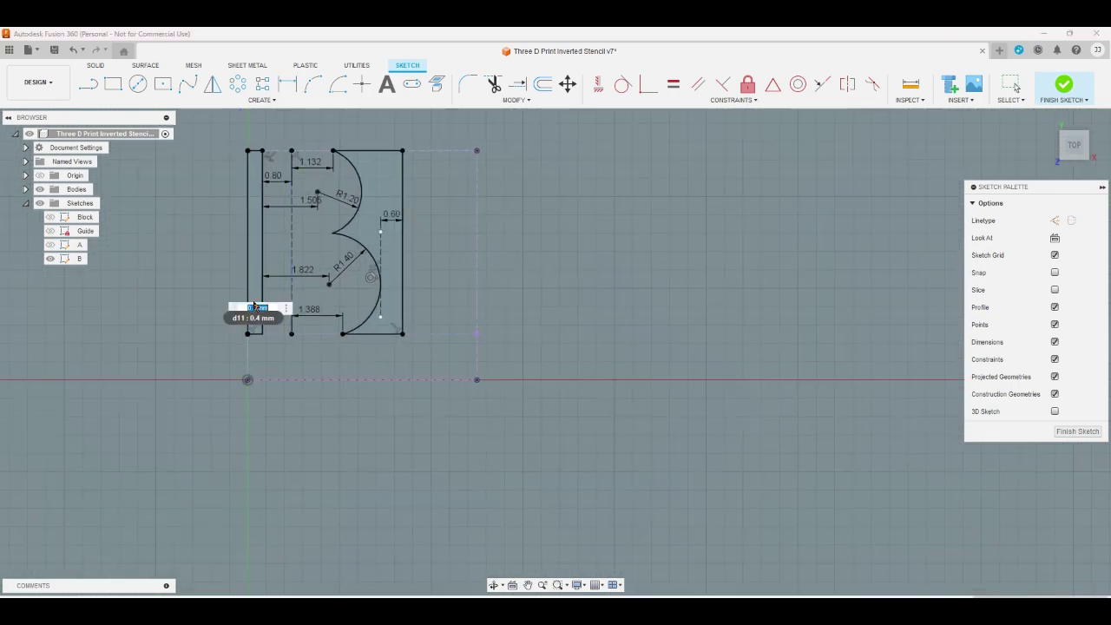
key(Return)
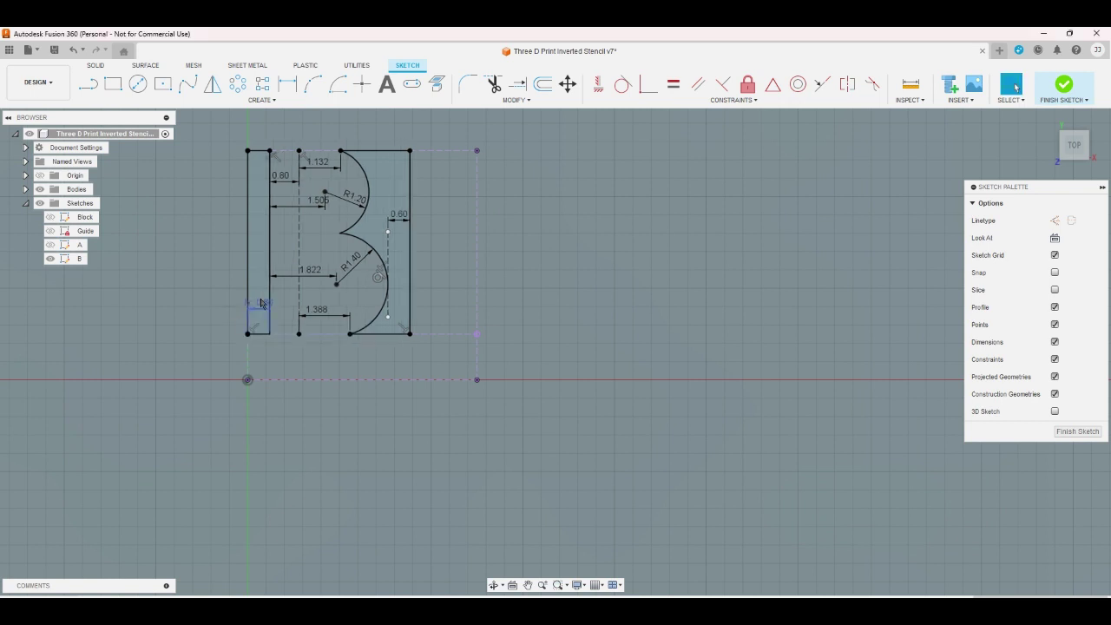
double_click(399, 215)
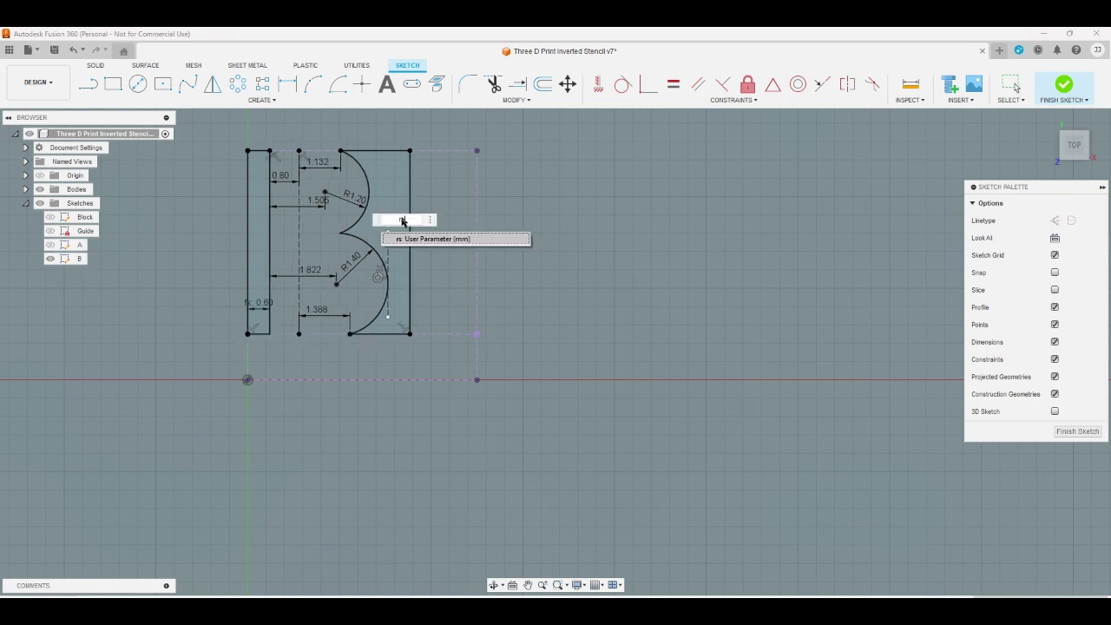
key(Return)
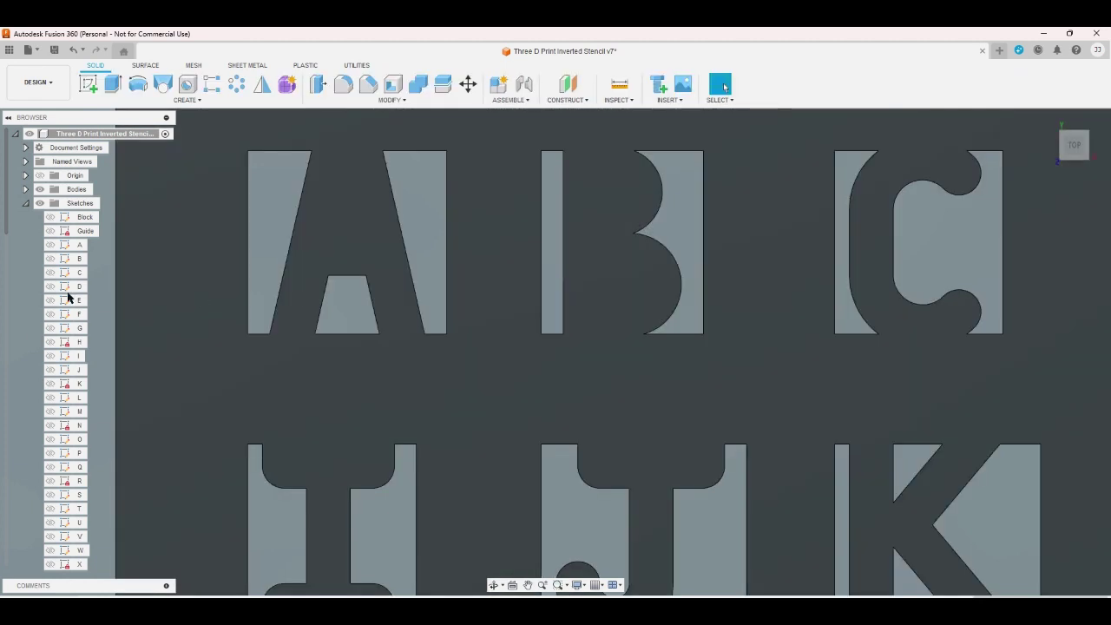
- Drive sketch C's left and right side widths with the ls and rs parameters
click(79, 273)
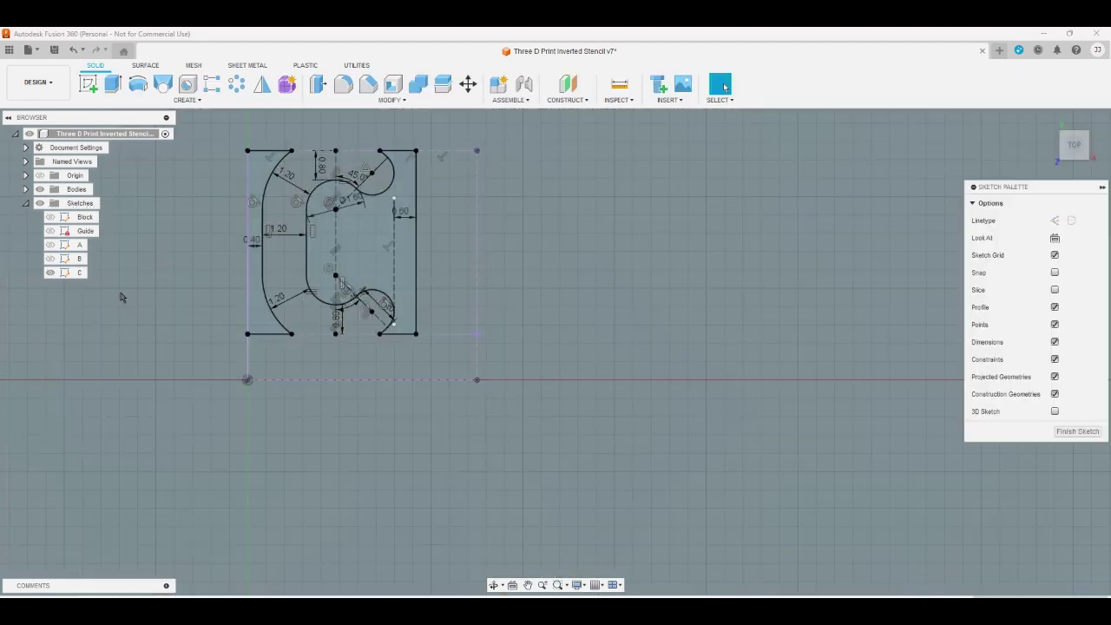
double_click(251, 243)
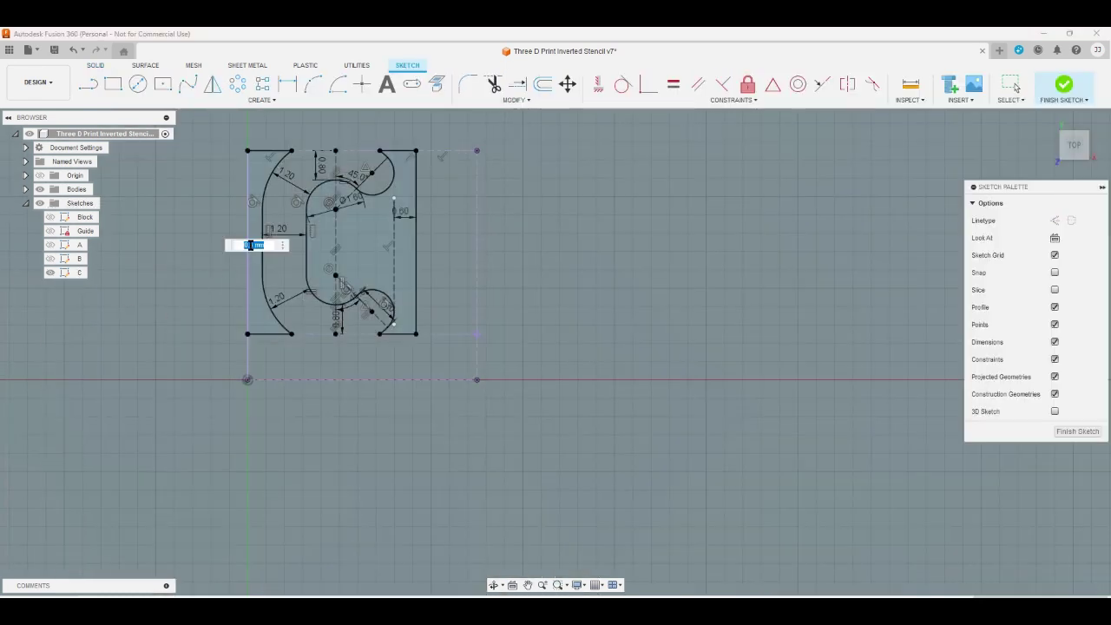
key(Return)
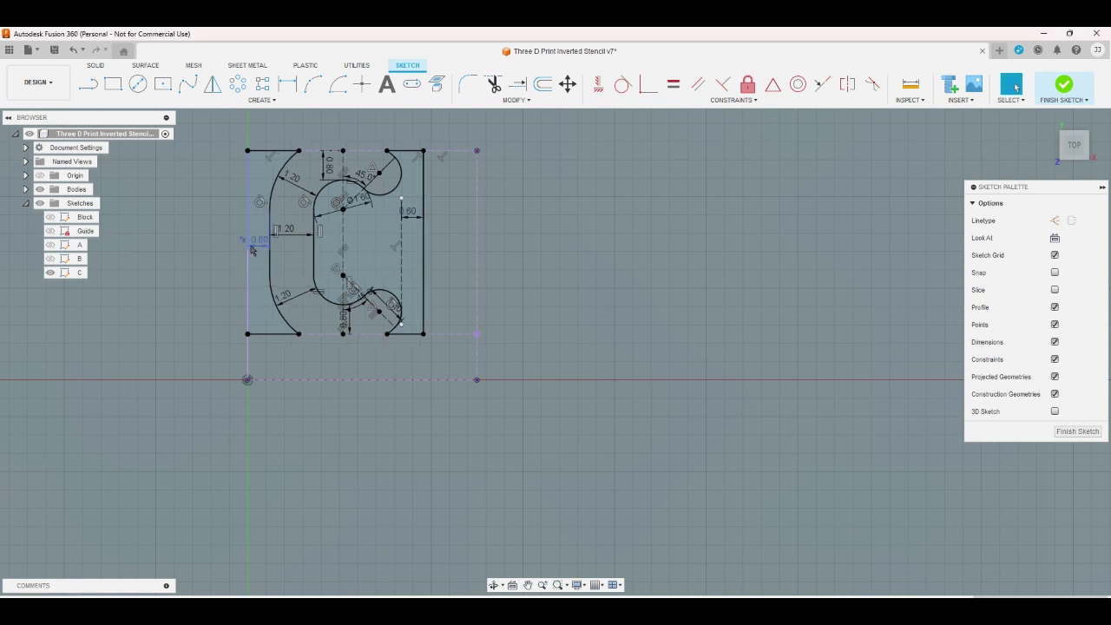
double_click(415, 219)
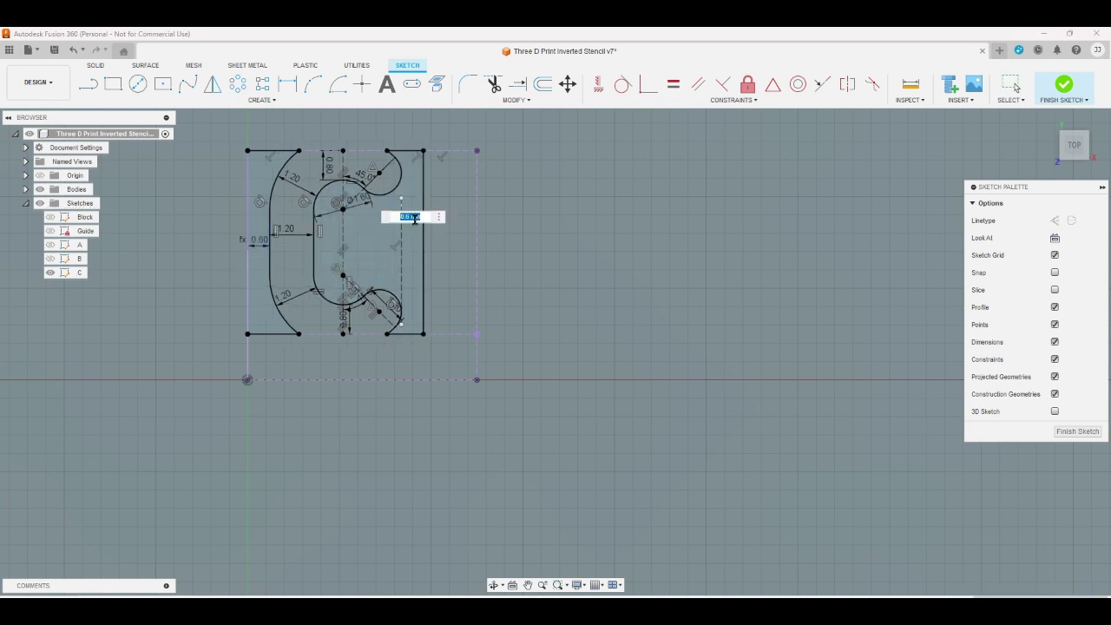
text(rs)
key(Return)
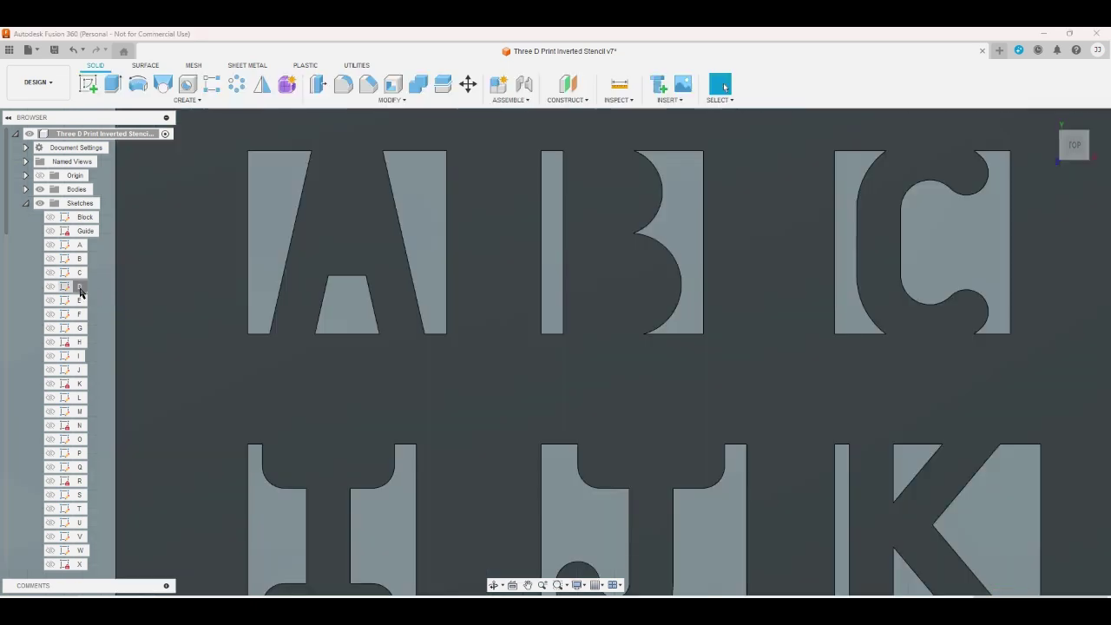
- In sketch D, set the 0.40 left width to ls (0.60) and leave the right width unchanged
click(79, 289)
double_click(273, 257)
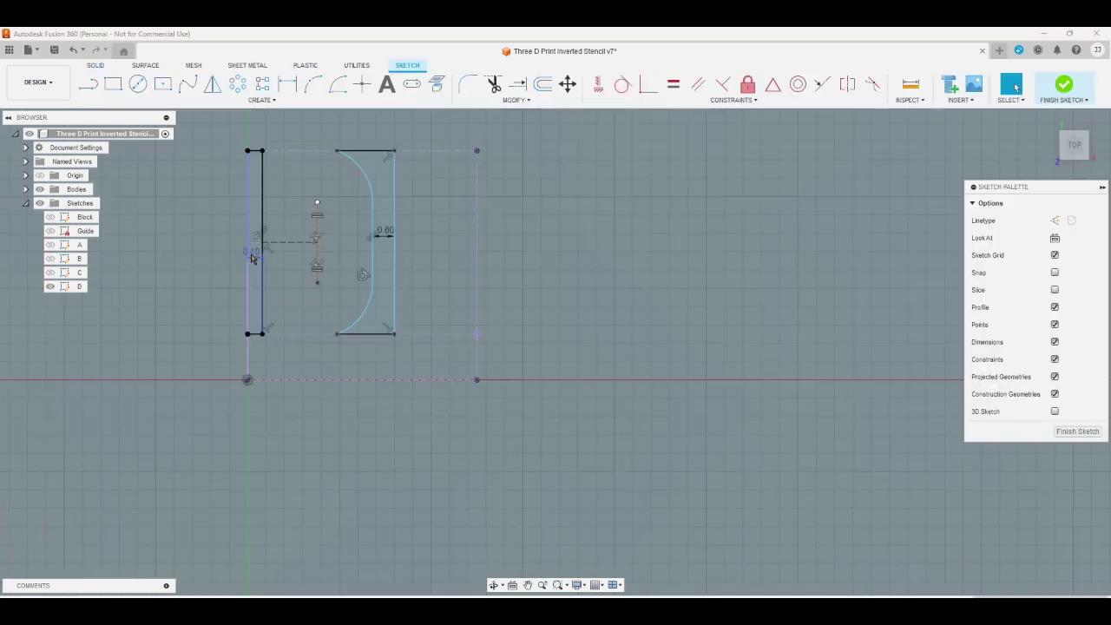
double_click(253, 253)
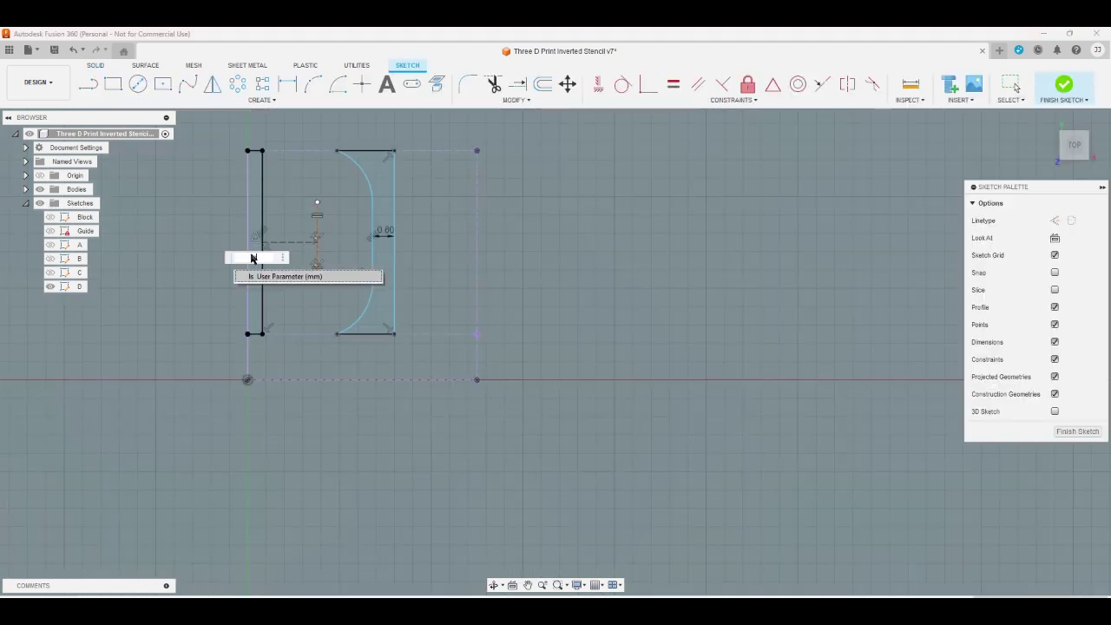
click(384, 231)
key(Return)
double_click(394, 236)
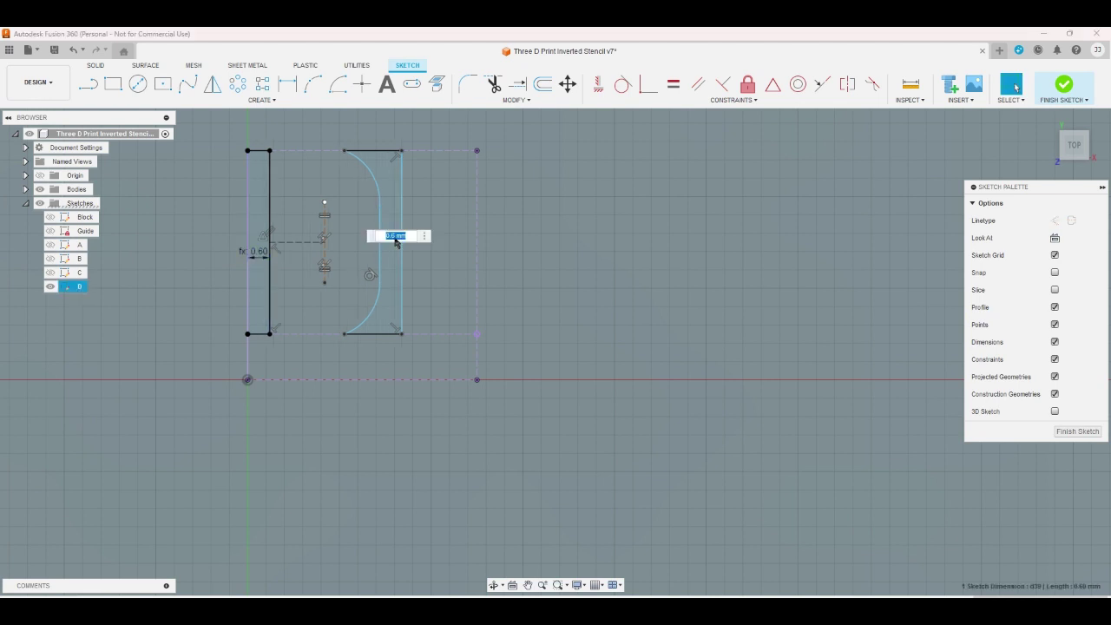
key(Escape)
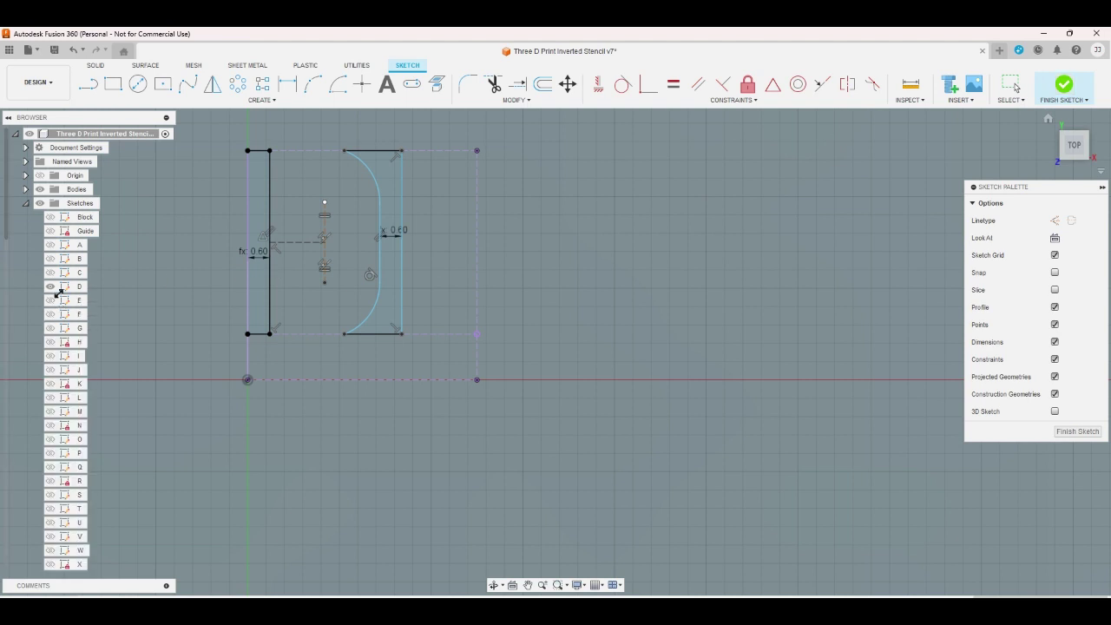
double_click(79, 303)
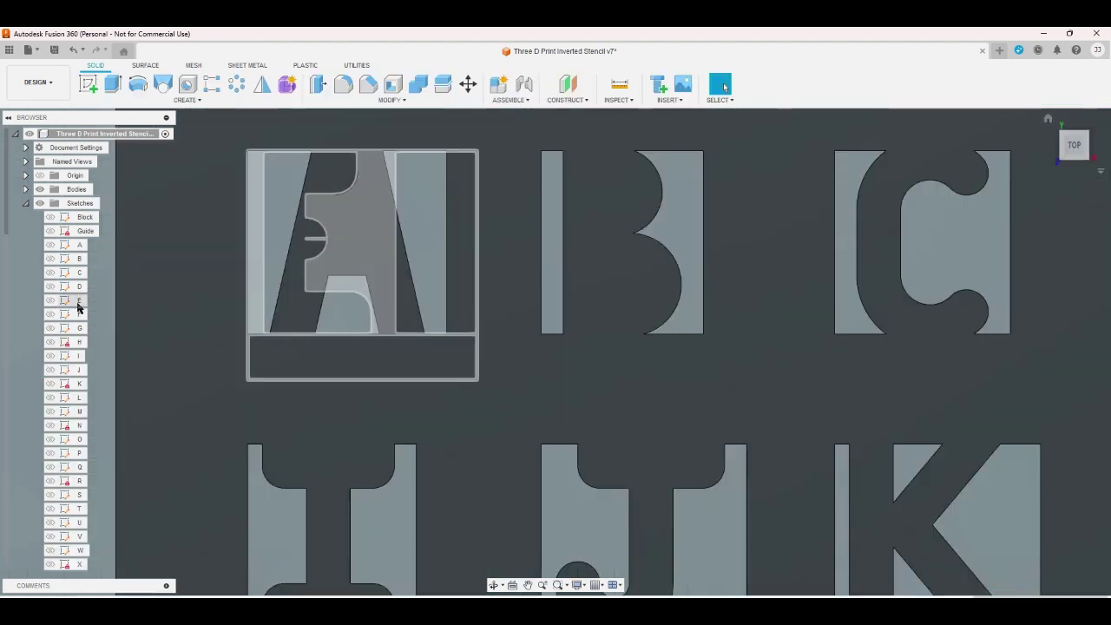
- In sketch E, set the left side width to 0.6 and the lower-right width to 0.5
double_click(79, 301)
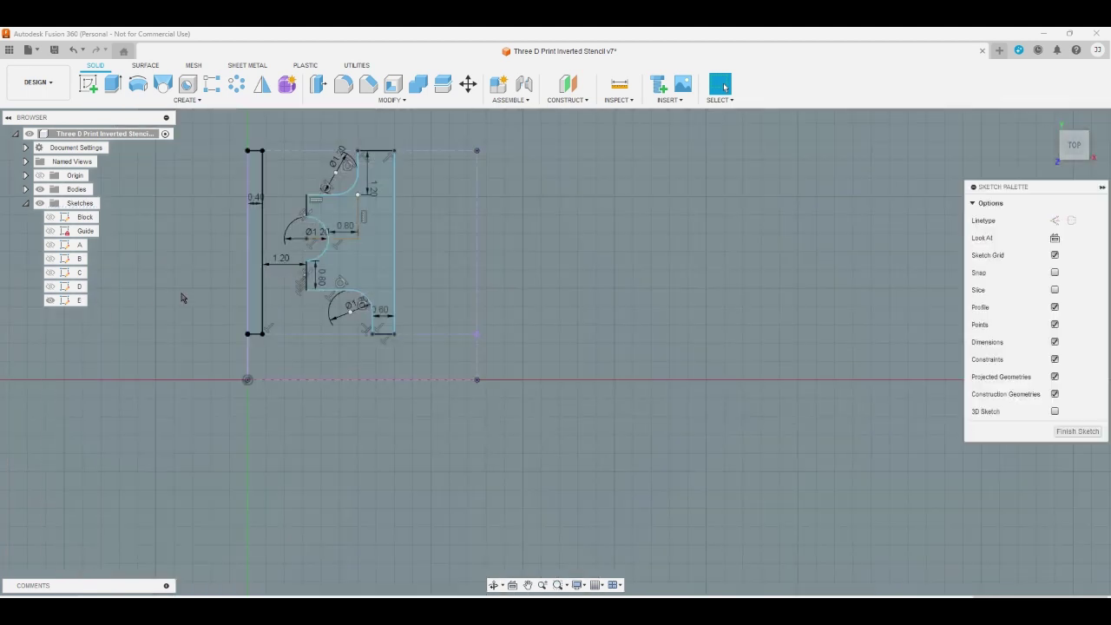
double_click(256, 198)
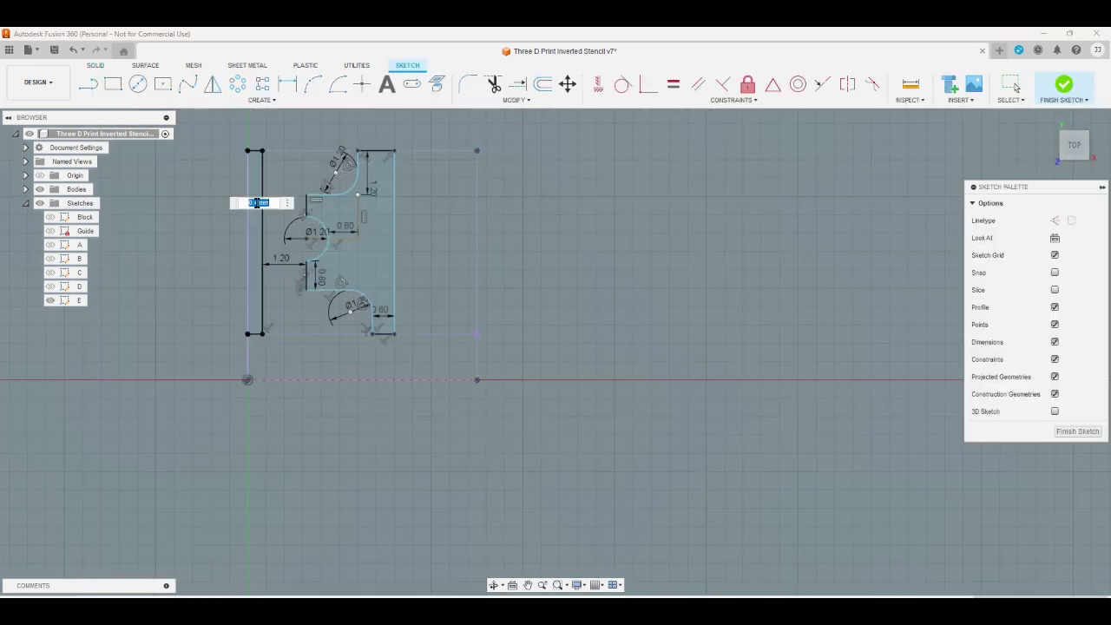
text(0.6)
key(Return)
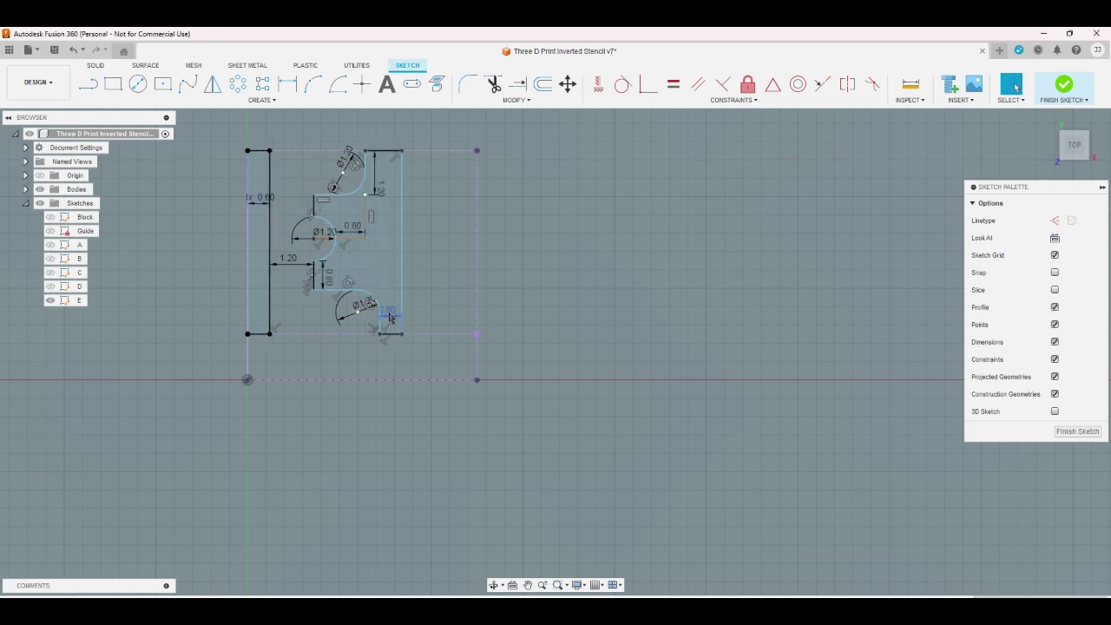
key(ctrl+z)
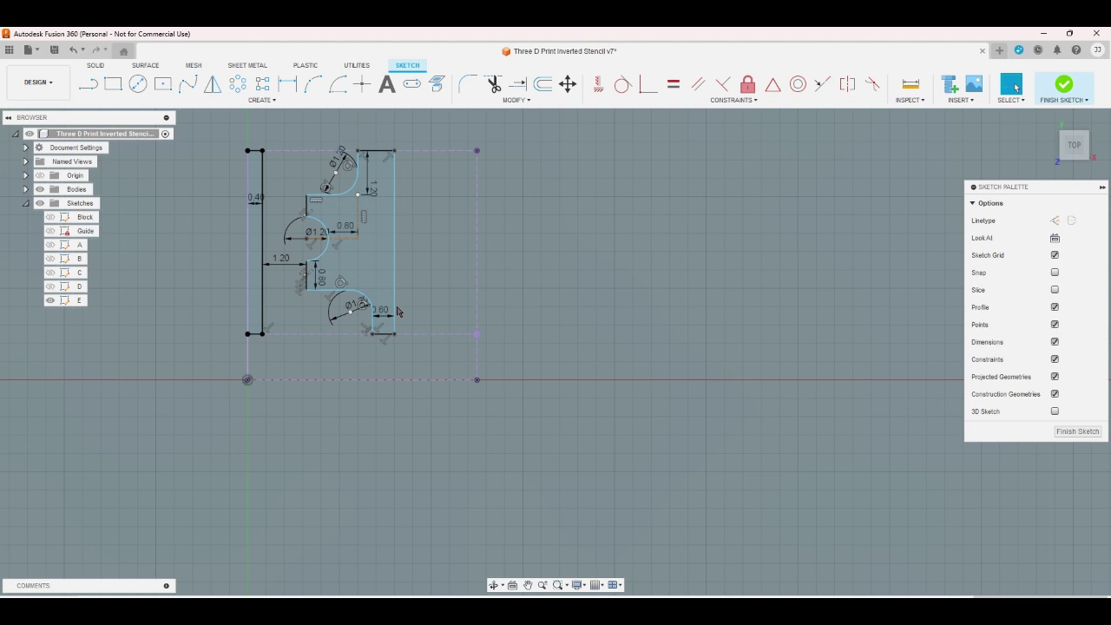
key(ctrl+y)
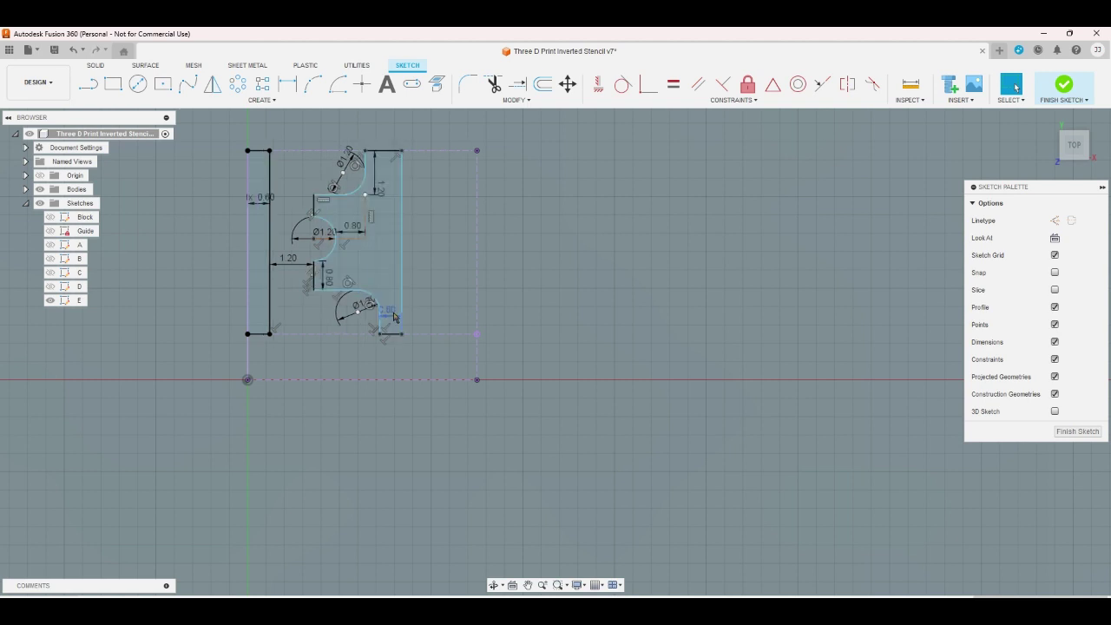
double_click(391, 317)
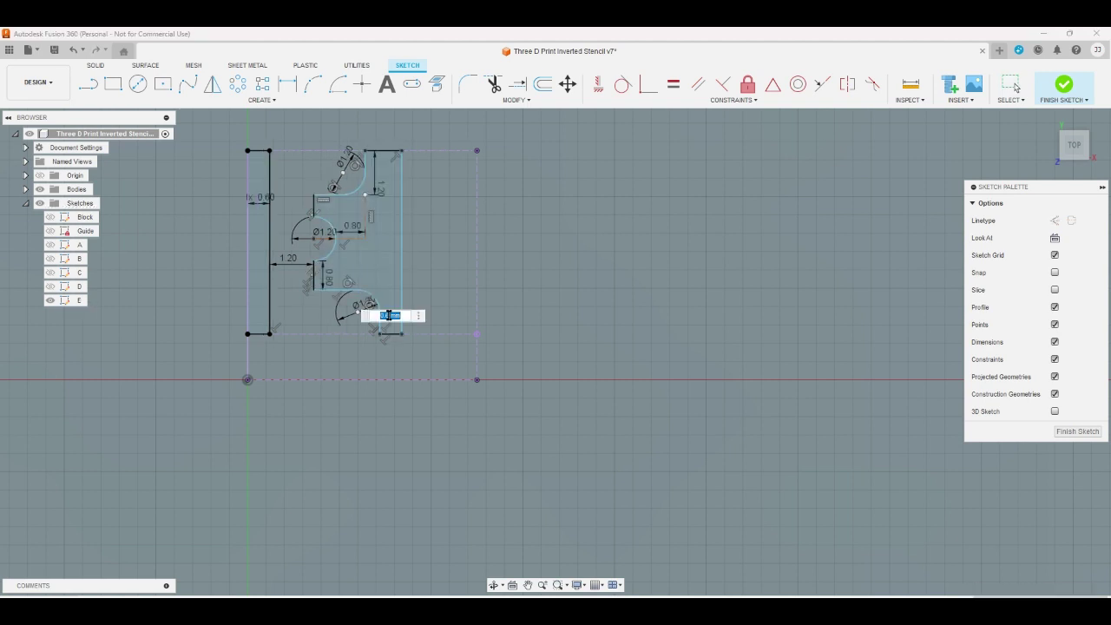
text(0.5)
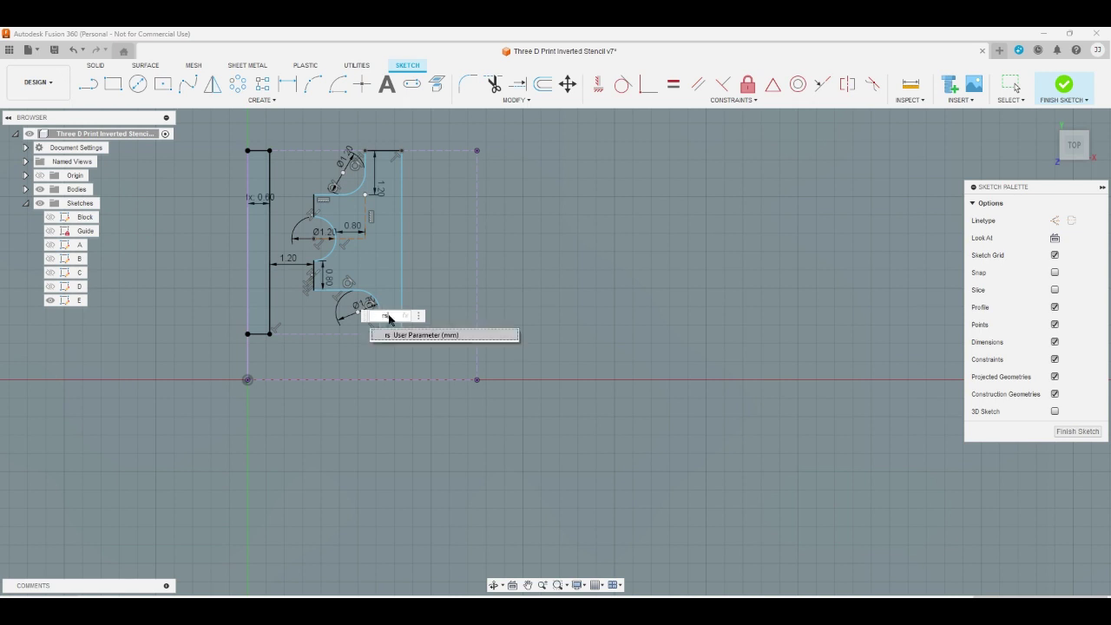
key(Return)
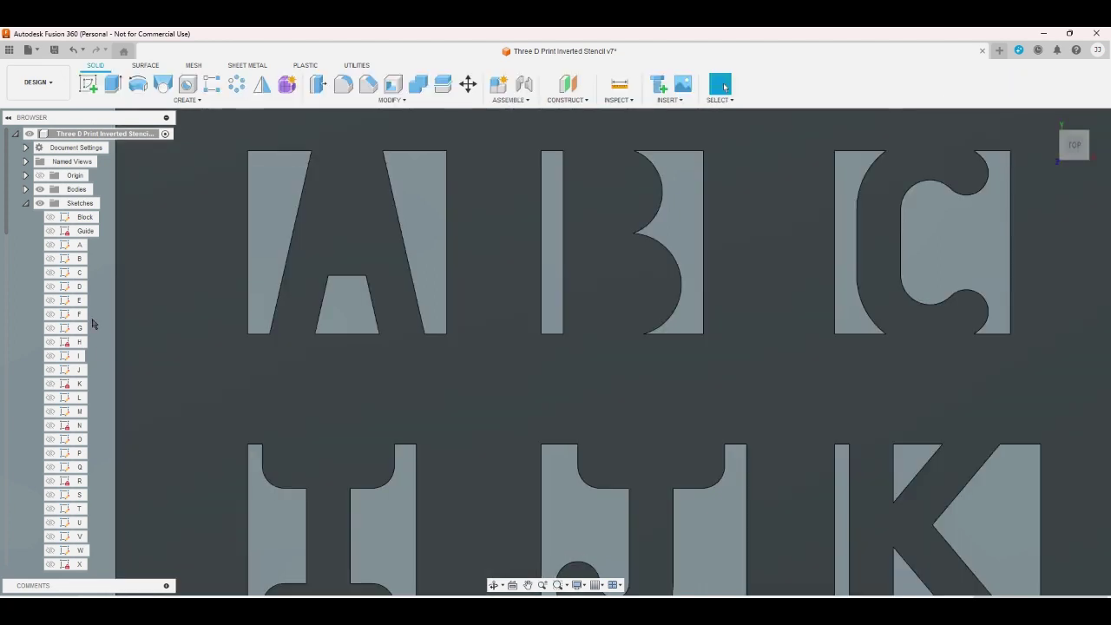
- Set sketch F's left width to 0.6, keep the right width on rs, and finish the sketch
click(83, 315)
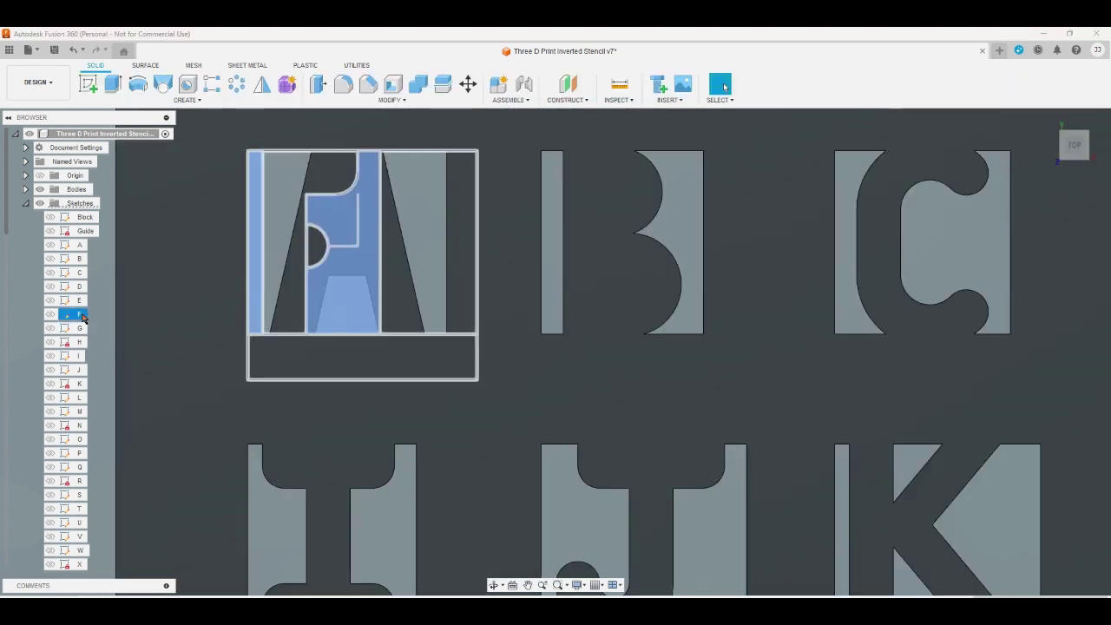
double_click(82, 315)
double_click(255, 185)
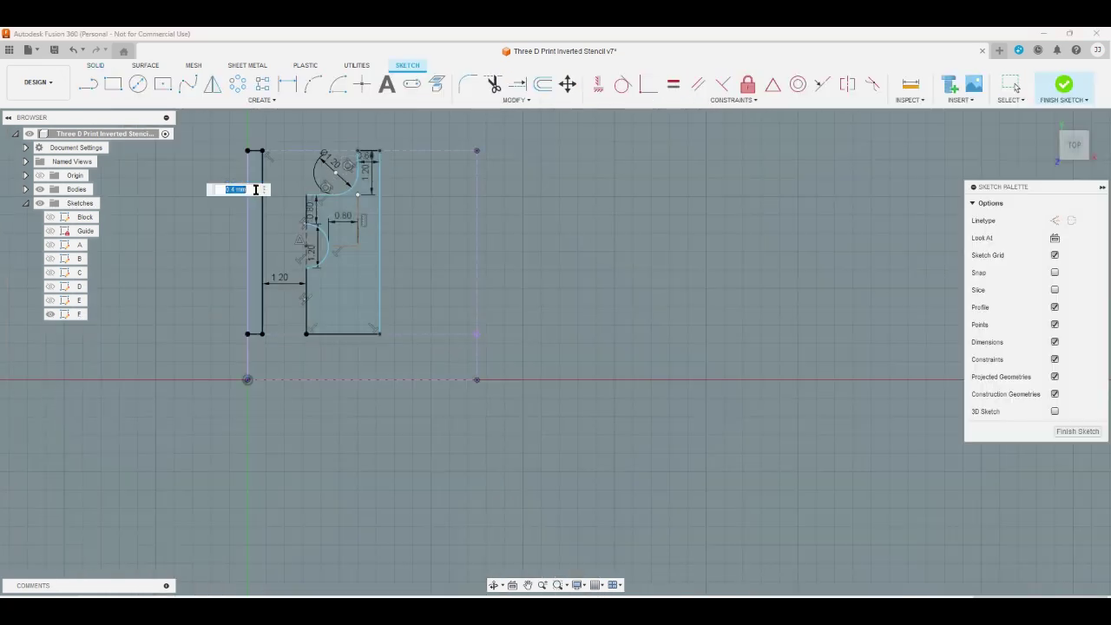
text(0.6)
key(Return)
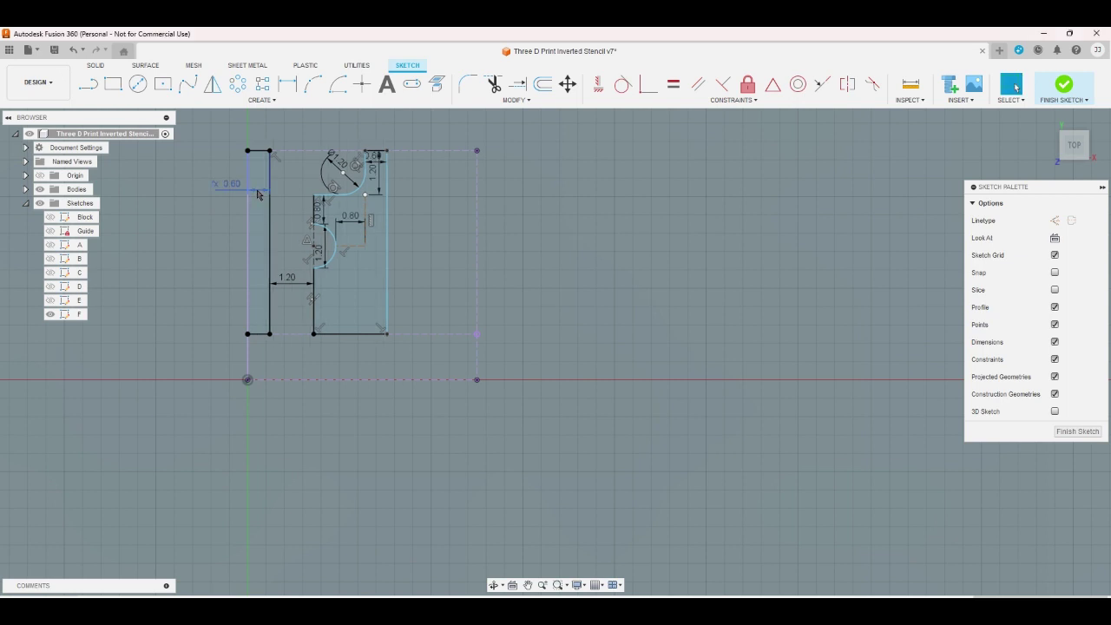
double_click(375, 159)
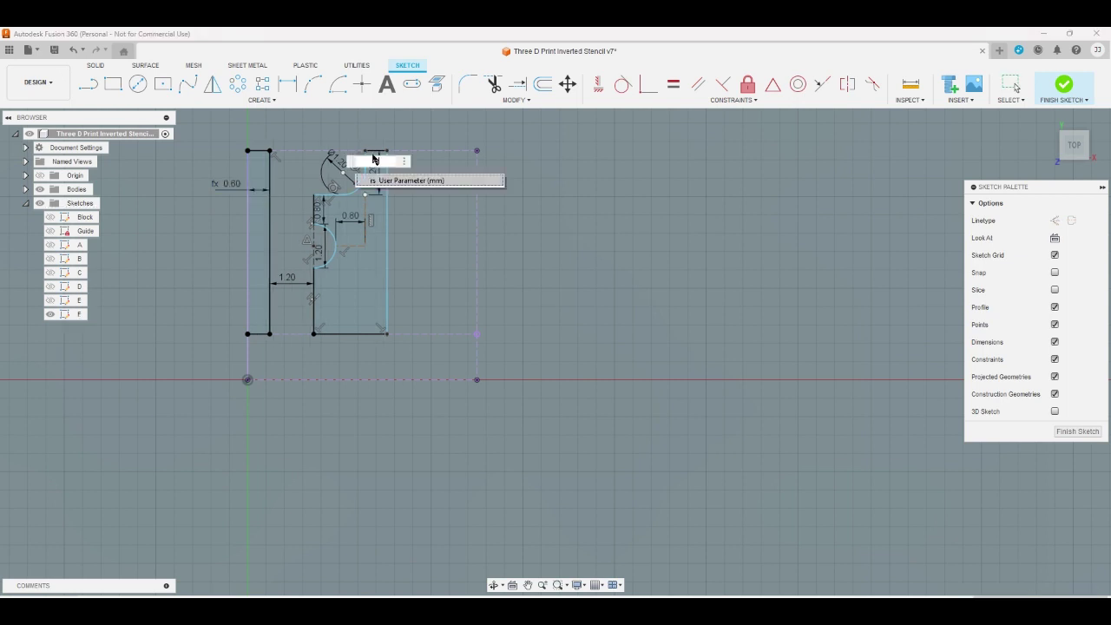
key(Escape)
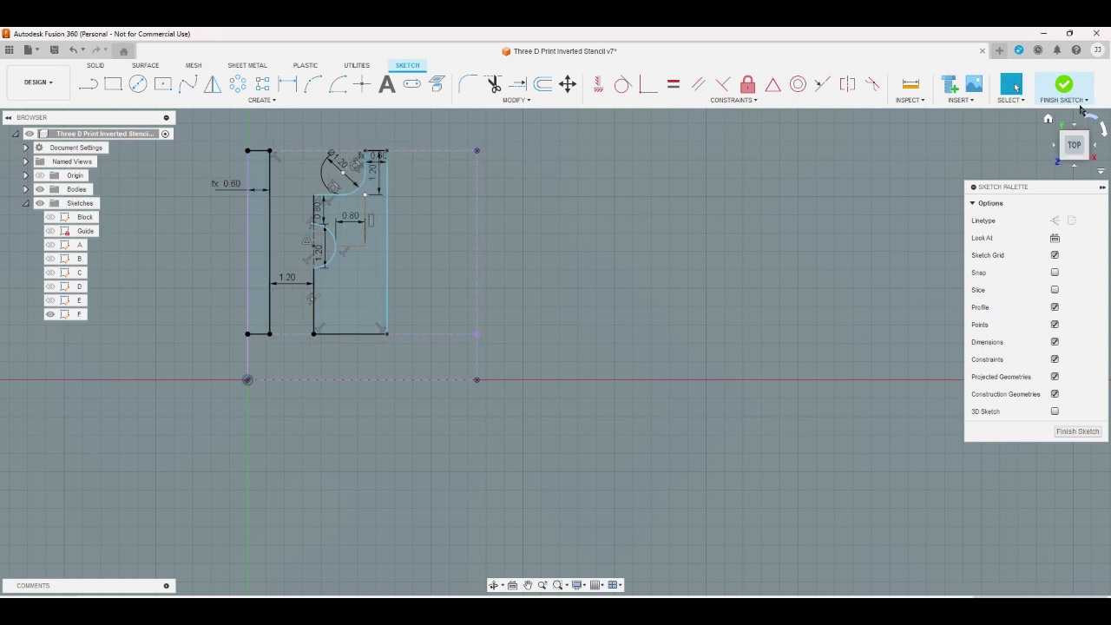
click(1063, 84)
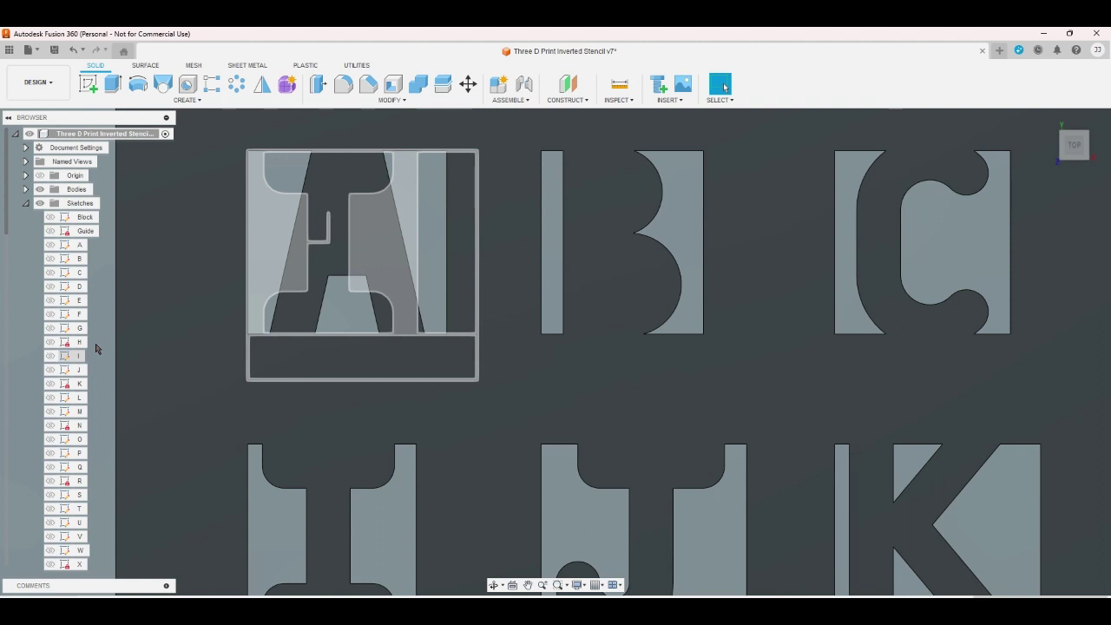
- Set sketch G's left side width to 0.6 and tie the right side dimension to rs
click(82, 329)
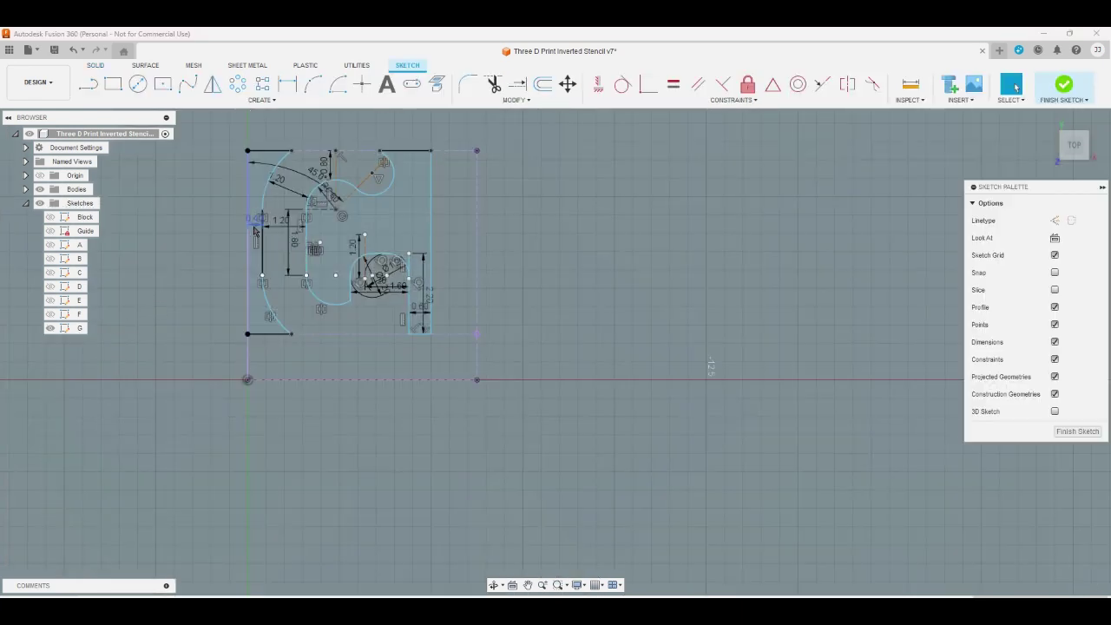
double_click(254, 225)
text(0.6)
key(Return)
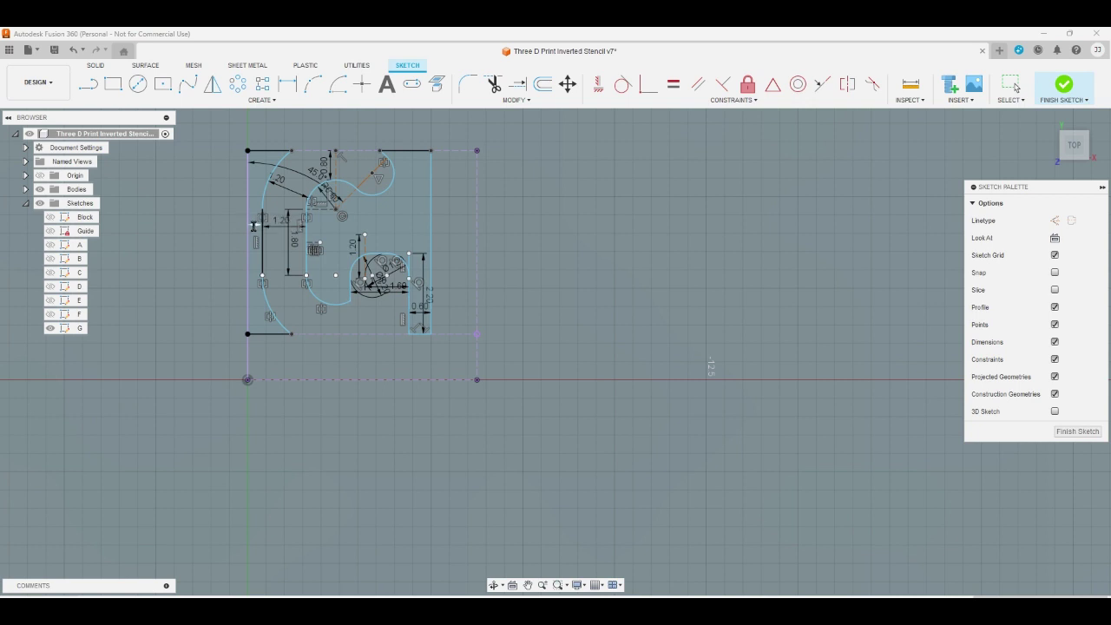
double_click(427, 308)
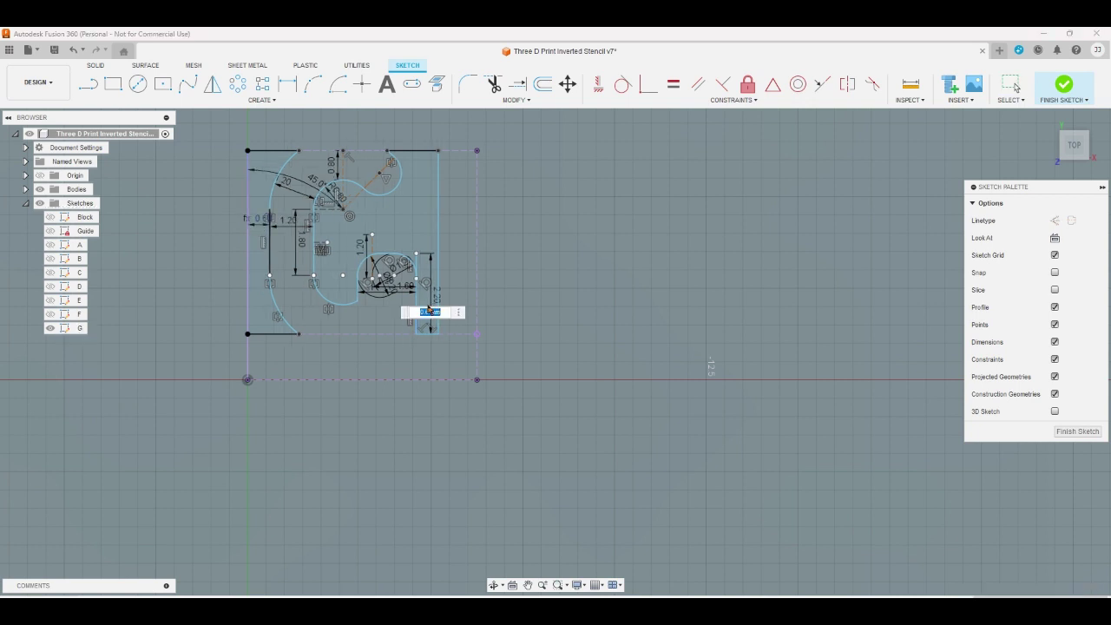
text(r)
key(Return)
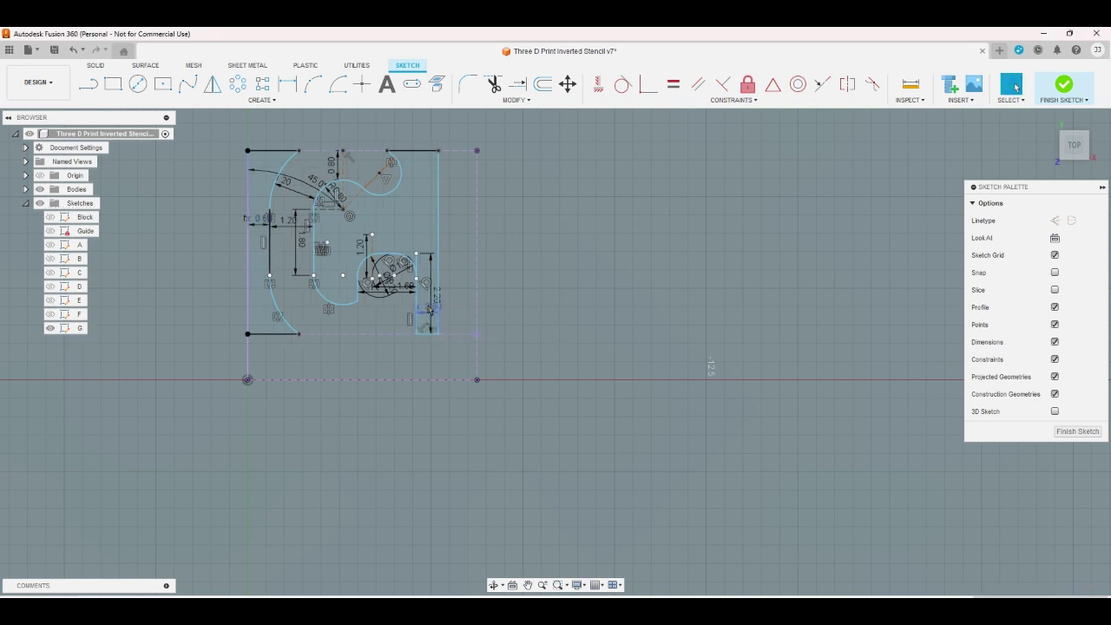
- Change the G's arc angle from 45° to 55°
double_click(357, 201)
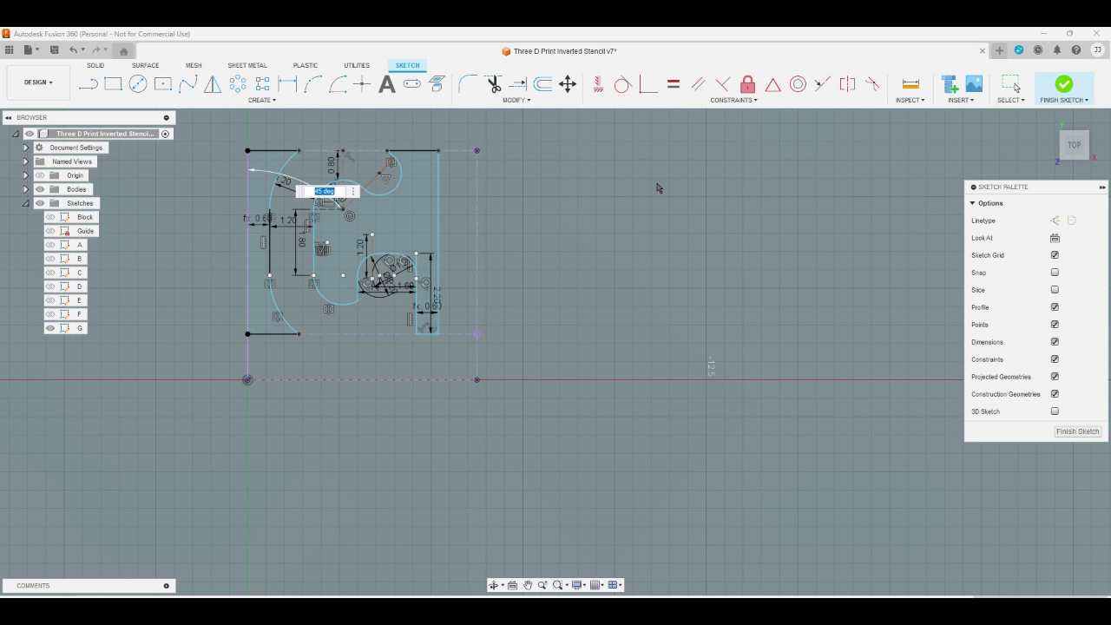
text(50)
key(Return)
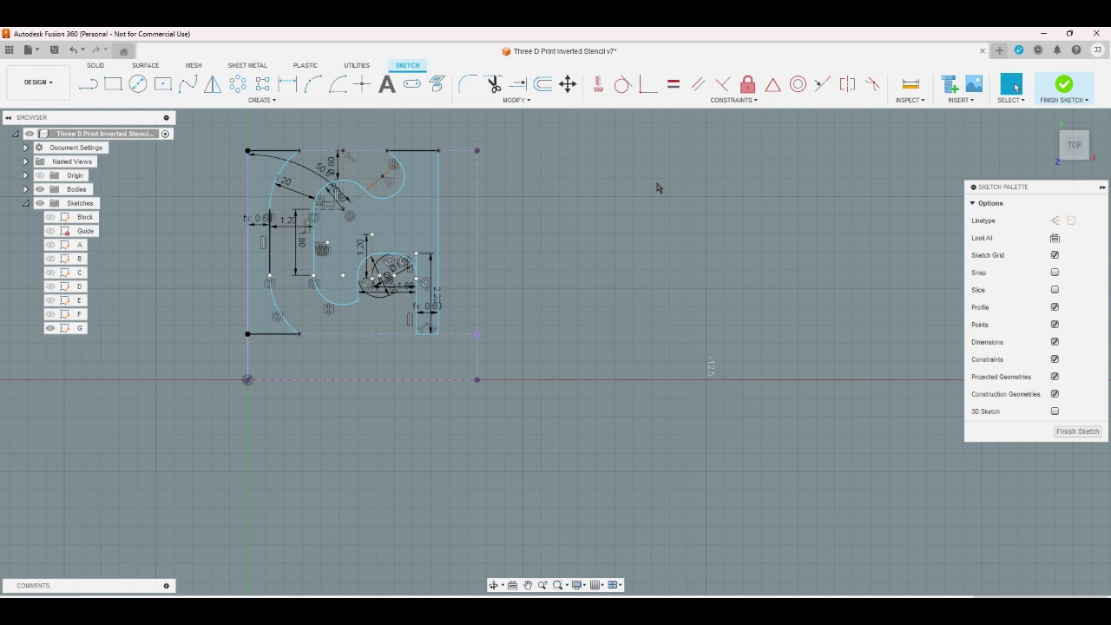
key(Return)
text(55)
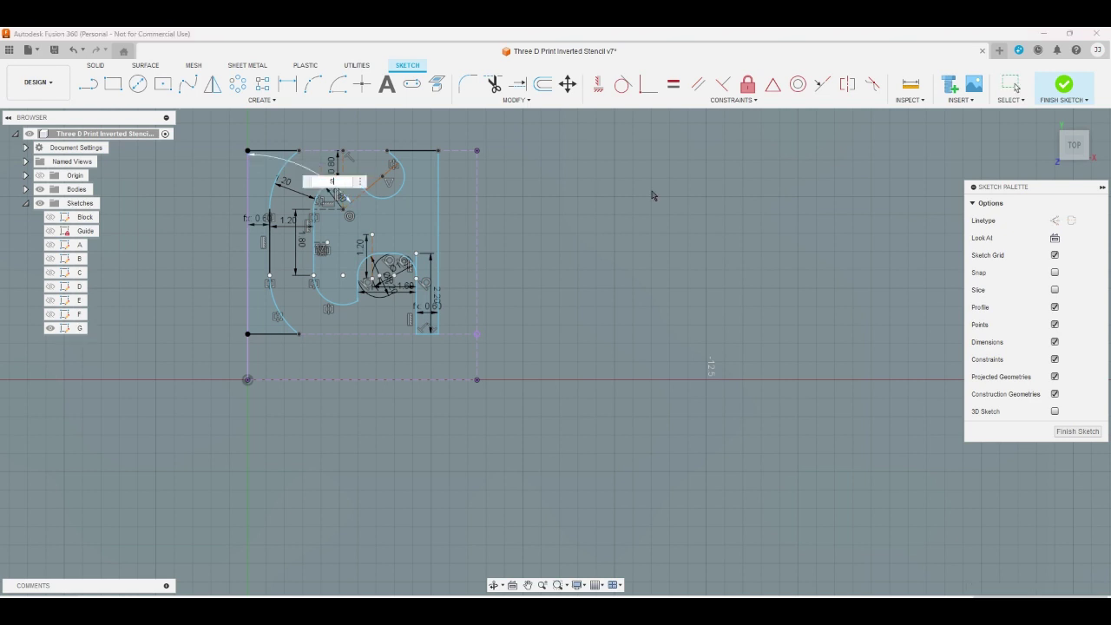
key(Return)
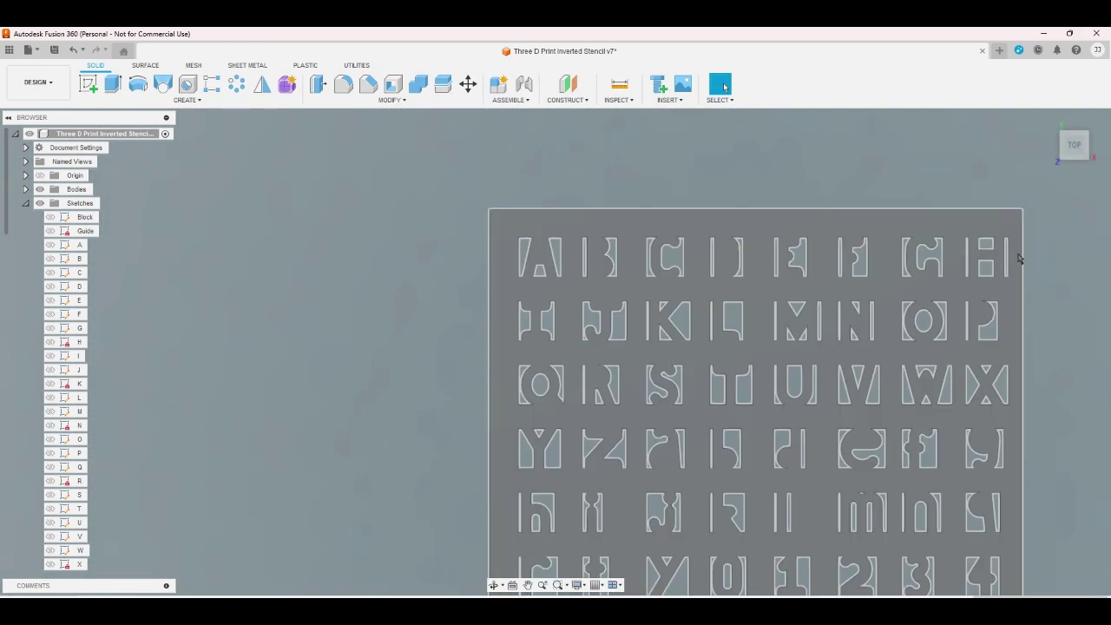
- Open sketch H and set both its left and right bar widths to 0.6
scroll(1045, 261, up, 1)
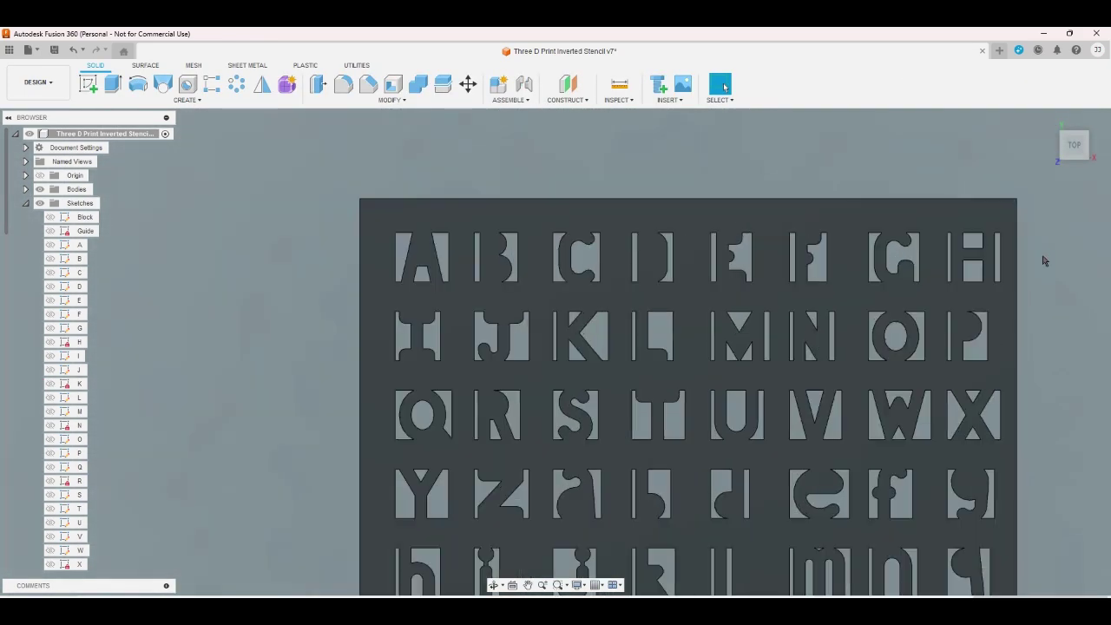
scroll(955, 252, up, 2)
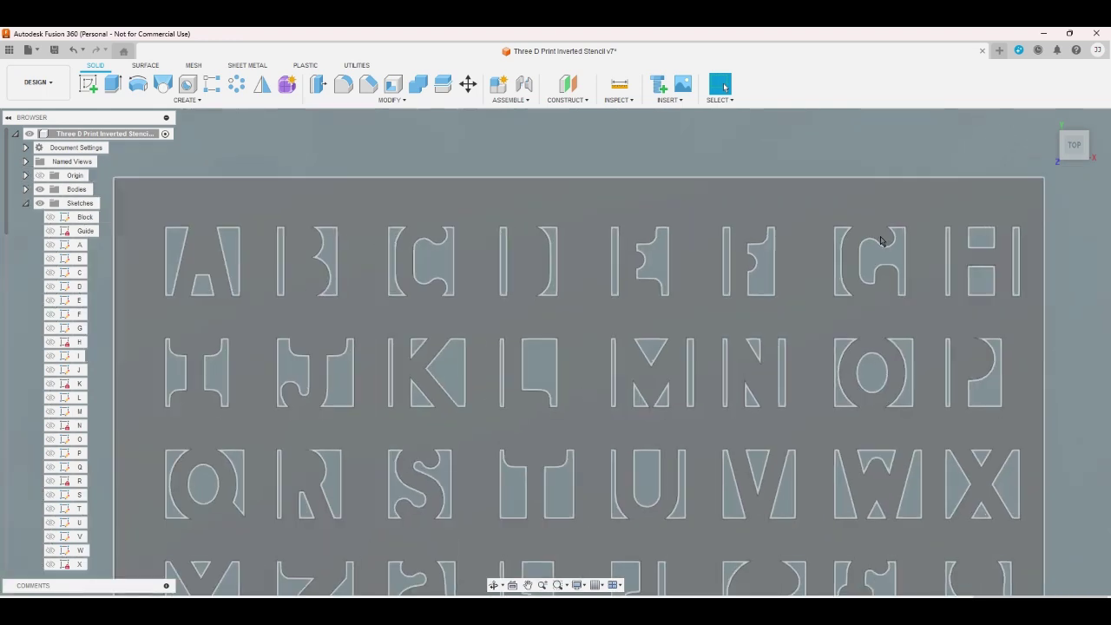
scroll(879, 241, down, 1)
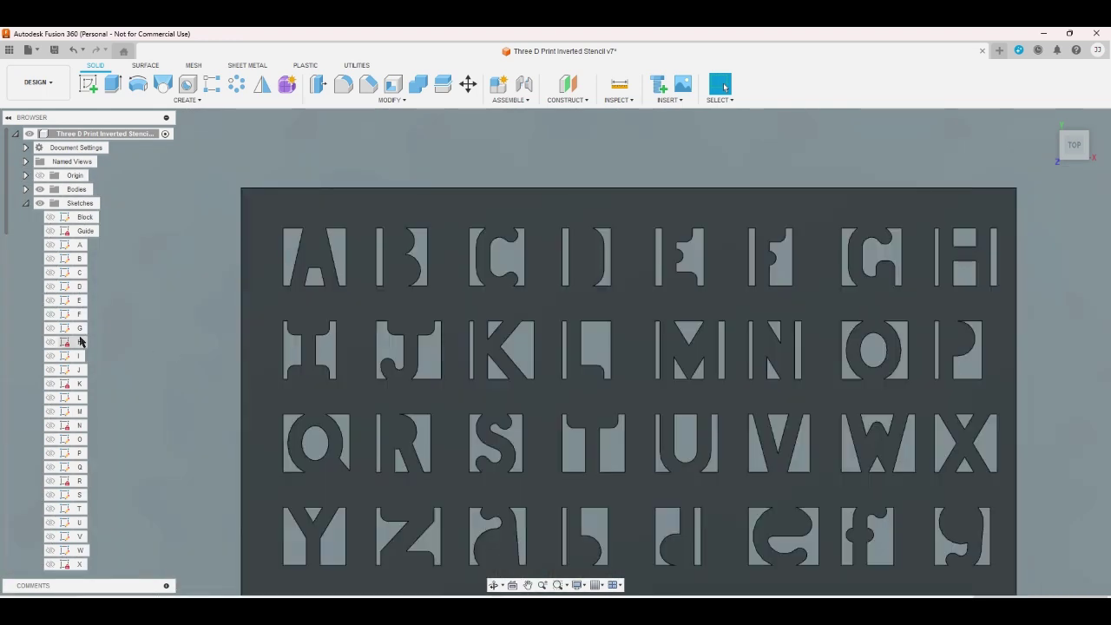
click(80, 342)
double_click(80, 342)
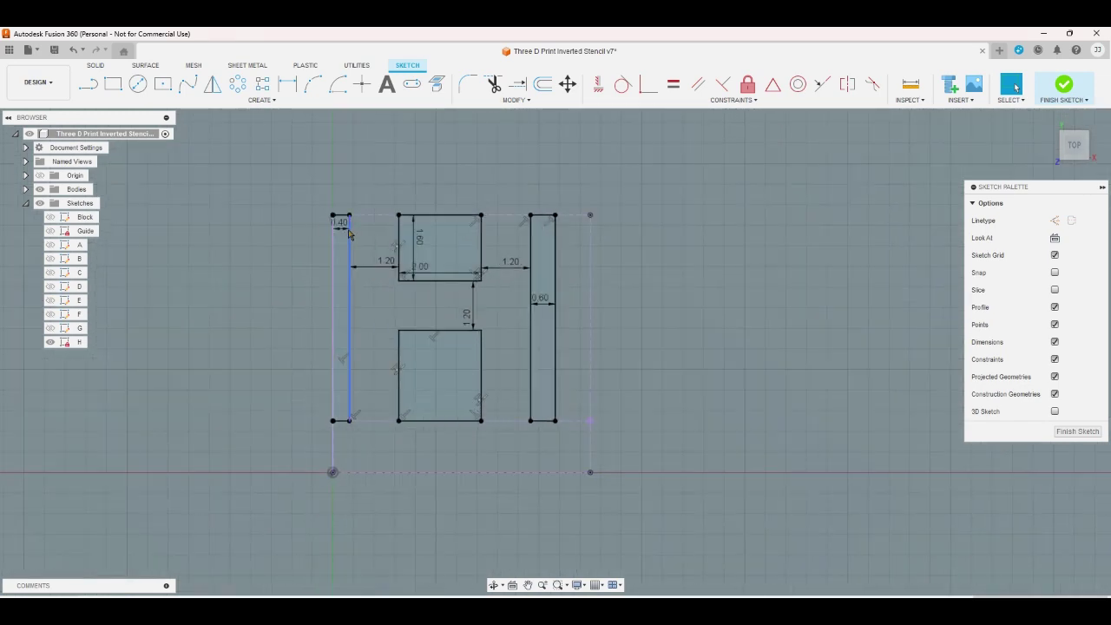
double_click(341, 224)
text(0.6)
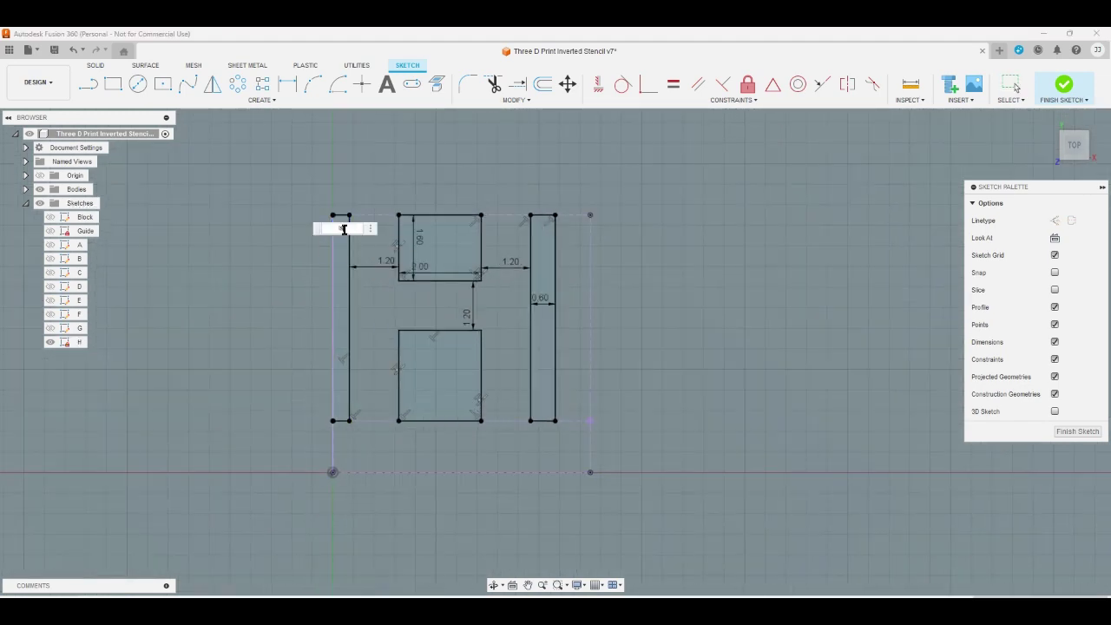
key(Return)
click(550, 304)
double_click(549, 302)
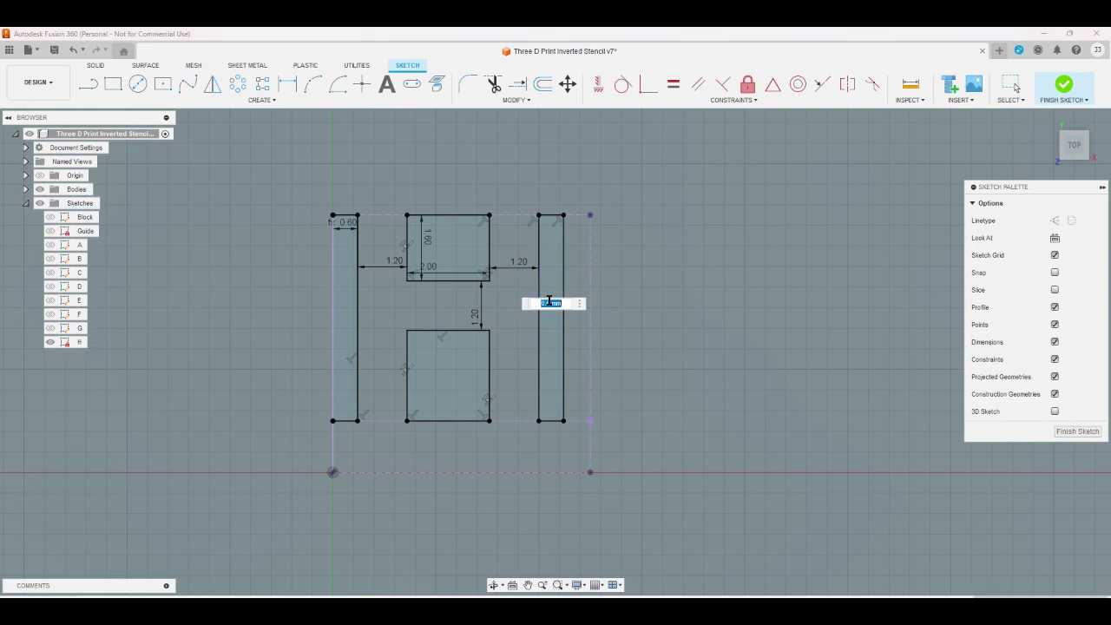
text(0.6)
key(Return)
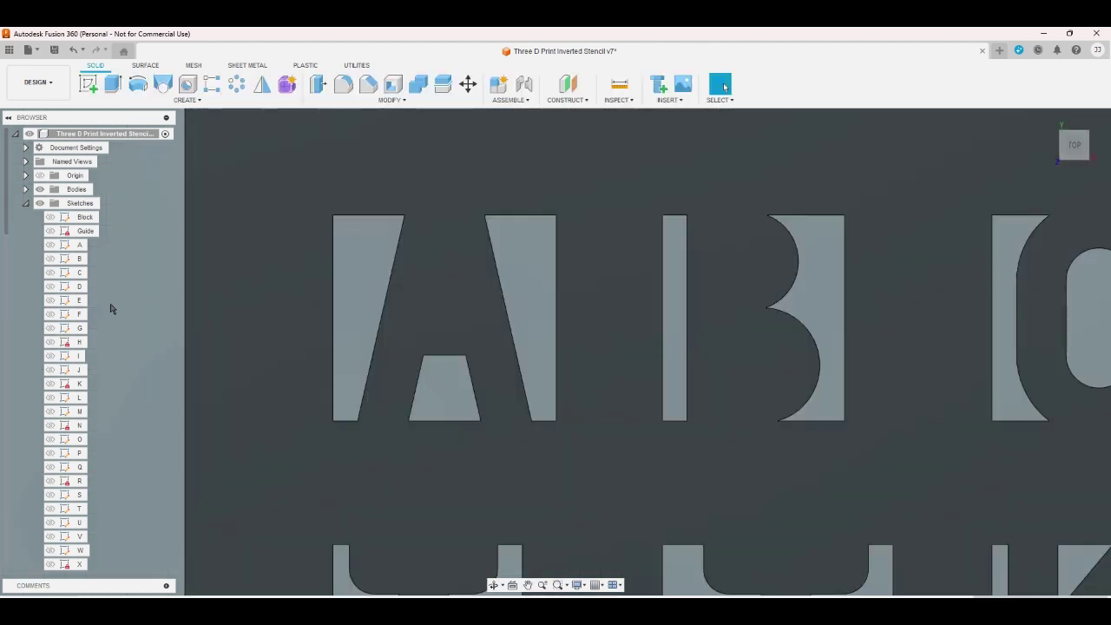
- Set sketch I's bottom-left width to 0.6 and tie its top-right width to rs
click(82, 357)
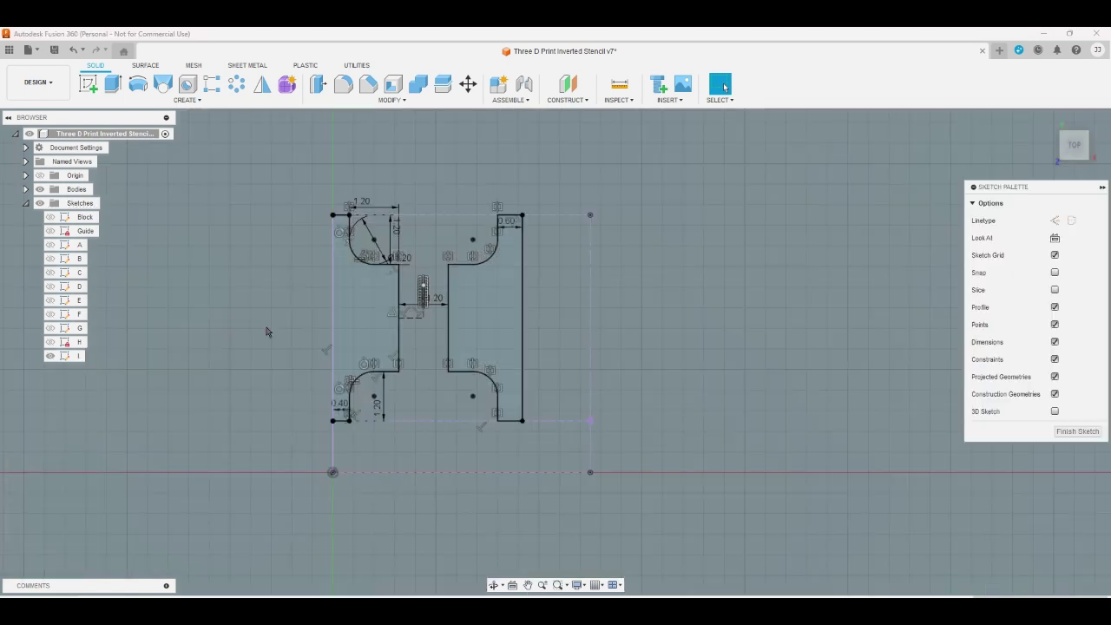
double_click(343, 408)
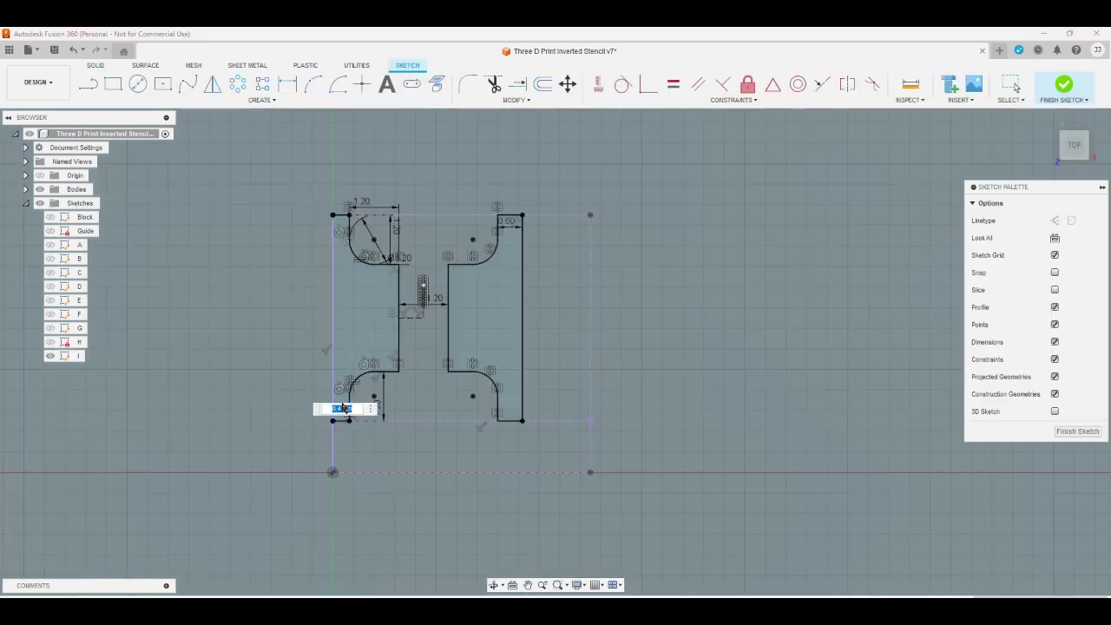
text(0.6)
key(Return)
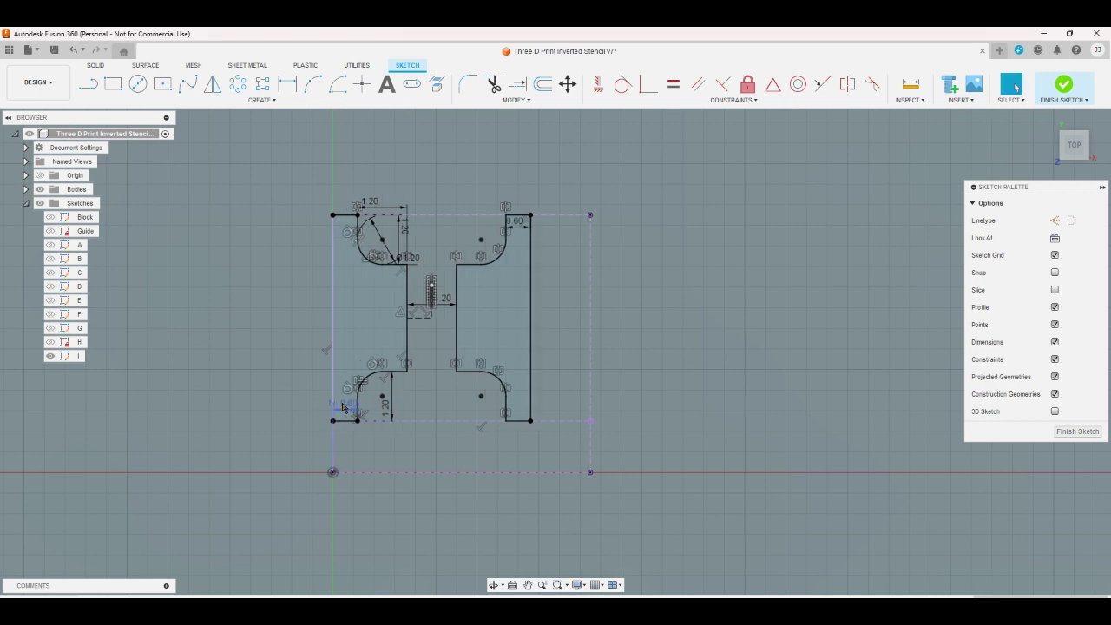
double_click(516, 220)
text(rs)
key(Return)
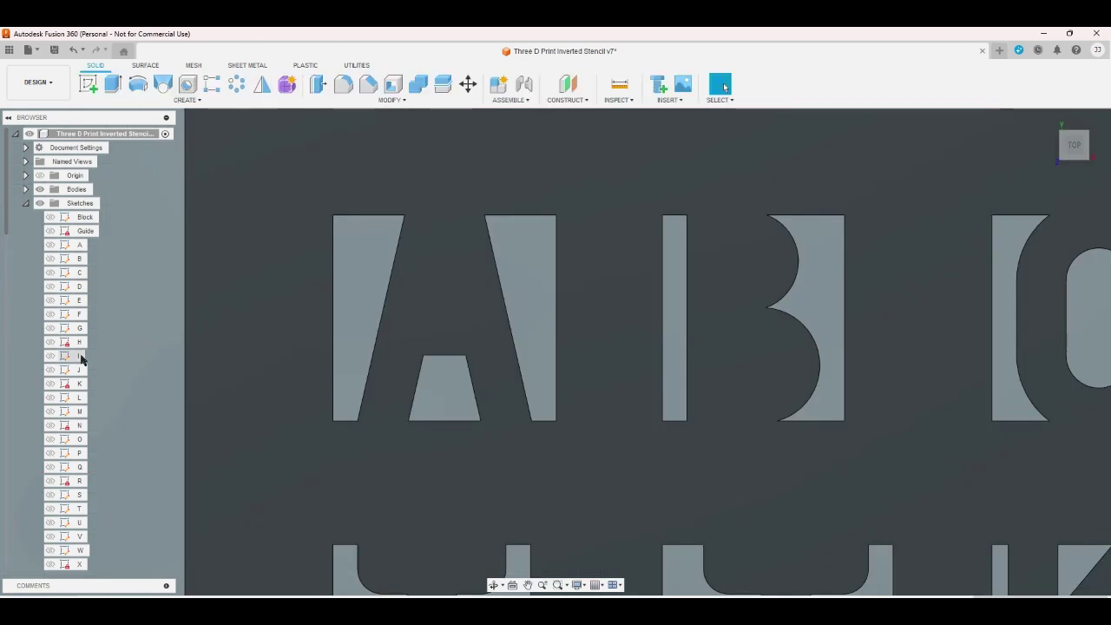
- In sketch J, set the left side dimension to 0.8 and drive the top-right dimension with rs
click(79, 370)
double_click(80, 370)
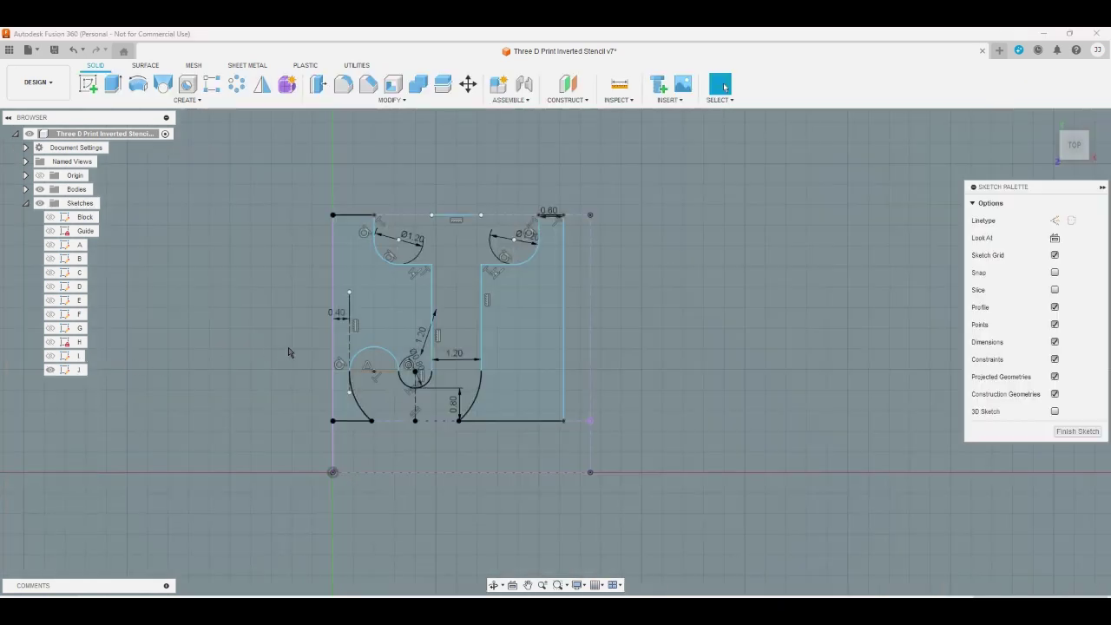
double_click(342, 318)
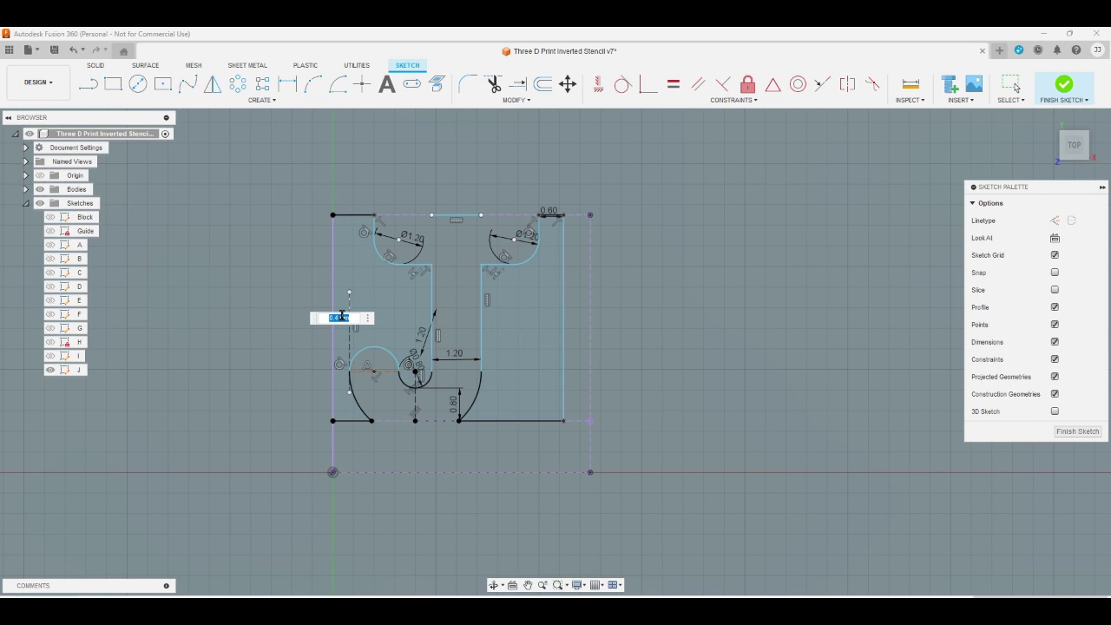
text(0.8)
key(Return)
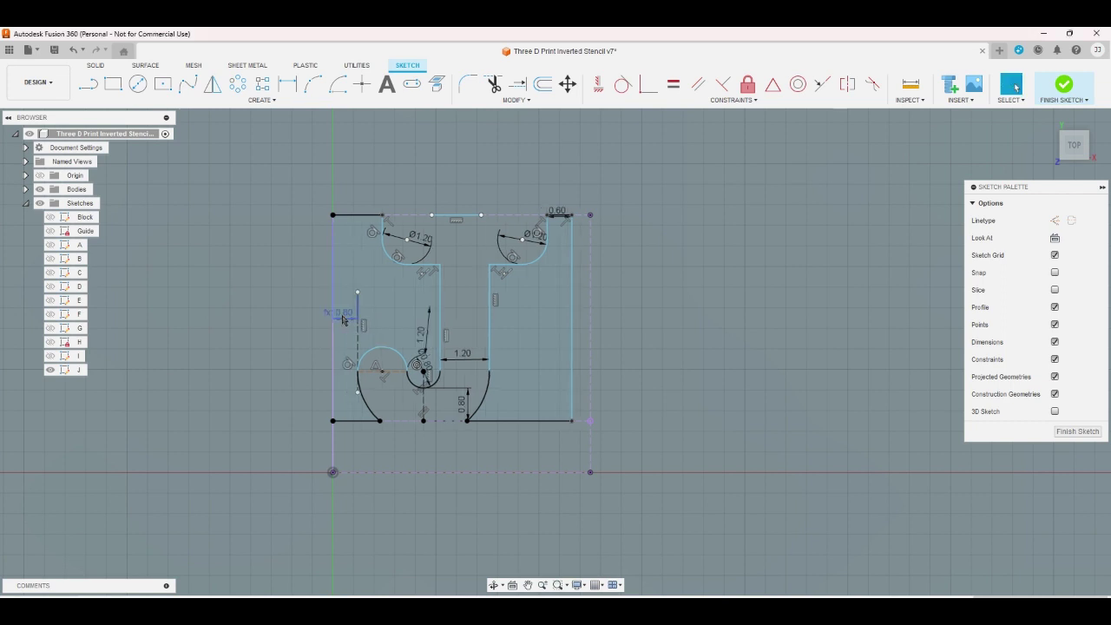
double_click(561, 212)
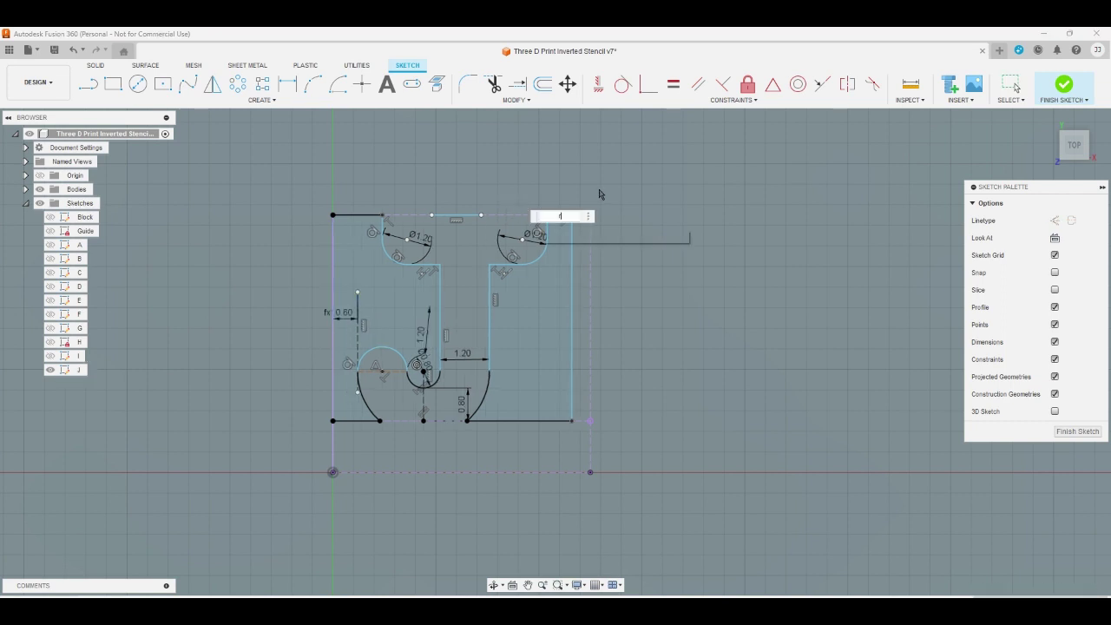
text(rs)
key(Return)
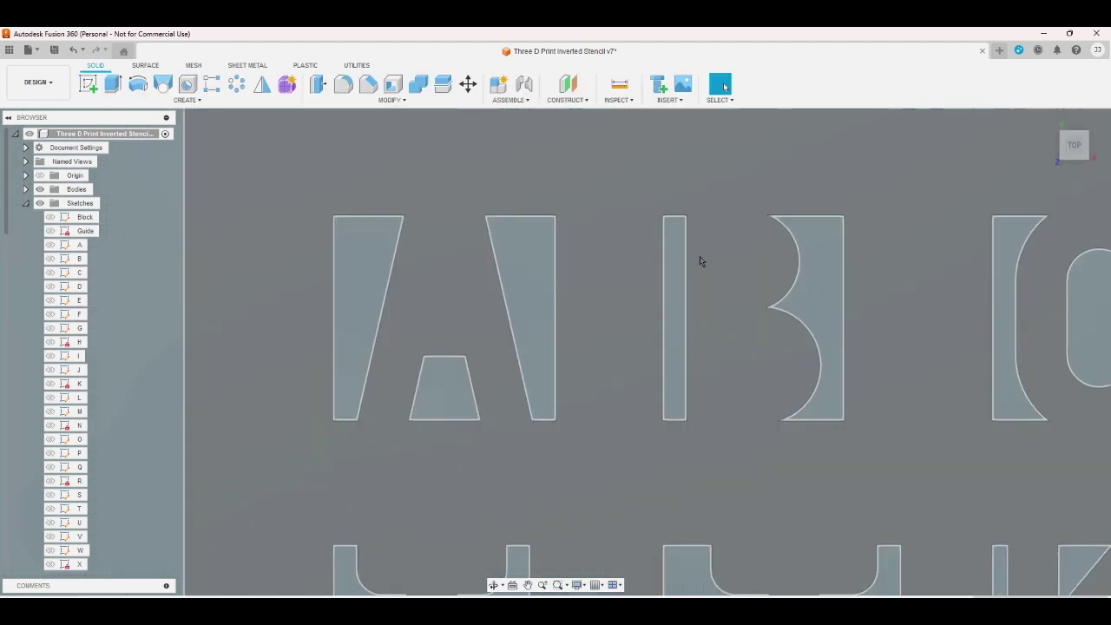
- Show sketch J's dimensions on the plate, then hide the J sketch
scroll(441, 218, down, 5)
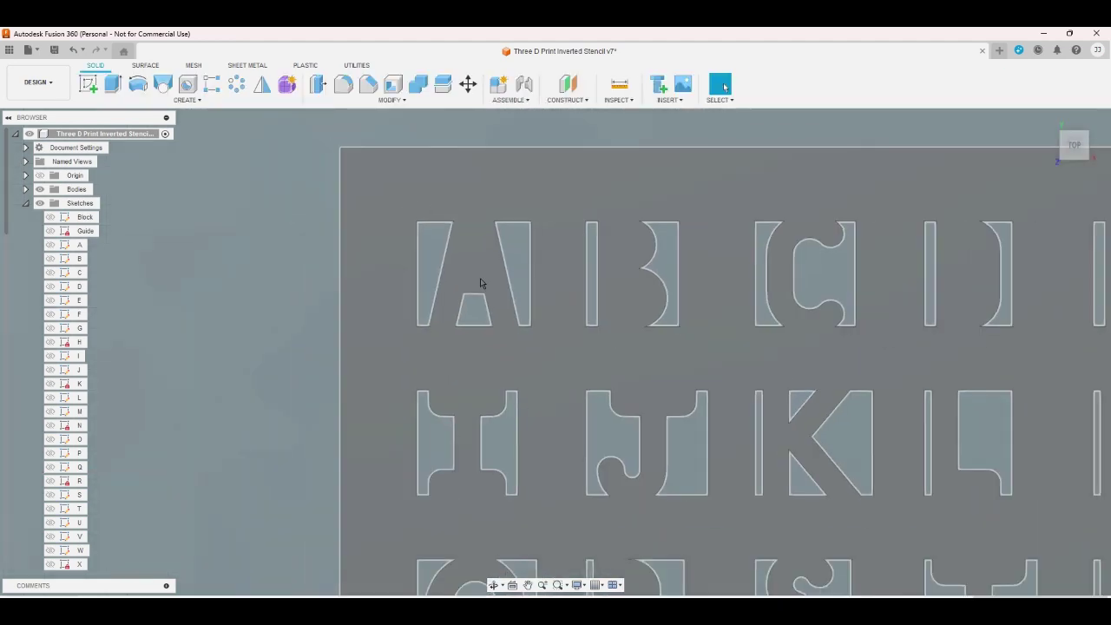
scroll(235, 142, down, 2)
scroll(561, 367, up, 3)
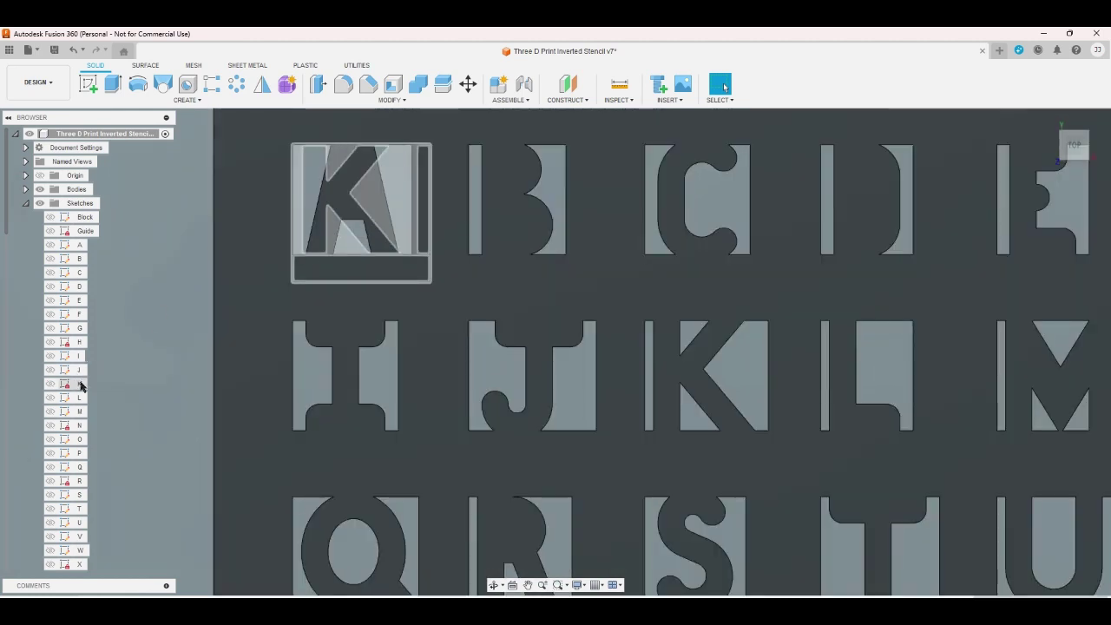
click(55, 371)
right_click(70, 371)
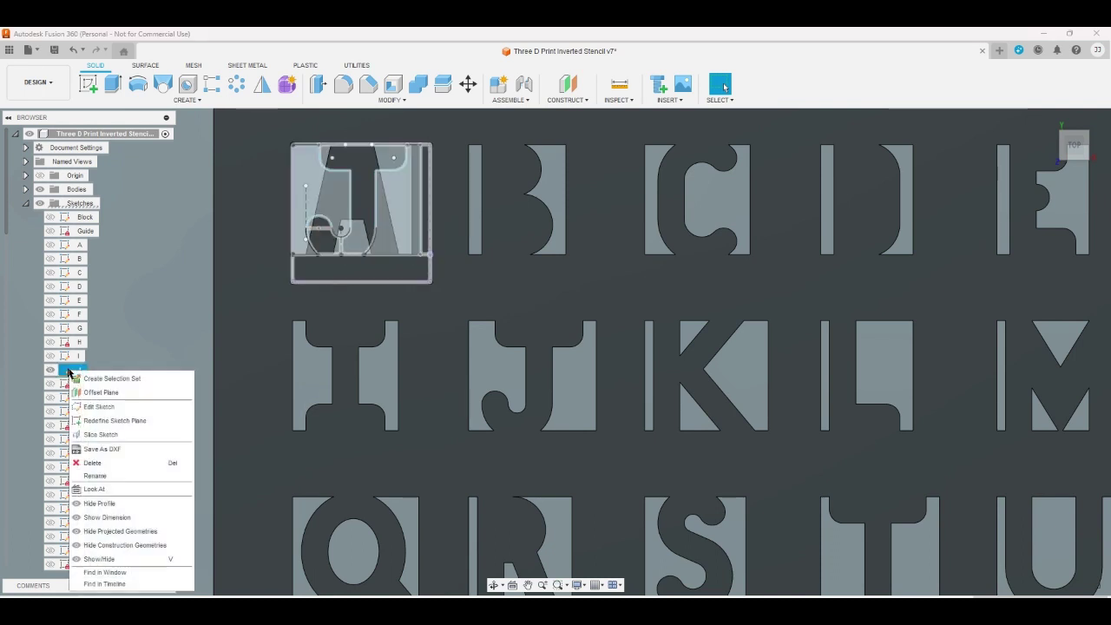
click(110, 518)
click(51, 369)
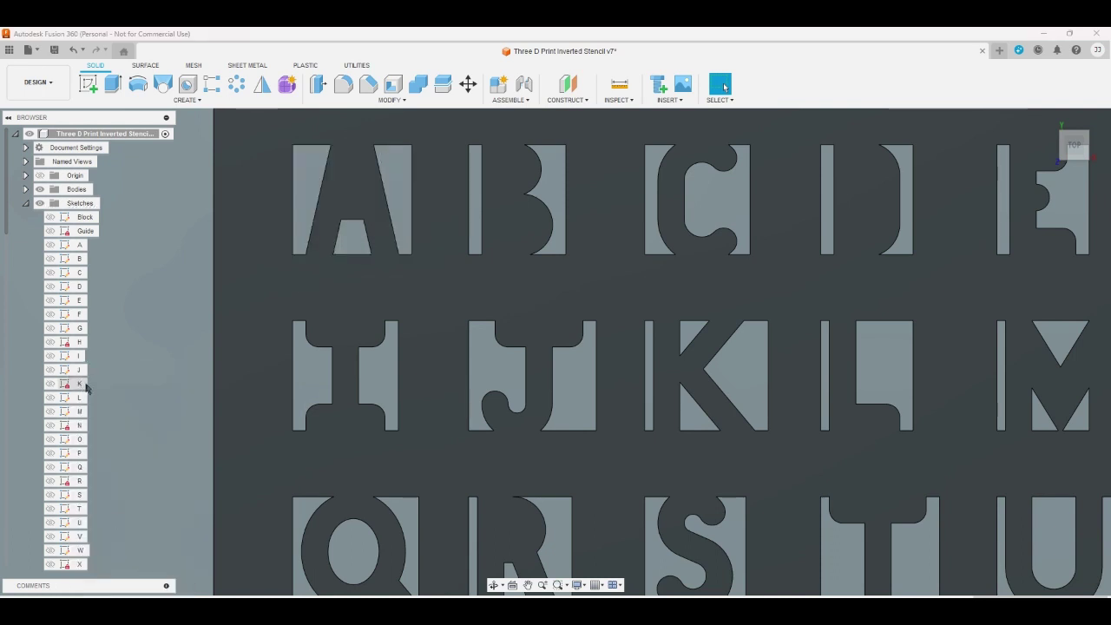
- In sketch K, set the stem width to 0.6 and the bottom-right side dimension to d1
click(85, 384)
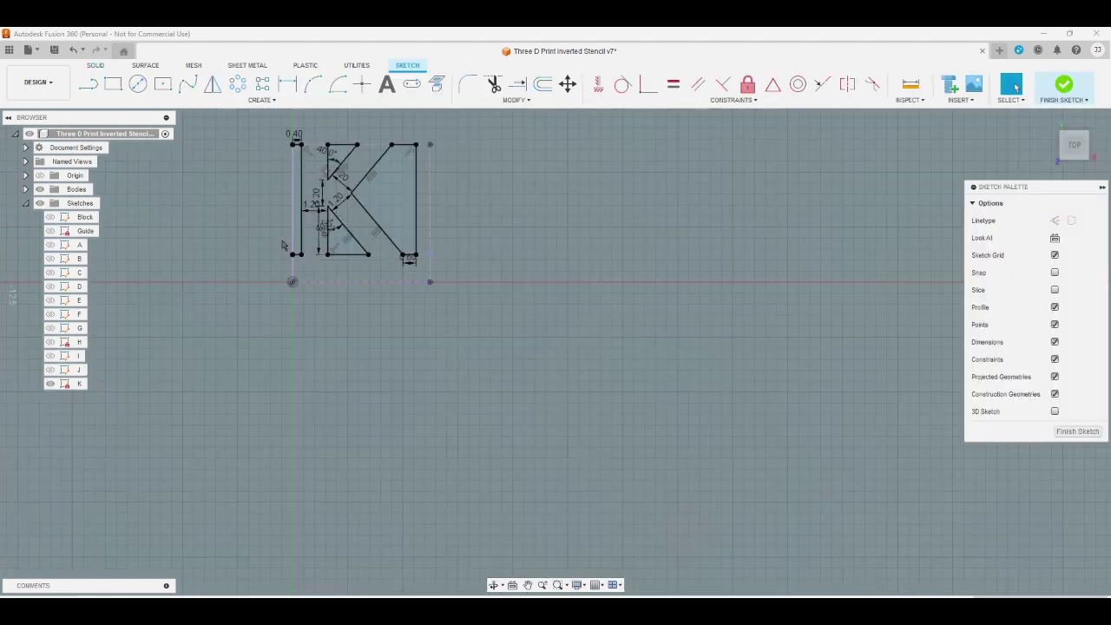
double_click(295, 134)
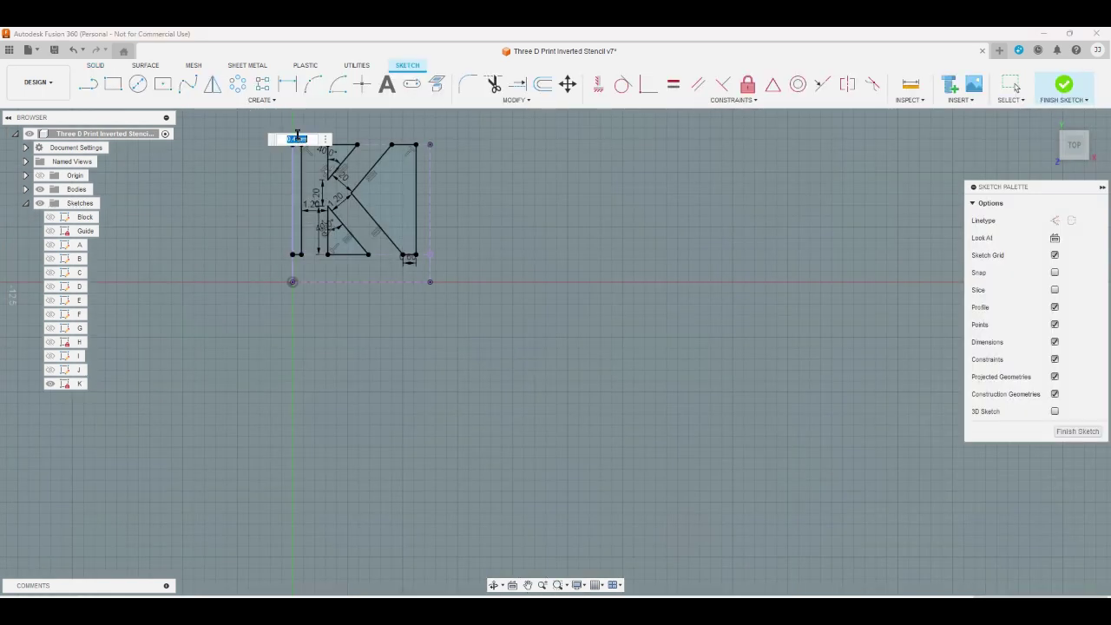
text(0.6)
key(Return)
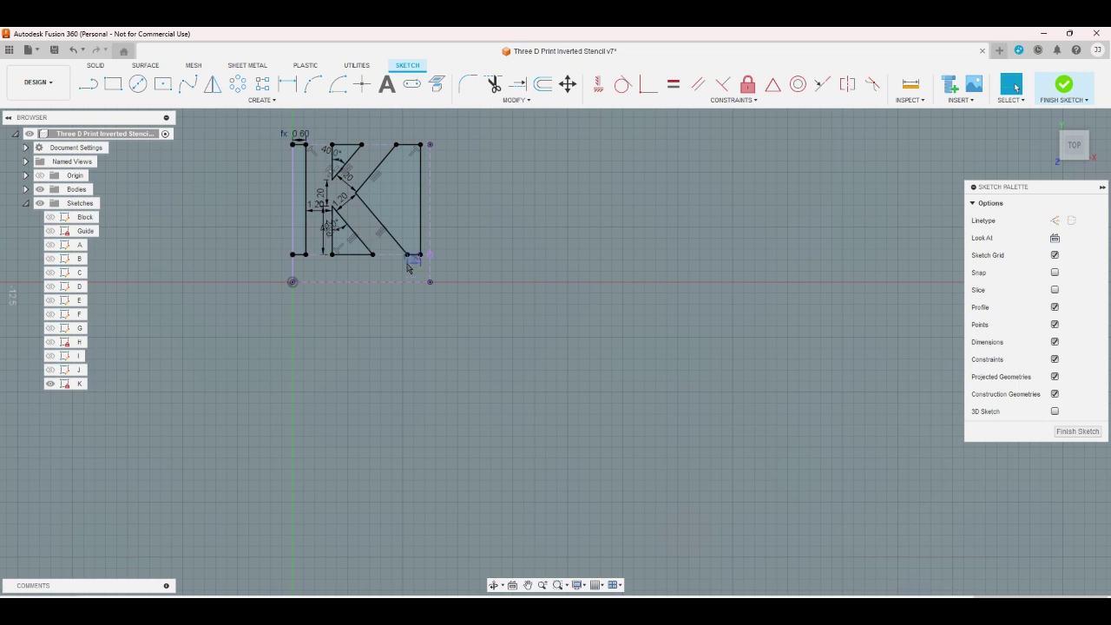
double_click(410, 259)
text(d1)
key(Return)
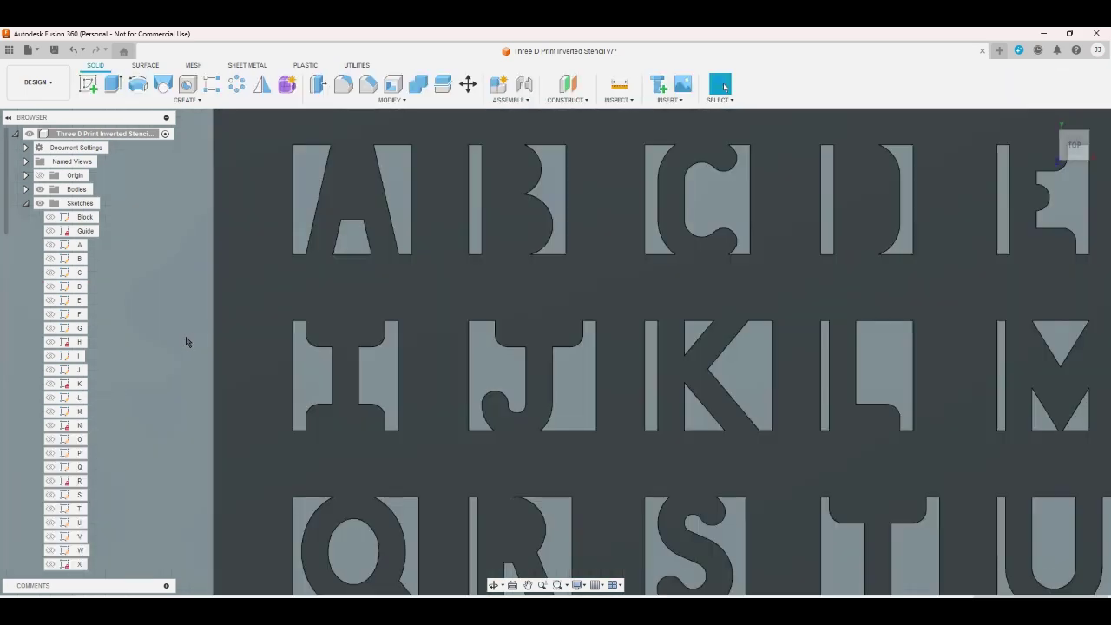
- Open sketch L for editing, zoom in, and box-select then deselect its curves
click(80, 397)
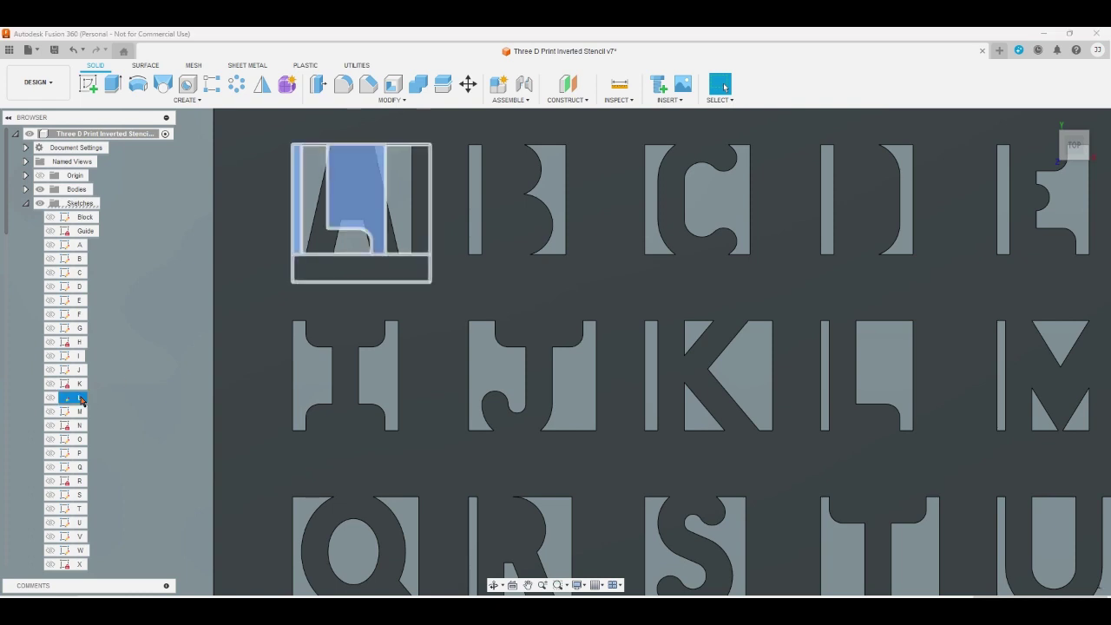
double_click(80, 397)
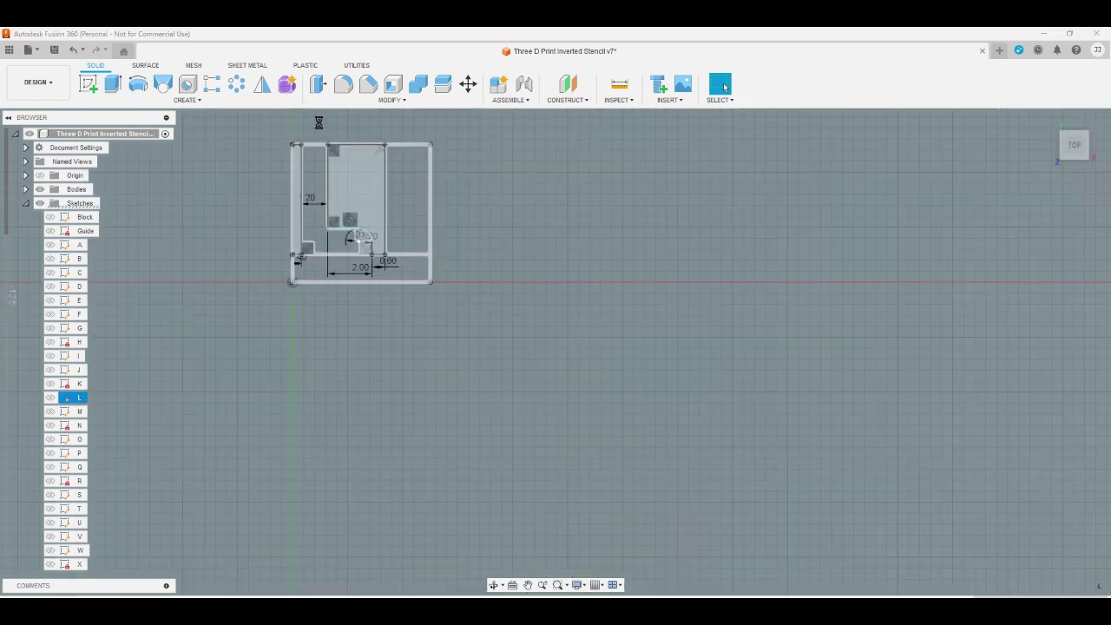
scroll(318, 127, up, 2)
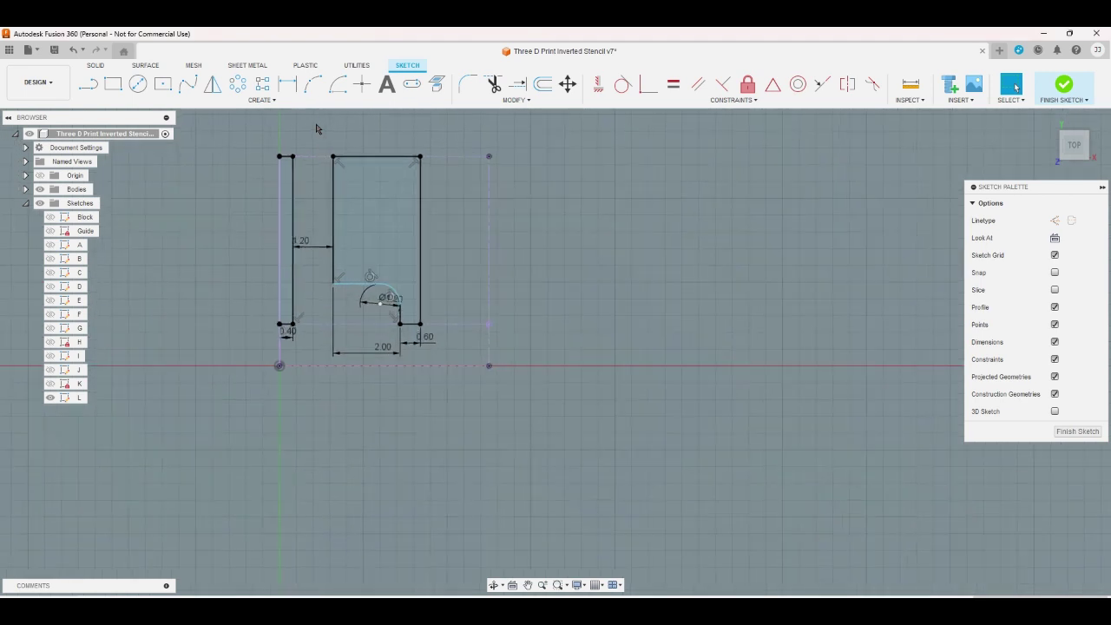
drag(248, 136, 552, 403)
click(509, 318)
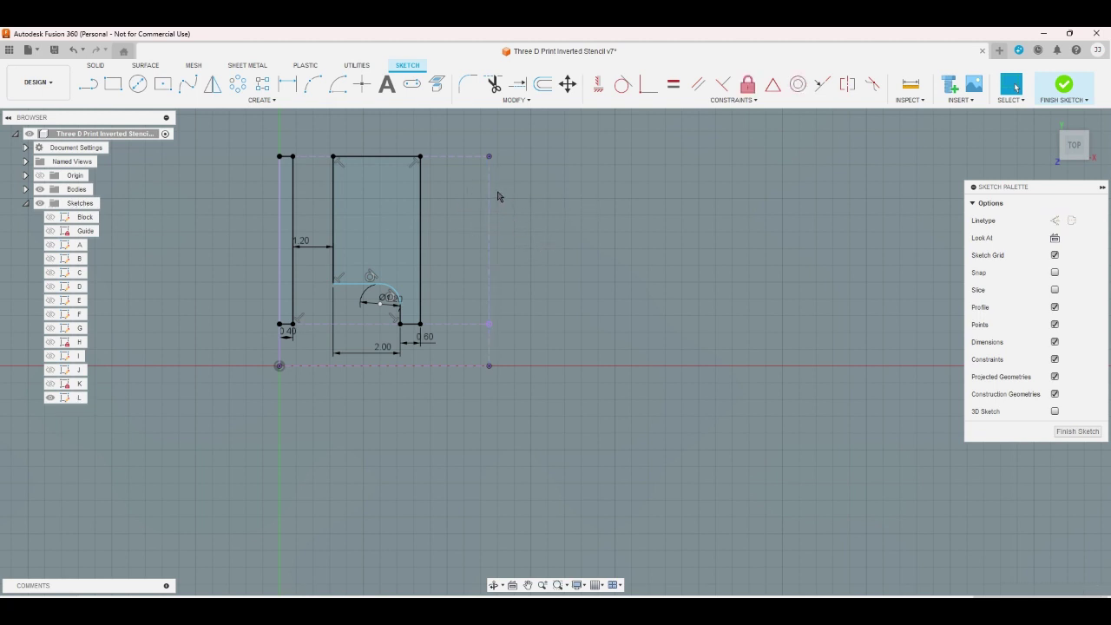
- In sketch L, change the left stroke width from 0.40 to 0.6 and set the right width to rs
click(490, 190)
click(567, 247)
click(490, 255)
click(534, 273)
double_click(287, 331)
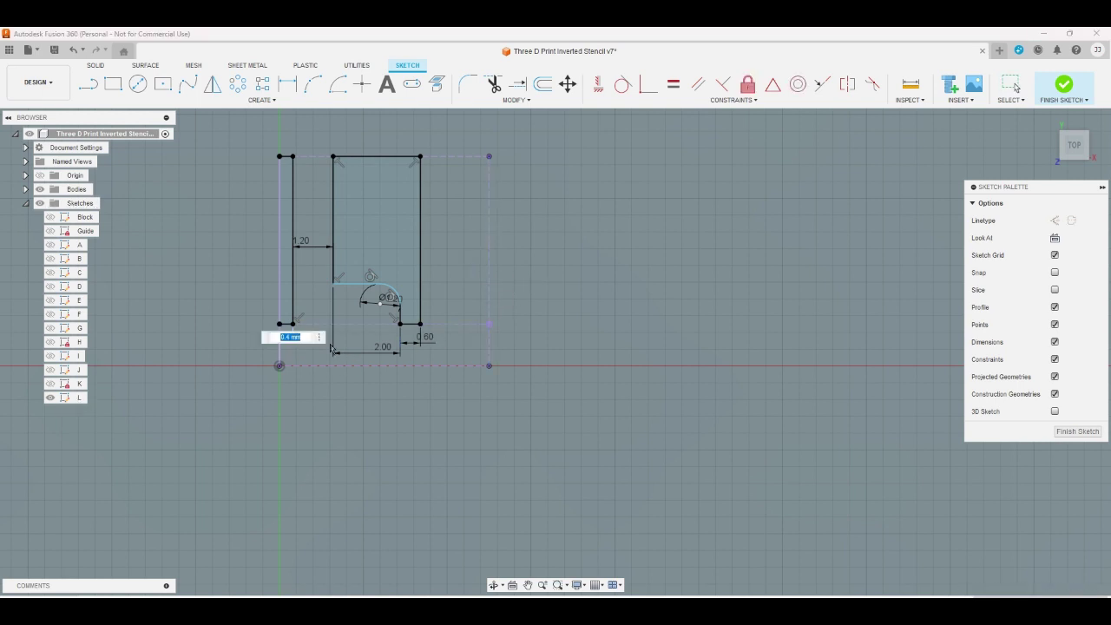
text(0.6)
key(Return)
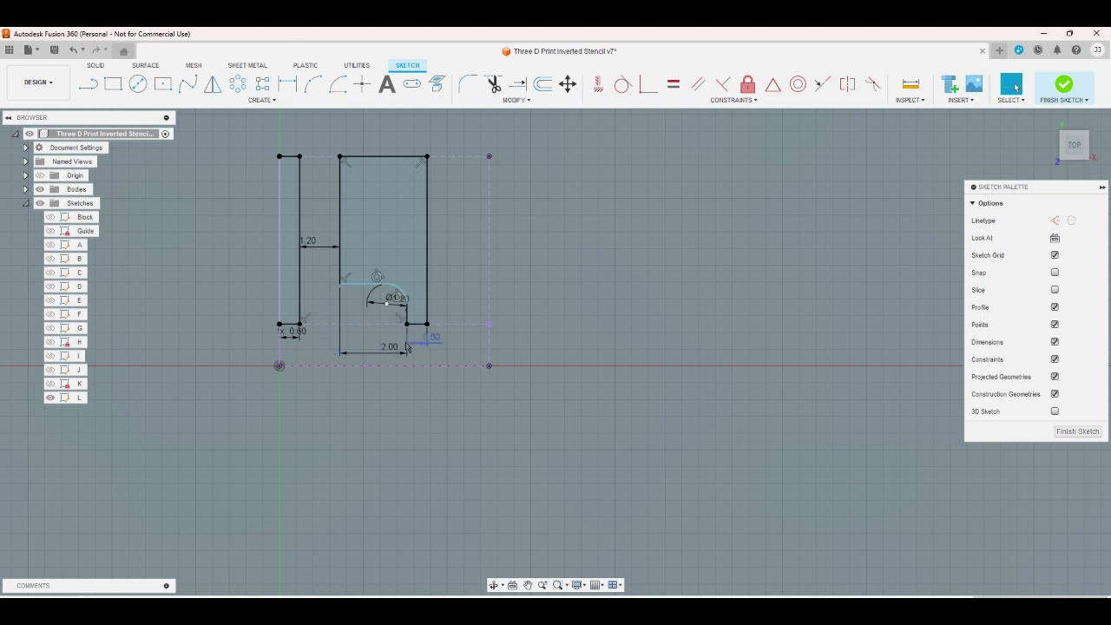
double_click(425, 343)
text(rs)
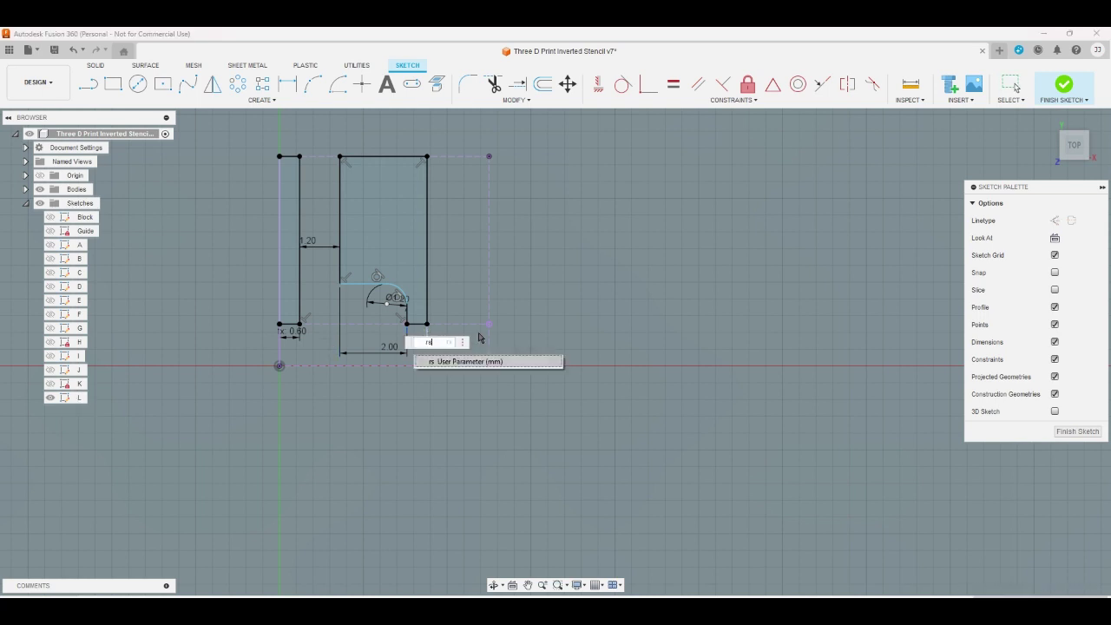
key(Return)
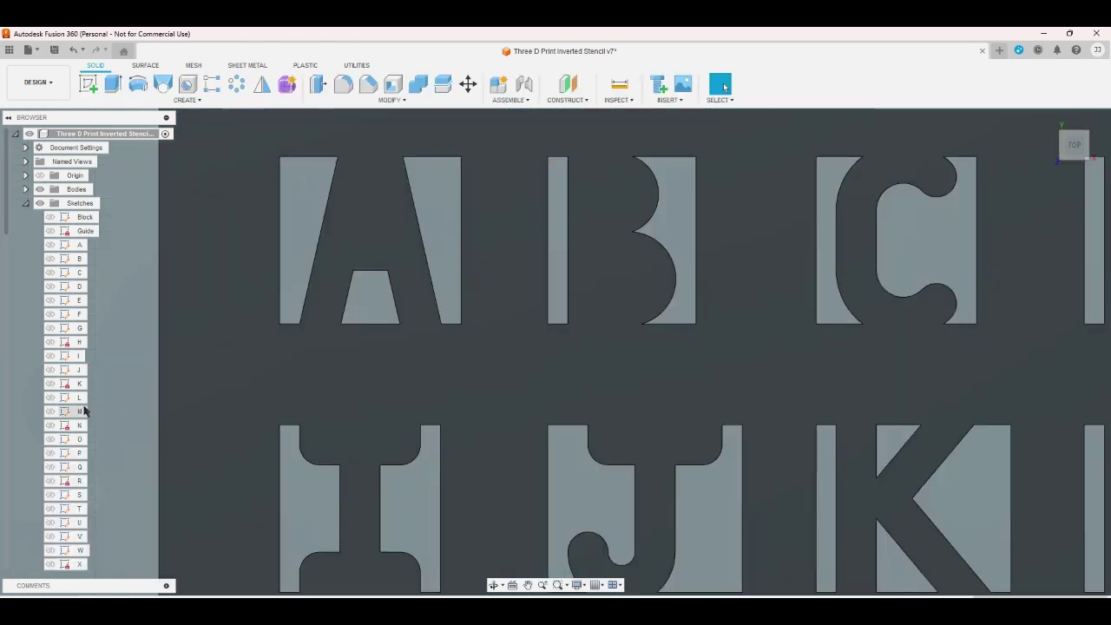
- Finish sketch L, open sketch M and link its right stroke width to rs
click(81, 412)
double_click(81, 411)
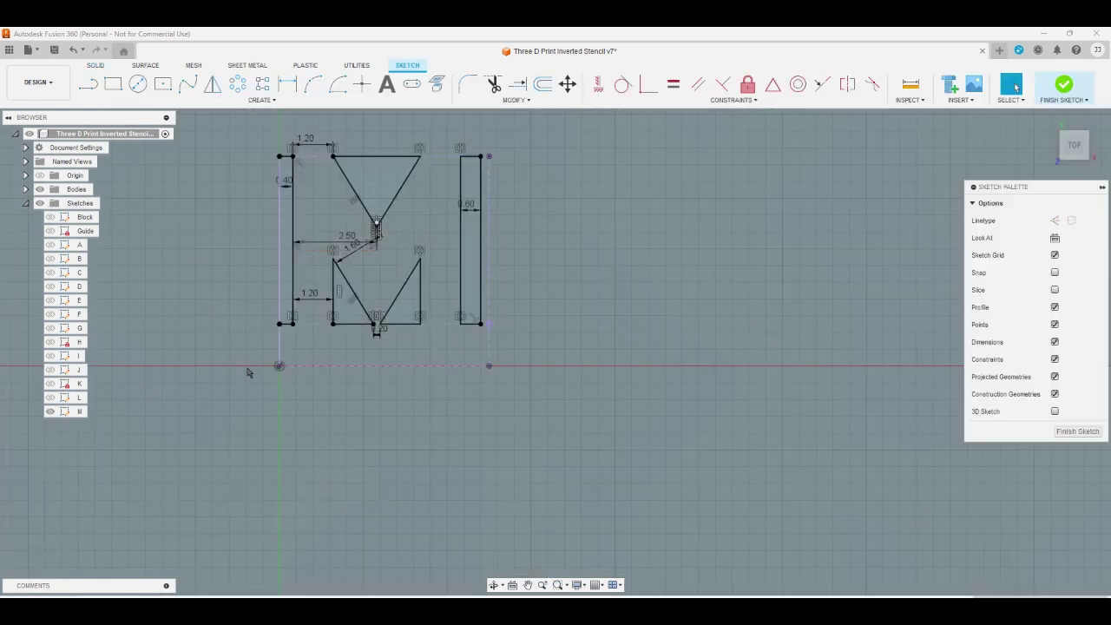
double_click(284, 184)
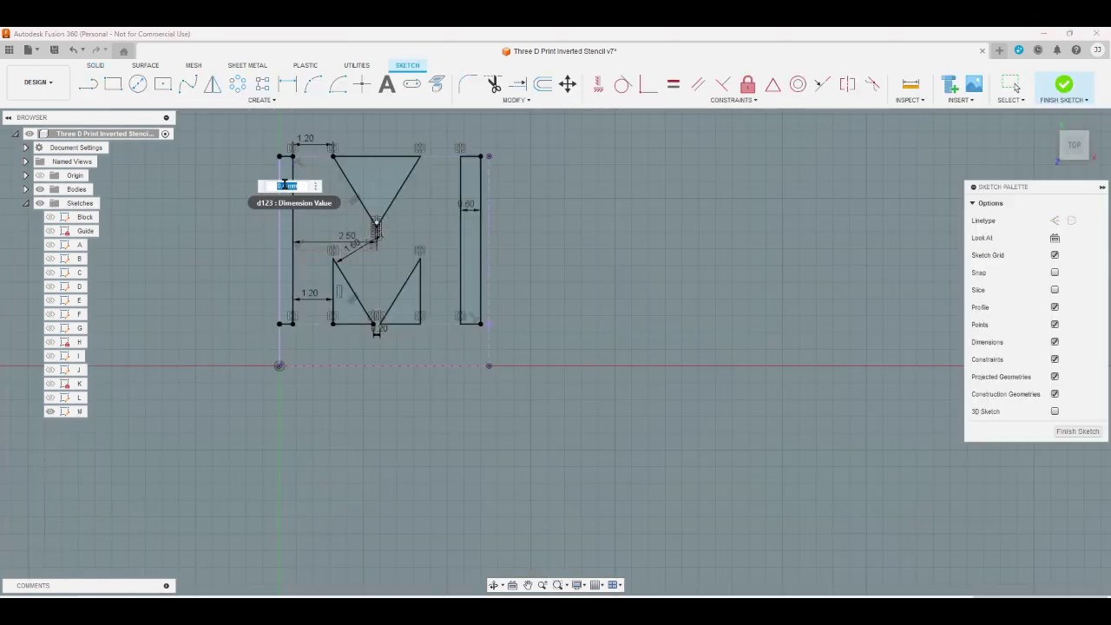
scroll(486, 213, up, 5)
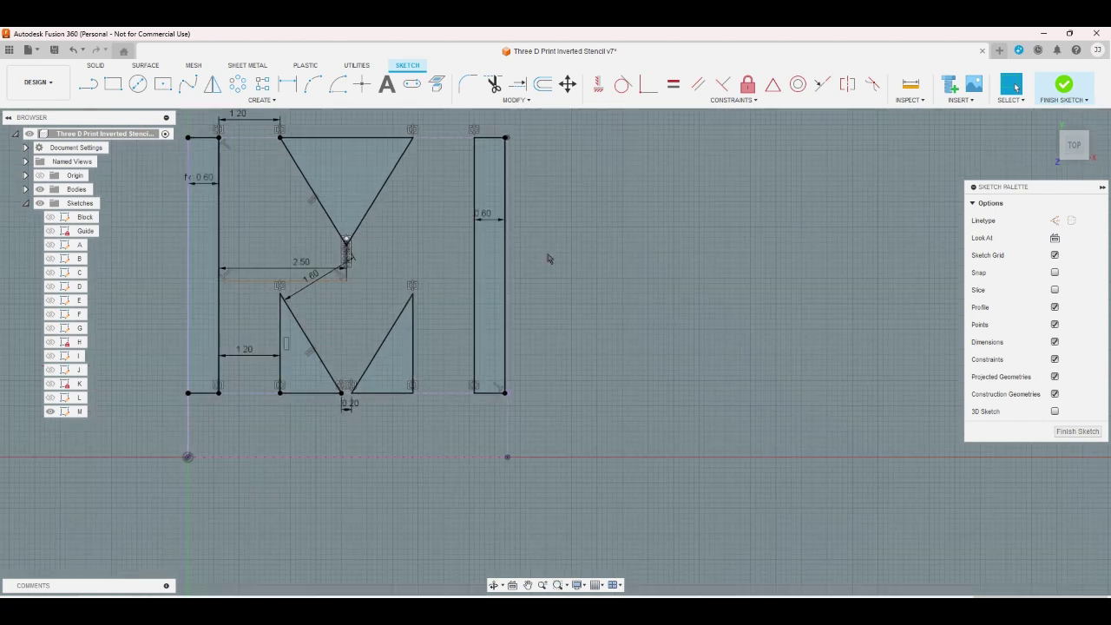
double_click(429, 205)
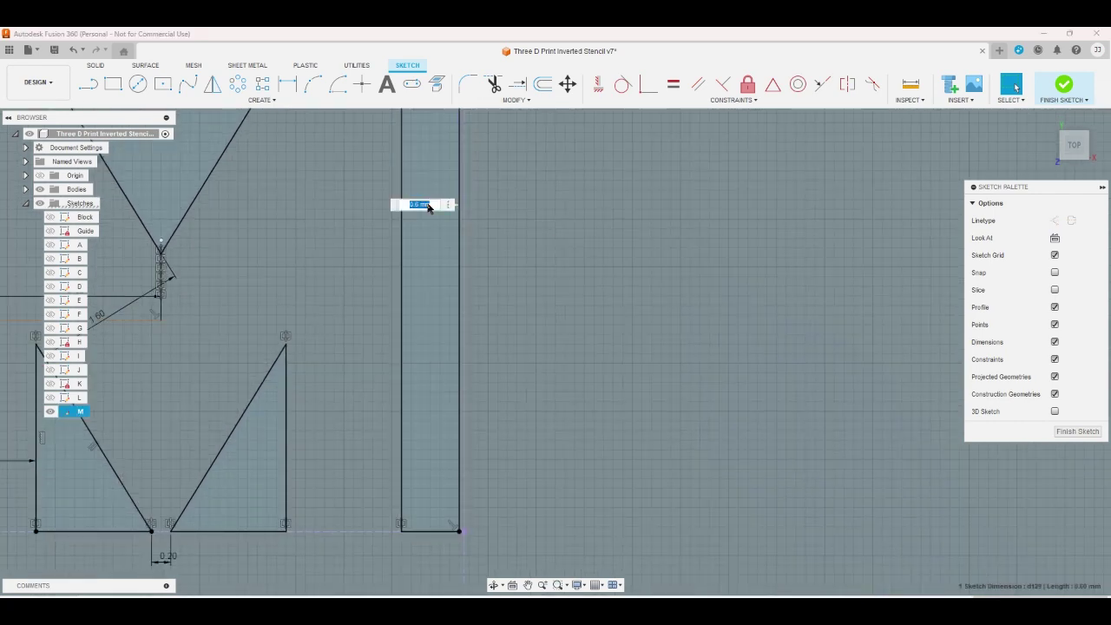
text(rs)
key(Return)
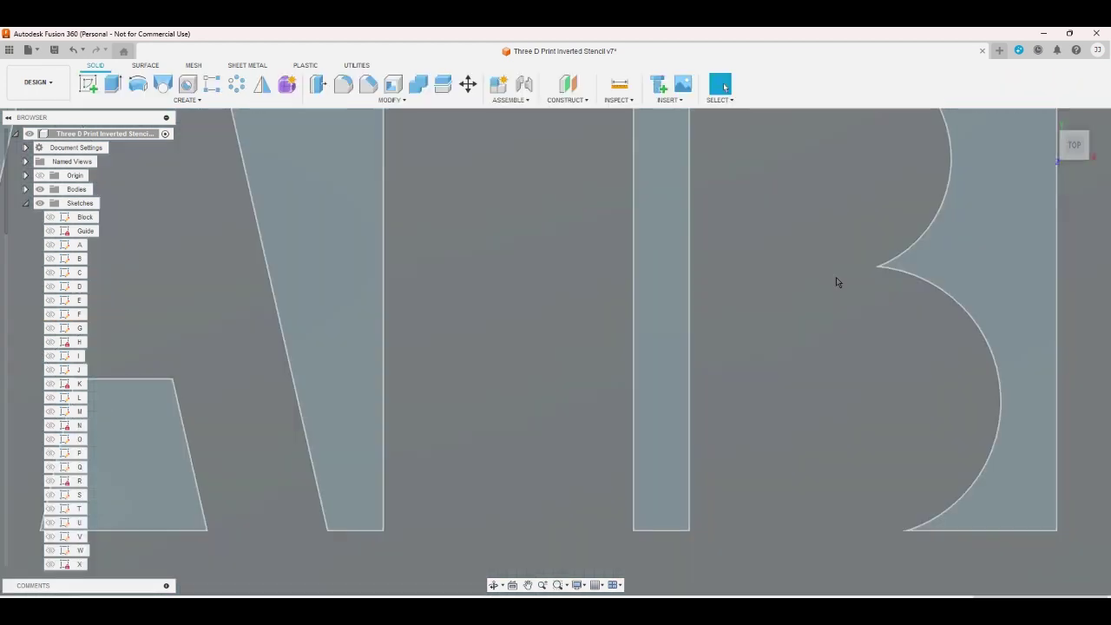
scroll(838, 282, down, 2)
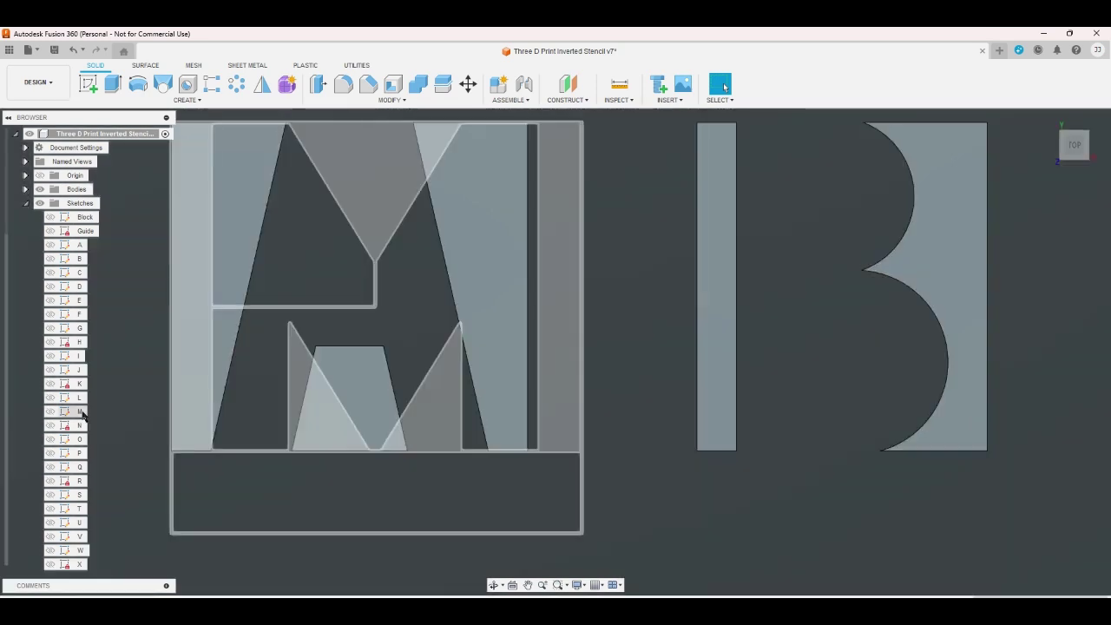
- Reopen sketch M, confirm both 0.60 stroke widths, and exit the sketch
click(82, 413)
double_click(81, 411)
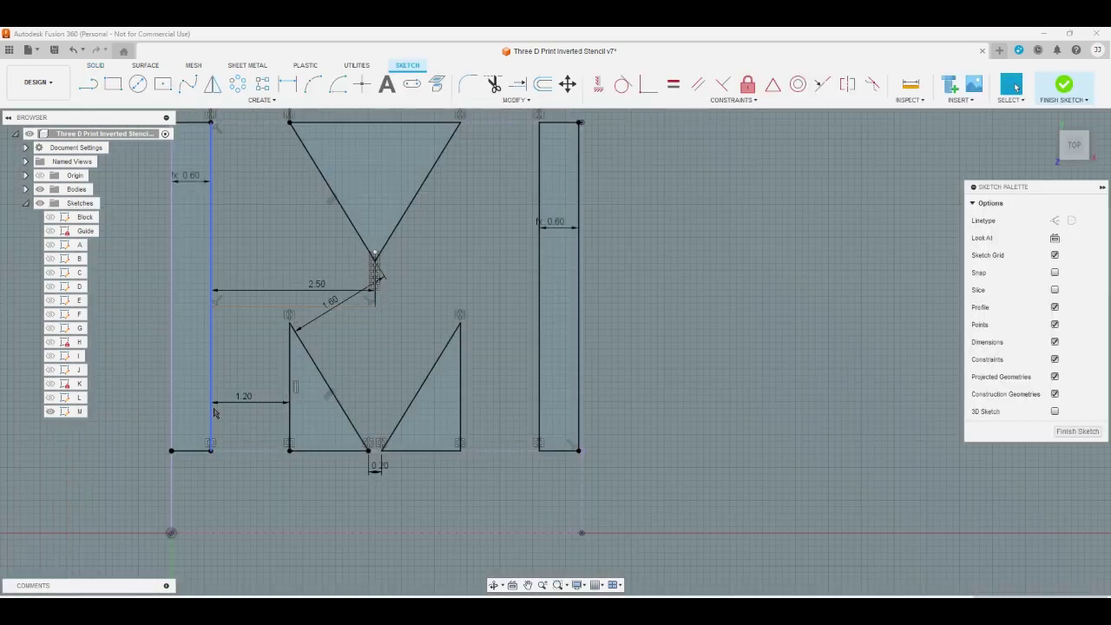
double_click(189, 182)
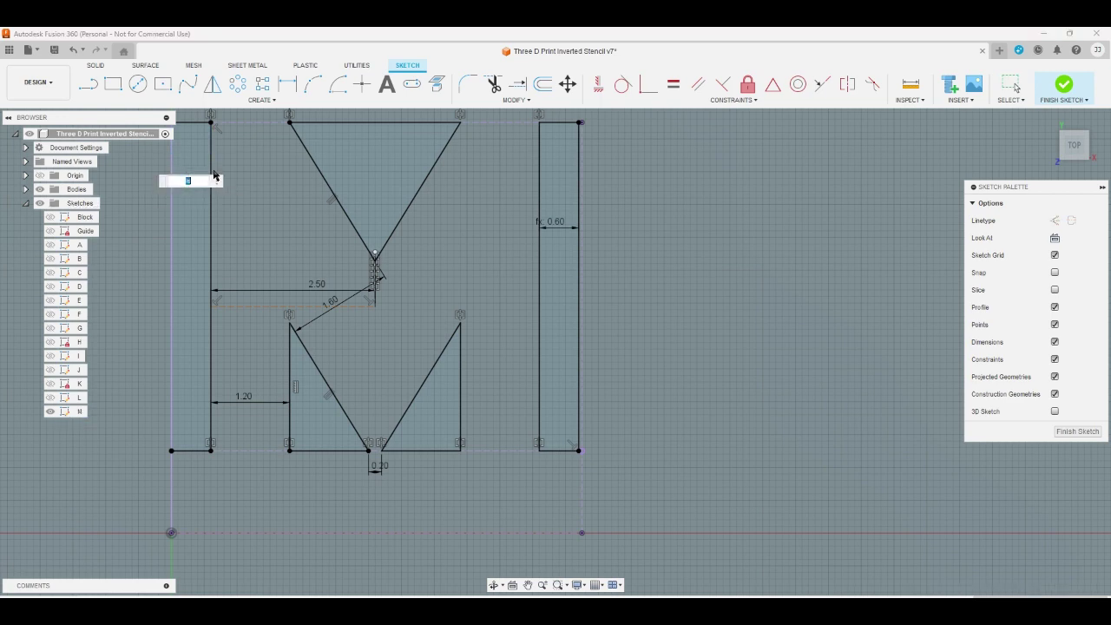
key(Return)
double_click(555, 223)
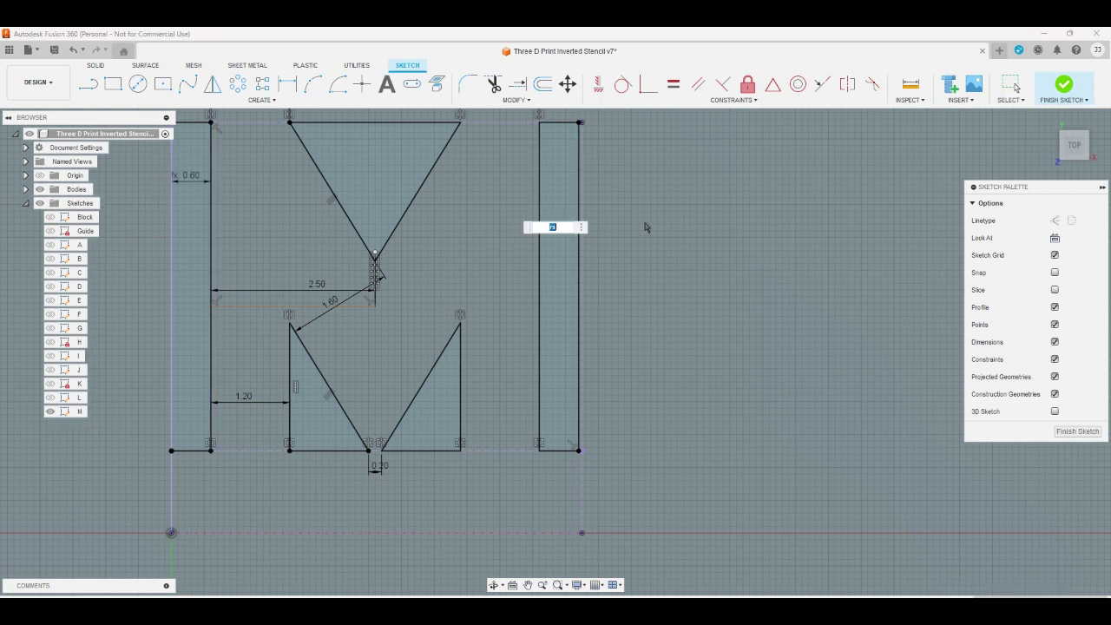
key(Return)
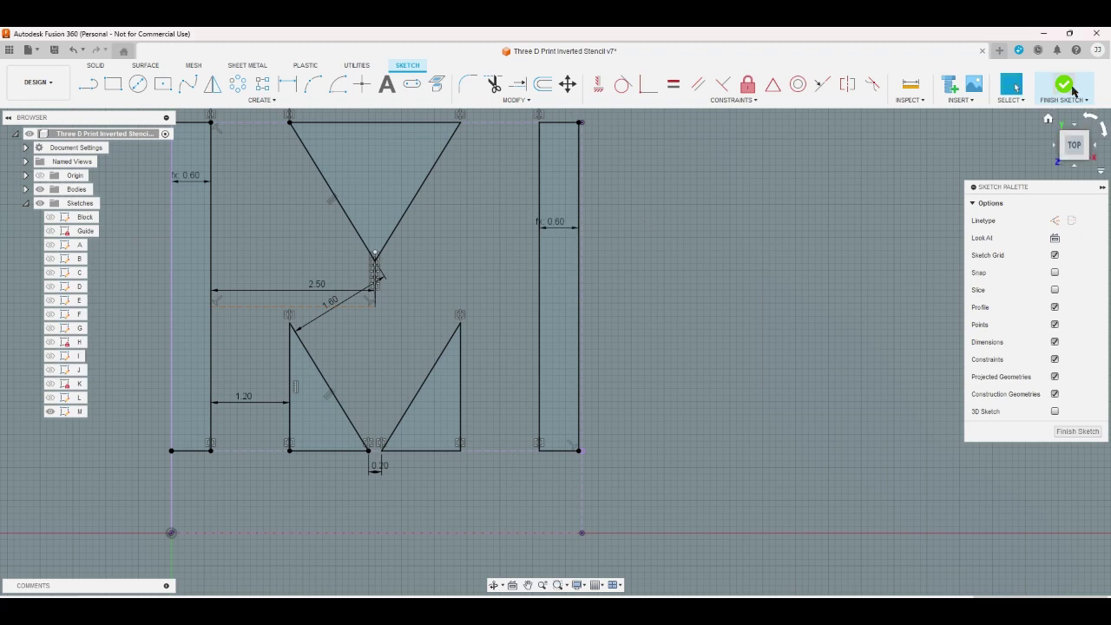
key(Escape)
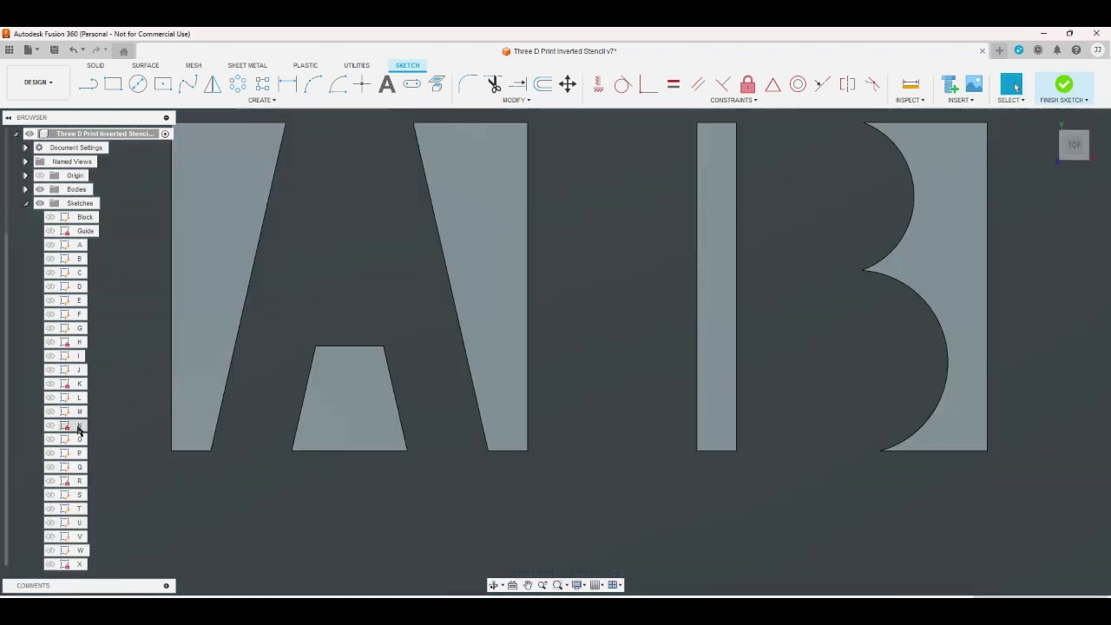
- Open sketch N, change its left stroke width from 0.4 to 0.6 and set the right width to rs
click(108, 425)
double_click(208, 416)
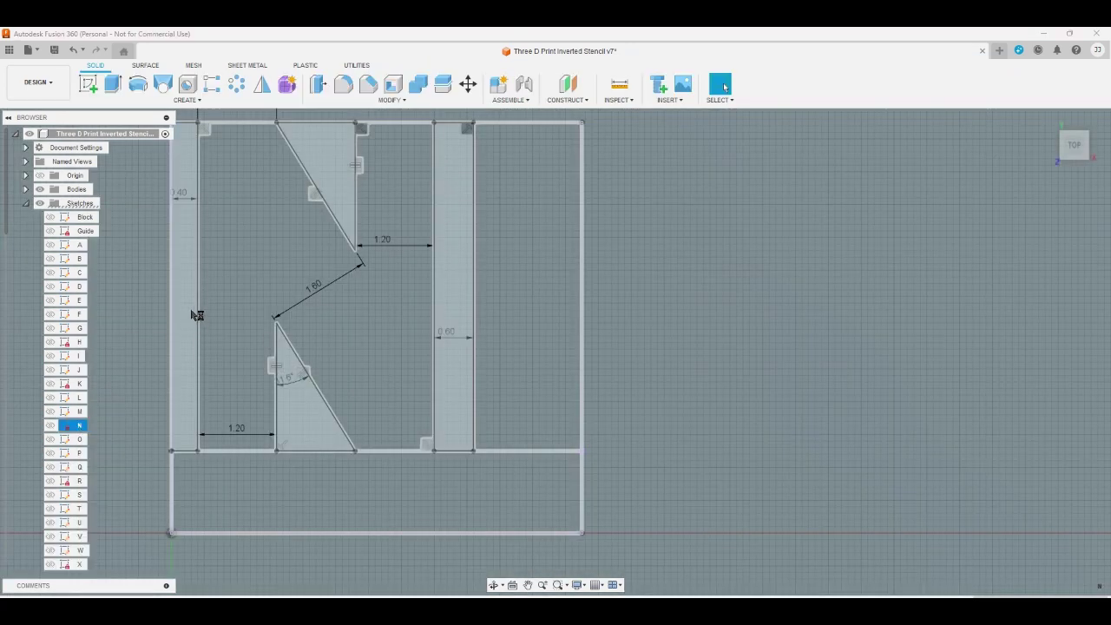
double_click(182, 198)
text(0.6)
key(Return)
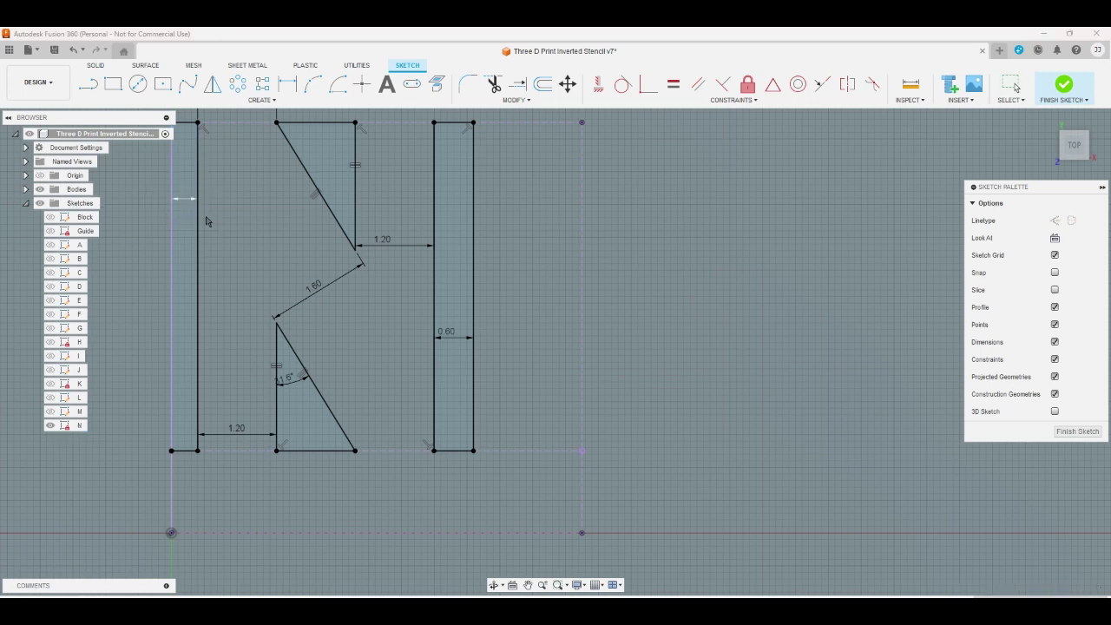
double_click(464, 334)
text(rs)
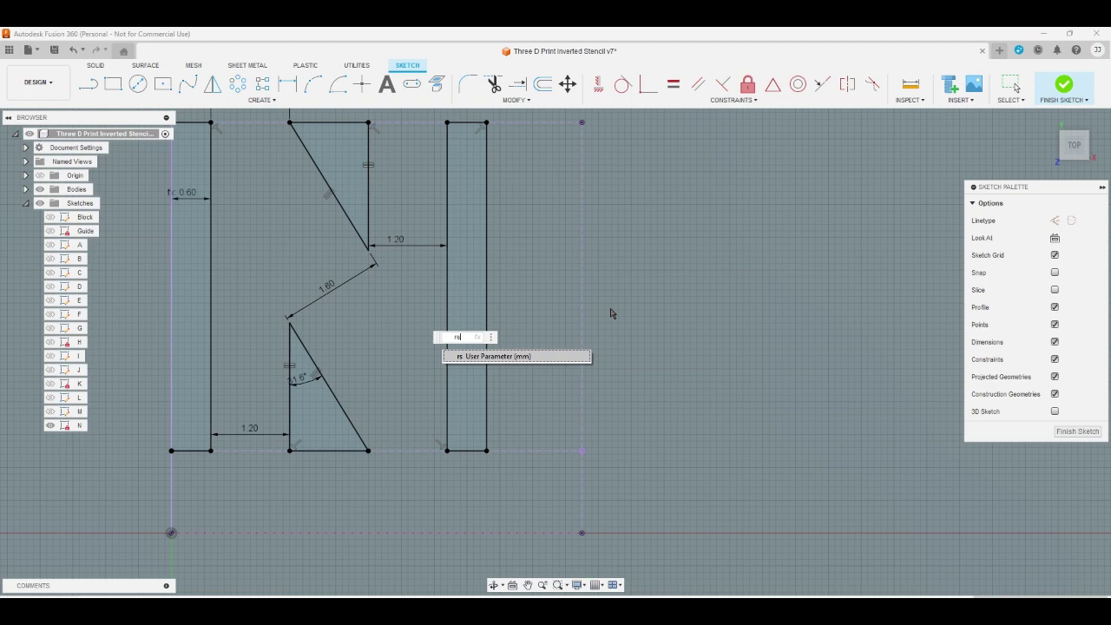
key(Return)
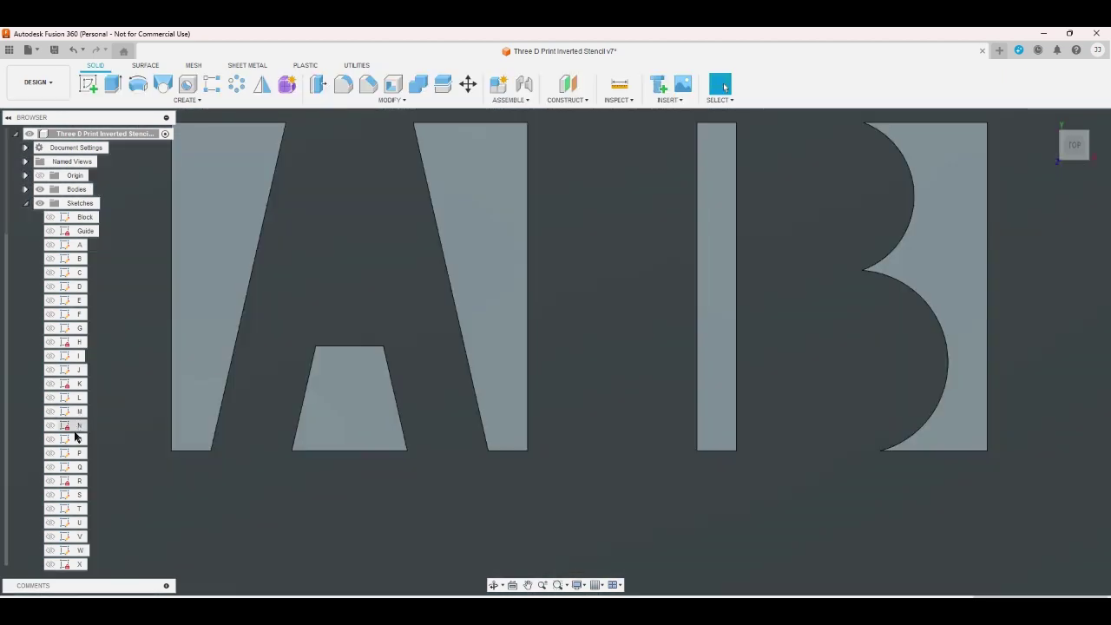
- In sketch O, change the left stroke width from 0.40 to 0.6 and set the right width to rs
click(78, 441)
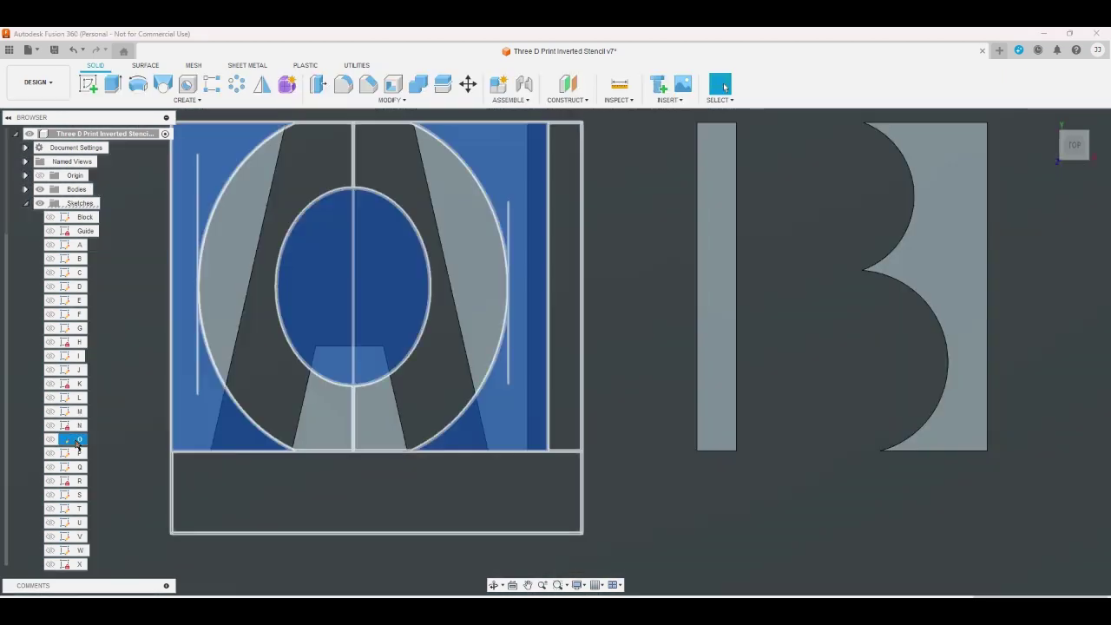
double_click(78, 441)
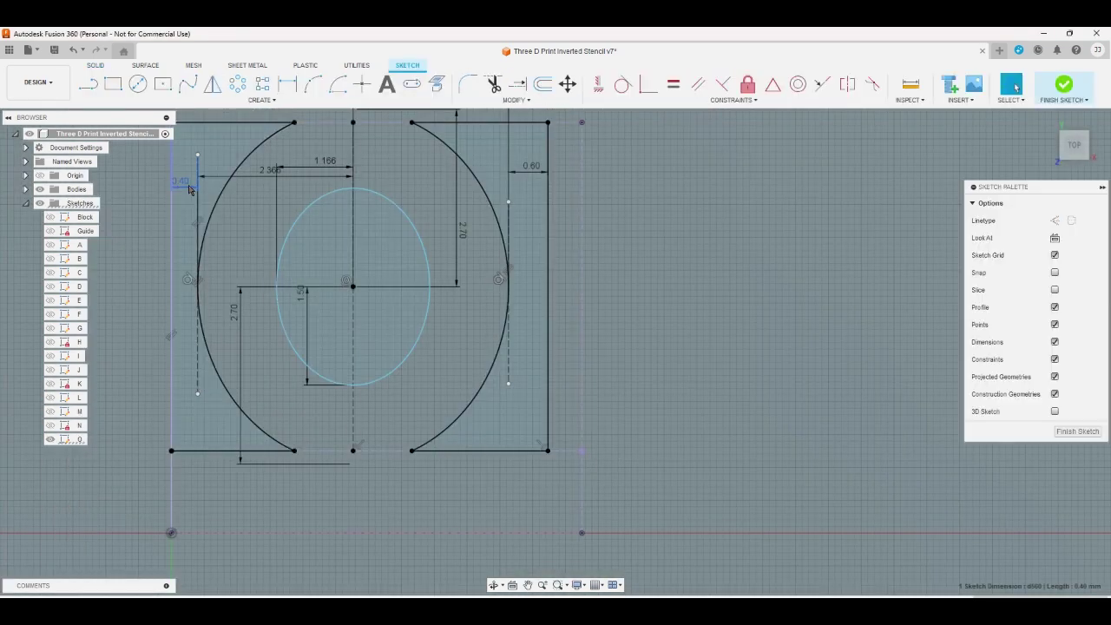
double_click(184, 186)
text(0.6)
key(Return)
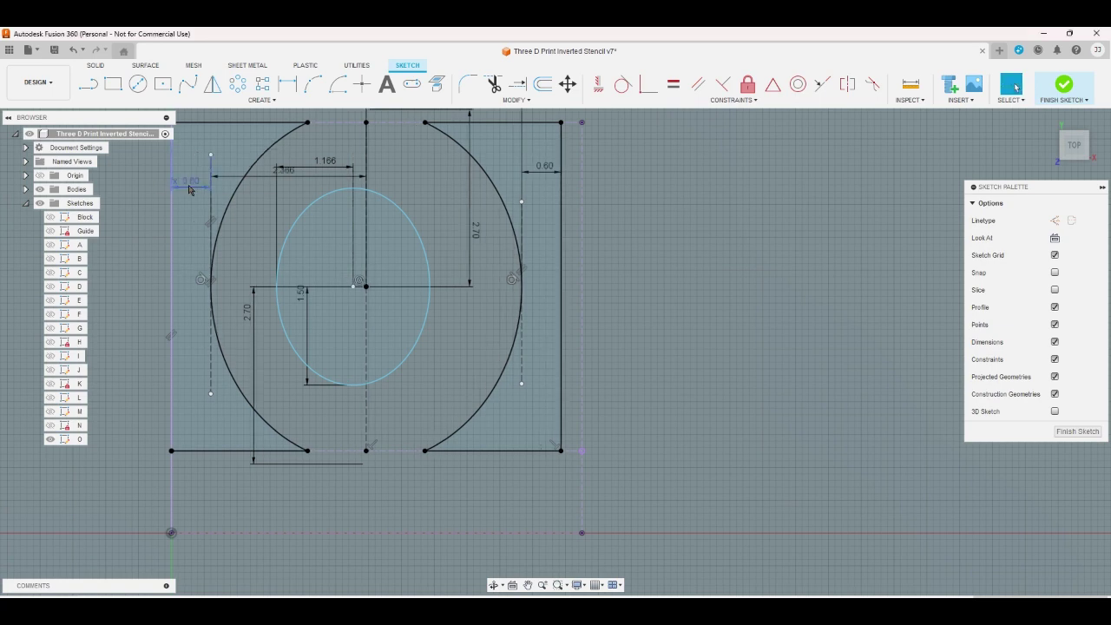
double_click(541, 173)
text(rs)
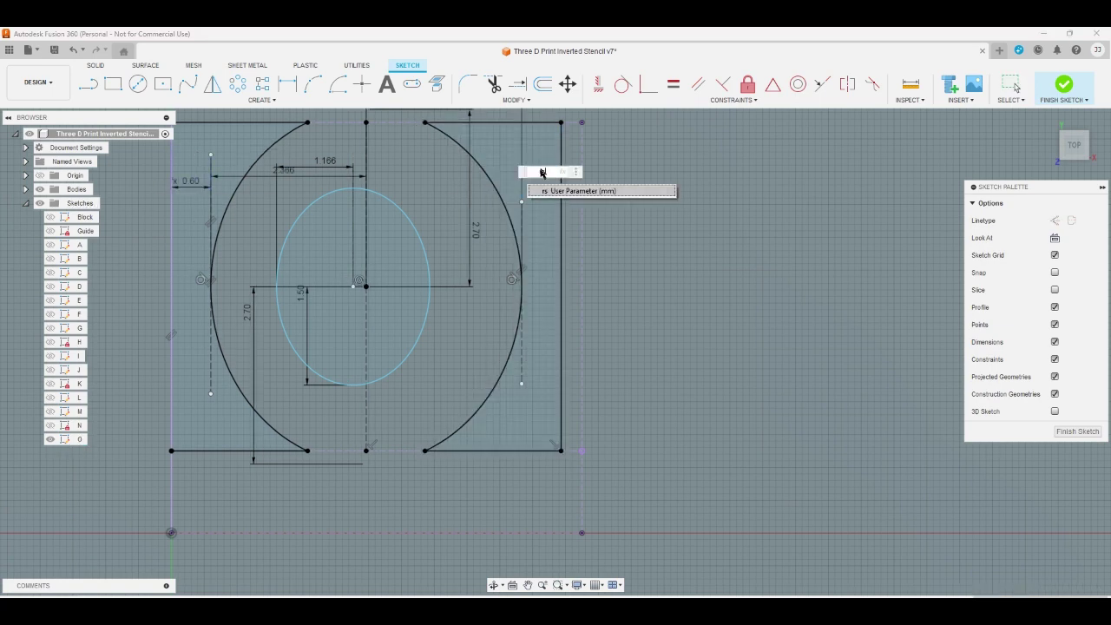
key(Return)
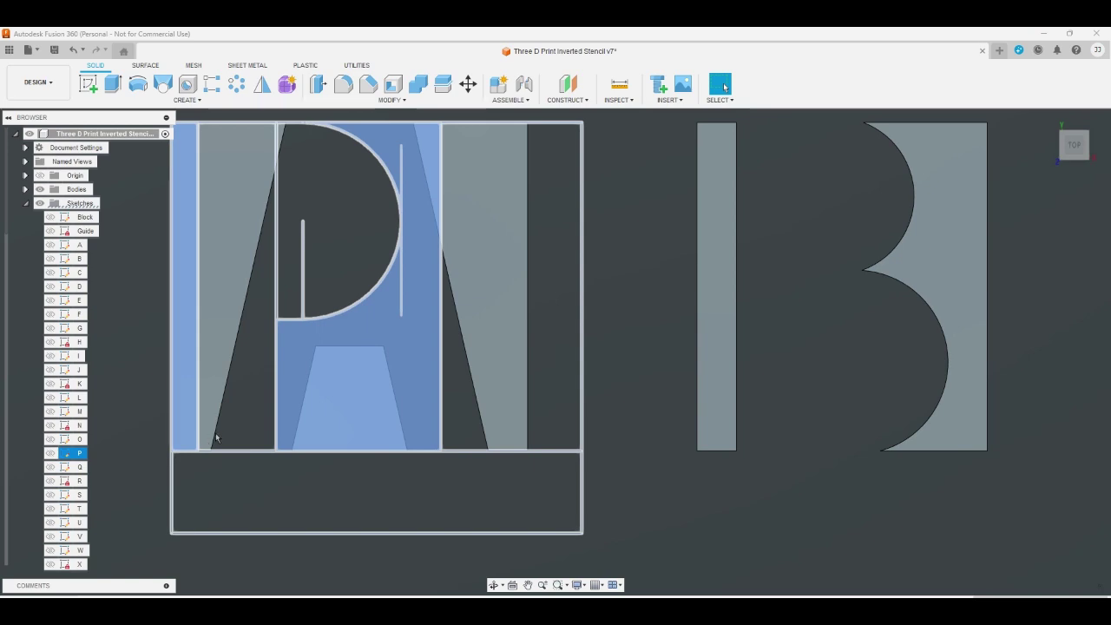
- In sketch P, change the left stroke width from 0.40 to 0.6 and link the right width to rs
double_click(213, 438)
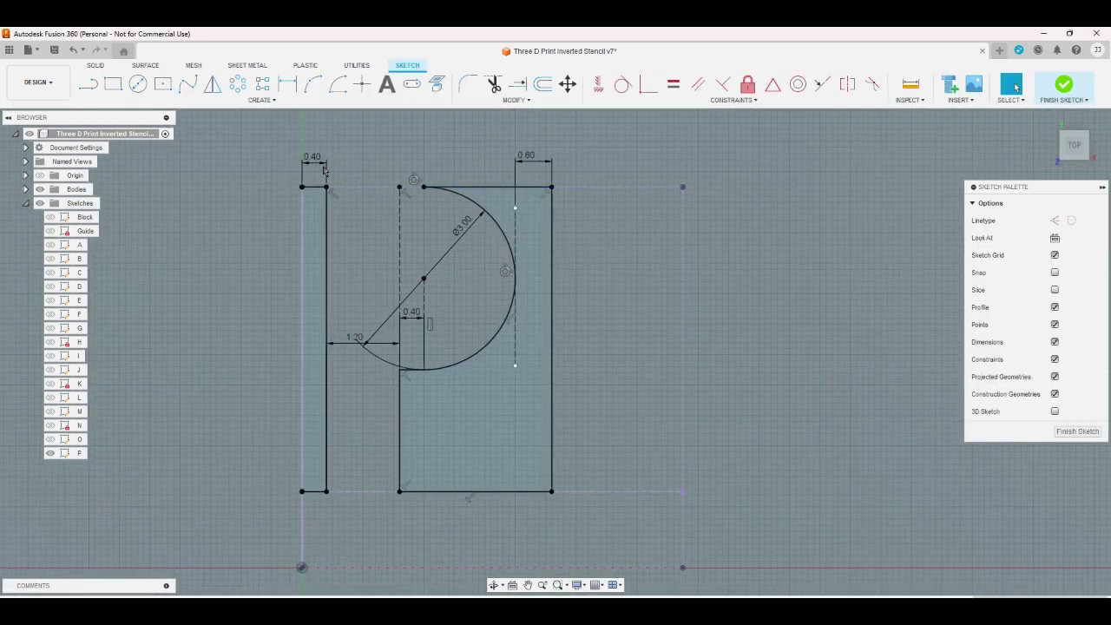
double_click(315, 159)
text(0.6)
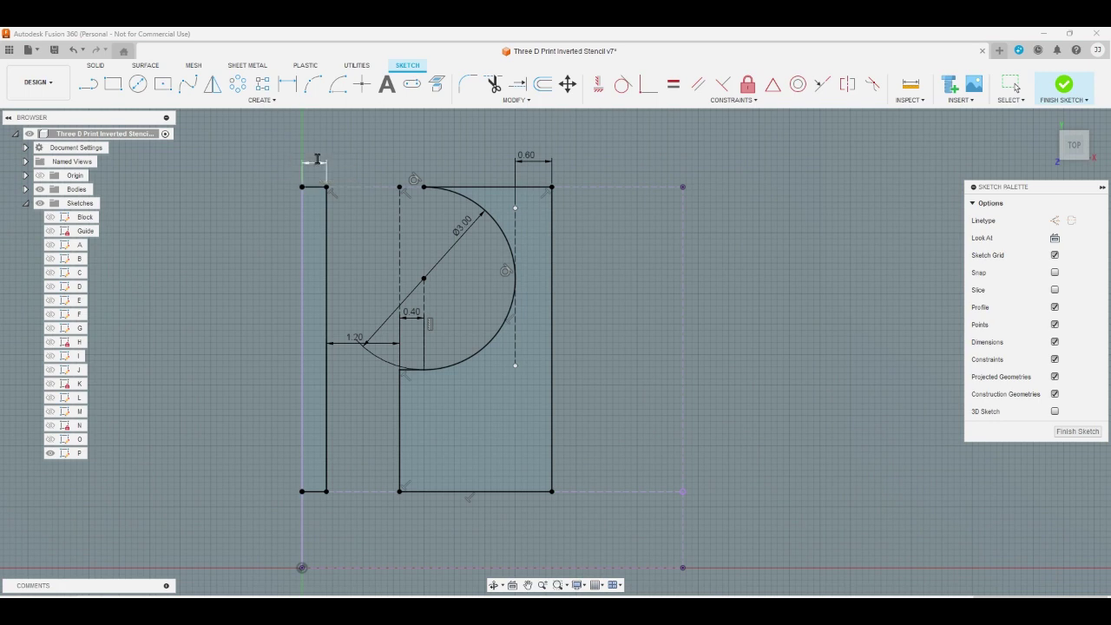
key(Return)
double_click(539, 162)
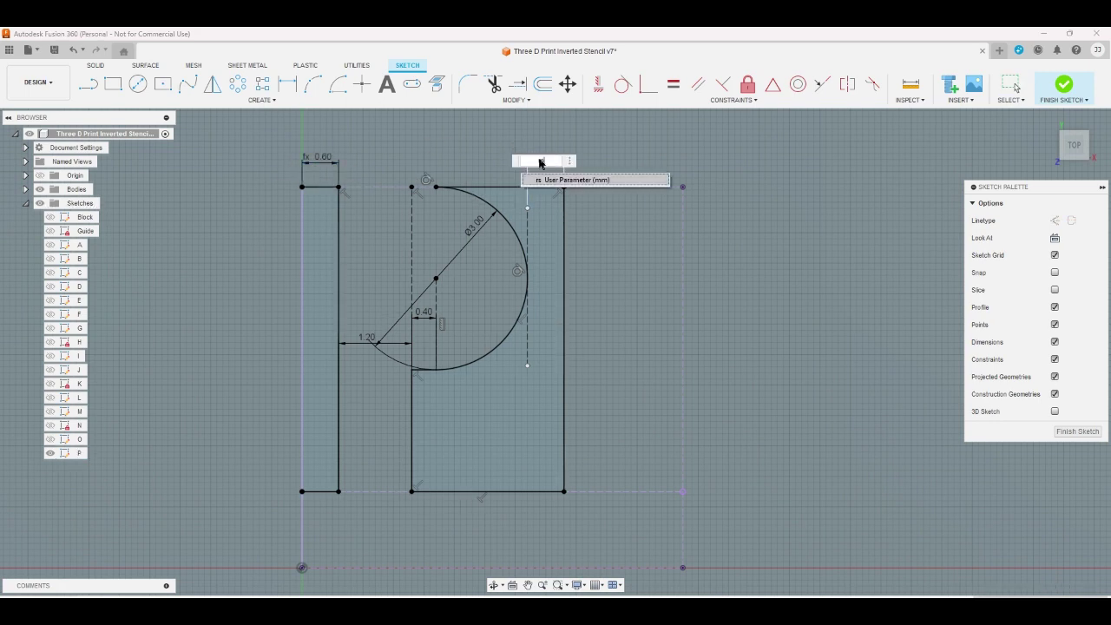
key(Return)
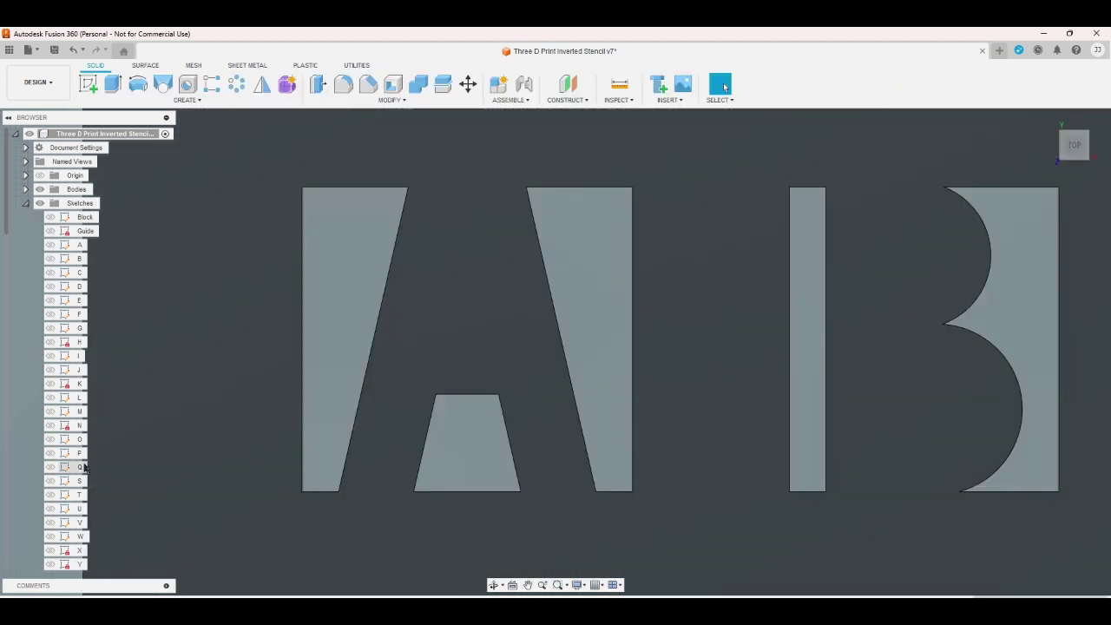
- Open sketch Q and dimension its arcs at 2.70 height and 2.366 width
double_click(79, 466)
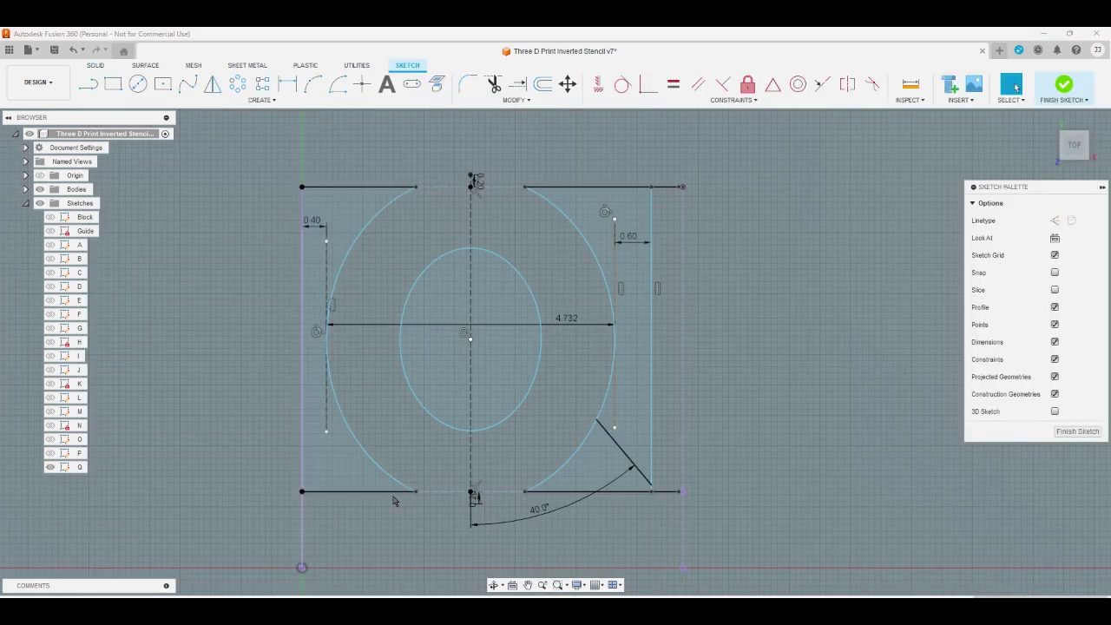
click(287, 83)
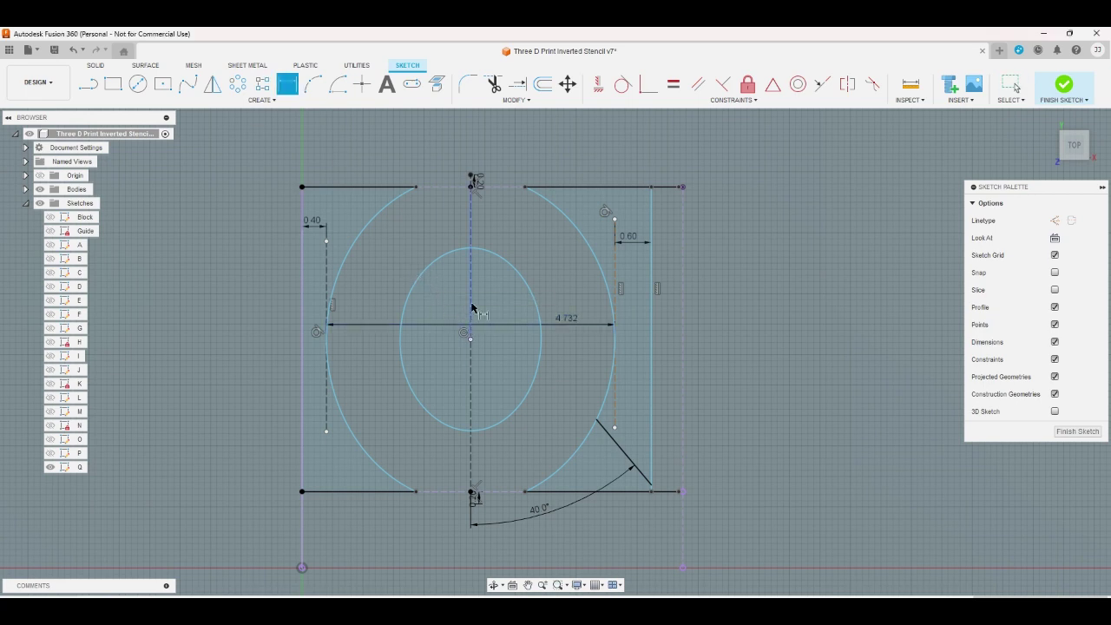
right_click(469, 271)
click(415, 274)
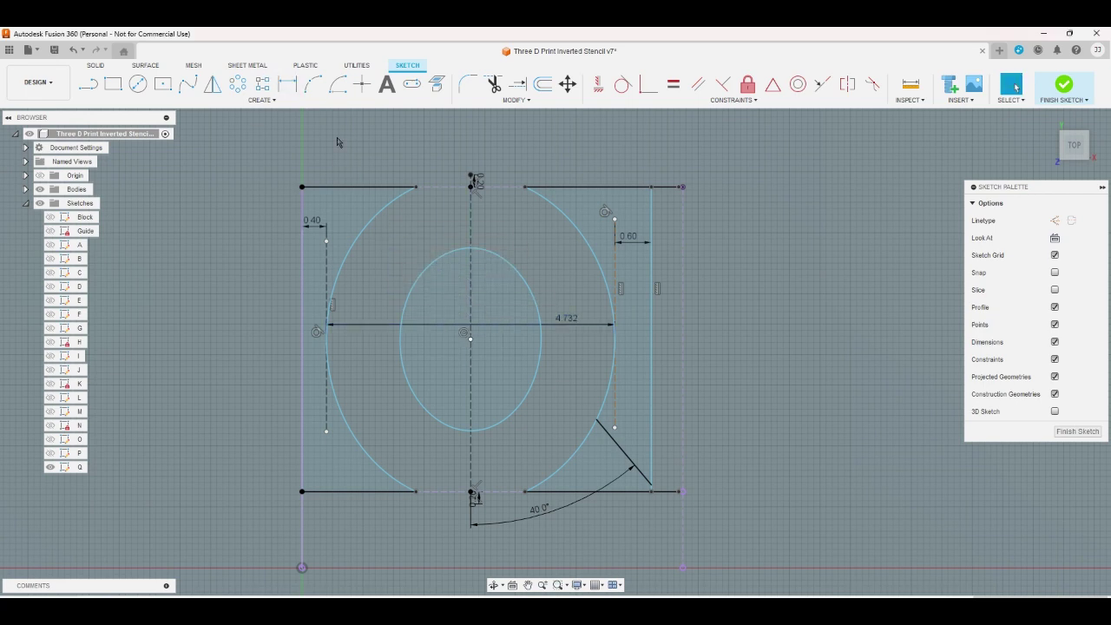
key(d)
click(378, 231)
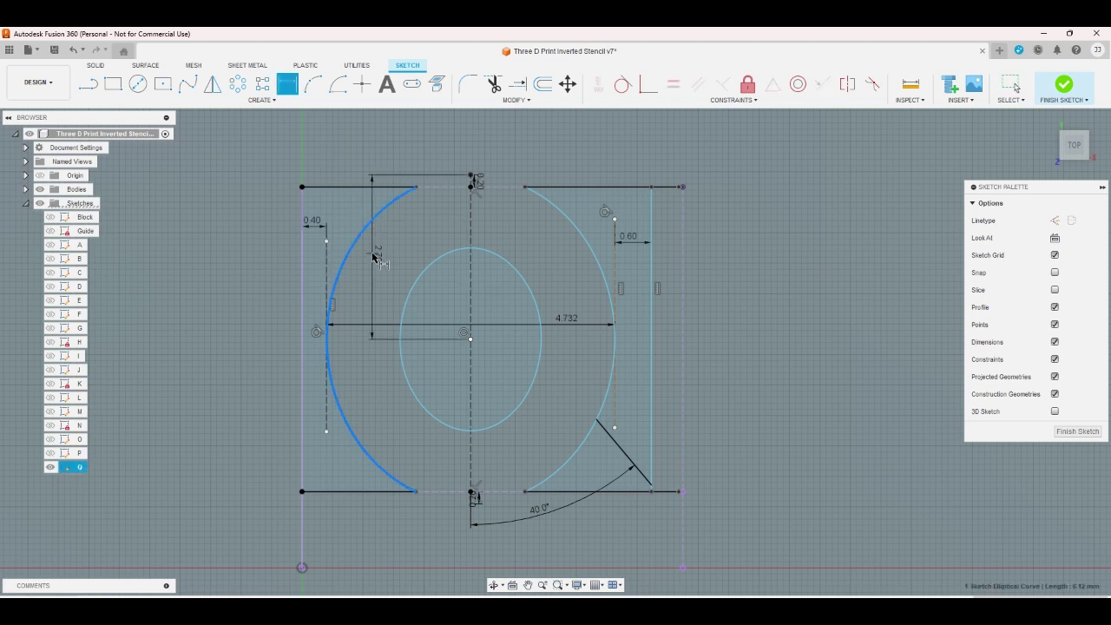
click(373, 257)
key(Return)
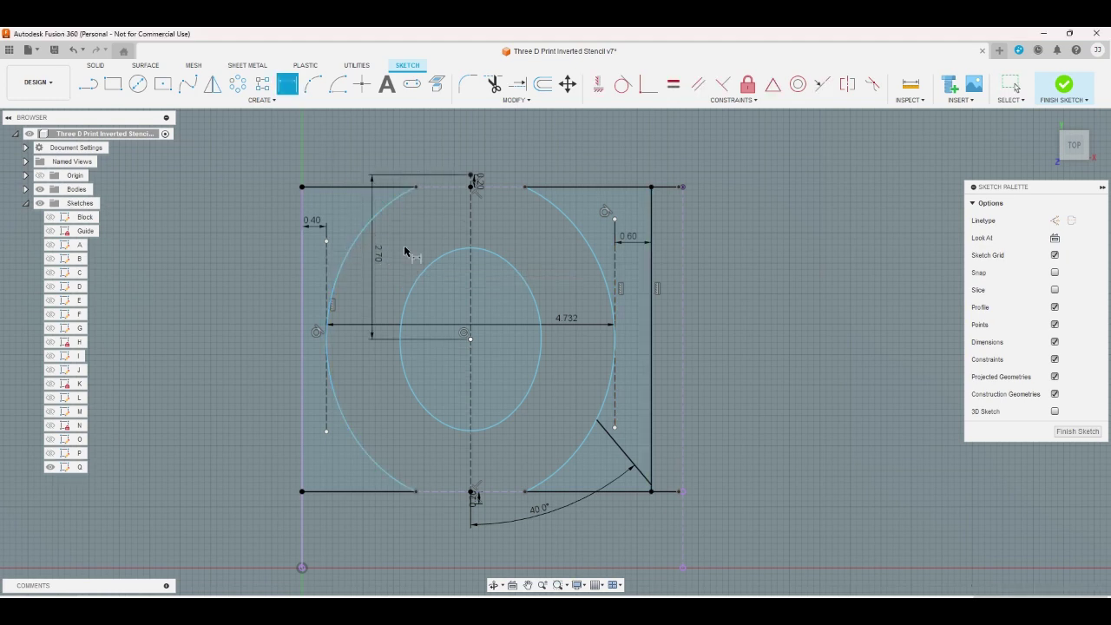
click(565, 223)
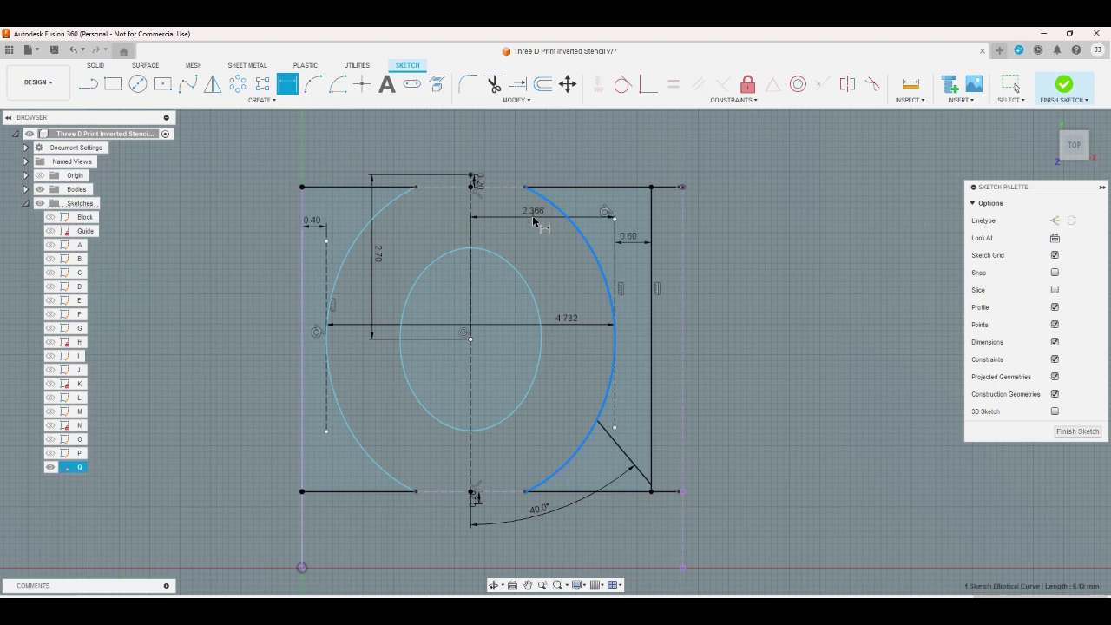
click(533, 221)
key(Return)
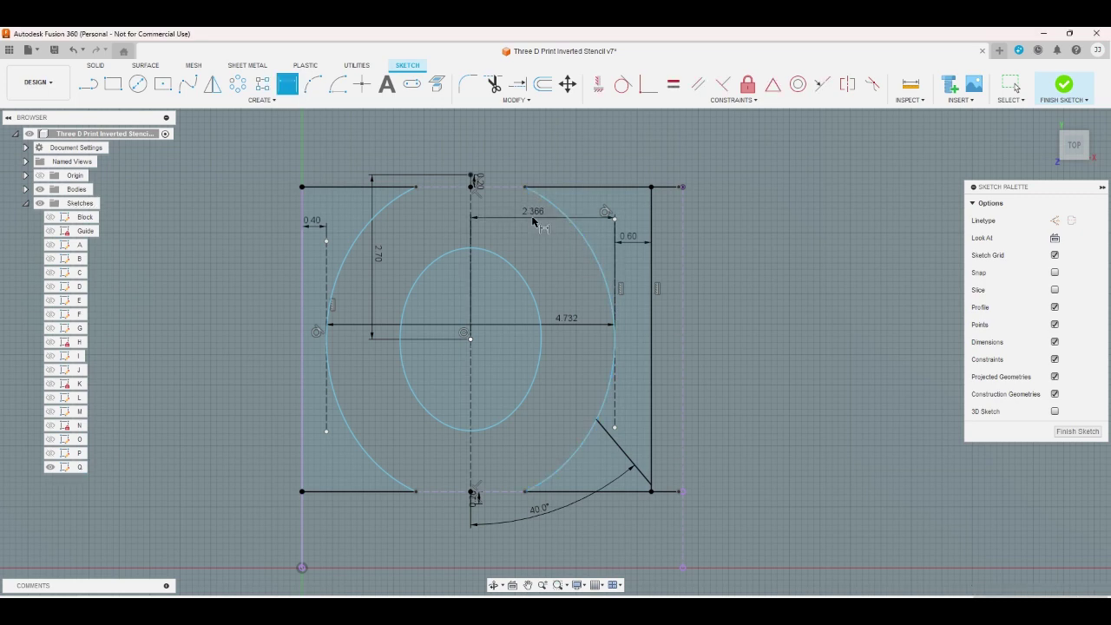
- Attempt further arc dimensions, declining the redundant driven-dimension prompts
click(609, 382)
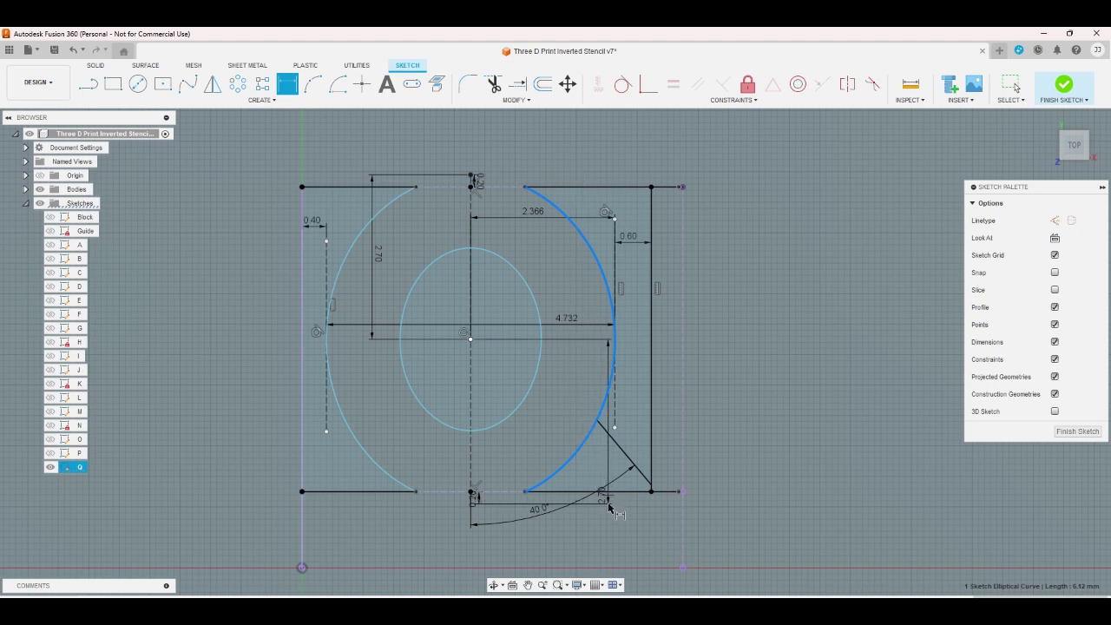
click(603, 549)
click(668, 370)
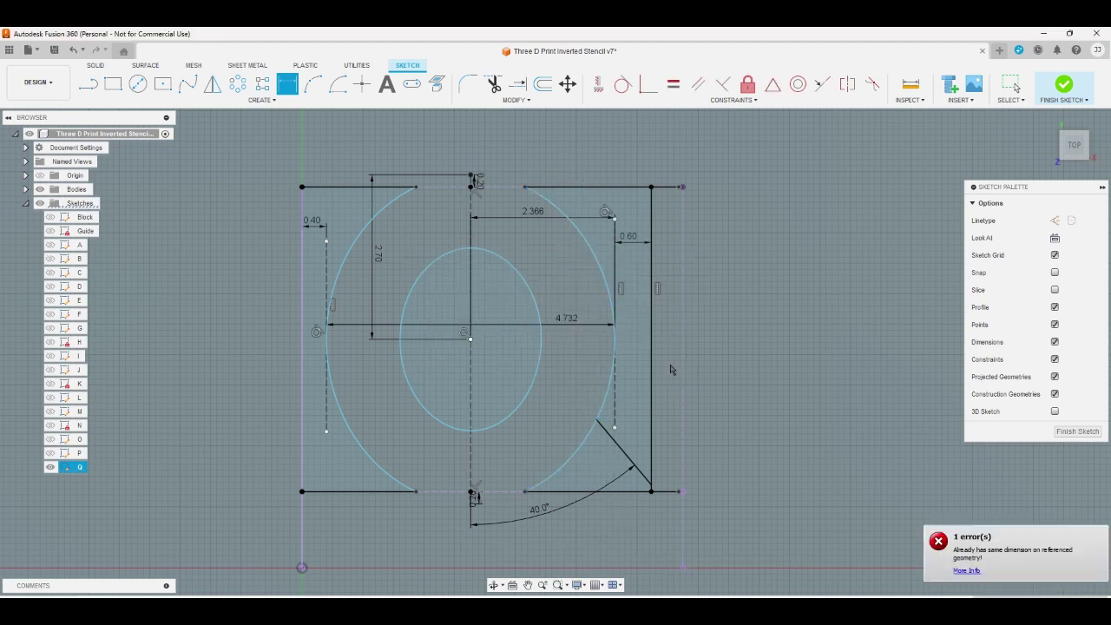
click(358, 443)
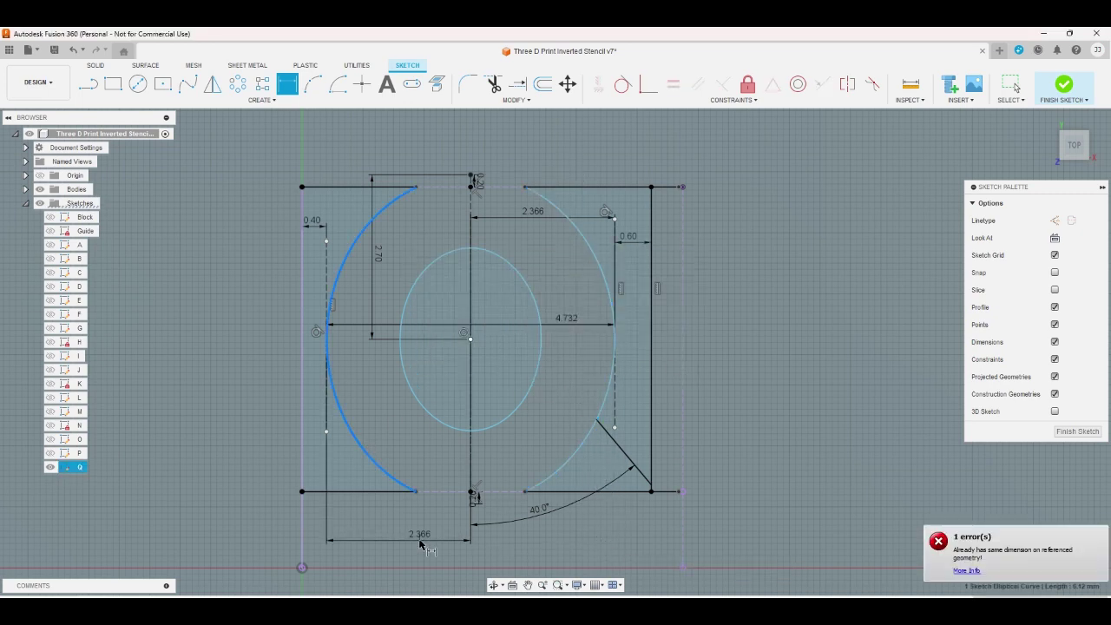
click(419, 544)
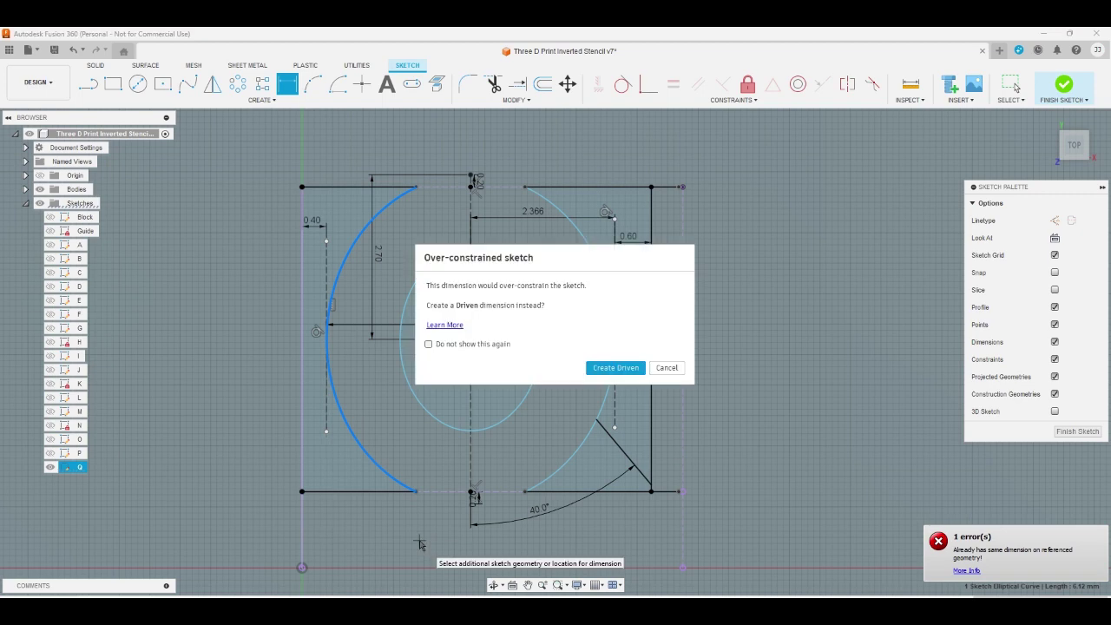
click(669, 369)
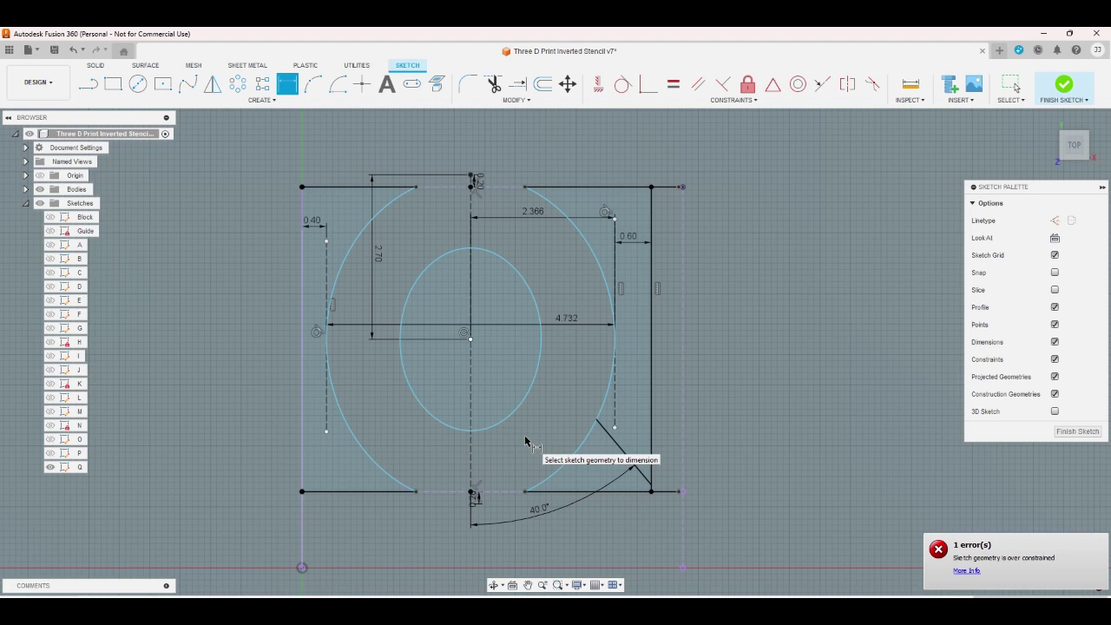
click(460, 492)
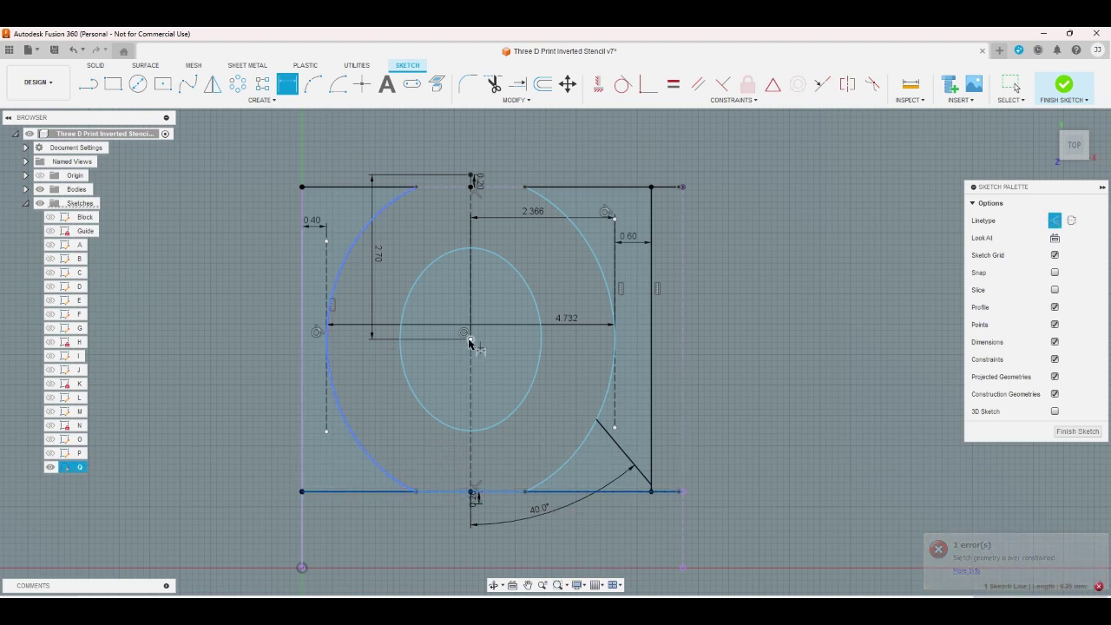
right_click(418, 410)
key(Escape)
key(Escape)
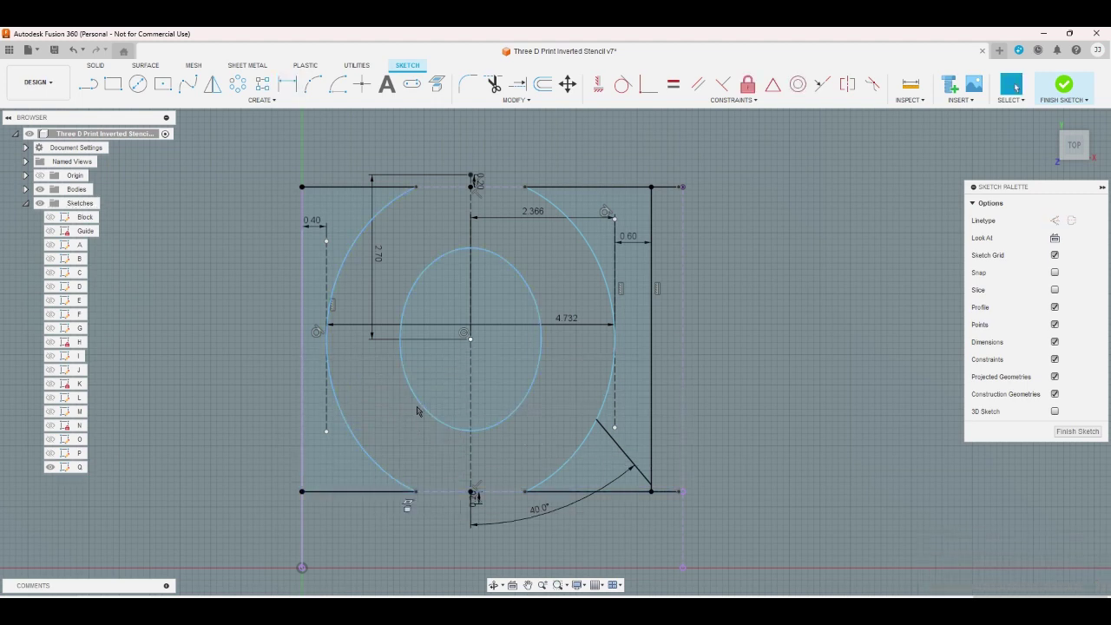
key(r)
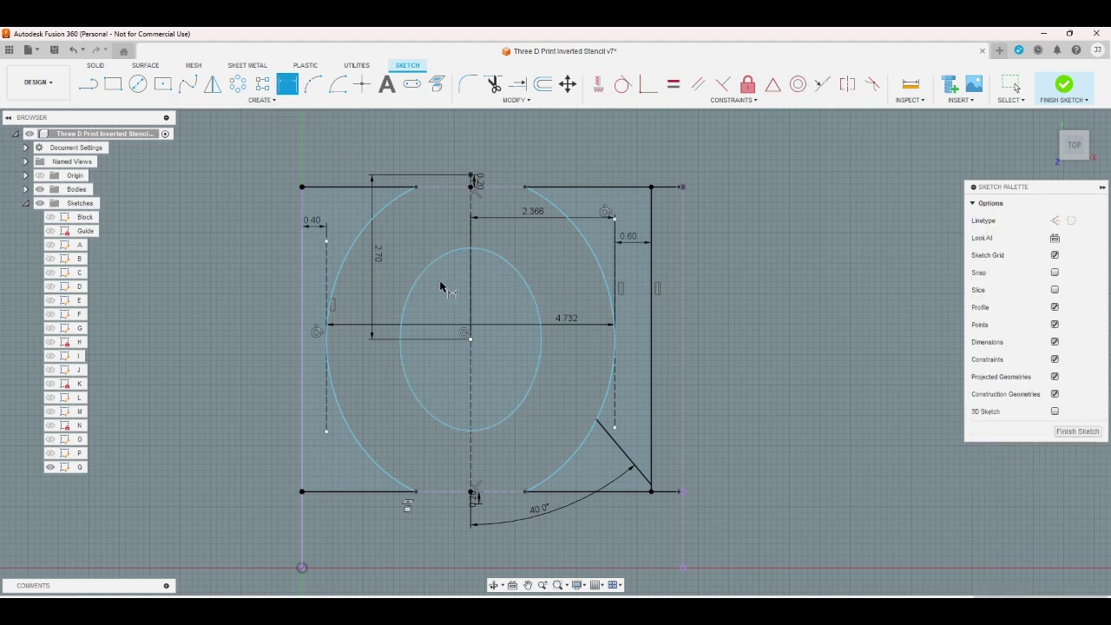
right_click(444, 288)
click(390, 284)
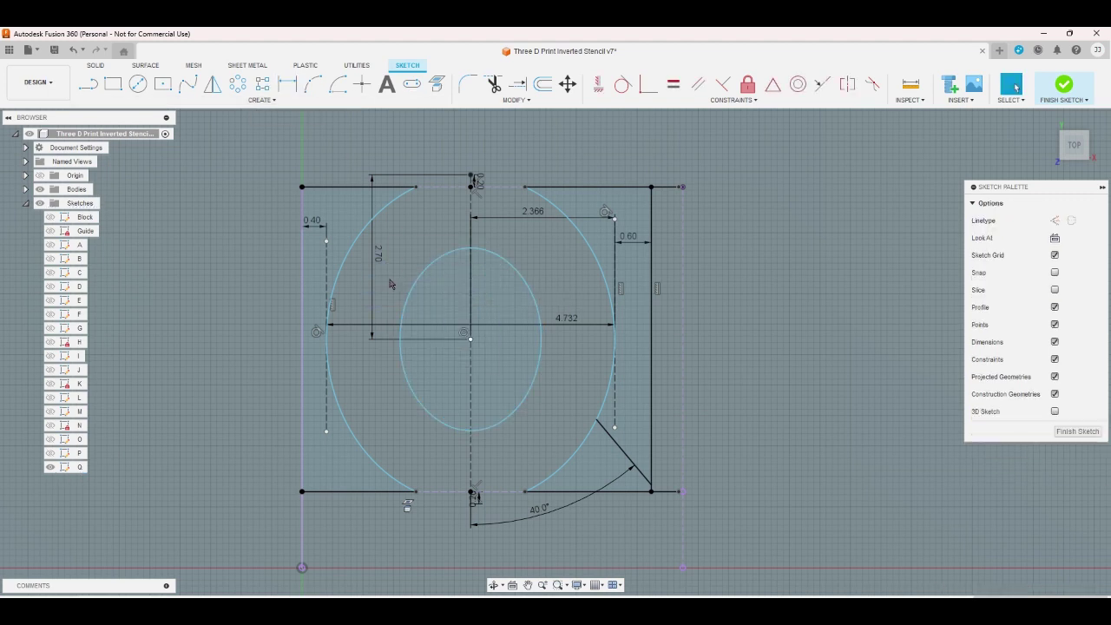
- Draw an inner ellipse centred on the origin
click(261, 100)
click(104, 172)
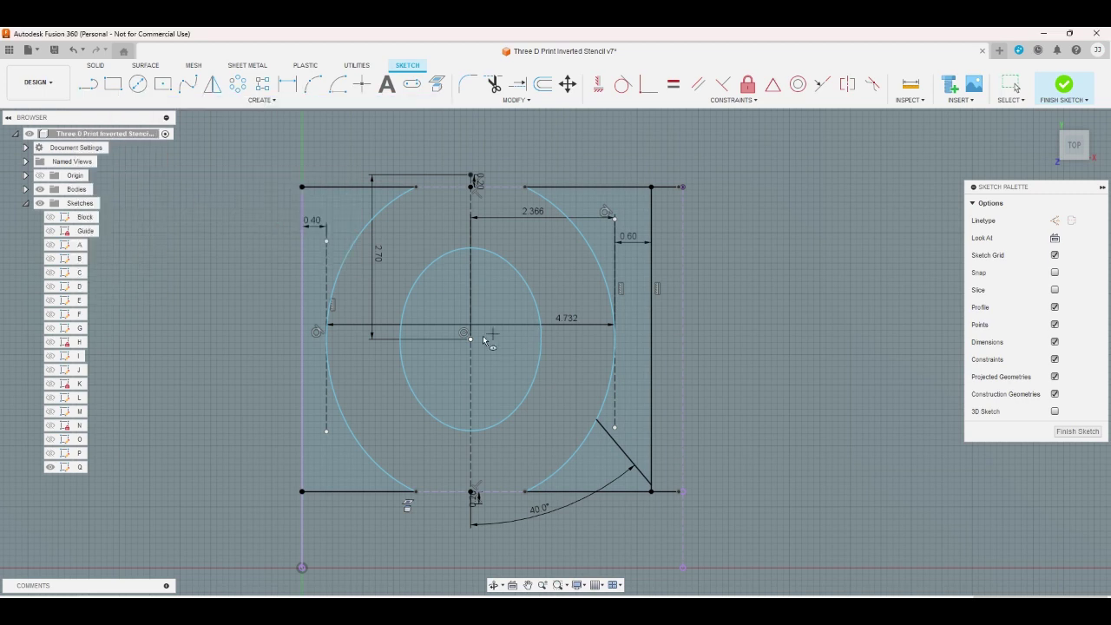
click(470, 338)
click(473, 249)
click(544, 341)
key(Escape)
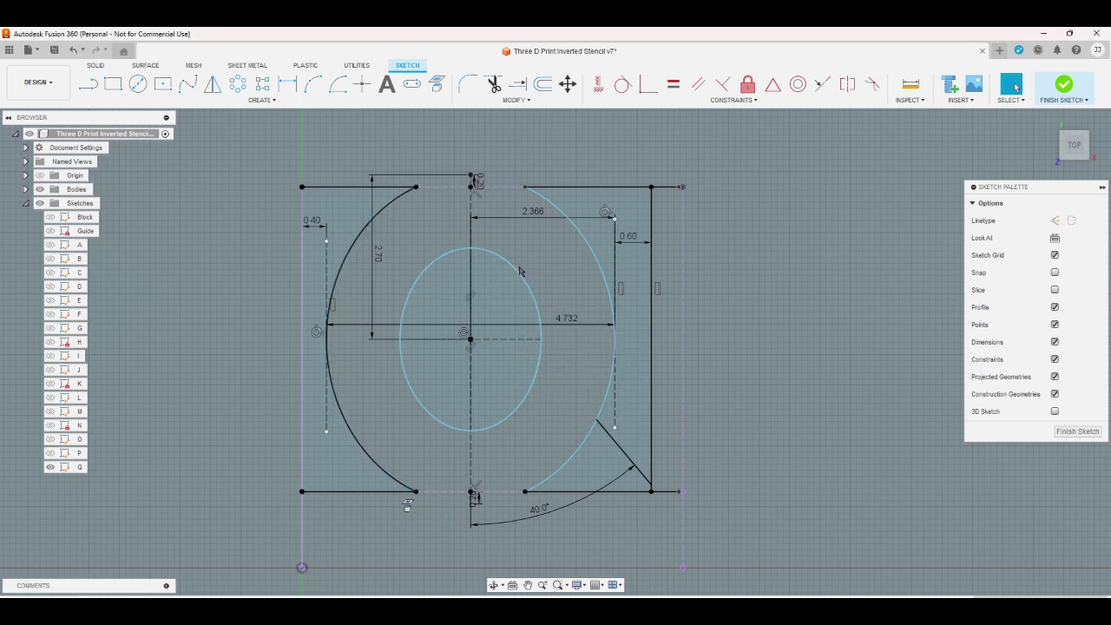
- Dimension the inner ellipse at 1.50 height and 1.16 width, dismissing the over-constrained arc dimension
click(289, 84)
click(526, 276)
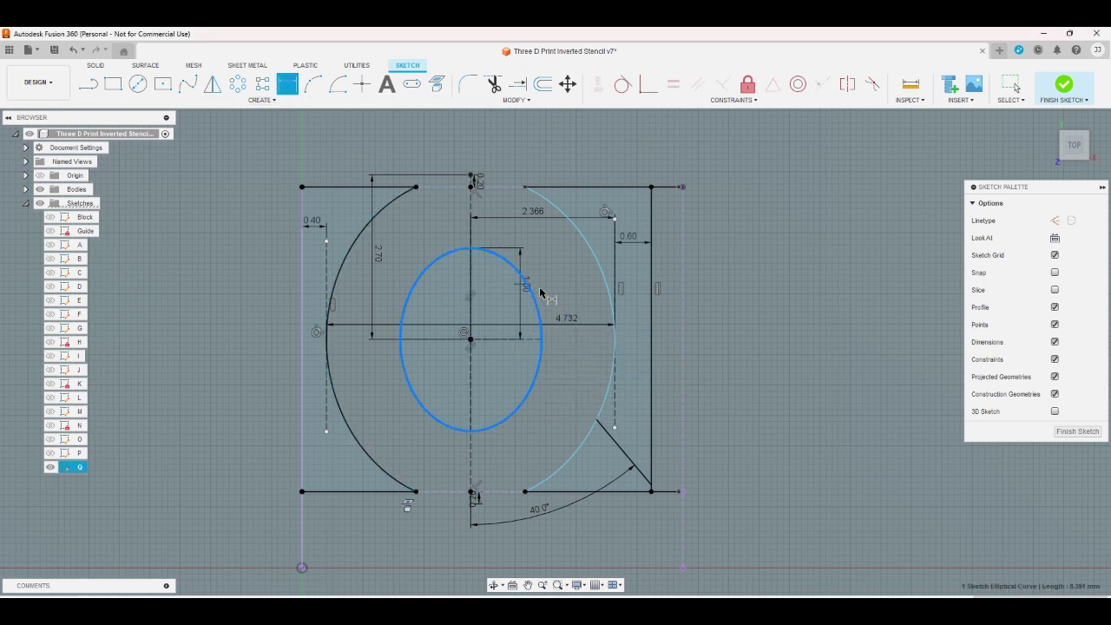
click(555, 292)
key(Return)
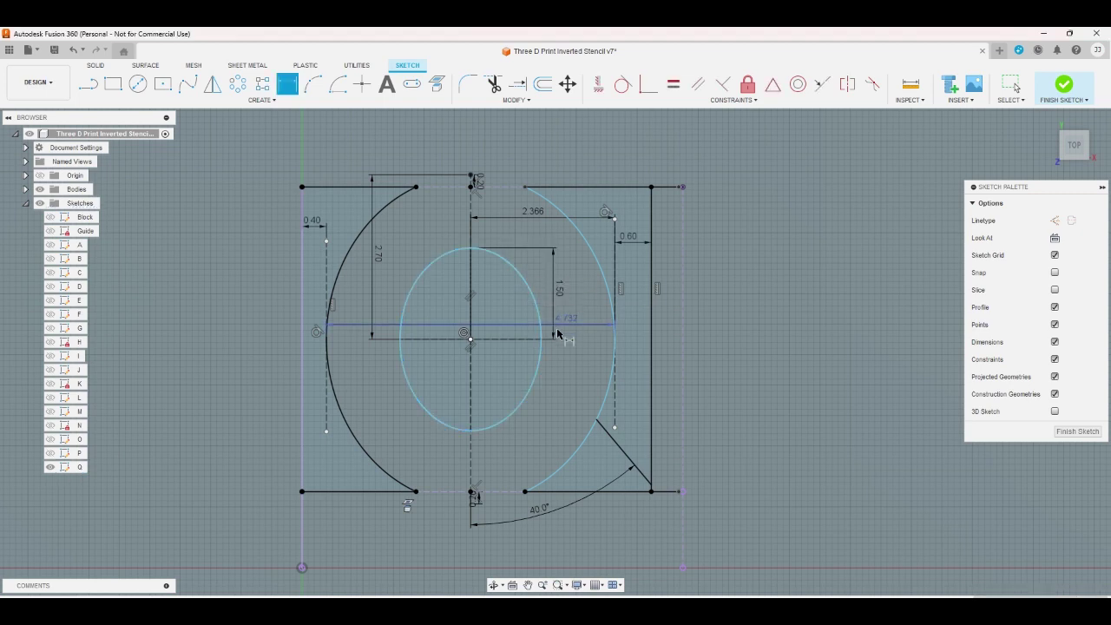
click(541, 323)
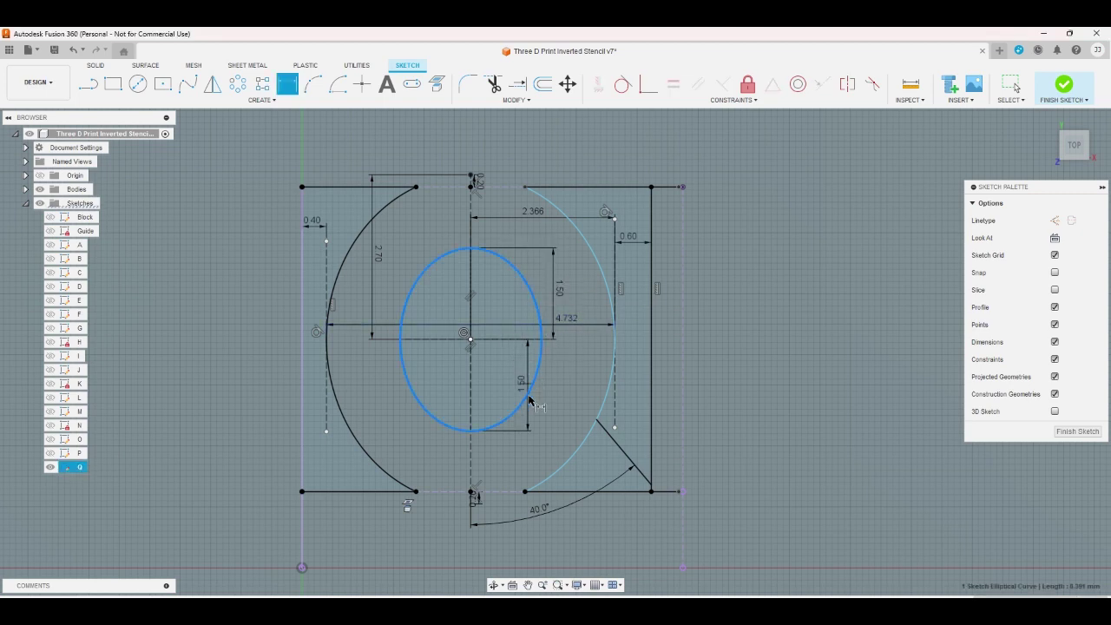
click(526, 445)
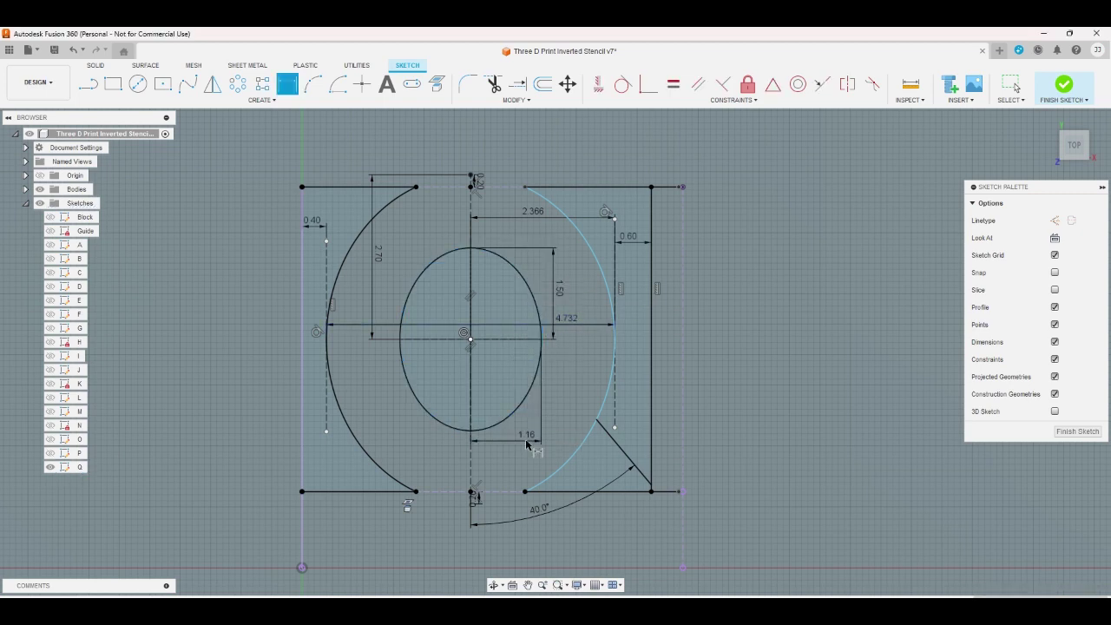
click(576, 443)
click(570, 514)
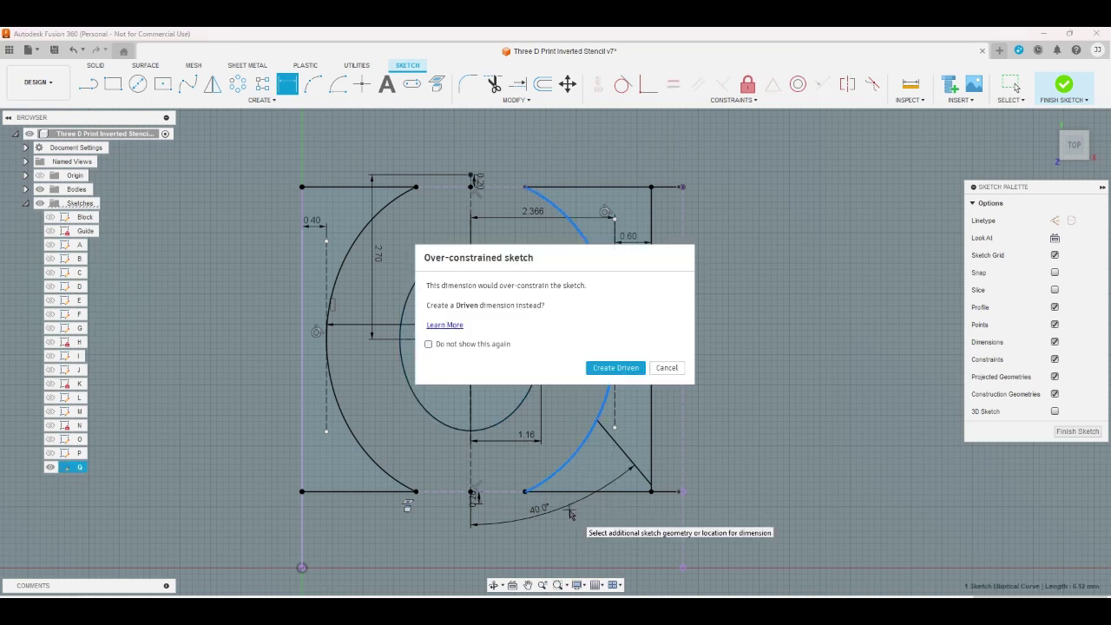
key(Escape)
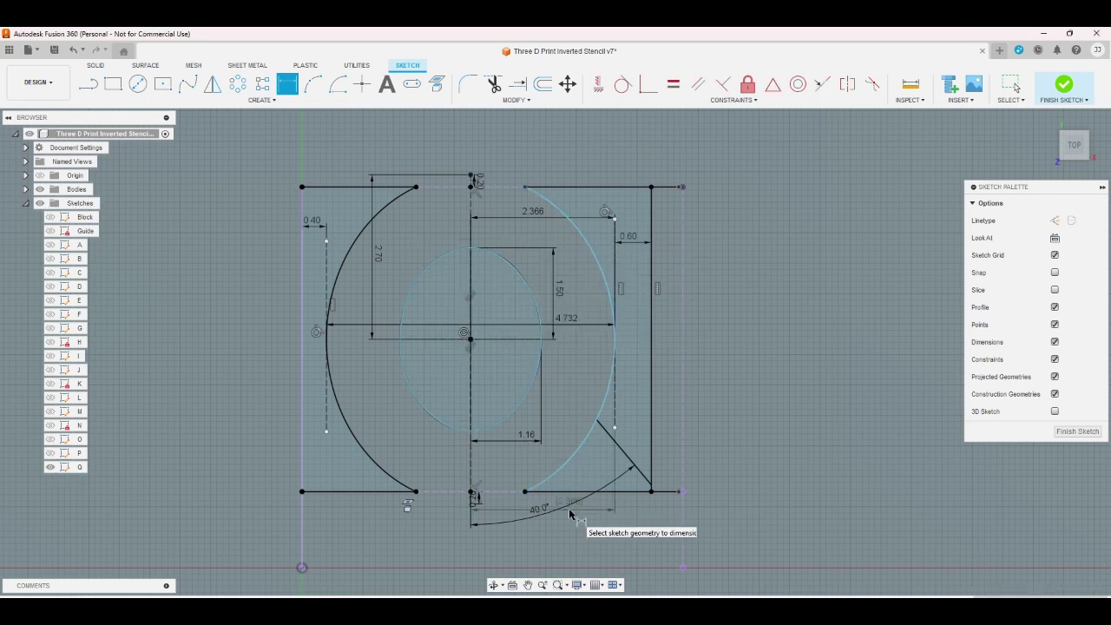
right_click(528, 523)
key(Escape)
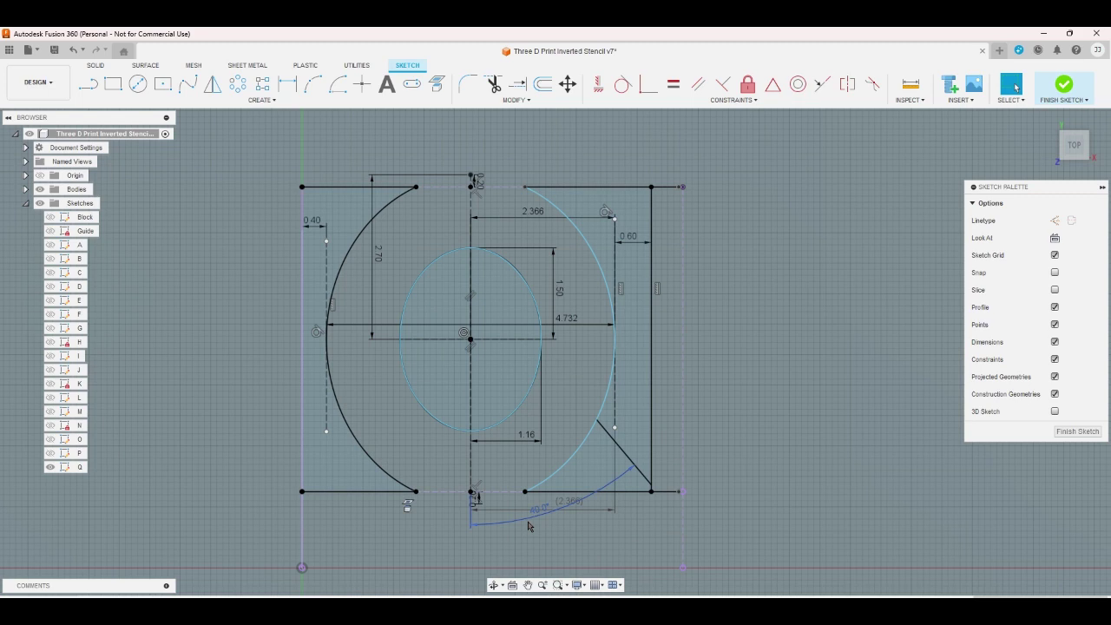
- Set the left stroke width to 0.4 and drive the right width with the bridge parameter
double_click(315, 222)
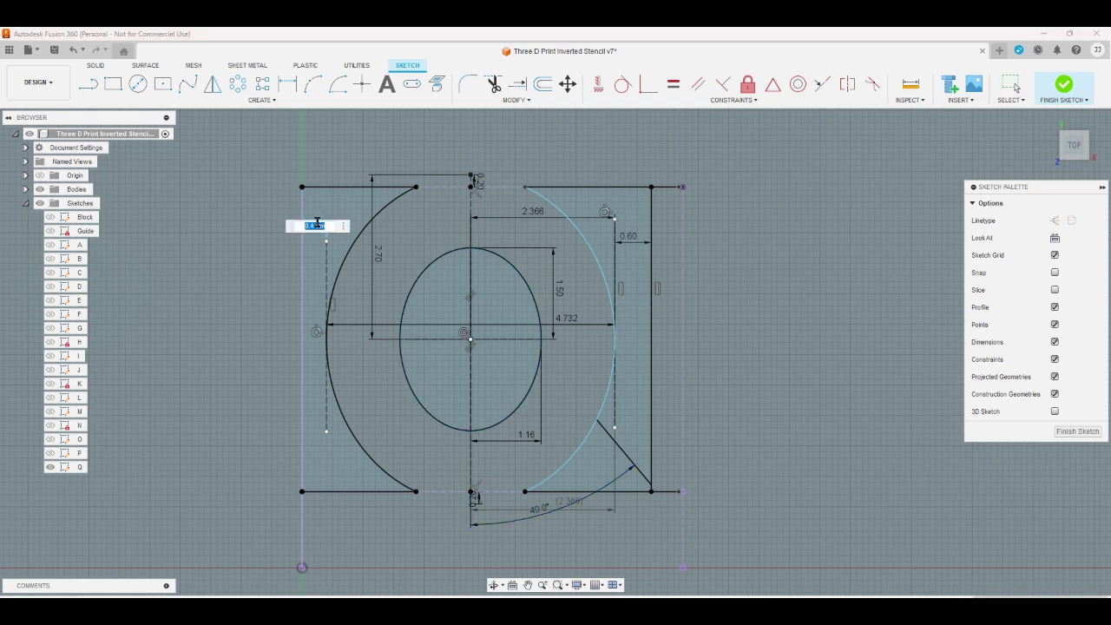
text(0.4)
key(Return)
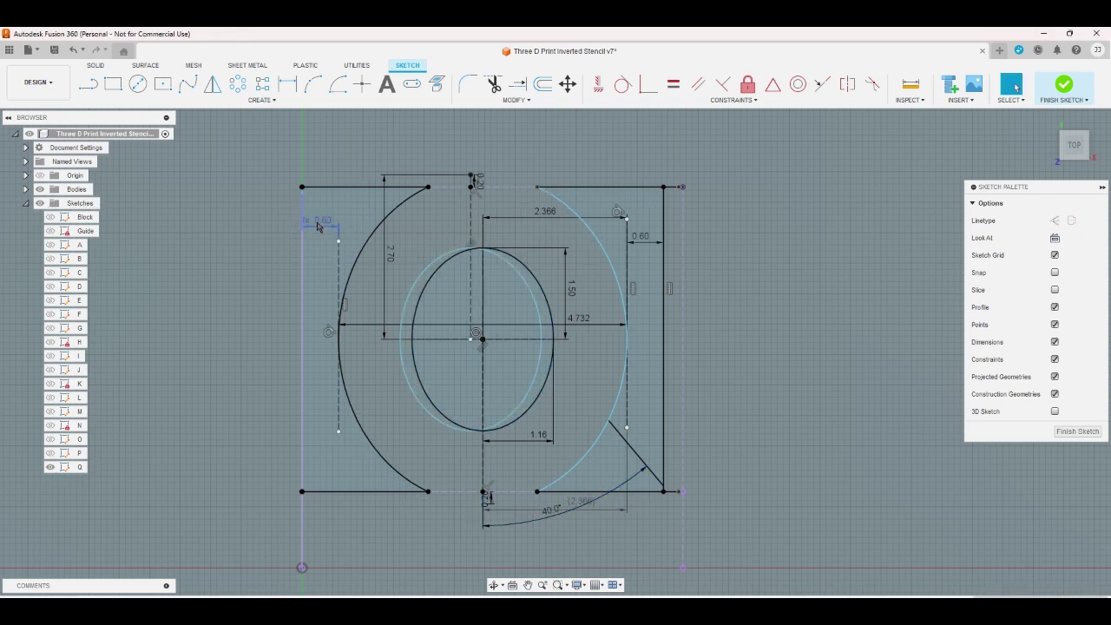
double_click(641, 245)
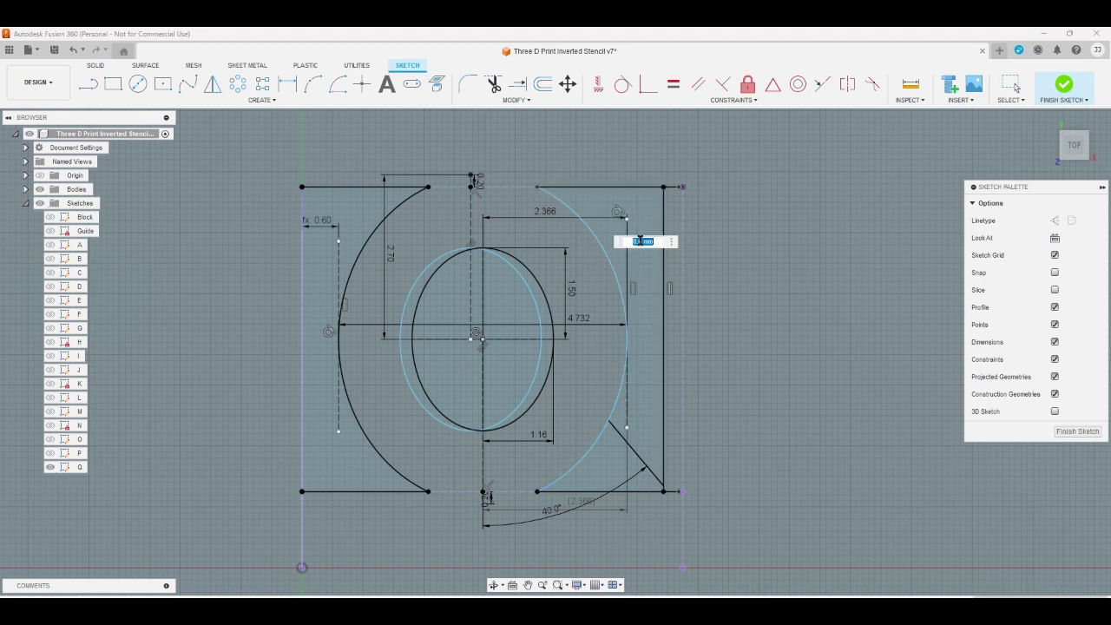
text(bridge)
key(Return)
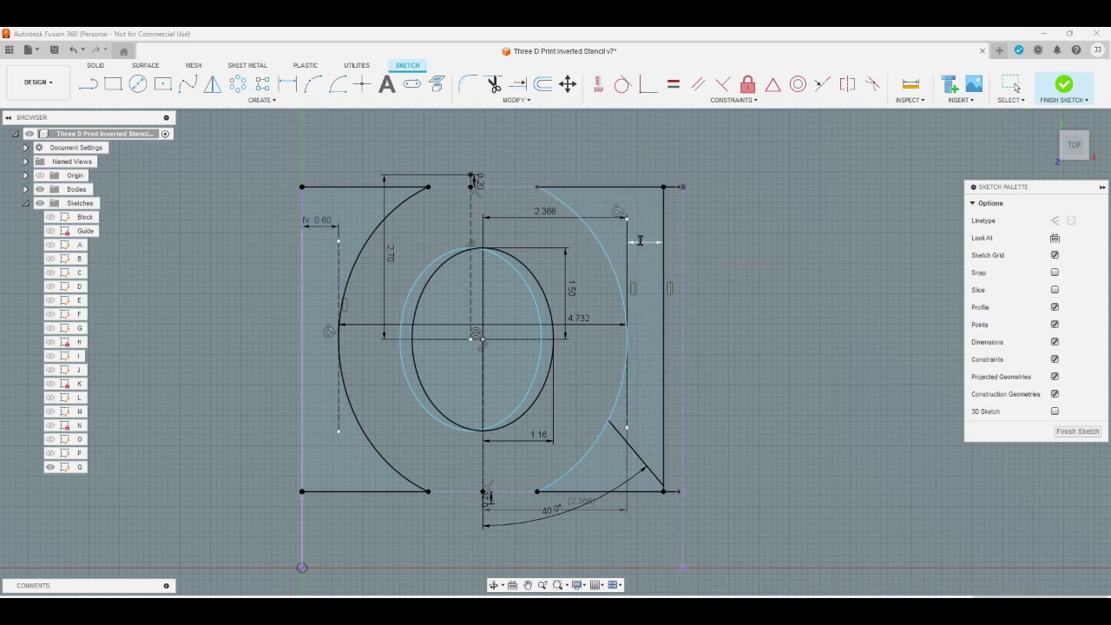
- Convert the Q's outer ellipse to construction geometry
click(523, 277)
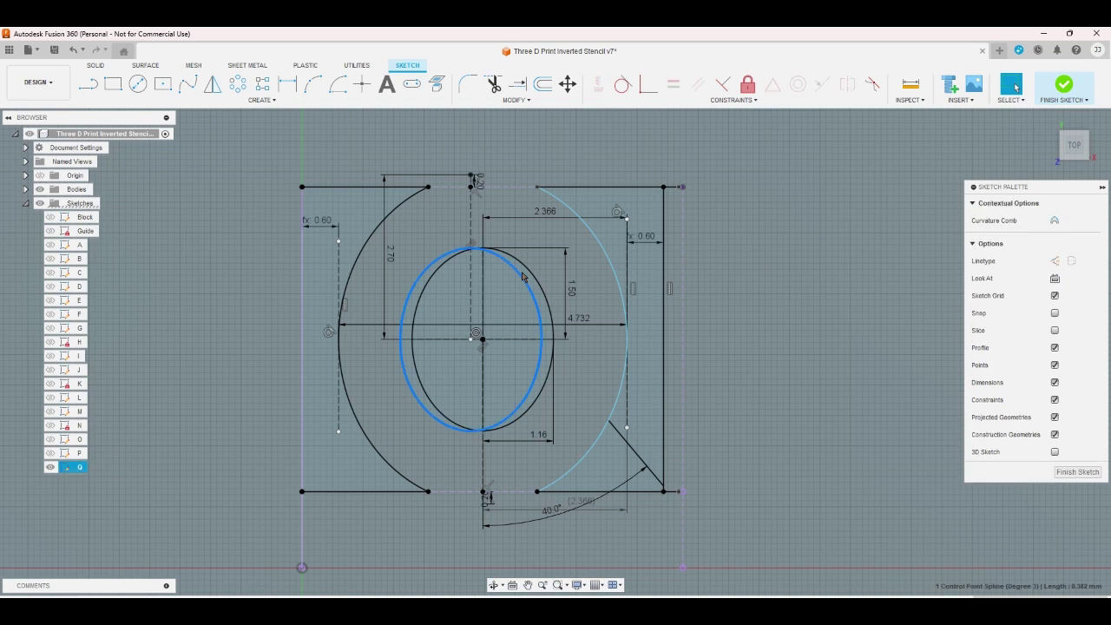
key(x)
key(Escape)
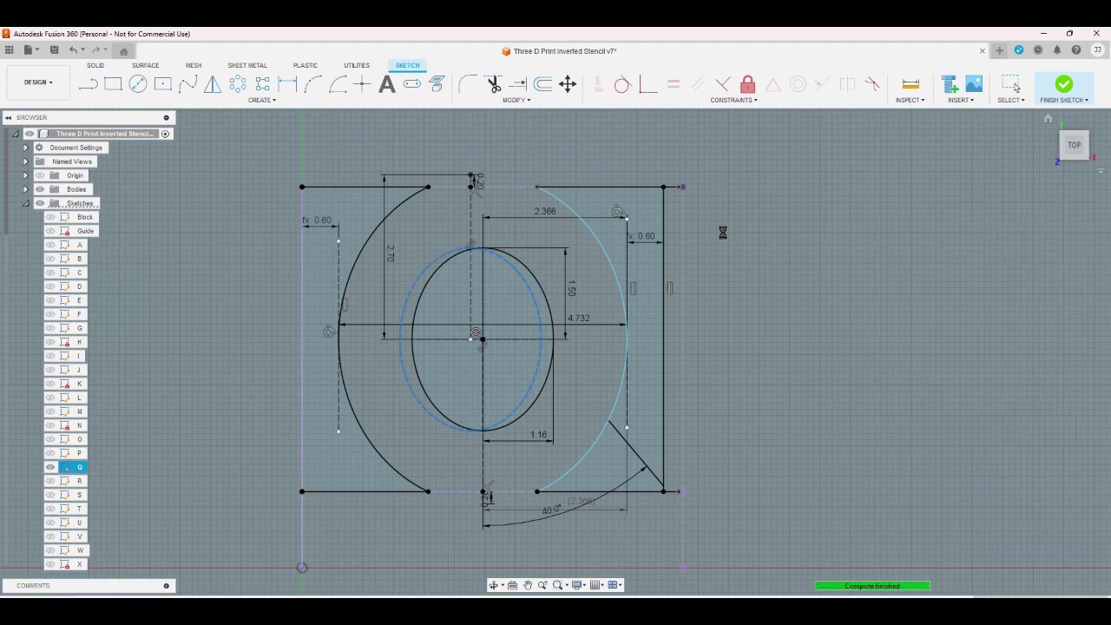
- Show the full stencil plate in the Home view, edit the letter cut extrude, and select sketch R
scroll(605, 266, down, 10)
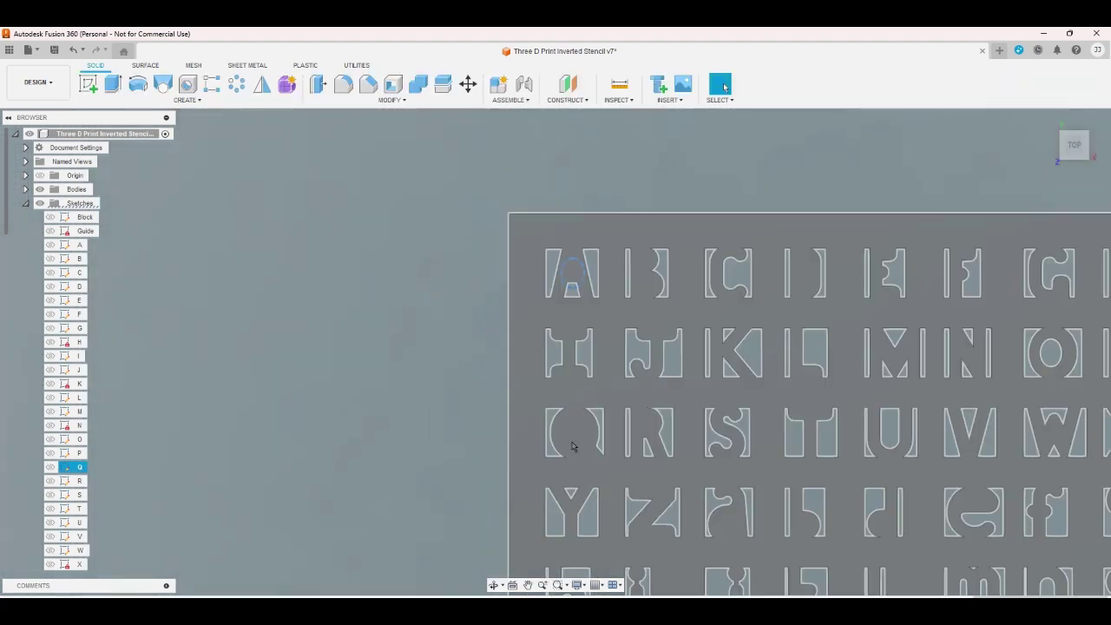
click(571, 446)
click(438, 413)
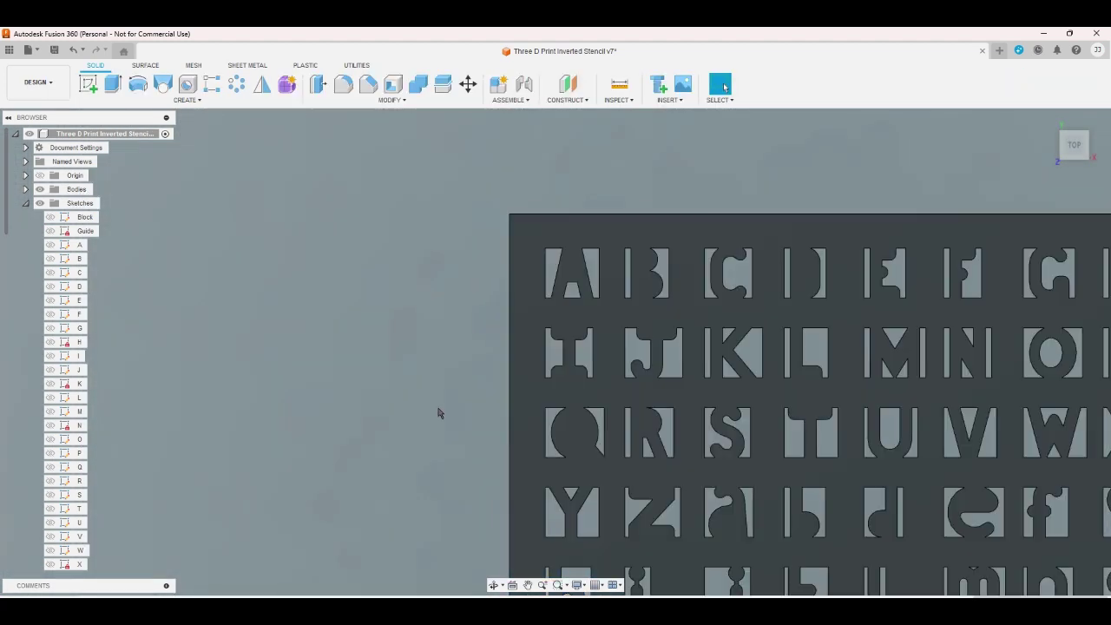
click(1046, 122)
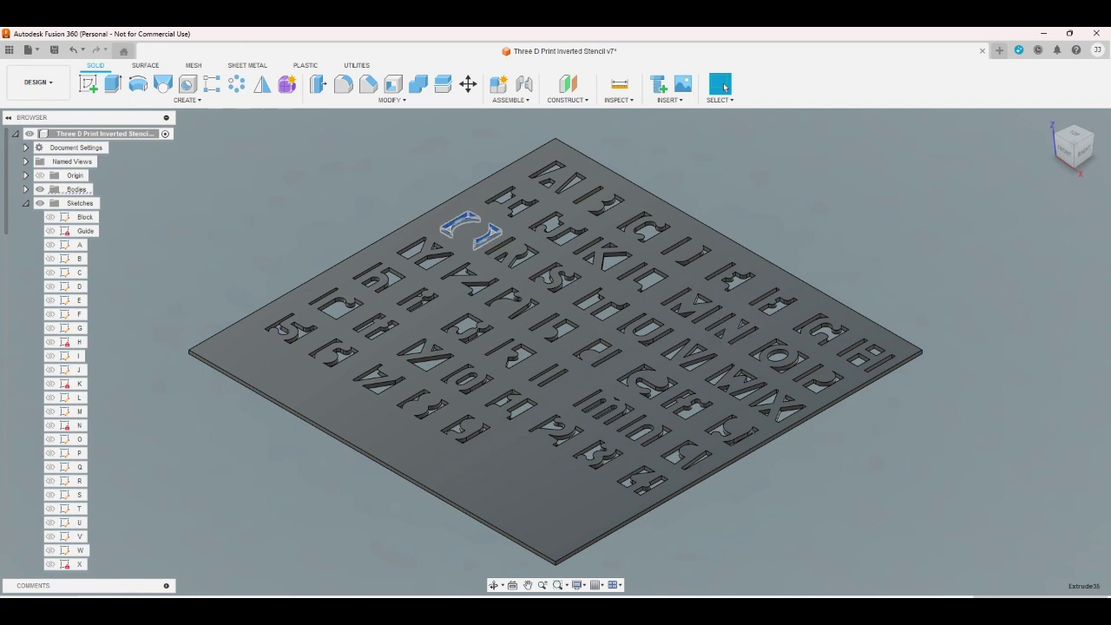
double_click(469, 228)
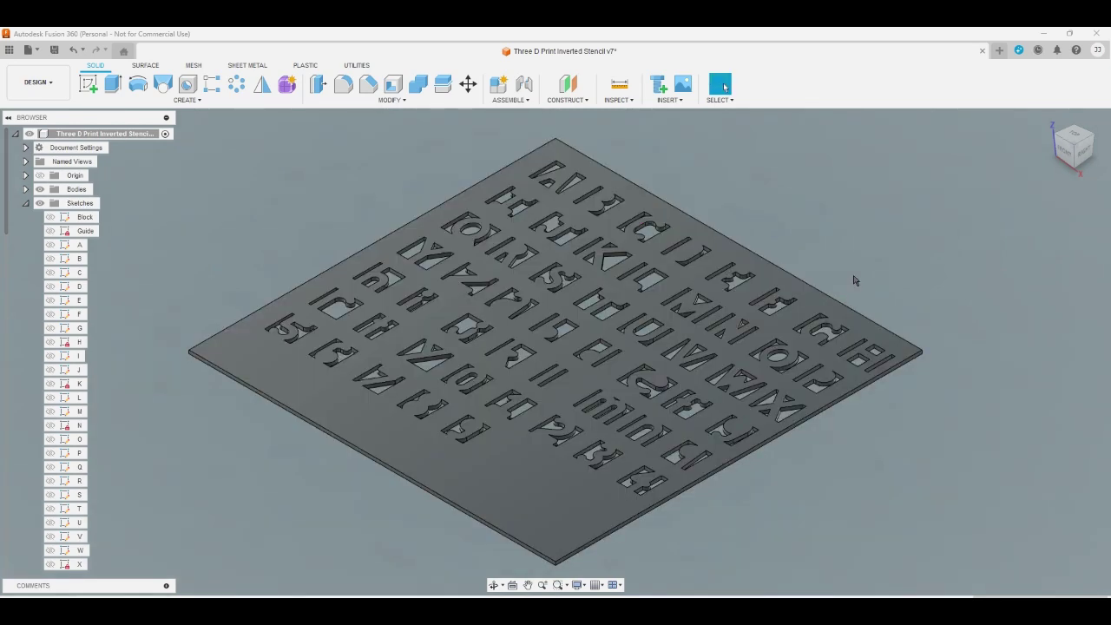
click(80, 482)
- Open sketch R and delete the stem's 0.60 width dimension
double_click(80, 482)
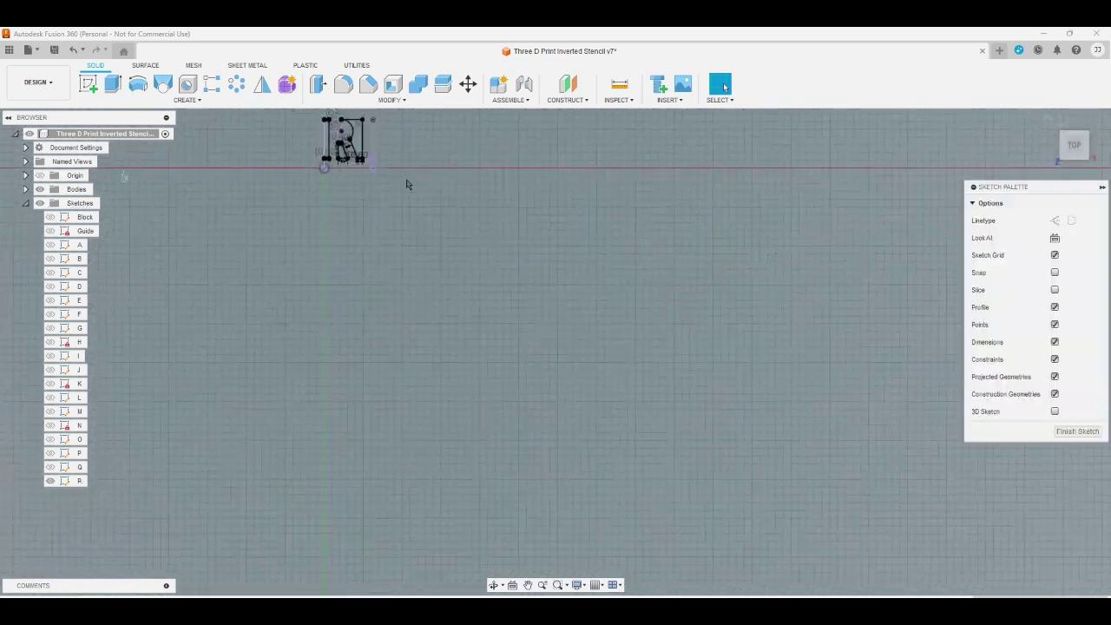
scroll(321, 121, up, 8)
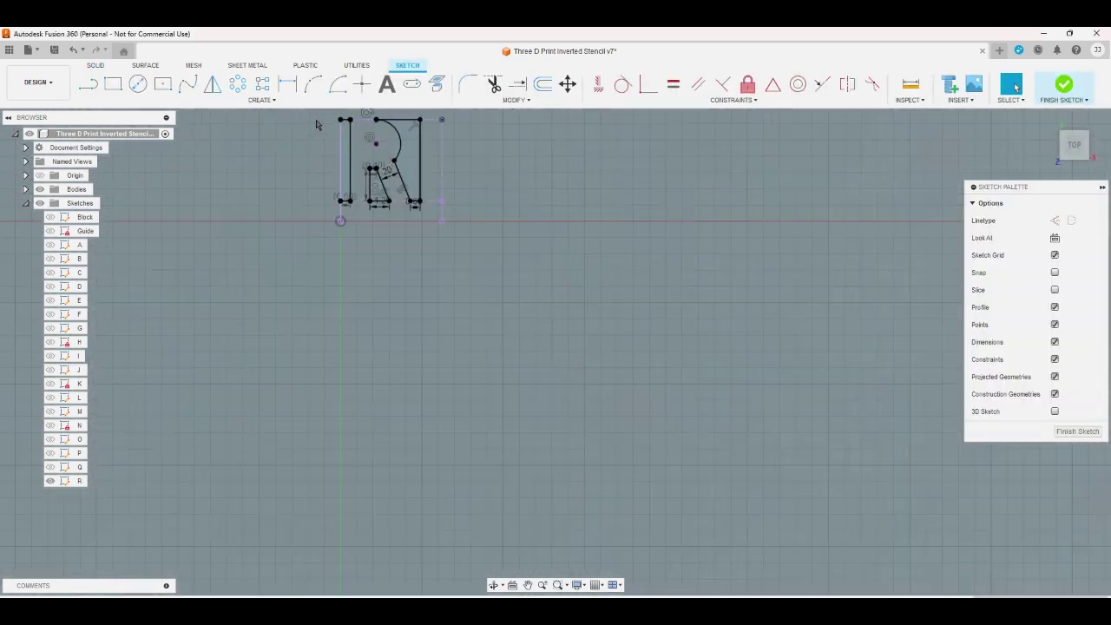
click(369, 274)
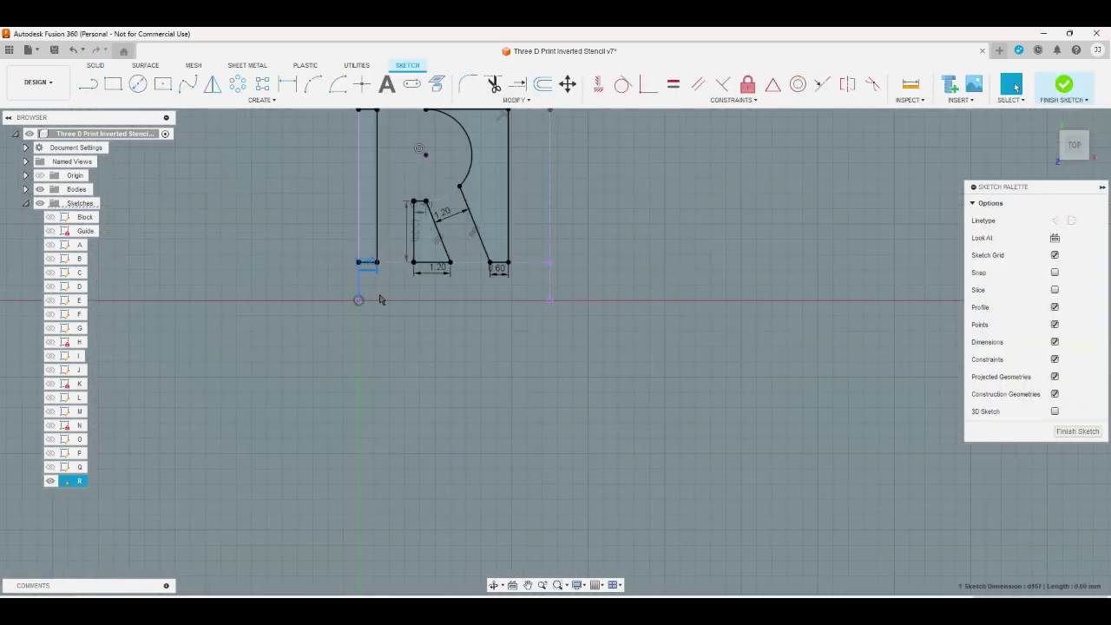
scroll(373, 296, down, 1)
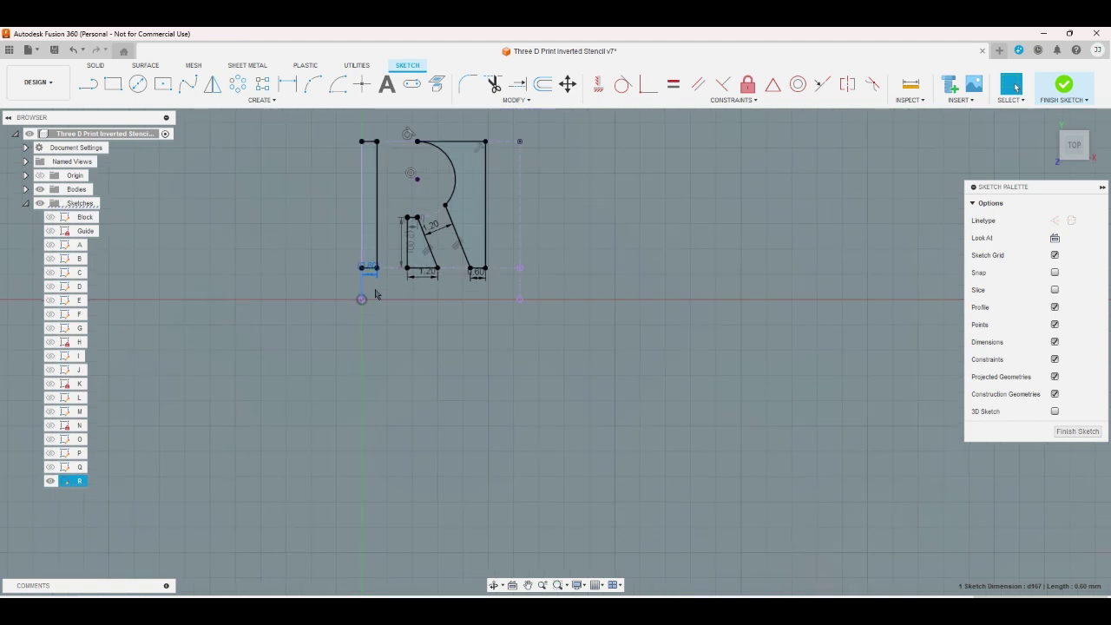
scroll(375, 295, up, 4)
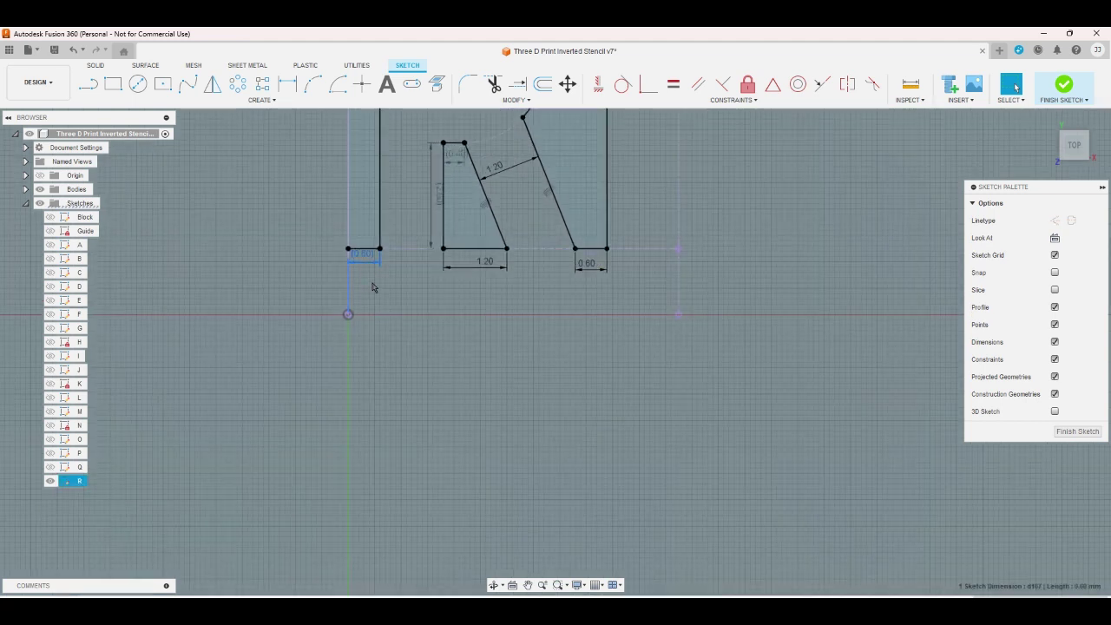
right_click(374, 290)
key(Escape)
key(Escape)
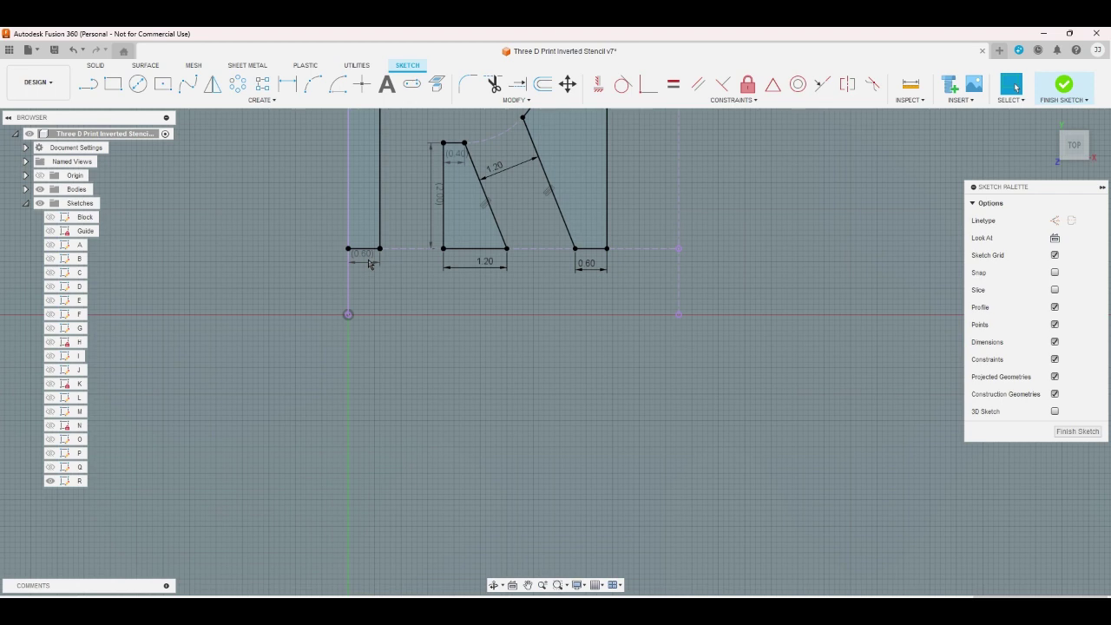
click(360, 268)
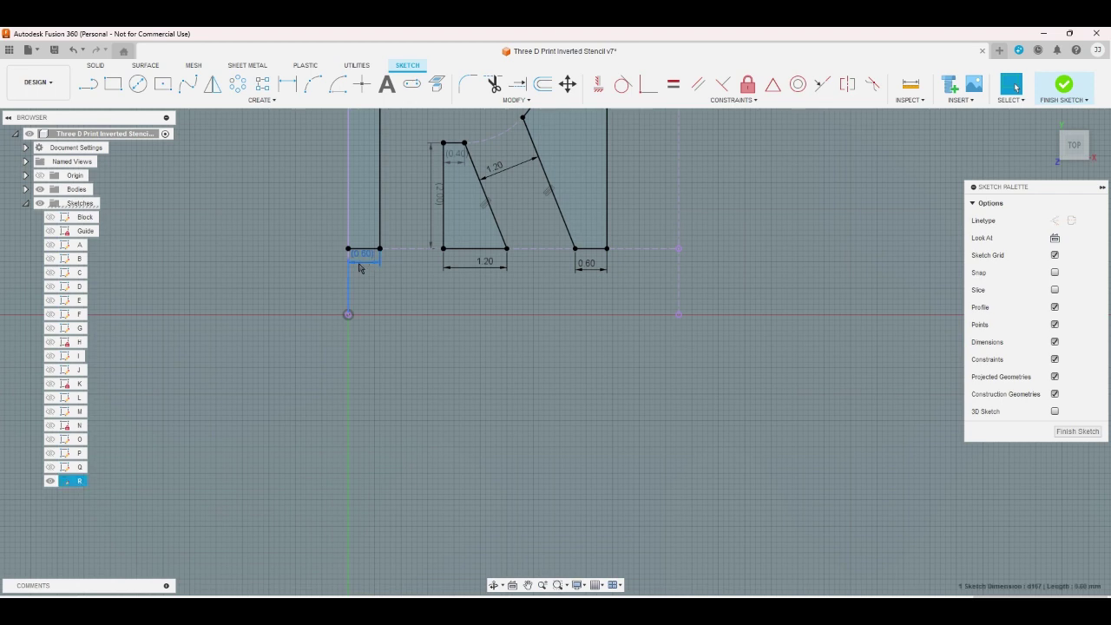
key(Delete)
scroll(361, 267, down, 5)
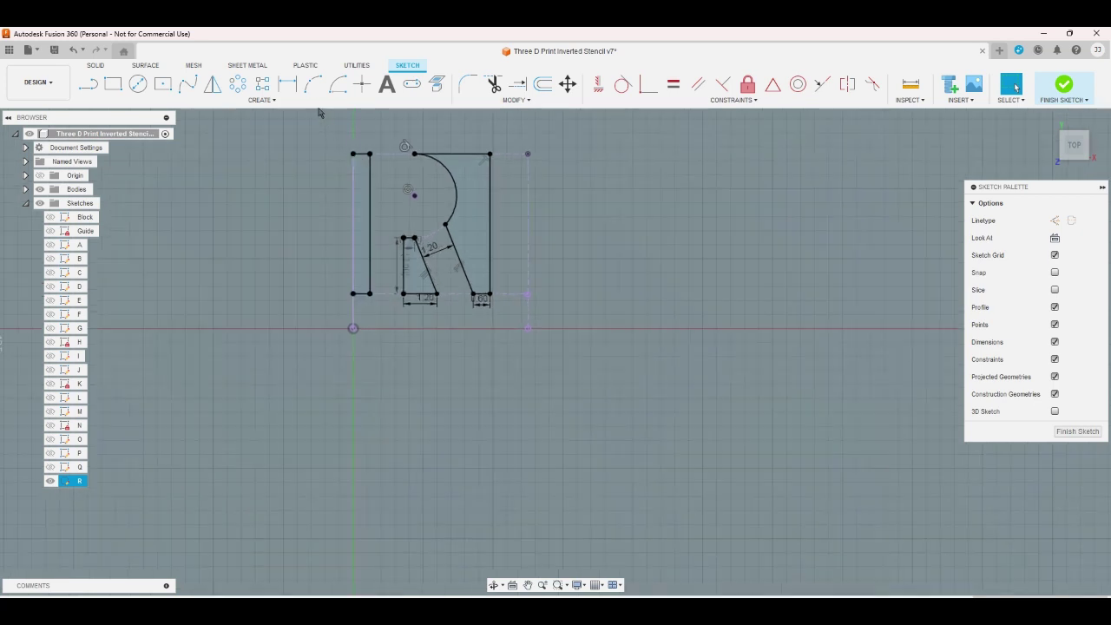
- Try re-dimensioning the stem width, declining the driven dimension, then end dimensioning
click(287, 83)
scroll(324, 145, up, 3)
click(398, 217)
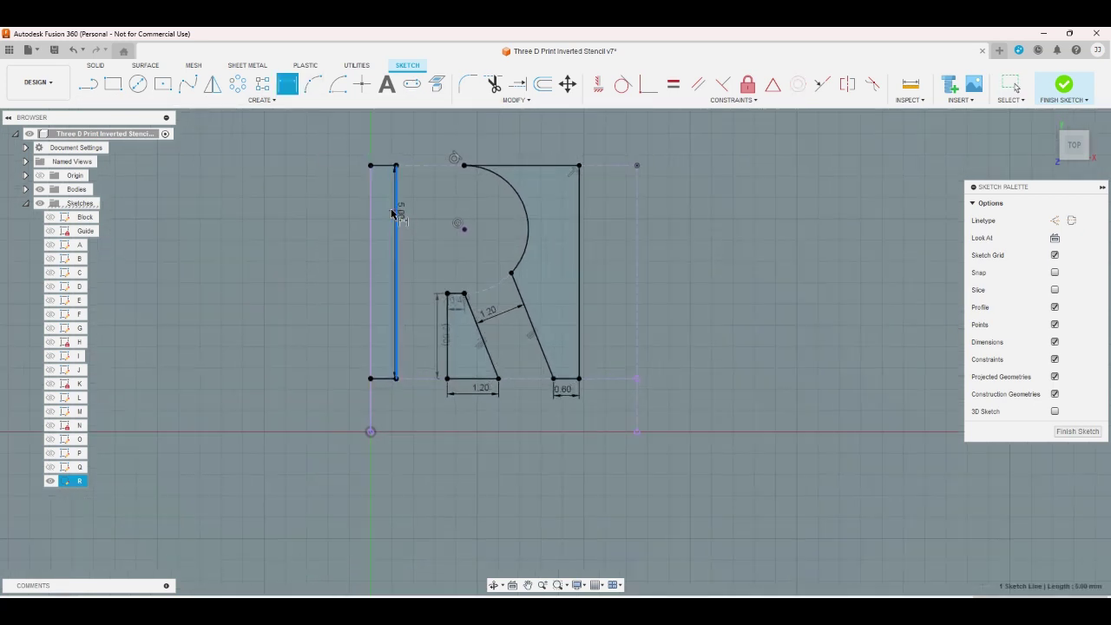
shift+click(373, 205)
click(380, 203)
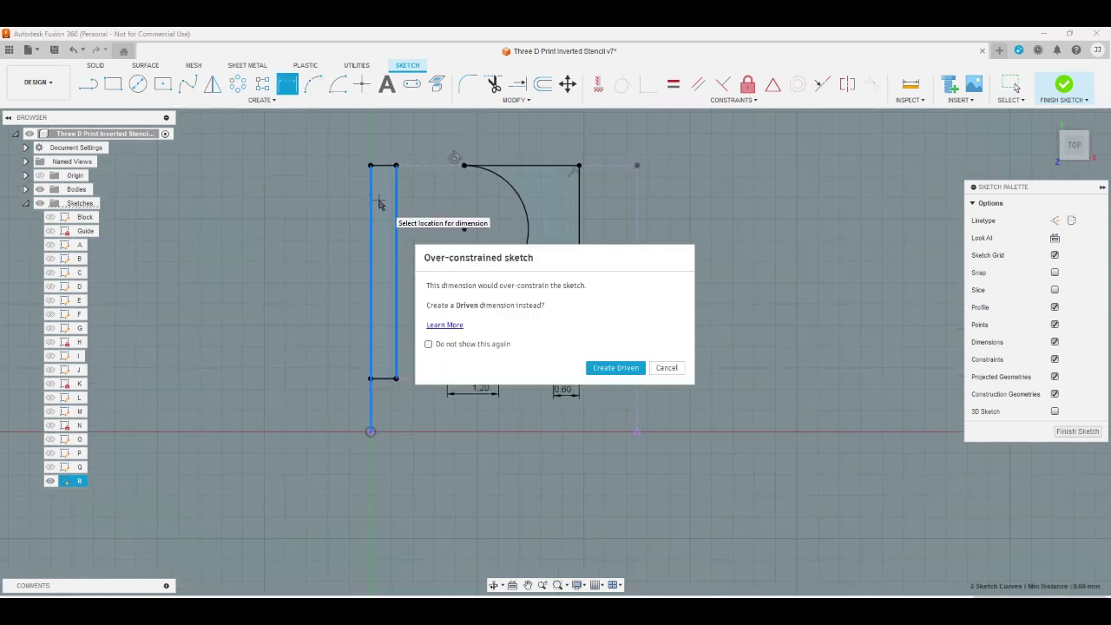
click(682, 368)
scroll(386, 406, up, 2)
right_click(382, 405)
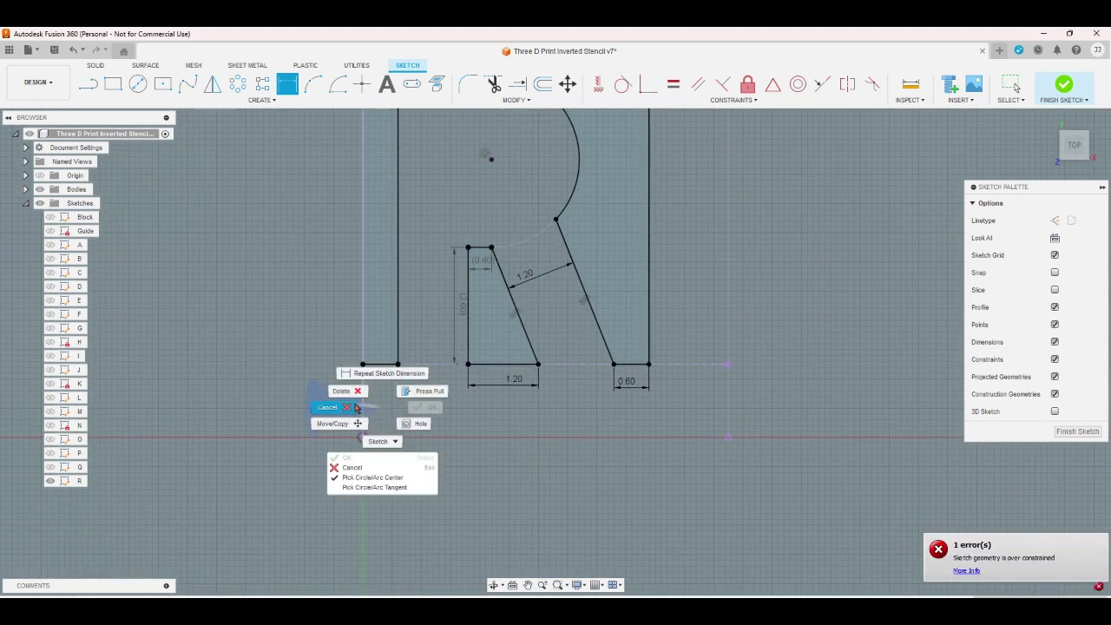
click(355, 407)
click(363, 408)
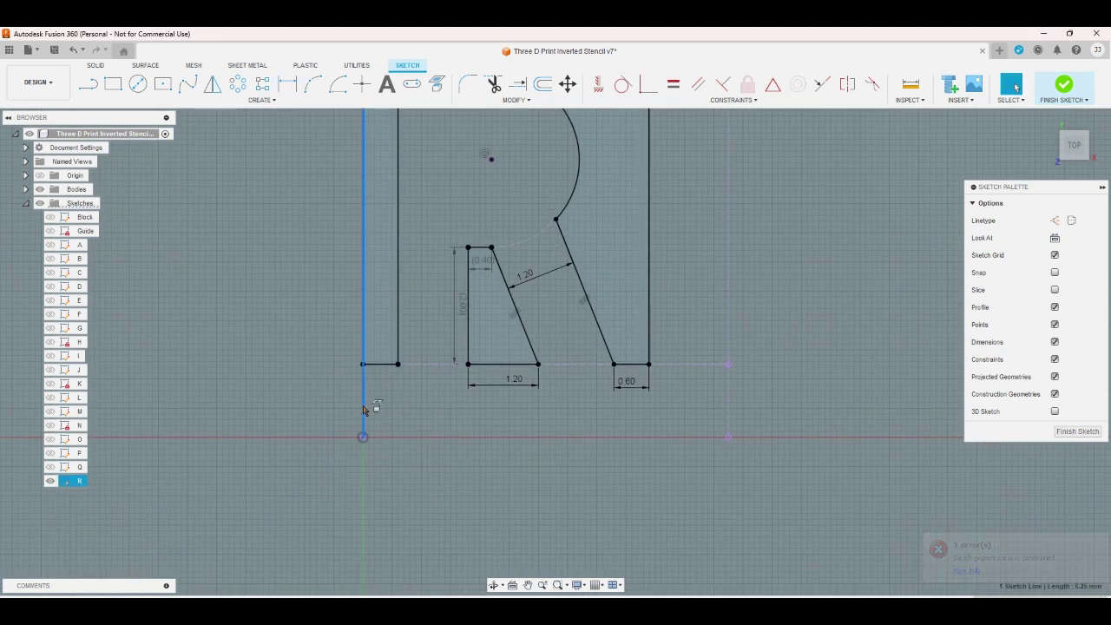
key(Escape)
scroll(365, 409, down, 2)
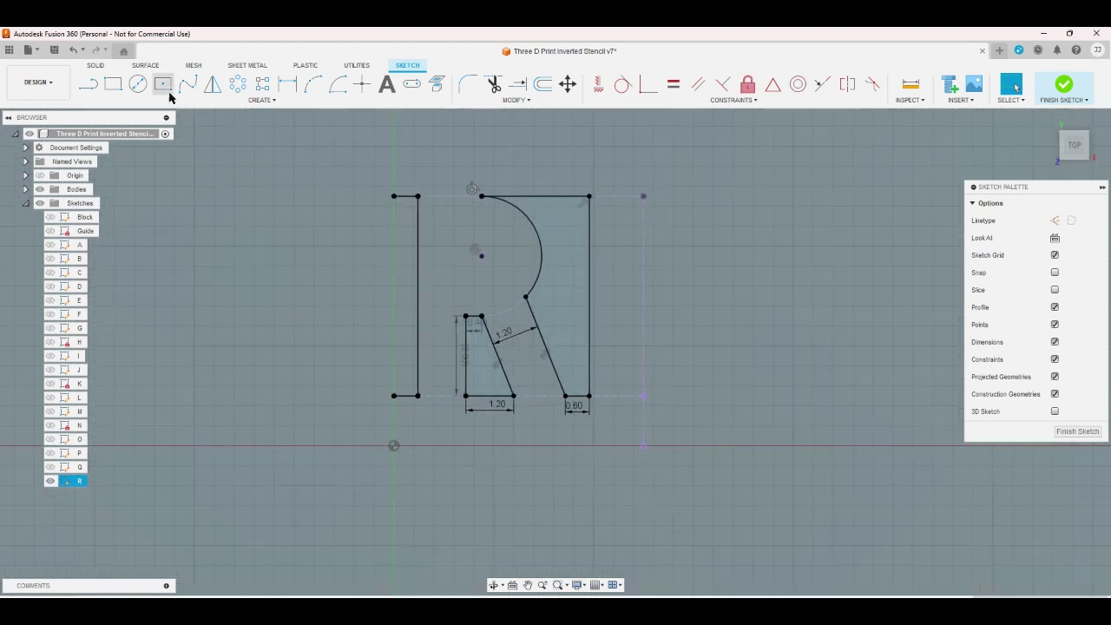
- Draw a vertical line along the R stem's left edge from bottom to top
key(l)
scroll(395, 378, up, 1)
click(405, 422)
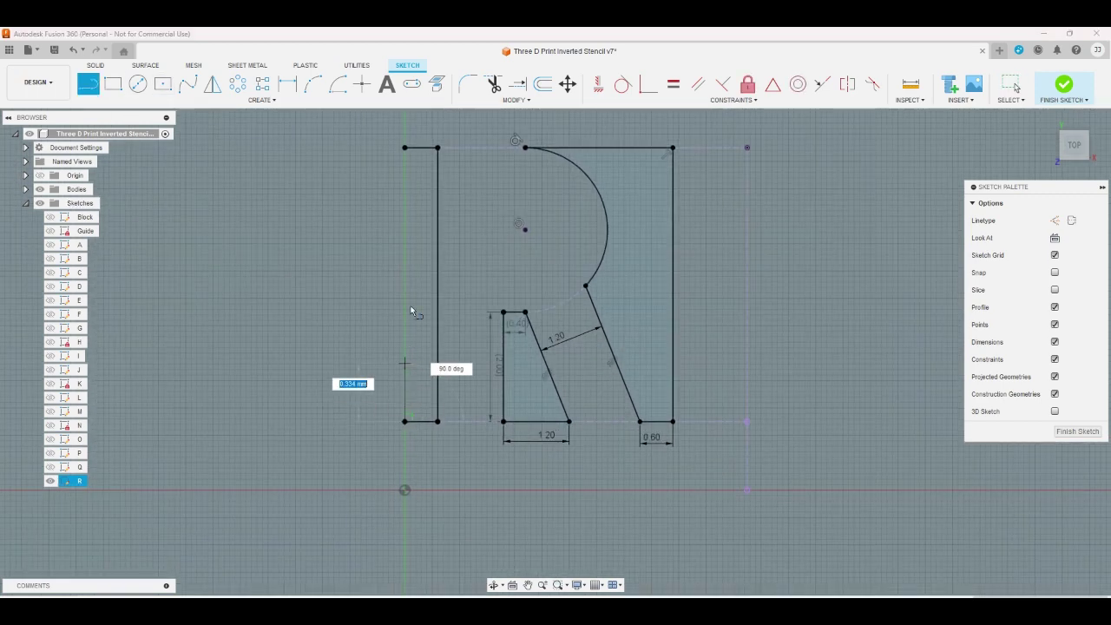
click(405, 147)
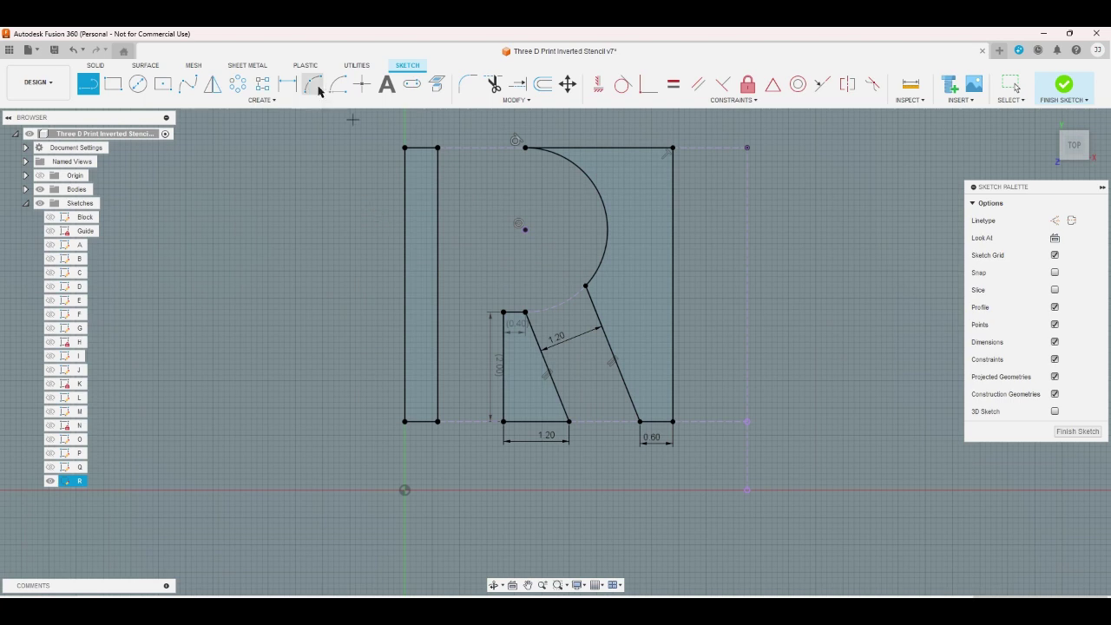
- Dimension the stem width between its left and right edges, declining a driven dimension
key(d)
click(408, 188)
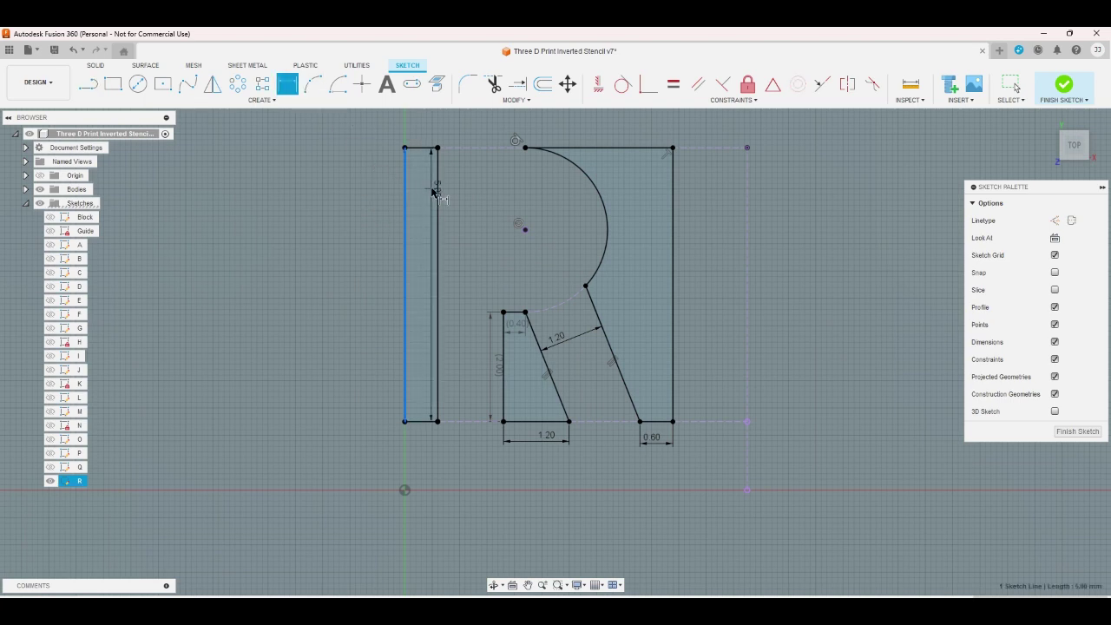
click(437, 179)
click(426, 194)
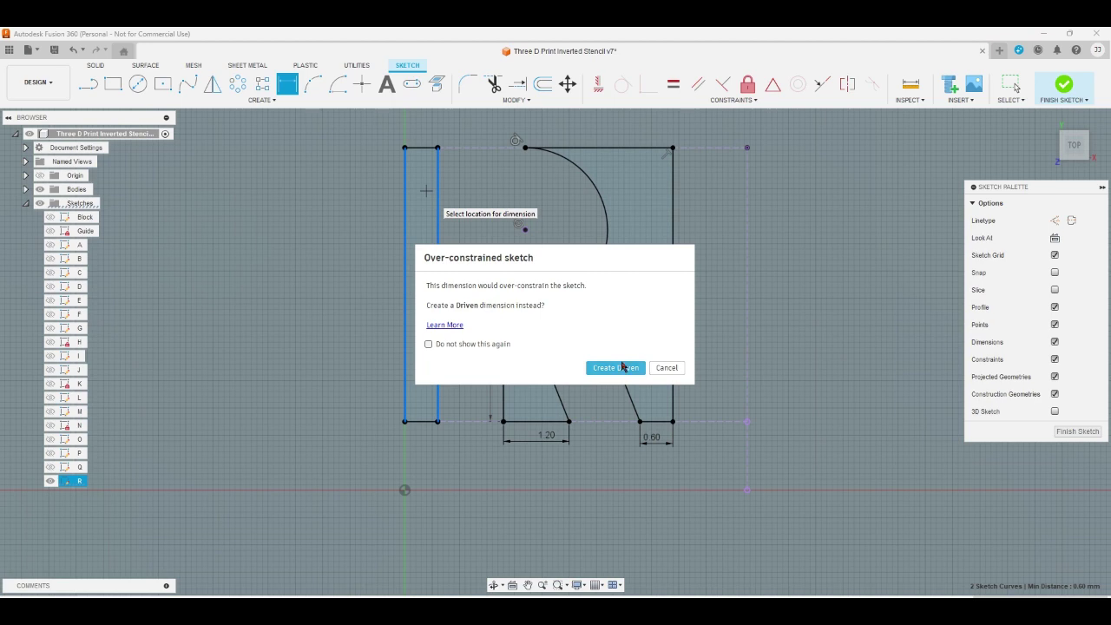
click(667, 368)
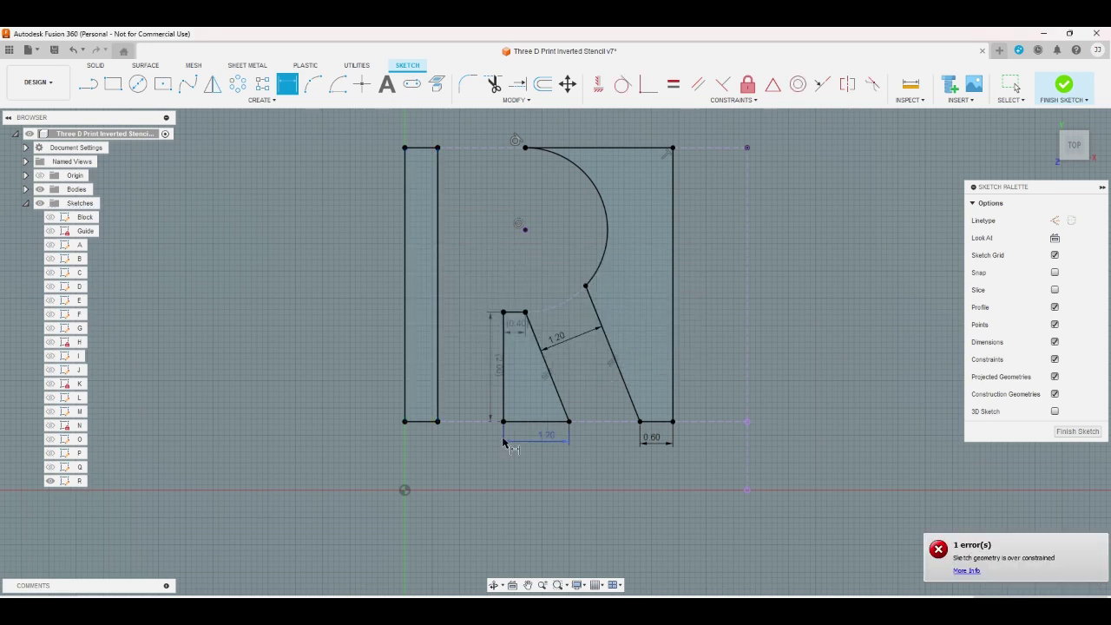
- Link the right leg's 0.60 width dimension to the rs parameter
right_click(598, 448)
key(Escape)
double_click(653, 443)
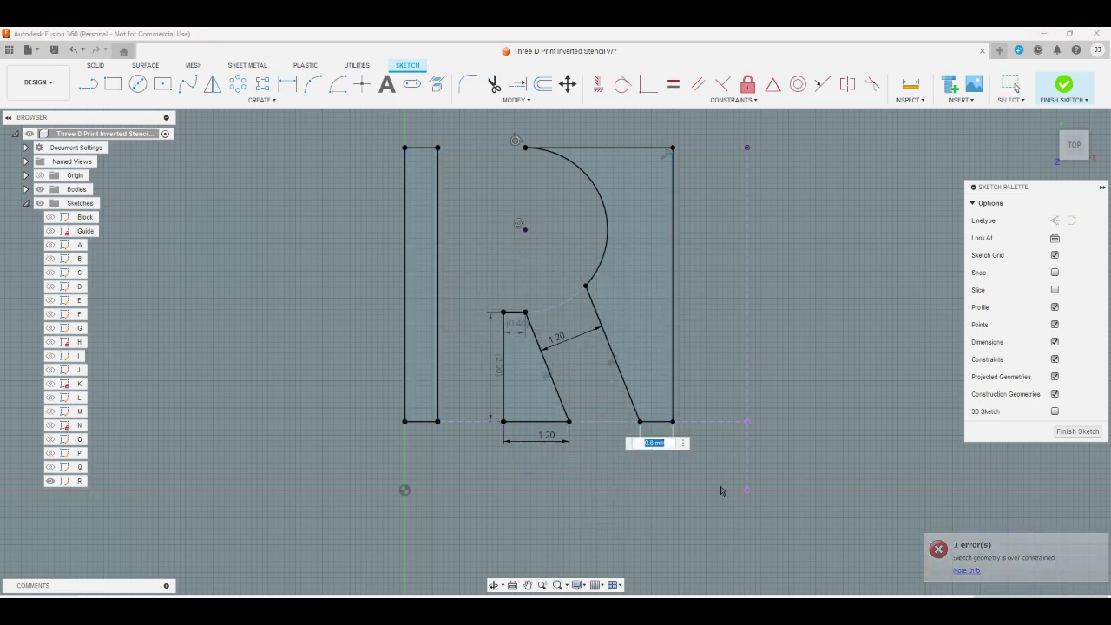
text(rs)
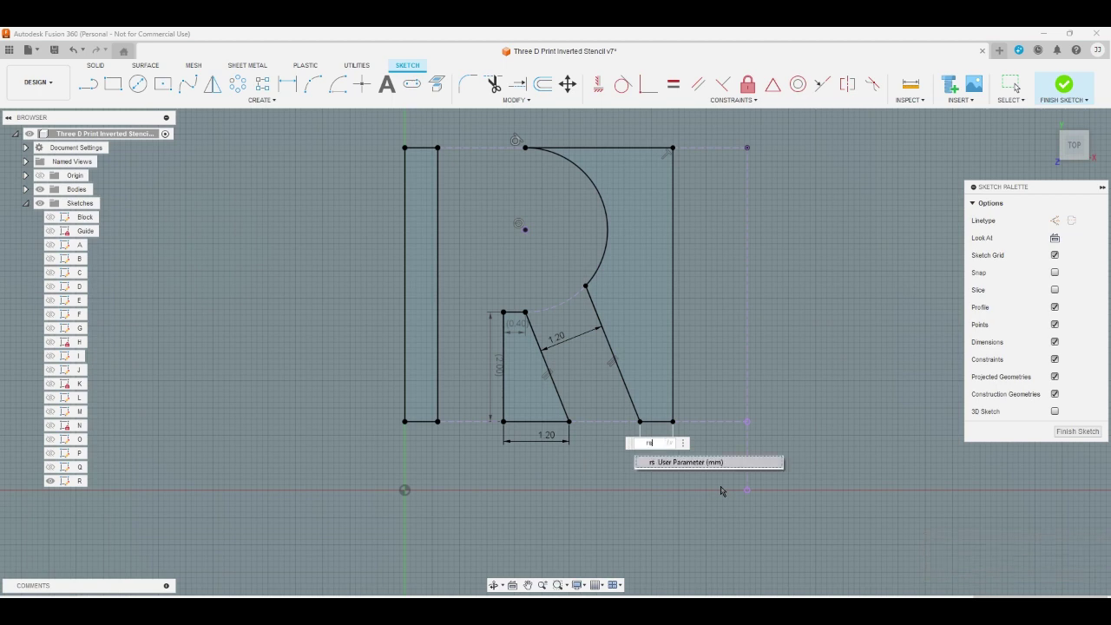
key(Return)
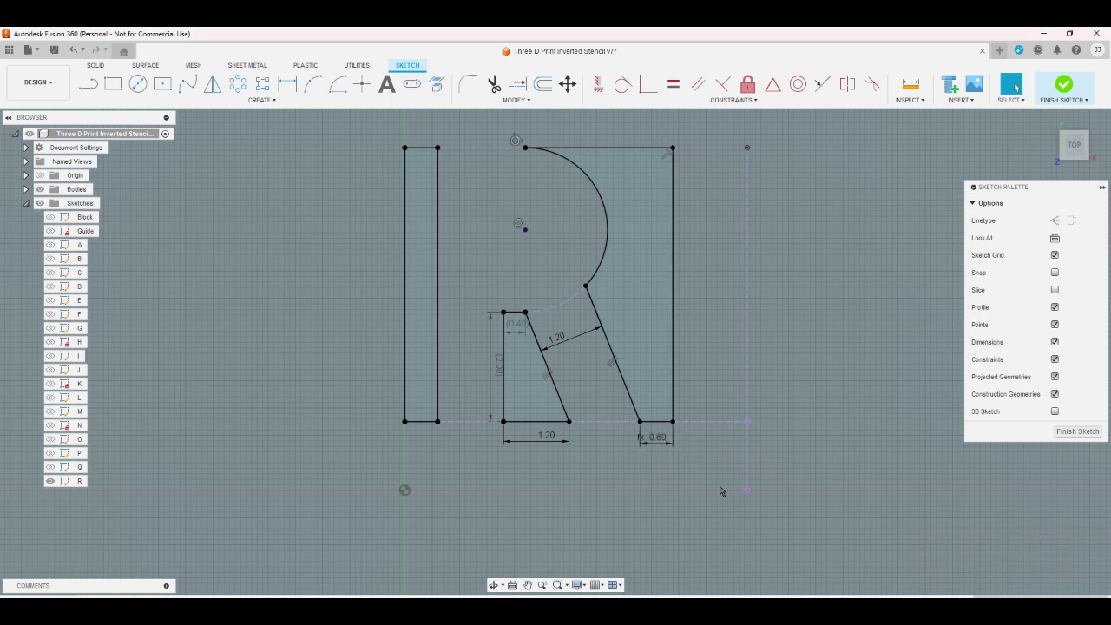
- Try dimensioning the stem's right line, then stop the dimension tool
key(d)
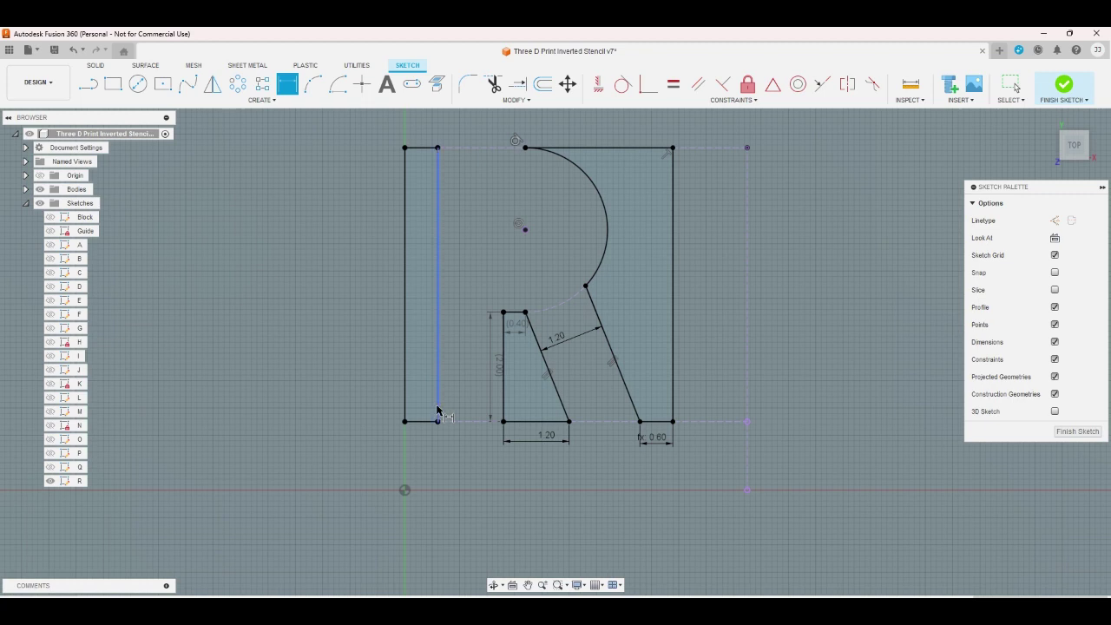
click(437, 410)
right_click(423, 464)
click(467, 476)
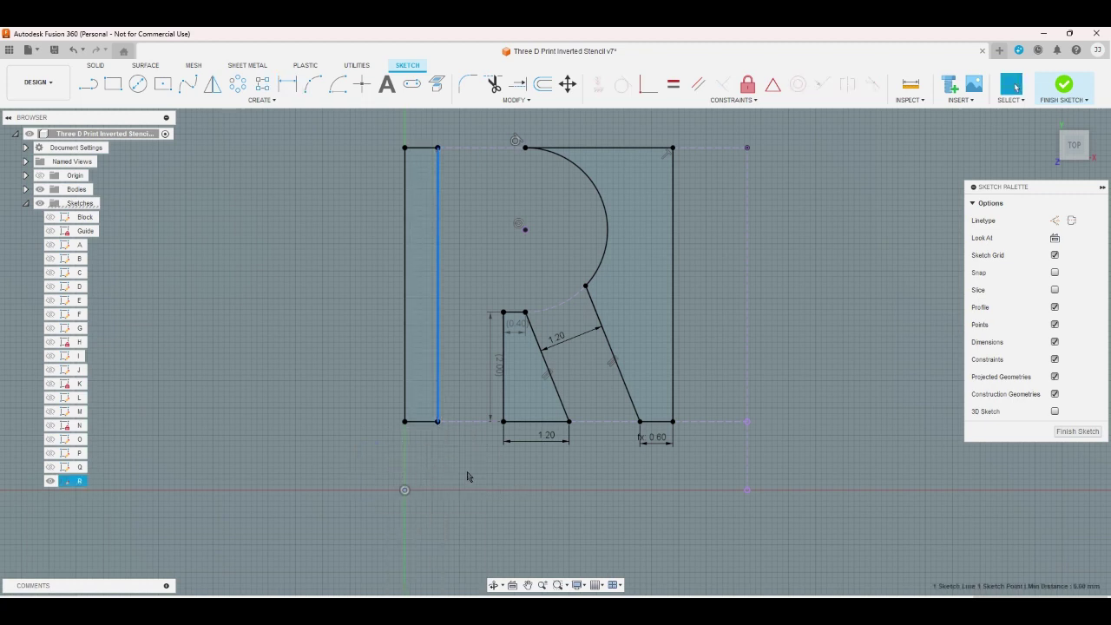
- Turn the stem's inner vertical line into construction geometry, then delete it
click(438, 398)
click(437, 395)
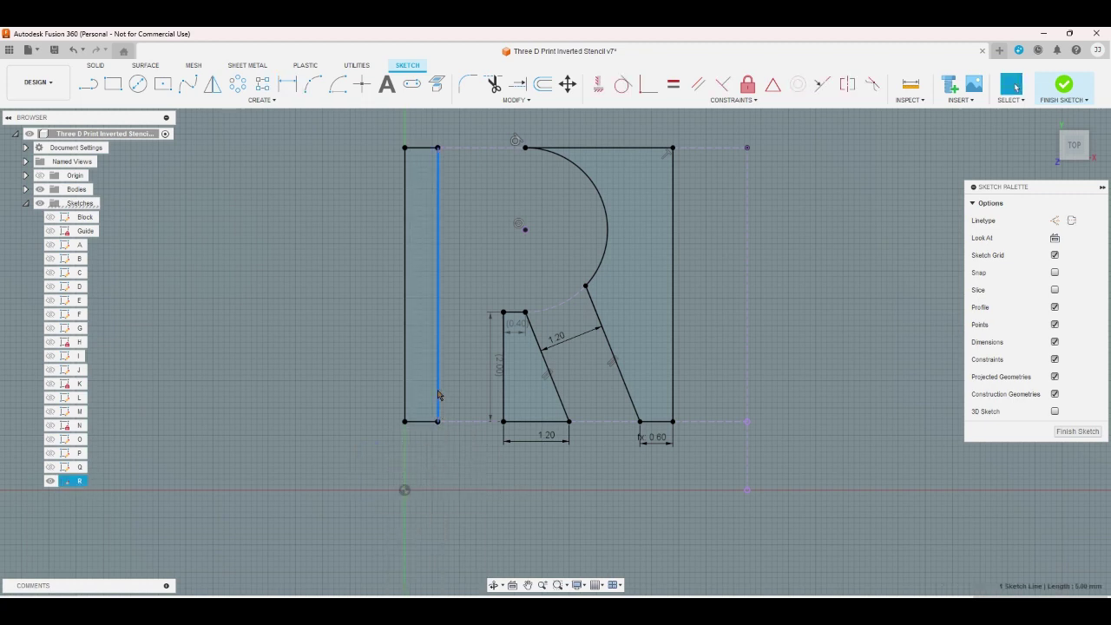
key(x)
click(469, 500)
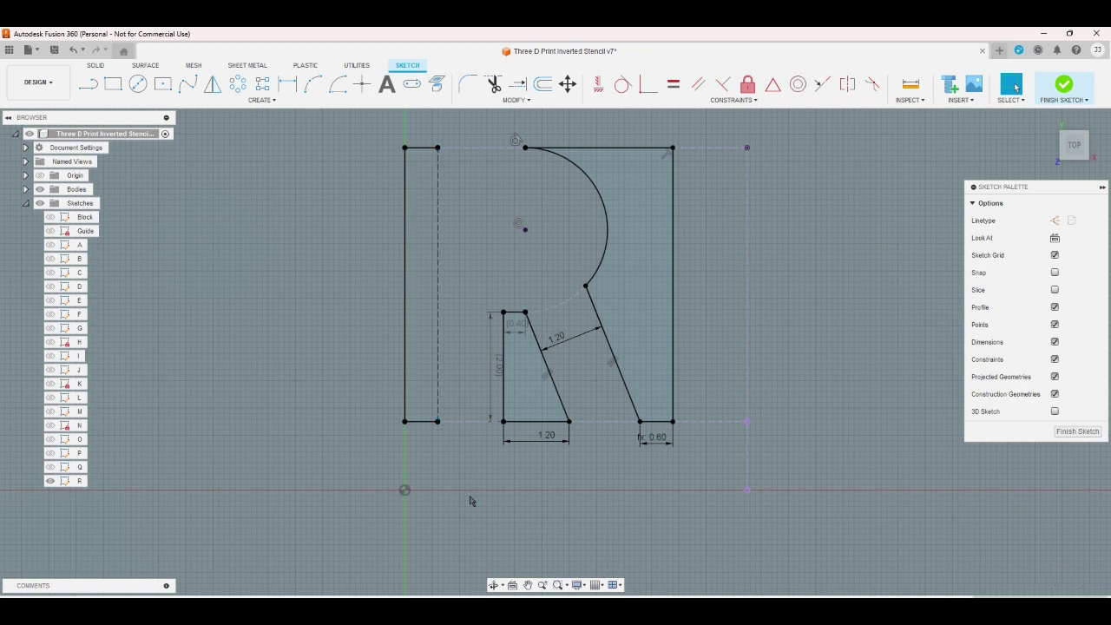
click(437, 408)
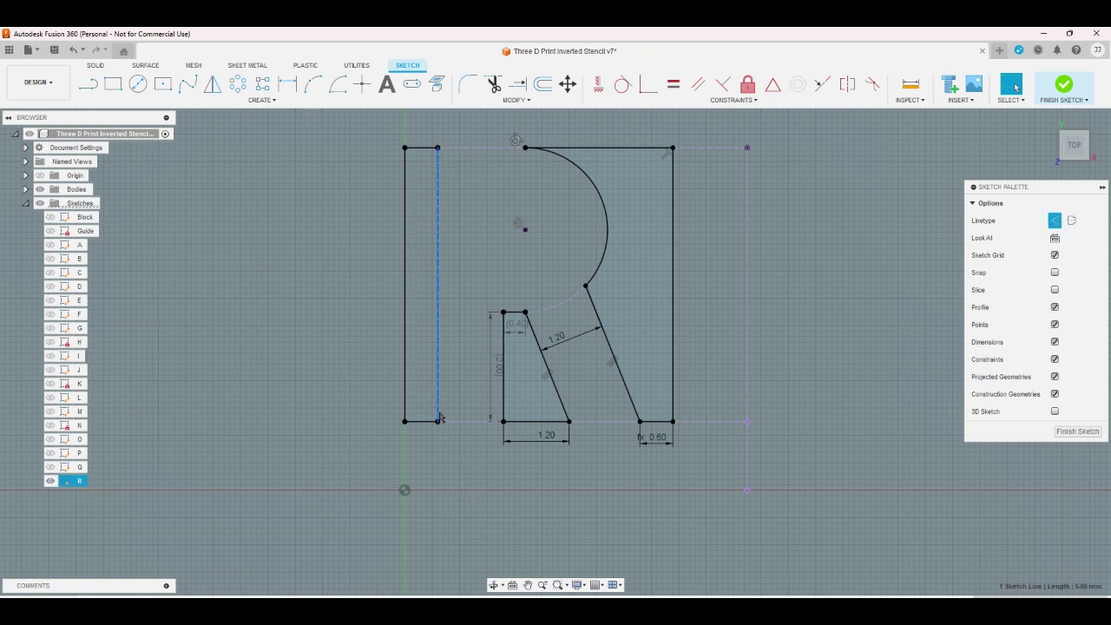
key(Escape)
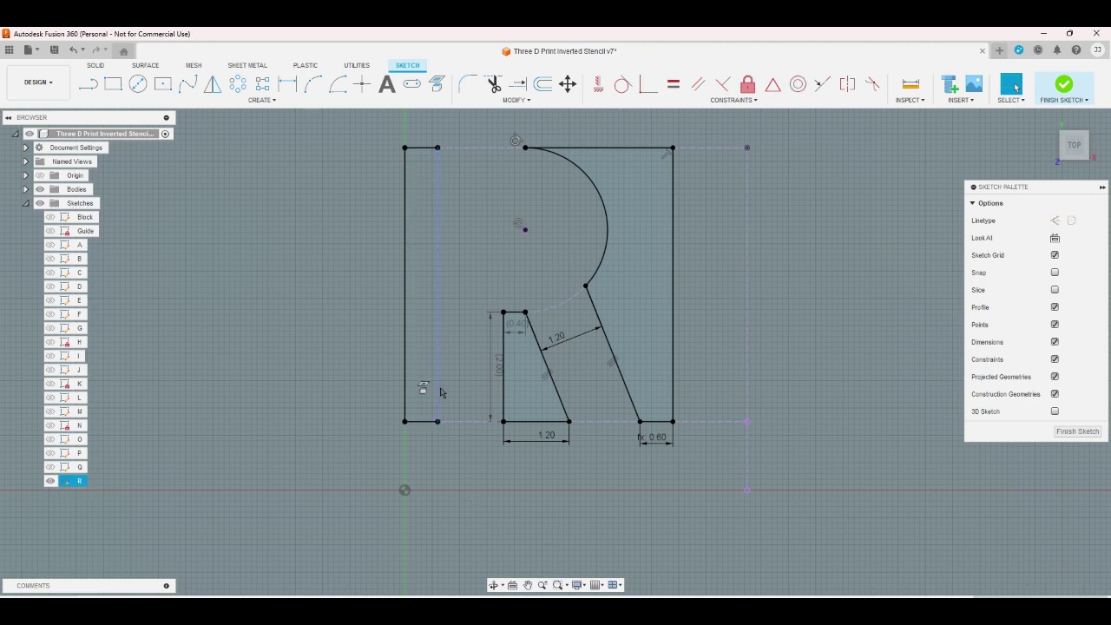
click(439, 392)
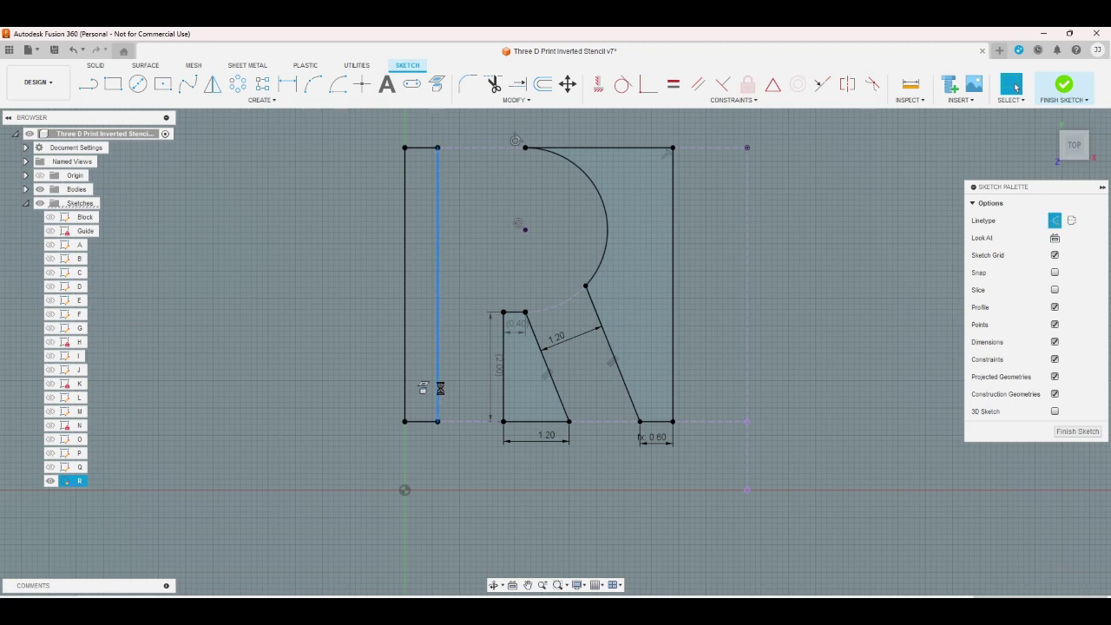
key(Delete)
- Draw a new inner stem line from bottom to top, then delete it again
key(l)
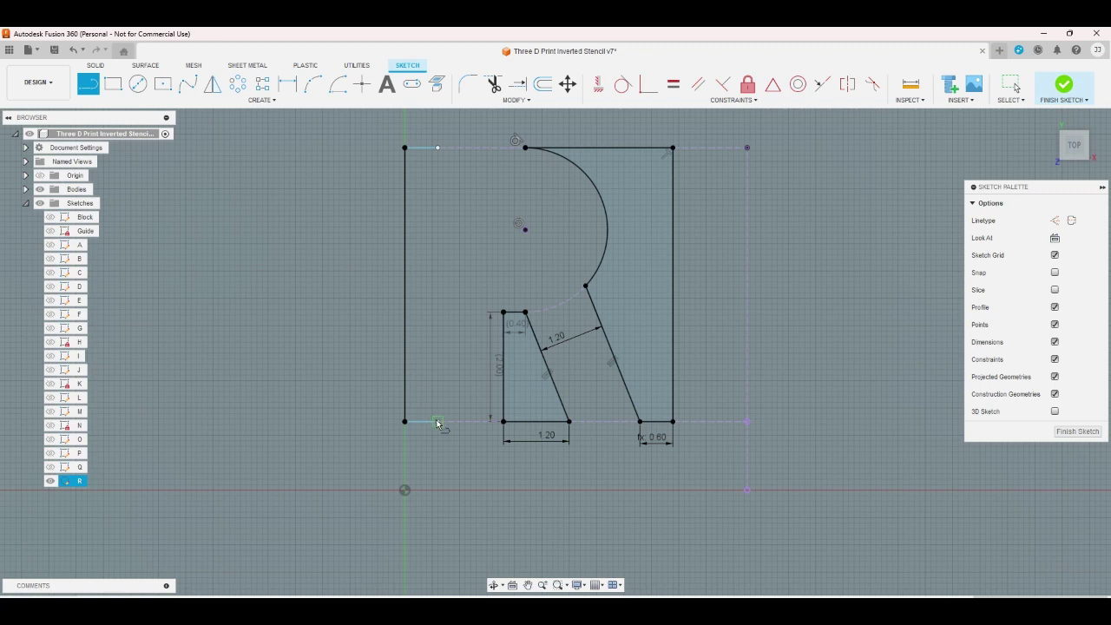
click(437, 421)
click(437, 147)
right_click(469, 225)
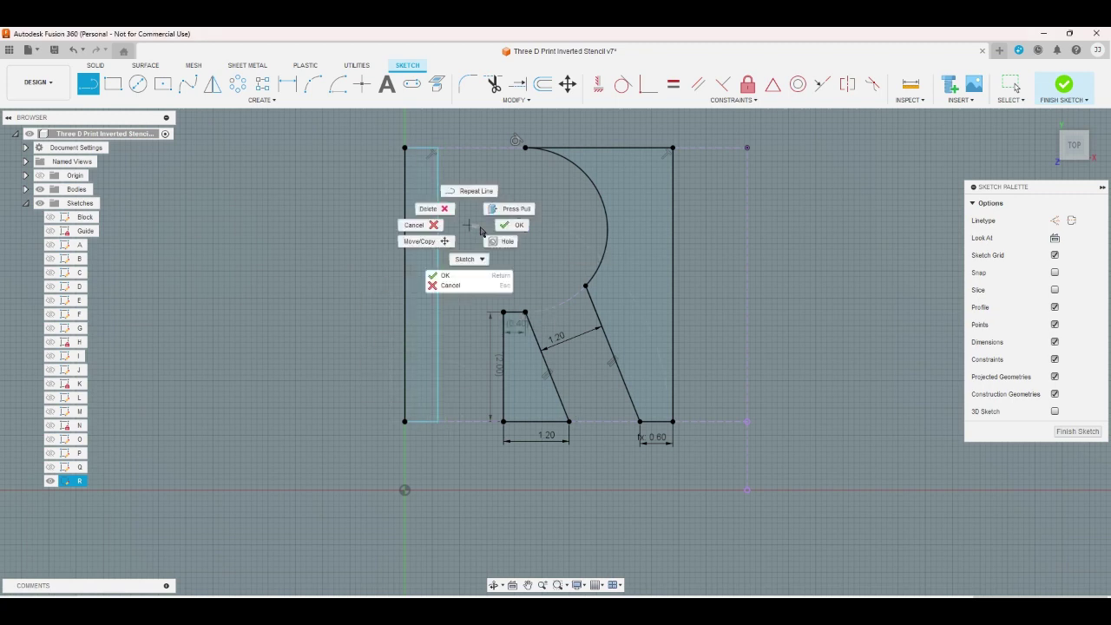
click(514, 225)
click(406, 228)
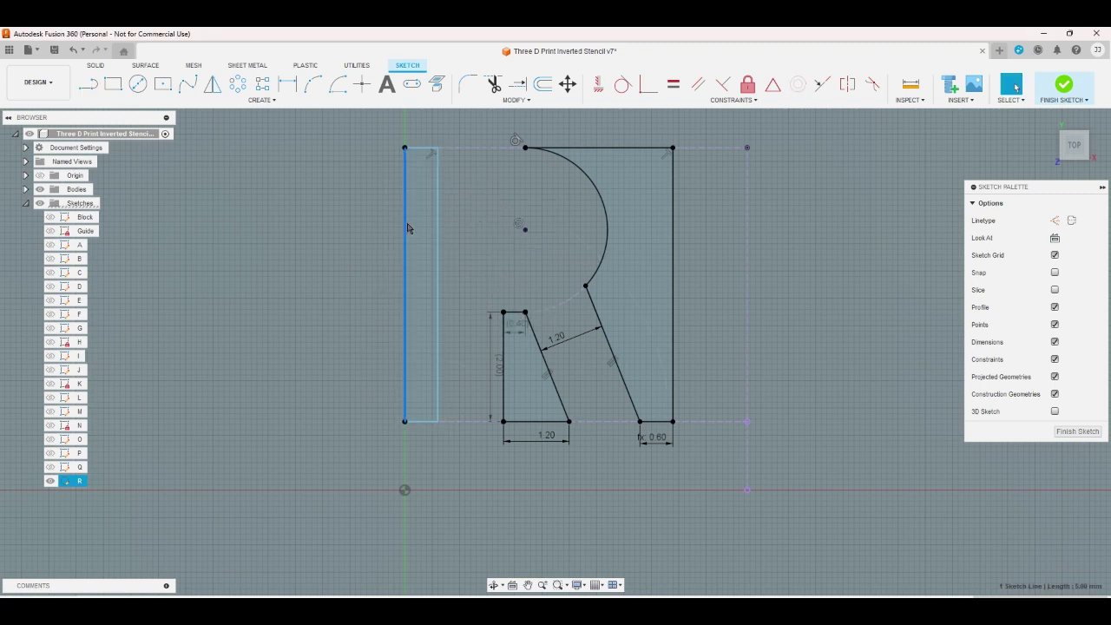
click(451, 460)
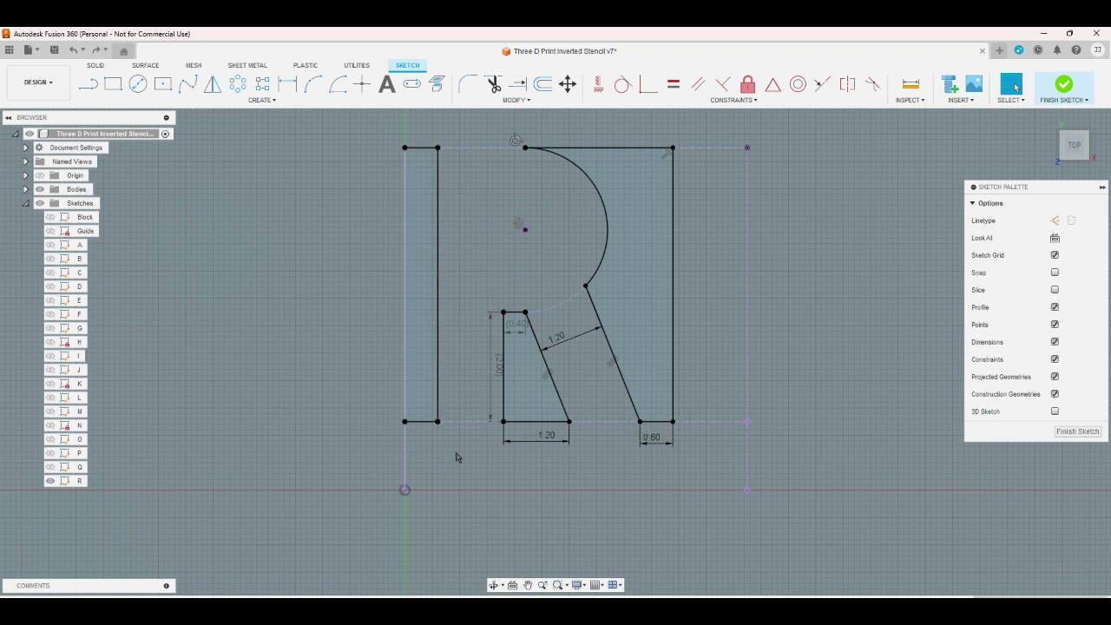
click(438, 385)
key(Delete)
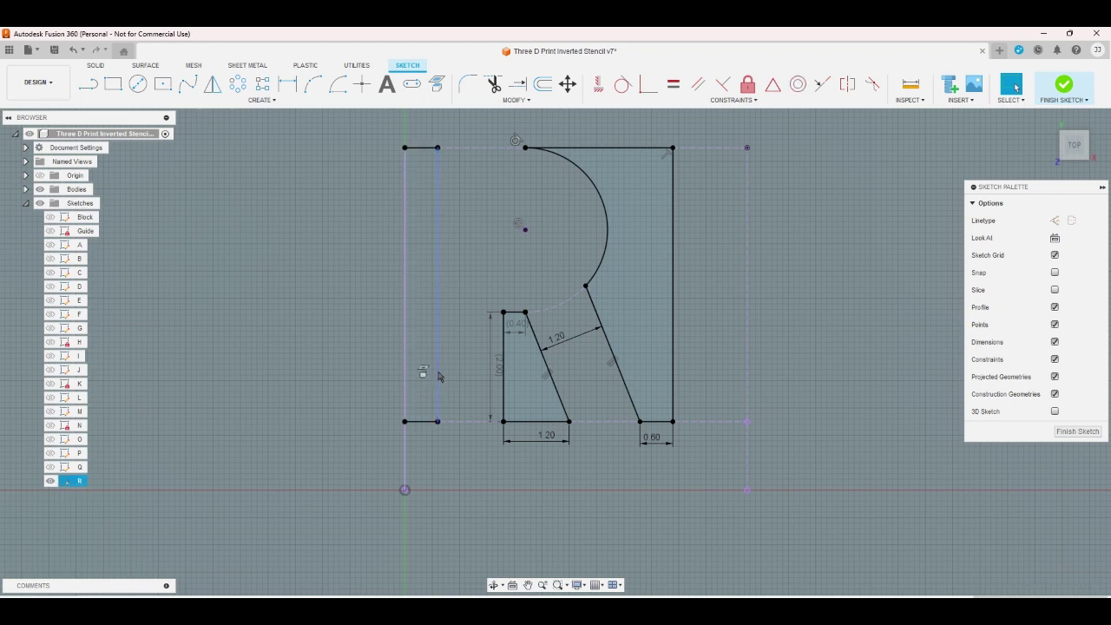
- Redraw the R's inner stem line and its outer left edge
click(88, 83)
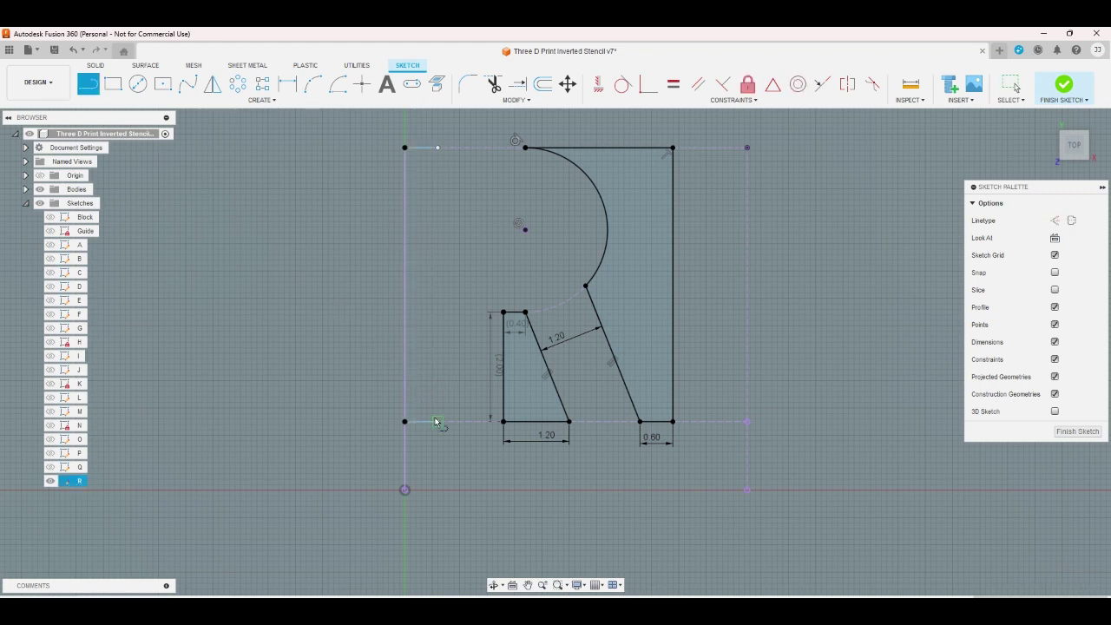
click(438, 421)
click(438, 147)
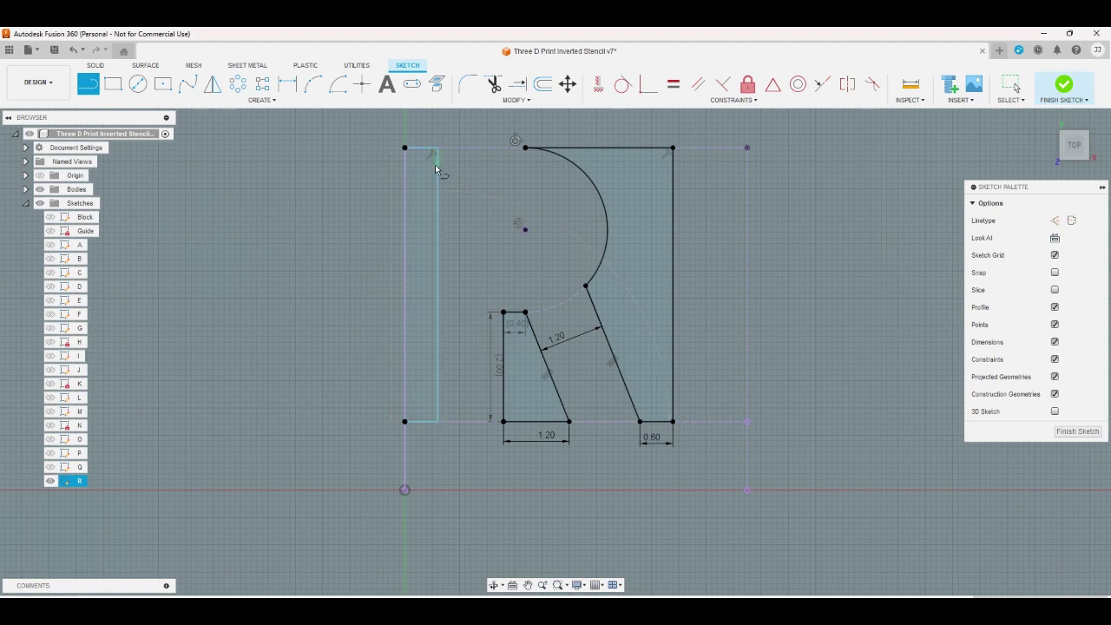
click(404, 421)
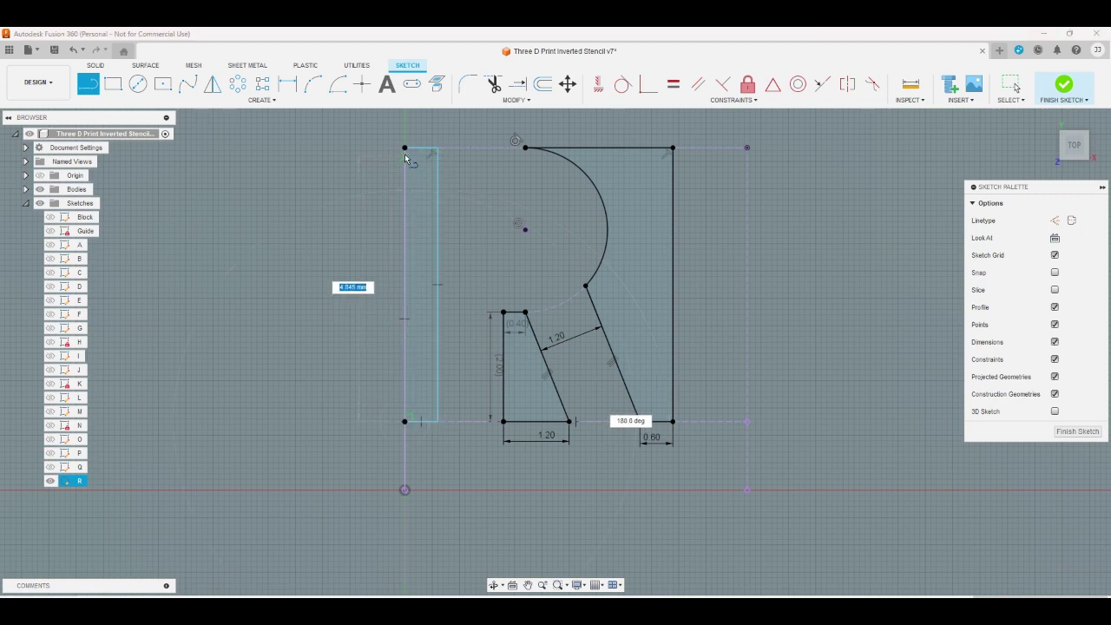
click(405, 148)
right_click(474, 447)
click(507, 457)
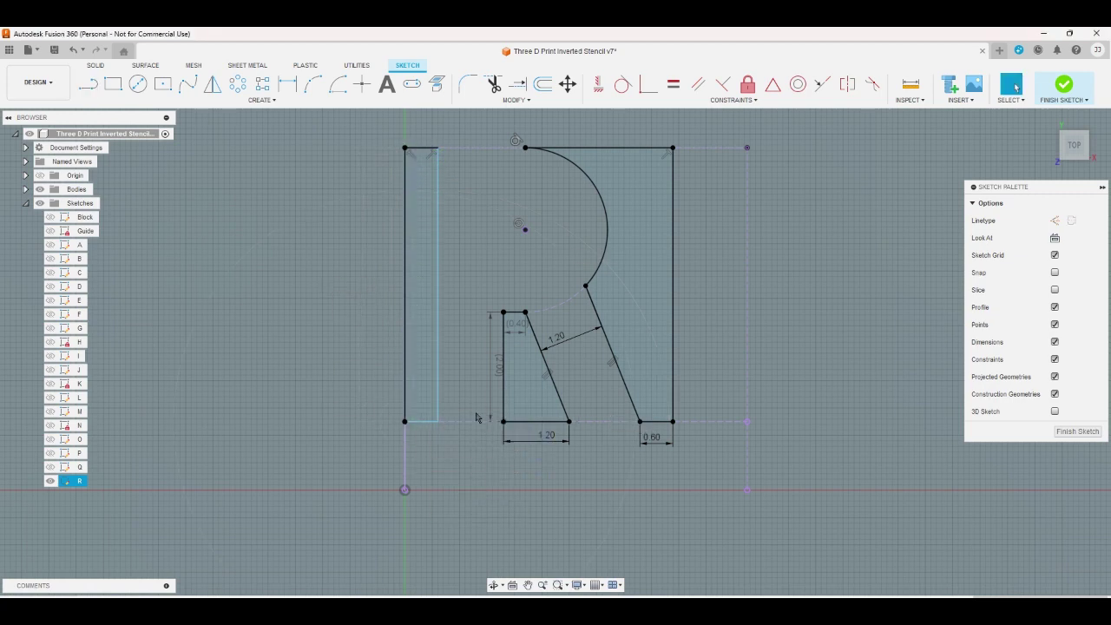
- Dimension the stem width below the letter, linked to the rs parameter
click(286, 83)
click(438, 231)
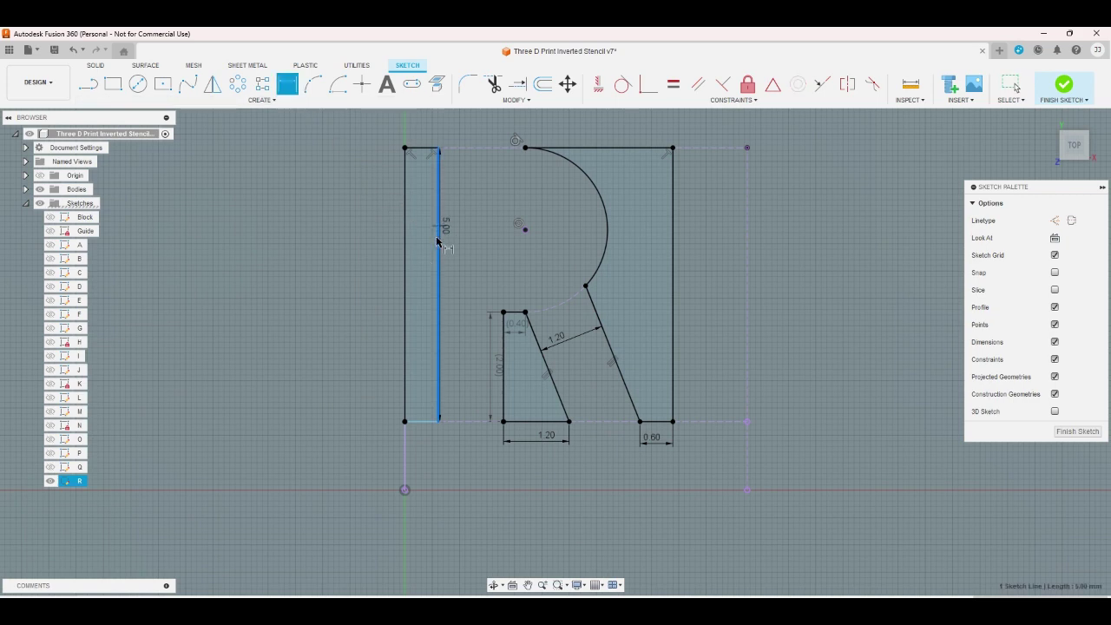
click(405, 453)
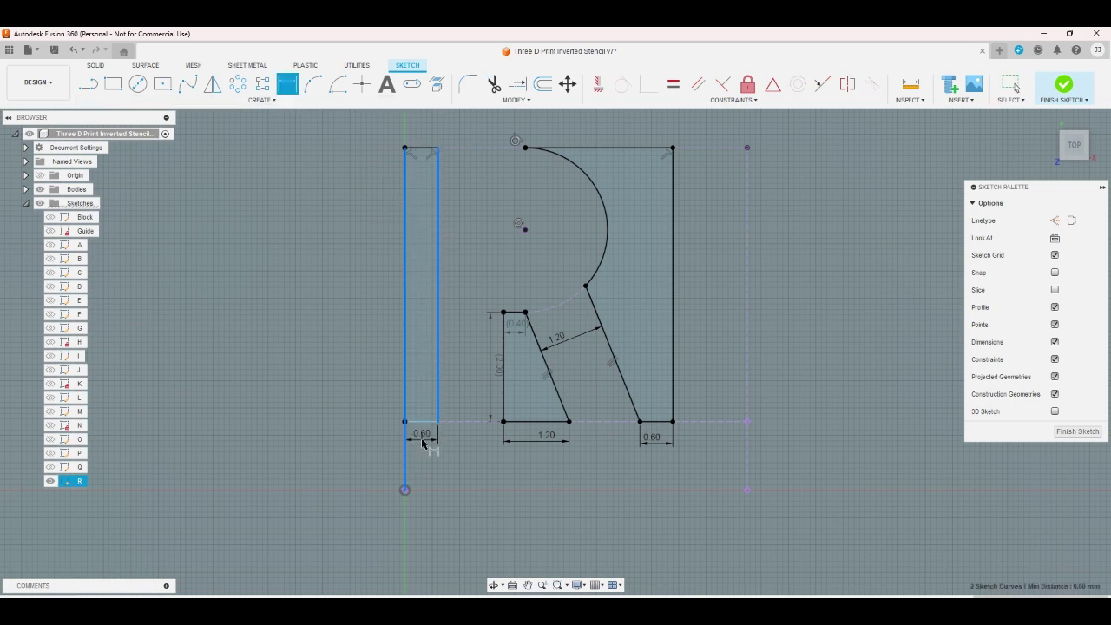
click(423, 443)
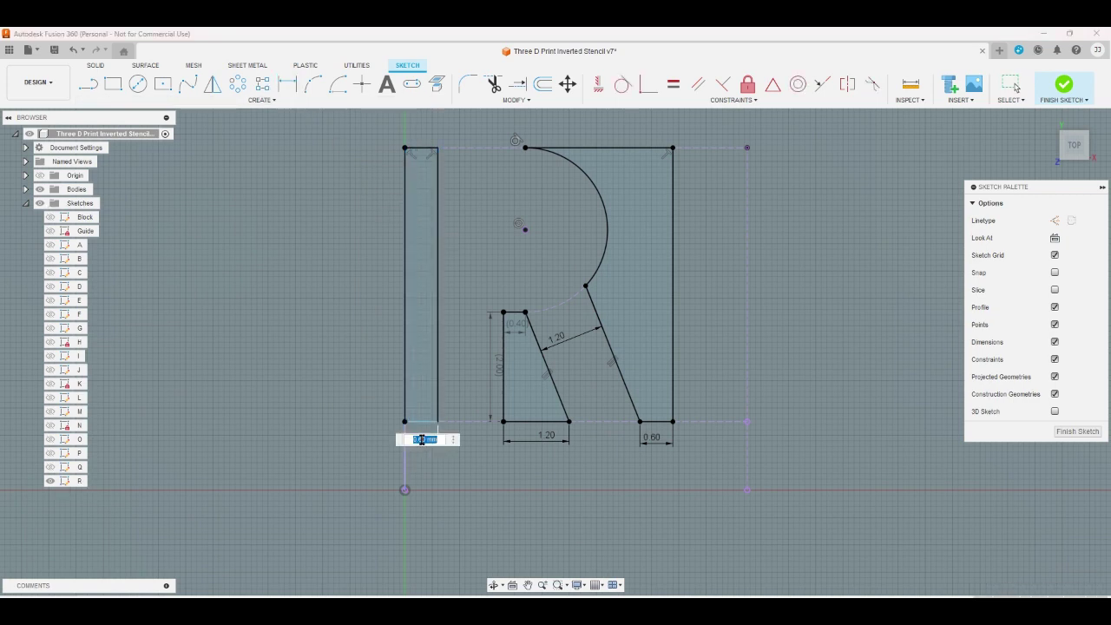
key(Return)
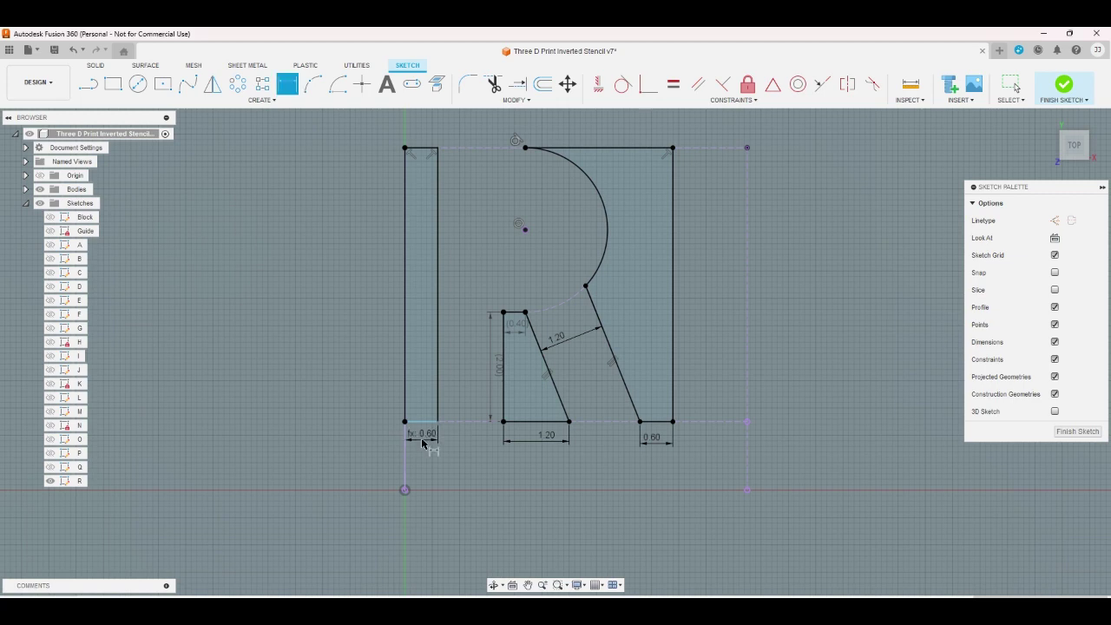
- Set the right leg width to rs so it reads fx: 0.60, then review the stem line
double_click(650, 443)
text(rs)
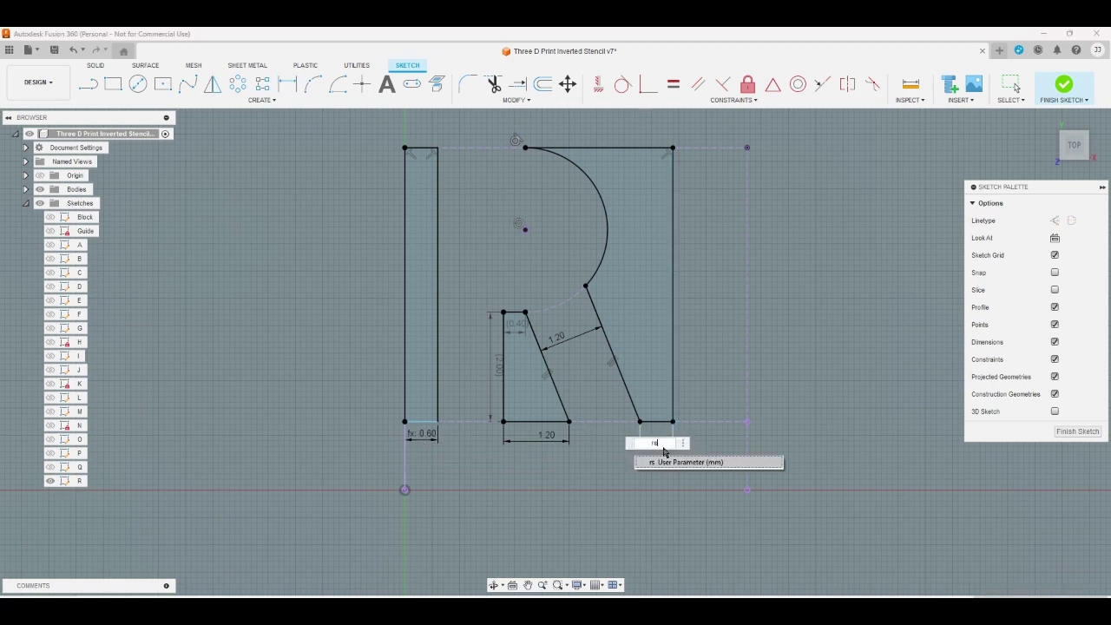
key(Return)
right_click(636, 477)
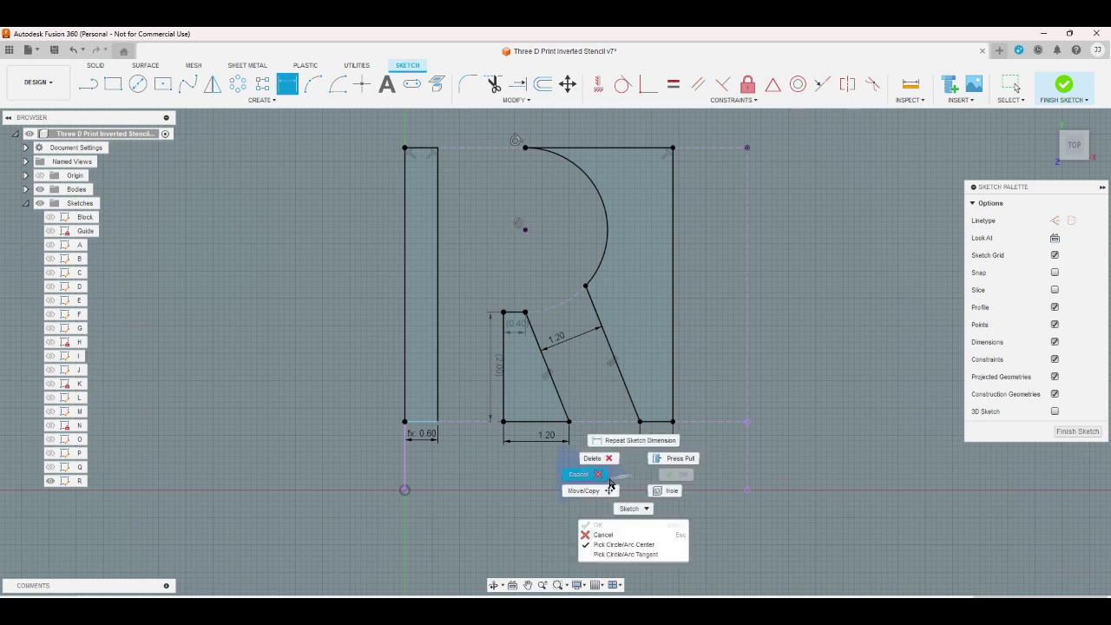
click(608, 482)
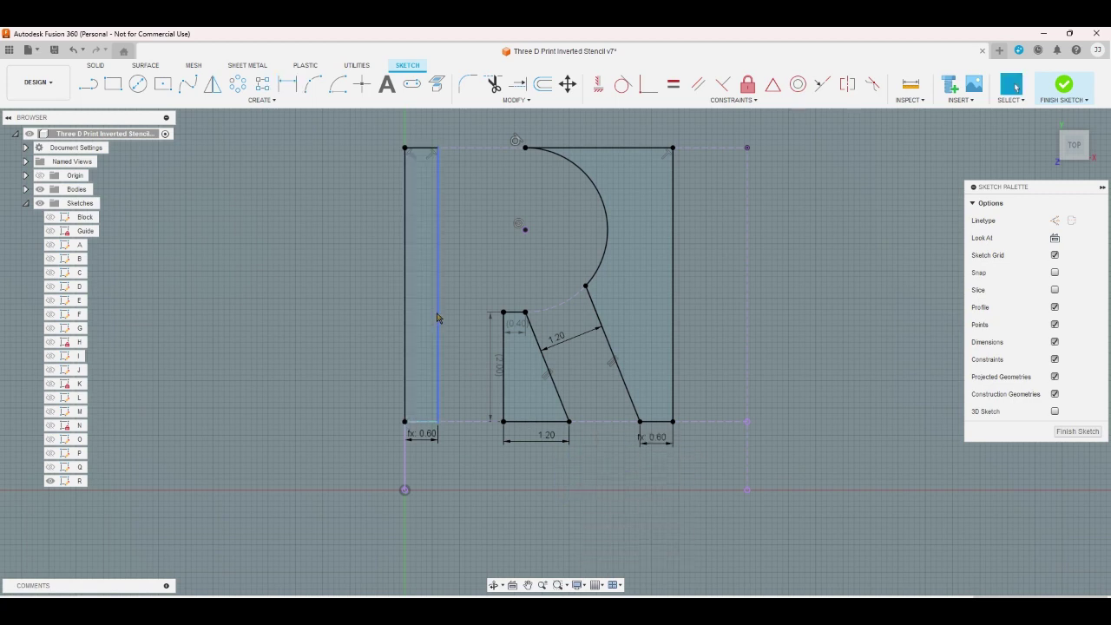
click(439, 319)
click(454, 455)
scroll(451, 369, up, 2)
scroll(451, 369, down, 3)
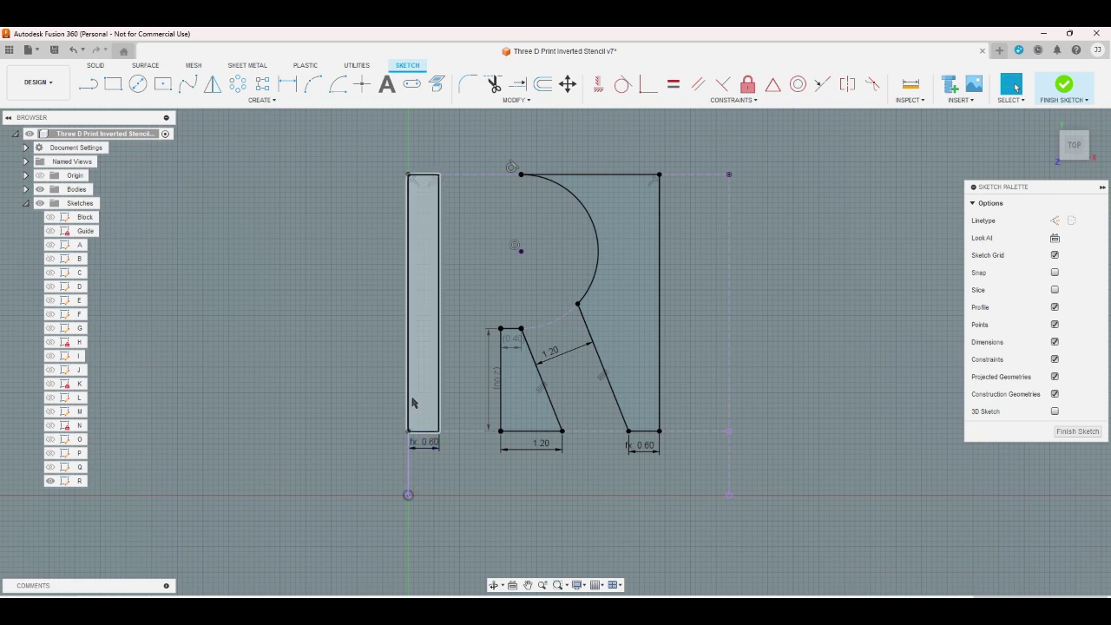
- Finish the R sketch and open sketch S for editing
click(1063, 84)
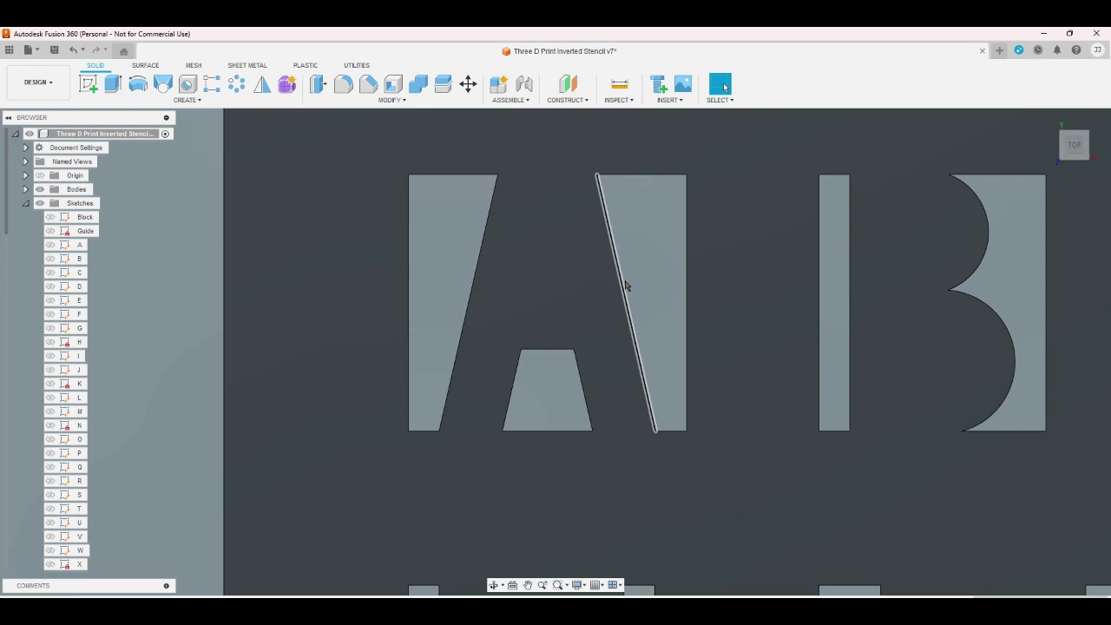
click(83, 495)
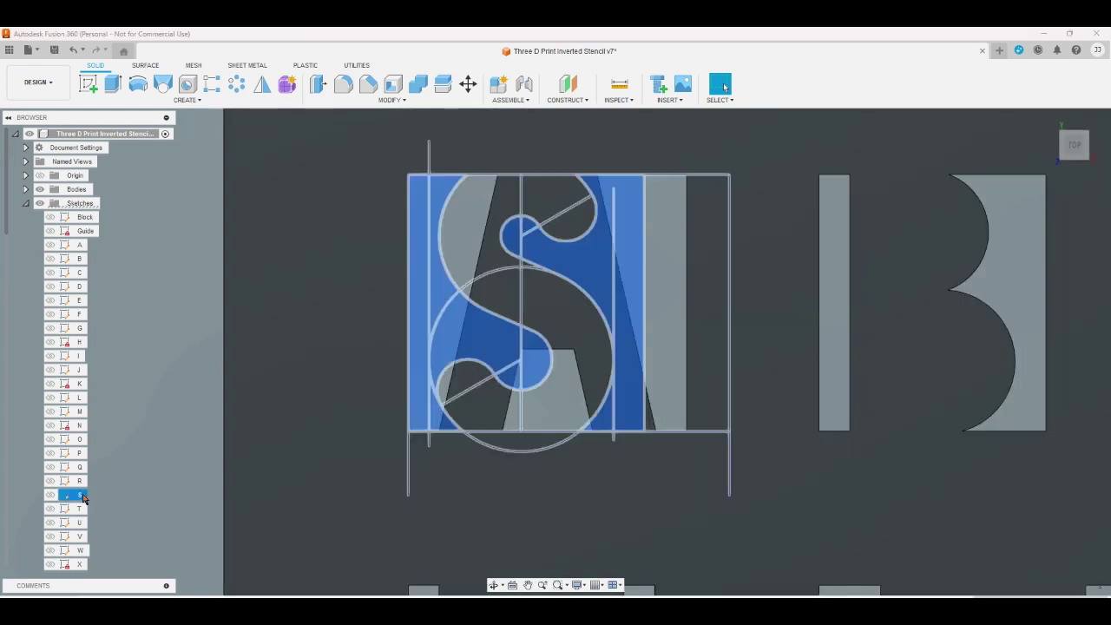
double_click(79, 495)
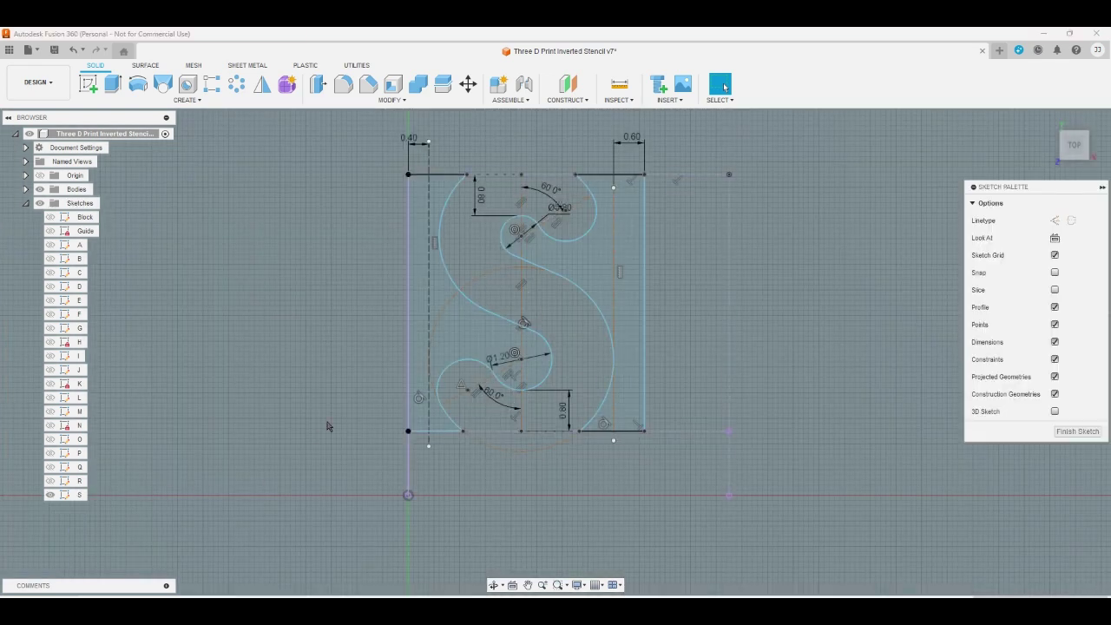
- Change S's top-left stroke width from 0.40 to 0.6 and edit the top-right width dimension
double_click(413, 144)
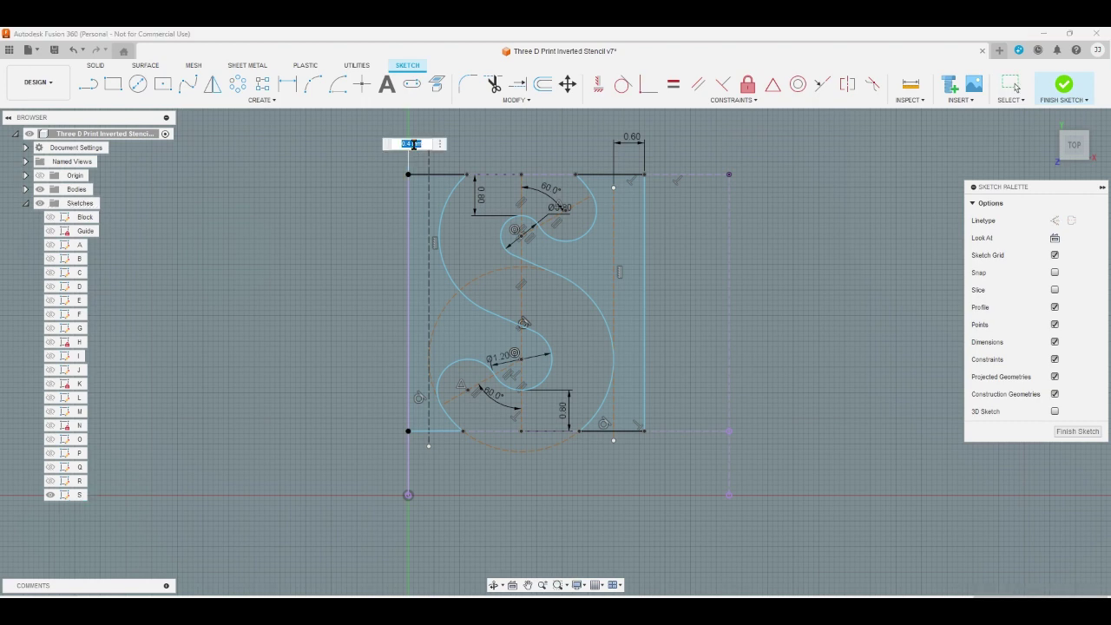
key(BackSpace)
text(0.6)
key(Return)
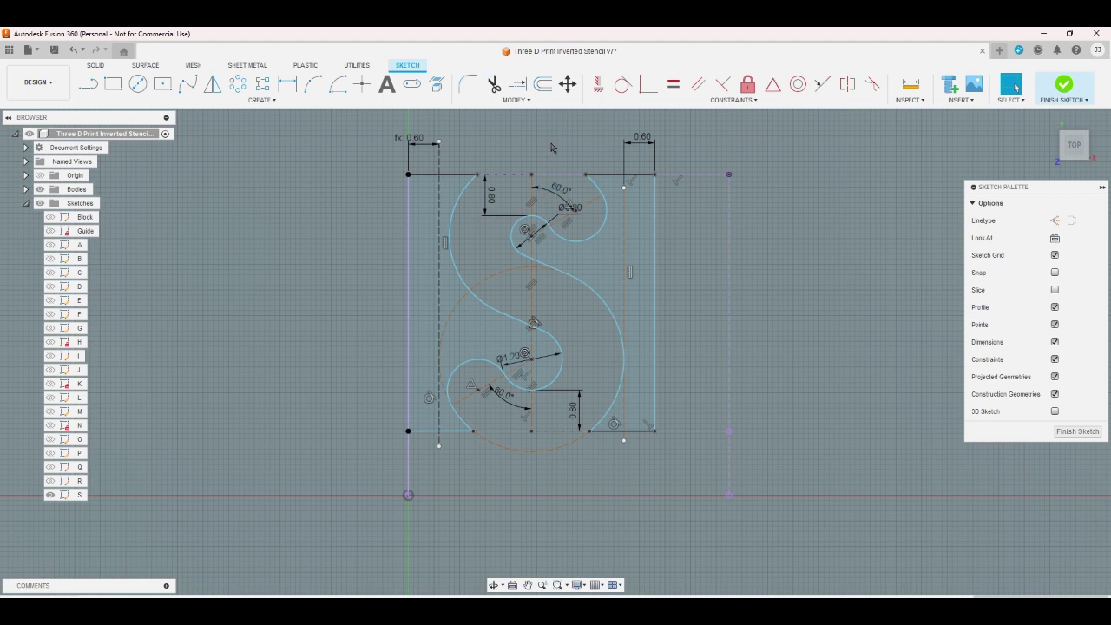
key(ctrl+z)
key(ctrl+y)
double_click(639, 141)
text(0.4)
key(Return)
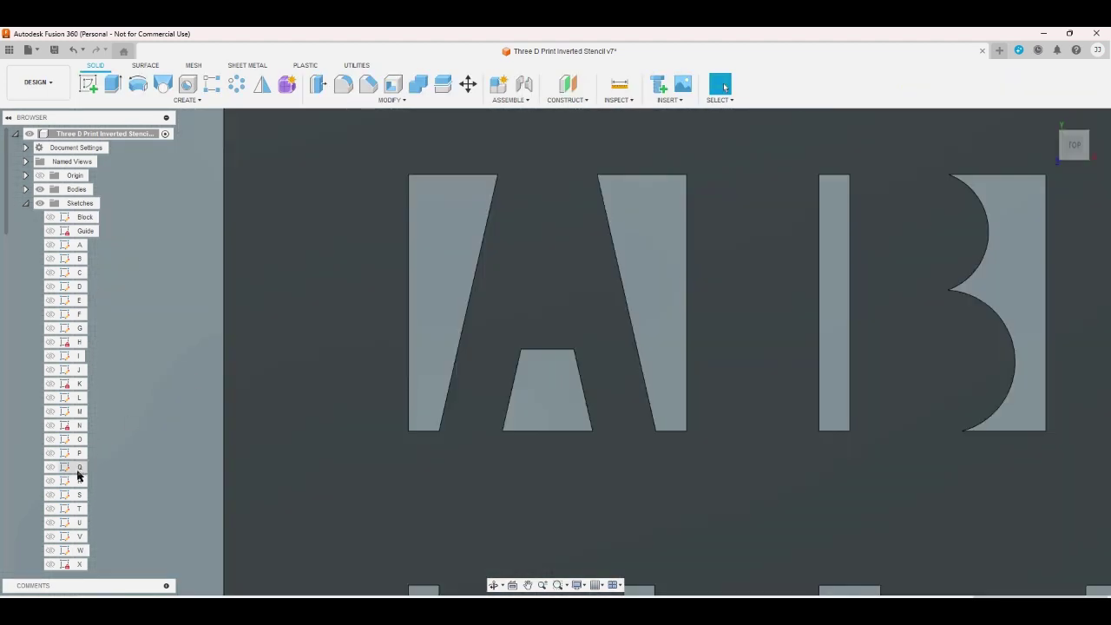
- Open sketch T, set its top-left stroke width to 0.6 and link the right width to rs
click(79, 511)
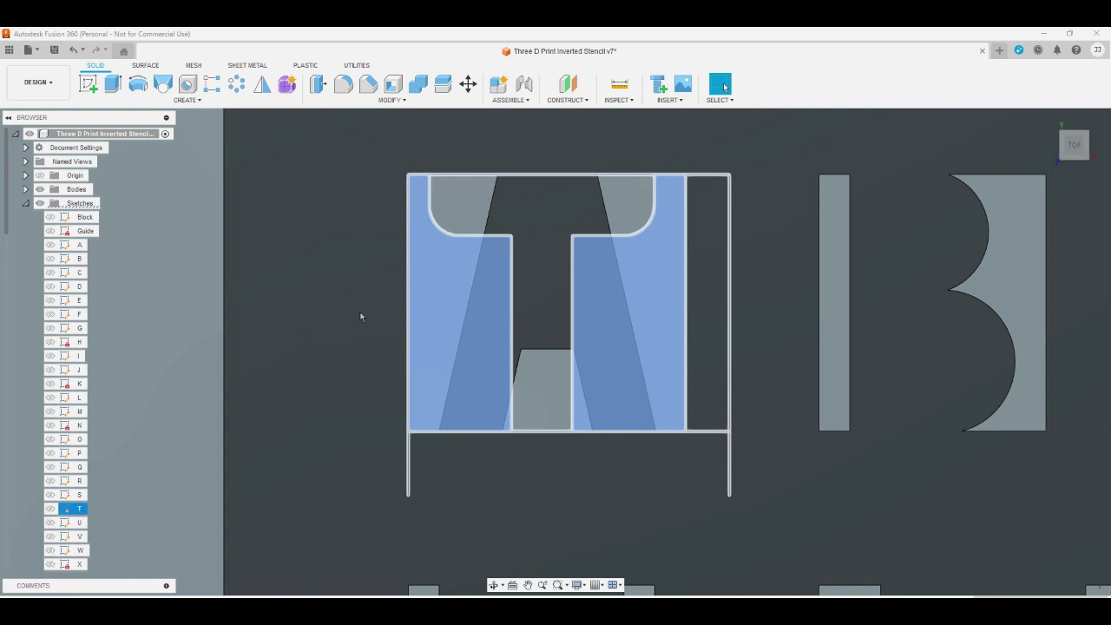
double_click(391, 277)
double_click(413, 154)
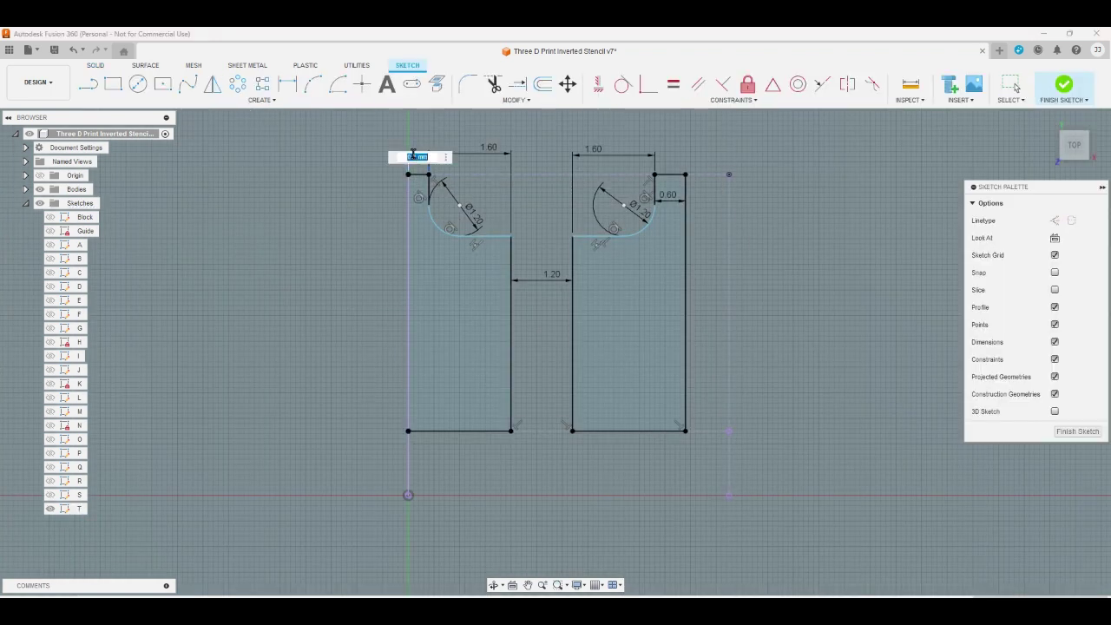
text(0.6)
key(Return)
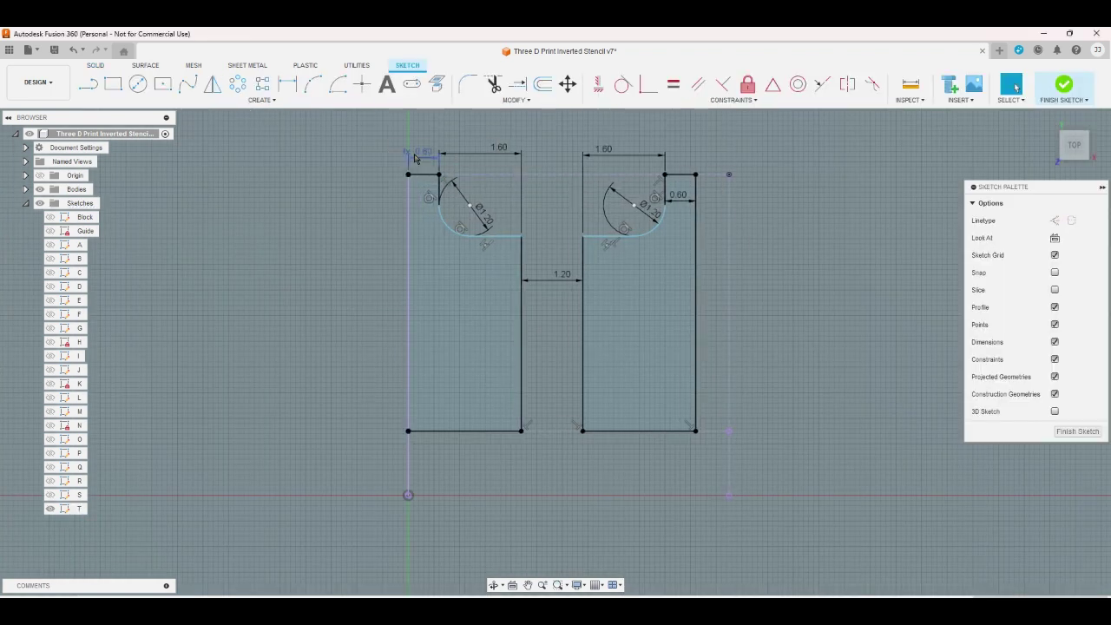
double_click(677, 195)
text(rs)
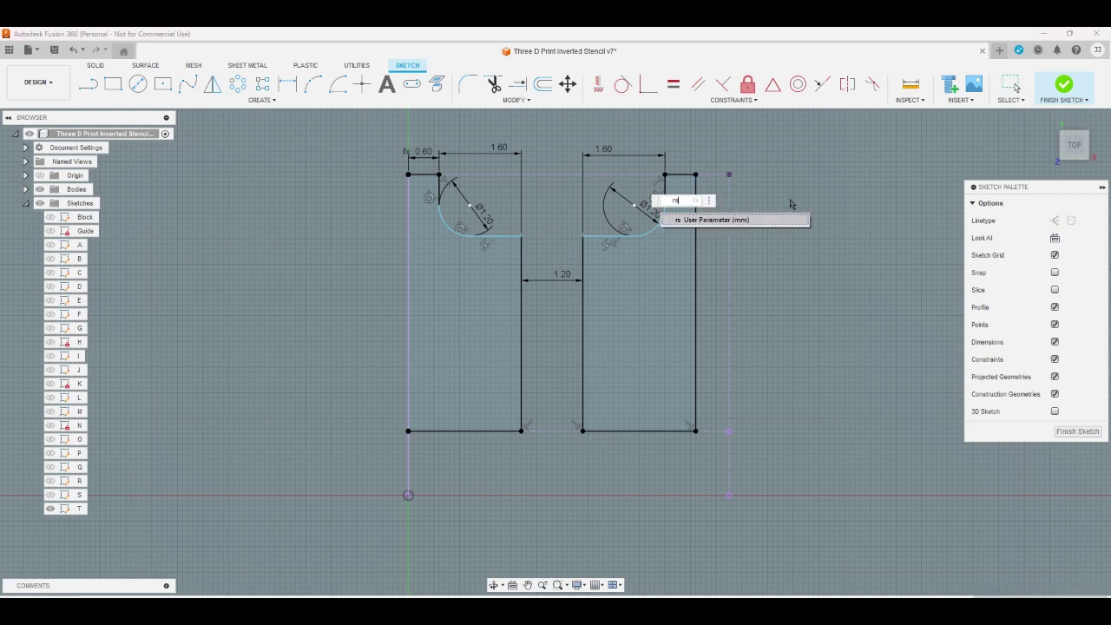
key(Return)
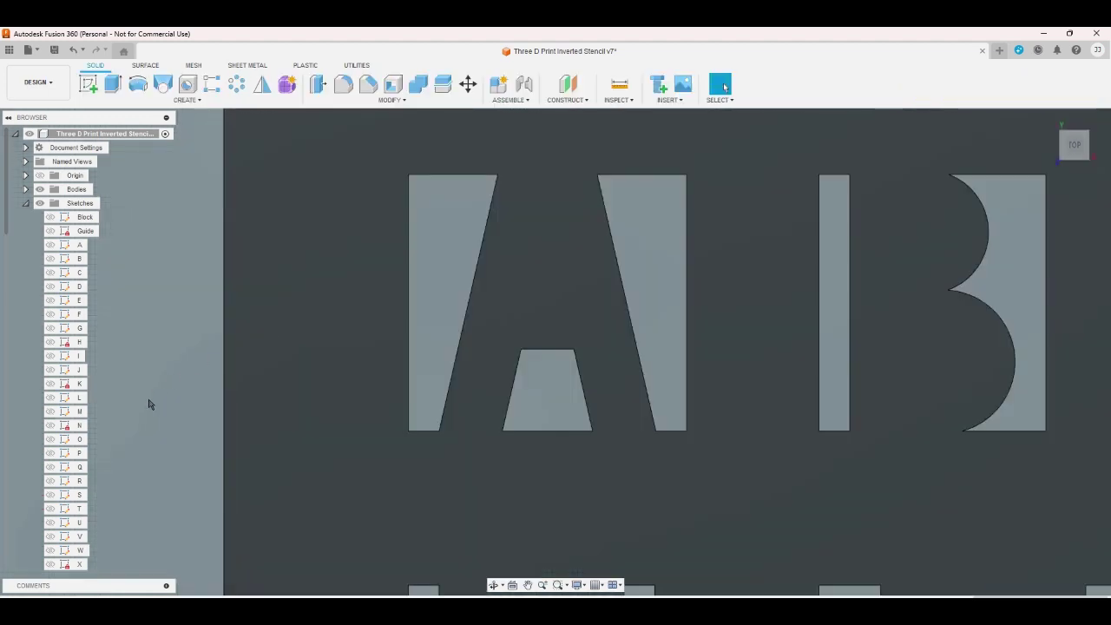
- Open sketch U, change the 0.40 stroke width to 0.6 and dimension the right stroke as rs
double_click(76, 523)
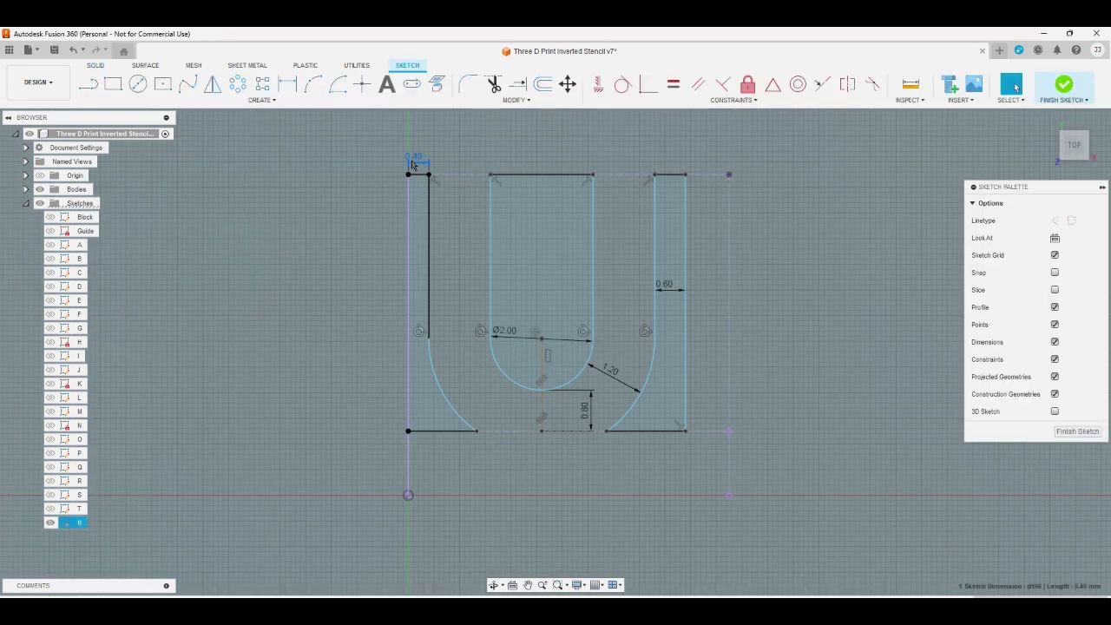
double_click(413, 160)
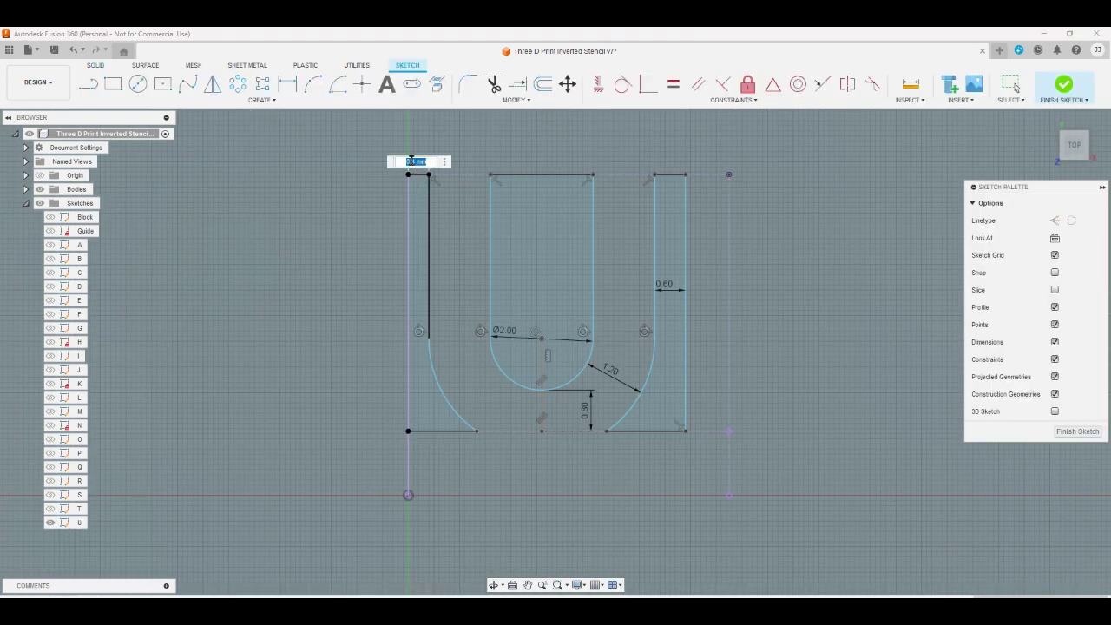
text(0.6)
key(Return)
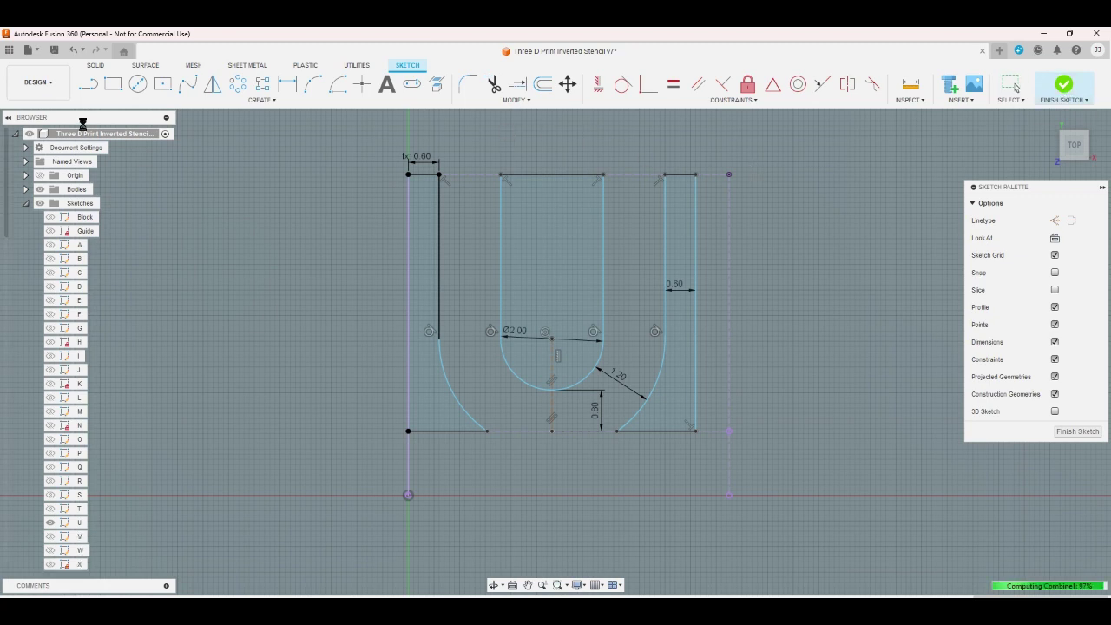
click(74, 49)
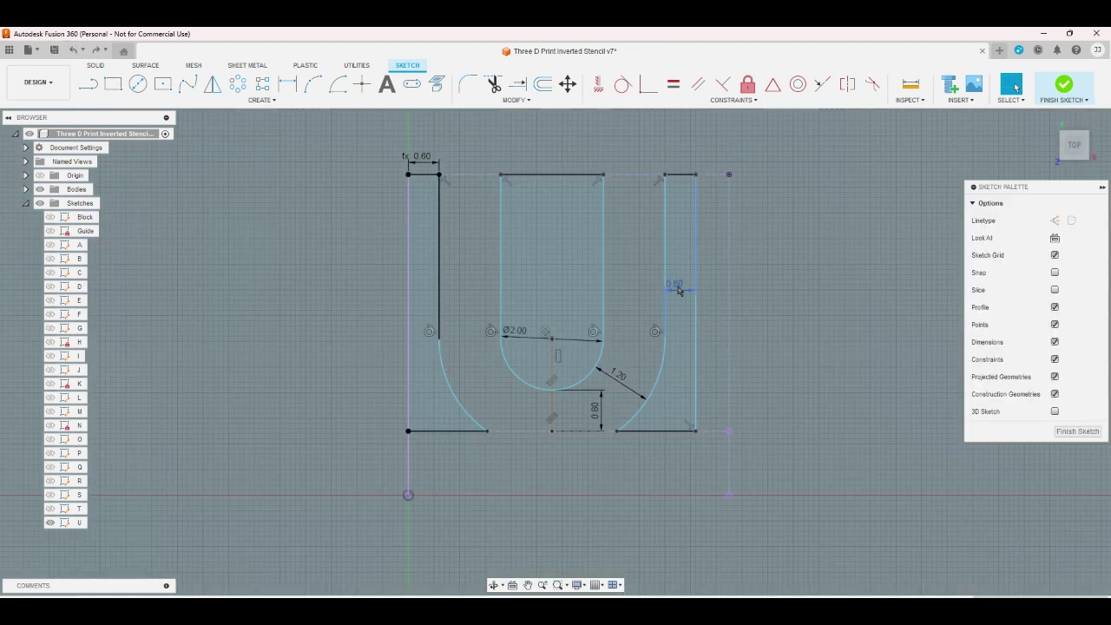
click(679, 290)
text(rs)
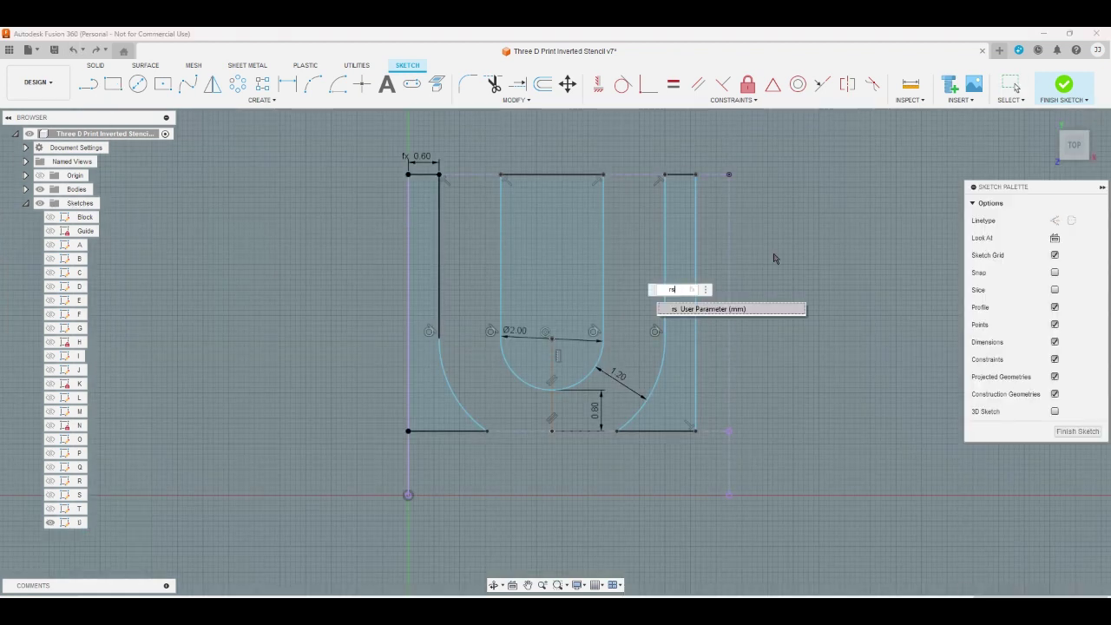
key(Return)
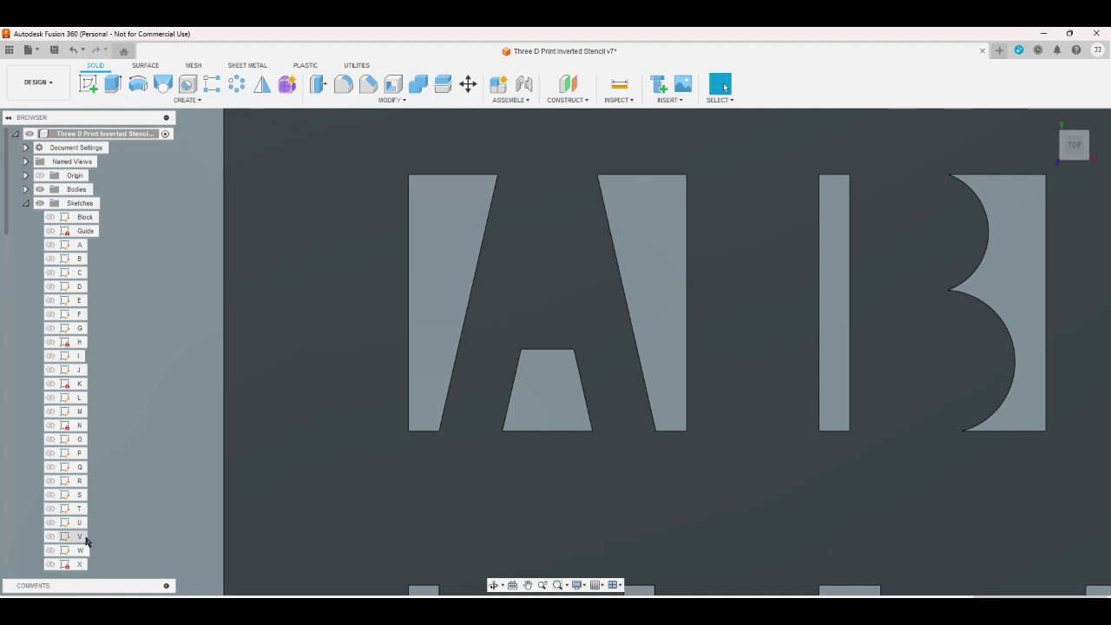
- Open sketch V, set the top-left stroke width to 0.6 and the top-right one to rs
double_click(85, 537)
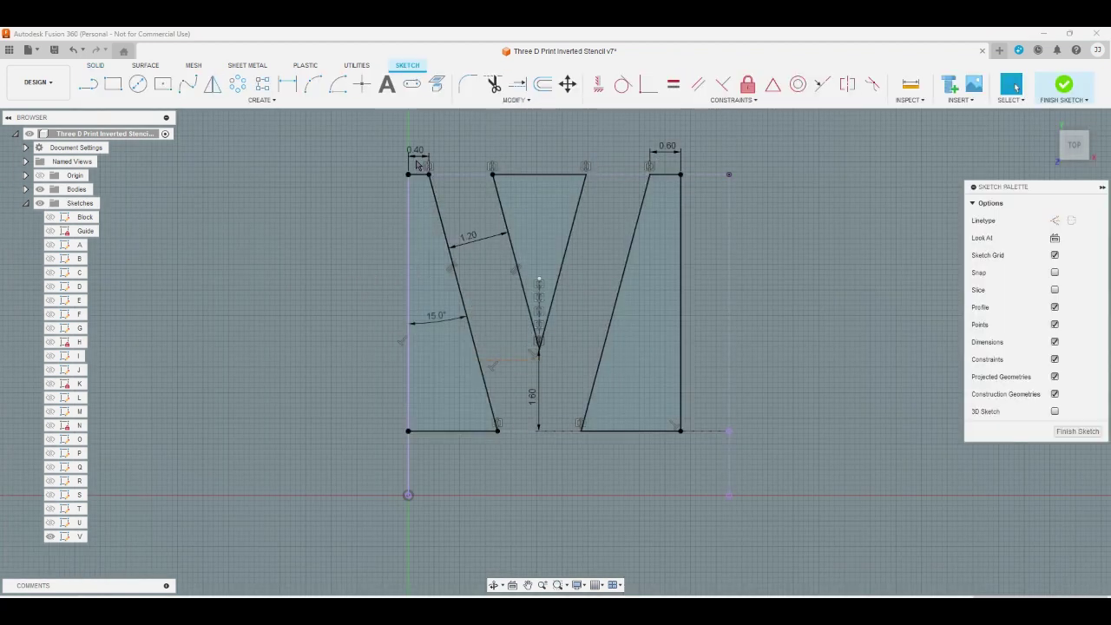
double_click(416, 152)
text(0.6)
key(Return)
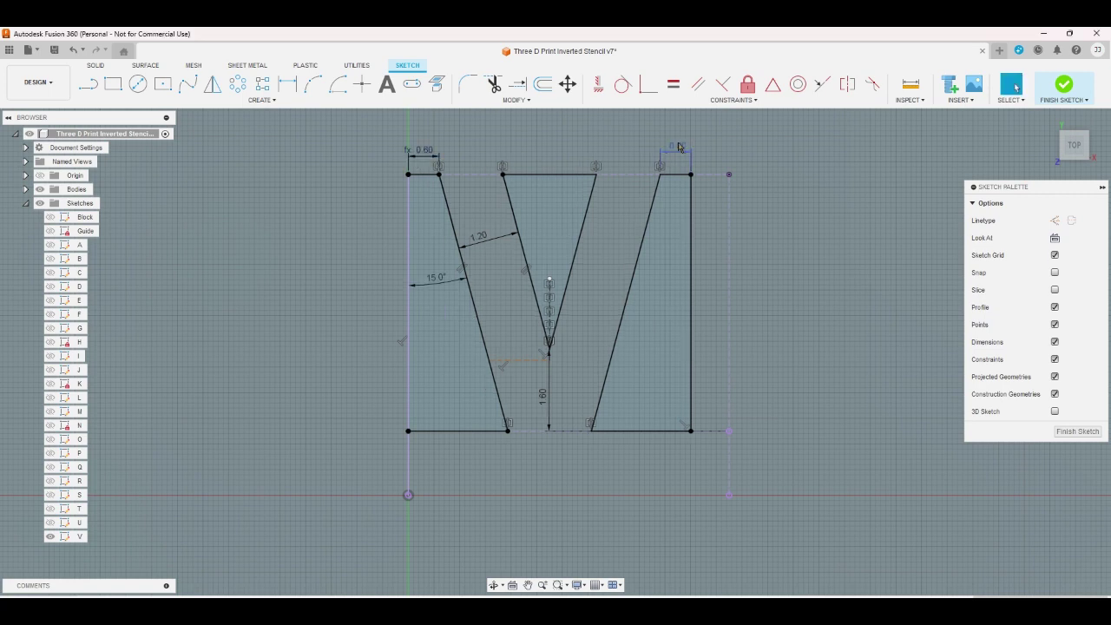
double_click(680, 148)
text(rs)
key(Return)
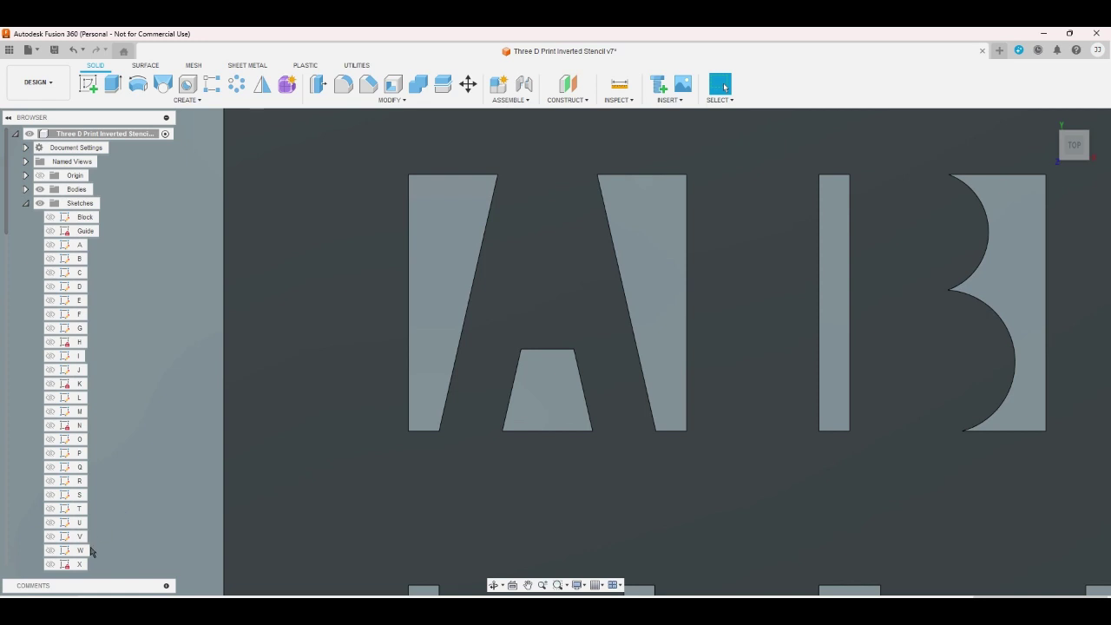
- Open sketch W and change its top-left stroke width from 0.40 to 0.6
click(84, 552)
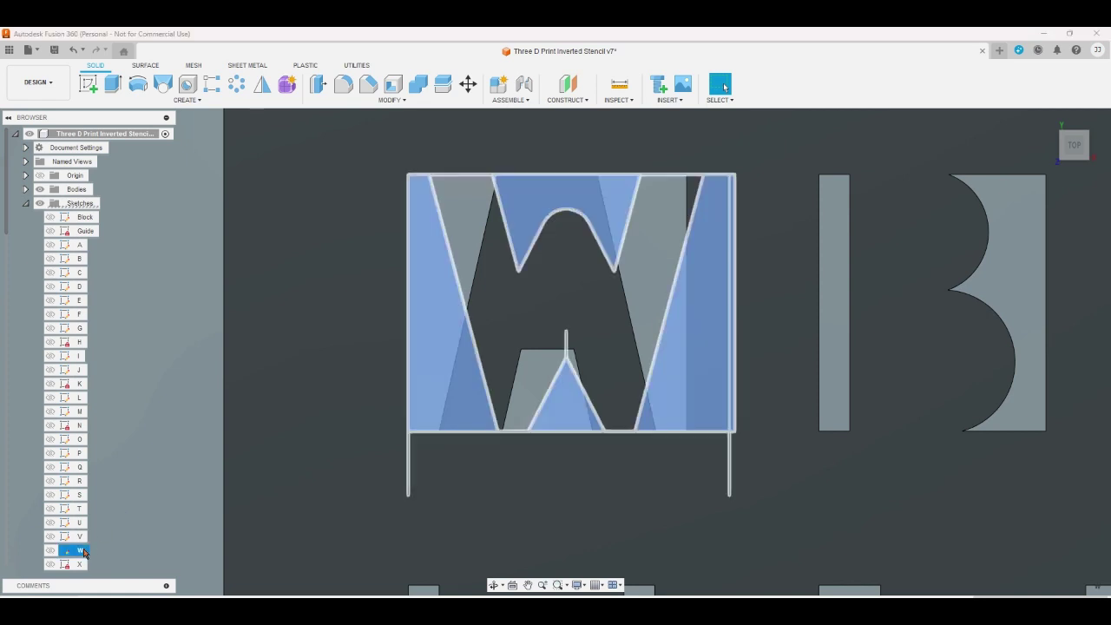
double_click(84, 551)
double_click(417, 168)
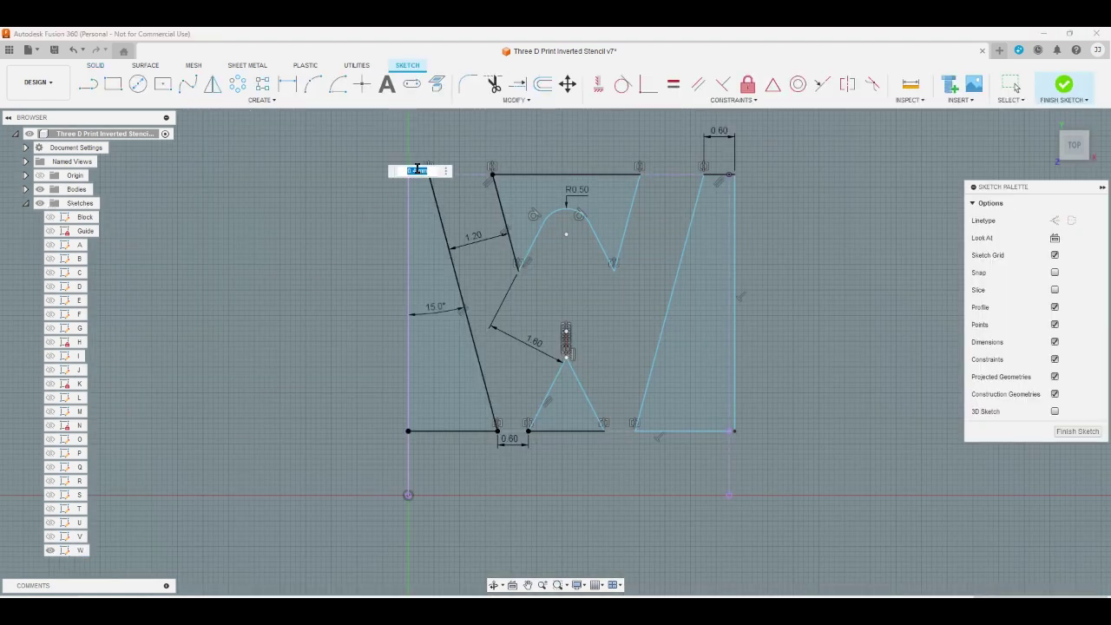
text(0.6)
key(Return)
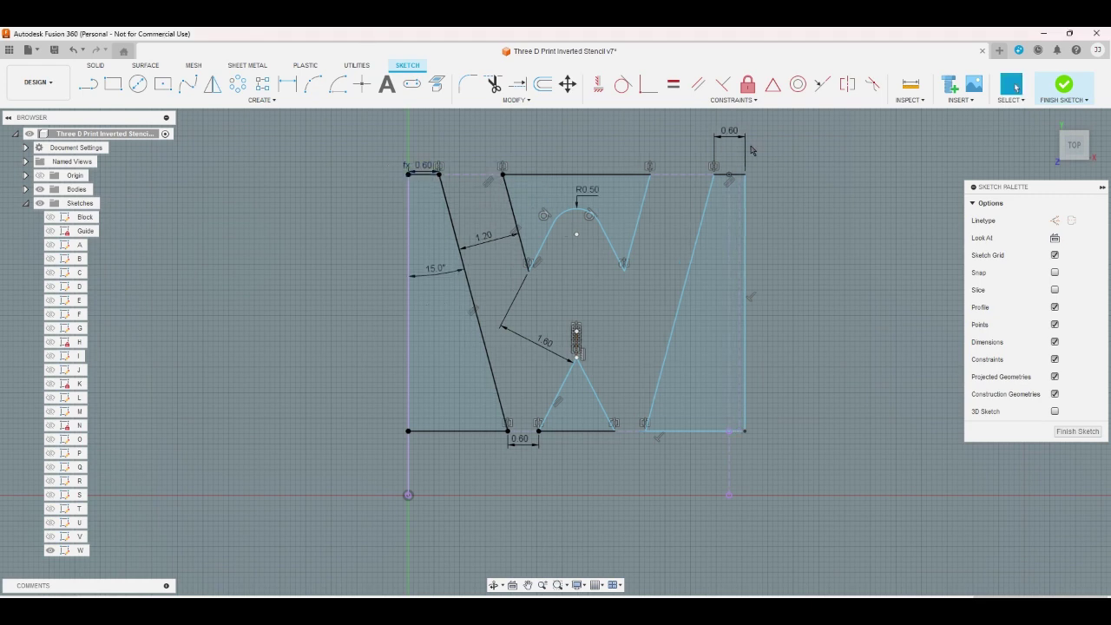
- Link W's top-right 0.60 width to the rs user parameter picked from the list
scroll(756, 149, up, 2)
scroll(744, 169, up, 2)
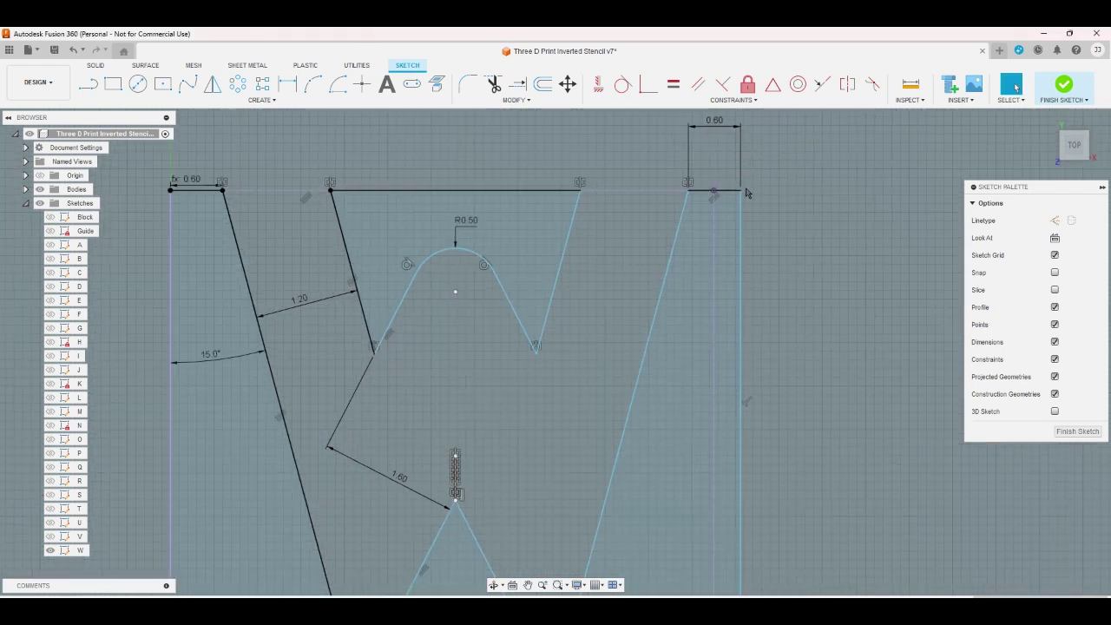
double_click(717, 127)
text(rs)
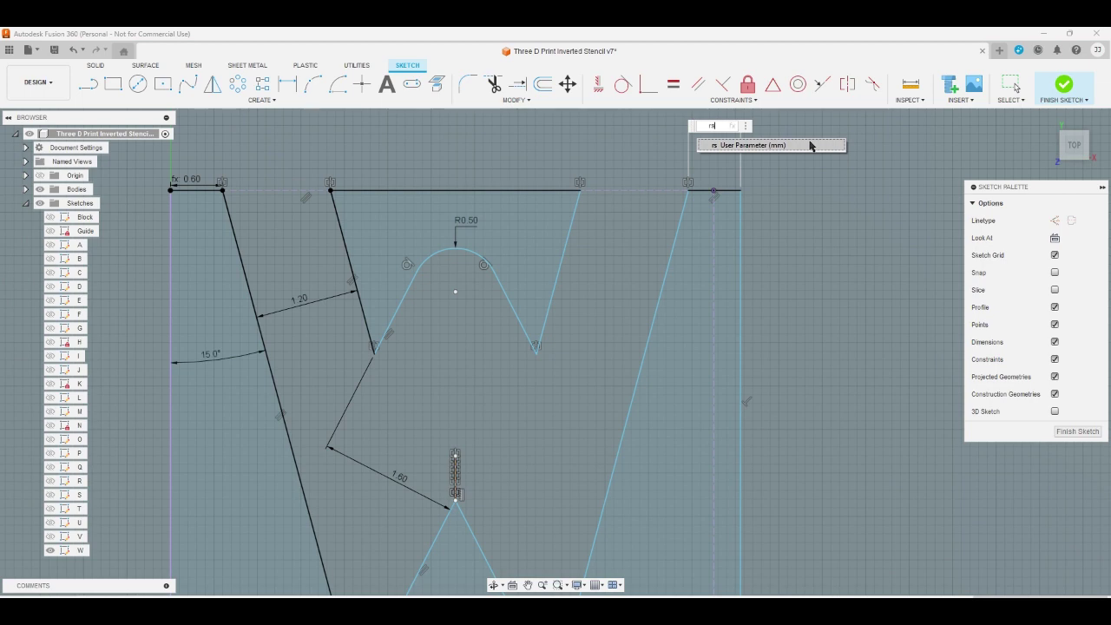
click(812, 146)
key(Return)
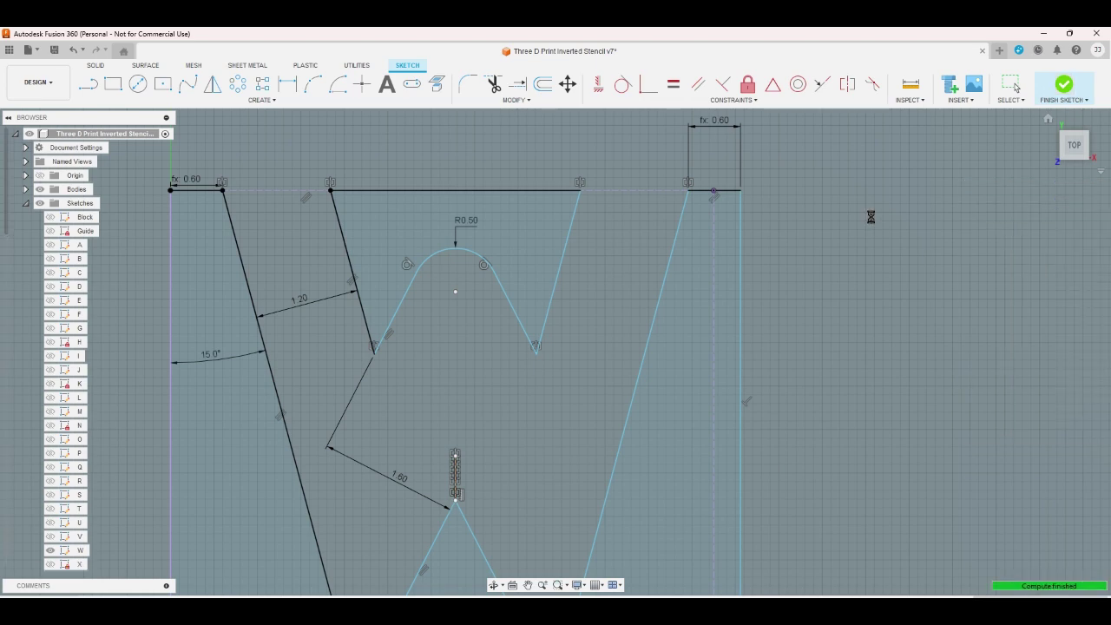
scroll(636, 243, down, 2)
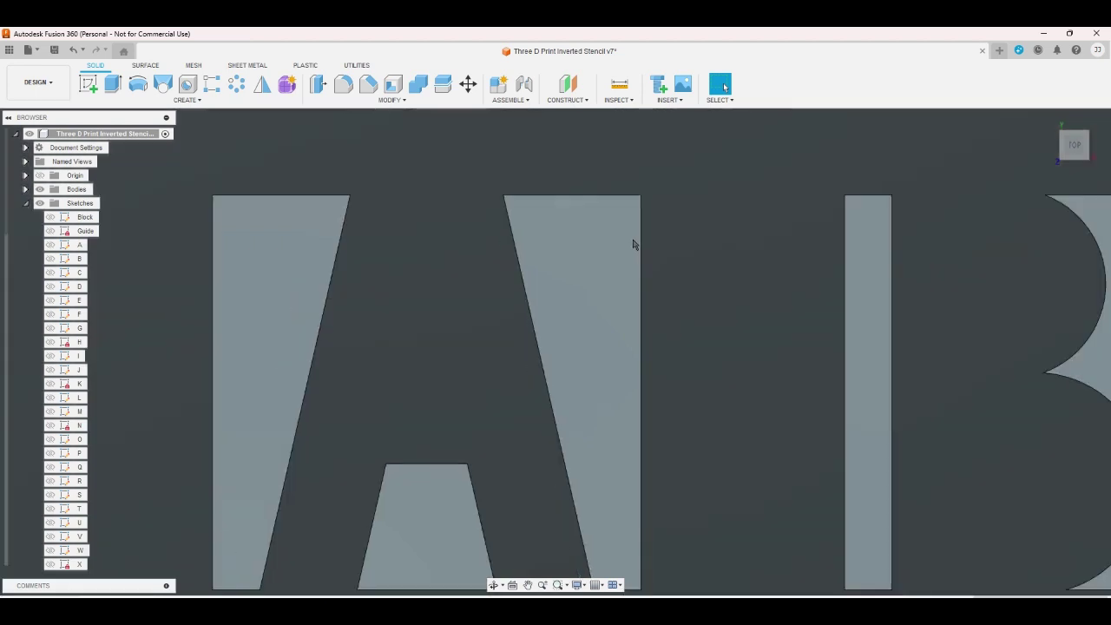
scroll(634, 243, down, 3)
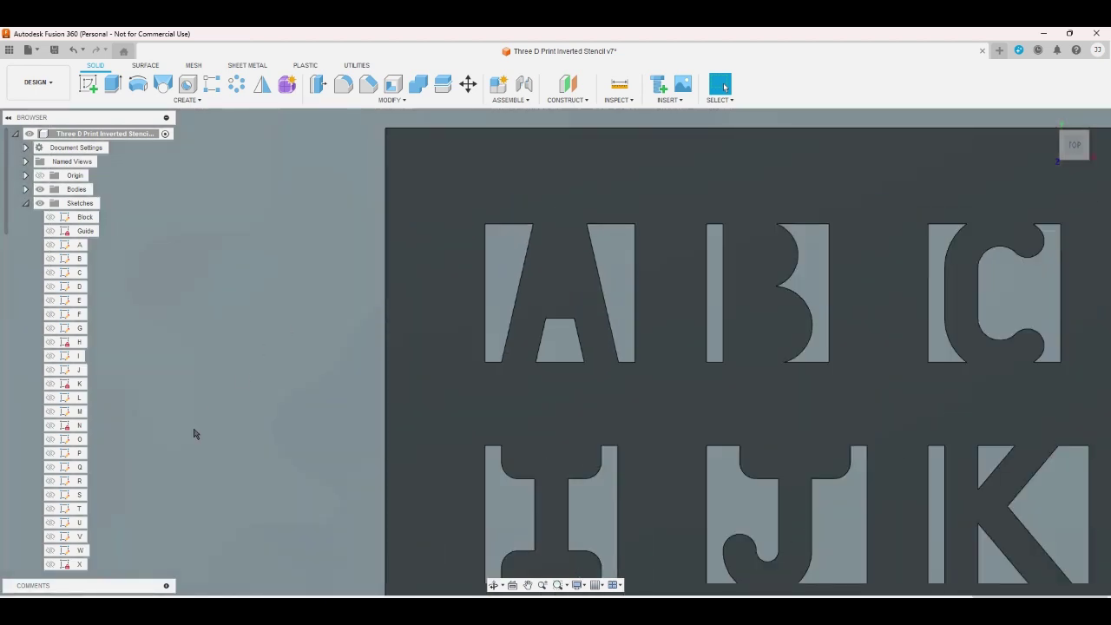
scroll(96, 550, down, 2)
- Start renaming the X sketch in the browser, leaving its name unchanged
scroll(99, 552, down, 1)
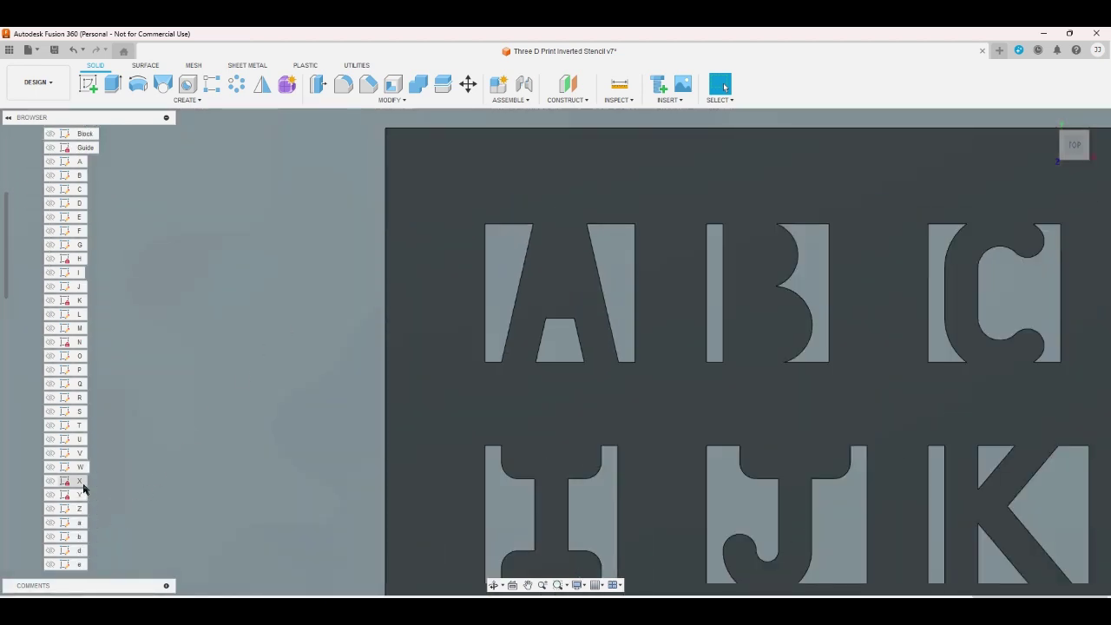
right_click(83, 481)
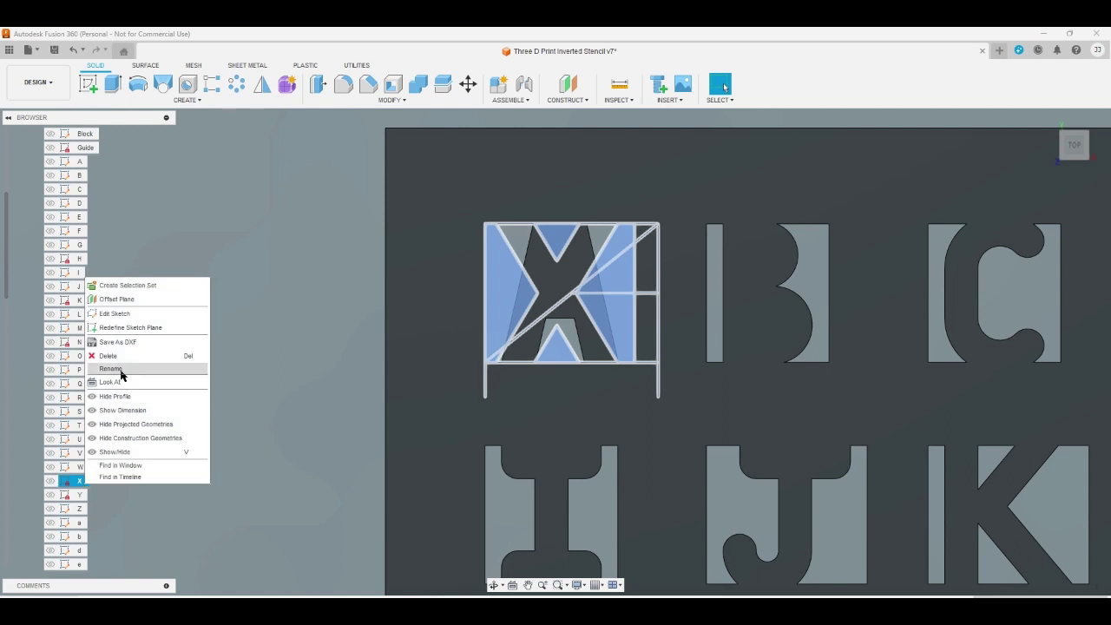
click(200, 353)
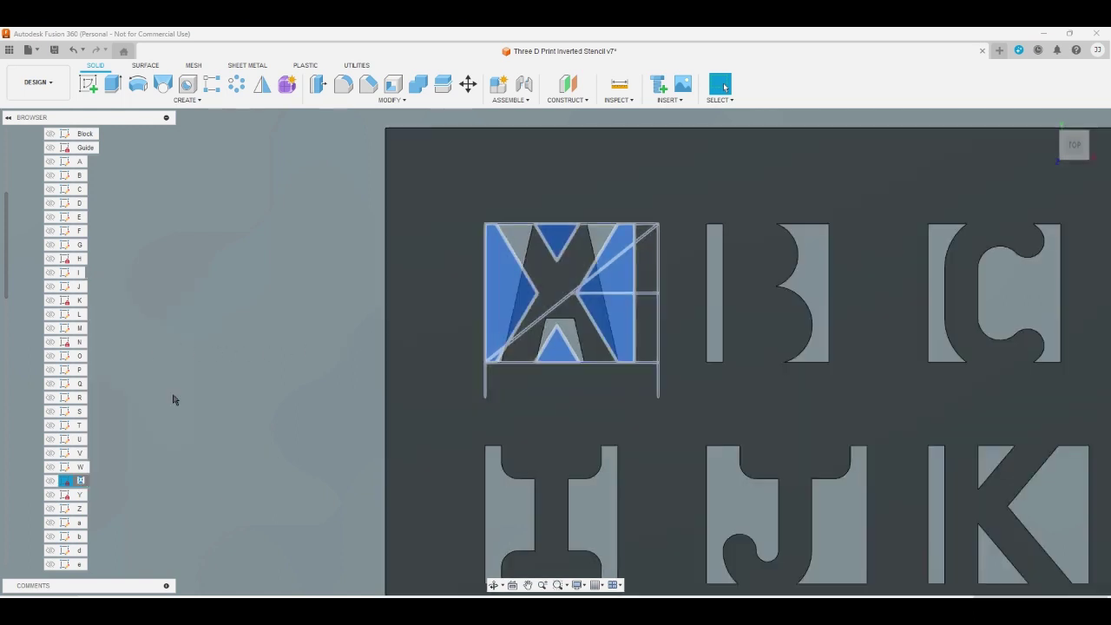
click(176, 401)
- Open sketch X, re-enter both top stroke width dimensions to read fx: 0.60, and finish
double_click(76, 481)
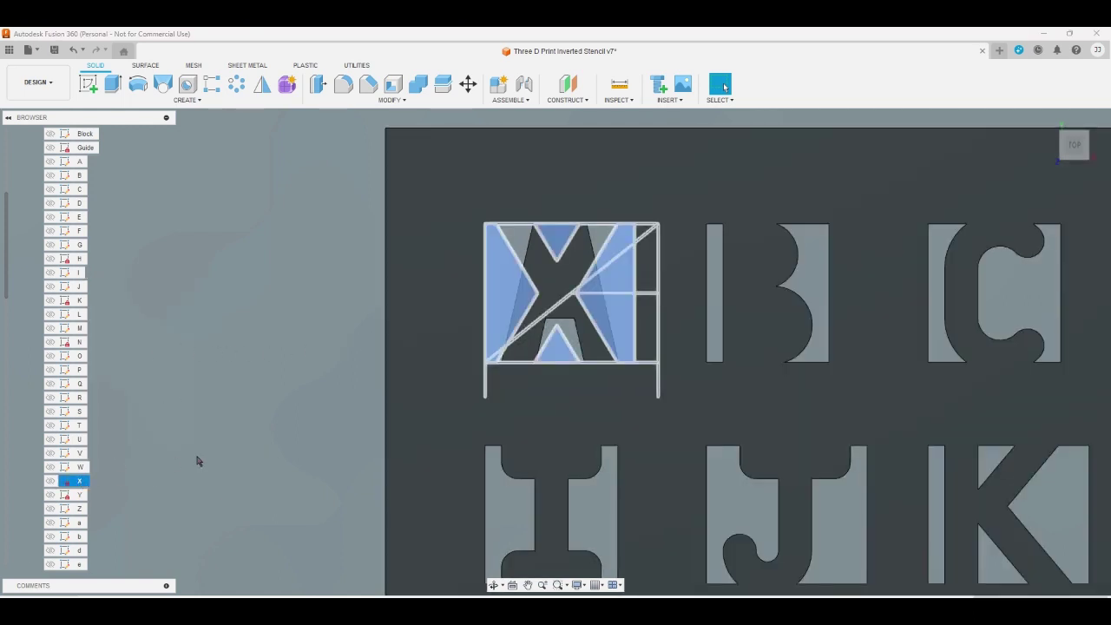
scroll(521, 213, up, 5)
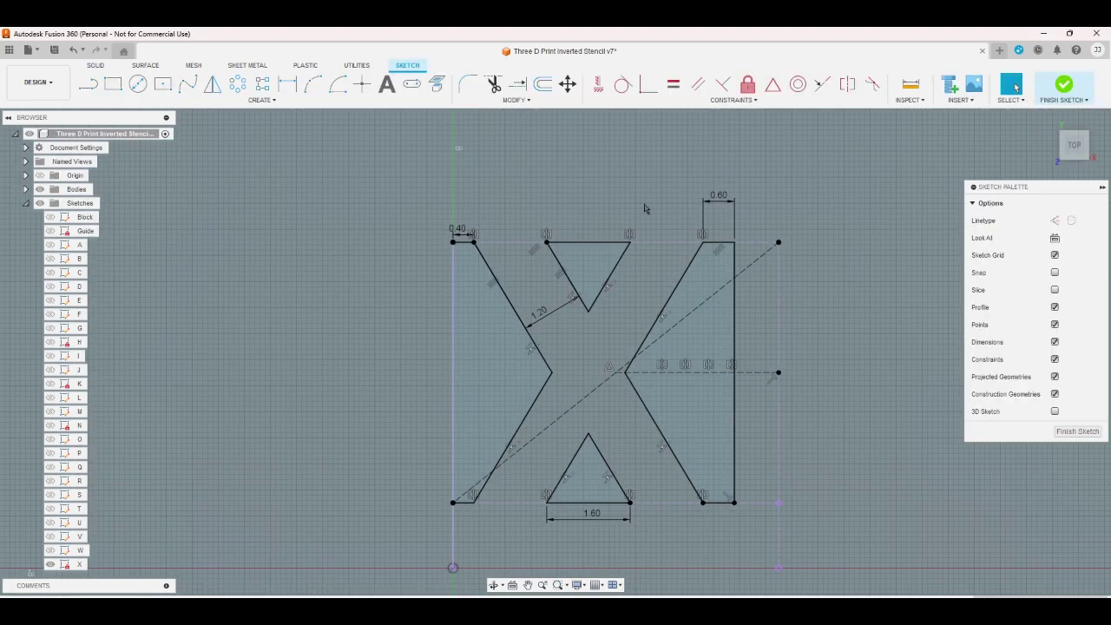
double_click(713, 205)
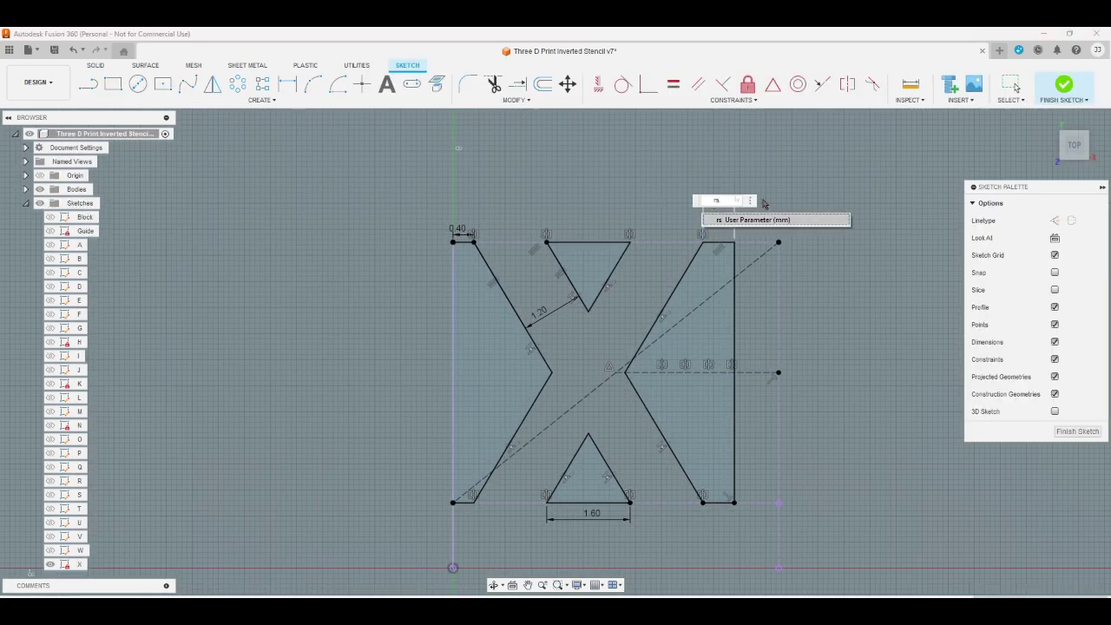
key(Return)
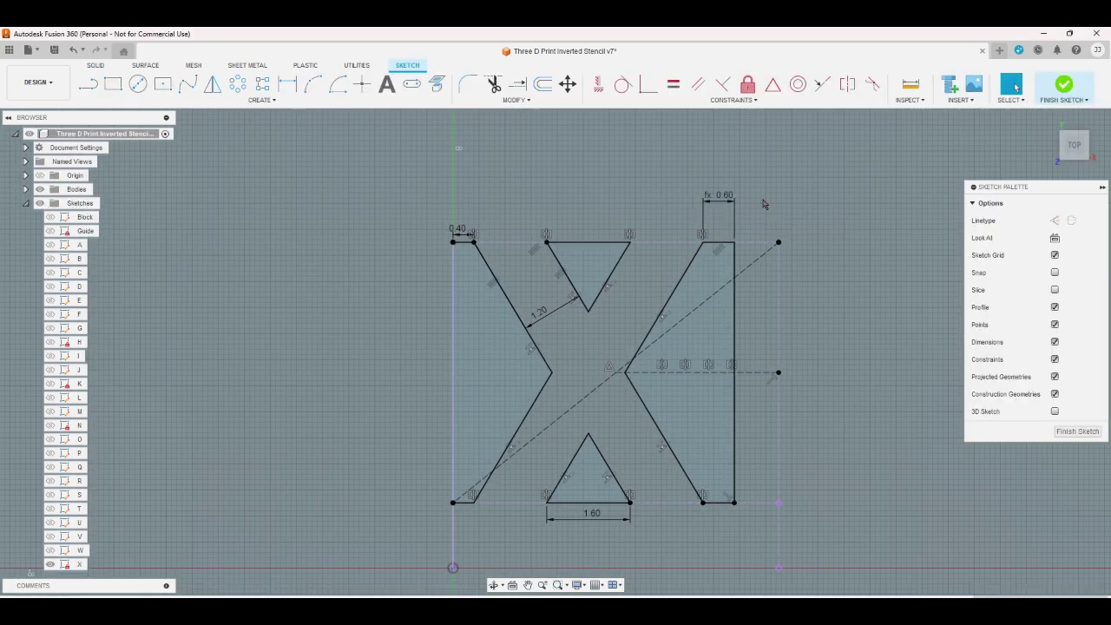
double_click(458, 230)
key(Return)
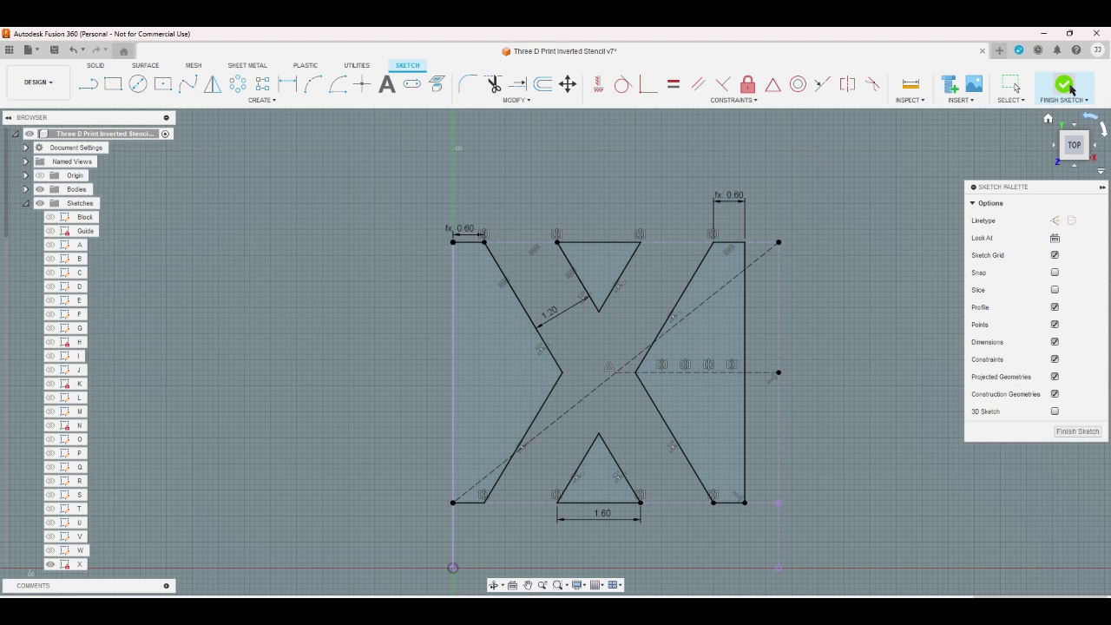
click(1069, 87)
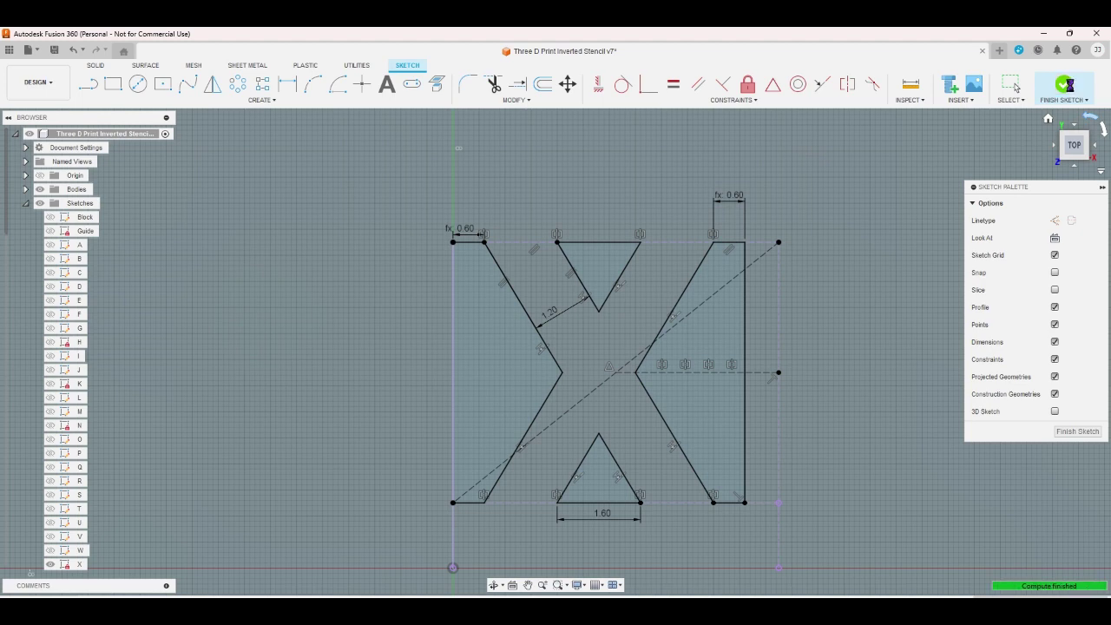
- Open sketch Y and link its top 0.60 stroke-width dimension to rs
scroll(66, 538, down, 2)
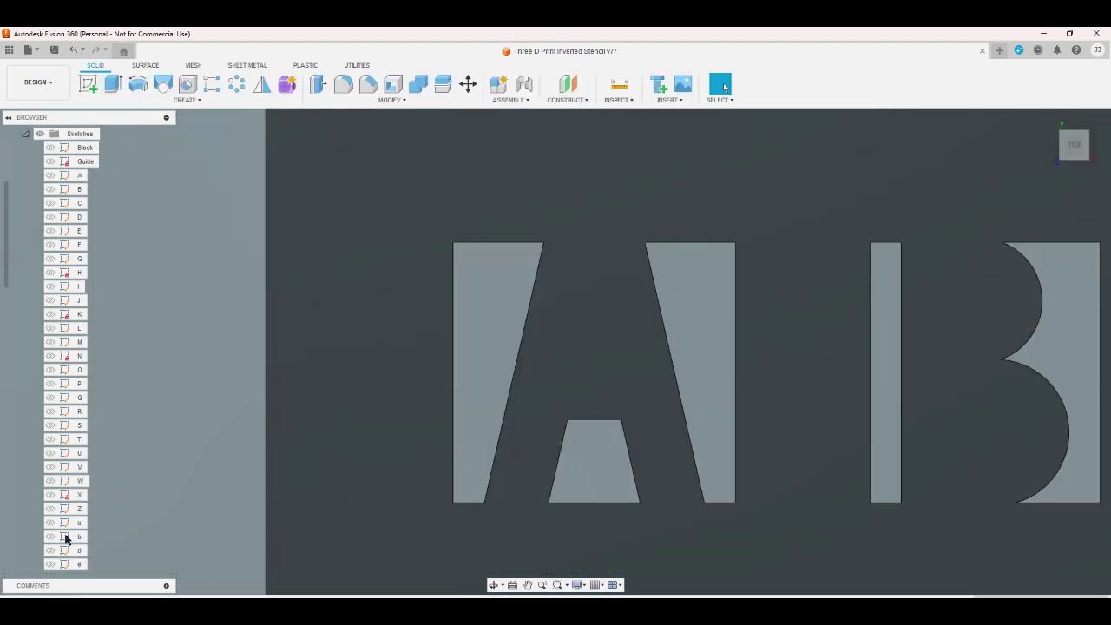
scroll(77, 513, down, 2)
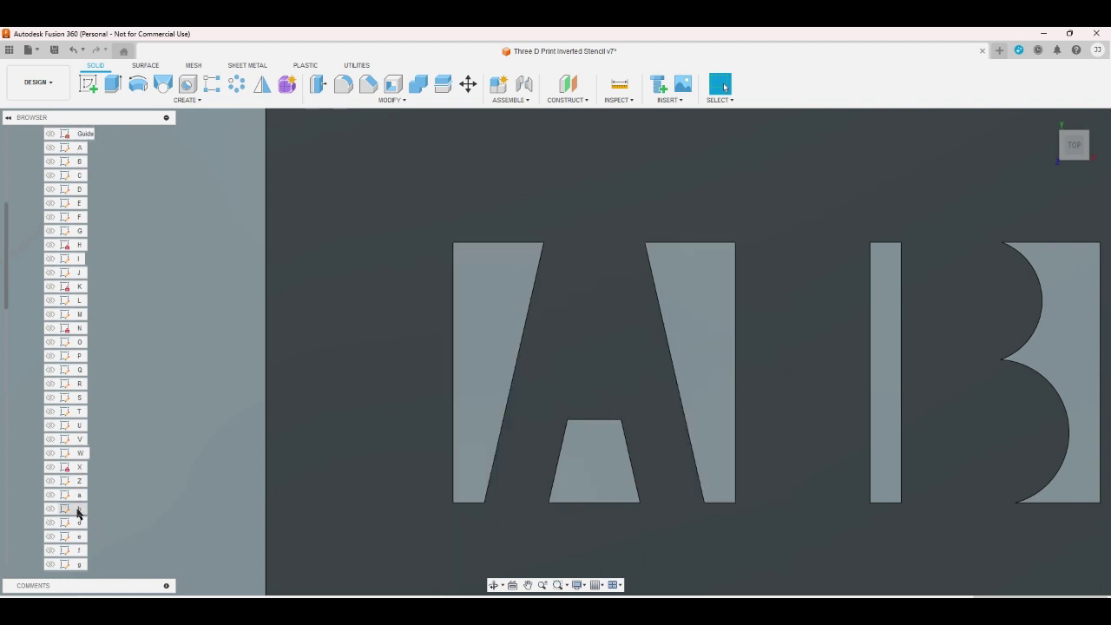
scroll(78, 513, down, 8)
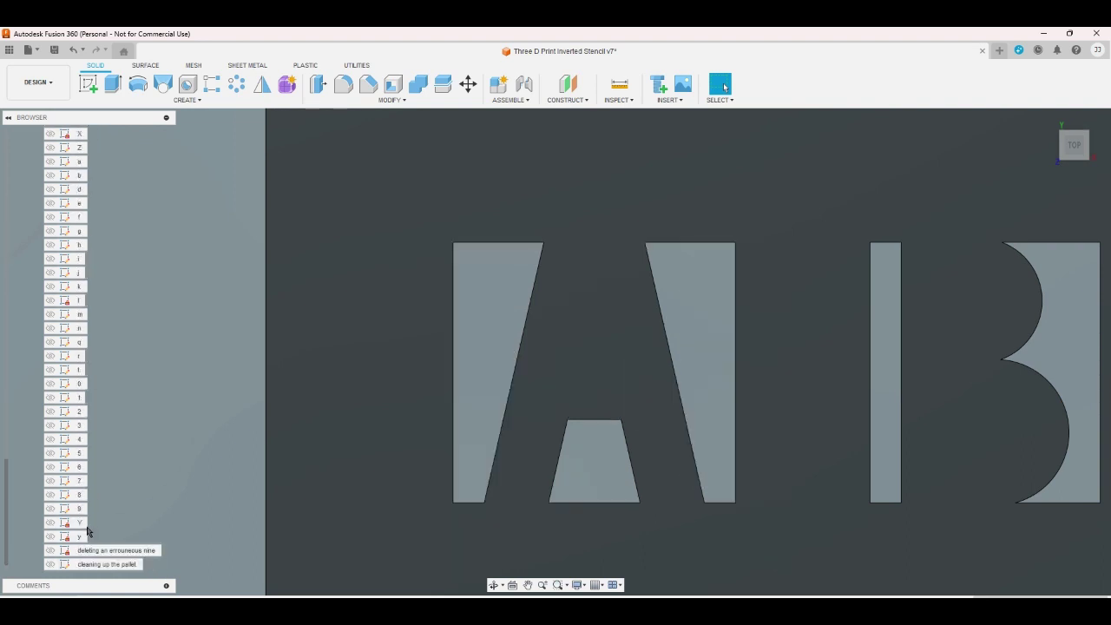
double_click(84, 523)
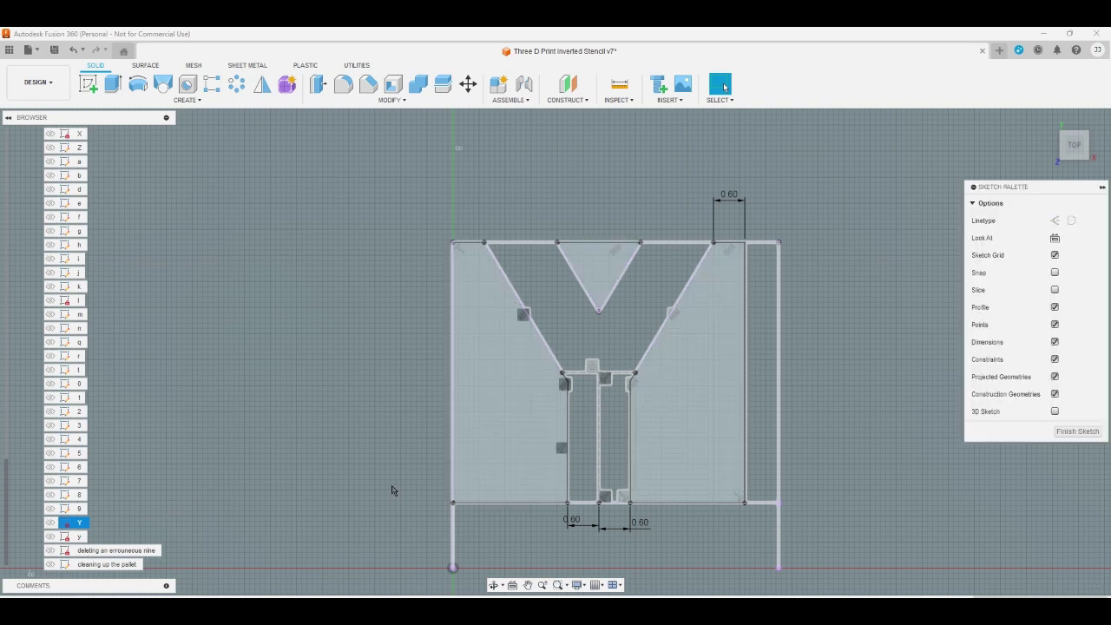
double_click(734, 196)
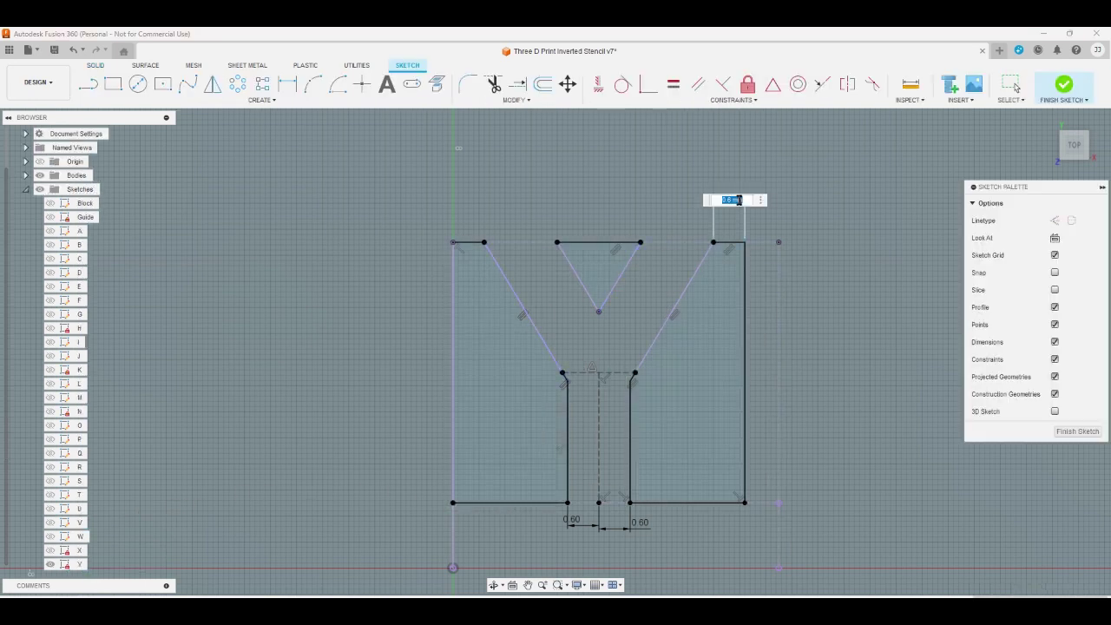
text(rs)
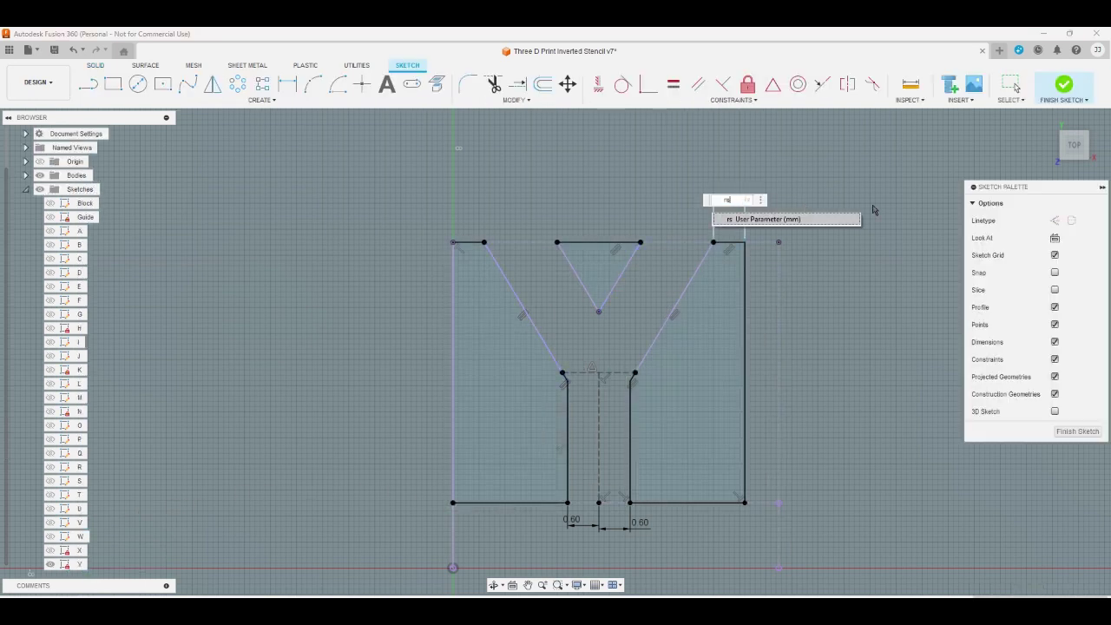
key(Return)
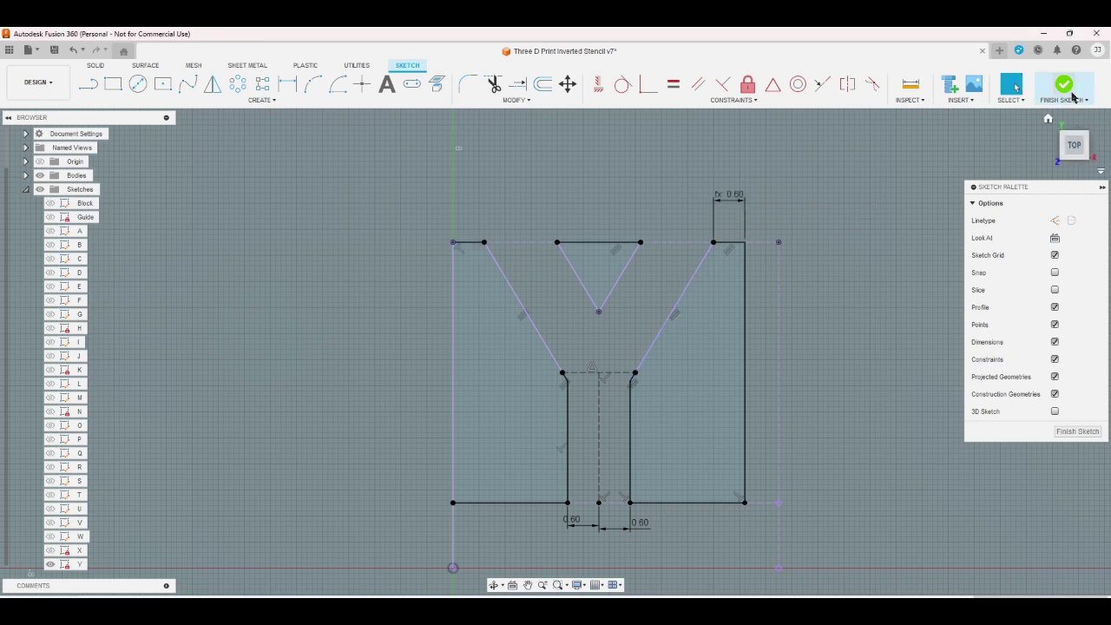
- Cancel an unneeded dimension on Y's short top-left line and finish the sketch
click(467, 233)
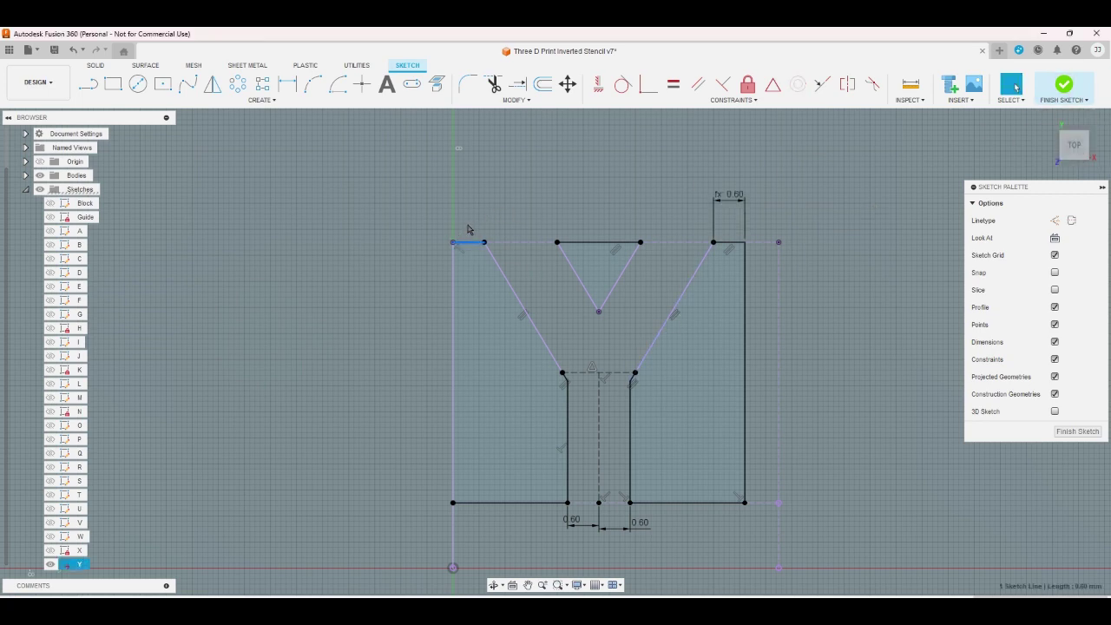
click(287, 84)
right_click(452, 201)
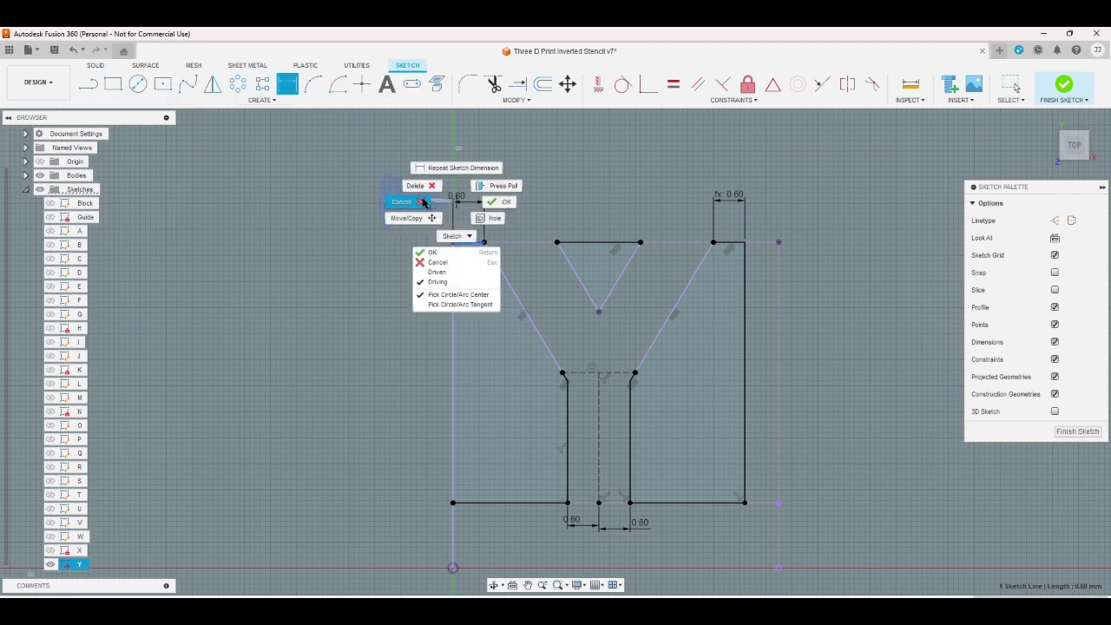
click(423, 201)
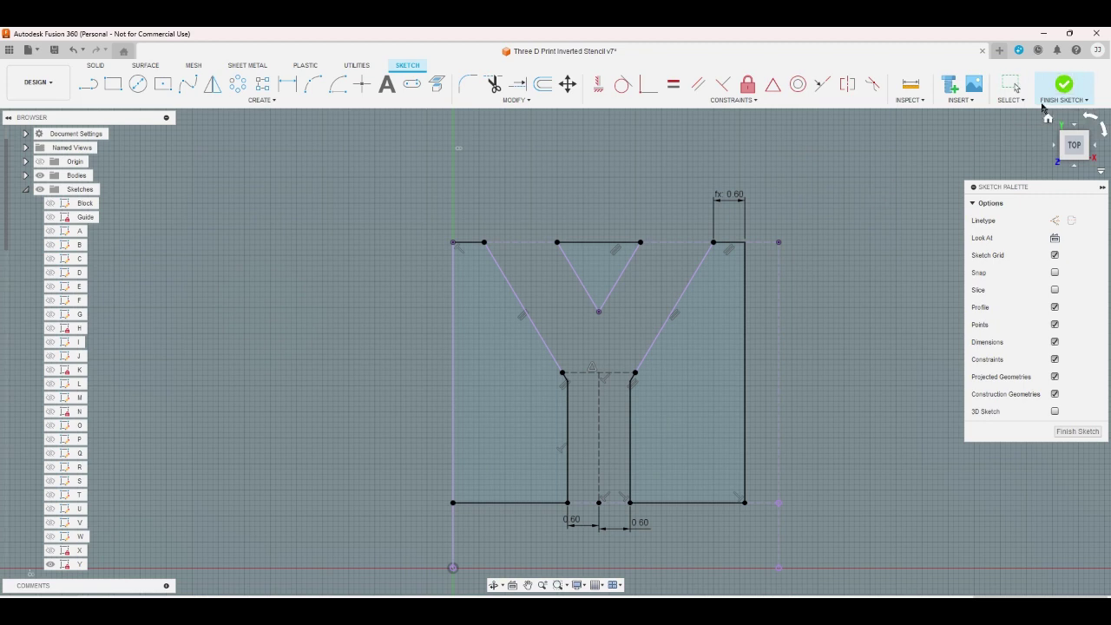
click(1042, 105)
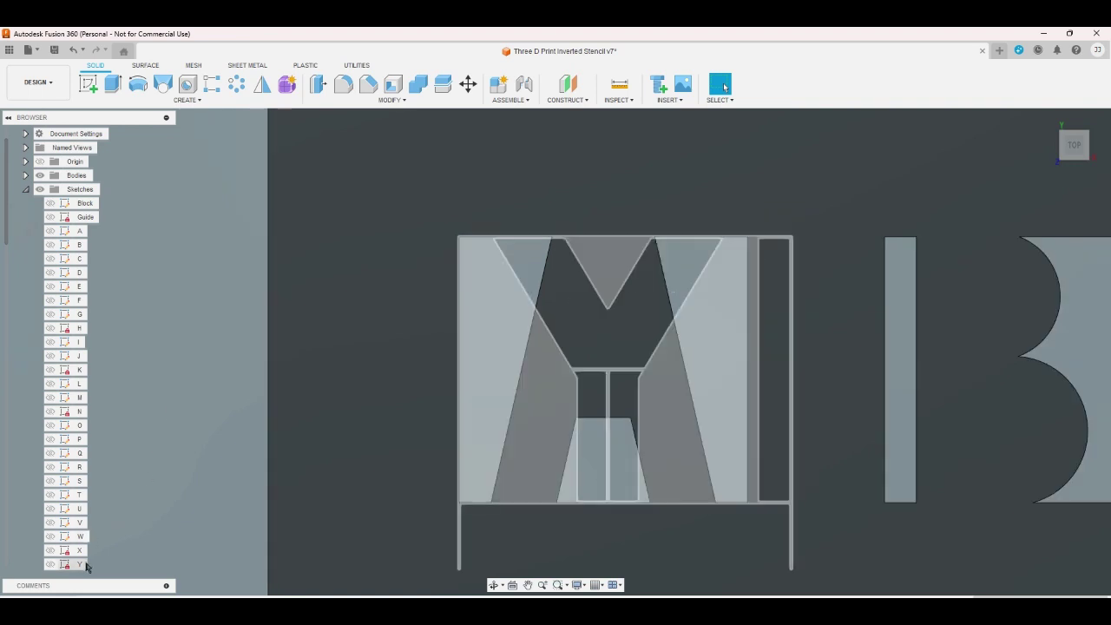
- Open sketch Z, widen the 0.40 stroke to 0.6 and link the bottom-right 0.60 width to rs
scroll(83, 521, down, 2)
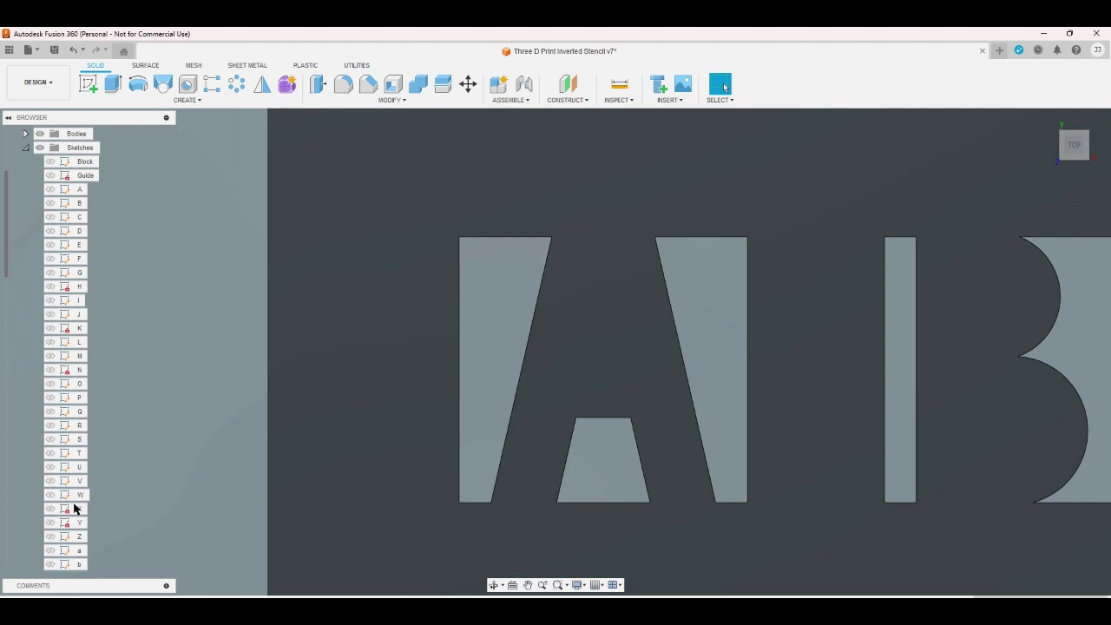
click(82, 513)
double_click(82, 514)
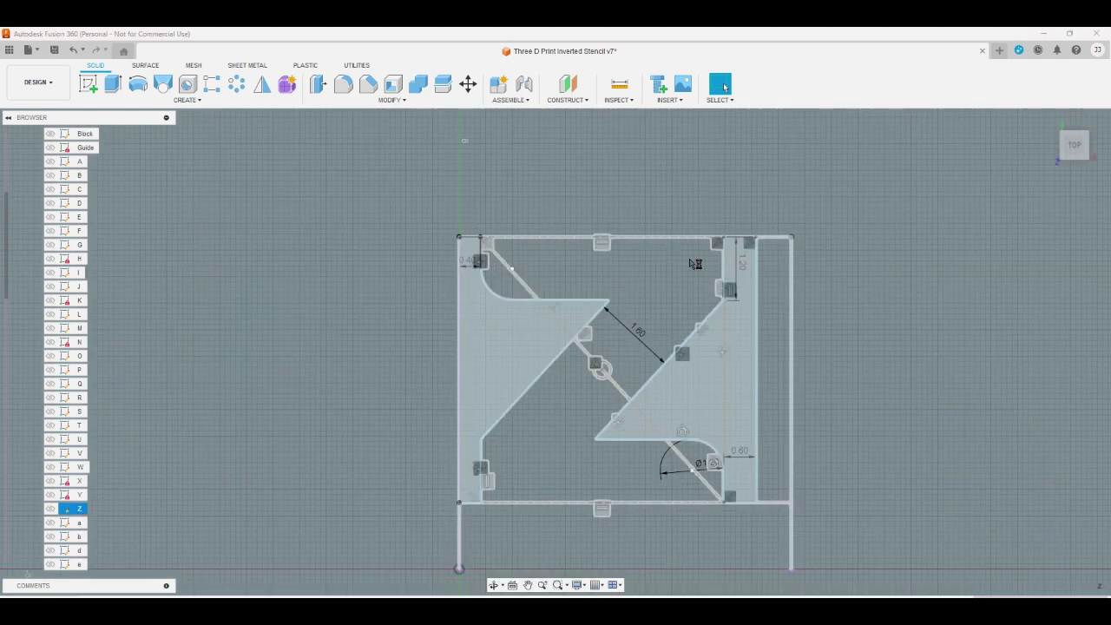
double_click(471, 266)
text(0.6)
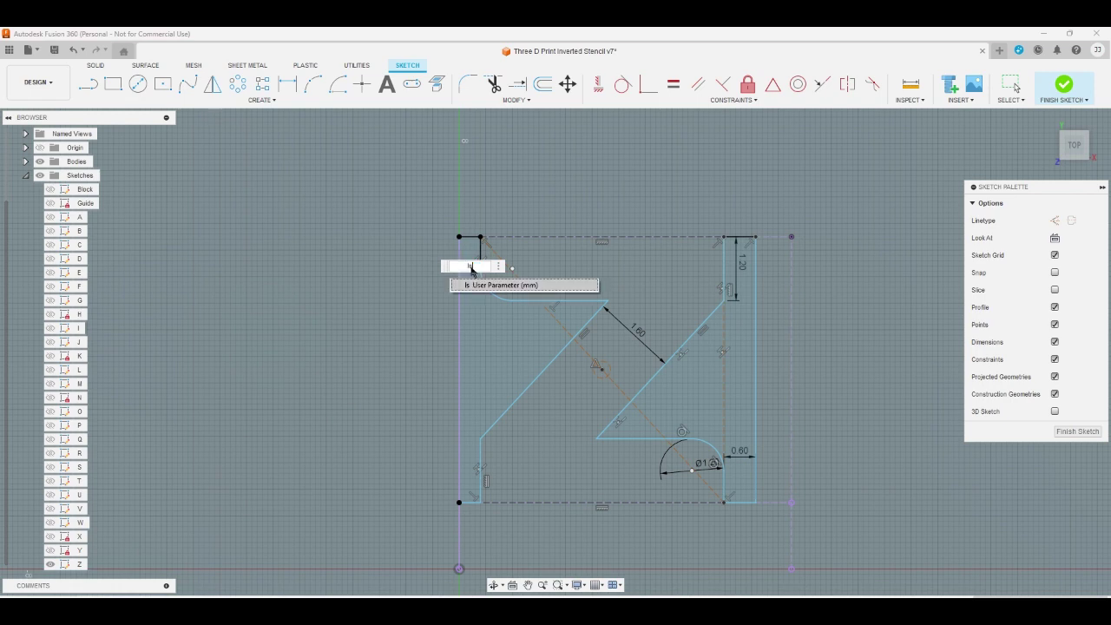
key(Return)
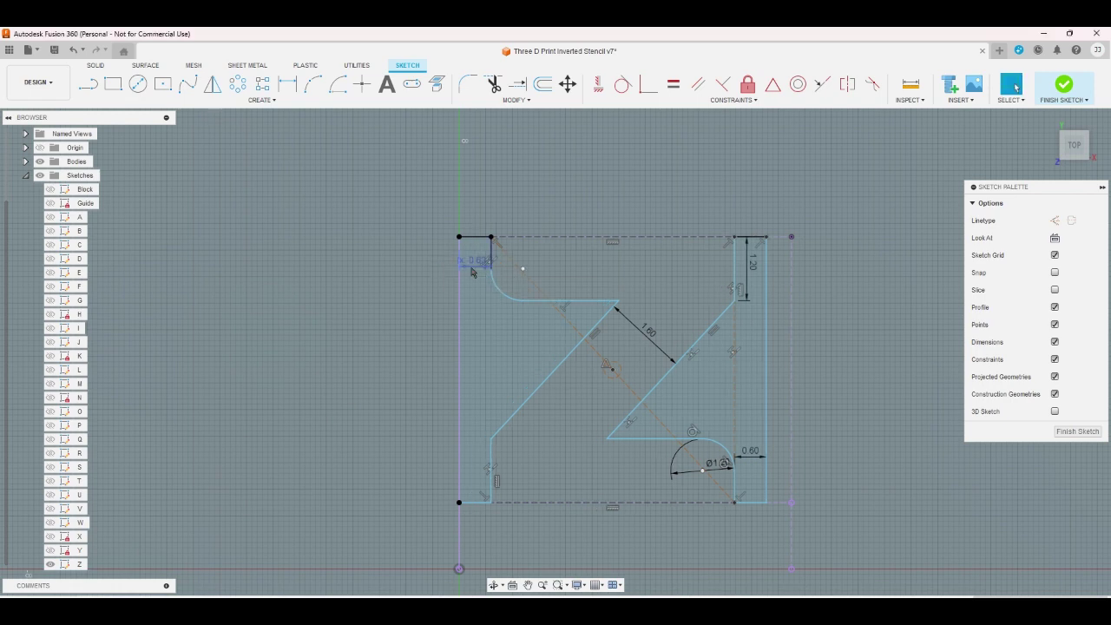
double_click(751, 451)
text(rs)
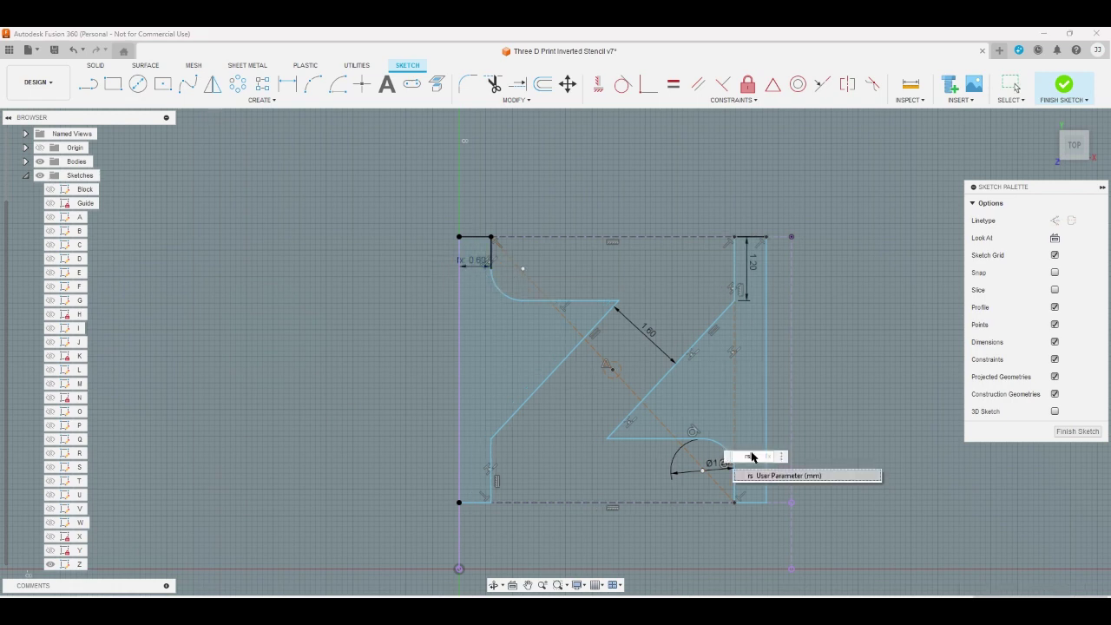
key(Return)
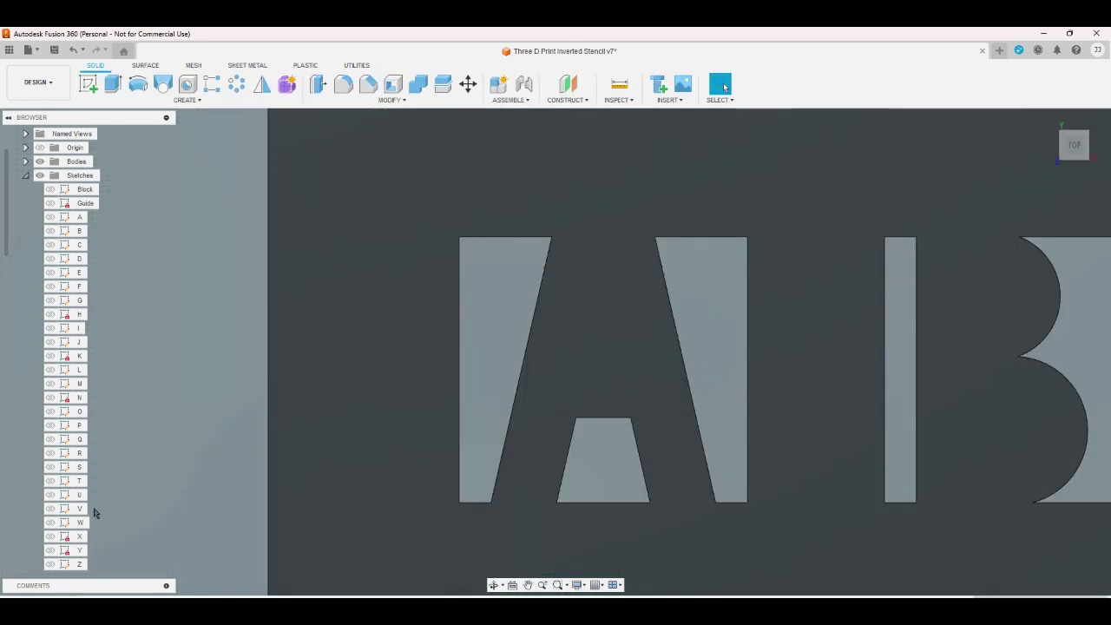
- Open the lowercase a sketch for editing
scroll(90, 521, down, 3)
click(82, 468)
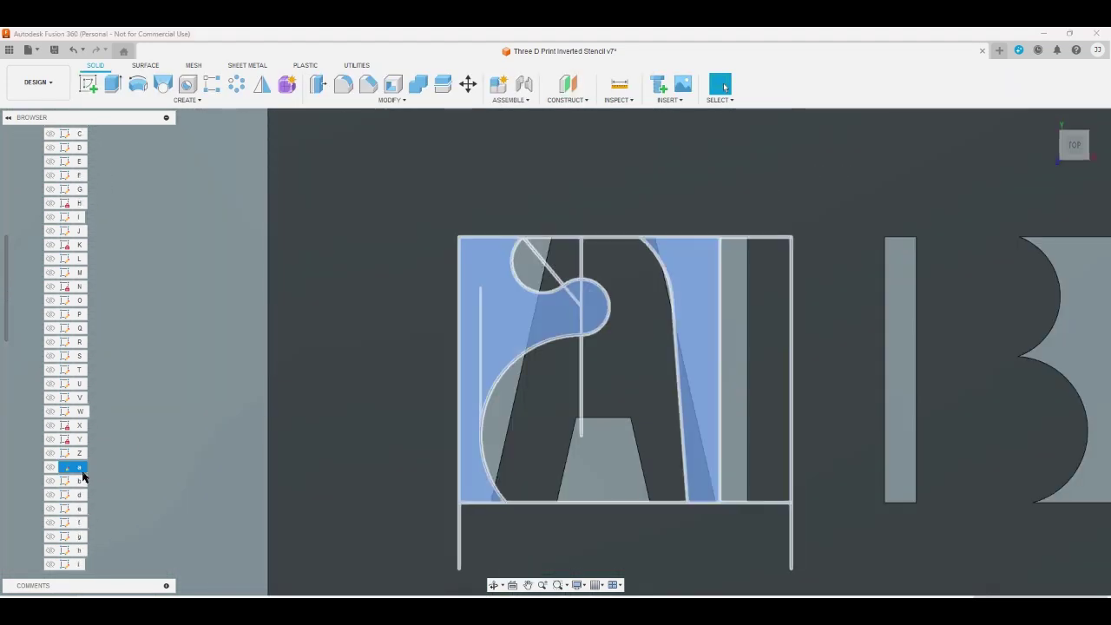
double_click(177, 468)
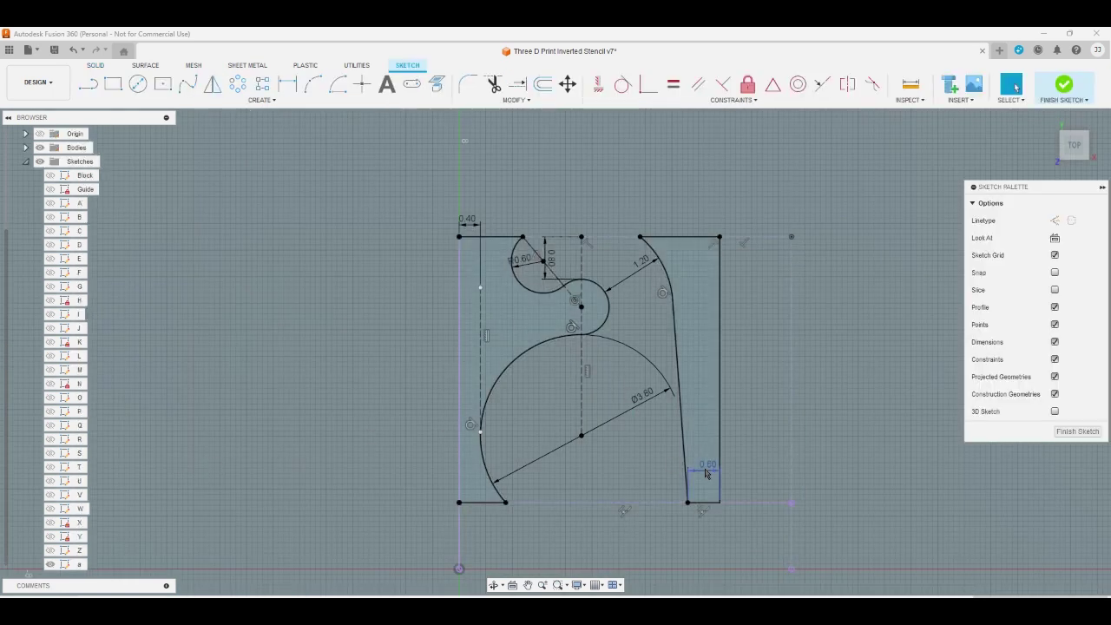
- Link the bottom-right stroke width to rs and raise the top 0.40 width to 0.6
double_click(709, 469)
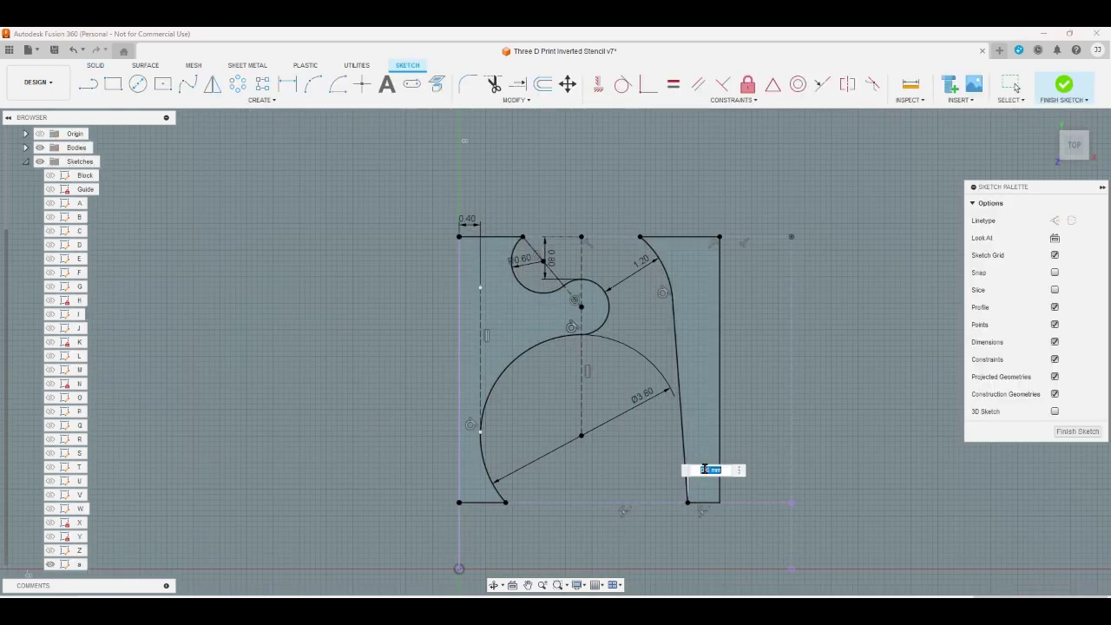
key(Return)
double_click(467, 221)
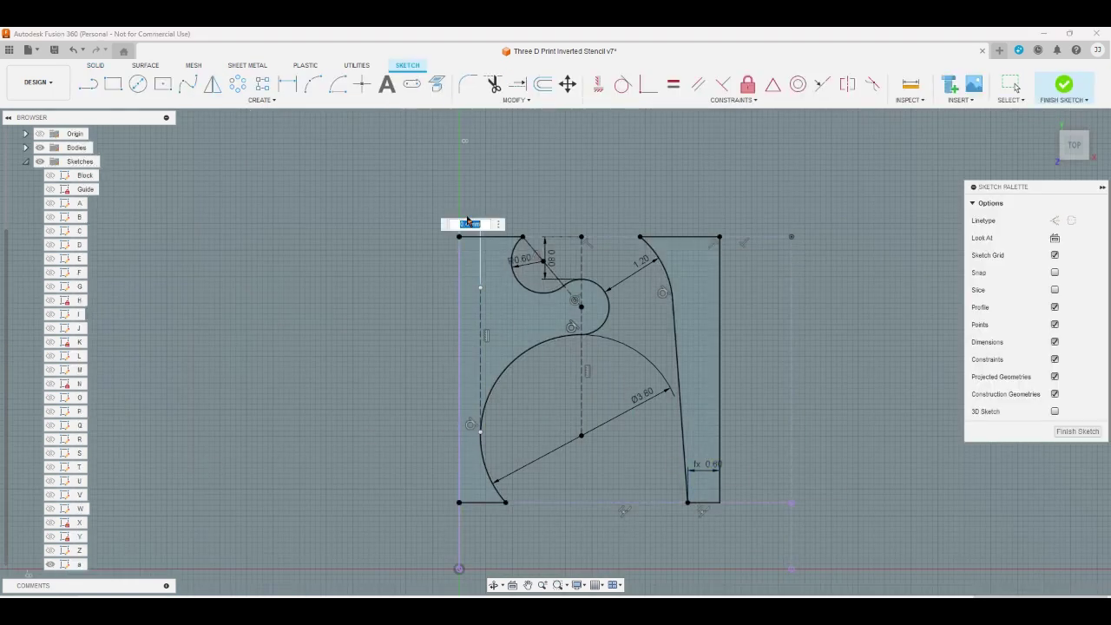
text(0.6)
key(Return)
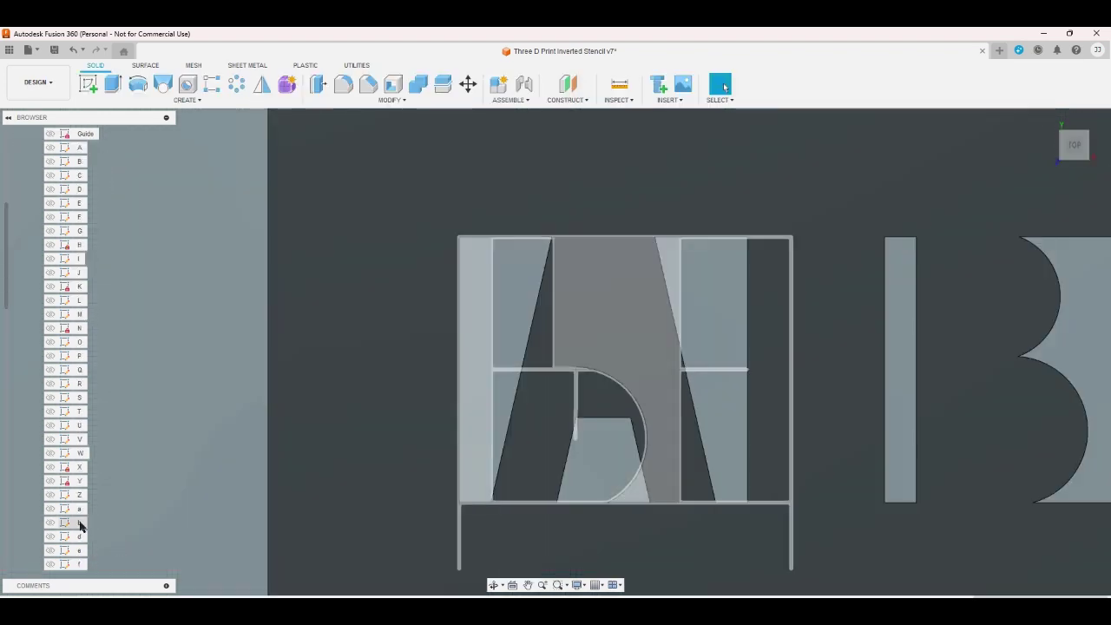
- Open sketch b and begin, then cancel, a dimension on the short top-left line
double_click(80, 522)
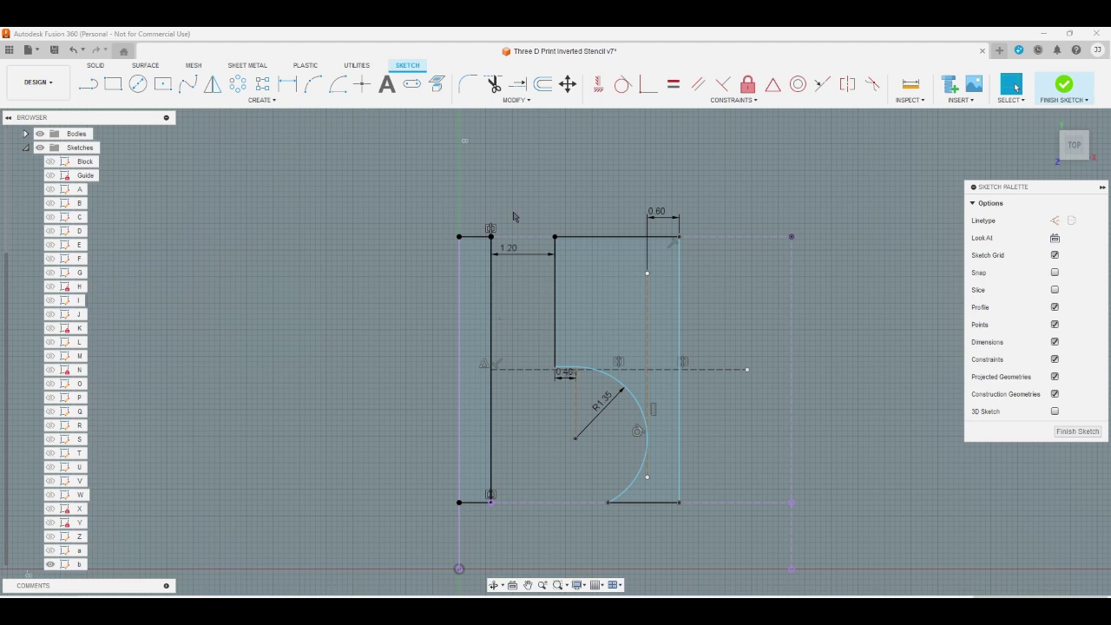
click(287, 84)
click(466, 233)
right_click(472, 208)
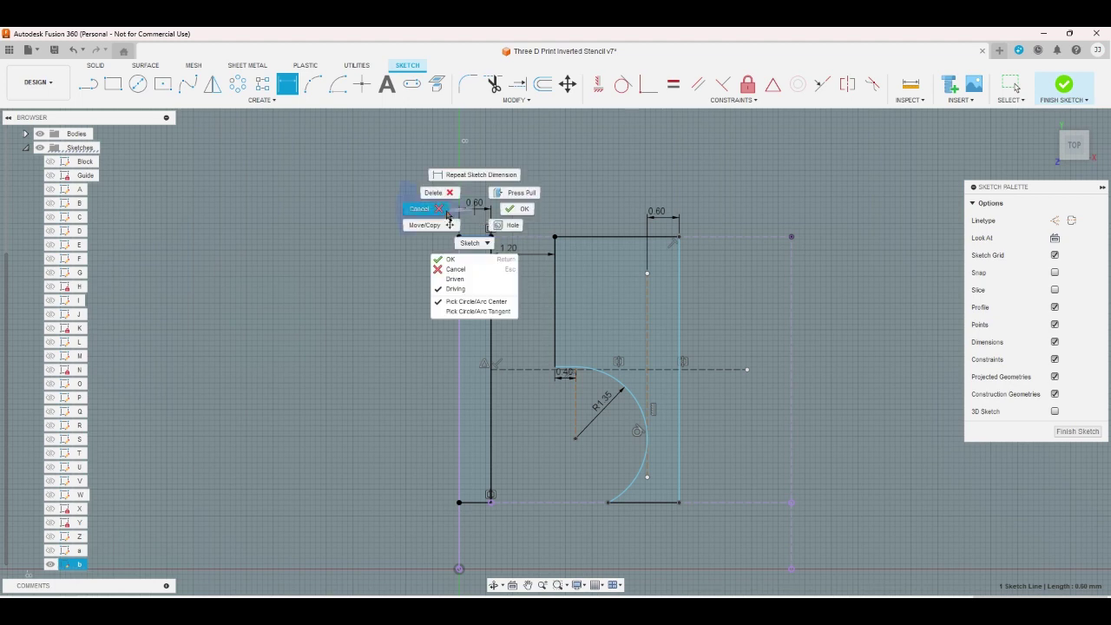
click(442, 214)
click(492, 286)
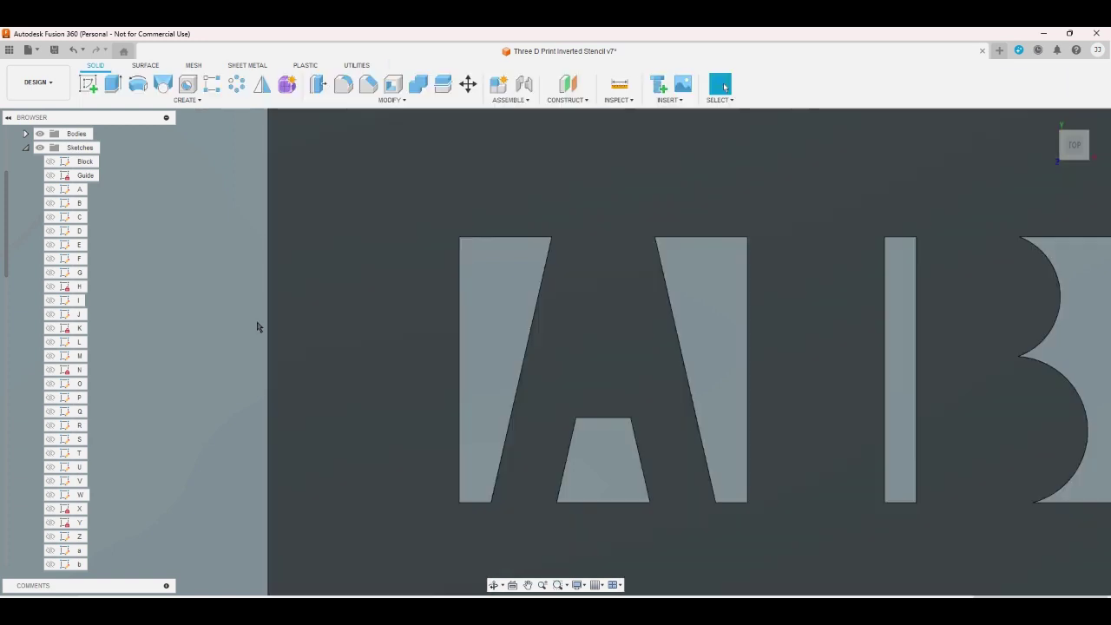
- Reopen sketch b and link its top 0.60 stroke width to the user parameter
double_click(86, 565)
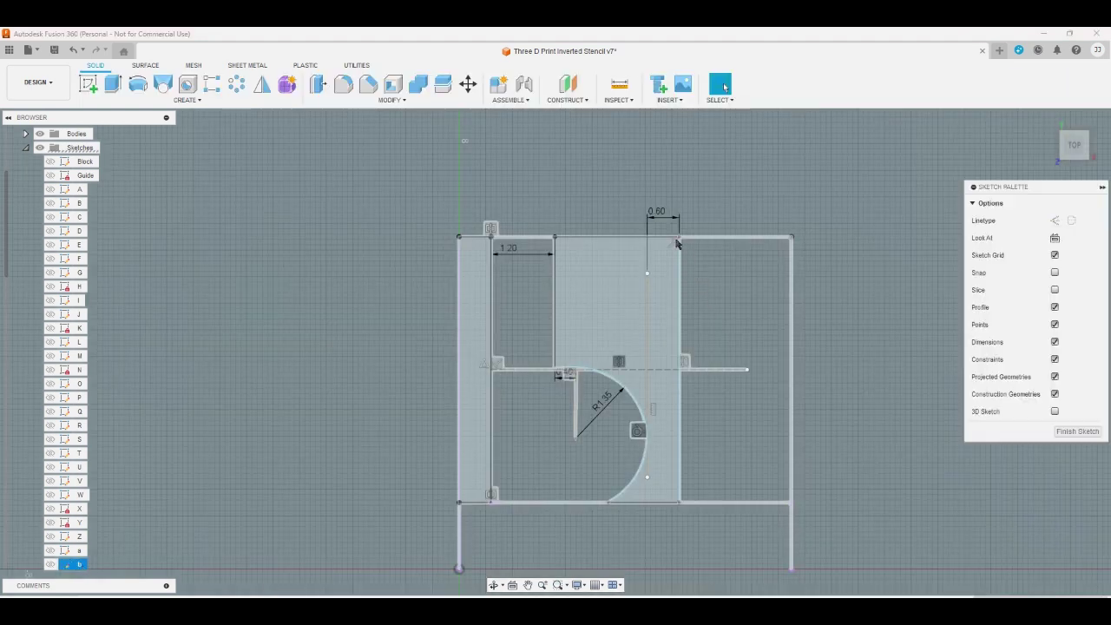
double_click(655, 214)
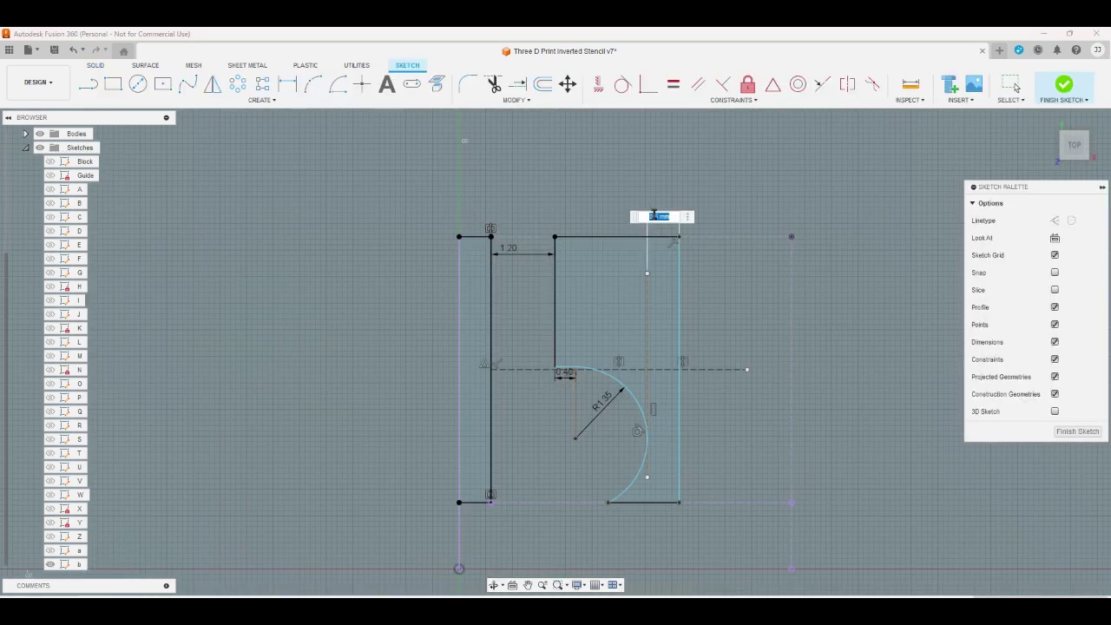
text(r)
key(Return)
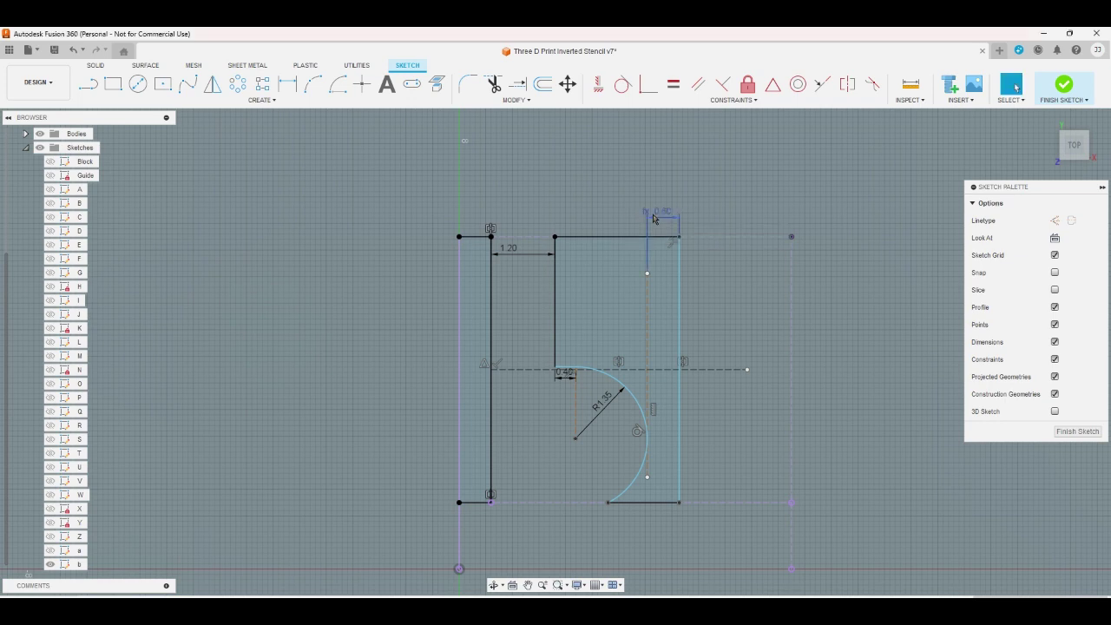
- Start a rectangle at the letter's top-left corner, cancel it, and inspect the short top-left line
click(288, 83)
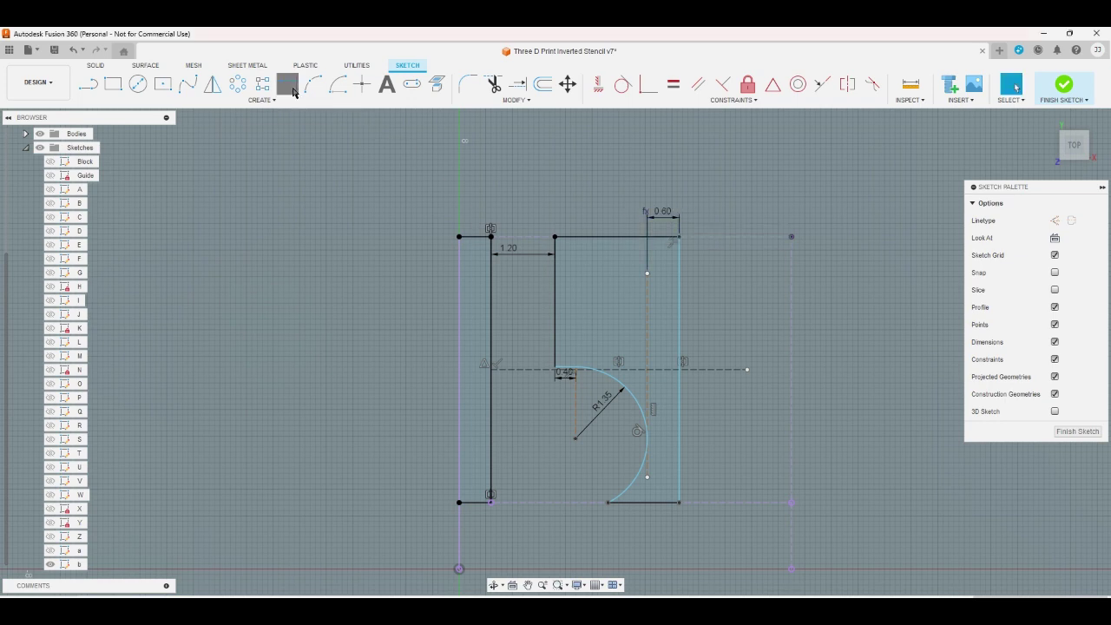
click(476, 236)
right_click(471, 208)
click(521, 191)
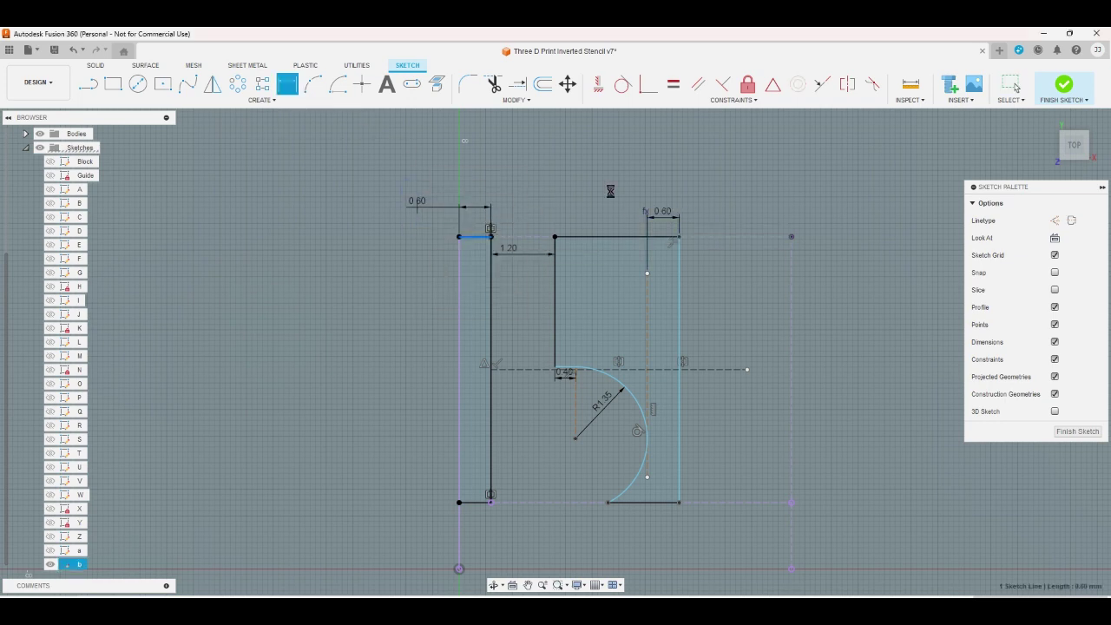
key(Escape)
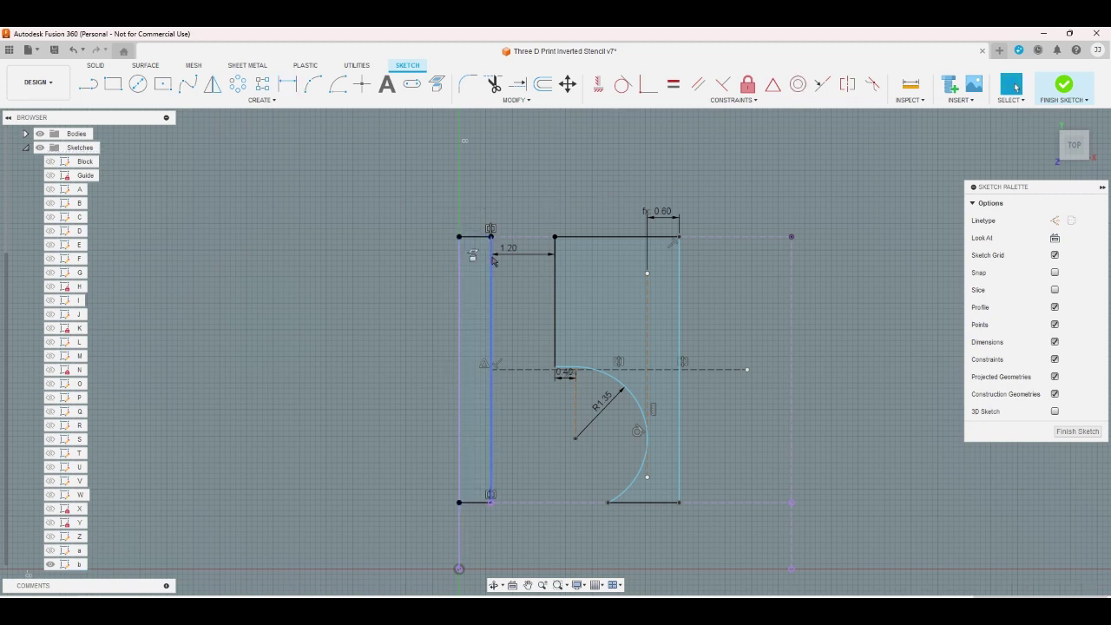
click(476, 236)
click(482, 205)
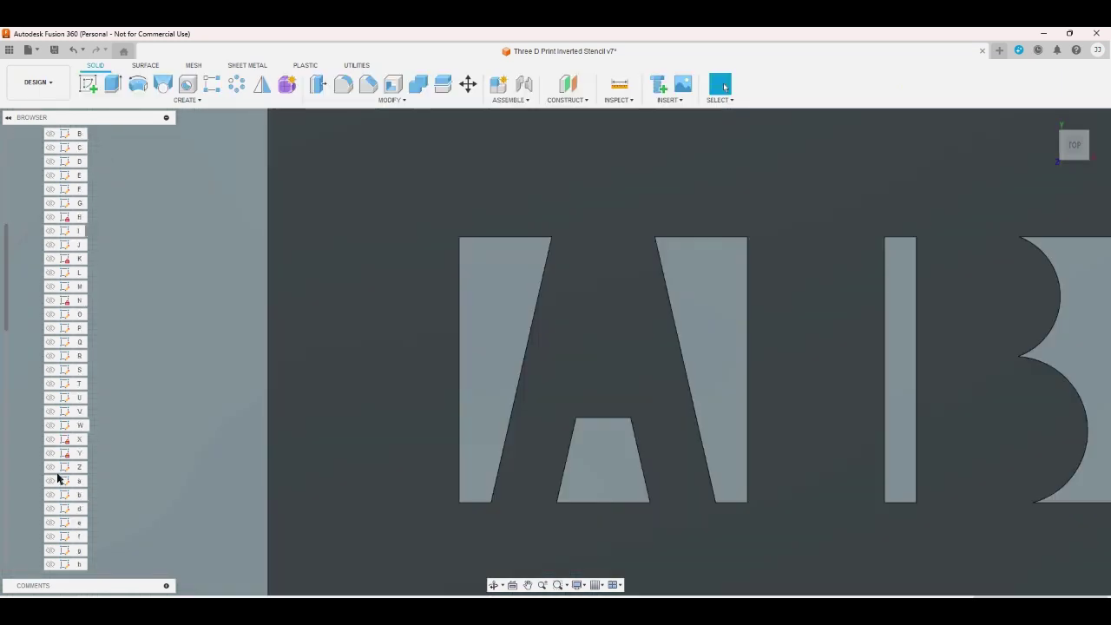
- In sketch d, change the left 0.40 width to 0.6 and link the right 0.60 width to d1
scroll(61, 478, down, 2)
click(75, 496)
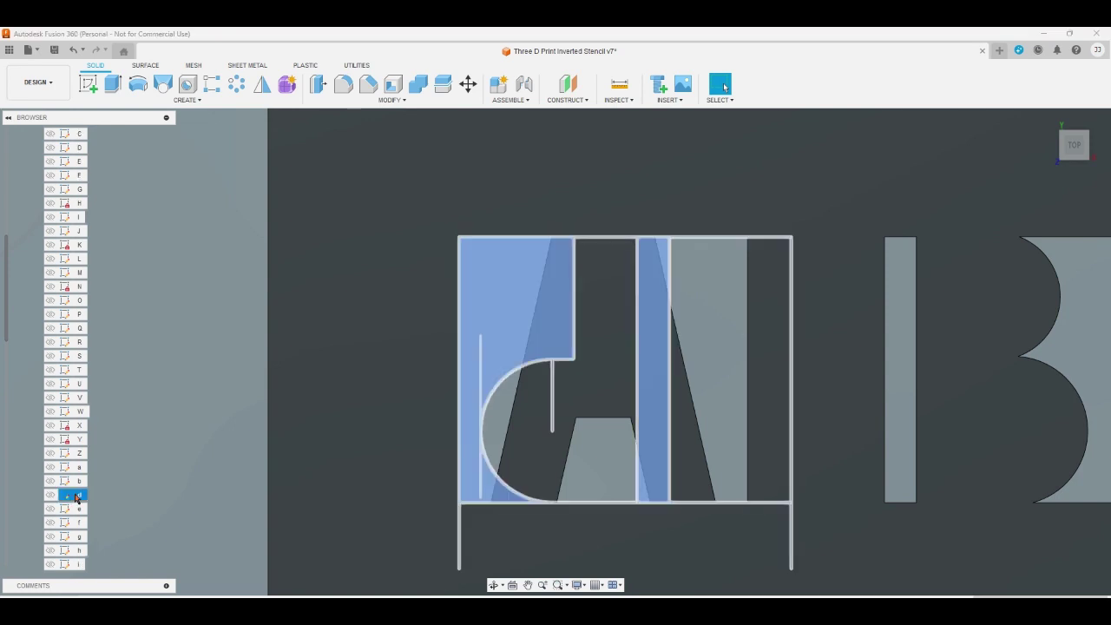
double_click(77, 499)
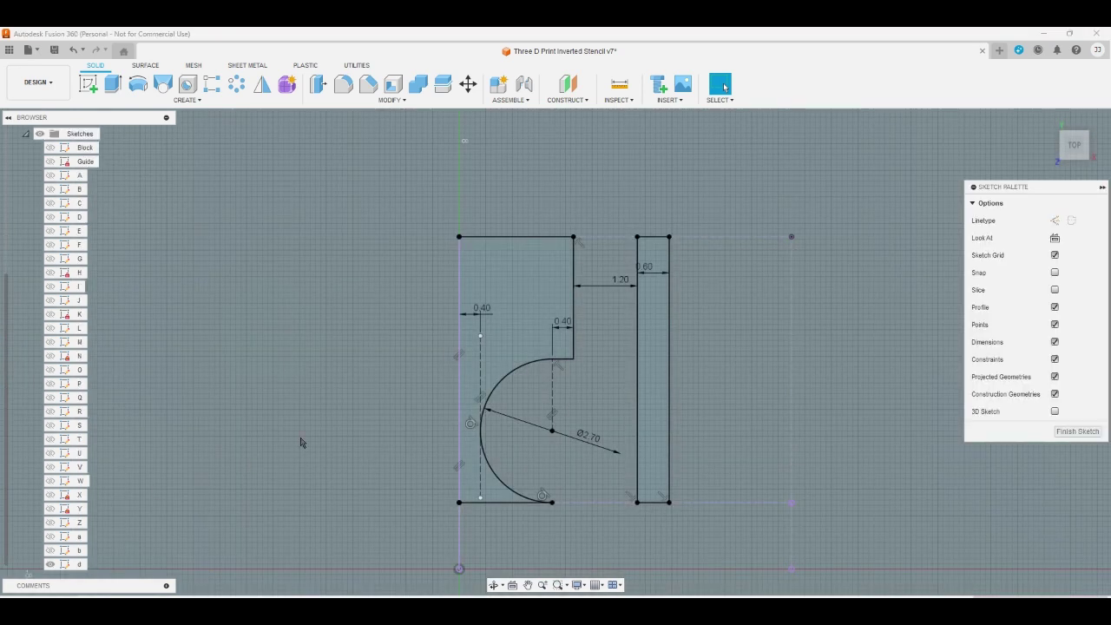
double_click(482, 311)
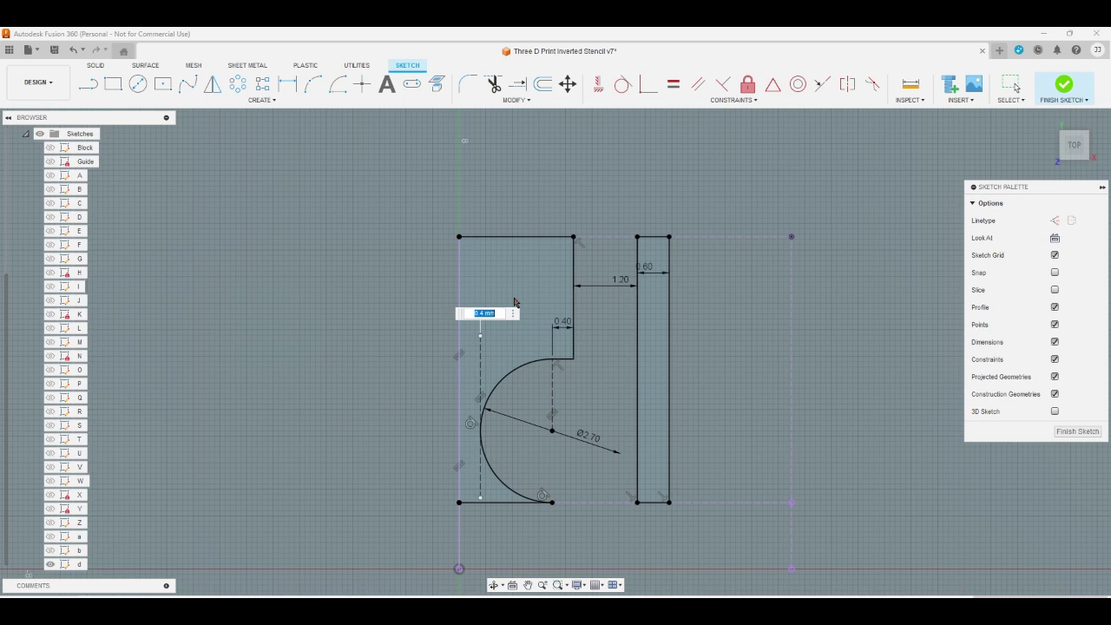
text(0.6)
key(Return)
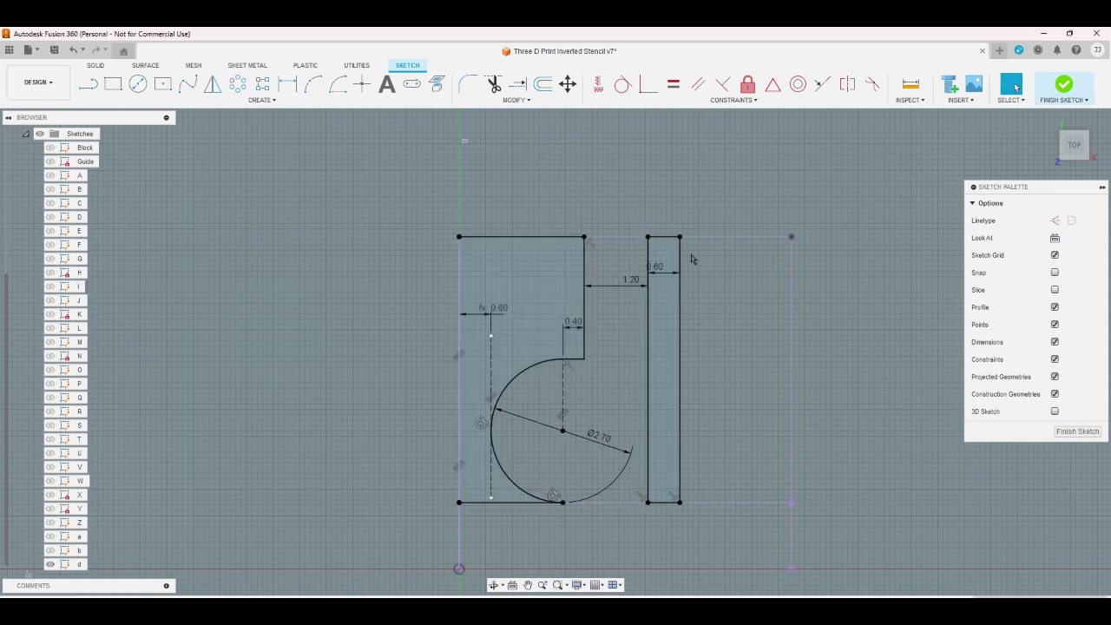
double_click(669, 272)
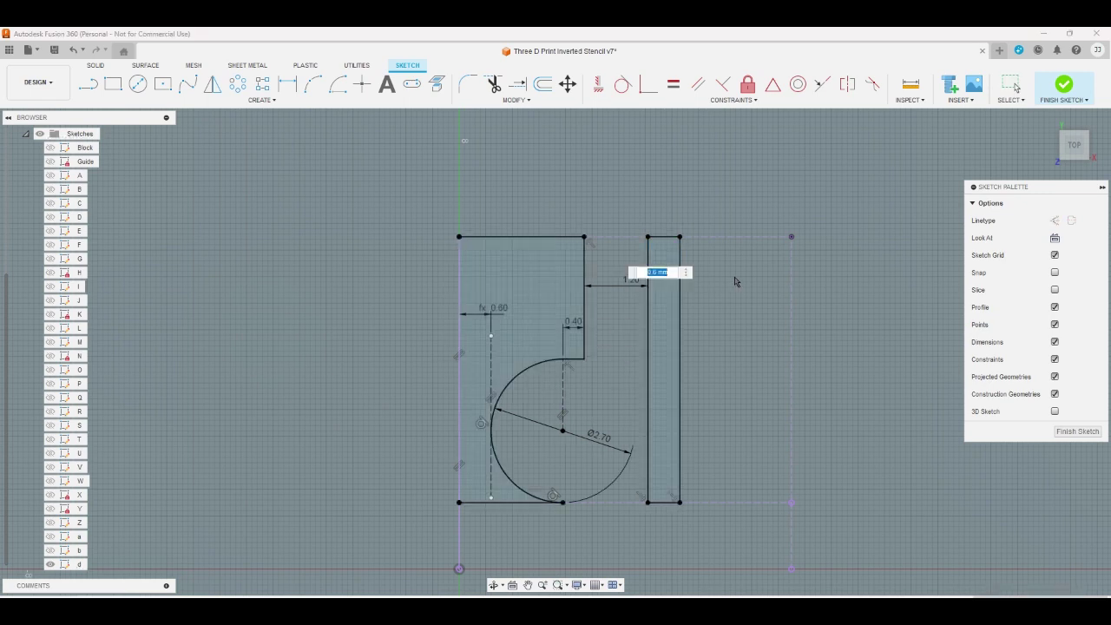
text(d1)
key(Return)
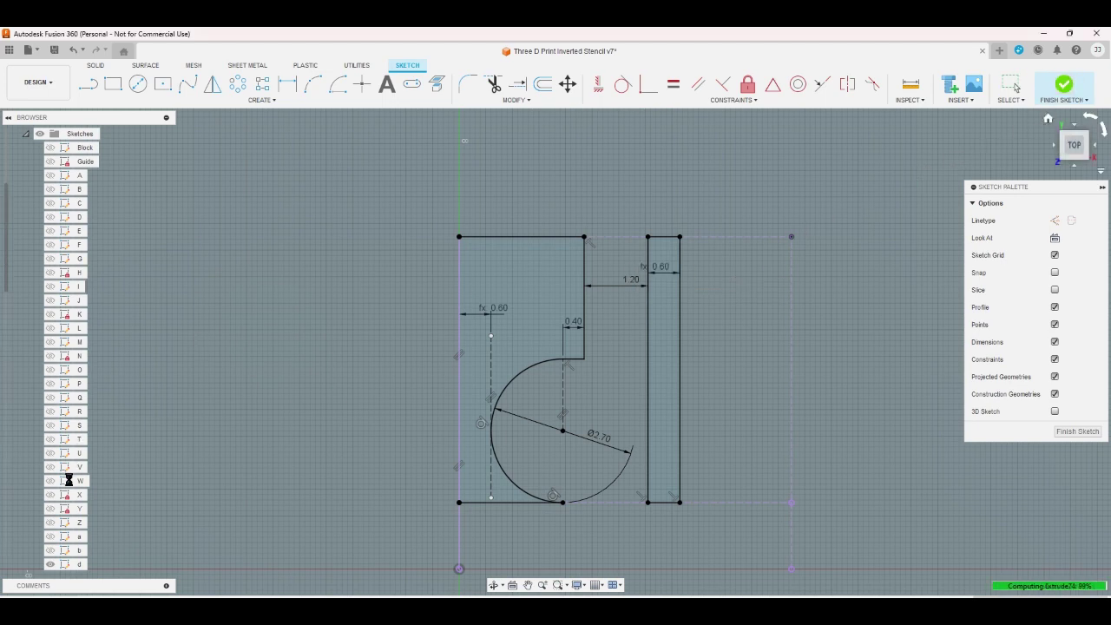
- Open sketch c briefly, undo back out to the model, and scroll down the Browser
scroll(70, 479, down, 1)
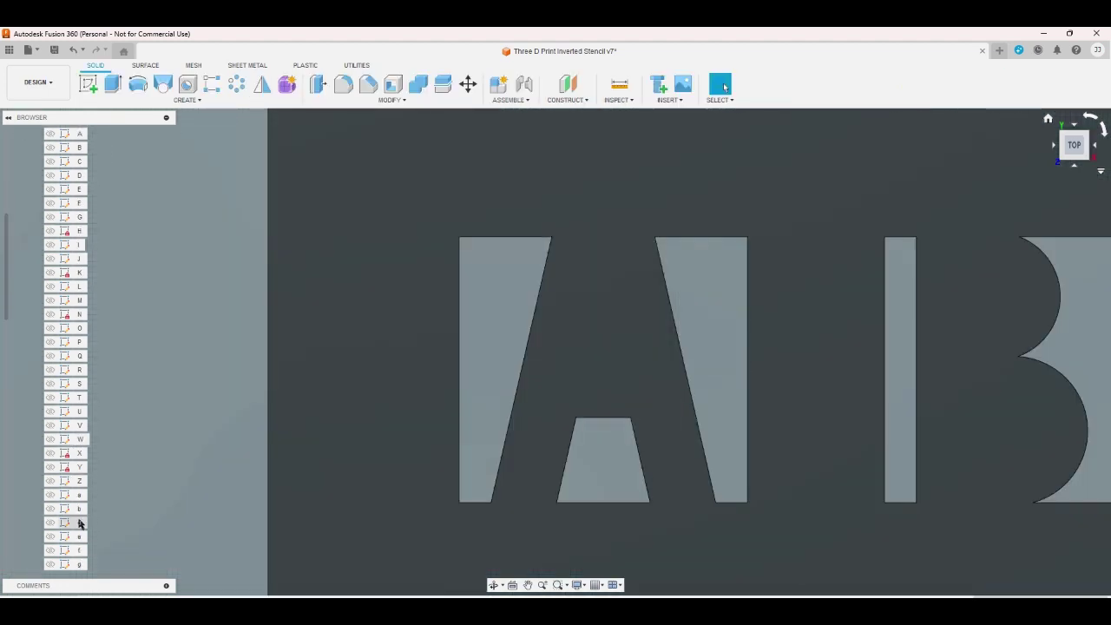
click(79, 523)
double_click(79, 523)
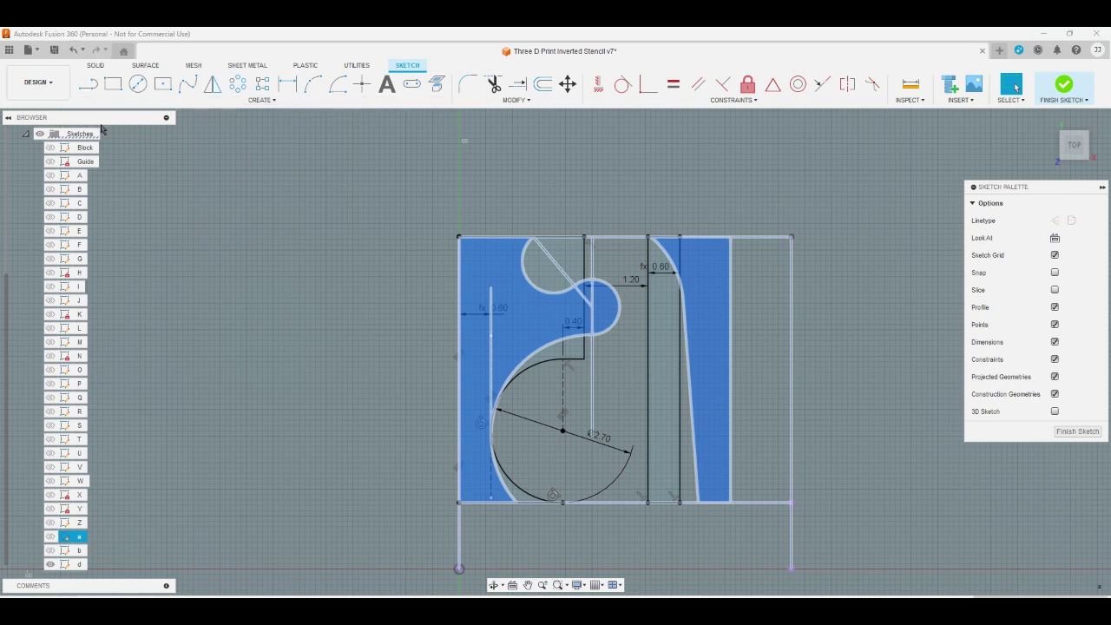
key(ctrl+z)
scroll(97, 547, down, 1)
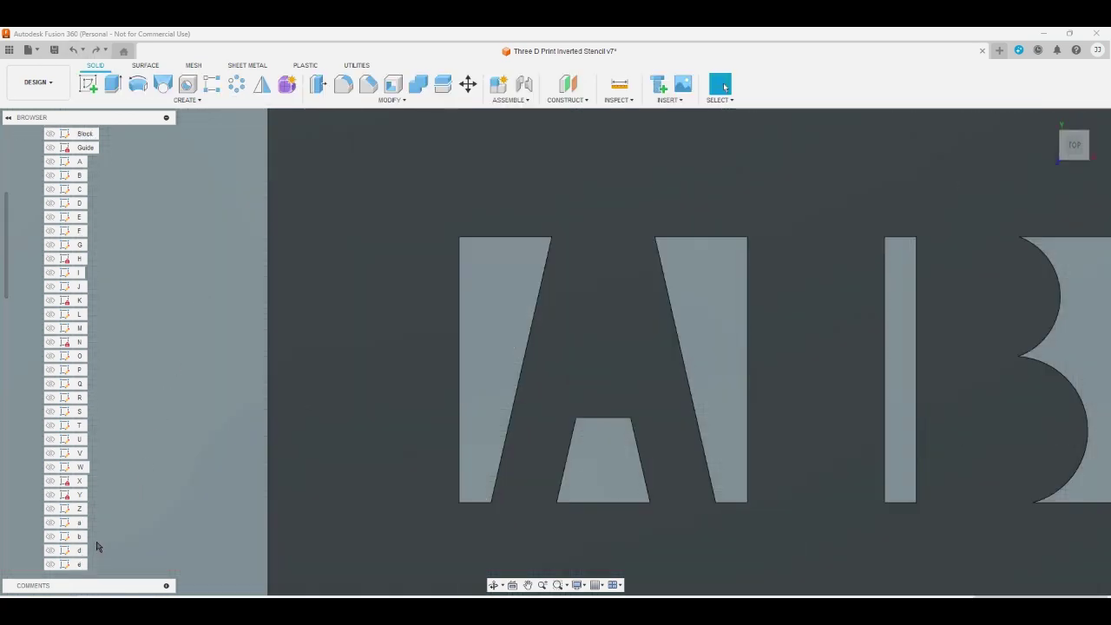
scroll(97, 546, down, 1)
- In sketch e, change the top-left 0.40 width to 0.6 and set the right 0.60 width to rs
click(81, 552)
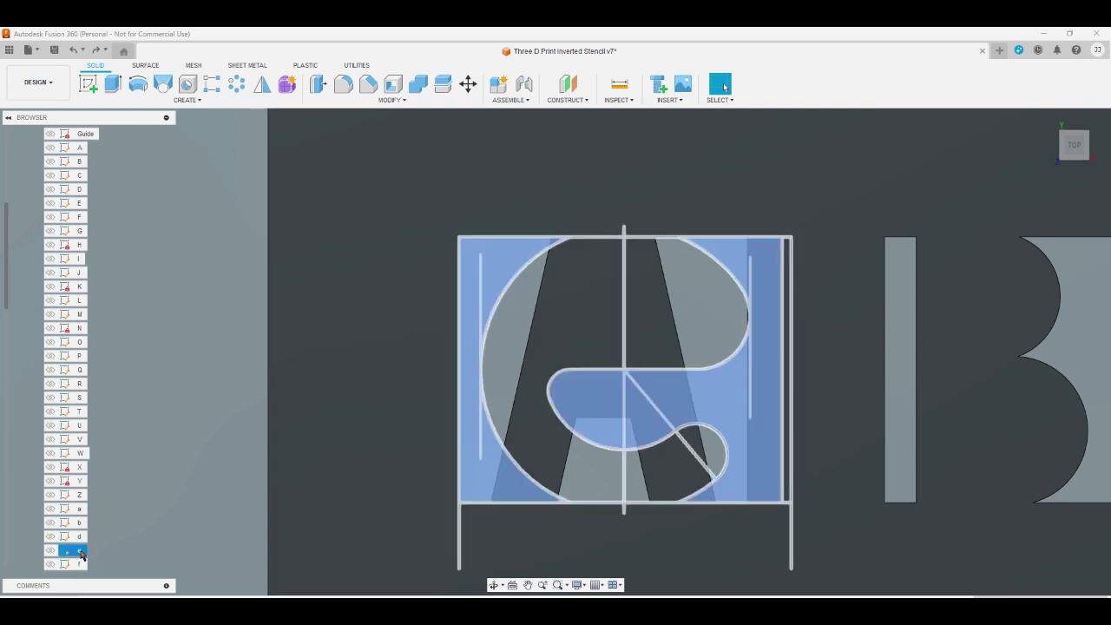
double_click(81, 552)
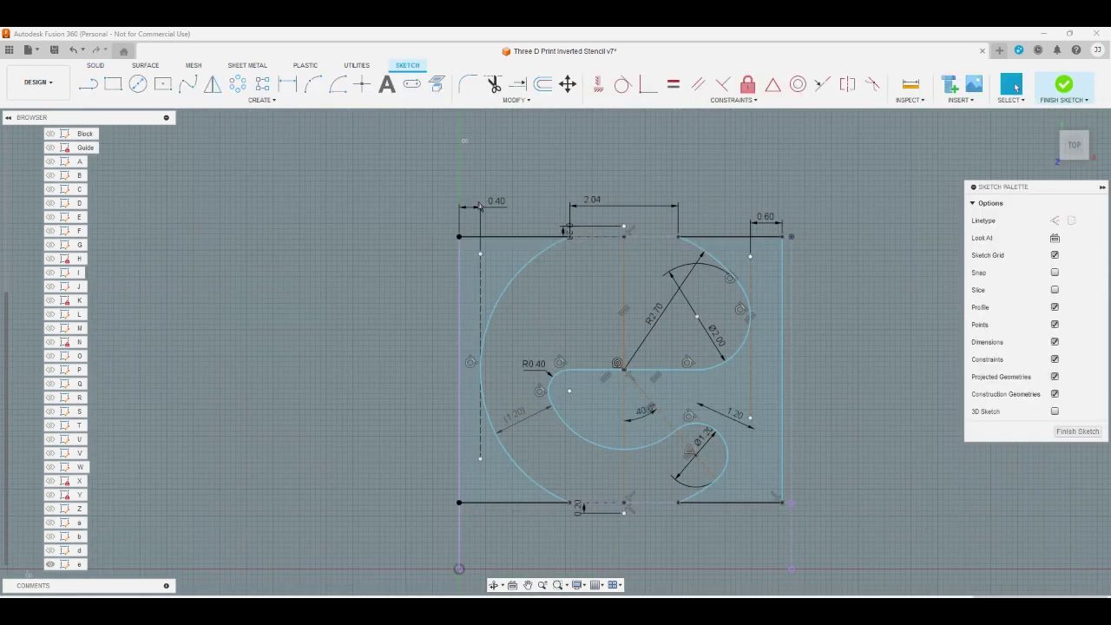
double_click(479, 206)
text(0.6)
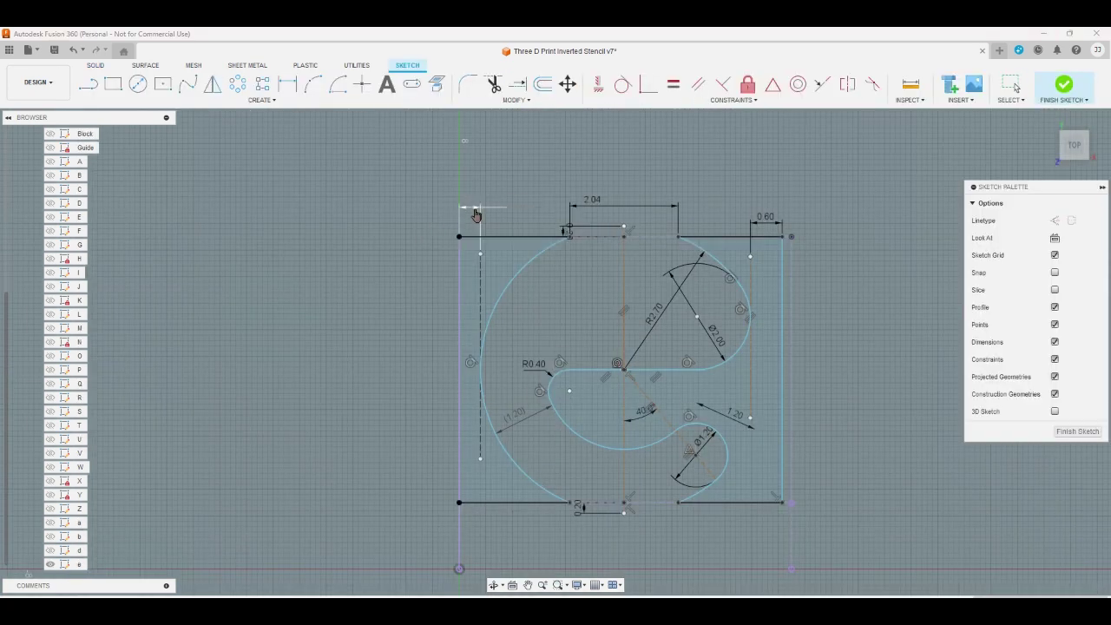
key(Return)
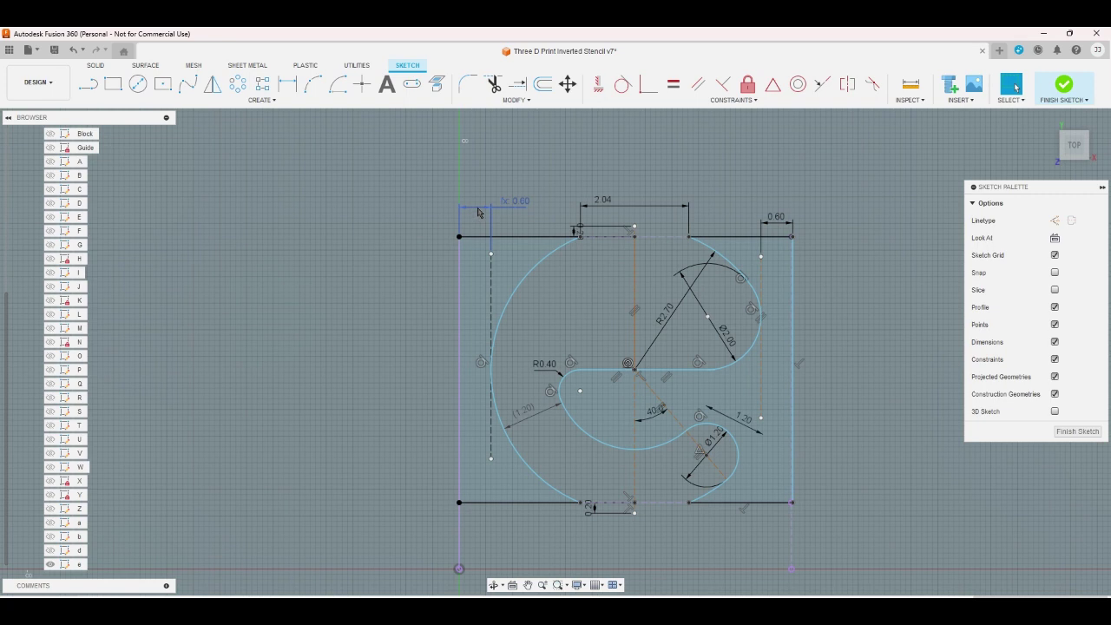
double_click(775, 216)
text(rs)
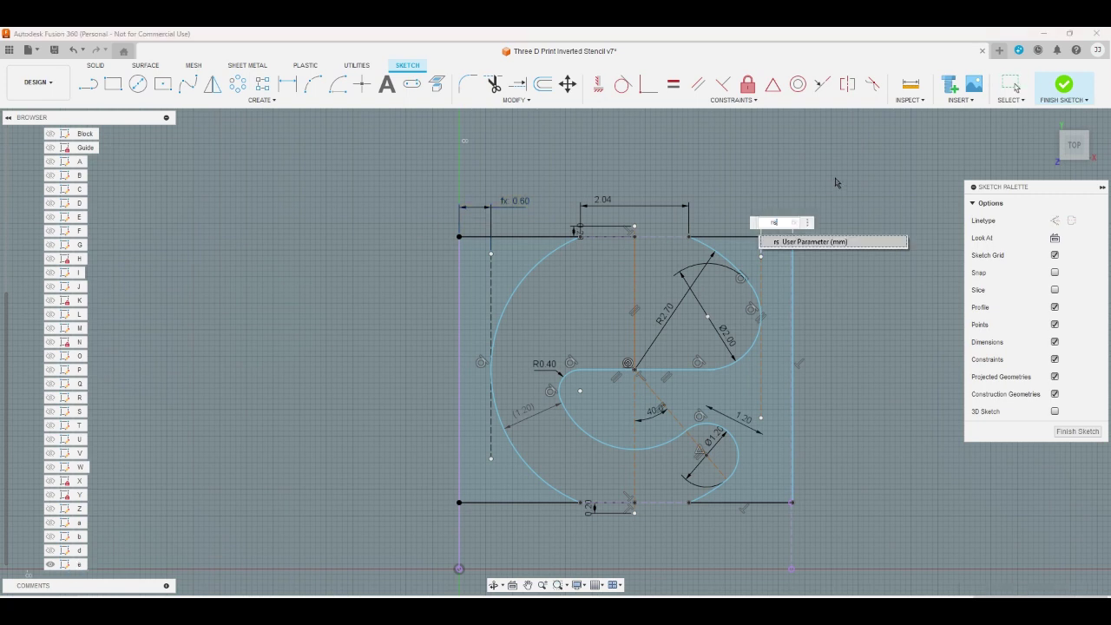
key(Return)
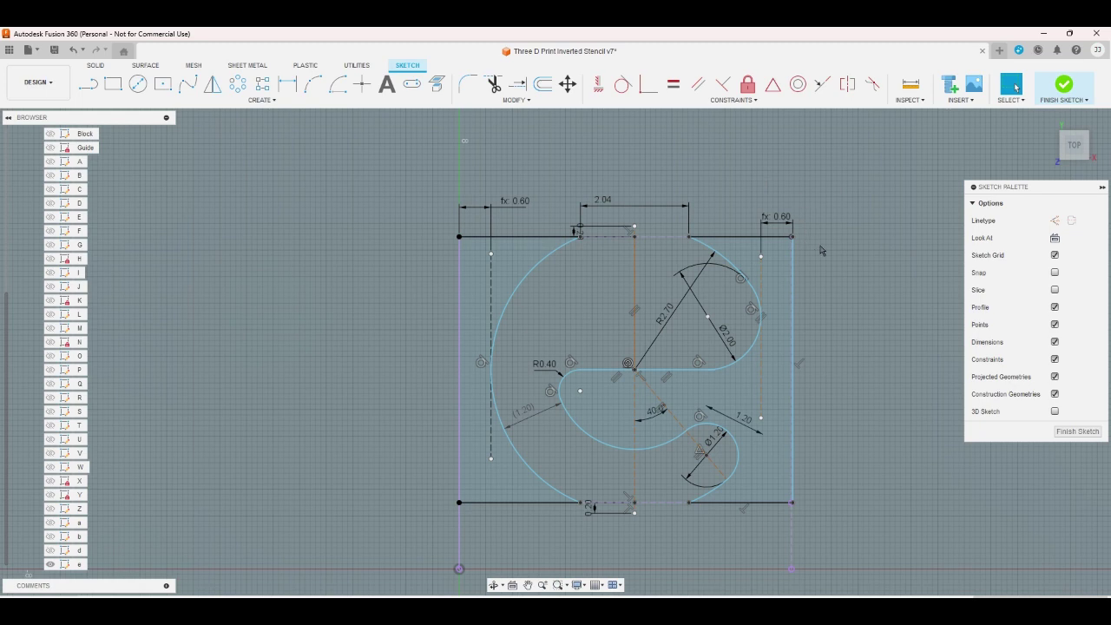
scroll(819, 293, up, 2)
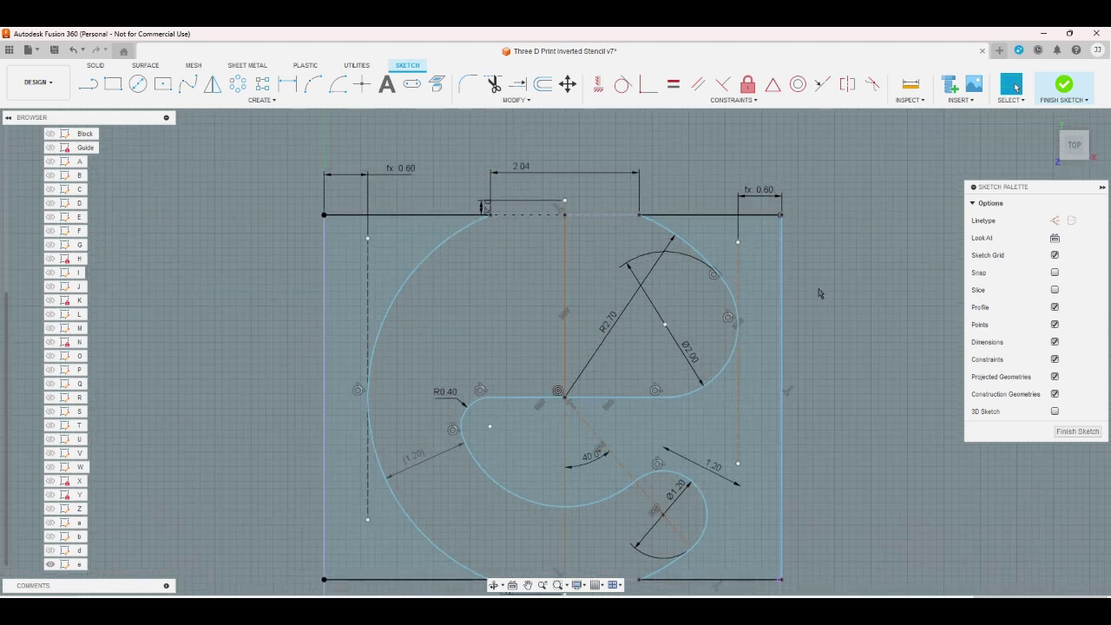
scroll(818, 293, down, 1)
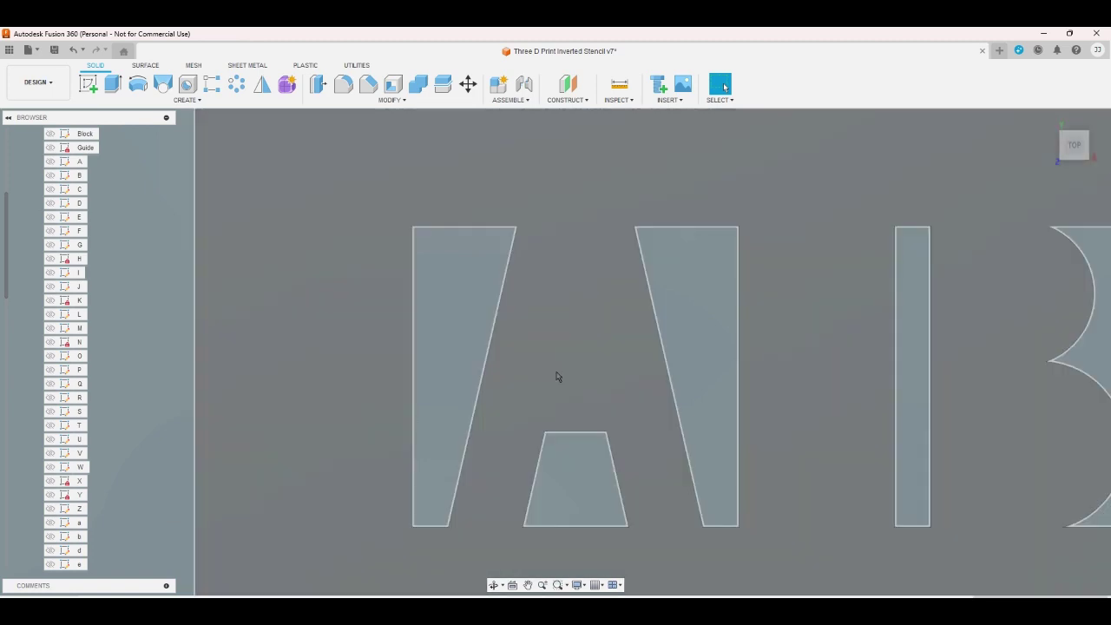
- Scroll the Browser to the lowercase sketches and select sketch f
scroll(414, 315, down, 5)
scroll(404, 310, down, 5)
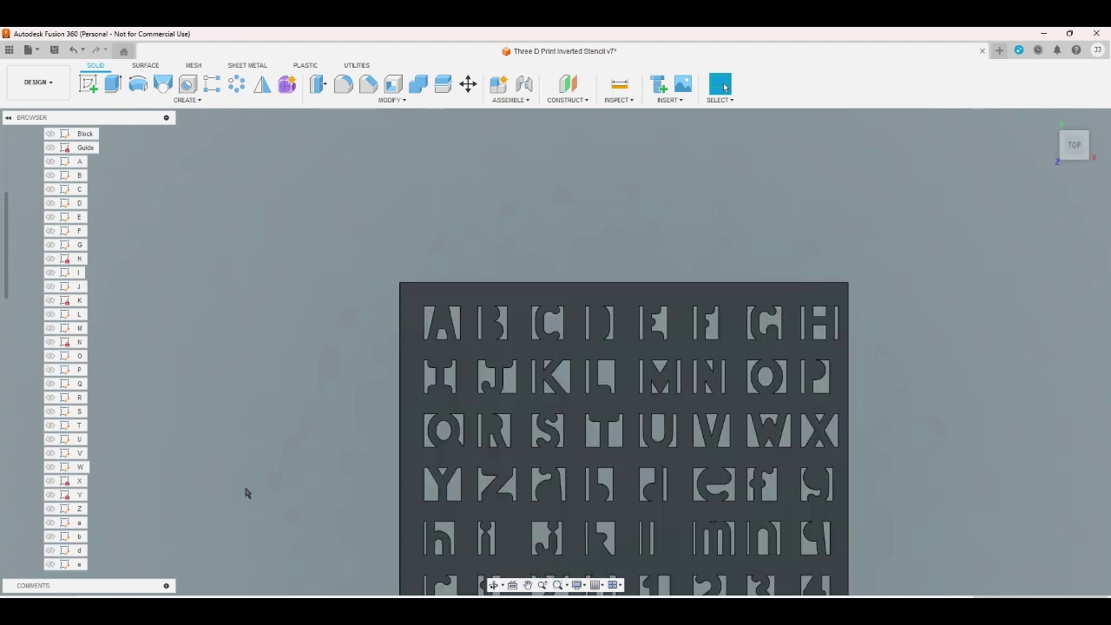
scroll(303, 474, up, 3)
scroll(348, 217, down, 2)
scroll(486, 521, up, 3)
scroll(526, 552, up, 2)
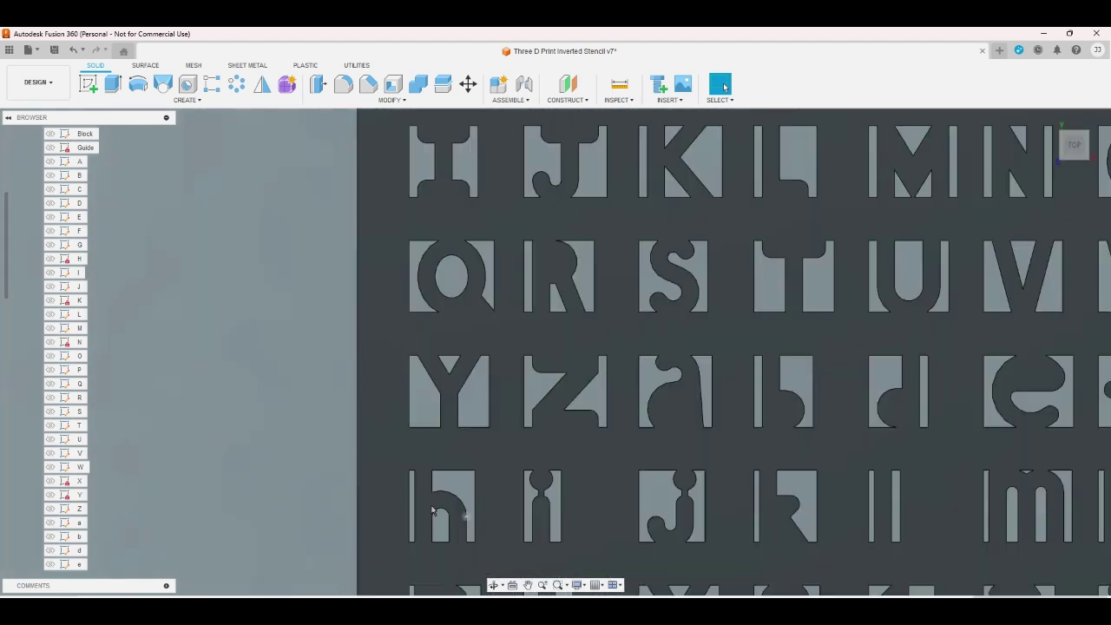
scroll(77, 557, down, 3)
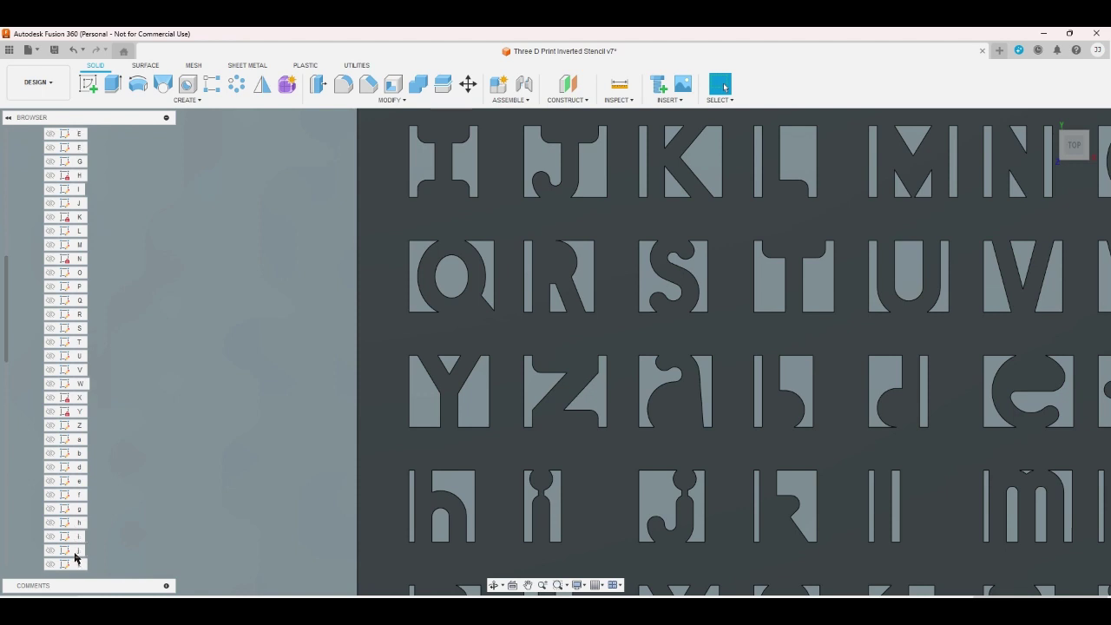
click(80, 494)
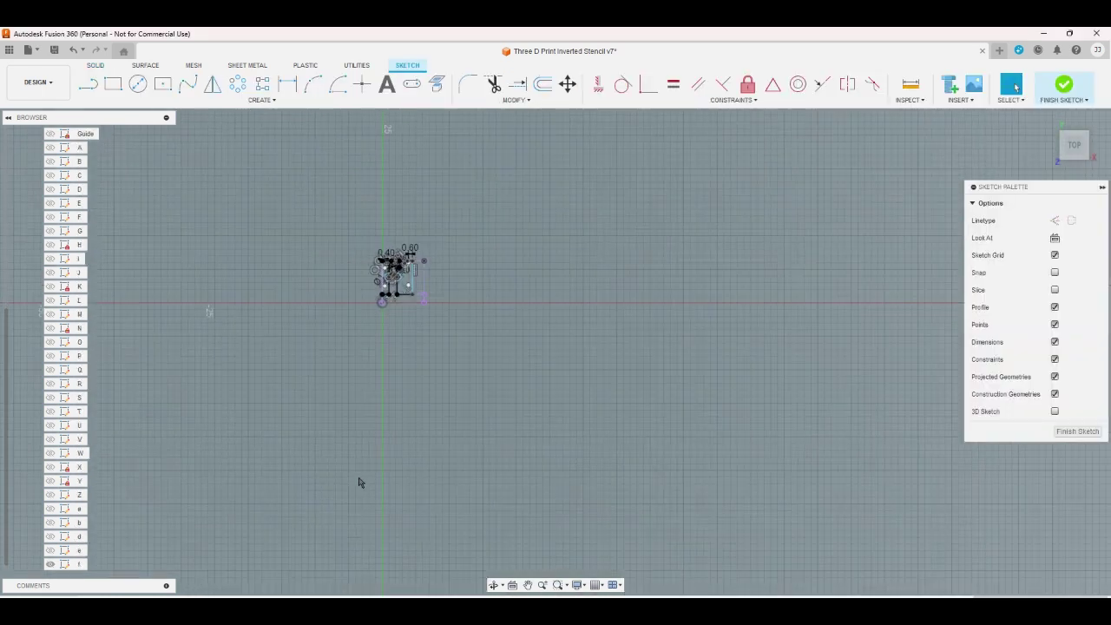
- Link sketch f's top-right and top-left 0.60 stroke widths to the LineWidth parameter
scroll(447, 256, up, 3)
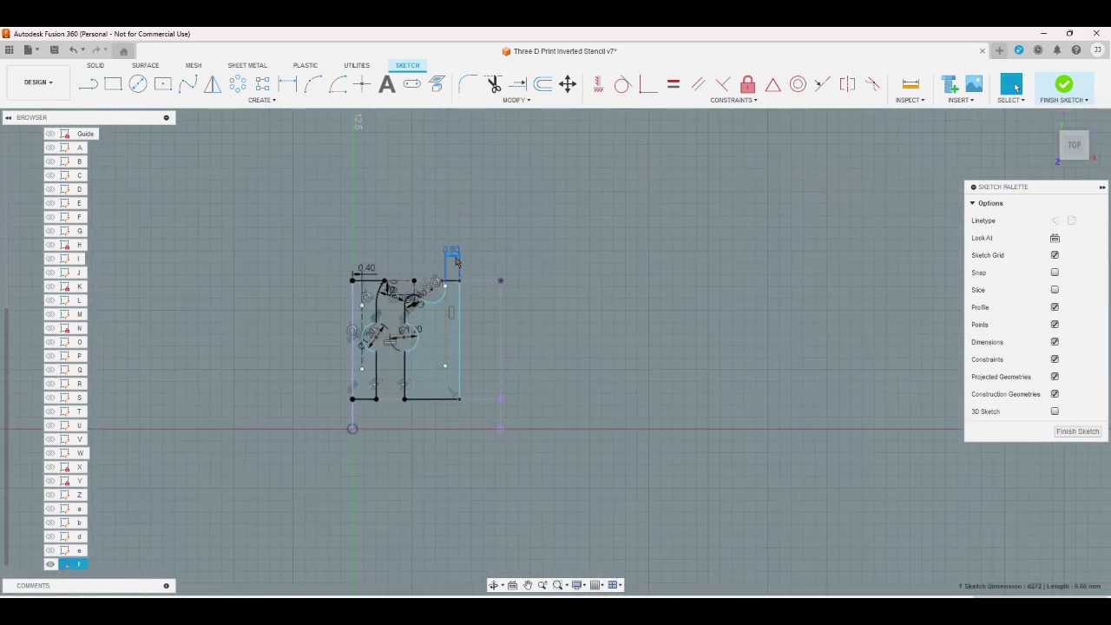
double_click(453, 253)
text(LineWidth)
key(Return)
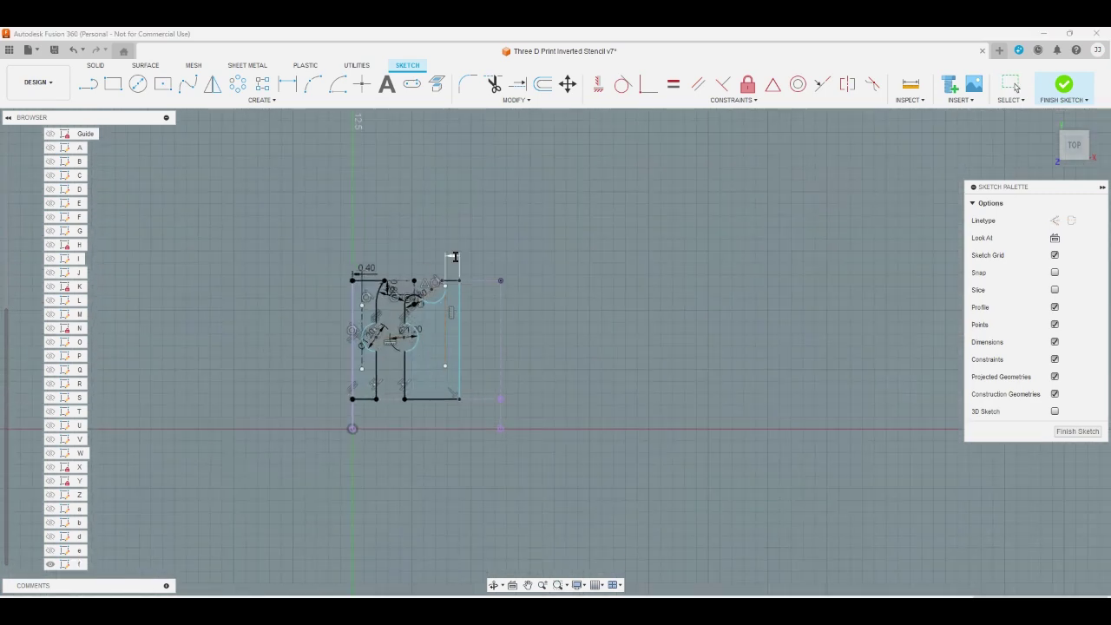
double_click(368, 273)
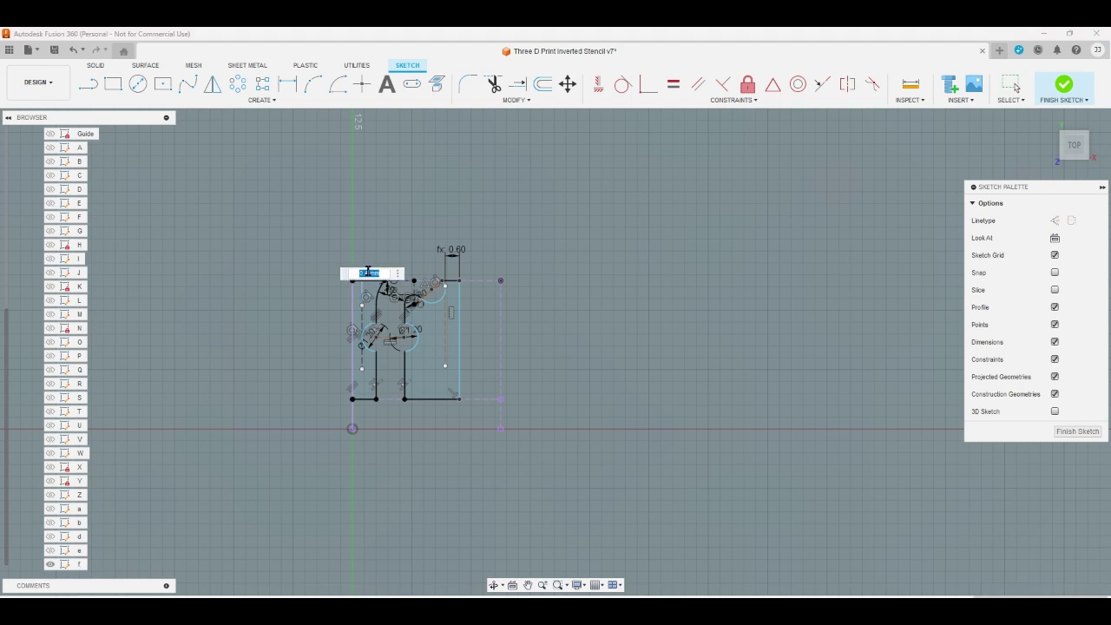
text(LineWidth)
key(Return)
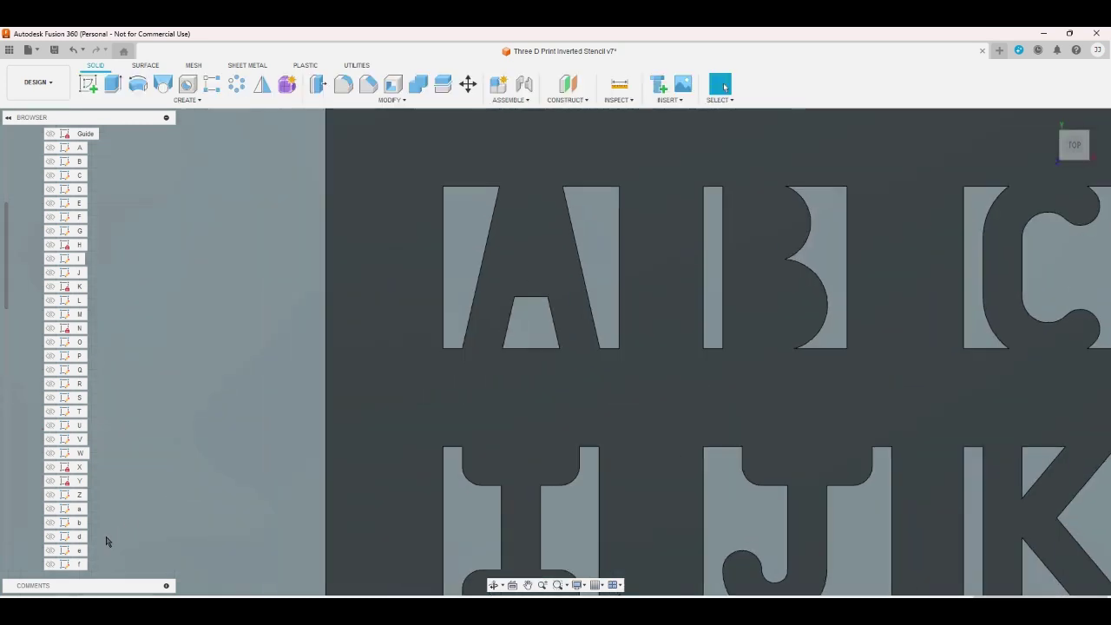
scroll(106, 541, down, 1)
- Open sketch g and link its top-right 0.60 stroke width to d1
click(79, 538)
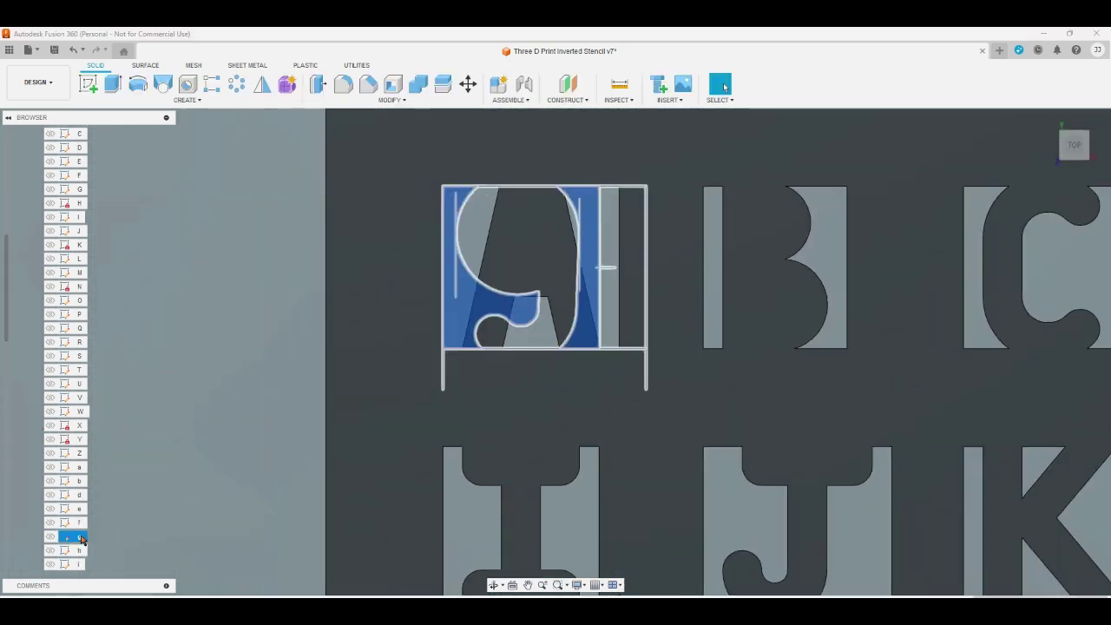
double_click(82, 540)
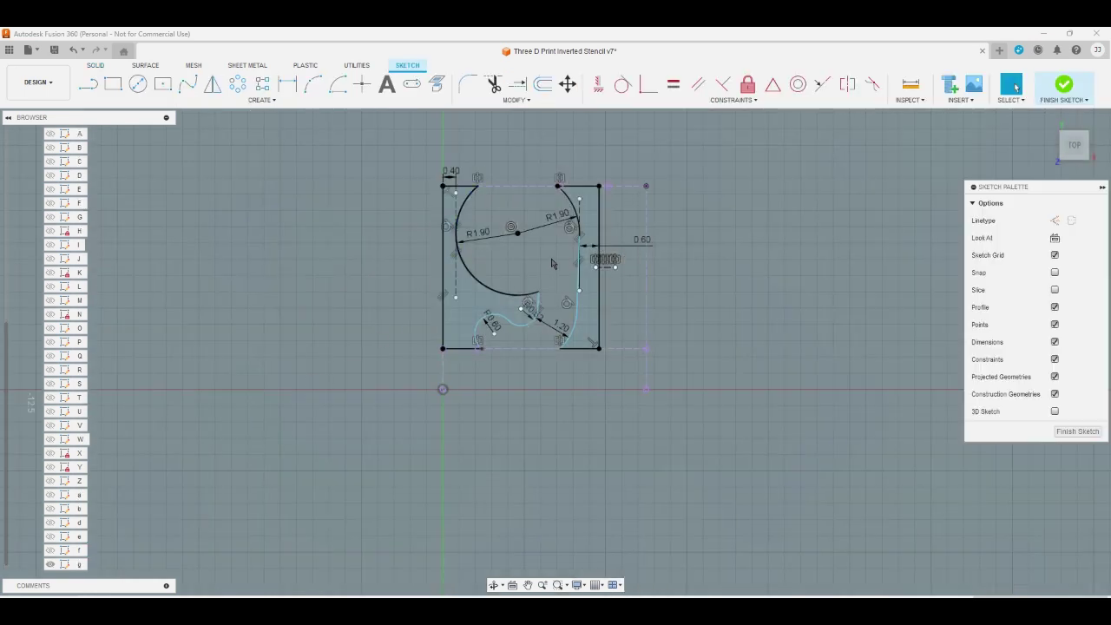
double_click(642, 240)
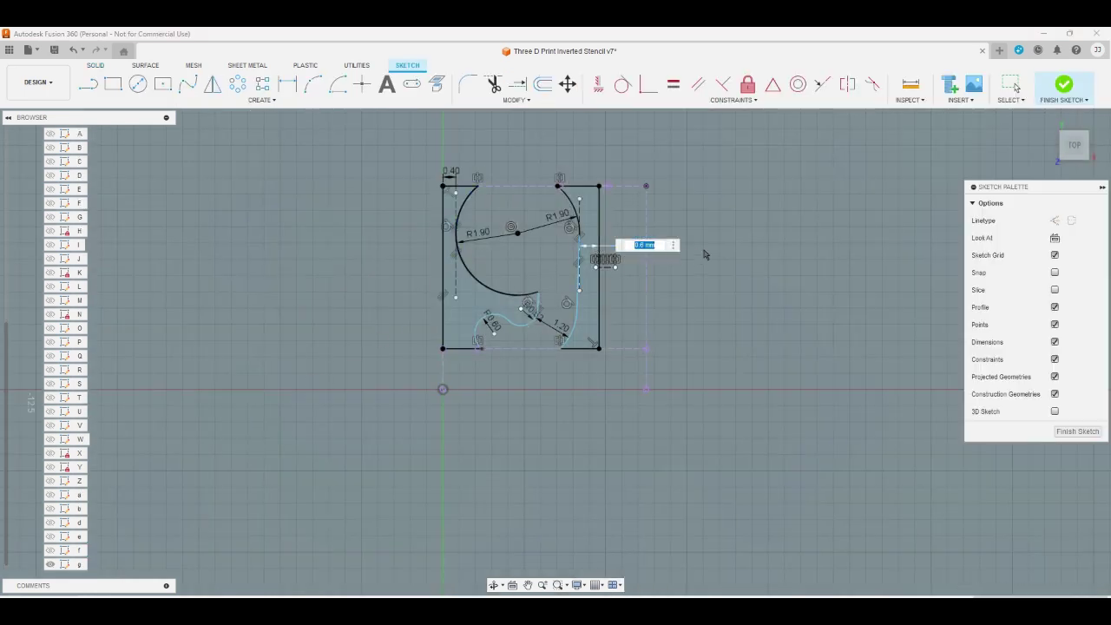
text(d1)
key(Return)
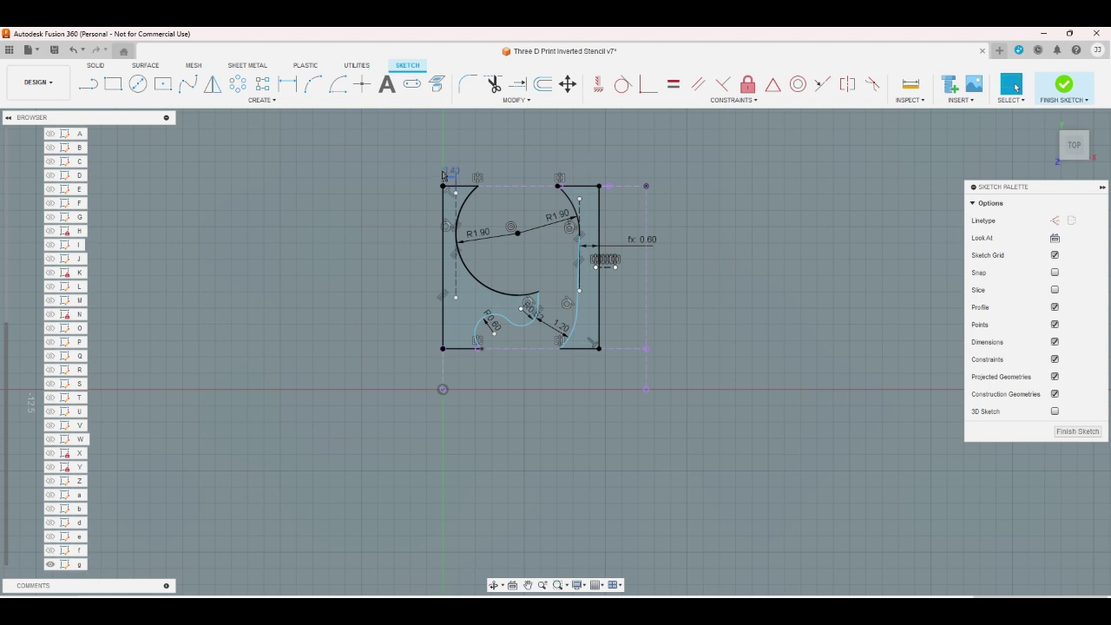
- Try linking the top-left 0.40 dimension to d1, then undo it back to 0.40
double_click(445, 173)
text(d1)
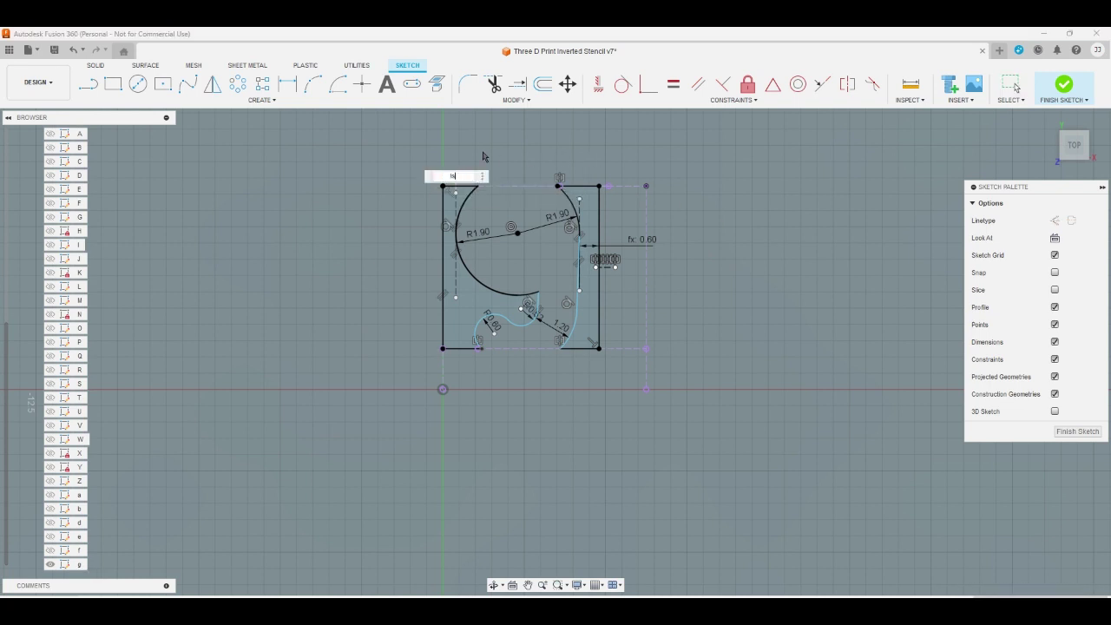
key(Return)
key(ctrl+z)
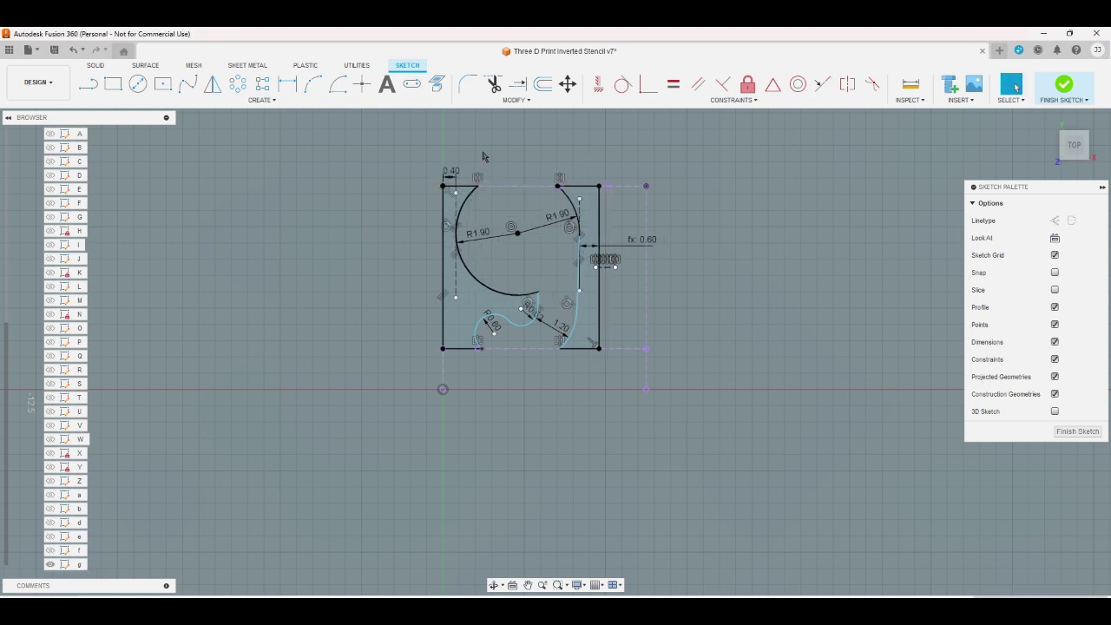
click(288, 83)
scroll(513, 282, up, 3)
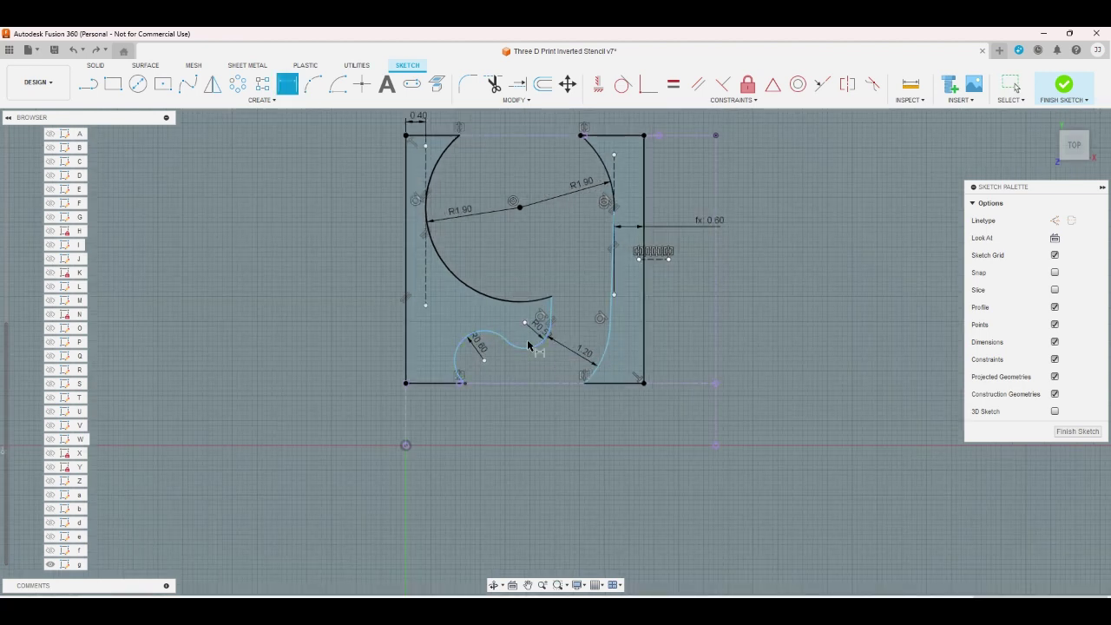
- Add a driven 1.20 distance between the vertical segments and a 2.318 arc dimension
click(550, 311)
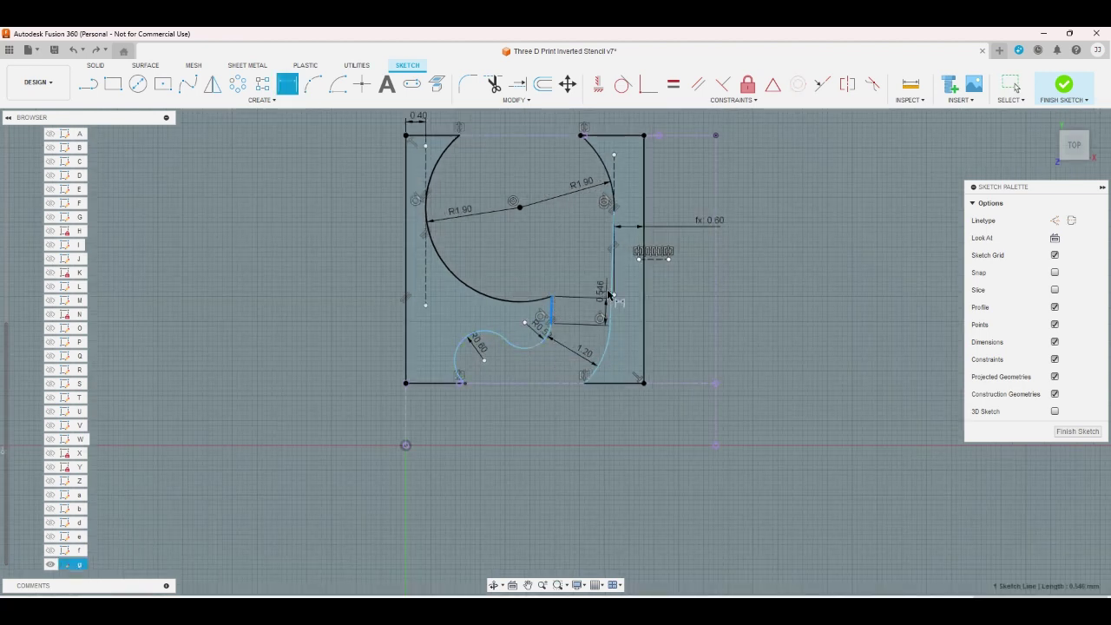
click(614, 296)
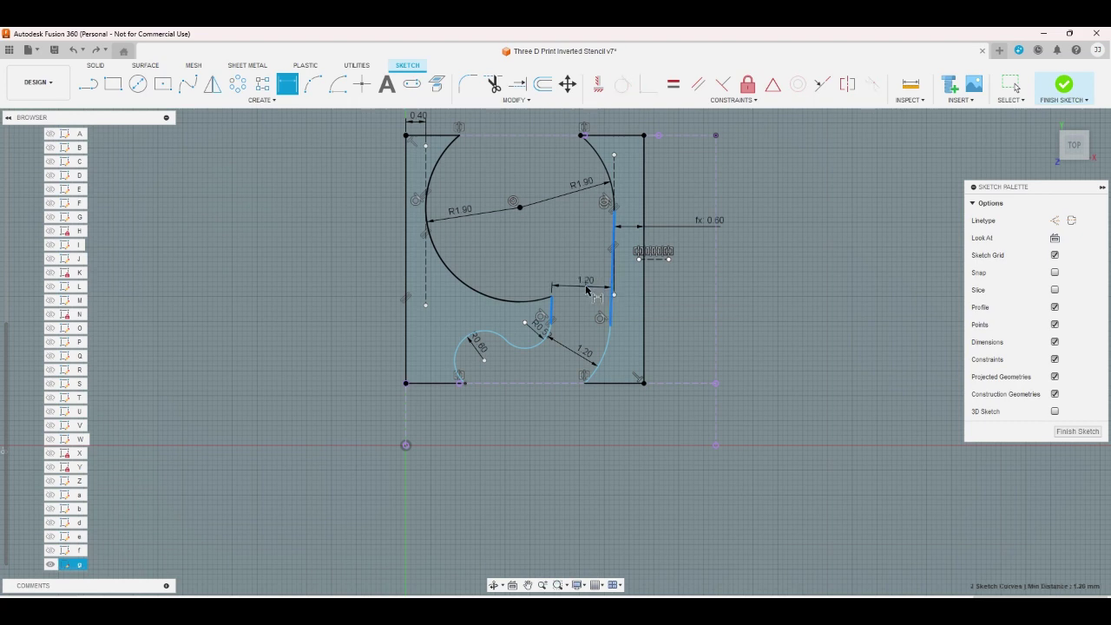
click(587, 290)
click(616, 370)
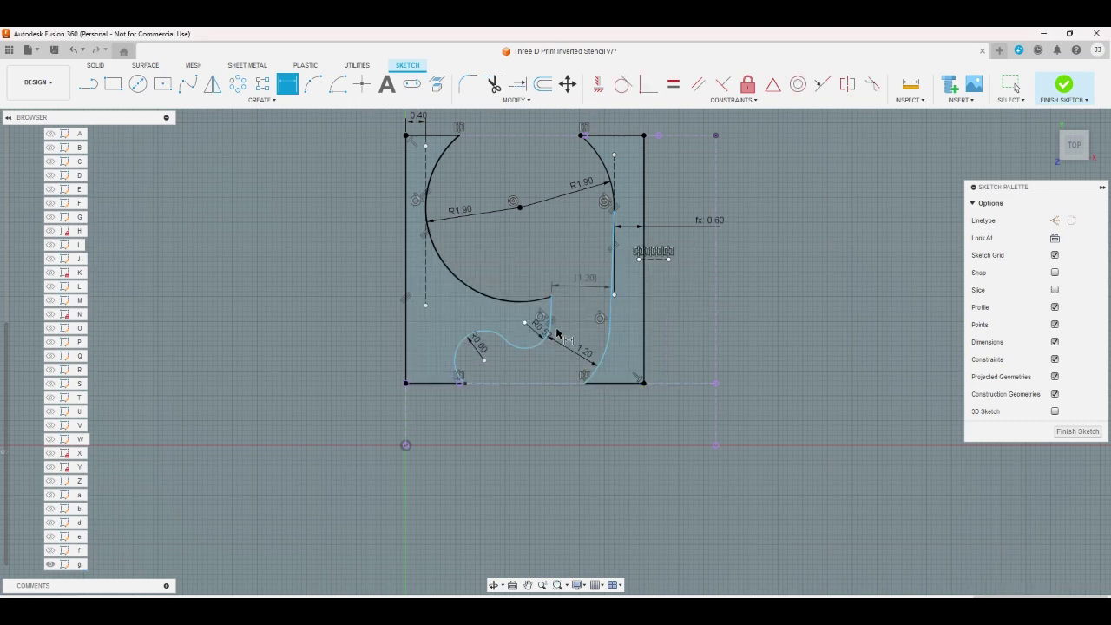
click(520, 207)
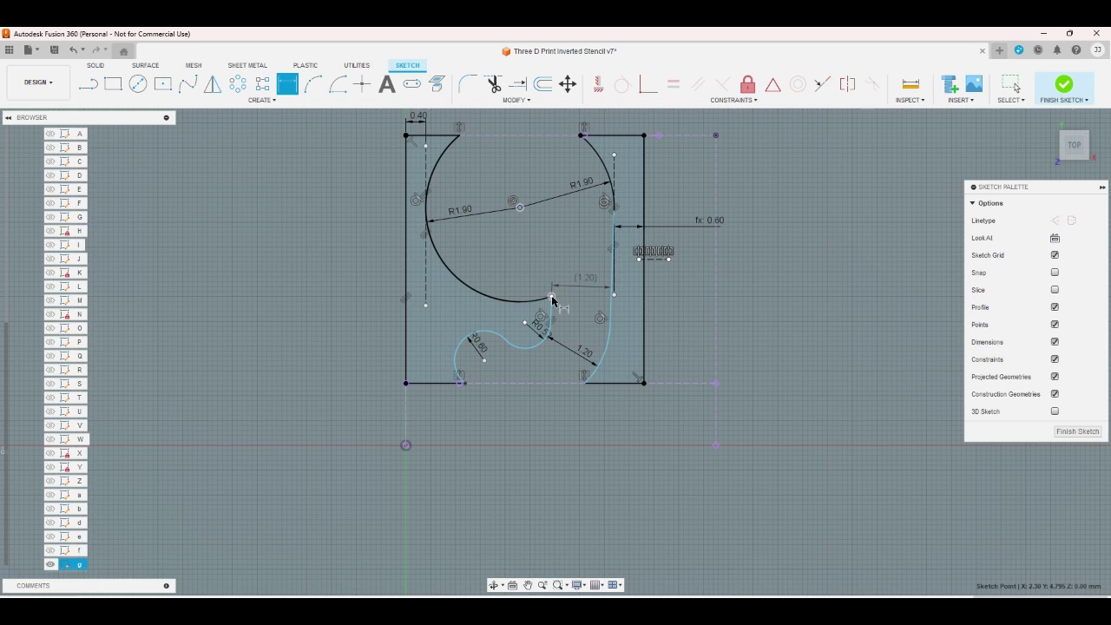
click(526, 322)
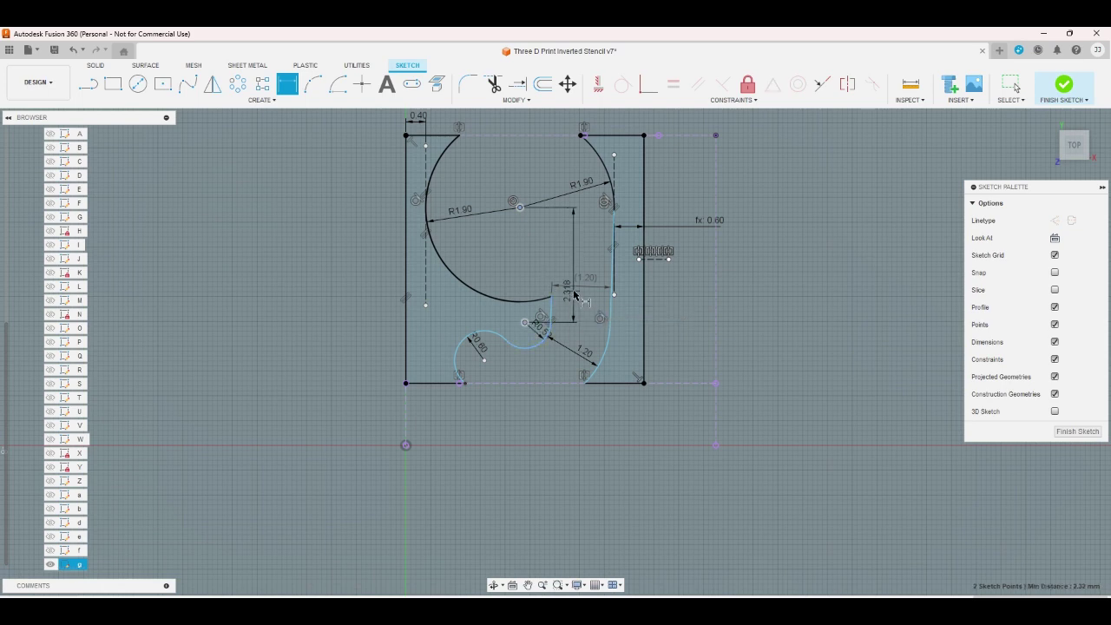
click(574, 293)
key(Return)
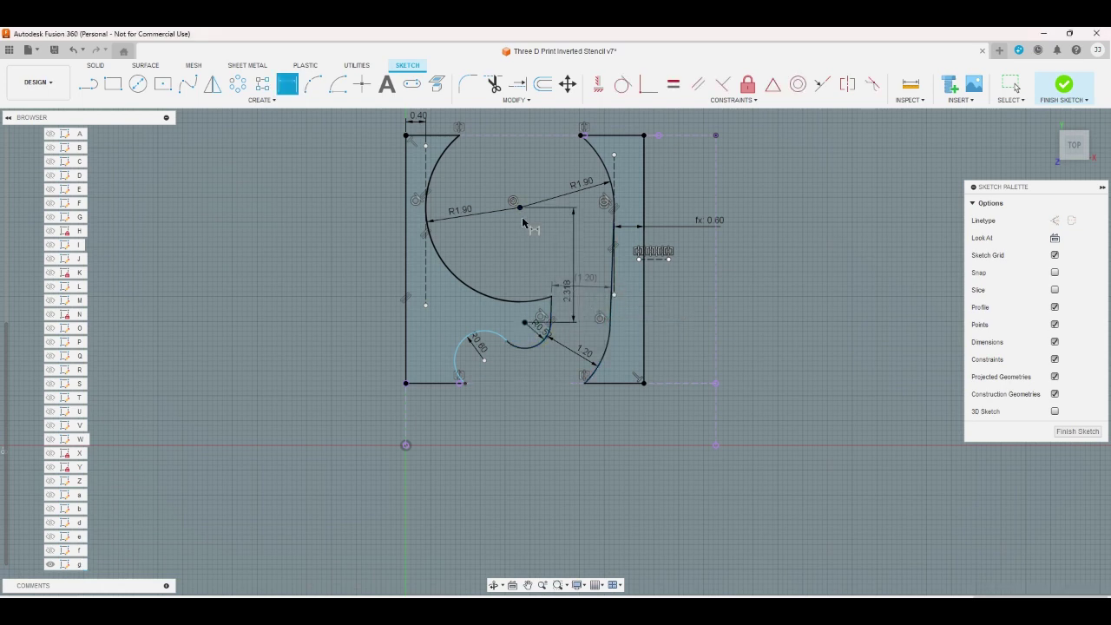
- Add the 3.167 and 3.085 dimensions to the small arc's points, then stop dimensioning
click(482, 361)
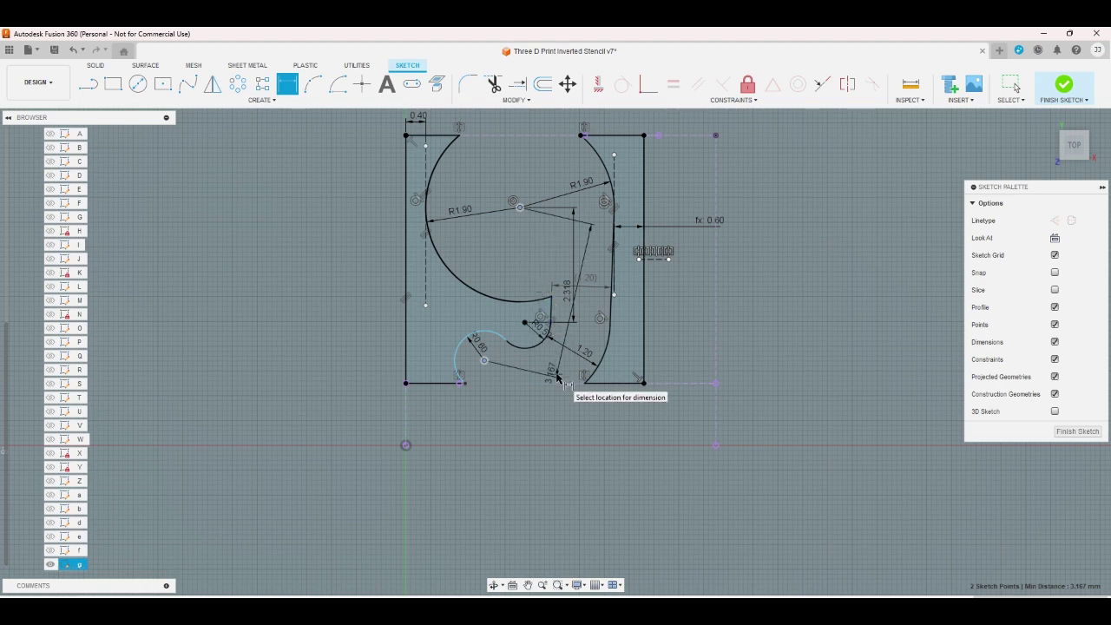
click(562, 408)
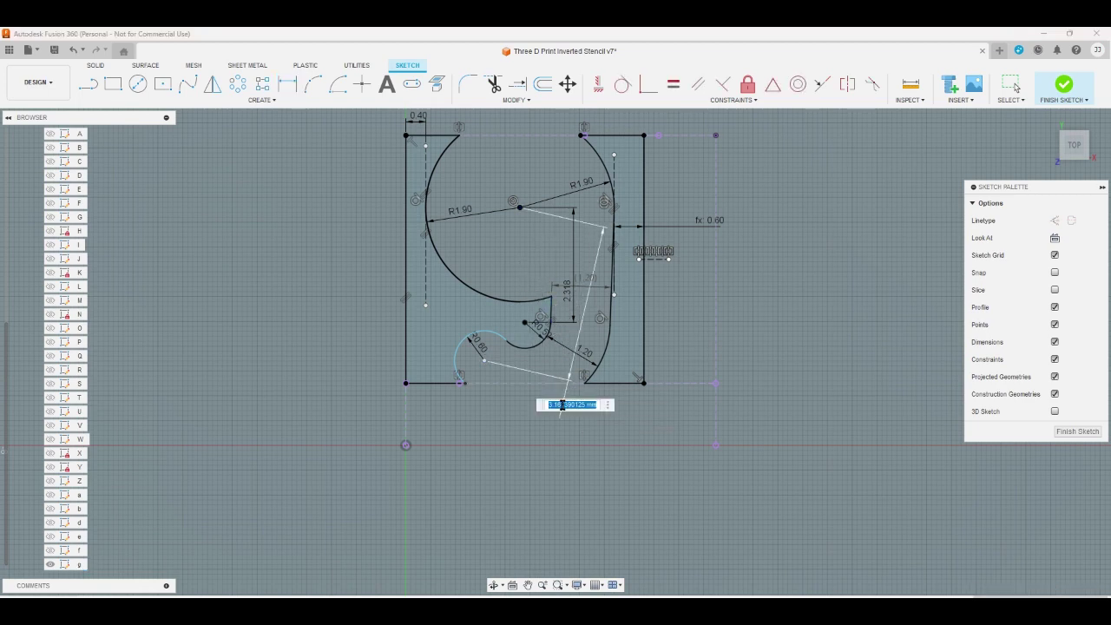
key(Return)
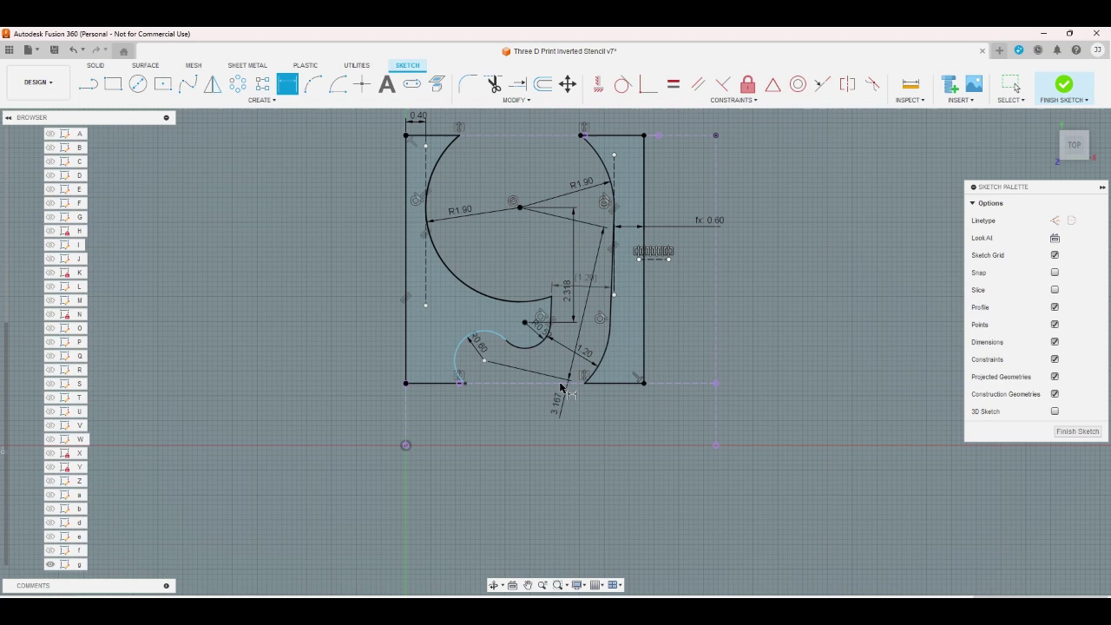
click(519, 208)
click(486, 360)
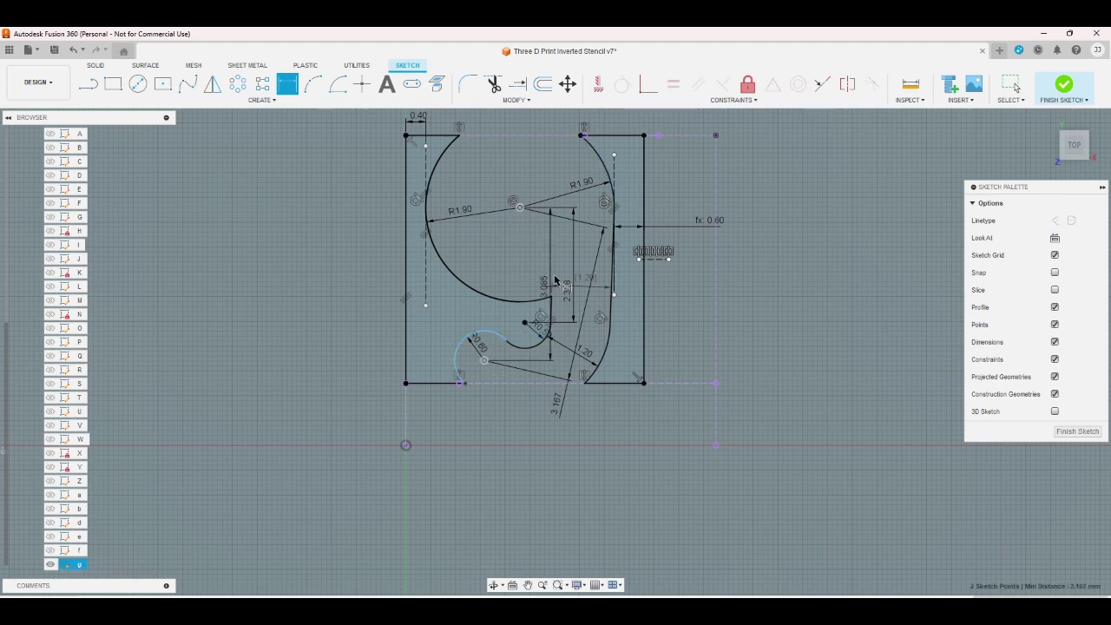
click(556, 275)
key(Return)
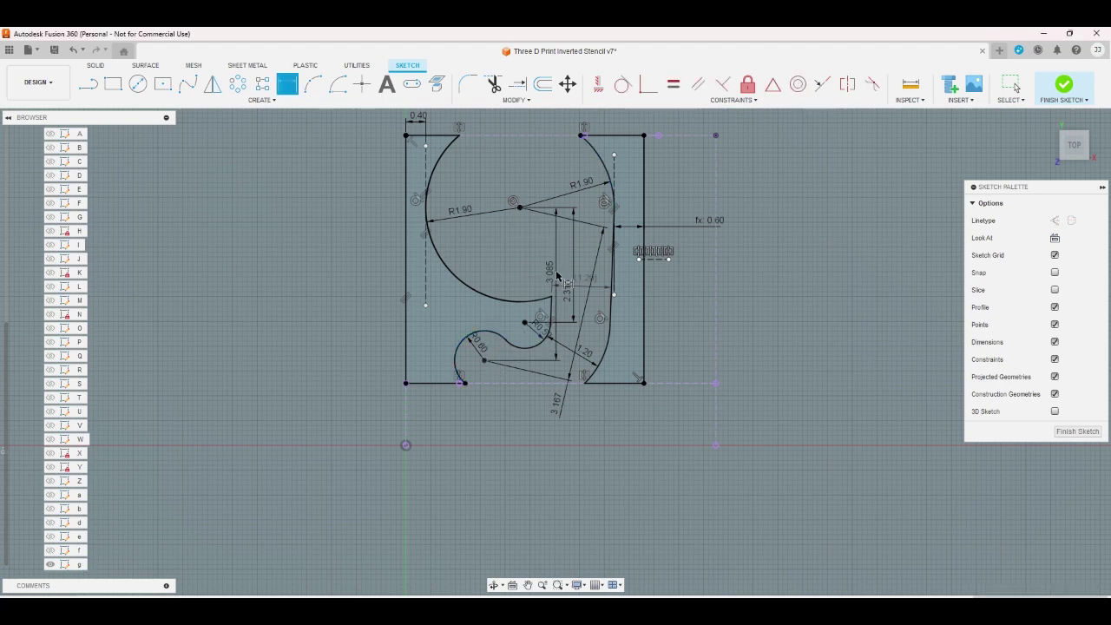
right_click(765, 272)
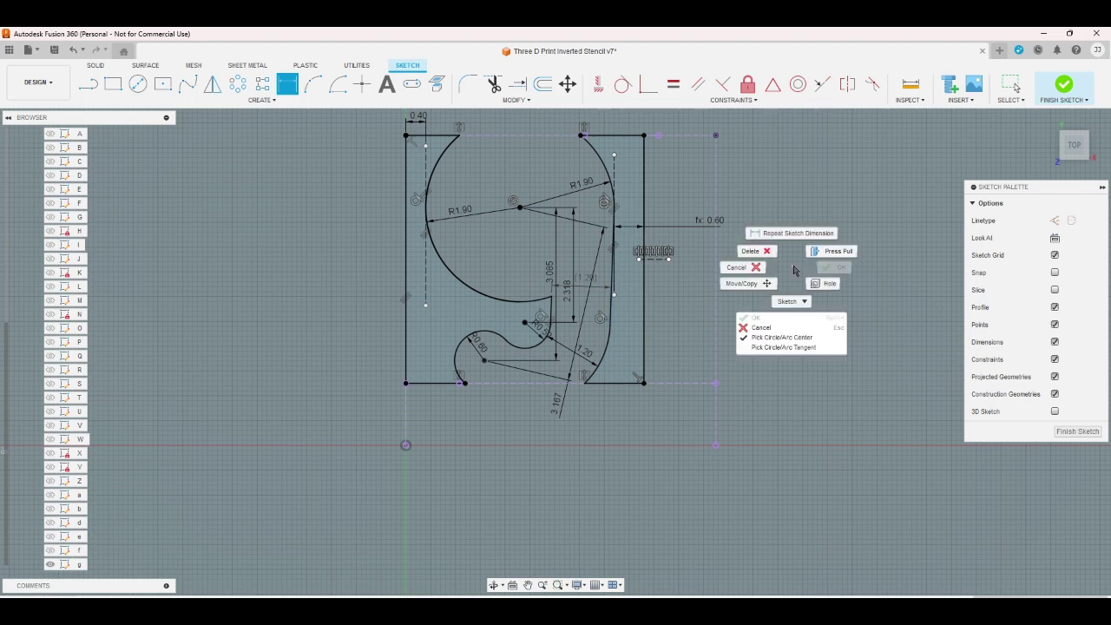
click(751, 251)
- Try changing the top-left 0.40 dimension to 0, then close the solve error details
double_click(419, 123)
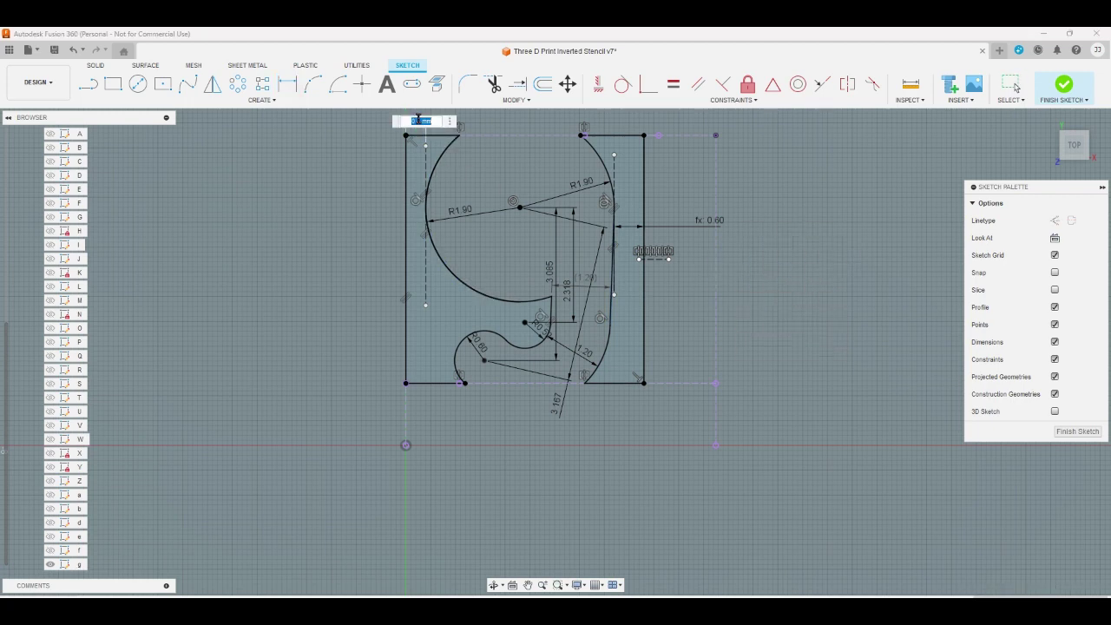
key(BackSpace)
text(0)
key(Return)
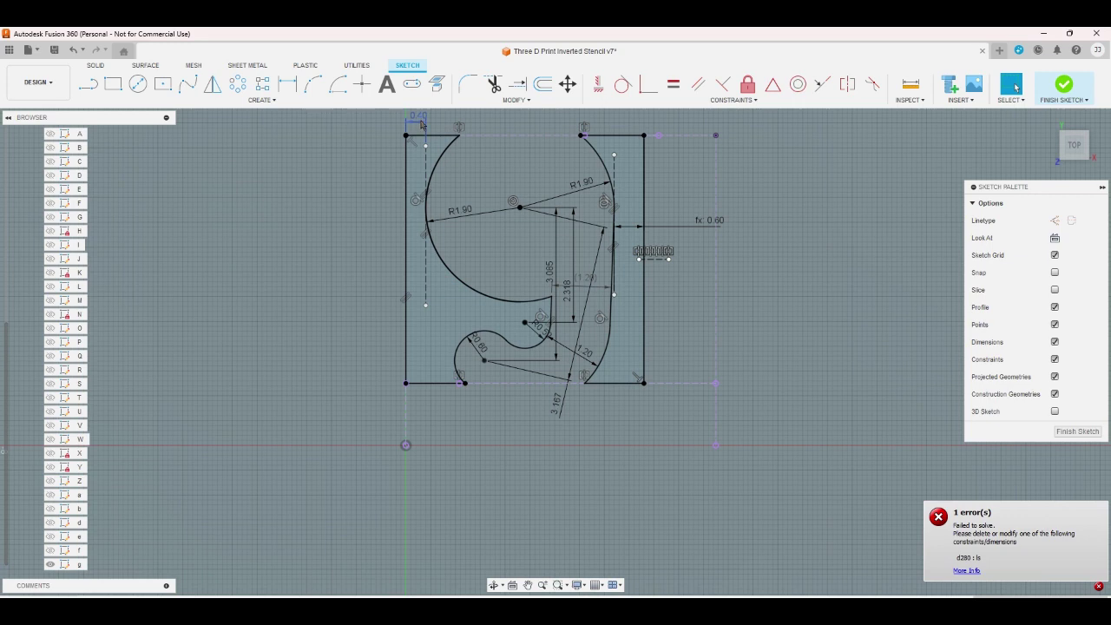
click(969, 571)
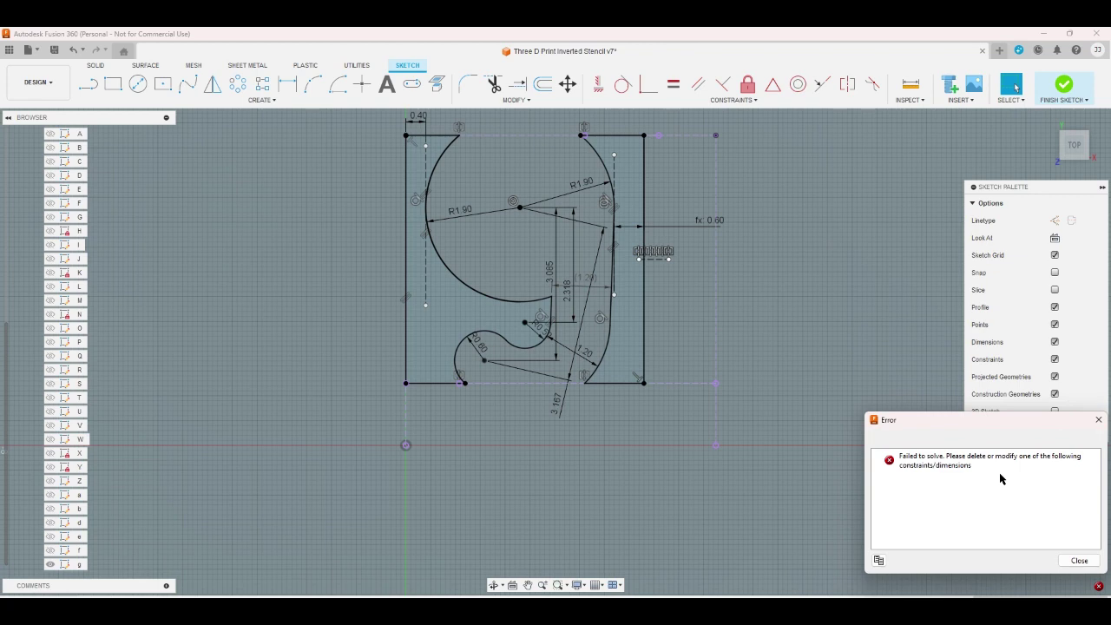
click(1098, 420)
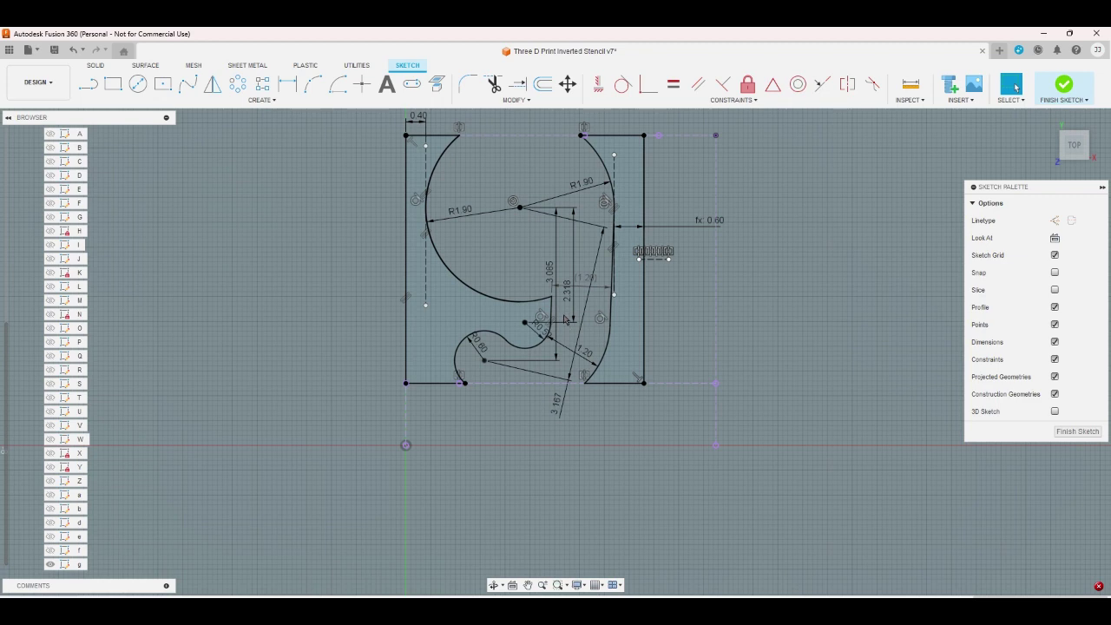
- Undo the slanted 3.167 line and the old 2.318 and 3.085 dimensions in the g sketch
scroll(425, 231, up, 5)
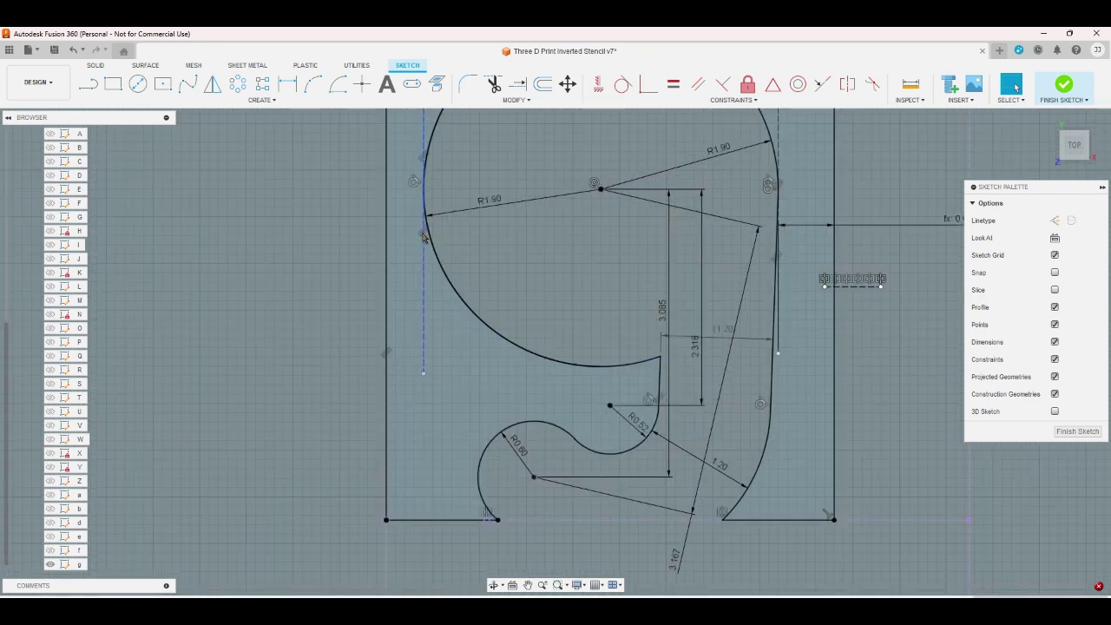
scroll(423, 267, down, 4)
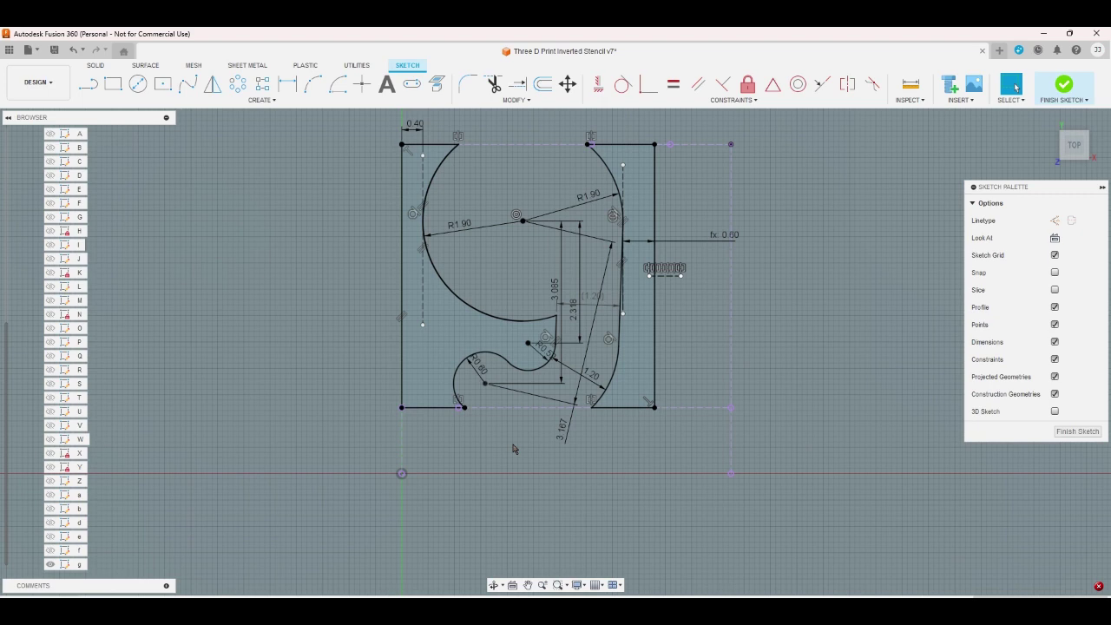
key(ctrl+z)
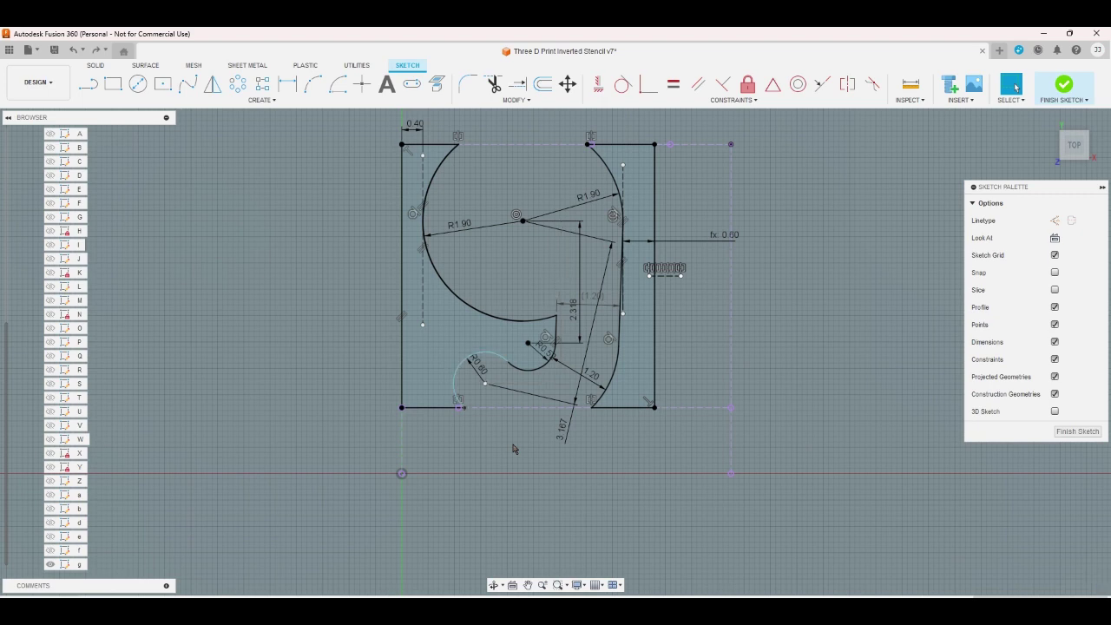
key(ctrl+z)
key(ctrl+z)
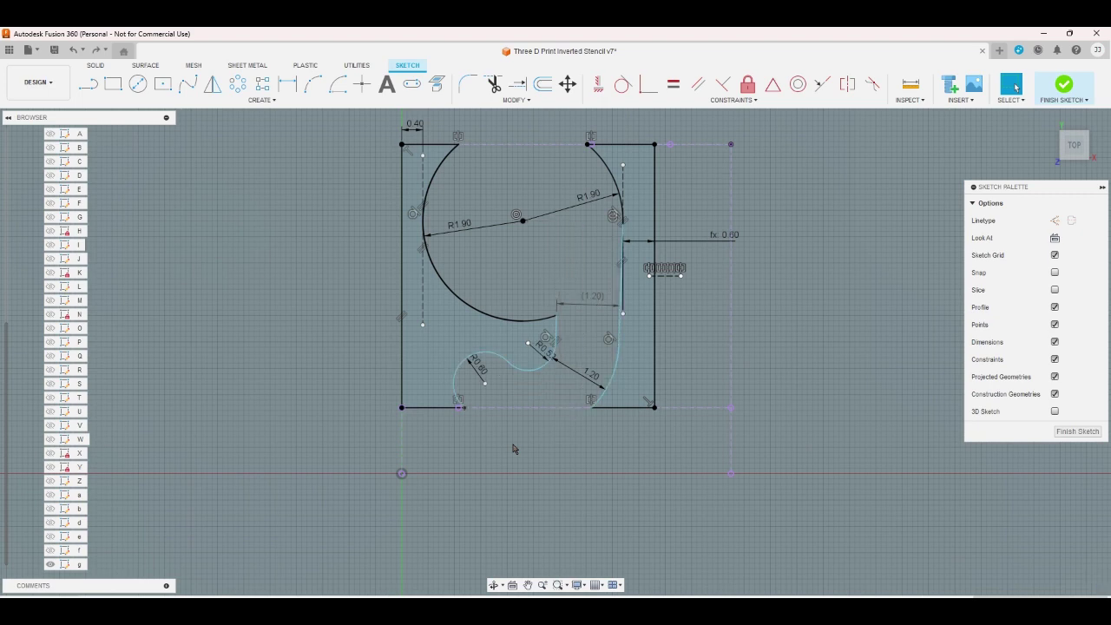
key(ctrl+z)
key(ctrl+z)
key(ctrl+y)
- Add vertical 2.318 and 3.085 dimensions measured from the upper arc centre
key(d)
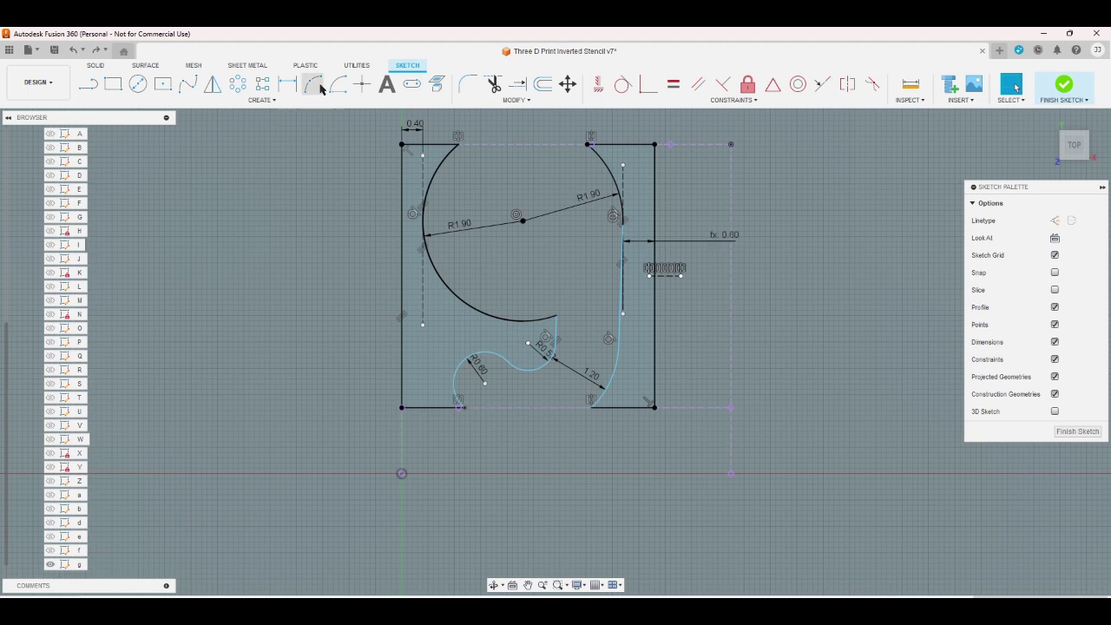
click(522, 221)
click(528, 343)
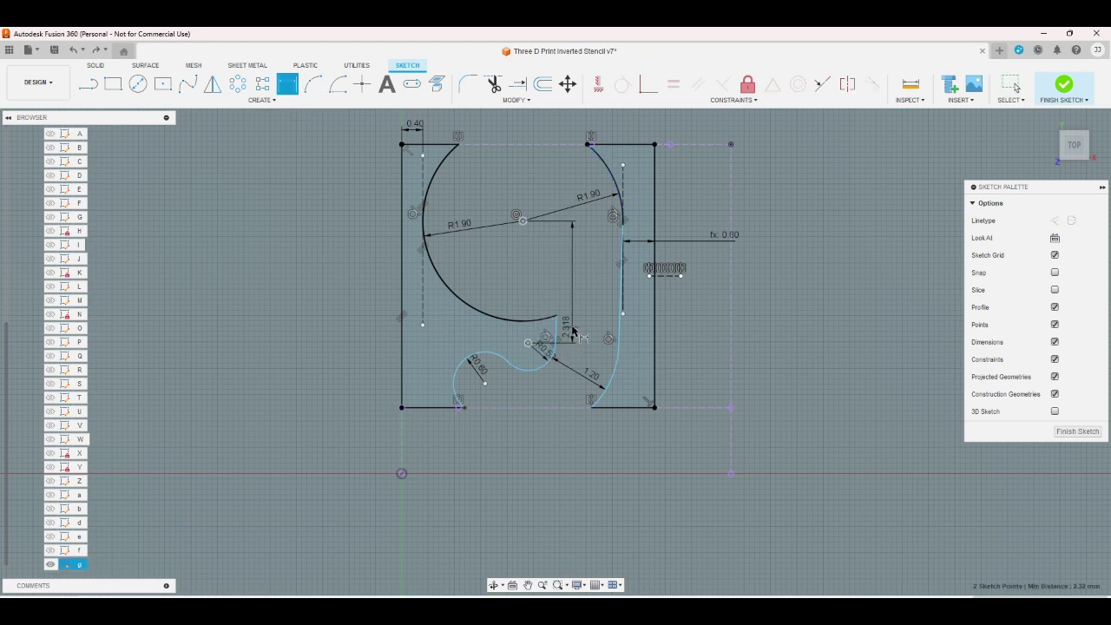
click(573, 331)
key(Return)
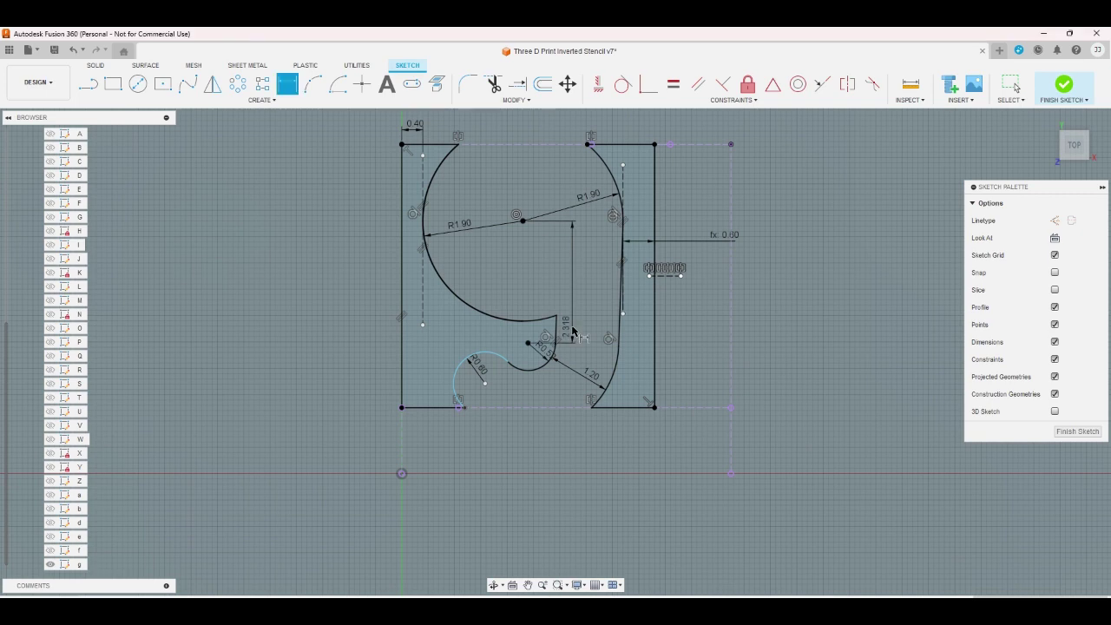
click(522, 222)
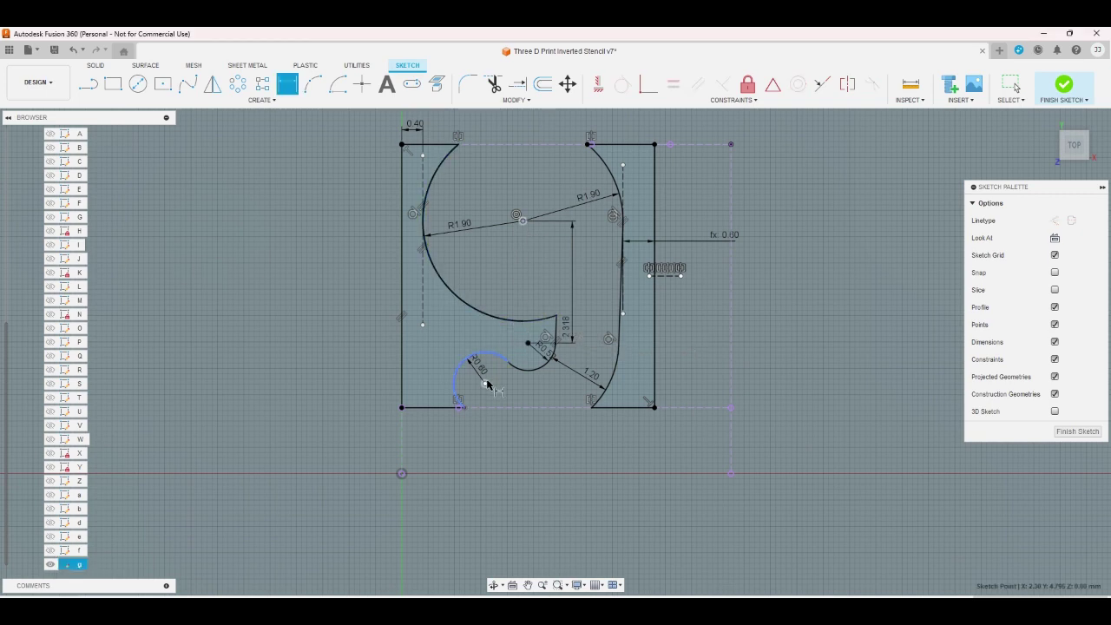
click(484, 383)
click(539, 309)
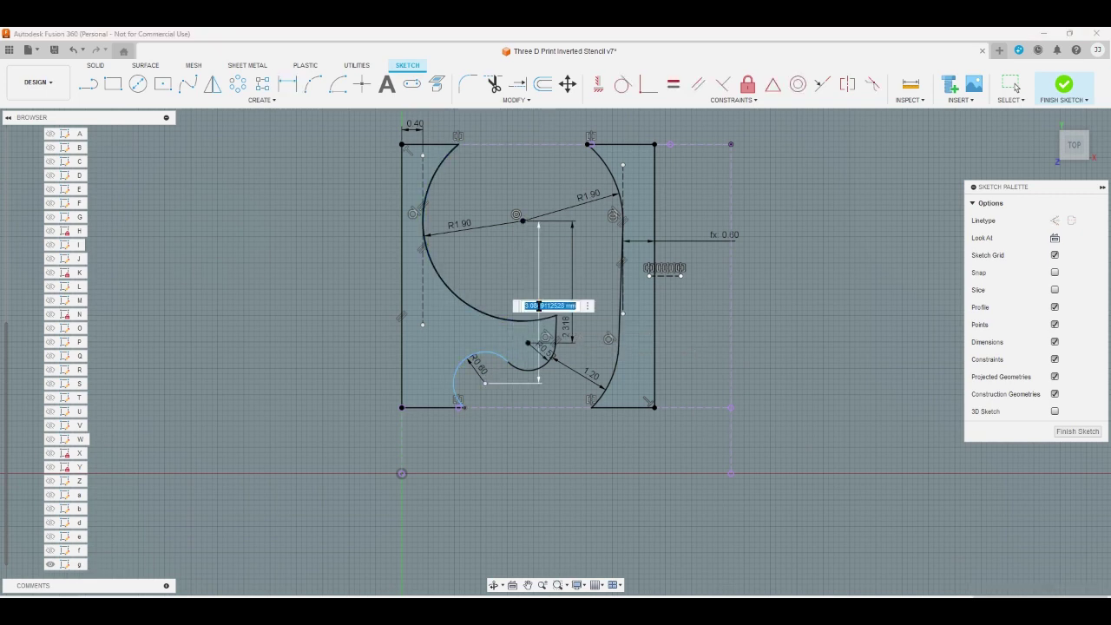
key(Return)
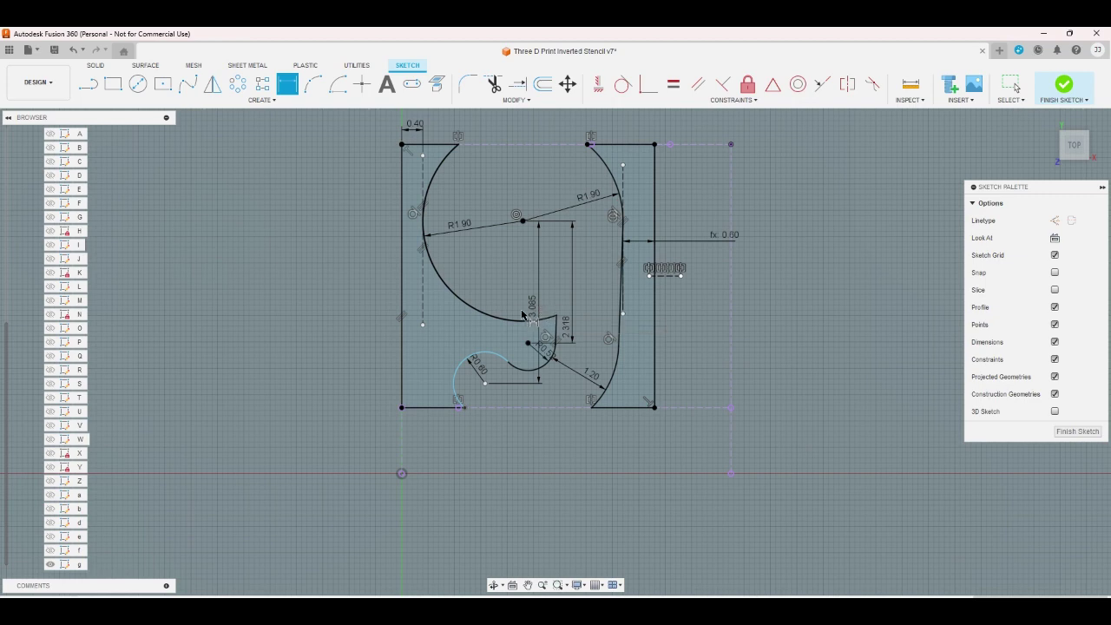
right_click(447, 130)
click(418, 129)
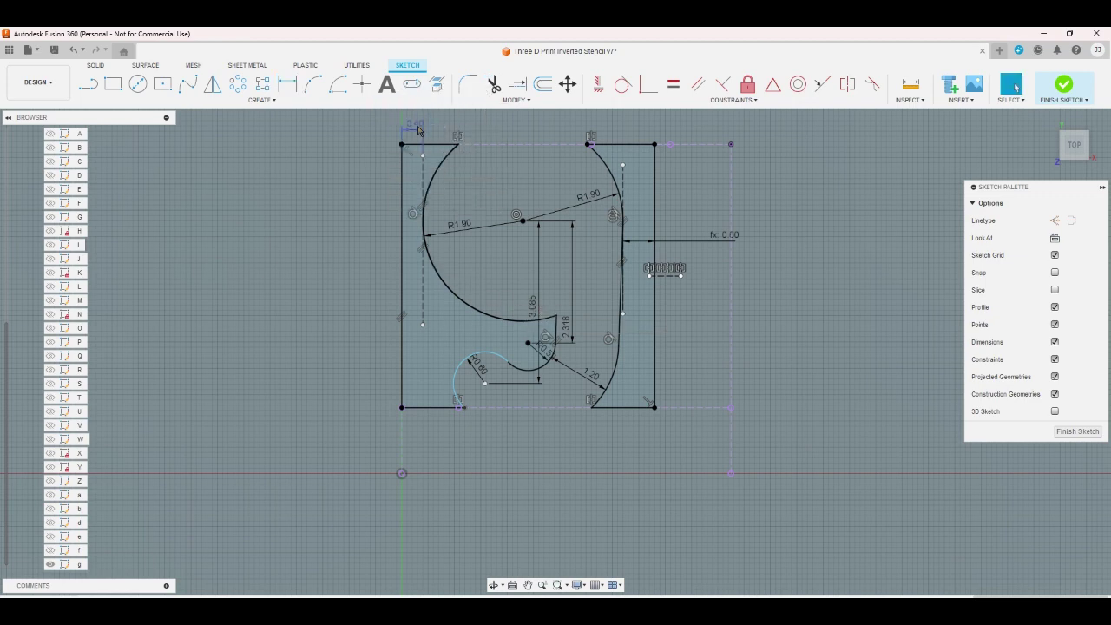
- Try changing the 0.40 dimension to 8, then dismiss the solve error
double_click(418, 128)
text(8)
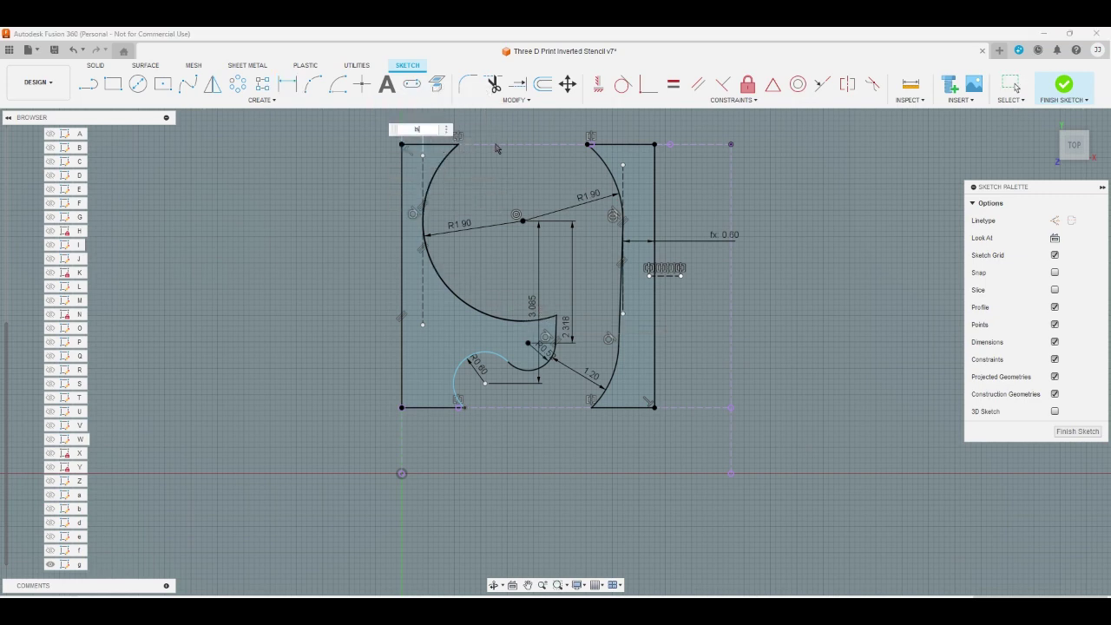
key(Return)
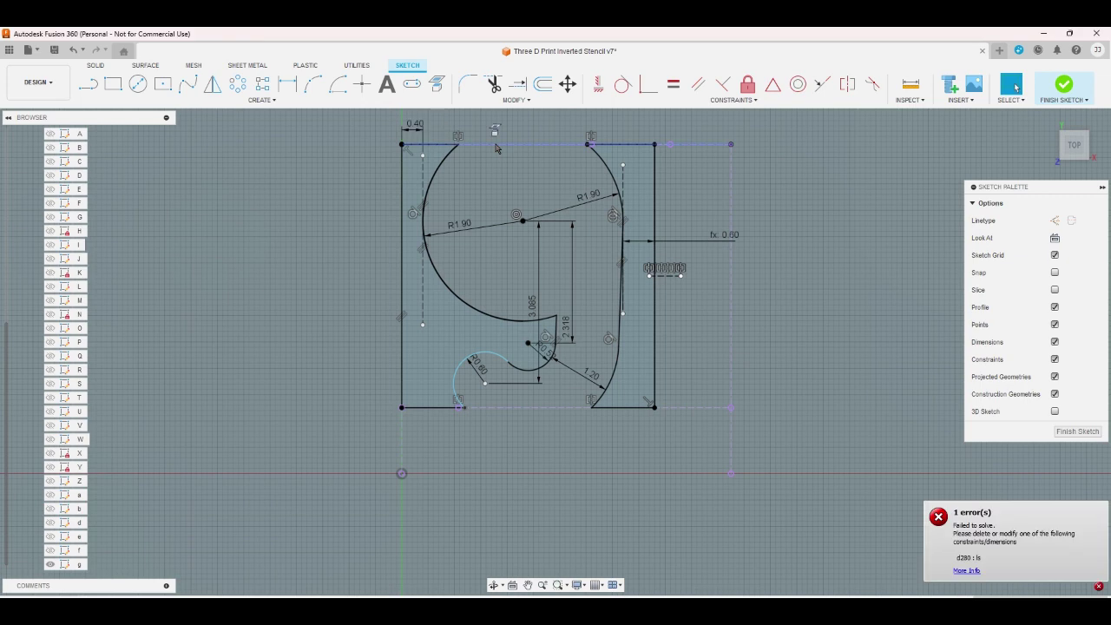
click(990, 571)
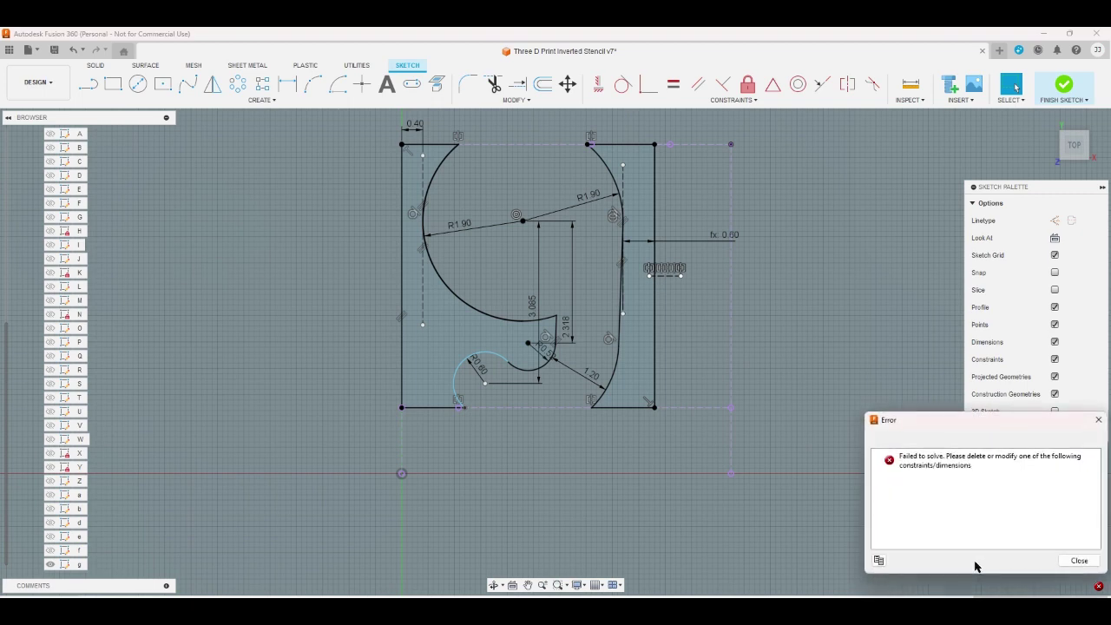
click(1076, 561)
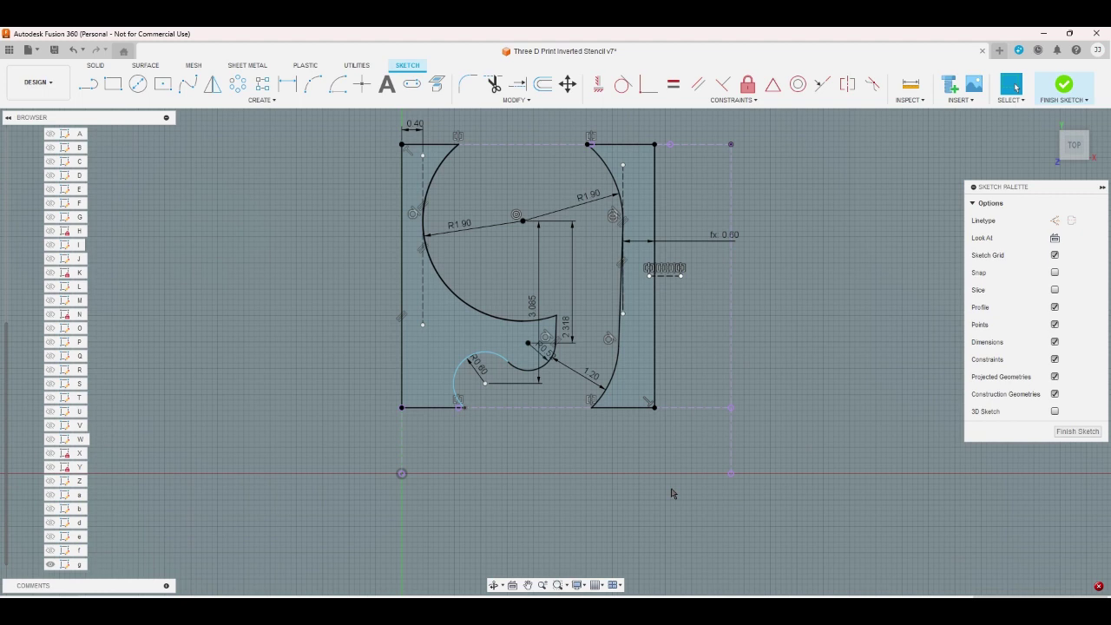
- Inspect the vertical construction line and the arc's end point in the g sketch
click(423, 304)
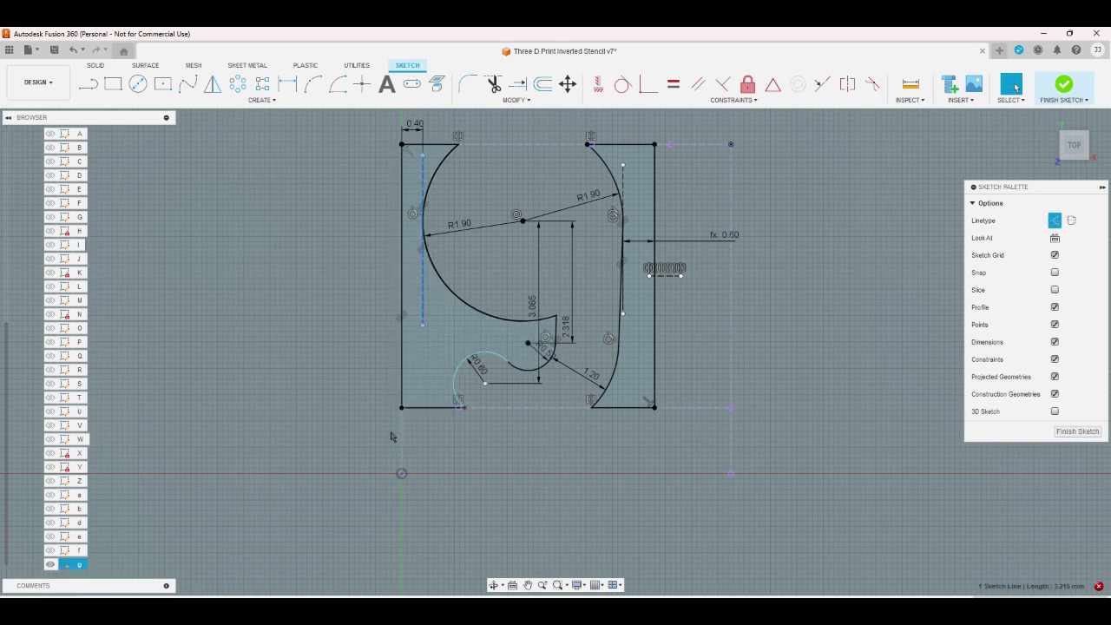
click(554, 514)
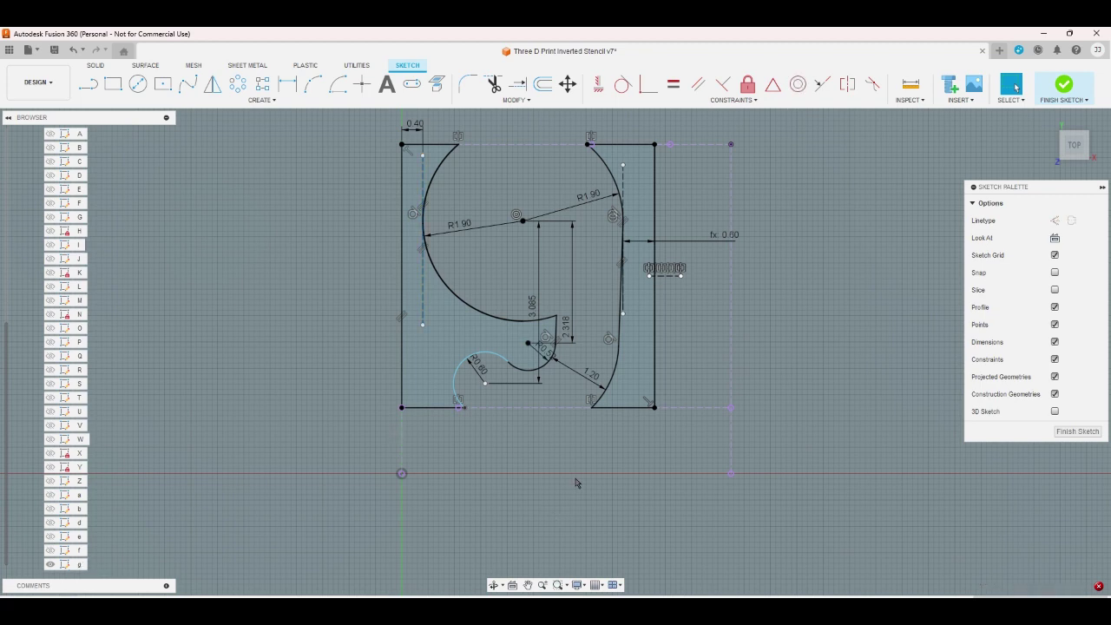
scroll(459, 414, up, 8)
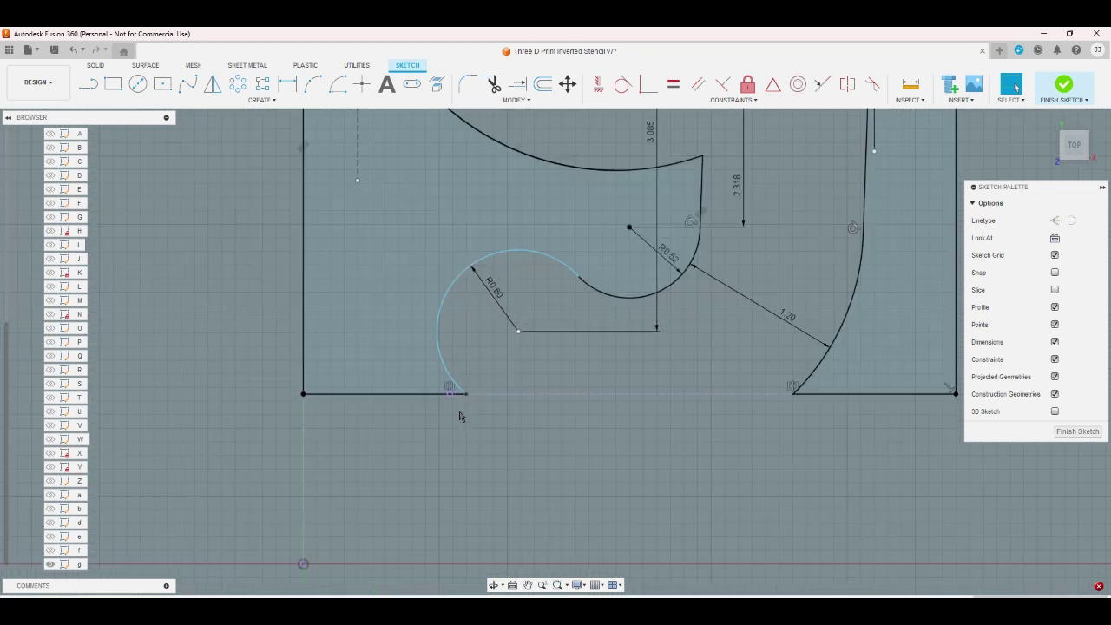
click(445, 387)
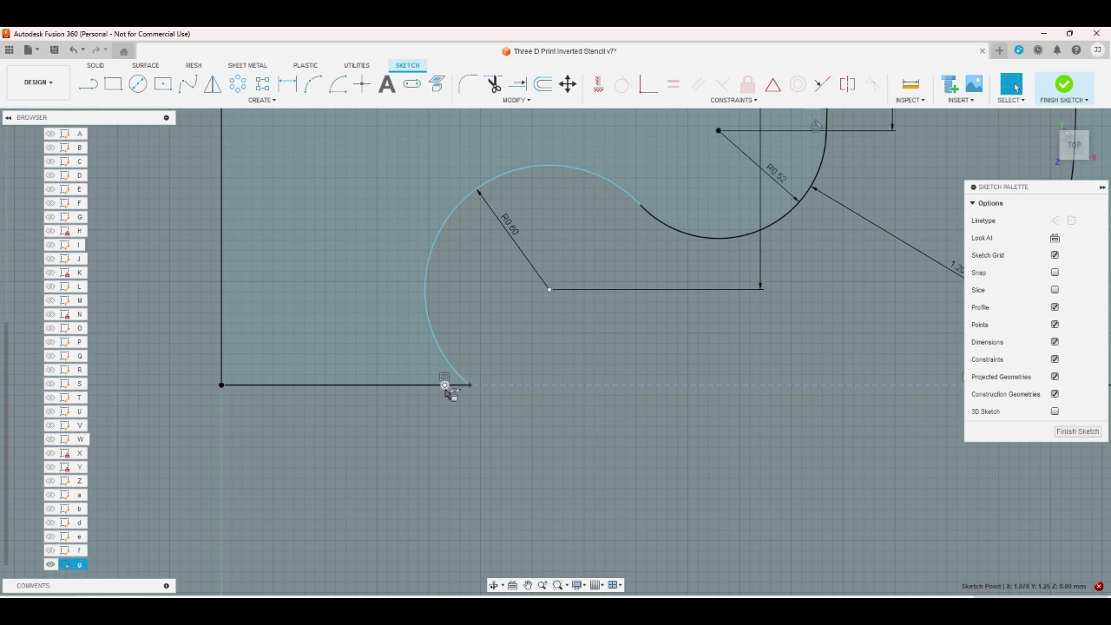
key(Escape)
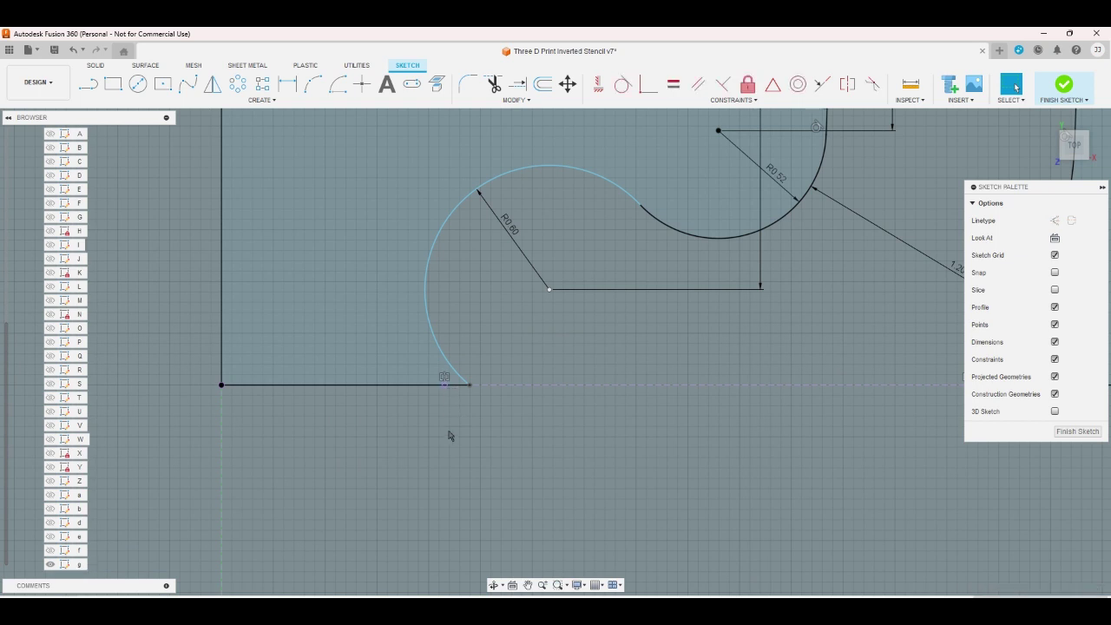
right_click(446, 393)
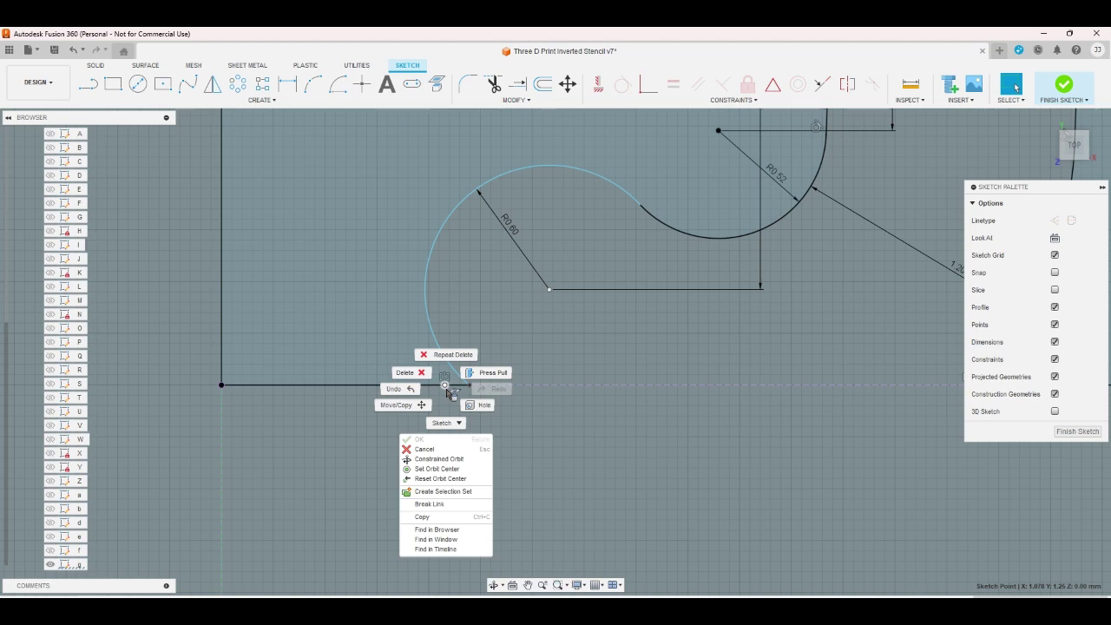
key(Escape)
- Delete the bottom line left of the arc and the long dashed construction line
click(455, 393)
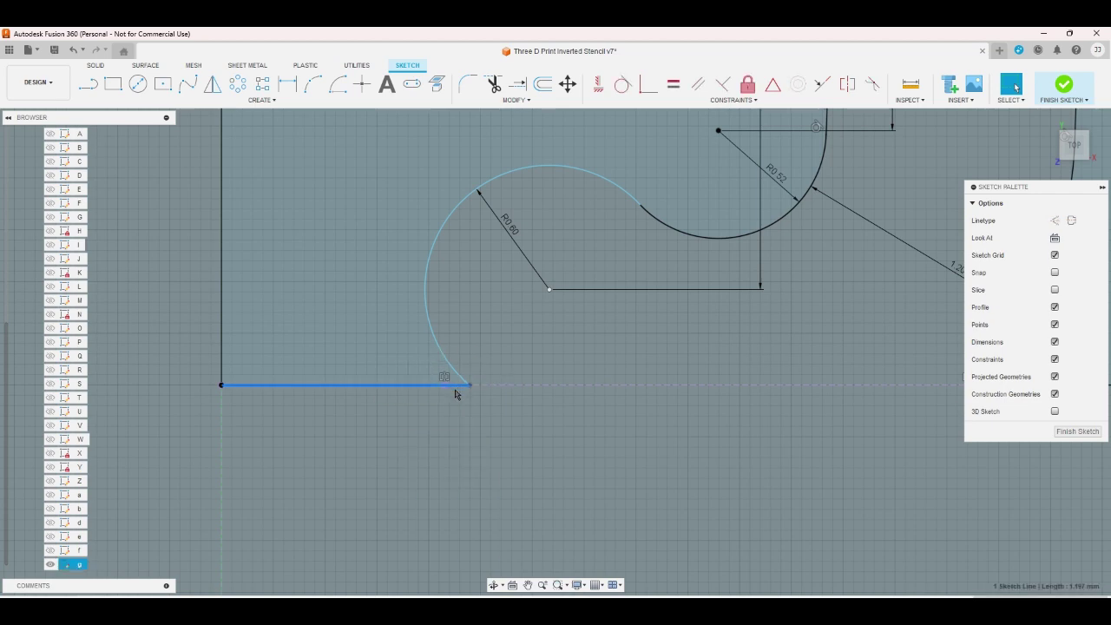
key(Delete)
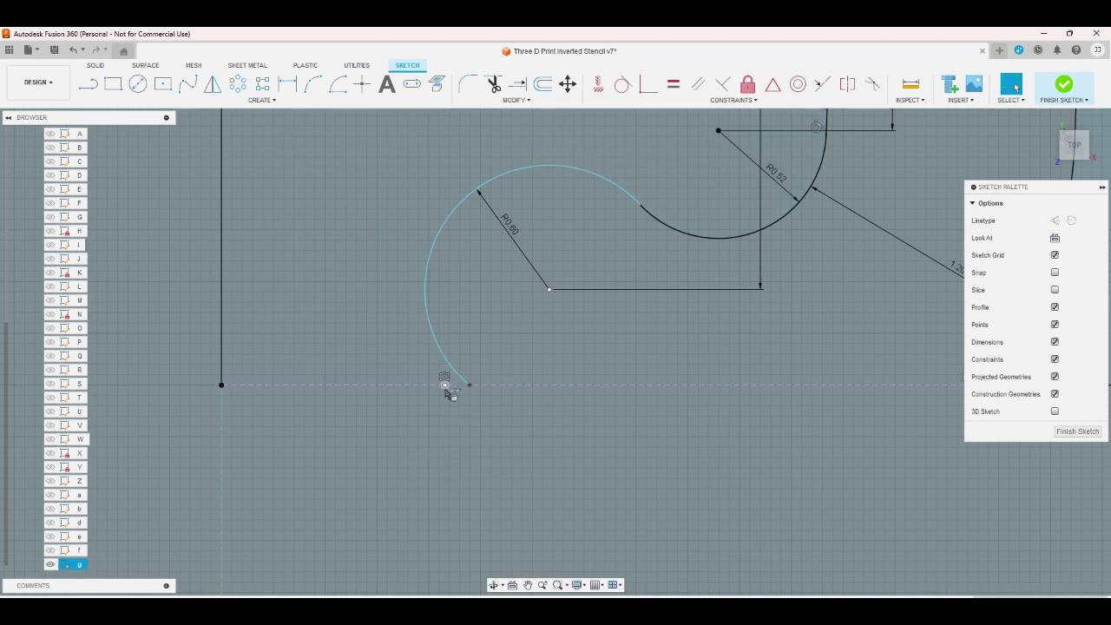
click(483, 388)
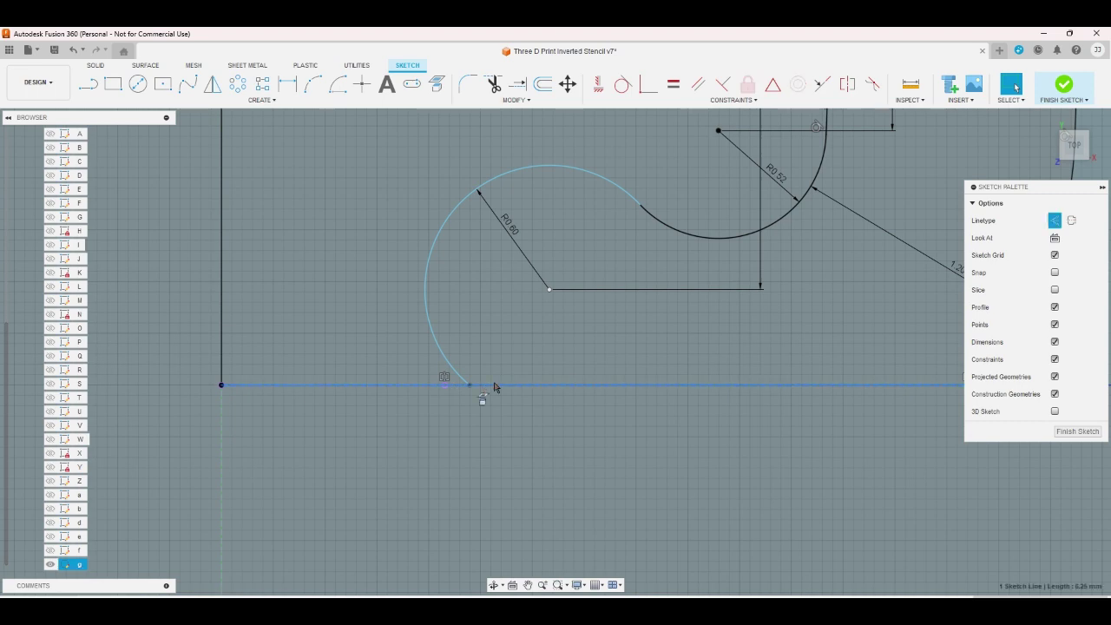
key(Delete)
click(426, 385)
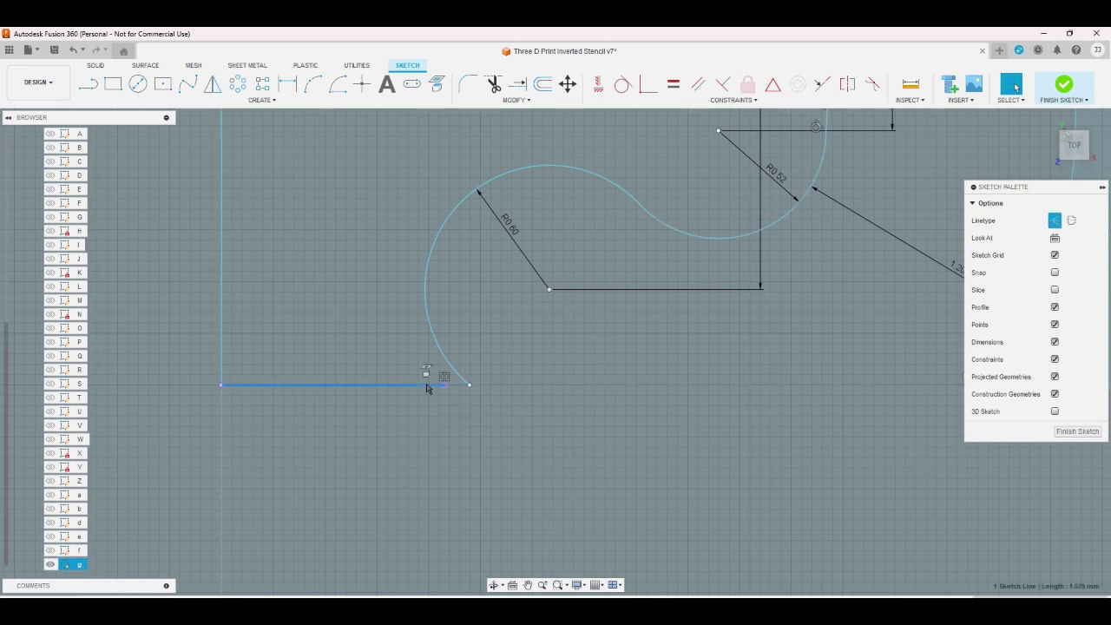
scroll(476, 538, down, 6)
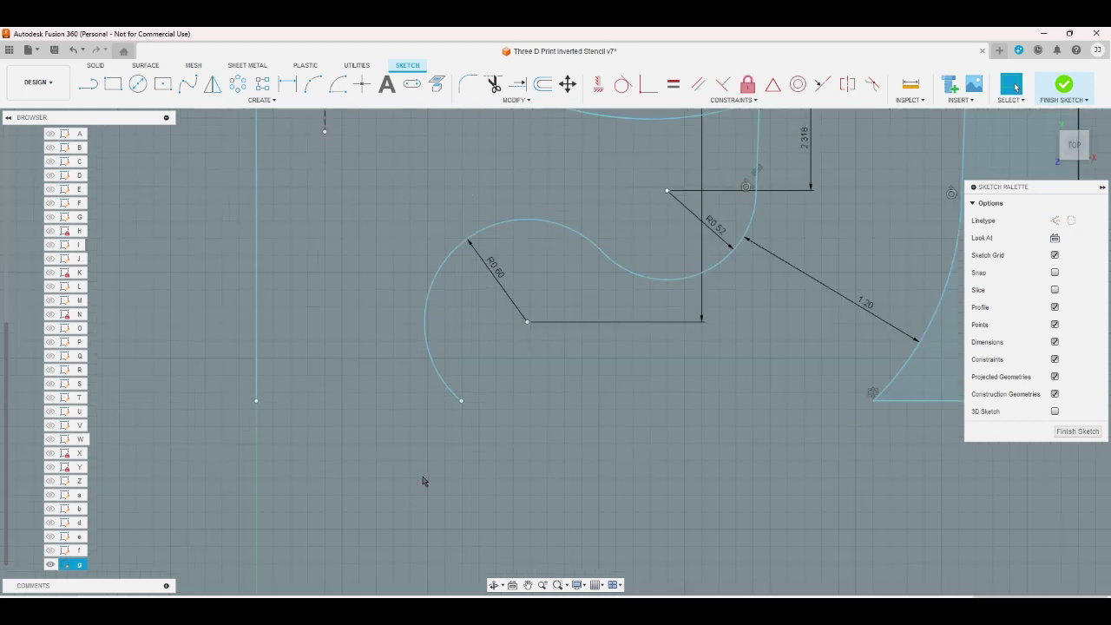
click(352, 395)
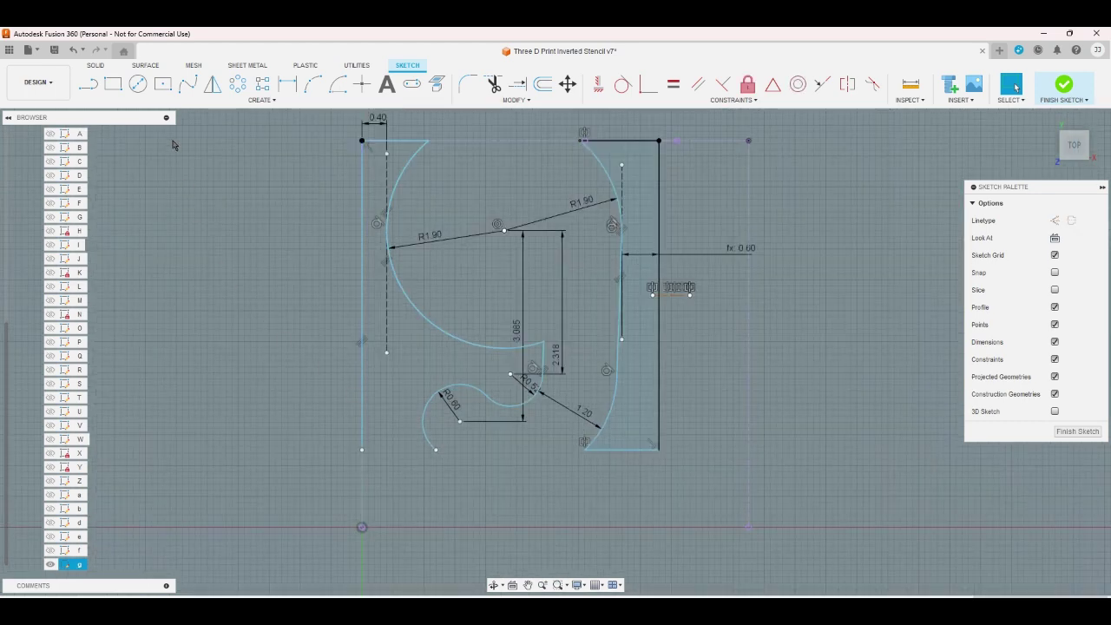
- Draw a full-width bottom line across the g outline, then delete it
click(89, 85)
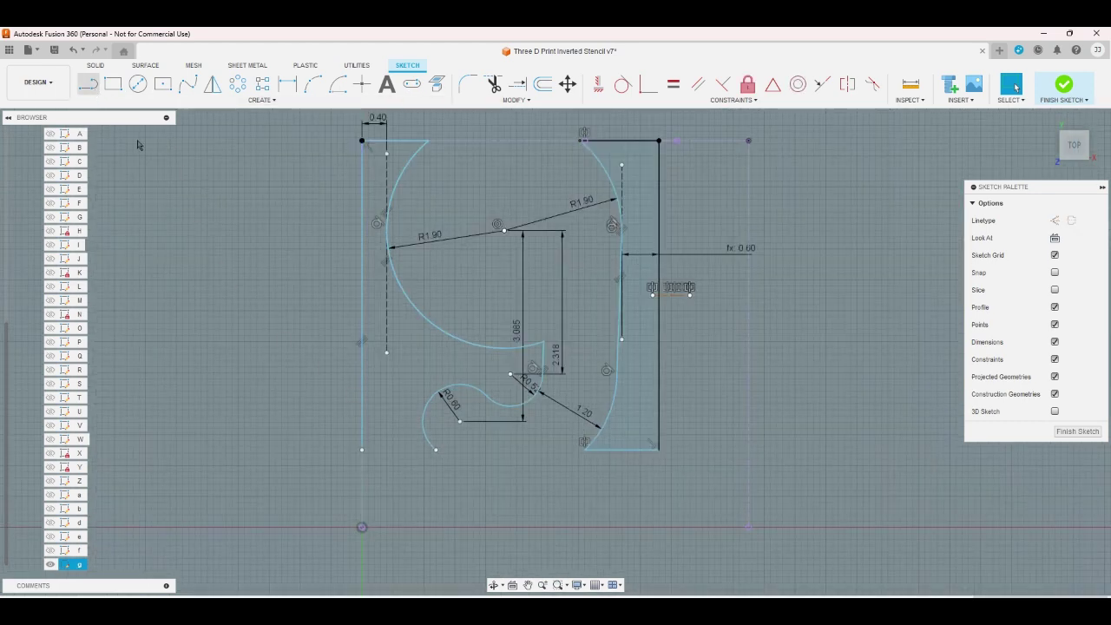
click(362, 449)
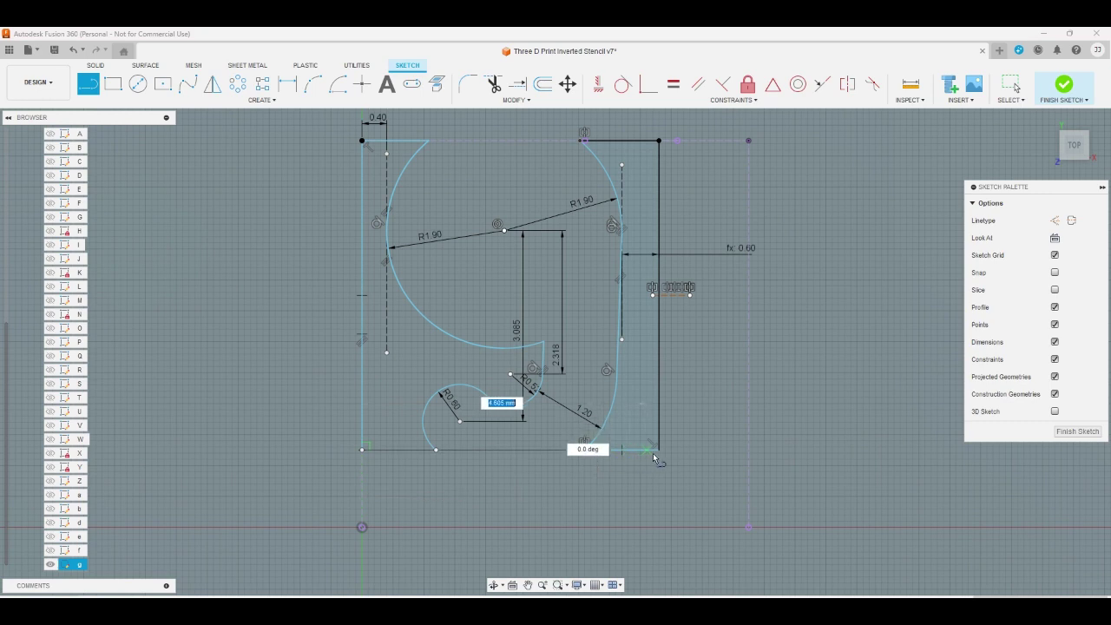
click(749, 449)
right_click(764, 425)
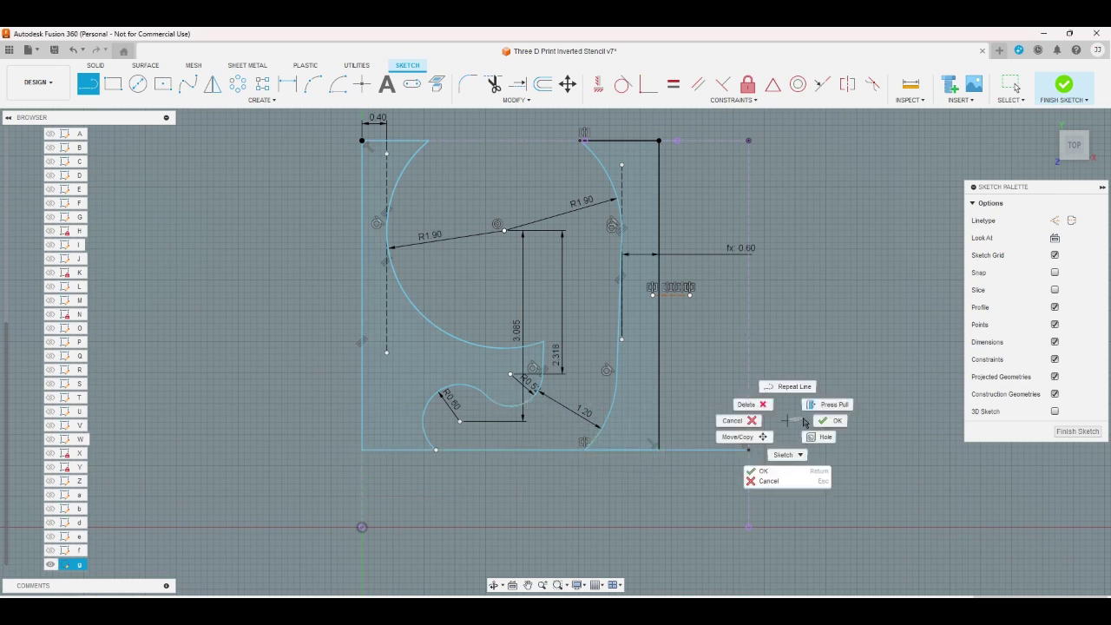
right_click(819, 421)
key(Escape)
click(719, 449)
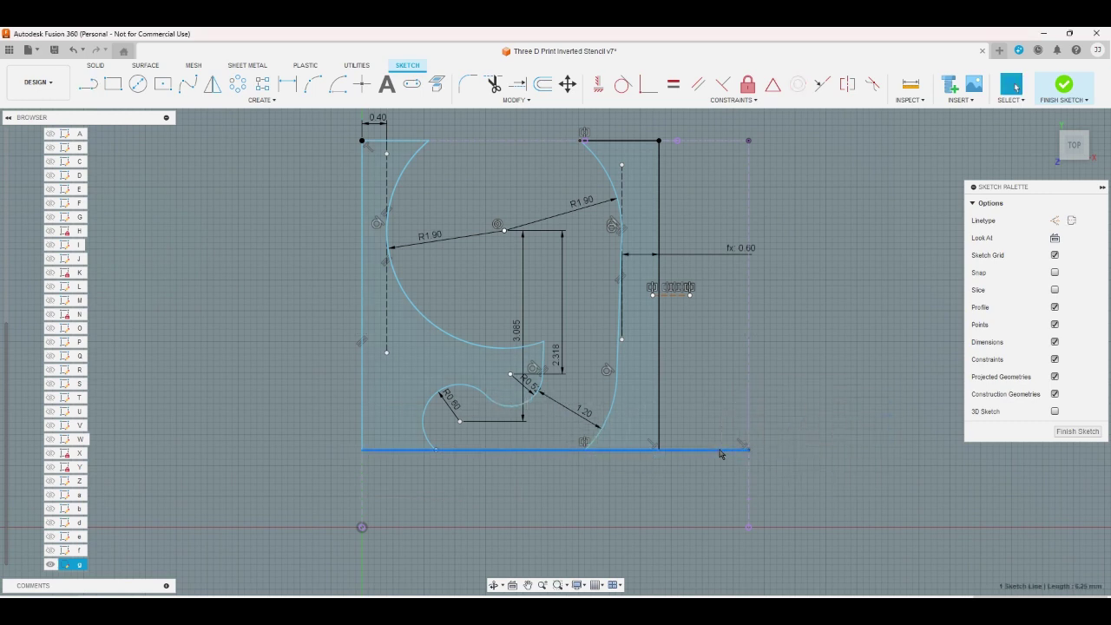
key(Delete)
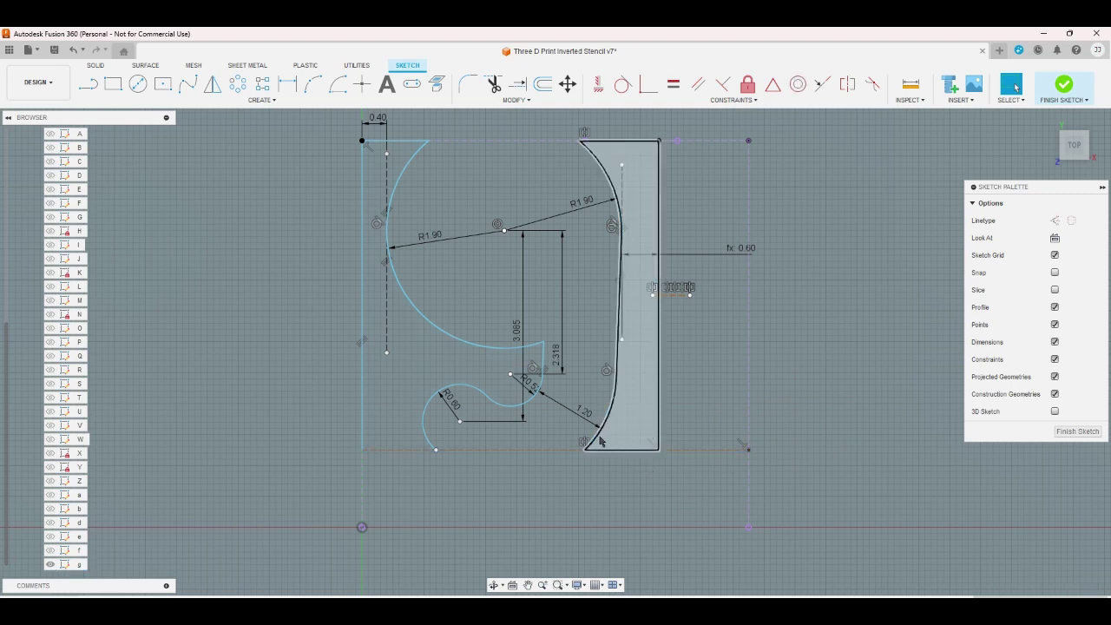
- Delete the top line of the g outline
scroll(672, 170, up, 1)
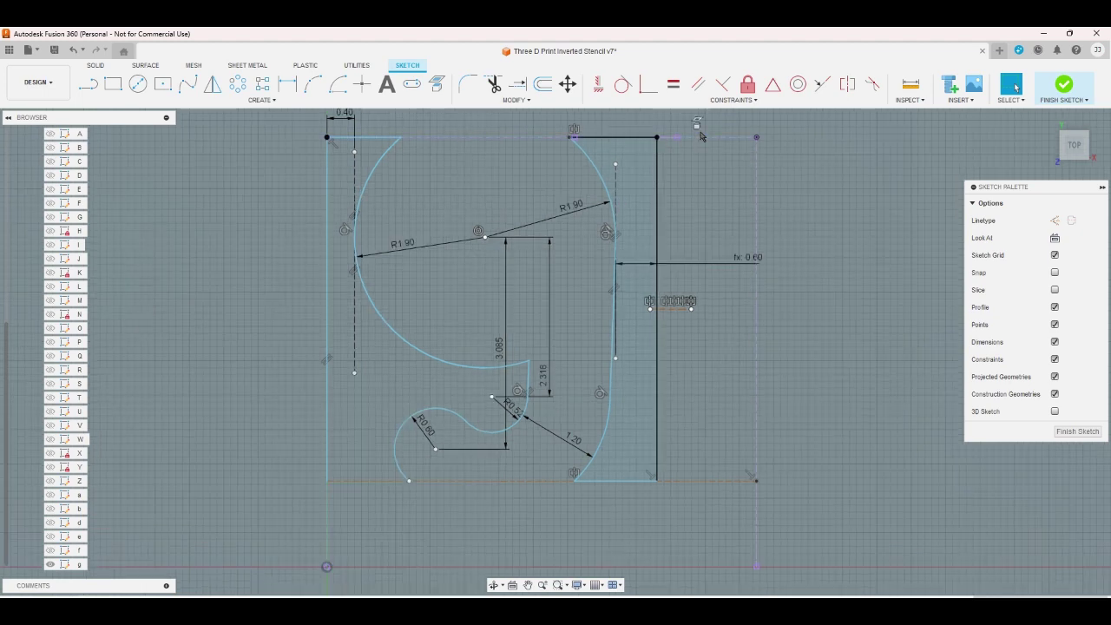
click(702, 137)
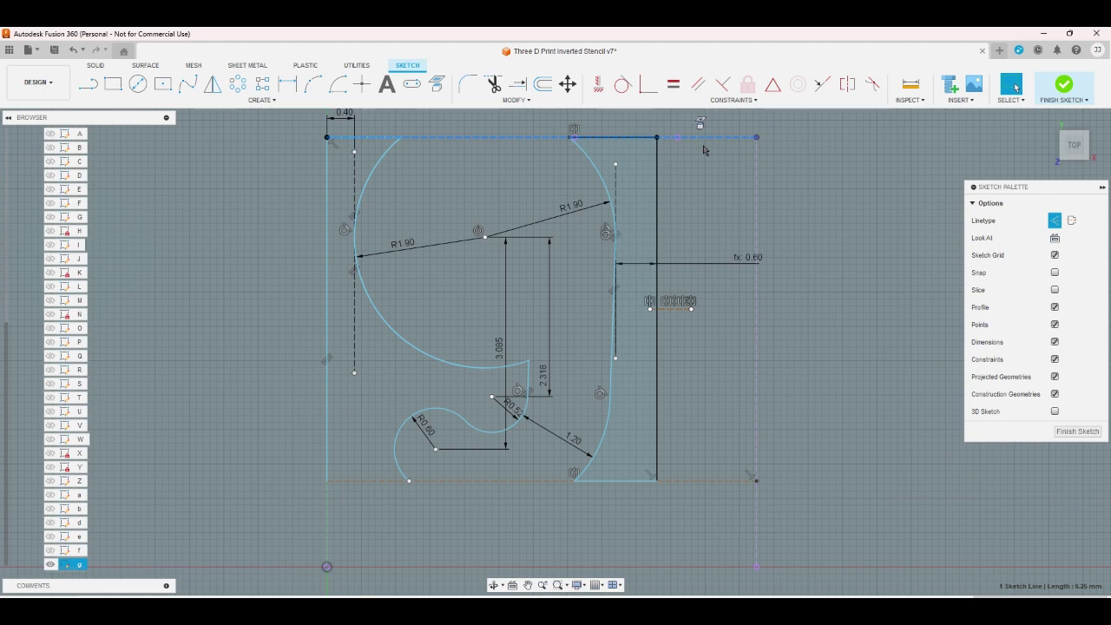
key(Delete)
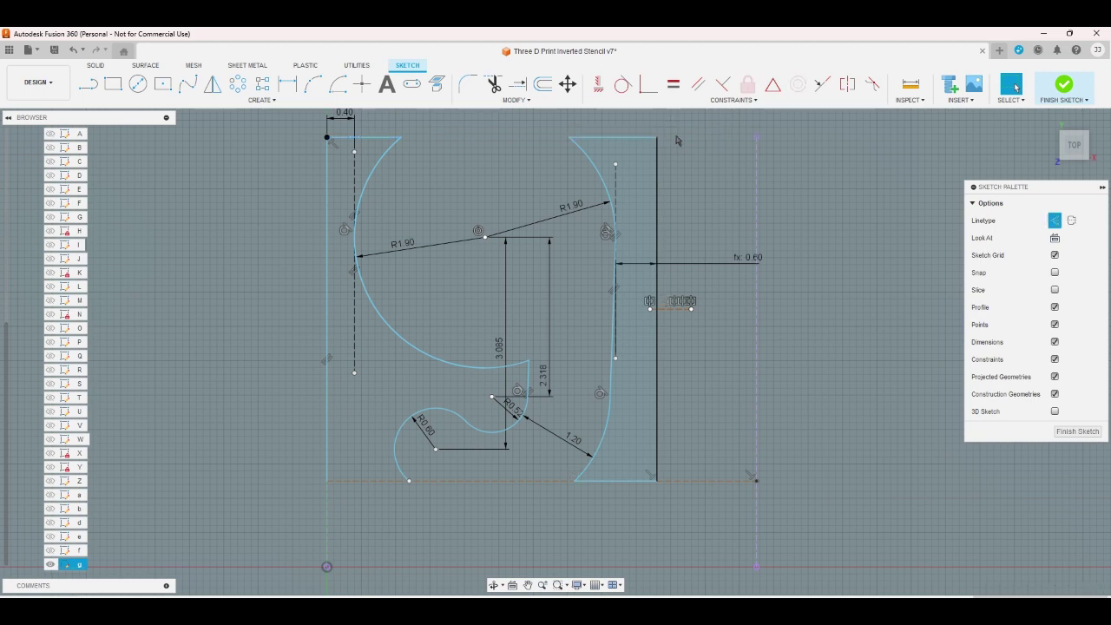
- Redraw the g's top line corner to corner and make it construction geometry
click(95, 86)
click(327, 137)
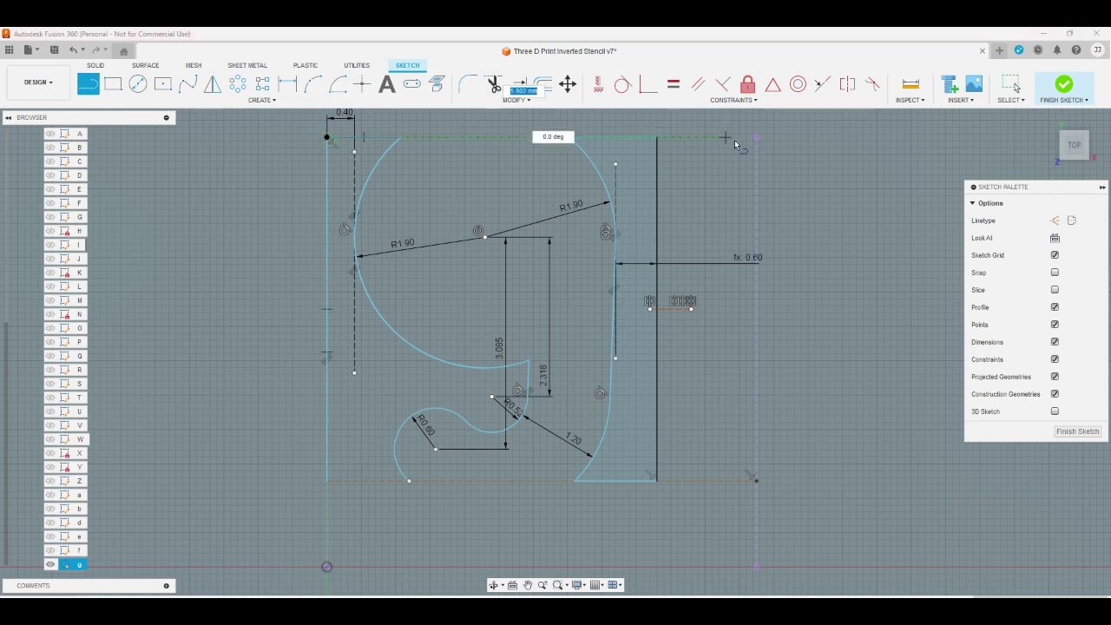
click(757, 137)
right_click(730, 162)
click(754, 166)
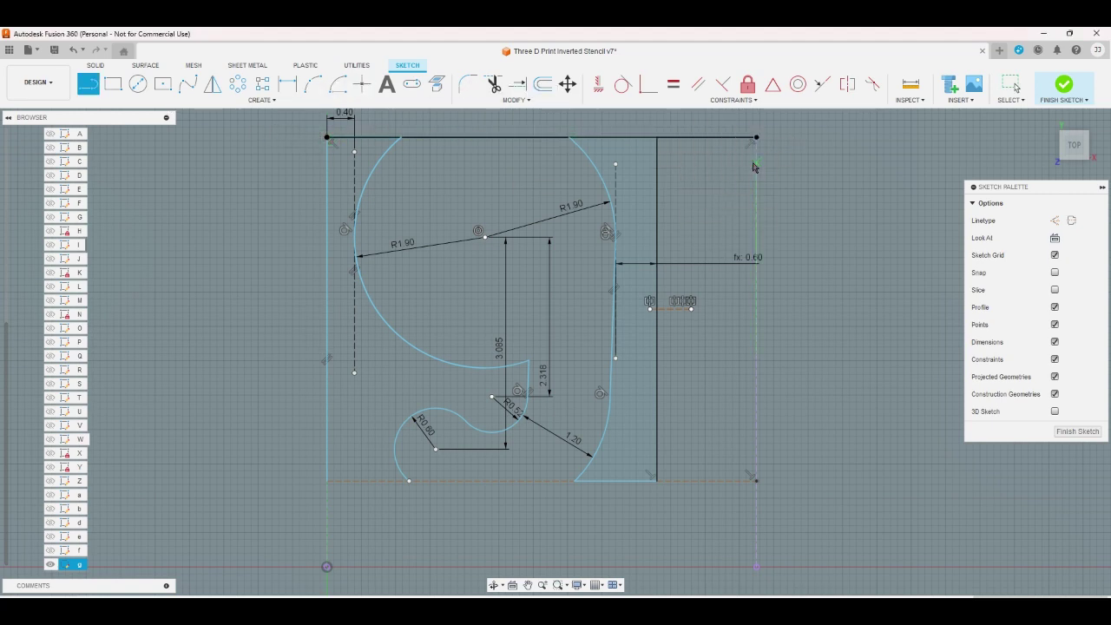
key(Escape)
click(708, 140)
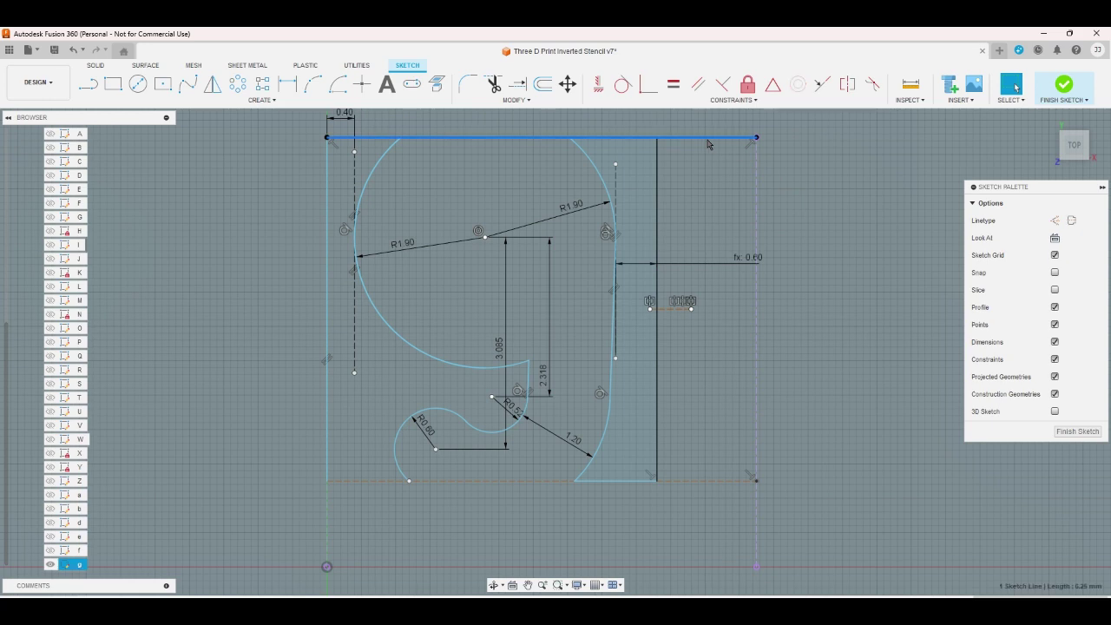
key(x)
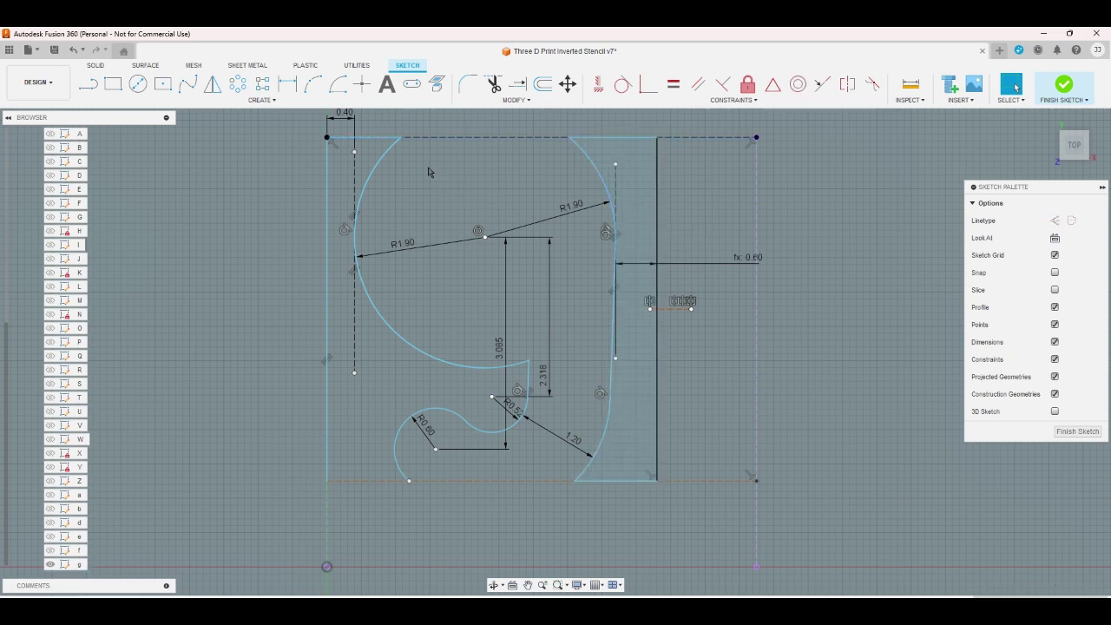
- Try setting the top 0.40 dimension to 0.8, then undo it
double_click(345, 114)
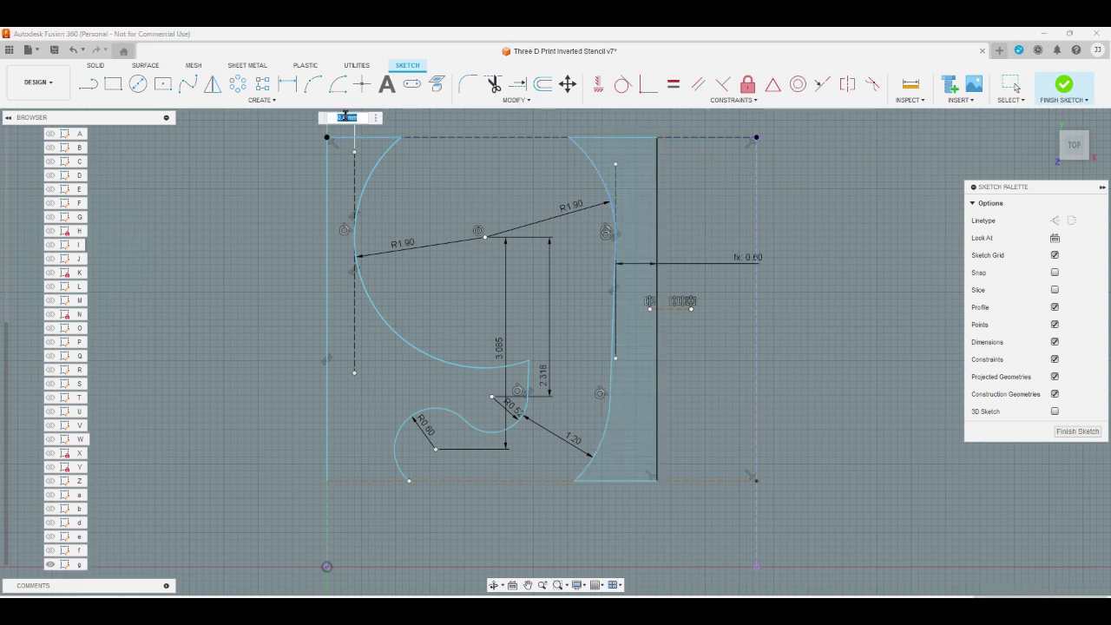
text(0.8)
key(Return)
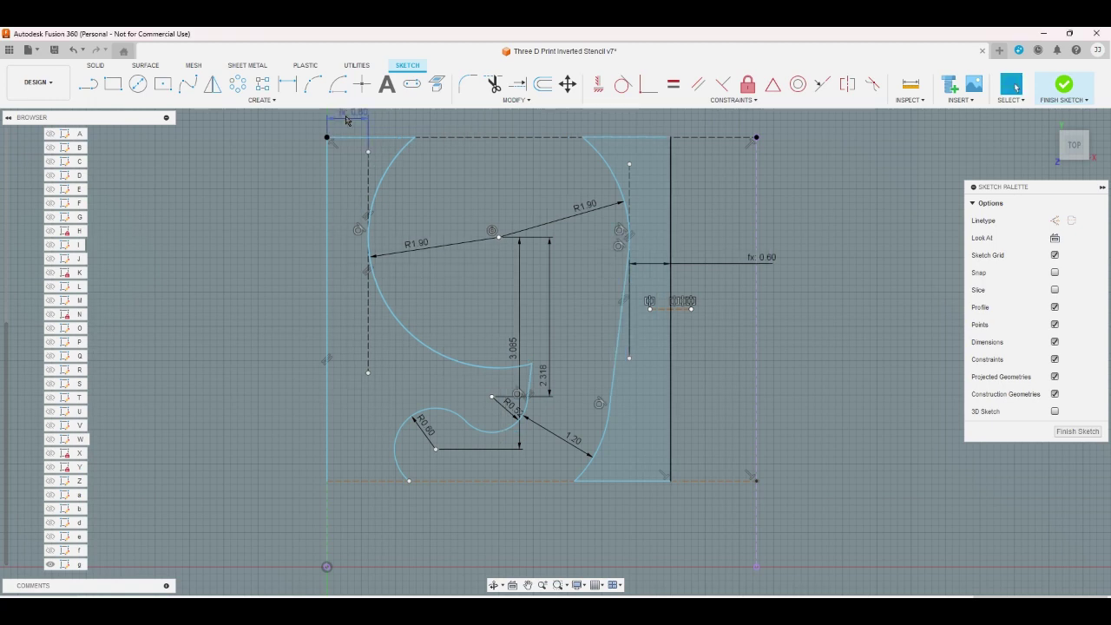
key(ctrl+z)
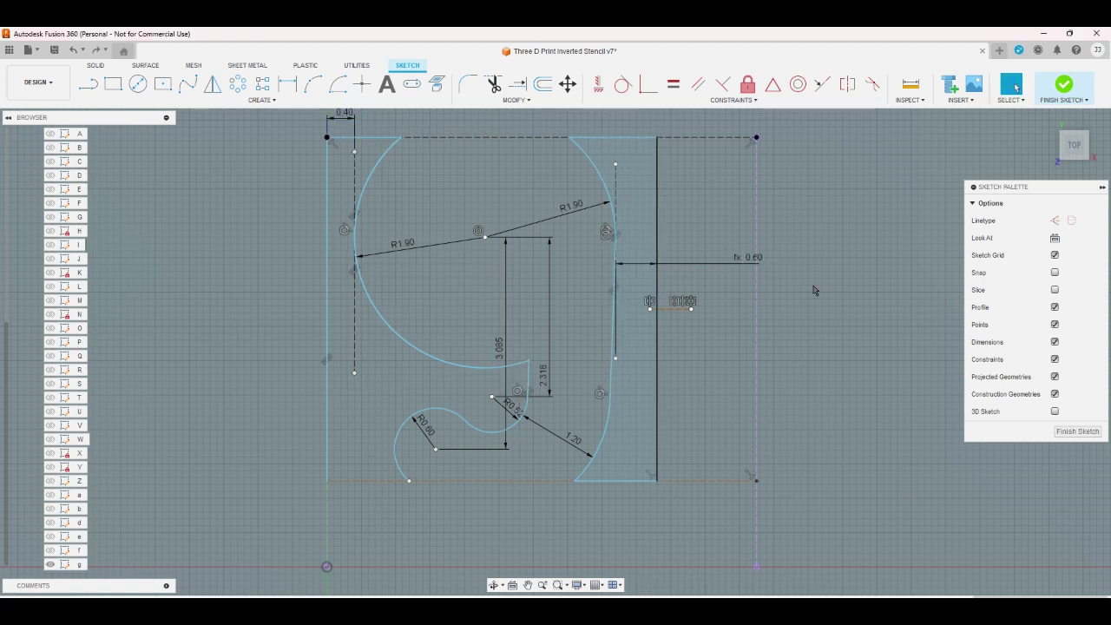
- Add a 2.0° angle dimension between the stem's slanted and vertical lines
click(287, 83)
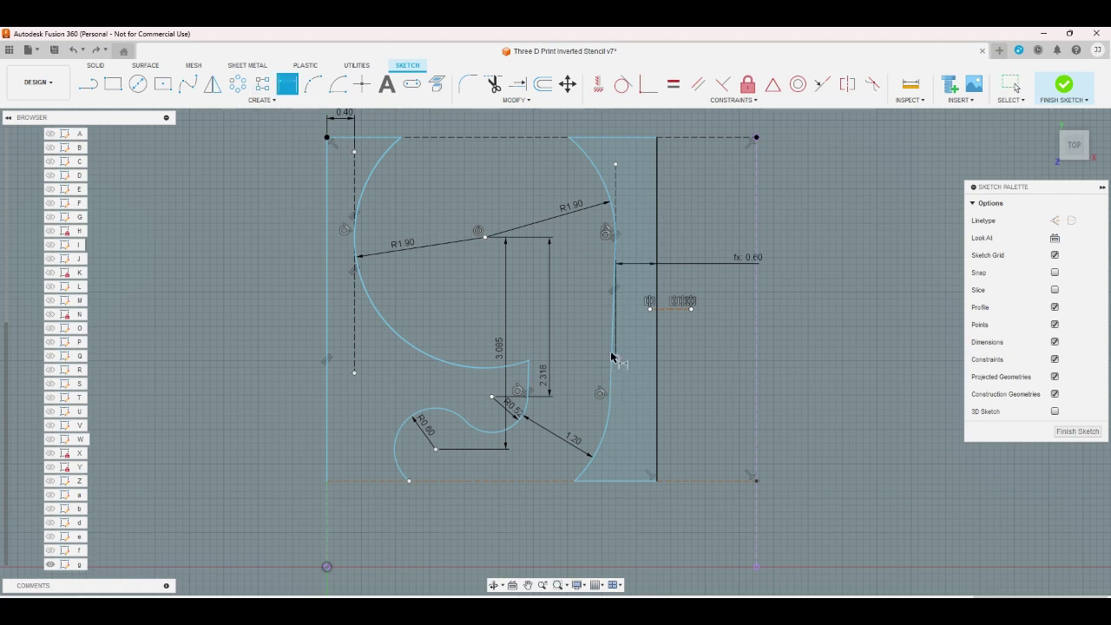
click(613, 321)
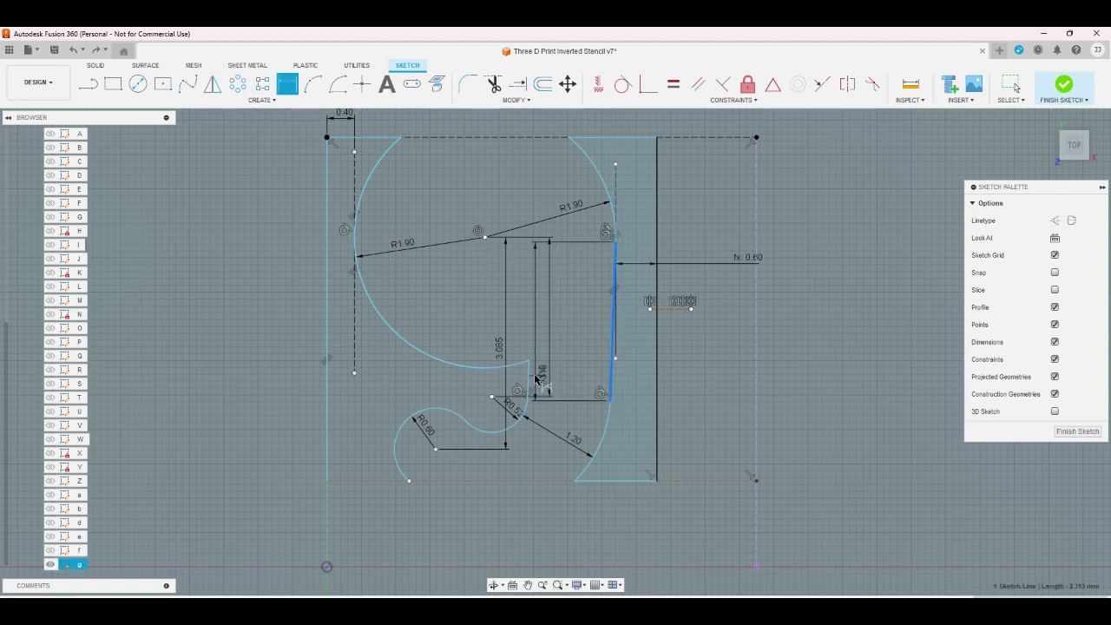
click(530, 382)
click(572, 361)
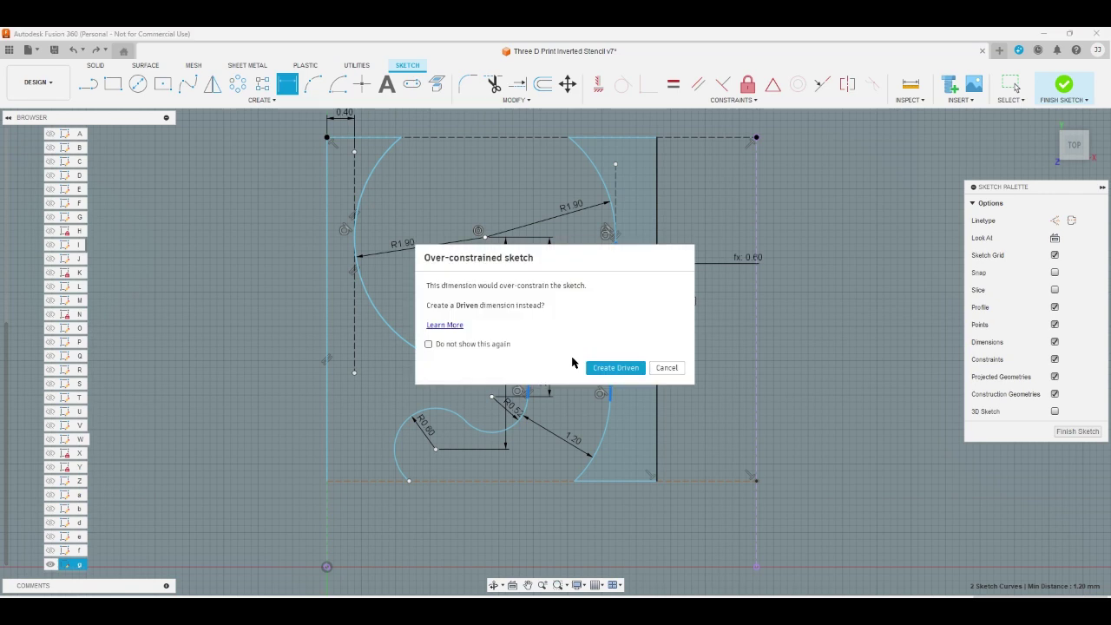
click(665, 367)
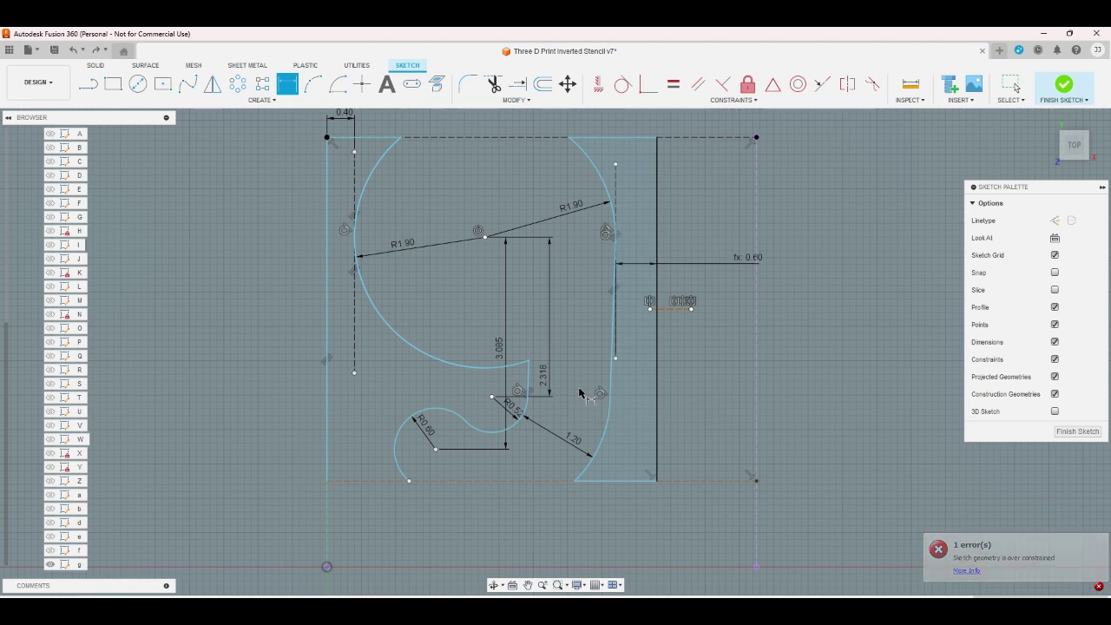
click(611, 373)
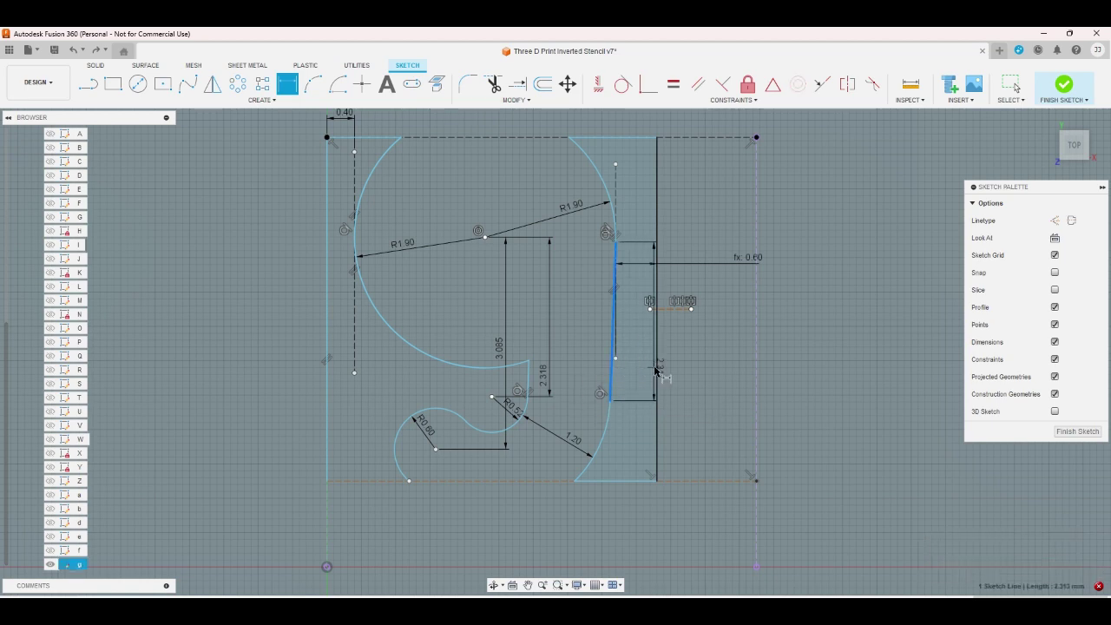
click(657, 372)
click(640, 365)
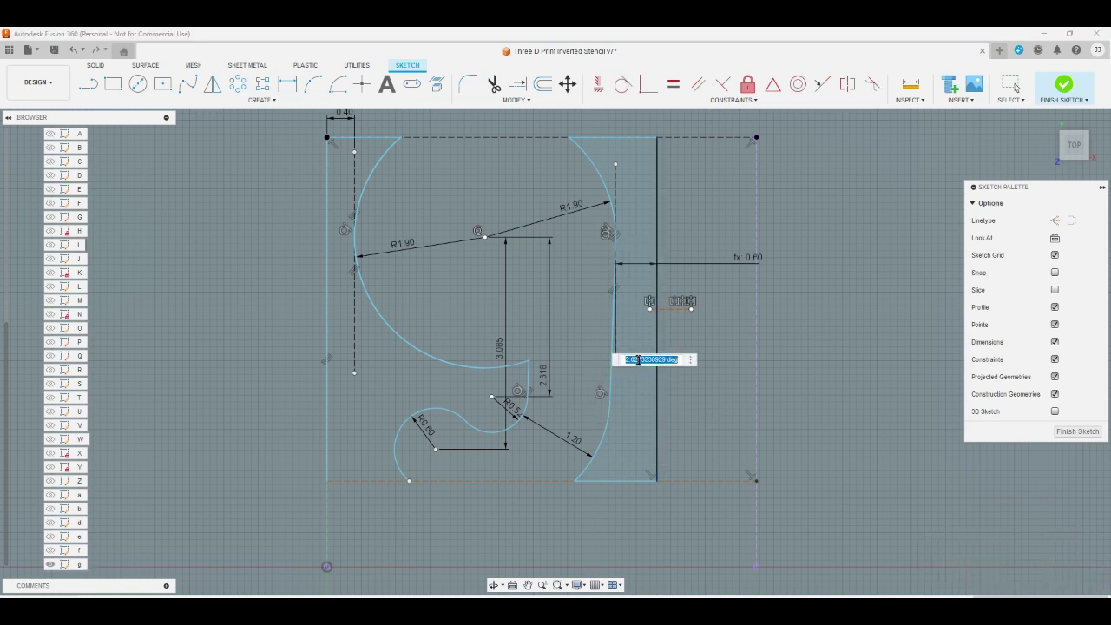
key(Return)
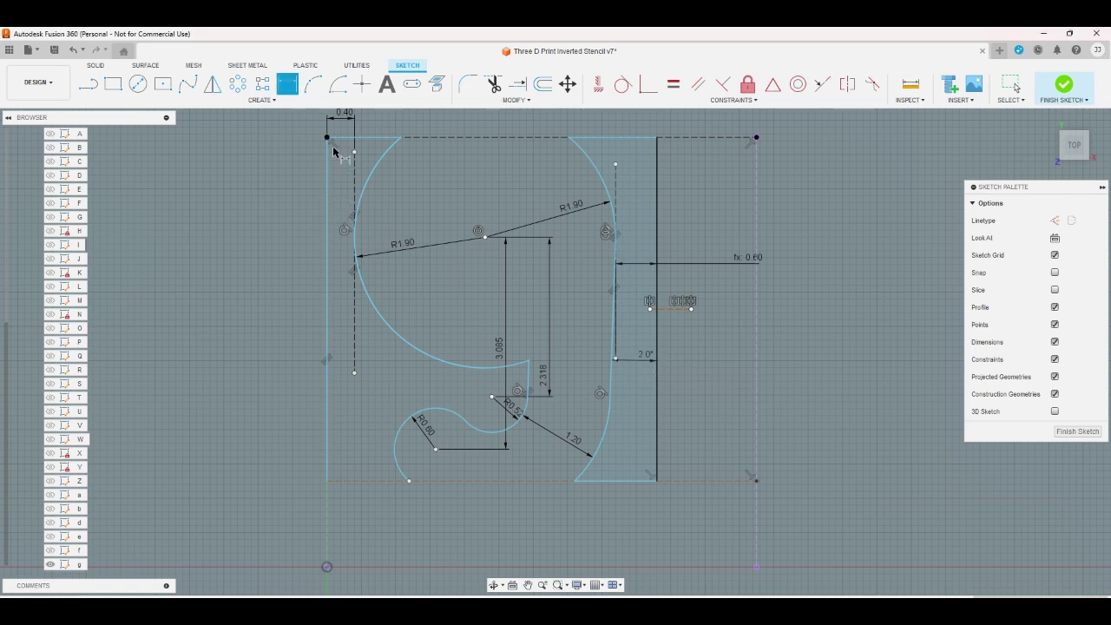
- Change the 0.40 left offset dimension to 0.6
double_click(344, 114)
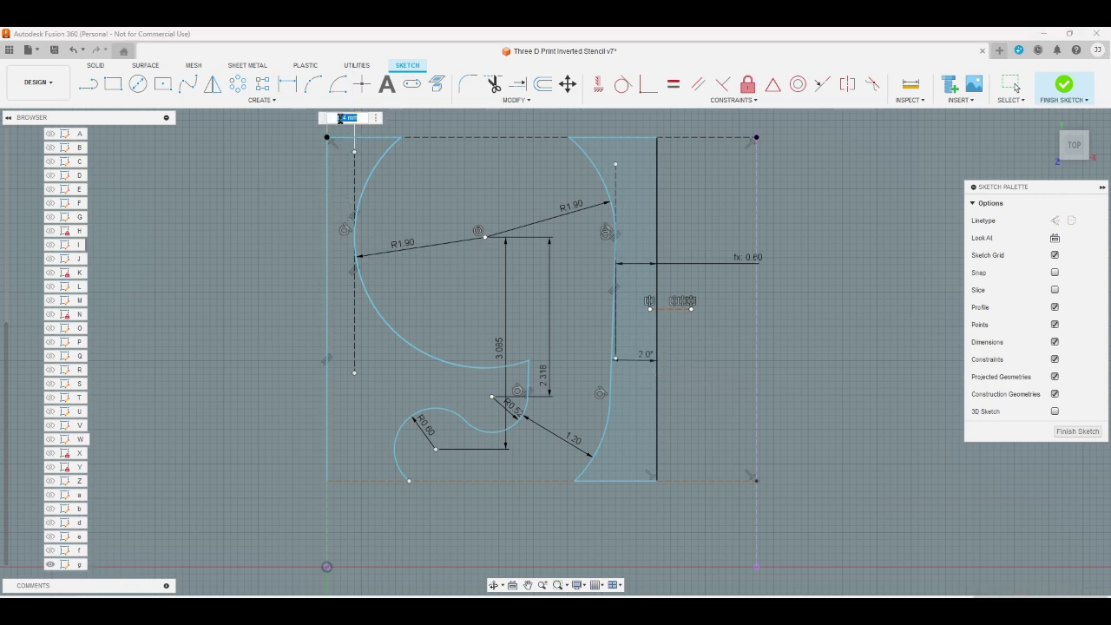
text(0.6)
key(Return)
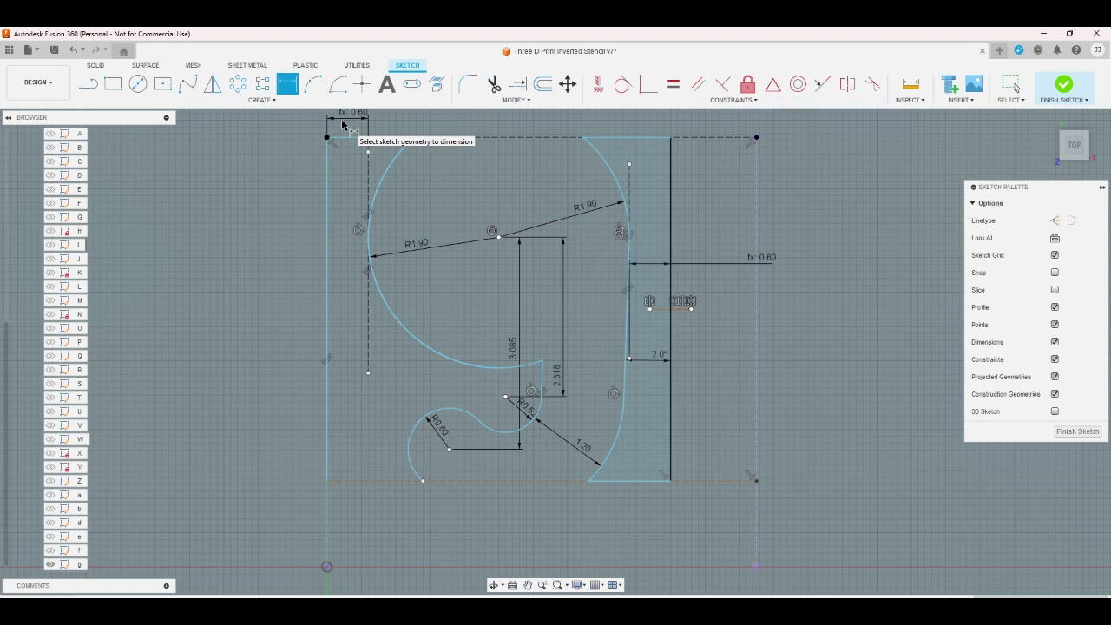
- Draw the bottom line from the bottom-left corner to the arc, closing the profile
key(l)
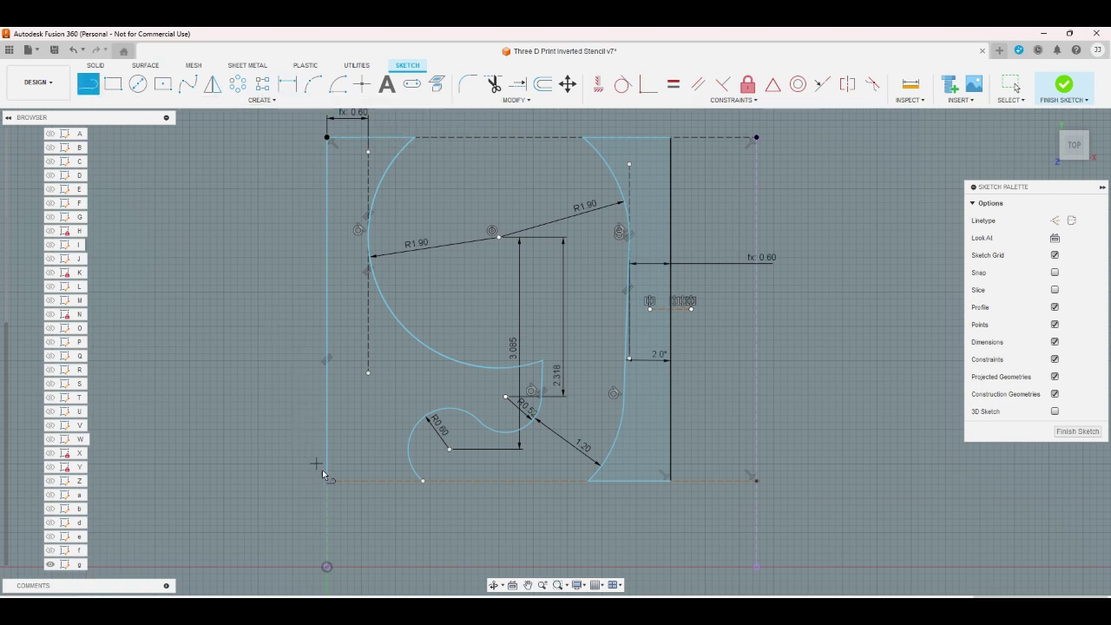
click(328, 482)
click(423, 480)
right_click(418, 504)
click(441, 505)
right_click(441, 505)
click(459, 508)
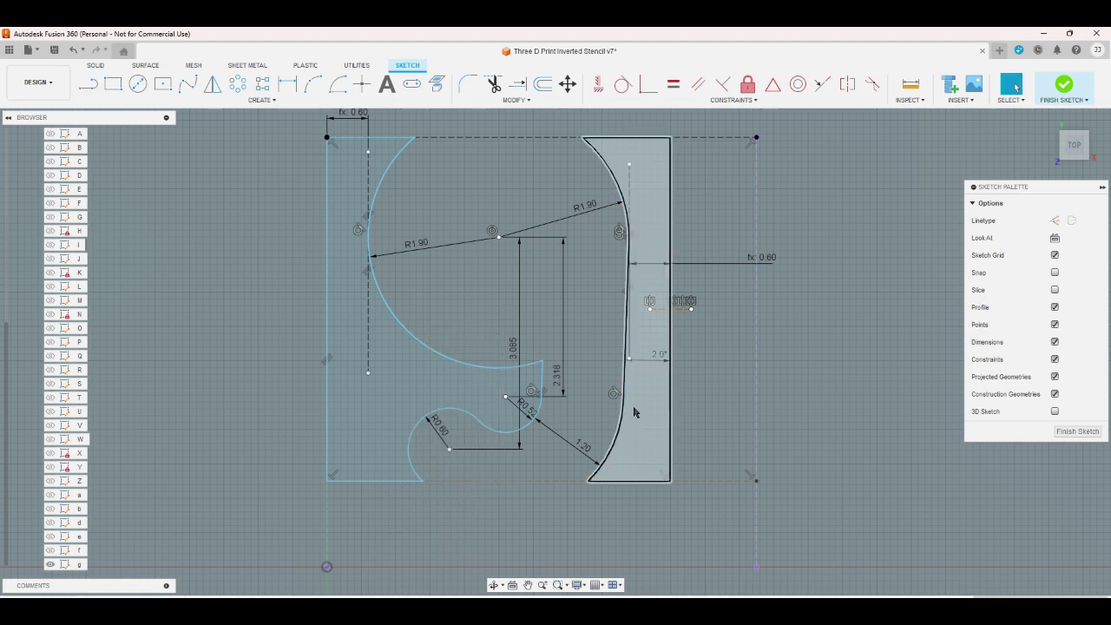
- Move the fx: 0.60 label up to the top edge and finish the g sketch
scroll(685, 491, down, 2)
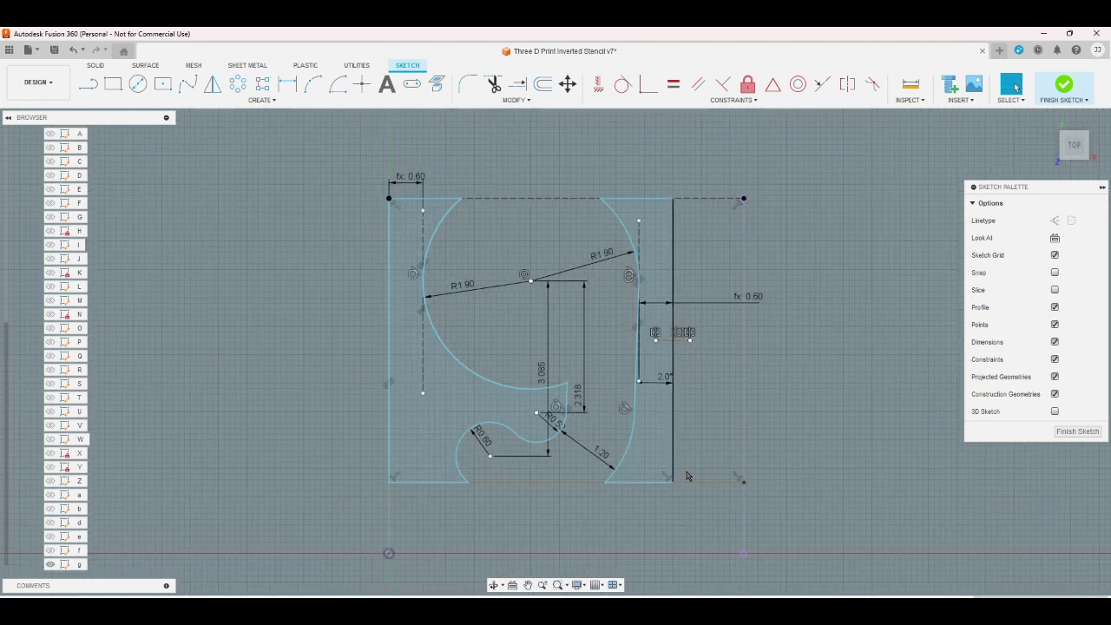
drag(747, 296, 658, 185)
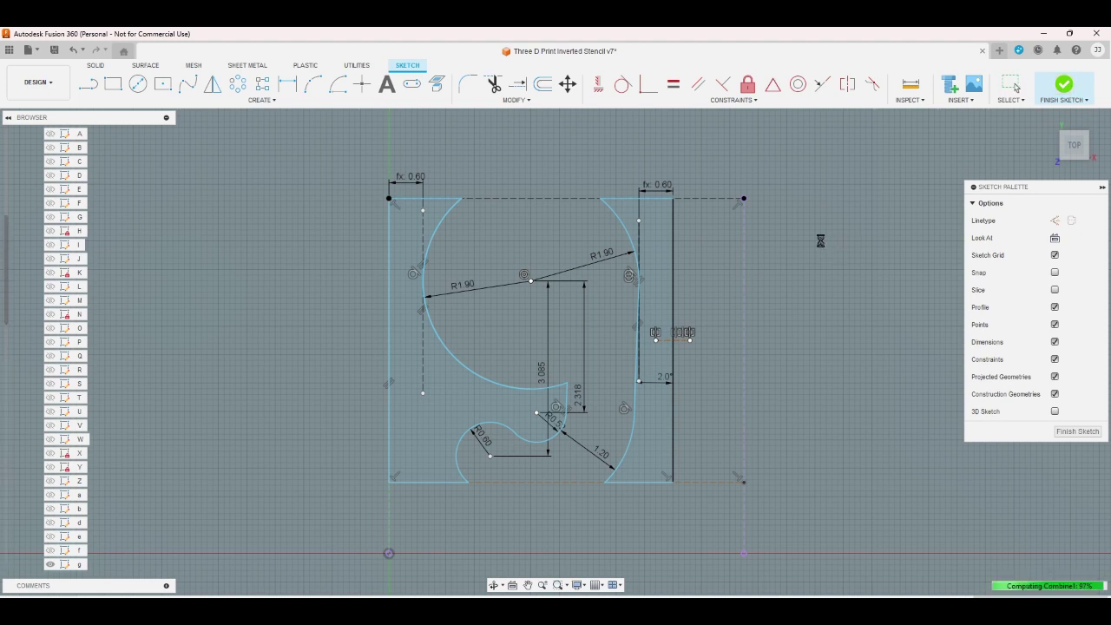
double_click(65, 537)
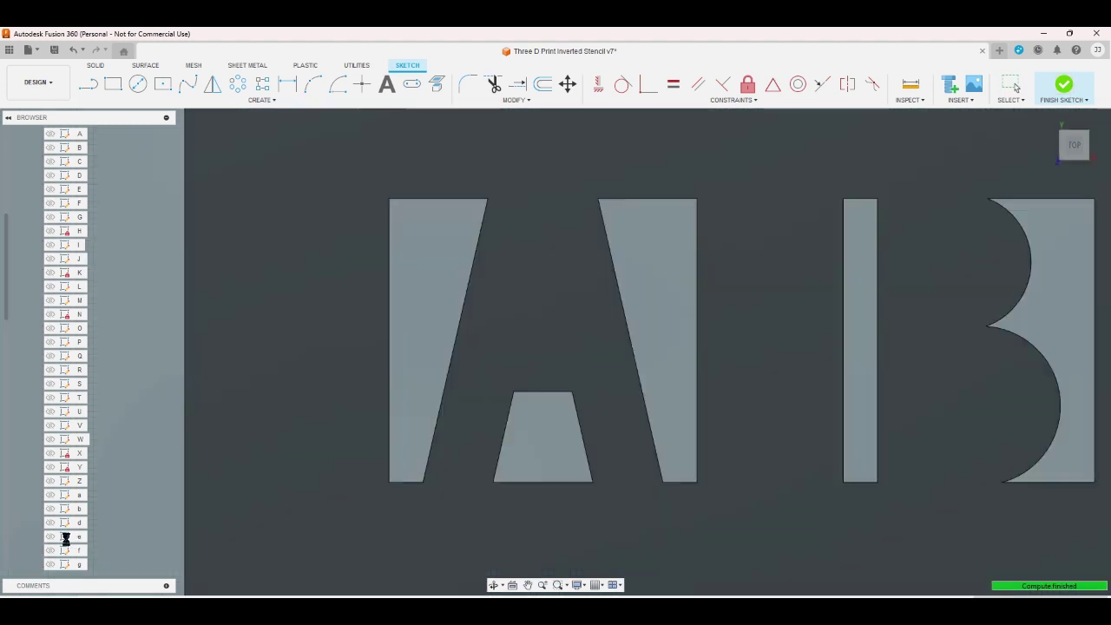
- Open the h sketch and inspect its pocket line and Ø1.20 diameter dimensions
click(79, 550)
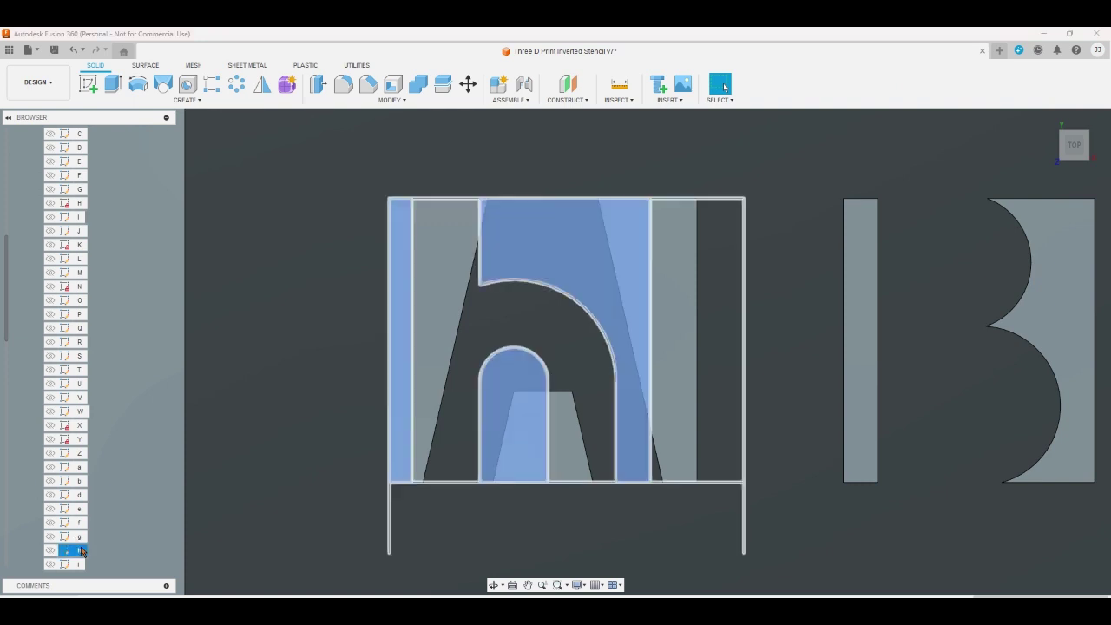
double_click(80, 550)
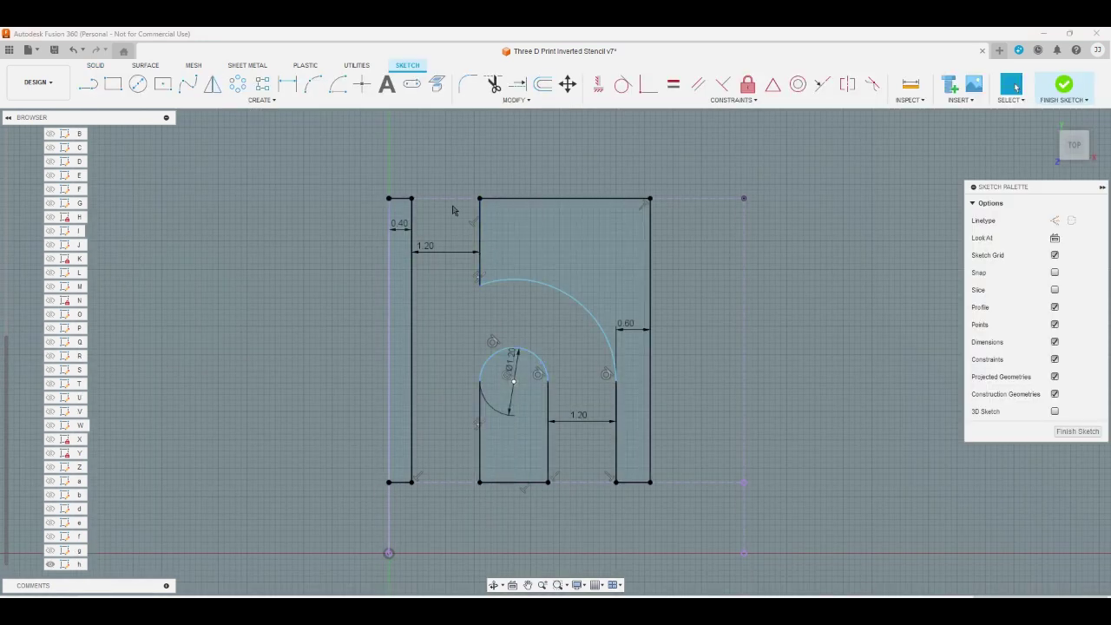
key(d)
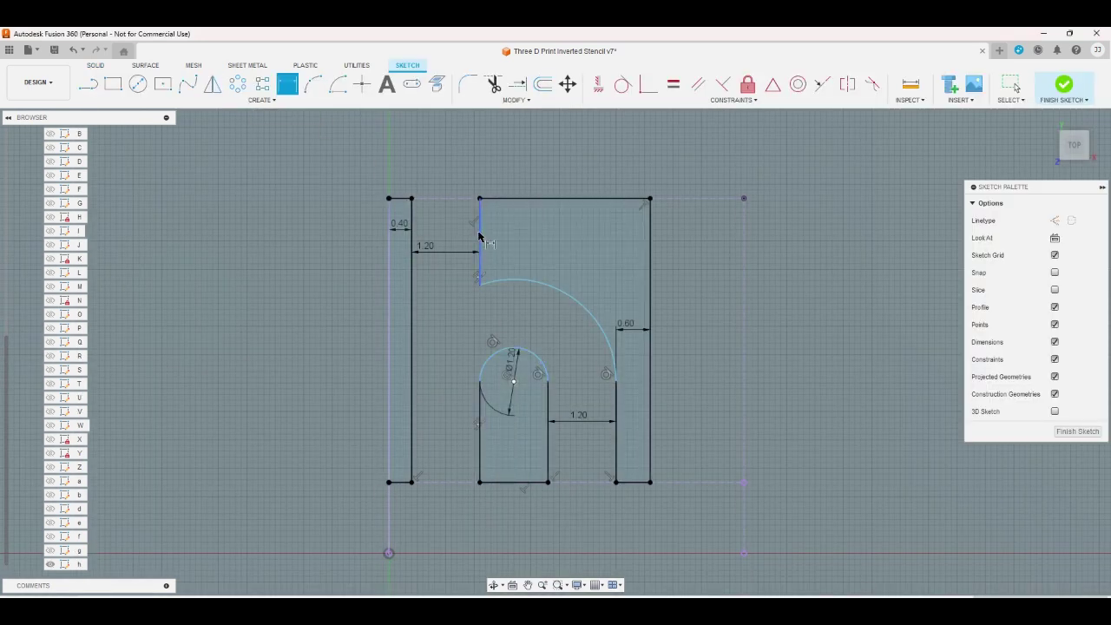
click(479, 240)
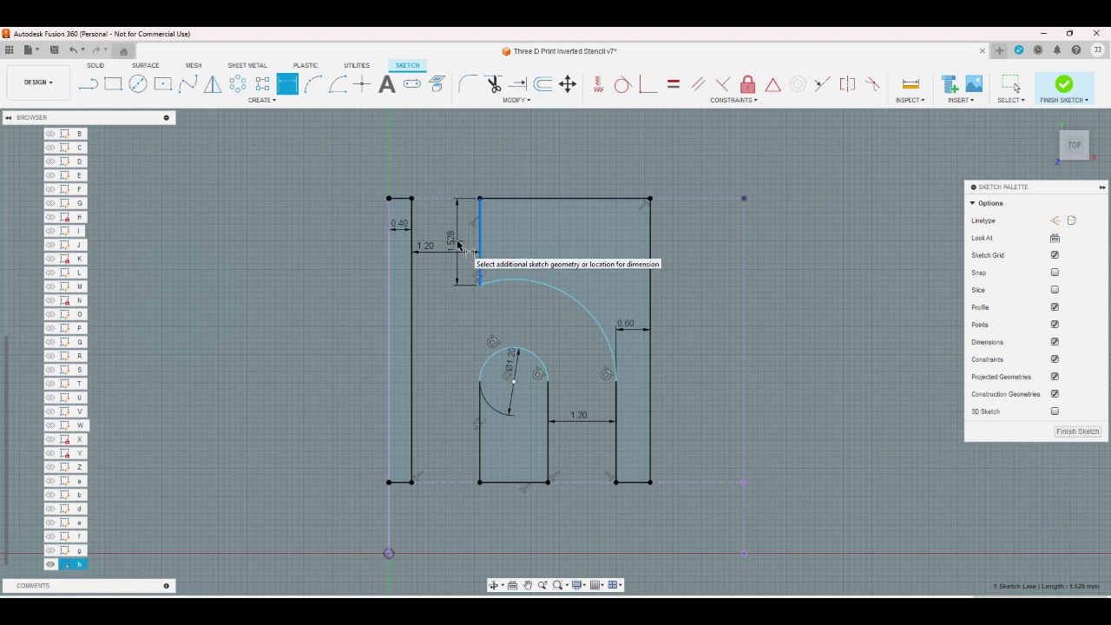
key(Escape)
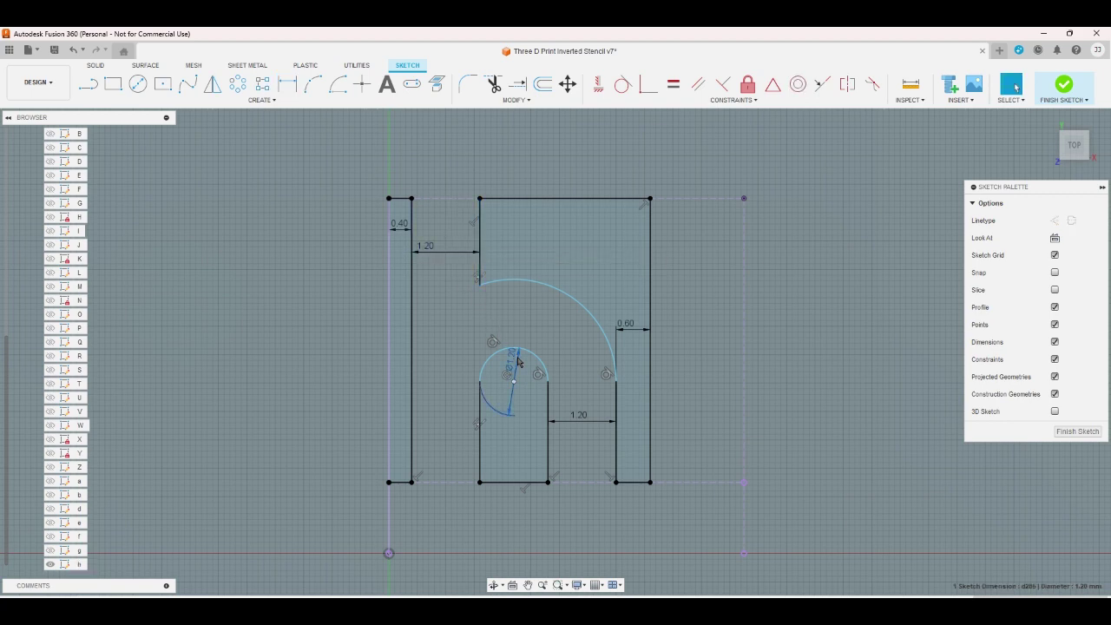
double_click(512, 365)
key(Return)
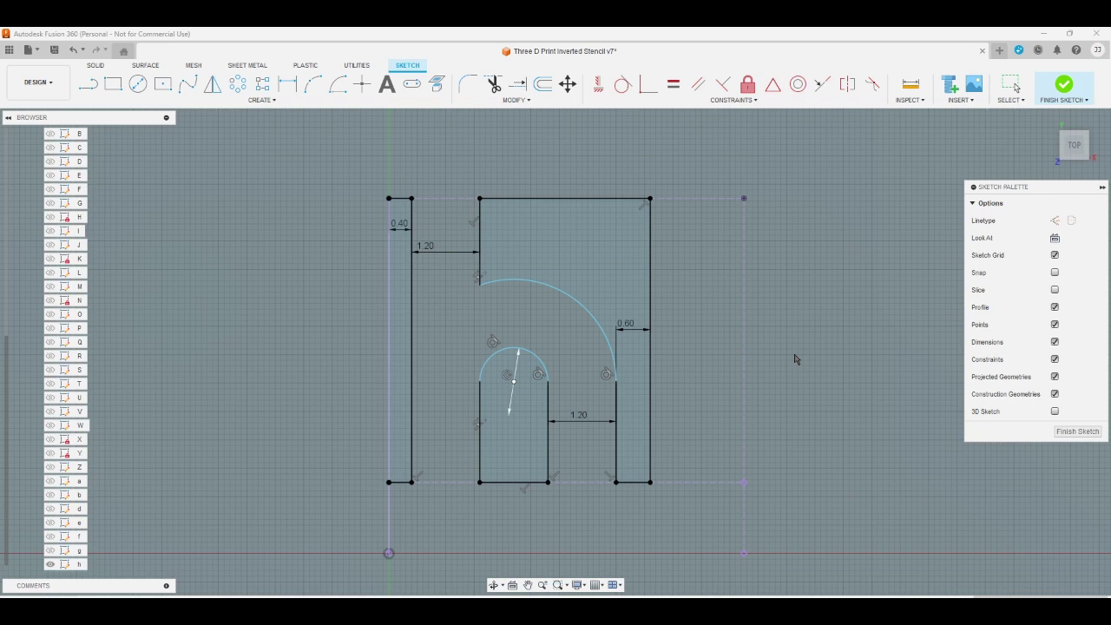
click(287, 84)
click(479, 248)
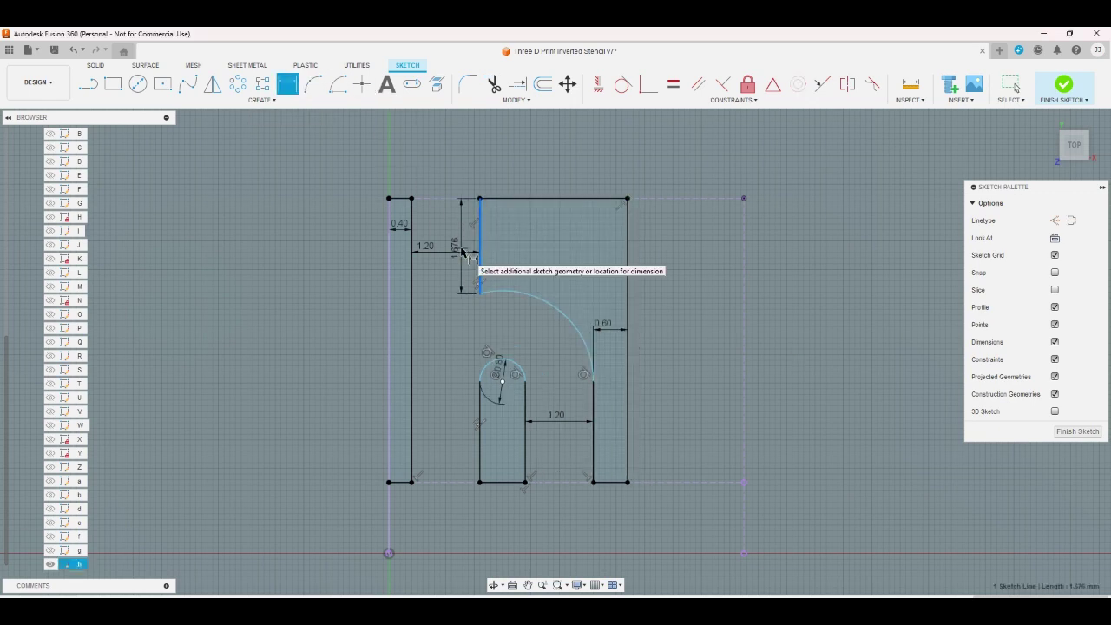
right_click(461, 252)
click(399, 248)
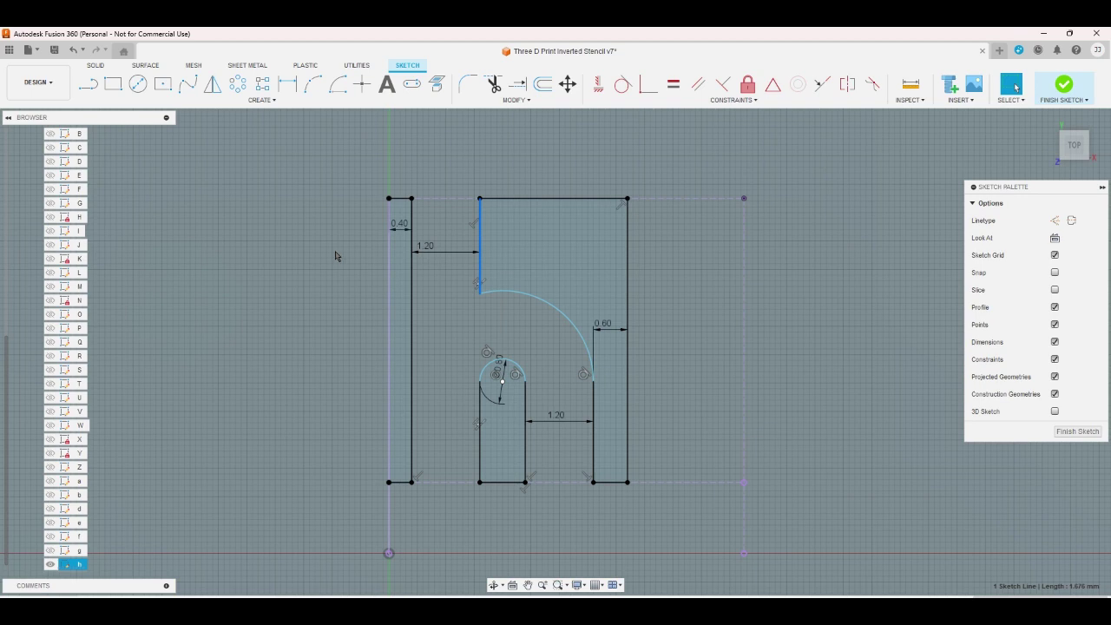
- Set the small arc diameter to 1 and dimension the pocket's left line to 1.6
double_click(500, 372)
text(1.2)
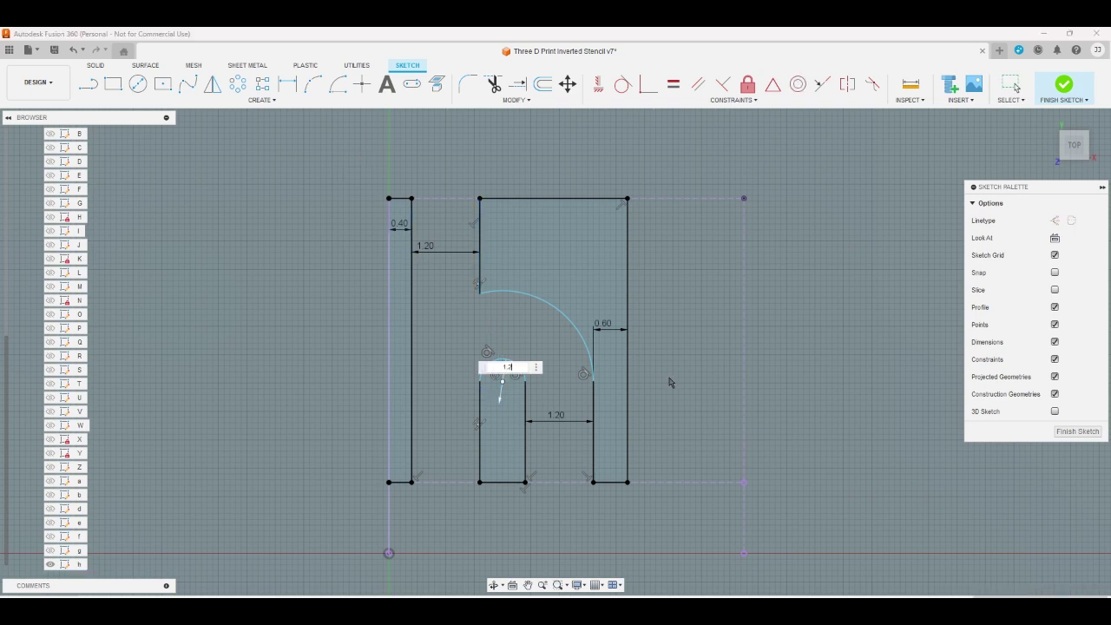
key(Return)
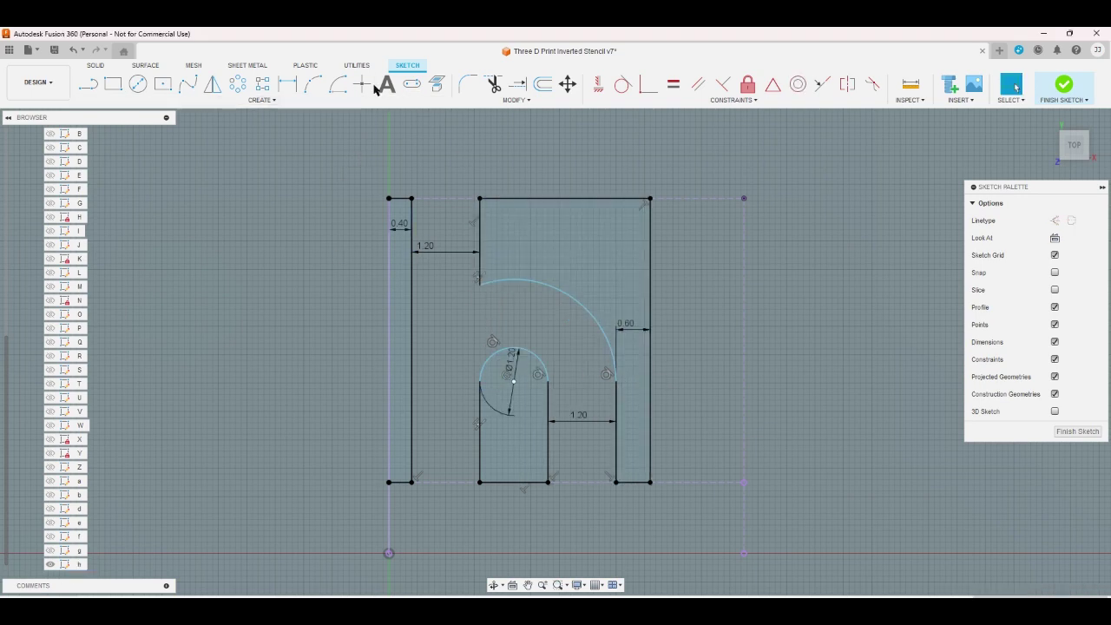
click(293, 88)
click(479, 247)
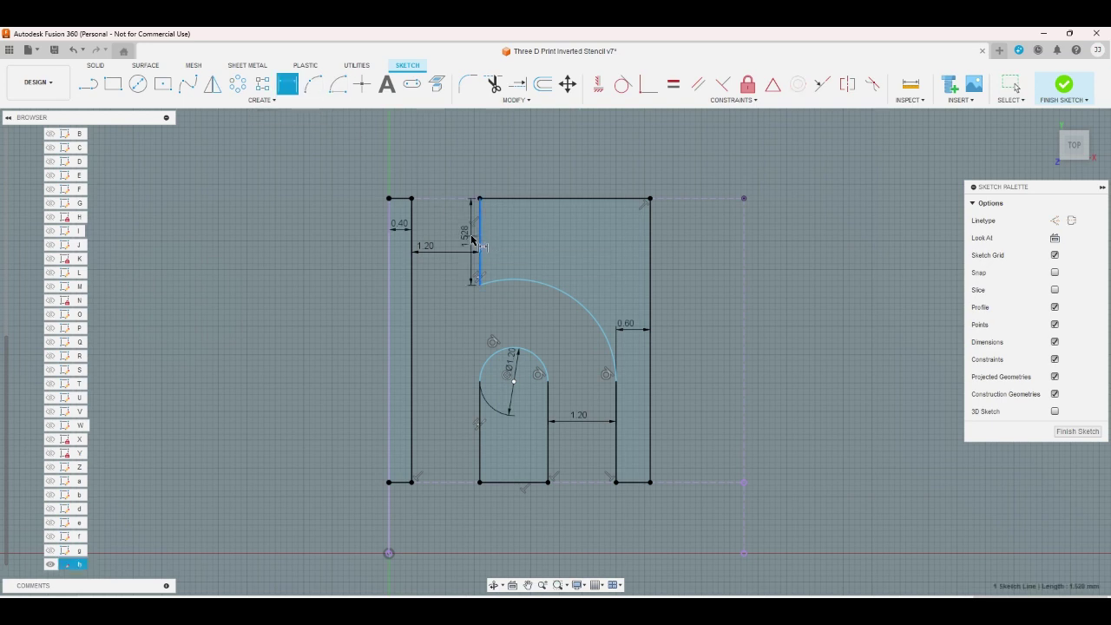
click(468, 242)
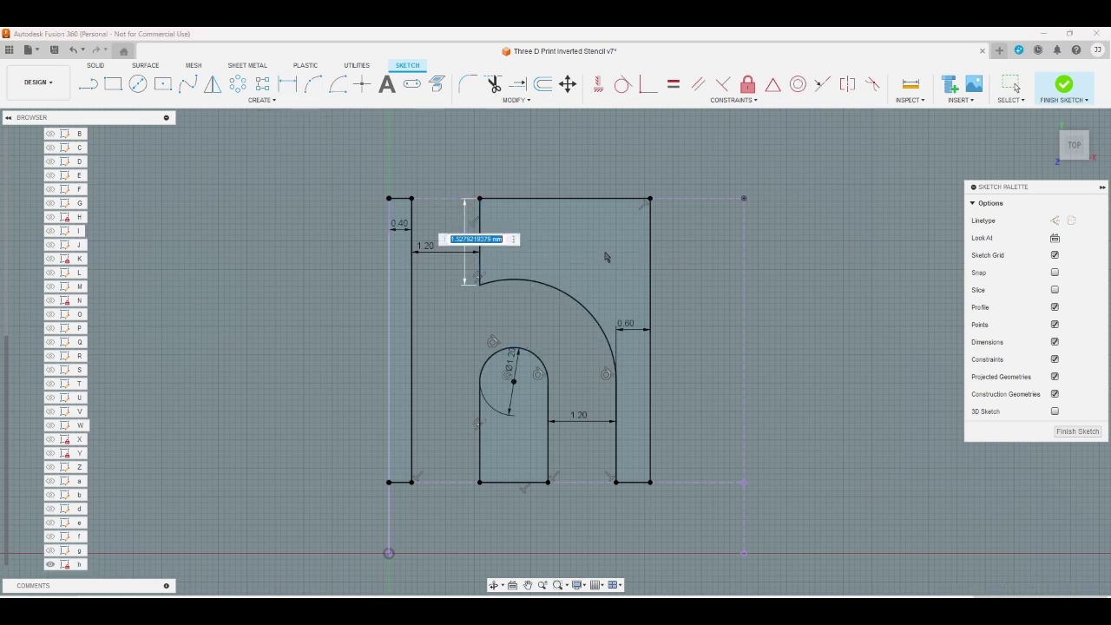
text(1.6)
key(Return)
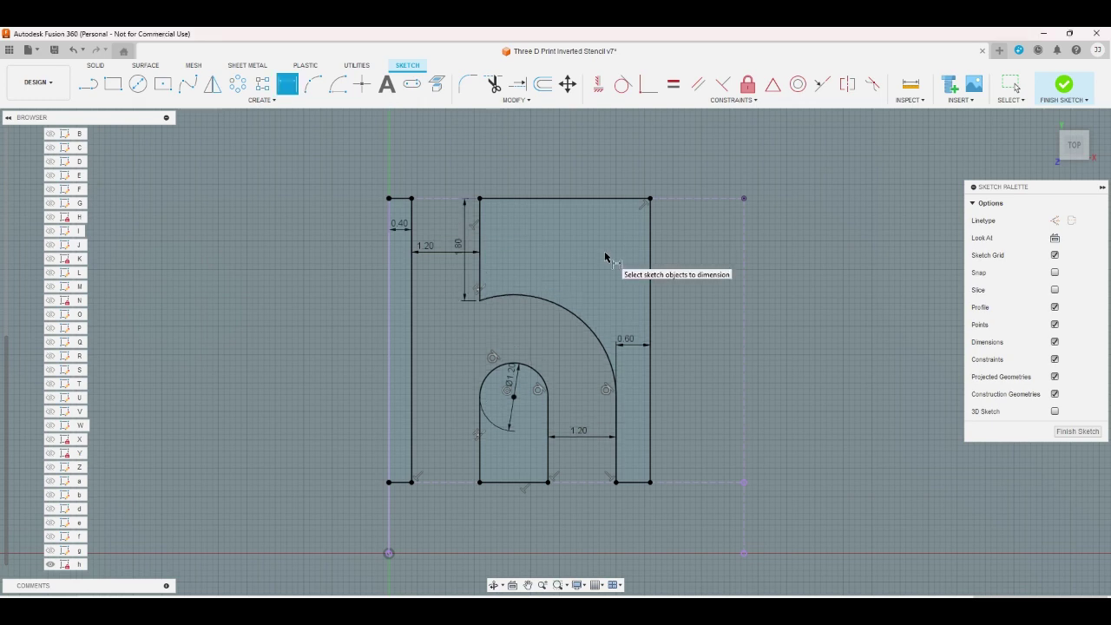
- Drive both the 0.60 width and the left strip width by the rs parameter
right_click(608, 168)
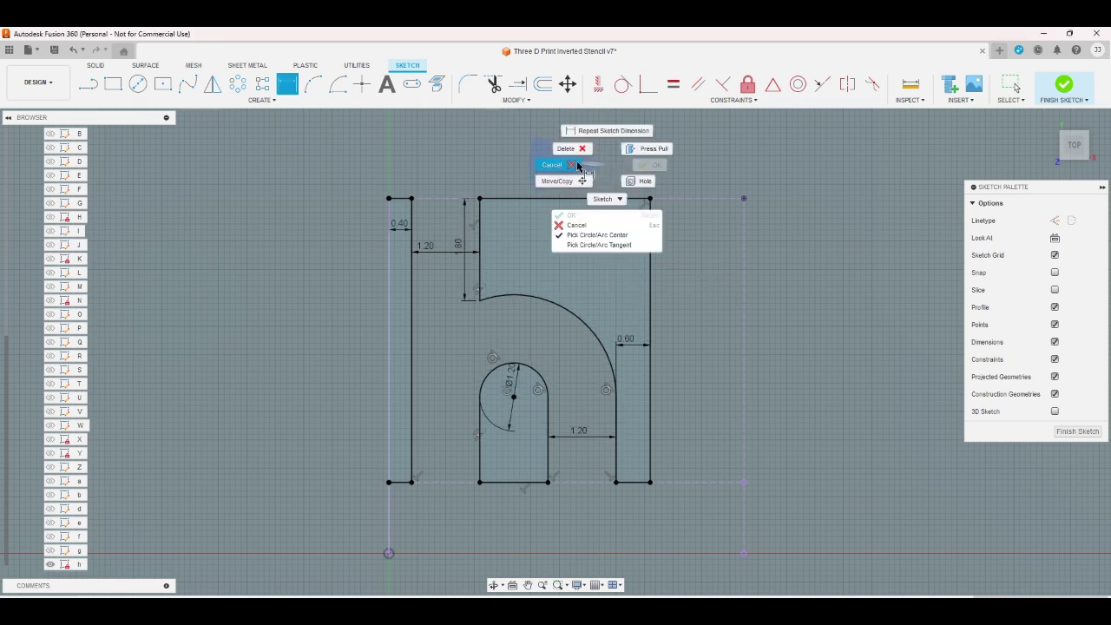
click(577, 165)
click(631, 346)
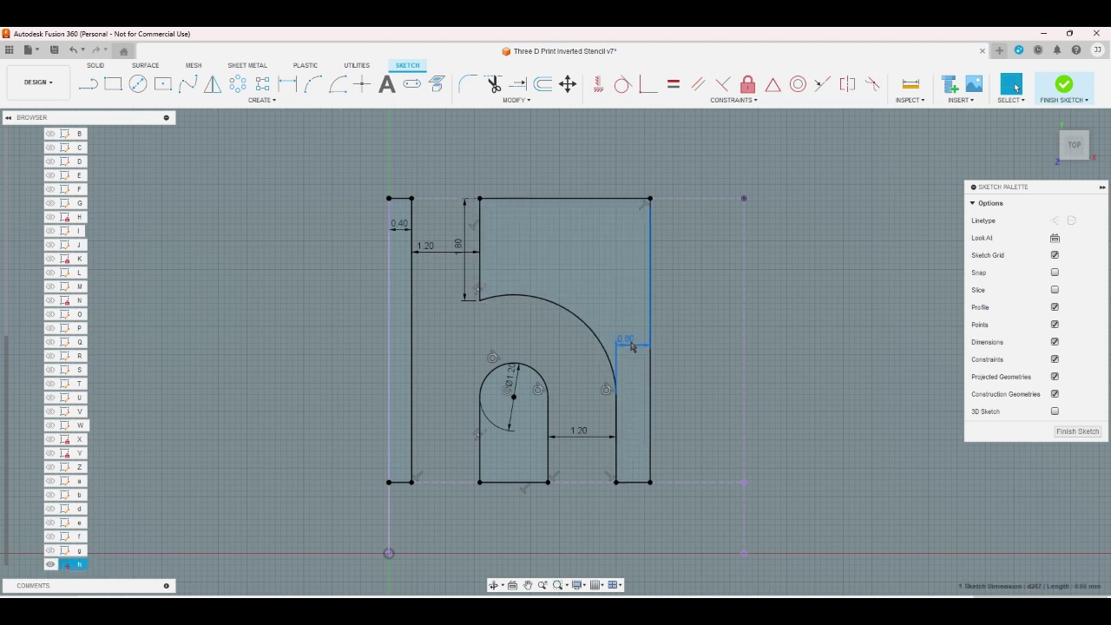
double_click(631, 346)
text(rs)
key(Return)
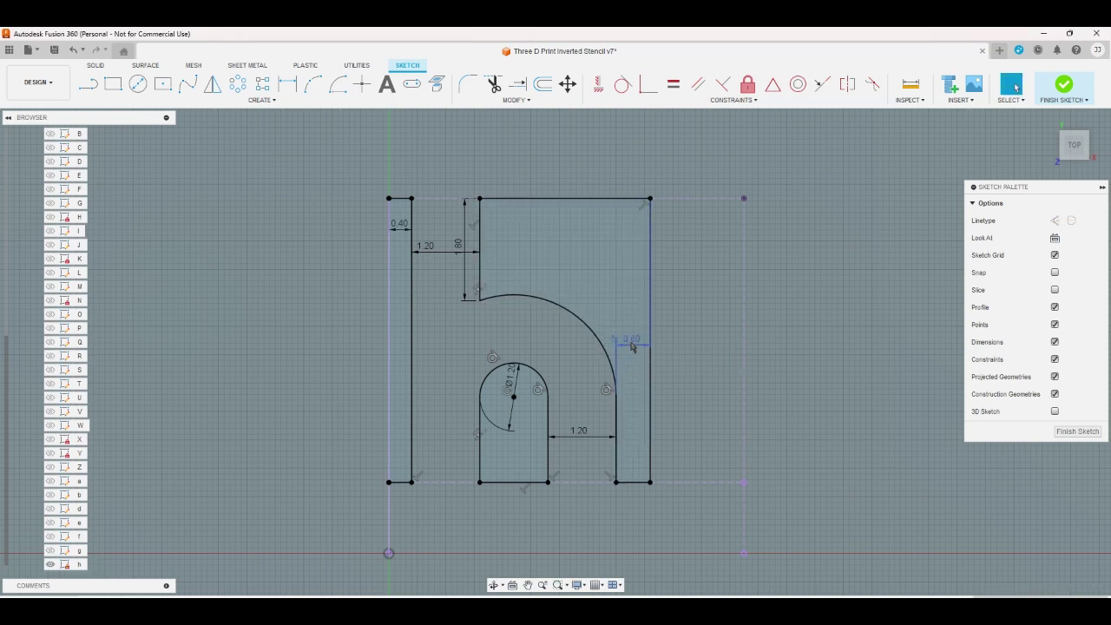
click(403, 236)
click(398, 224)
double_click(398, 224)
text(rs)
key(Return)
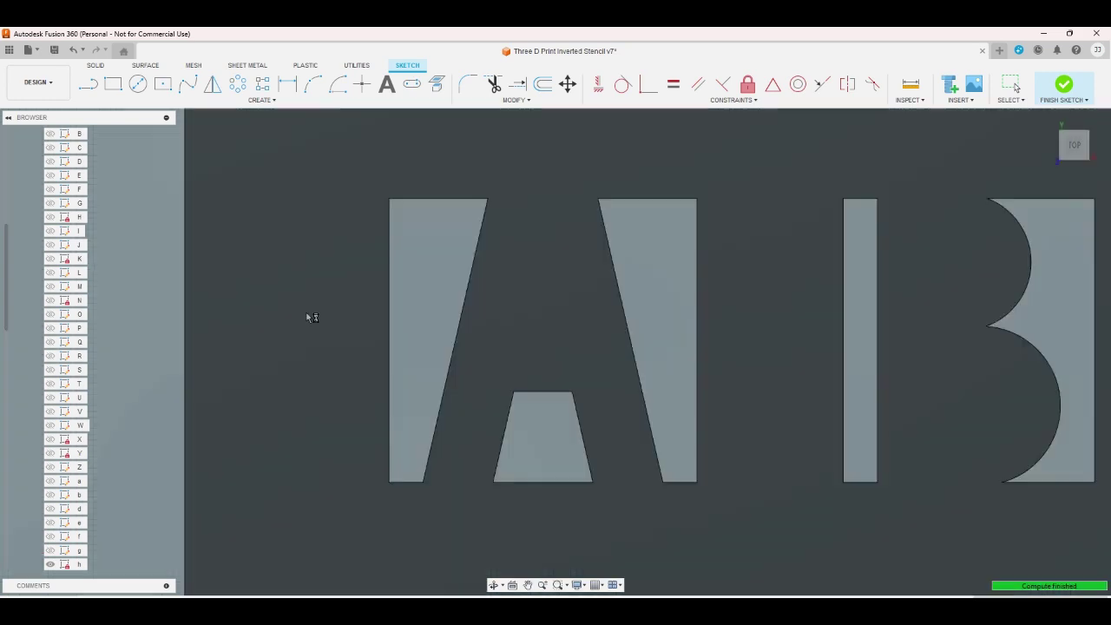
- In the i sketch, link the top-left width to the 0.60 dimension and set 0.60 to rs
scroll(36, 529, down, 2)
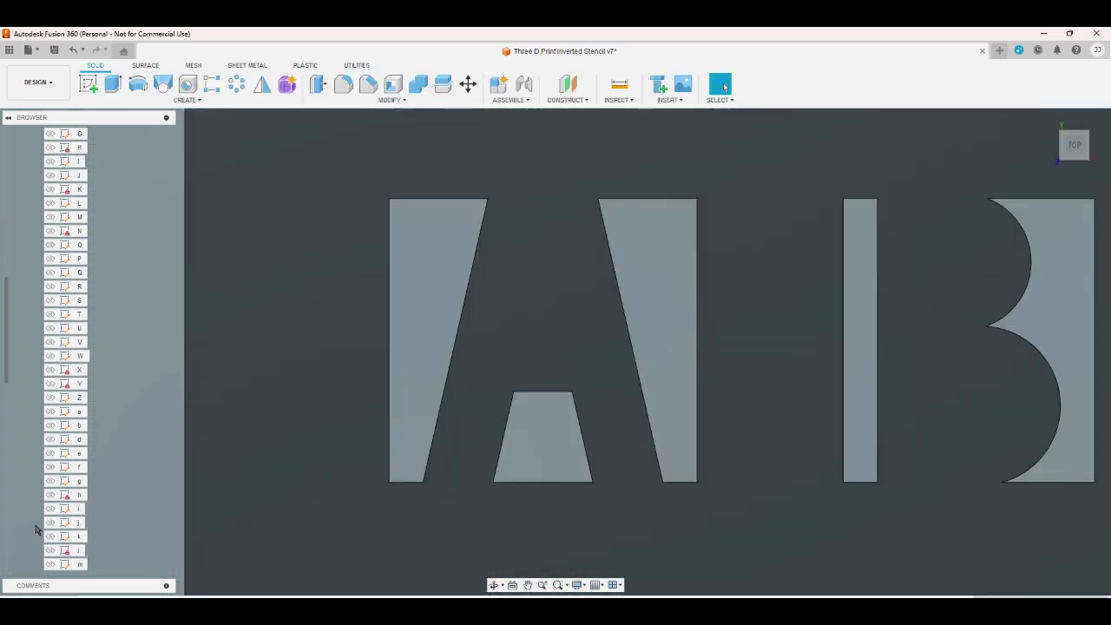
scroll(36, 530, down, 1)
click(79, 483)
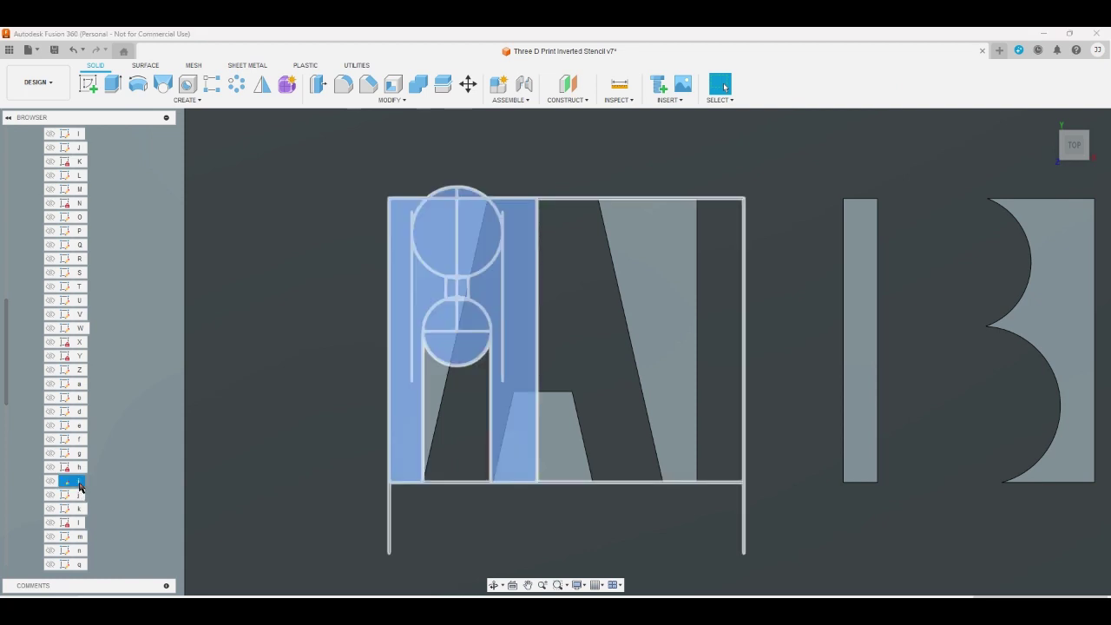
double_click(79, 483)
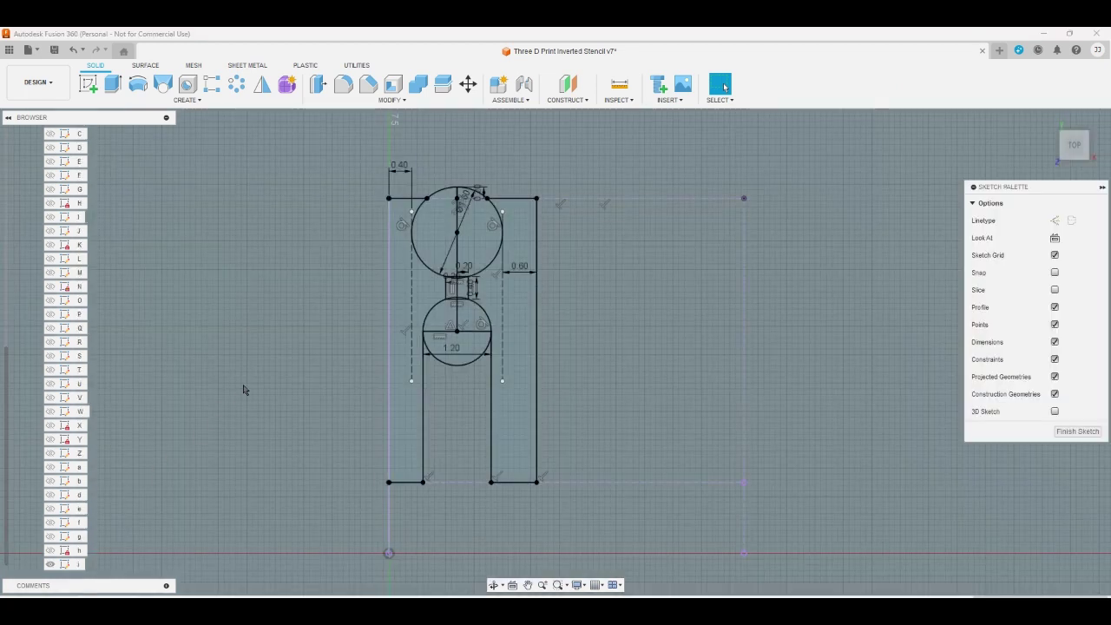
double_click(397, 169)
click(519, 267)
key(Return)
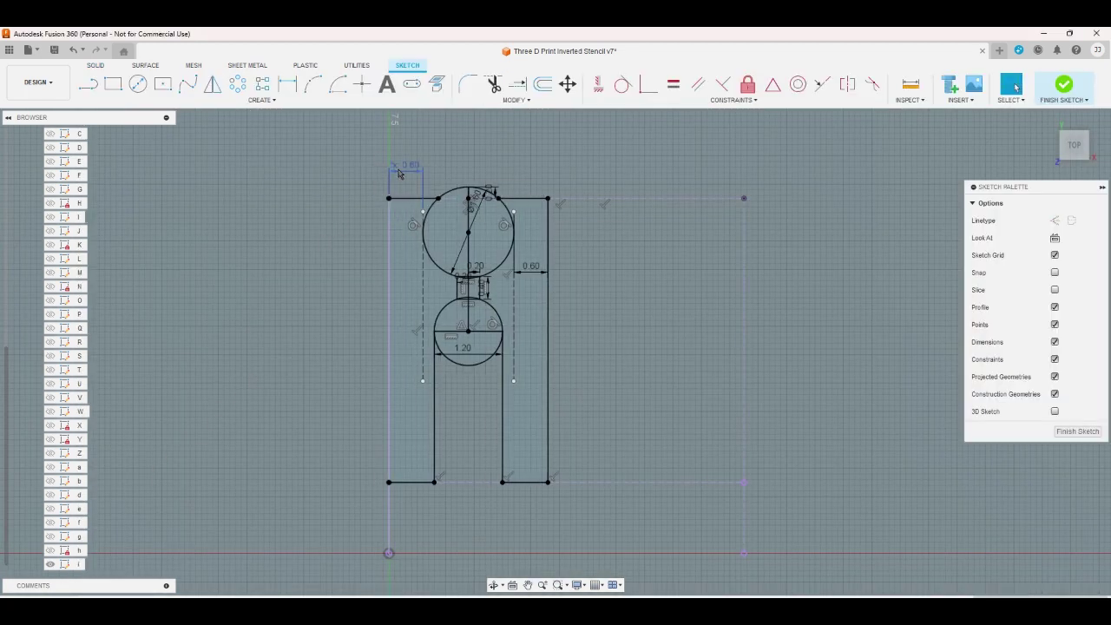
double_click(537, 272)
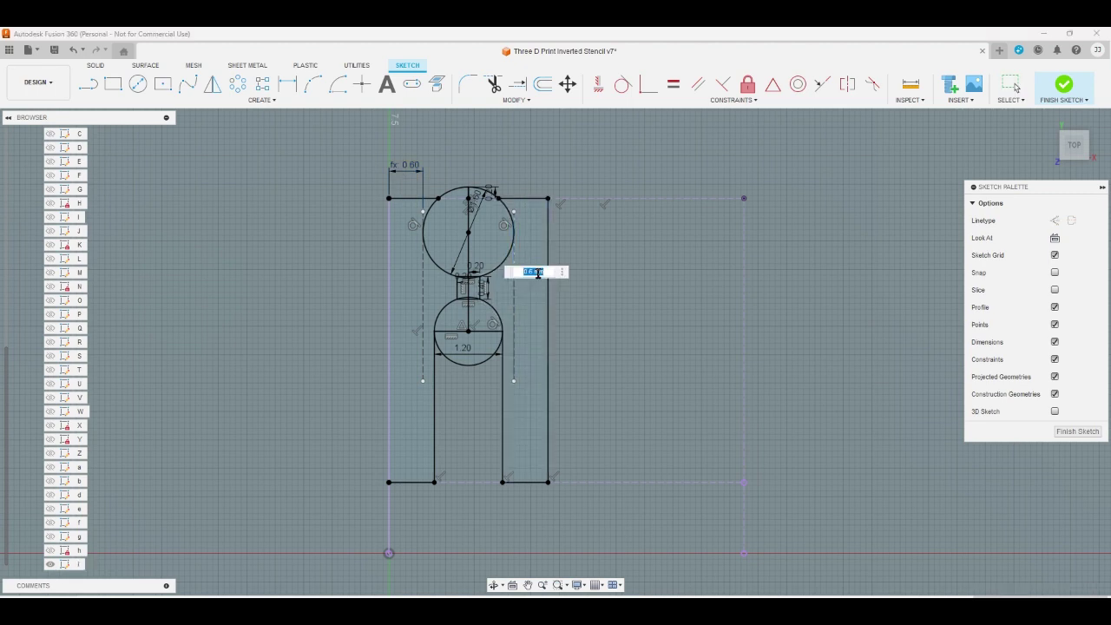
text(rs)
key(Return)
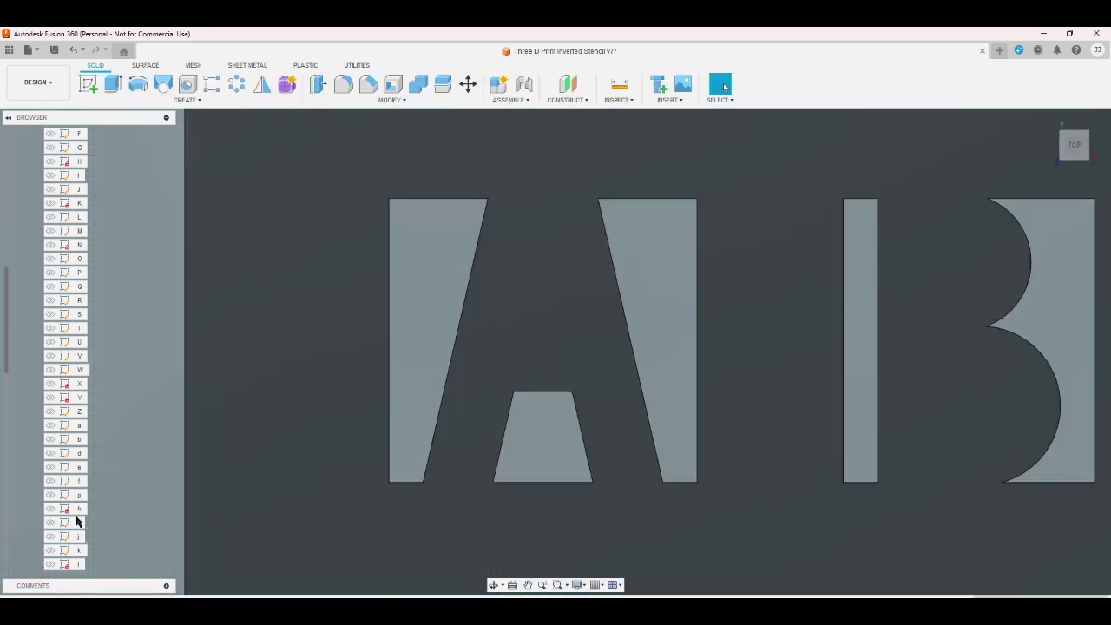
- Open the j sketch and delete the short vertical line on its left
click(78, 540)
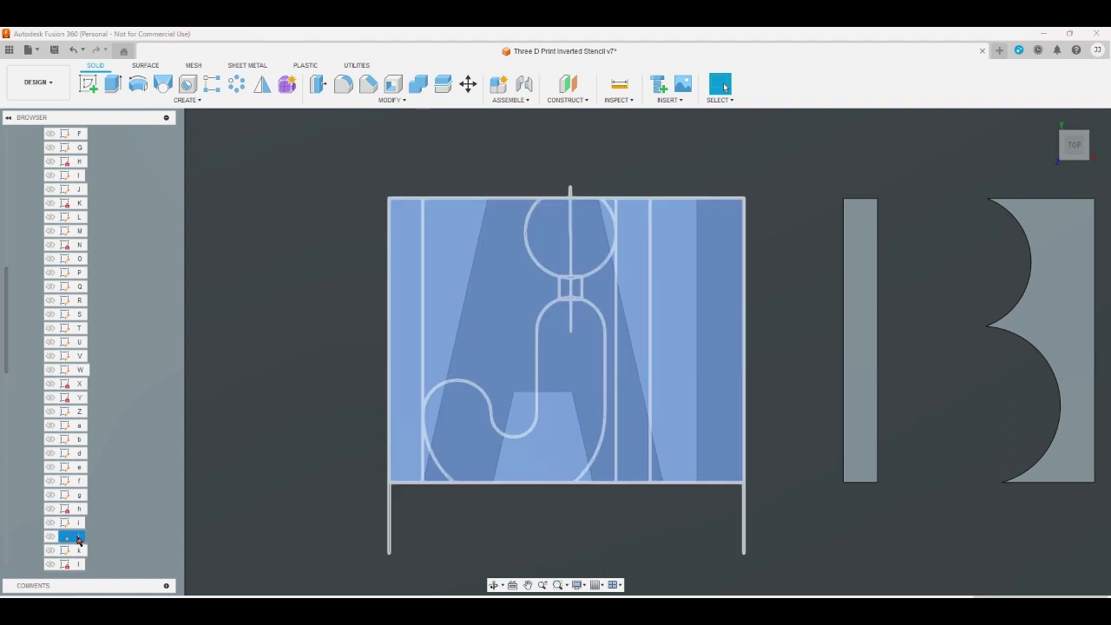
double_click(78, 540)
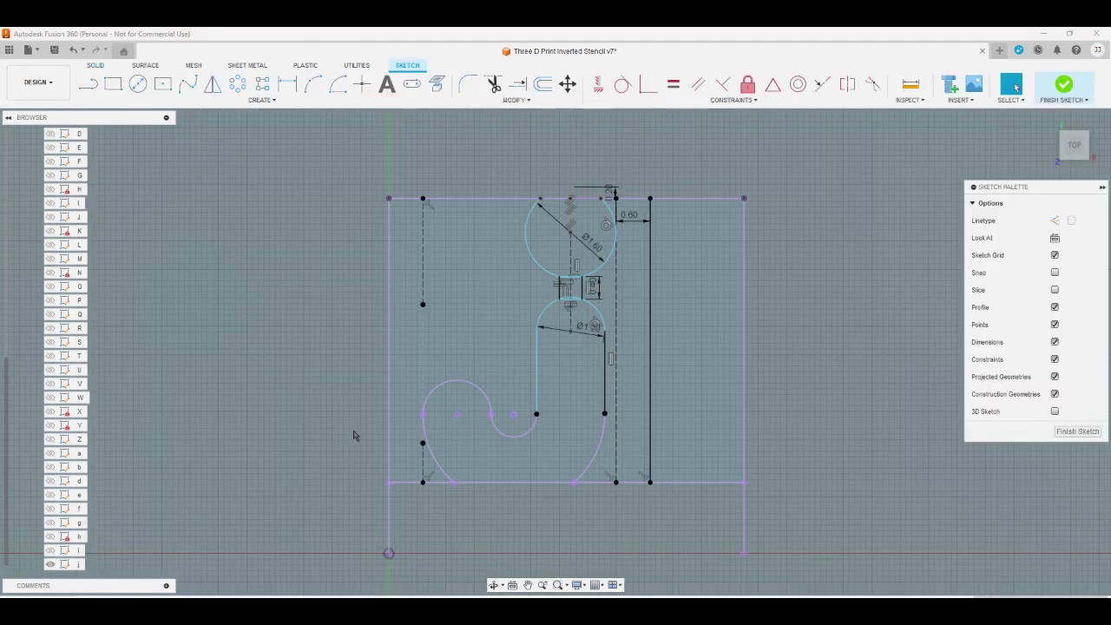
click(421, 367)
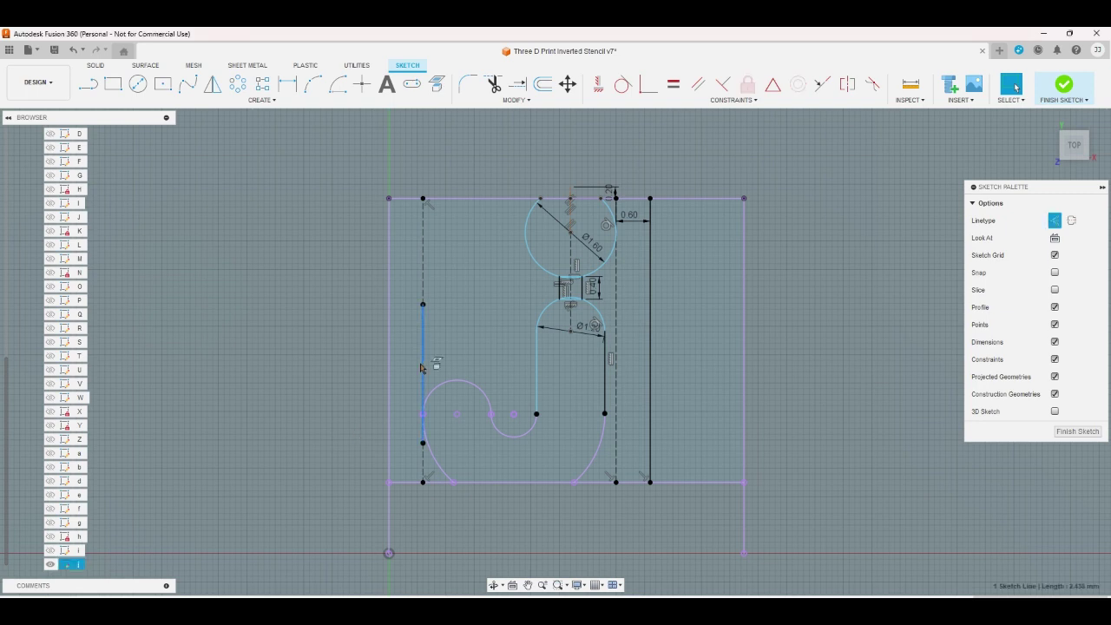
key(Delete)
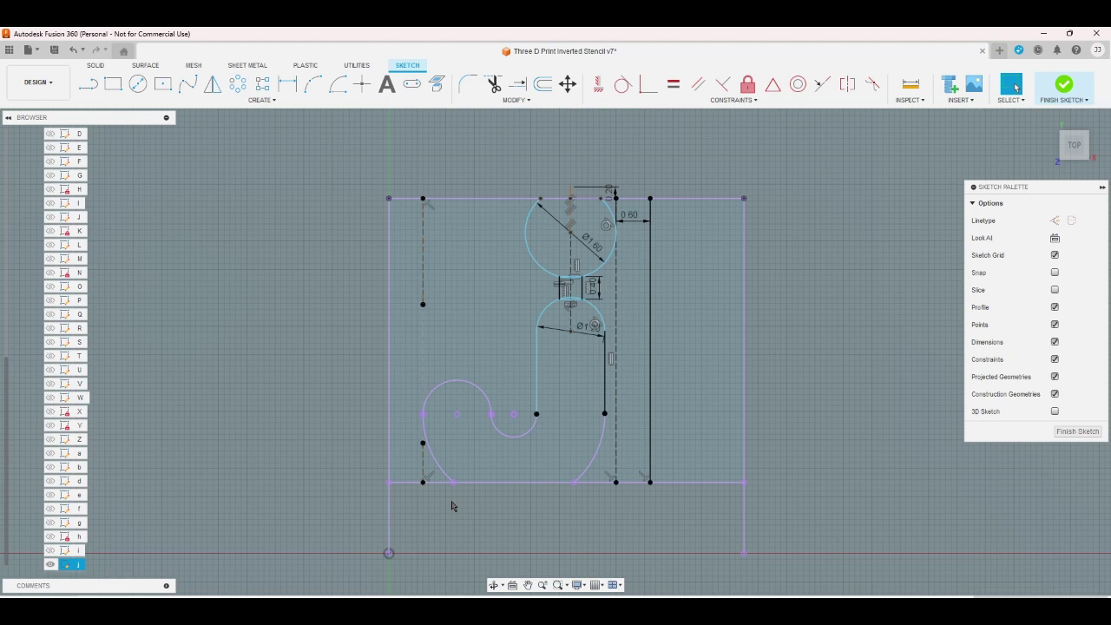
right_drag(452, 506, 330, 357)
- Drive the j sketch's 0.60 dimension with the rs parameter
click(288, 84)
click(417, 223)
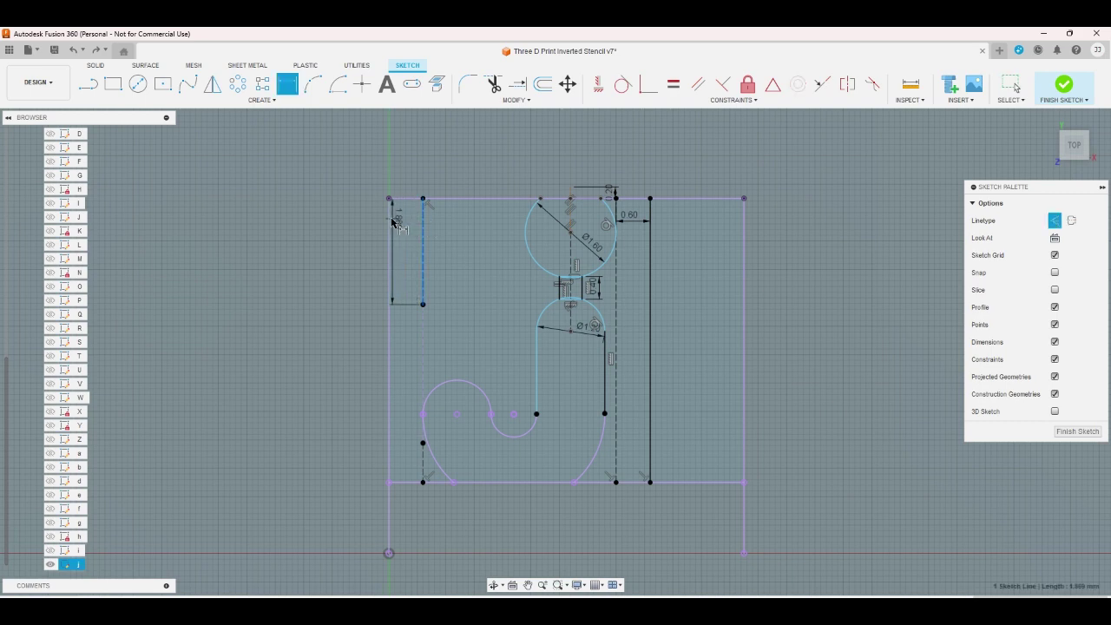
click(390, 208)
right_click(401, 178)
click(372, 180)
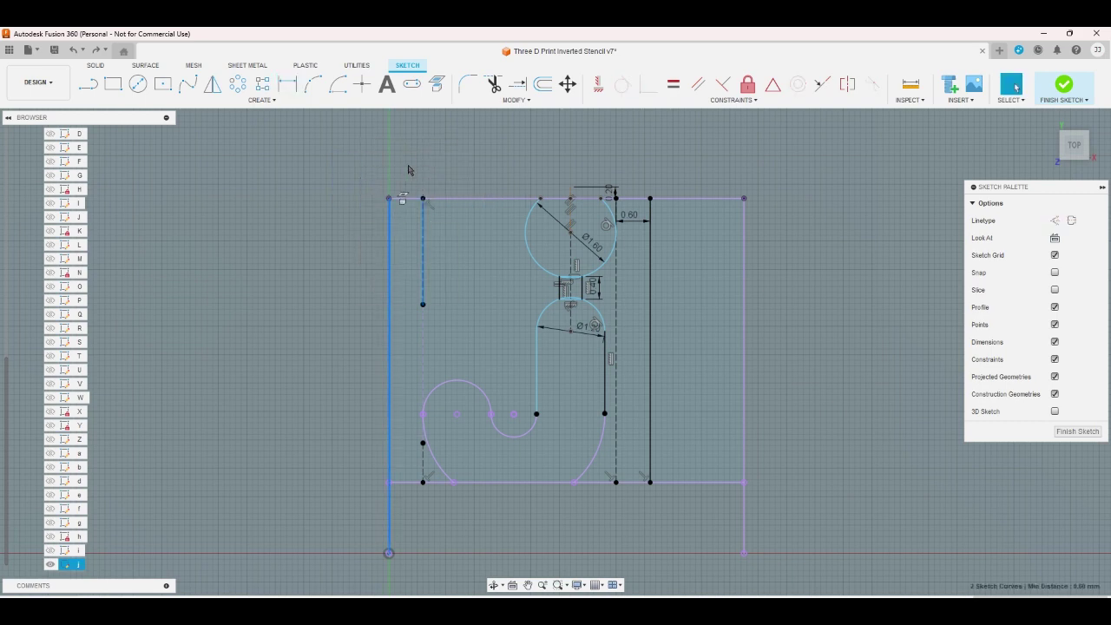
double_click(629, 214)
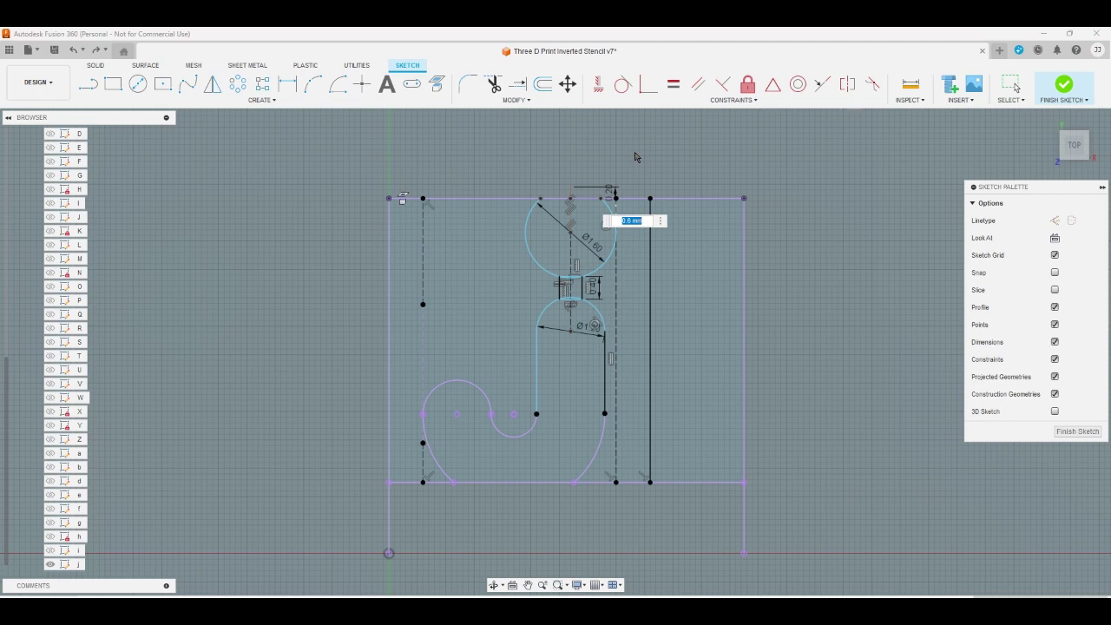
text(rs)
key(Return)
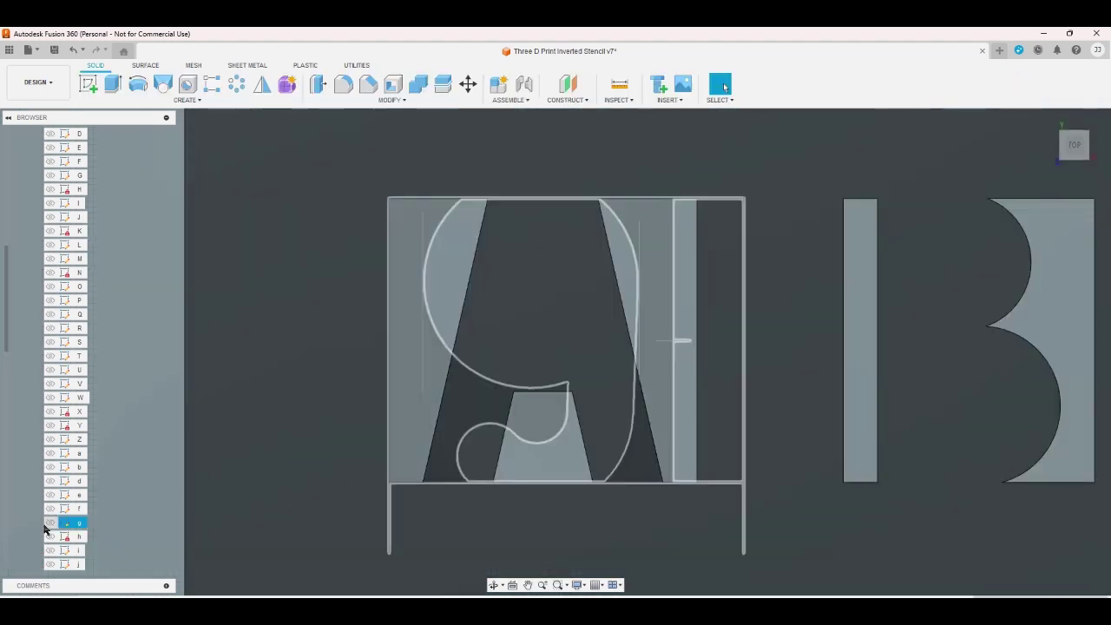
- Open the k sketch and try an expression on the 0.40 left strip, then undo it
click(80, 512)
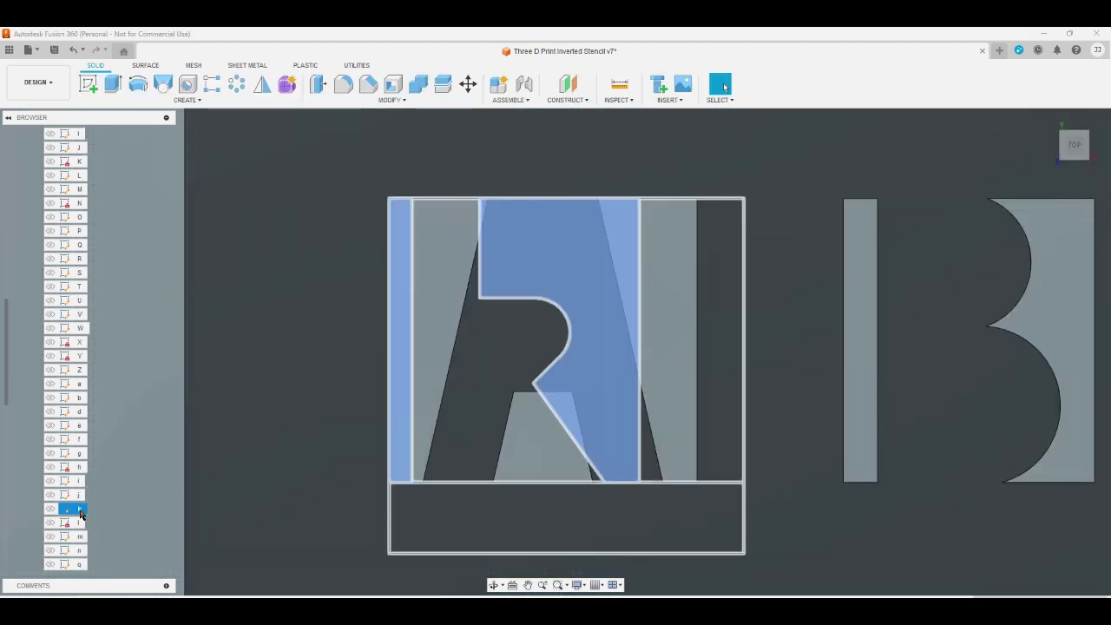
double_click(80, 513)
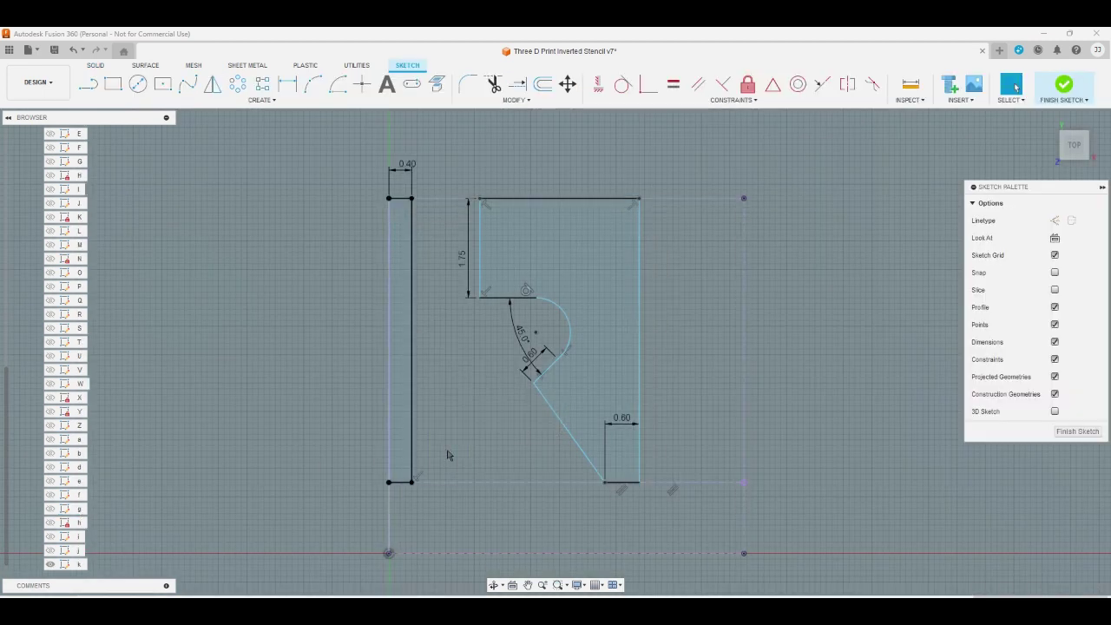
double_click(619, 434)
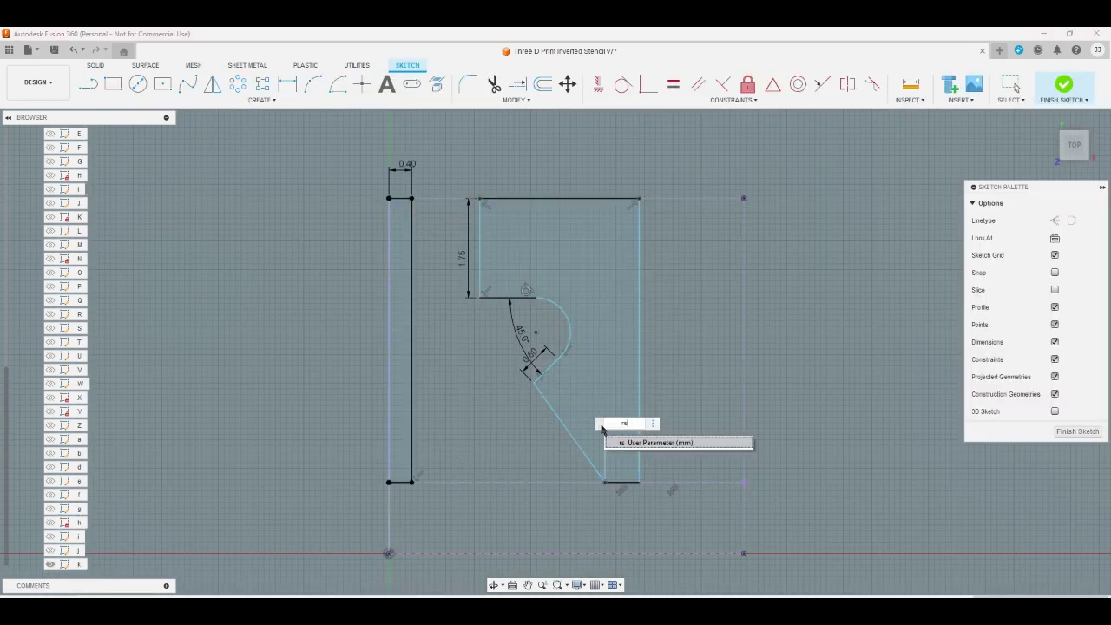
double_click(406, 164)
text(l)
key(Return)
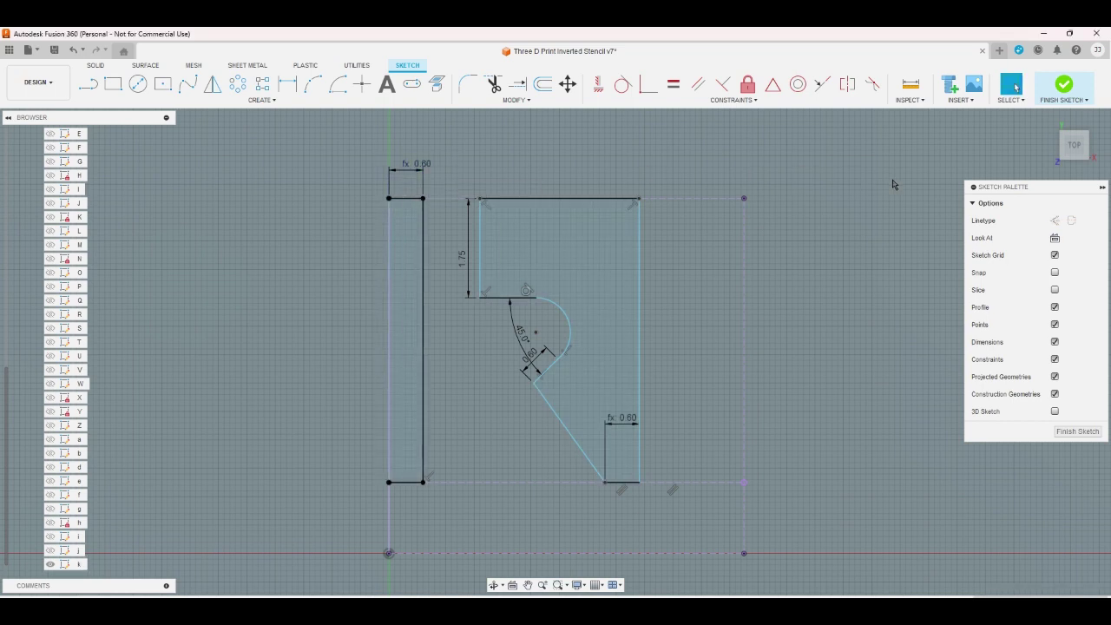
key(ctrl+z)
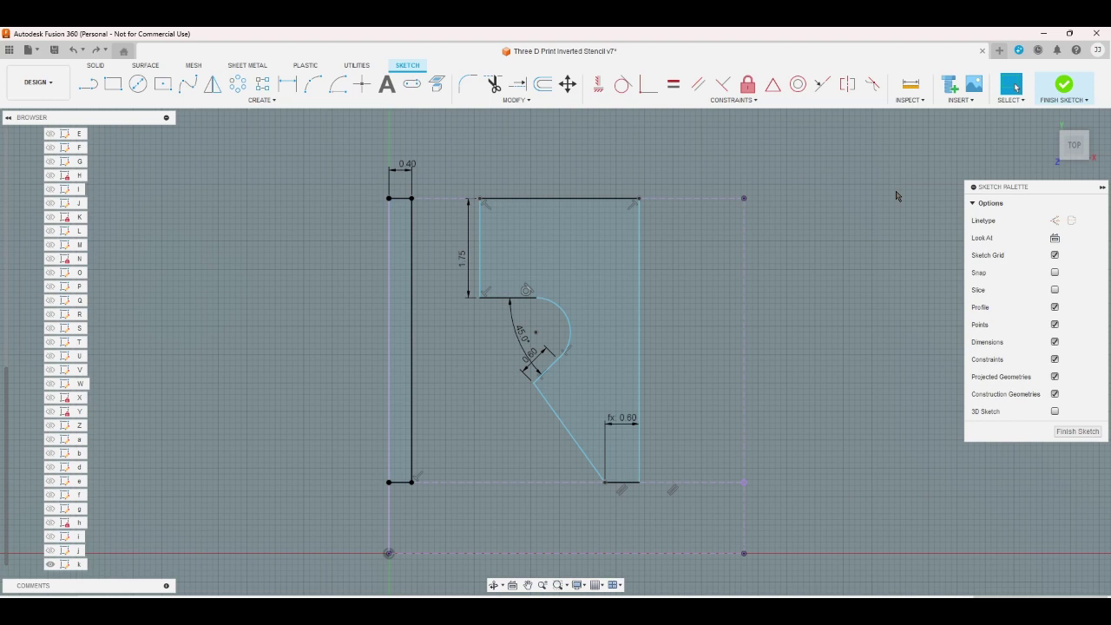
- Dimension the 1.20 gap beside the 1.75 line and drive the left strip with 'thickness'
click(482, 237)
click(413, 246)
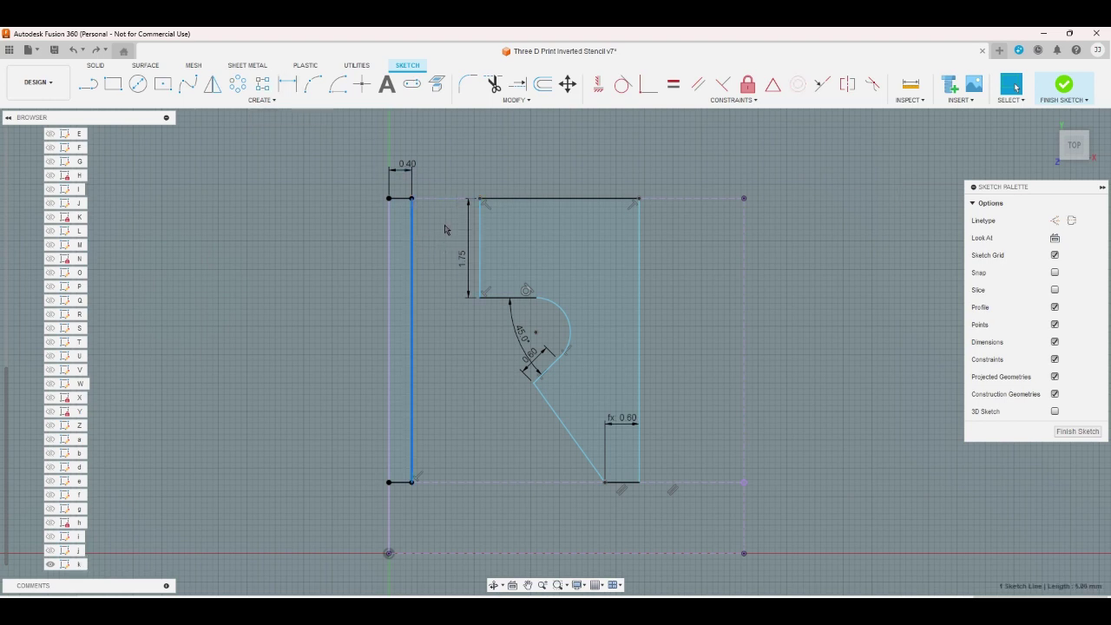
click(287, 83)
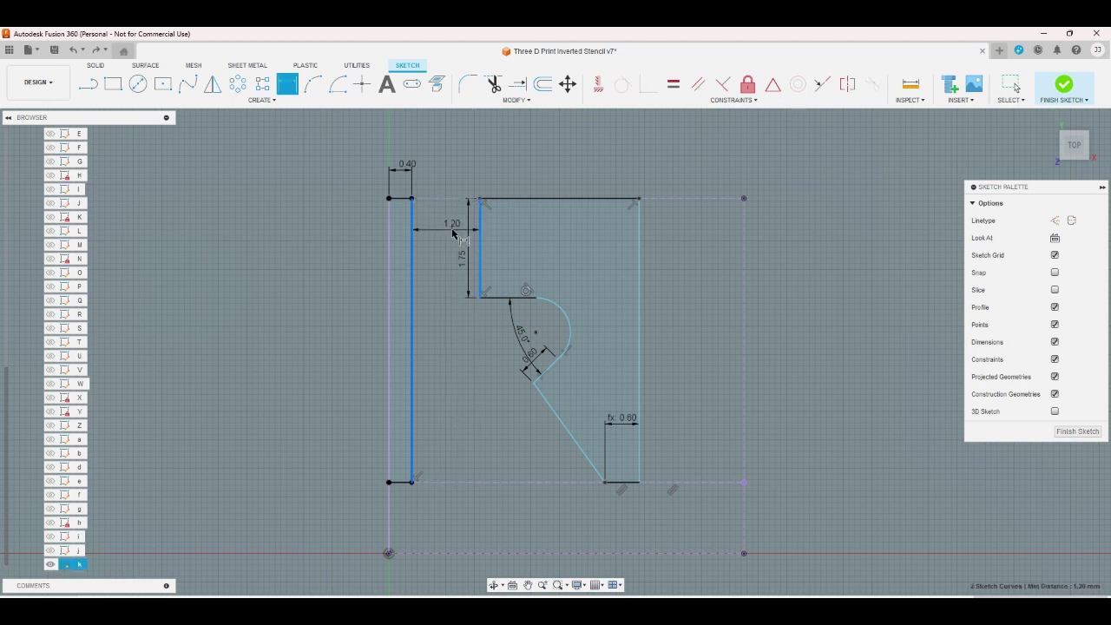
click(480, 230)
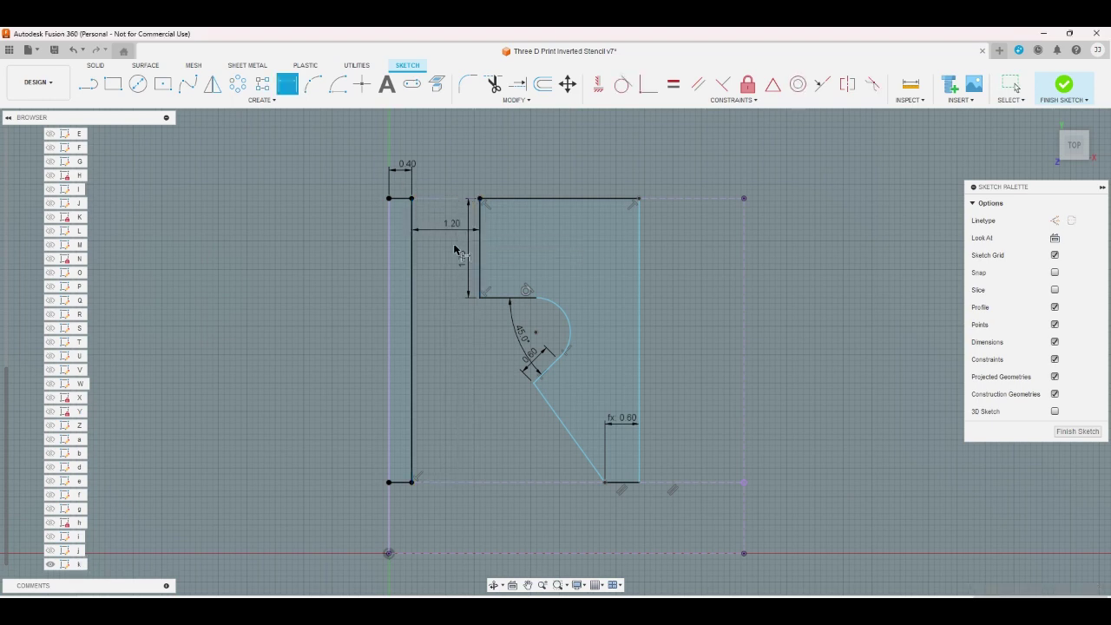
right_click(428, 180)
click(392, 173)
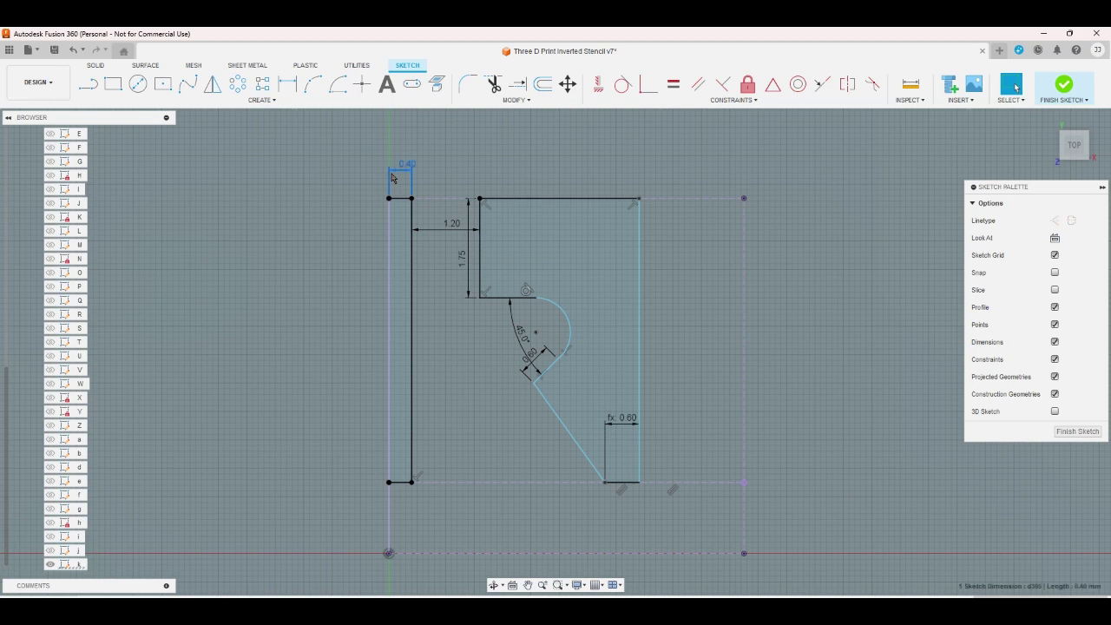
text(thickness)
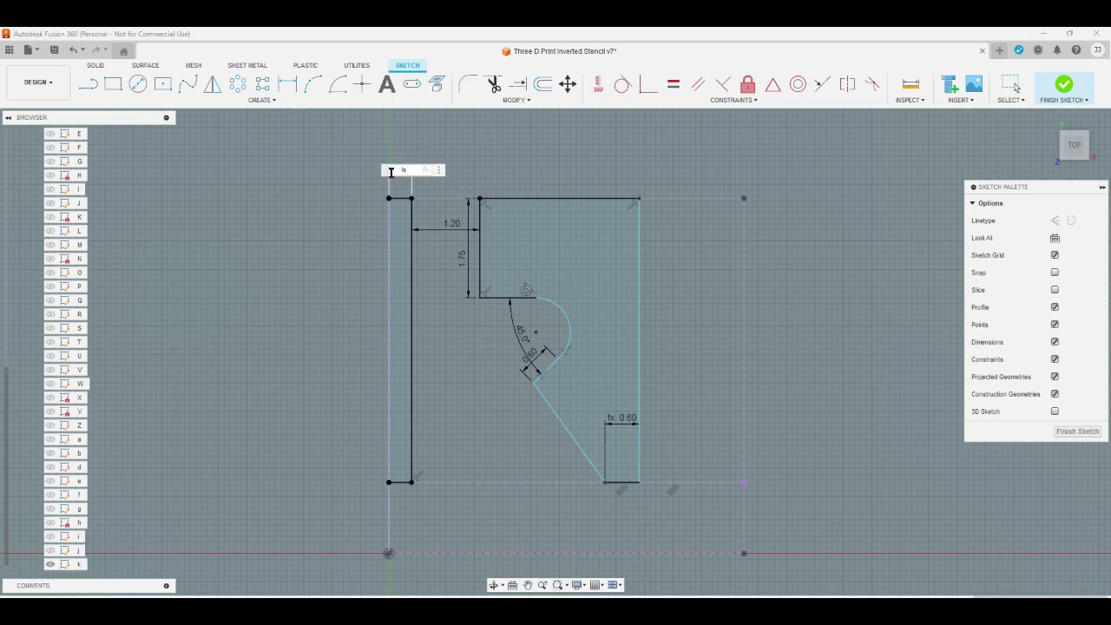
key(Return)
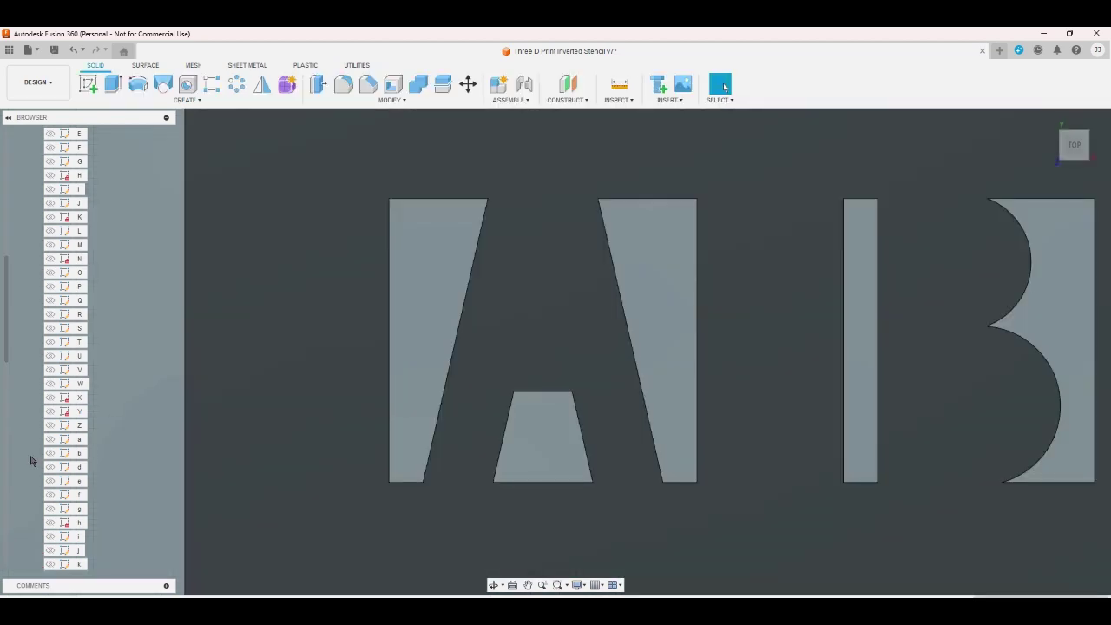
- Open the l sketch and set both the 0.80 and 0.40 strip widths to rs
scroll(30, 460, down, 3)
scroll(52, 473, down, 1)
click(77, 484)
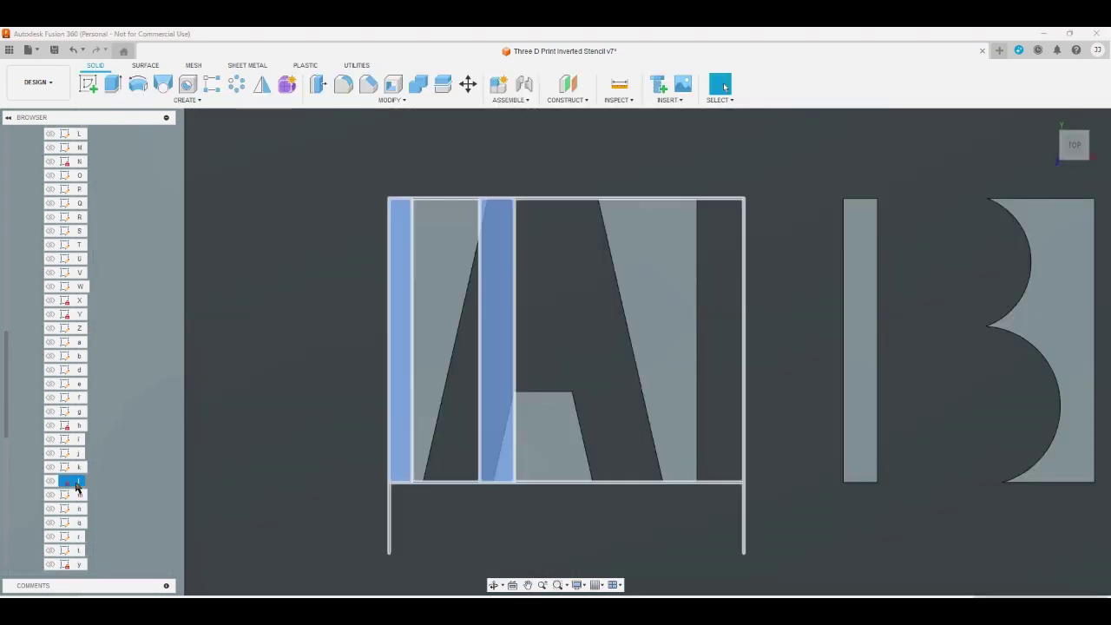
double_click(76, 484)
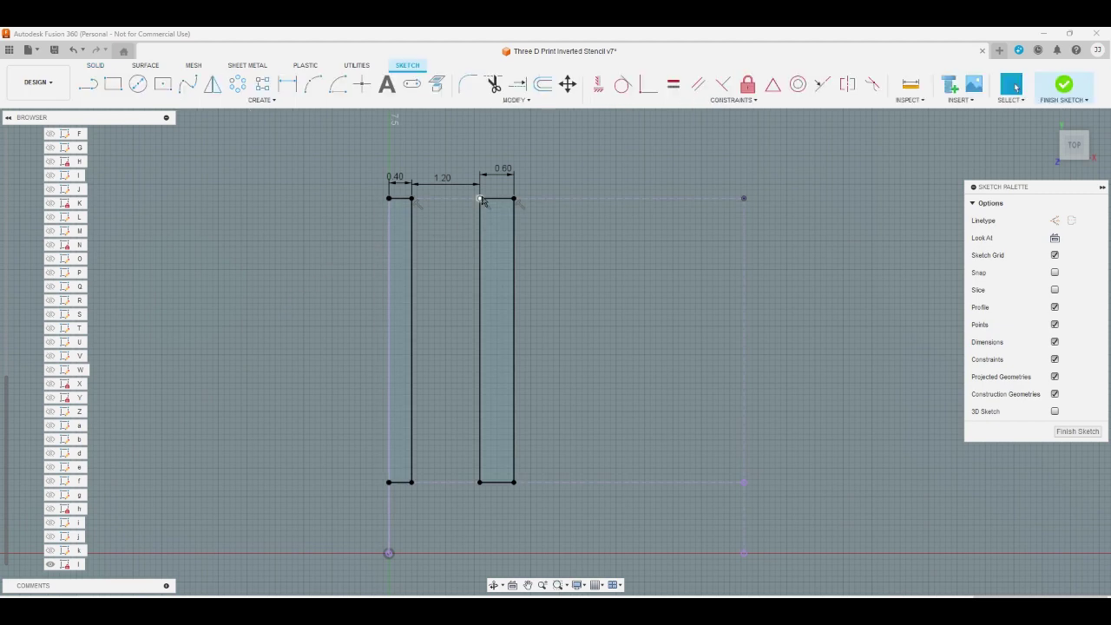
double_click(500, 178)
text(rs)
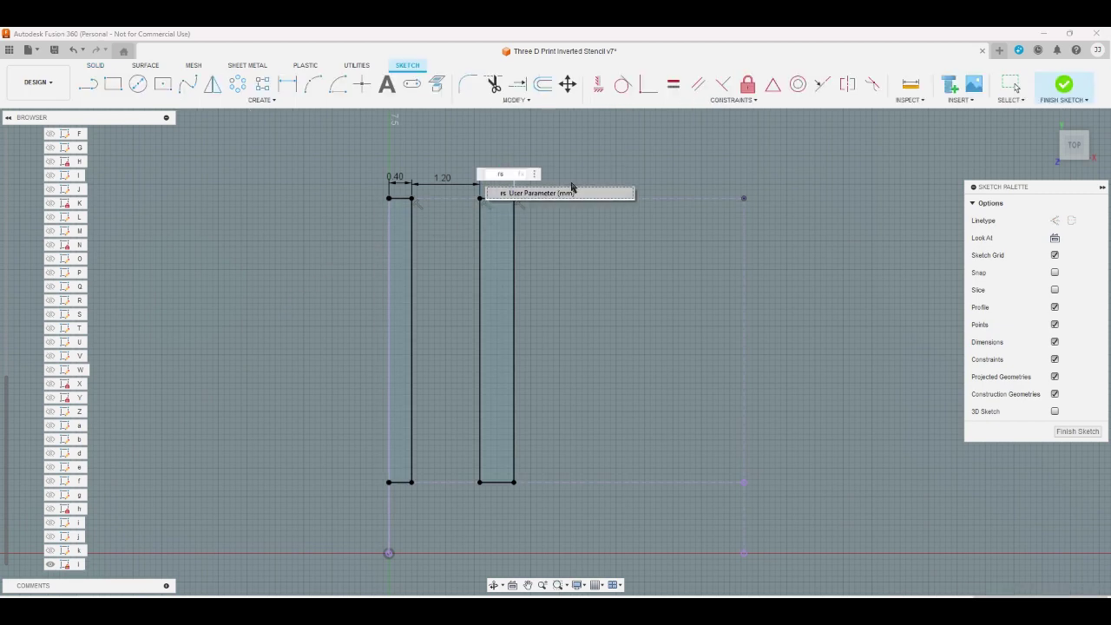
key(Return)
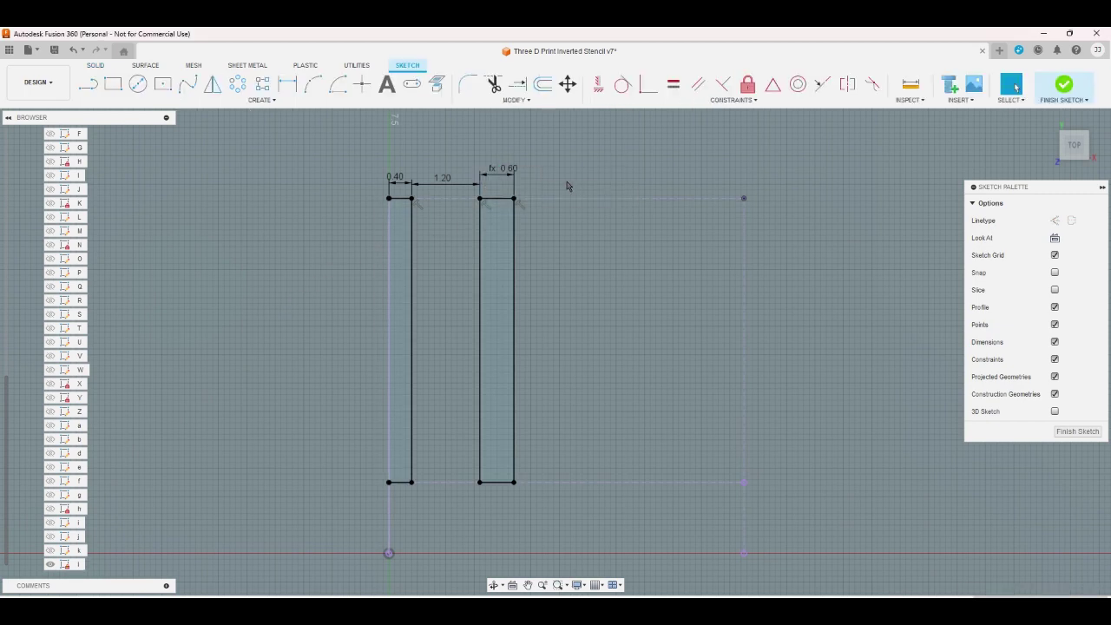
double_click(397, 178)
text(rs)
key(Return)
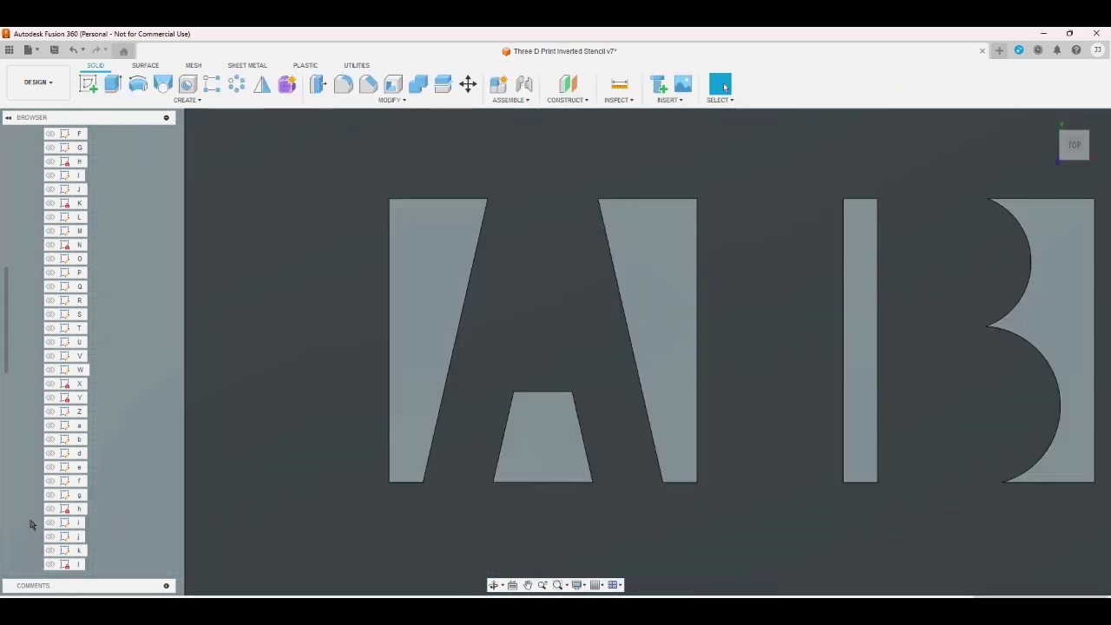
- Open the m sketch and link the right 0.60 and left 0.40 strip widths to the parameter
scroll(26, 521, down, 1)
click(76, 539)
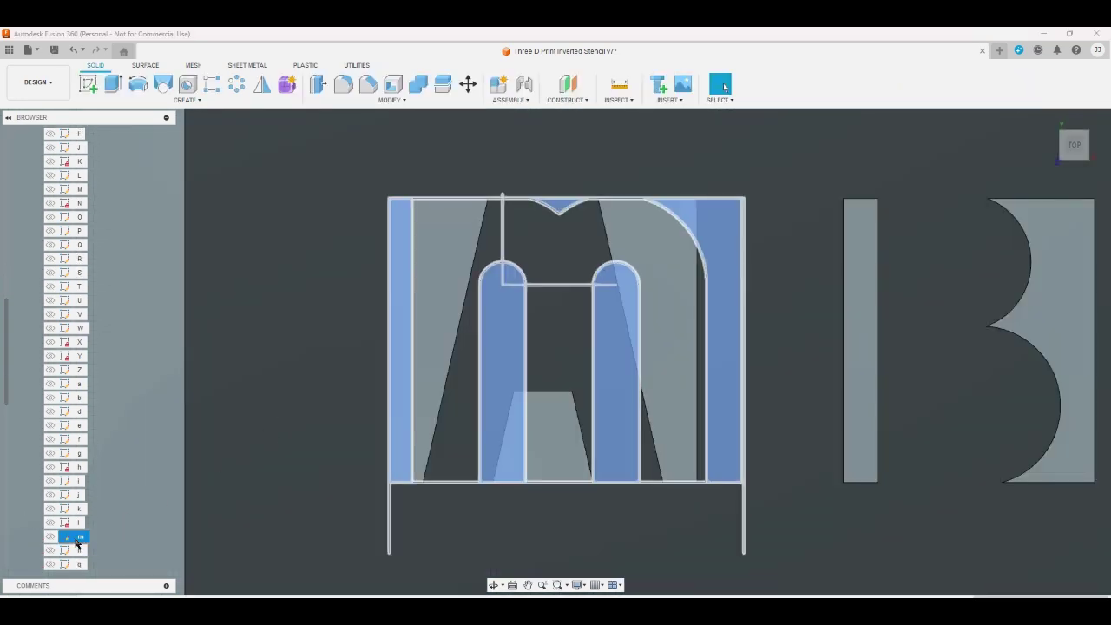
double_click(77, 539)
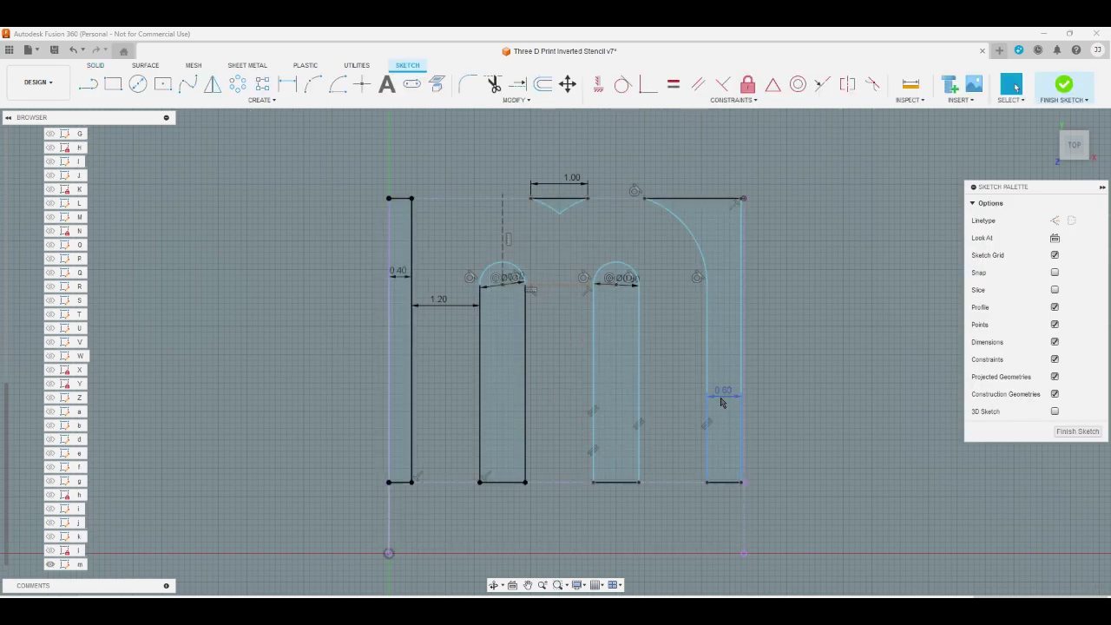
double_click(722, 393)
key(Return)
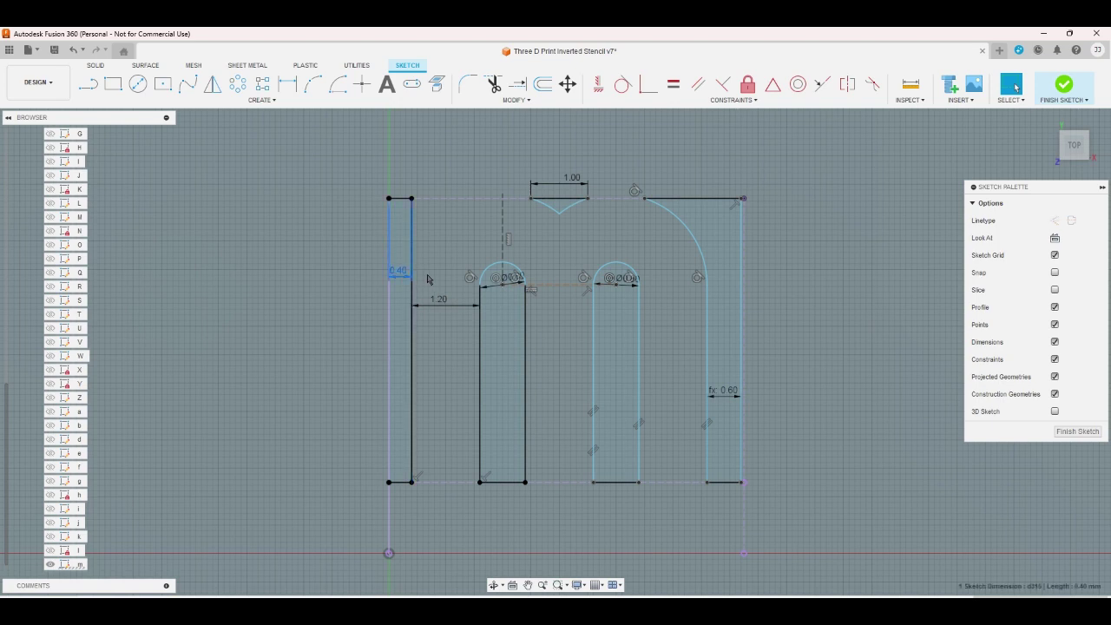
double_click(399, 272)
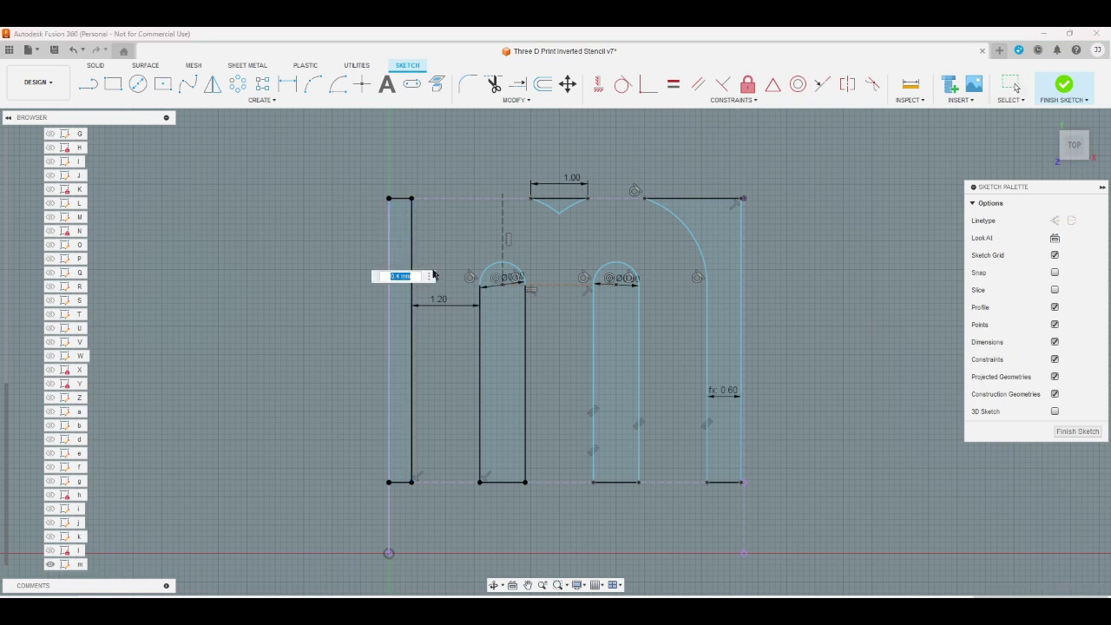
text(w)
key(Return)
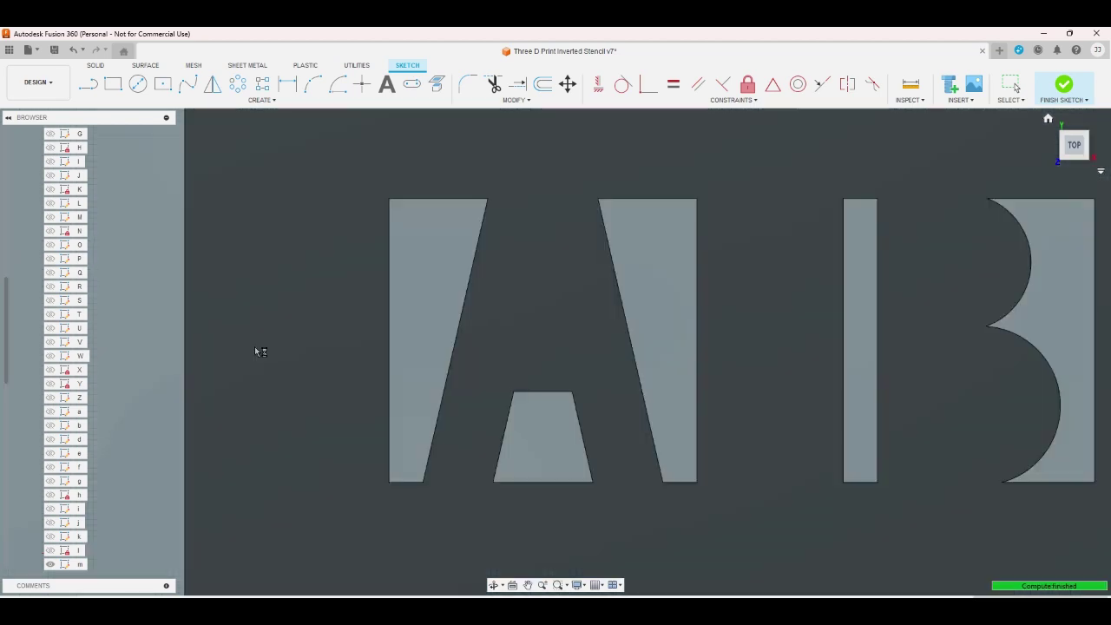
- Open the n sketch and cancel the accidentally started rectangle tool
scroll(47, 536, down, 1)
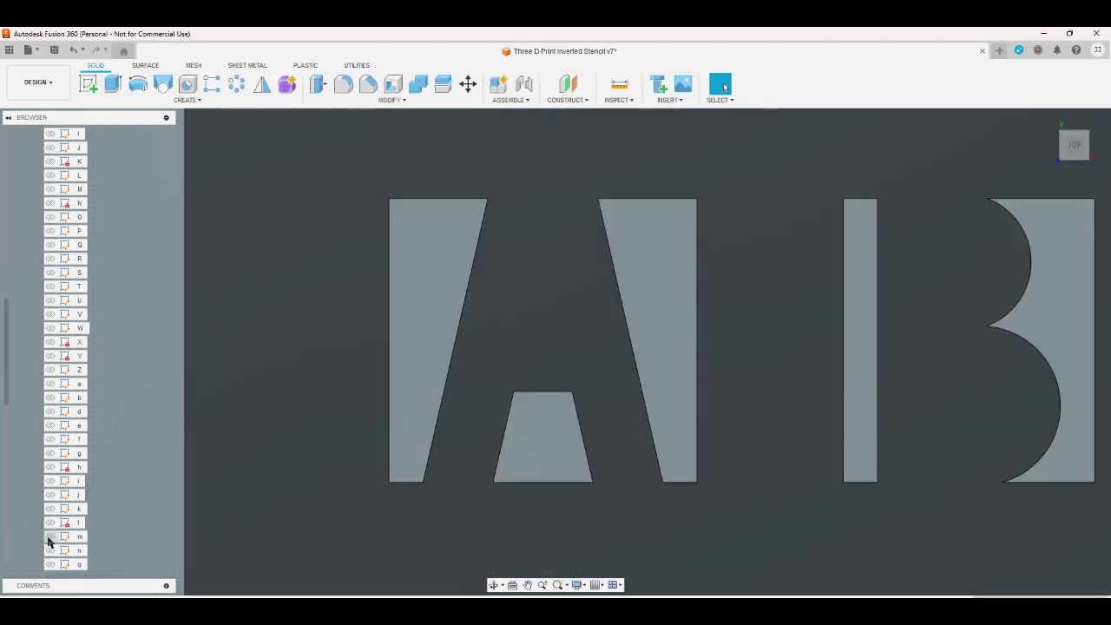
click(77, 551)
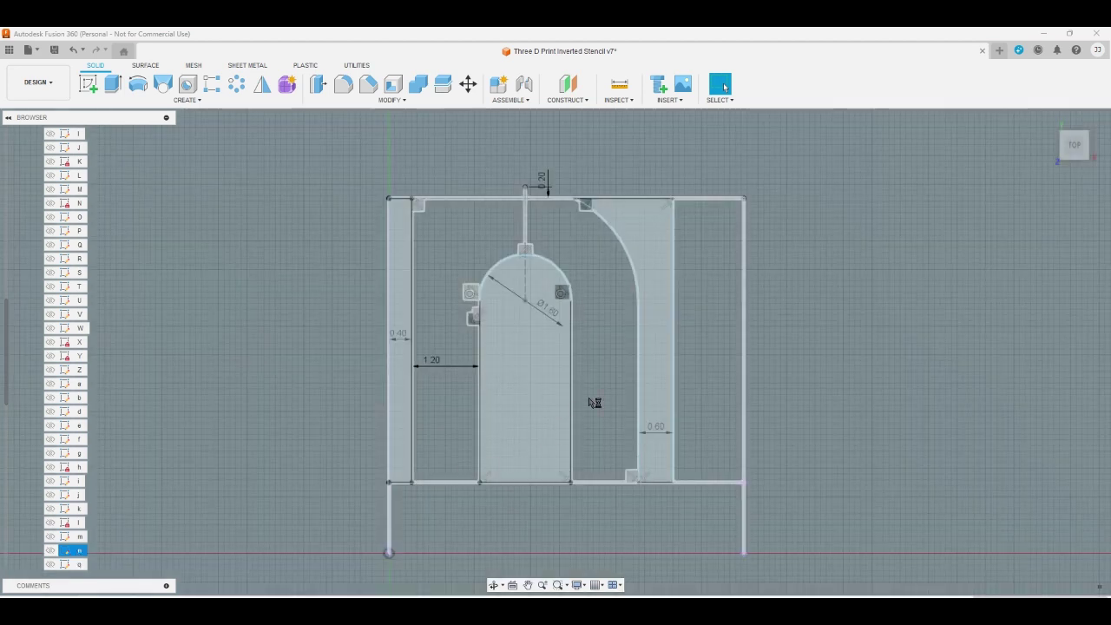
key(r)
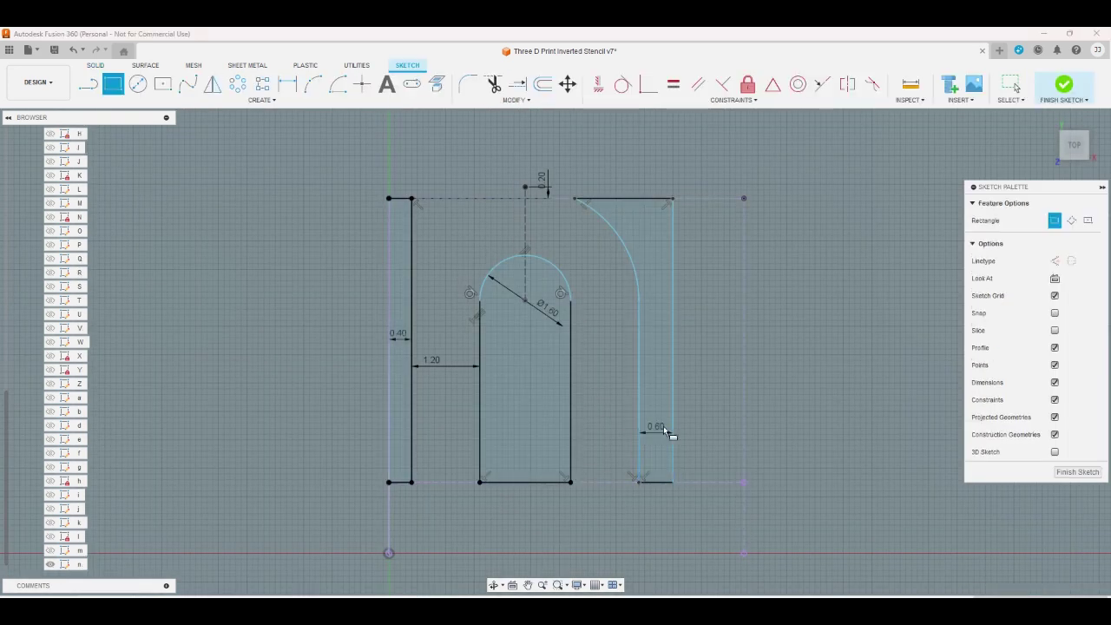
key(s)
right_click(704, 410)
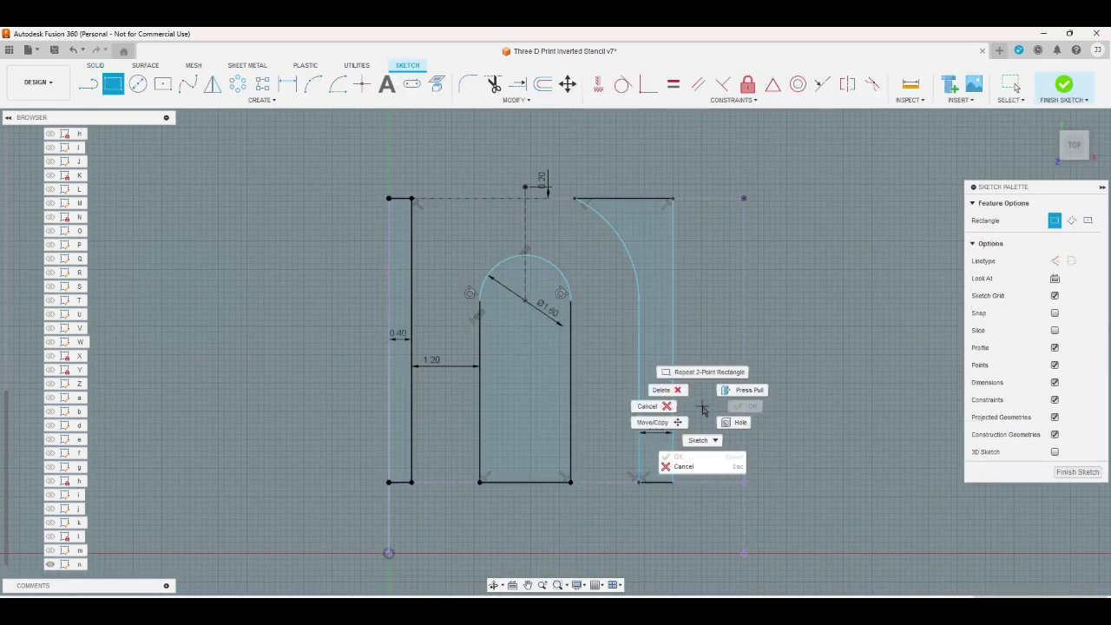
click(649, 406)
- Set the right strip's 0.60 dimension to rs, undoing the attempted left strip change
double_click(657, 431)
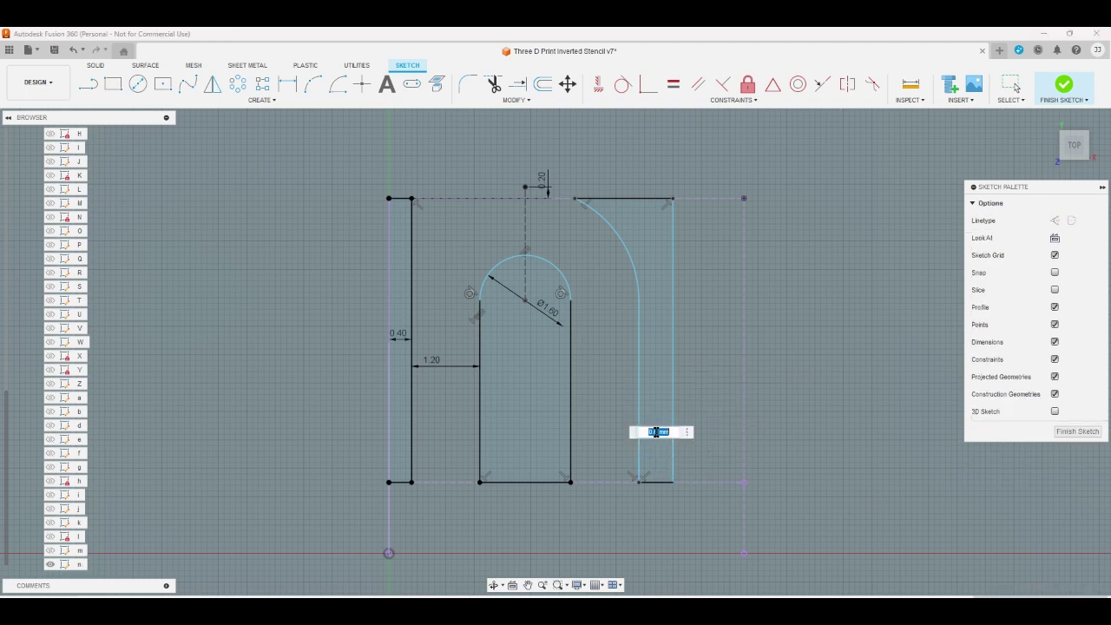
text(rs)
key(Return)
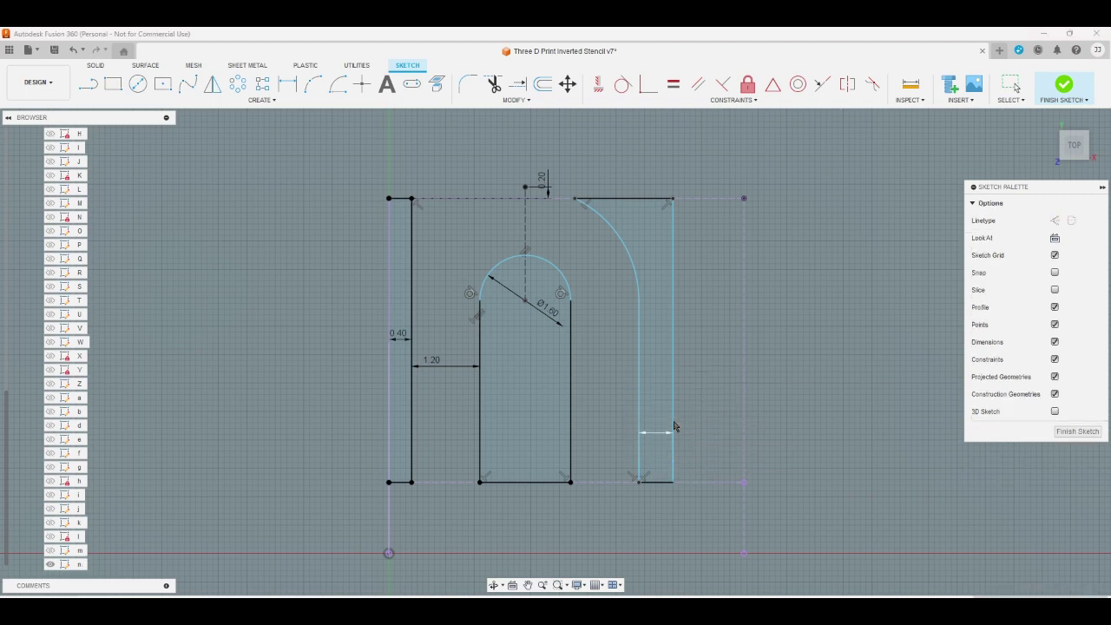
double_click(401, 340)
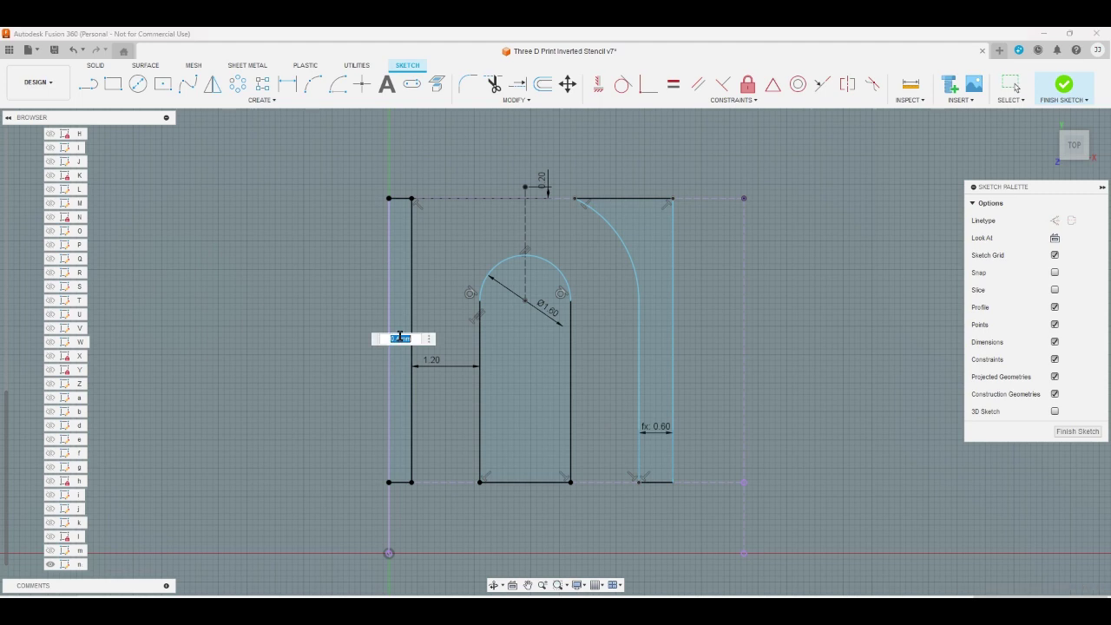
text(rs)
key(Return)
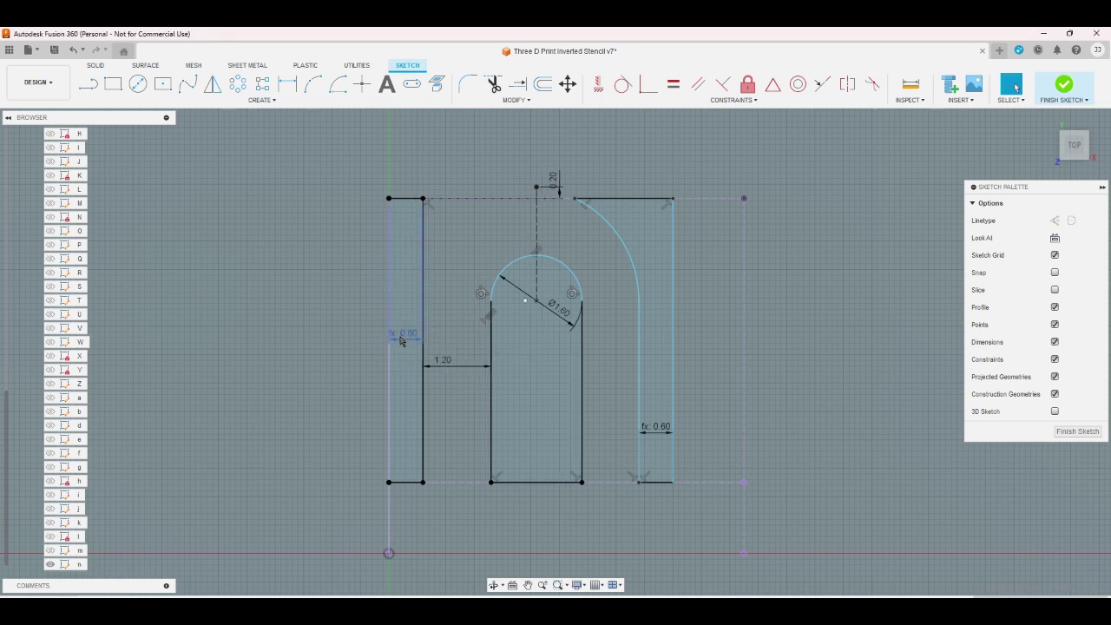
key(ctrl+z)
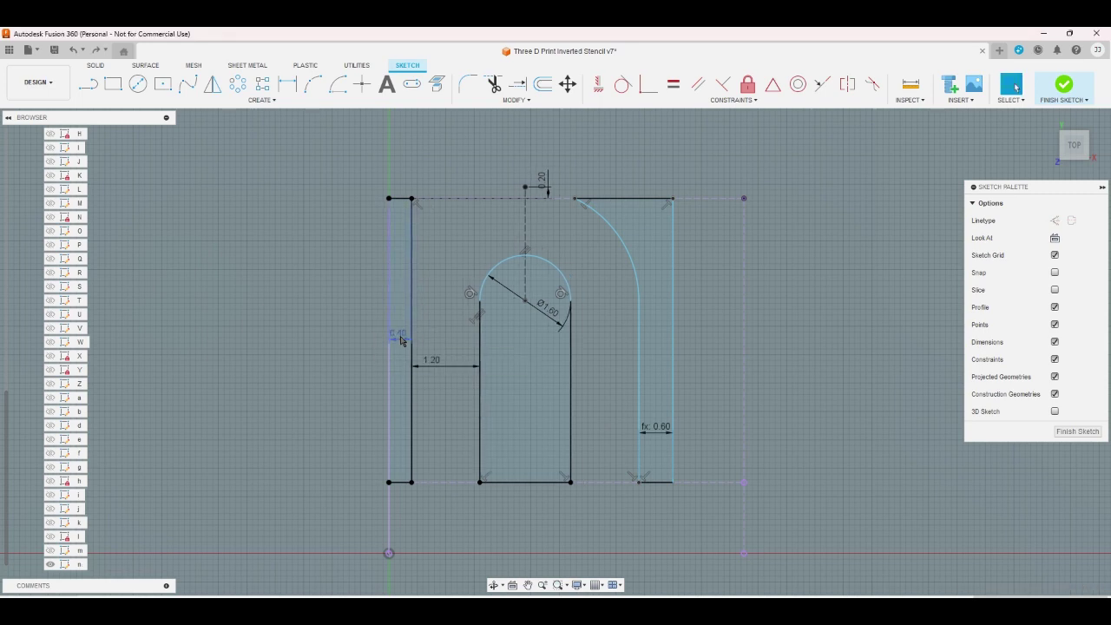
- Add 1.20 dimensions for the gap beside the arch and between the two arcs
click(288, 84)
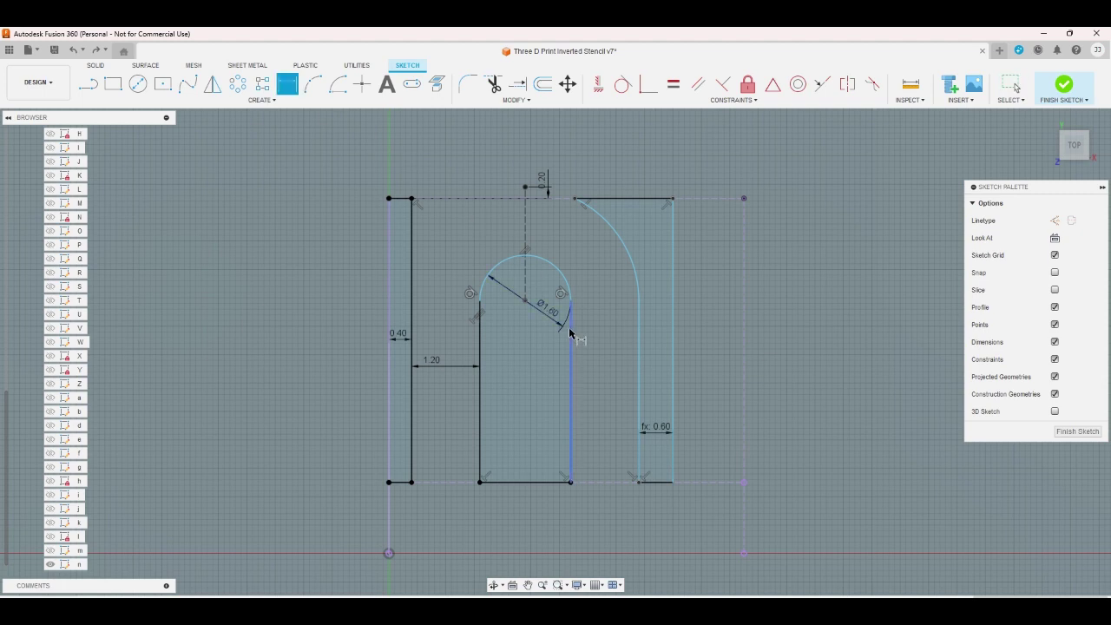
click(571, 333)
click(640, 342)
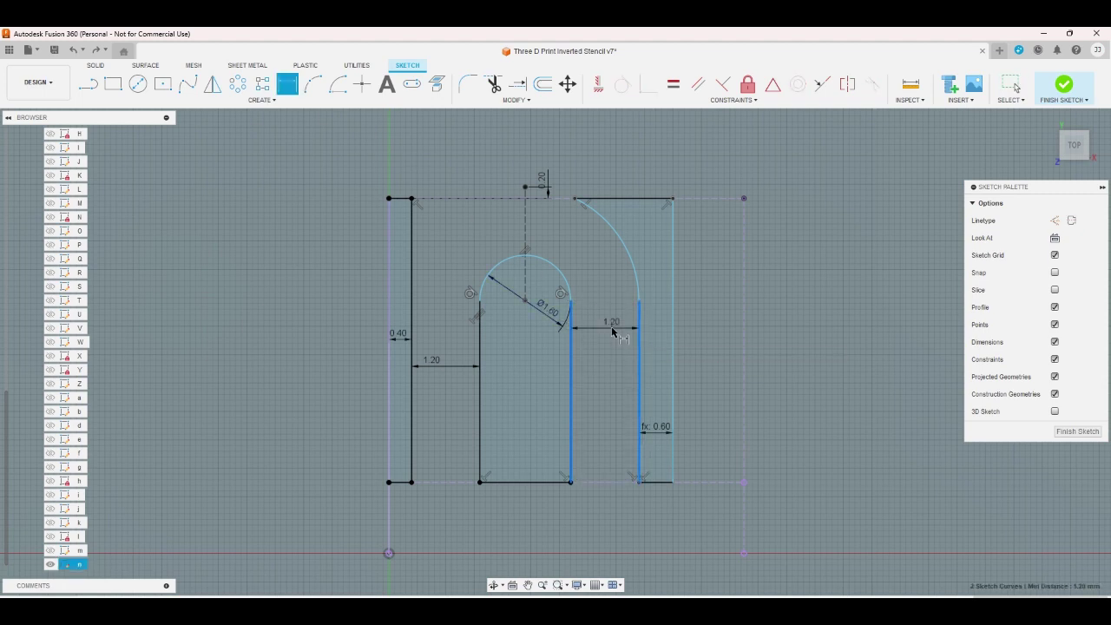
click(612, 332)
key(Return)
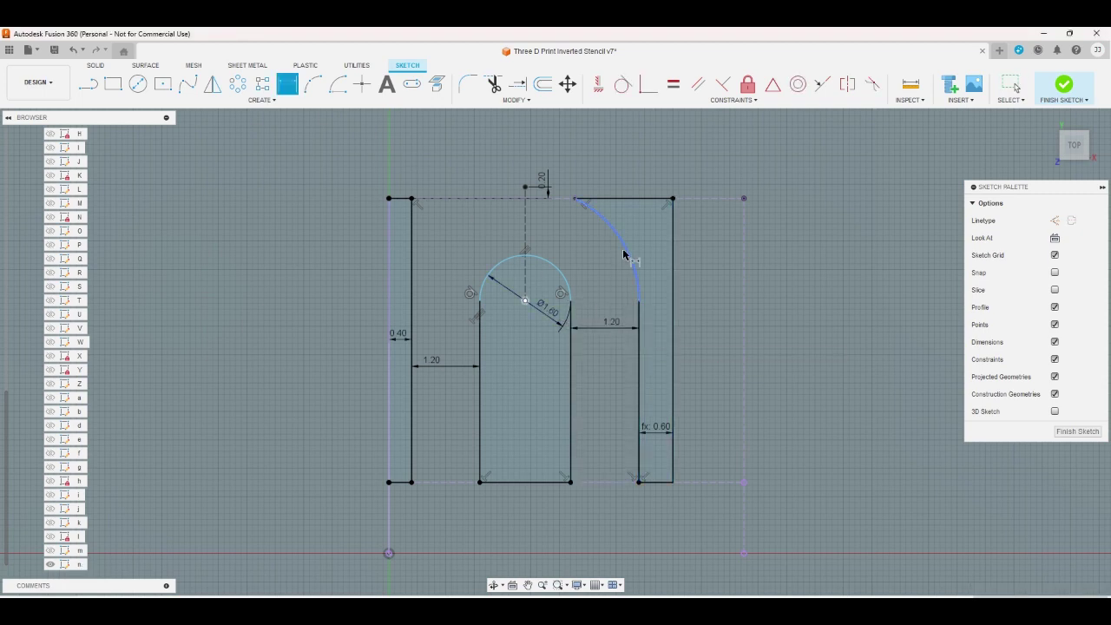
click(623, 254)
click(556, 267)
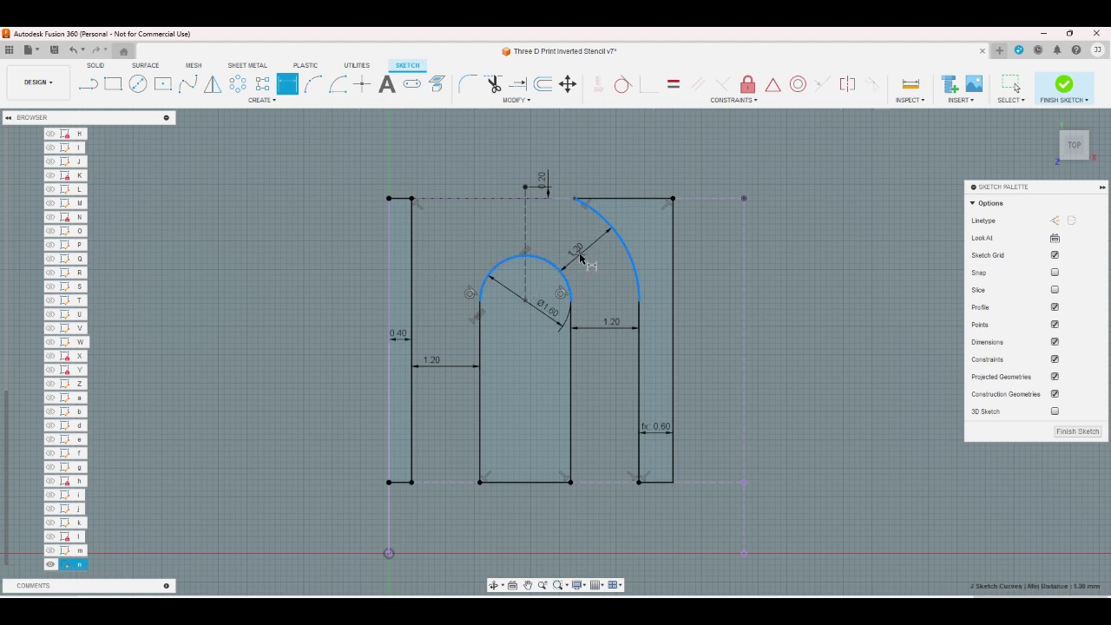
click(581, 258)
key(Return)
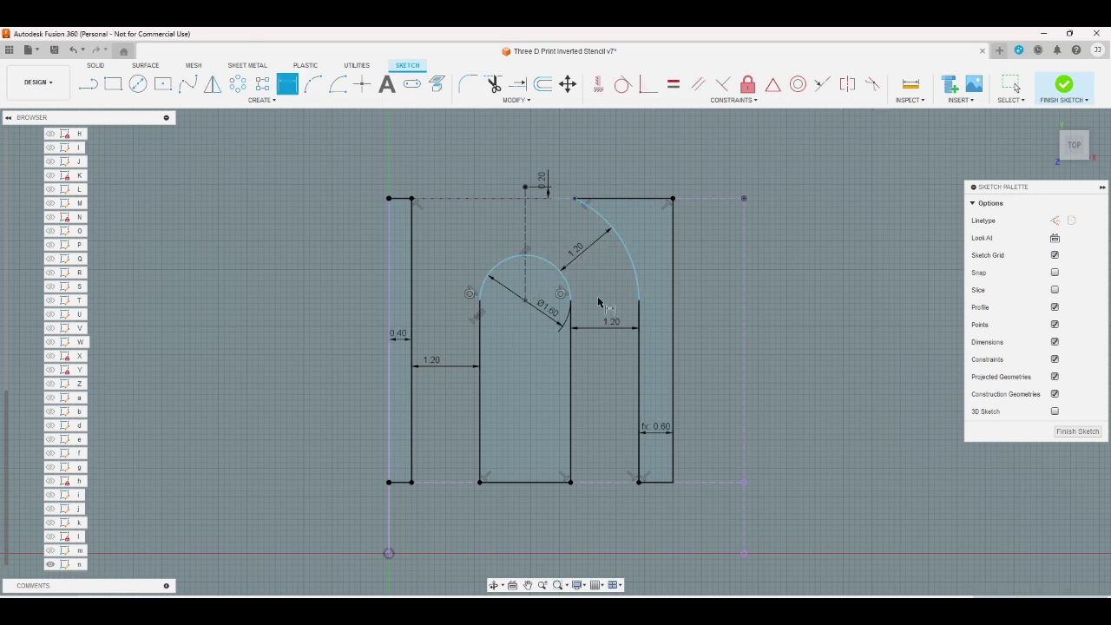
right_click(469, 282)
click(415, 273)
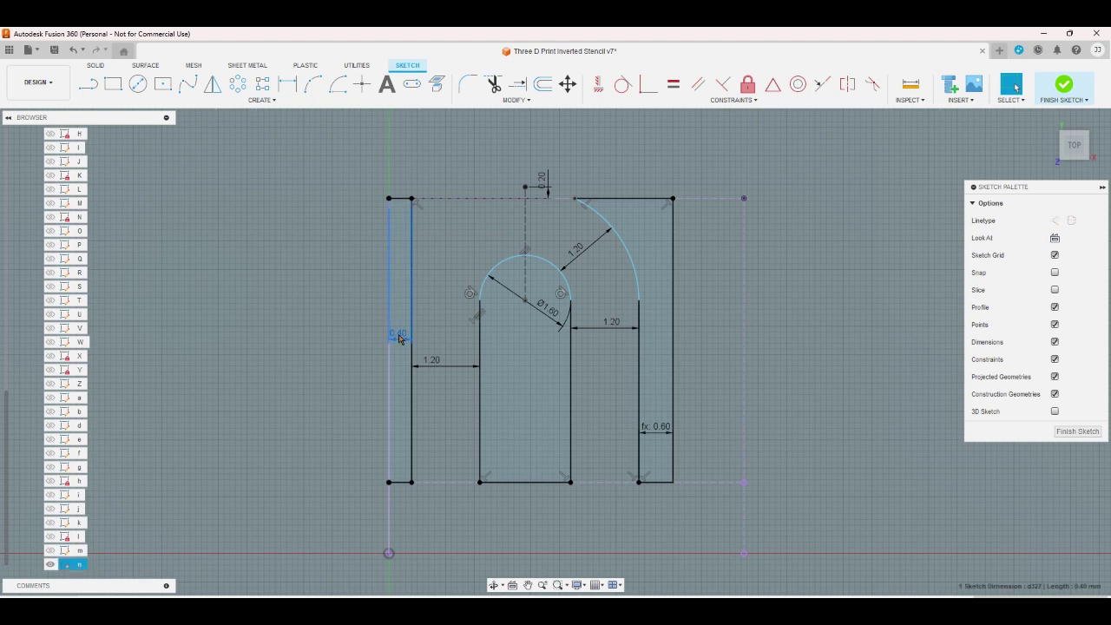
- Set the left 0.40 strip dimension to 1.2/2, giving 0.60
double_click(399, 337)
text(1.2/2)
key(Return)
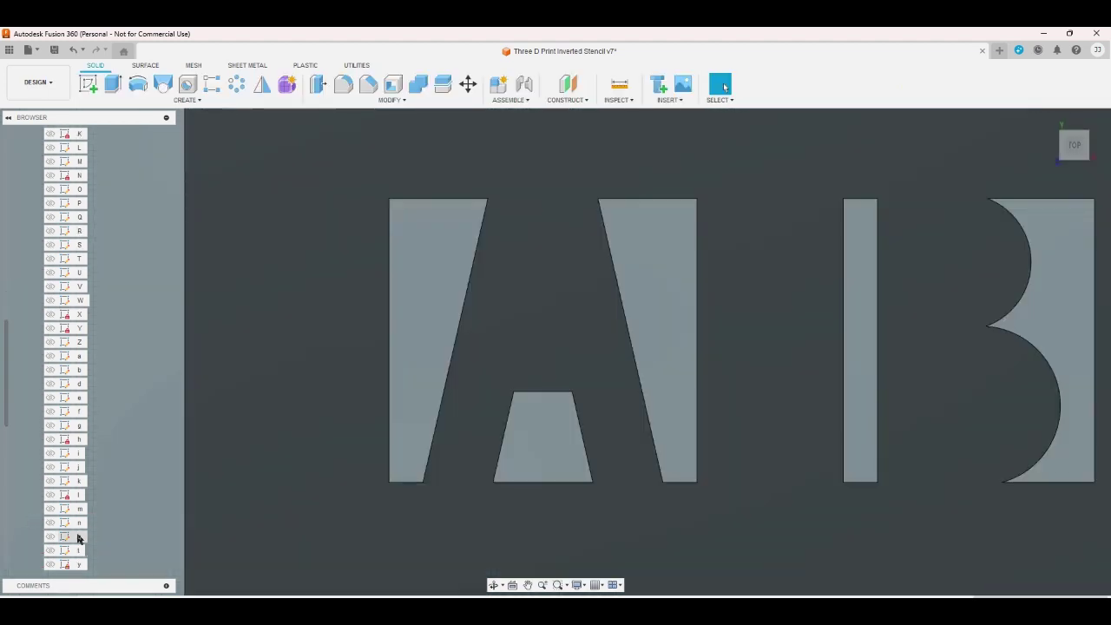
- Open the q sketch and link its 0.60 width dimension to rs
click(78, 538)
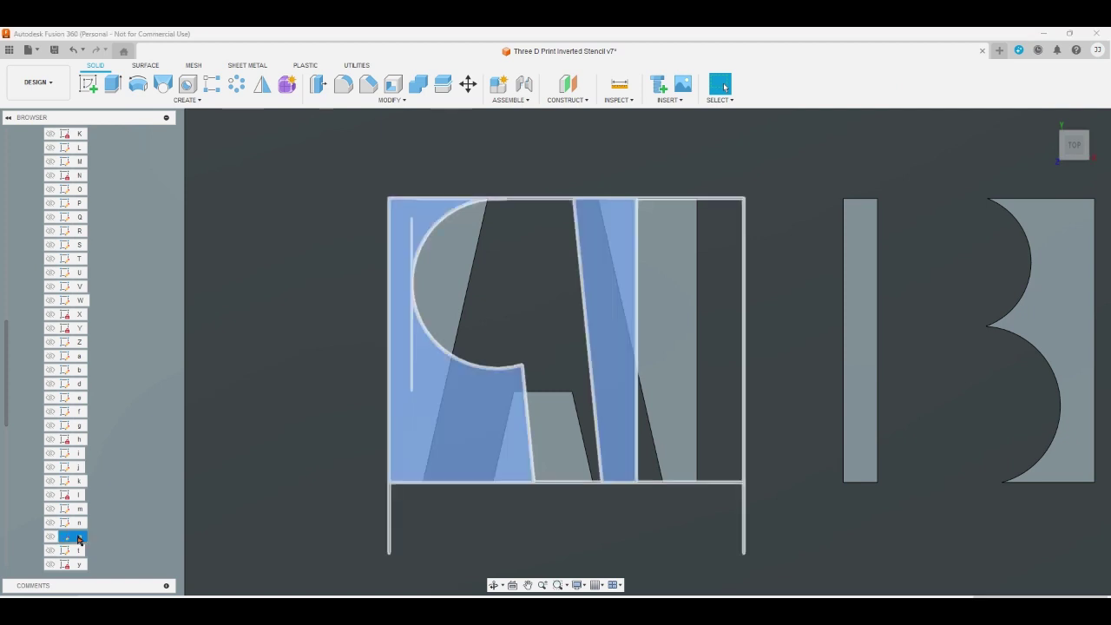
double_click(78, 537)
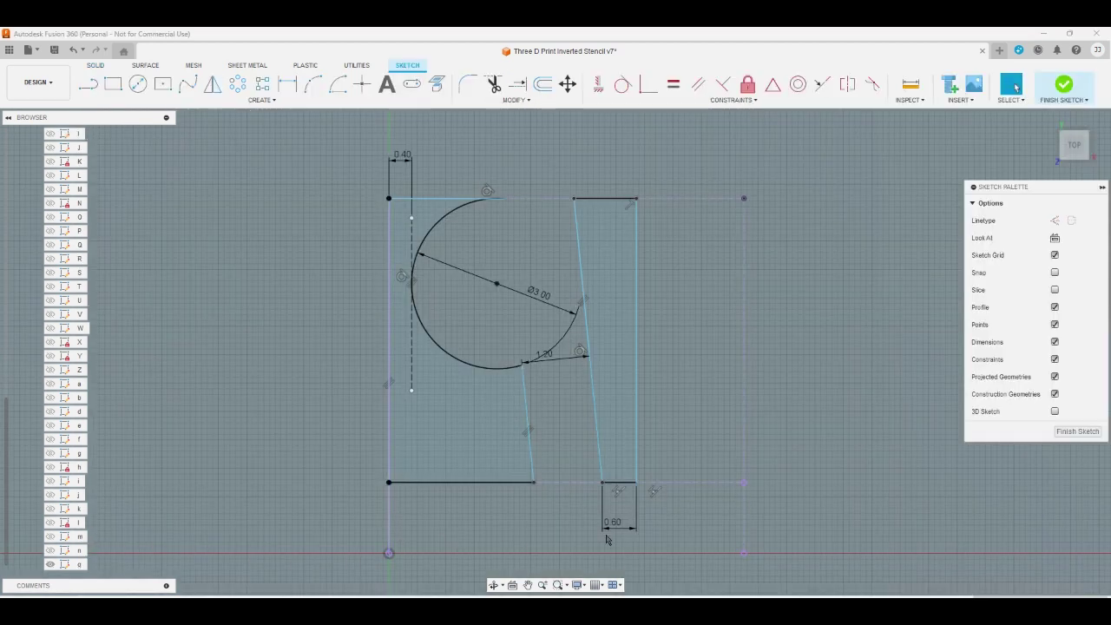
double_click(615, 524)
text(rs)
key(Return)
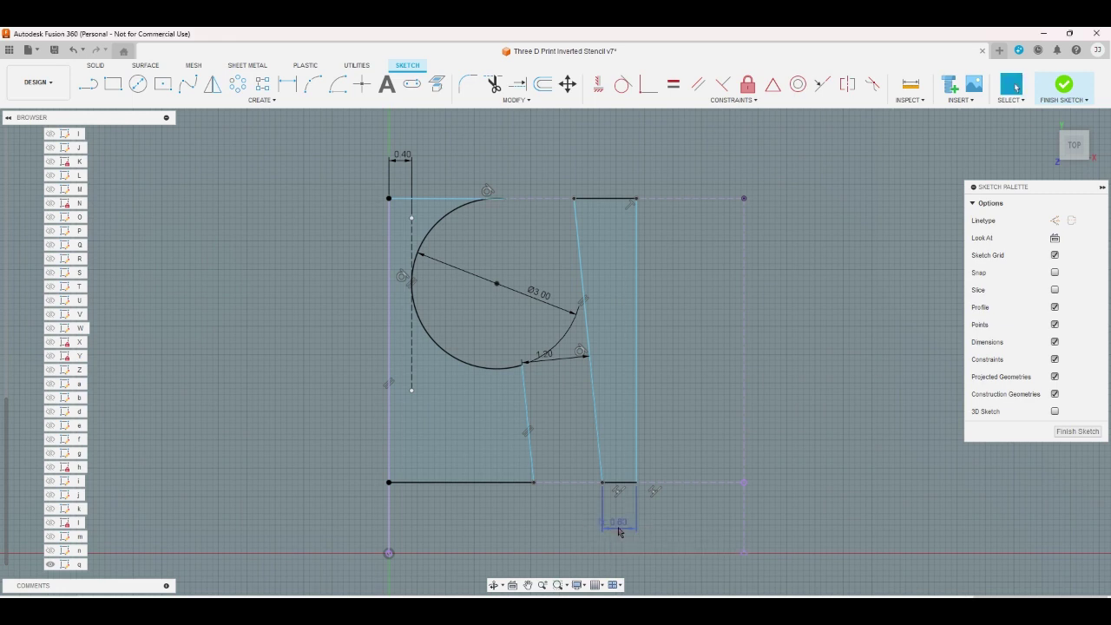
- Add a 5.7° angle dimension between the slanted and vertical lines
click(287, 83)
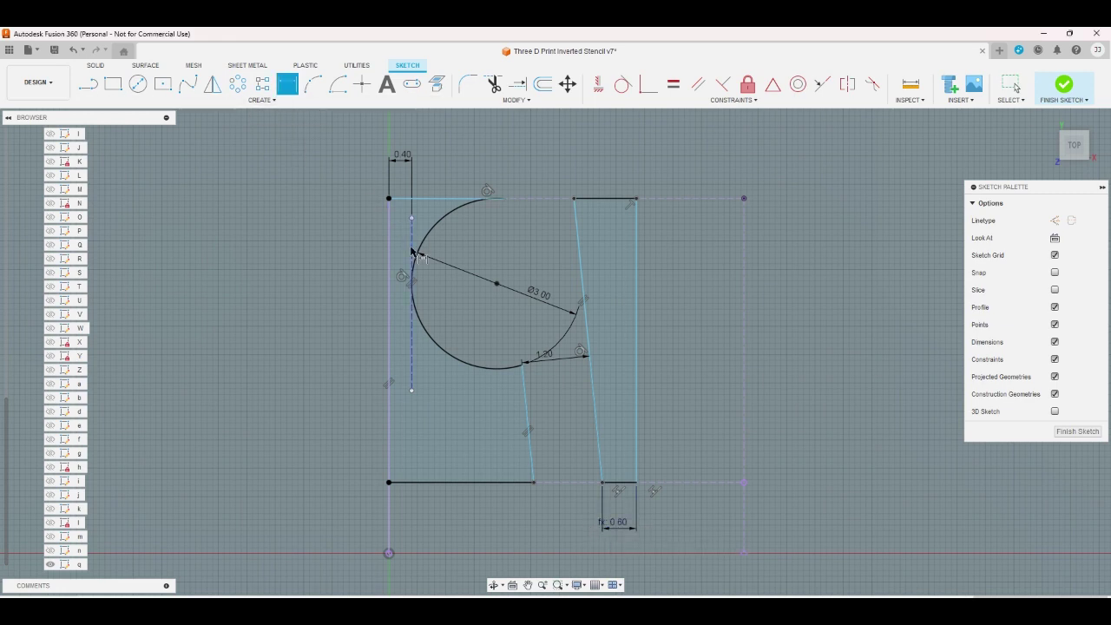
click(592, 388)
click(636, 373)
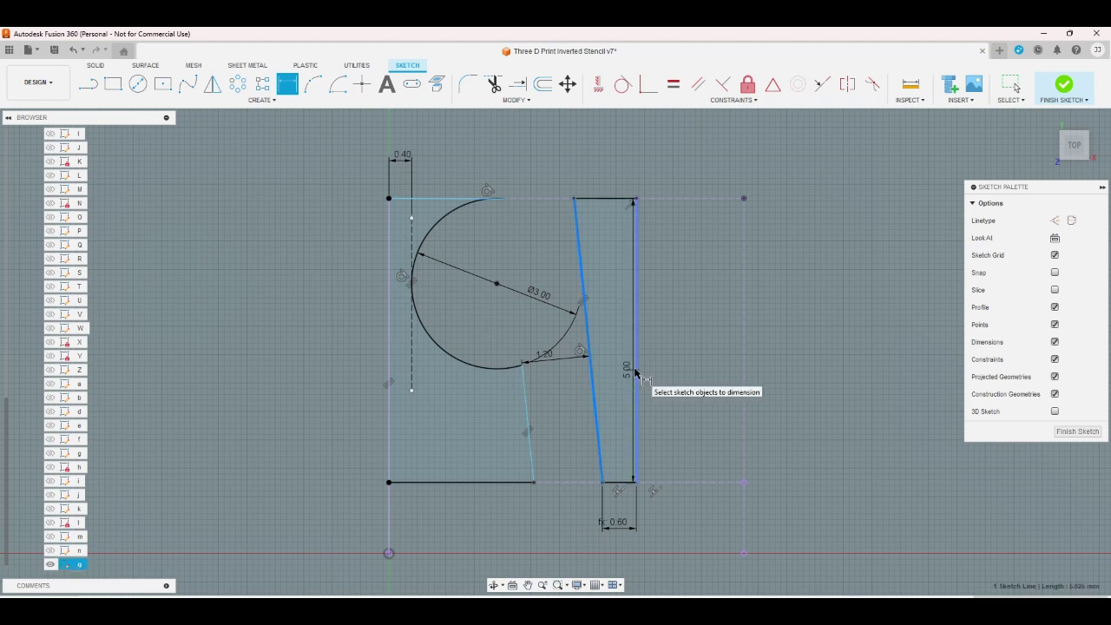
click(618, 355)
key(Return)
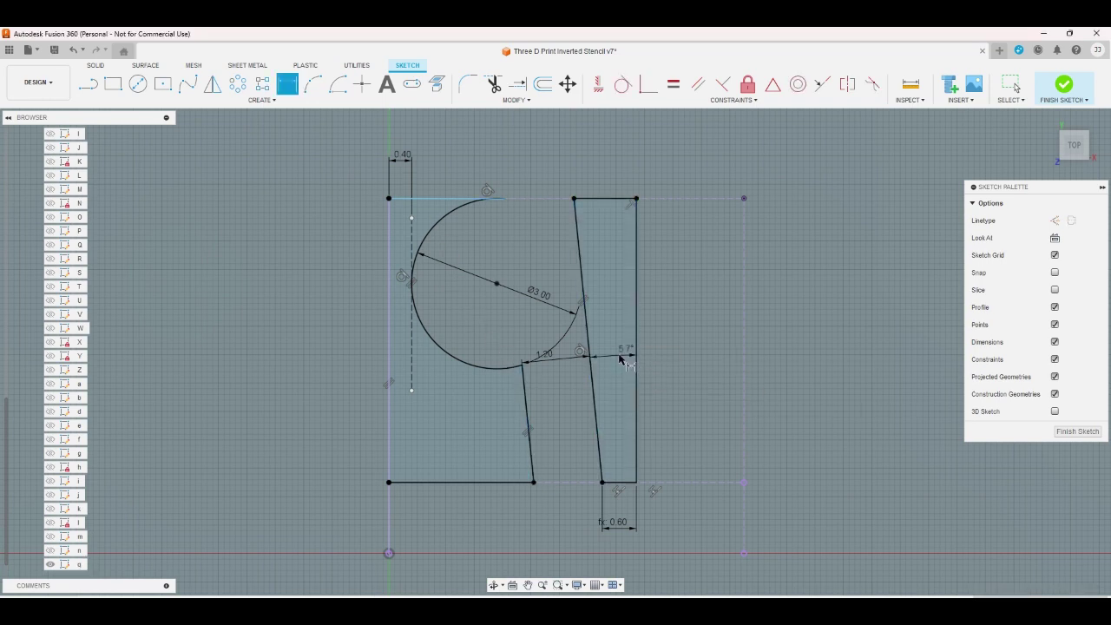
right_click(344, 137)
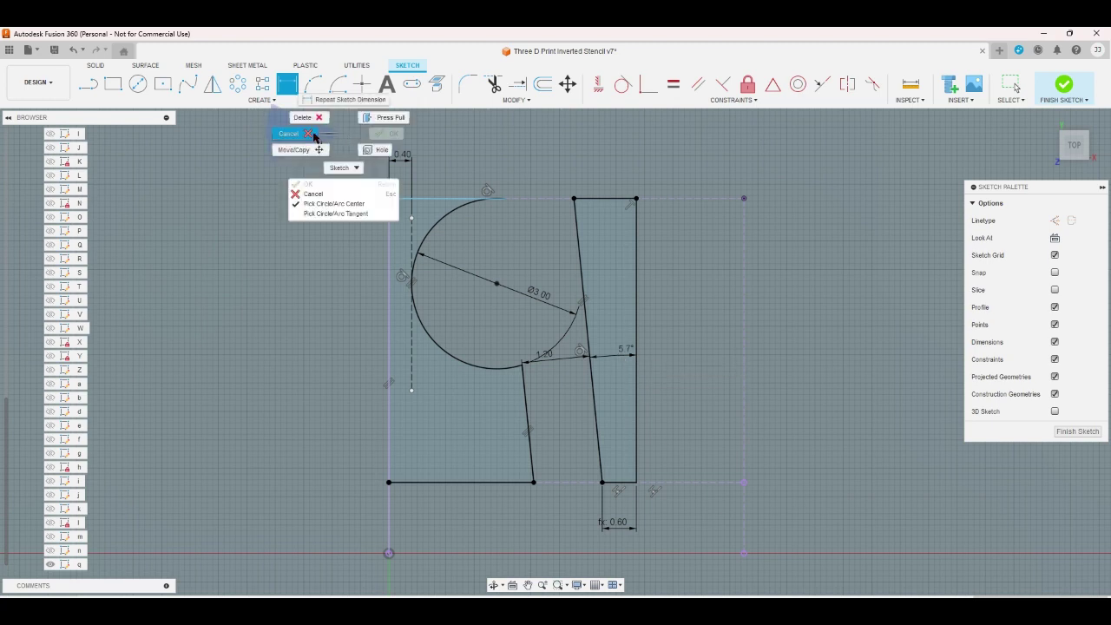
click(317, 140)
- Link the 0.40 bridge dimension to the bridge parameter
double_click(399, 158)
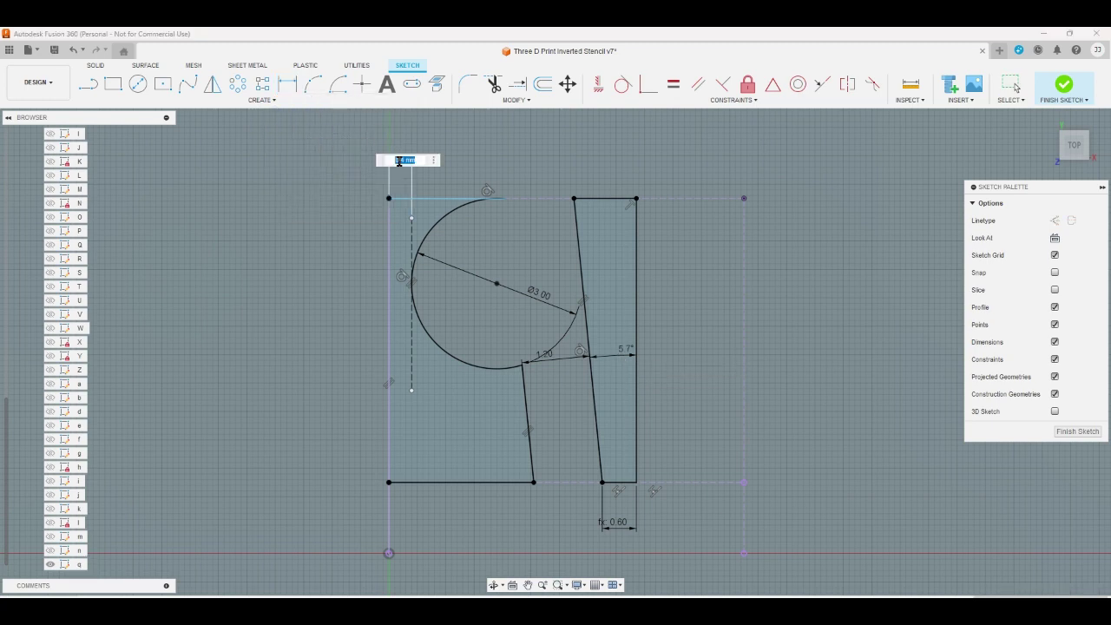
text(bridge)
key(Return)
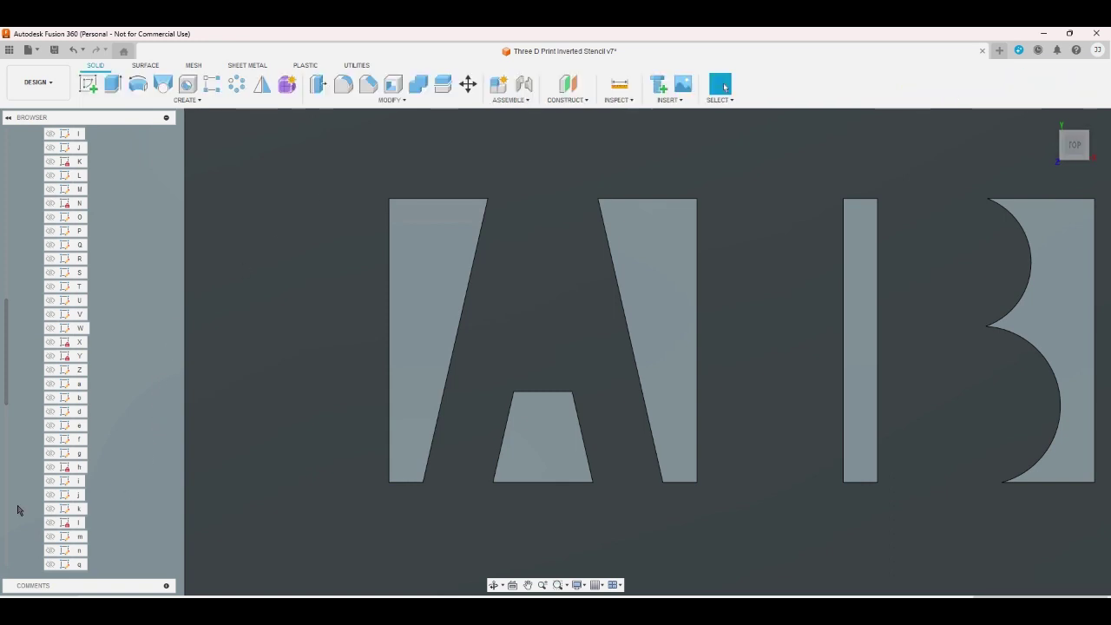
- Open the r sketch and link its 0.60 width dimension to the parameter
scroll(18, 509, down, 3)
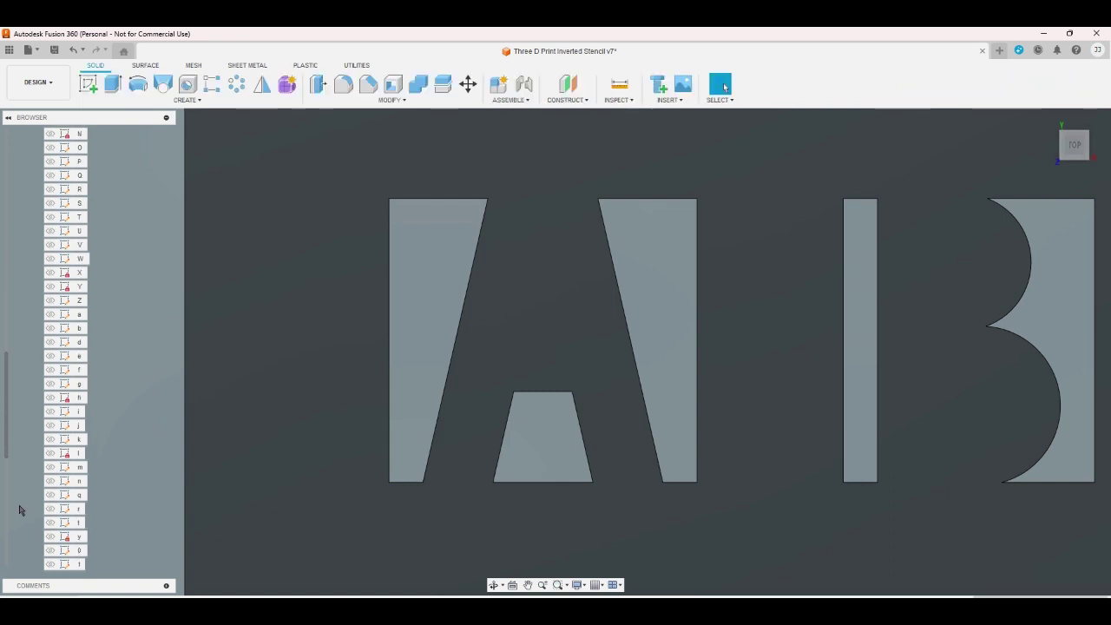
click(74, 513)
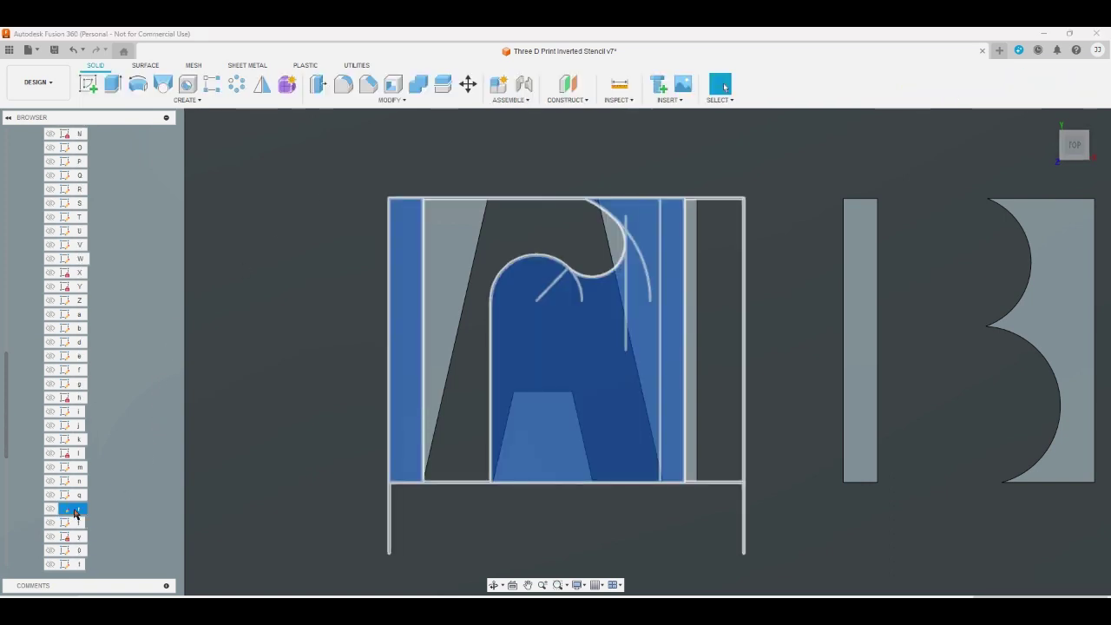
double_click(74, 513)
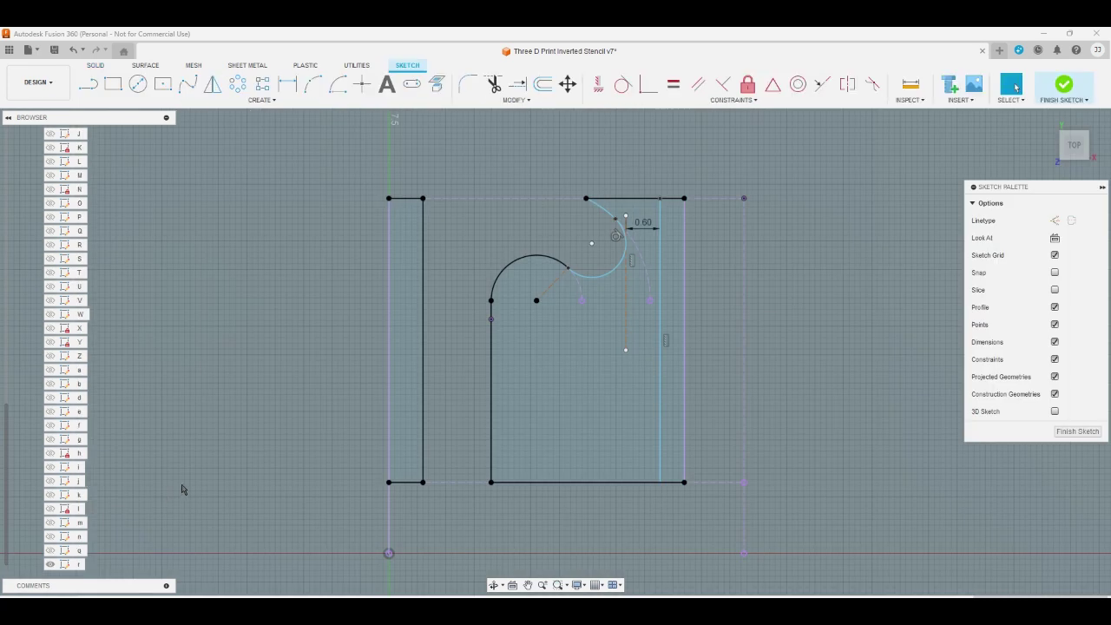
double_click(642, 223)
key(Return)
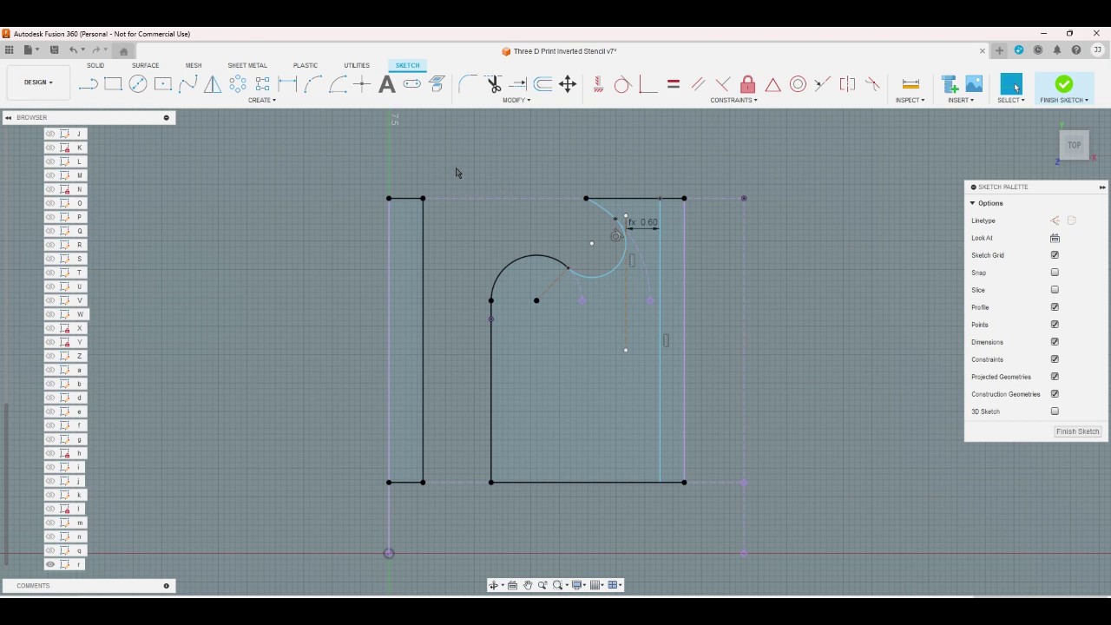
- Start a dimension on the left rectangle's top edge, then cancel it
key(d)
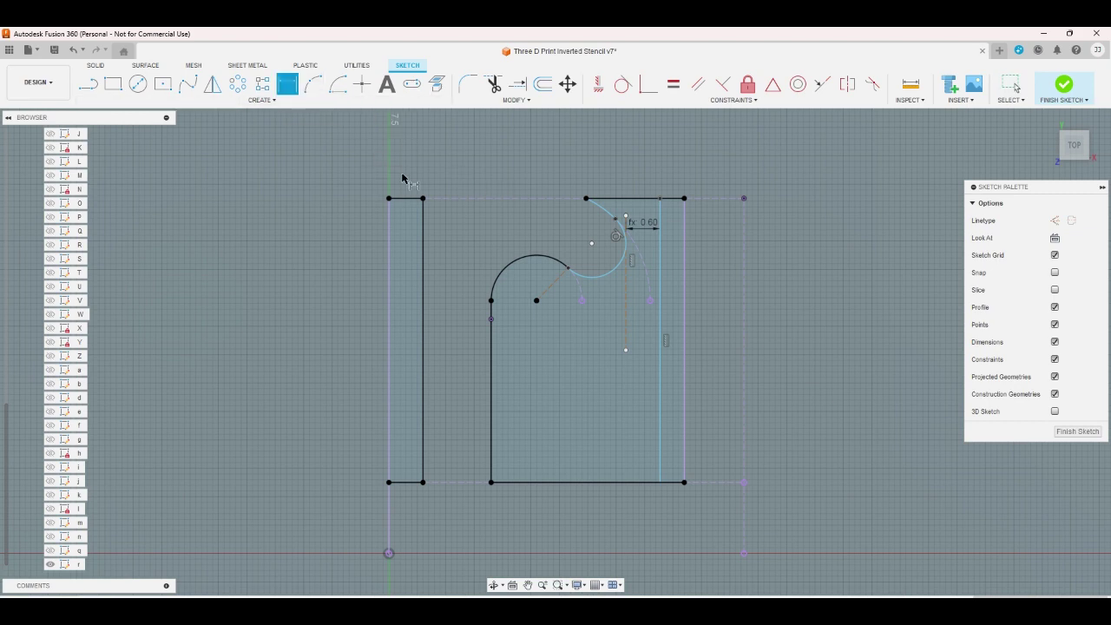
click(406, 199)
right_click(405, 186)
click(391, 241)
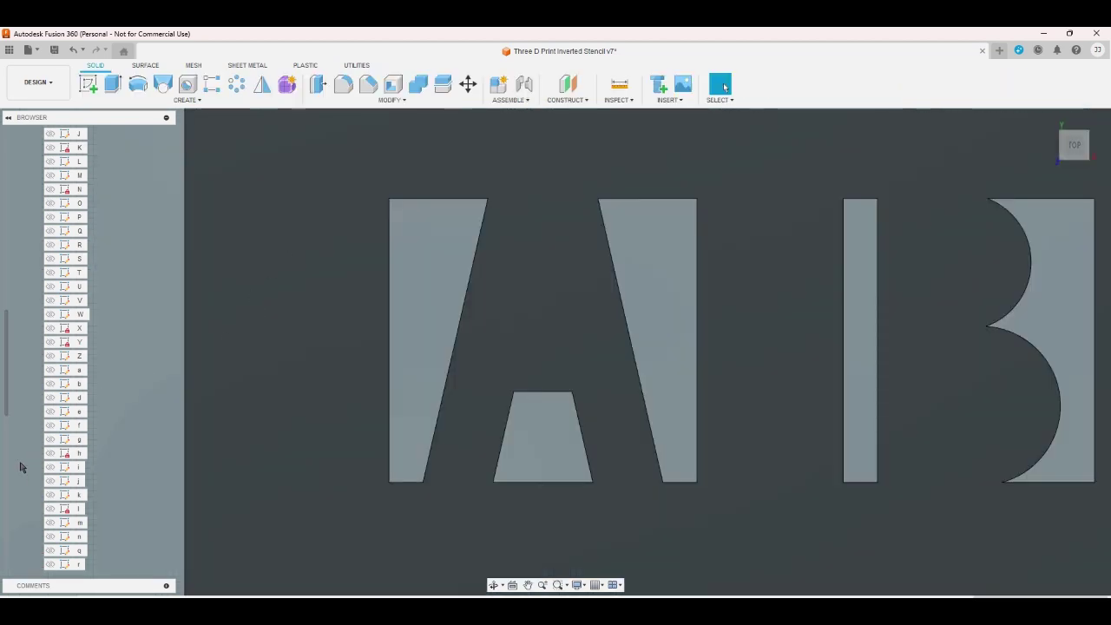
- Open the t sketch and try moving the crossbar and arcs down, then undo it
scroll(22, 468, down, 1)
click(82, 524)
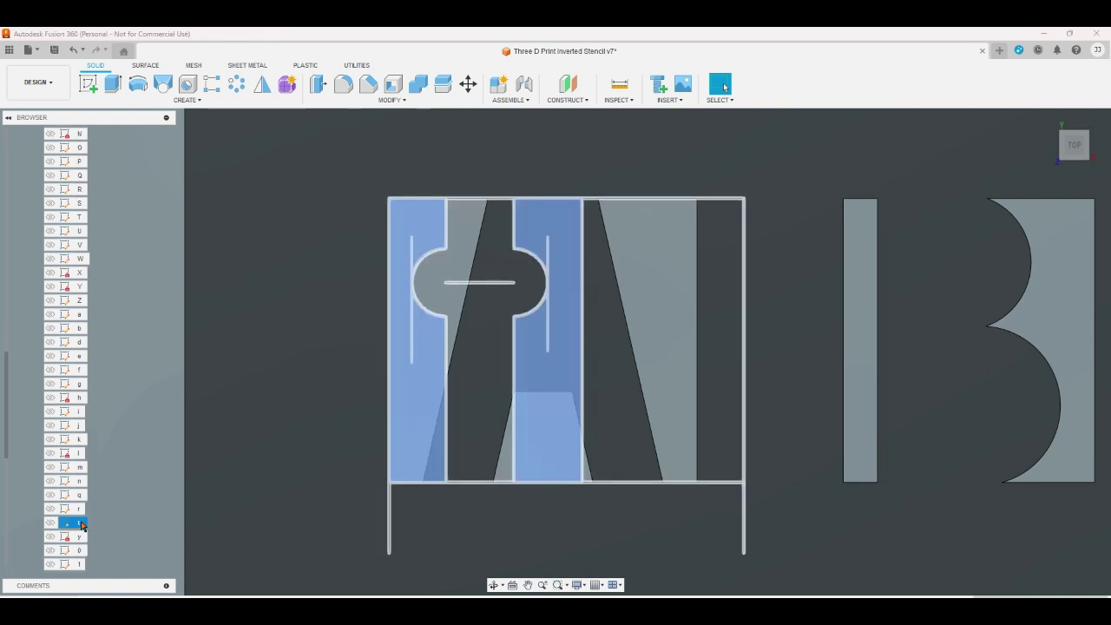
double_click(82, 524)
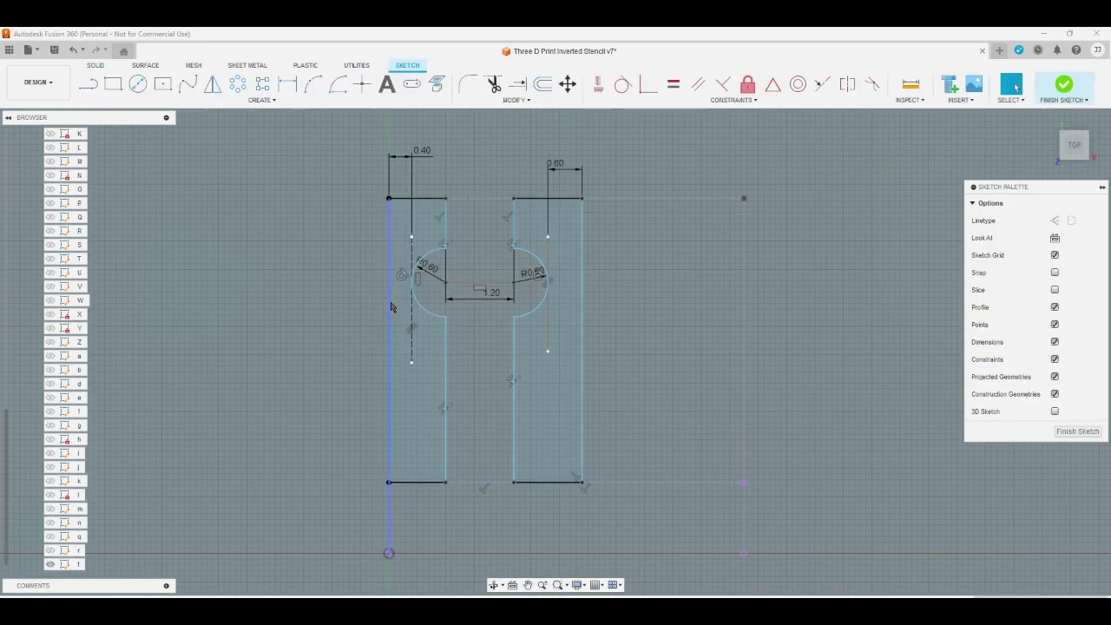
drag(478, 285, 478, 298)
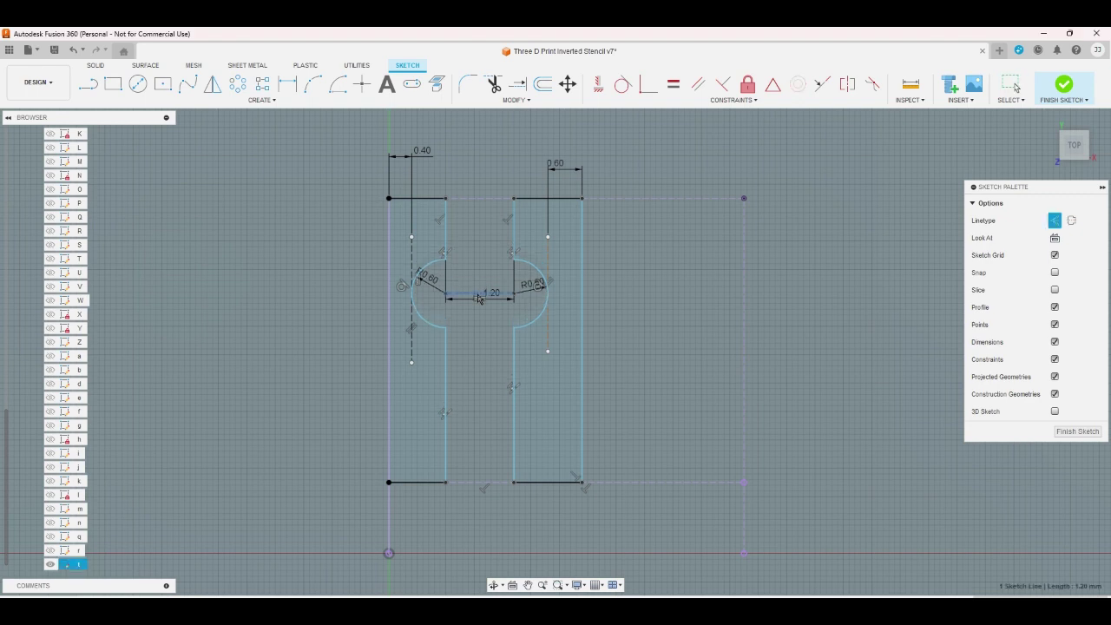
click(312, 221)
click(287, 83)
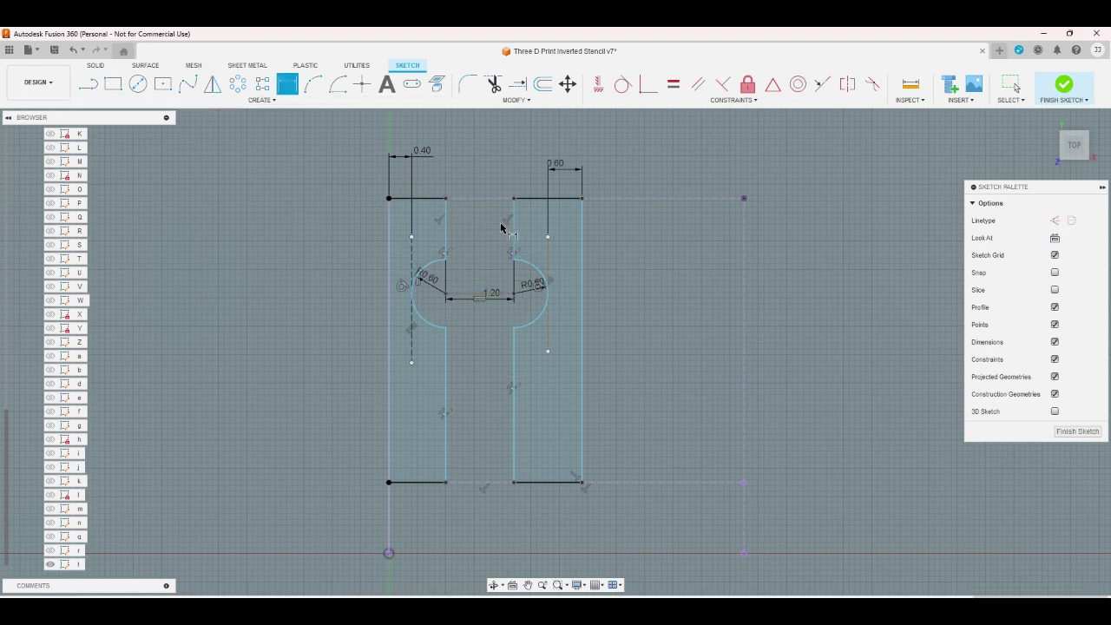
right_click(298, 212)
click(260, 212)
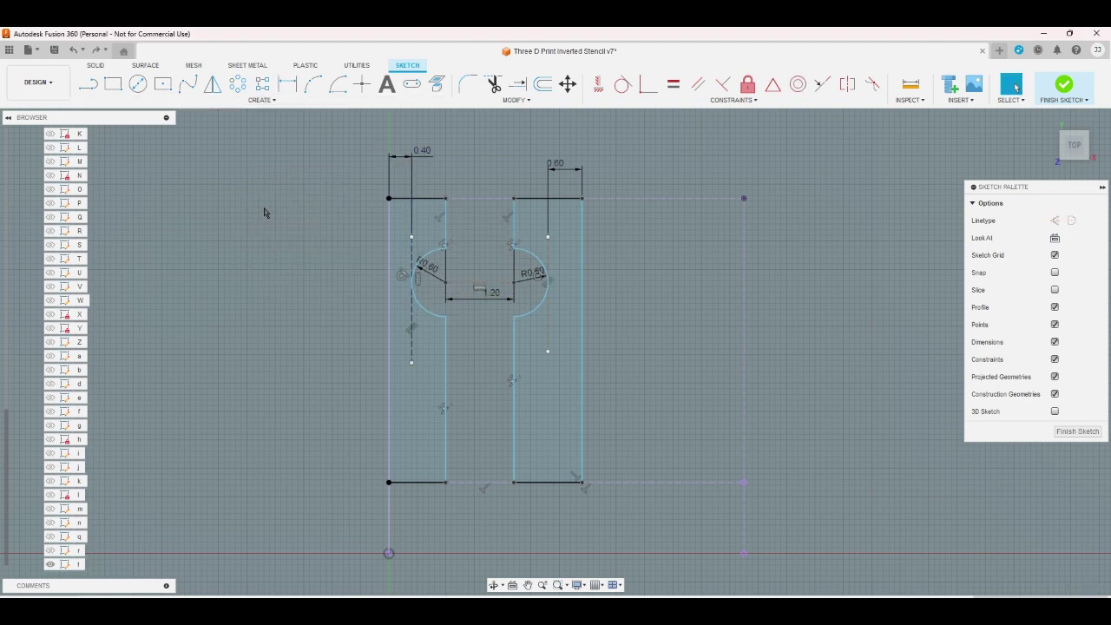
- Dimension the vertical line above the arcs as 1.2 mm
click(287, 84)
click(515, 218)
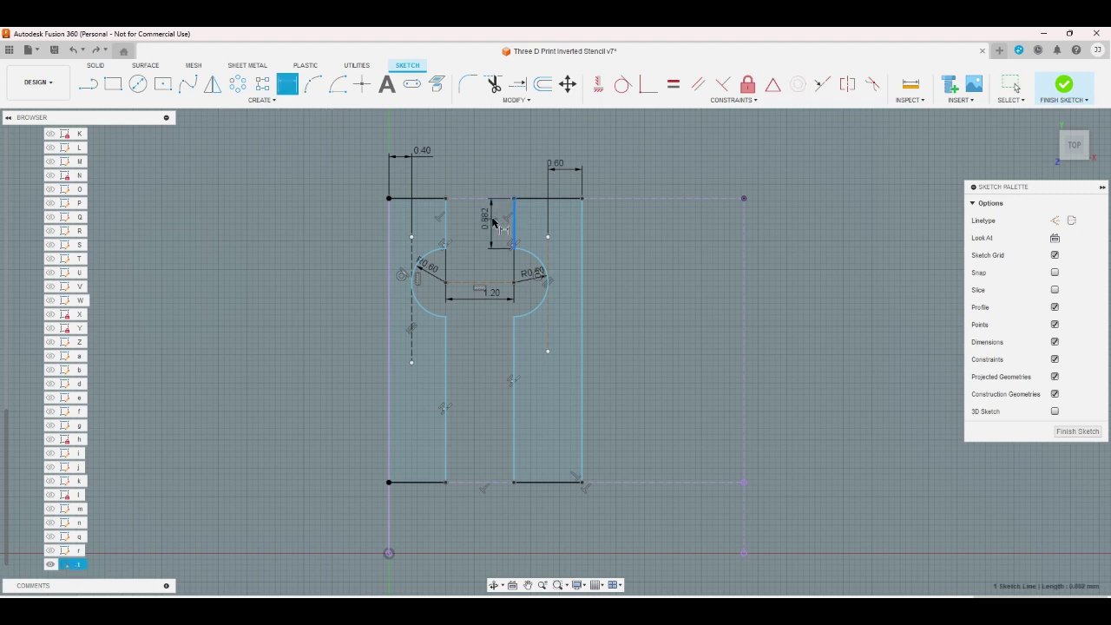
click(492, 218)
text(1.2)
key(Return)
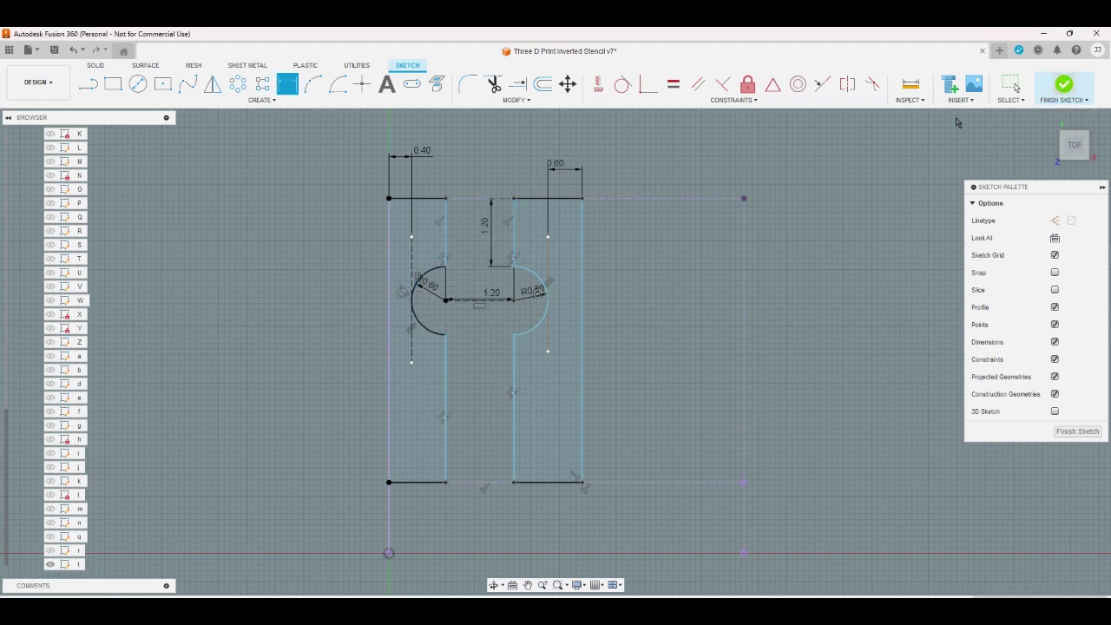
key(Escape)
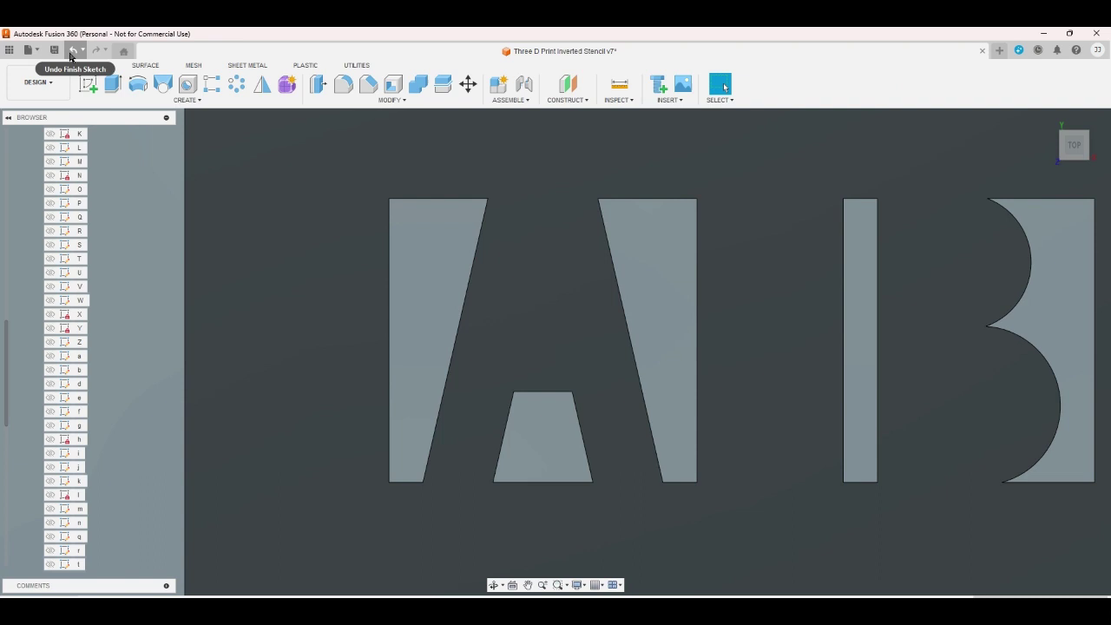
click(71, 52)
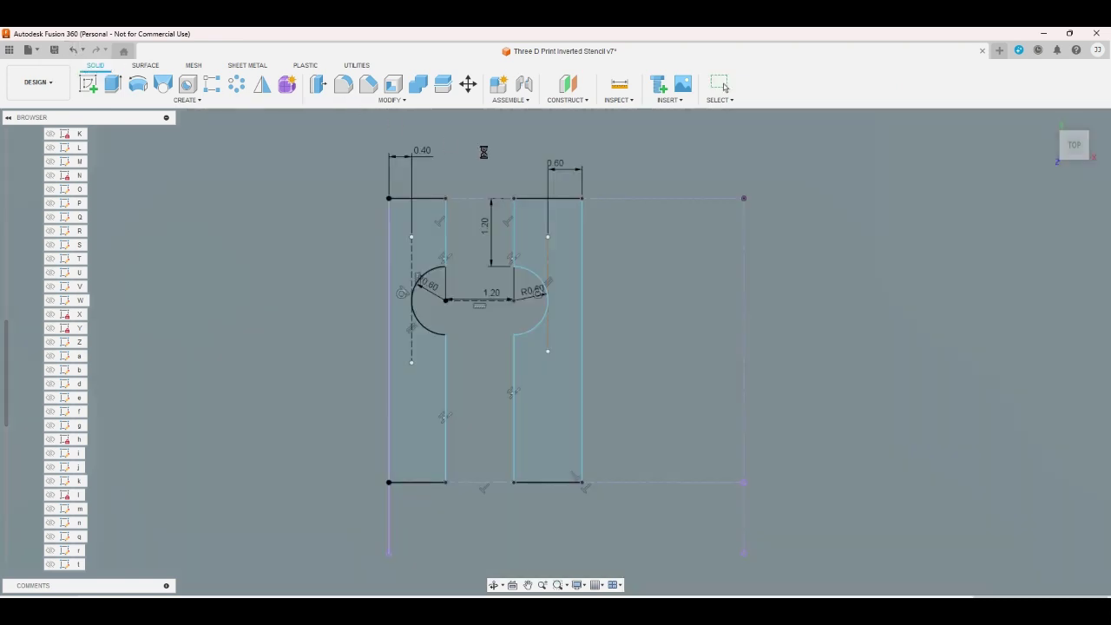
- Link the 0.60 width to rs and the 0.40 bridge dimension to d1
double_click(537, 171)
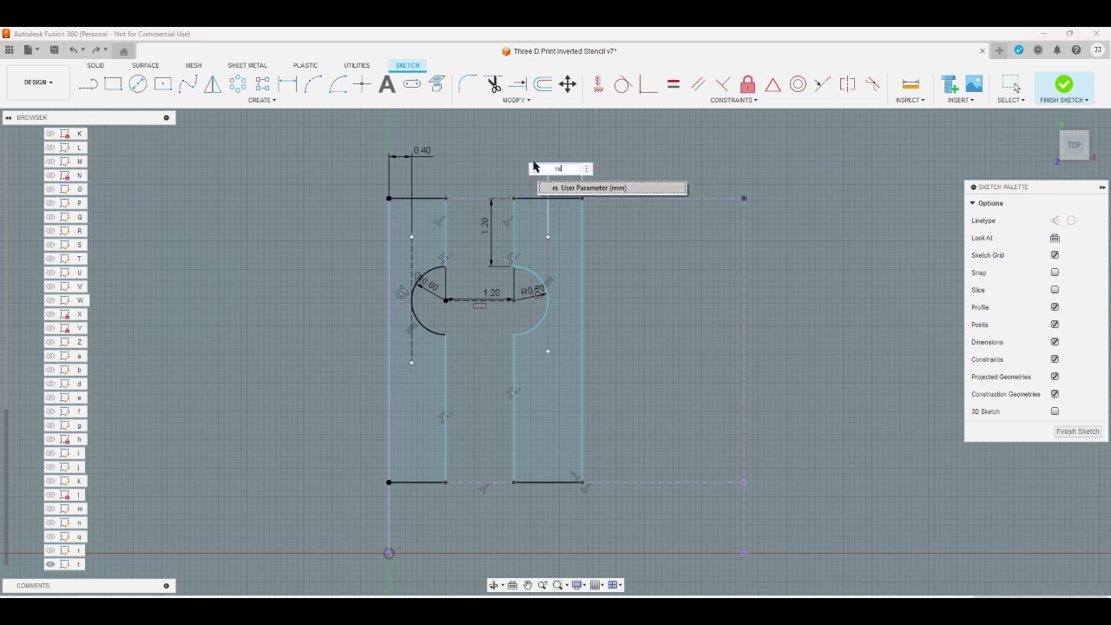
key(Return)
double_click(413, 152)
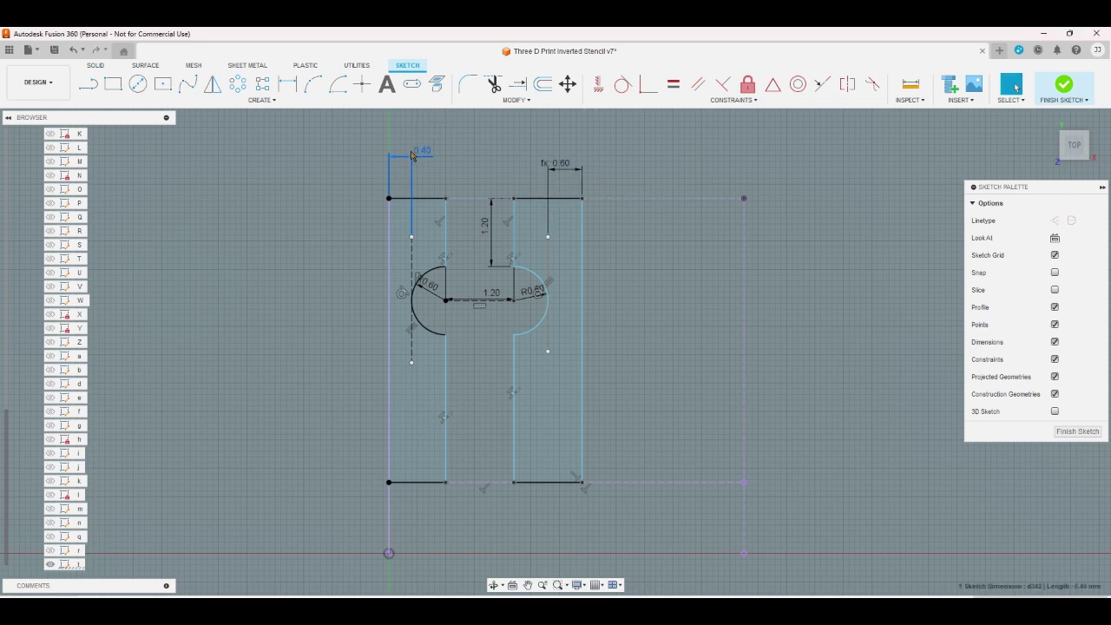
text(d1)
key(Return)
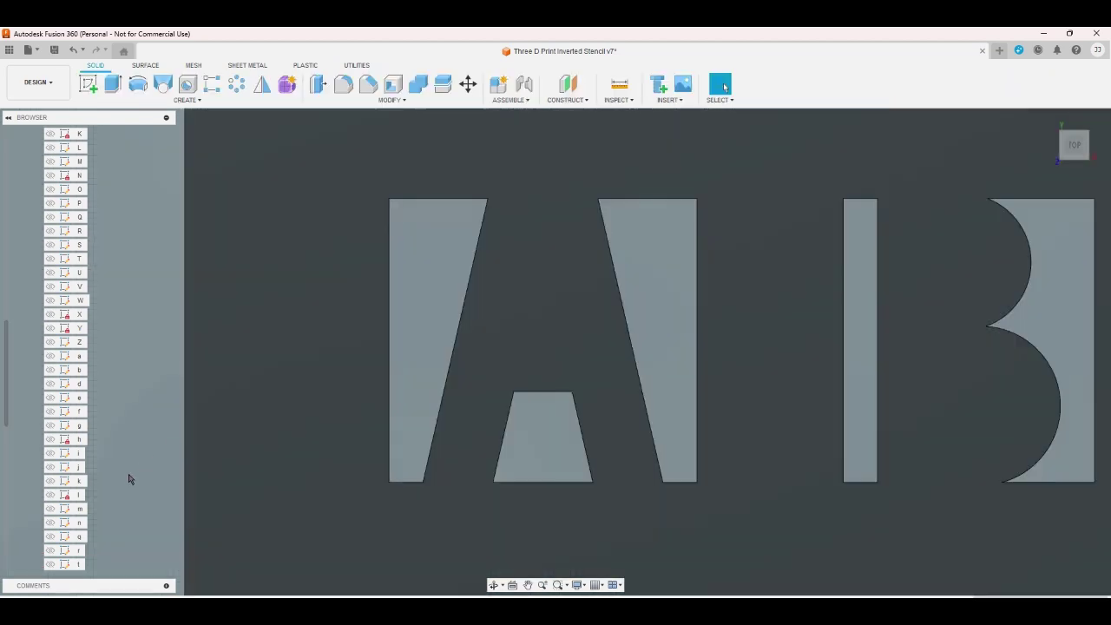
- Open the y sketch by mistake and back out of the edit
scroll(38, 493, down, 2)
scroll(38, 493, down, 1)
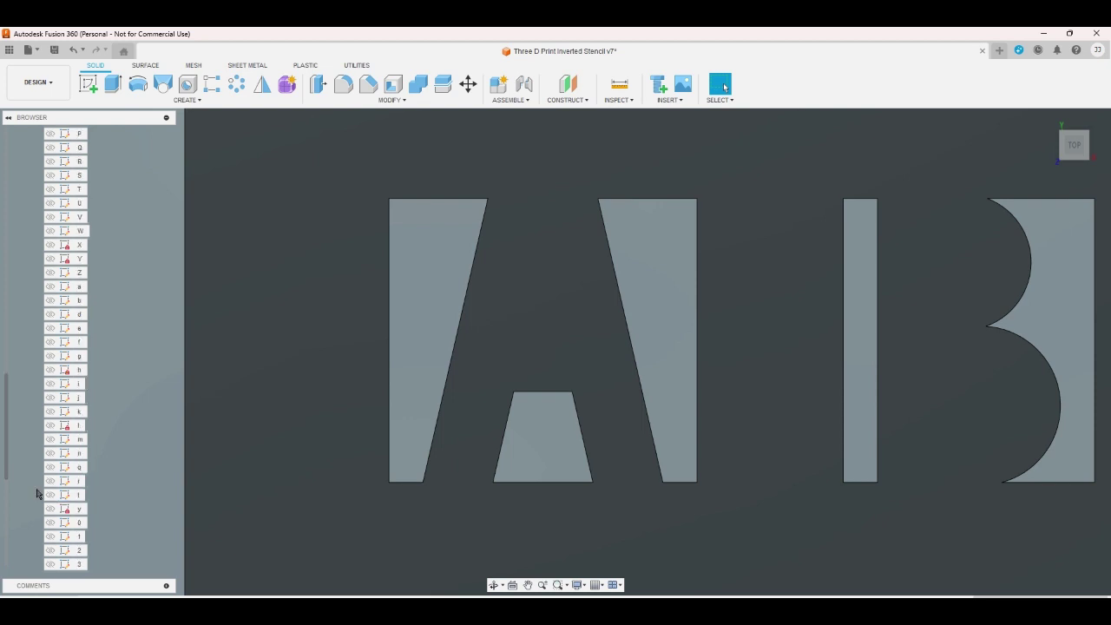
click(82, 512)
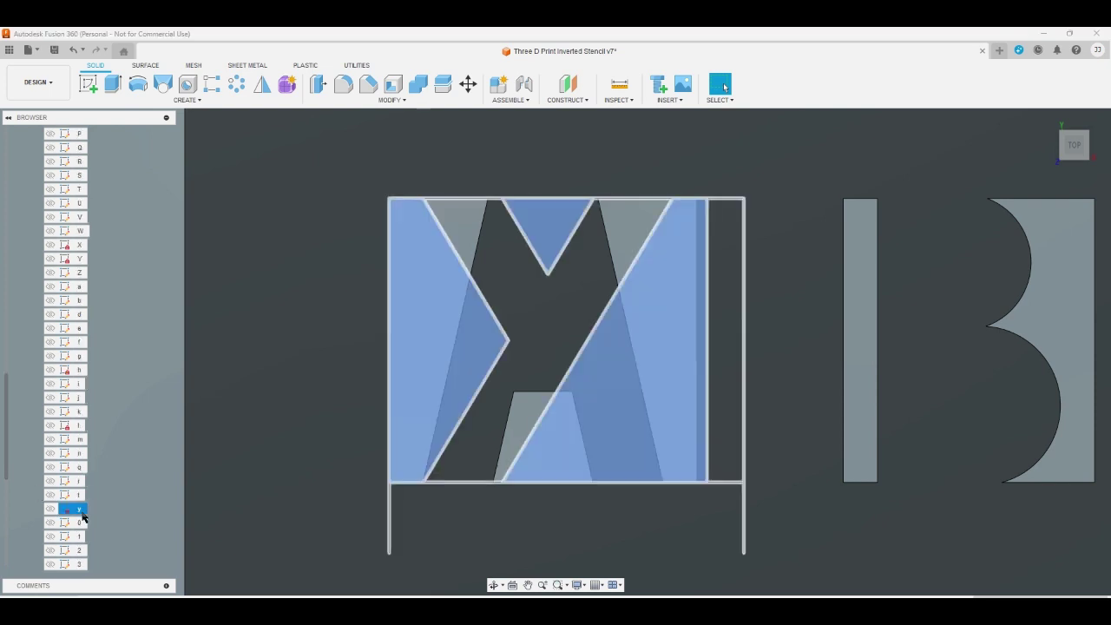
double_click(82, 509)
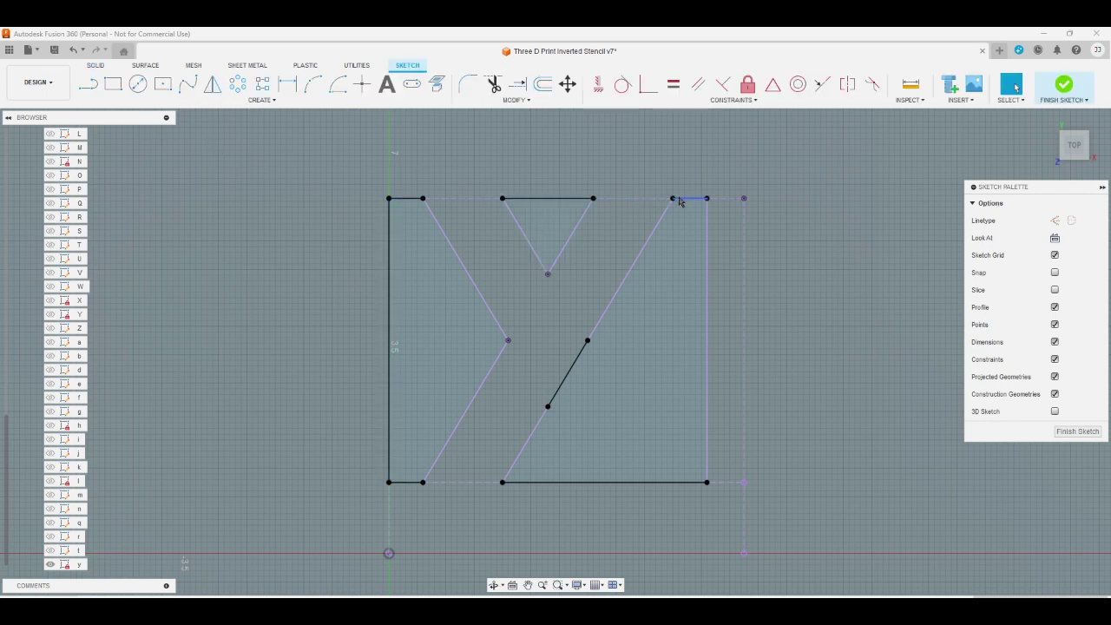
click(75, 55)
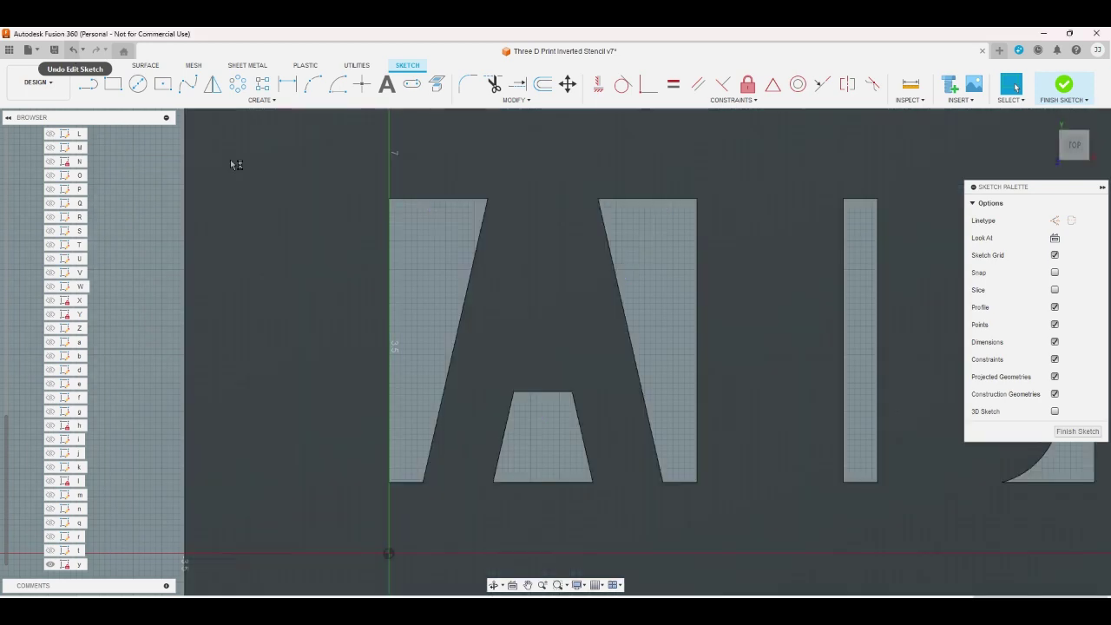
- Open the digit 0 sketch and make the left 0.40 offset 0.60, matching the right
scroll(26, 519, down, 1)
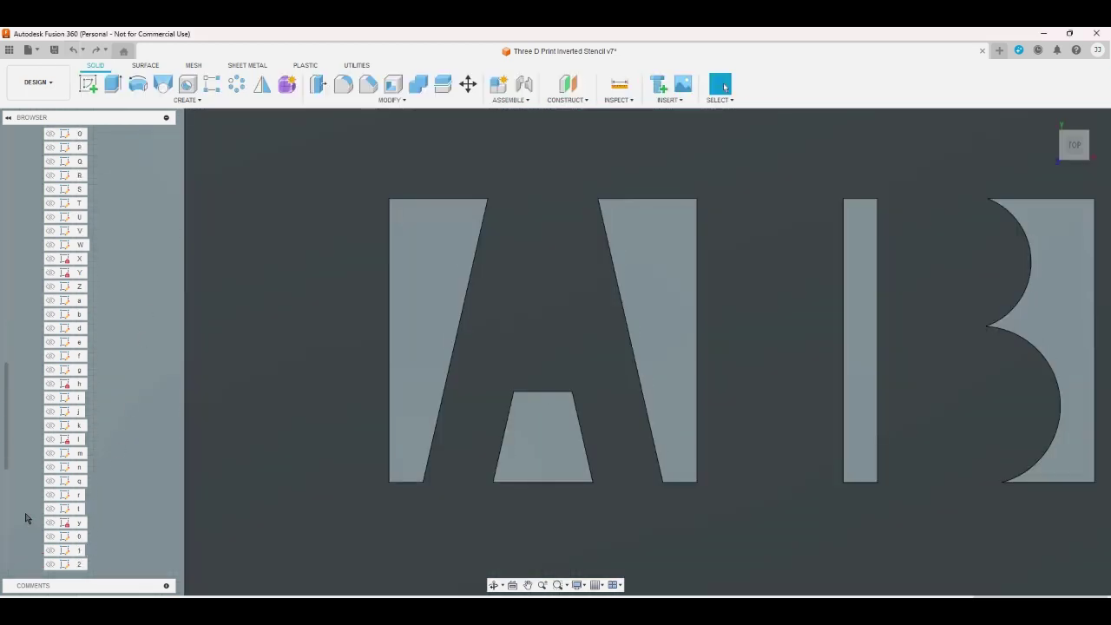
scroll(26, 518, down, 1)
click(78, 512)
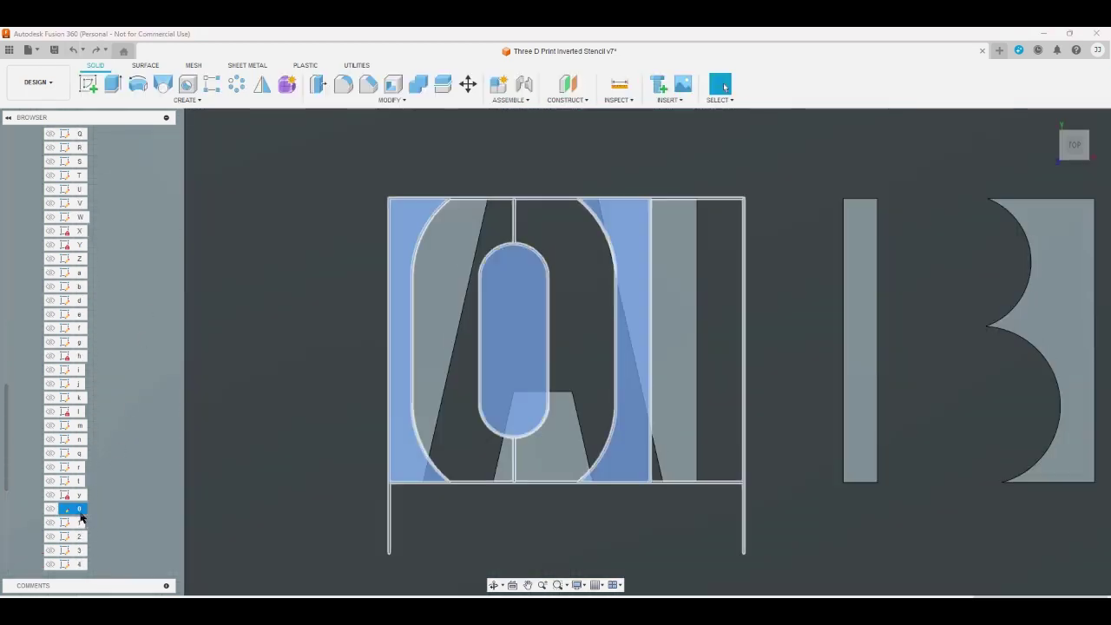
double_click(79, 511)
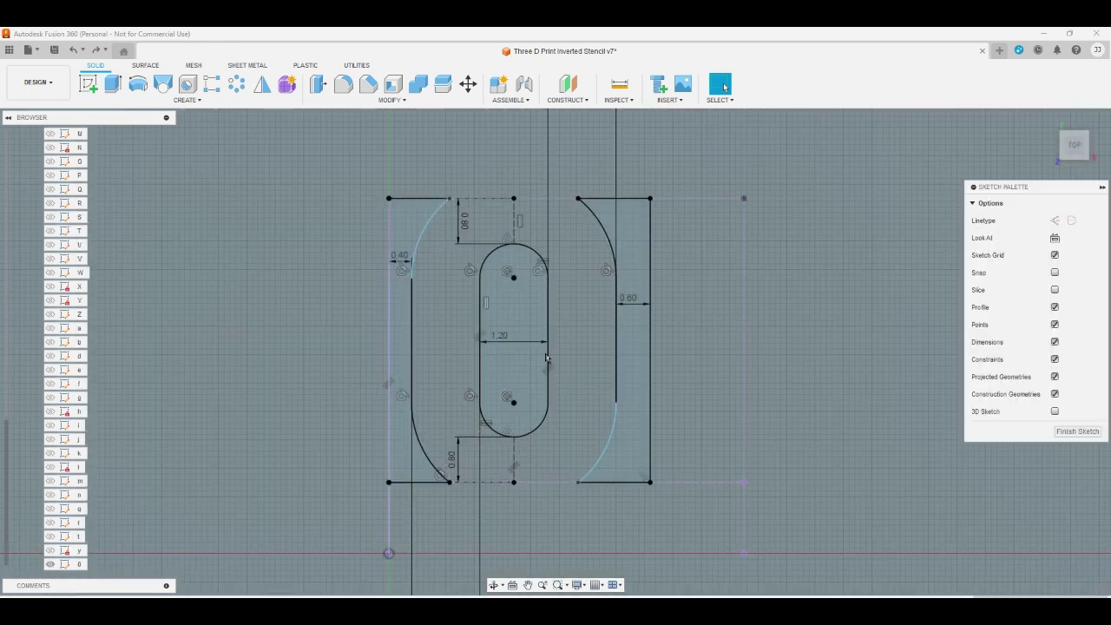
double_click(630, 309)
key(Return)
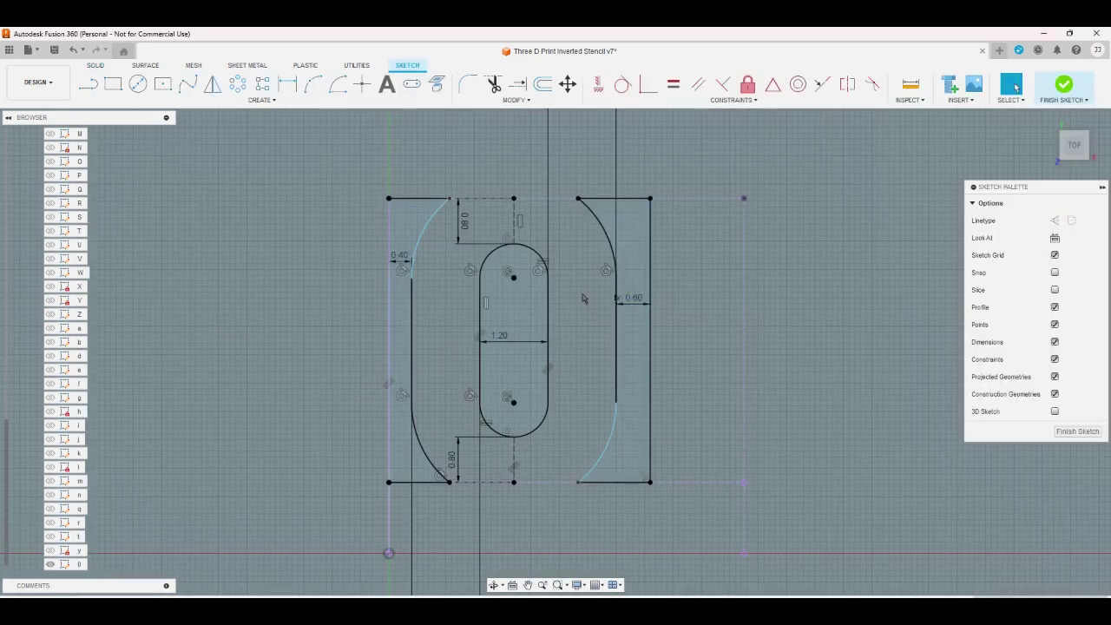
double_click(401, 257)
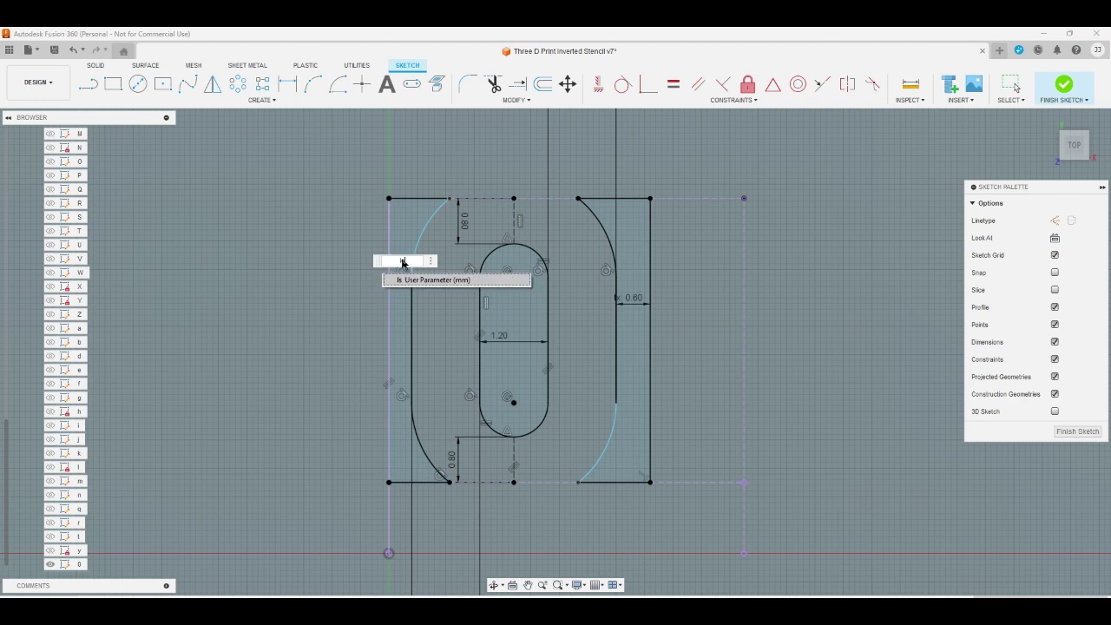
key(Return)
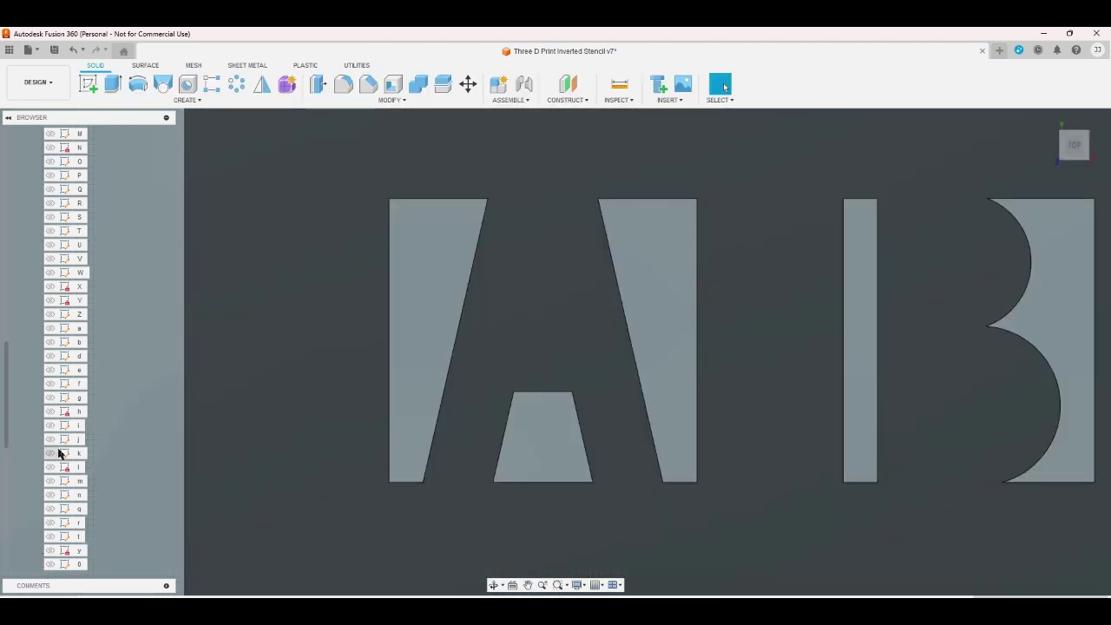
- Open the digit 1 sketch and set both right and left offsets to 1.2/2
scroll(36, 497, down, 2)
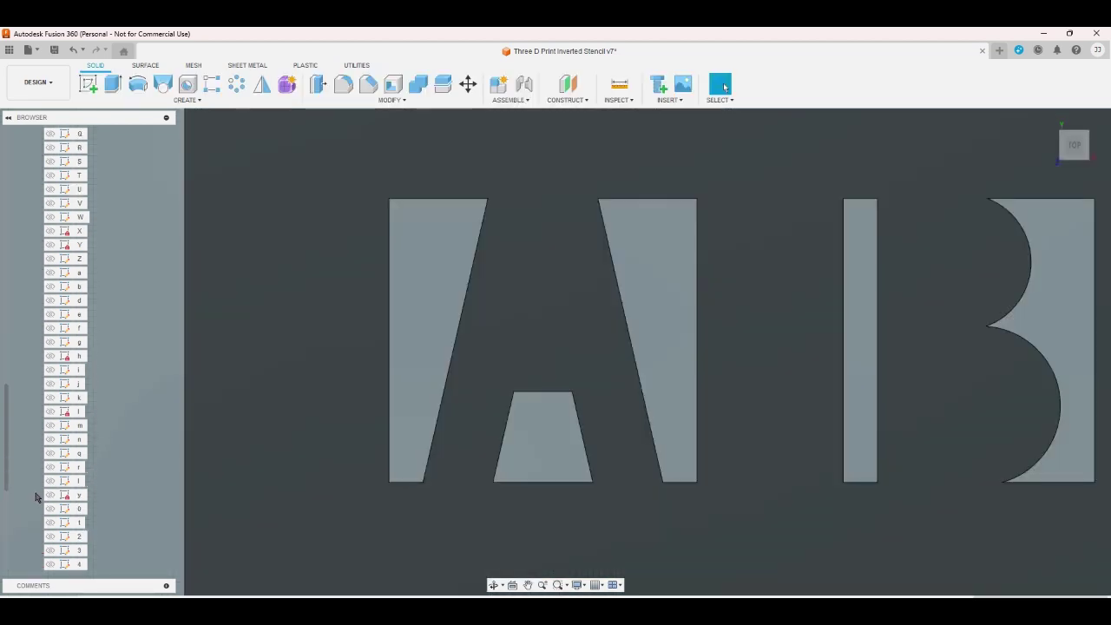
click(78, 522)
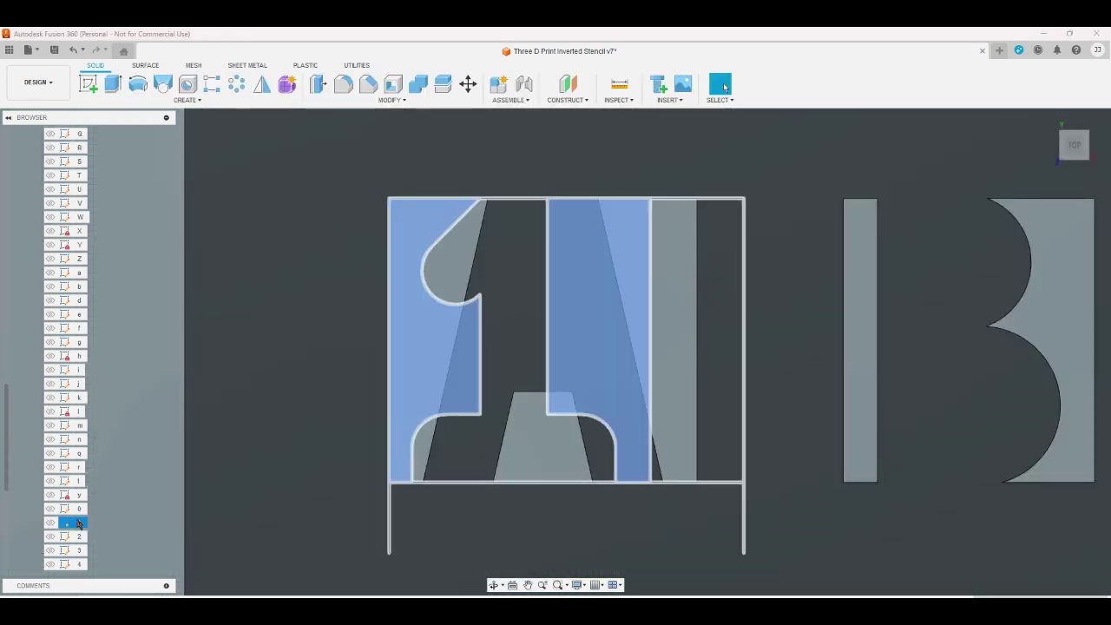
double_click(547, 340)
double_click(632, 432)
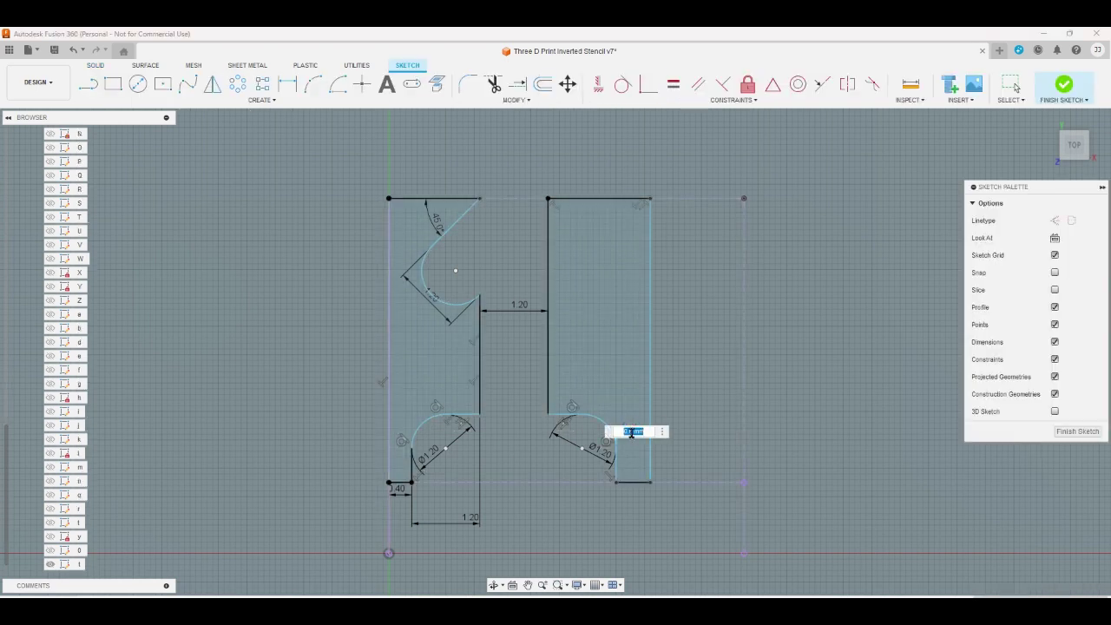
text(1.2/2)
key(Return)
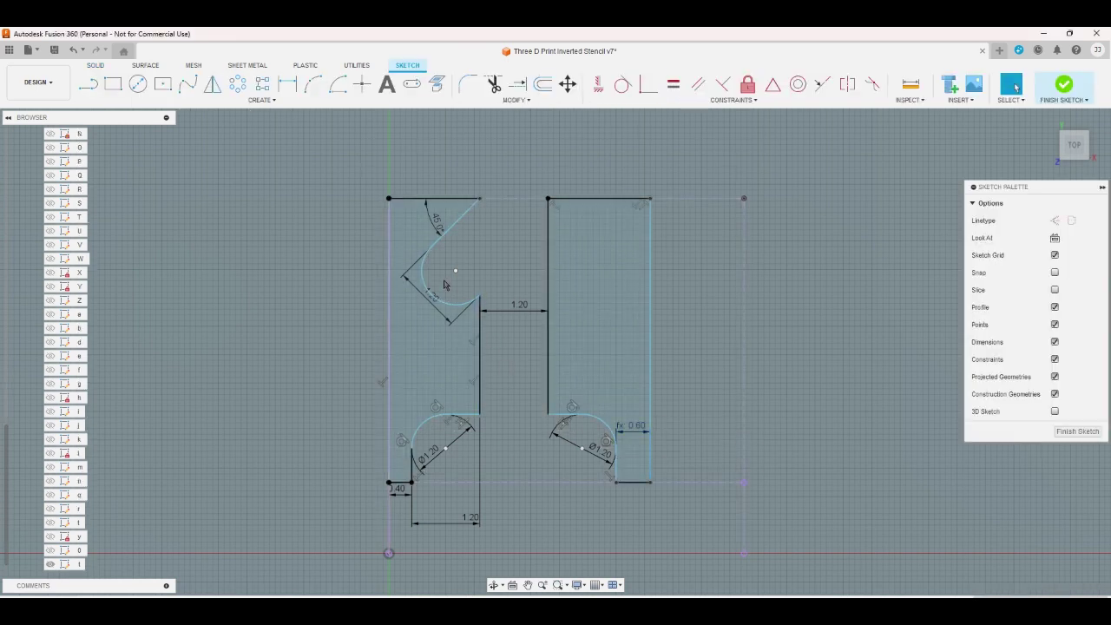
double_click(396, 489)
text(1.2/2)
key(Return)
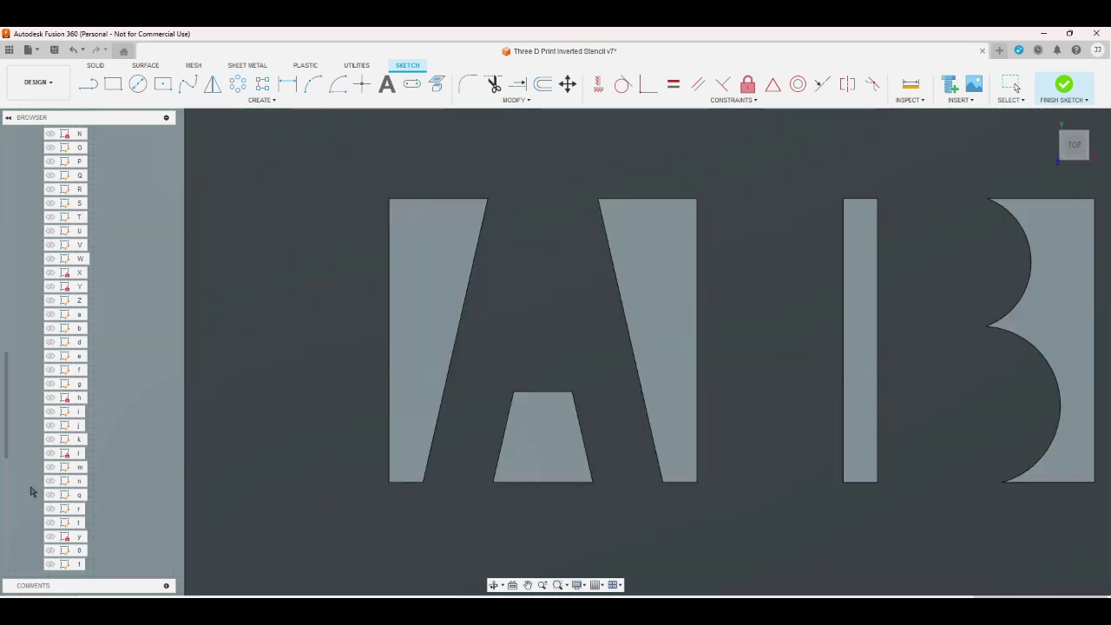
- Open the digit 2 sketch, set the left offset to 0.6 and the right offset to rs
scroll(31, 491, down, 1)
click(76, 537)
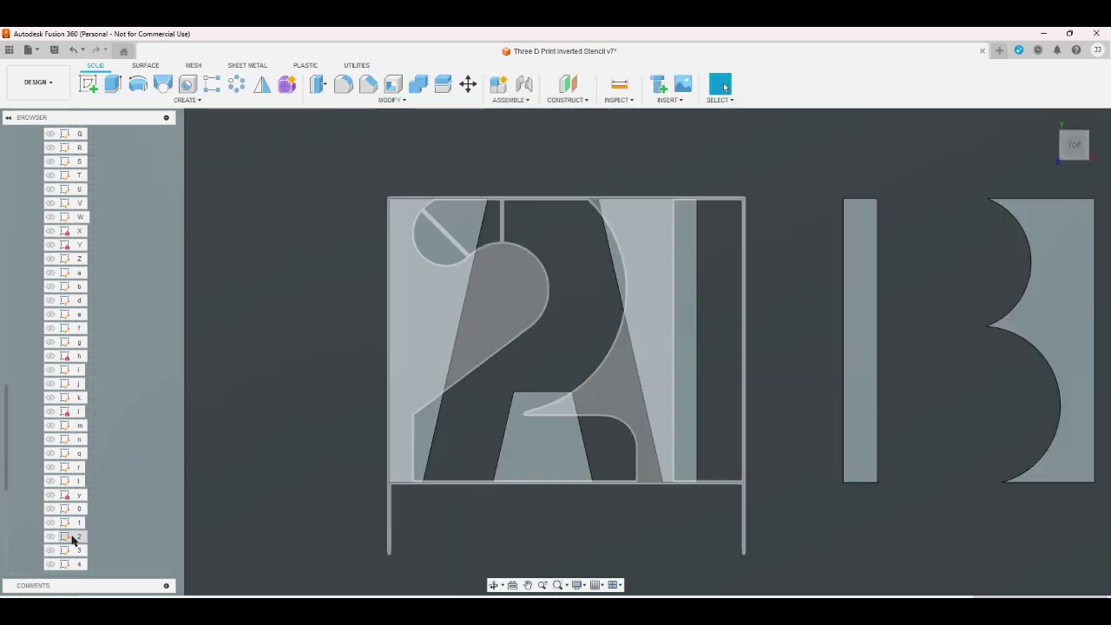
double_click(79, 538)
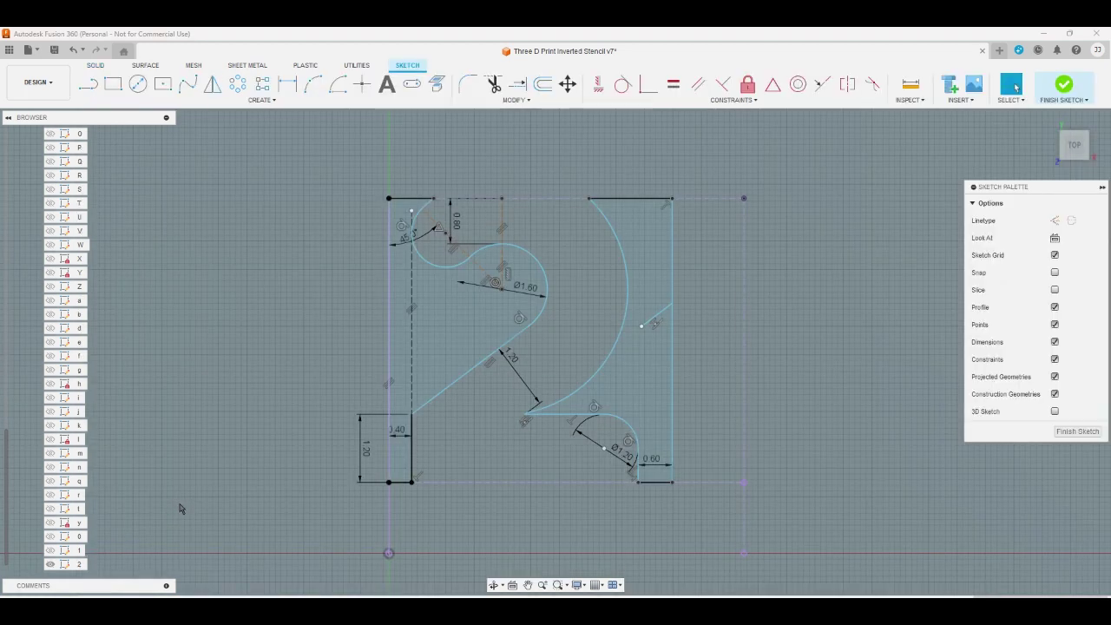
double_click(399, 437)
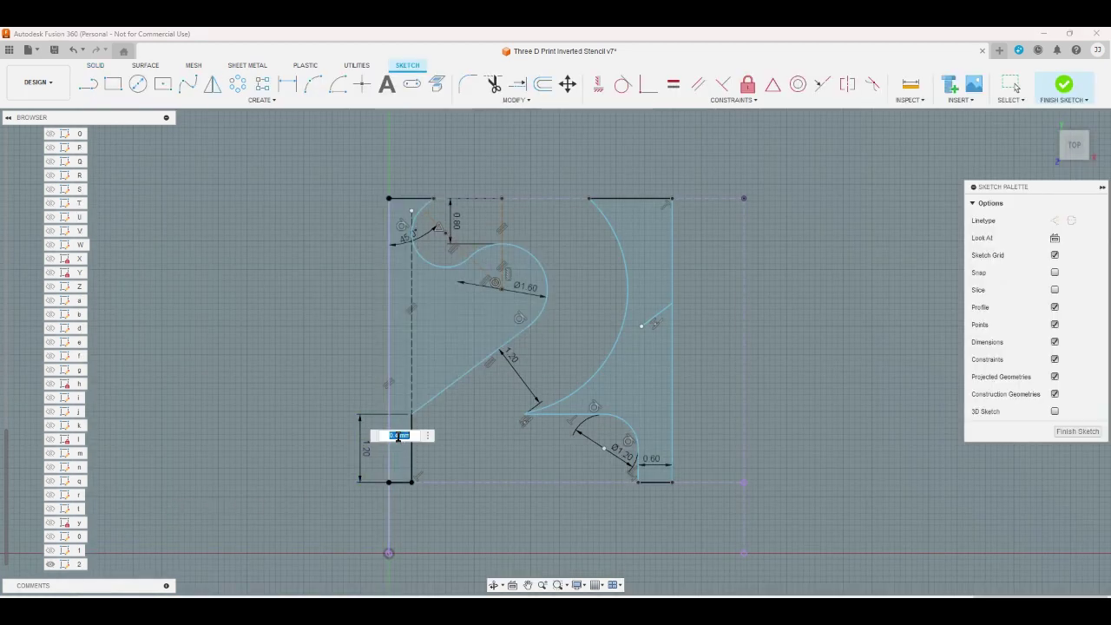
text(0.6)
key(Return)
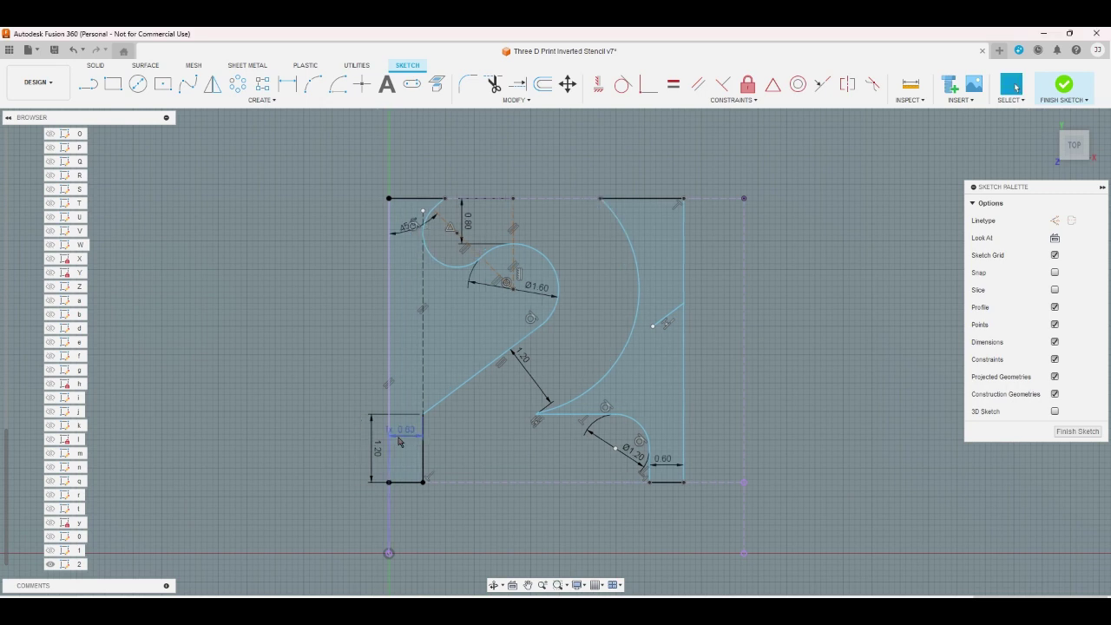
double_click(667, 467)
text(rs)
key(Return)
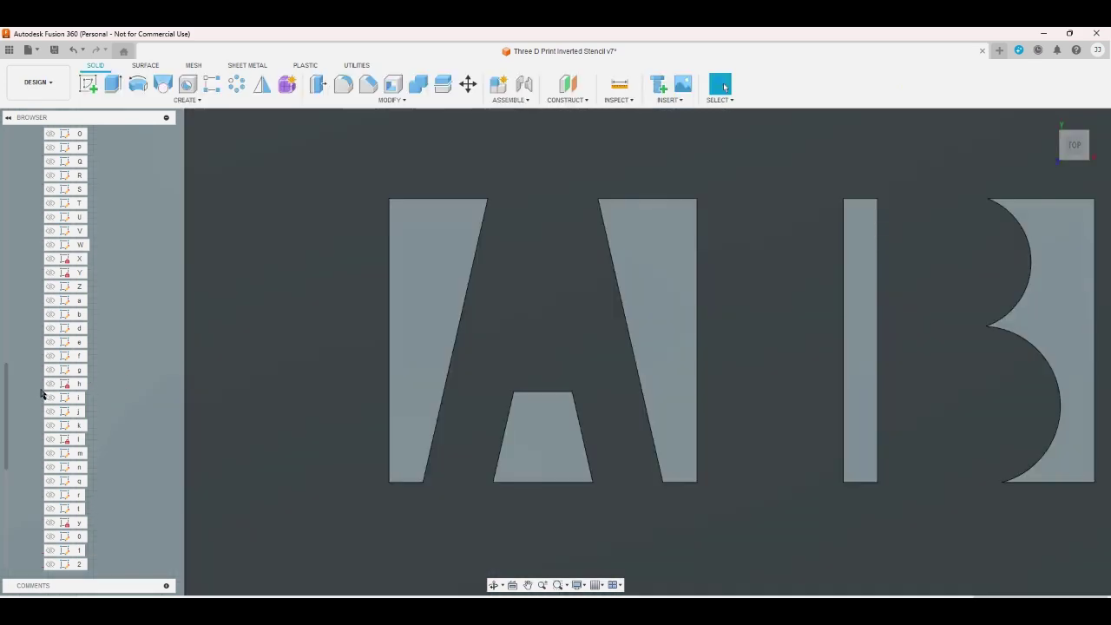
- Open the digit 3 sketch and drive its right 0.60 and left 0.40 offsets with rs
scroll(40, 395, down, 1)
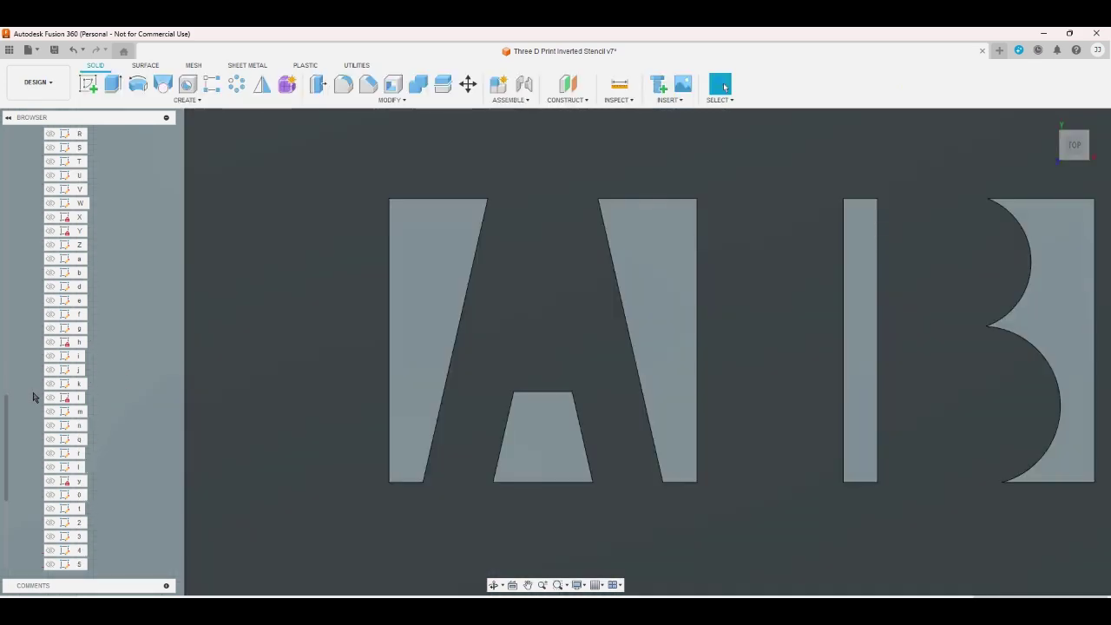
click(80, 537)
double_click(80, 537)
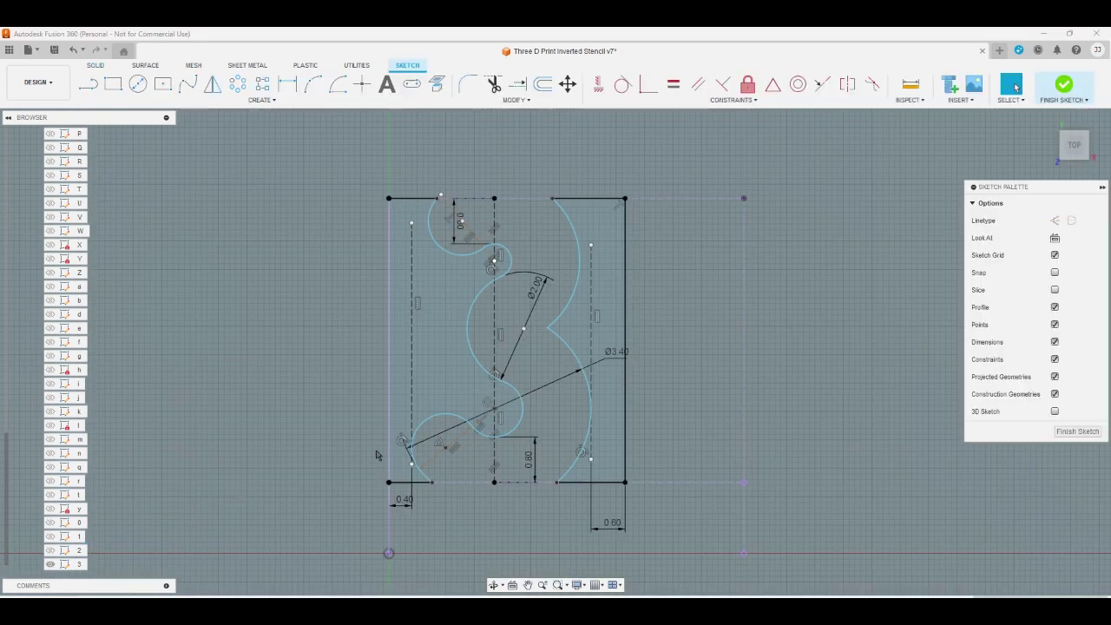
double_click(621, 533)
text(rs)
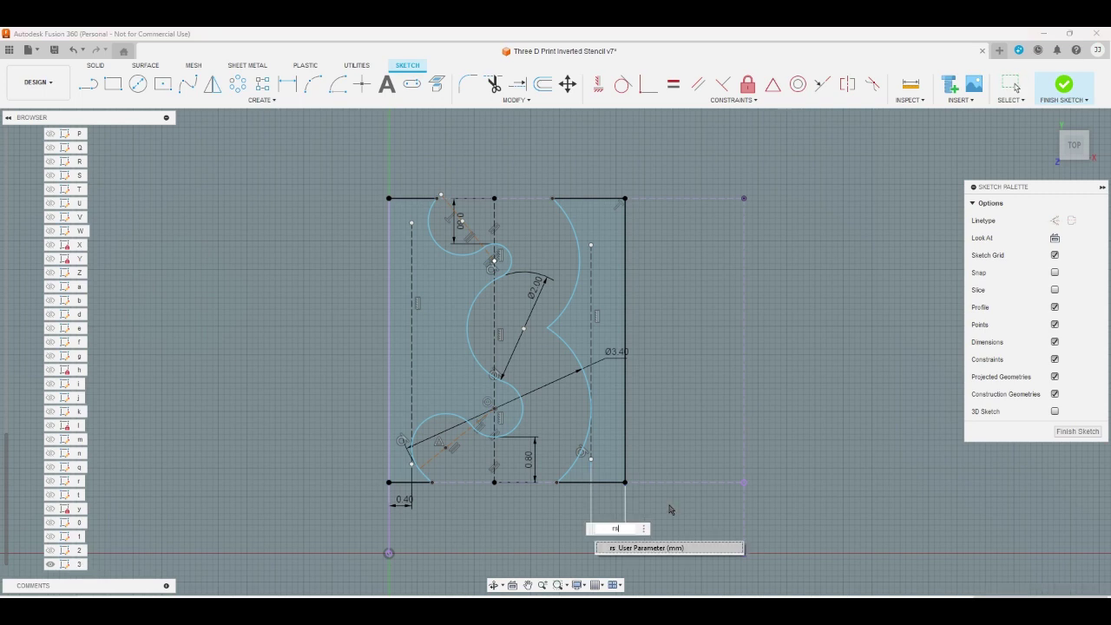
key(Return)
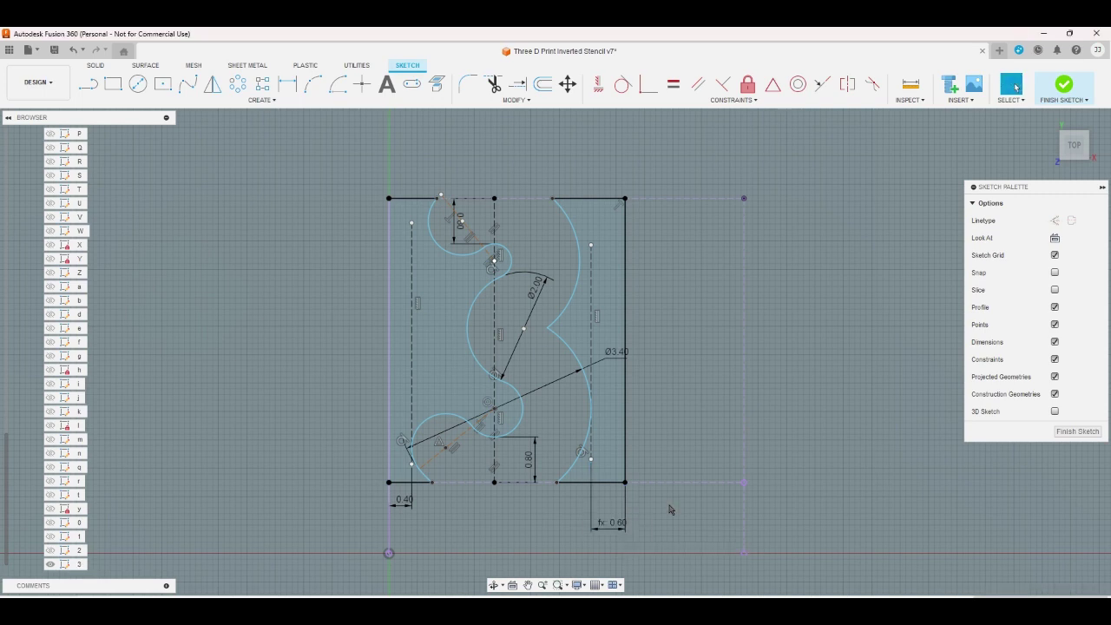
double_click(404, 501)
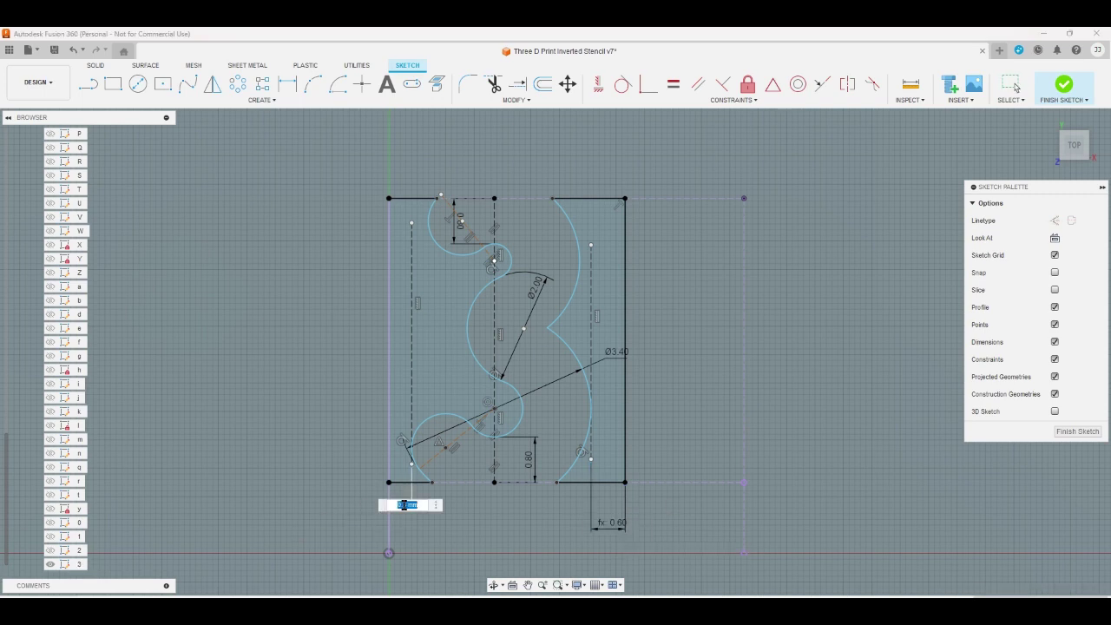
text(rs)
key(Return)
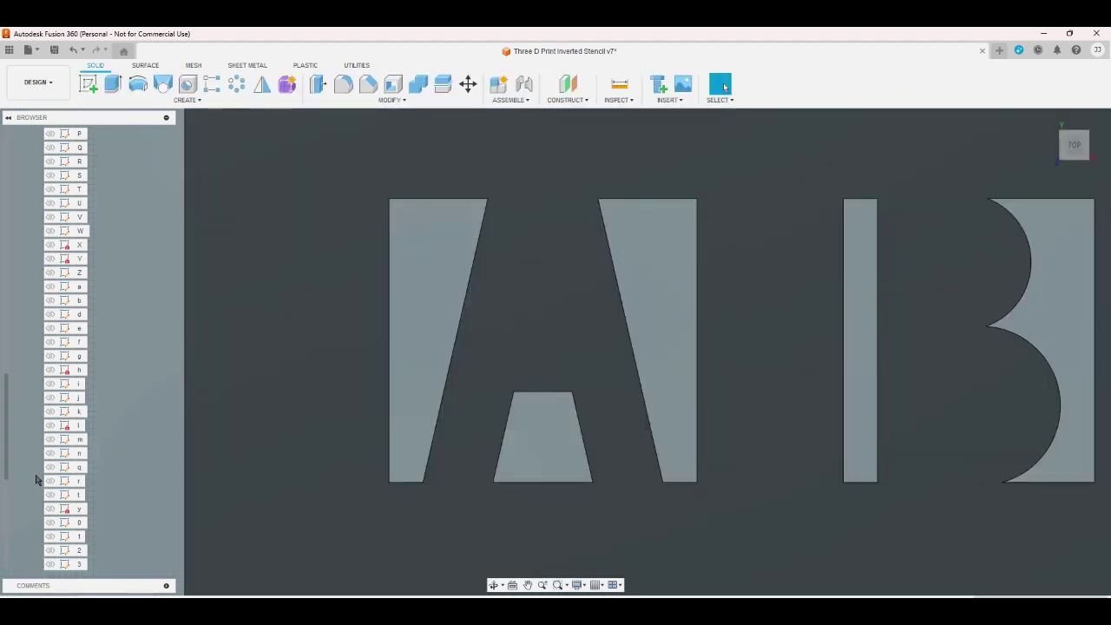
- Open the digit 4 sketch and link its 0.60 offset dimension to rs
scroll(52, 486, down, 3)
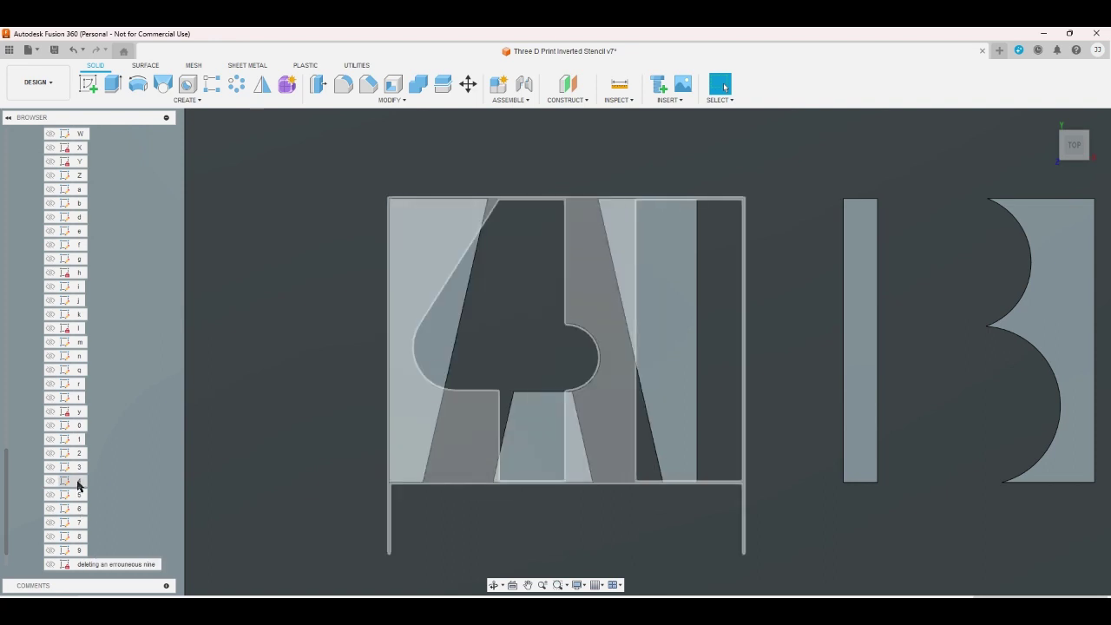
click(78, 485)
double_click(78, 484)
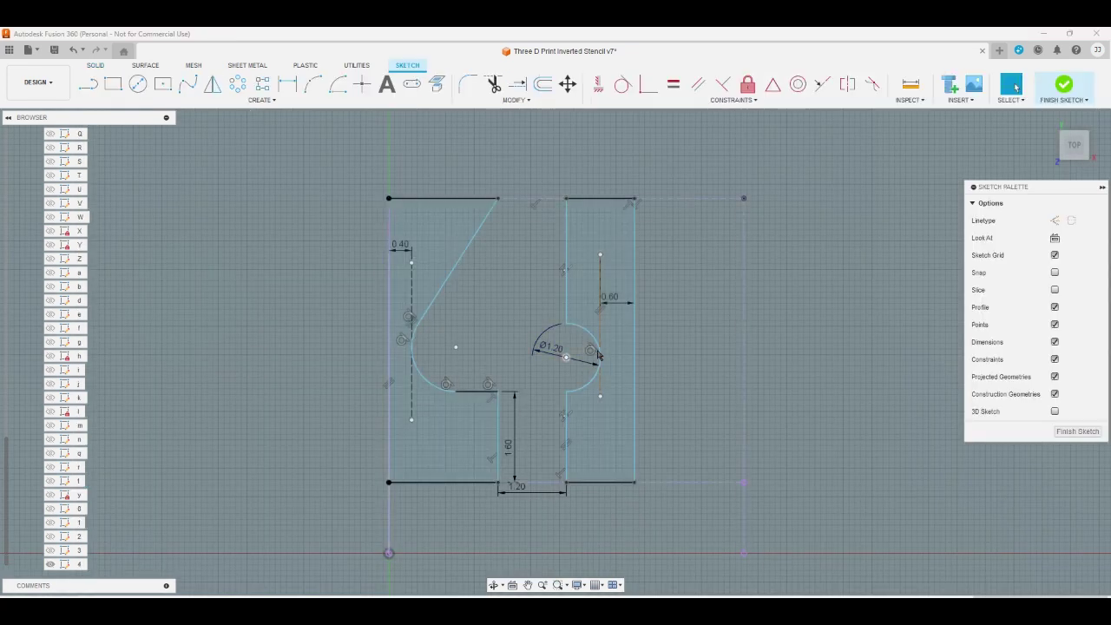
double_click(611, 303)
text(rs)
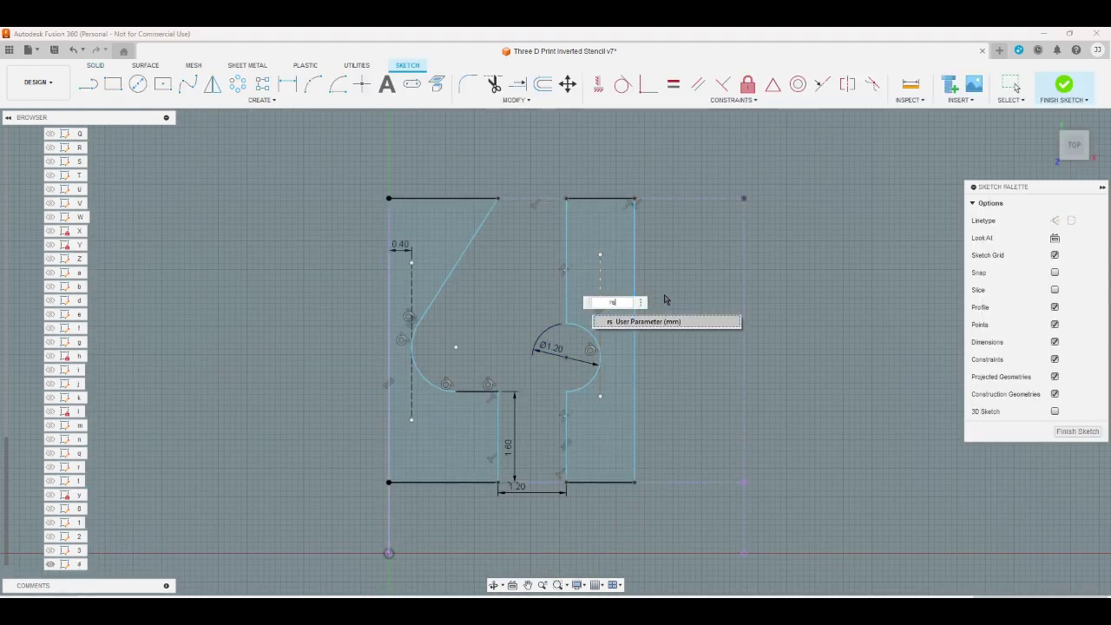
key(Return)
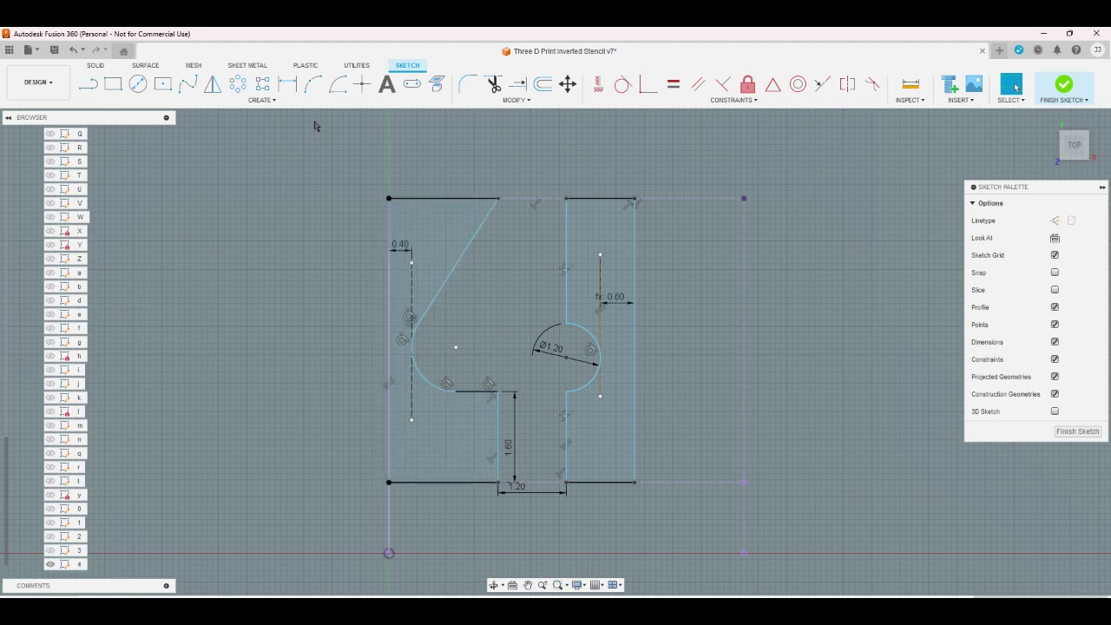
- Add a 32.5° angle, the lower-left arc radius and a 0.741 length on the short ledge
click(287, 83)
click(467, 254)
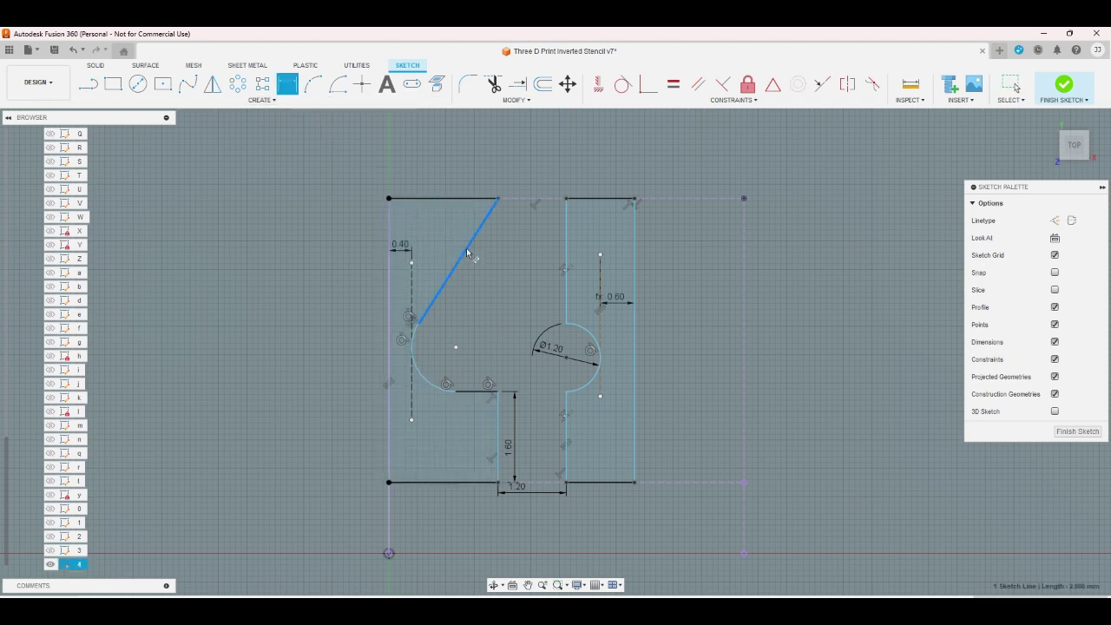
click(566, 260)
click(535, 250)
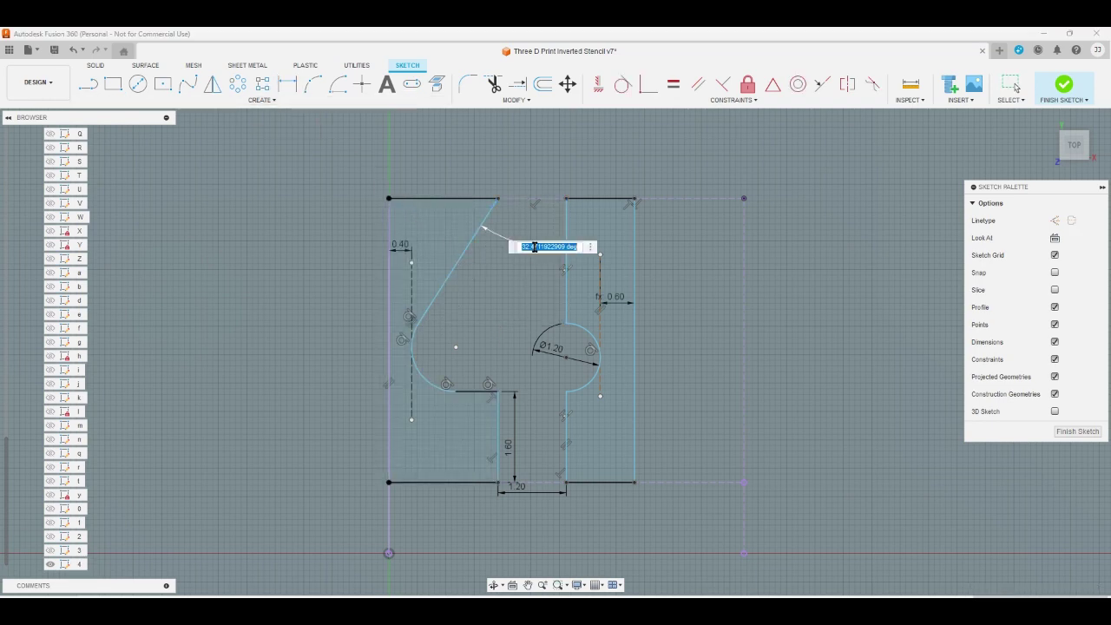
key(Return)
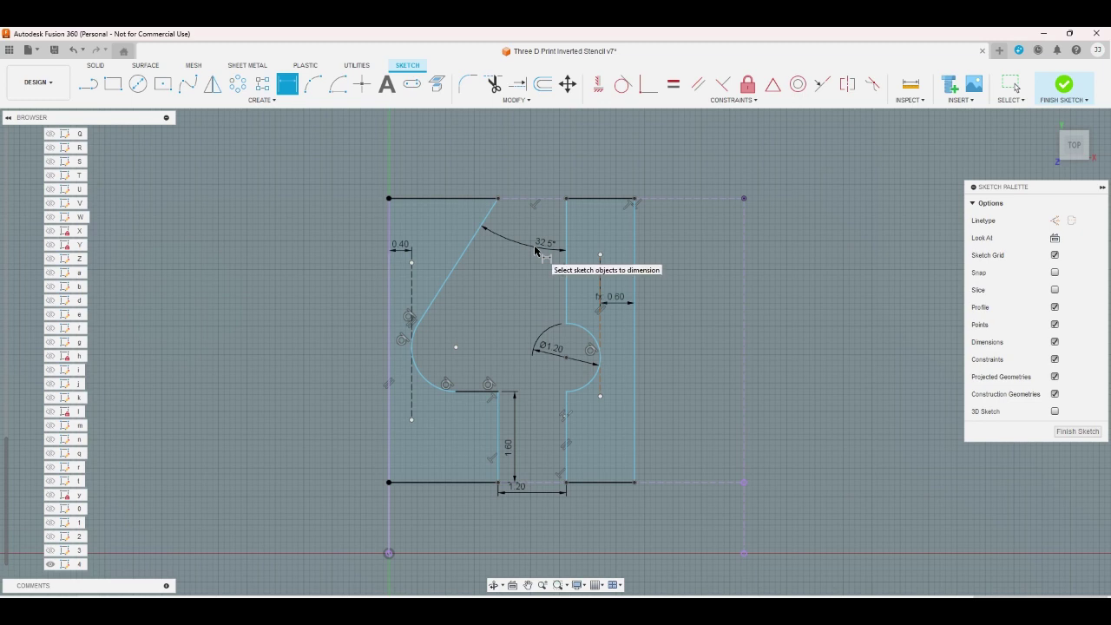
click(423, 372)
click(430, 358)
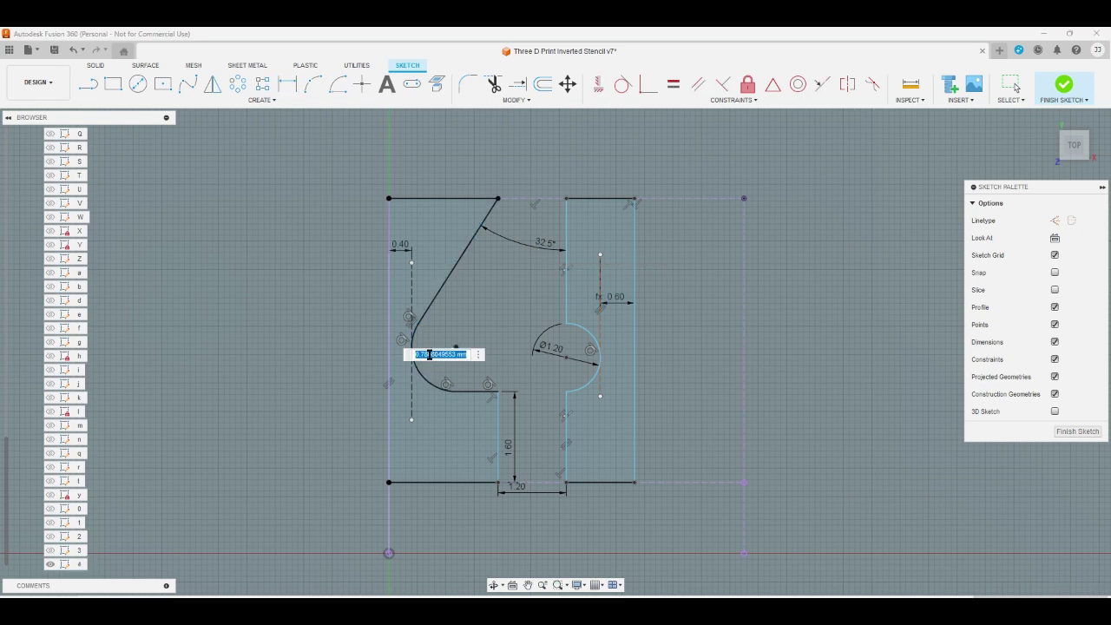
key(Return)
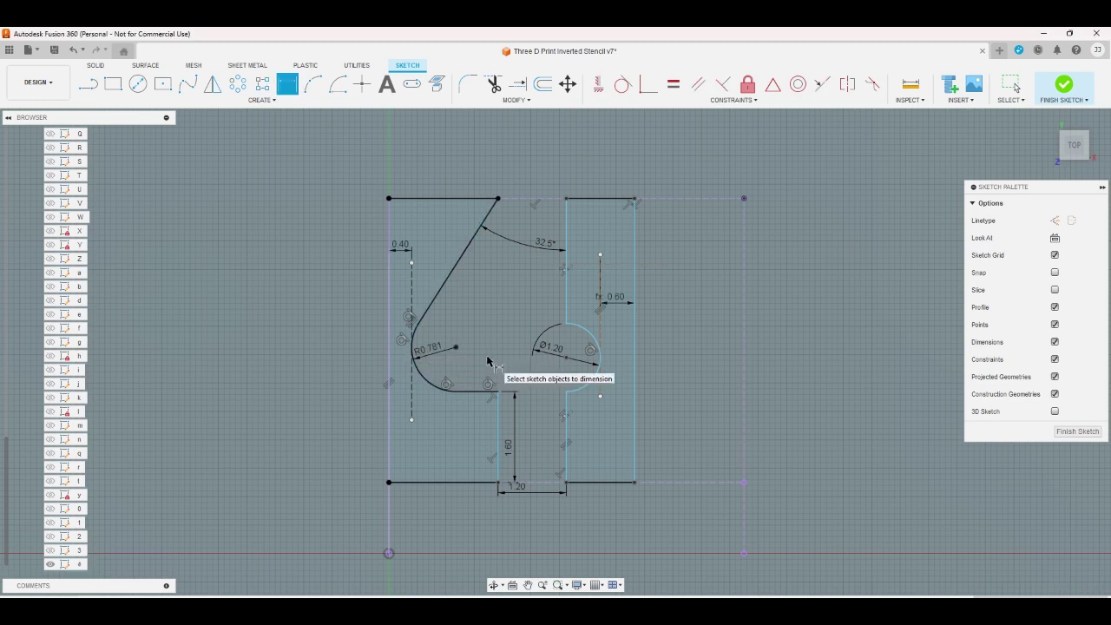
click(482, 391)
click(475, 411)
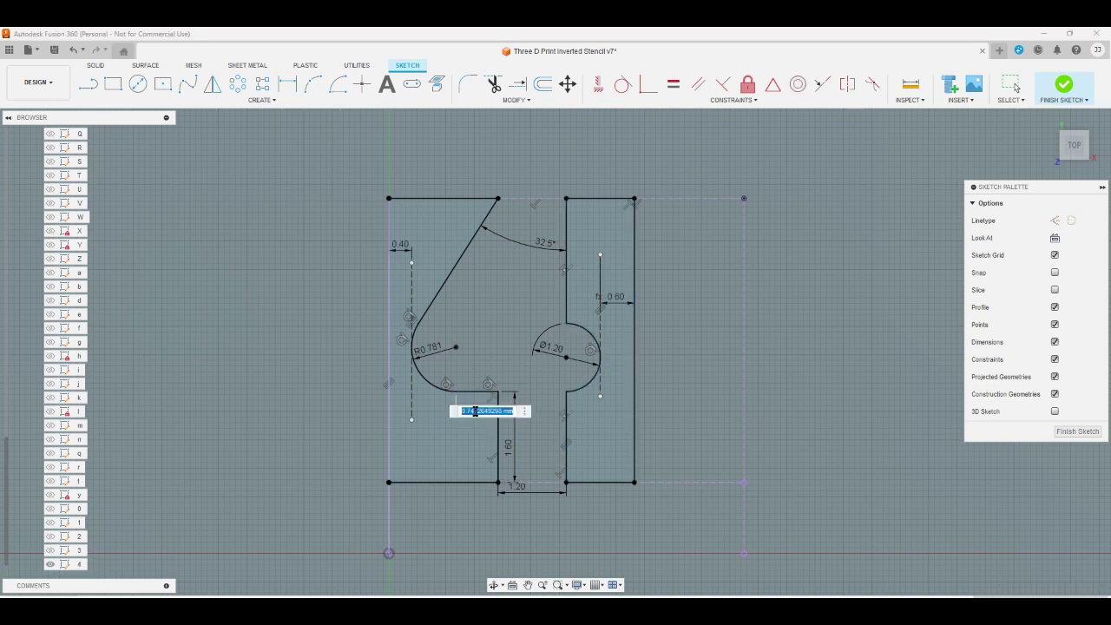
key(Return)
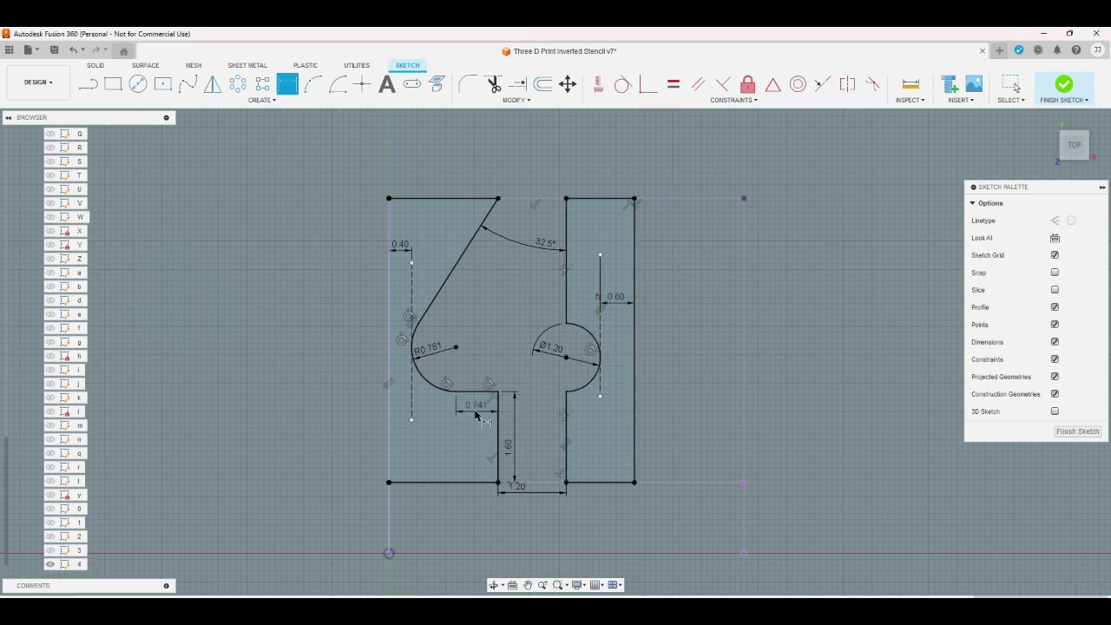
- Change the left stroke-width dimension from 0.40 to 0.6
right_click(474, 147)
click(446, 153)
click(401, 246)
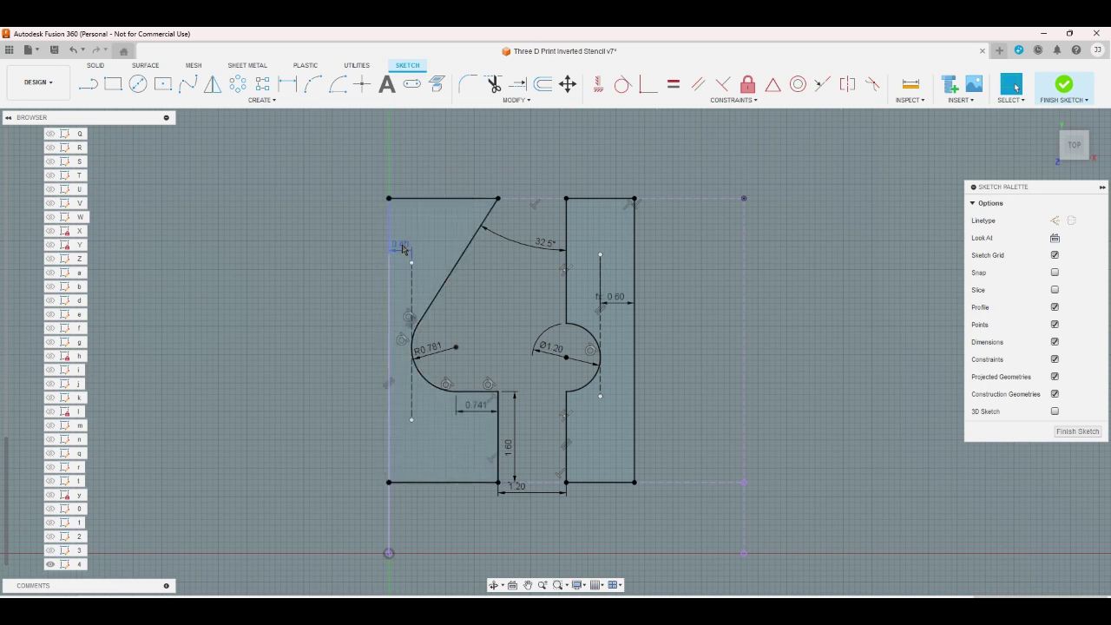
double_click(402, 247)
text(0.6)
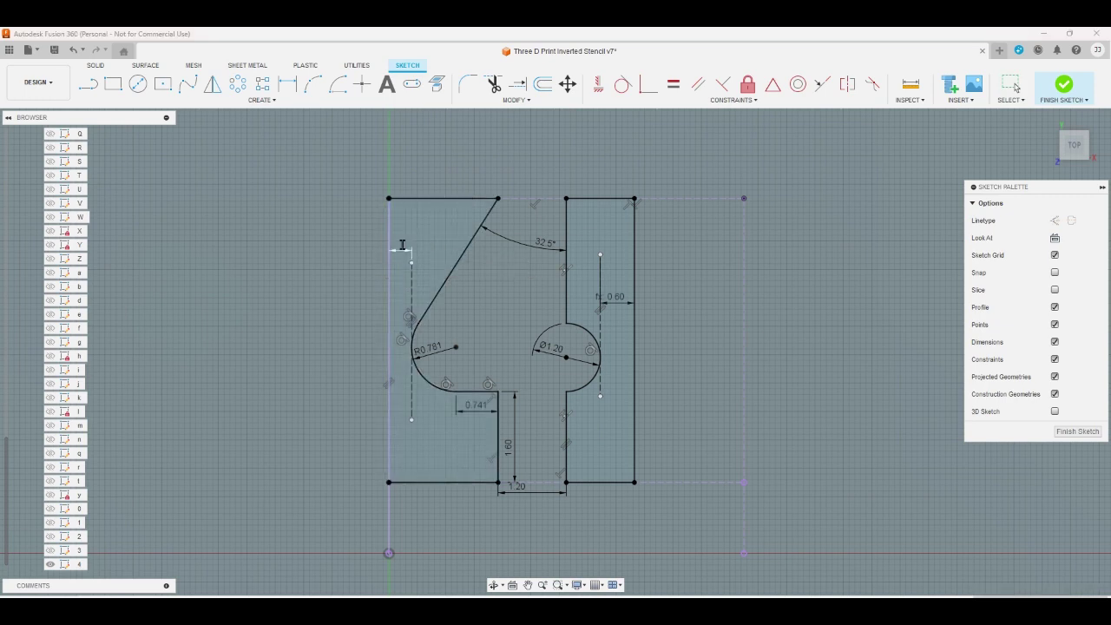
key(Return)
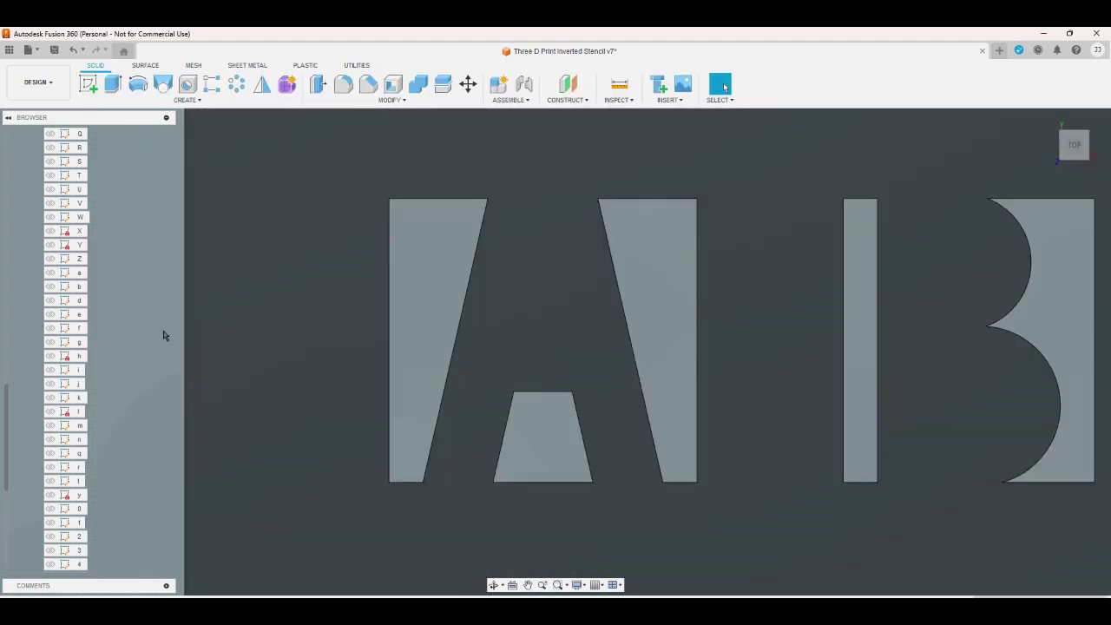
- Open sketch 5 and widen its left stem from 0.40 to 0.6, keeping the 0.80 dimension unchanged
scroll(32, 503, down, 1)
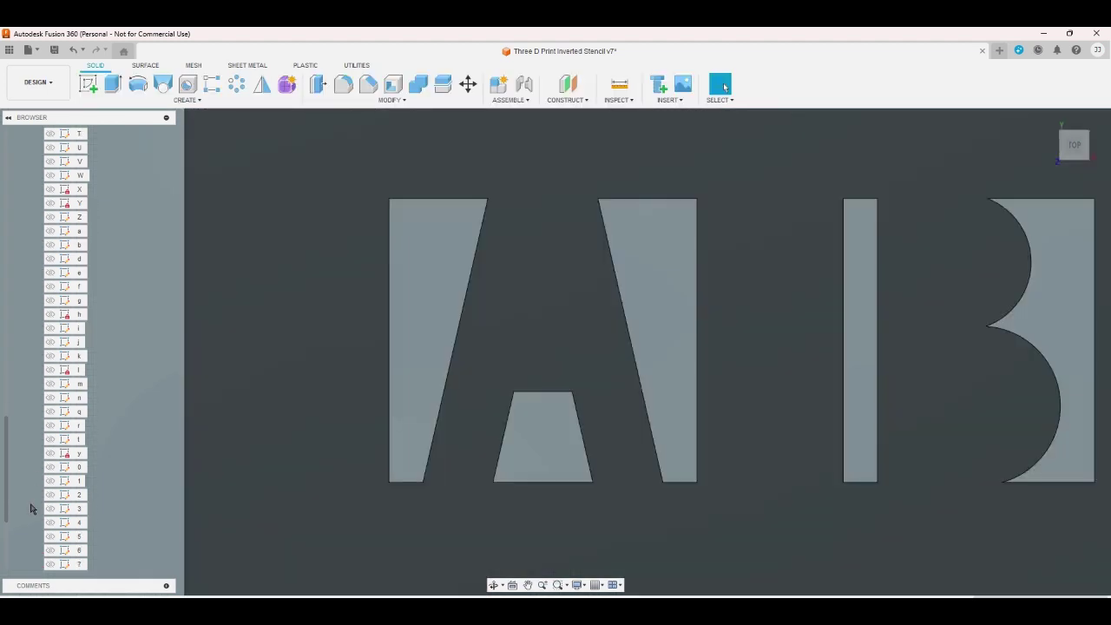
click(81, 539)
double_click(81, 539)
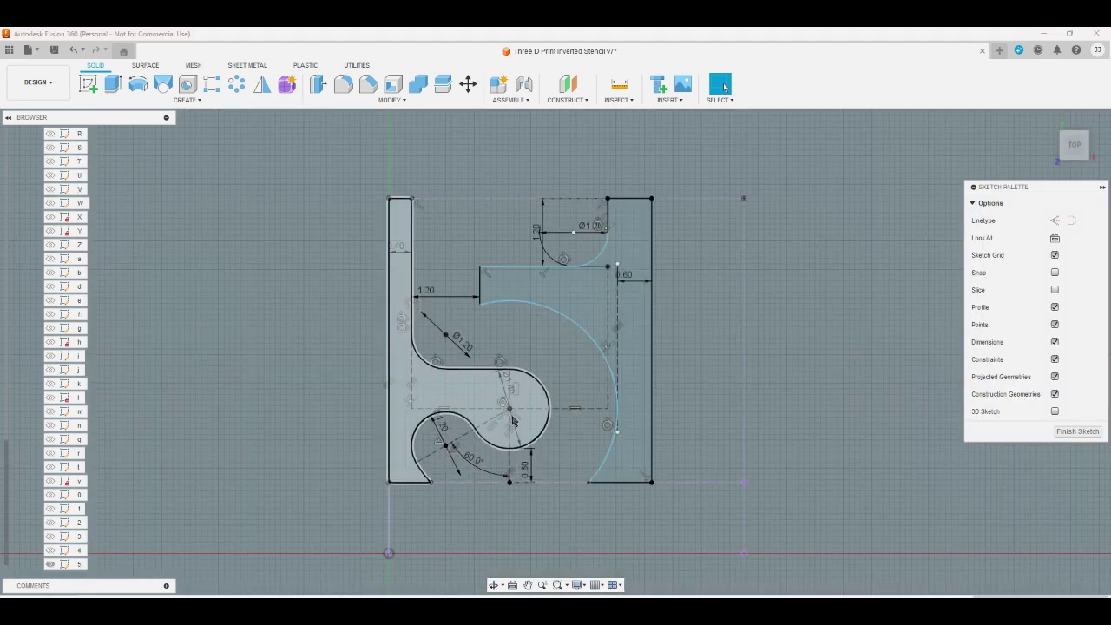
double_click(631, 286)
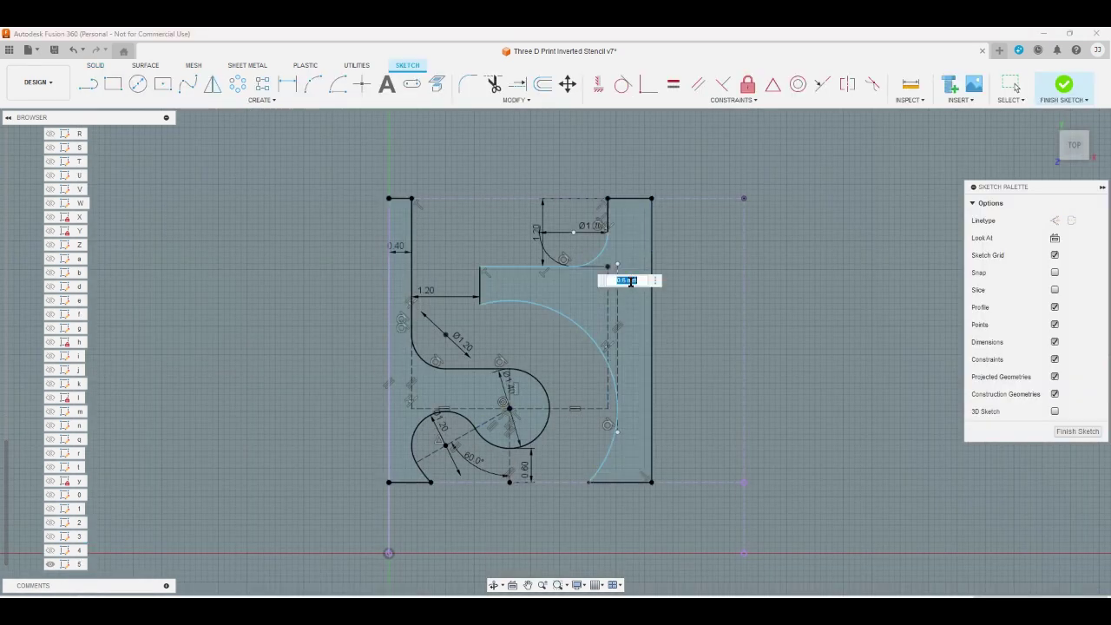
key(Return)
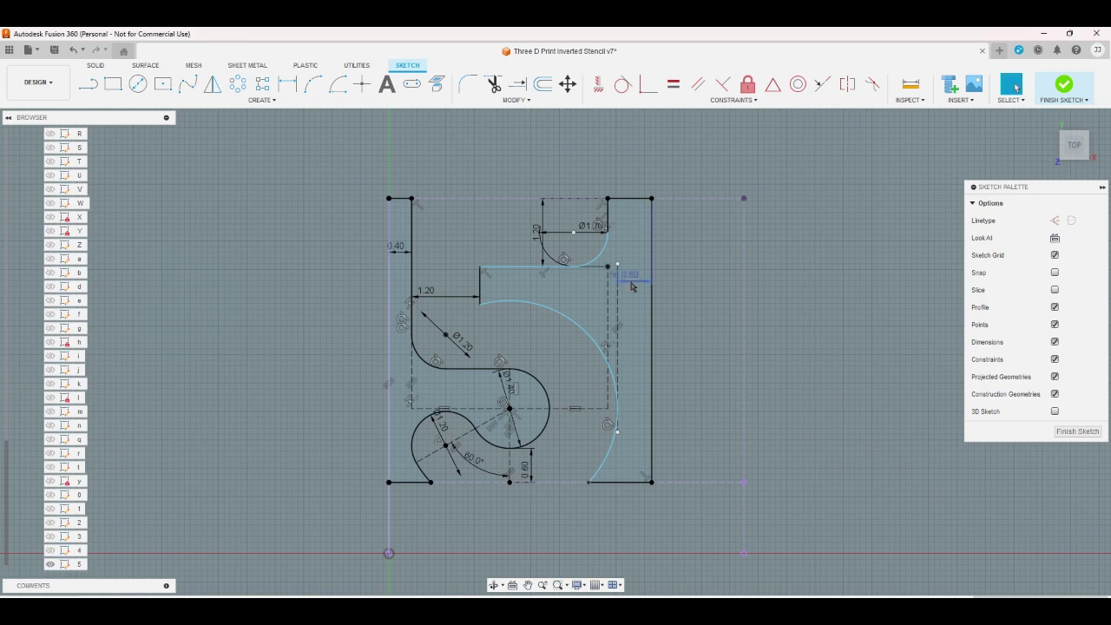
click(399, 260)
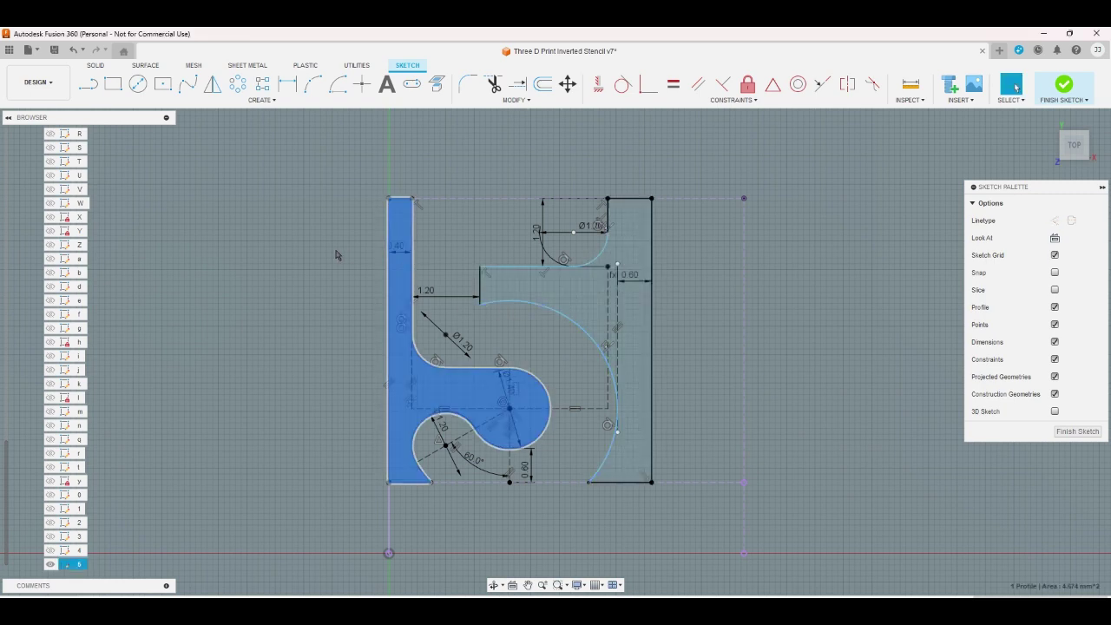
click(337, 255)
double_click(397, 248)
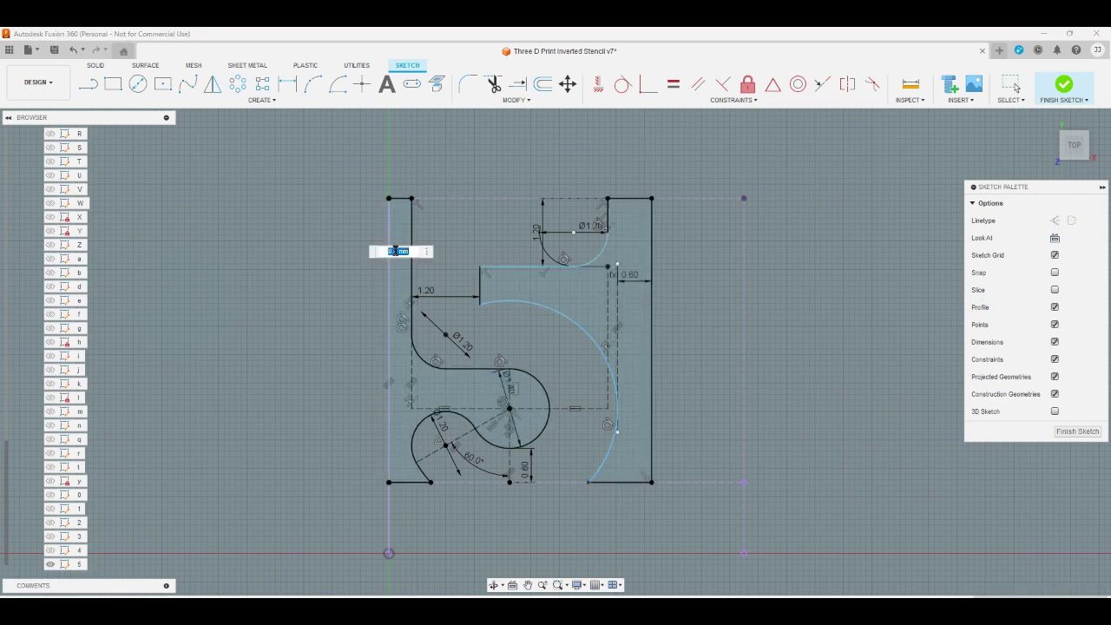
text(0.6)
key(Return)
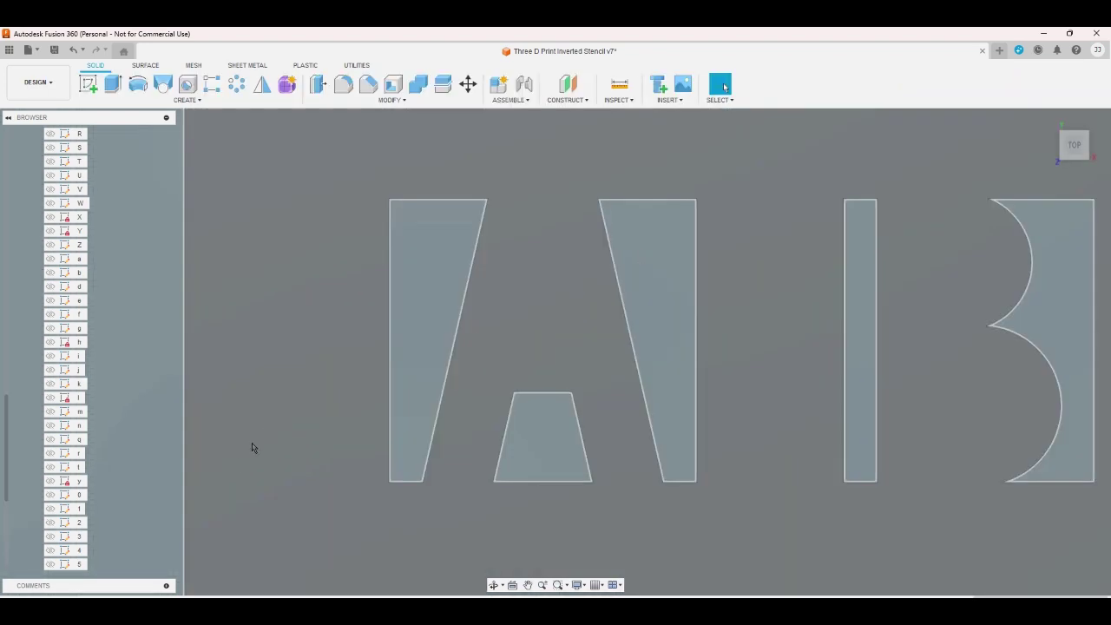
- Open sketch 6, drive its 0.60 and 0.40 stroke widths by rs, and finish the sketch
scroll(28, 544, down, 3)
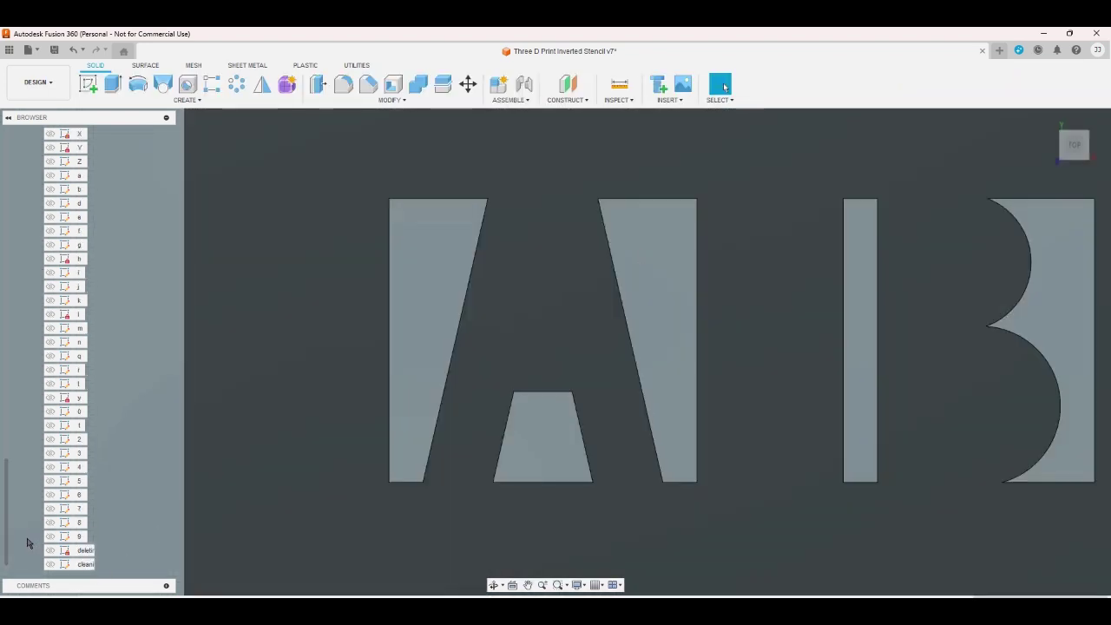
click(79, 495)
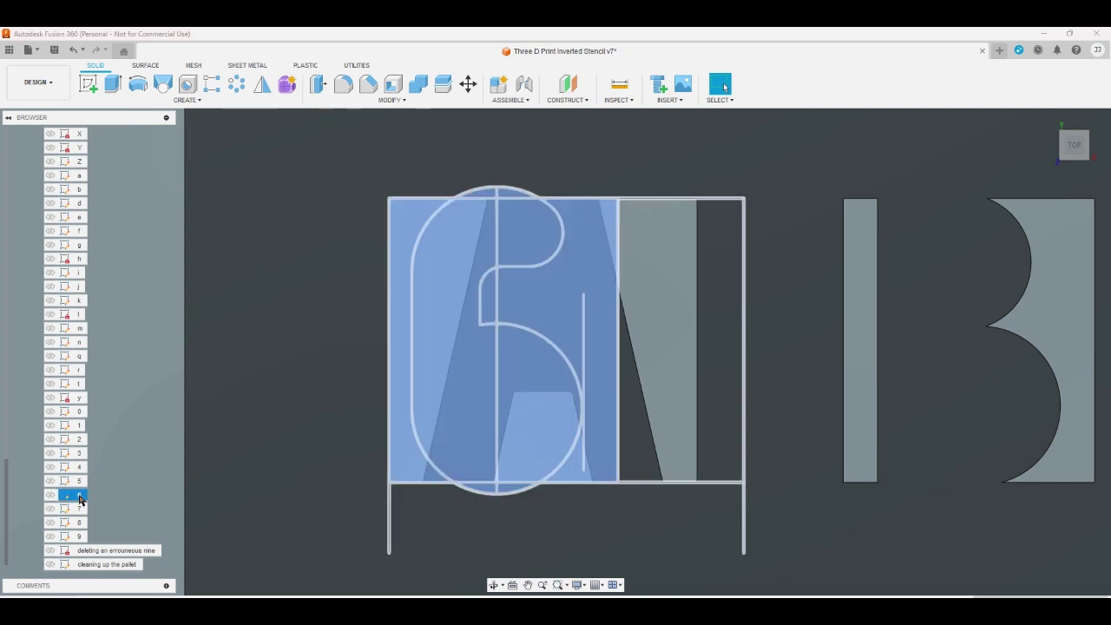
double_click(79, 496)
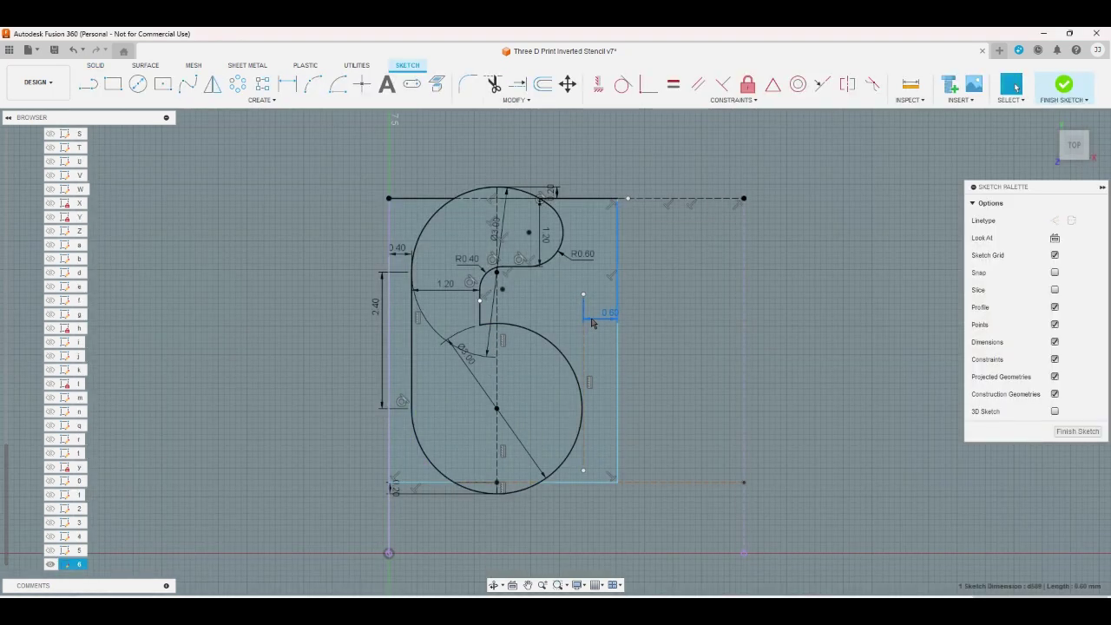
double_click(592, 322)
text(rs)
key(Return)
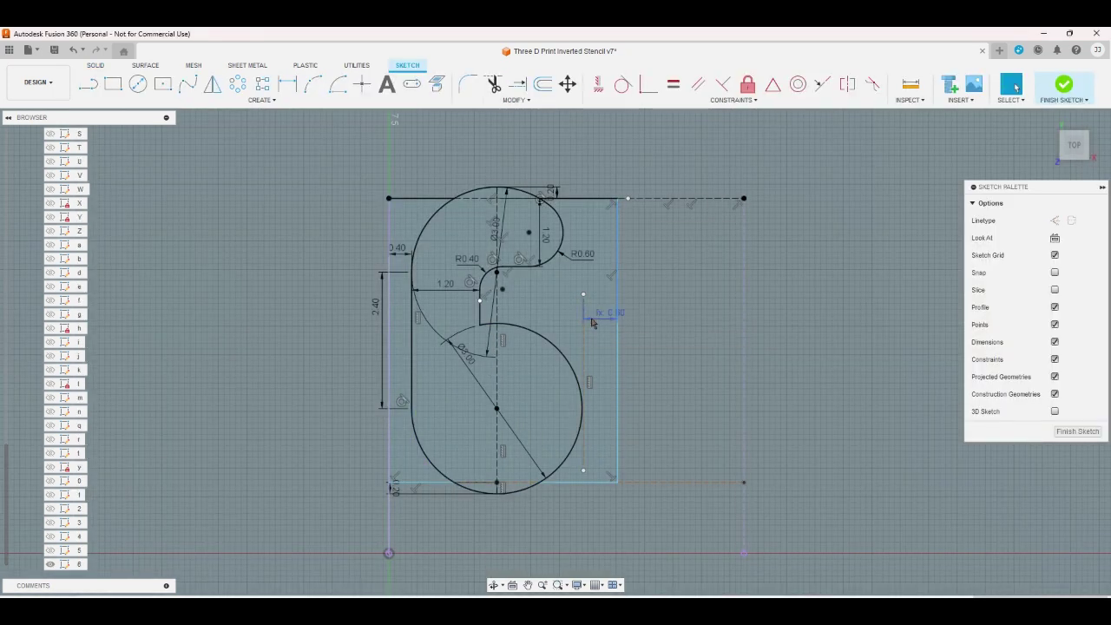
click(399, 254)
double_click(400, 253)
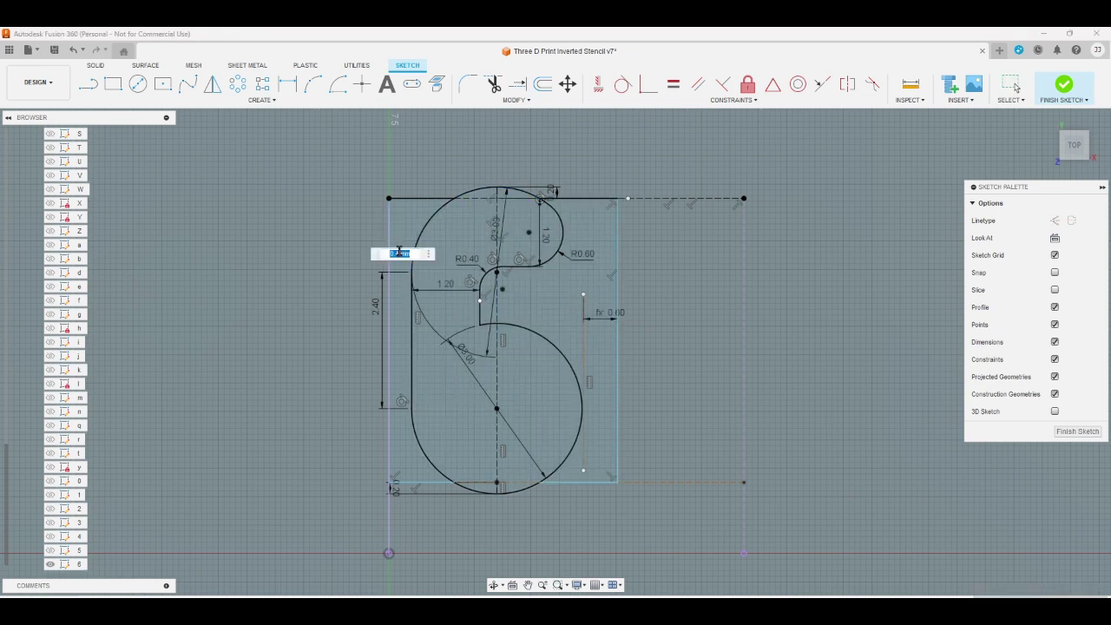
text(r)
key(Return)
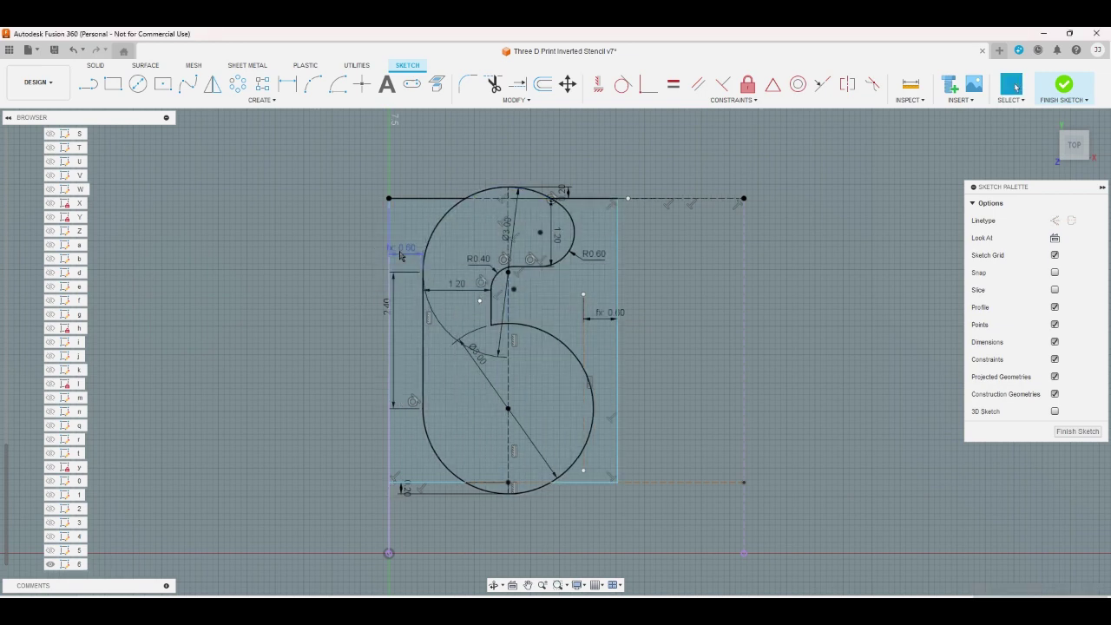
click(1075, 91)
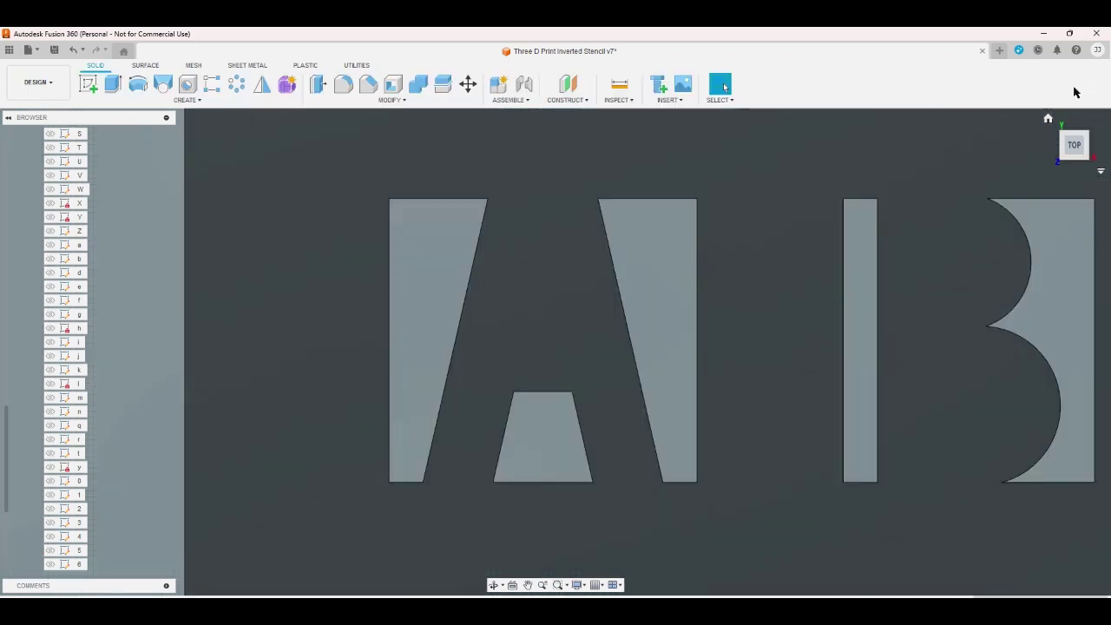
- Open sketch 7 and set its right stroke width and 0.4 mm top-left dimension to rs
scroll(33, 477, down, 2)
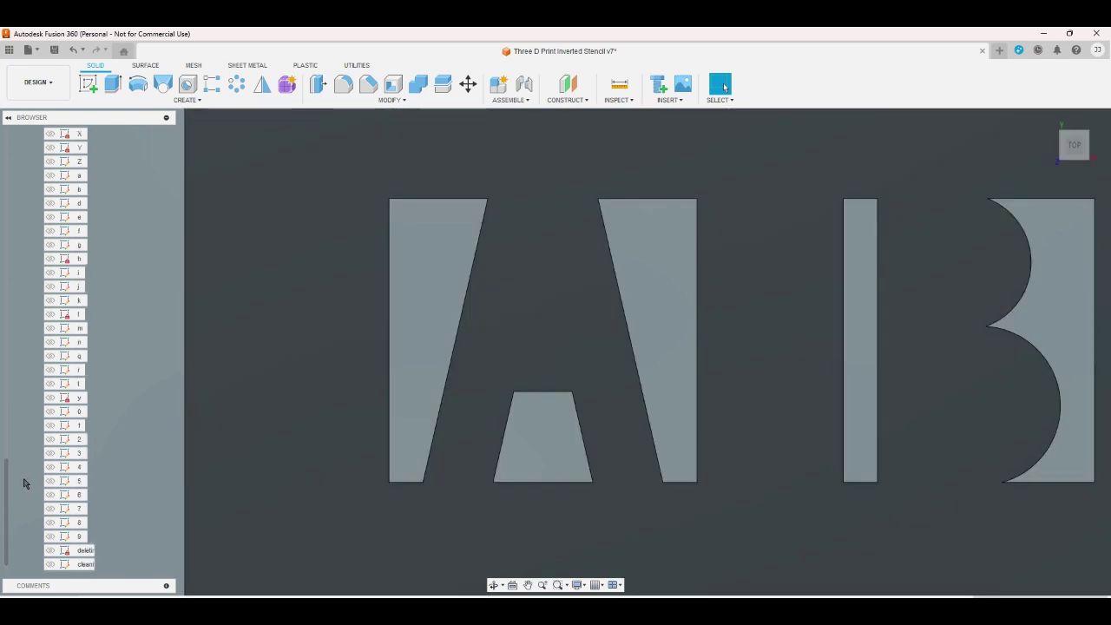
click(80, 510)
double_click(80, 509)
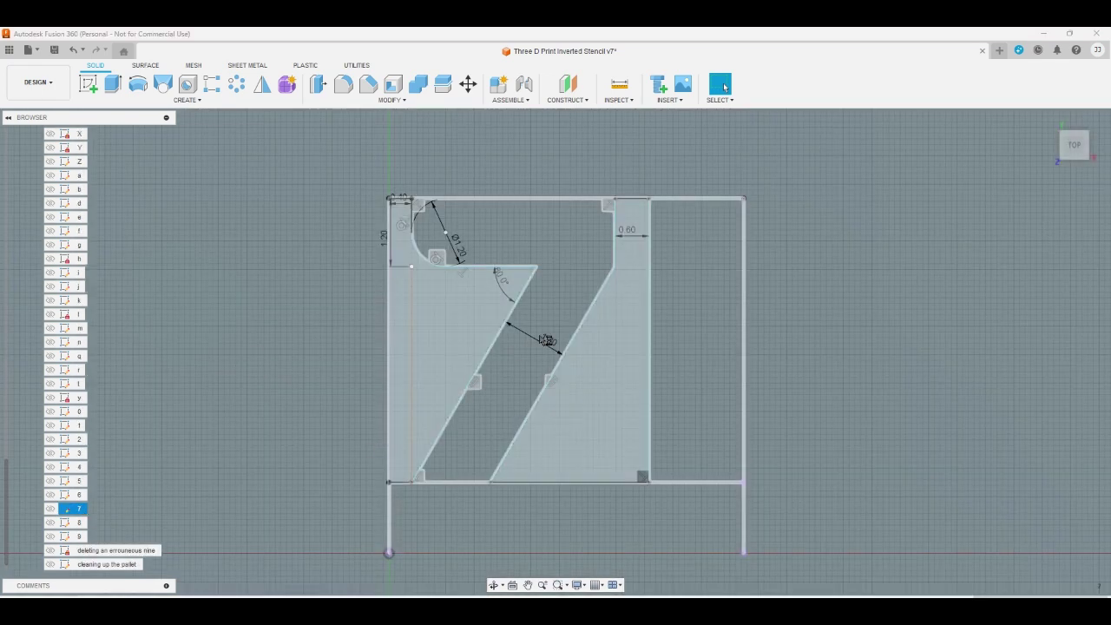
double_click(631, 236)
text(rs)
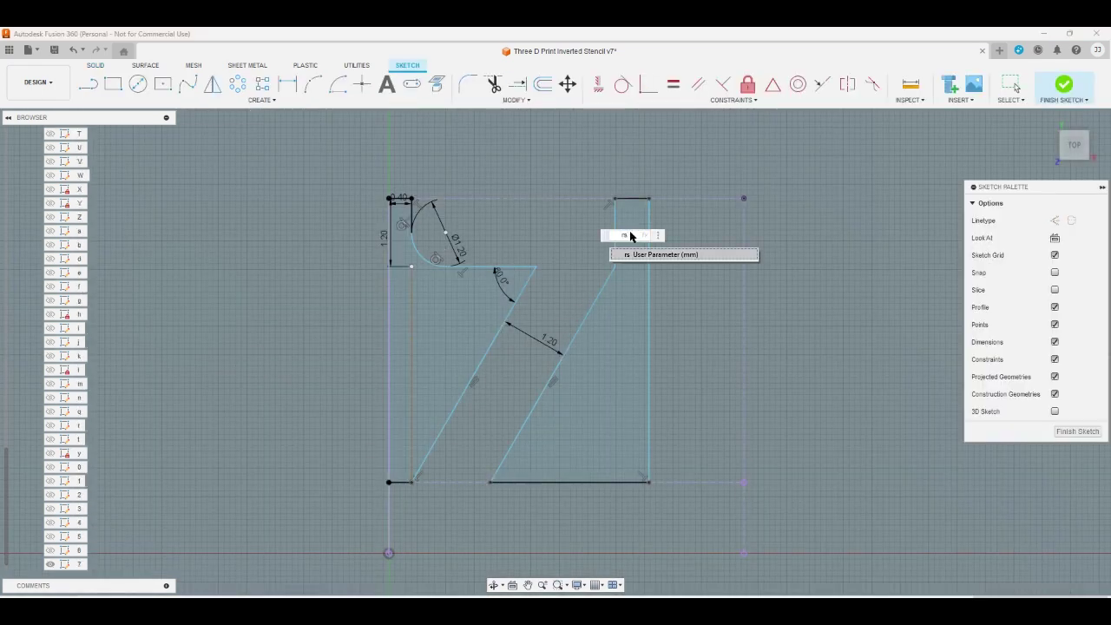
key(Return)
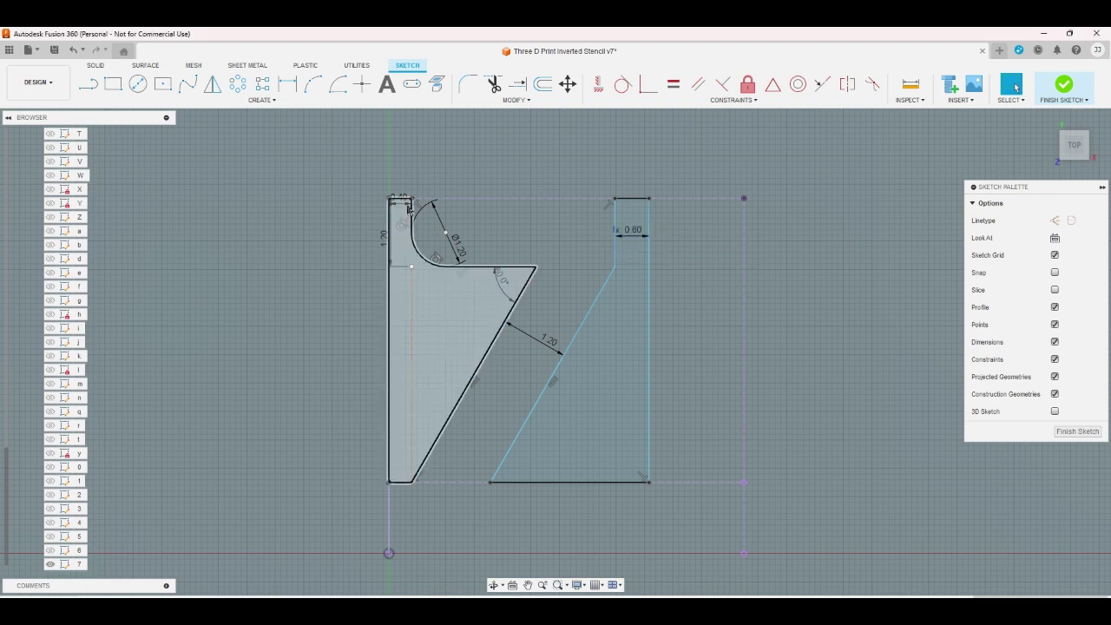
double_click(405, 202)
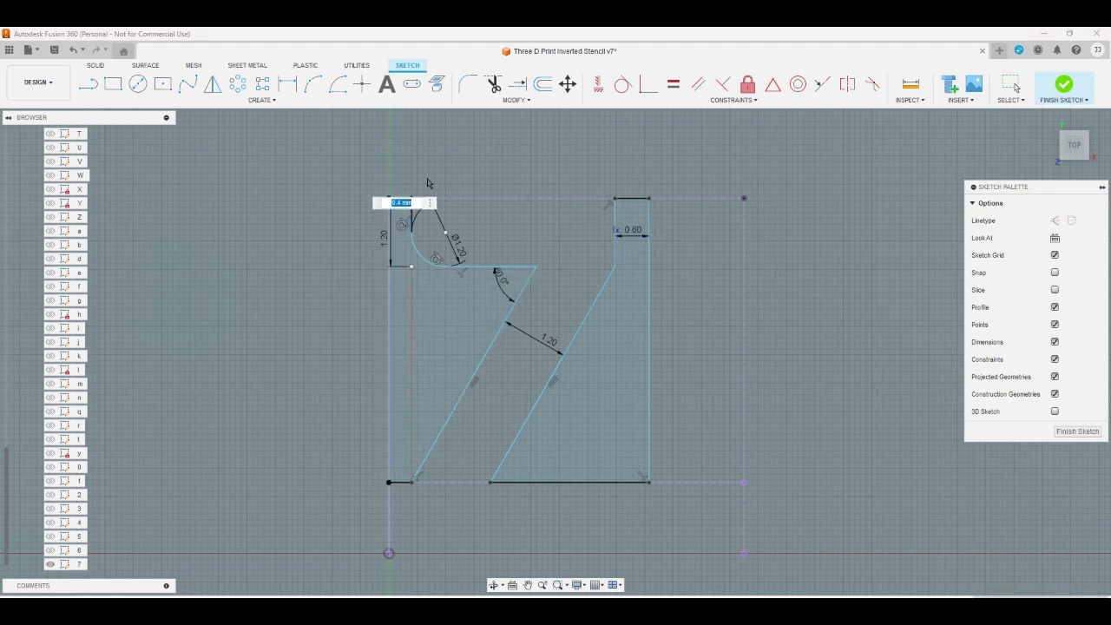
text(rs)
key(Return)
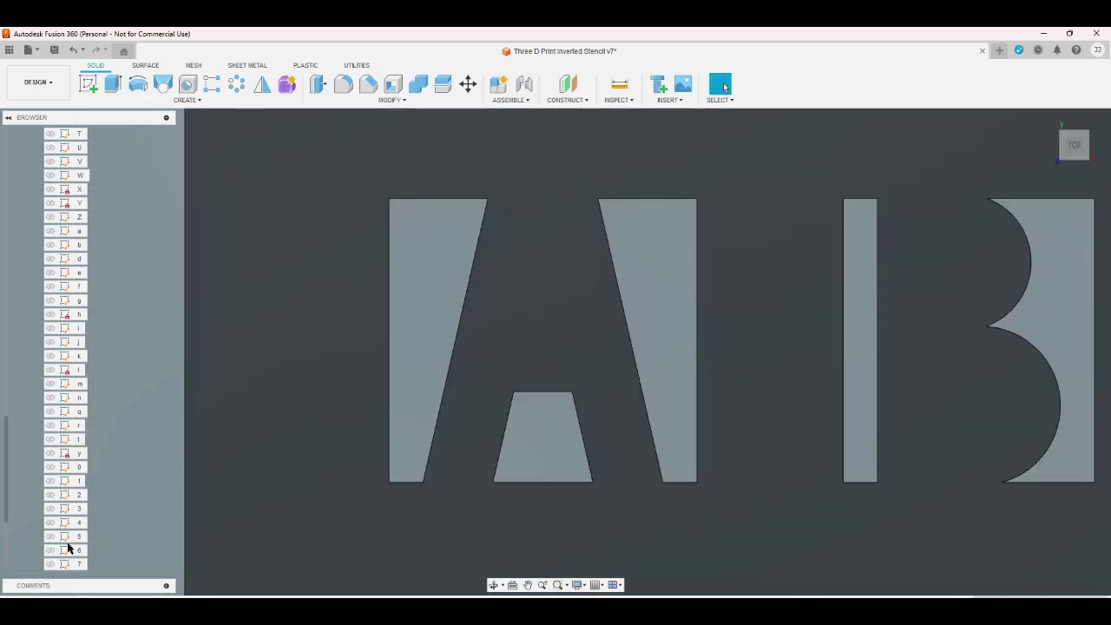
- Open sketch 8 and replace its 0.60 top-right and 0.40 left dimensions with the user parameter
scroll(39, 539, down, 2)
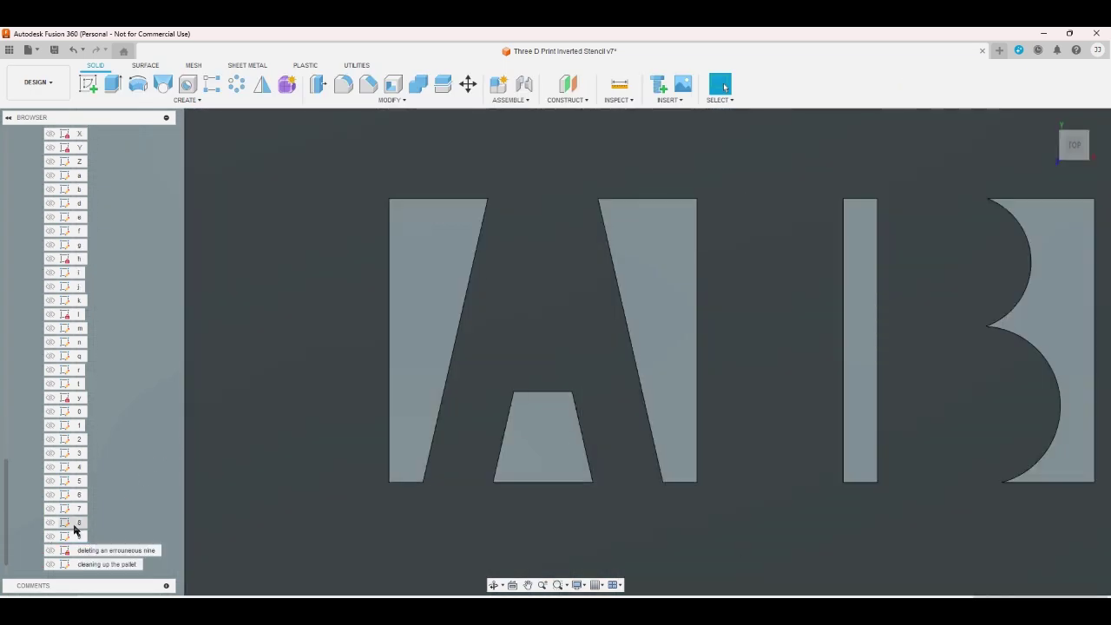
double_click(79, 523)
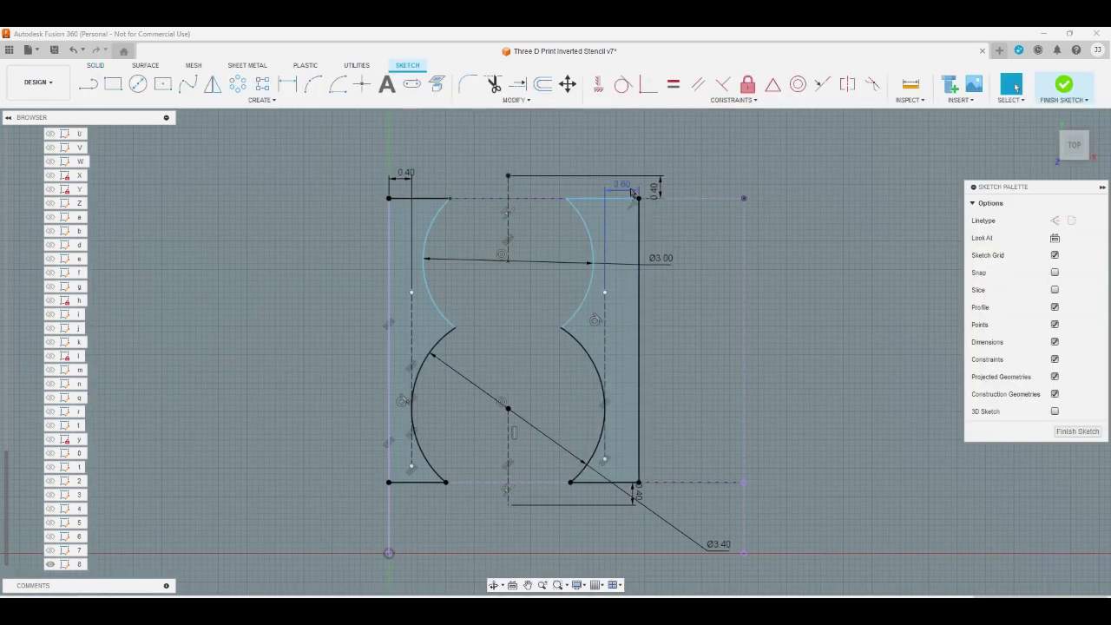
double_click(627, 186)
text(T)
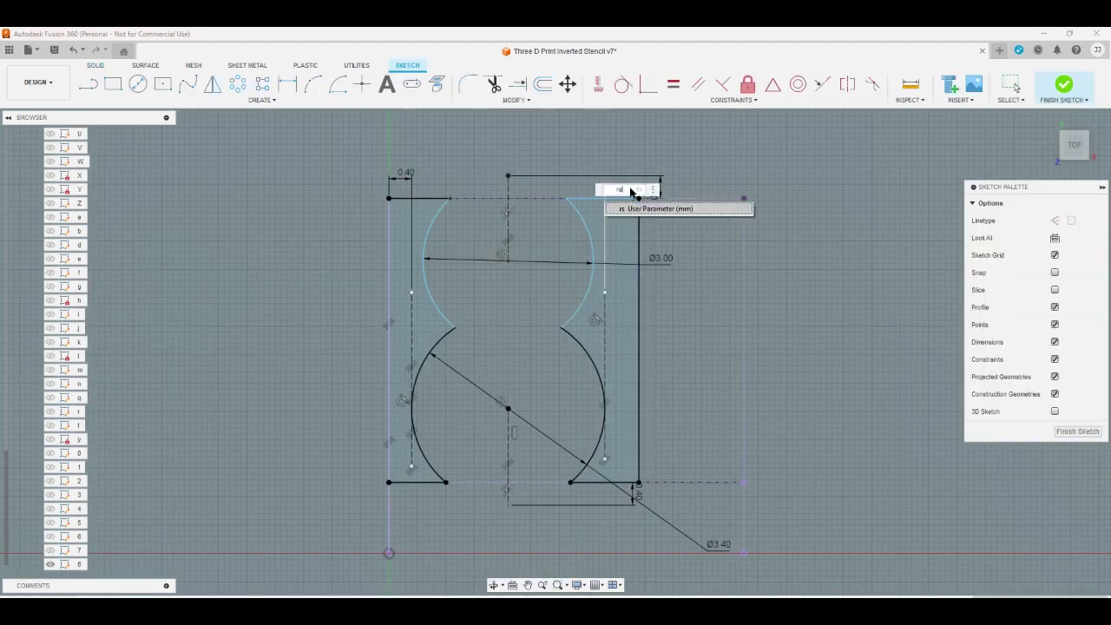
key(Return)
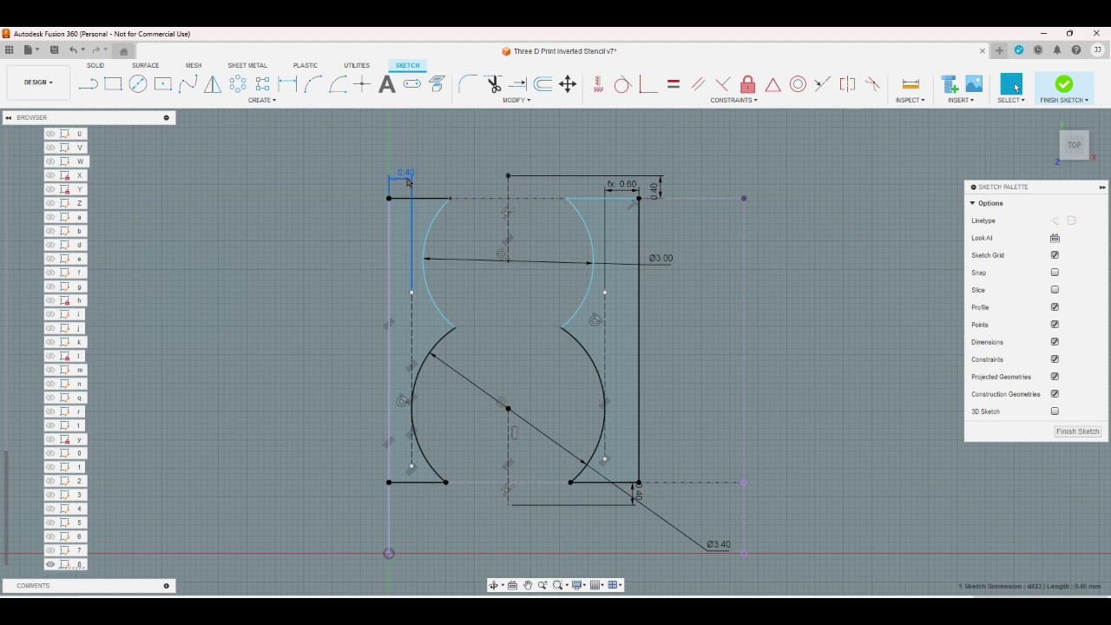
double_click(405, 172)
text(T)
key(Return)
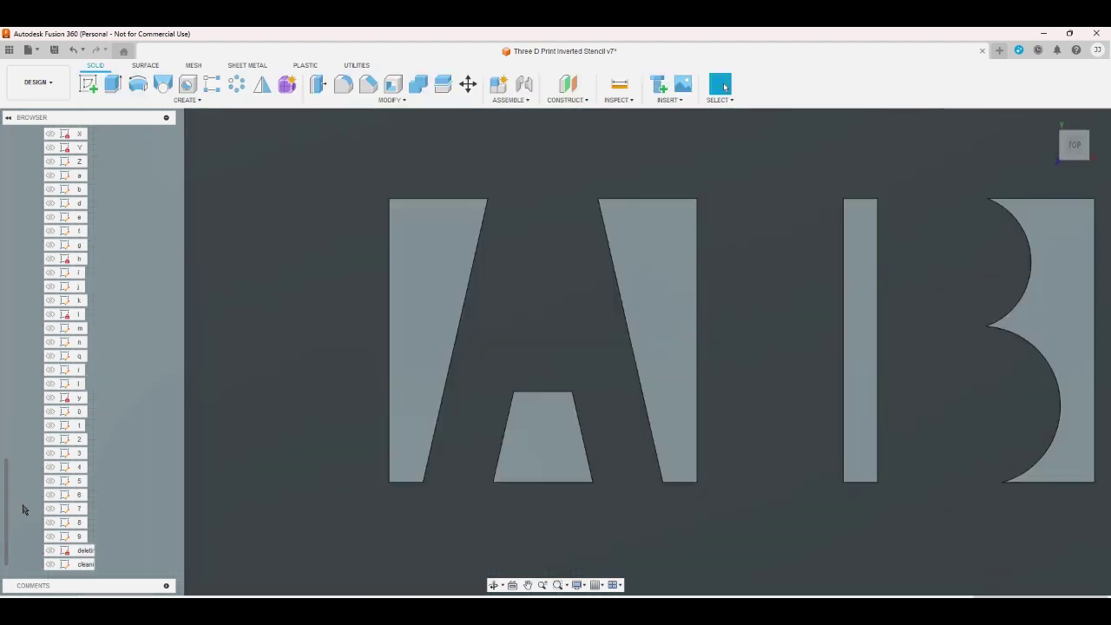
- Select sketch 9 and set both the right gap and 0.40 left gap dimensions to rs
click(76, 536)
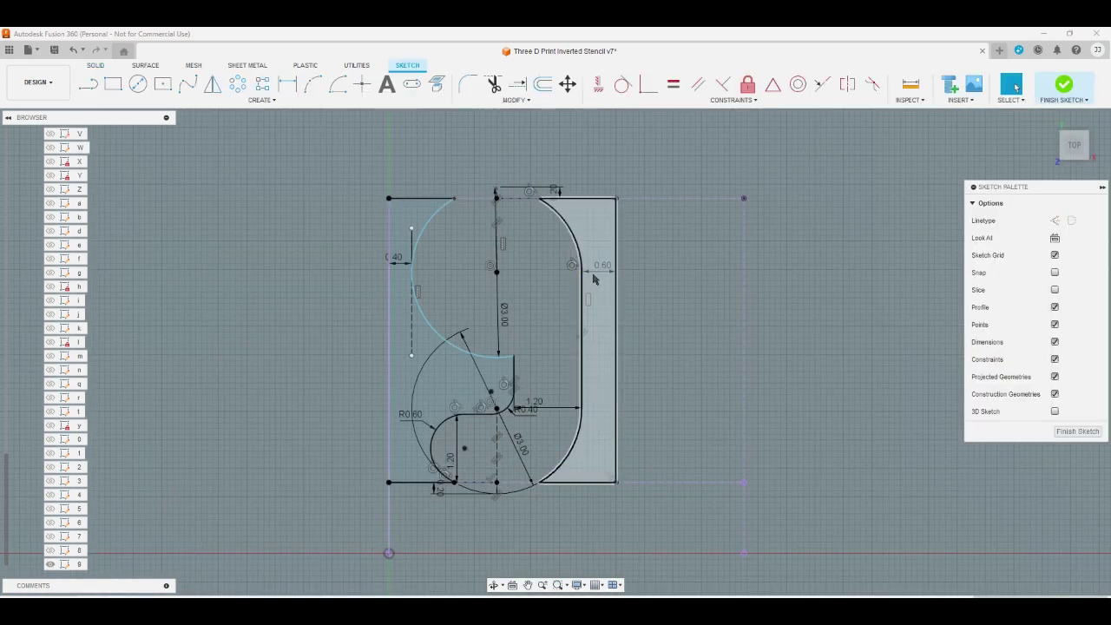
double_click(598, 275)
text(rs)
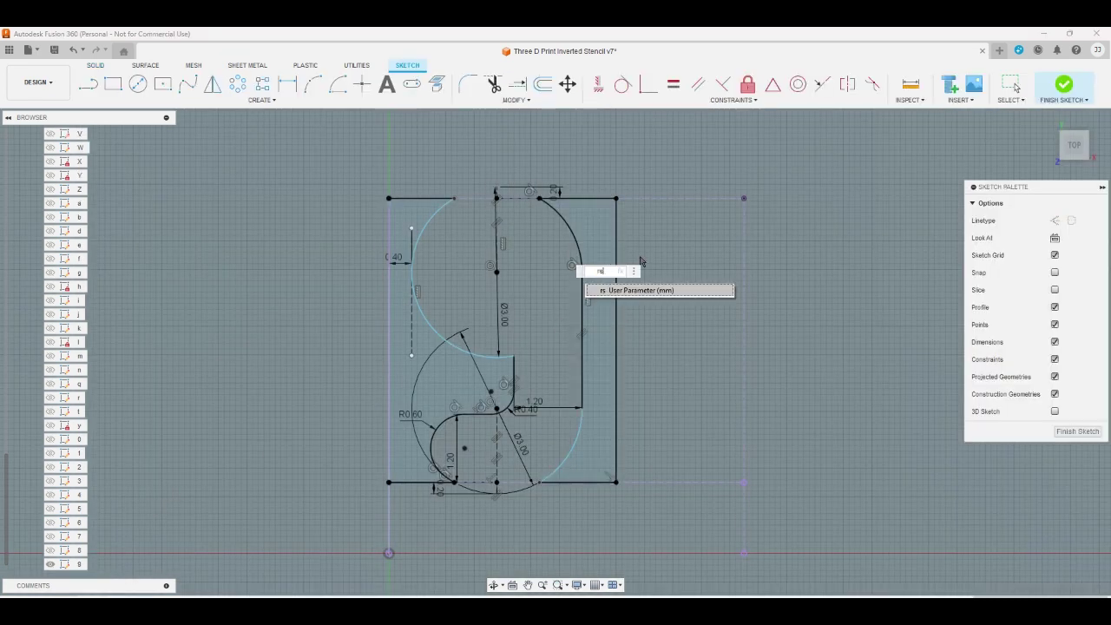
key(Return)
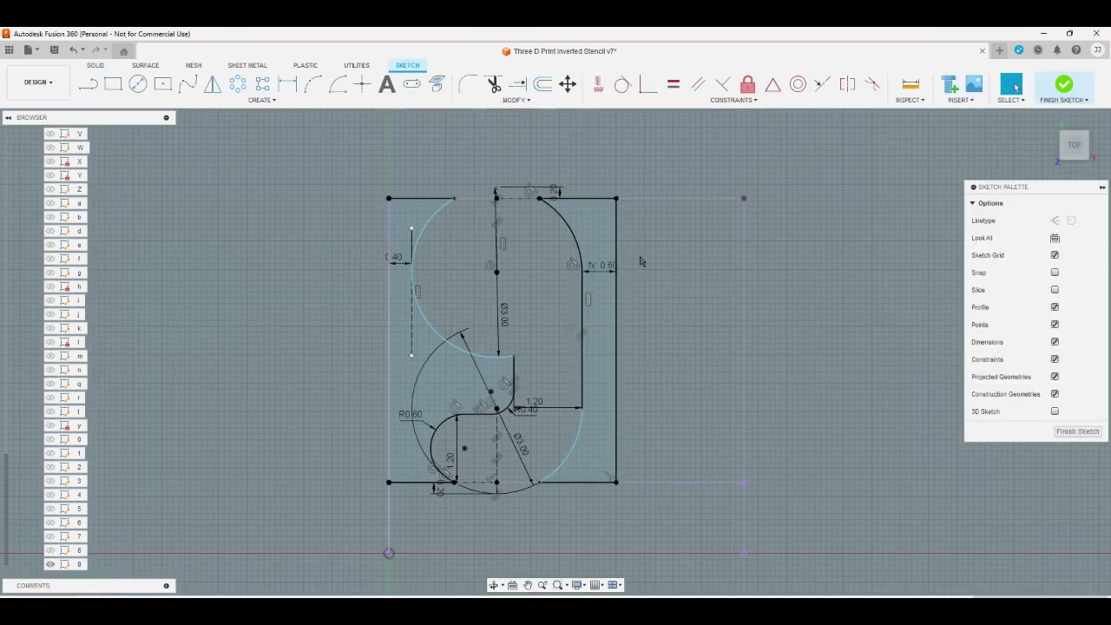
double_click(406, 263)
text(rs)
key(Return)
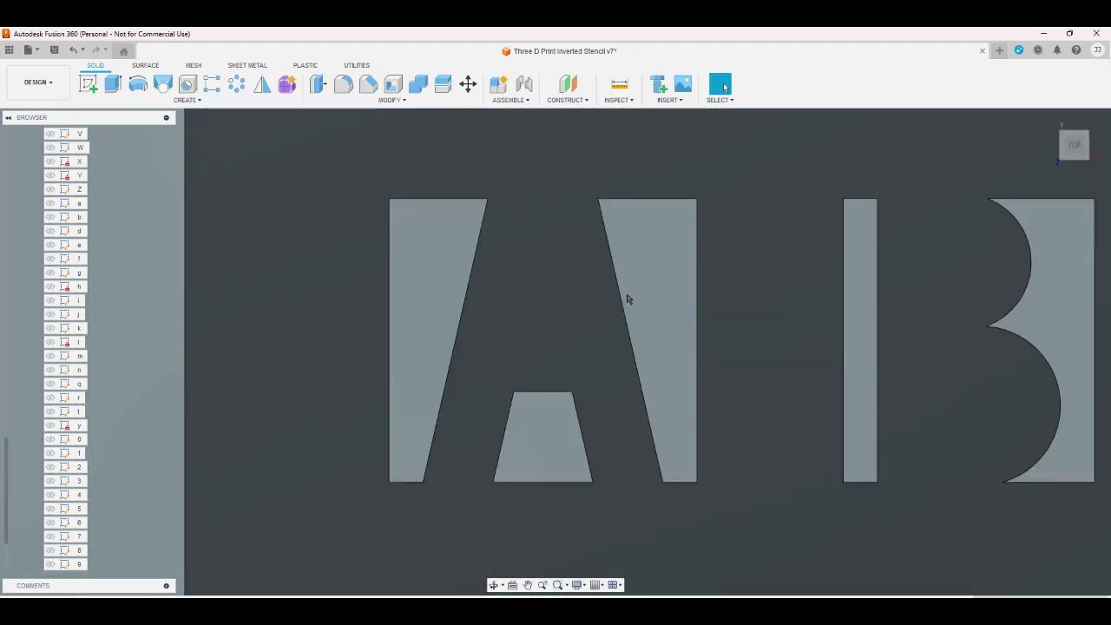
- Zoom out until the whole stencil plate with every letter and digit cutout is visible
scroll(426, 286, down, 10)
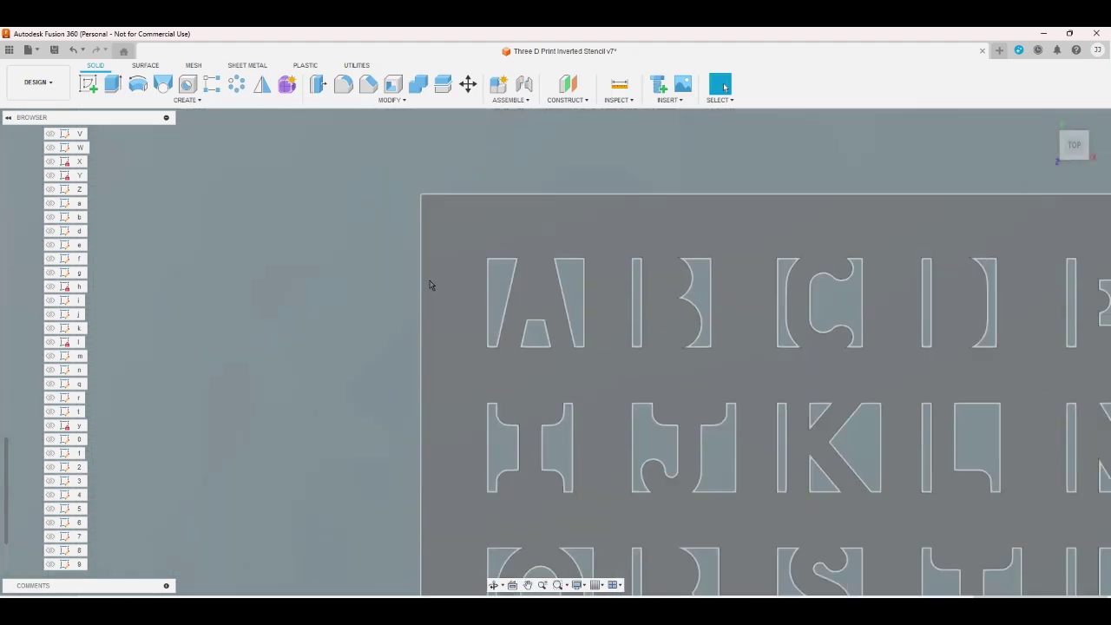
scroll(352, 179, down, 2)
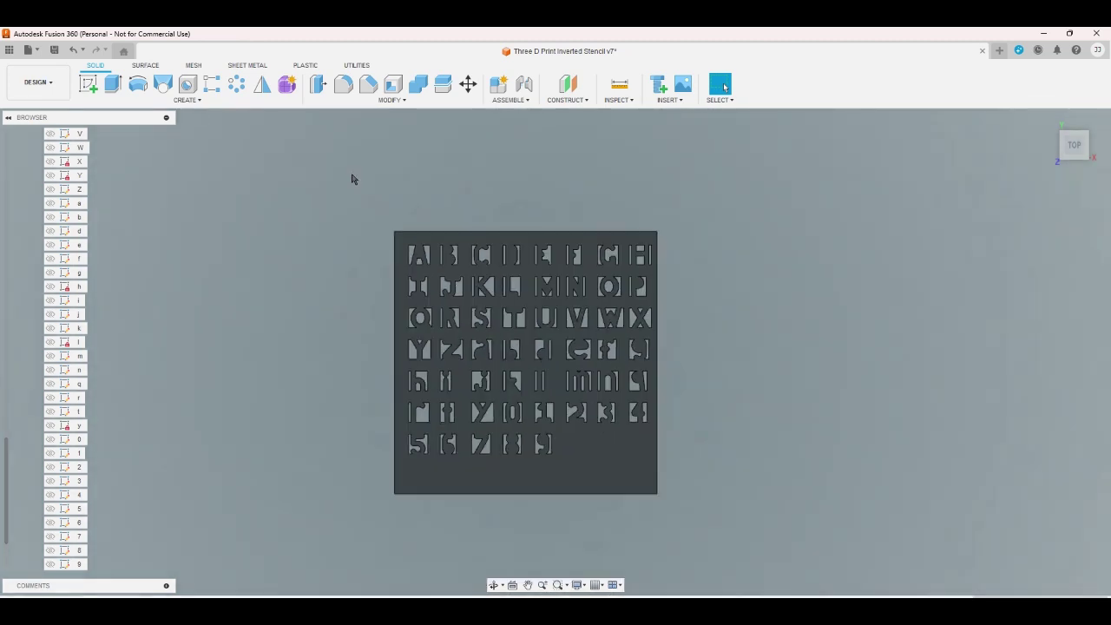
scroll(353, 178, up, 2)
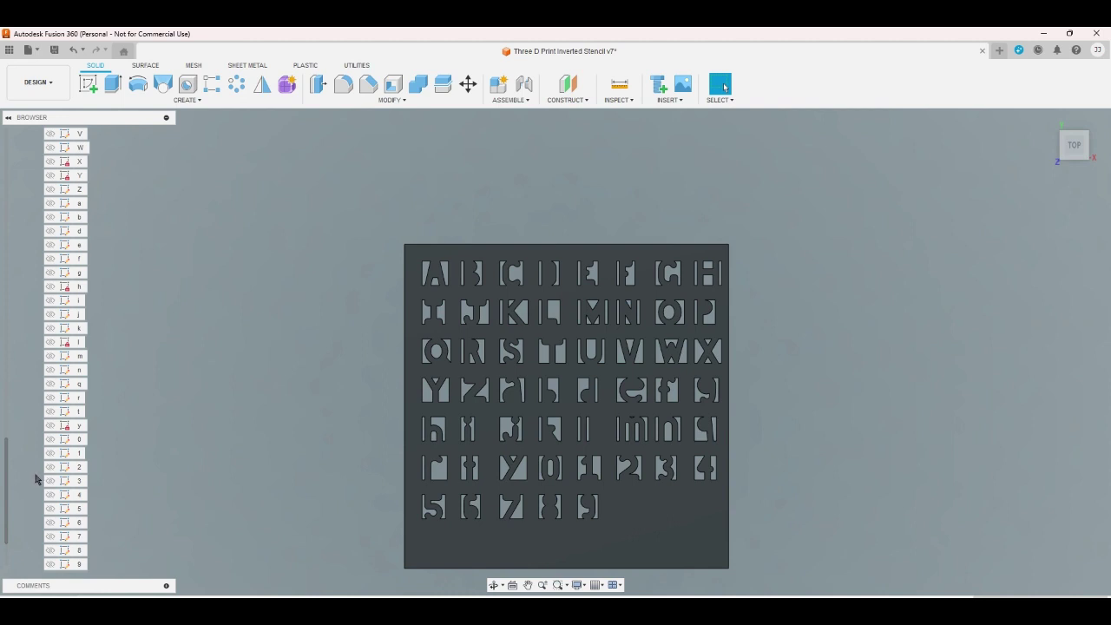
- Collapse the sketches and expand the Bodies list, briefly toggling the f cutout body
drag(8, 499, 8, 190)
click(26, 203)
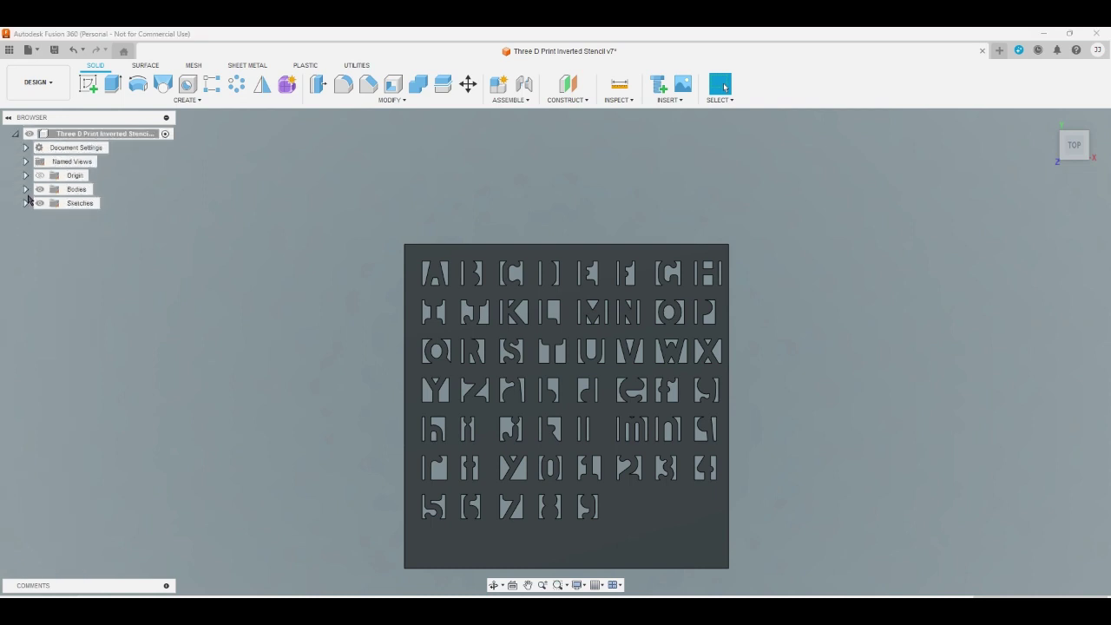
click(27, 190)
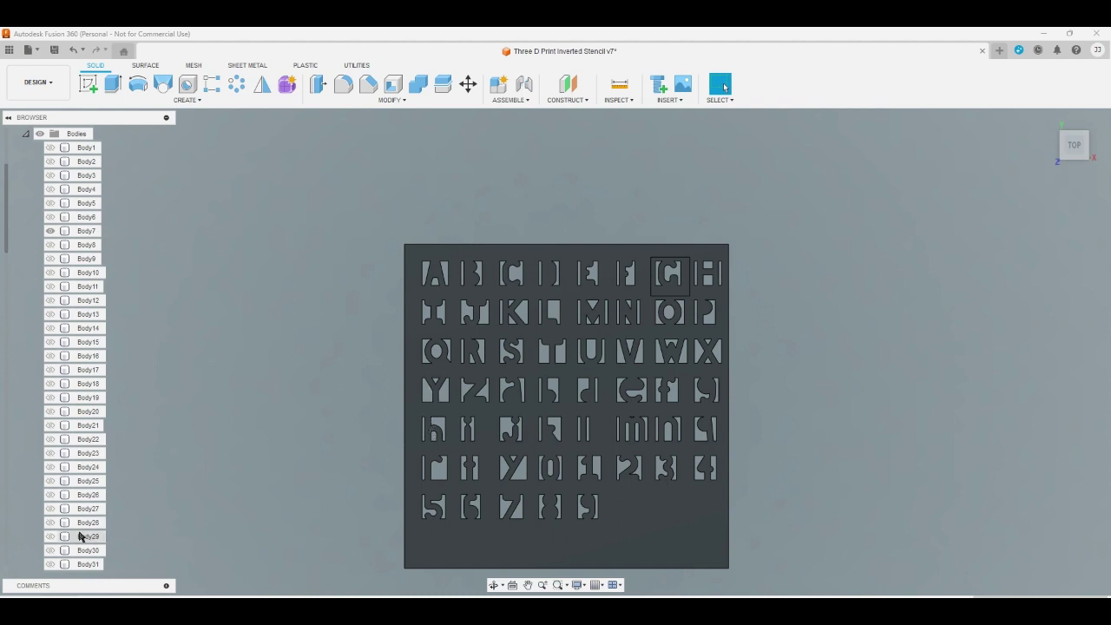
click(52, 565)
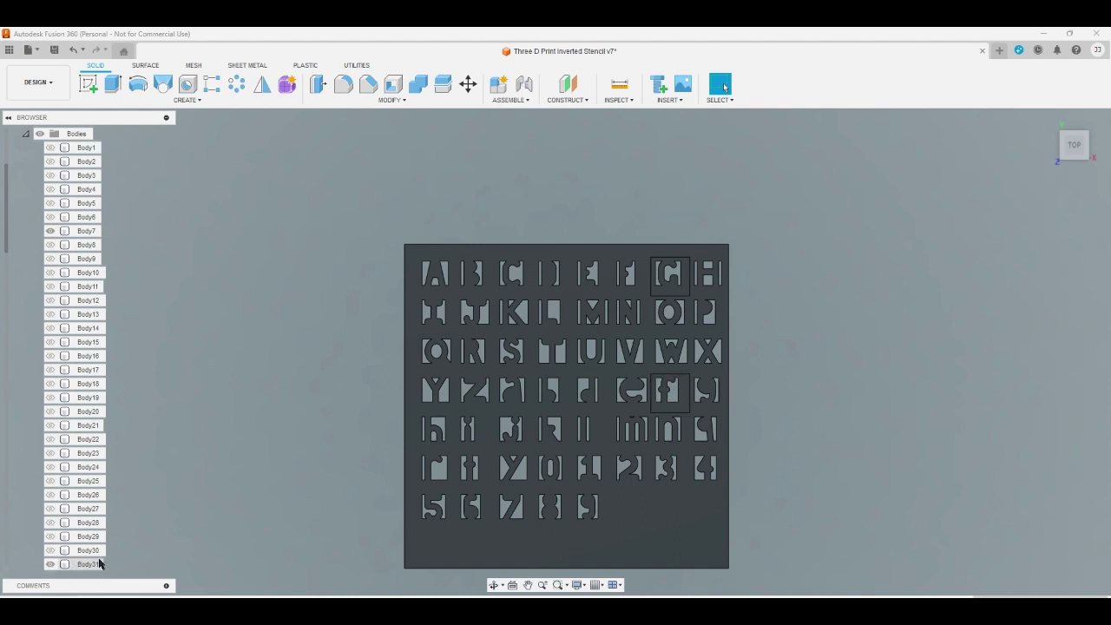
click(50, 565)
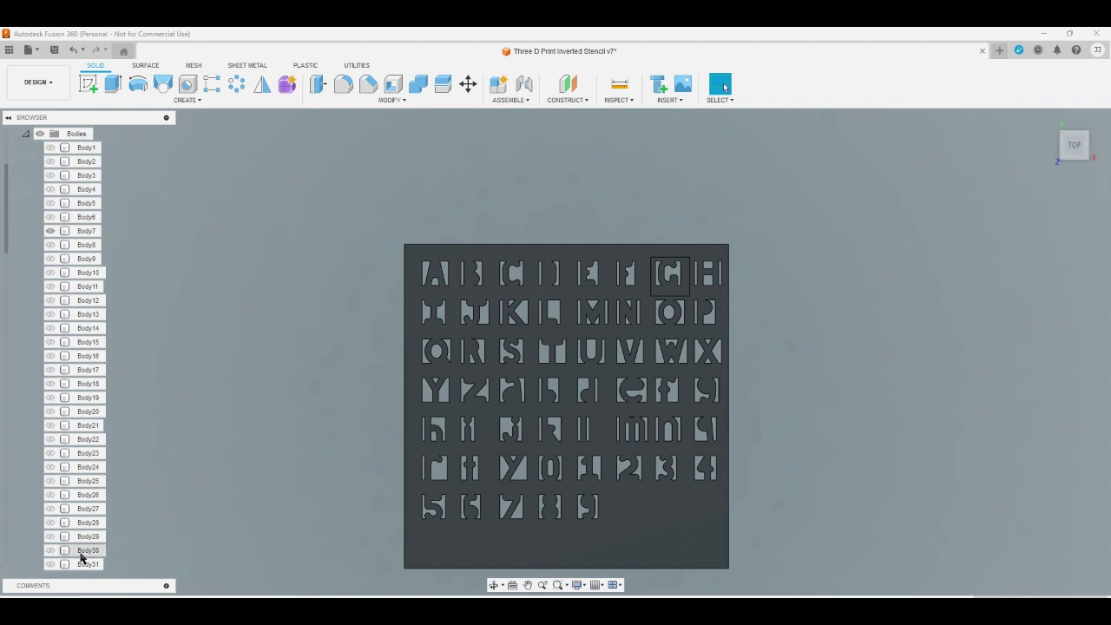
- Show the h cutout body and Body42, then hide the A-Z 0-9 Pallet plate body
scroll(81, 558, down, 1)
scroll(42, 561, down, 1)
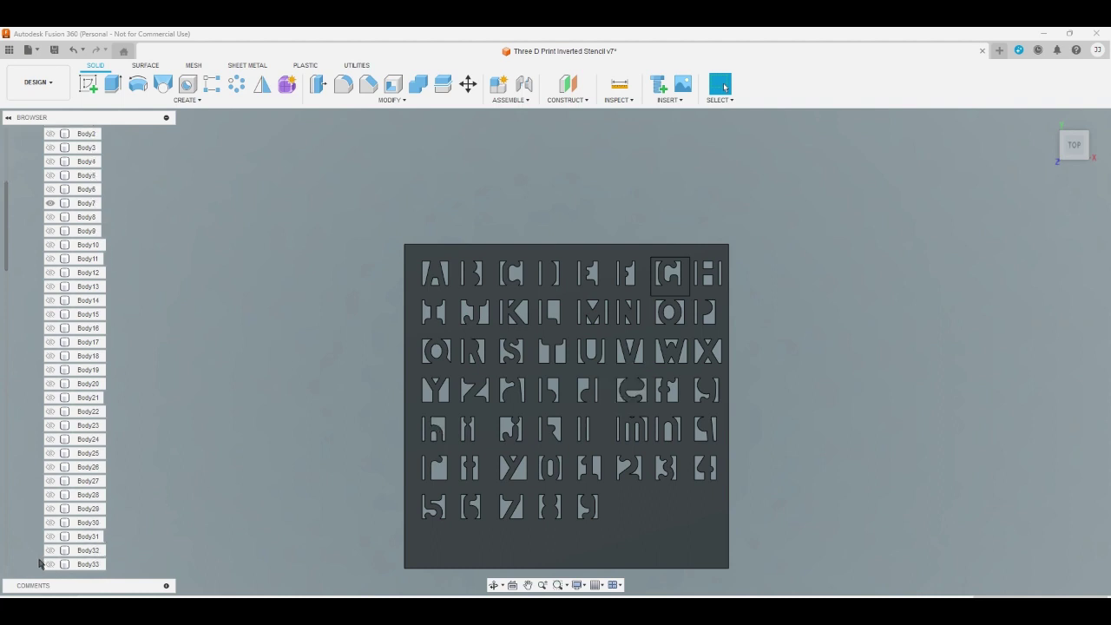
click(425, 441)
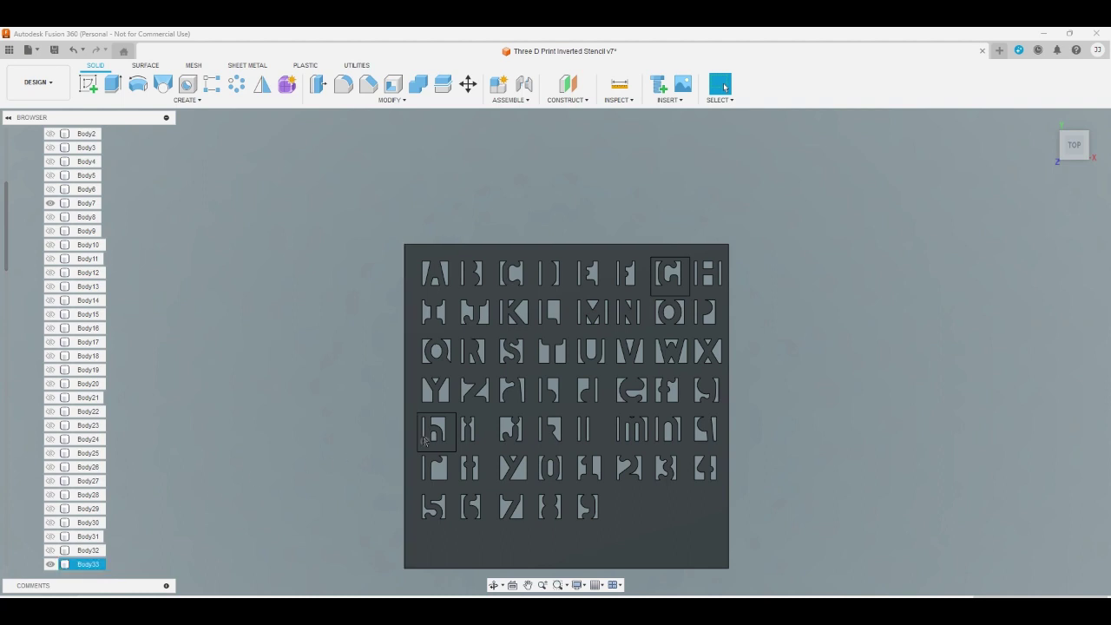
click(438, 462)
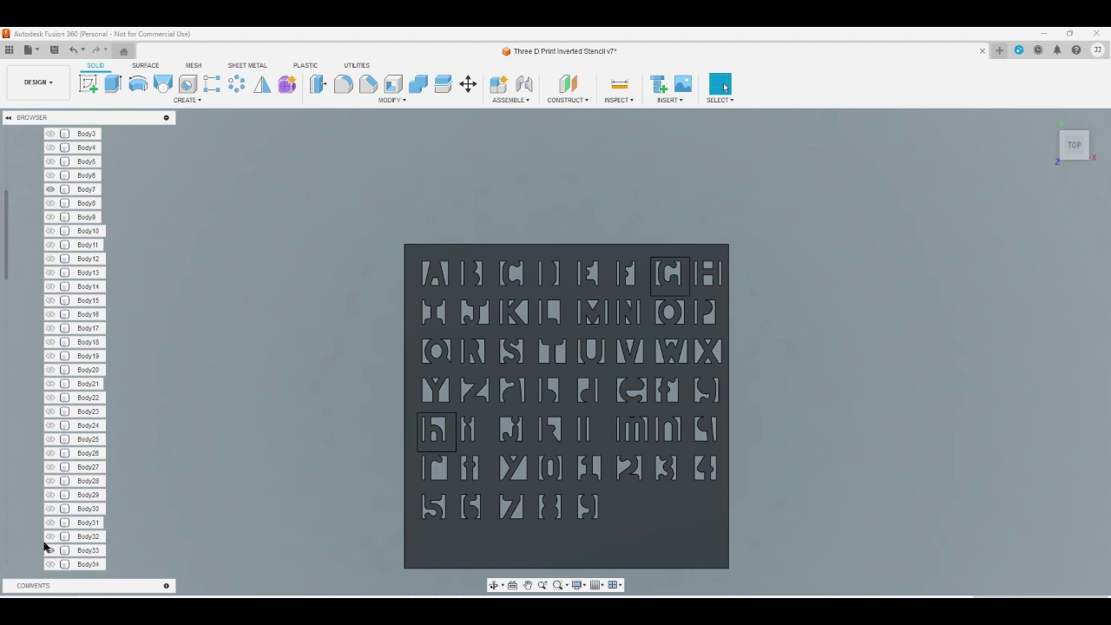
scroll(45, 544, down, 8)
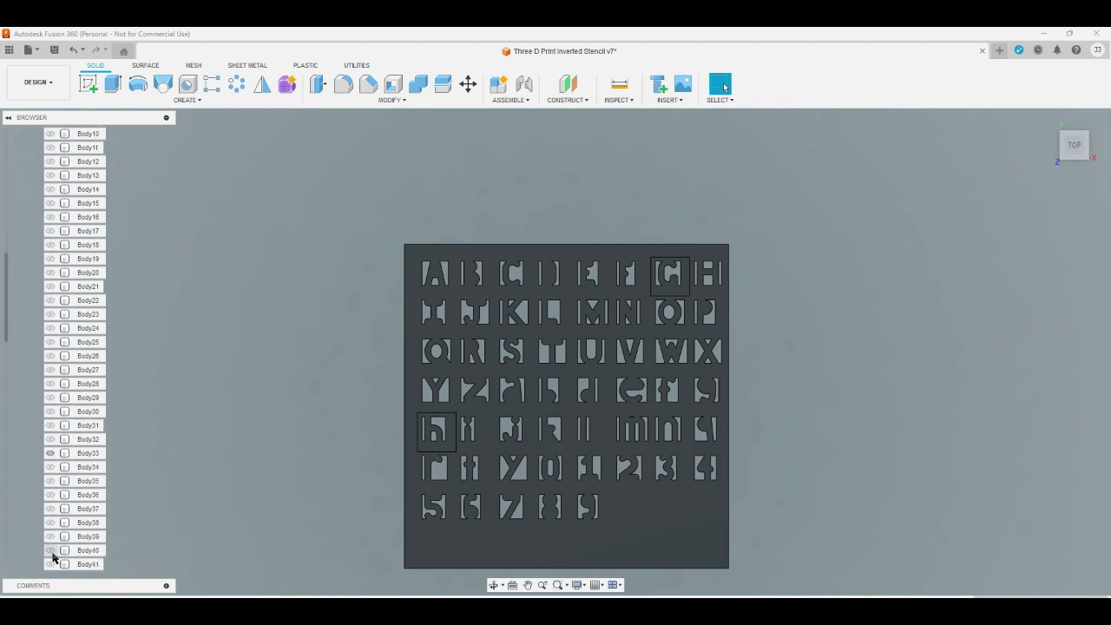
scroll(47, 547, down, 1)
click(51, 565)
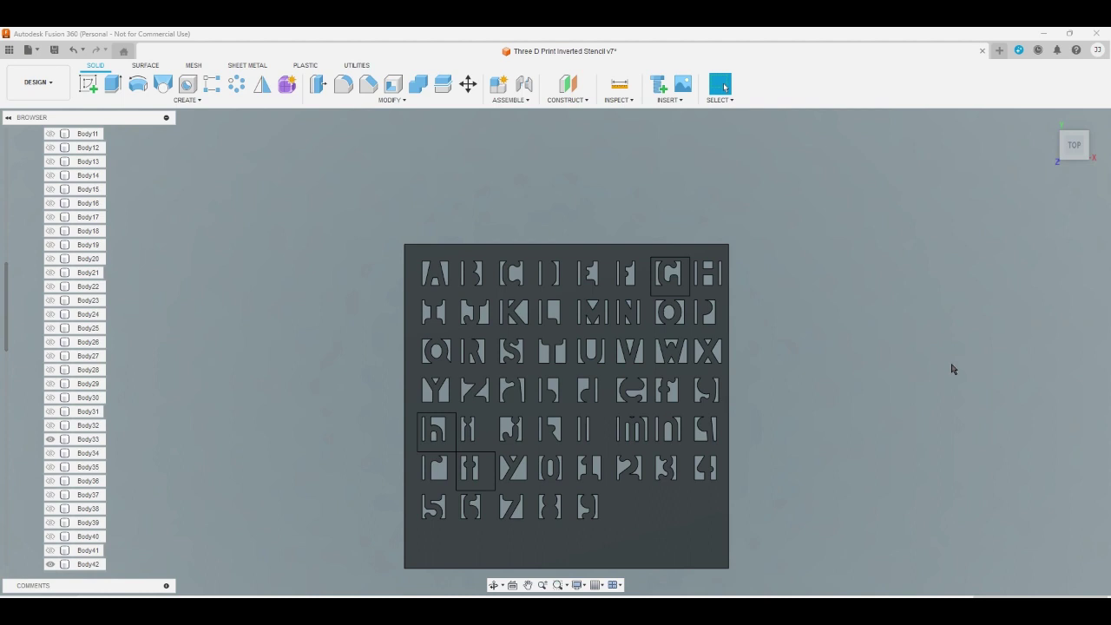
drag(6, 300, 12, 550)
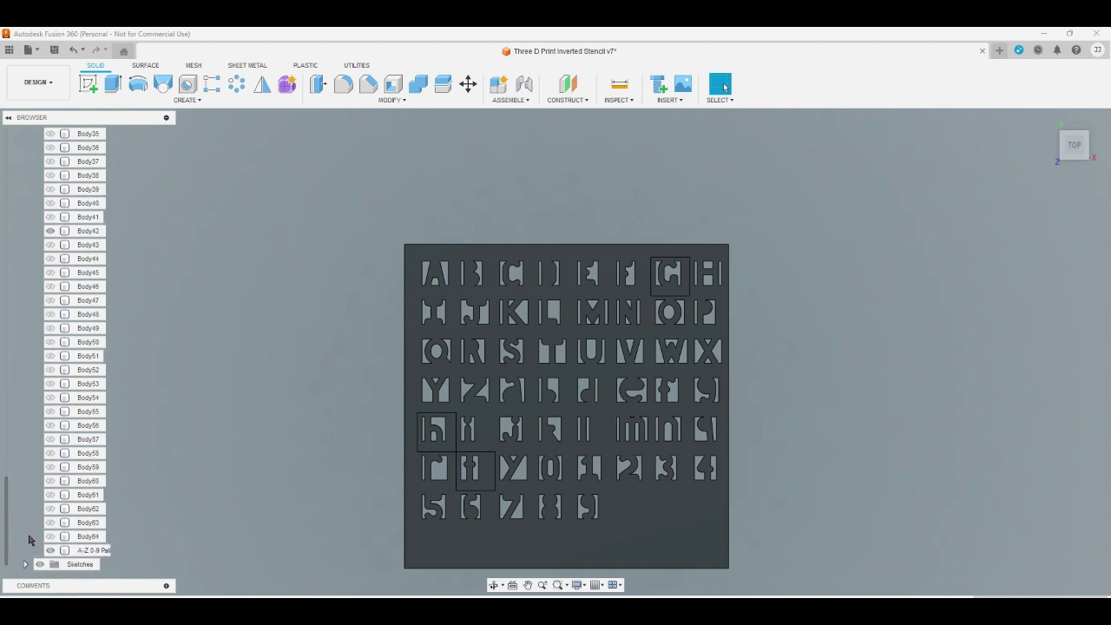
click(50, 550)
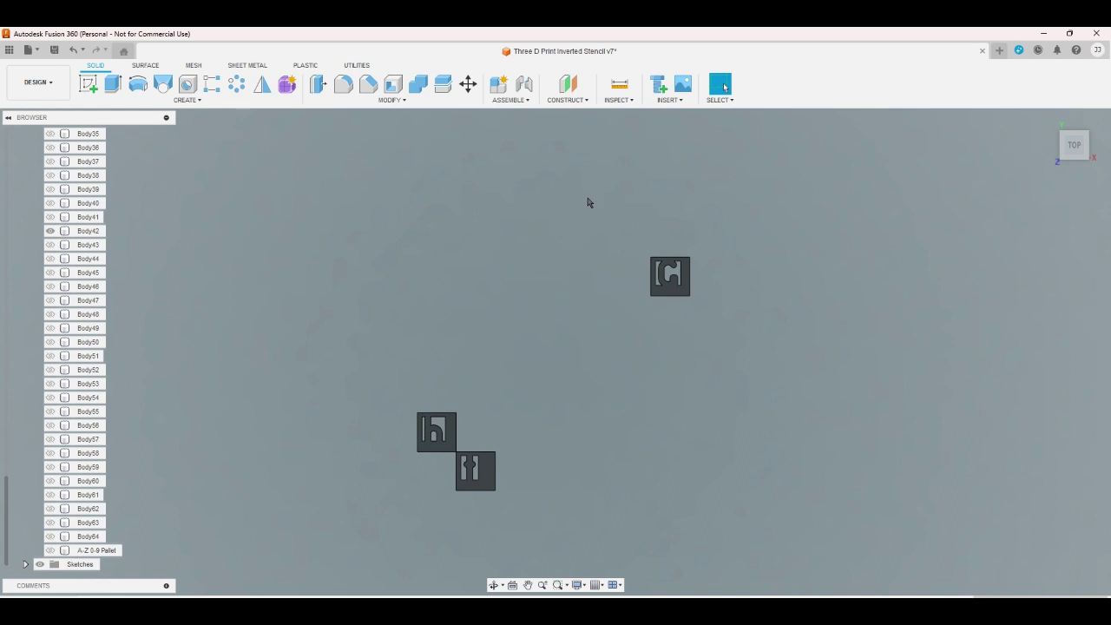
- Move the G letter block by X -40 mm and Y -32 mm next to the h block
click(467, 83)
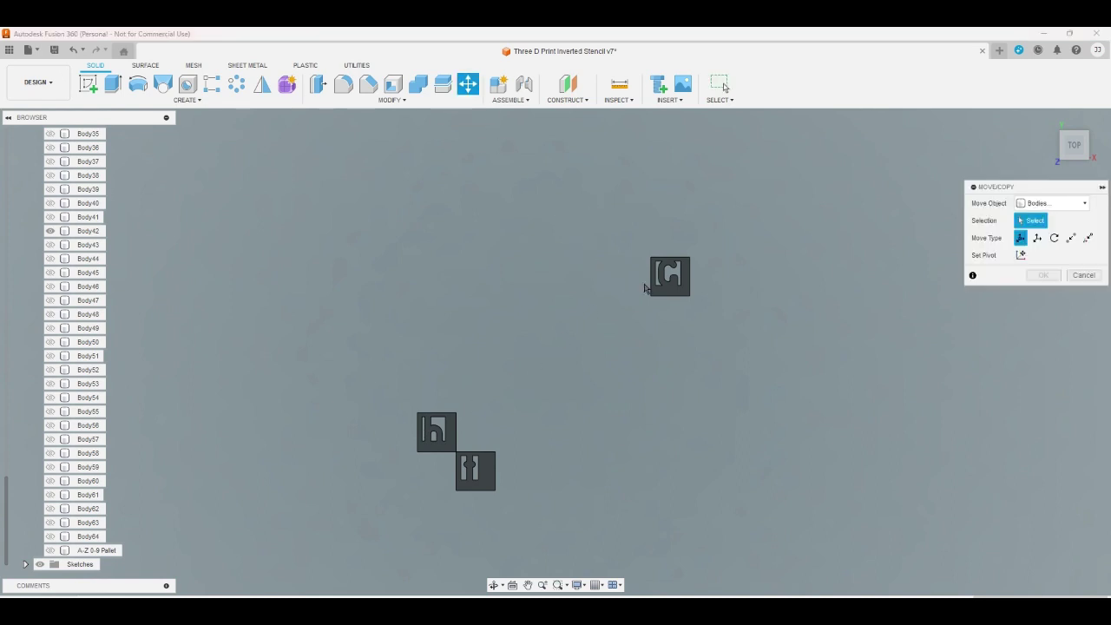
click(664, 294)
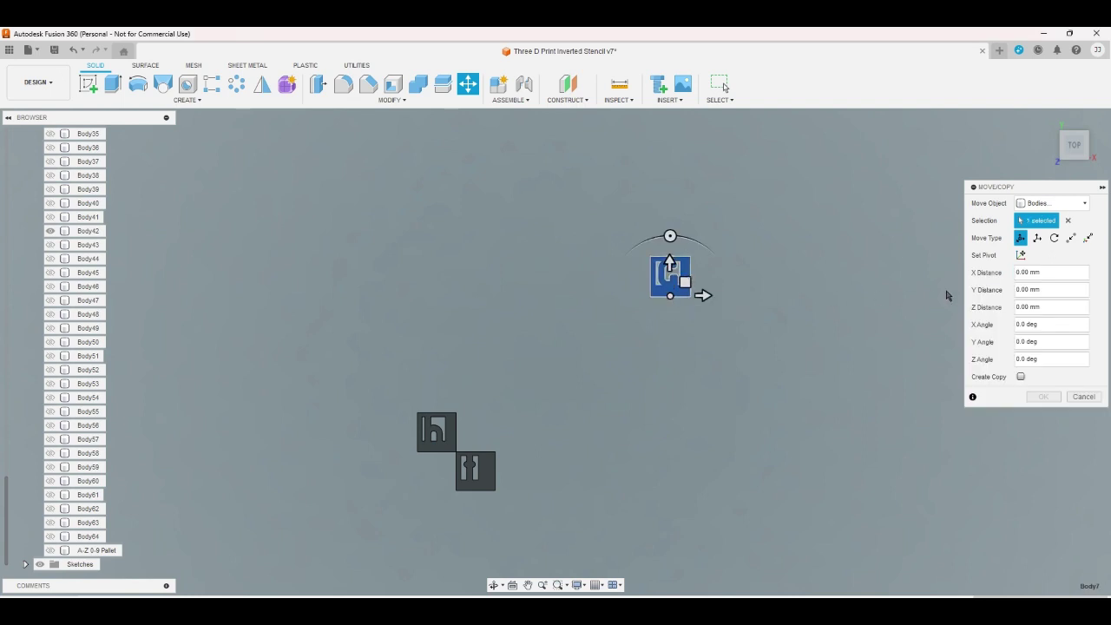
click(1044, 274)
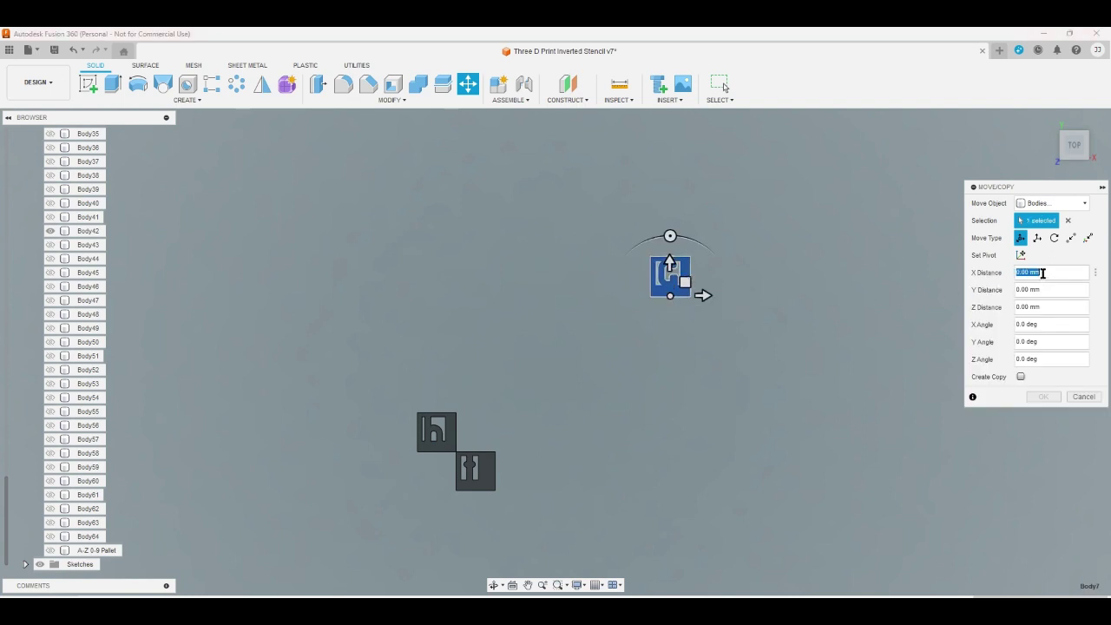
text(-24)
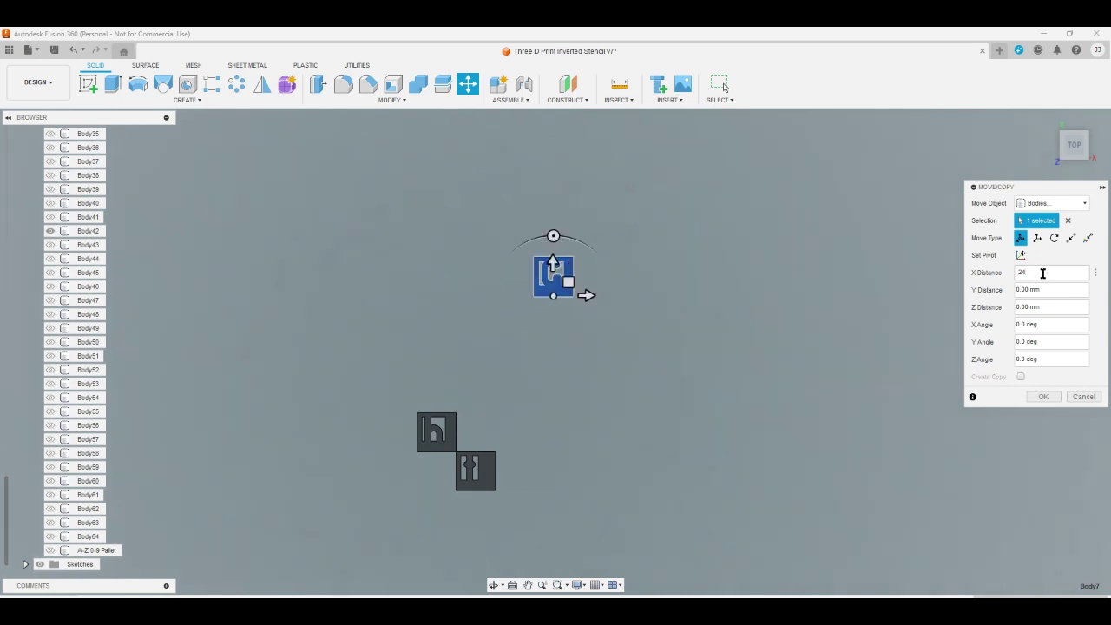
key(BackSpace)
key(BackSpace)
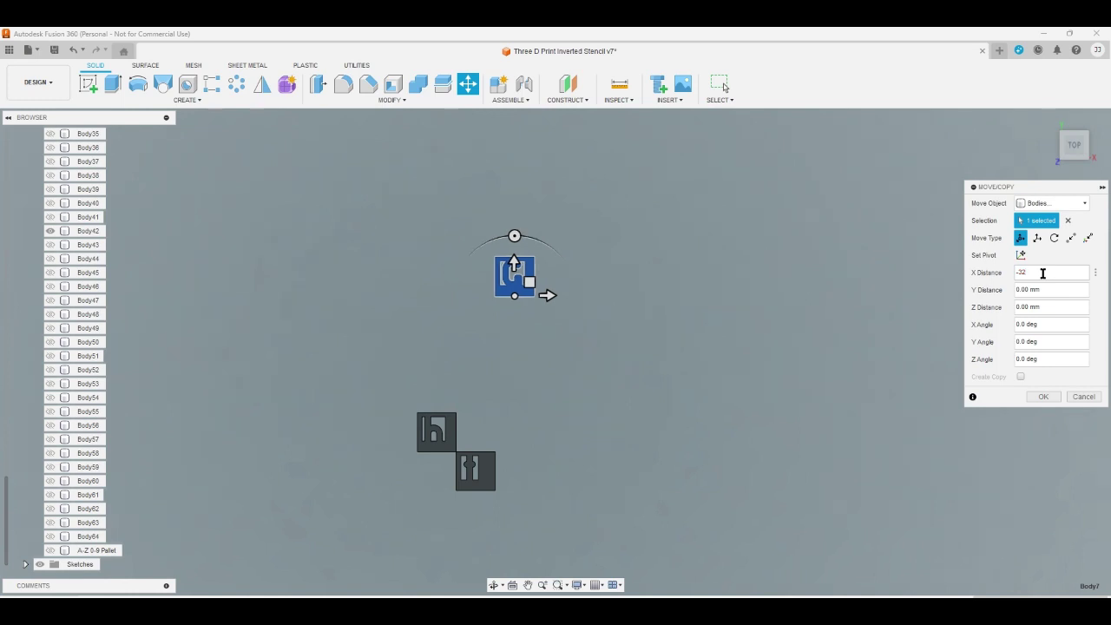
key(BackSpace)
key(BackSpace)
text(40)
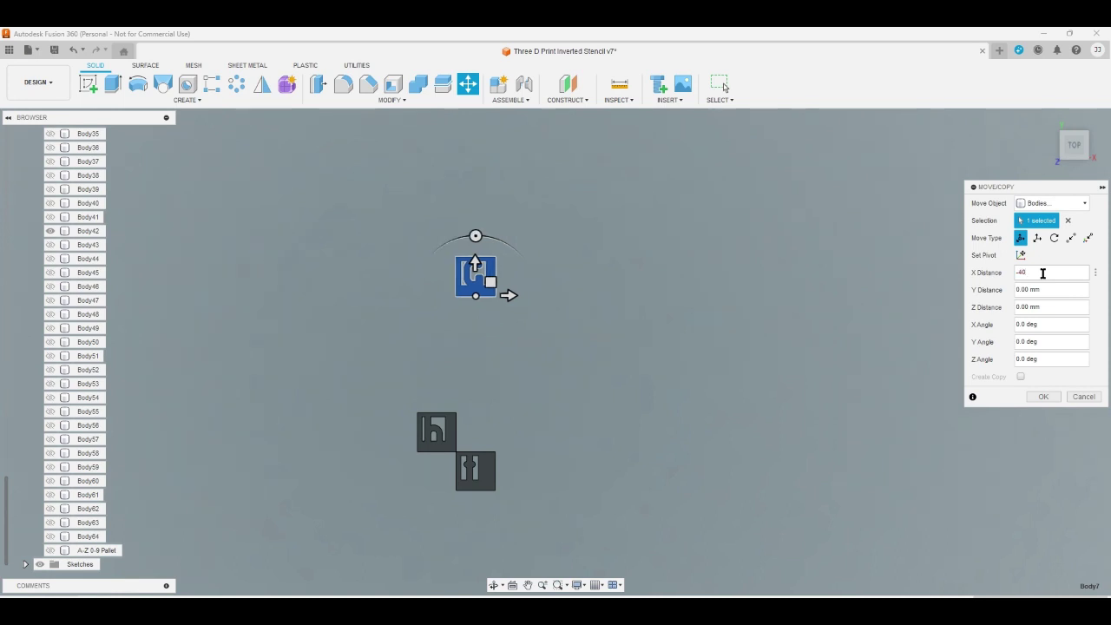
click(1049, 290)
text(-32)
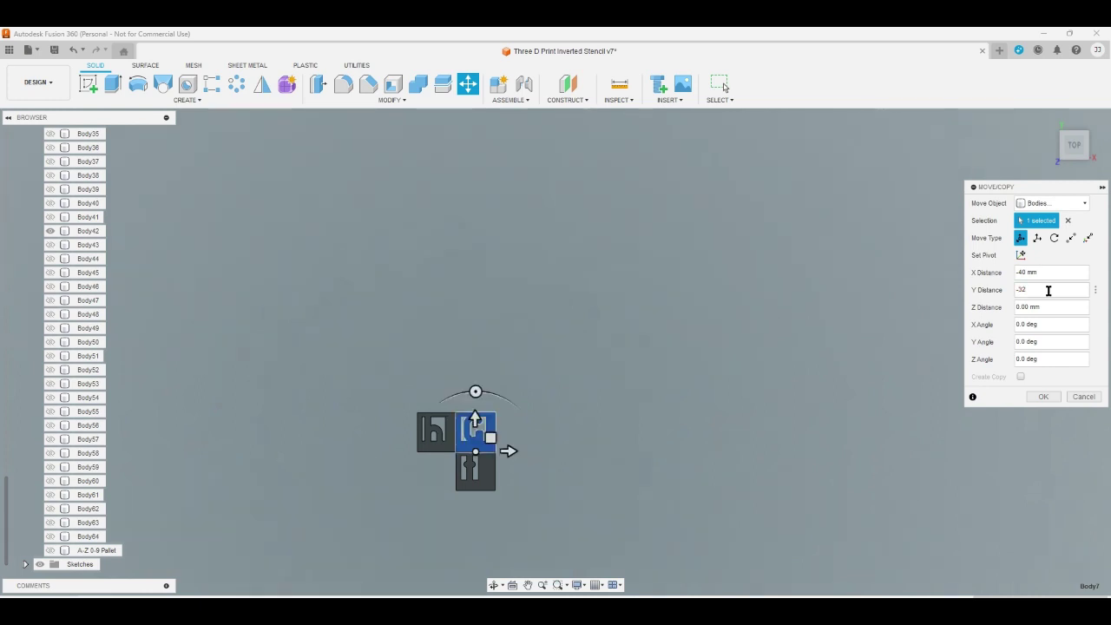
click(1042, 398)
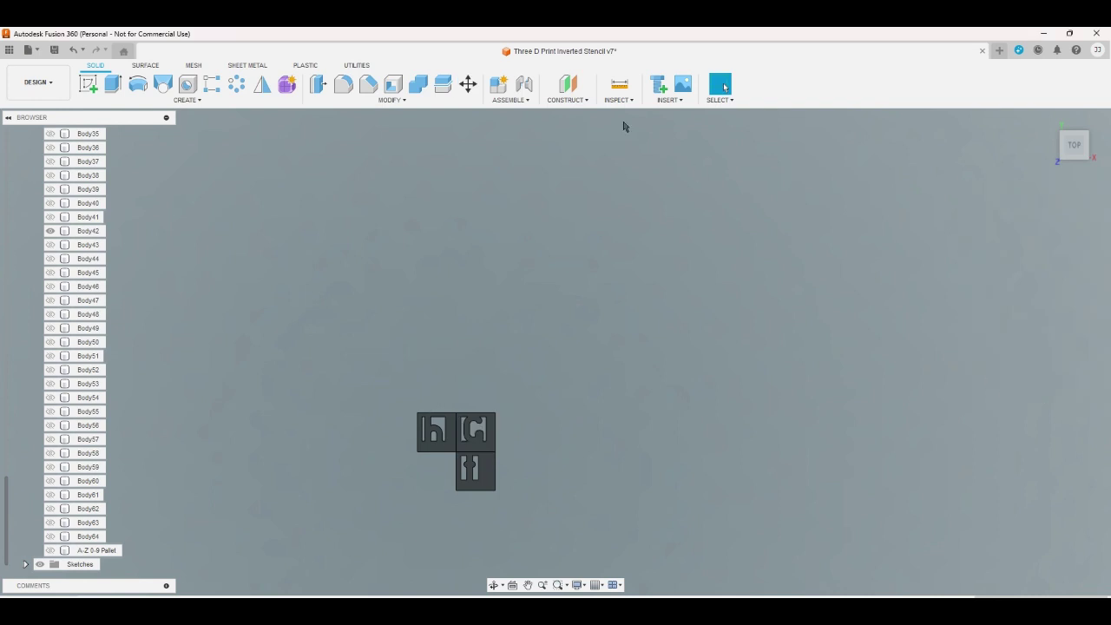
- Window-select the three letter blocks and Join them into one body with Combine
drag(396, 370, 536, 531)
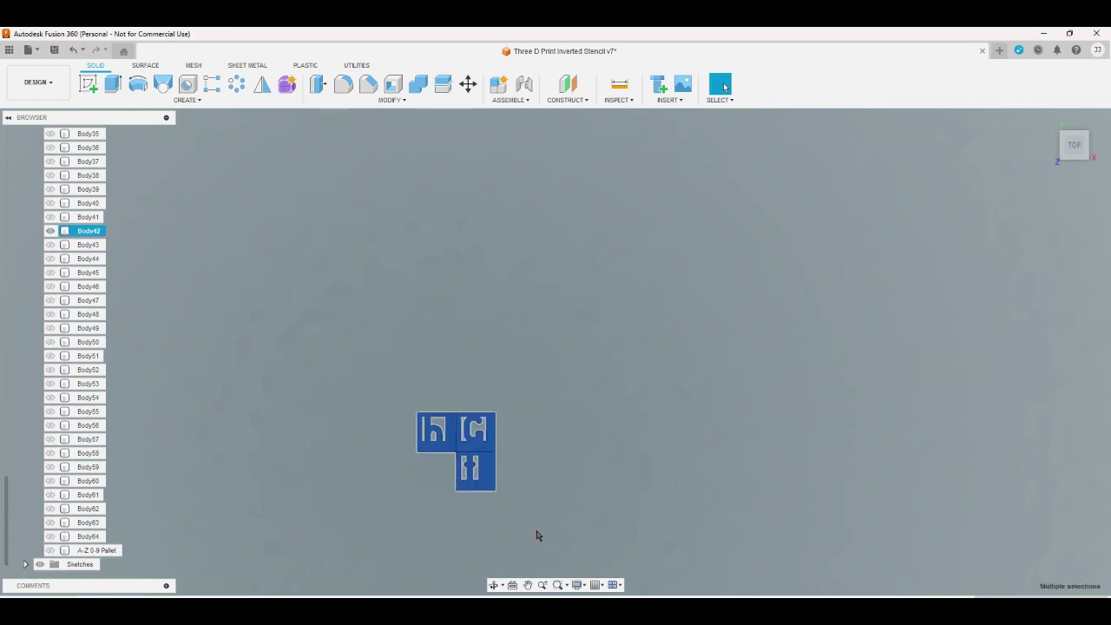
click(419, 85)
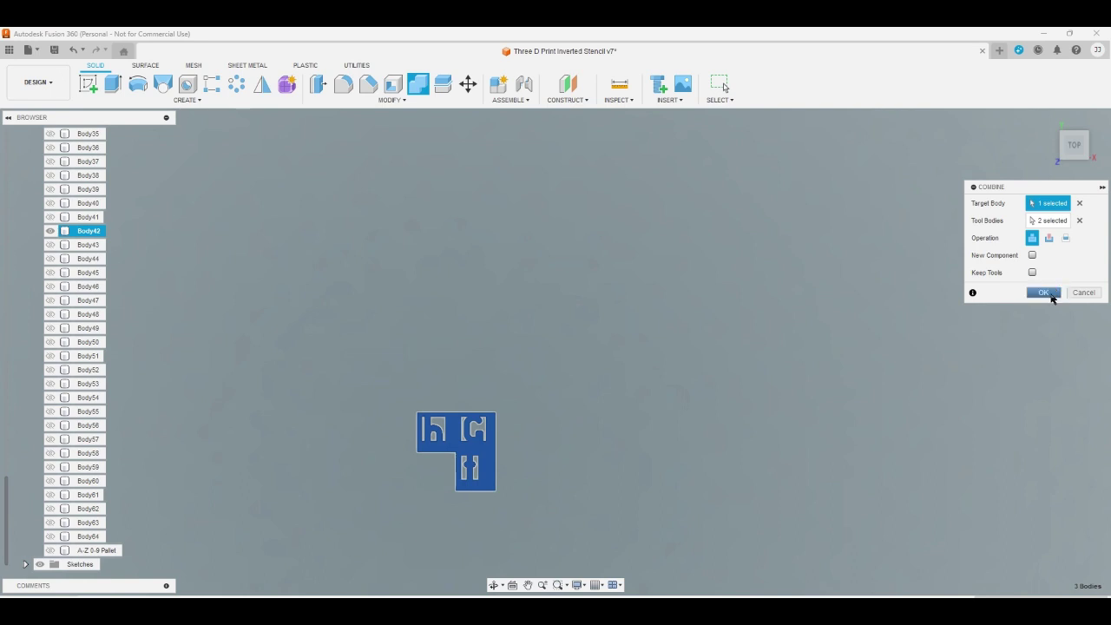
click(1044, 292)
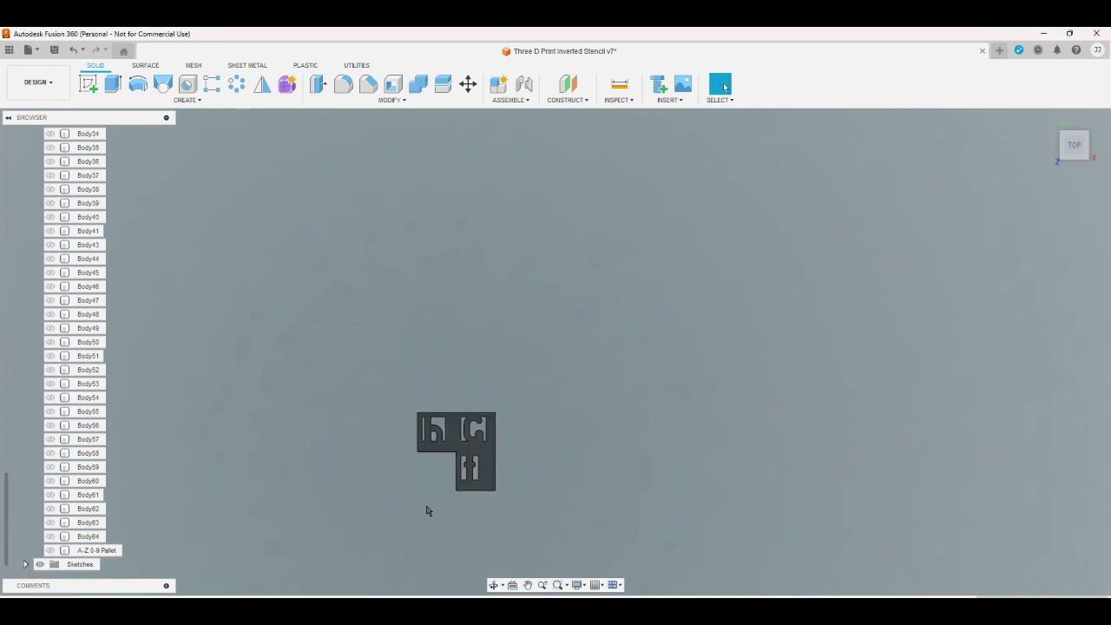
scroll(425, 502, up, 1)
scroll(420, 493, up, 1)
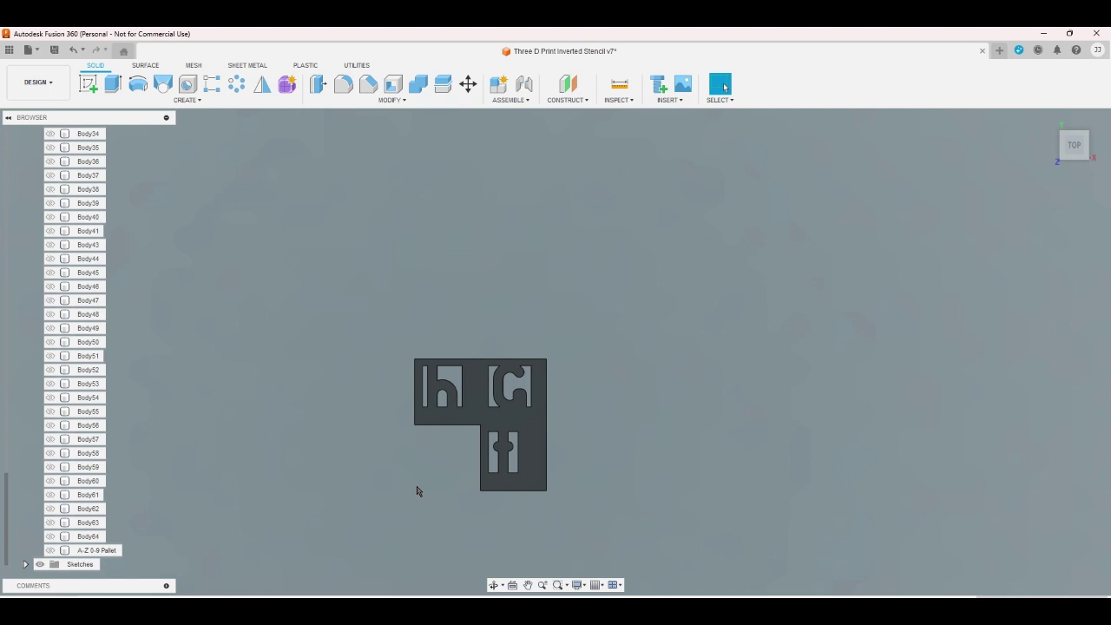
scroll(416, 491, up, 1)
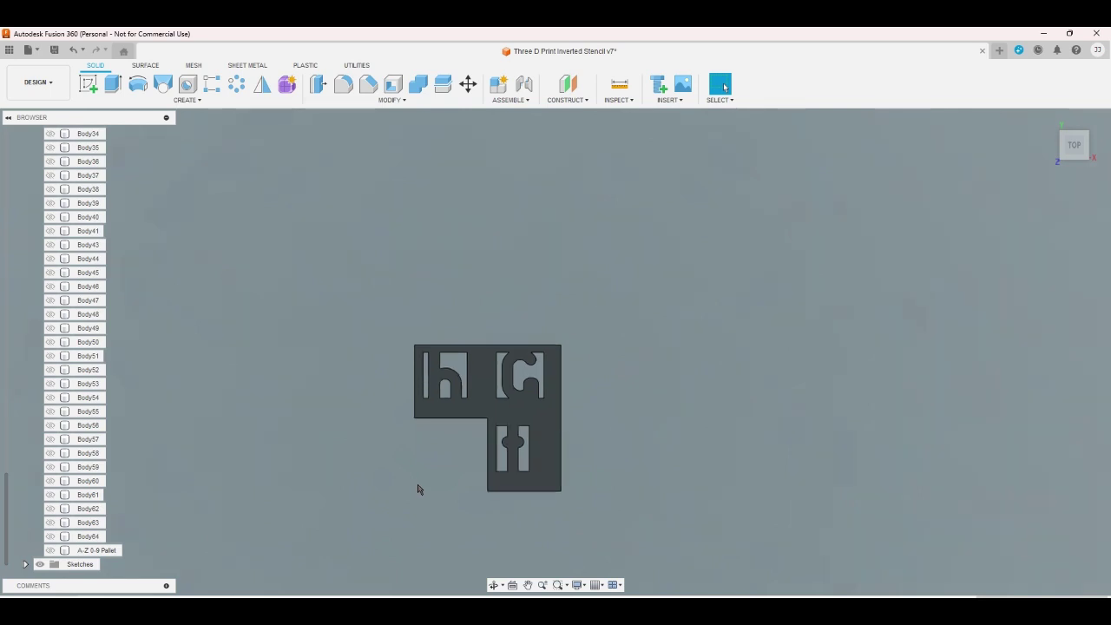
scroll(417, 491, up, 1)
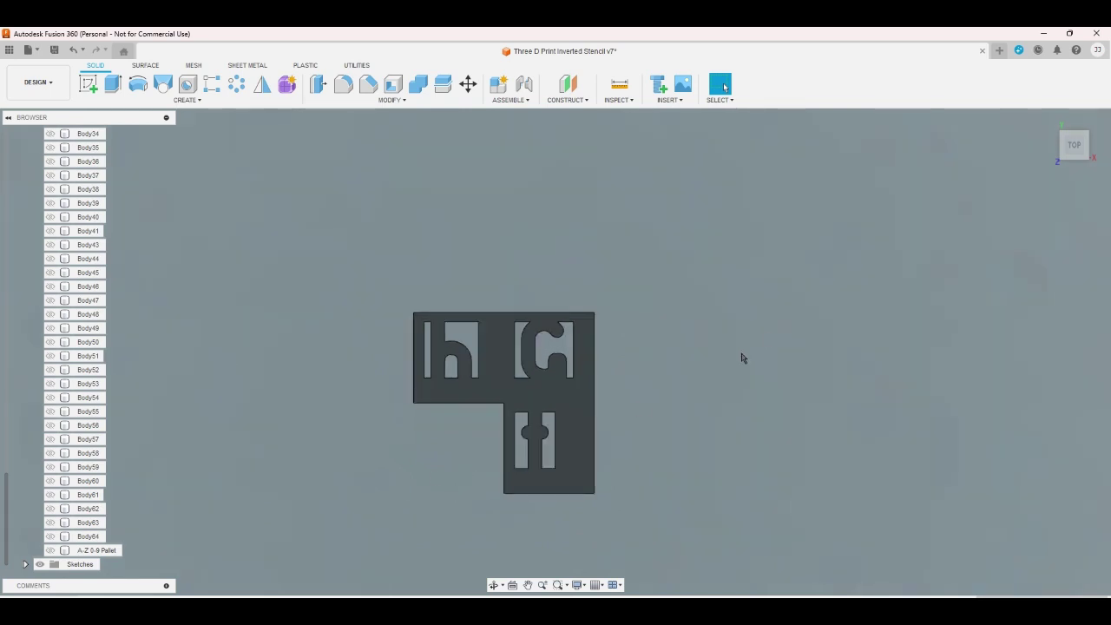
- Sketch two rectangles on the tile face, in the empty lower-left corner and between h and G
click(87, 84)
click(501, 352)
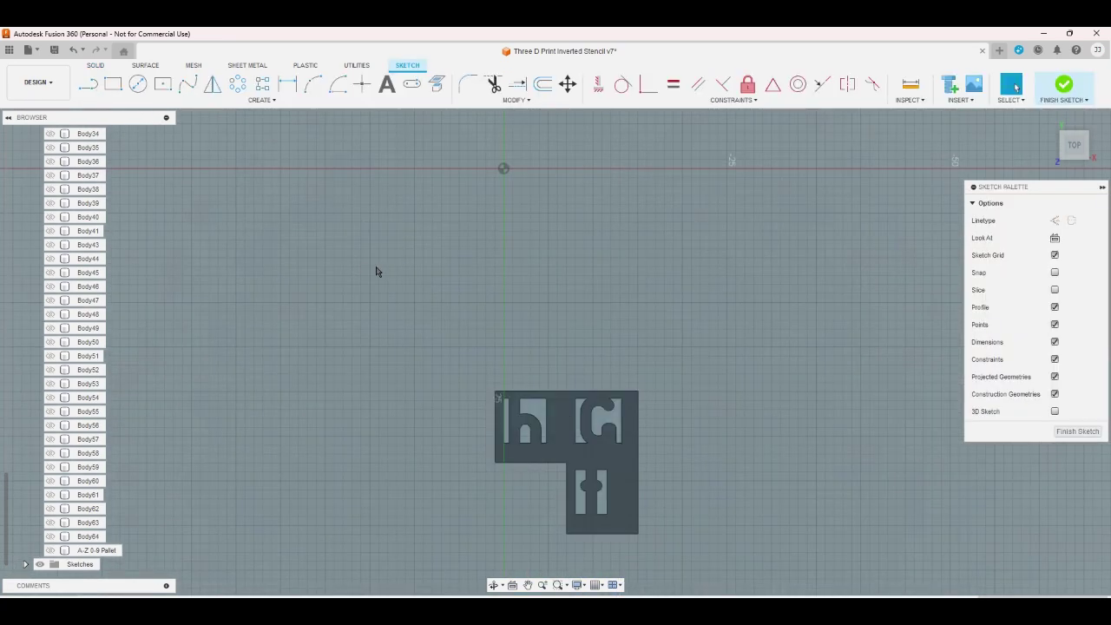
click(165, 90)
click(495, 462)
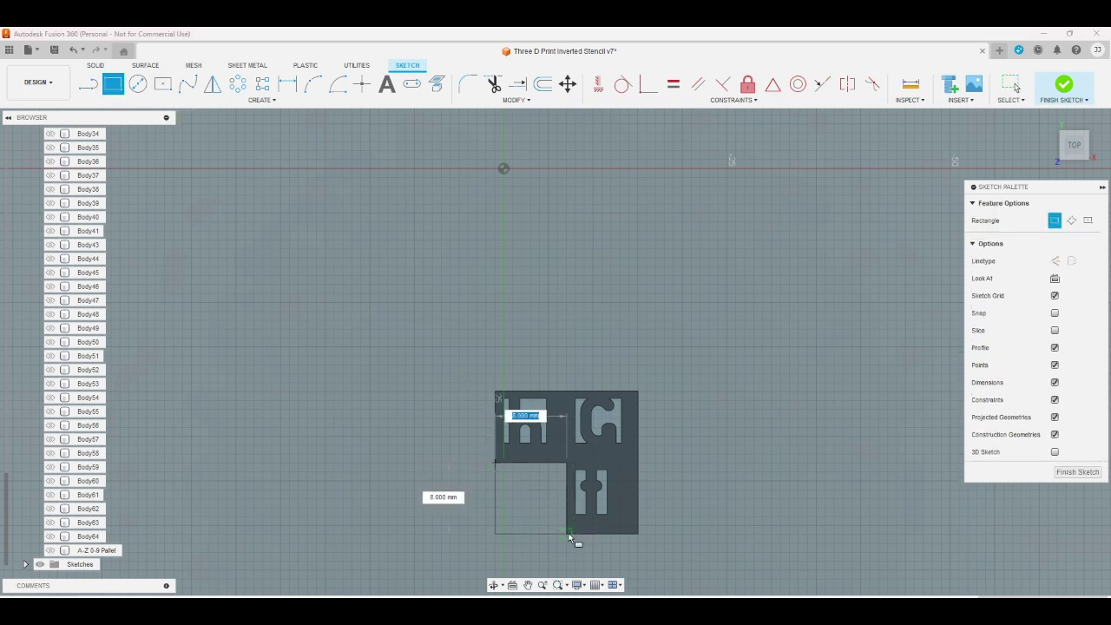
click(568, 533)
click(547, 398)
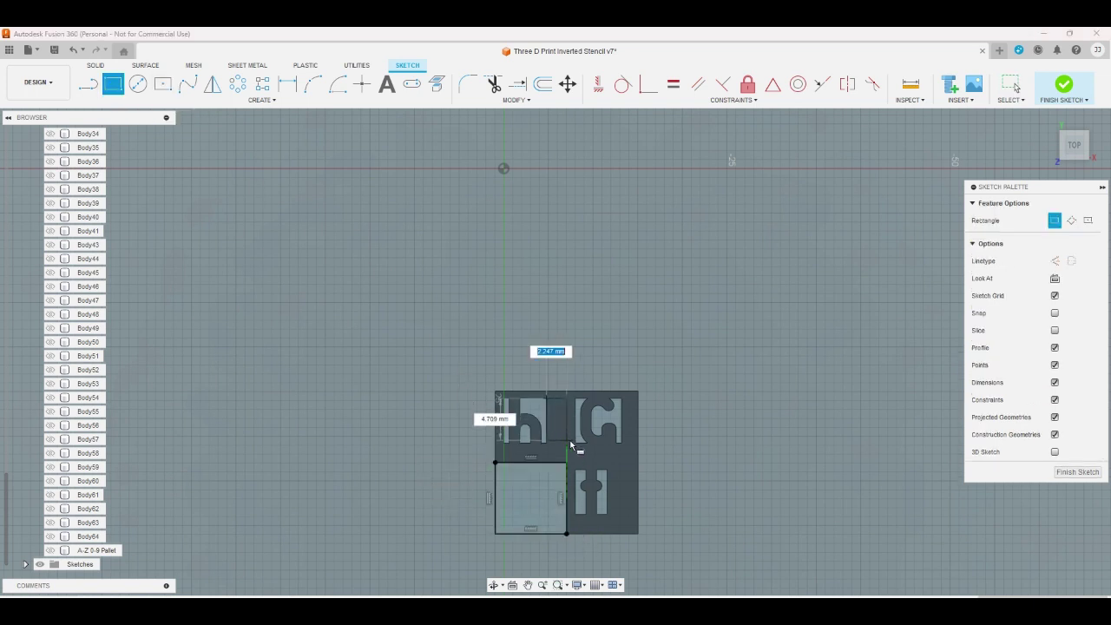
click(574, 442)
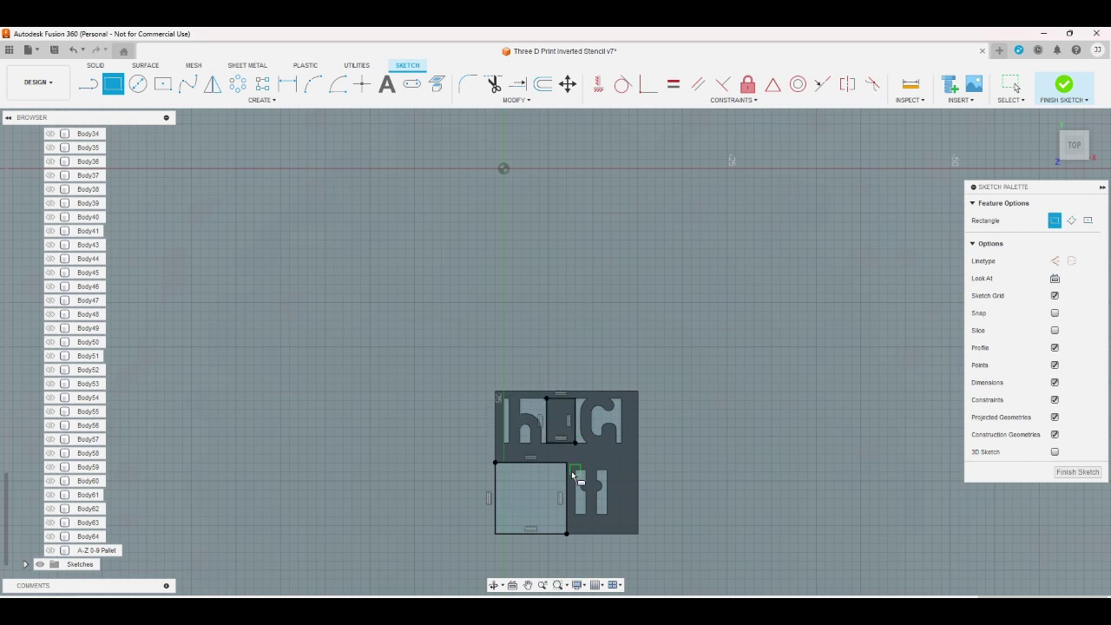
right_click(550, 458)
click(608, 445)
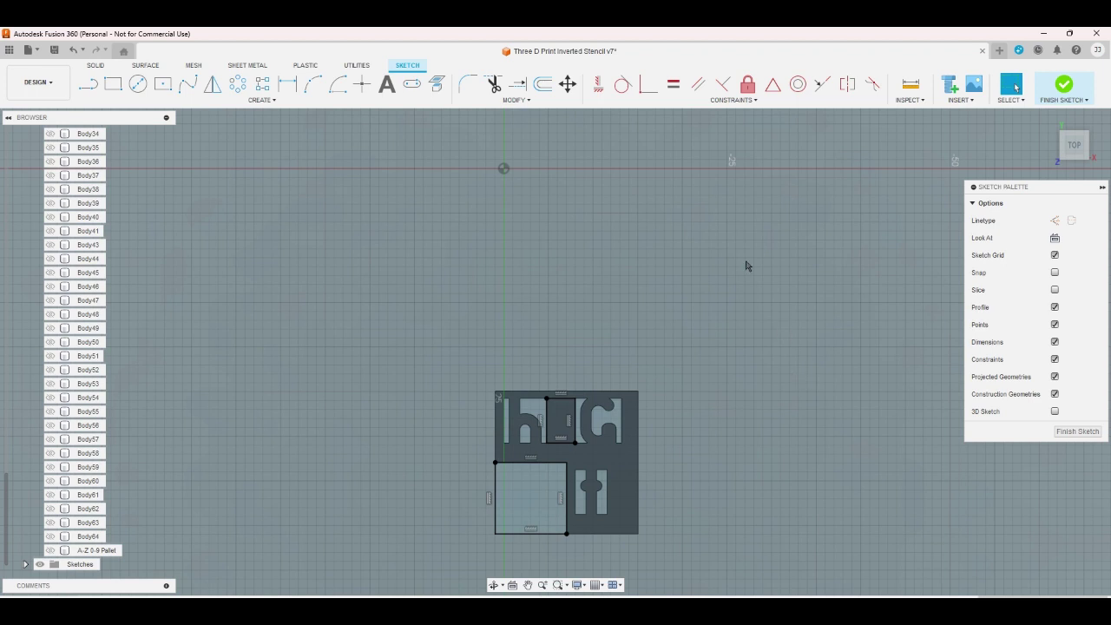
click(1064, 84)
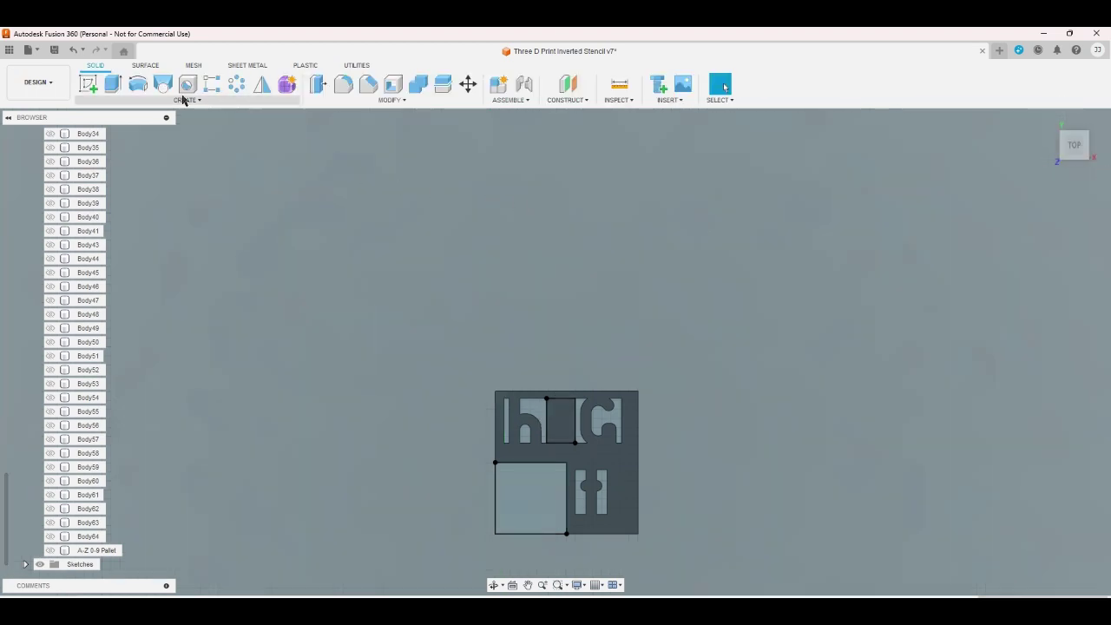
- Extrude the small rectangle between the h and G
click(113, 83)
click(560, 424)
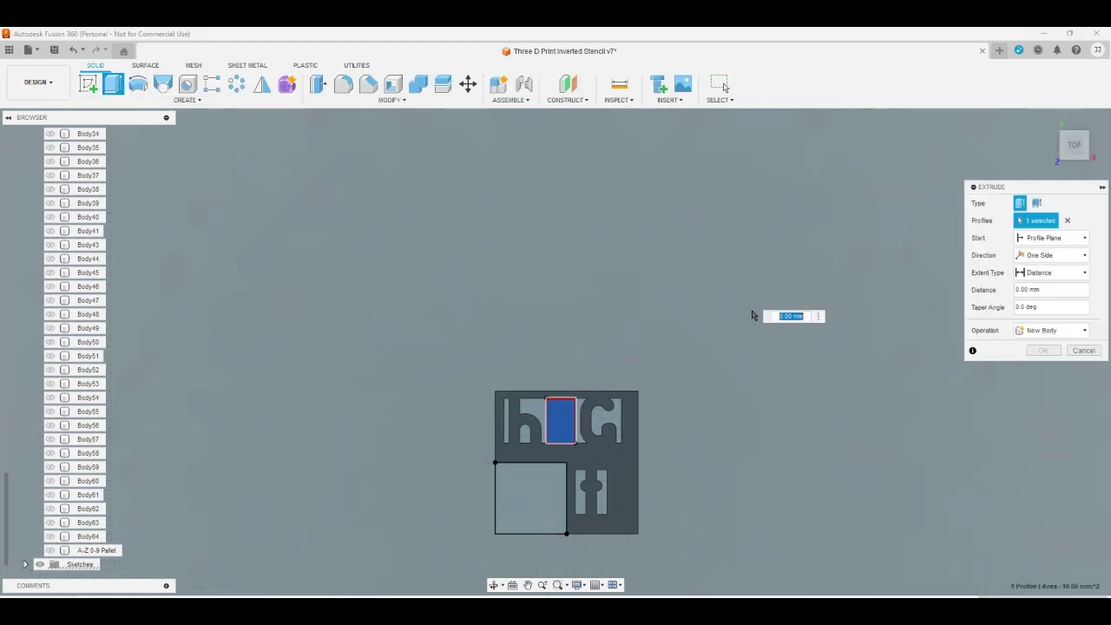
key(Return)
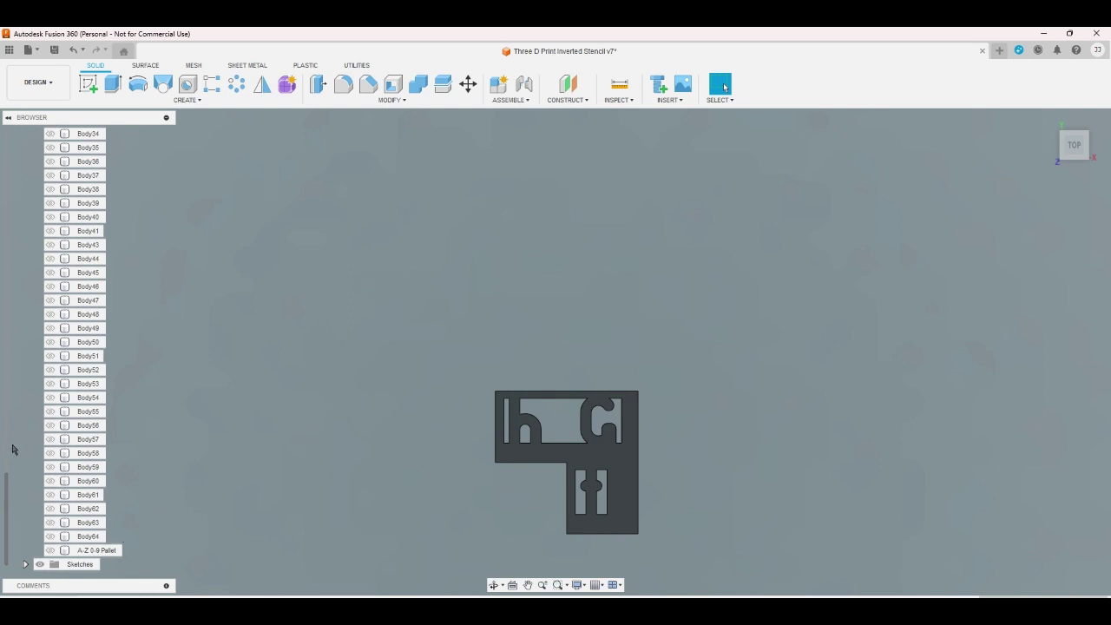
- Make Sketch58 visible again from the Browser's sketch list
scroll(12, 449, up, 10)
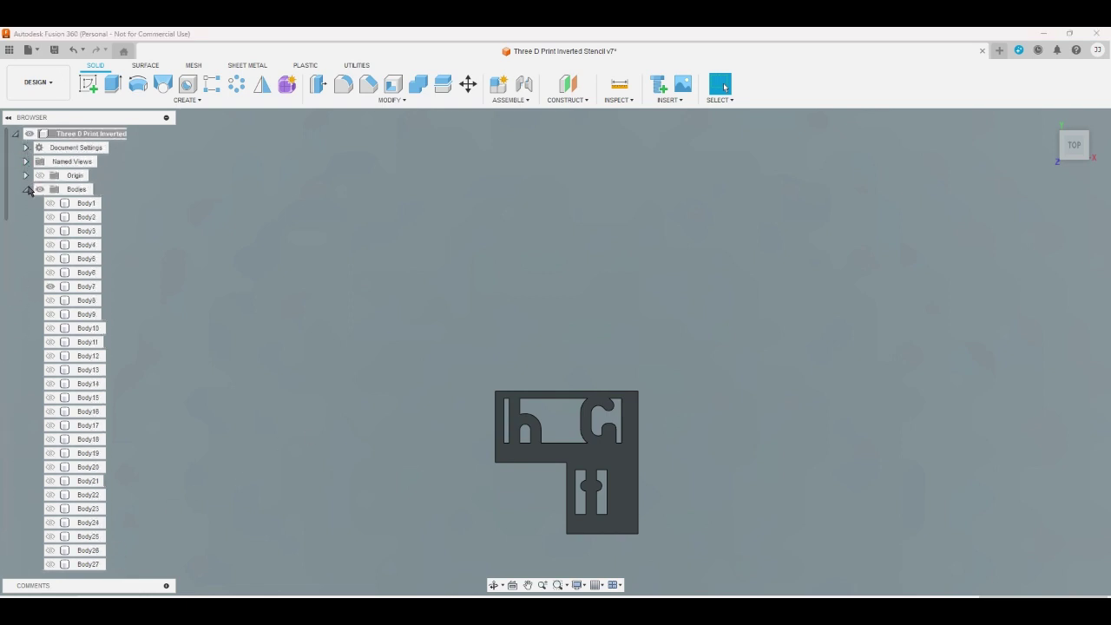
click(27, 190)
click(26, 203)
scroll(17, 391, down, 4)
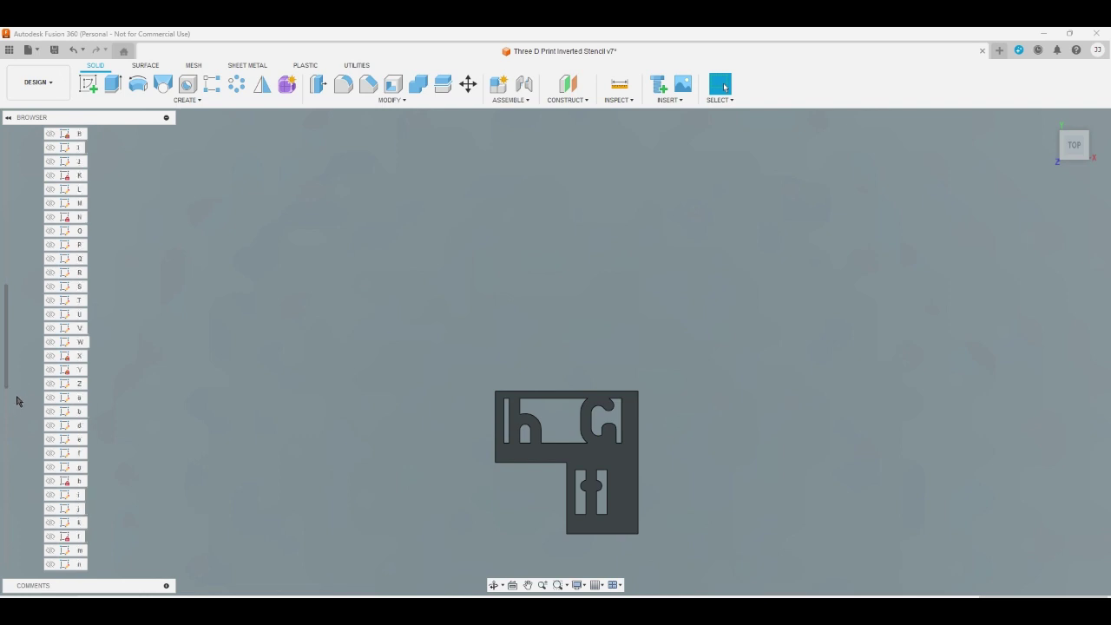
scroll(16, 400, down, 5)
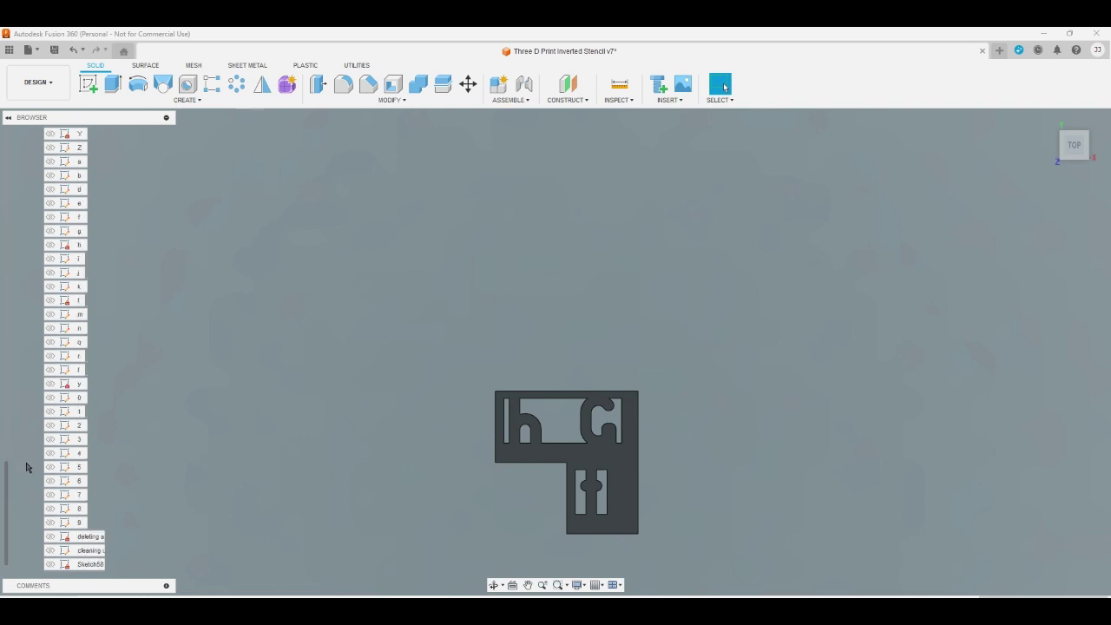
click(49, 564)
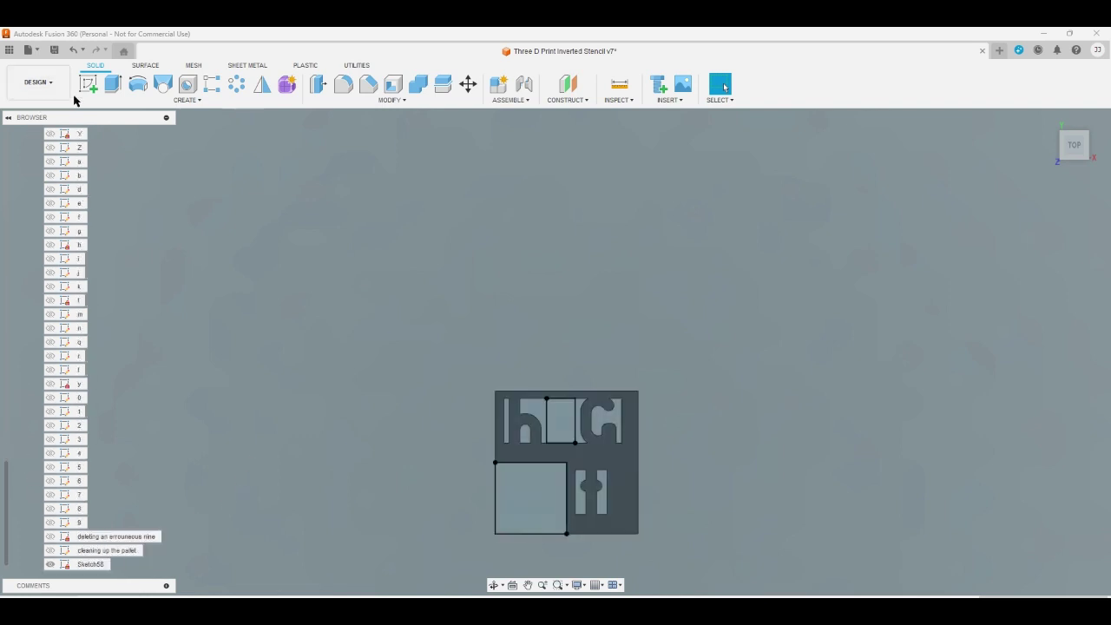
- Extrude the lower-left corner rectangle, then hide Sketch58
click(112, 84)
click(531, 498)
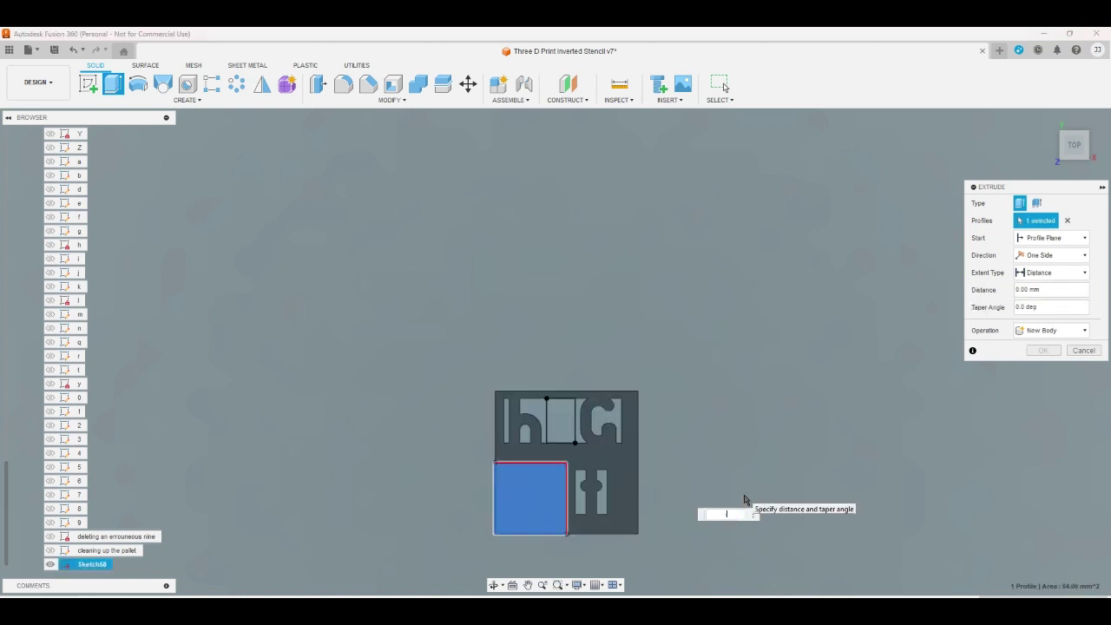
key(Escape)
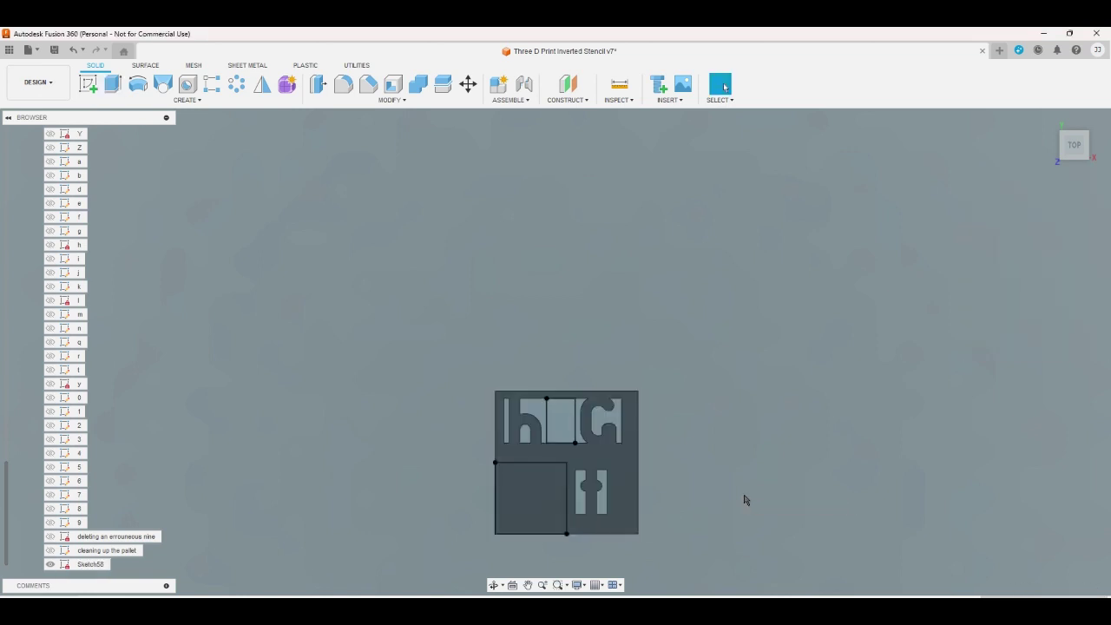
click(50, 564)
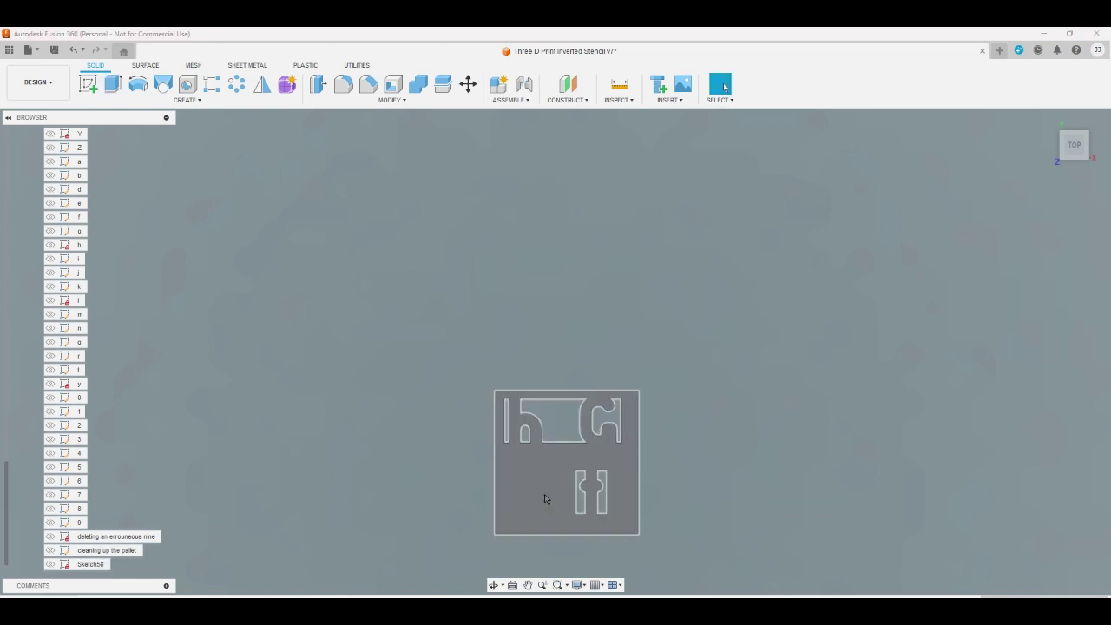
click(545, 494)
drag(6, 490, 3, 152)
scroll(7, 165, down, 1)
- Rename Body7 to hGt
click(26, 177)
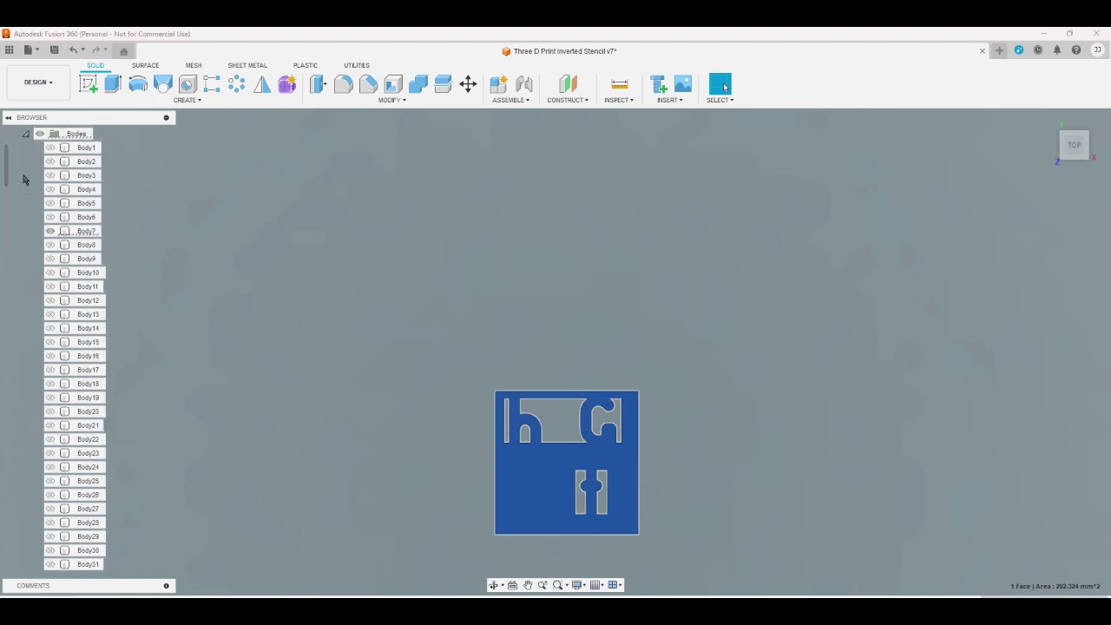
right_click(83, 228)
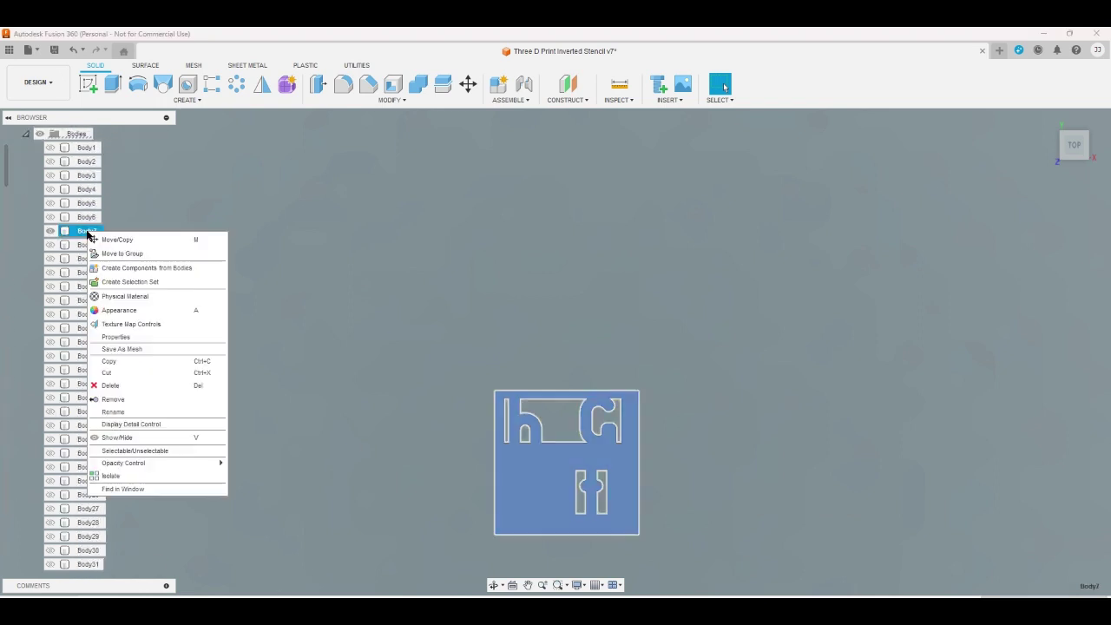
click(128, 411)
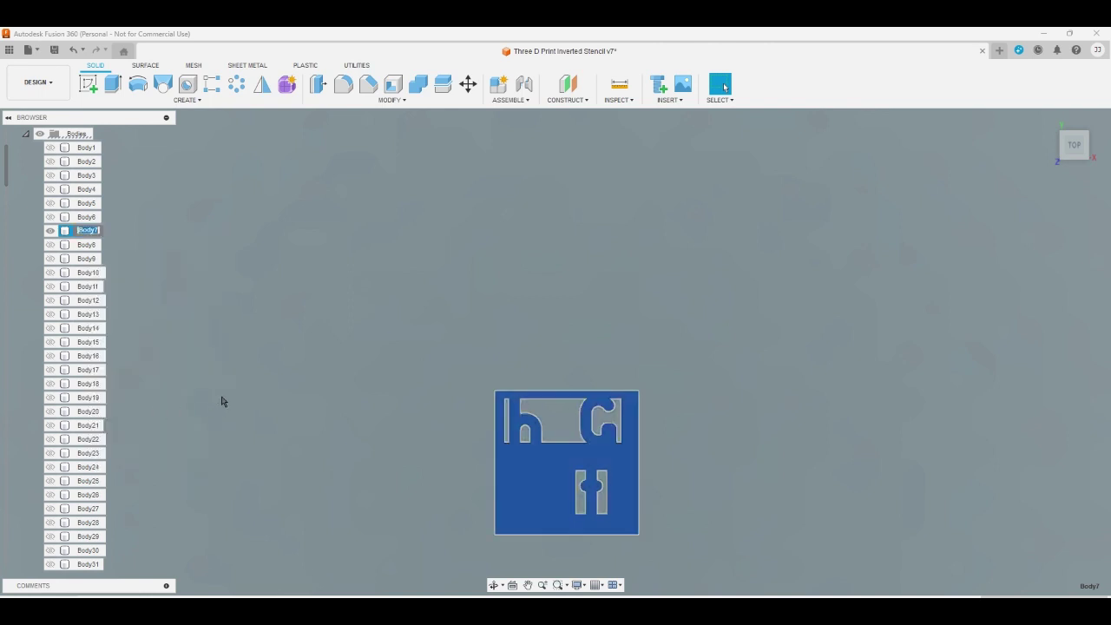
text(N)
text(Gt)
key(Return)
- Export the hGt body as a 3MF mesh file to the computer
right_click(84, 231)
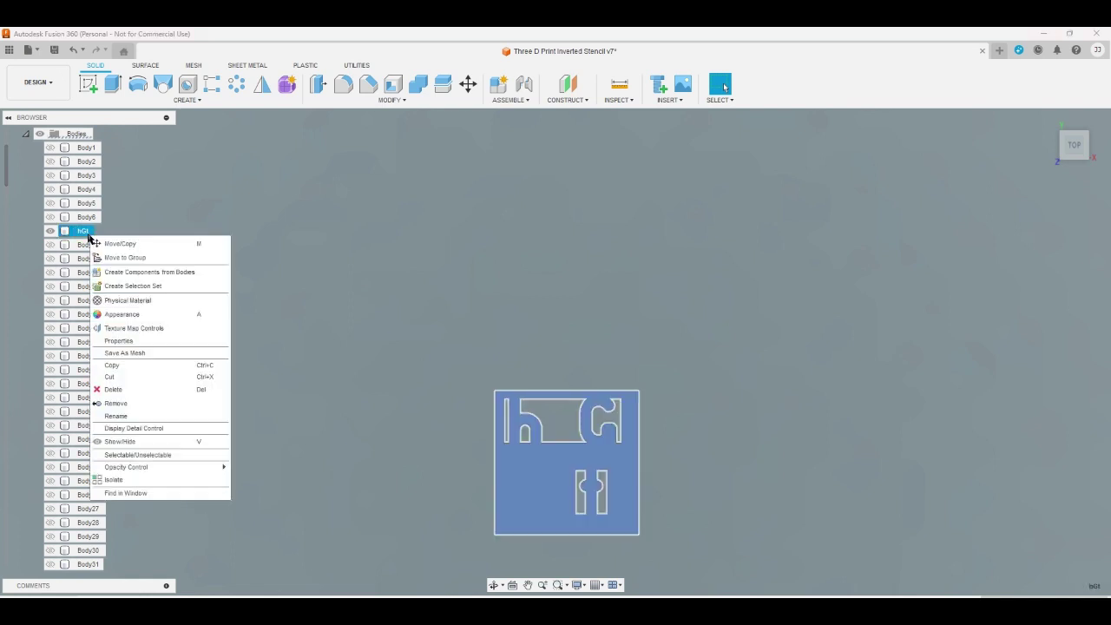
click(124, 353)
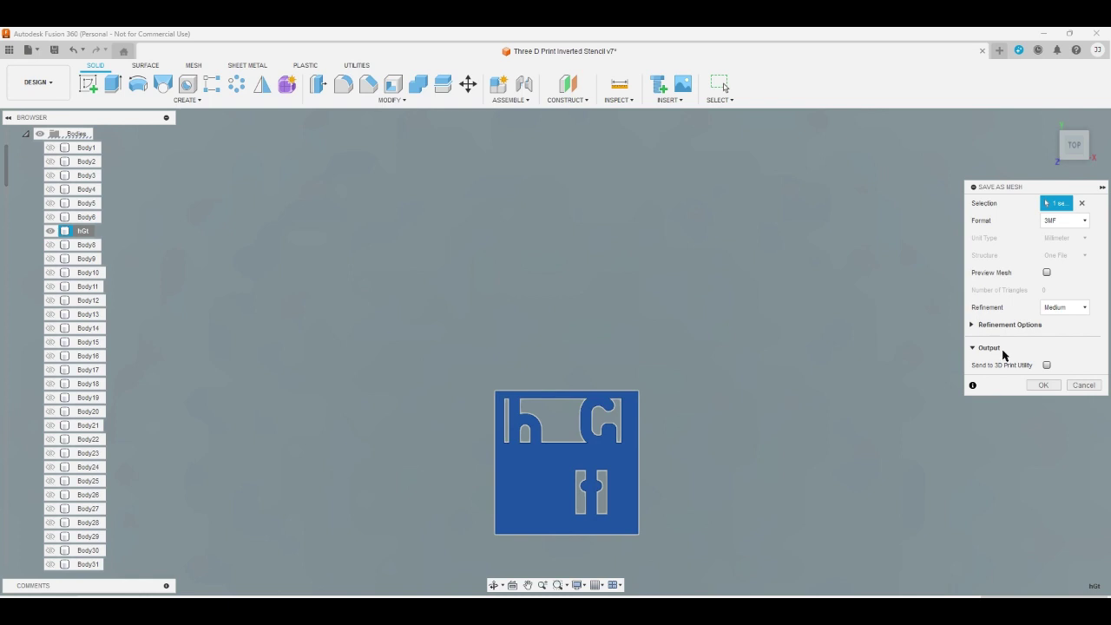
click(1044, 388)
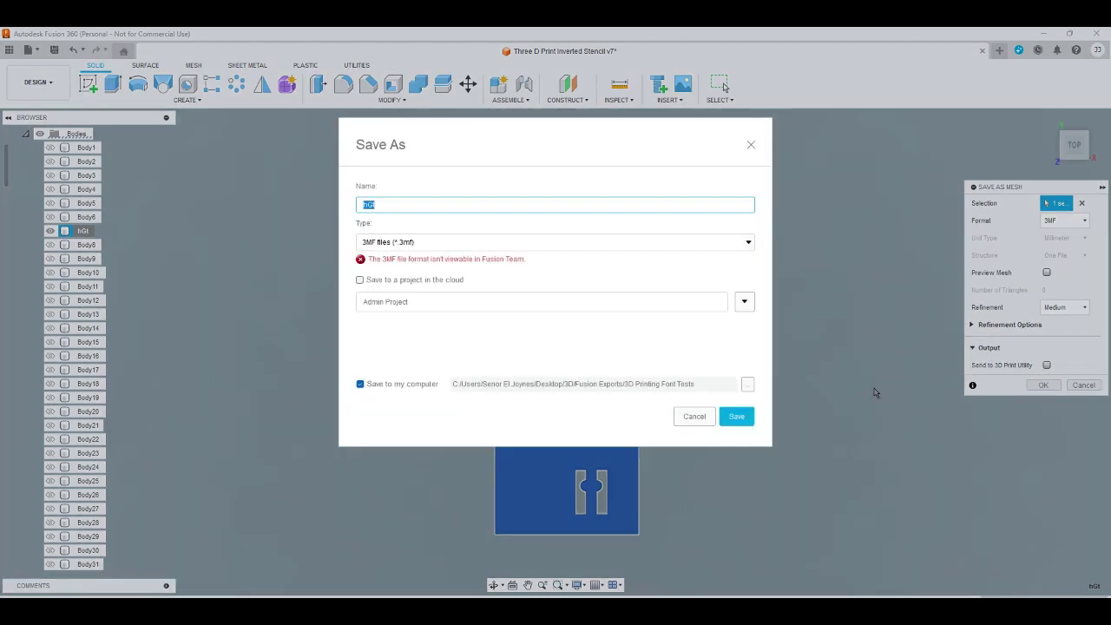
click(736, 416)
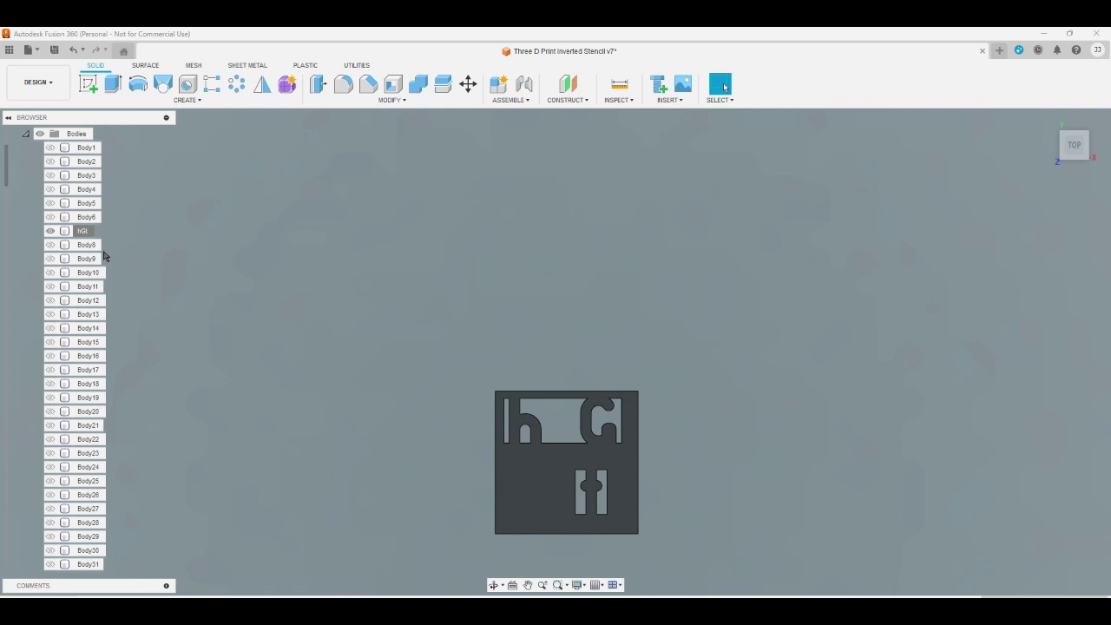
- Toggle the hGt tile's visibility and zoom out to the whole stencil plate
click(50, 231)
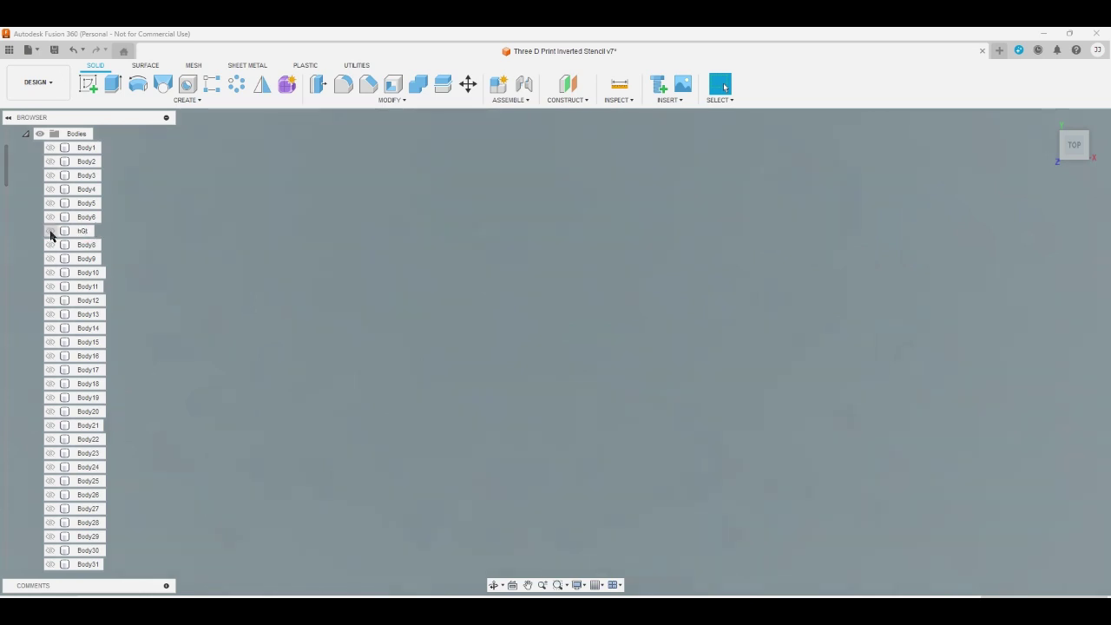
click(50, 231)
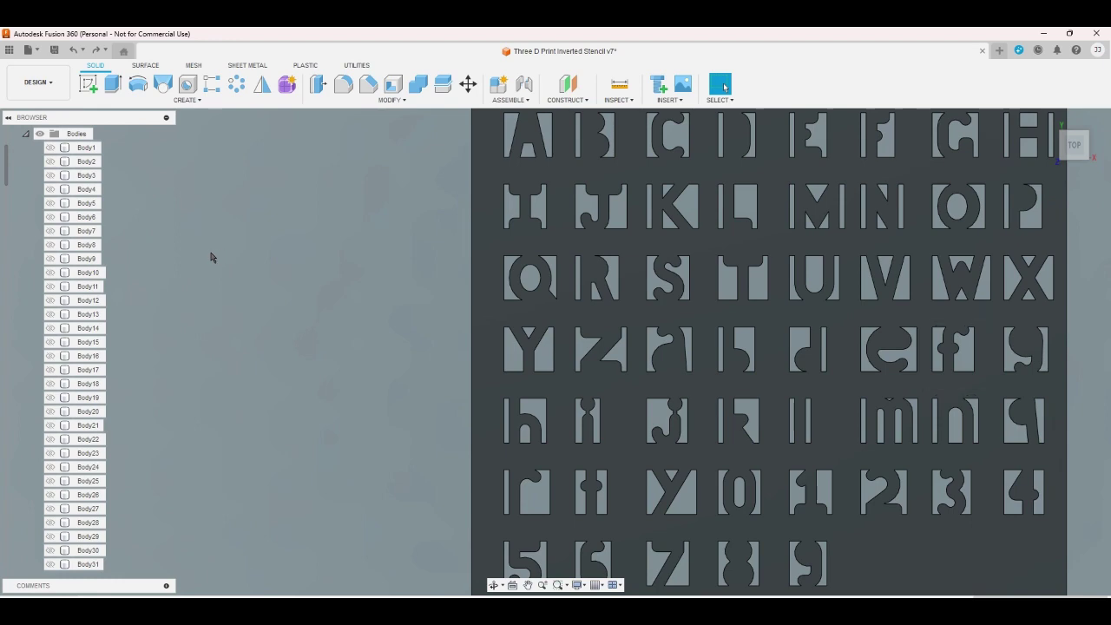
scroll(204, 266, down, 2)
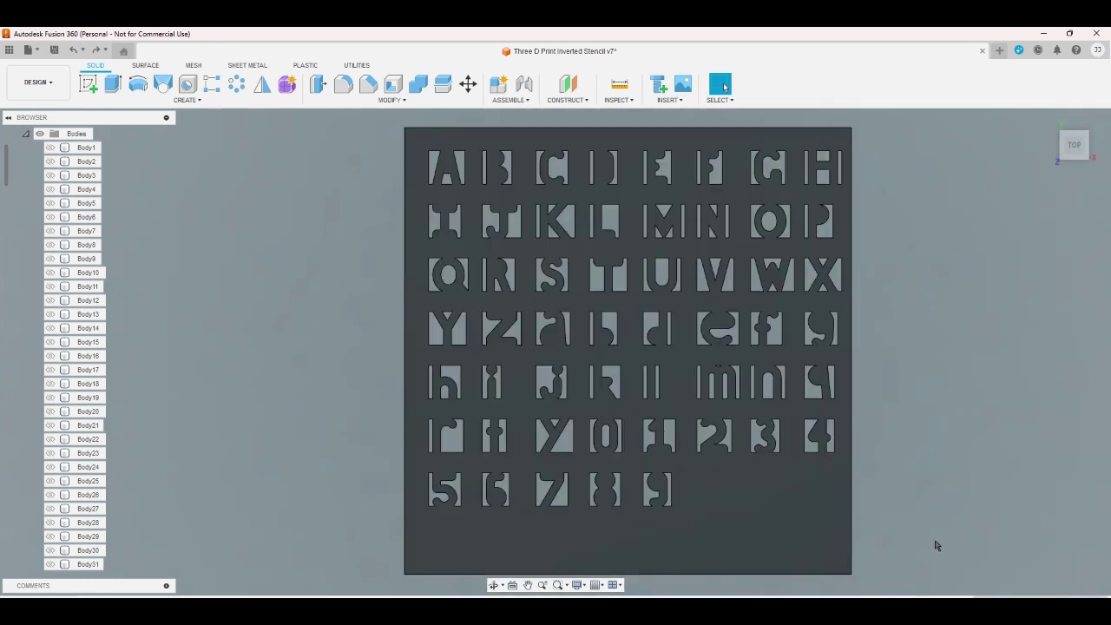